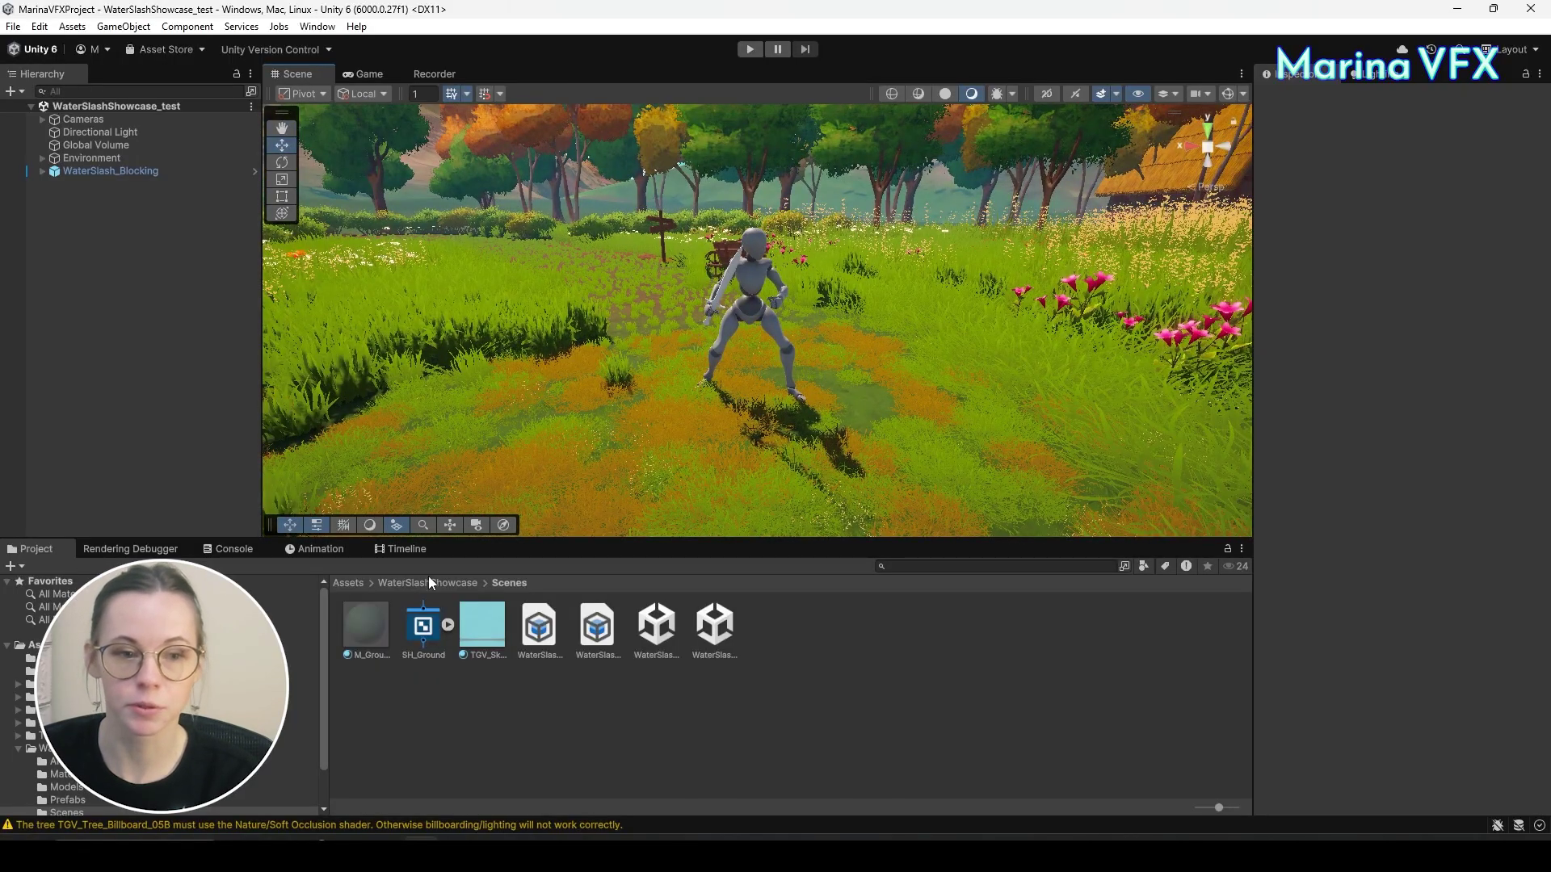
Play the WaterSlash_timeline preview and examine the character's slash animation from several angles in the scene.
click(398, 551)
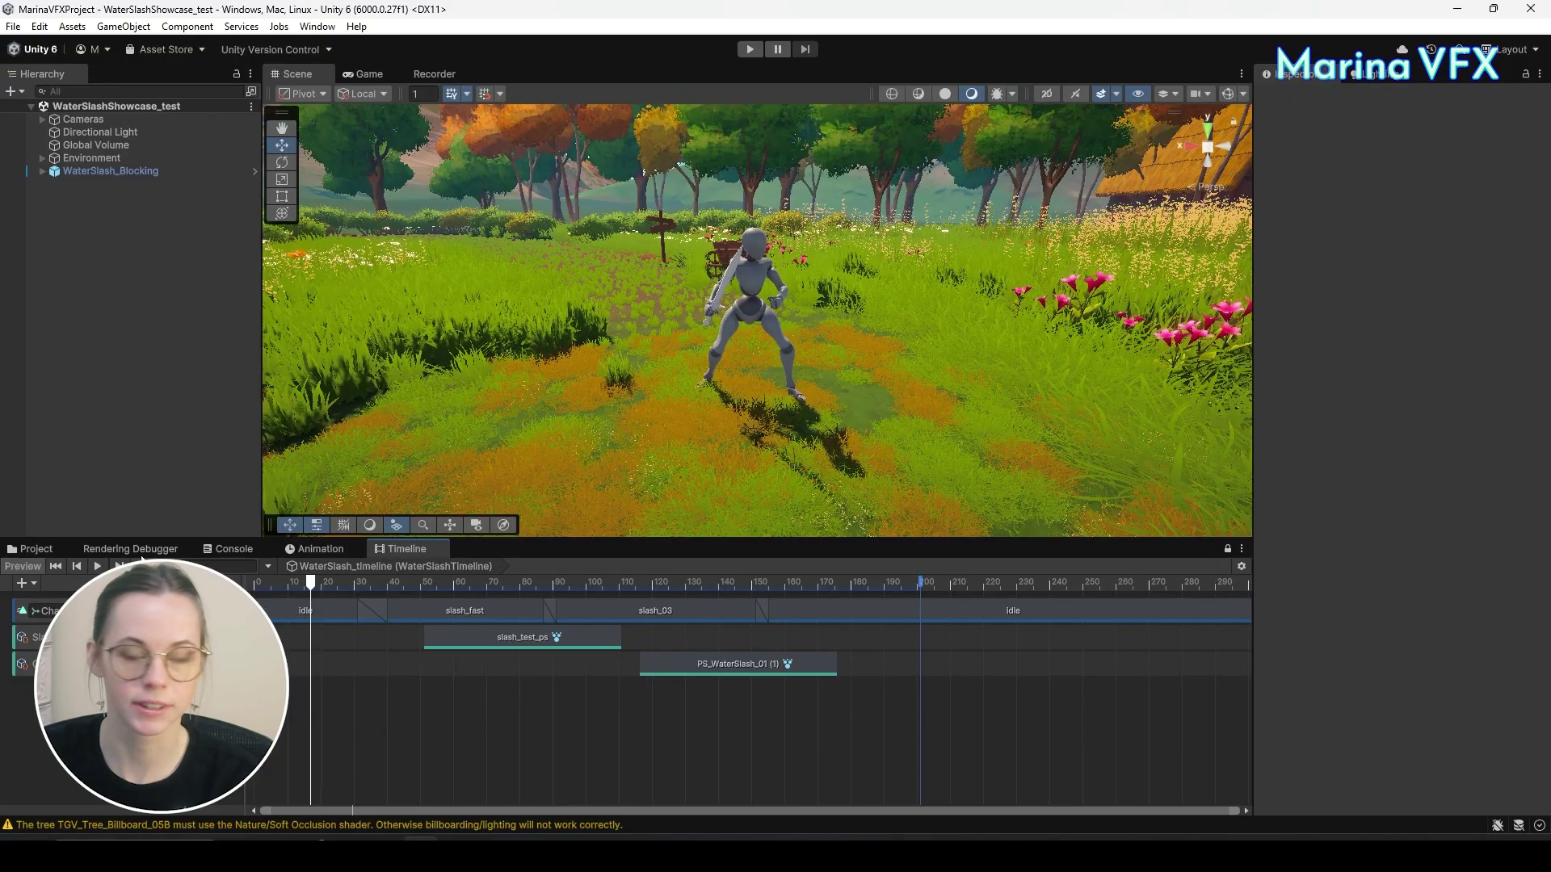
click(98, 566)
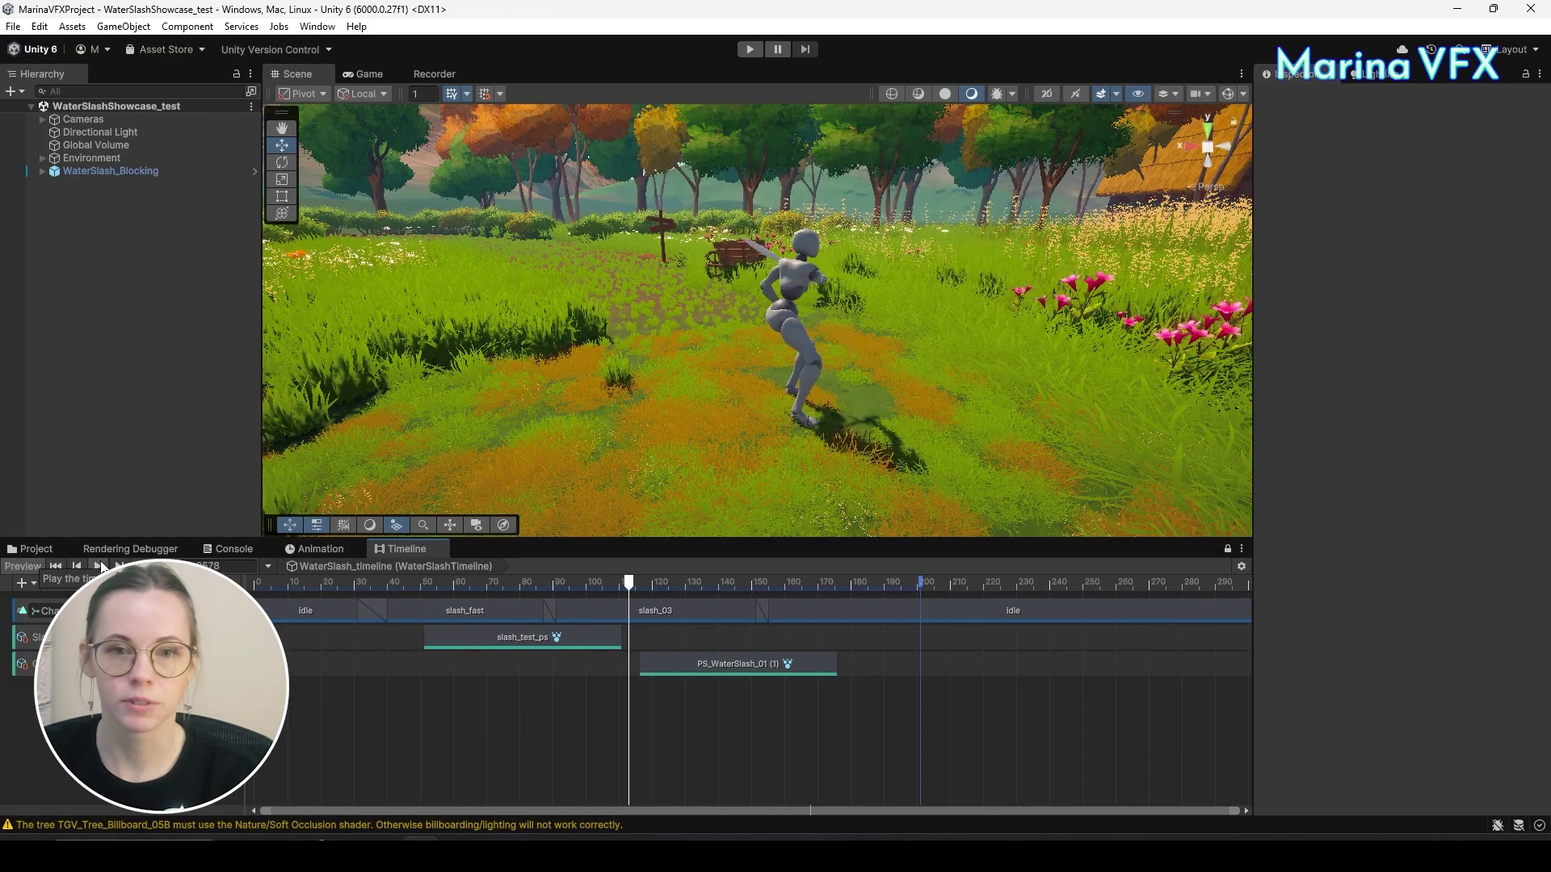
right_drag(879, 390, 1005, 293)
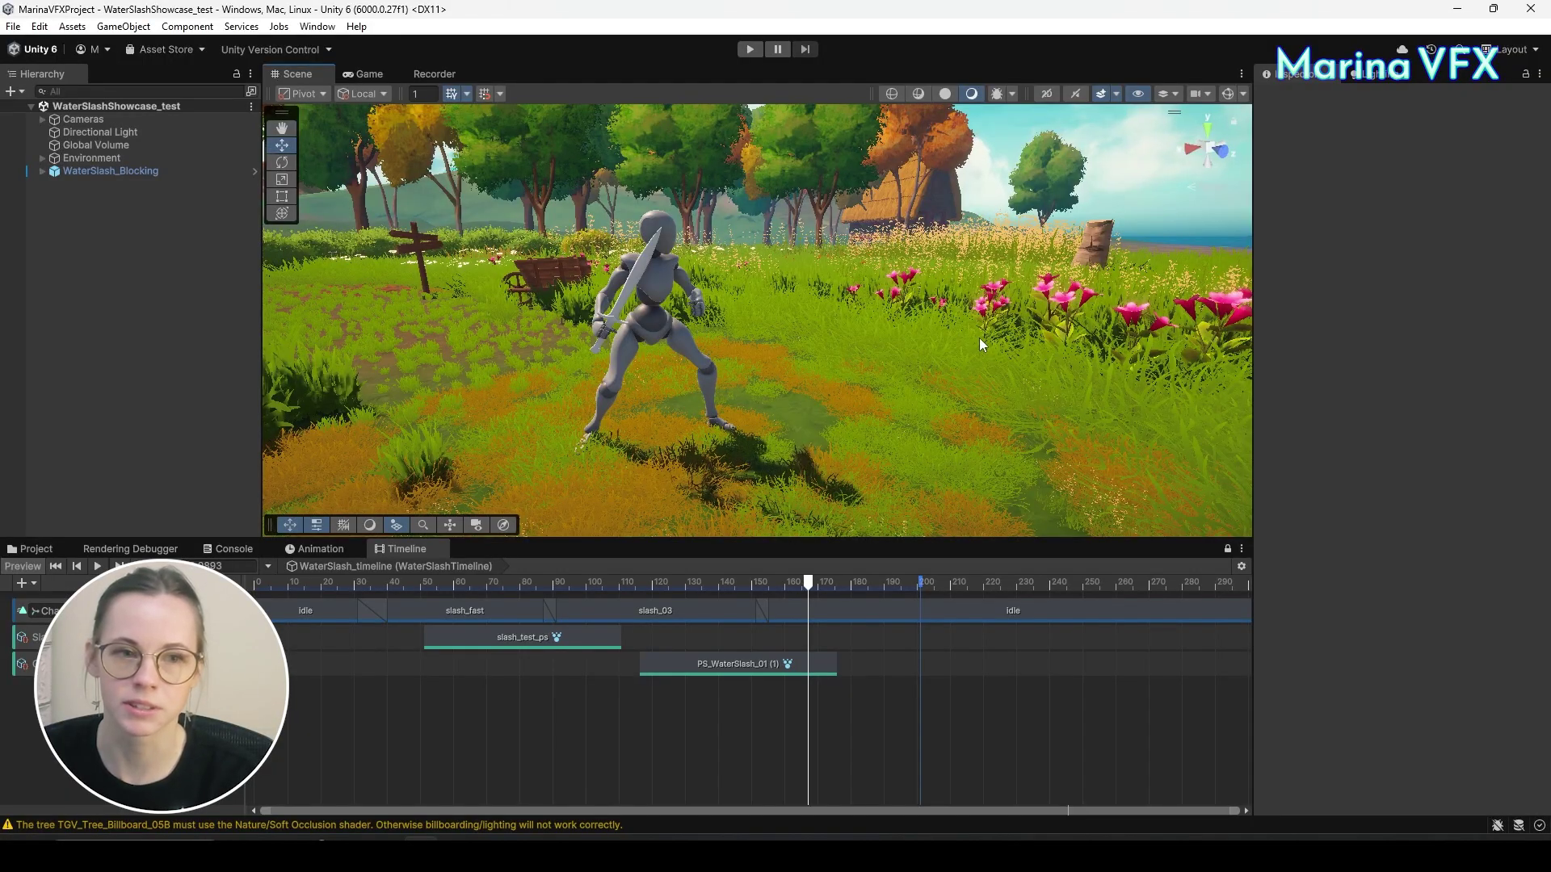
right_drag(941, 279, 889, 343)
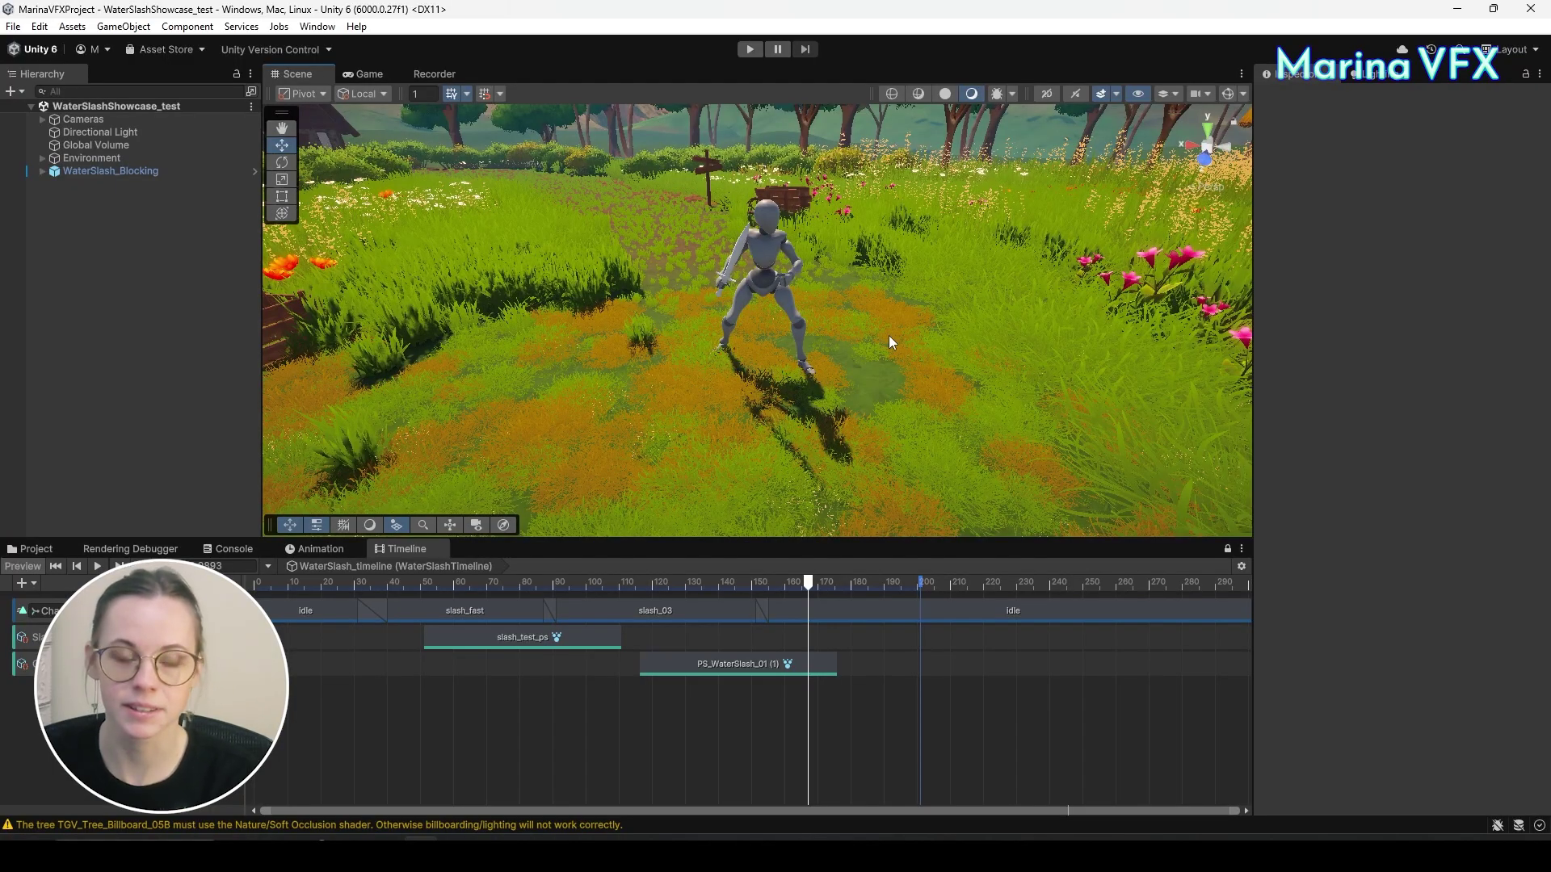
right_drag(864, 331, 871, 294)
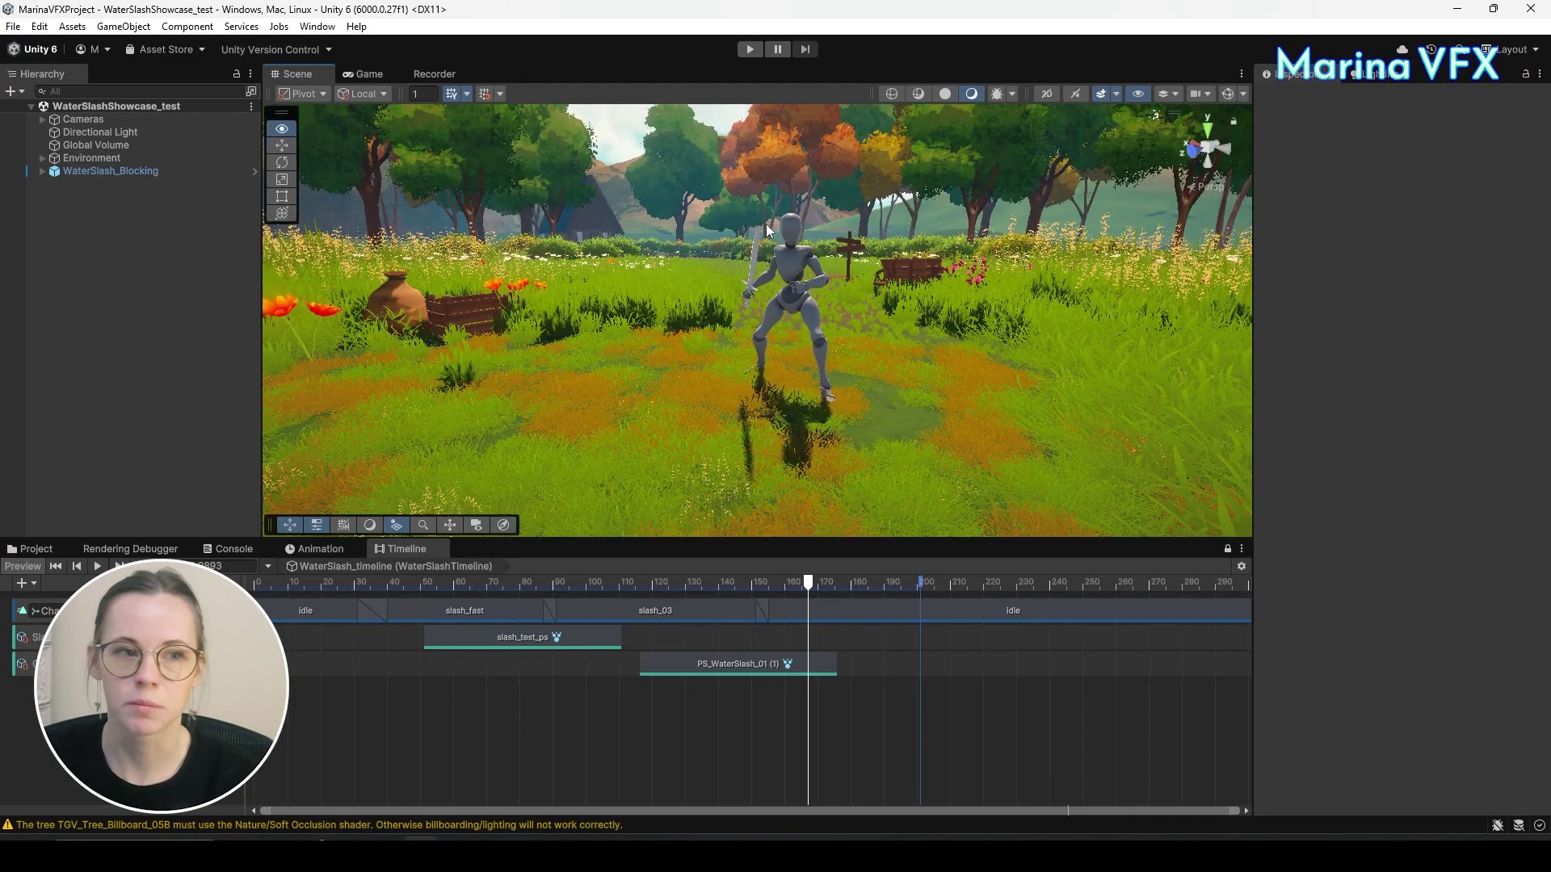
Activate Main Camera_front and play the timeline in the Game view from just before the slash_test_ps clip.
click(42, 119)
click(93, 147)
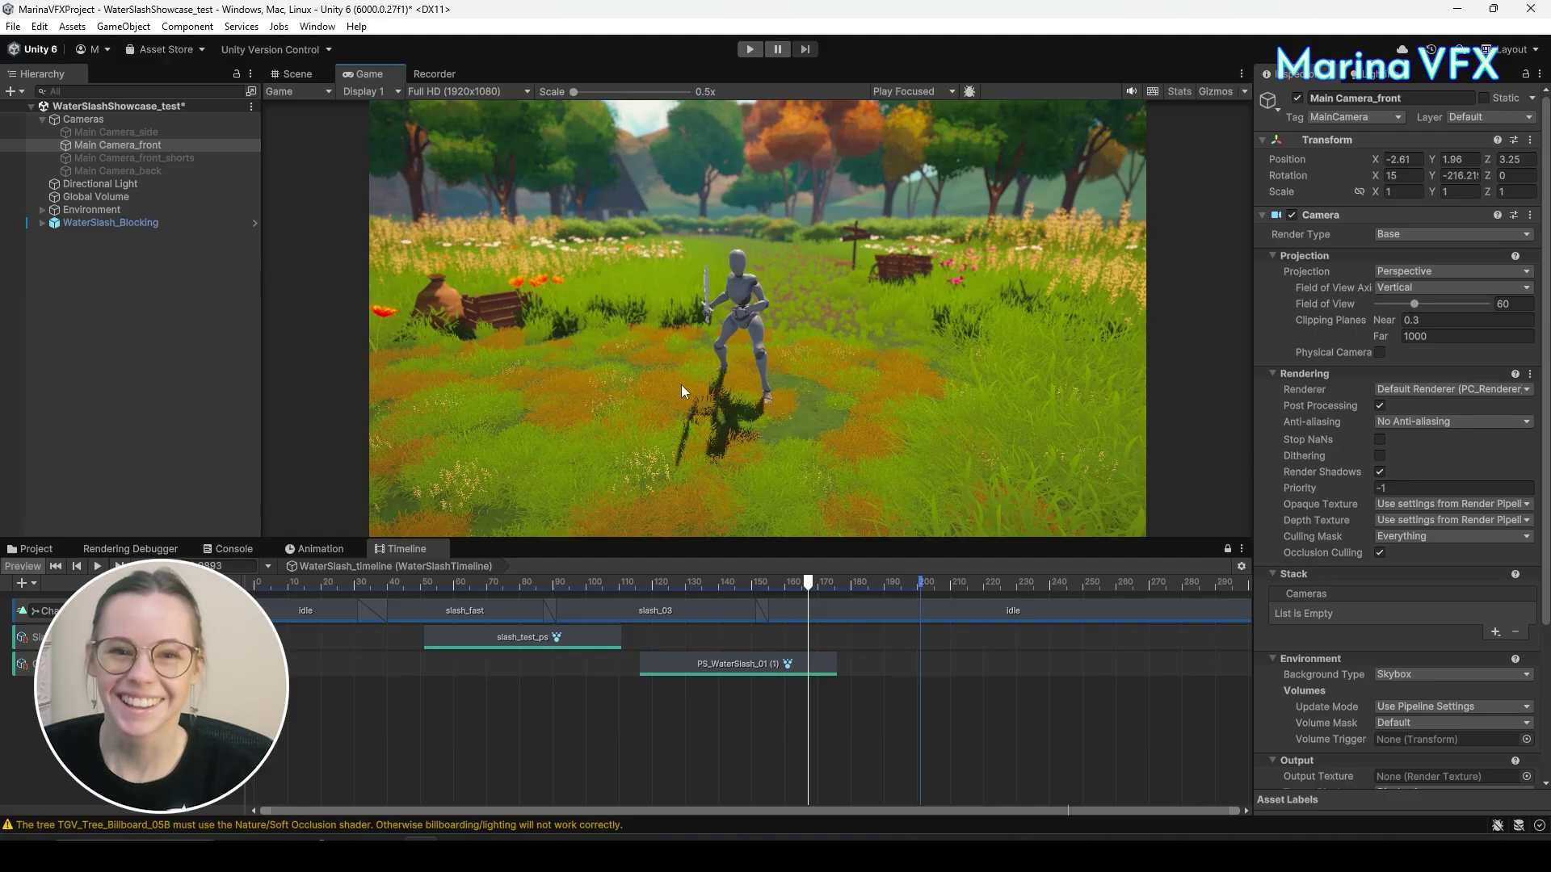
click(398, 583)
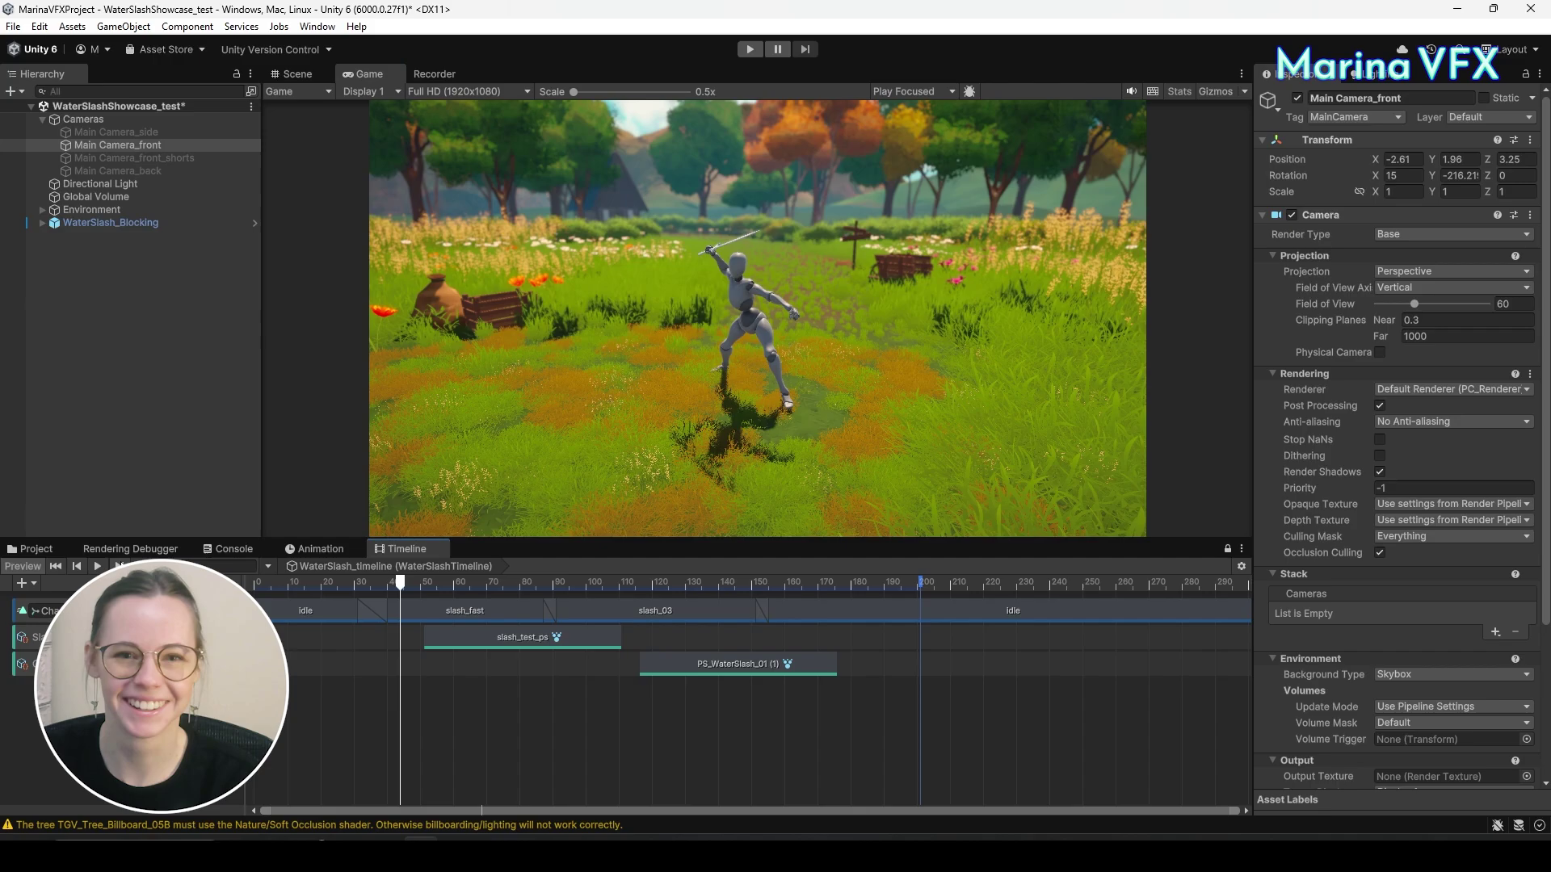
click(98, 566)
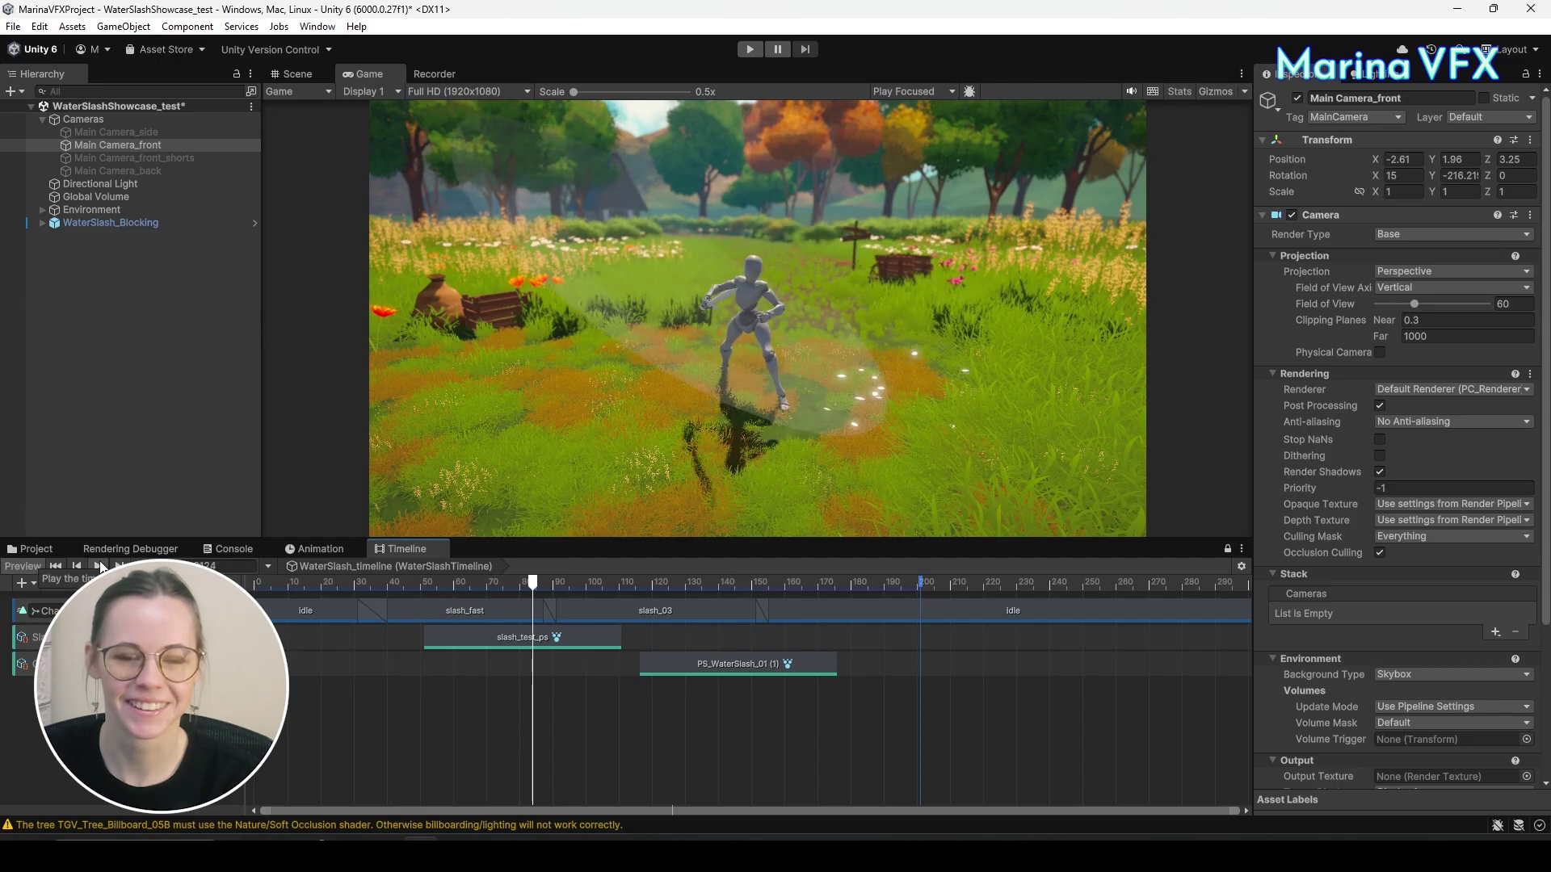
click(98, 566)
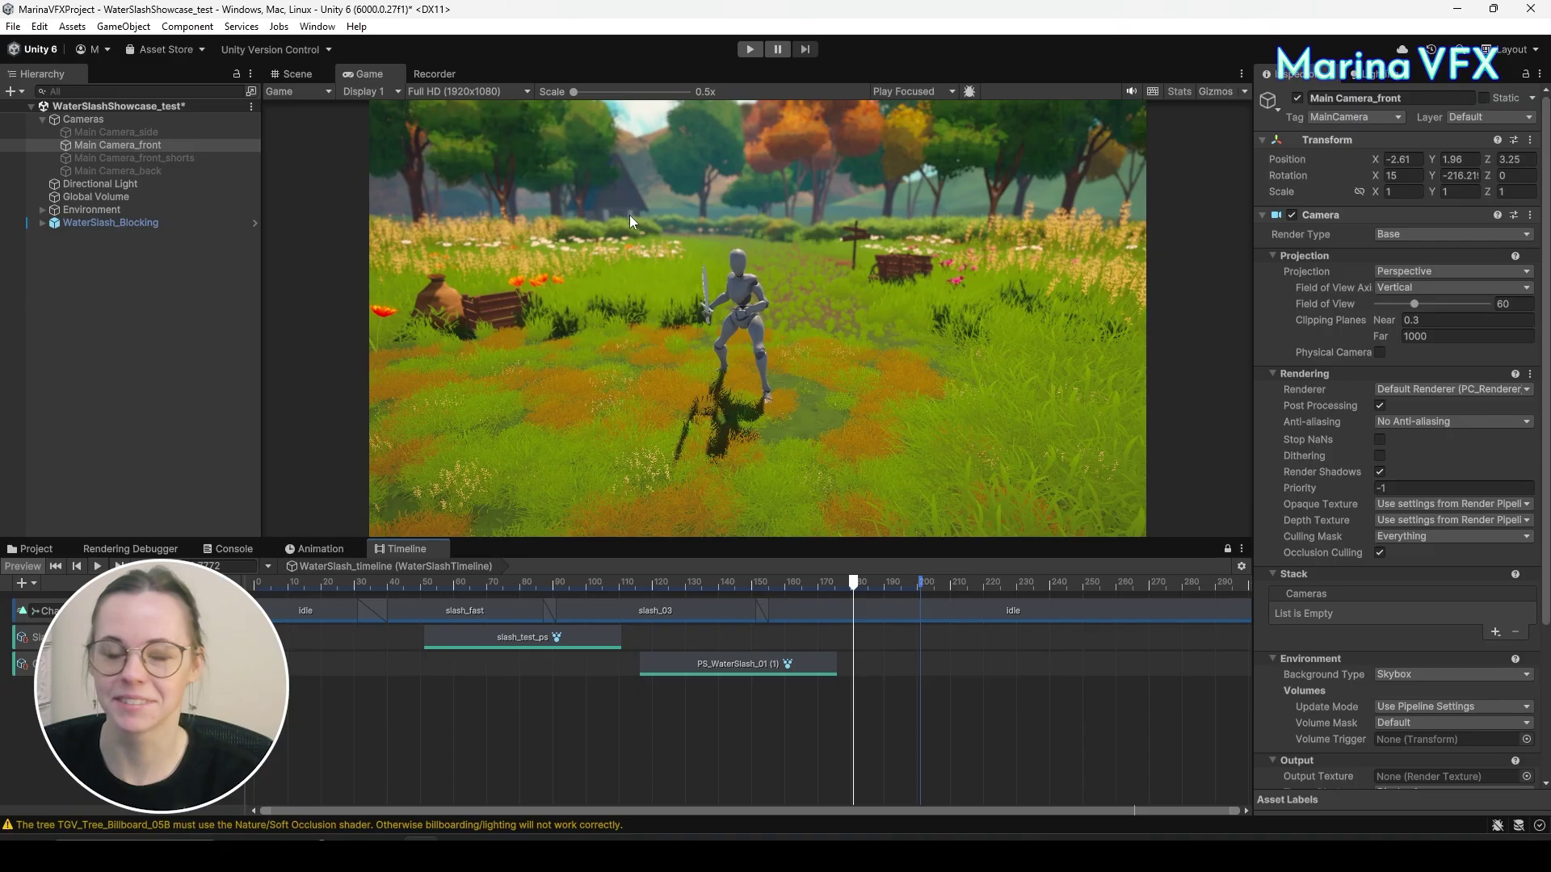
Deactivate Main Camera_front and activate Main Camera_side to preview the shot from the side.
click(1297, 98)
click(131, 173)
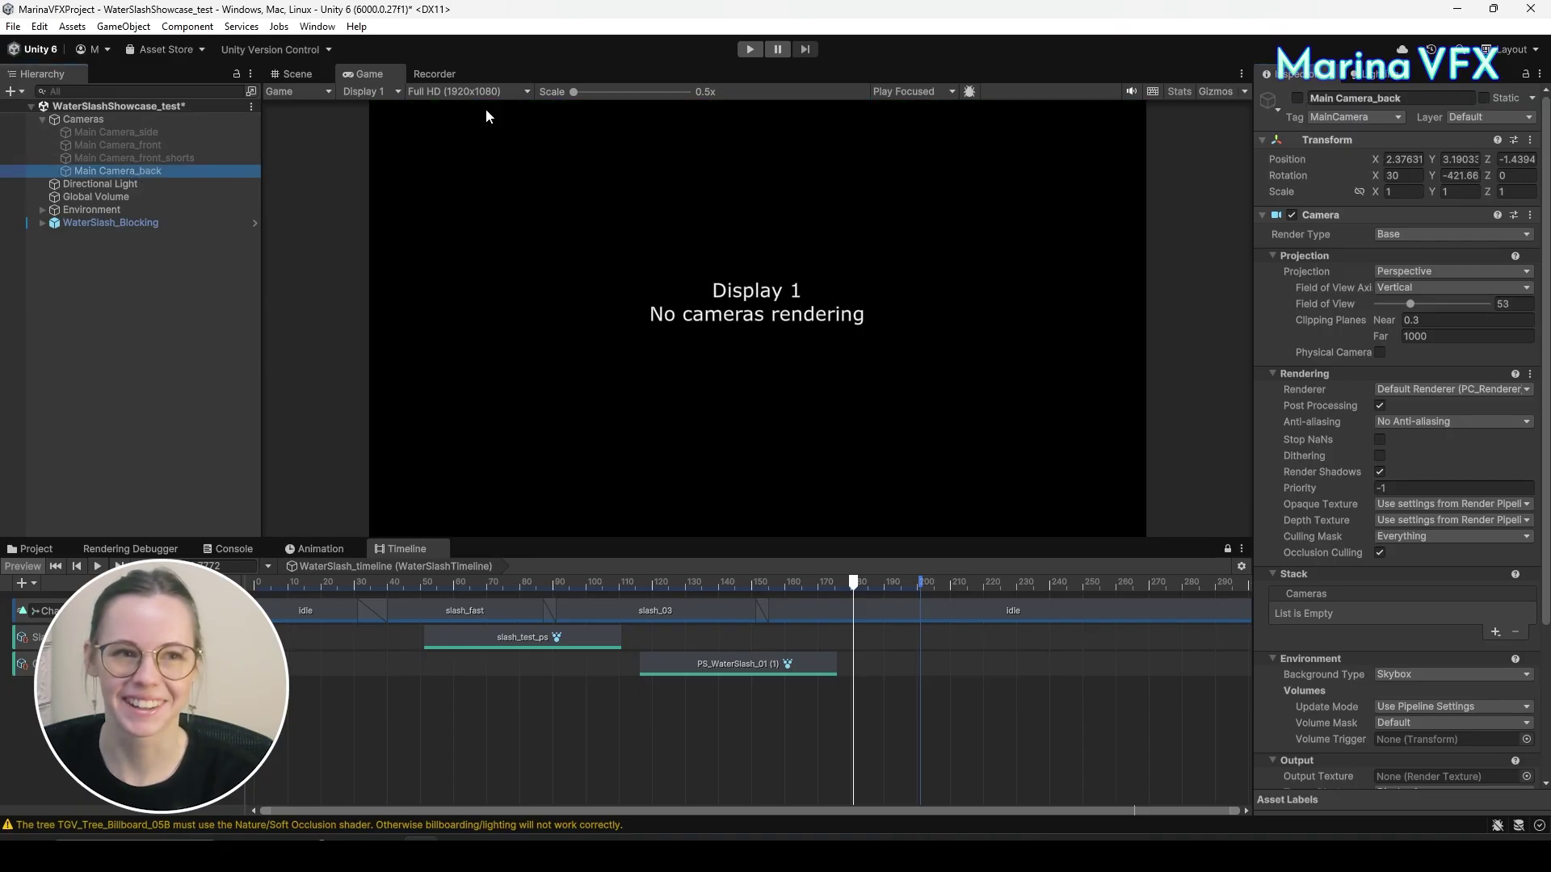
click(110, 122)
click(113, 133)
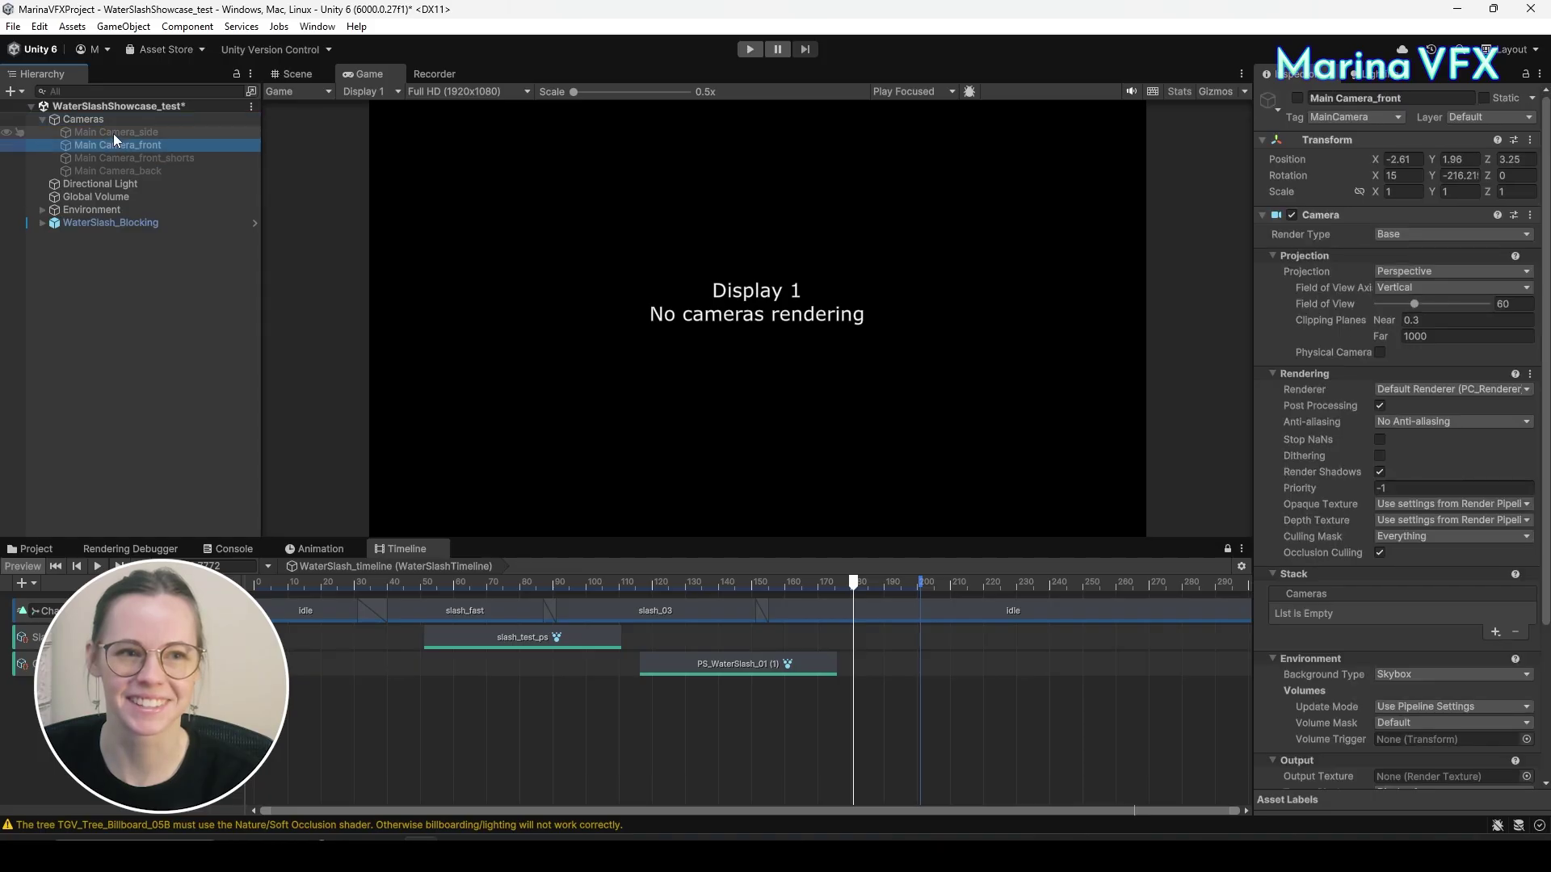
click(1297, 98)
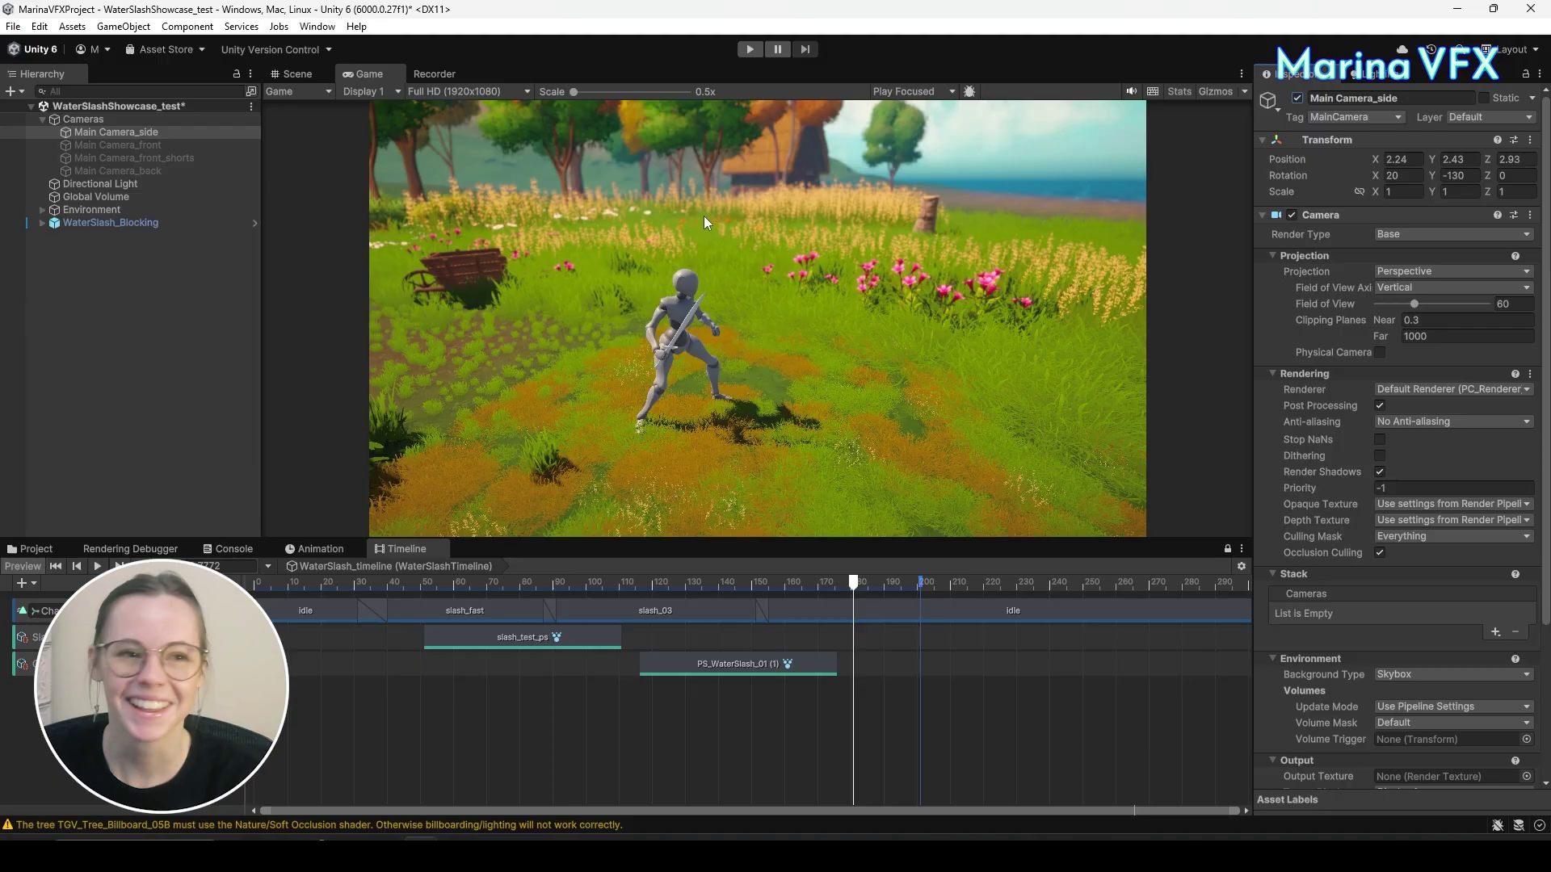
Switch the active camera from Main Camera_side to Main Camera_back and play the slash sequence from the start of slash_fast.
click(1298, 99)
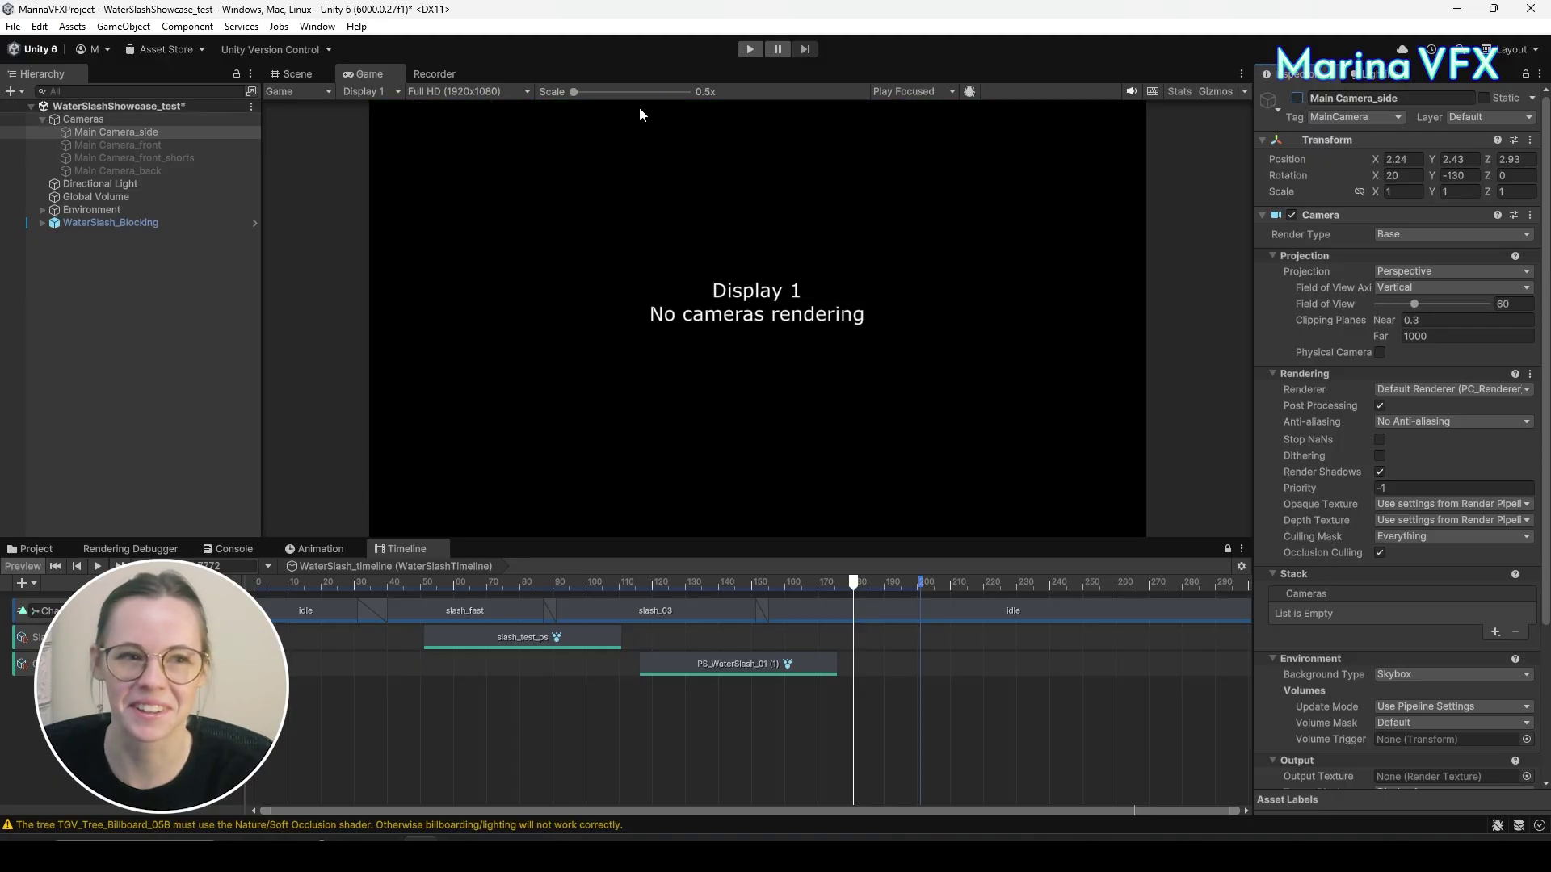
click(191, 171)
click(1298, 98)
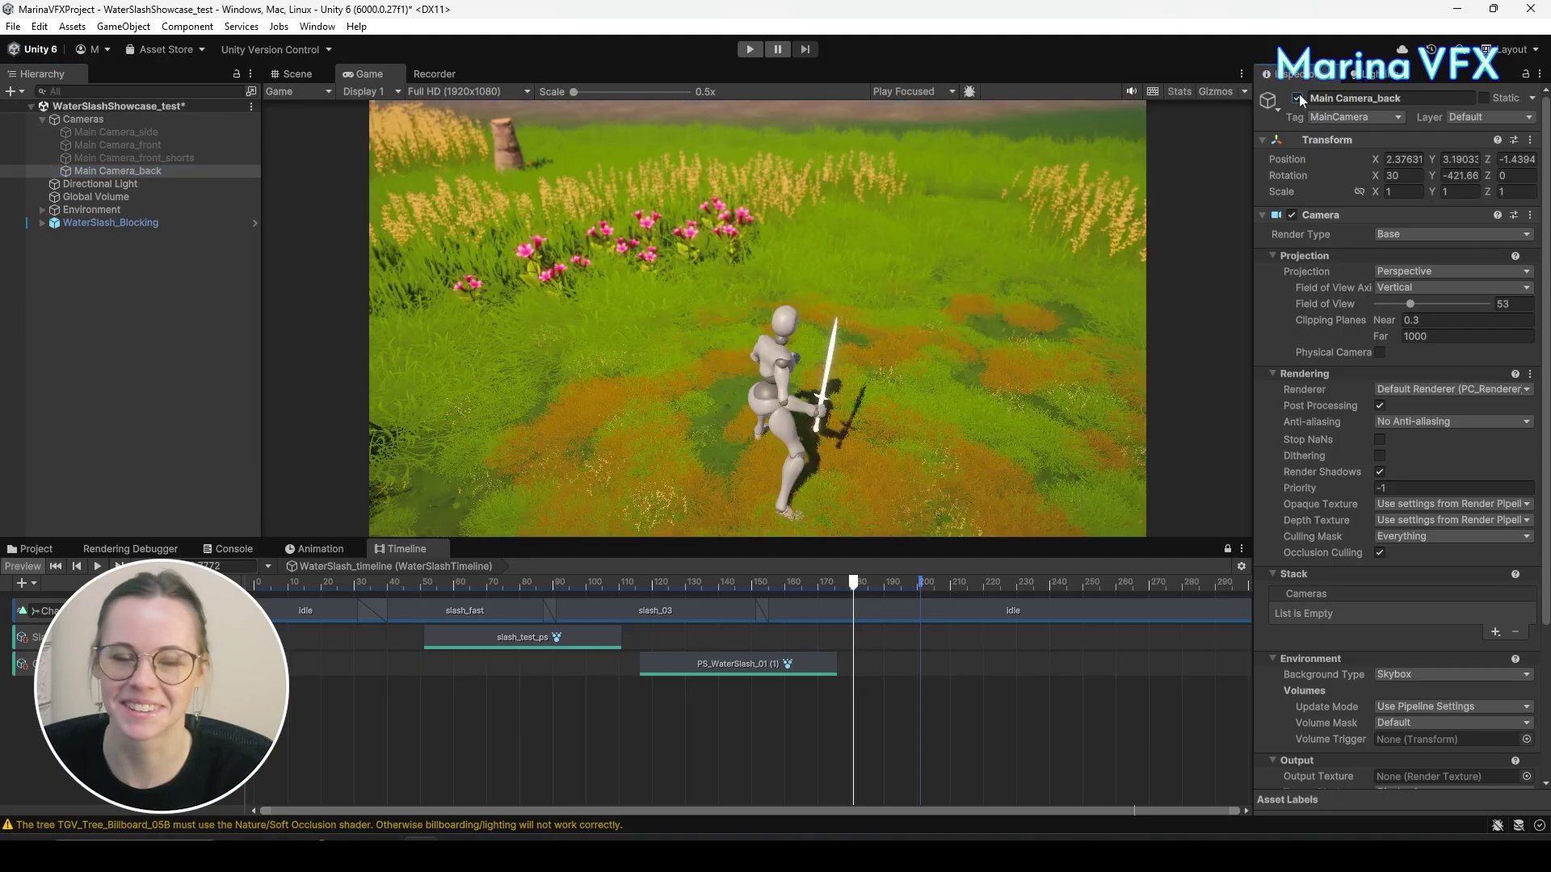
click(385, 585)
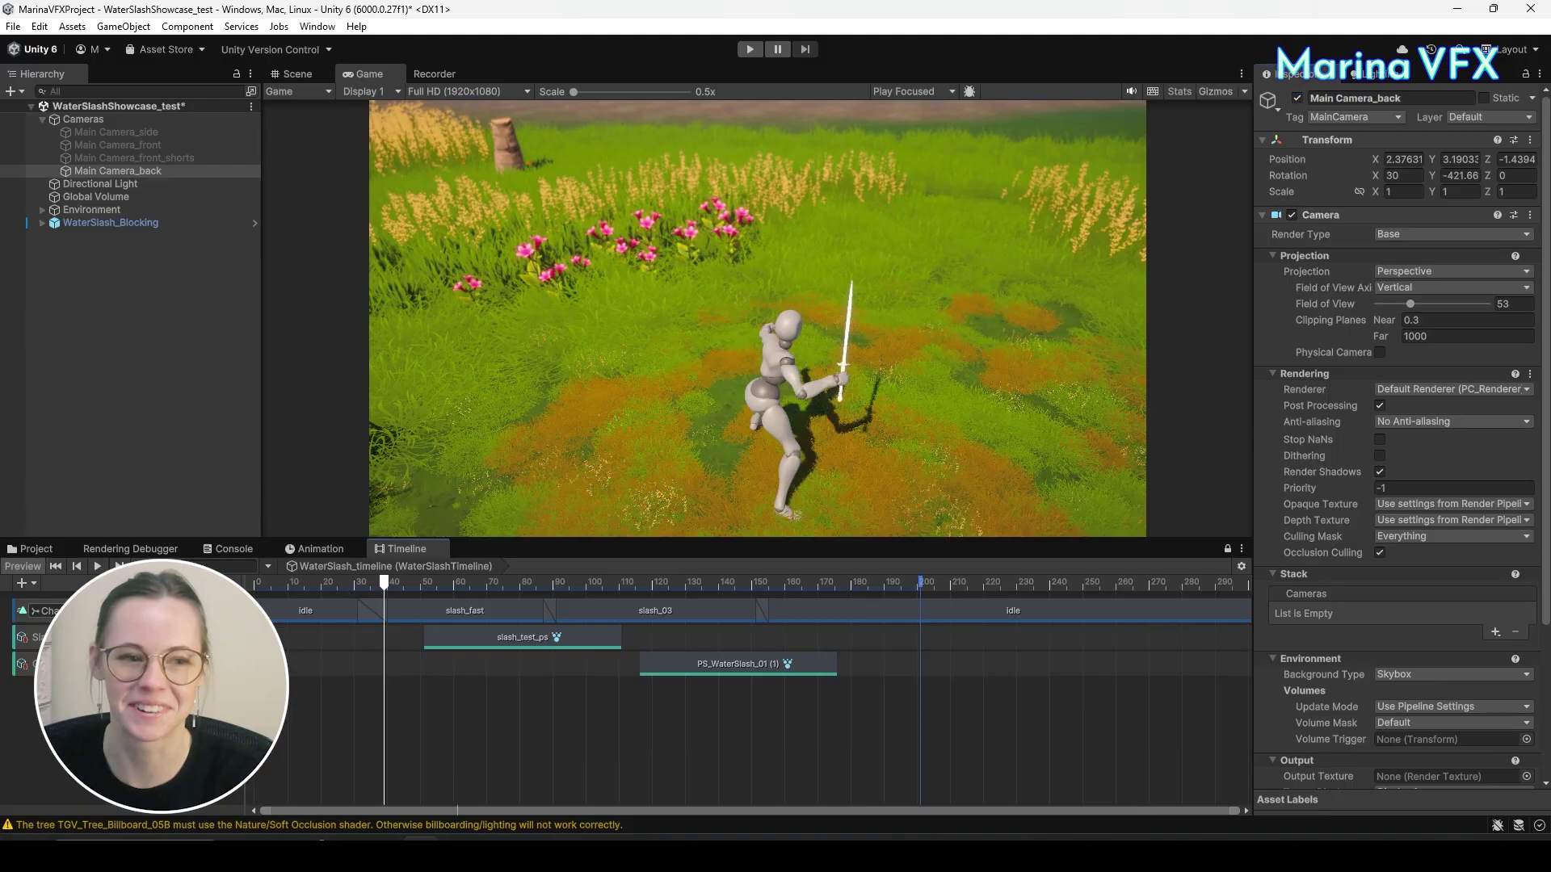
click(97, 567)
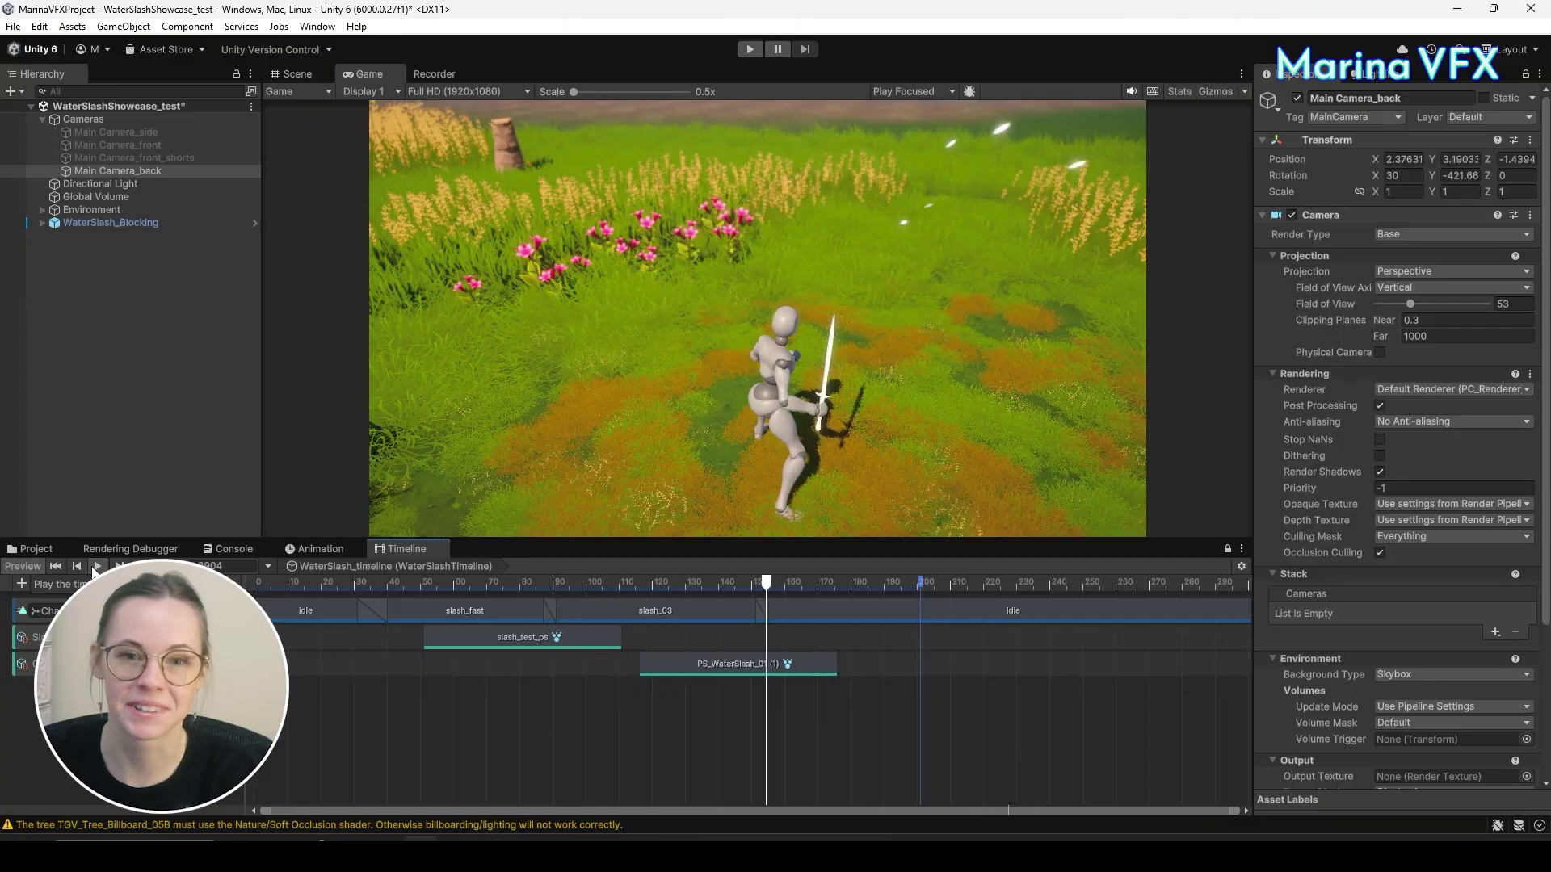
key(space)
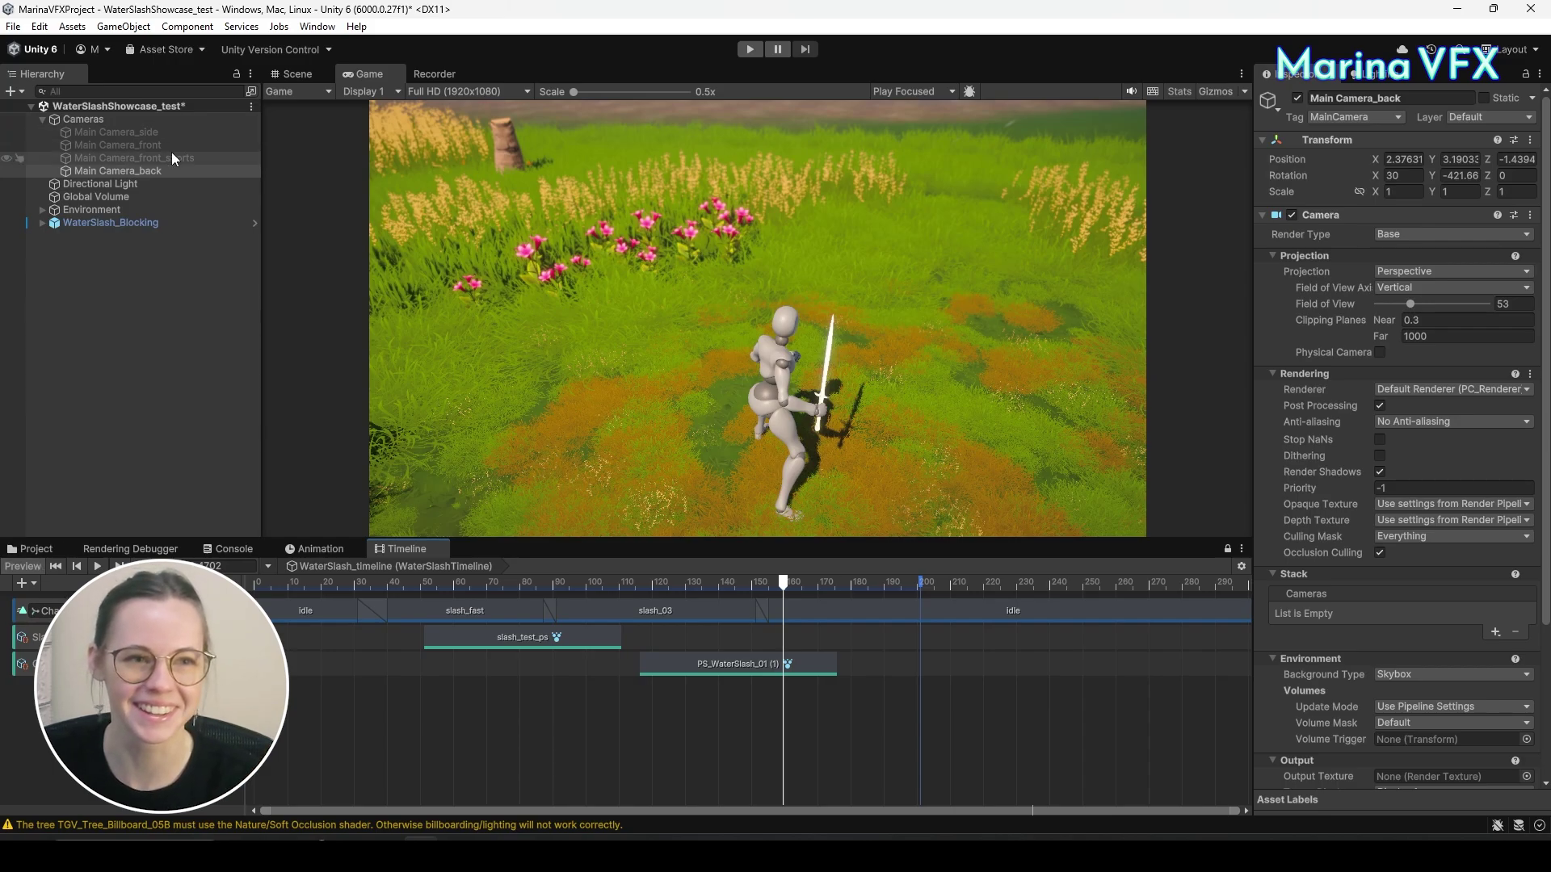
Deactivate Main Camera_back, reactivate Main Camera_front and move the playhead back to just before the slash_fast clip.
click(1297, 97)
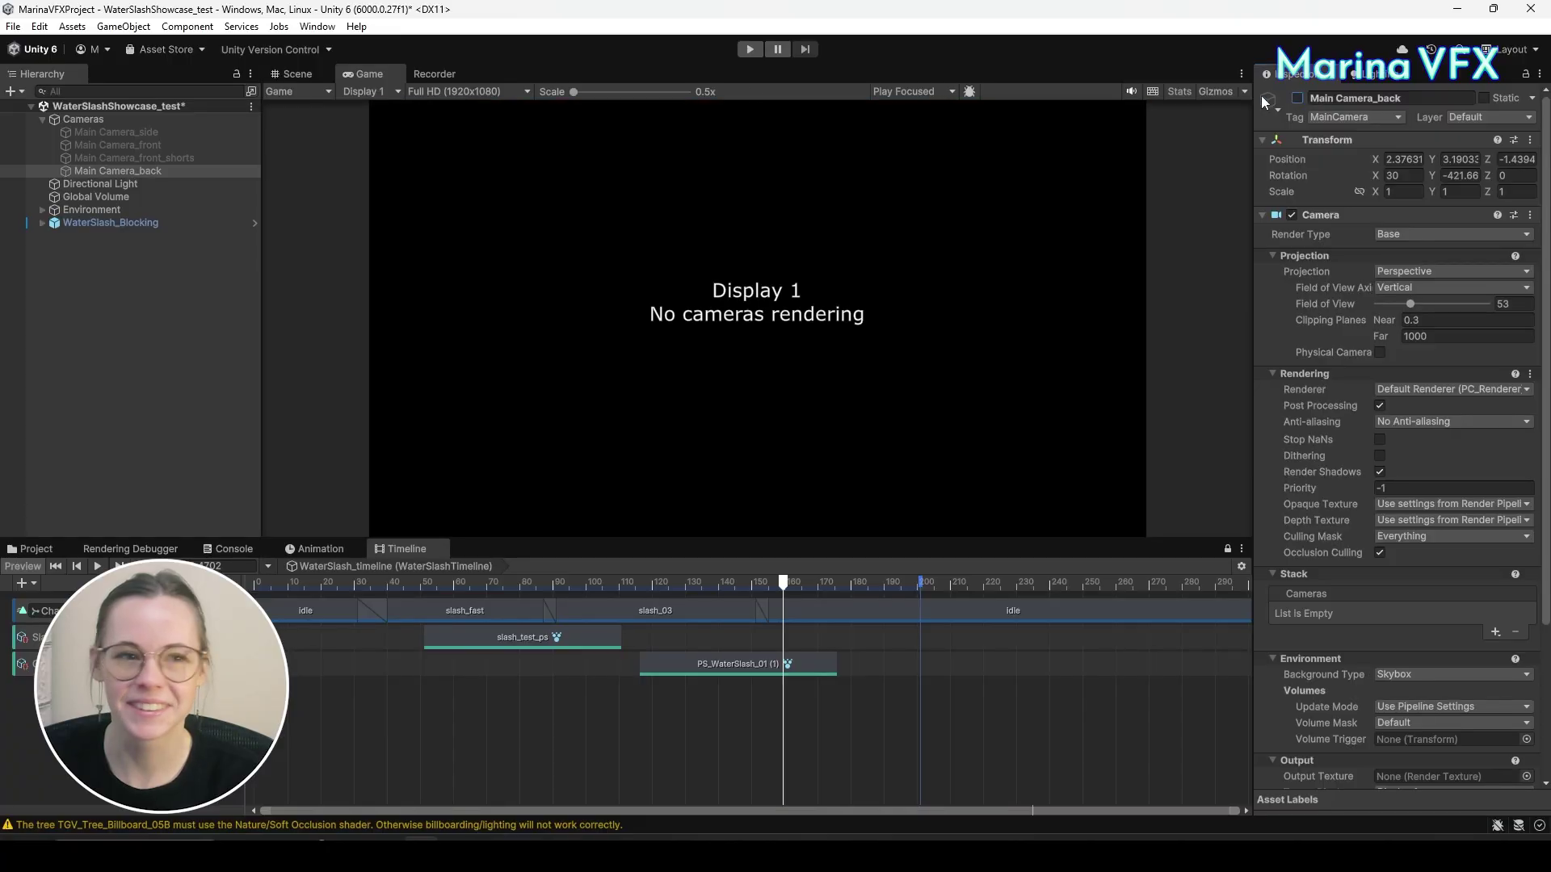
click(129, 158)
click(117, 143)
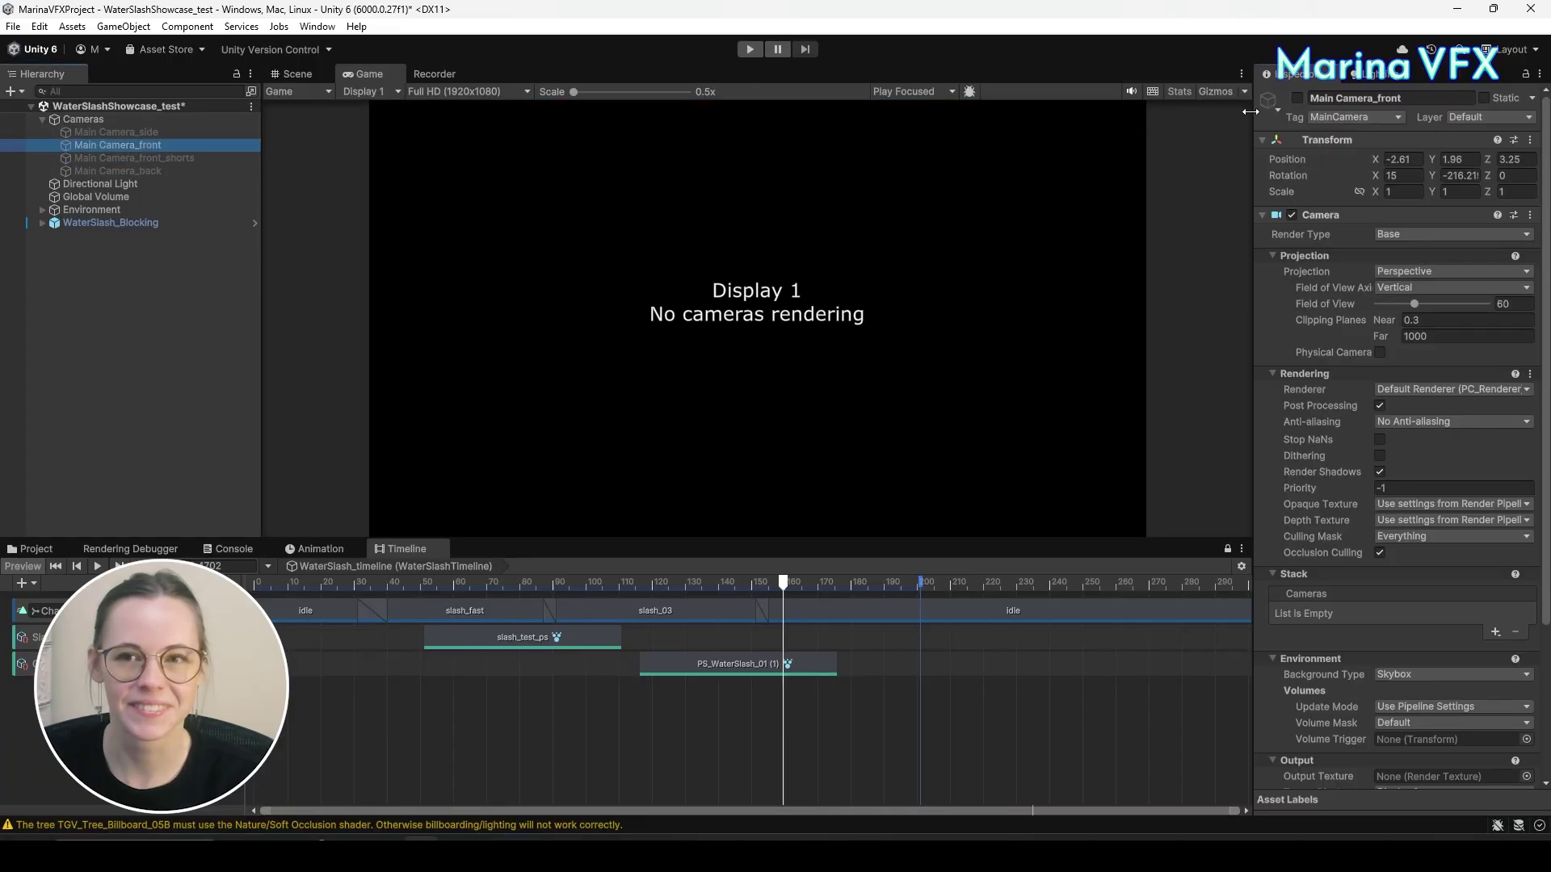
click(1298, 98)
click(428, 566)
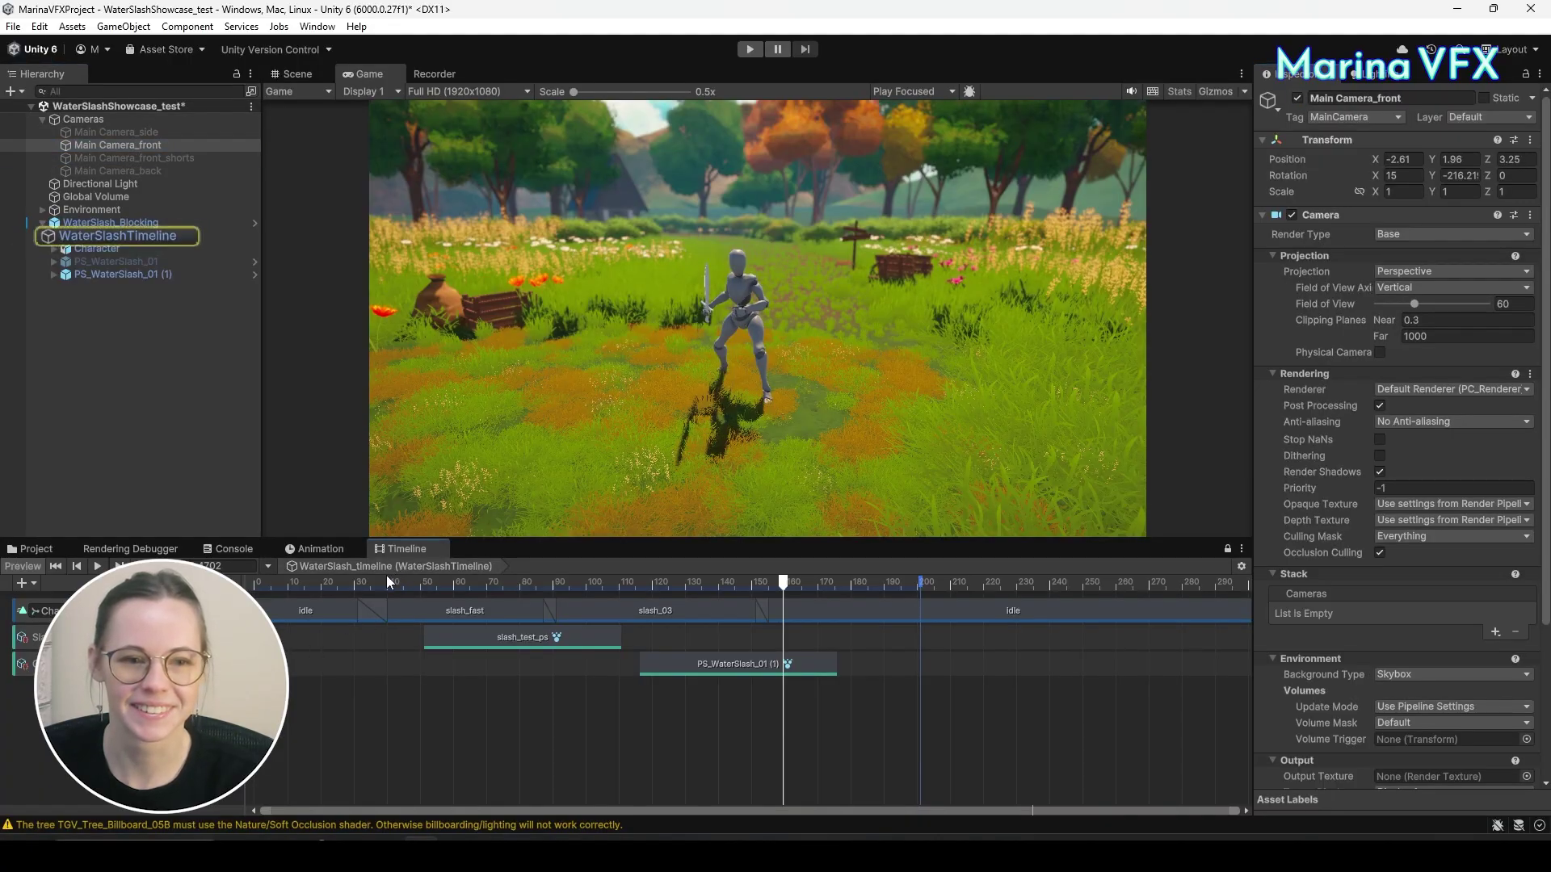
click(374, 582)
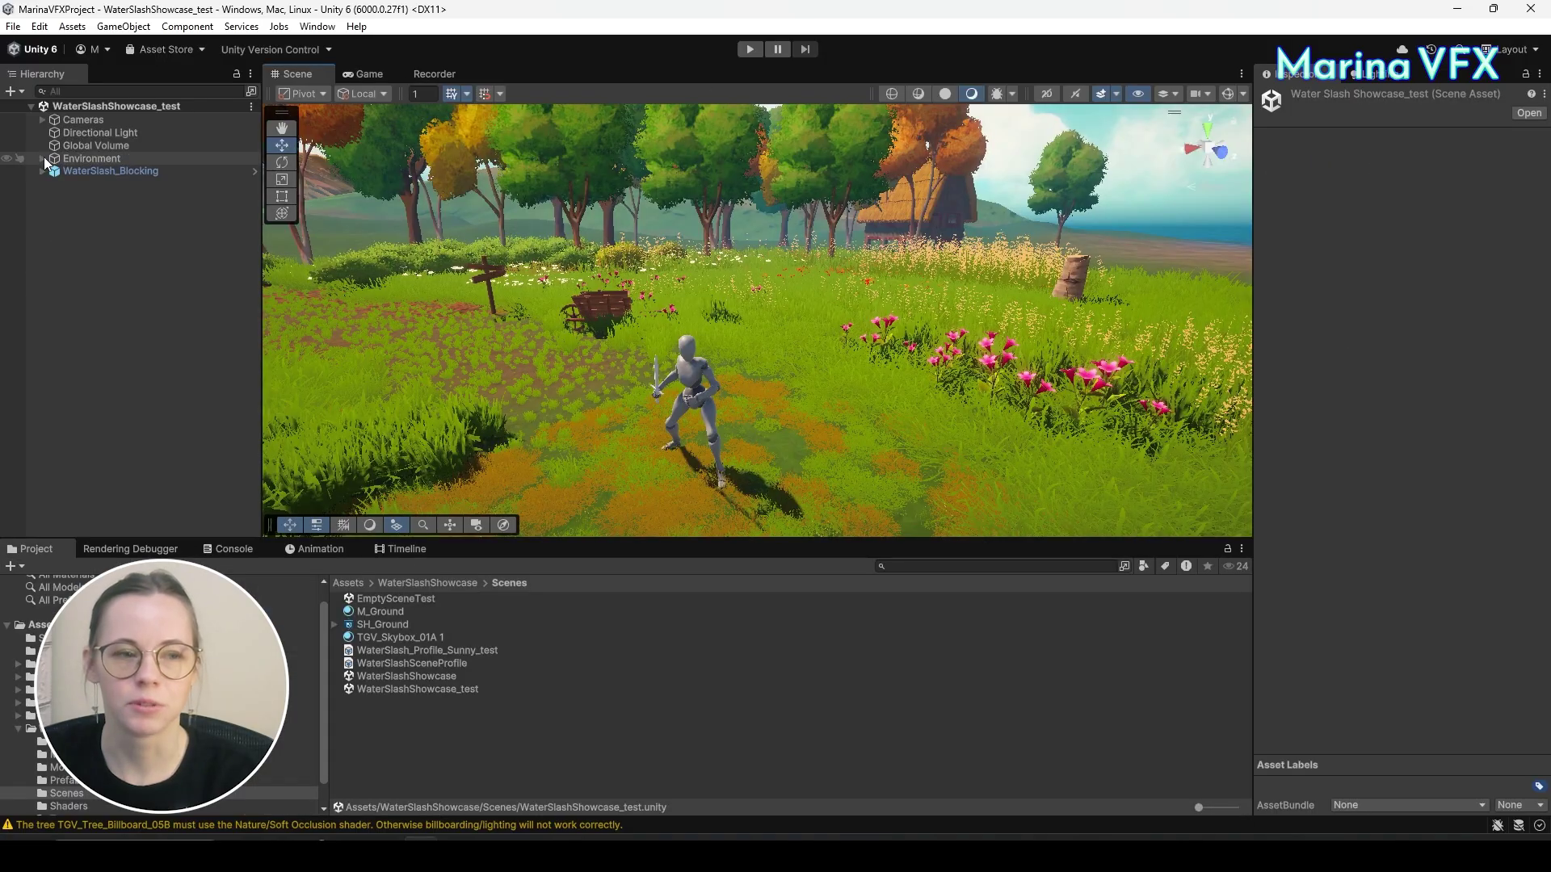
Expand the Environment group and examine its Terrain object, including the terrain layers and brush settings.
click(44, 159)
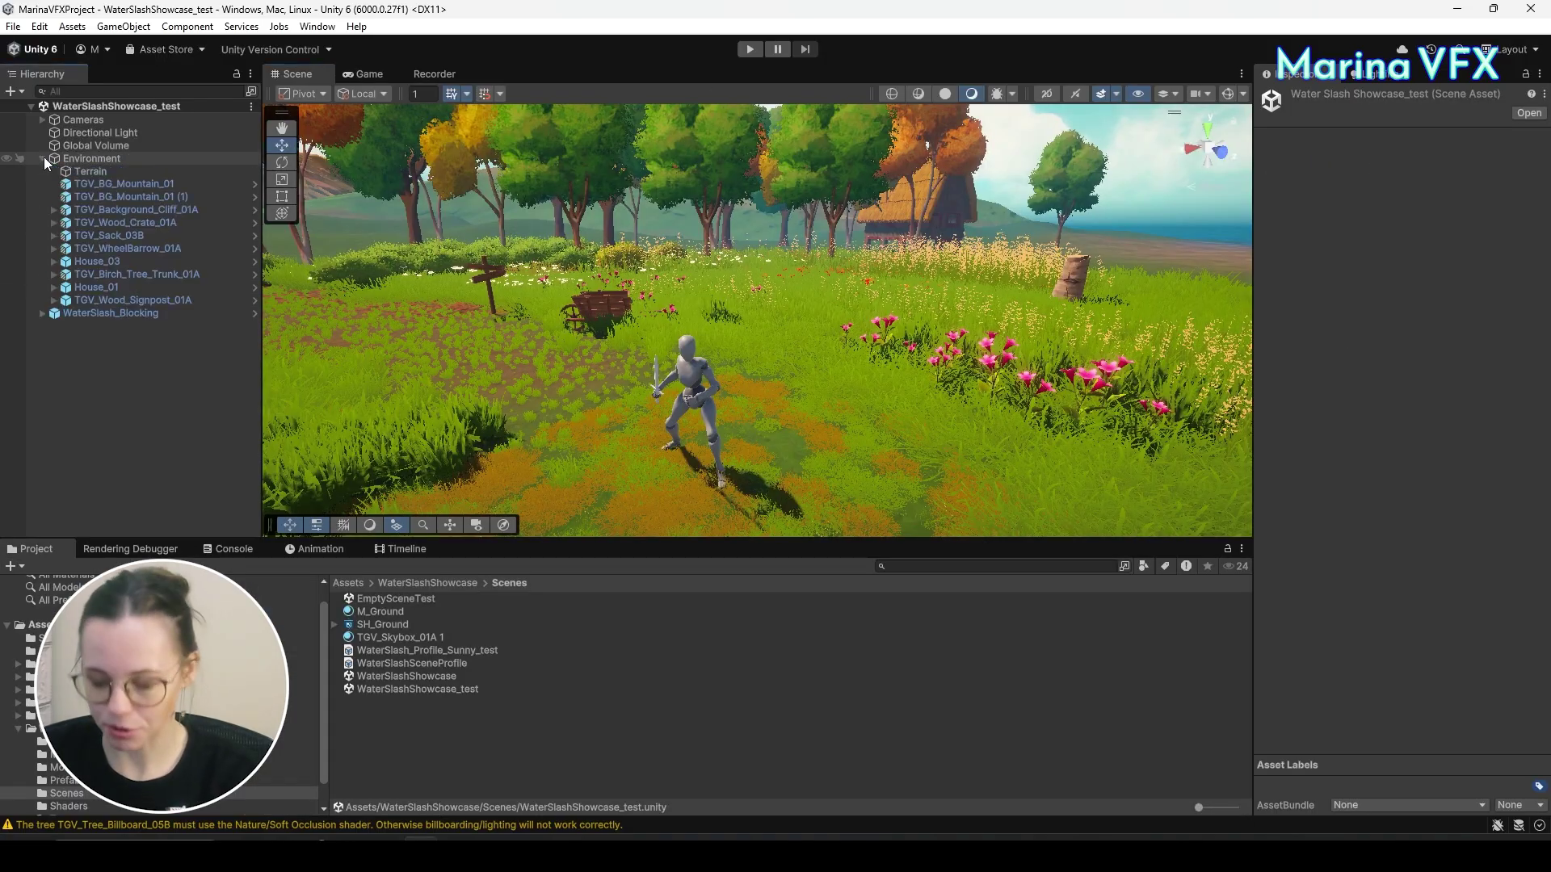
click(74, 172)
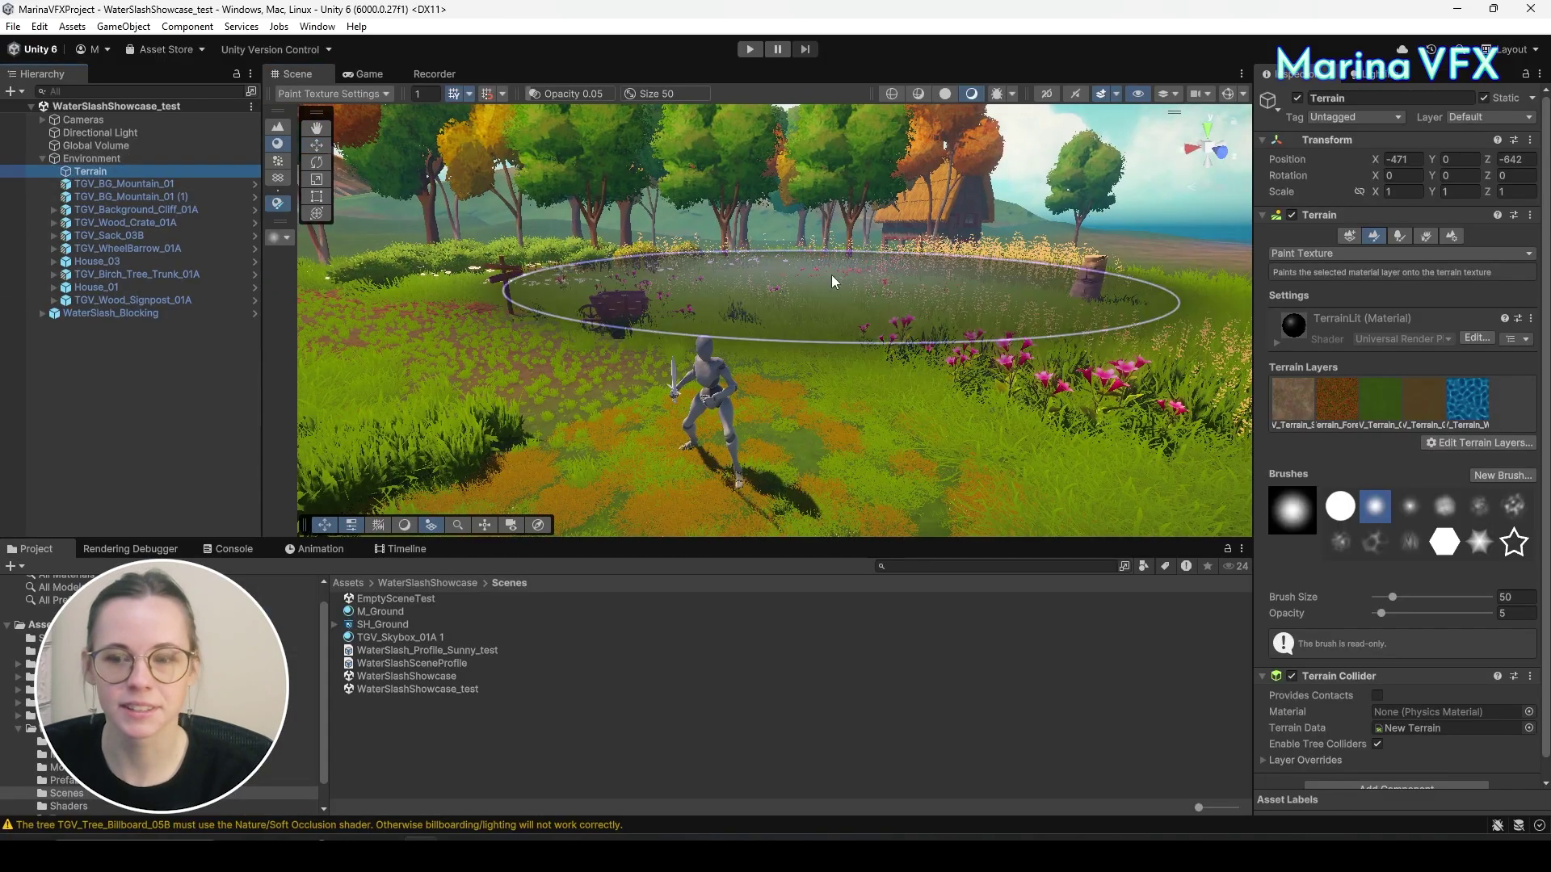
mouse_move(952, 349)
right_down()
mouse_move(352, 464)
mouse_move(1114, 329)
mouse_move(1191, 447)
mouse_move(974, 366)
right_up()
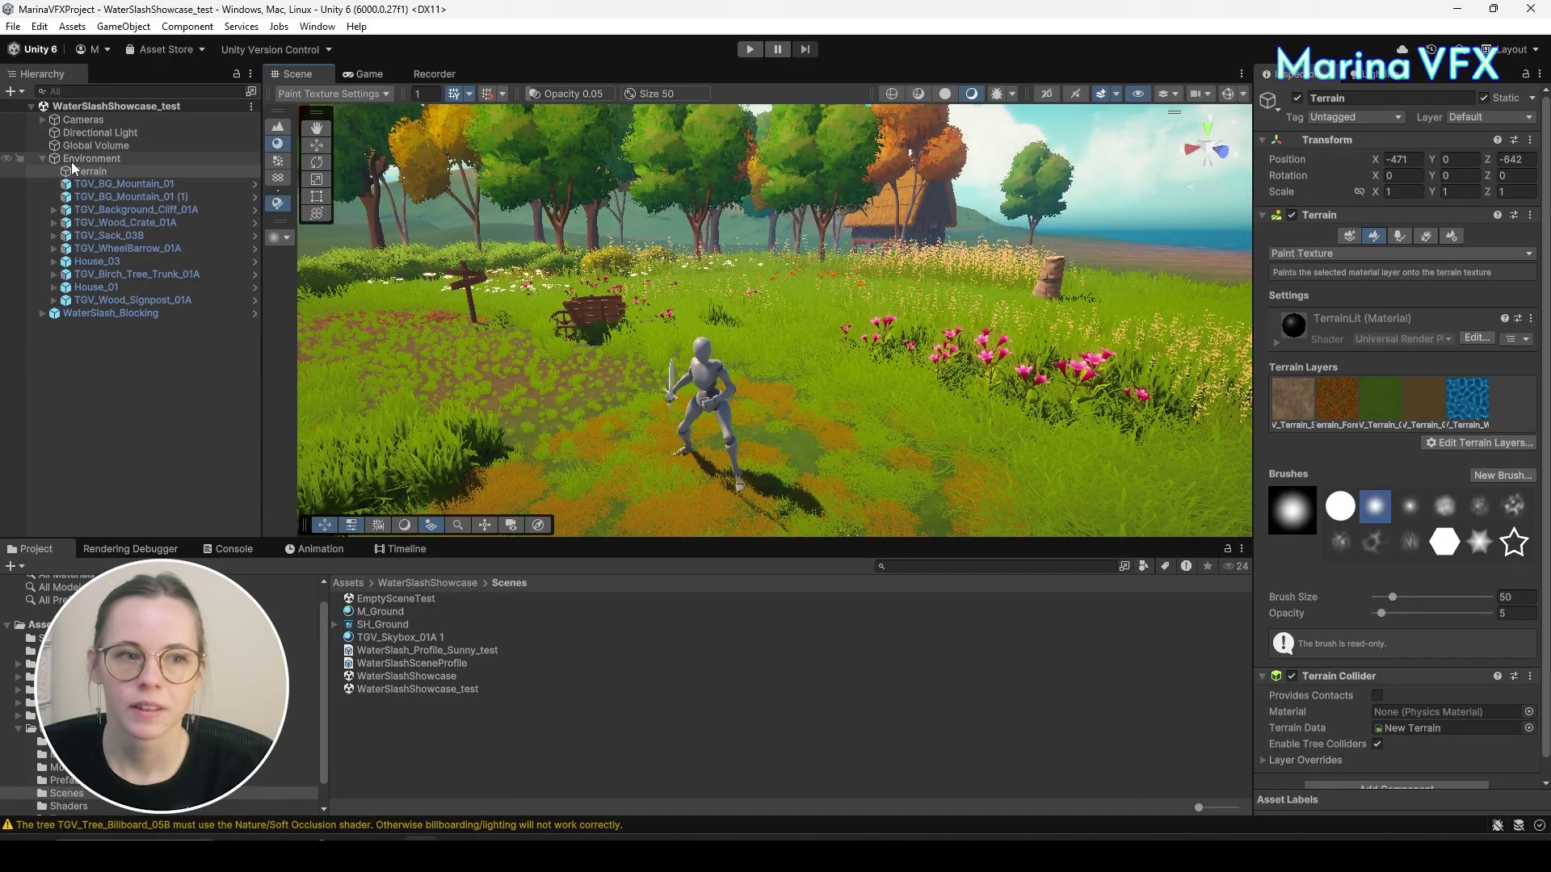
click(65, 159)
Face the sky in the scene and toggle Fog off and on in the lighting environment settings to compare its effect.
right_drag(517, 194, 1206, 114)
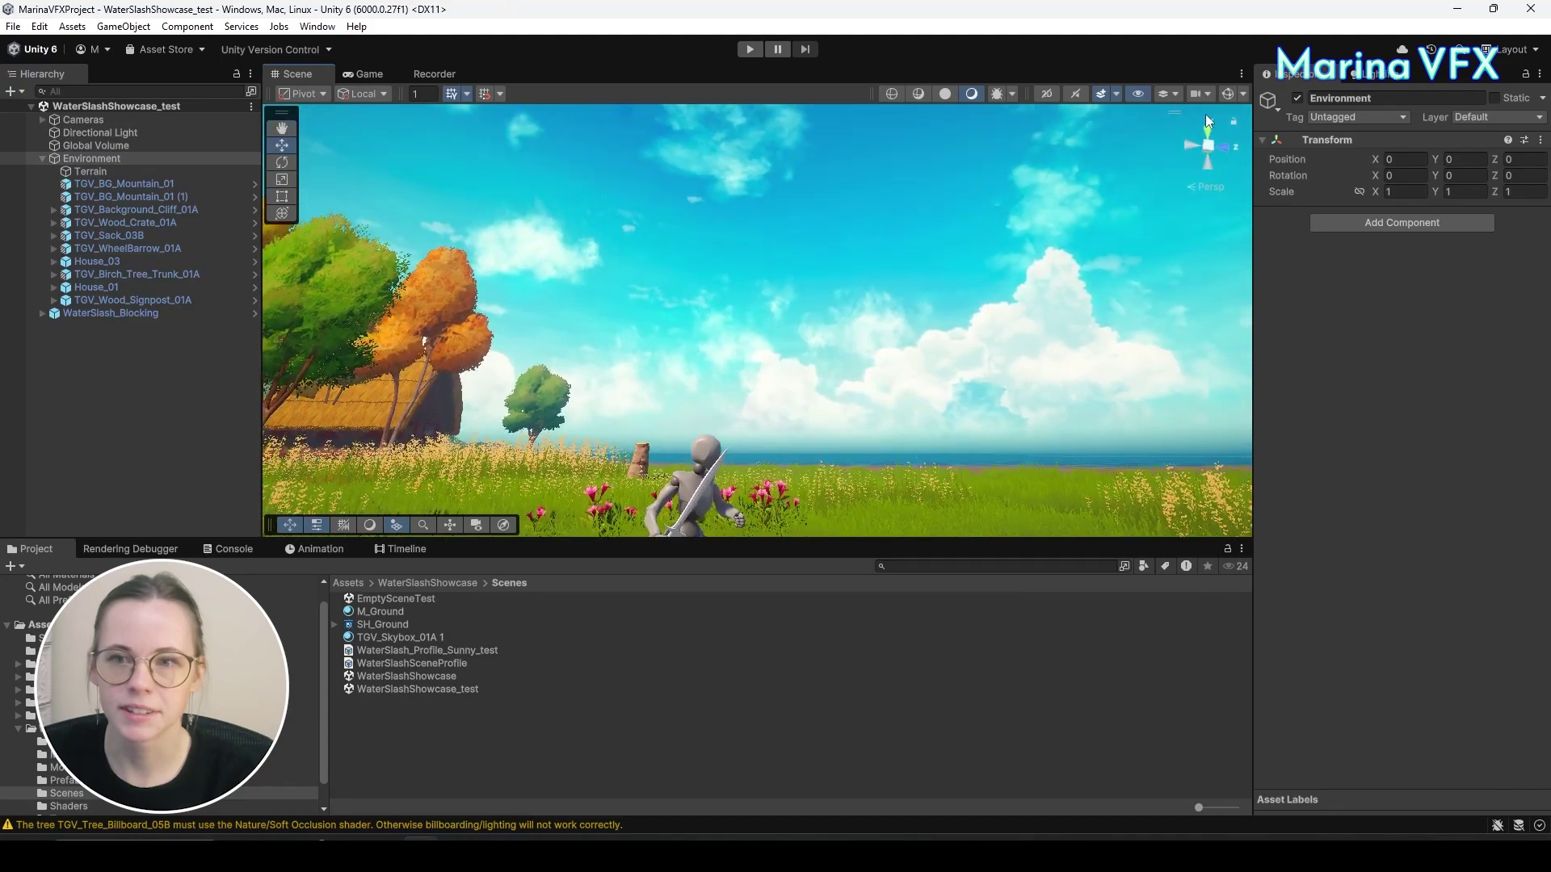
click(1375, 74)
click(1485, 99)
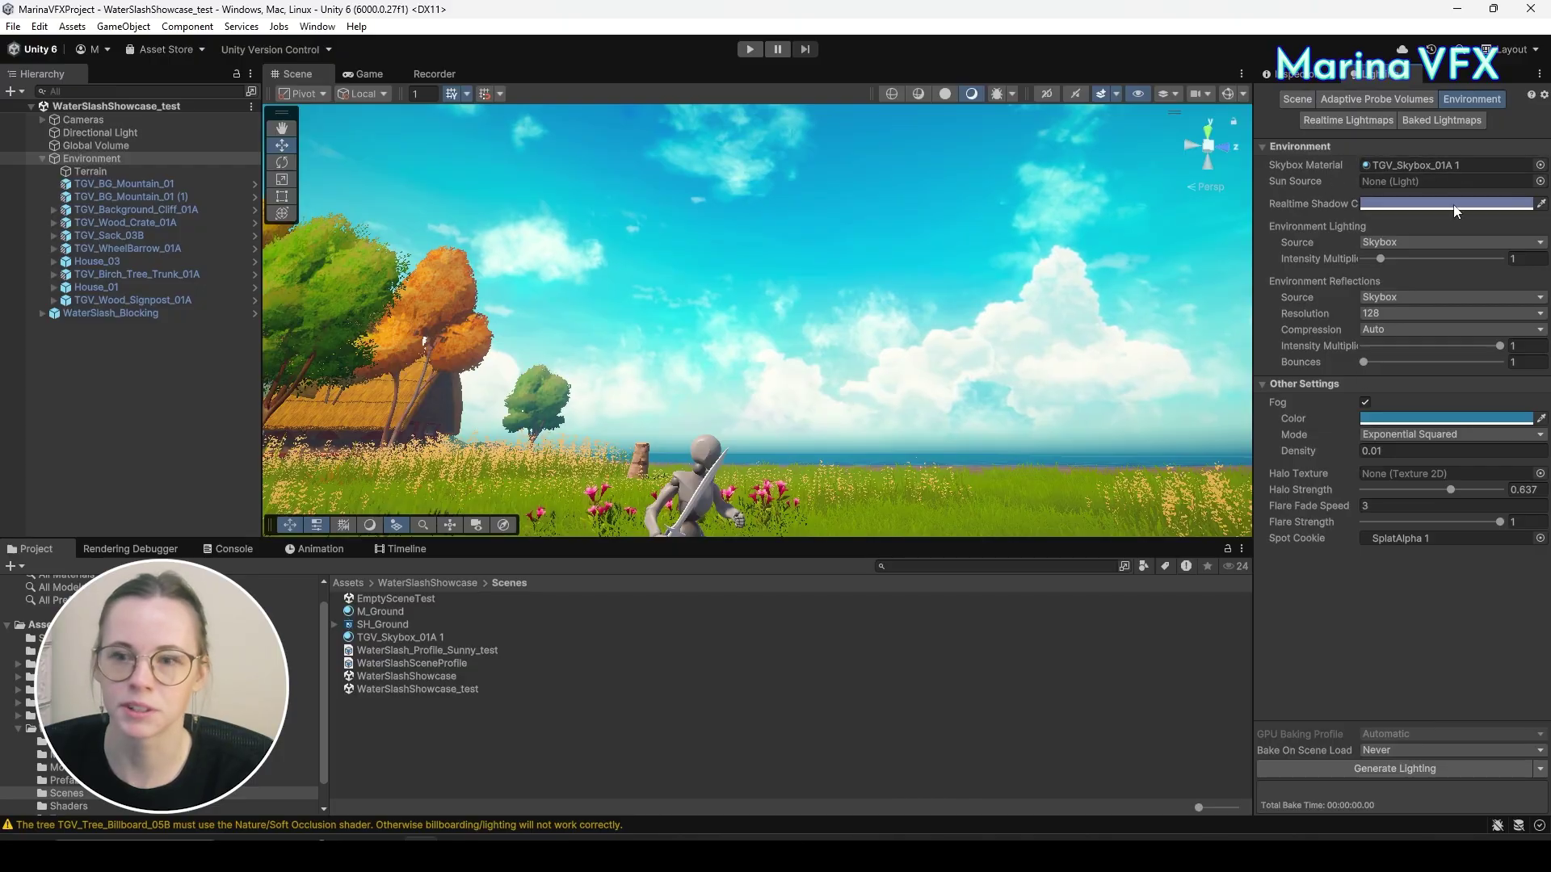
click(1366, 403)
click(1366, 402)
click(1366, 402)
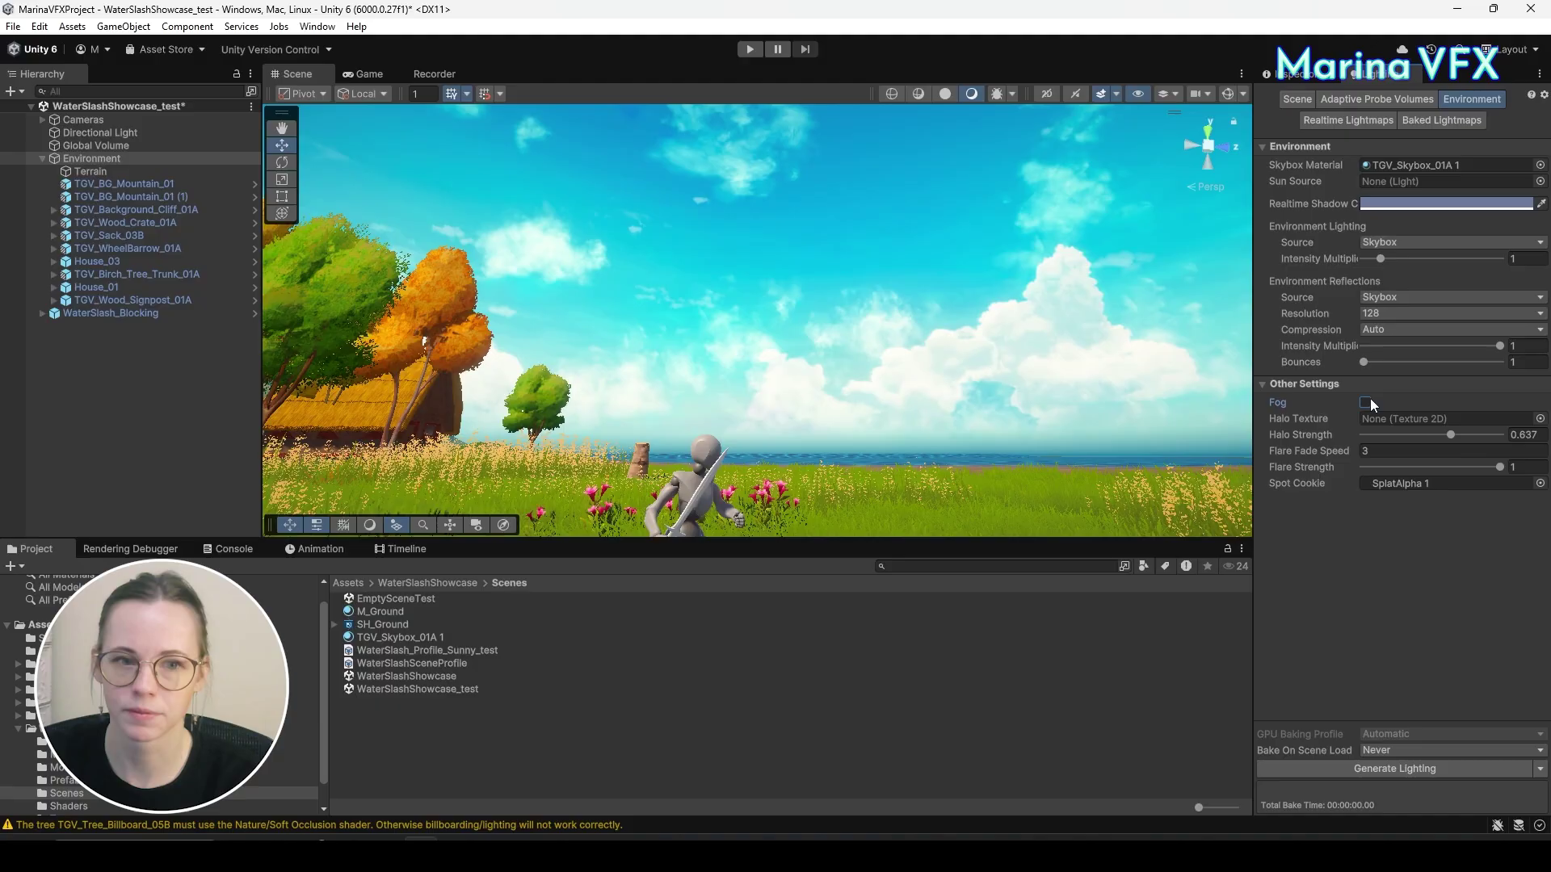
click(1366, 403)
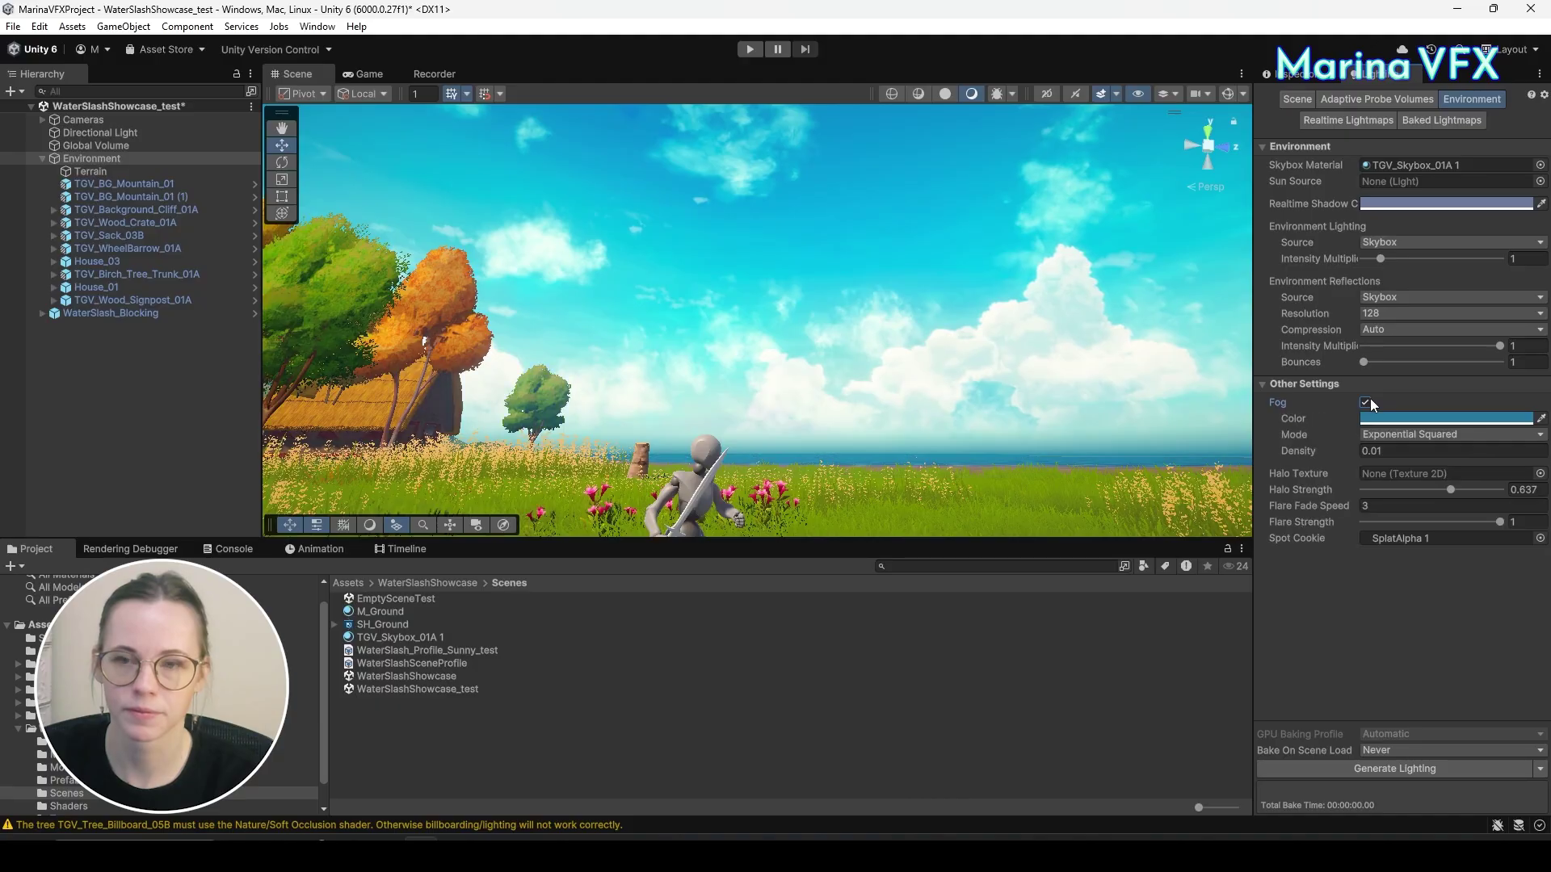
click(1305, 78)
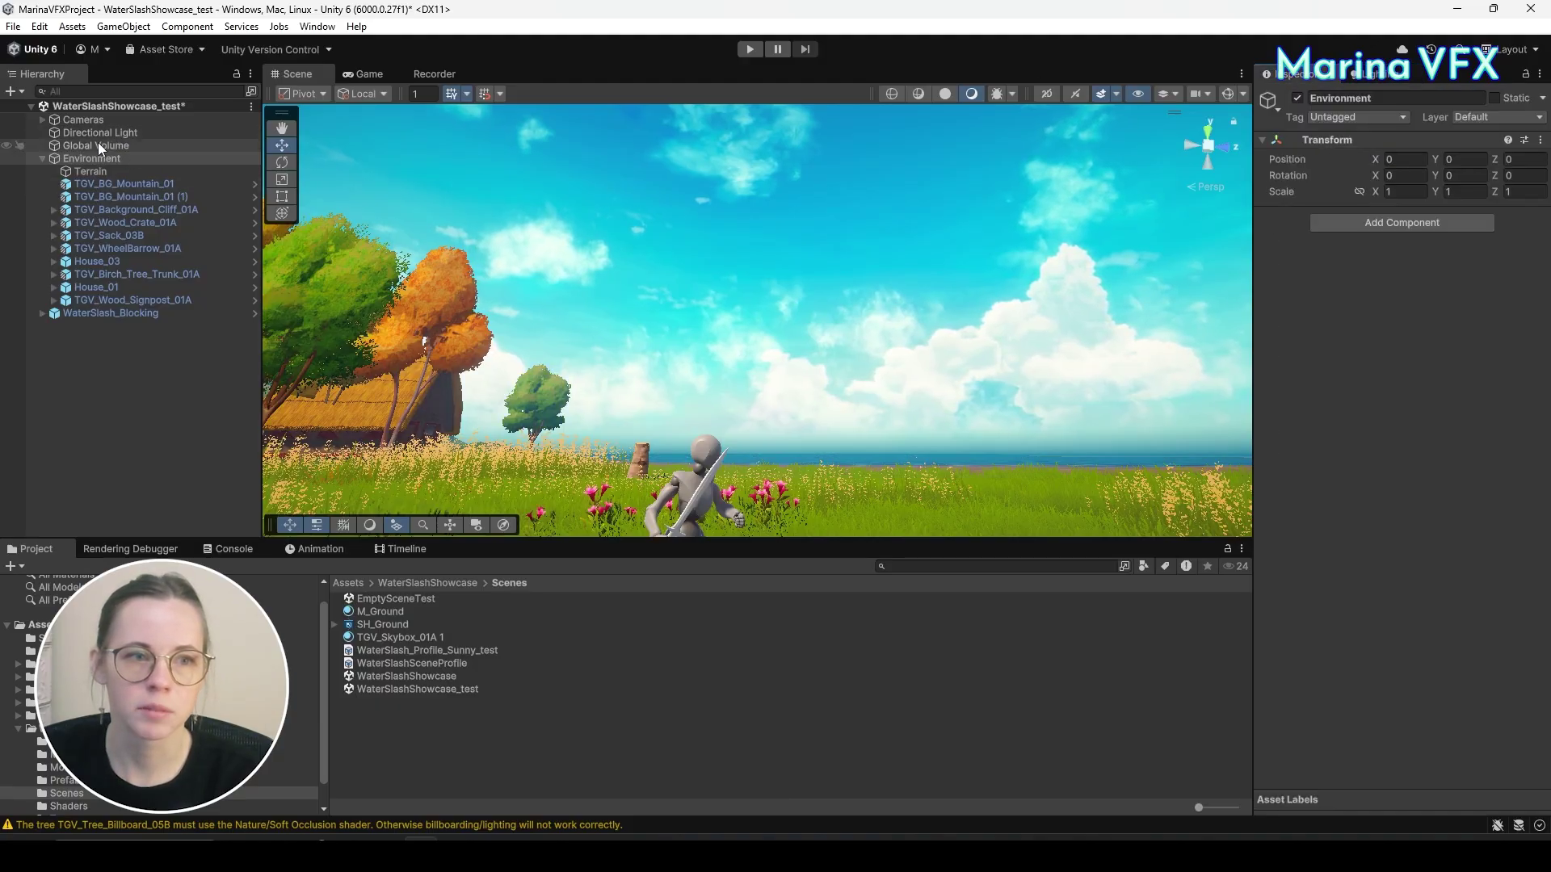
Set the Background Type of Main Camera_front to Solid Color.
click(42, 120)
click(104, 145)
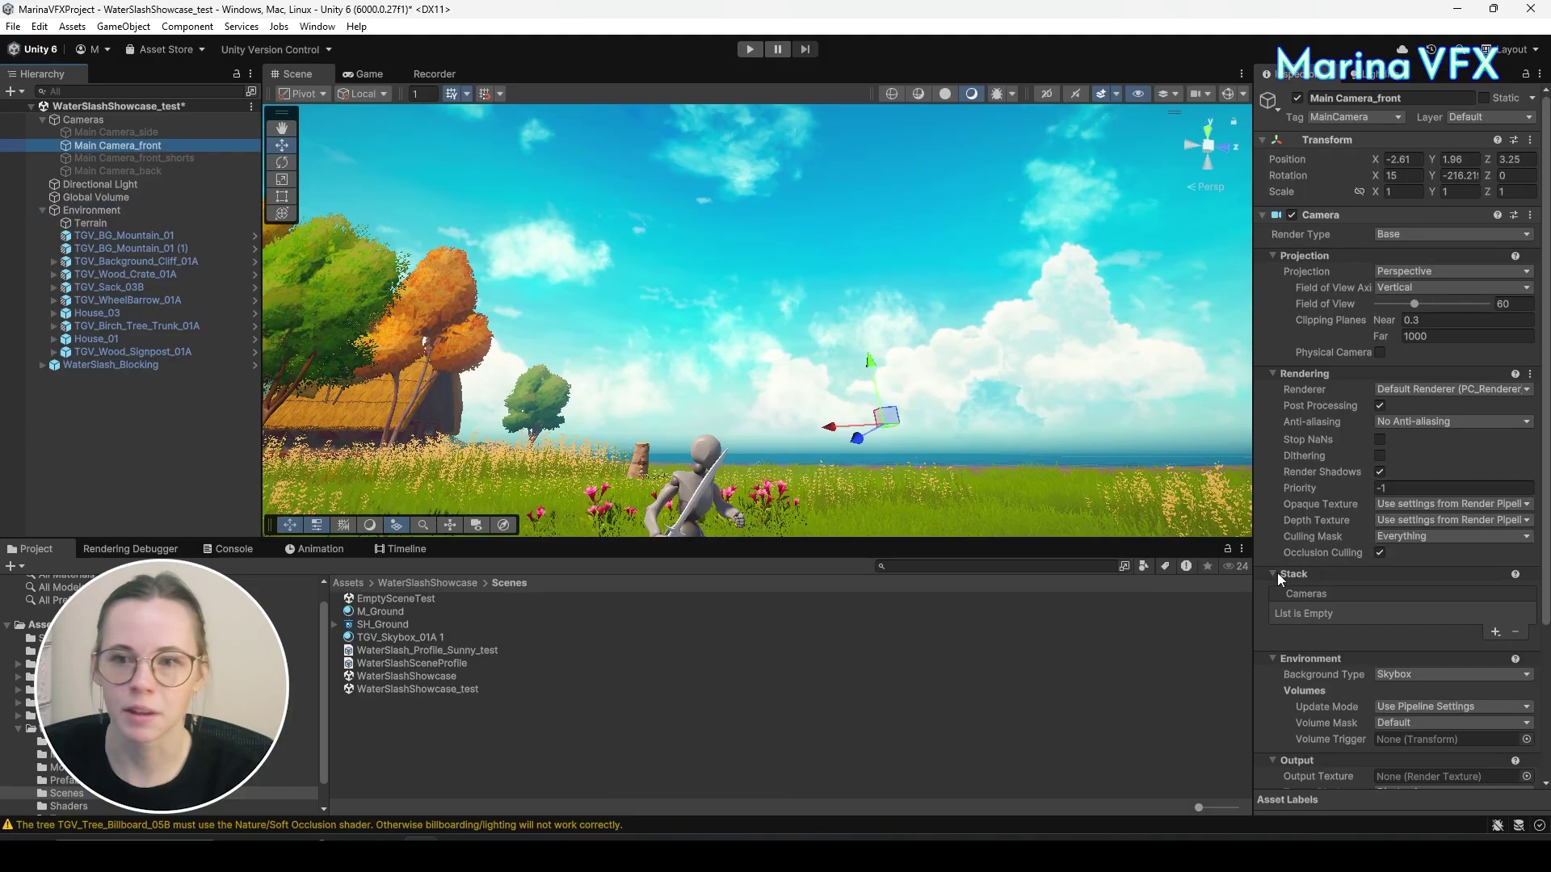
scroll(1389, 338, down, 5)
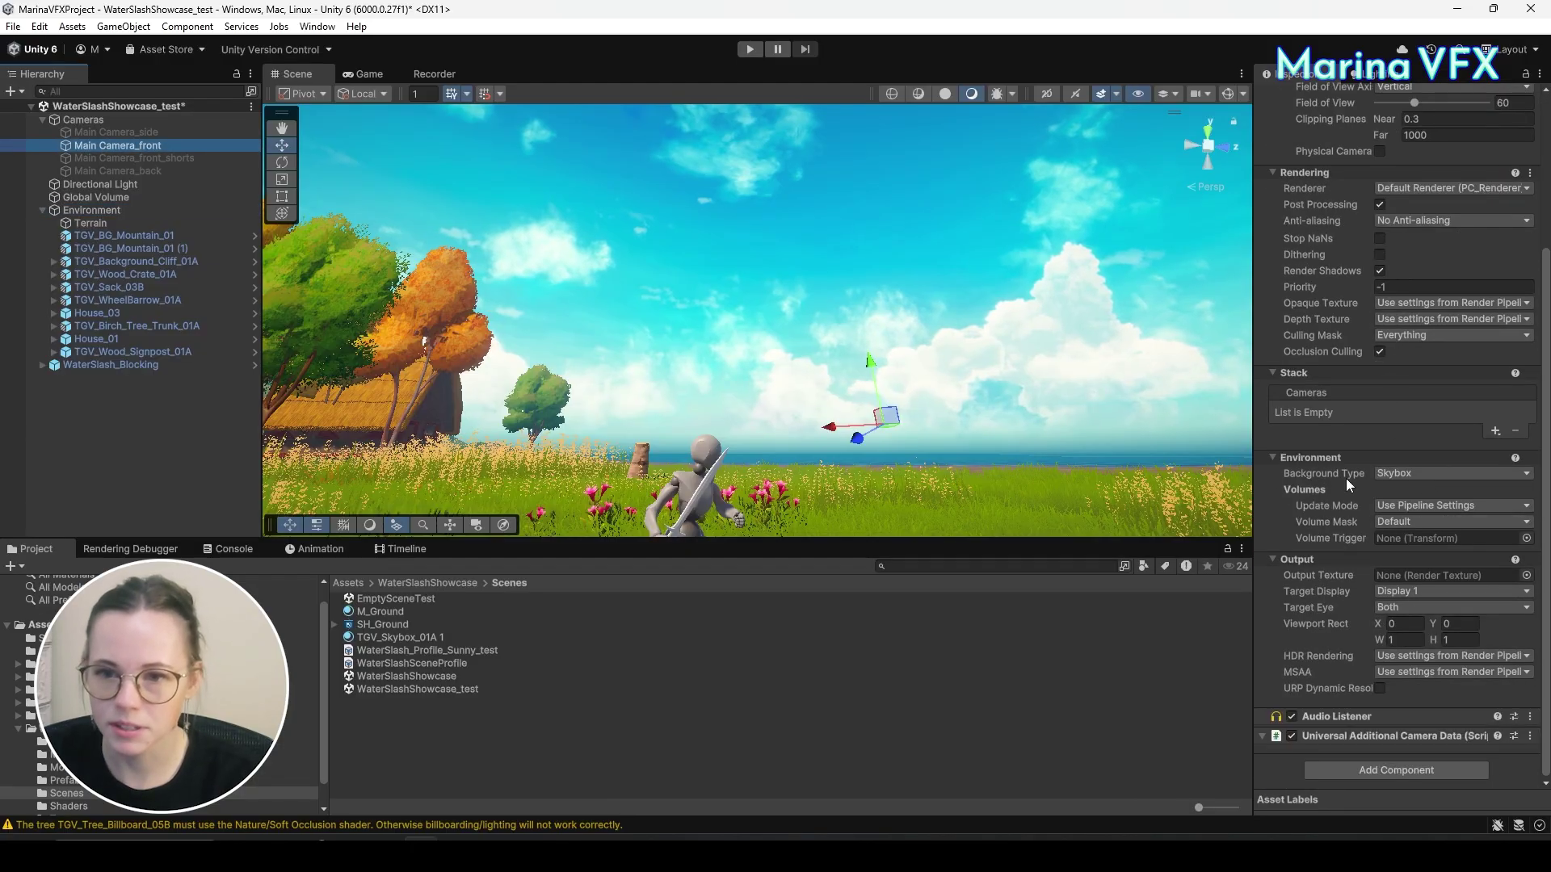
click(1425, 474)
click(1445, 511)
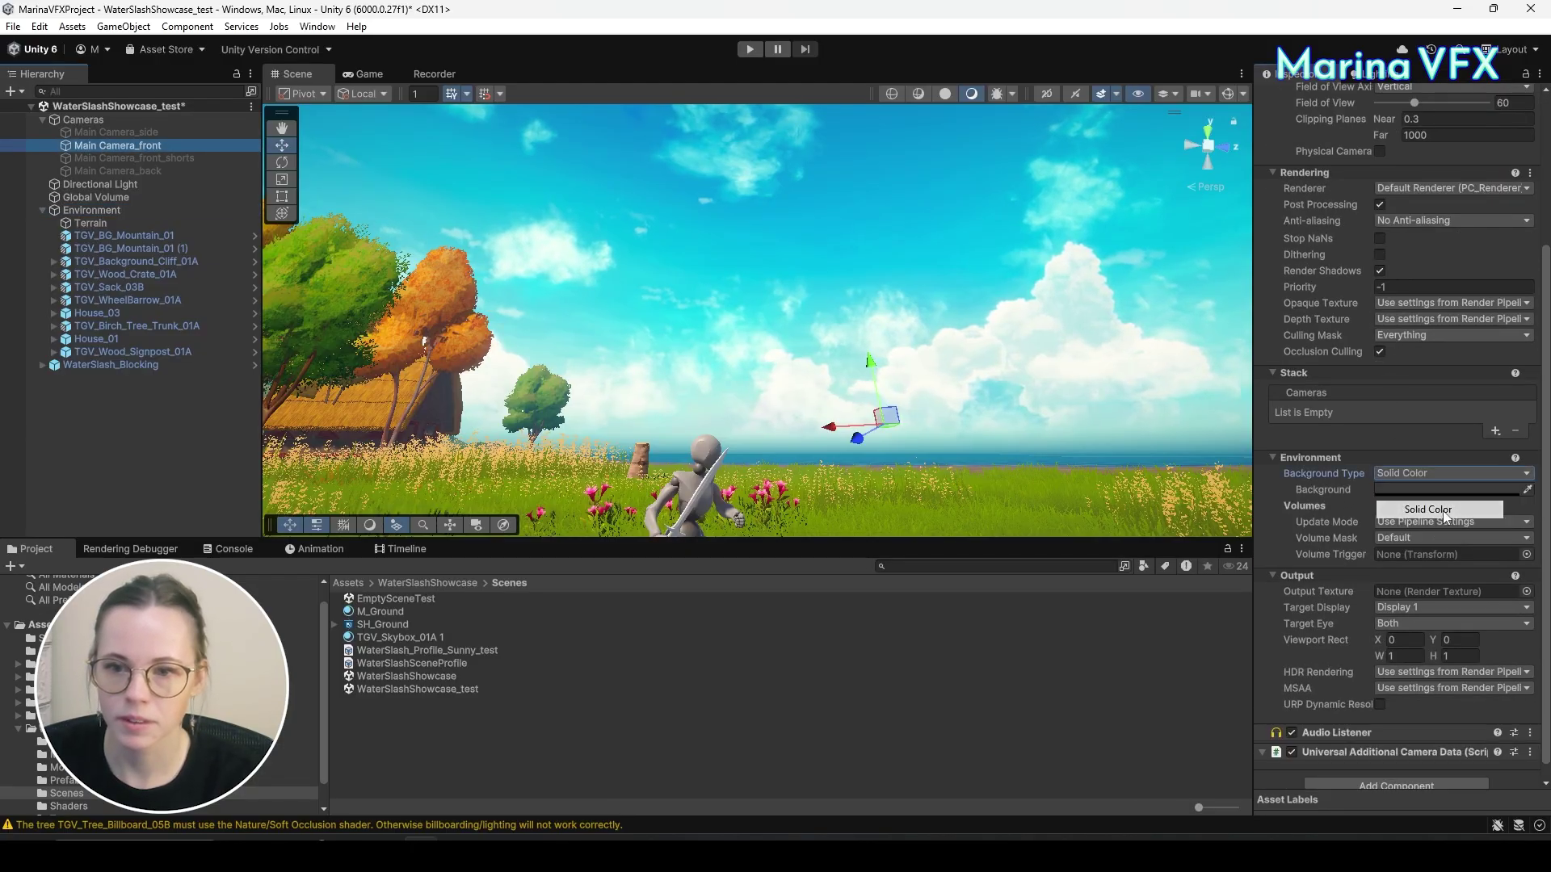
Try a red solid background colour for Main Camera_front in the Game view and return its Background Type to Skybox.
click(362, 74)
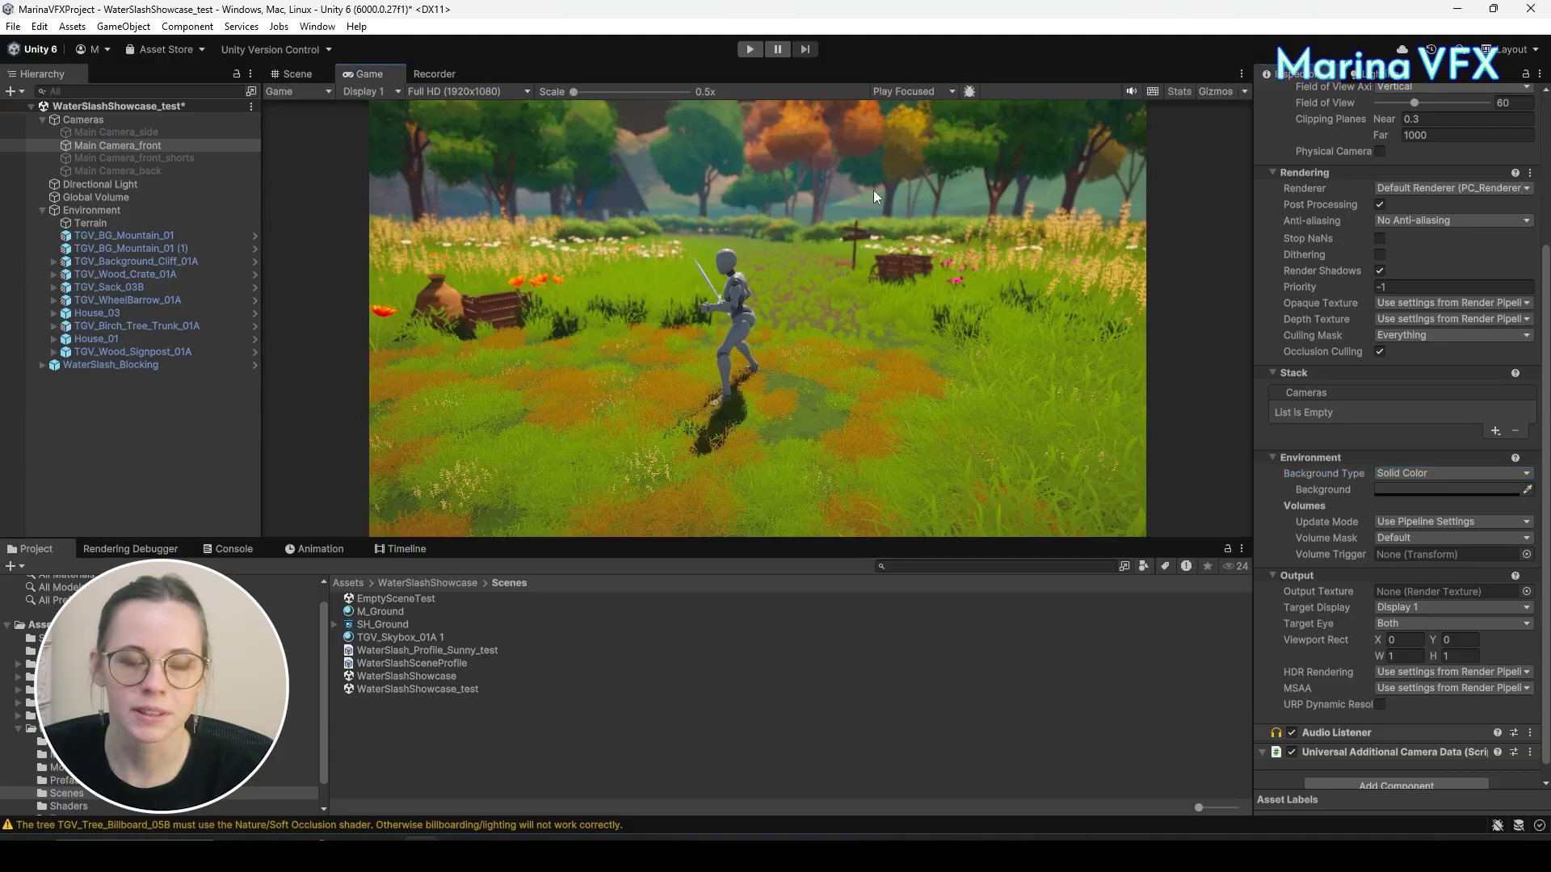
scroll(1471, 539, down, 1)
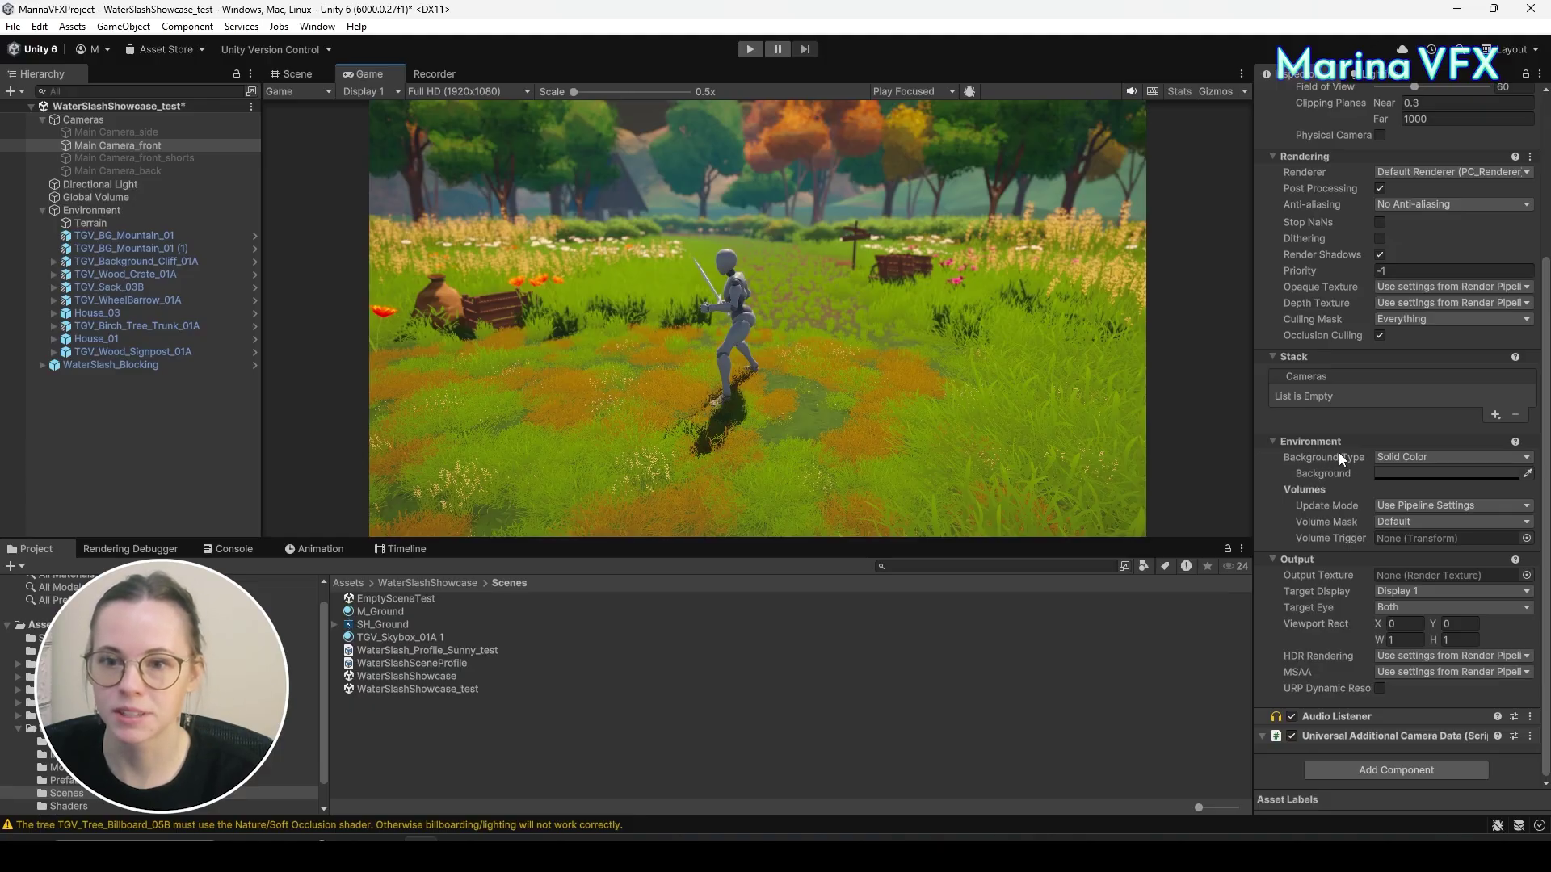
click(1422, 473)
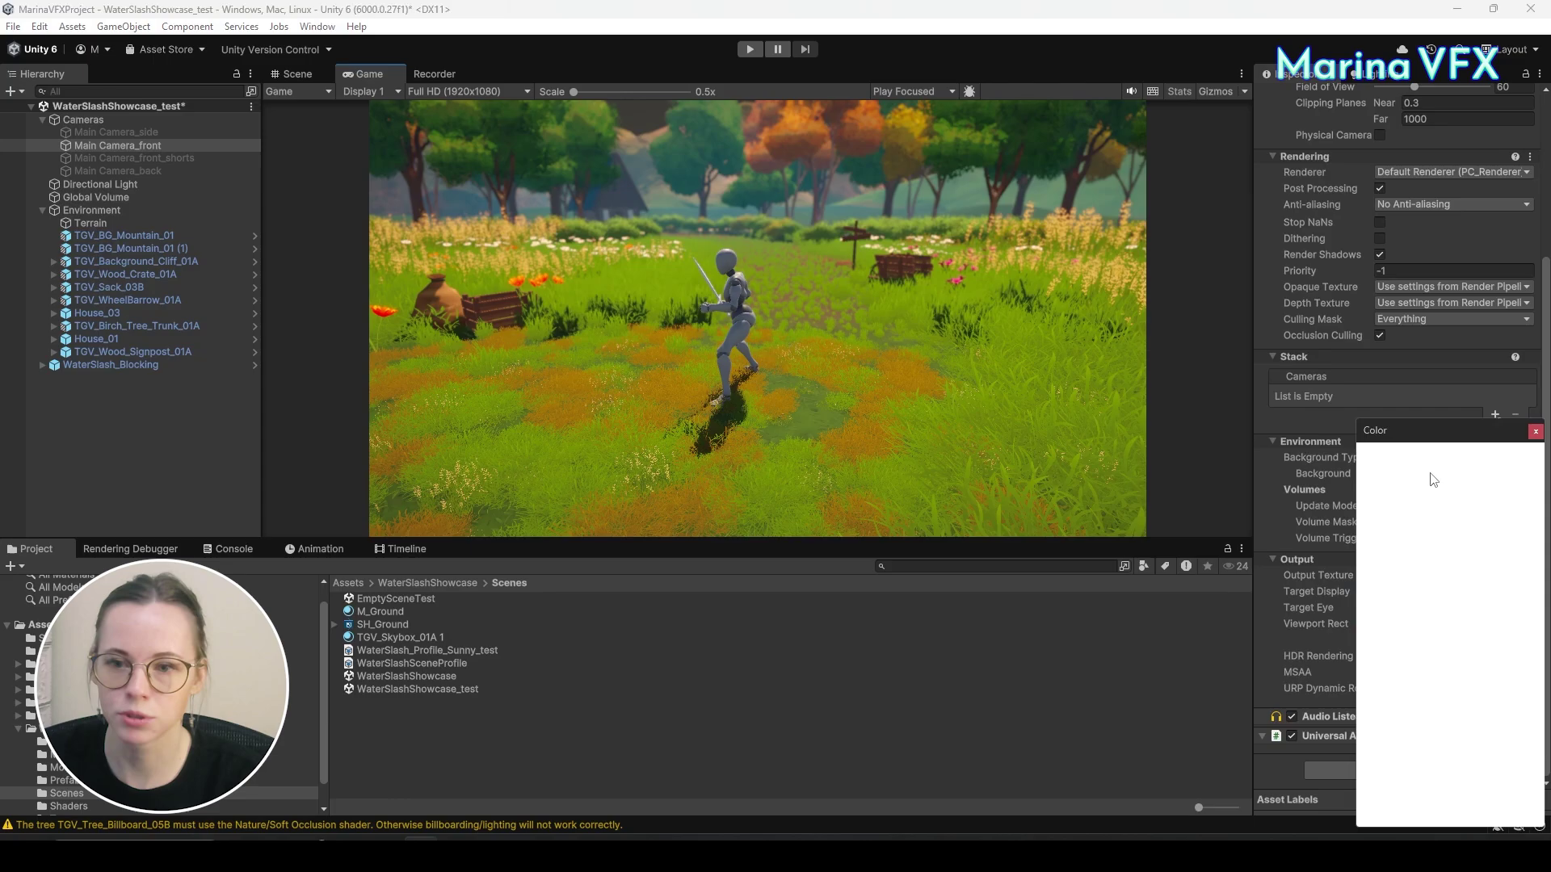
drag(1450, 553, 1491, 550)
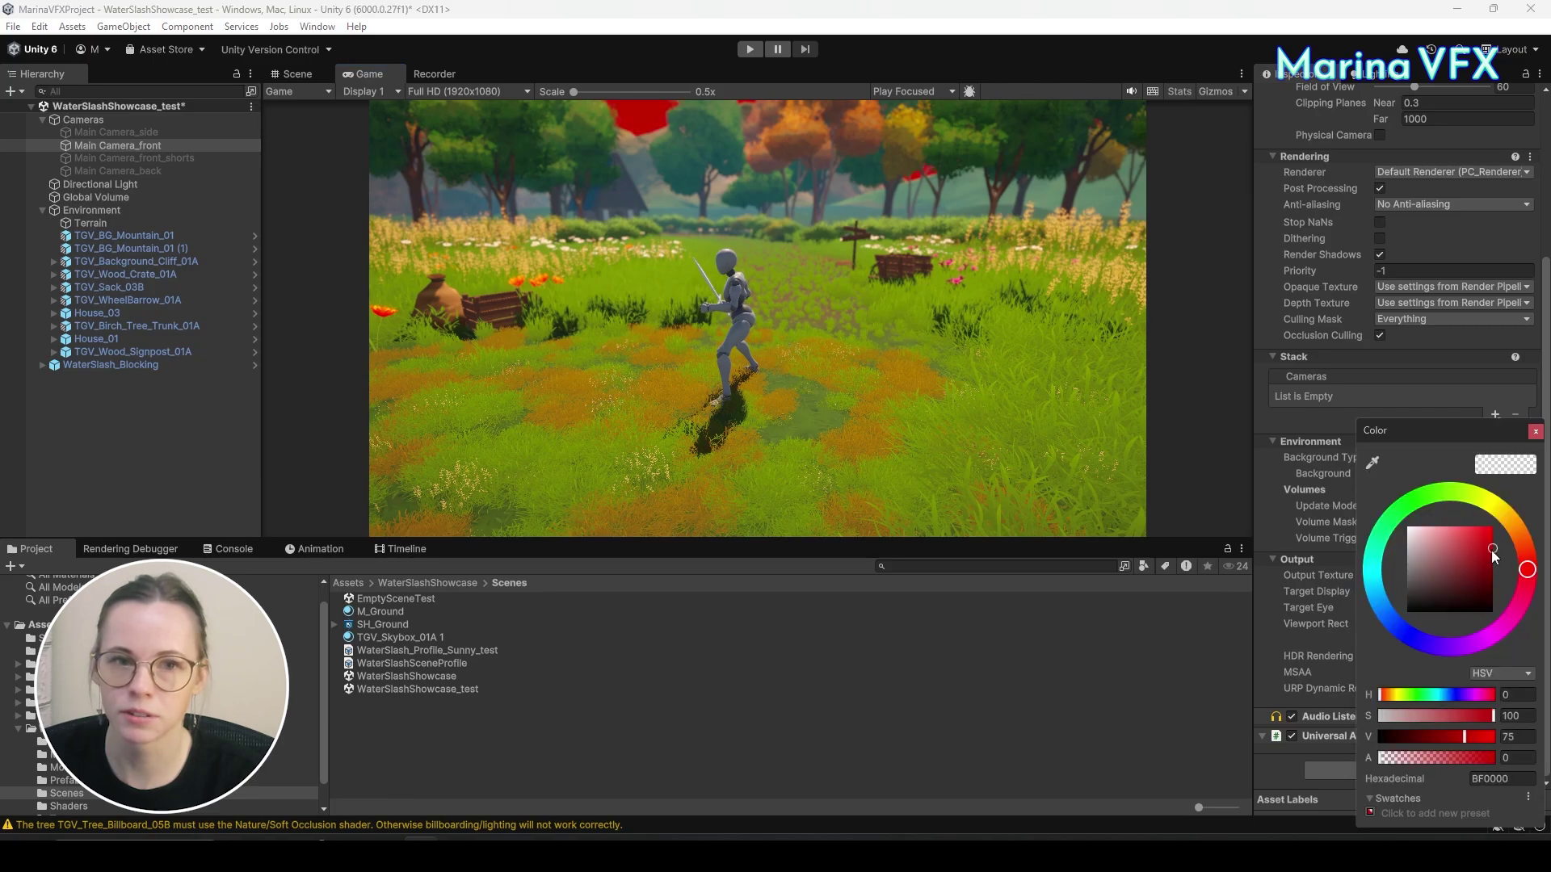
click(1535, 430)
click(1419, 457)
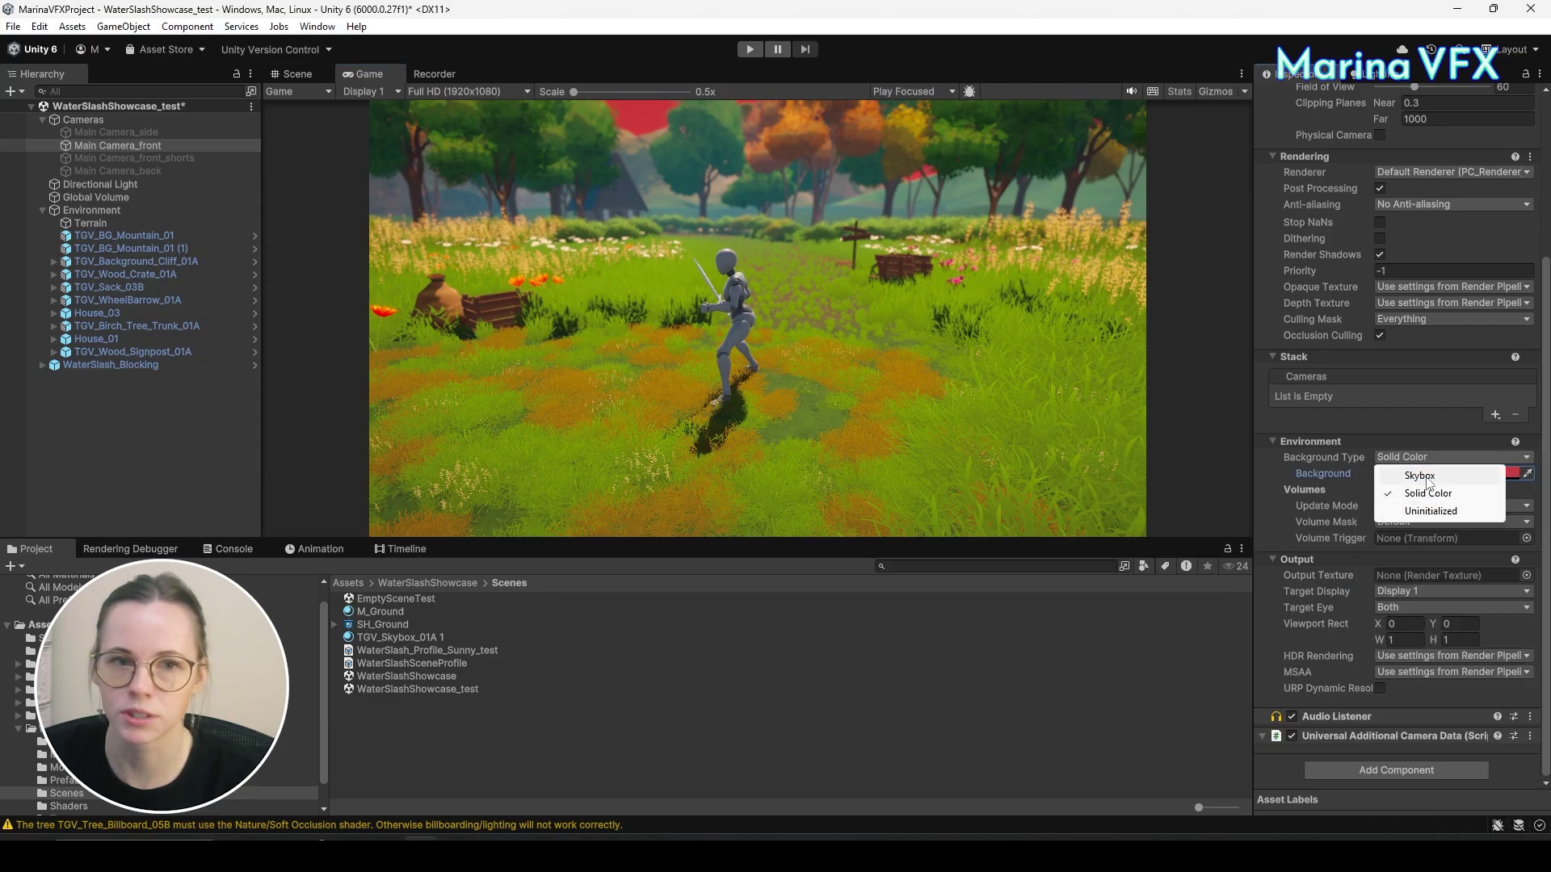
click(1422, 476)
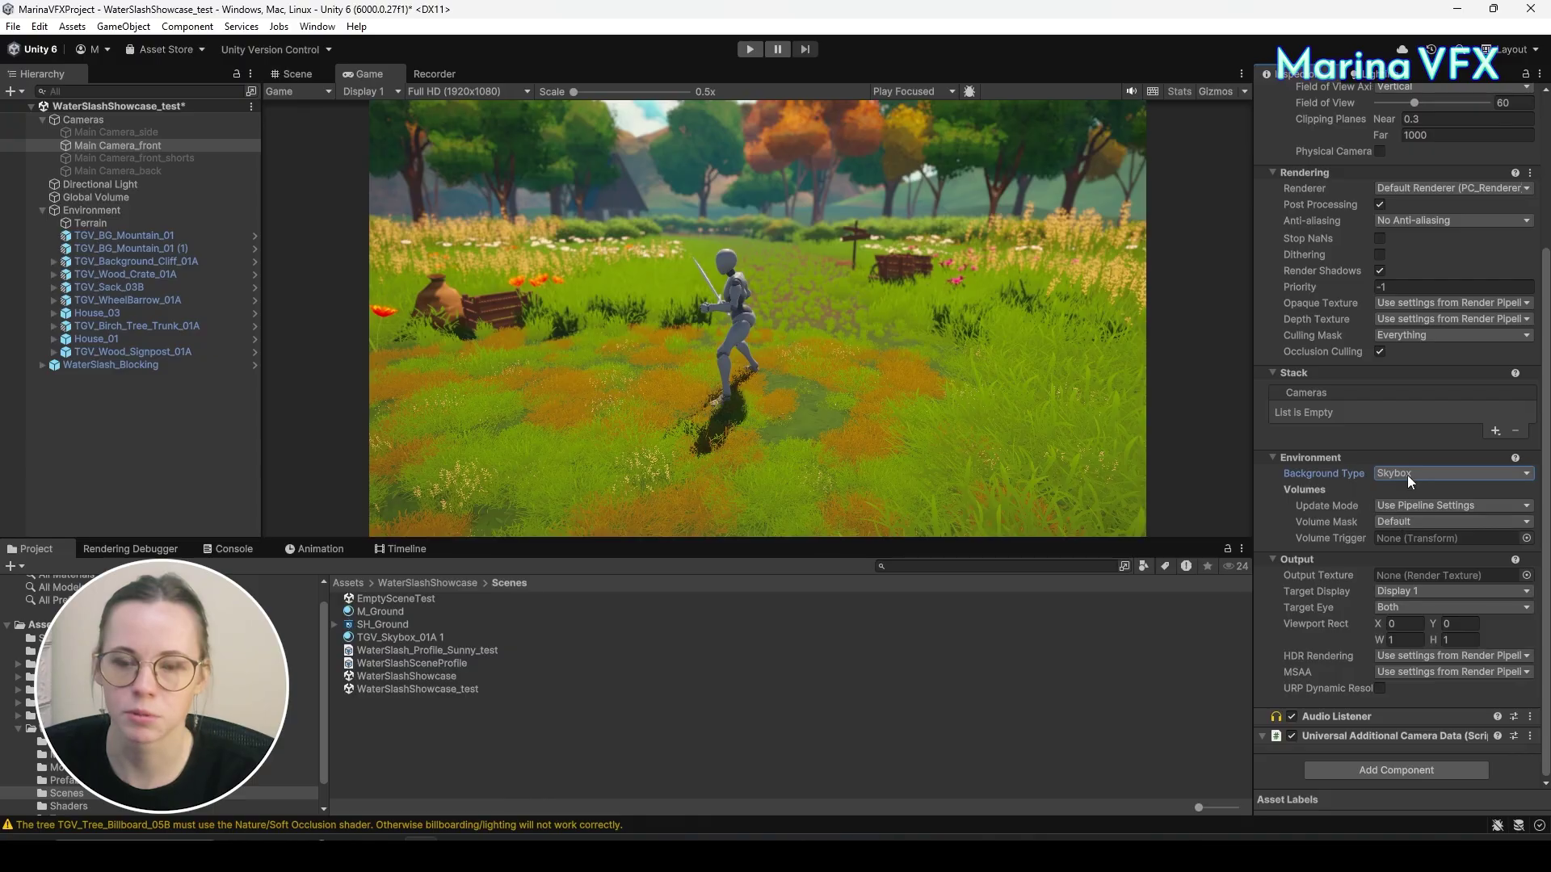
Toggle the skybox display off and on again in the Scene view to compare its effect.
click(294, 74)
click(1117, 95)
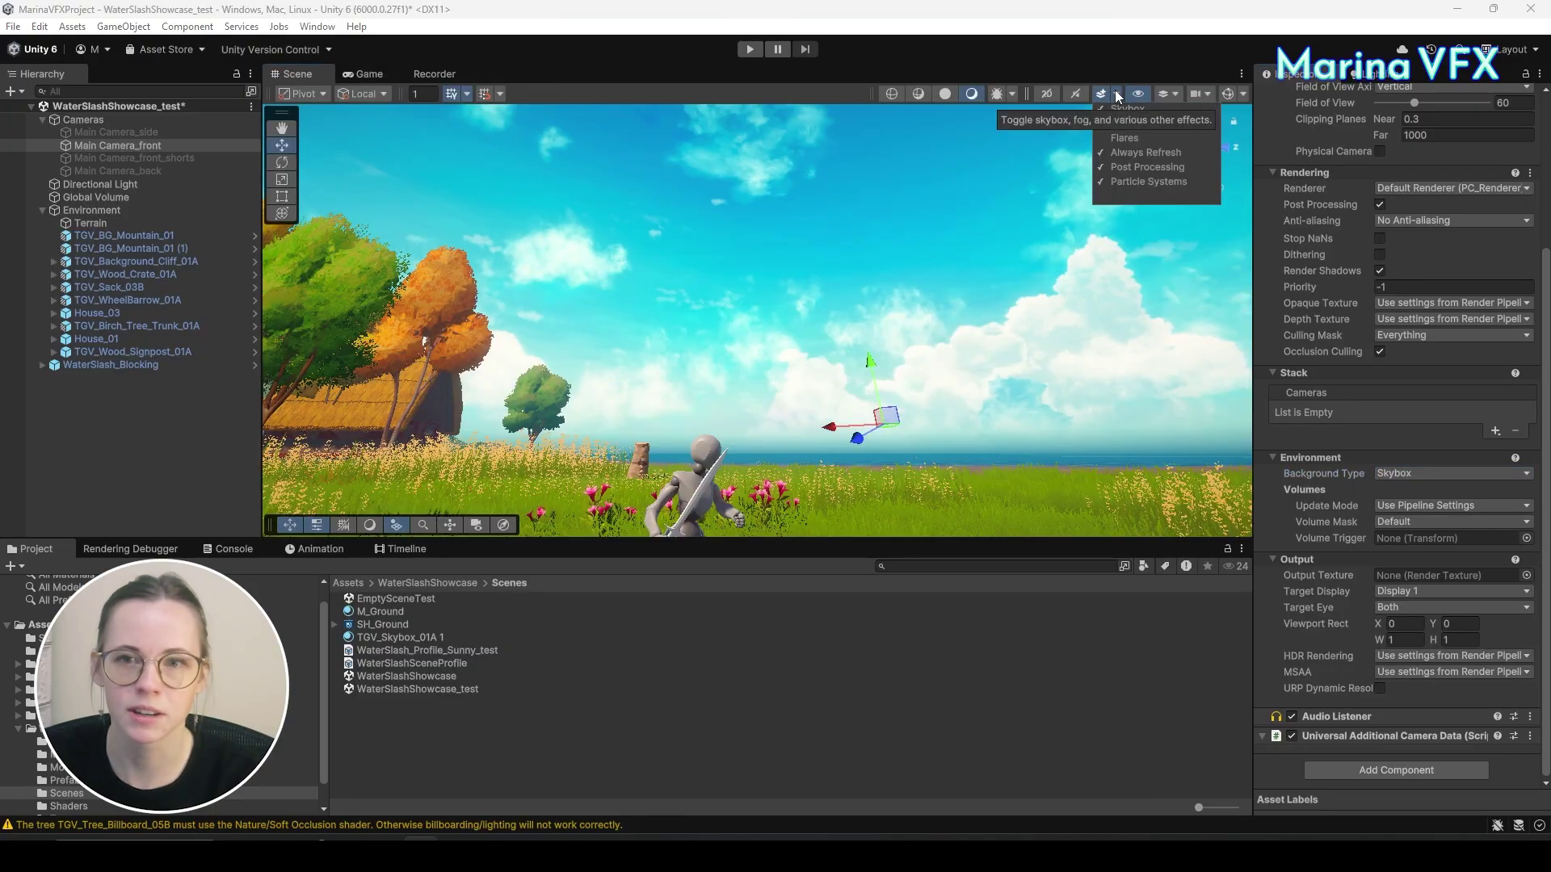
click(1140, 109)
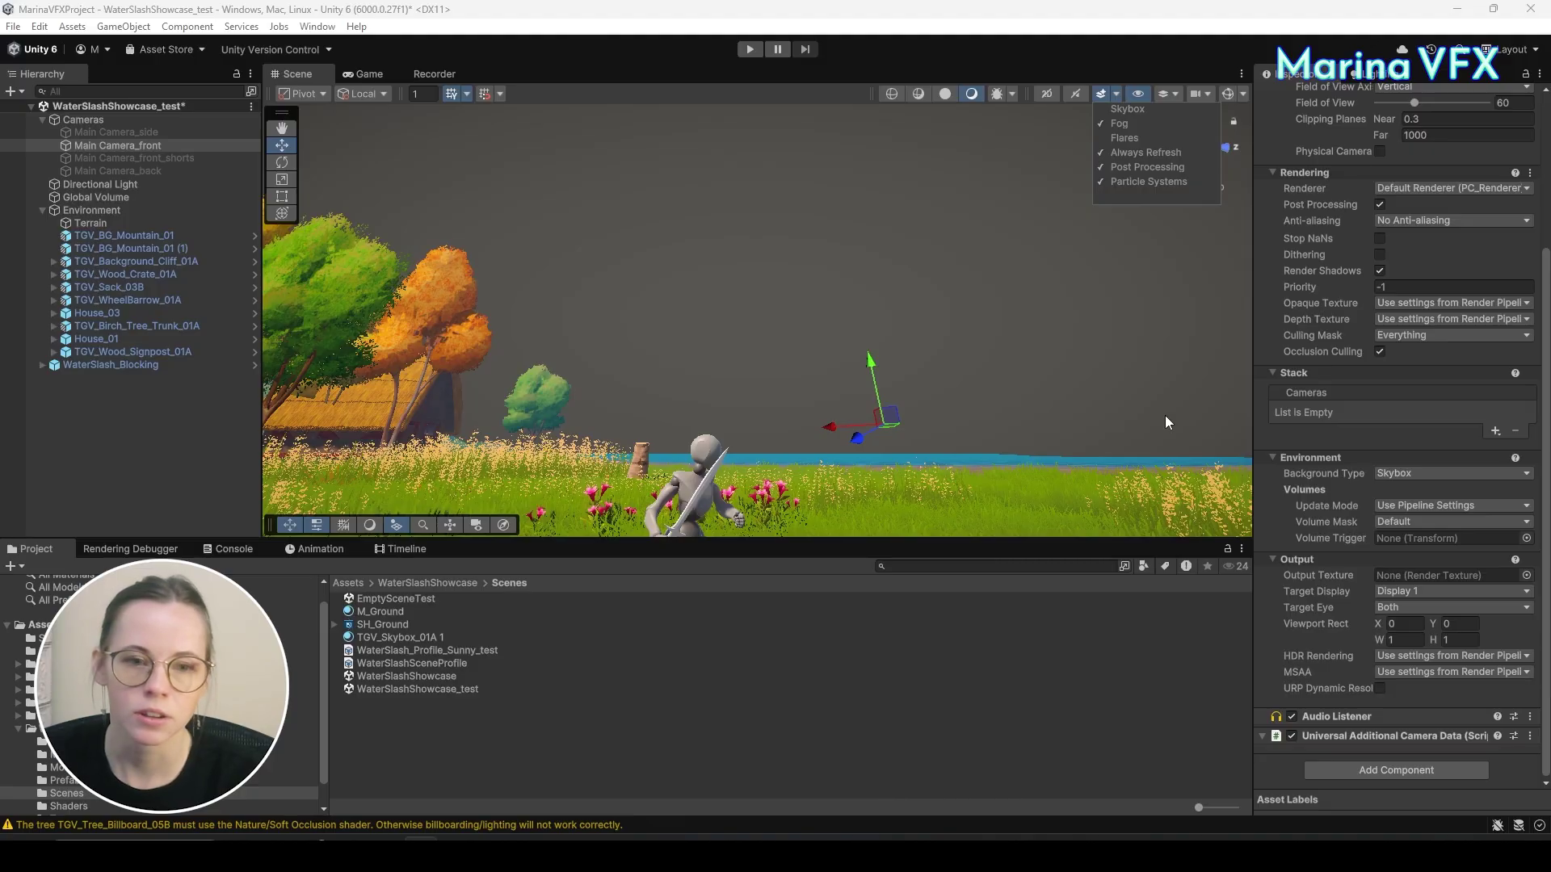
click(1129, 108)
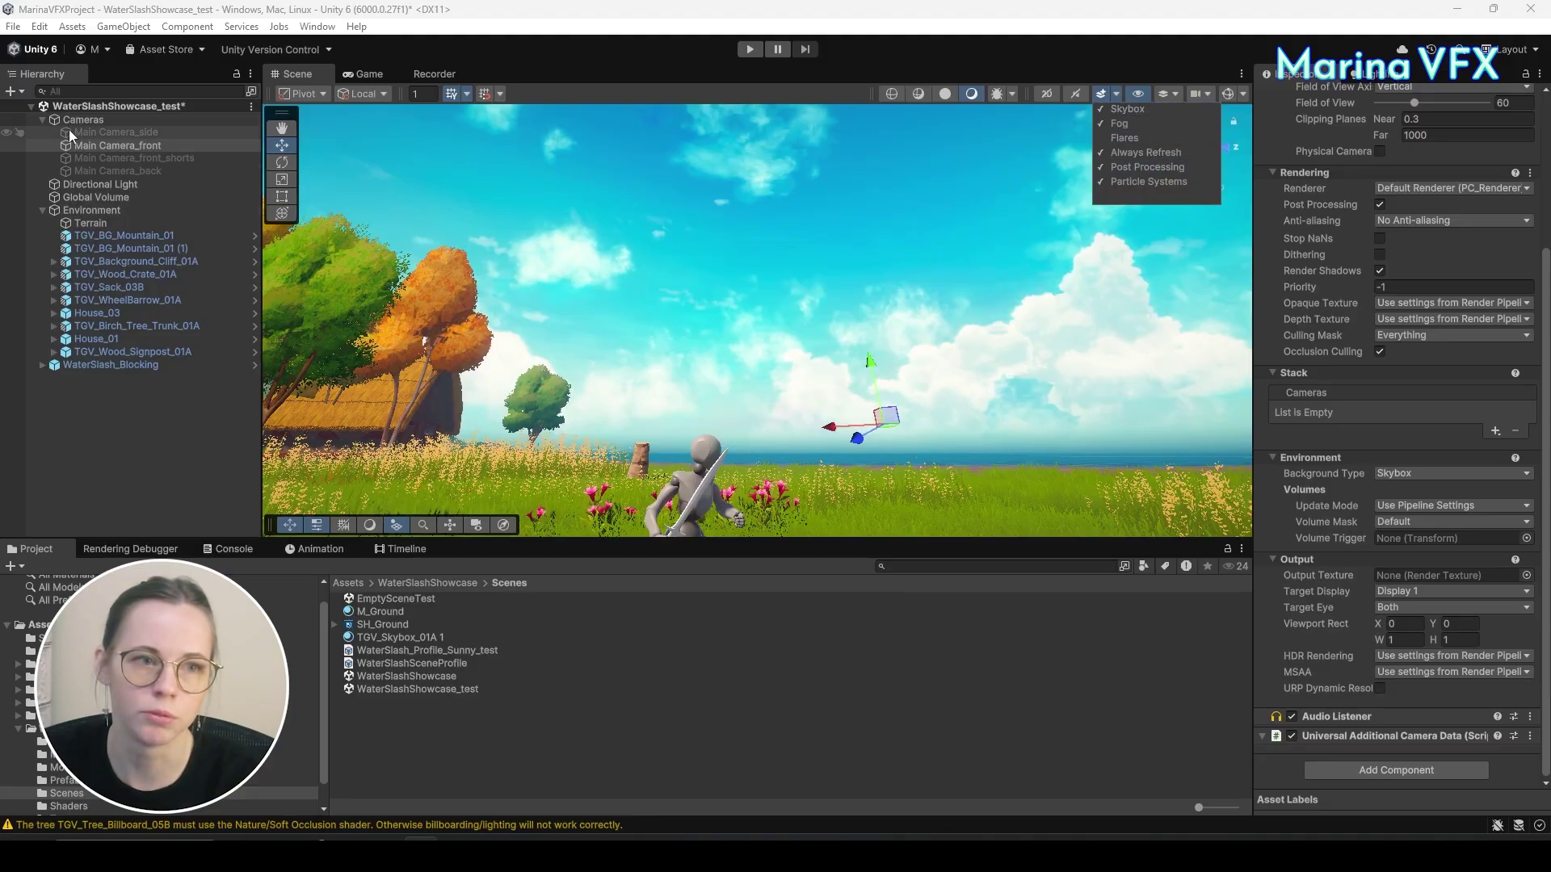
Collapse the Cameras group, clear the selection and turn the scene view towards the character.
click(42, 119)
click(94, 386)
right_drag(1049, 331, 941, 234)
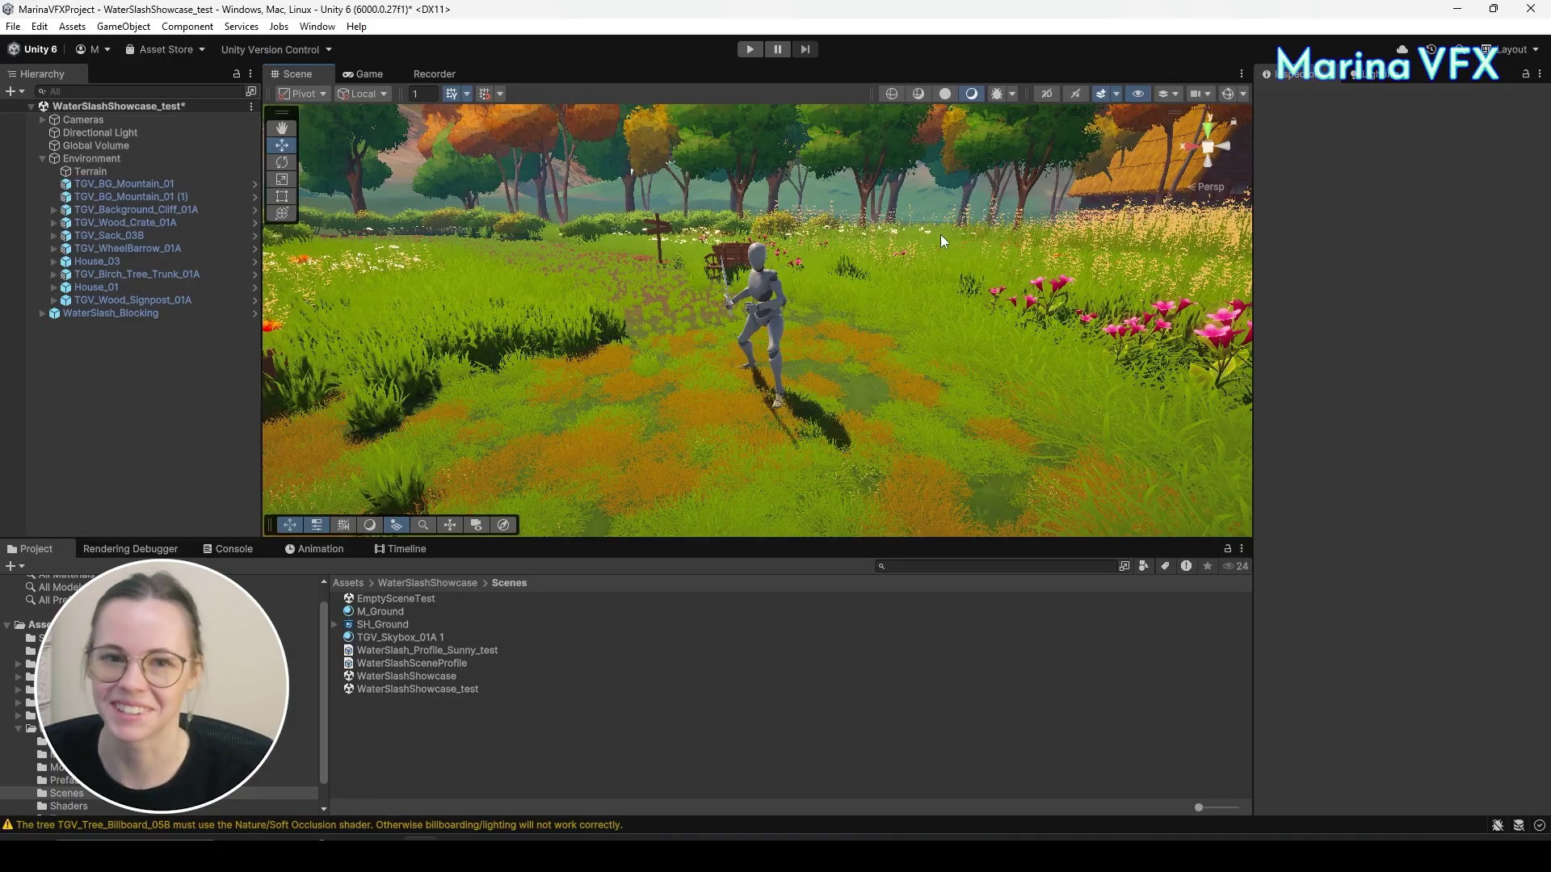
drag(695, 539, 677, 575)
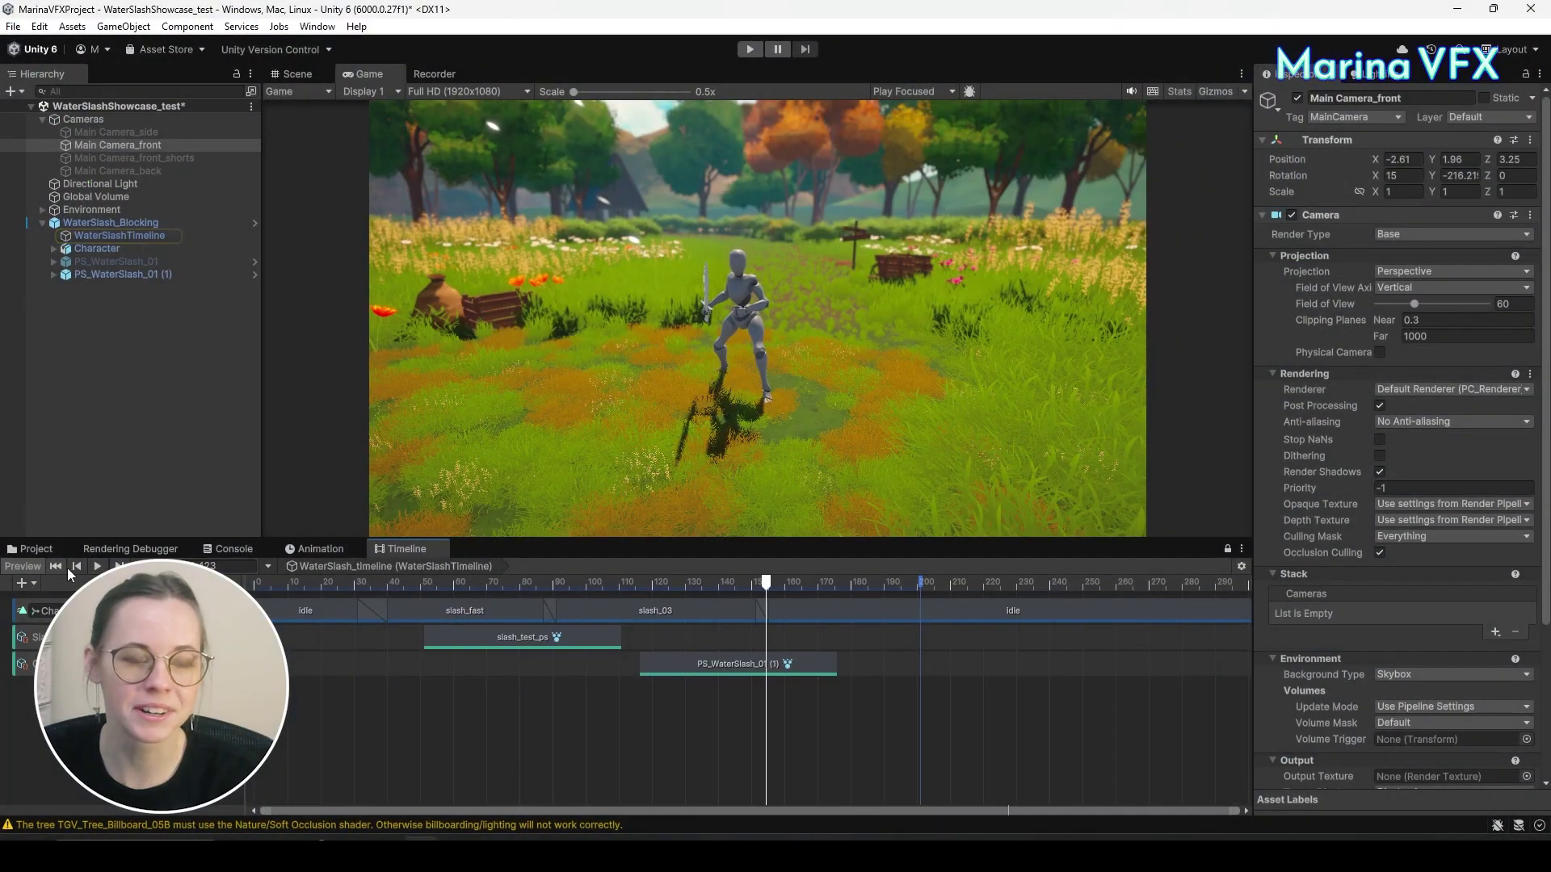
Return to the project assets and create an empty GameObject at the root of the scene hierarchy.
click(36, 549)
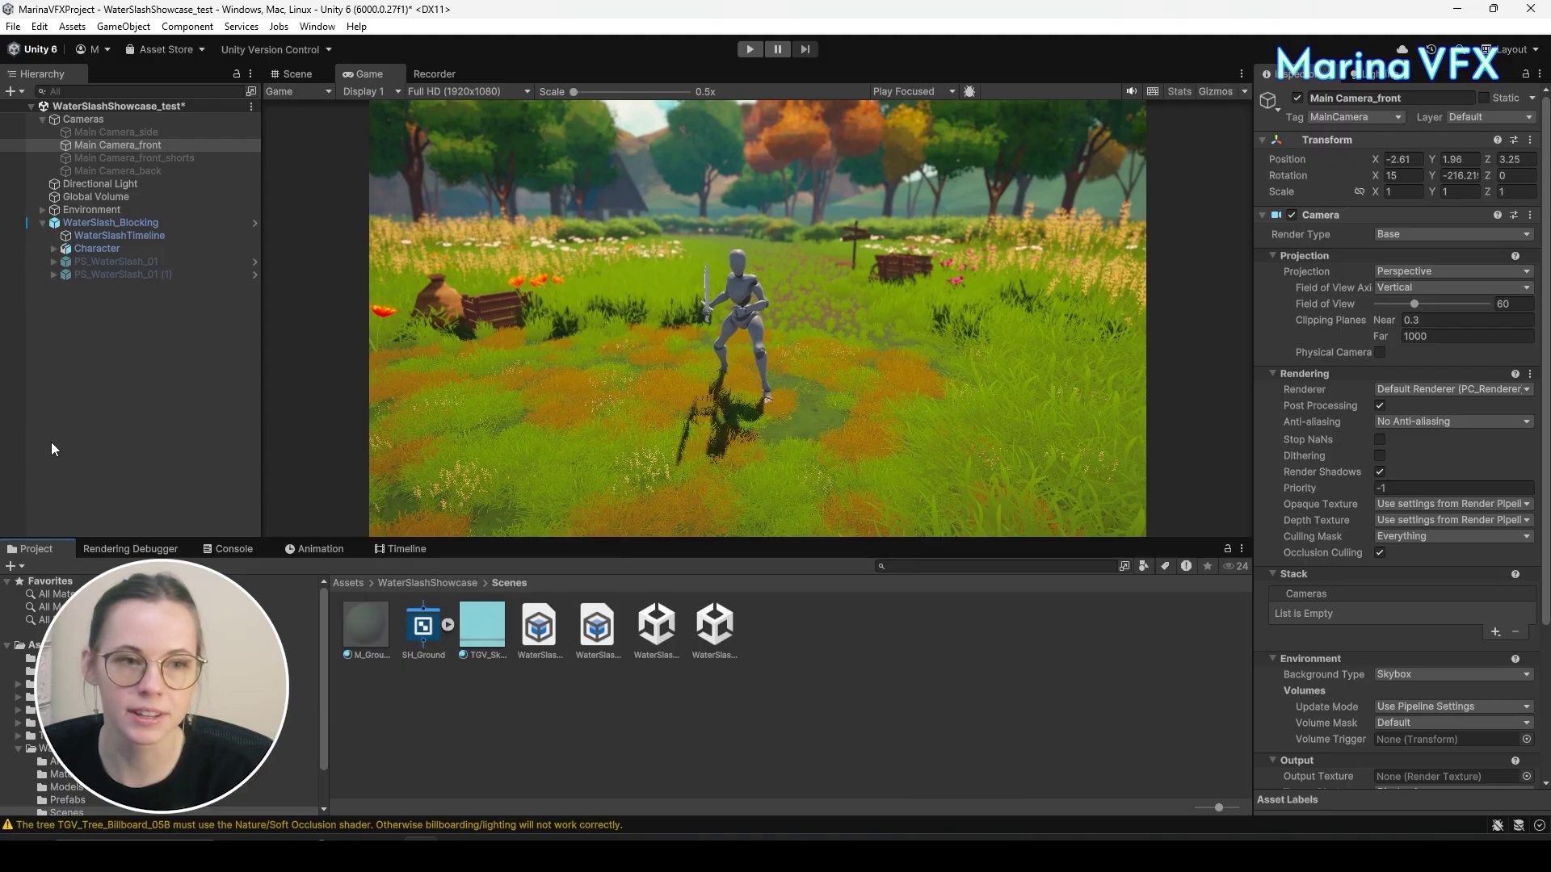
click(71, 396)
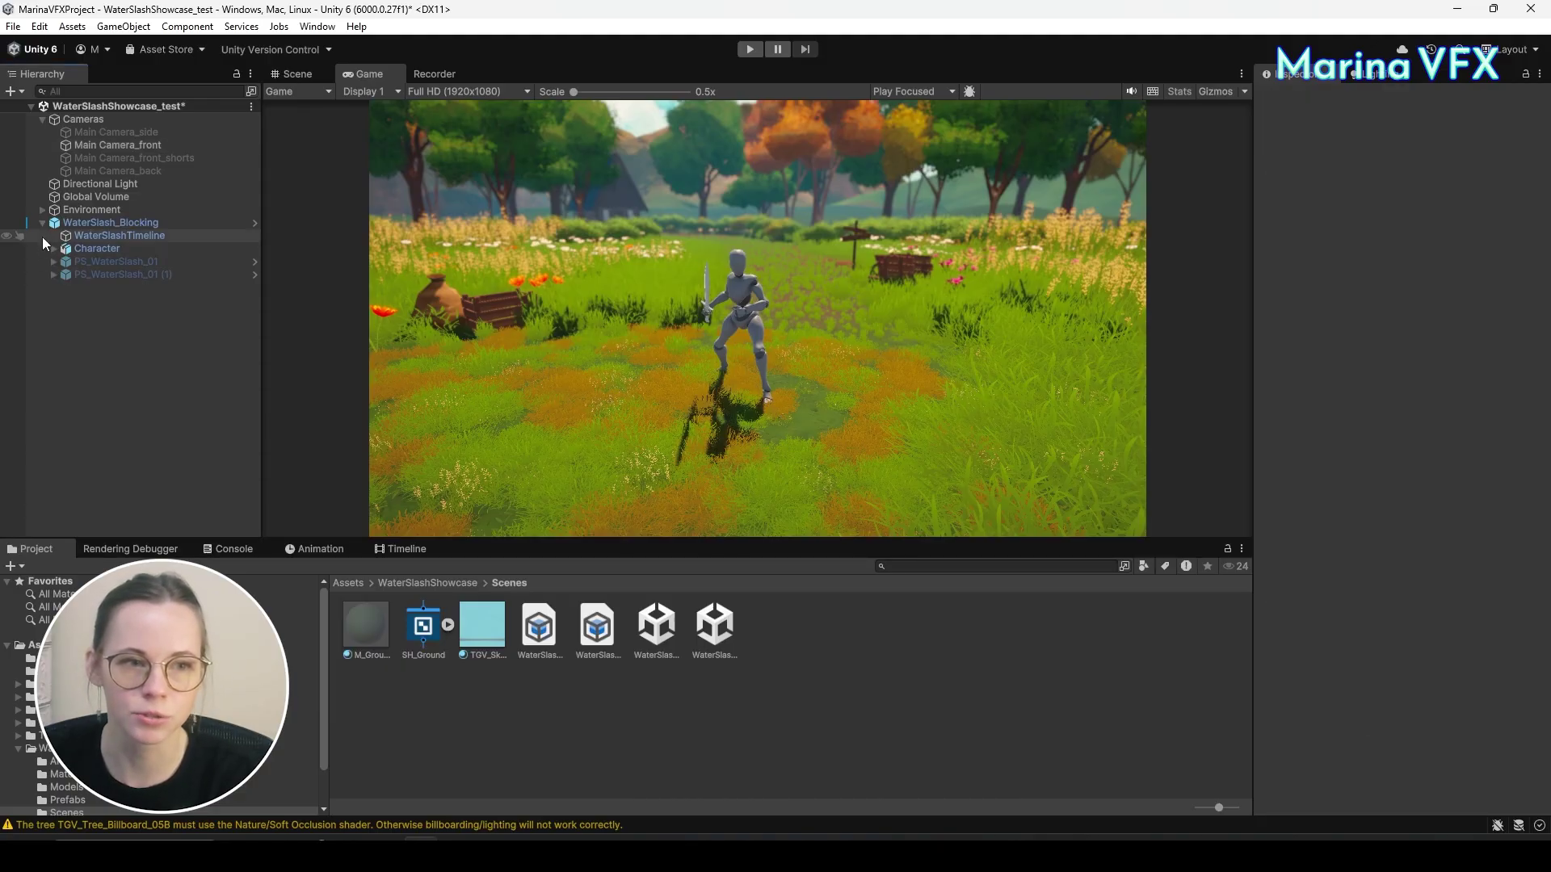
click(90, 222)
click(70, 367)
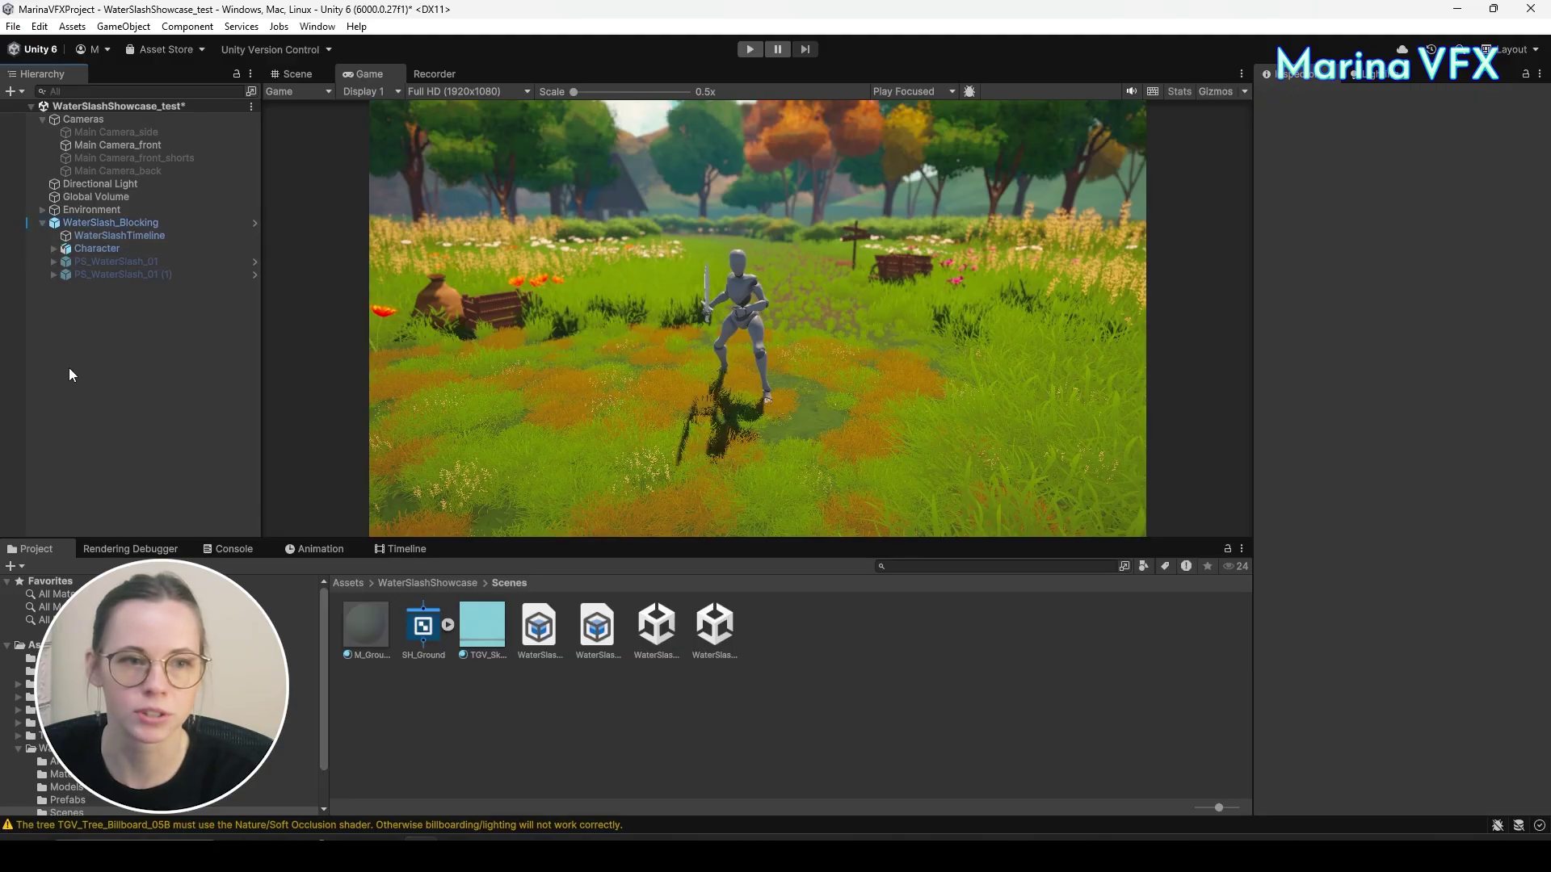
right_click(78, 354)
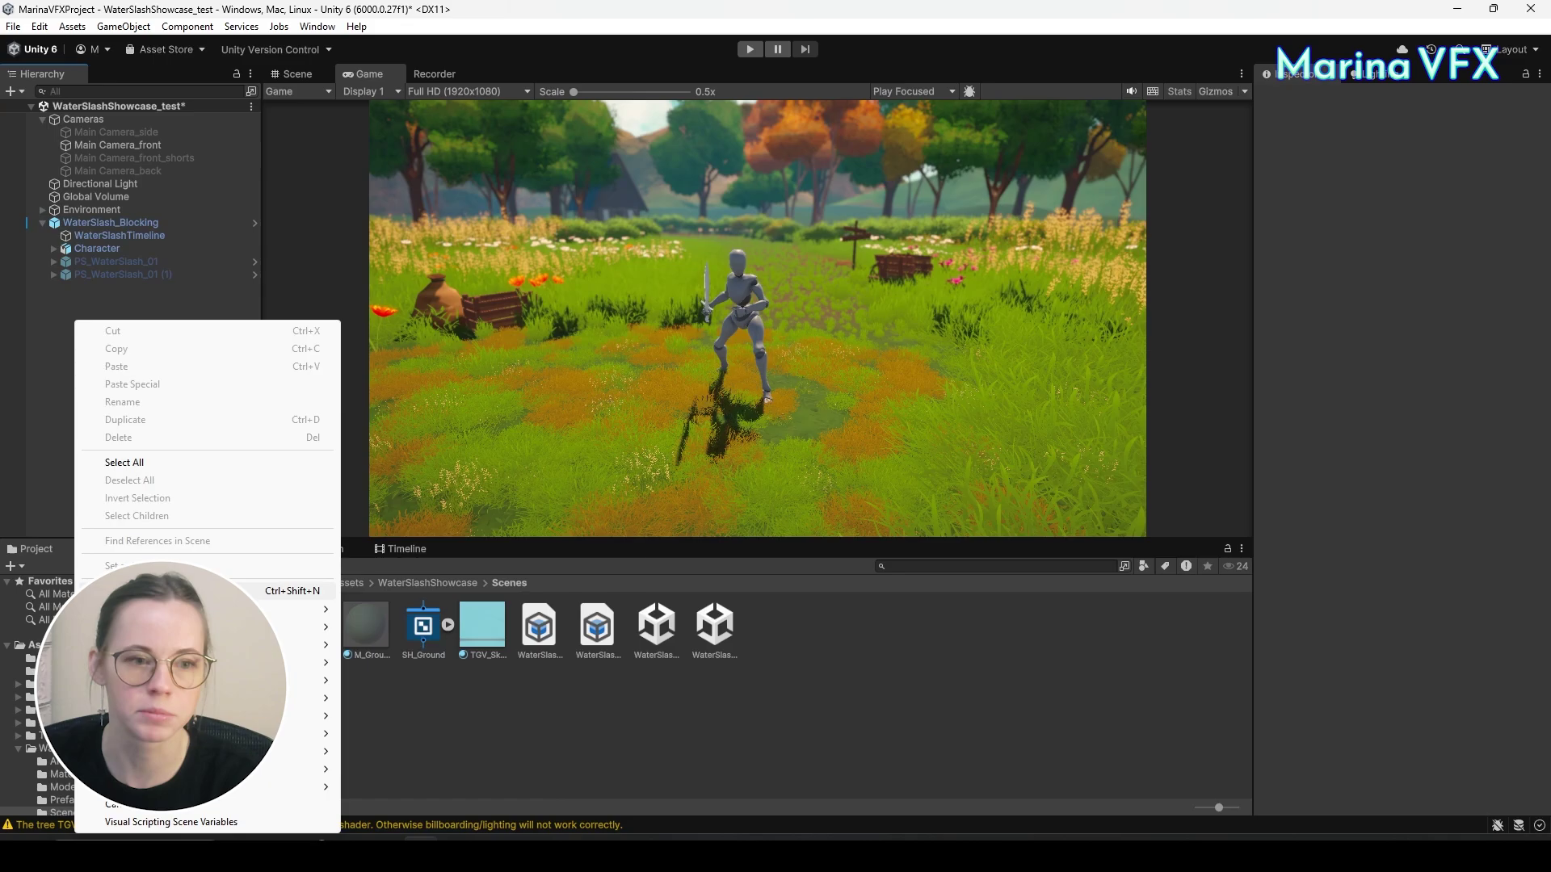
click(23, 376)
right_click(104, 324)
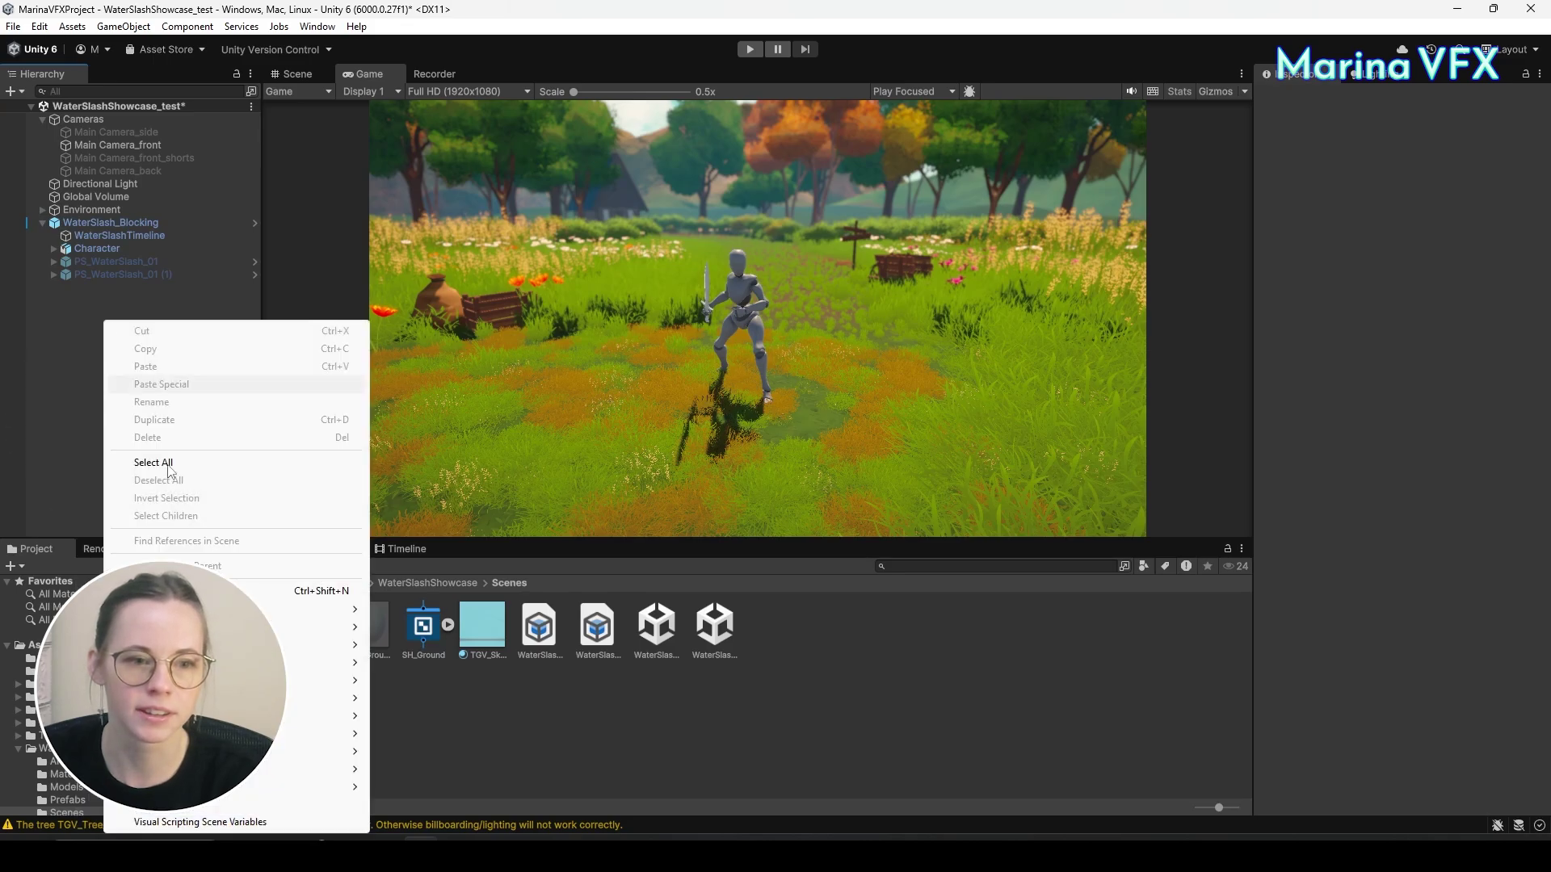
click(186, 591)
key(Return)
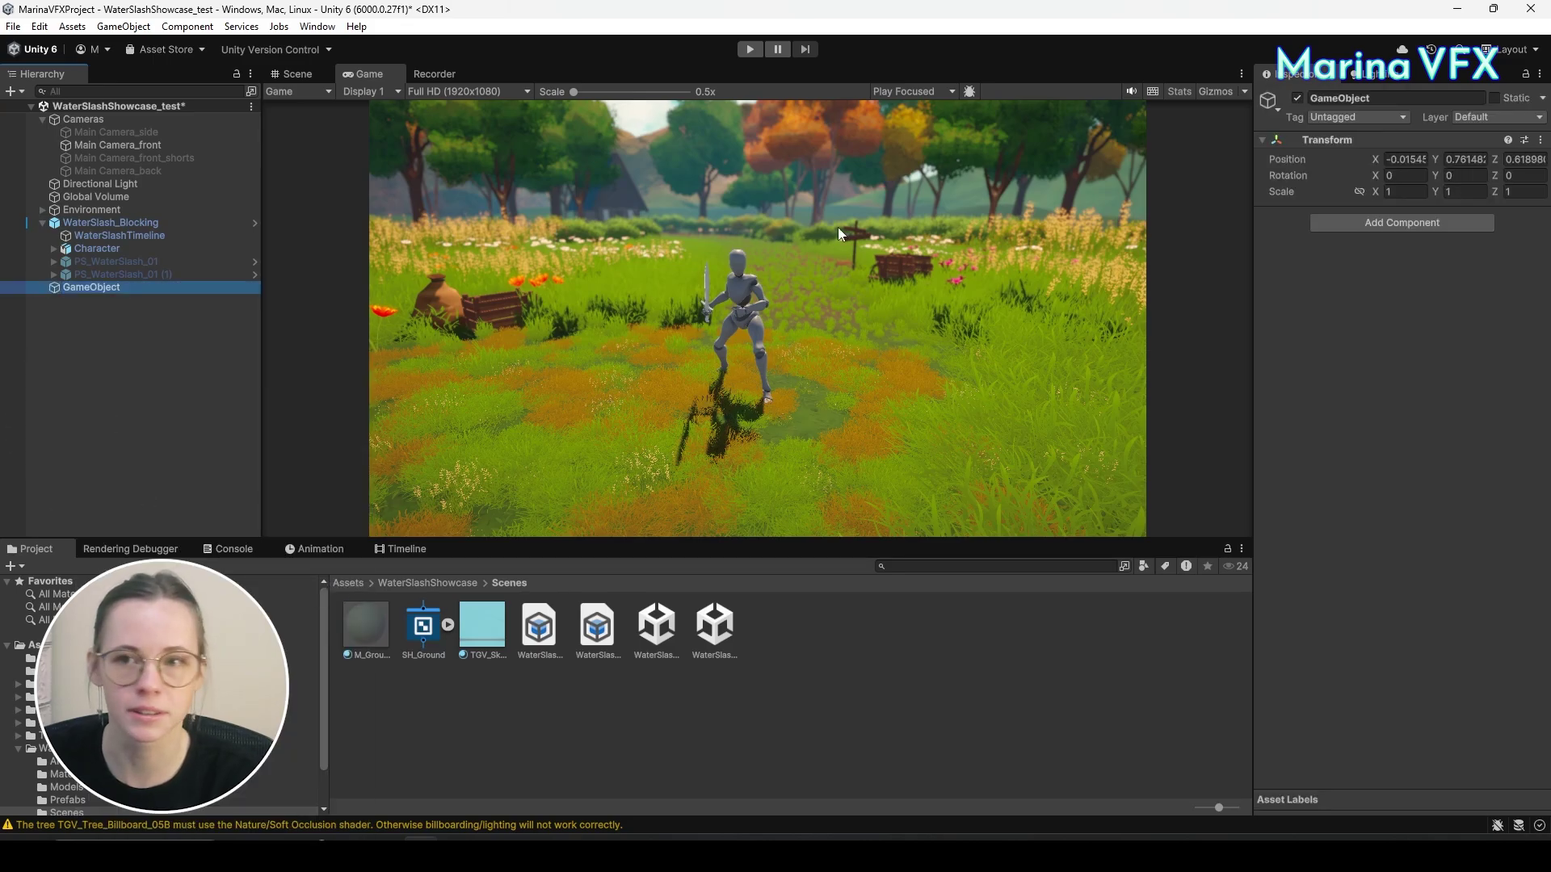
Reset the new GameObject's Transform and check its placement at the character in the Scene view.
right_click(1393, 135)
click(1412, 147)
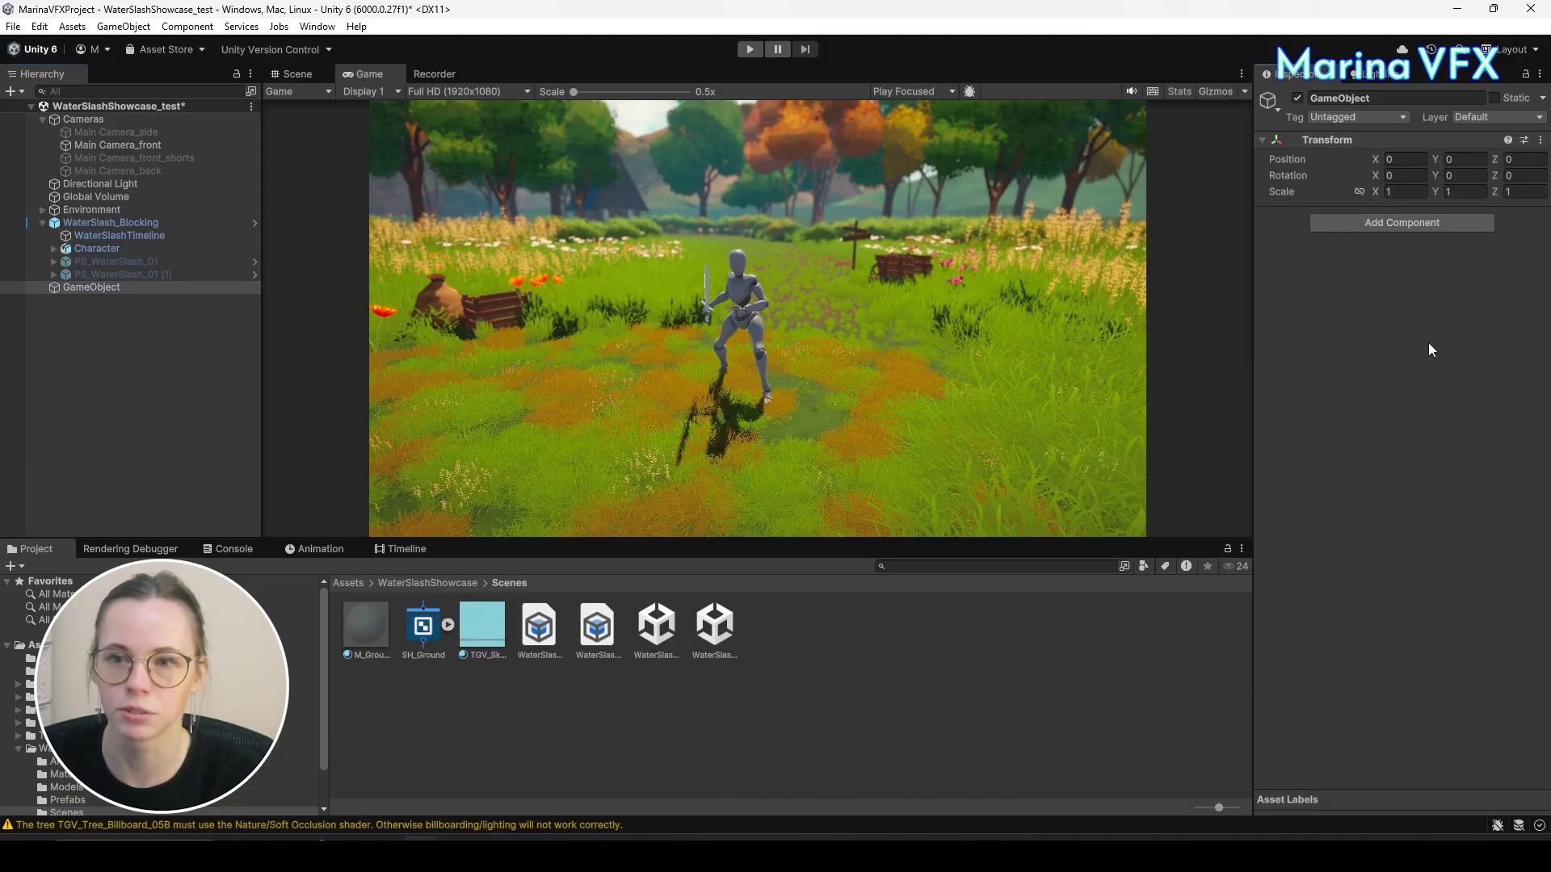
click(293, 73)
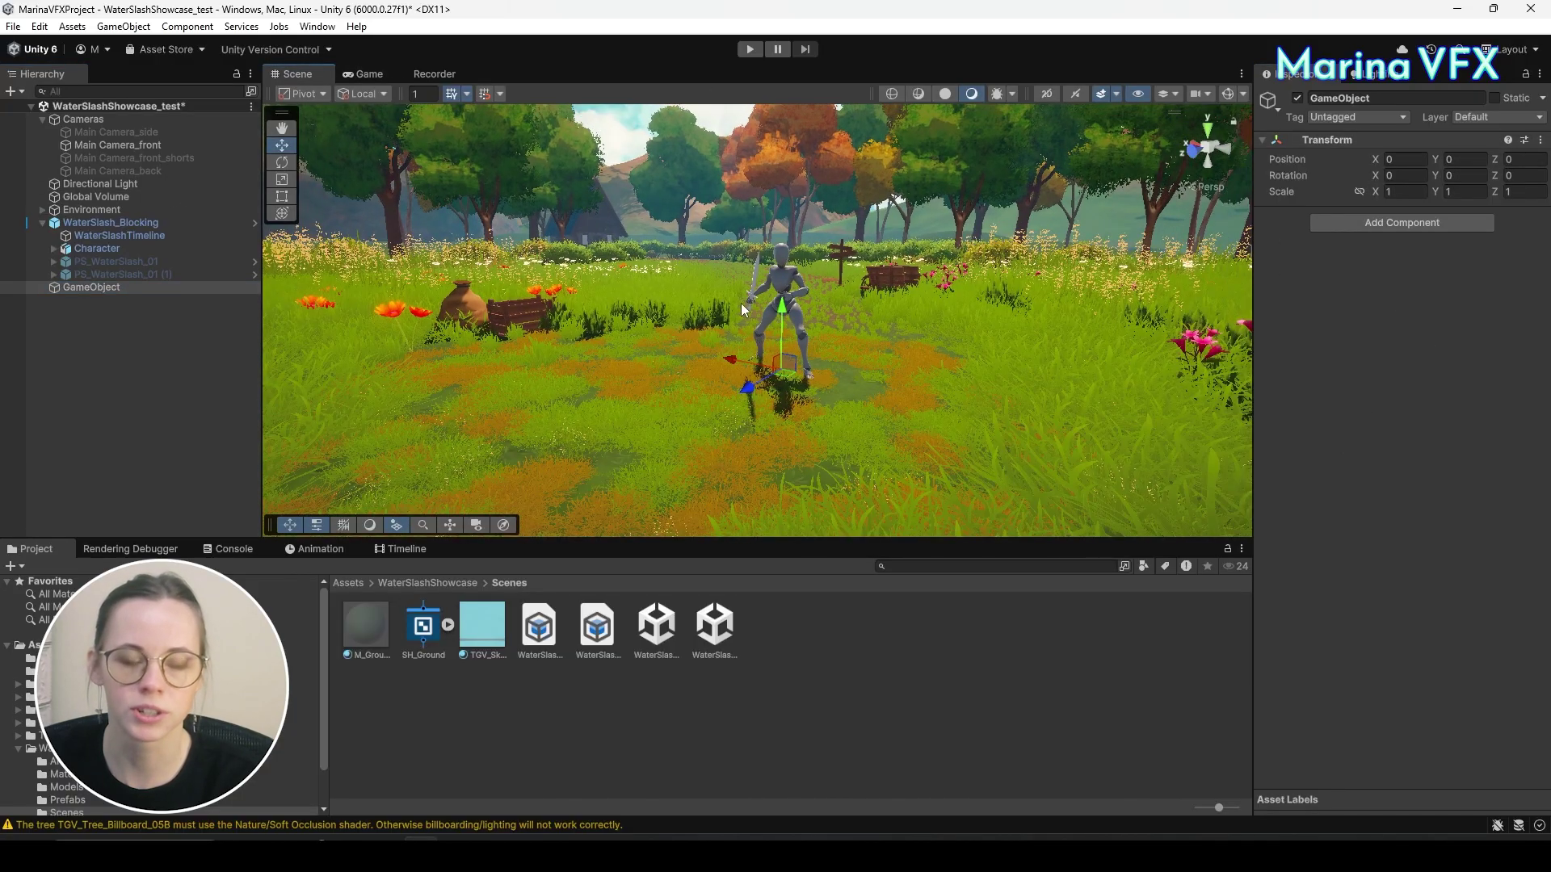
alt+drag(744, 309, 646, 339)
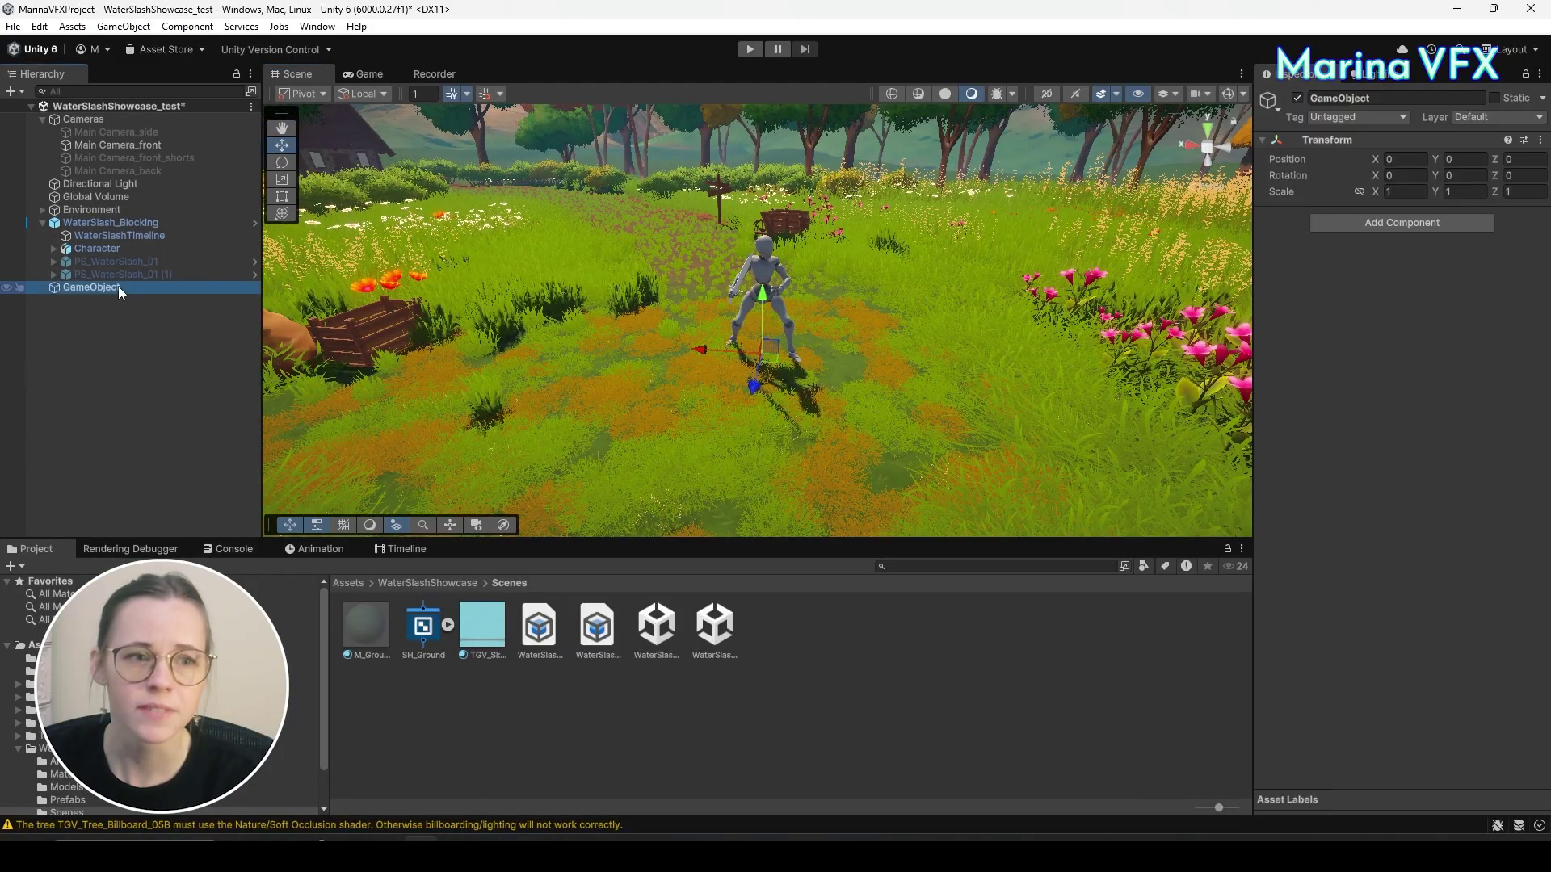
click(105, 386)
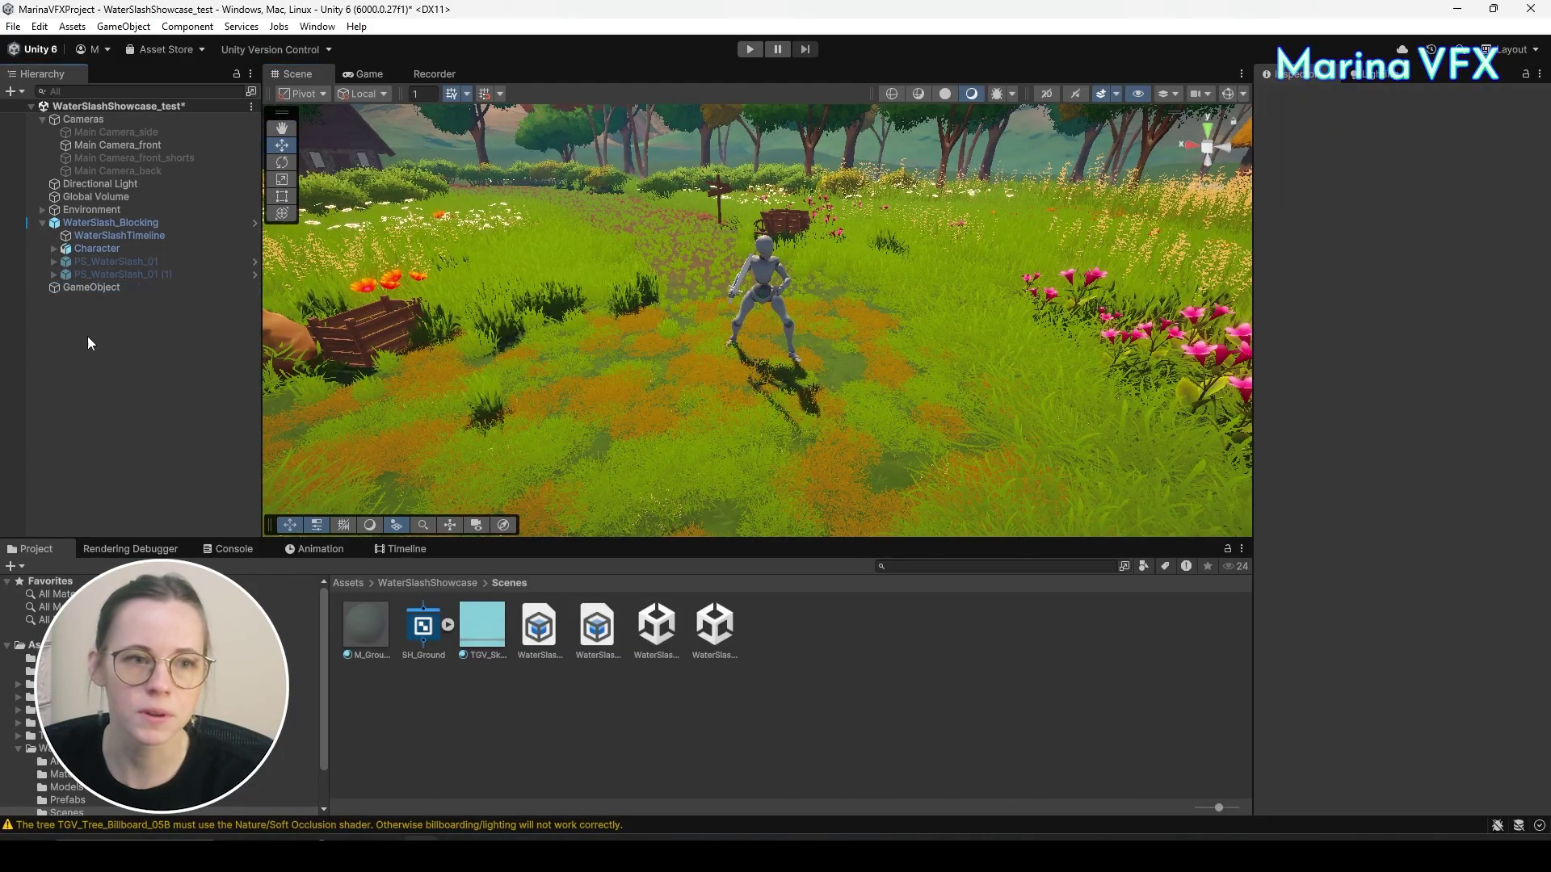
Add a Playable Director component to GameObject, using WaterSlashTimeline as reference, and remove it again.
click(113, 235)
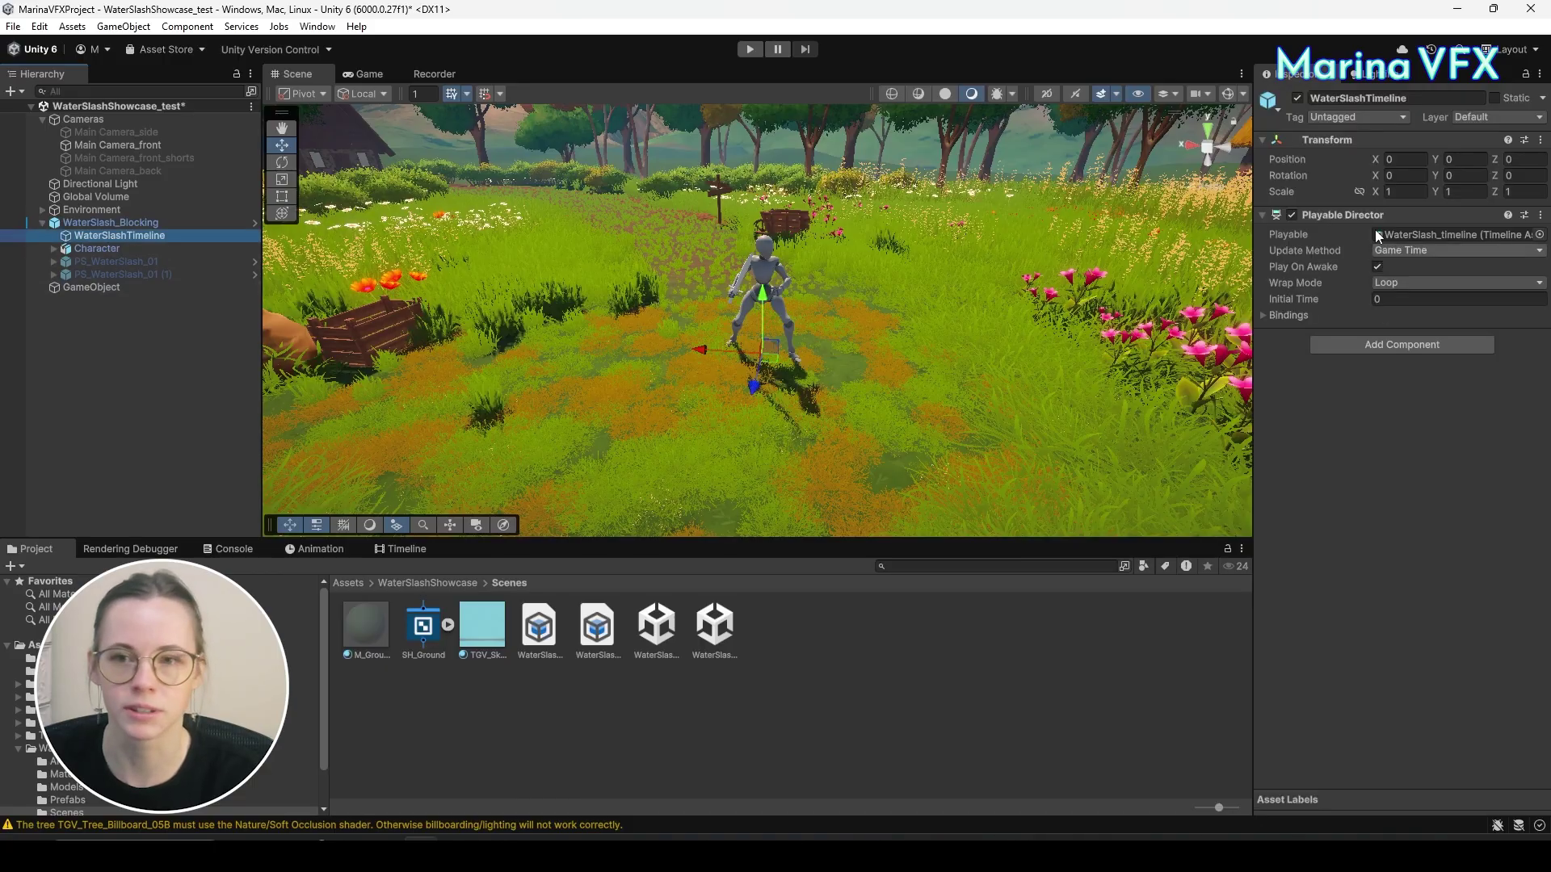
click(60, 288)
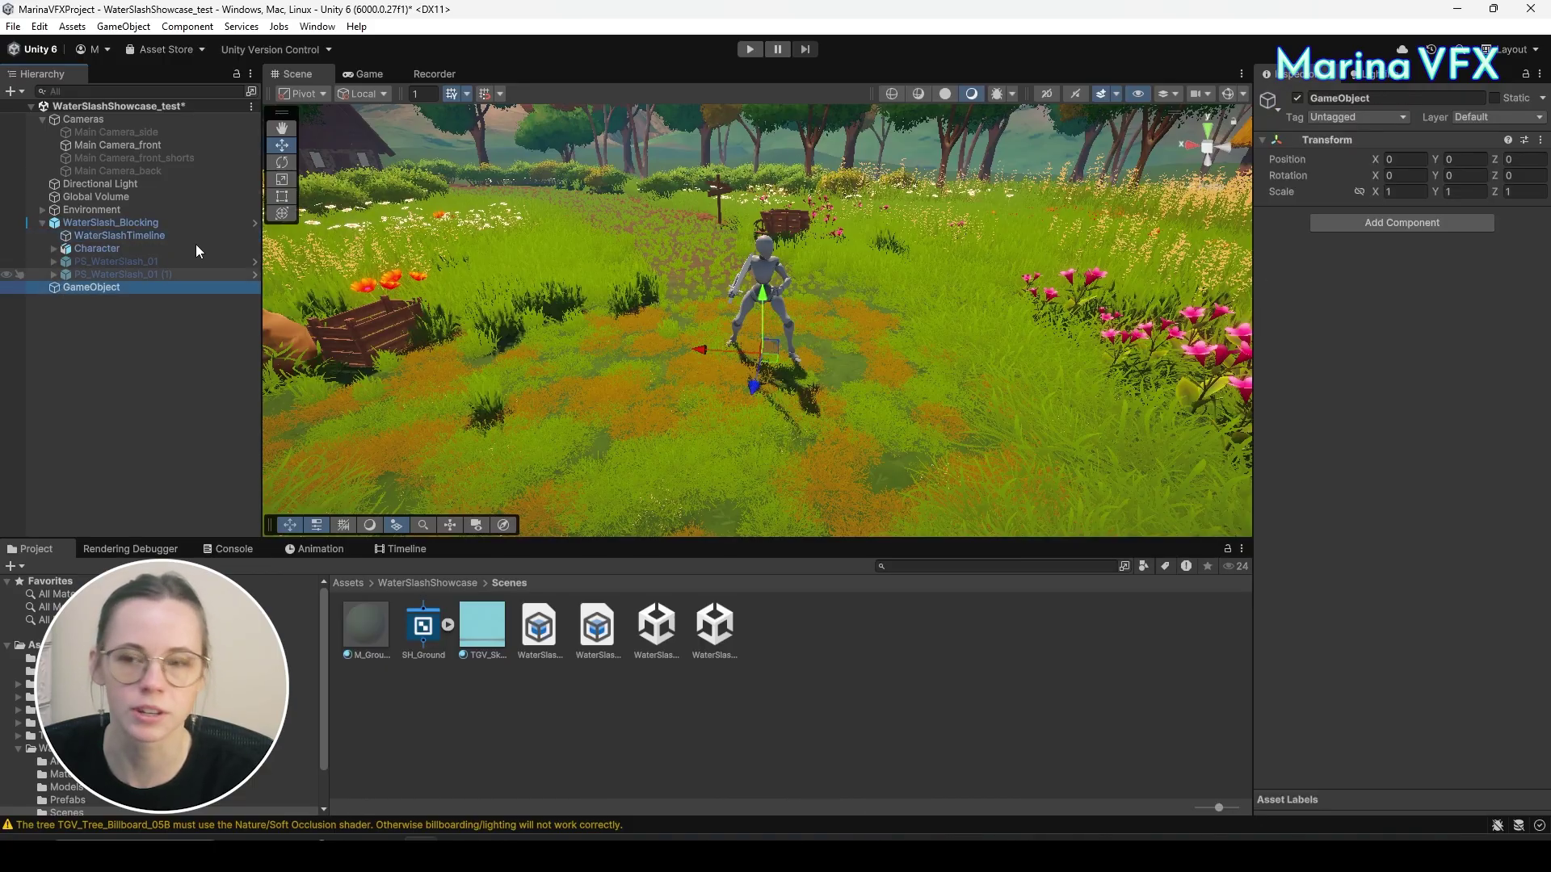
click(1383, 226)
click(1374, 278)
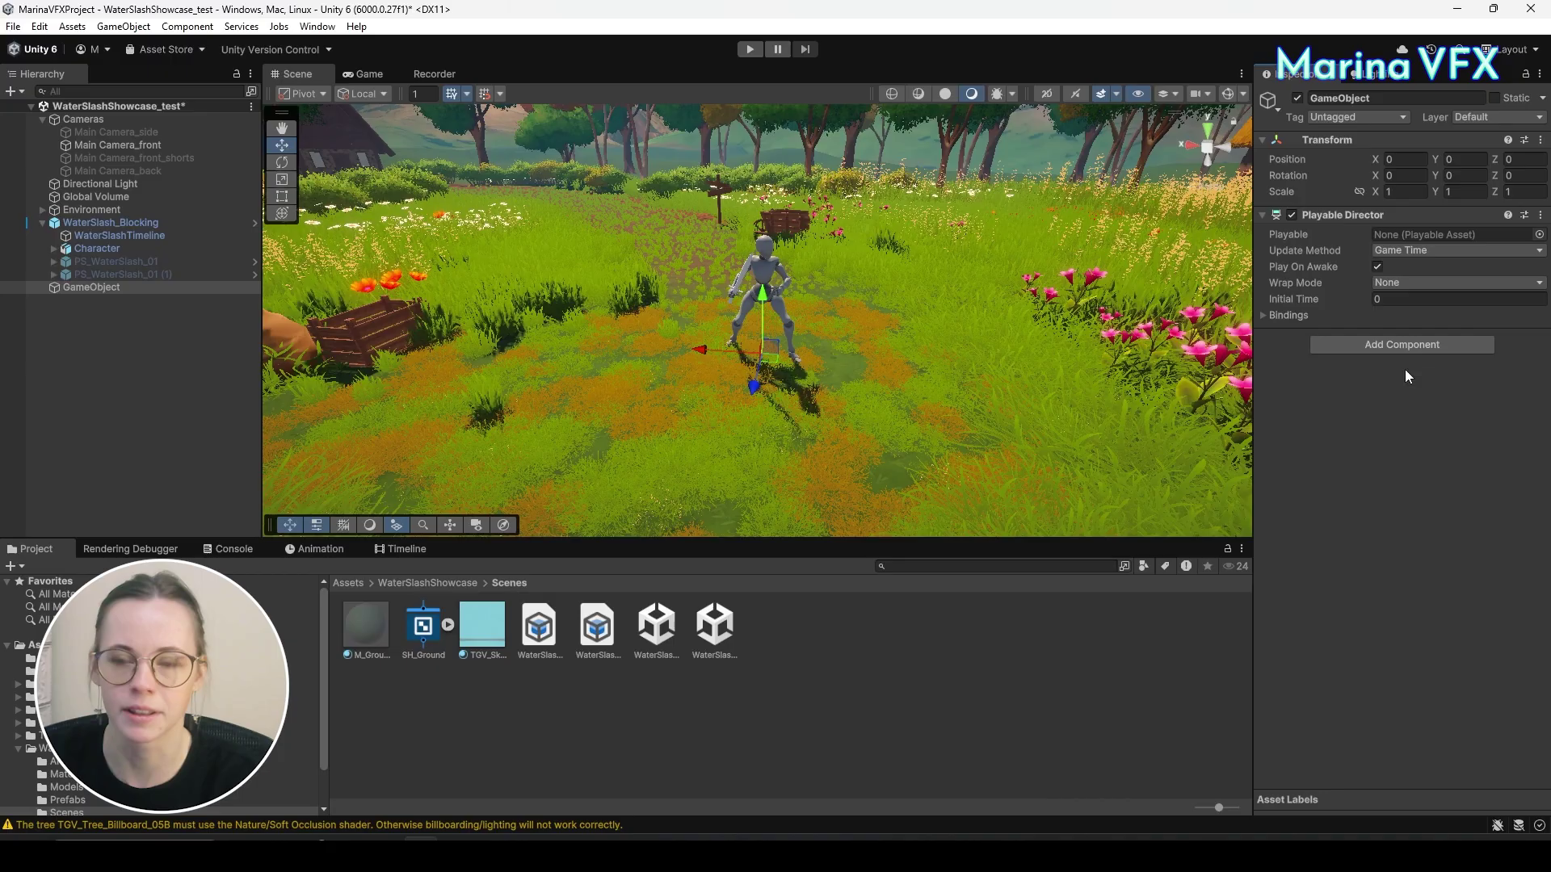
click(1540, 215)
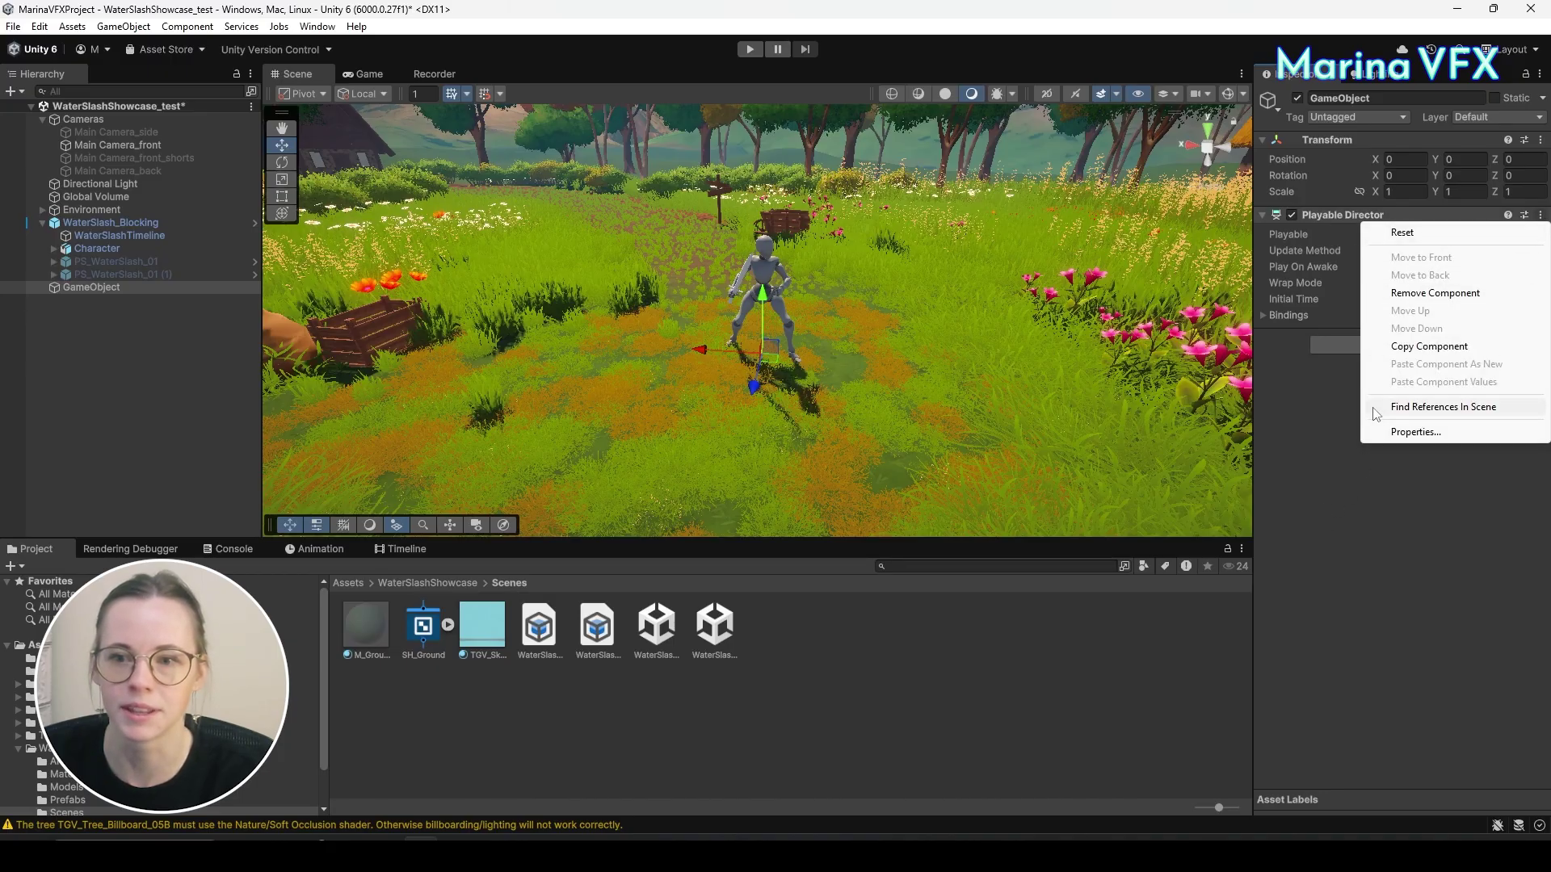
click(1394, 293)
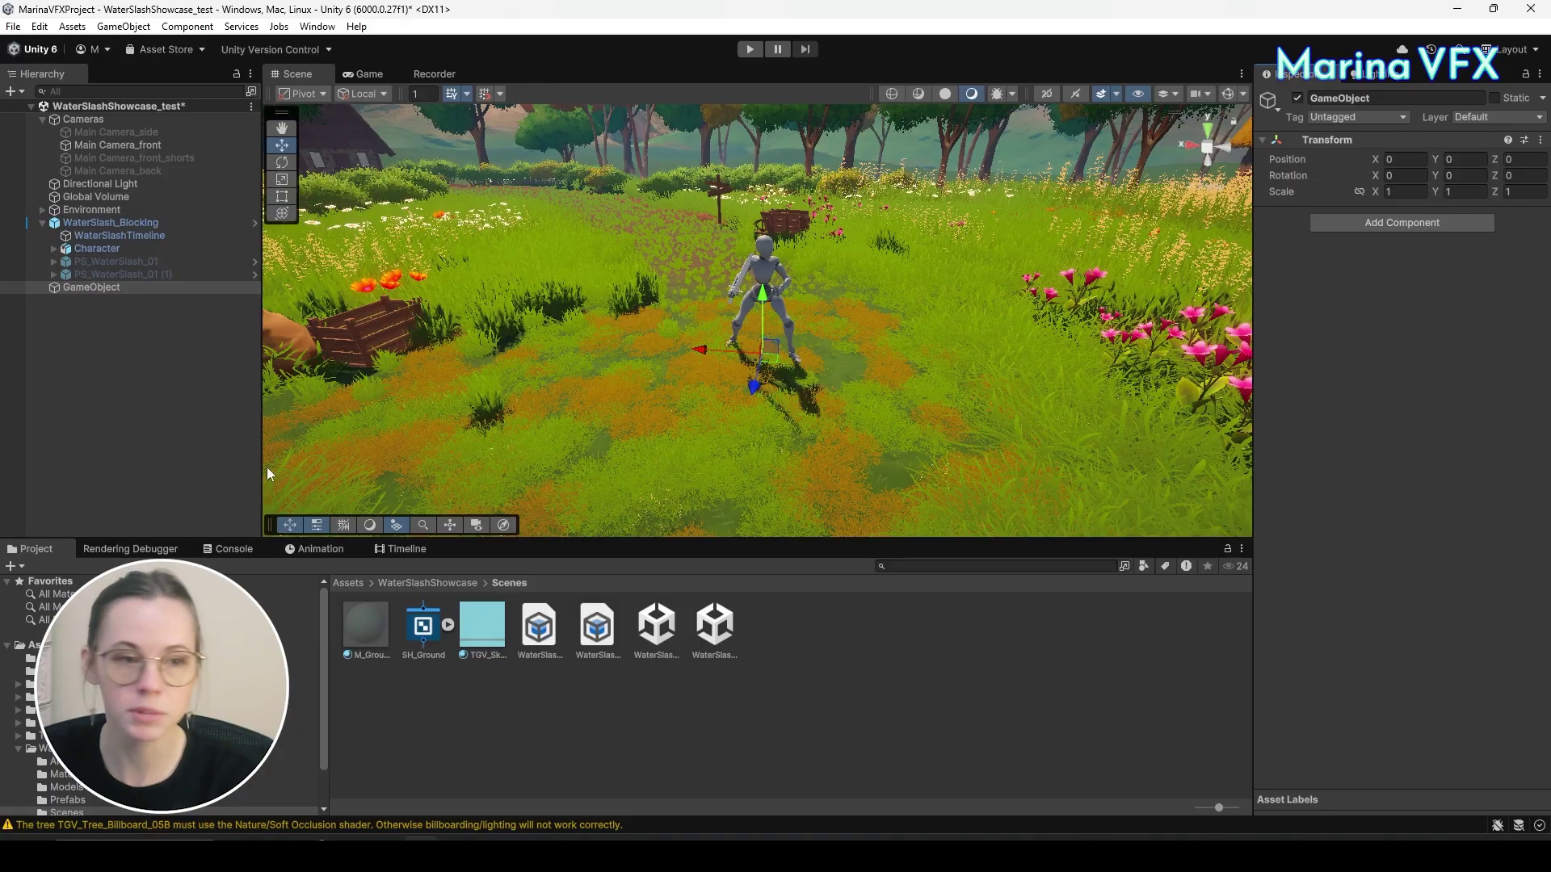
Examine the children of WaterSlash_Blocking, including Character and PS_WaterSlash_01, and reselect the empty GameObject.
click(78, 287)
click(104, 235)
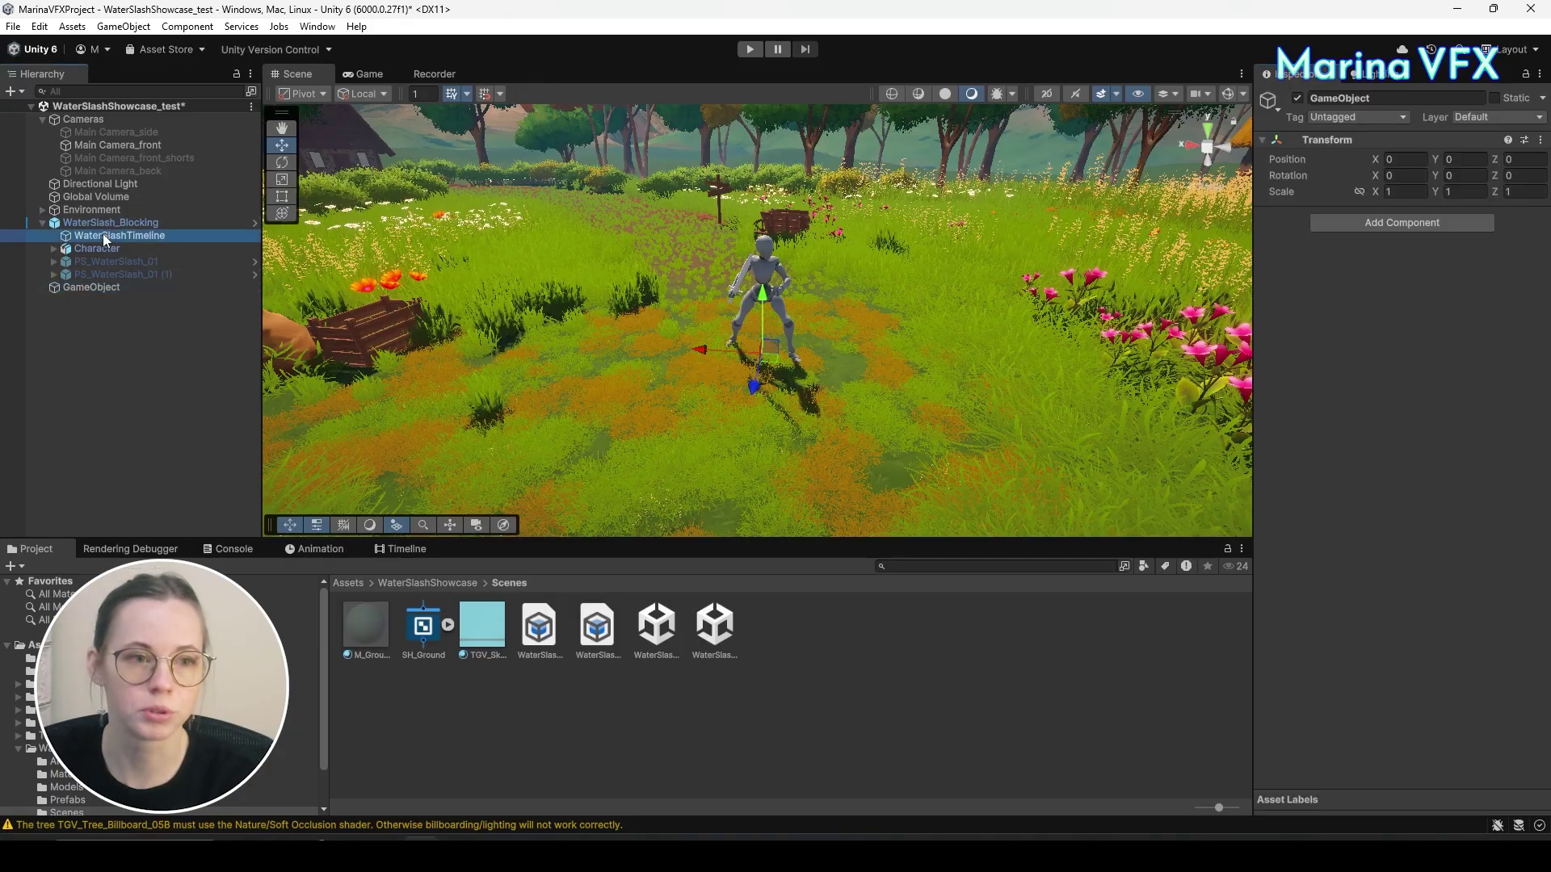
click(105, 251)
click(124, 275)
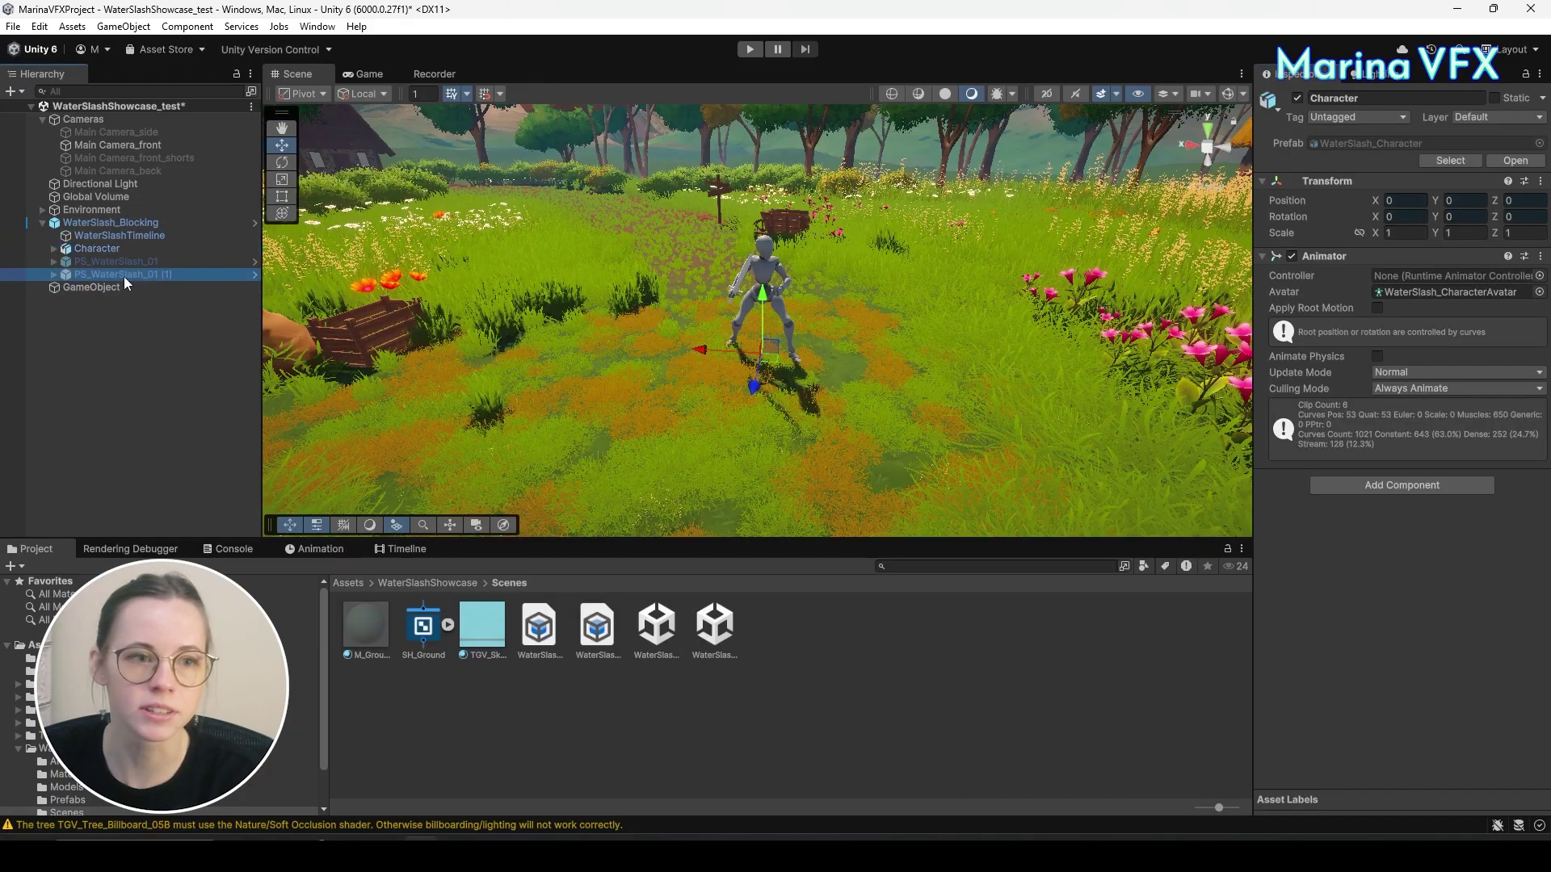
click(110, 262)
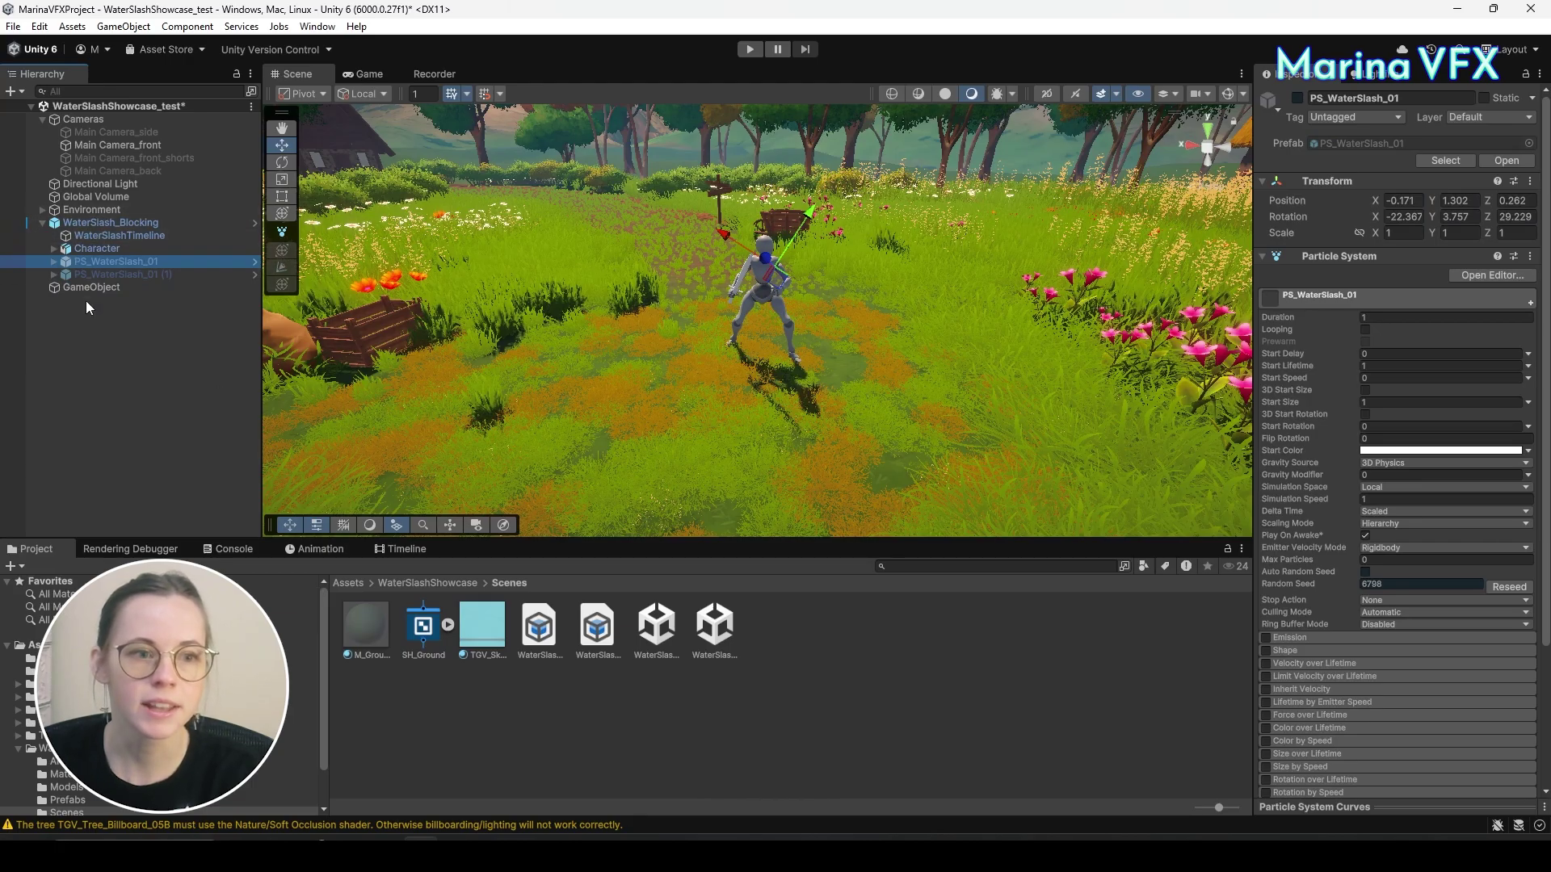
click(84, 287)
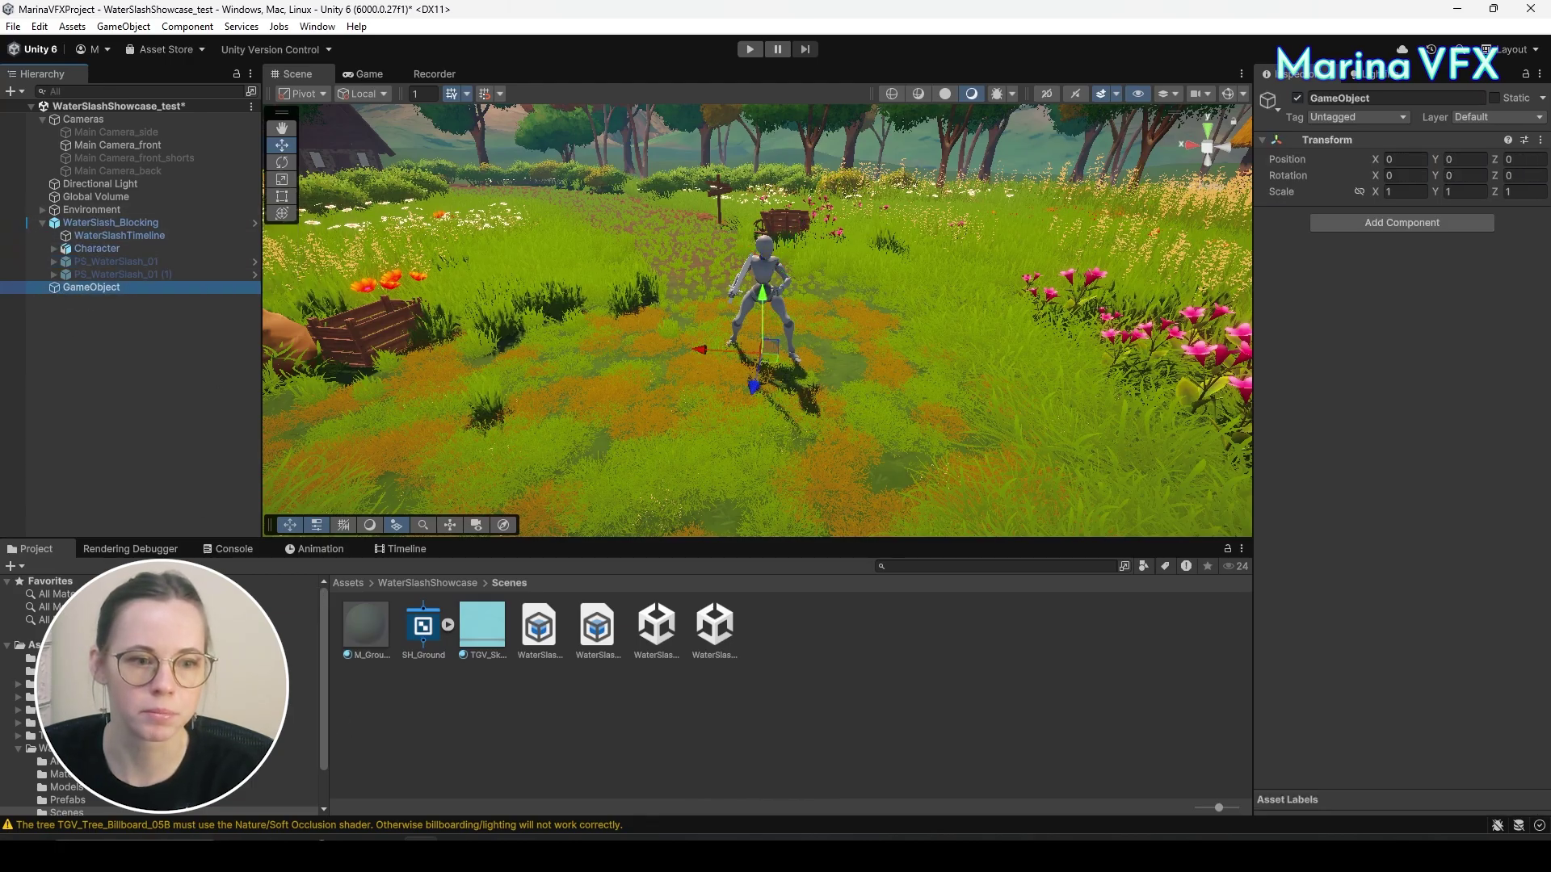
Open the WaterSlashShowcase Prefabs folder and display its assets as a list.
scroll(57, 727, down, 3)
click(56, 754)
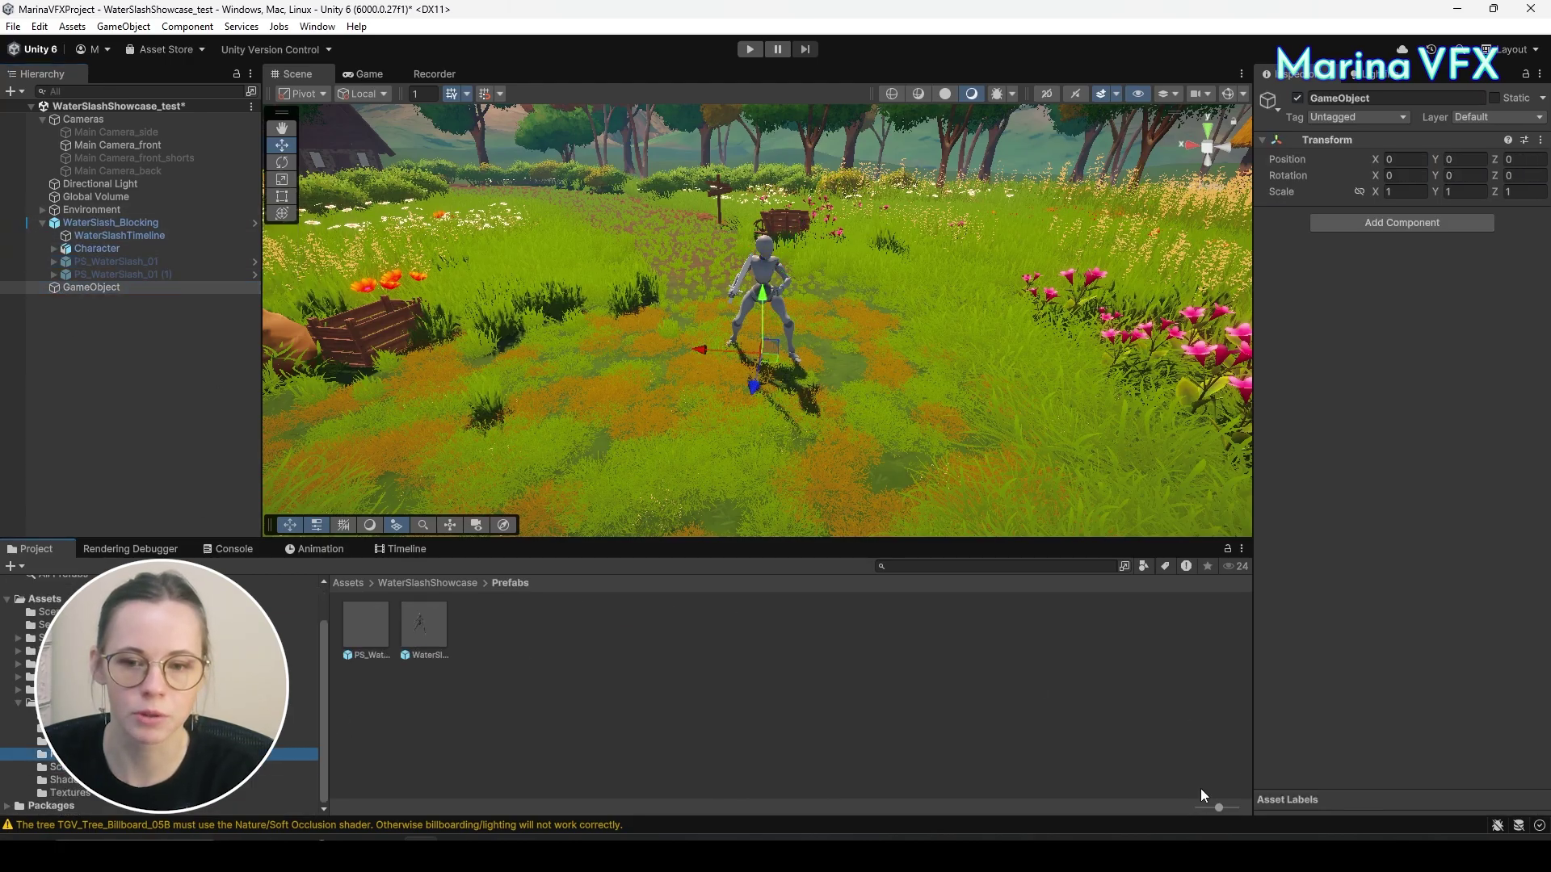
drag(1216, 807, 1199, 807)
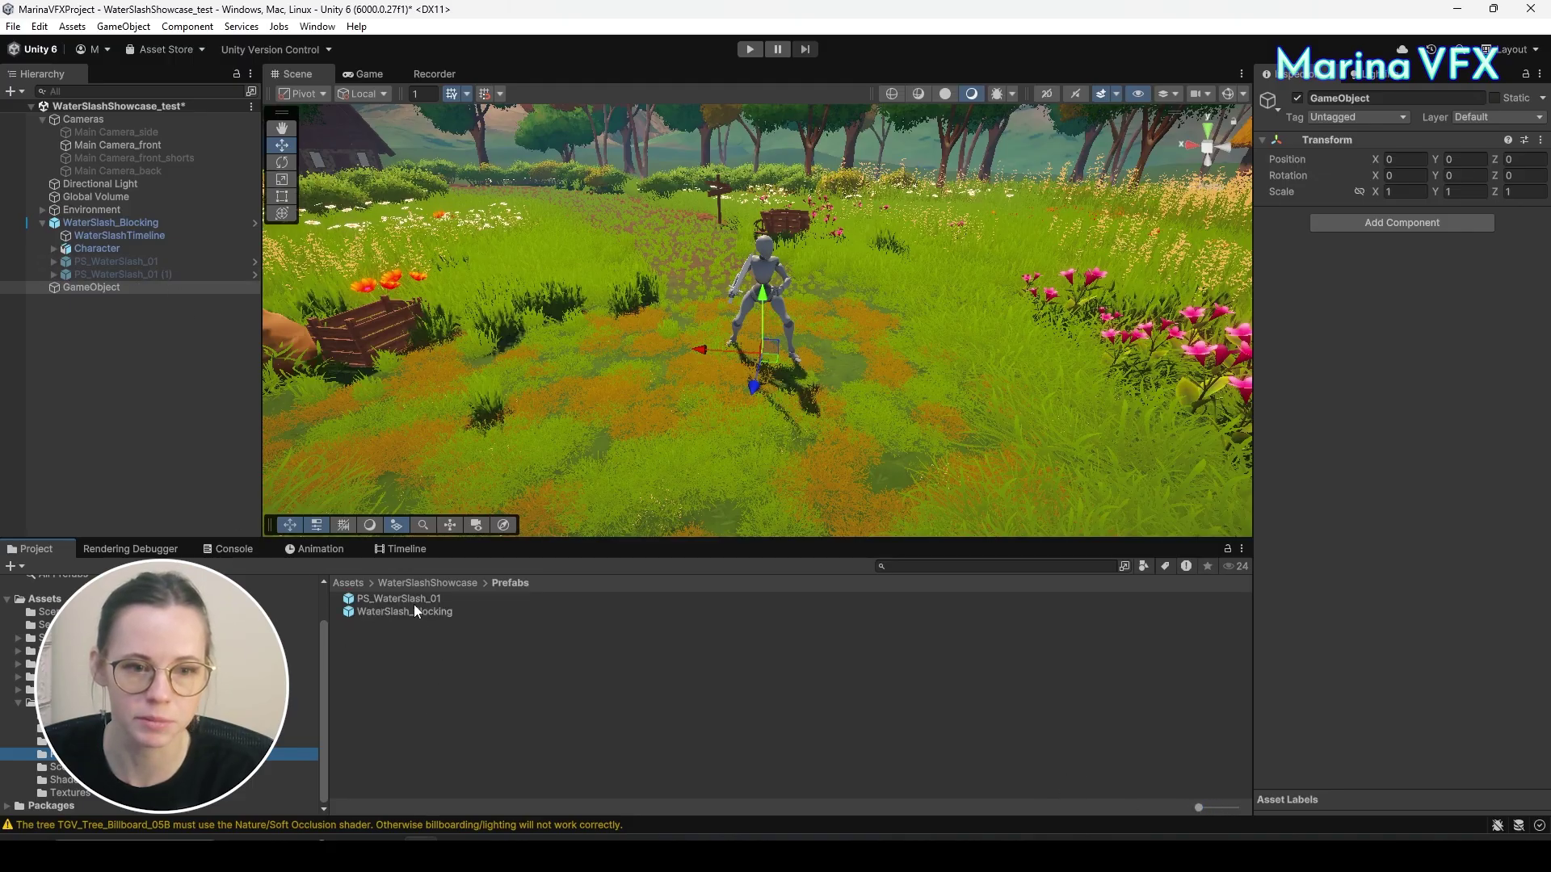
Check the WaterSlash_Blocking prefab instance and delete the empty GameObject from the hierarchy.
click(85, 228)
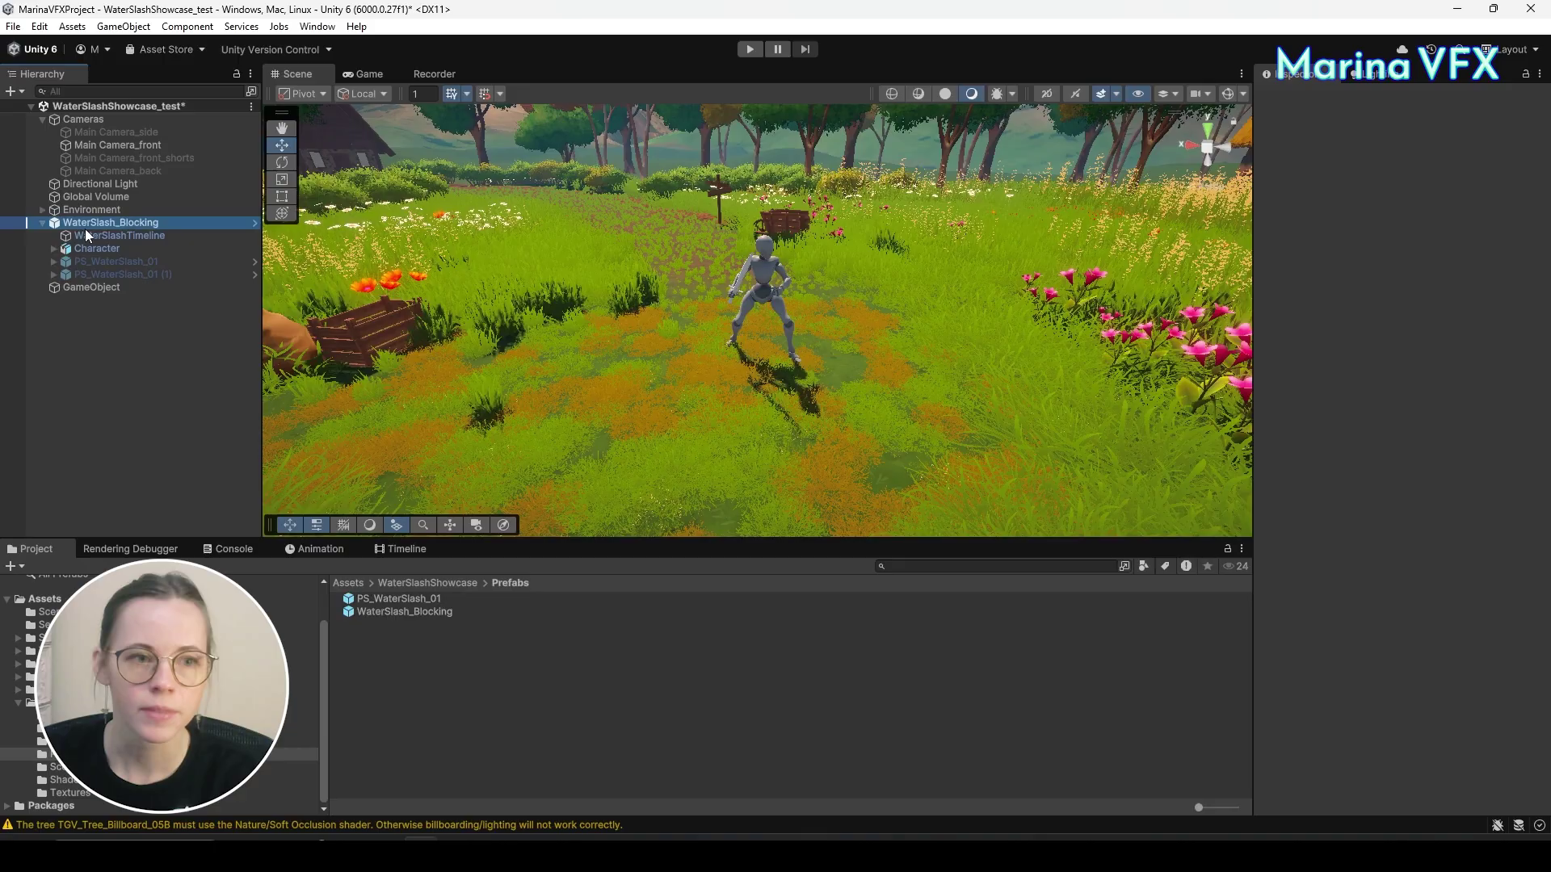
click(86, 289)
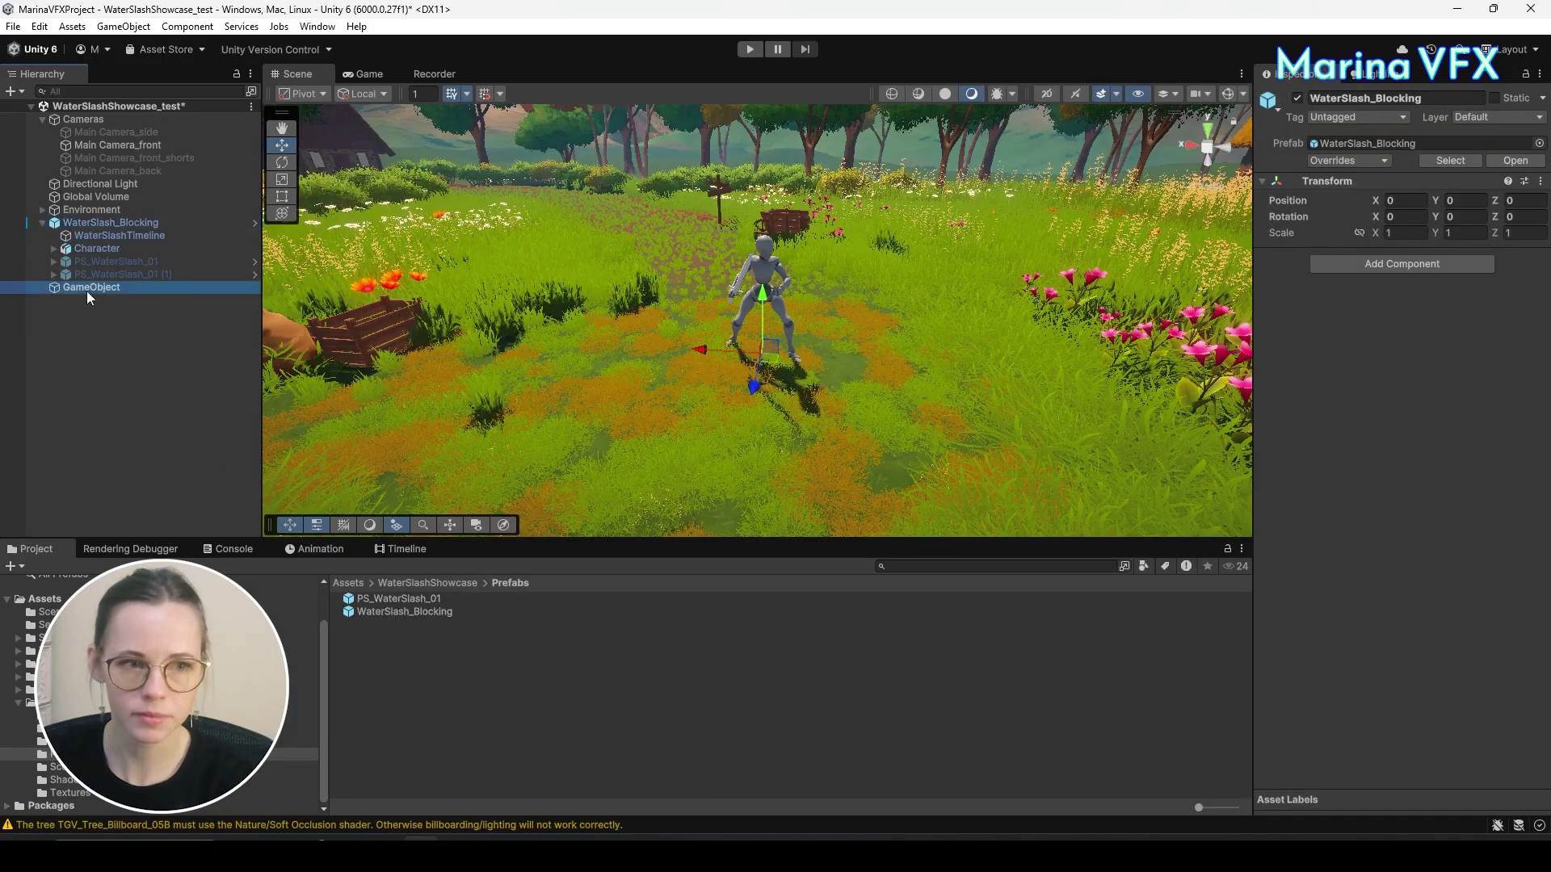
key(Delete)
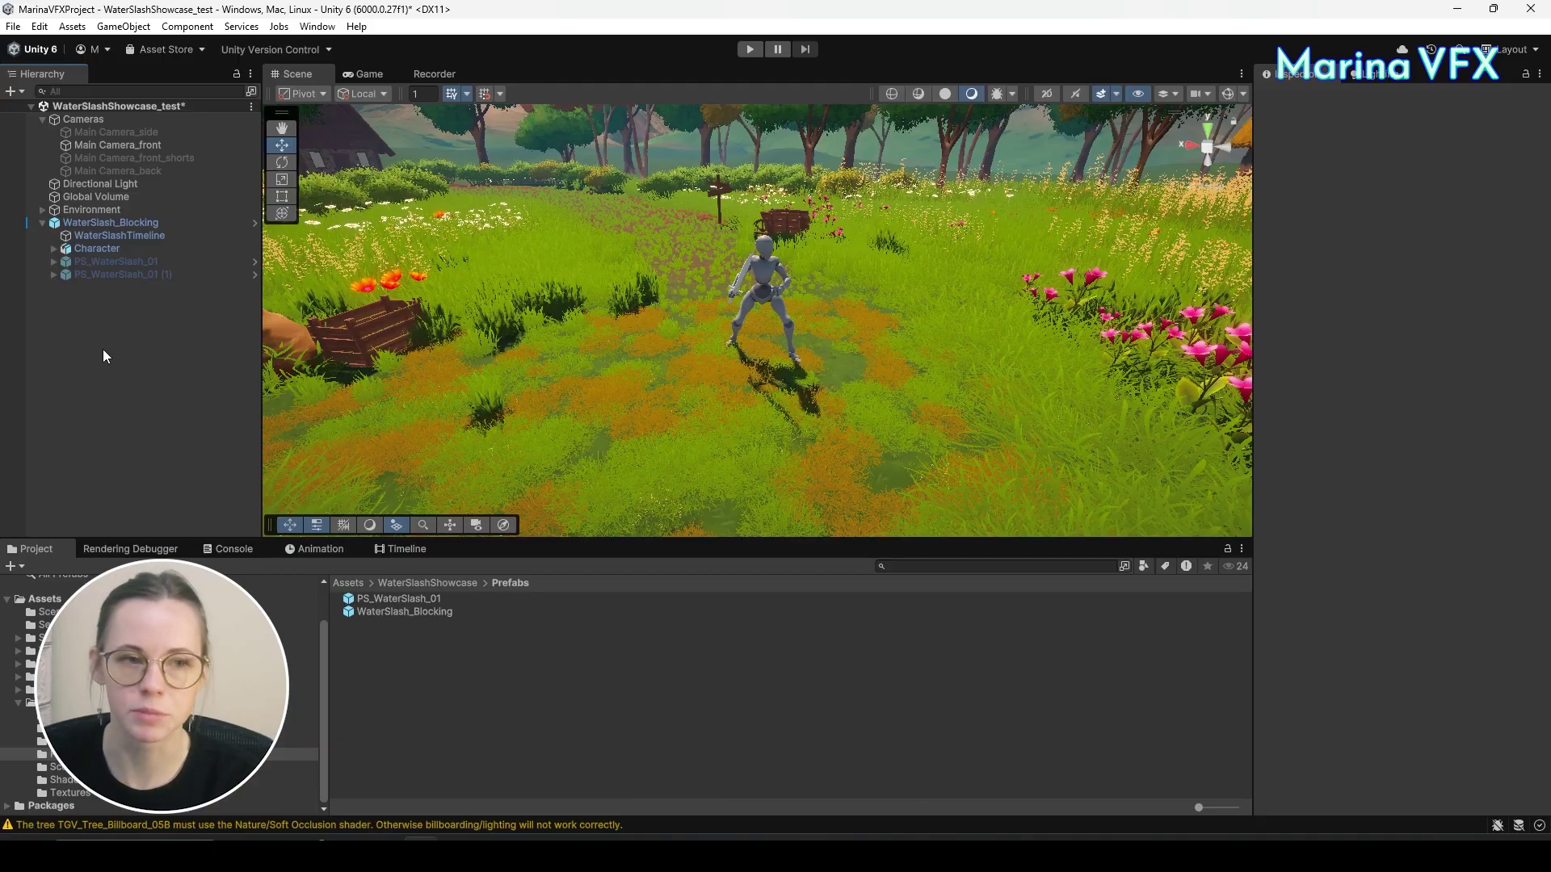
Scrub WaterSlash_timeline to about frame 73 and expand PS_WaterSlash_01 to examine its child particle systems.
click(401, 552)
drag(423, 582, 496, 584)
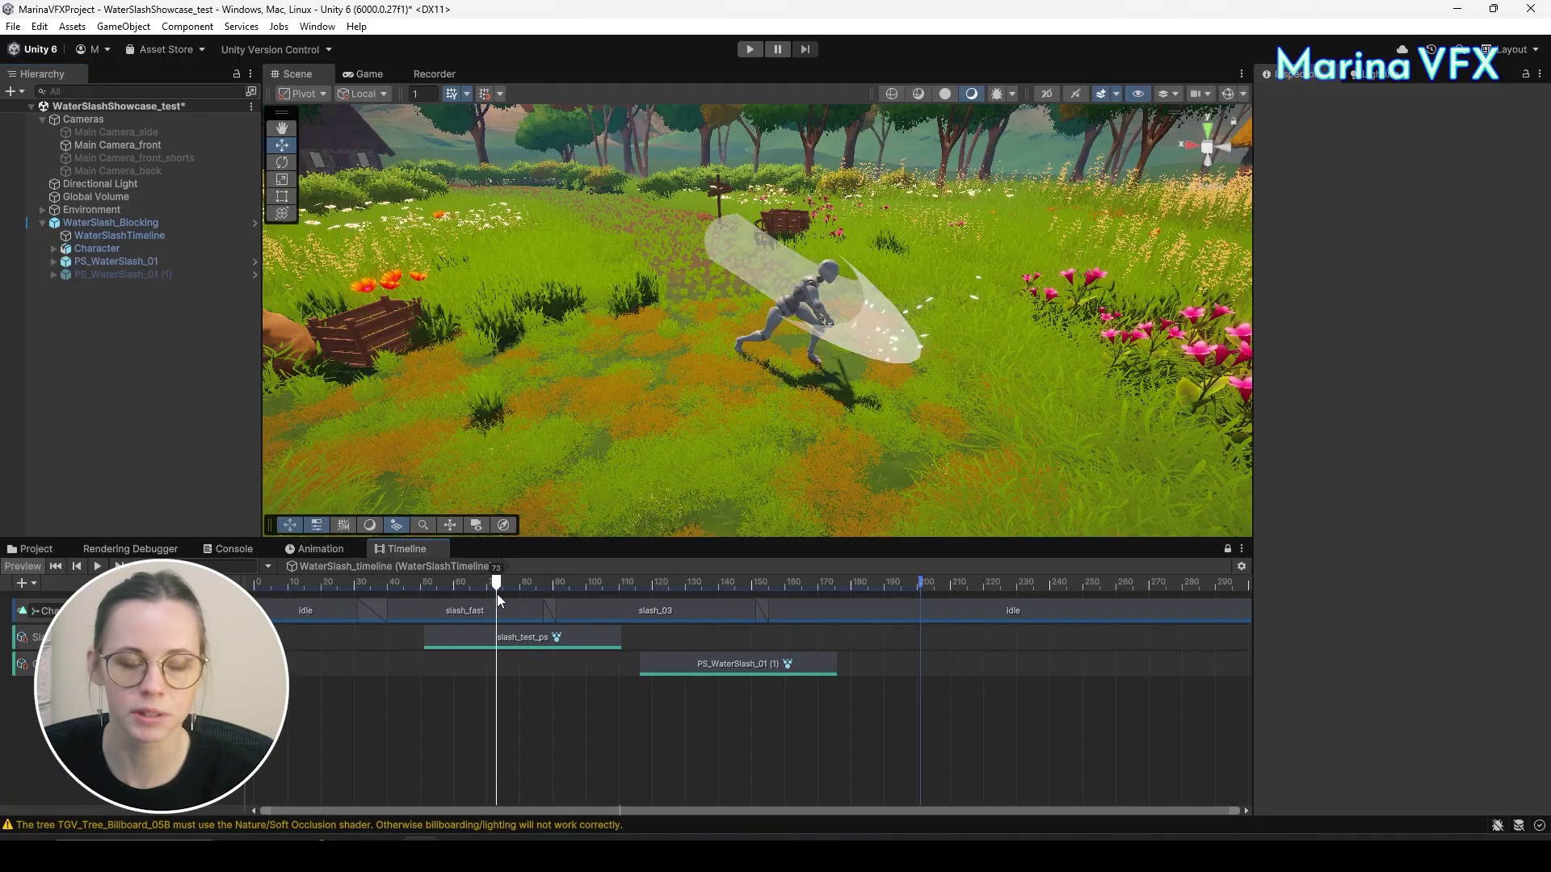
click(54, 261)
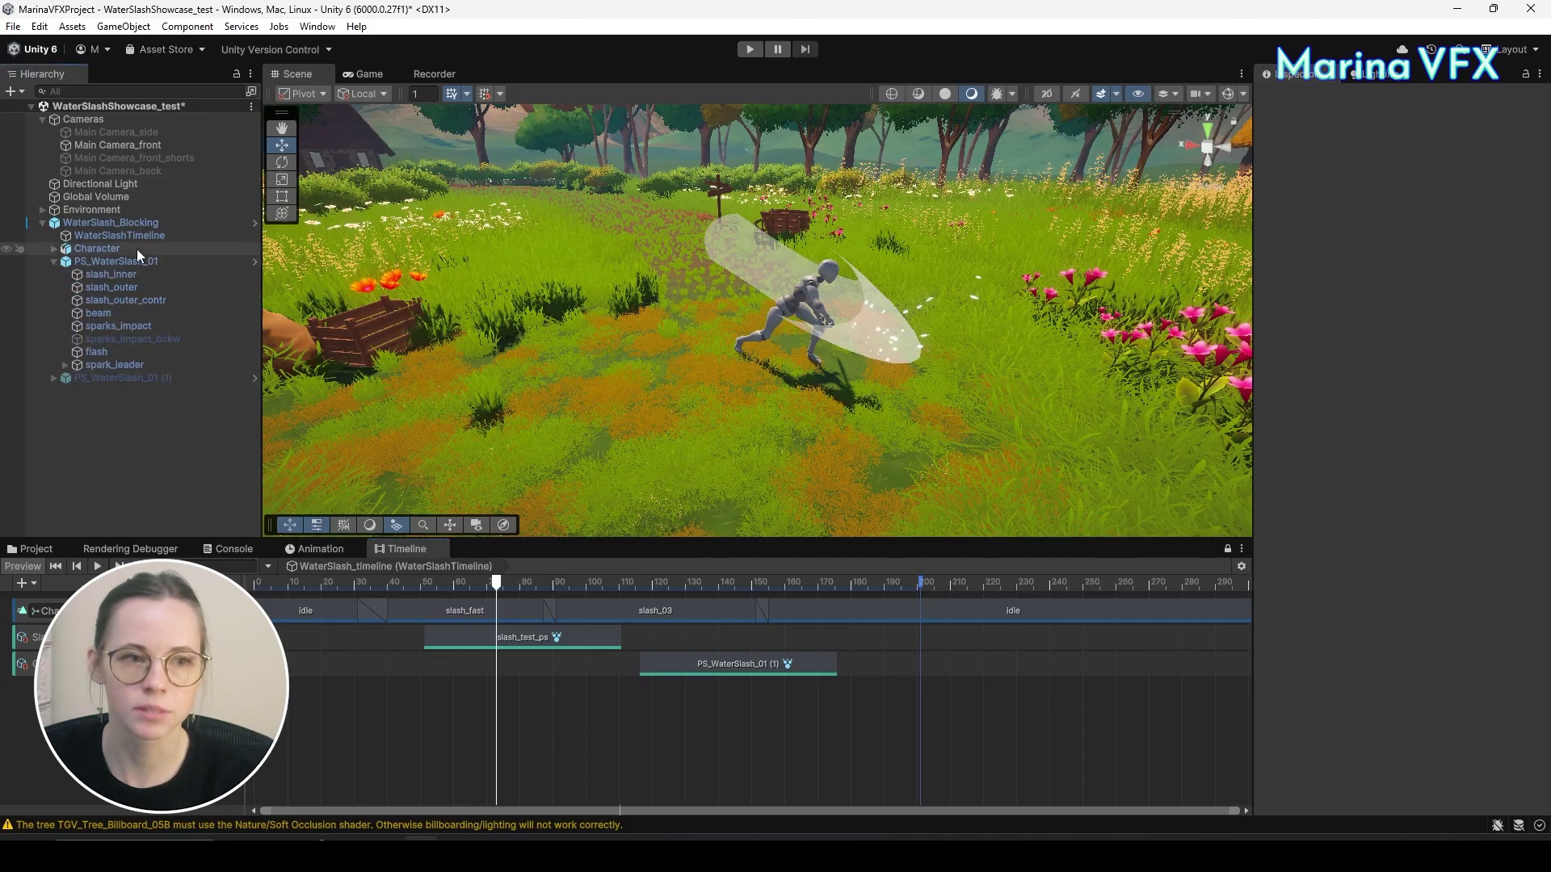
Apply all overrides of the WaterSlash_Blocking instance to its source prefab.
click(126, 227)
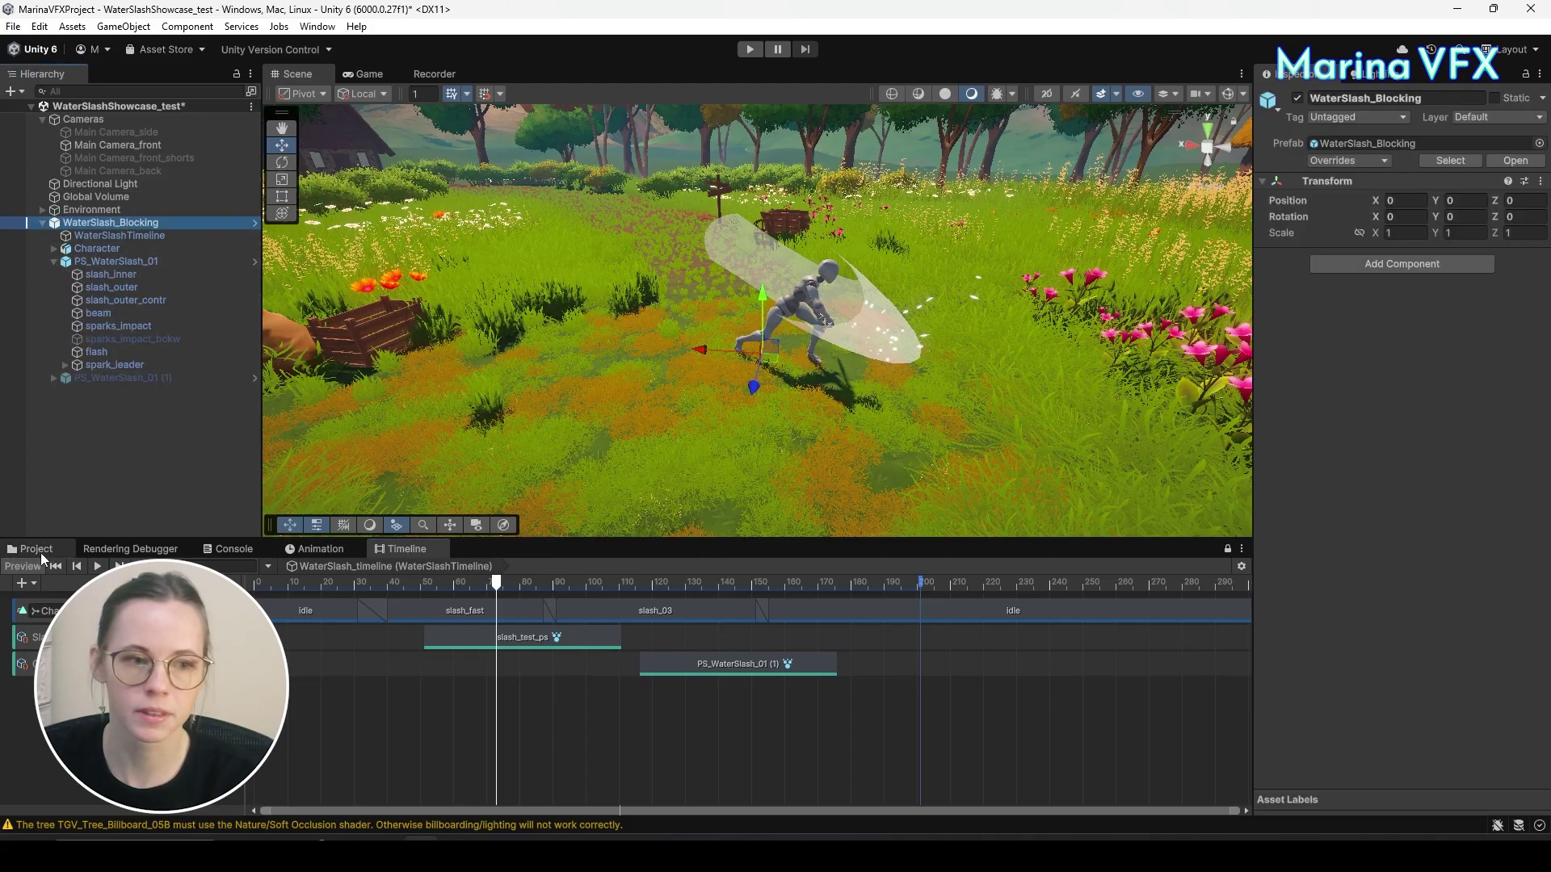
click(36, 550)
click(1343, 162)
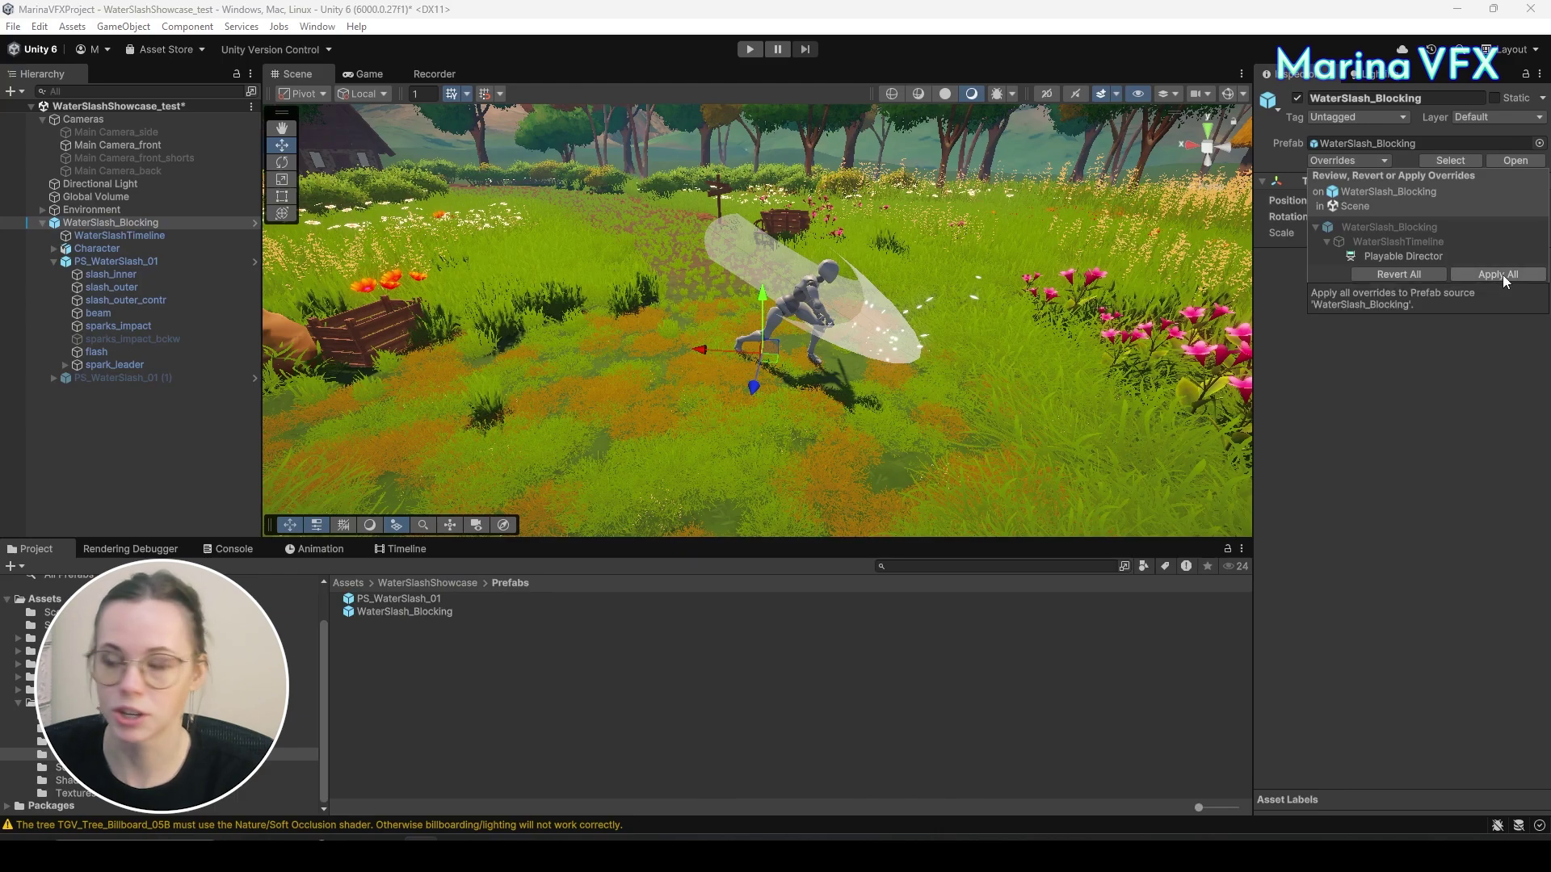
click(1502, 274)
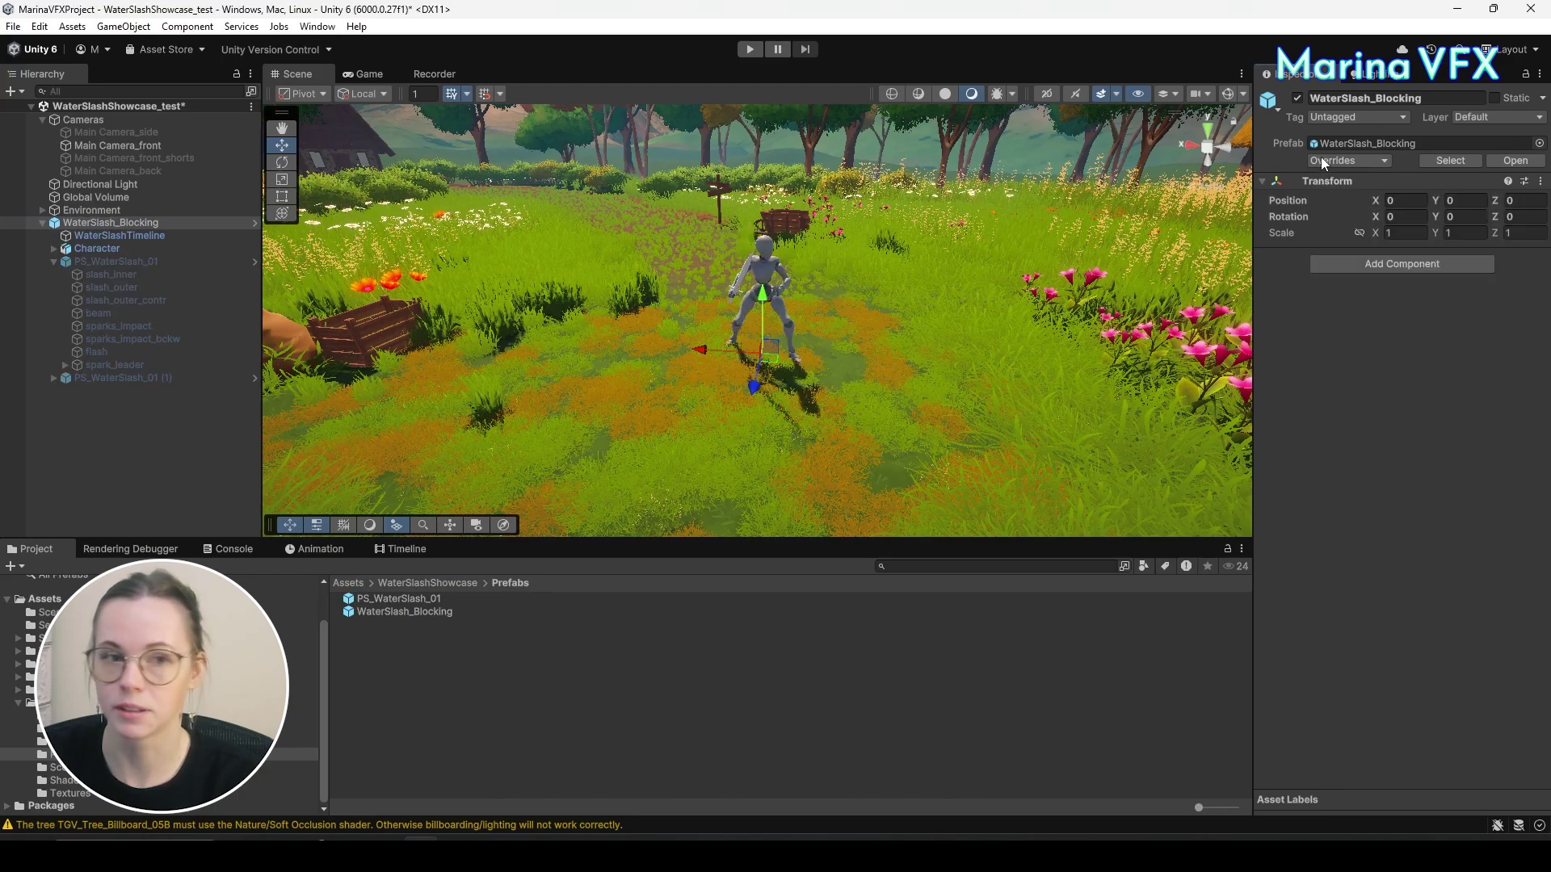
Open the WaterSlash_Blocking prefab for editing, check both PS_WaterSlash_01 instances for overrides, and return to the scene.
click(259, 224)
click(259, 222)
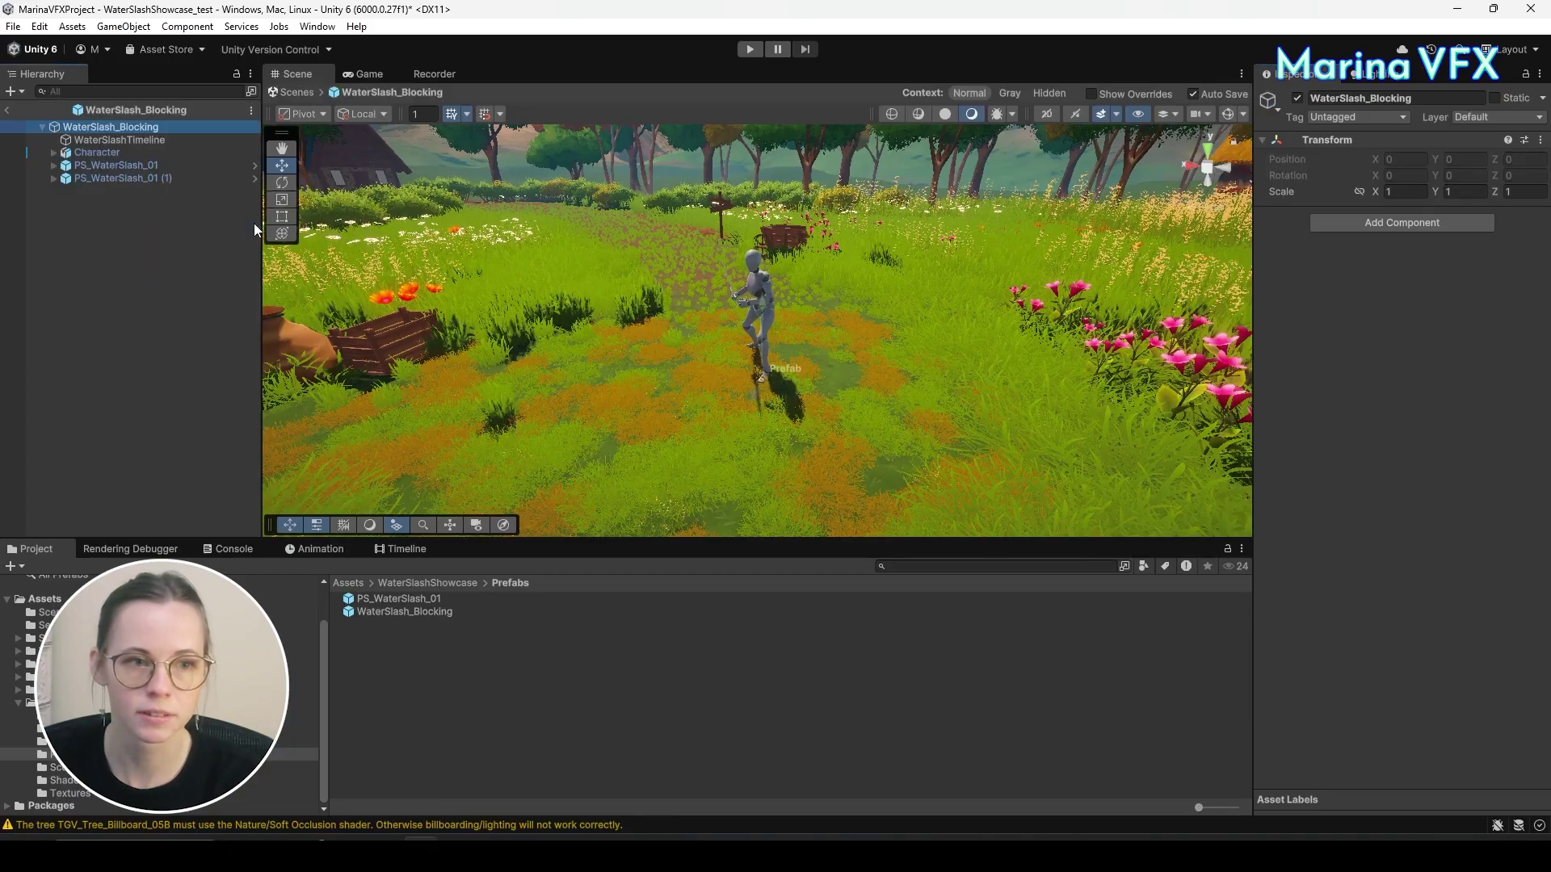
click(121, 165)
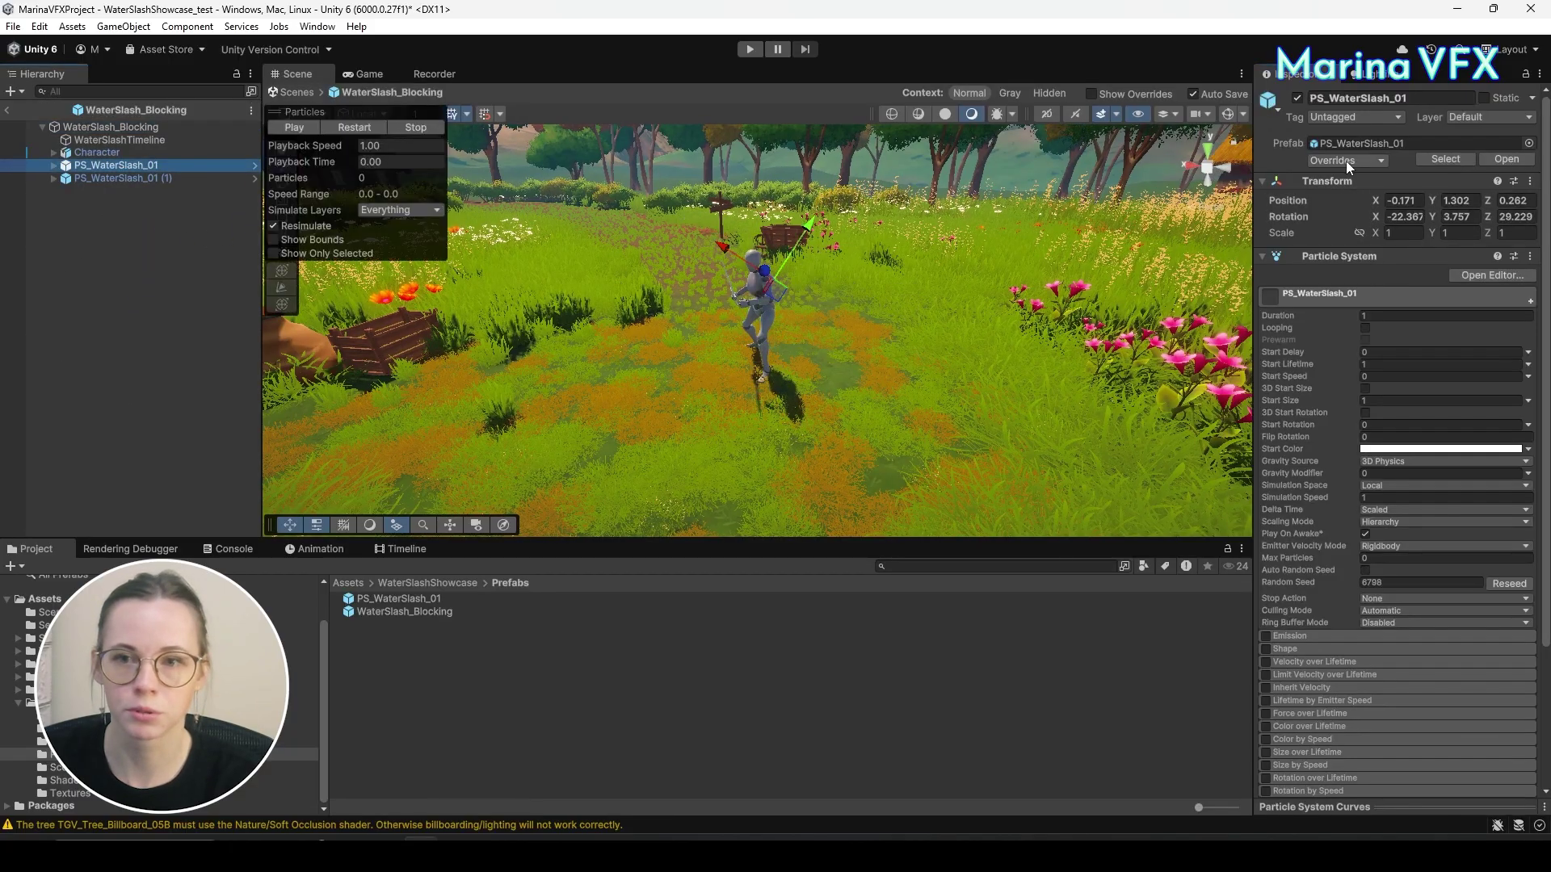
click(1346, 160)
click(153, 178)
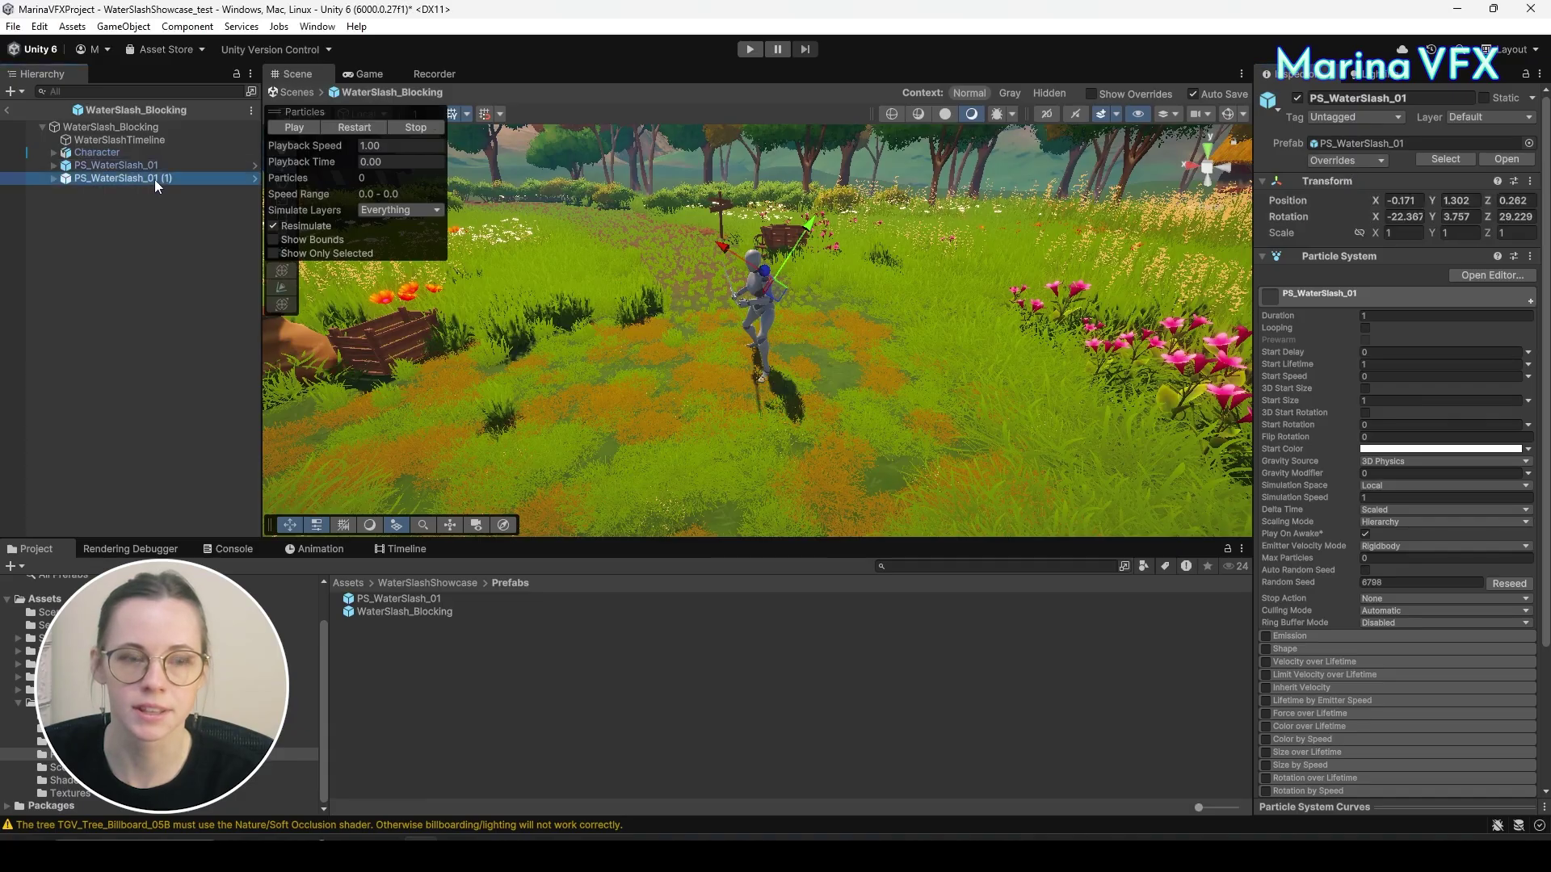
click(41, 303)
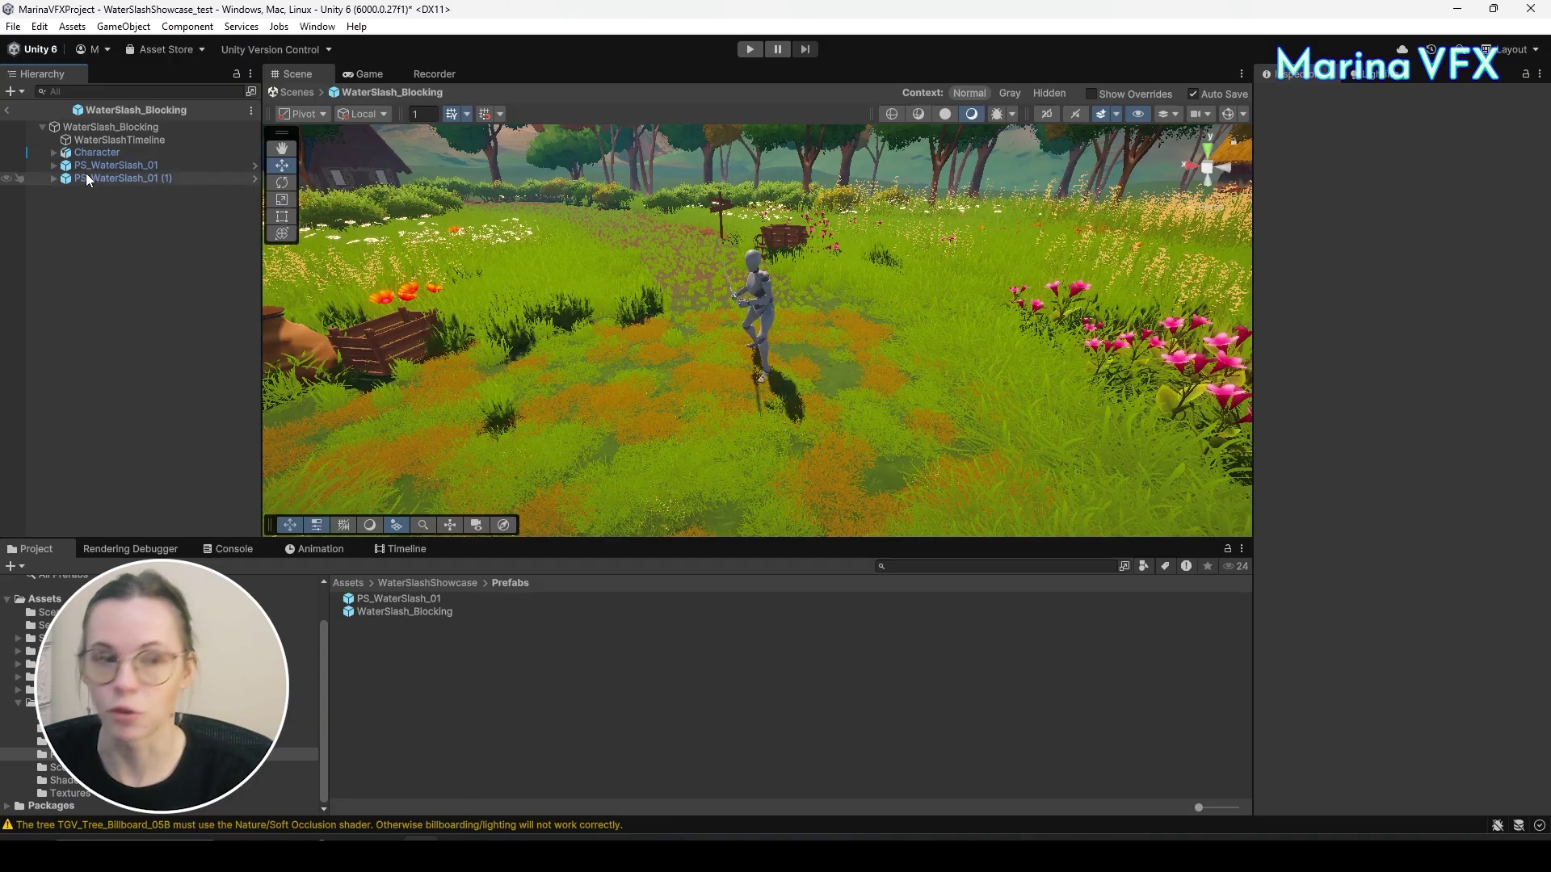
click(8, 110)
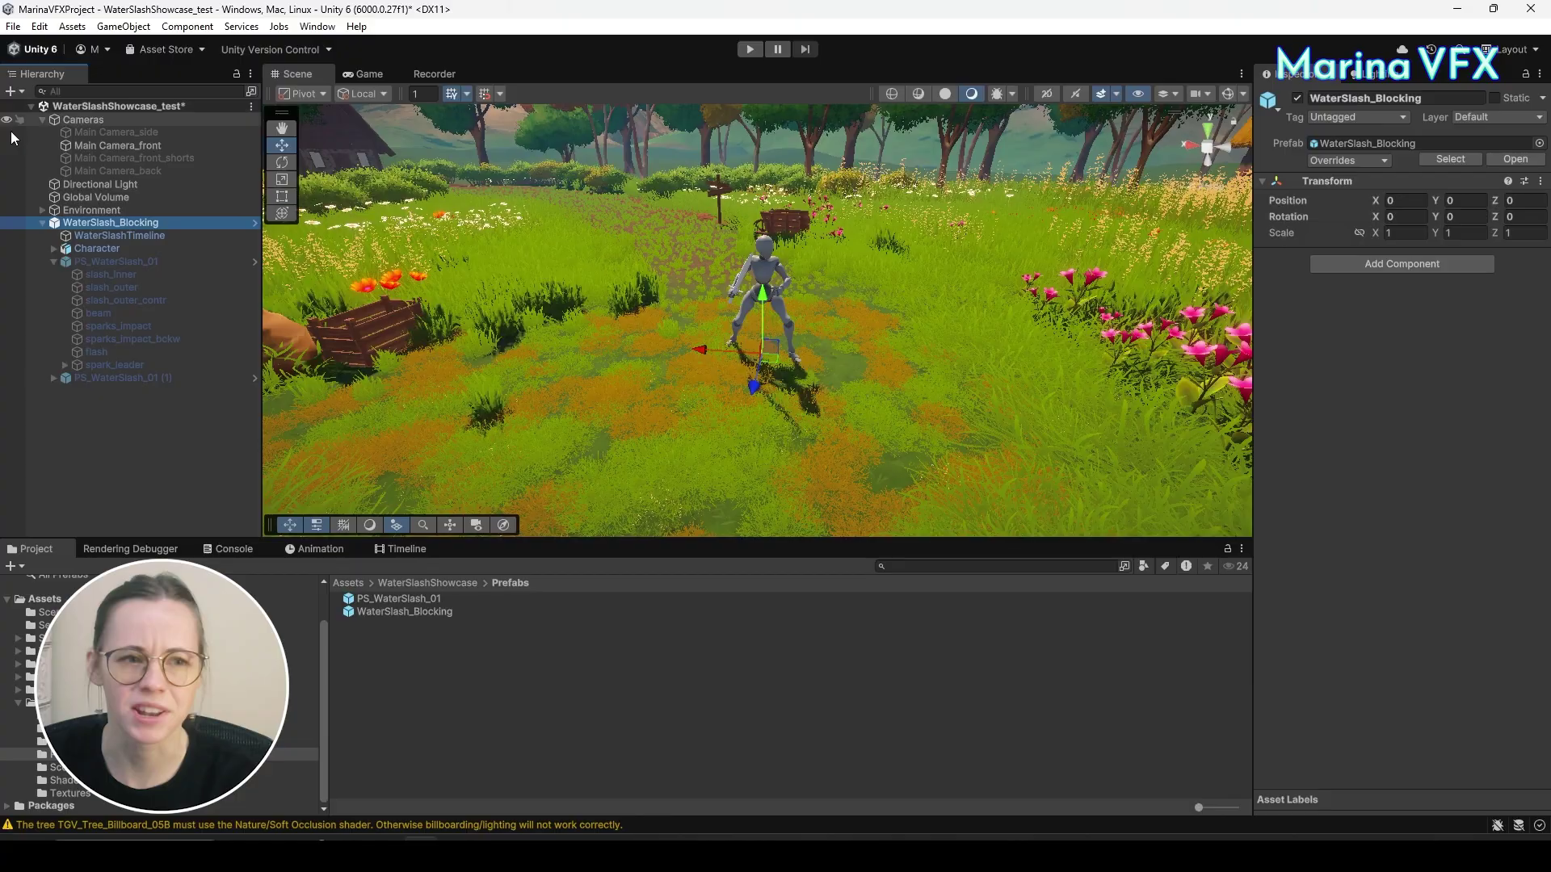
Scrub the start of WaterSlash_timeline in the showcase scene and deselect WaterSlash_Blocking.
click(399, 554)
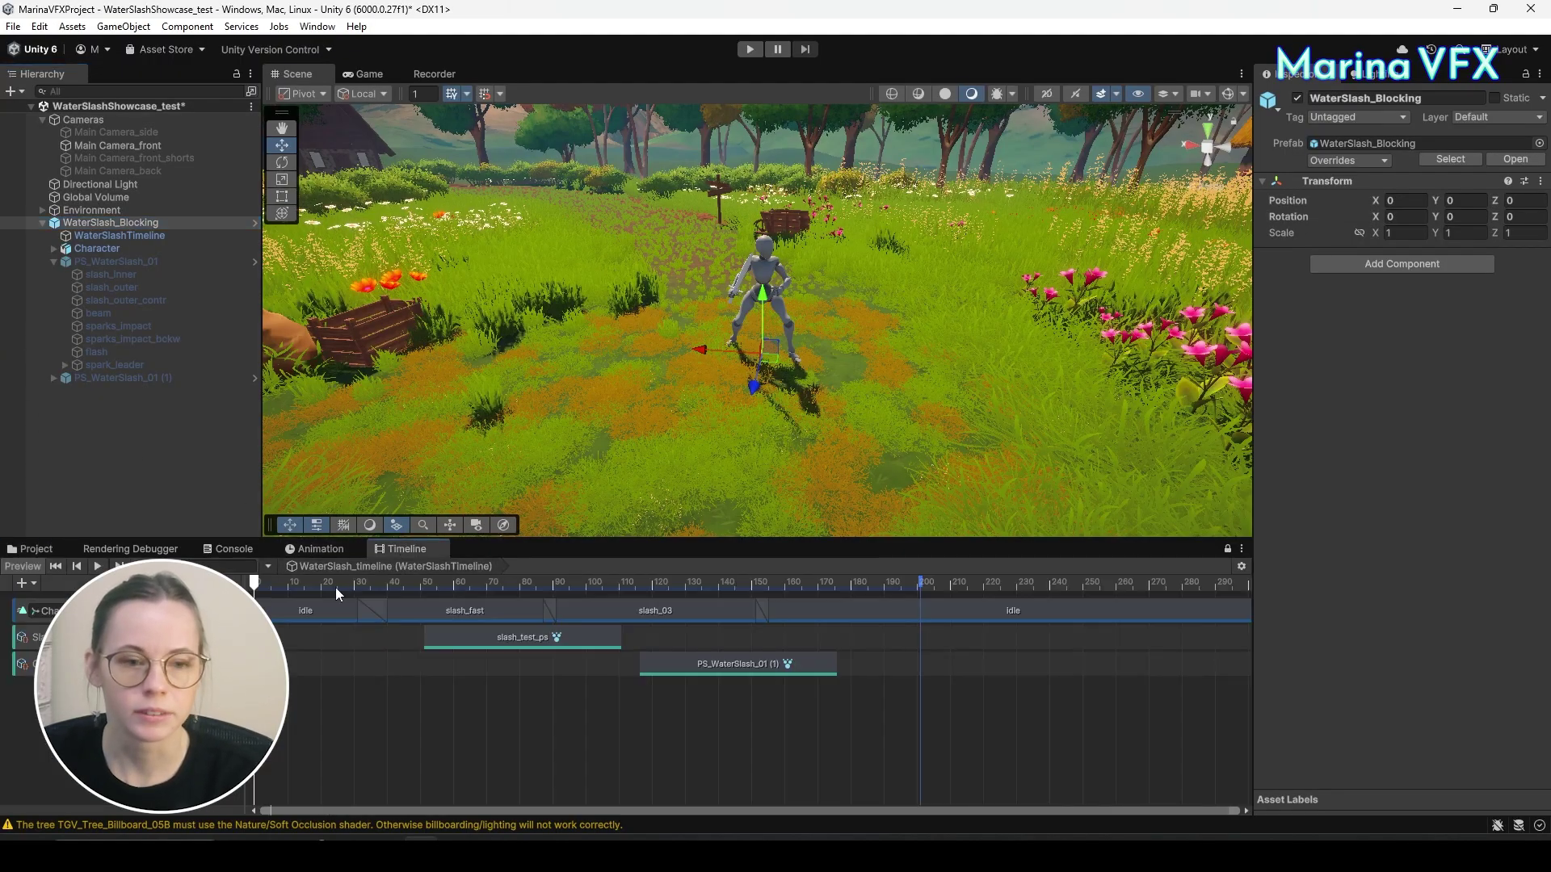
drag(338, 586, 71, 568)
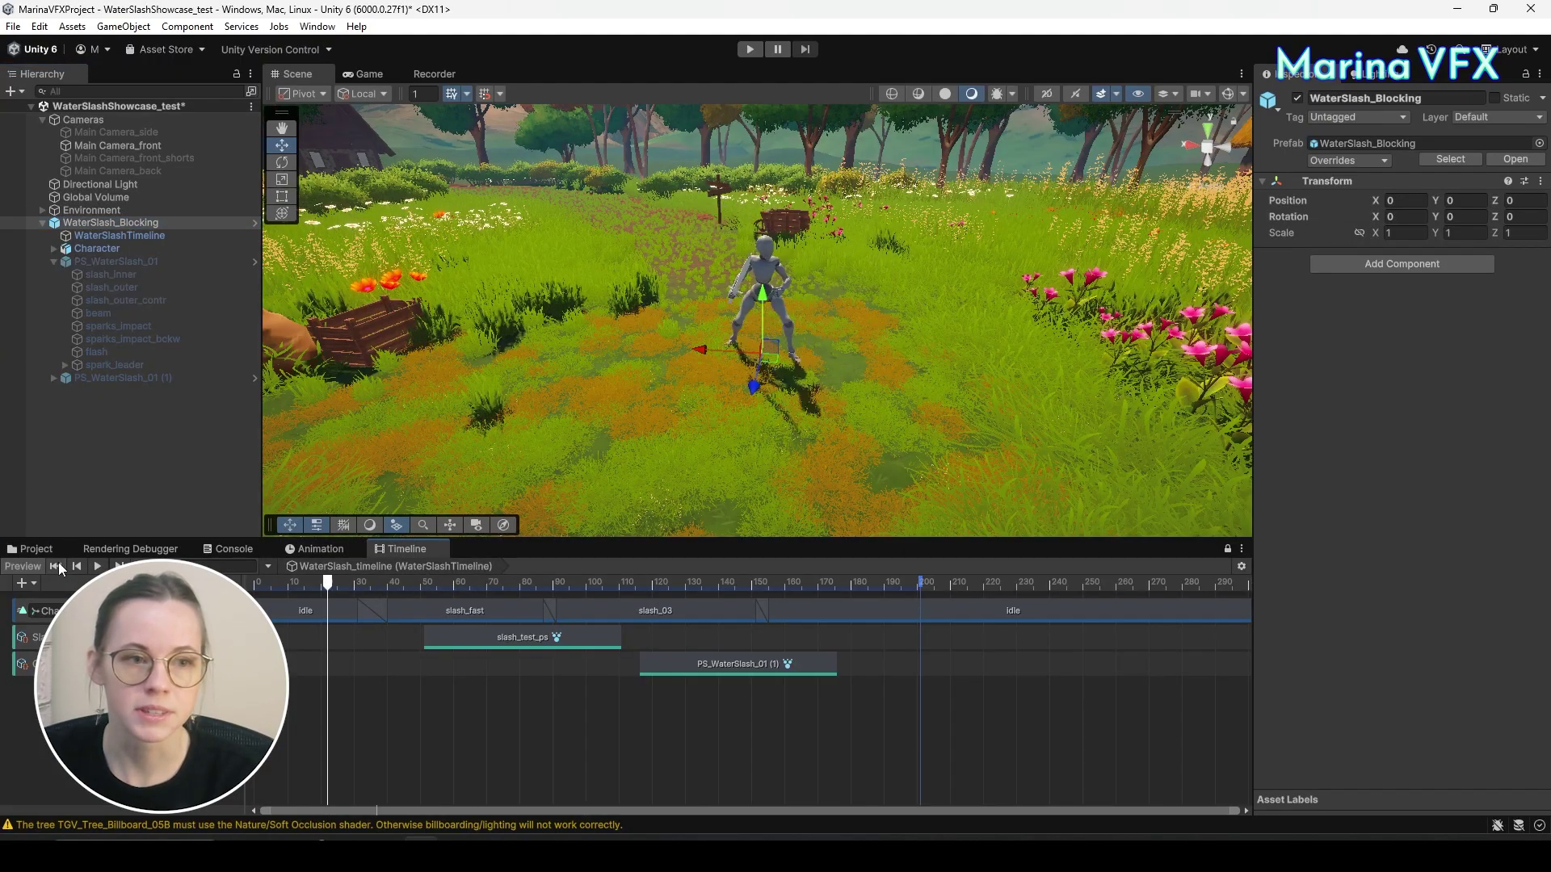
click(80, 435)
Create a scene named EmptySceneTest in the WaterSlashShowcase Scenes folder and open it.
click(34, 549)
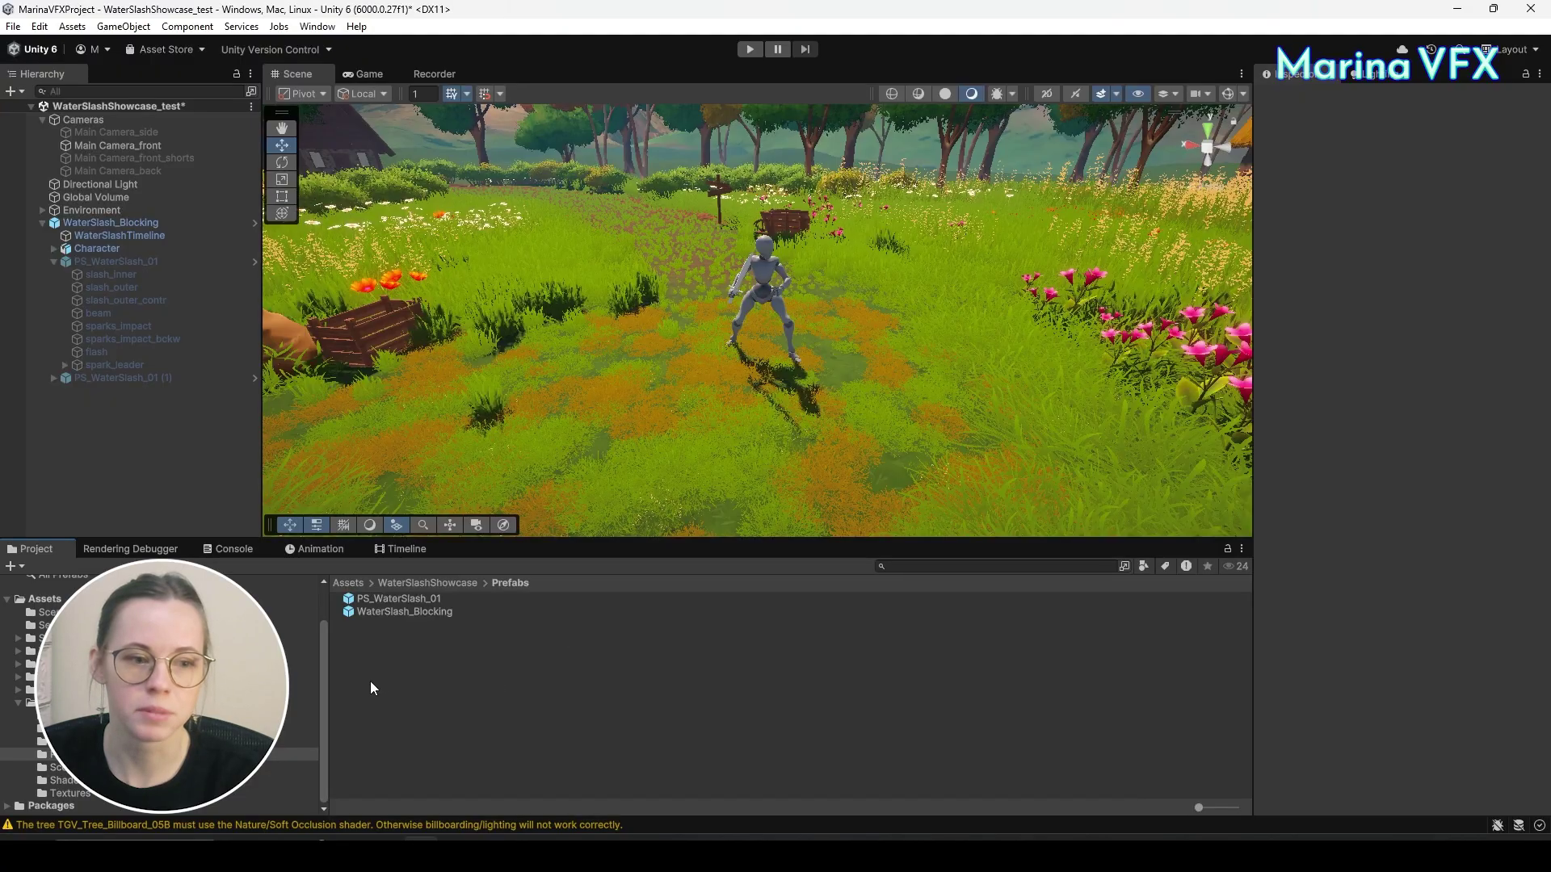
click(73, 767)
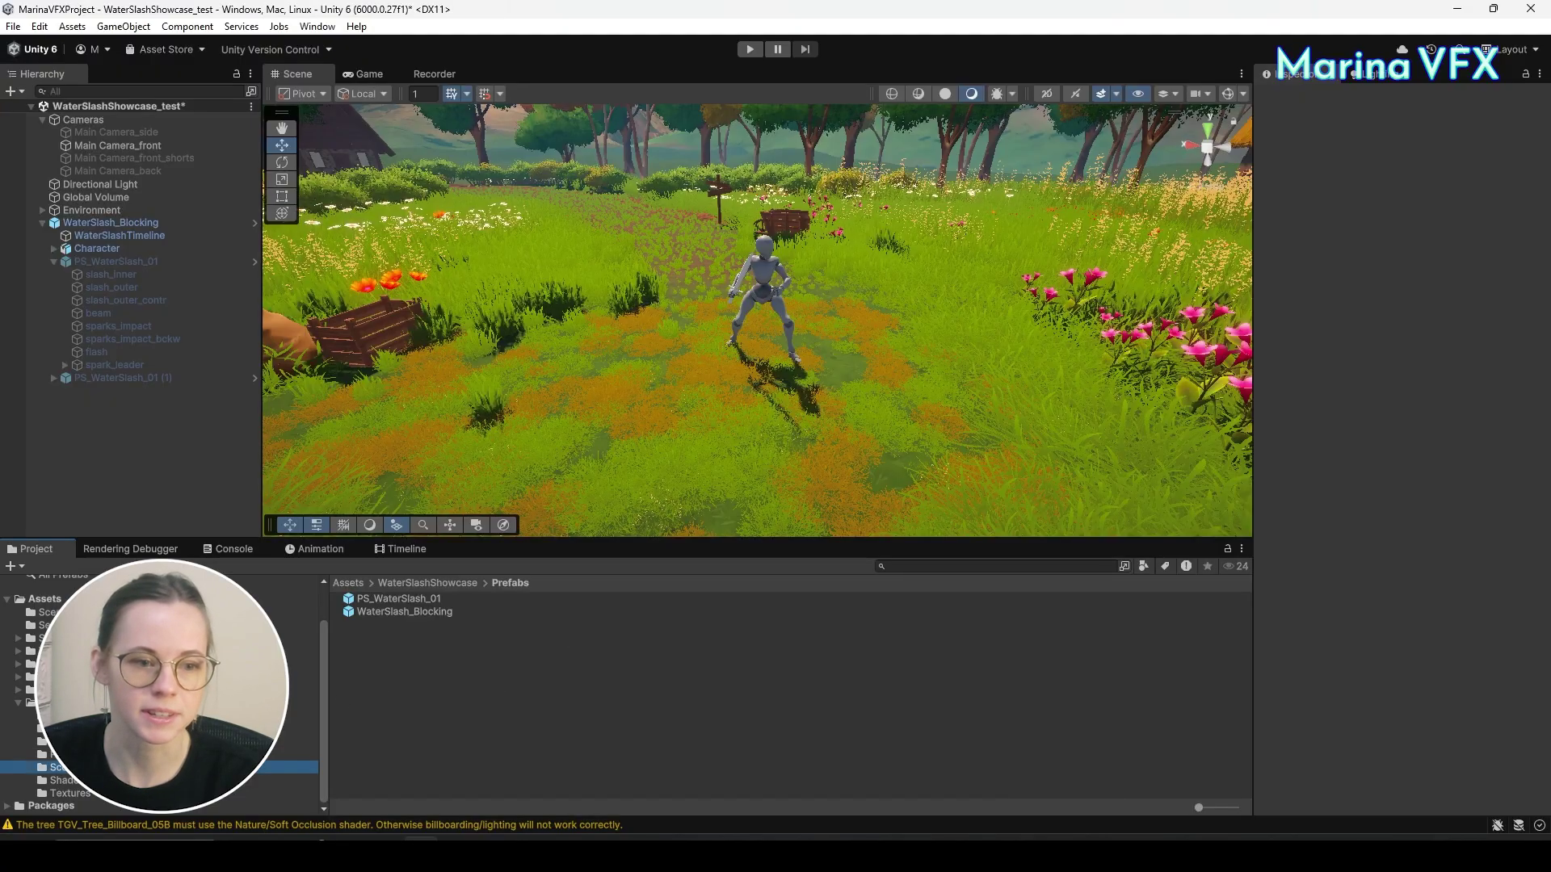
right_click(443, 728)
mouse_move(566, 270)
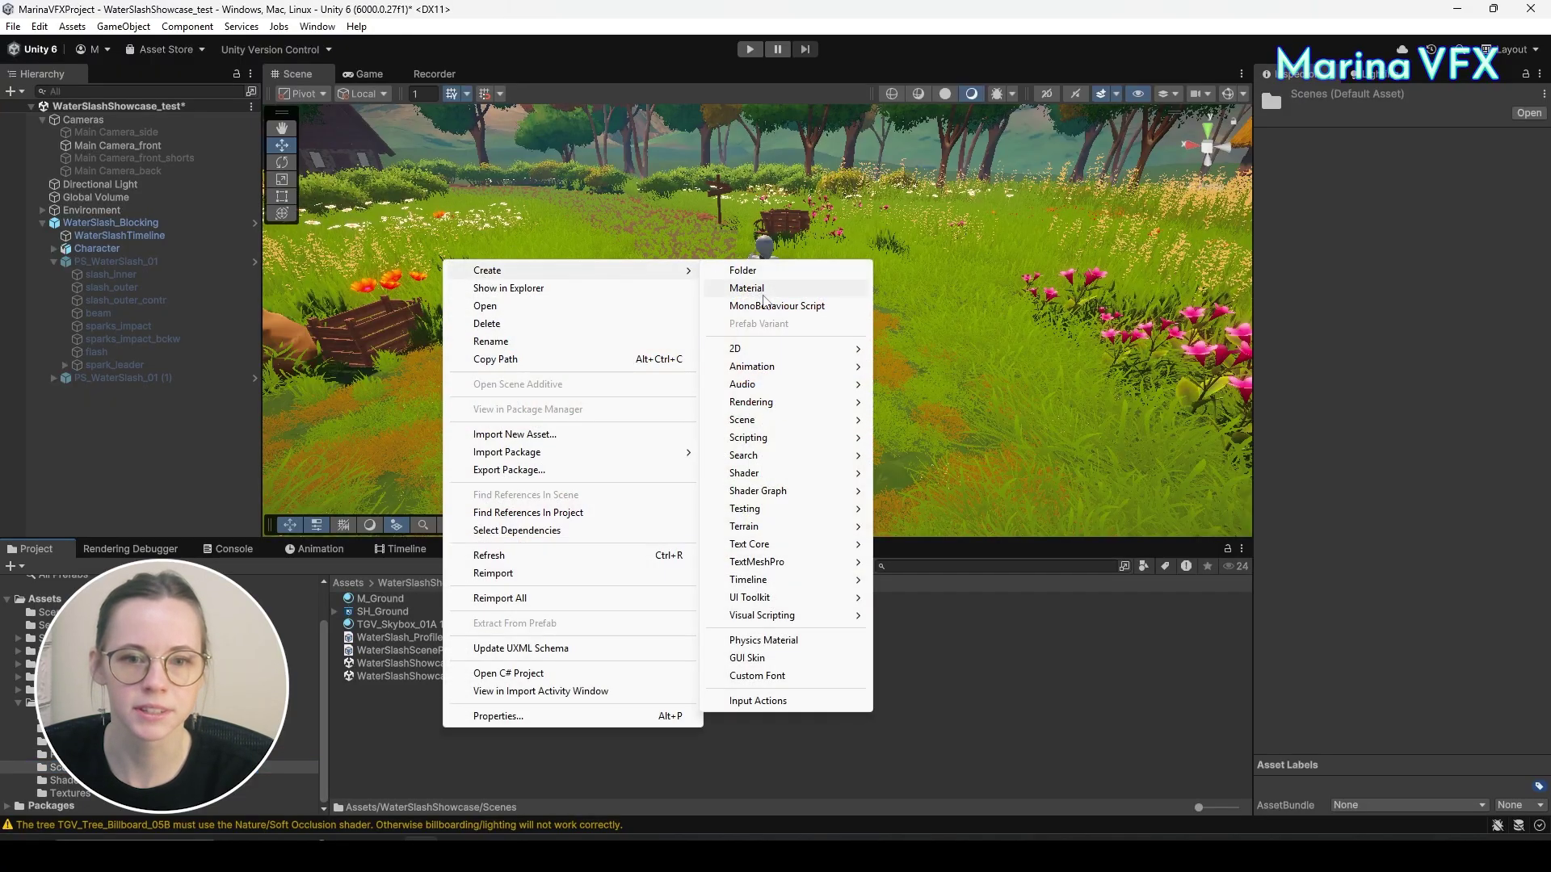
mouse_move(752, 419)
click(896, 415)
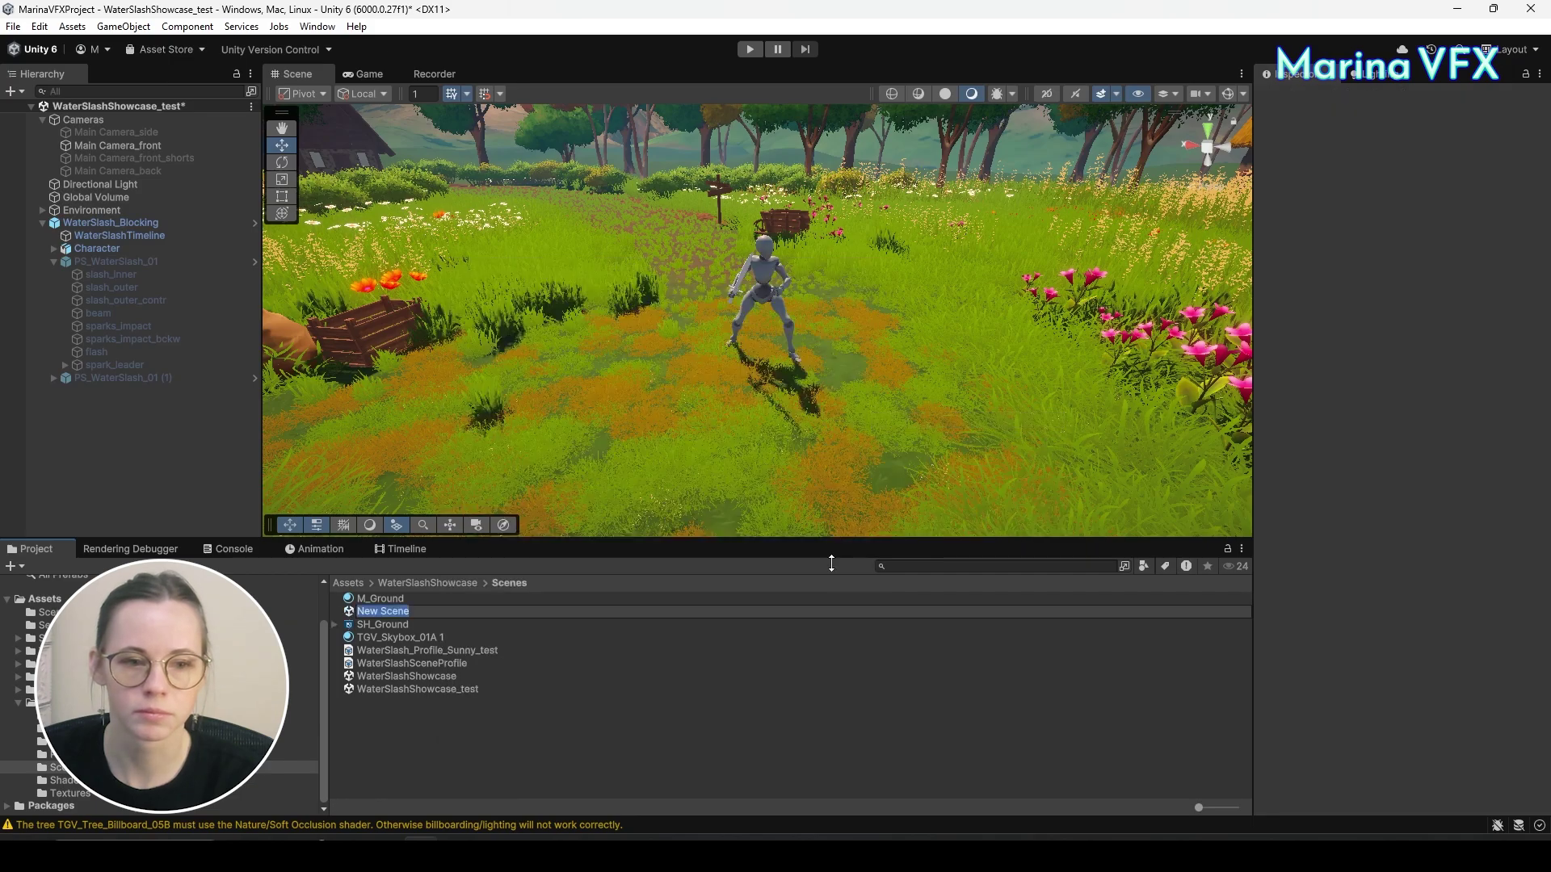
text(Emp)
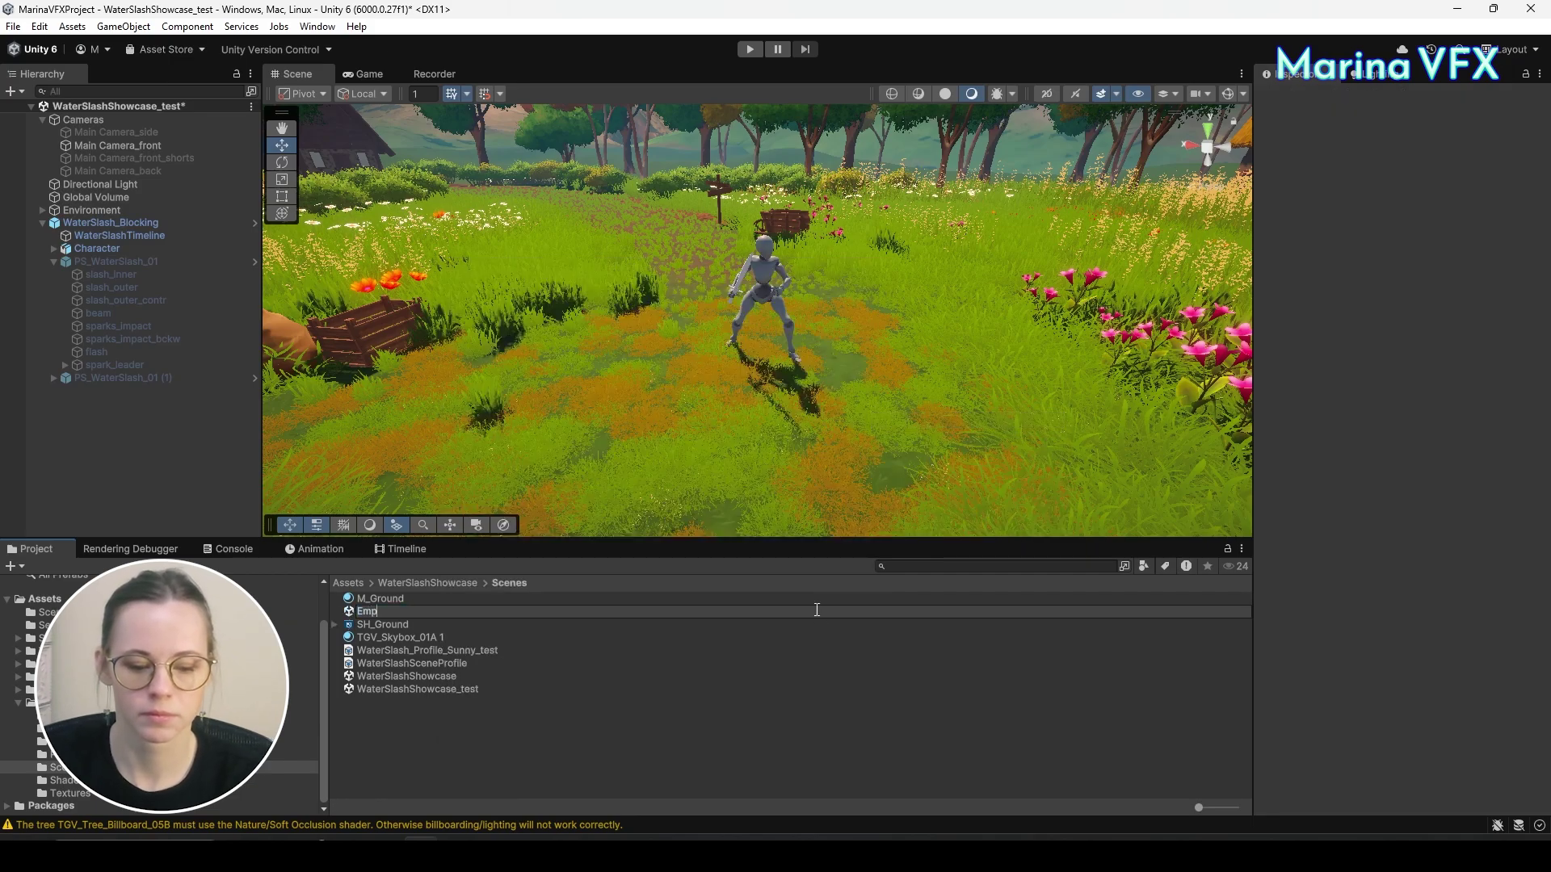
text(tySceneTest)
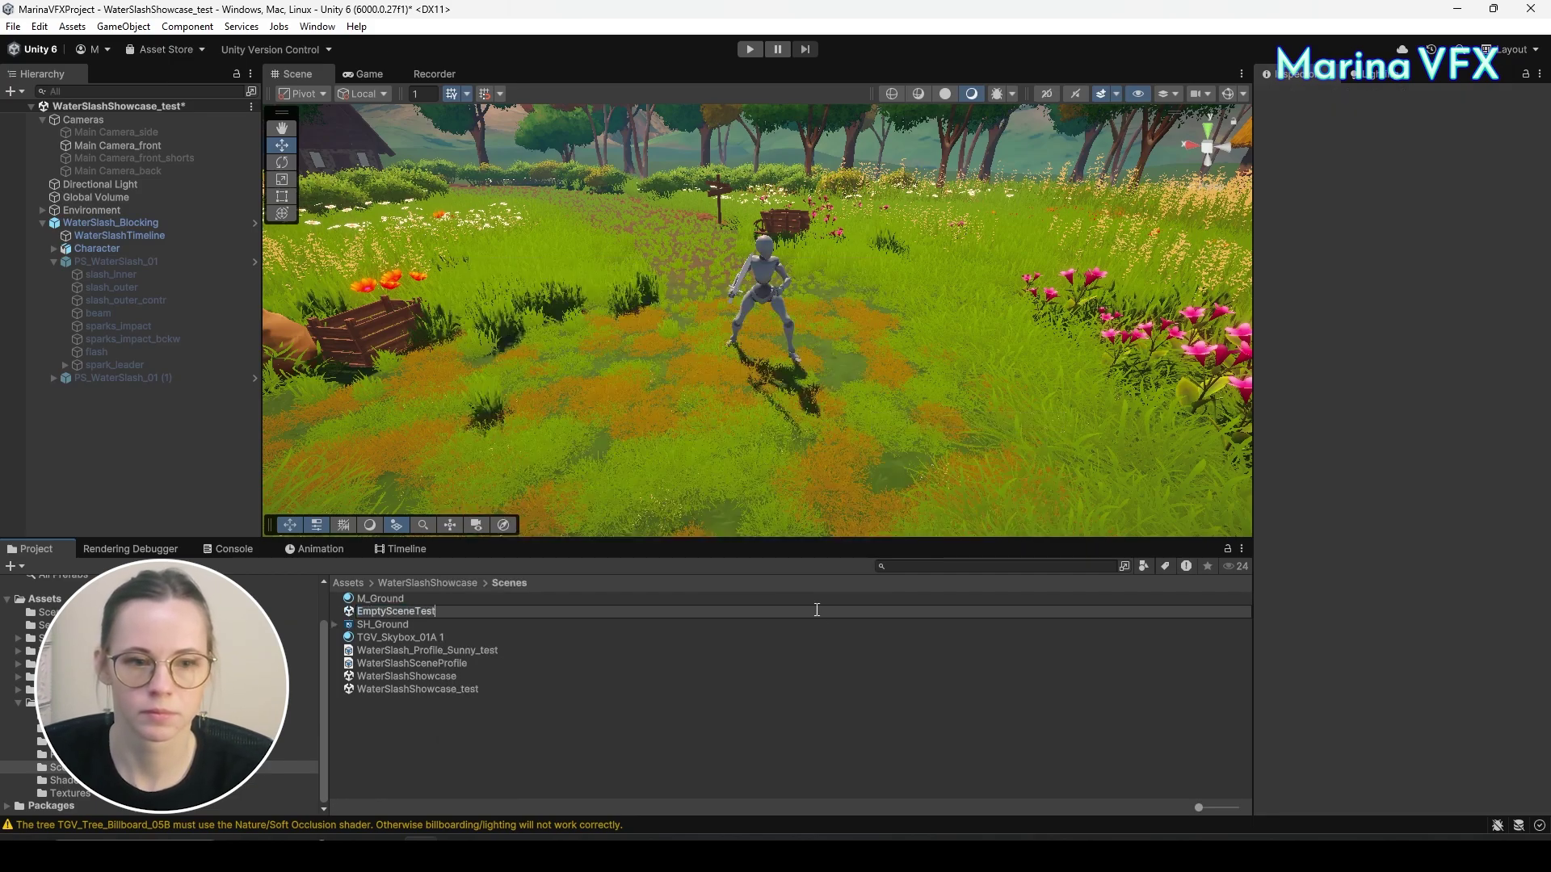
key(Return)
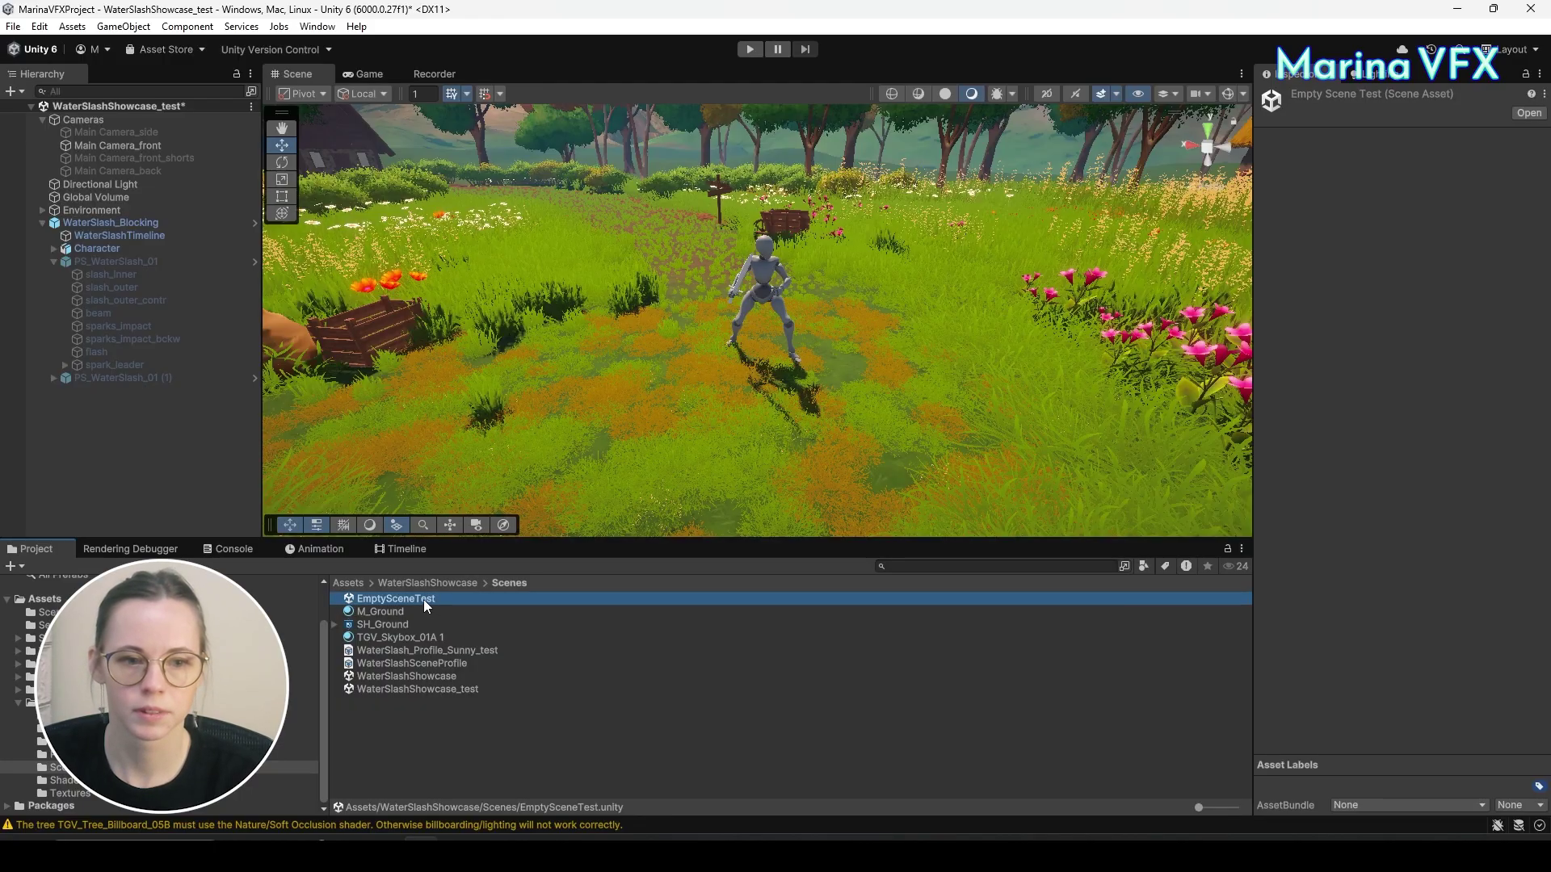
double_click(424, 599)
click(748, 459)
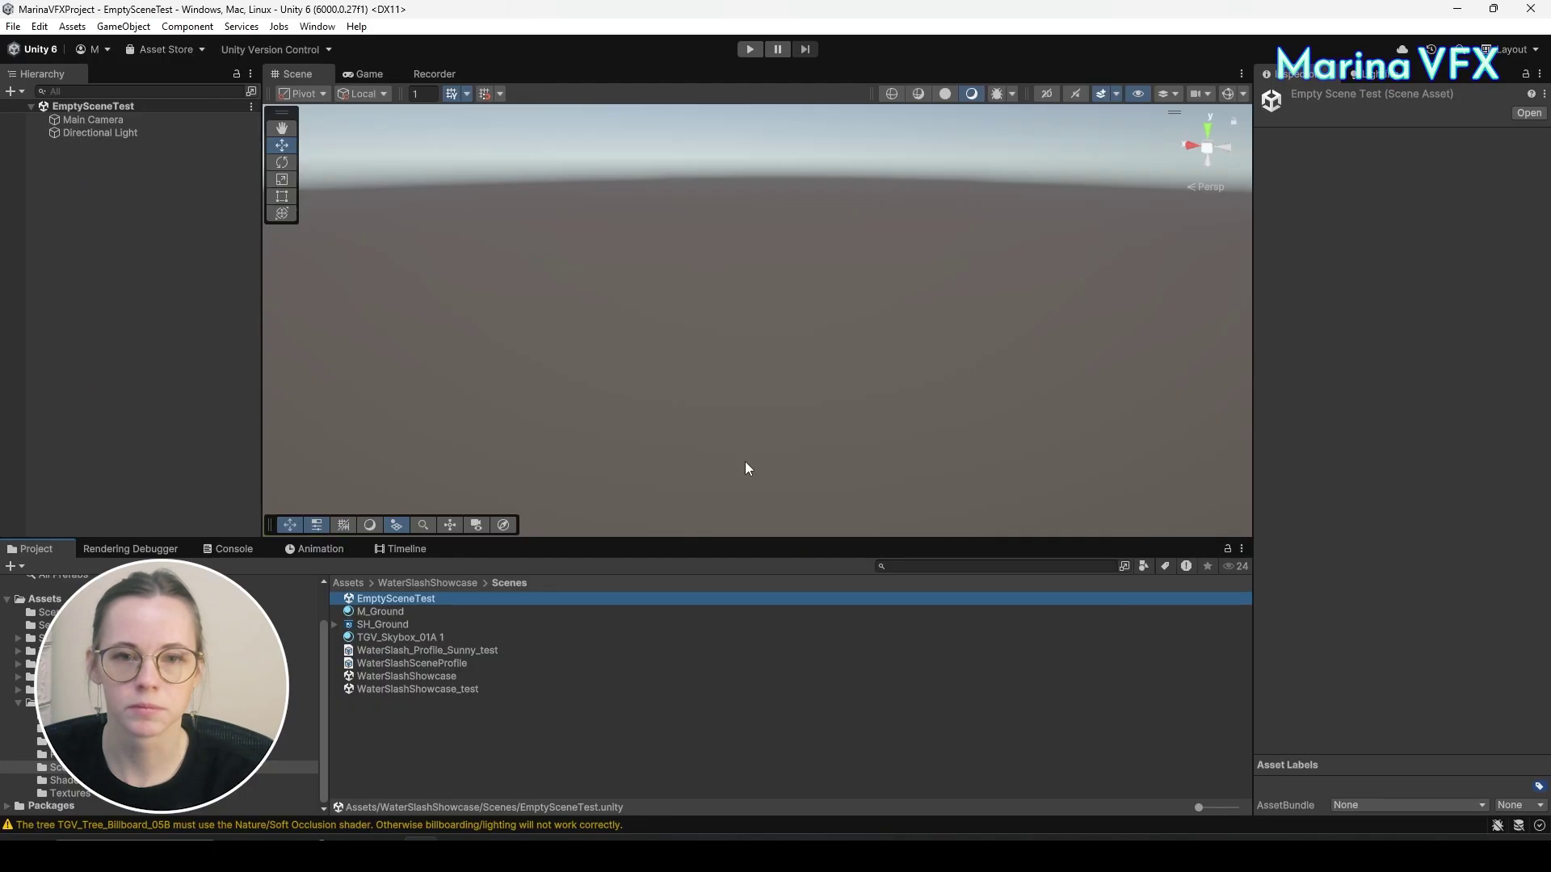
Add a 3D Plane to EmptySceneTest and reset its transform.
right_click(136, 261)
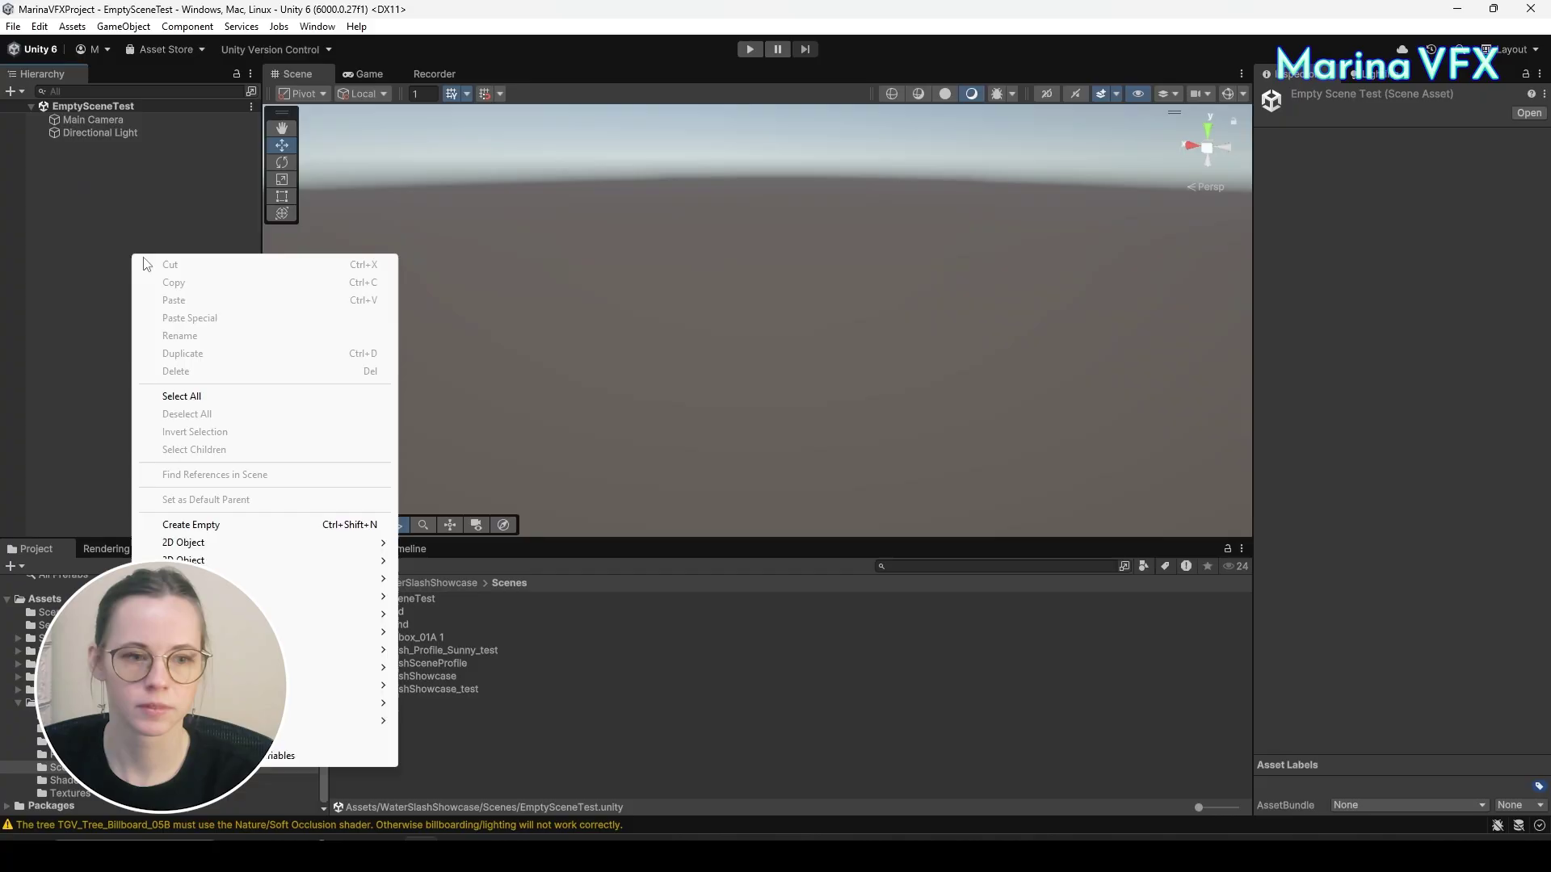
mouse_move(371, 560)
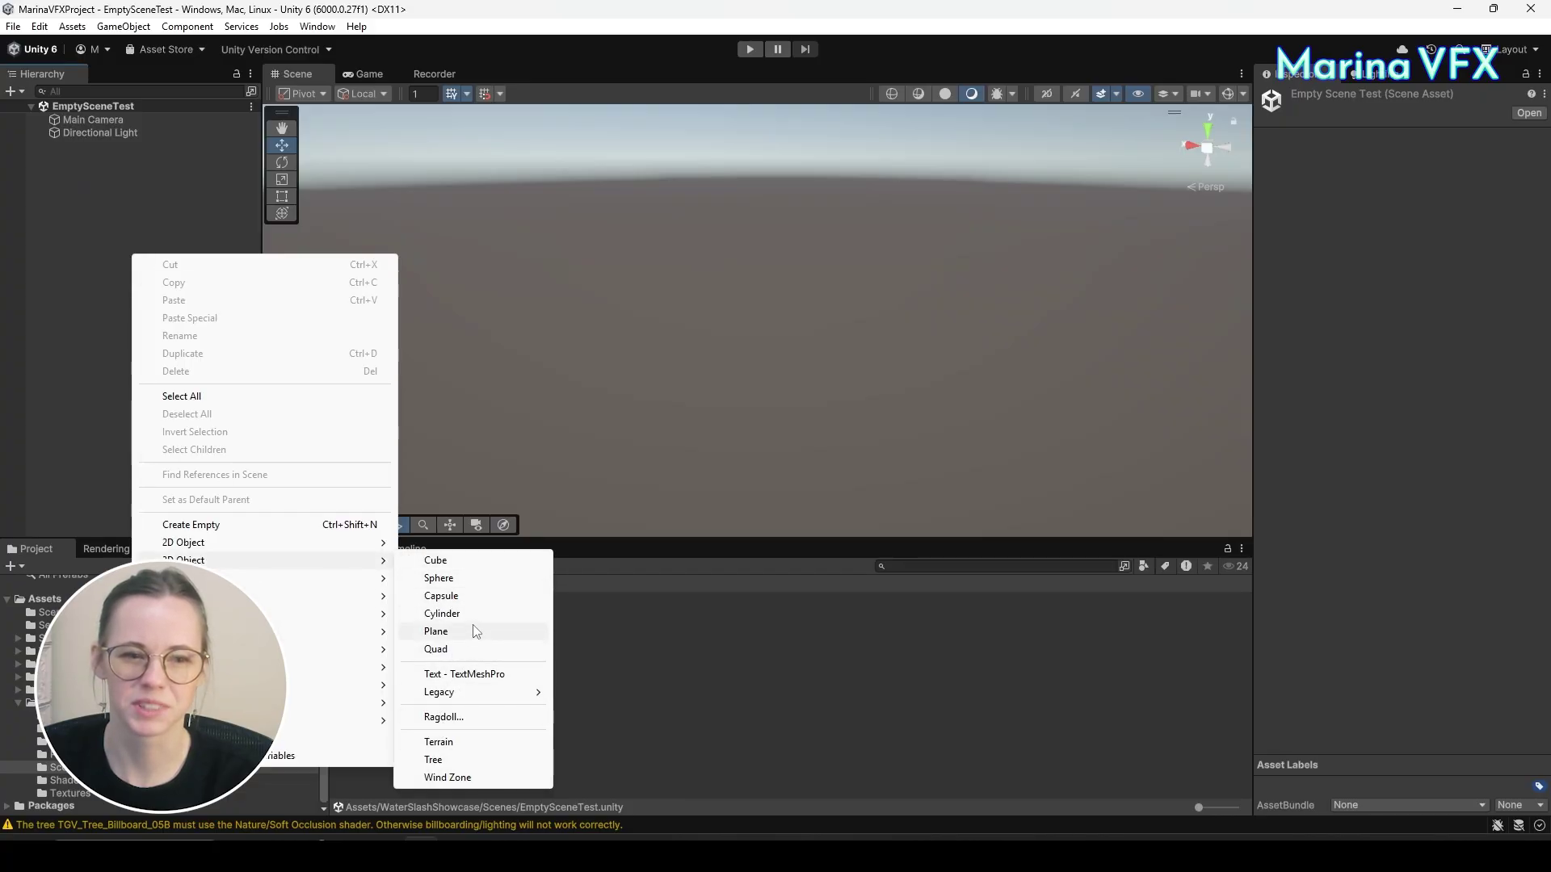
click(453, 632)
right_click(1333, 157)
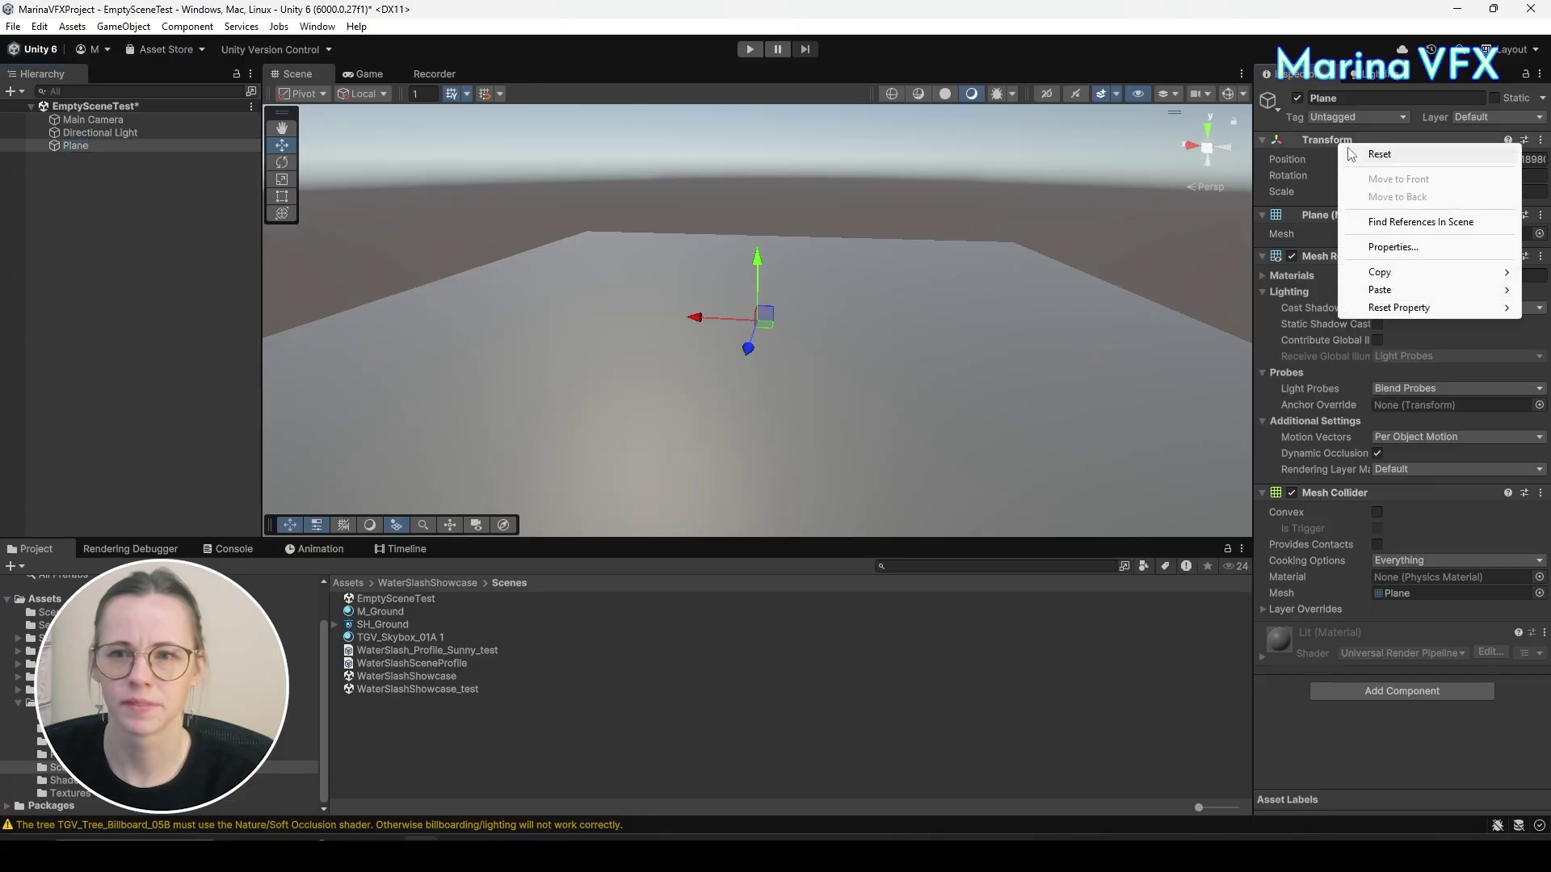
click(1365, 154)
click(20, 340)
Add the WaterSlash_Blocking prefab from the Prefabs folder to EmptySceneTest's hierarchy and view the character from an angle.
click(57, 755)
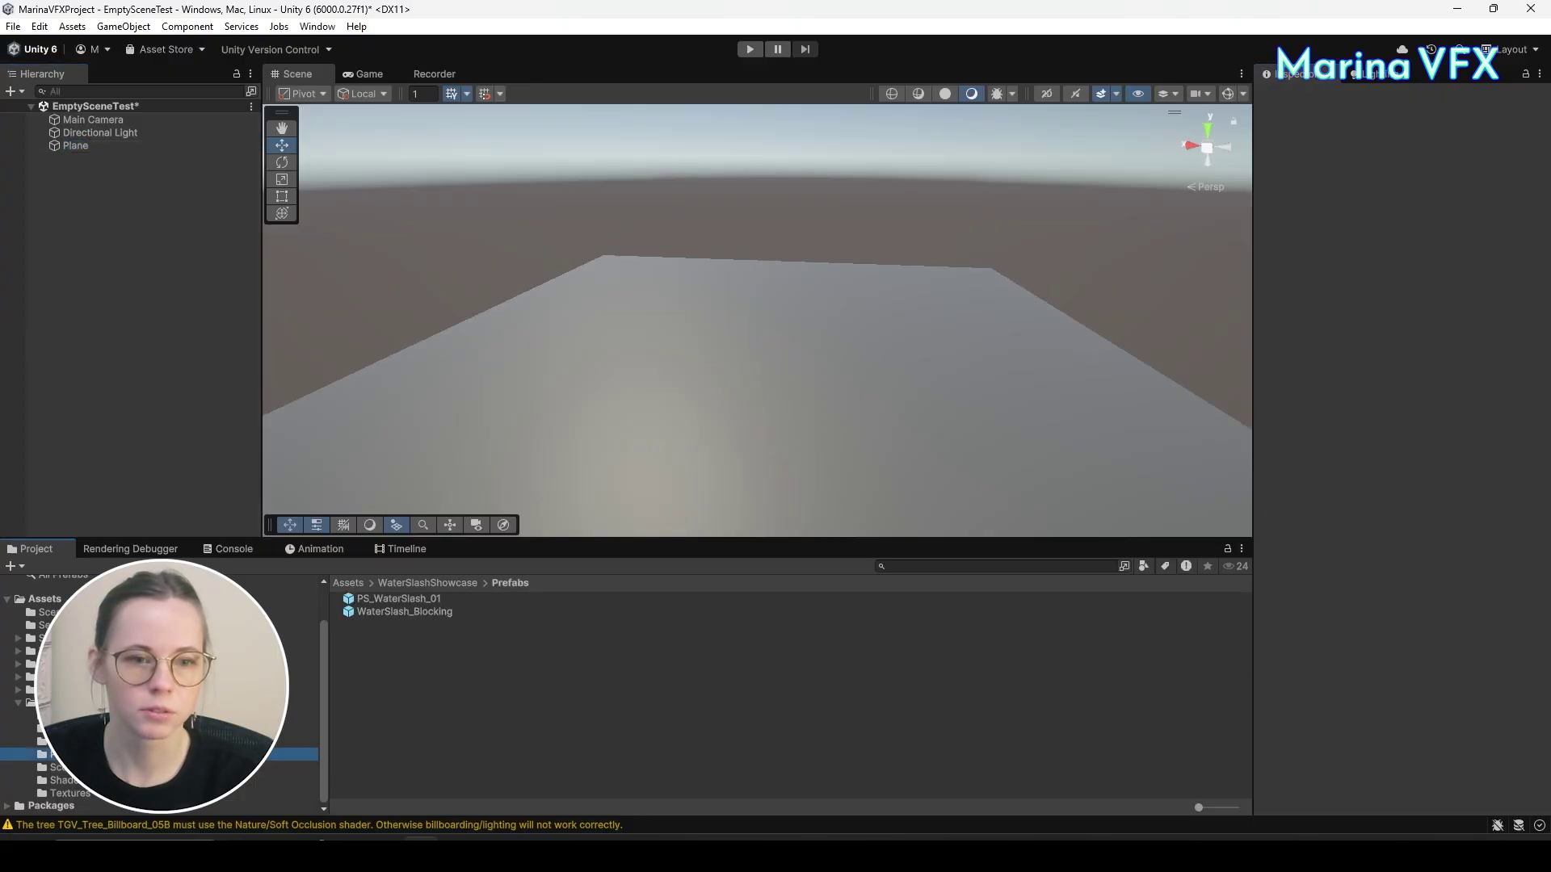
drag(373, 613, 152, 281)
alt+drag(887, 337, 917, 356)
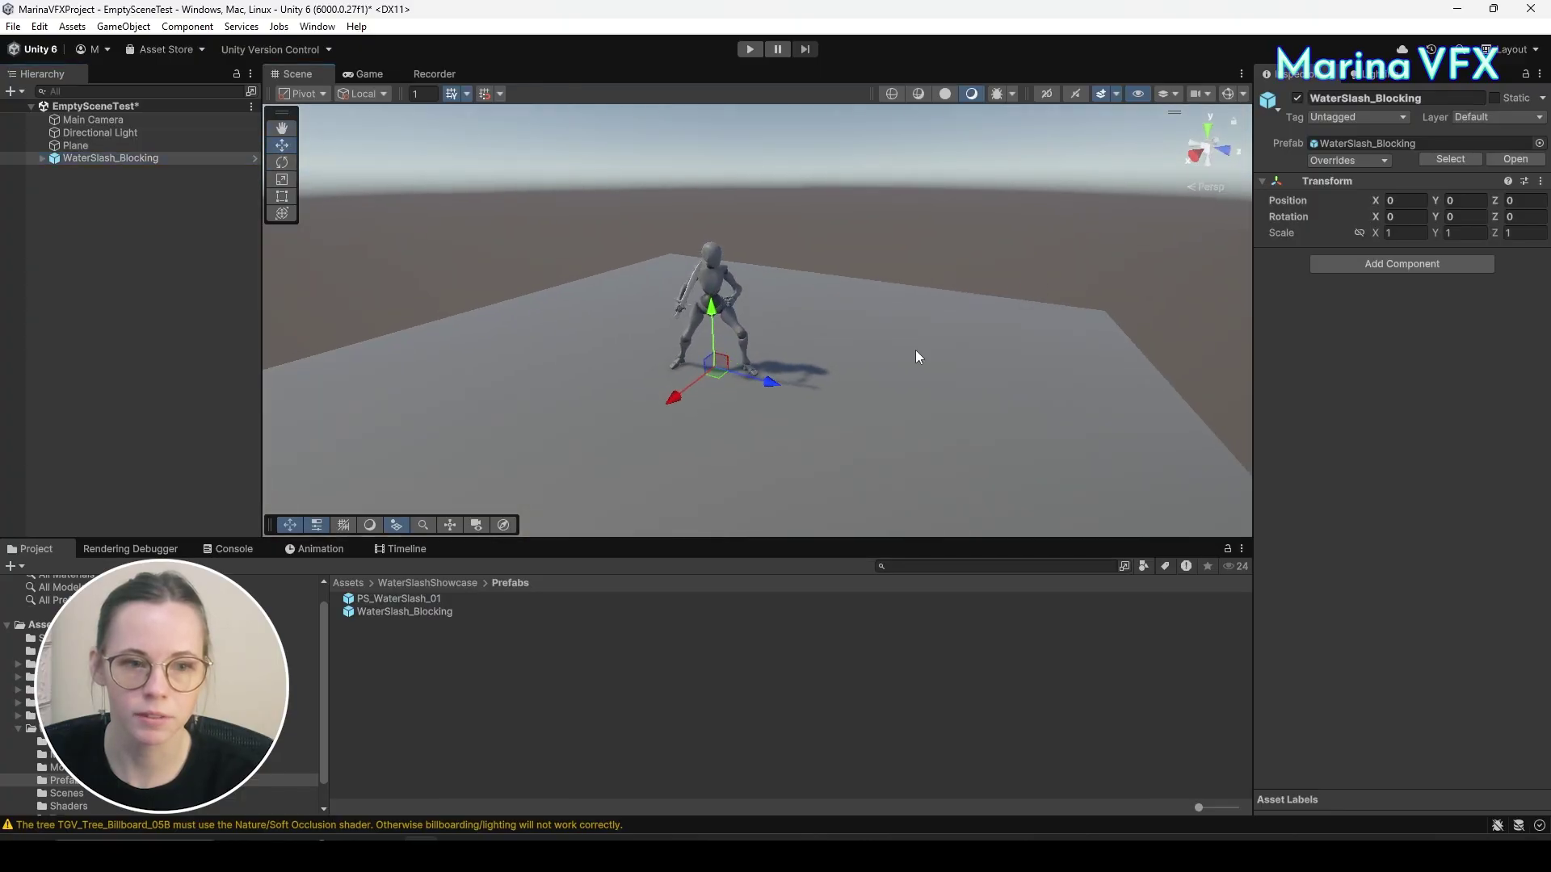
Load WaterSlashTimeline into the Timeline window, lock the window to it, and deselect WaterSlash_Blocking.
click(404, 550)
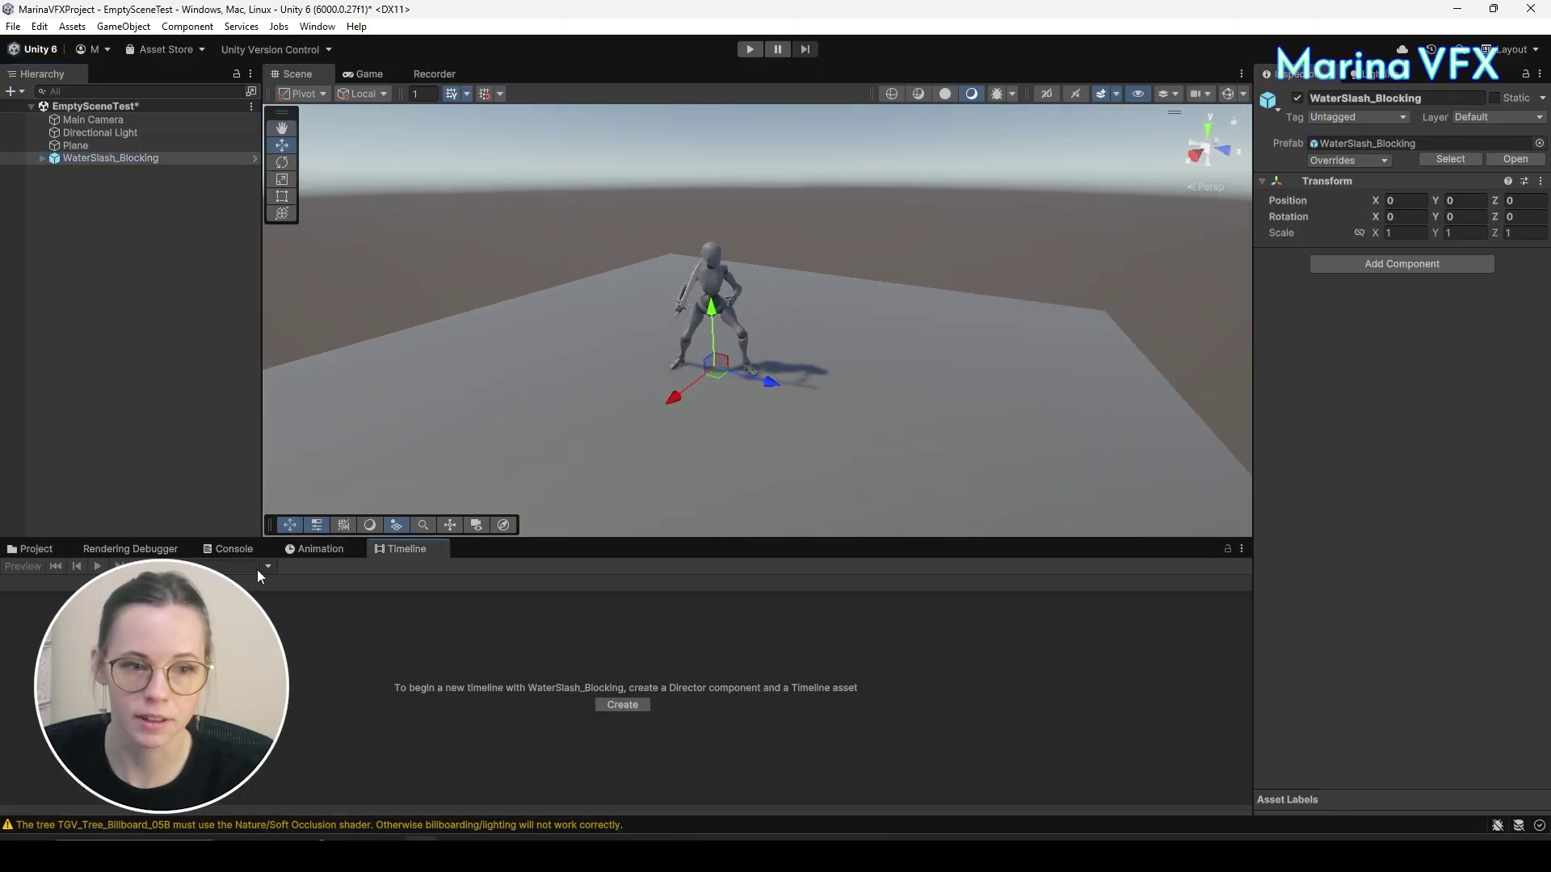
click(267, 567)
click(372, 583)
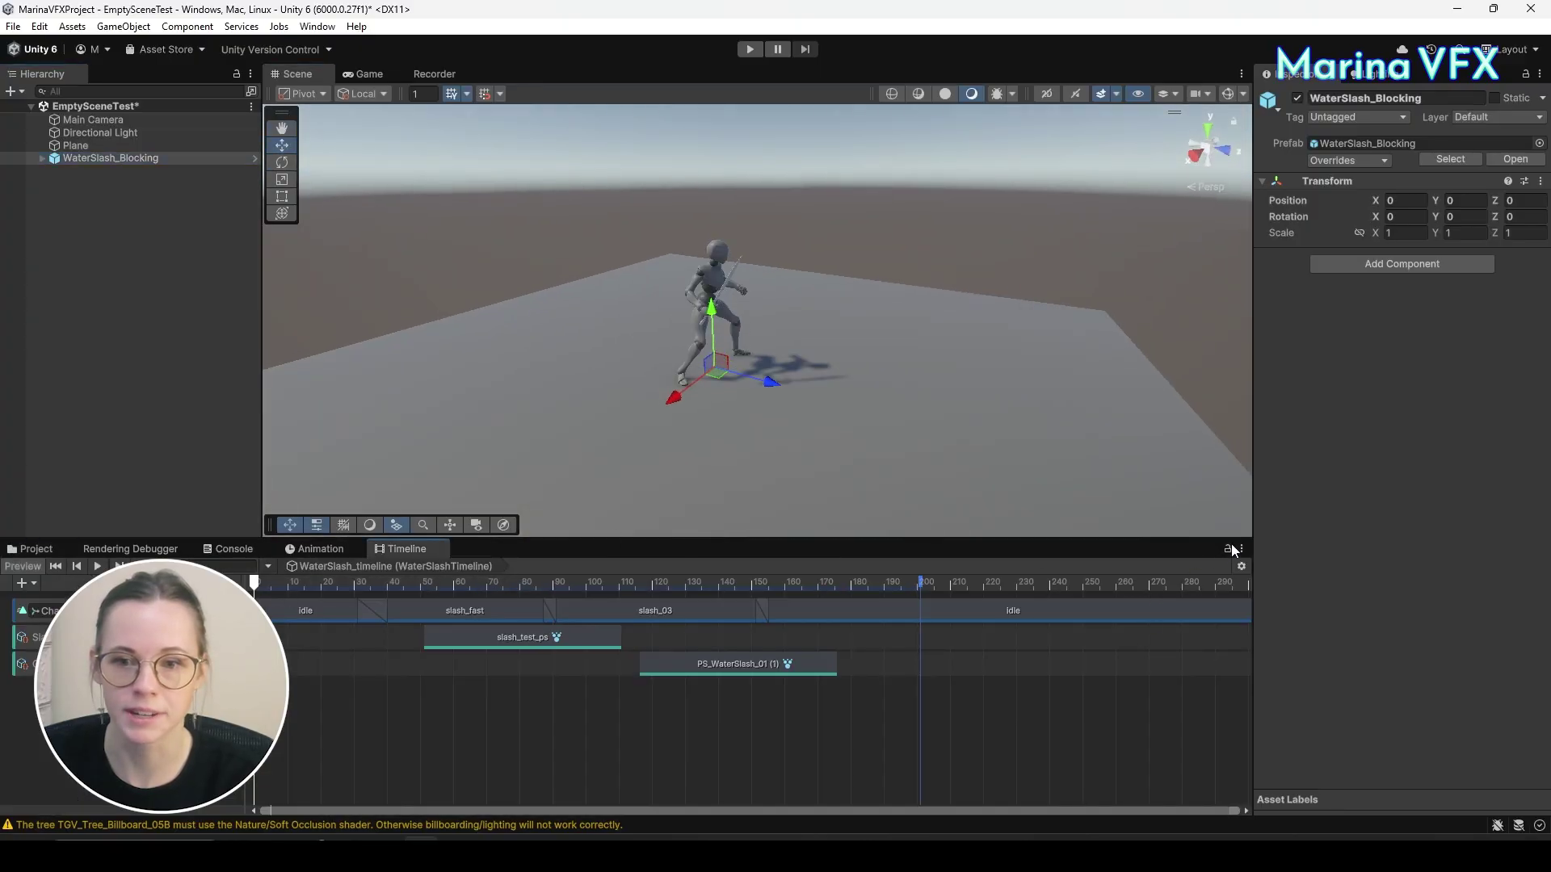
click(114, 478)
Play WaterSlash_timeline in the empty scene to review the slash animation and rewind it to the start.
click(96, 566)
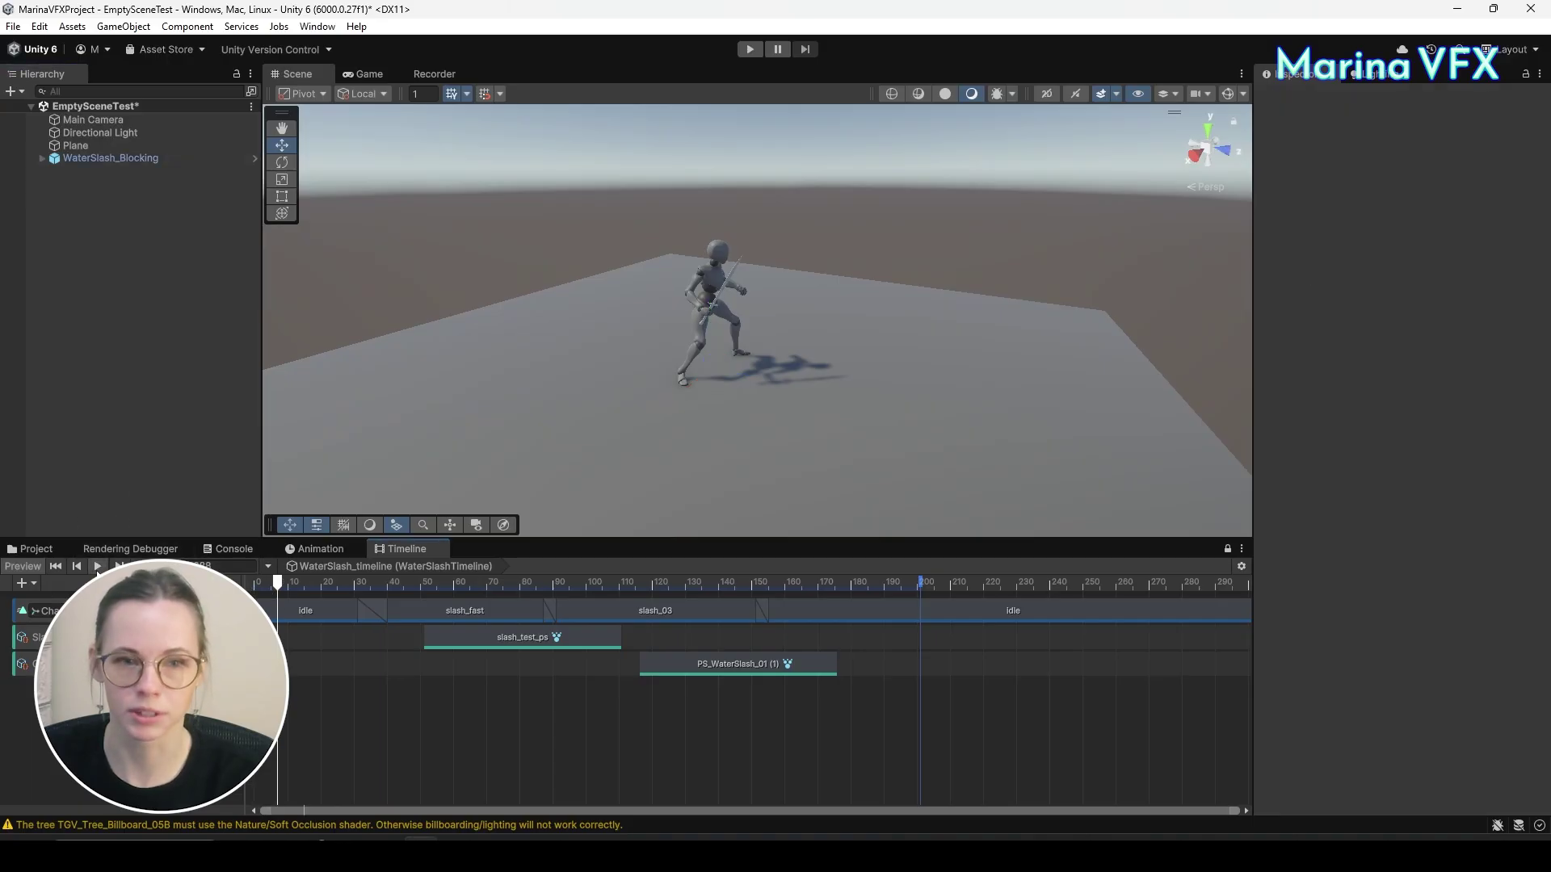
alt+drag(859, 253, 394, 269)
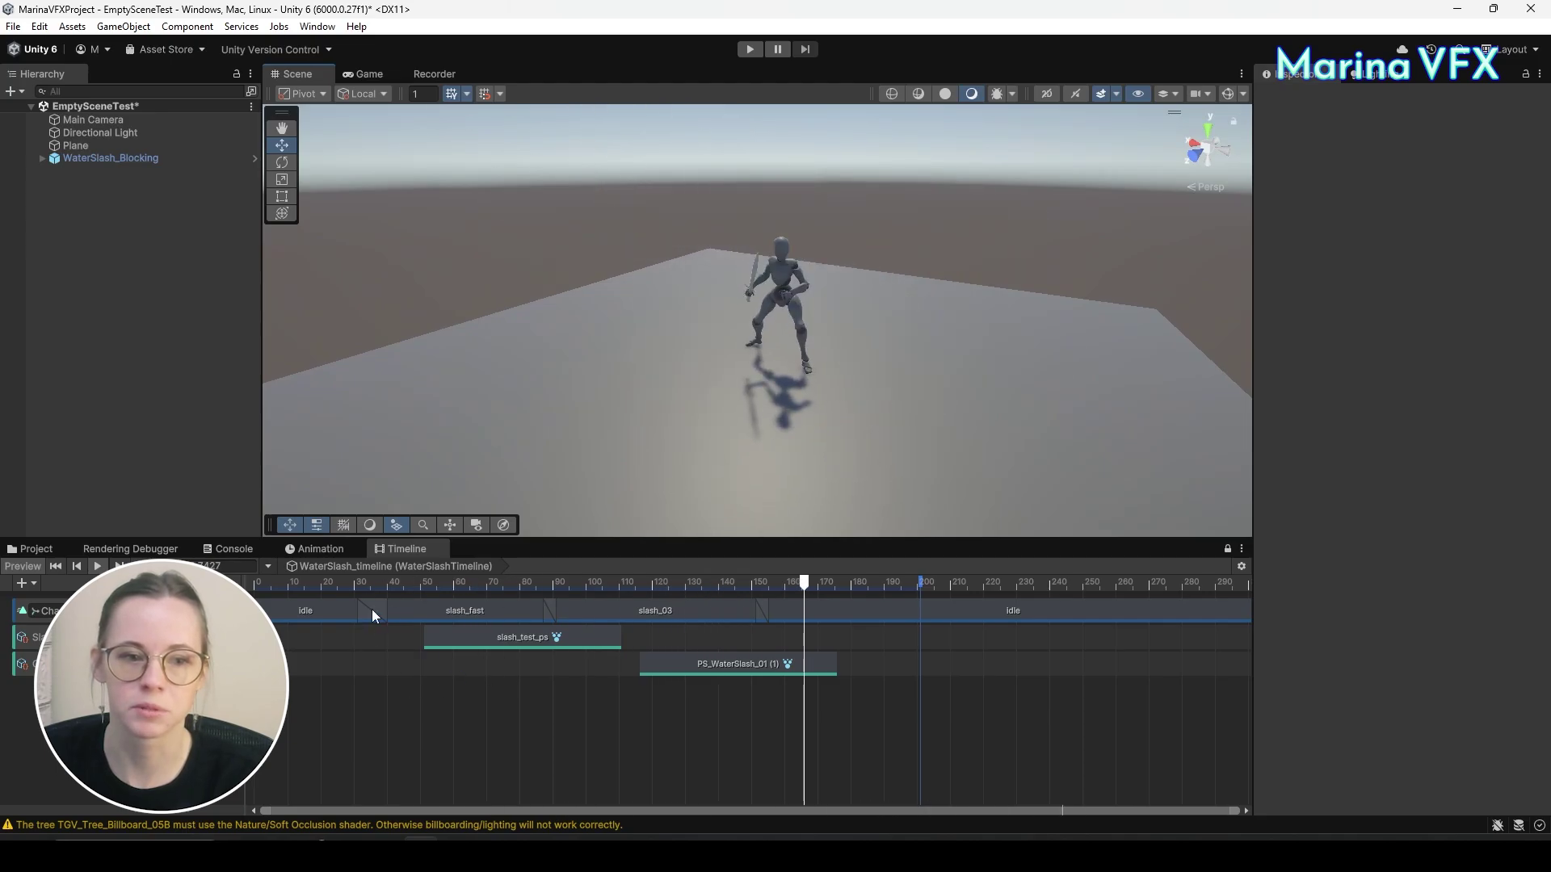
click(349, 583)
click(56, 566)
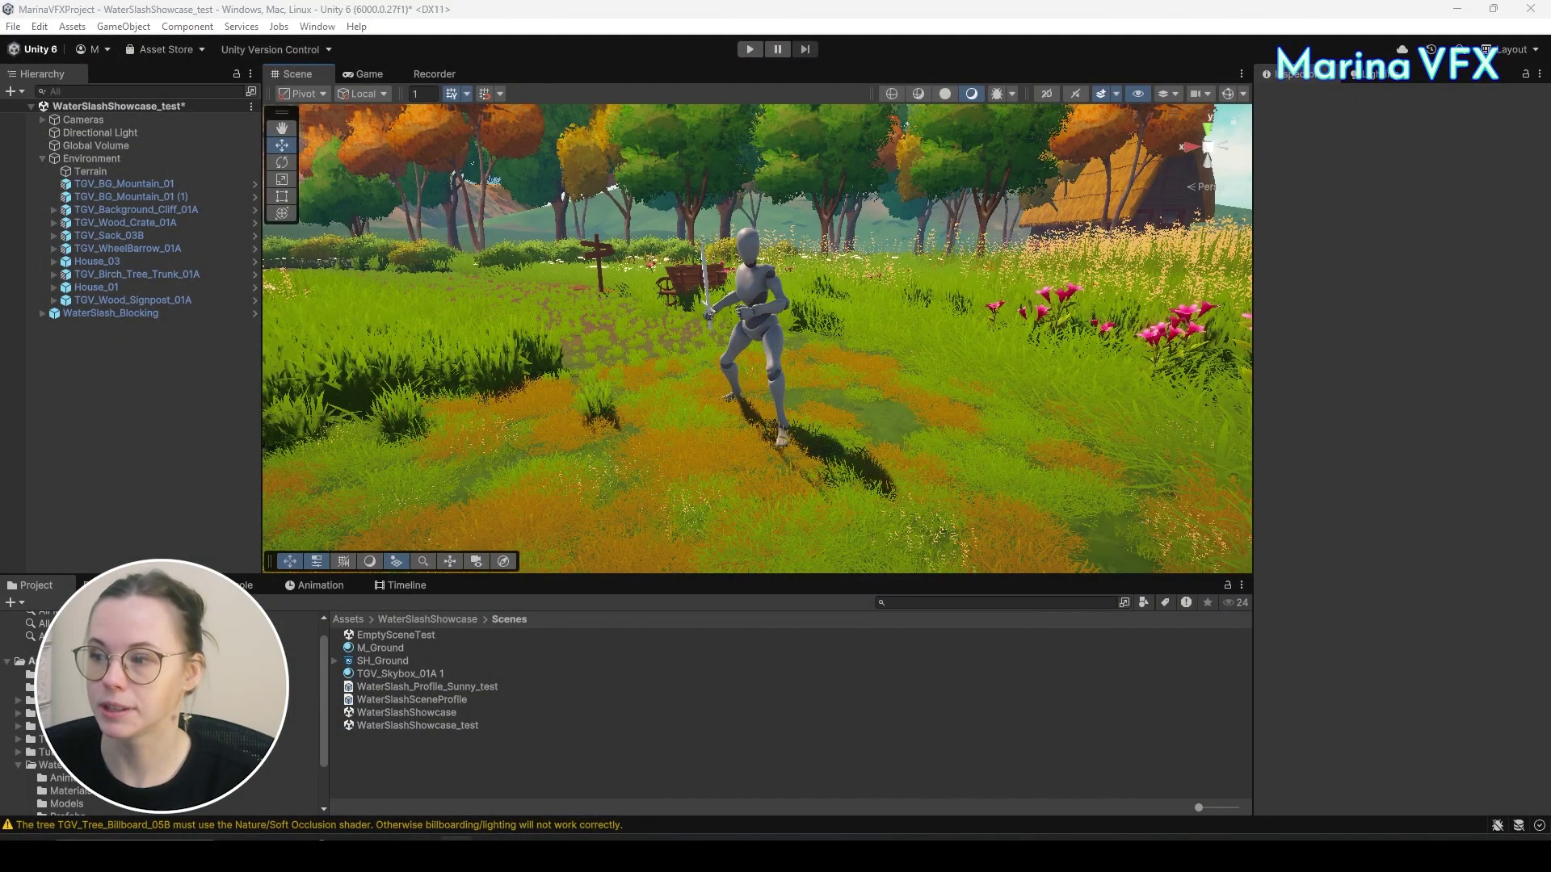
In WaterSlashShowcase_test, expand PS_WaterSlash_01 under WaterSlash_Blocking, preview slash_outer, and pause playback mid-slash at about 0.26.
alt+drag(928, 323, 883, 340)
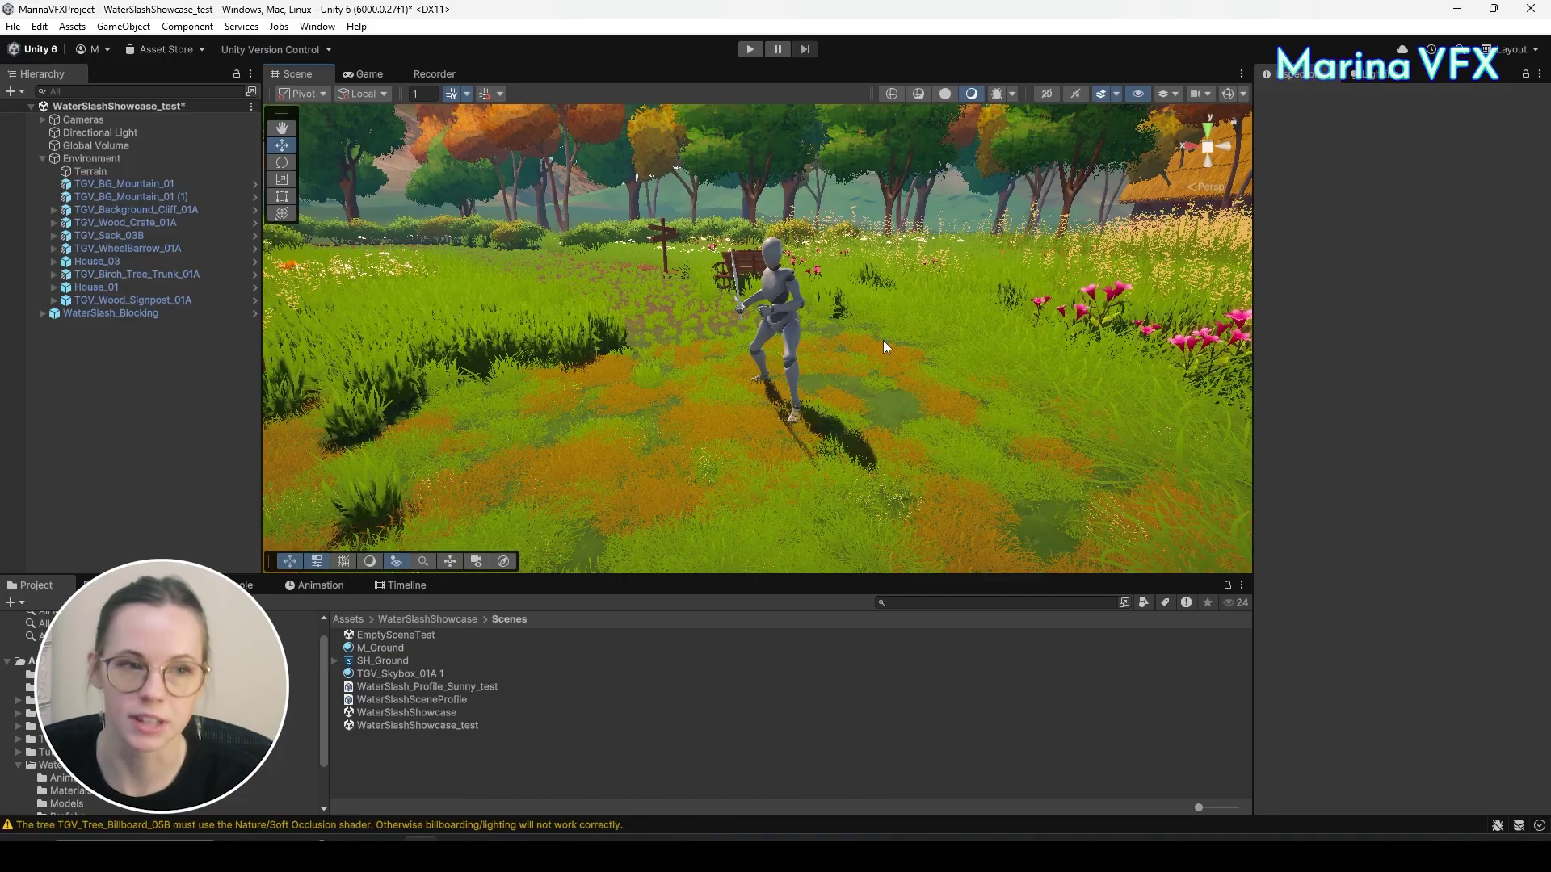
click(42, 158)
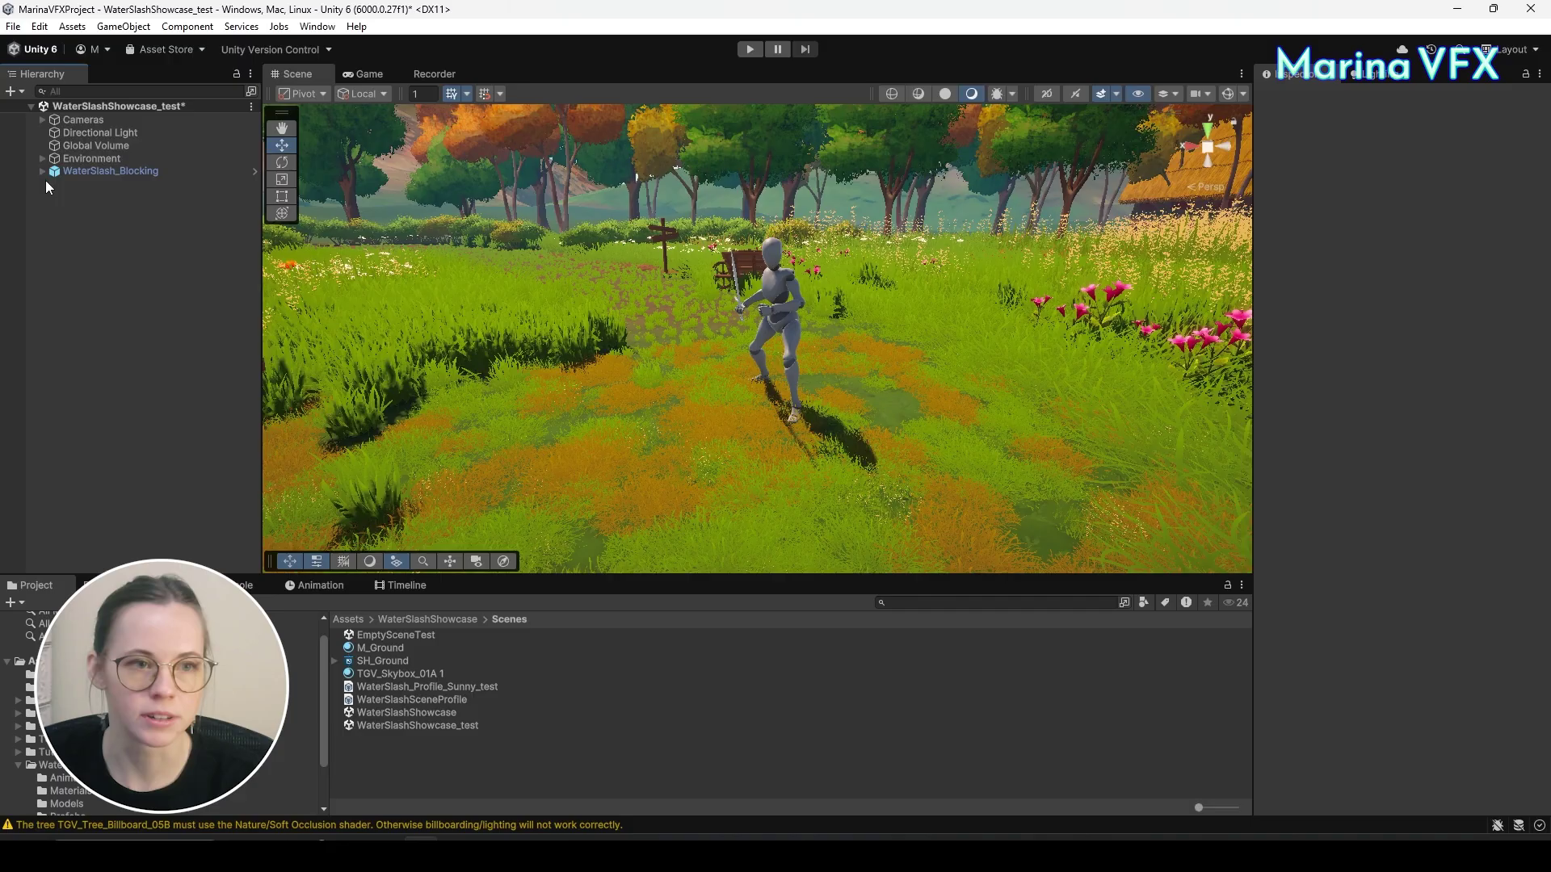
click(42, 171)
click(53, 210)
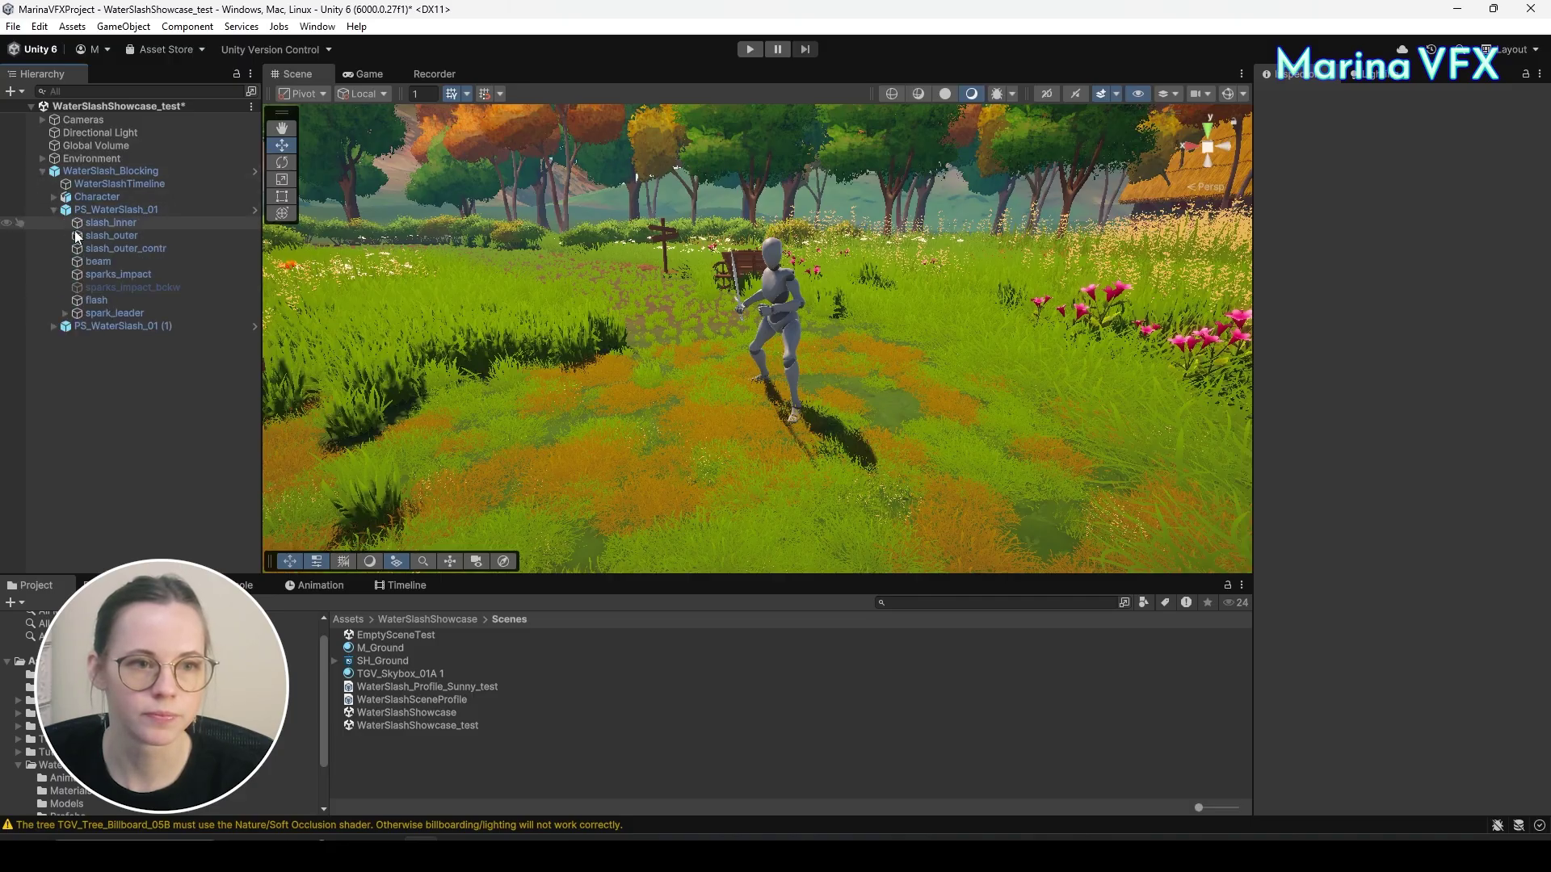
click(114, 247)
click(107, 236)
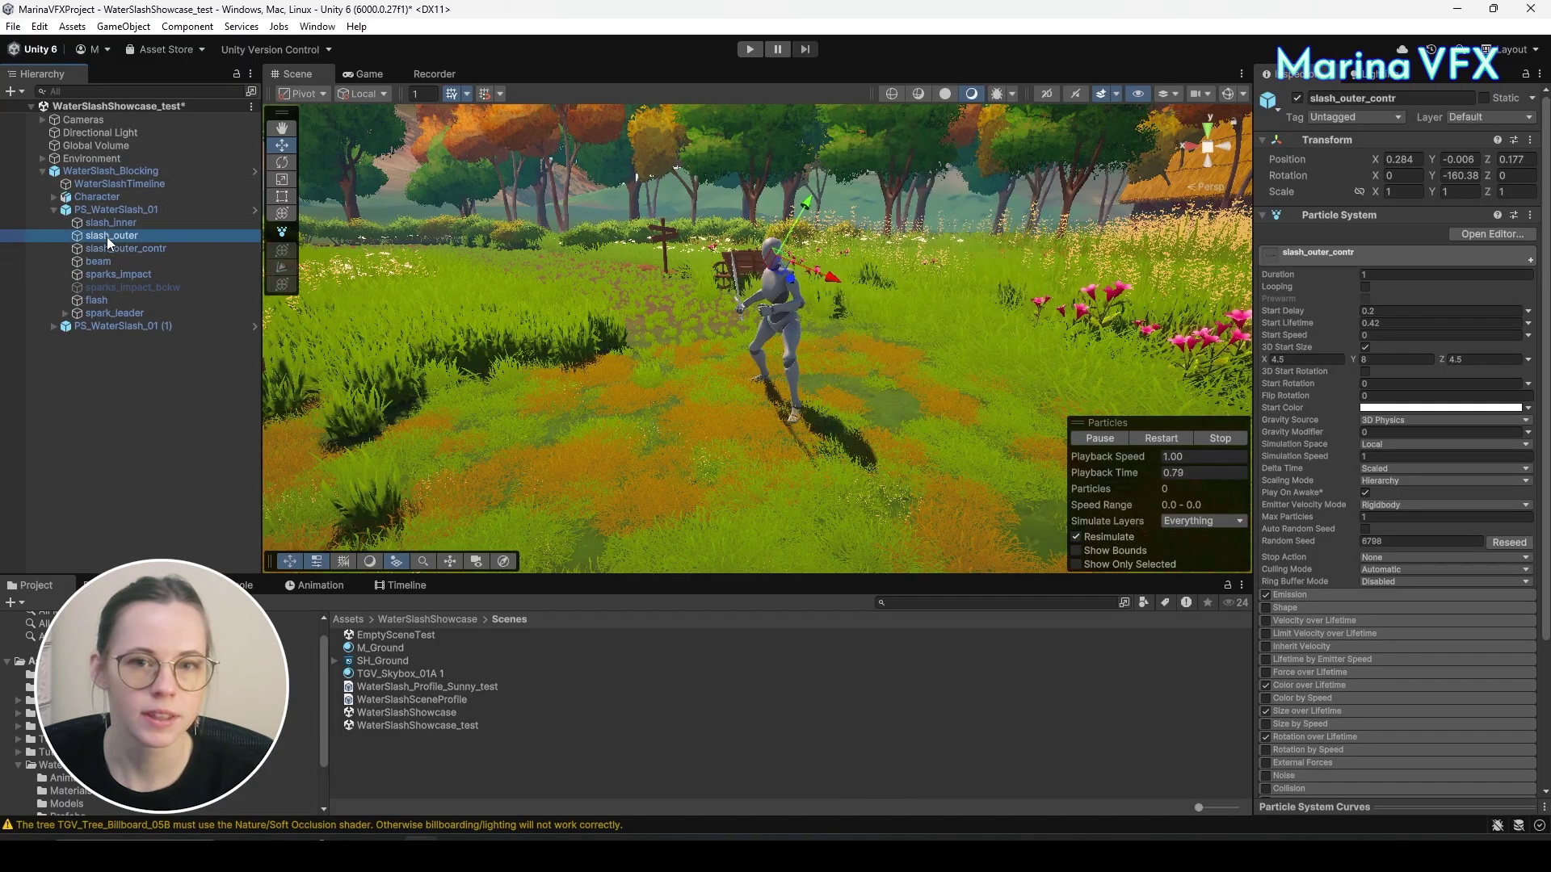
click(1137, 440)
click(1095, 438)
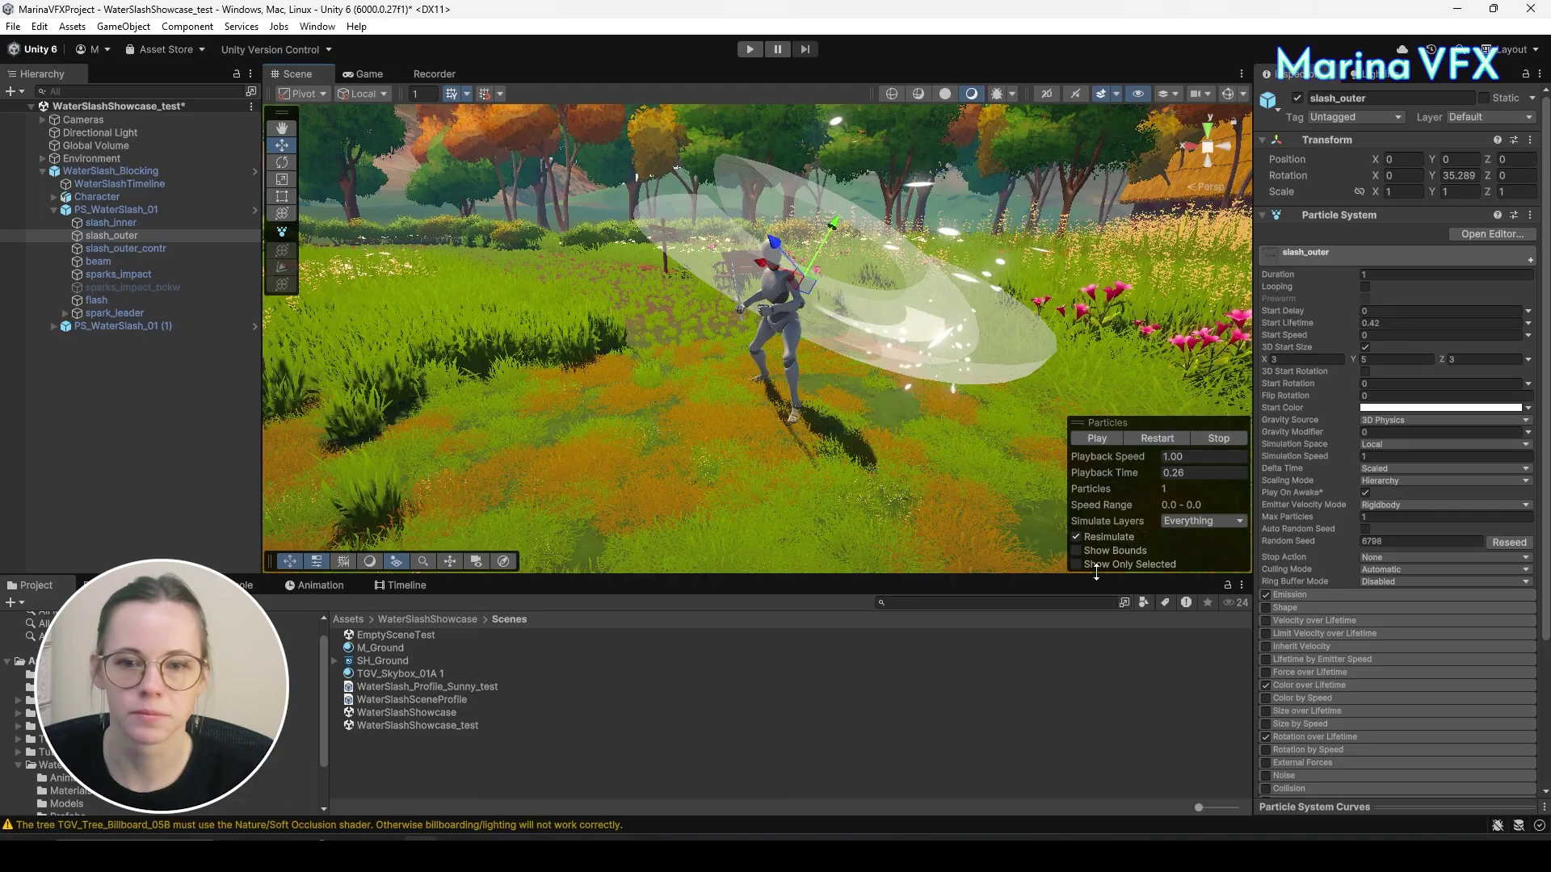
Replay the slash_outer particle effect in the scene from a higher angle and pause it mid-slash.
click(1100, 564)
alt+drag(889, 452, 635, 289)
click(1153, 565)
click(1158, 437)
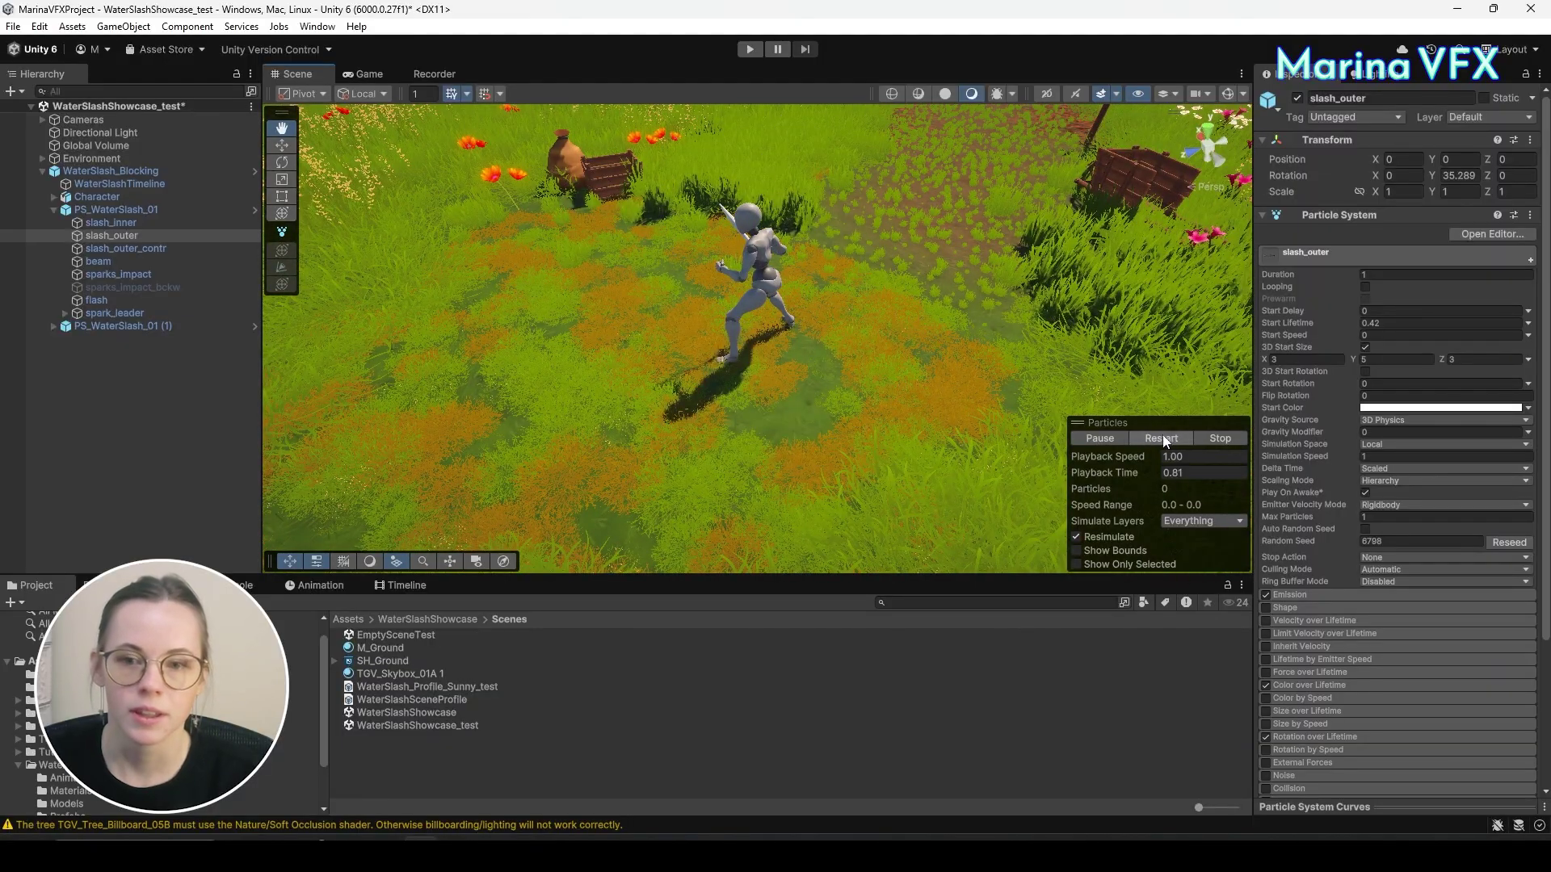
click(1157, 437)
click(1160, 437)
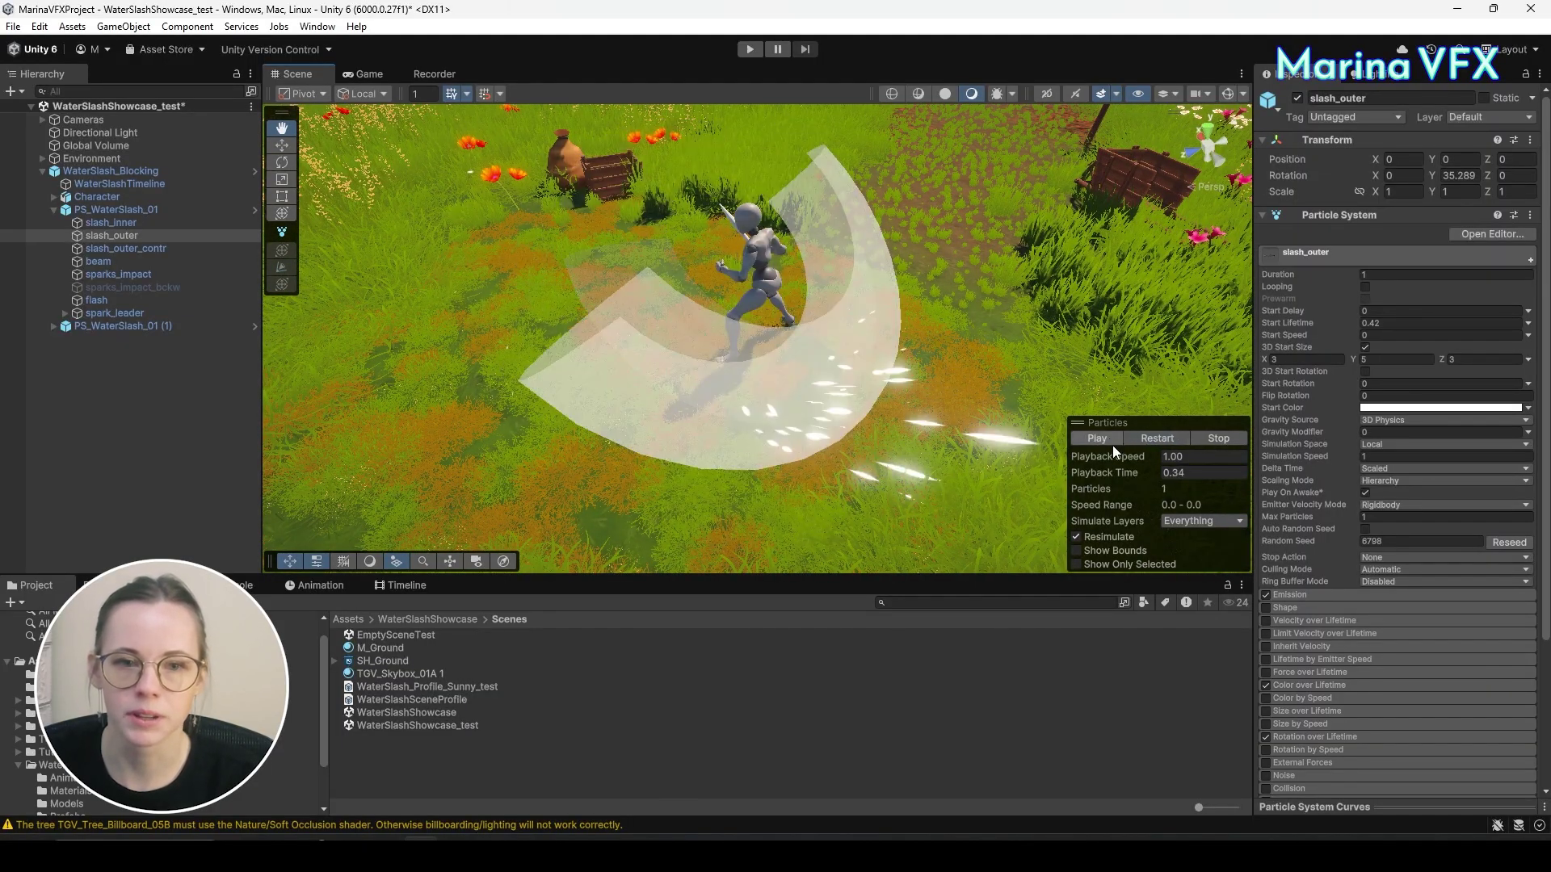
click(1160, 438)
Show only the selected slash_outer particles, enlarge the Scene view, and examine the outer slash shape from several angles.
alt+drag(1100, 435, 1127, 358)
click(1129, 565)
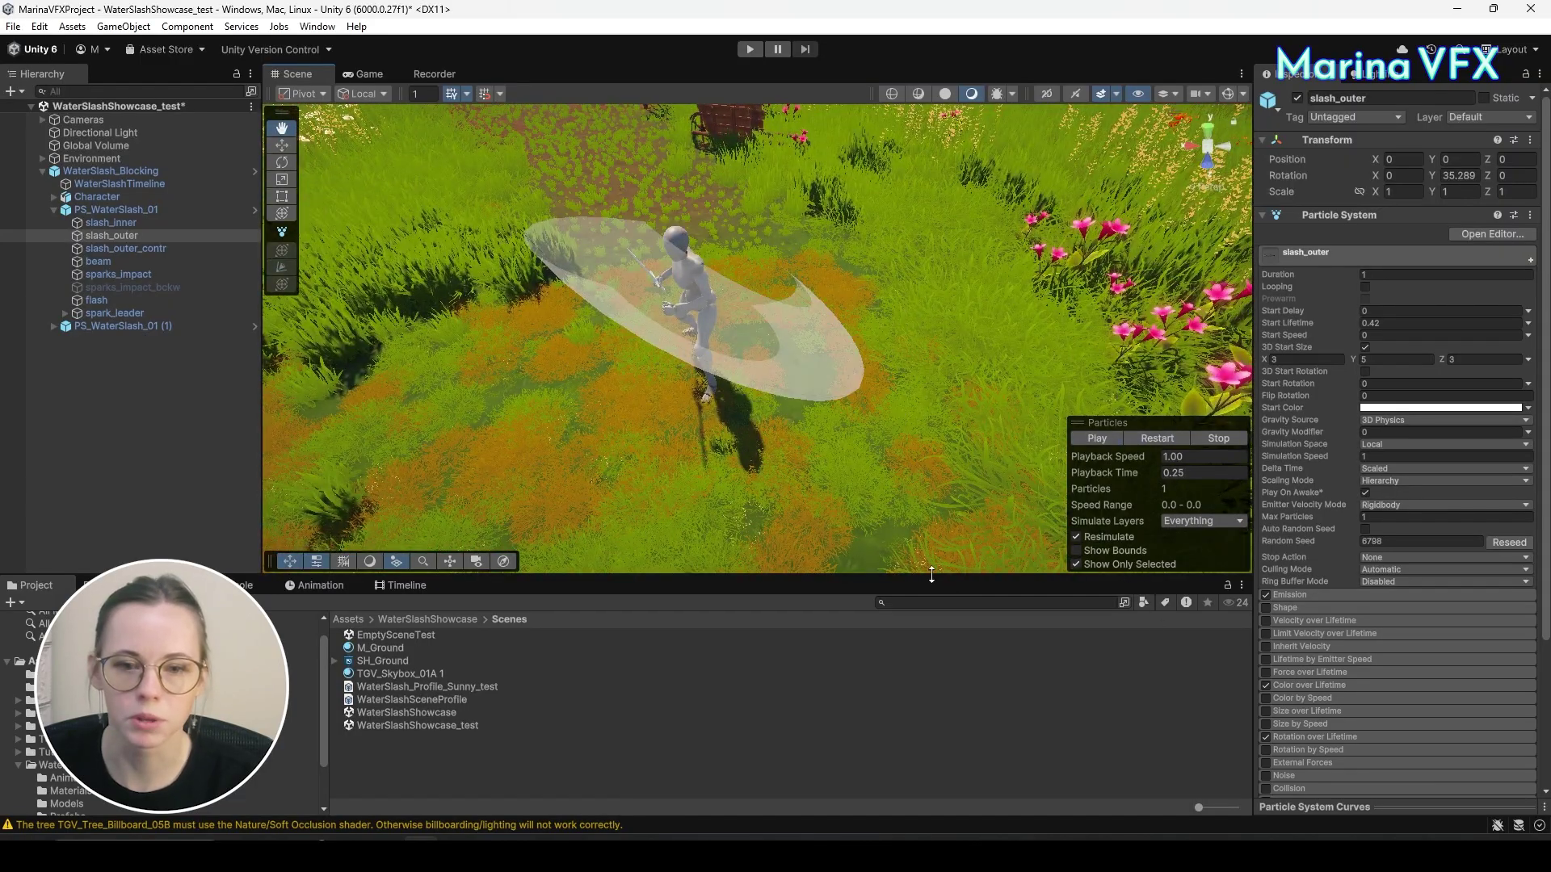
drag(932, 574, 825, 501)
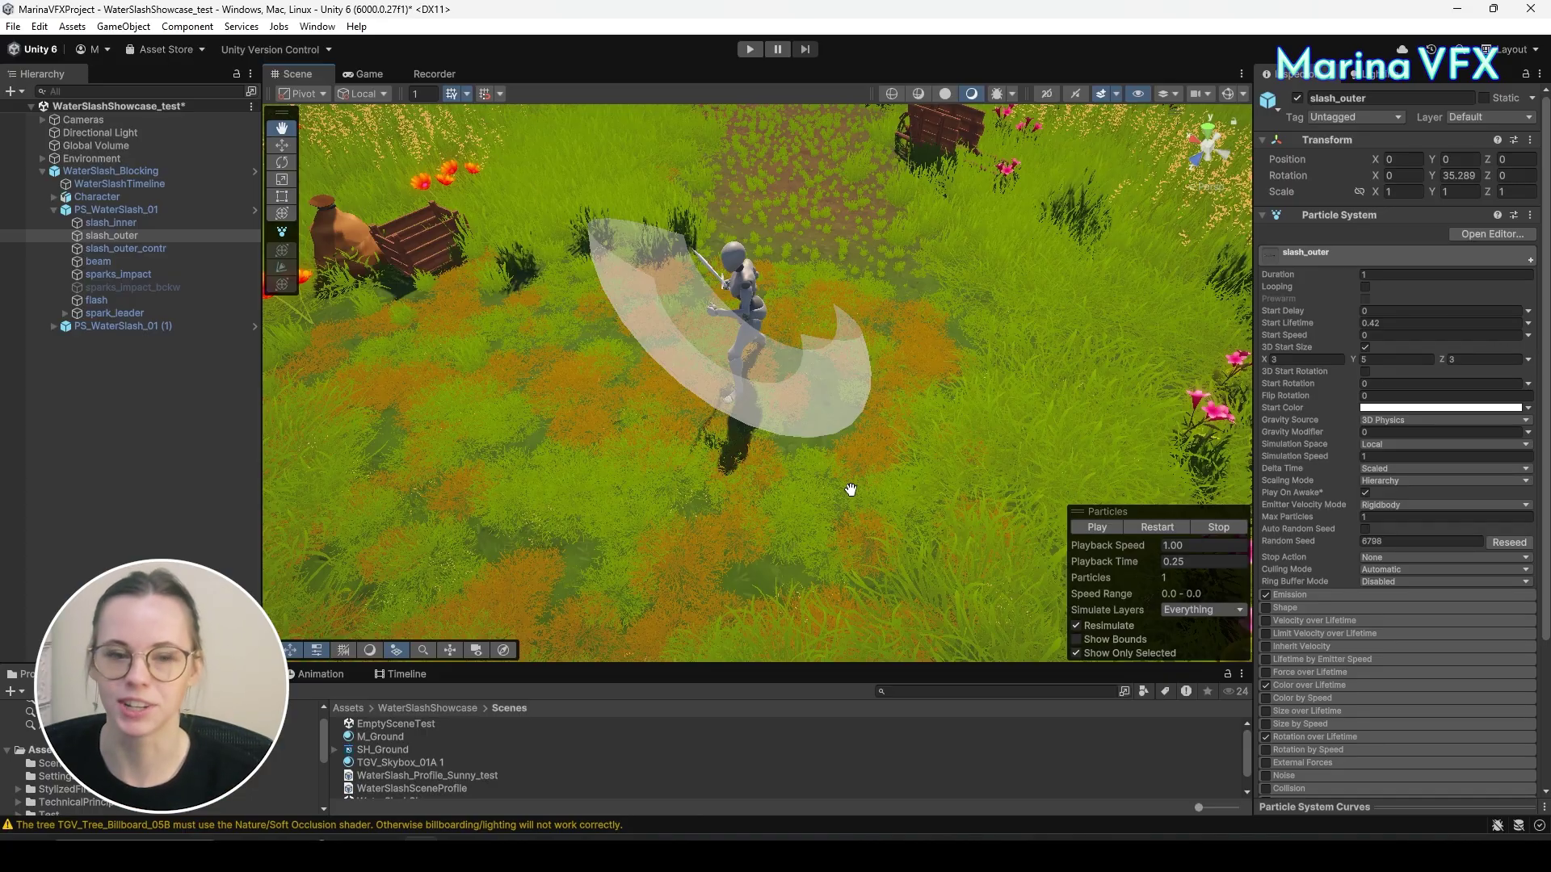
alt+drag(965, 367, 1129, 317)
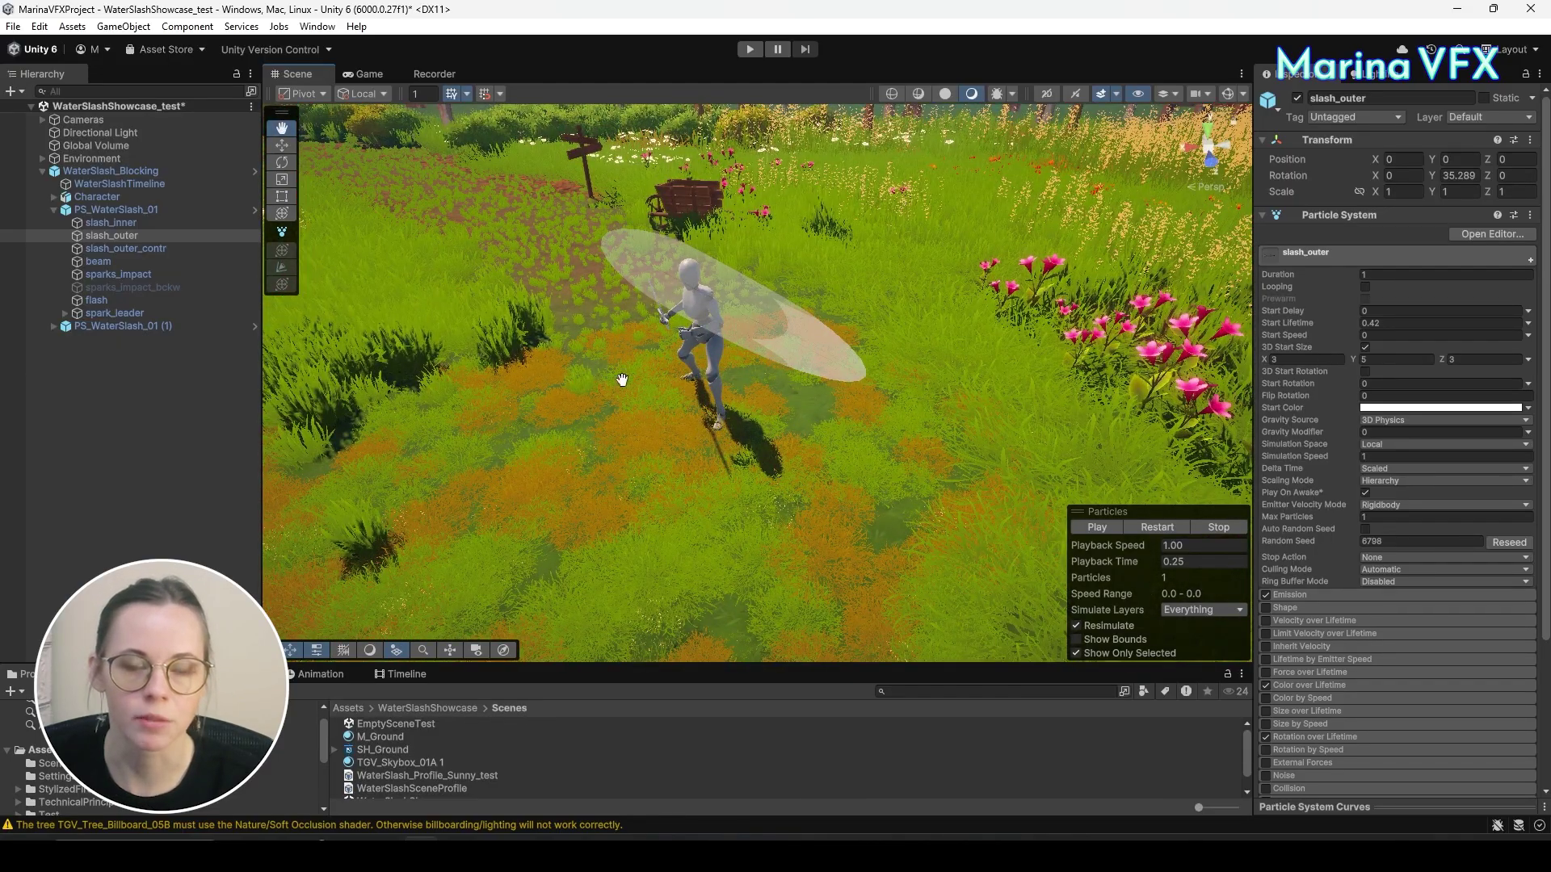
mouse_move(622, 380)
alt+mouse_down()
mouse_move(841, 547)
mouse_move(701, 533)
mouse_move(720, 534)
alt+mouse_up()
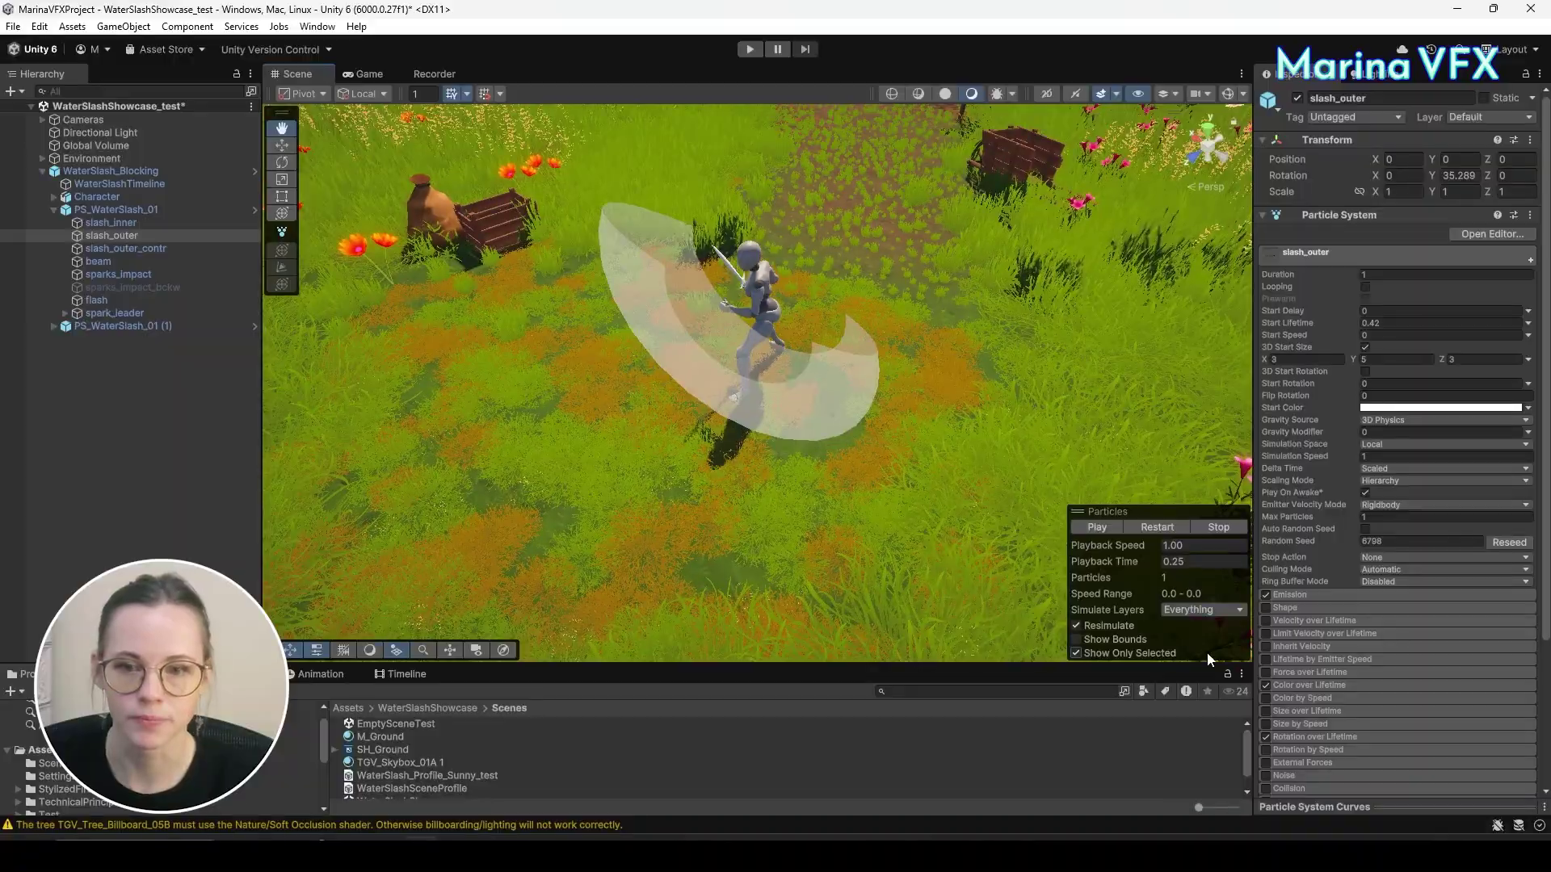
Compare the full slash effect with slash_outer_contr shown on its own, ending with all particle systems displayed.
click(1092, 656)
alt+drag(929, 452, 727, 517)
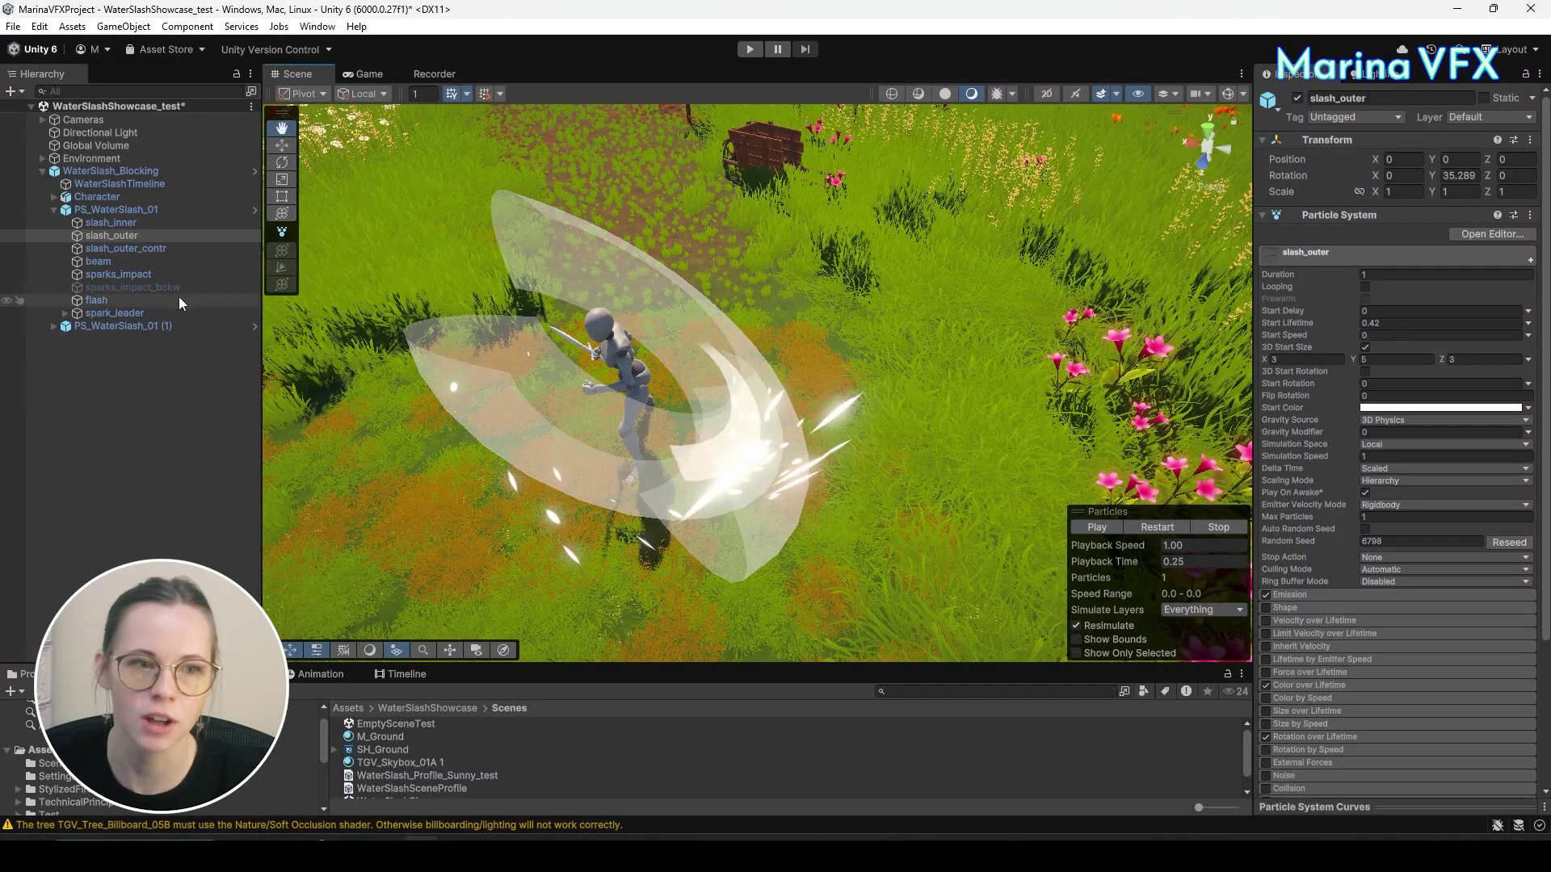
click(172, 249)
click(1115, 651)
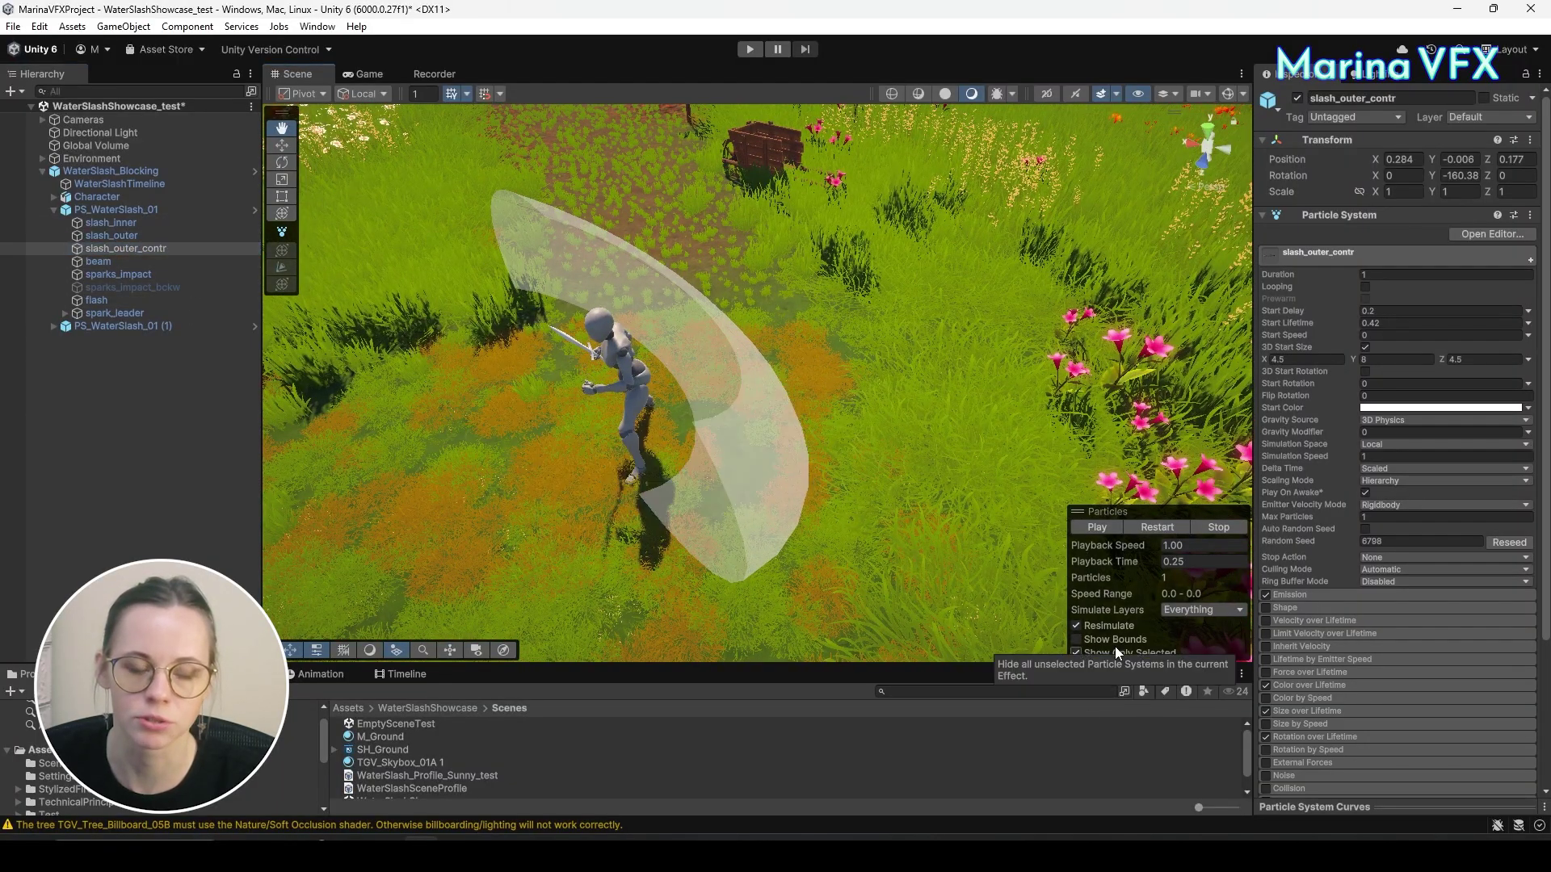
click(1115, 651)
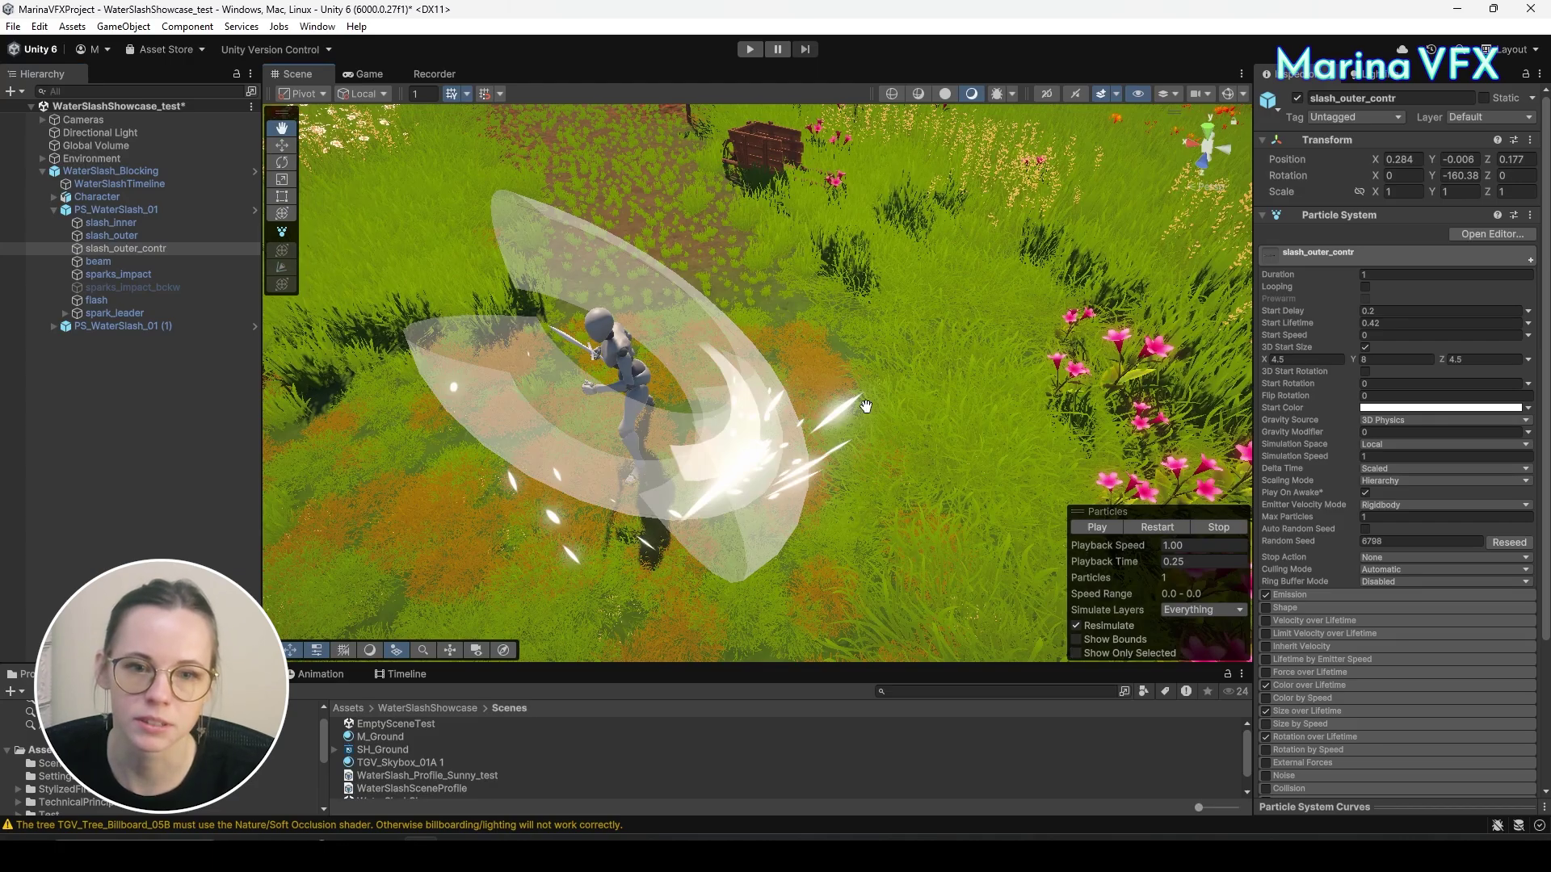
alt+drag(866, 406, 841, 463)
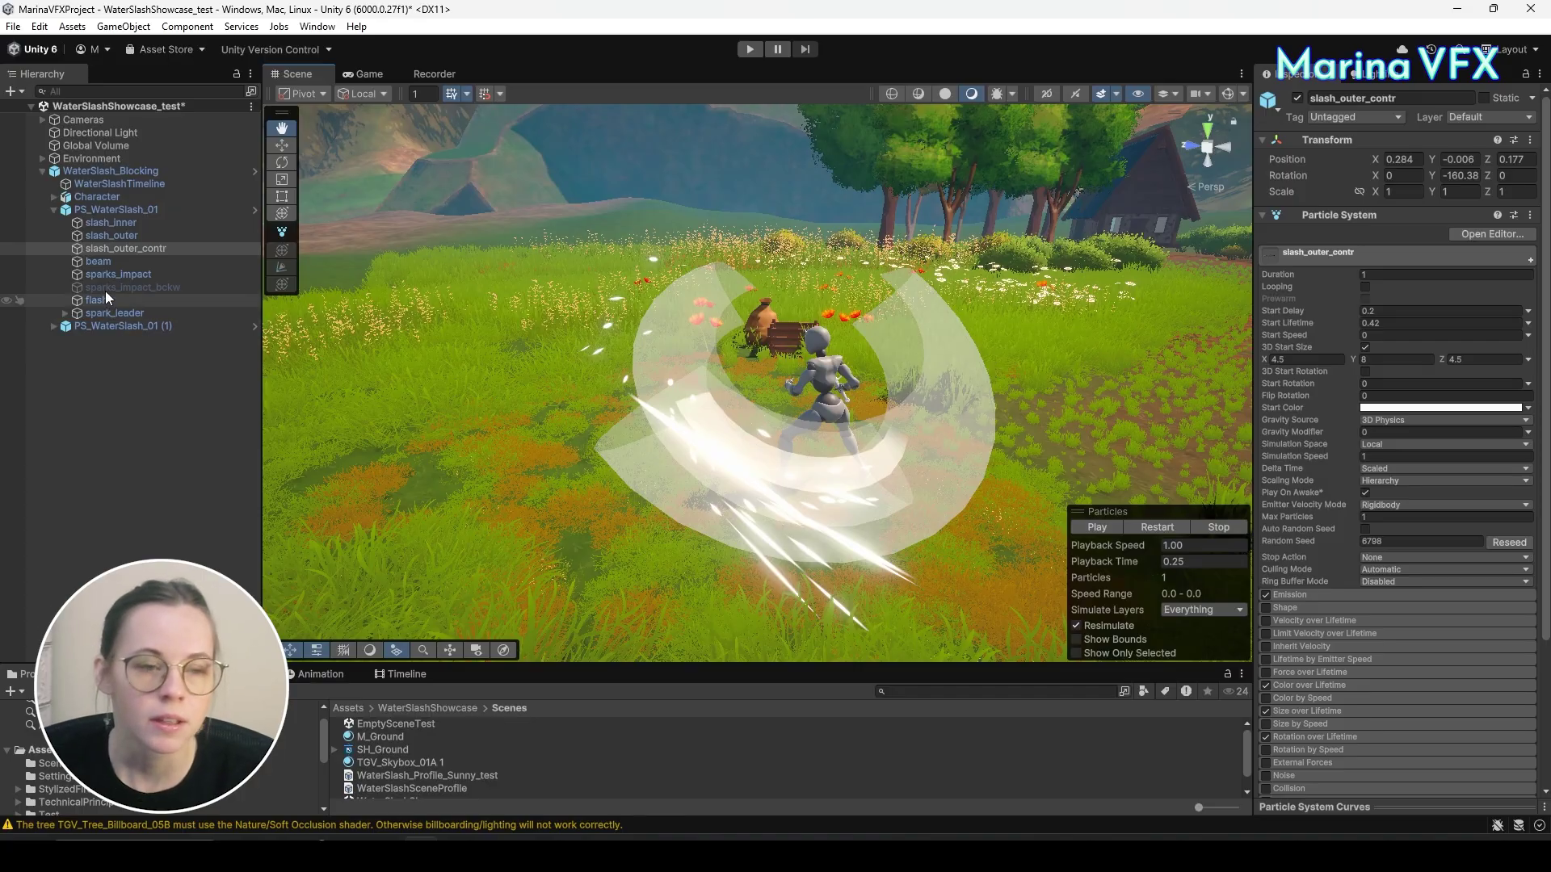
Show slash_inner on its own, followed by the beam and flash particle systems, to examine each element.
click(104, 223)
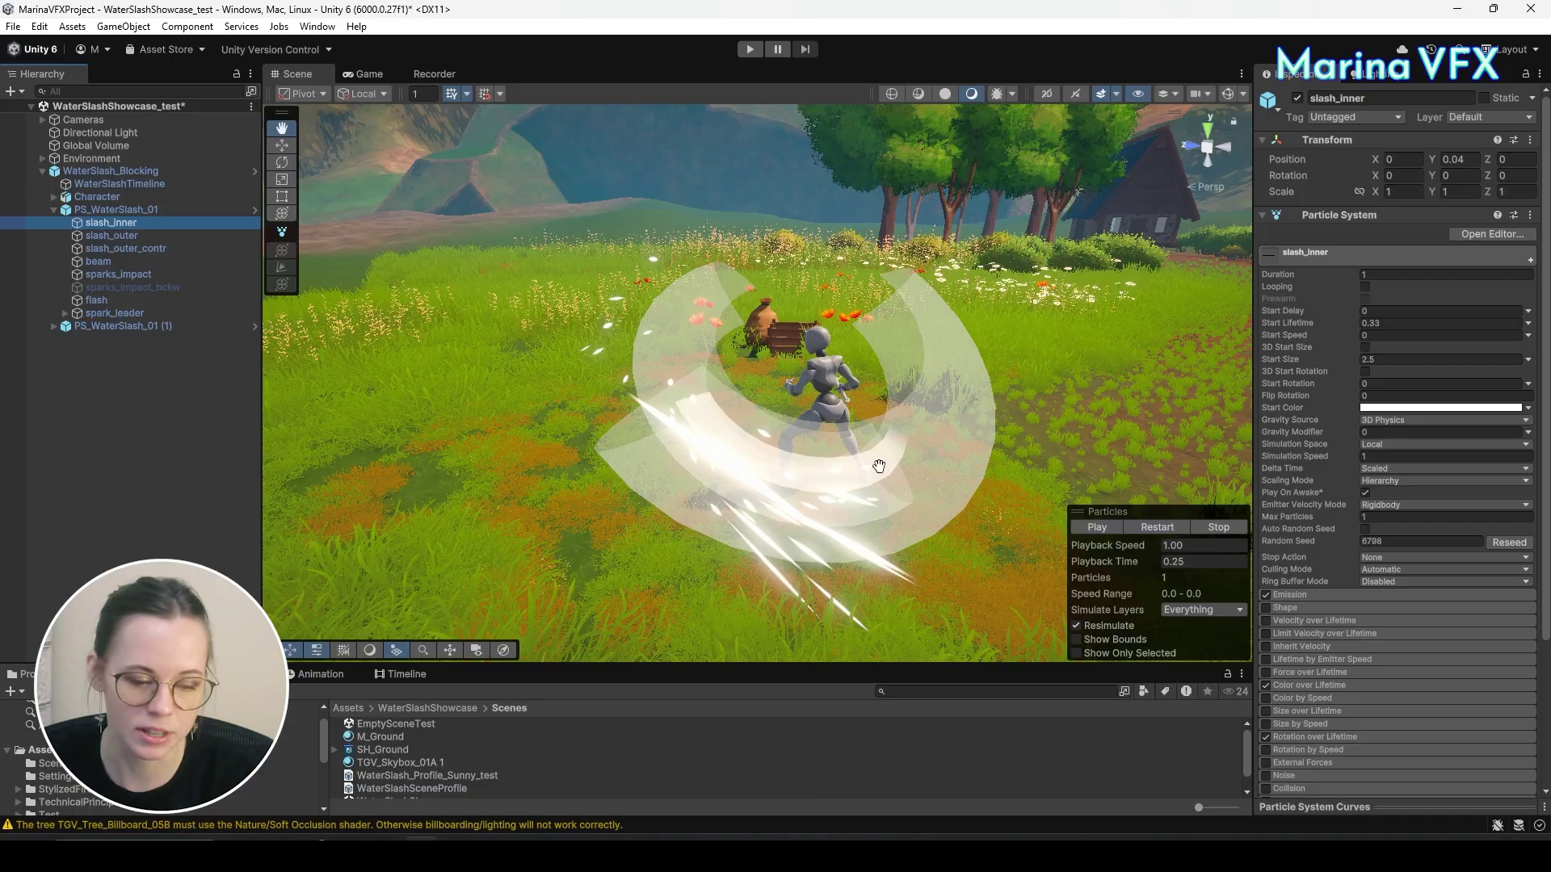
click(1113, 651)
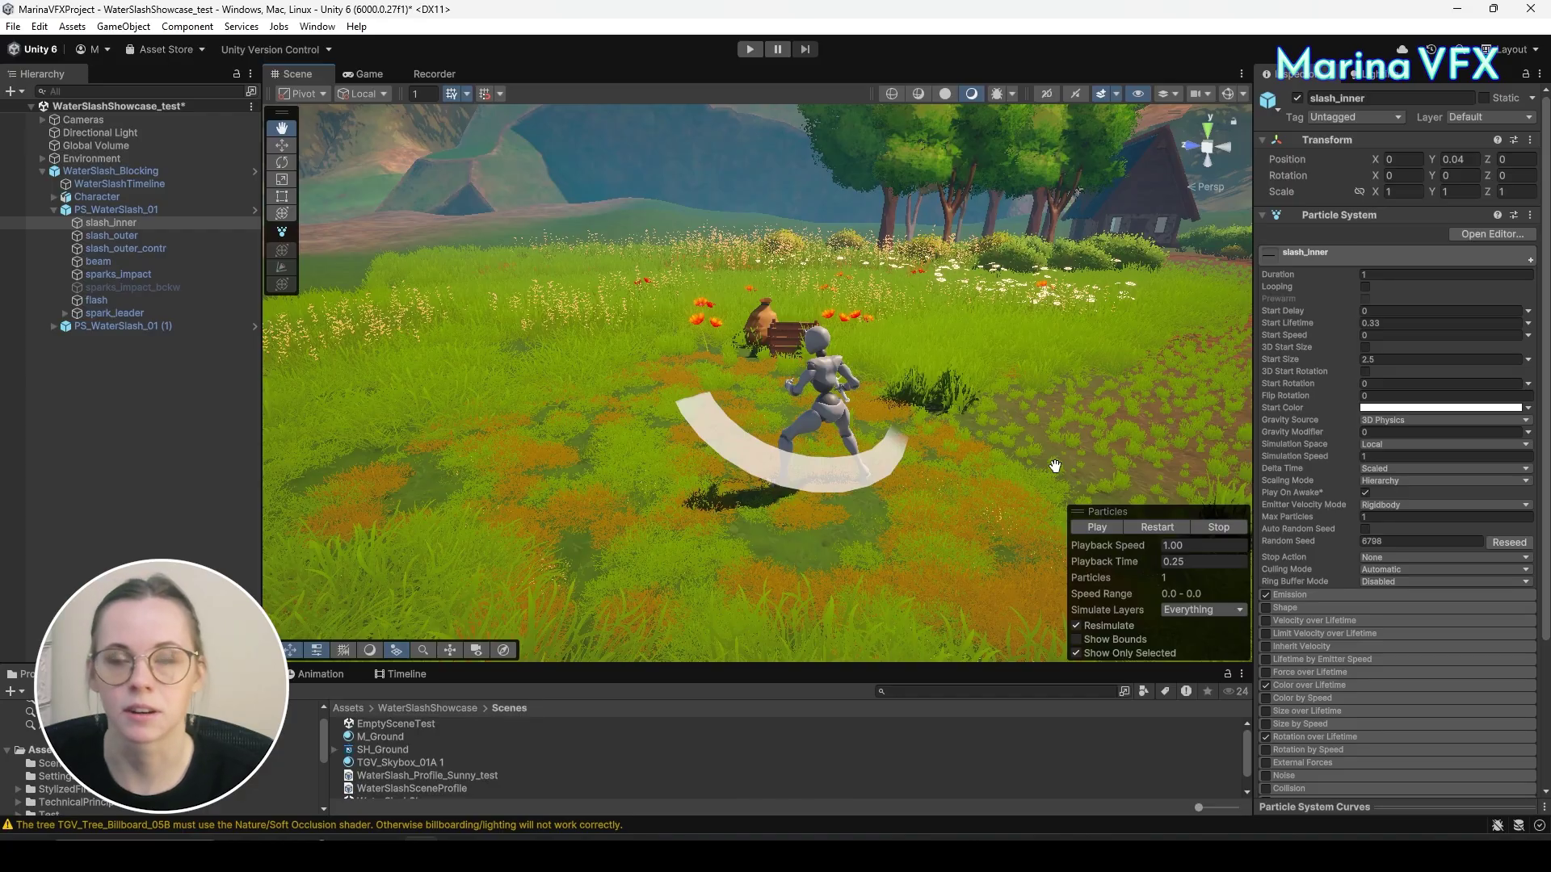
click(121, 262)
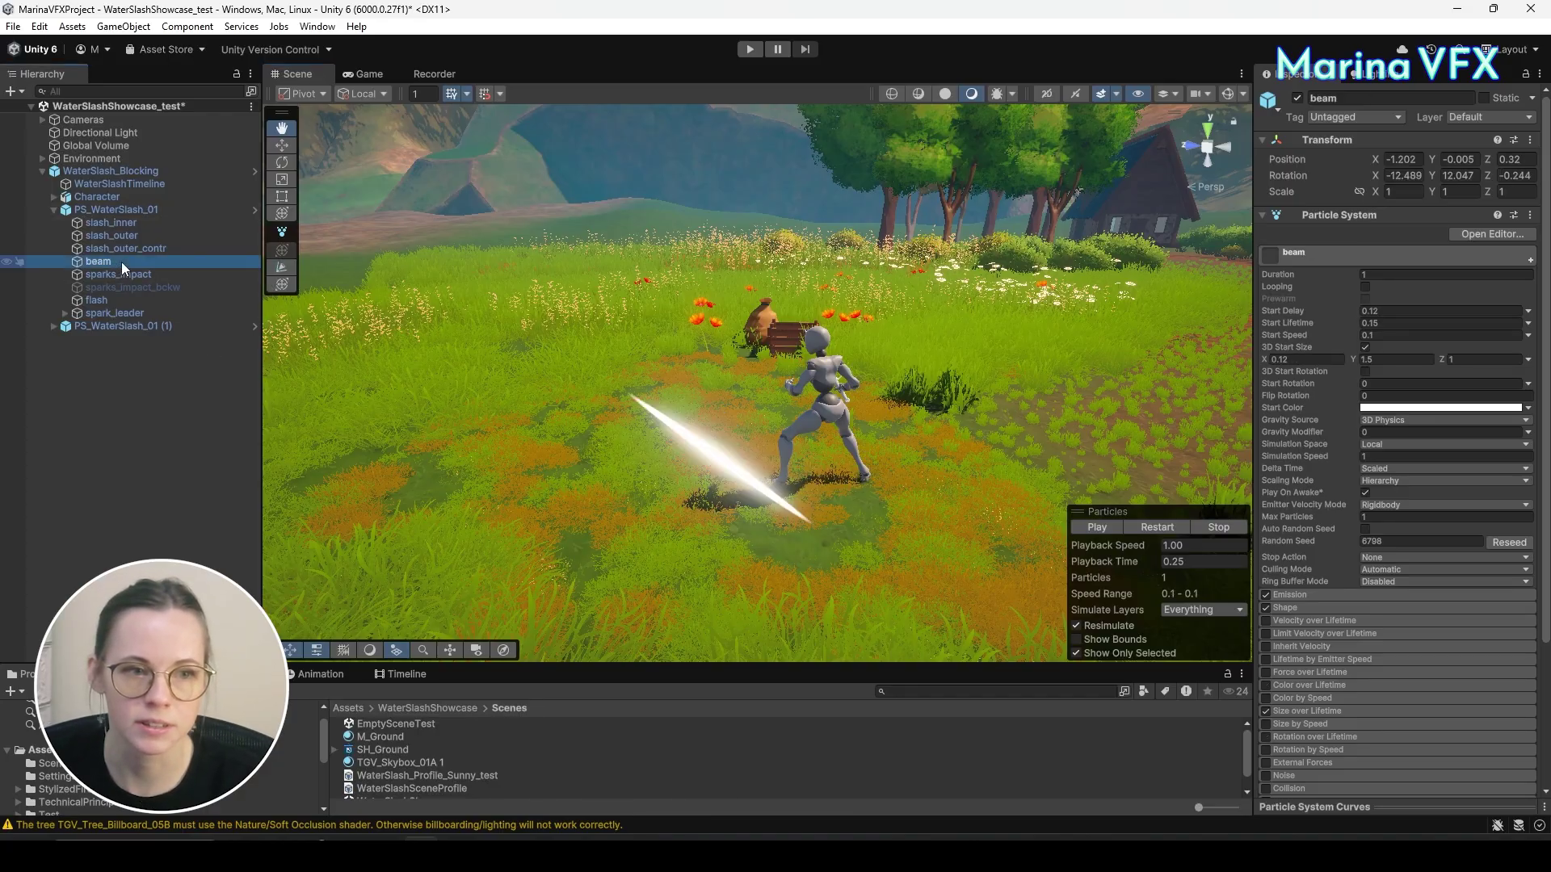
click(121, 300)
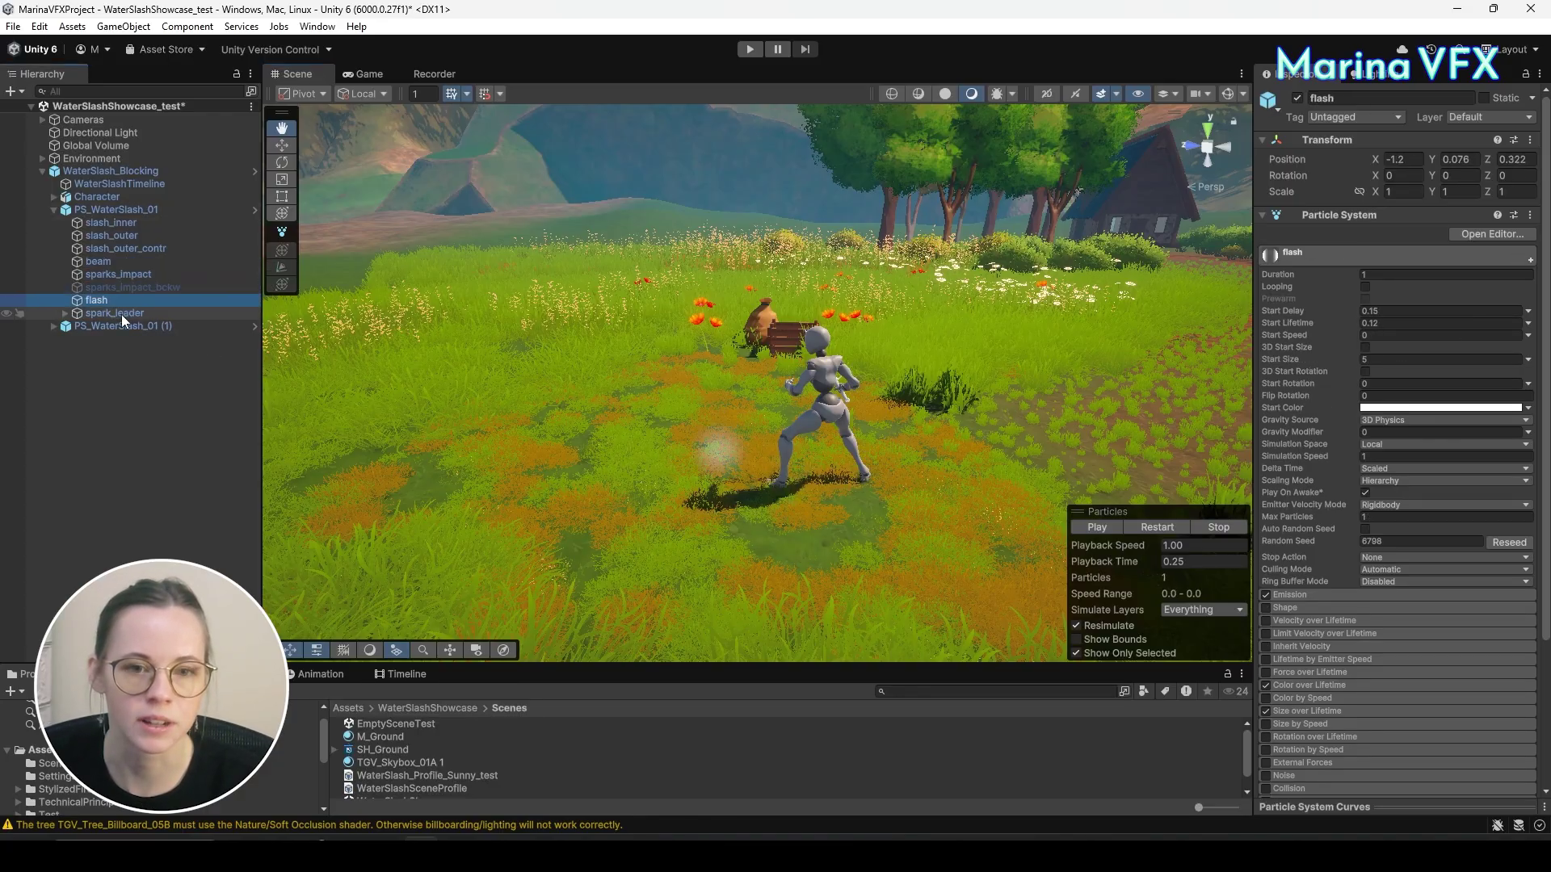
Compare slash_inner and slash_outer with the full effect, restart playback, and examine slash_outer alone at playback time 0.17.
click(98, 222)
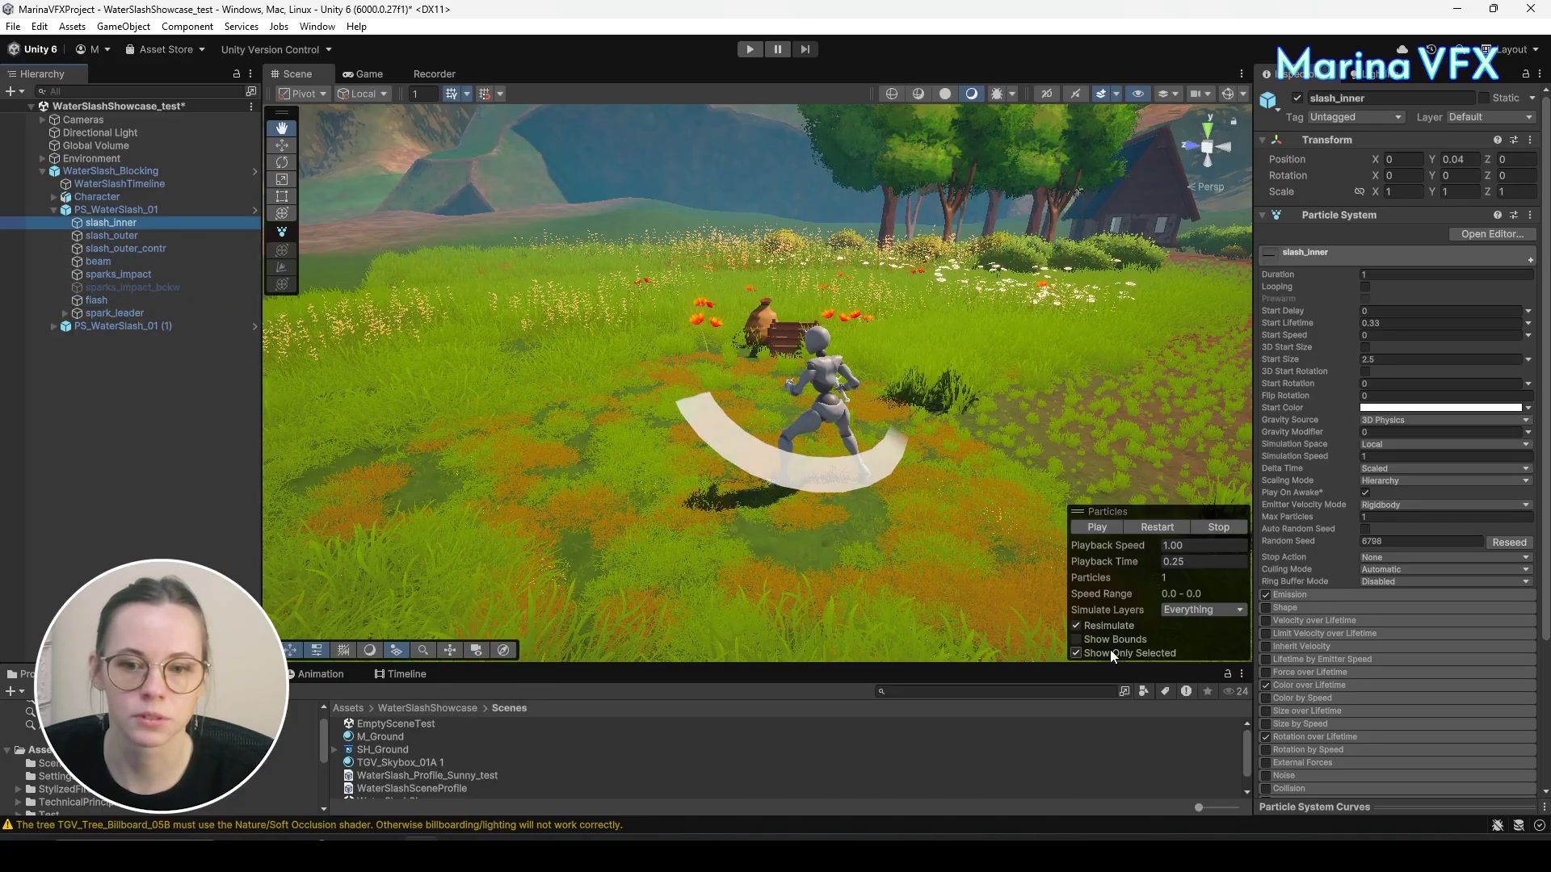
click(1076, 652)
alt+drag(1171, 453, 759, 420)
click(128, 237)
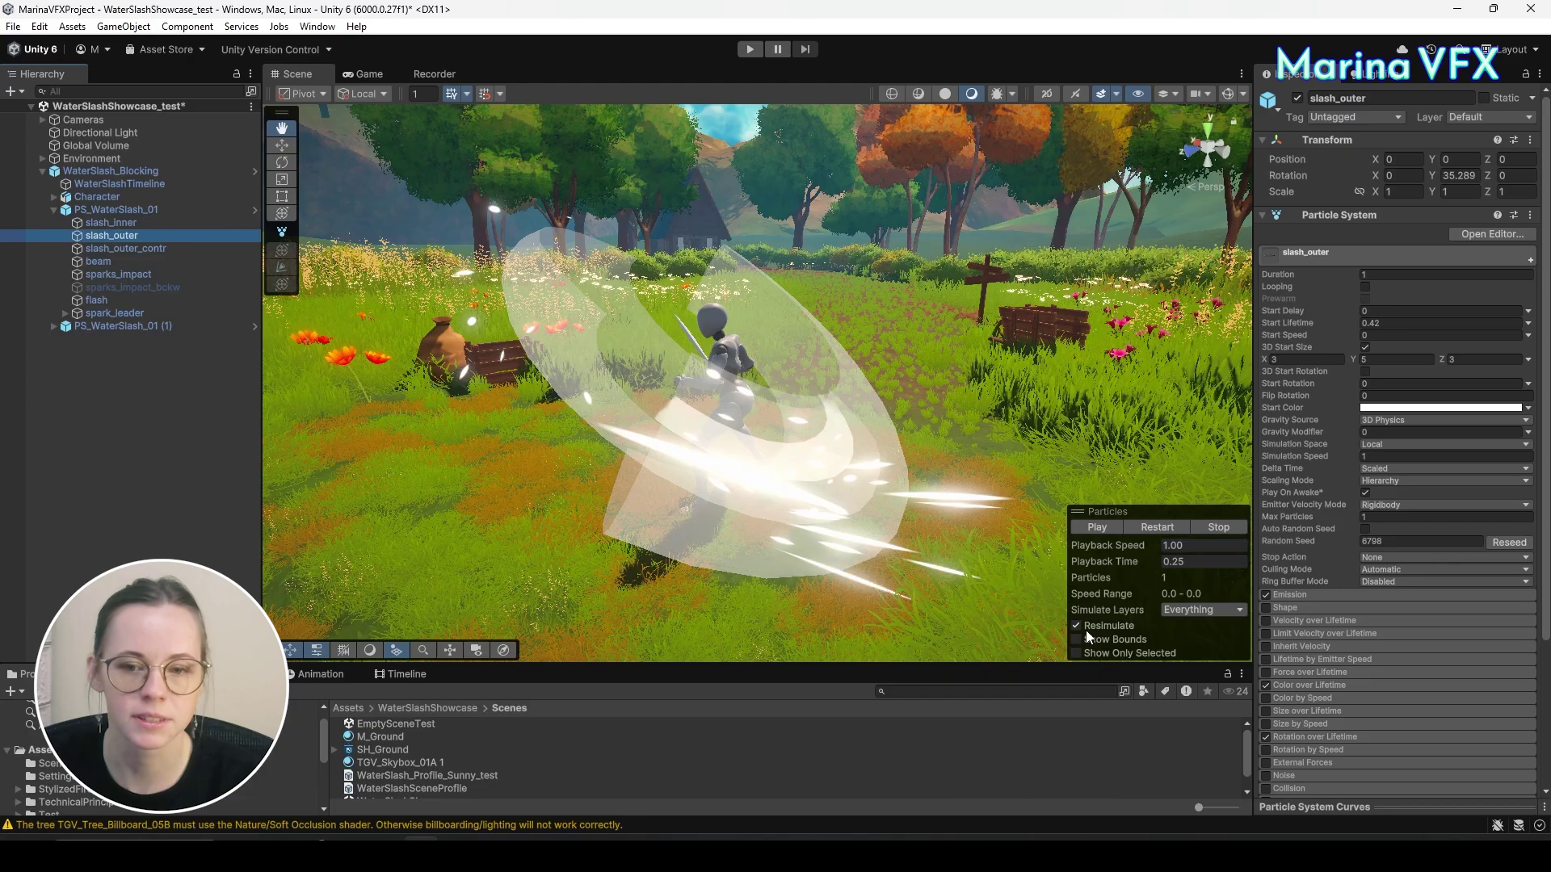
click(1106, 652)
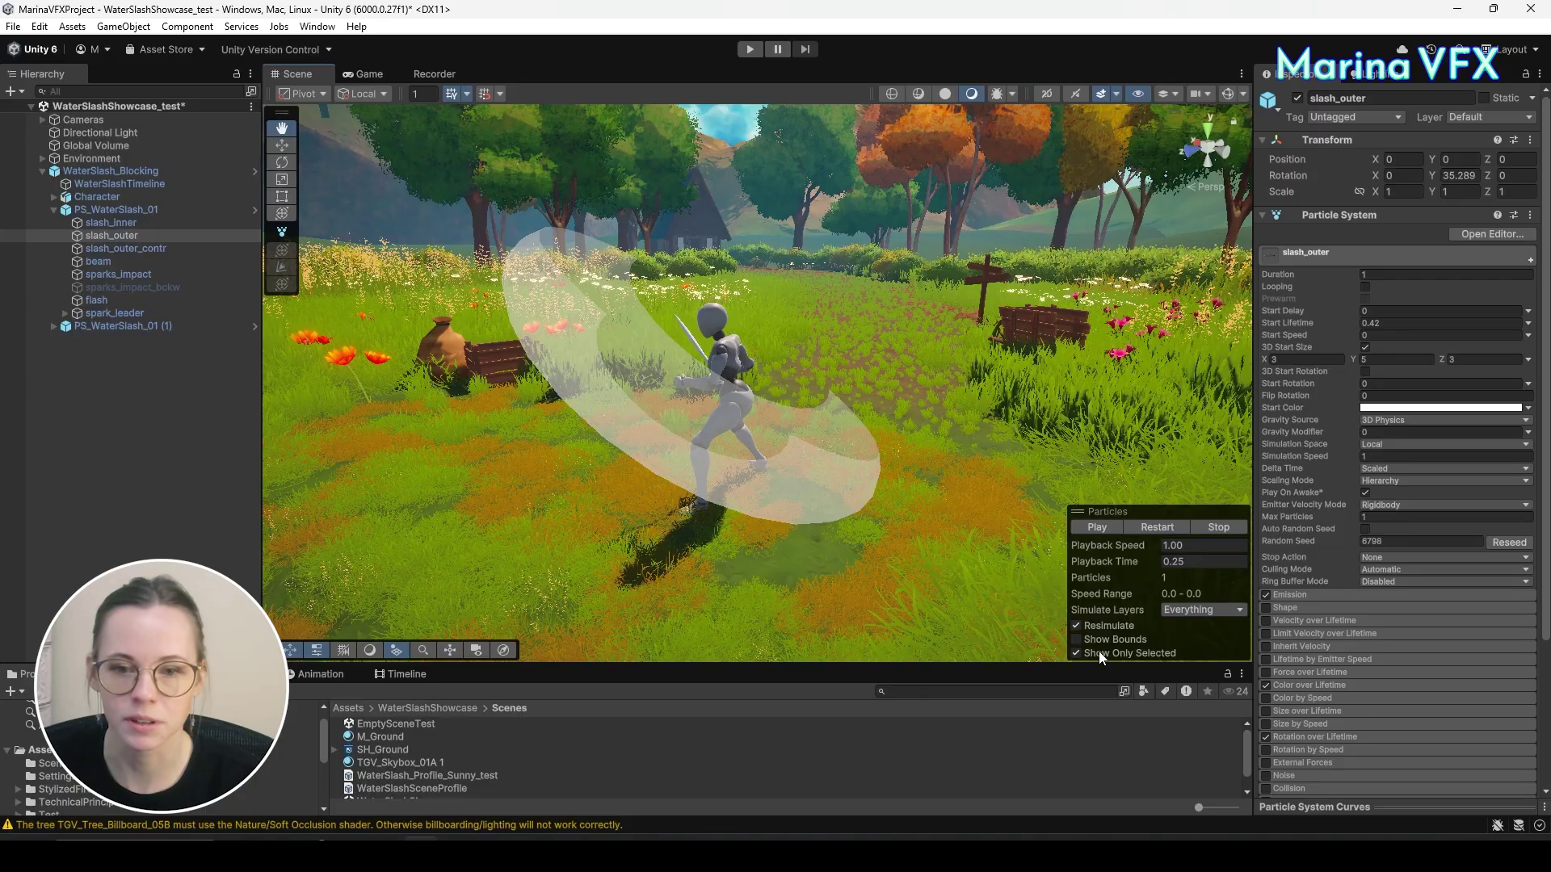
click(1100, 653)
click(1152, 527)
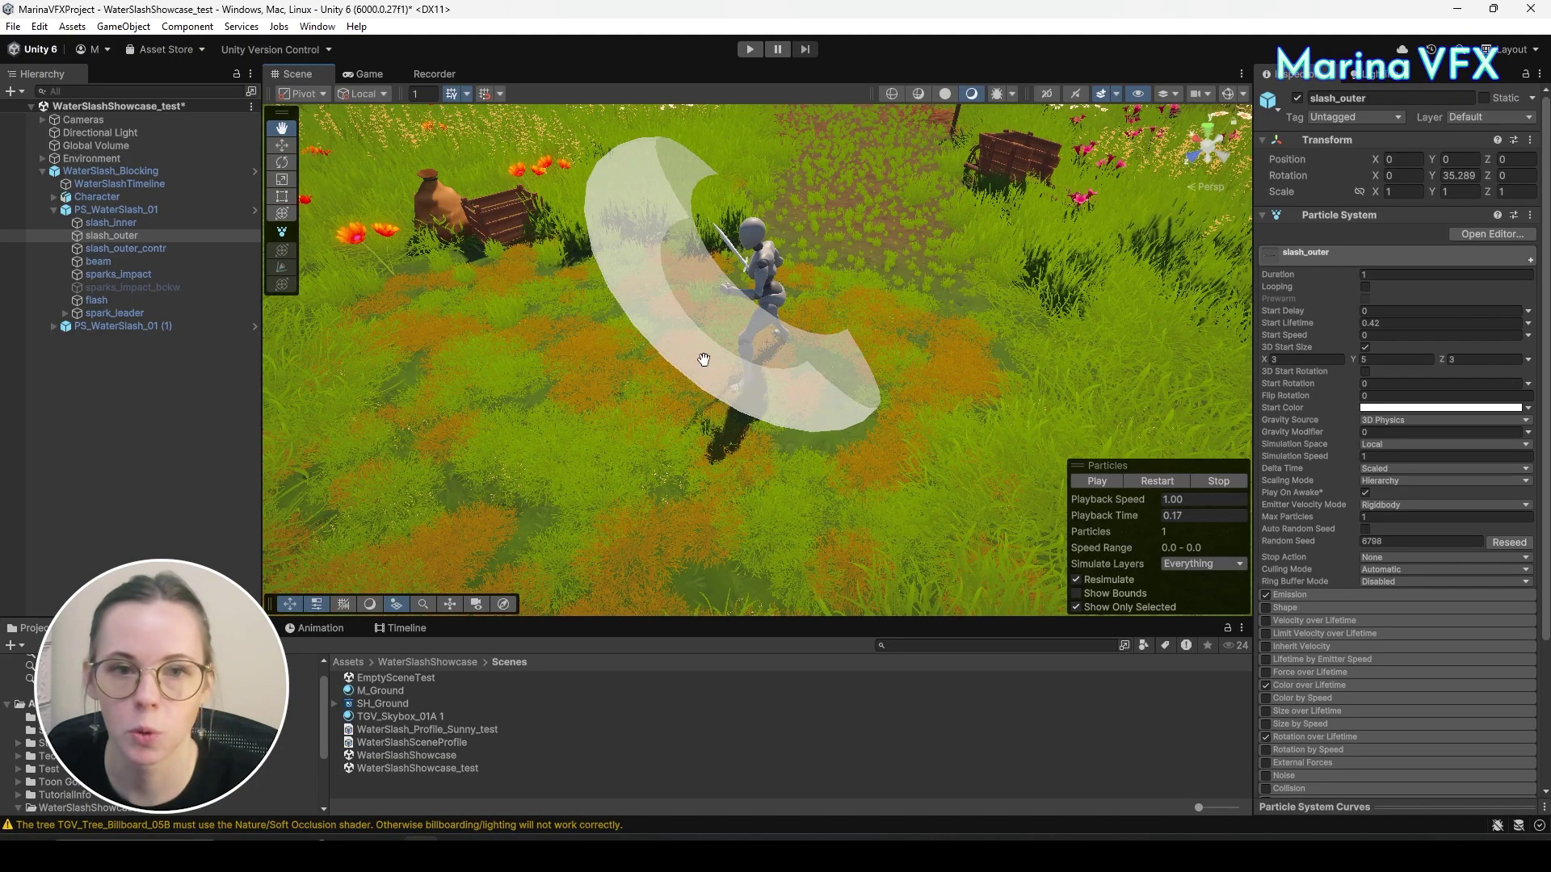
alt+drag(704, 359, 744, 366)
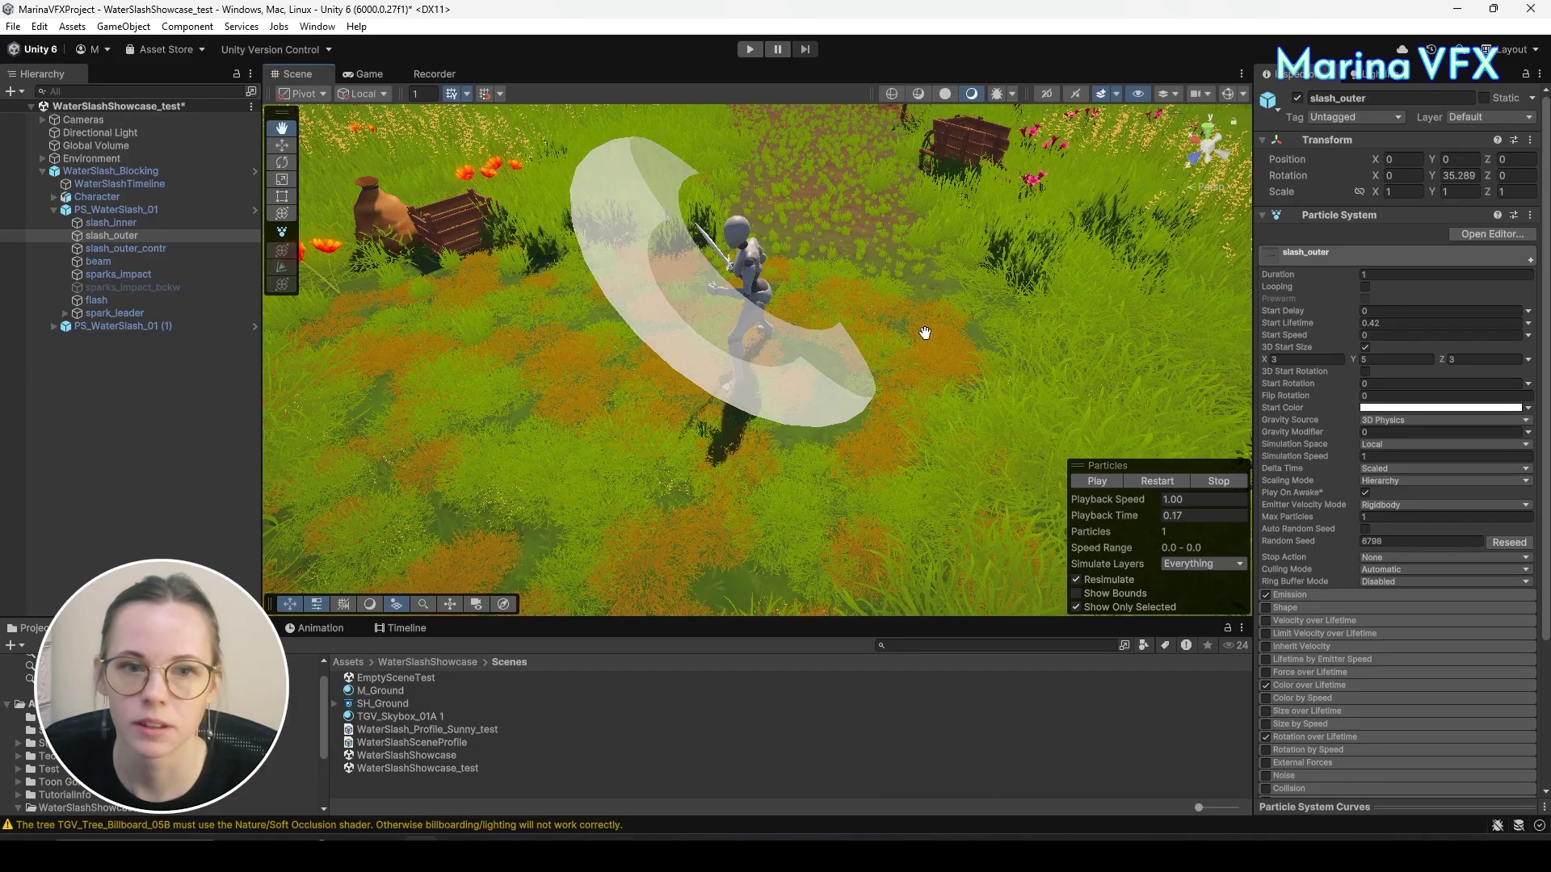
right_drag(926, 333, 978, 234)
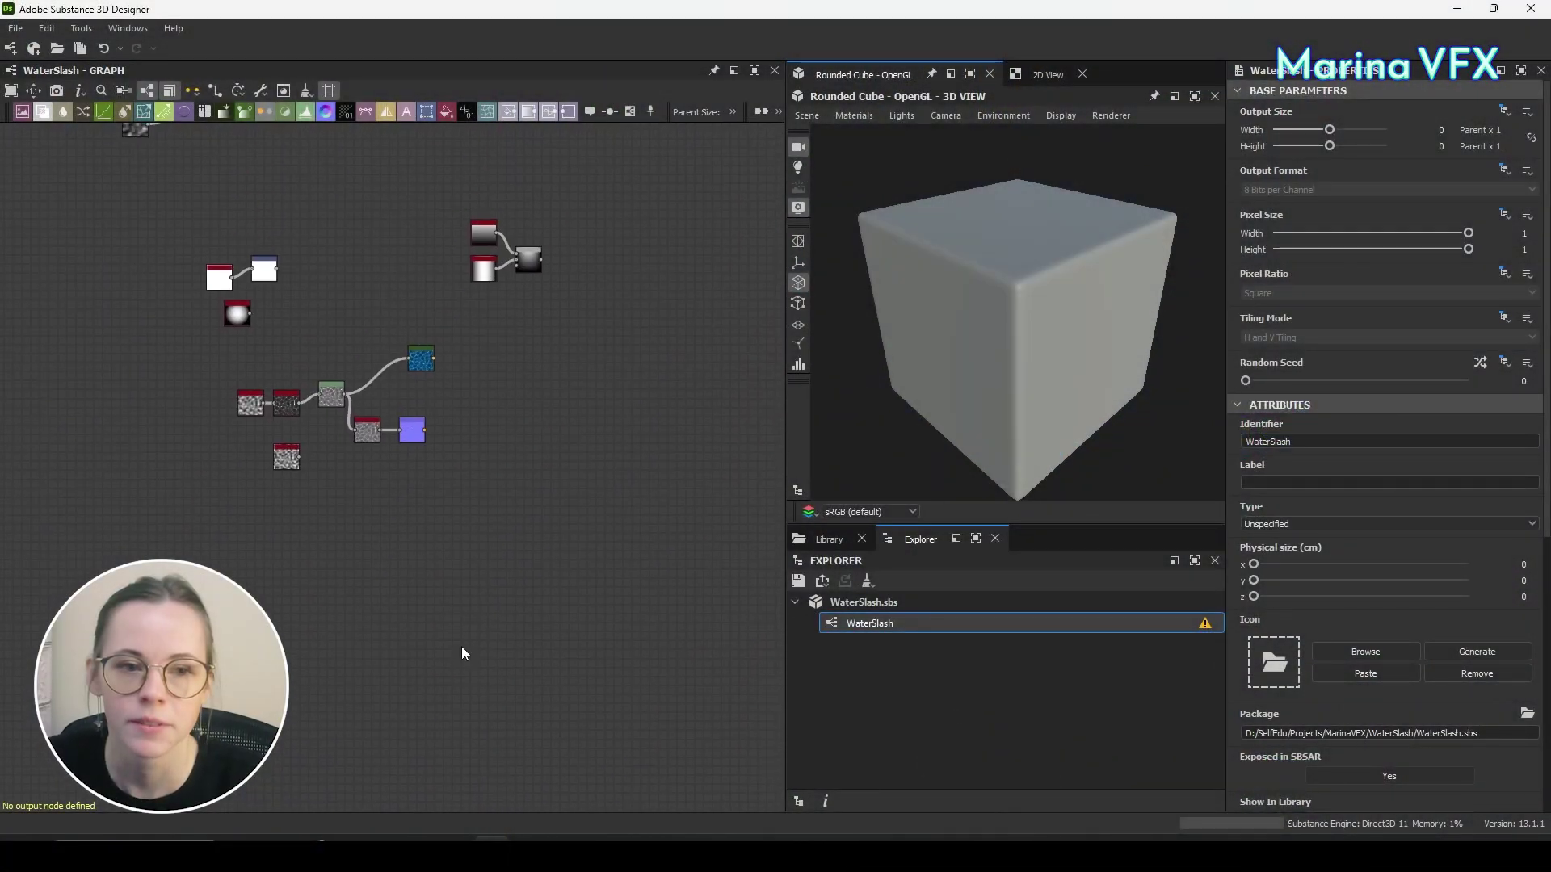
Switch to Substance 3D Designer and add an RT Caustics Grayscale node in an empty area of the WaterSlash graph.
scroll(458, 603, down, 5)
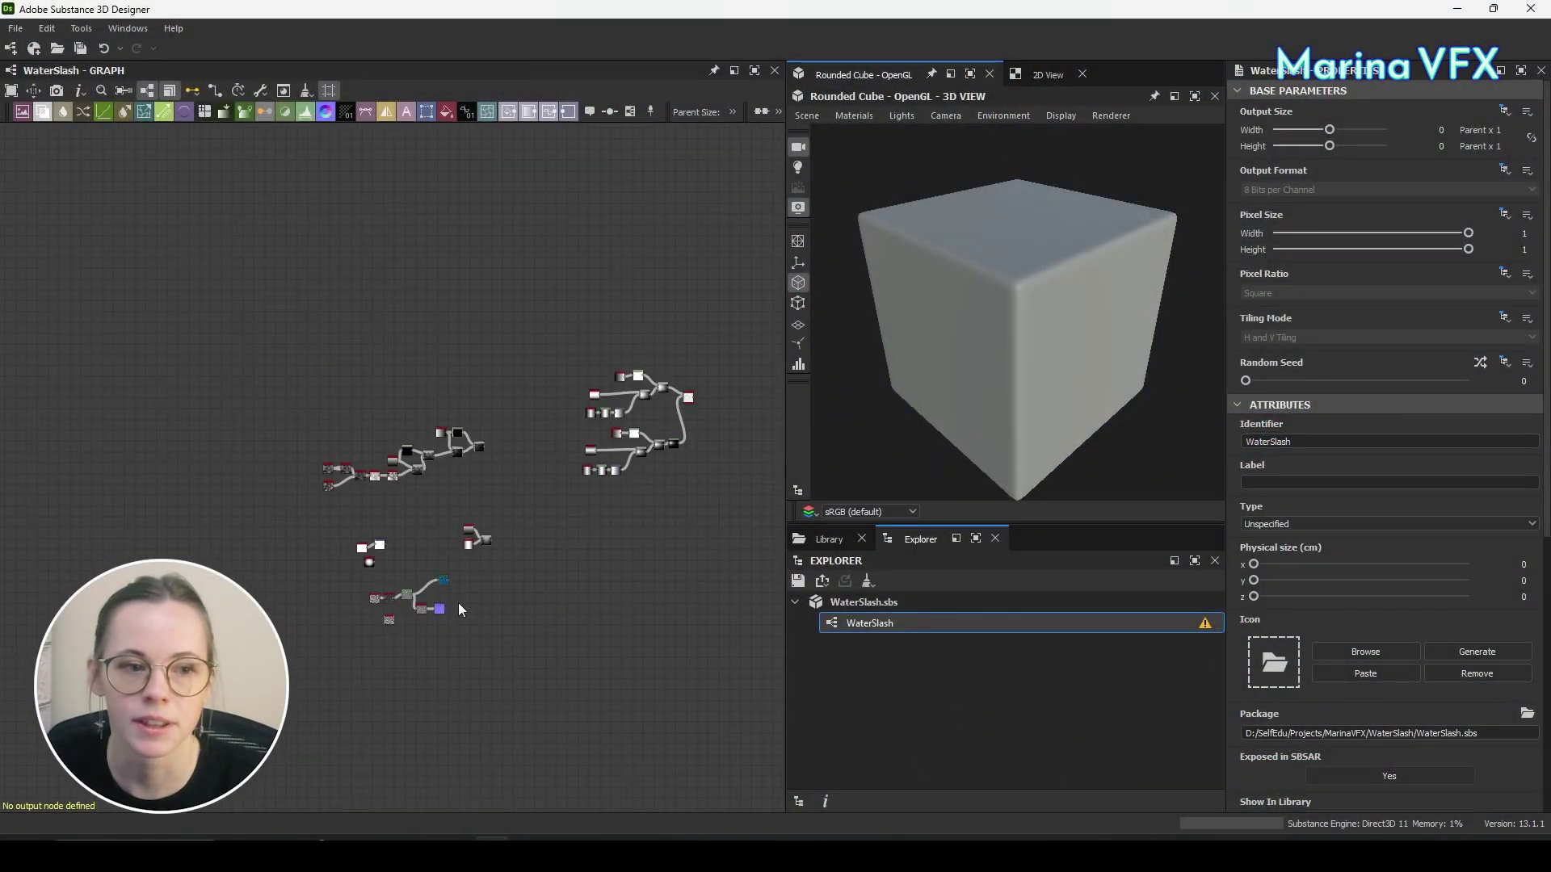
scroll(638, 493, up, 5)
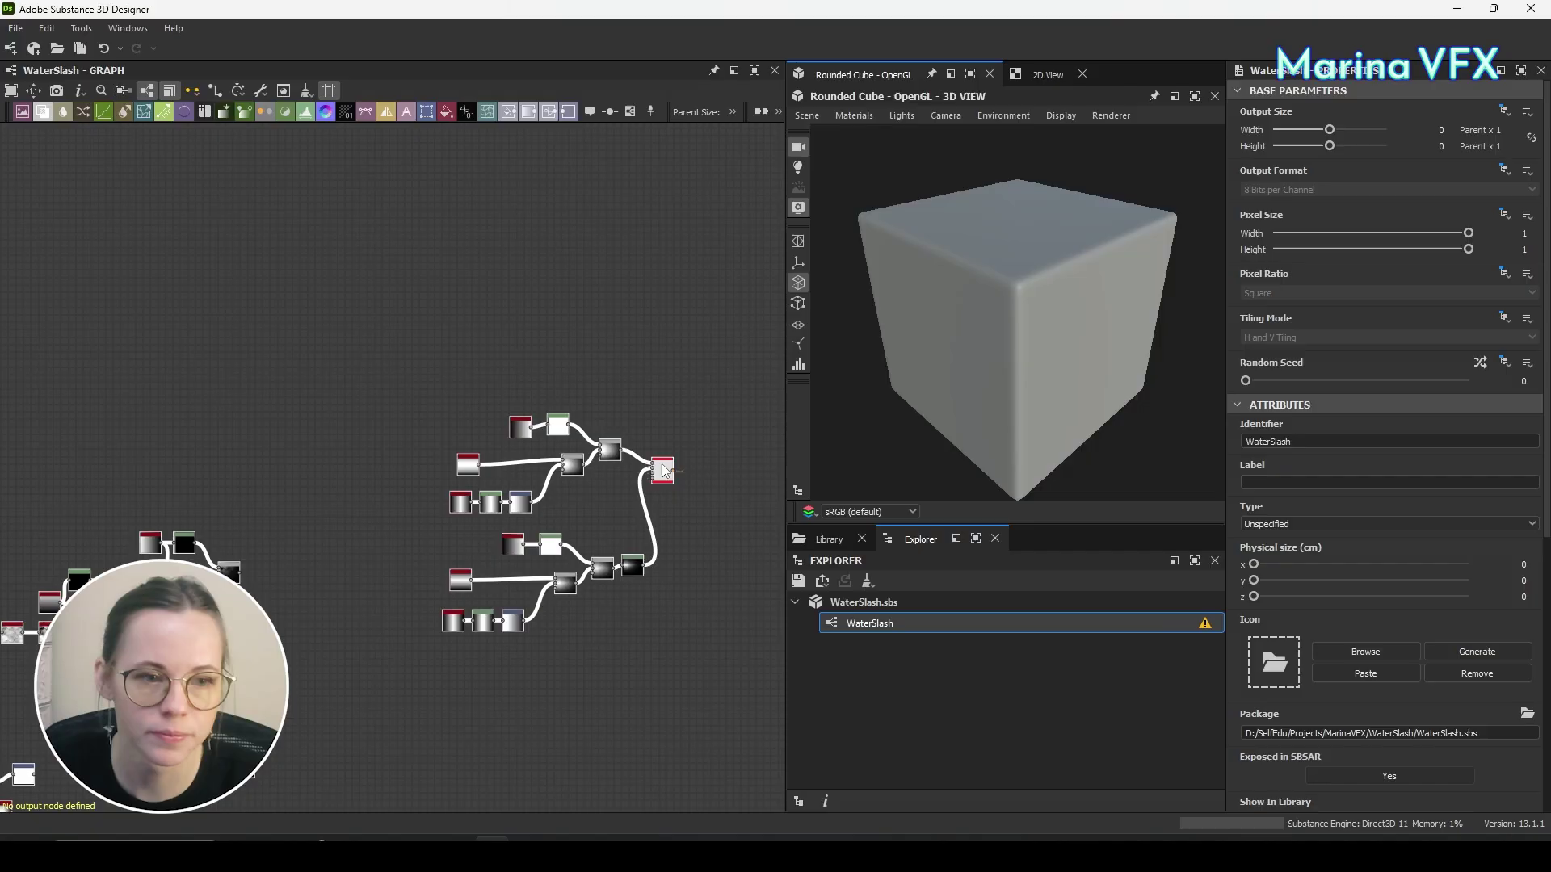
middle_drag(668, 467, 752, 132)
middle_drag(557, 491, 615, 37)
middle_drag(594, 291, 591, 244)
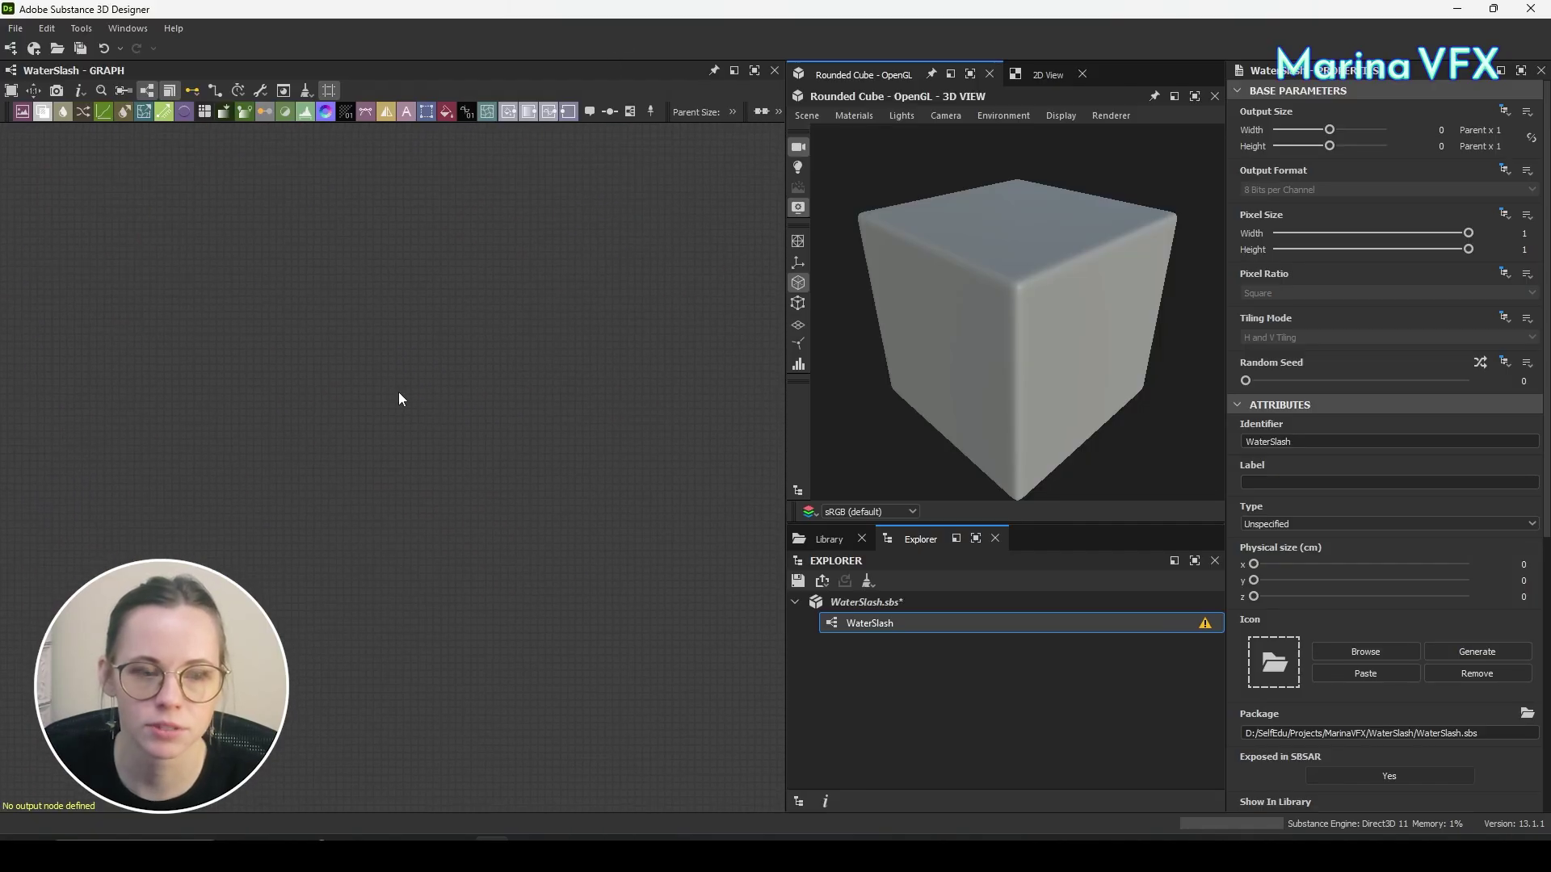
scroll(440, 380, up, 3)
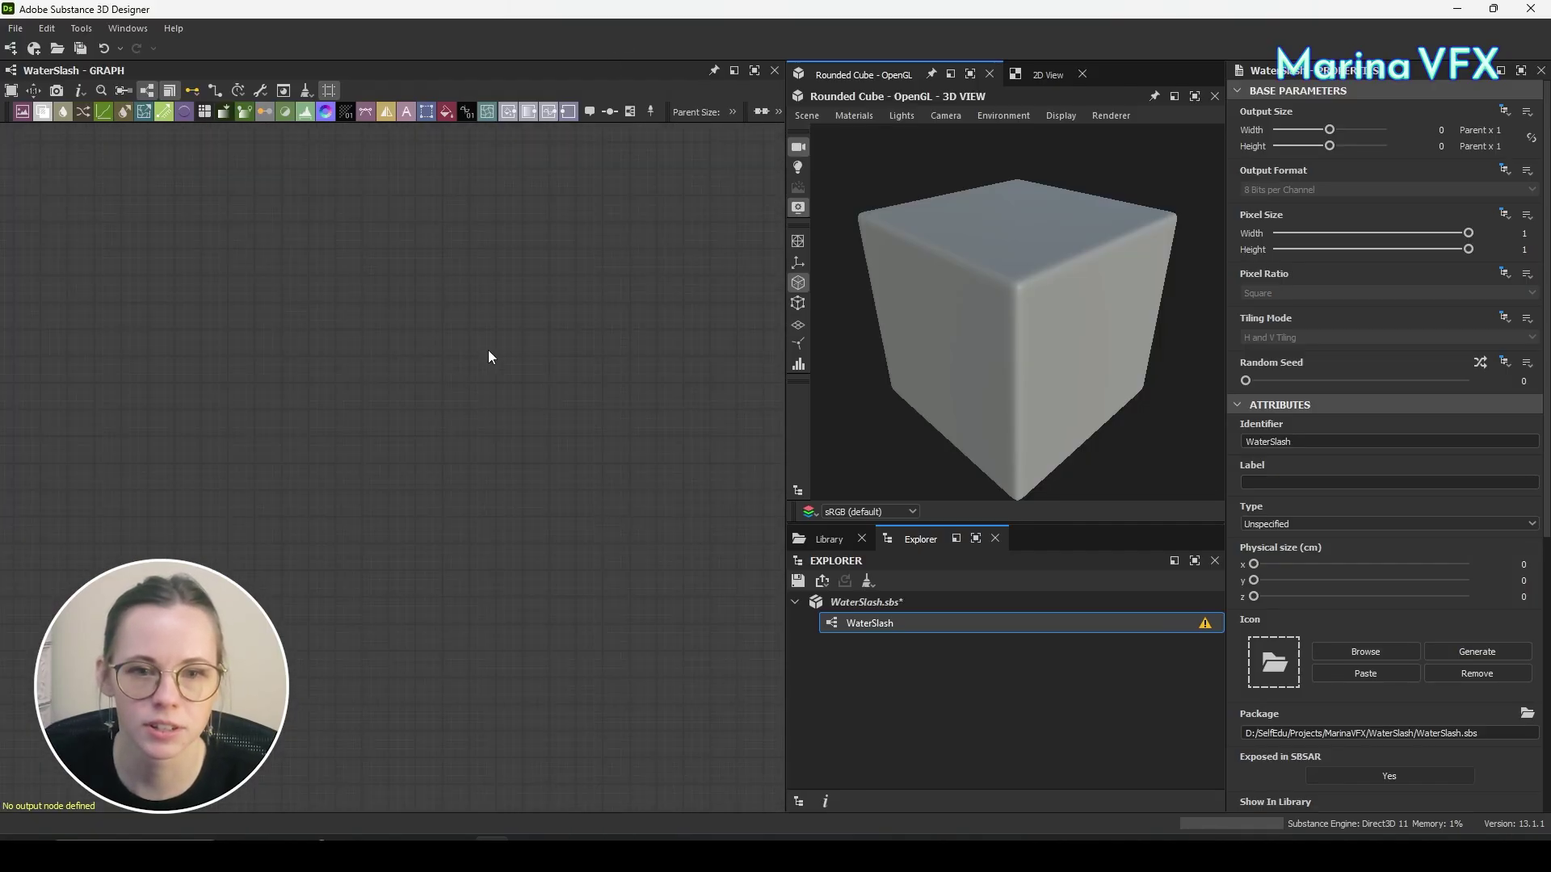
right_click(397, 313)
click(361, 264)
right_click(362, 265)
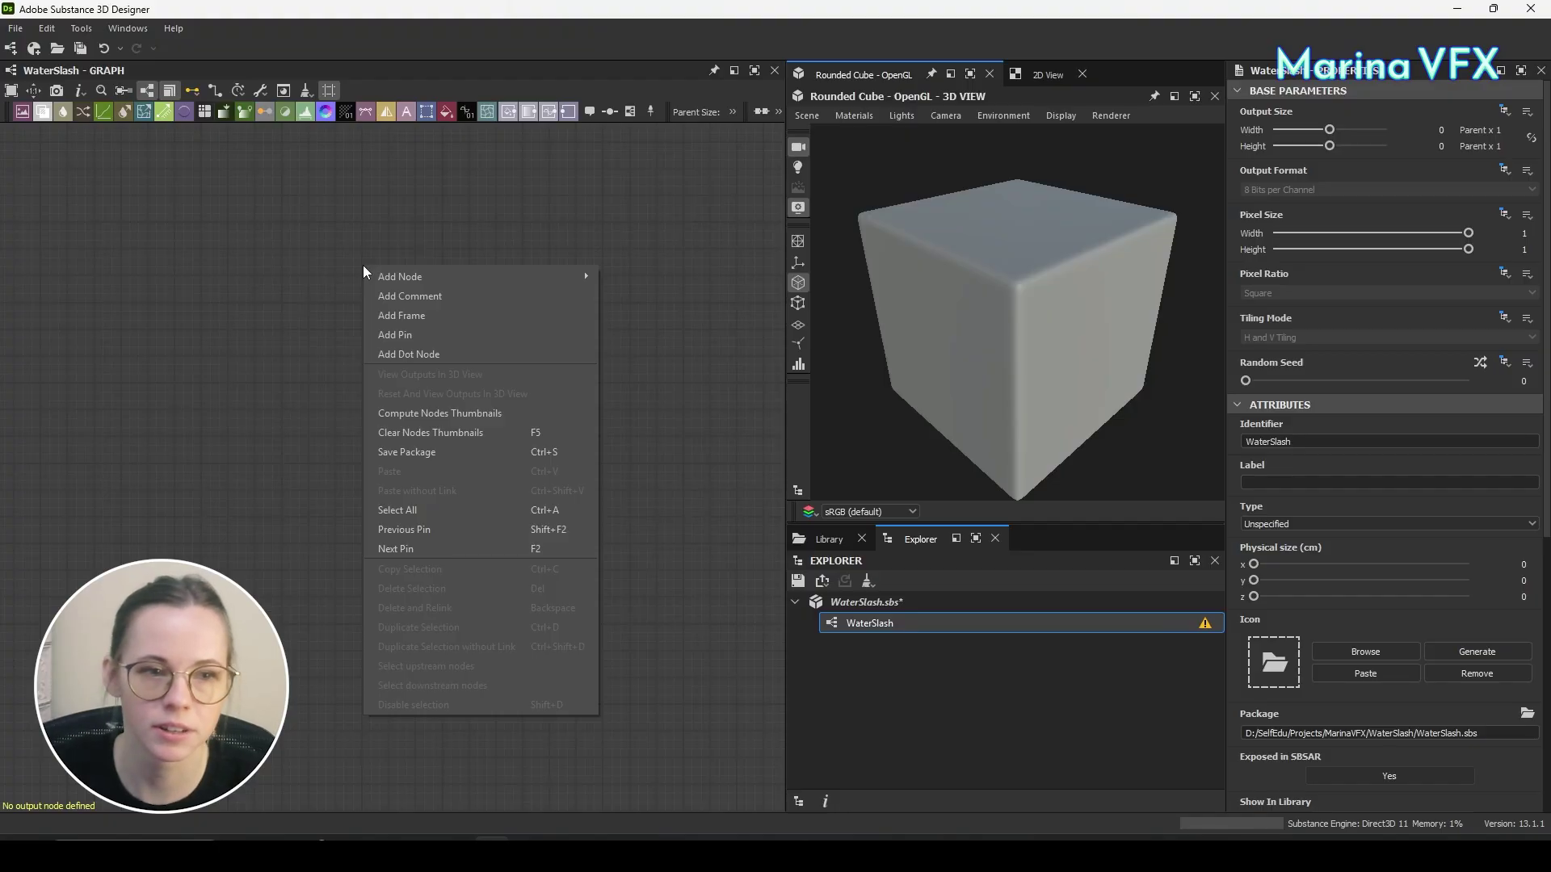
click(362, 265)
key(space)
text(caus)
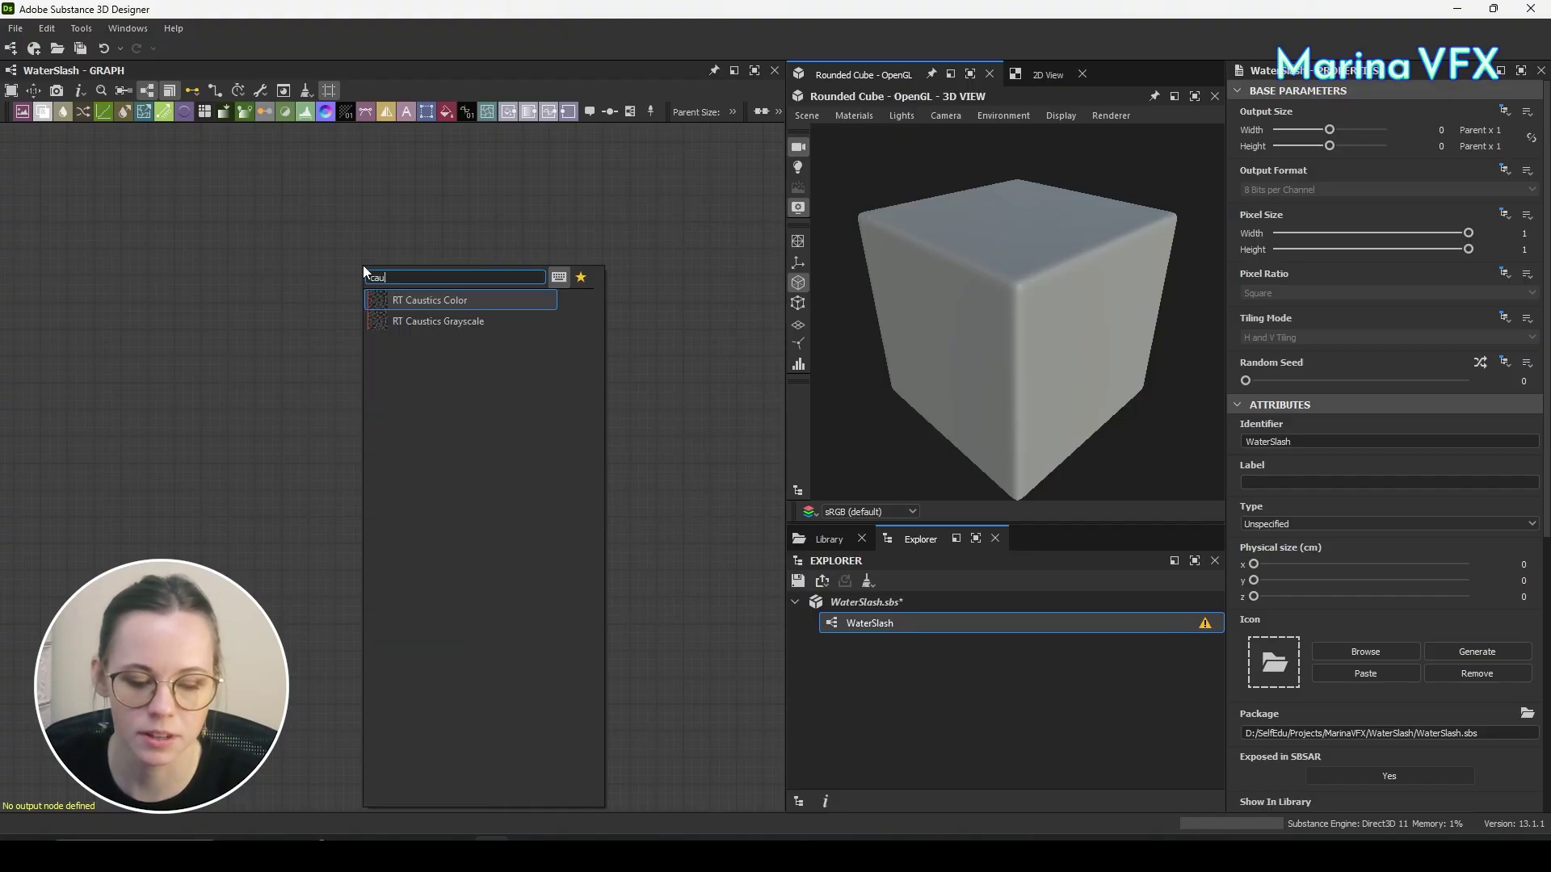
click(484, 325)
scroll(507, 557, up, 2)
Add a Perlin Noise node and connect its output to the RT Caustics Grayscale input.
key(space)
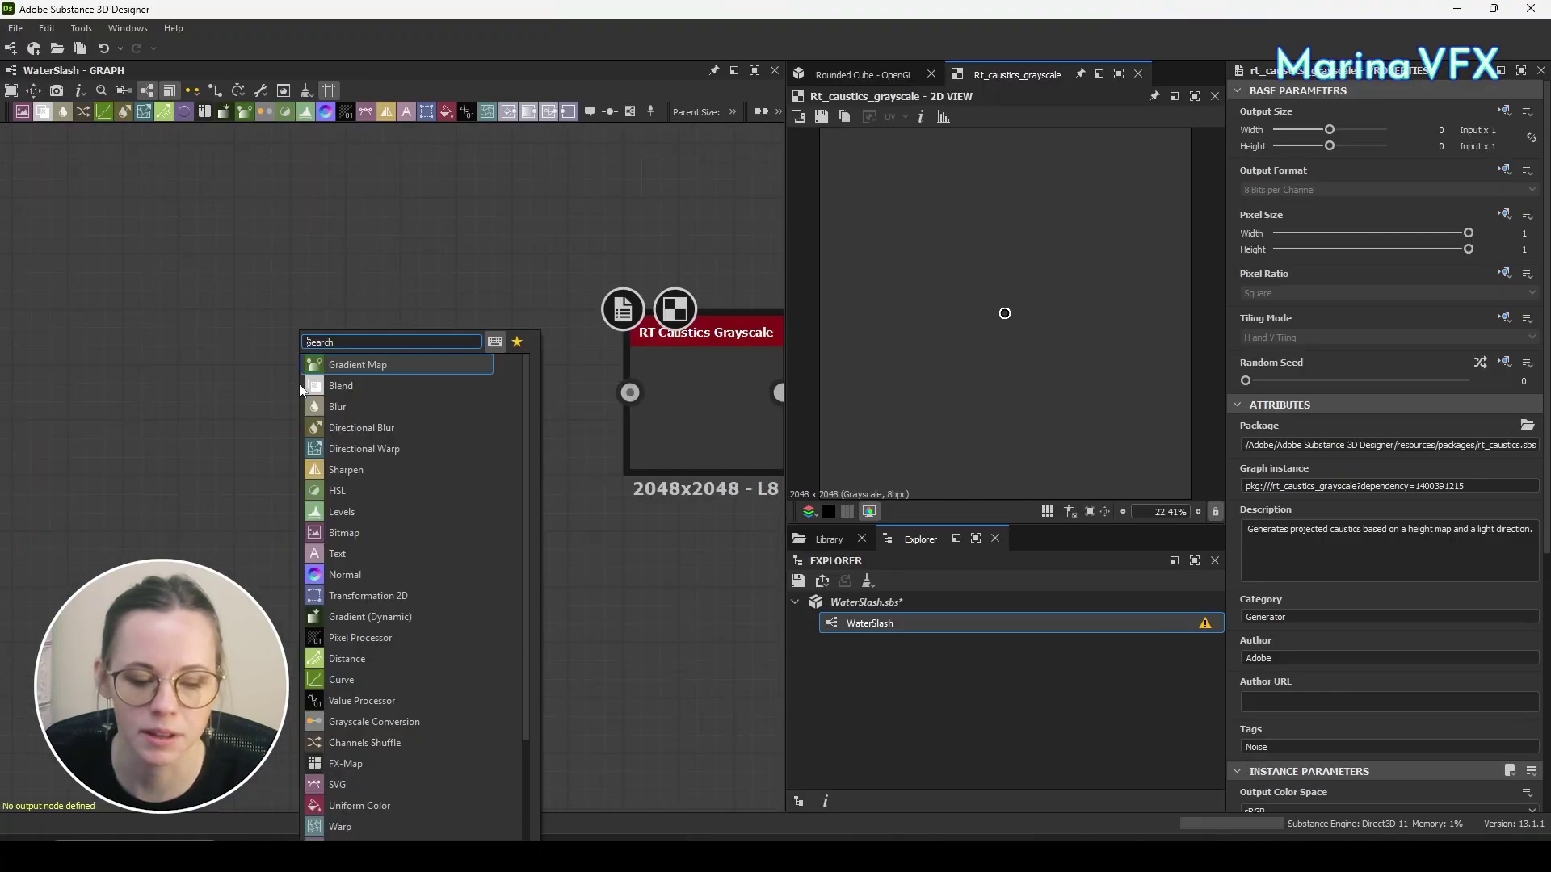
text(perli)
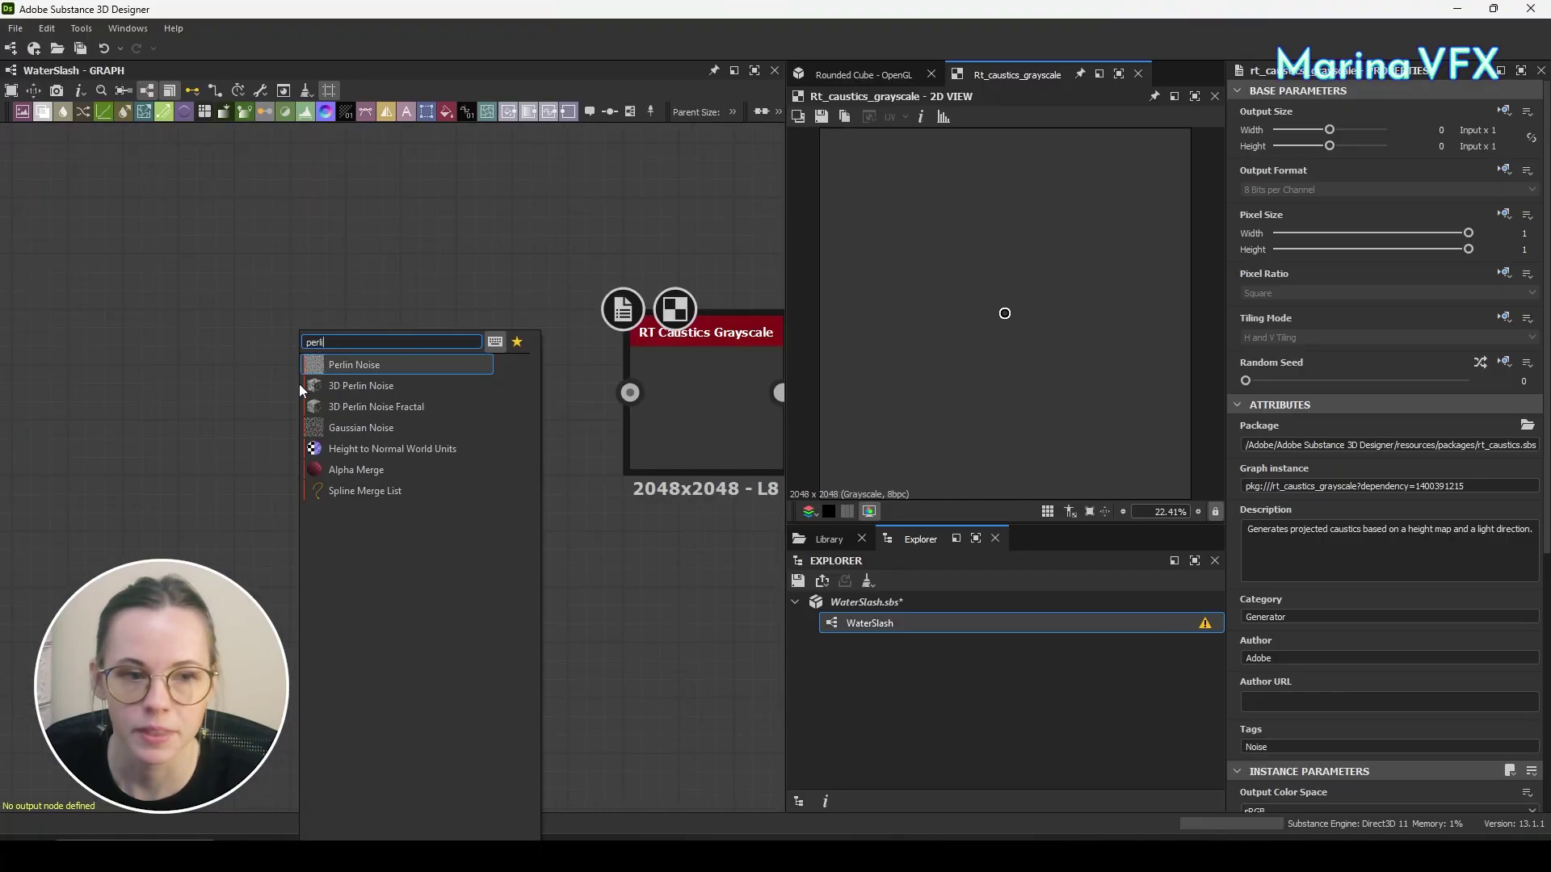
click(386, 366)
drag(393, 393, 572, 409)
Set the Perlin Noise node's Scale to 11.
click(275, 433)
scroll(1324, 714, down, 2)
drag(1325, 714, 1270, 714)
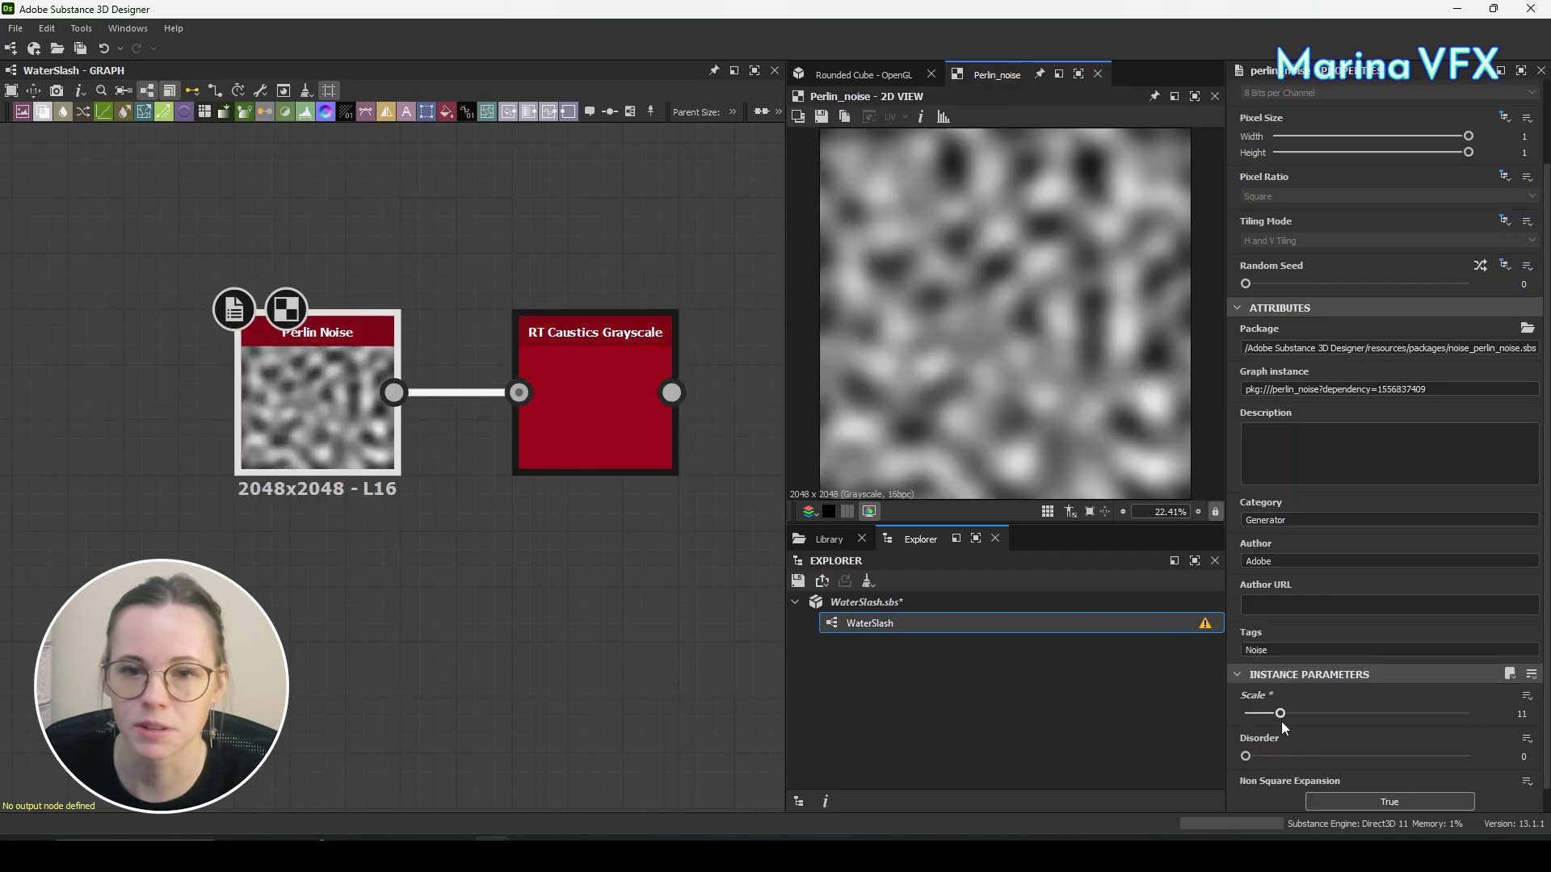
Set the RT Caustics Grayscale node's Surface Height Scale to 0.06 and Surface Height Position to 0.16, and inspect the pattern closely.
click(583, 399)
scroll(1284, 646, down, 3)
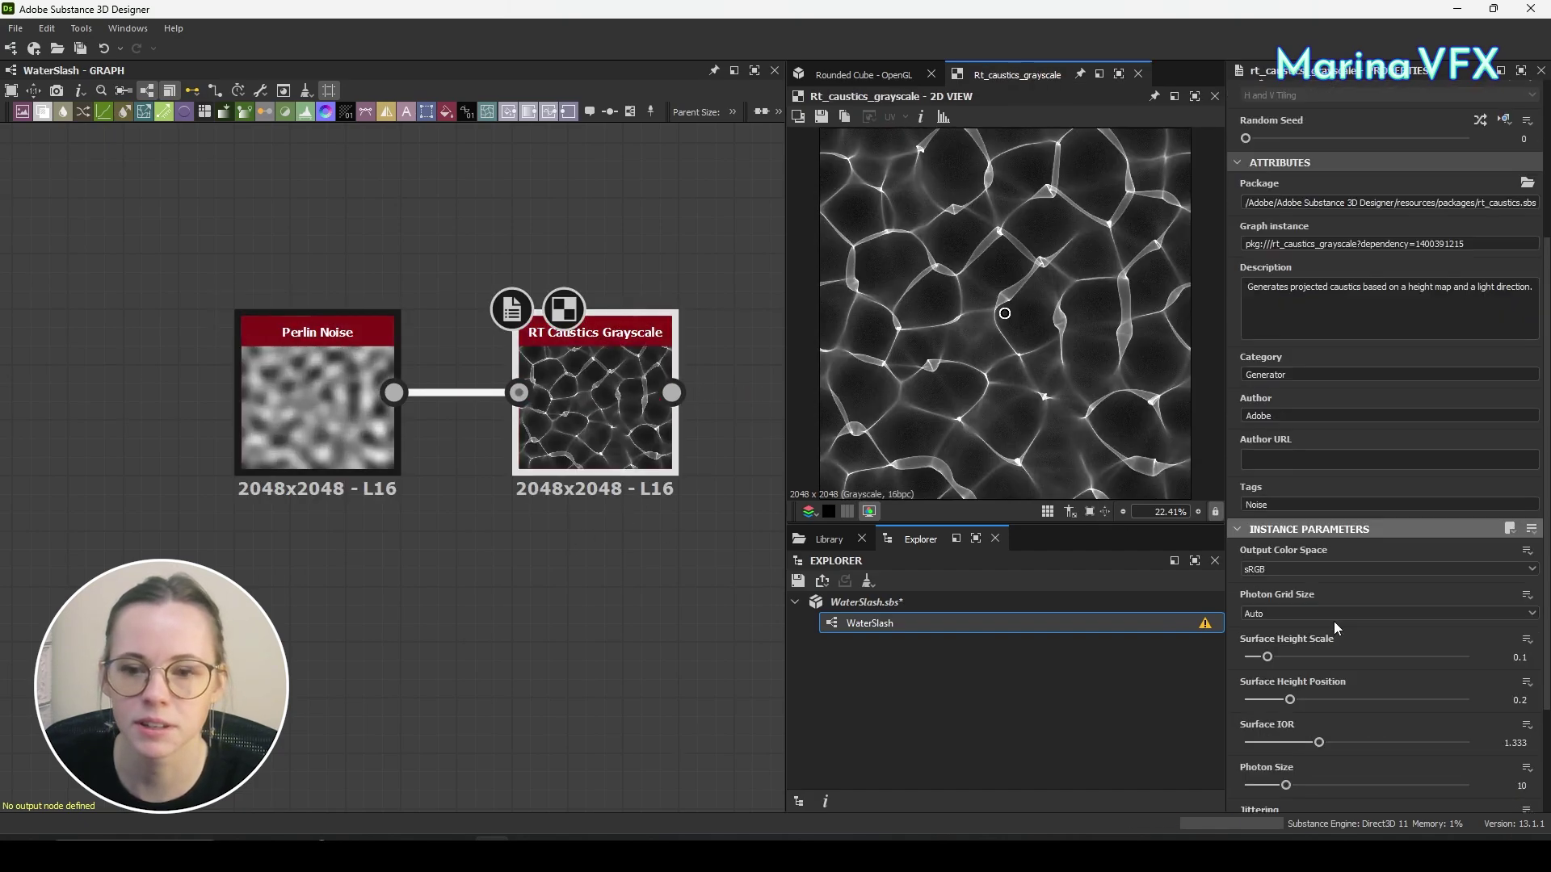
scroll(984, 394, down, 1)
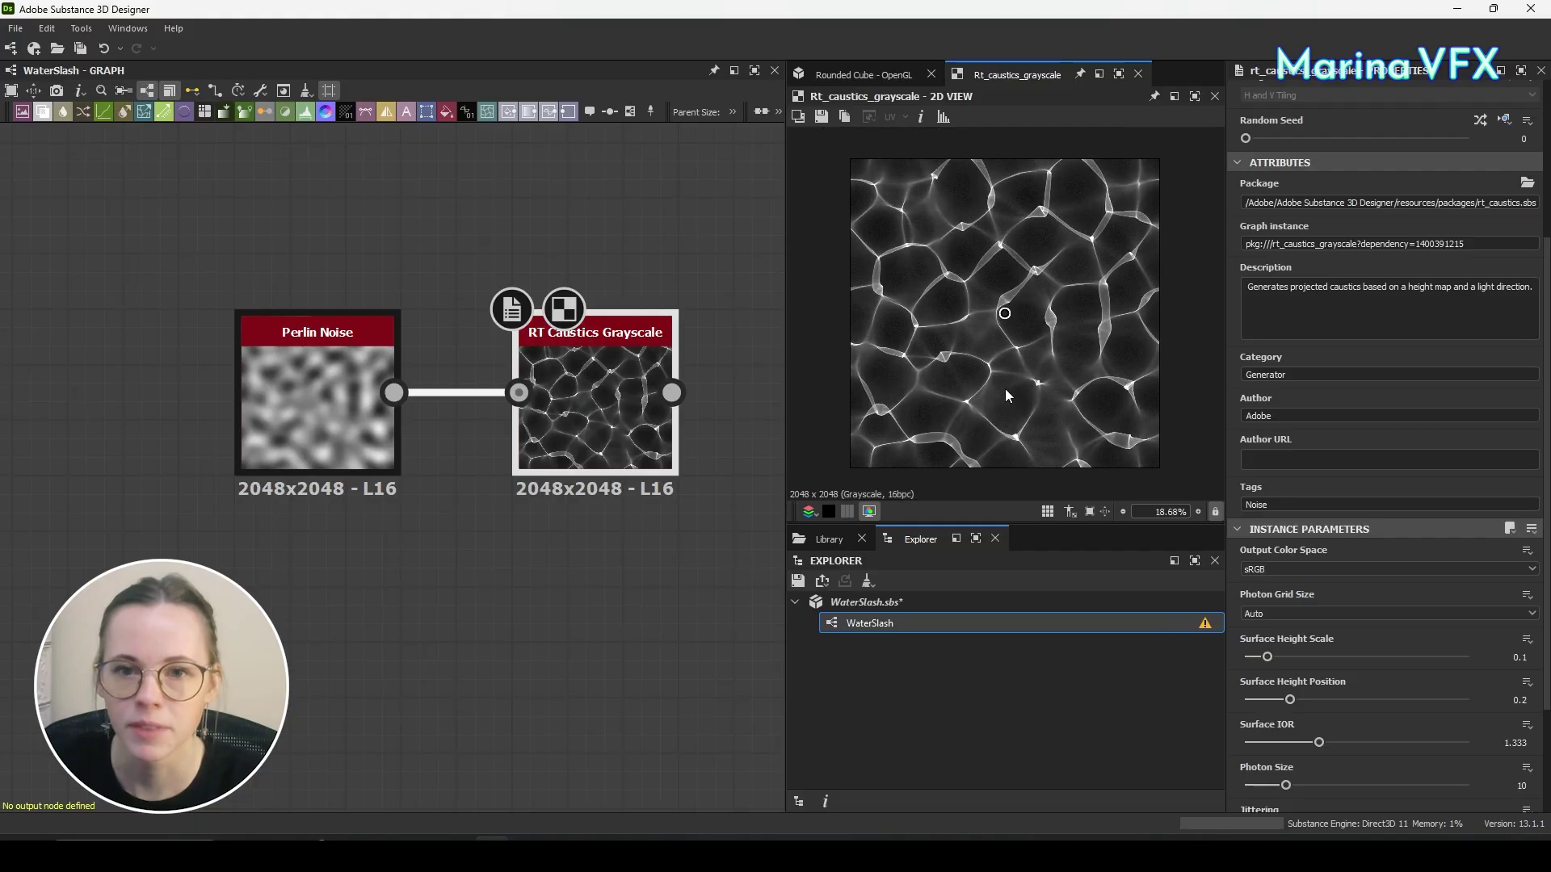
middle_drag(581, 571, 496, 574)
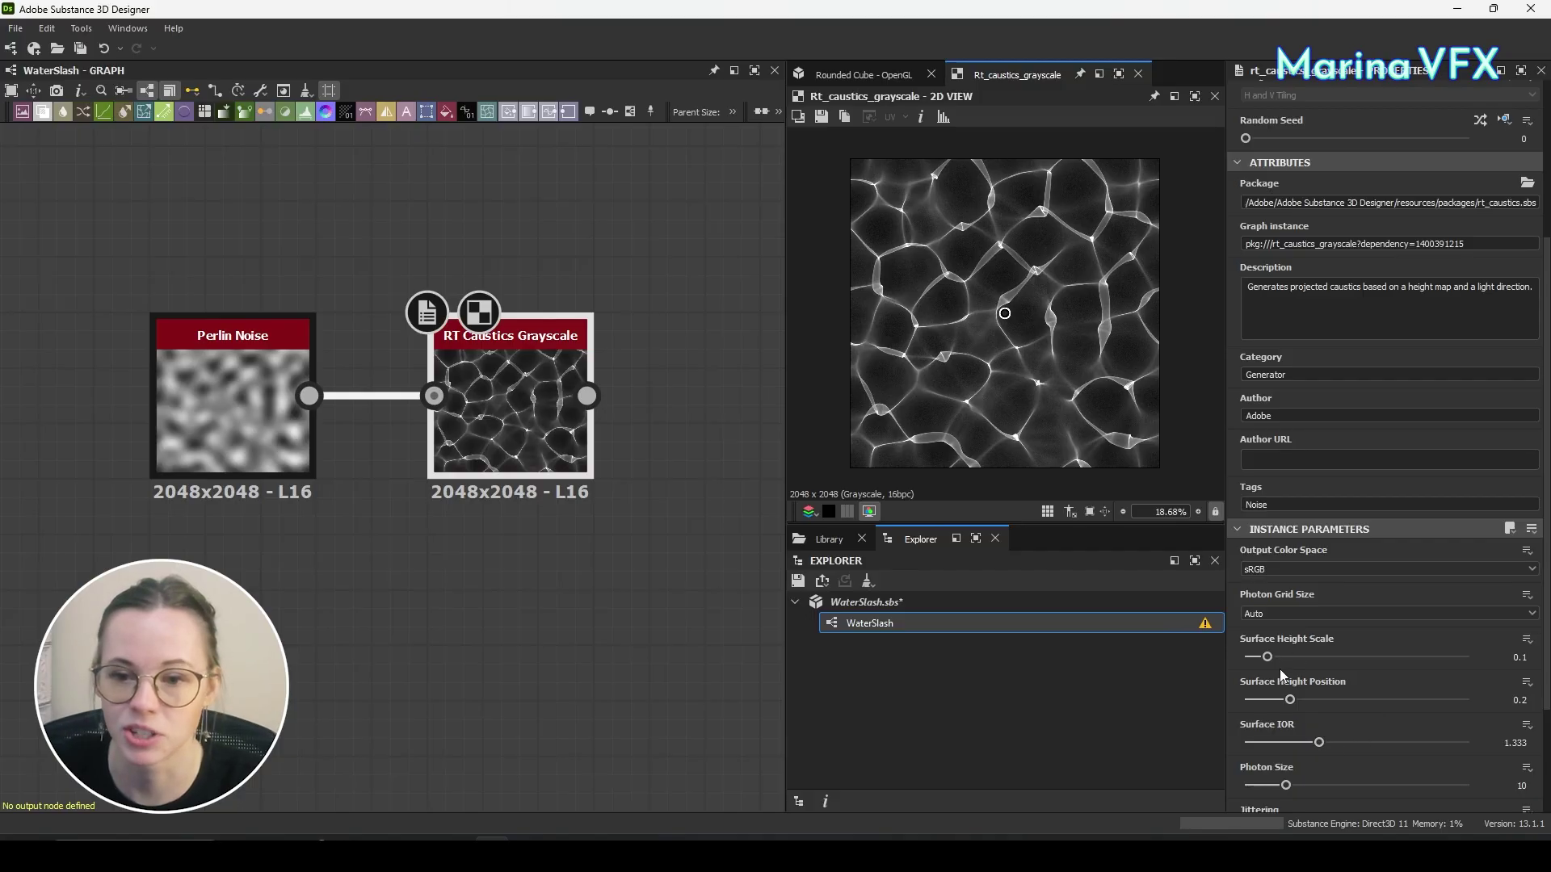
drag(1270, 662, 1284, 701)
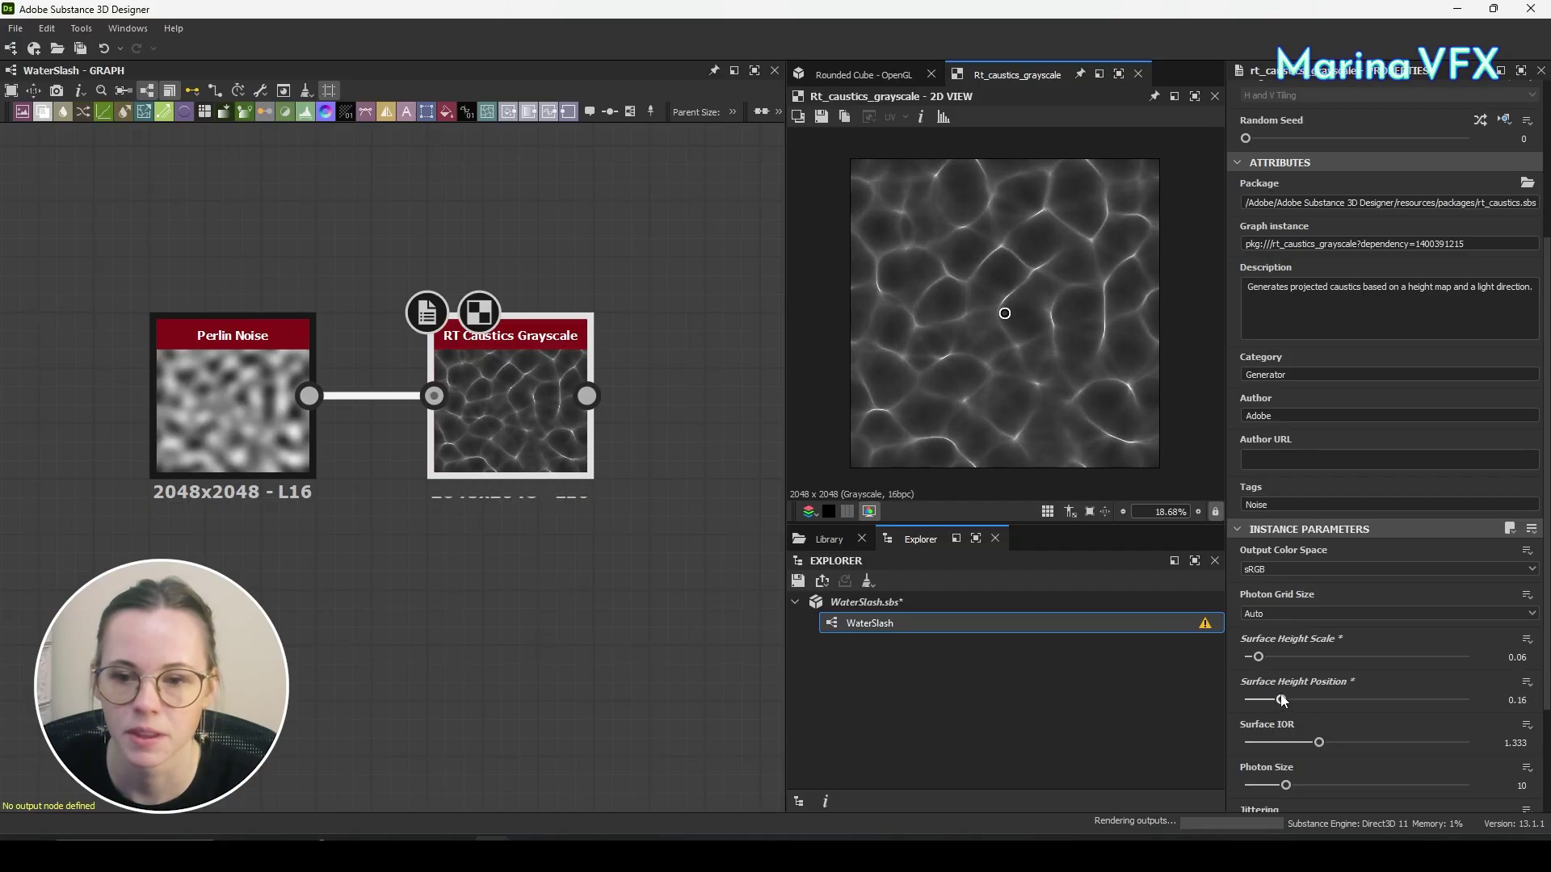
scroll(958, 311, up, 10)
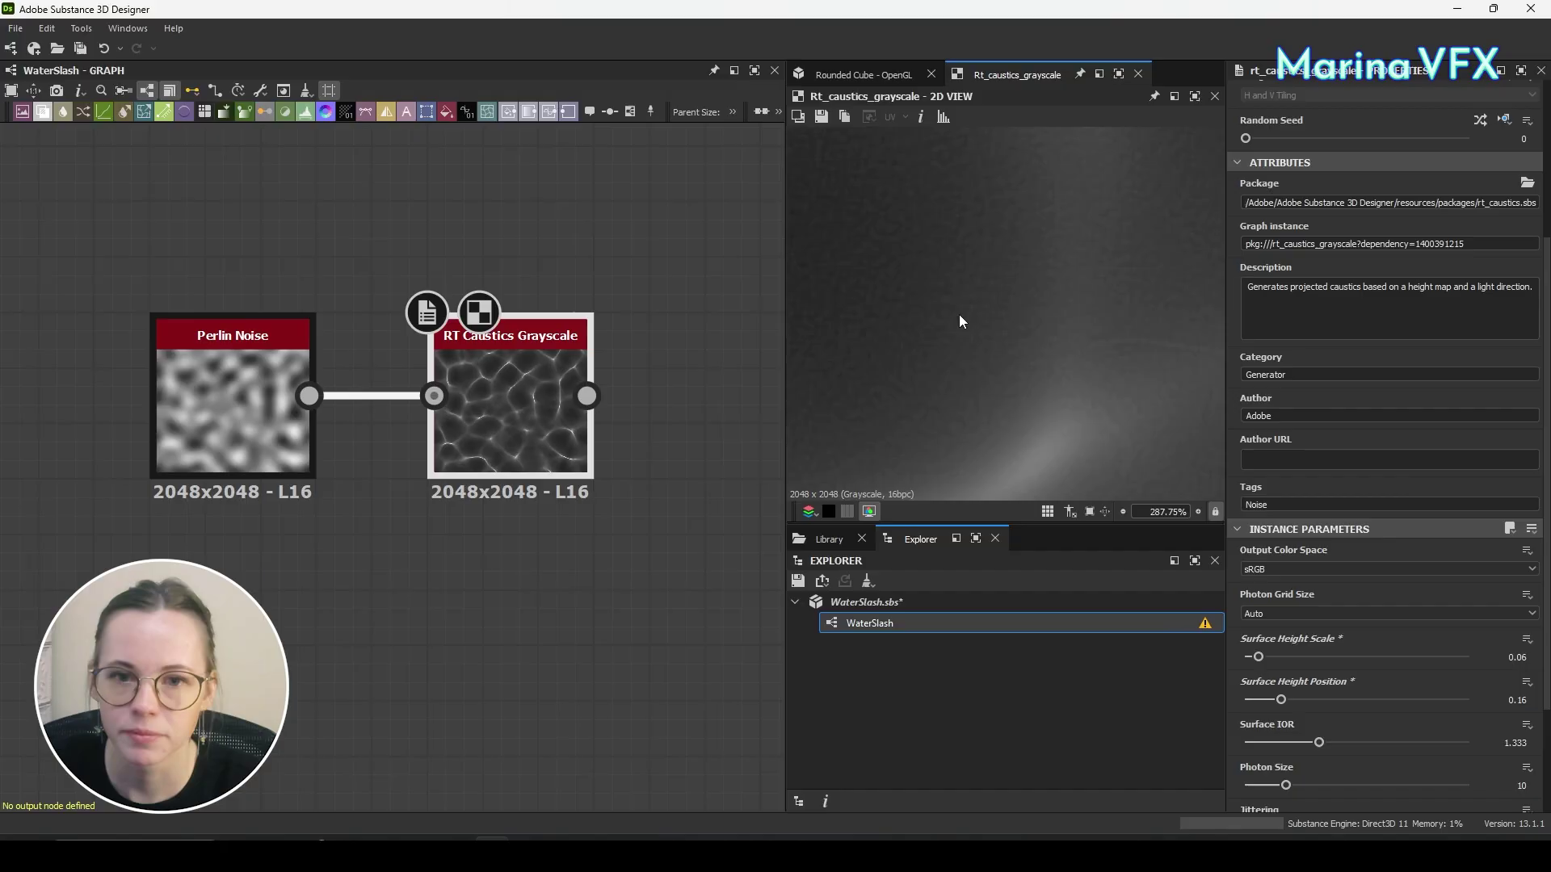
scroll(960, 321, down, 10)
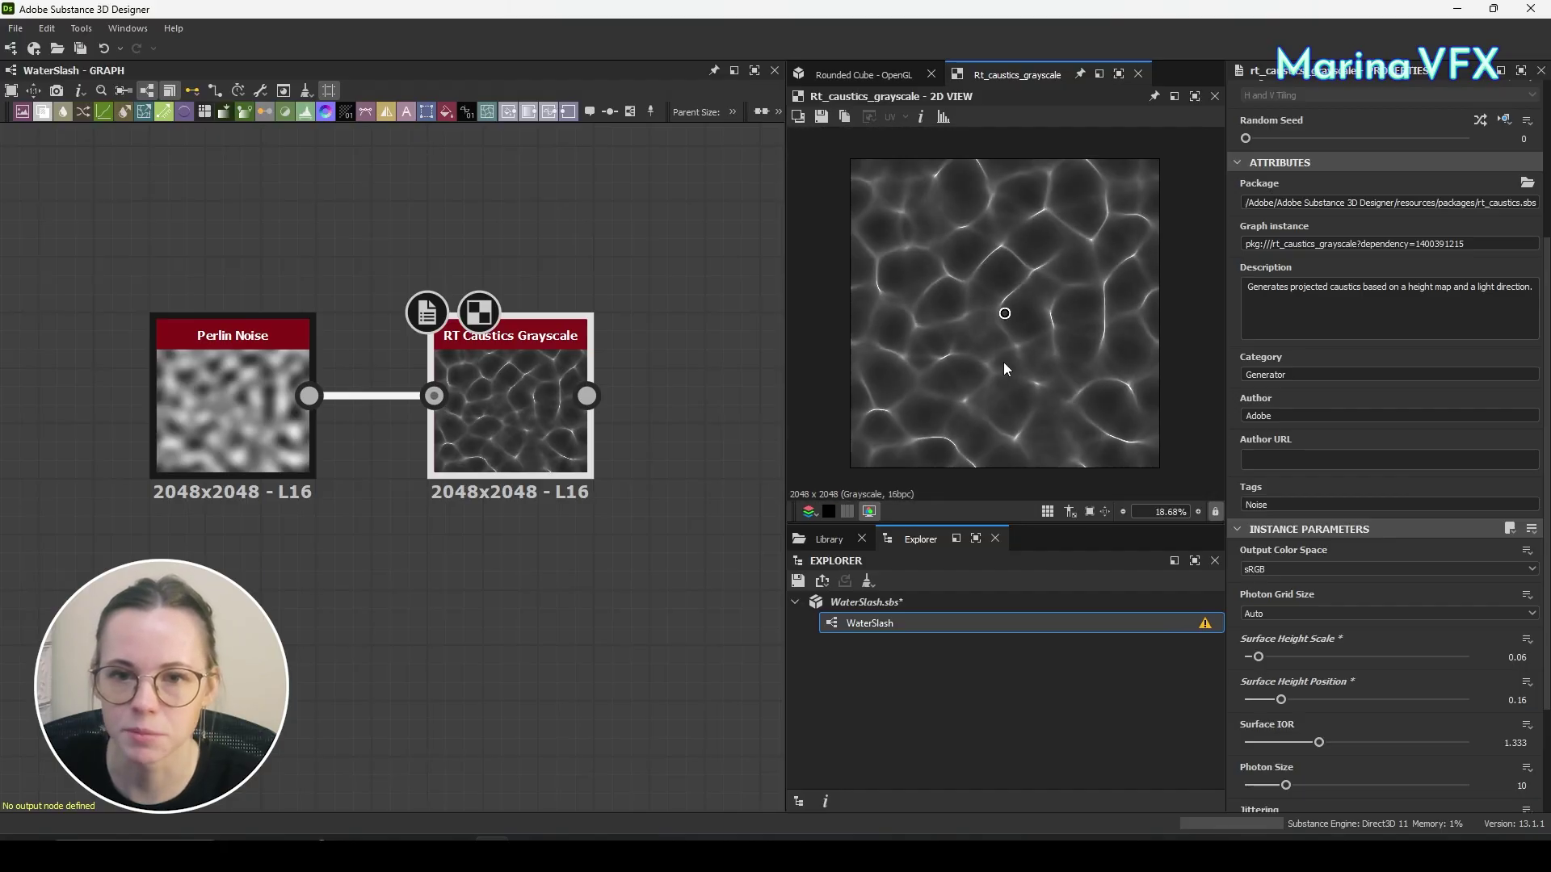
Set the RT Caustics Grayscale node's Photon Size to 39.92.
scroll(1293, 699, down, 1)
drag(1285, 737, 1422, 737)
scroll(576, 479, up, 4)
Add a Levels node fed by the RT Caustics Grayscale output.
middle_drag(498, 509, 420, 569)
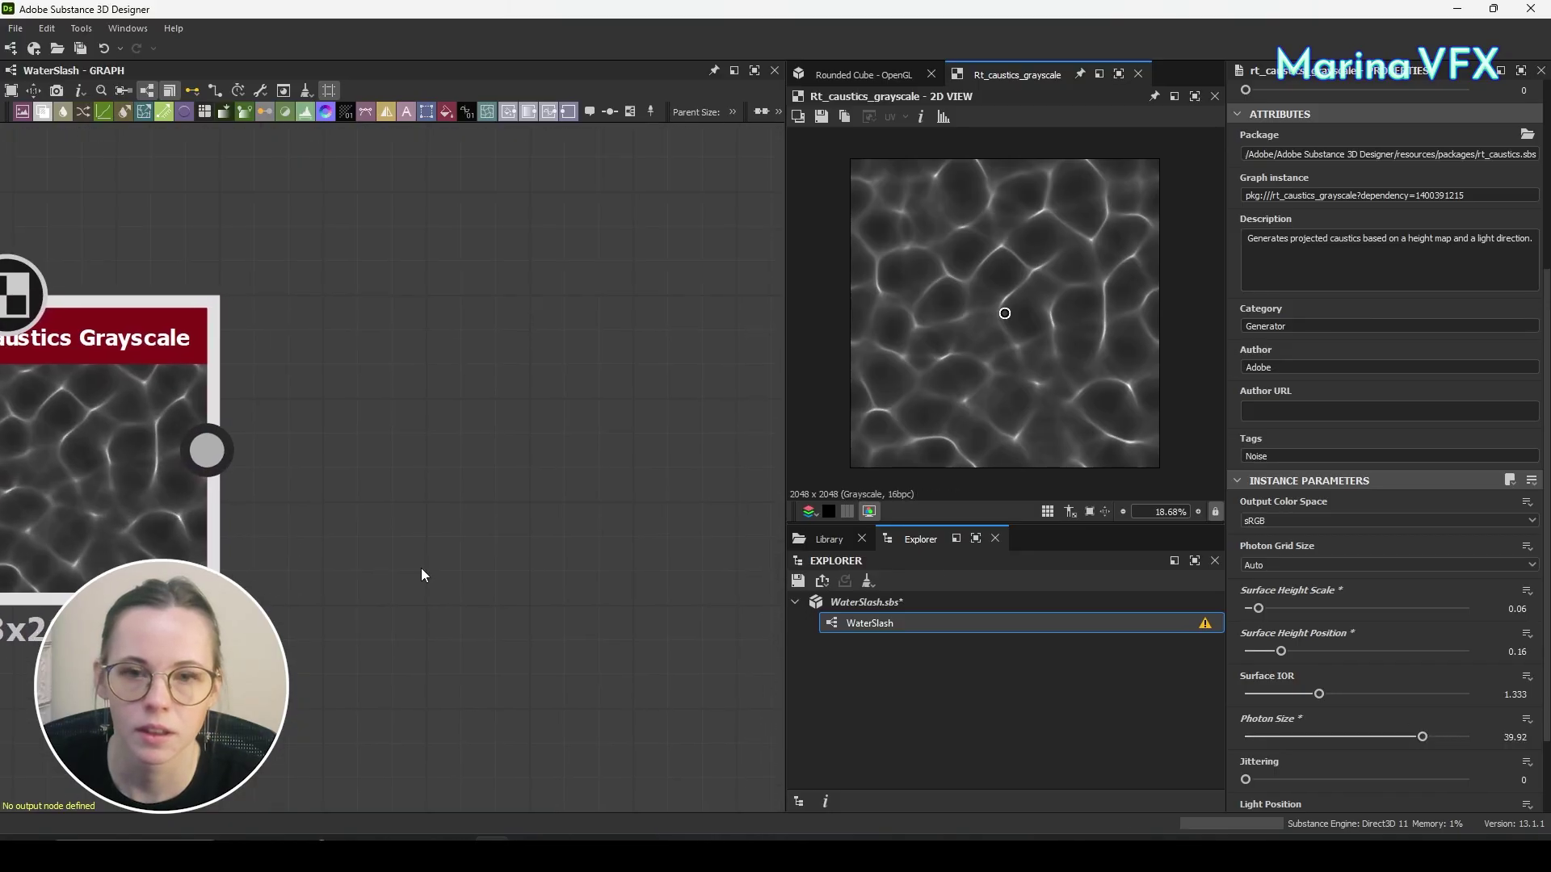
scroll(420, 568, down, 4)
scroll(405, 456, up, 4)
scroll(405, 463, up, 1)
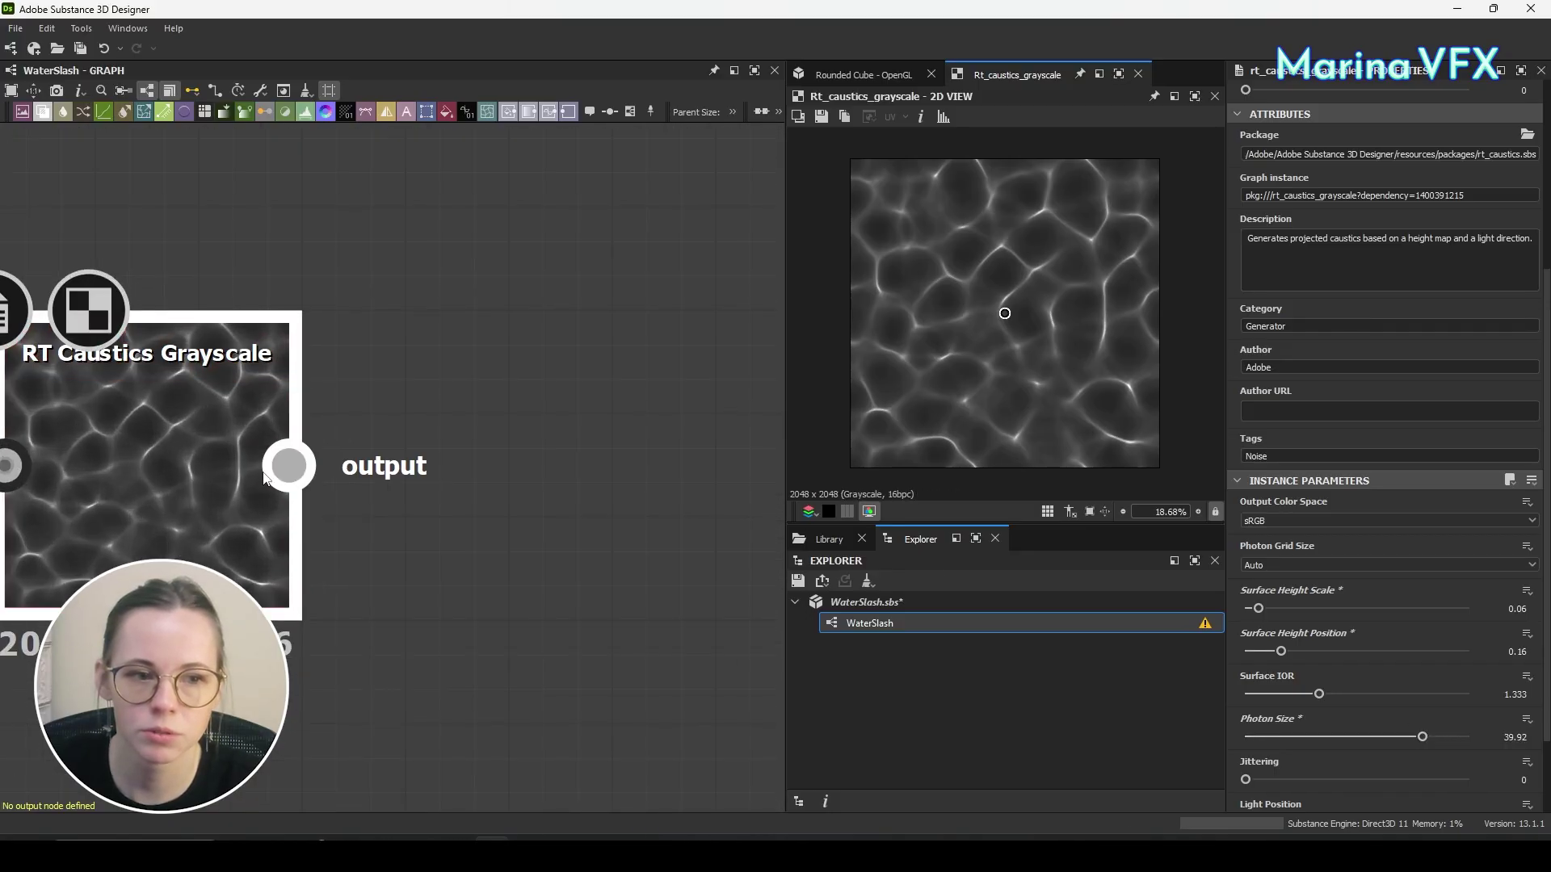
scroll(312, 548, up, 2)
scroll(391, 454, down, 2)
drag(239, 450, 563, 365)
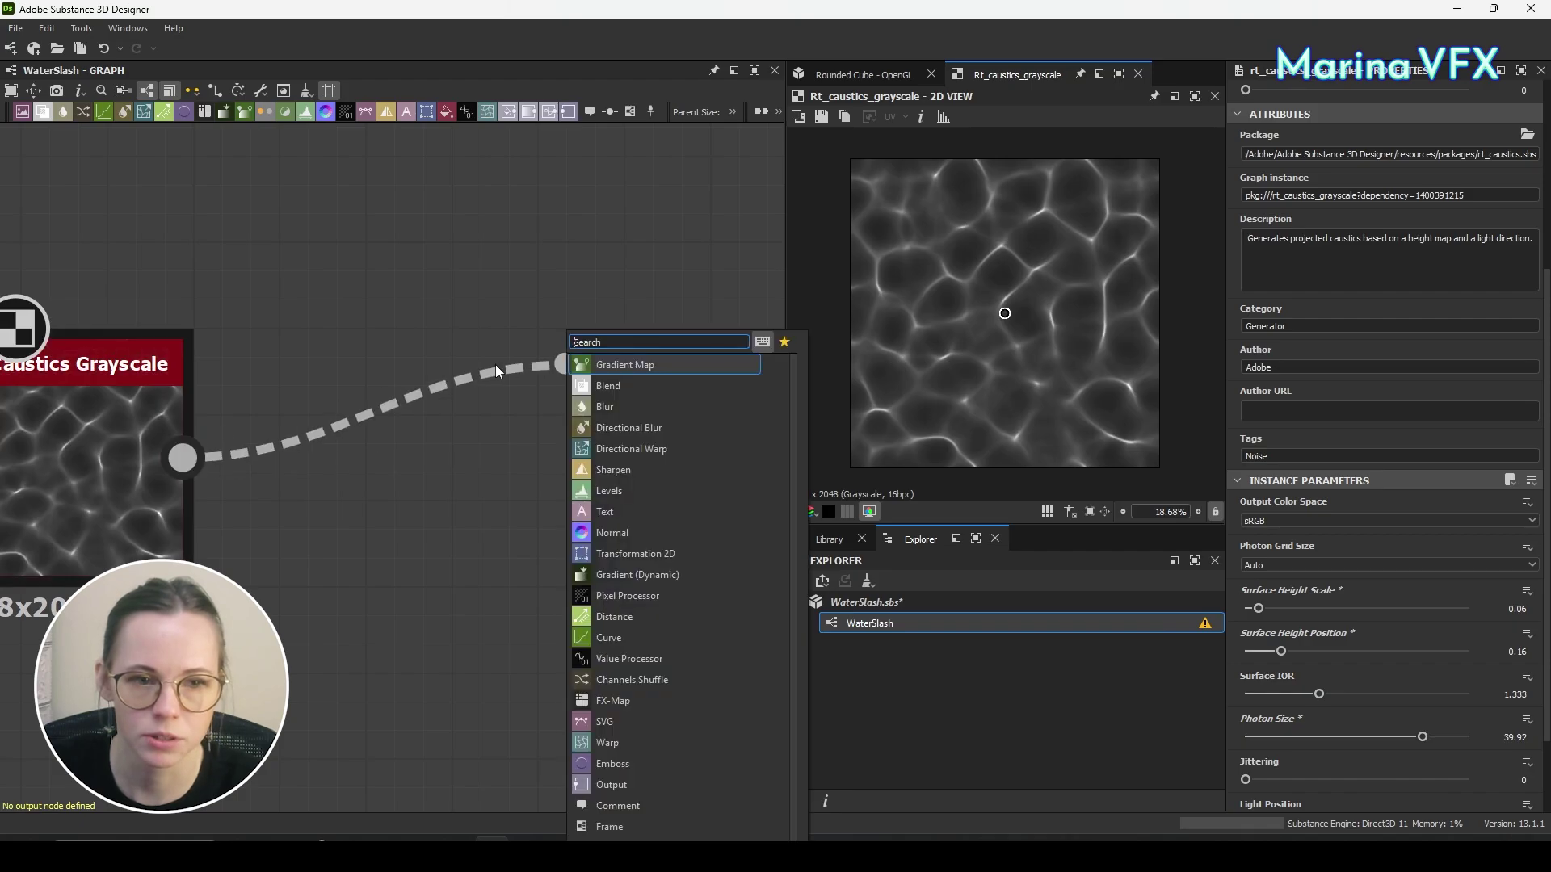
text(levels)
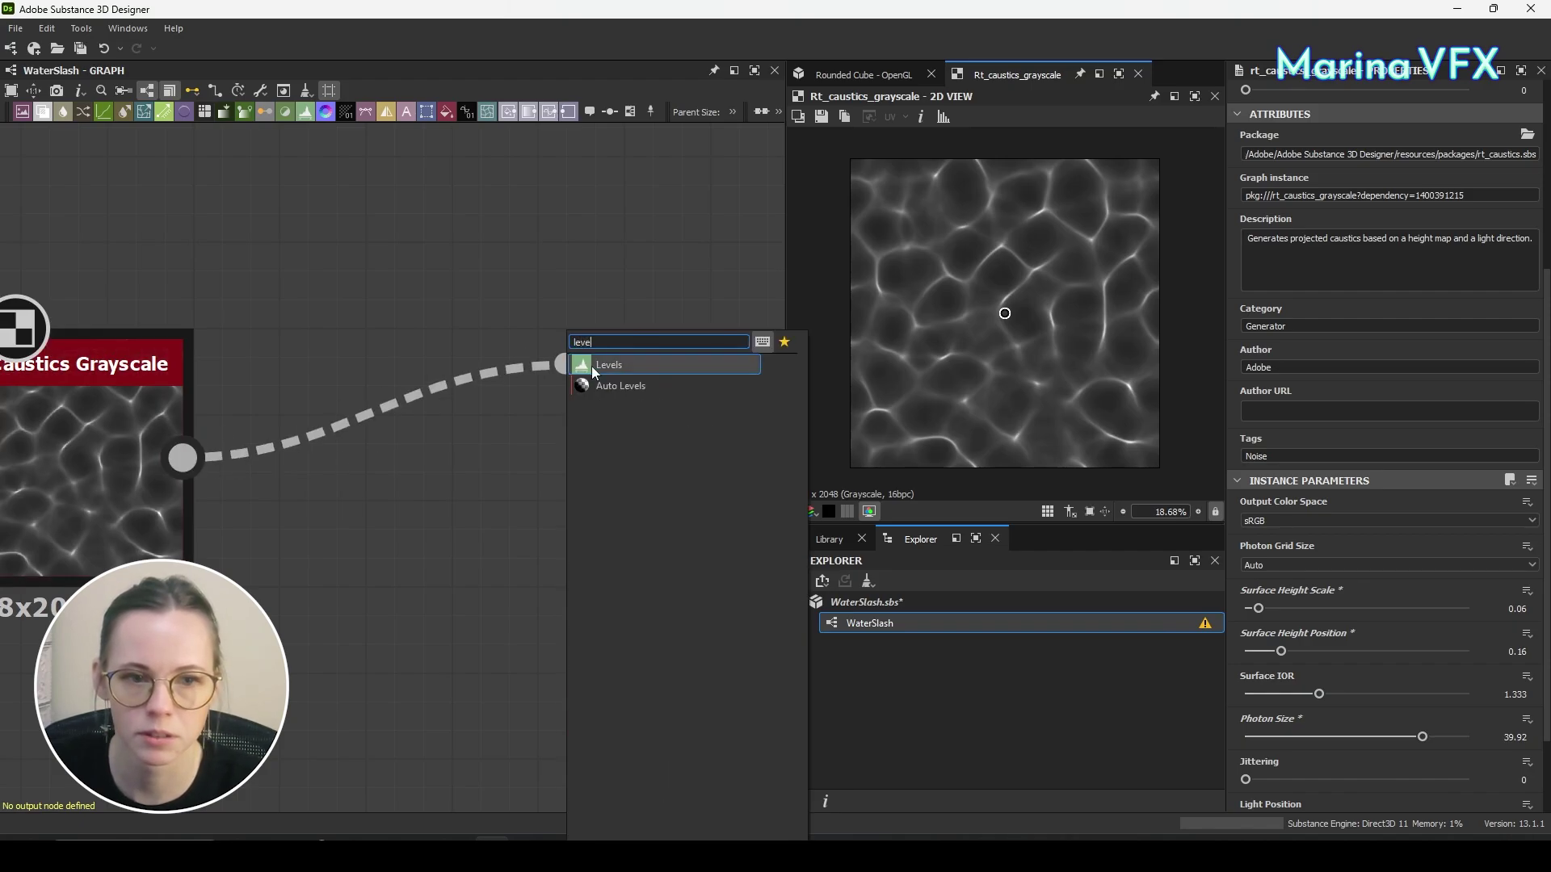
click(591, 366)
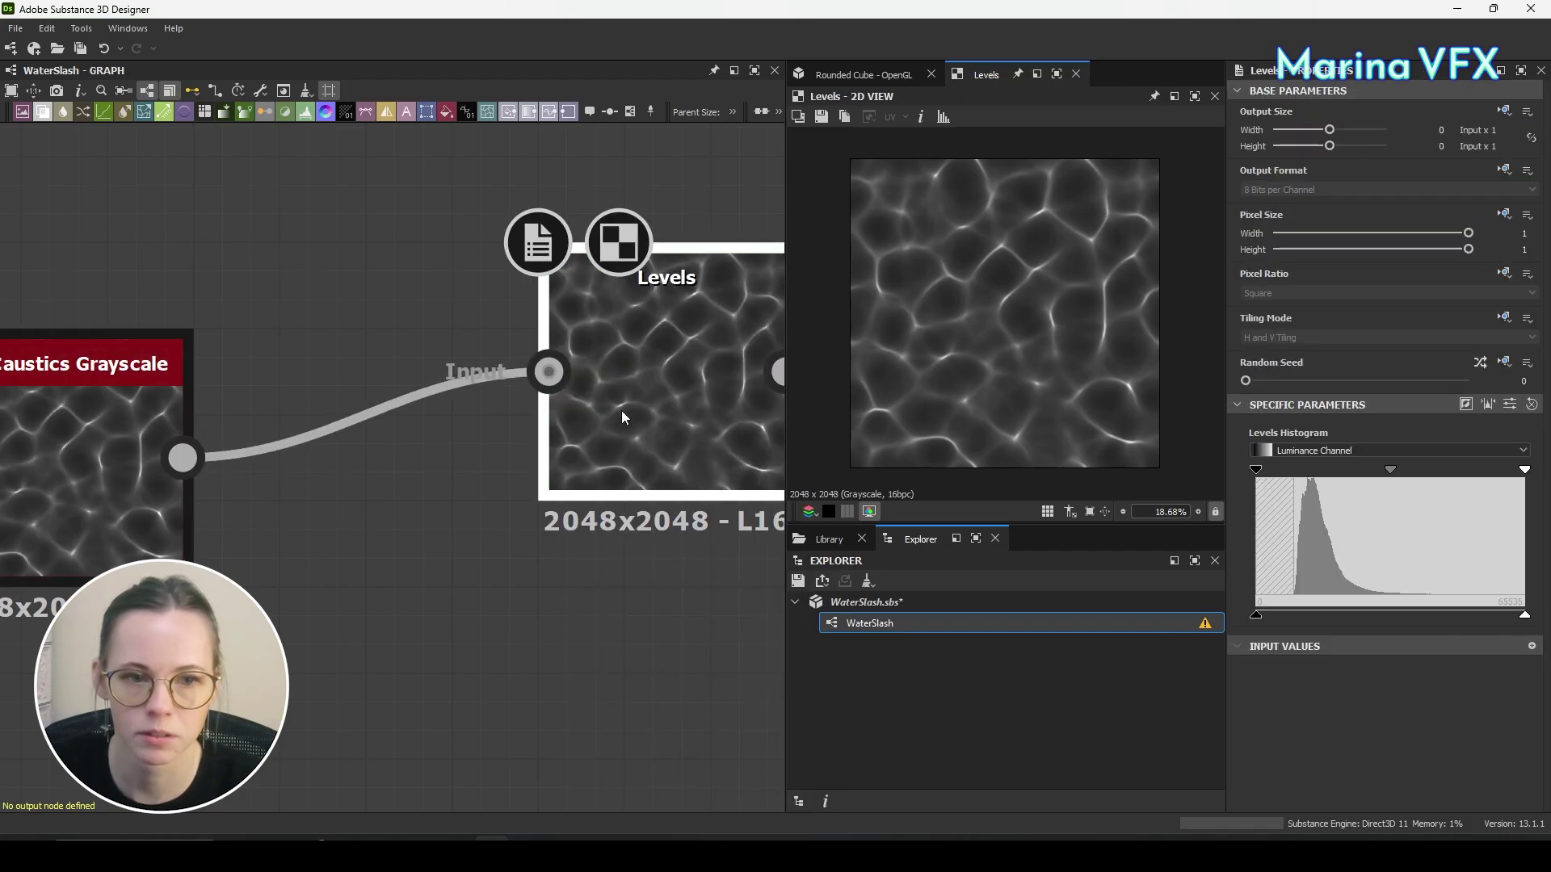
Auto-level the Levels node, adjust its histogram to brighten the caustics pattern, and place the node closer to RT Caustics Grayscale.
click(1487, 404)
drag(1524, 469, 1354, 478)
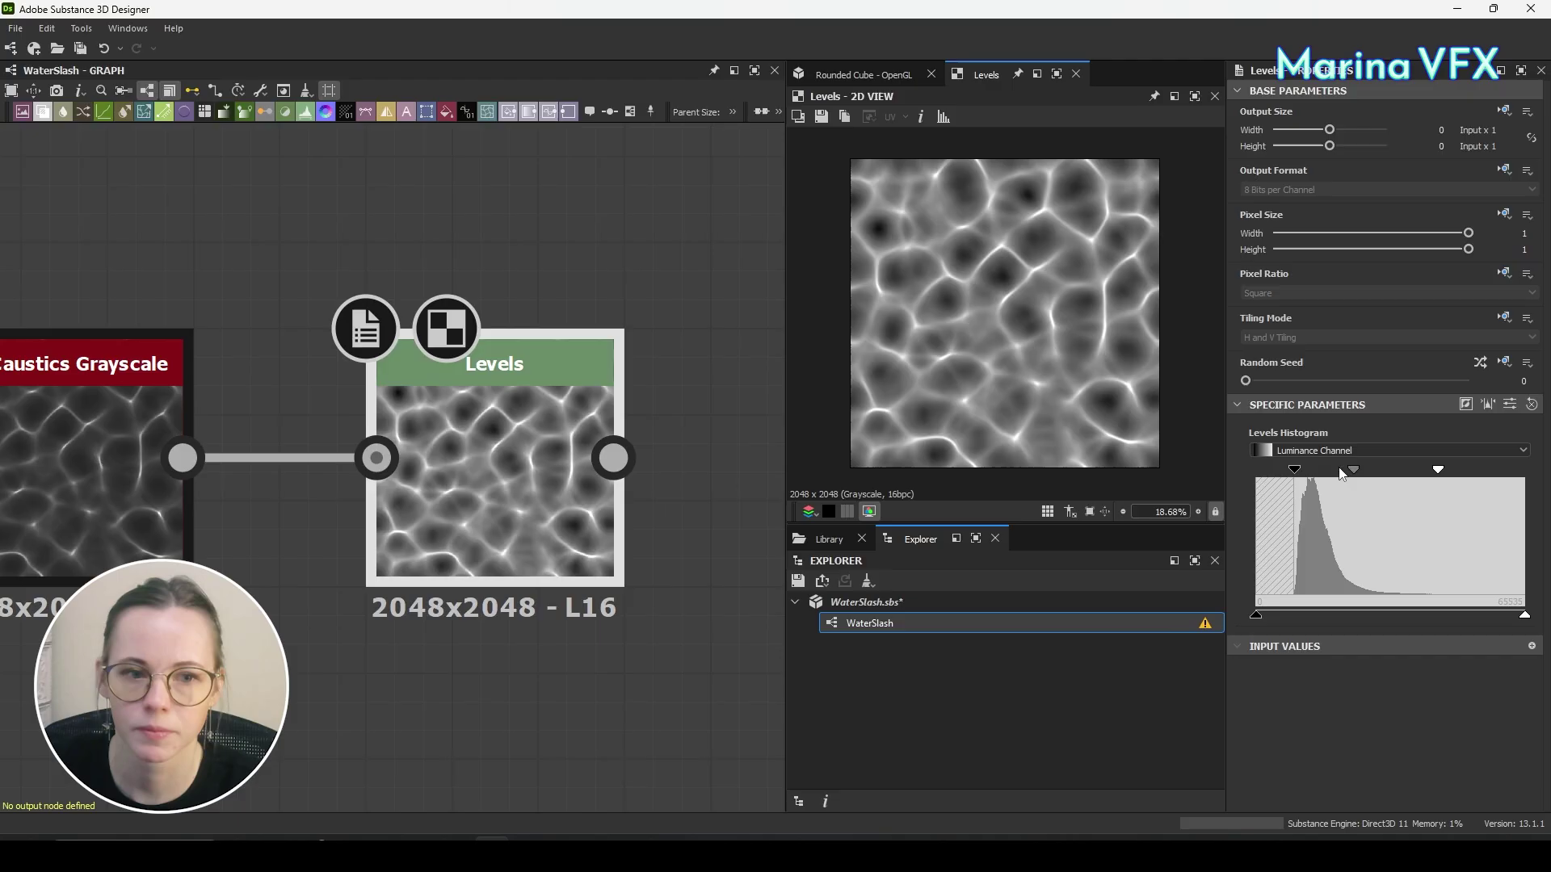
drag(487, 450, 401, 410)
Save the Levels output image as PNG file T_WaterNoise in the WaterSlashShowcase Textures folder.
scroll(575, 603, down, 3)
click(821, 116)
click(706, 252)
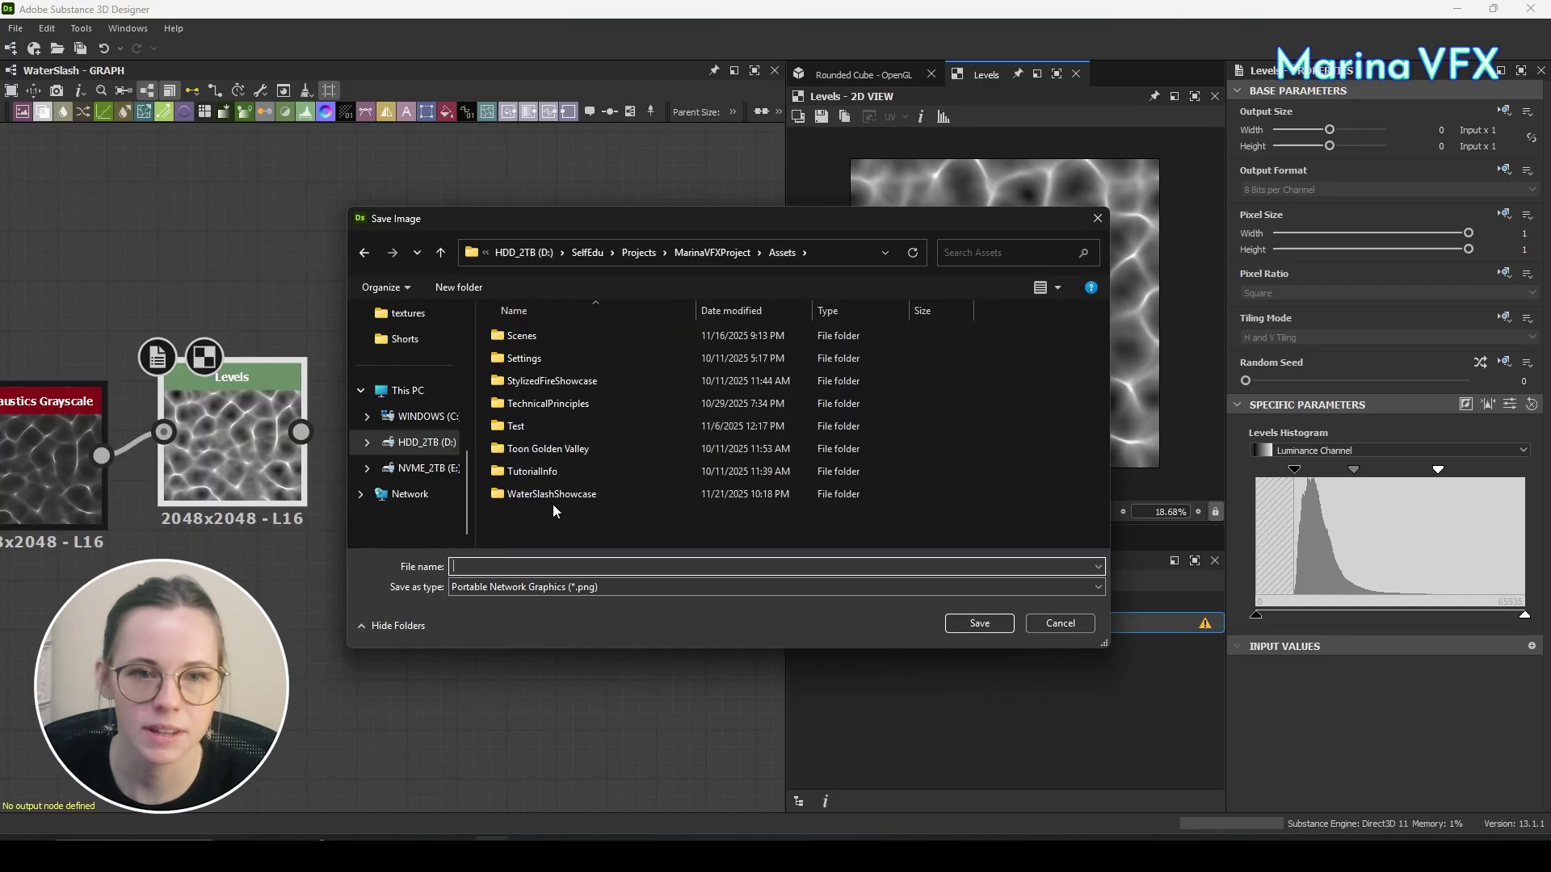
double_click(553, 502)
double_click(526, 480)
text(T_Water)
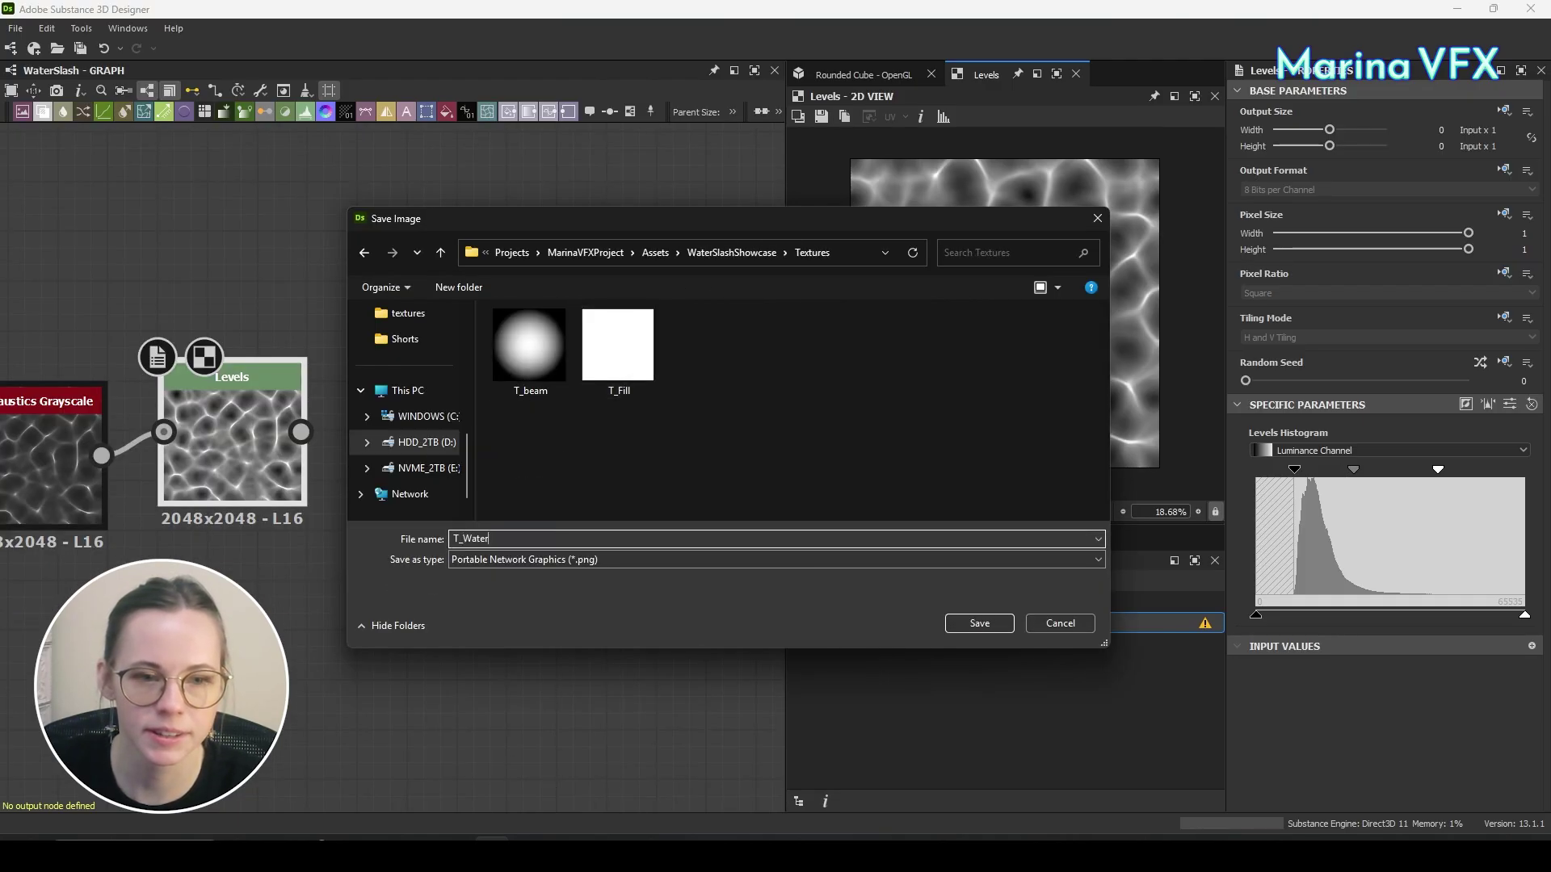
key(Return)
Switch to Unity and preview the imported T_WaterNoise texture in the WaterSlashShowcase Textures folder.
key(alt+Tab)
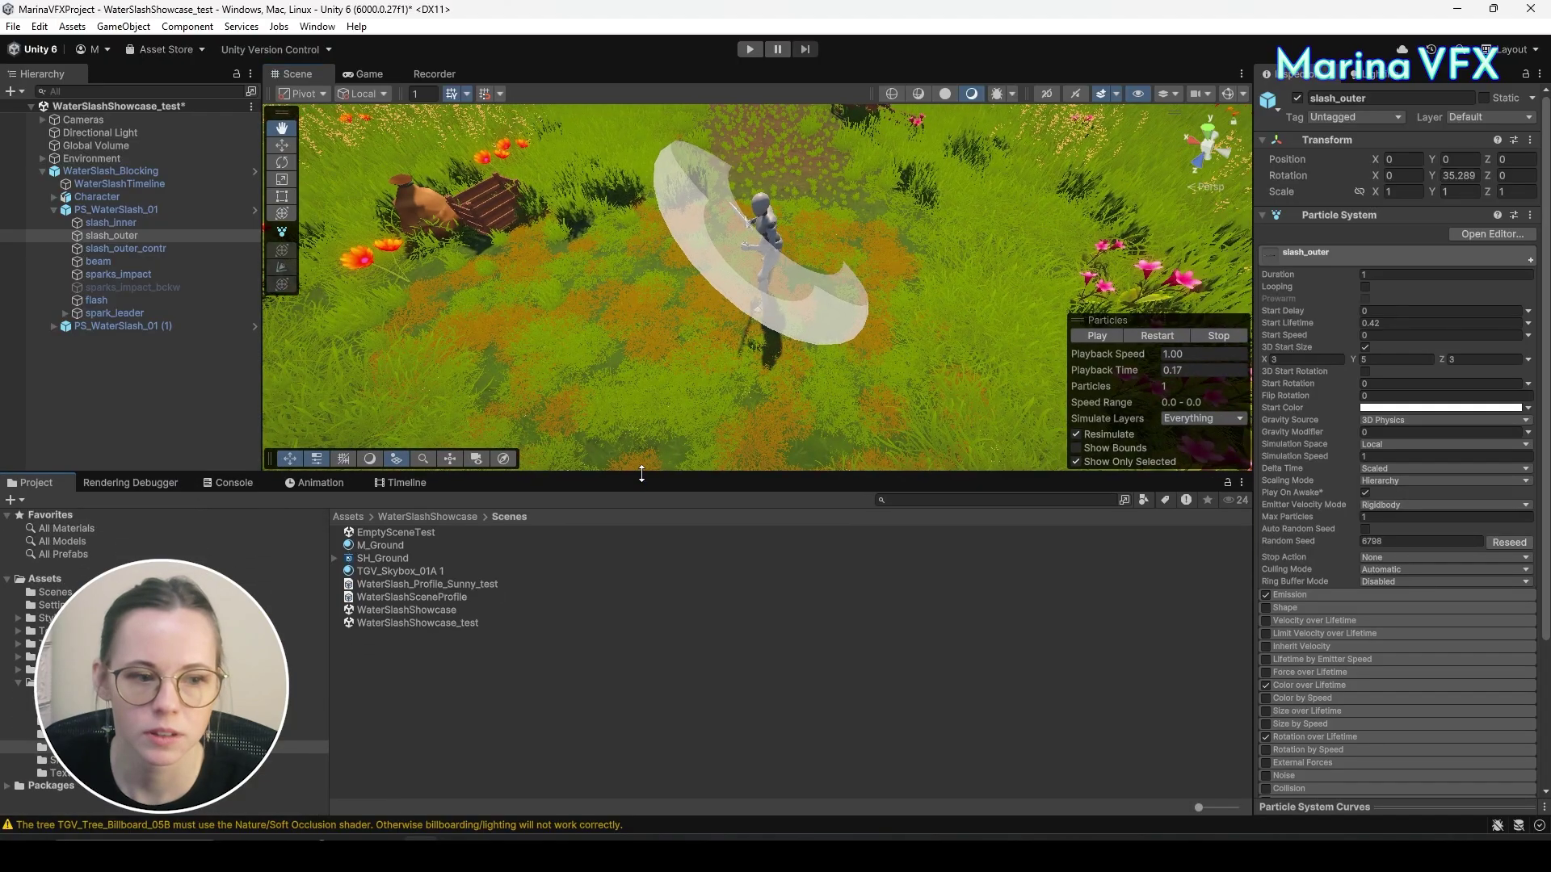
click(58, 777)
click(380, 561)
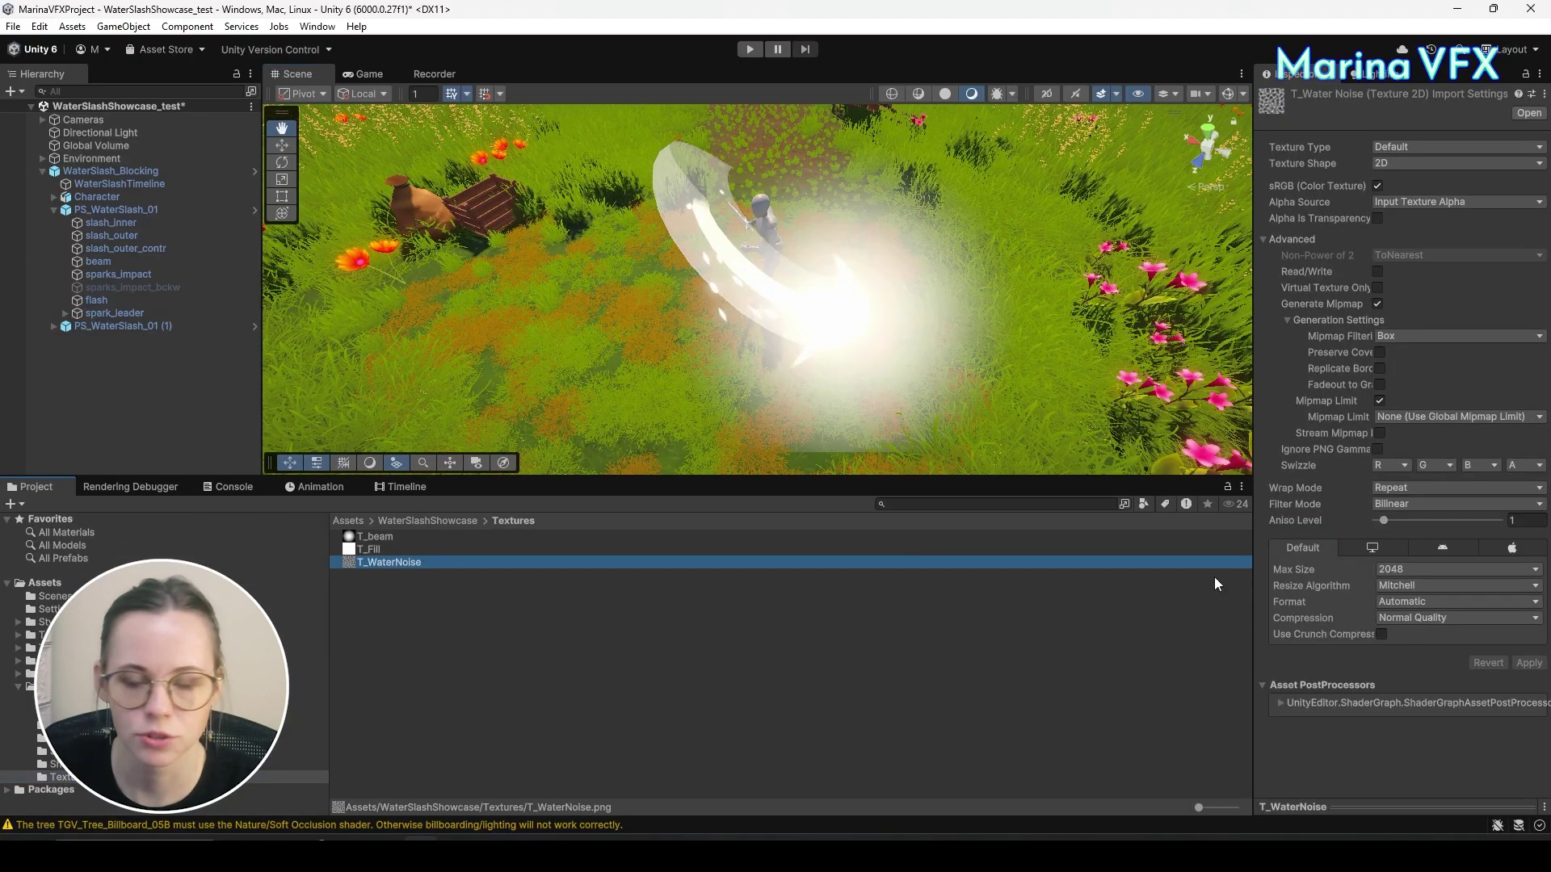
drag(1293, 780, 1290, 434)
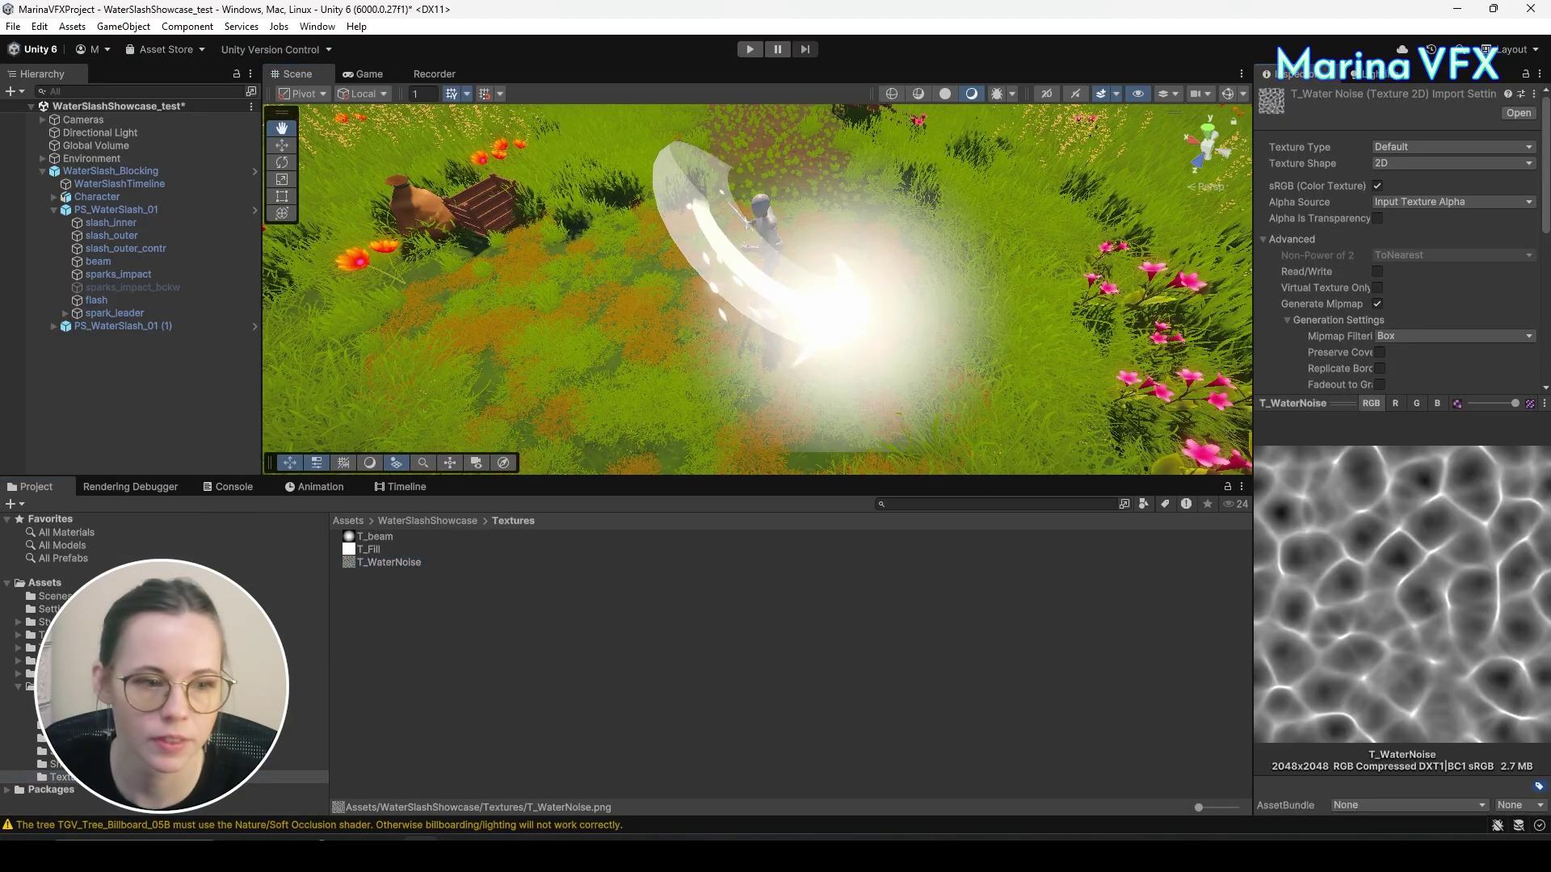
Create a URP Unlit Shader Graph named Sh_WaterSlash_Outer in the WaterSlashShowcase Shaders folder.
click(50, 764)
click(412, 607)
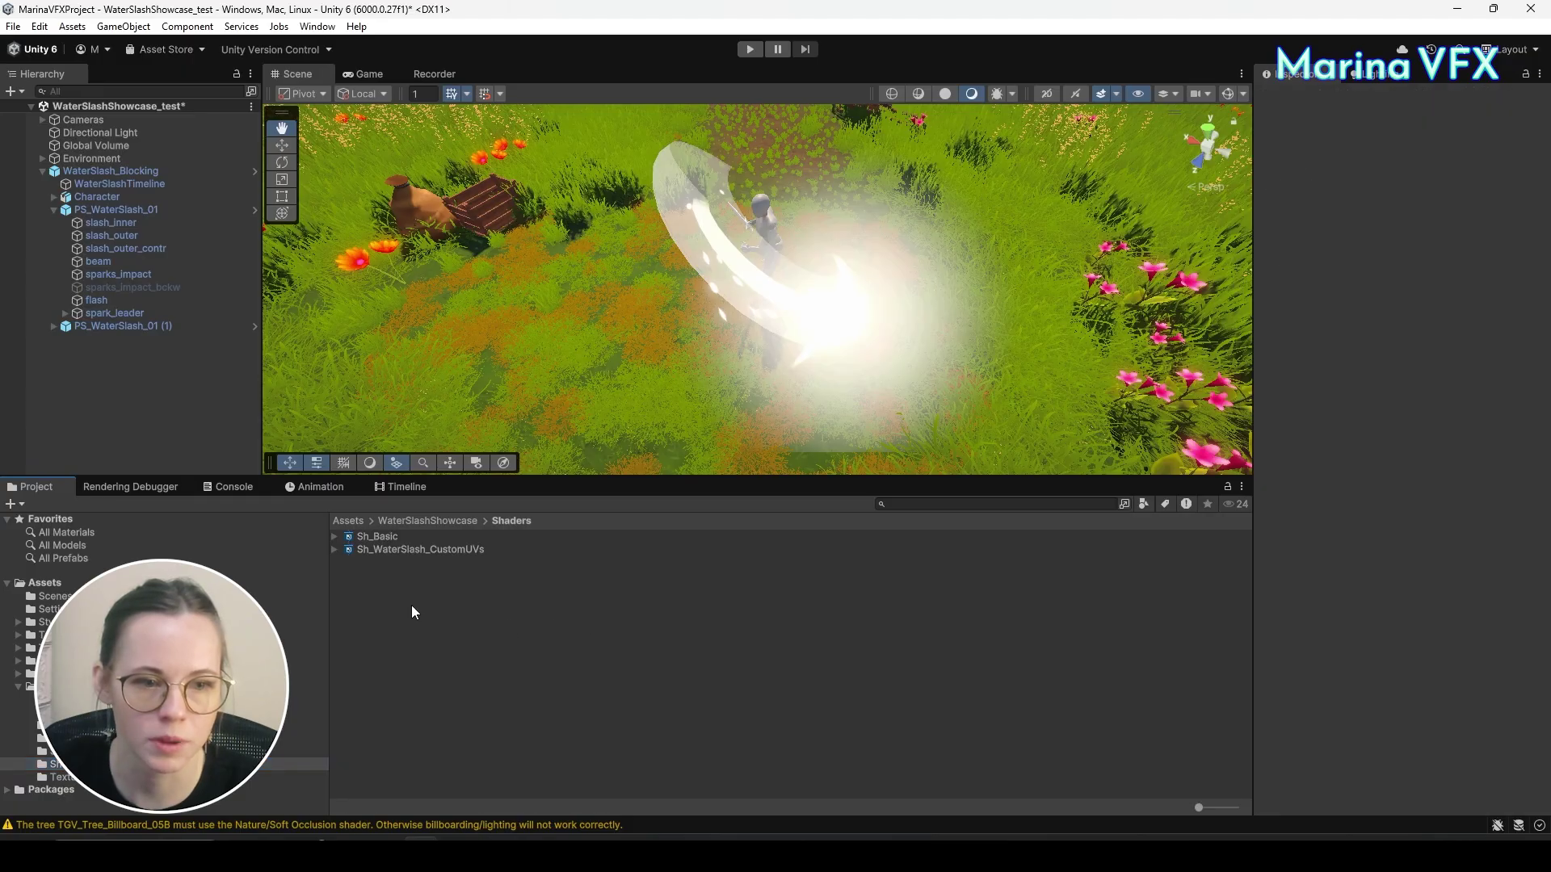
right_click(412, 607)
mouse_move(484, 148)
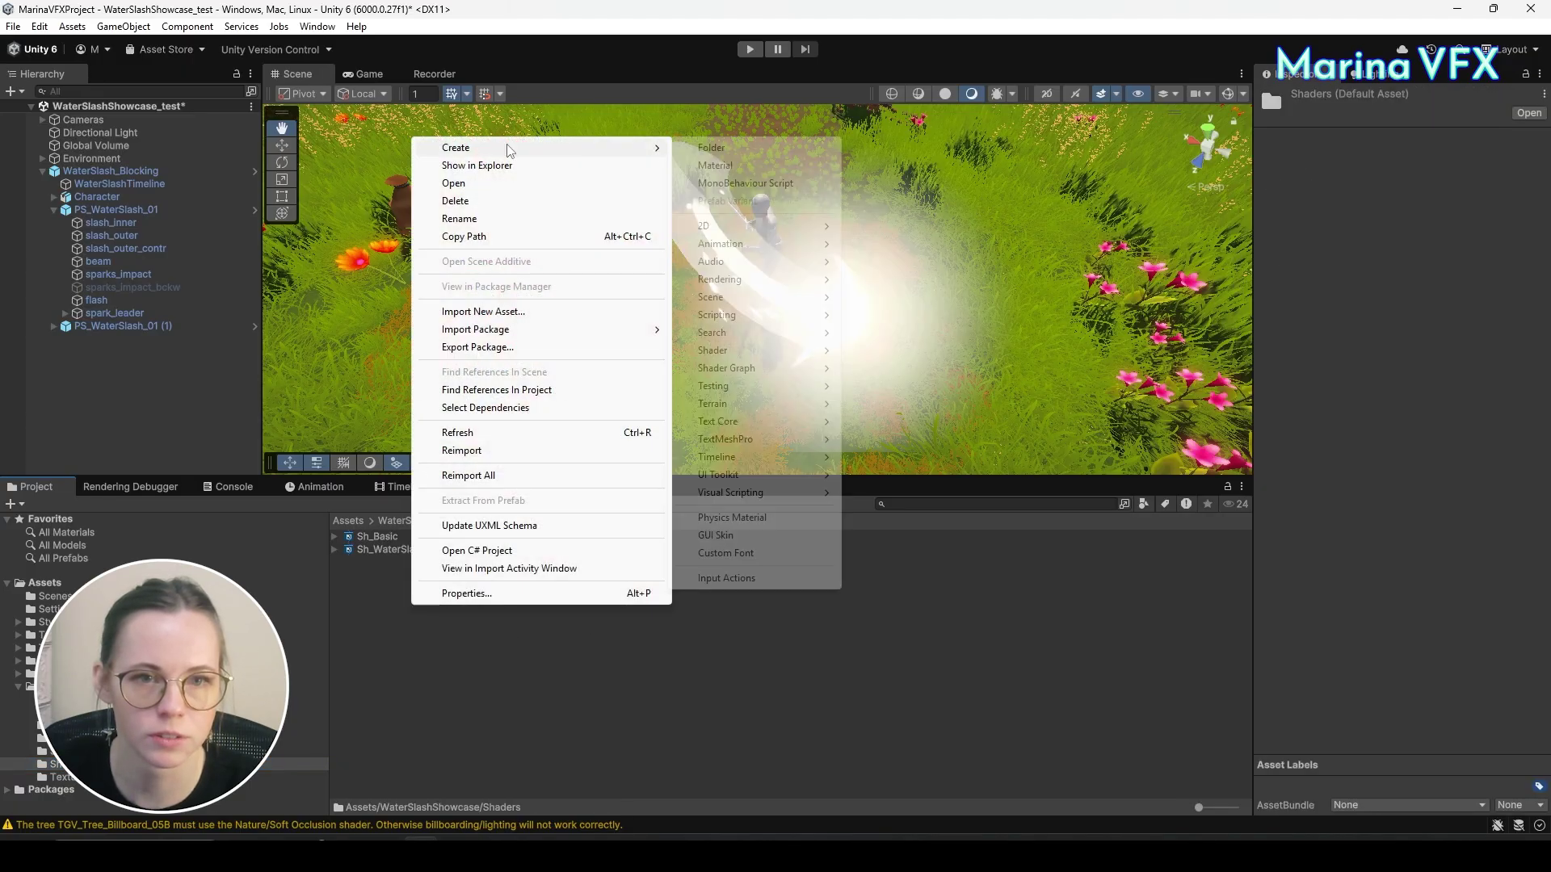
mouse_move(727, 368)
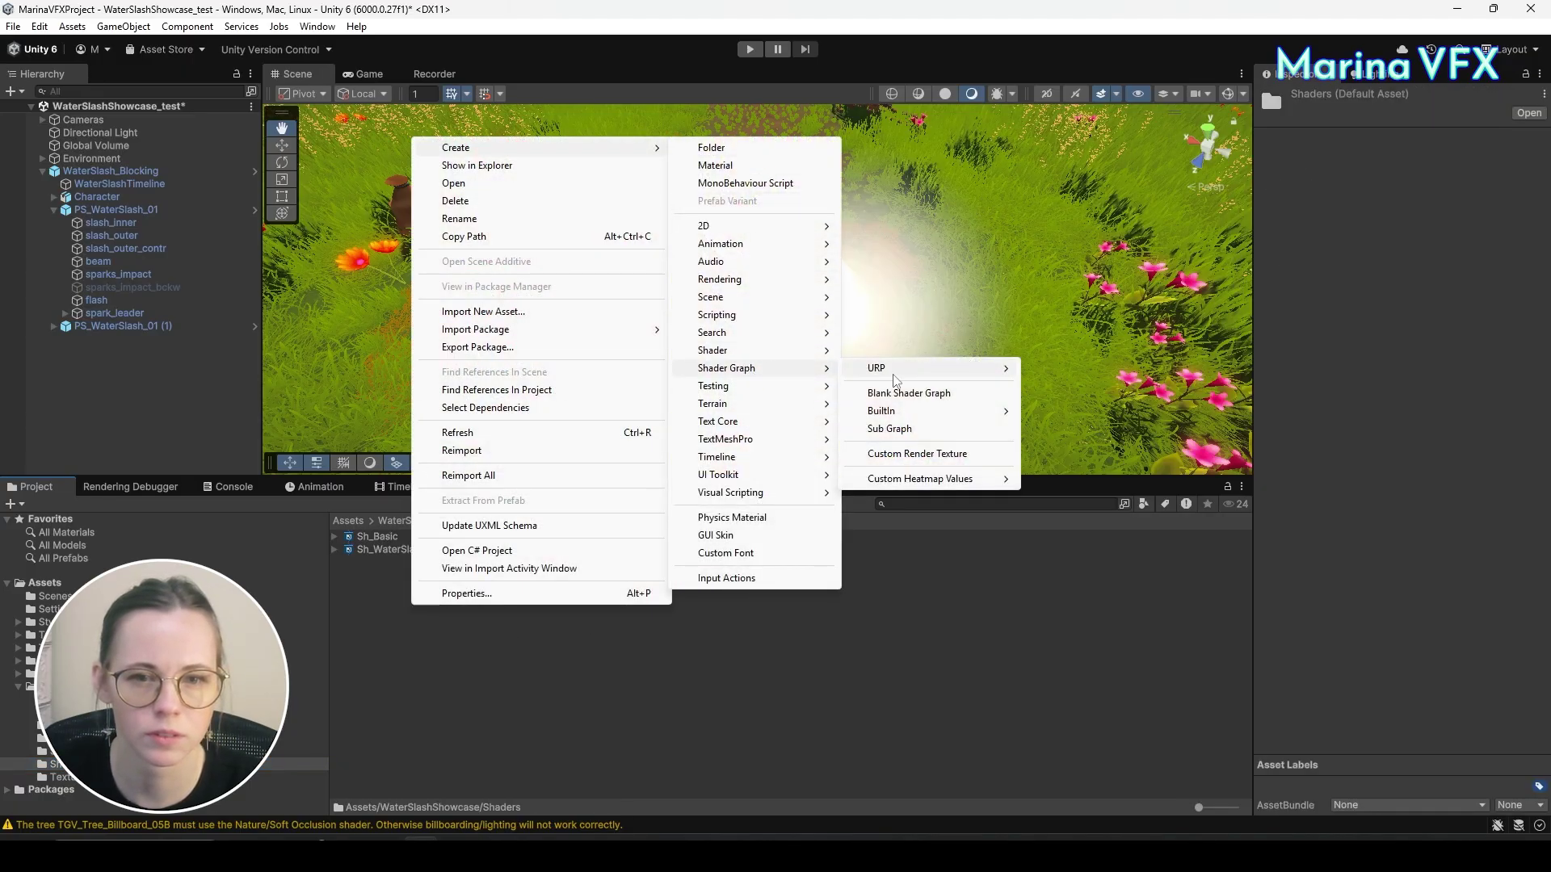
mouse_move(889, 368)
click(1107, 386)
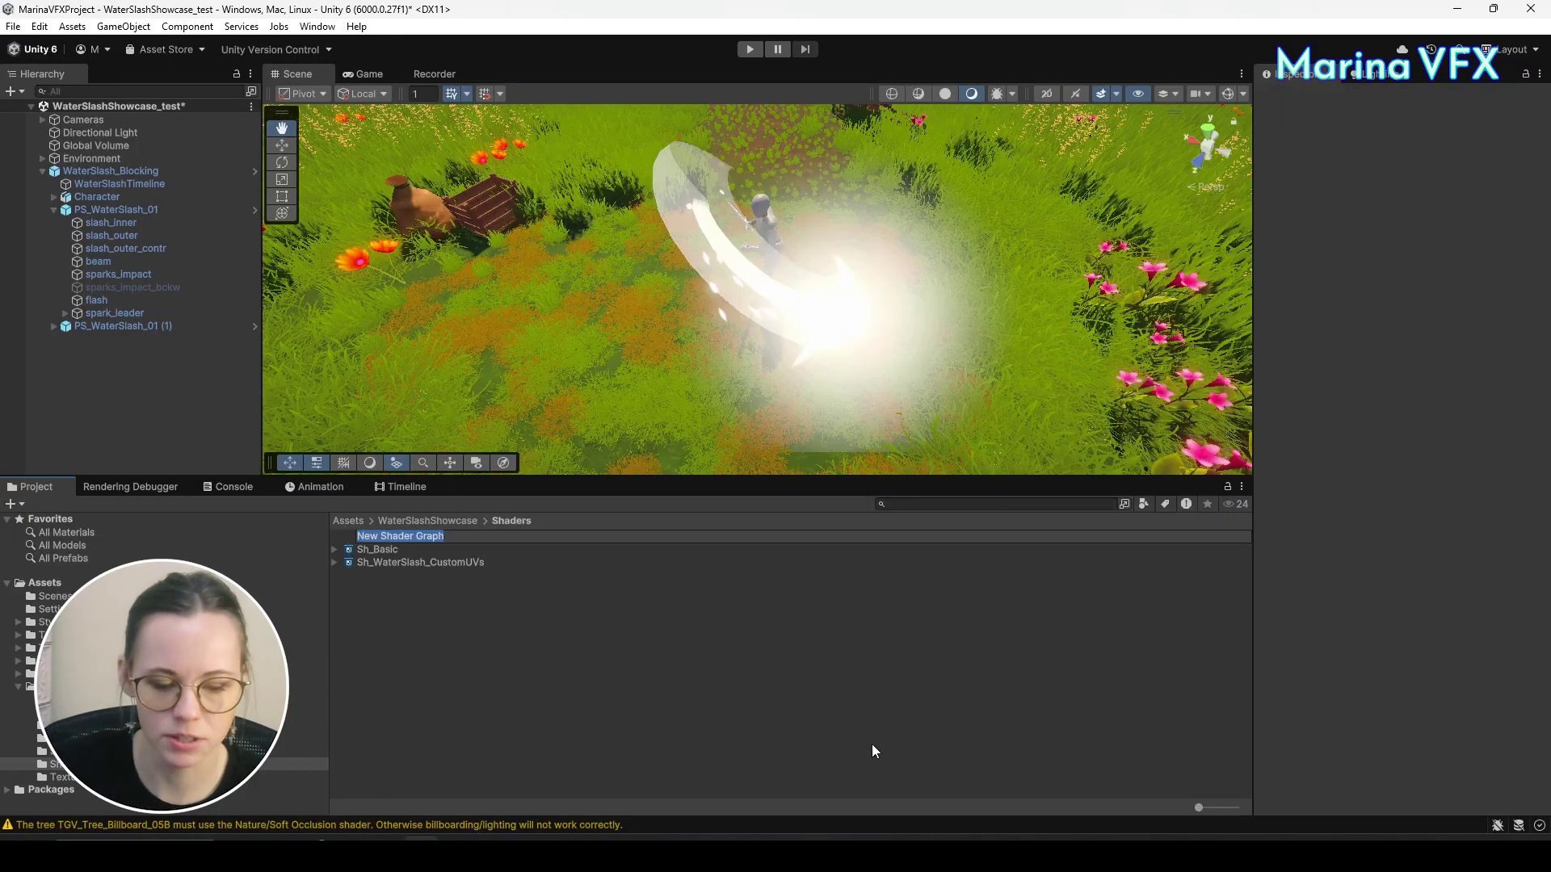
text(Sh_Wat)
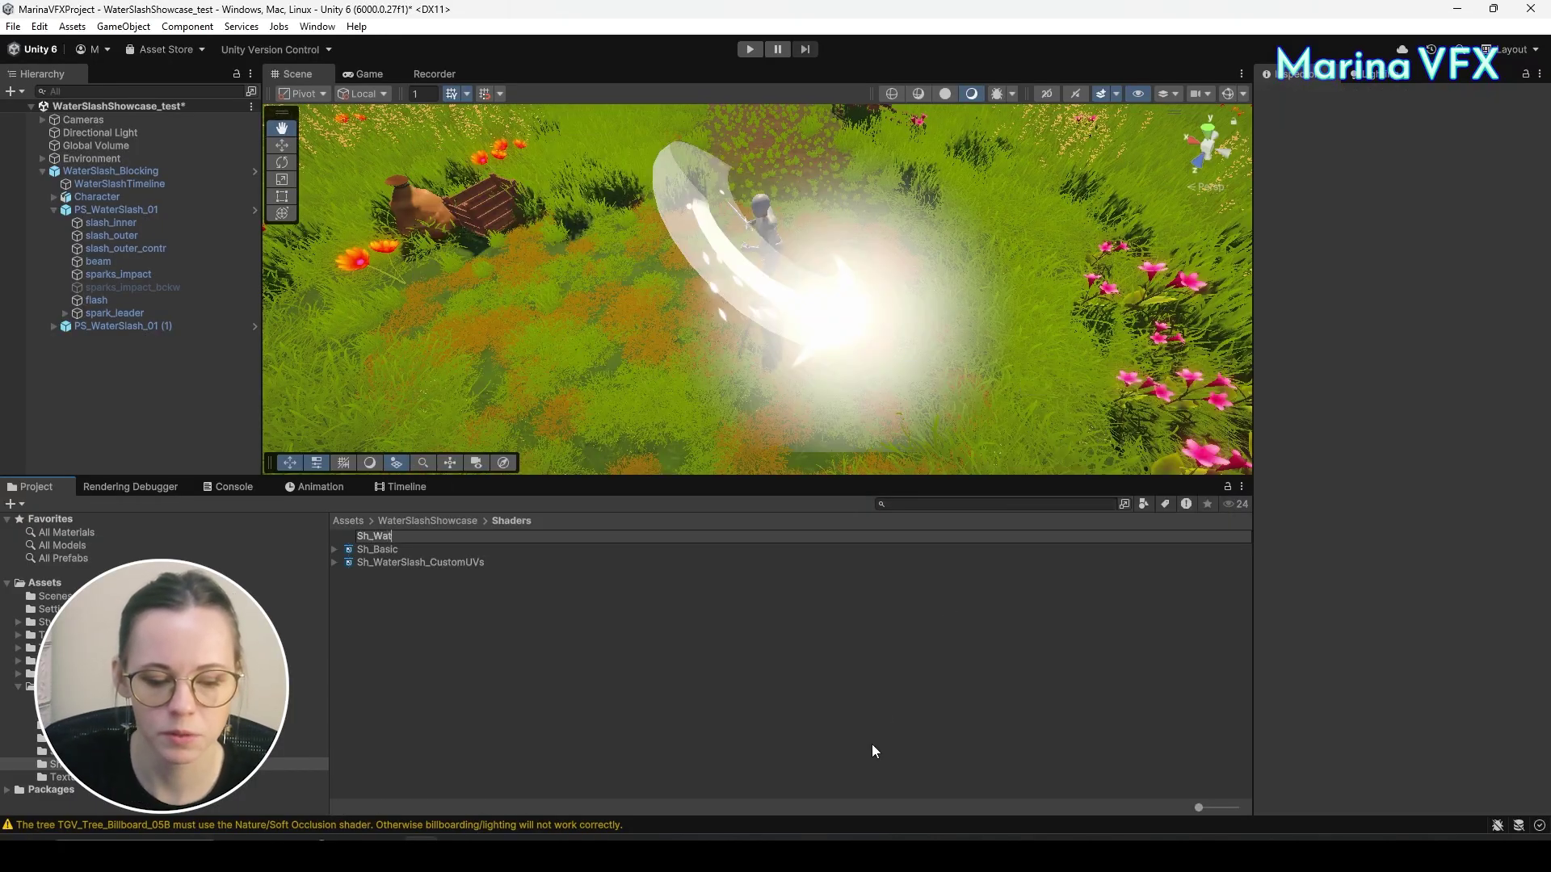
text(erSlash_)
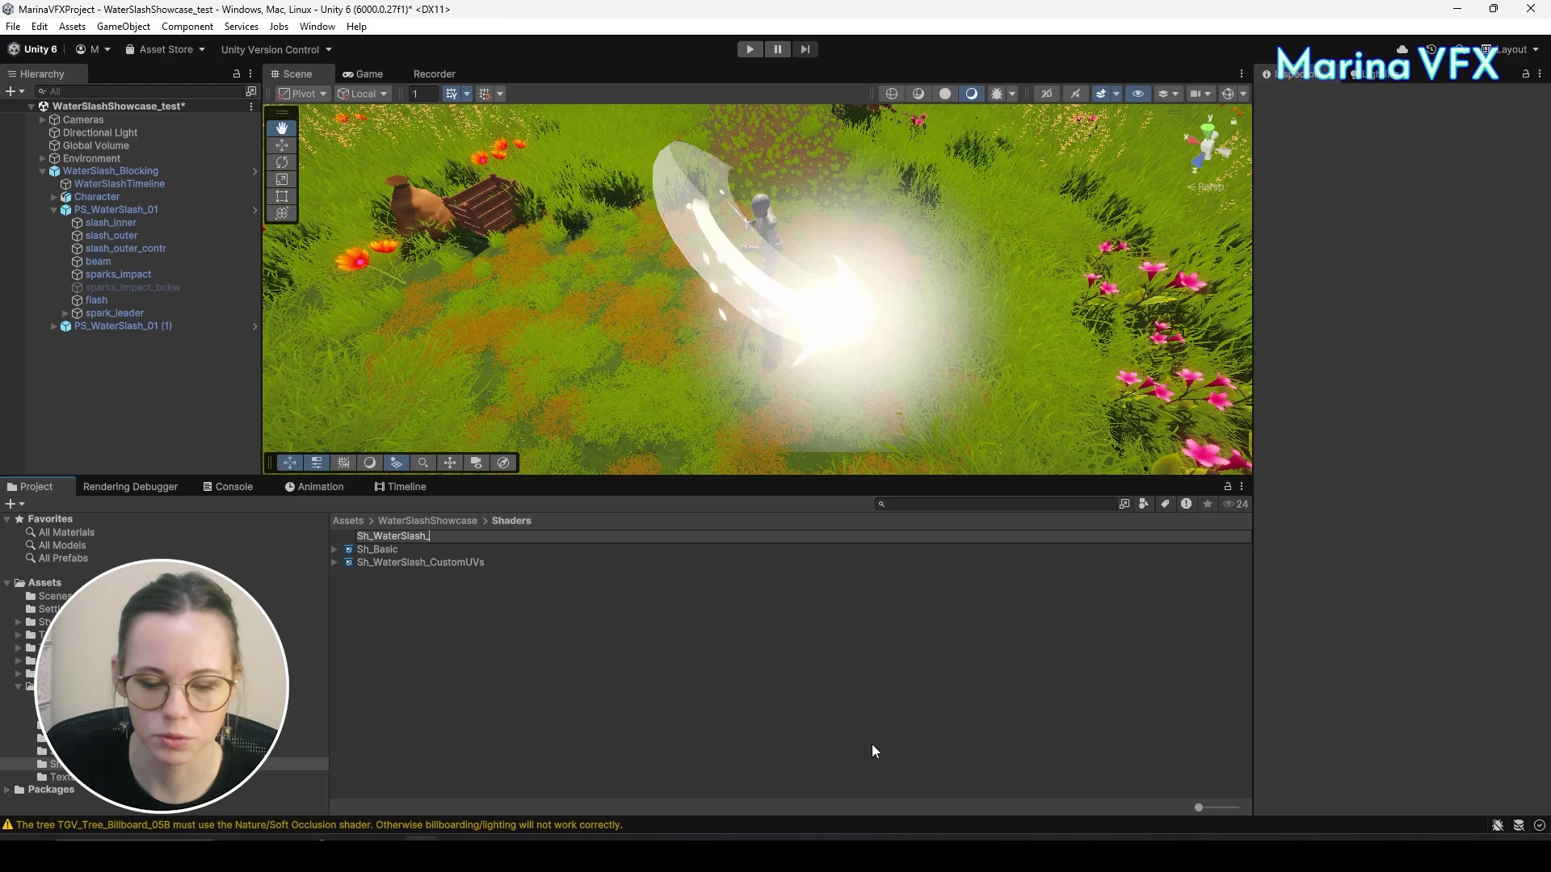
text(Outer)
key(Return)
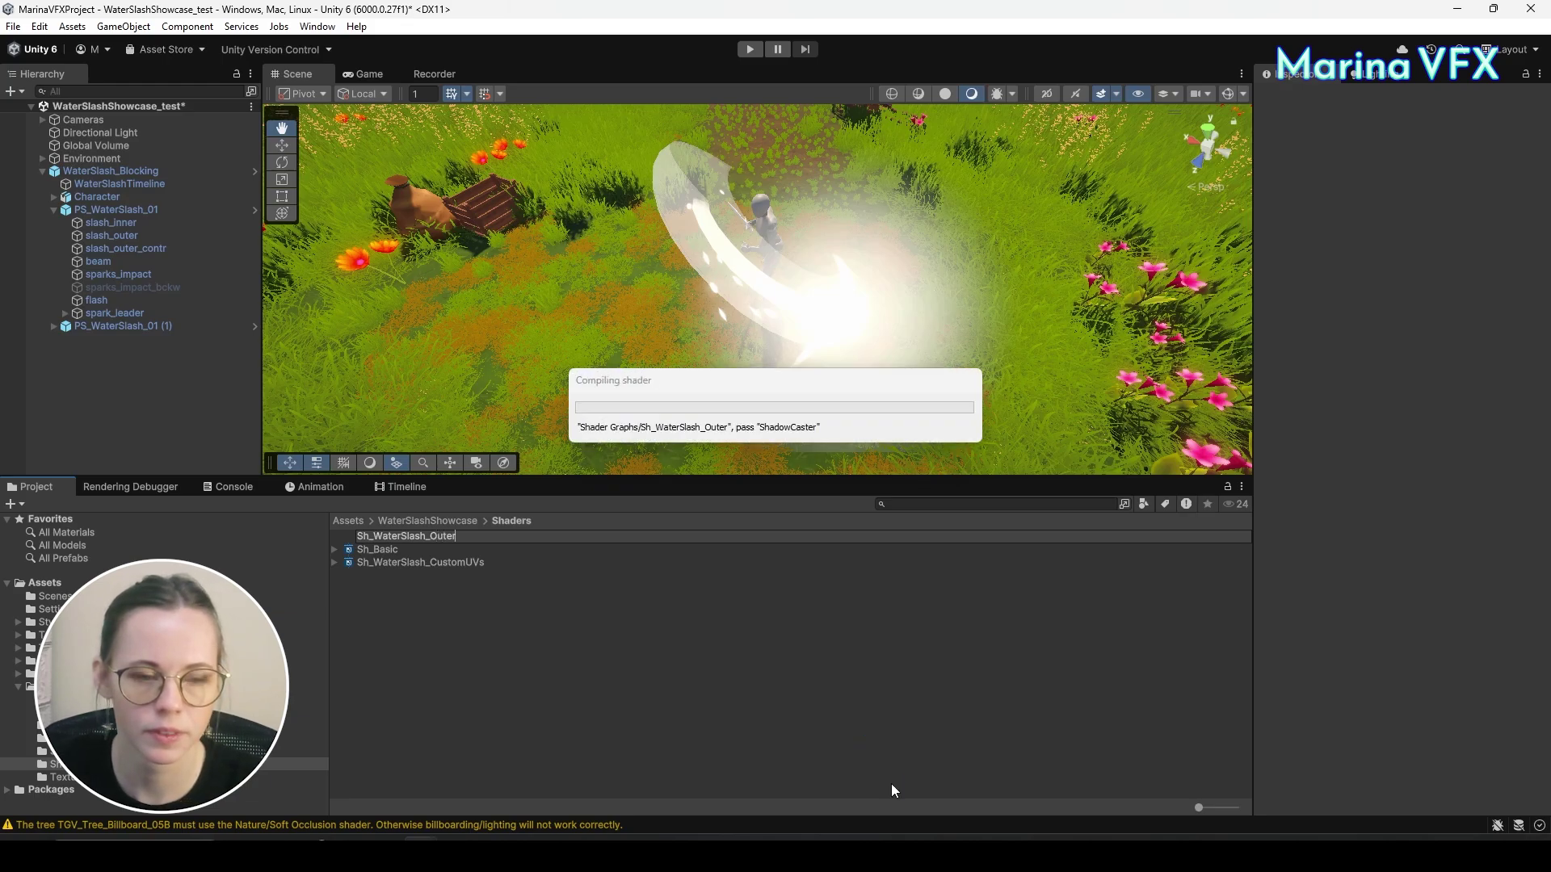
Open the Sh_WaterSlash_Outer graph and change its shader category path to WaterSlash.
double_click(388, 561)
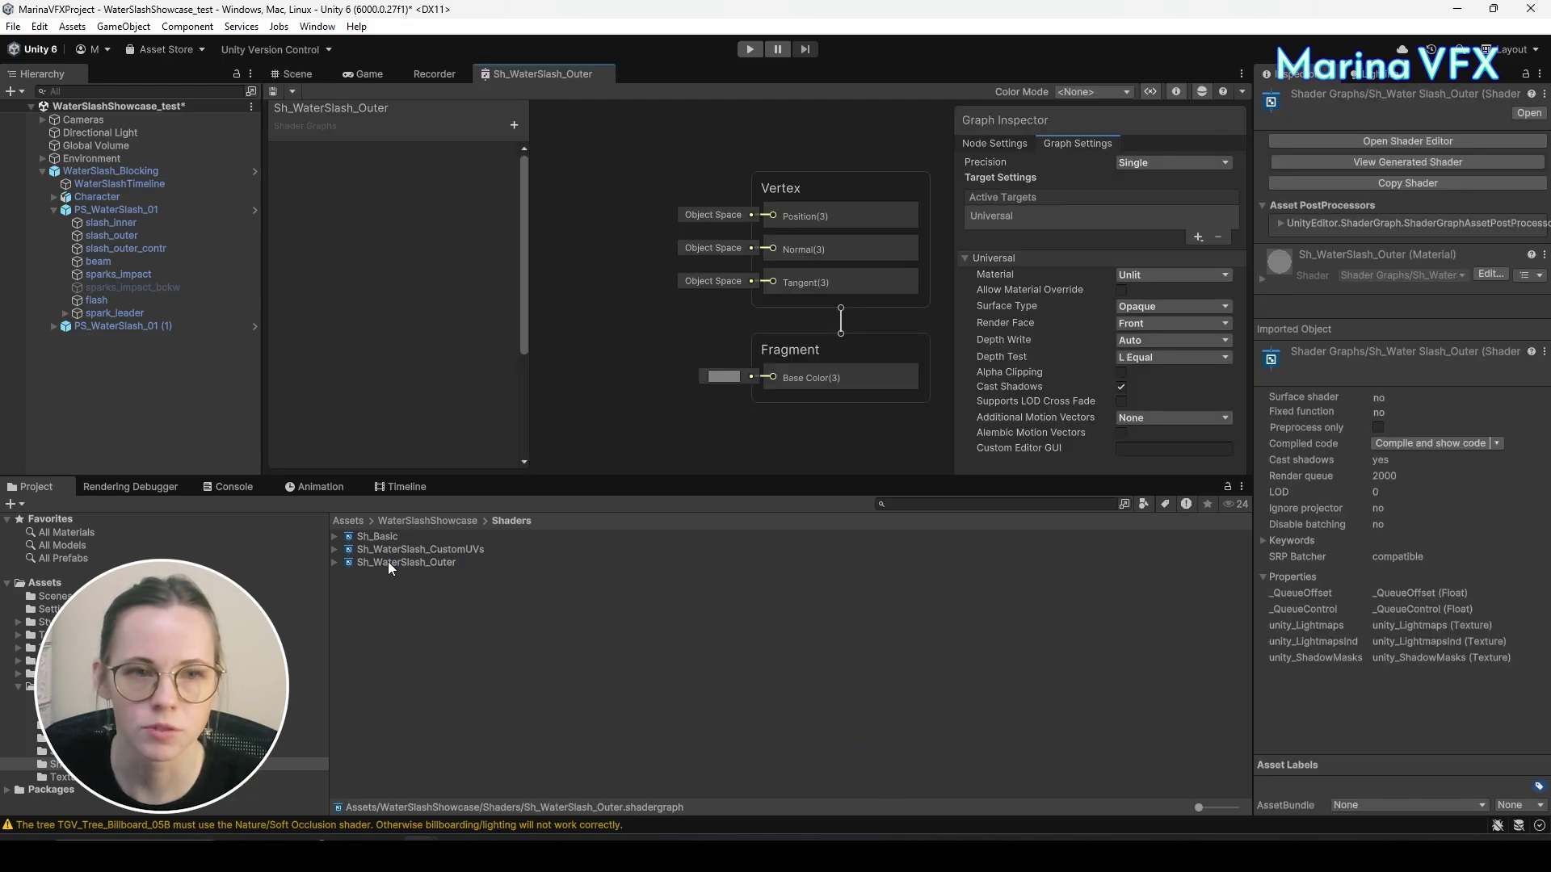
double_click(307, 128)
double_click(309, 130)
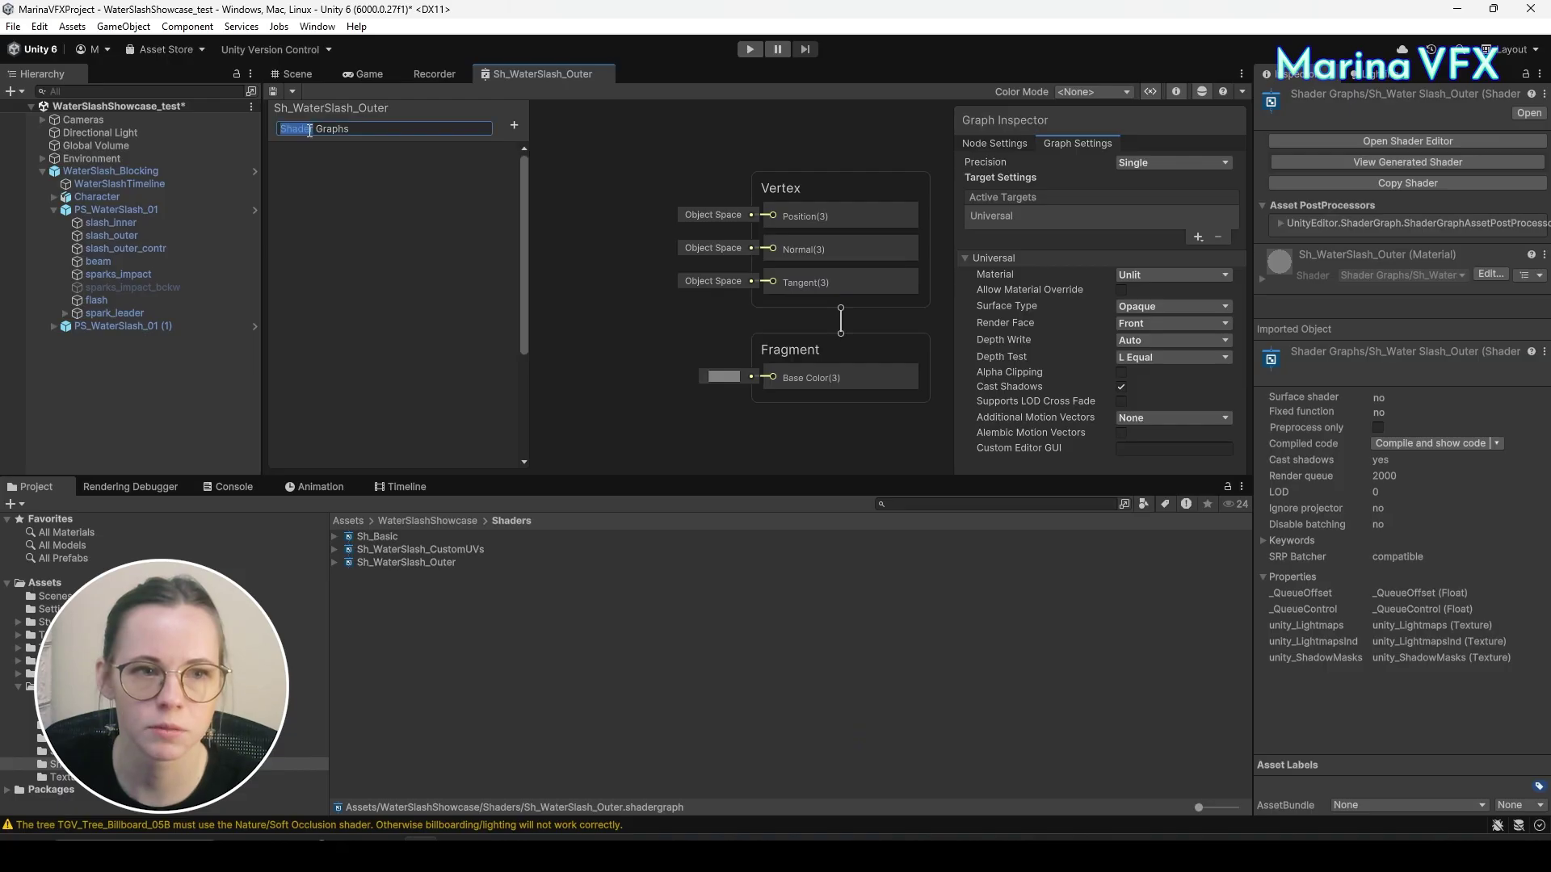
triple_click(309, 130)
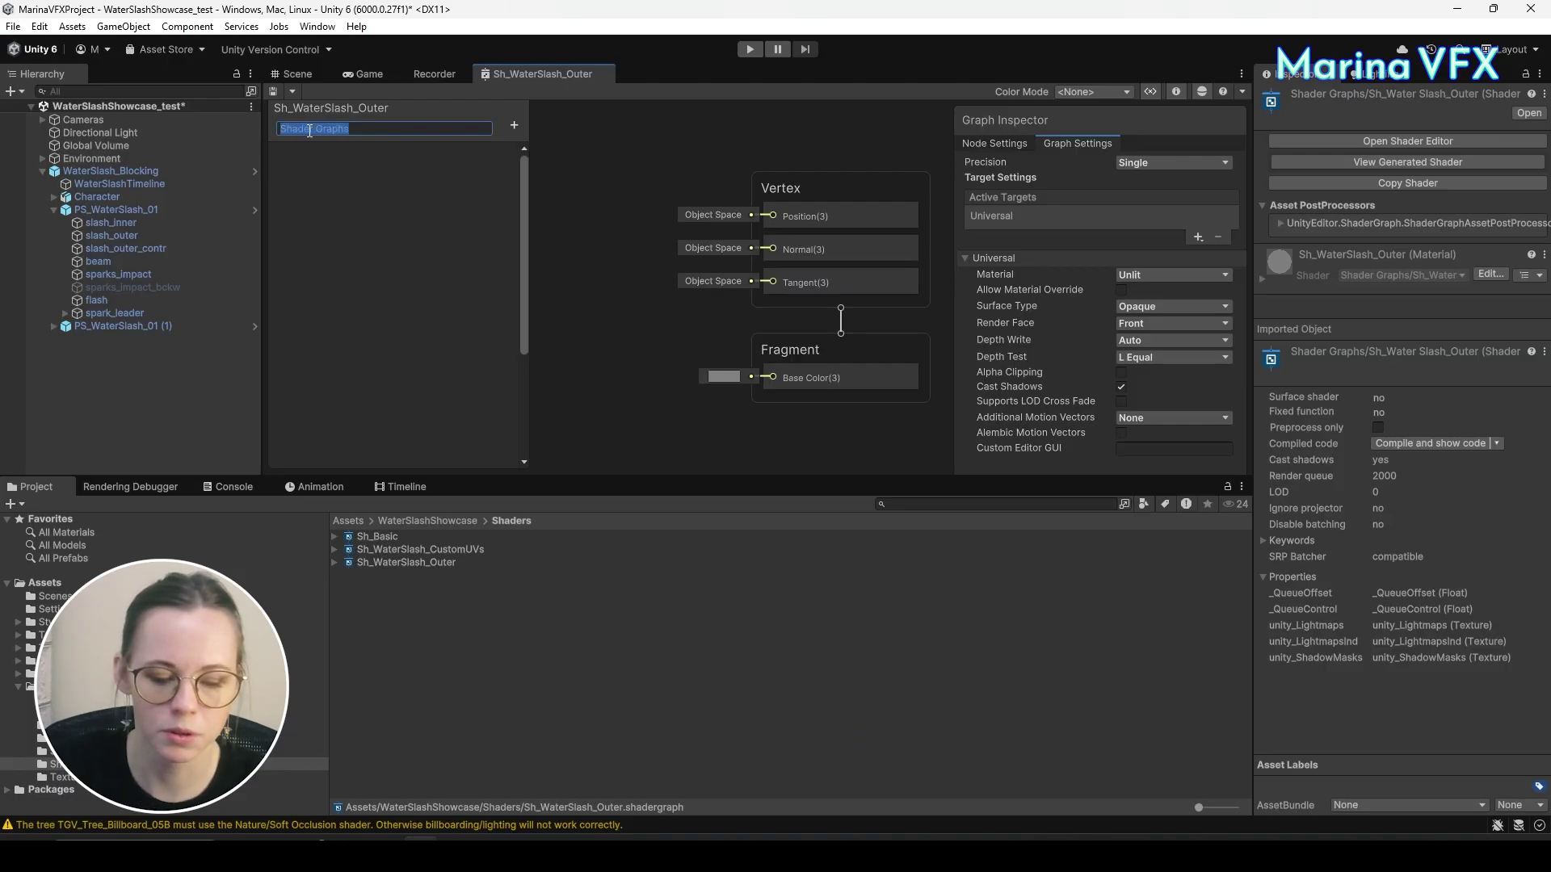
text(WaterSlash)
key(Return)
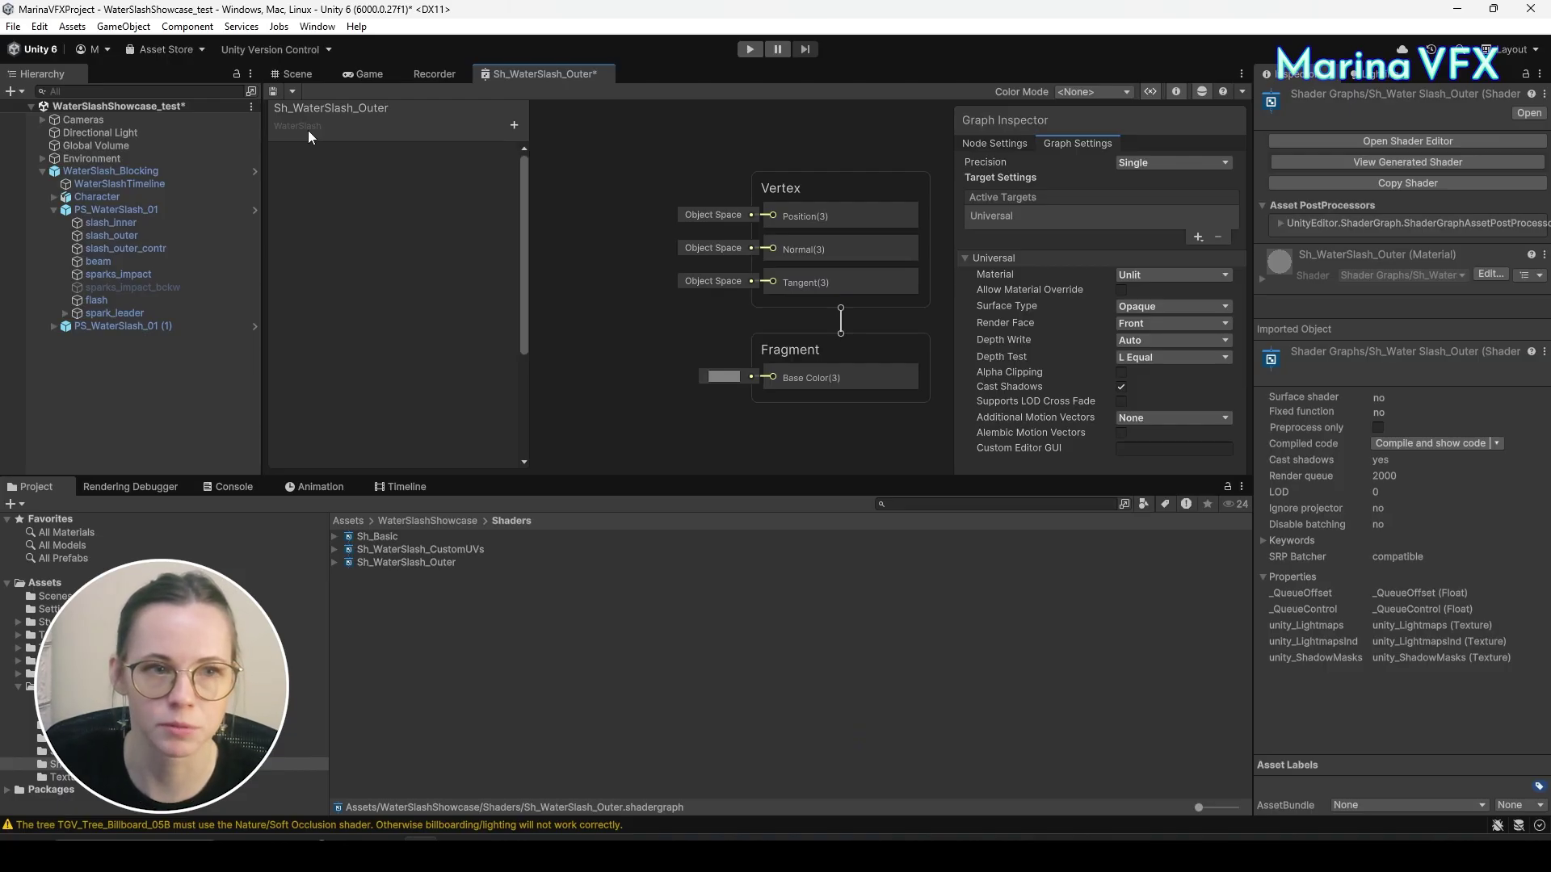
Create a material from the Sh_WaterSlash_Outer shader in the scene project's Shaders folder and name it M_WaterSlash_Outer.
click(279, 75)
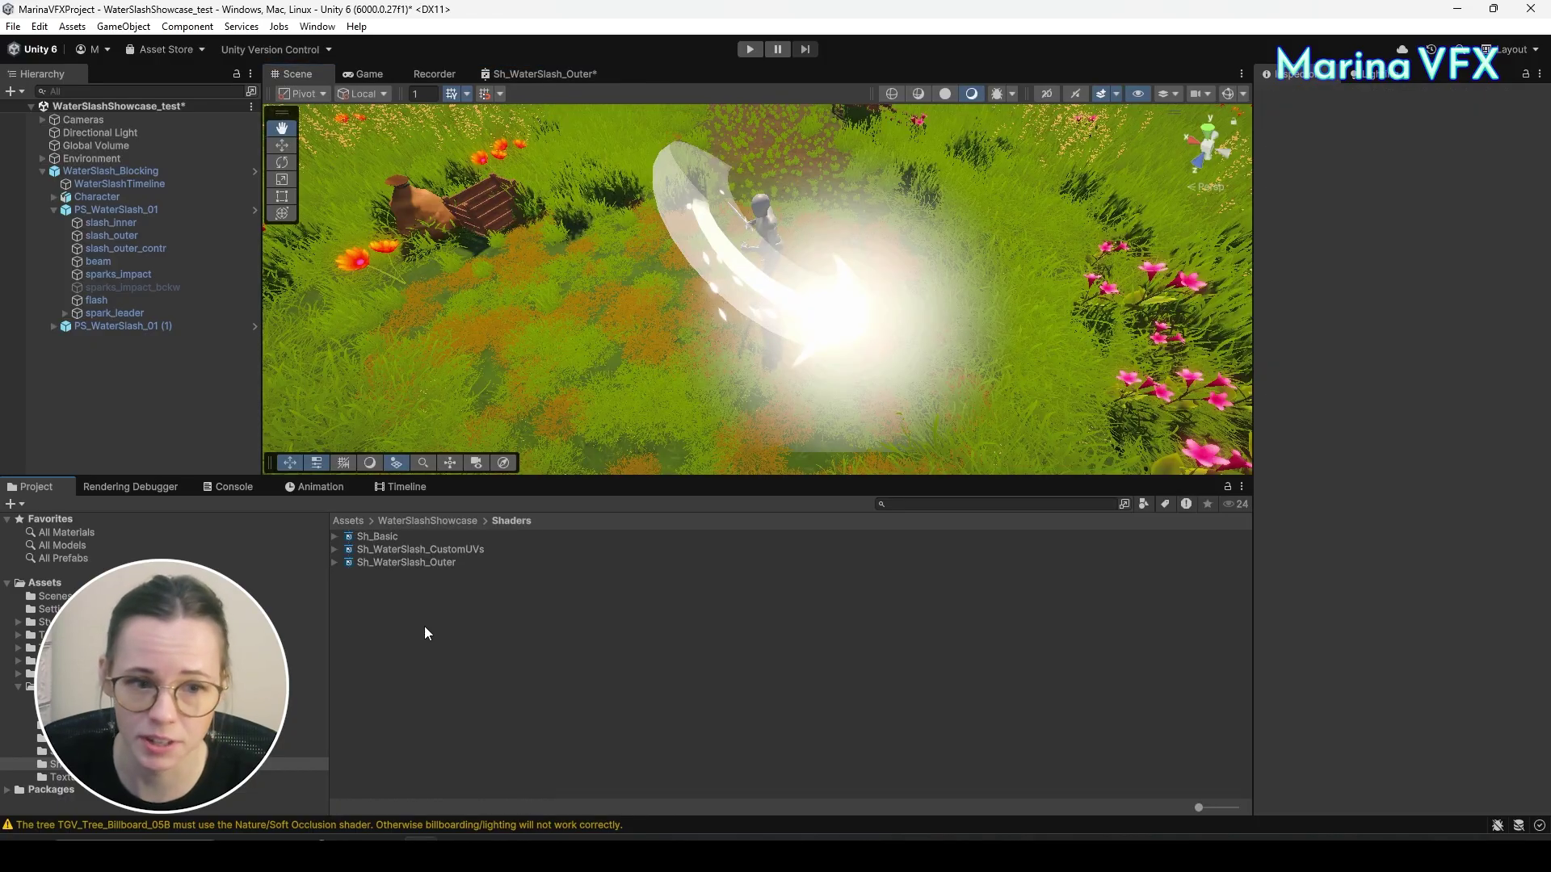
click(373, 563)
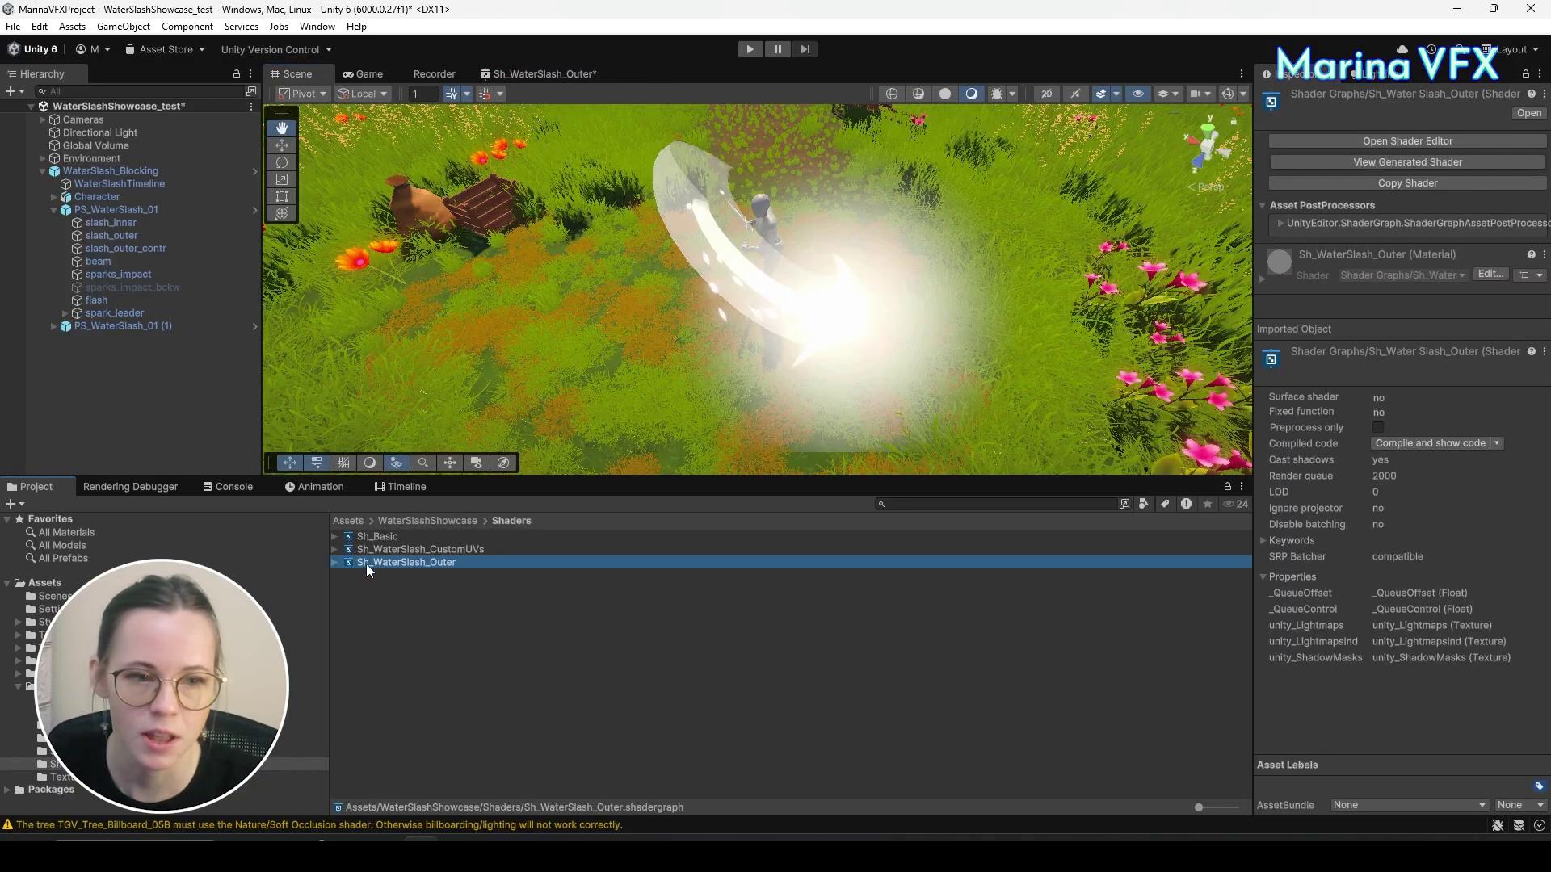
right_click(366, 564)
mouse_move(417, 106)
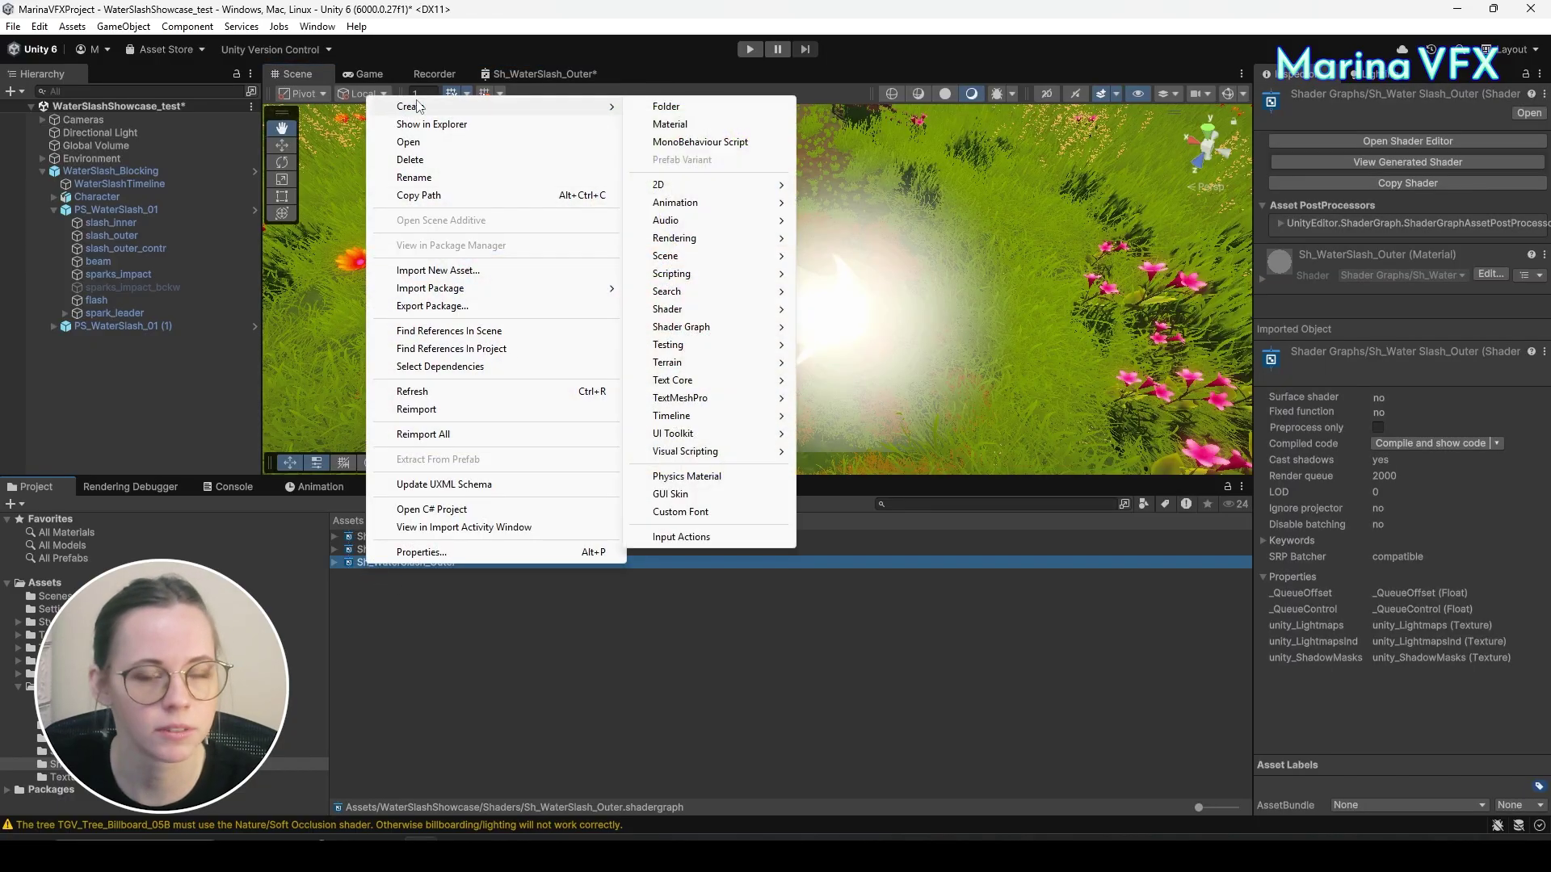
click(669, 124)
text(M)
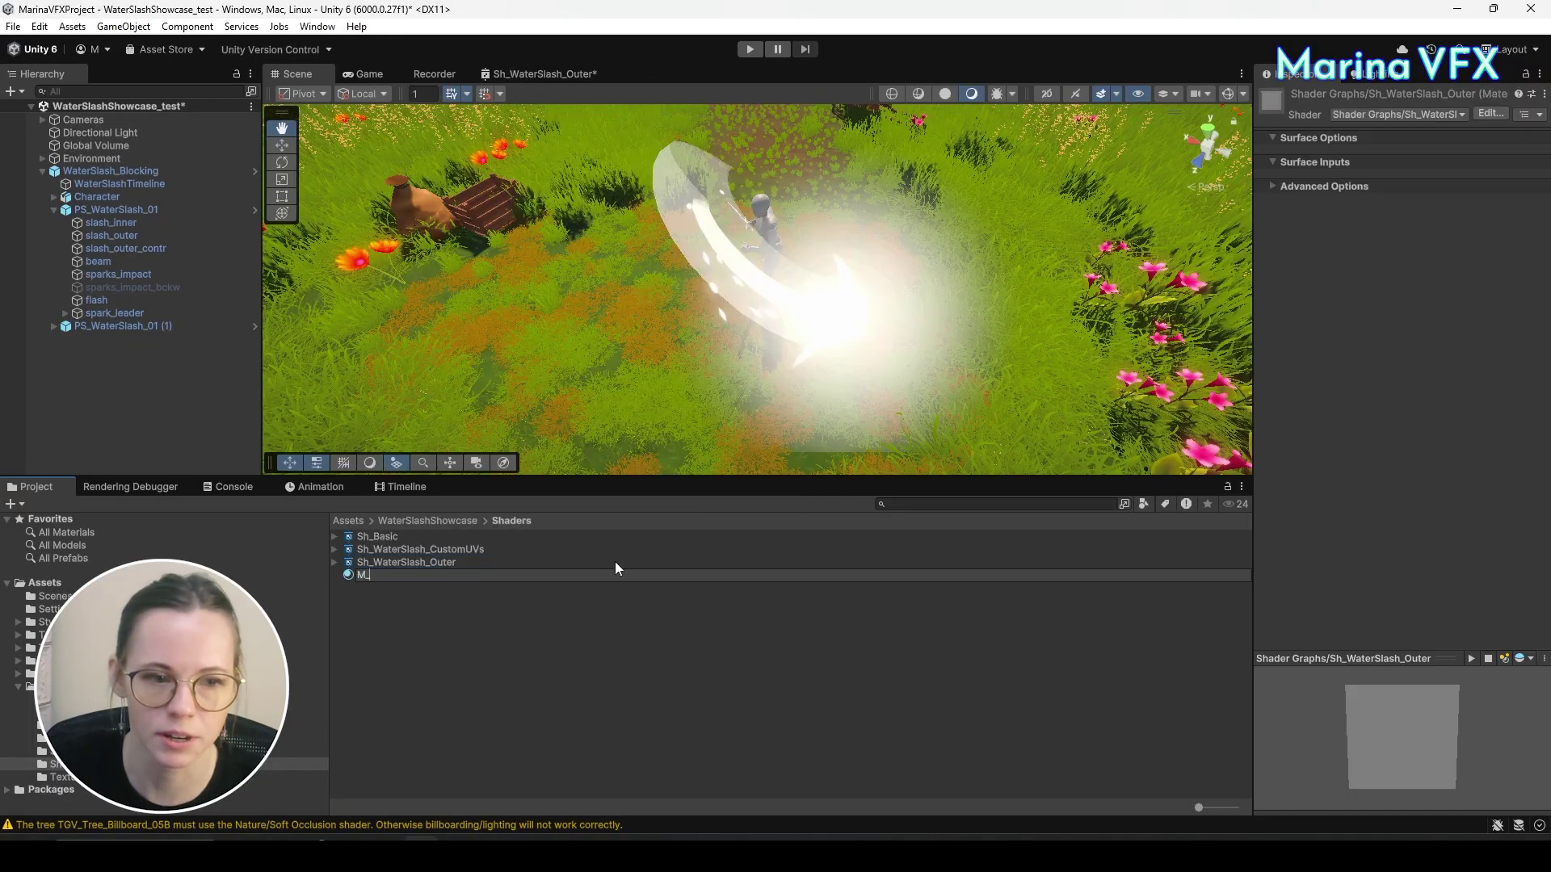
text(_Water)
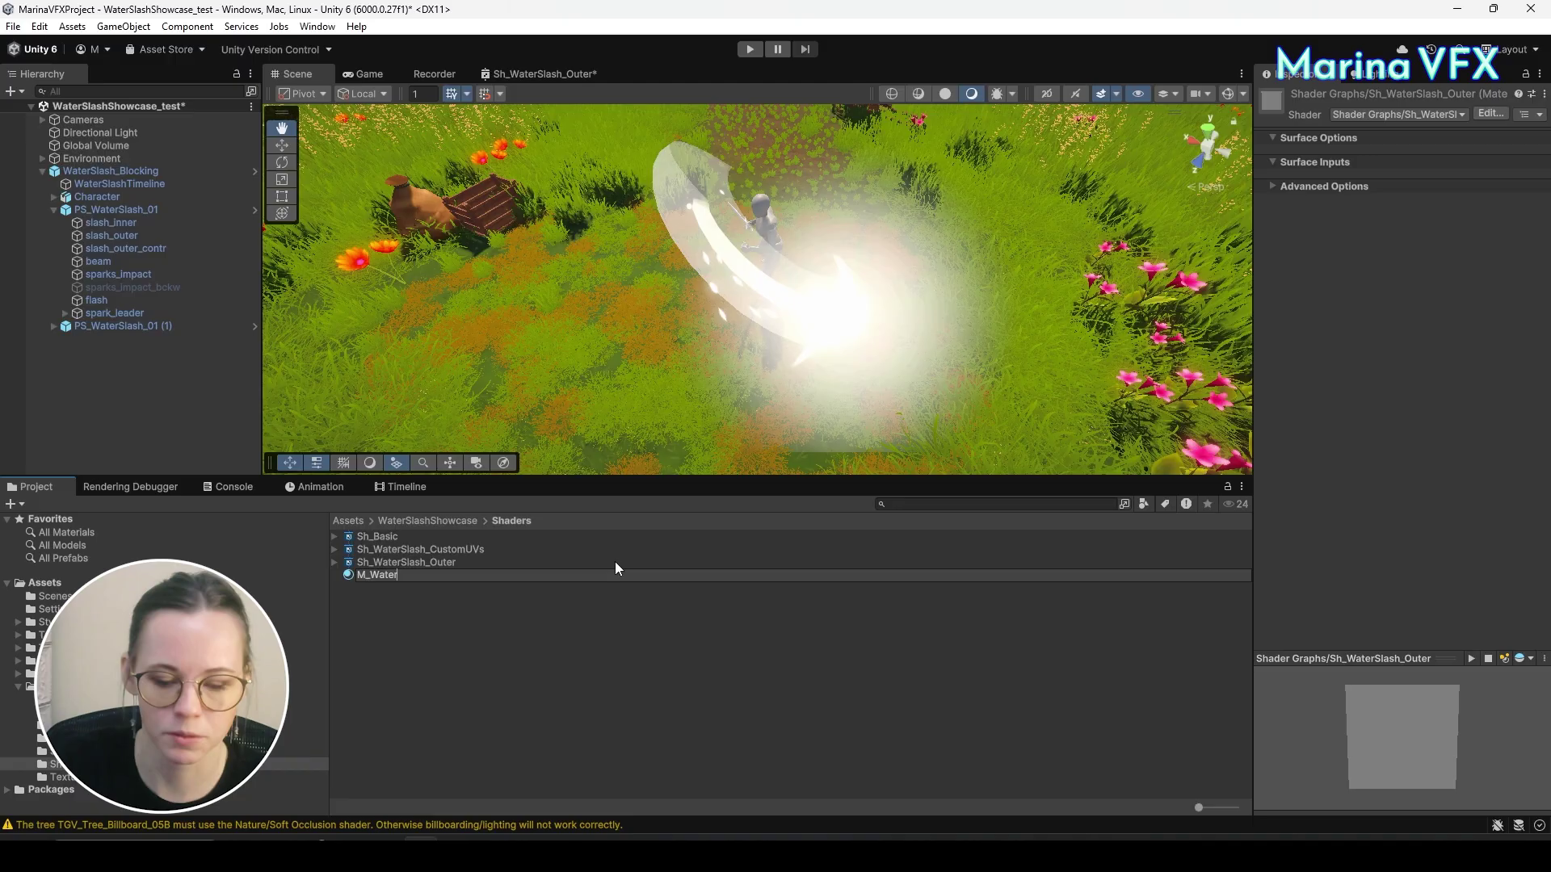
text(Slash_Outer)
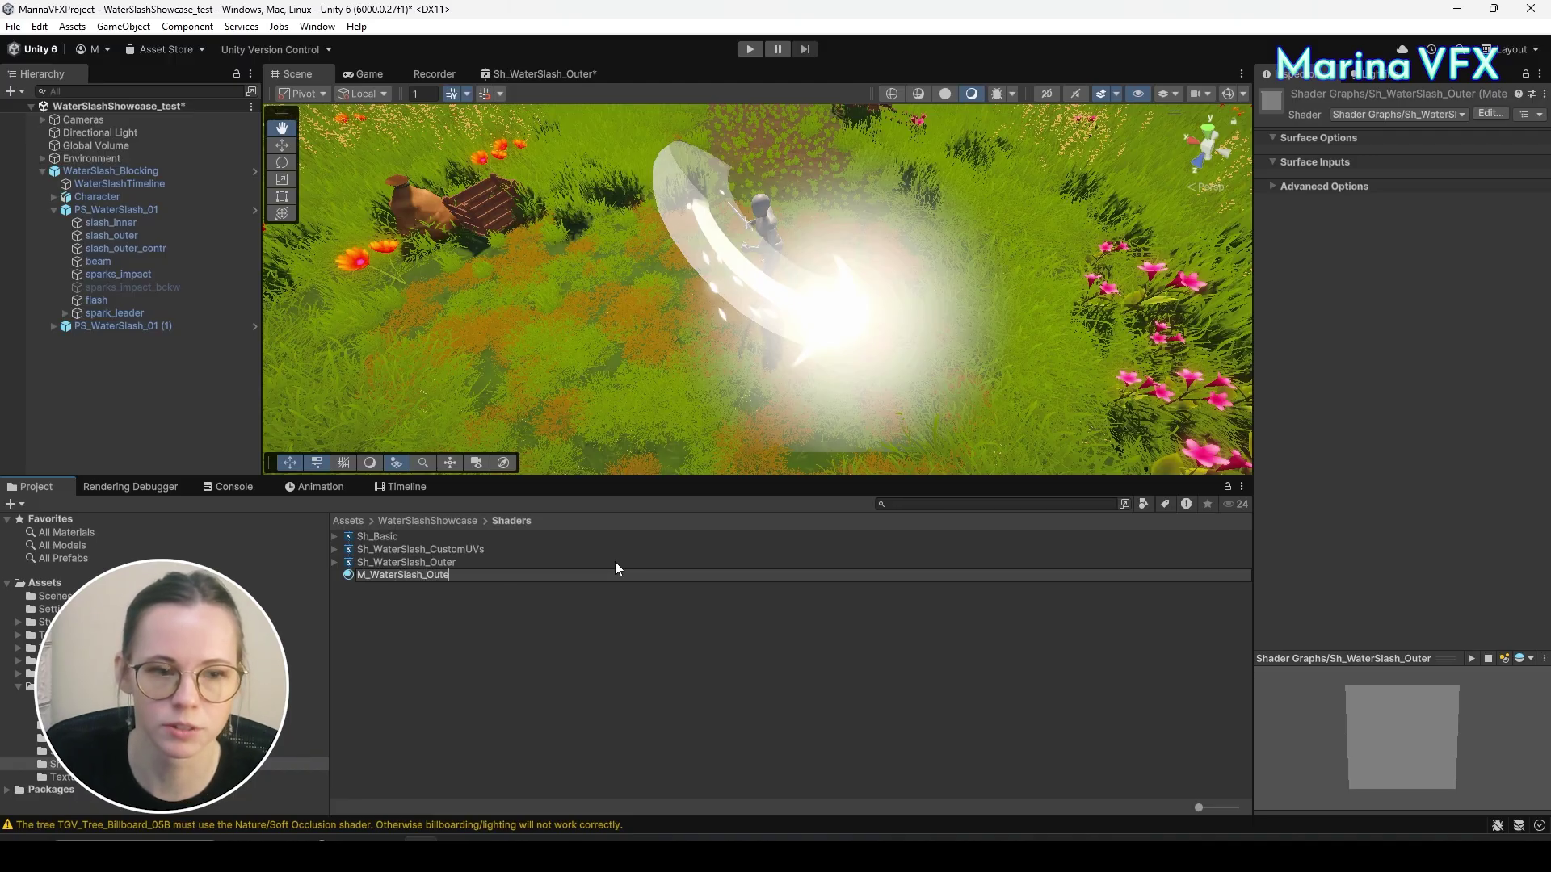
key(Return)
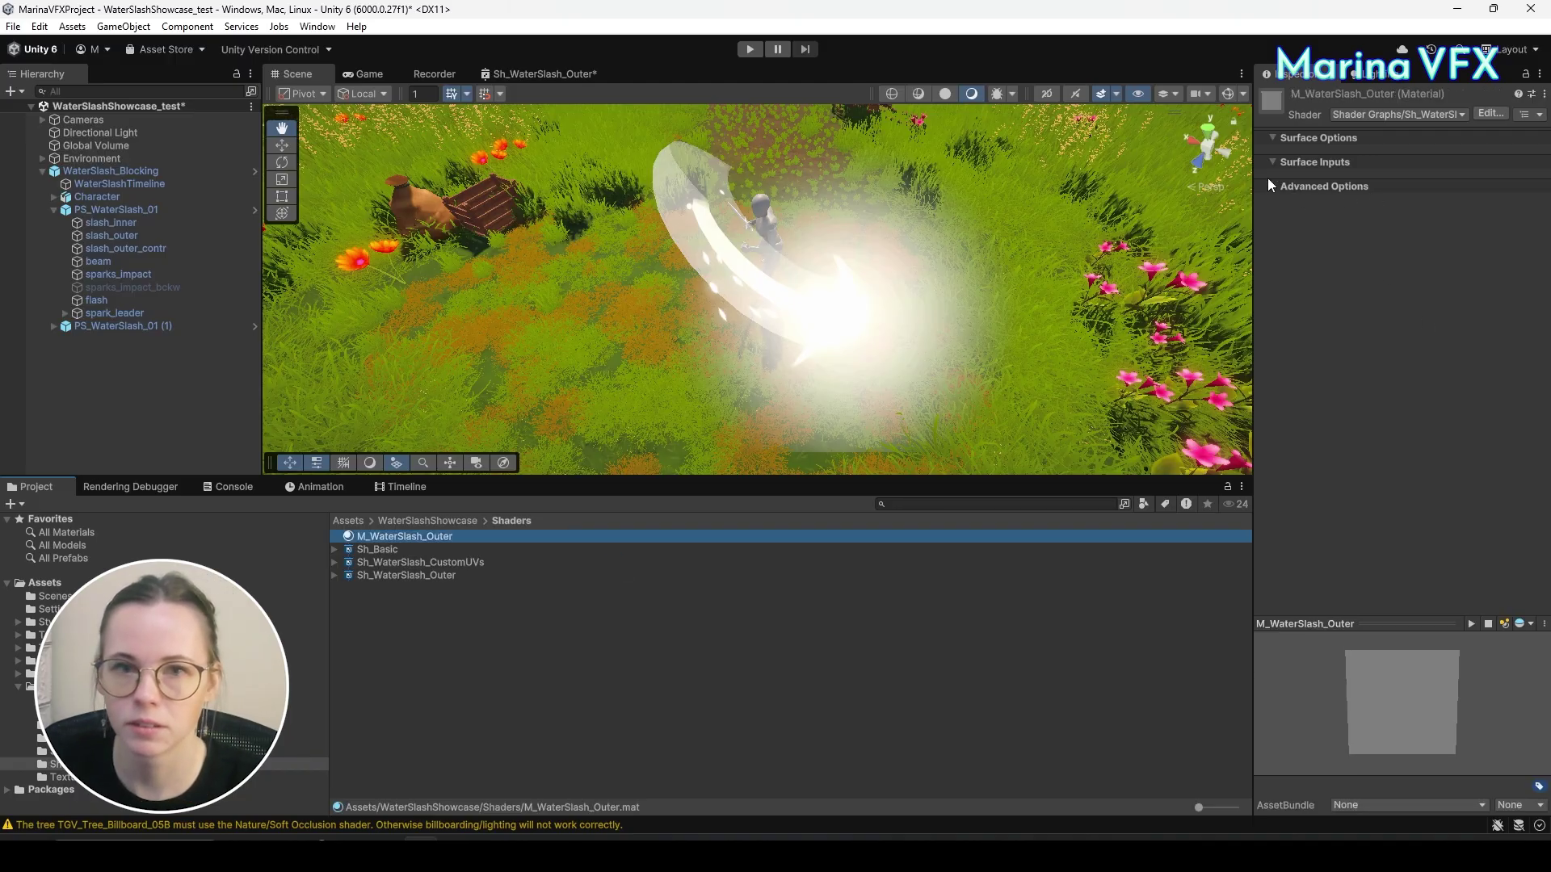
Save the Sh_WaterSlash_Outer shader graph and return to the scene view.
click(588, 74)
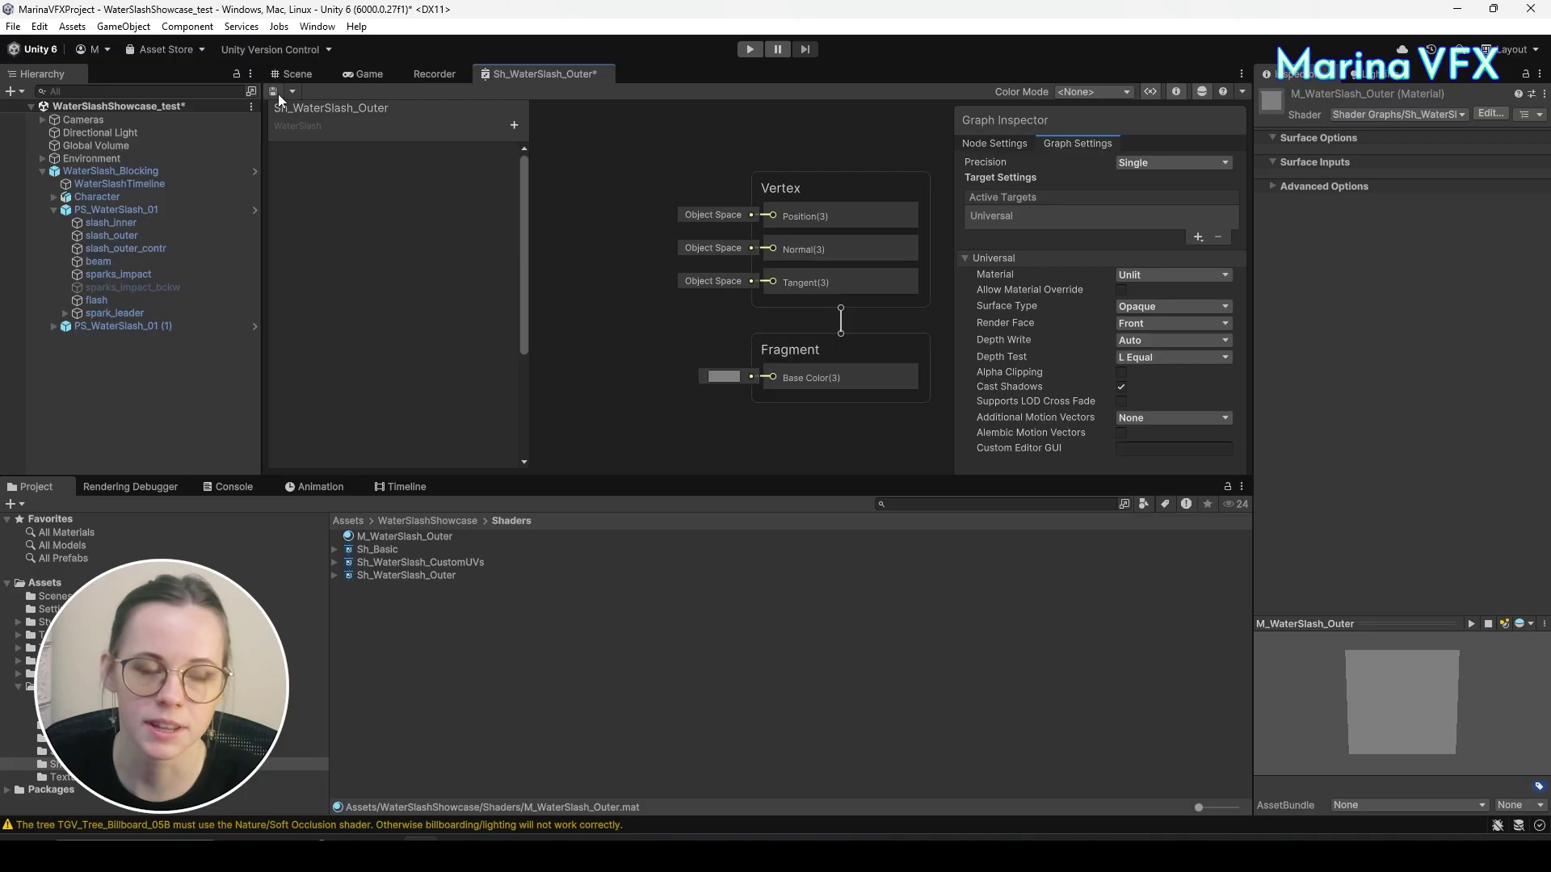
click(274, 93)
click(294, 75)
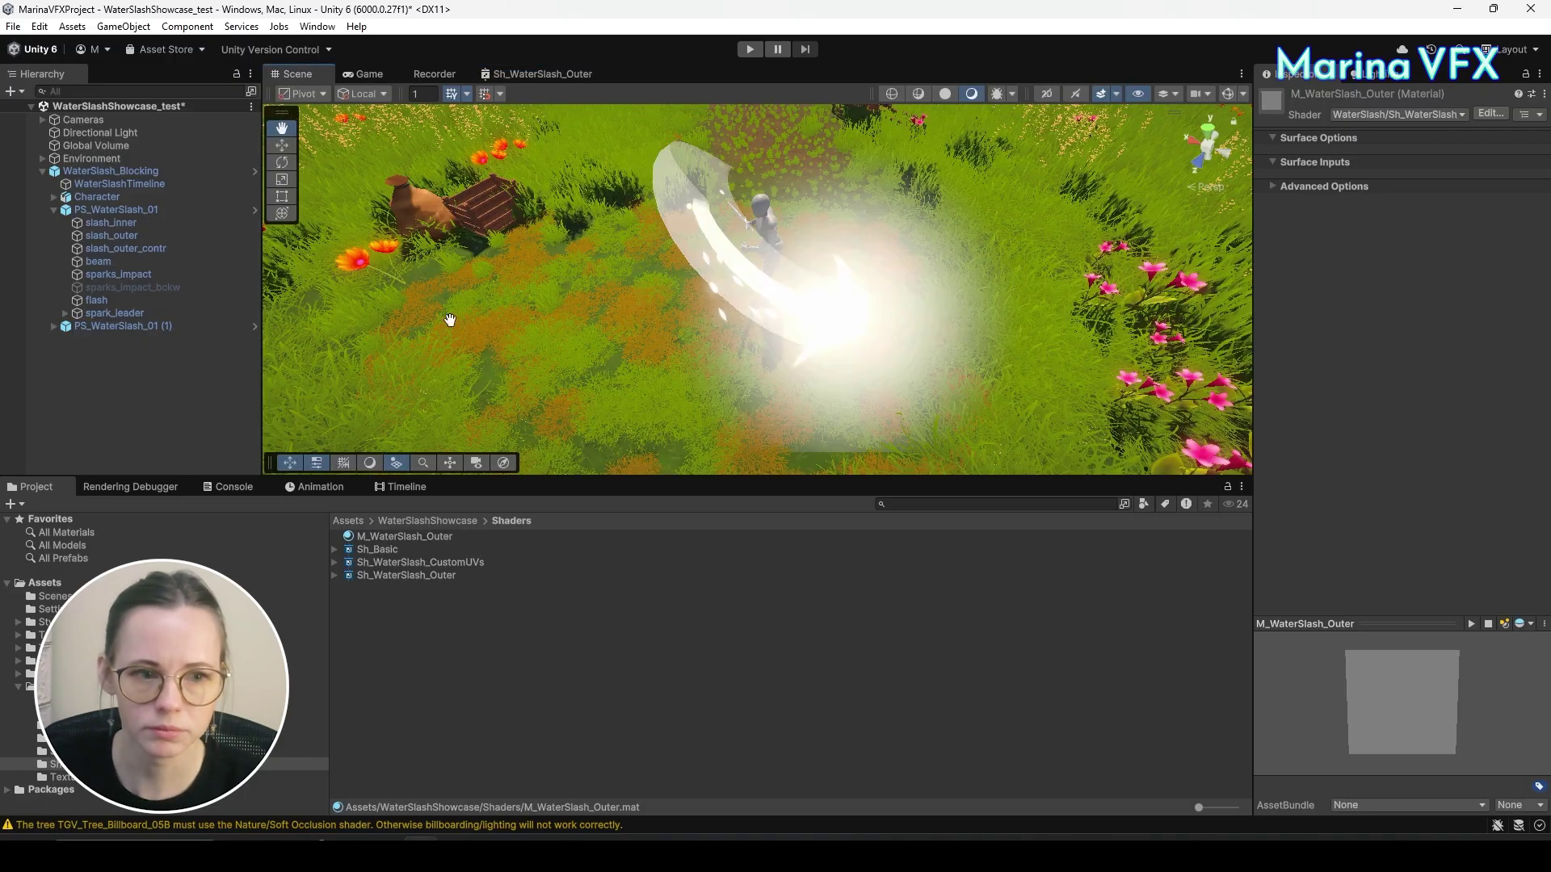
Widen the inspector for M_WaterSlash_Outer and check the WaterSlash category in its shader list.
click(394, 537)
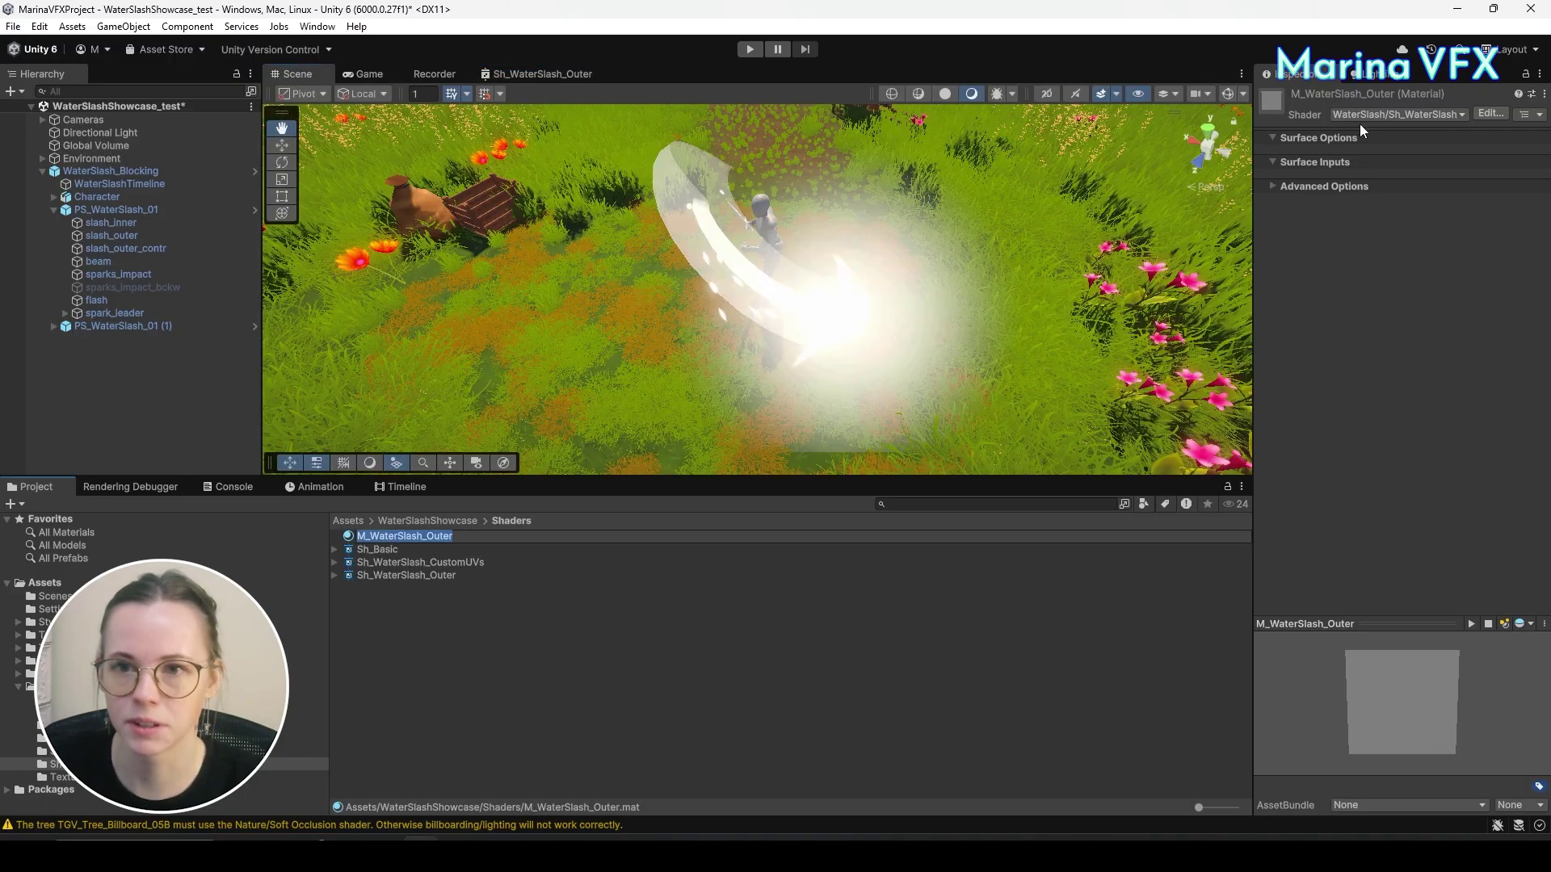
drag(1256, 137, 1073, 144)
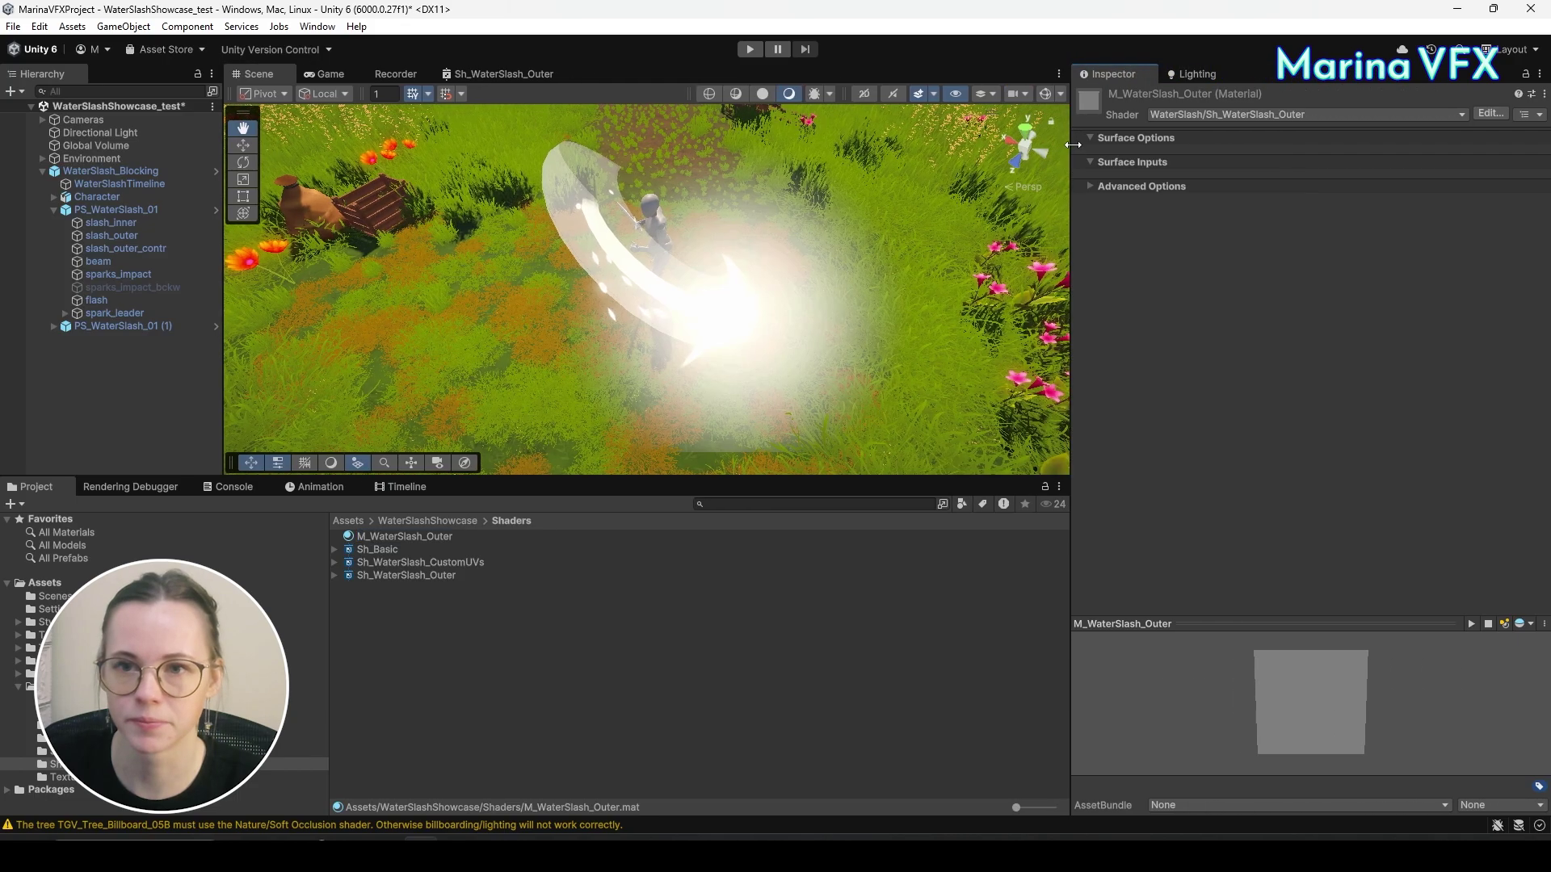
click(1289, 117)
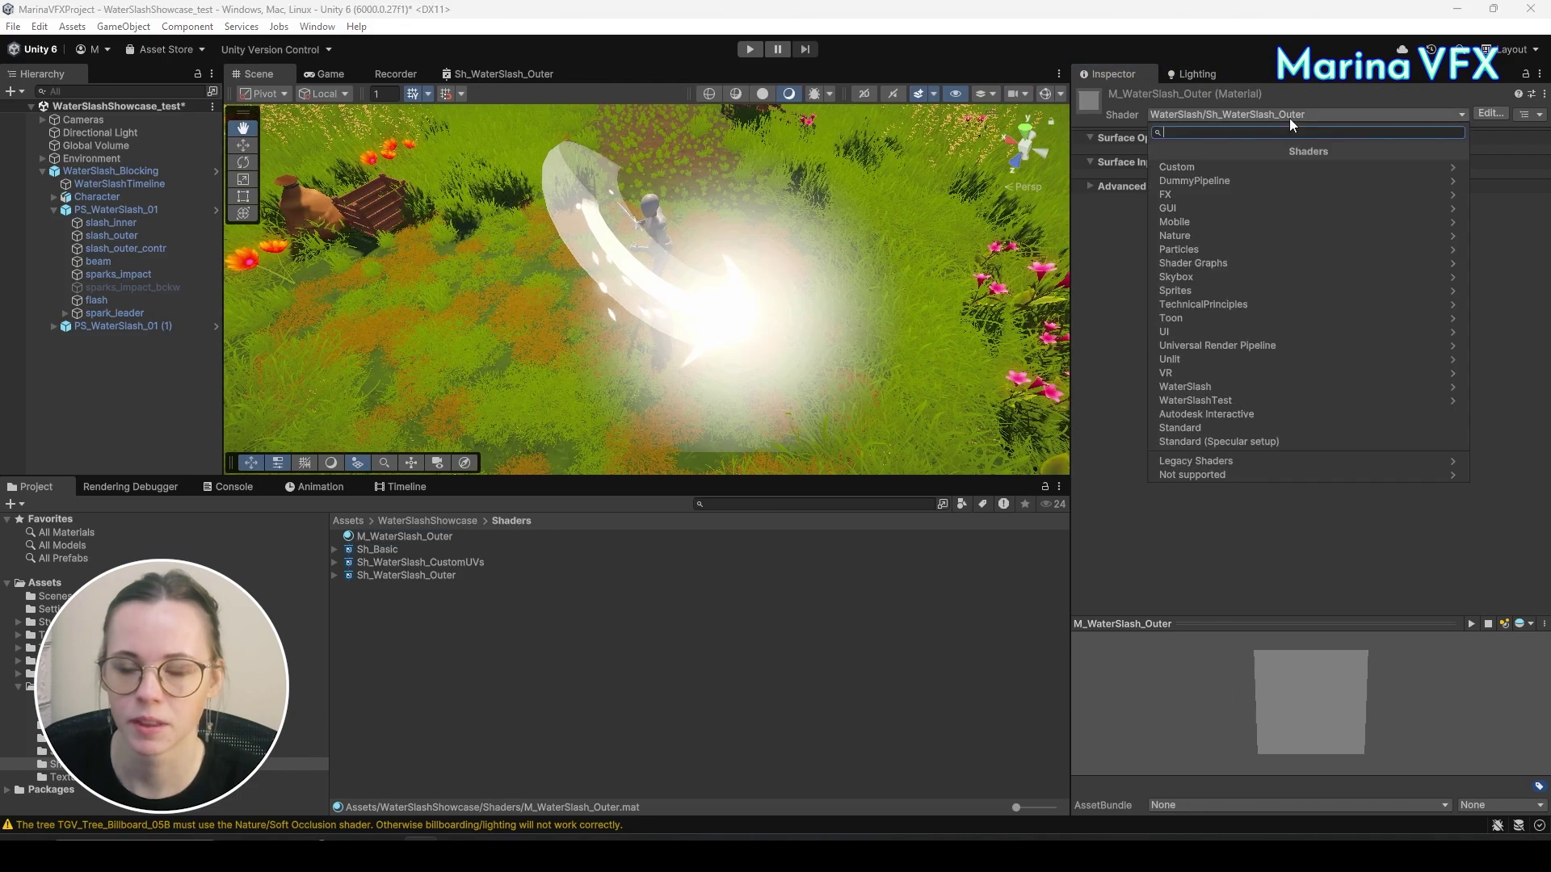
click(1259, 386)
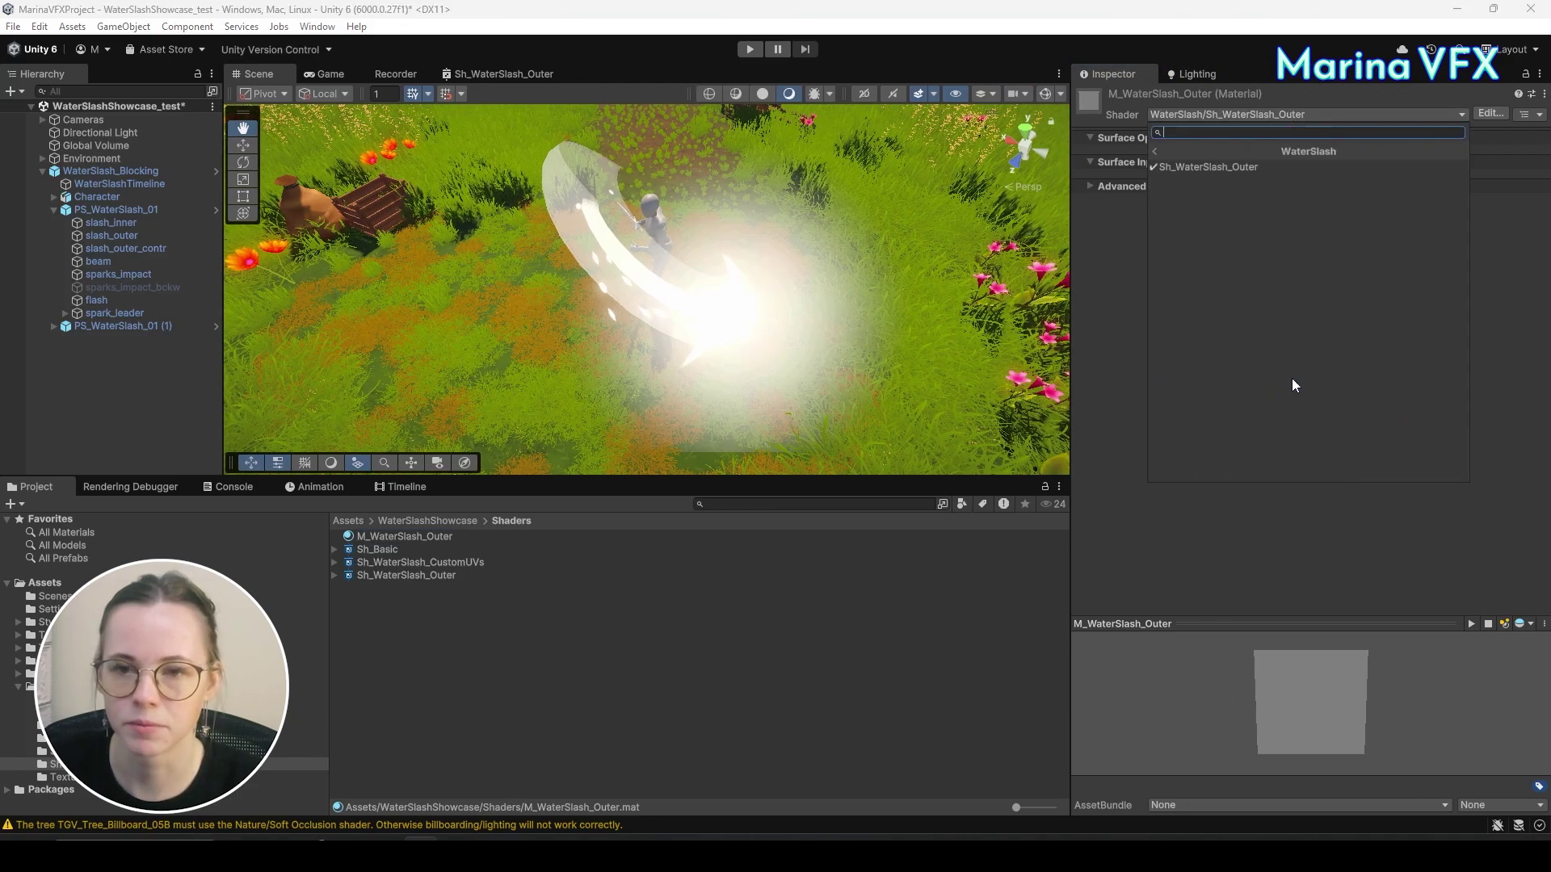
Move the M_WaterSlash_Outer material from the Shaders folder into the WaterSlashShowcase Materials folder.
click(1155, 152)
click(1105, 491)
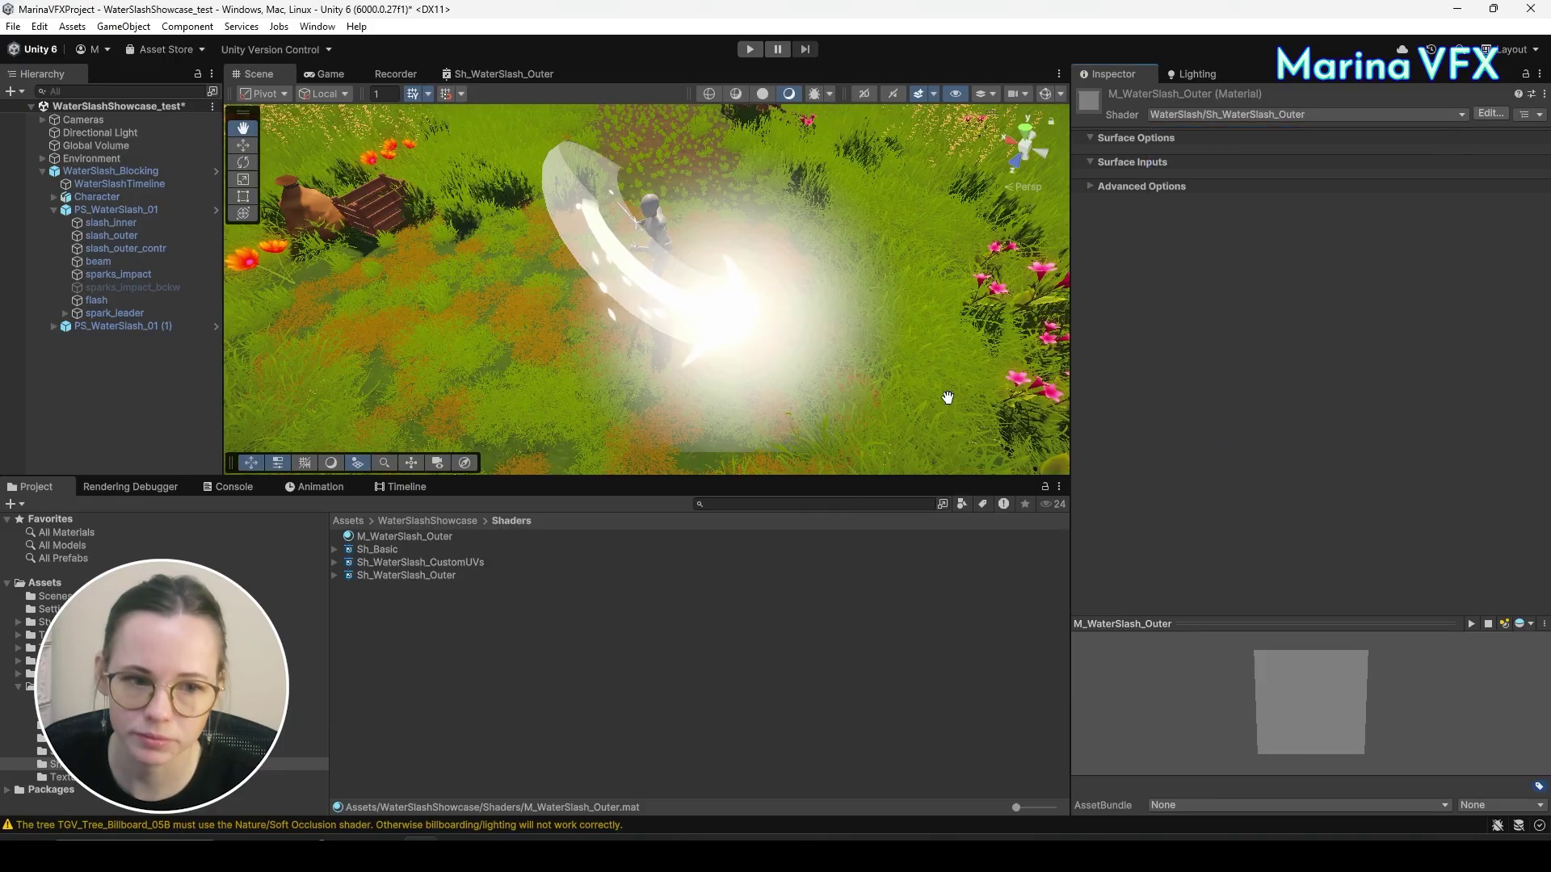
click(307, 751)
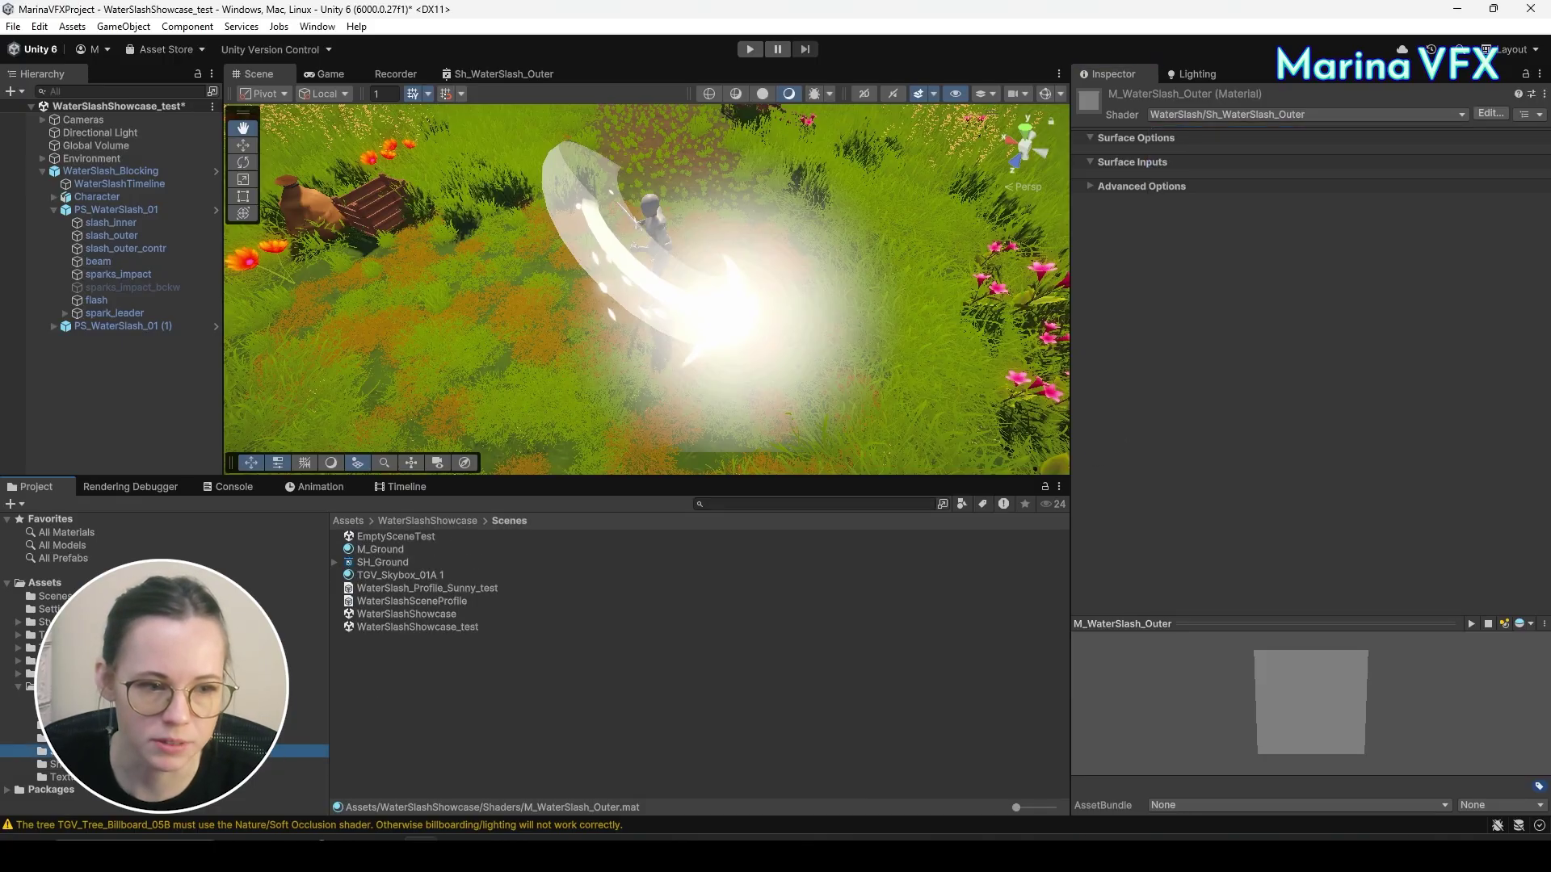
click(266, 764)
click(399, 538)
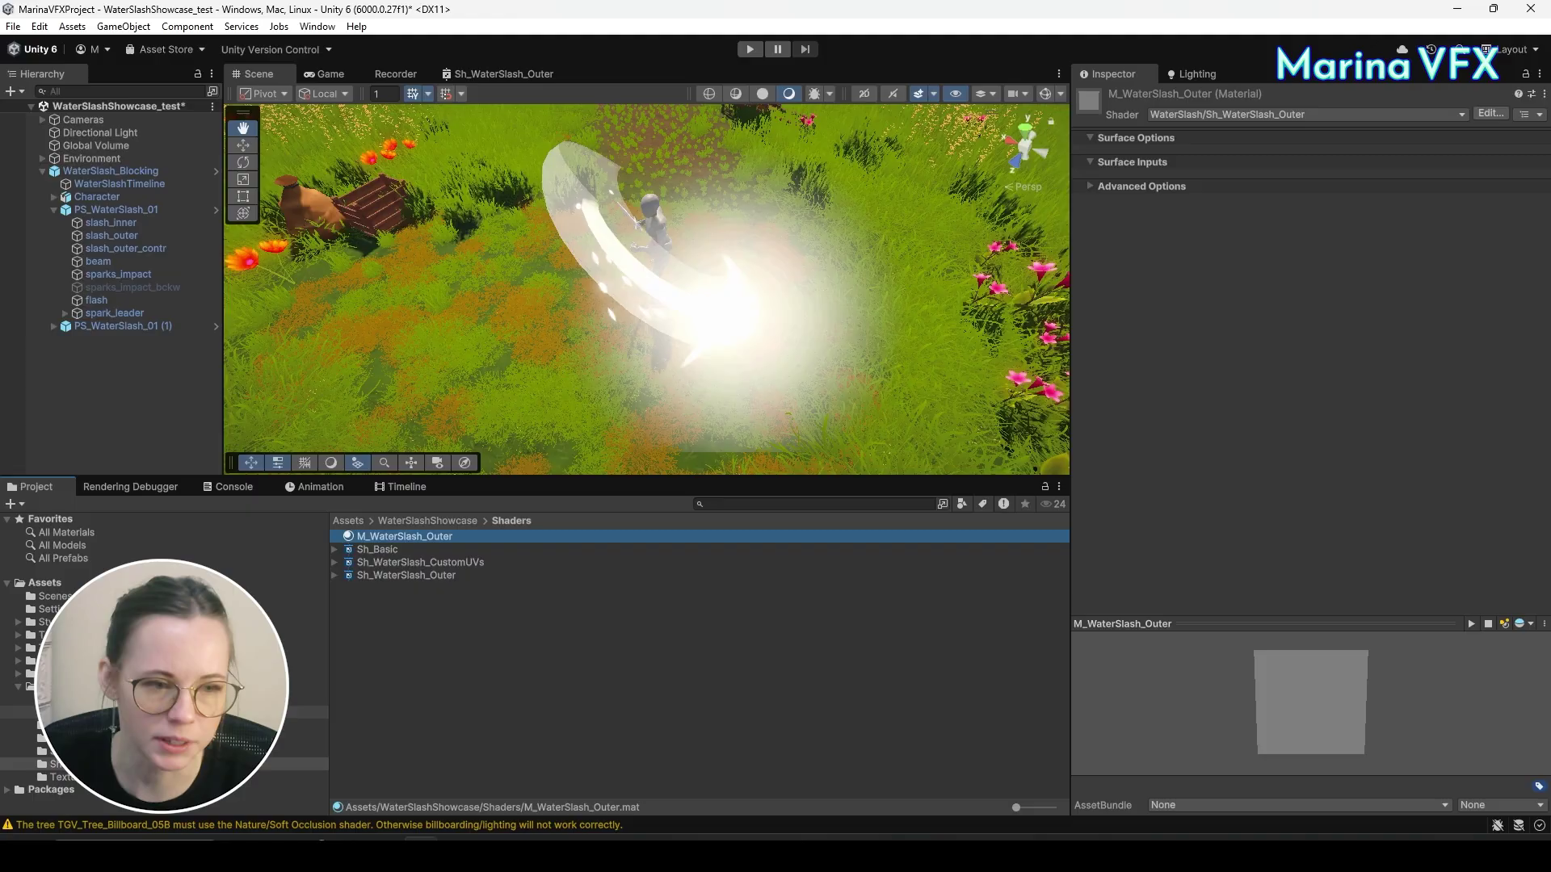
drag(399, 538, 57, 712)
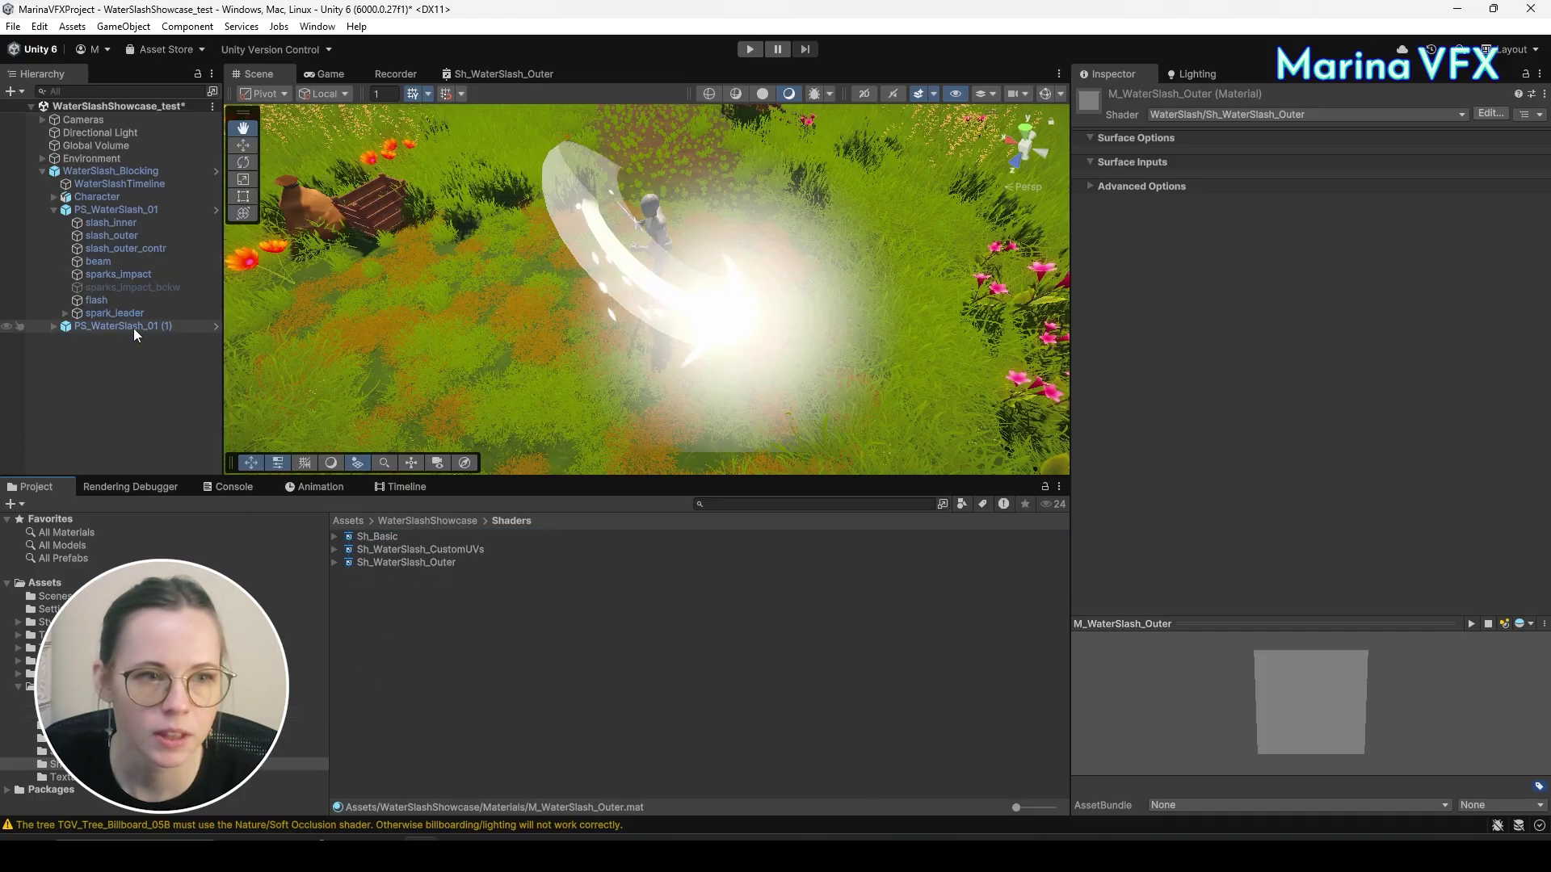
Assign the M_WaterSlash_Outer material to the Renderer module of the slash_outer particle system.
click(112, 235)
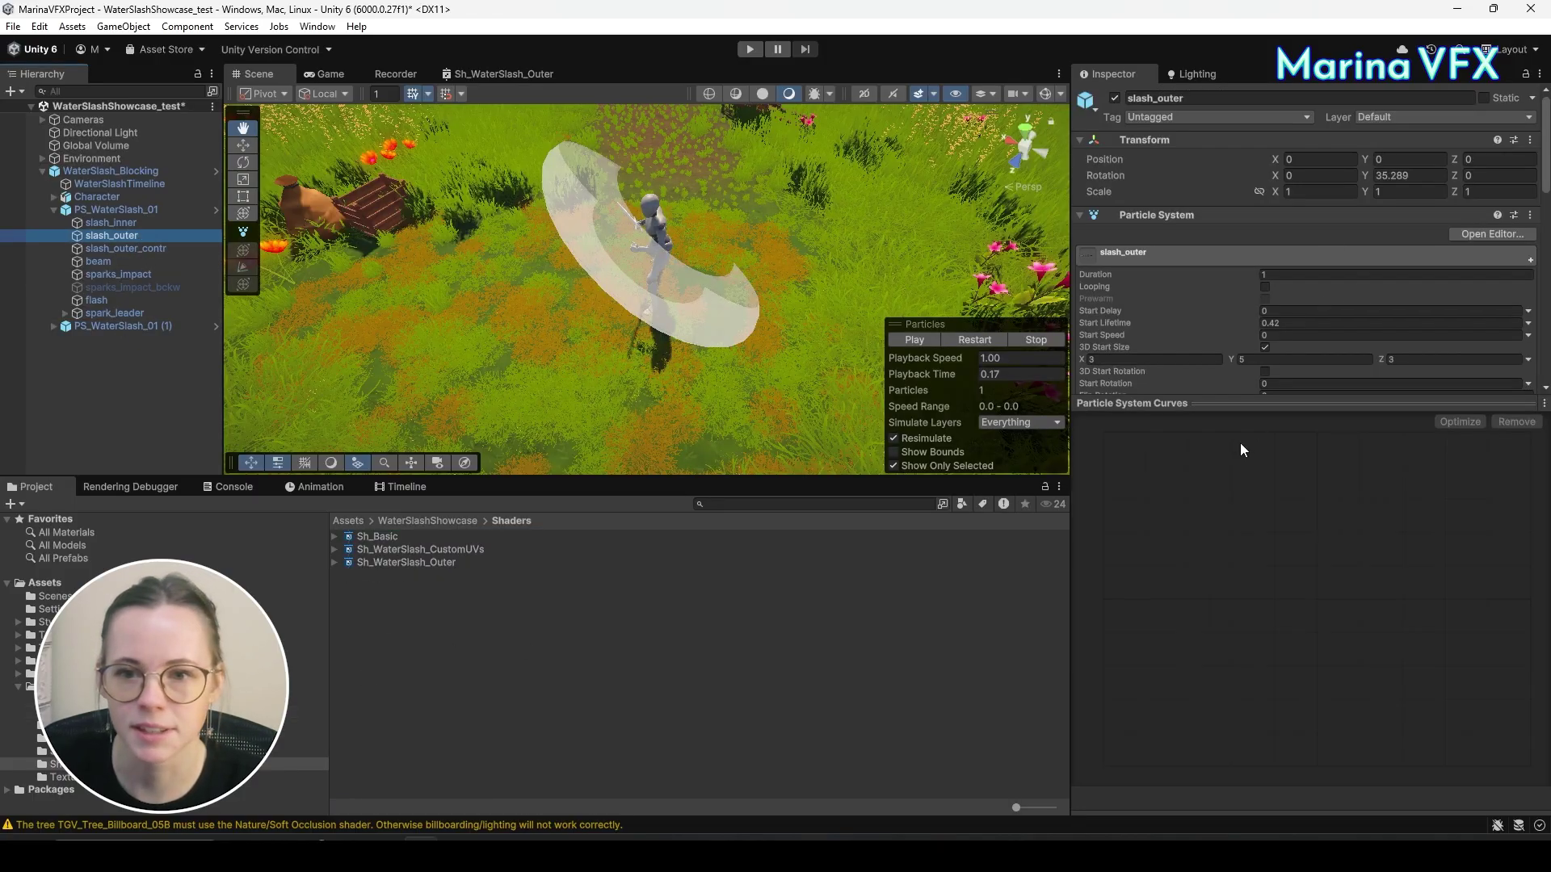
click(1202, 403)
scroll(1278, 585, down, 5)
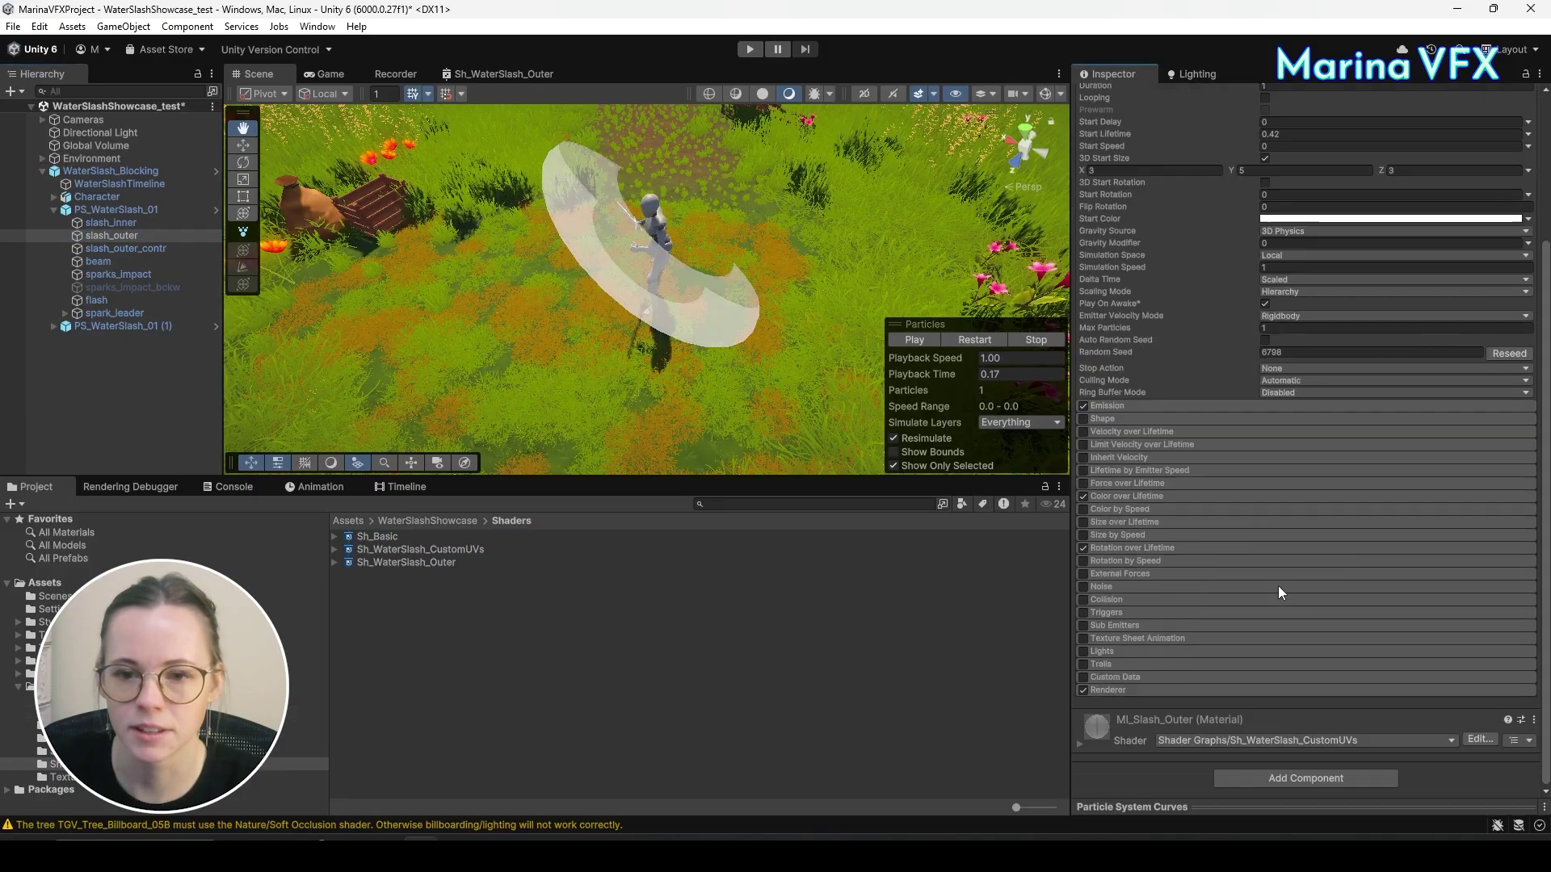
click(1105, 690)
scroll(1198, 608, down, 4)
click(61, 713)
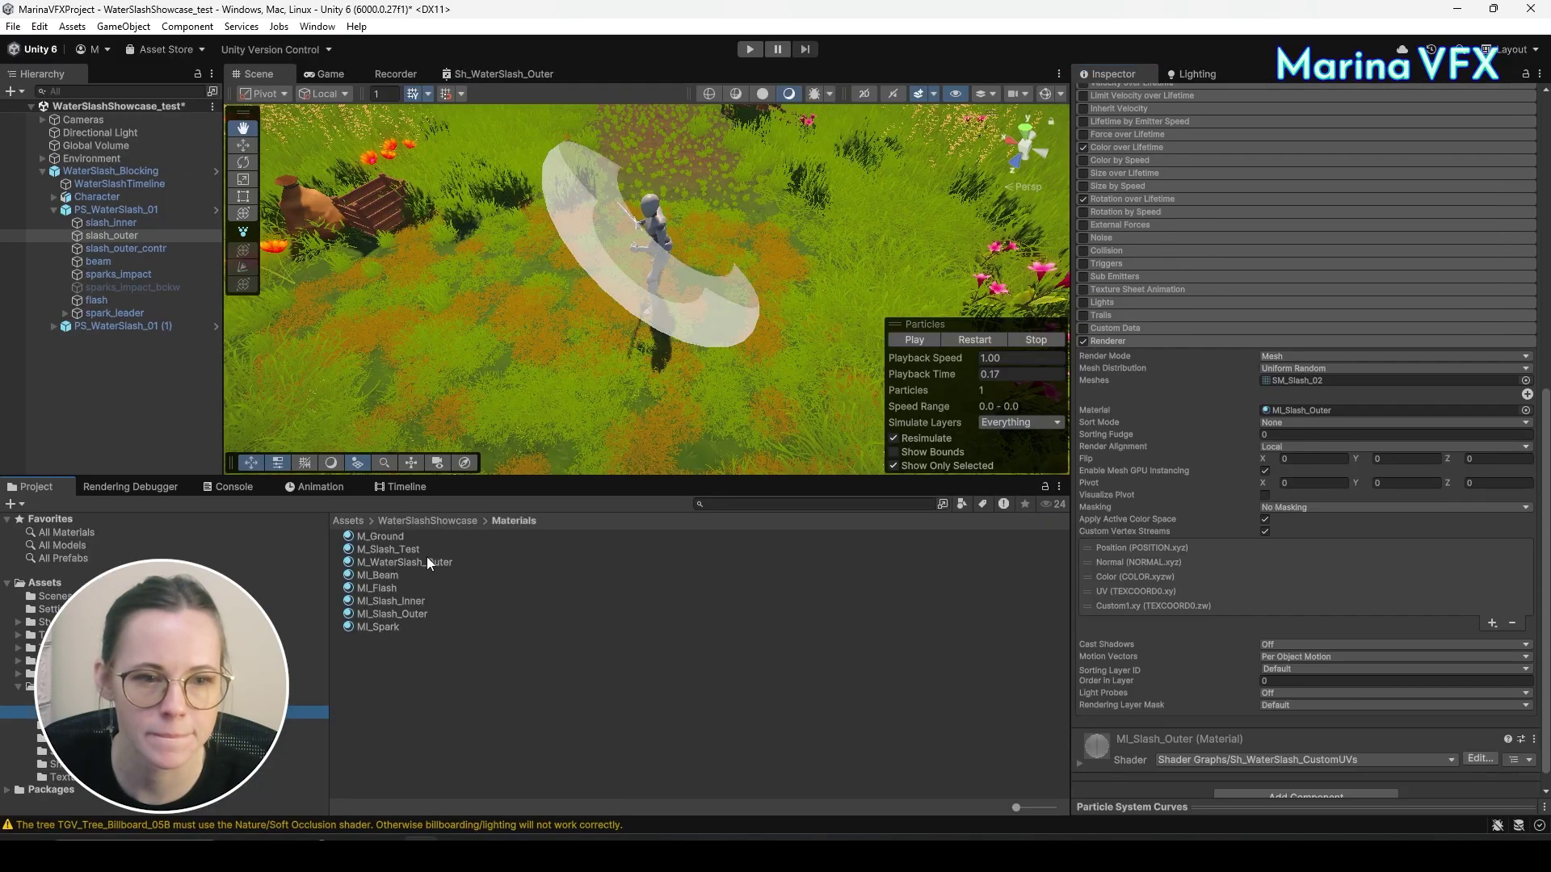
drag(419, 563, 1341, 411)
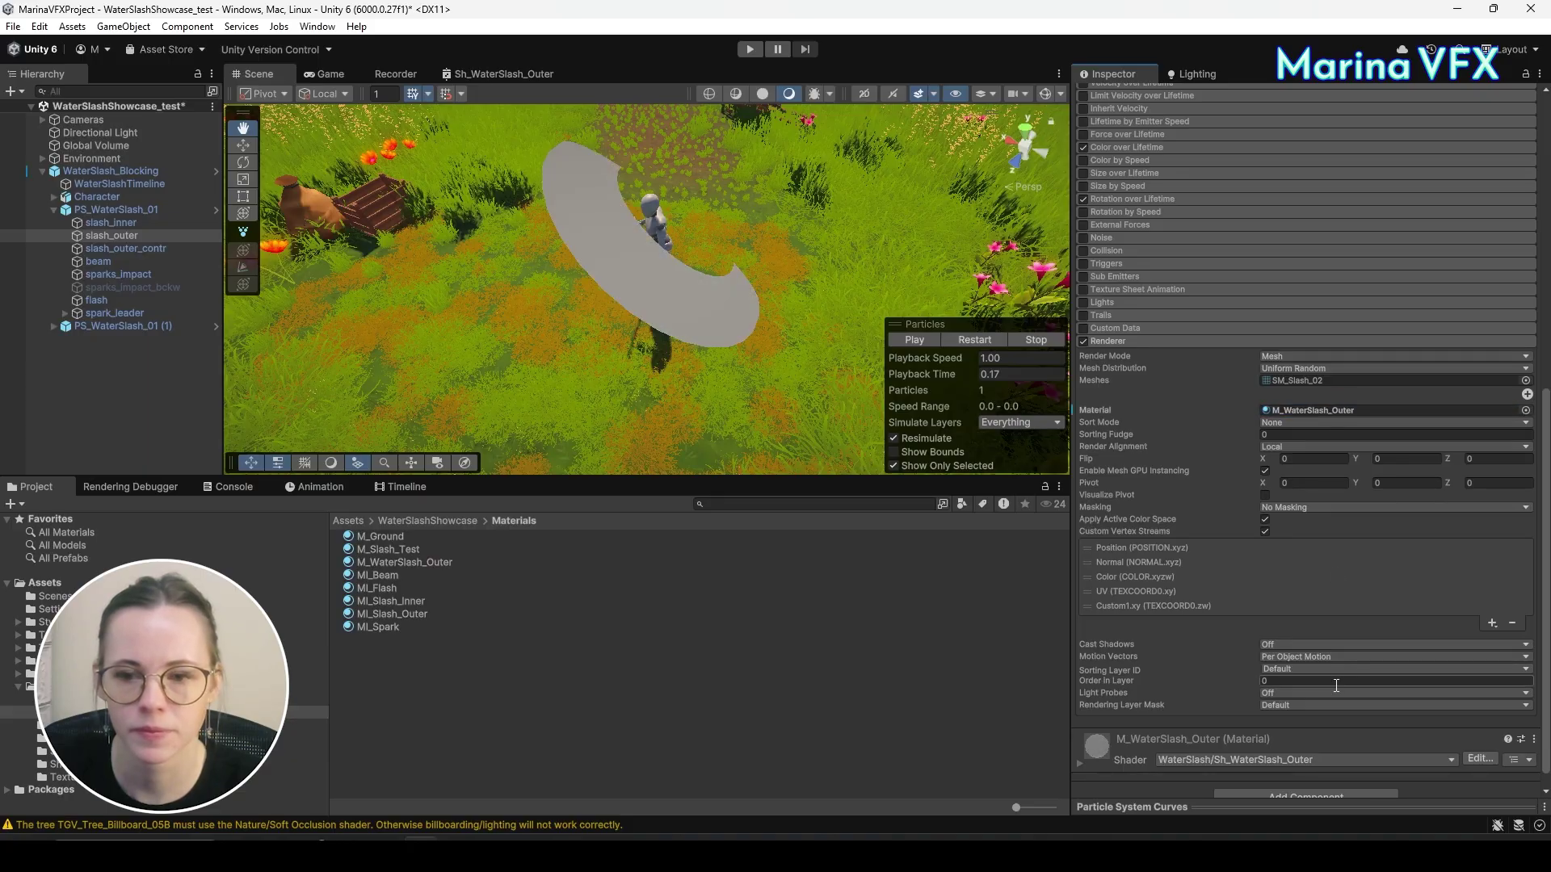
click(1265, 740)
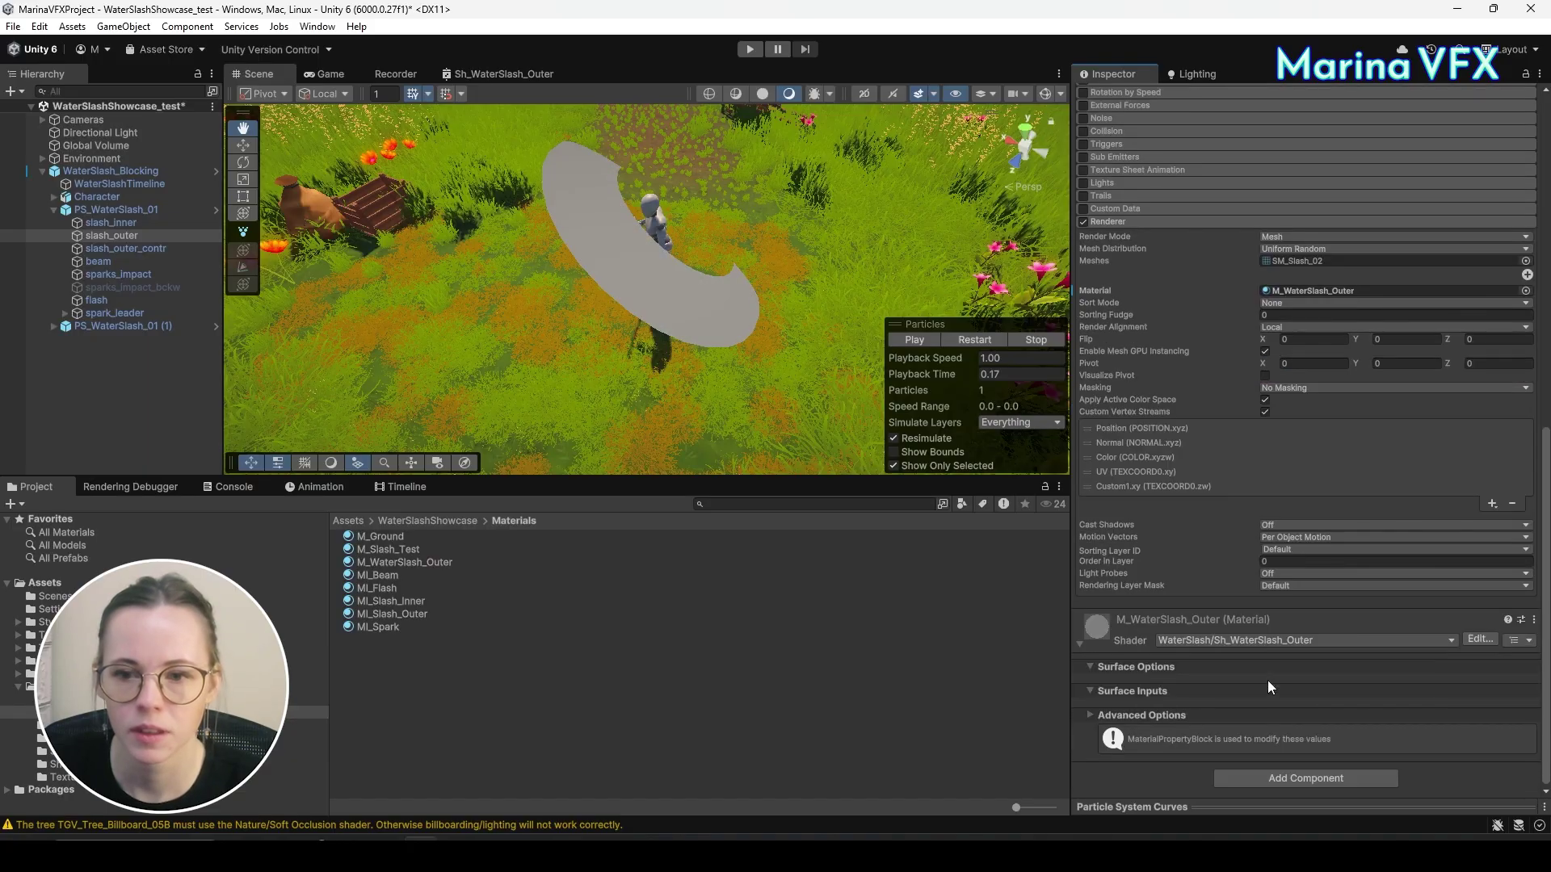
Maximize the Sh_WaterSlash_Outer graph and move the Vertex and Fragment stack aside to free up space for nodes.
click(526, 73)
right_click(526, 76)
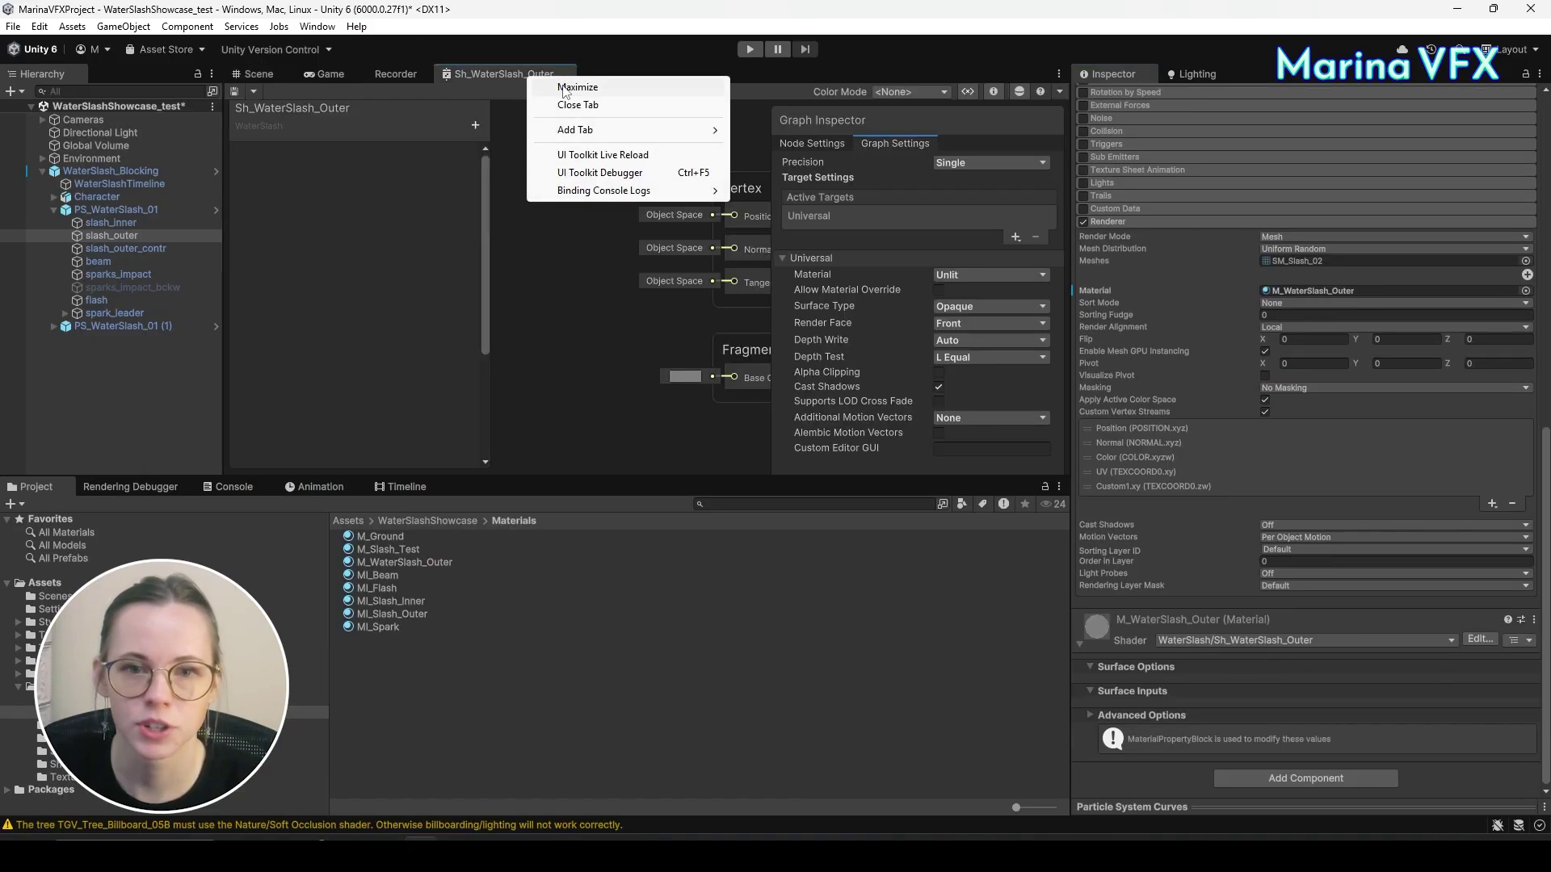
click(577, 87)
drag(99, 465, 99, 152)
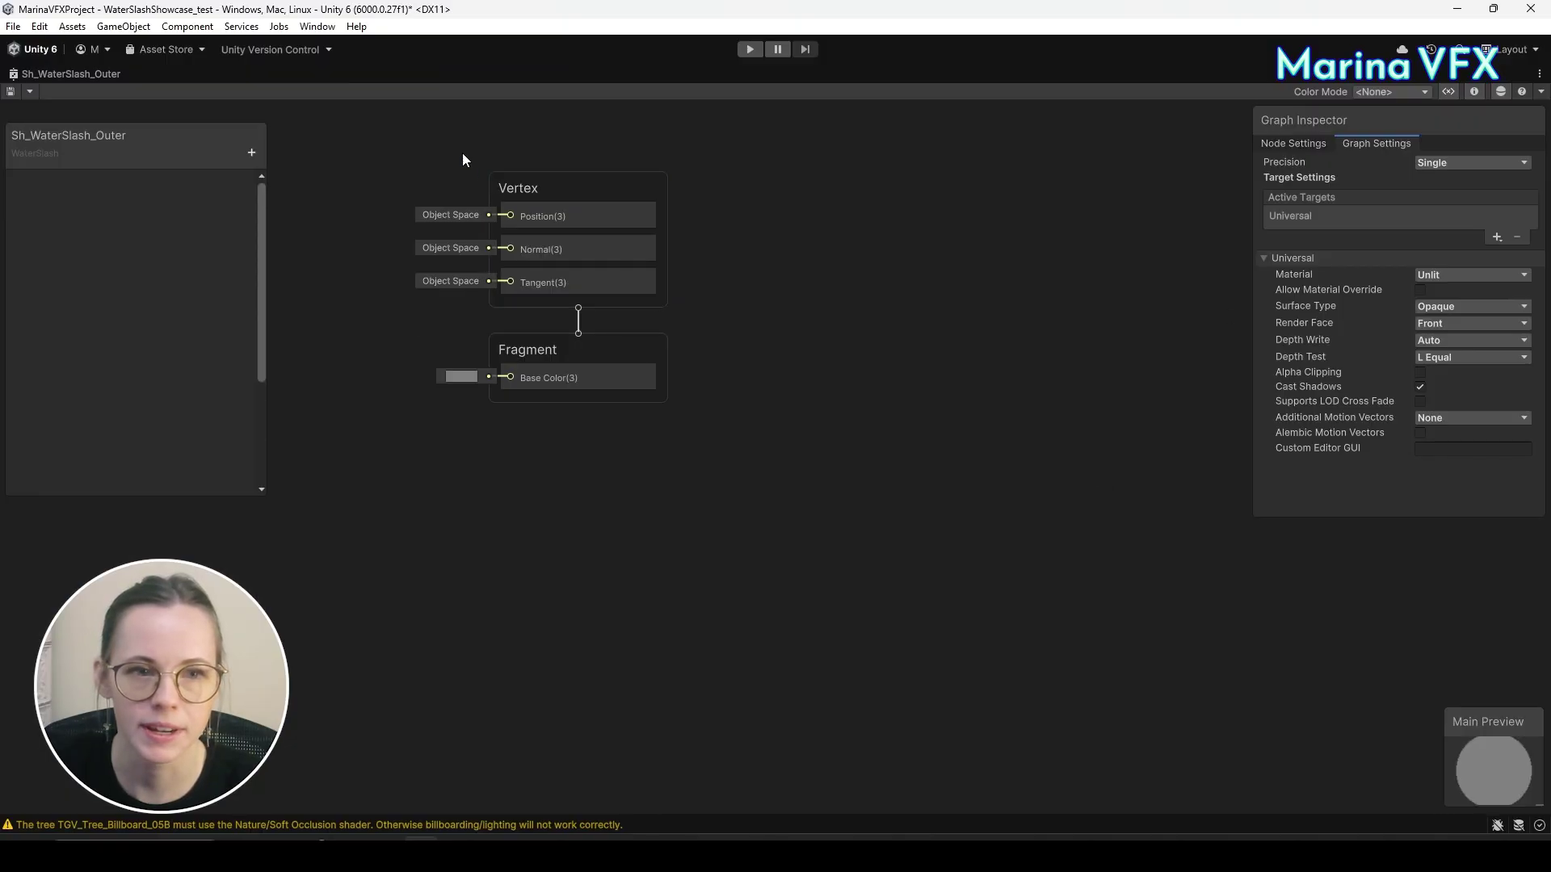
drag(579, 205, 977, 223)
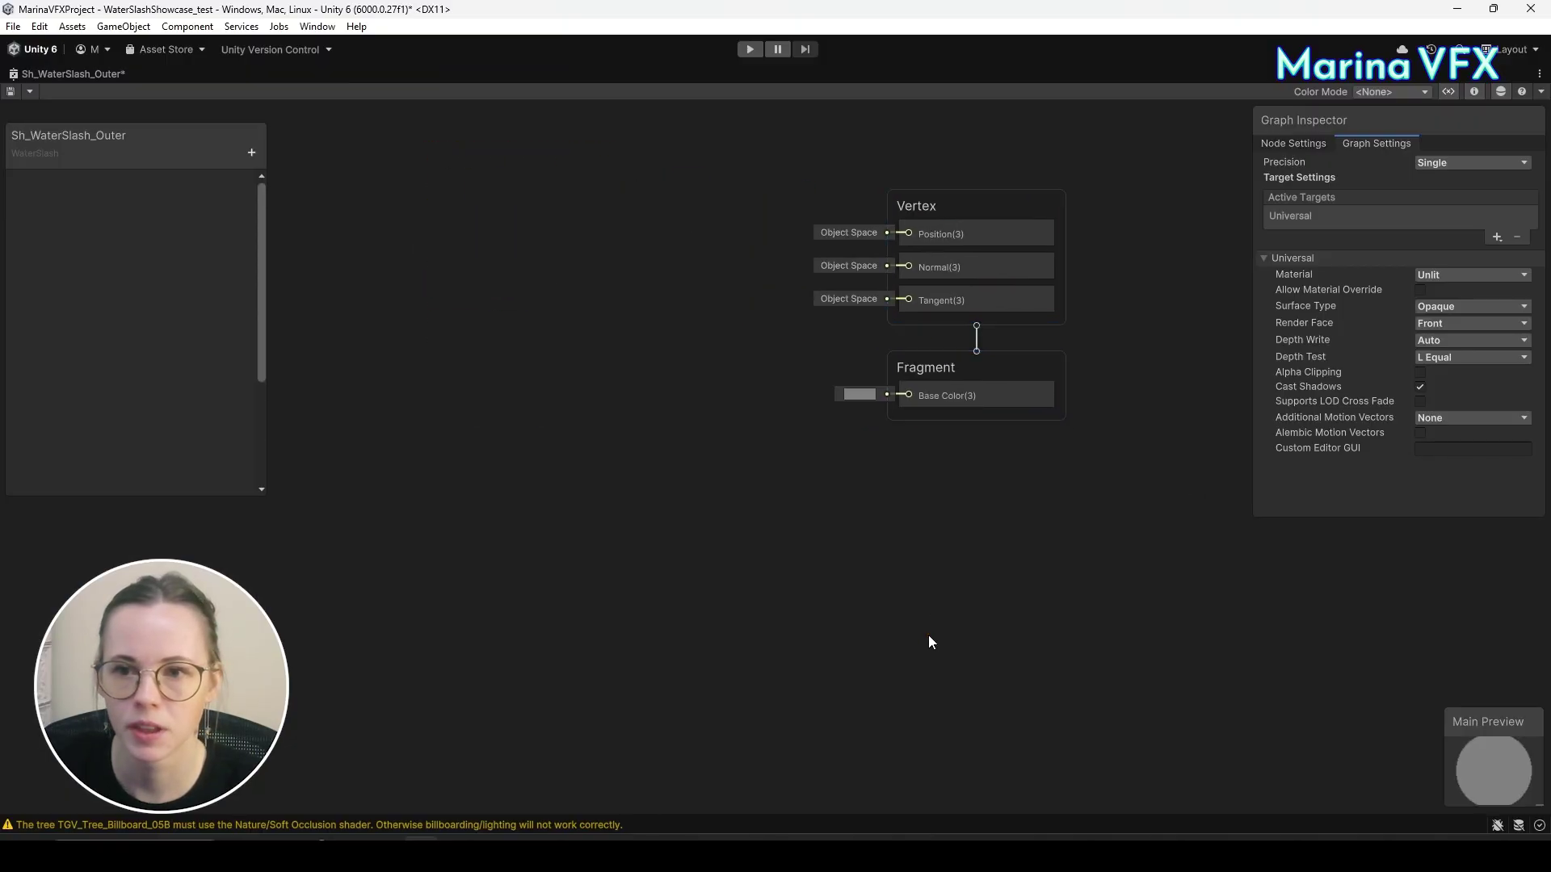
Allow material override in the graph settings, with Transparent surface, Alpha blending, Both render faces and Cast Shadows off.
click(1420, 291)
click(1441, 303)
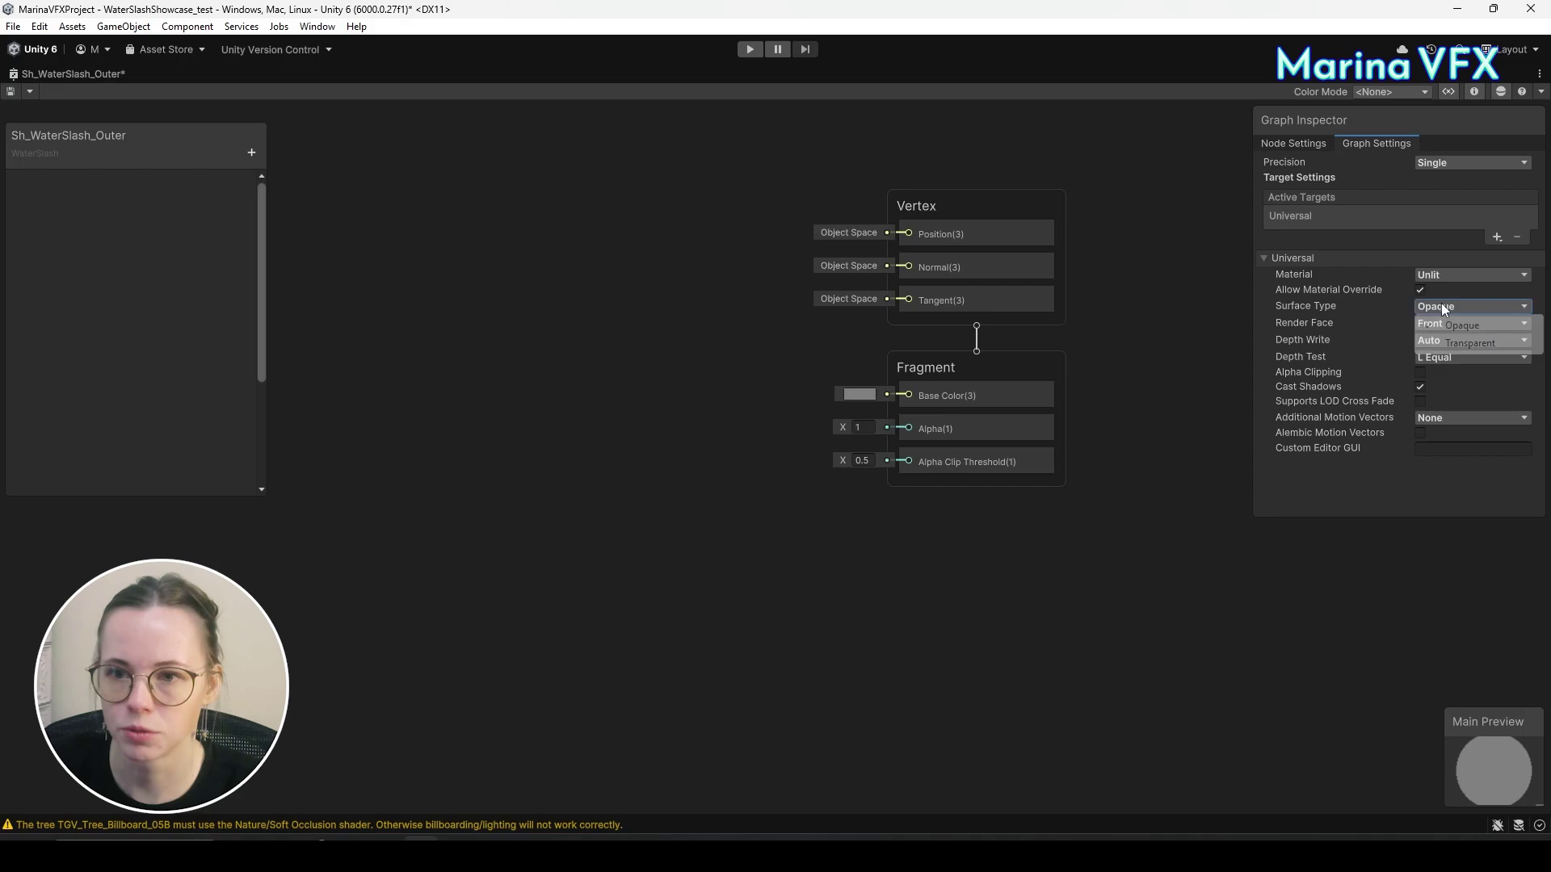
click(1446, 340)
click(1441, 325)
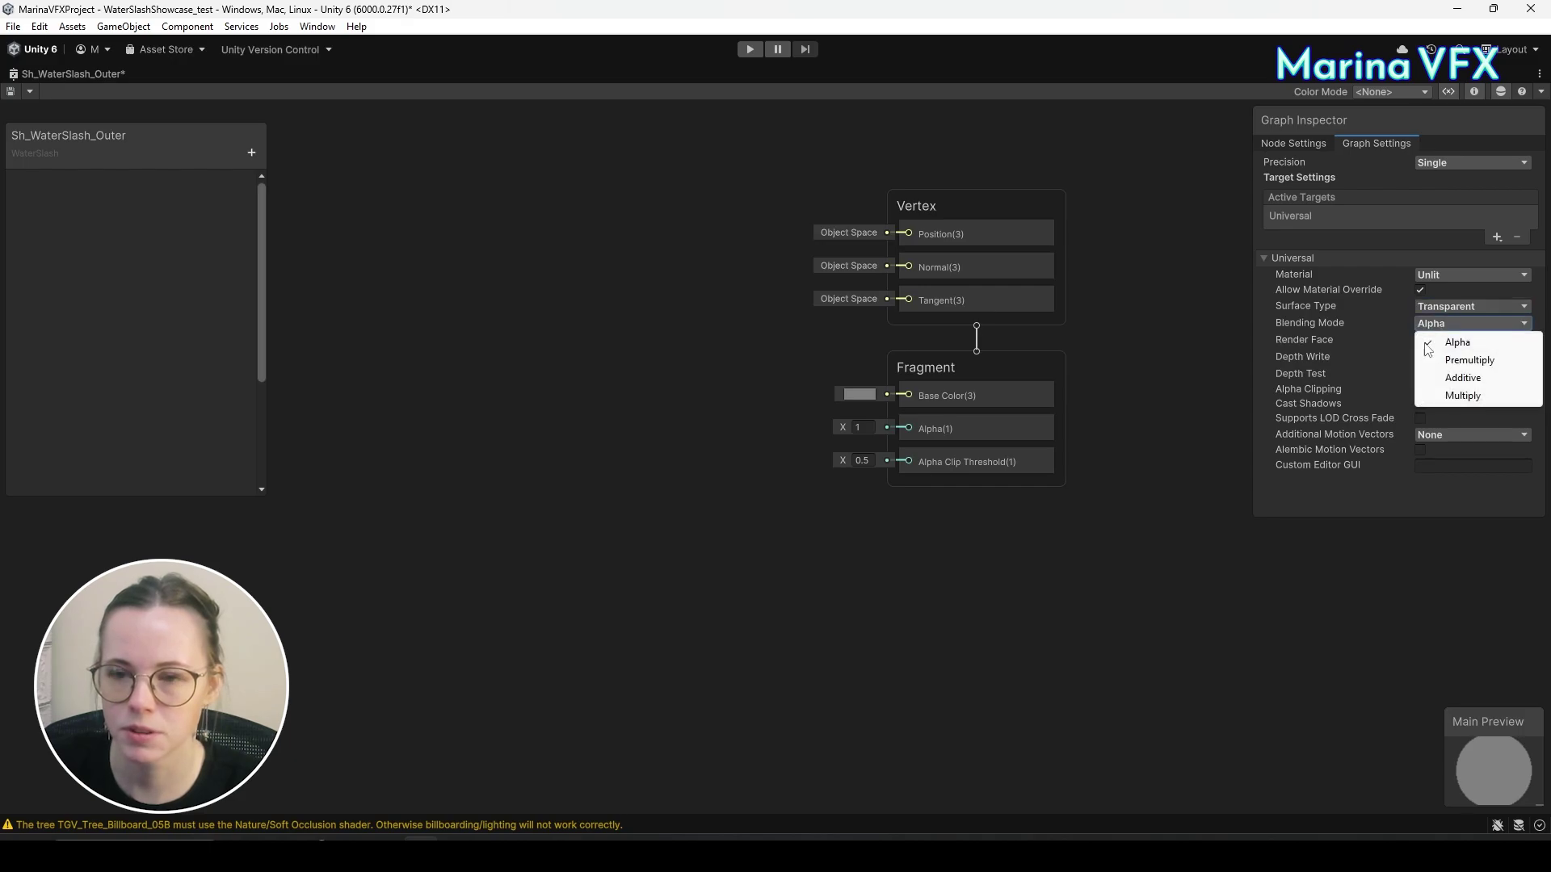
click(1454, 340)
click(1448, 339)
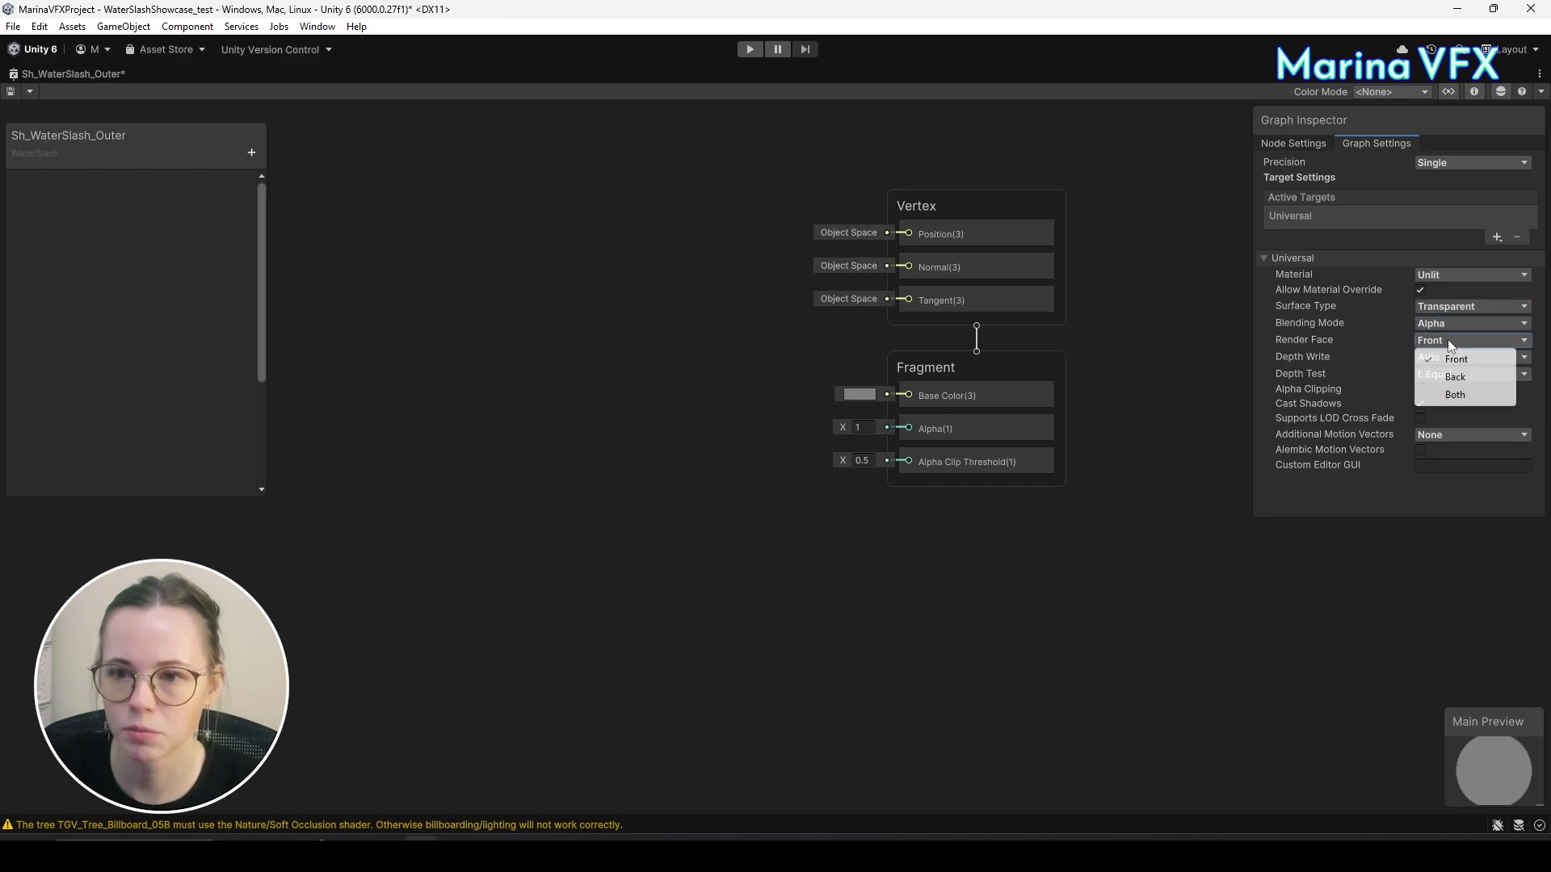
click(1453, 391)
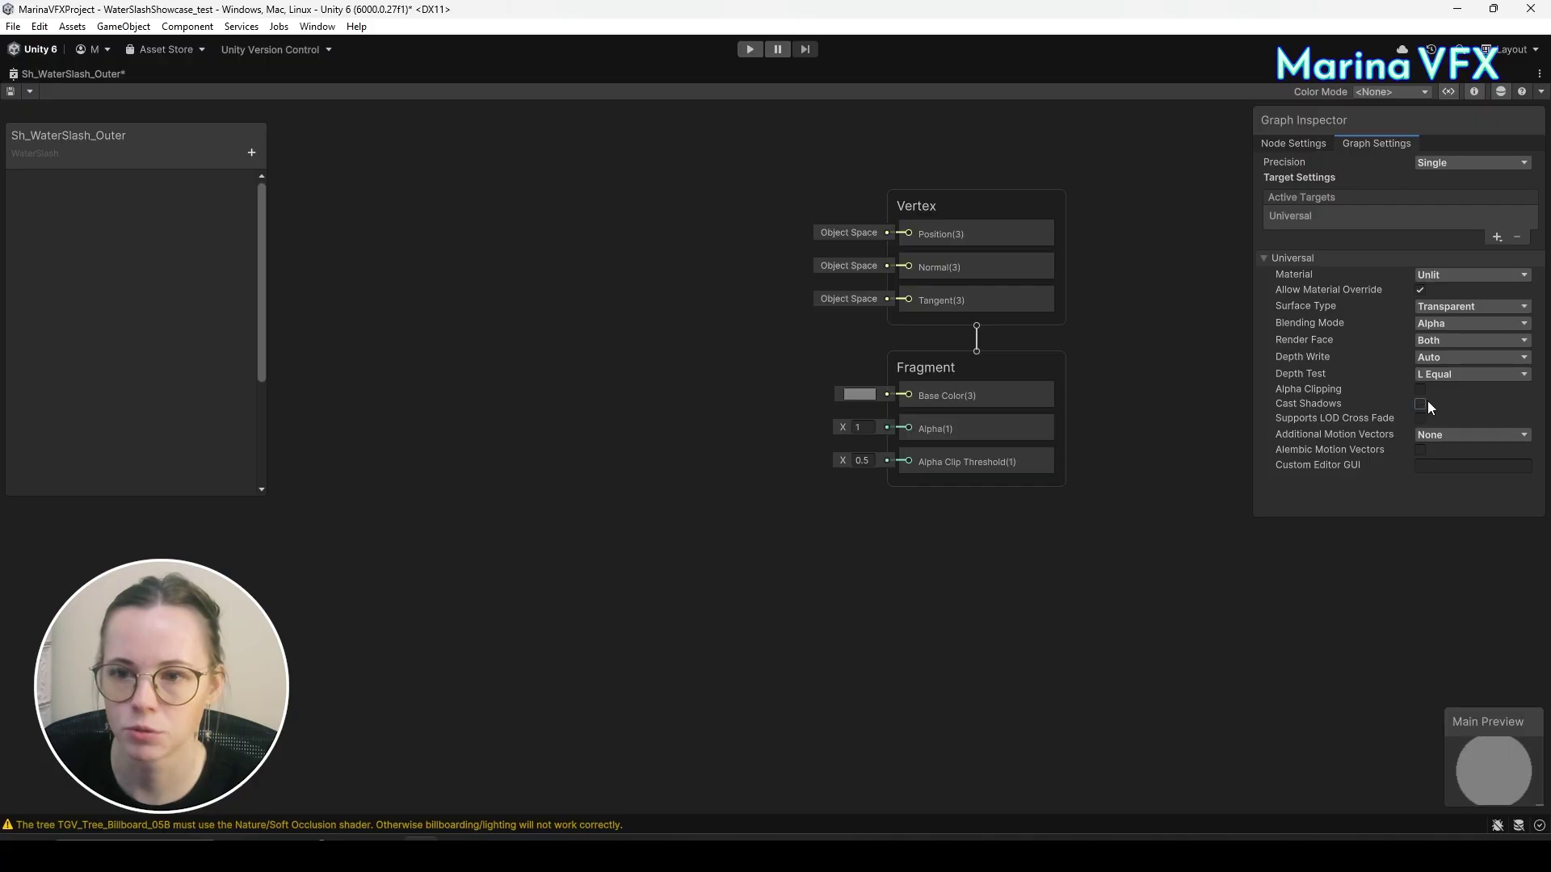
Add a Texture 2D property named MainTexture to the shader graph's blackboard.
scroll(1072, 627, down, 3)
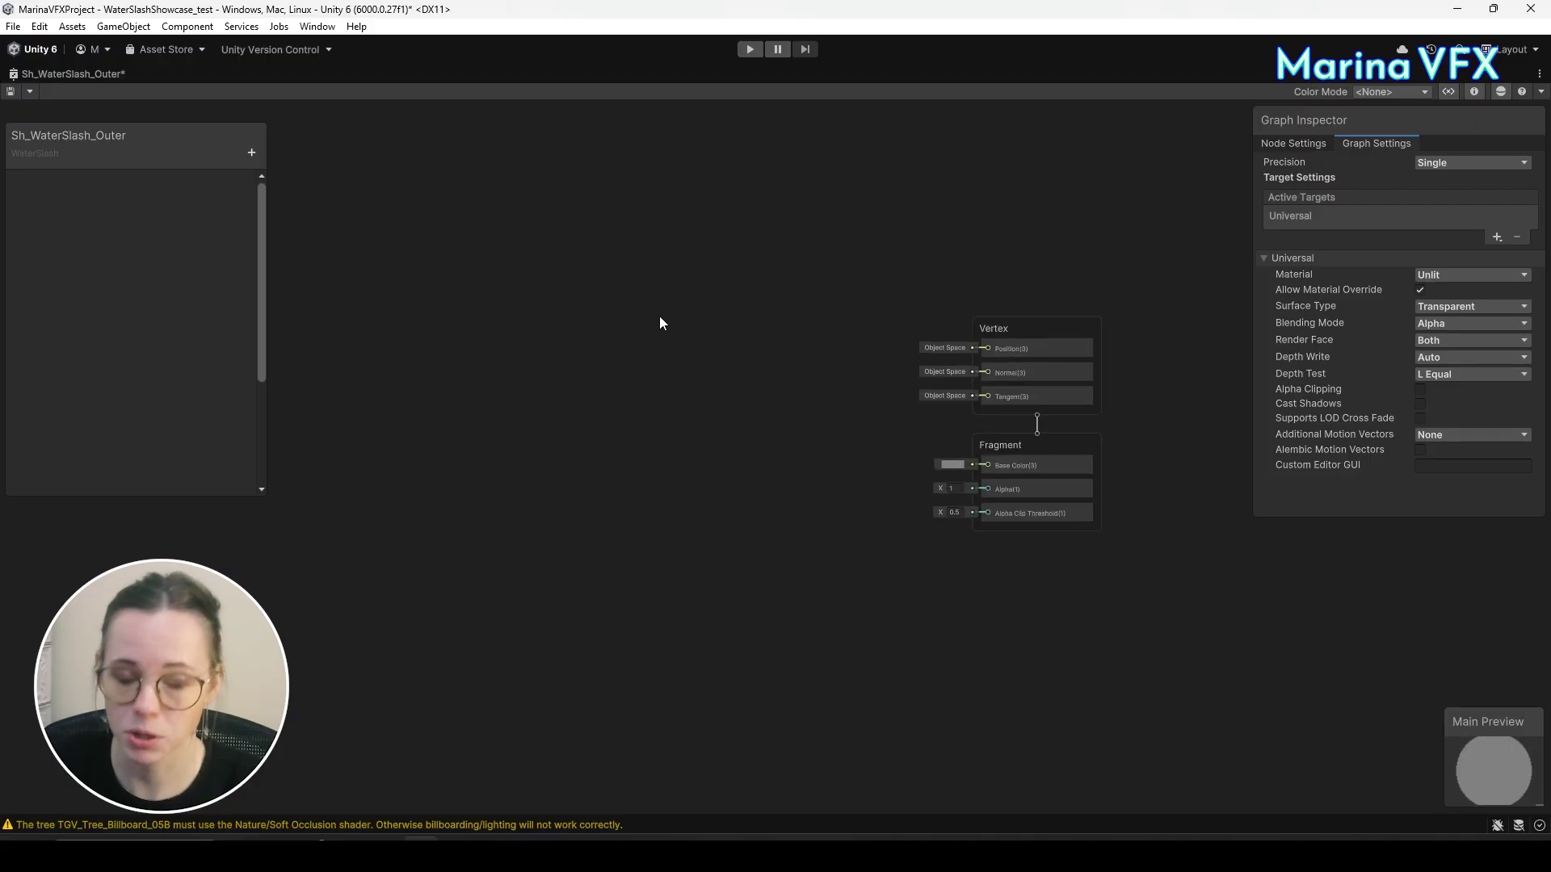
click(251, 152)
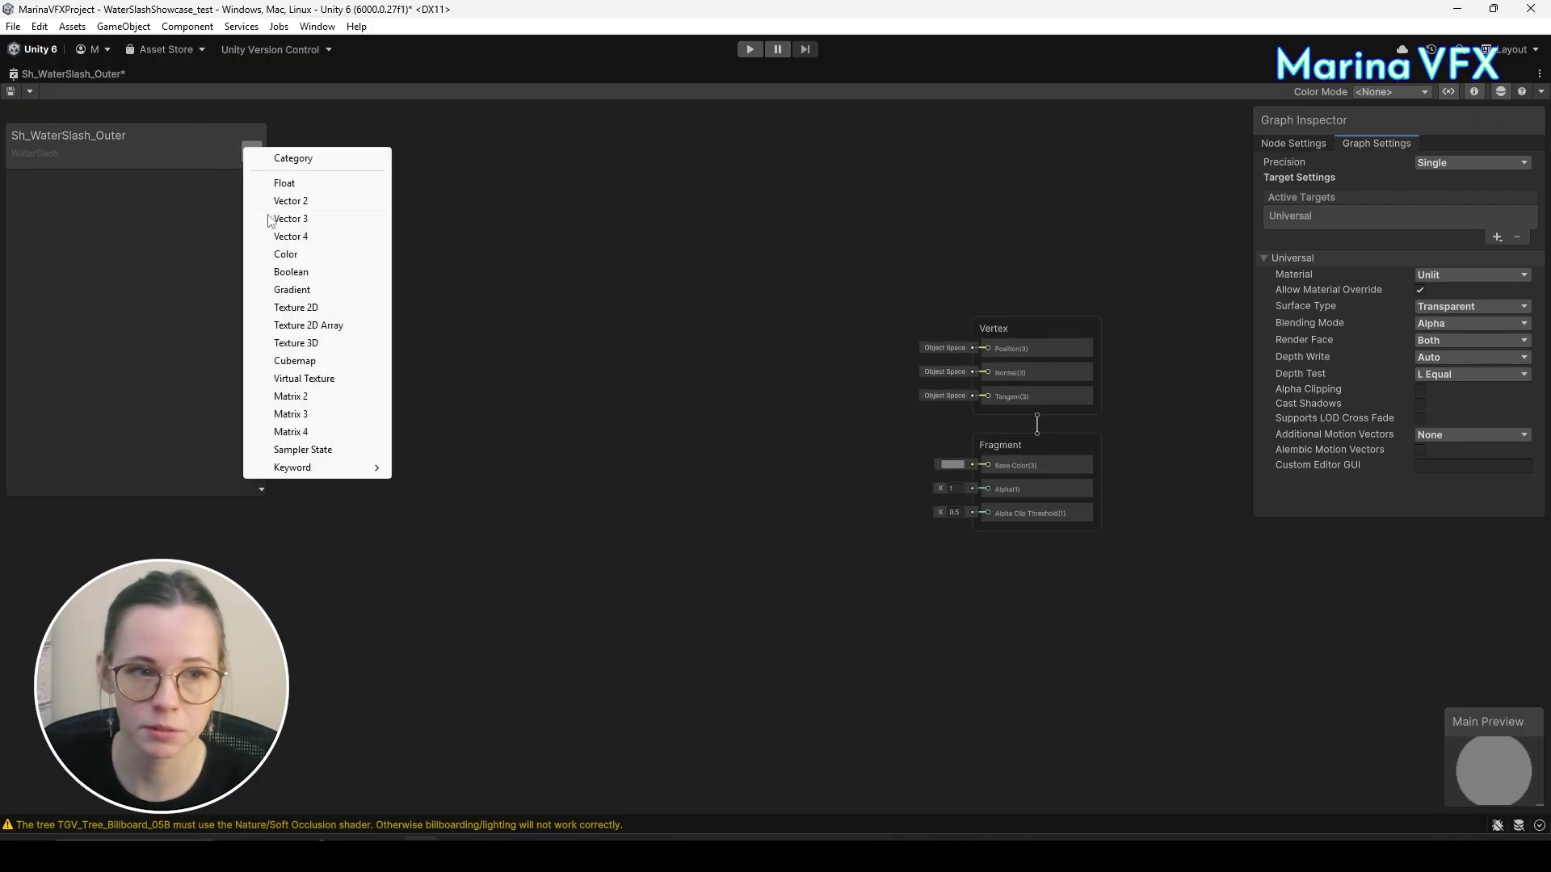
click(281, 307)
text(MainTexture)
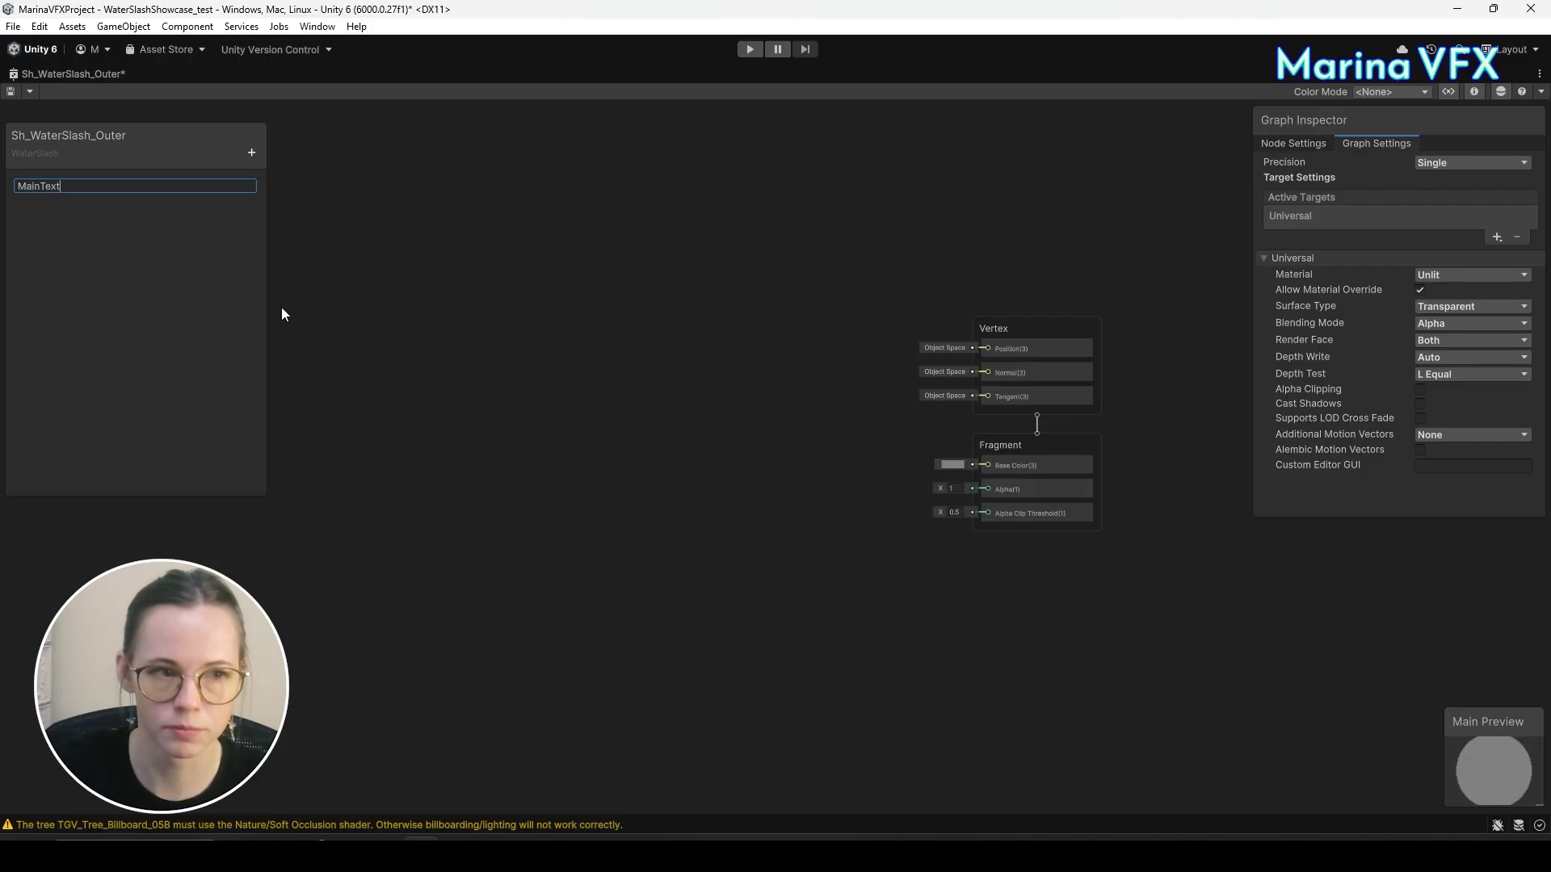
key(Return)
Add a Vector 2 property named MainTiling to the blackboard.
click(252, 153)
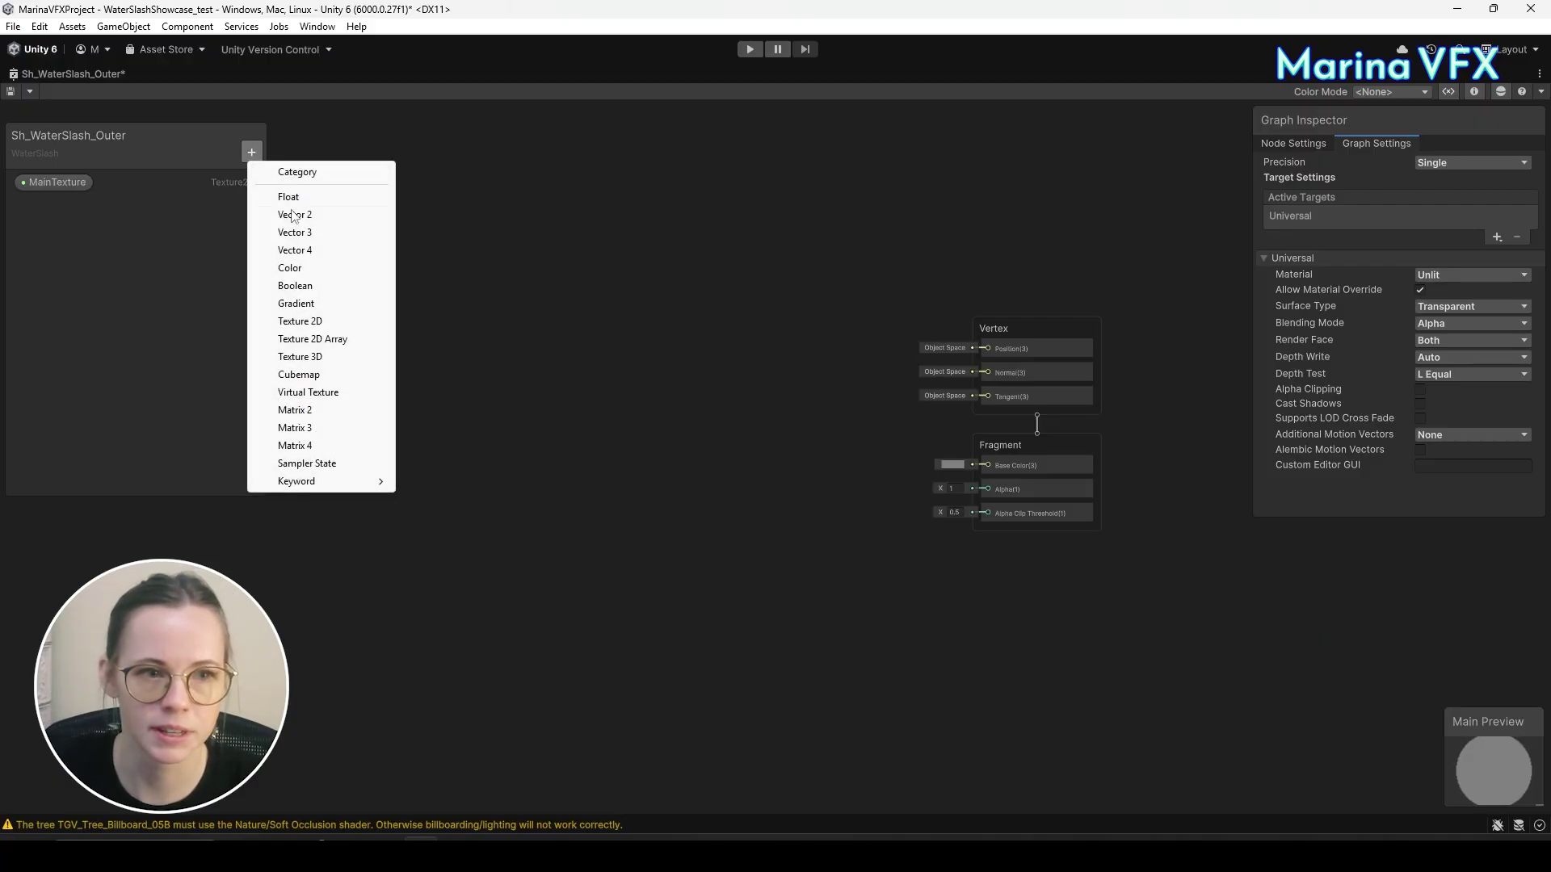
click(299, 215)
text(Ma)
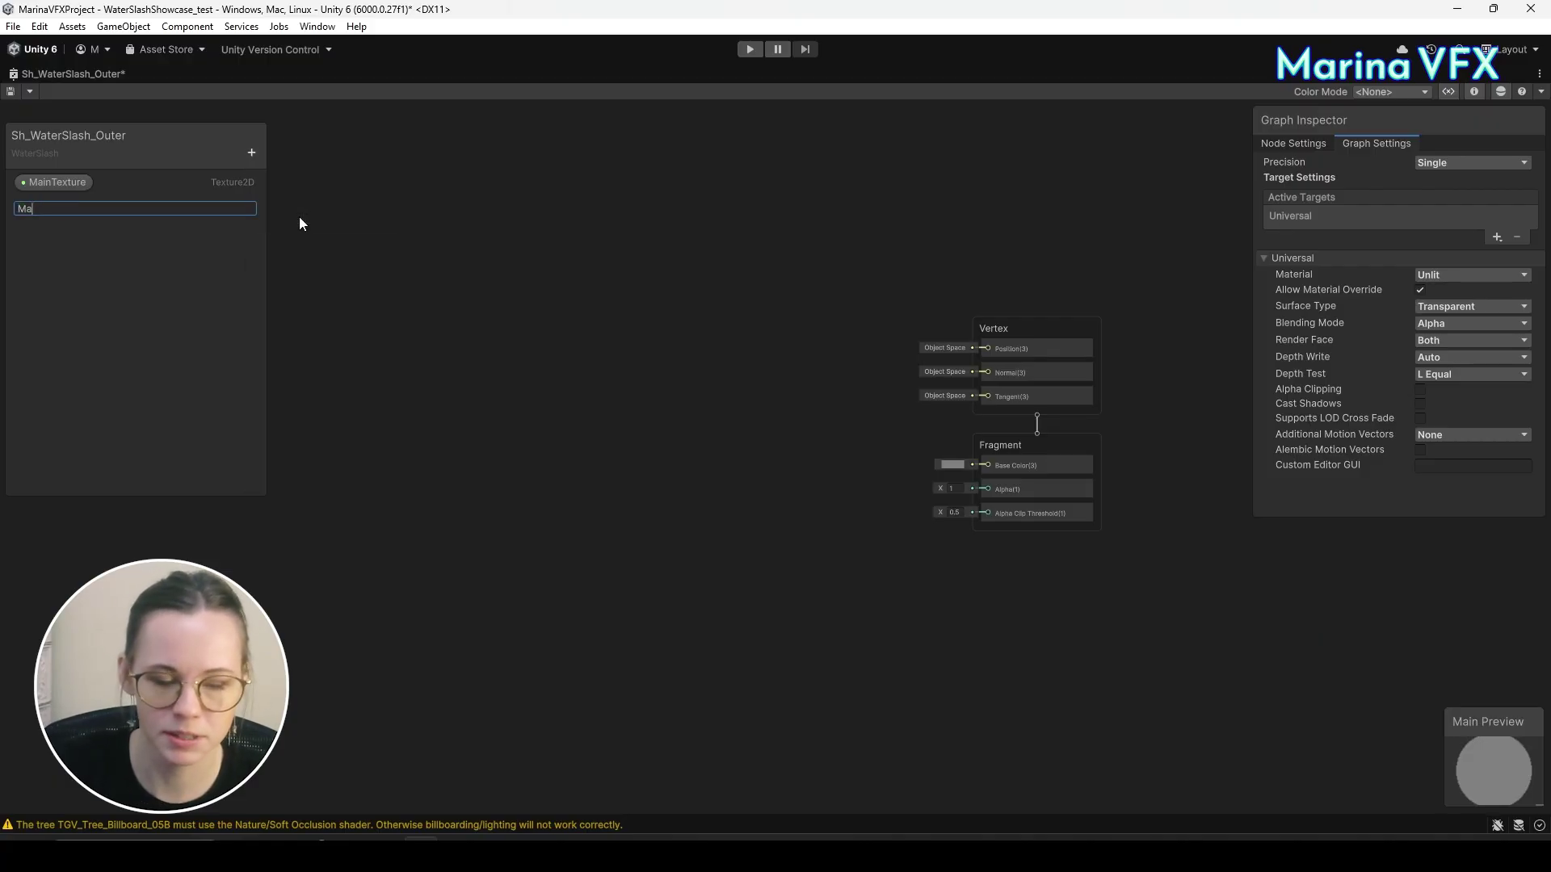
text(inUVS)
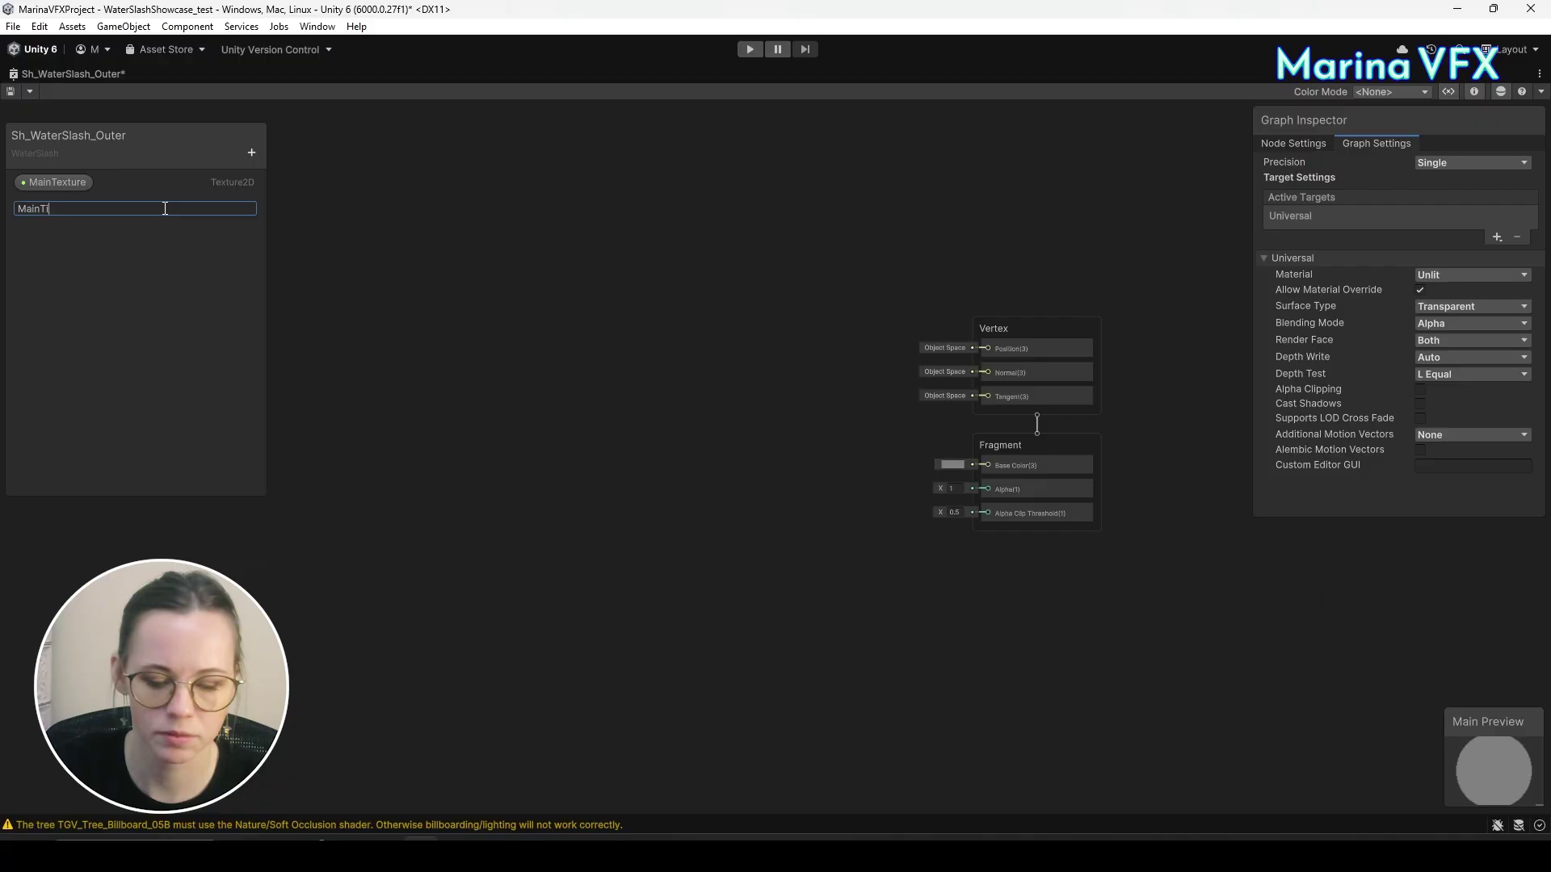
text(Tiling)
key(Return)
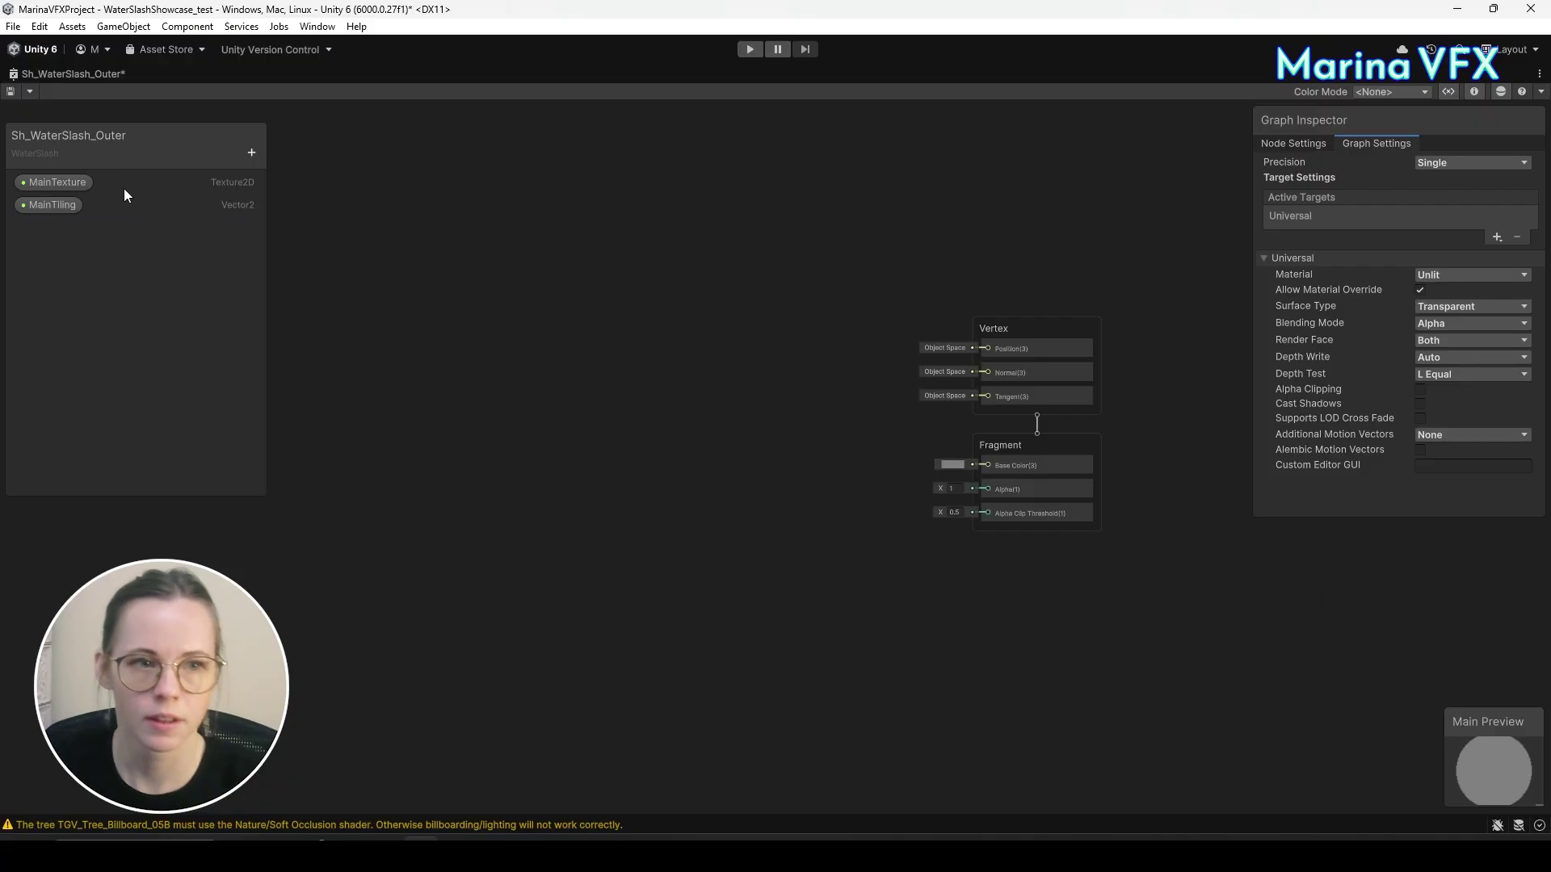
Add a second Vector 2 property to the blackboard and name it MainOffset.
click(251, 153)
click(330, 201)
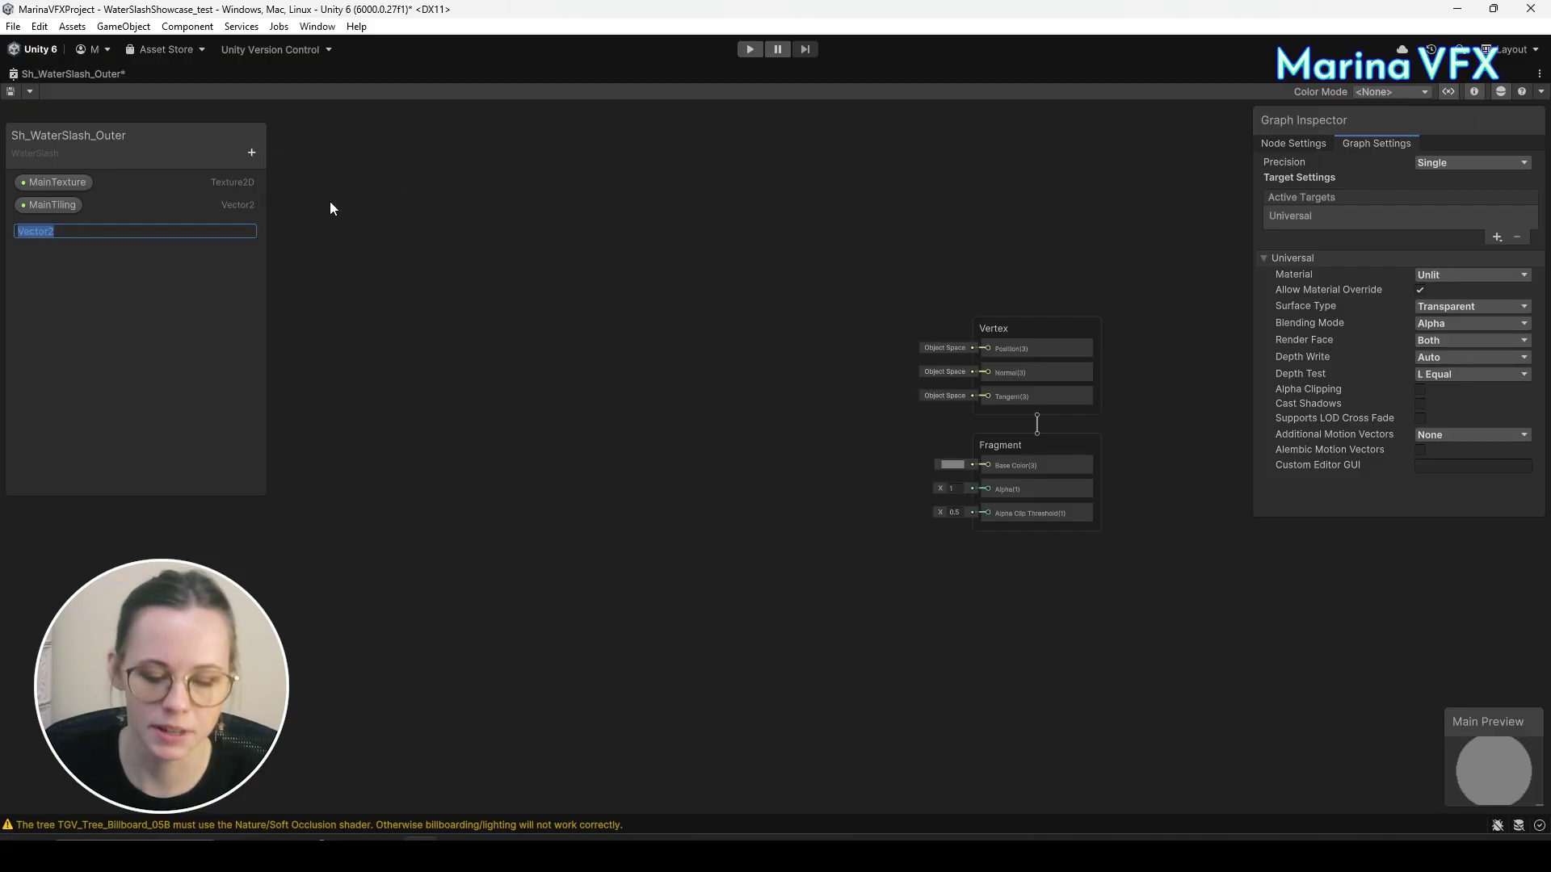
text(MainOffset)
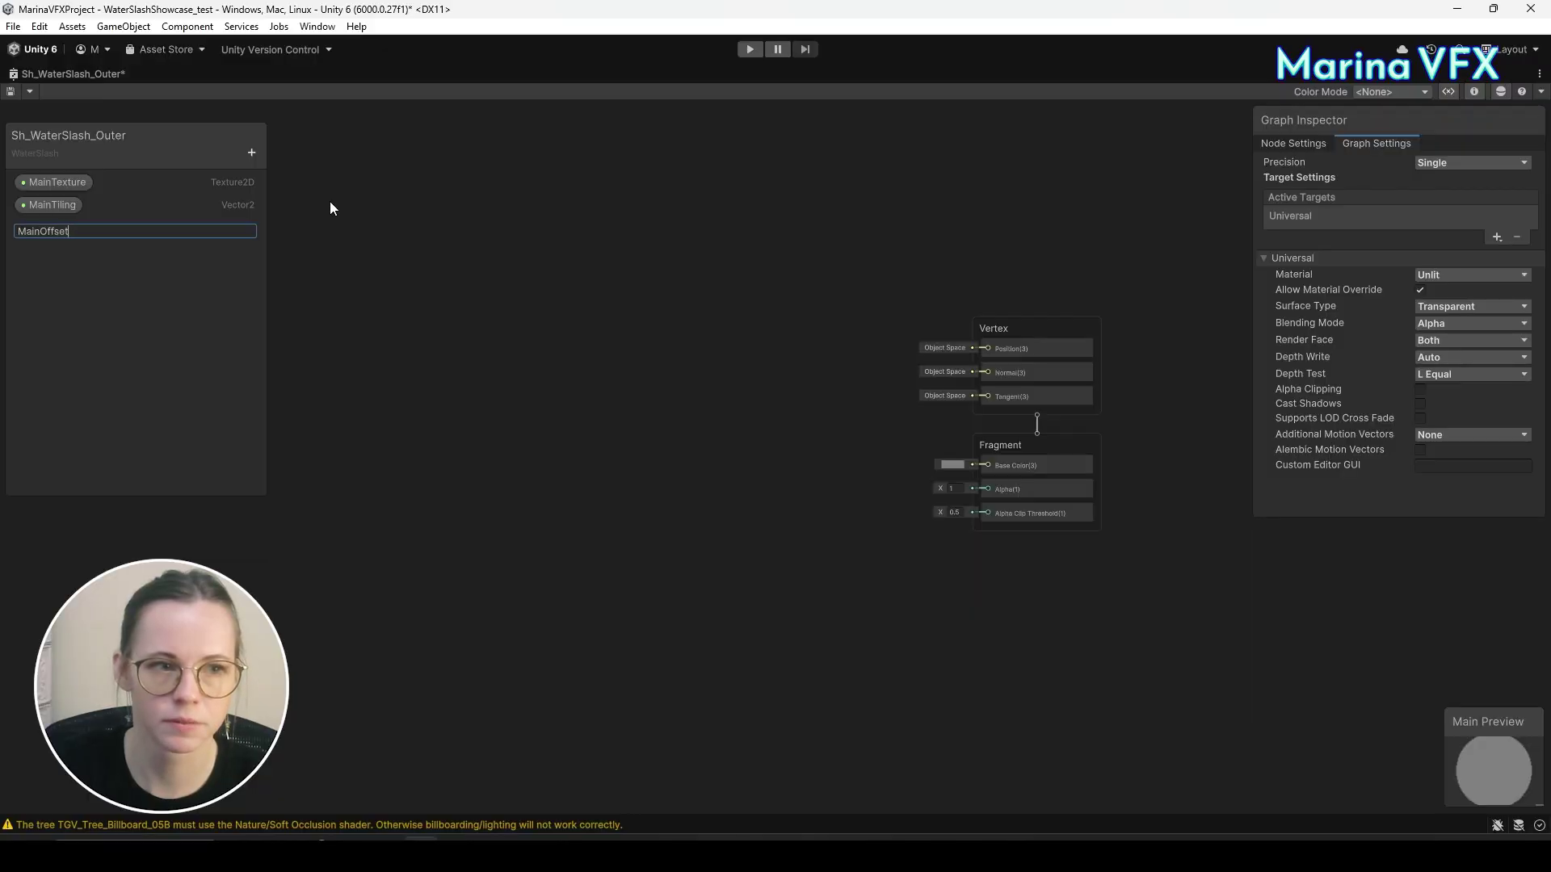
key(Return)
Add a Float property to the blackboard and name it MasinPower.
click(251, 153)
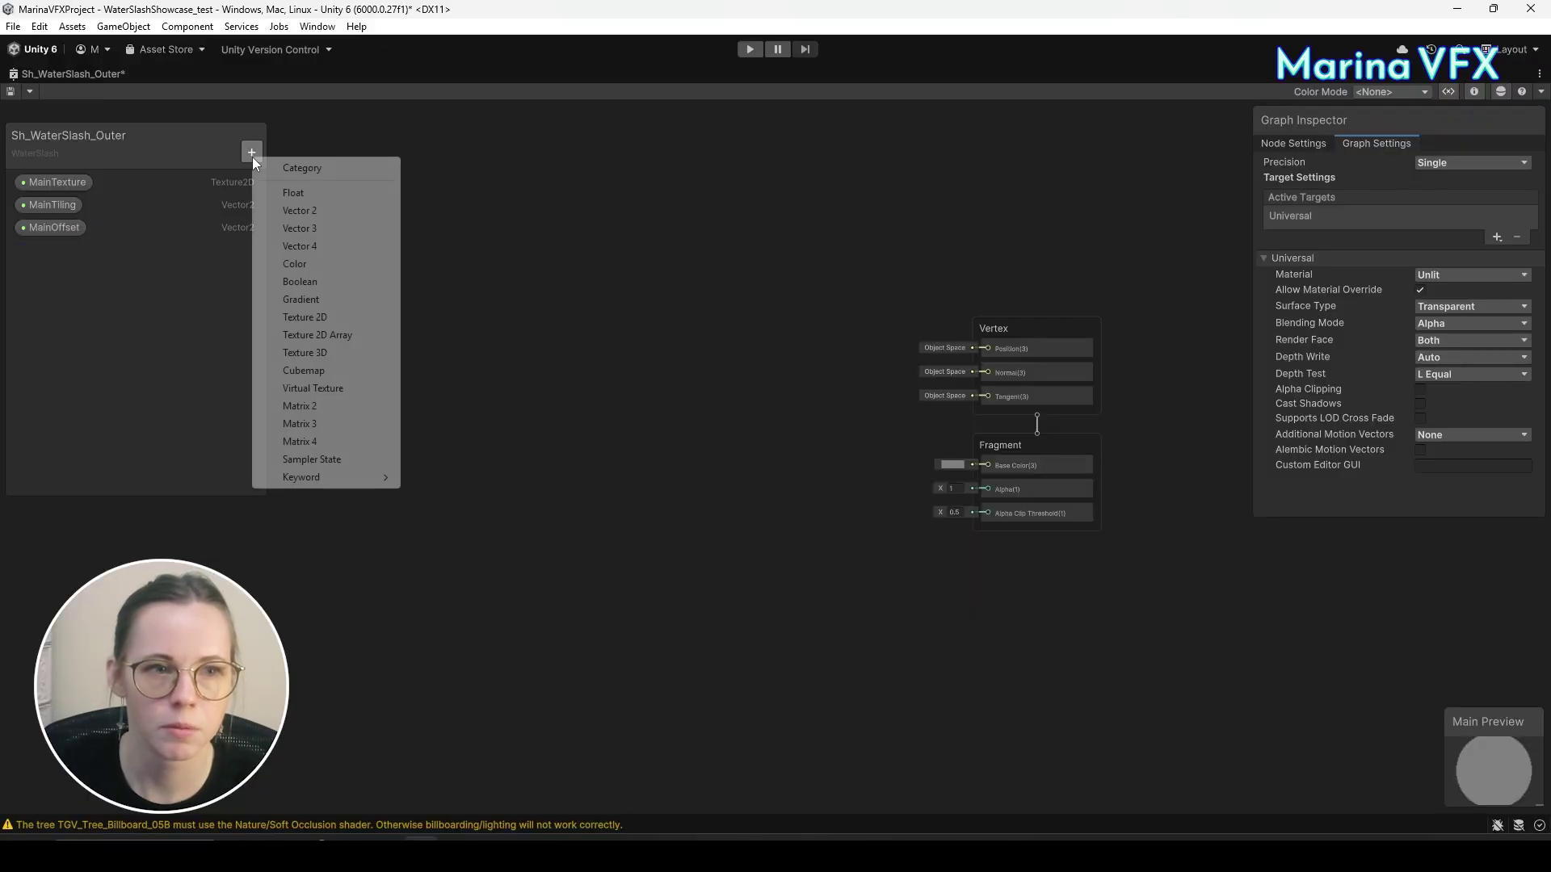
click(303, 198)
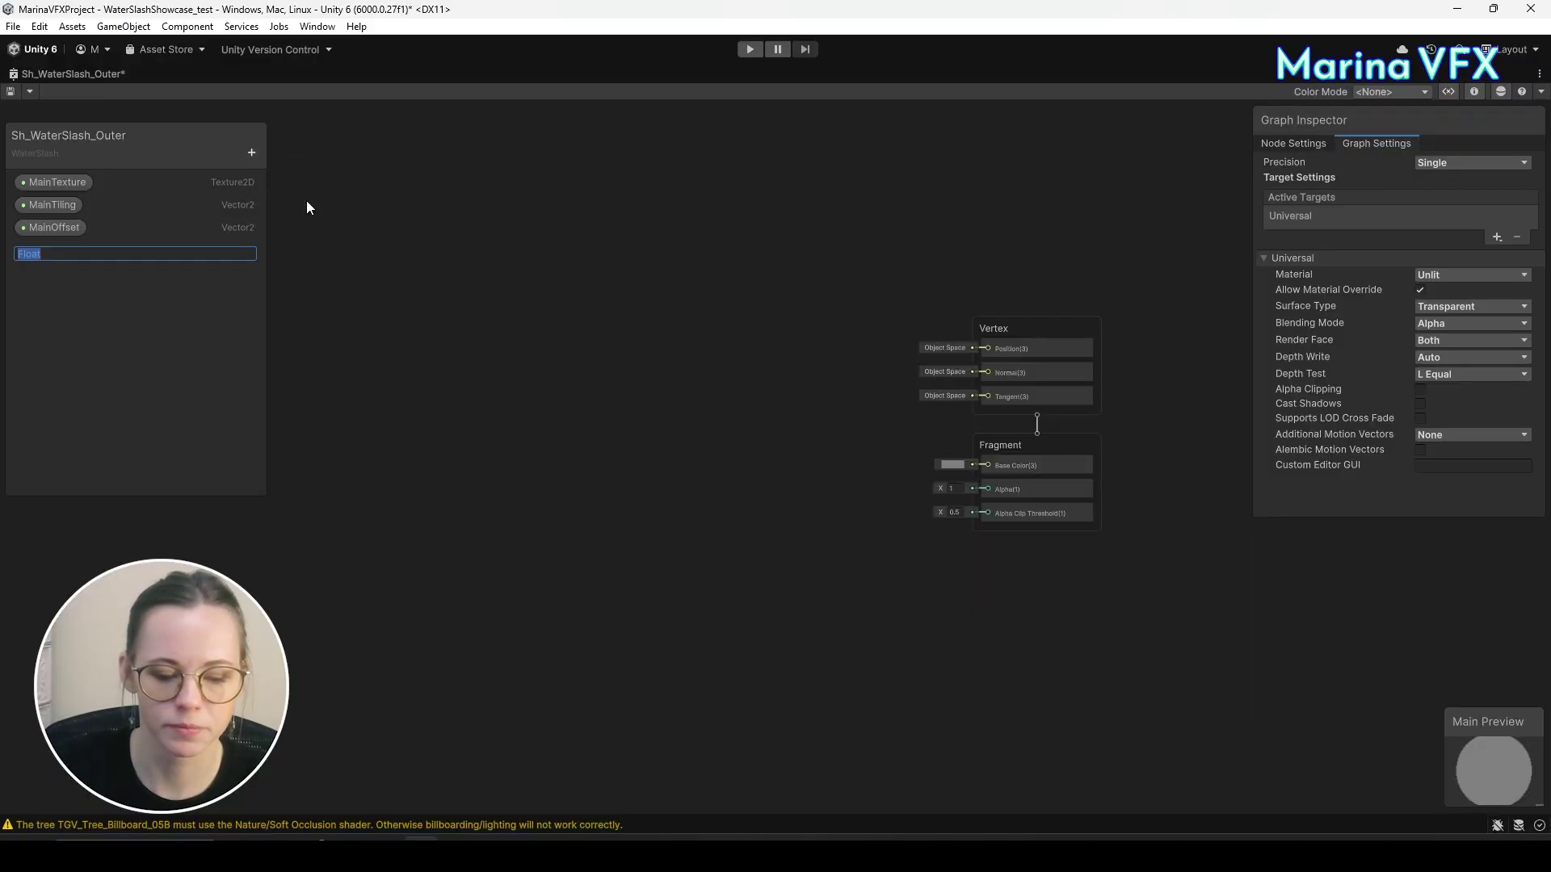
text(MasinP)
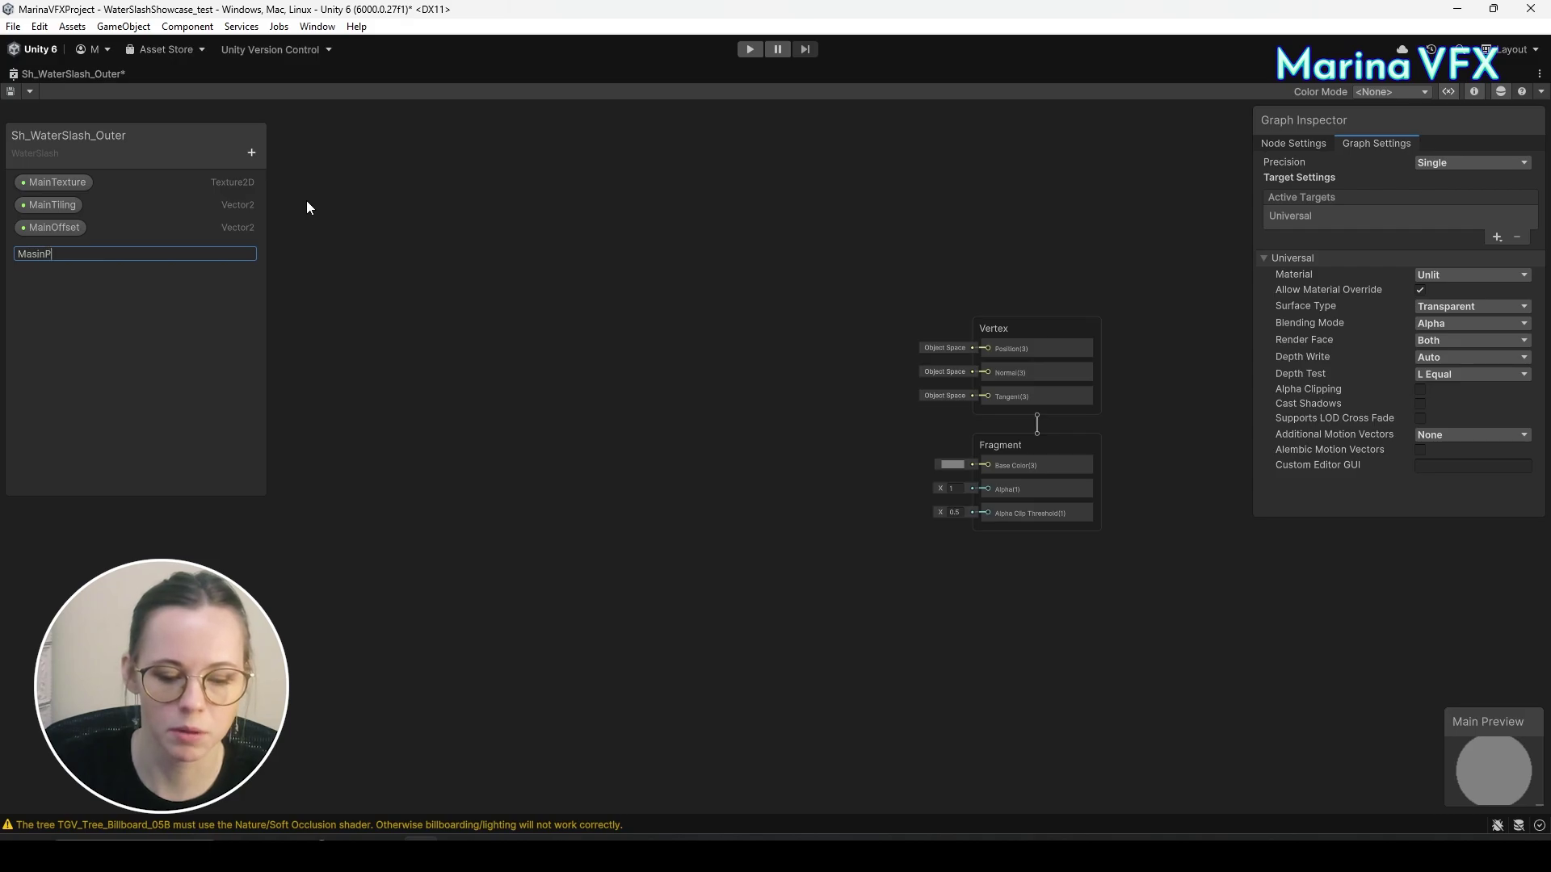
text(ower)
key(Return)
Add another Float property to the blackboard and name it MainOpacity.
click(251, 152)
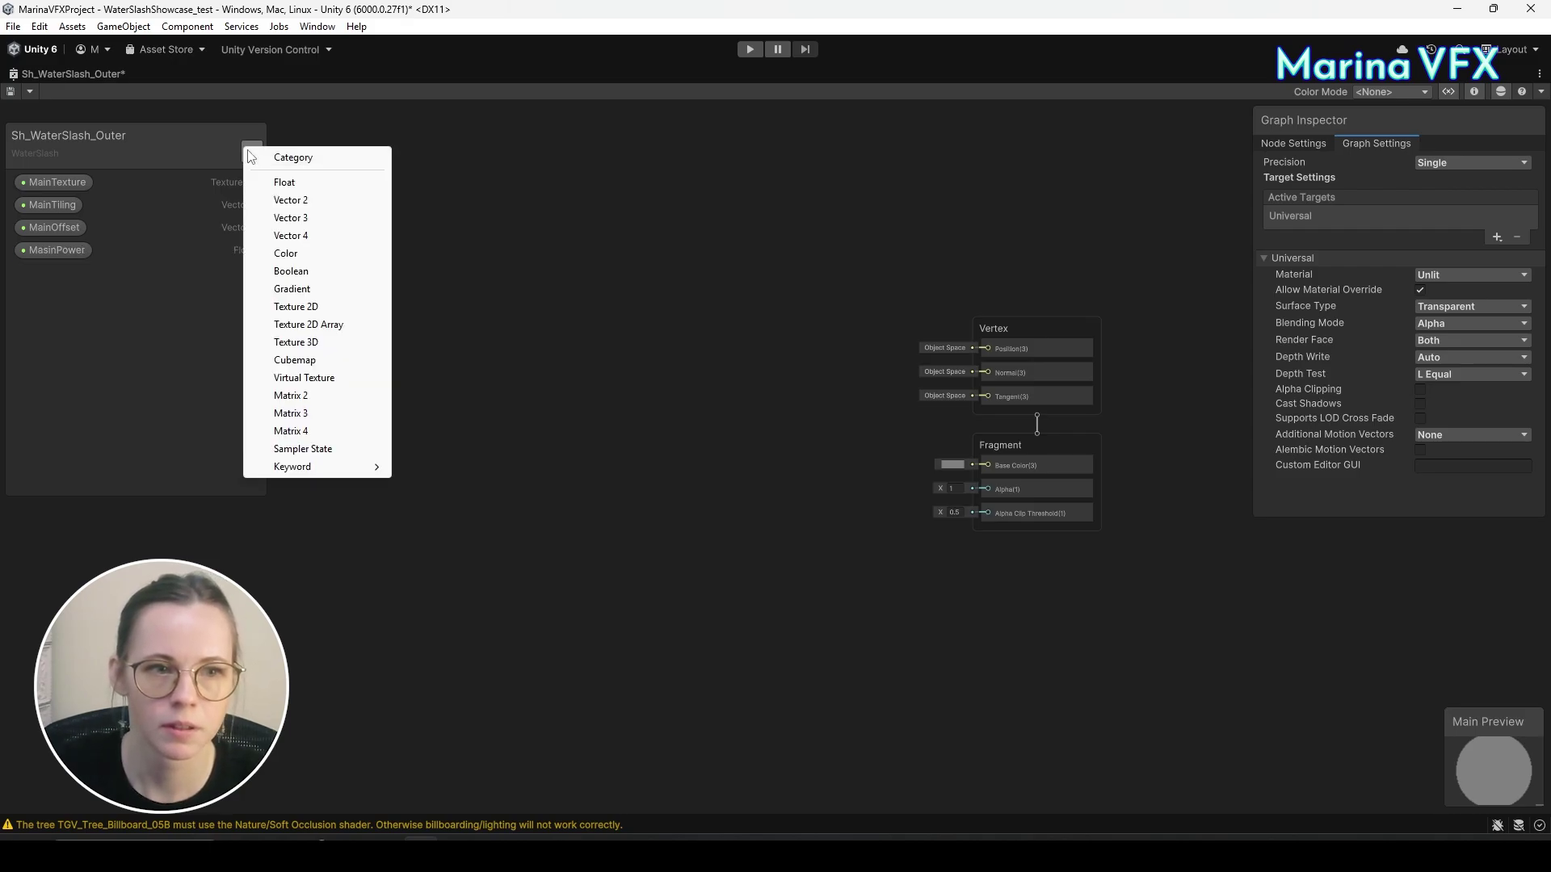
click(286, 182)
text(Ma)
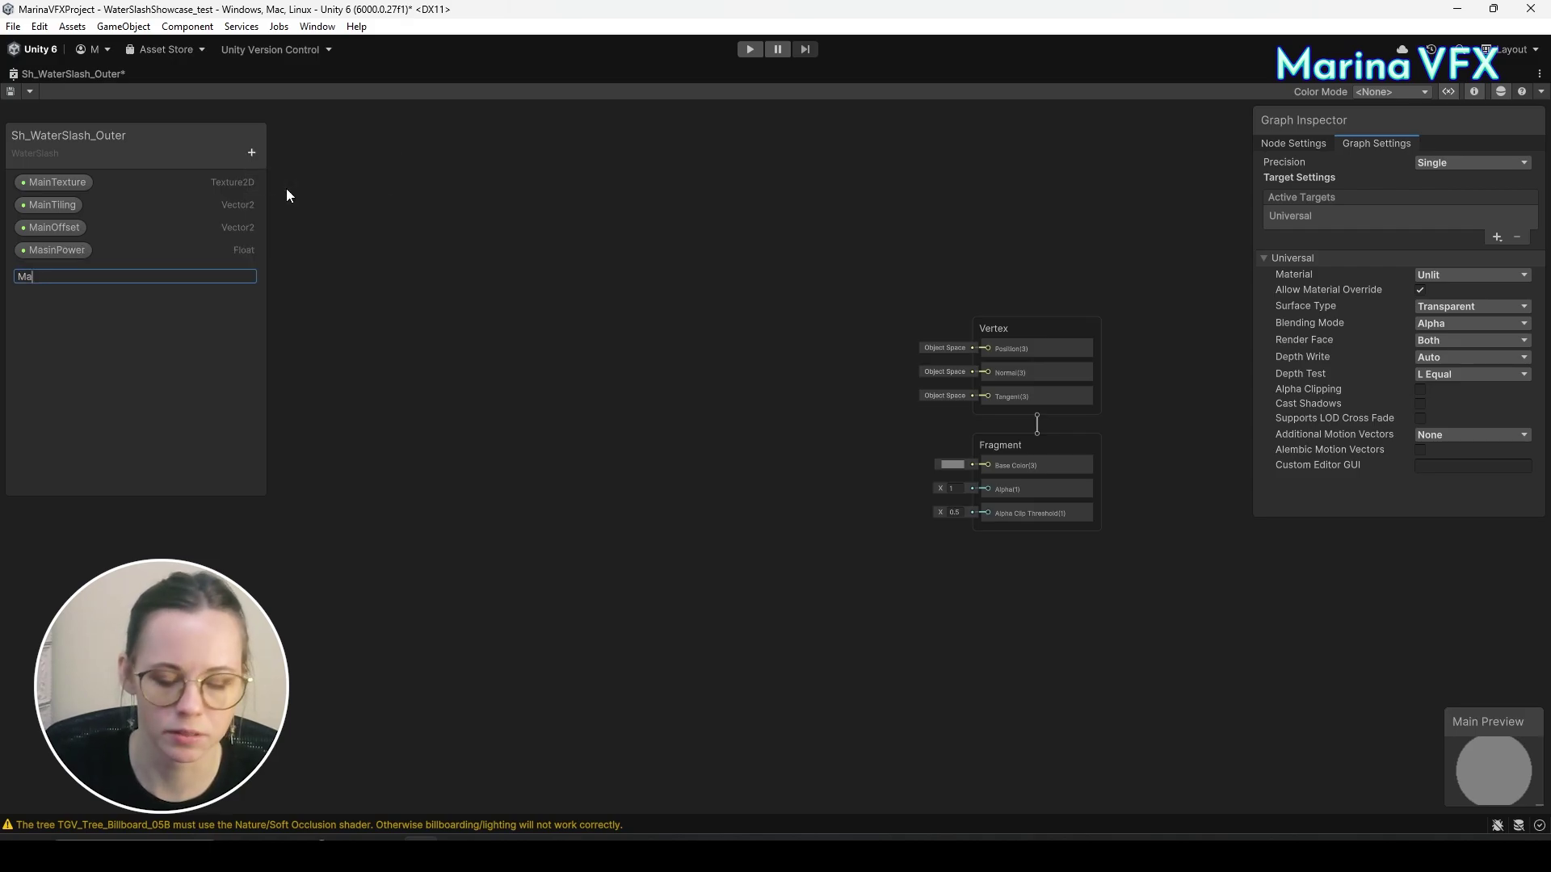
text(inOpacity)
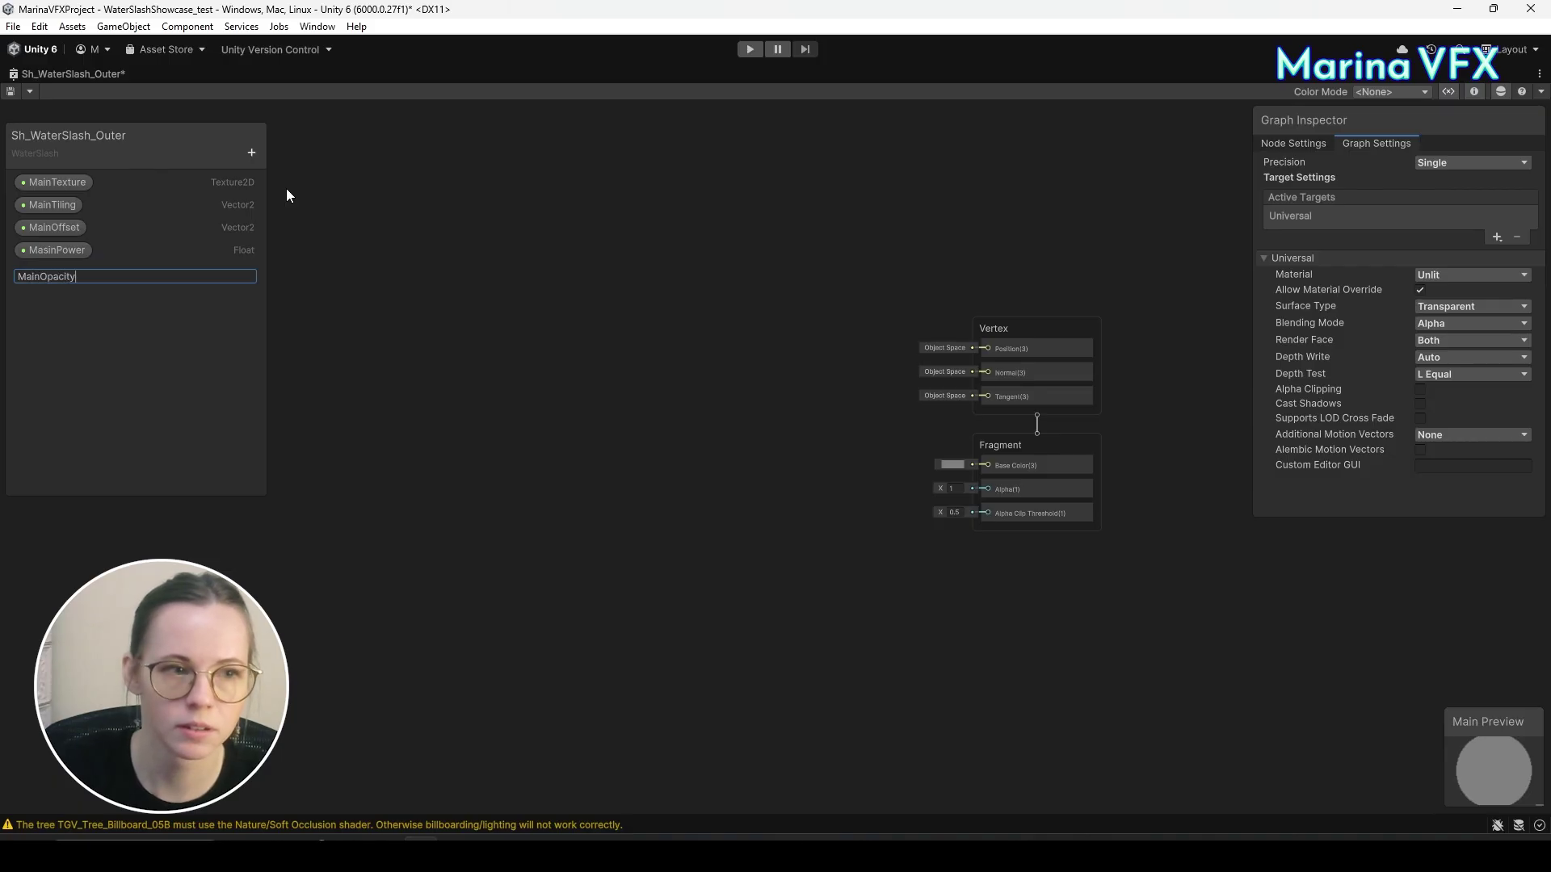
key(Return)
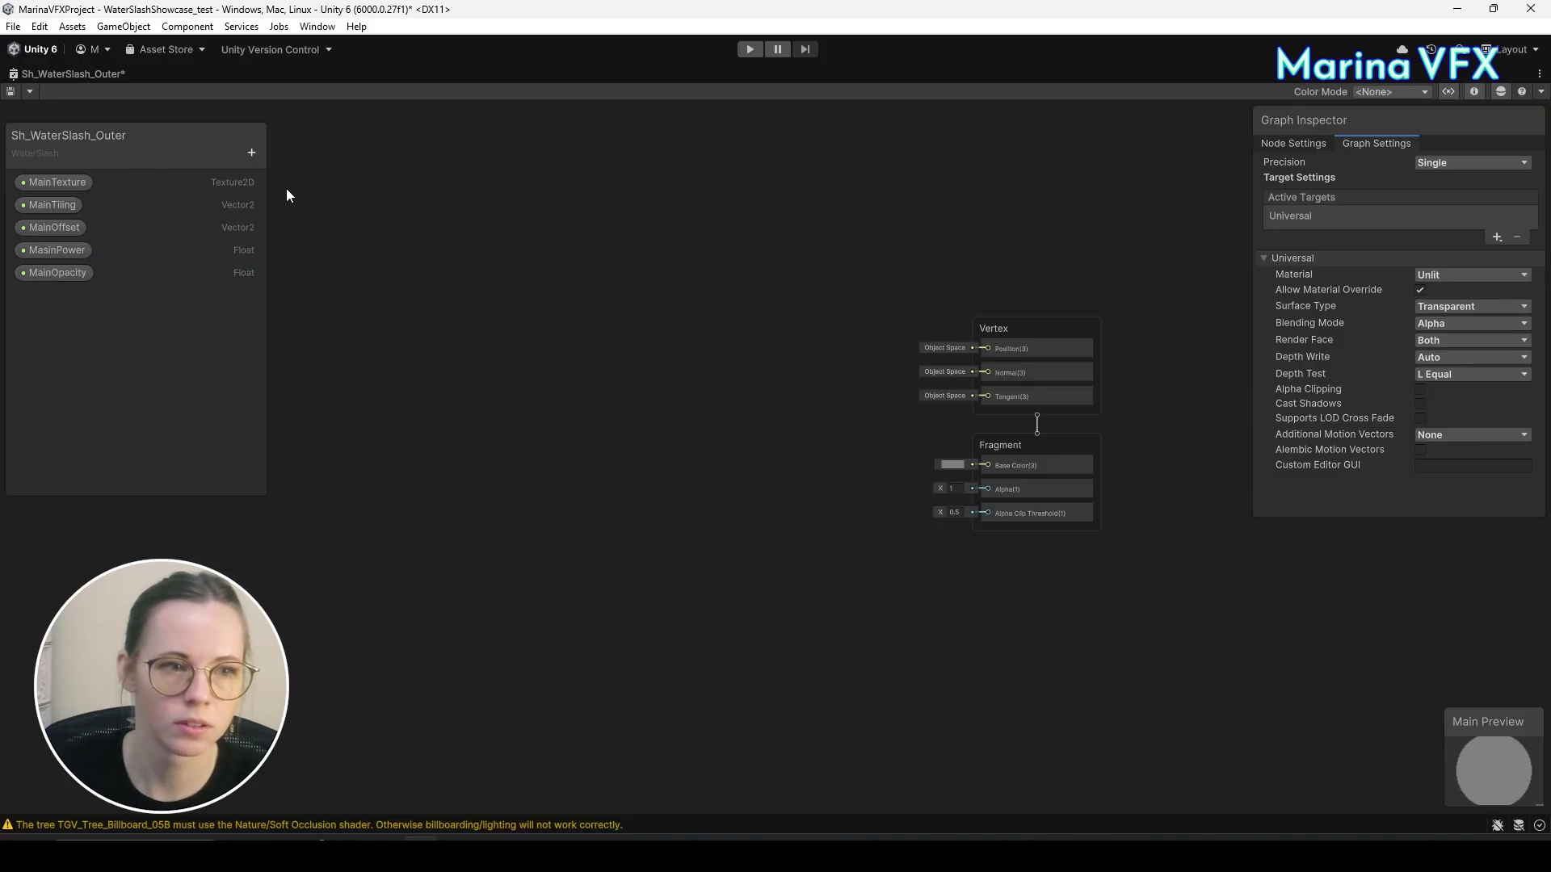
Correct the name of the misspelled MasinPower property to MainPower in its node settings.
click(71, 247)
click(1450, 197)
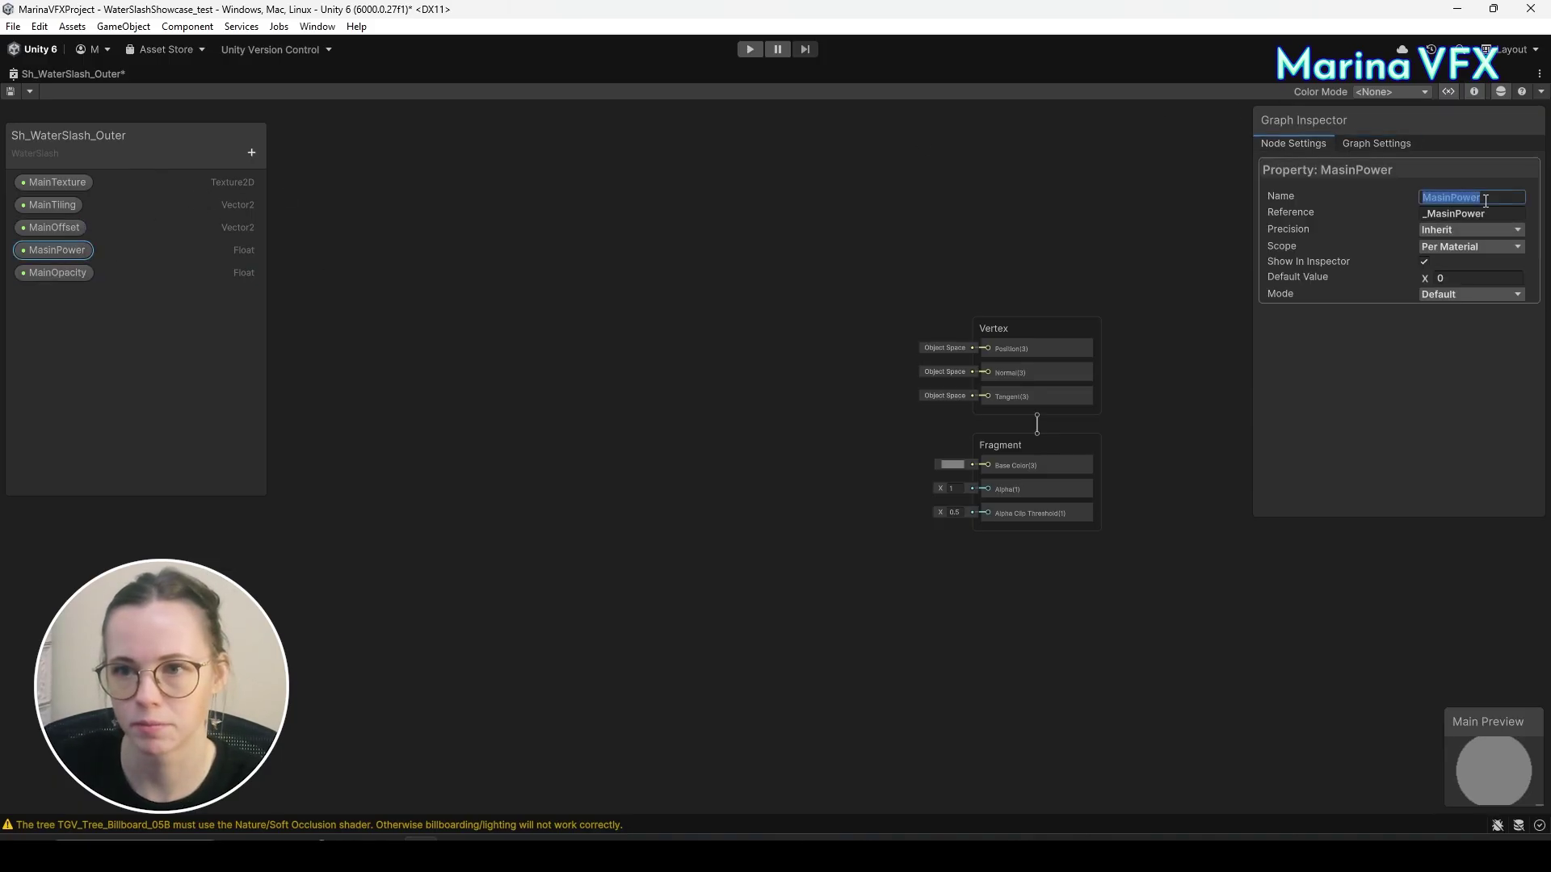
click(1443, 195)
key(BackSpace)
key(Return)
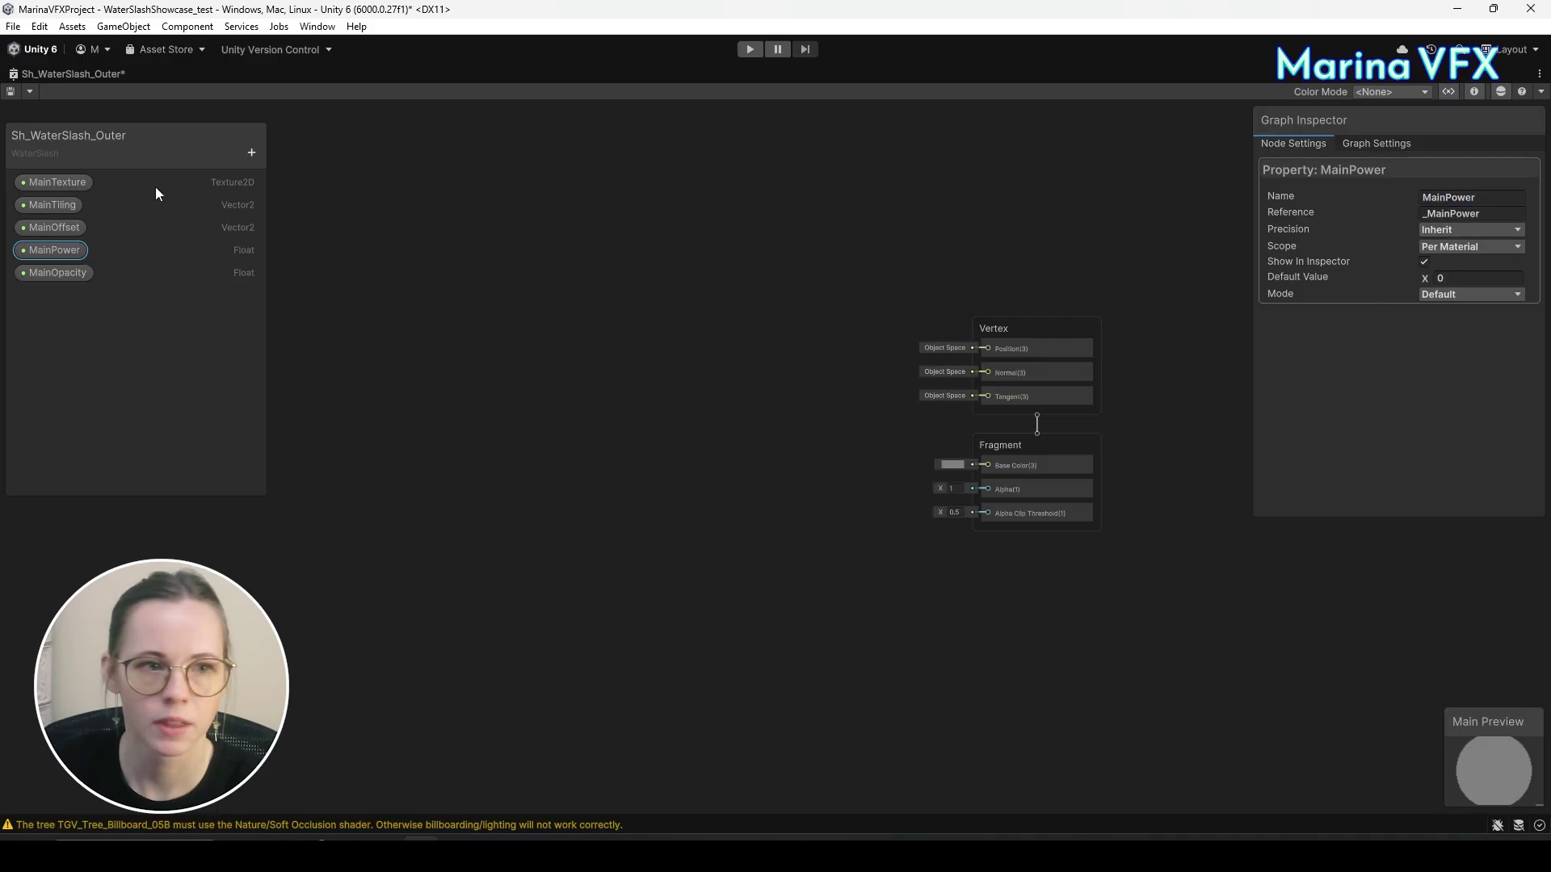
Add a Float property to the blackboard and name it MainIntensity.
click(251, 152)
click(299, 183)
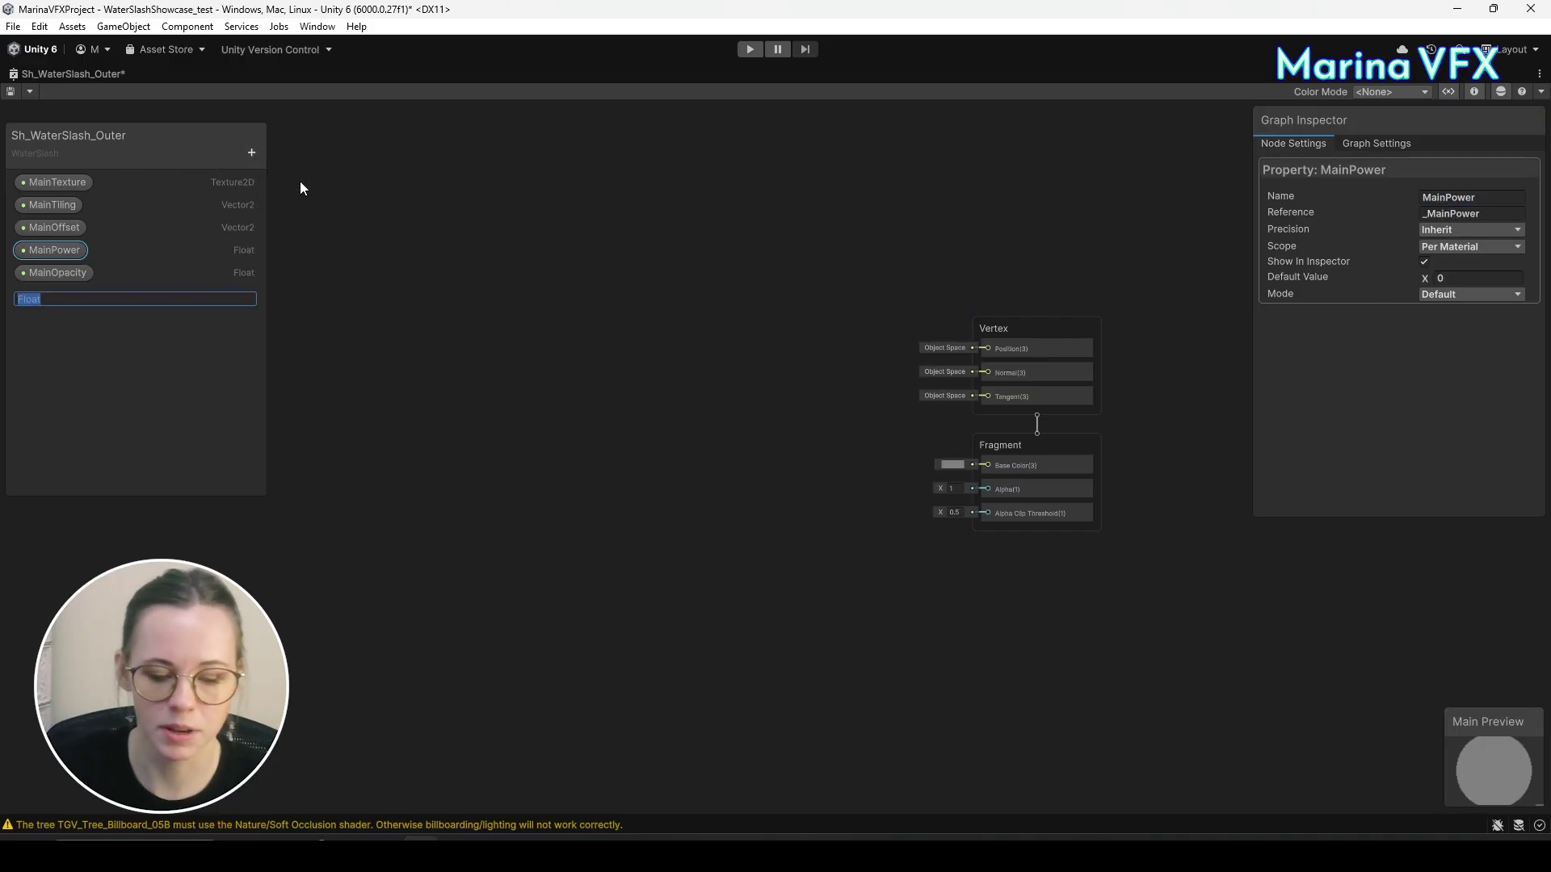
text(MainInt)
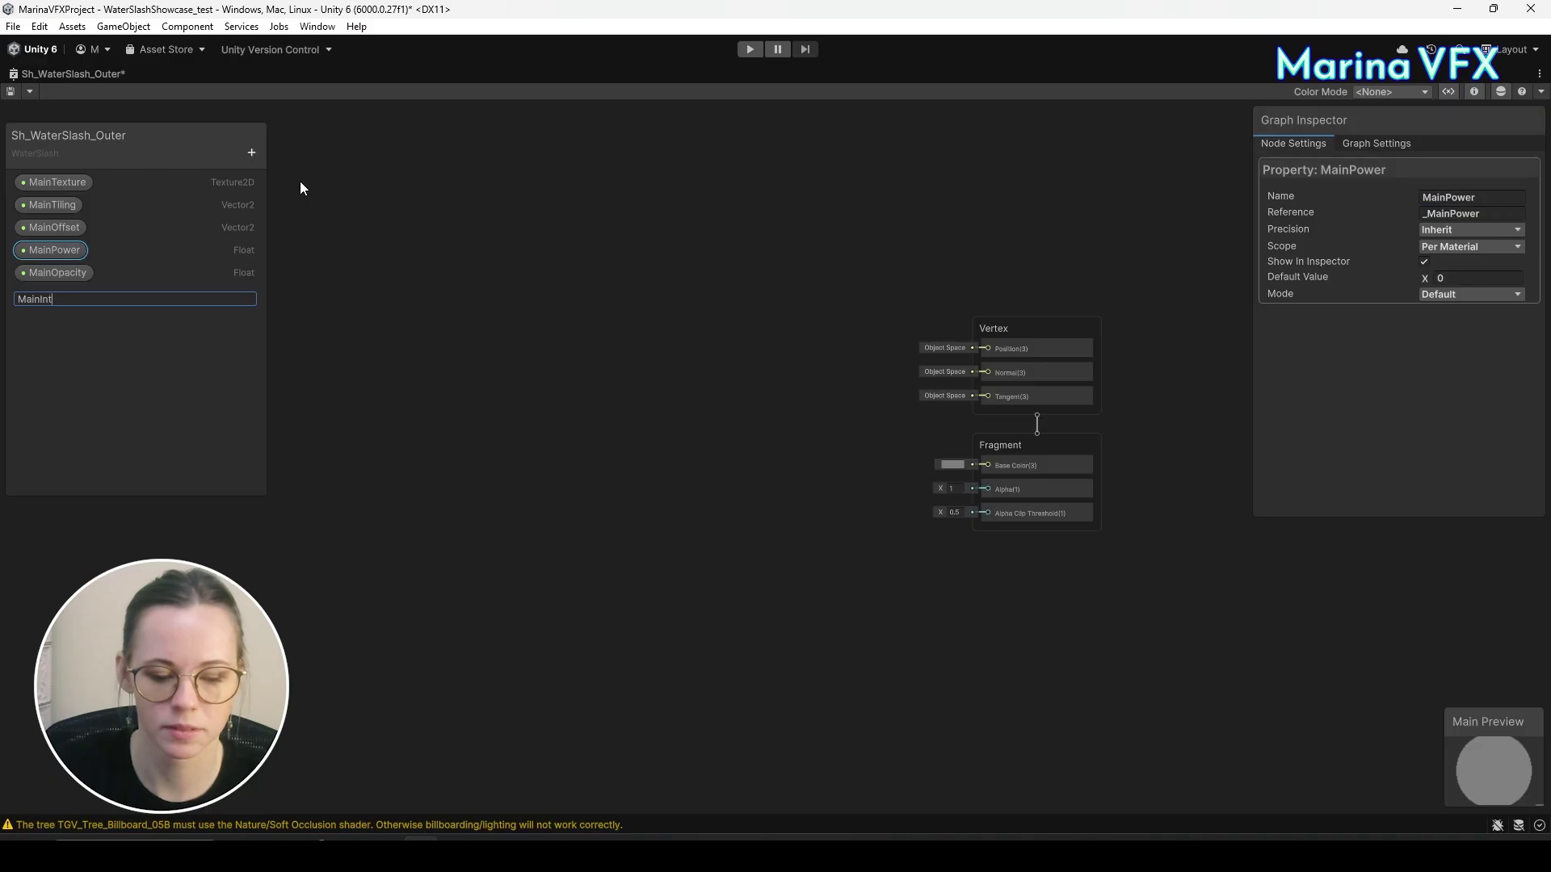
text(ensity)
key(Return)
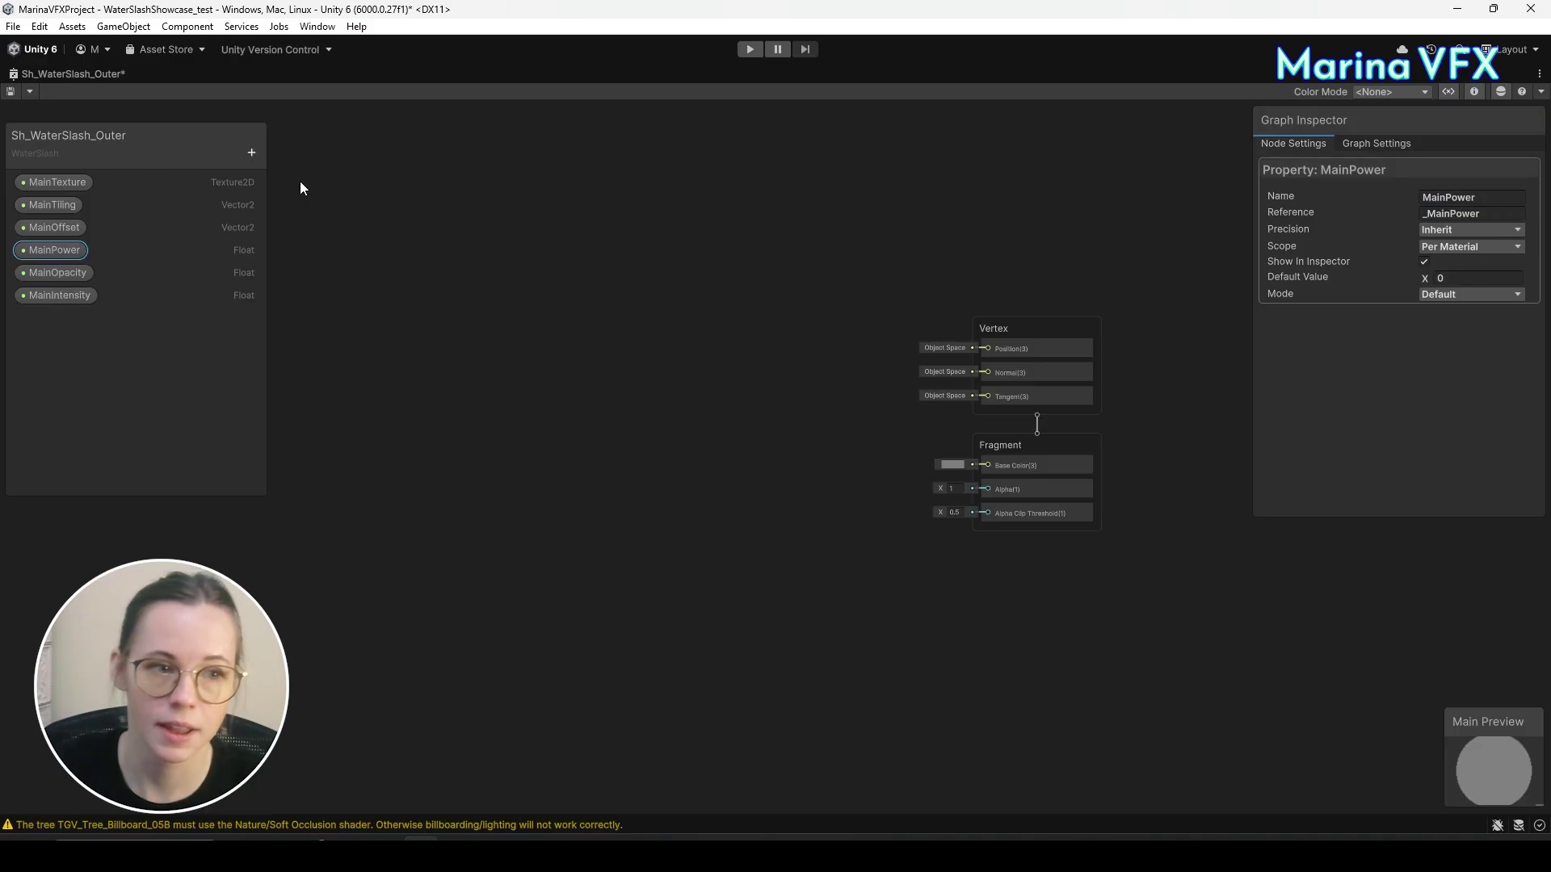
Add a Color property to the blackboard and name it MainColor.
click(252, 151)
click(294, 249)
text(M)
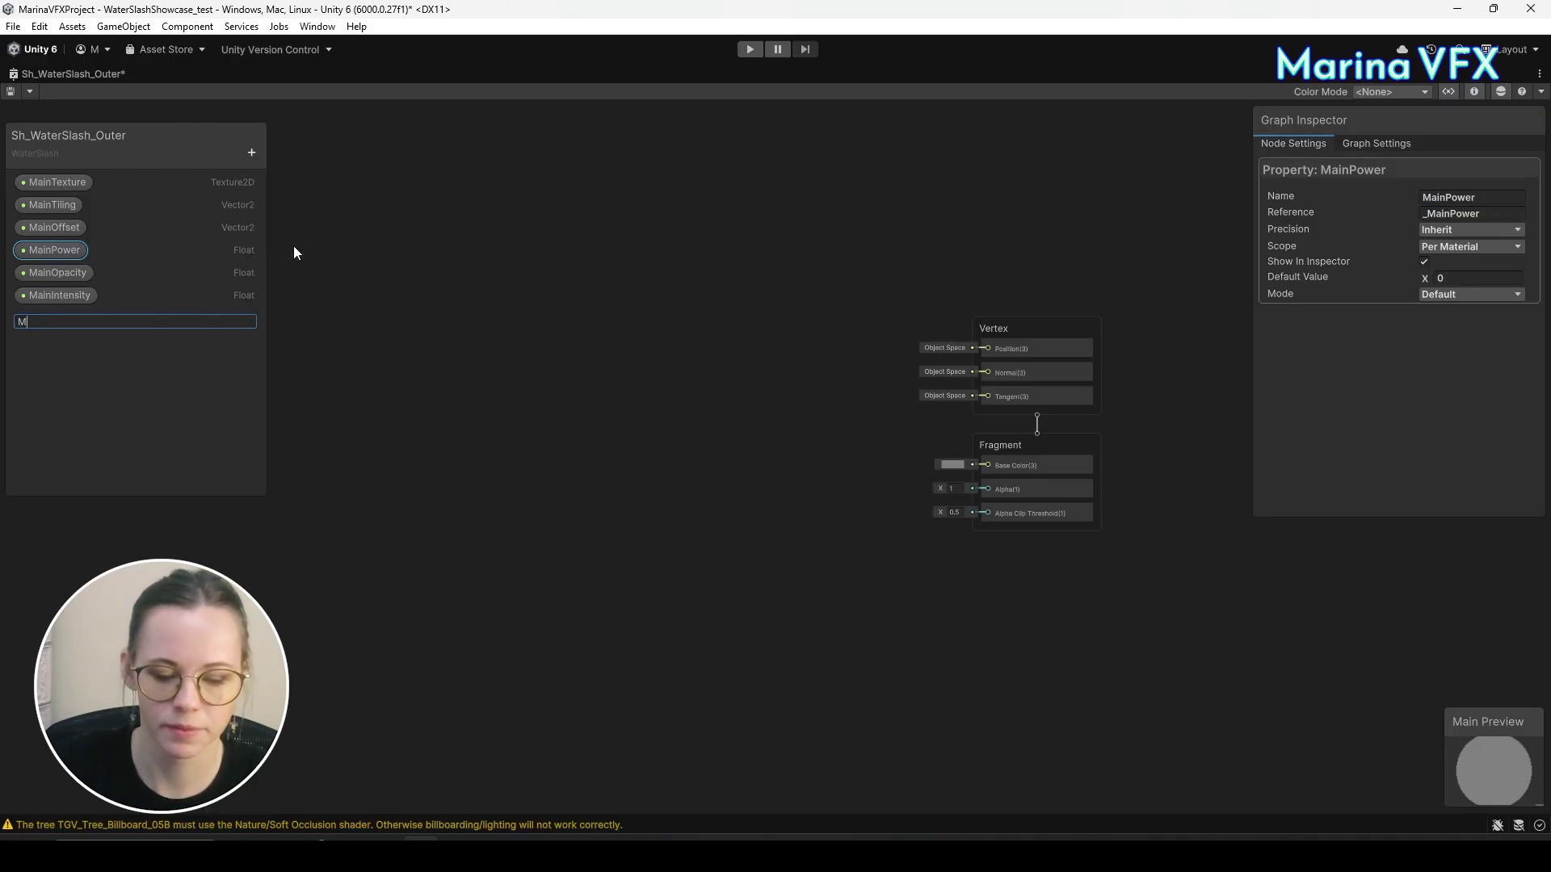
text(ainColor)
key(Return)
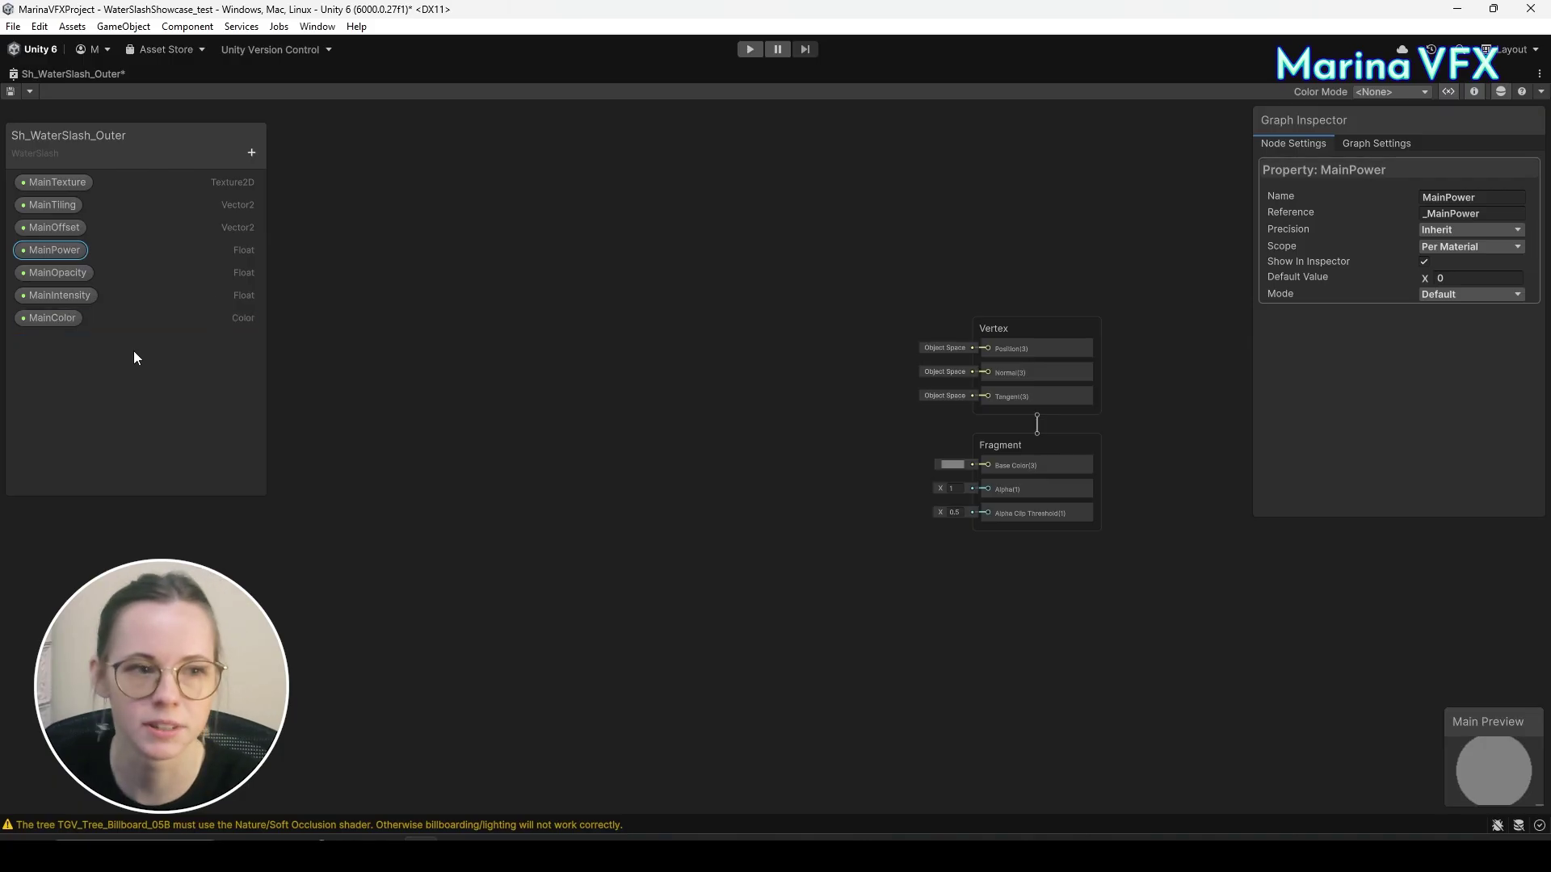
Set the default value of the MainTiling property to X 1 and Y 1.
click(54, 205)
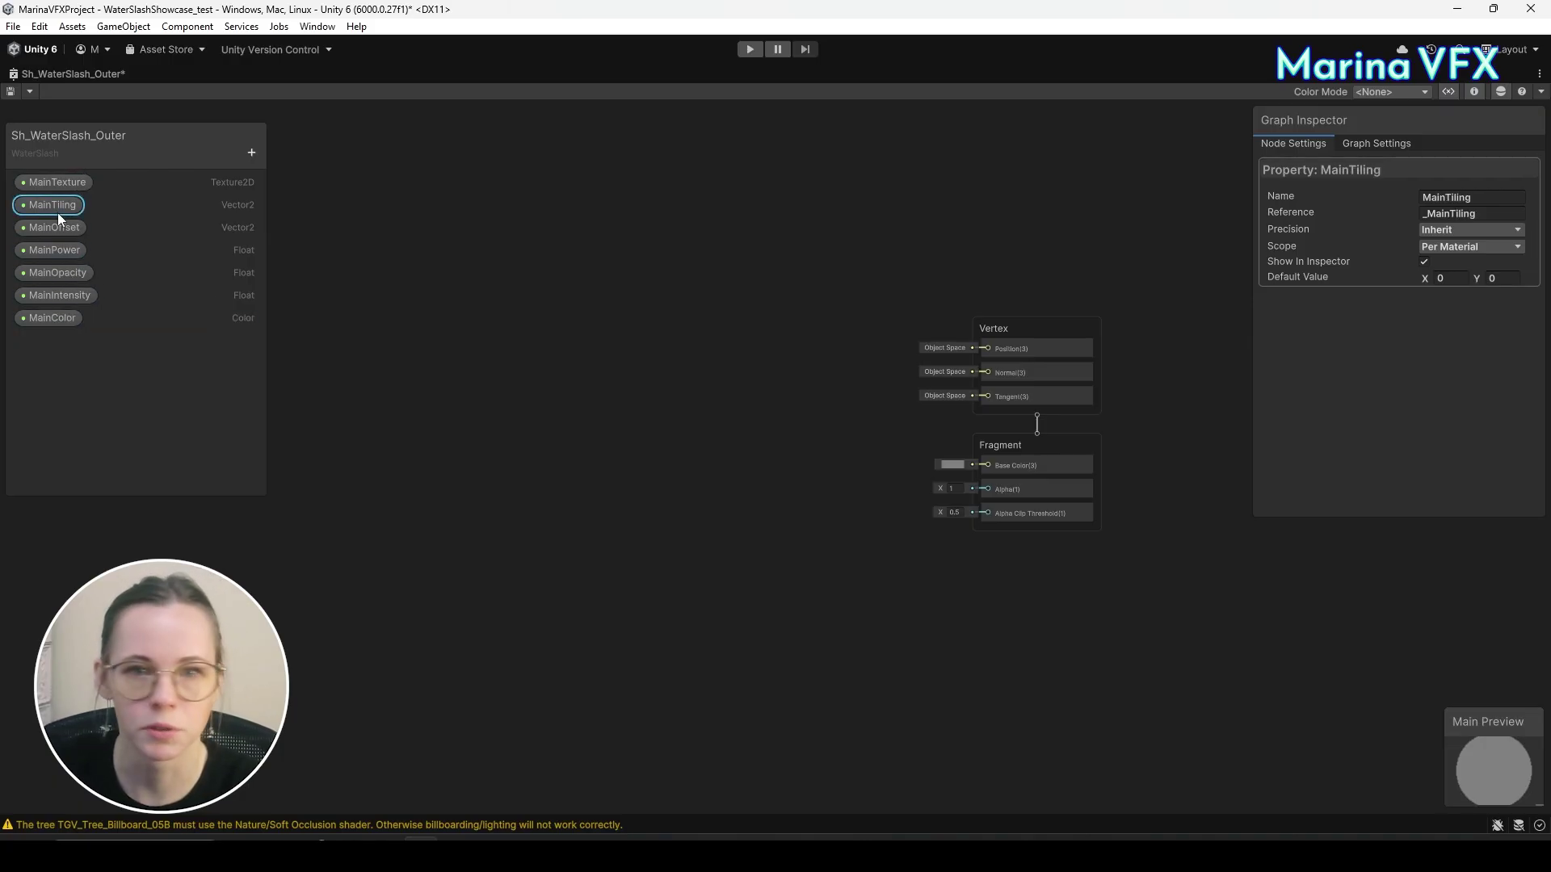
click(1442, 278)
text(1)
key(Tab)
text(1)
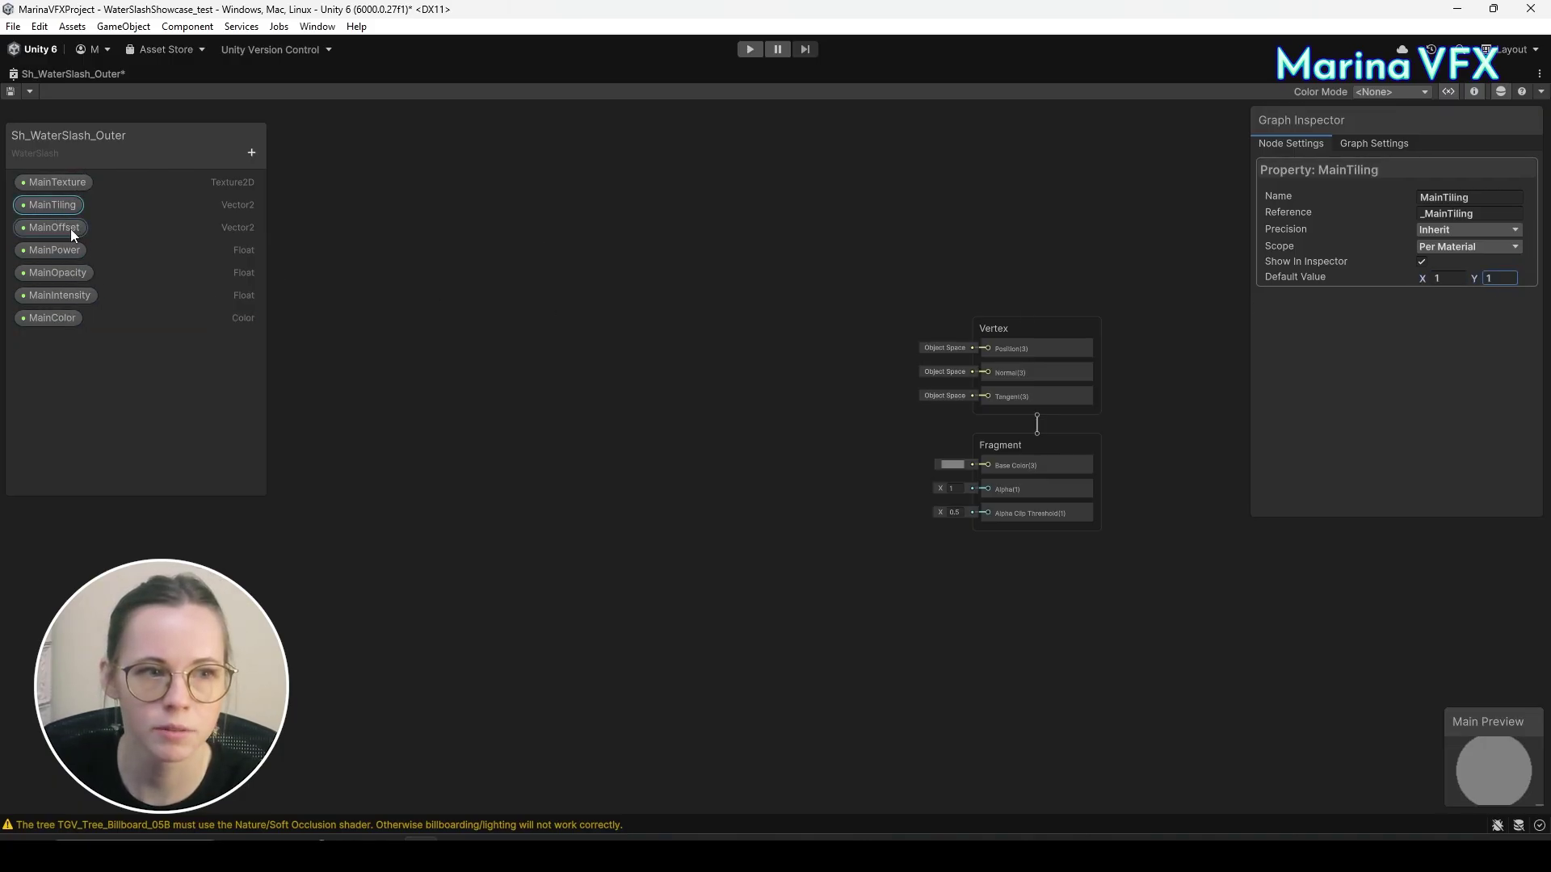
Set the default values of the MainPower, MainOpacity and MainIntensity properties to 1.
click(70, 230)
click(65, 249)
click(1483, 279)
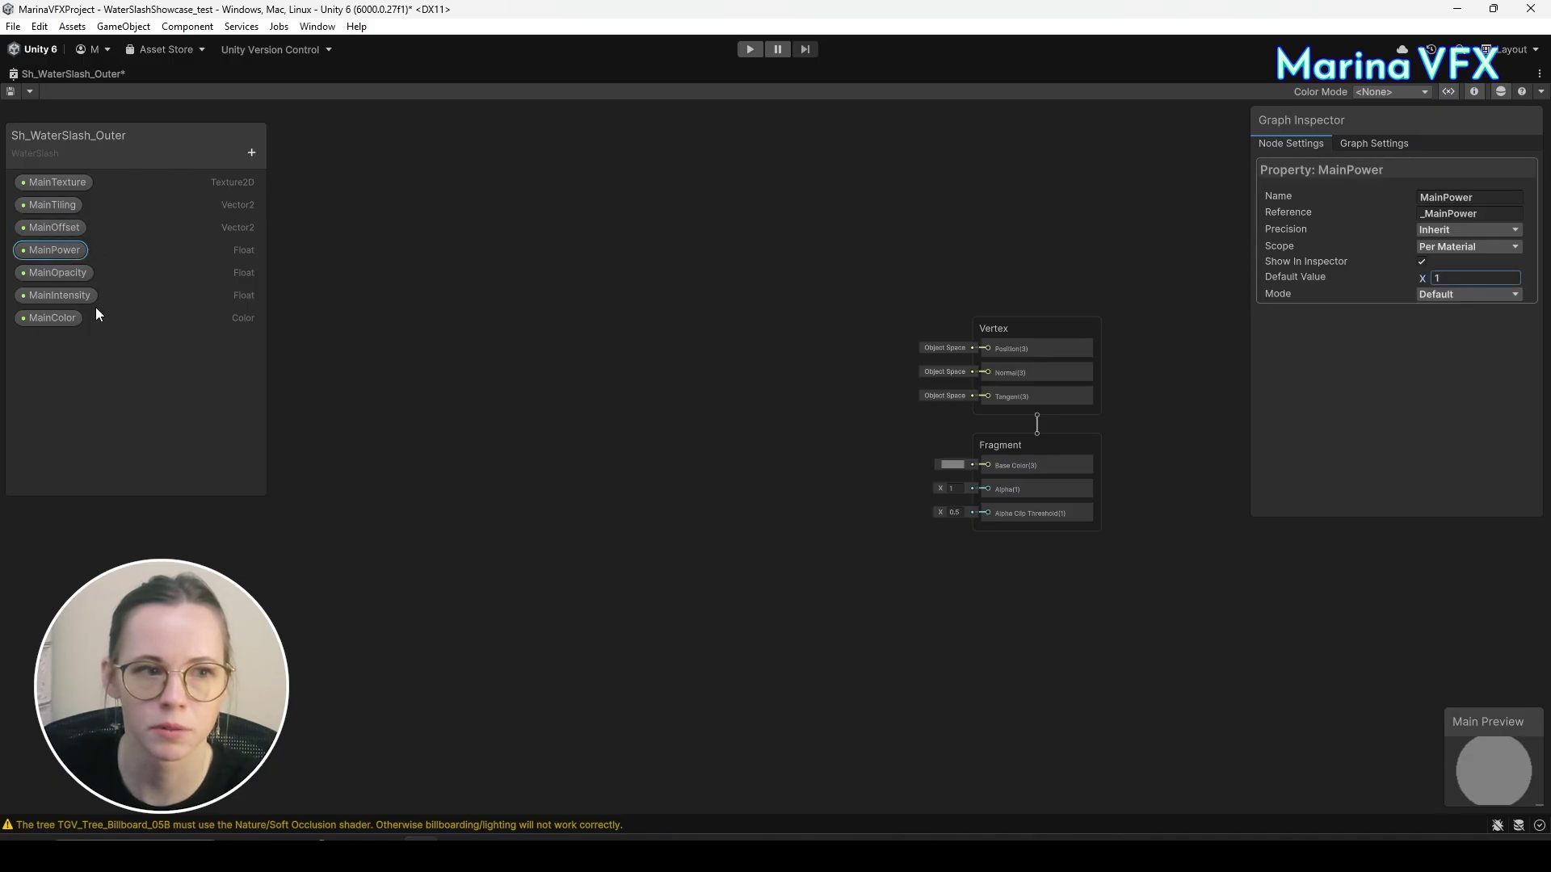
click(56, 273)
click(60, 295)
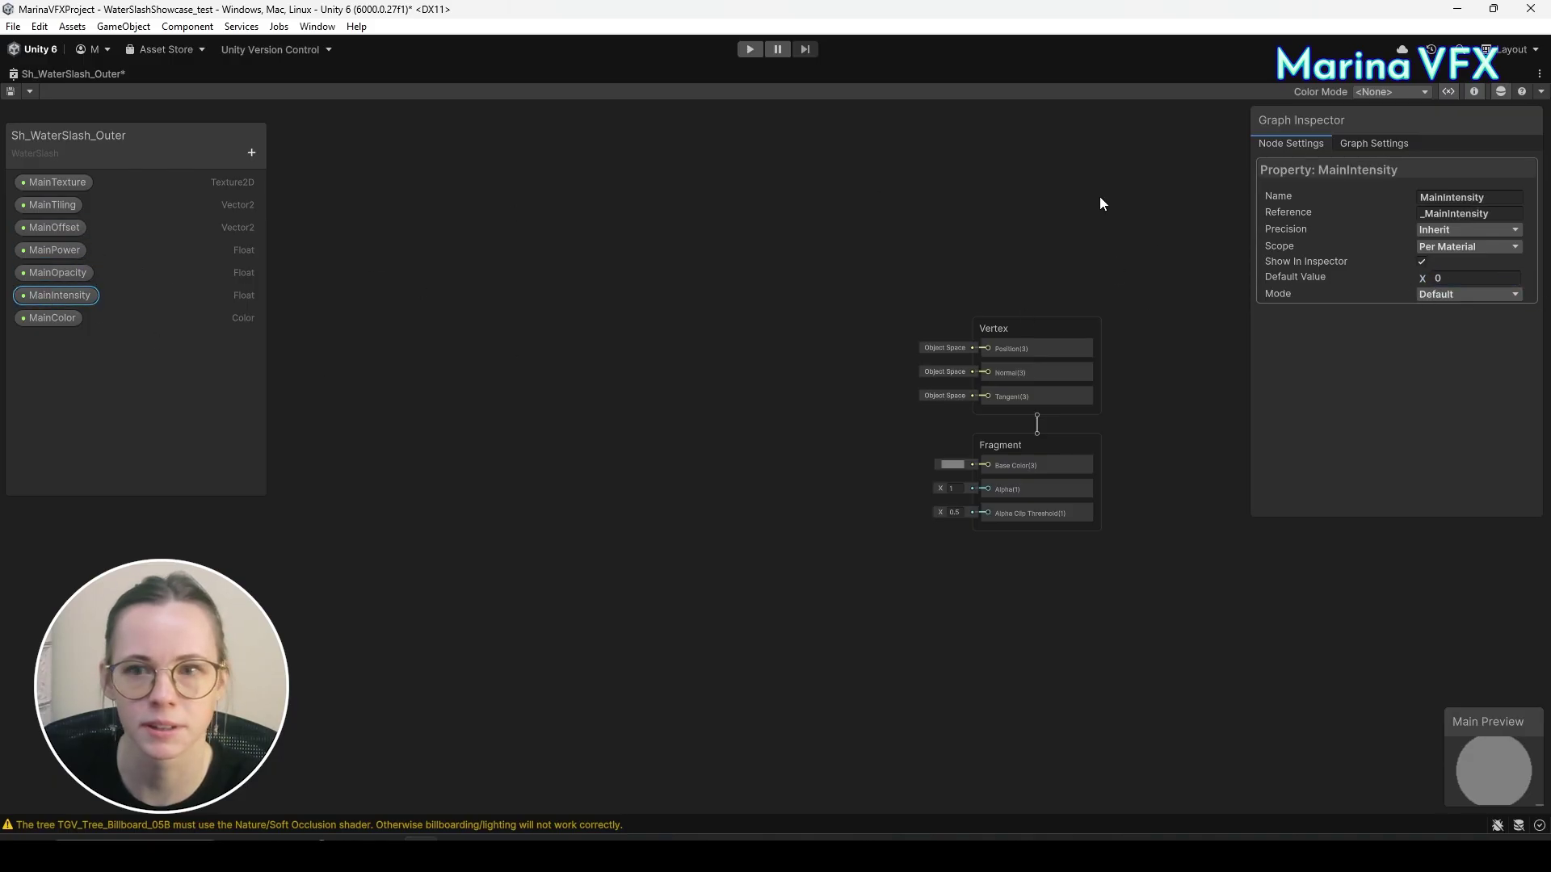
click(1439, 278)
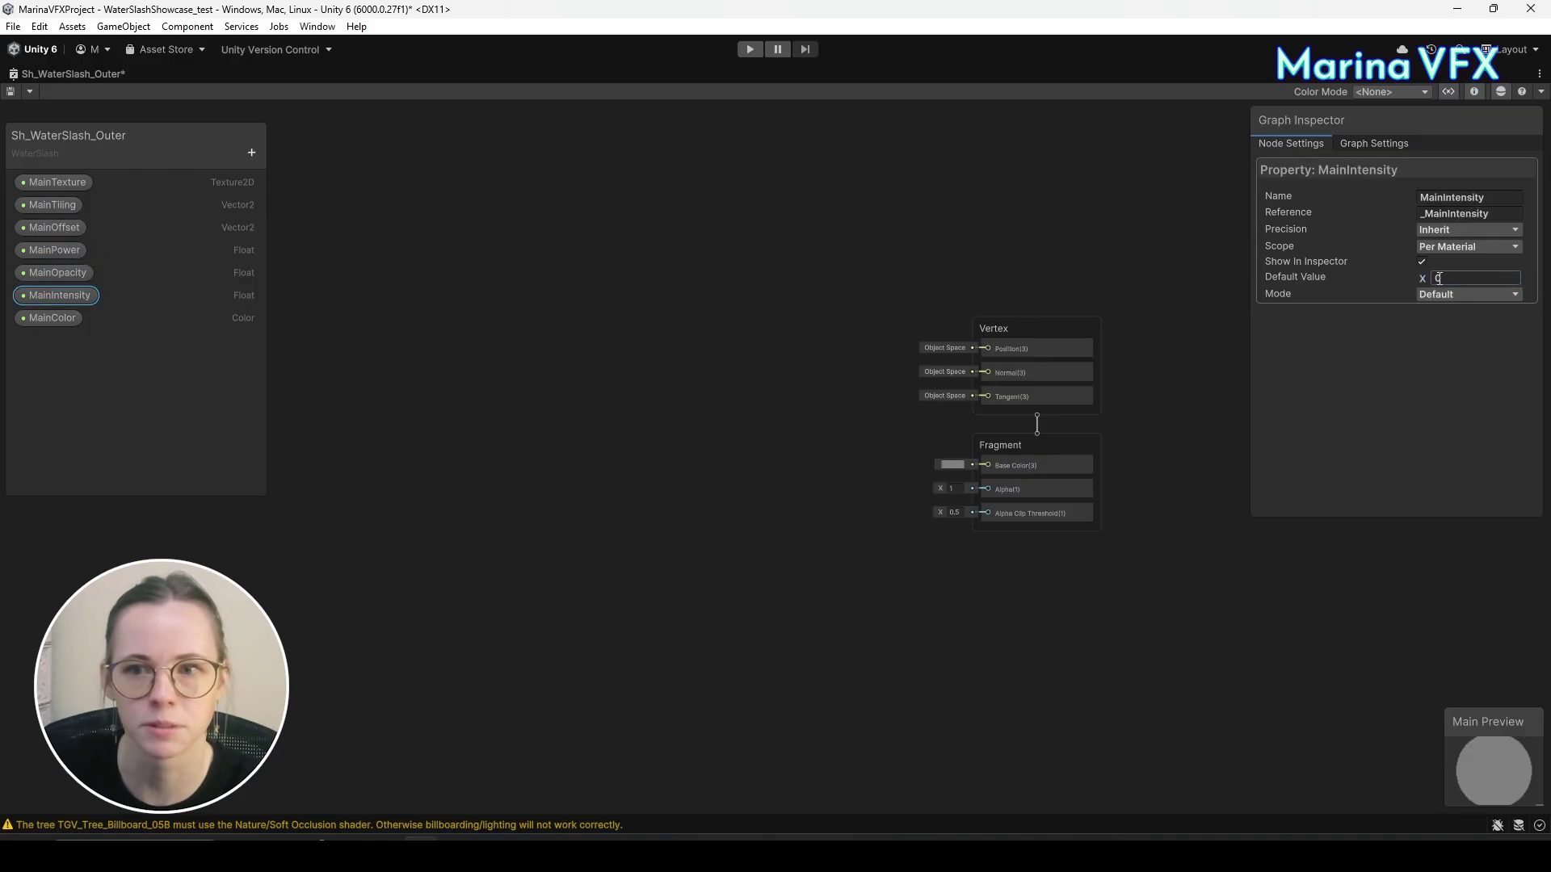
Set the MainColor property's default color to white and its mode to HDR.
click(50, 320)
click(1439, 279)
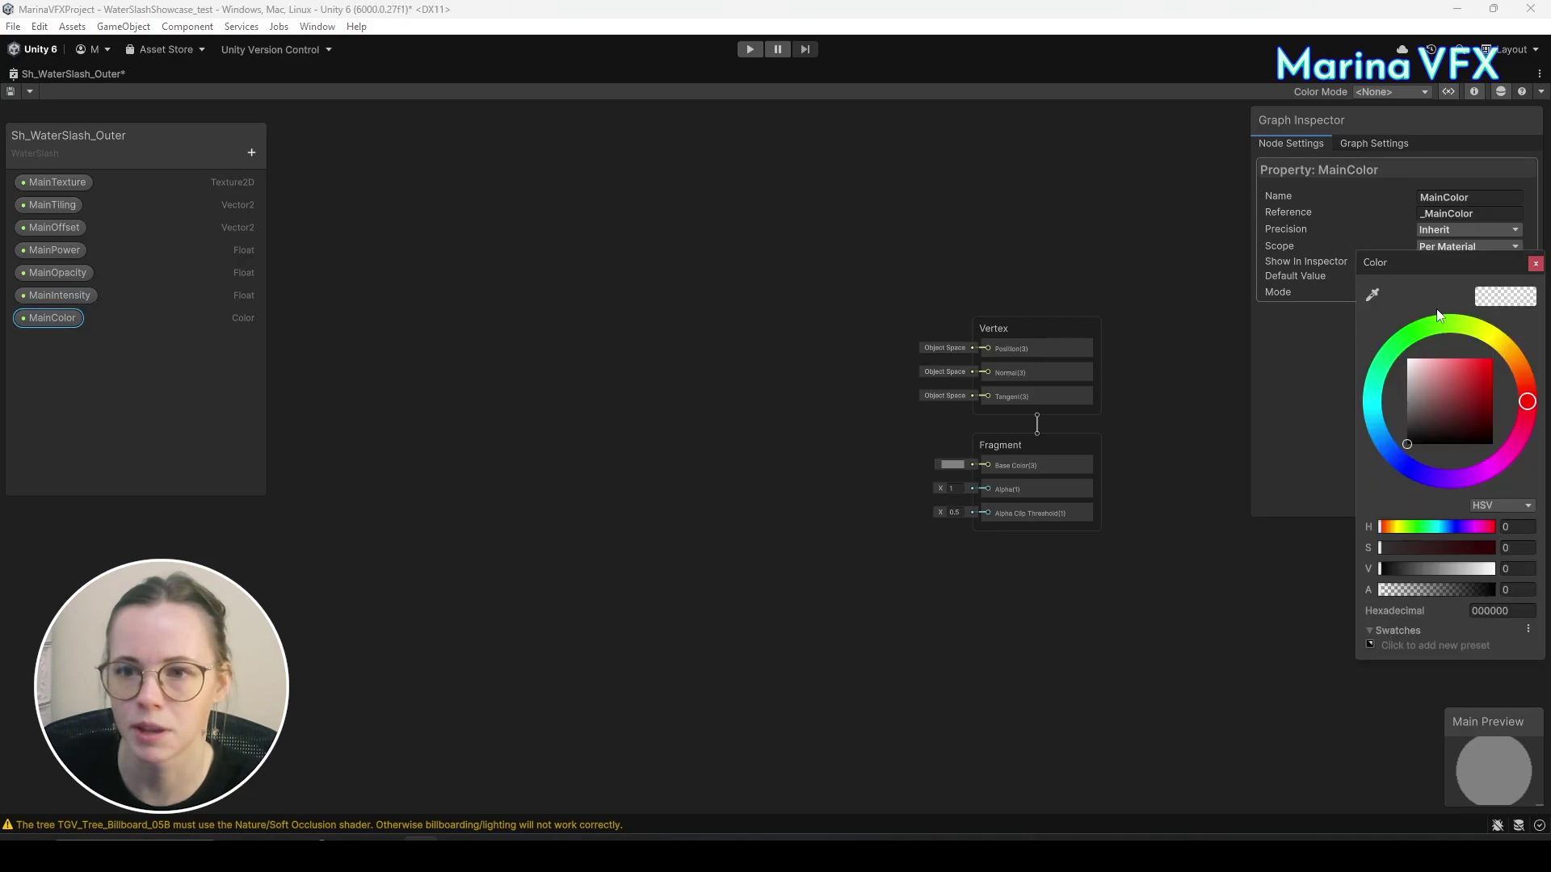
click(1536, 264)
click(1458, 294)
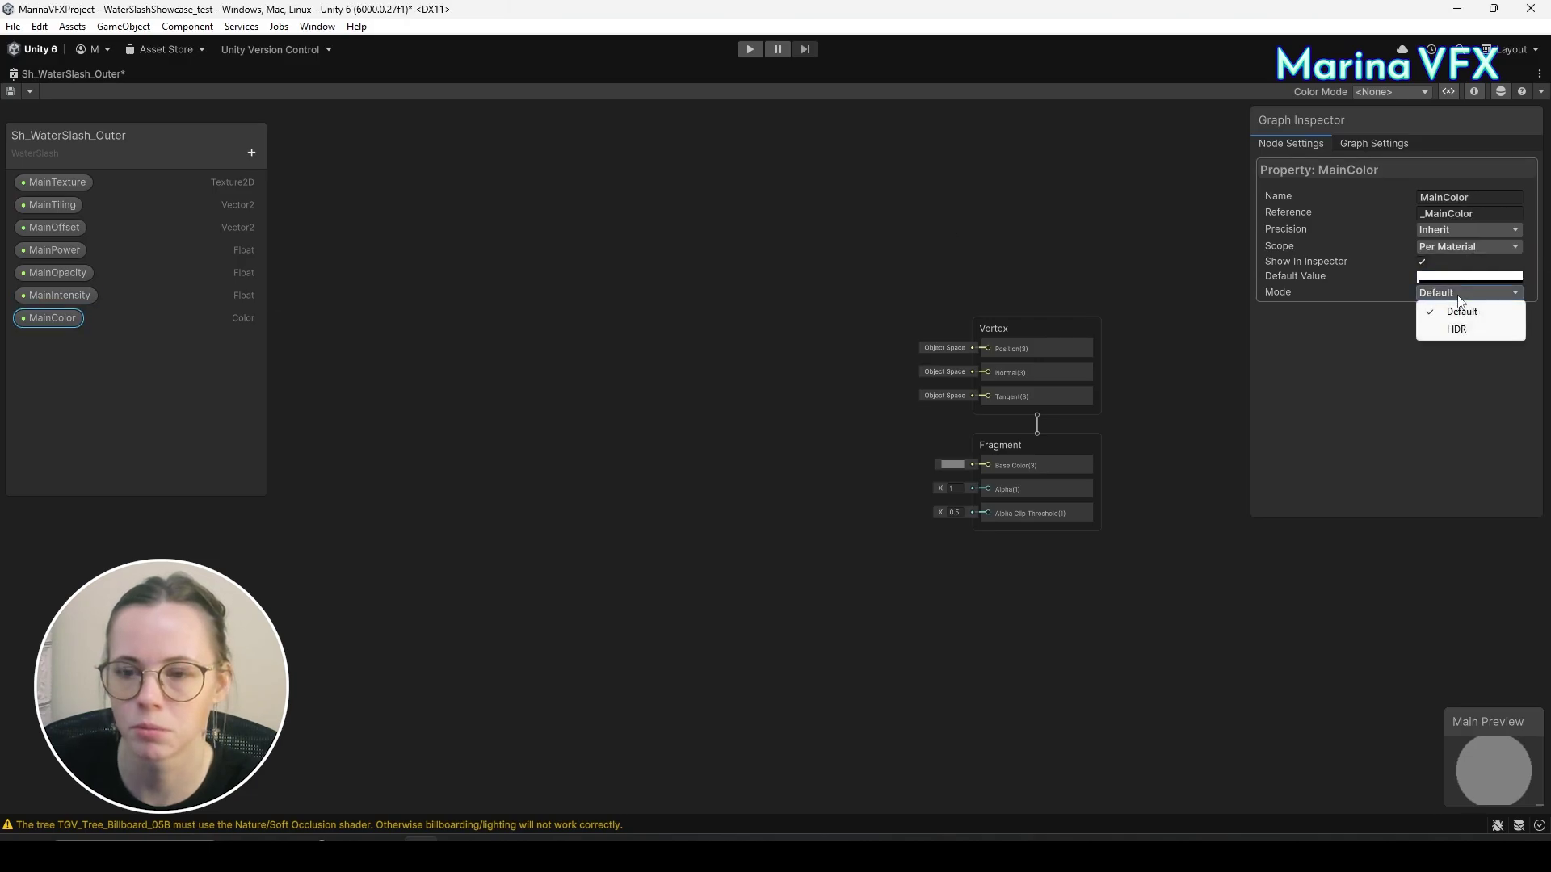
click(1478, 340)
Create a Sample Texture 2D node and connect a MainTexture property node to its Texture input.
click(685, 436)
scroll(685, 436, down, 4)
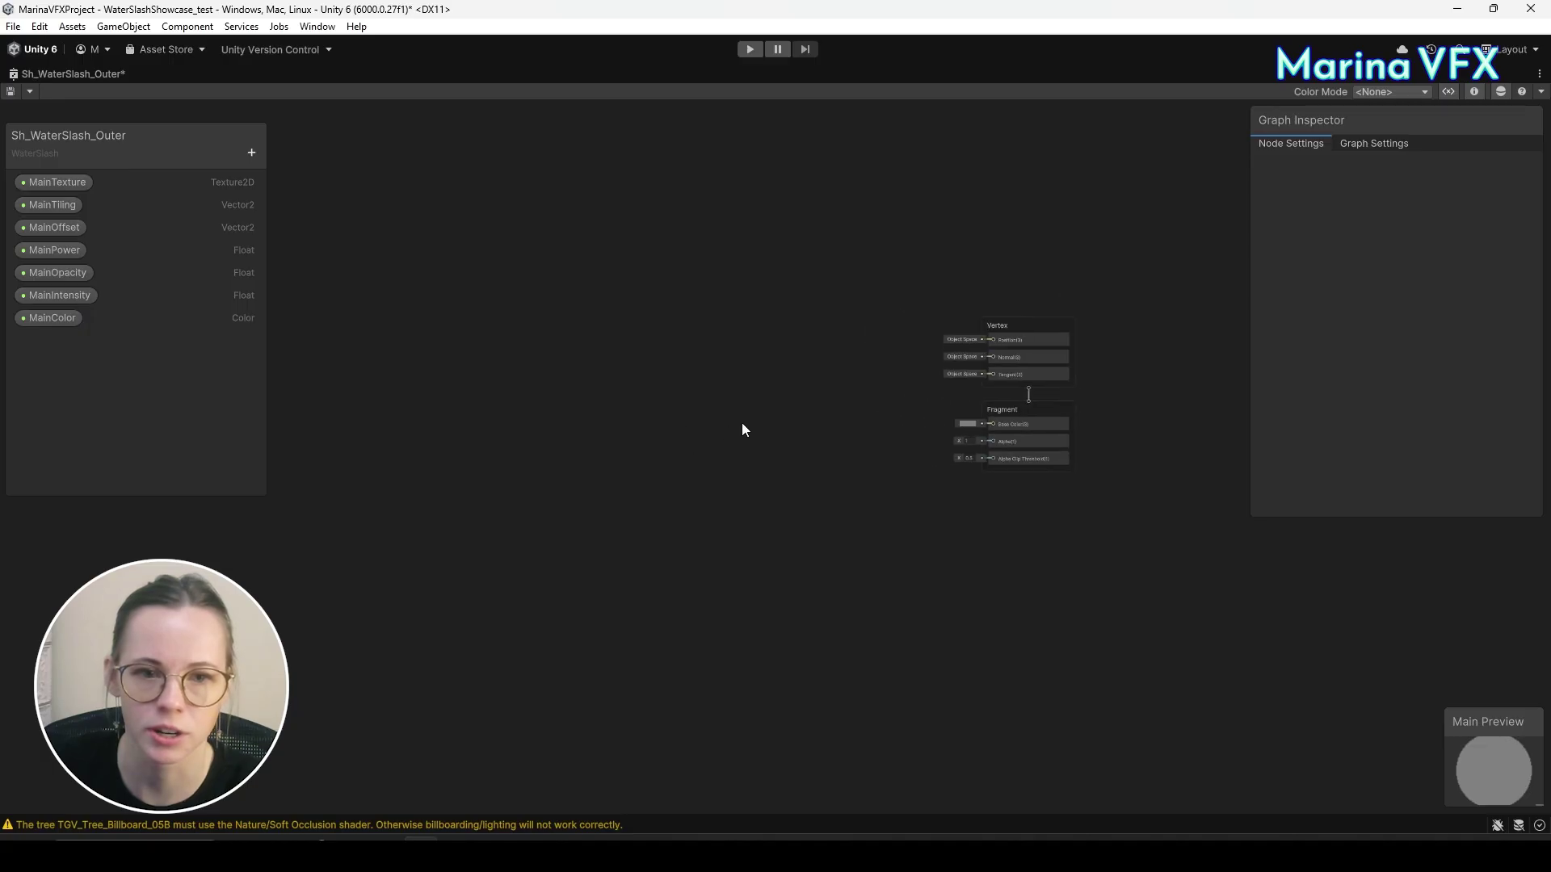
right_click(612, 369)
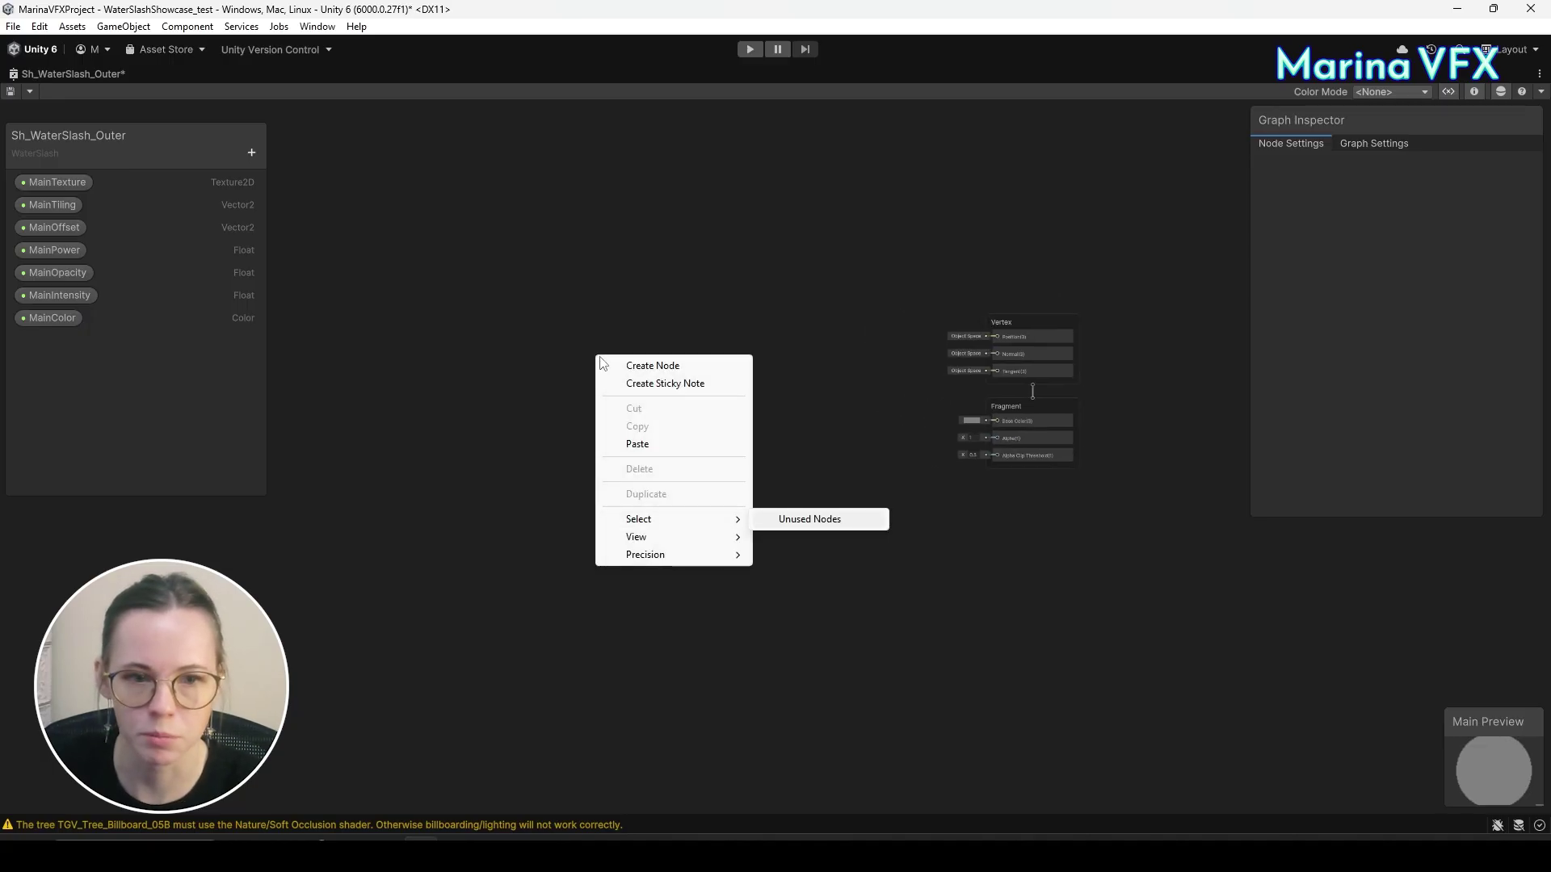
click(612, 288)
text(sam)
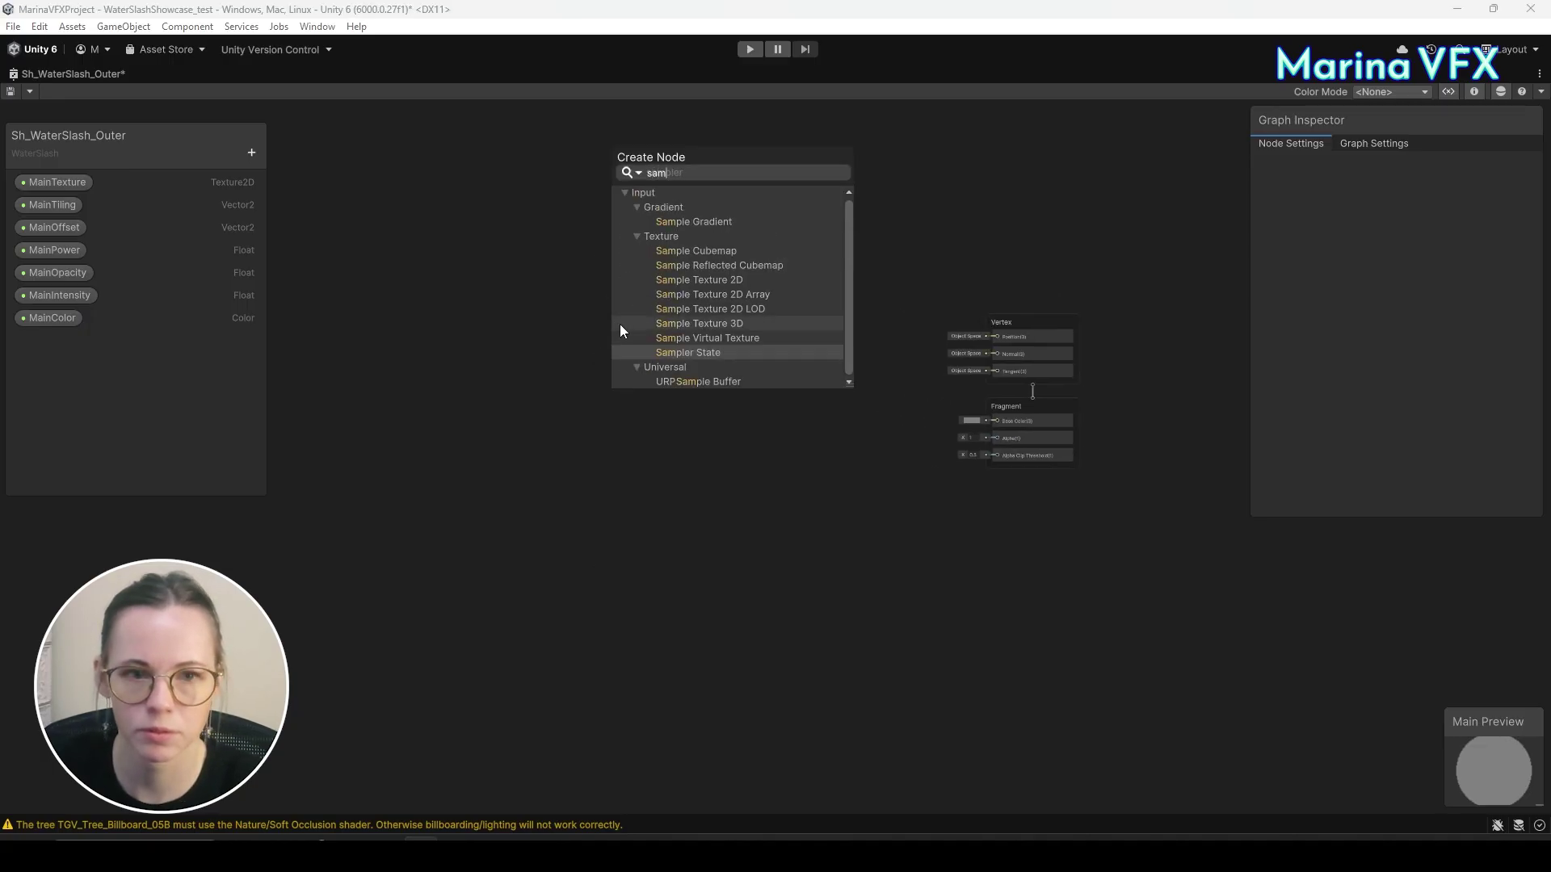
click(698, 277)
drag(29, 181, 625, 279)
scroll(400, 264, up, 5)
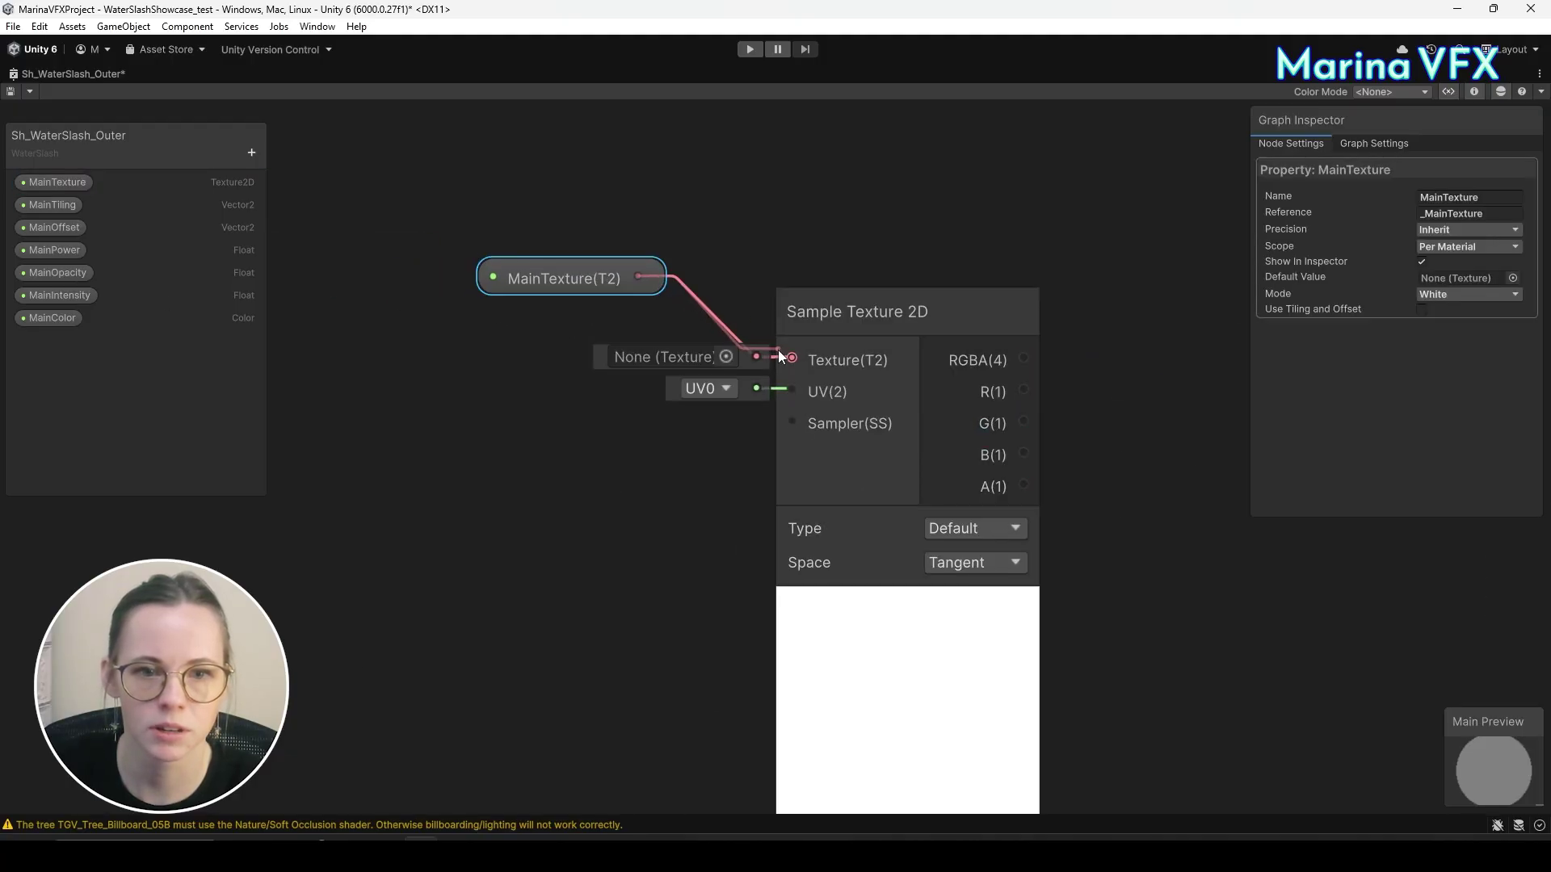
Create a Tiling And Offset node beside the Sample Texture 2D node.
scroll(679, 467, down, 3)
click(651, 399)
right_click(647, 396)
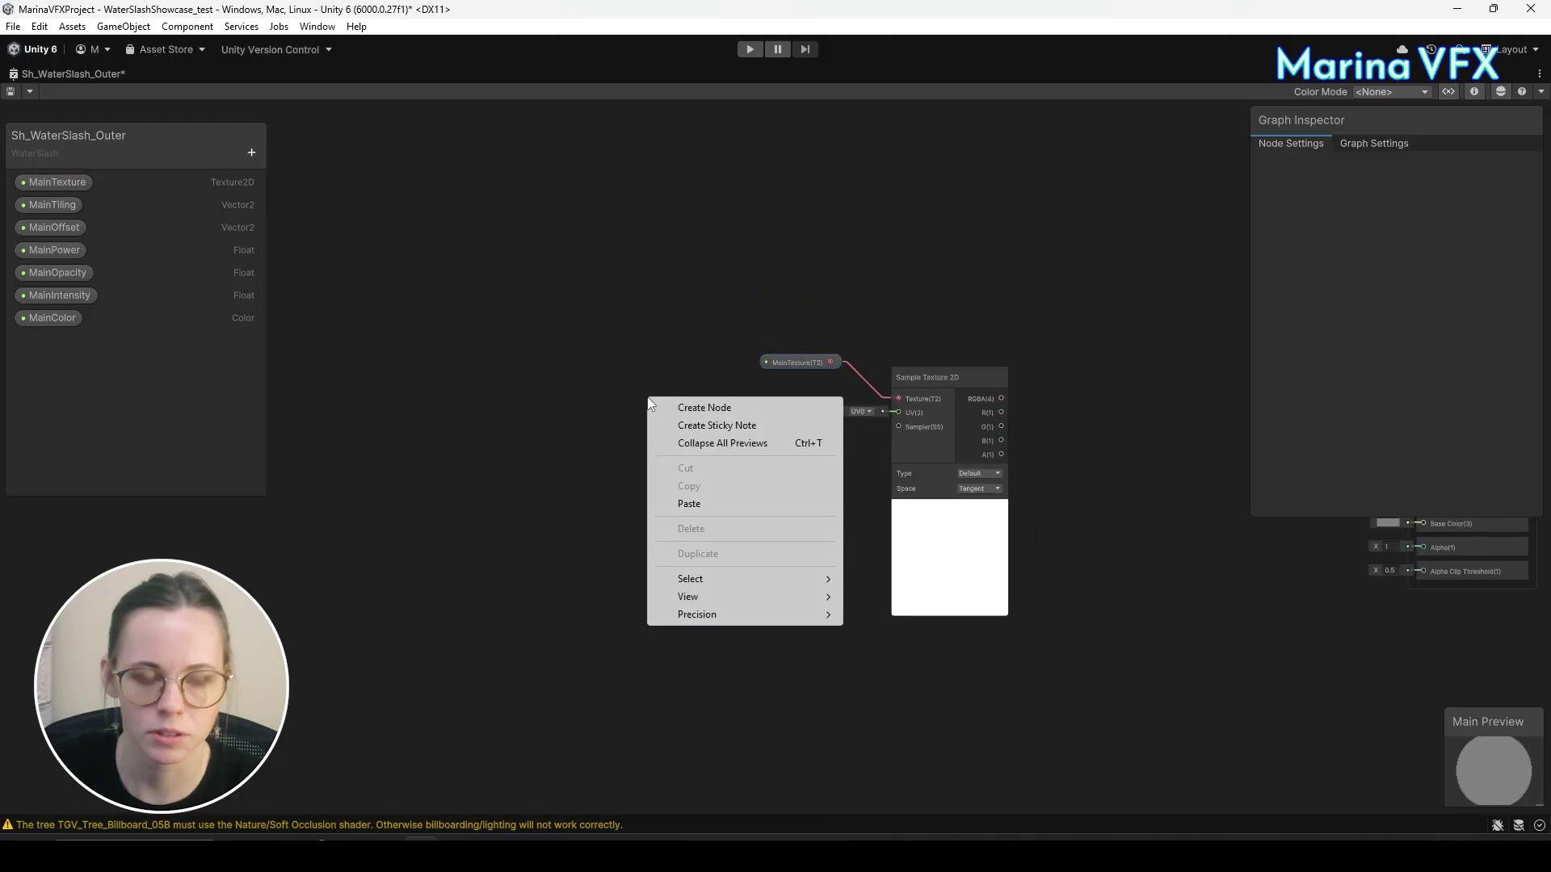
key(space)
text(tili)
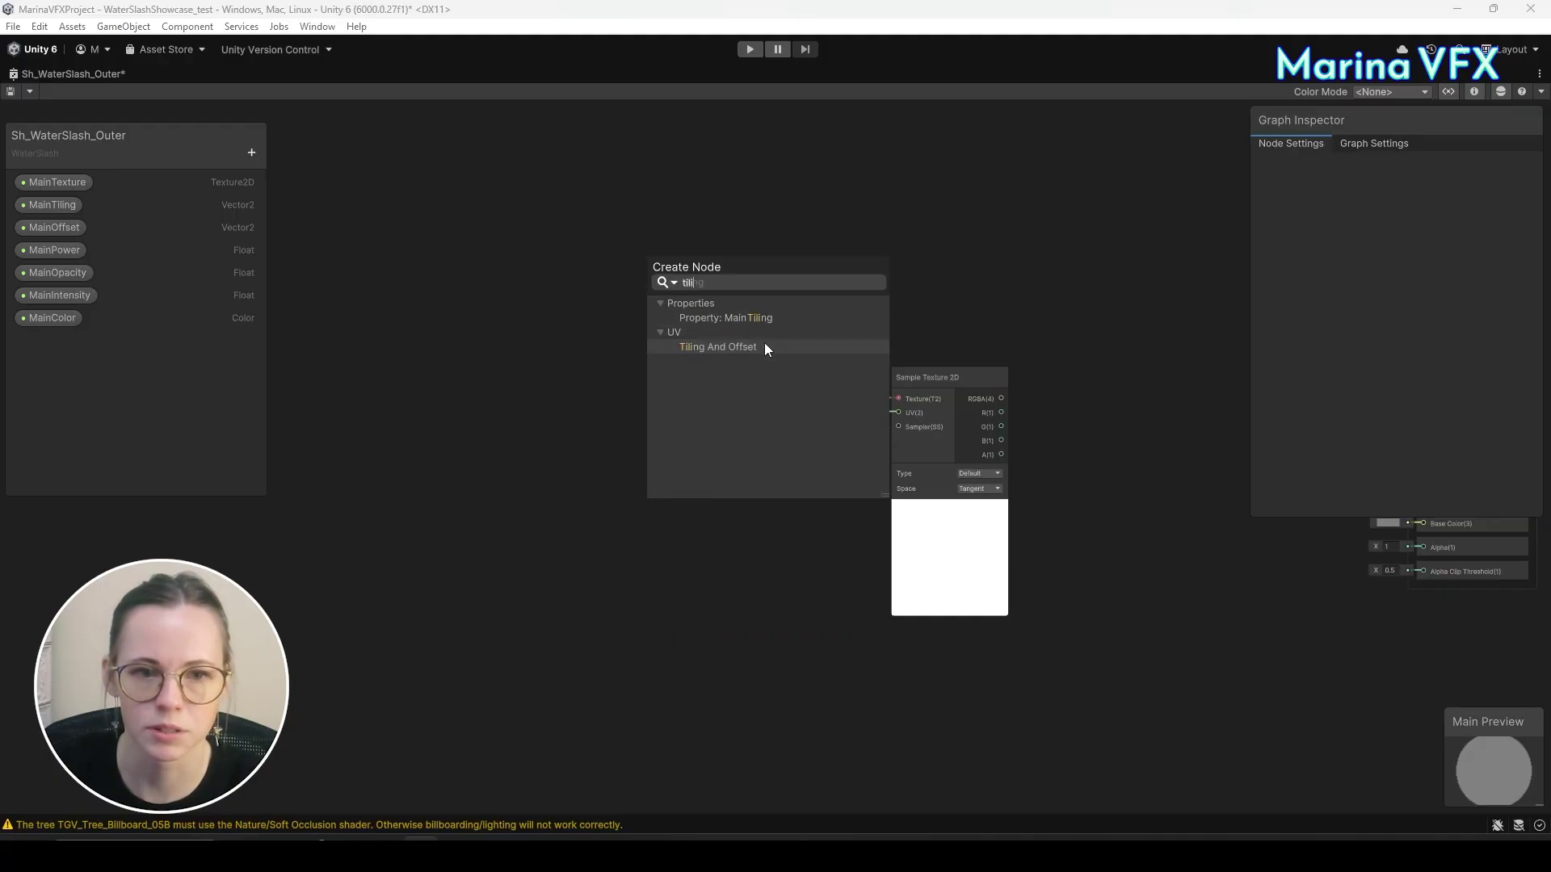
click(765, 346)
scroll(796, 512, up, 3)
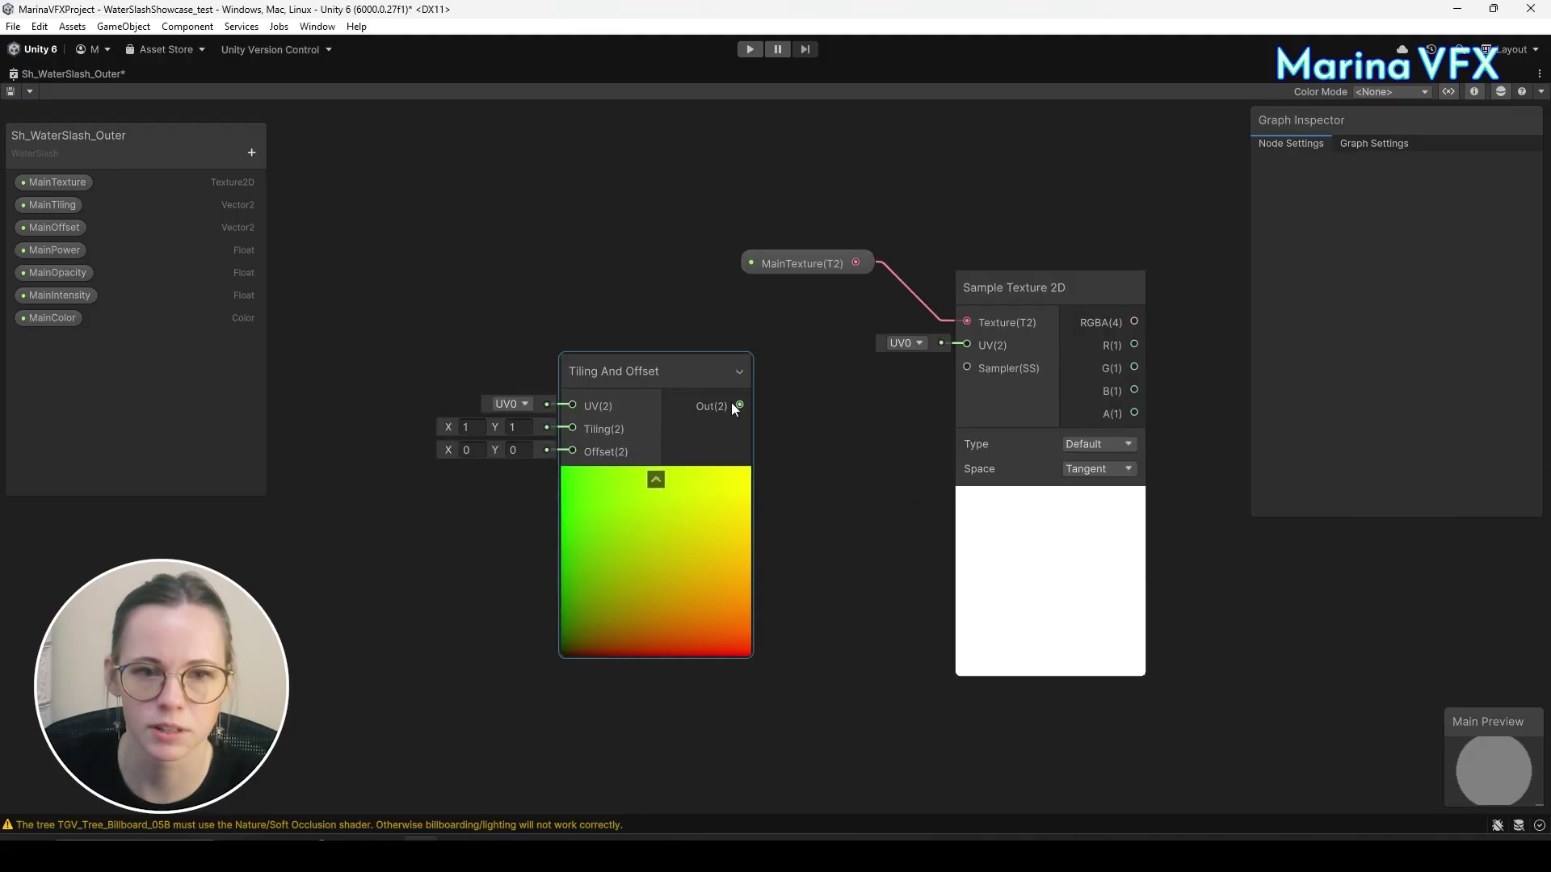
Connect Tiling And Offset's output to the Sample Texture 2D UV input, and feed a MainTiling node into its Tiling input.
drag(739, 404, 957, 347)
click(689, 361)
drag(689, 361, 749, 338)
drag(53, 204, 631, 406)
middle_drag(462, 430, 588, 391)
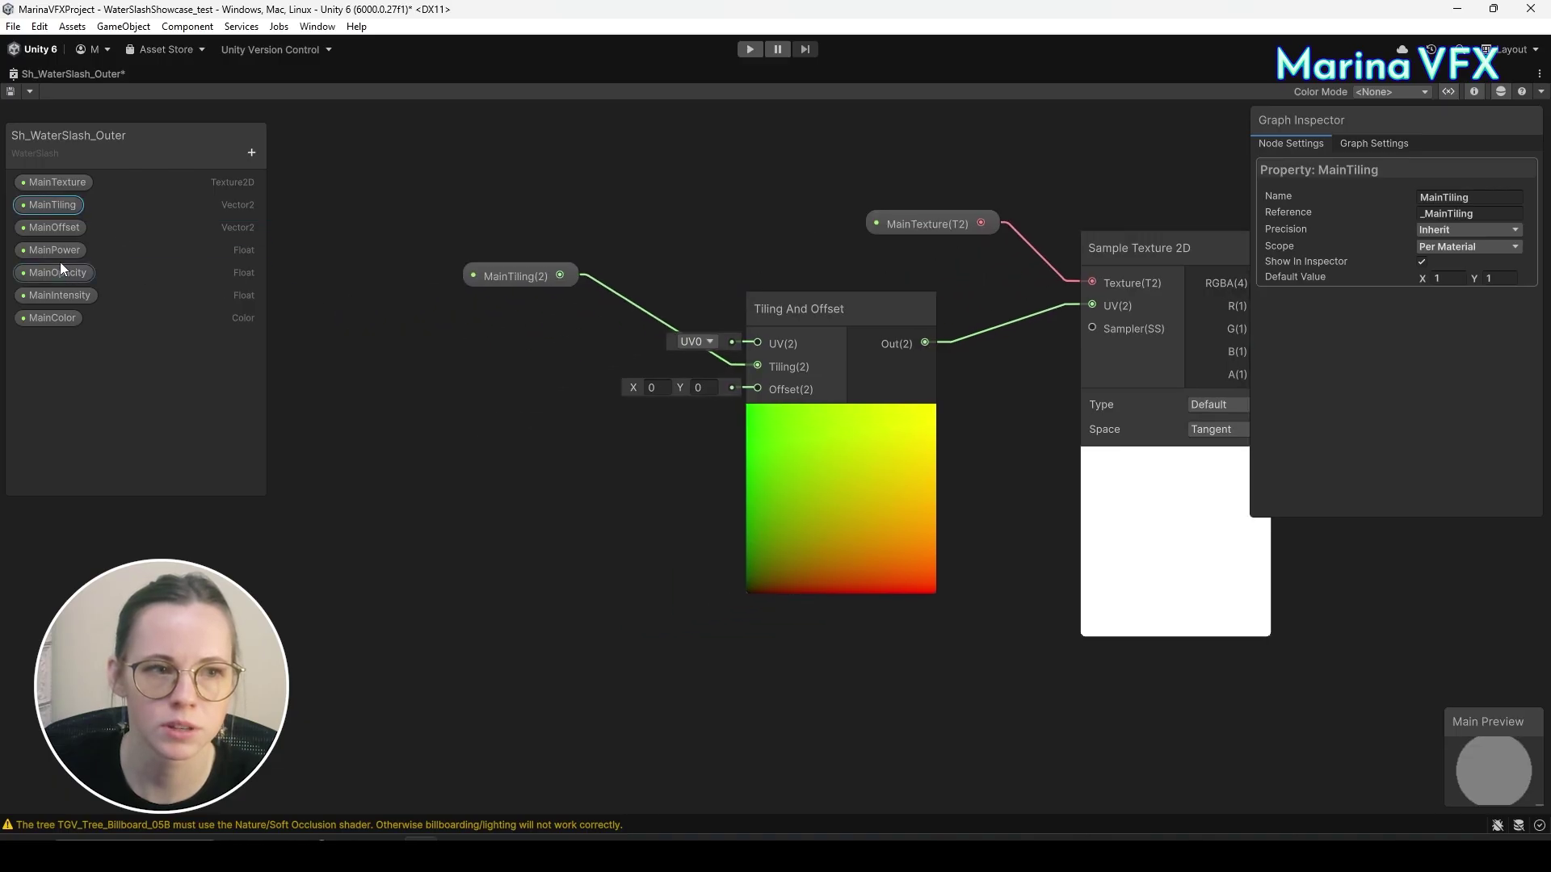
Place a MainOffset node, connect it to input A of a new Multiply node, and collapse the Multiply preview.
drag(52, 227, 444, 405)
key(space)
text(mult)
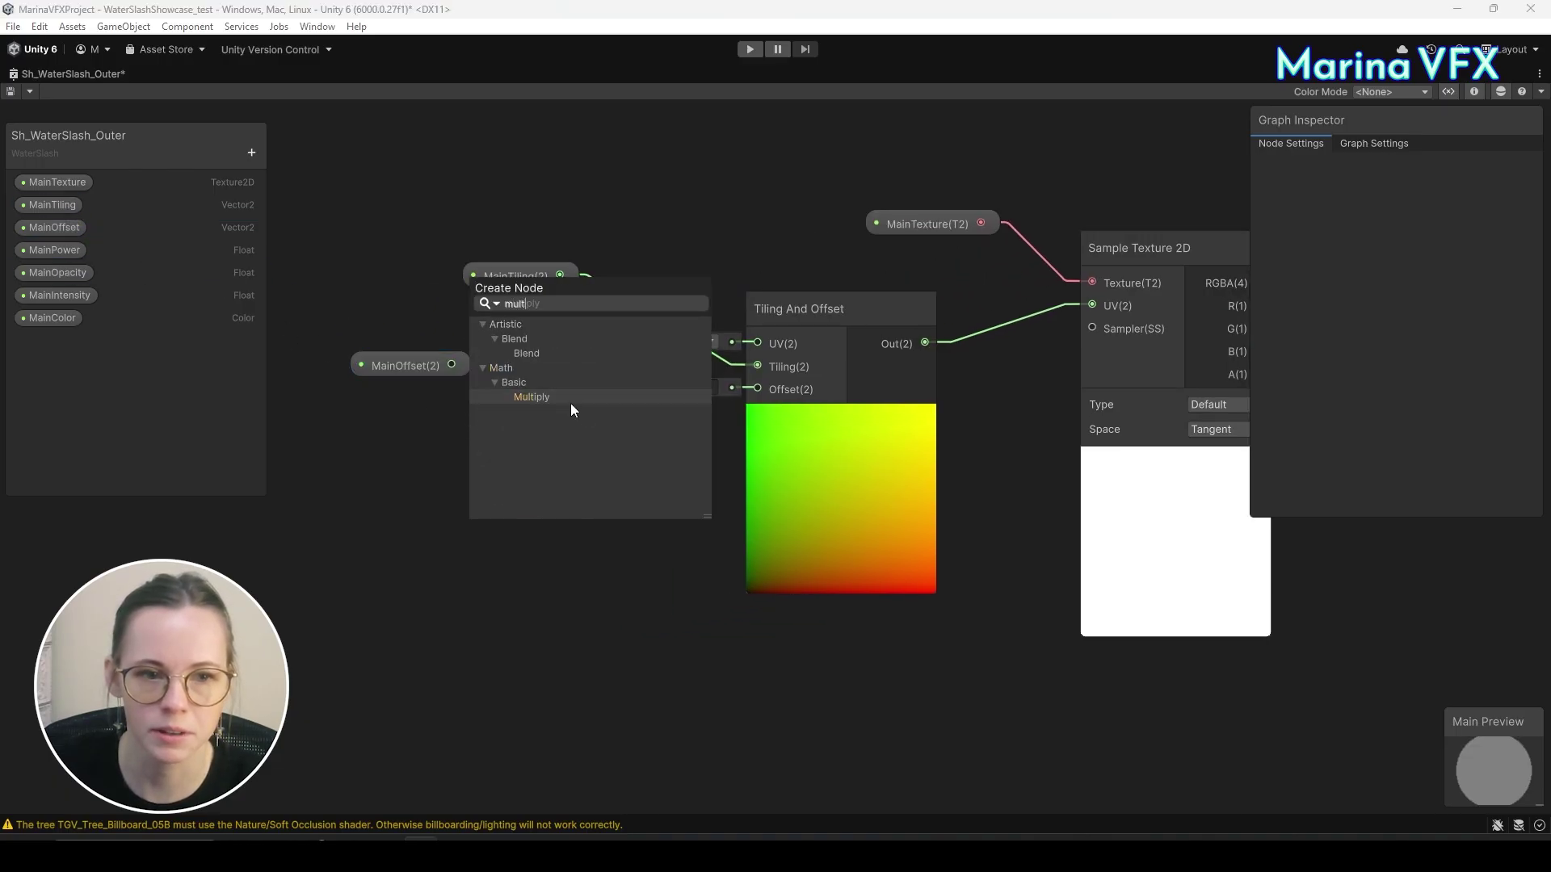
click(571, 404)
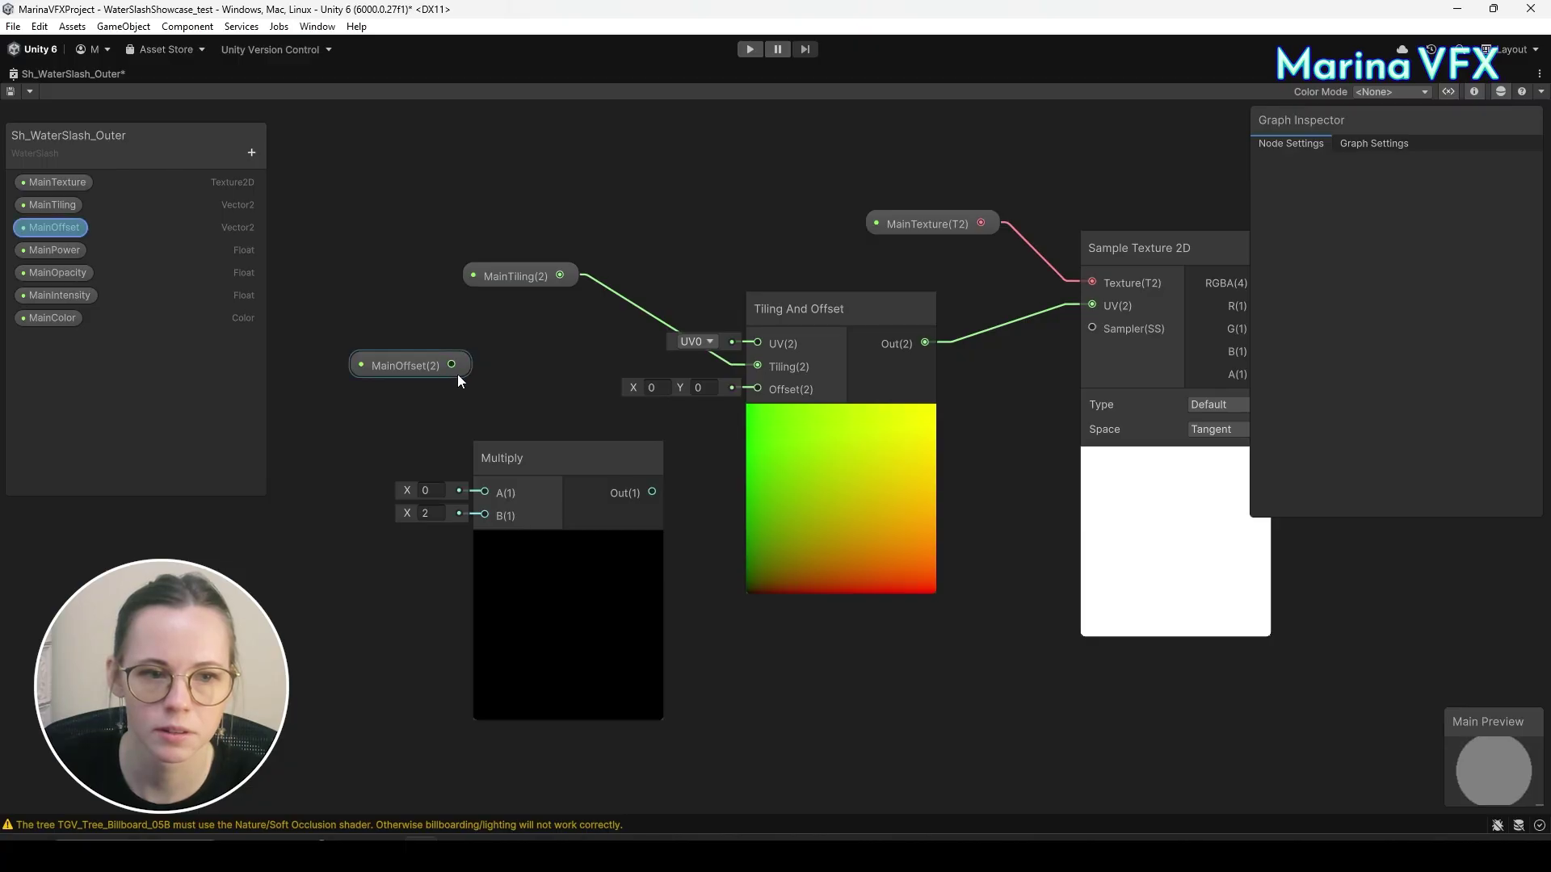
drag(451, 365, 484, 492)
click(568, 543)
drag(560, 528, 625, 475)
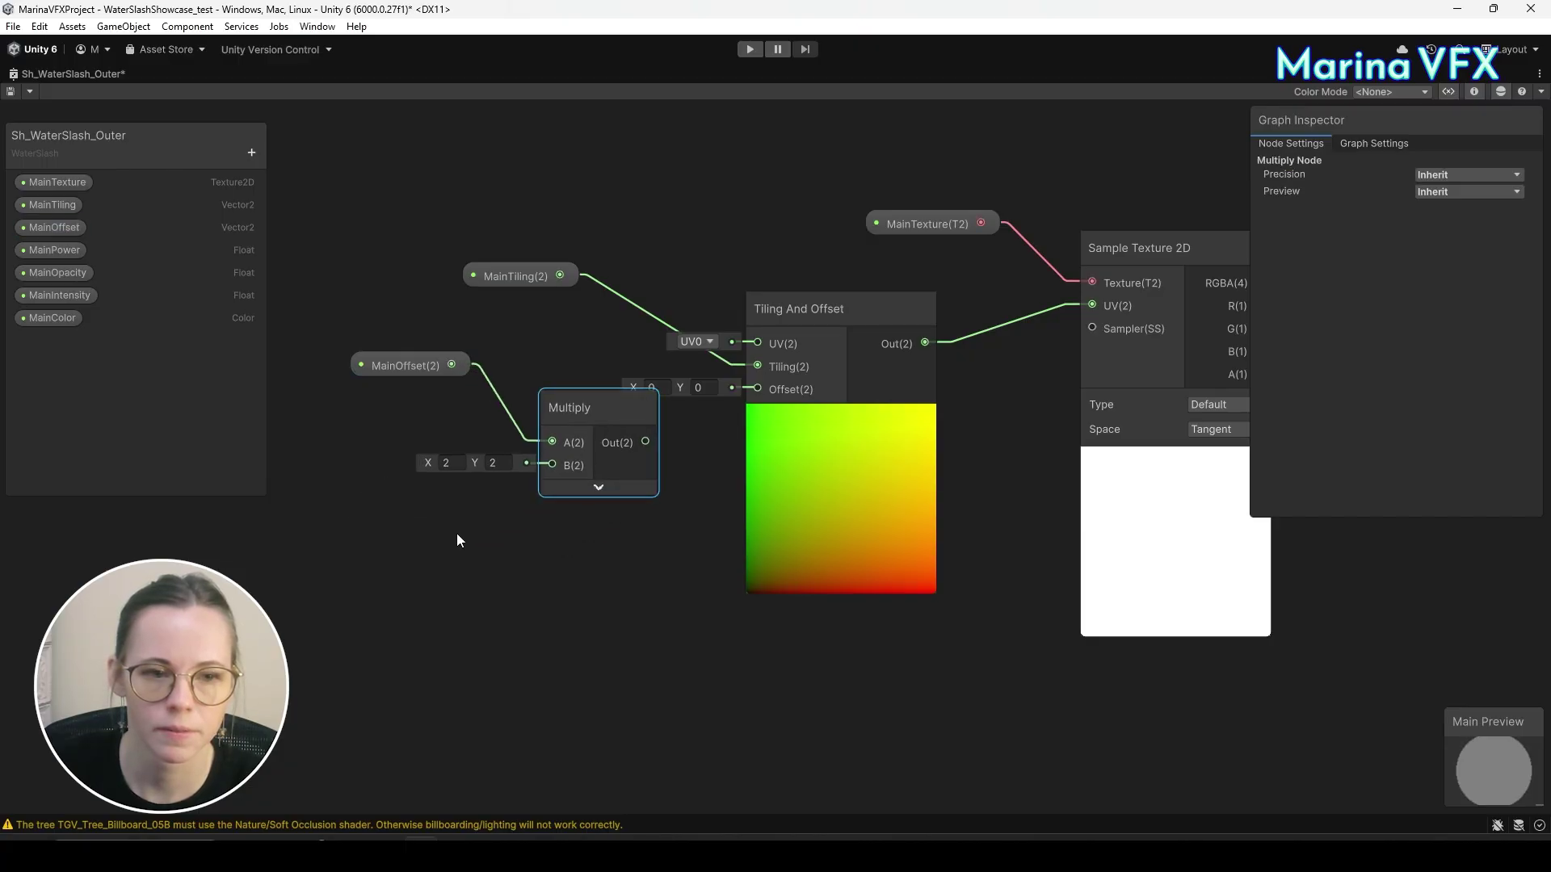
Create a Time node feeding the Multiply node's B input, and connect the Multiply output to Tiling And Offset's Offset input.
click(443, 536)
key(space)
text(time)
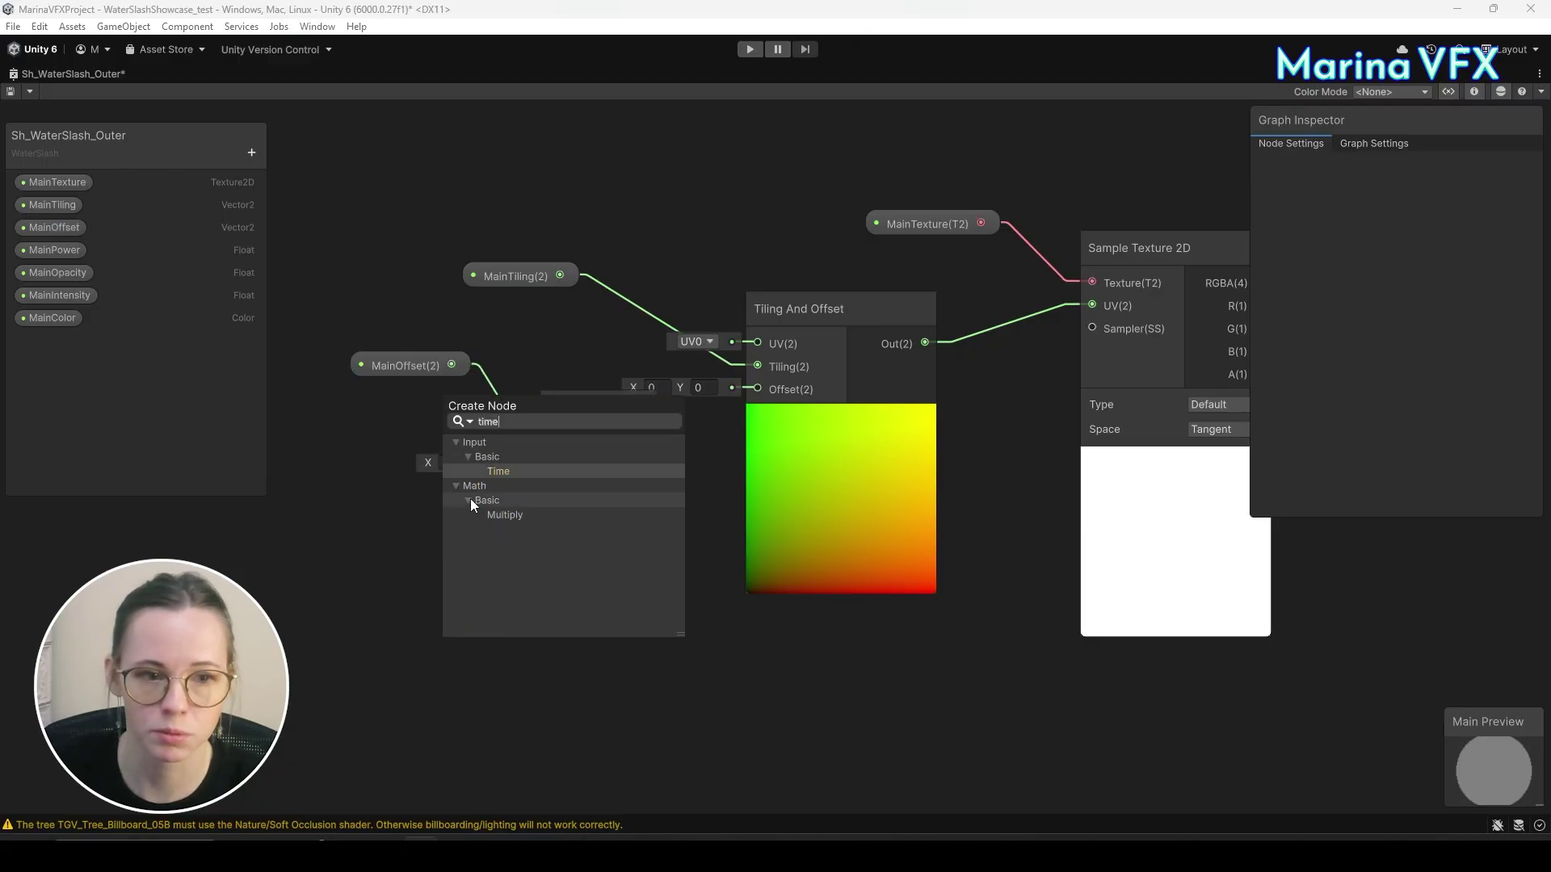
click(470, 497)
drag(501, 584, 551, 465)
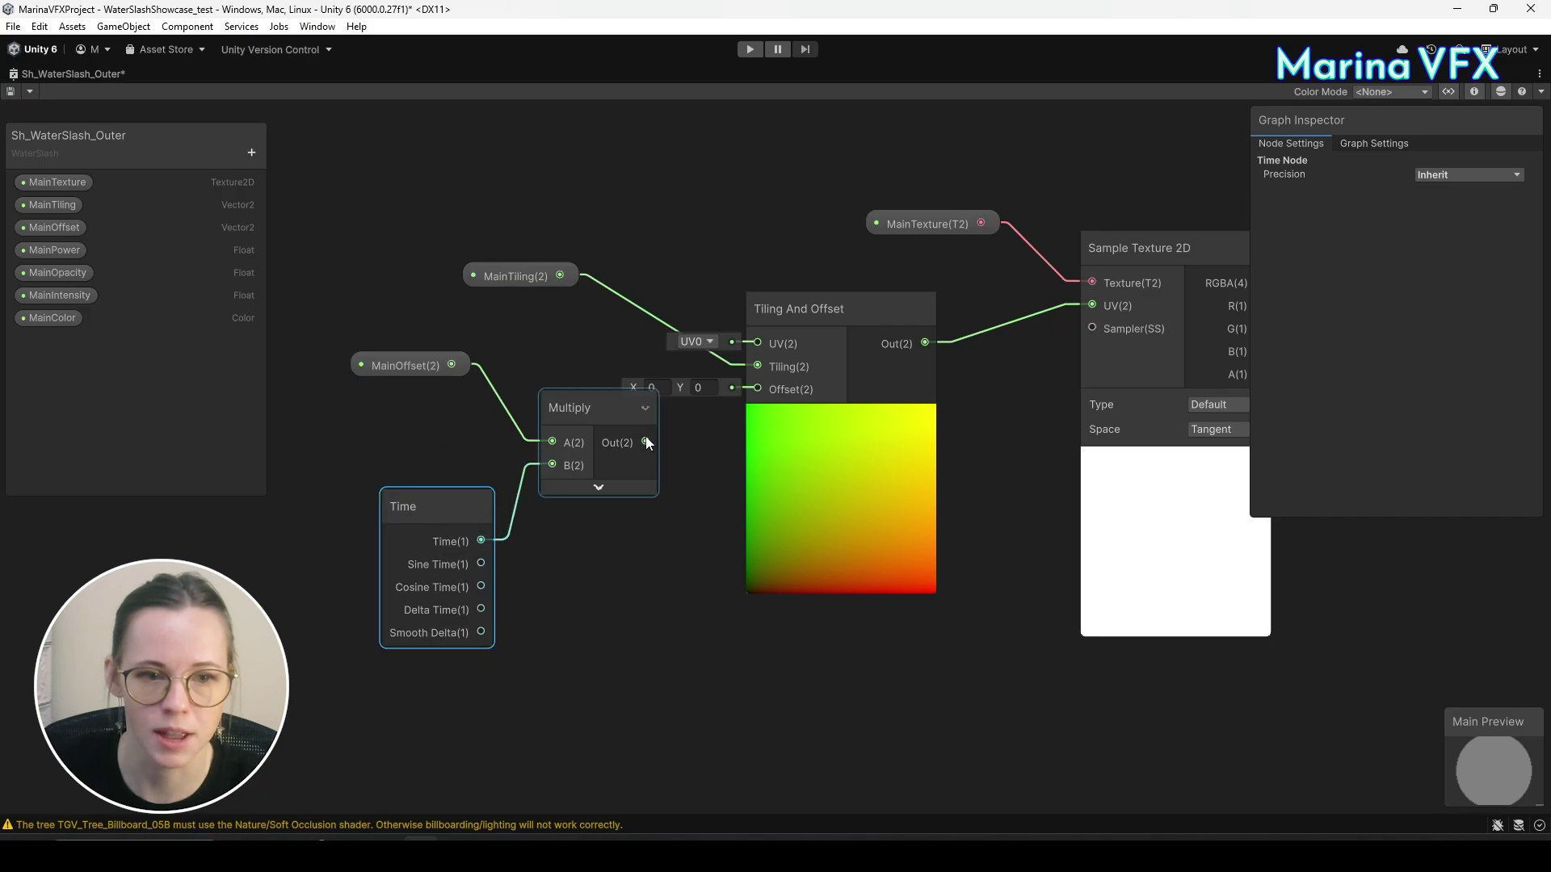
drag(646, 442, 756, 390)
Arrange the MainOffset, Time, Multiply and MainTiling nodes compactly beside the Tiling And Offset node.
drag(384, 360, 400, 424)
shift+click(420, 512)
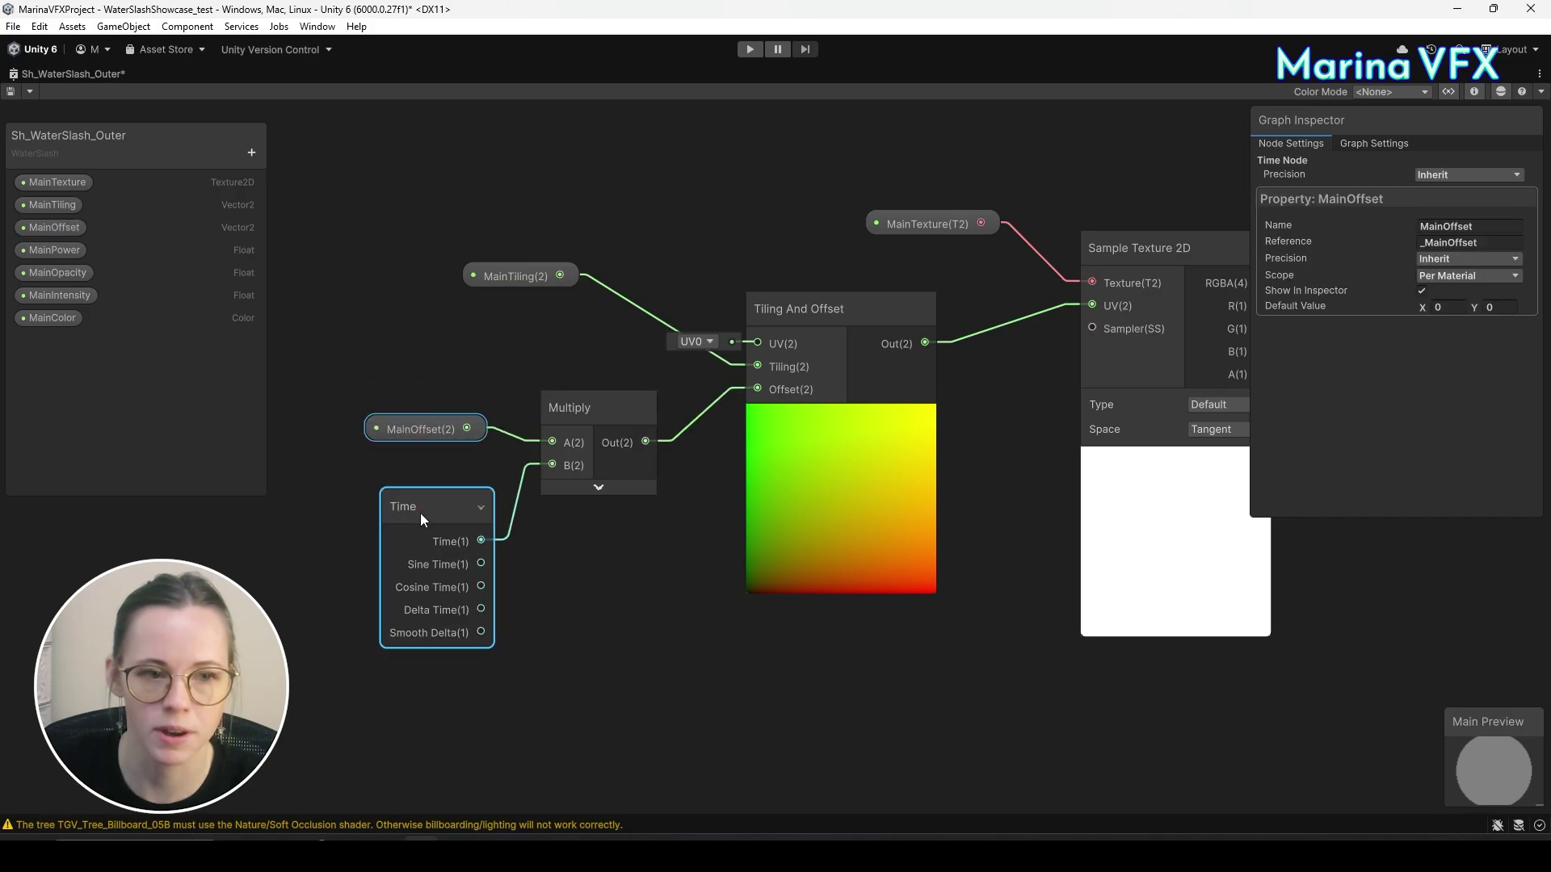
drag(420, 513, 461, 475)
drag(579, 430, 587, 428)
shift+drag(400, 370, 530, 473)
drag(570, 419, 614, 428)
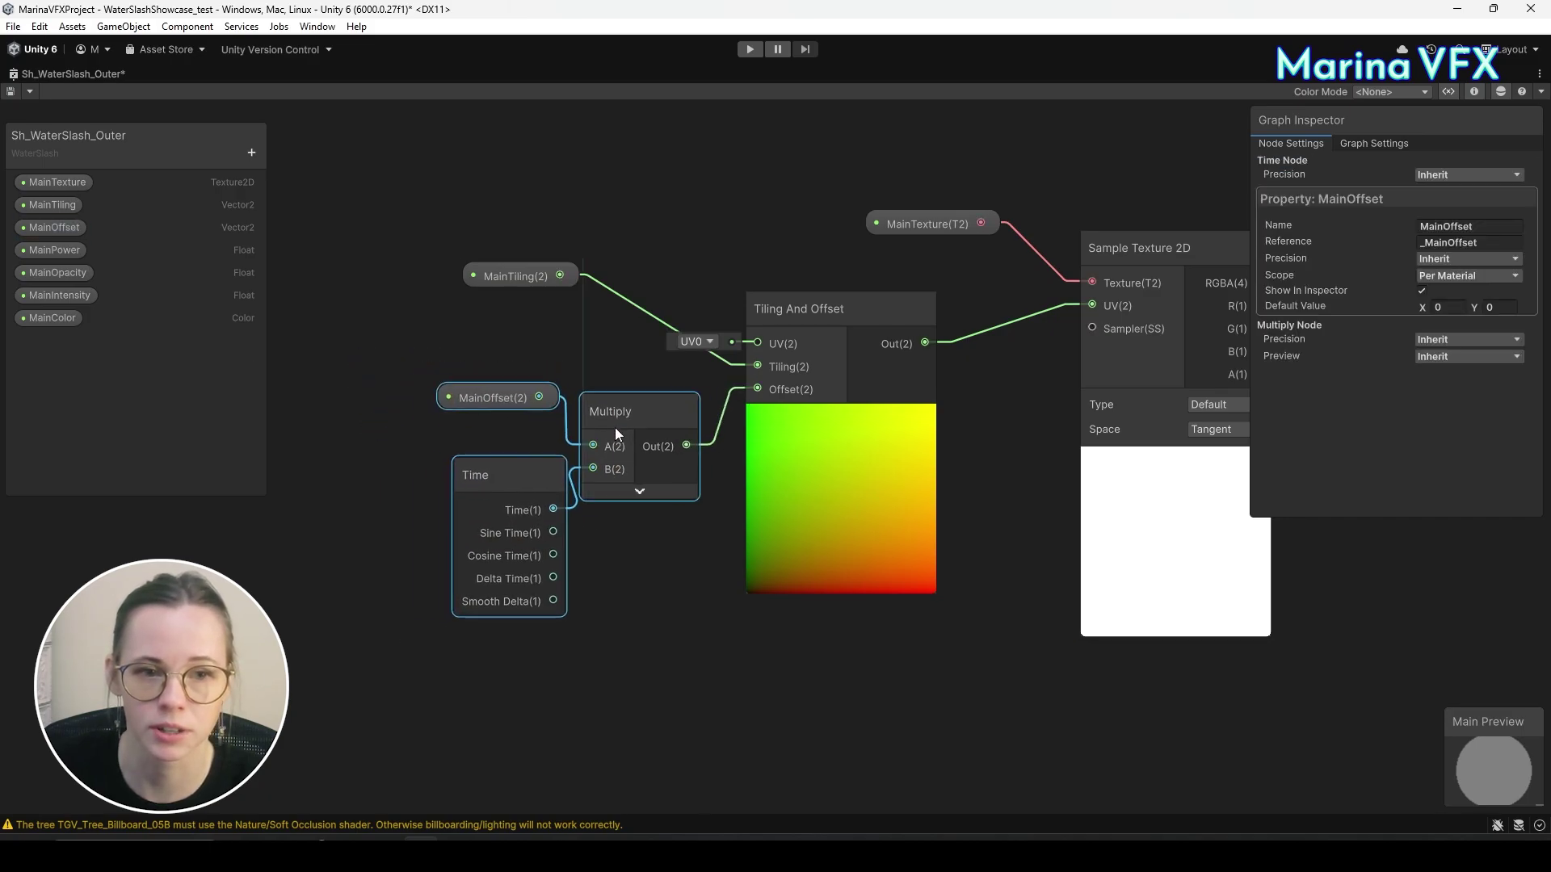
drag(517, 275, 582, 324)
click(585, 292)
Connect the Sample Texture 2D R output to the Fragment's Base Color and Alpha inputs, and save the shader graph.
key(a)
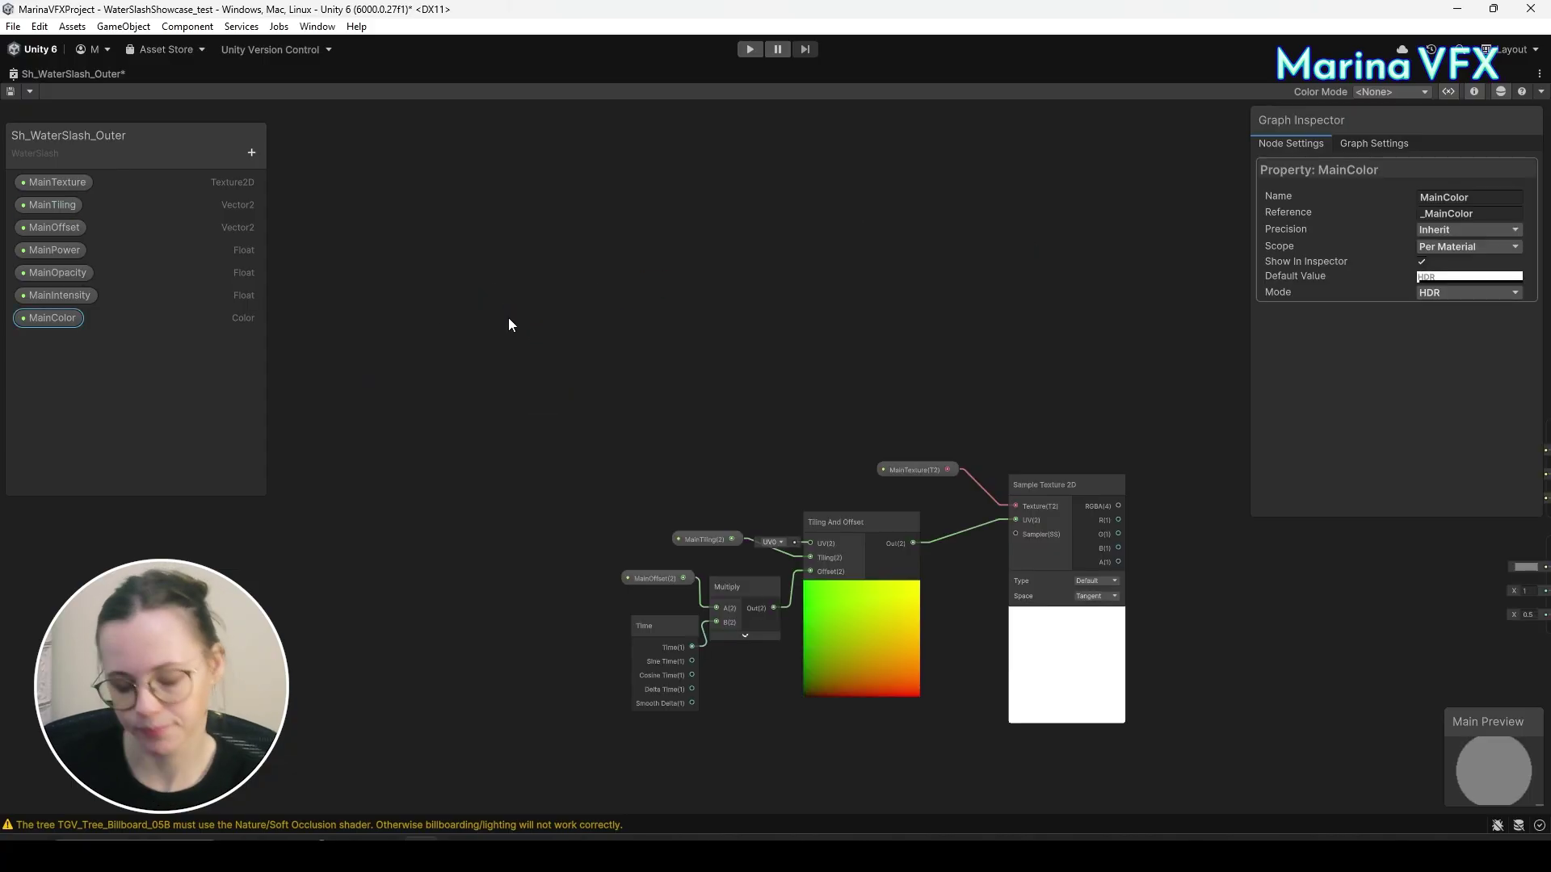
middle_drag(940, 380, 669, 230)
middle_drag(1115, 366, 776, 363)
scroll(573, 406, up, 3)
middle_drag(573, 413, 468, 449)
drag(362, 384, 1086, 462)
drag(363, 386, 1002, 497)
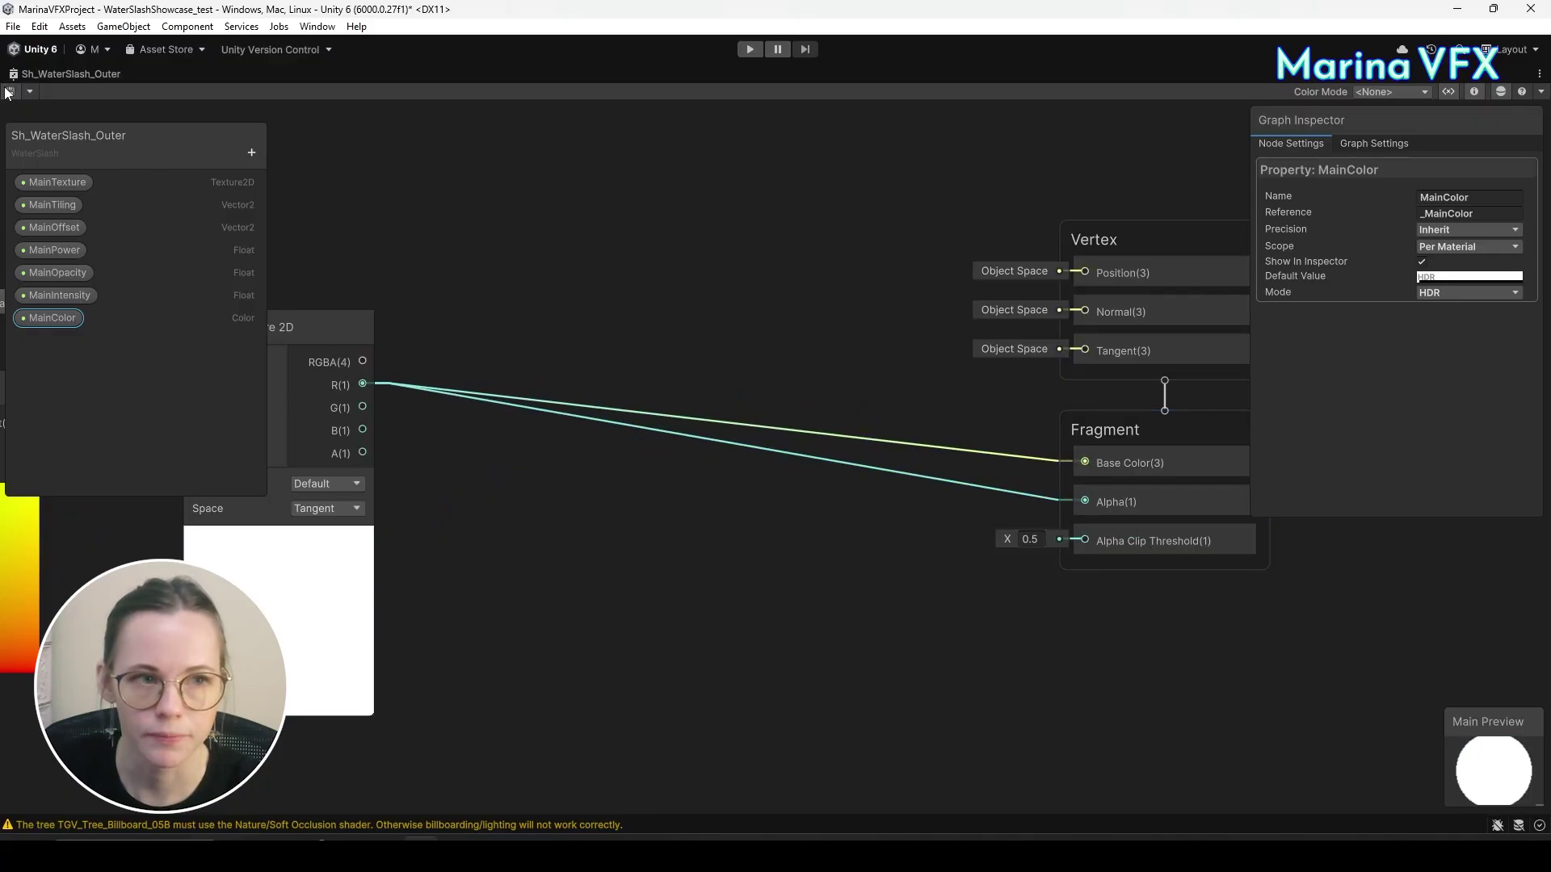
Return to the scene view and assign the T_WaterNoise texture to MainTexture on the M_WaterSlash_Outer material.
right_click(121, 73)
click(149, 78)
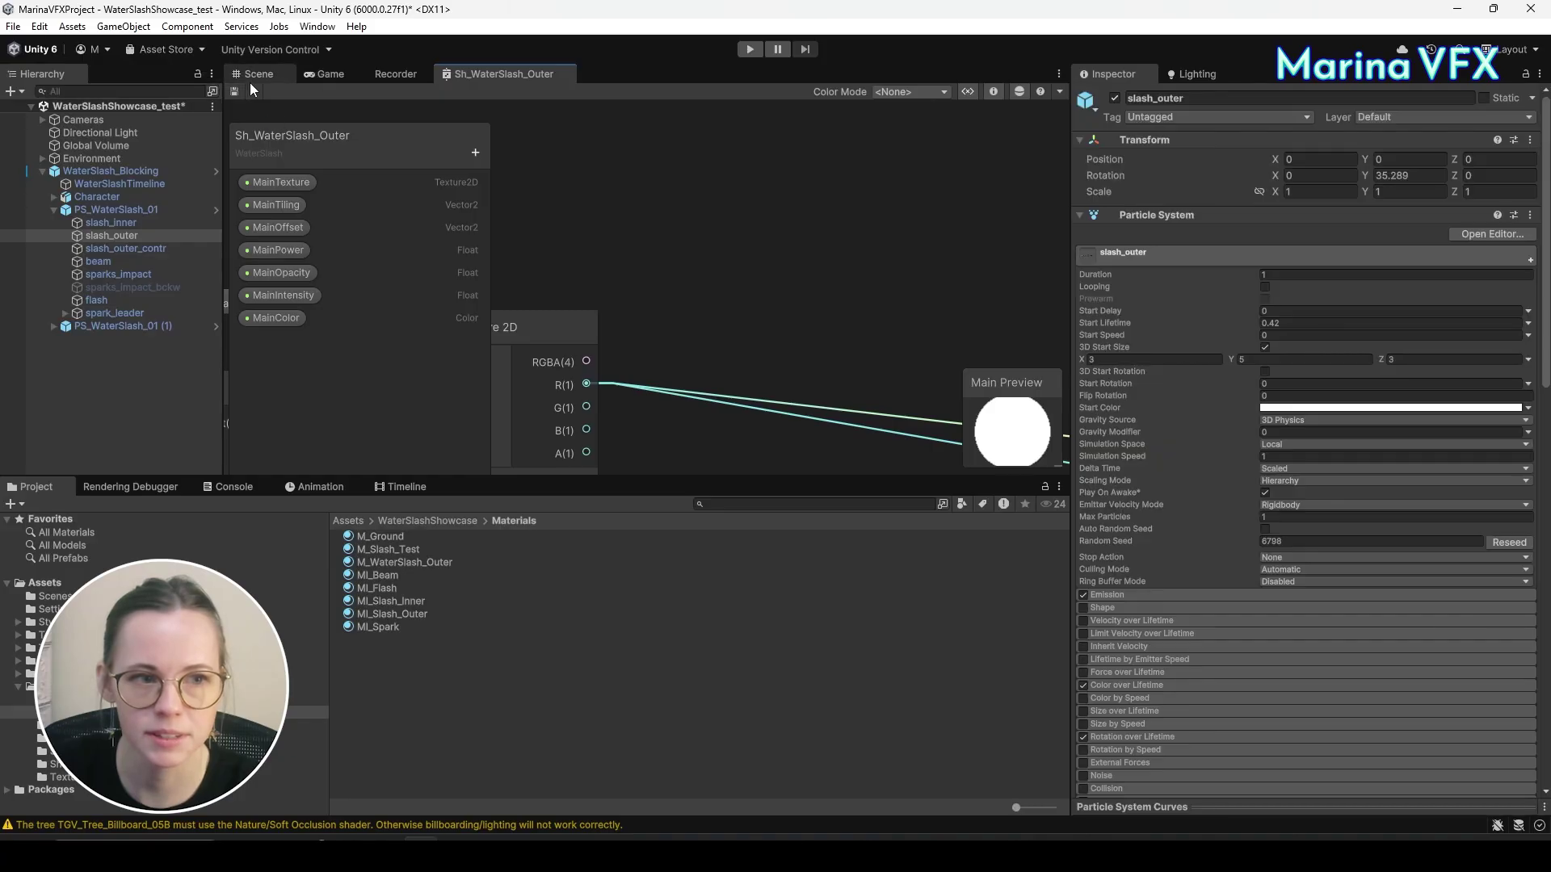
scroll(1318, 479, down, 15)
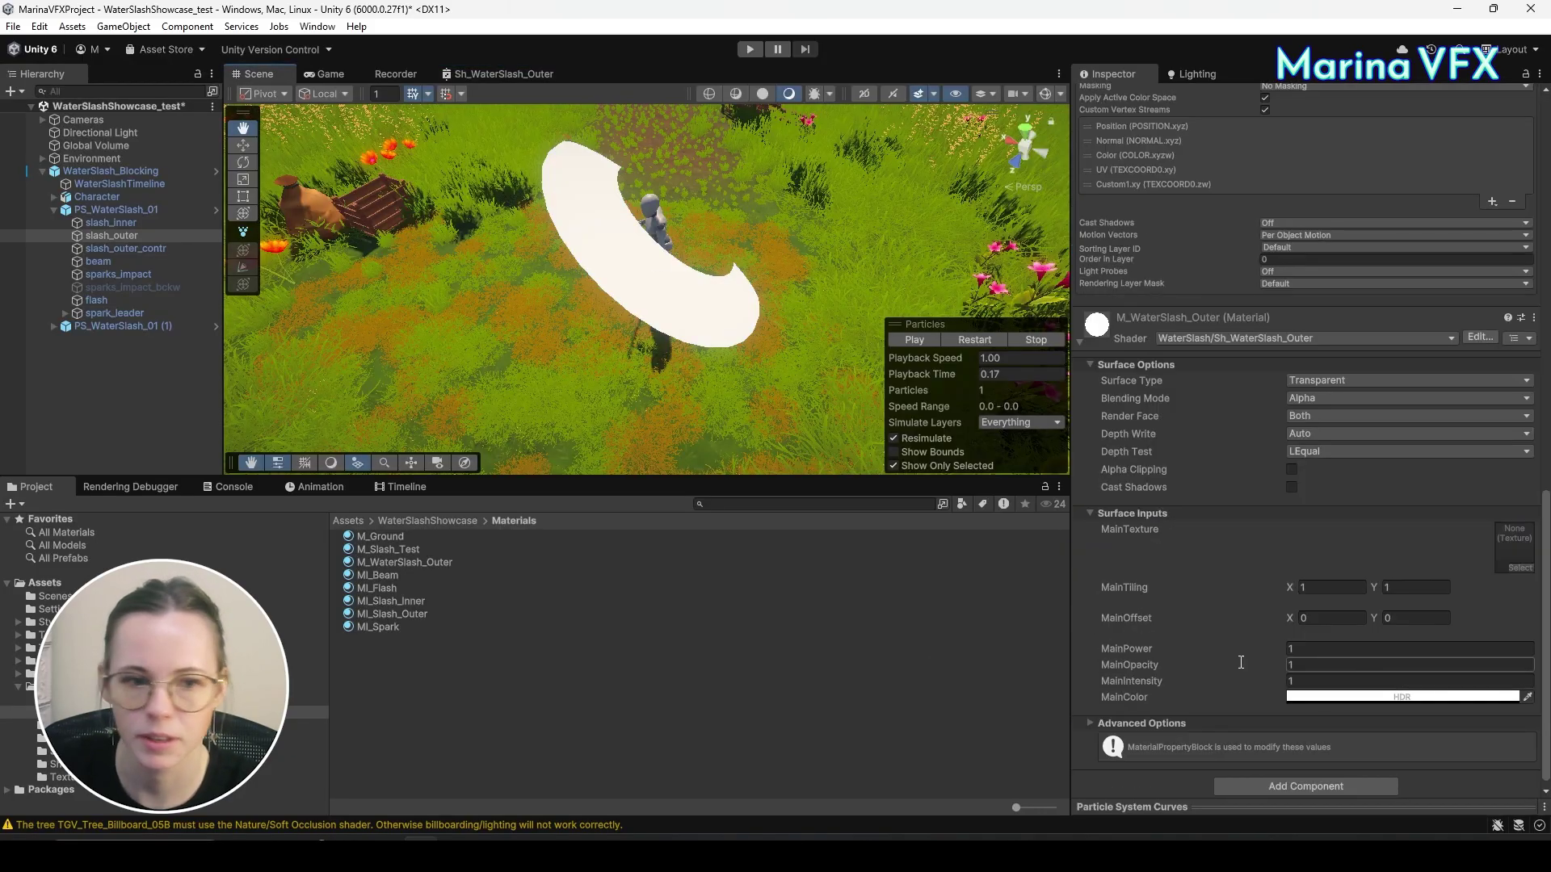
click(61, 777)
drag(388, 562, 1510, 555)
Try a MainOffset Y value of 1 on the outer slash material to test the texture scrolling.
alt+drag(792, 267, 537, 241)
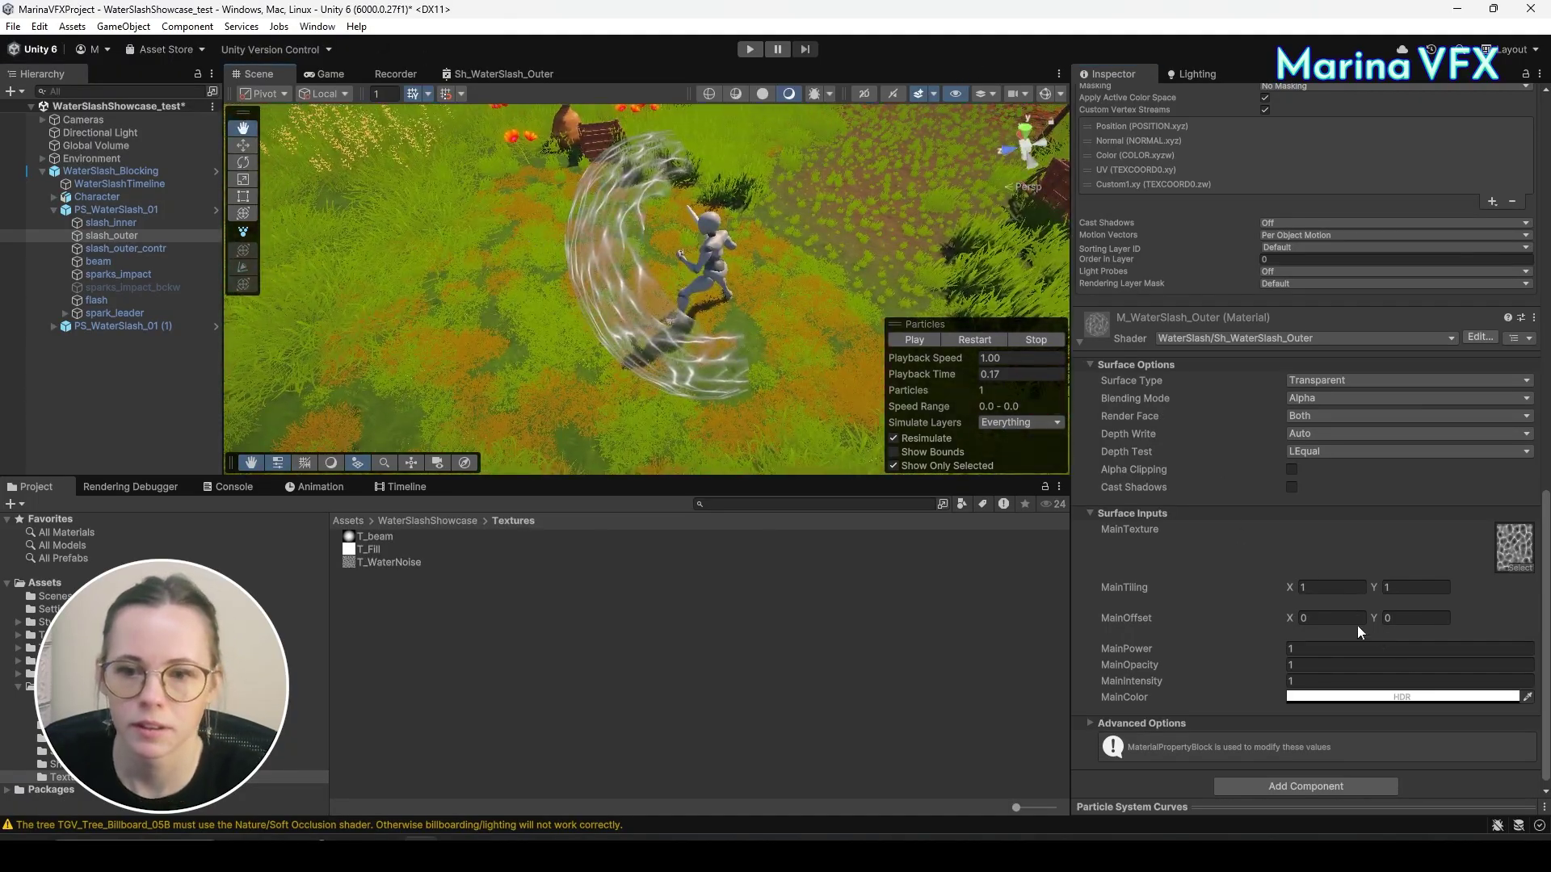
text(1)
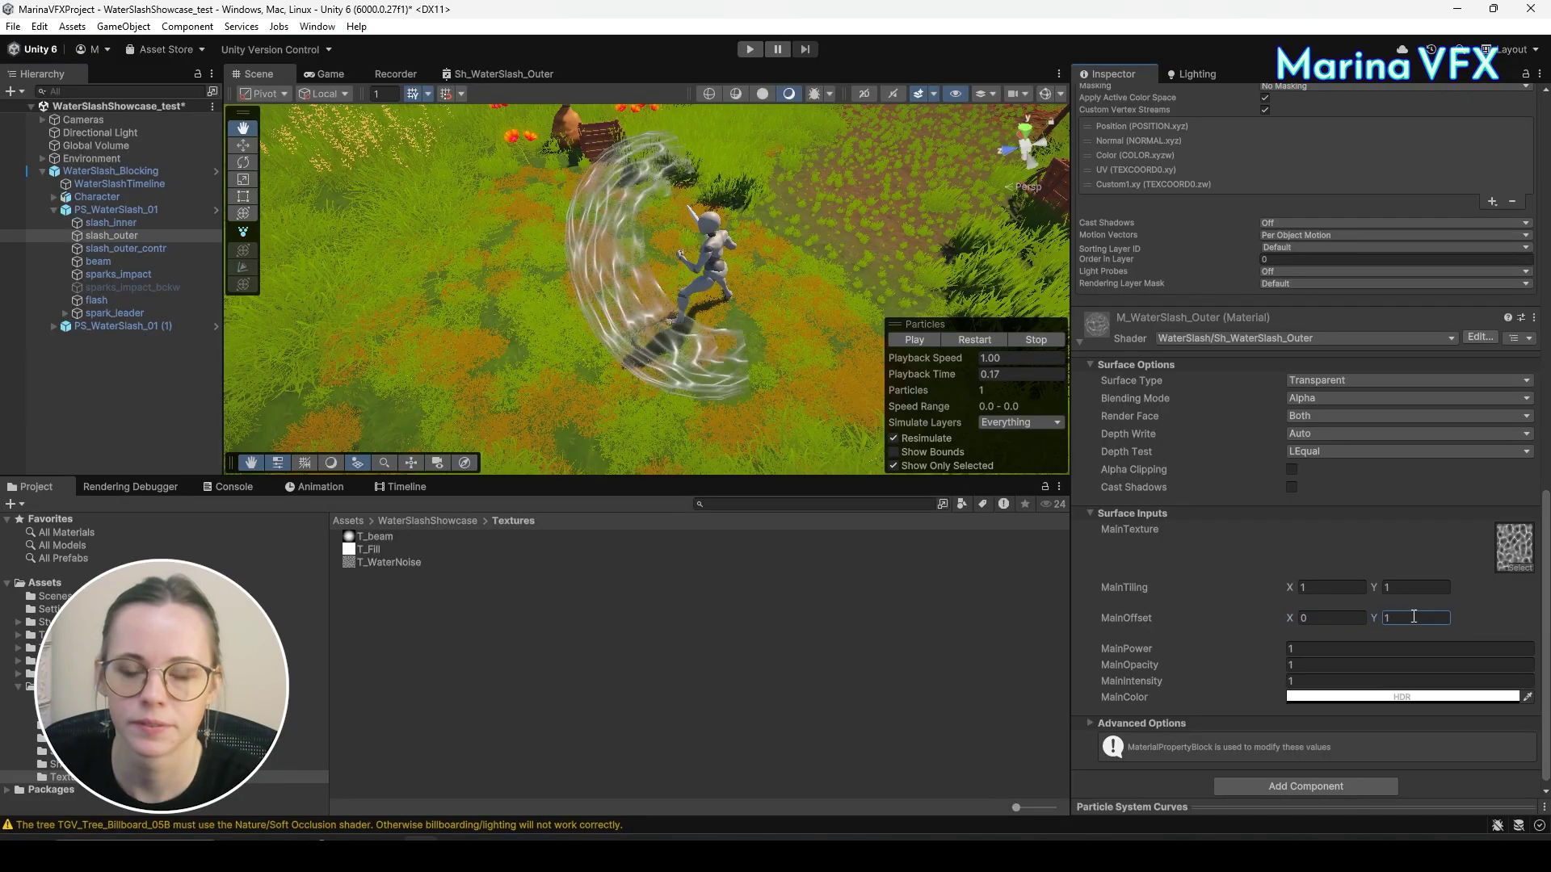
alt+drag(665, 377, 776, 339)
scroll(827, 320, up, 3)
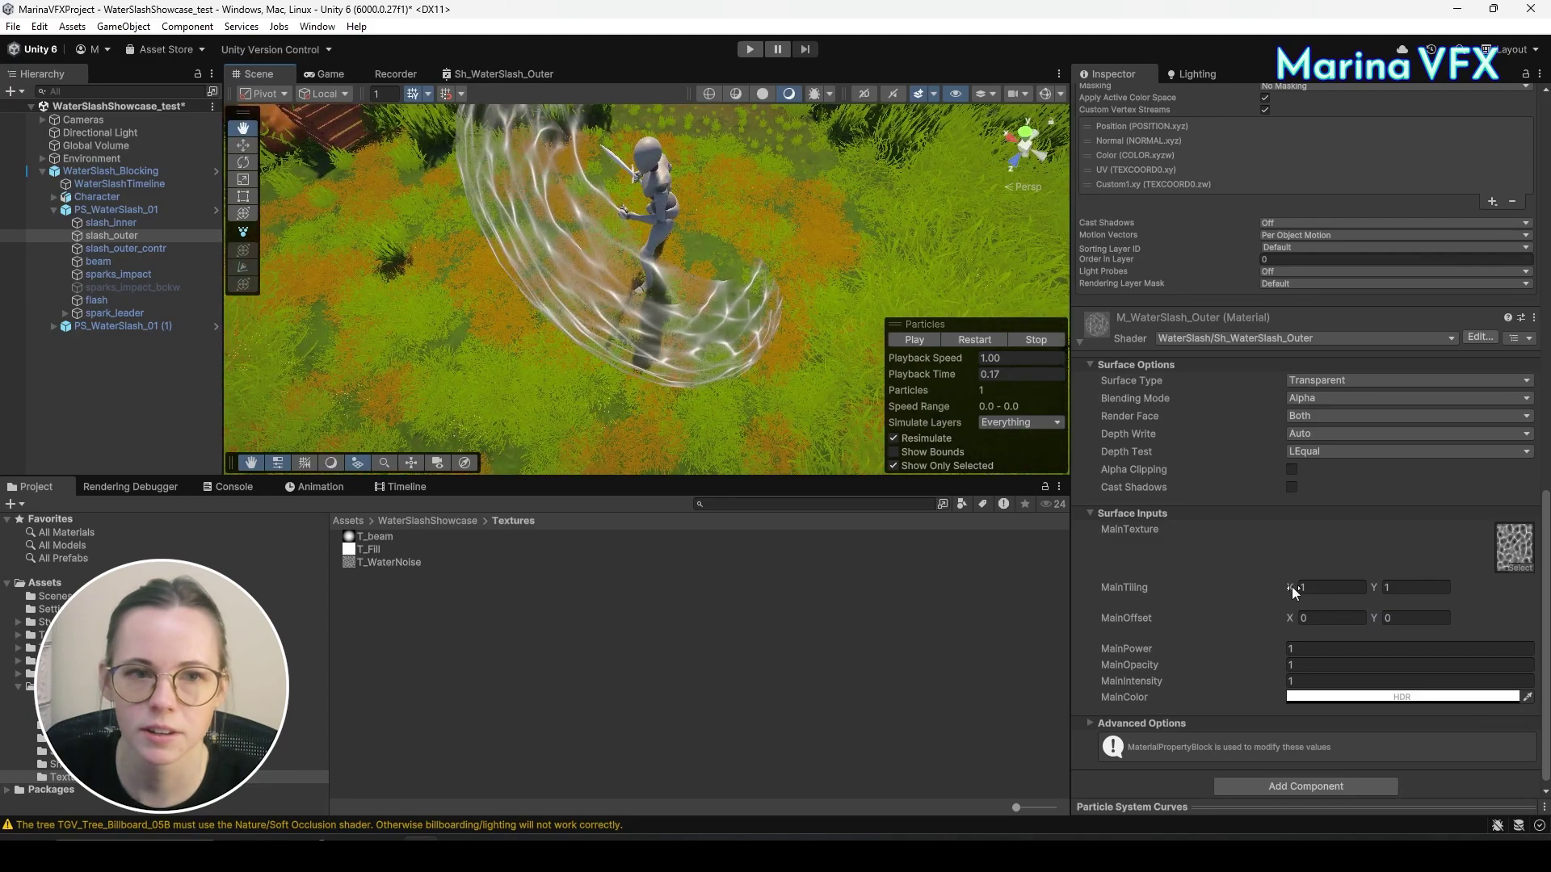
Try higher MainTiling X and Y values on the outer slash material, and restore both to 1.
drag(1292, 592, 1463, 593)
key(ctrl+z)
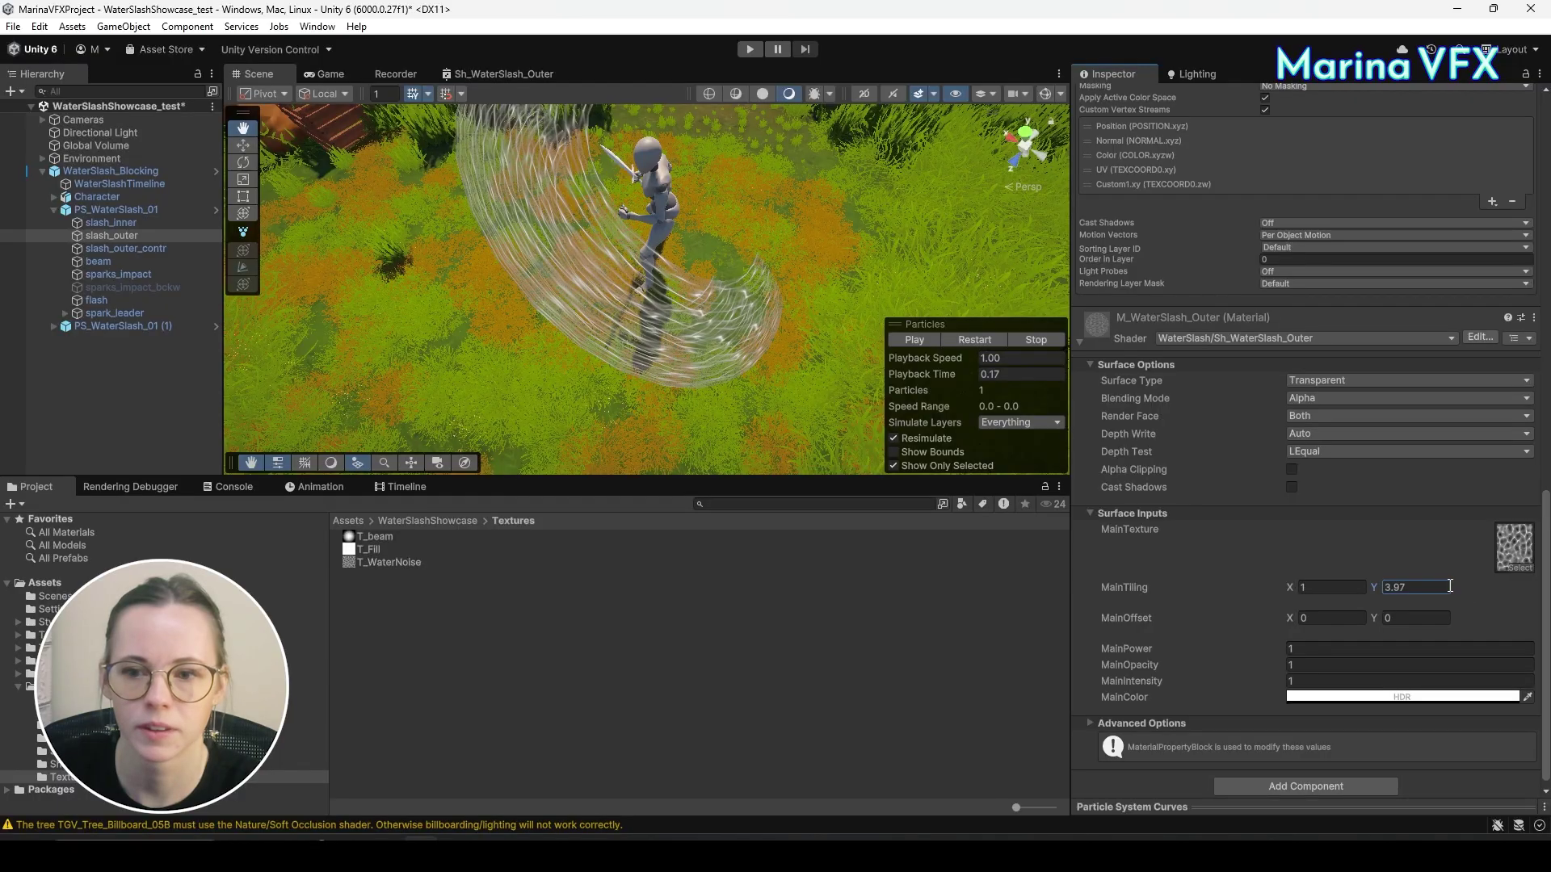
click(1446, 587)
text(1)
right_drag(827, 250, 1360, 390)
In the maximized Sh_WaterSlash_Outer graph, add a Power node and feed its A input from the Sample Texture 2D R output.
click(505, 76)
right_click(504, 76)
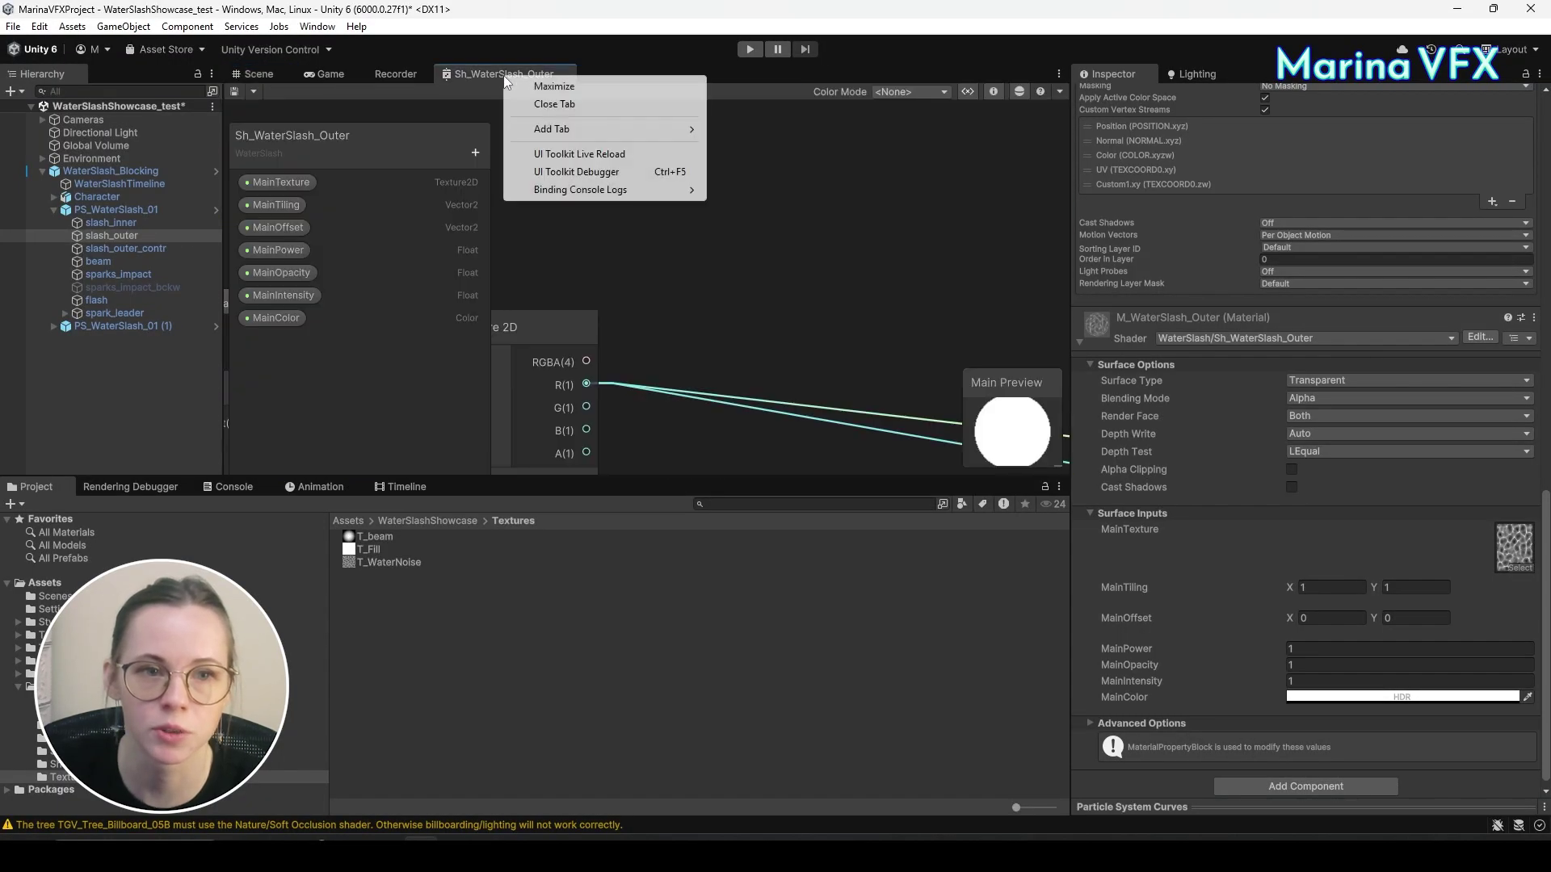
click(535, 85)
scroll(627, 341, up, 3)
scroll(629, 349, up, 1)
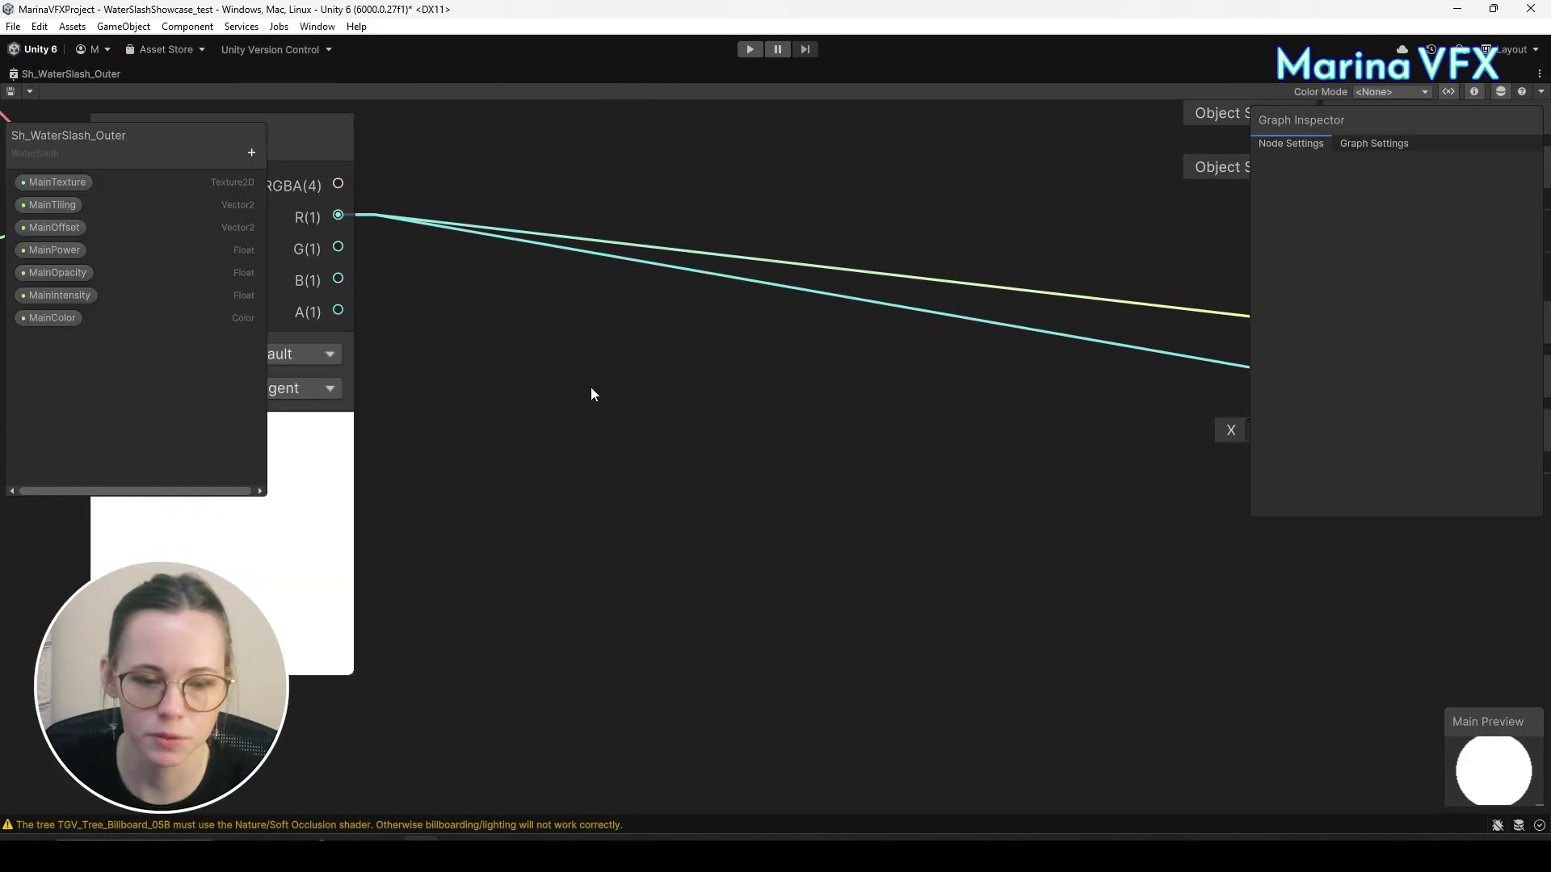
right_click(589, 388)
click(602, 398)
text(power)
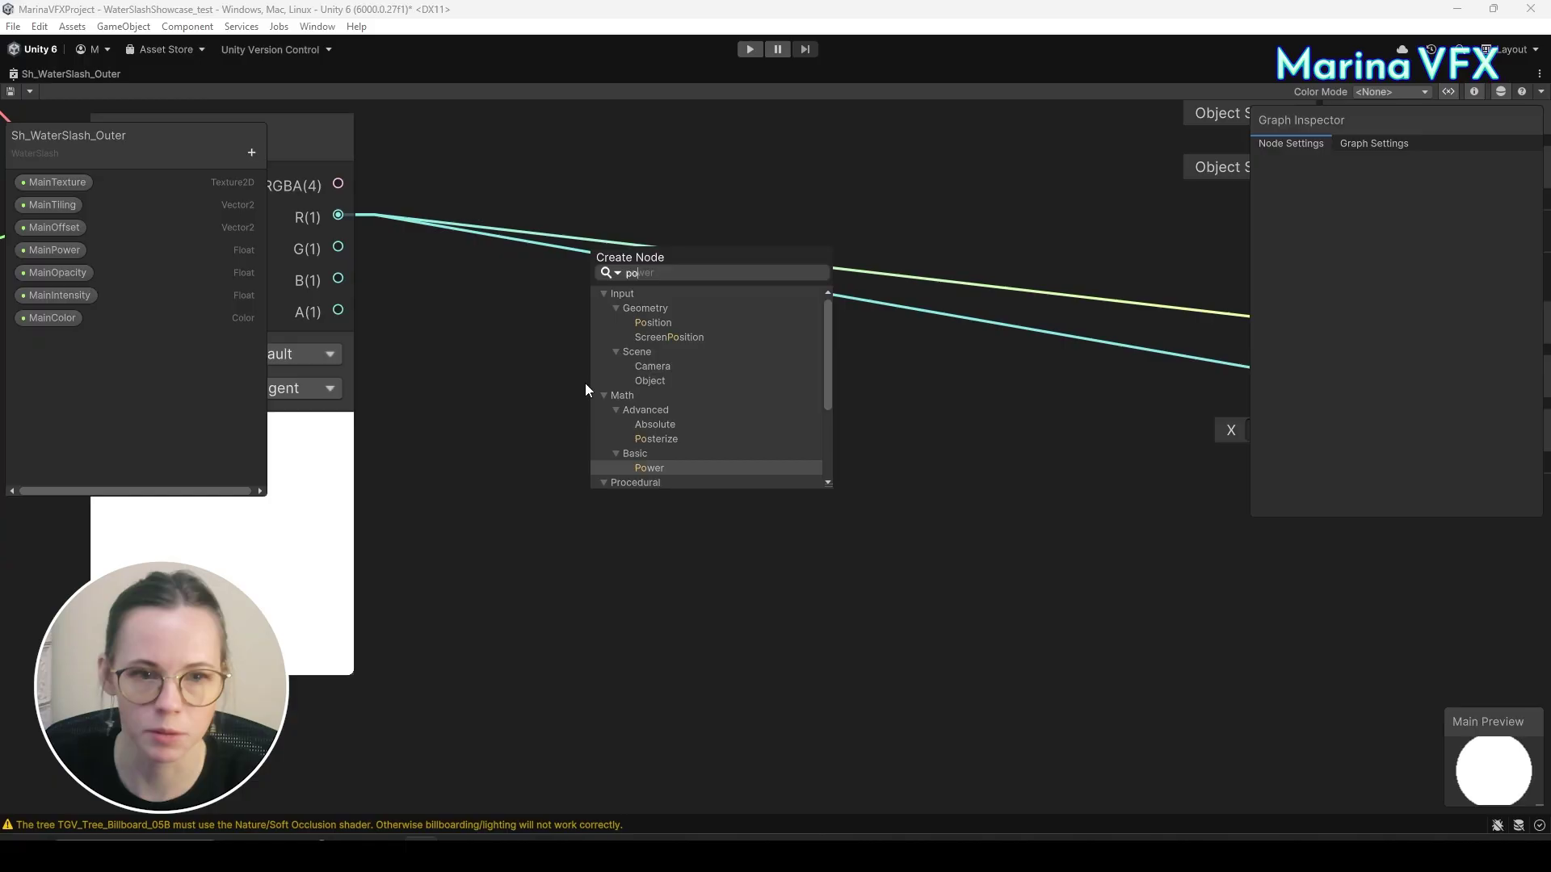
click(666, 326)
drag(349, 216, 611, 482)
drag(651, 428, 824, 491)
Place the MainPower property beside the Power node and connect it to input B.
click(49, 247)
drag(49, 245, 600, 559)
click(887, 623)
click(830, 511)
drag(831, 511, 769, 488)
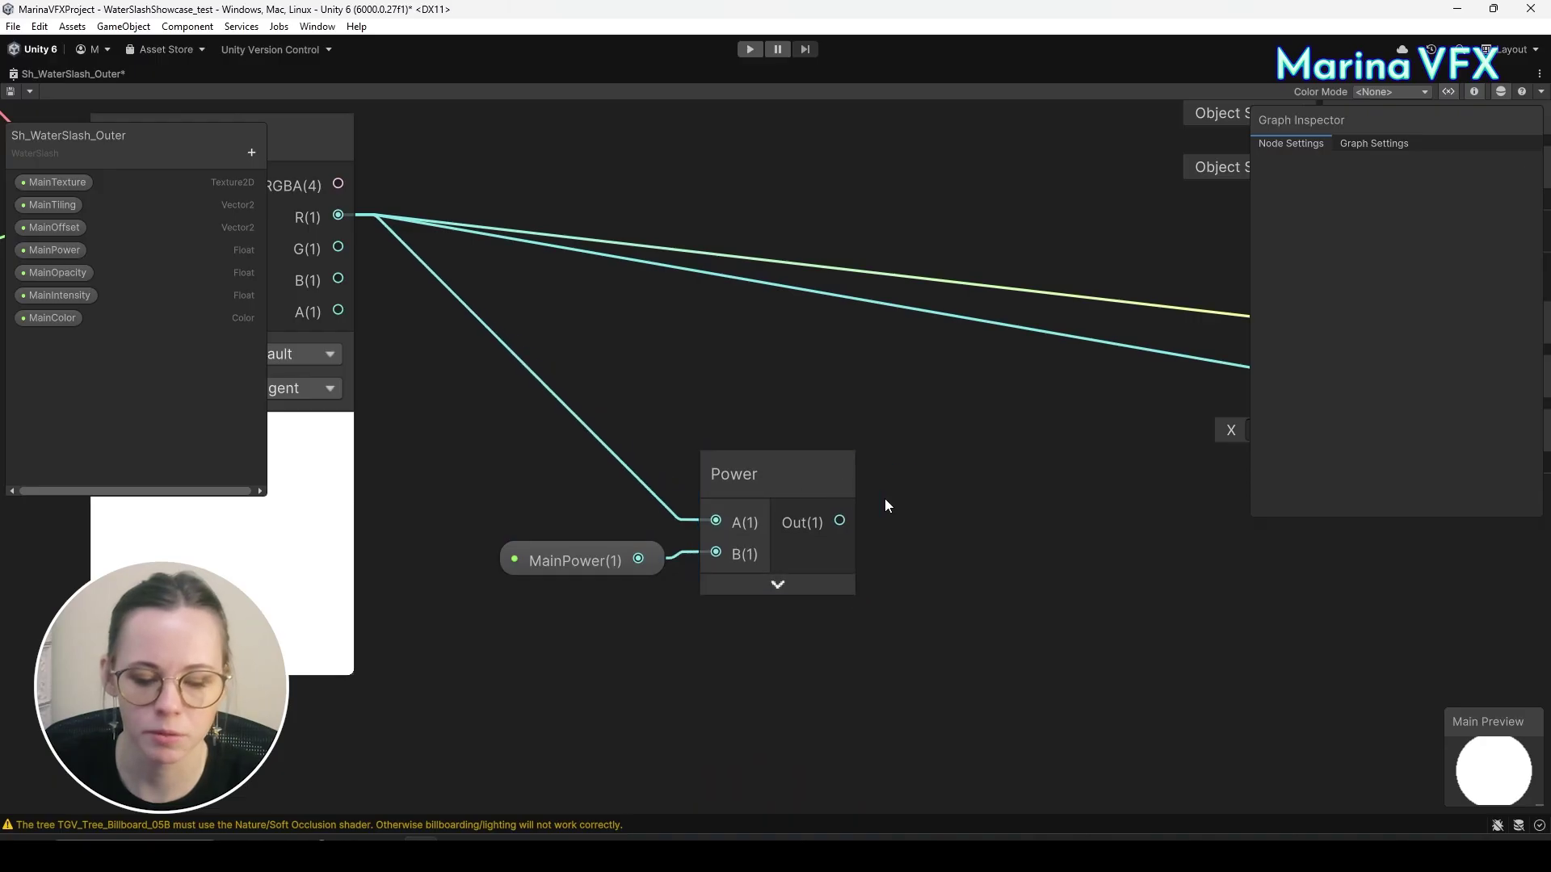
Add a Multiply node after Power that multiplies its output by the MainOpacity property.
key(space)
text(mult)
click(958, 478)
drag(840, 525, 905, 594)
click(1044, 687)
click(1021, 664)
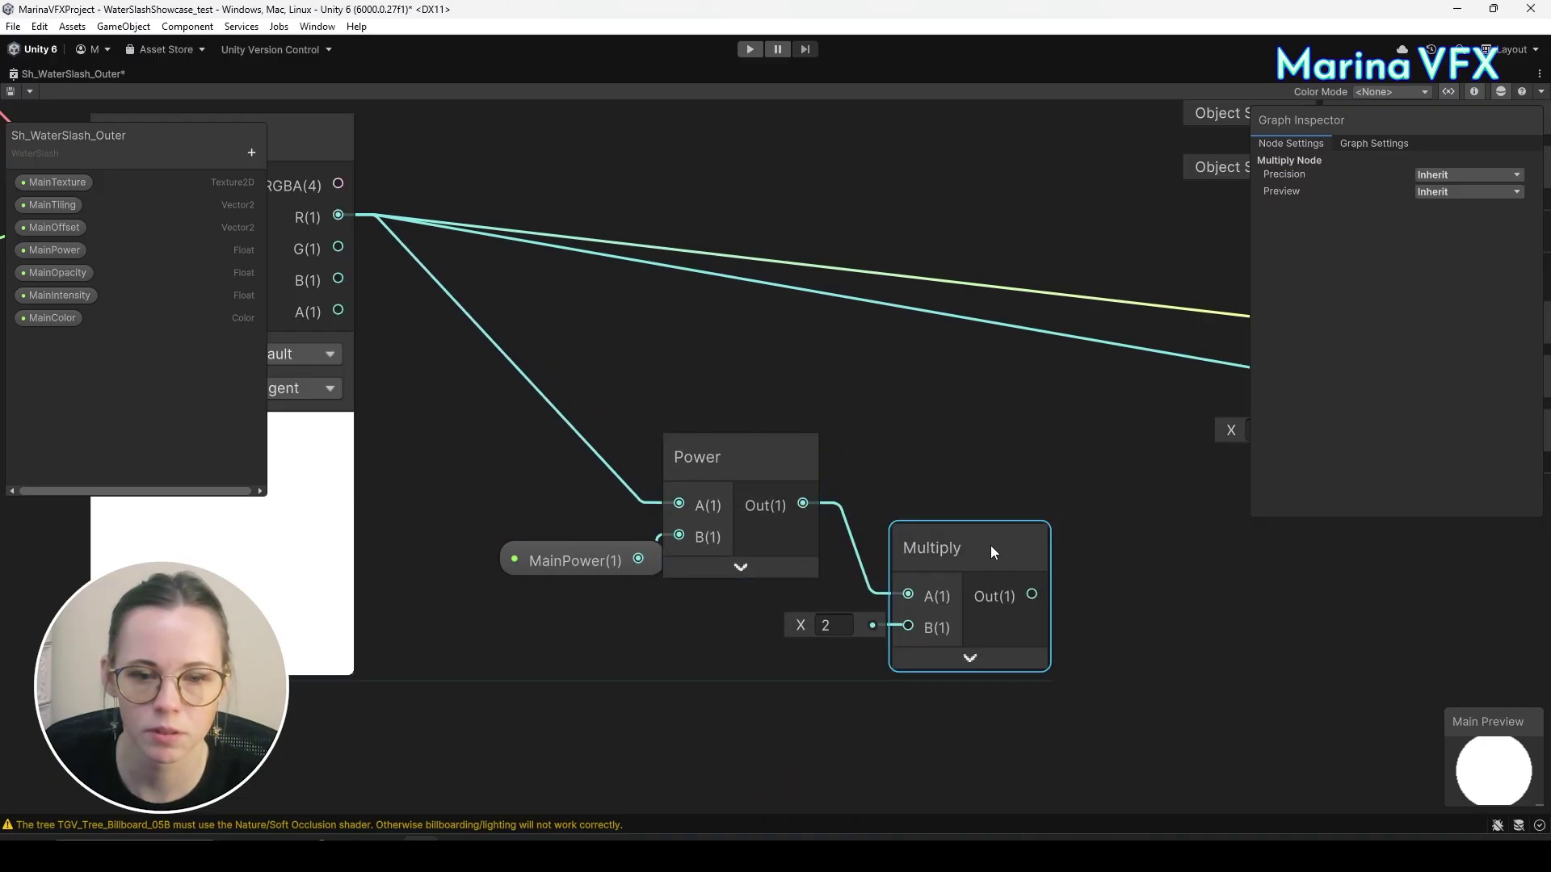
drag(994, 547, 1039, 517)
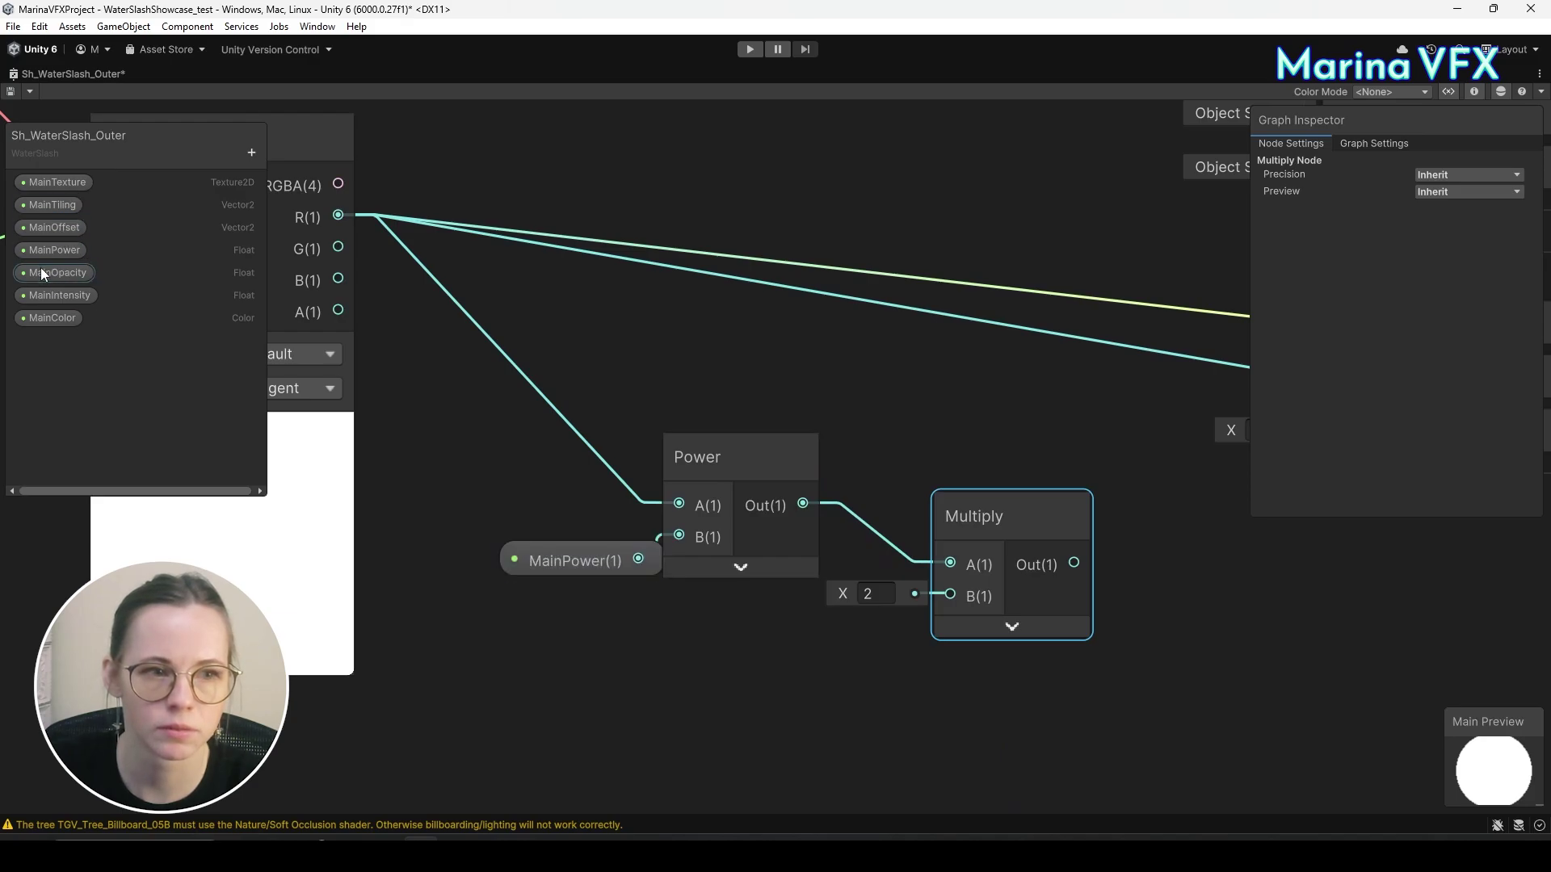
drag(41, 268, 875, 674)
drag(846, 657, 950, 595)
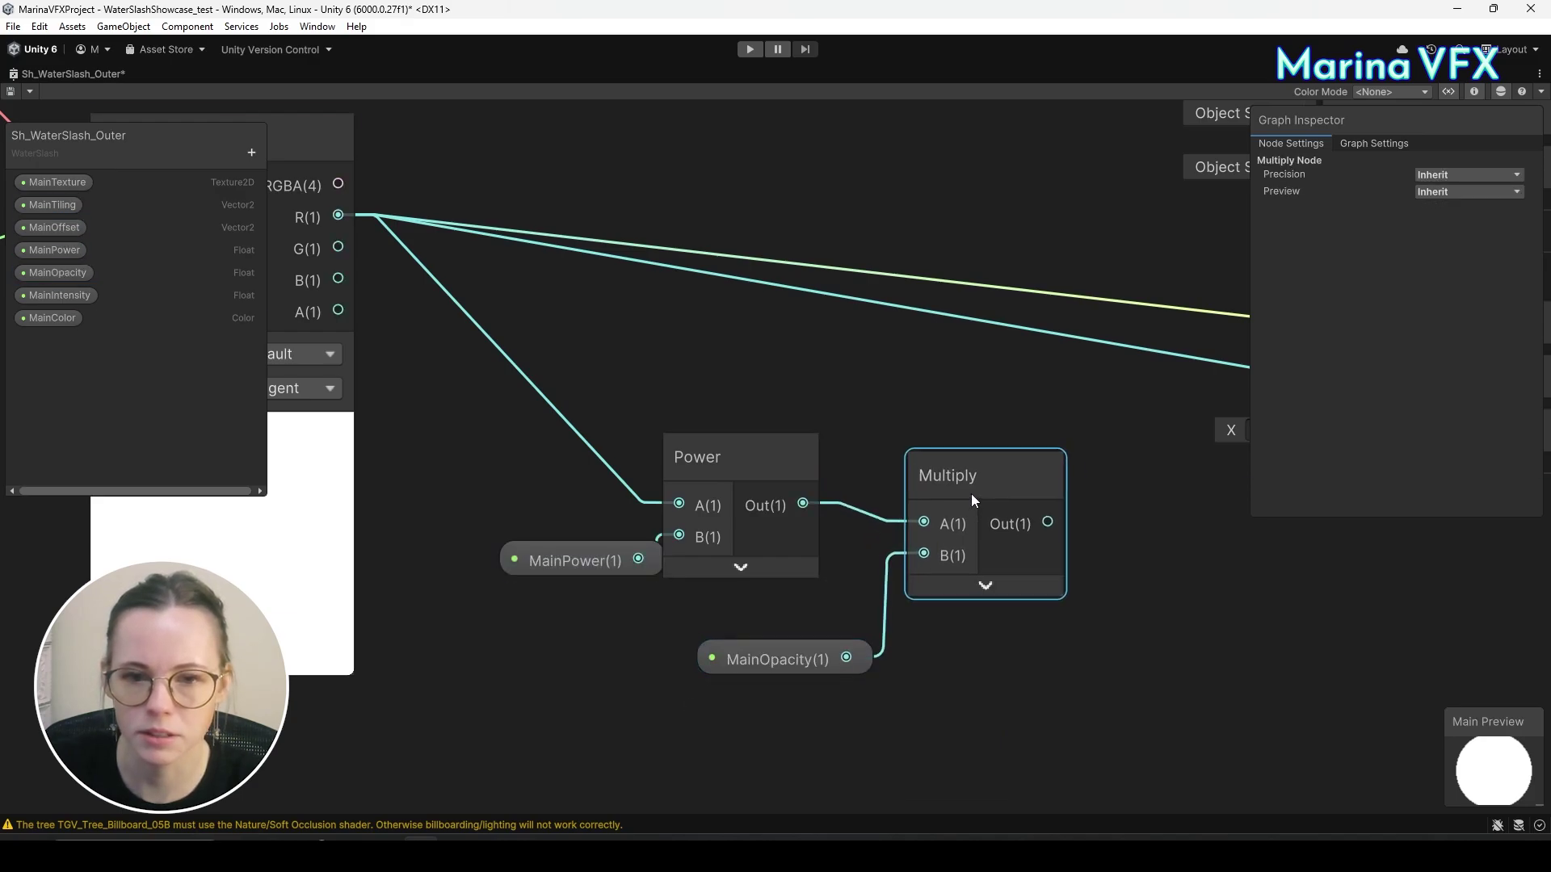
Move the MainPower, Power, MainOpacity and Multiply nodes together further below the Base Color connection.
scroll(933, 596, down, 5)
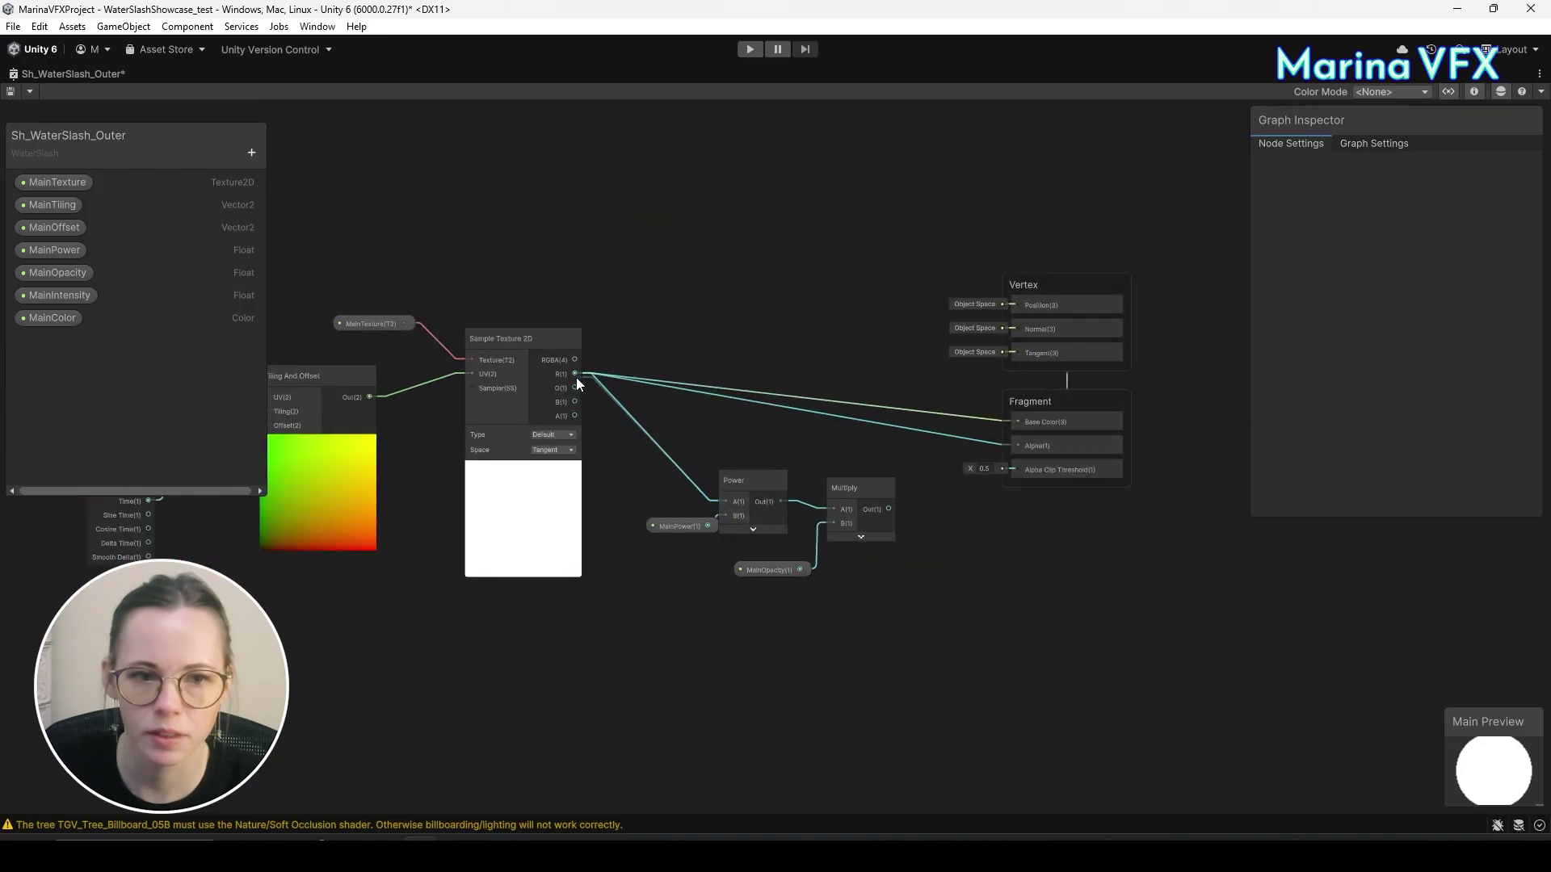
drag(686, 449, 865, 594)
drag(854, 503, 839, 587)
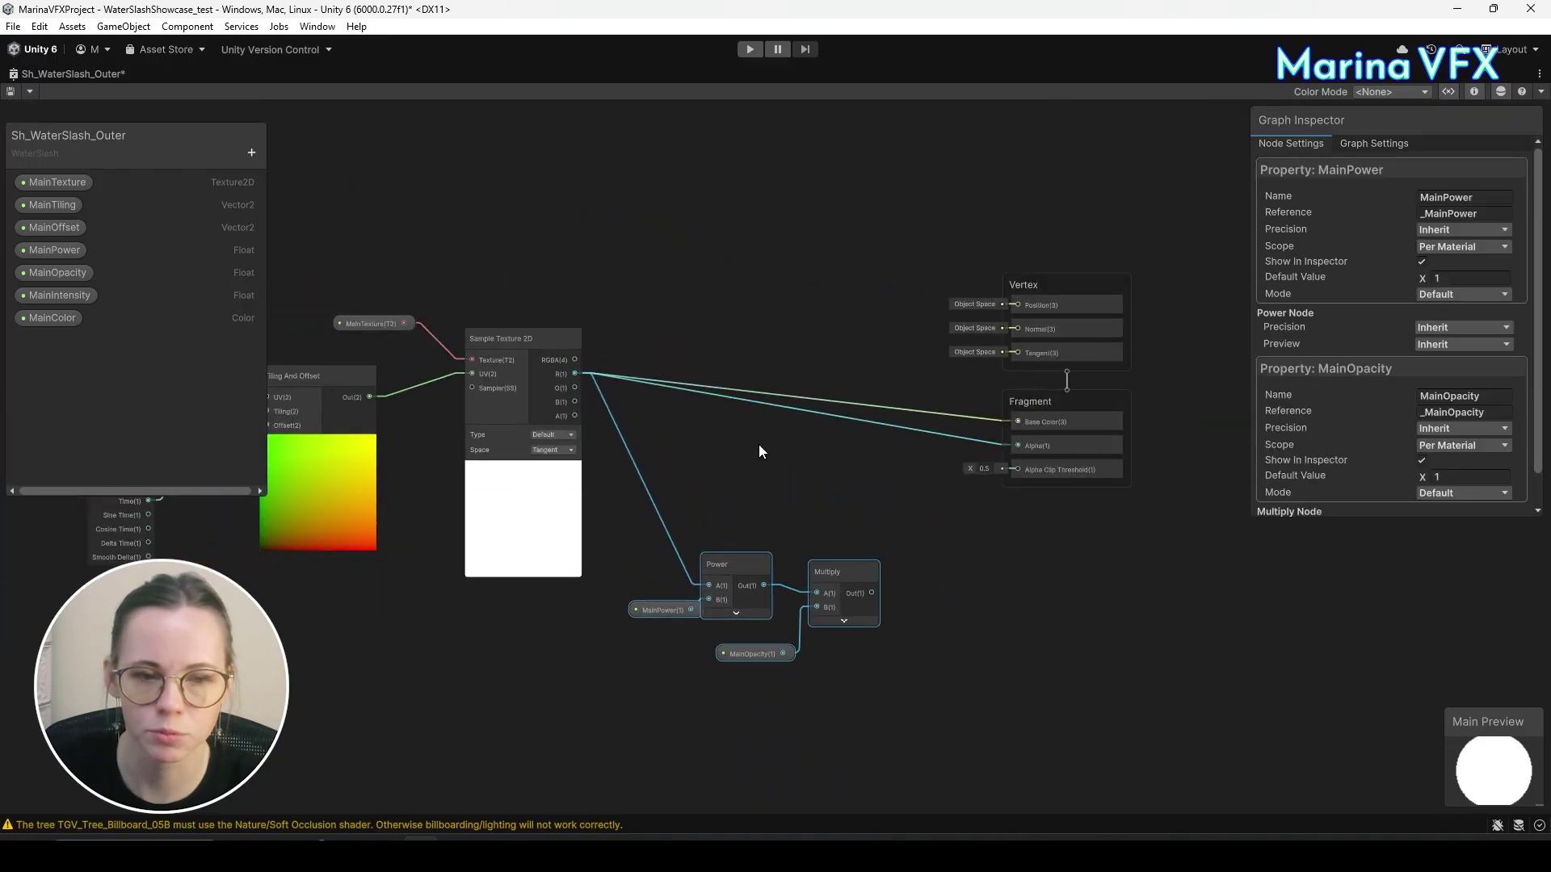
click(756, 440)
Add a Vertex Color node, collapse its preview and place it beneath the MainOpacity Multiply node.
scroll(648, 263, up, 3)
middle_drag(778, 799, 623, 428)
key(space)
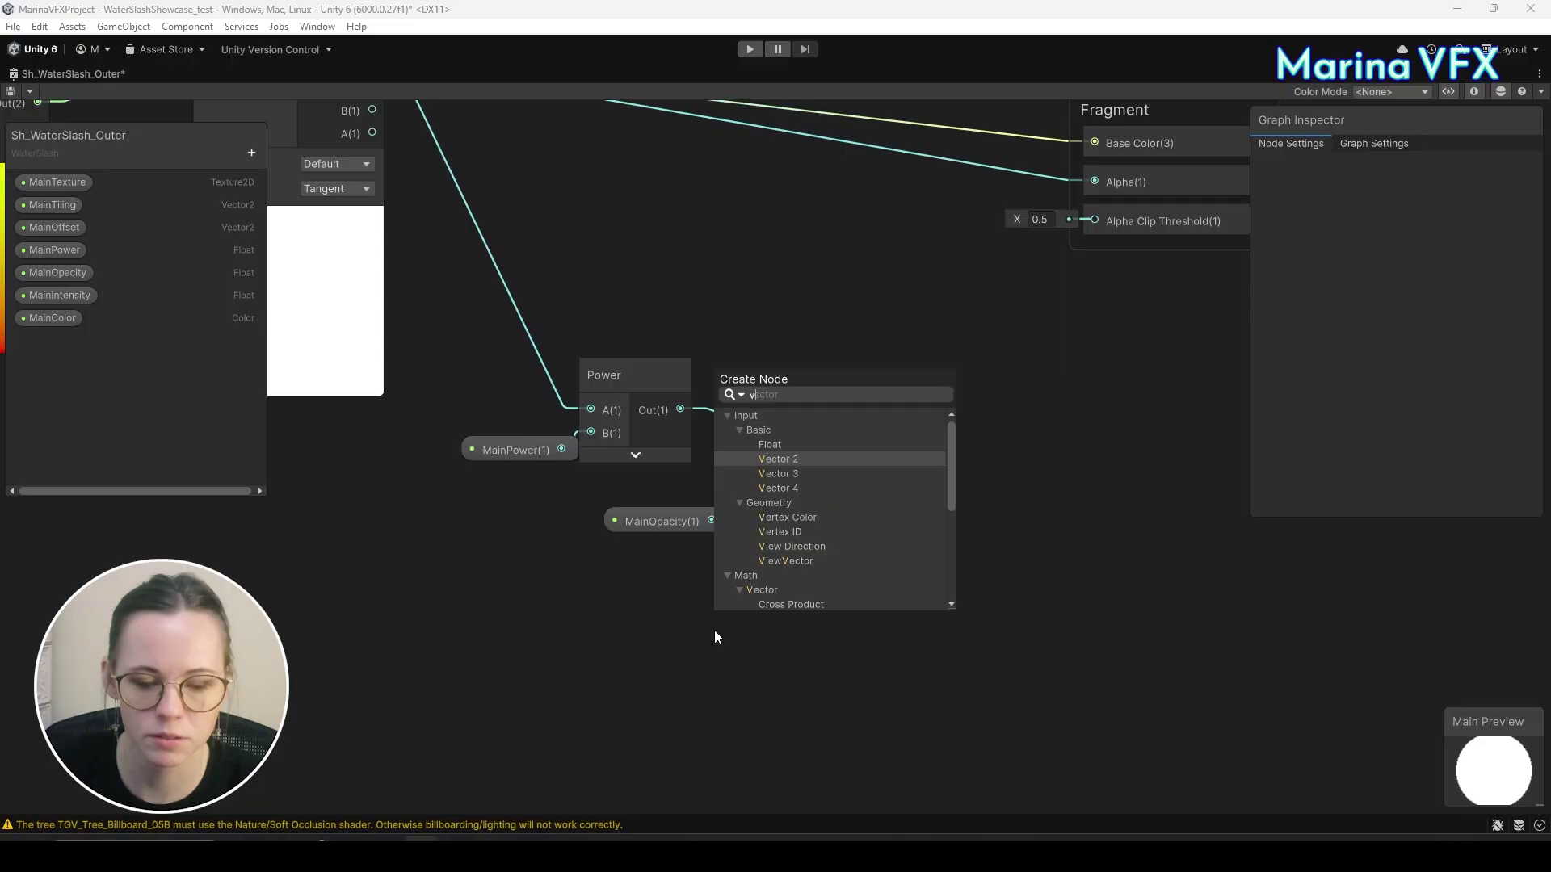
text(verte)
click(809, 445)
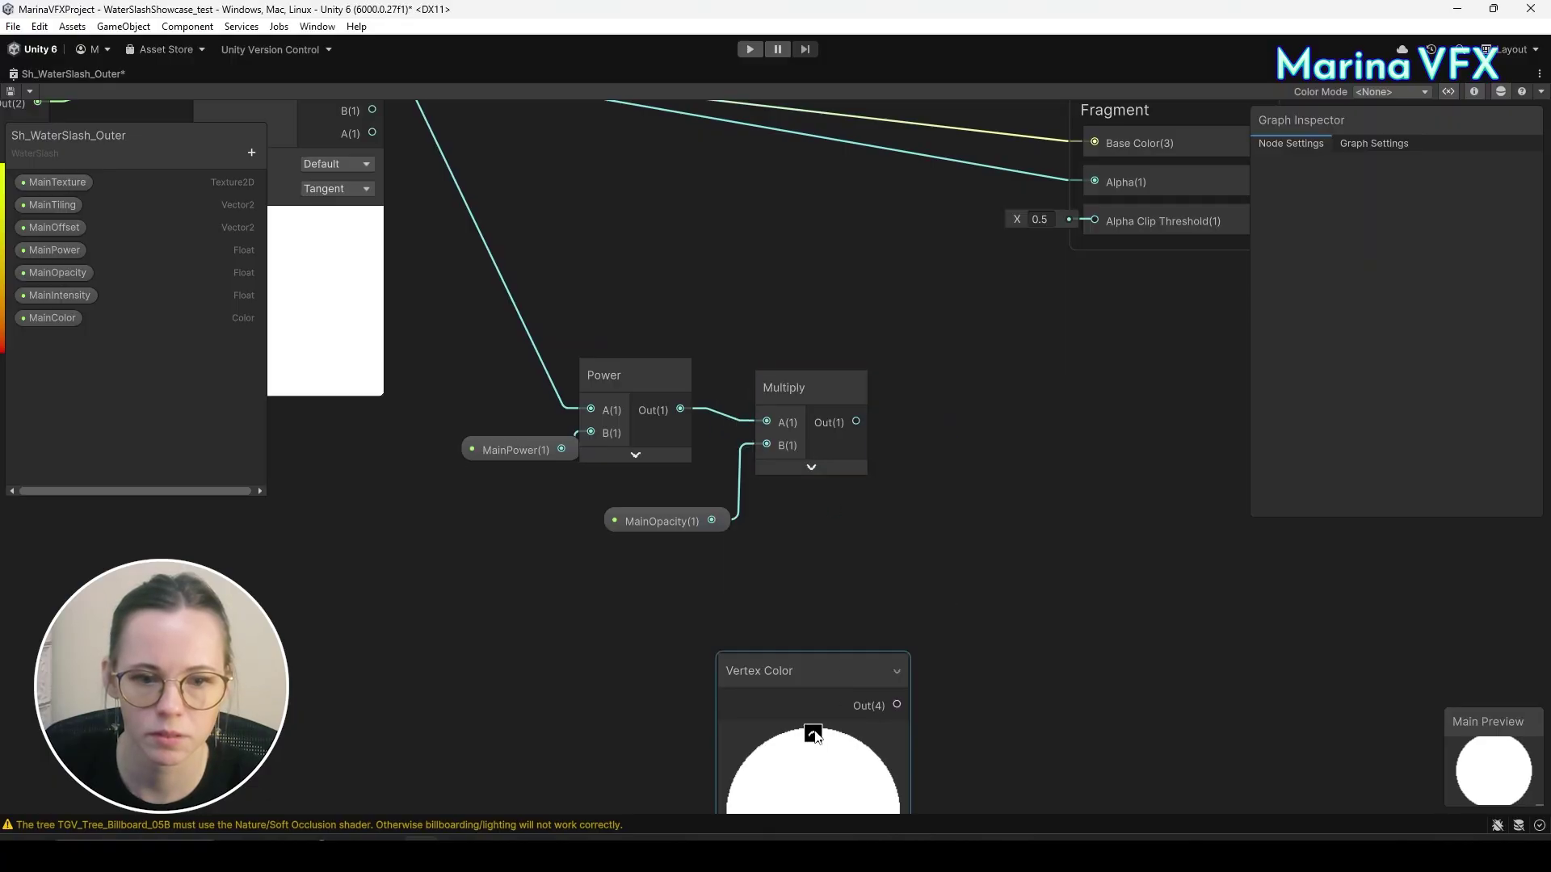
click(807, 727)
drag(763, 663, 803, 579)
Add a Split node beside Vertex Color and connect the Vertex Color output to its input.
middle_drag(911, 521, 845, 564)
click(845, 564)
key(space)
text(spli)
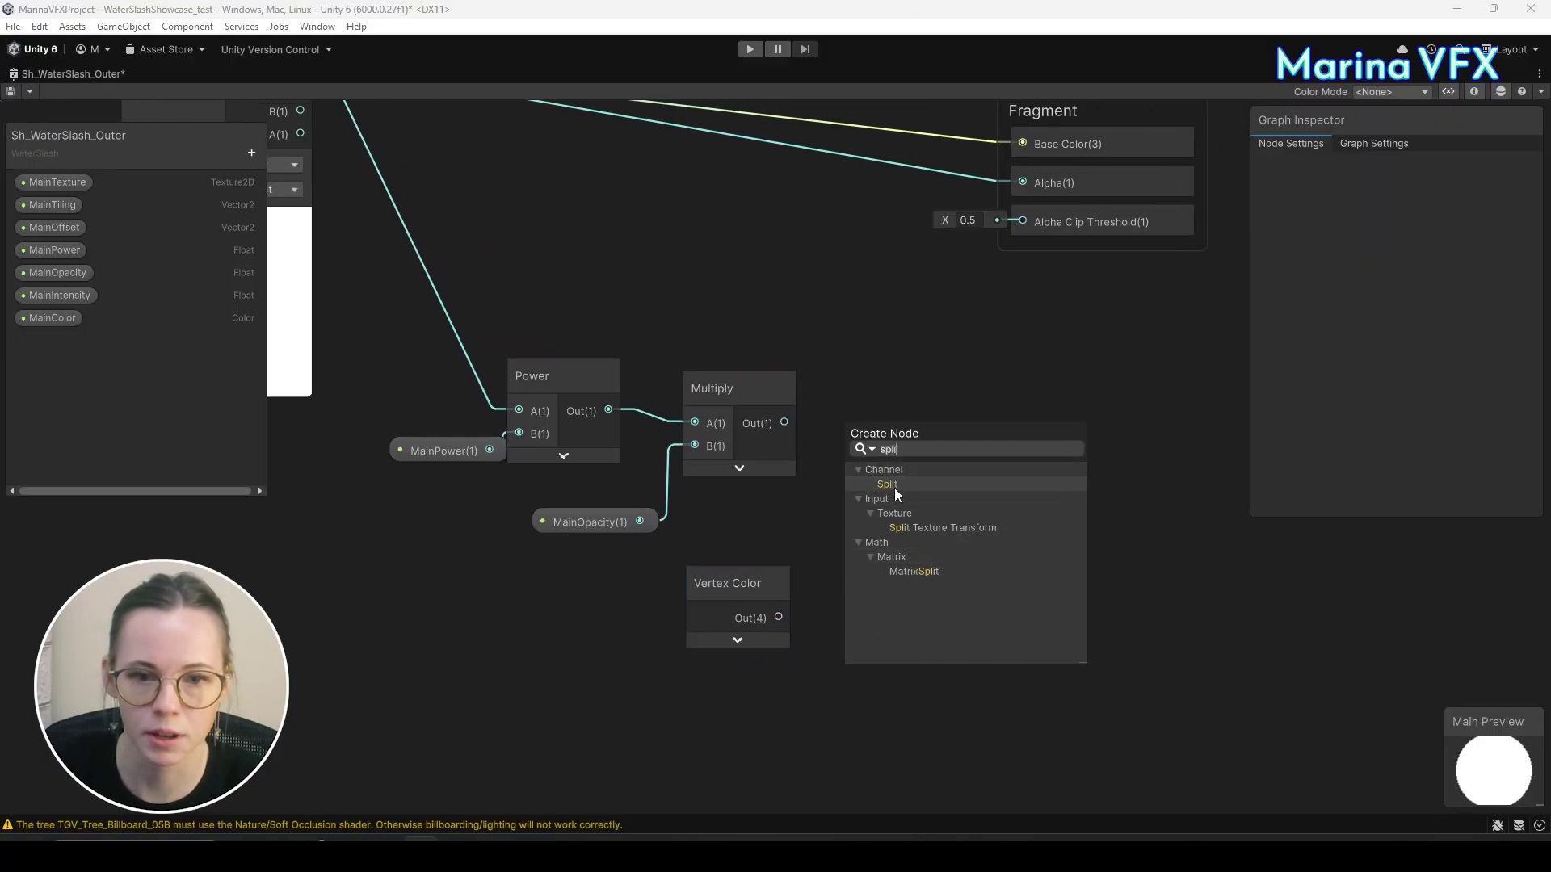
click(887, 484)
drag(739, 583, 895, 609)
Add a second Multiply node combining the MainOpacity Multiply output with the Split A channel, and collapse its preview.
click(895, 491)
key(space)
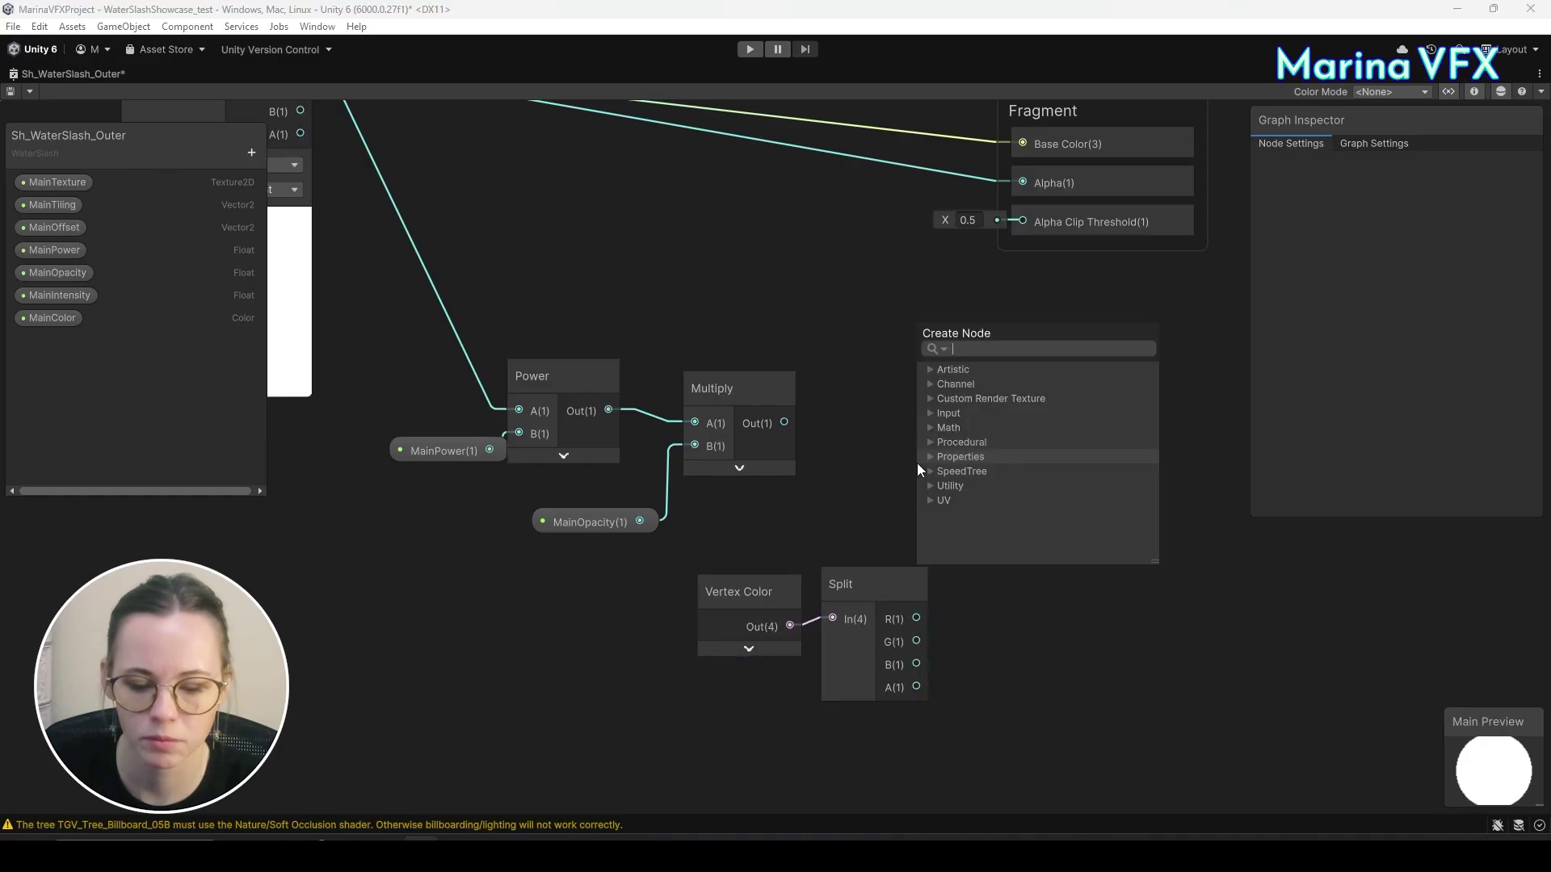
text(mul)
click(995, 444)
drag(783, 422, 935, 541)
drag(970, 494, 1029, 443)
drag(914, 688, 990, 495)
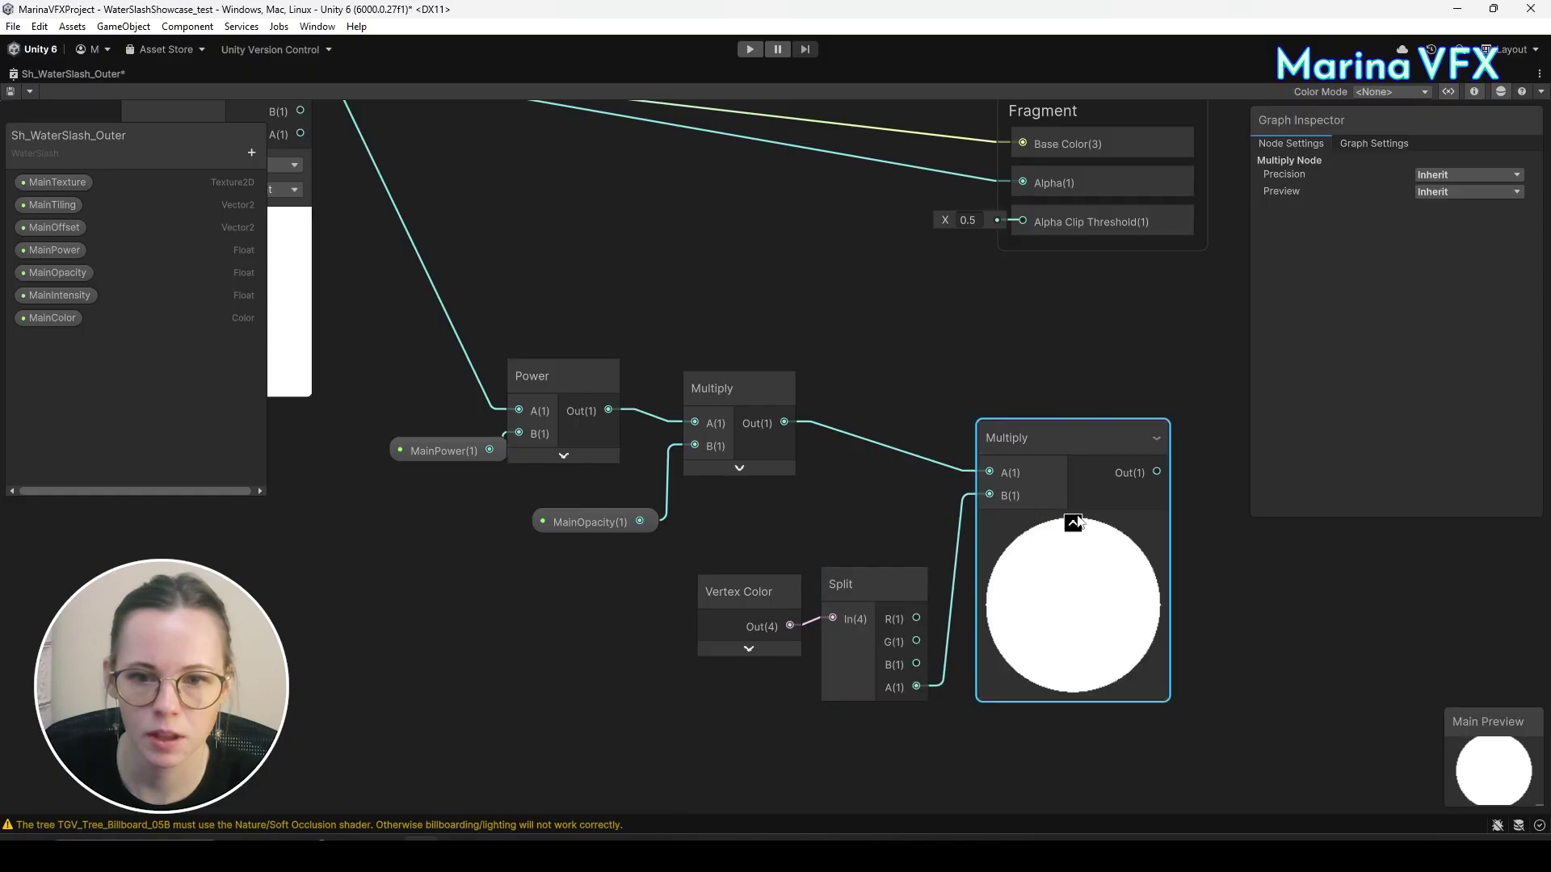
click(1072, 519)
Add a Saturate node fed by the second Multiply node, and collapse its preview.
middle_drag(1015, 428, 791, 462)
click(870, 389)
key(space)
text(sati)
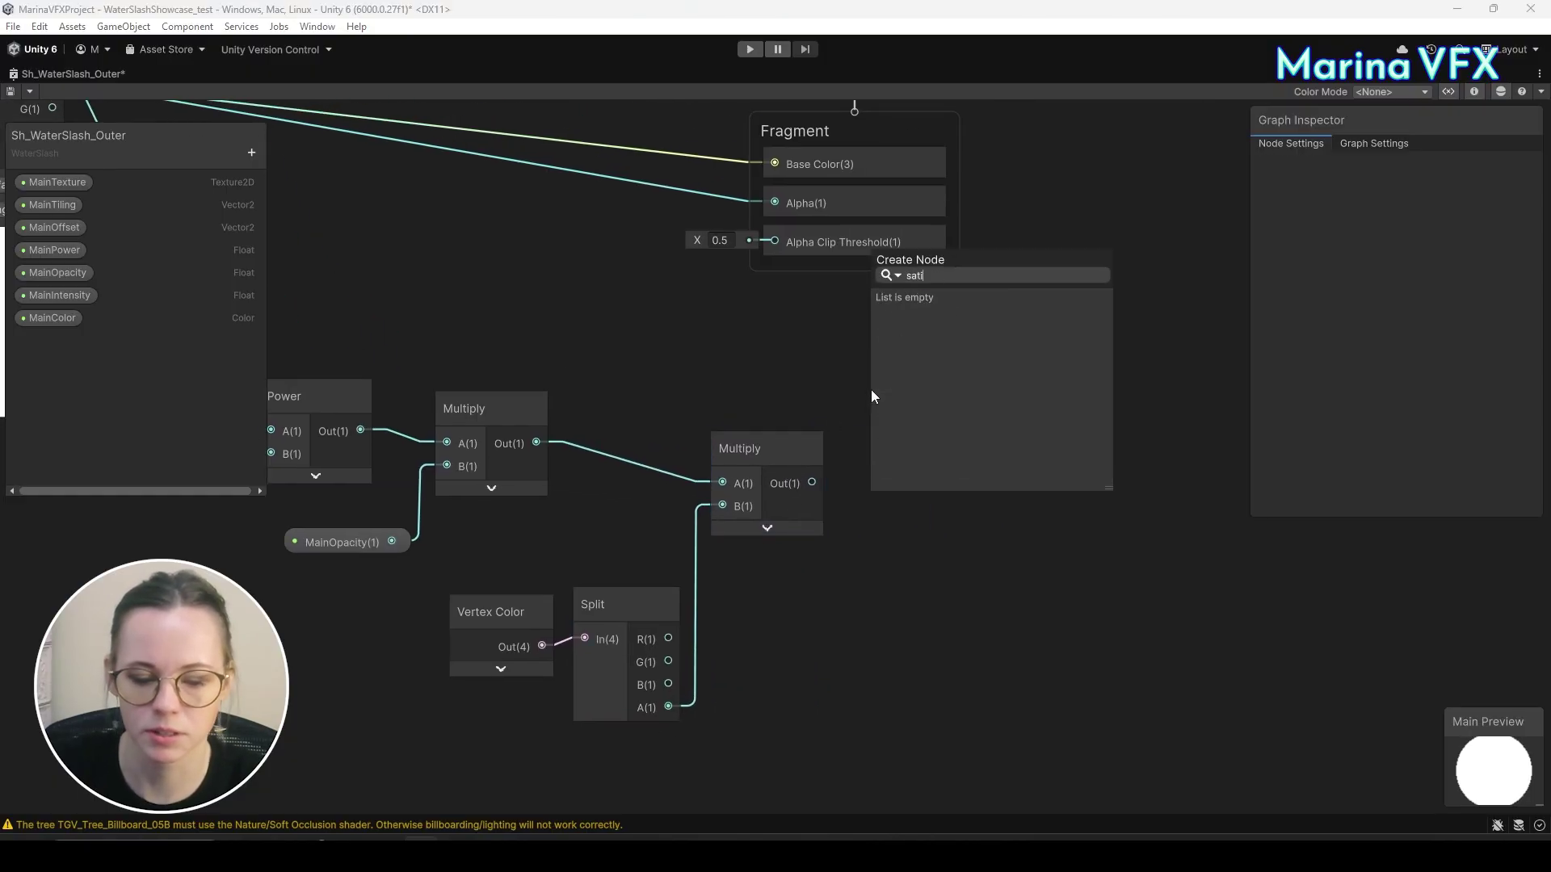
key(BackSpace)
text(u)
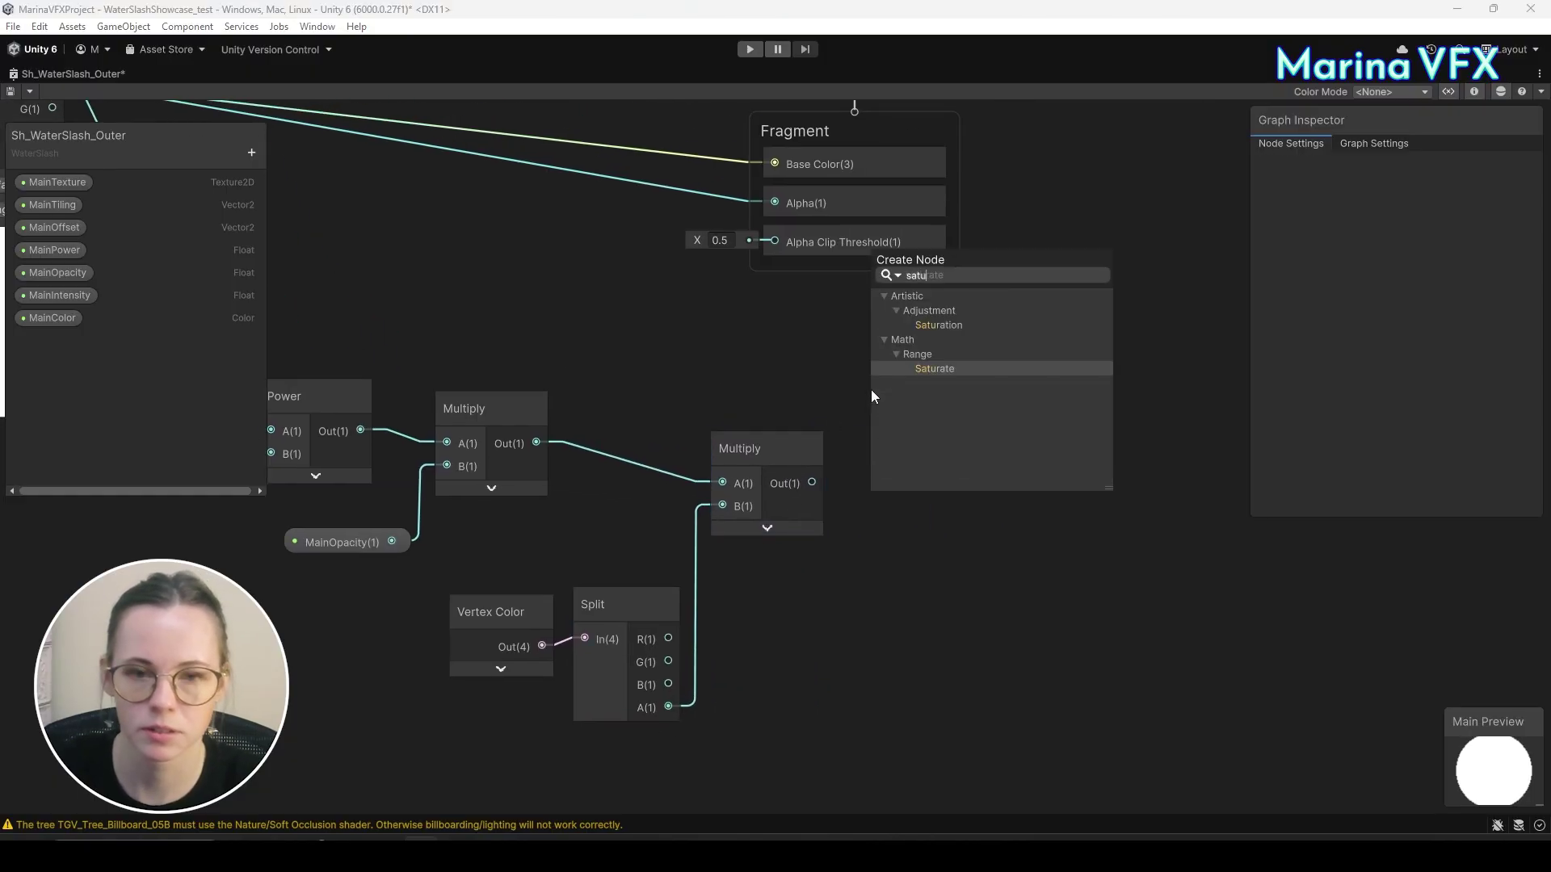
click(966, 369)
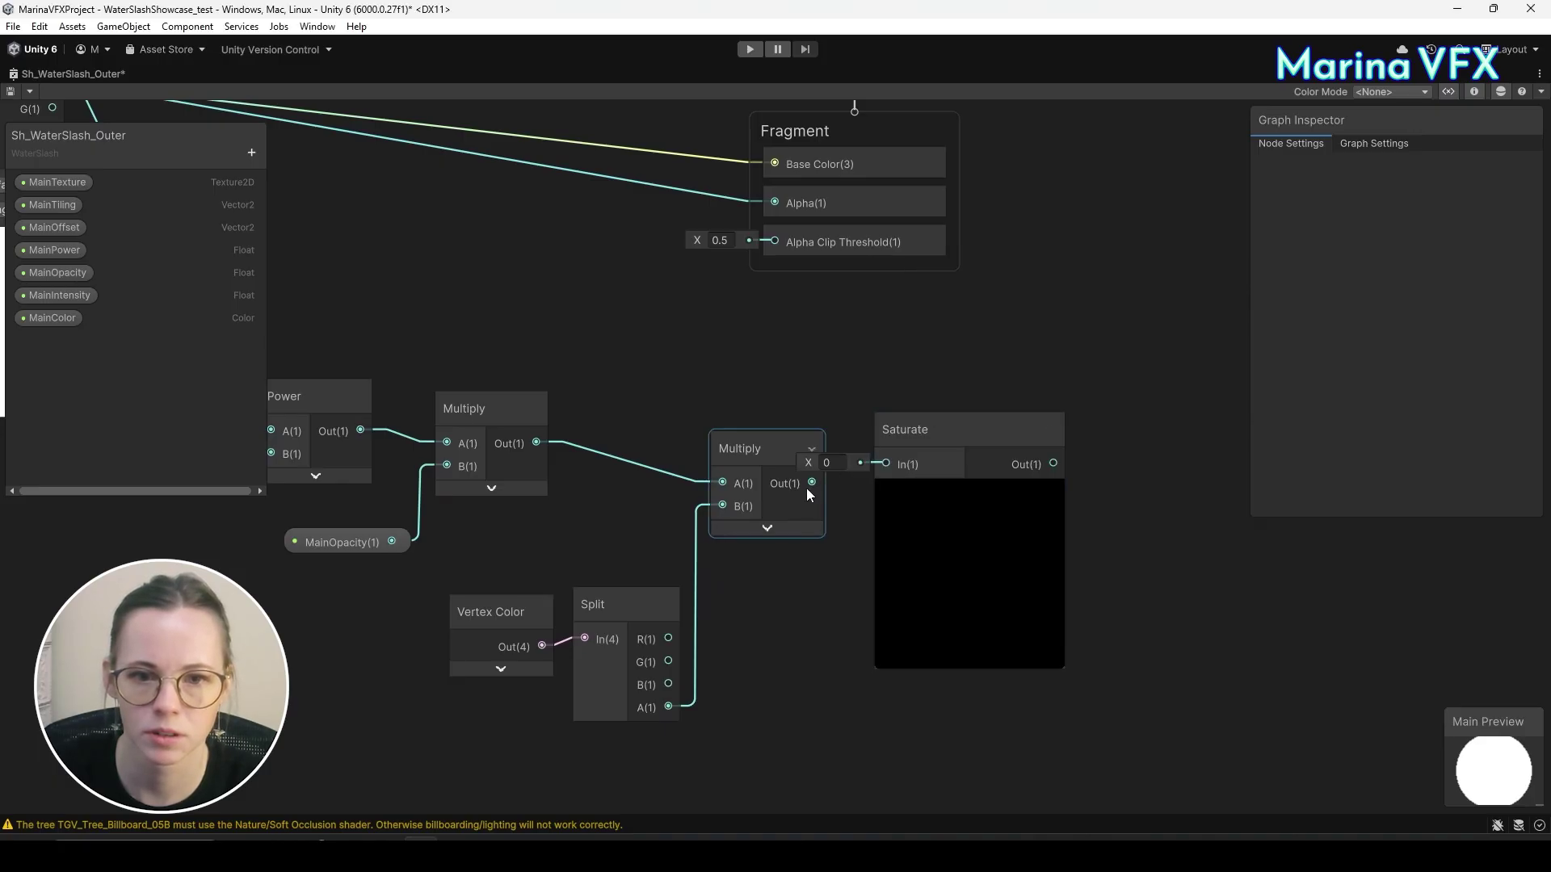
drag(812, 482, 887, 464)
middle_drag(913, 400, 900, 450)
click(956, 545)
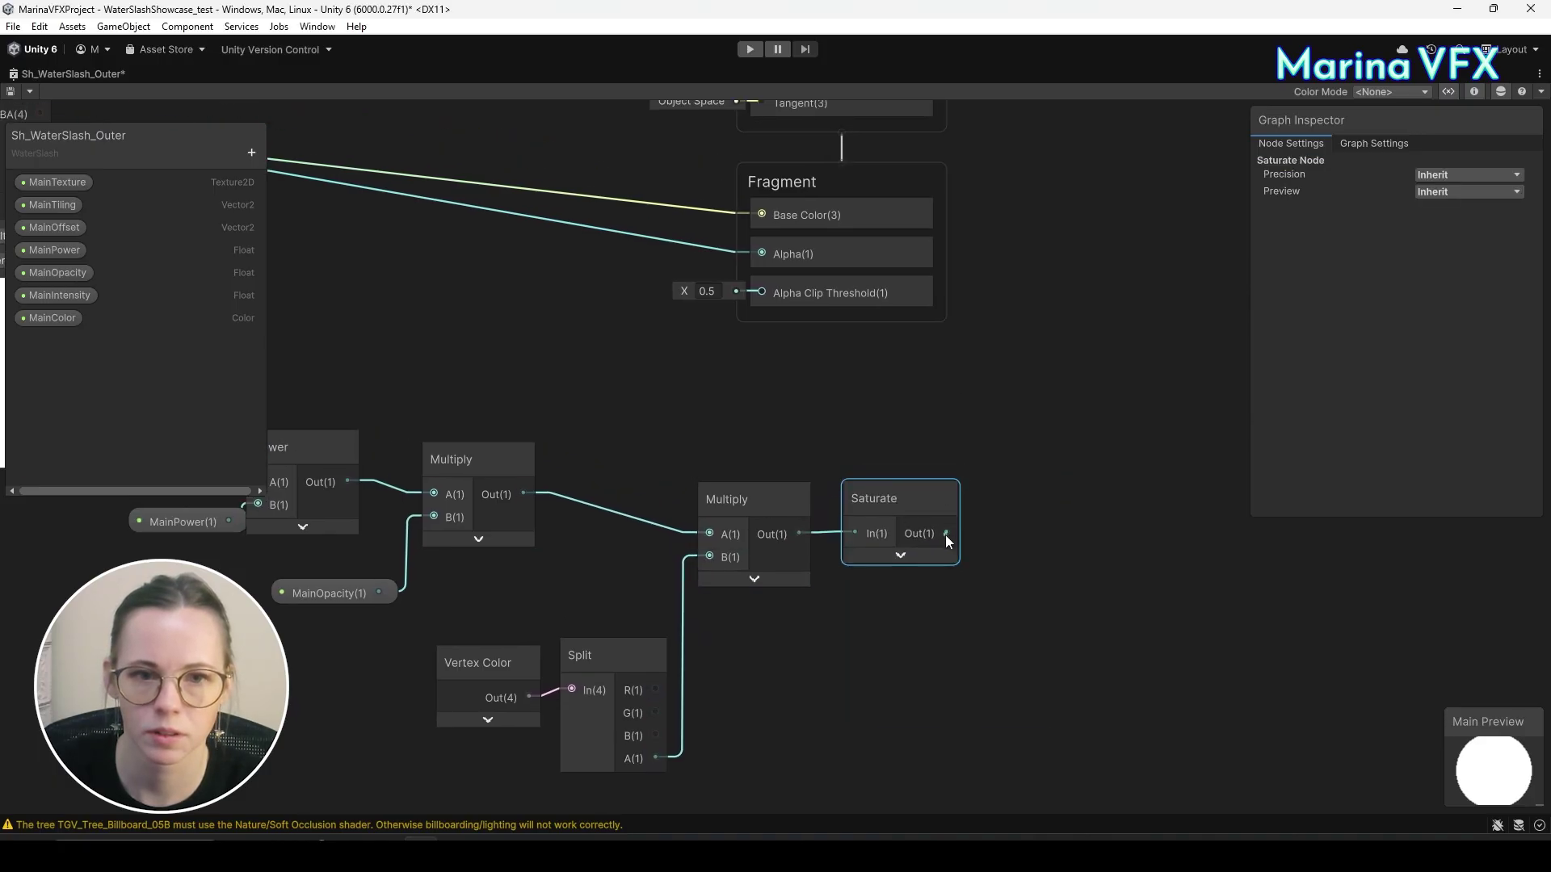
Connect the Saturate output to the Fragment's Alpha input and move the Vertex and Fragment blocks further along the graph.
drag(946, 531, 762, 254)
middle_drag(953, 340, 899, 434)
scroll(901, 436, down, 4)
drag(780, 243, 1096, 342)
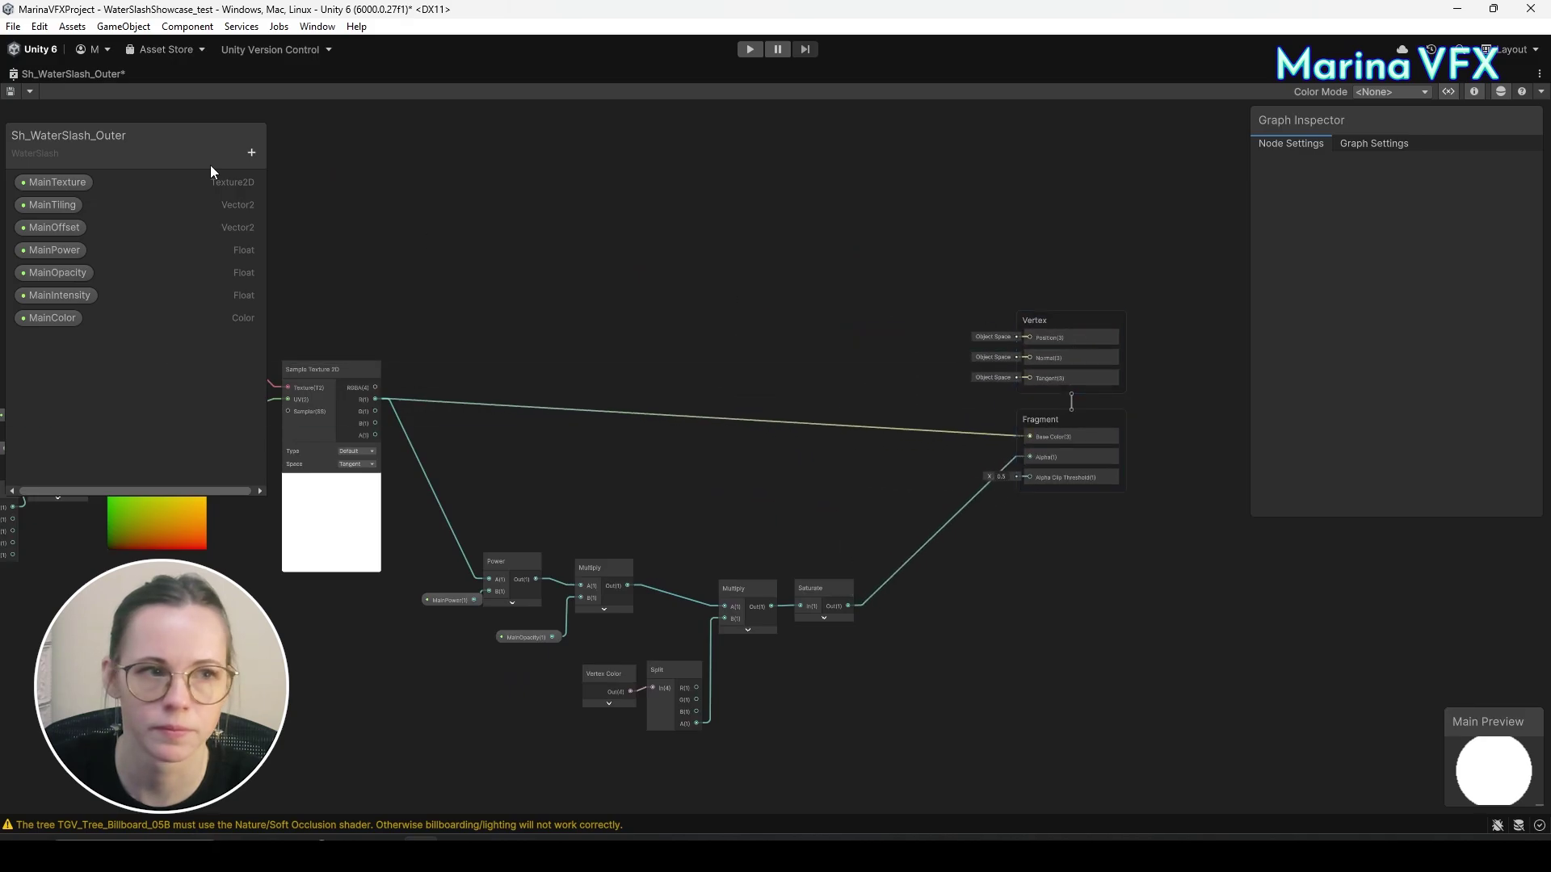
Restore the editor layout, return to the scene view and bring up the M_WaterSlash_Outer material's surface inputs.
right_click(103, 77)
click(154, 86)
click(258, 73)
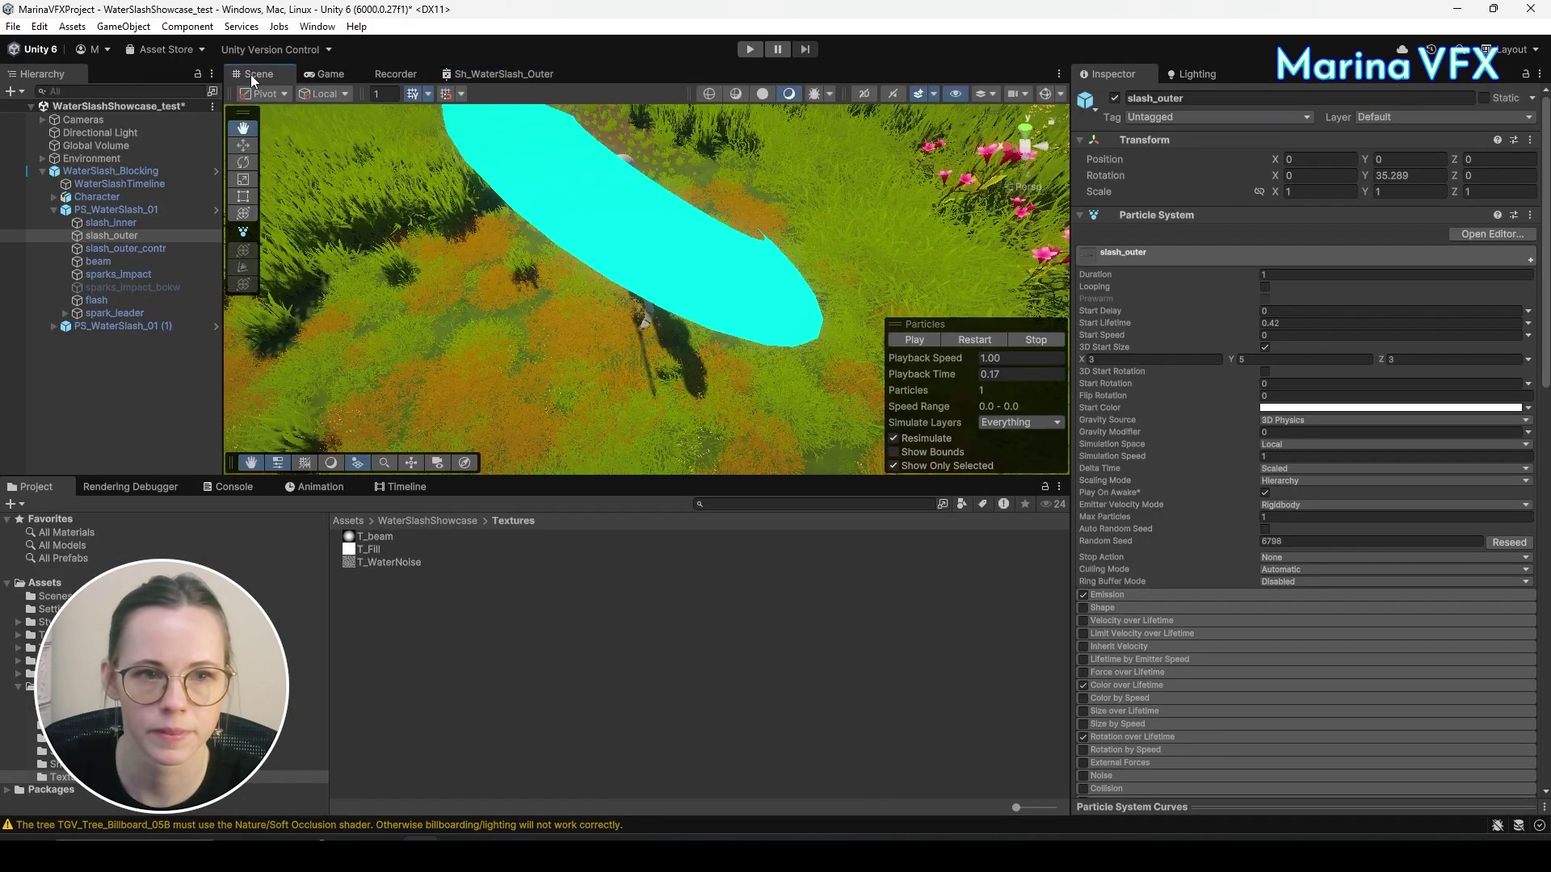
scroll(1327, 492, down, 15)
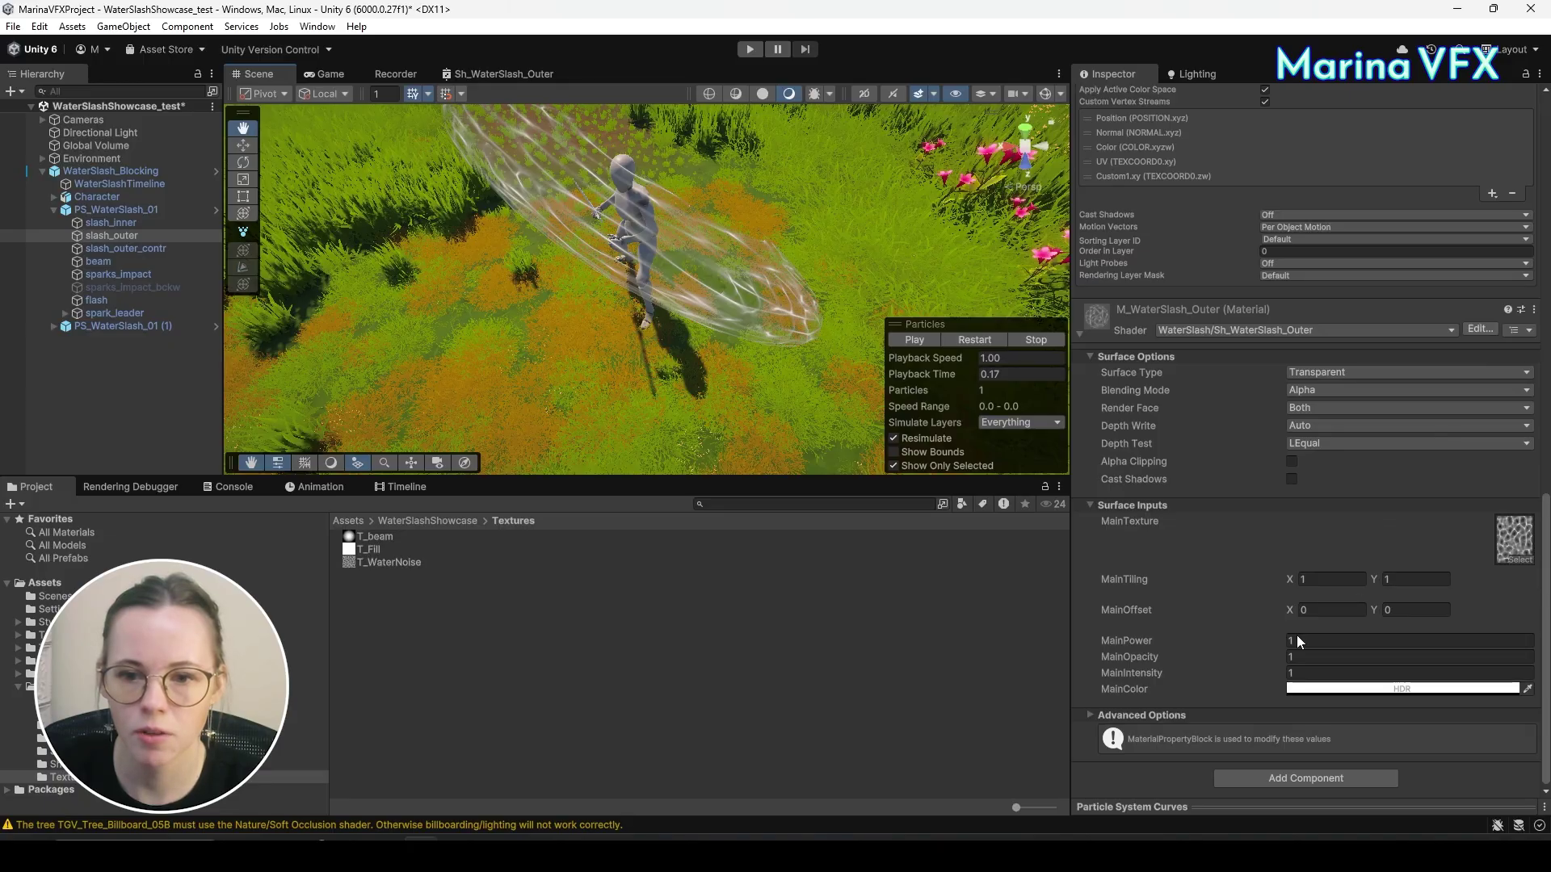
Try a MainPower of about 0.3 with a MainOpacity of 2 on the outer slash material.
mouse_move(1282, 640)
mouse_down()
mouse_move(1253, 627)
mouse_move(1271, 622)
mouse_up()
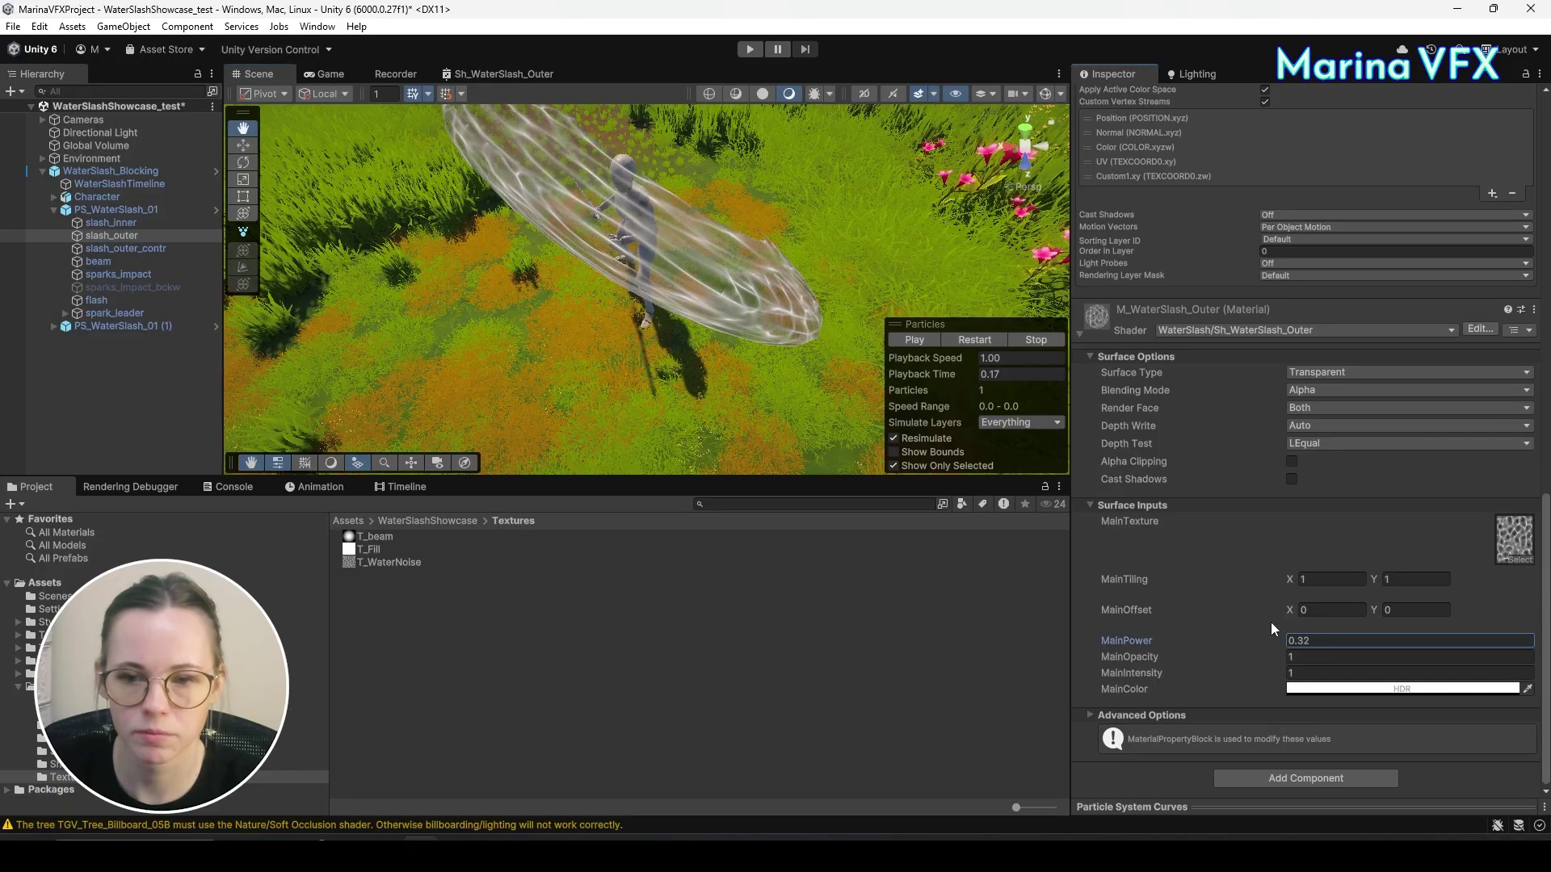
click(1333, 657)
text(2)
alt+drag(941, 301, 695, 339)
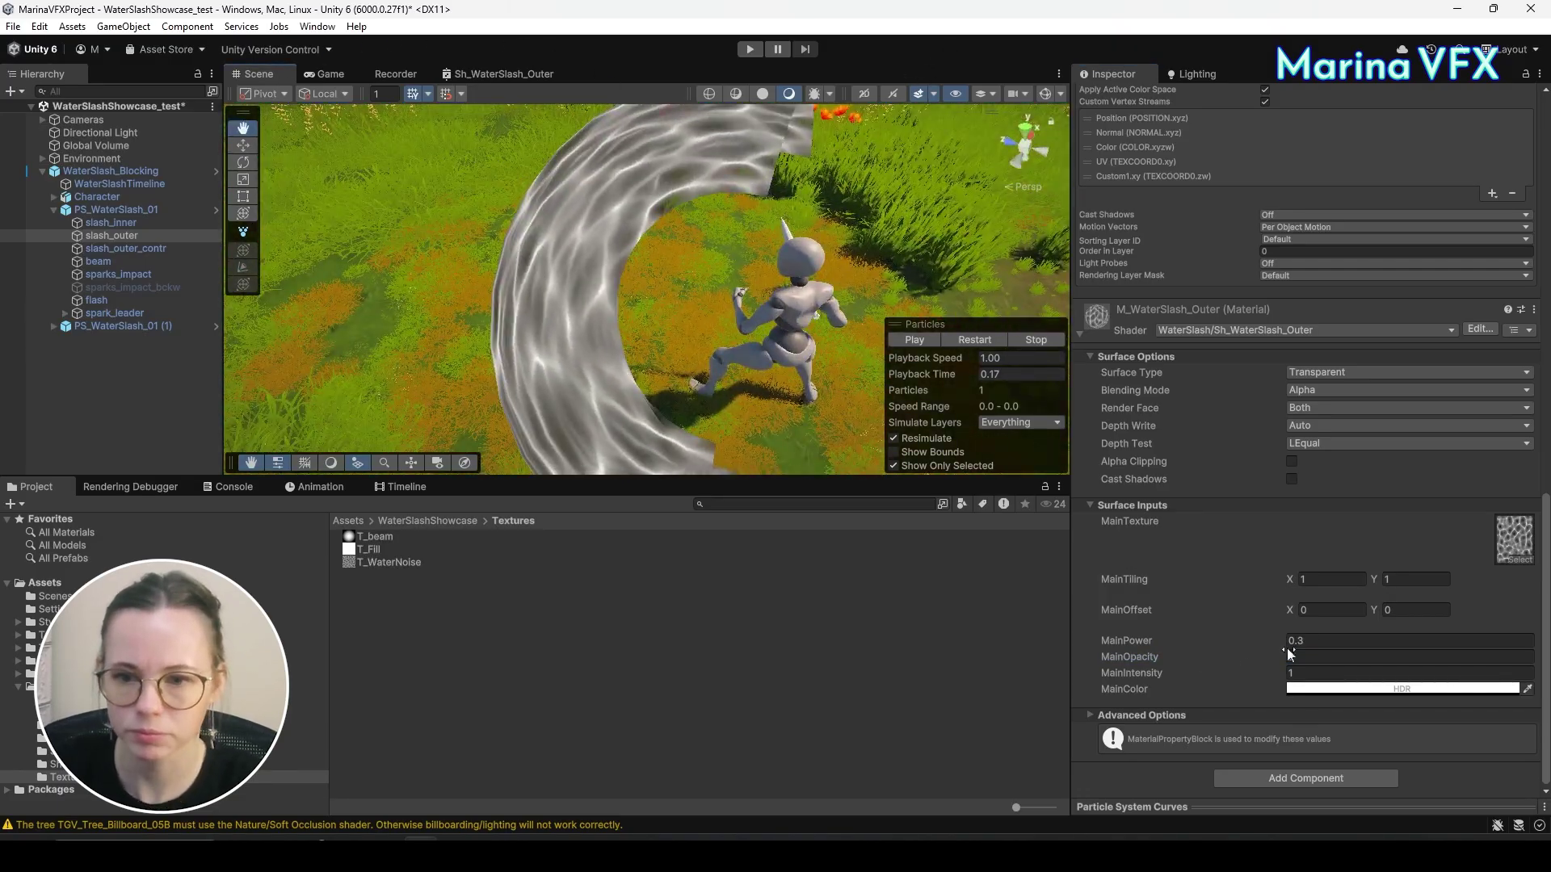
Set MainOpacity to 1 and MainPower to 0.5 on the outer slash material.
text(1)
click(1328, 641)
text(1)
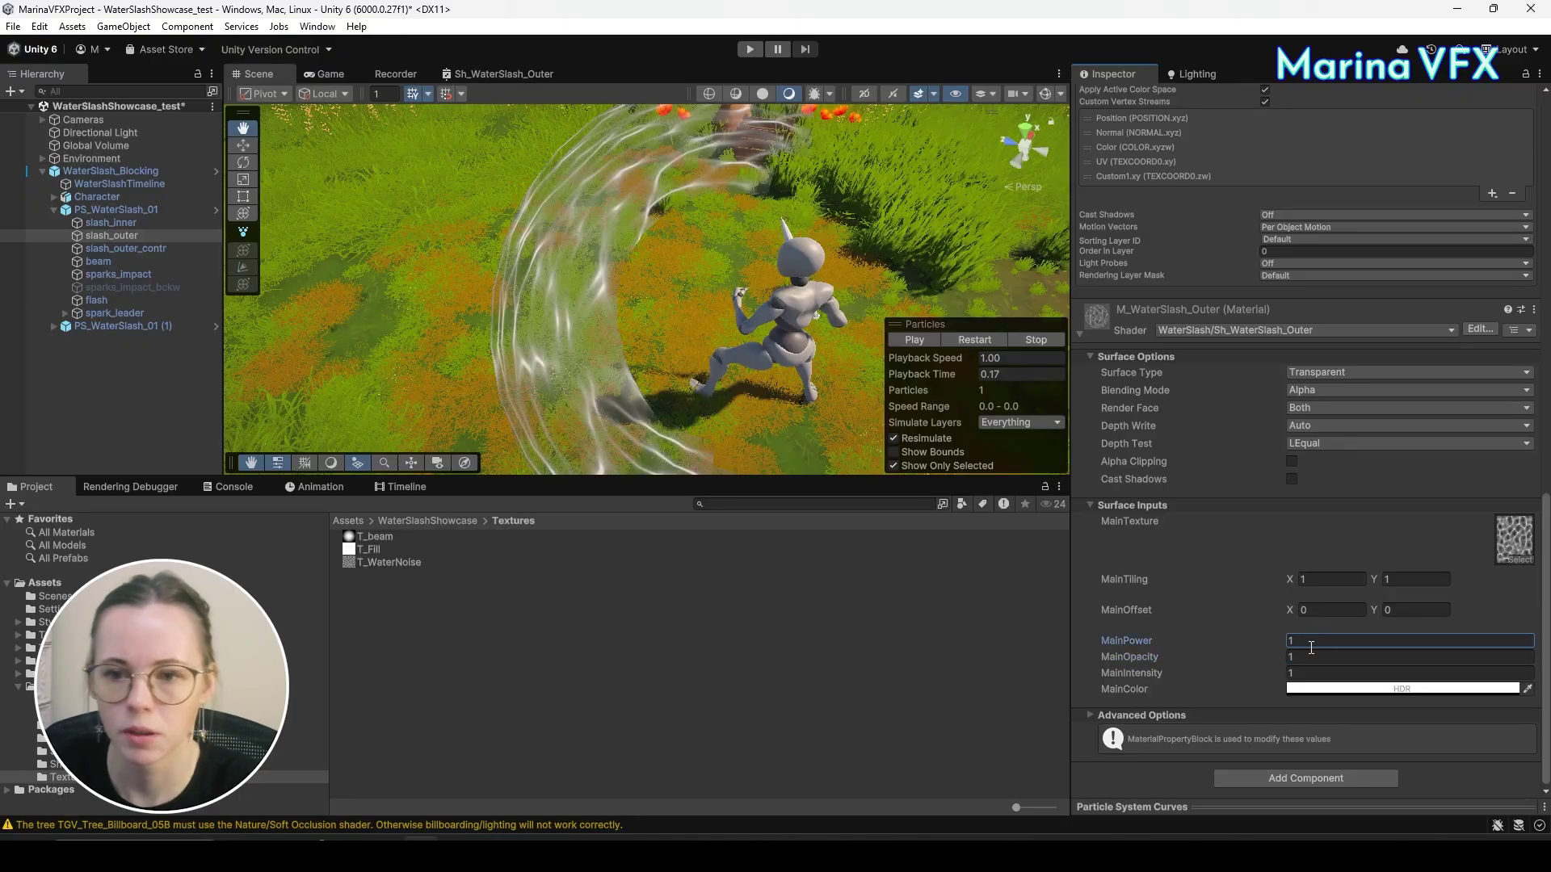
key(BackSpace)
text(.5)
alt+drag(748, 316, 811, 230)
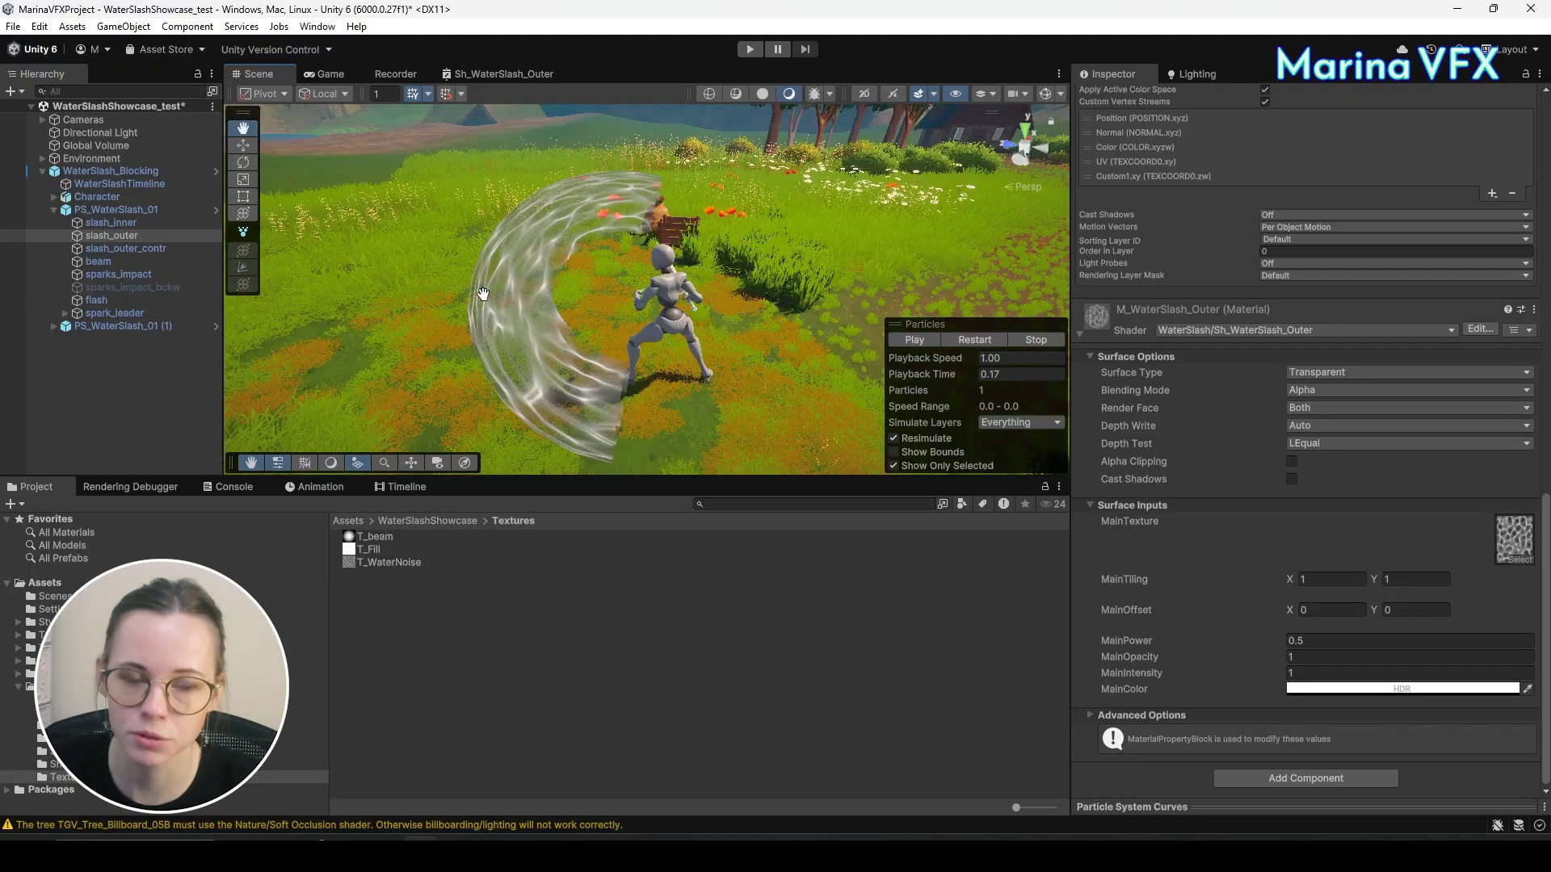
Compare the Back and Front Render Face options on the outer slash material, and set Render Face back to Both.
alt+drag(717, 285, 815, 356)
click(1345, 408)
click(1327, 444)
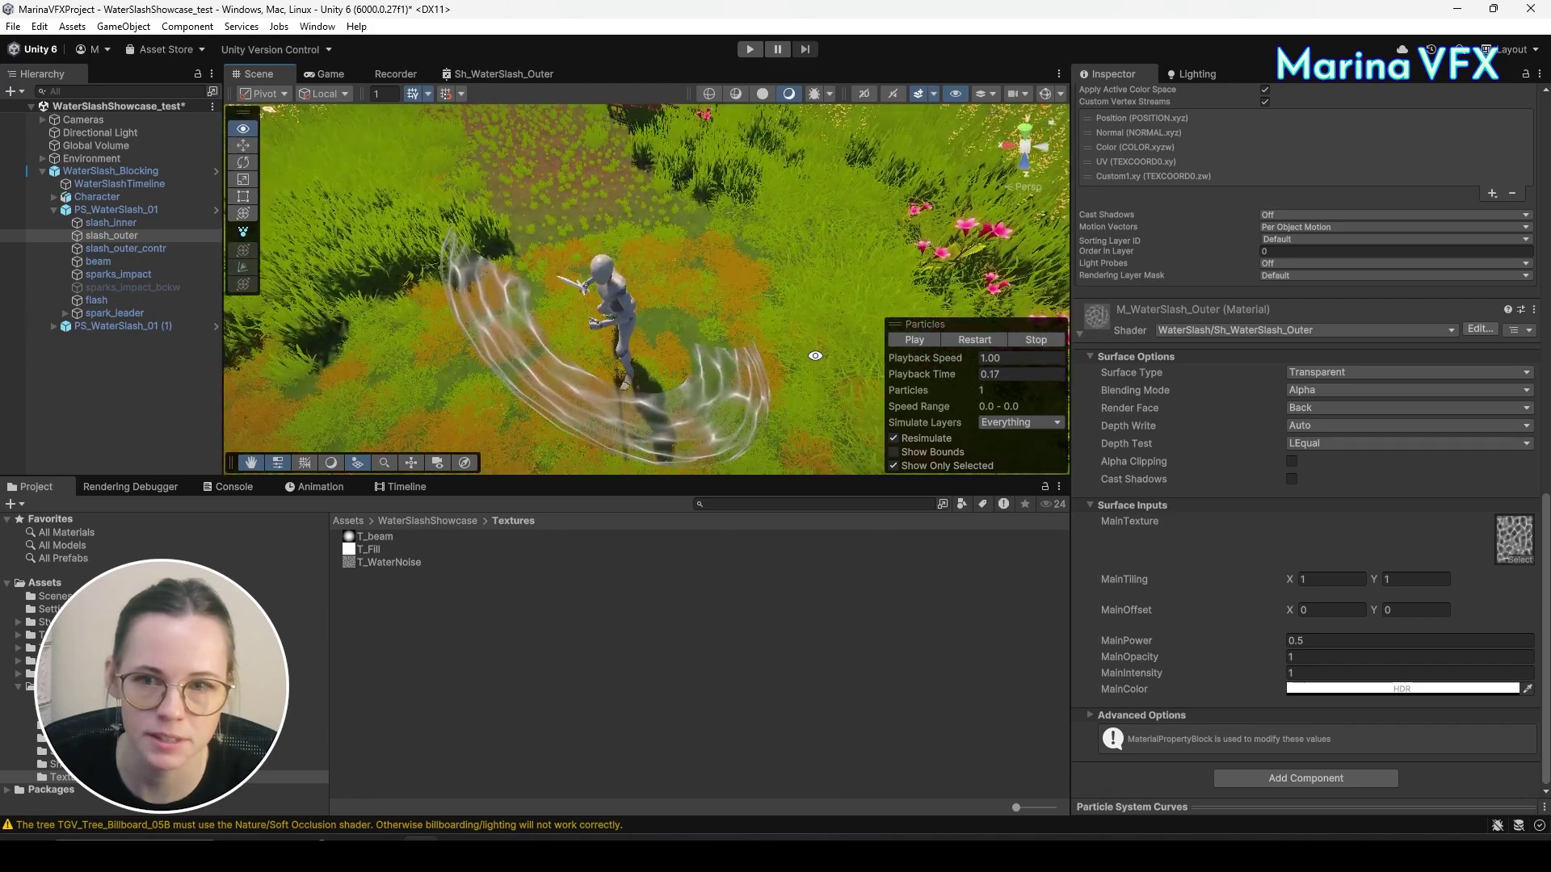
click(1322, 408)
click(1317, 460)
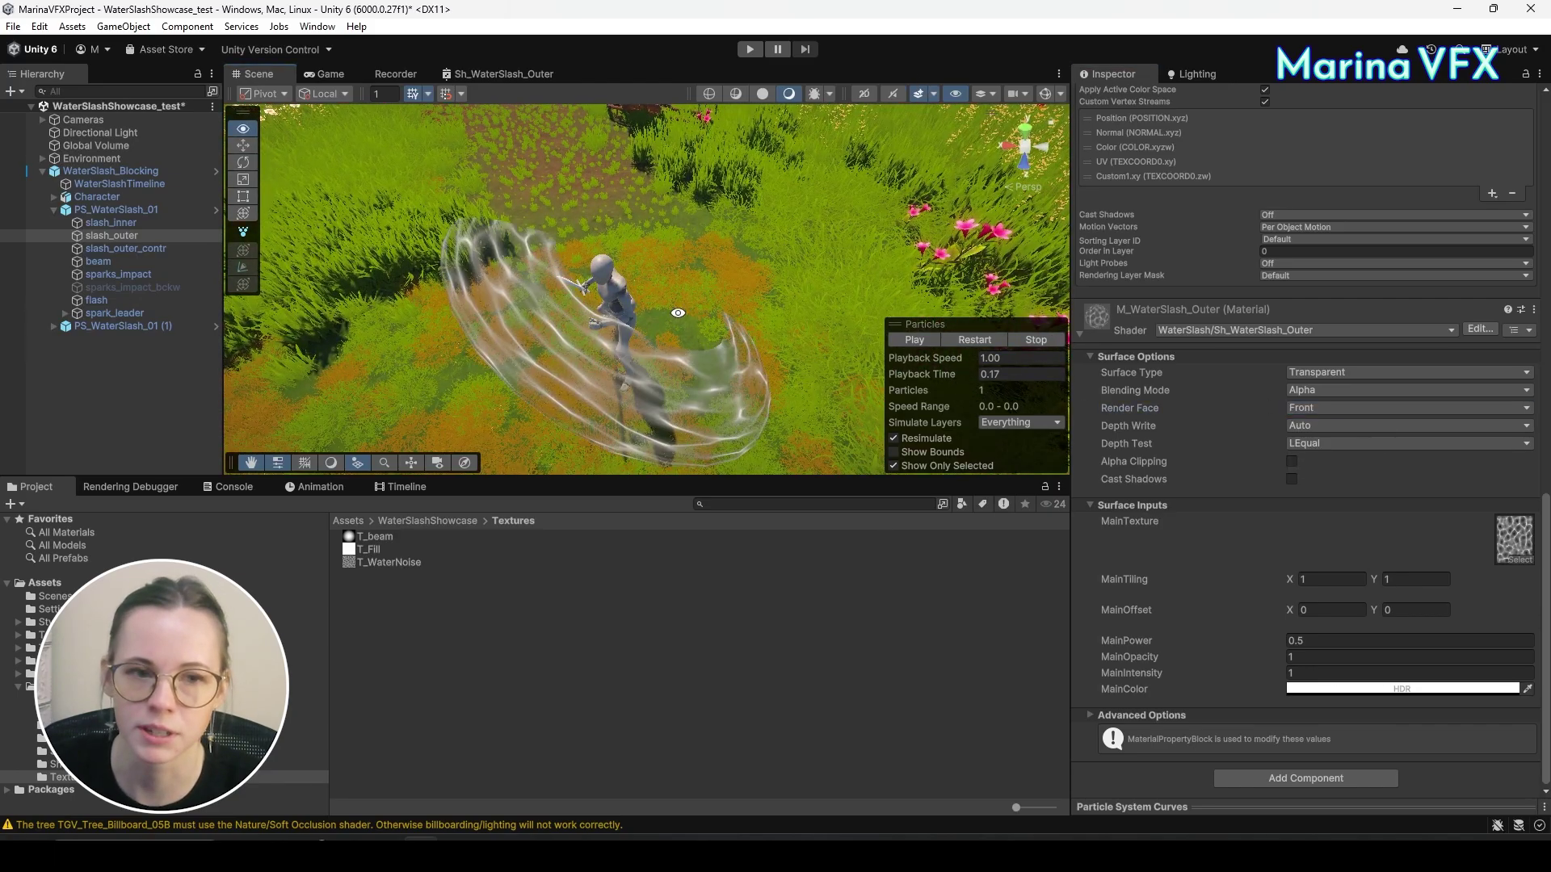
alt+drag(889, 291, 889, 339)
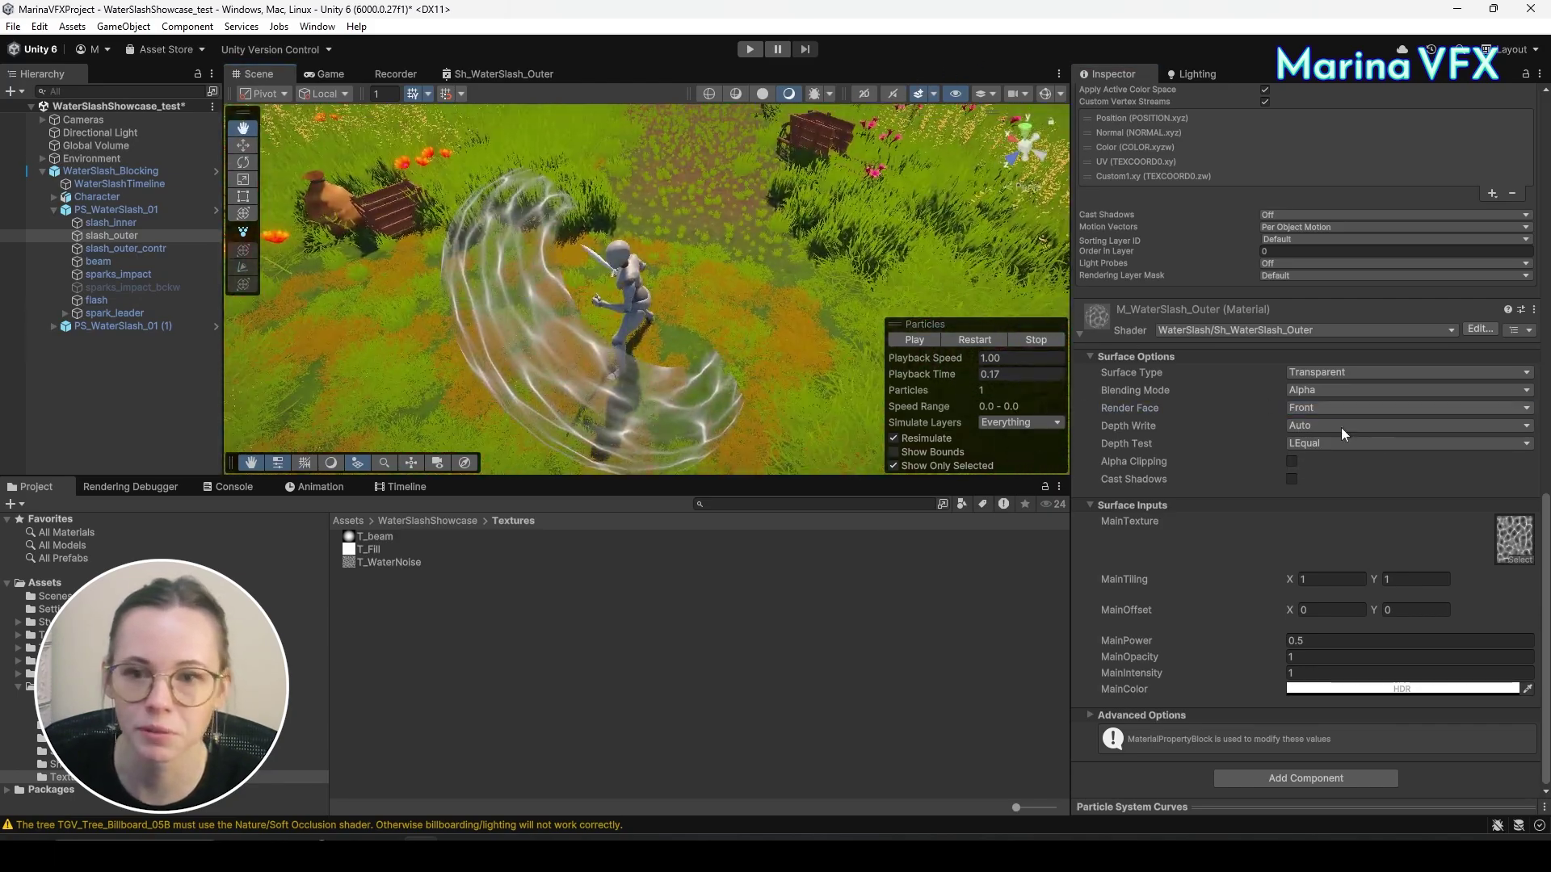
click(1333, 408)
click(1328, 425)
alt+drag(452, 364, 398, 221)
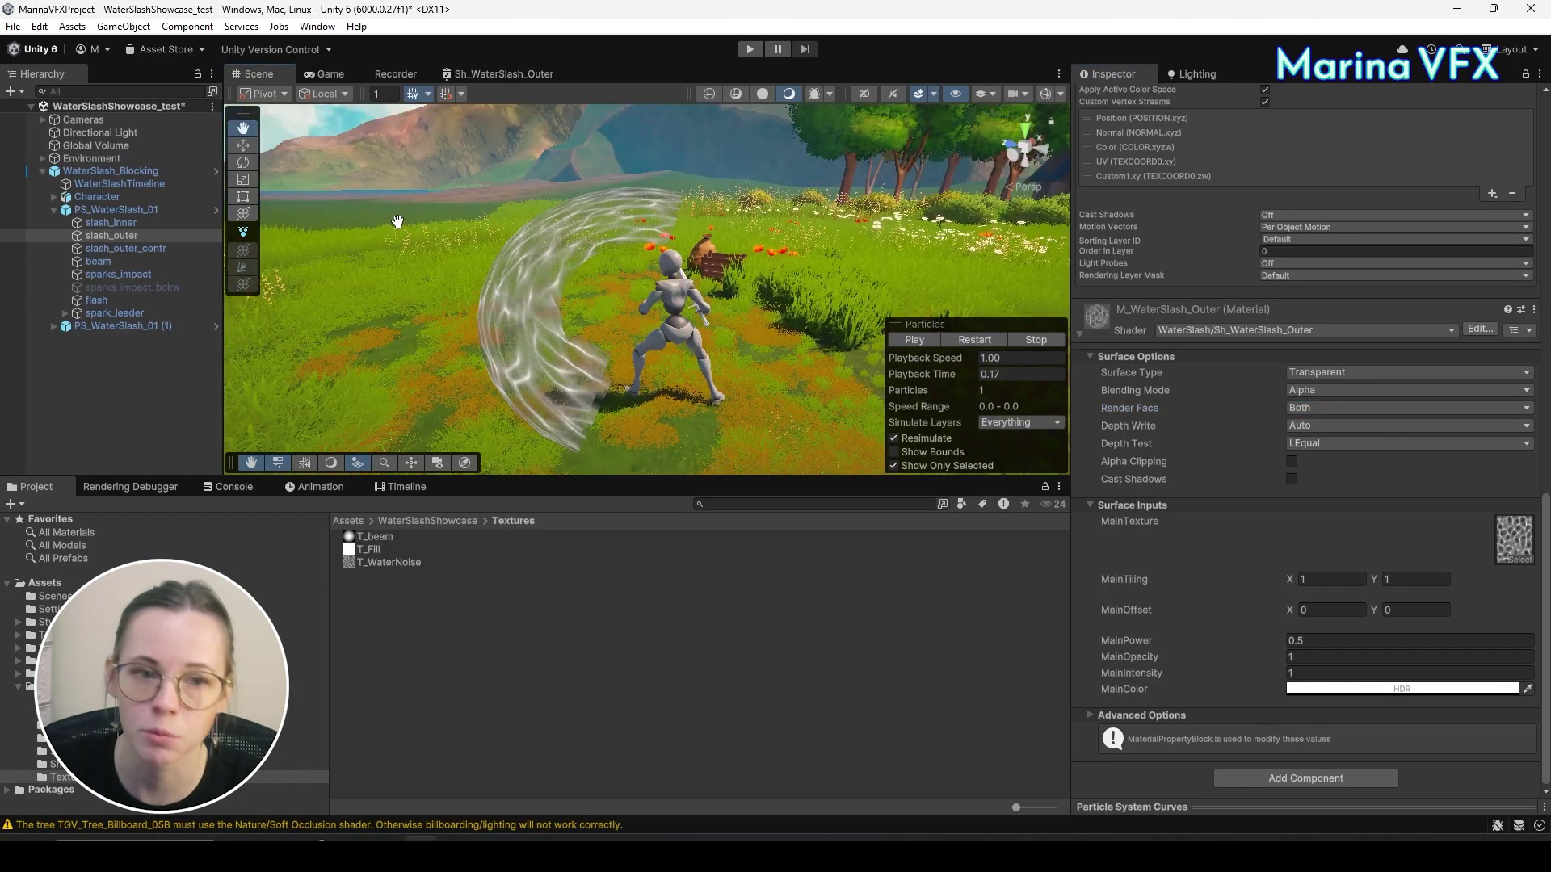
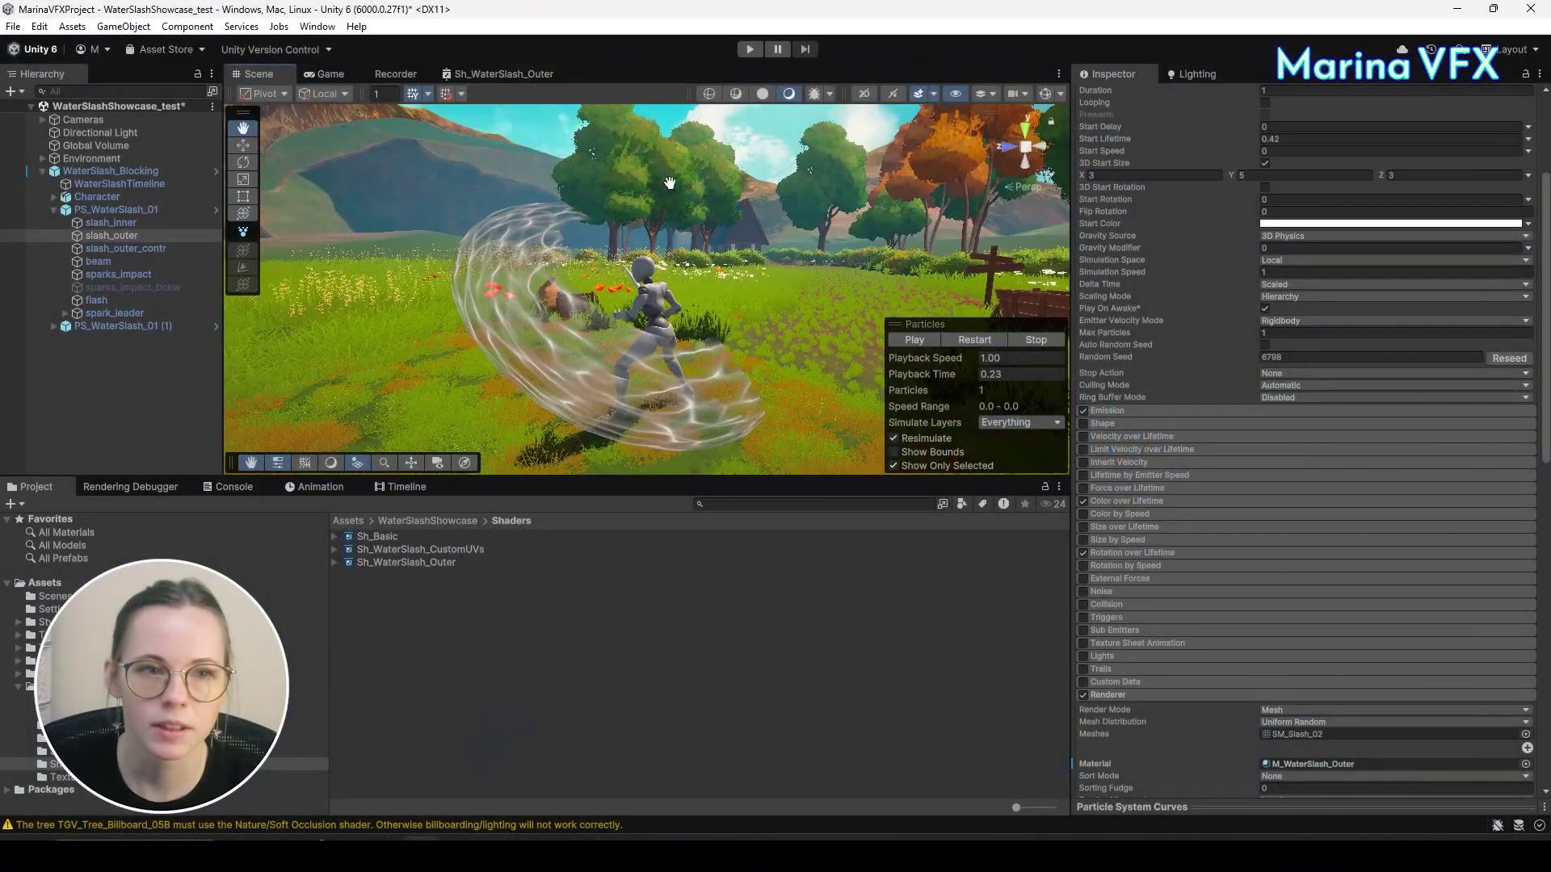
Bring up the Sh_WaterSlash_Outer shader graph maximized and reposition its Blackboard so all properties are readable.
click(458, 75)
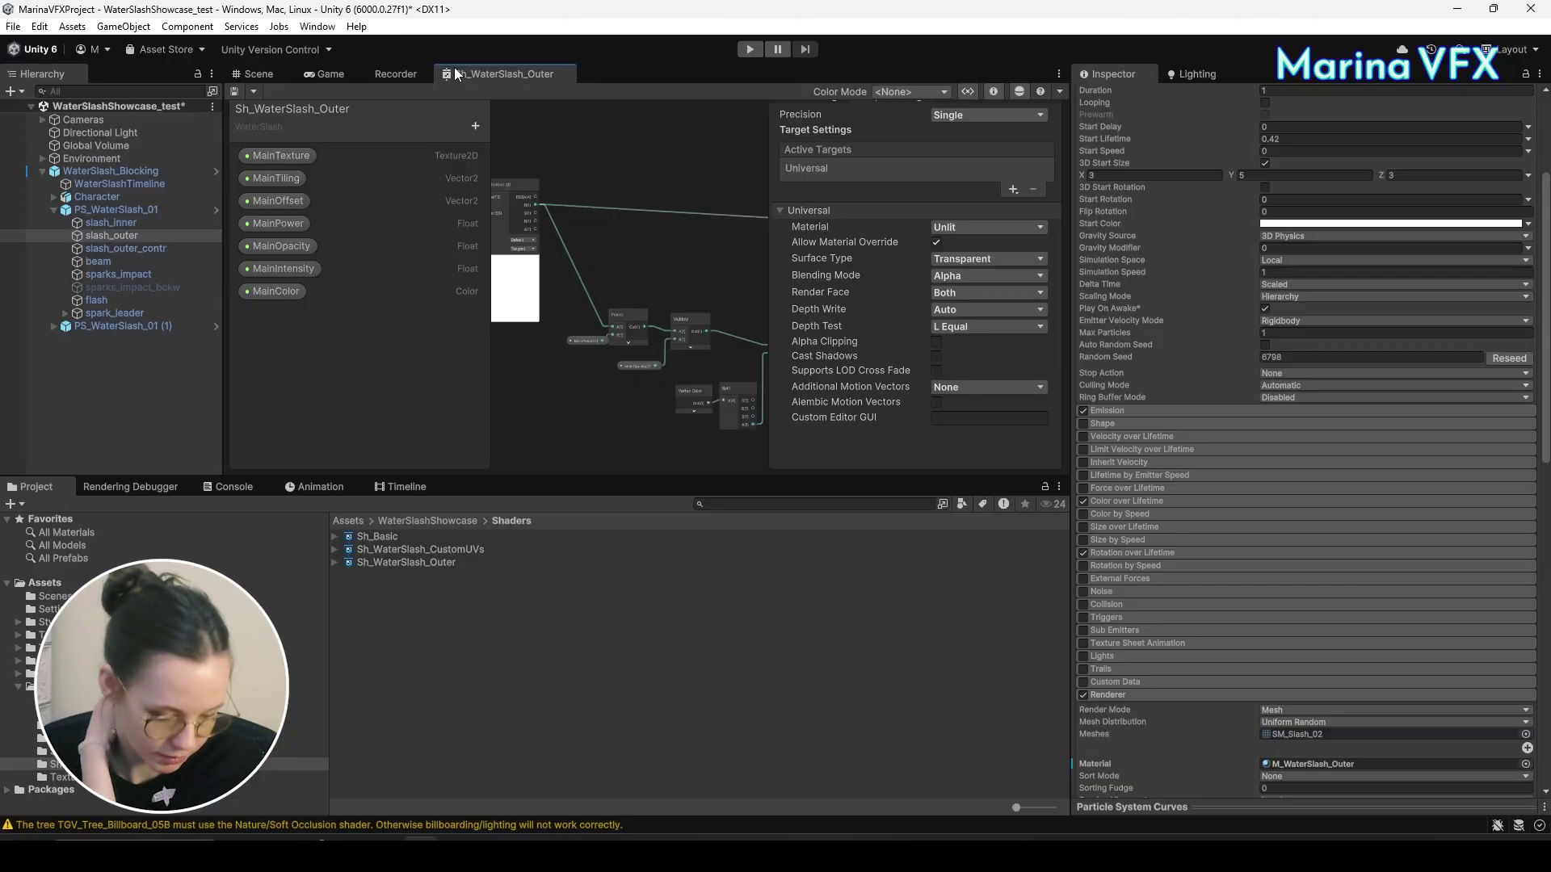
right_click(458, 75)
click(489, 82)
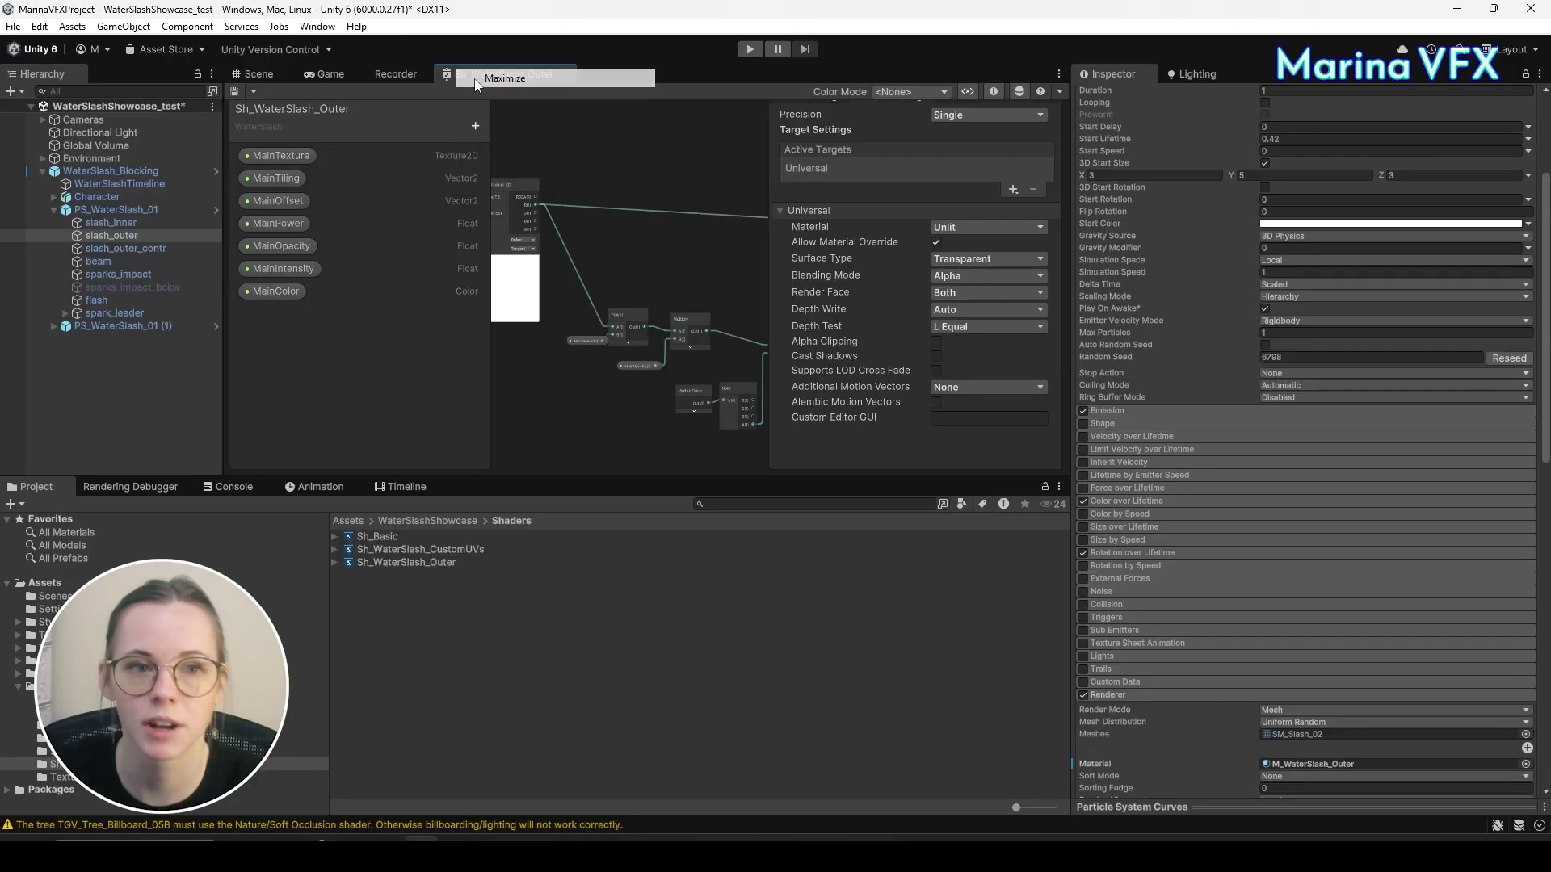
scroll(573, 309, up, 5)
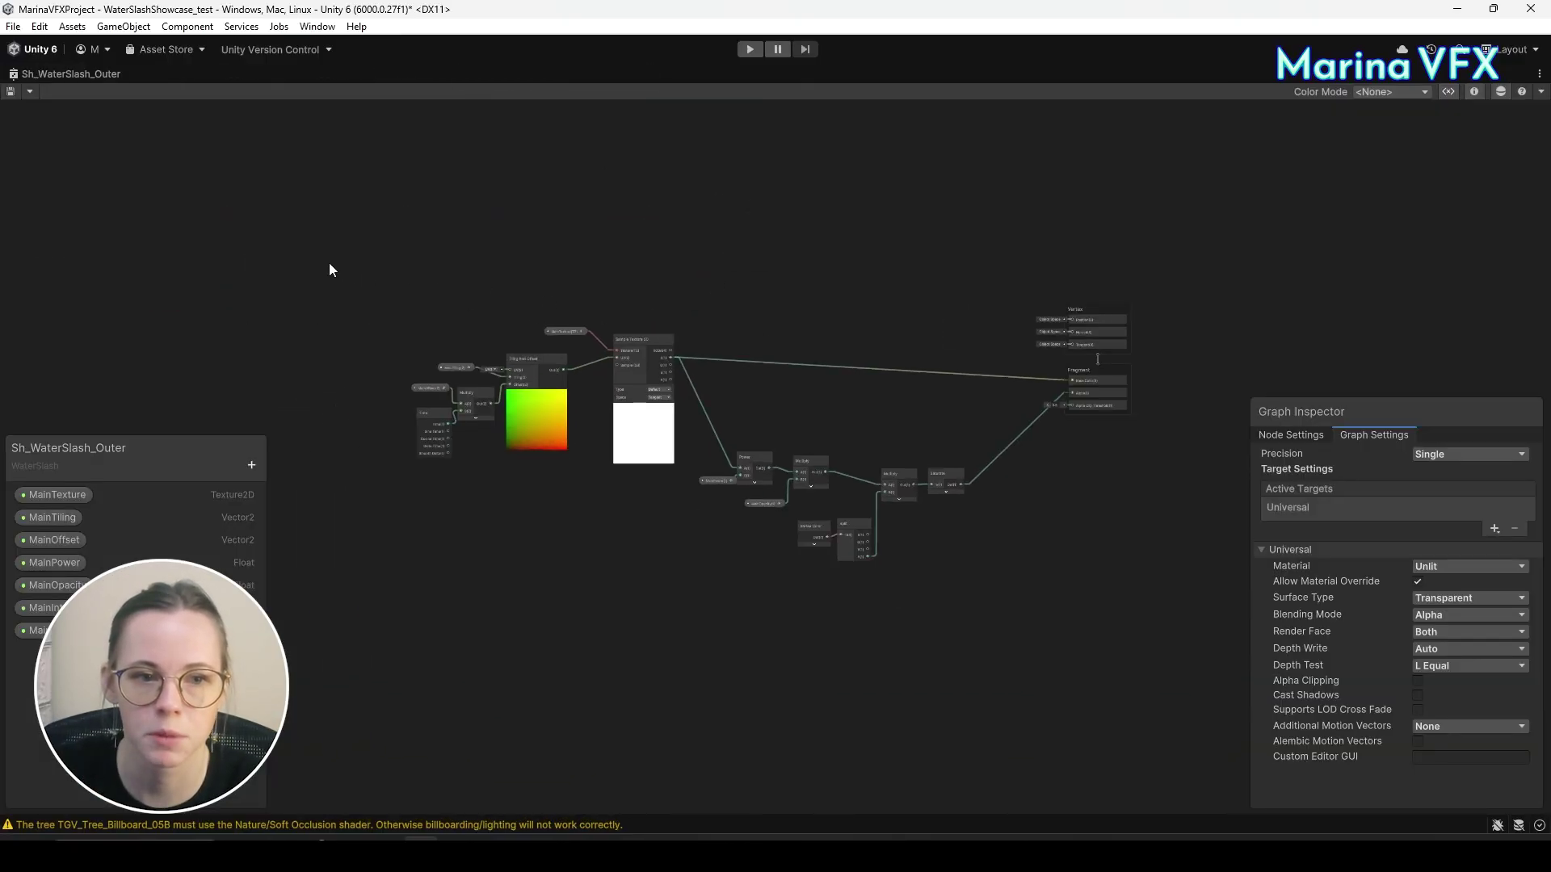
click(602, 324)
key(ctrl+z)
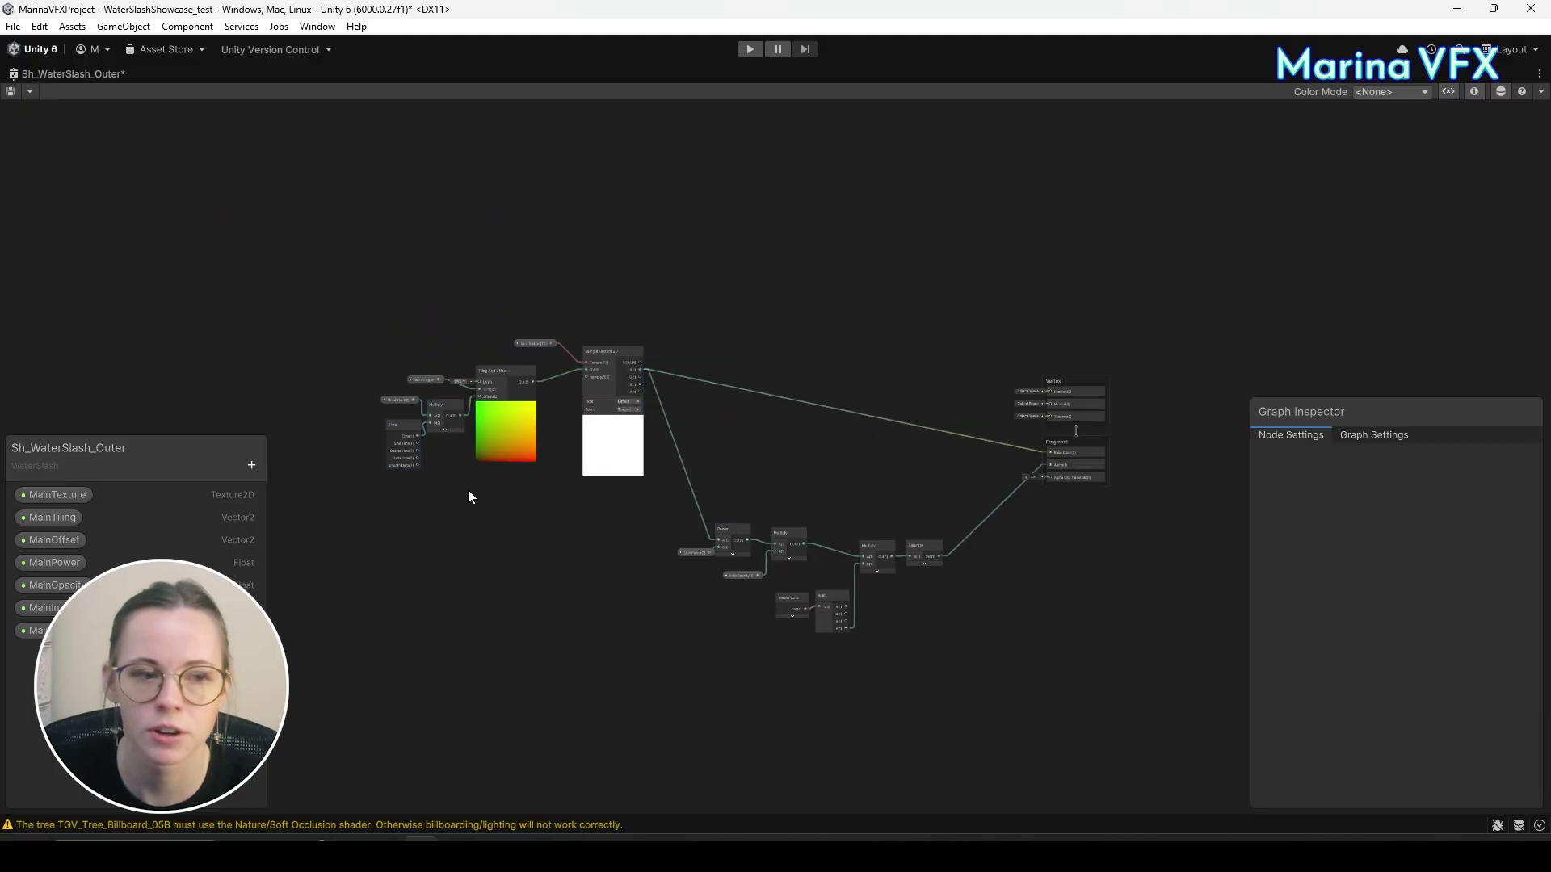
drag(113, 476, 94, 141)
Rename the MainColor property to FronfaceColor.
click(43, 266)
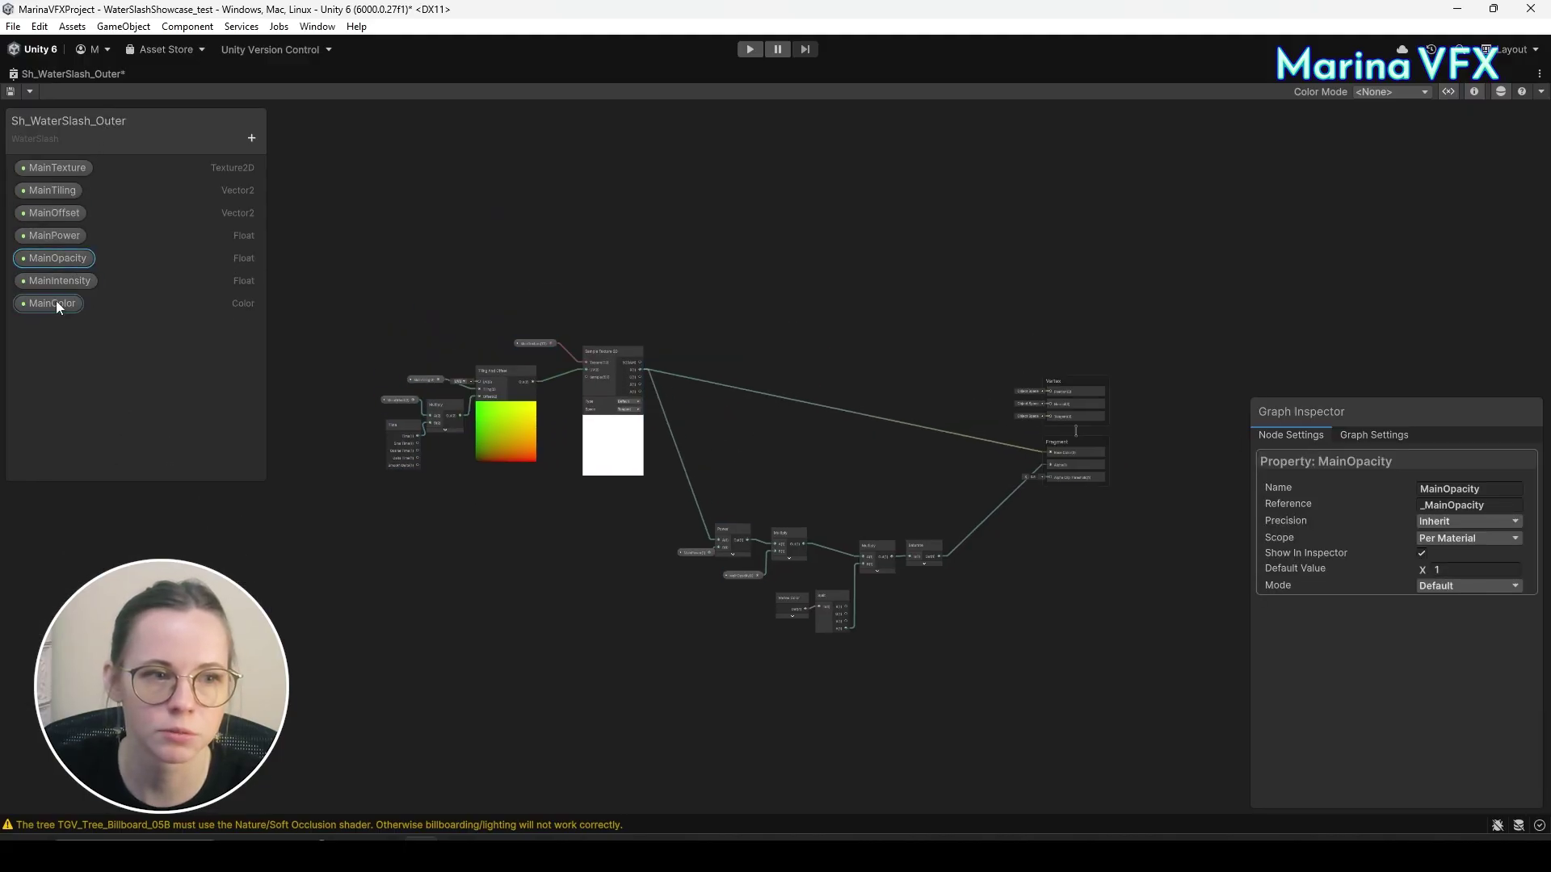
double_click(56, 304)
key(Home)
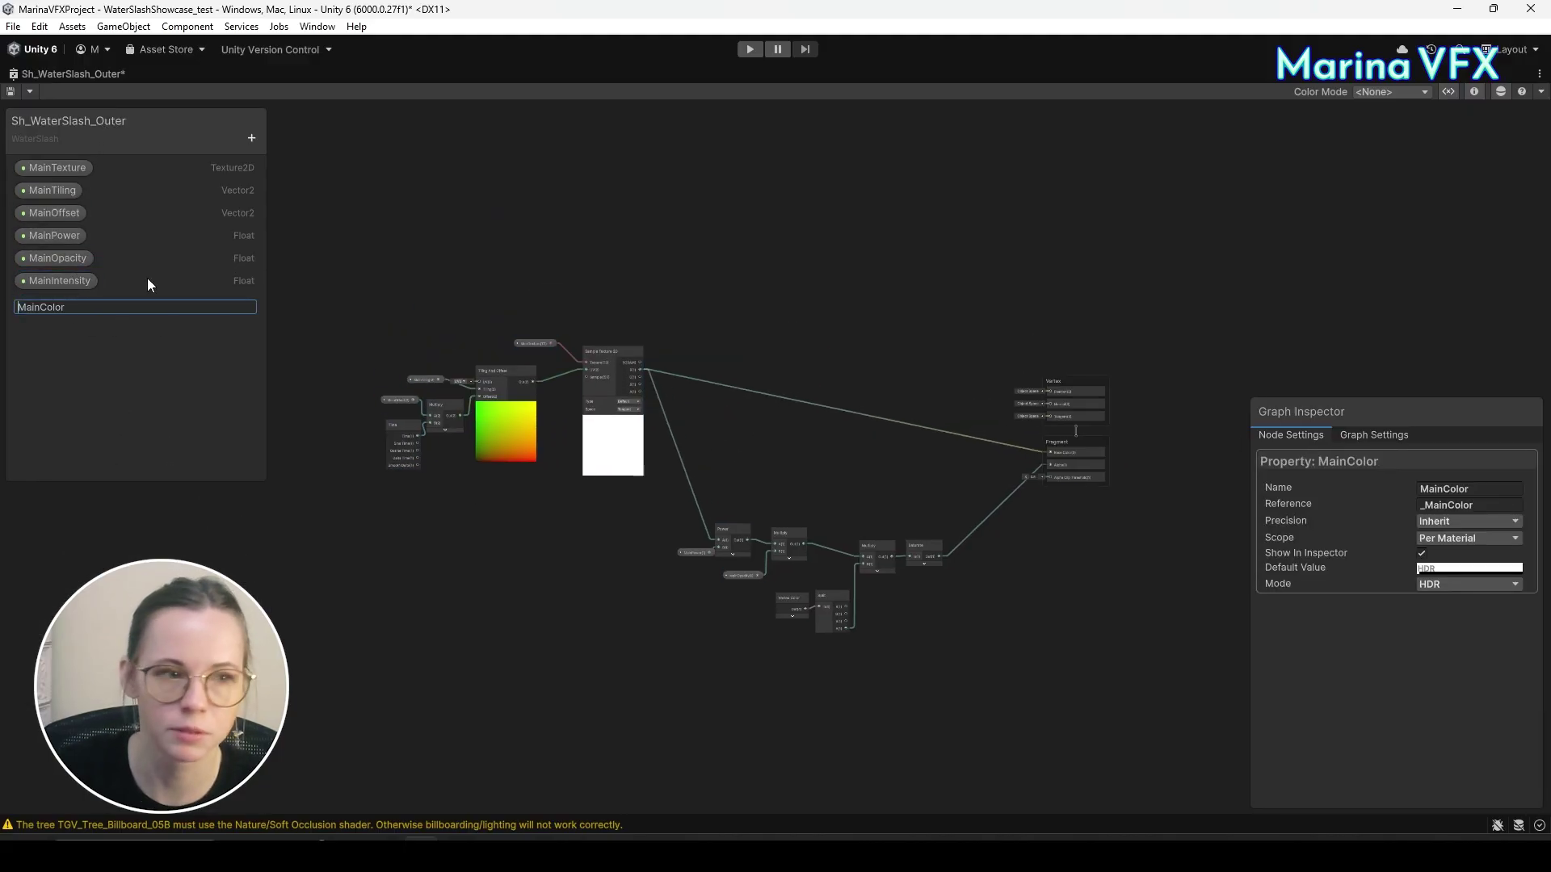
key(Delete)
key(Delete)
key(Delete)
key(Delete)
text(Fronface)
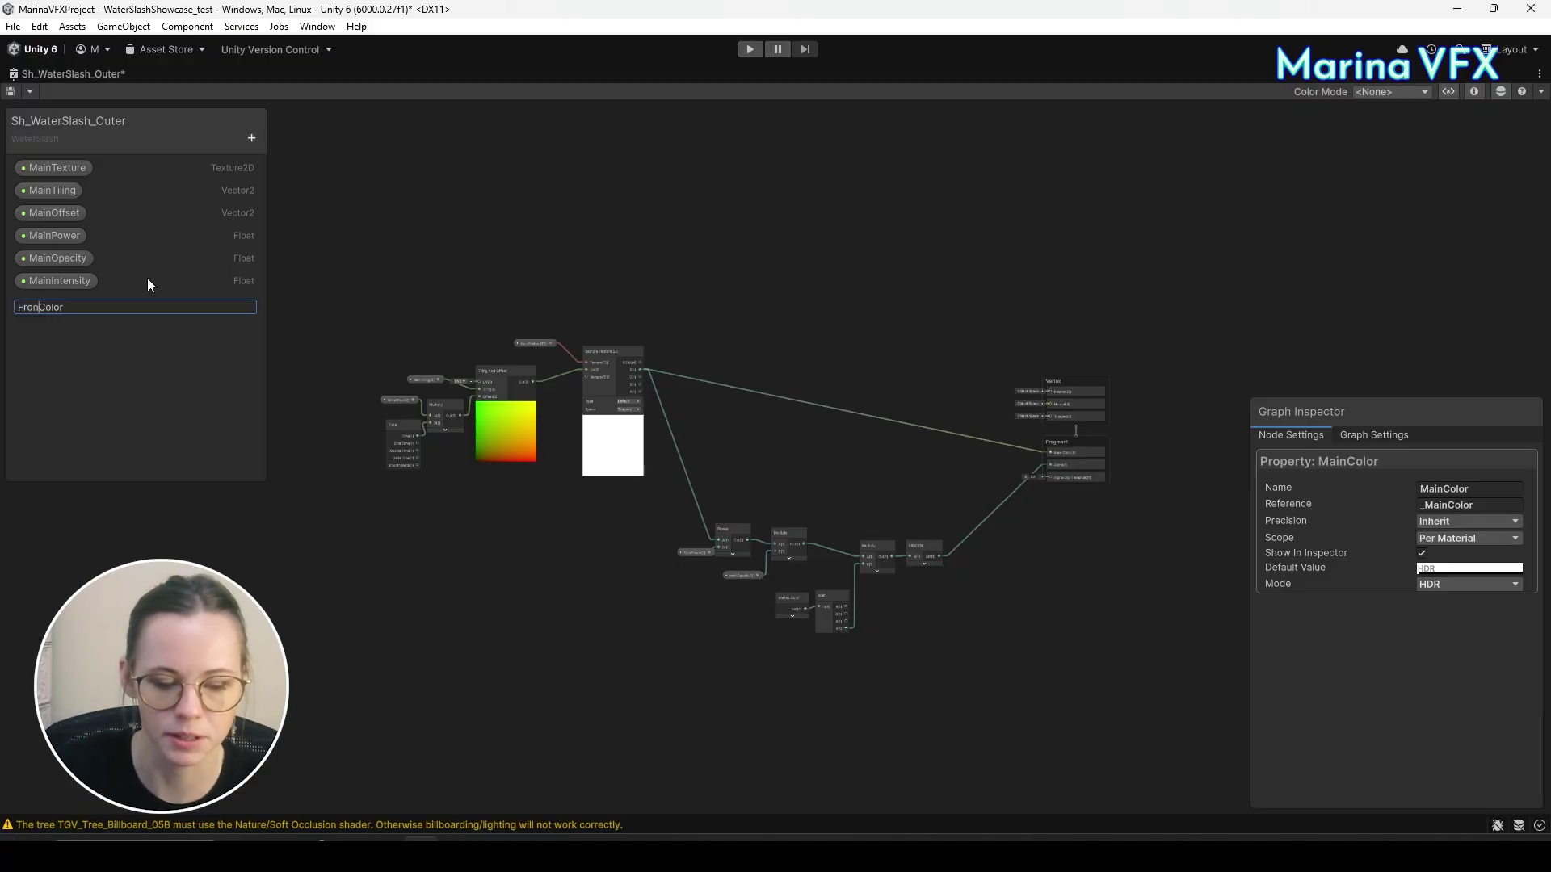
text(Color)
key(Return)
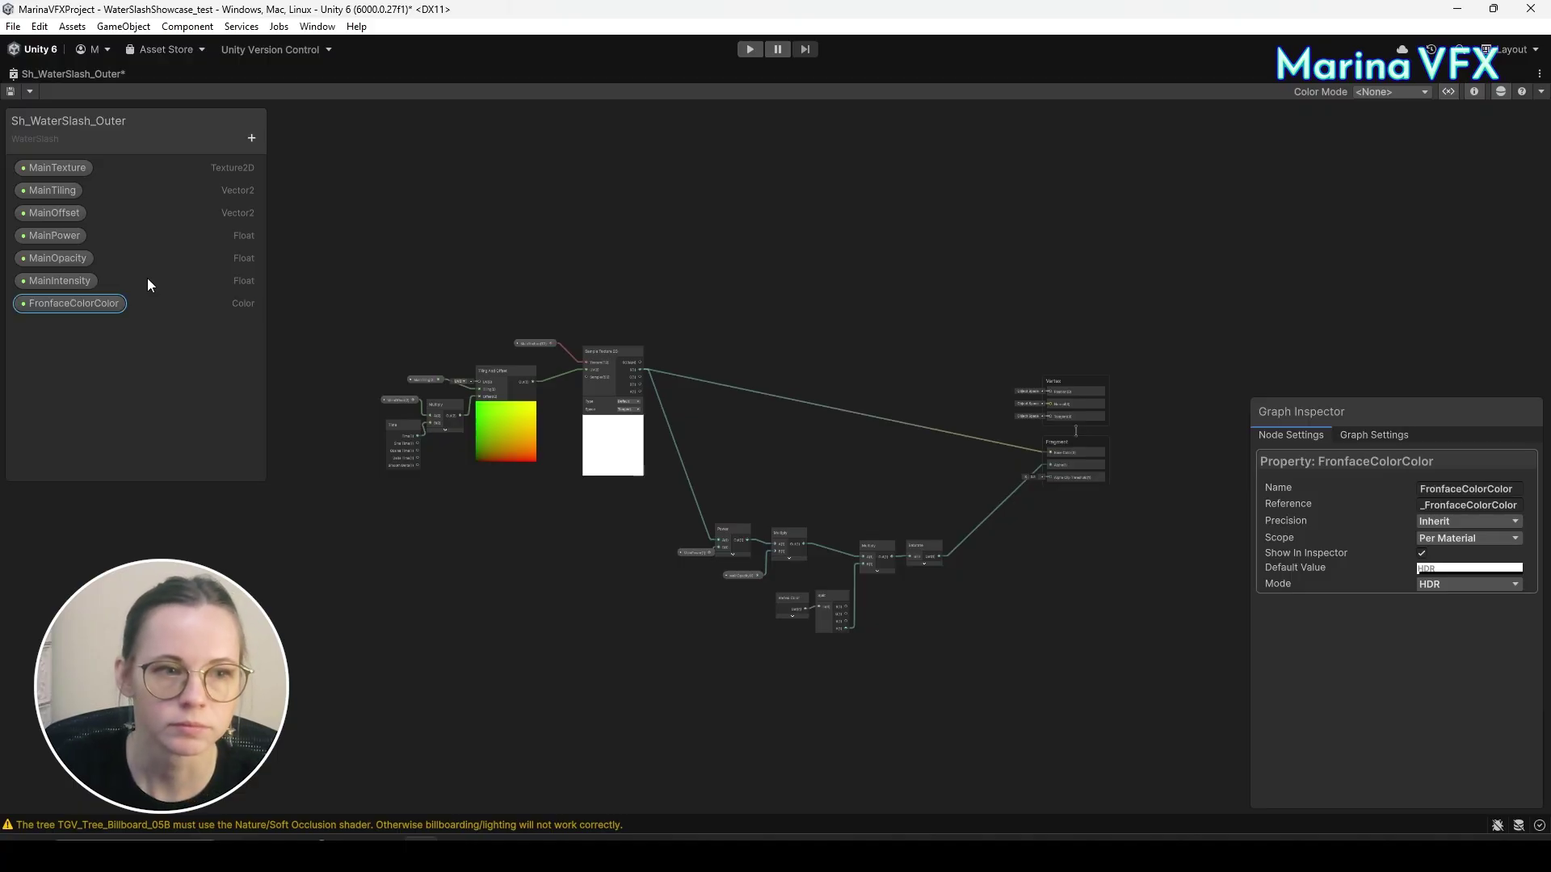
double_click(84, 301)
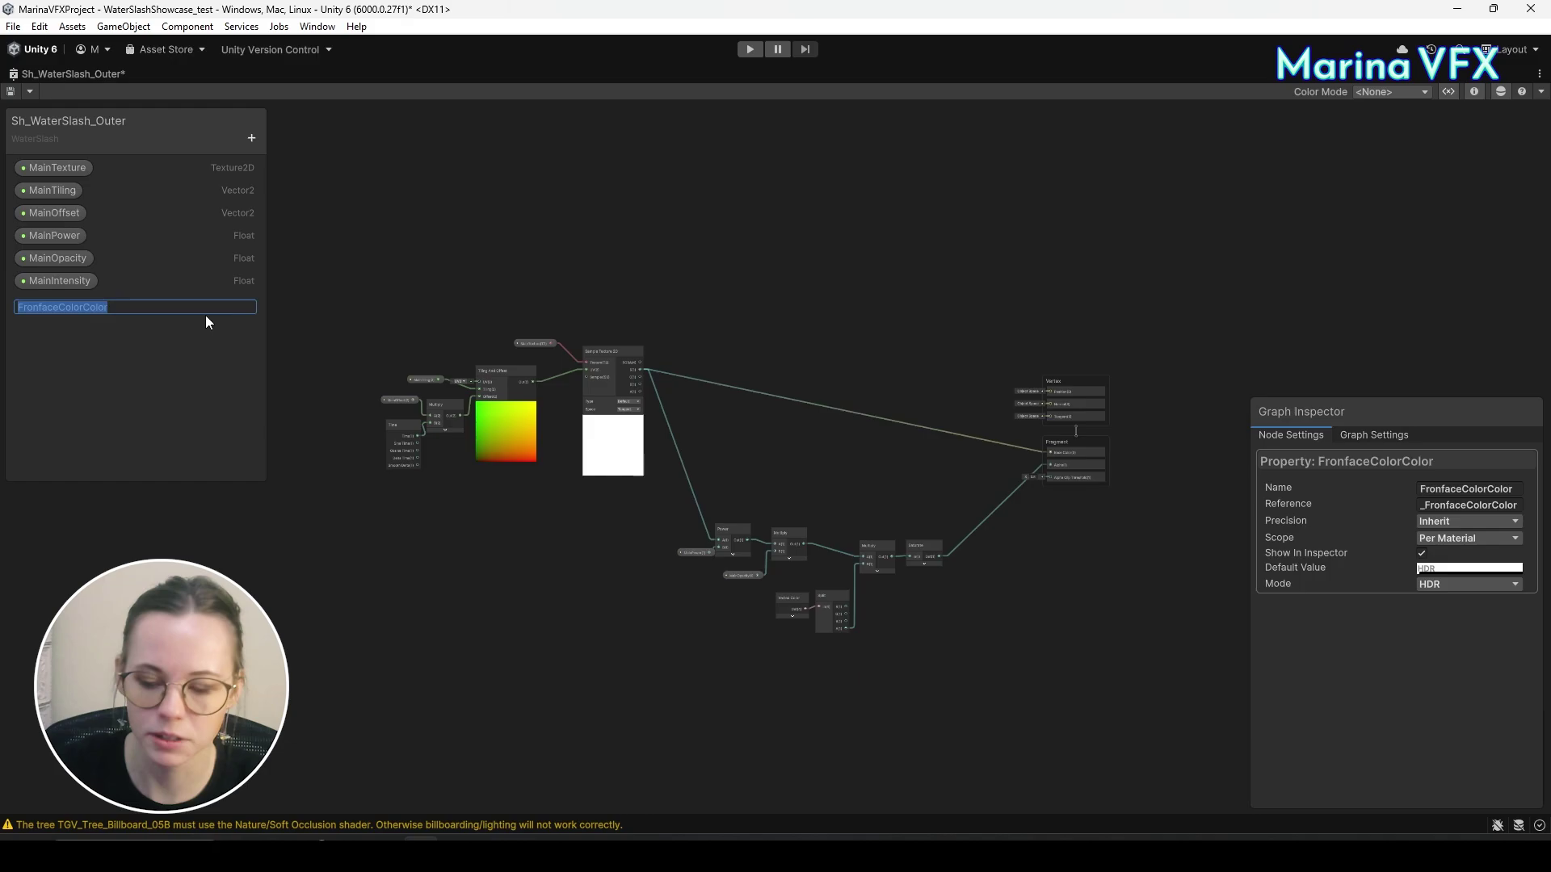
key(End)
key(BackSpace)
key(BackSpace)
key(BackSpace)
key(BackSpace)
key(BackSpace)
key(Return)
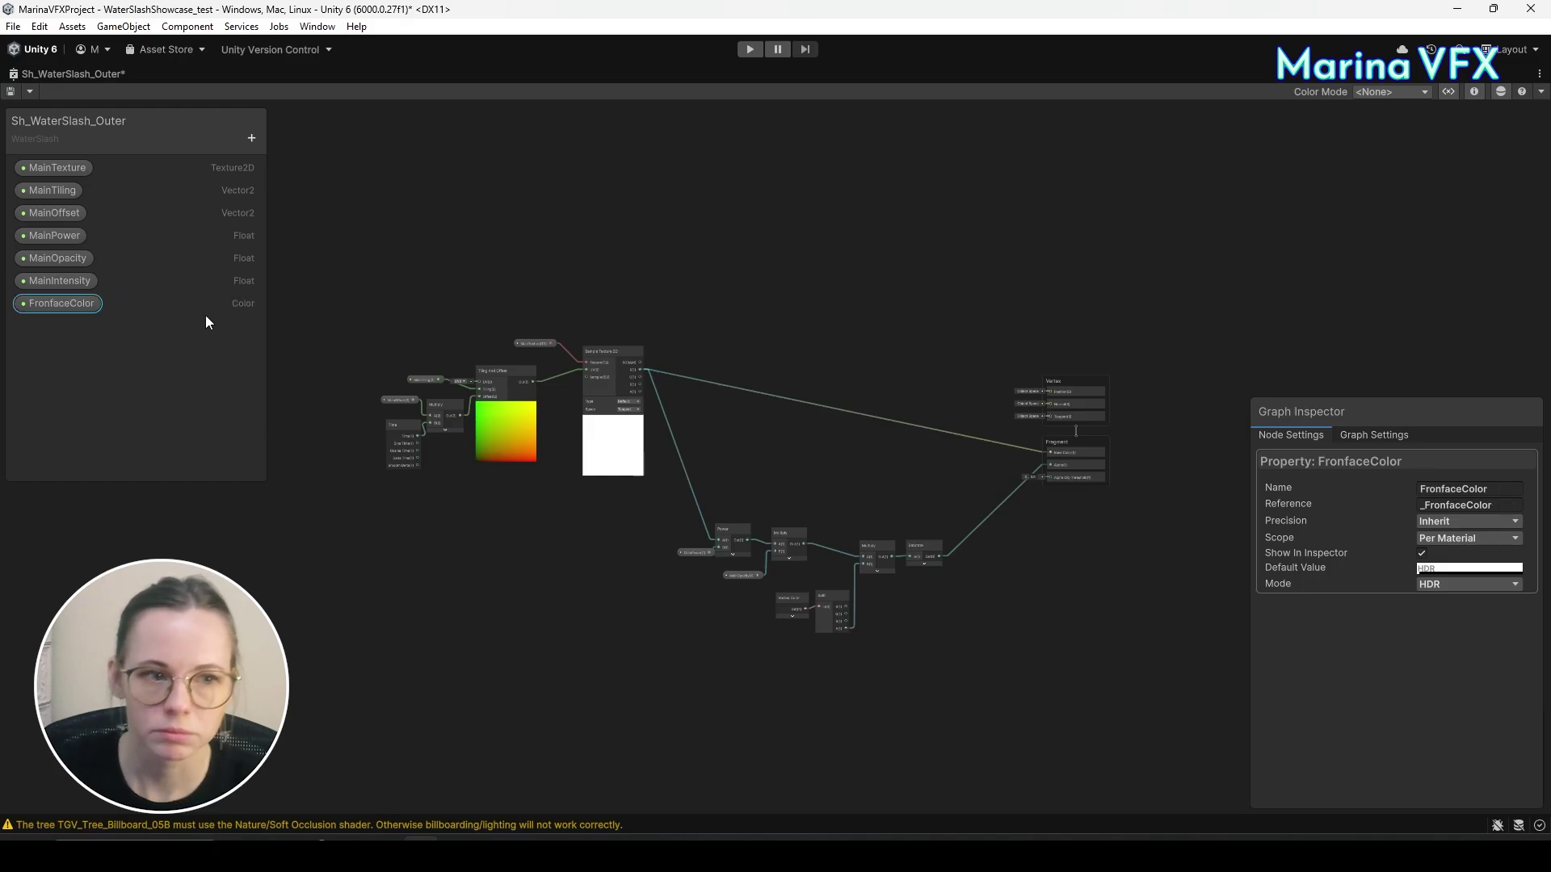
Duplicate the FronfaceColor property and name the copy BackfaceColor.
click(248, 139)
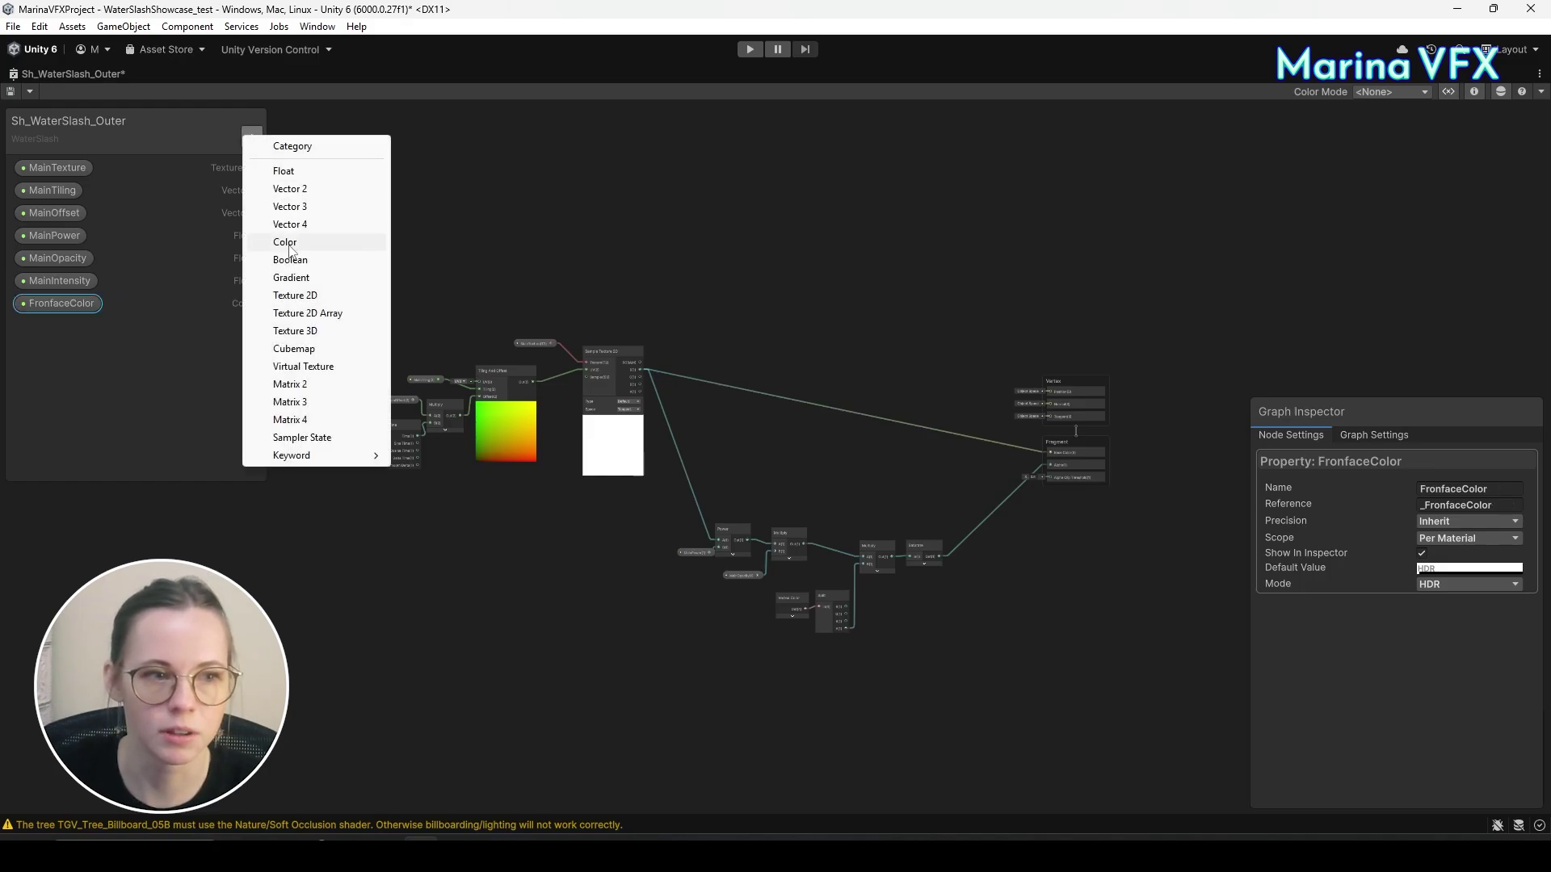
click(66, 313)
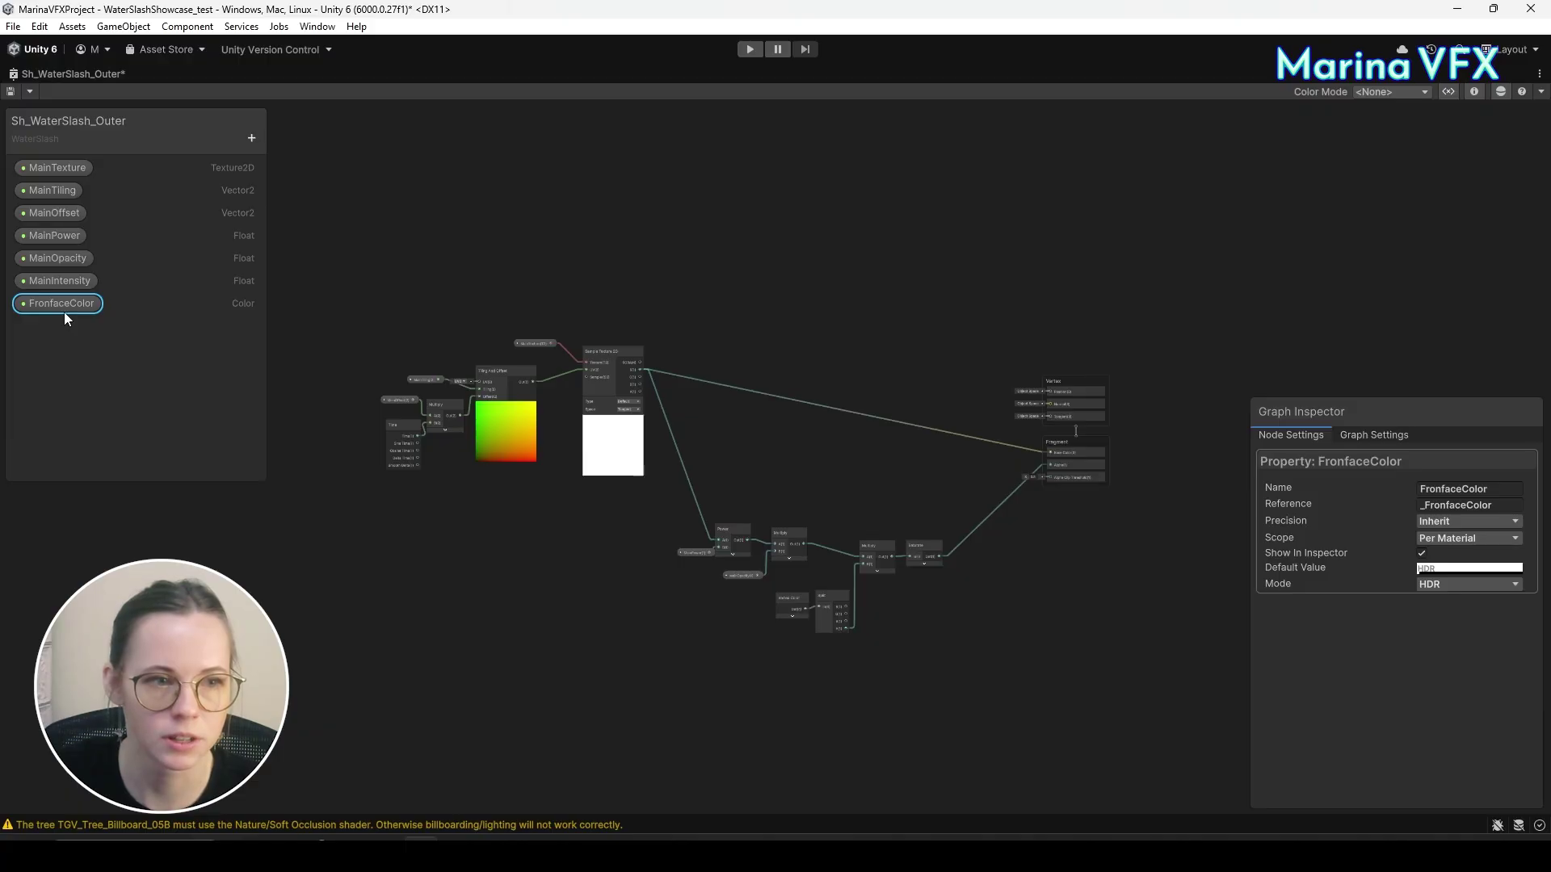
key(ctrl+d)
double_click(75, 327)
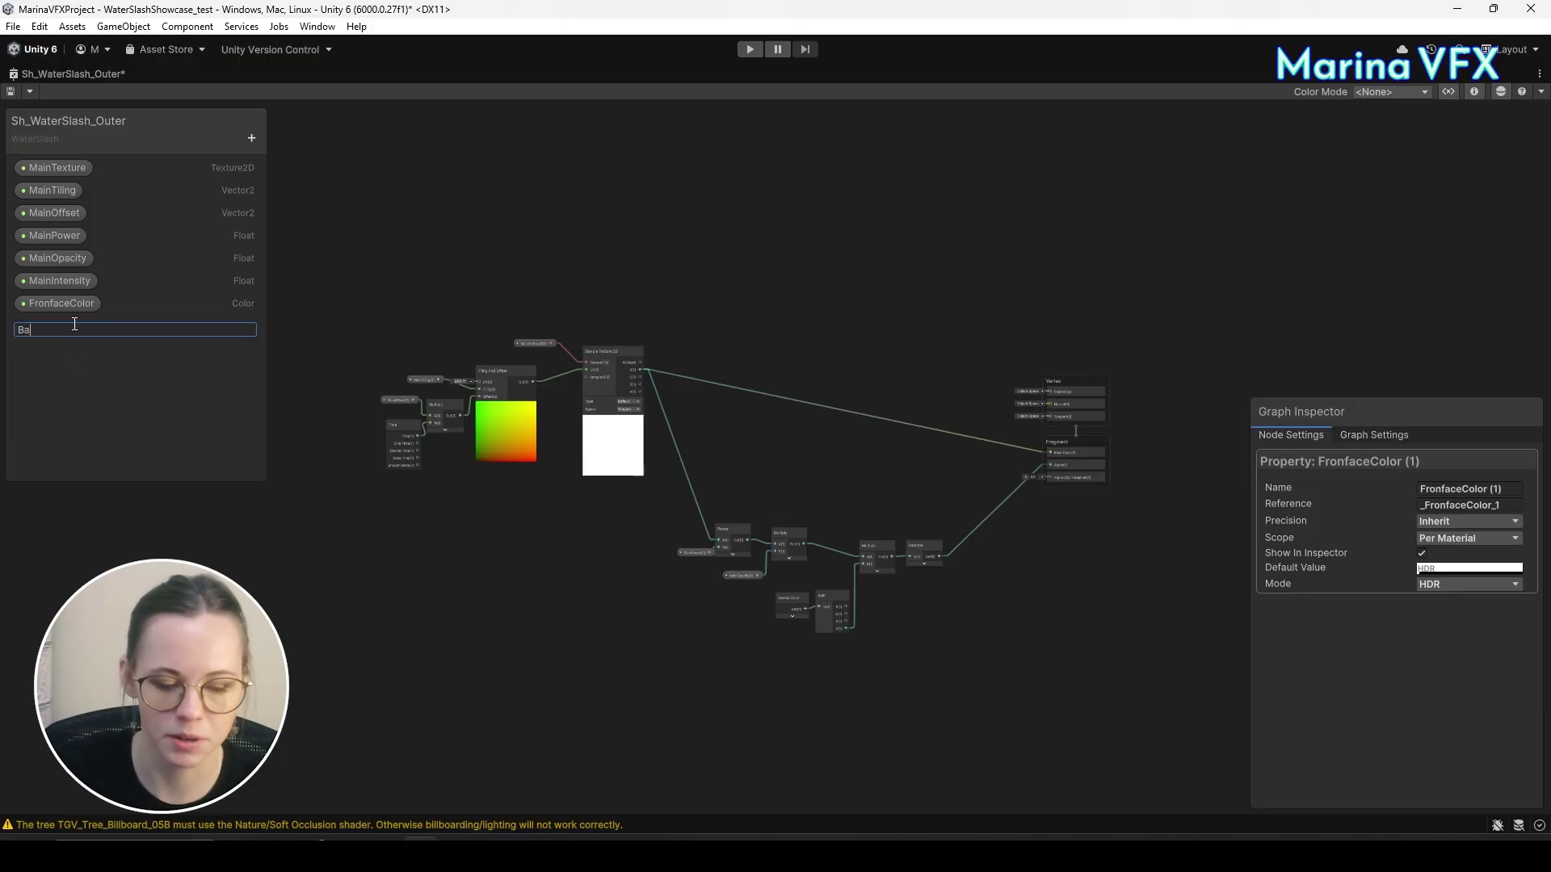
text(BackfaceCo)
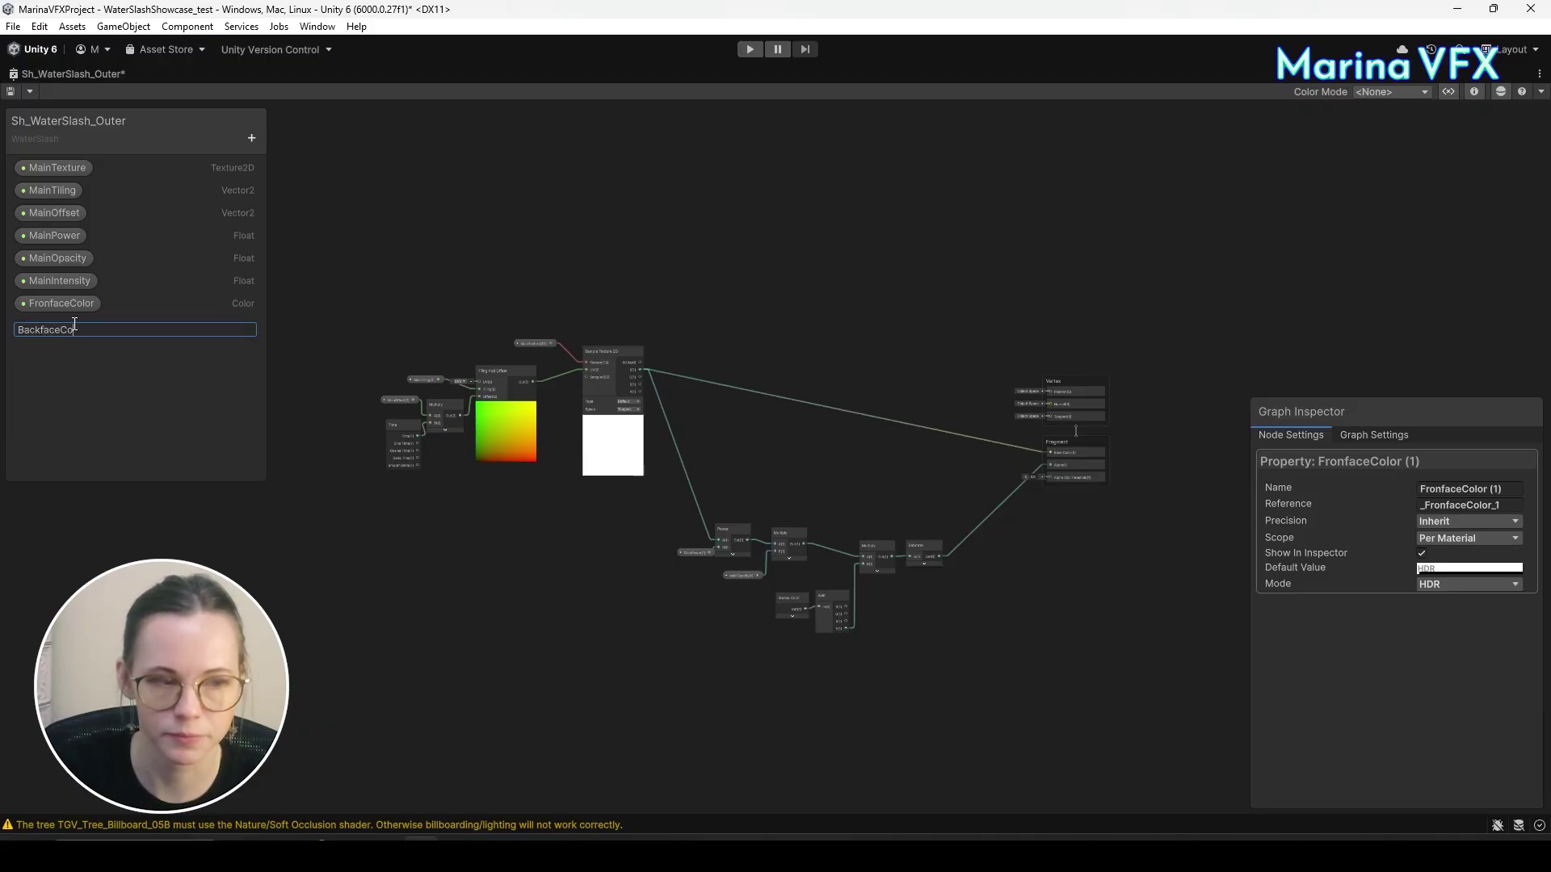
text(lor)
key(Return)
Add an Is Front Face node and place it in the empty area above the Sample Texture 2D node.
scroll(609, 291, up, 5)
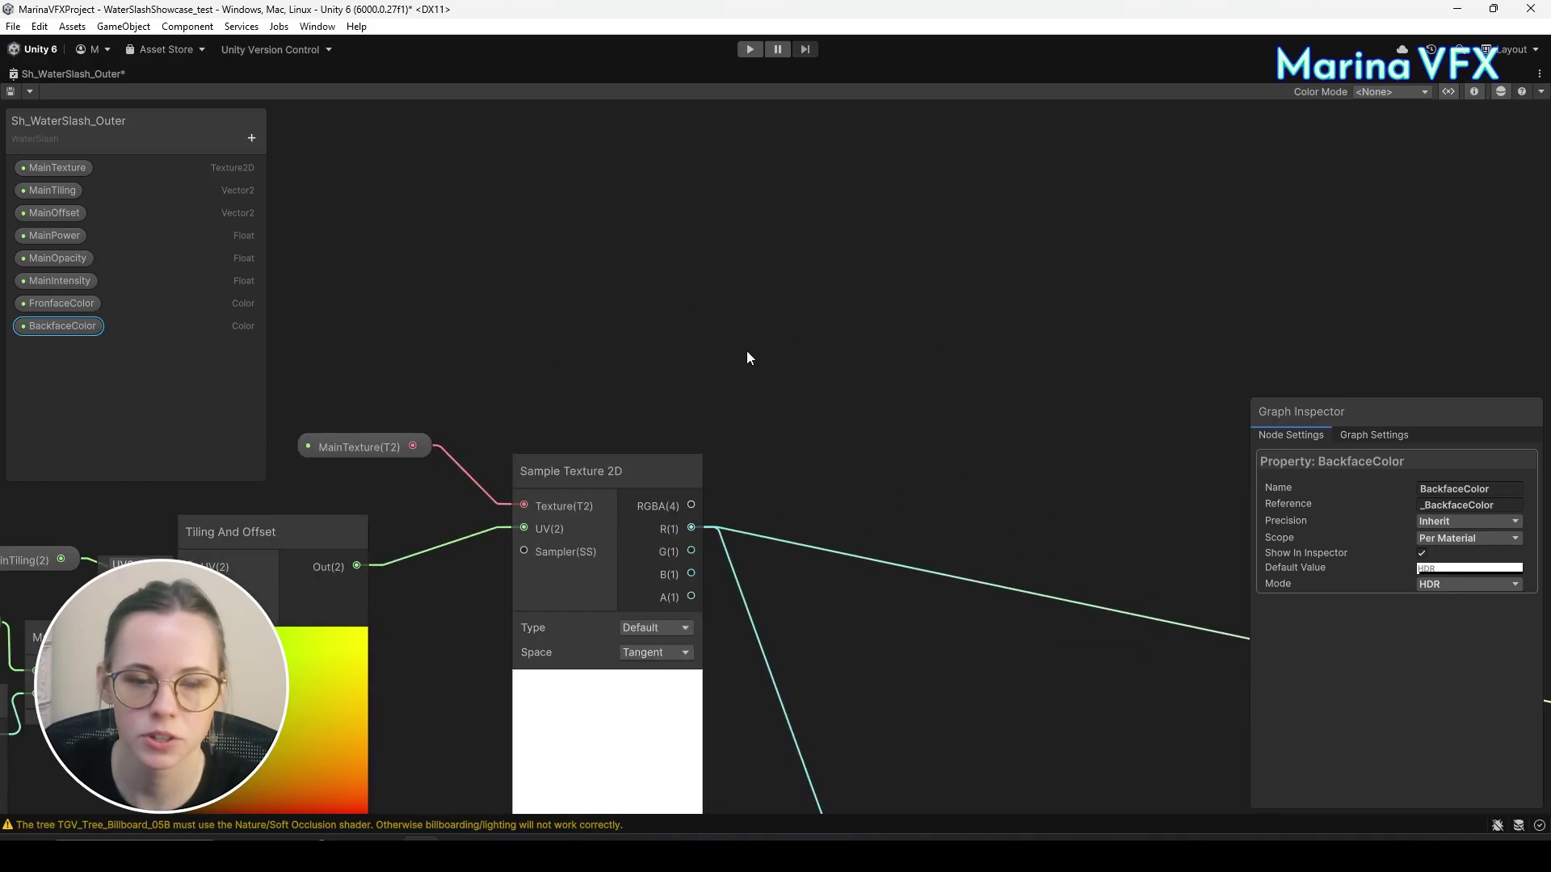
click(745, 355)
key(space)
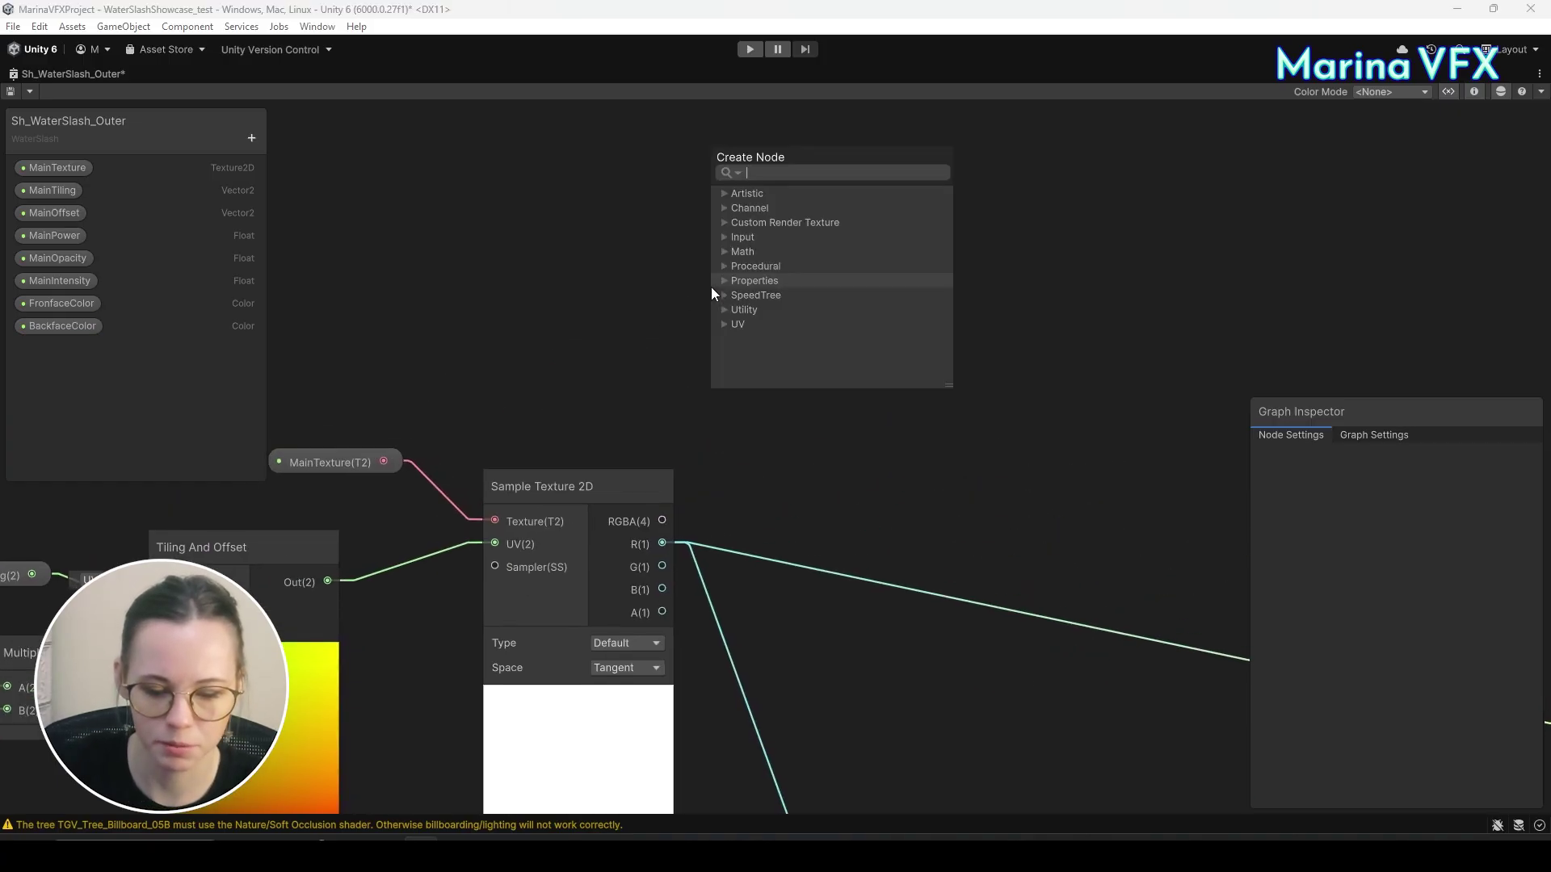
text(fron)
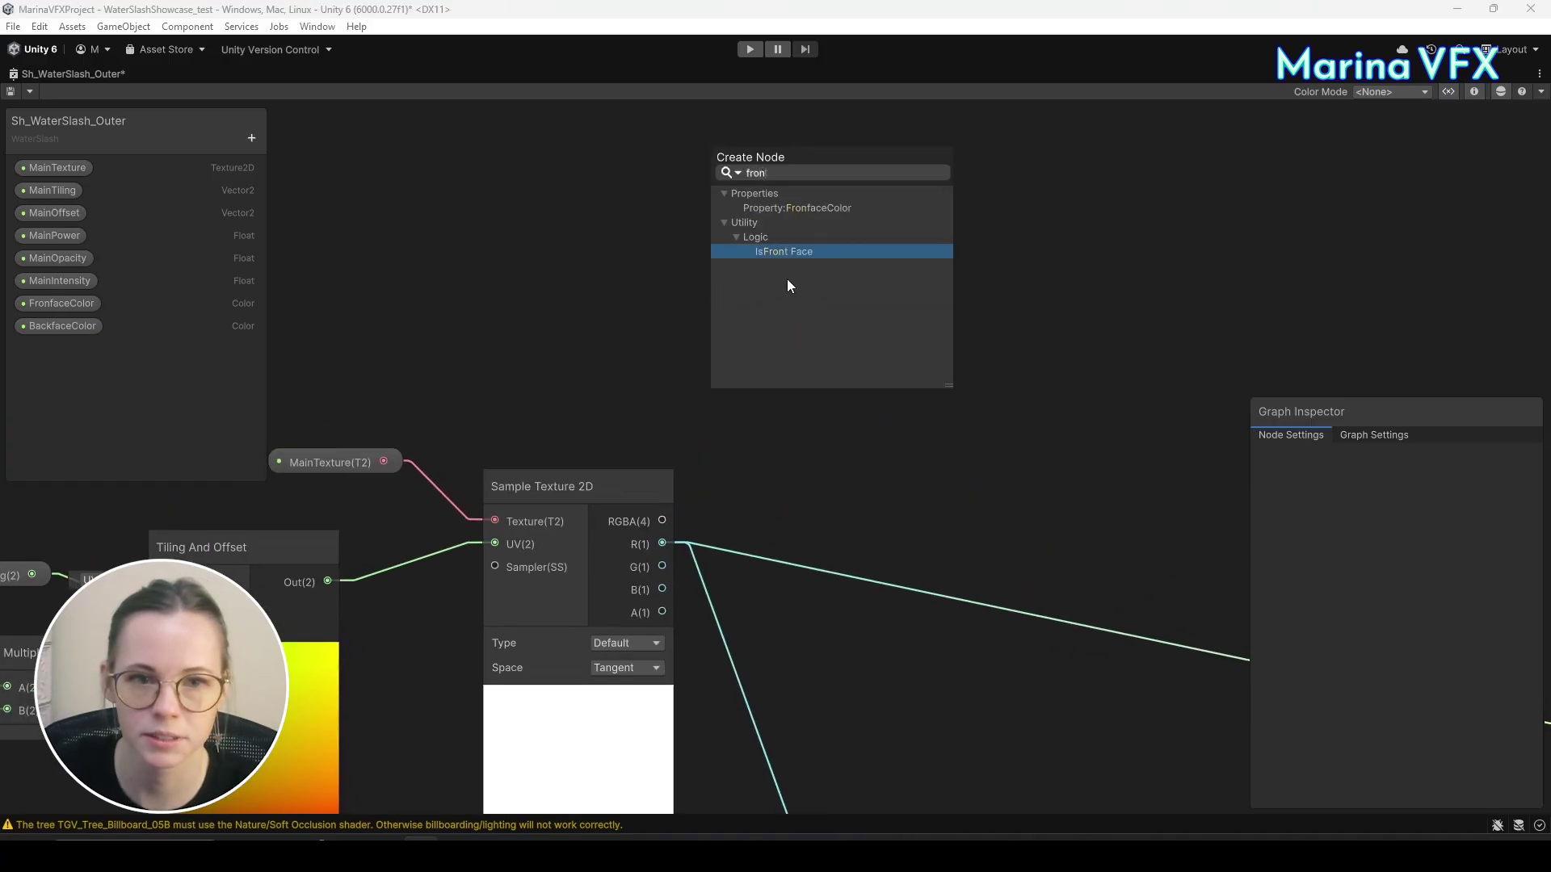
click(798, 254)
drag(784, 345, 690, 265)
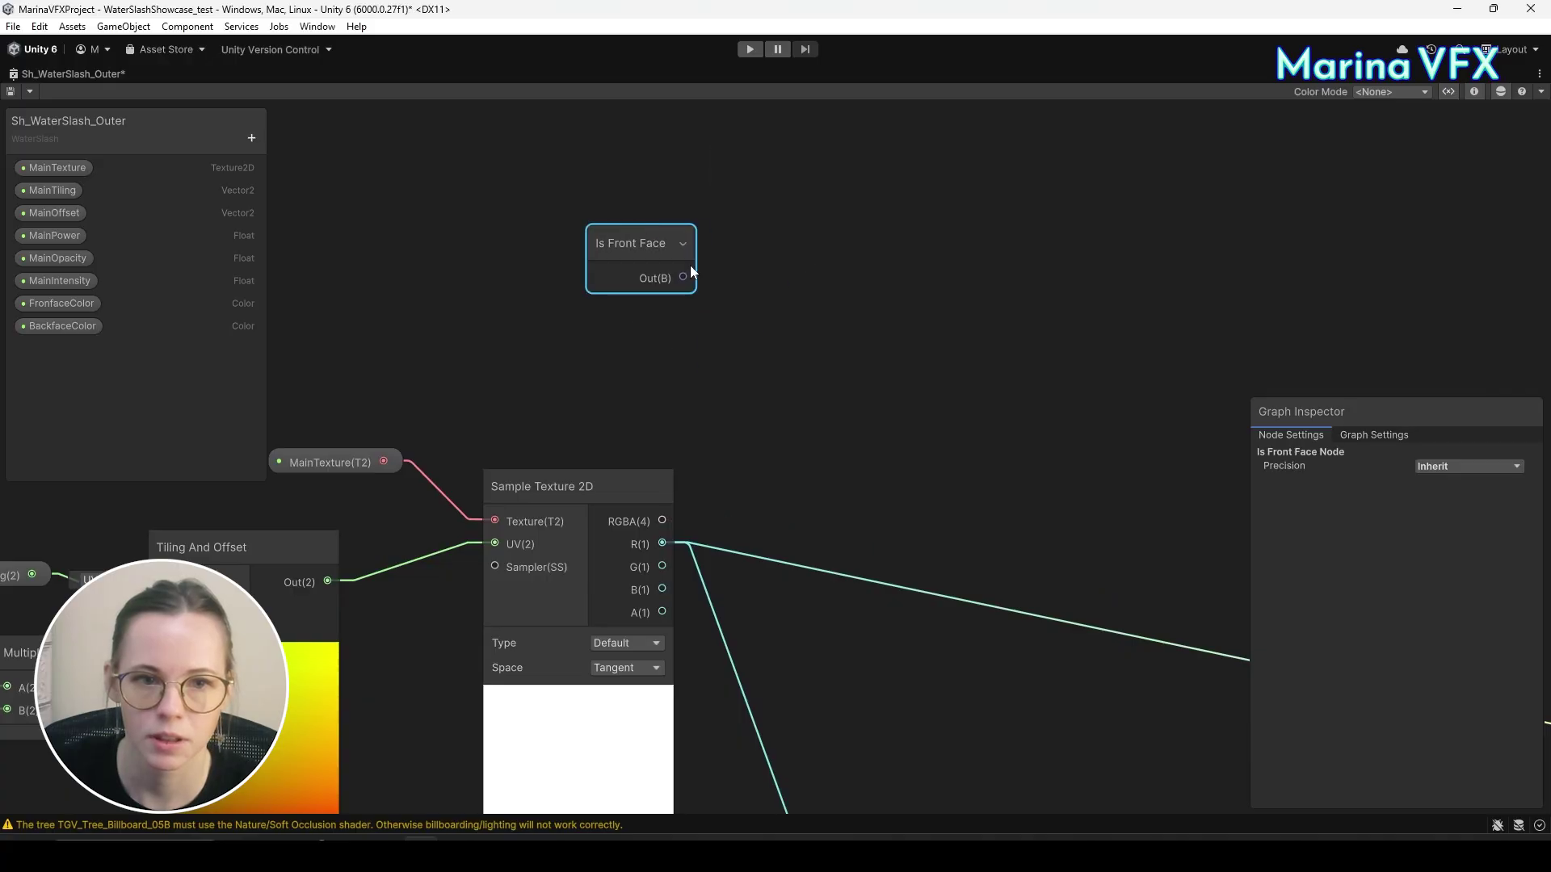
Add a Branch node with its preview collapsed and connect the Is Front Face output to its Predicate input.
click(766, 280)
key(space)
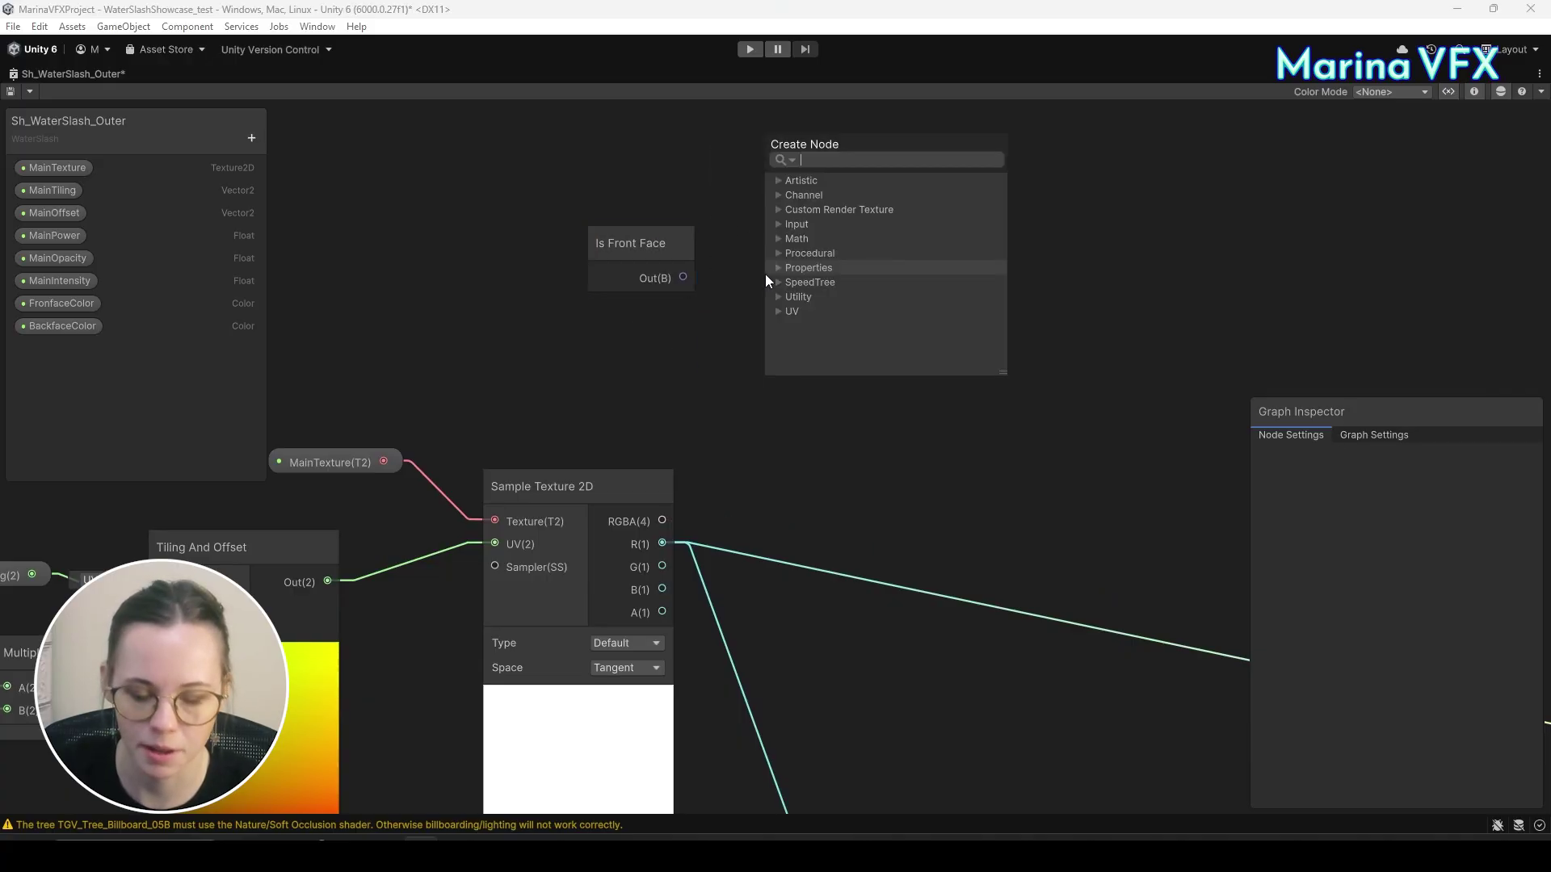
text(bra)
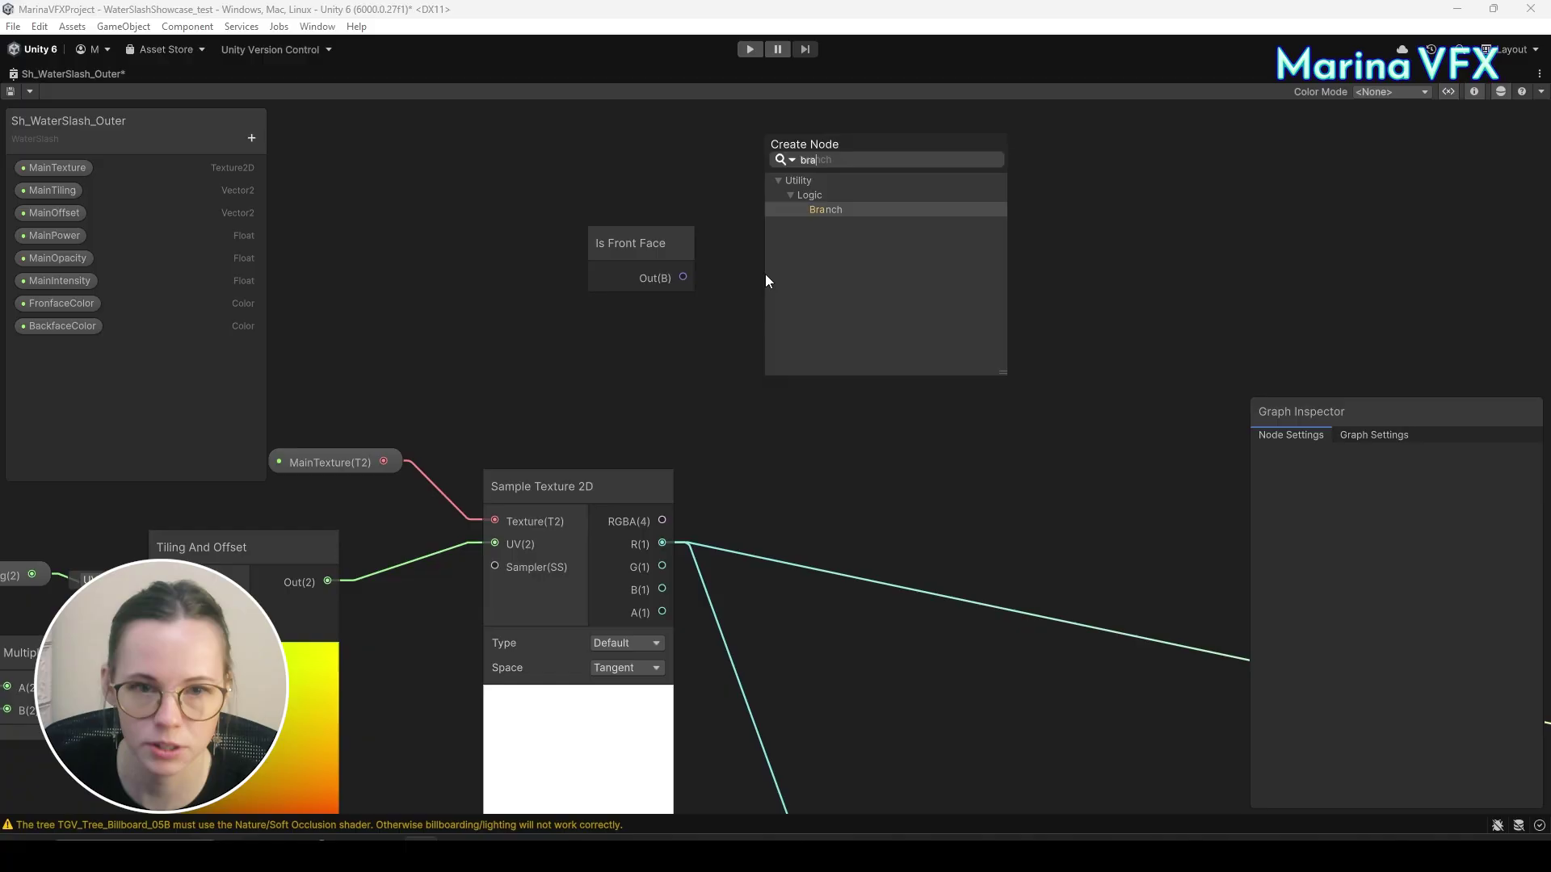
click(803, 211)
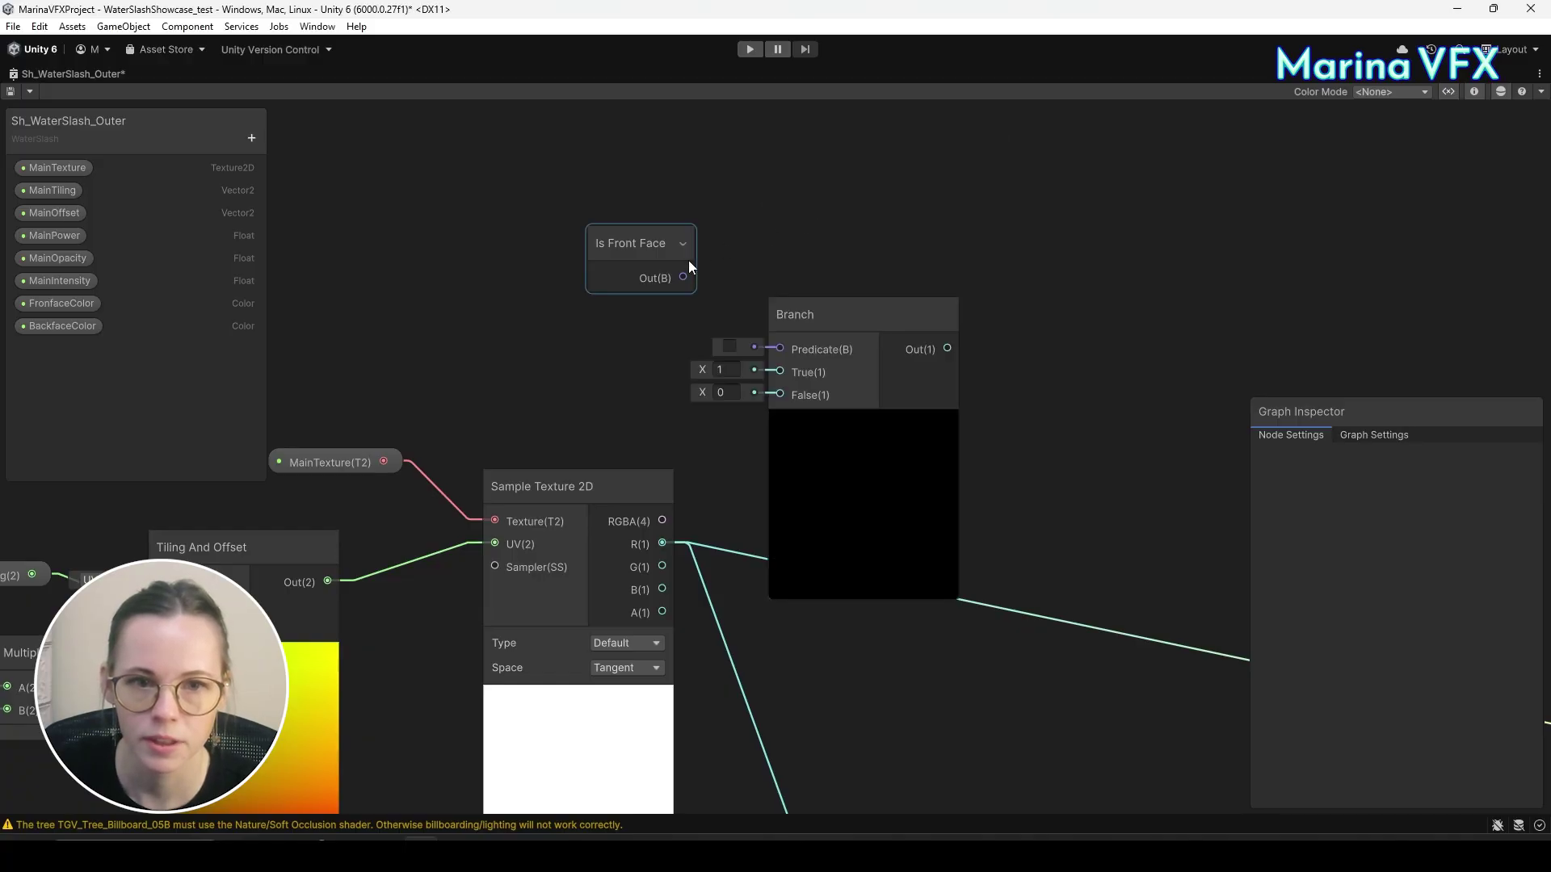
drag(683, 278, 777, 349)
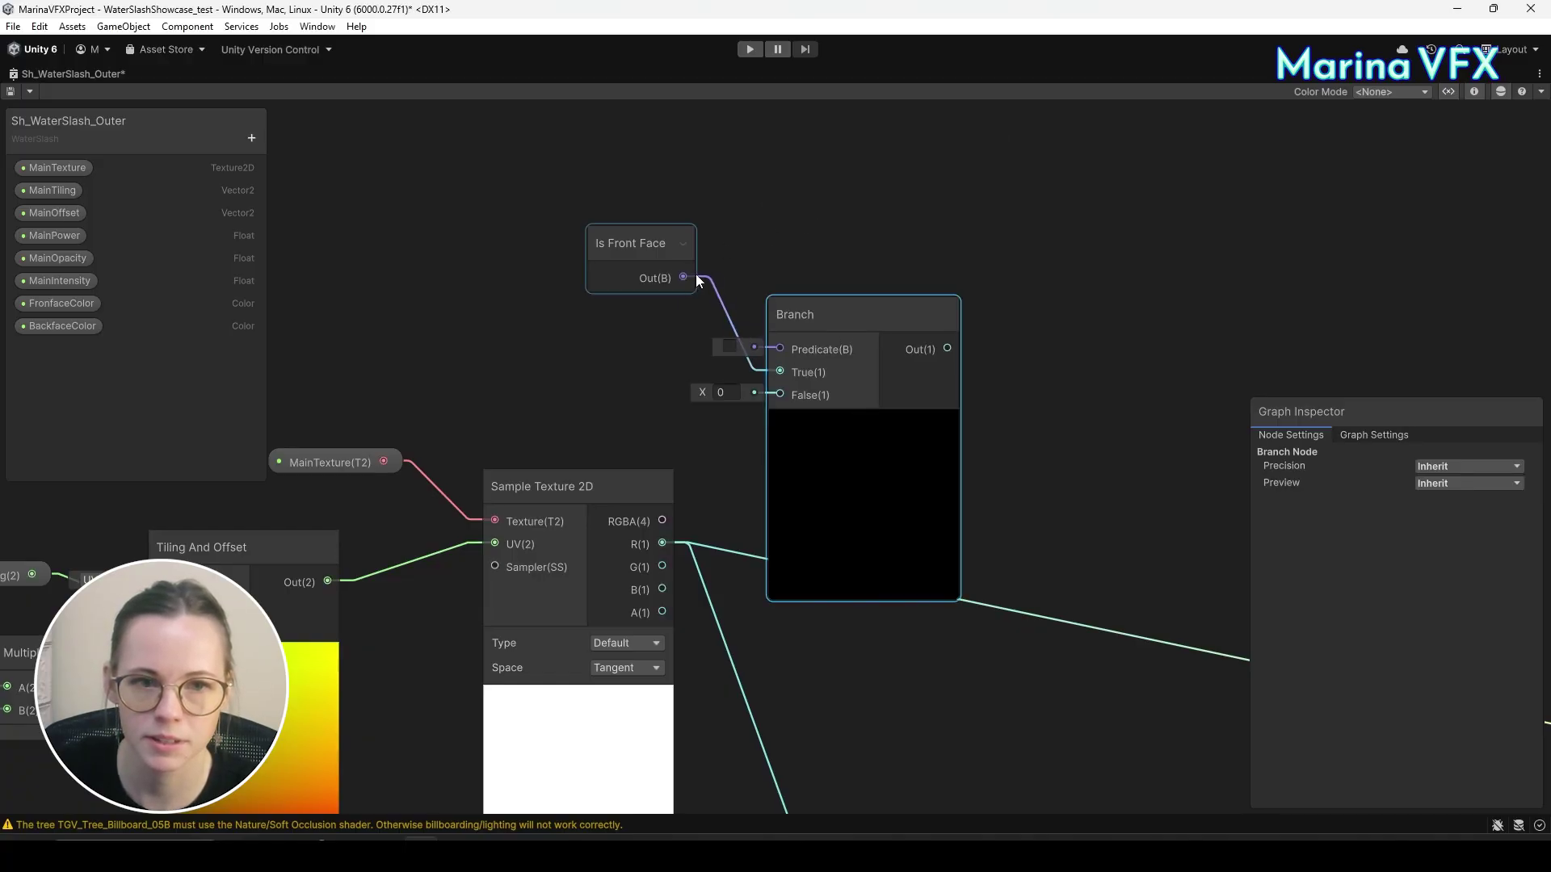
drag(736, 281, 935, 250)
key(Delete)
click(869, 323)
drag(678, 244, 725, 206)
scroll(551, 441, down, 4)
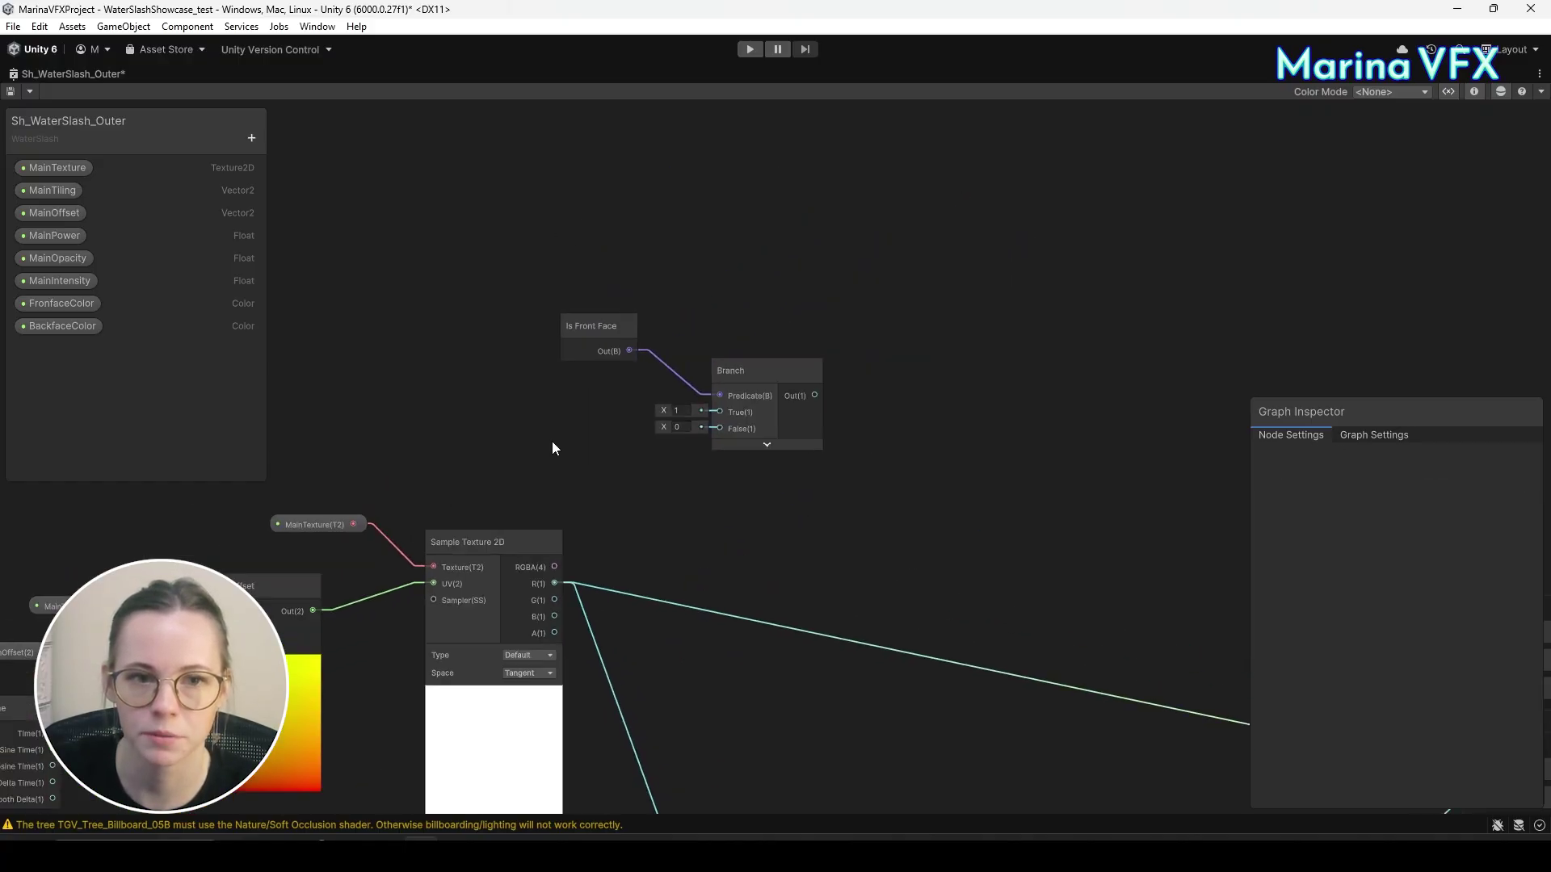
Add a Multiply node near the Sample Texture 2D node and connect the texture's R output to its B input.
drag(575, 291, 759, 371)
click(716, 444)
scroll(715, 444, up, 5)
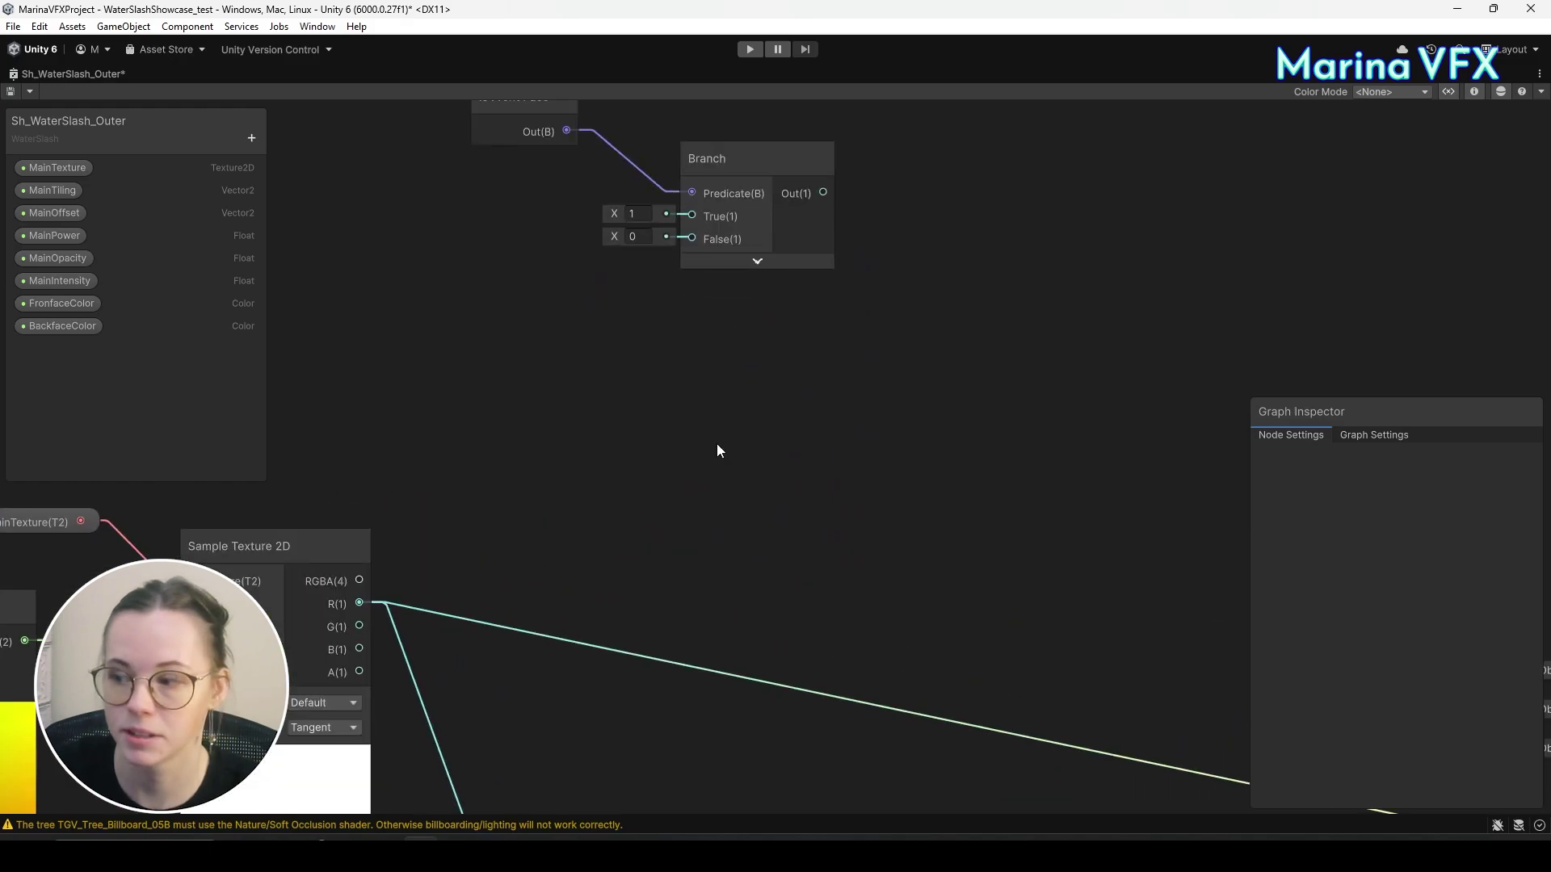
middle_drag(642, 401, 722, 397)
scroll(623, 481, up, 4)
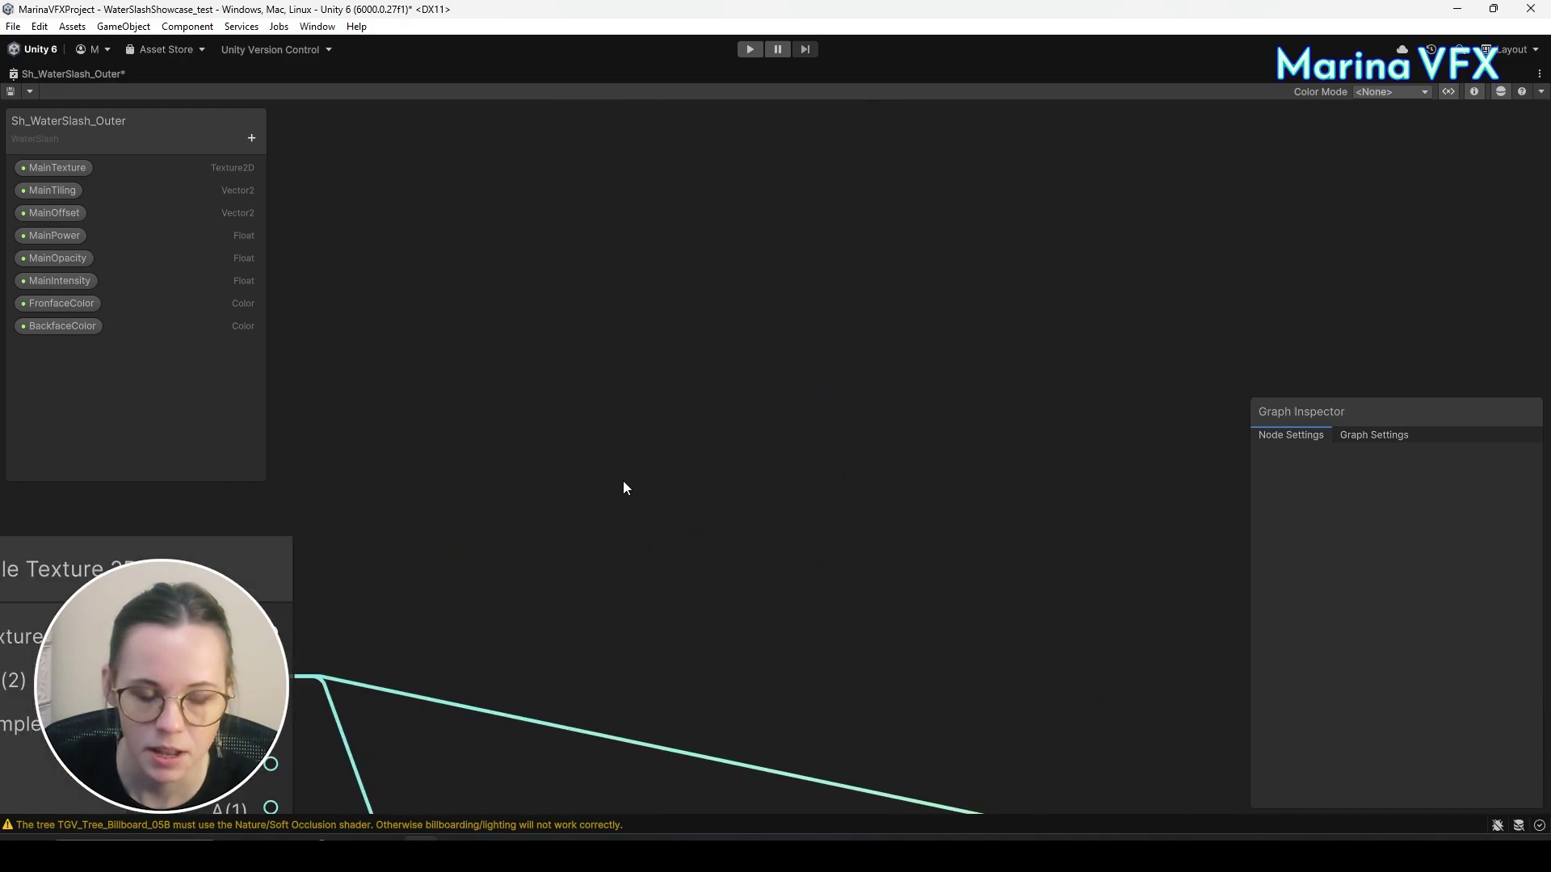
scroll(623, 482, down, 3)
key(space)
text(multiply)
key(Return)
drag(407, 601, 641, 592)
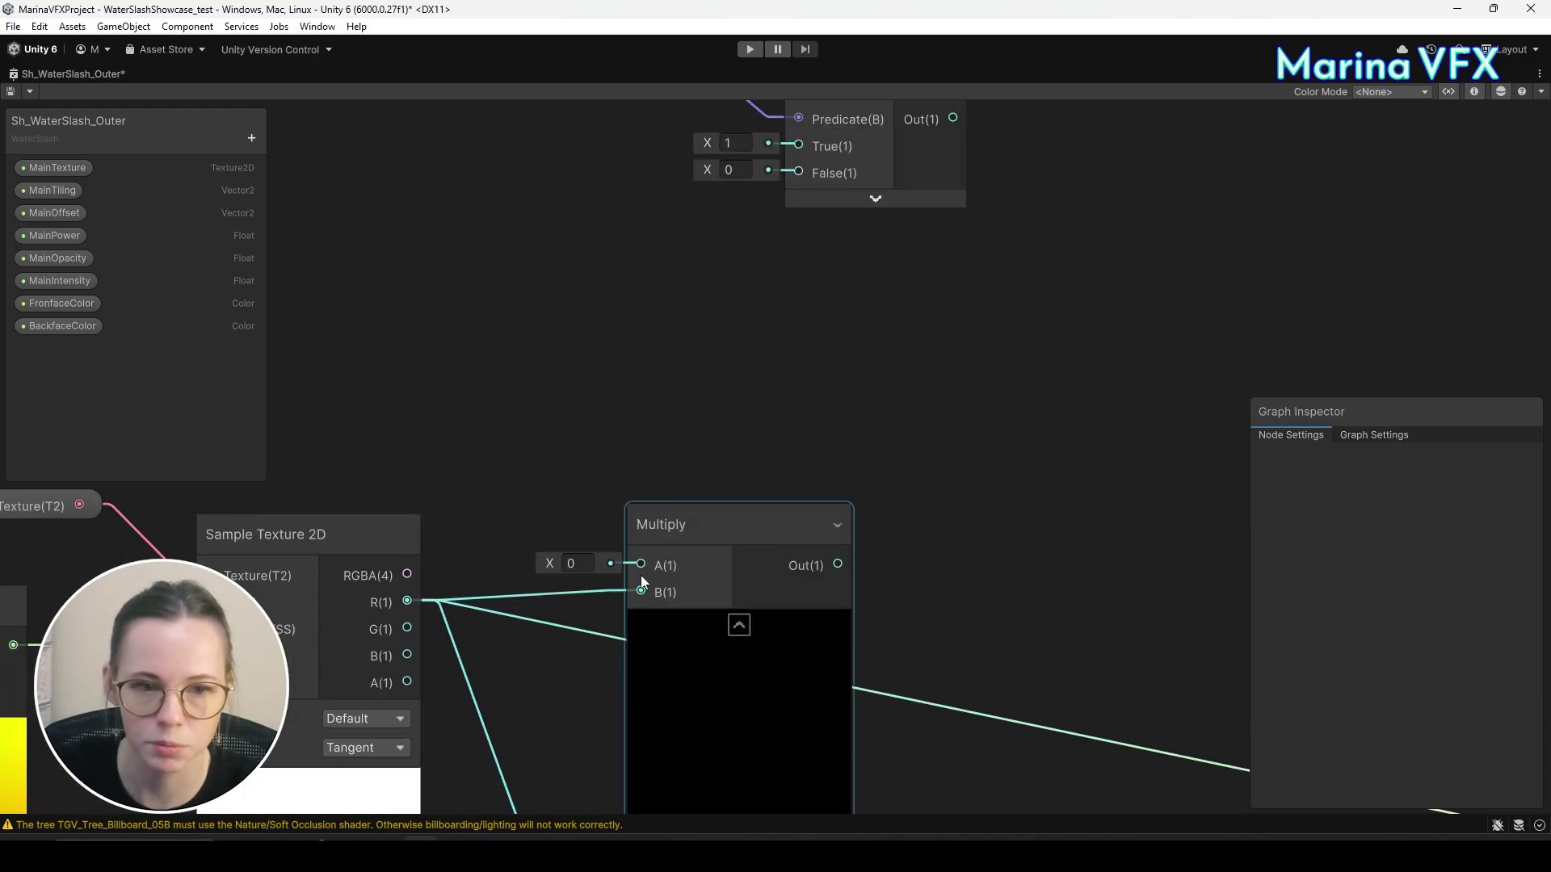
Add FronfaceColor to the graph, pass it through a Split node and recombine its RGB channels in a Vector 3 node.
drag(61, 303, 364, 325)
drag(443, 324, 558, 370)
text(split)
key(Return)
key(space)
text(vector 3)
key(Return)
drag(462, 316, 557, 398)
drag(462, 342, 557, 425)
Connect the Vector 3 output to the Multiply node's A input and the Multiply result to the Branch node's True input.
drag(609, 292, 694, 598)
drag(803, 466, 852, 197)
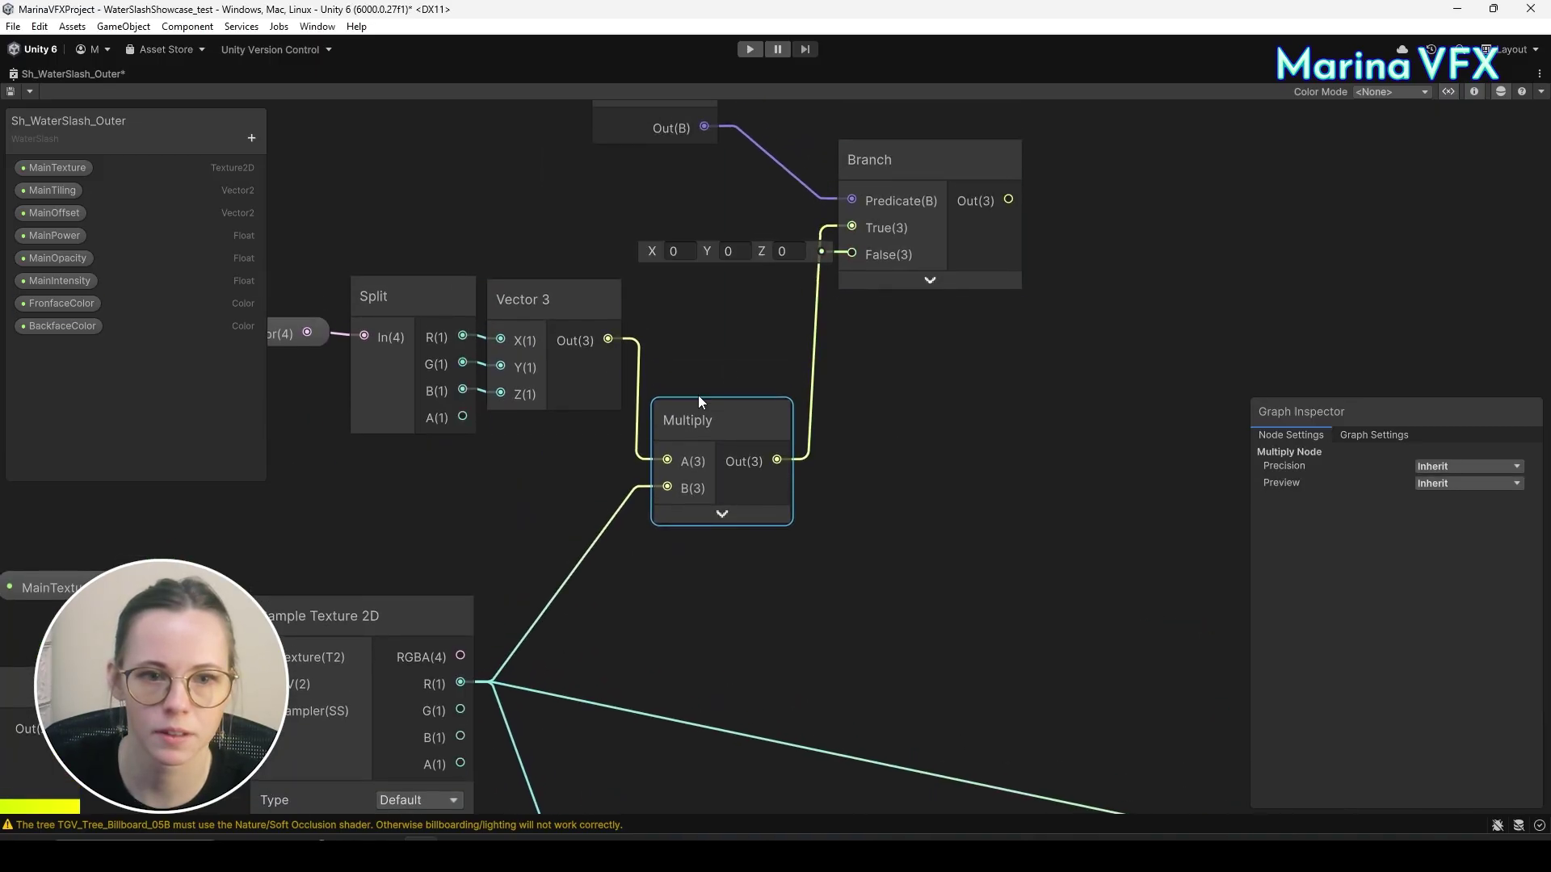
drag(697, 395, 711, 367)
Move the front-face color and Branch nodes farther above the Sample Texture 2D node.
middle_drag(513, 549, 599, 479)
scroll(558, 492, down, 4)
drag(423, 277, 777, 484)
drag(783, 327, 850, 223)
click(791, 404)
scroll(699, 438, up, 2)
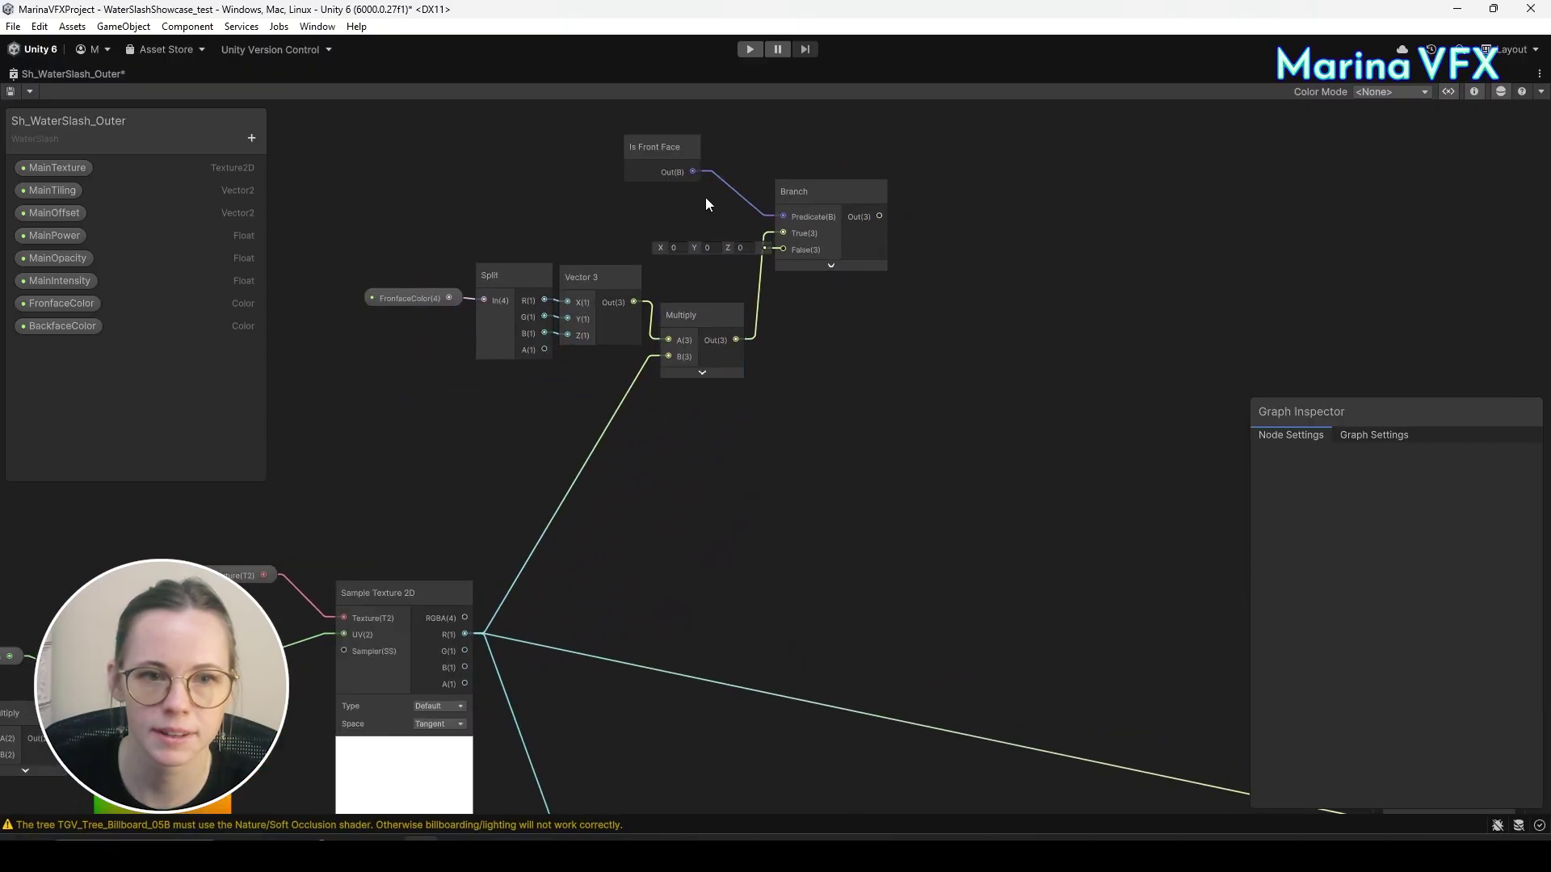
Add BackfaceColor to the graph and run it through duplicates of the Split, Vector 3 and Multiply nodes, keeping the texture's R channel as multiplier.
scroll(706, 199, up, 3)
click(710, 396)
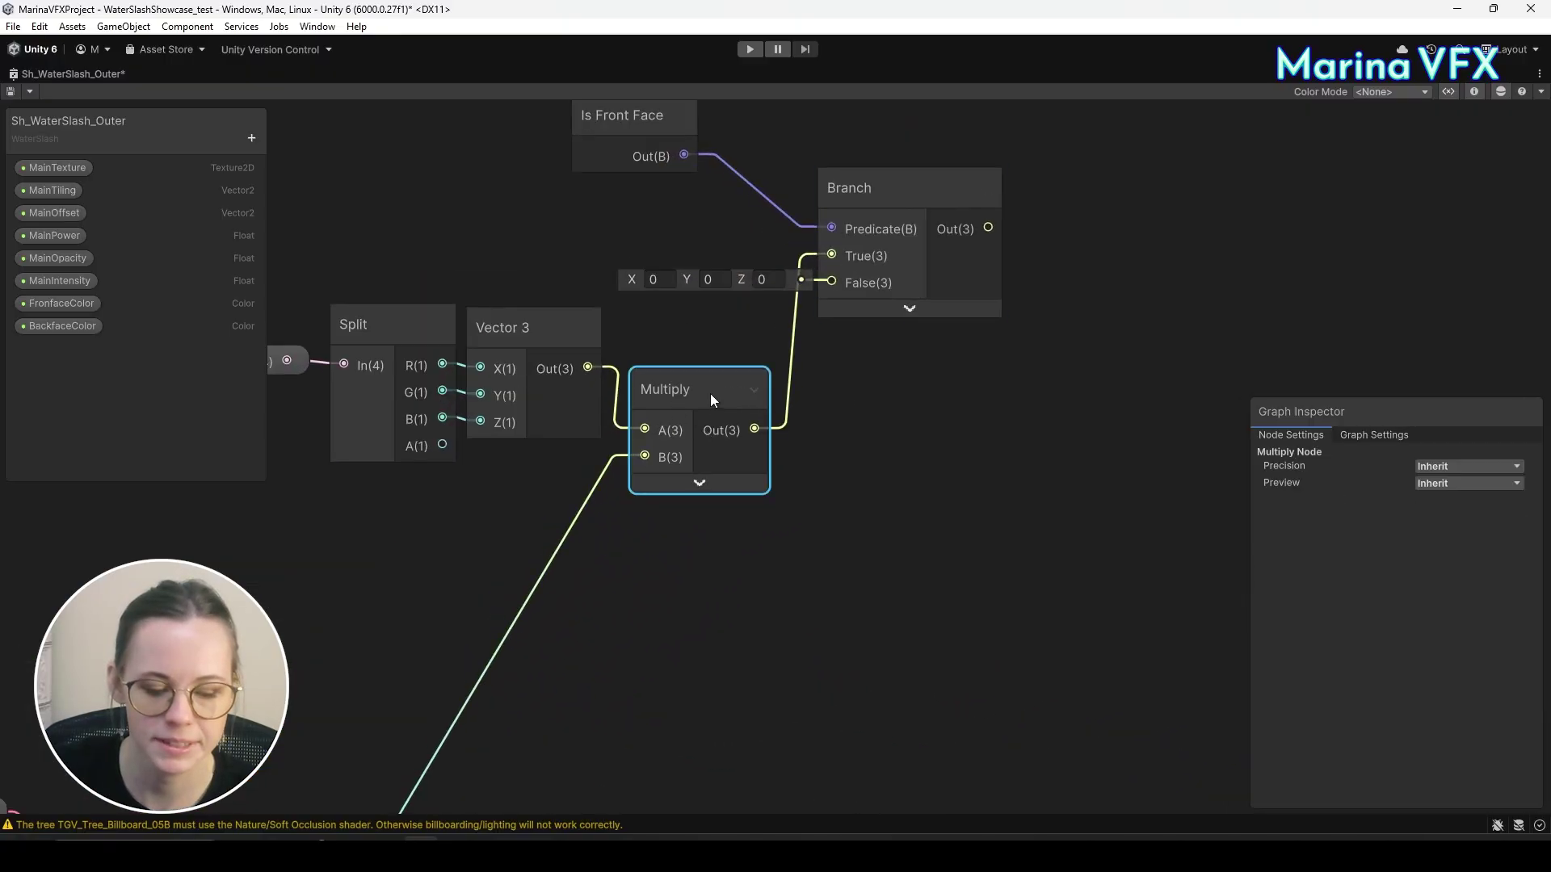
key(ctrl+d)
click(673, 514)
drag(61, 323, 313, 399)
drag(473, 184, 723, 270)
key(ctrl+d)
drag(456, 416, 520, 531)
drag(765, 536, 864, 560)
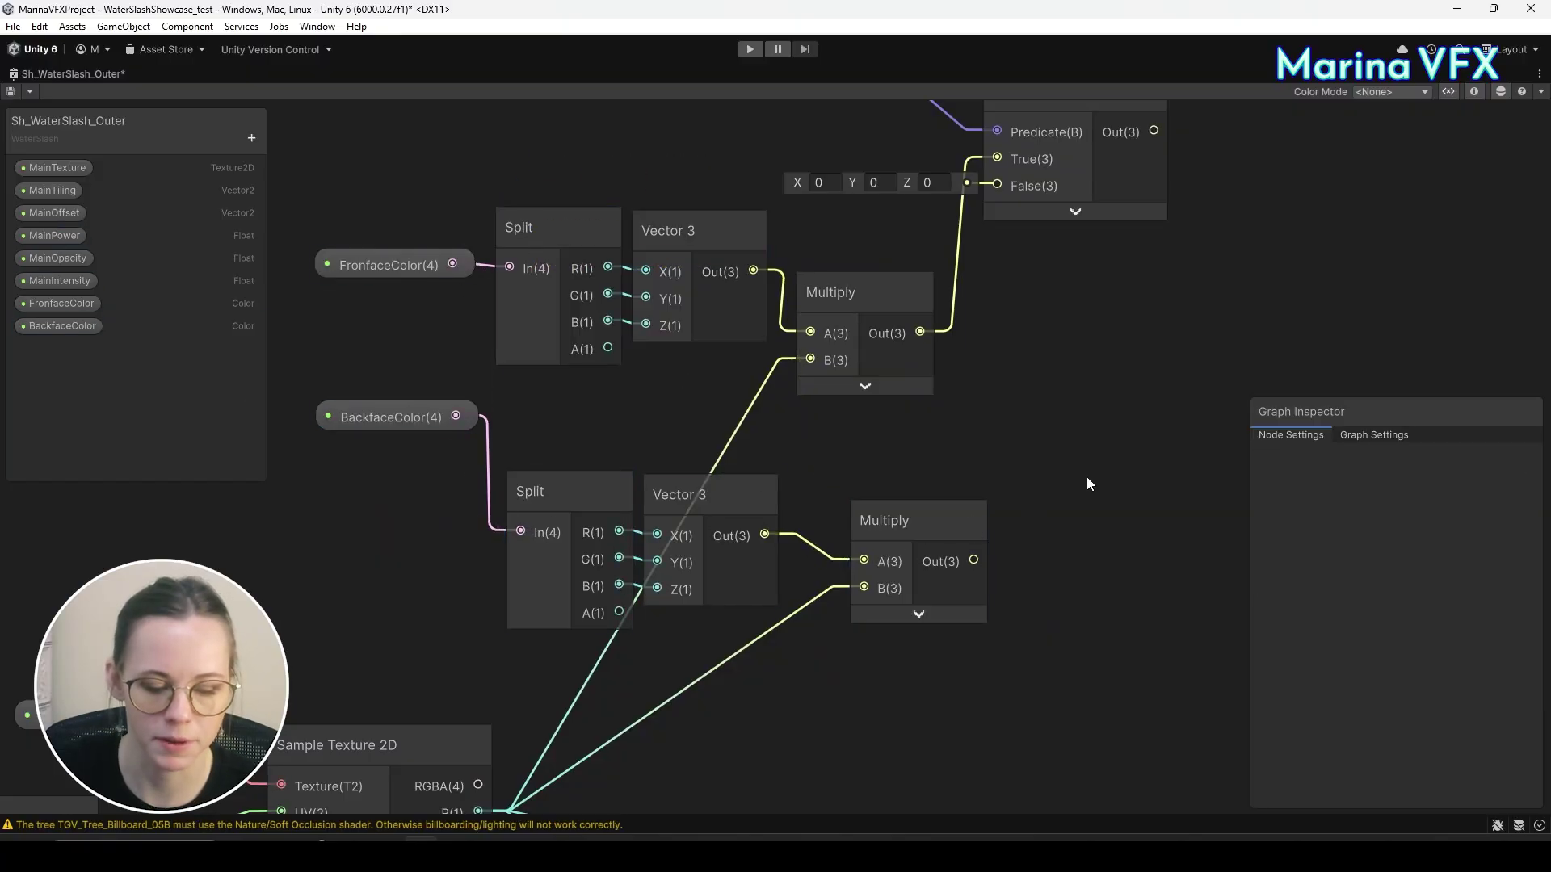
Connect the BackfaceColor Multiply output to the Branch node's False input.
scroll(1050, 477, down, 2)
drag(891, 664, 894, 327)
scroll(873, 380, down, 2)
scroll(854, 425, up, 2)
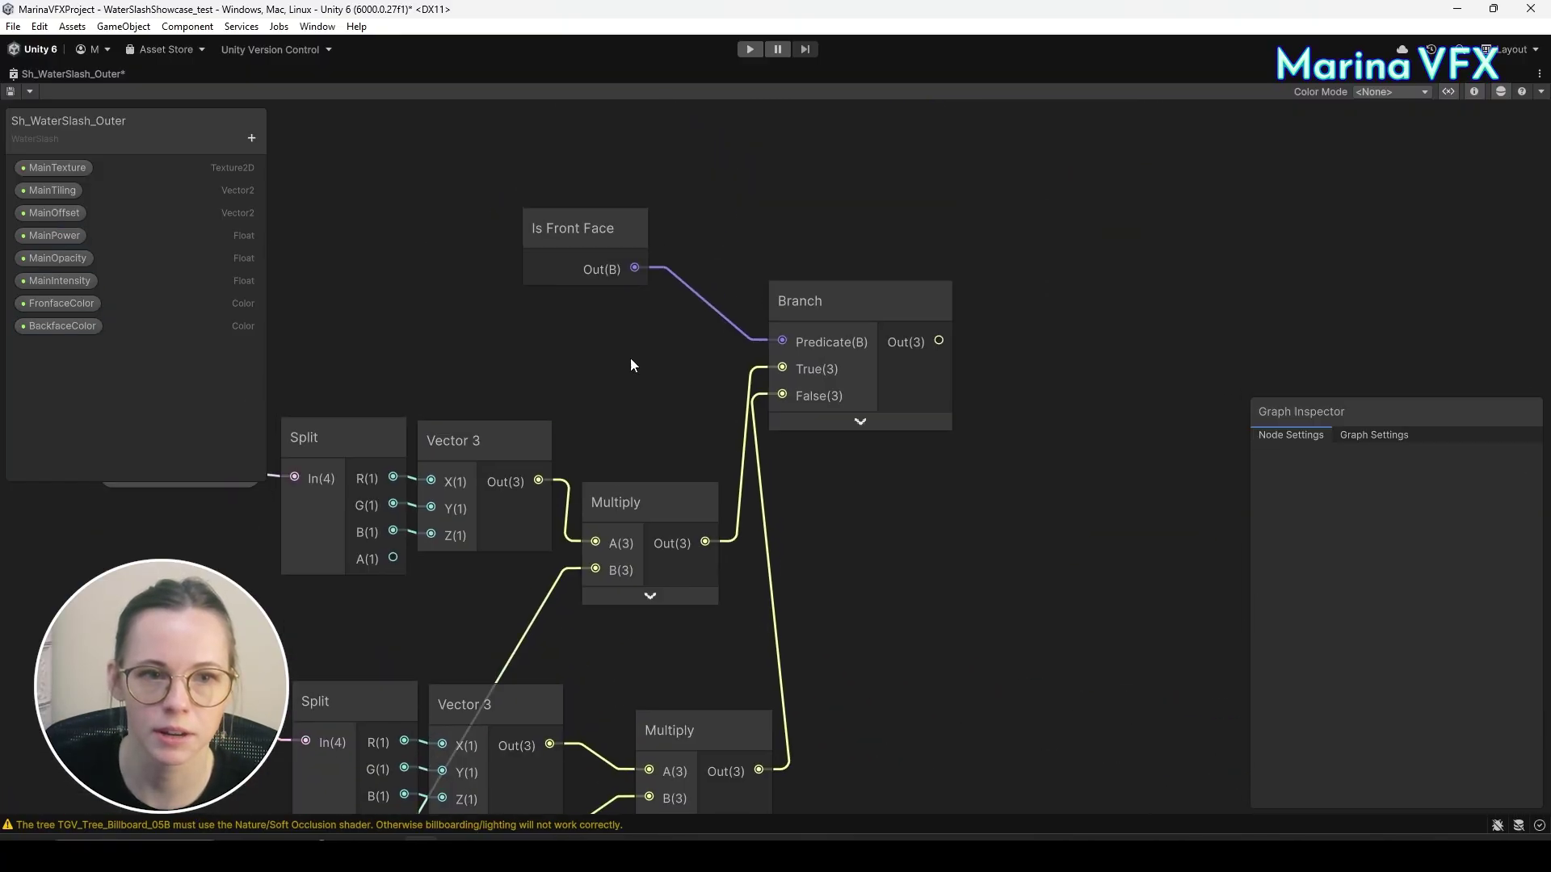
scroll(811, 371, down, 3)
scroll(811, 372, up, 2)
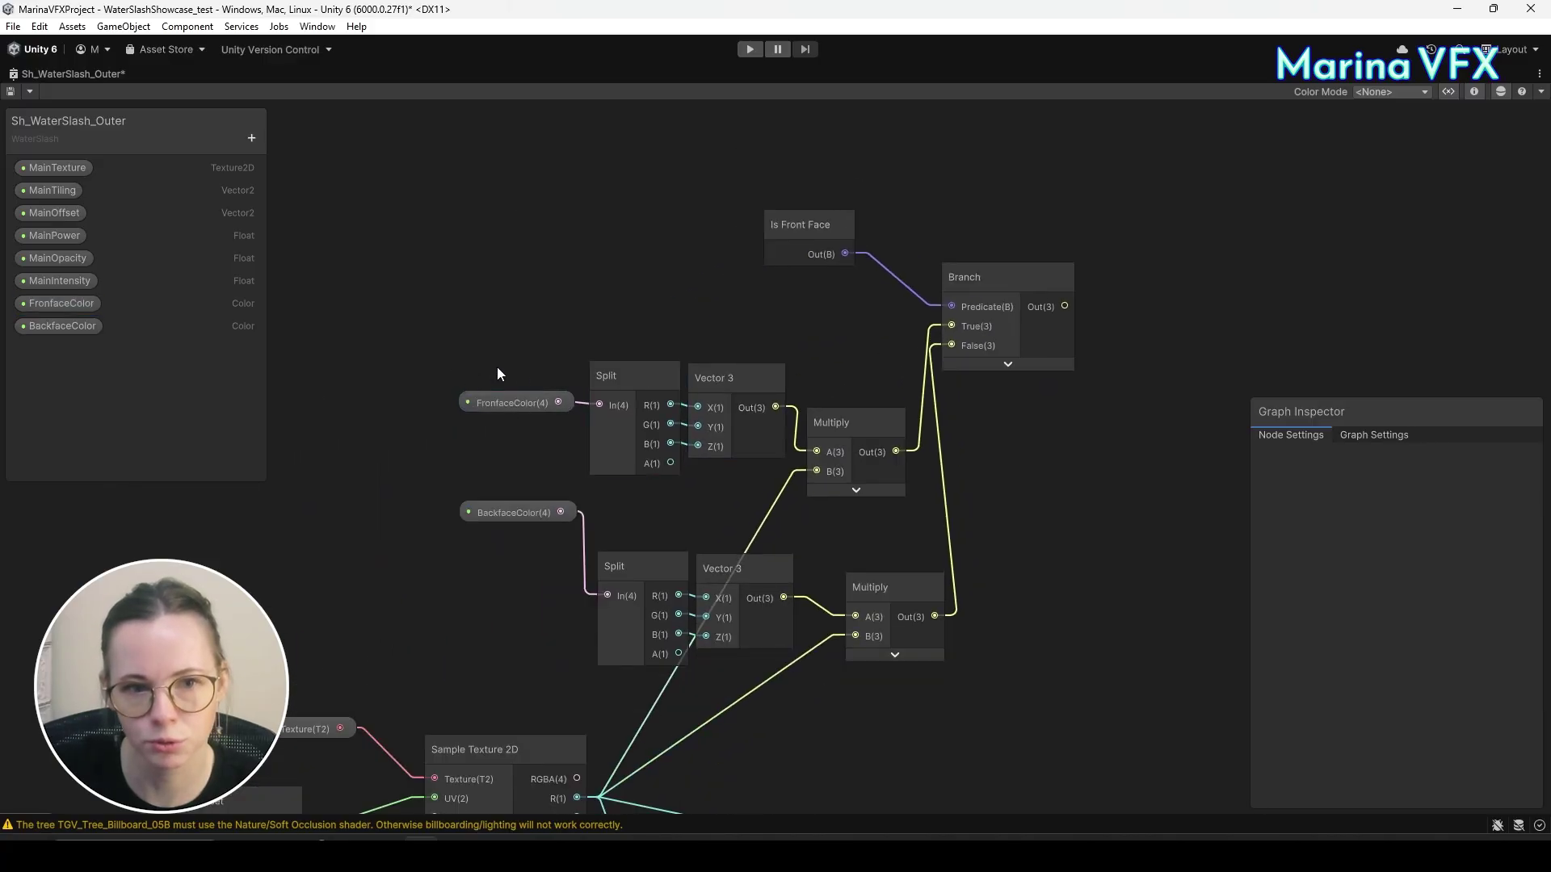
Move the front-face color chain upward and align BackfaceColor and its Multiply node with the back-face Split and Vector 3 nodes.
drag(682, 407, 829, 346)
click(881, 434)
middle_drag(881, 434, 848, 350)
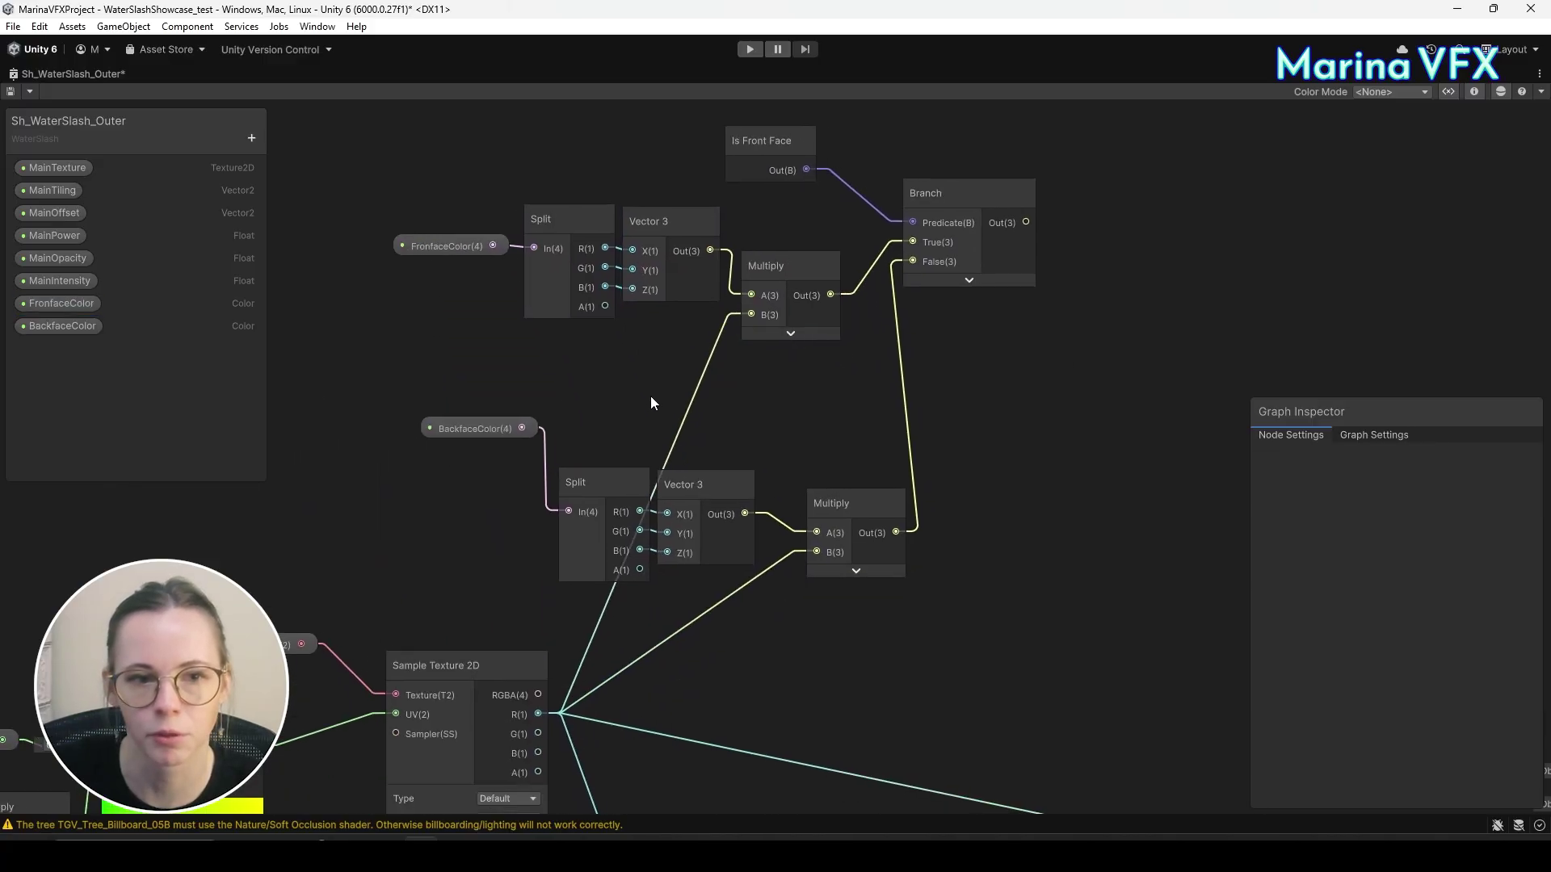
click(469, 443)
drag(462, 444, 477, 491)
drag(856, 503, 832, 487)
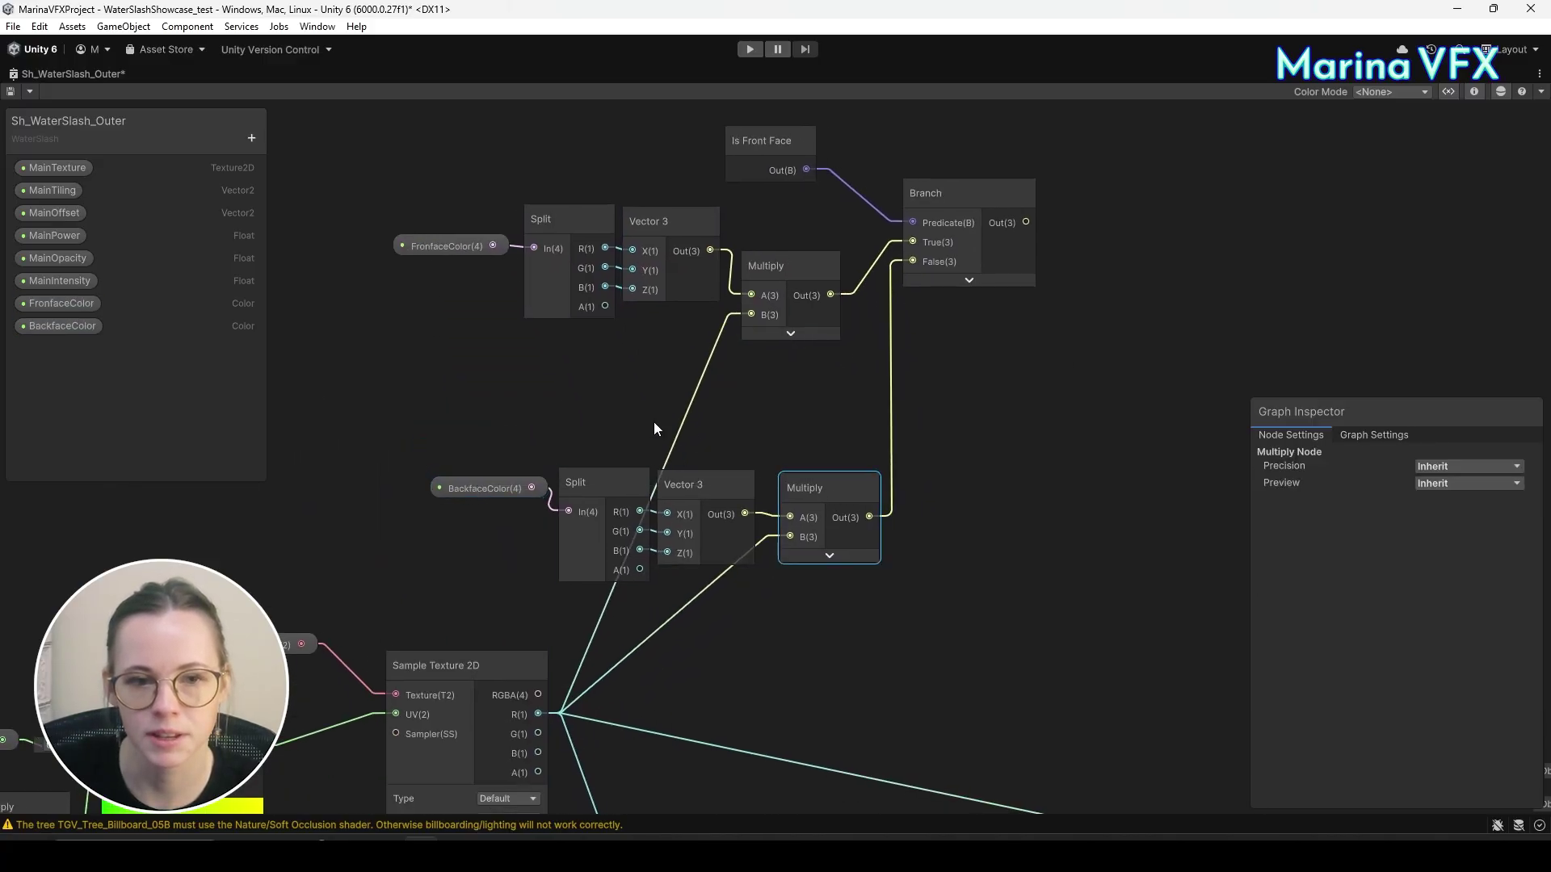
drag(490, 430, 821, 463)
click(767, 371)
Add a Multiply node after the color Branch node and connect the Branch output to its A input.
scroll(767, 370, down, 3)
click(818, 236)
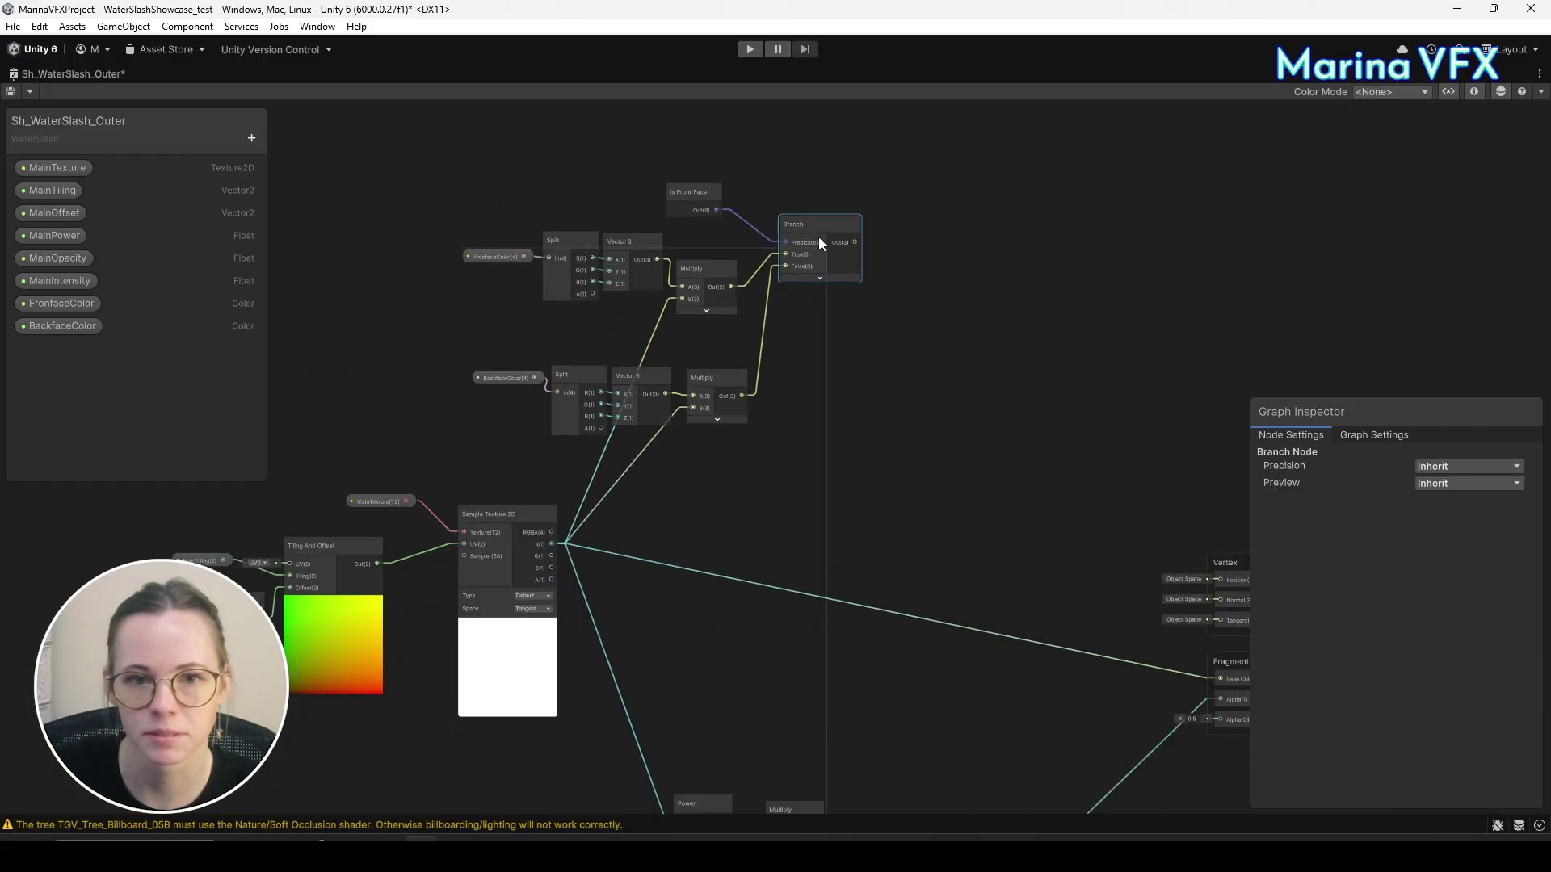
scroll(865, 345, up, 2)
scroll(864, 345, up, 2)
key(space)
text(mul)
click(879, 328)
drag(682, 269, 819, 442)
Feed MainIntensity into the new Multiply's B input and the Multiply result into the Fragment's Base Color, saving the graph.
drag(62, 281, 477, 531)
drag(611, 544, 821, 468)
click(918, 498)
drag(564, 540, 689, 467)
drag(837, 437, 850, 550)
middle_drag(851, 556, 452, 230)
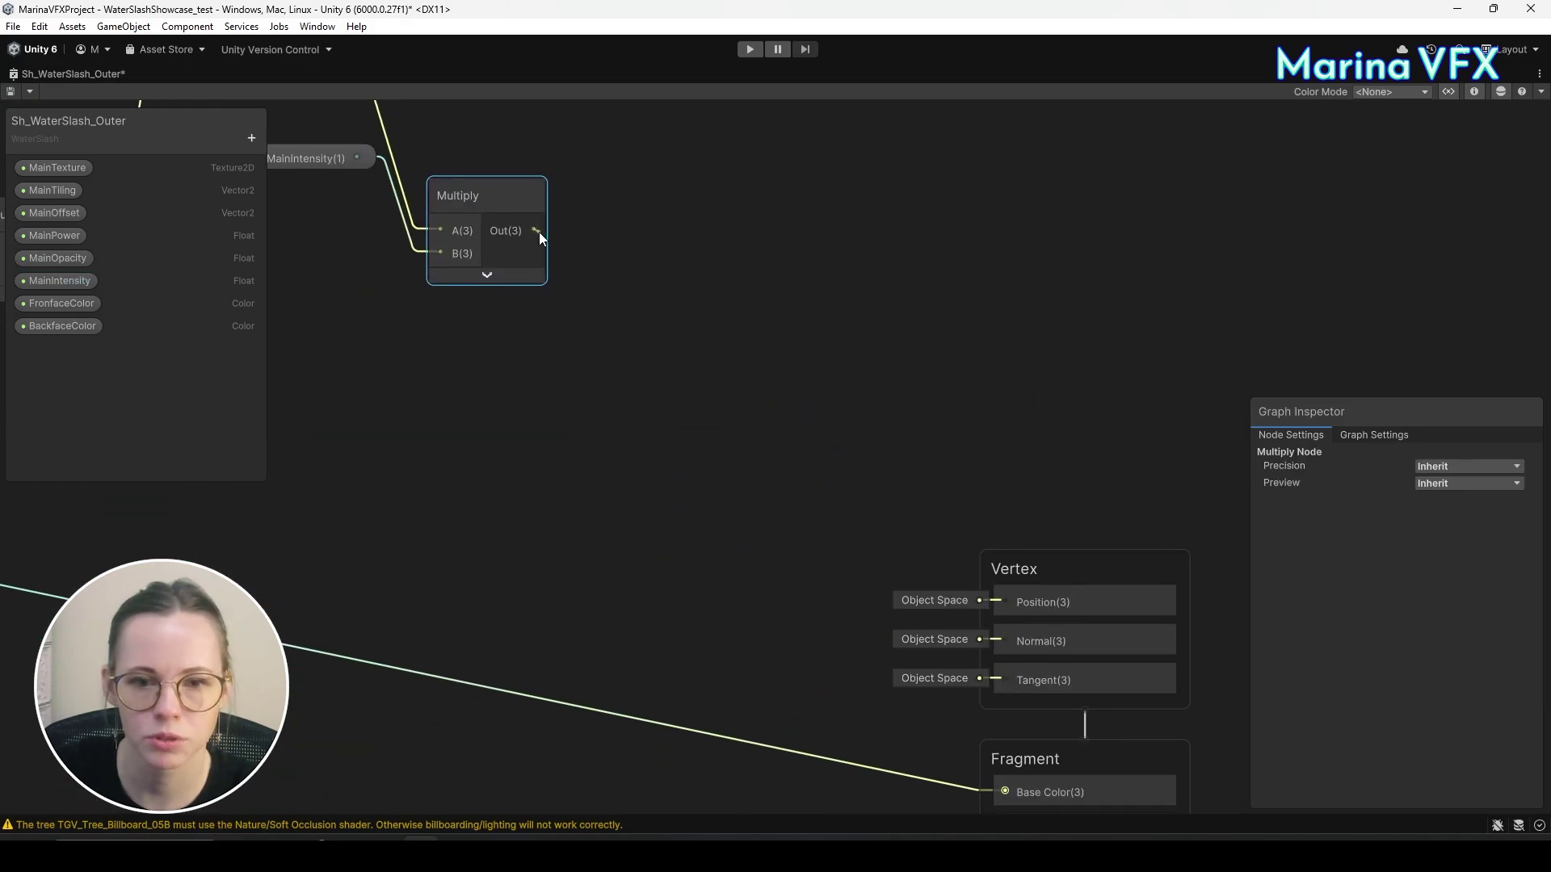
drag(533, 233, 1005, 692)
Set the slash_outer material's FronfaceColor to cyan with hue 184 and saturation 84.
right_click(148, 74)
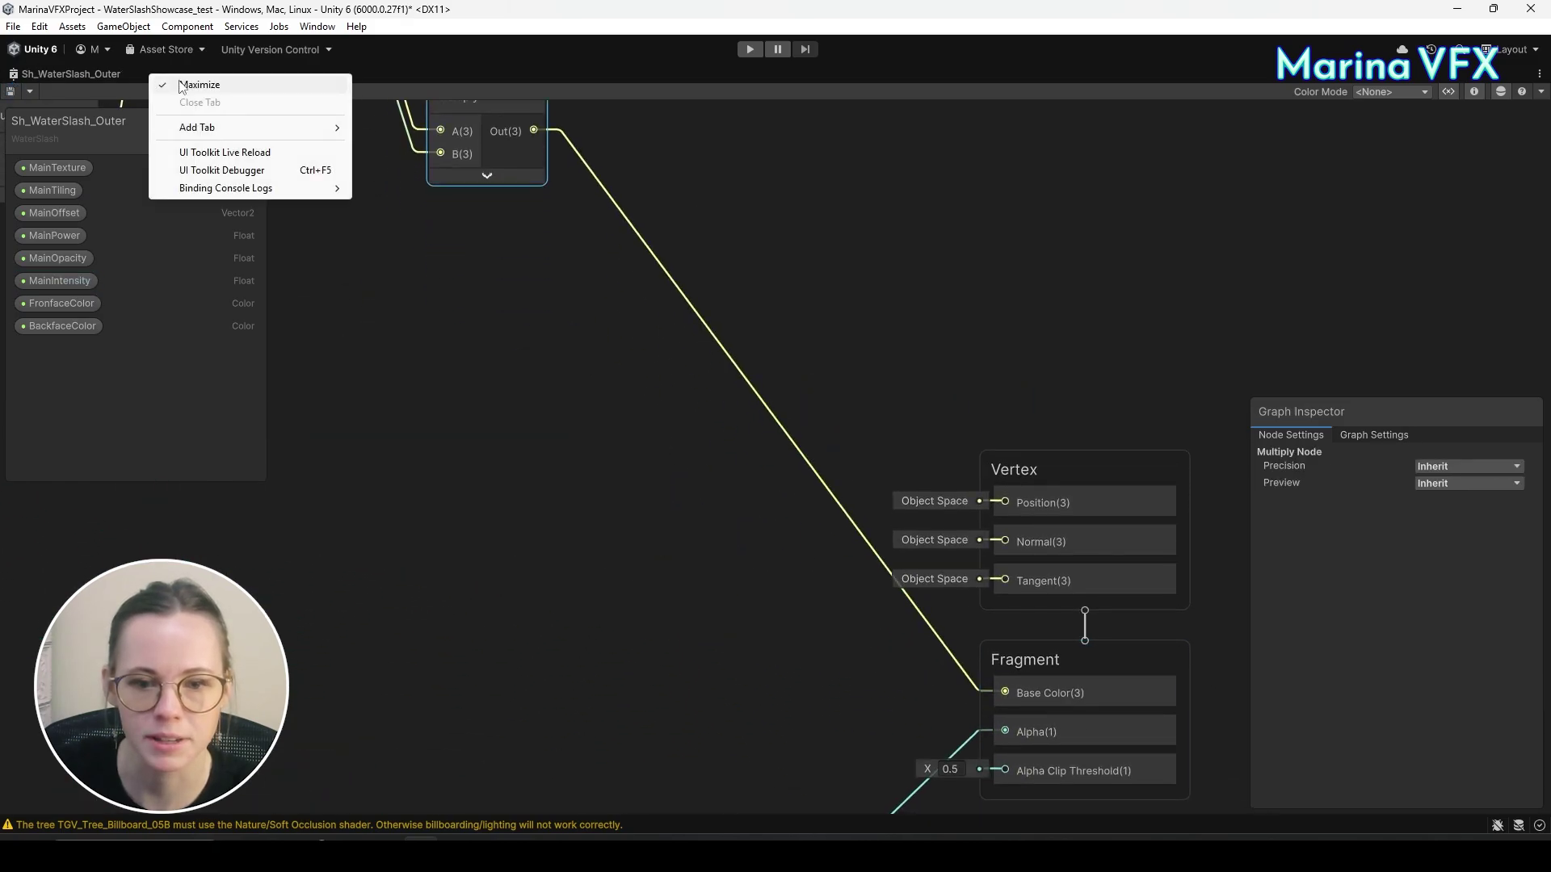
click(176, 80)
scroll(1424, 551, down, 5)
scroll(1423, 551, down, 10)
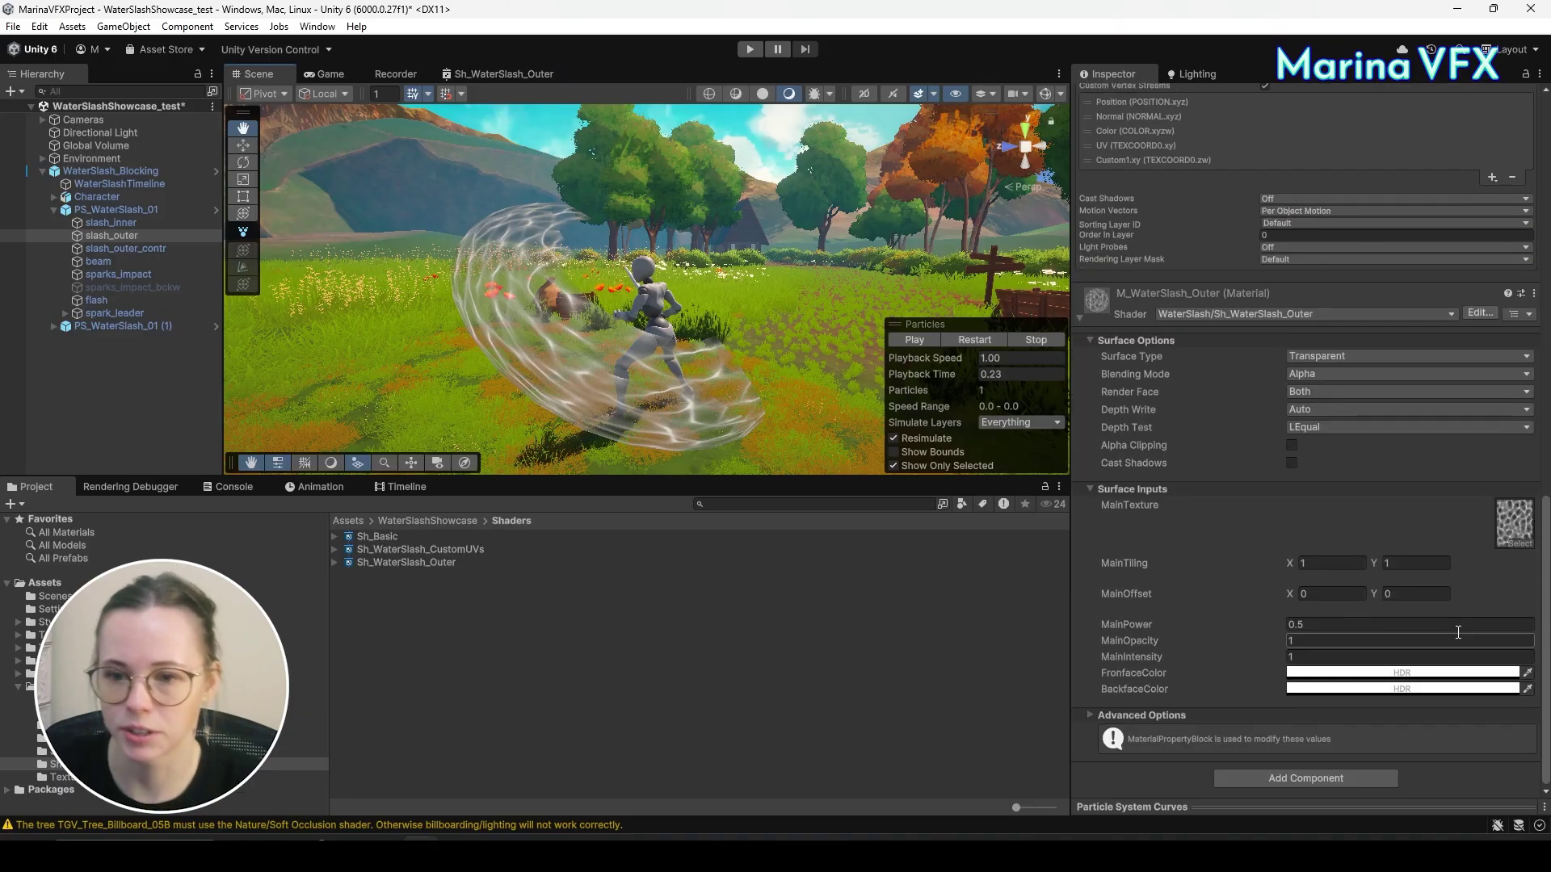
key(f)
click(1330, 673)
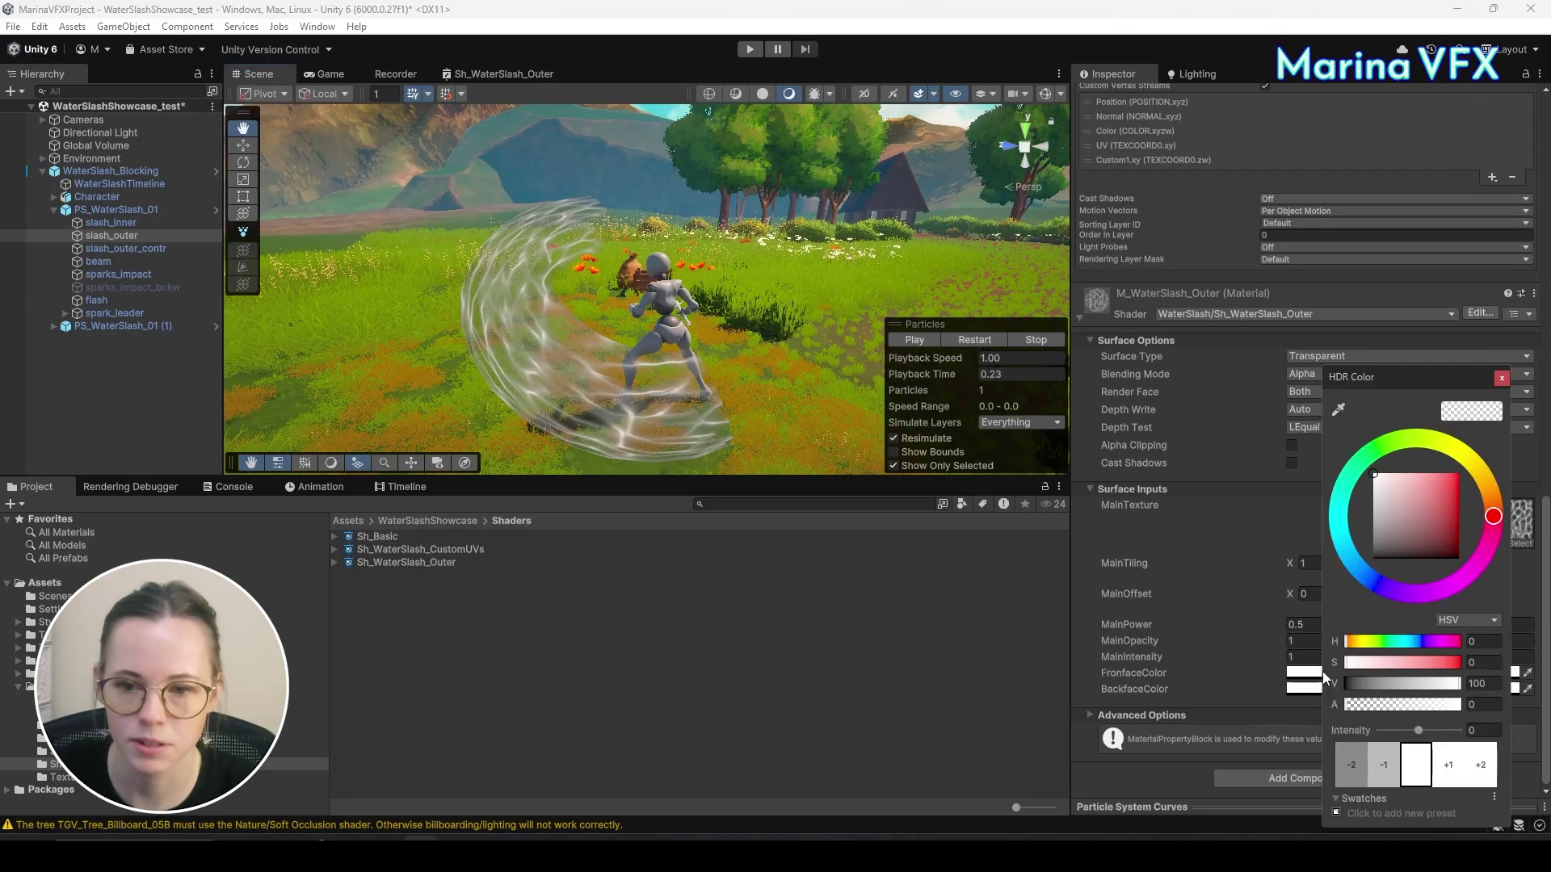
click(1445, 474)
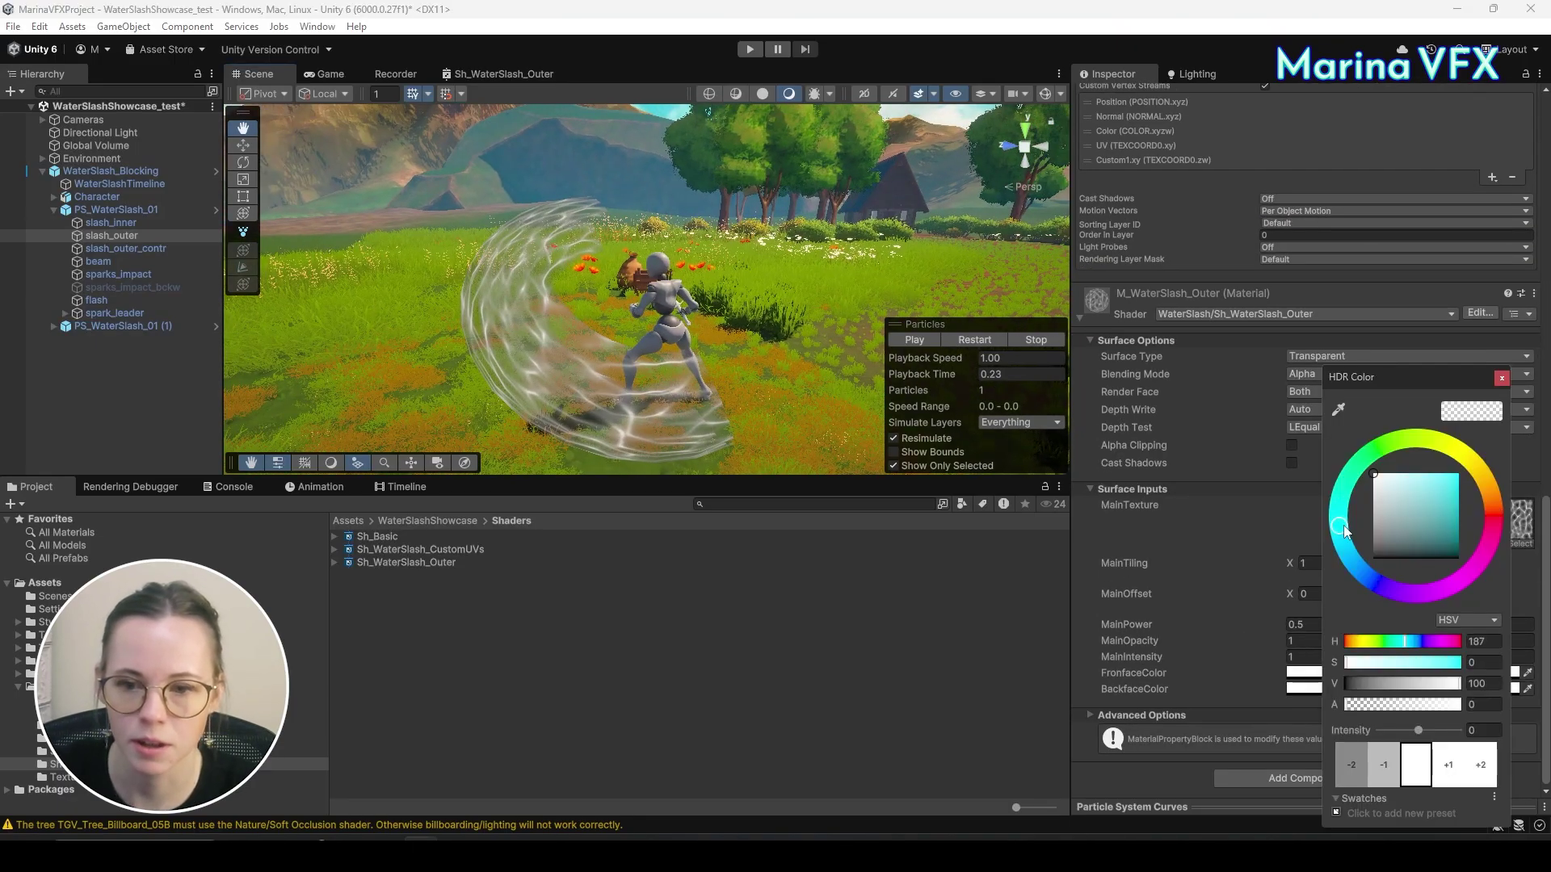
click(1502, 378)
Set the material's BackfaceColor to blue with hue 234, saturation 90 and value 100.
click(1386, 689)
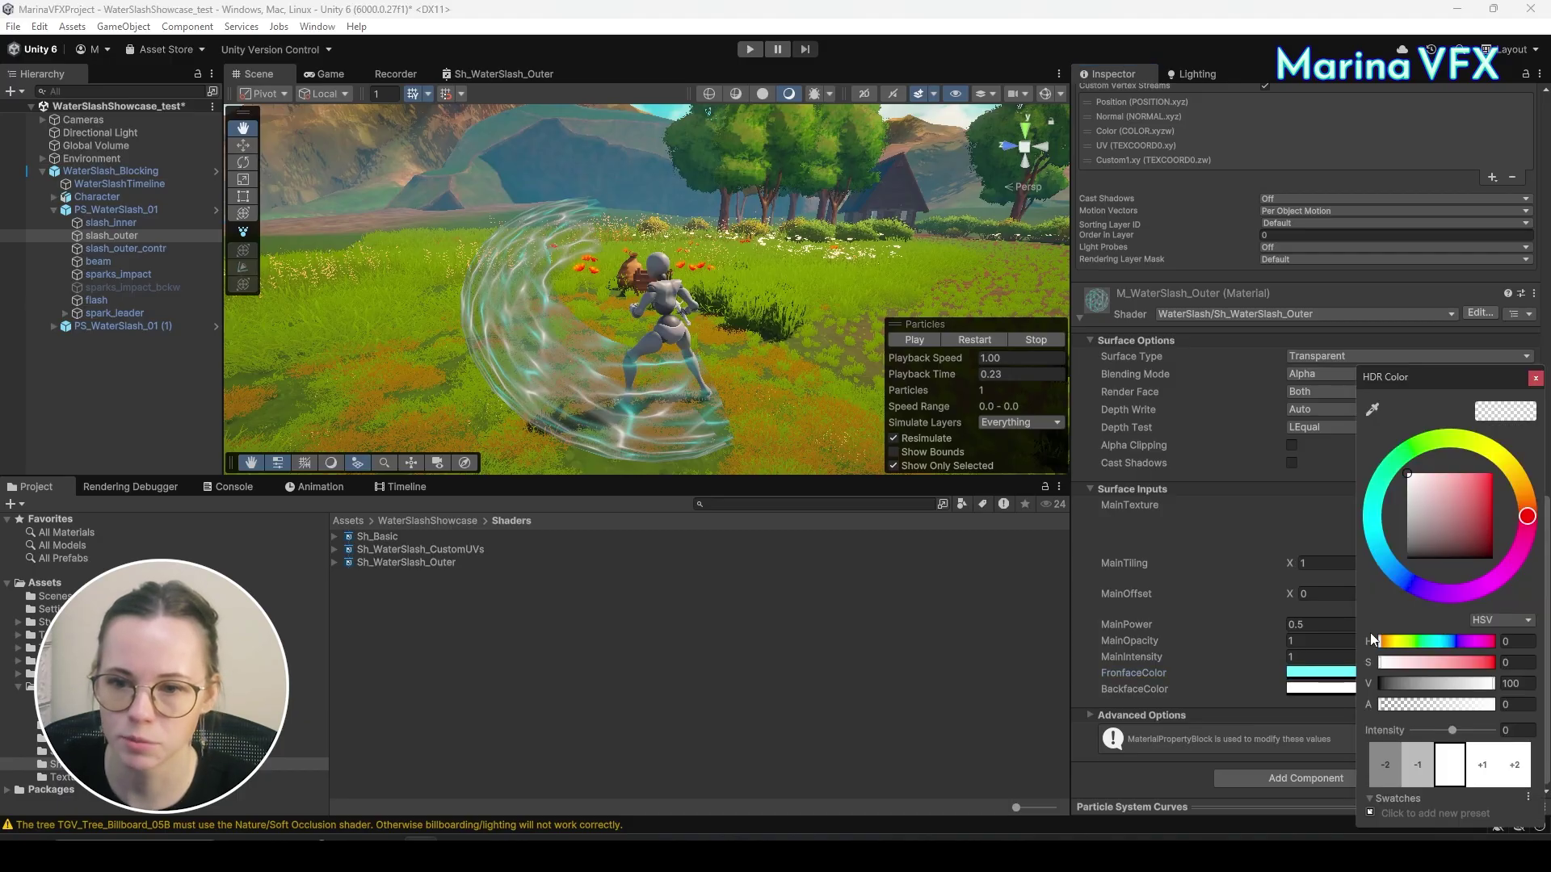
drag(1458, 486, 1481, 471)
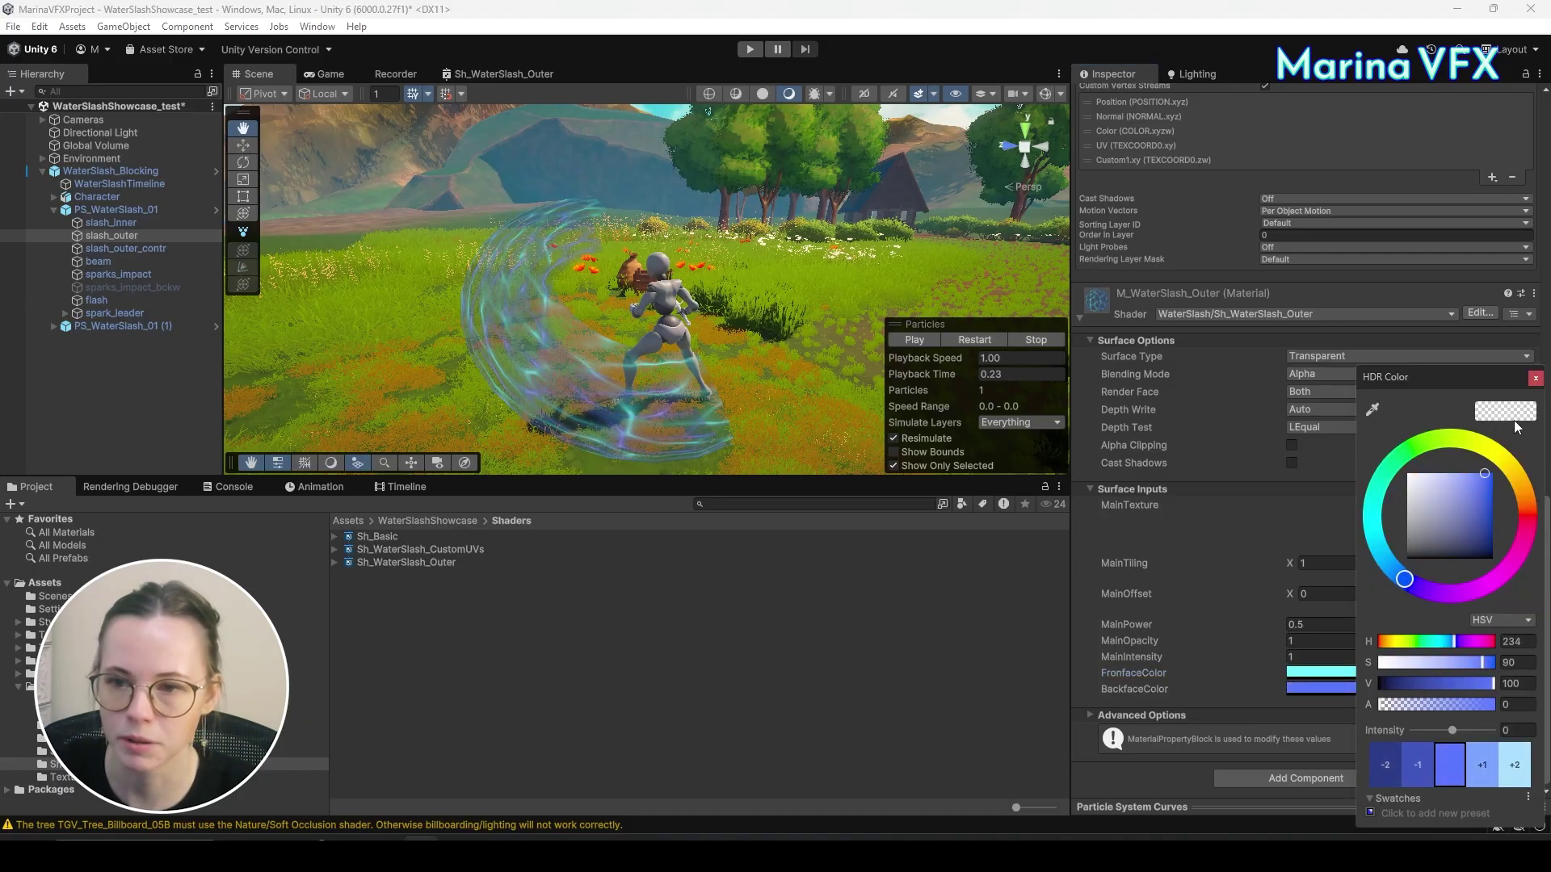
click(1536, 378)
Raise the HDR intensity of the material's FronfaceColor to 2.8.
right_drag(646, 307, 606, 287)
click(1414, 673)
drag(1453, 731, 1472, 732)
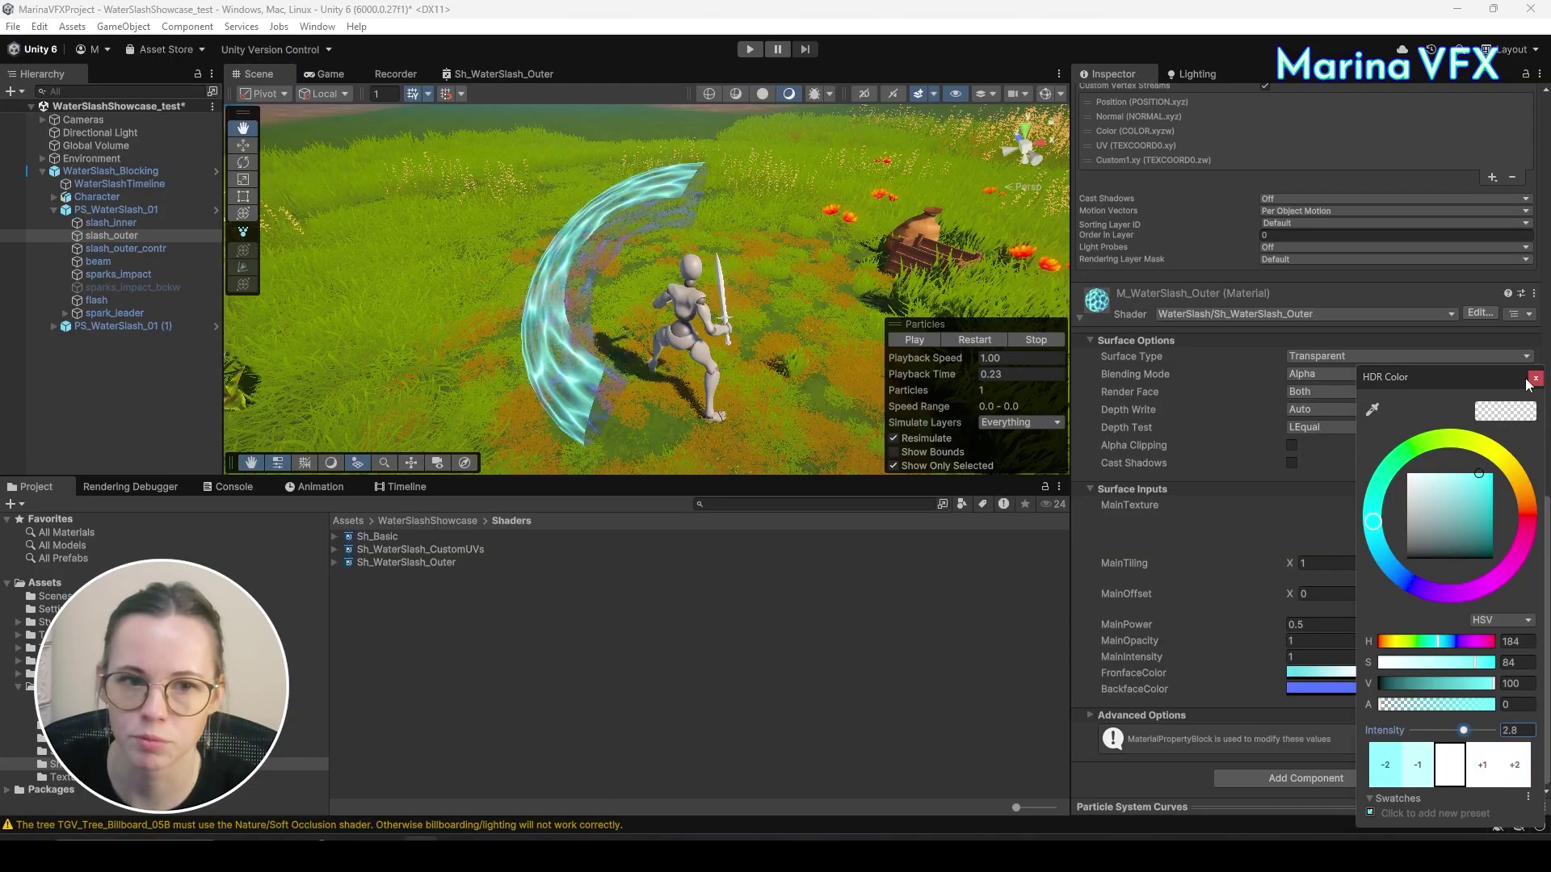
click(1536, 378)
Darken the material's BackfaceColor to a value of 70.
mouse_move(646, 307)
right_down()
mouse_move(630, 266)
mouse_move(674, 307)
right_up()
click(1422, 688)
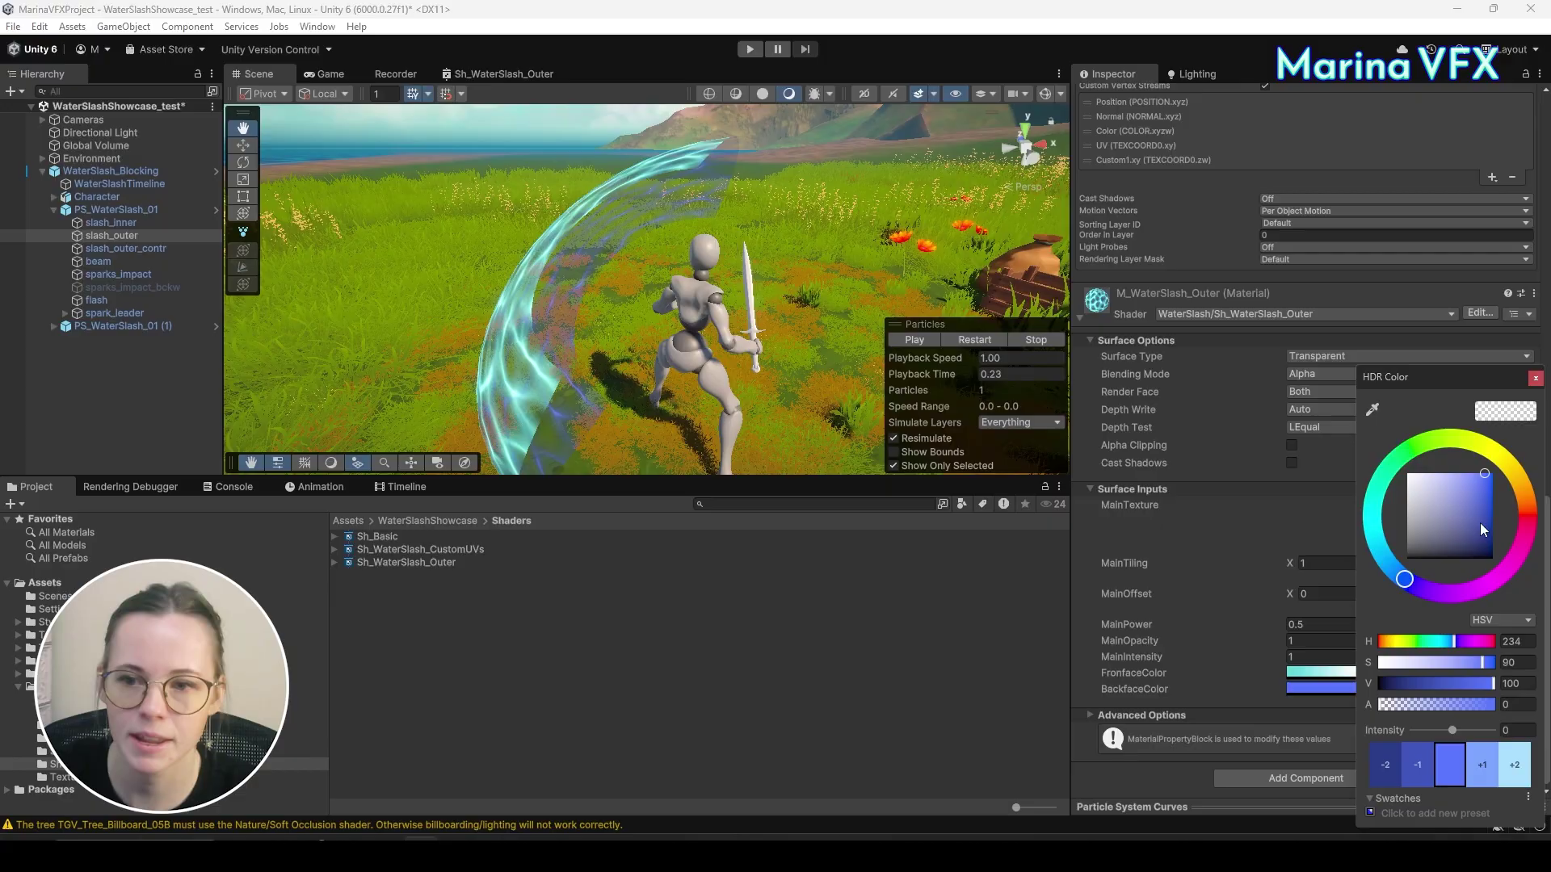
drag(1483, 530, 1495, 489)
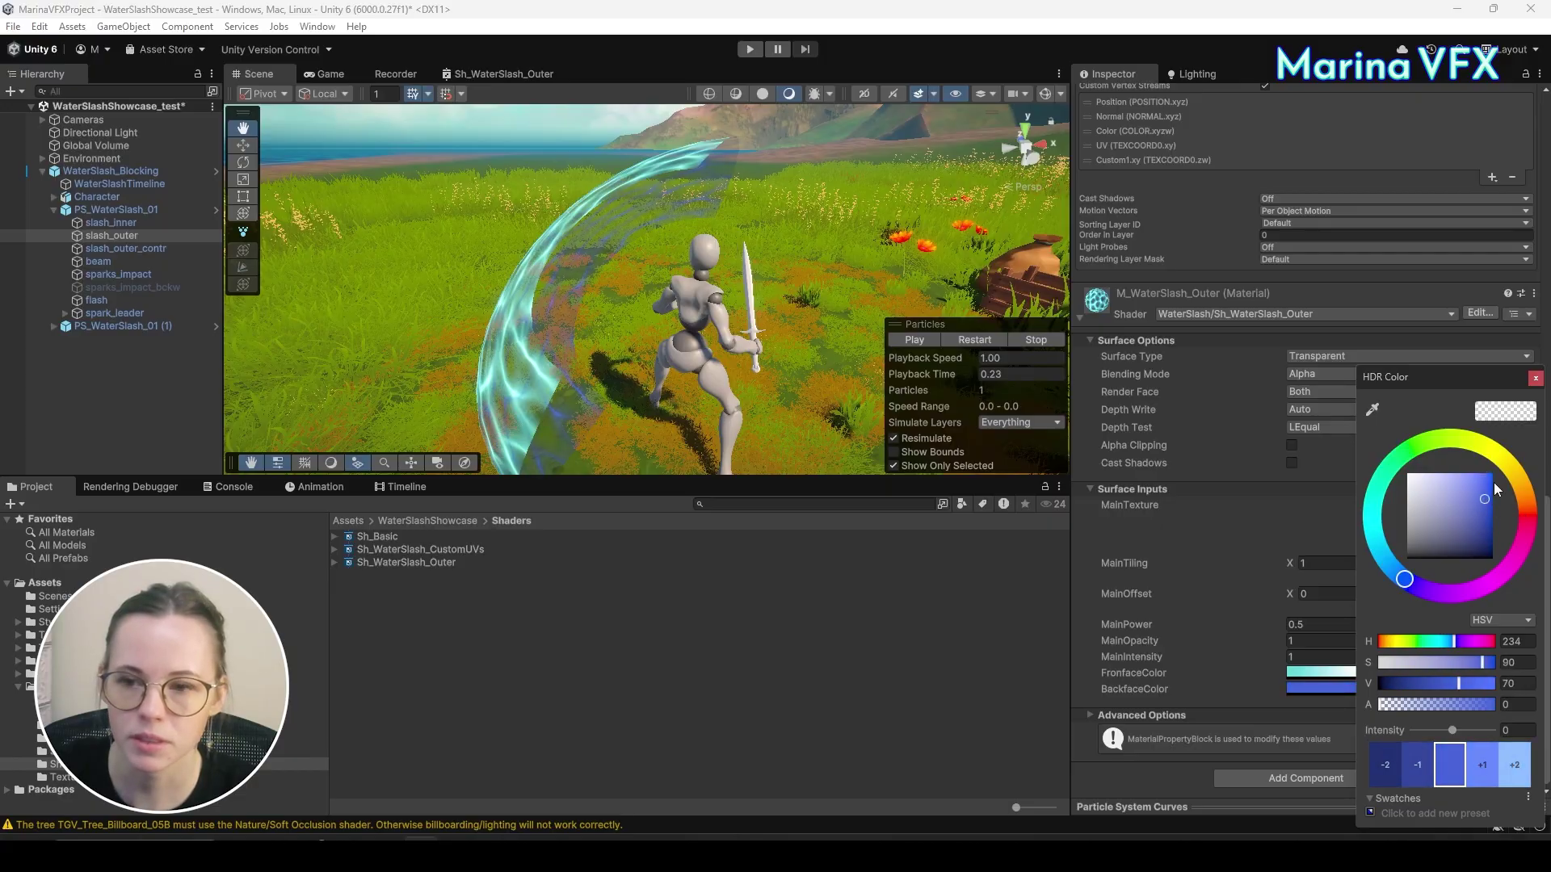
click(1536, 378)
Try a MainPower of 1 on the slash material and restore it to 0.5.
alt+drag(578, 267, 695, 265)
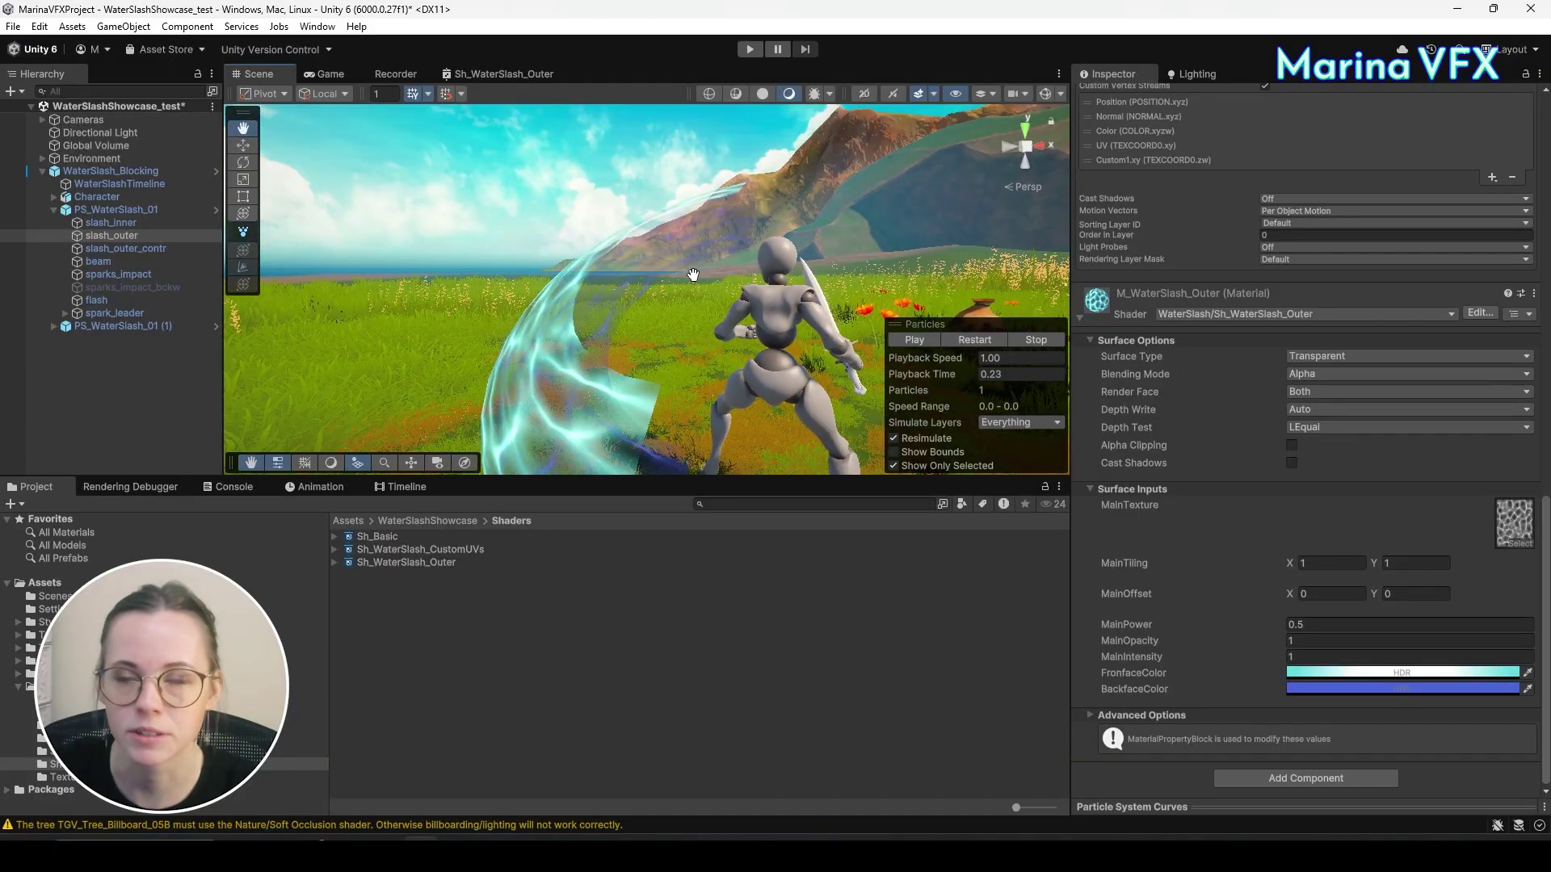
click(1319, 625)
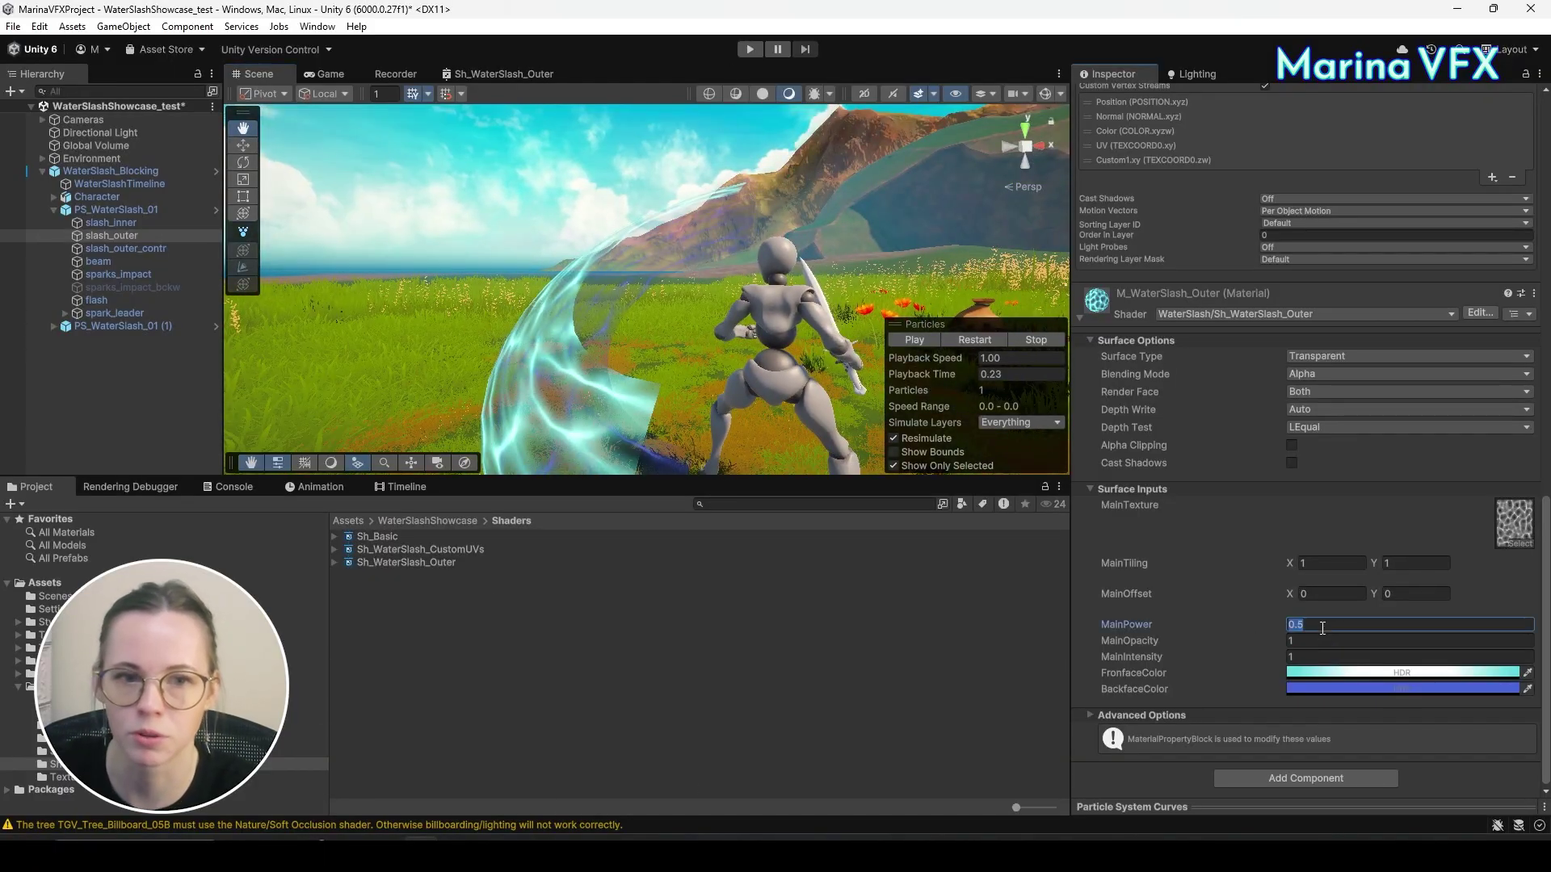
text(1)
text(0.5)
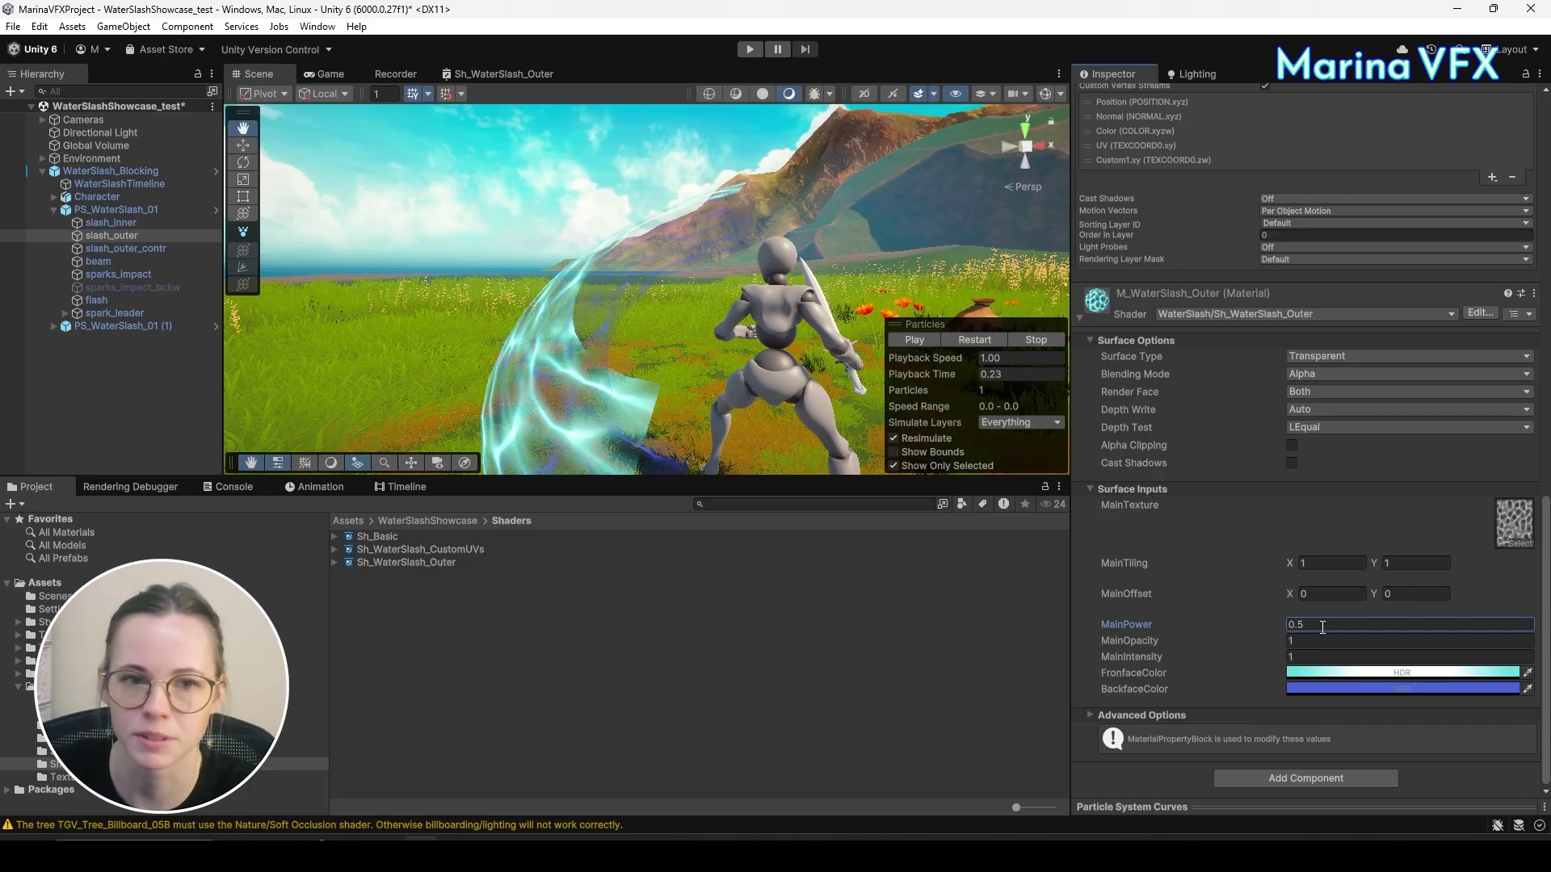
alt+drag(550, 222, 614, 202)
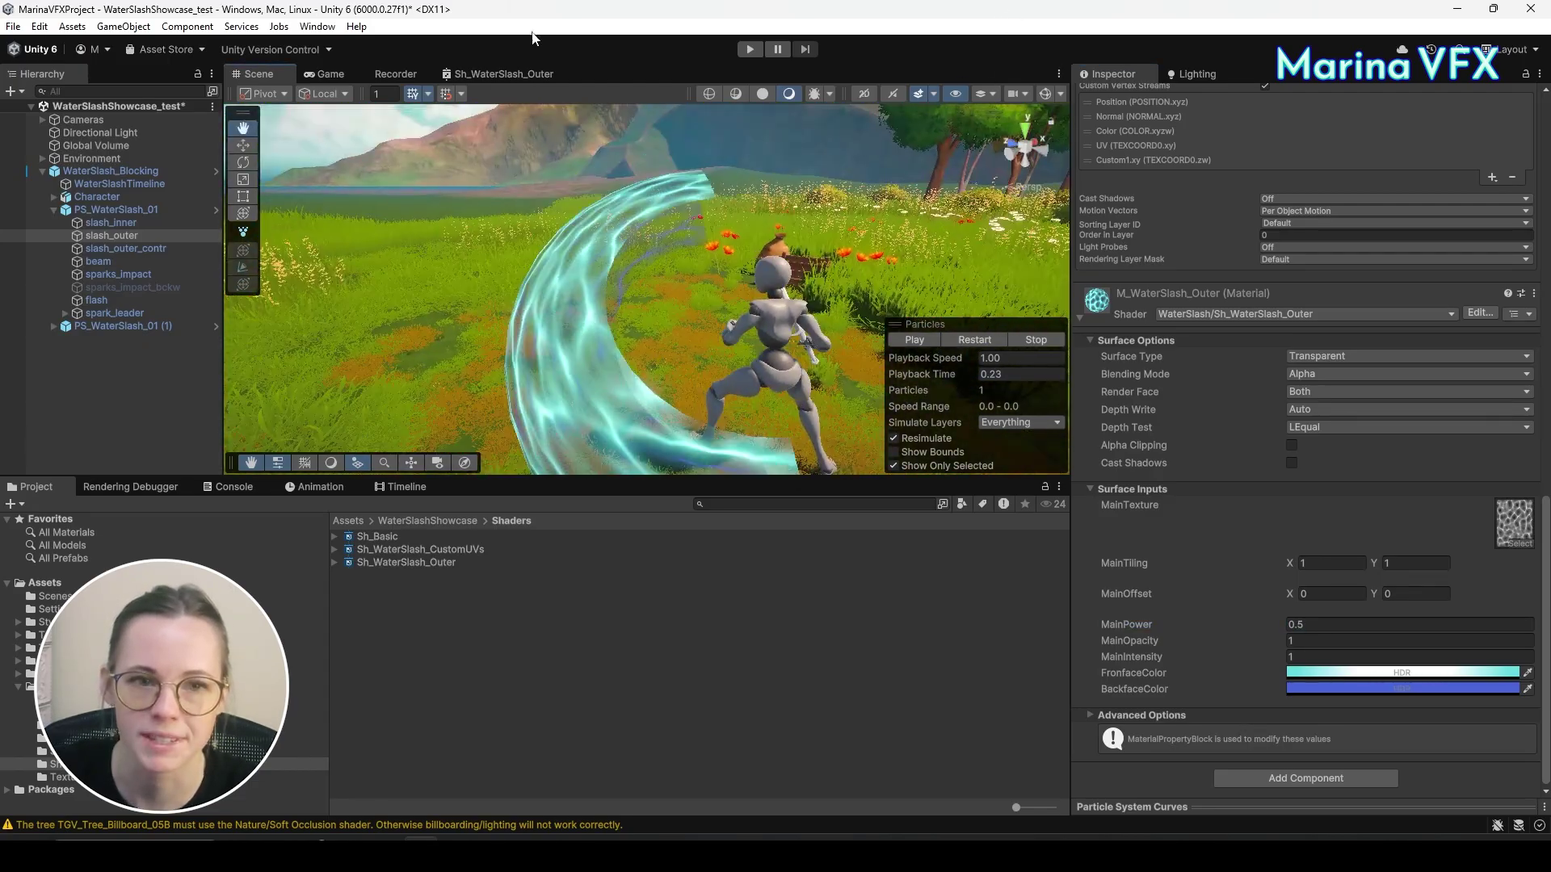
Place copies of the Is Front Face and Branch nodes above the opacity nodes and delete the copy's True and False connections.
right_click(479, 74)
click(508, 82)
scroll(775, 366, down, 3)
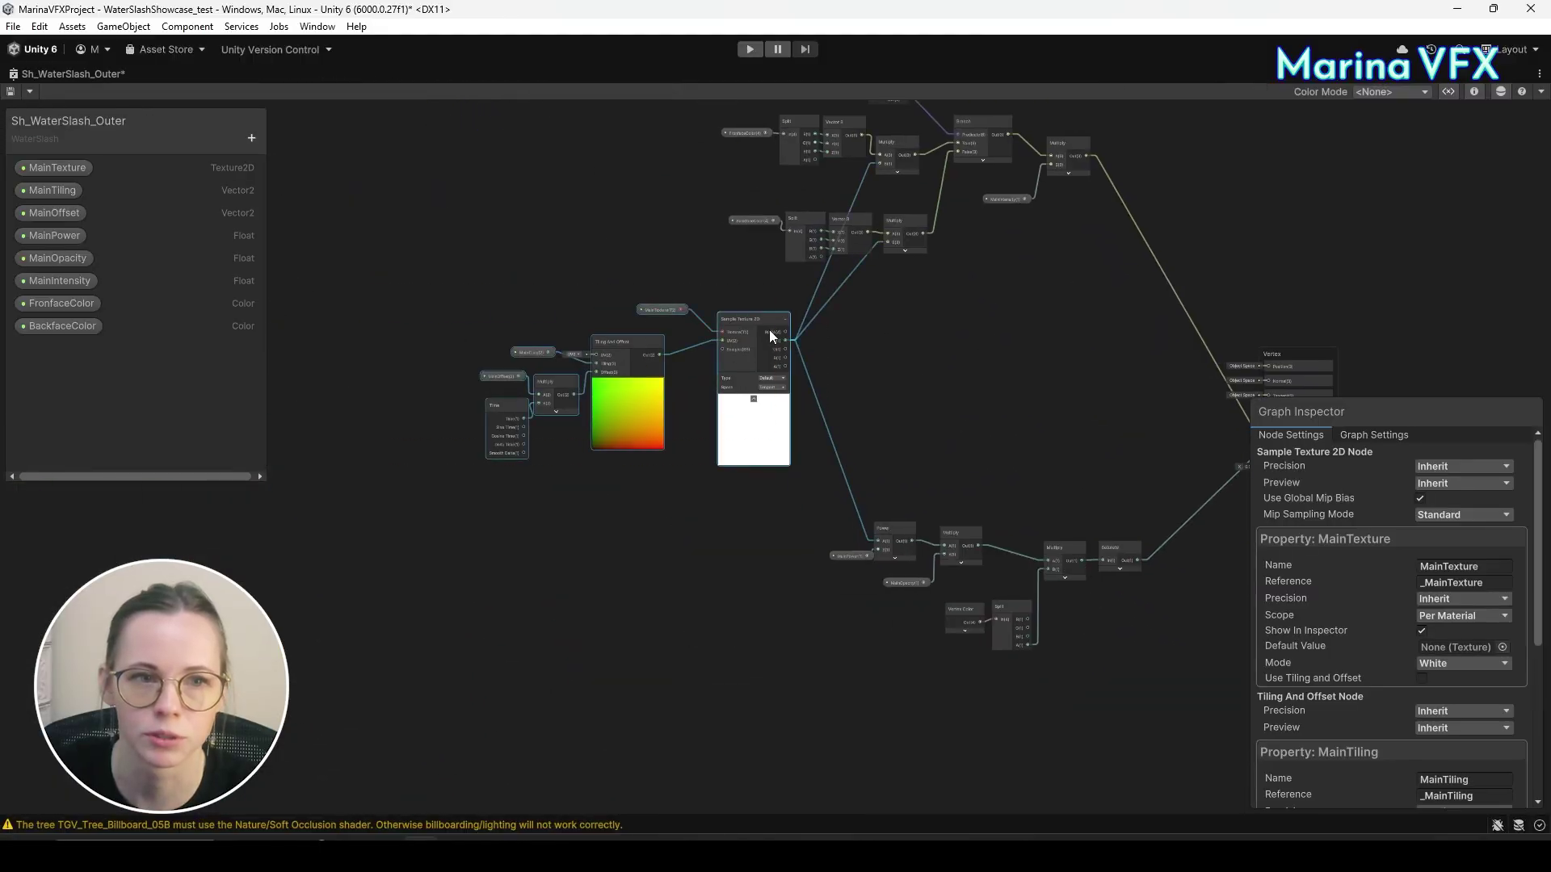
scroll(769, 330, up, 5)
click(605, 265)
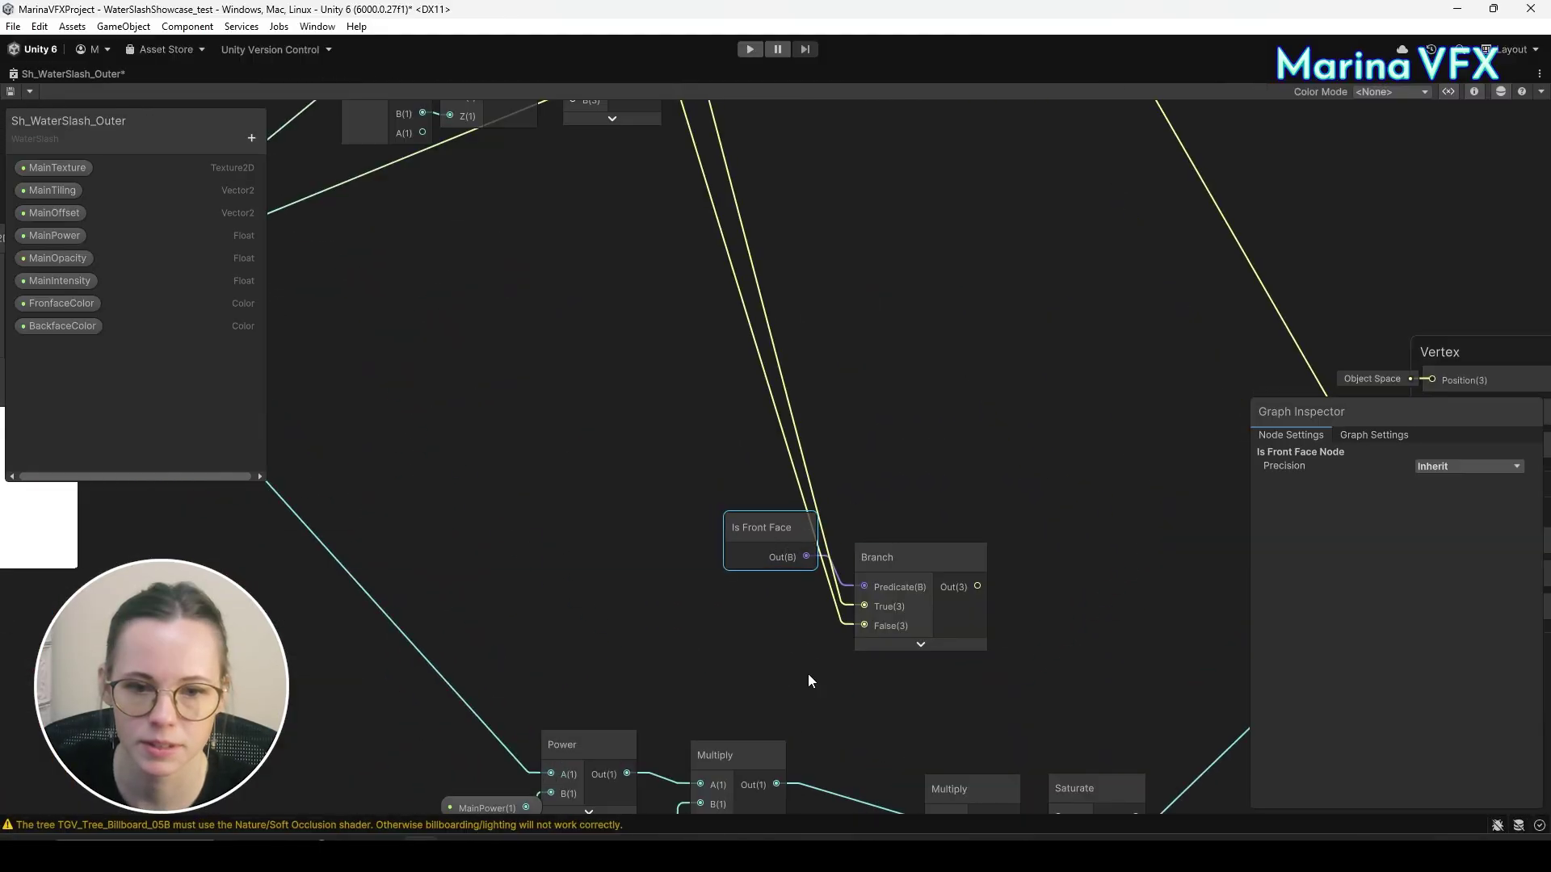
scroll(808, 673, up, 3)
drag(881, 542, 846, 565)
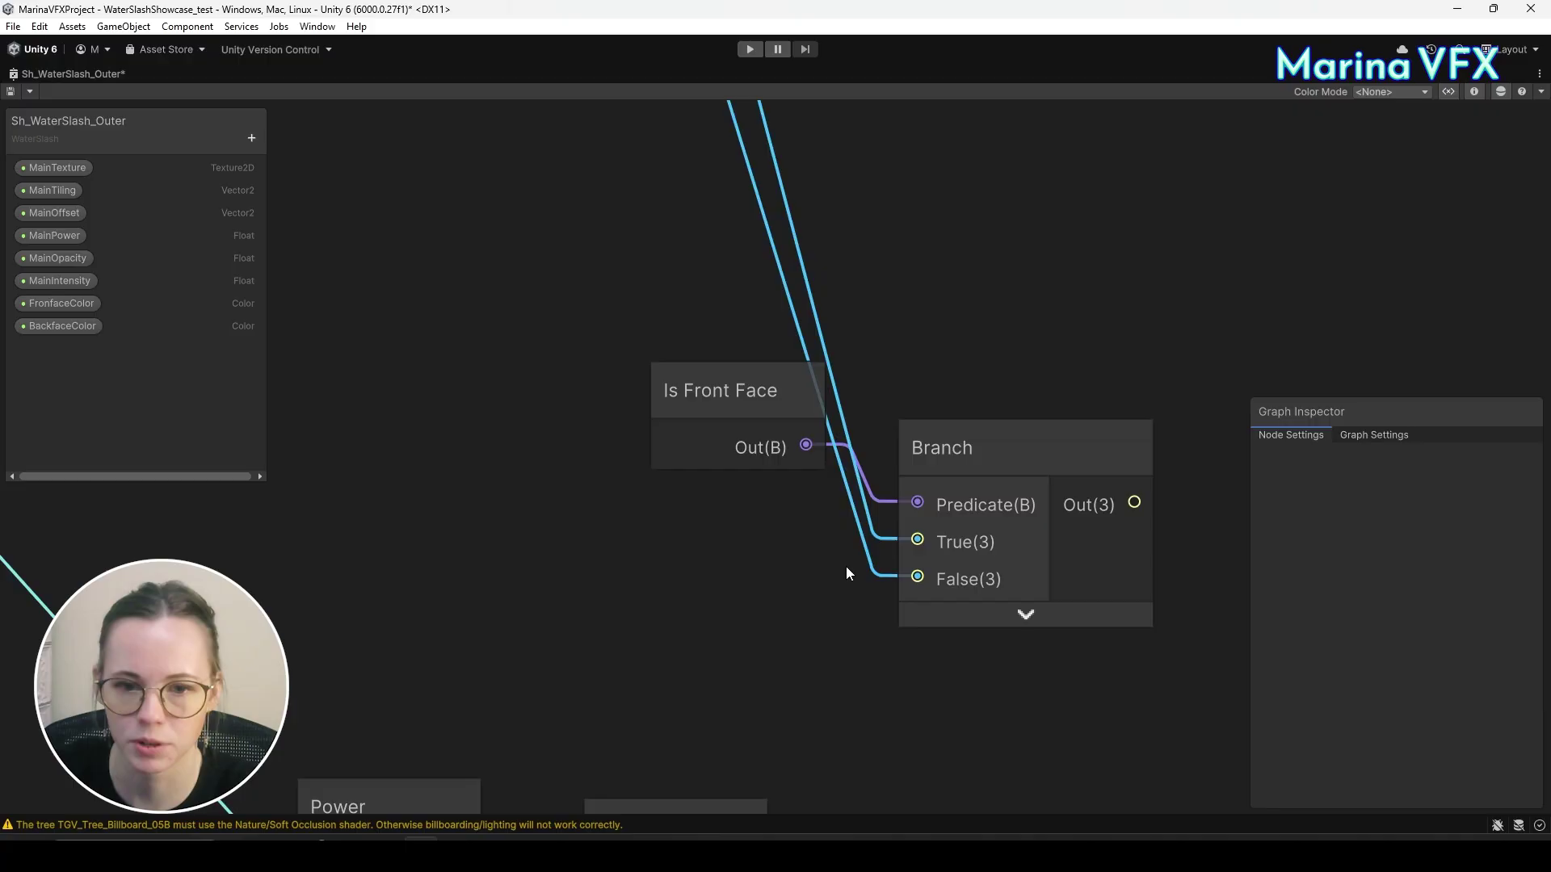
key(Delete)
Move the Power and opacity Multiply nodes with their properties before the new Branch, and shift the vertex-alpha nodes farther along.
middle_drag(802, 627, 937, 436)
scroll(929, 446, down, 8)
scroll(897, 477, up, 1)
drag(701, 521, 699, 507)
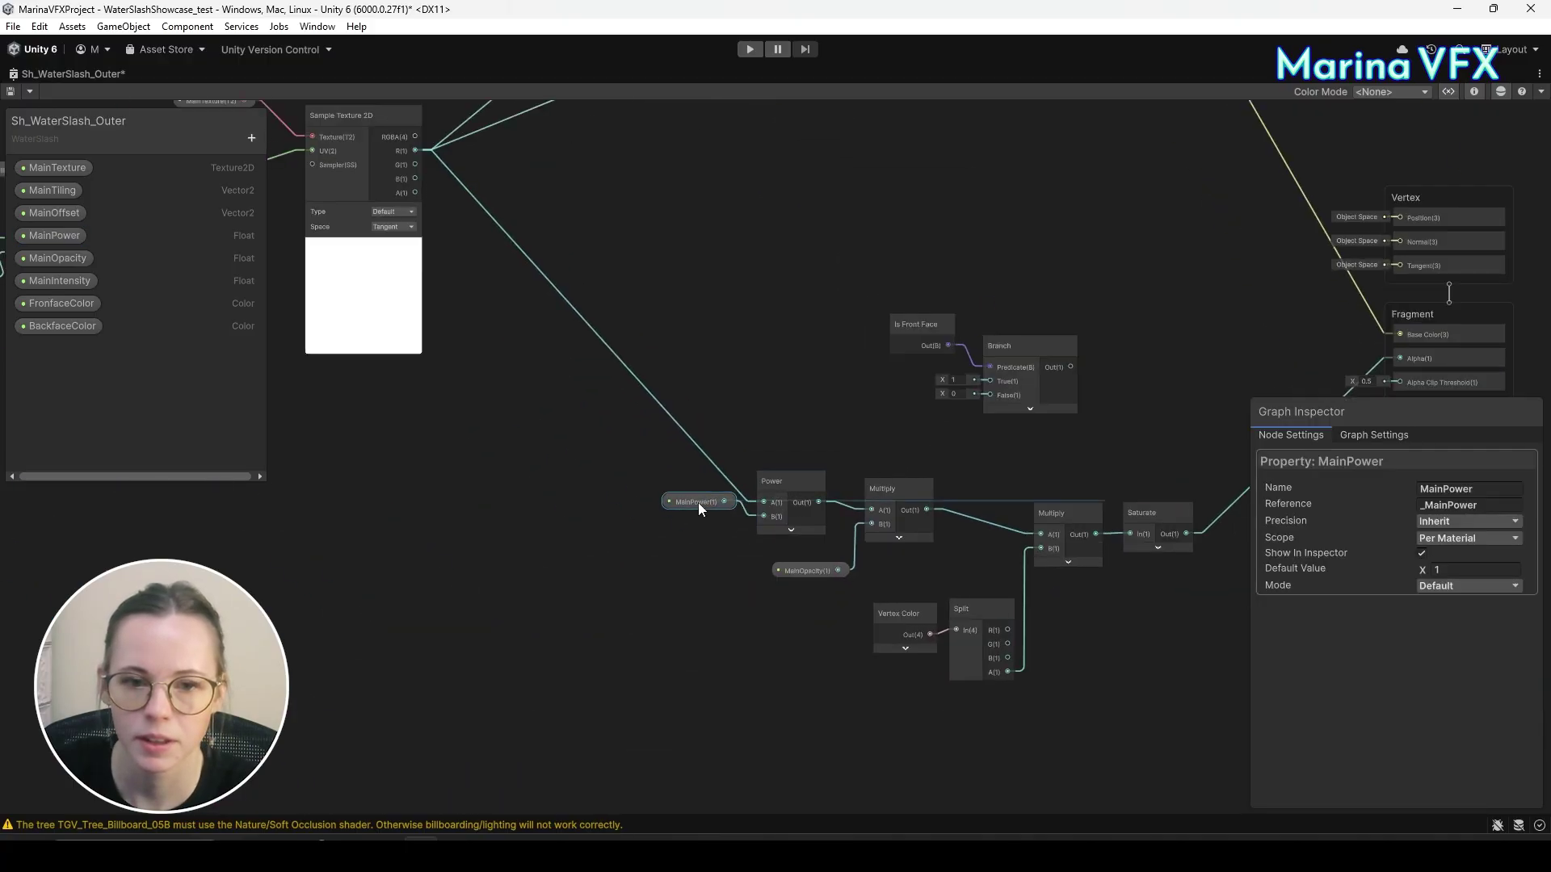
drag(821, 572, 884, 446)
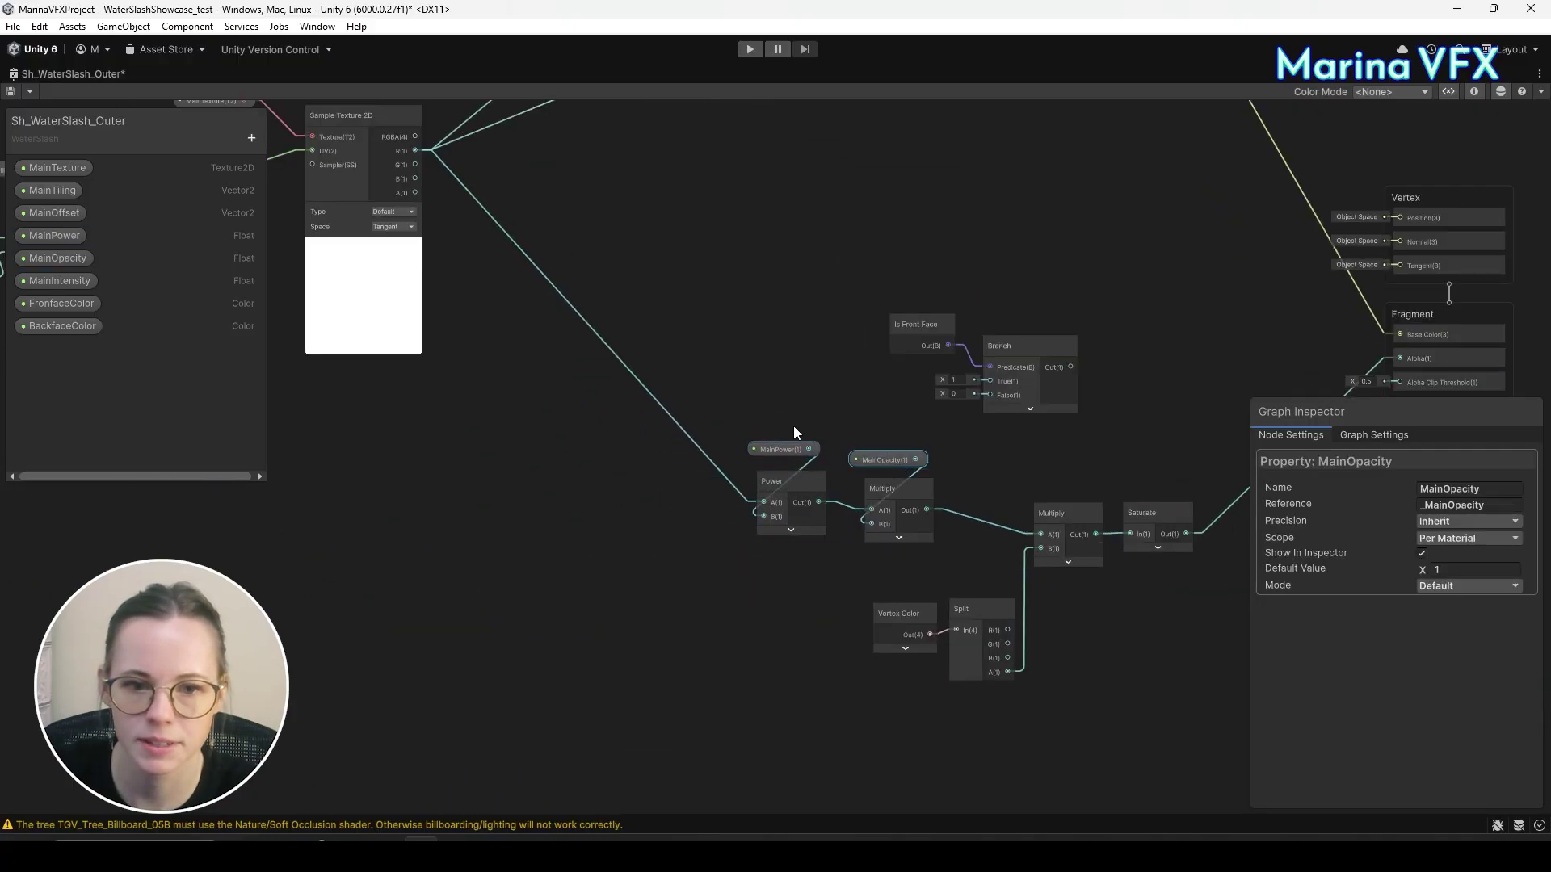
drag(793, 432, 724, 342)
drag(844, 487, 1131, 695)
drag(1078, 535, 1168, 547)
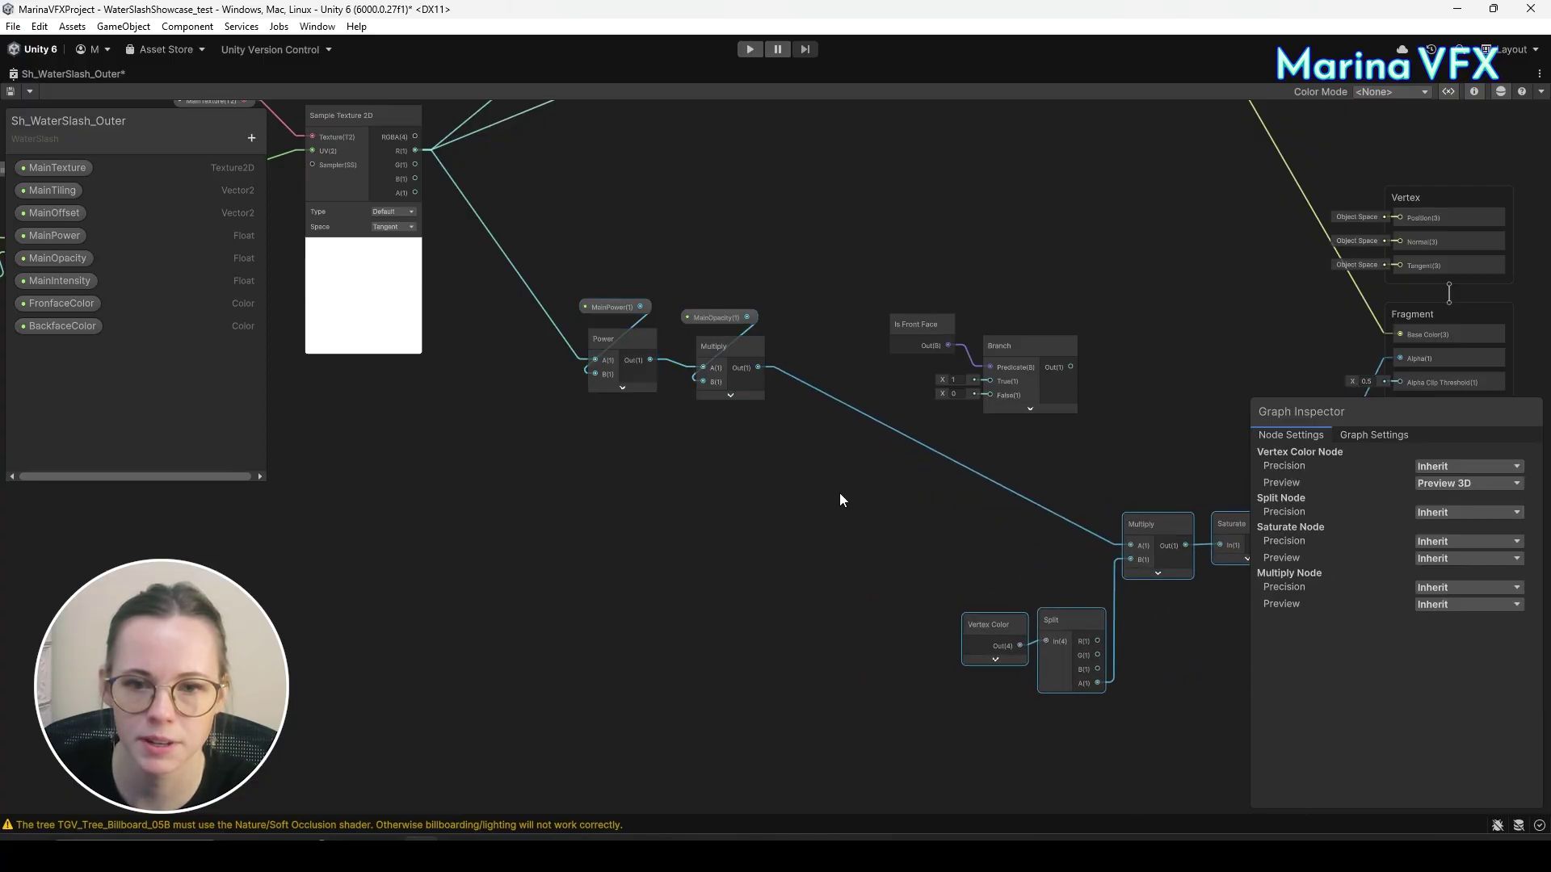
Rename MainPower to FrontFacePower and MainOpacity to FrontFaceOpacity, and connect their Multiply output to the new Branch's True input.
scroll(630, 271, up, 4)
double_click(49, 235)
text(FrontFace)
key(Return)
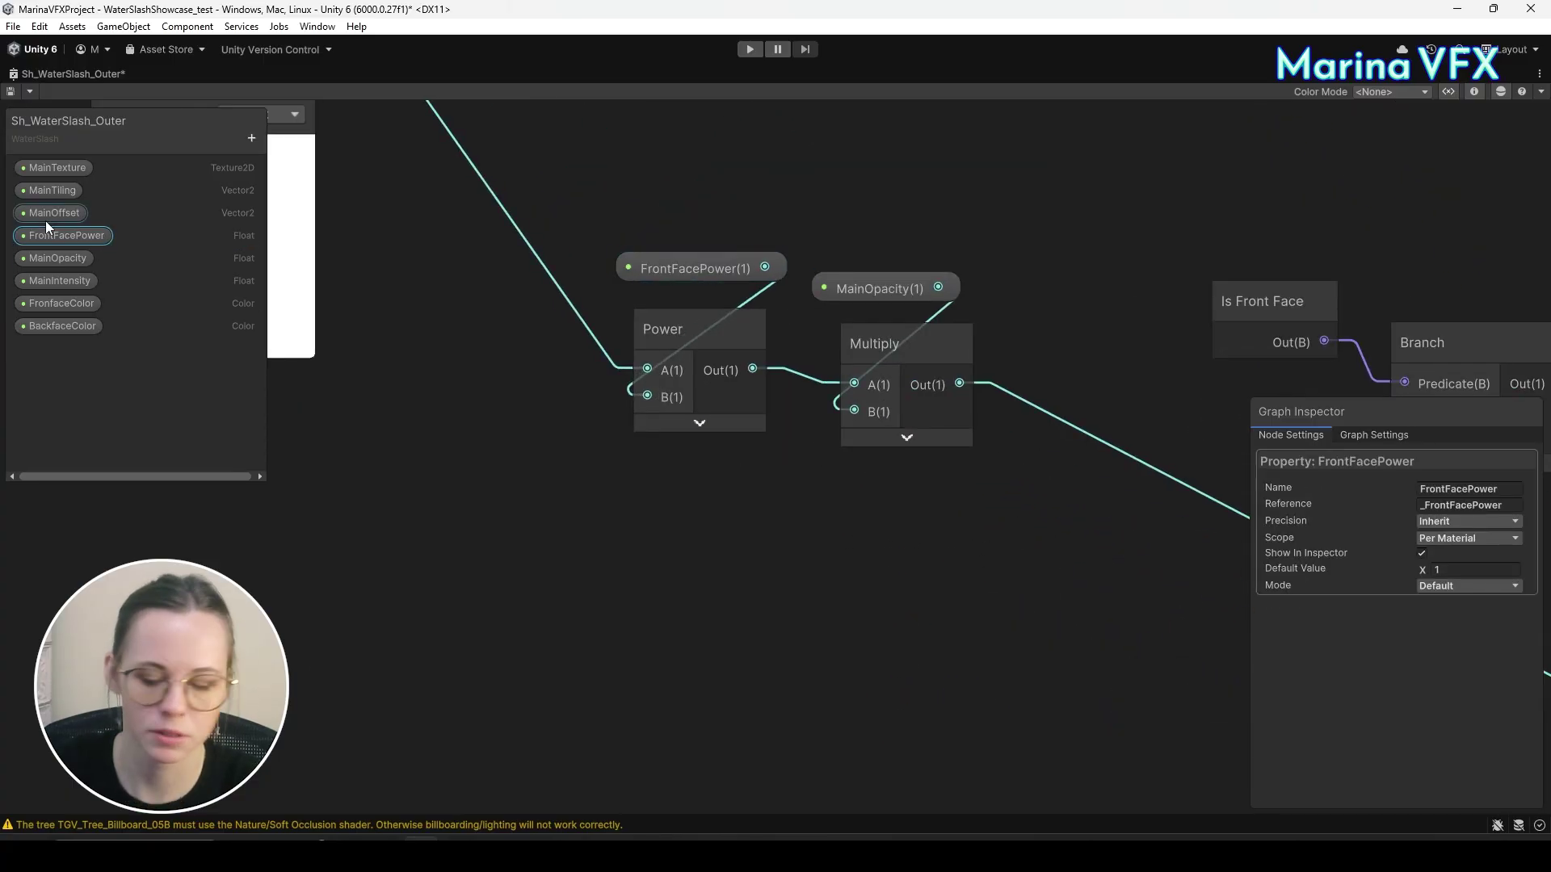
double_click(50, 257)
text(FrontFaceOpacity)
key(Return)
middle_drag(685, 348, 443, 326)
drag(718, 362, 1163, 389)
Duplicate the FrontFacePower property and rename the copy BackFacePower.
click(65, 235)
key(ctrl+d)
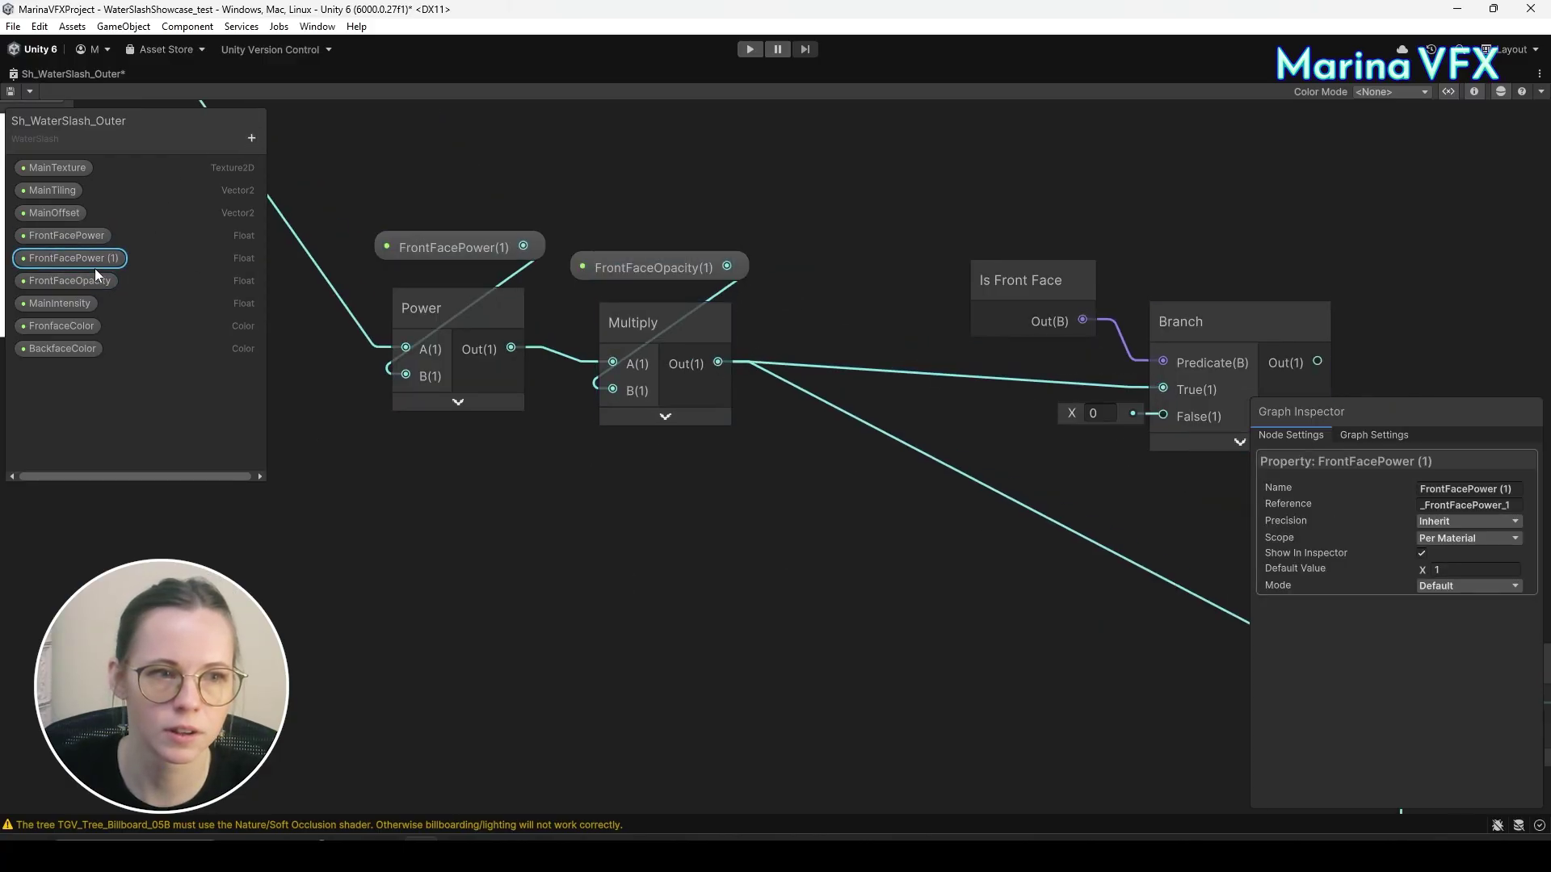
double_click(89, 261)
text(BackFacePower)
key(Return)
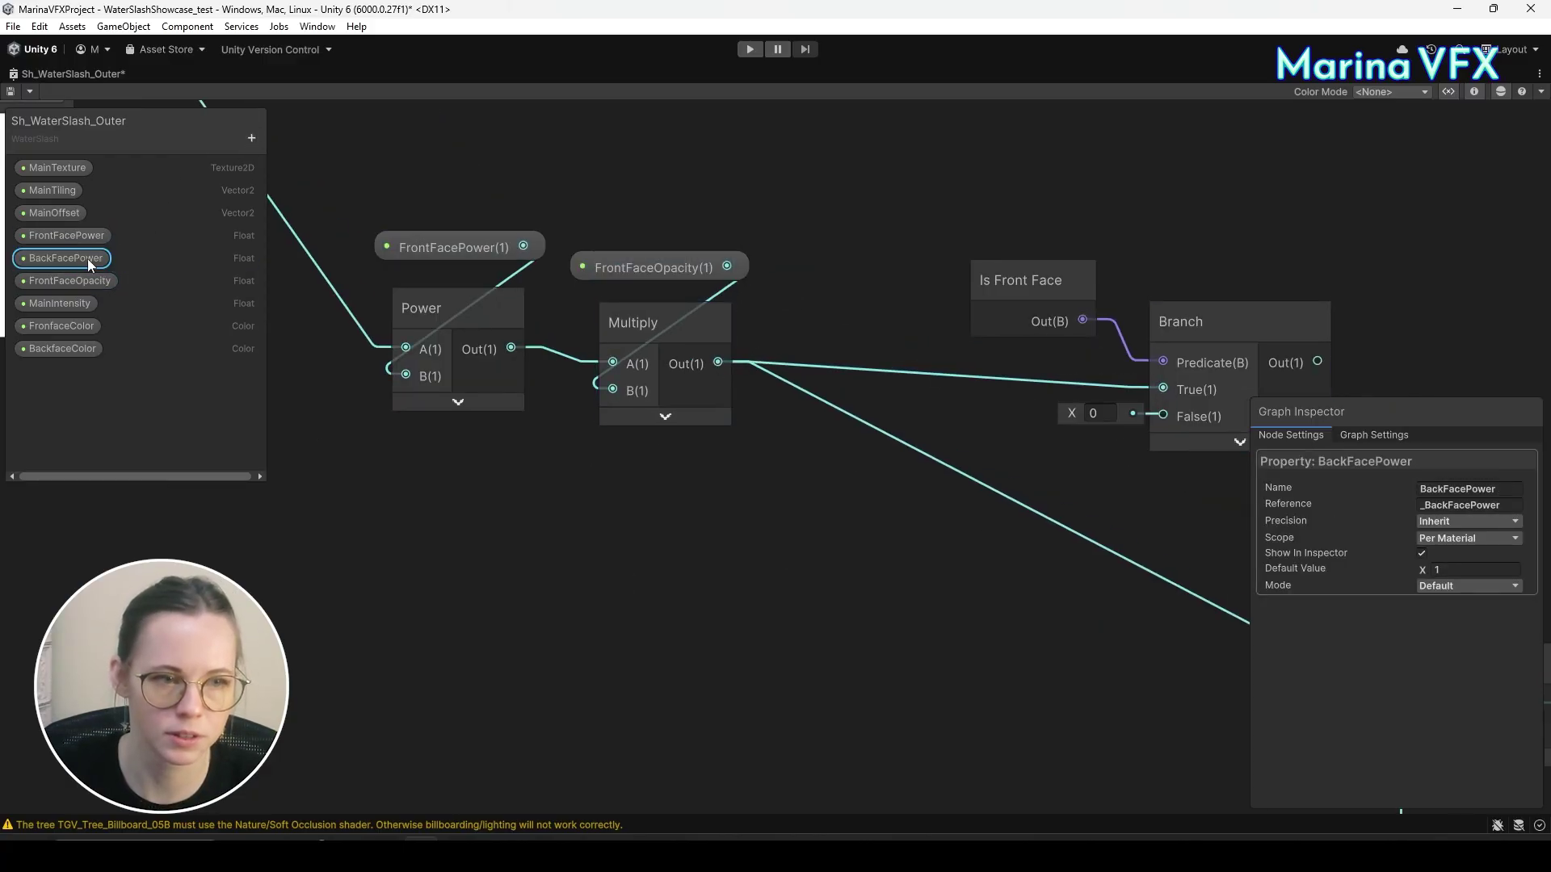
Duplicate the FrontFaceOpacity property and rename the copy BackFaceOpacity.
click(70, 280)
key(ctrl+d)
click(88, 304)
text(BackFaceOpacity)
key(Return)
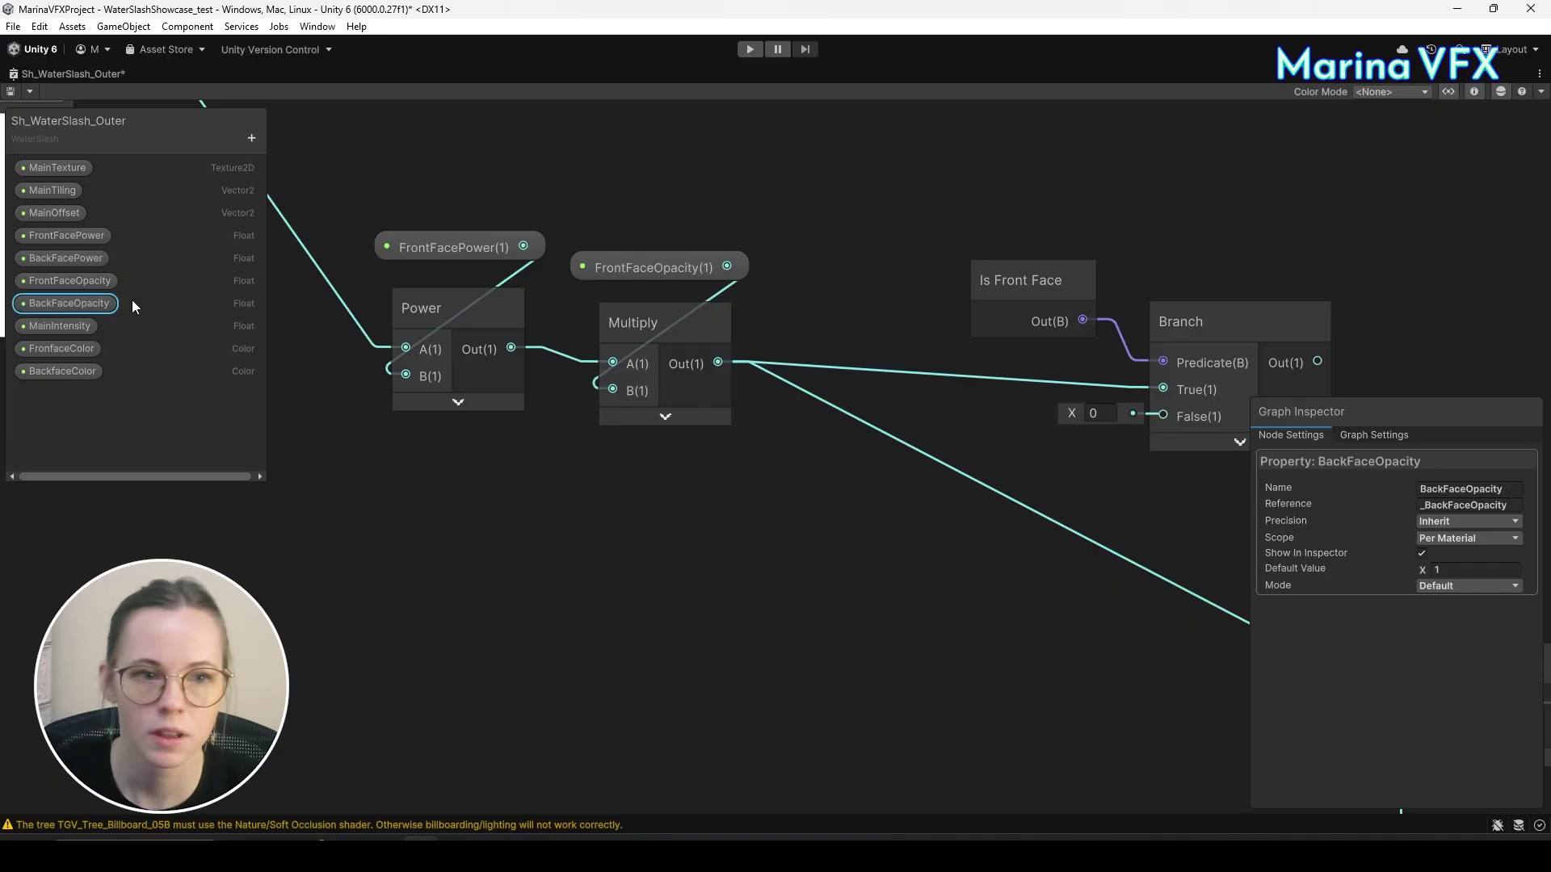
Duplicate the front-face Power and Multiply nodes below the originals and delete the copied FrontFacePower and FrontFaceOpacity nodes.
drag(453, 173, 643, 426)
middle_drag(618, 424, 639, 327)
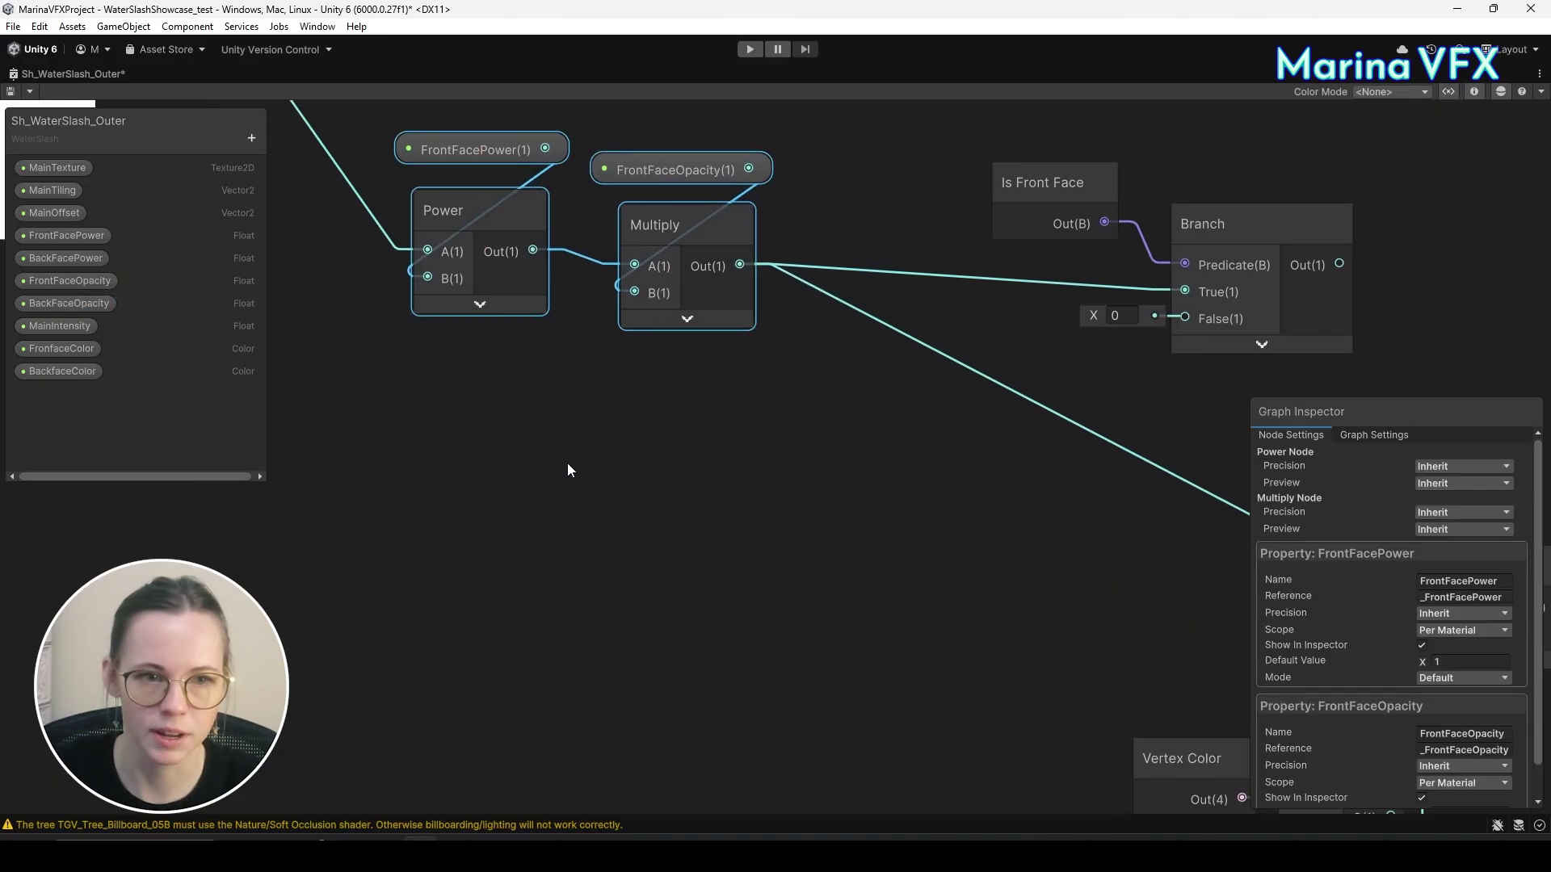
key(ctrl+d)
click(567, 529)
drag(566, 529, 570, 544)
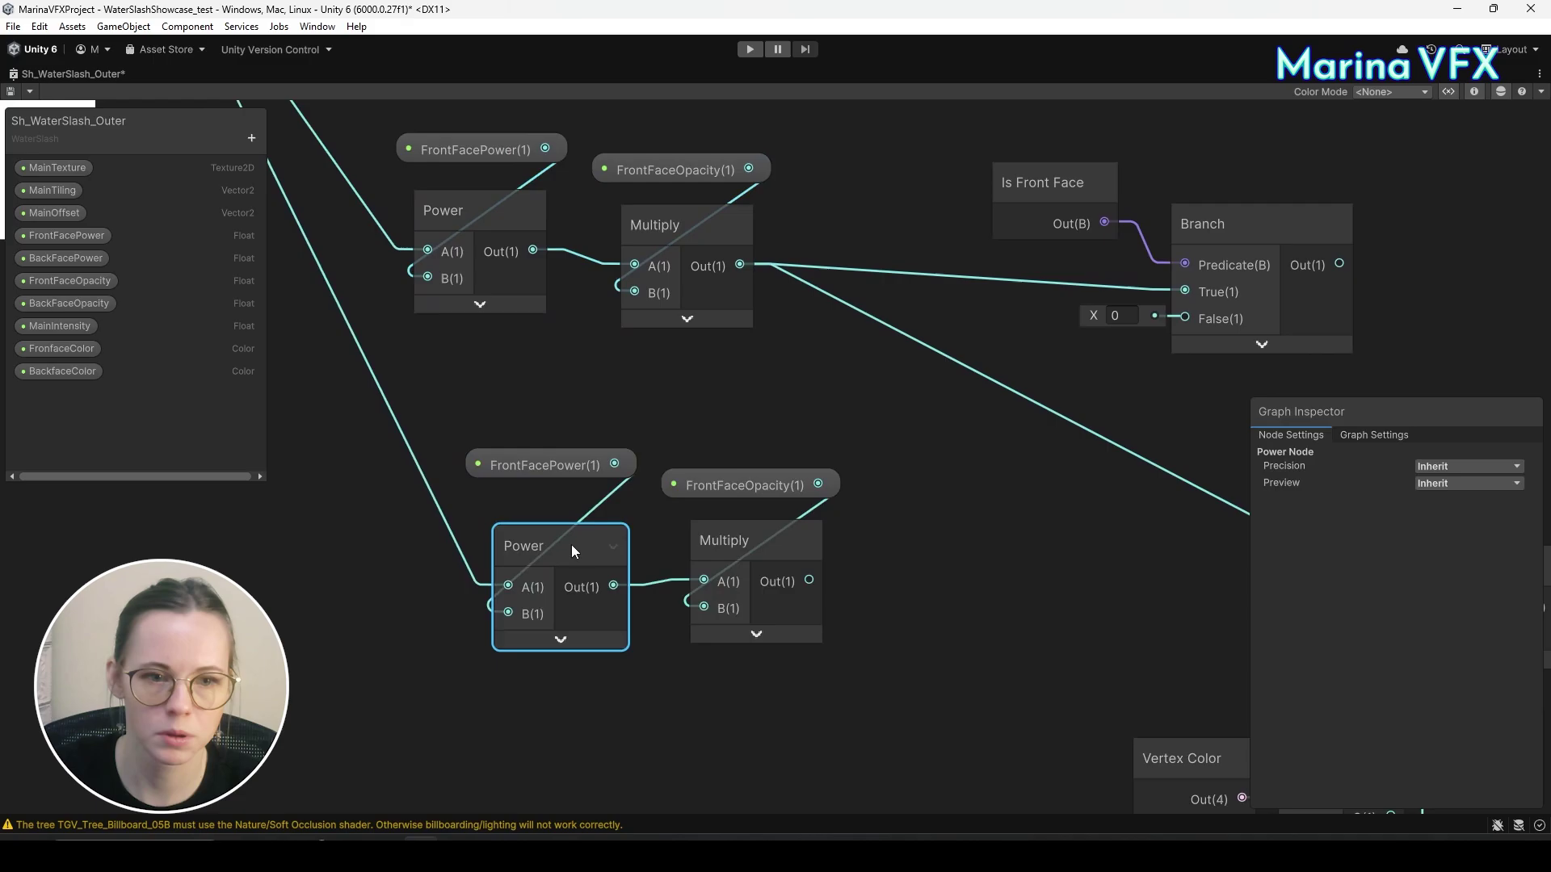
drag(727, 436, 566, 484)
key(Delete)
Add BackFacePower and BackFaceOpacity to the graph as the B inputs of the duplicated Power and Multiply nodes.
drag(67, 259, 443, 414)
drag(68, 303, 770, 426)
drag(589, 428, 525, 626)
drag(848, 441, 705, 607)
Connect the back-face Multiply to the Branch's False input and the Branch output to the vertex-alpha Multiply's A input.
drag(809, 581, 1184, 318)
middle_drag(1184, 318, 705, 266)
drag(859, 212, 973, 554)
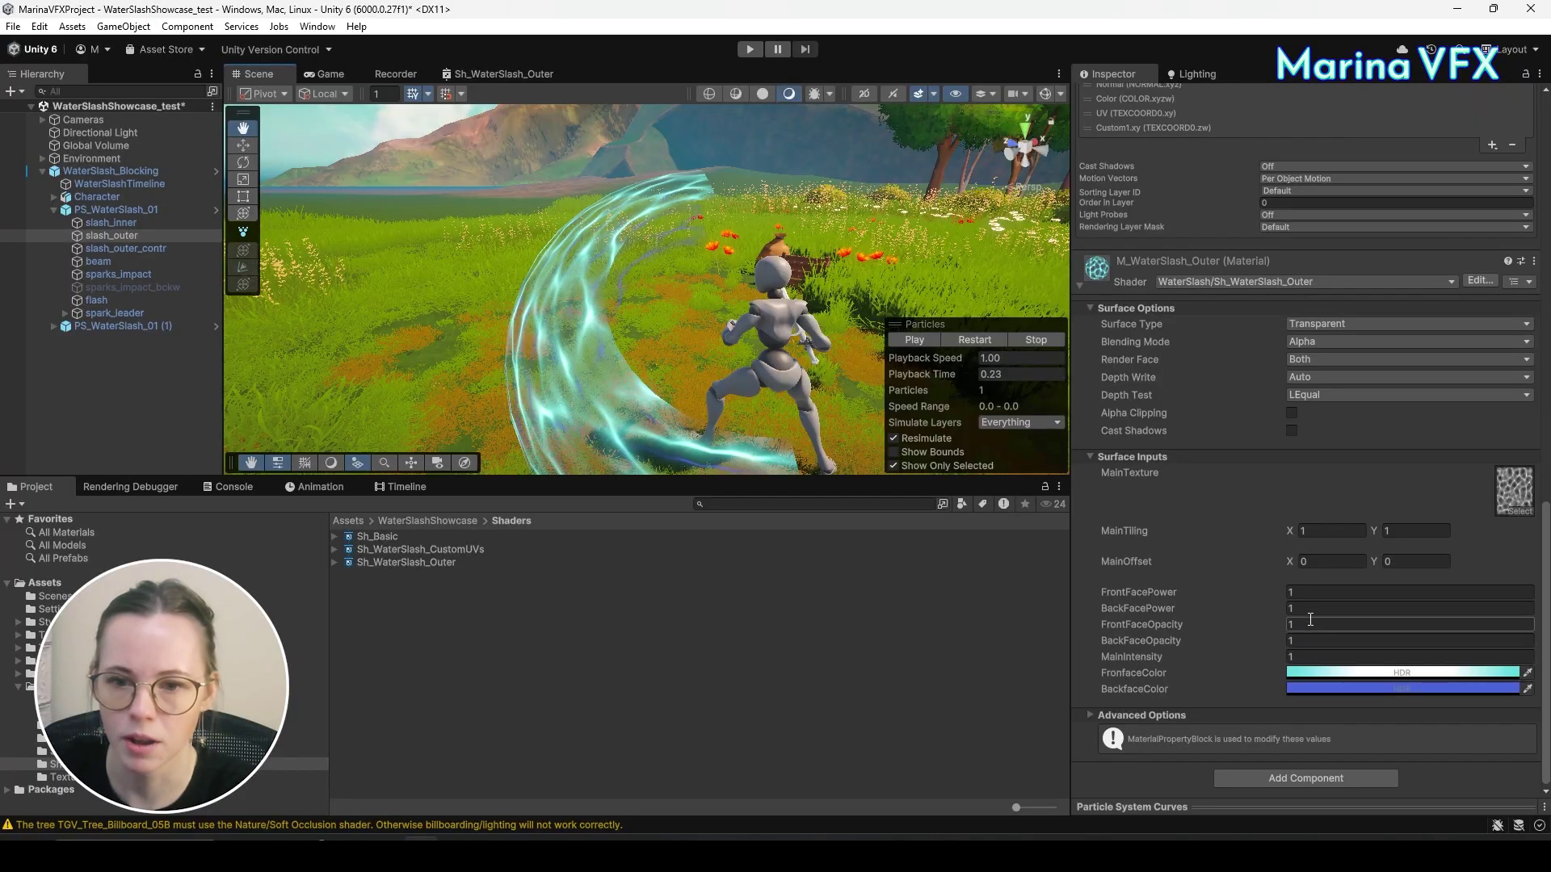
Try a BackFacePower of 0.5 with BackFaceOpacity at 5 and 2, returning the opacity to 1.
click(1313, 608)
text(.5)
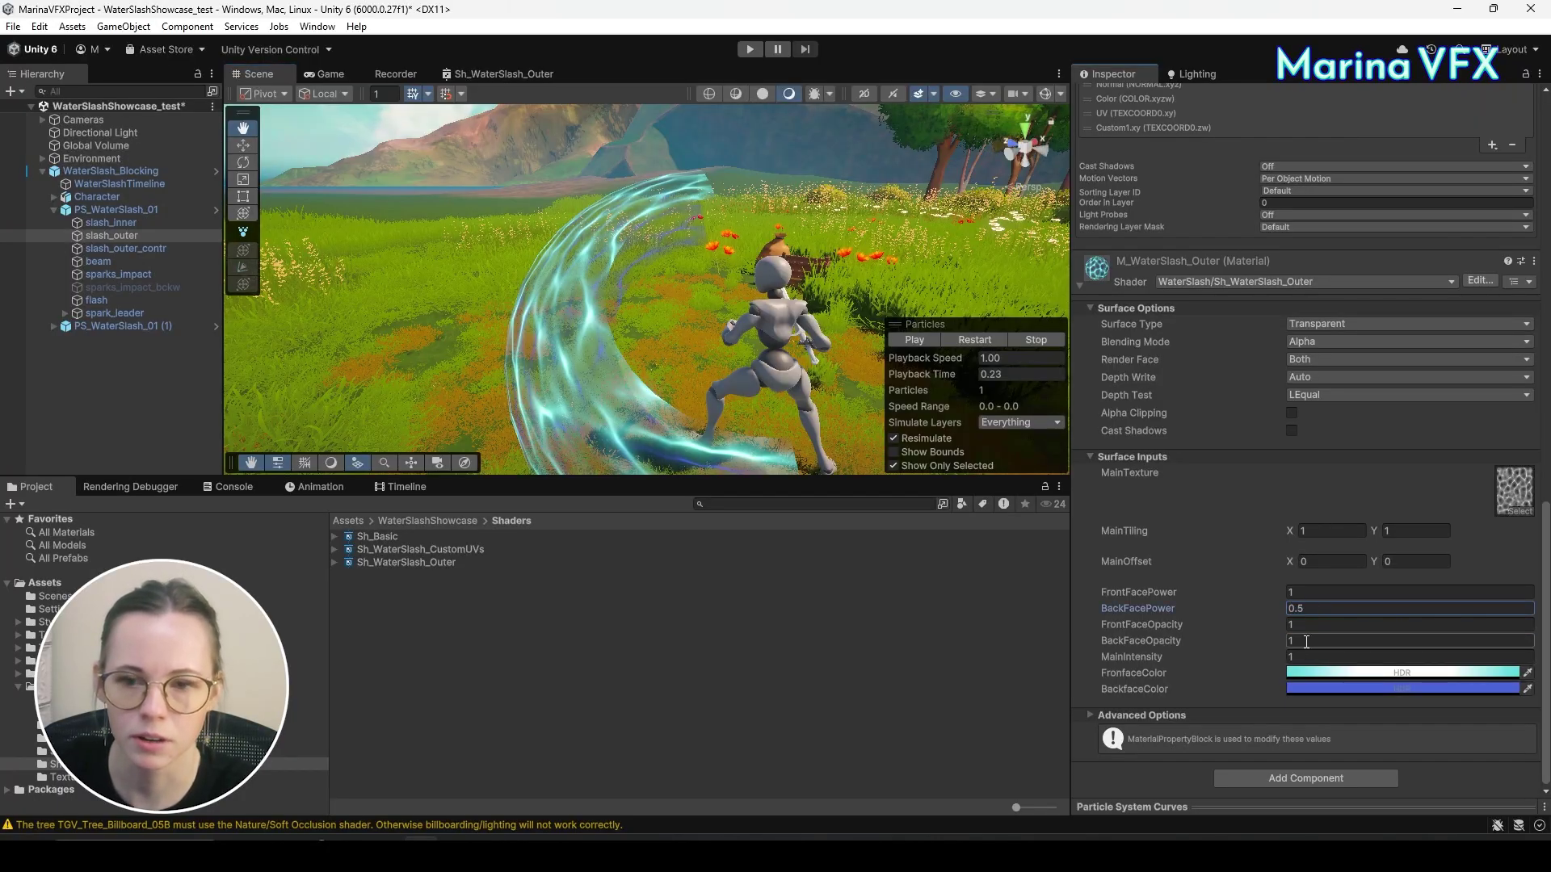
click(1304, 642)
text(5)
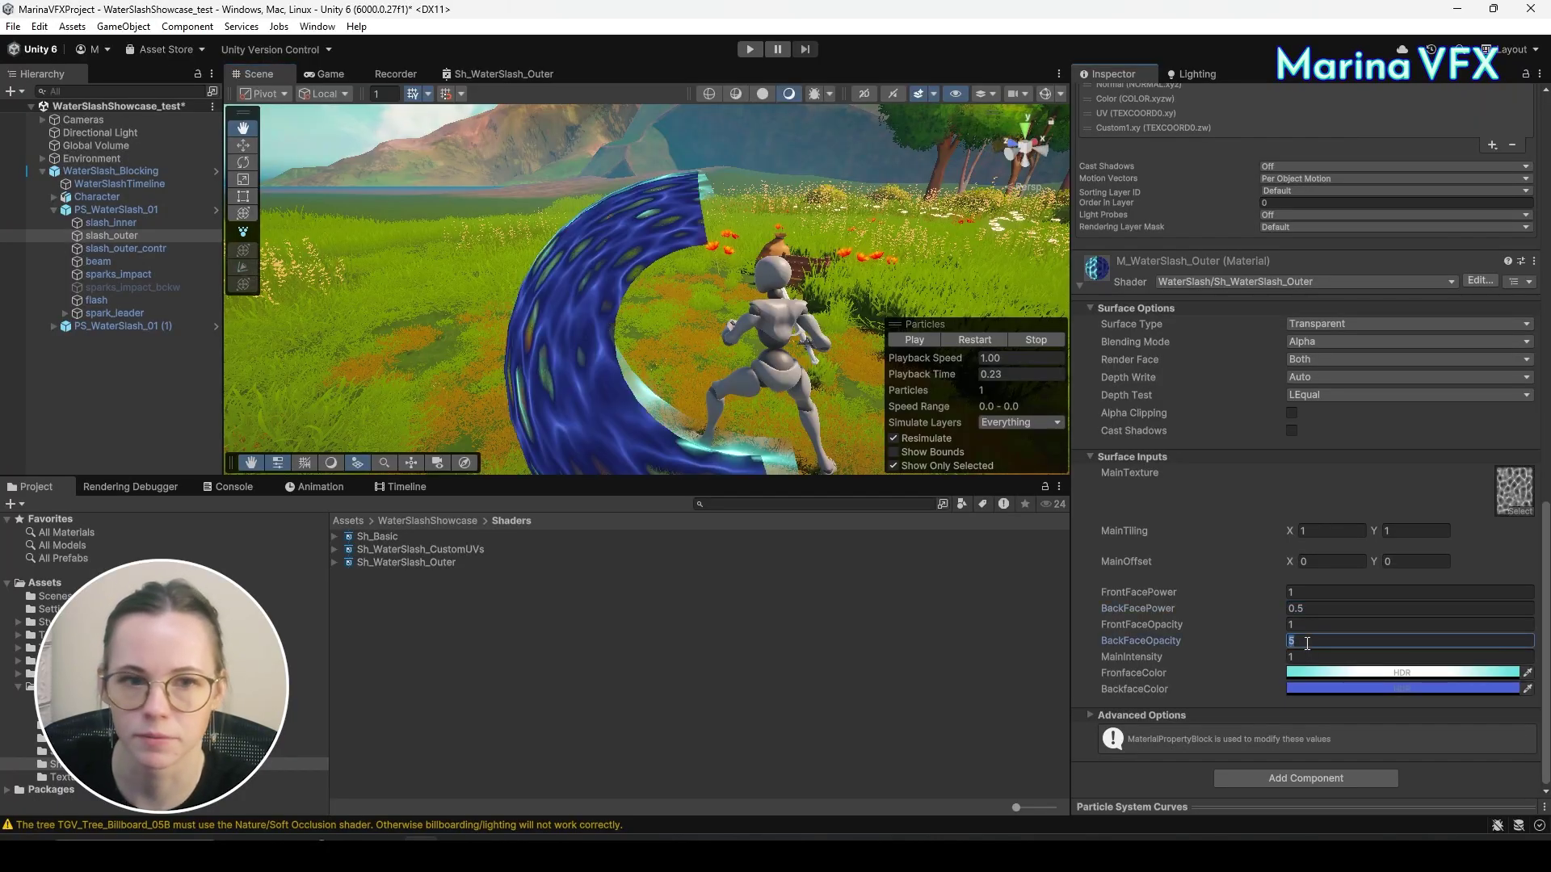
text(2)
key(BackSpace)
text(1)
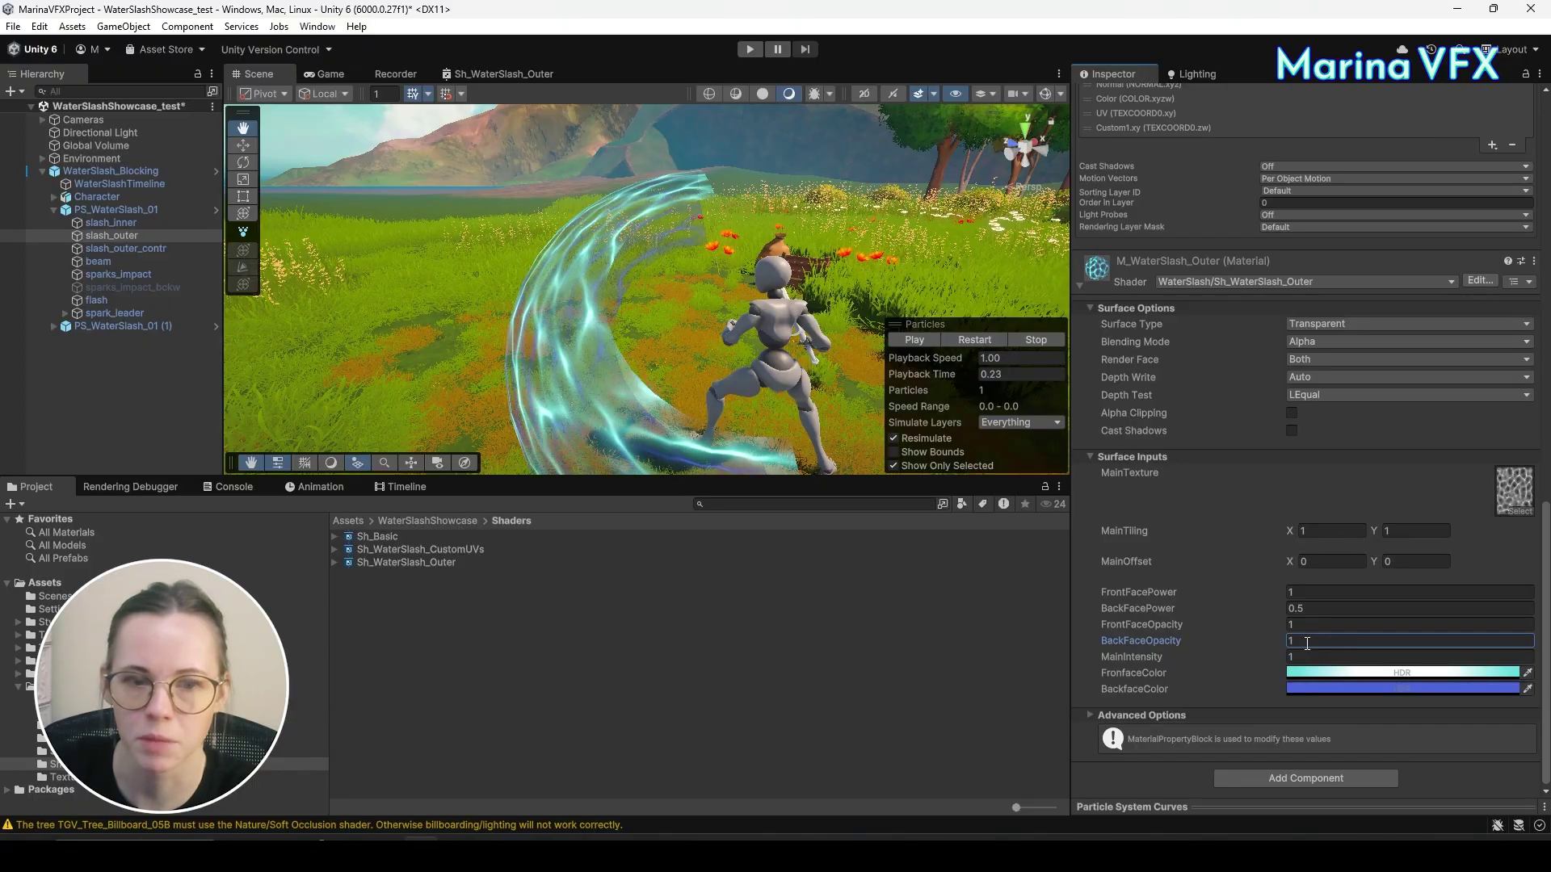
Set the slash material's BackFacePower to 0.2 and view the slash from another angle.
click(1293, 609)
text(0.2)
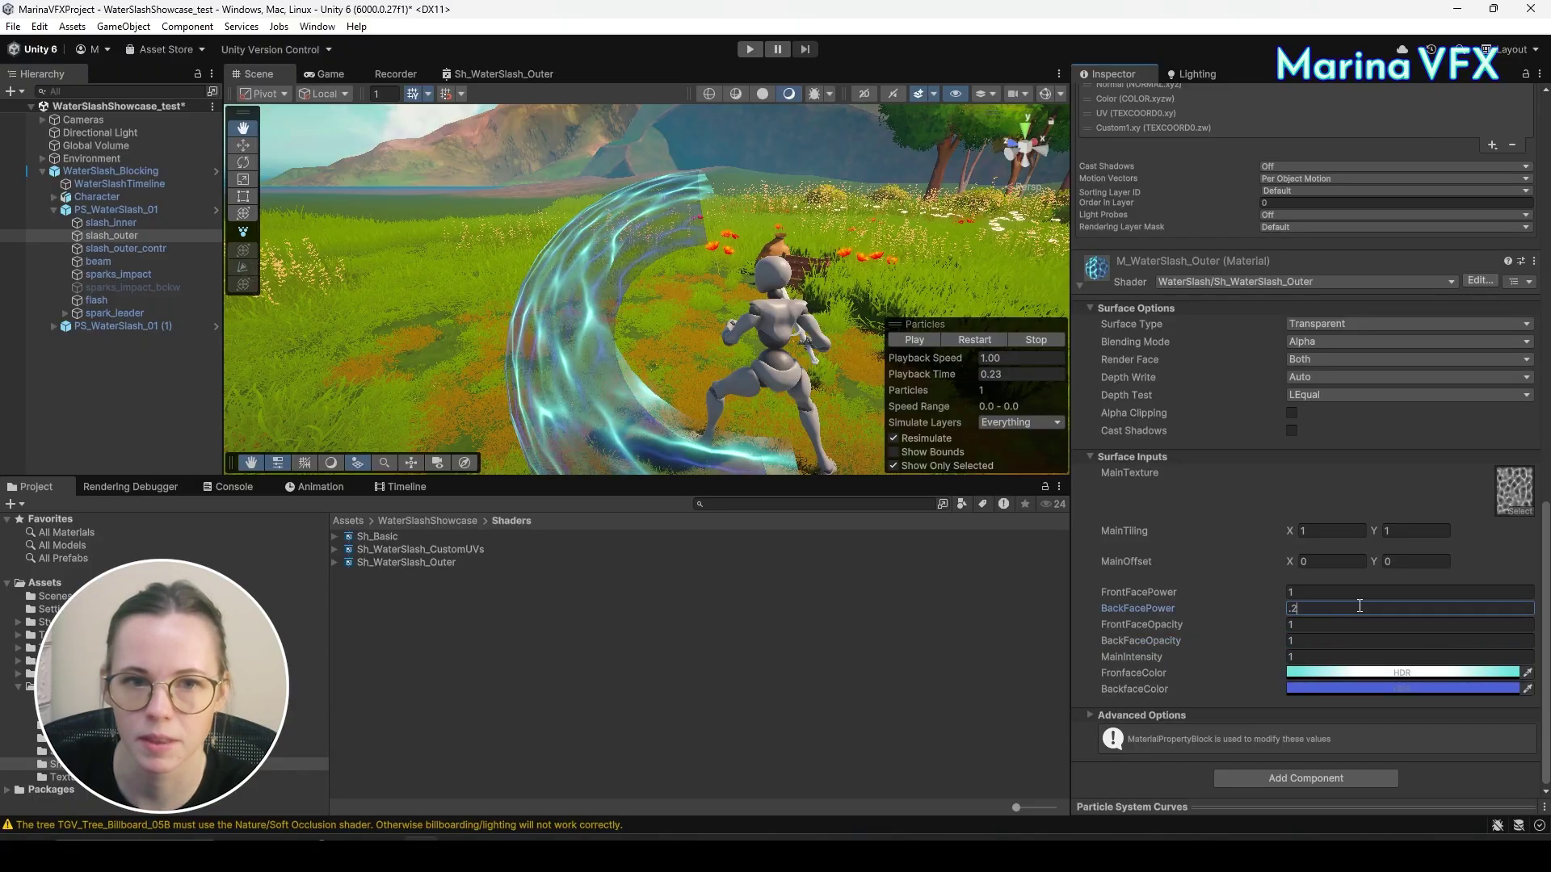
alt+drag(566, 379, 309, 74)
Switch to Substance 3D Designer, connect a second Levels node after the existing one, and shift its midtone point slightly toward black.
click(473, 836)
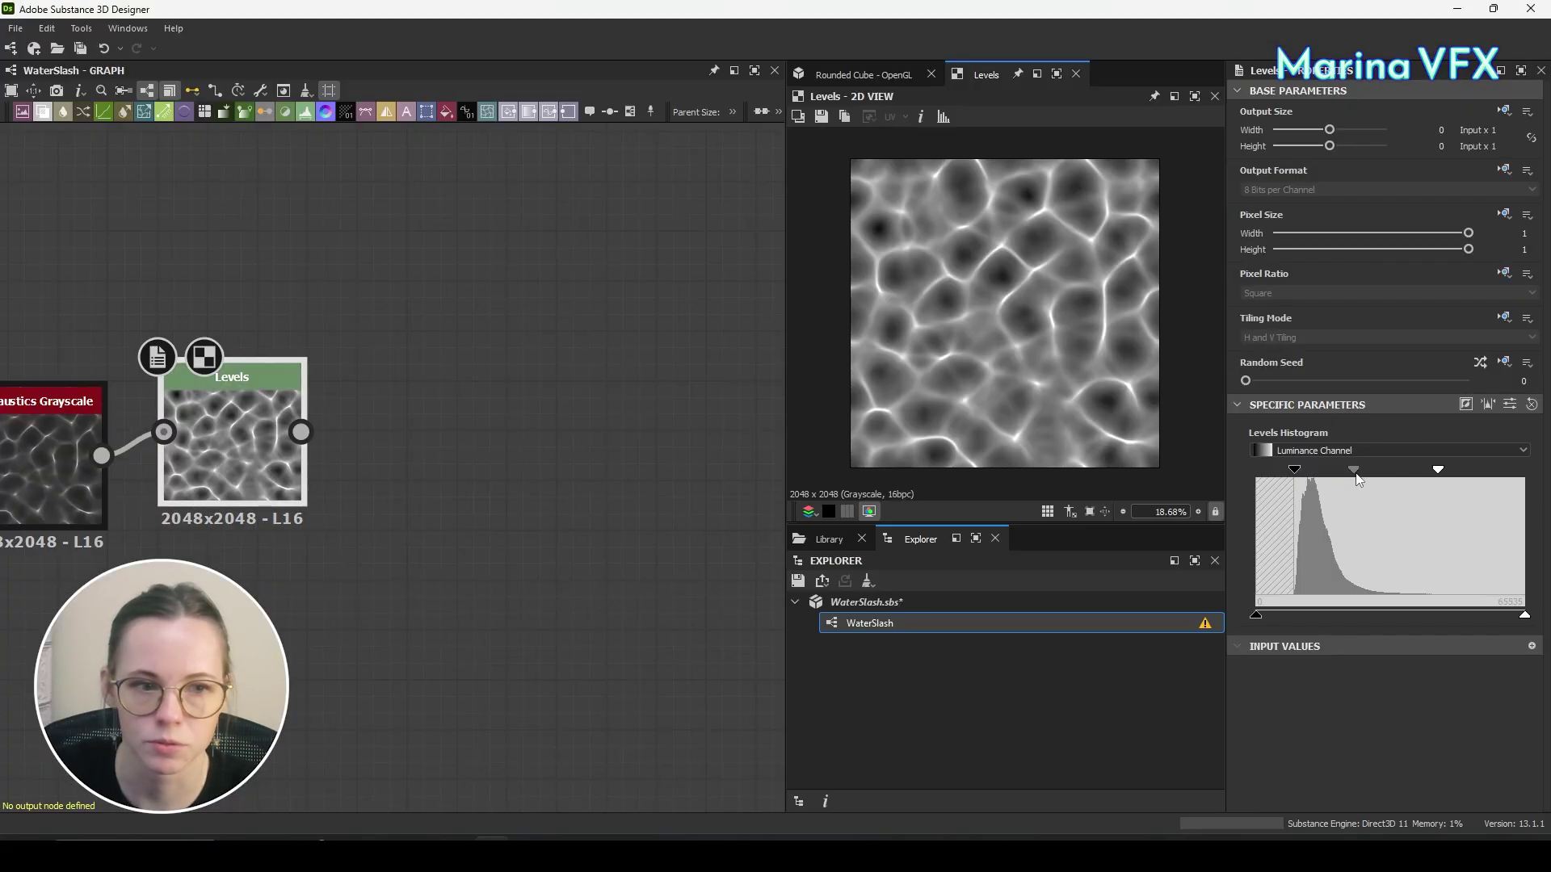
key(space)
text(levels)
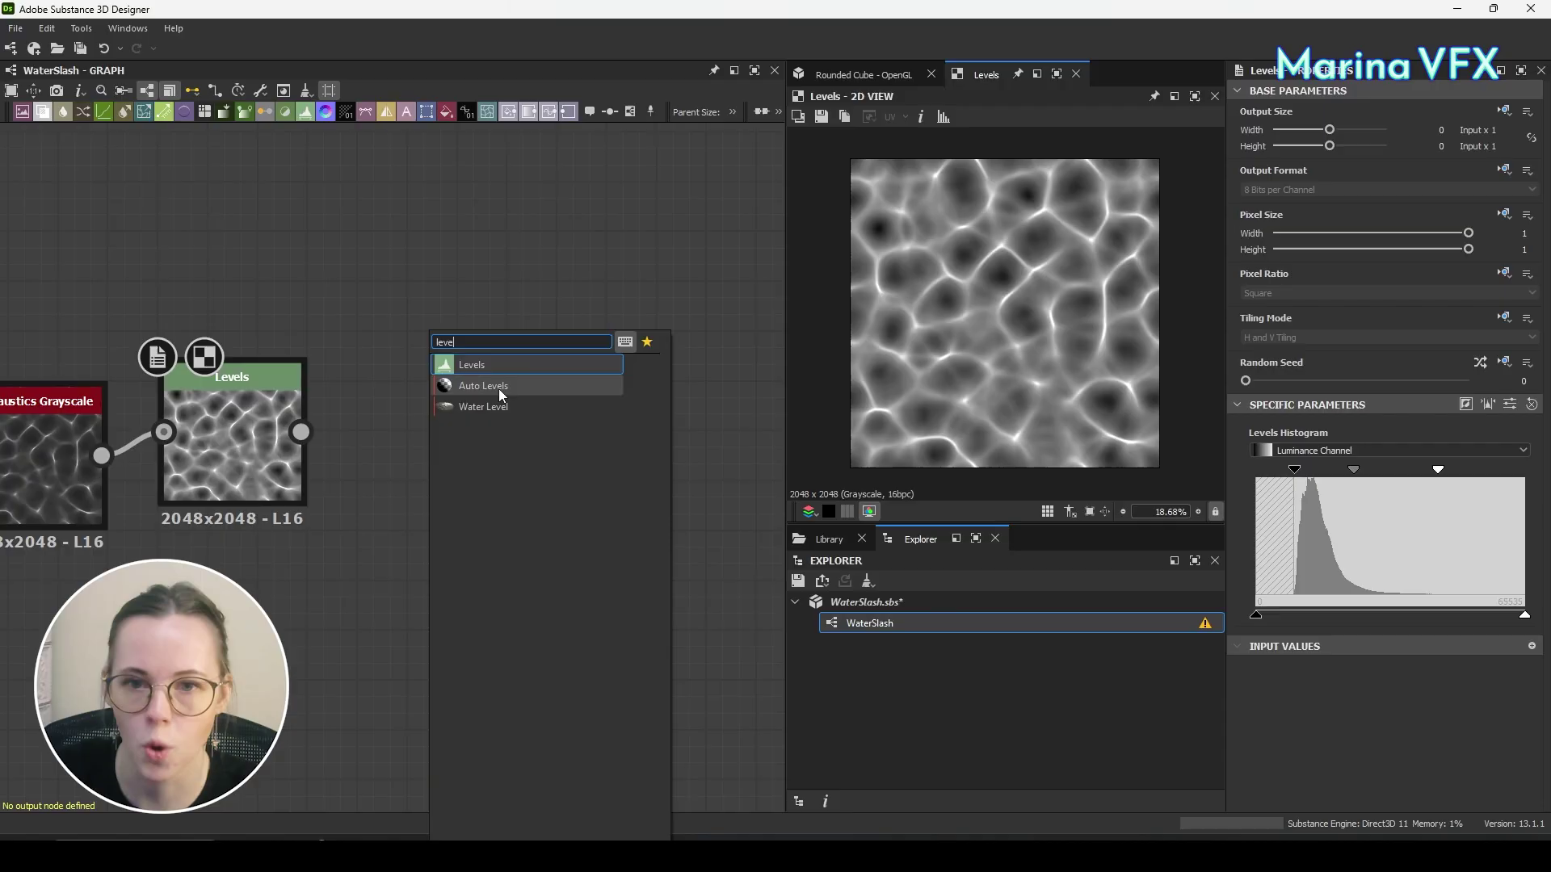
click(492, 364)
drag(300, 432, 364, 455)
mouse_move(1390, 469)
mouse_down()
mouse_move(1405, 469)
mouse_move(1377, 471)
mouse_up()
Save the adjusted caustics image over T_WaterNoise in the project's Textures folder and inspect the updated slash in Unity from another angle.
click(821, 117)
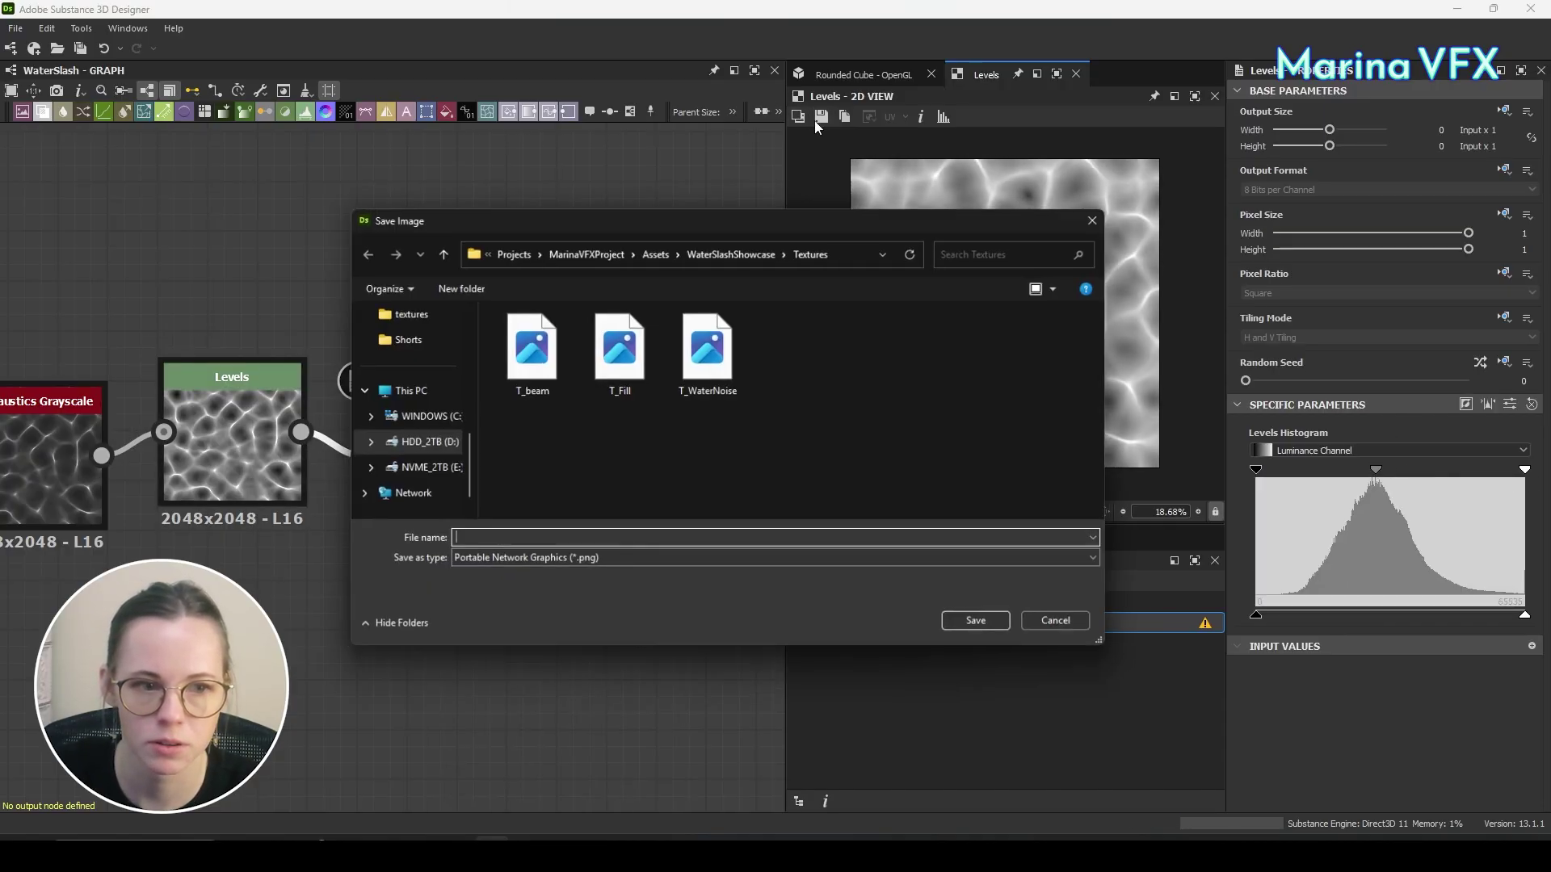
double_click(740, 360)
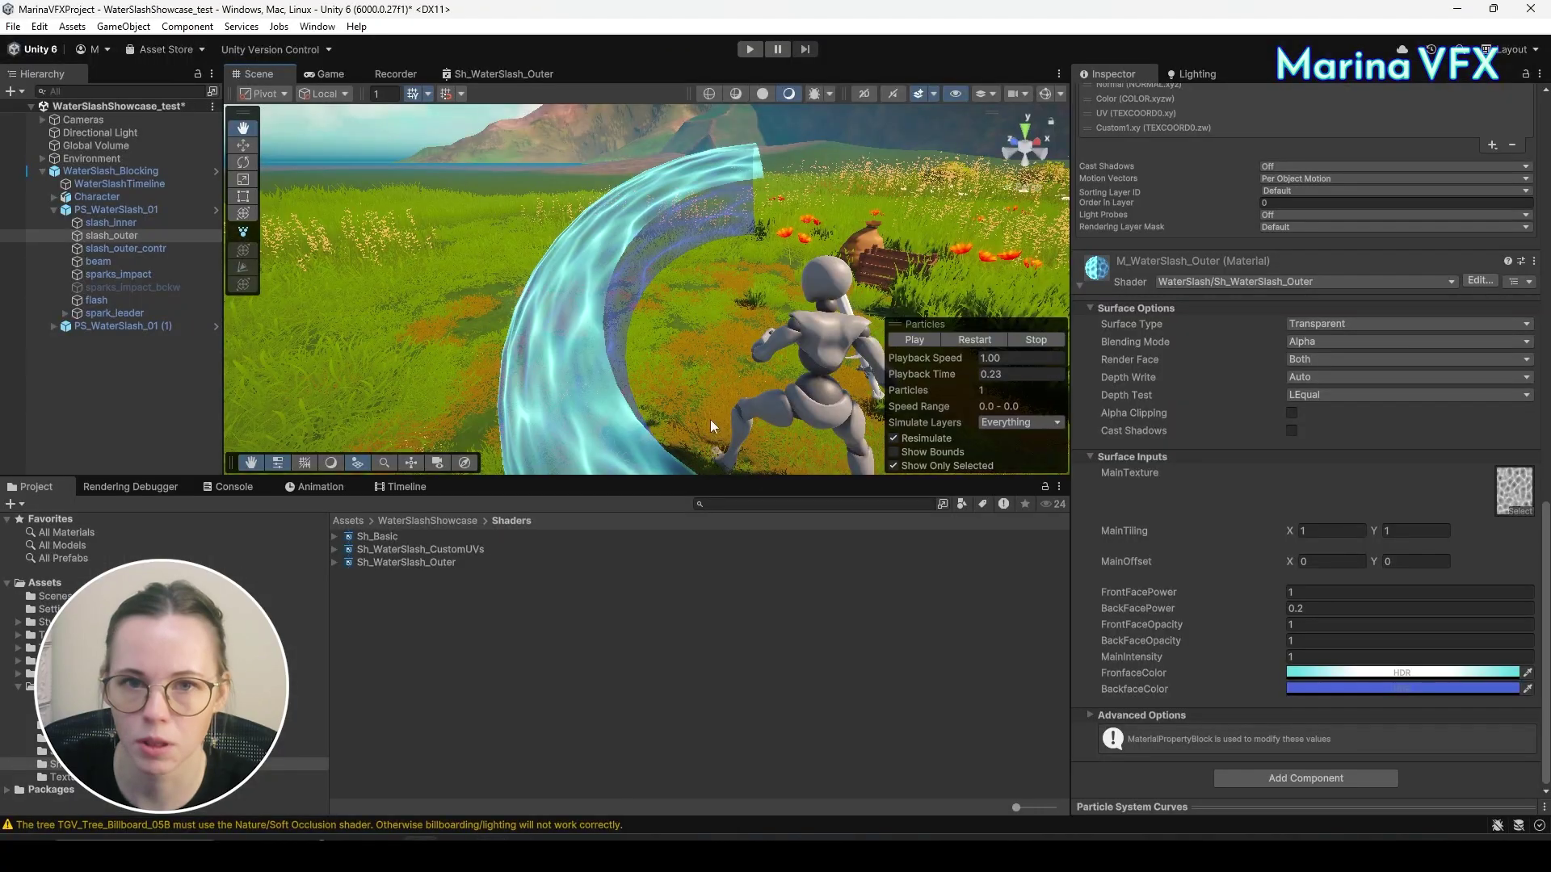
alt+drag(513, 358, 615, 289)
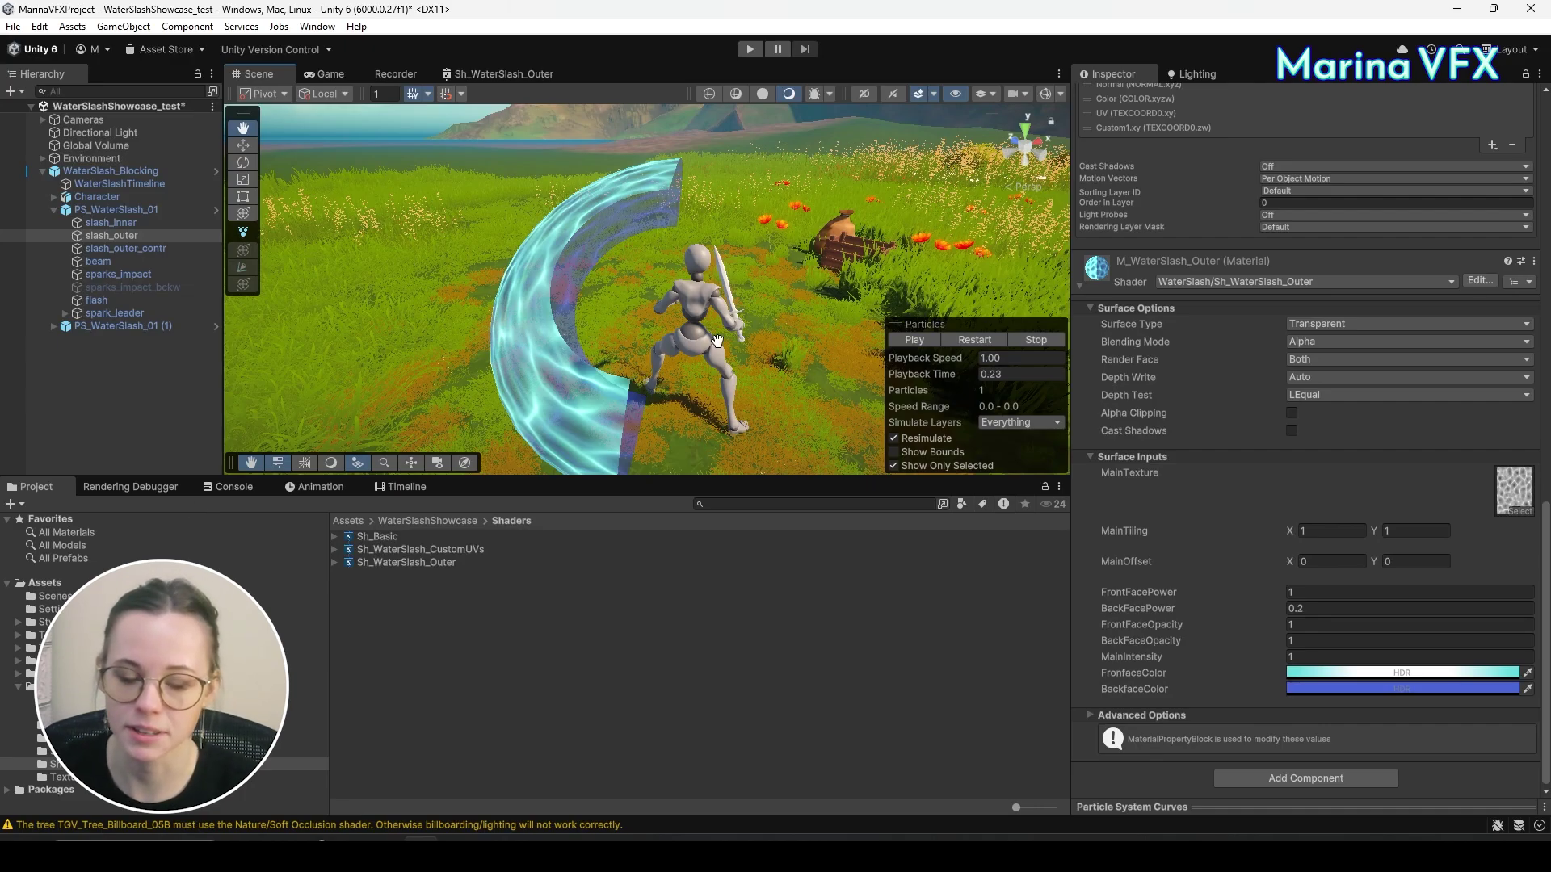
Open the Sh_WaterSlash_Outer graph and maximize its view.
click(485, 74)
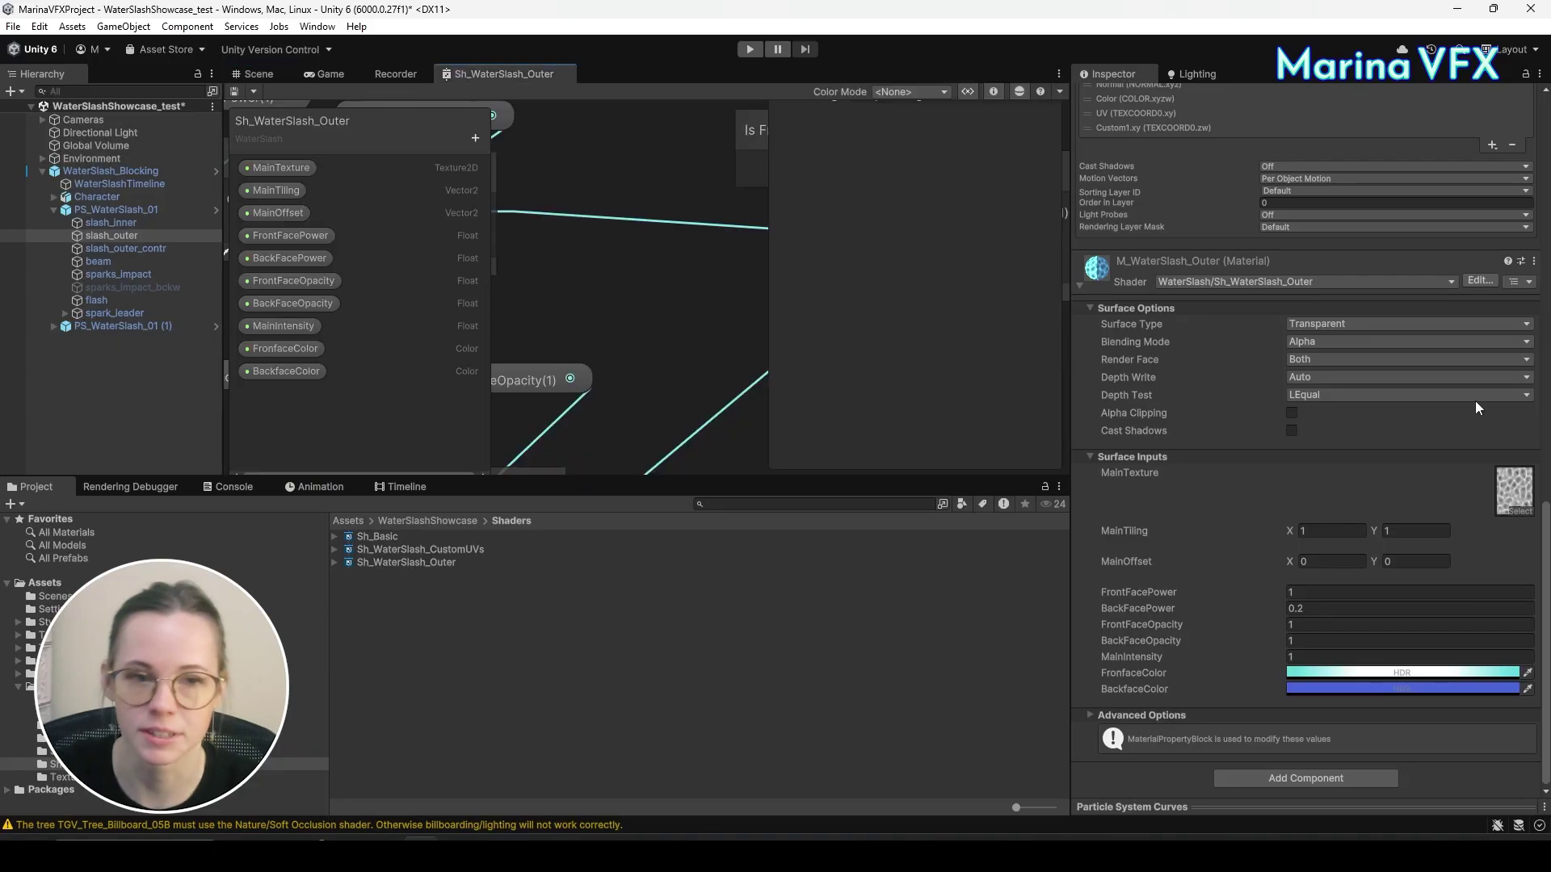
right_click(502, 89)
click(525, 91)
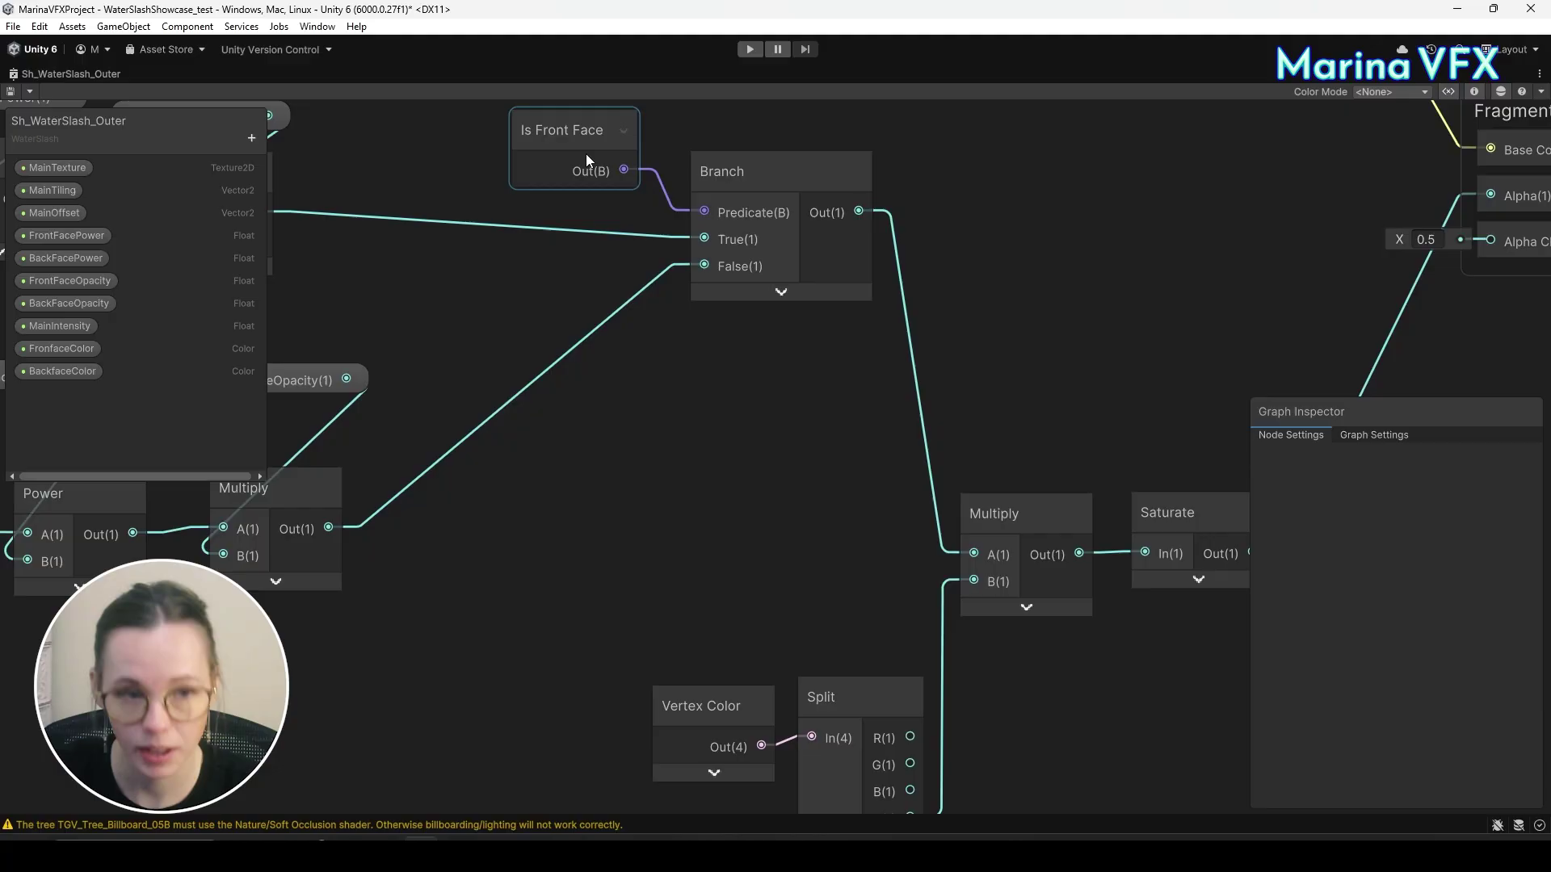
Create a FronFace category in the shader's Blackboard and move FronfaceColor, FrontFacePower and FrontFaceOpacity into it.
click(251, 137)
click(286, 154)
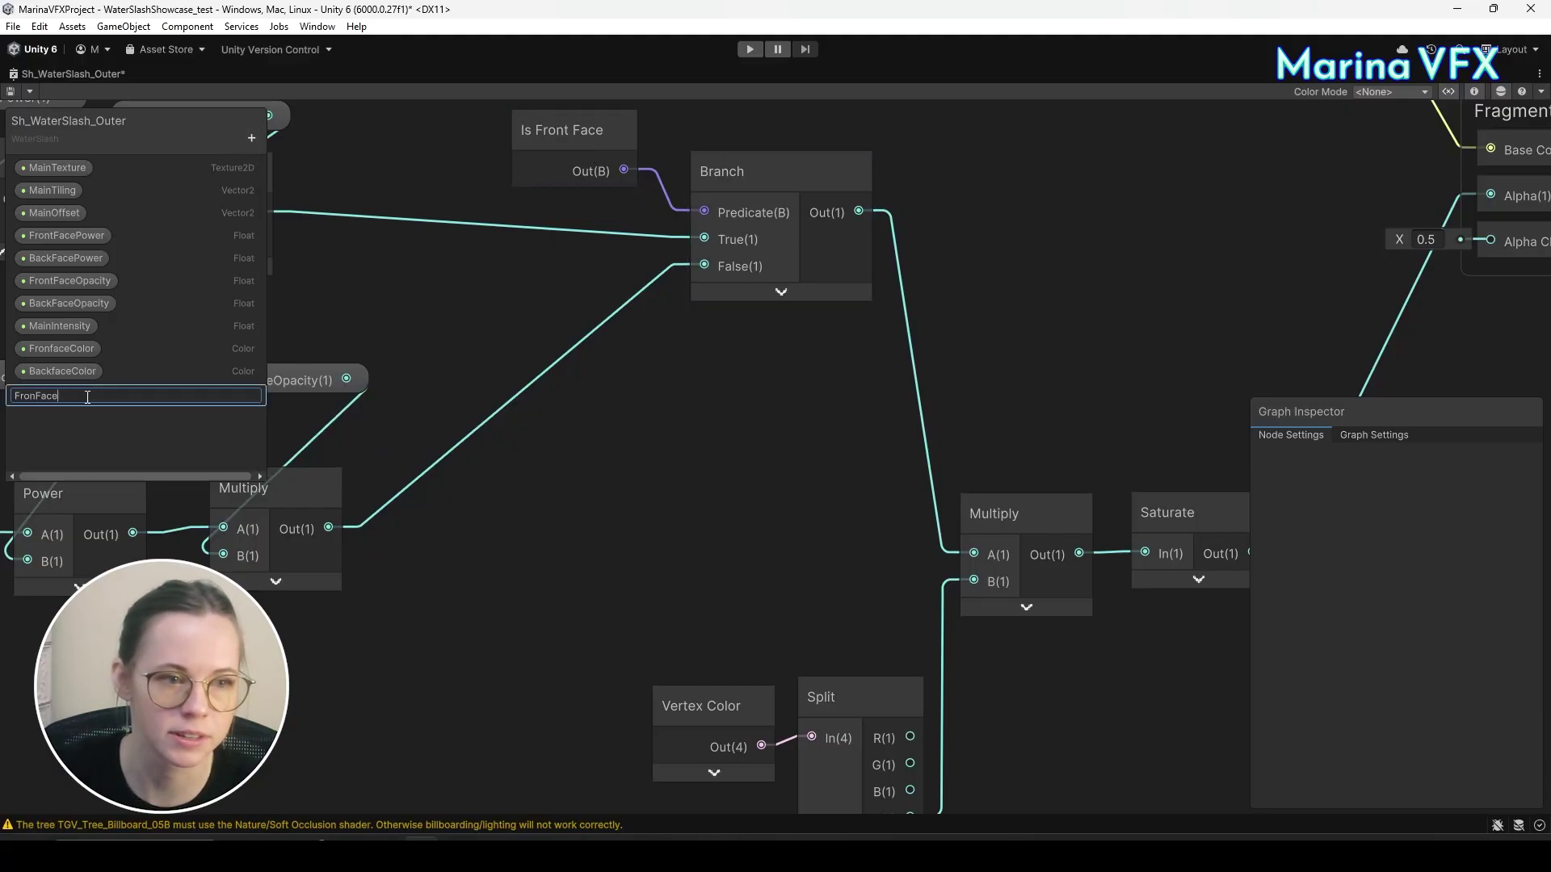
key(Return)
drag(60, 238, 41, 404)
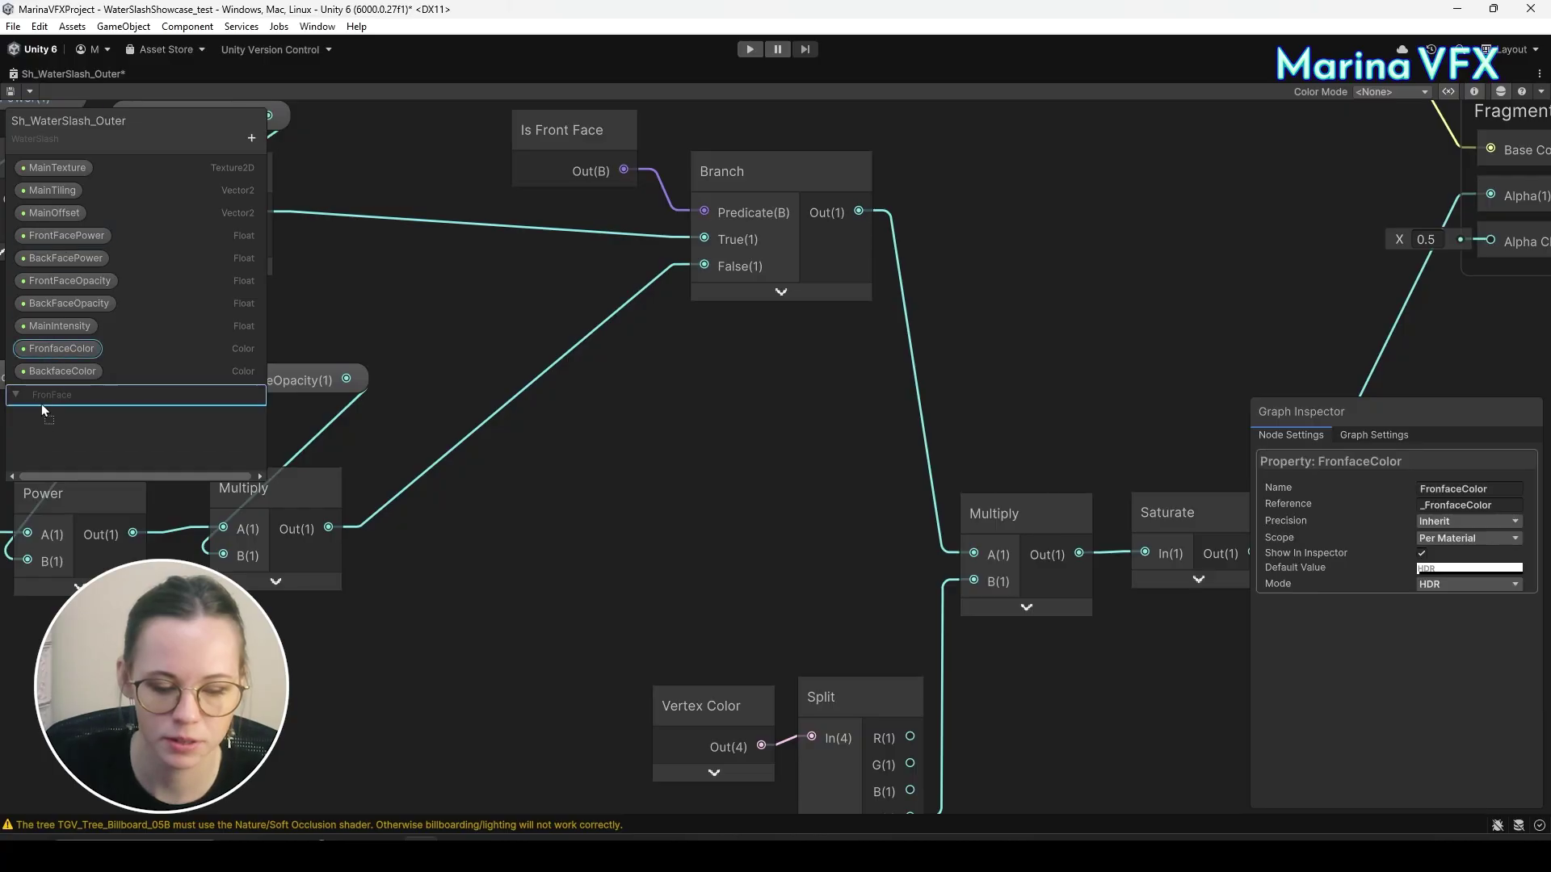
drag(62, 325, 62, 371)
drag(83, 276, 66, 403)
Create a BackFace category holding BackfaceColor, BackFacePower and BackFaceOpacity, and collapse both categories.
click(251, 137)
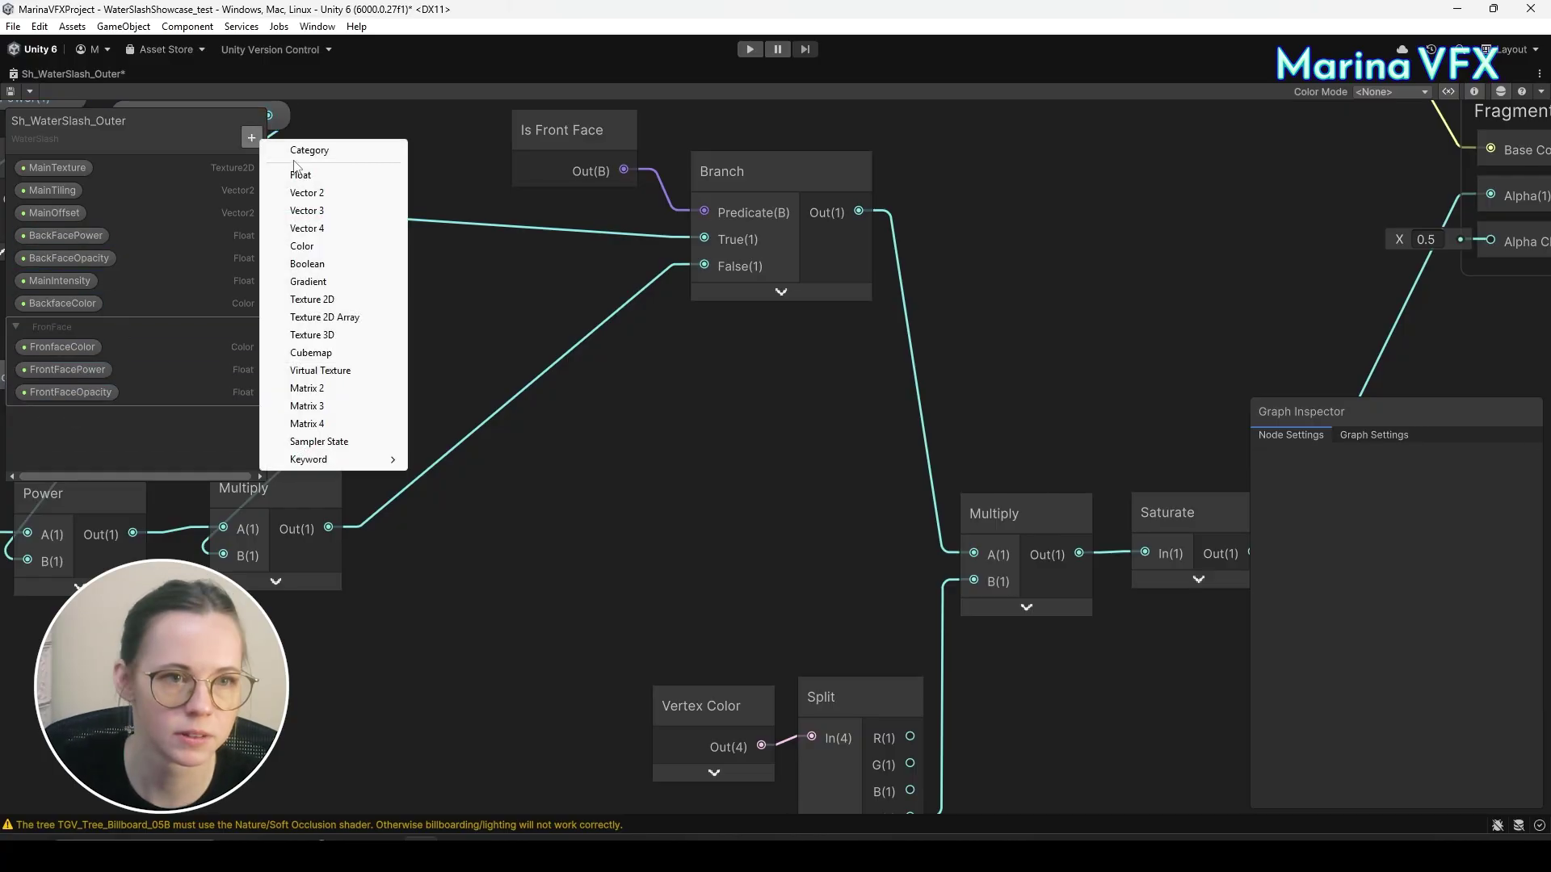
click(317, 146)
drag(62, 303, 58, 416)
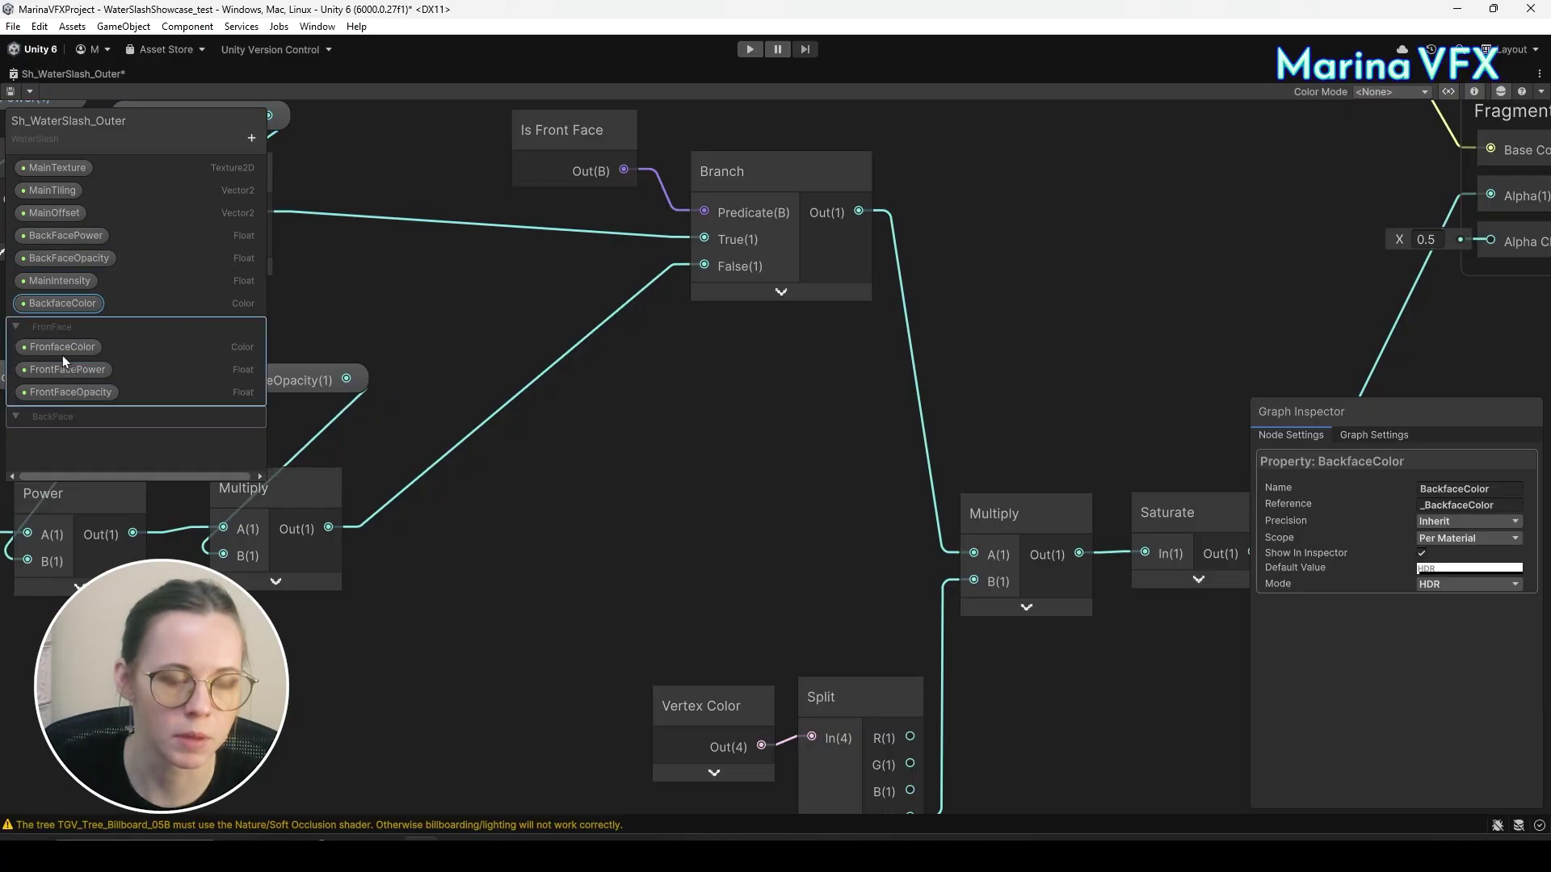
drag(65, 235, 58, 422)
drag(69, 235, 61, 413)
click(15, 259)
click(15, 280)
Return to the Scene view and review the grouped FronFace and BackFace inputs of the M_WaterSlash_Outer material.
right_click(95, 75)
click(139, 87)
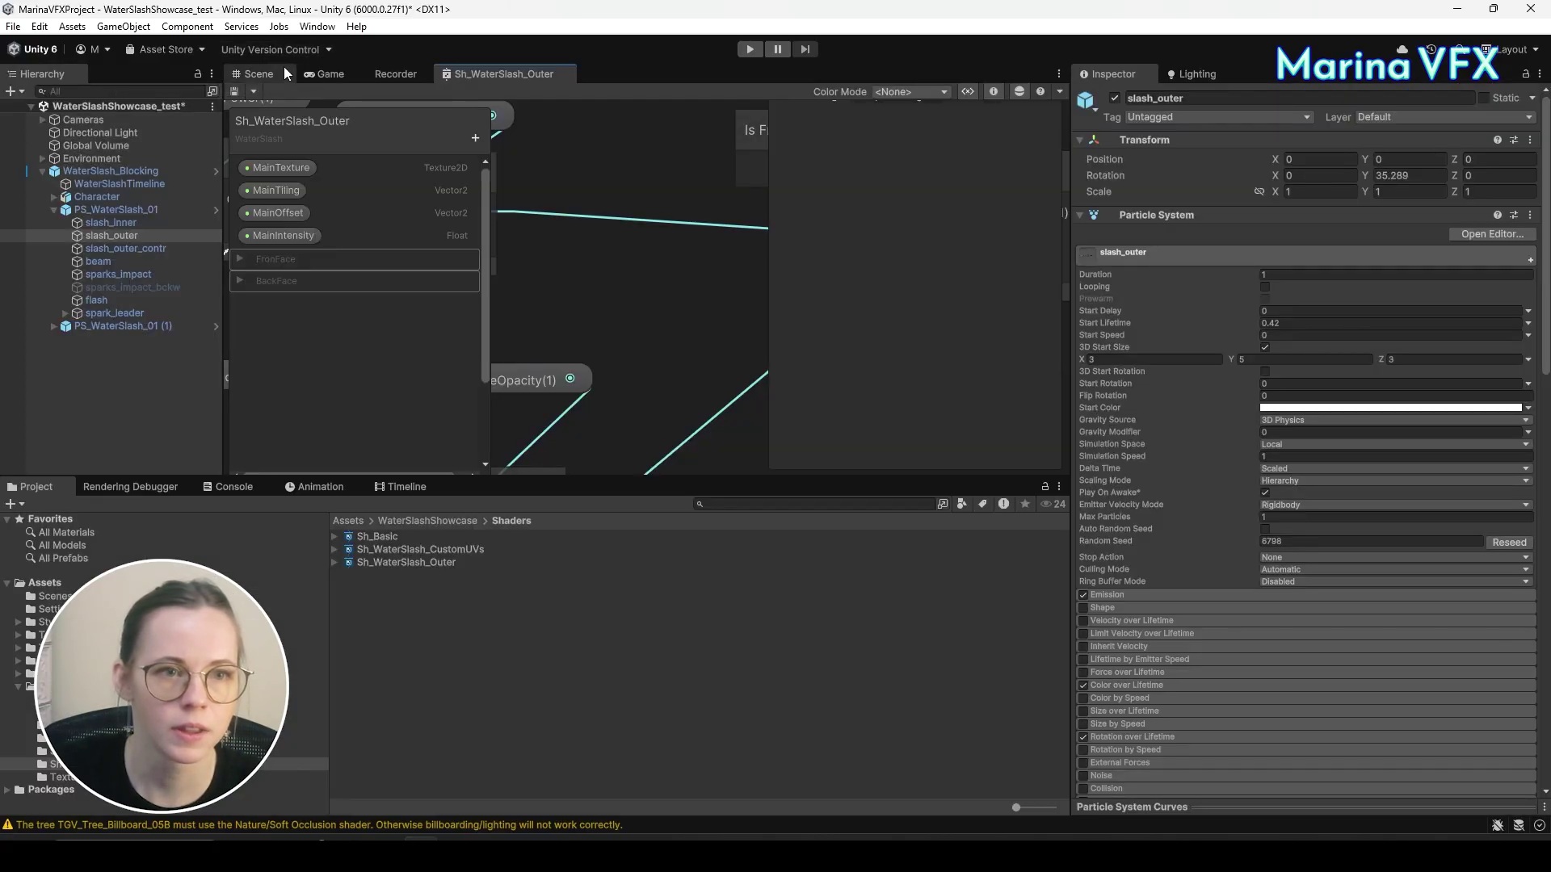
click(259, 74)
scroll(1470, 535, down, 10)
scroll(1127, 608, down, 3)
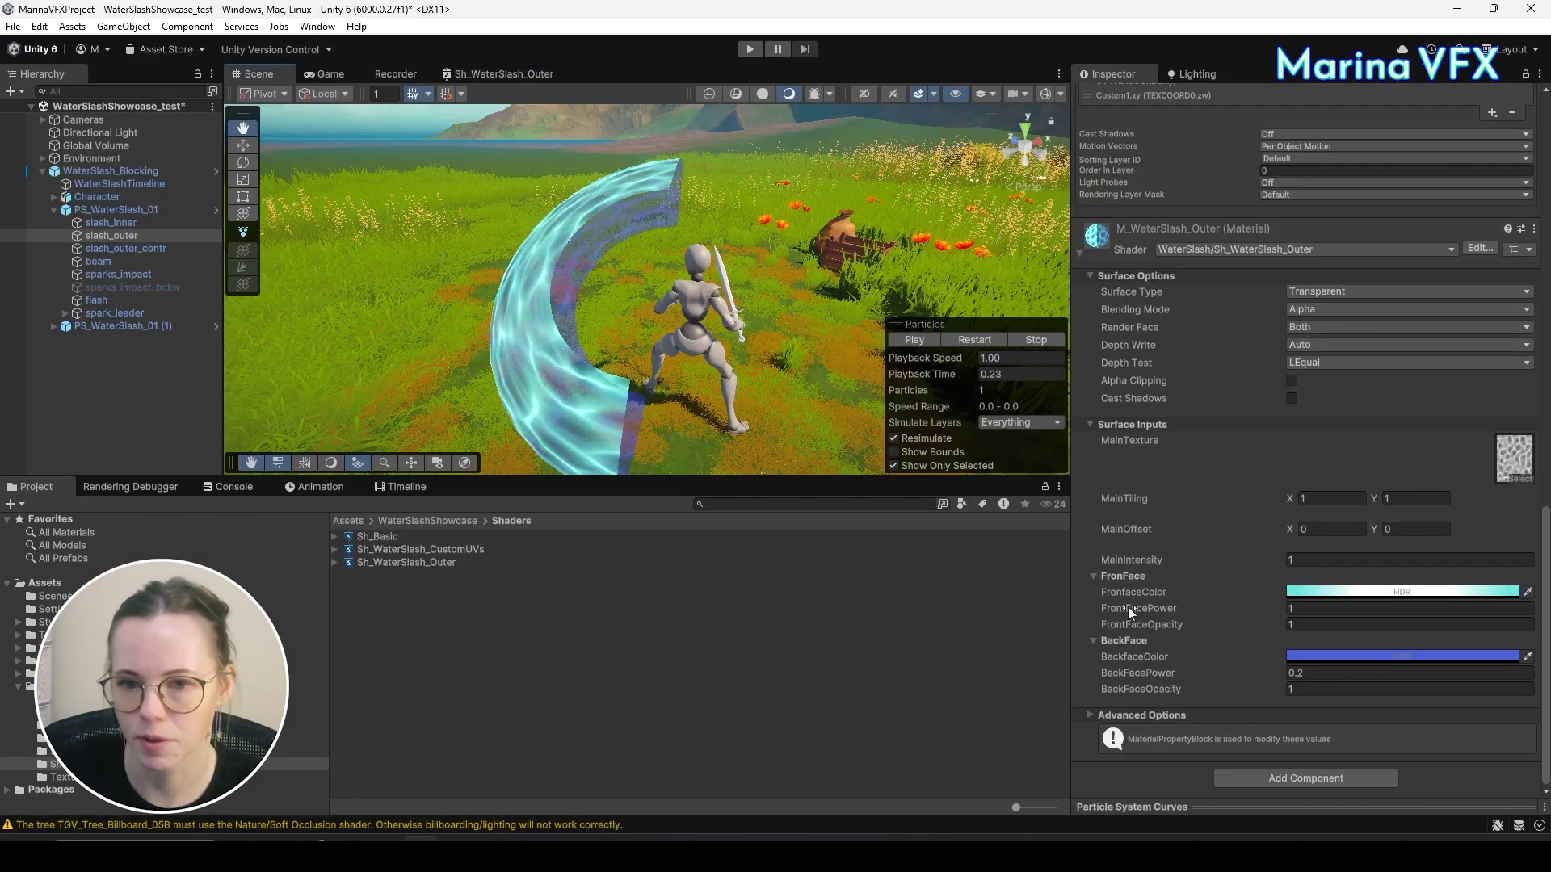
click(1096, 580)
click(1094, 626)
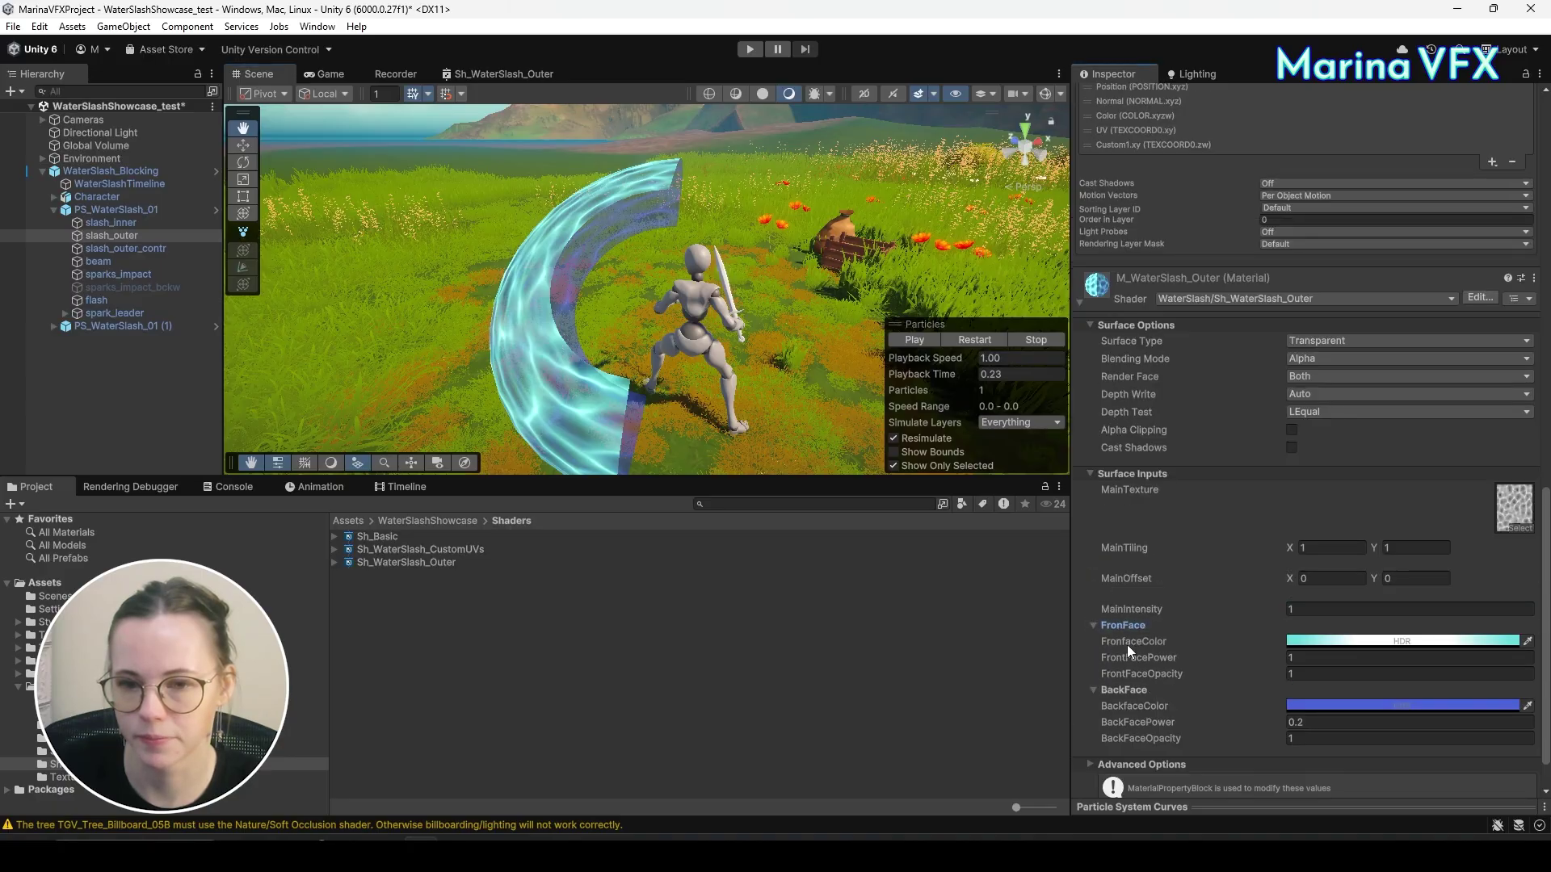
scroll(1203, 675, down, 1)
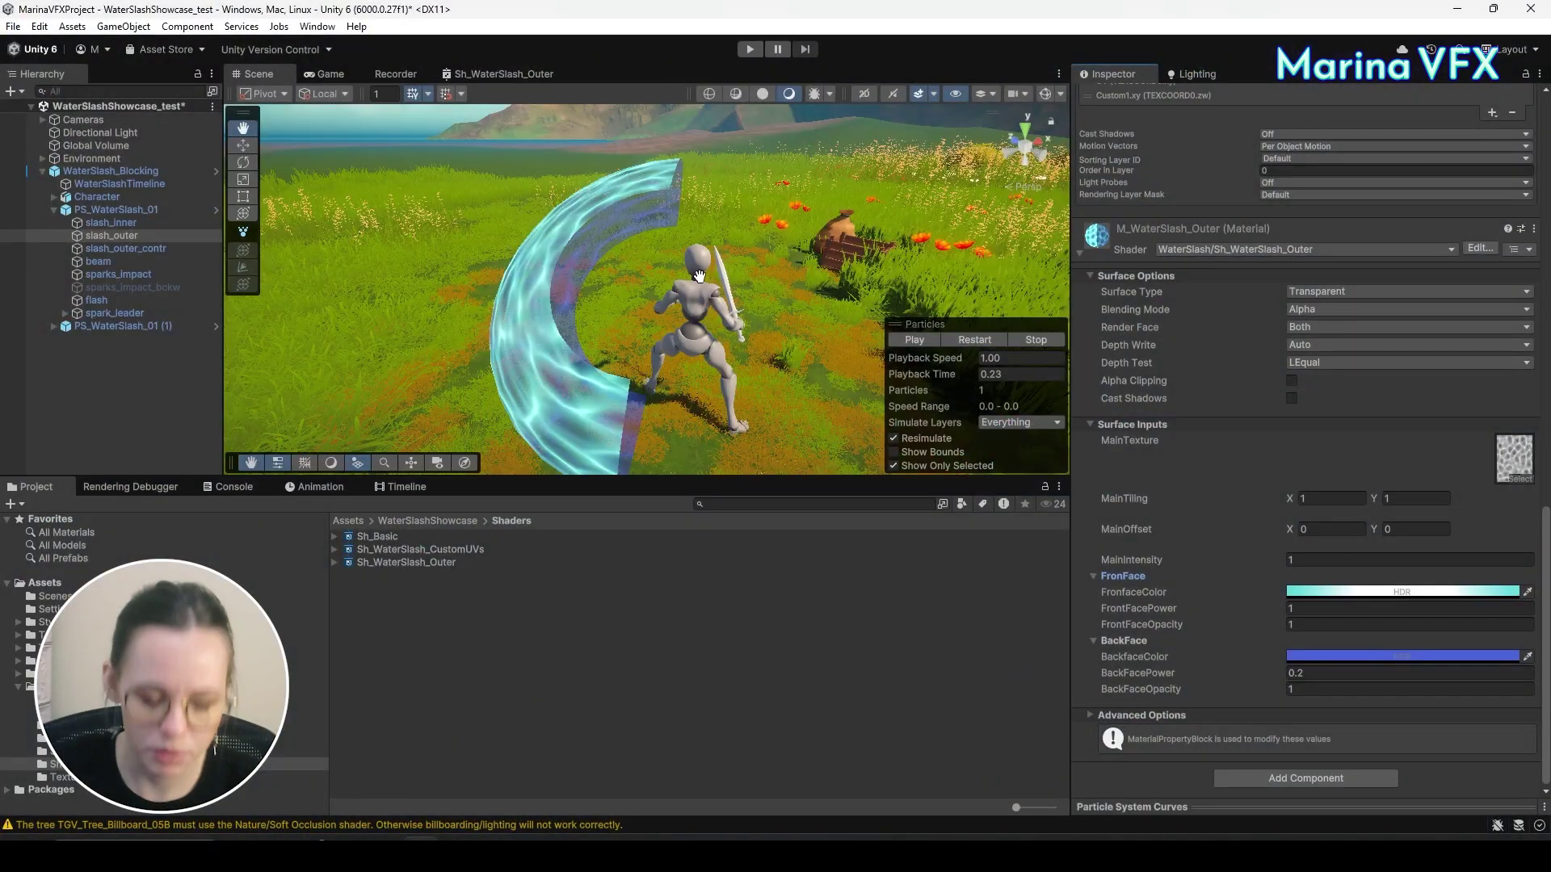
Examine the water slash's front and back faces from several angles around the character.
alt+drag(691, 237, 567, 378)
middle_drag(567, 378, 662, 274)
scroll(681, 171, up, 3)
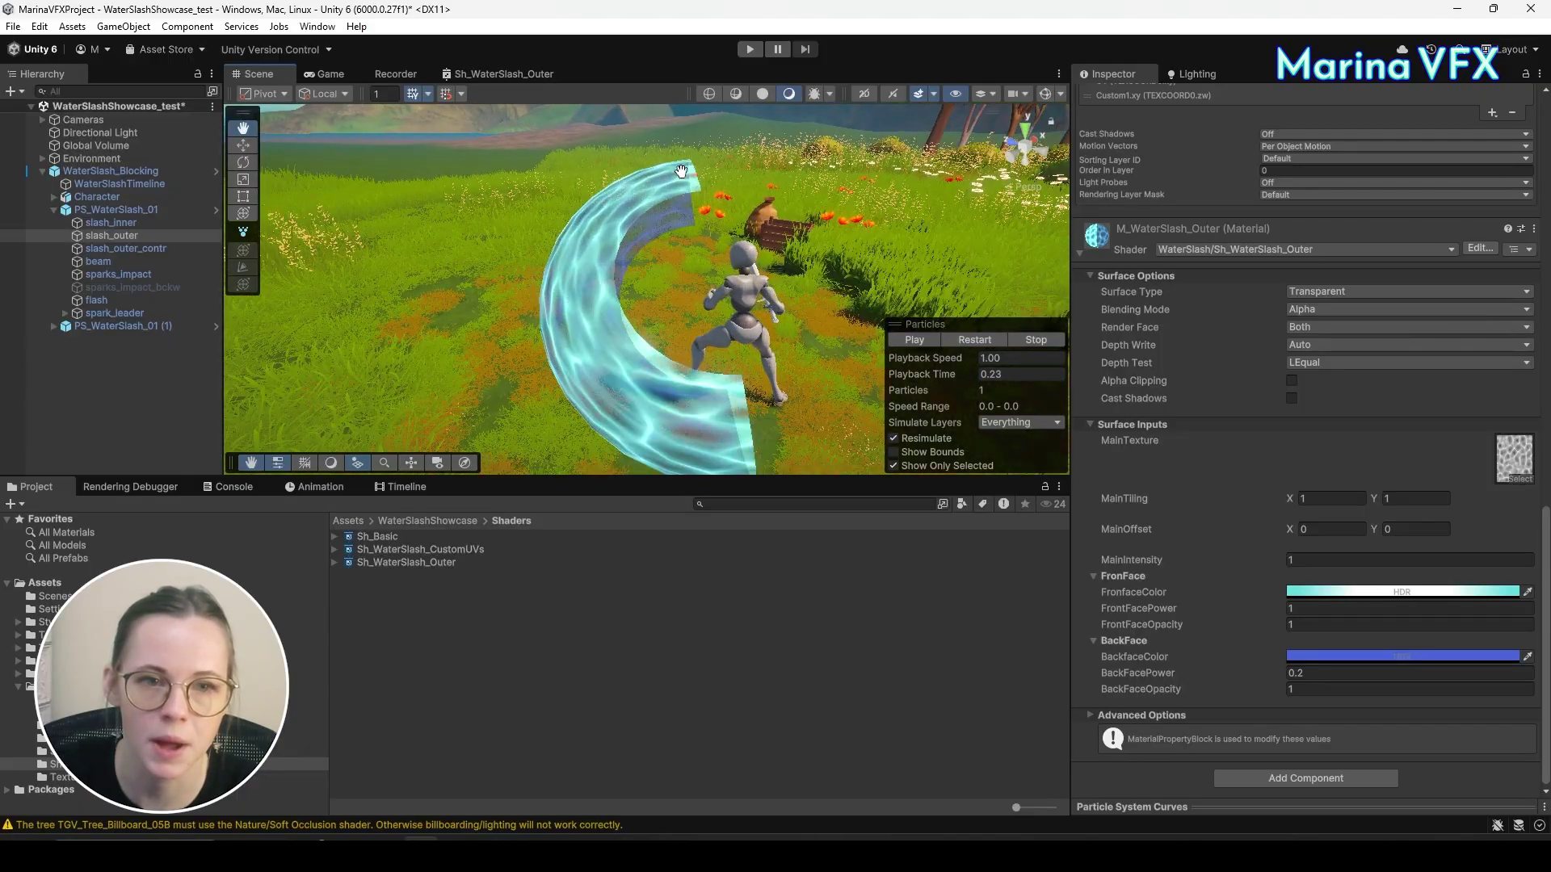
alt+drag(654, 197, 444, 268)
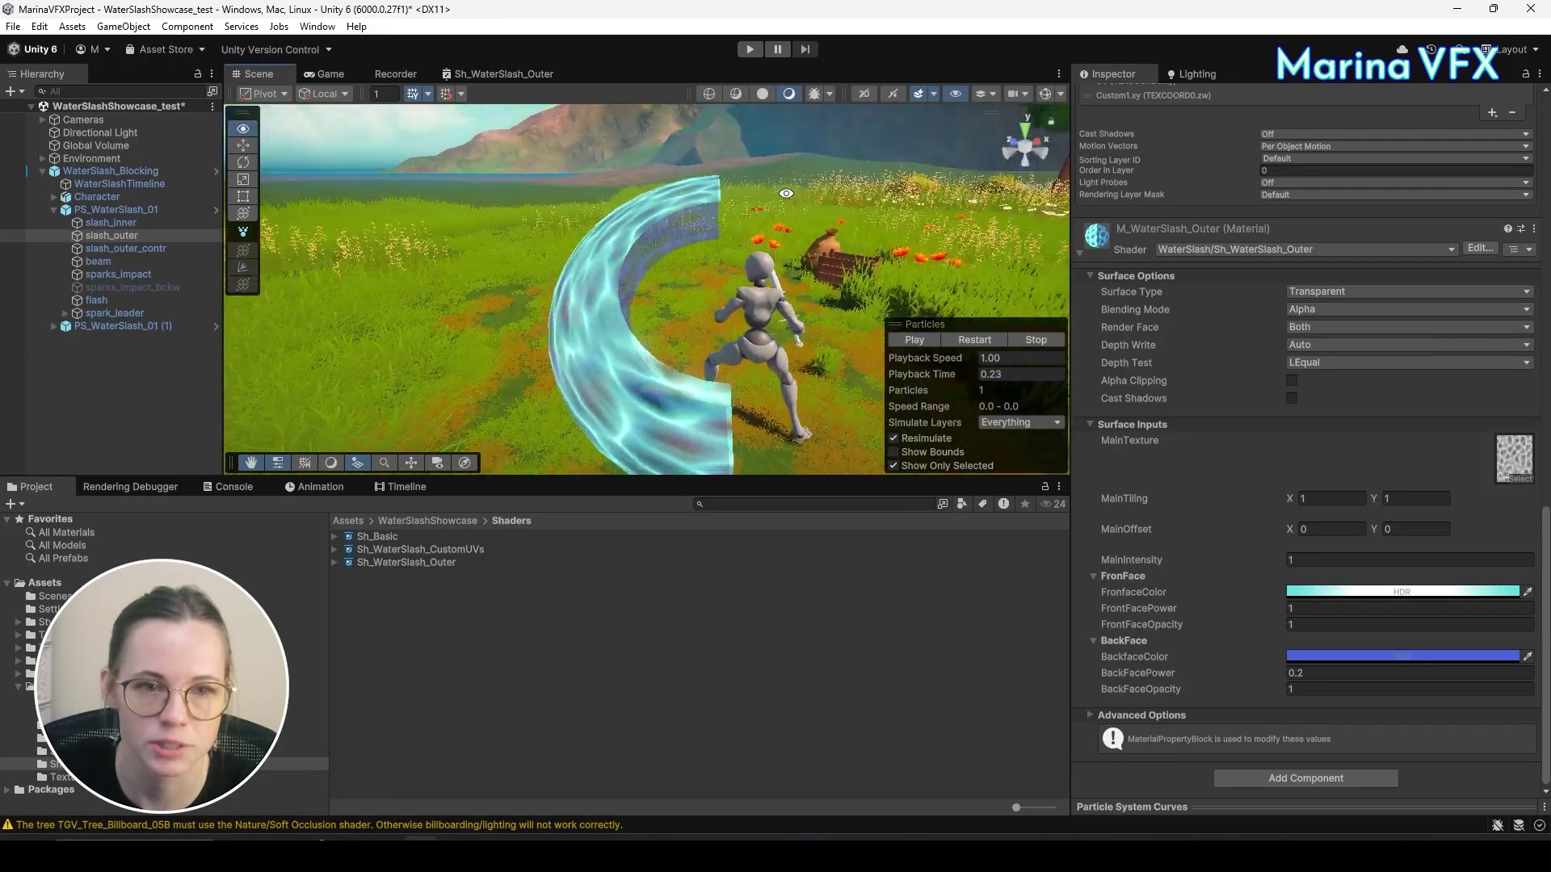
alt+drag(815, 230, 738, 234)
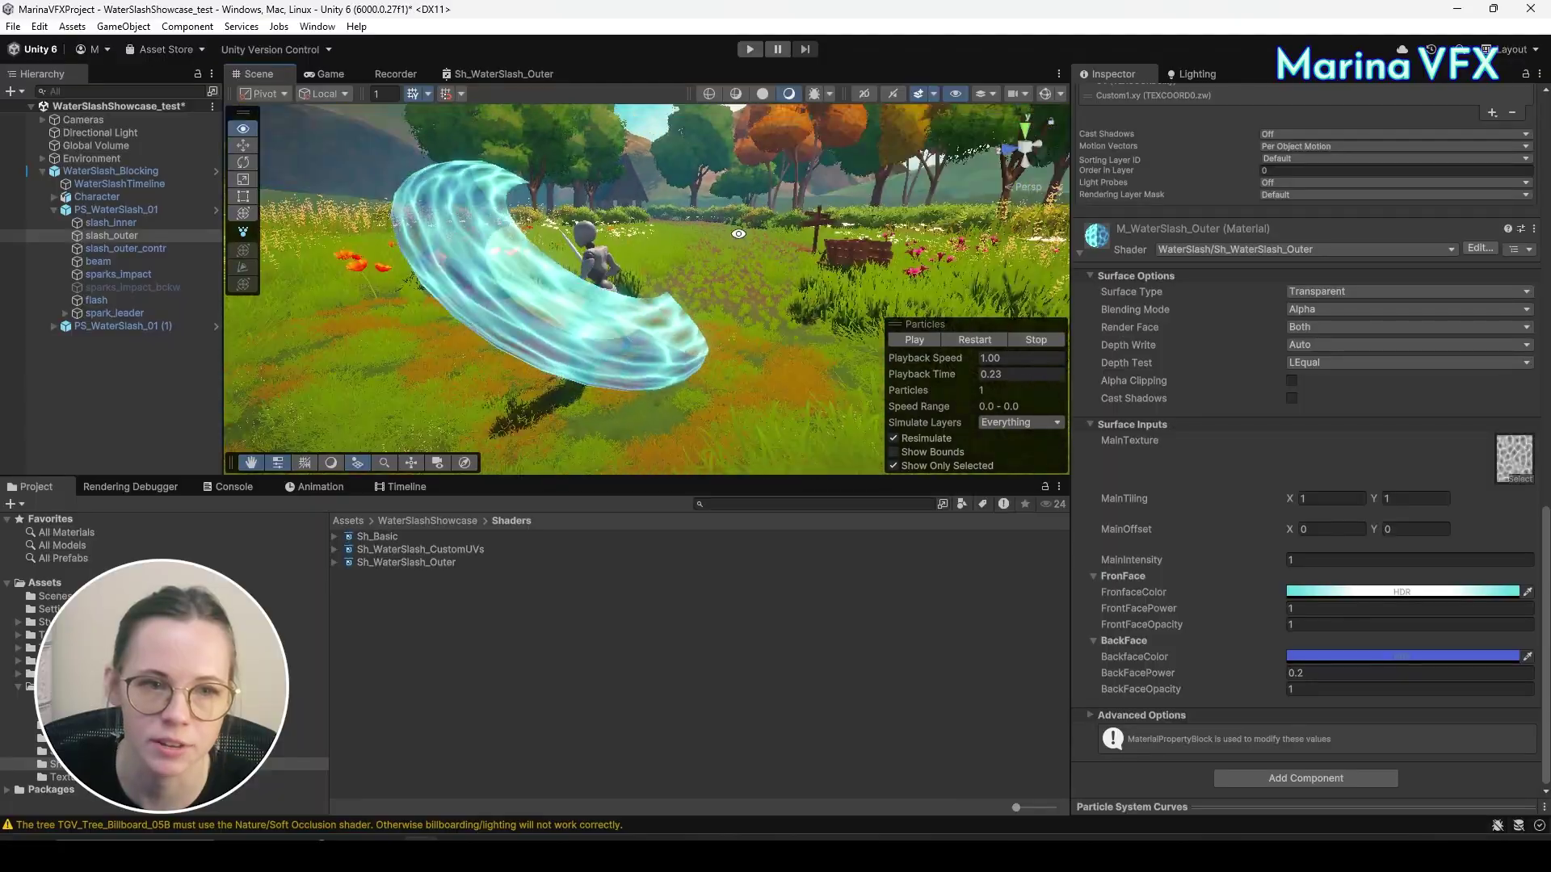
alt+drag(887, 209, 450, 231)
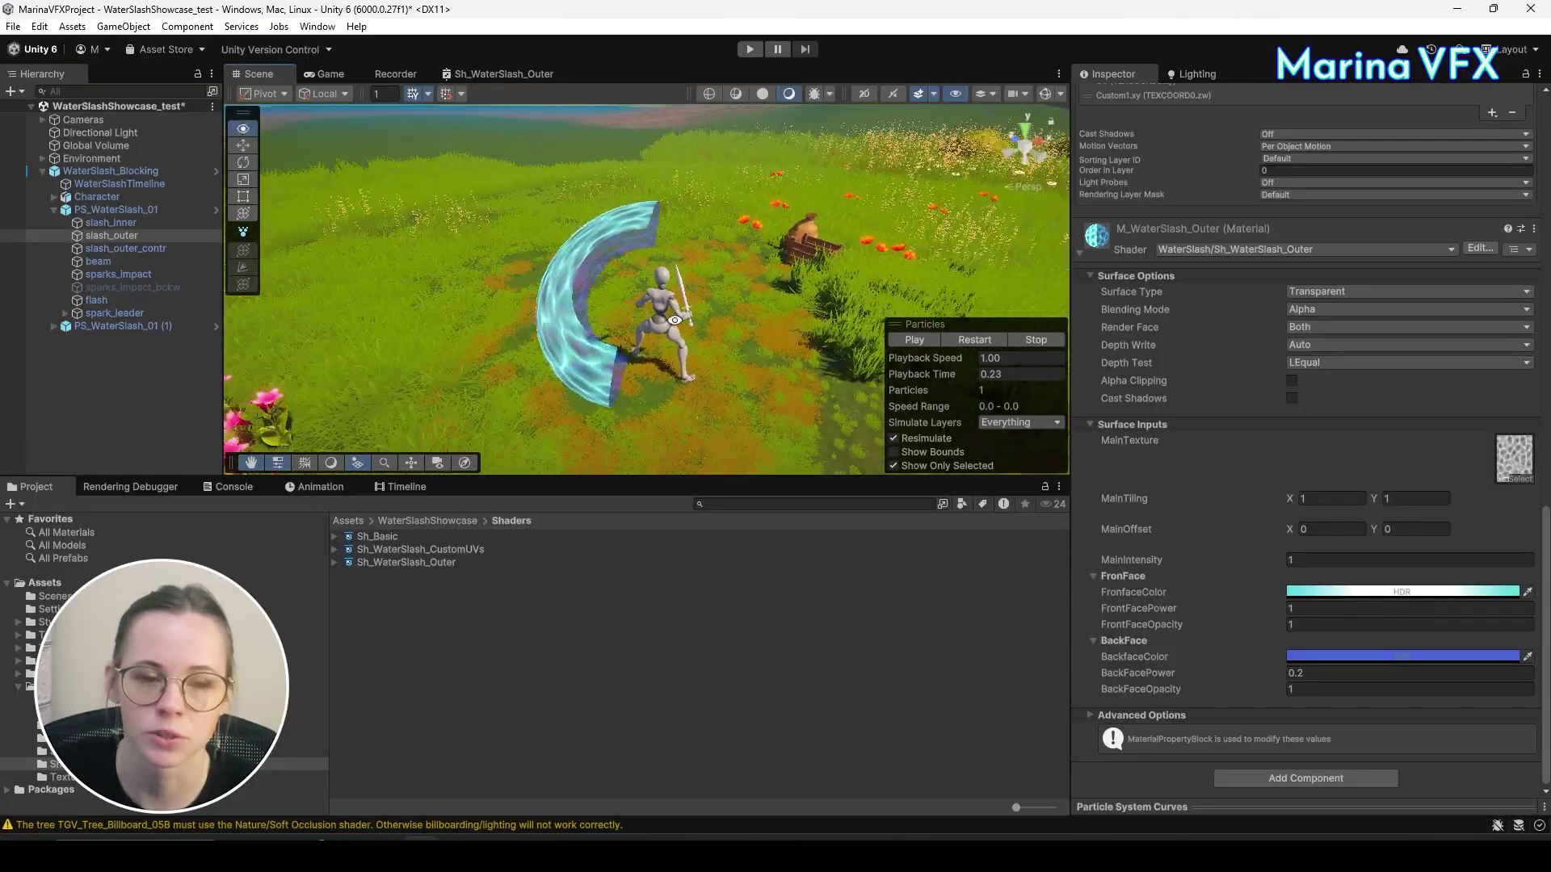
drag(676, 276, 738, 288)
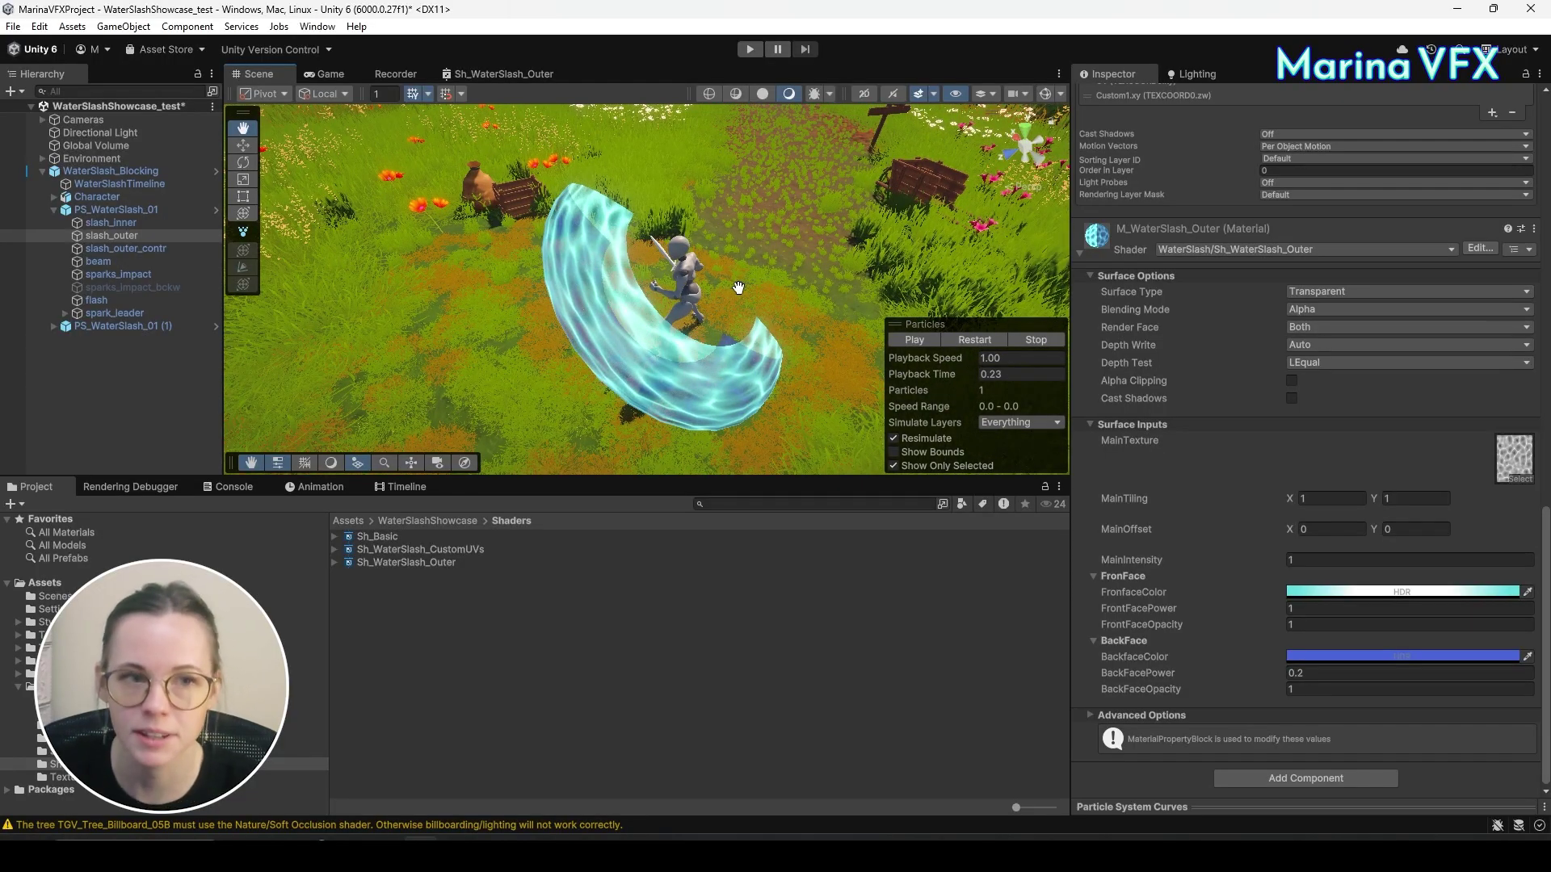
Reopen the Sh_WaterSlash_Outer graph and maximize it.
click(525, 74)
right_click(517, 70)
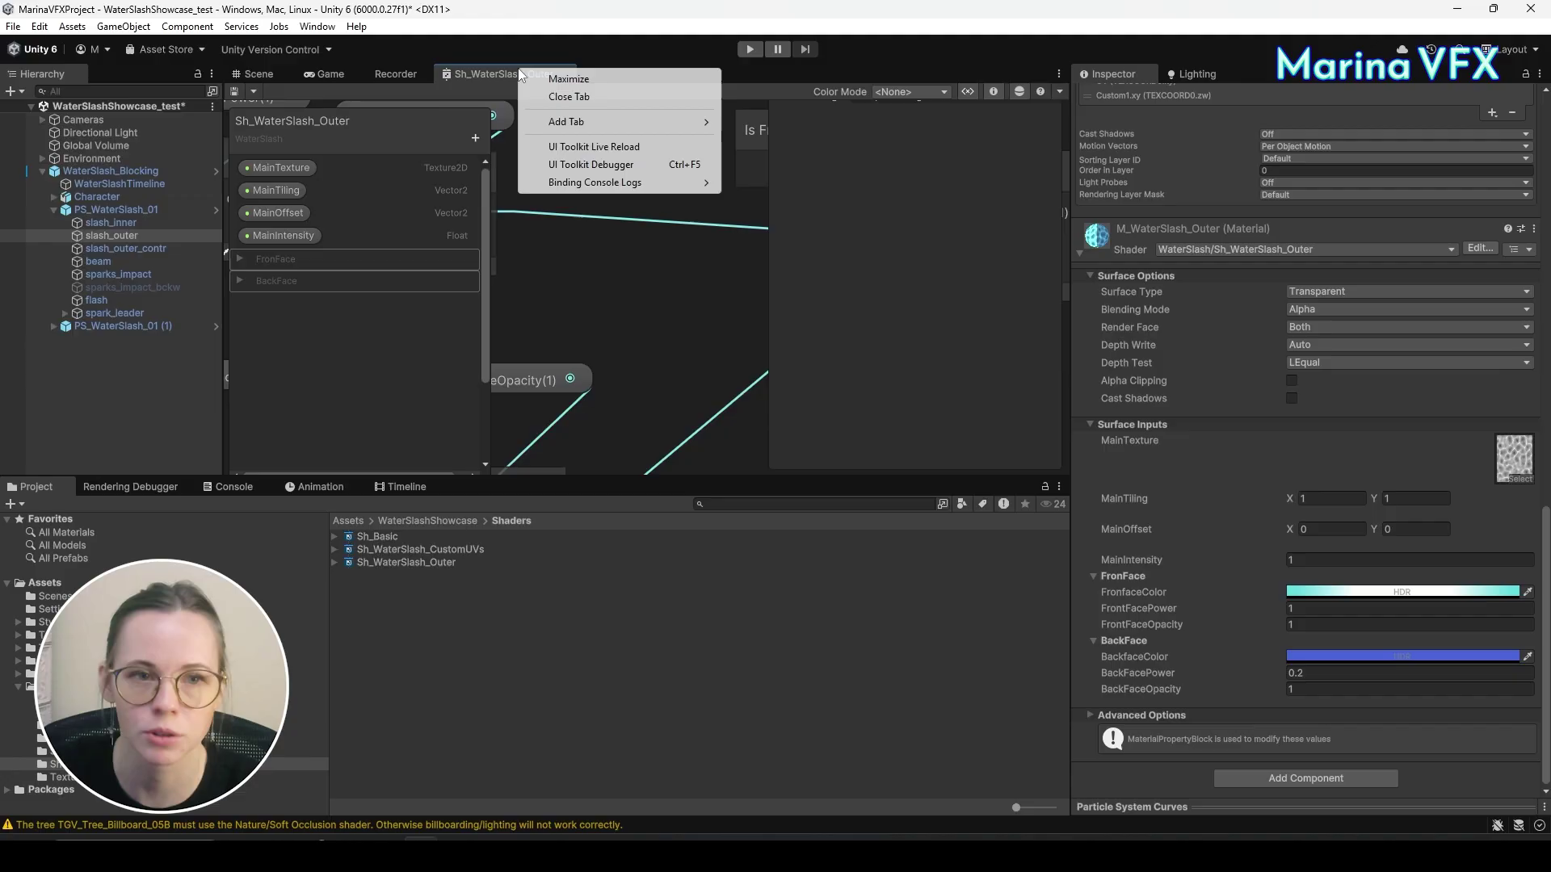
click(555, 78)
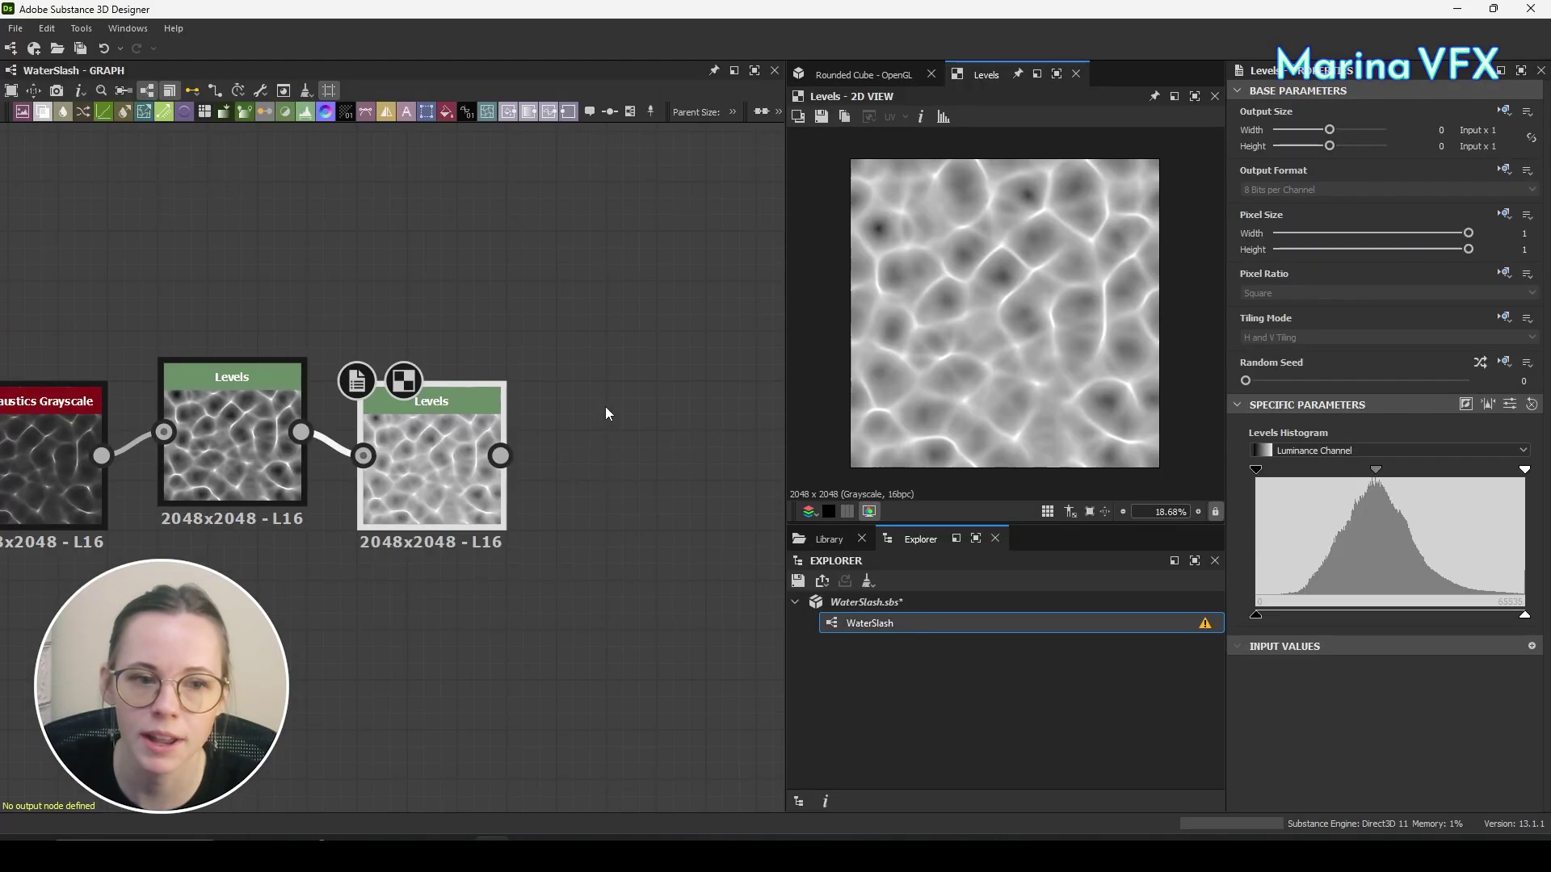
In Substance 3D Designer, add a Gradient Linear 2 node below the water noise chain in the WaterSlash graph.
scroll(571, 391, down, 5)
scroll(463, 486, up, 4)
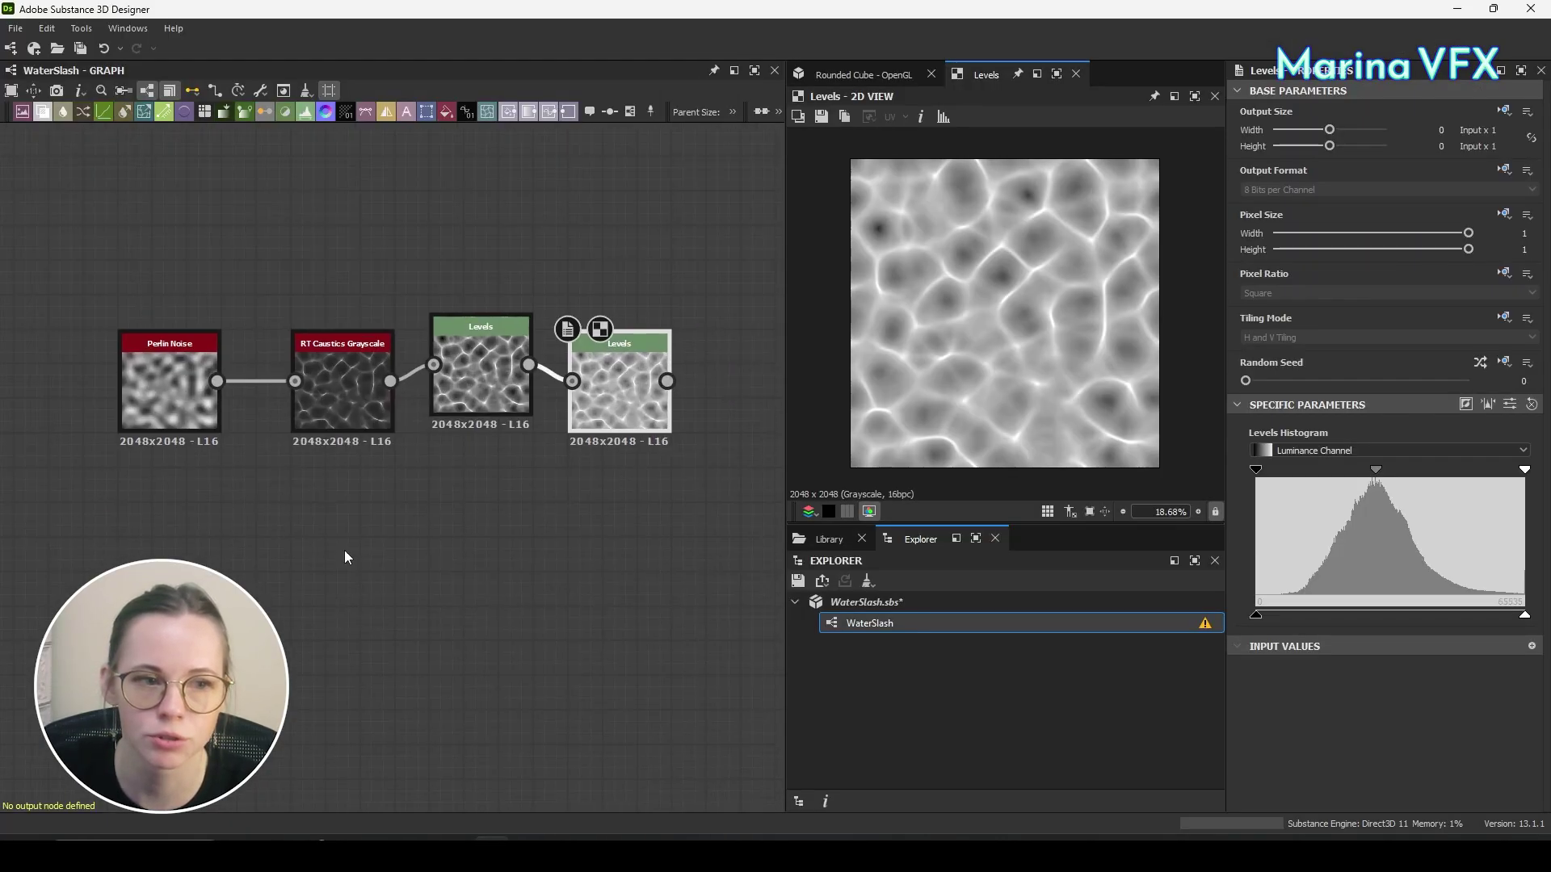
middle_drag(459, 536, 559, 374)
key(space)
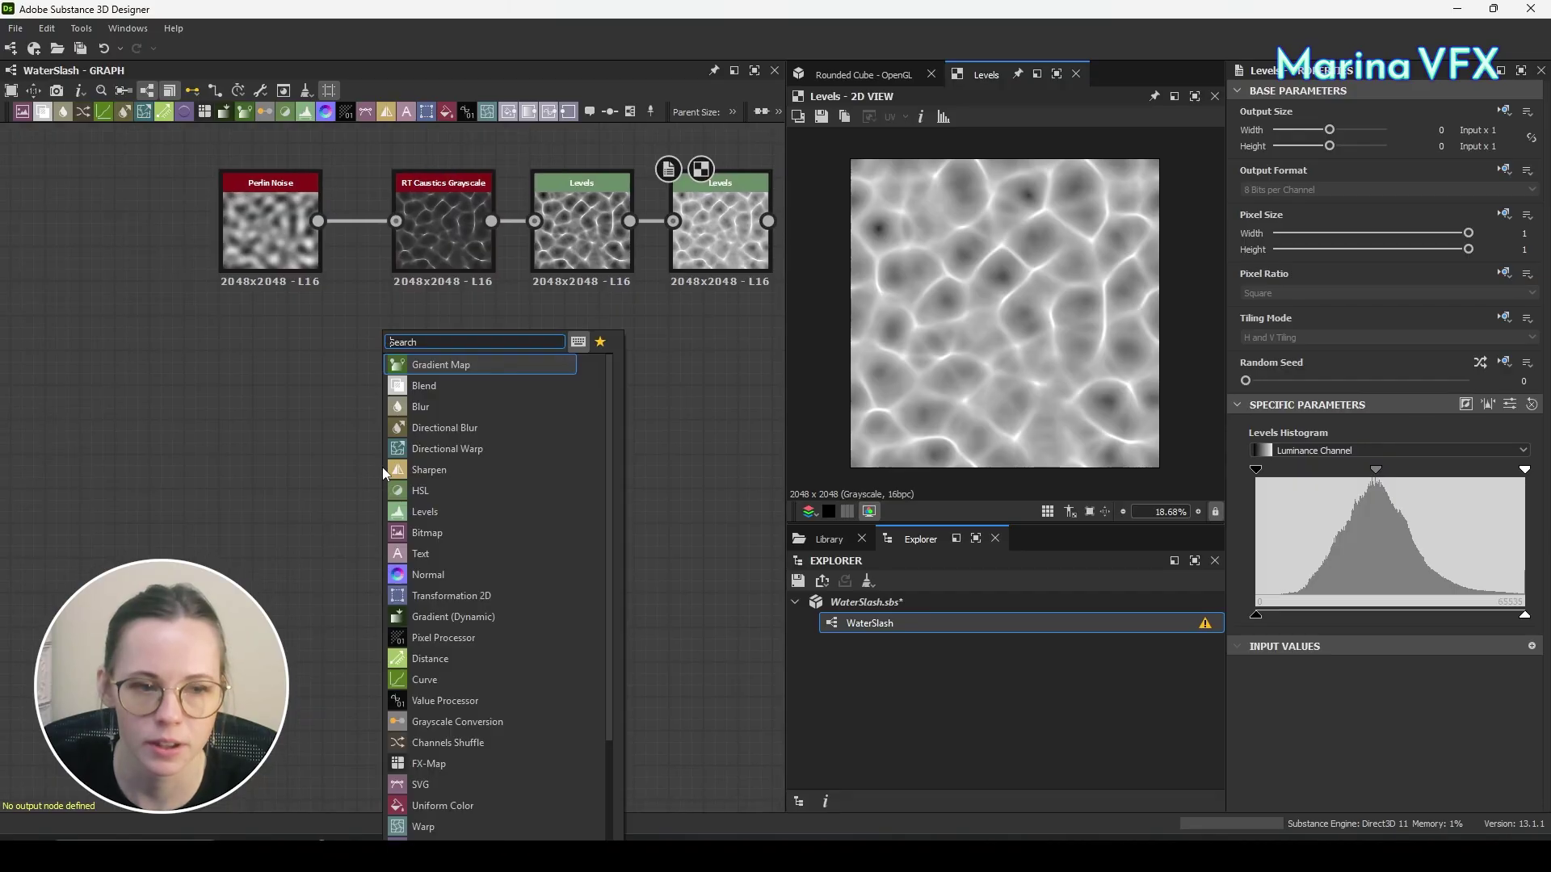
text(grad)
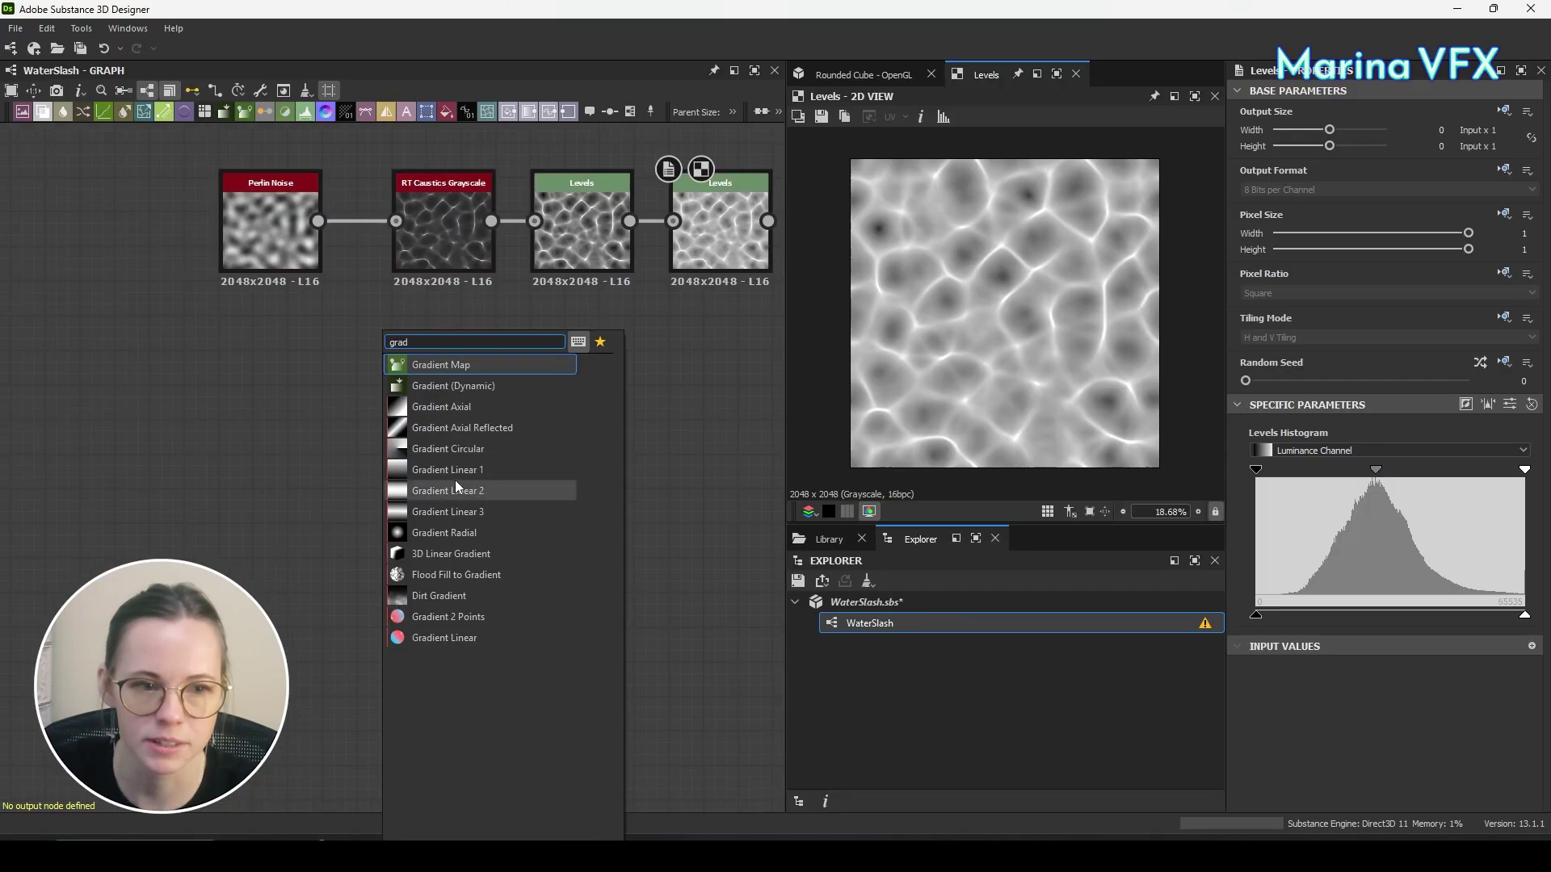
click(456, 489)
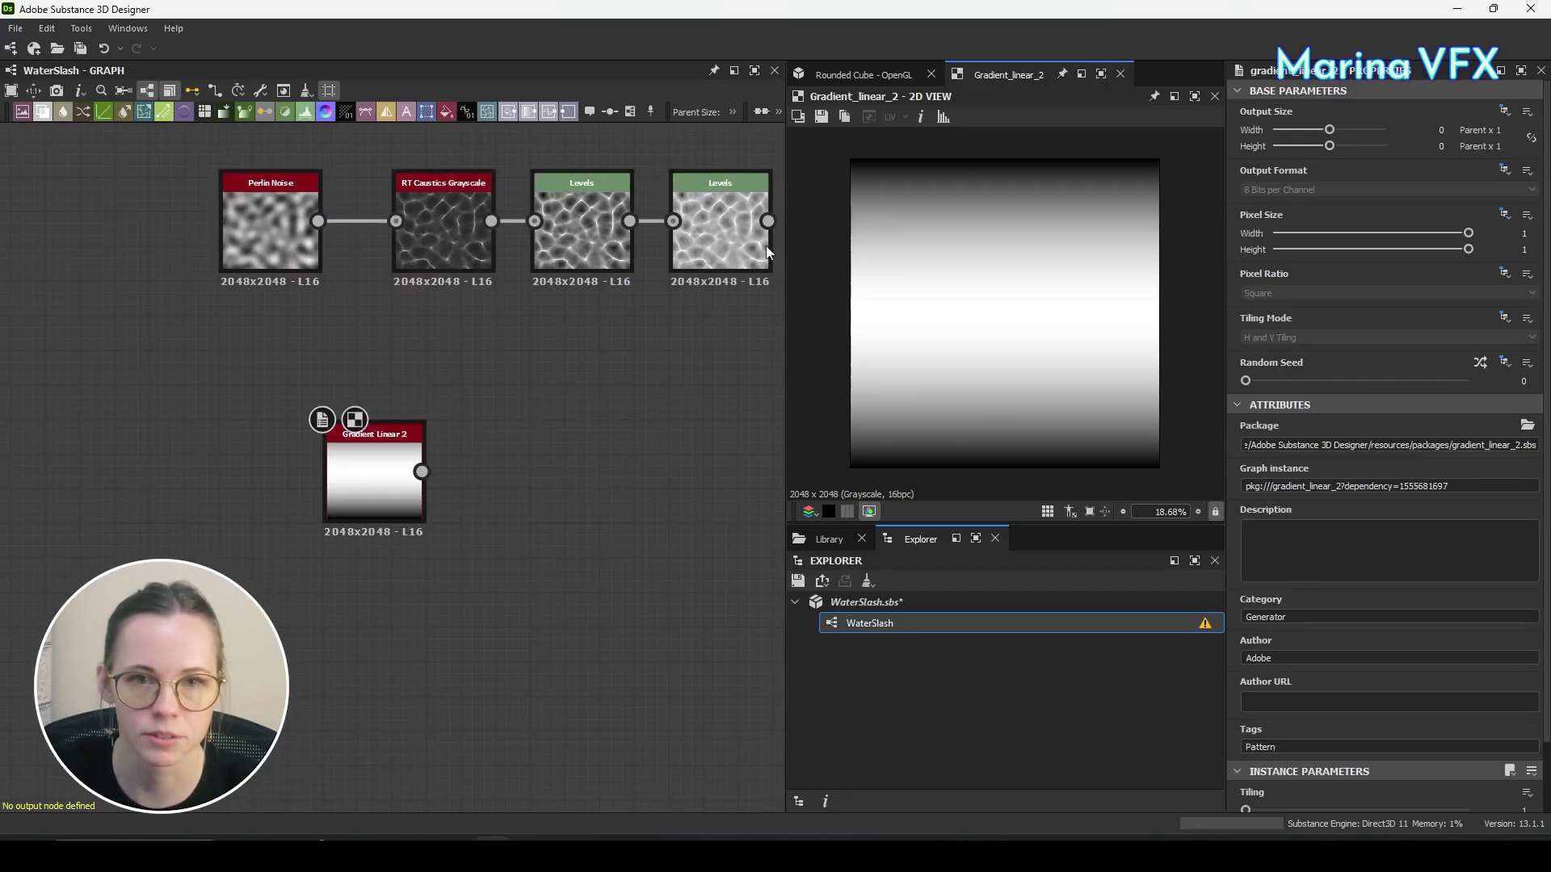
Export the linear gradient as a PNG named T_mask_01 into the WaterSlashShowcase Textures folder.
click(828, 111)
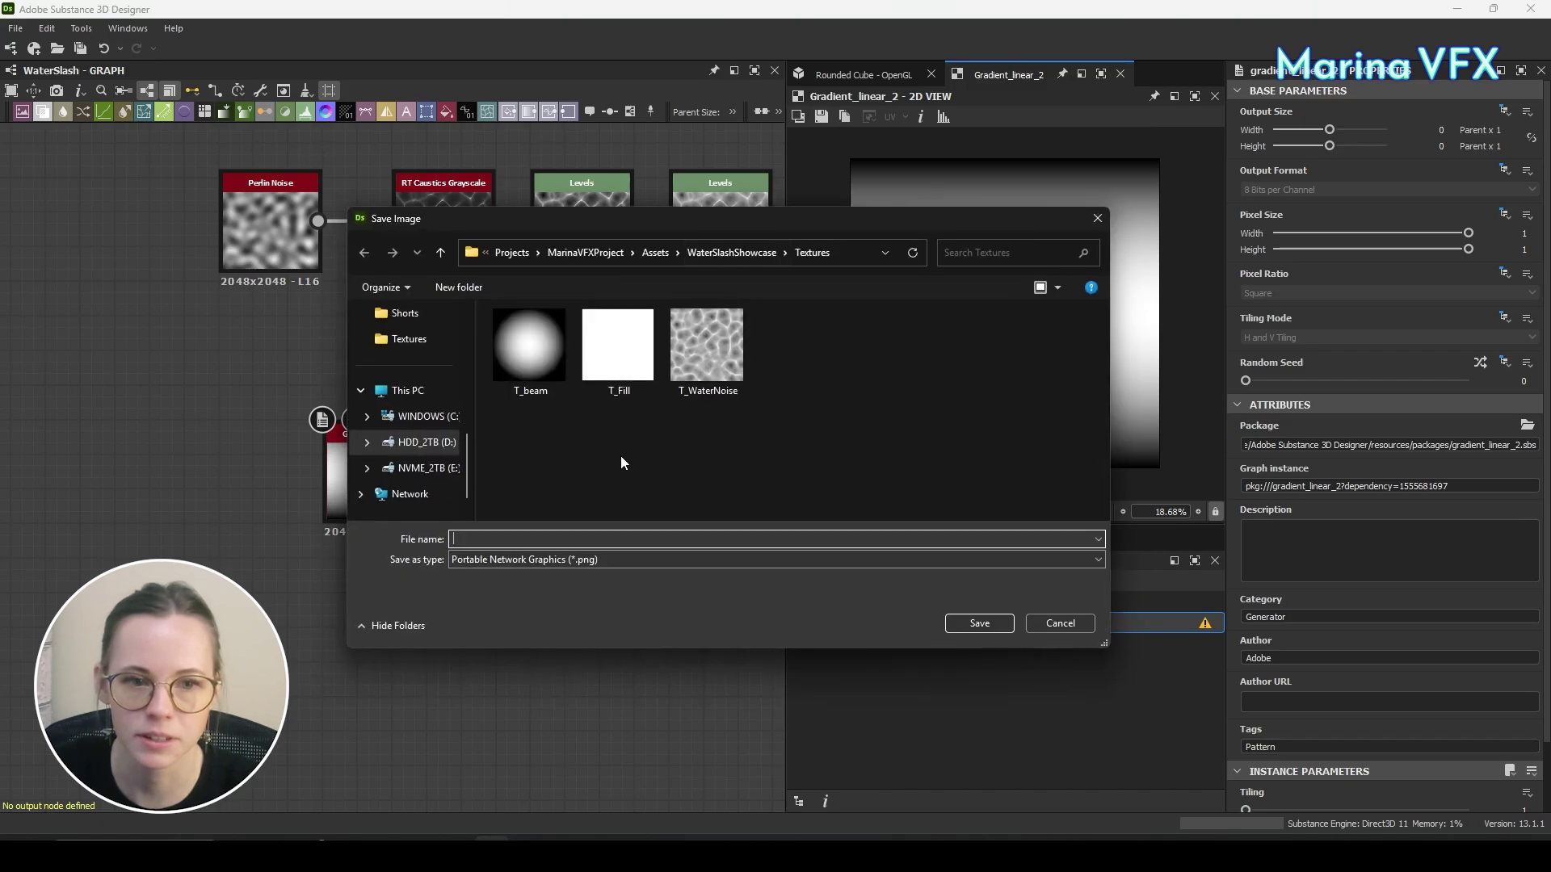
text(T_mask)
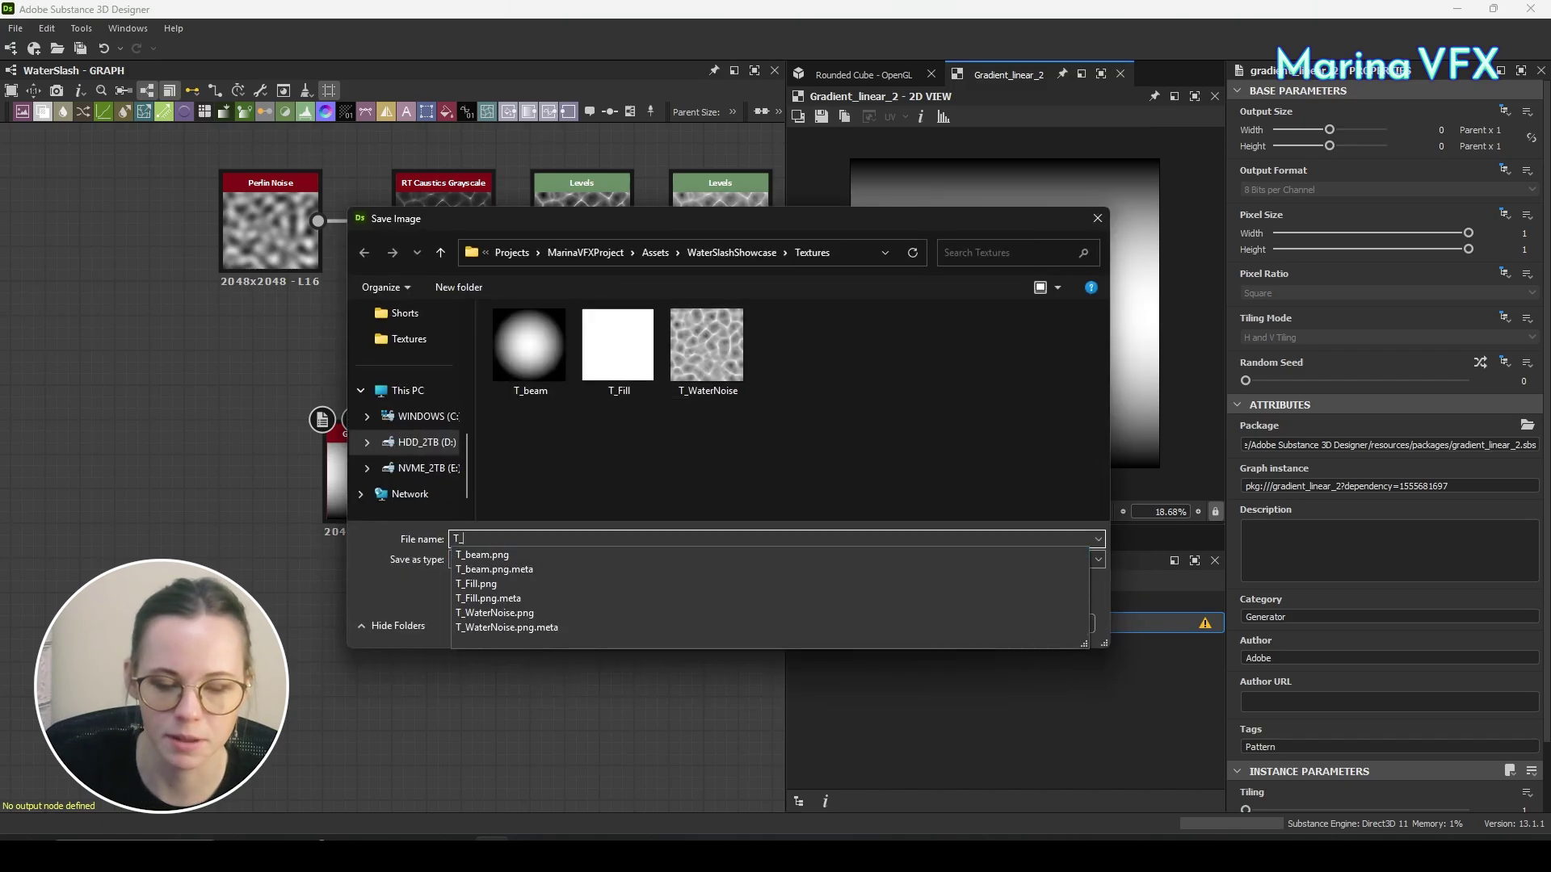
text(_01)
key(Return)
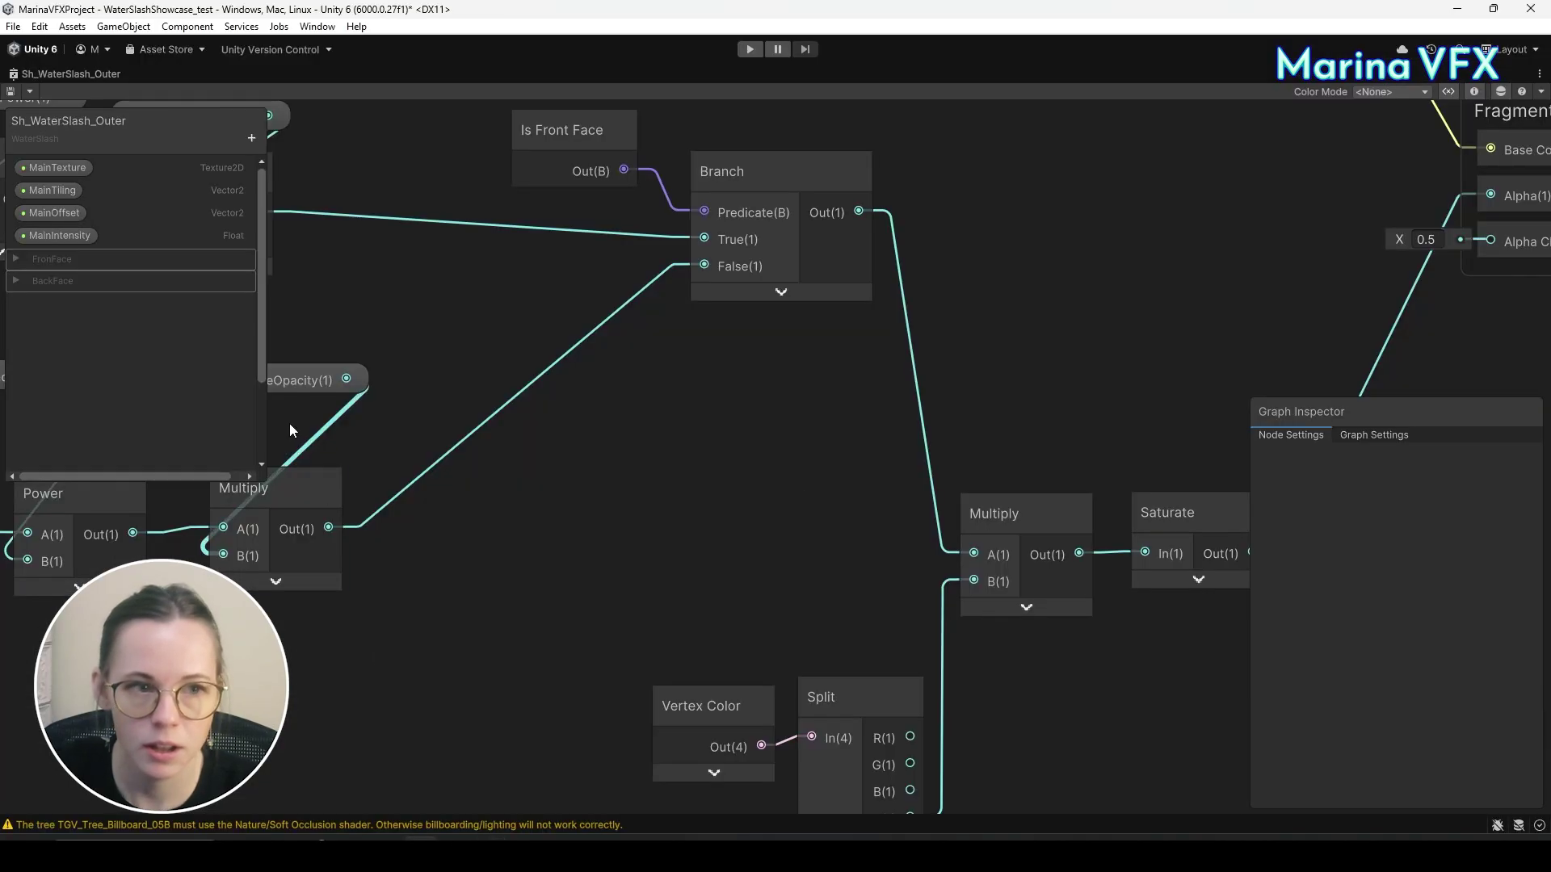
Back in Unity's Sh_WaterSlash_Outer graph, add a Texture 2D property named OpacityMaskTexture.
click(251, 138)
click(295, 291)
text(OpacityMask)
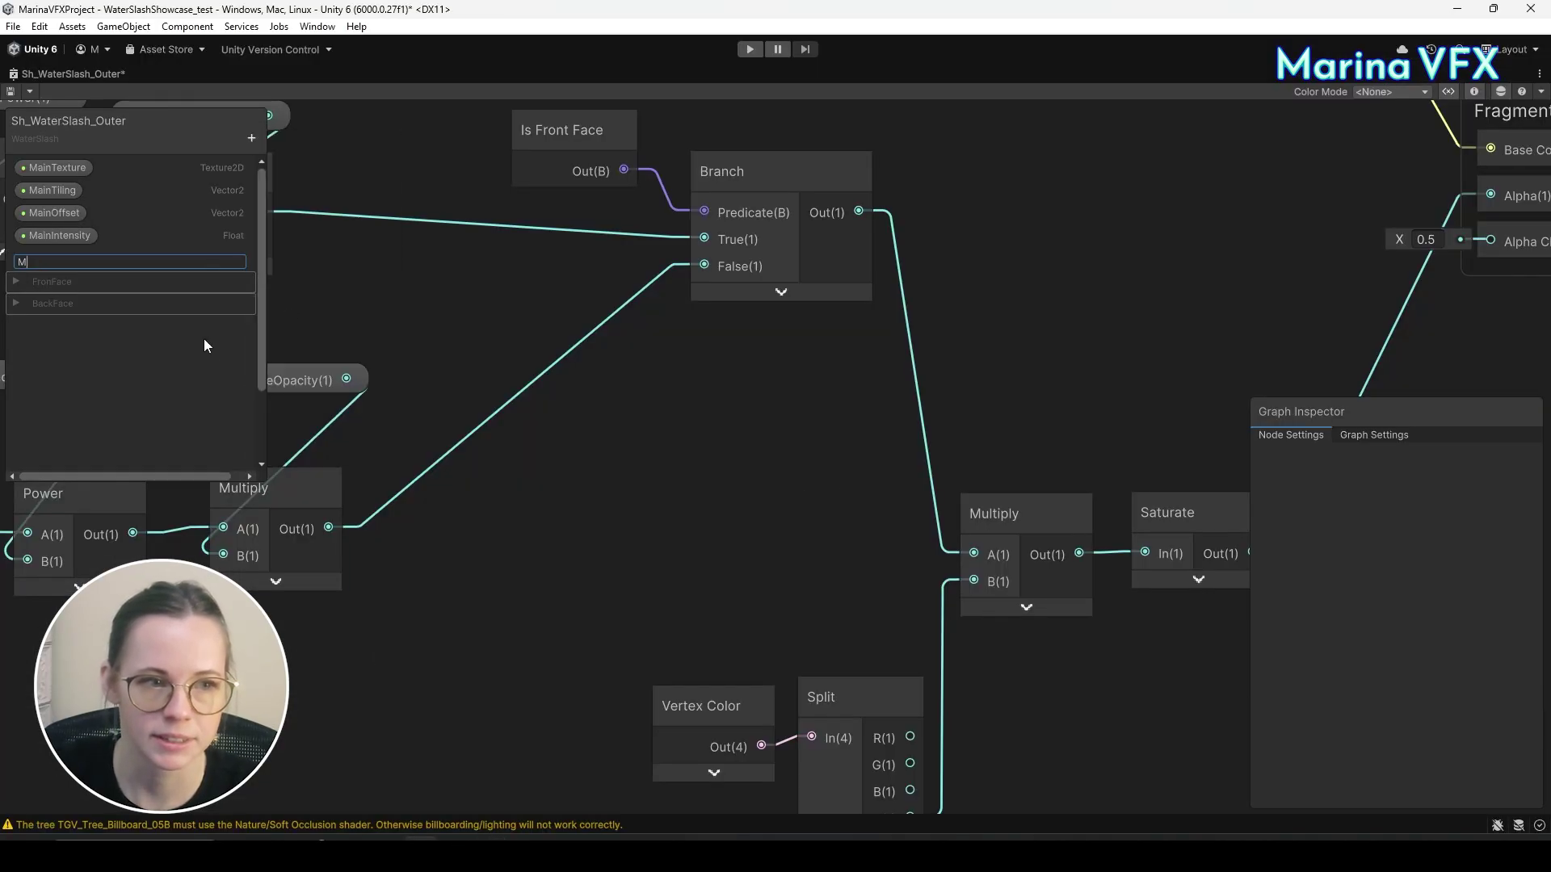
text(Texture)
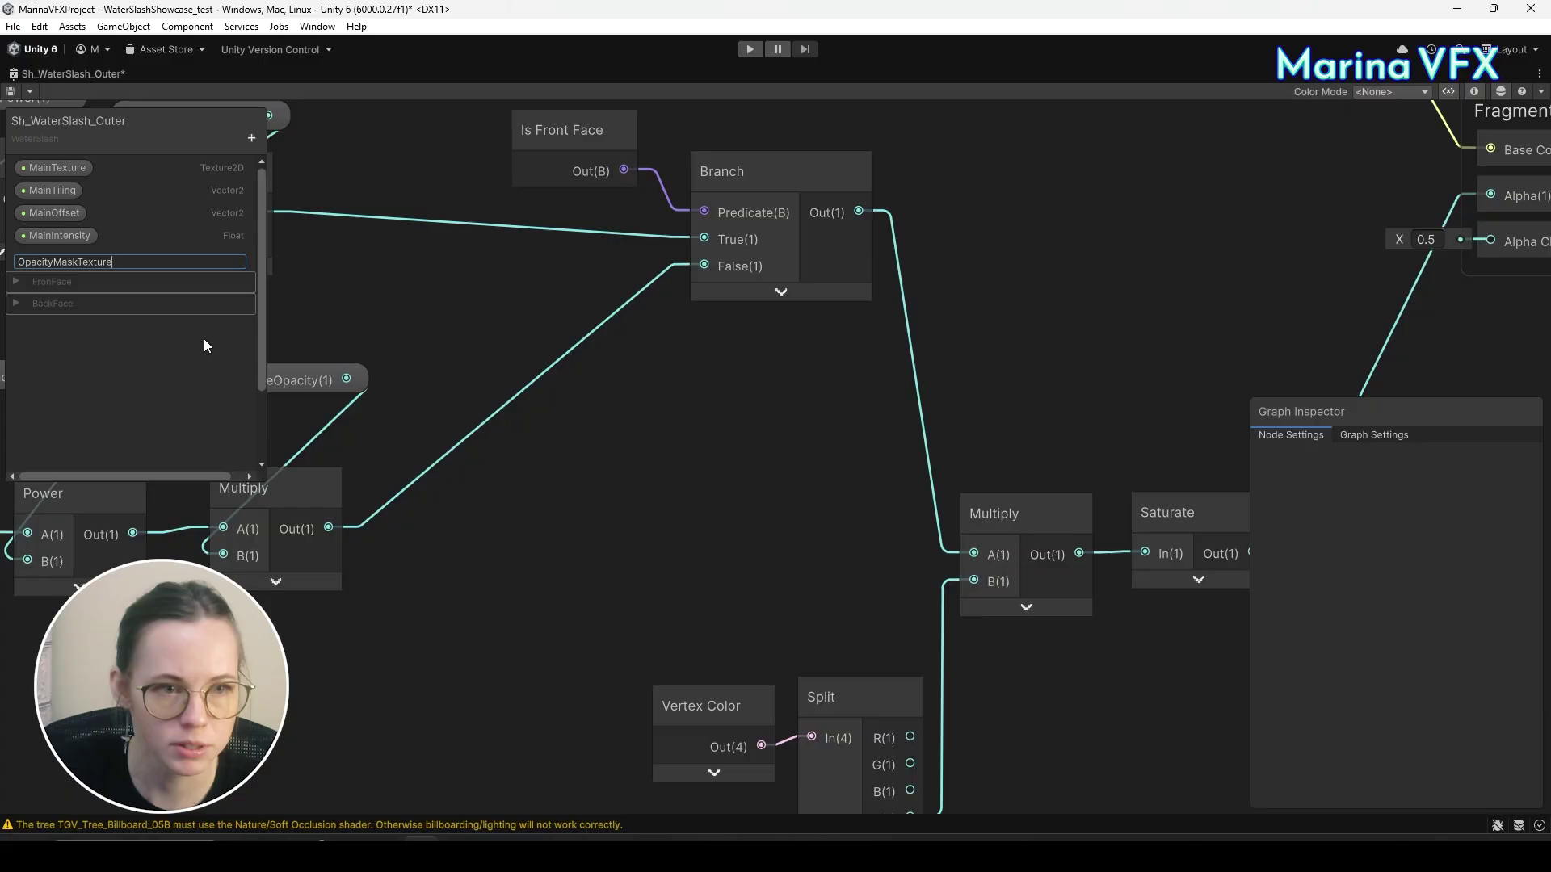
key(Return)
Add a Sample Texture 2D node in the free area below the graph and feed its texture input from OpacityMaskTexture.
scroll(711, 453, down, 5)
key(space)
text(sample)
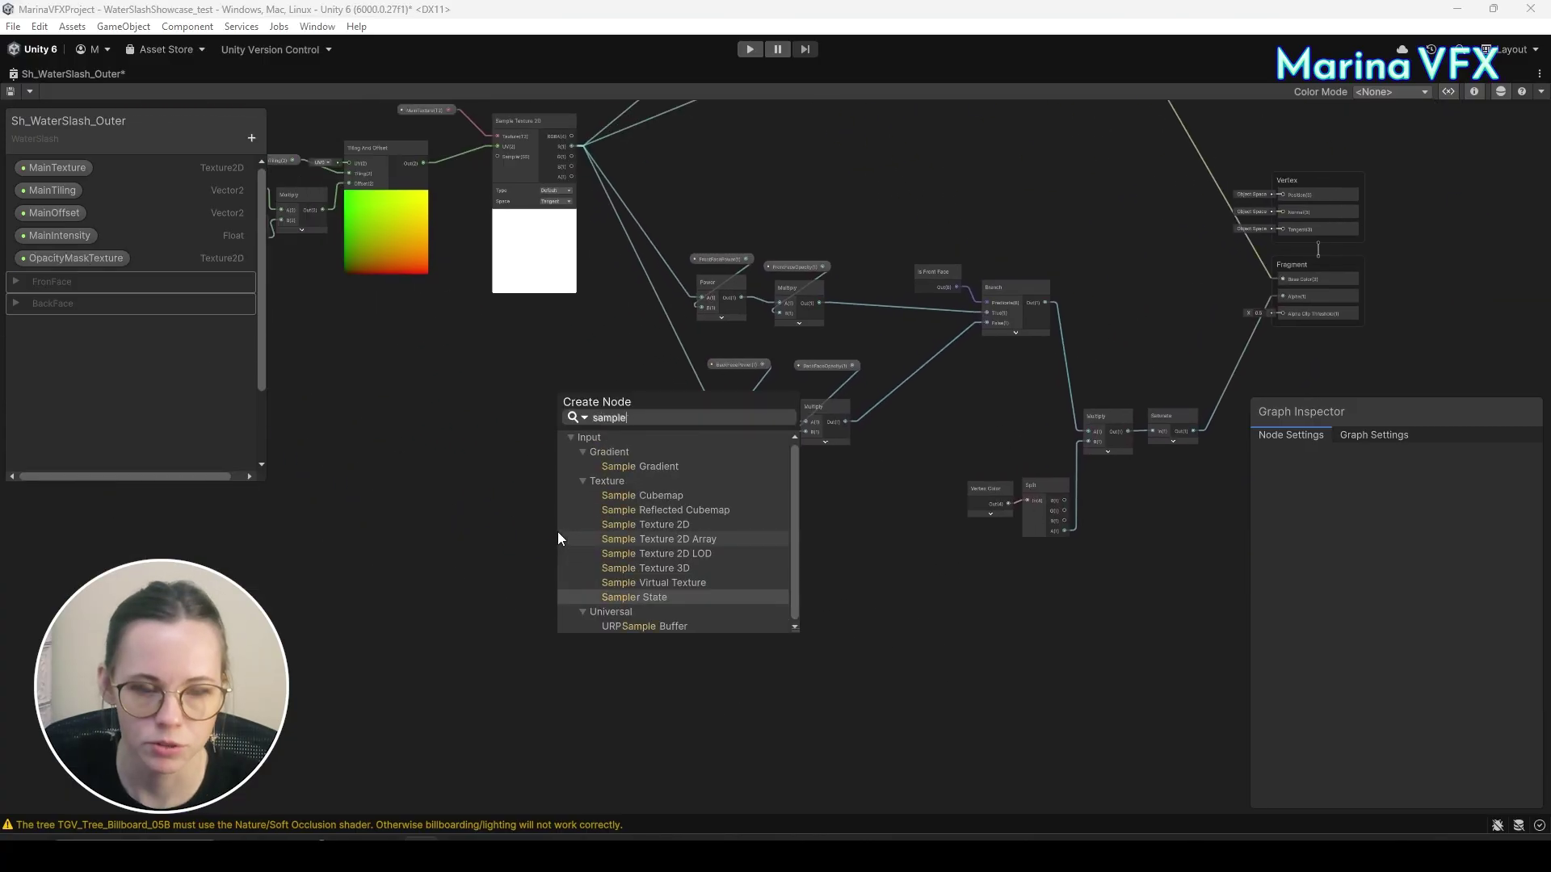
key(Return)
scroll(517, 429, up, 6)
drag(540, 378, 531, 372)
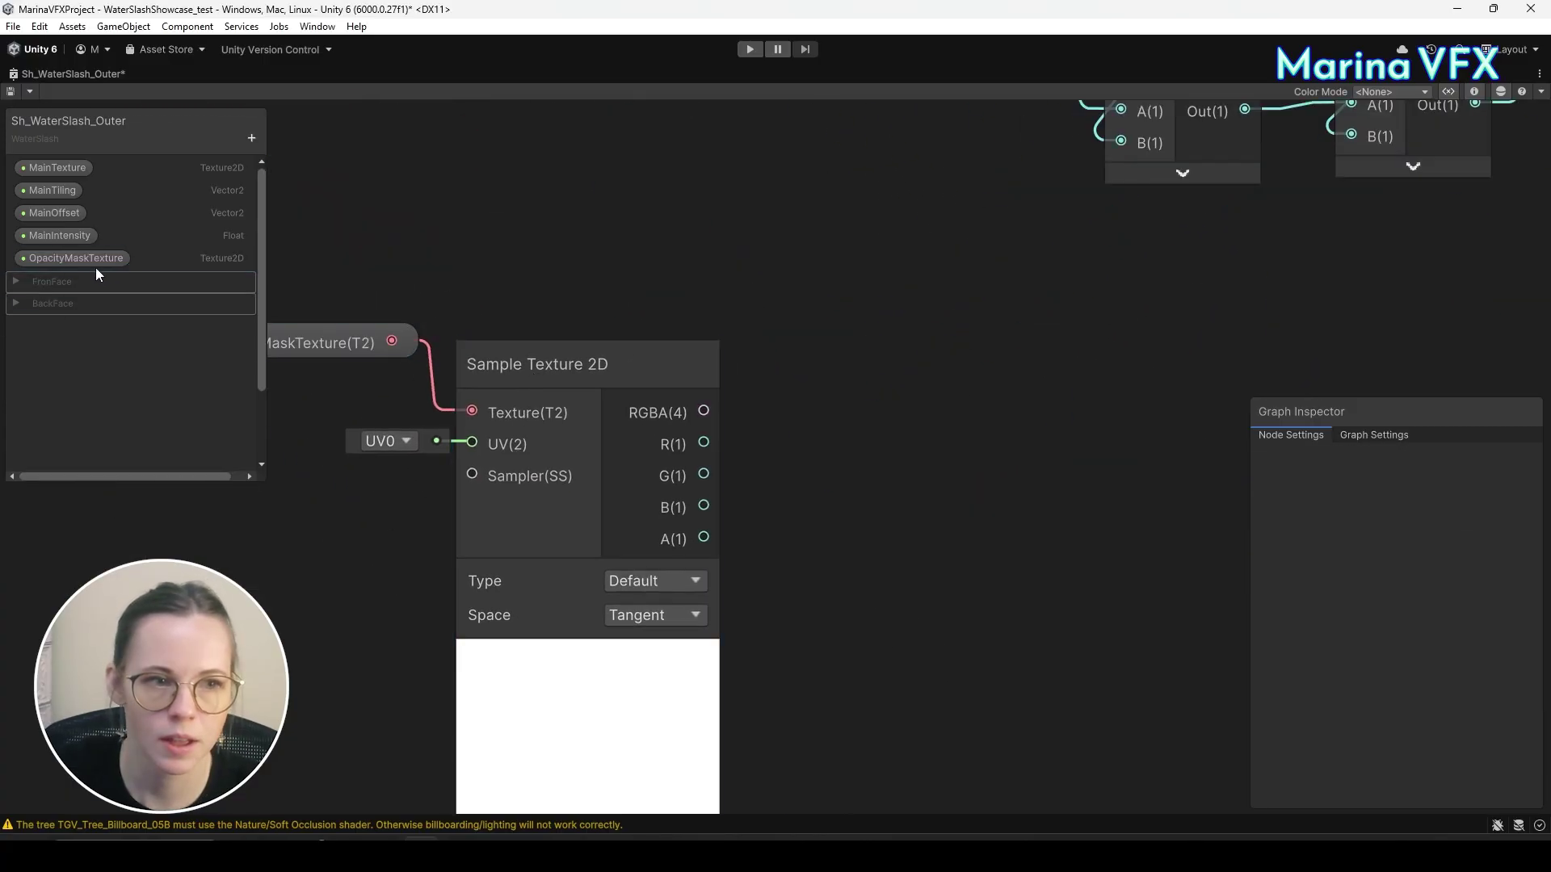
Enable Use Tiling and Offset for the OpacityMaskTexture property.
click(93, 262)
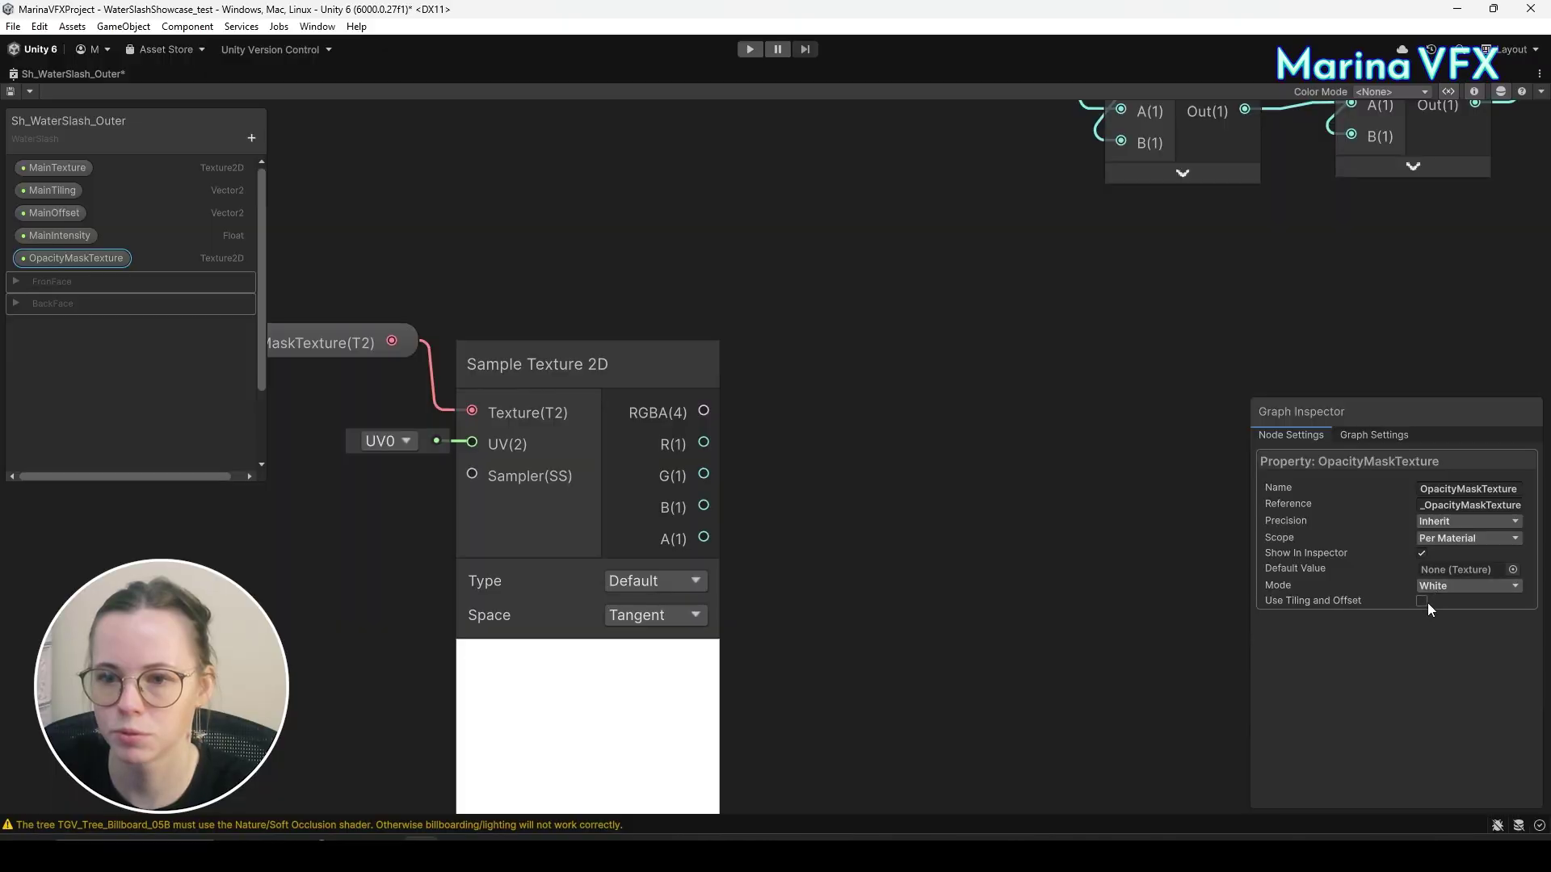
scroll(807, 388, down, 3)
drag(544, 312, 803, 443)
scroll(888, 404, up, 1)
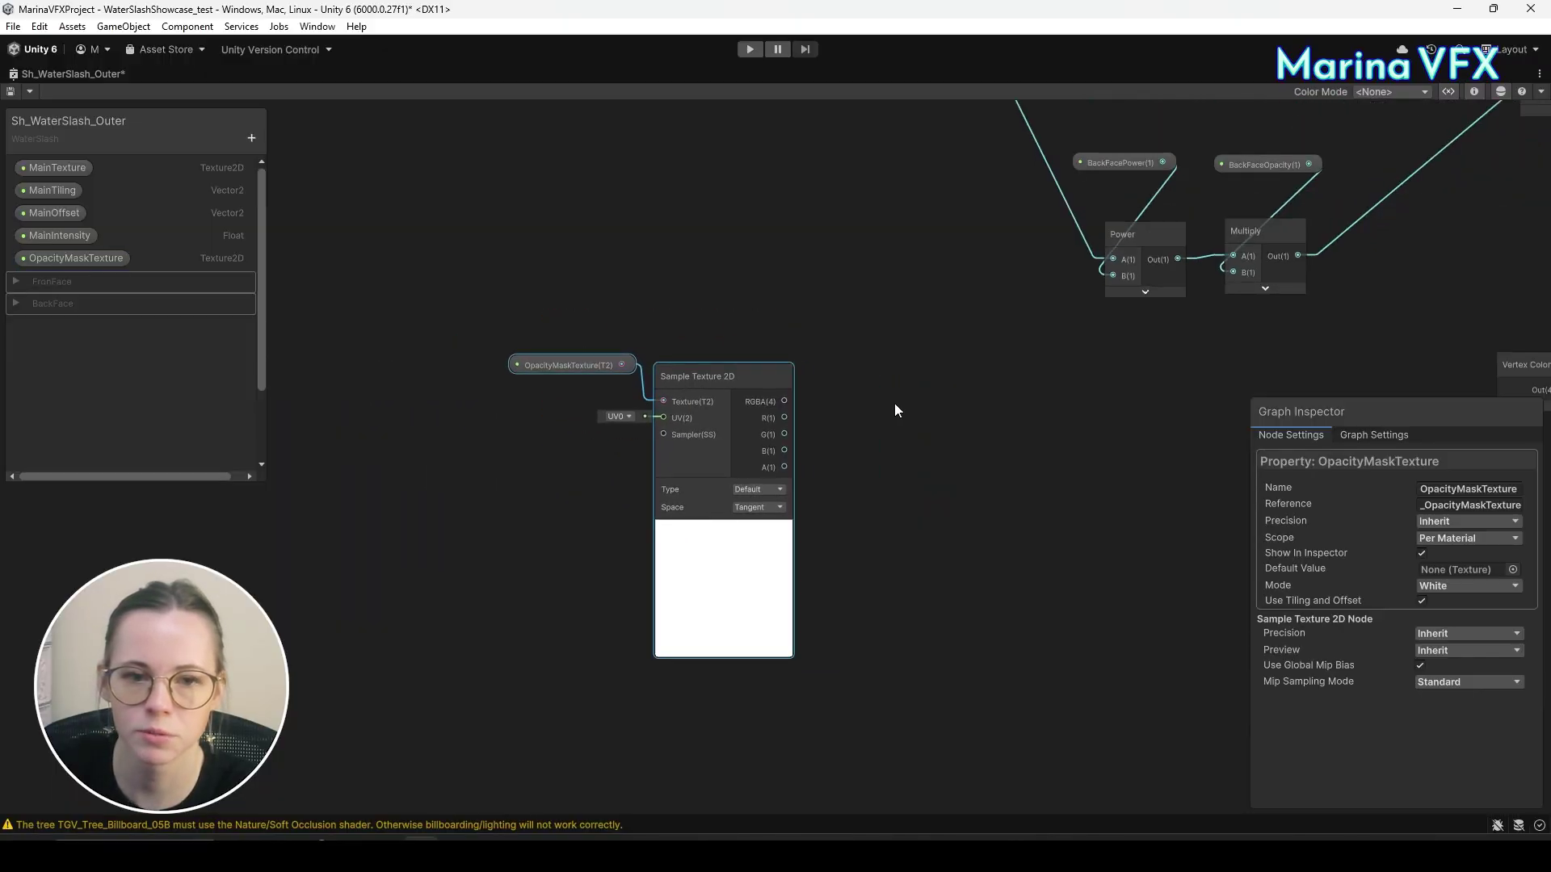
click(840, 412)
Add a Float property named OpacityMaskMultiplier to the Blackboard.
click(251, 138)
click(291, 175)
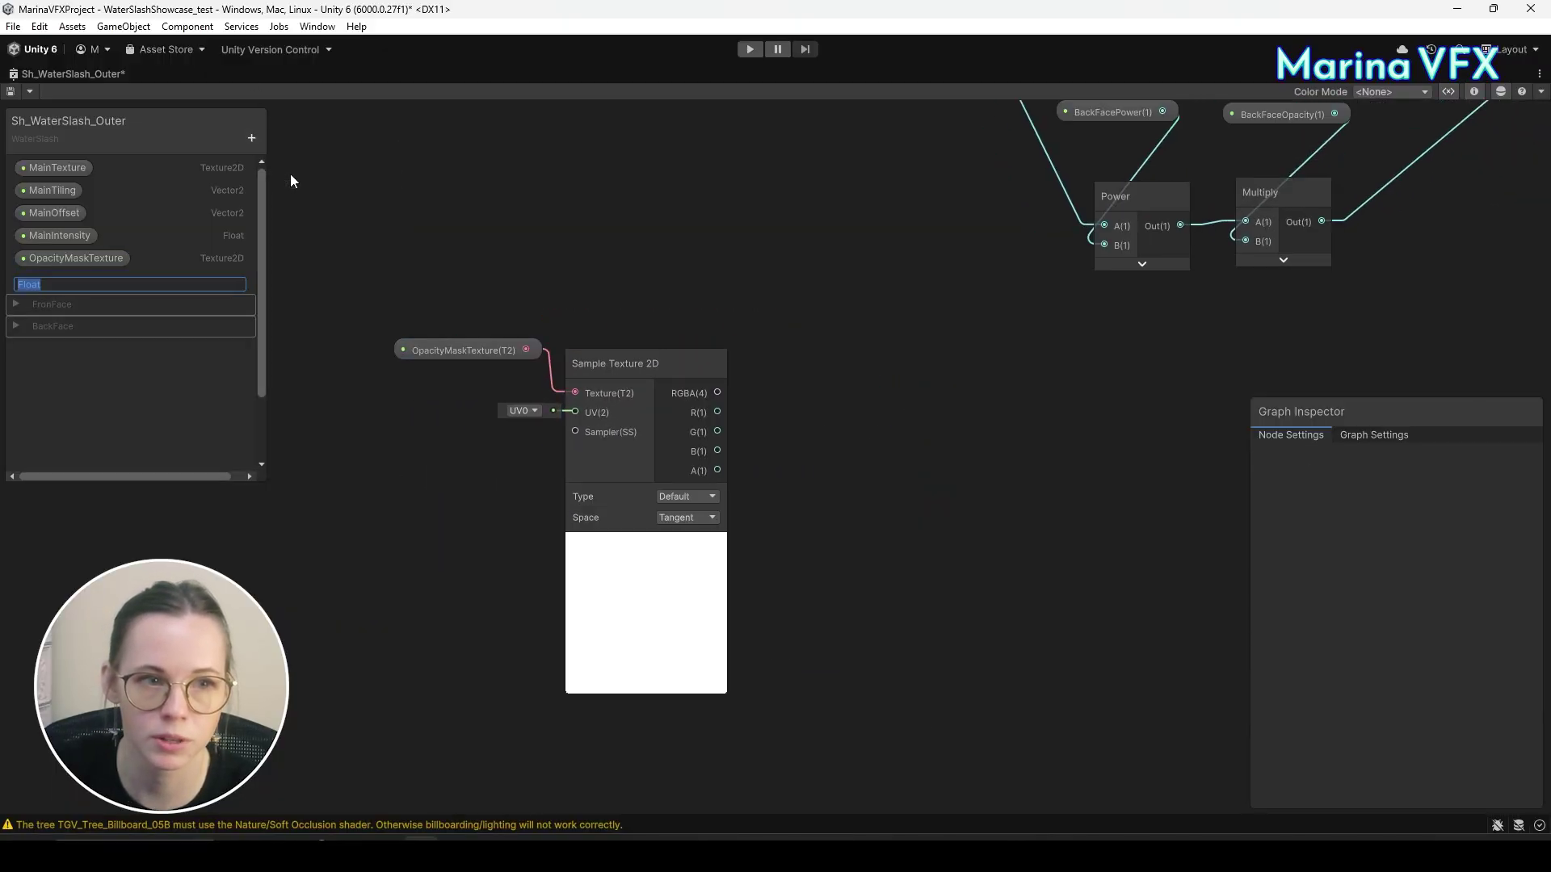
text(OpacityMaskMultu)
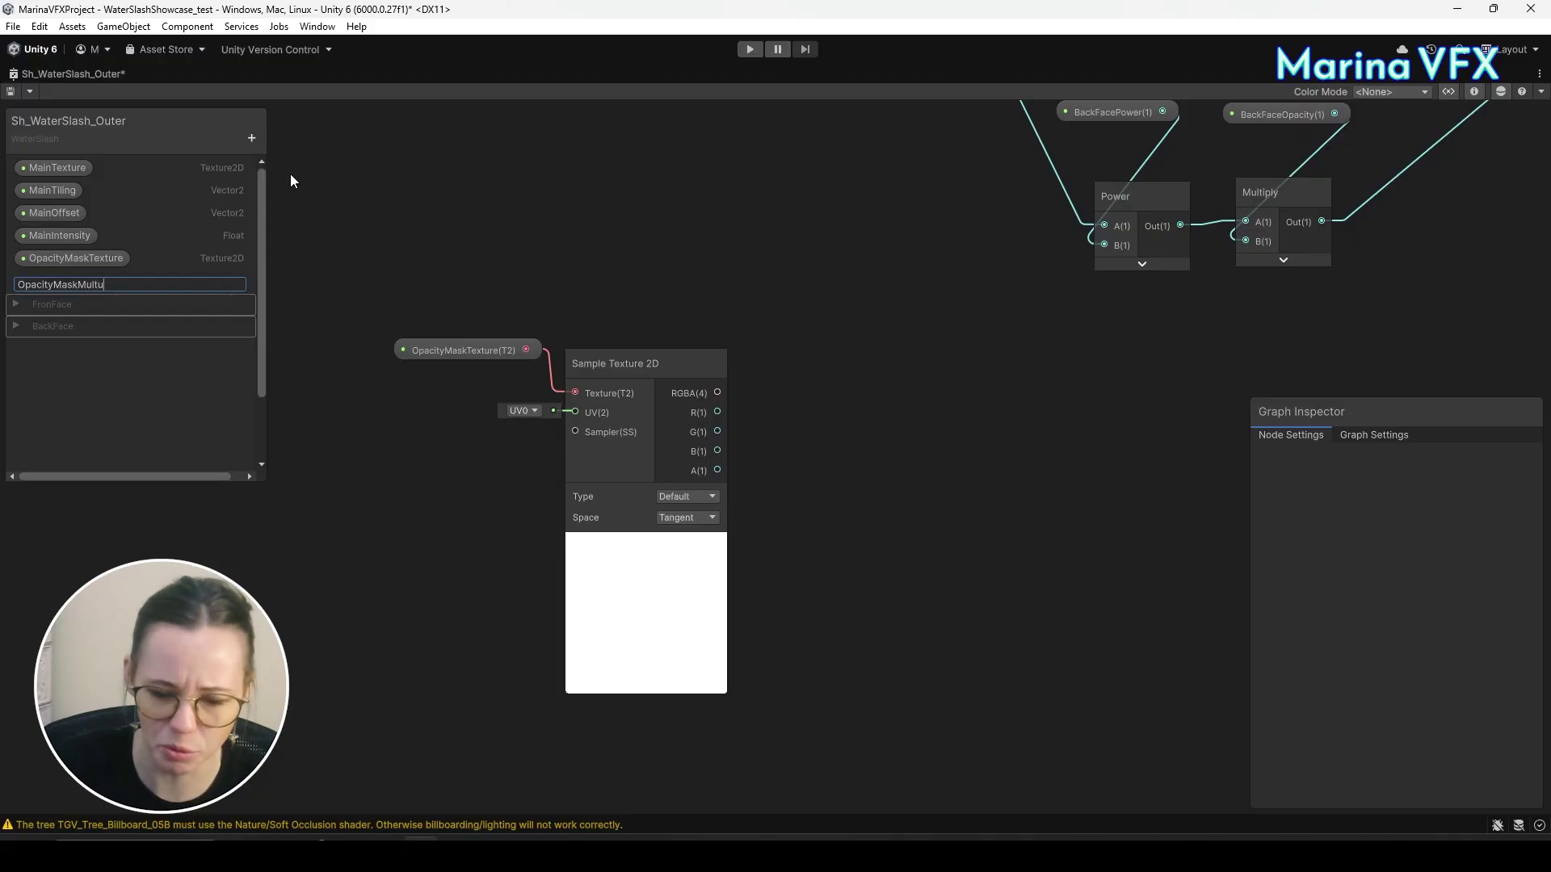
text(iplier)
key(Return)
Add a Float property named OpacityMaskPower and place it above OpacityMaskMultiplier.
click(251, 138)
click(288, 174)
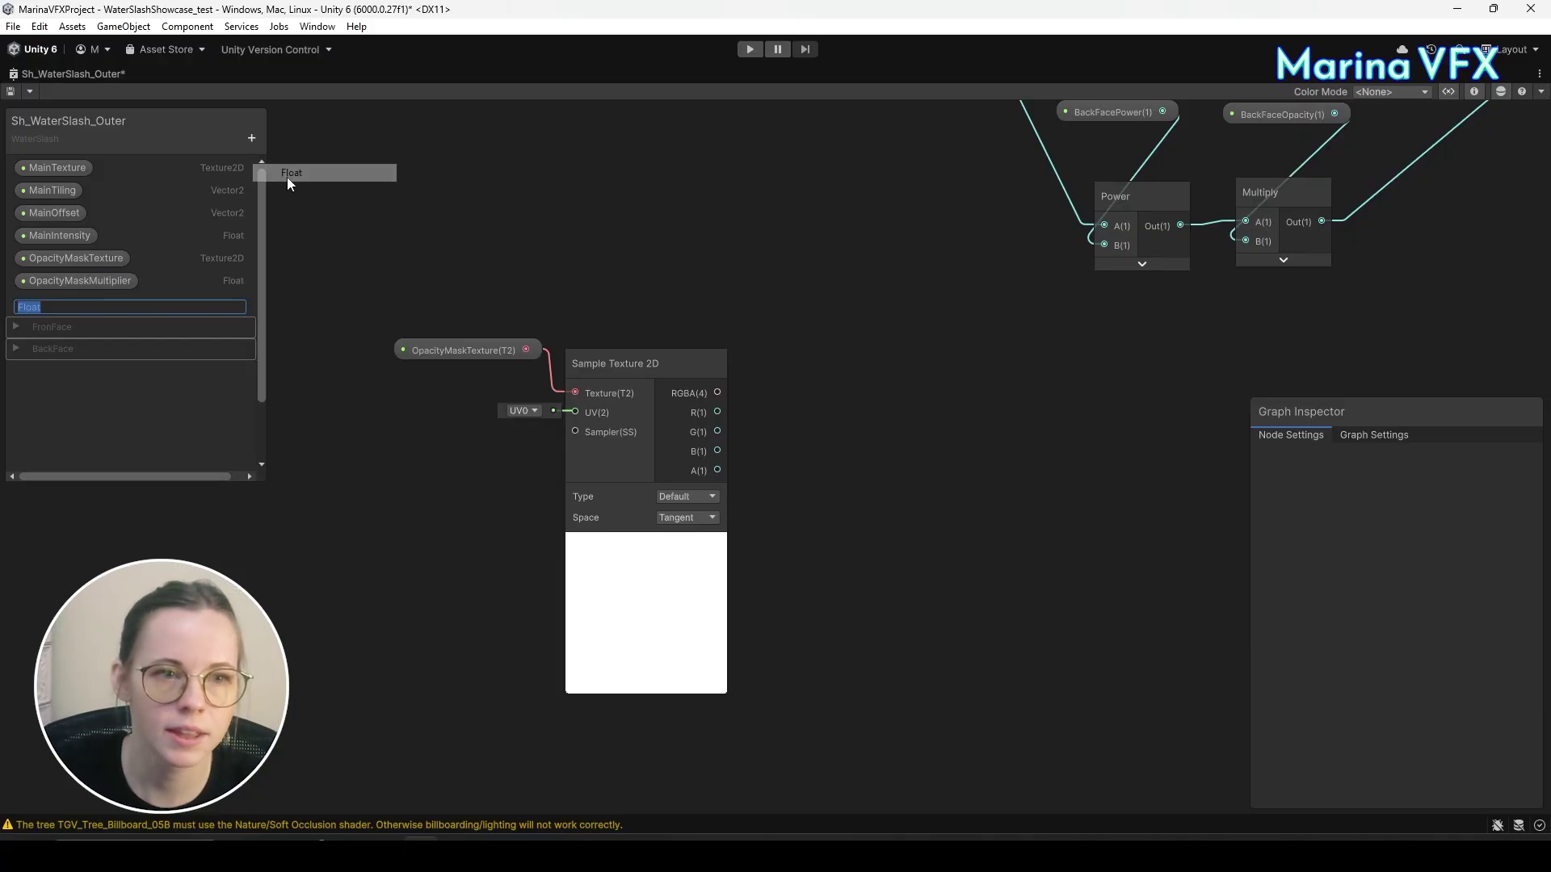
text(OpacityMaskPower)
key(Return)
drag(104, 291, 68, 297)
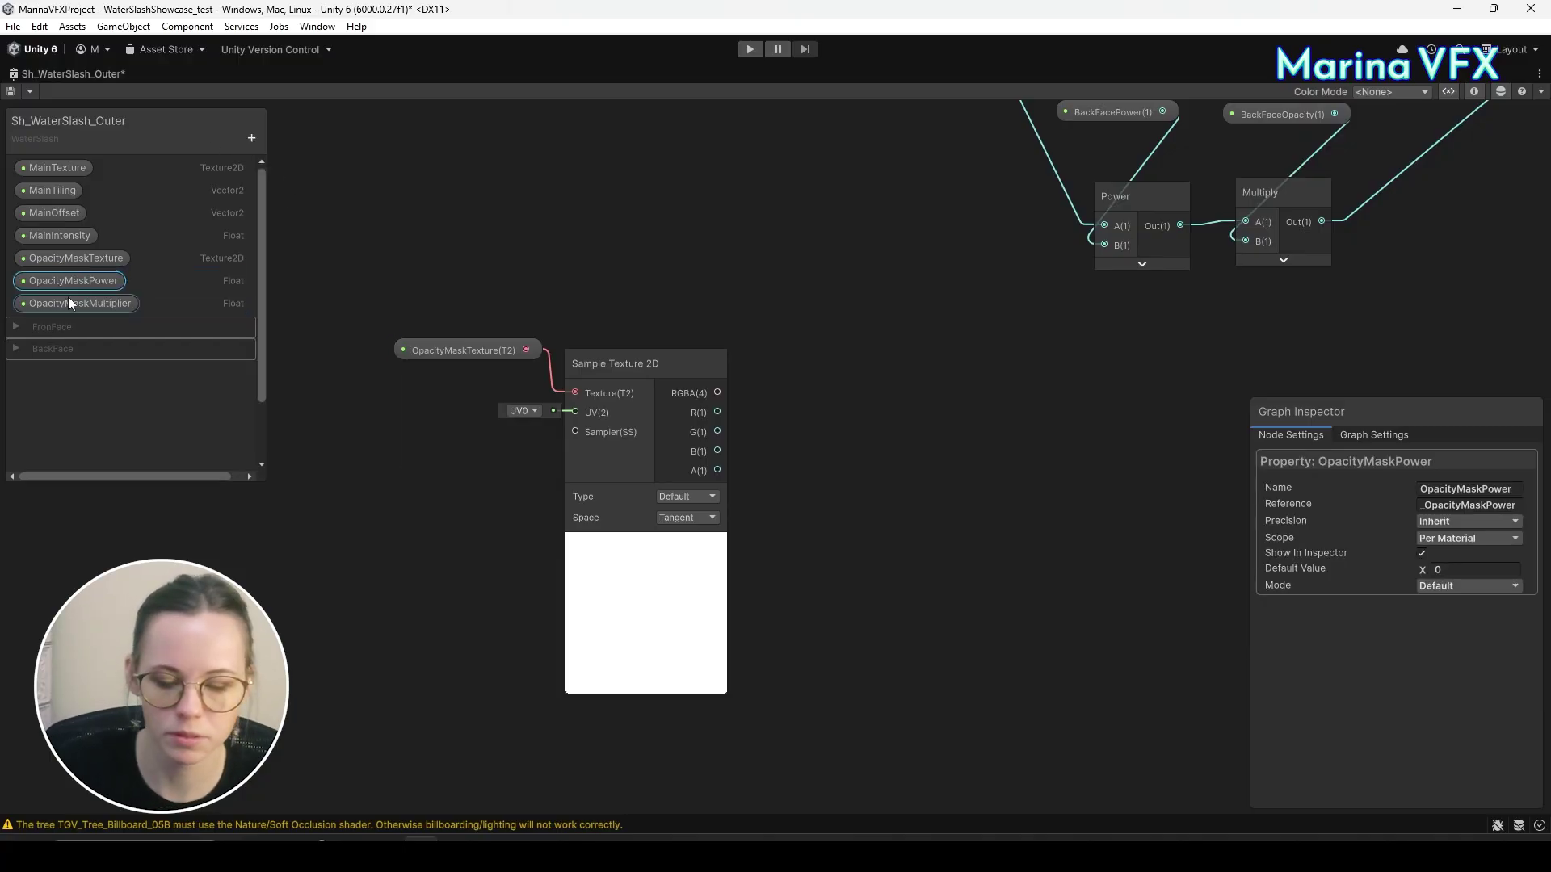
click(72, 305)
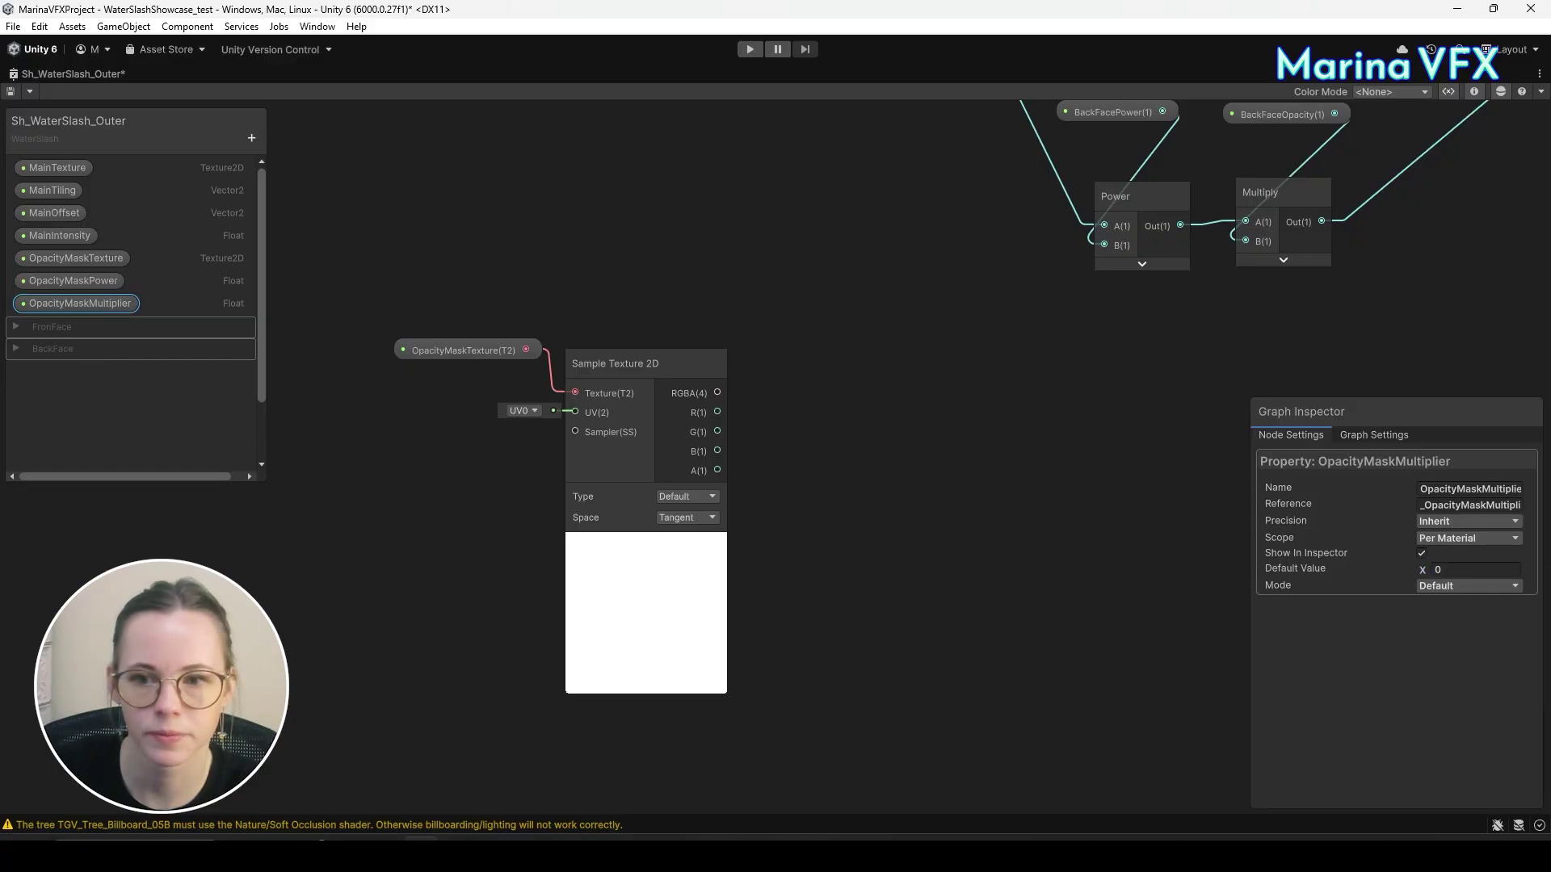
Add a Power node after the opacity mask's texture sample, with the R channel as A and OpacityMaskPower as B.
drag(322, 283, 731, 436)
drag(646, 363, 421, 344)
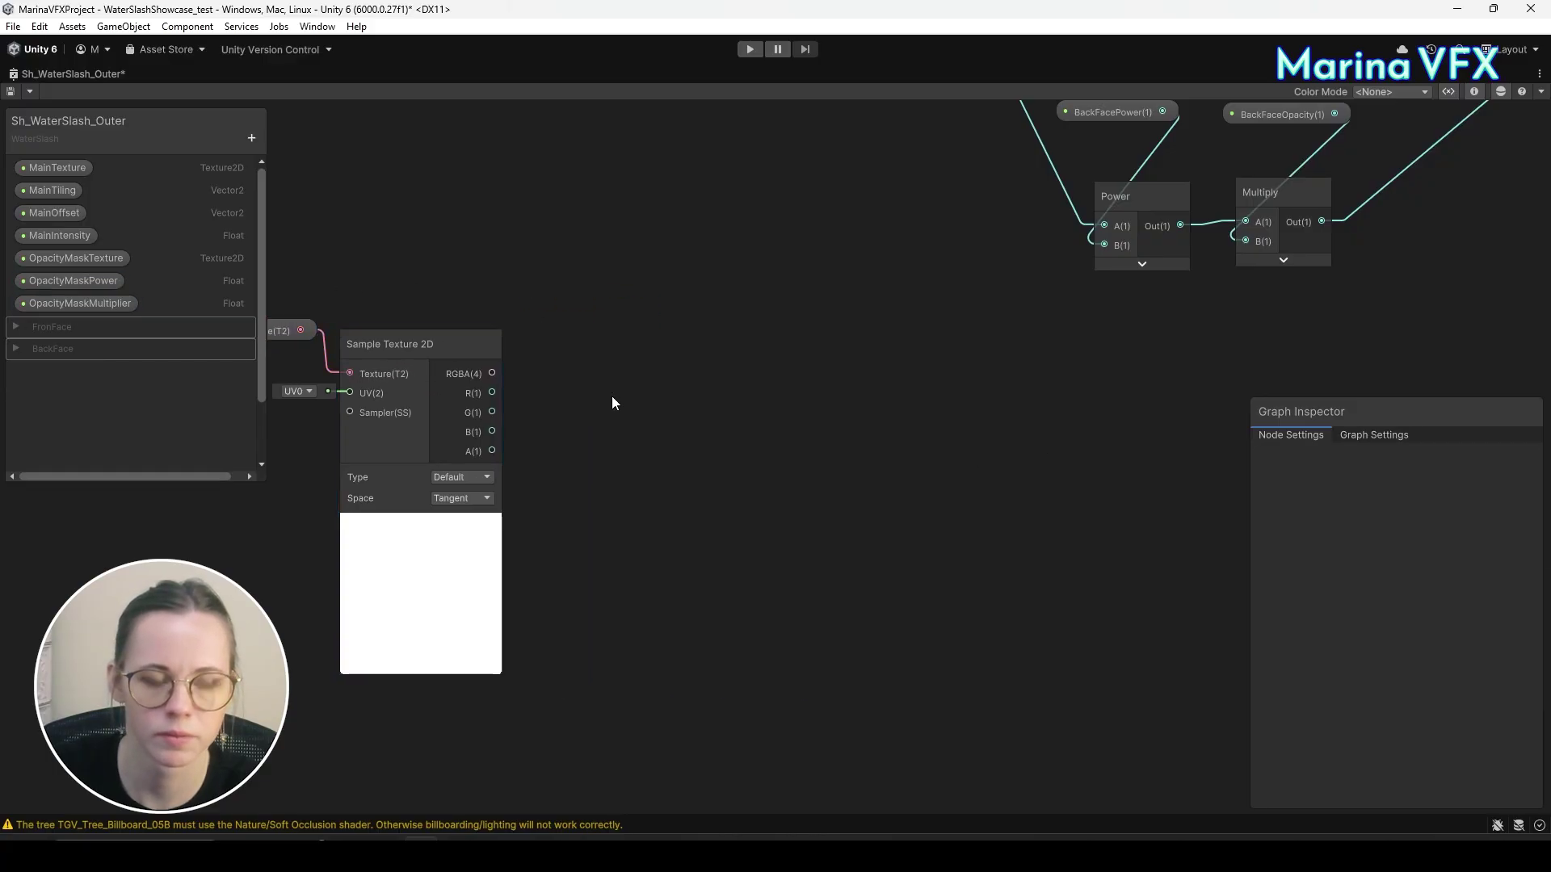
key(space)
text(powe)
key(Return)
drag(492, 392, 625, 462)
drag(114, 287, 624, 481)
Add a Multiply node that multiplies the opacity mask's Power output by OpacityMaskMultiplier, and tidy the node layout.
key(space)
text(mult)
key(Return)
drag(71, 303, 879, 455)
shift+click(988, 491)
click(763, 384)
click(656, 376)
scroll(744, 269, down, 3)
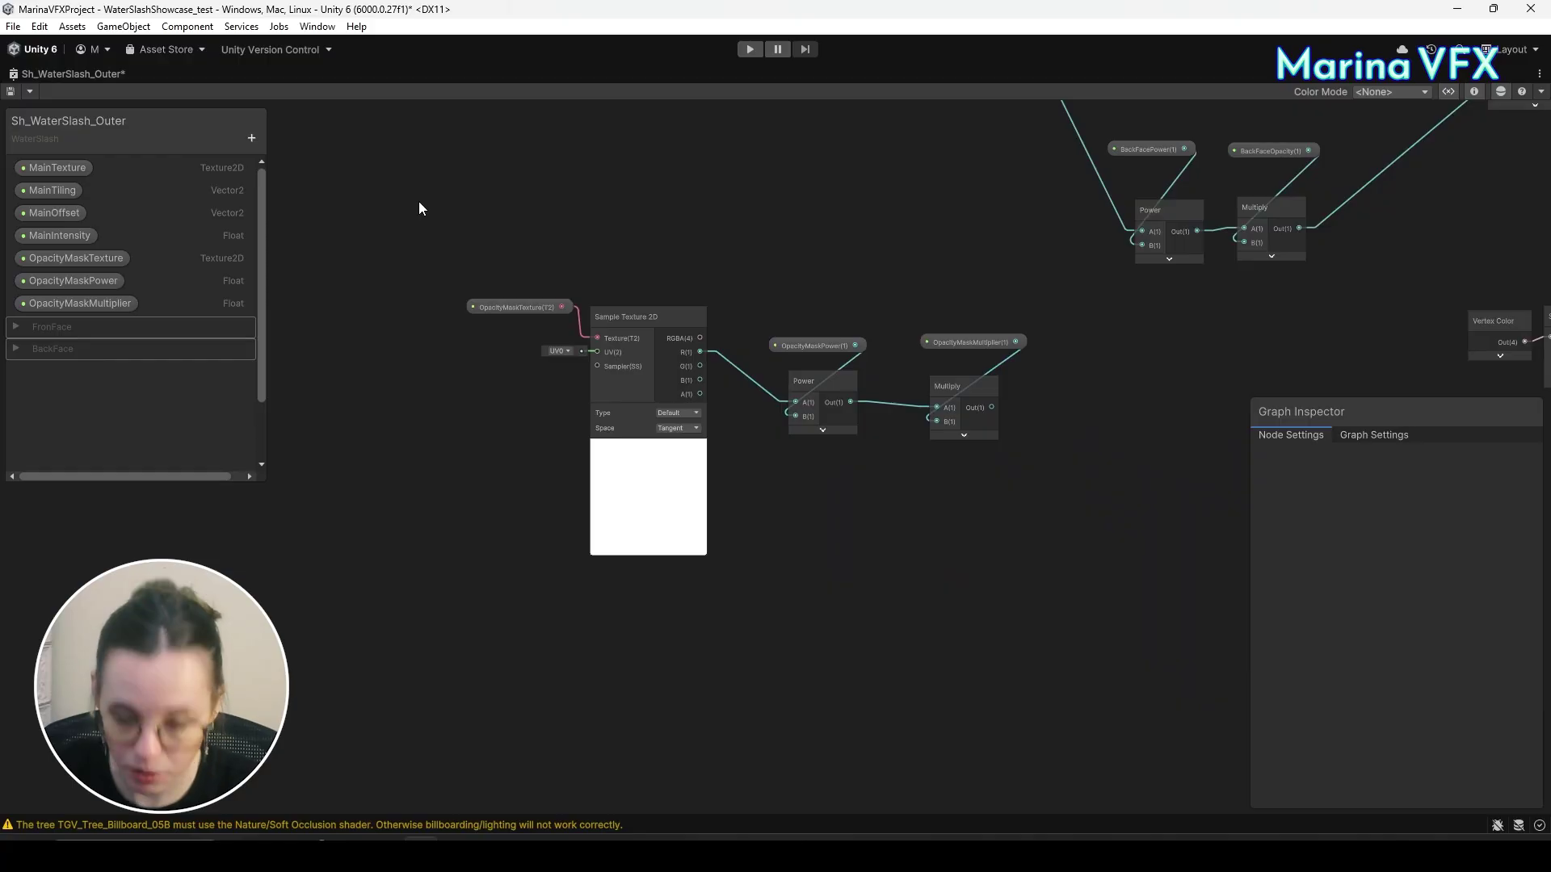
Select the whole opacity mask node chain and move it farther below the back-face nodes.
drag(942, 502, 945, 501)
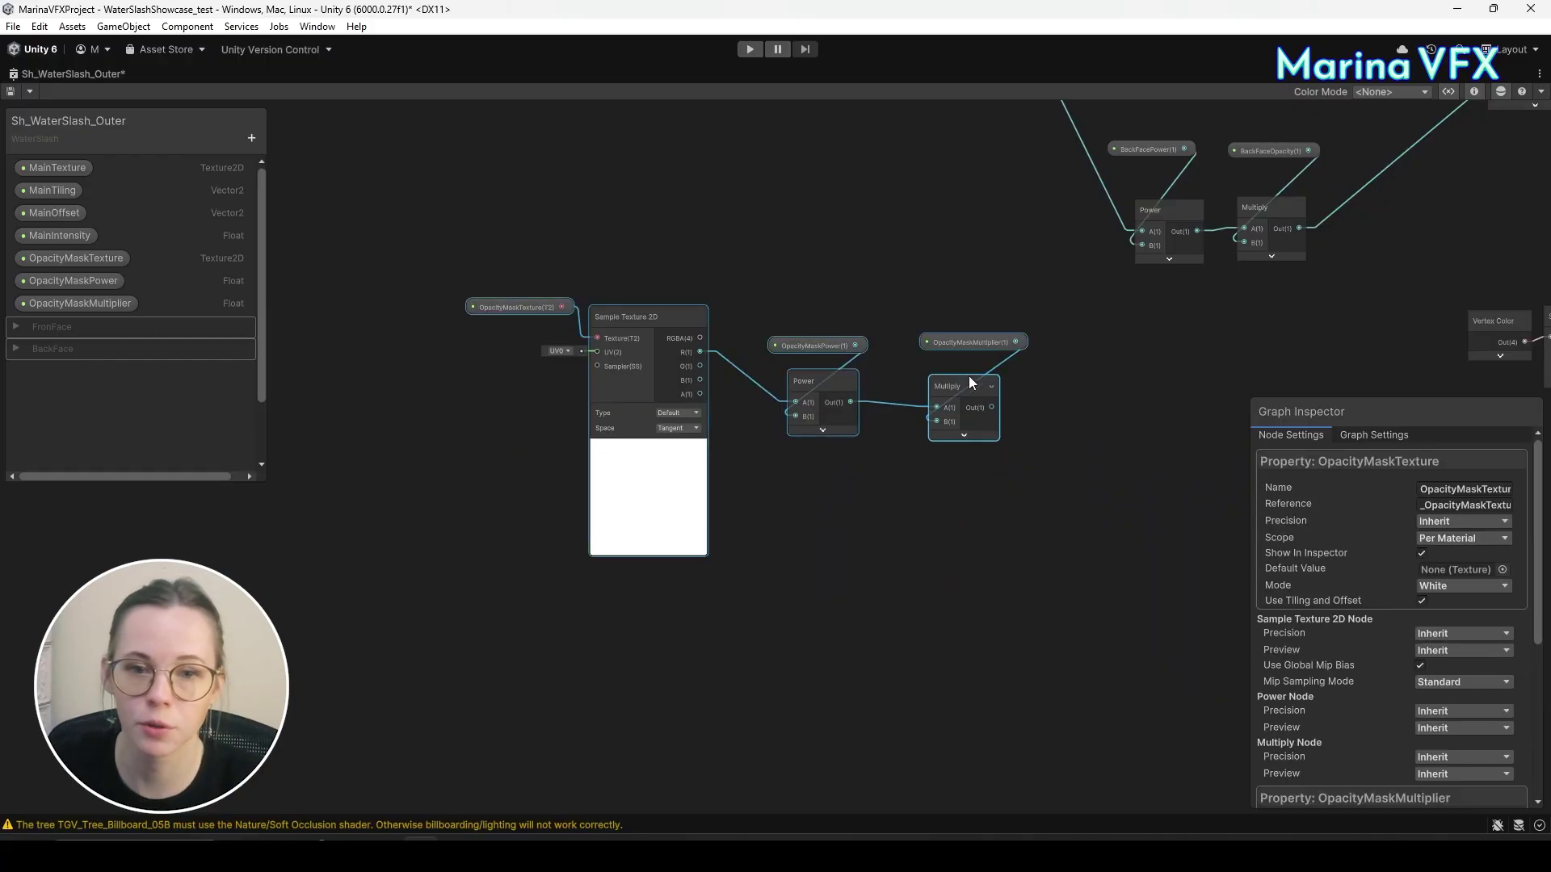
click(961, 388)
drag(509, 231, 980, 502)
drag(959, 397, 1014, 474)
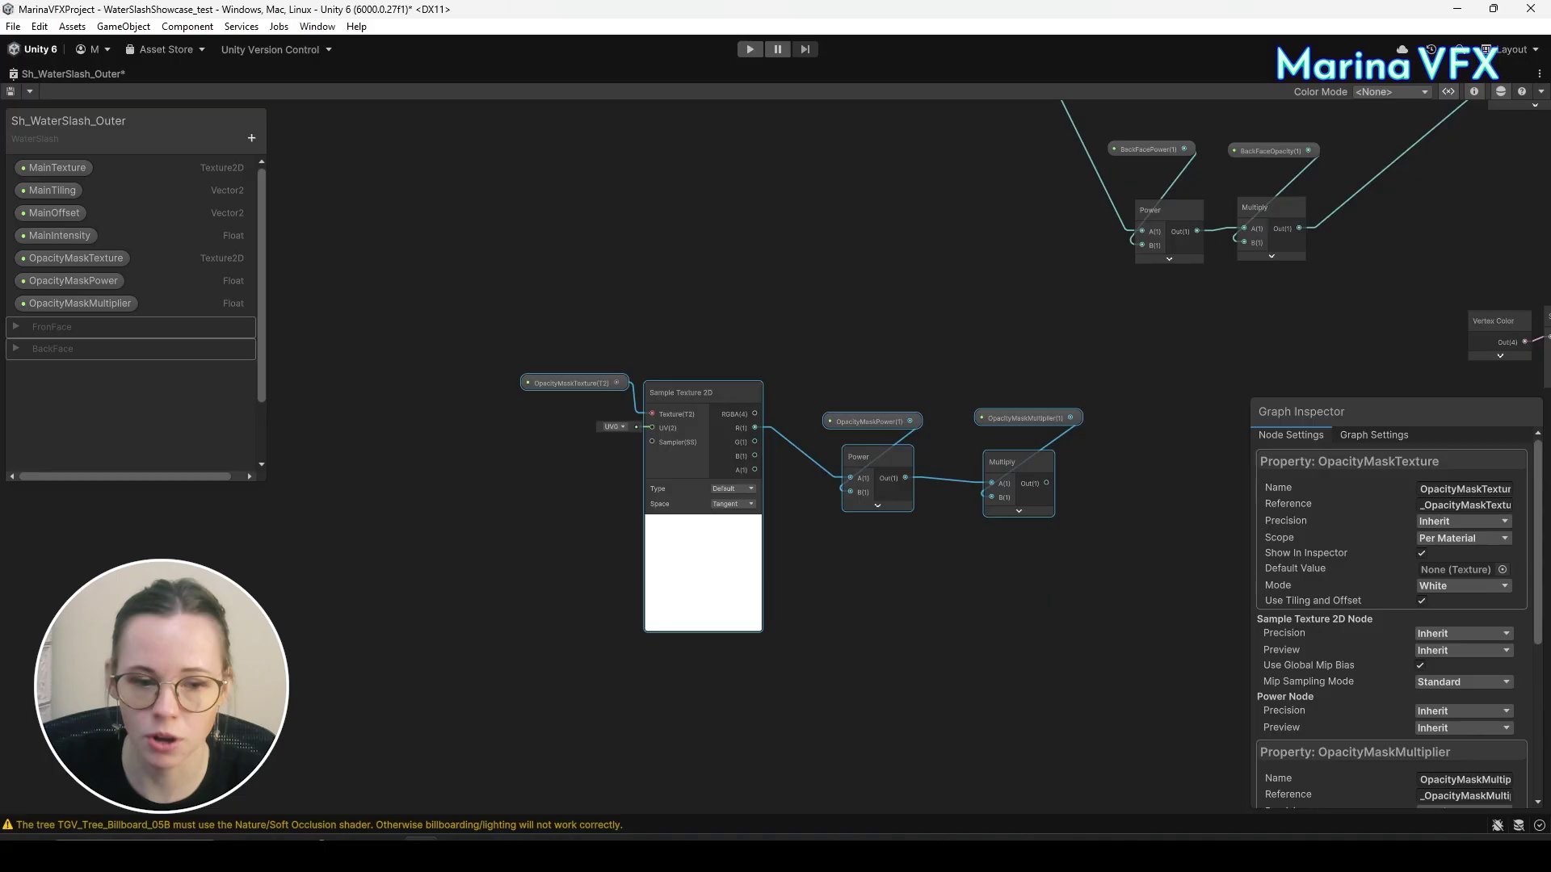
key(alt+Tab)
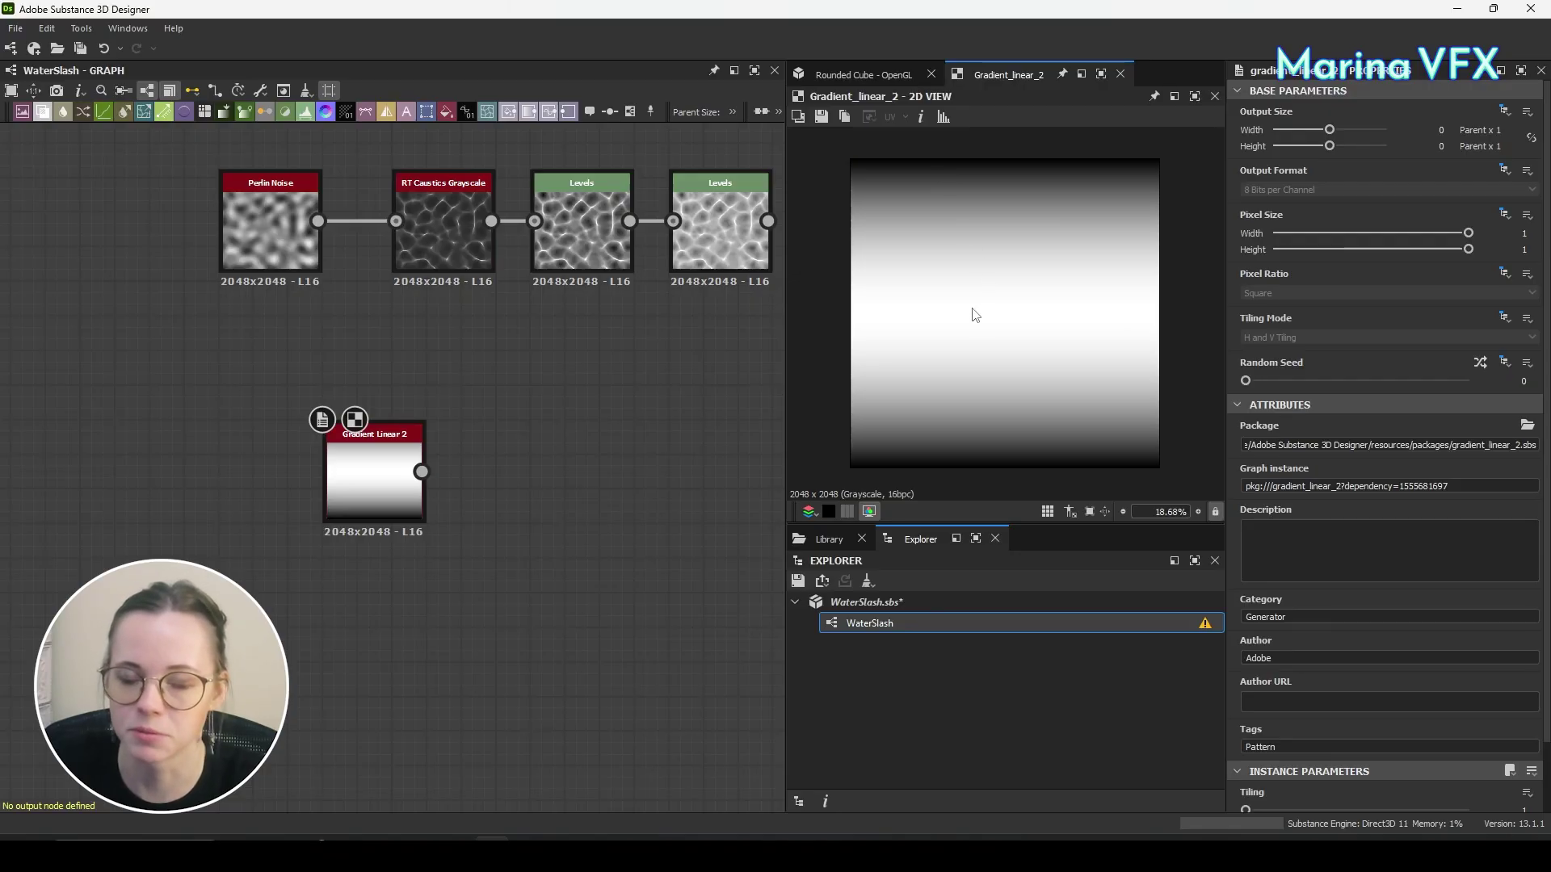
key(alt+Tab)
scroll(719, 651, down, 3)
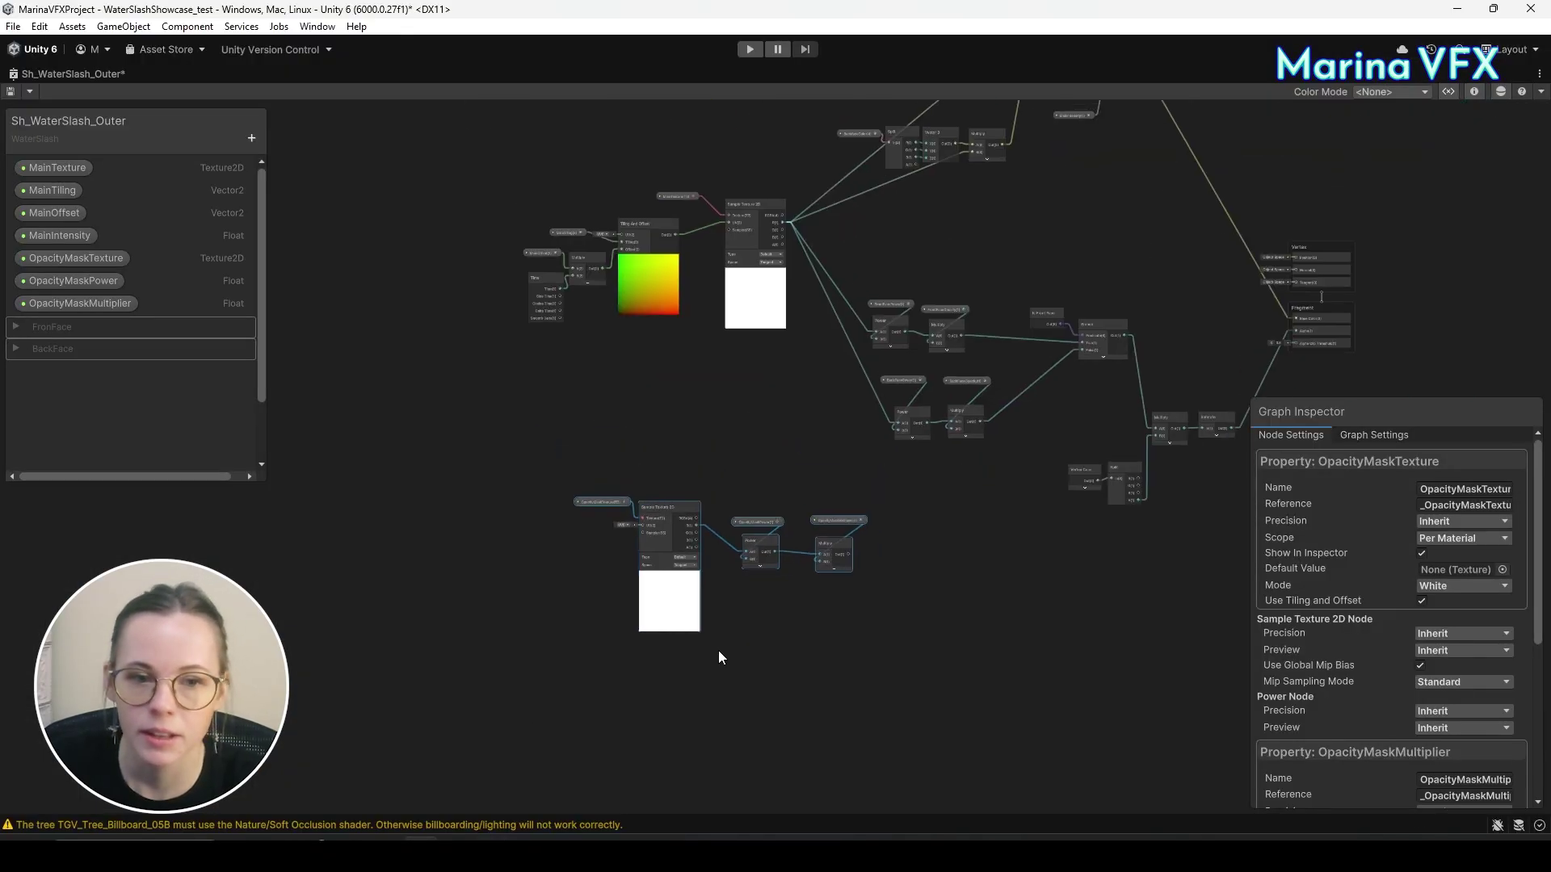
Shift the opacity mask node chain closer beneath the back-face opacity nodes and undo the stray move that also displaced the back-face nodes.
scroll(635, 521, up, 5)
drag(635, 526, 1058, 656)
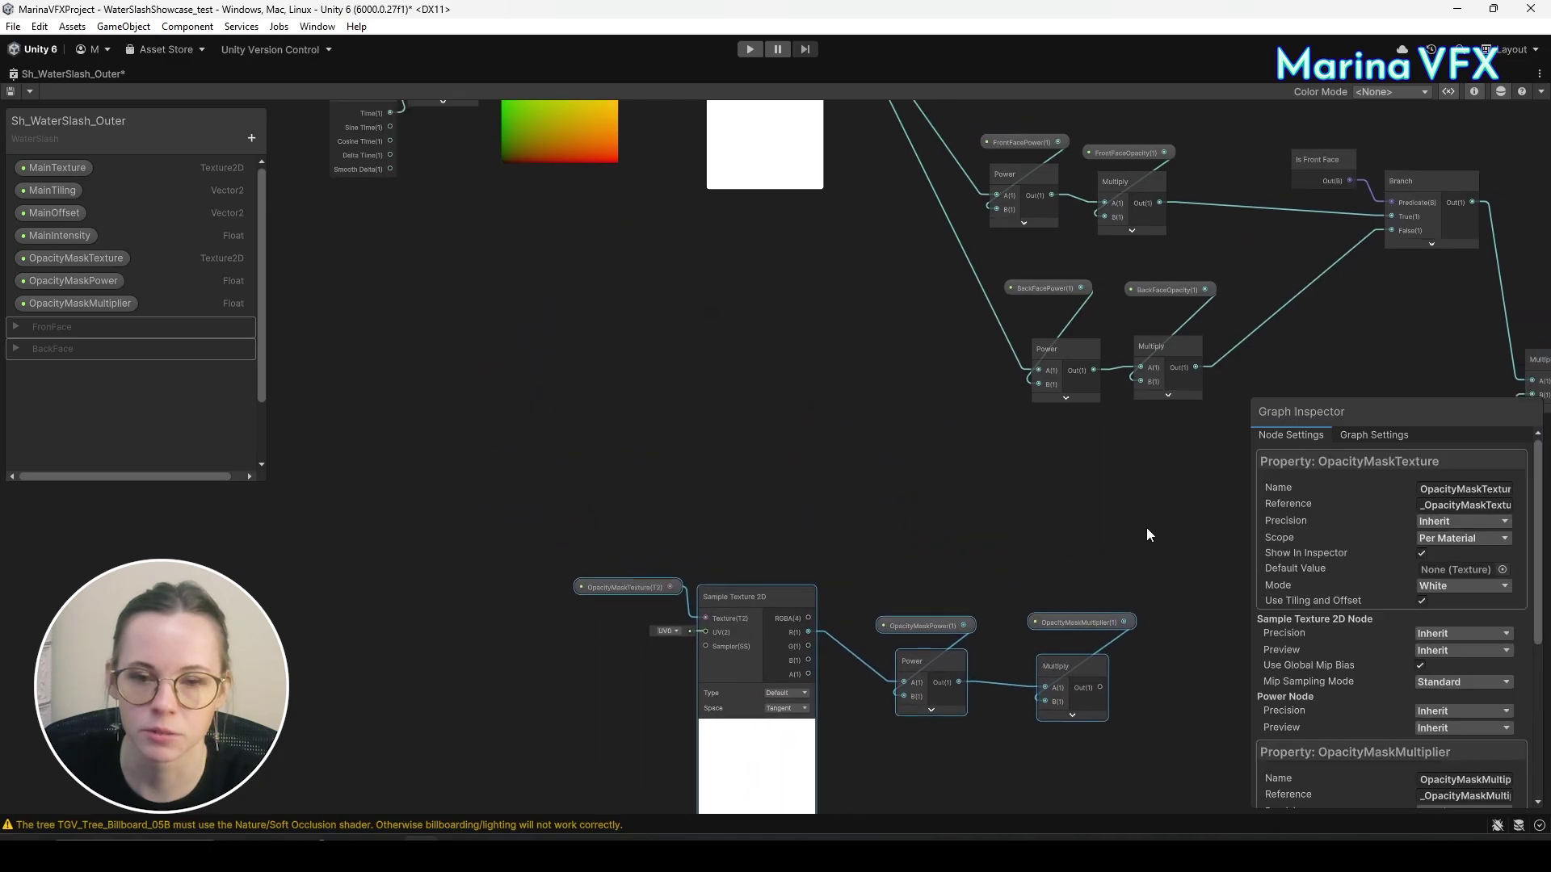
middle_drag(1146, 527, 912, 527)
scroll(1094, 575, down, 3)
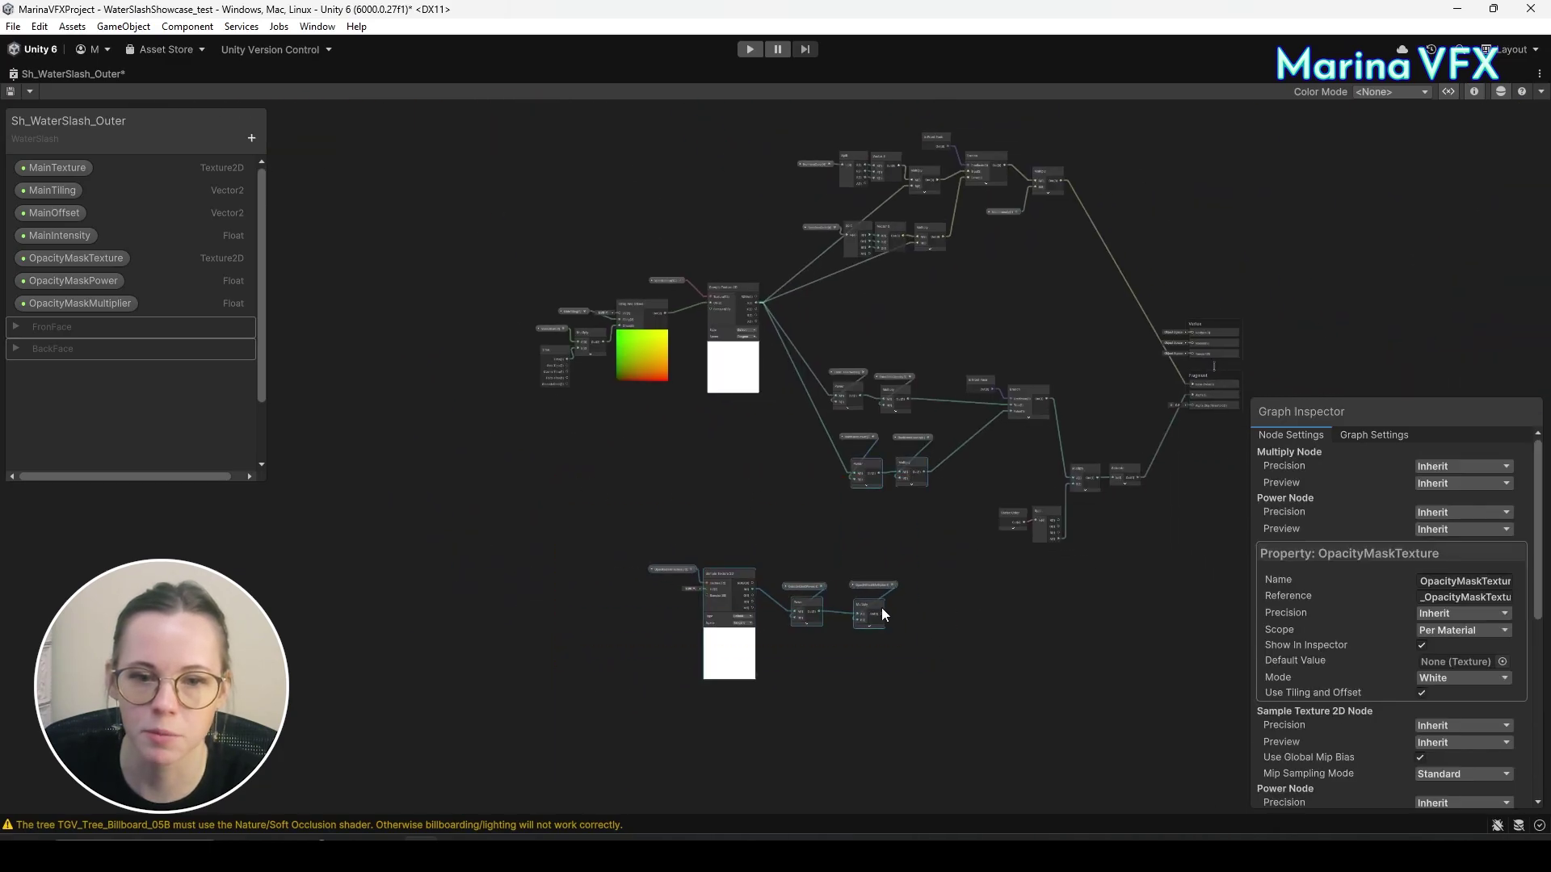
drag(880, 608, 850, 616)
middle_drag(654, 493, 550, 492)
click(549, 492)
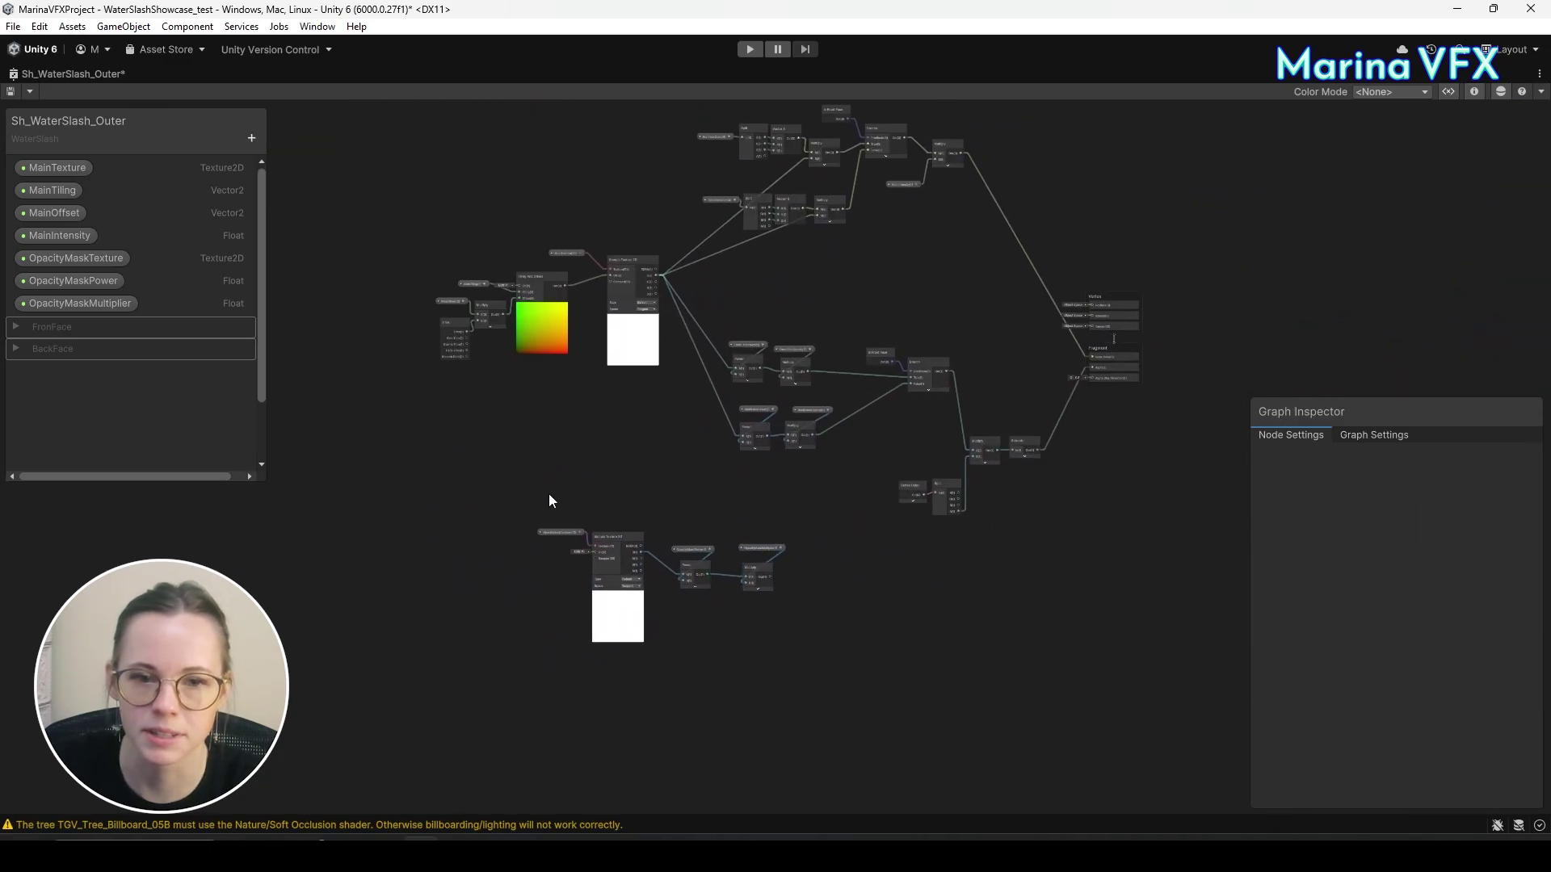
key(ctrl+z)
middle_drag(1007, 548, 773, 573)
Add a Multiply node near the Fragment block and feed the existing Saturate output into its A input.
click(972, 328)
scroll(899, 469, up, 7)
key(space)
text(mul)
key(Return)
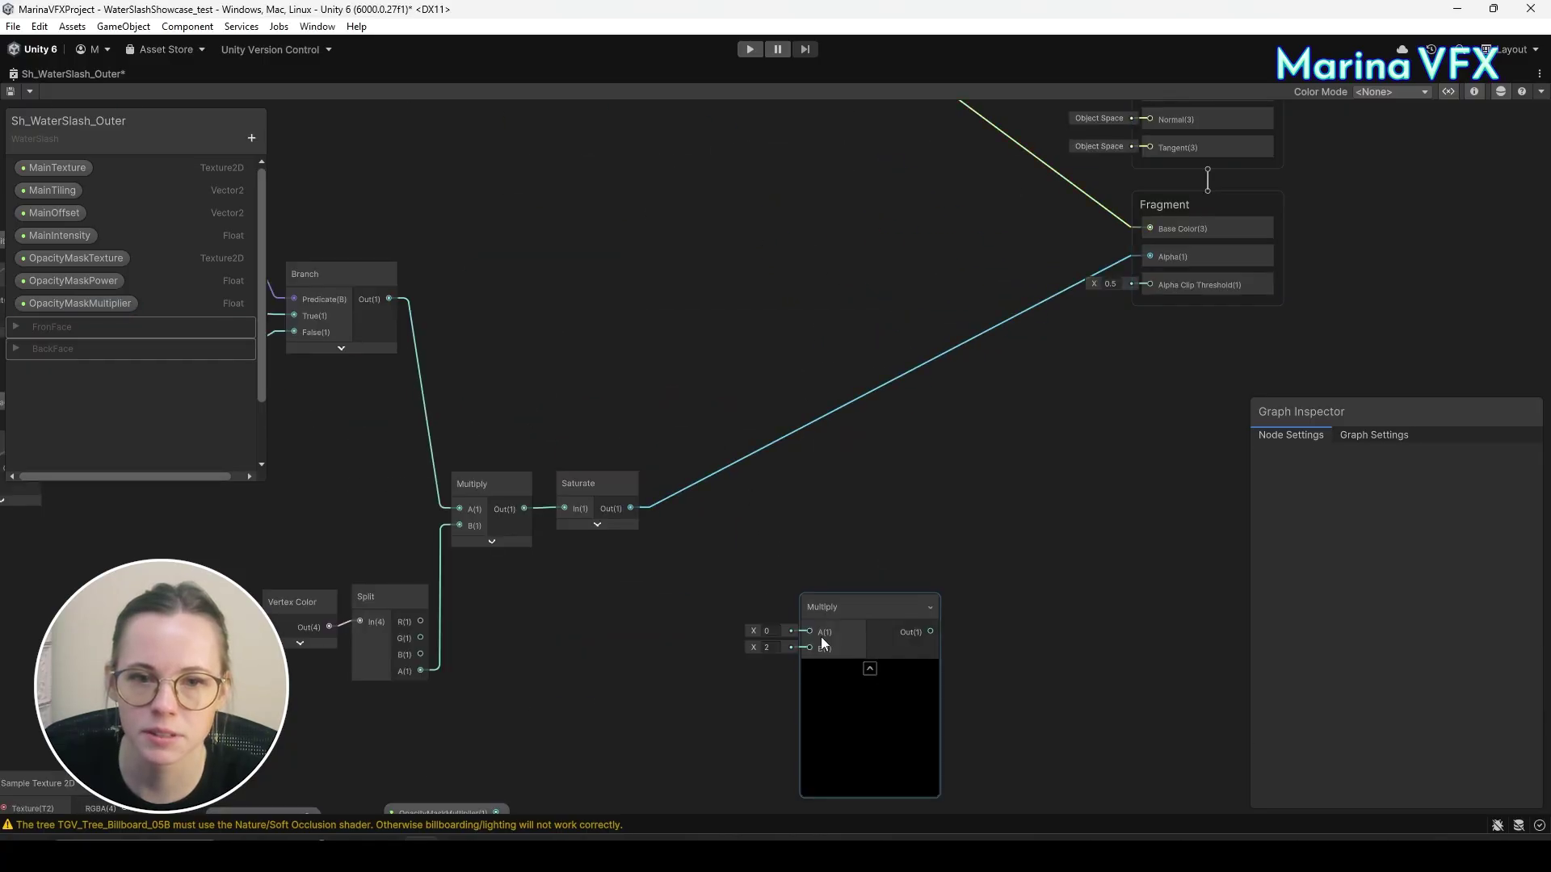
drag(832, 614, 915, 552)
drag(627, 508, 892, 570)
Add a Saturate node after the opacity mask's Multiply, feed the mask into the new Multiply's B input, and connect that Multiply to Alpha.
key(space)
text(satur)
drag(451, 714, 1050, 296)
text(sat)
key(Return)
middle_drag(1216, 226, 688, 607)
drag(689, 607, 870, 166)
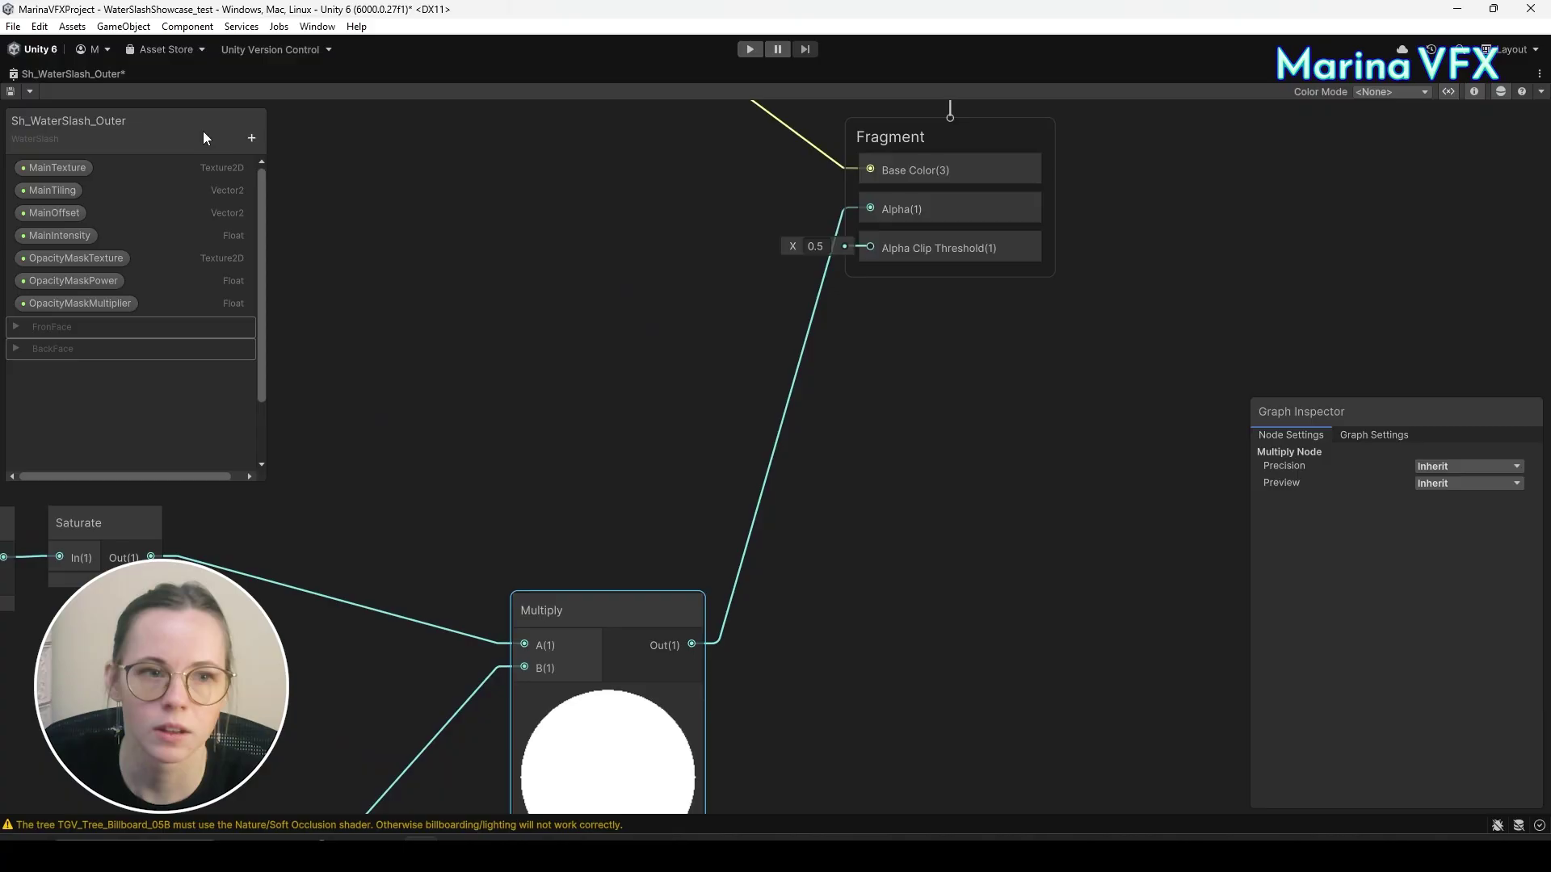
Group the three opacity mask properties in a new Blackboard category named OpacityMask and return to the Scene view.
click(252, 138)
click(279, 147)
text(OpacityMask)
key(Return)
drag(76, 259, 73, 382)
key(shift+space)
click(267, 74)
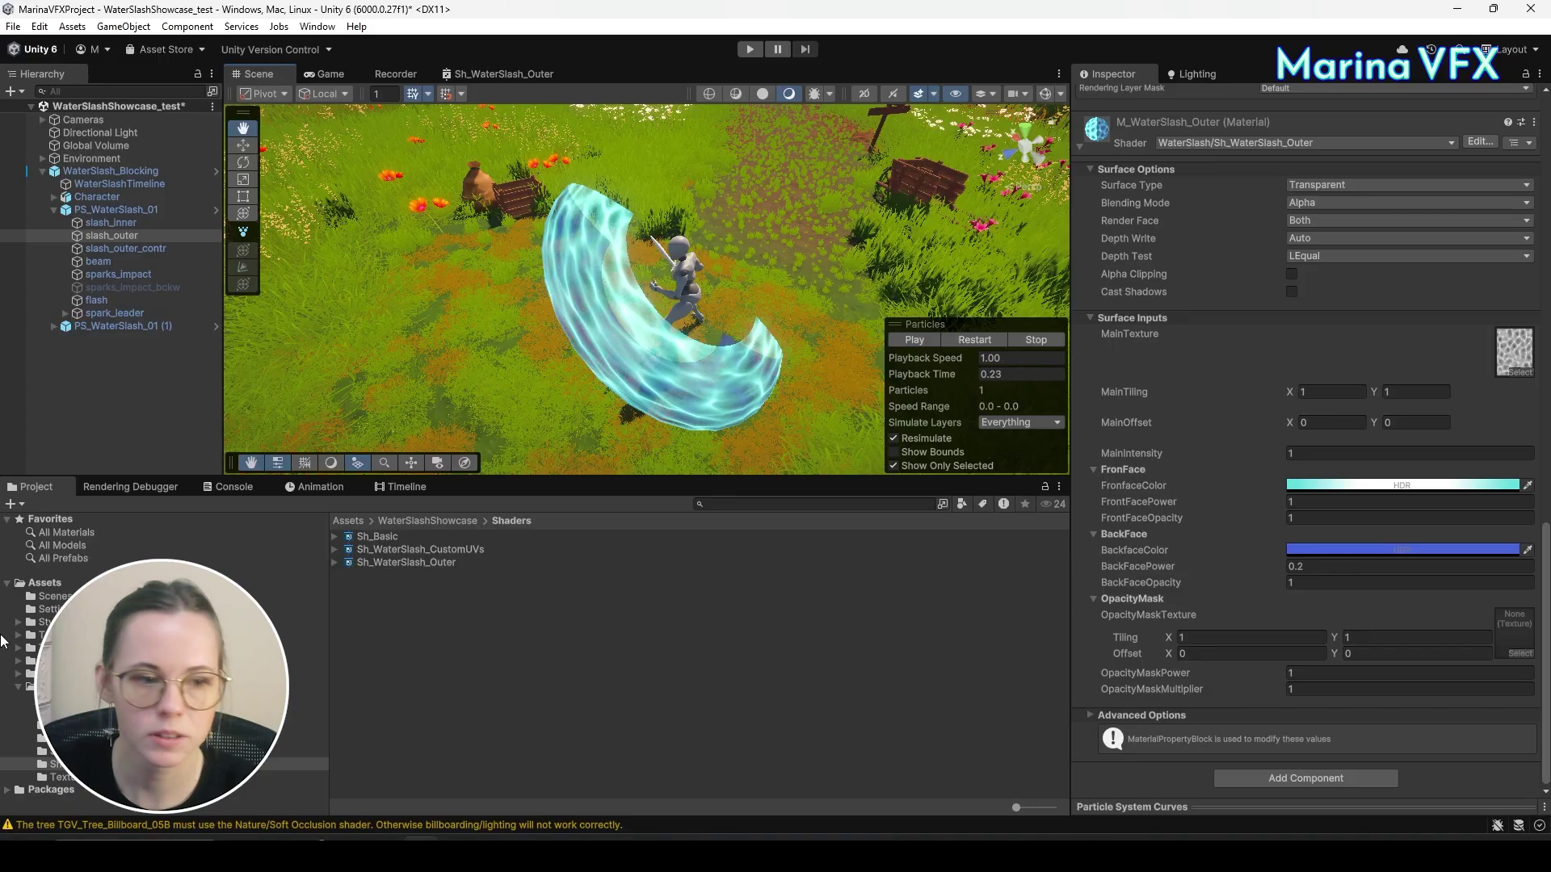
Assign T_mask_01 from the Textures folder as the M_WaterSlash_Outer material's OpacityMaskTexture and examine the masked slash in the scene.
click(63, 791)
click(58, 778)
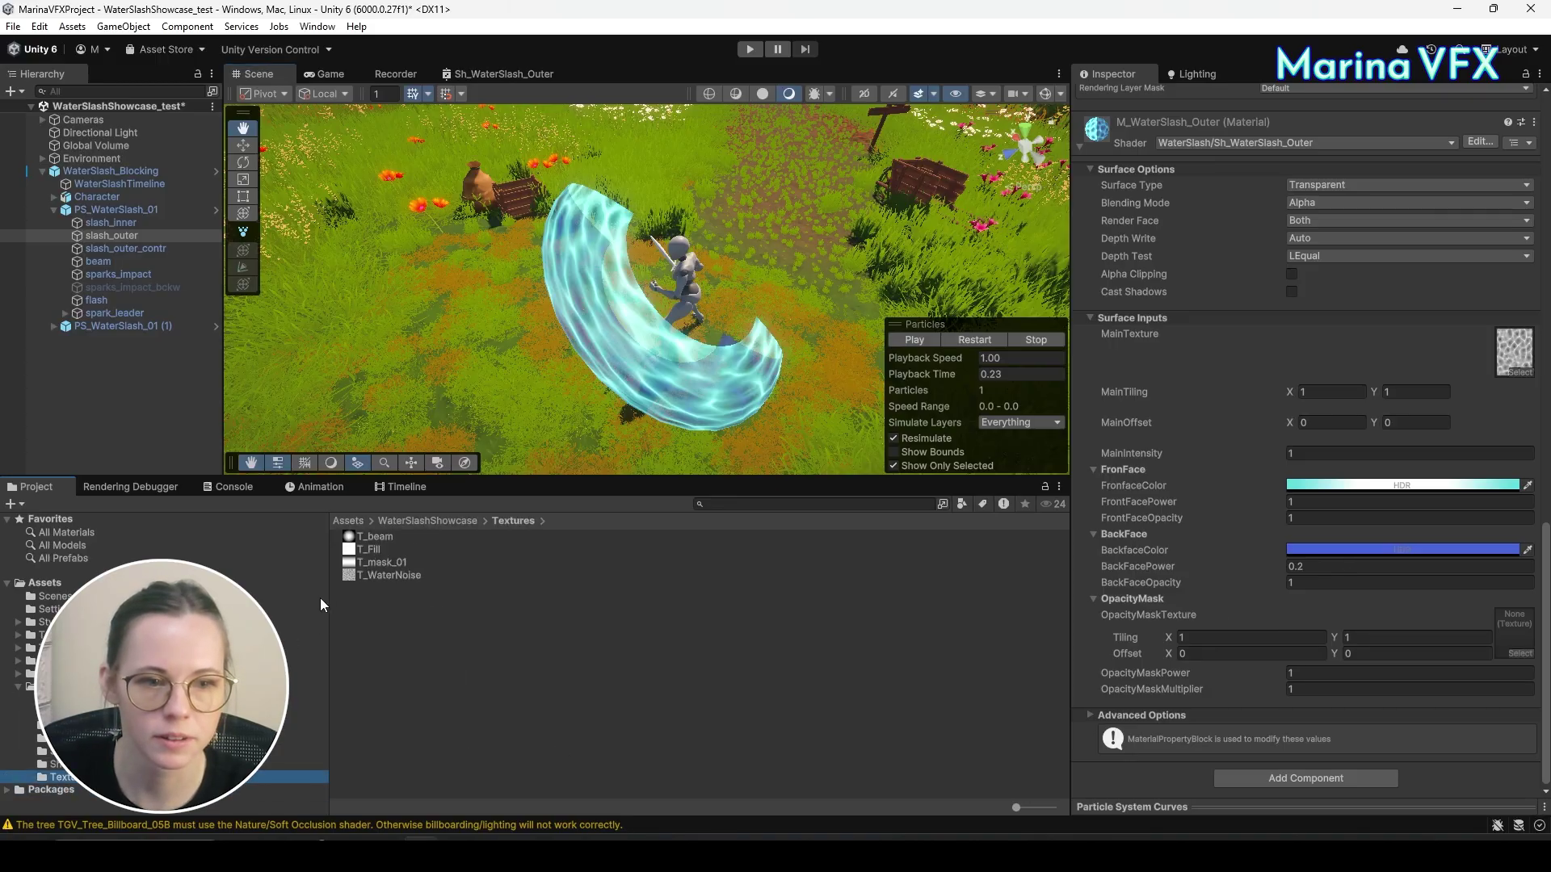
drag(365, 562, 1514, 633)
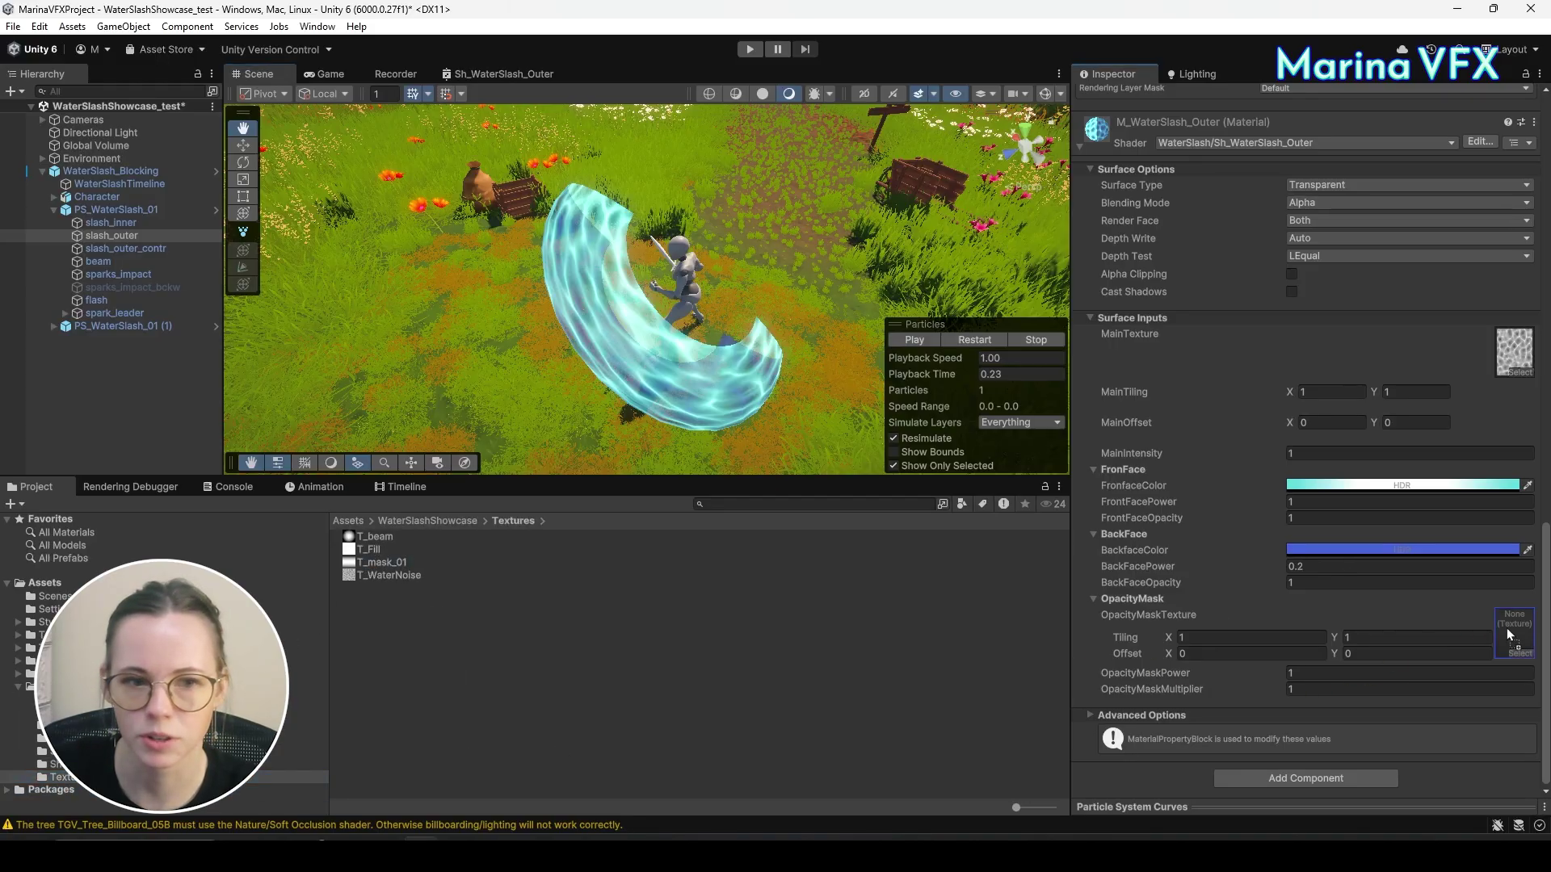
drag(1016, 807, 1036, 807)
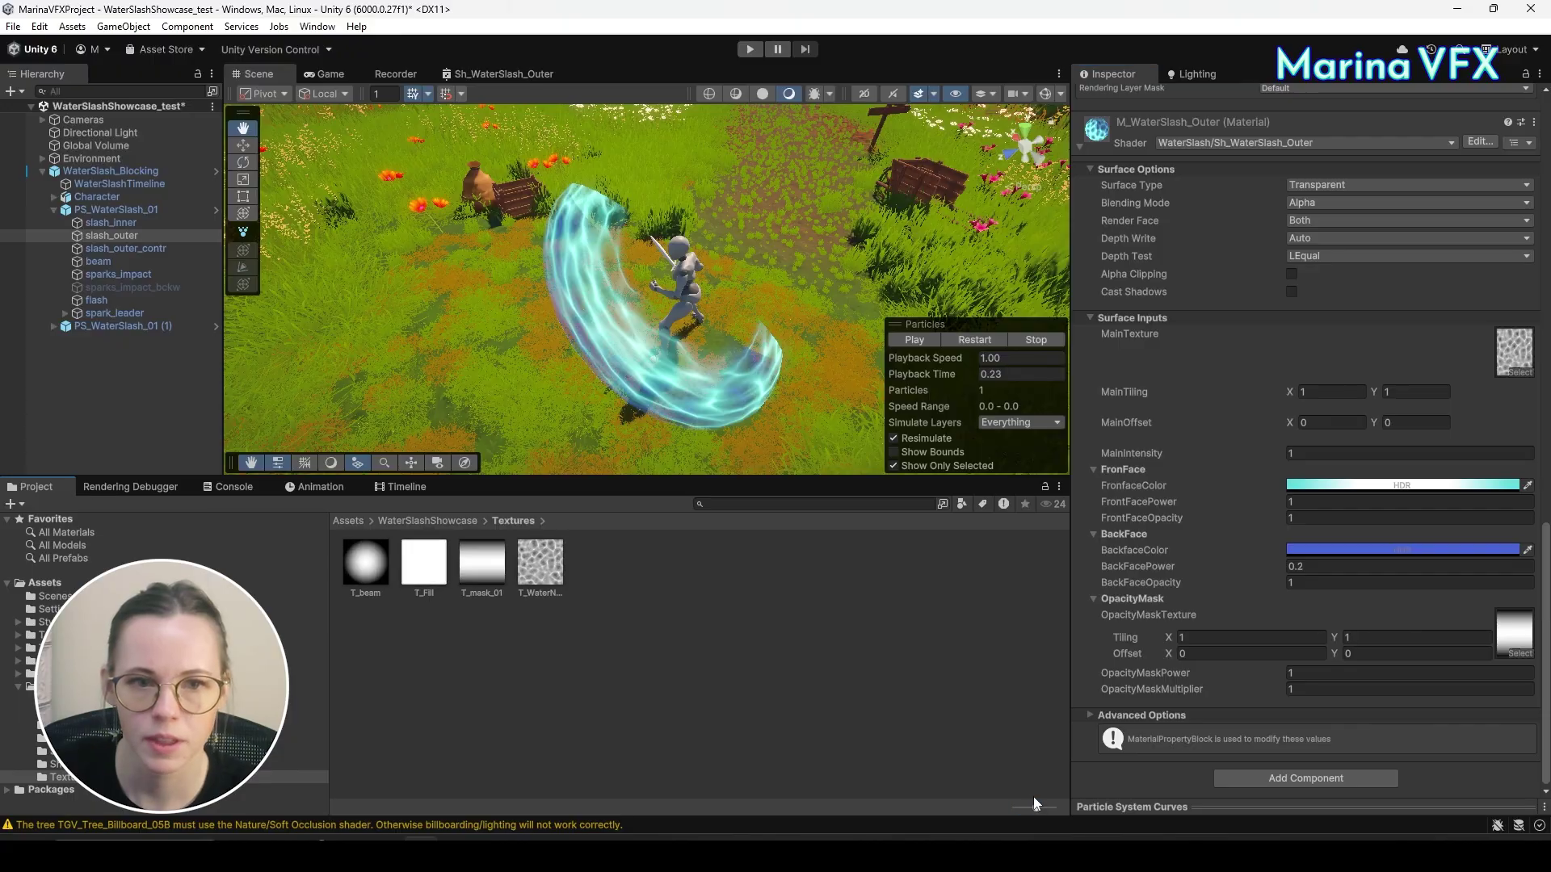
alt+drag(614, 186, 749, 188)
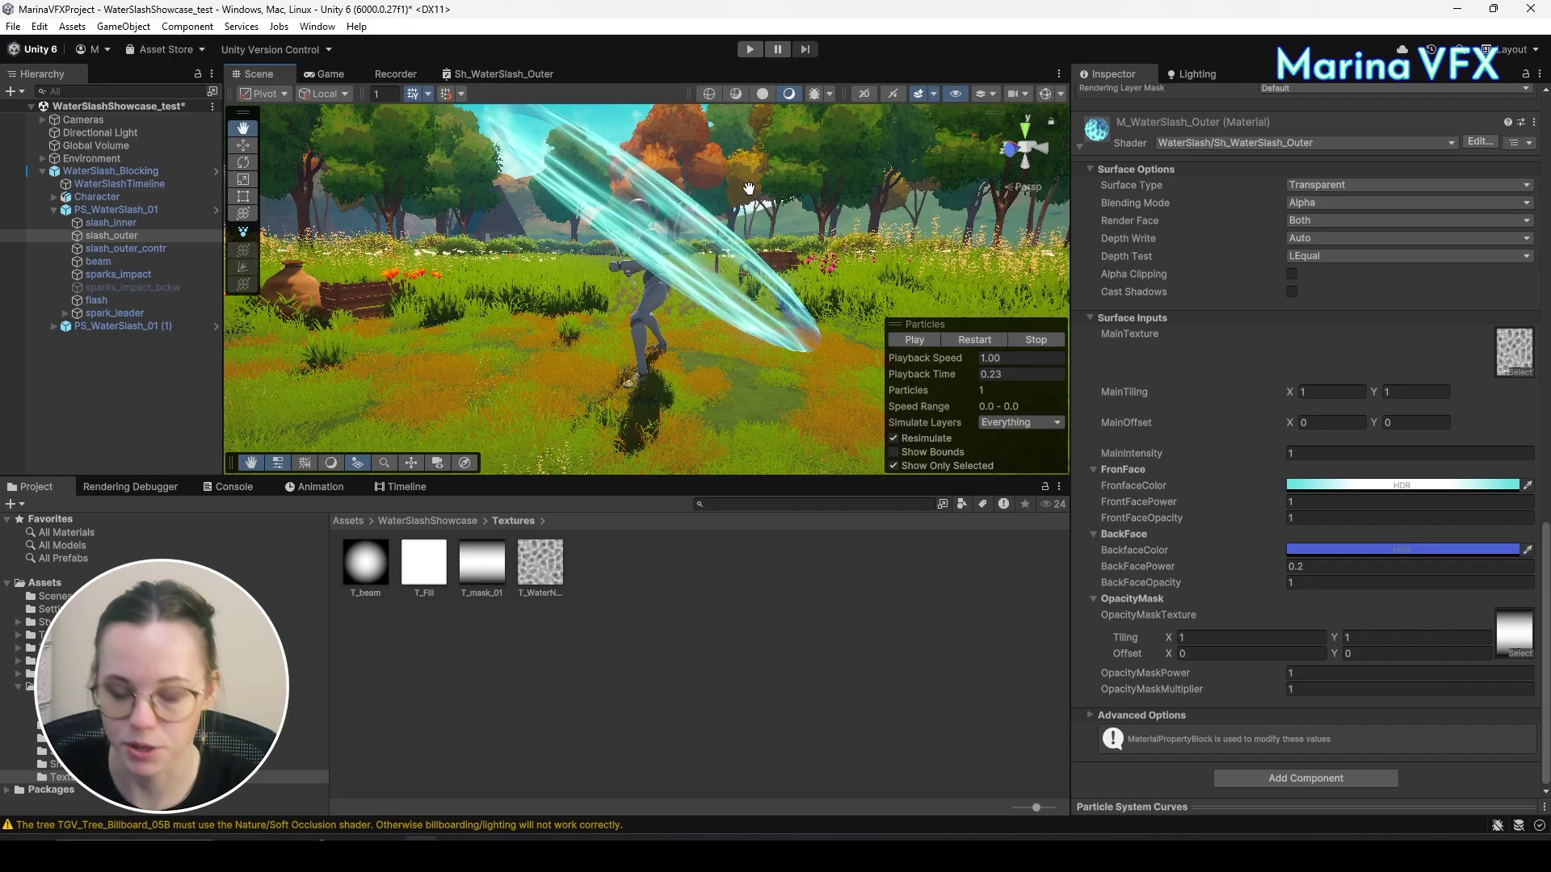
alt+drag(841, 256, 485, 108)
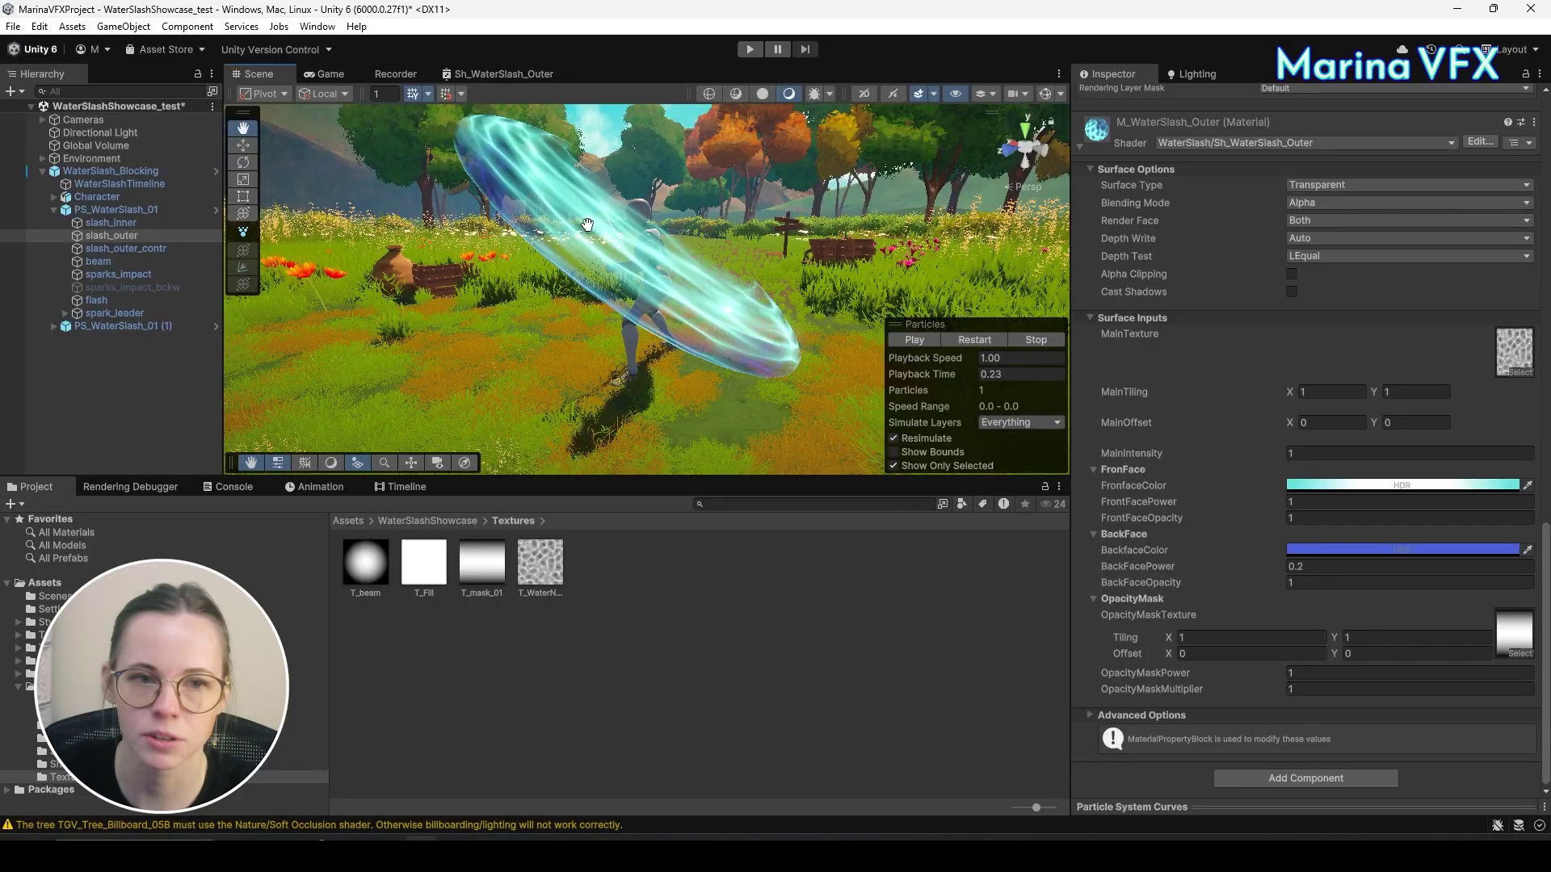
alt+drag(588, 225, 435, 376)
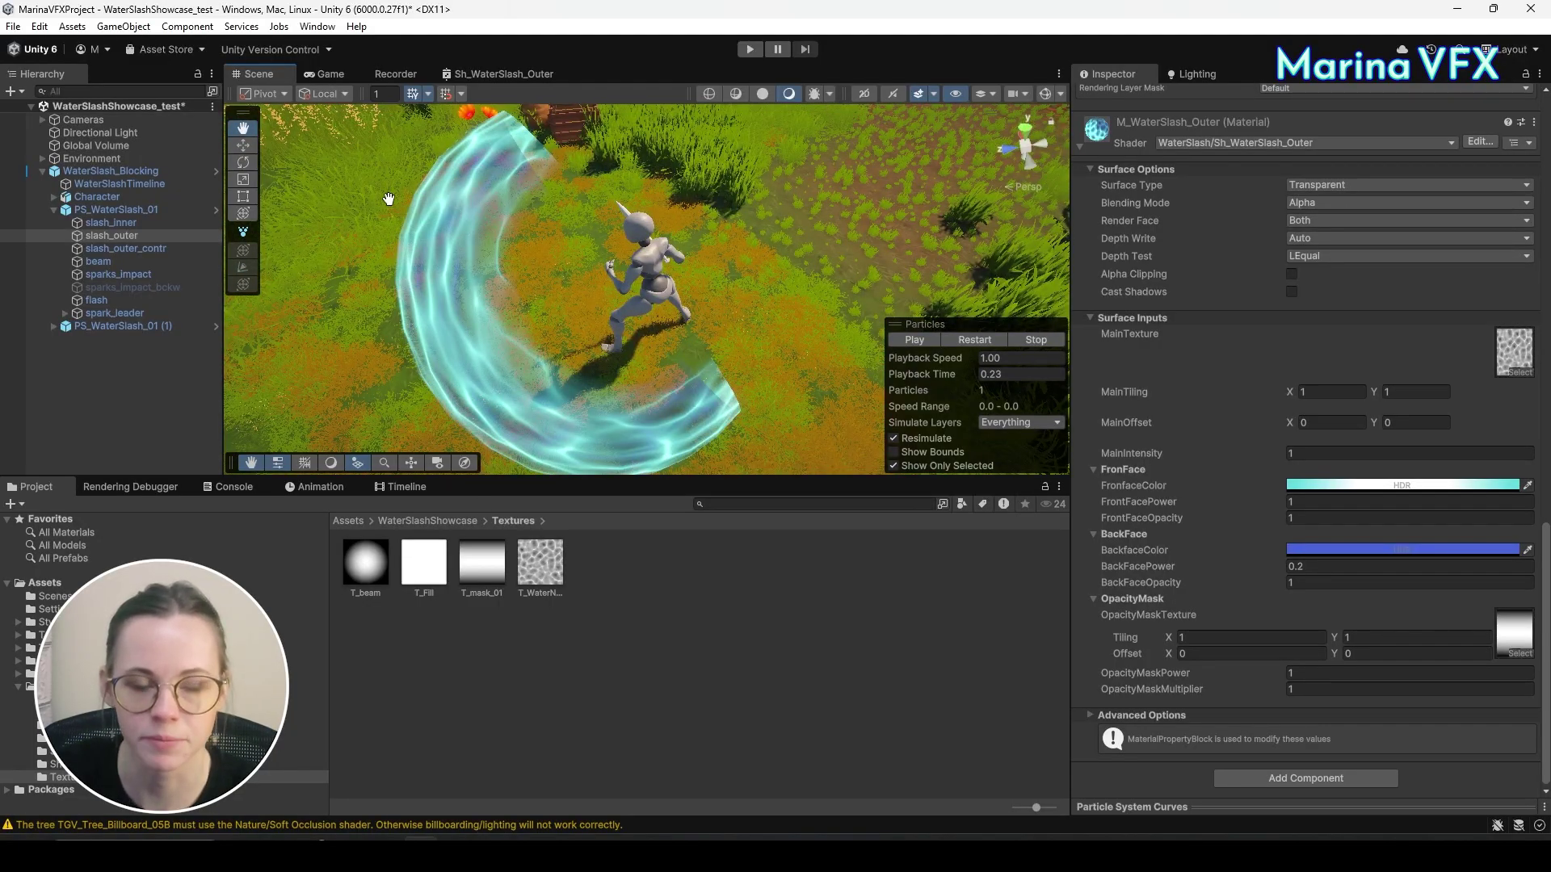
alt+drag(548, 383, 572, 298)
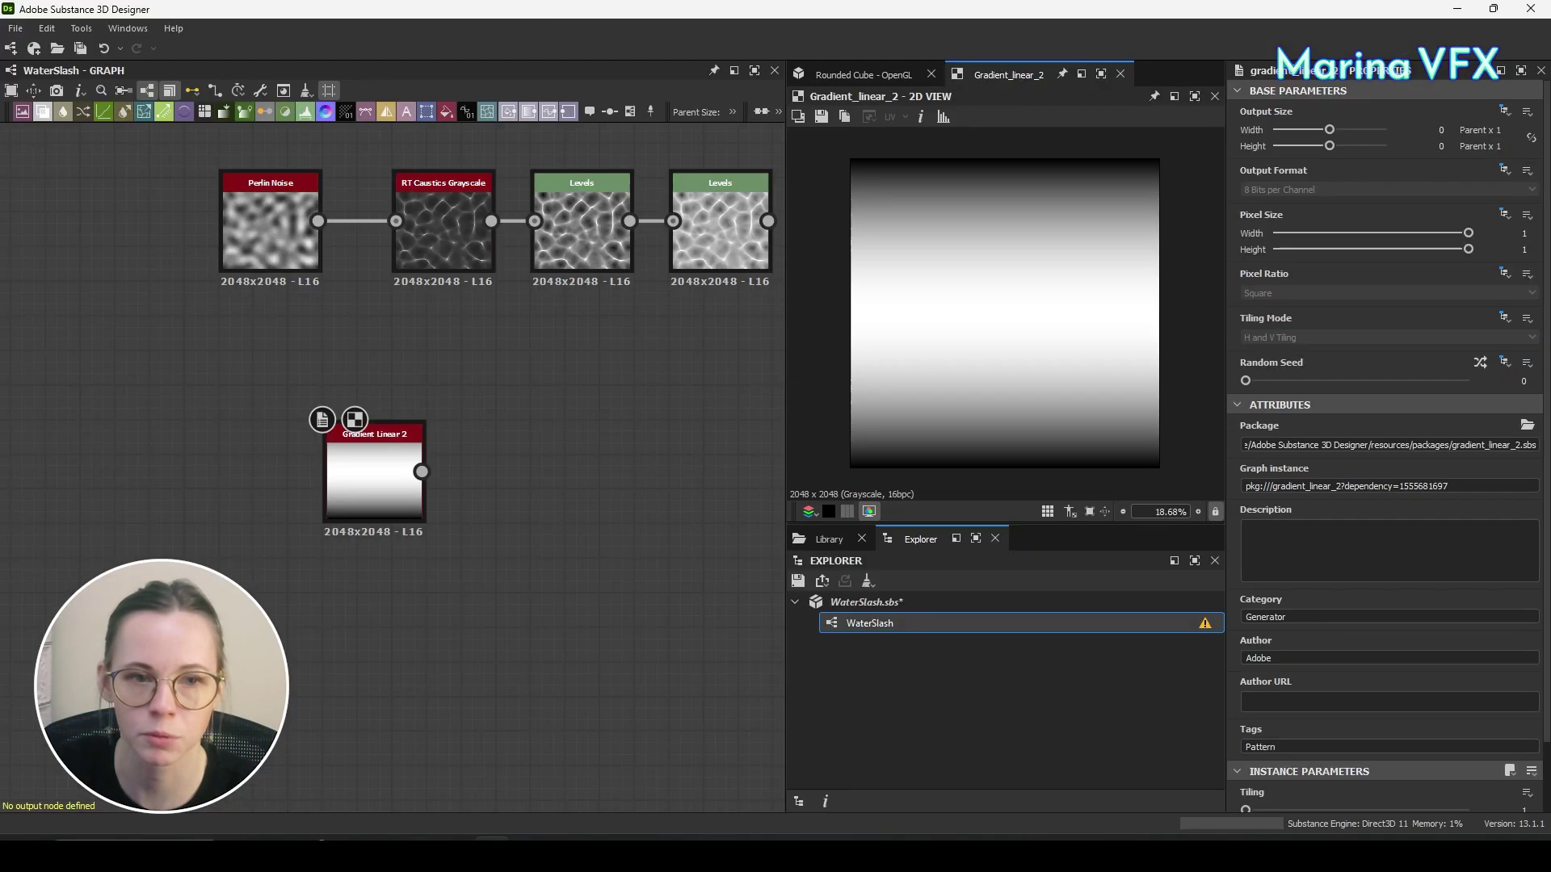
In Substance 3D Designer, set Gradient Linear 2's rotation to 90°, export it over T_mask_01, and check the slash back in Unity.
scroll(1349, 768, down, 2)
click(1315, 777)
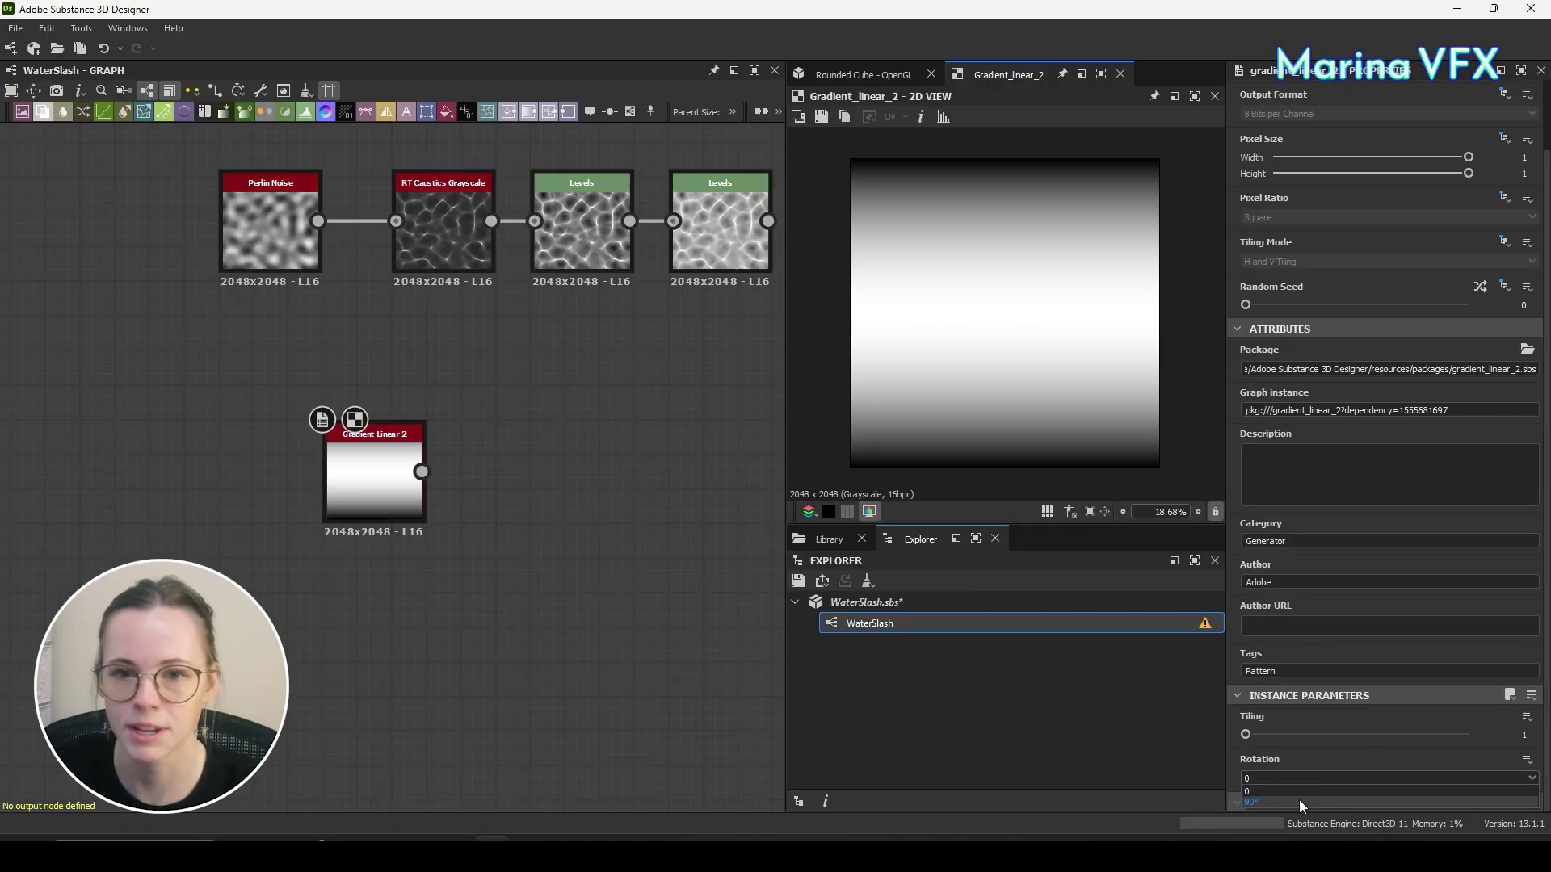
click(1299, 800)
click(821, 117)
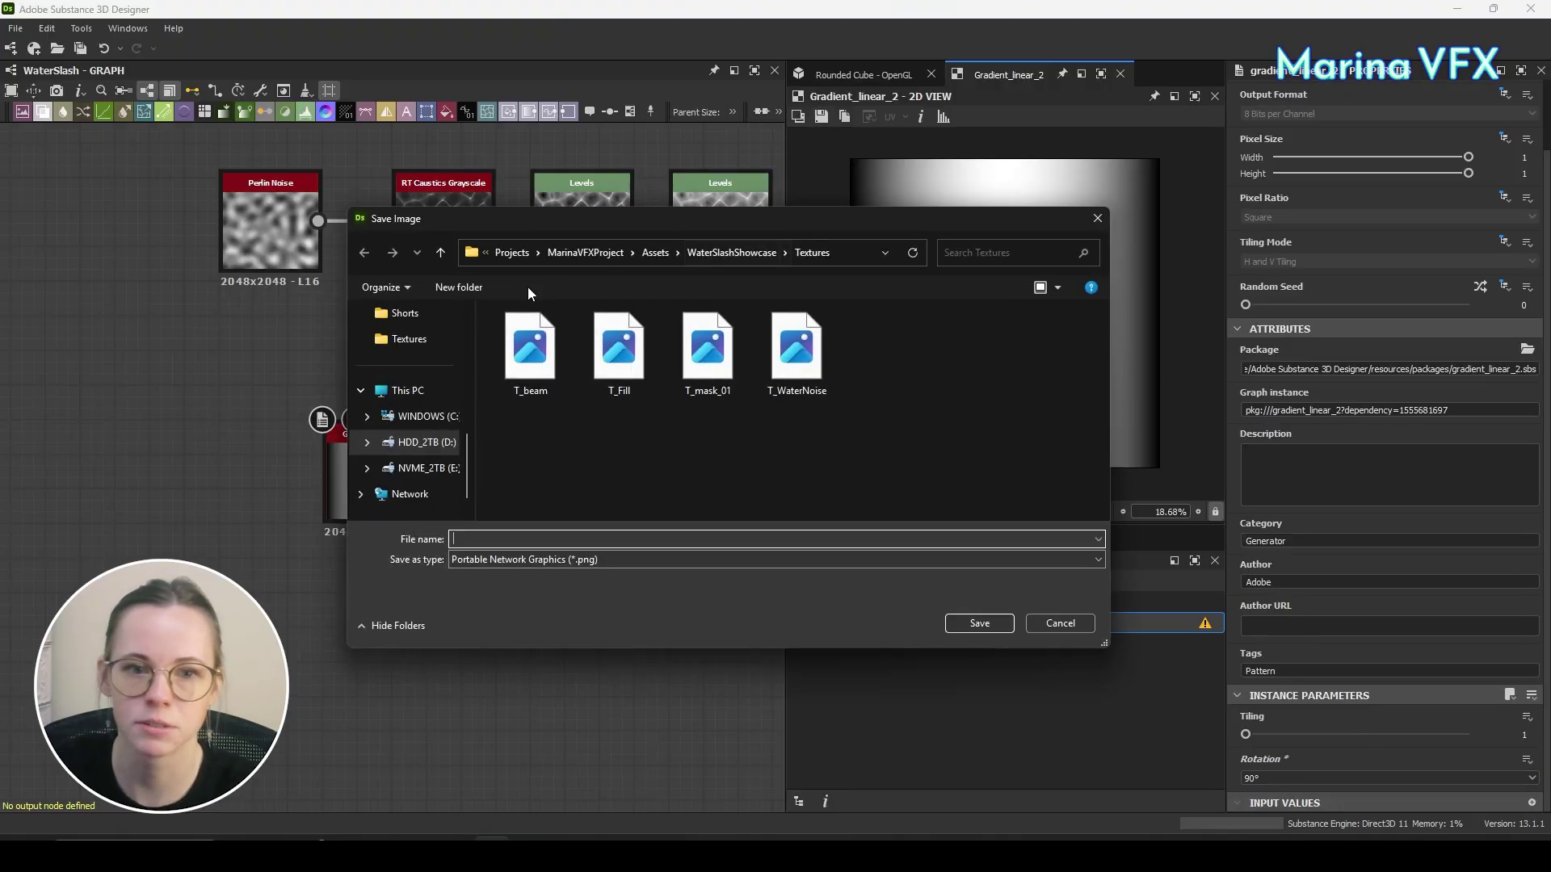
double_click(732, 357)
key(Return)
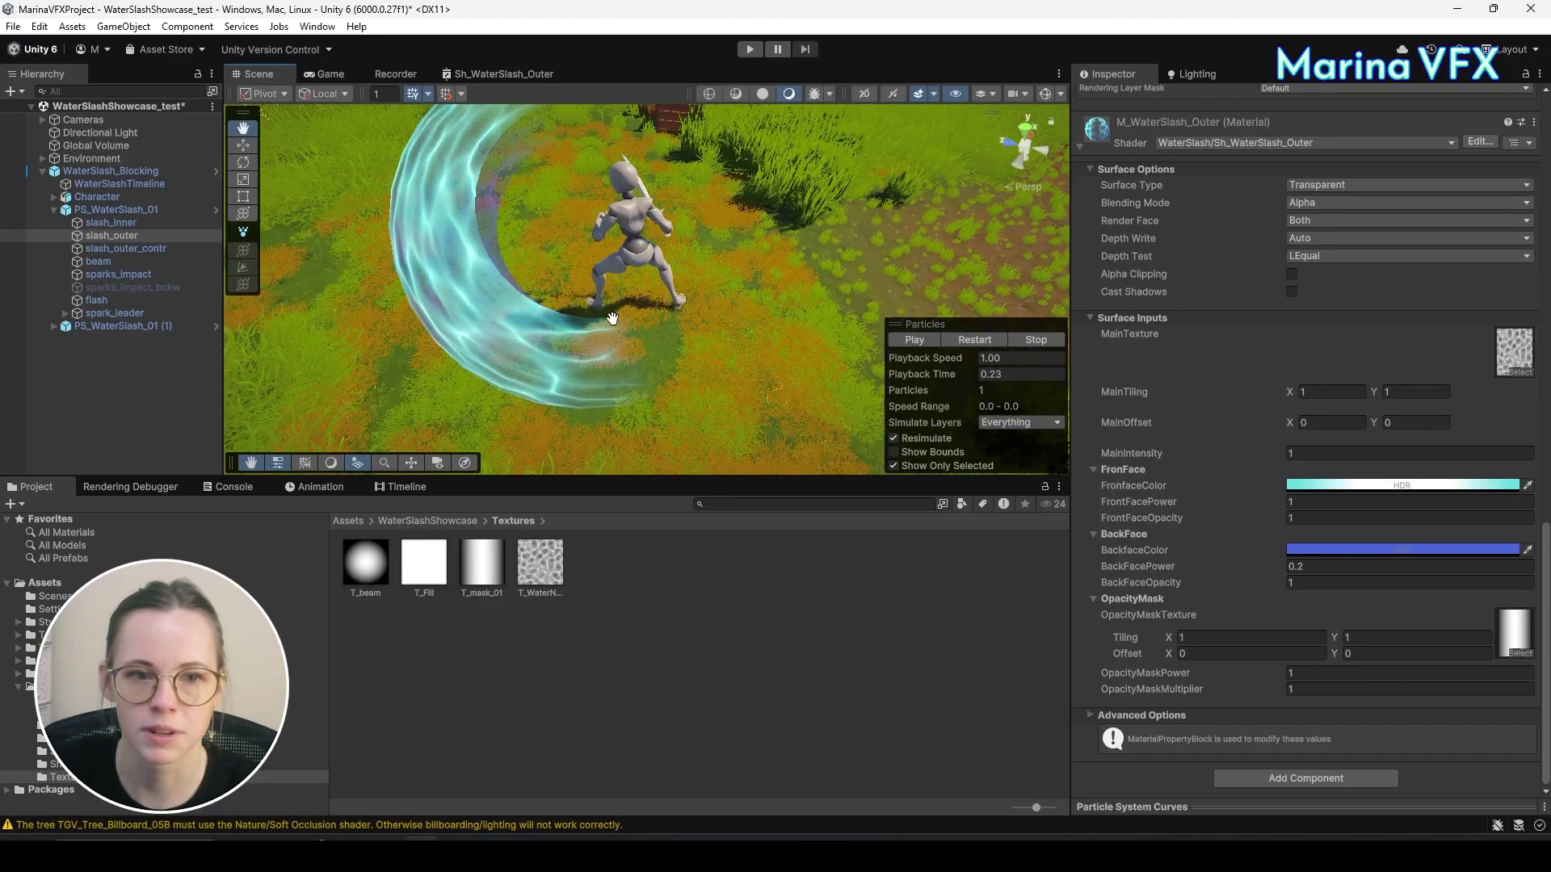
alt+drag(614, 305, 521, 227)
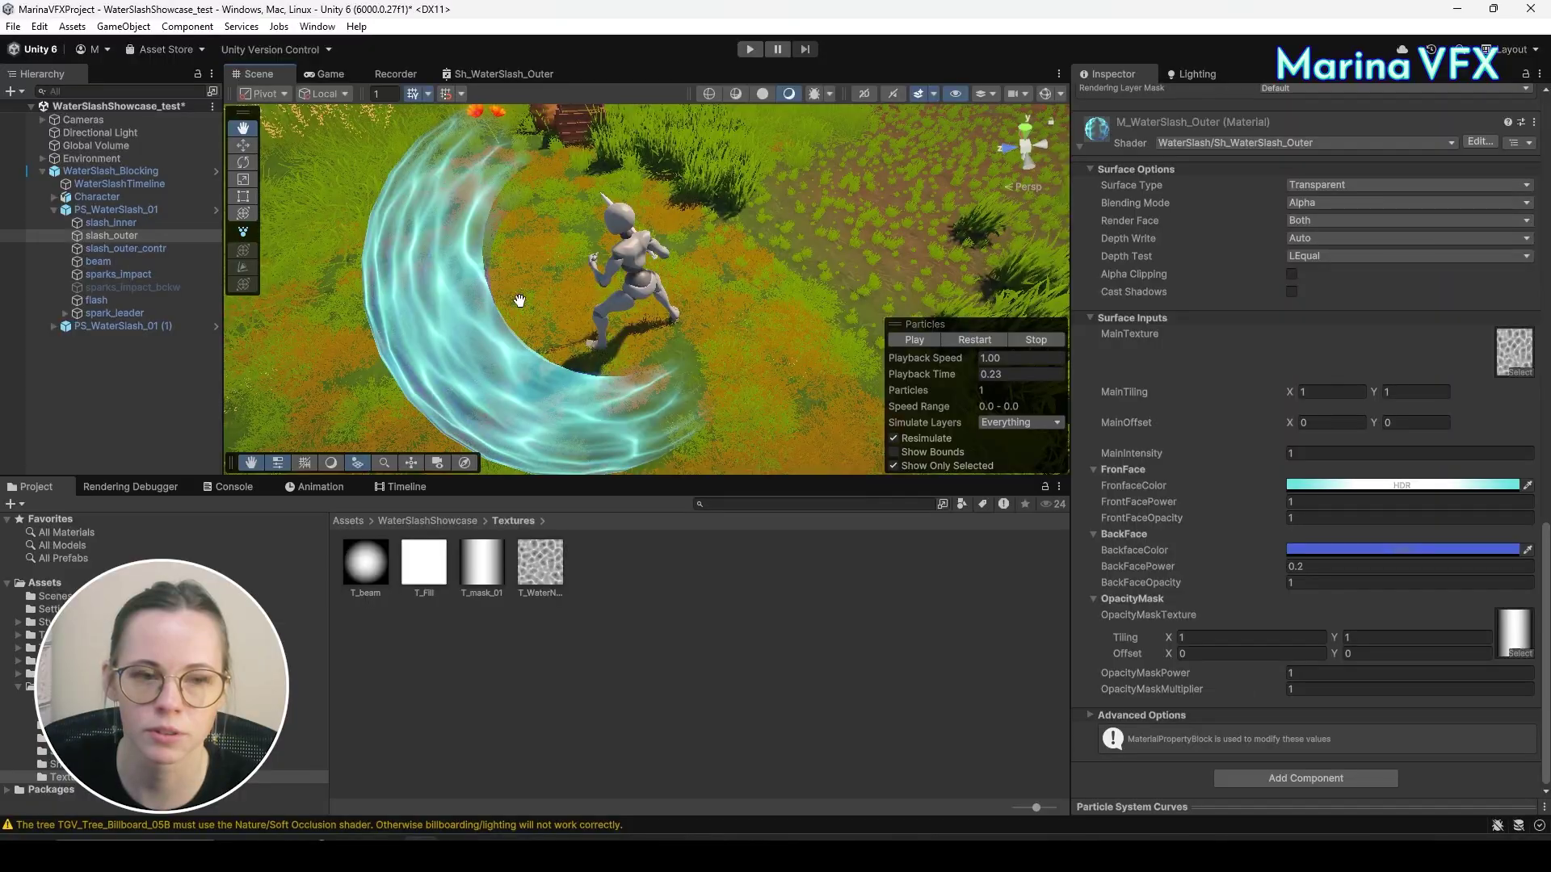
mouse_move(519, 301)
mouse_down()
mouse_move(598, 193)
mouse_move(602, 267)
mouse_move(530, 304)
mouse_up()
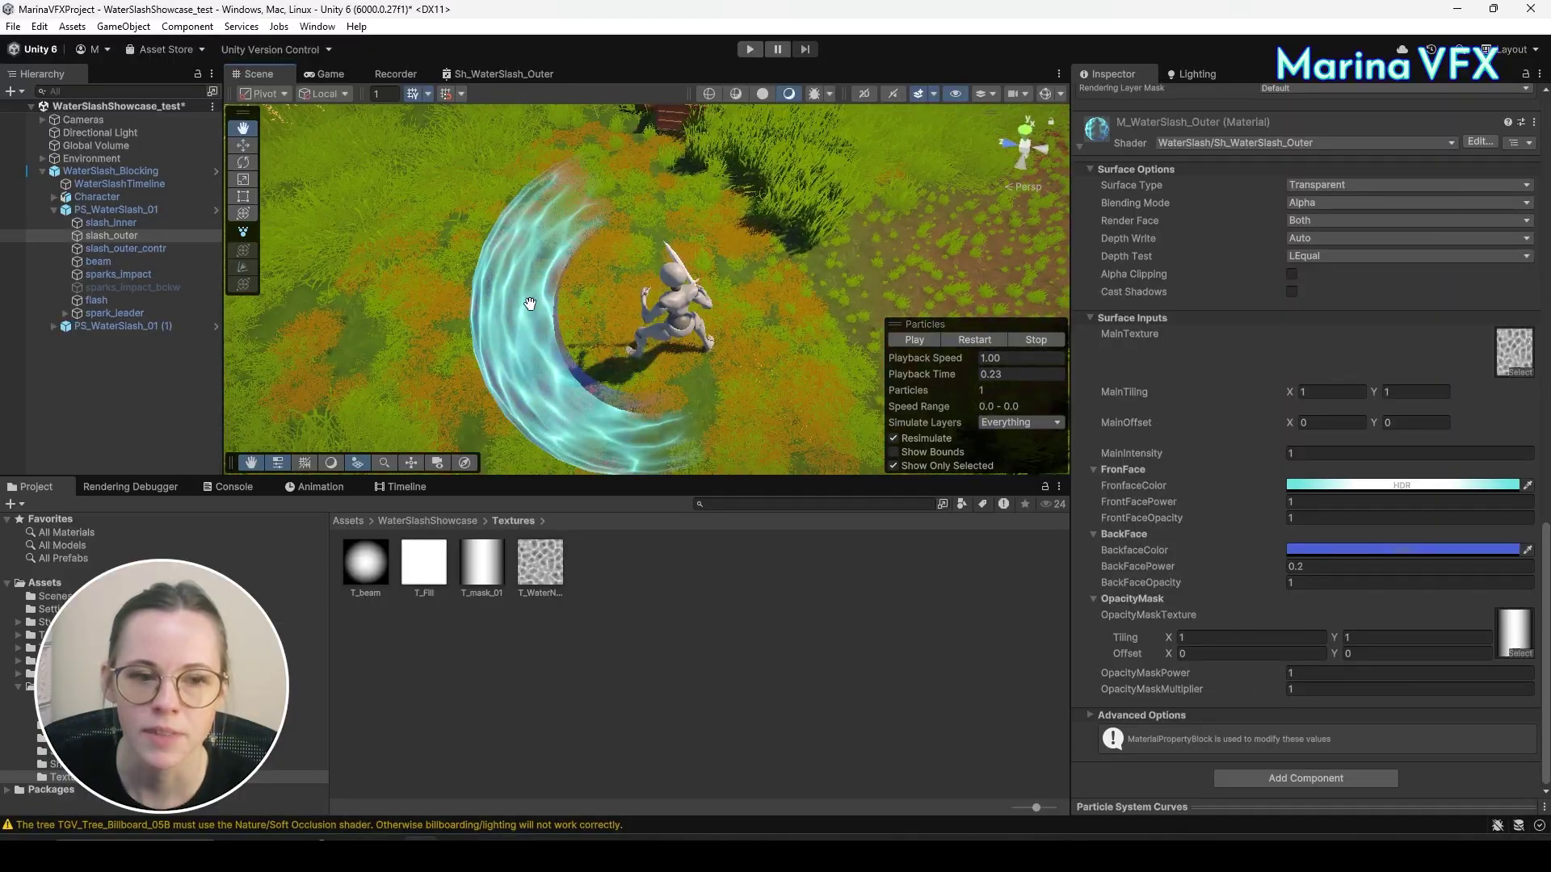
drag(557, 360, 498, 246)
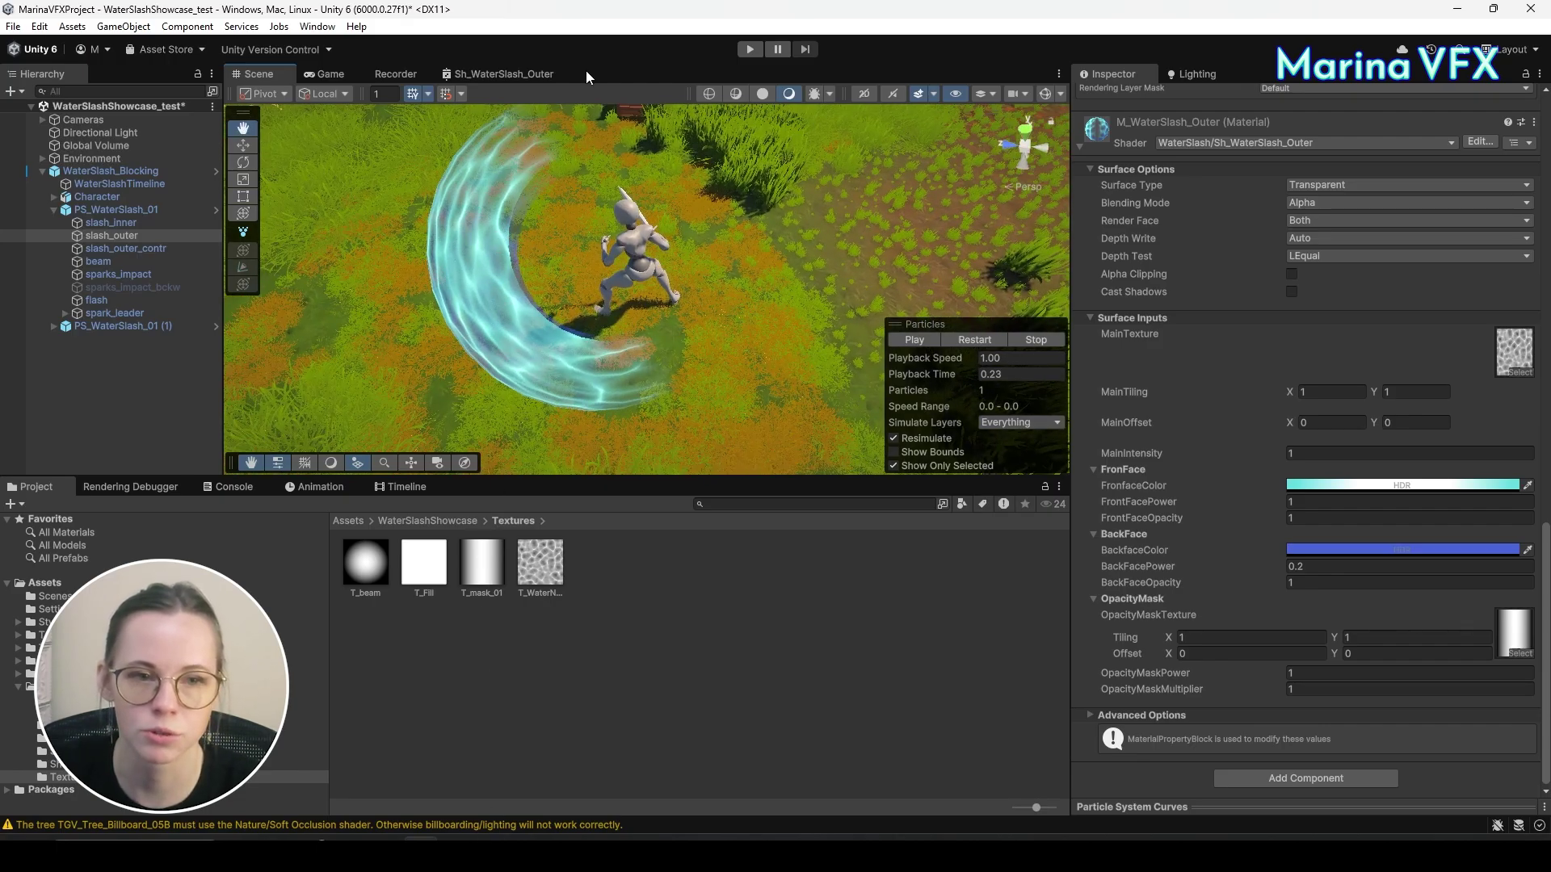
alt+drag(614, 242, 749, 288)
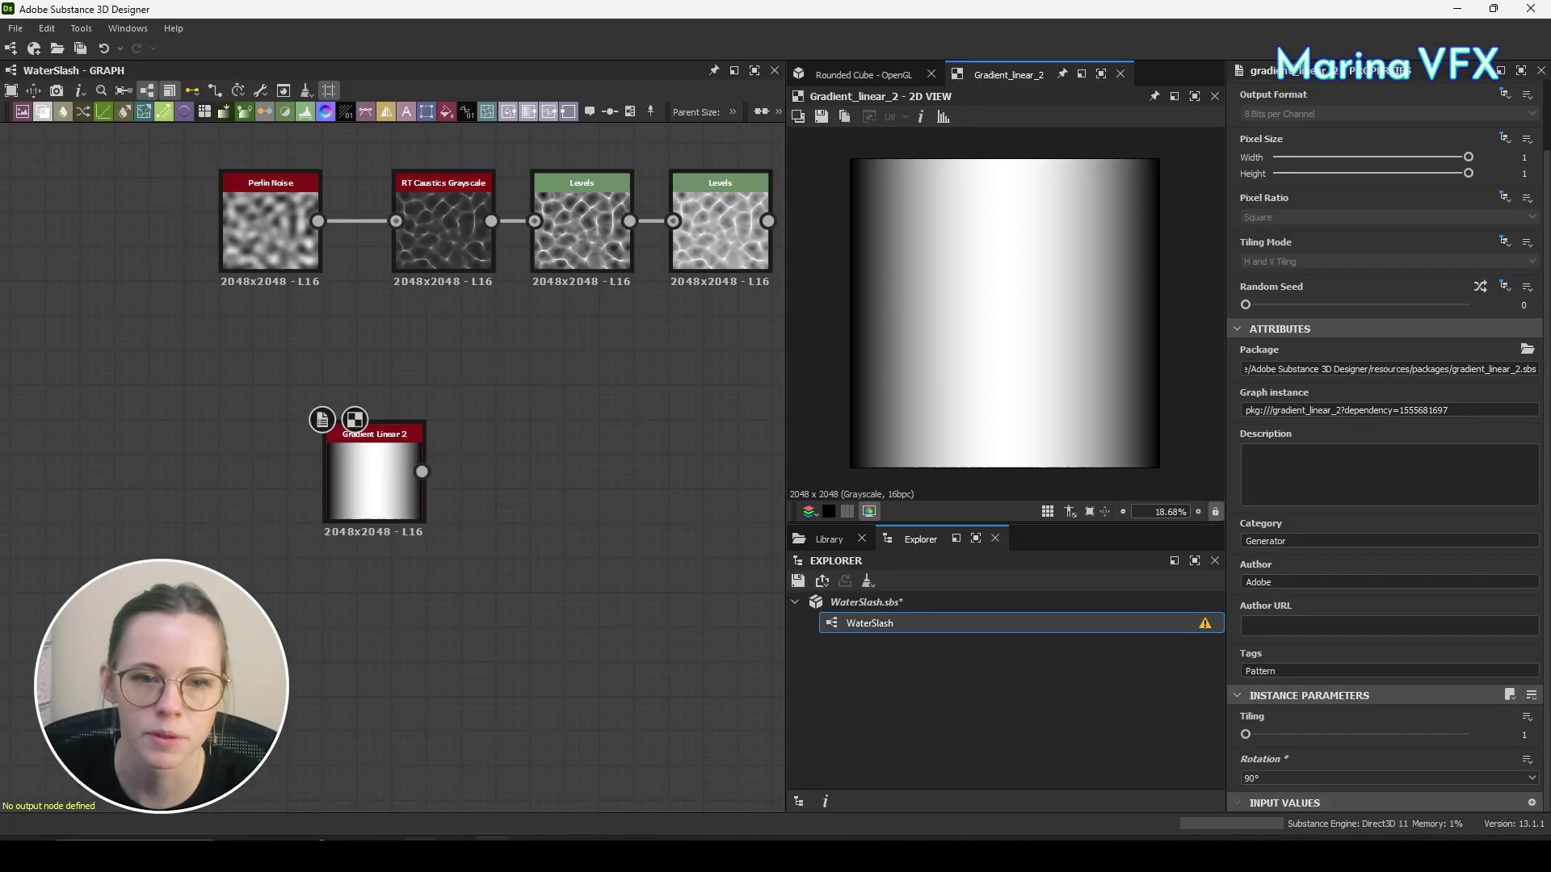
Switch to Substance 3D Designer and add a Gradient Linear 1 node below Gradient Linear 2.
middle_drag(563, 508, 556, 432)
key(space)
text(grad)
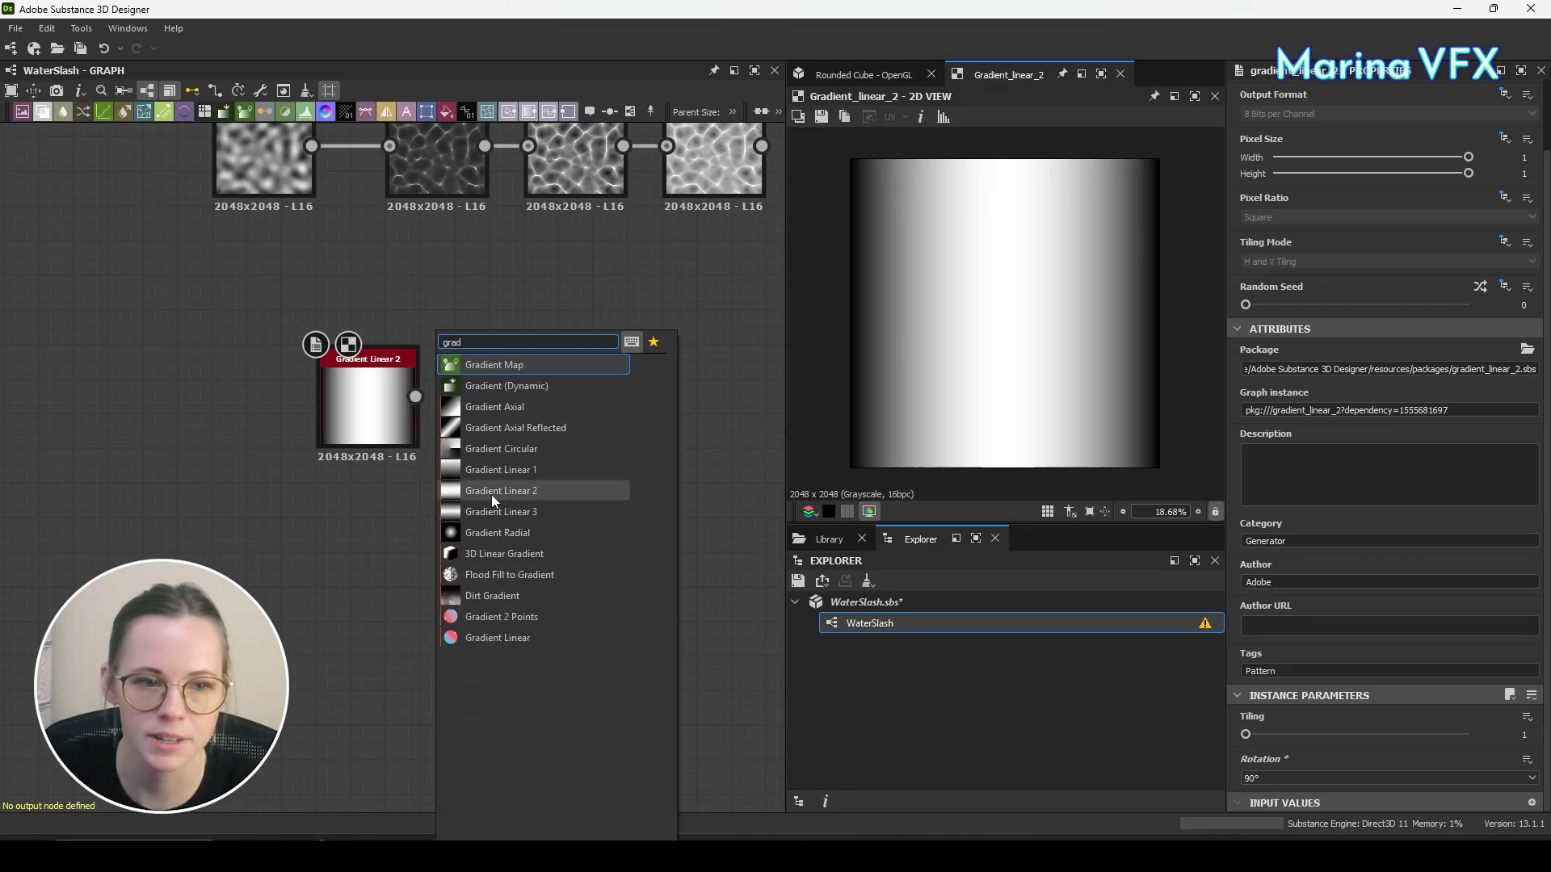
click(498, 491)
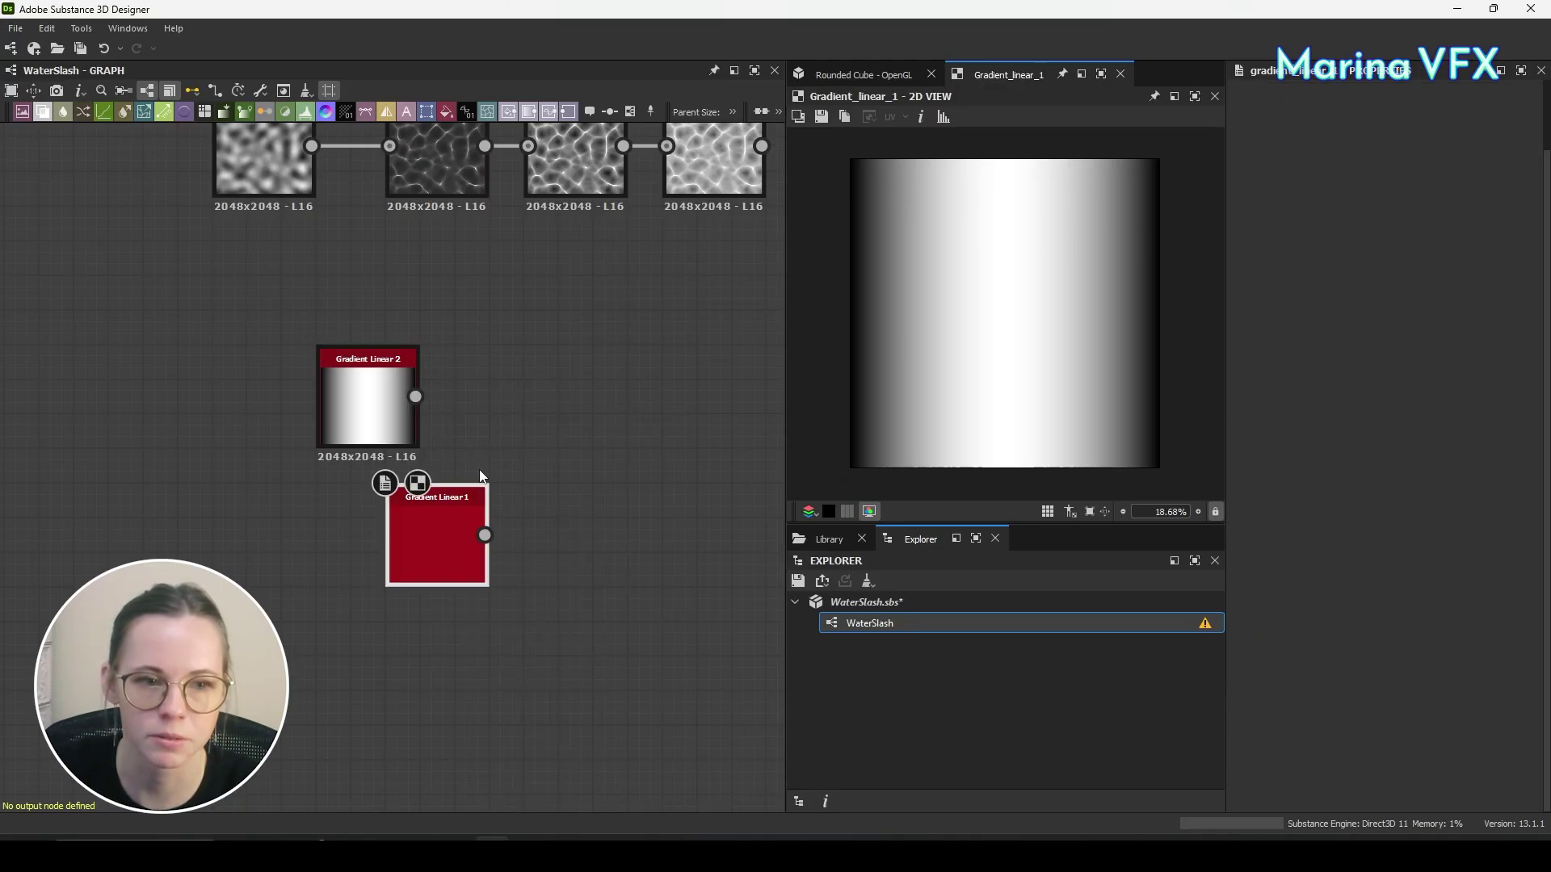
Add a Levels node after Gradient Linear 1 and lower its white input level to about the histogram's middle, tidying the nodes' placement.
key(space)
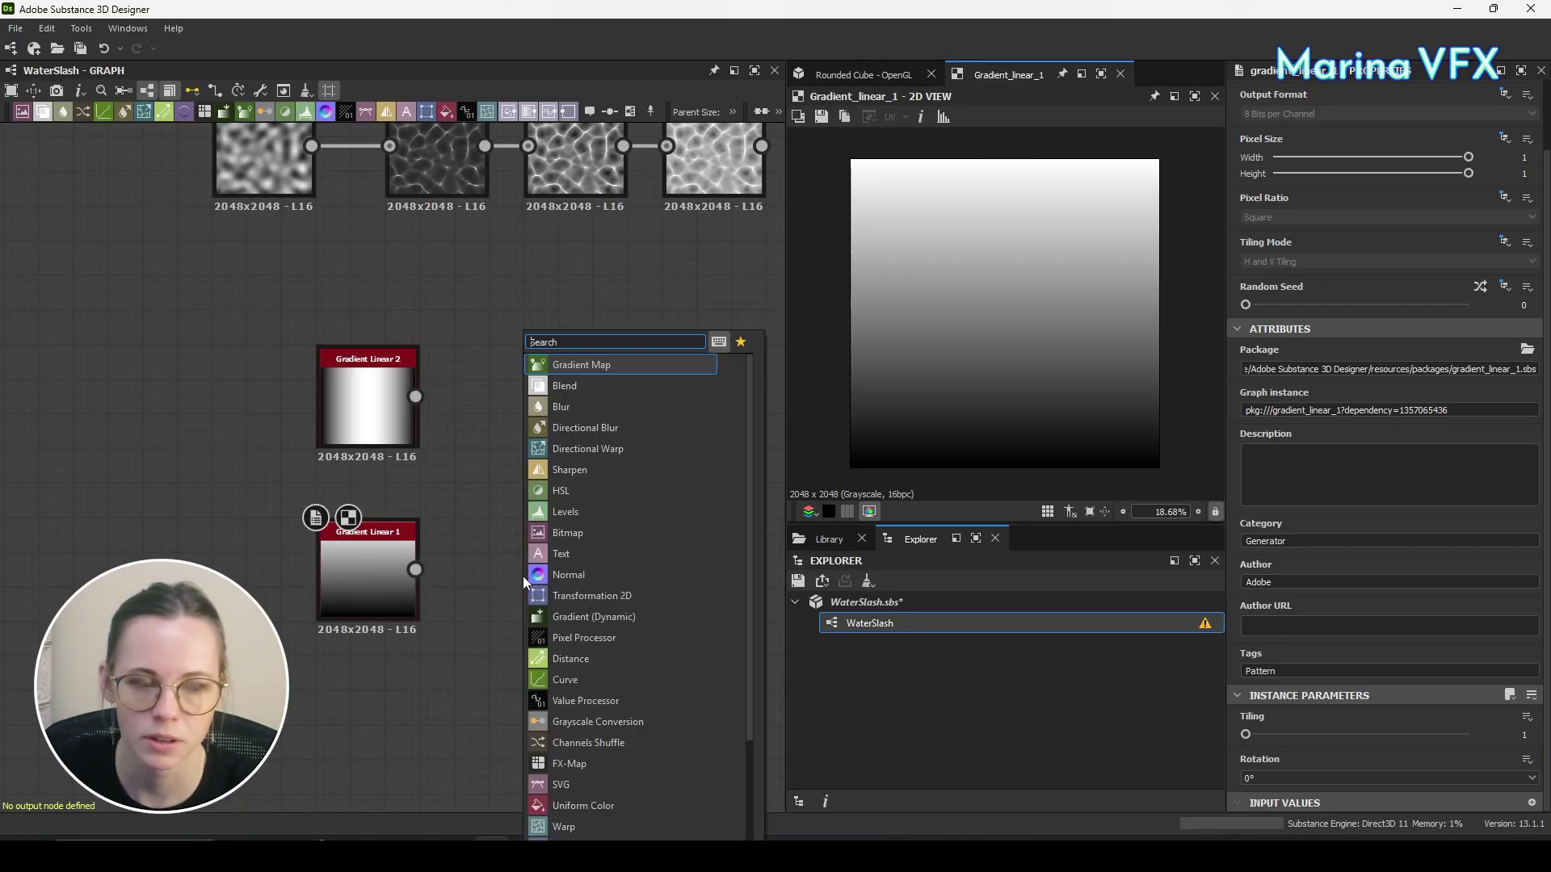
text(leve)
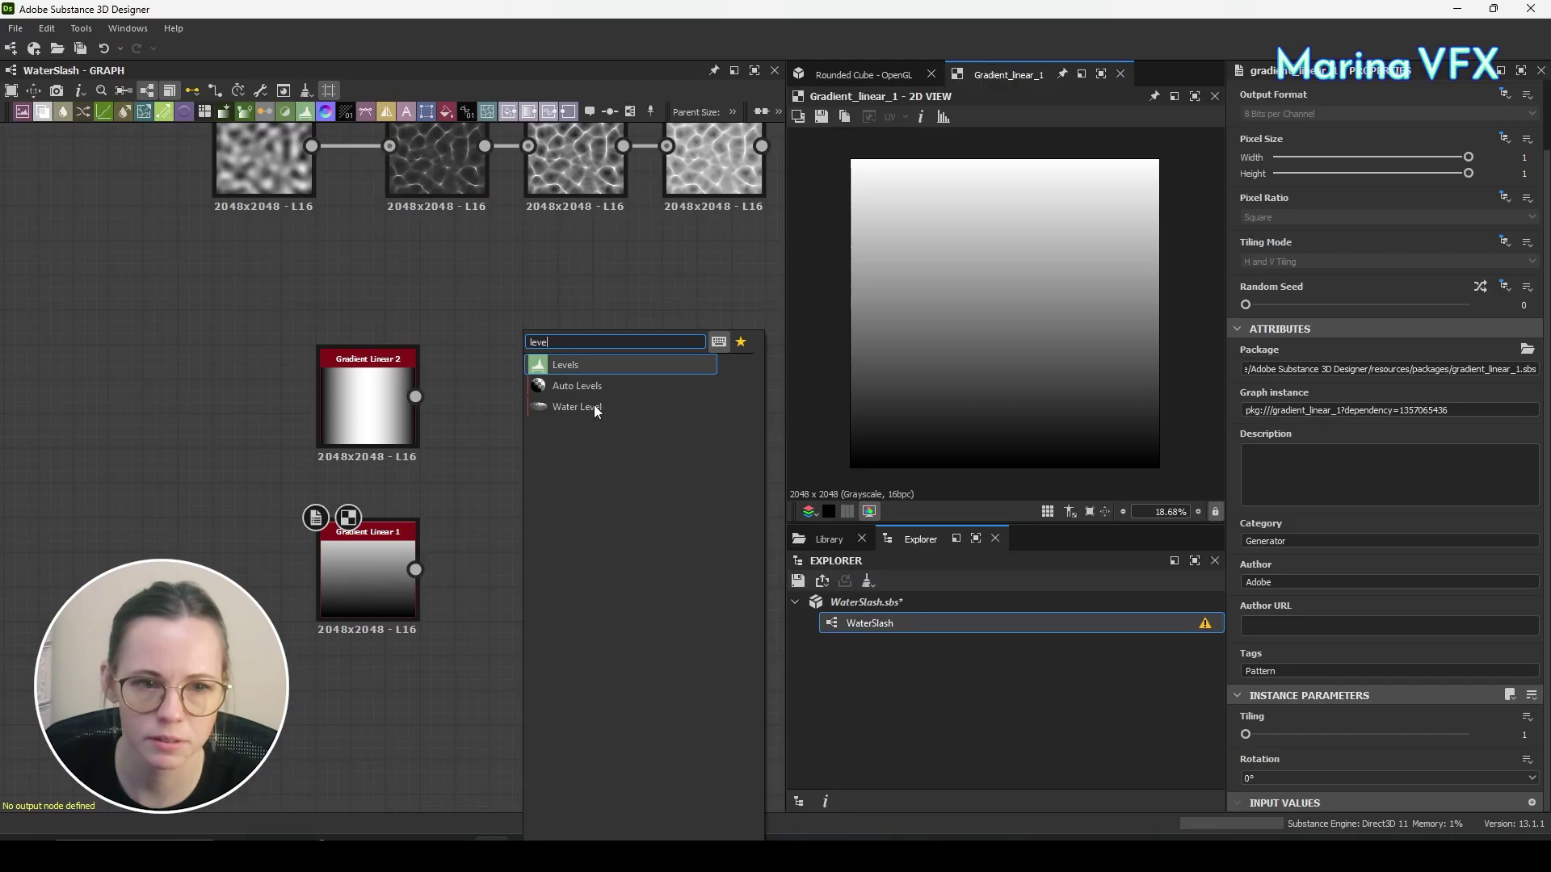
click(563, 366)
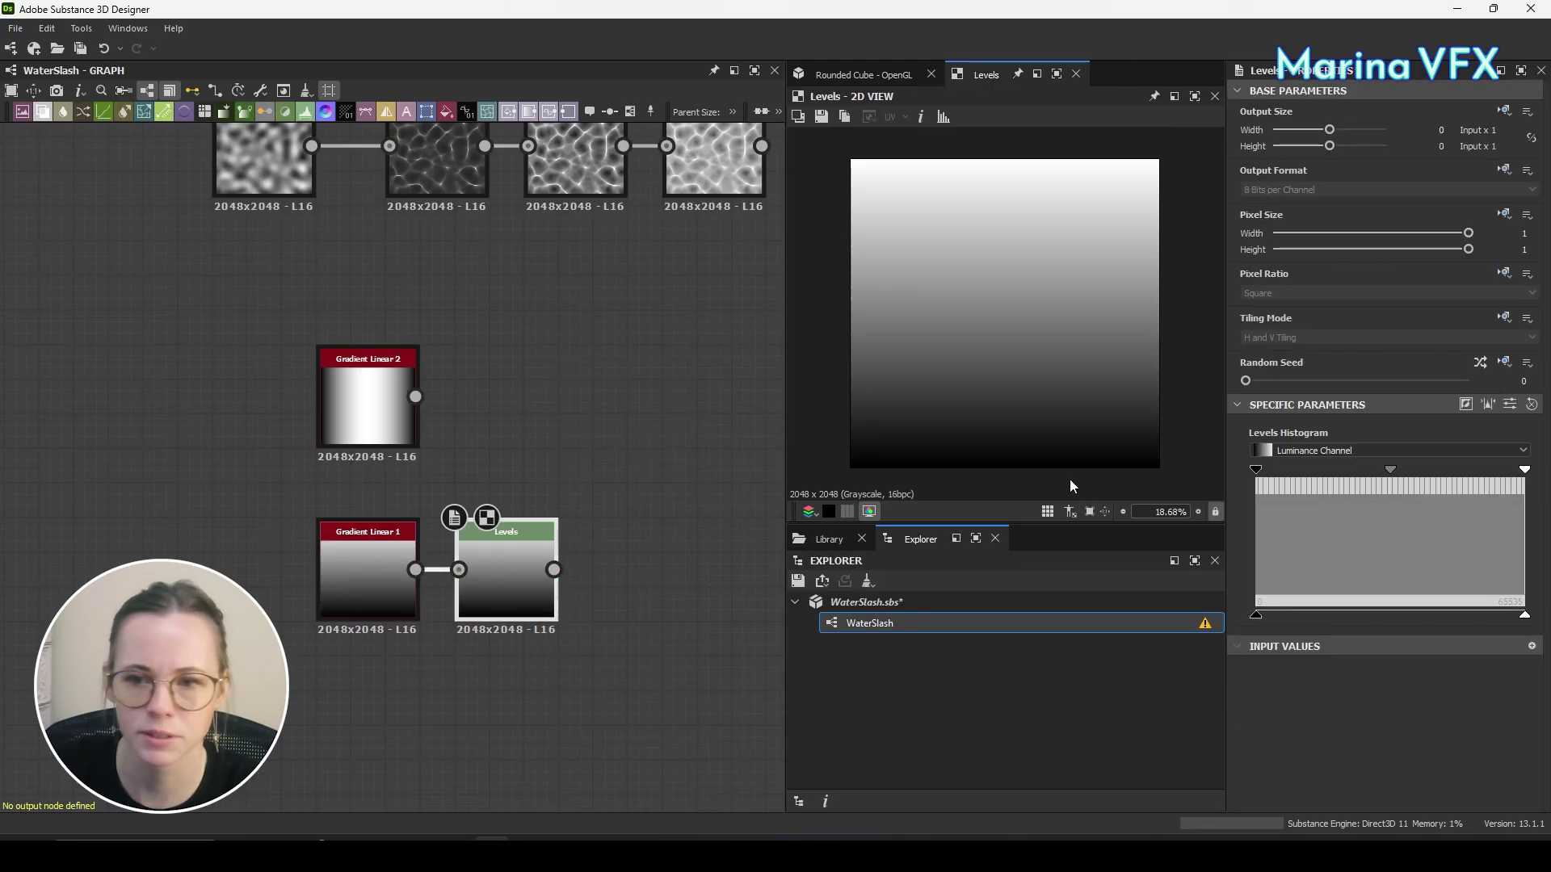
drag(1532, 475, 1398, 486)
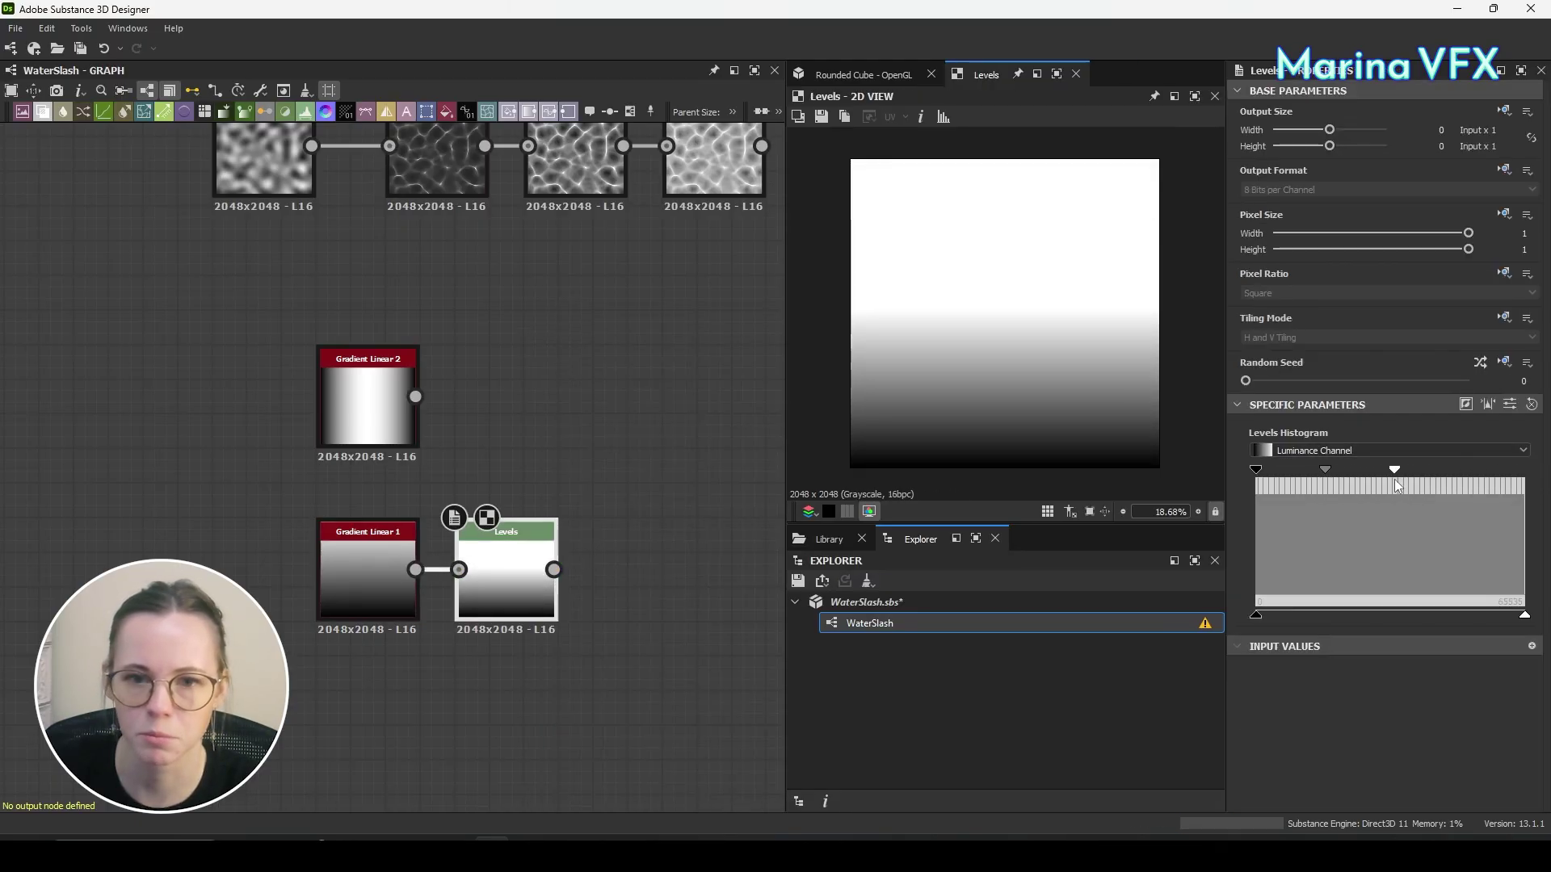
drag(409, 490, 407, 548)
Add a Blend node with Gradient Linear 2 as foreground and Levels as background, and set its blending mode to Multiply.
key(space)
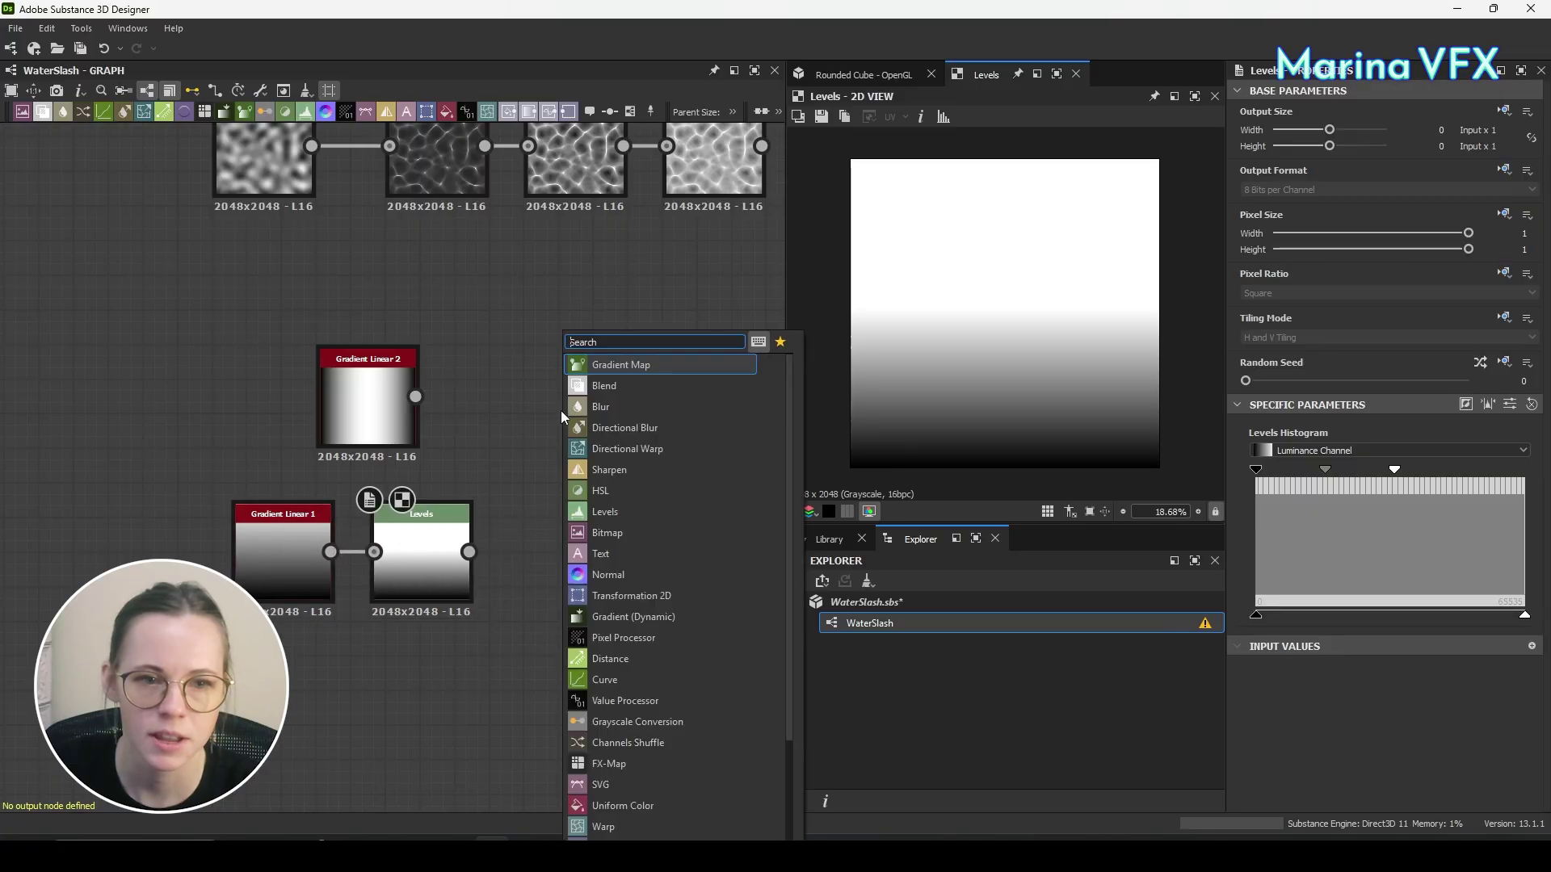
click(612, 391)
drag(416, 398, 528, 408)
mouse_move(459, 567)
mouse_down()
mouse_move(487, 497)
mouse_move(438, 566)
mouse_up()
drag(556, 430, 560, 430)
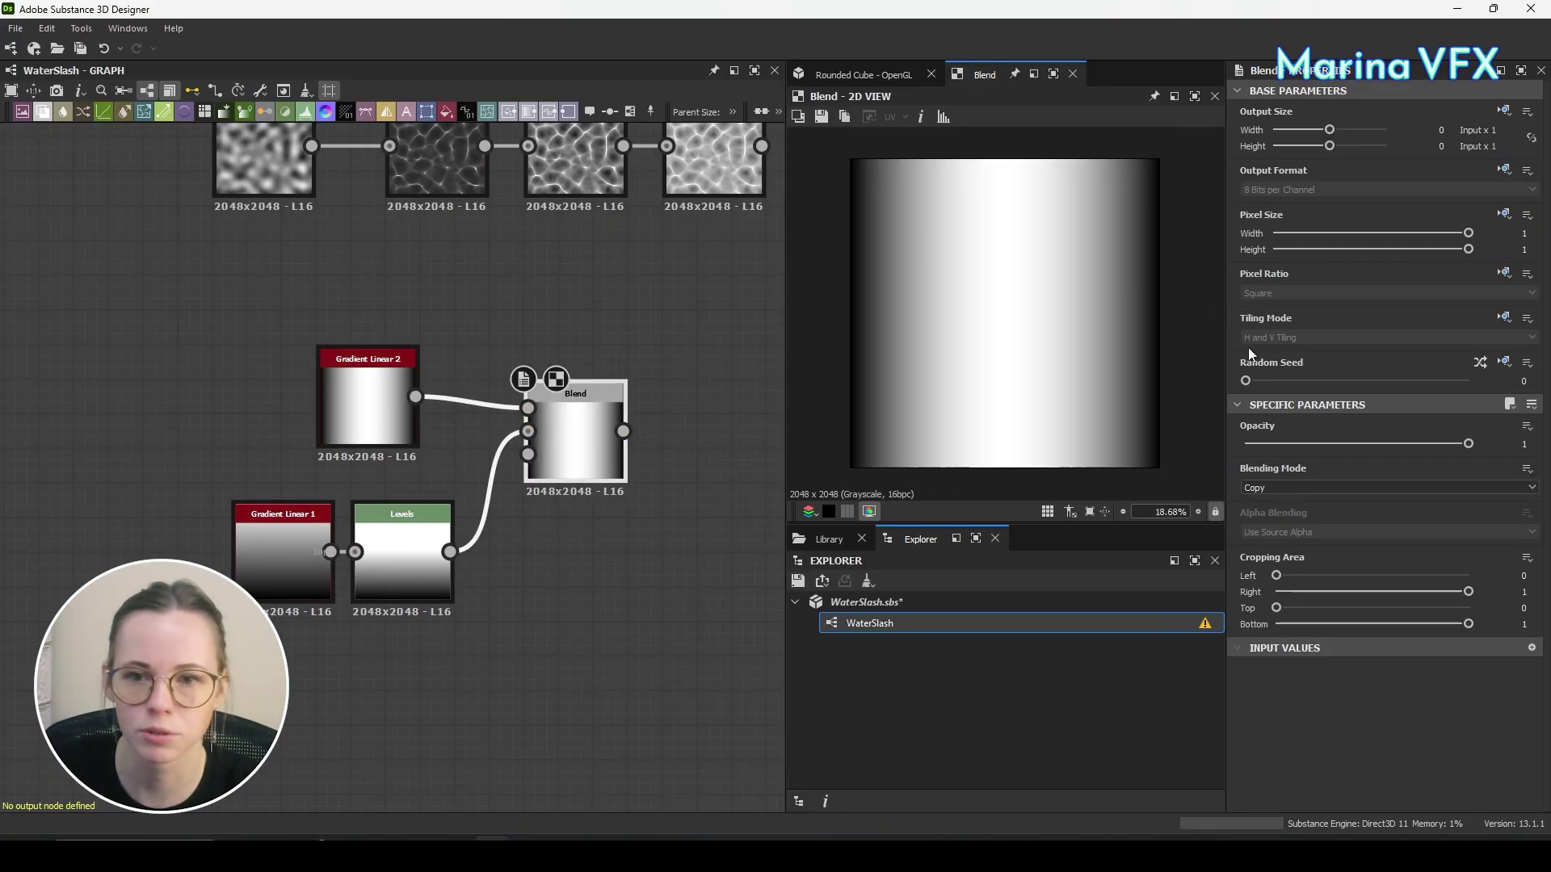
click(1286, 491)
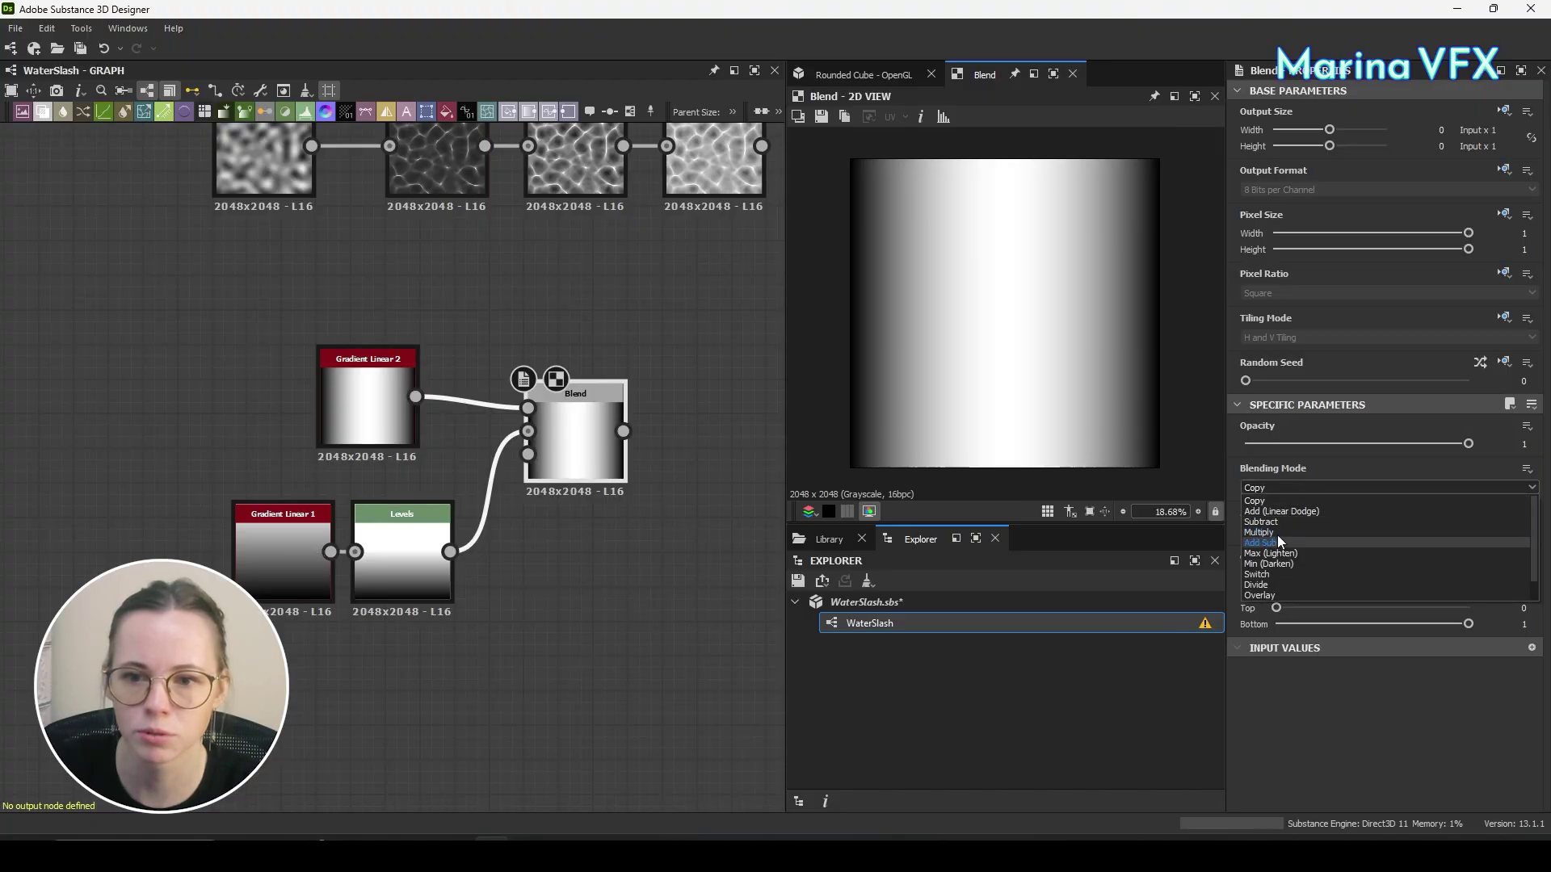
click(1278, 535)
Export the Blend result as a PNG over the existing T_mask_01 texture.
click(821, 117)
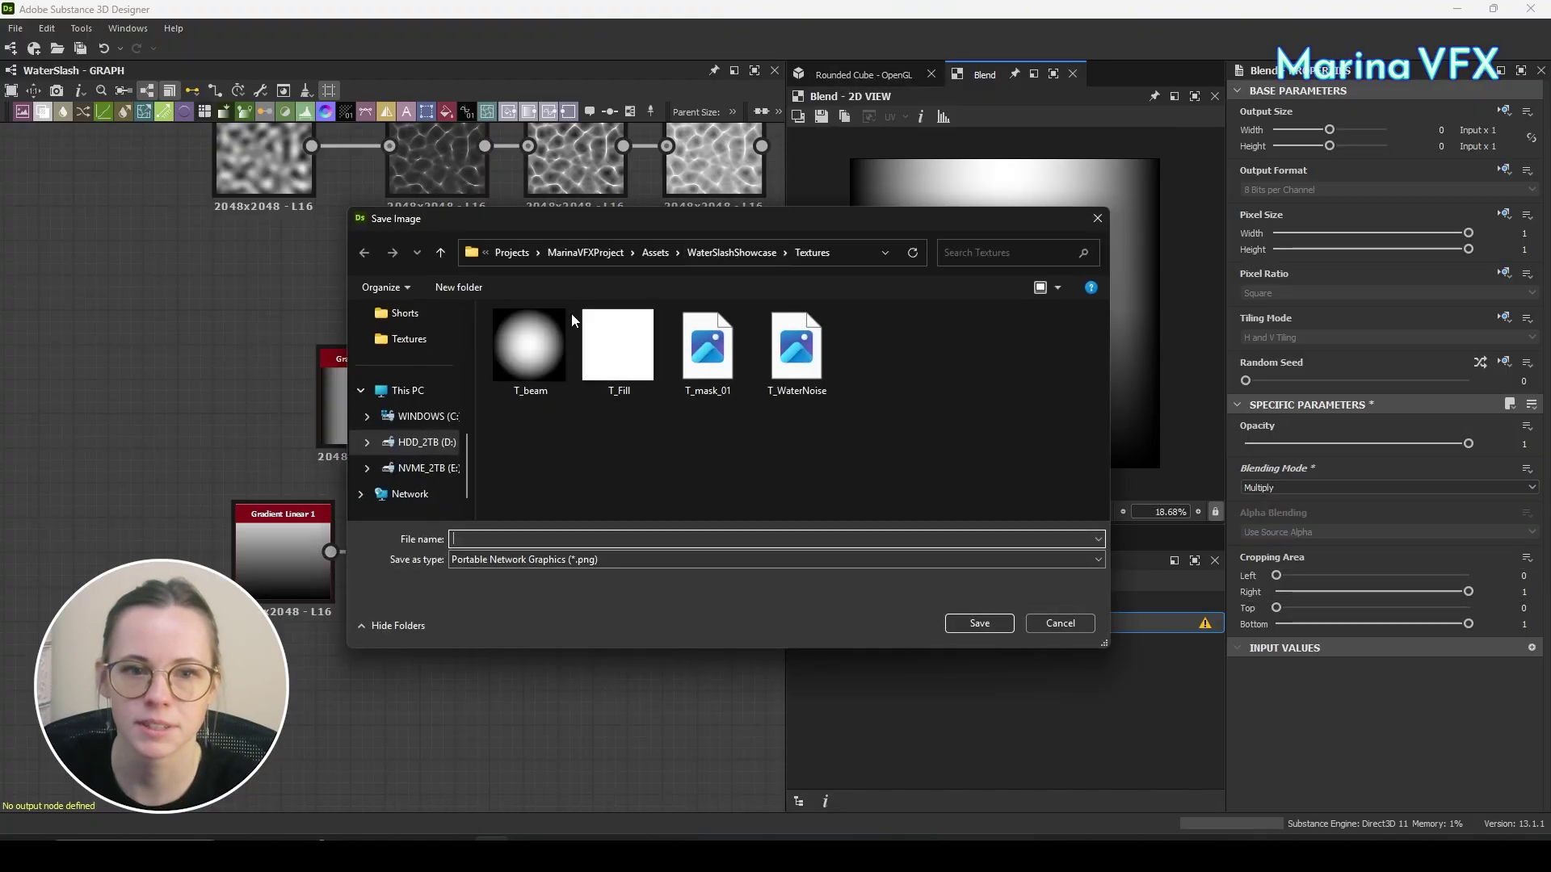
double_click(705, 364)
key(Return)
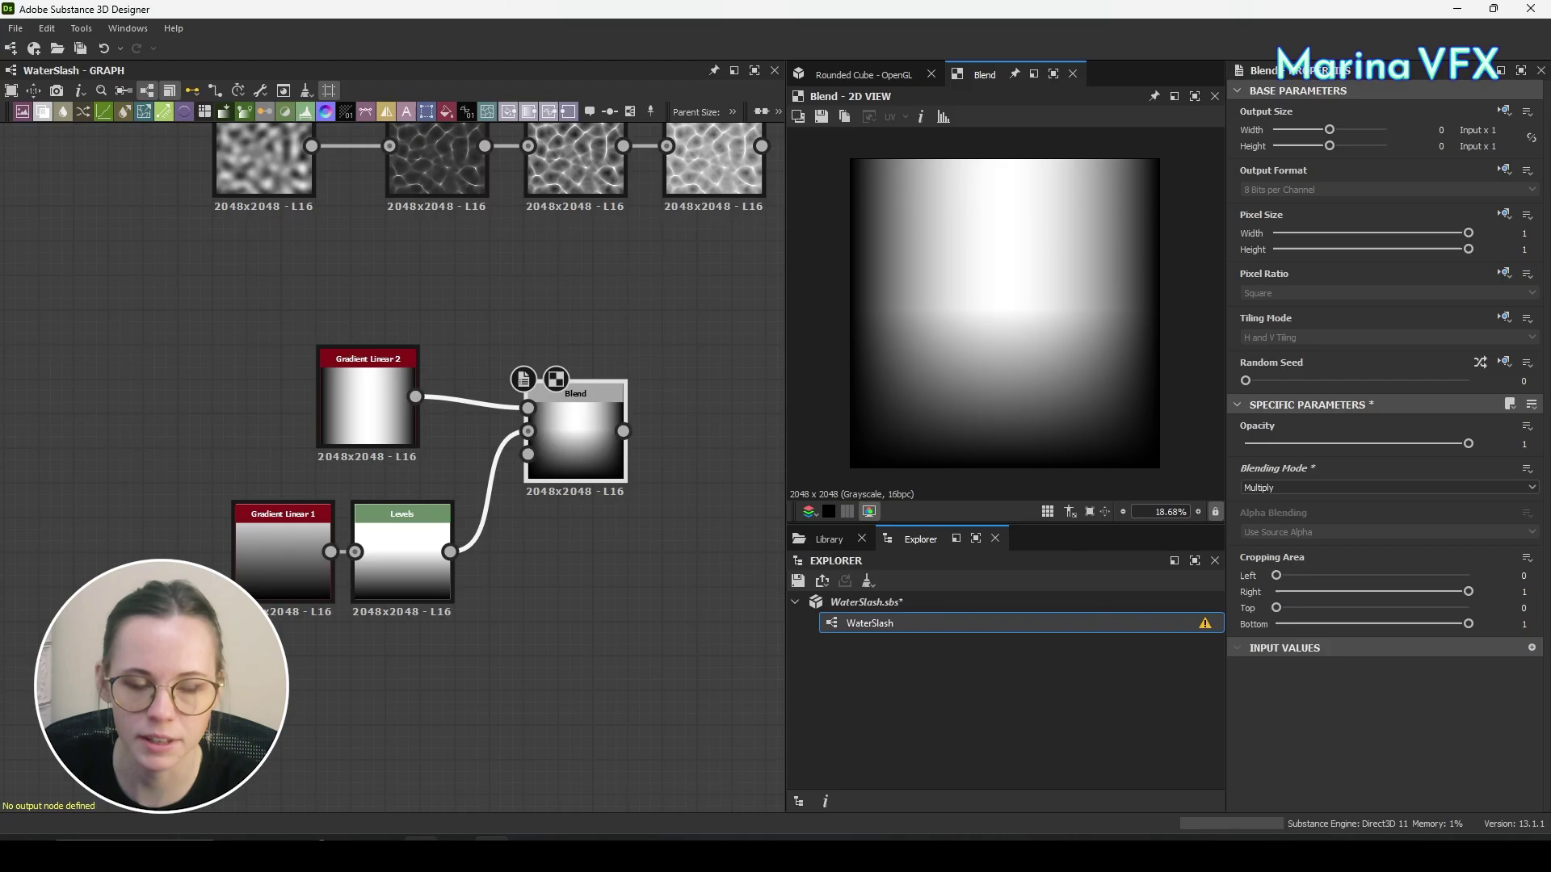
Switch to Unity and examine the masked slash_outer effect from several angles, checking the opacity fade and the arc's edges.
key(alt+Tab)
alt+drag(617, 282, 743, 214)
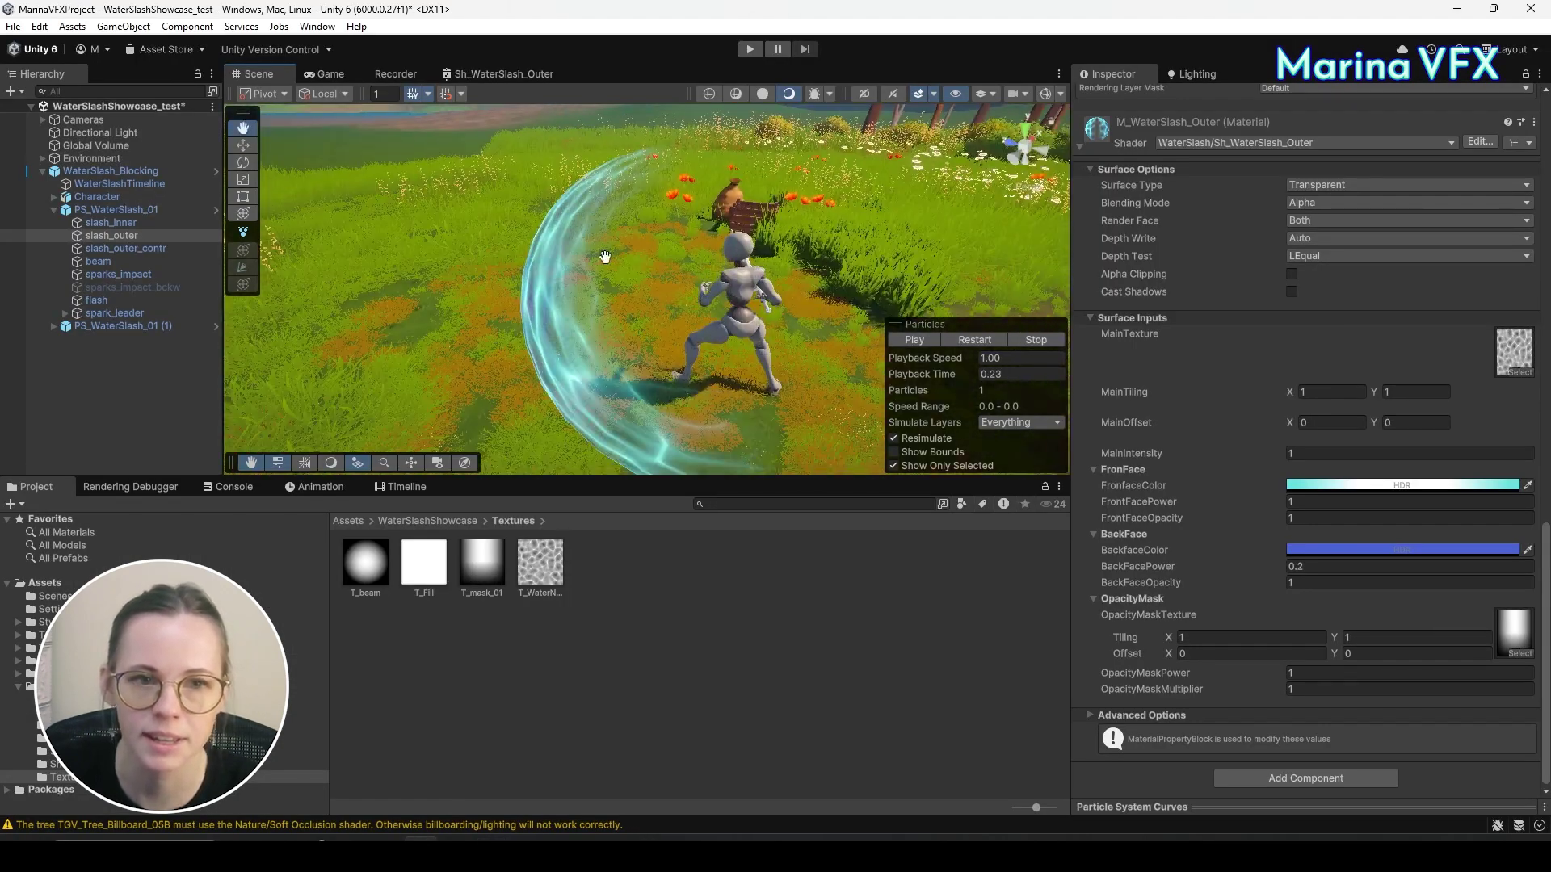
alt+drag(833, 455, 812, 260)
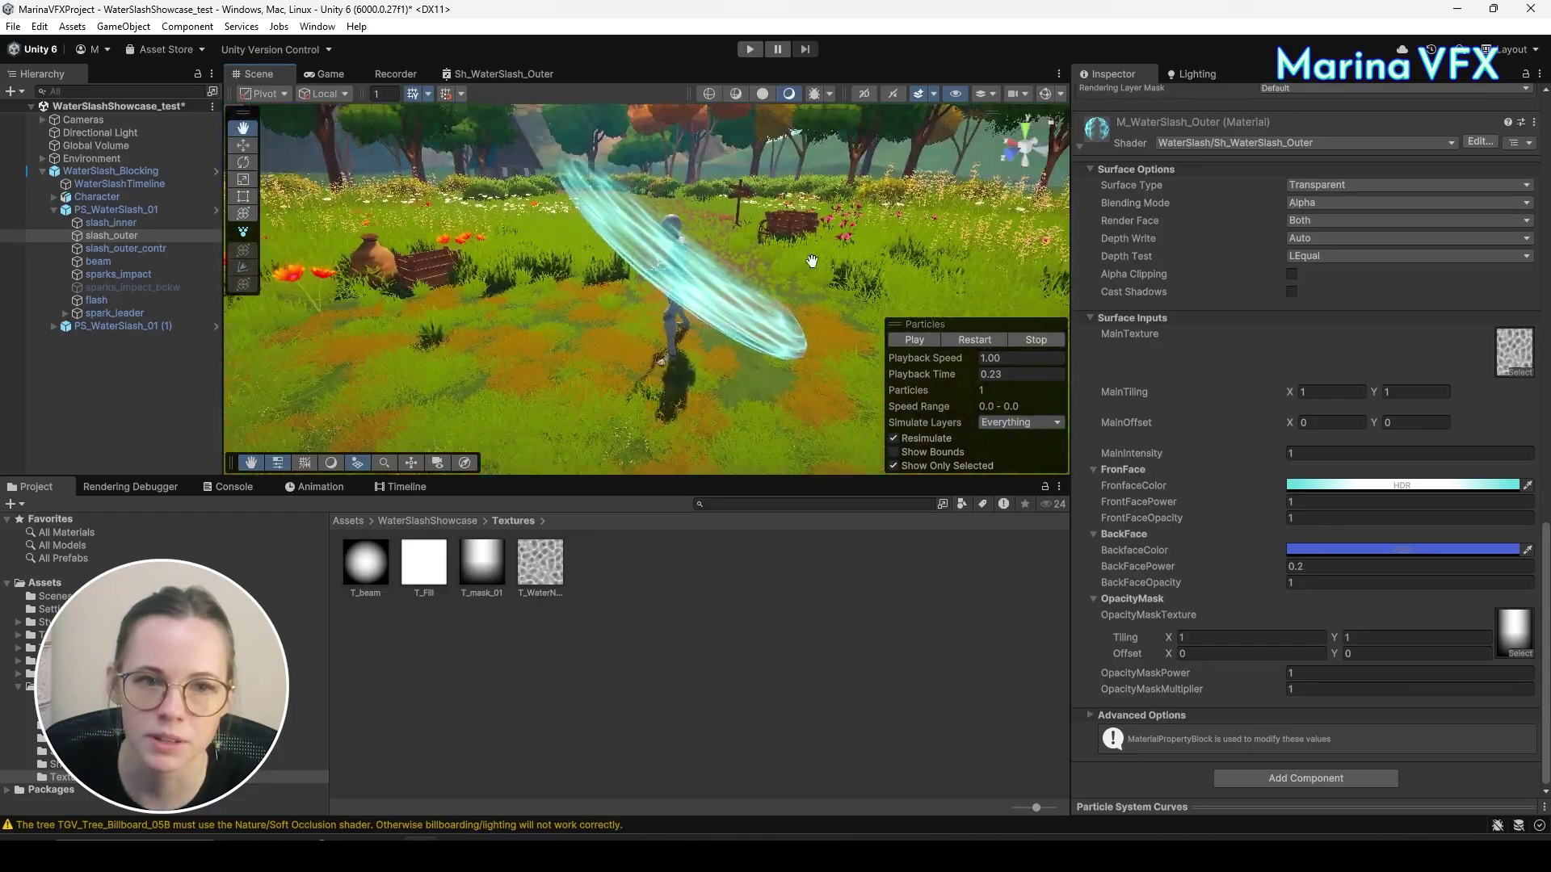
alt+drag(715, 277, 624, 377)
alt+drag(521, 320, 383, 261)
alt+drag(813, 451, 767, 88)
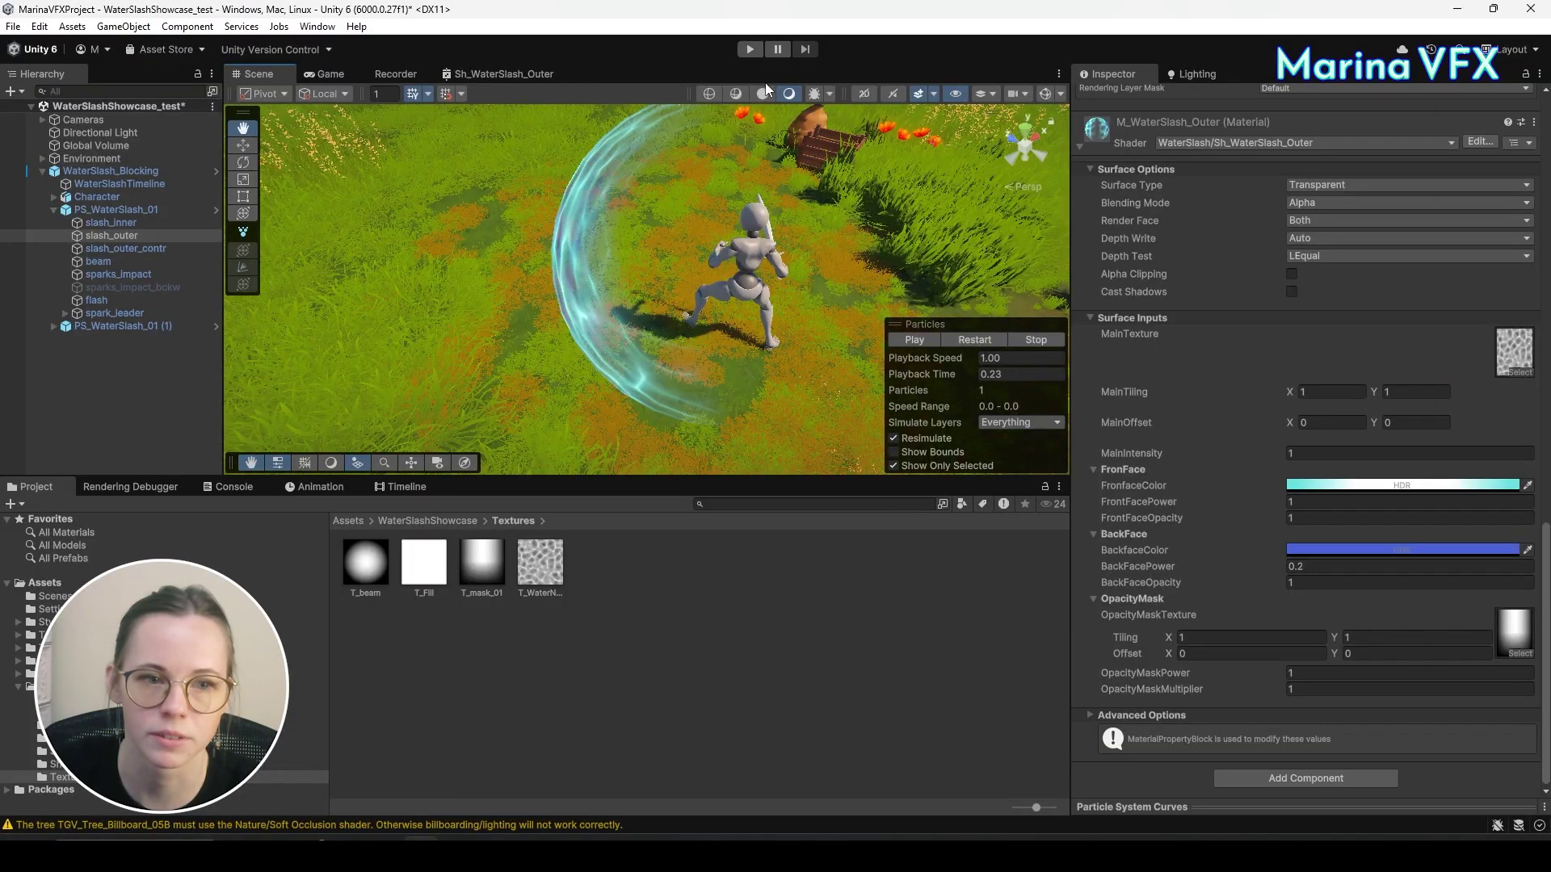
alt+drag(700, 291, 689, 321)
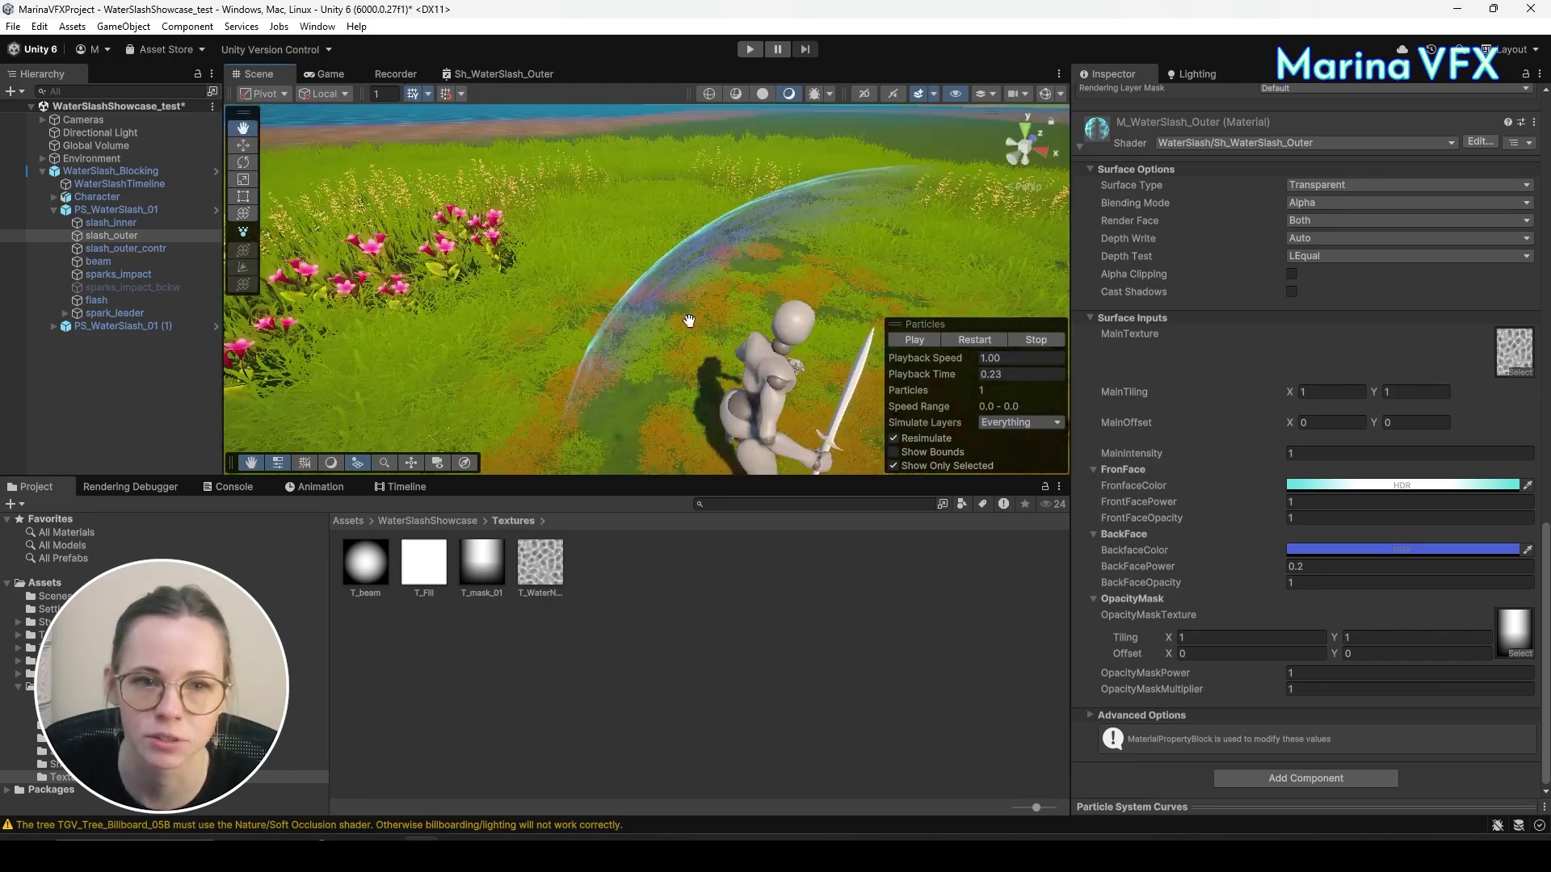
alt+drag(702, 262, 912, 283)
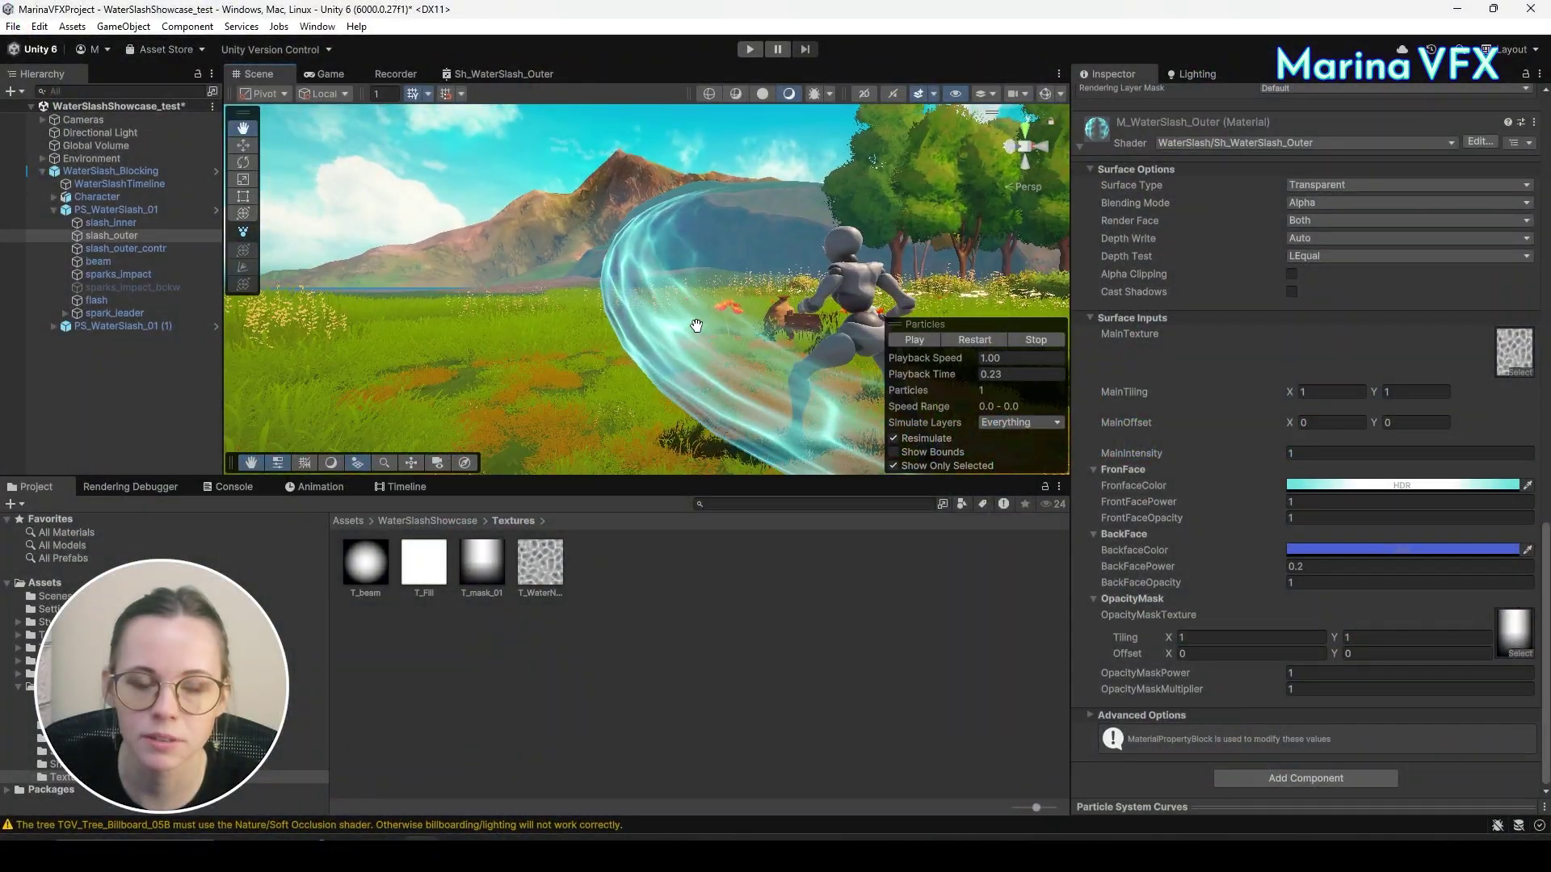
right_drag(684, 263, 545, 171)
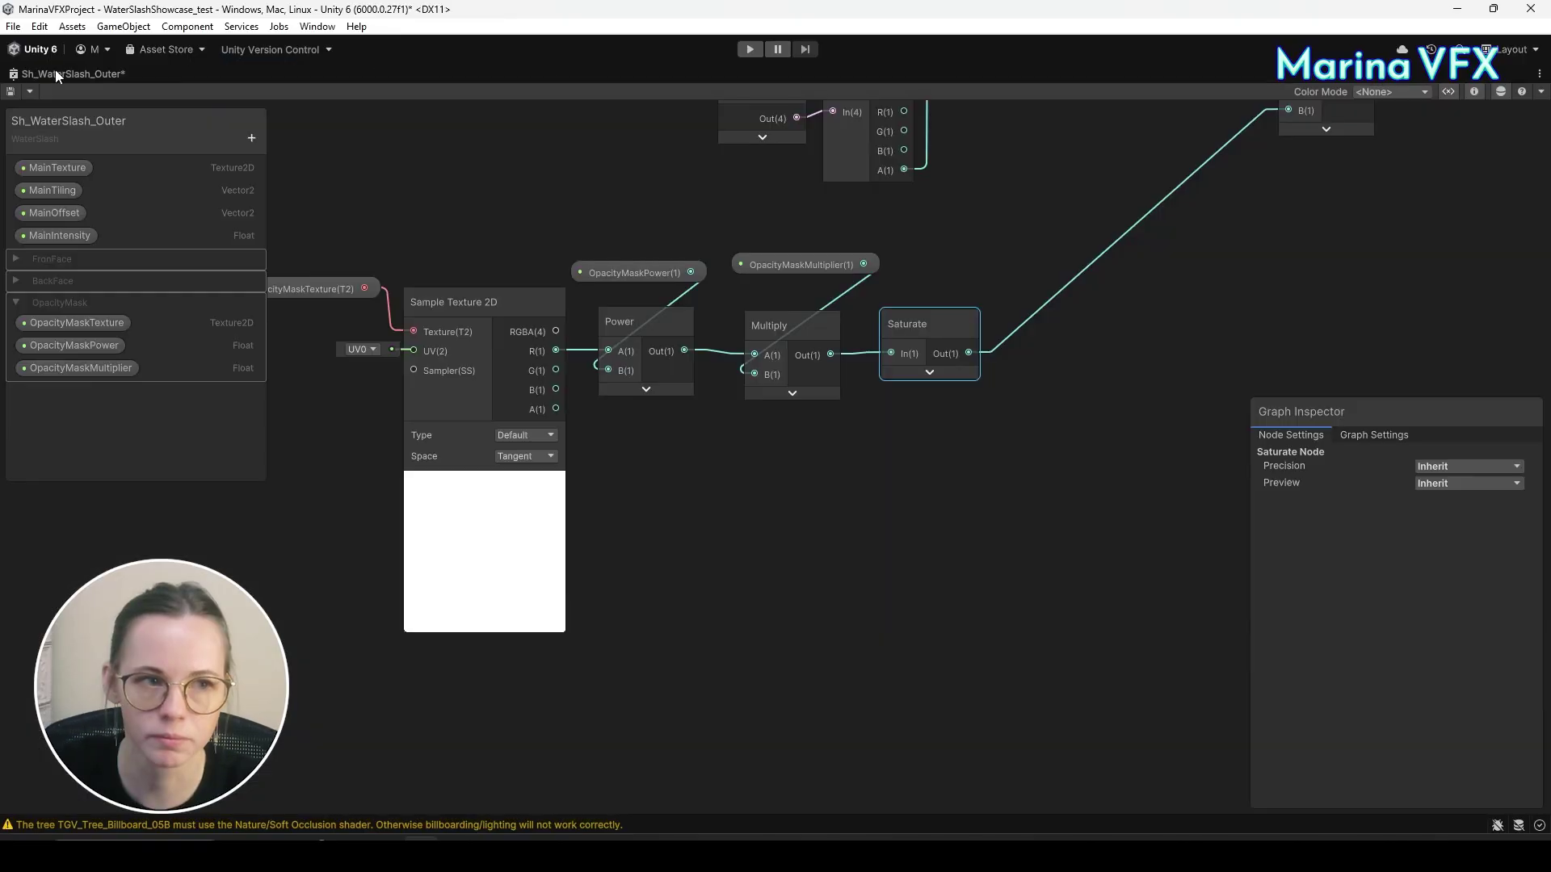
Add a Fresnel Effect node to the Sh_WaterSlash_Outer graph, below and to the right of the opacity mask's Saturate node.
right_click(55, 69)
click(105, 86)
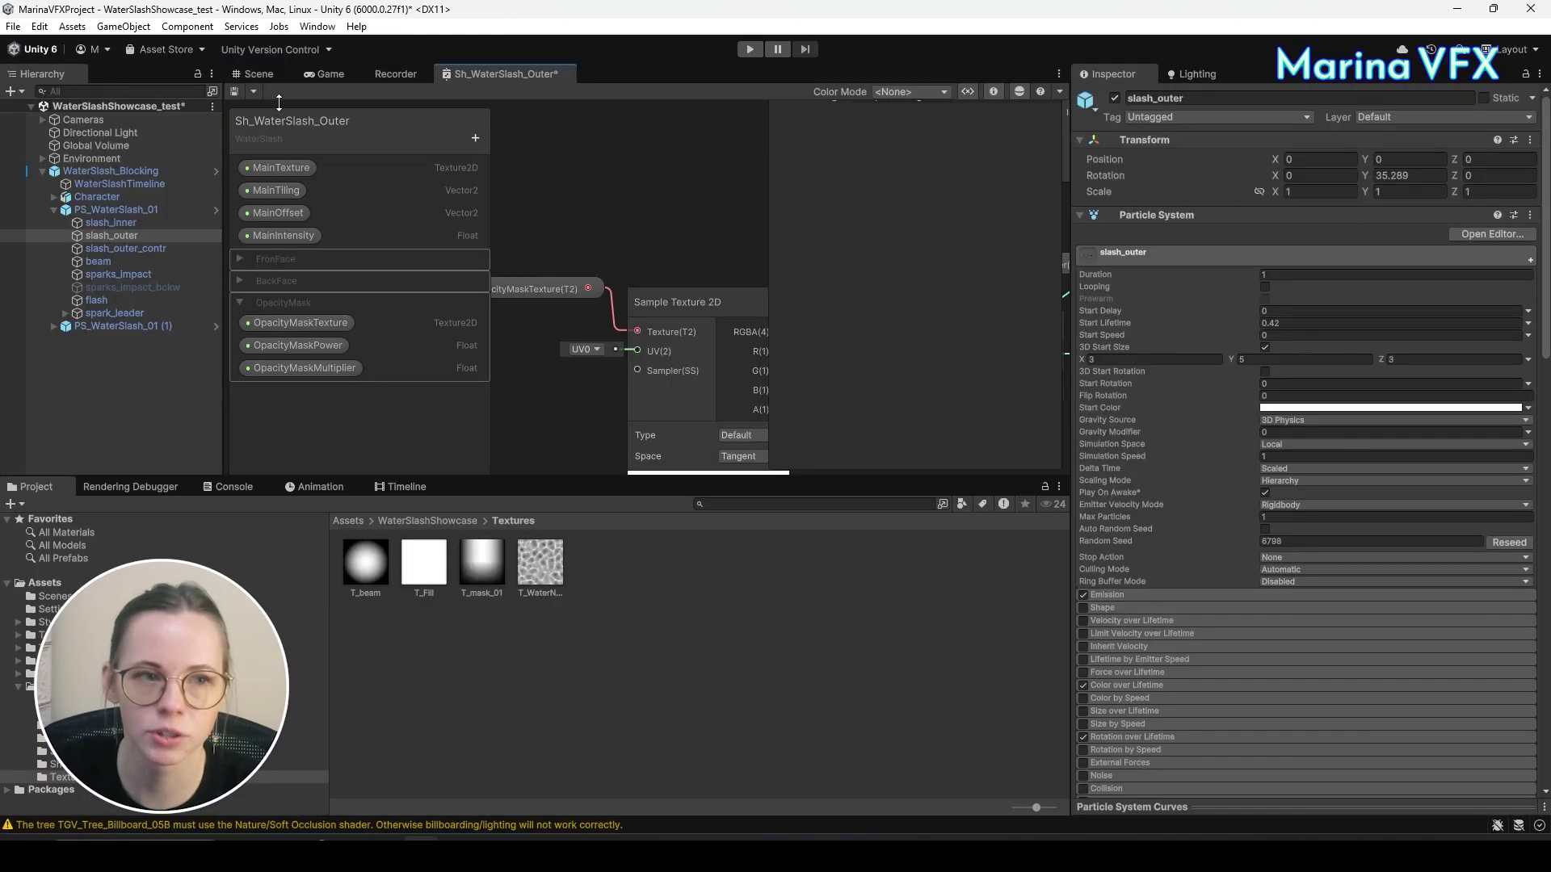
right_click(503, 74)
click(529, 86)
scroll(759, 470, up, 4)
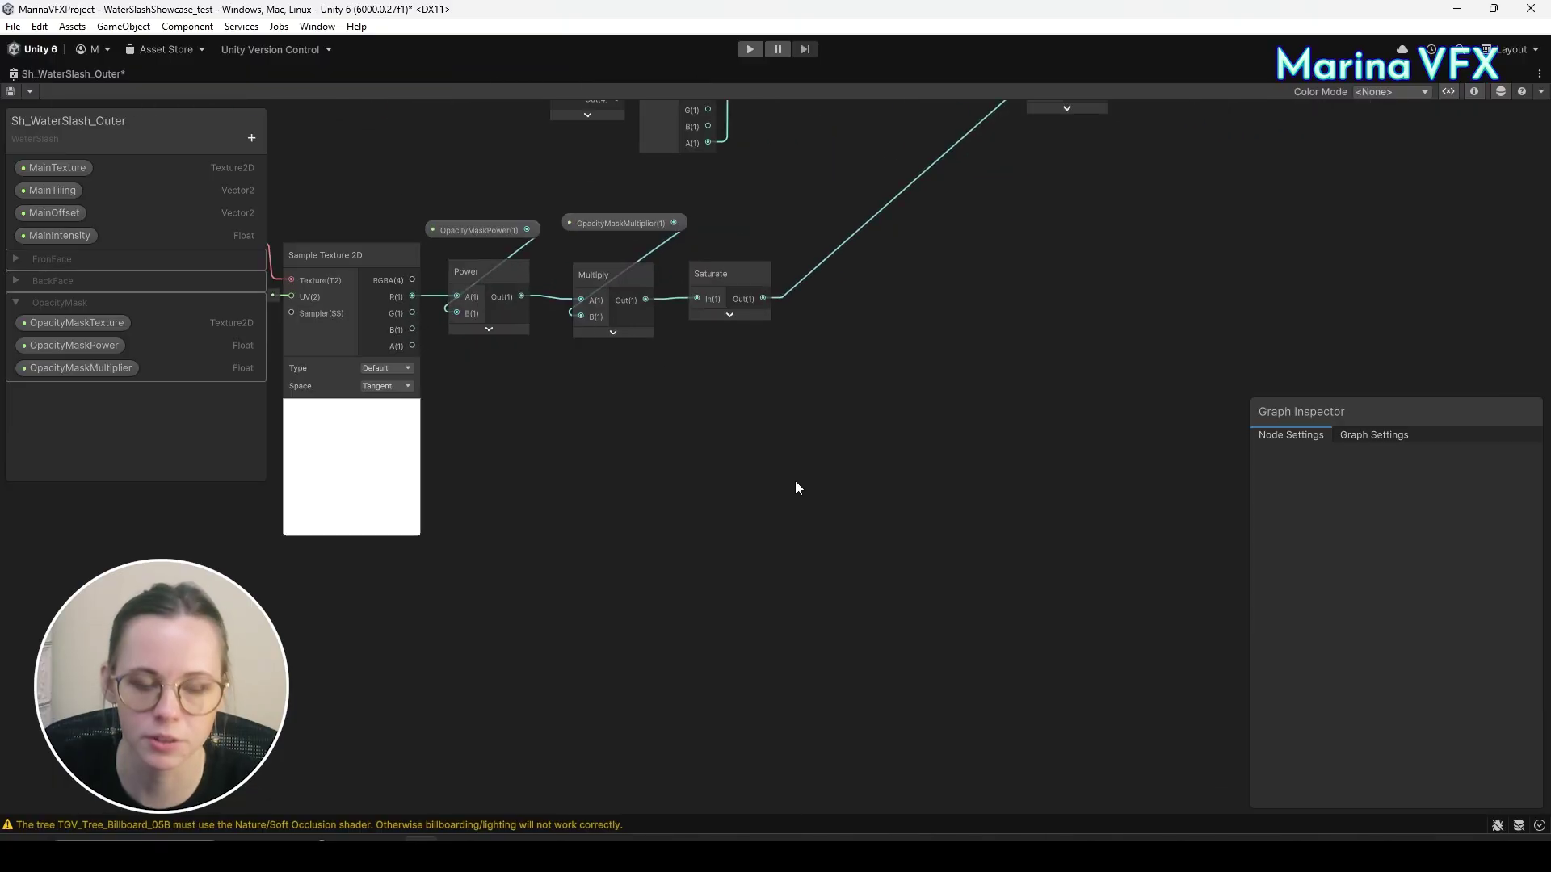
key(space)
text(fresne)
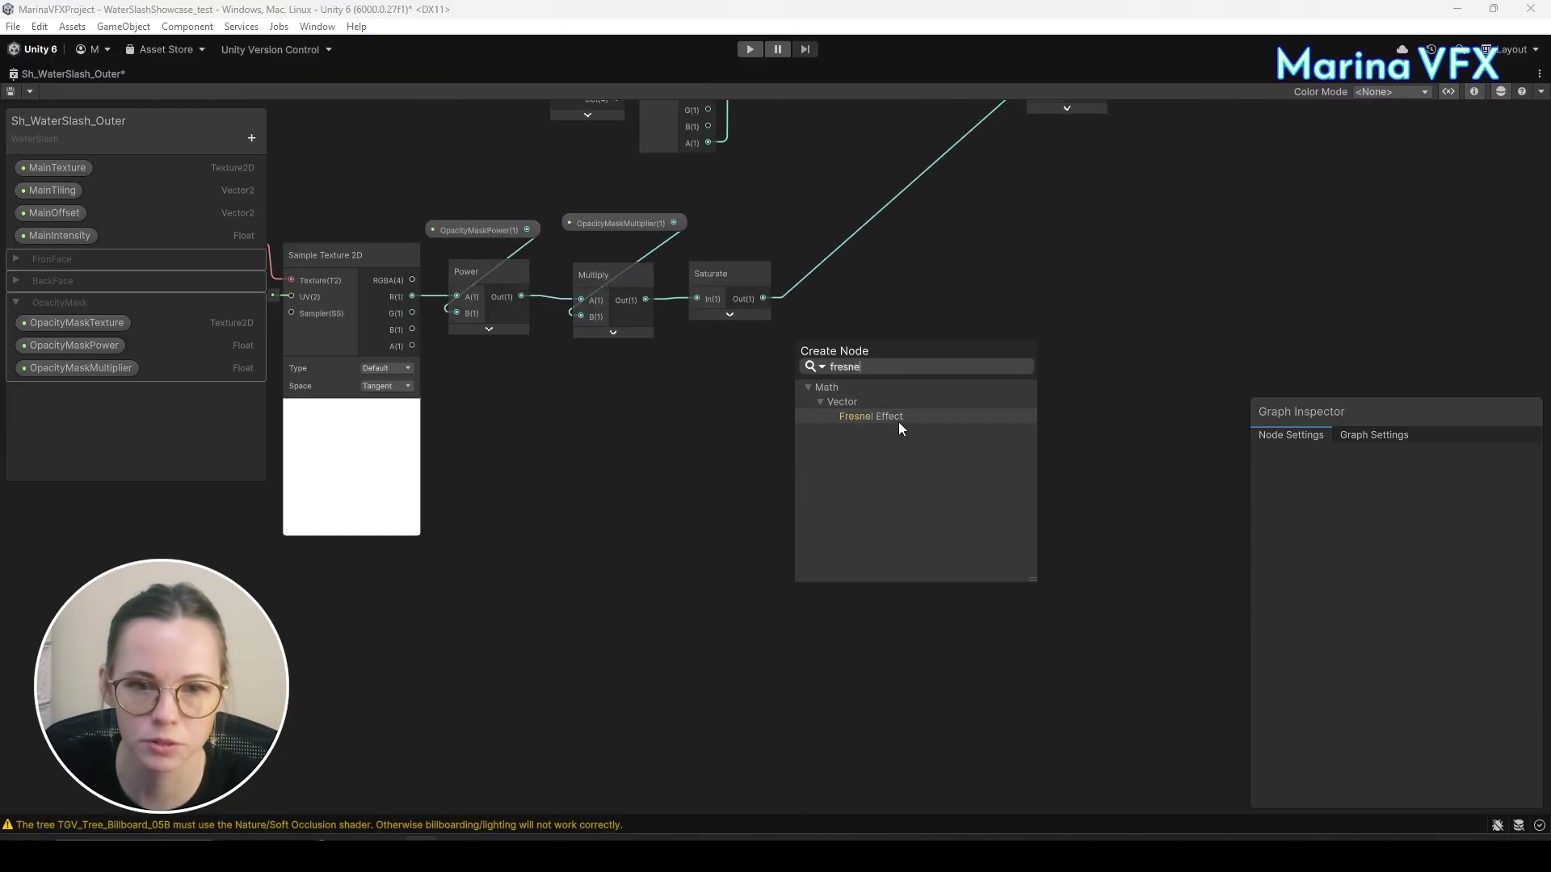
click(892, 417)
middle_drag(867, 462, 808, 418)
key(f)
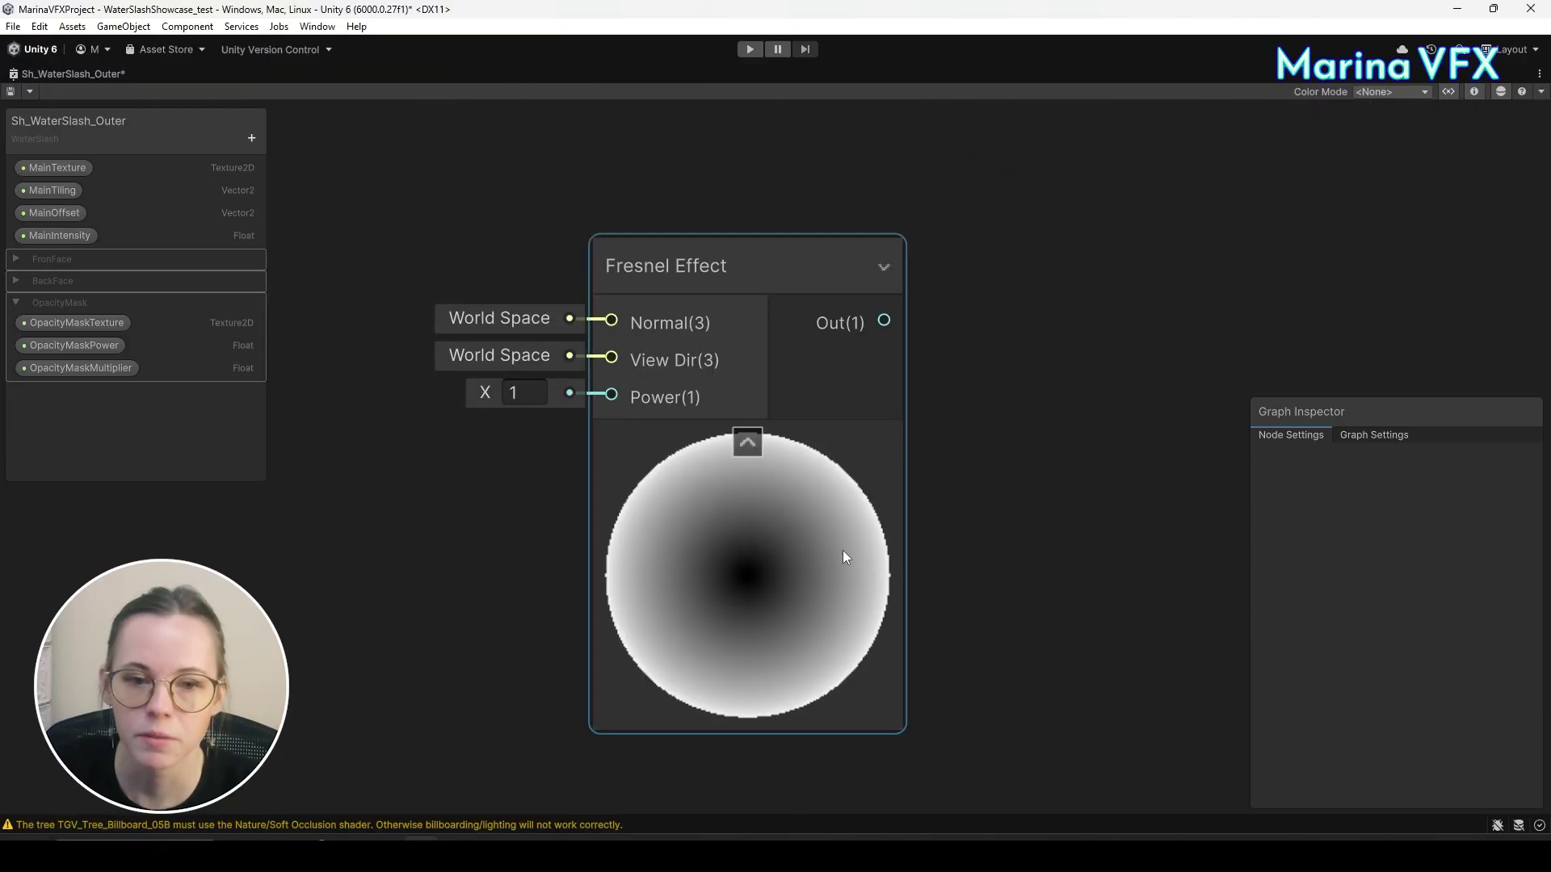
click(955, 457)
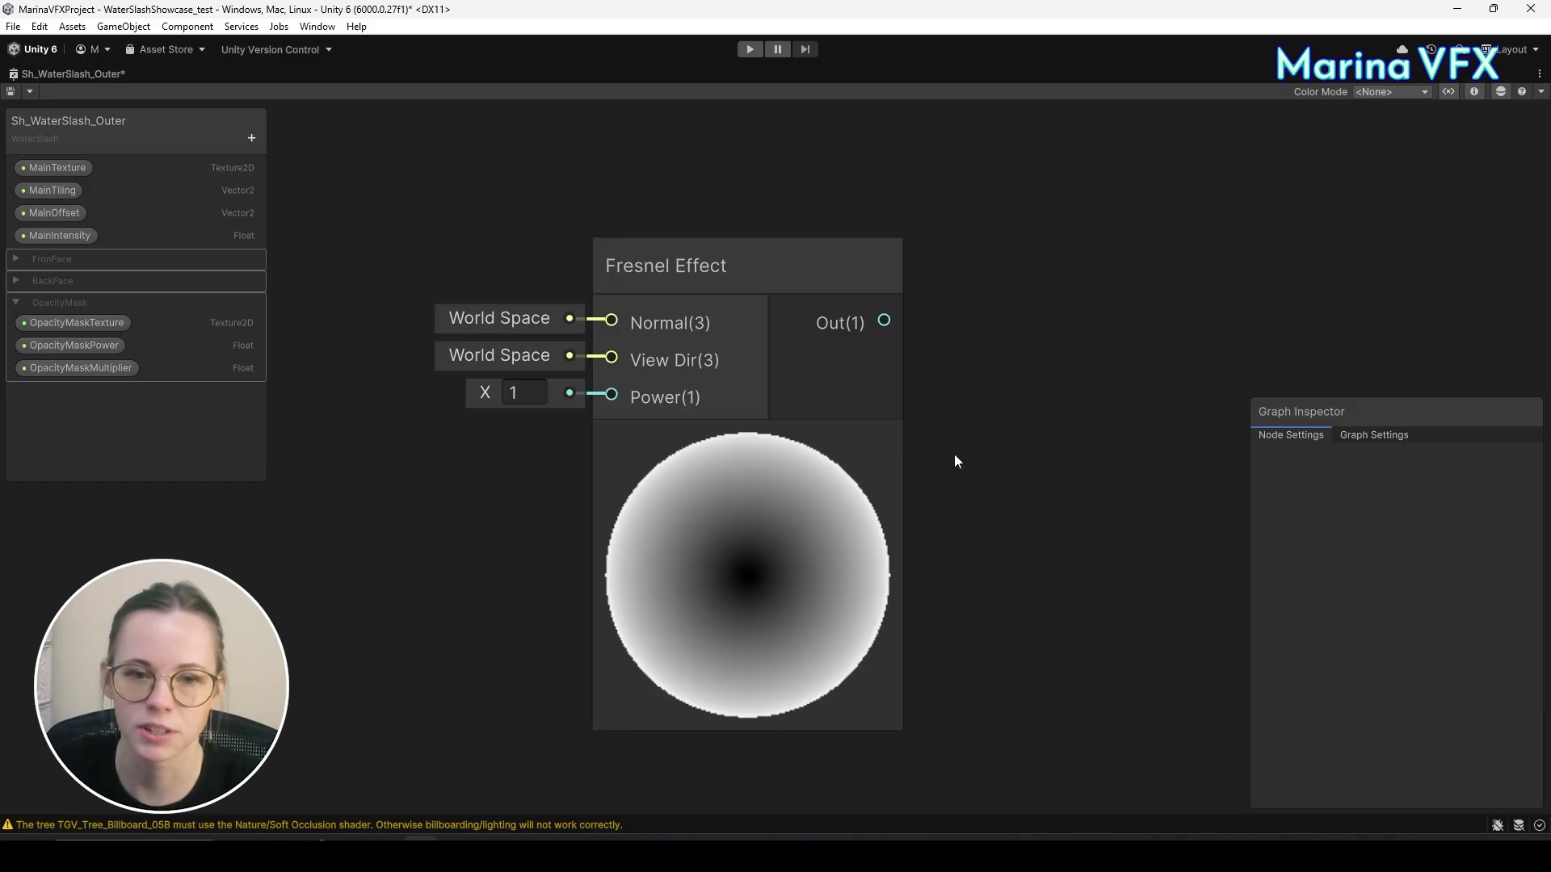
Add a One Minus node fed by the Fresnel Effect output, and arrange the pair below the final opacity Multiply node.
key(space)
text(one minus)
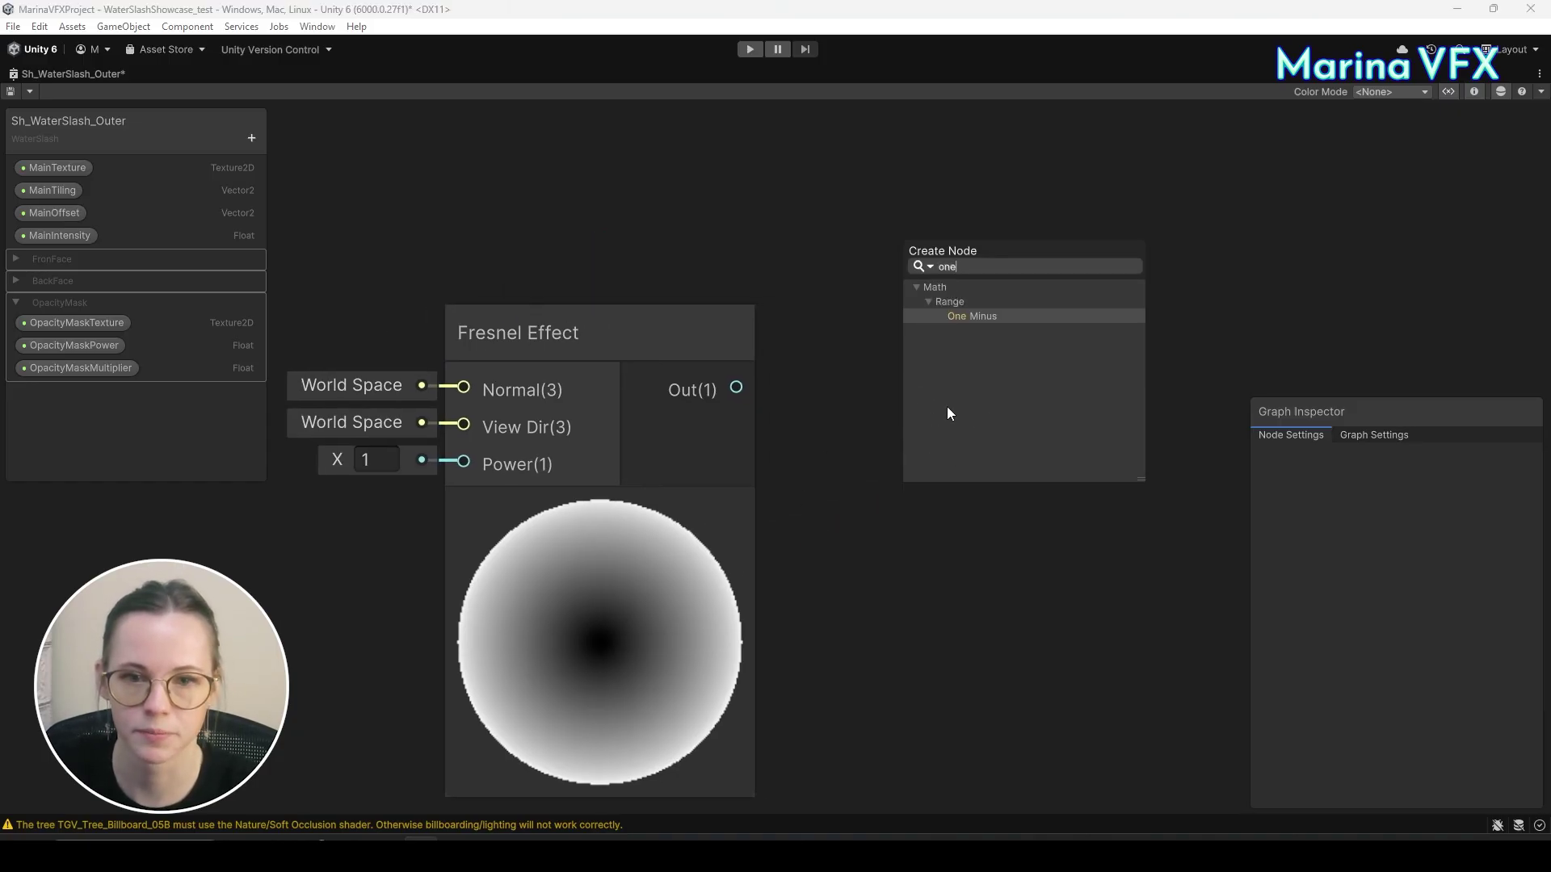
click(962, 317)
drag(736, 388, 928, 488)
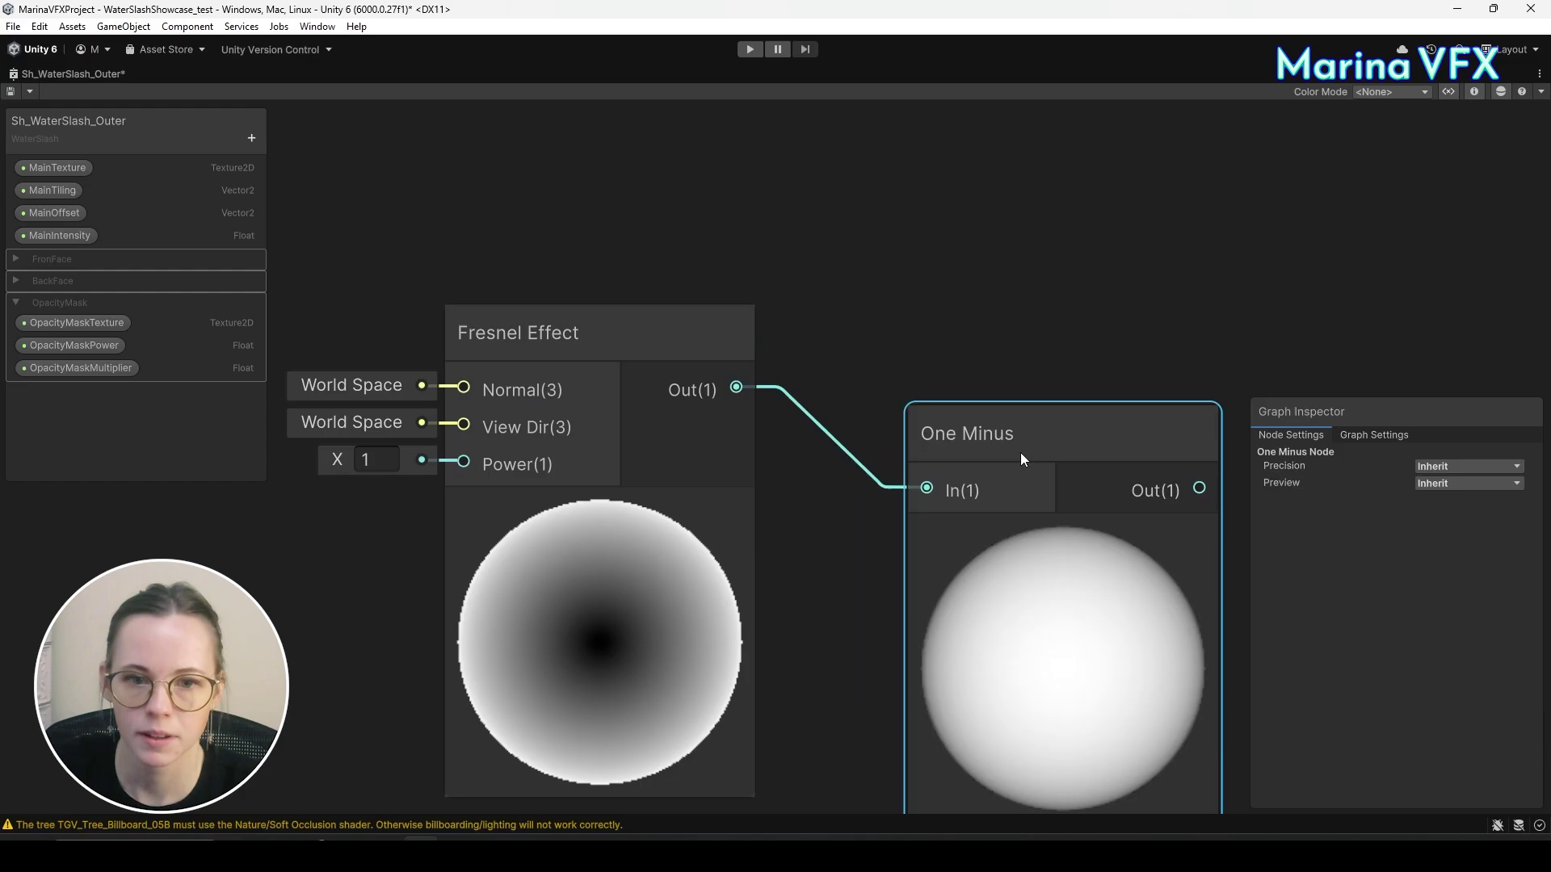
drag(1020, 452, 922, 354)
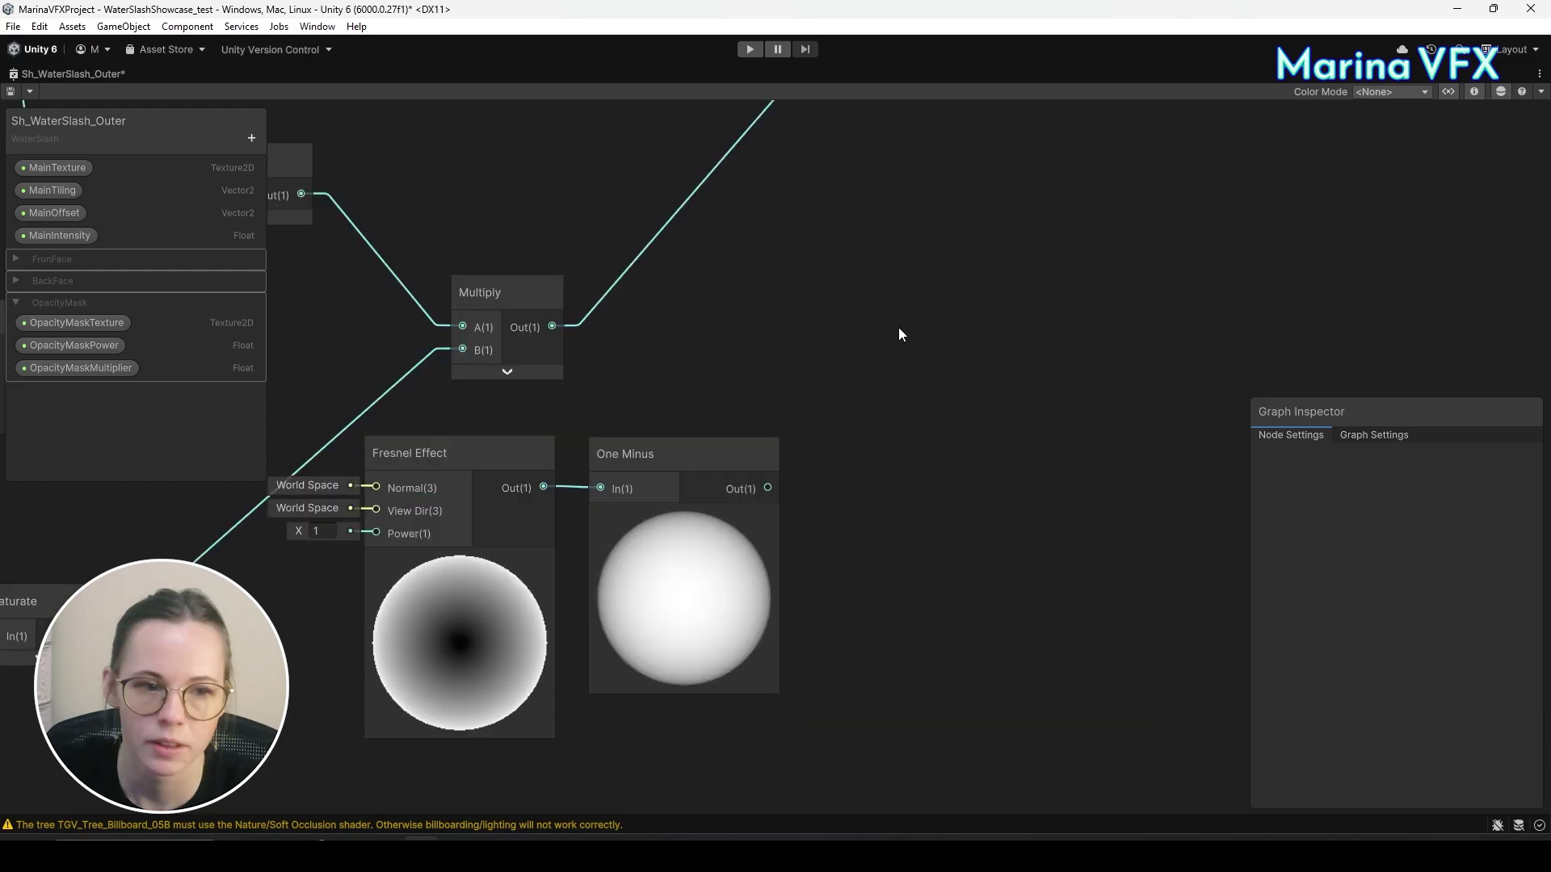
middle_drag(899, 327, 933, 279)
drag(468, 360, 737, 529)
click(754, 439)
middle_drag(755, 443, 882, 401)
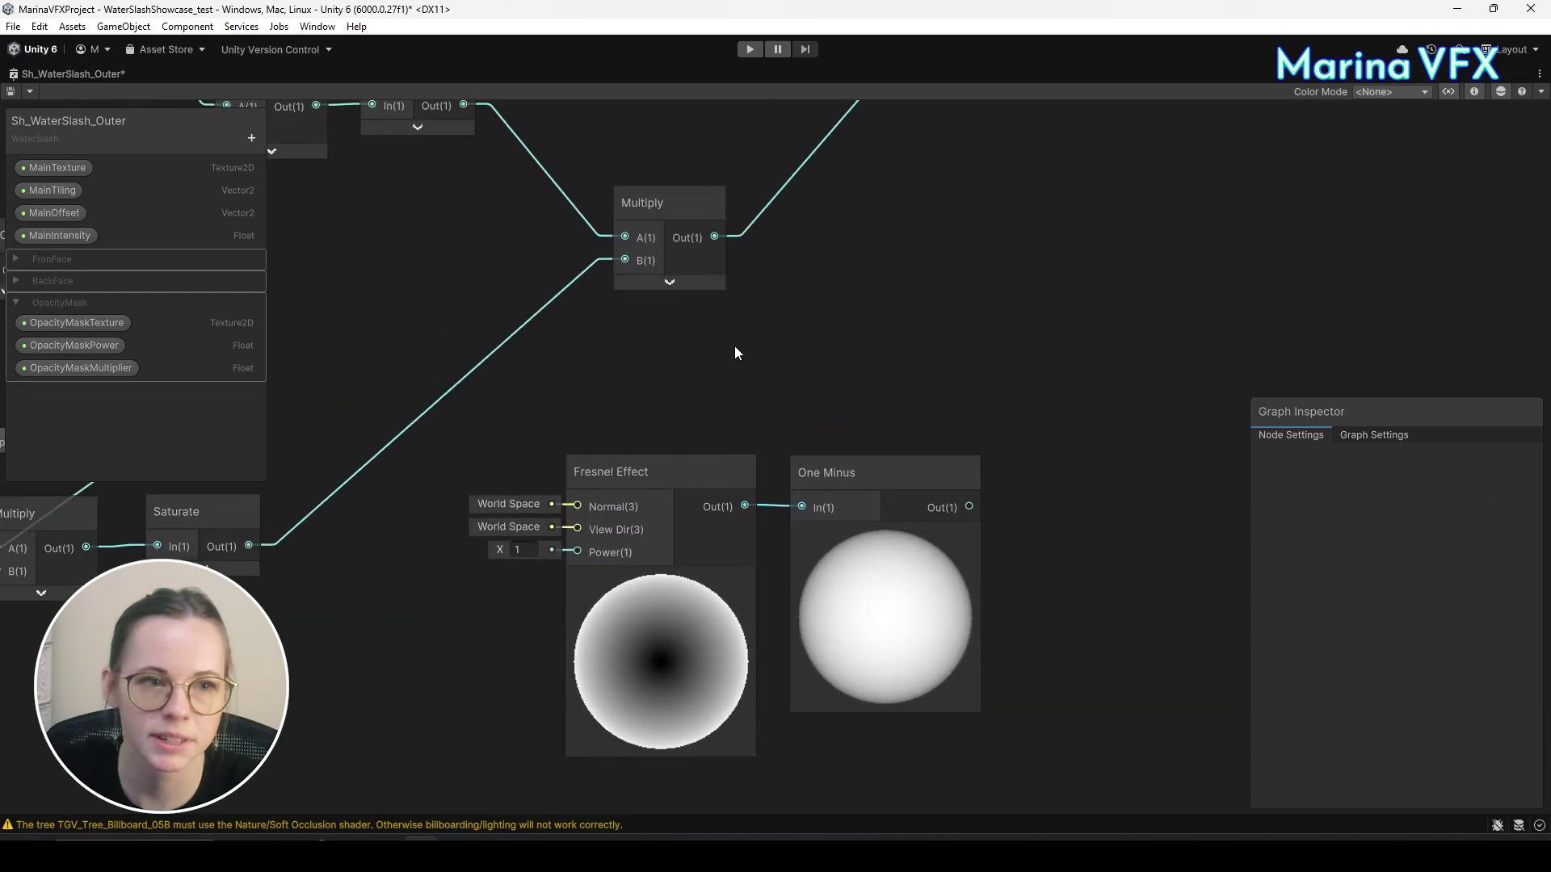
Create a float property named FresnelPower in the shader graph's property list.
click(251, 139)
click(294, 177)
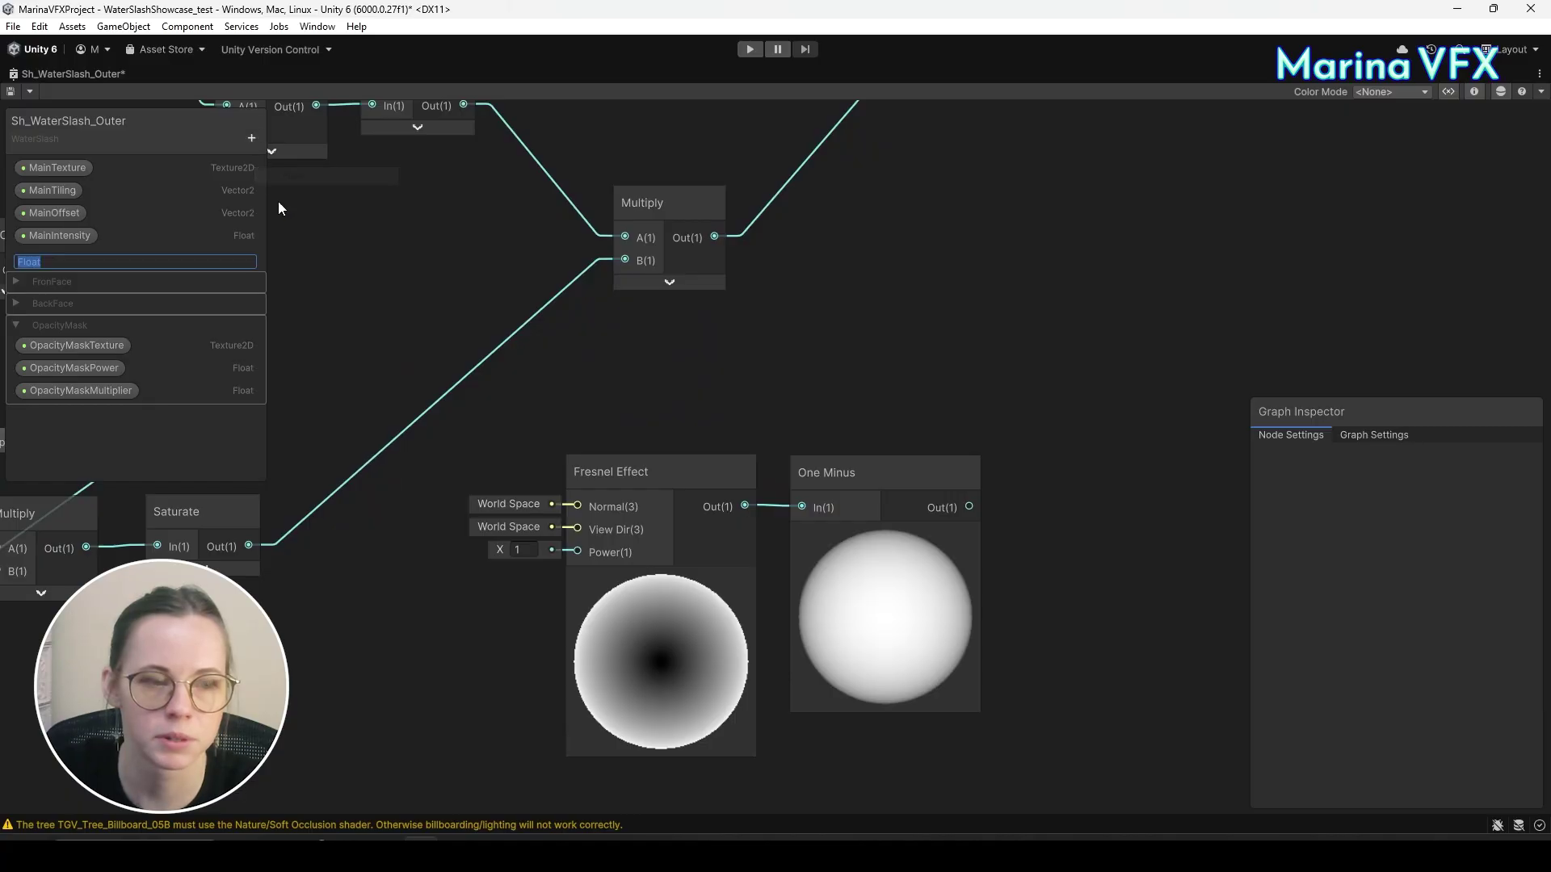
text(FresnelP)
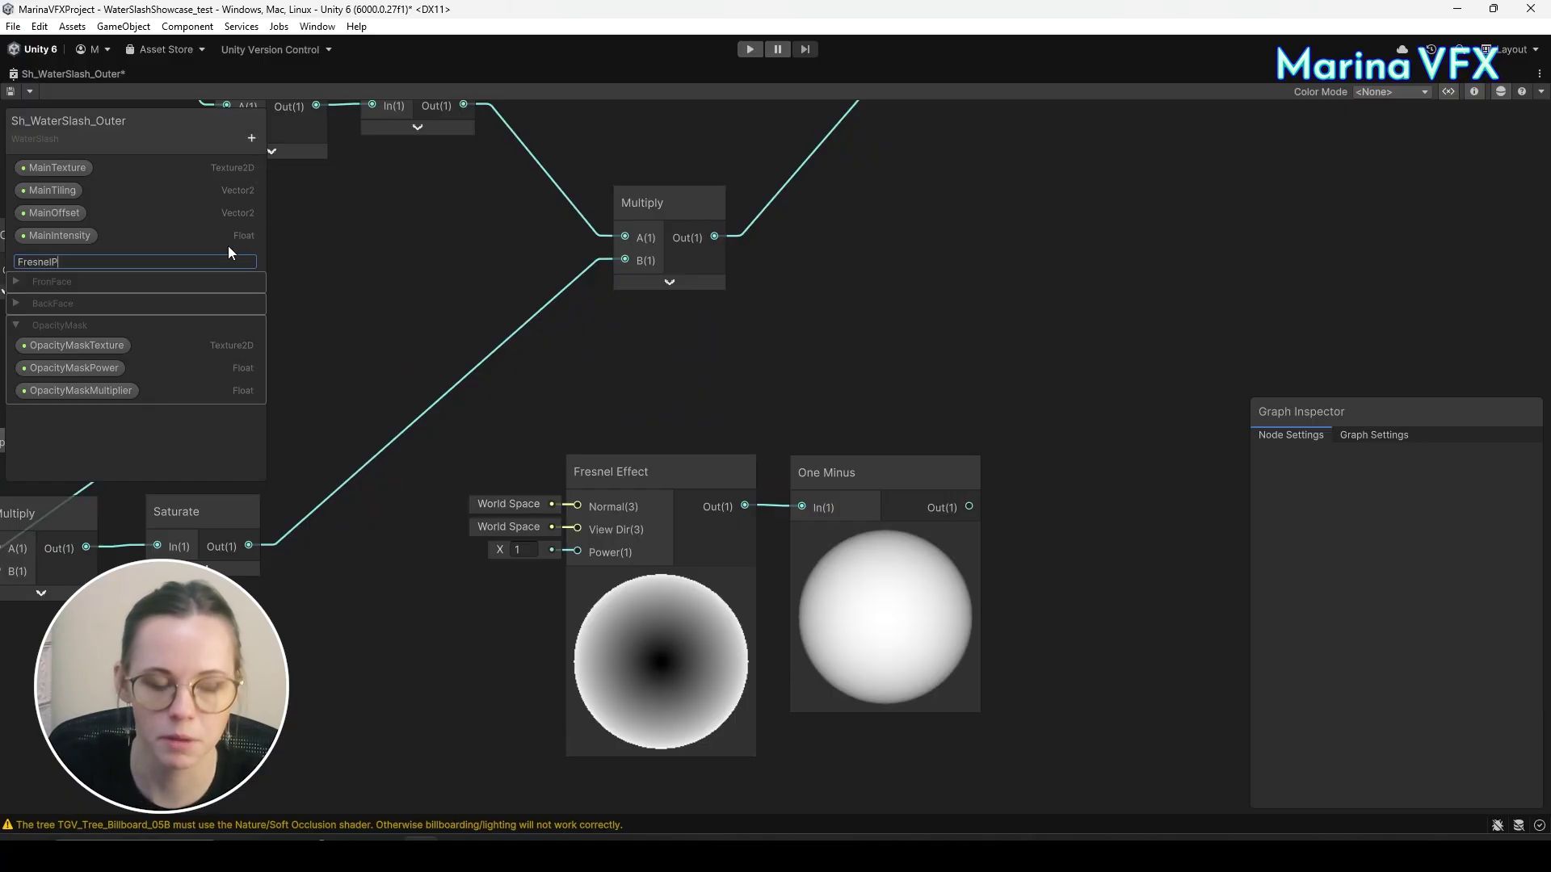
text(ower)
key(Return)
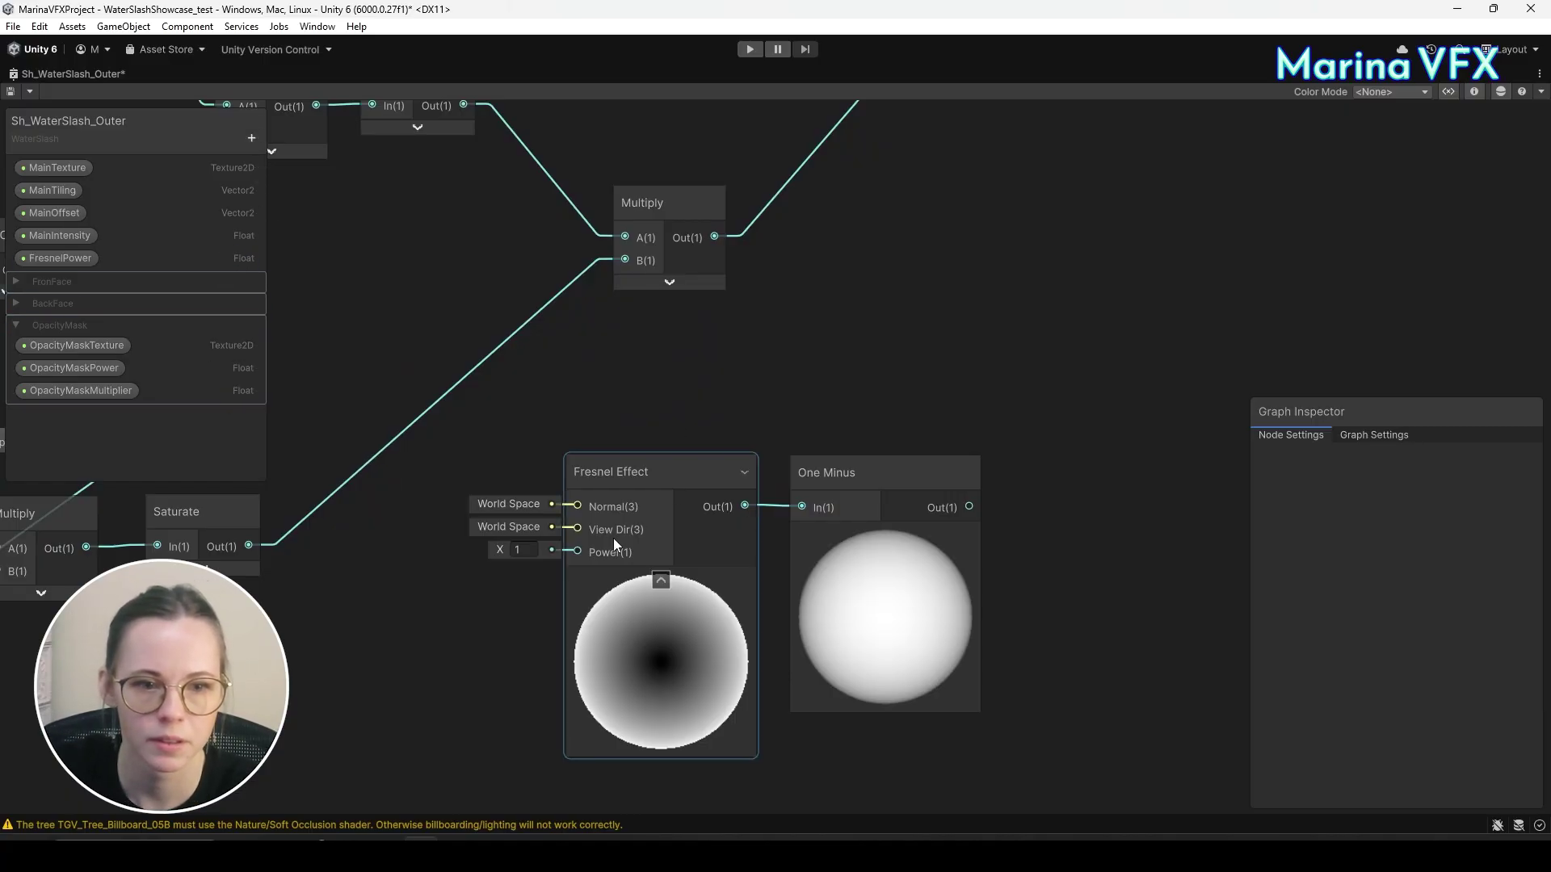
Edit the default value of FresnelPower and wire the property into the Fresnel Effect's Power input.
click(61, 258)
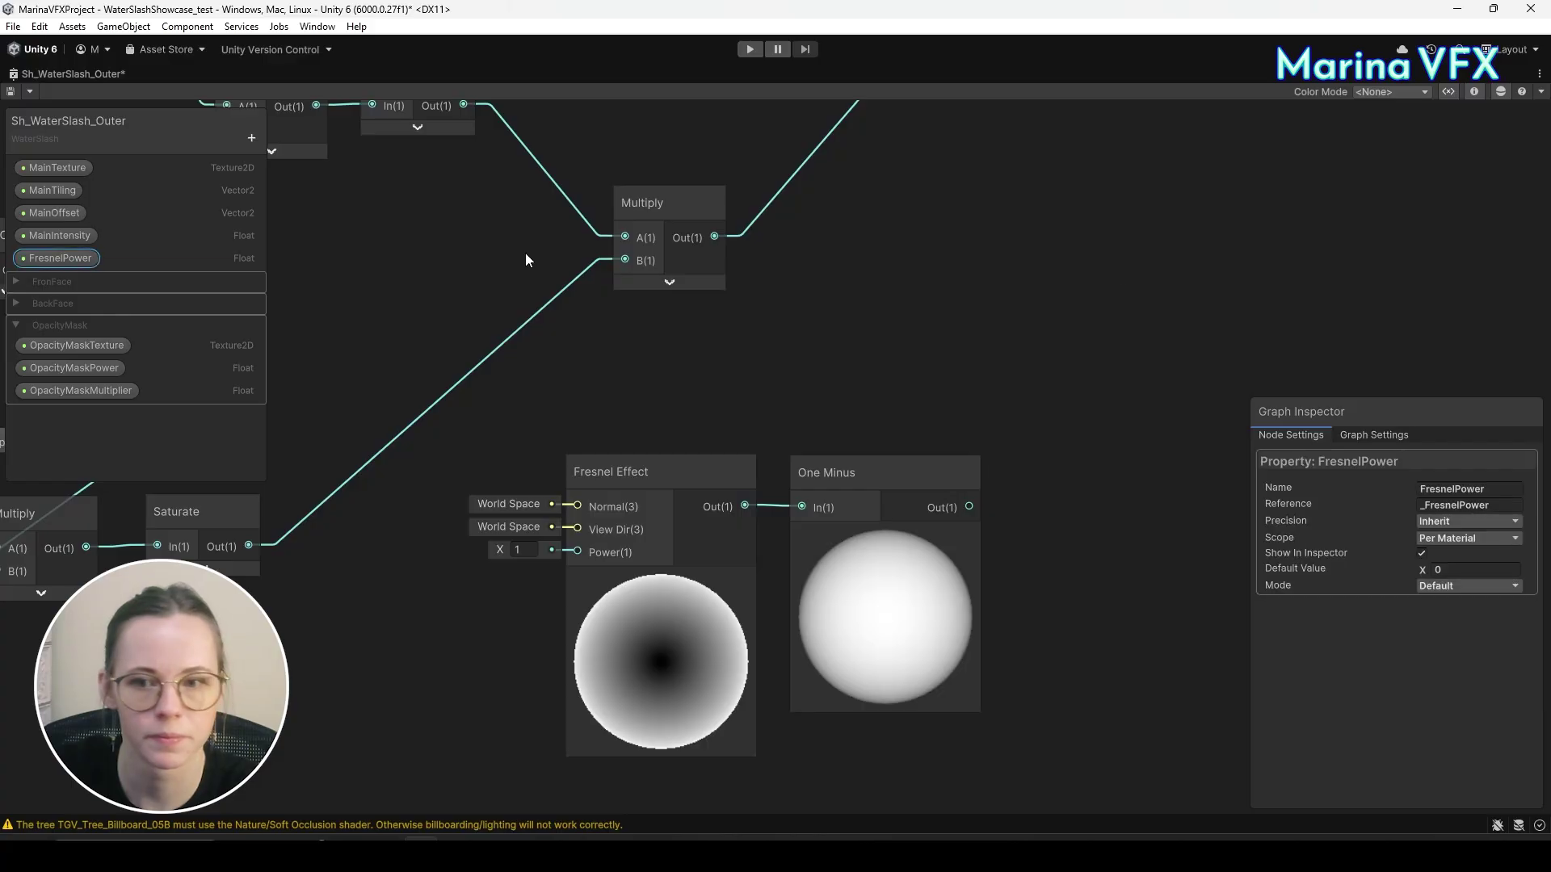
click(1473, 570)
drag(61, 258, 447, 596)
drag(489, 596, 559, 562)
middle_drag(457, 590, 314, 630)
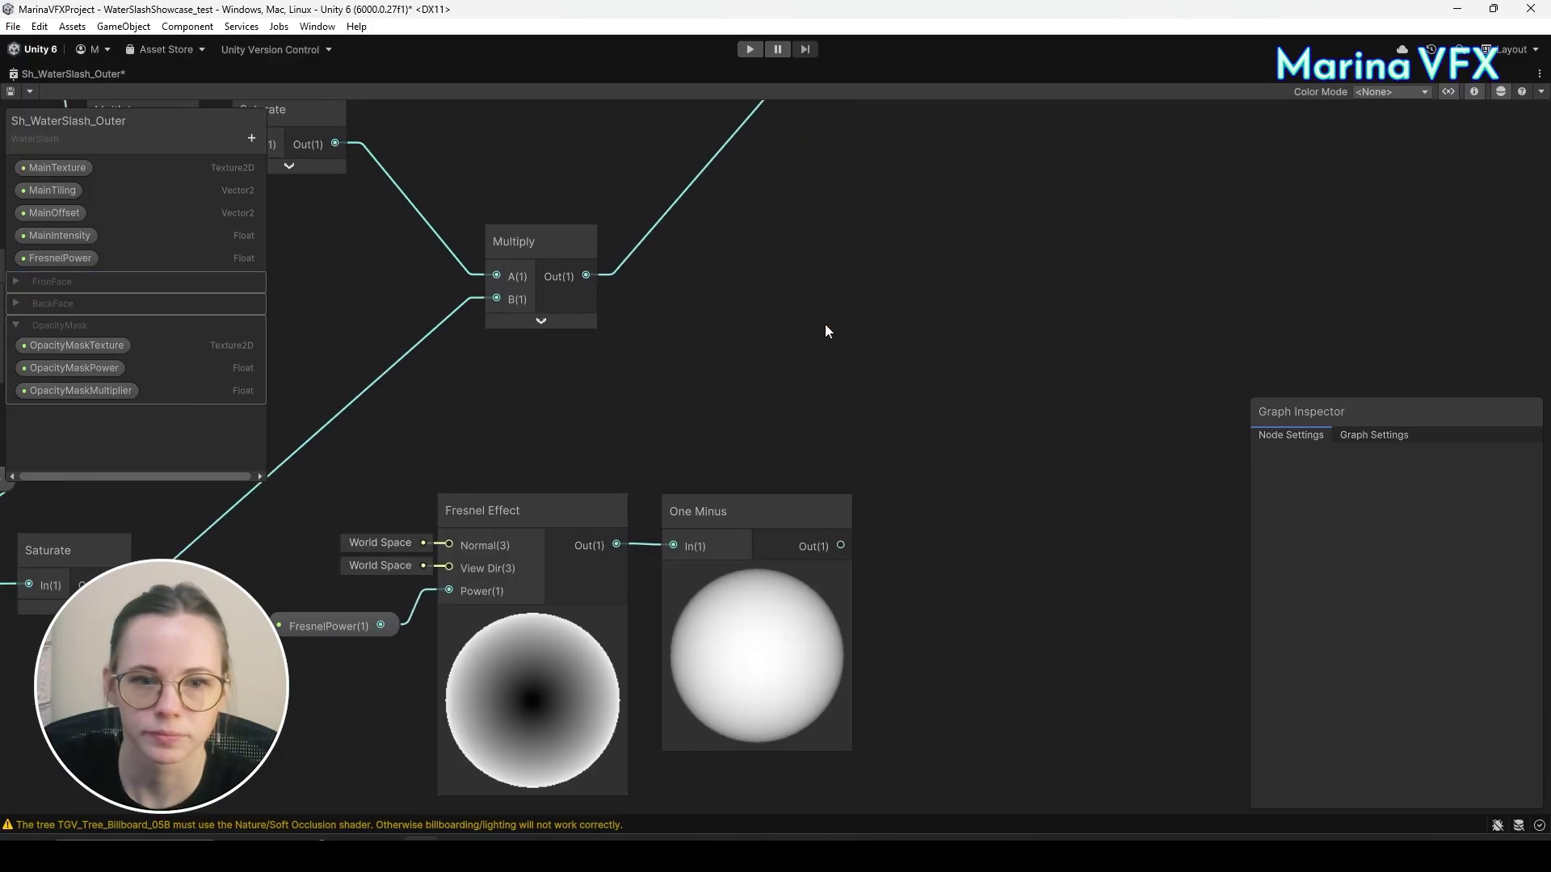
Add a Multiply node with the existing opacity Multiply output as A and the One Minus output as B.
key(space)
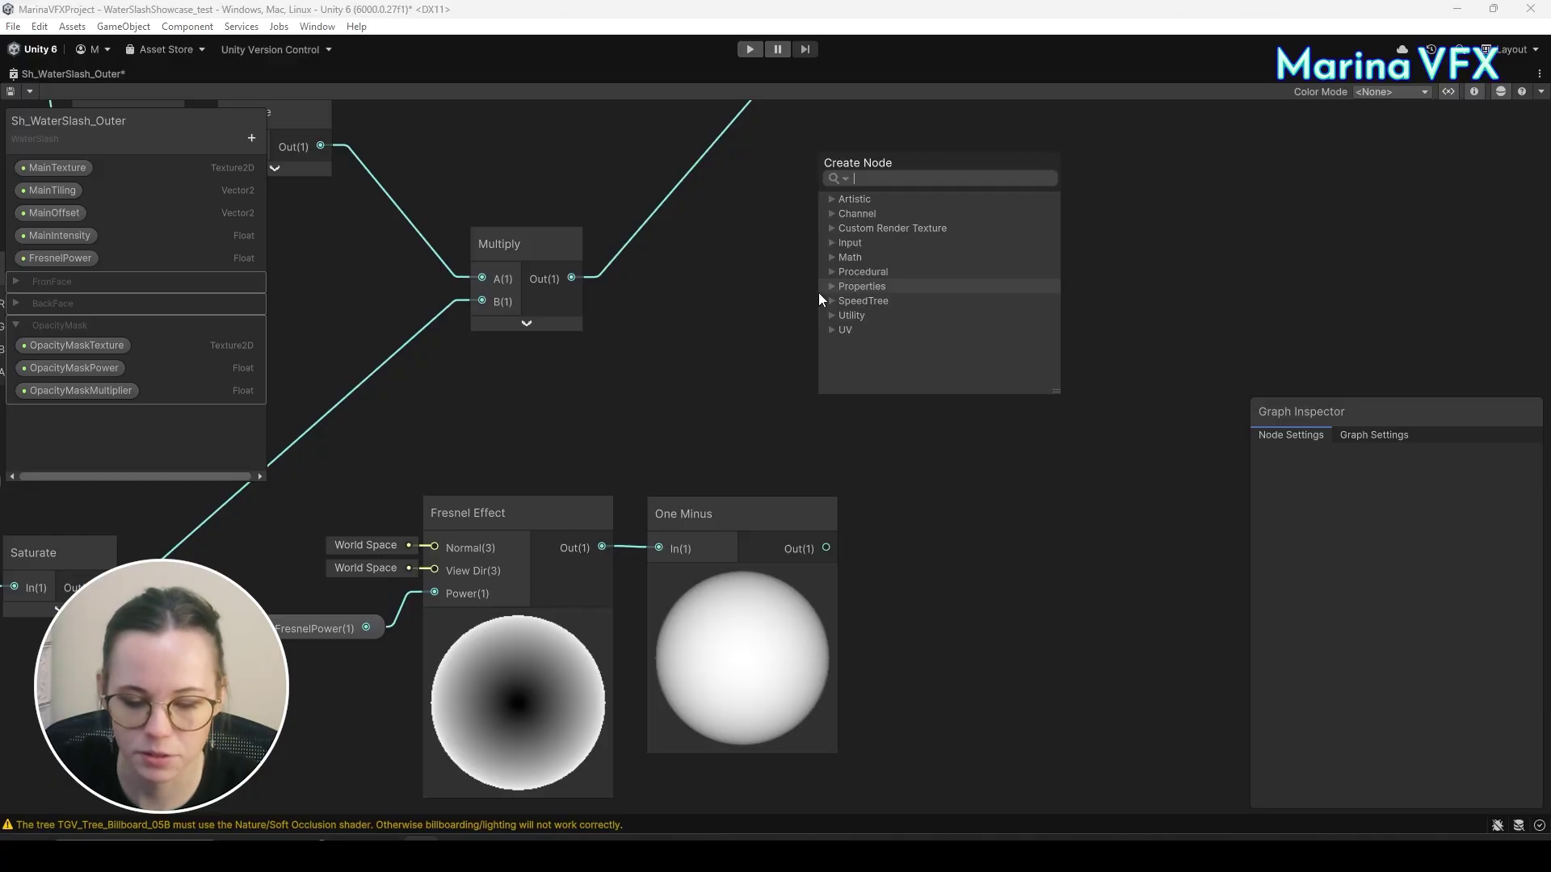
text(mult)
click(937, 275)
drag(922, 332, 992, 308)
drag(827, 549, 903, 367)
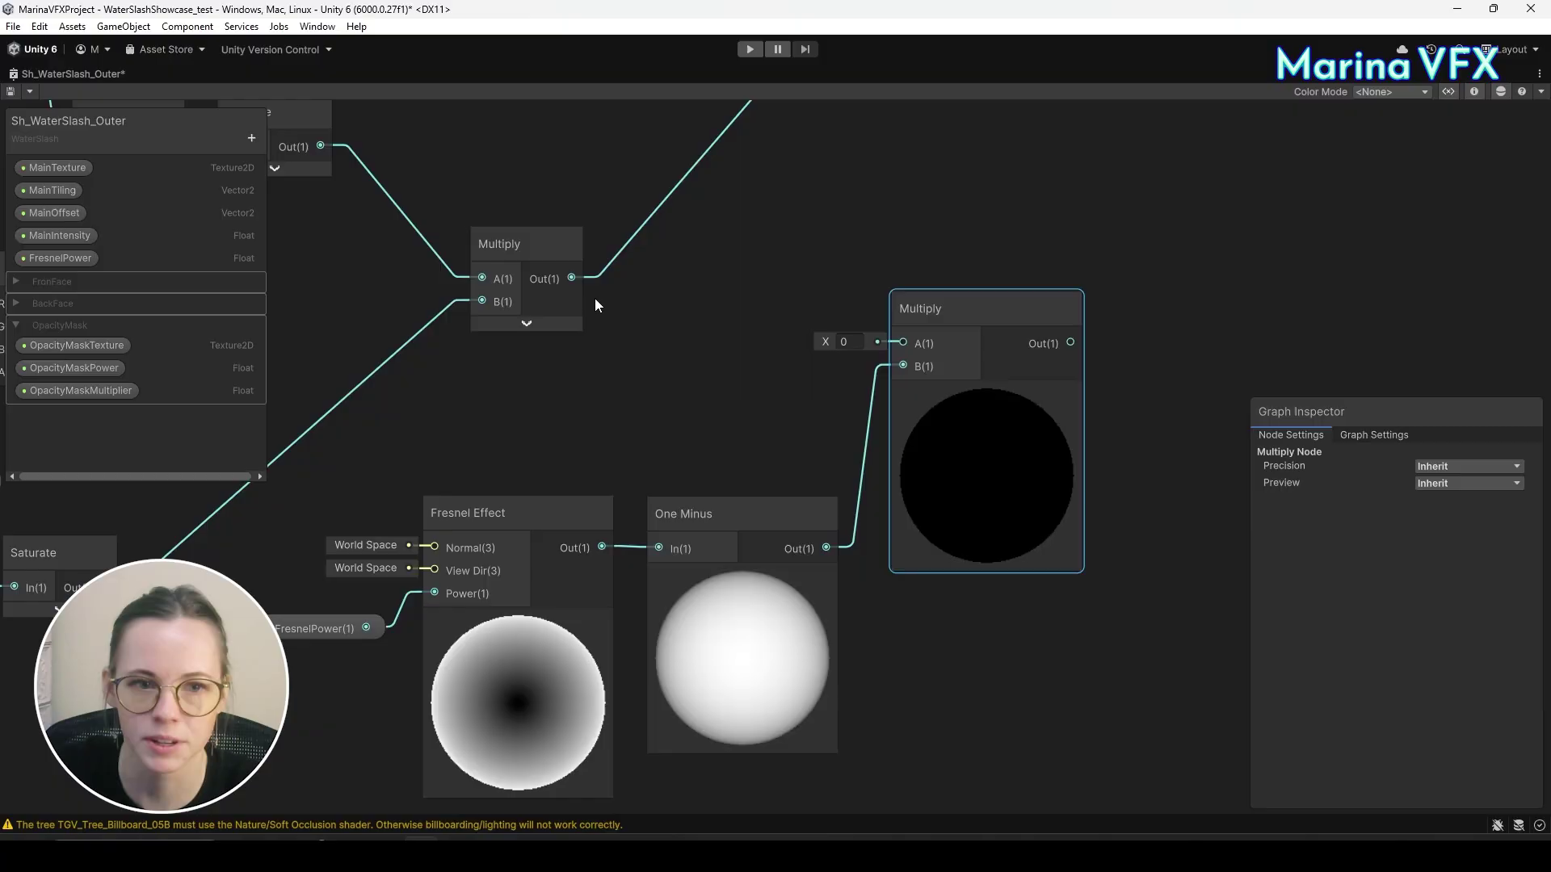
drag(571, 278, 903, 343)
drag(974, 296, 913, 219)
middle_drag(914, 218, 860, 350)
Remove the old Multiply's connection to the Fragment Alpha and connect the new Multiply's output to Alpha instead.
scroll(860, 351, down, 5)
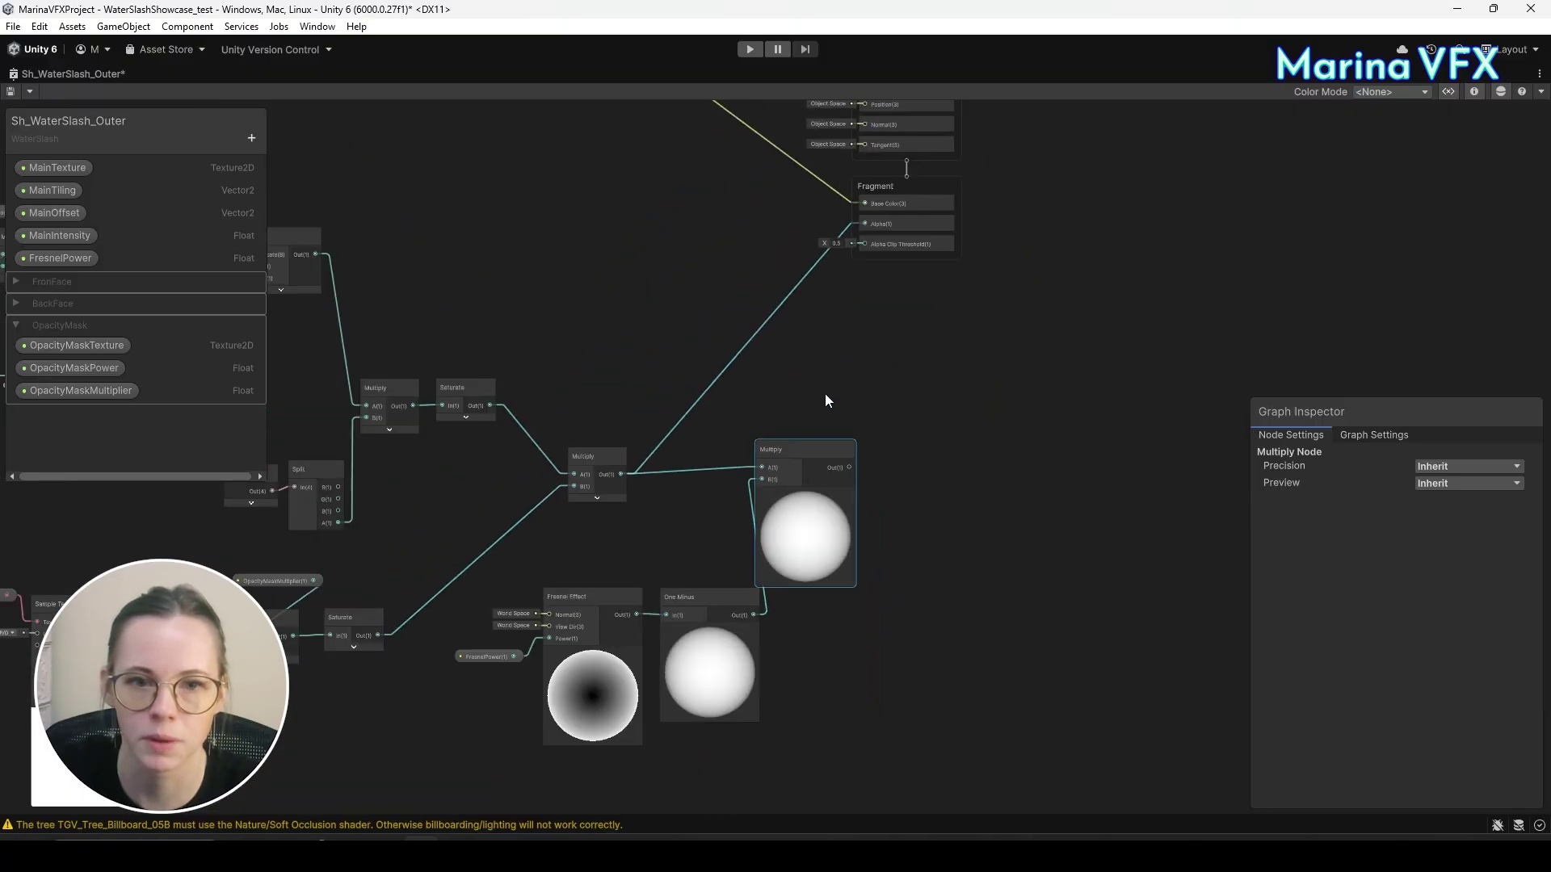
right_click(665, 485)
click(706, 583)
scroll(706, 583, up, 3)
drag(686, 547, 710, 210)
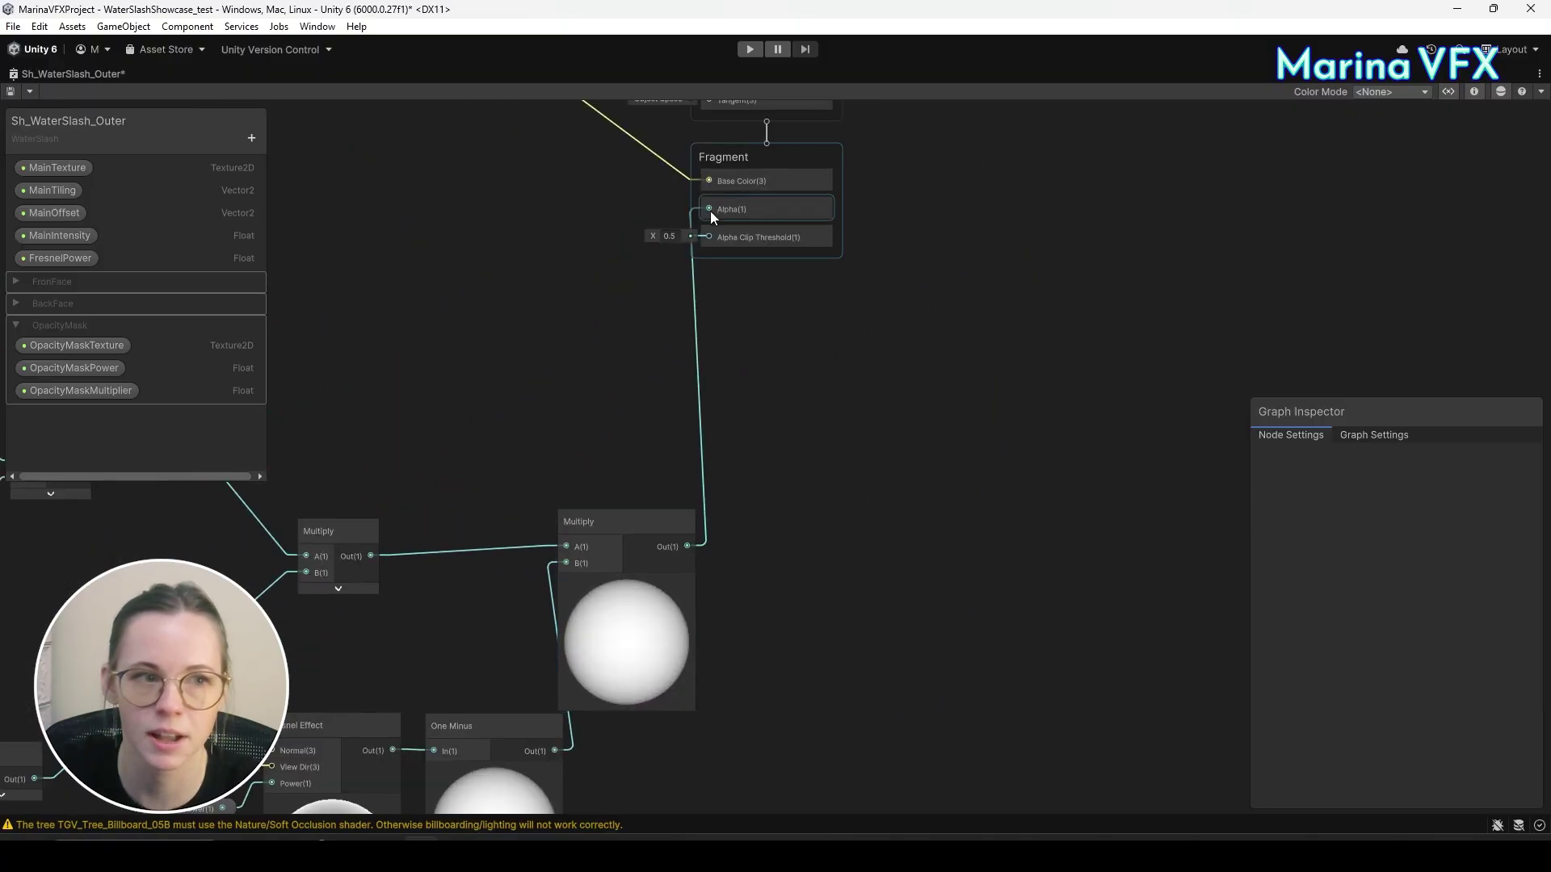
Save the shader graph, restore the normal editor layout and inspect the Fresnel-softened slash in the scene.
right_click(68, 74)
click(101, 89)
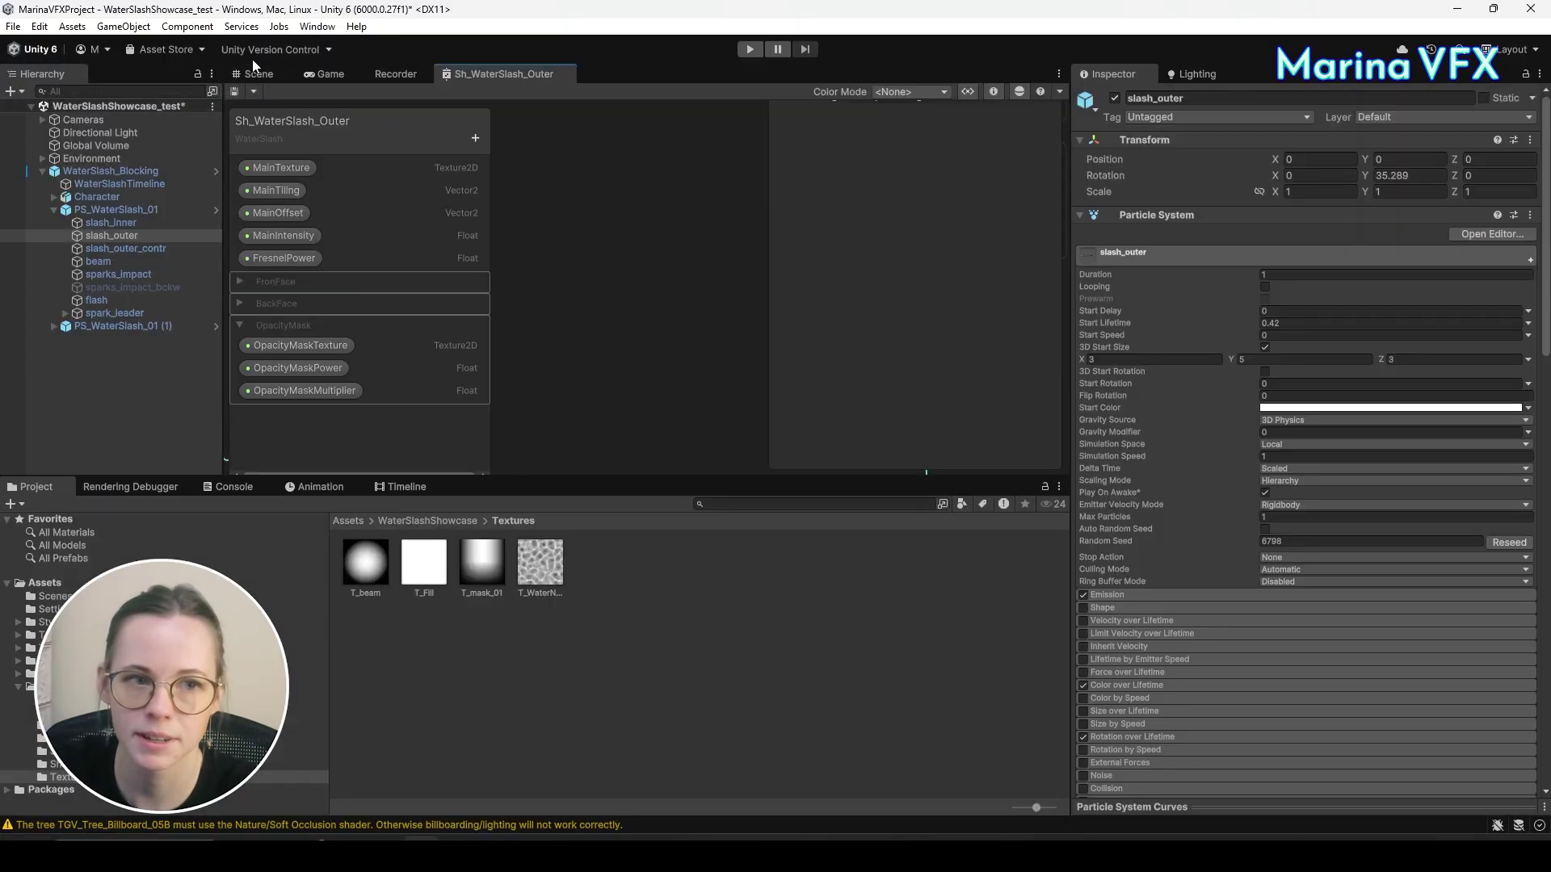
click(249, 74)
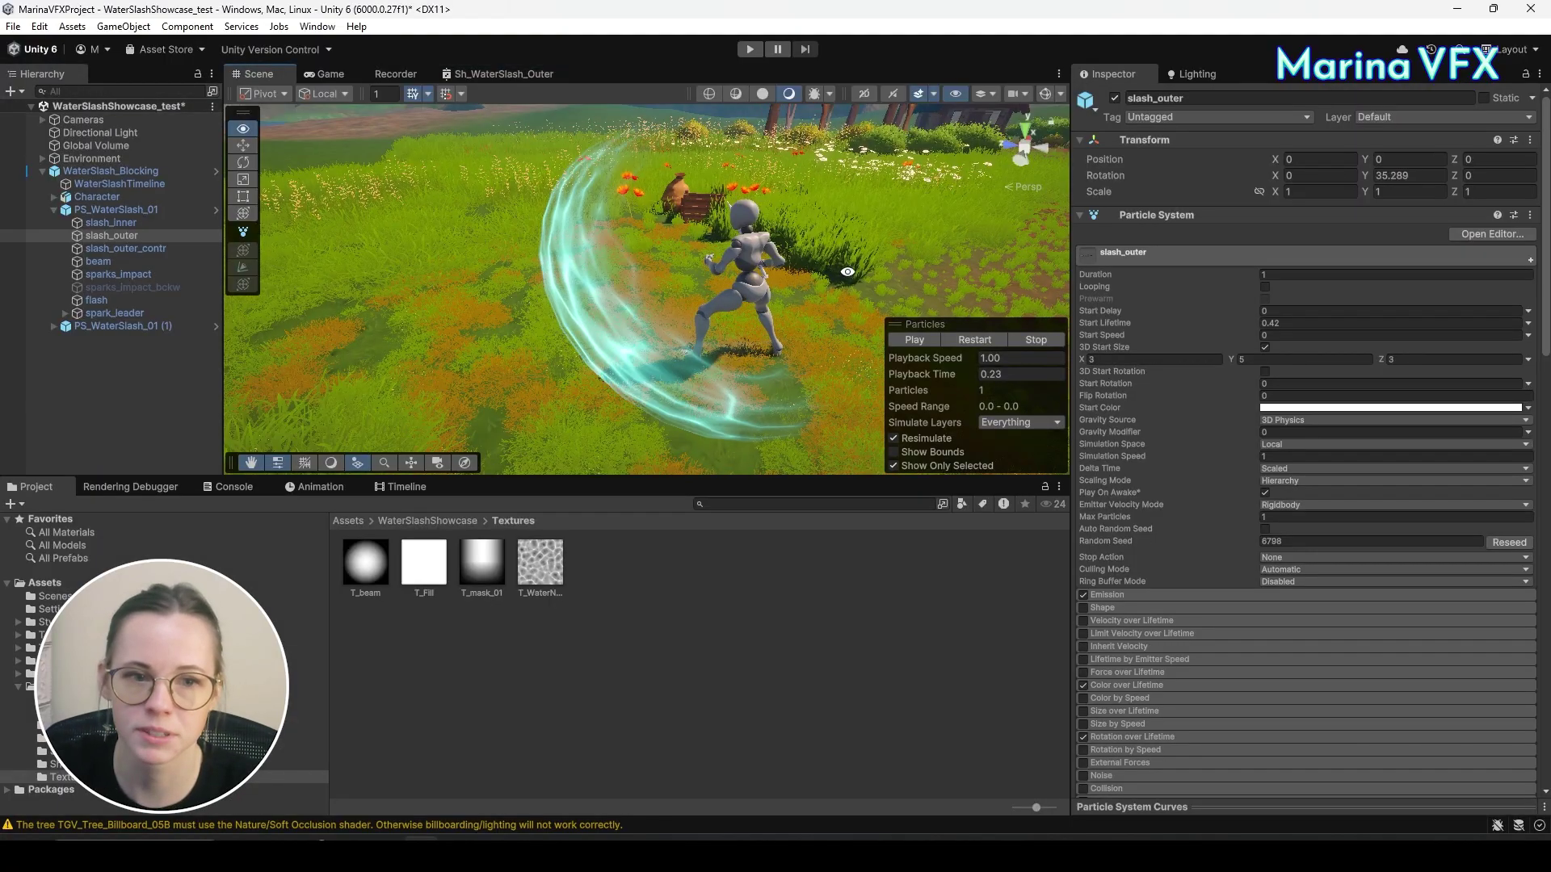
right_drag(854, 283, 550, 282)
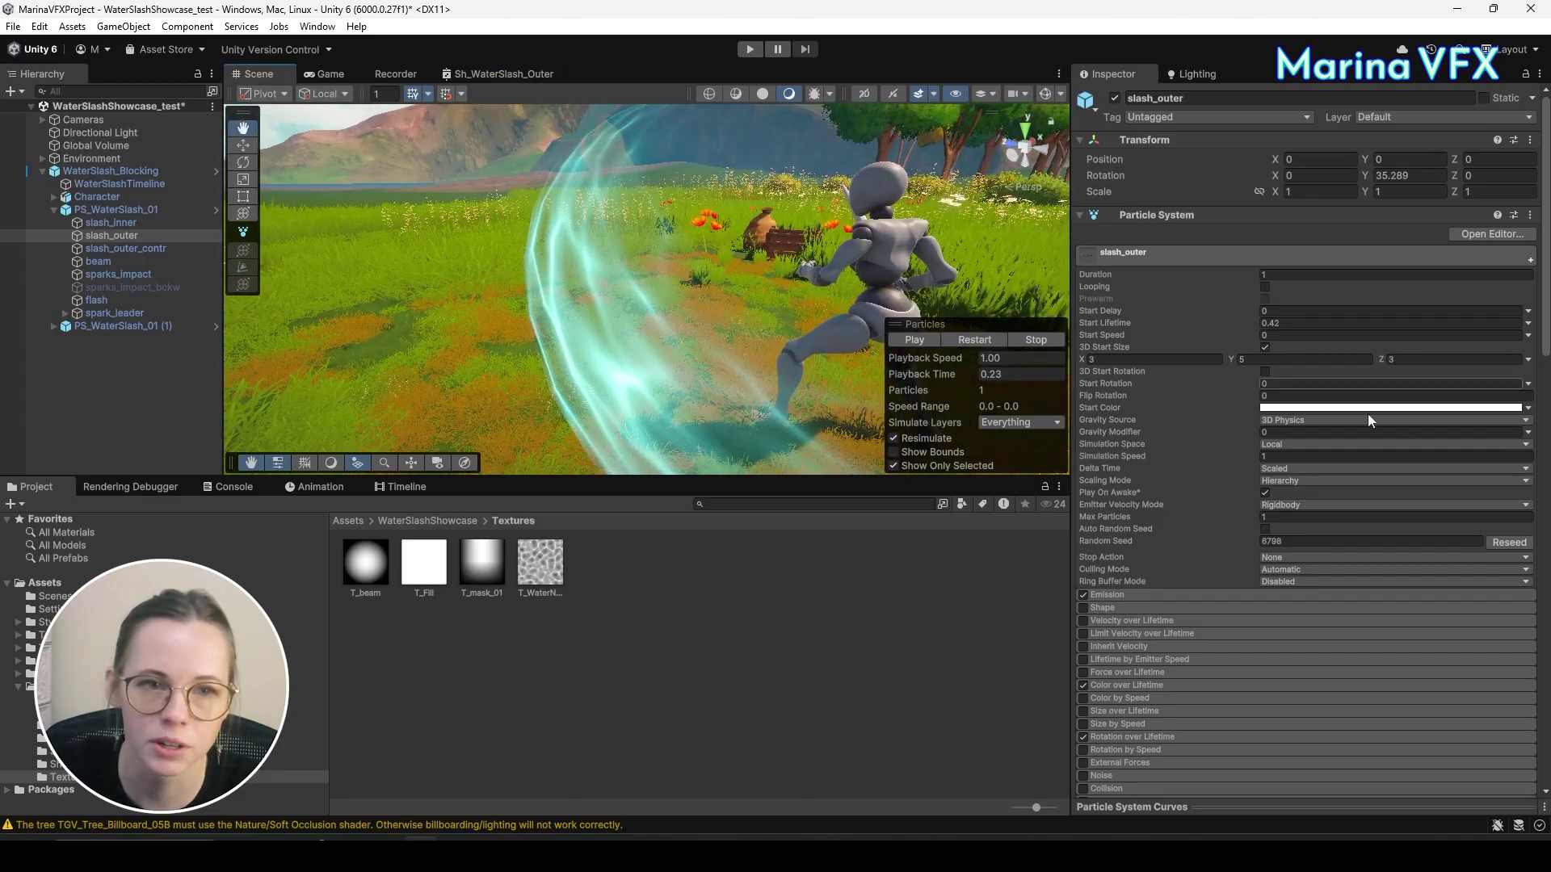
Test a lower FresnelPower on the M_WaterSlash_Outer material, set it to 1 and check the slash from another angle.
scroll(1325, 428, down, 10)
click(1256, 453)
mouse_move(1253, 452)
mouse_down()
mouse_move(1363, 448)
mouse_move(1266, 462)
mouse_up()
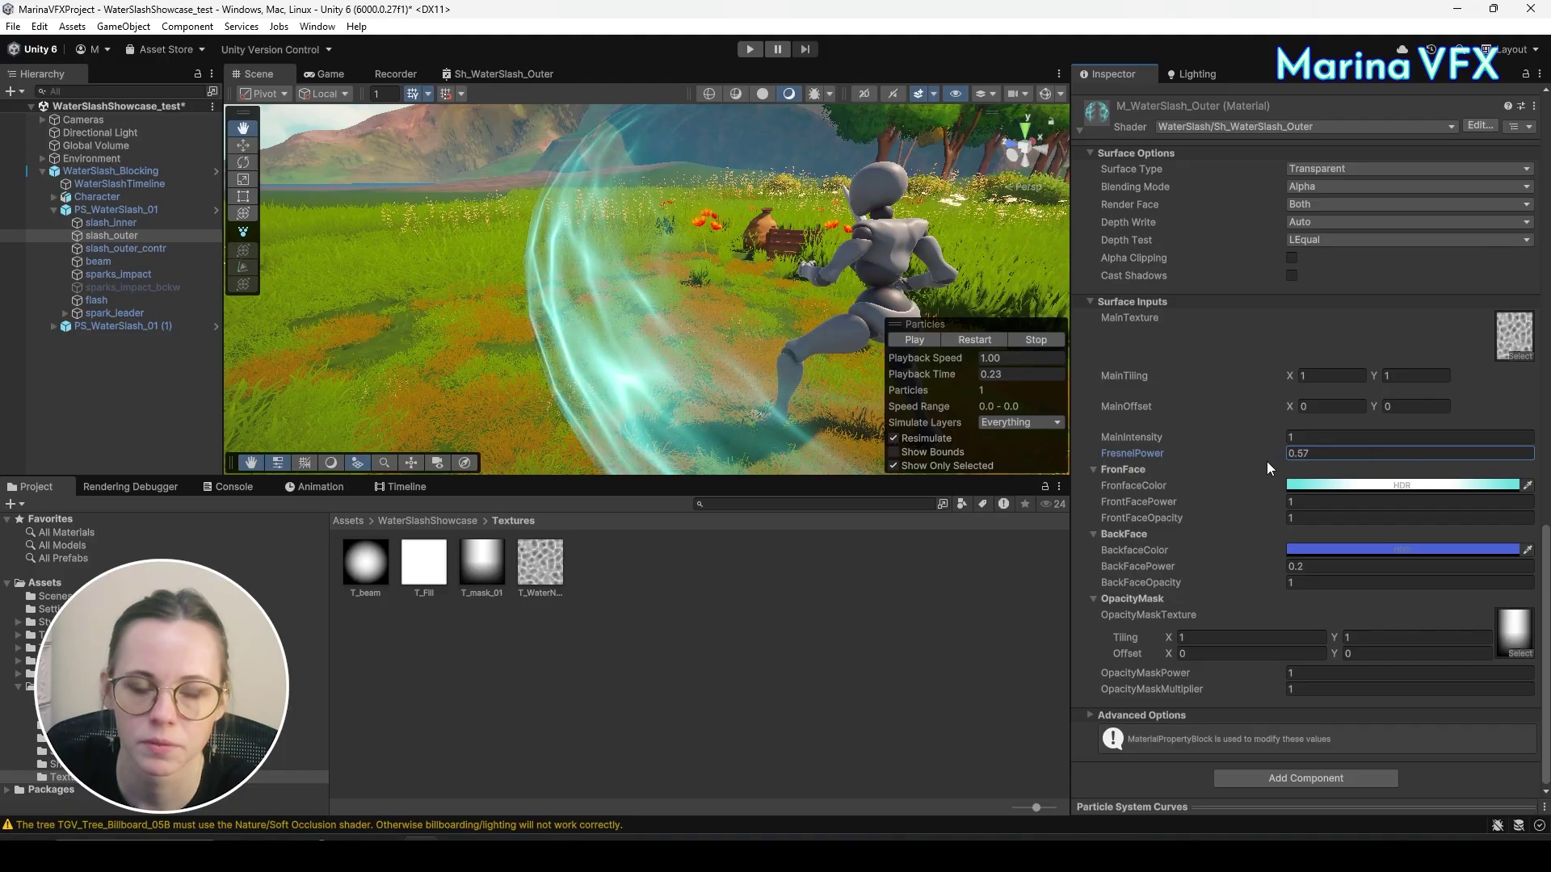
click(1363, 457)
text(1)
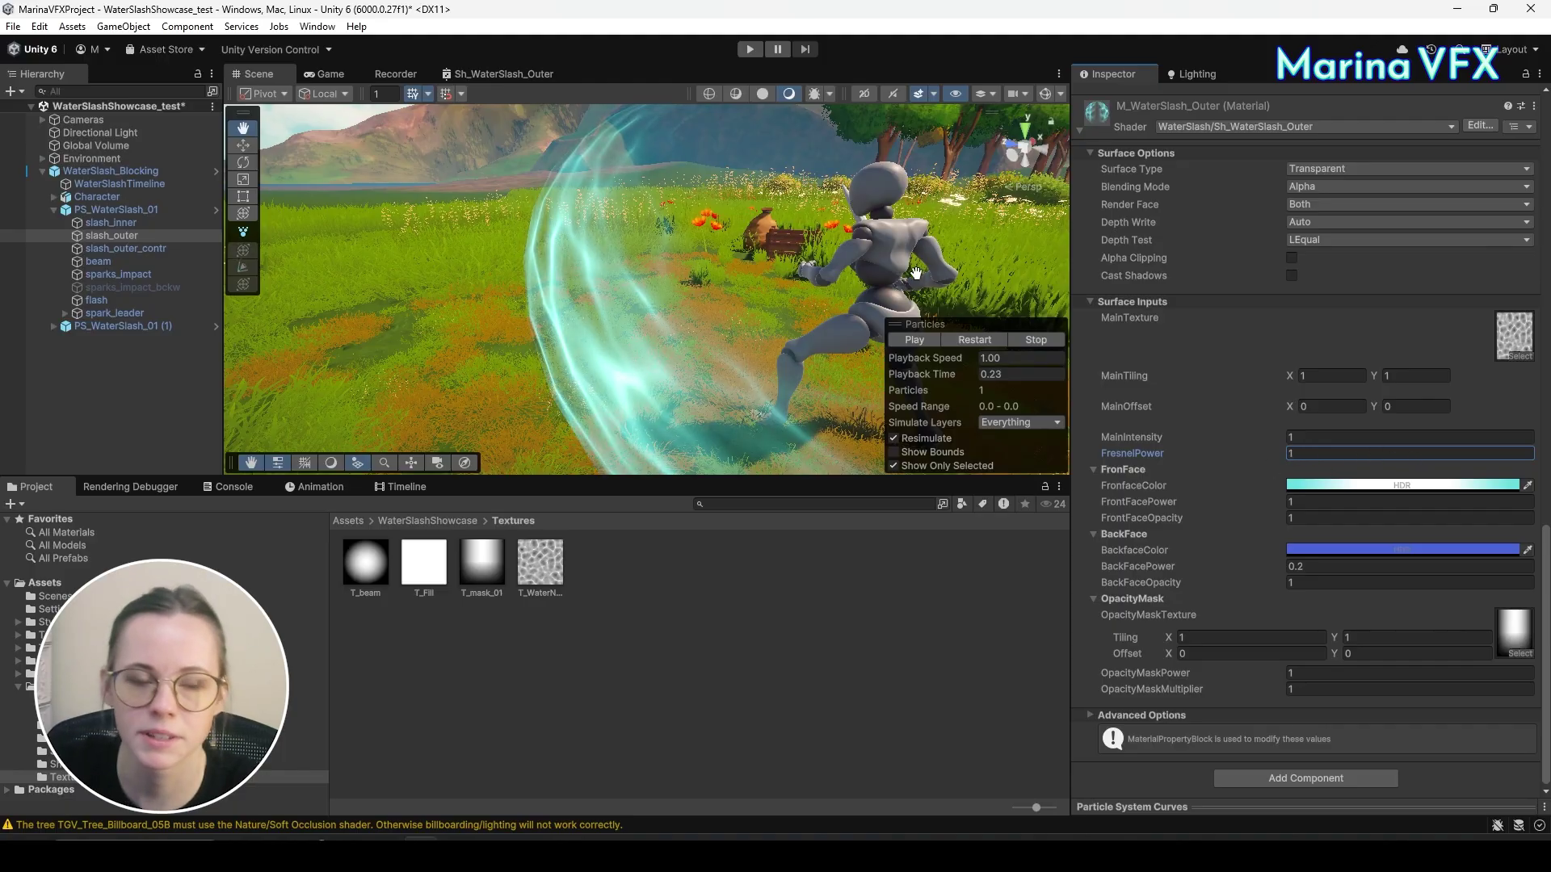
right_drag(916, 272, 748, 314)
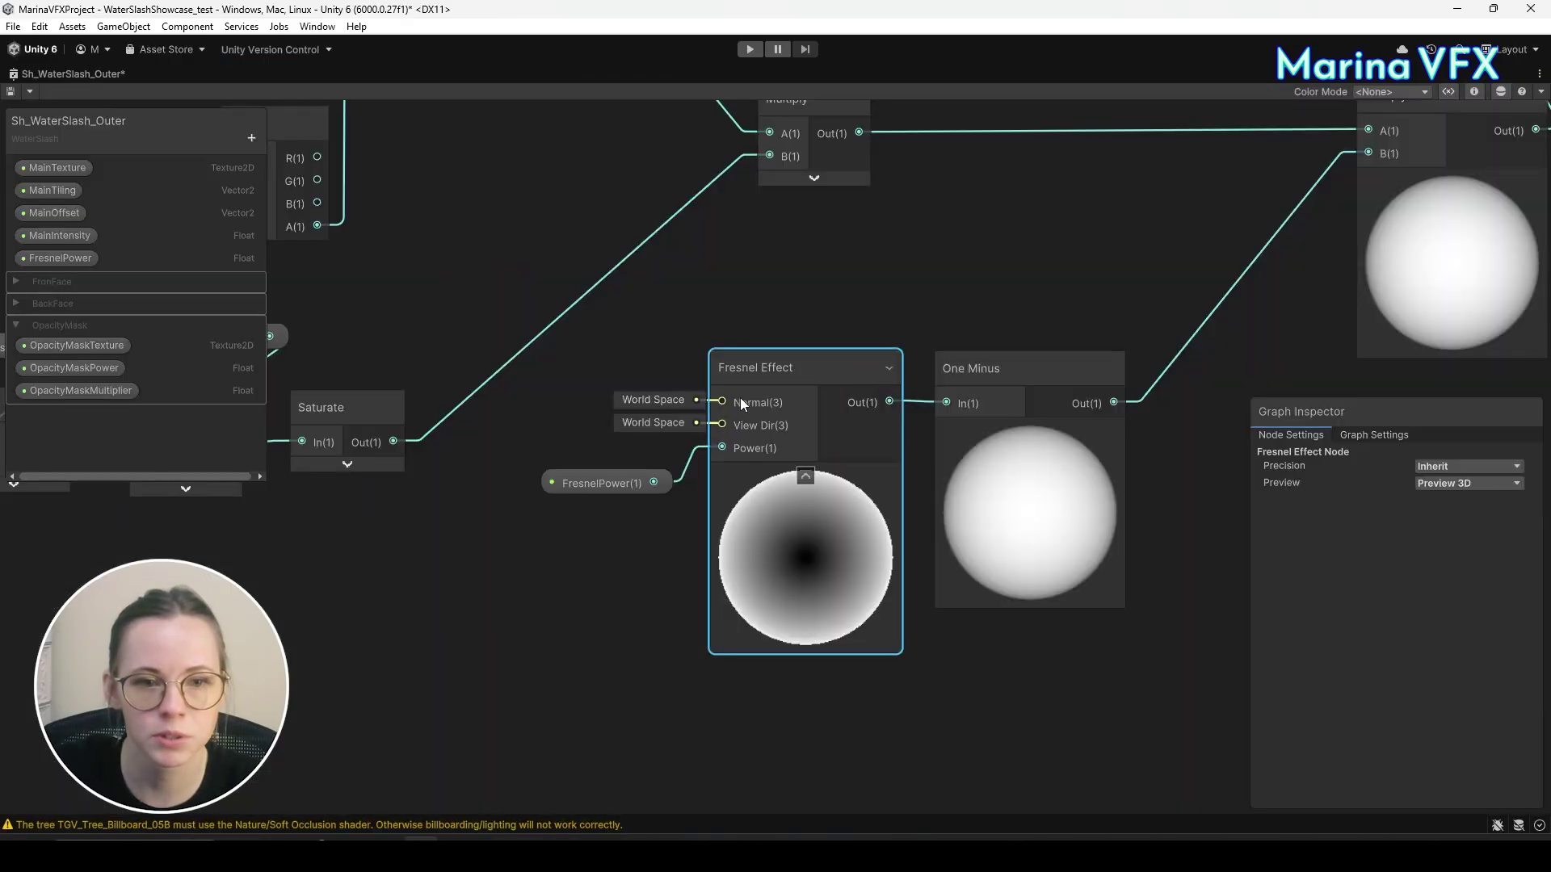
Move the FresnelPower, Fresnel Effect and One Minus nodes together to make room in front of the Fresnel Effect.
scroll(690, 214, down, 3)
drag(598, 239, 949, 400)
click(836, 328)
scroll(799, 380, up, 5)
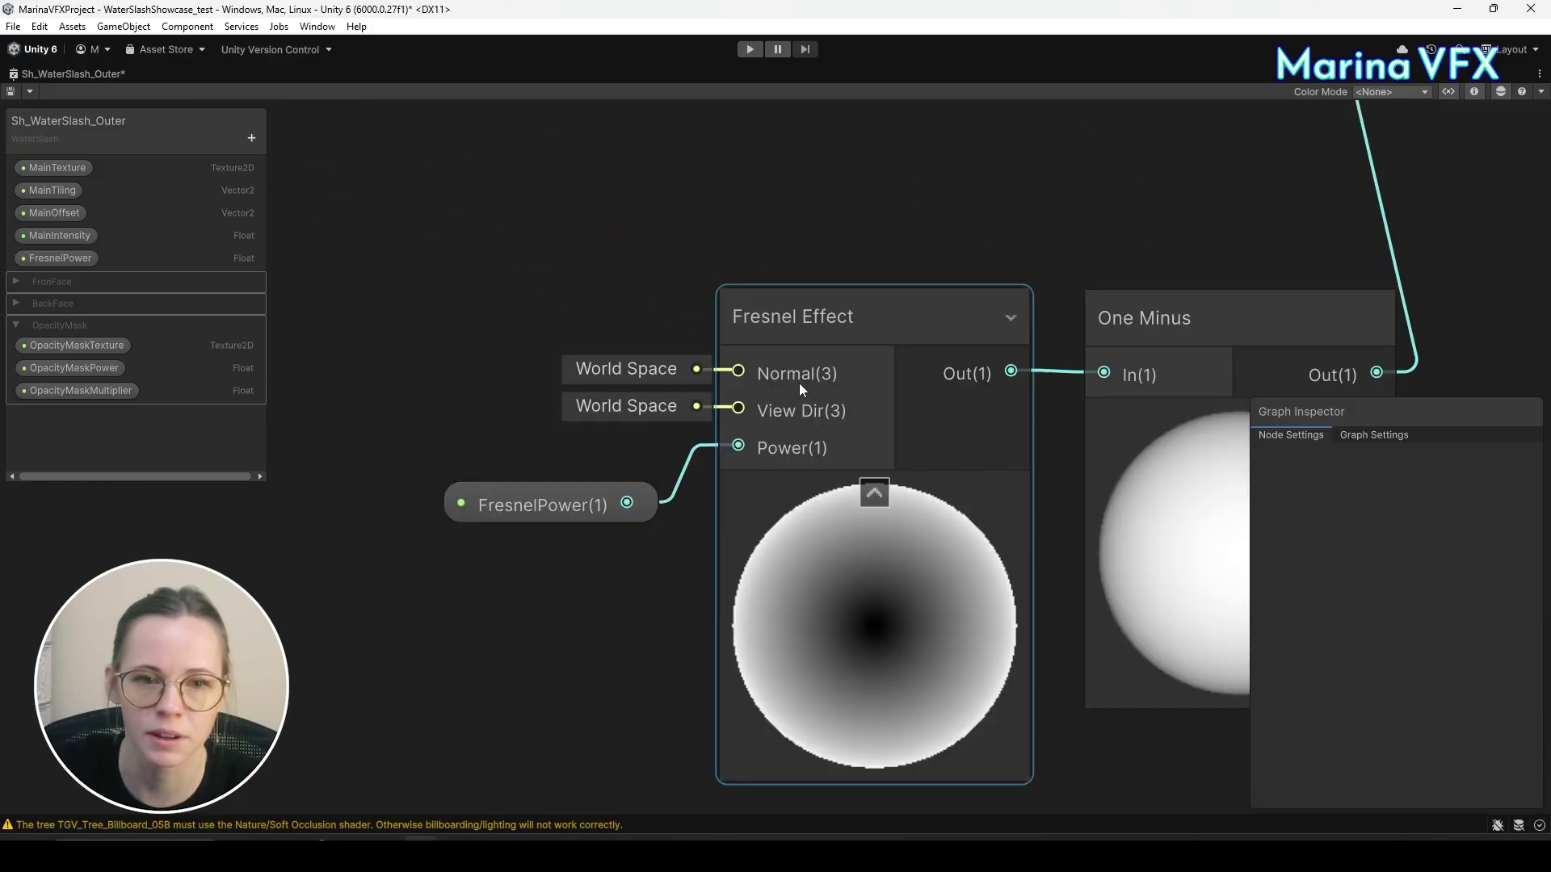
Add a Normal Vector node in World space before the Fresnel Effect node.
middle_drag(630, 376, 834, 413)
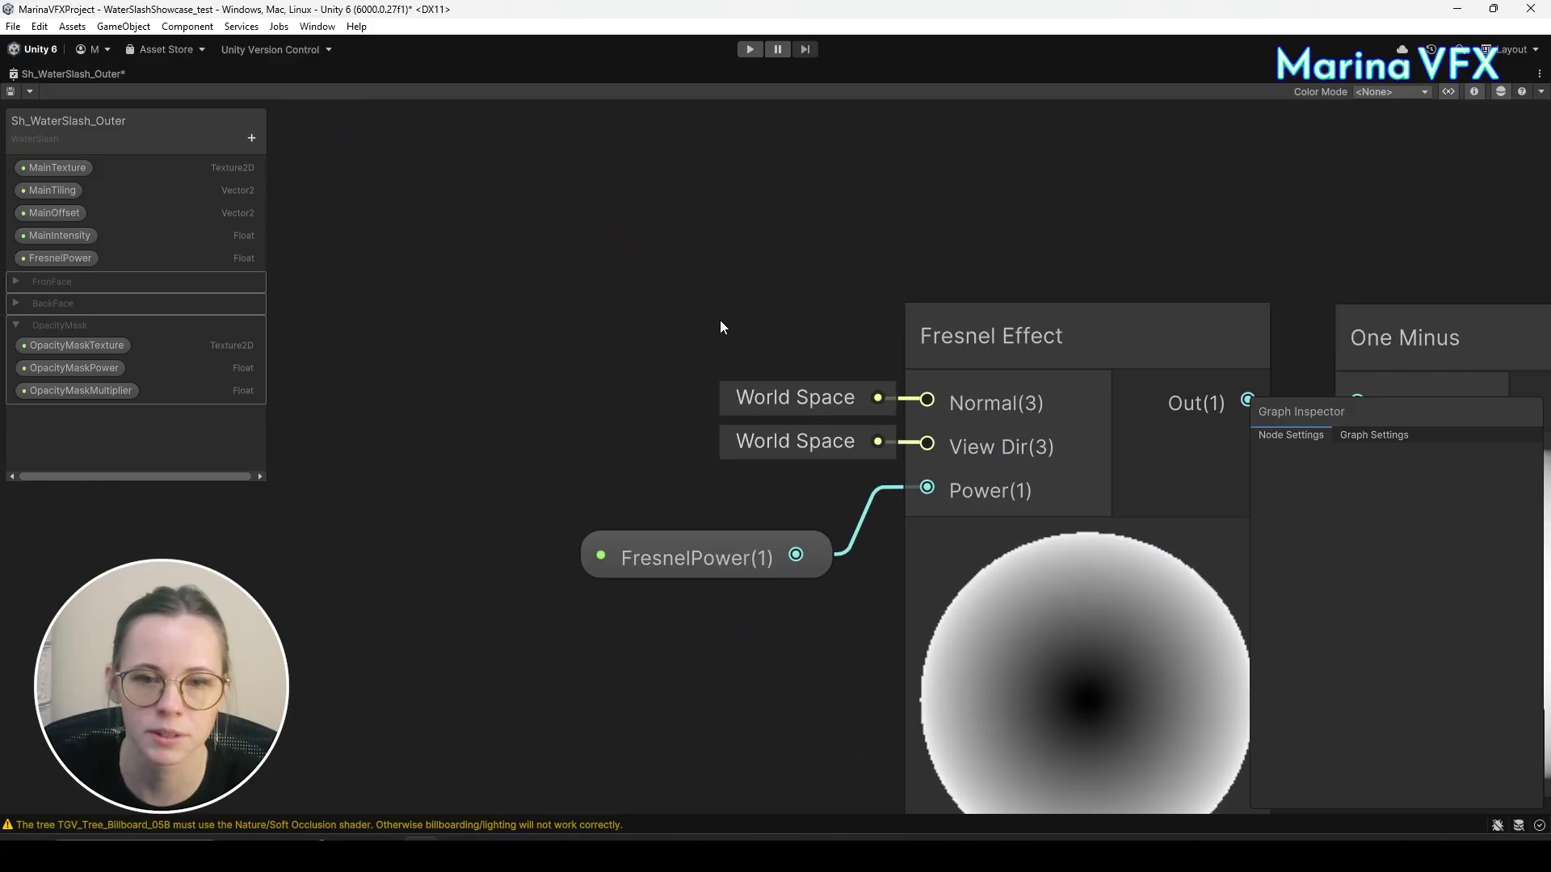
scroll(677, 391, down, 3)
key(space)
text(normal)
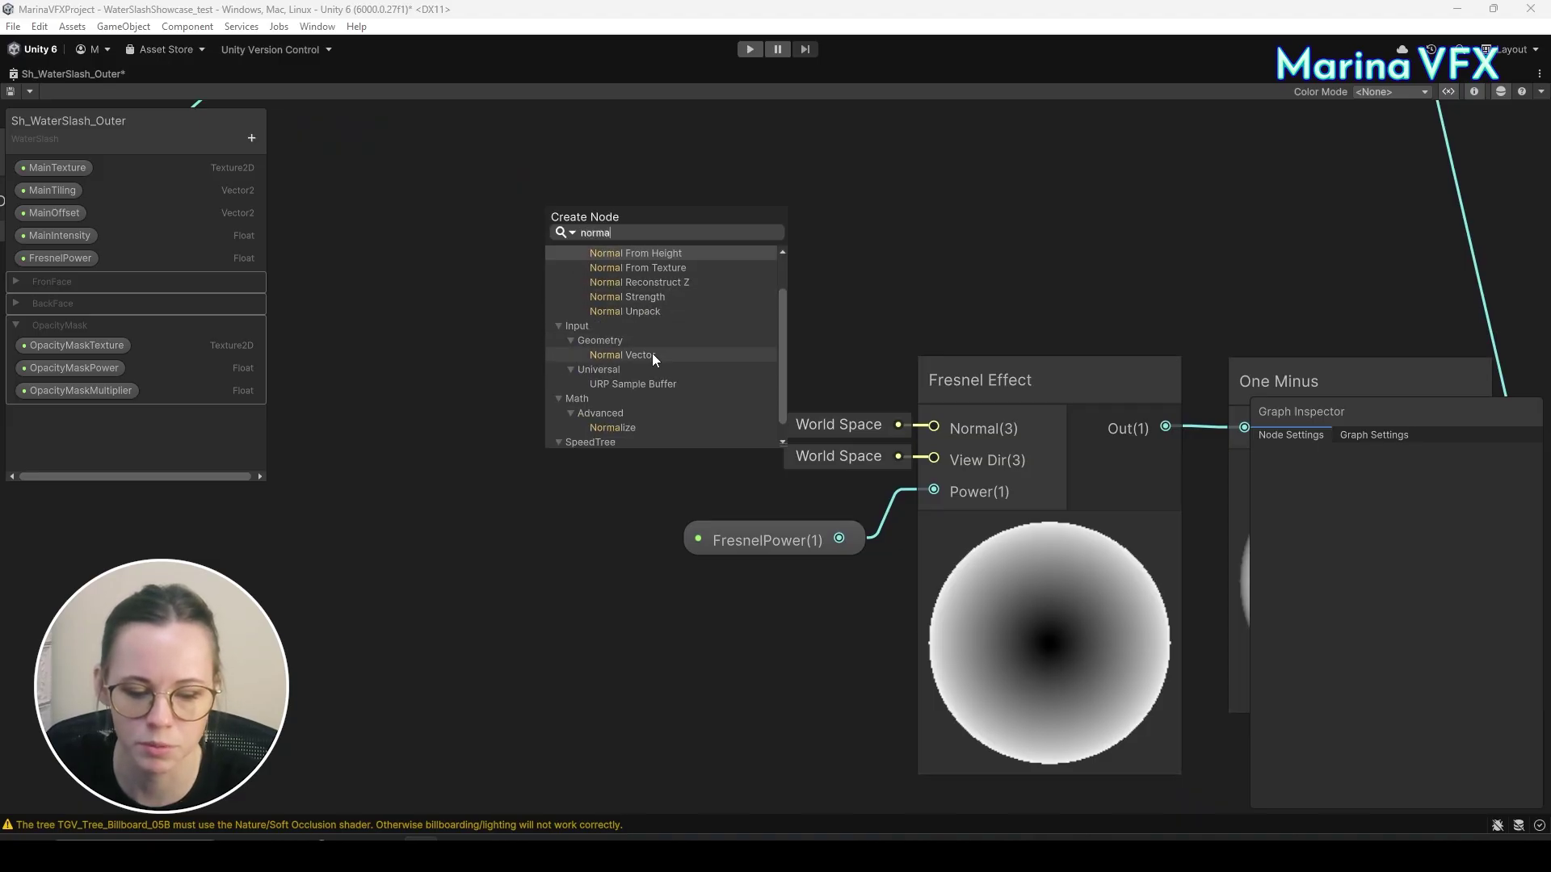
click(652, 352)
click(683, 528)
Add a View Direction node in World space below the Normal Vector node.
key(space)
text(vi)
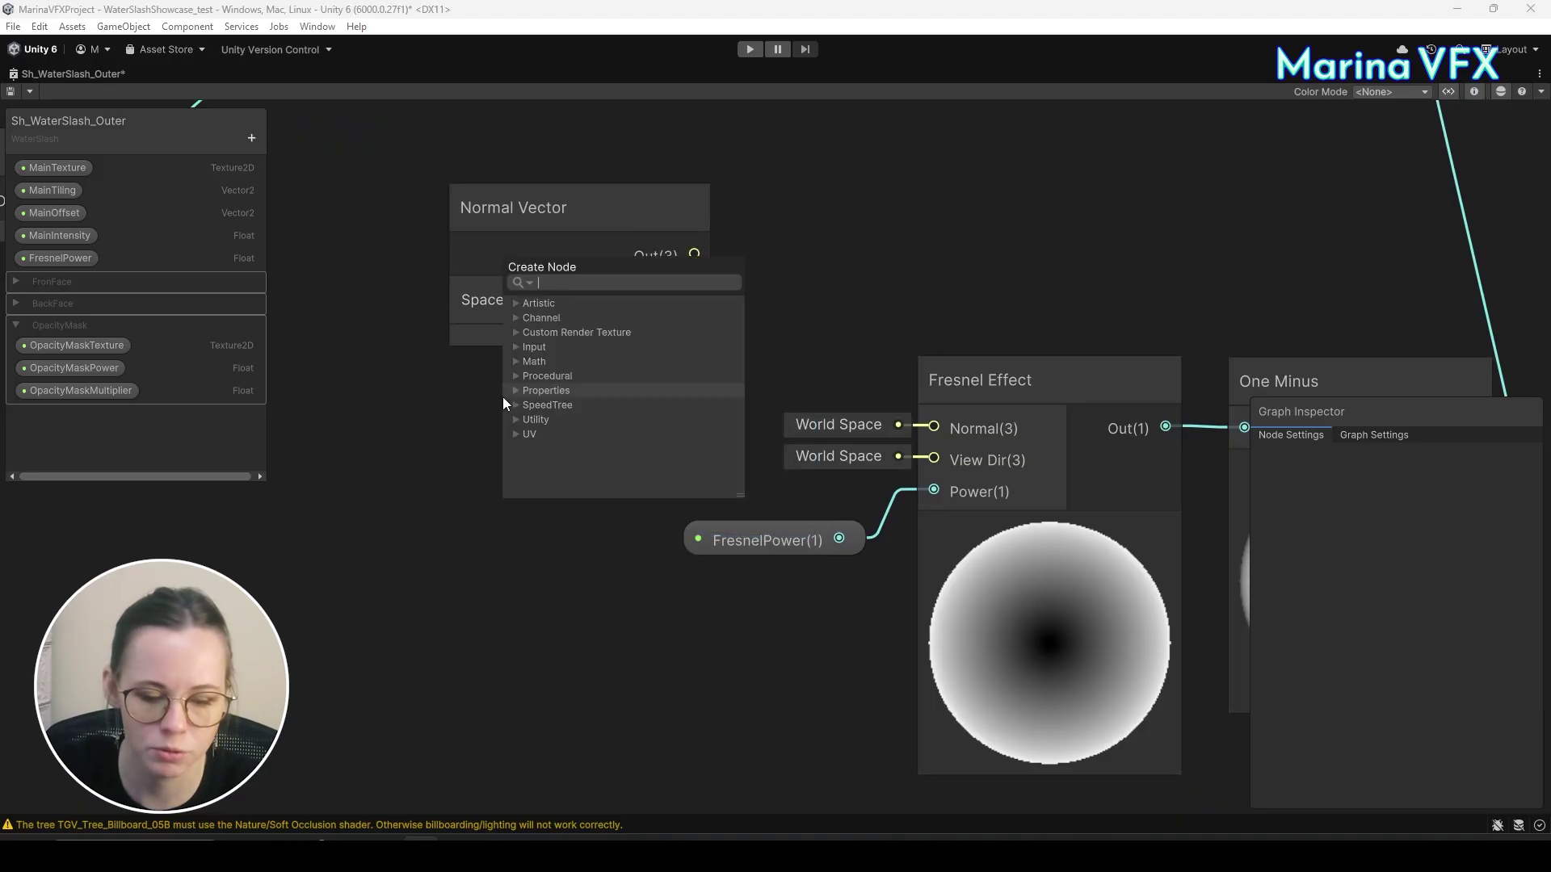
text(ew)
click(599, 338)
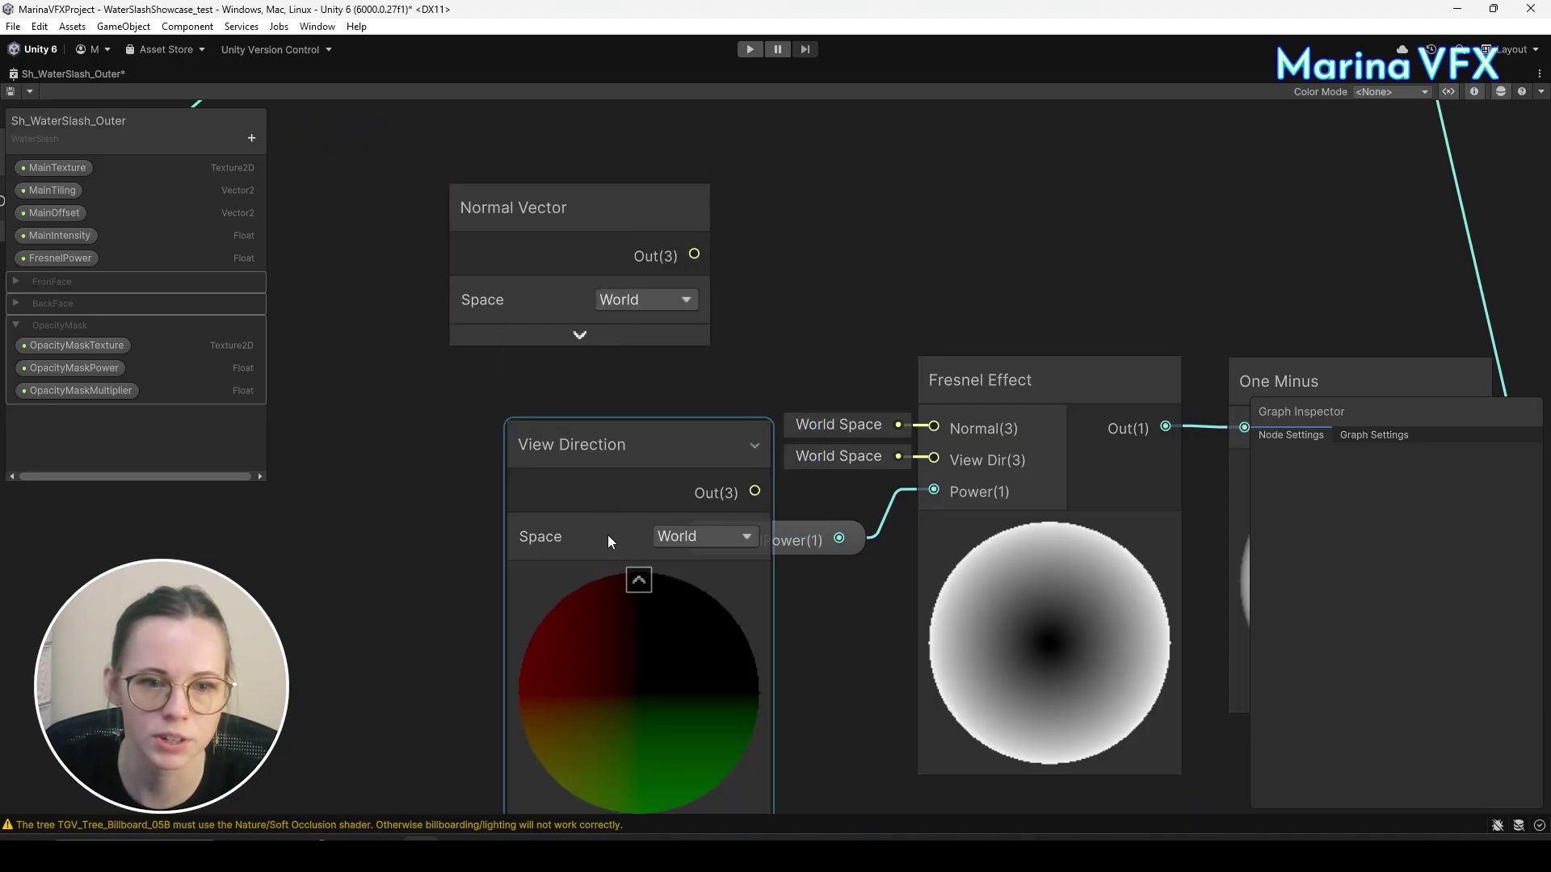
Collapse the View Direction preview and stack the node directly below the Normal Vector node.
drag(611, 455, 556, 397)
scroll(556, 396, down, 5)
drag(529, 275, 558, 396)
drag(557, 393, 411, 417)
Add a Dot Product node, feeding Normal Vector into A and View Direction into B.
click(528, 334)
key(space)
text(dot)
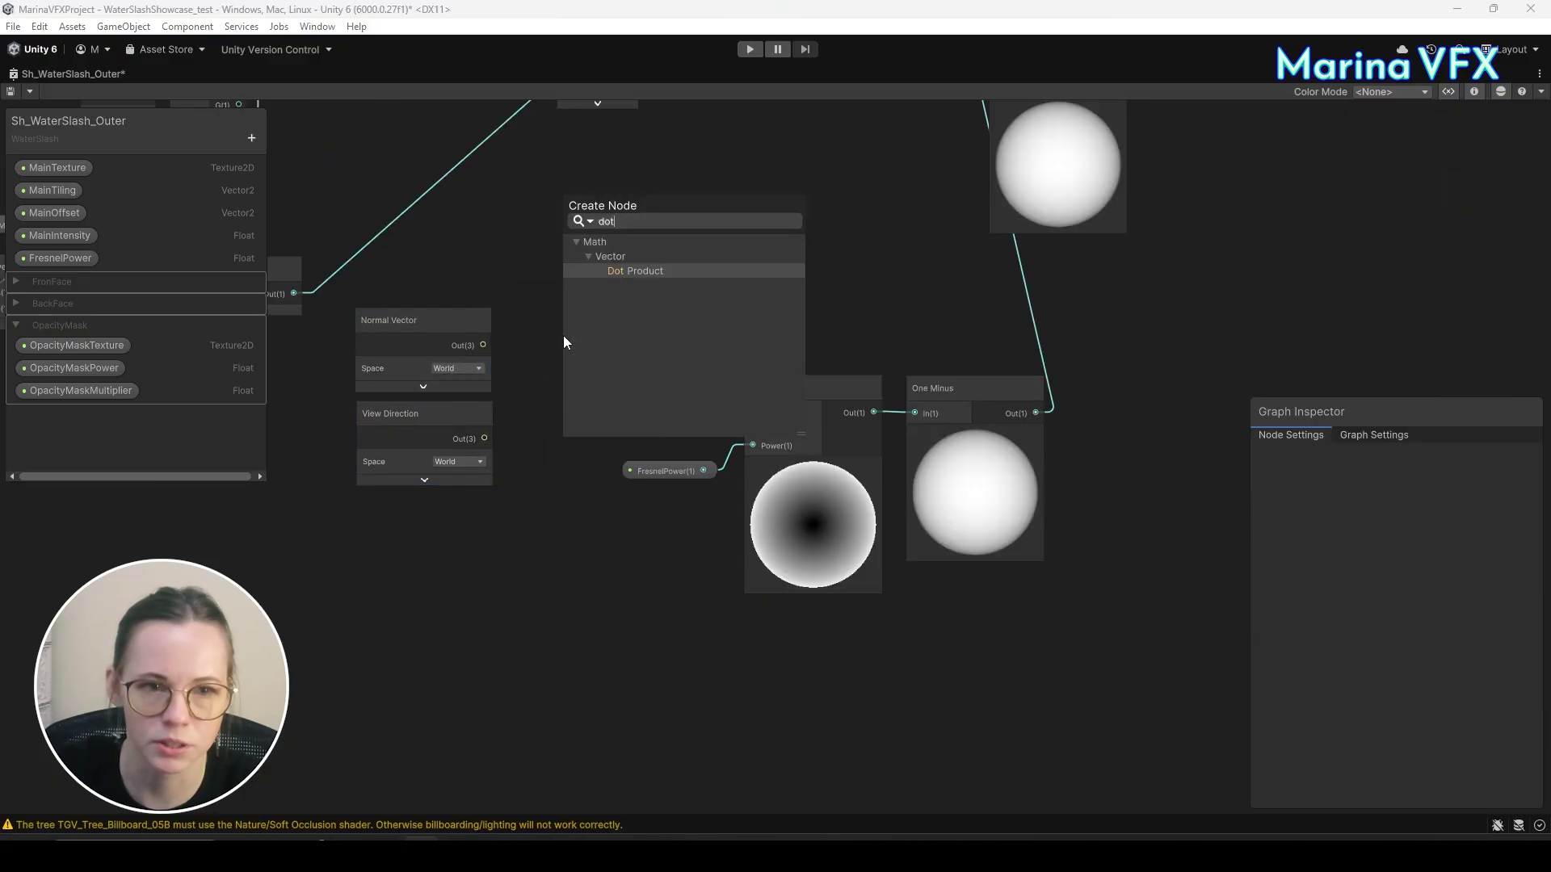
click(623, 273)
scroll(501, 364, up, 4)
drag(435, 312, 626, 419)
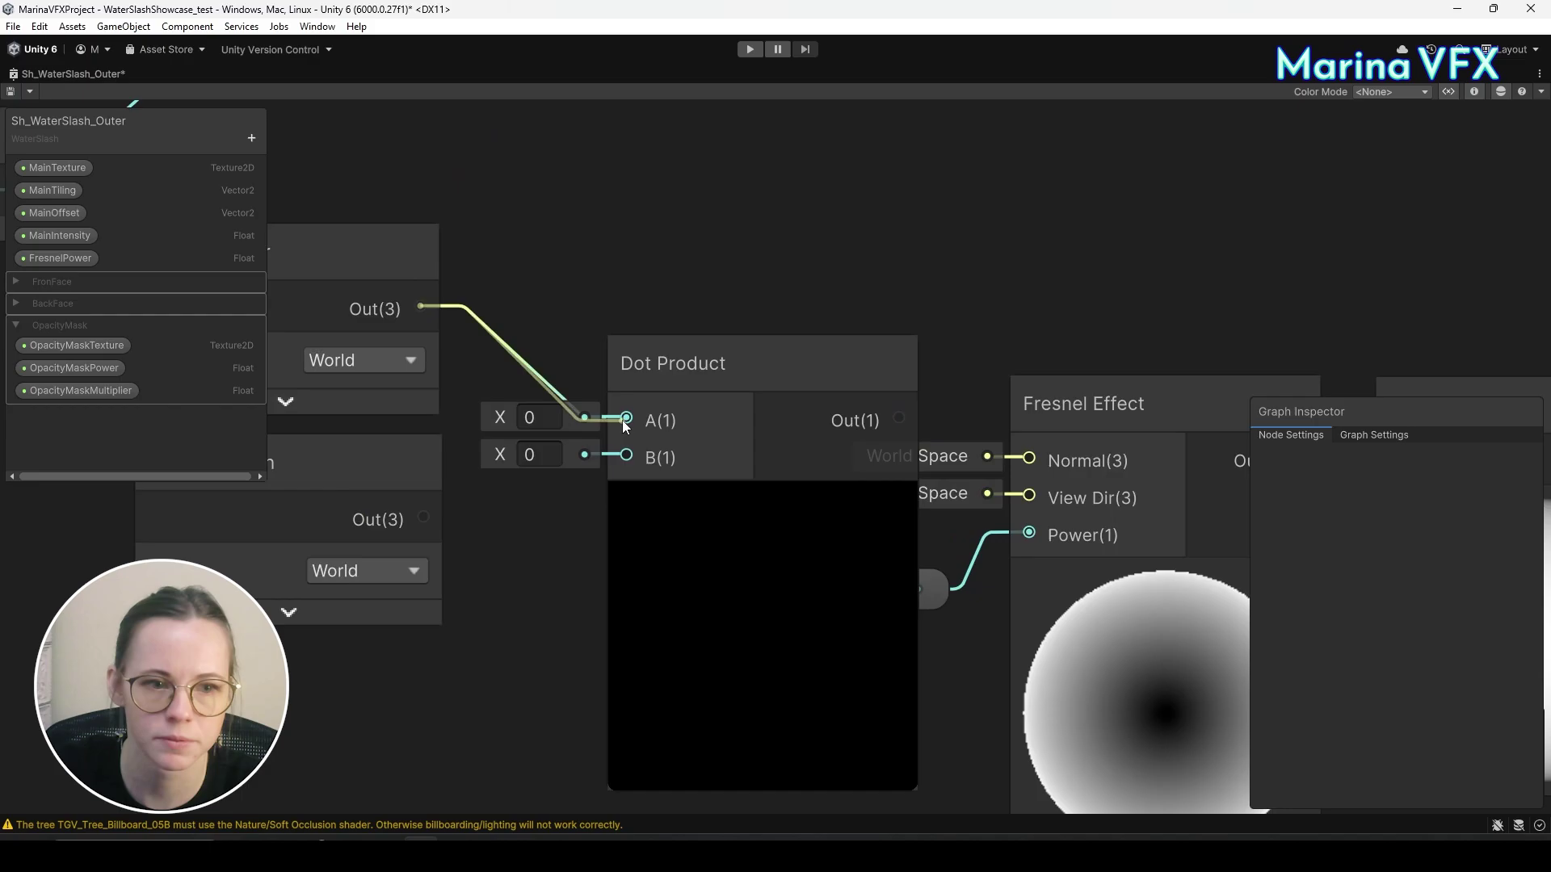
drag(428, 514, 626, 457)
click(762, 501)
drag(670, 373, 582, 333)
click(624, 458)
Place the FresnelPower property above the Dot Product node and shift the Fresnel Effect and One Minus nodes well below it.
scroll(704, 255, down, 4)
drag(1081, 326, 1240, 268)
click(940, 348)
drag(745, 378, 648, 217)
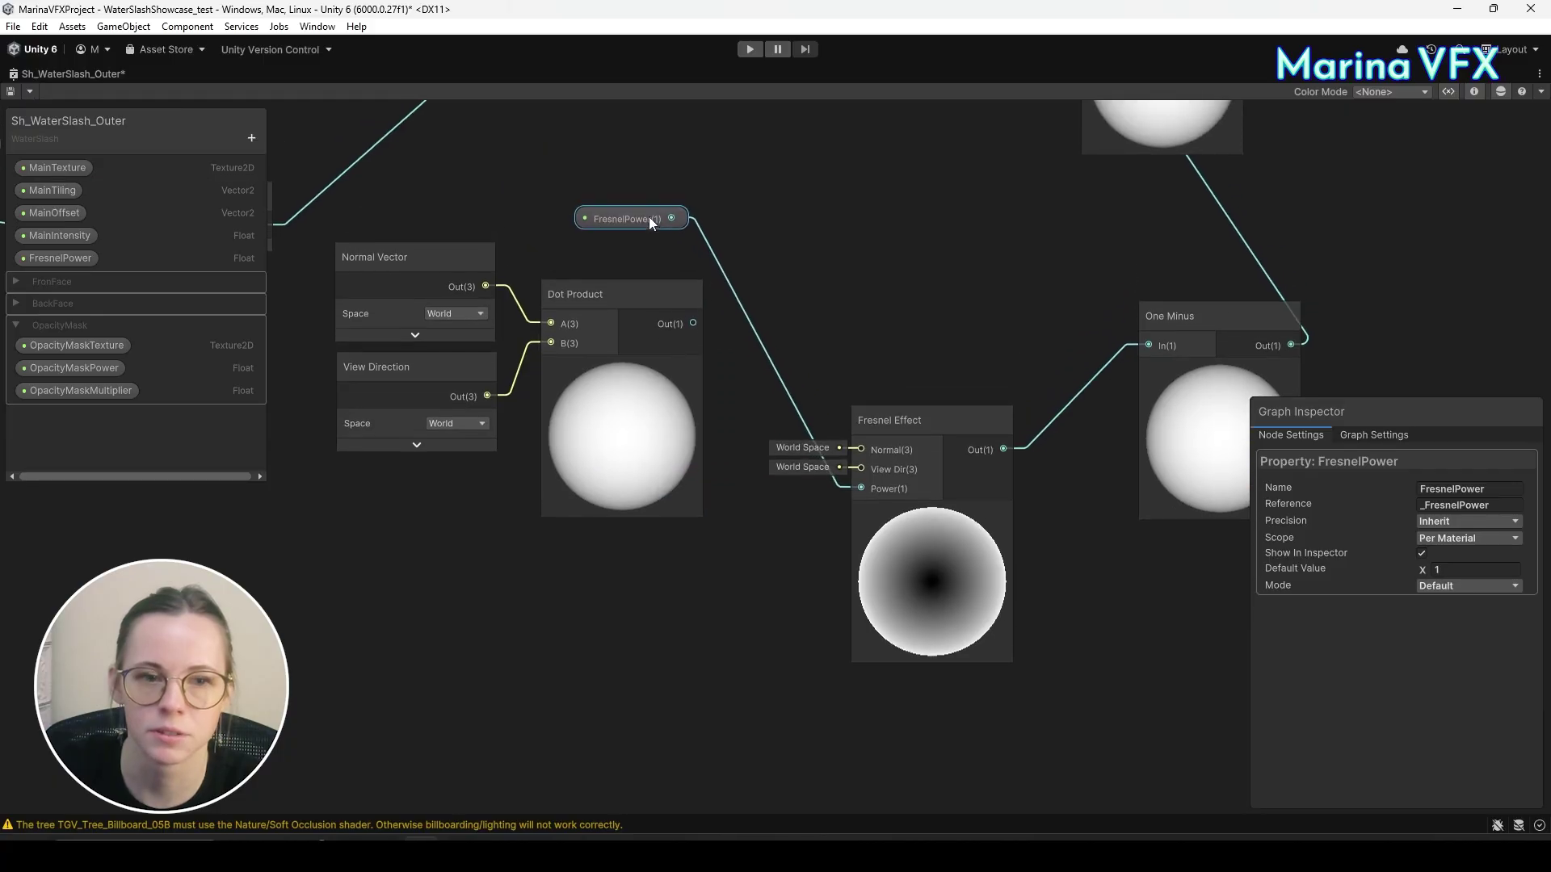
middle_drag(860, 440, 846, 522)
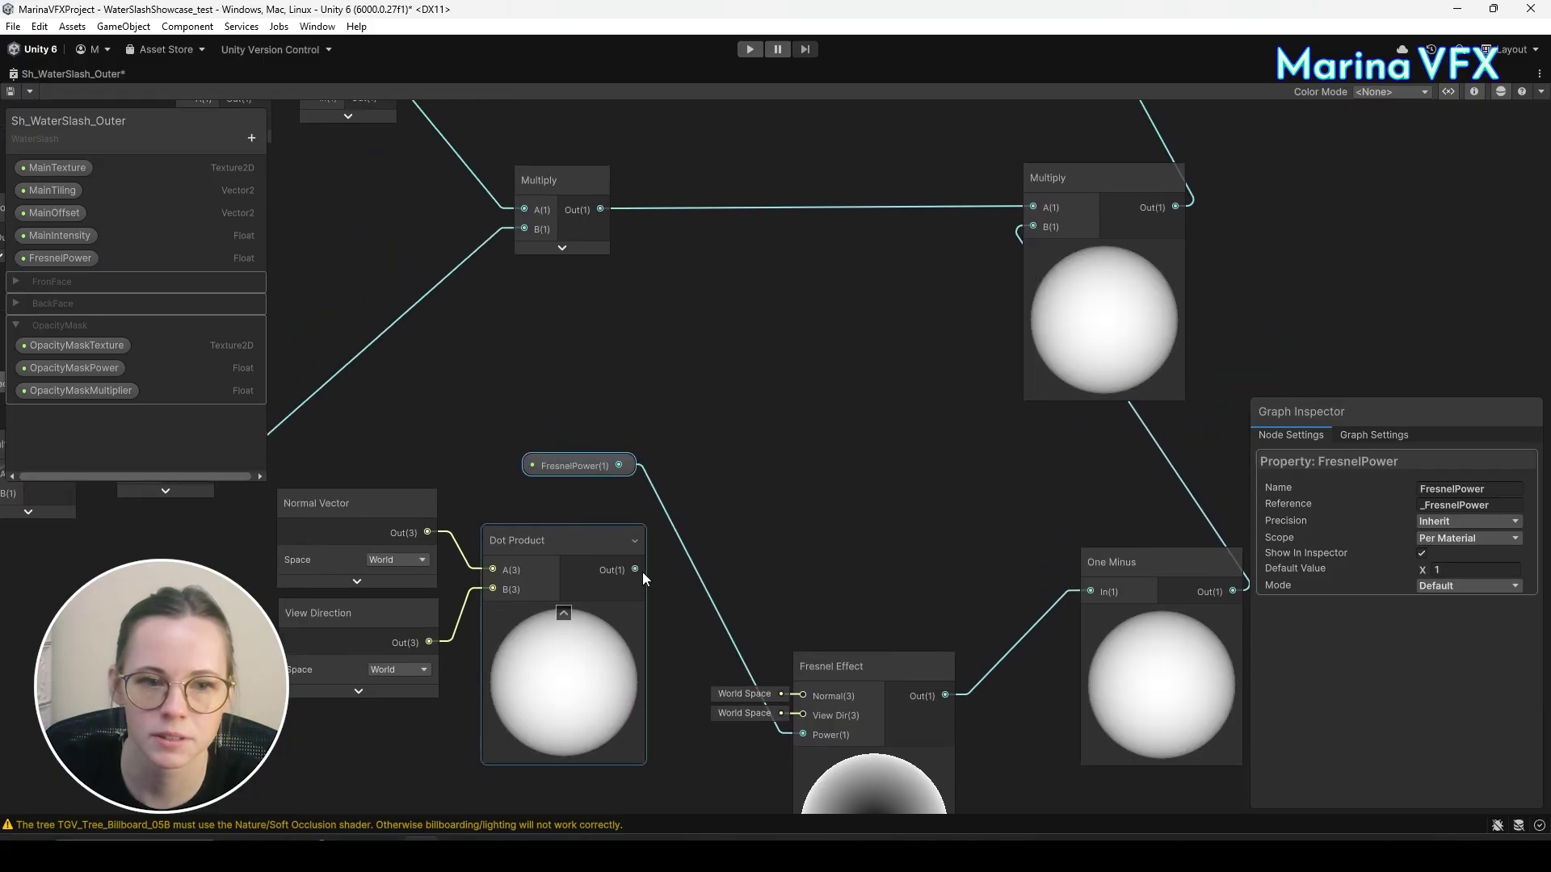
mouse_move(806, 500)
mouse_down()
mouse_move(902, 583)
mouse_move(1215, 751)
mouse_up()
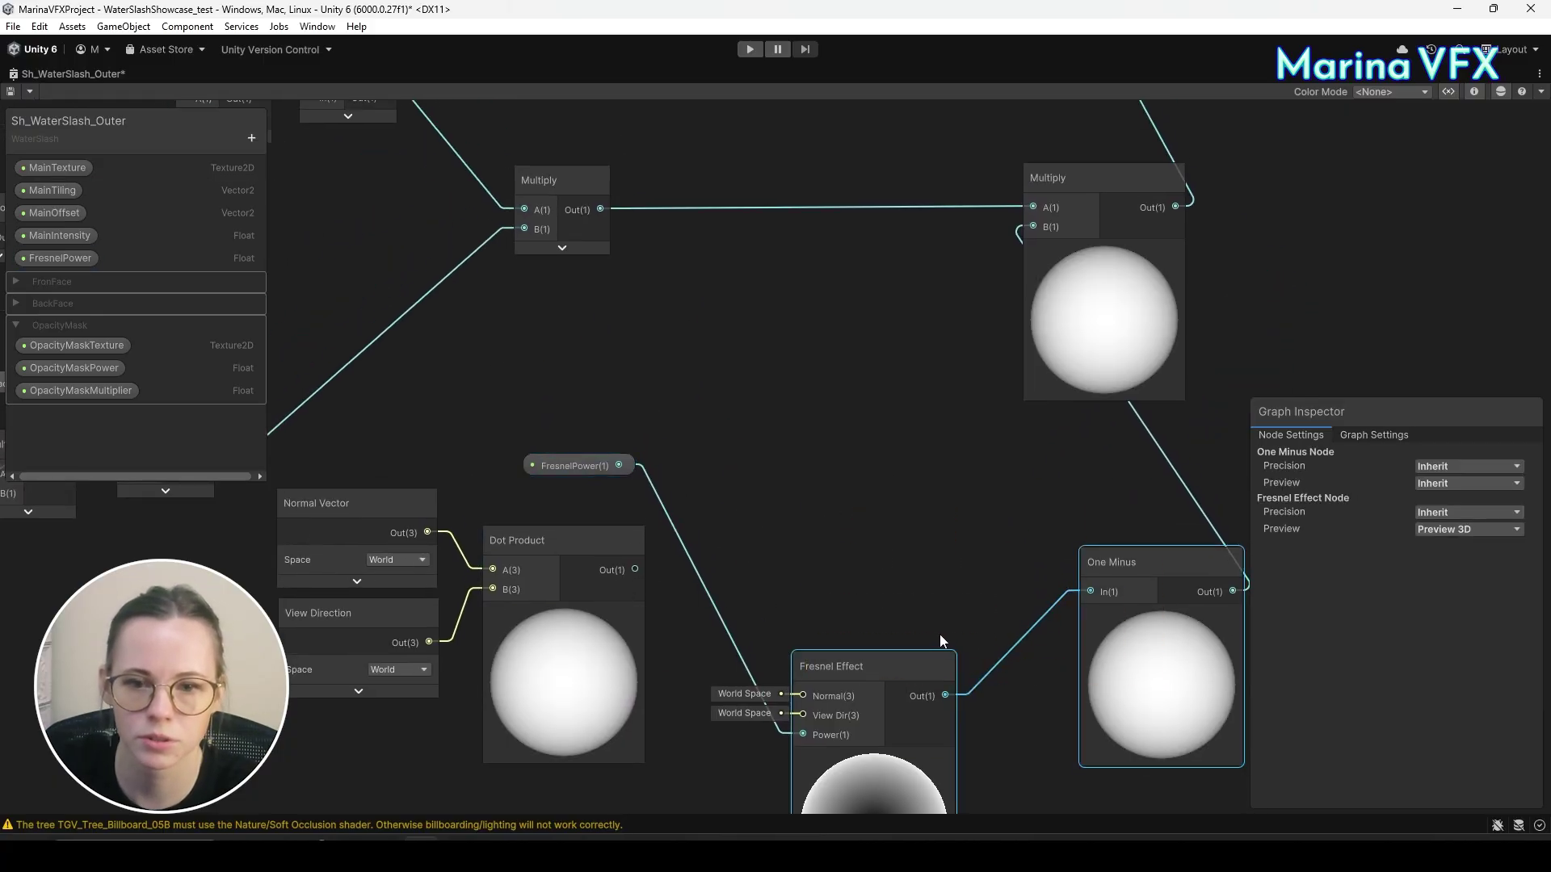
drag(1143, 583, 1103, 804)
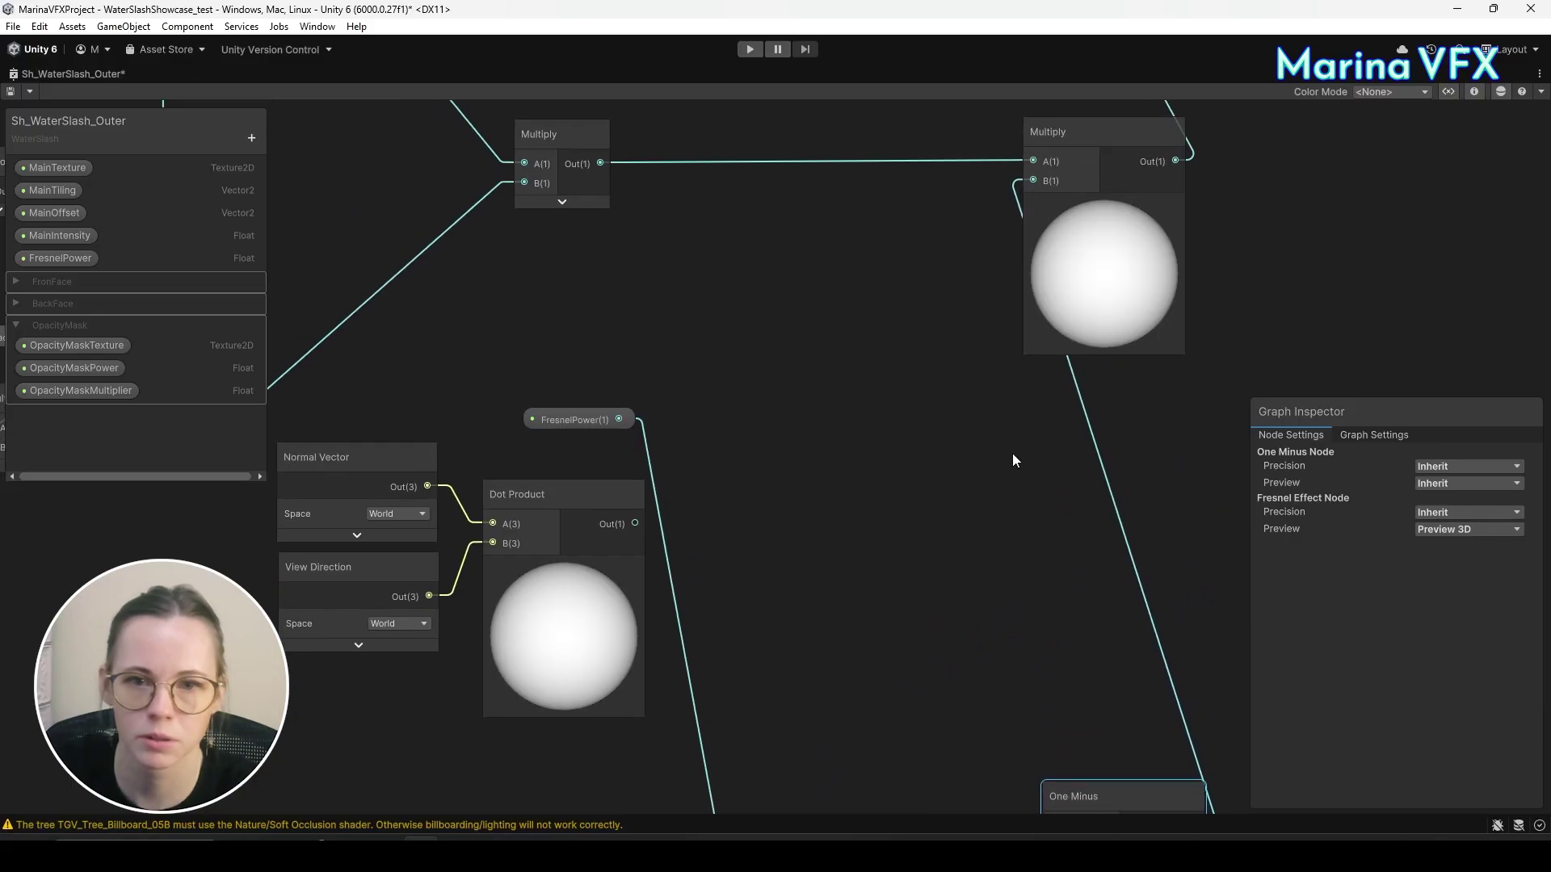
Disconnect One Minus from the upper Multiply node and FresnelPower from the Fresnel Effect node.
middle_drag(1038, 202, 1026, 328)
drag(1156, 565, 1055, 662)
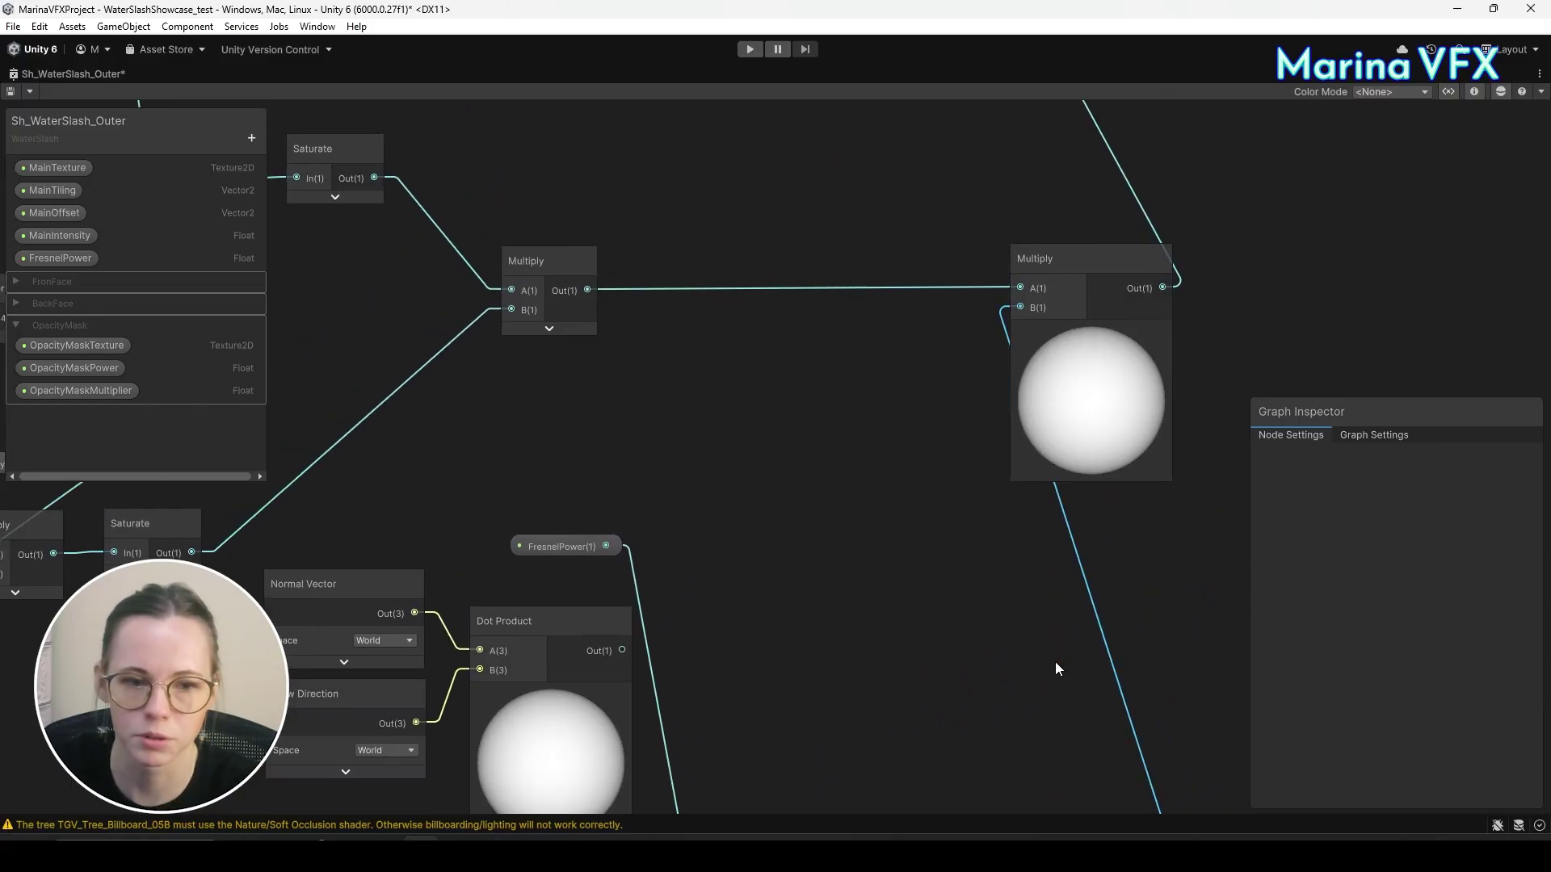
middle_drag(834, 660, 819, 390)
middle_drag(721, 437, 727, 480)
Add a Power node after the Dot Product, with the Dot Product output in A and FresnelPower in B.
key(space)
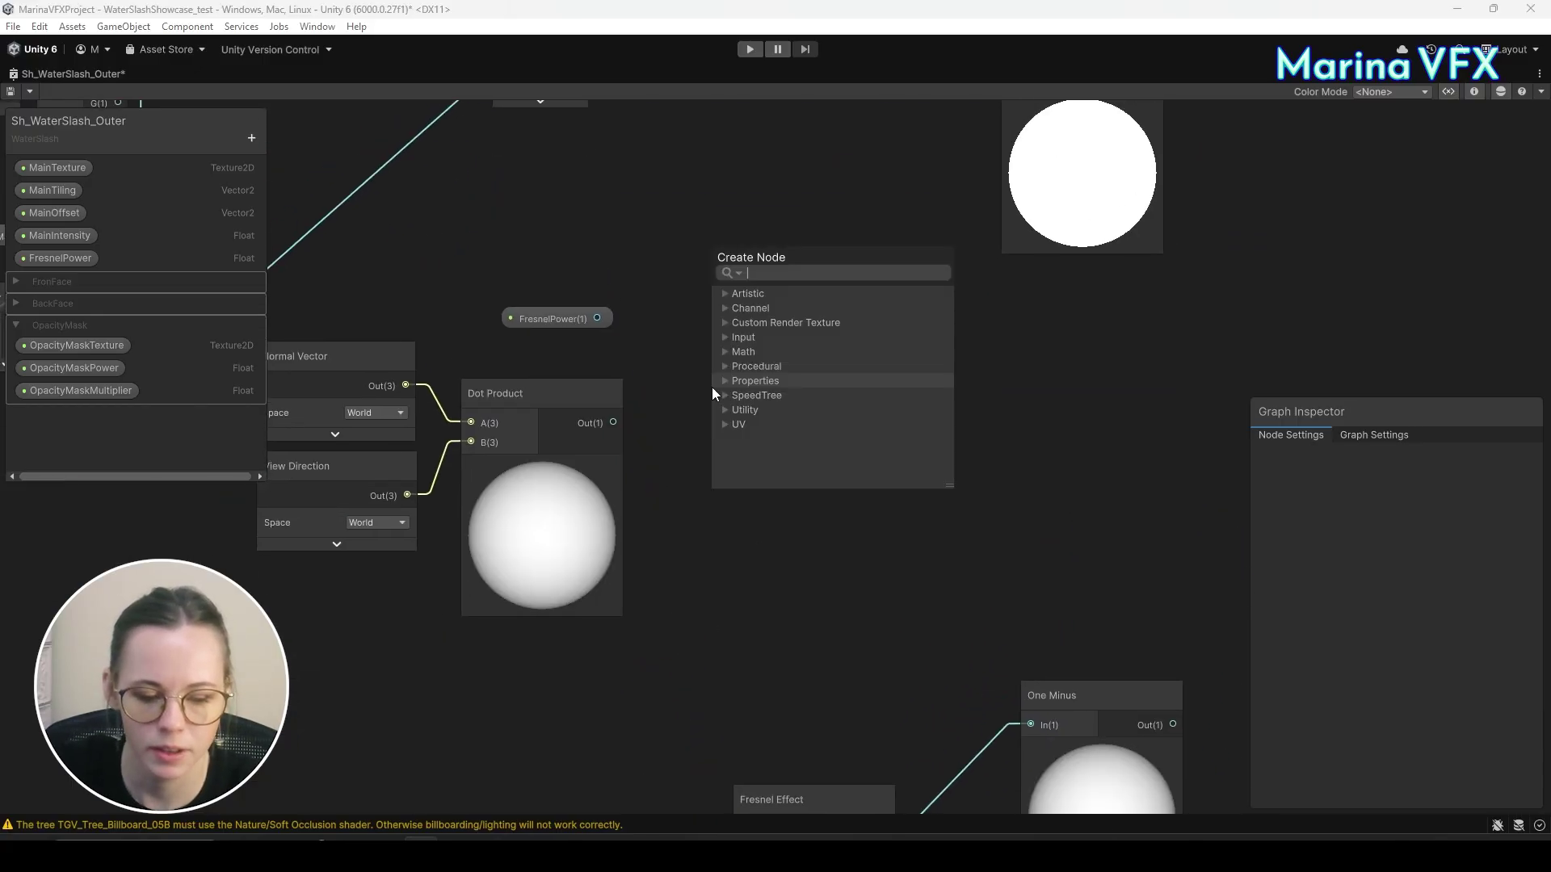
text(power)
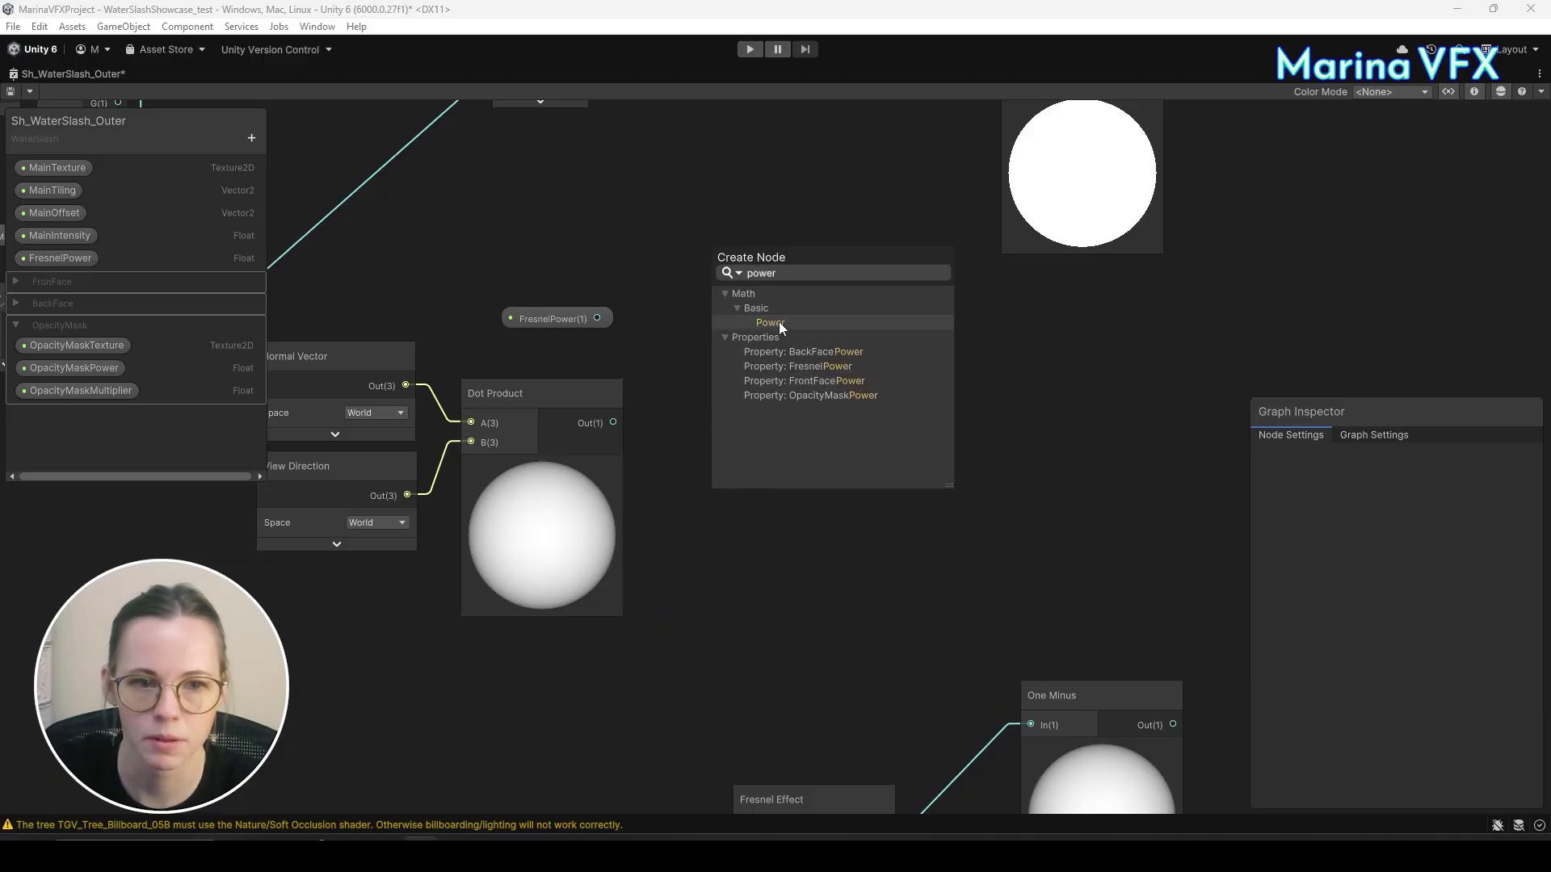
click(778, 322)
scroll(578, 438, up, 5)
drag(649, 384, 862, 442)
drag(915, 390, 937, 302)
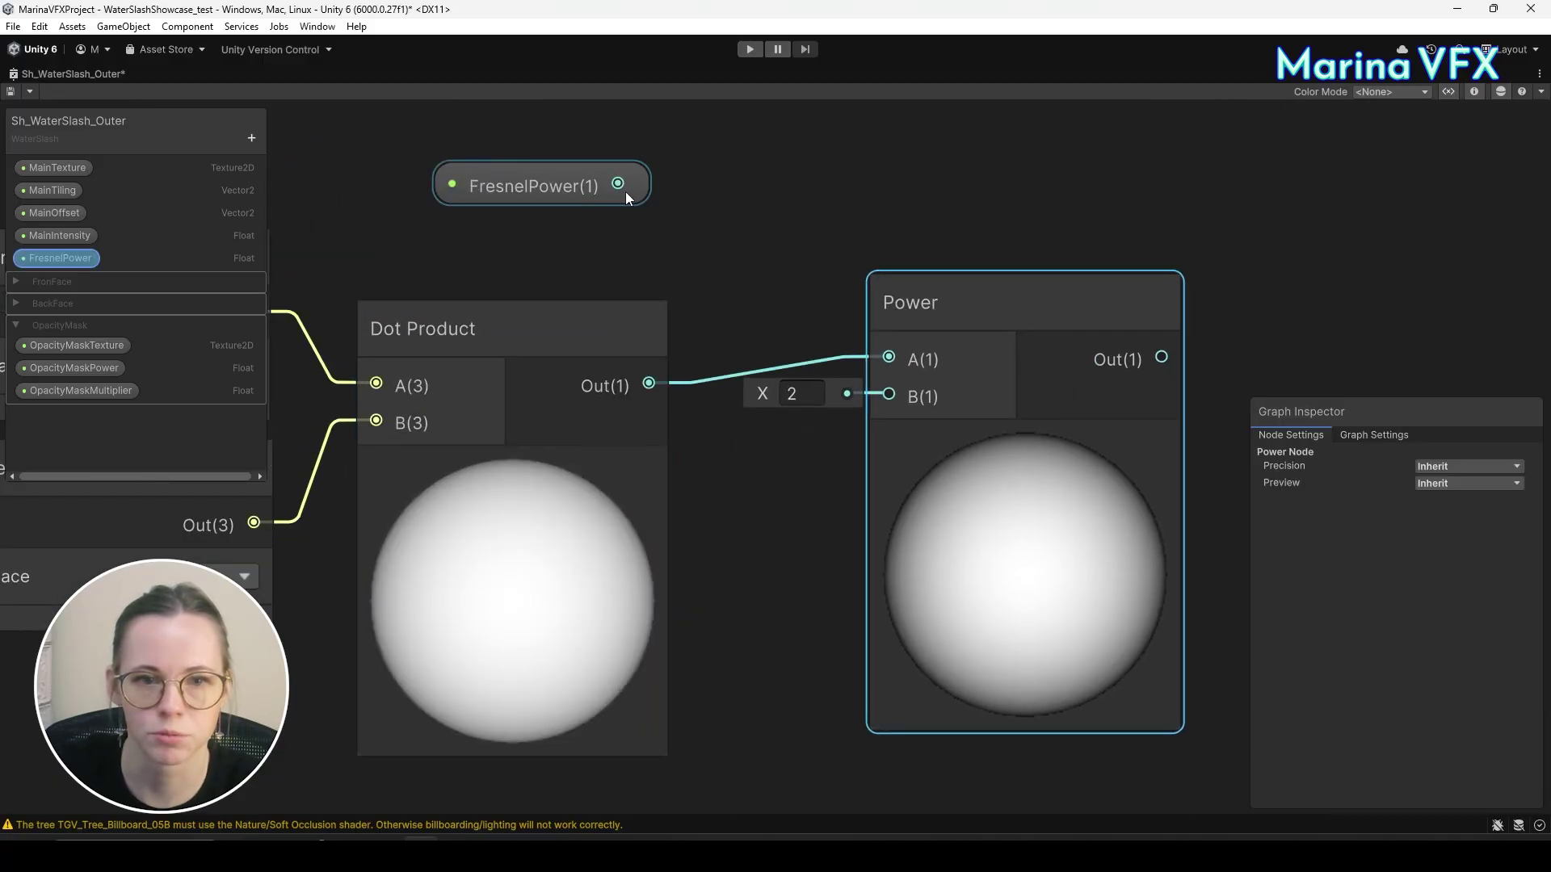
drag(618, 184, 889, 394)
click(1025, 441)
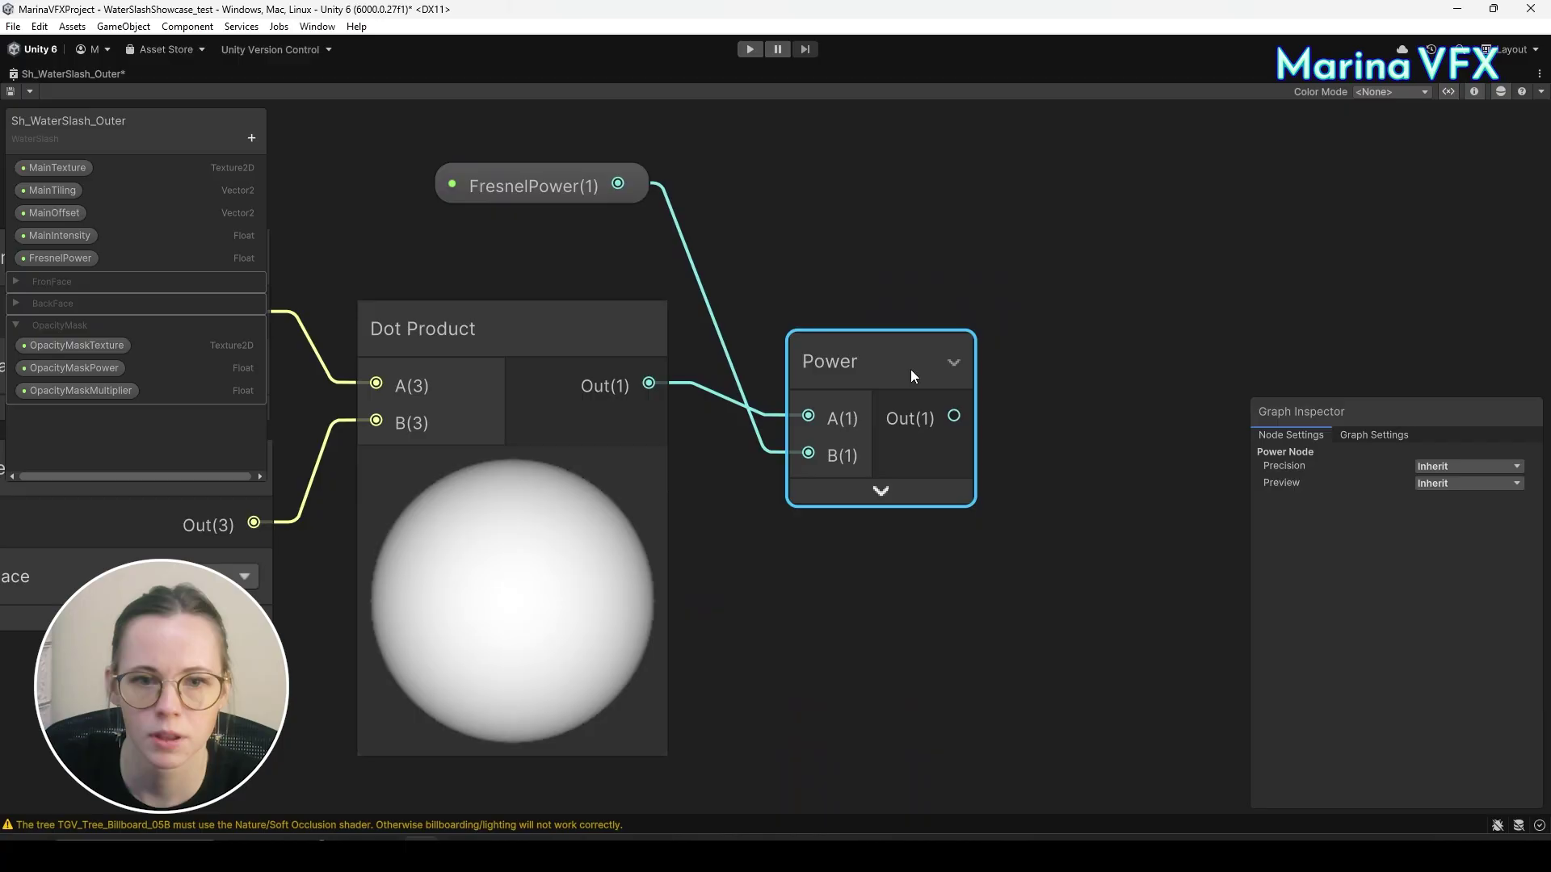
key(f)
click(793, 517)
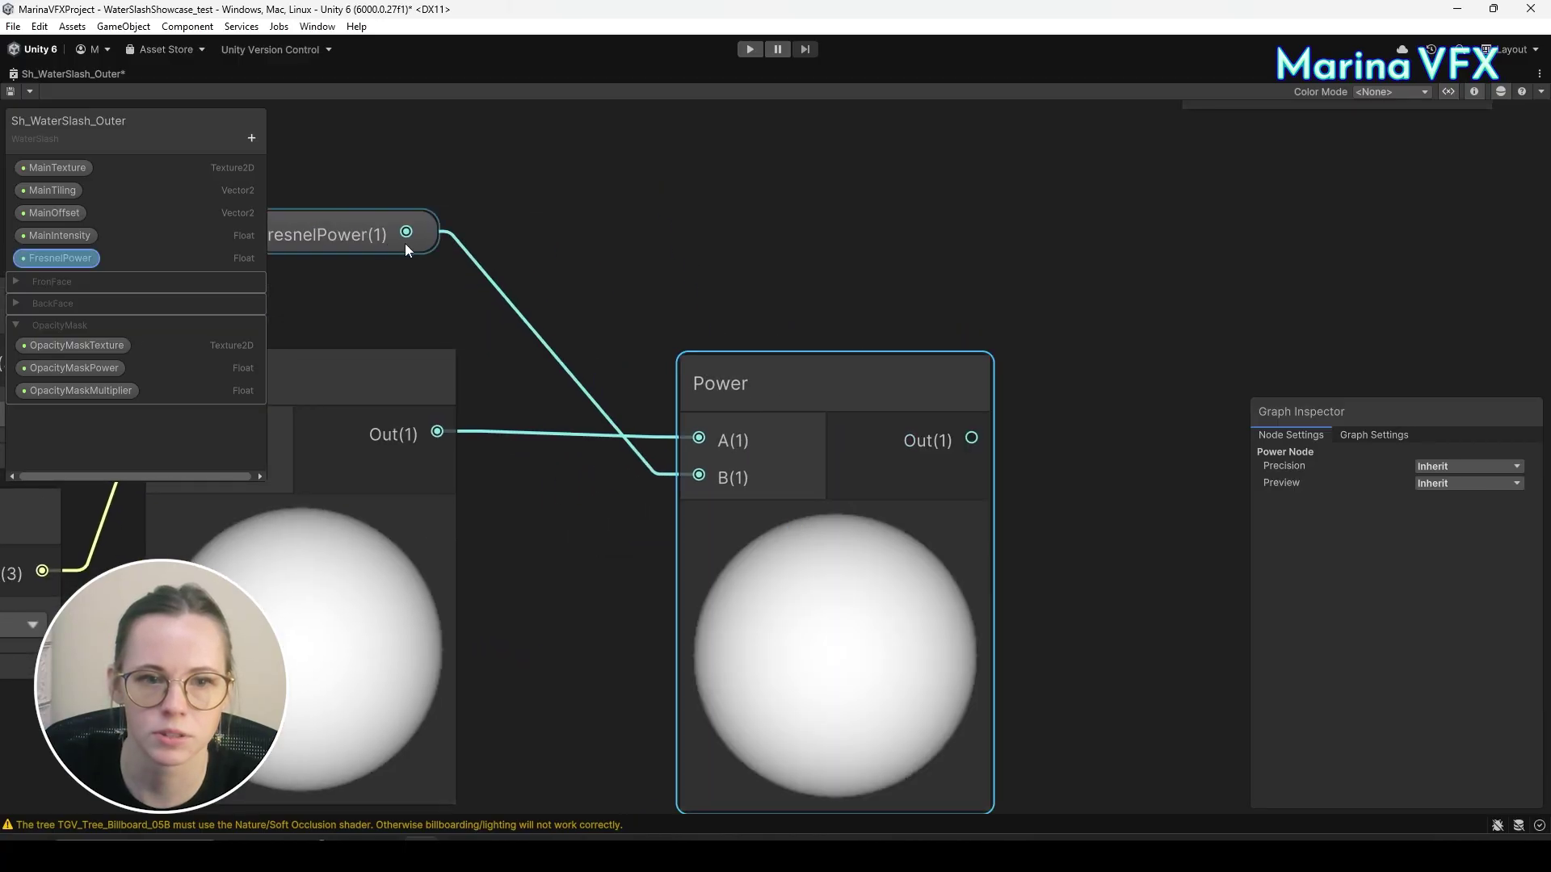
Unlink FresnelPower from the Power node, test B values of 5 and 1, and reconnect FresnelPower to B.
click(525, 355)
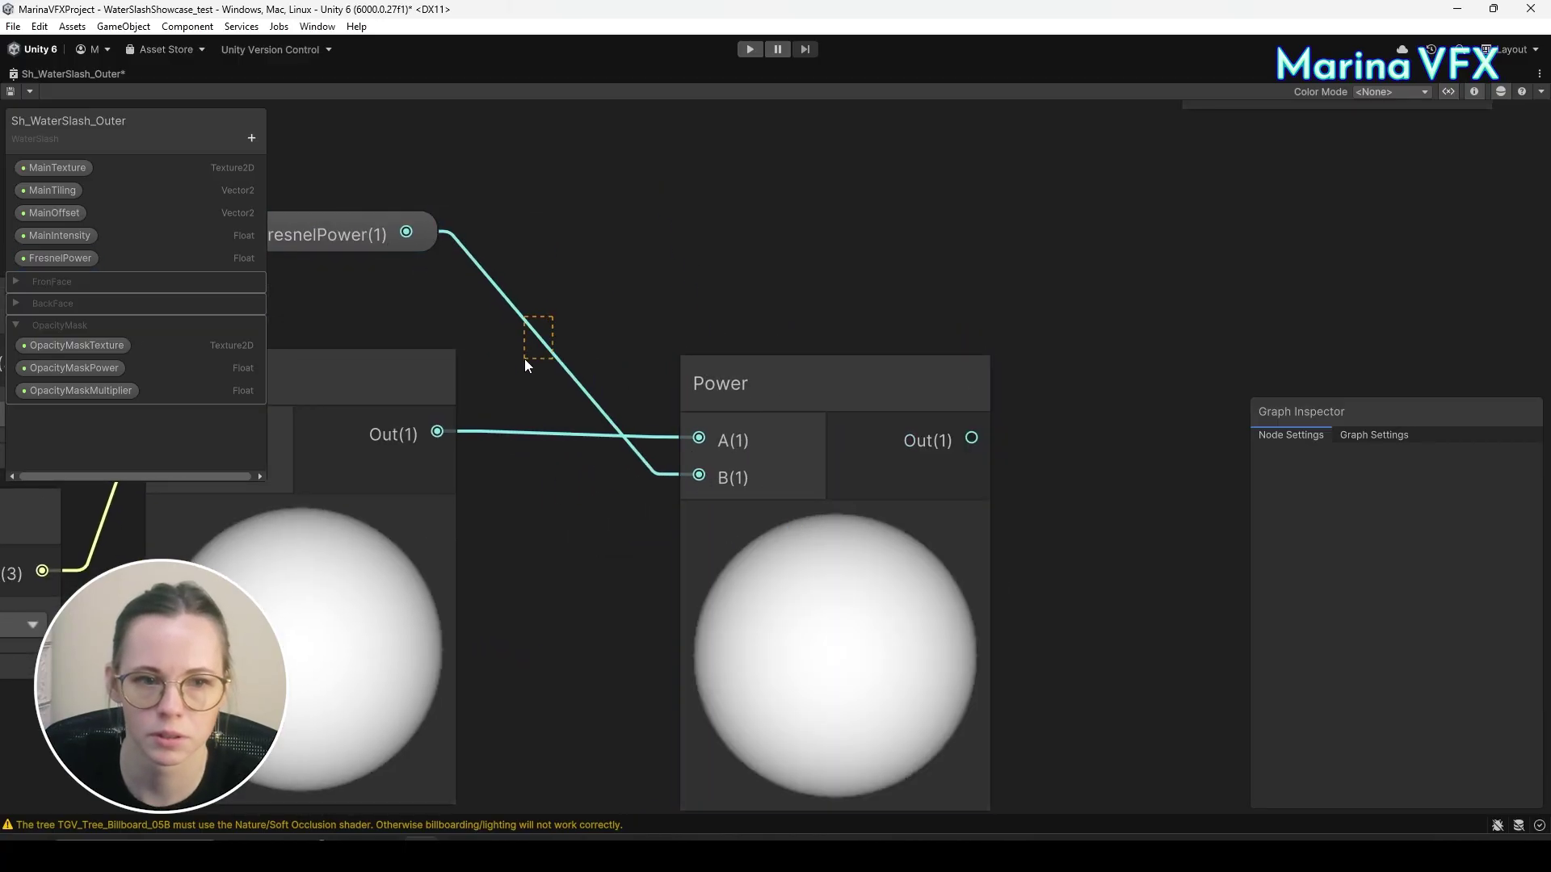
key(Delete)
click(634, 483)
text(5)
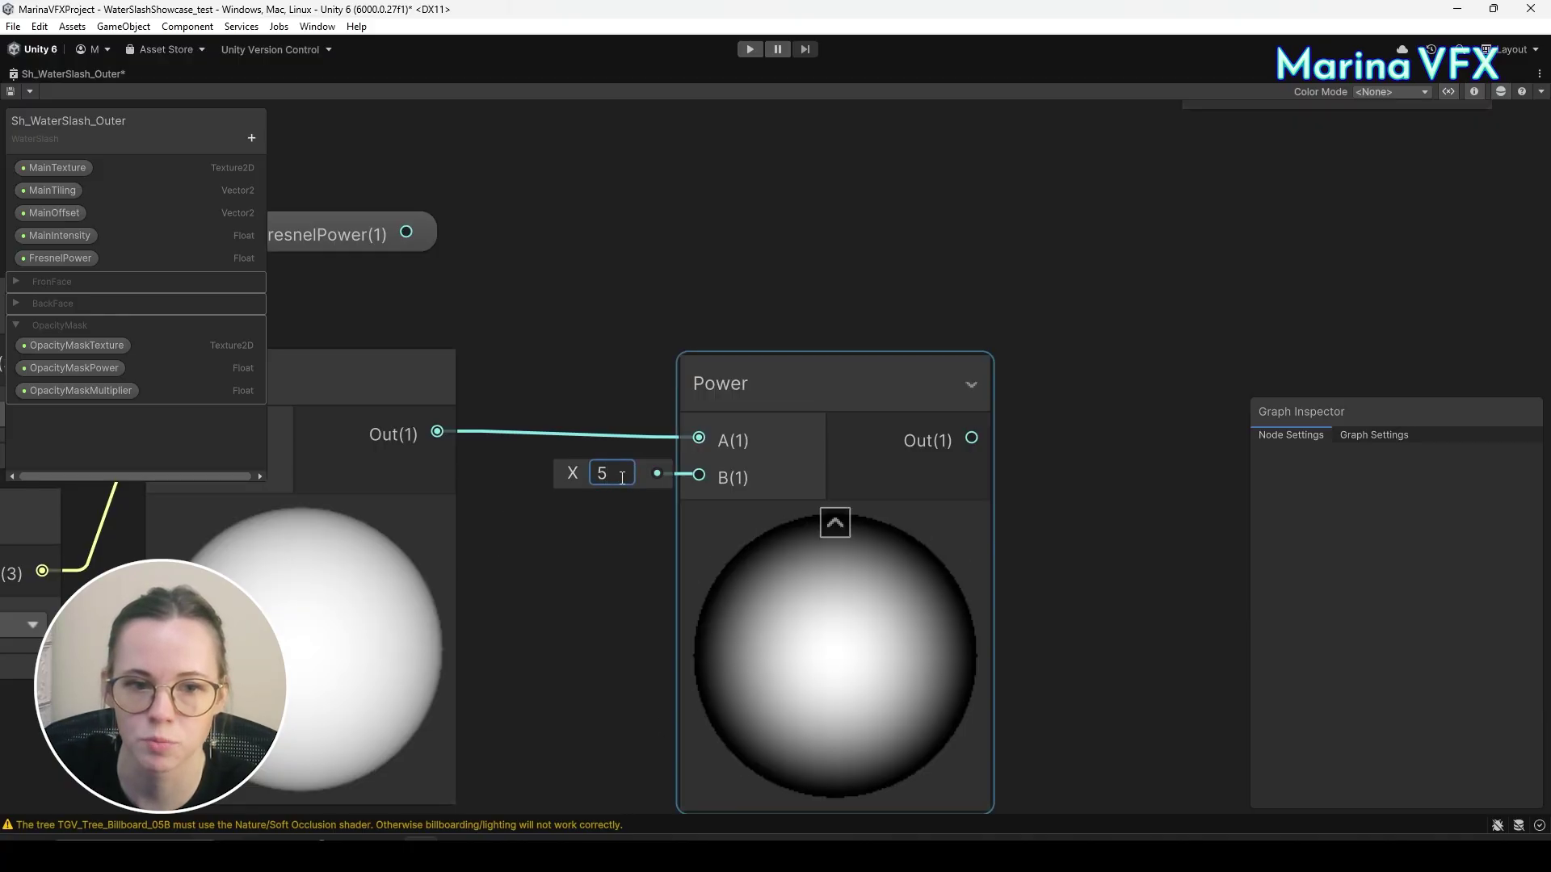
key(BackSpace)
text(1)
key(Return)
drag(408, 232, 700, 475)
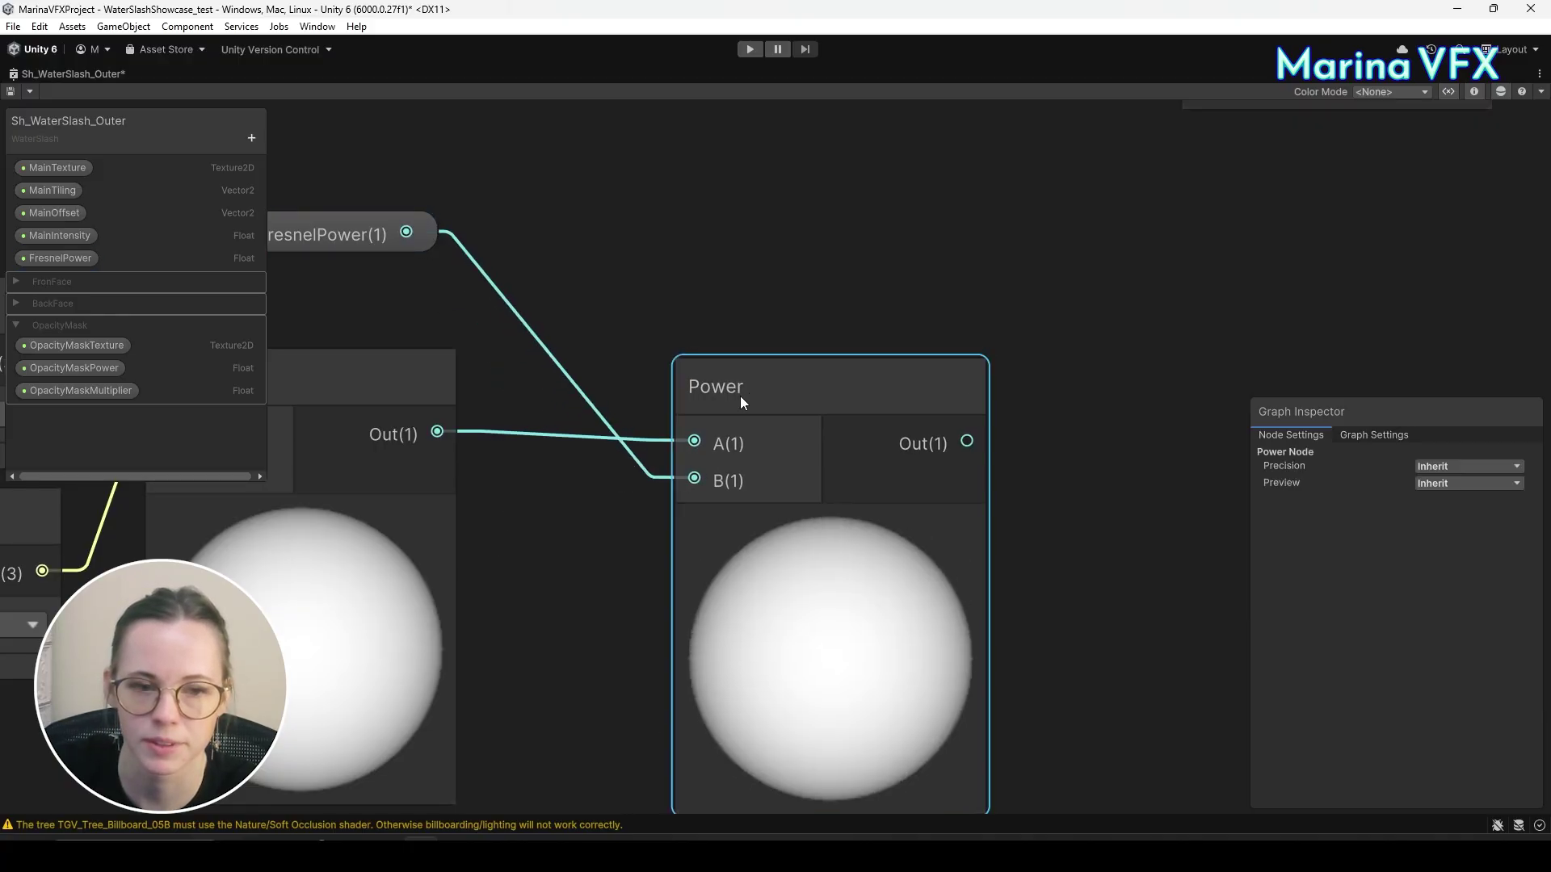
Add a Saturate node fed by the Power output and move it further away, leaving a gap between them.
middle_drag(740, 395, 701, 369)
key(space)
text(satur)
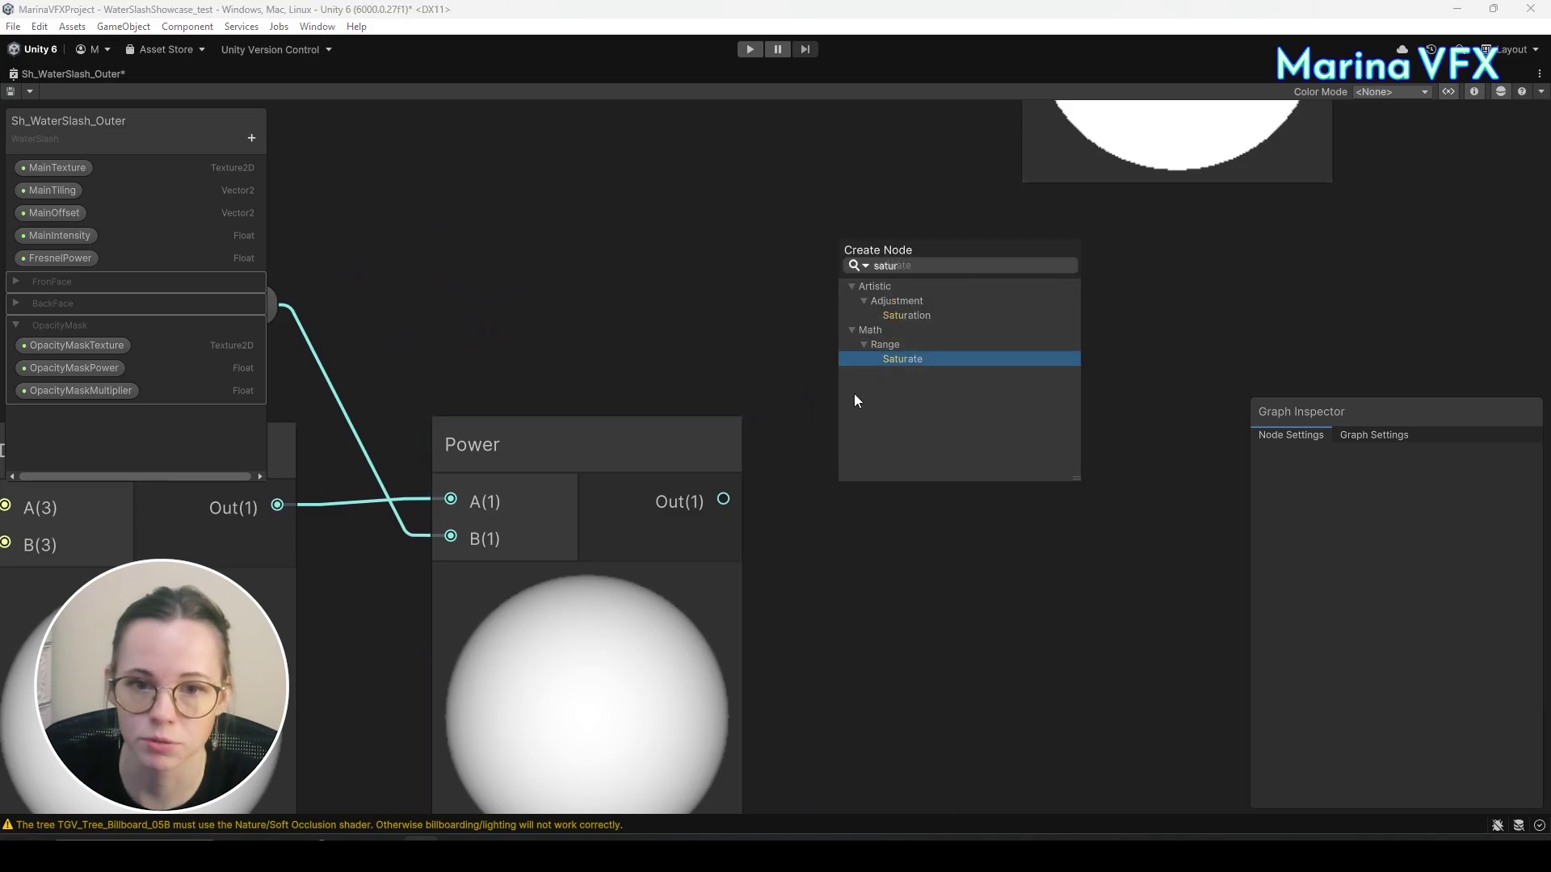
click(895, 359)
drag(725, 500, 865, 491)
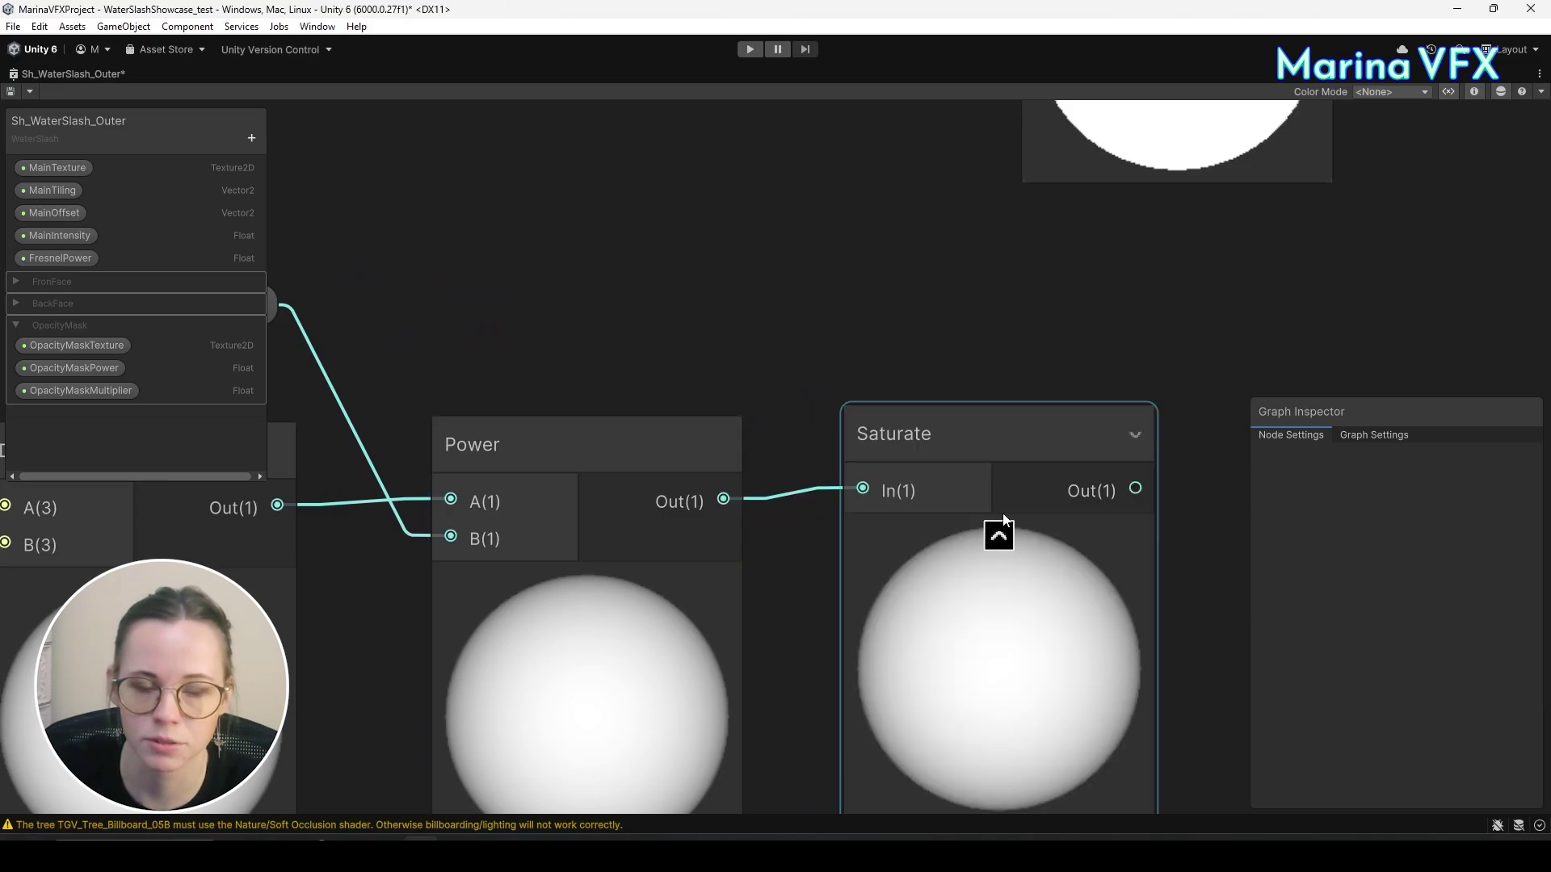
middle_drag(1001, 533, 788, 529)
drag(658, 452, 1075, 396)
Add a Multiply node between Power and Saturate and connect the Power output to its A input.
middle_drag(754, 349, 777, 361)
key(space)
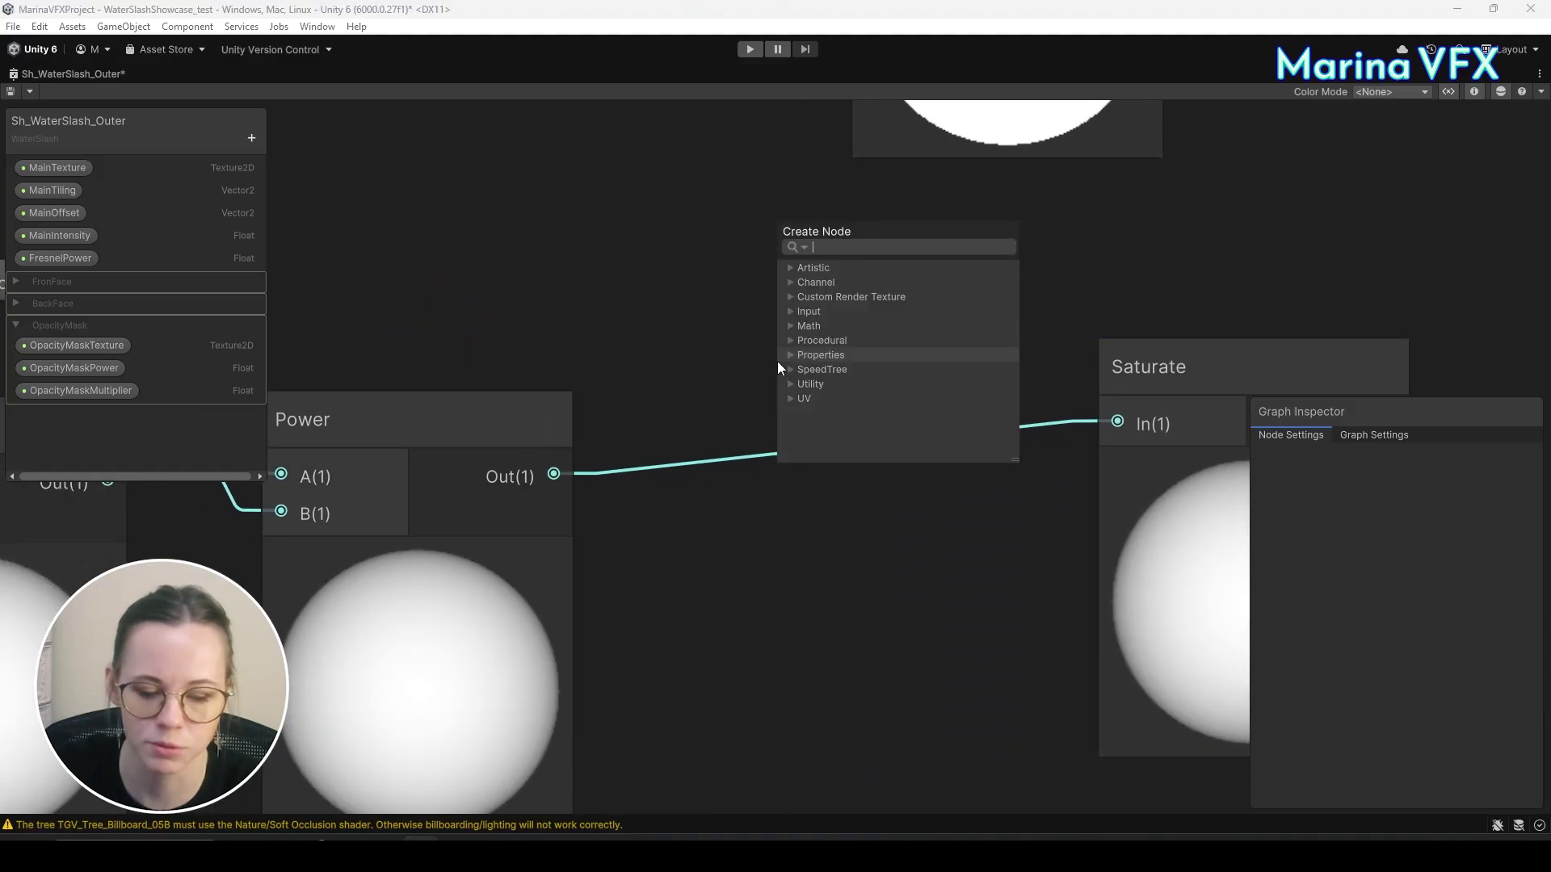
text(mult)
click(876, 349)
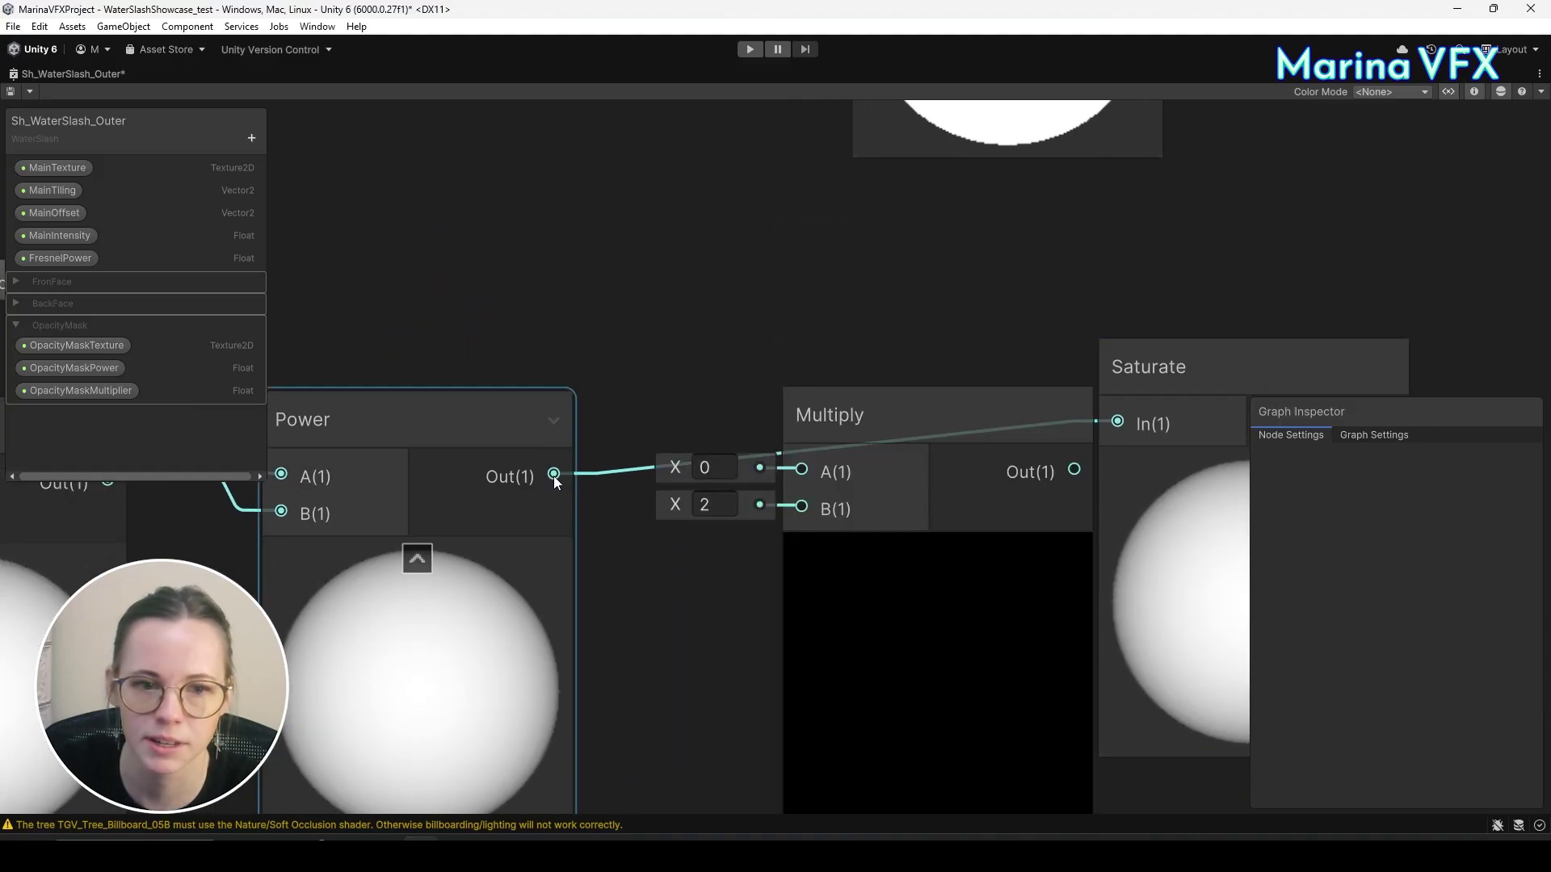
drag(554, 475, 801, 469)
drag(875, 427, 867, 356)
Create a Float property named FresnelMultiplier in the shader graph.
click(251, 138)
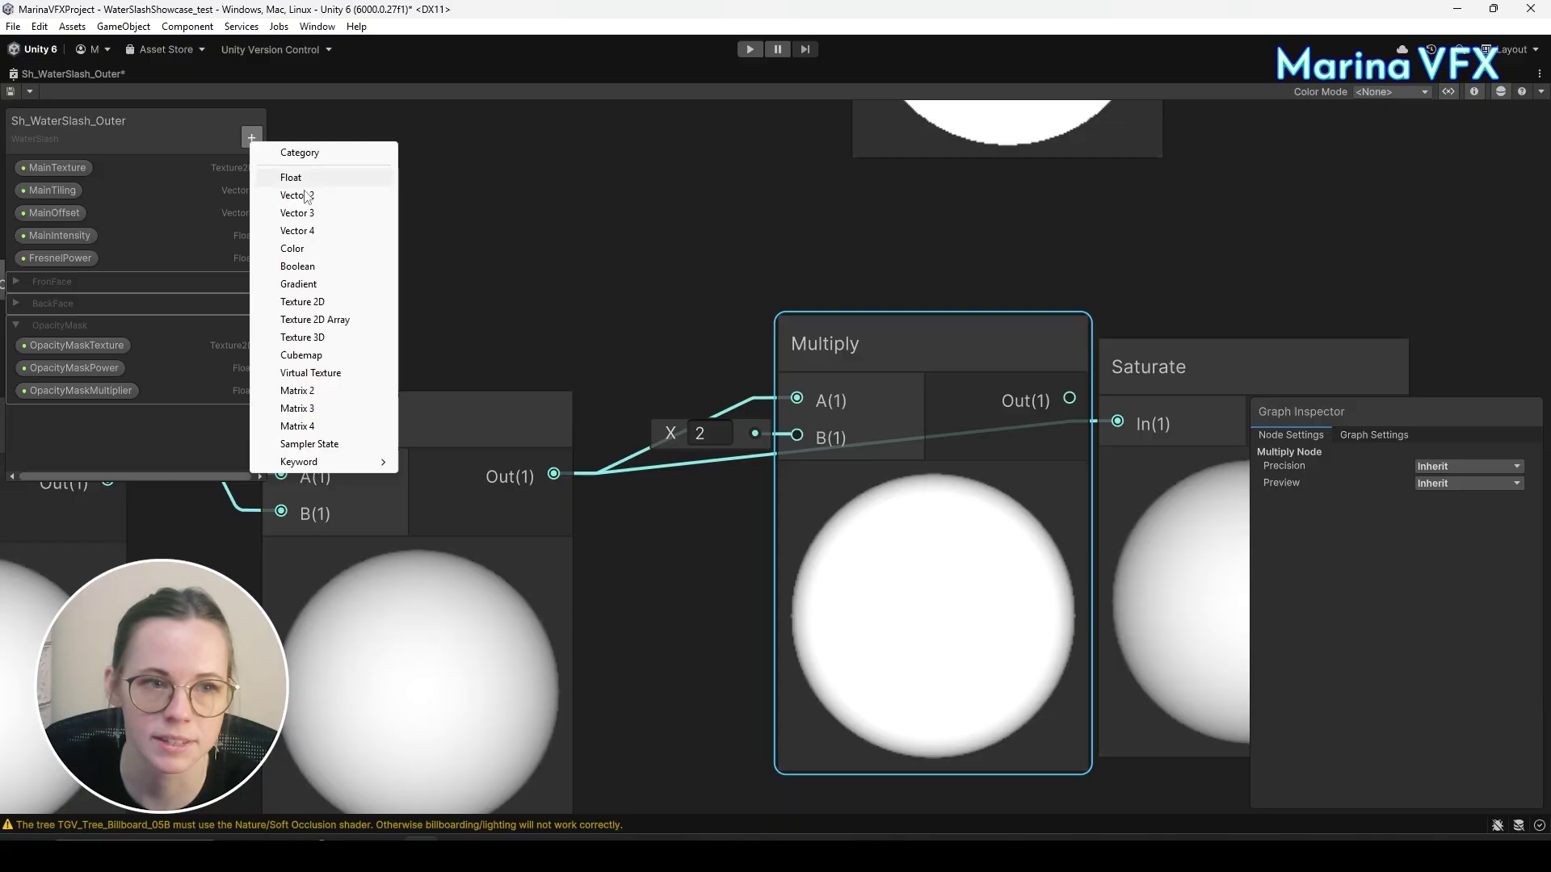
click(315, 179)
text(FresnelMultiplier)
key(Return)
click(60, 283)
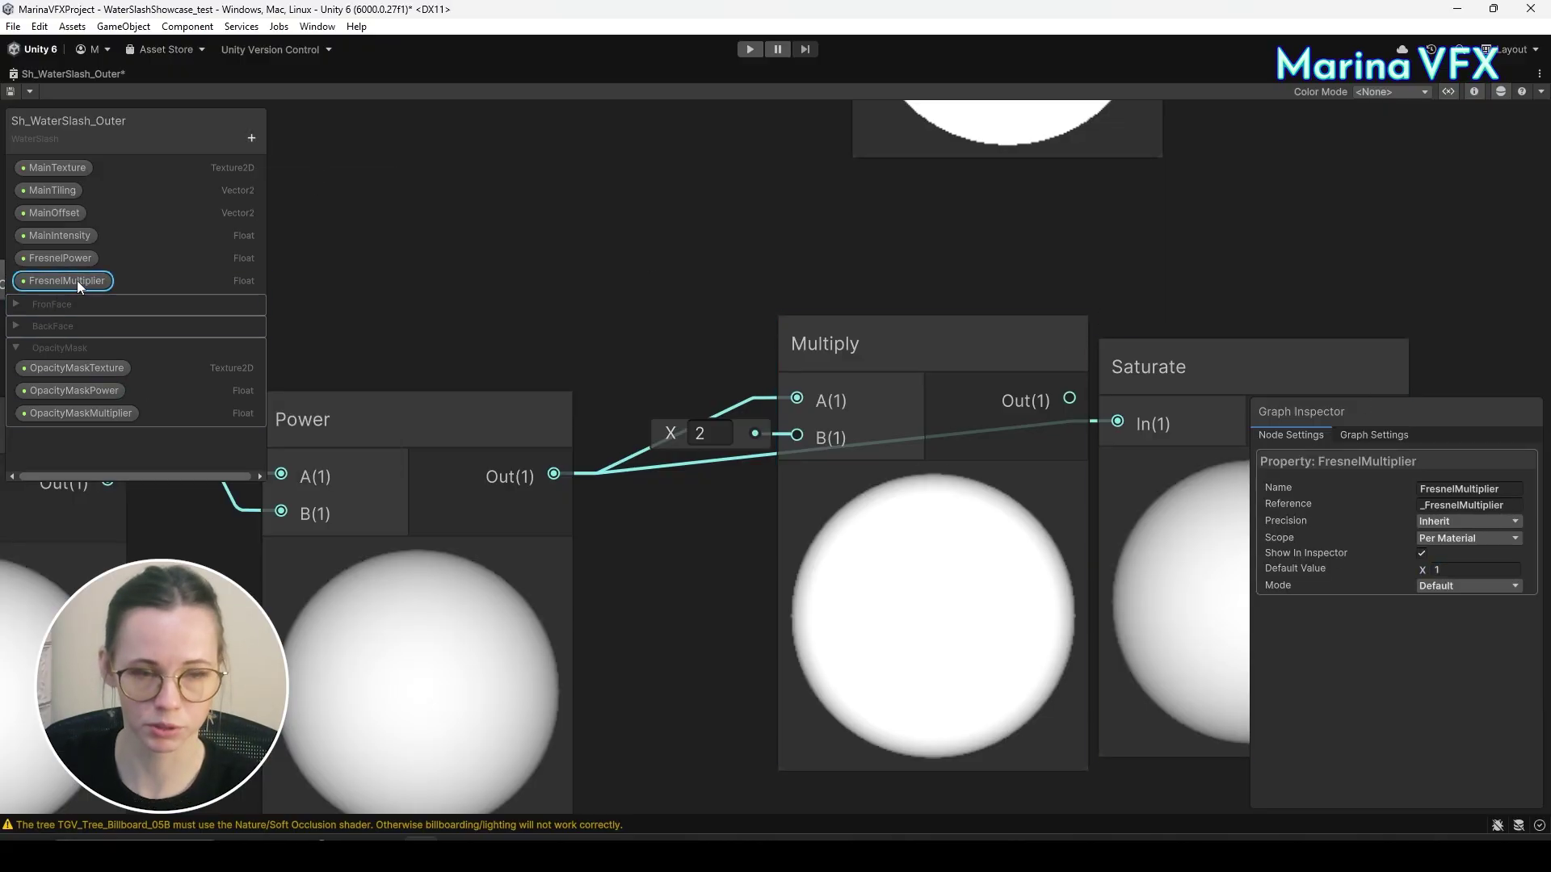
Place the FresnelMultiplier property in the graph and connect it to the new Multiply node's B input.
drag(76, 279, 481, 310)
drag(636, 331, 796, 436)
drag(943, 345, 860, 374)
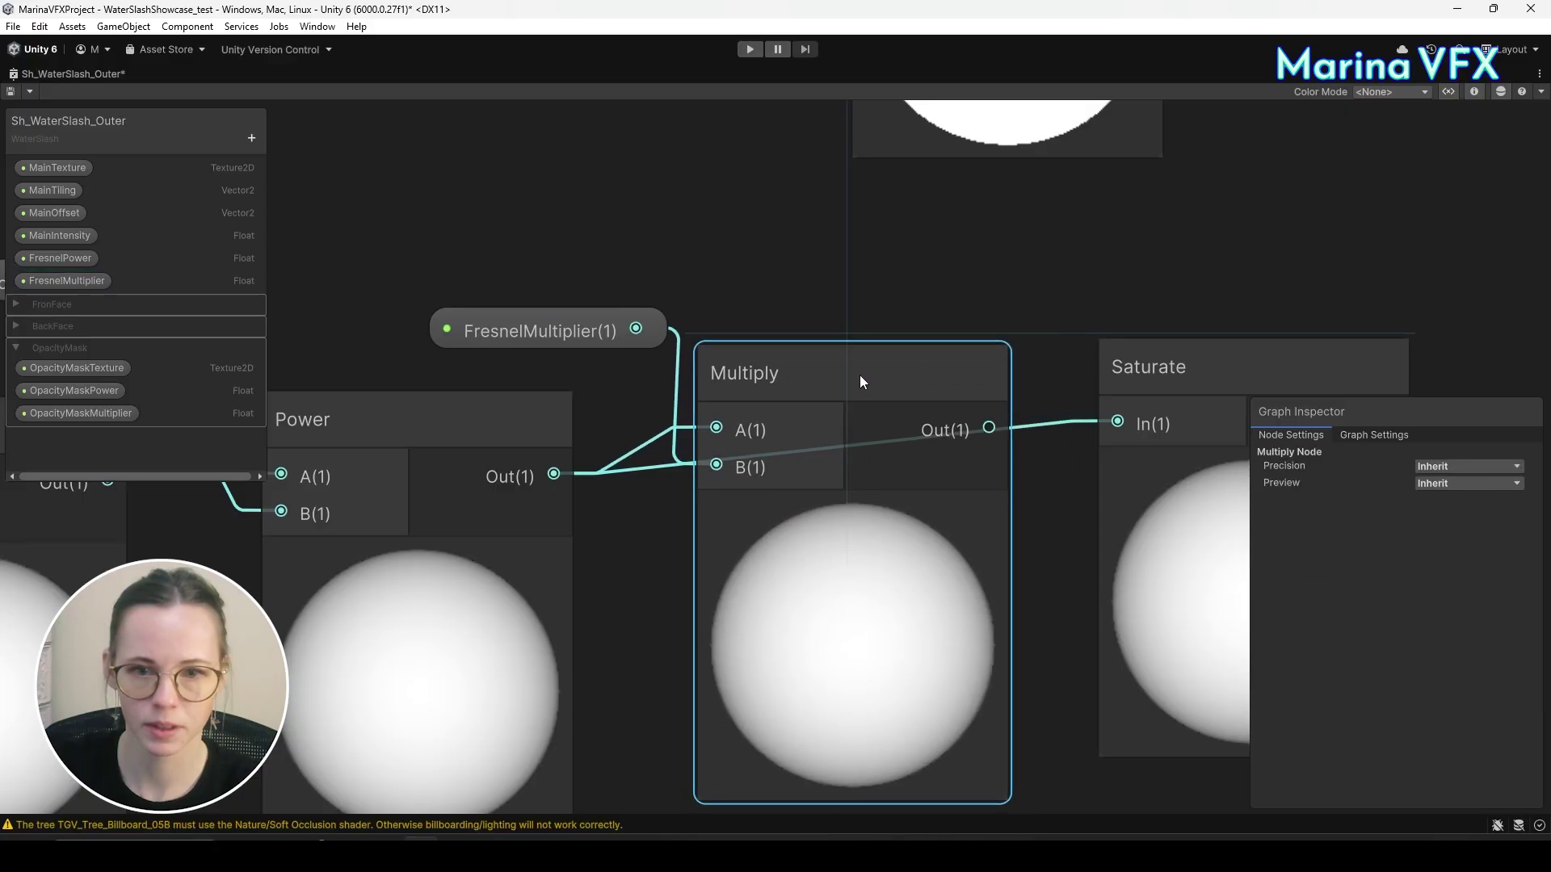
Route the new Multiply output through Saturate and into the B input of the upper Multiply node.
scroll(942, 520, down, 5)
scroll(1005, 565, up, 3)
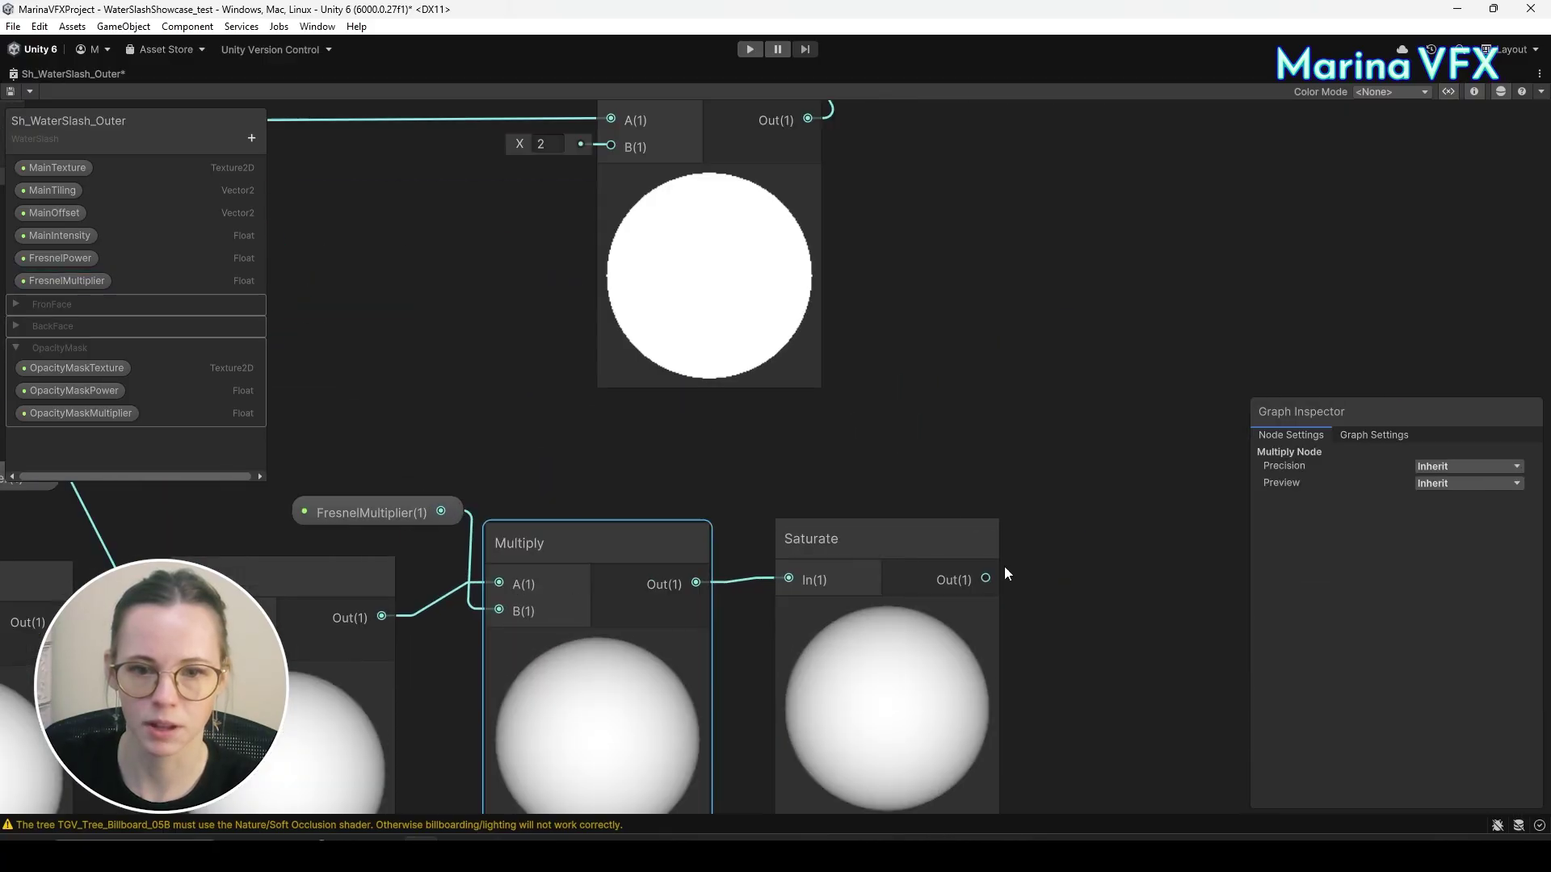
mouse_move(988, 579)
mouse_down()
mouse_move(719, 318)
mouse_move(620, 186)
mouse_move(619, 202)
mouse_up()
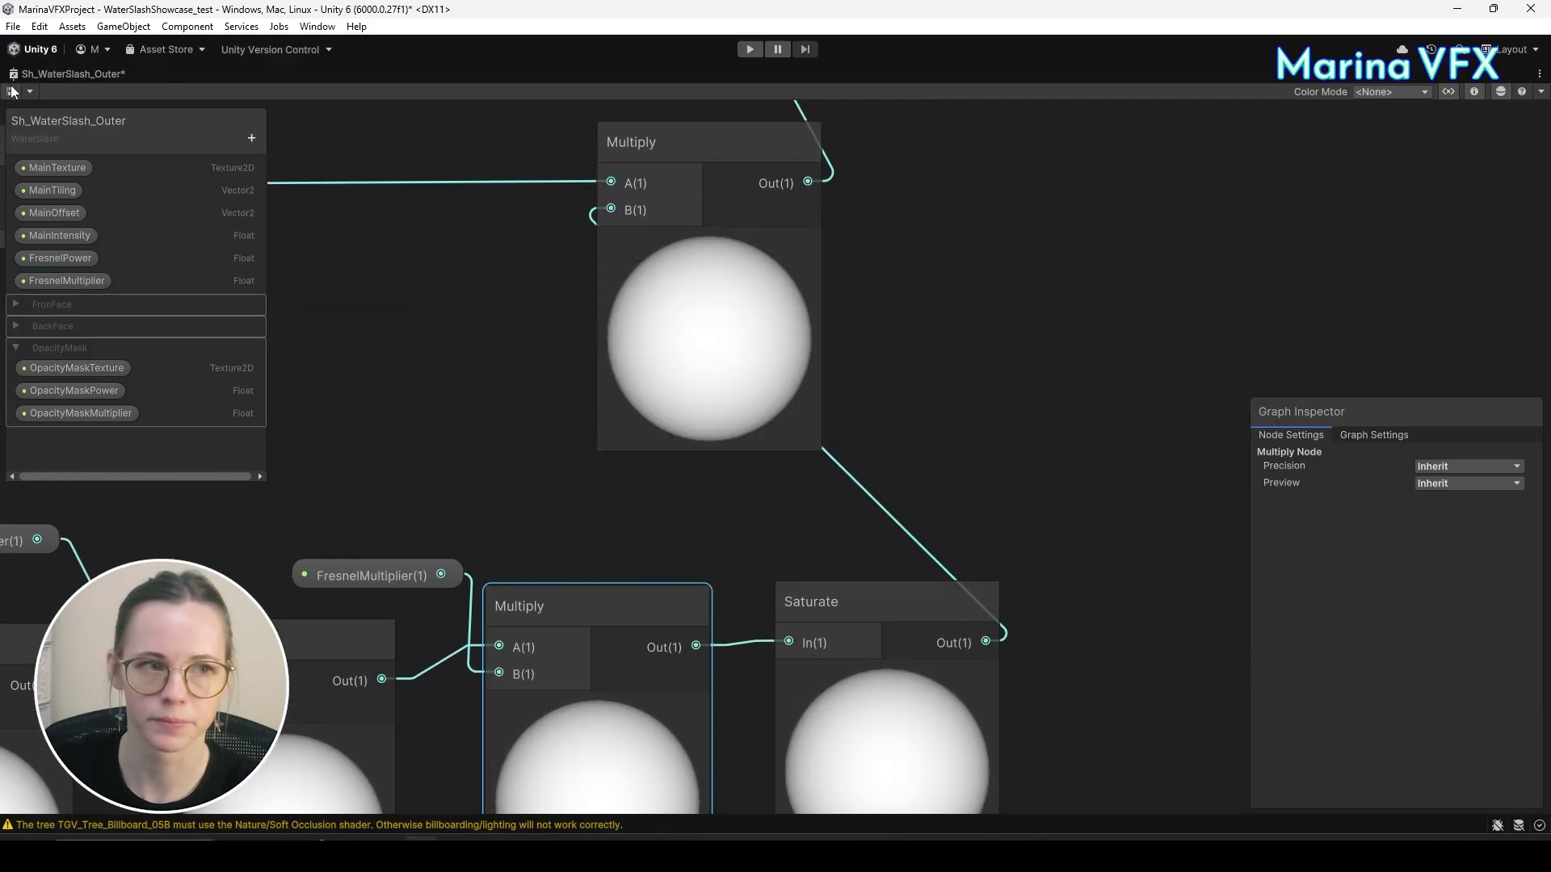
Save the shader graph, check the slash and its M_WaterSlash_Outer material in the Scene view, and return to the maximized graph.
right_click(113, 78)
click(194, 79)
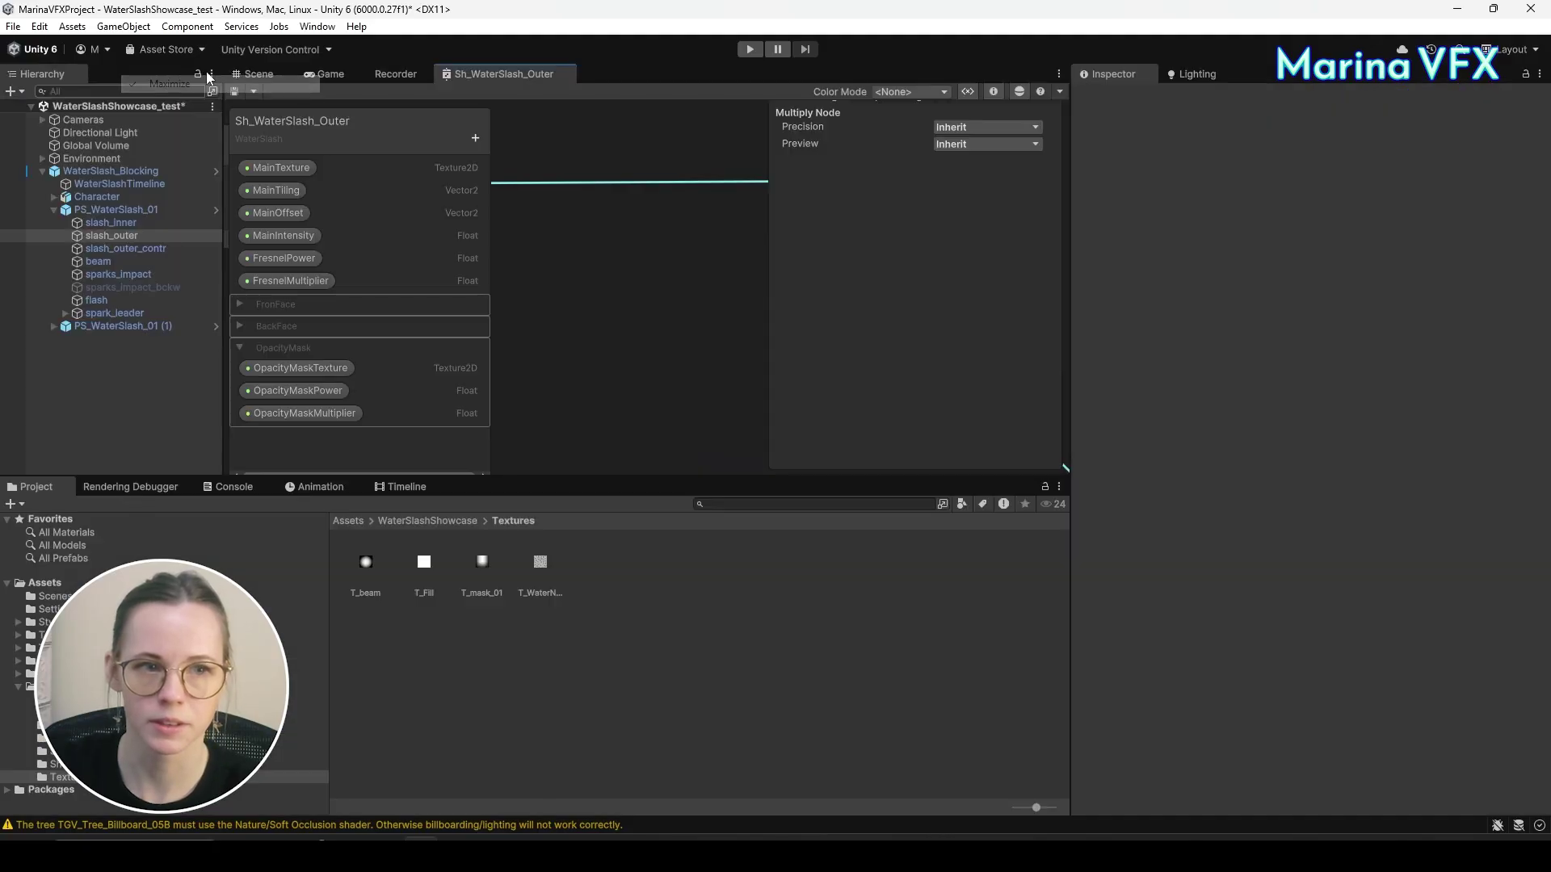
click(257, 74)
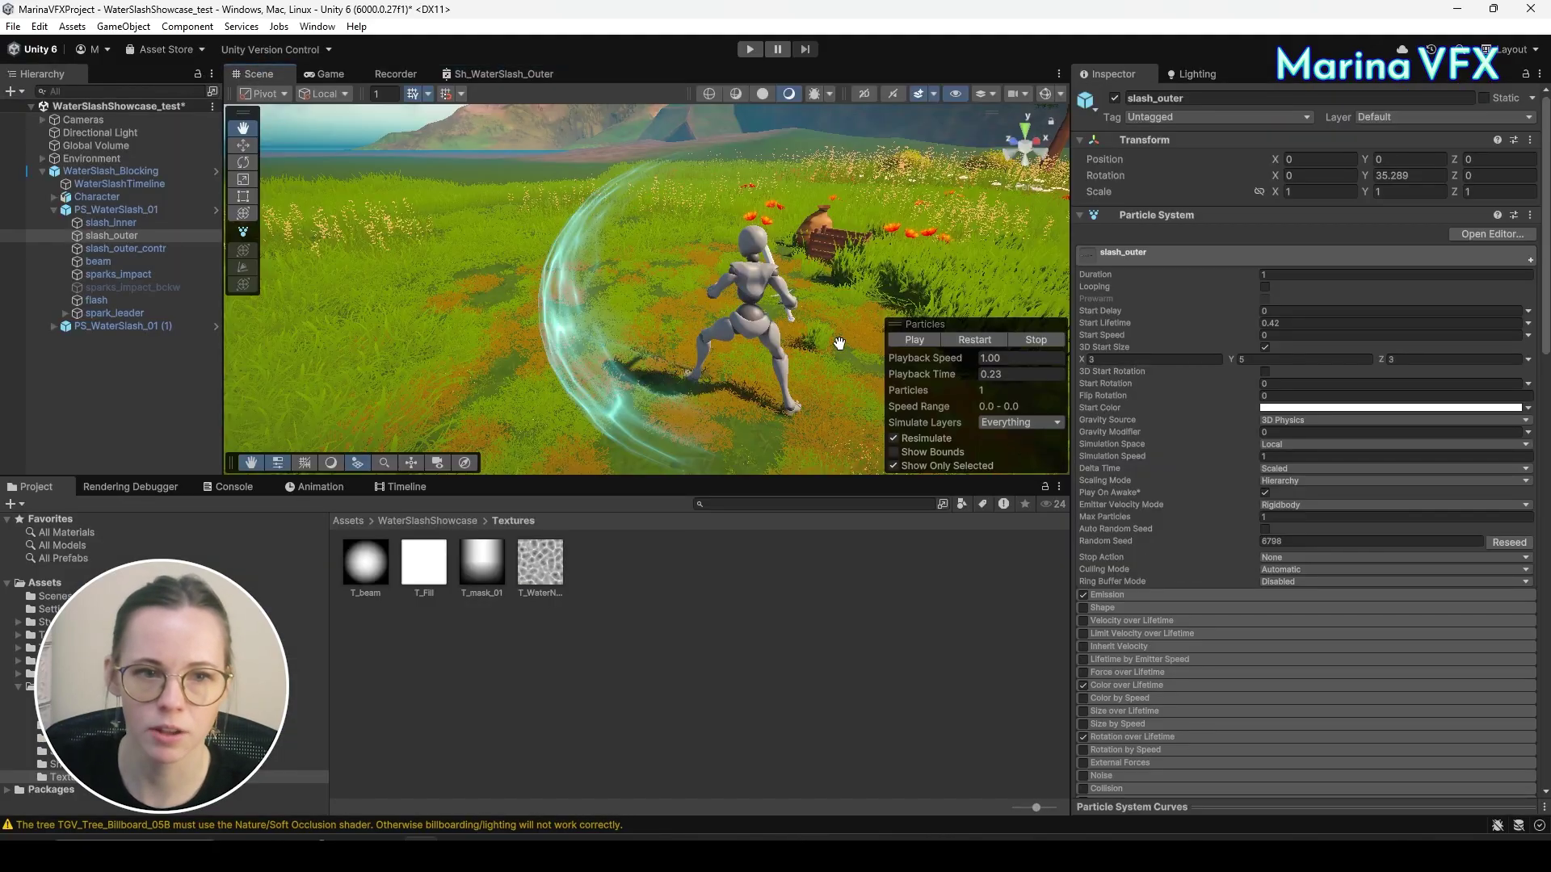
scroll(1381, 638, down, 10)
click(517, 74)
right_click(527, 79)
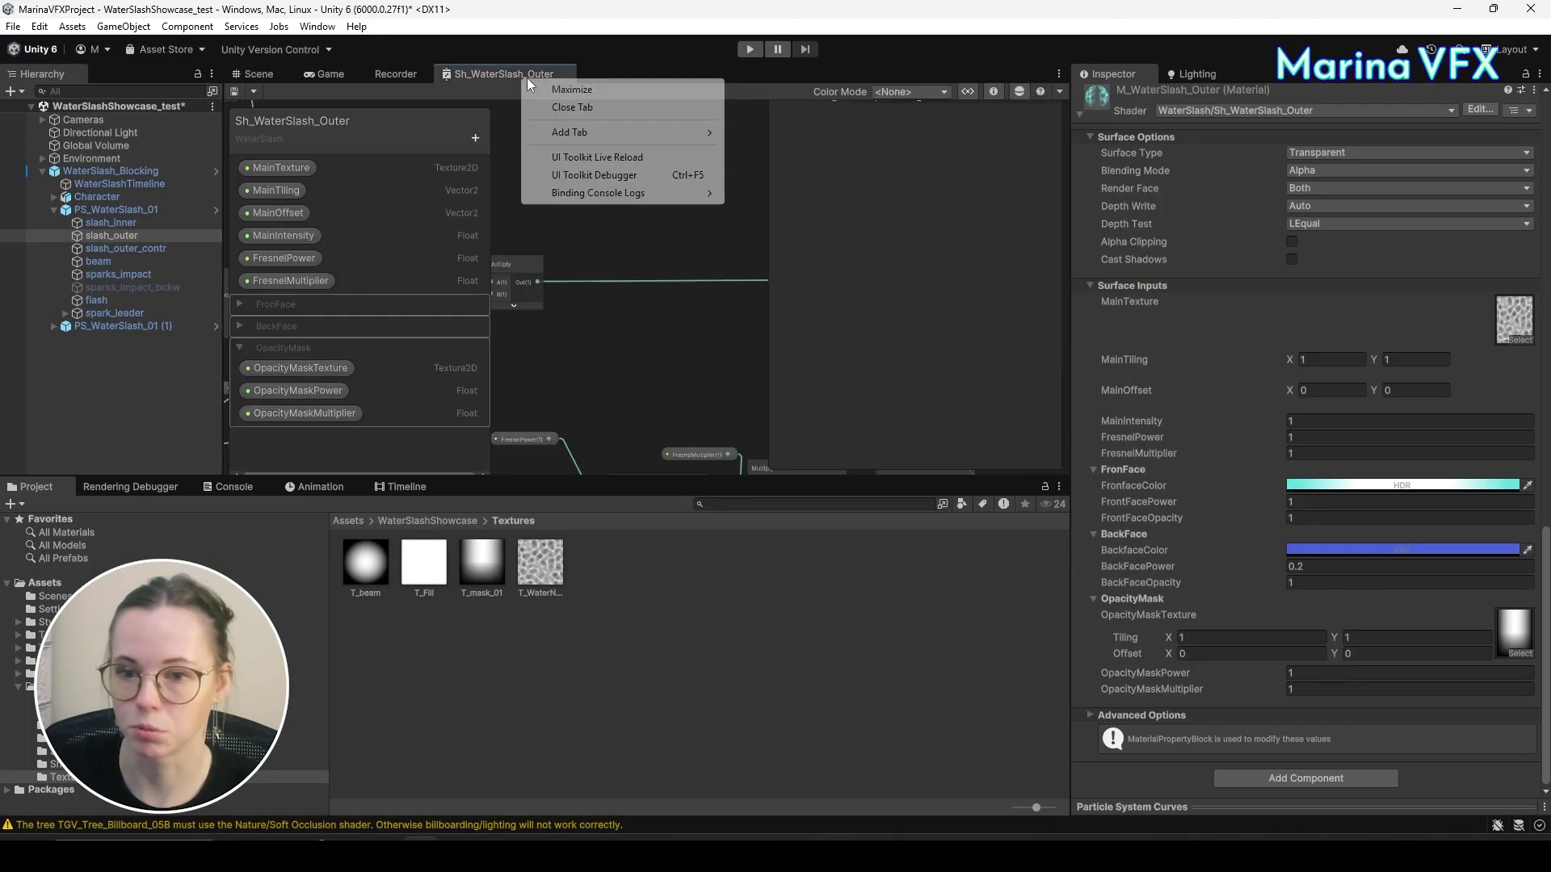
click(572, 88)
Move the FresnelPower and Power nodes closer to the Multiply node to make room after the Dot Product.
scroll(298, 307, up, 4)
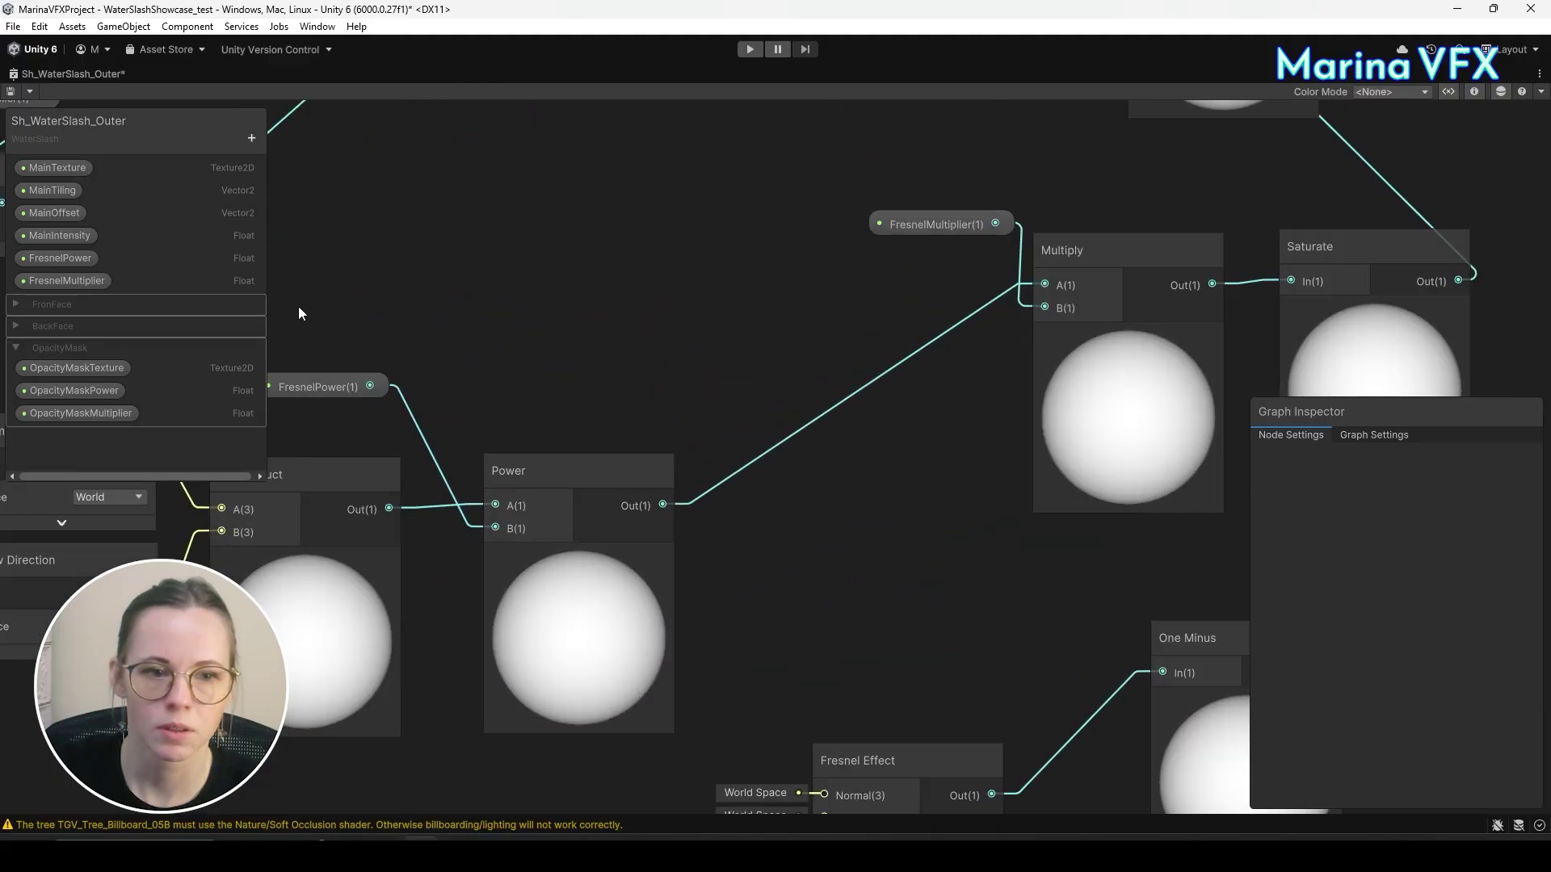
drag(298, 307, 533, 493)
drag(536, 485, 683, 453)
middle_drag(441, 456, 636, 413)
drag(637, 413, 452, 443)
drag(614, 284, 1009, 322)
Insert an Absolute node between the Dot Product output and the Power node's A input.
key(space)
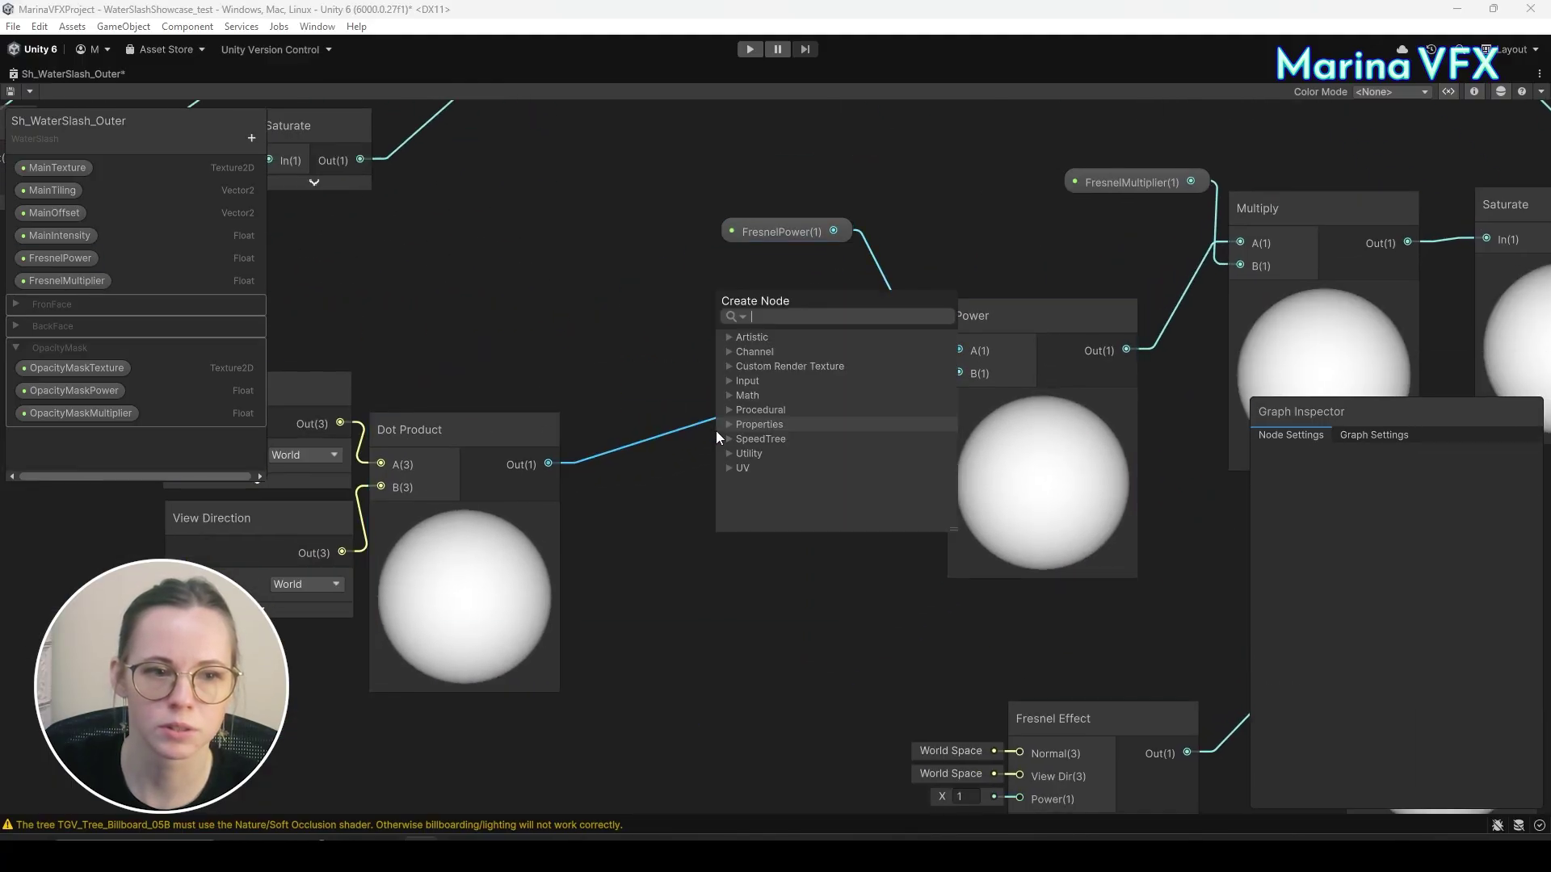
text(absol)
click(811, 366)
scroll(797, 525, up, 1)
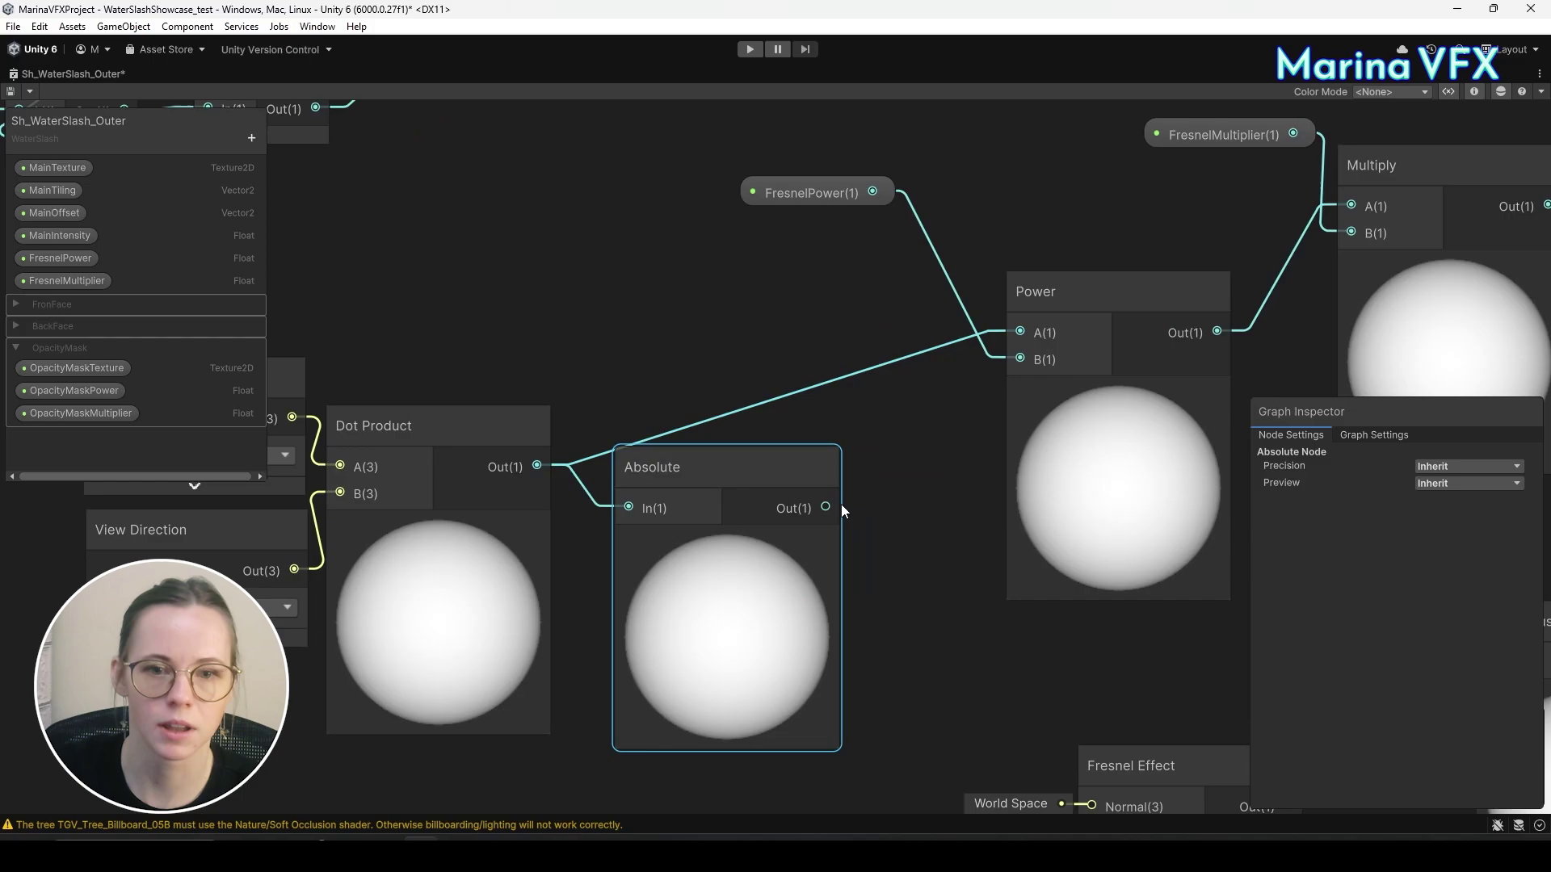
scroll(769, 329, down, 2)
right_click(113, 74)
click(258, 79)
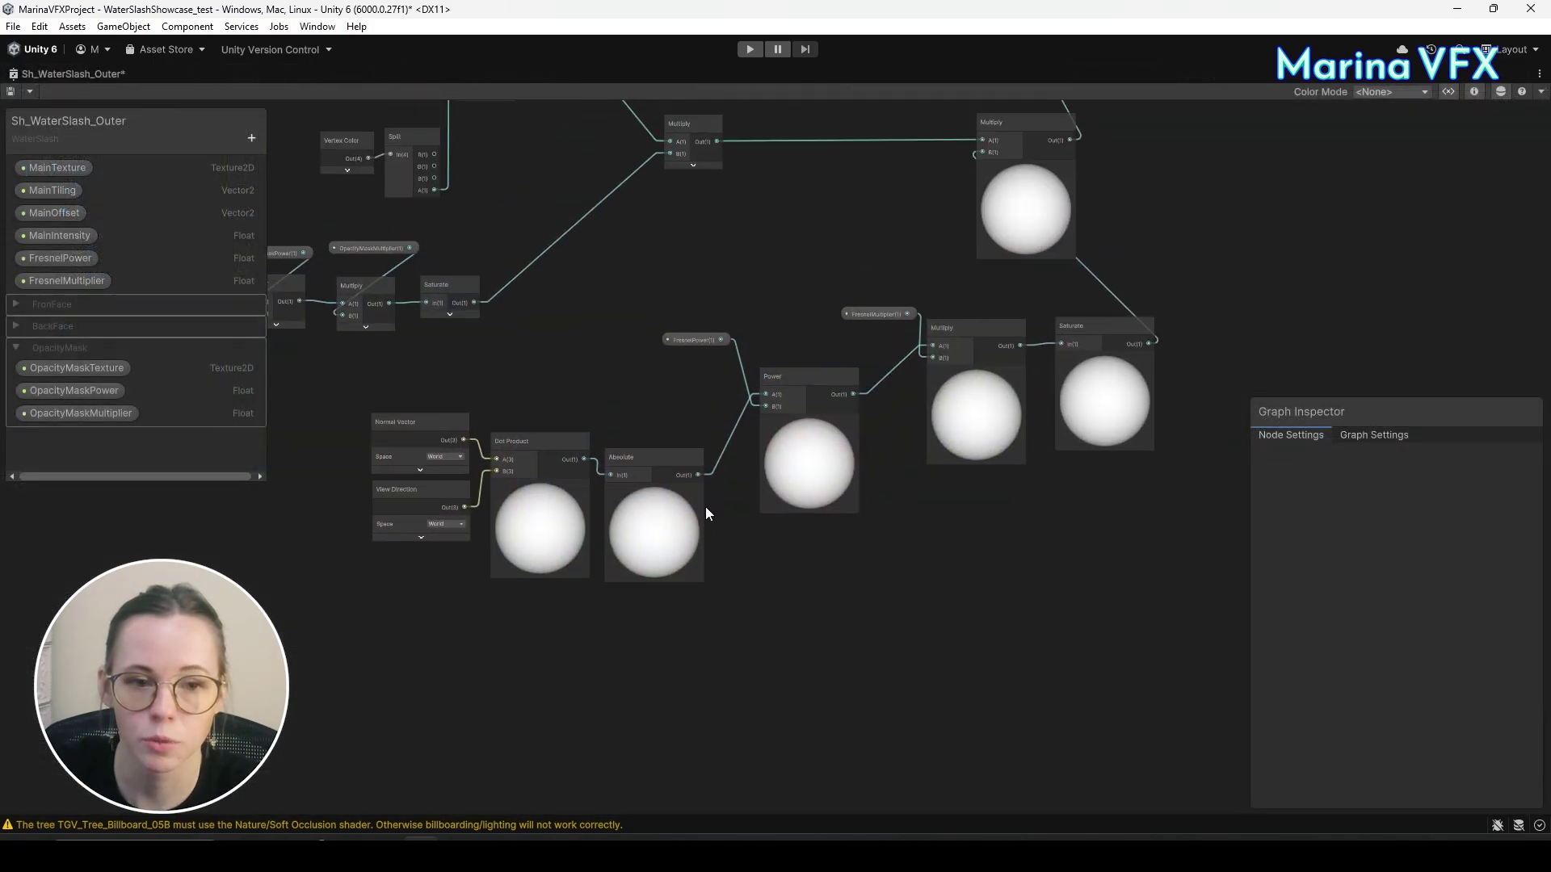
Collapse the Dot Product and Absolute previews and arrange them compactly with the Normal Vector and View Direction nodes.
scroll(646, 477, up, 3)
middle_drag(331, 384, 428, 374)
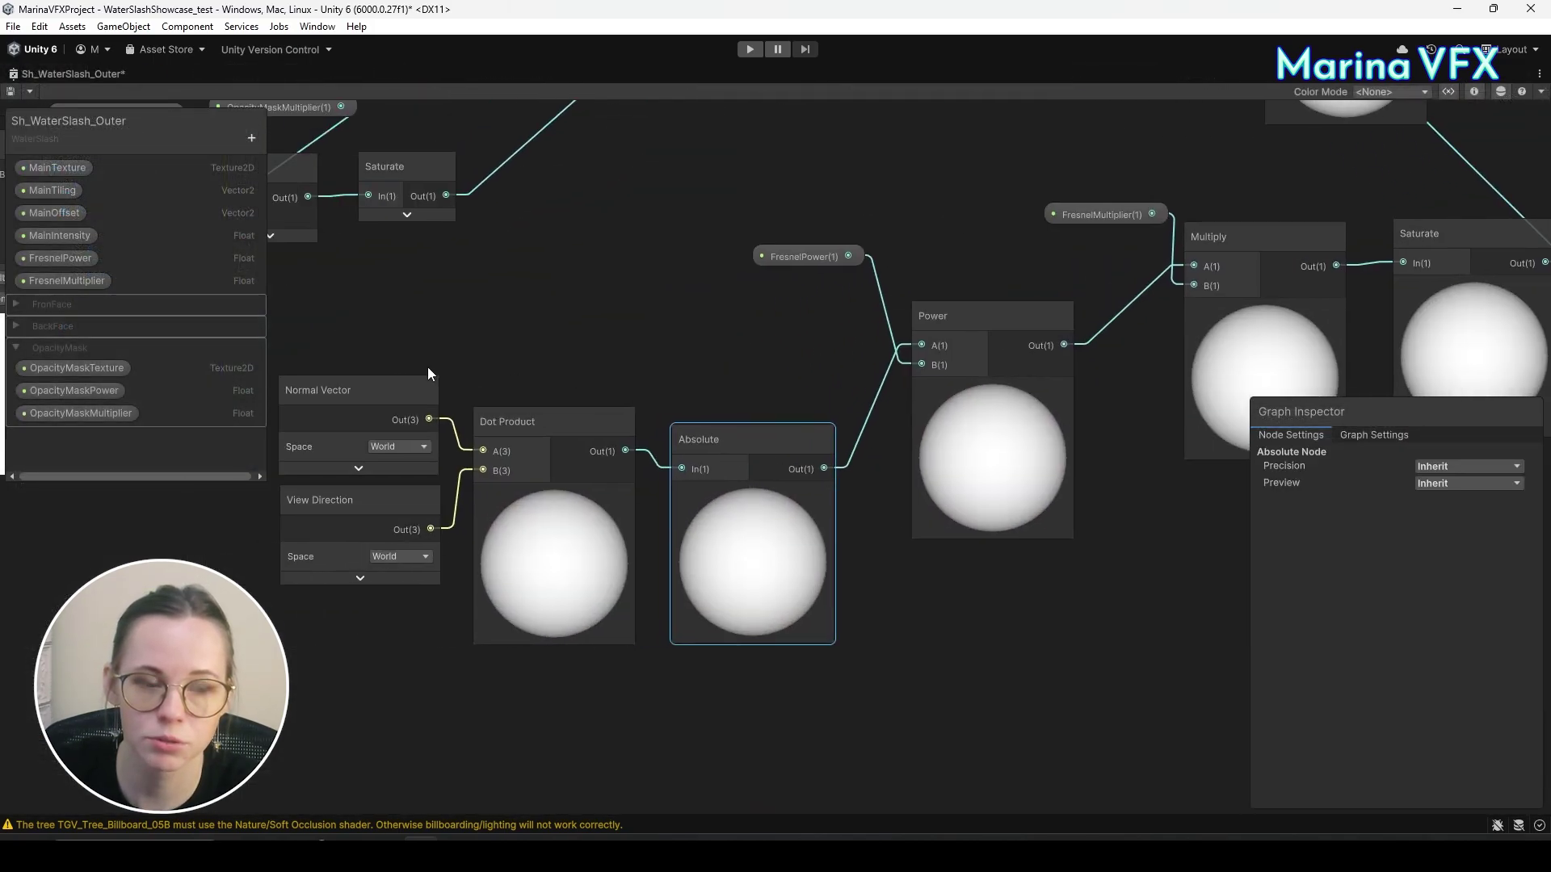
click(554, 491)
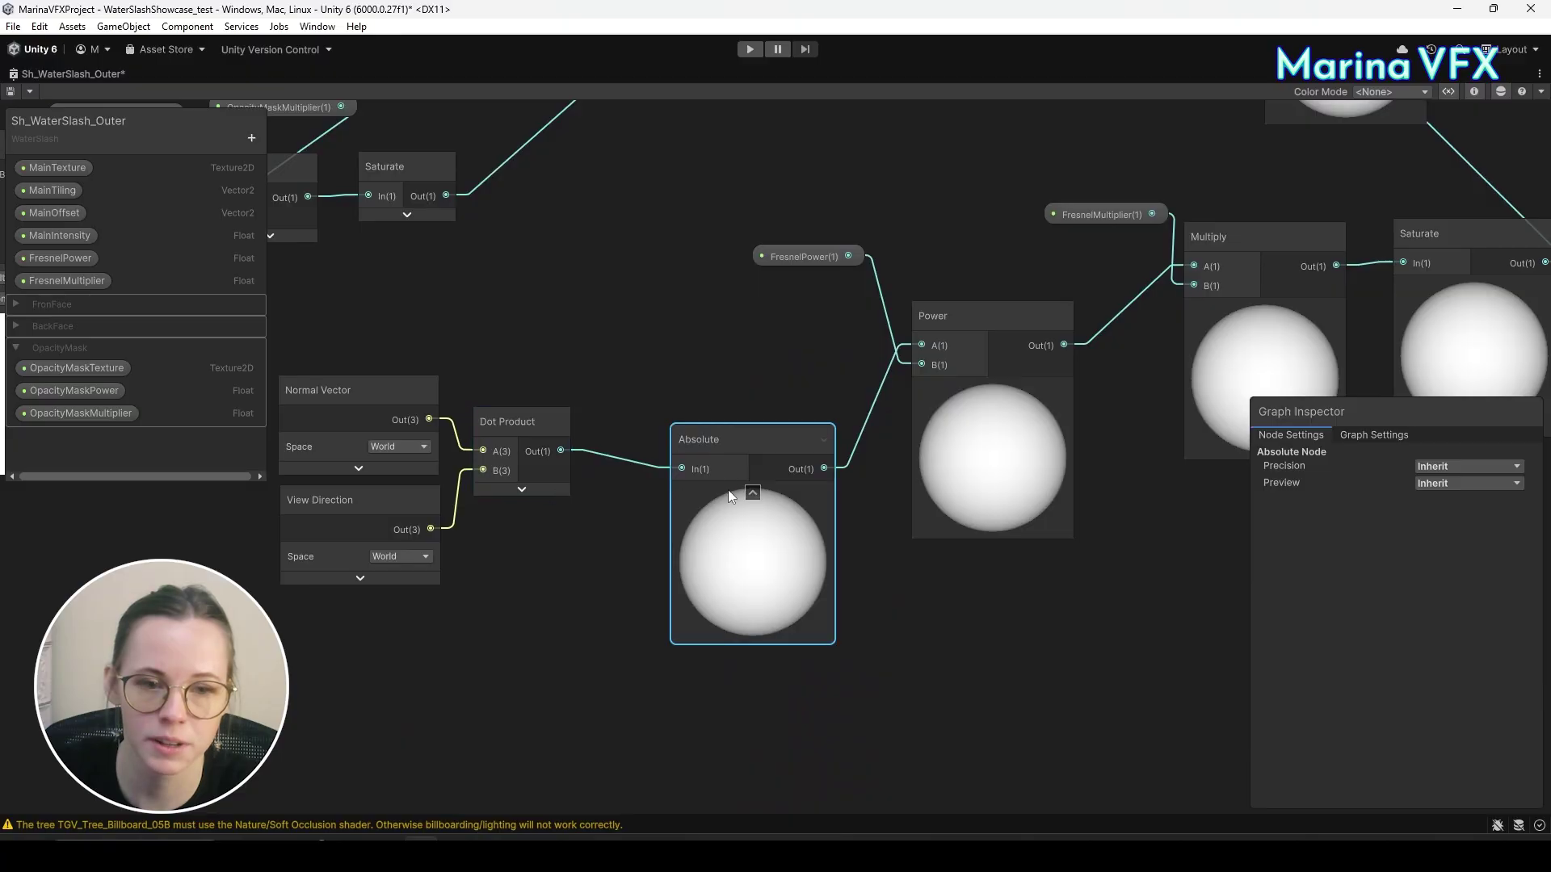
click(751, 493)
drag(711, 443, 635, 428)
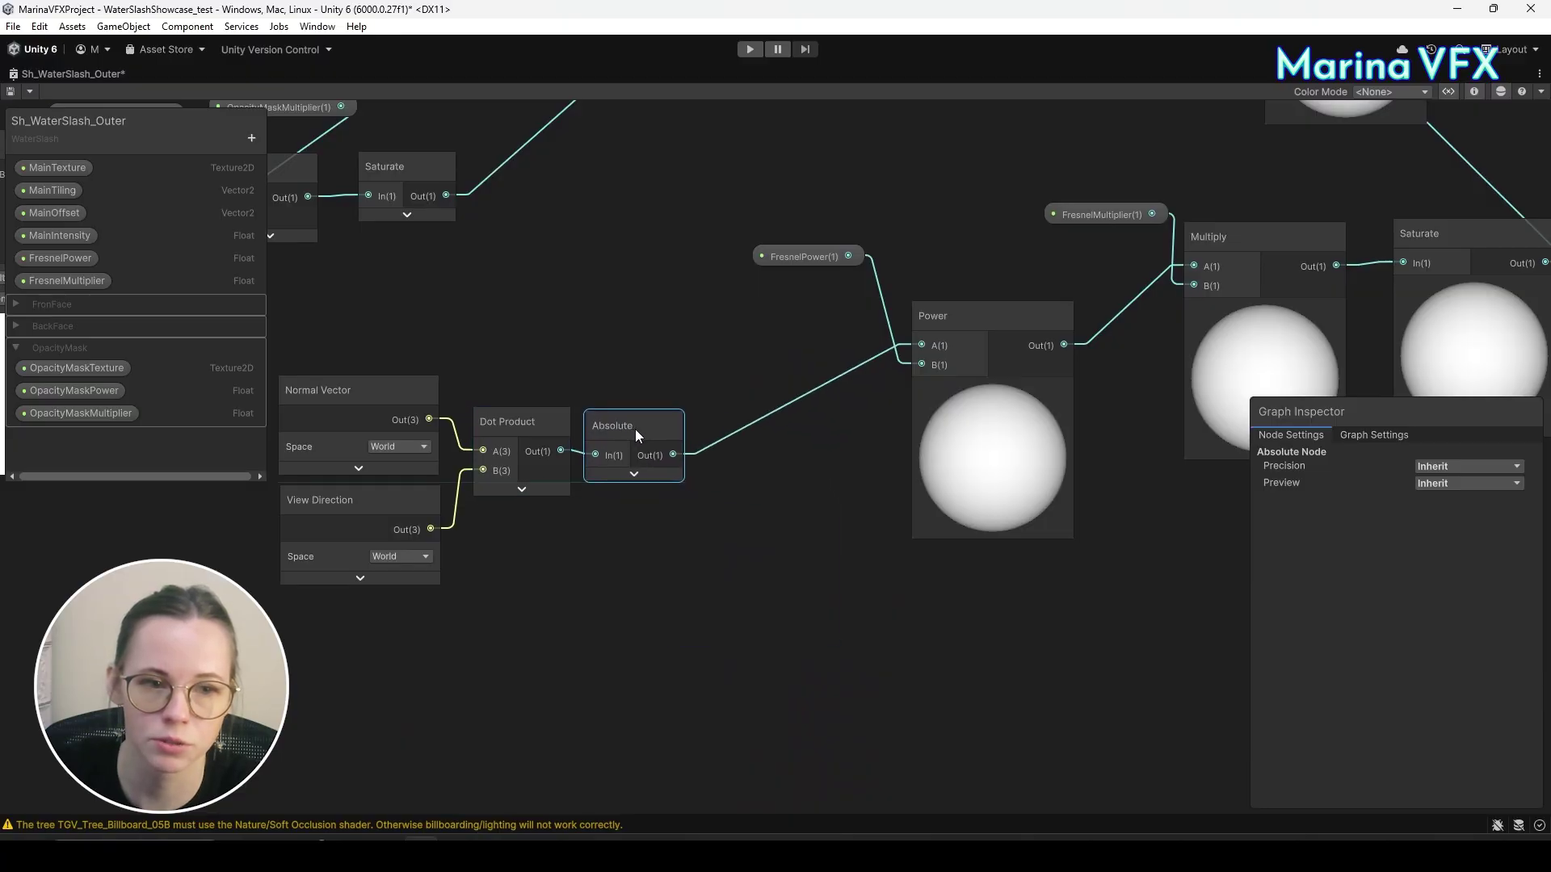
middle_drag(635, 429, 698, 406)
drag(346, 307, 573, 566)
drag(574, 411, 561, 445)
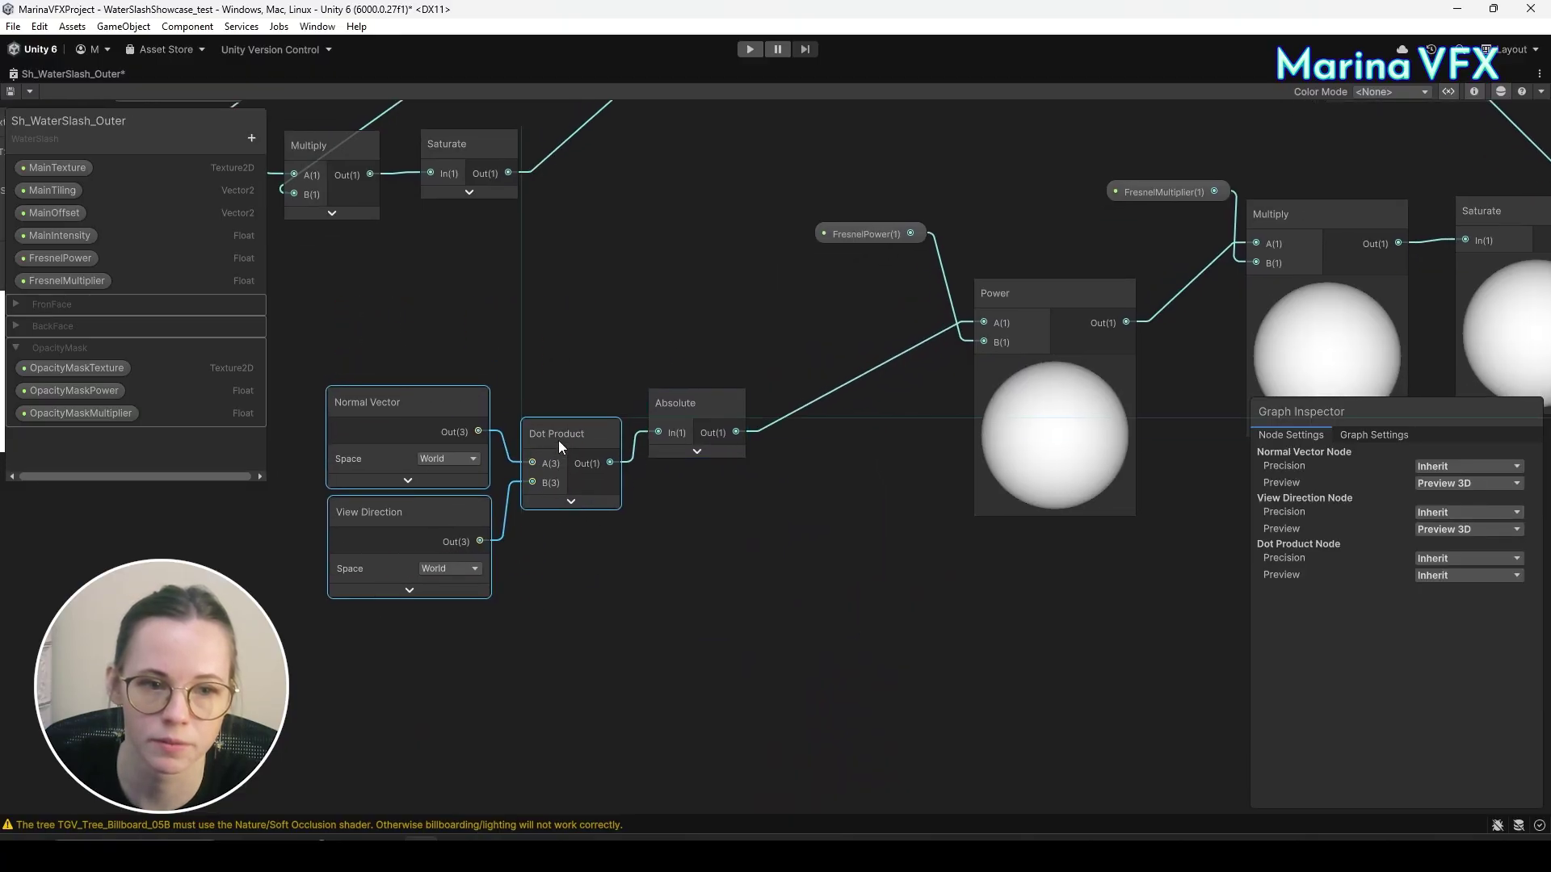
Move the Absolute node right beside the Dot Product node and select the FresnelPower property node.
click(705, 533)
drag(701, 430, 700, 453)
middle_drag(753, 357, 684, 370)
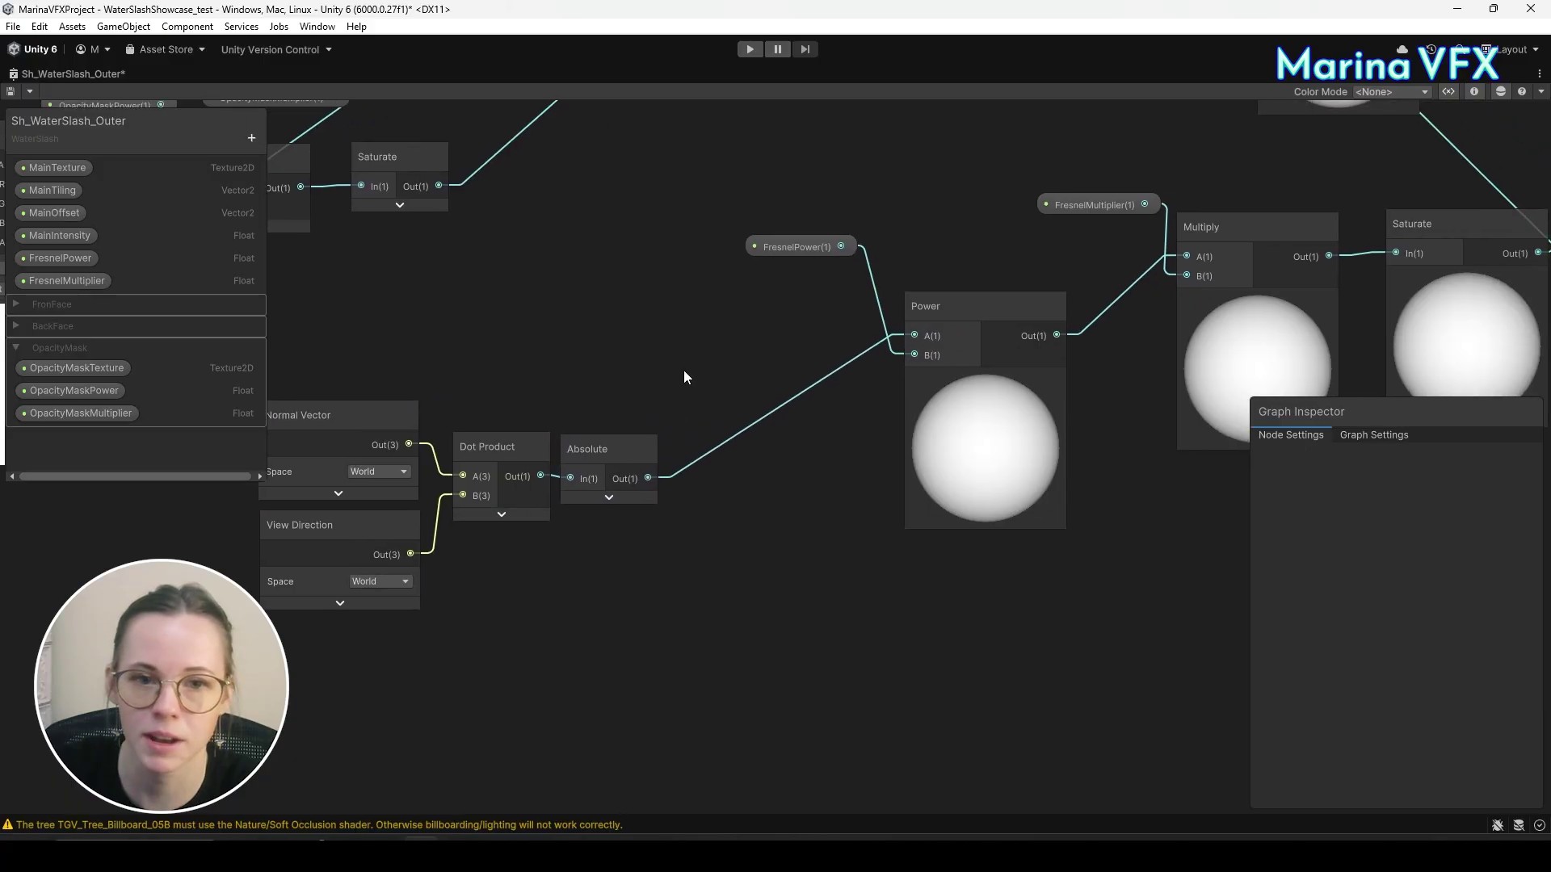
click(786, 247)
middle_drag(806, 253, 657, 341)
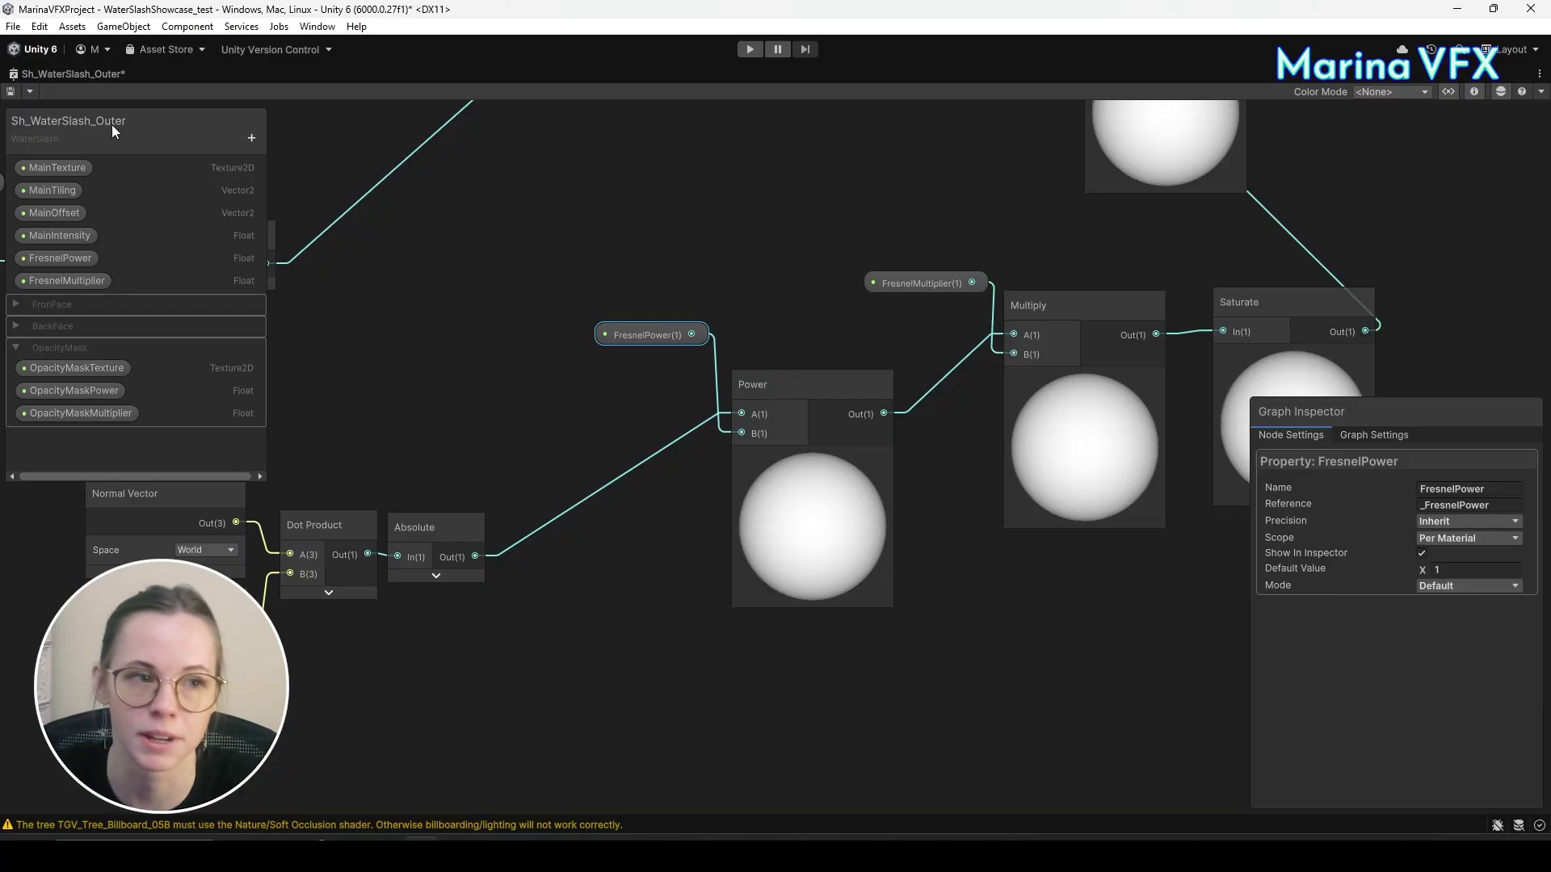
Save the shader graph, leave its maximized view, and bring up slash_outer's M_WaterSlash_Outer surface inputs beside the slash in the scene.
right_click(50, 71)
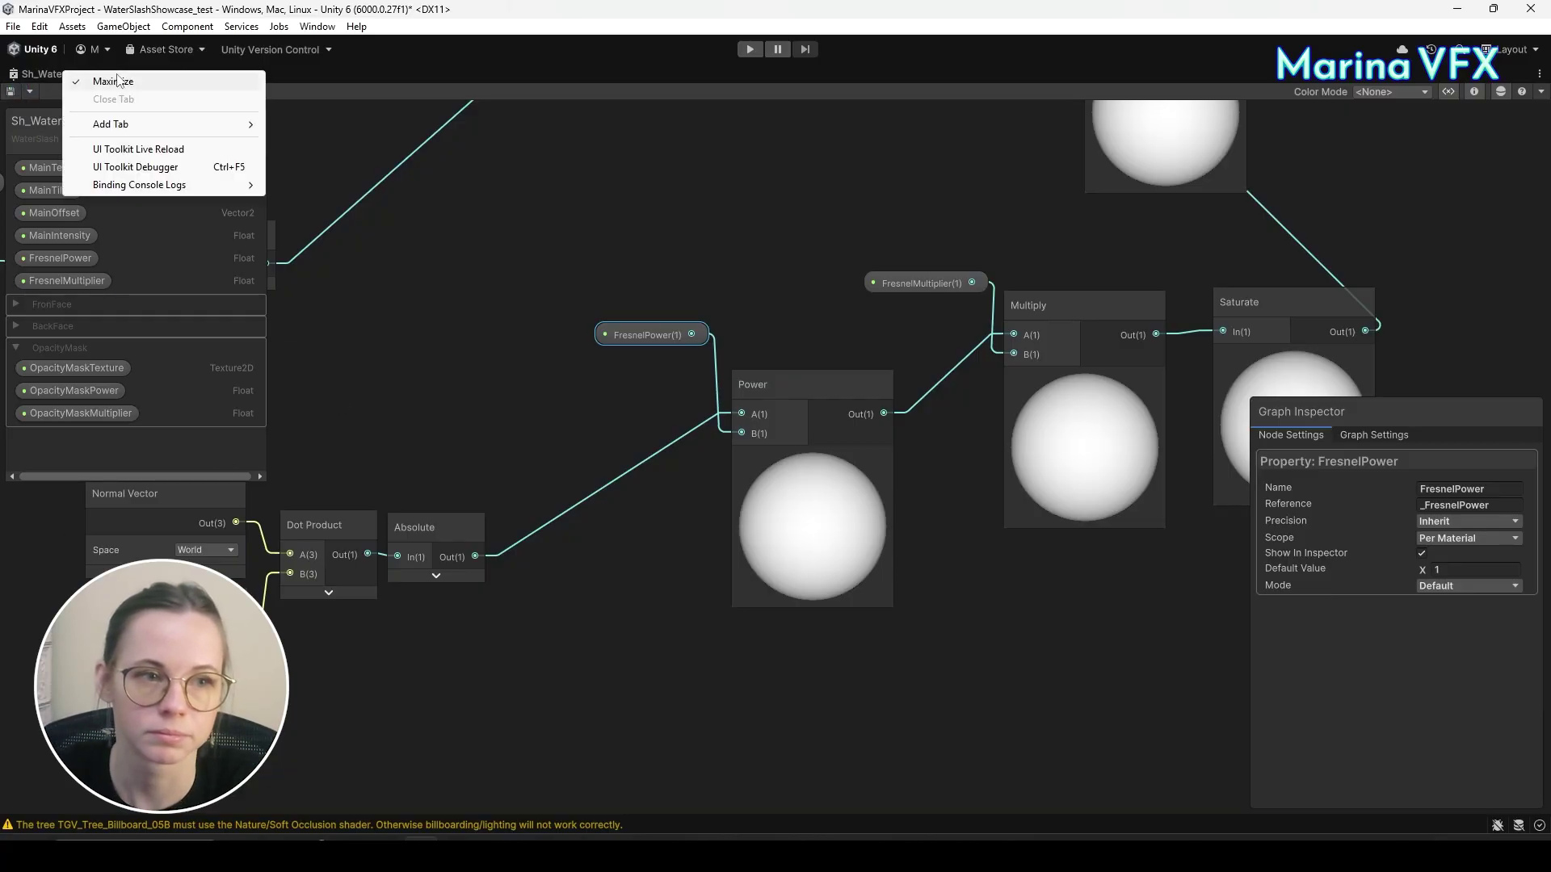
click(121, 79)
alt+drag(874, 335, 605, 293)
scroll(605, 293, up, 5)
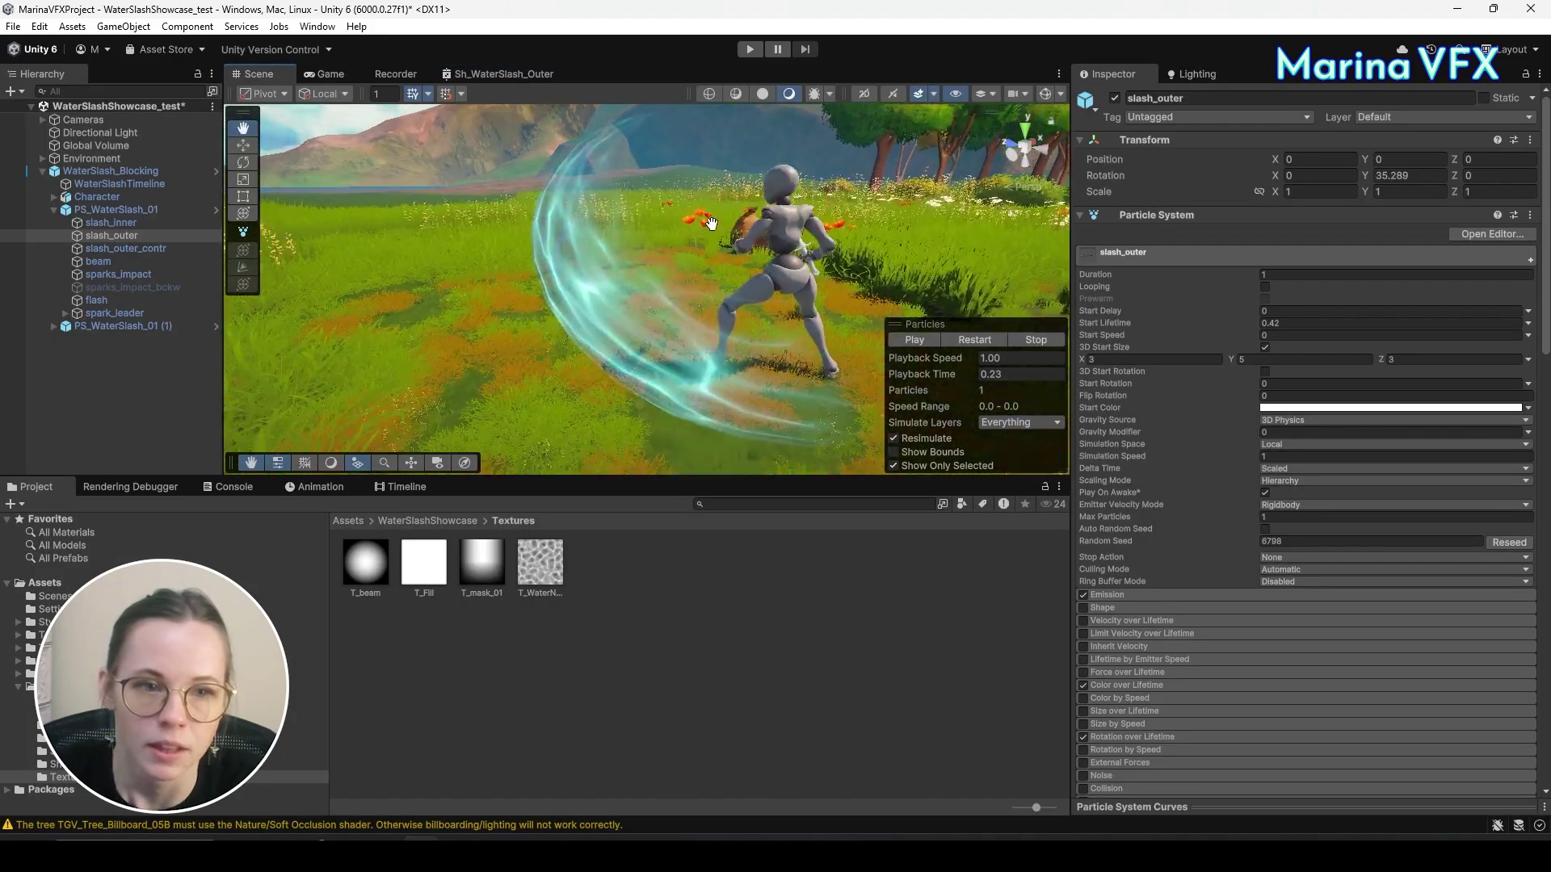
scroll(1283, 515, down, 5)
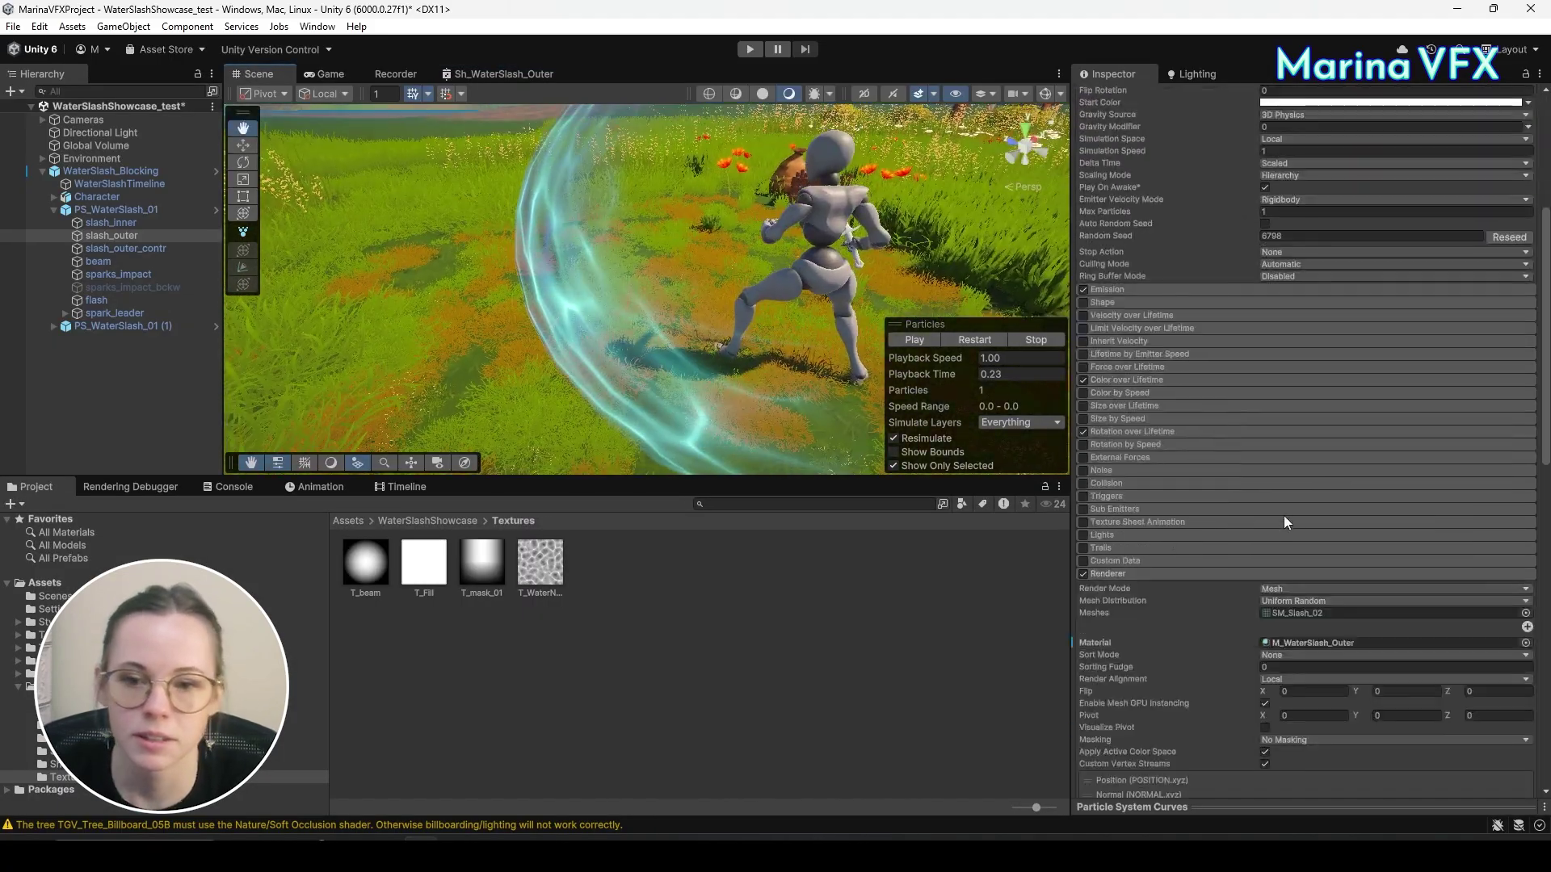
scroll(1283, 516, down, 10)
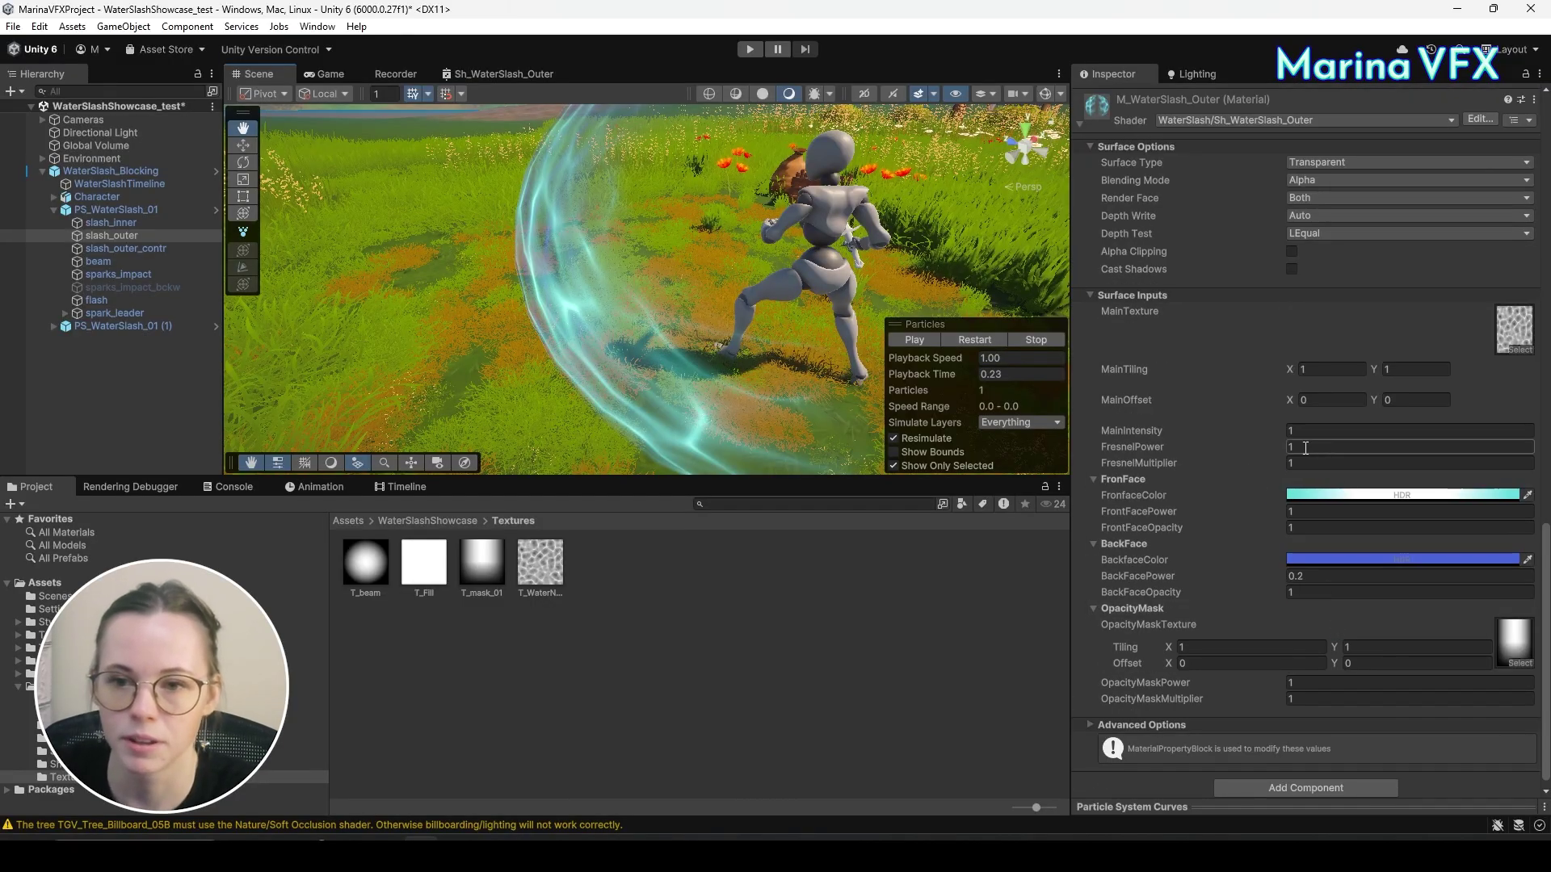
Try a FresnelPower of 5 with FresnelMultiplier values of 2 and 3 on M_WaterSlash_Outer, checking the slash from several angles.
click(1291, 445)
text(5)
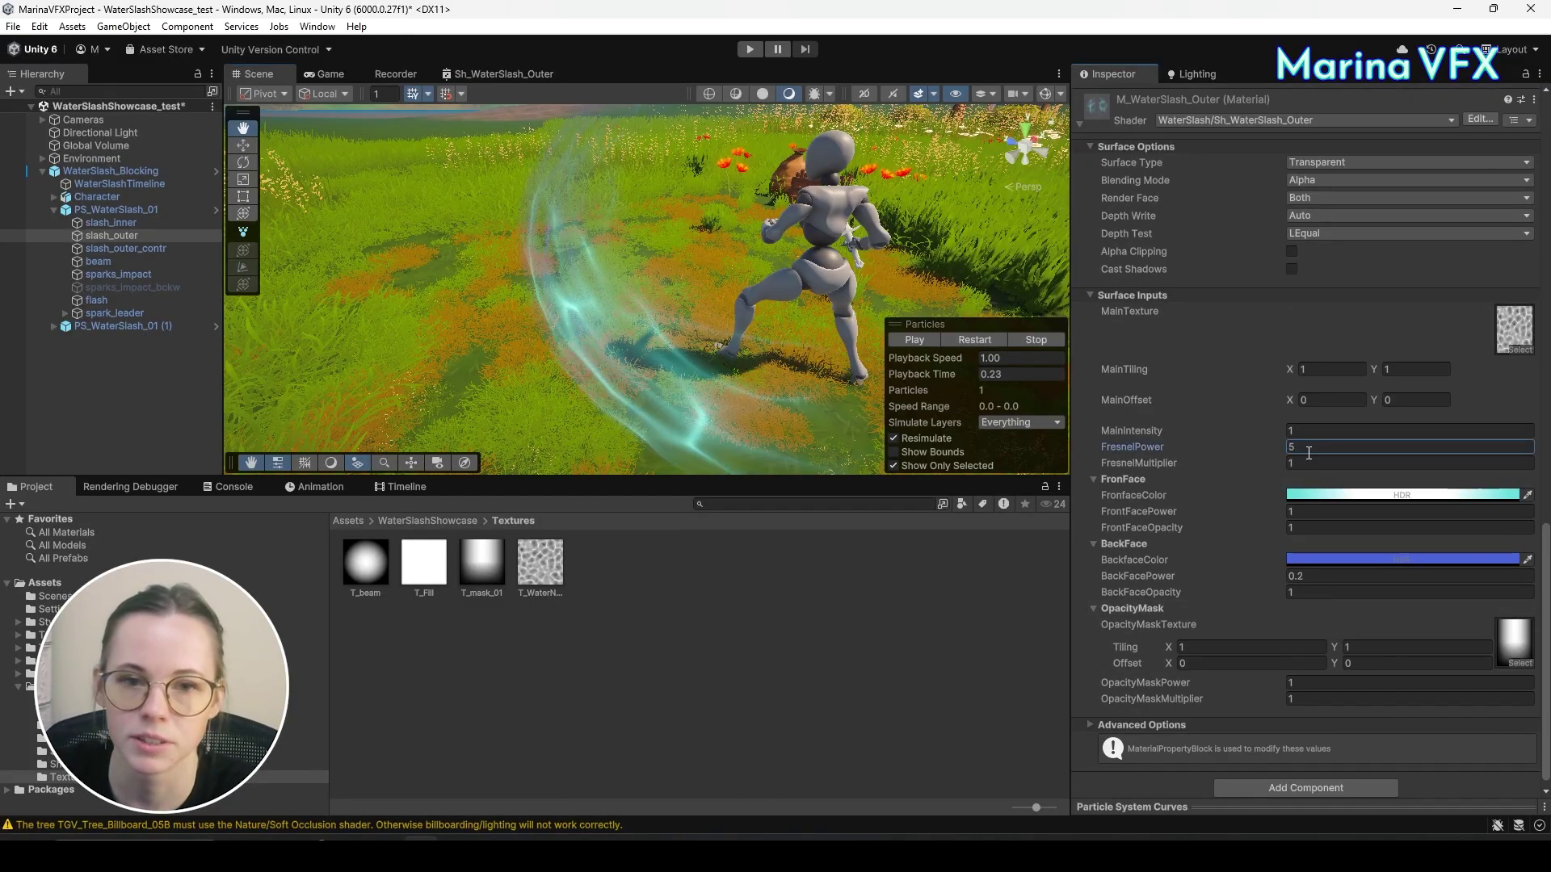
click(1327, 462)
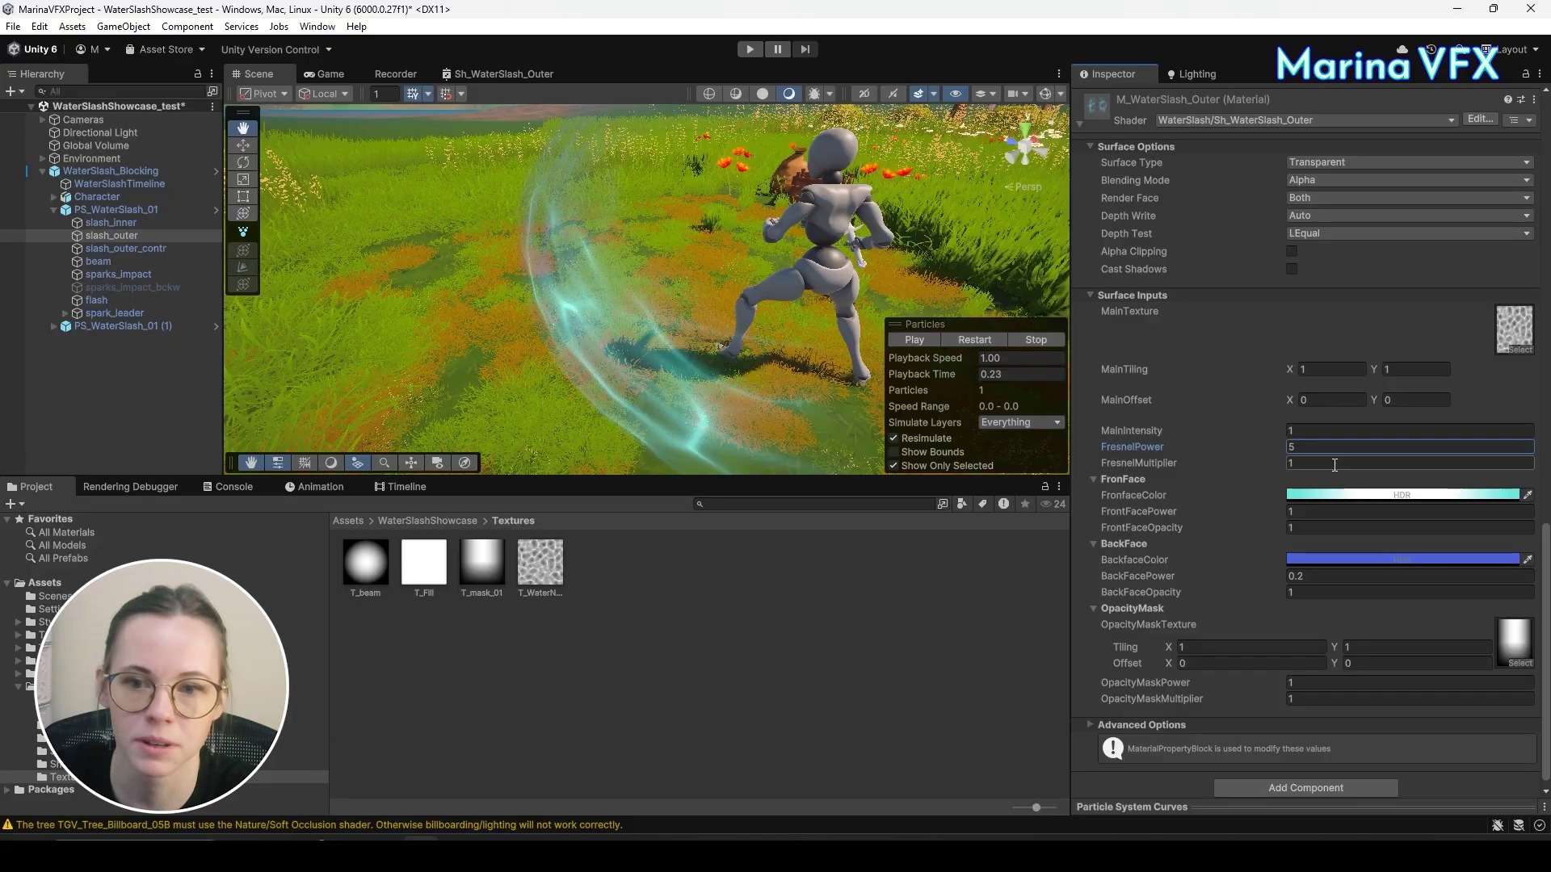
text(5)
alt+drag(772, 345, 646, 358)
click(1304, 466)
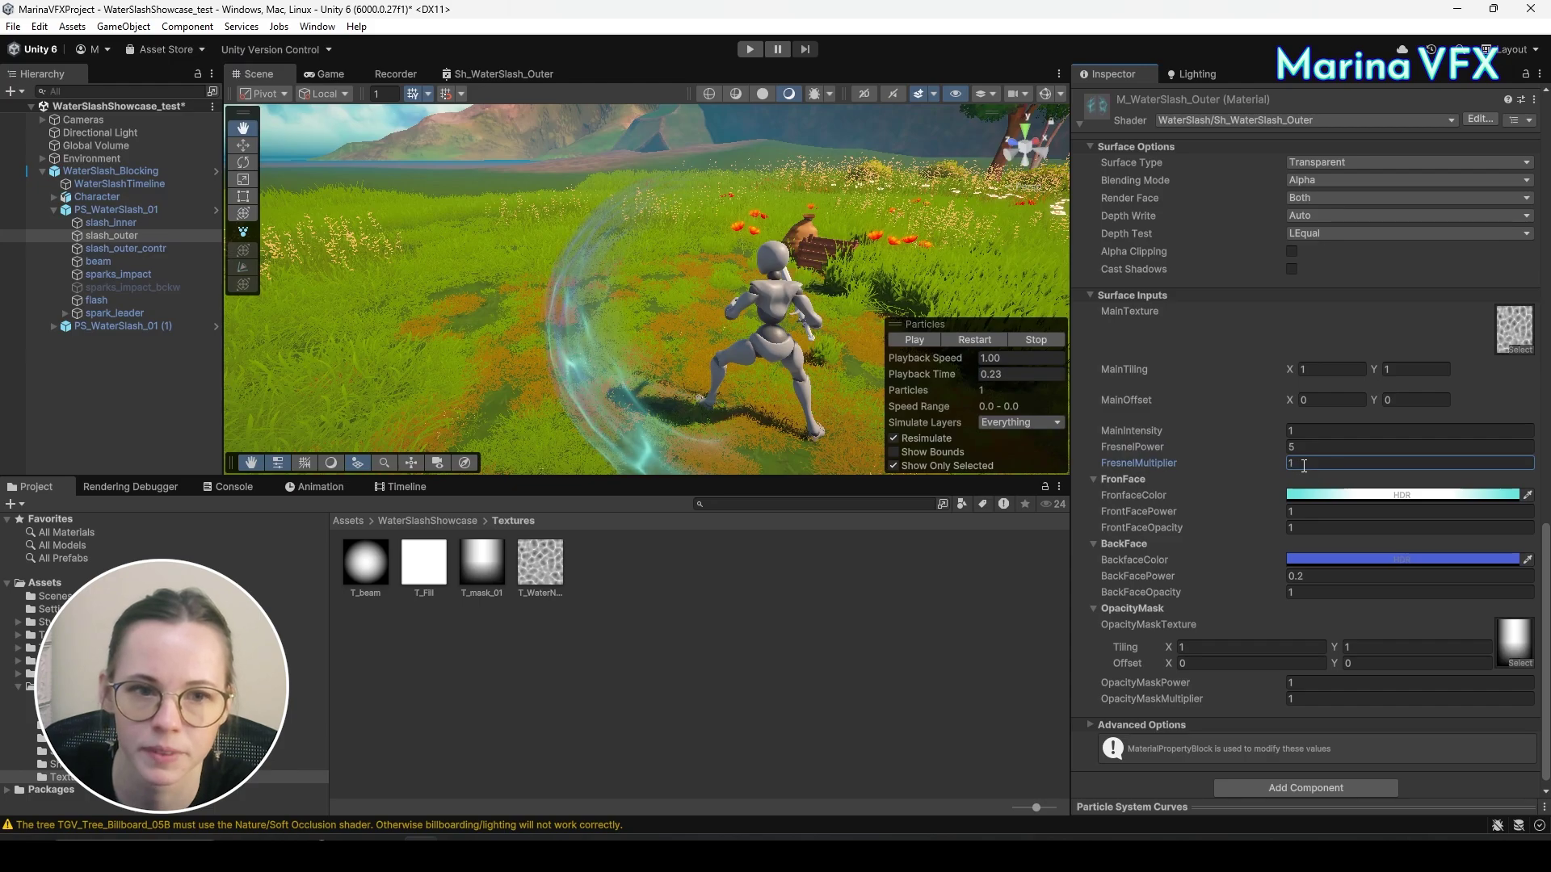
text(5)
text(2)
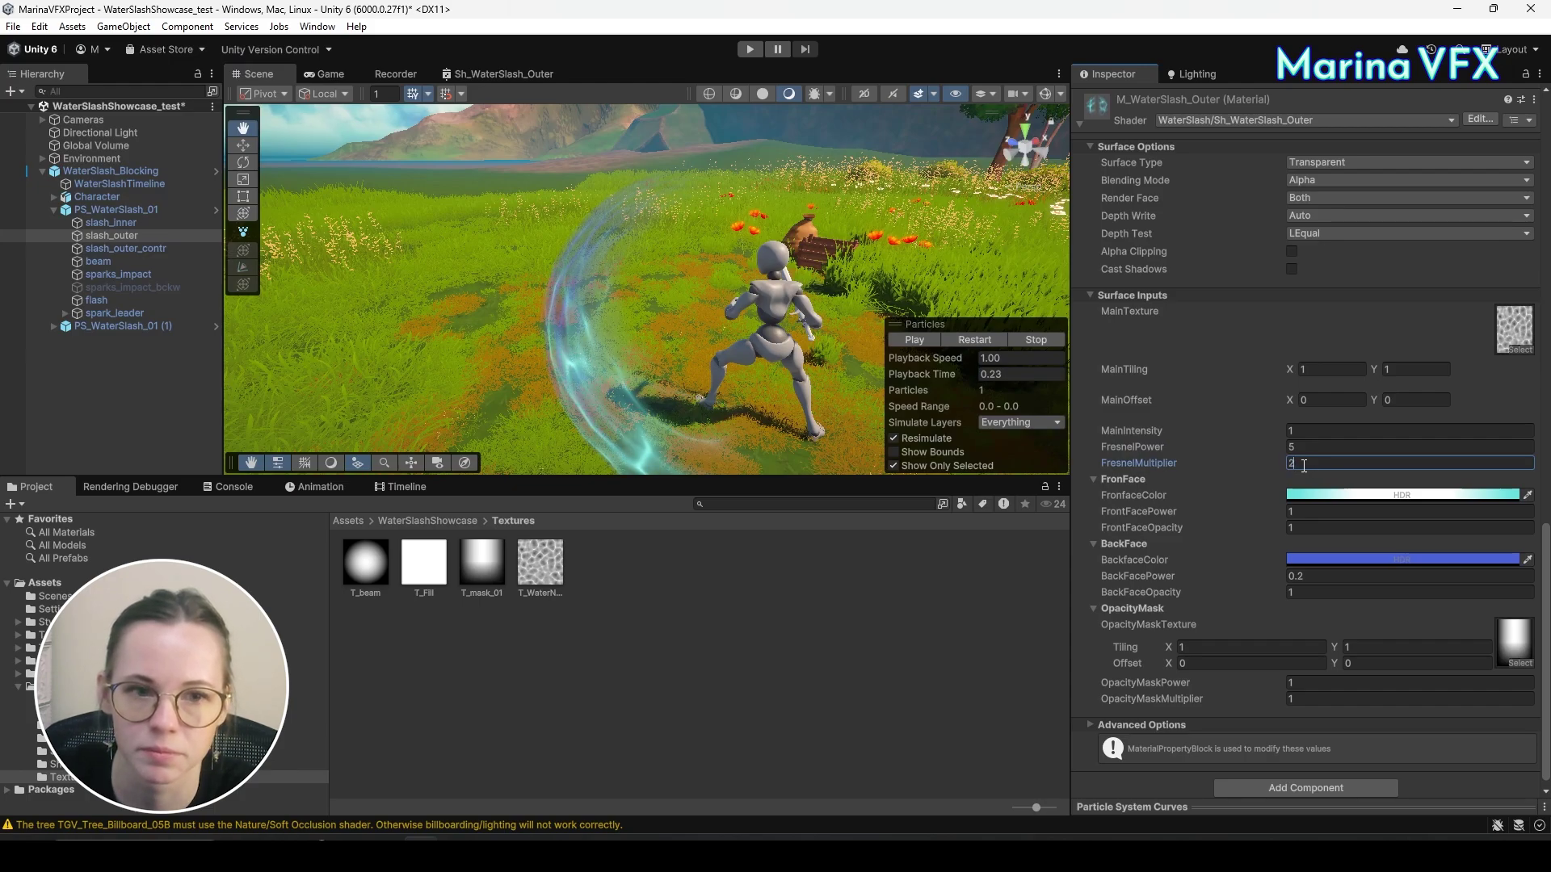
text(3)
alt+drag(656, 250, 581, 291)
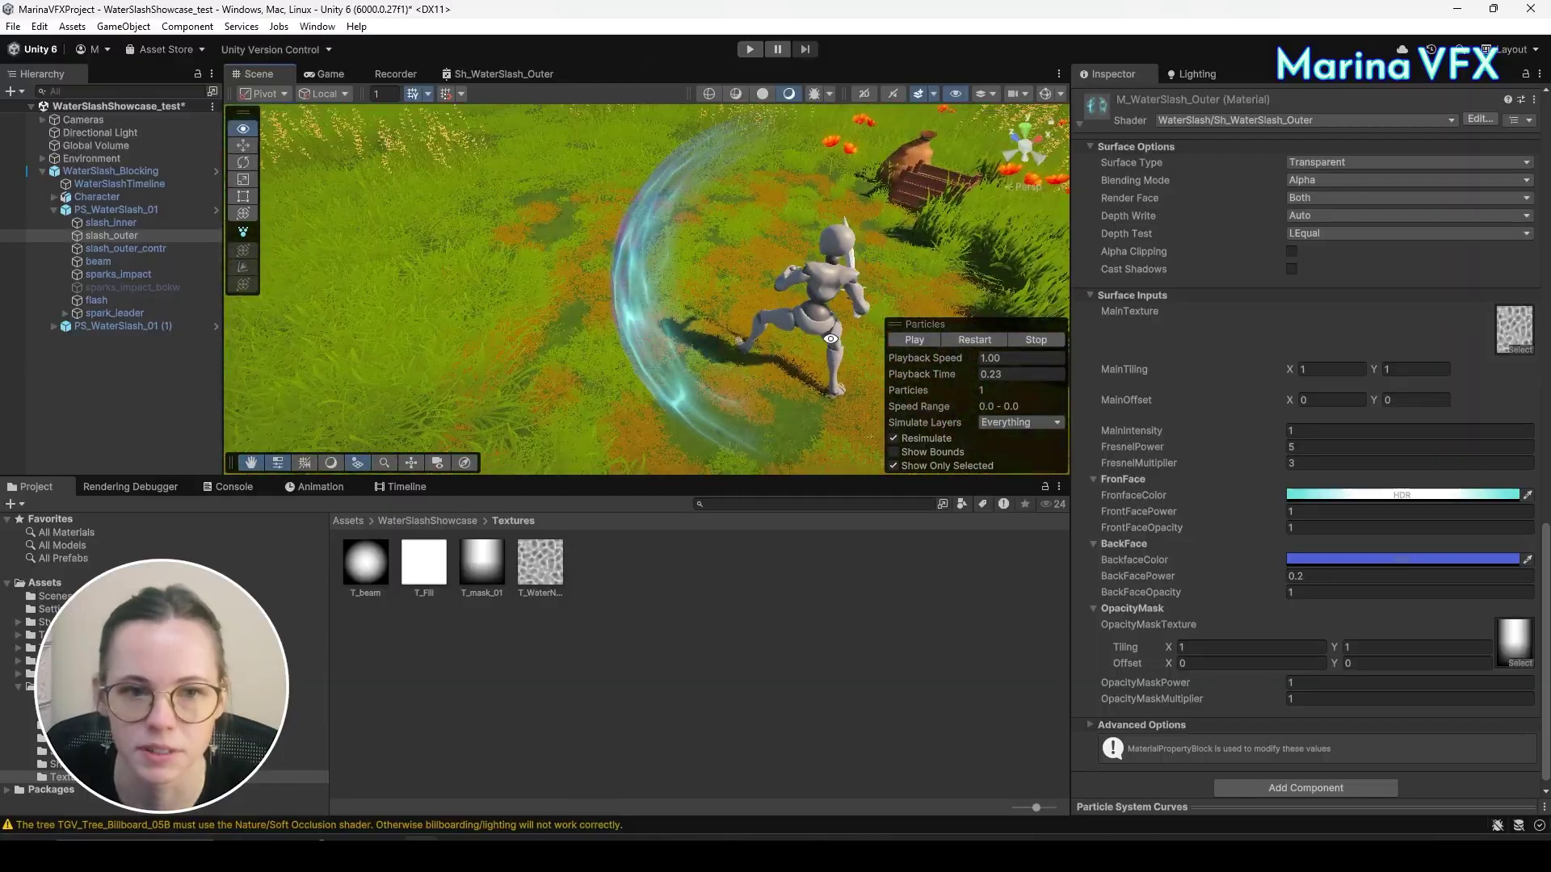
Set FresnelPower to 2.5 and FresnelMultiplier to 2 on the M_WaterSlash_Outer material.
click(1313, 447)
text(1)
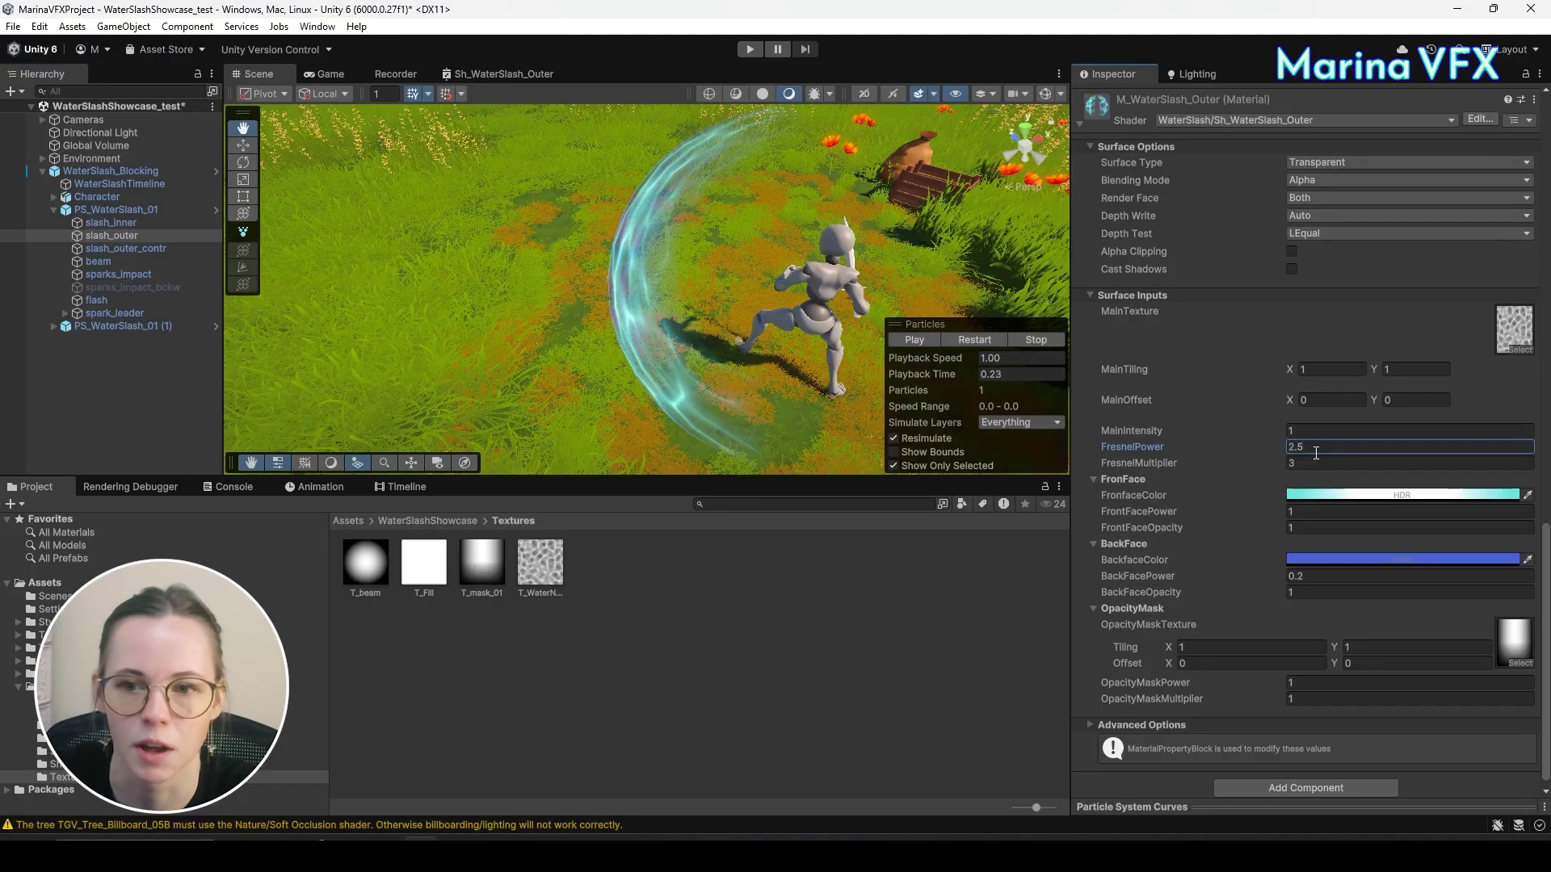
click(1321, 459)
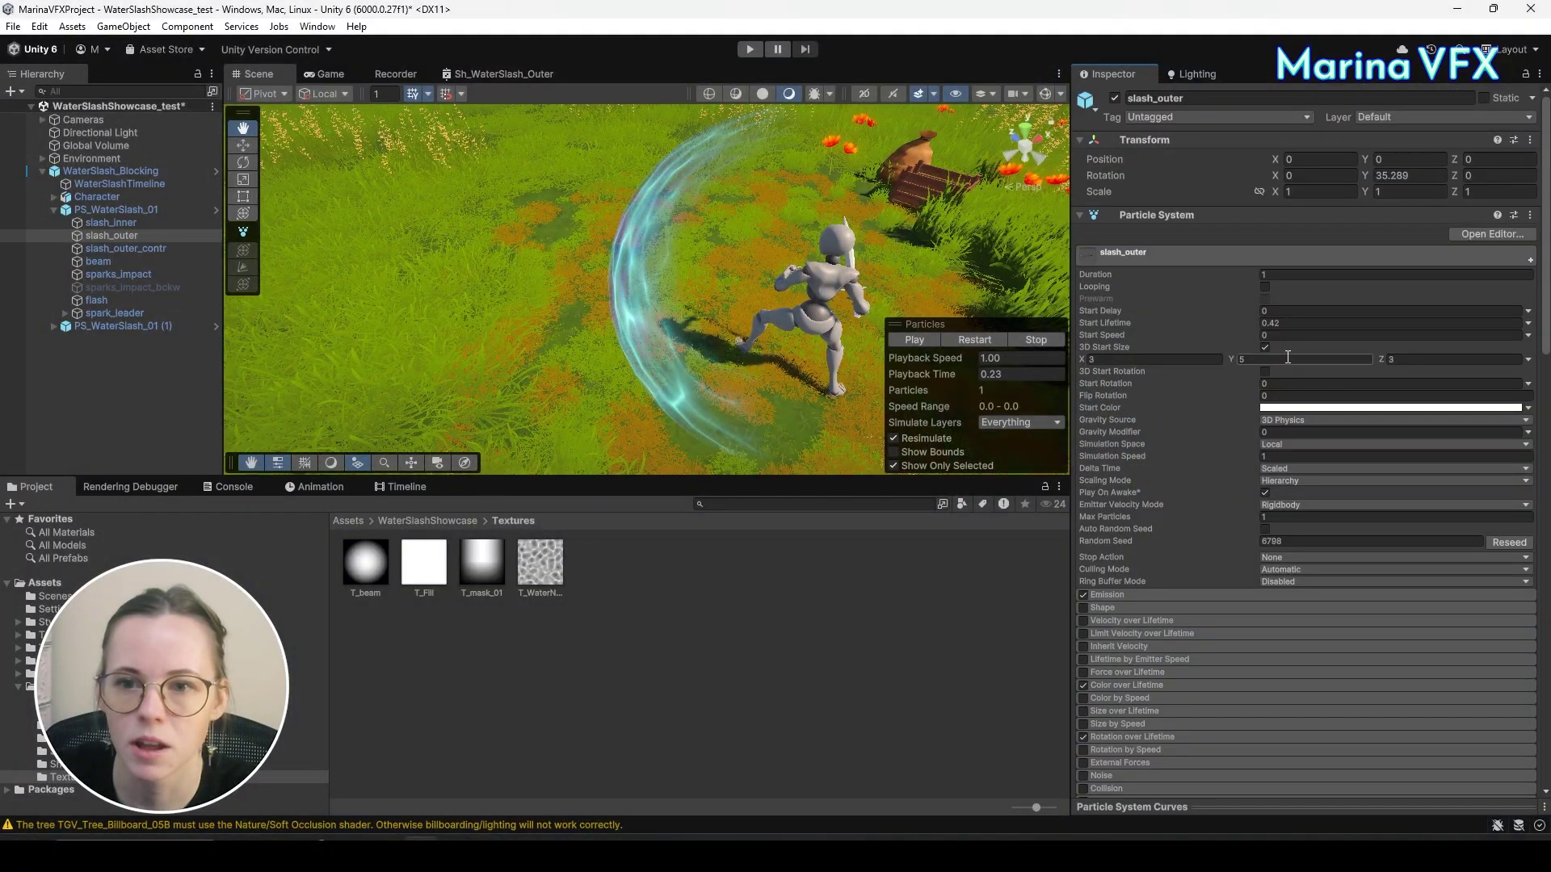
Set the Y value of slash_outer's 3D Start Size to 7 and replay the particle effect from a higher angle.
text(7)
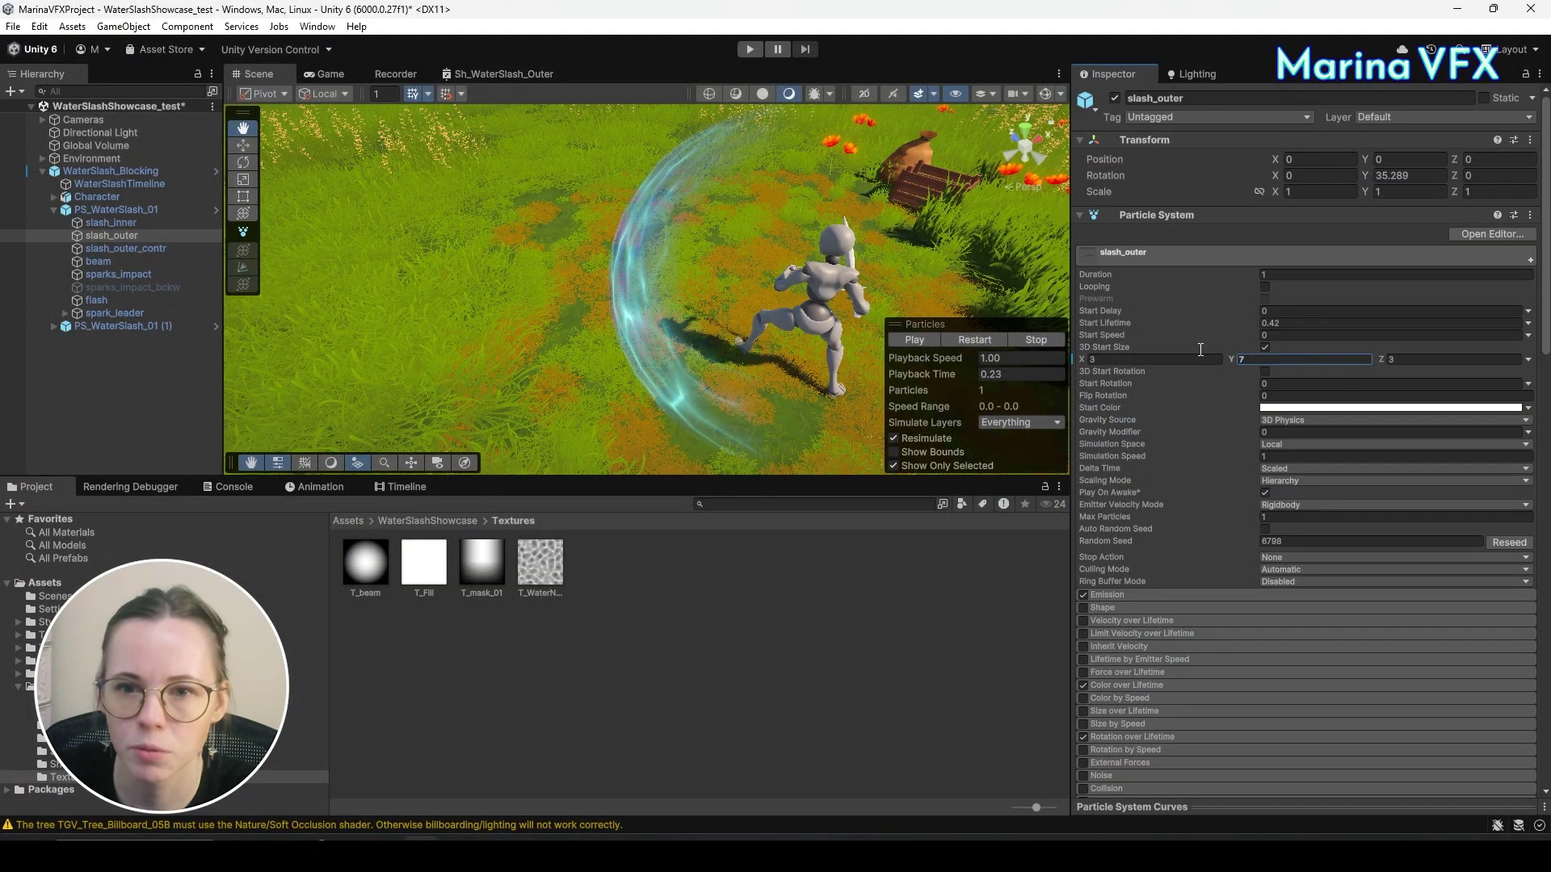
alt+drag(767, 282, 929, 344)
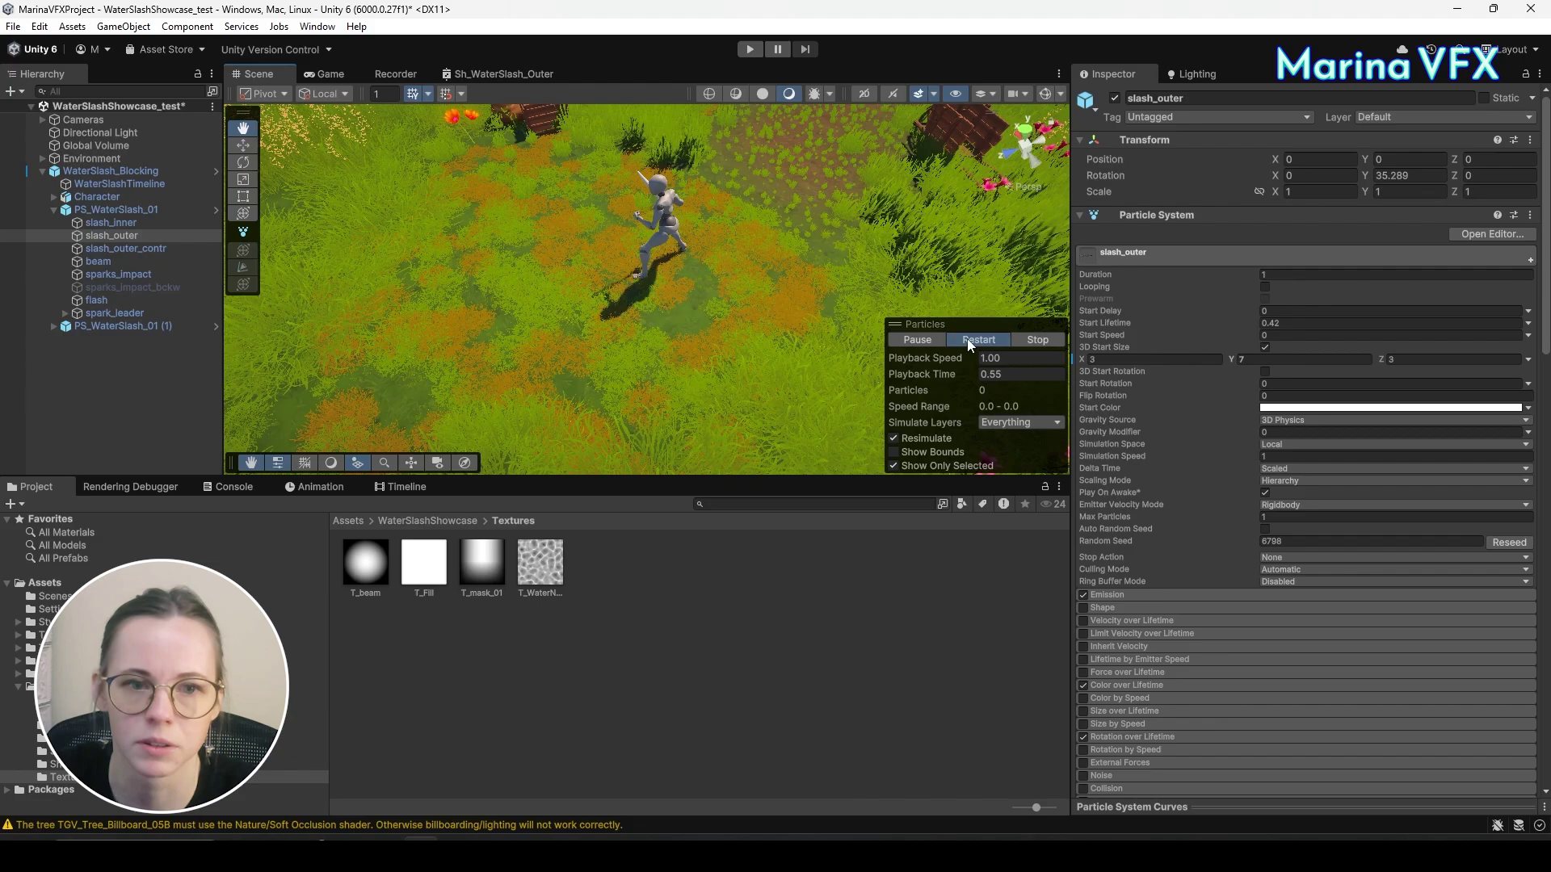
Set M_WaterSlash_Outer's MainTiling to X 1 and Y 0.5, and replay the slash particle effect.
scroll(1387, 508, down, 5)
scroll(1386, 507, down, 10)
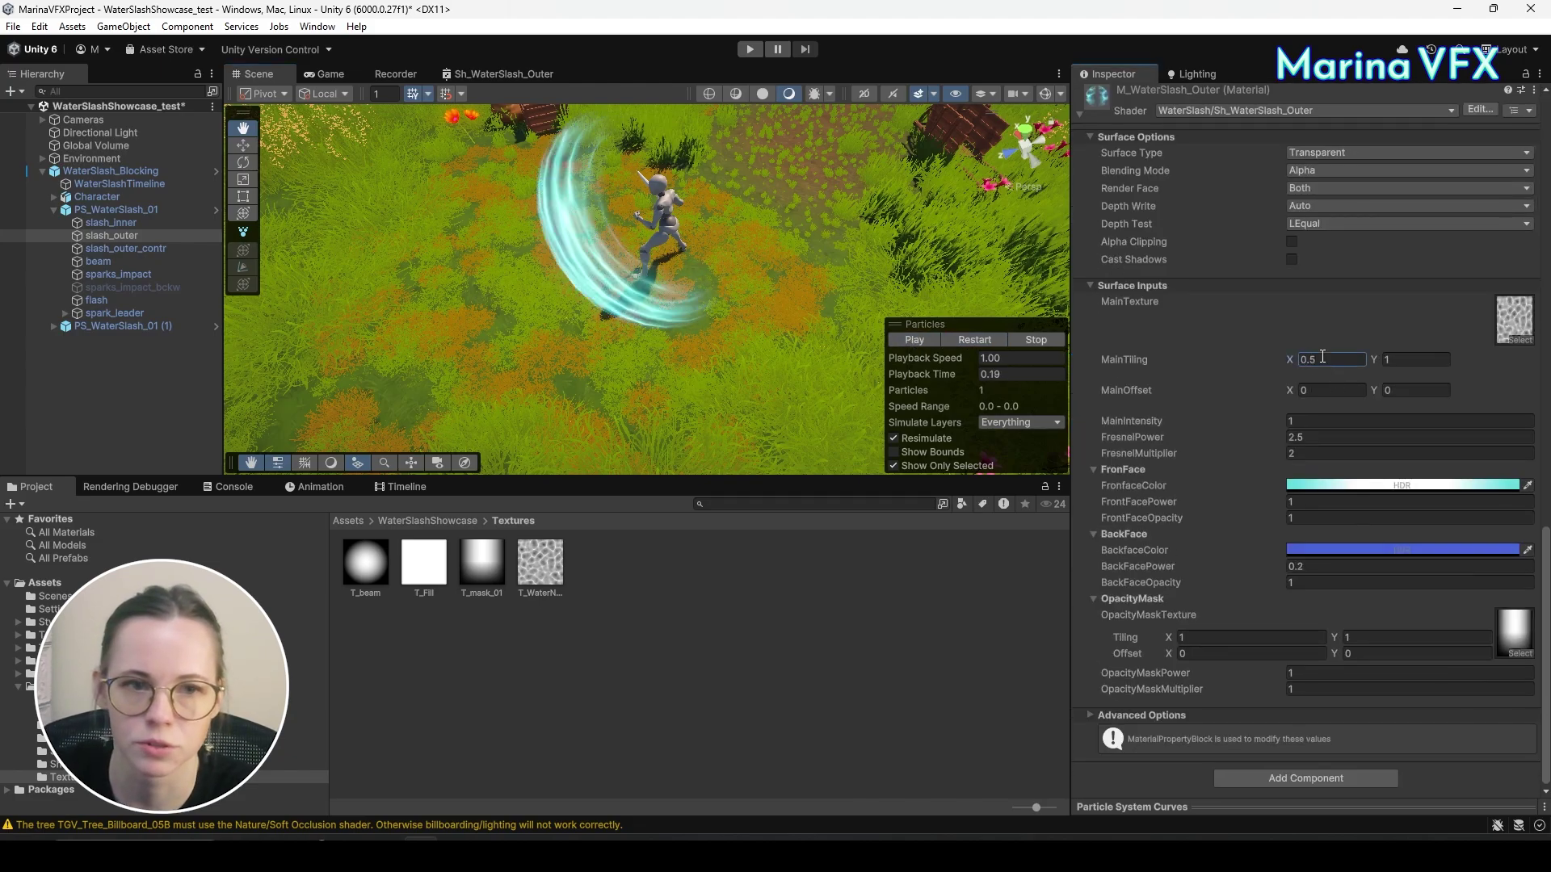
click(1423, 361)
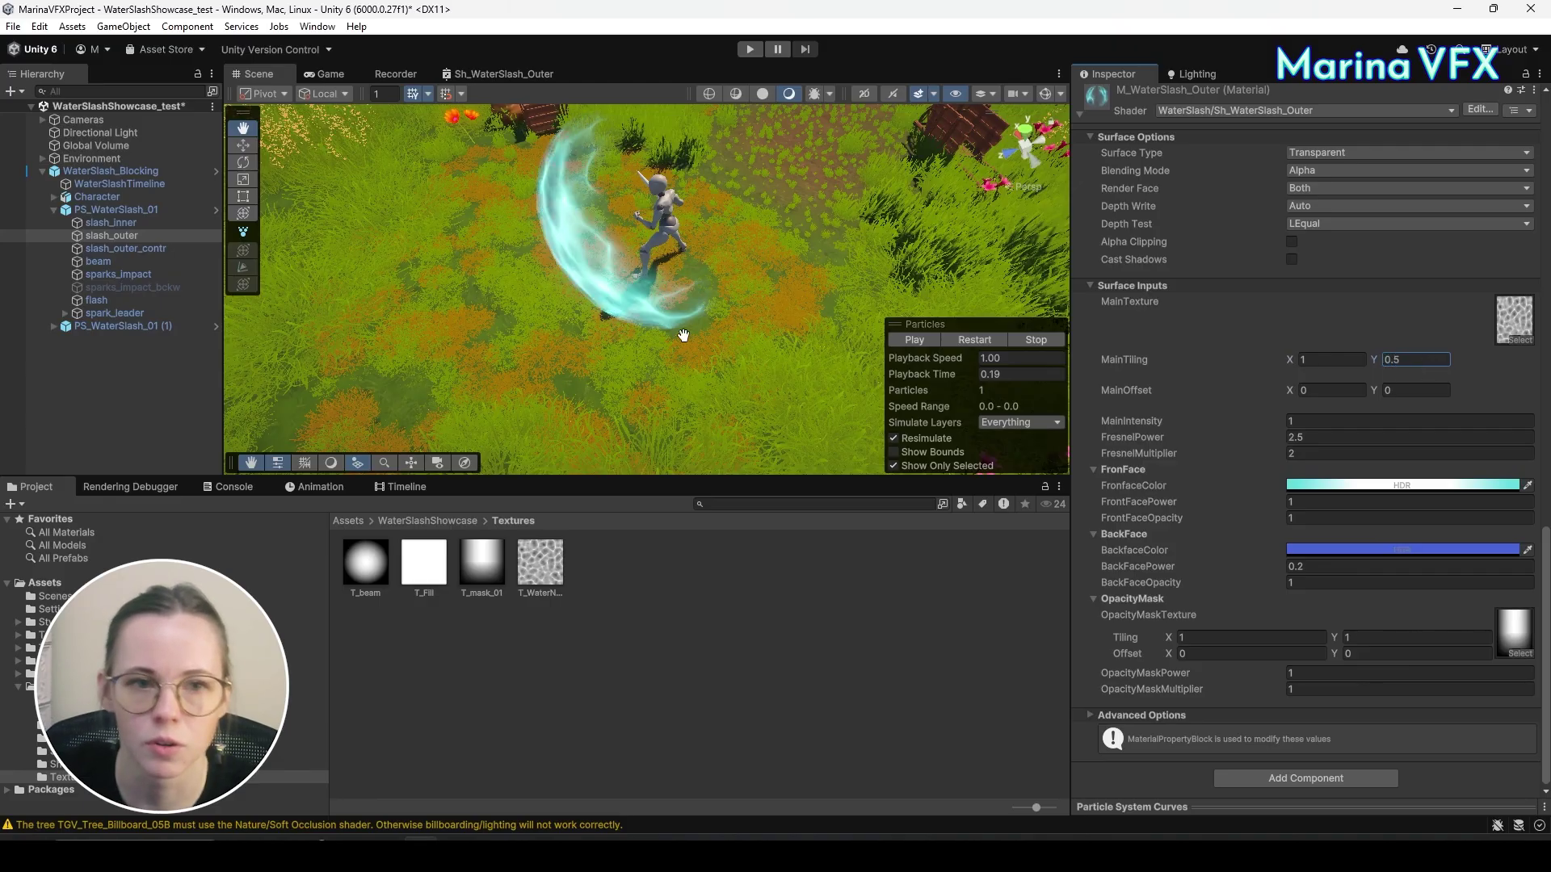
mouse_move(684, 335)
alt+mouse_down()
mouse_move(881, 319)
mouse_move(1001, 182)
mouse_move(929, 181)
mouse_move(655, 361)
mouse_move(703, 404)
mouse_move(662, 355)
alt+mouse_up()
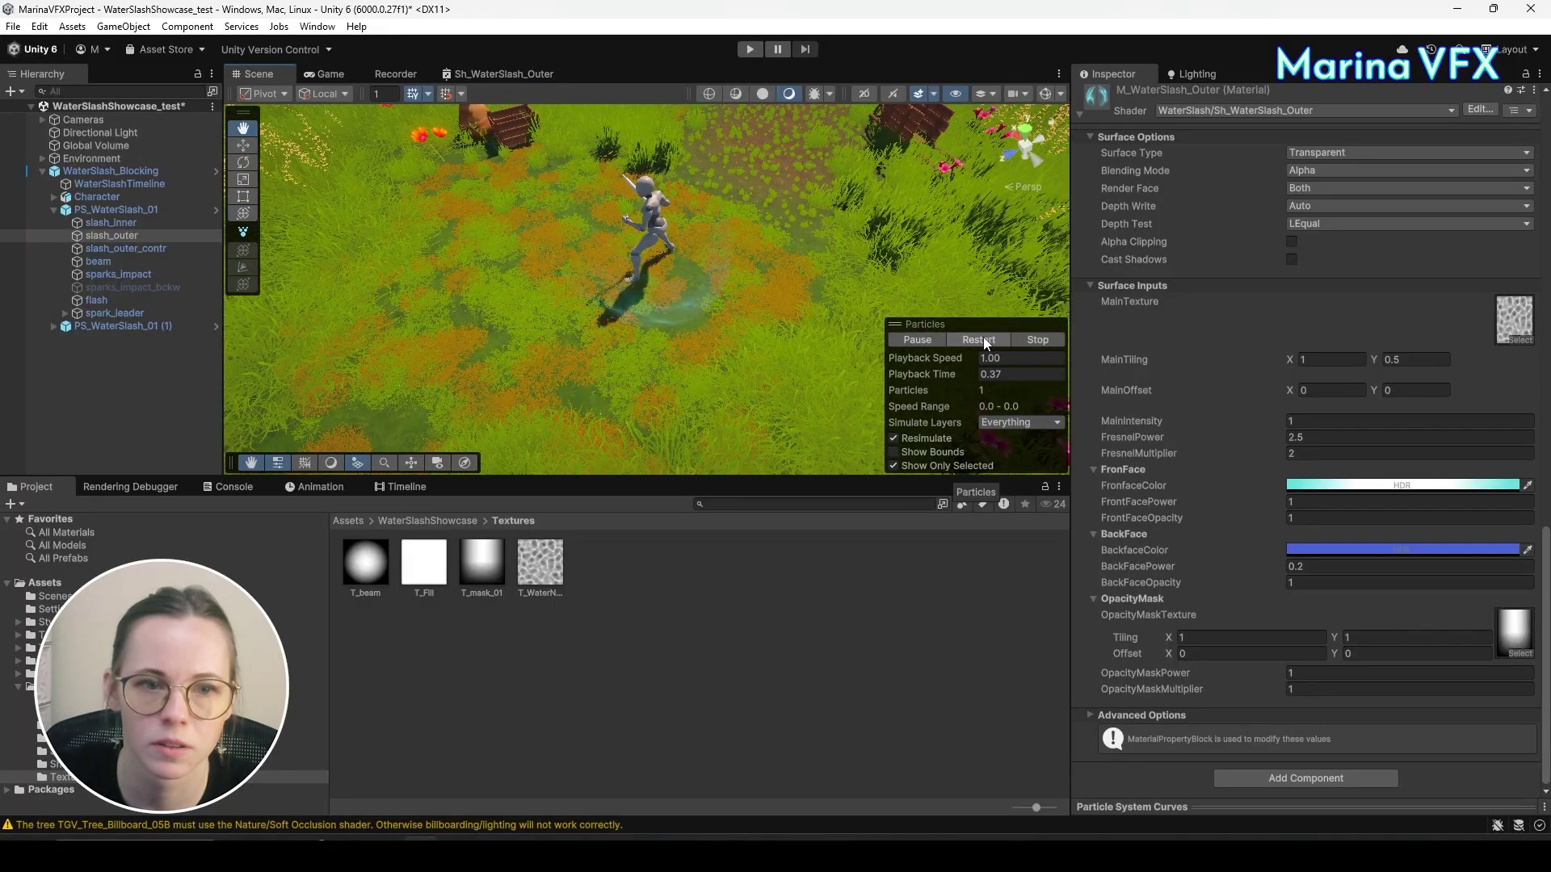
click(959, 339)
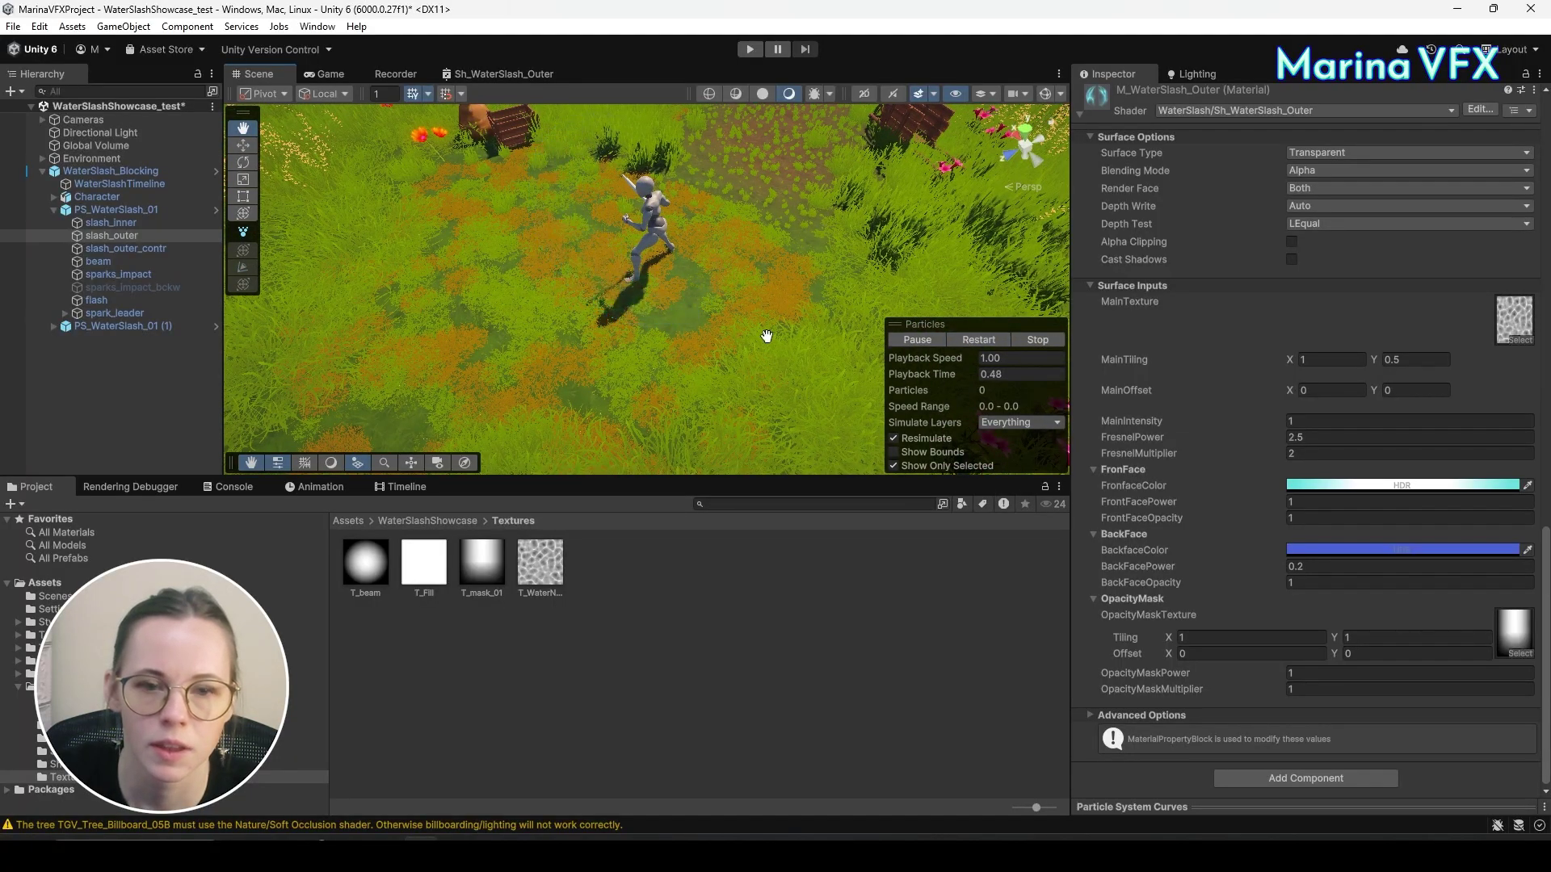
Set the material's MainOffset X to 1, replay the slash, and pause it mid-swing to inspect it up close.
mouse_move(819, 318)
alt+mouse_down()
mouse_move(849, 210)
mouse_move(824, 323)
mouse_move(840, 331)
alt+mouse_up()
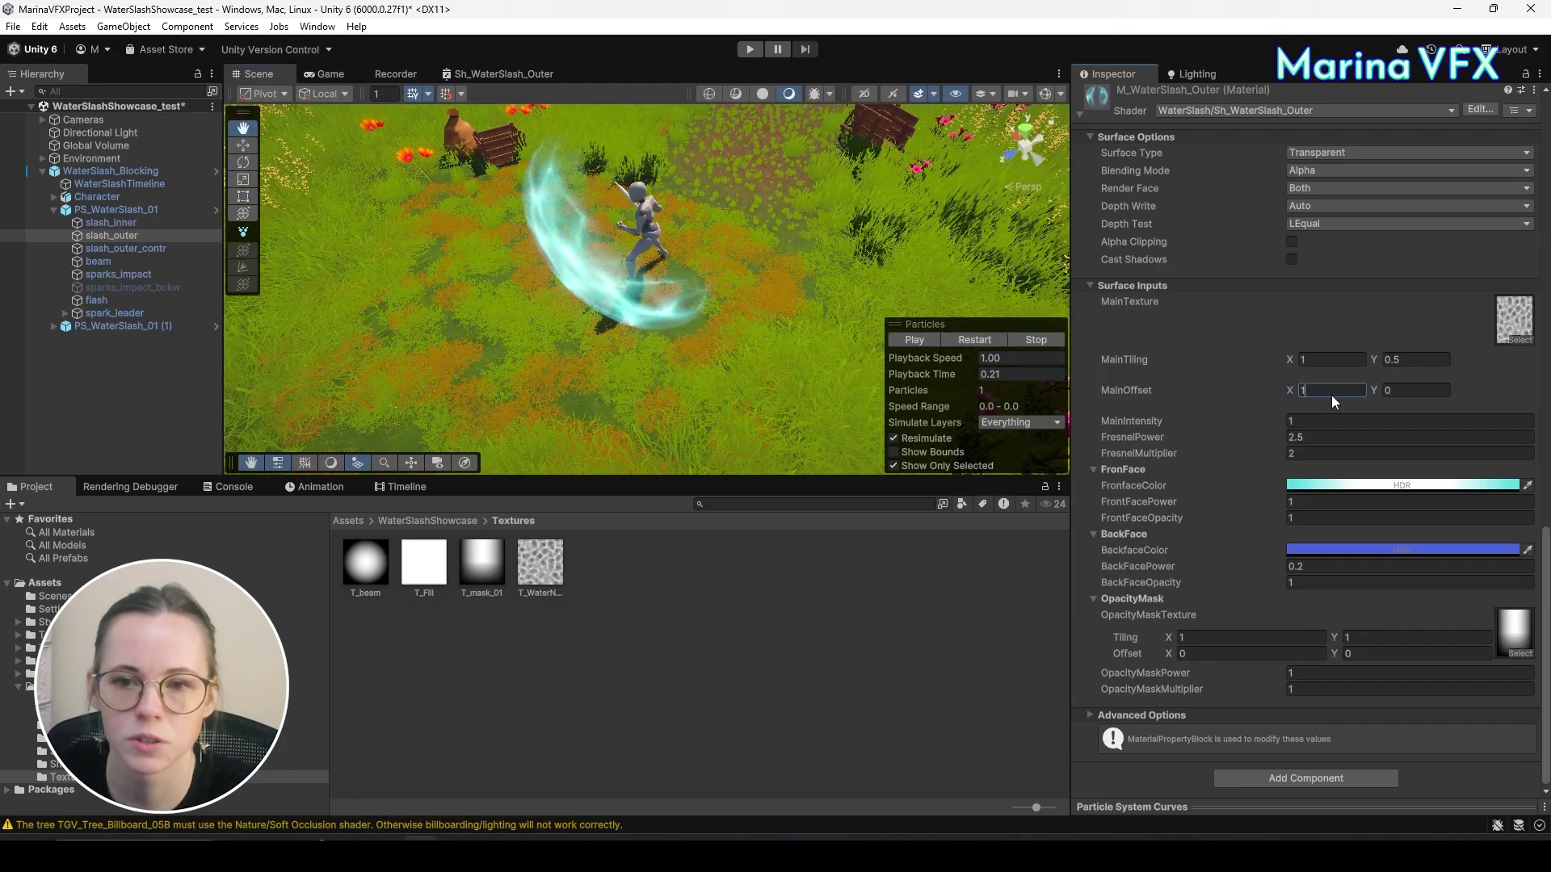
click(970, 340)
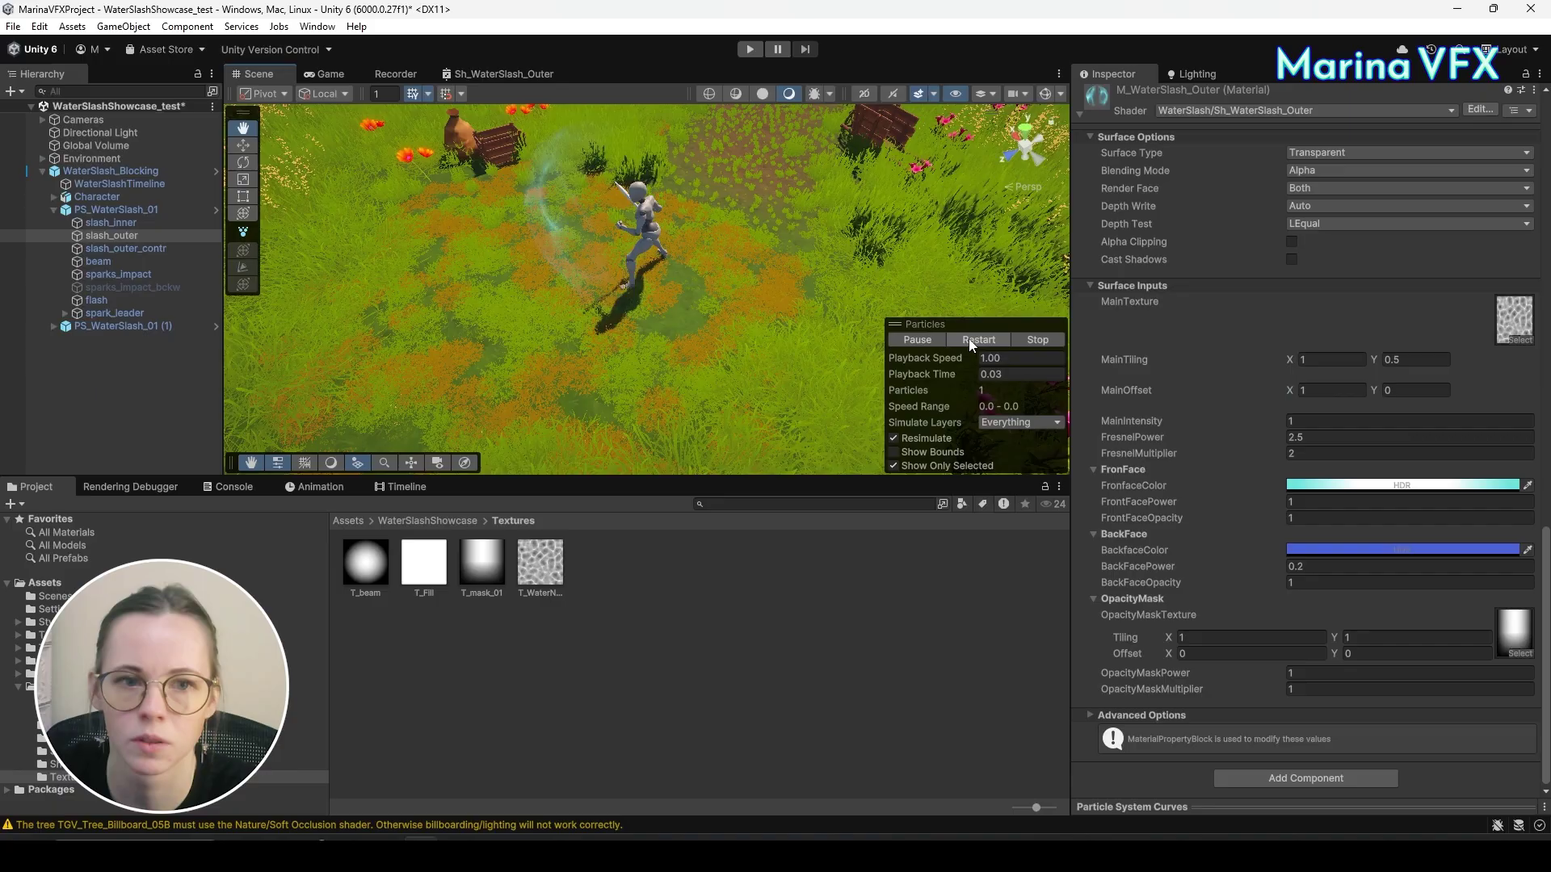
click(970, 339)
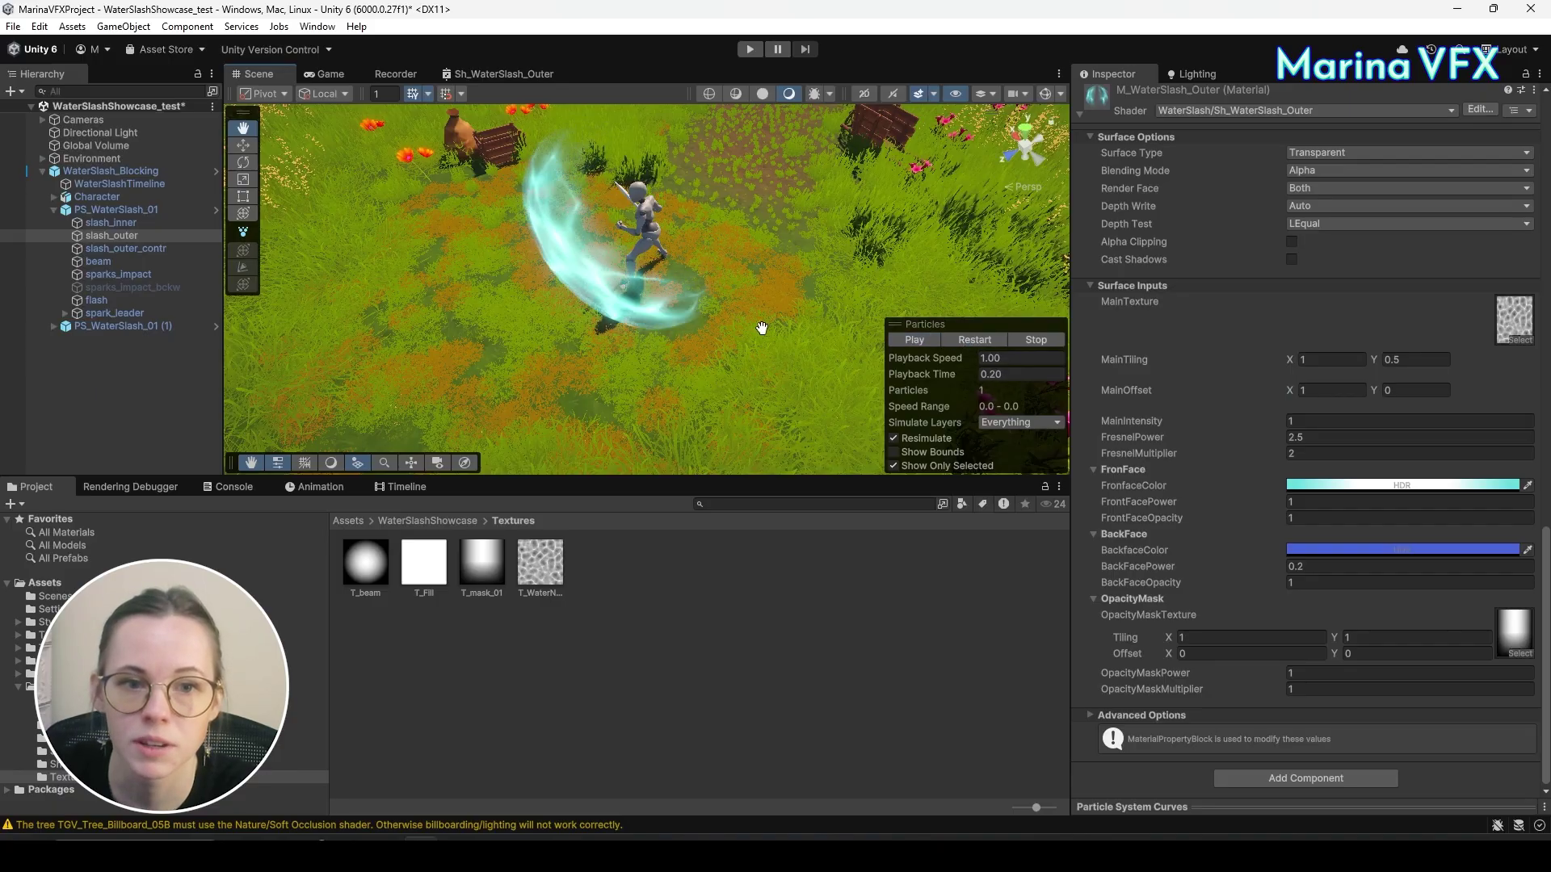
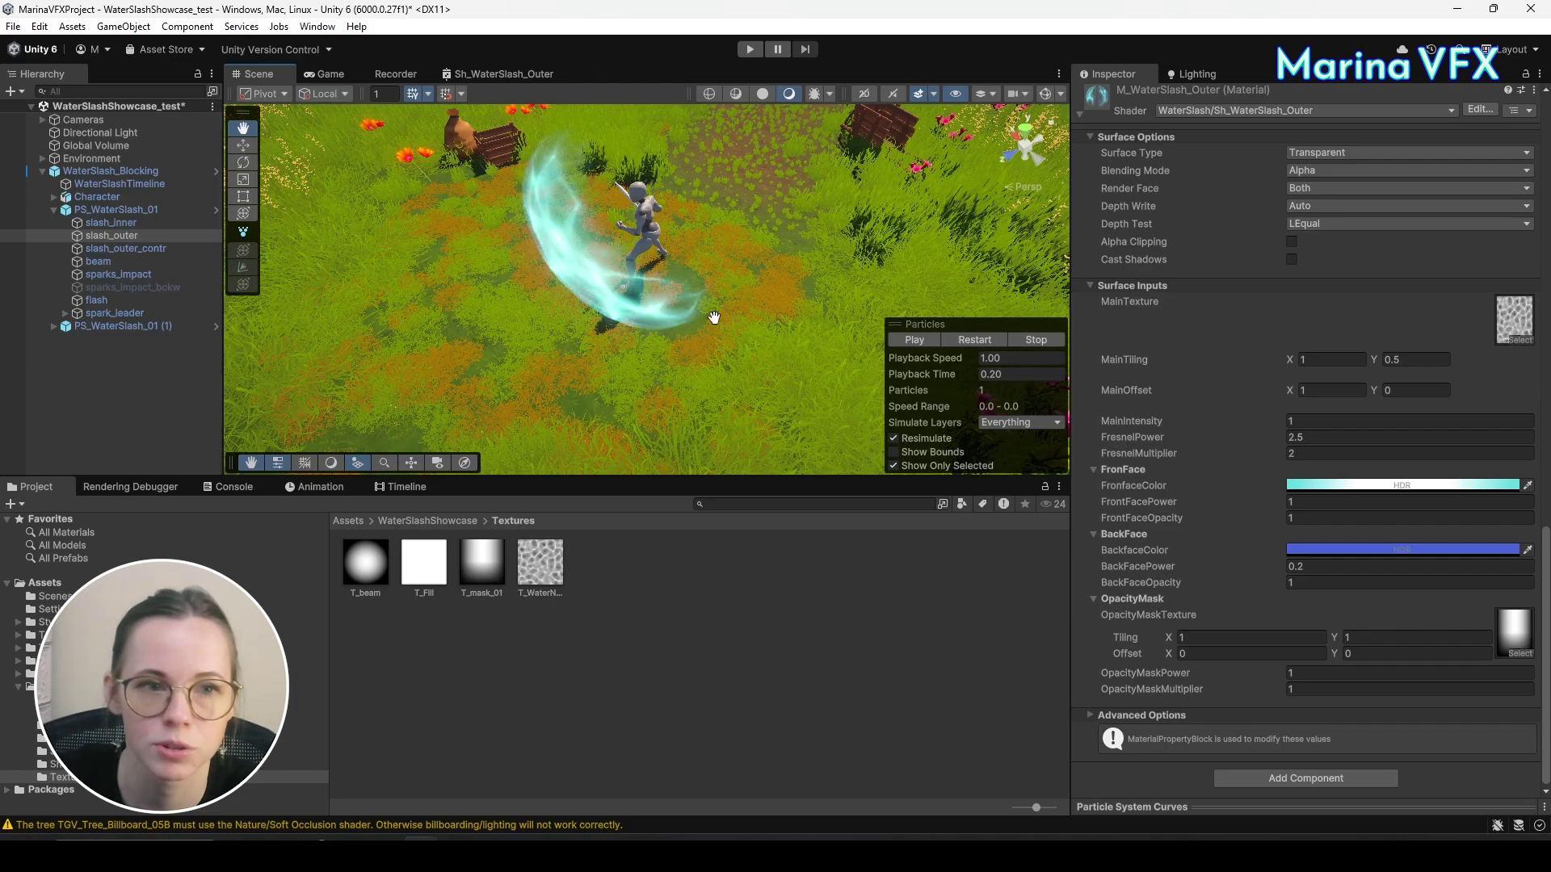
scroll(626, 326, up, 3)
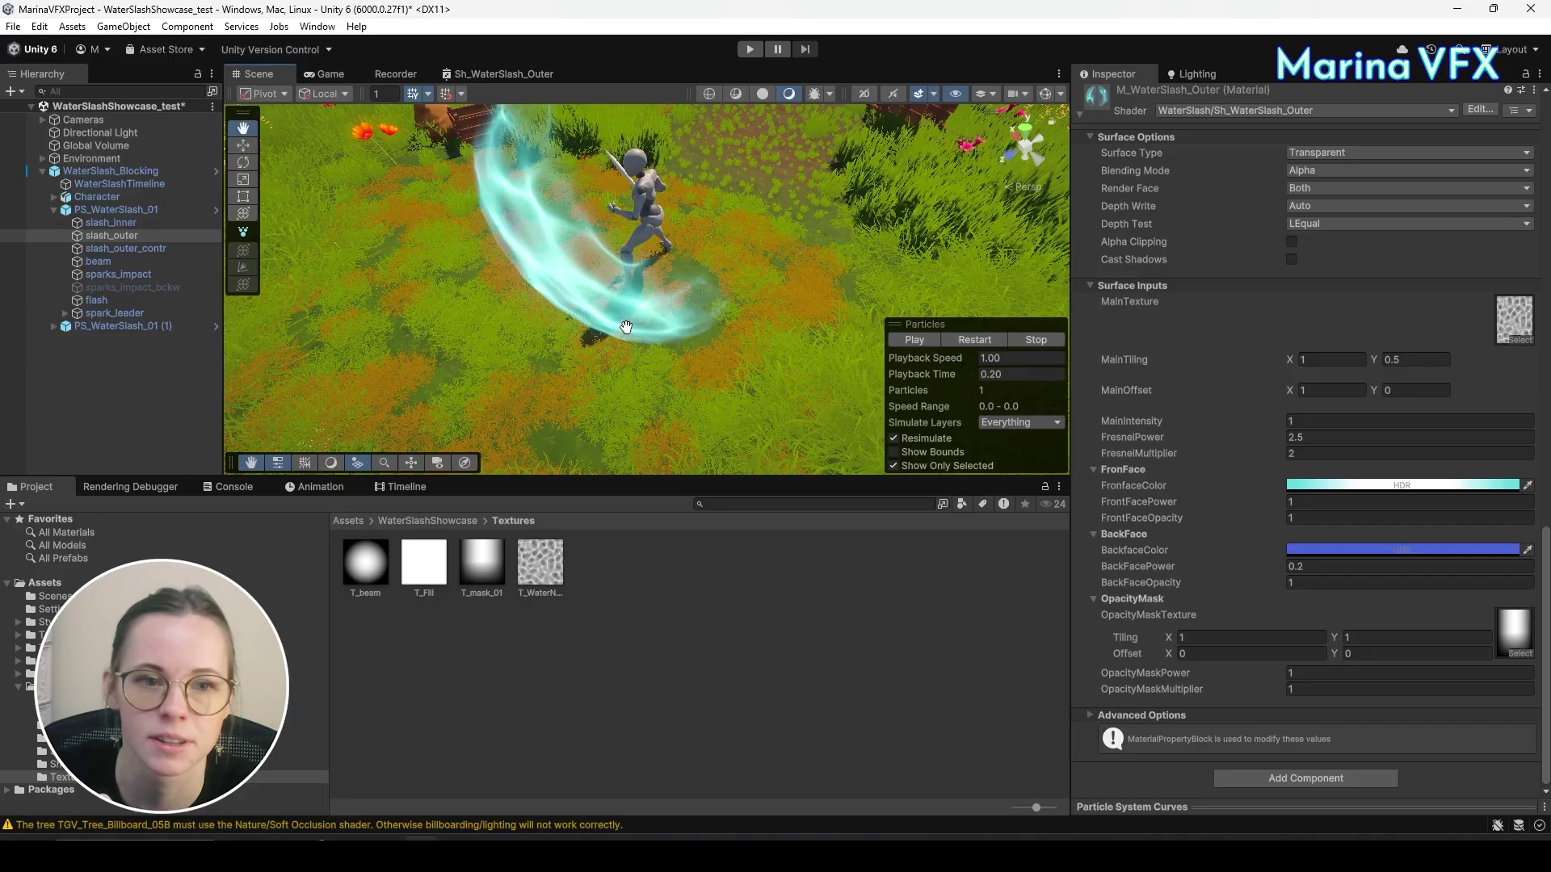
drag(626, 326, 671, 372)
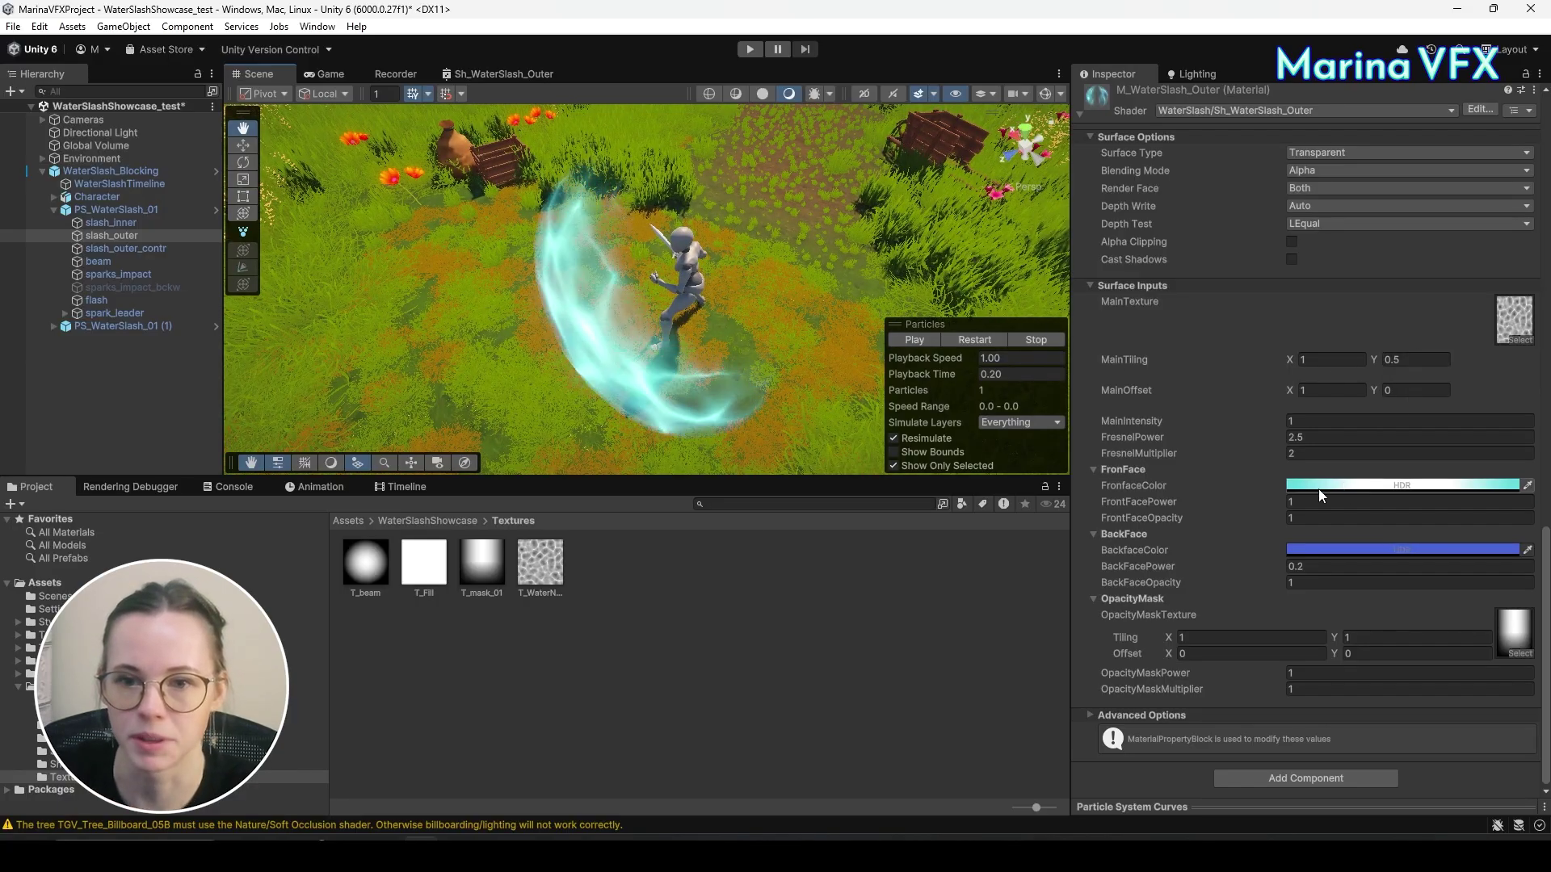
Return to the maximized Sh_WaterSlash_Outer graph and collapse the OpacityMask category in the property list.
click(532, 78)
right_click(532, 79)
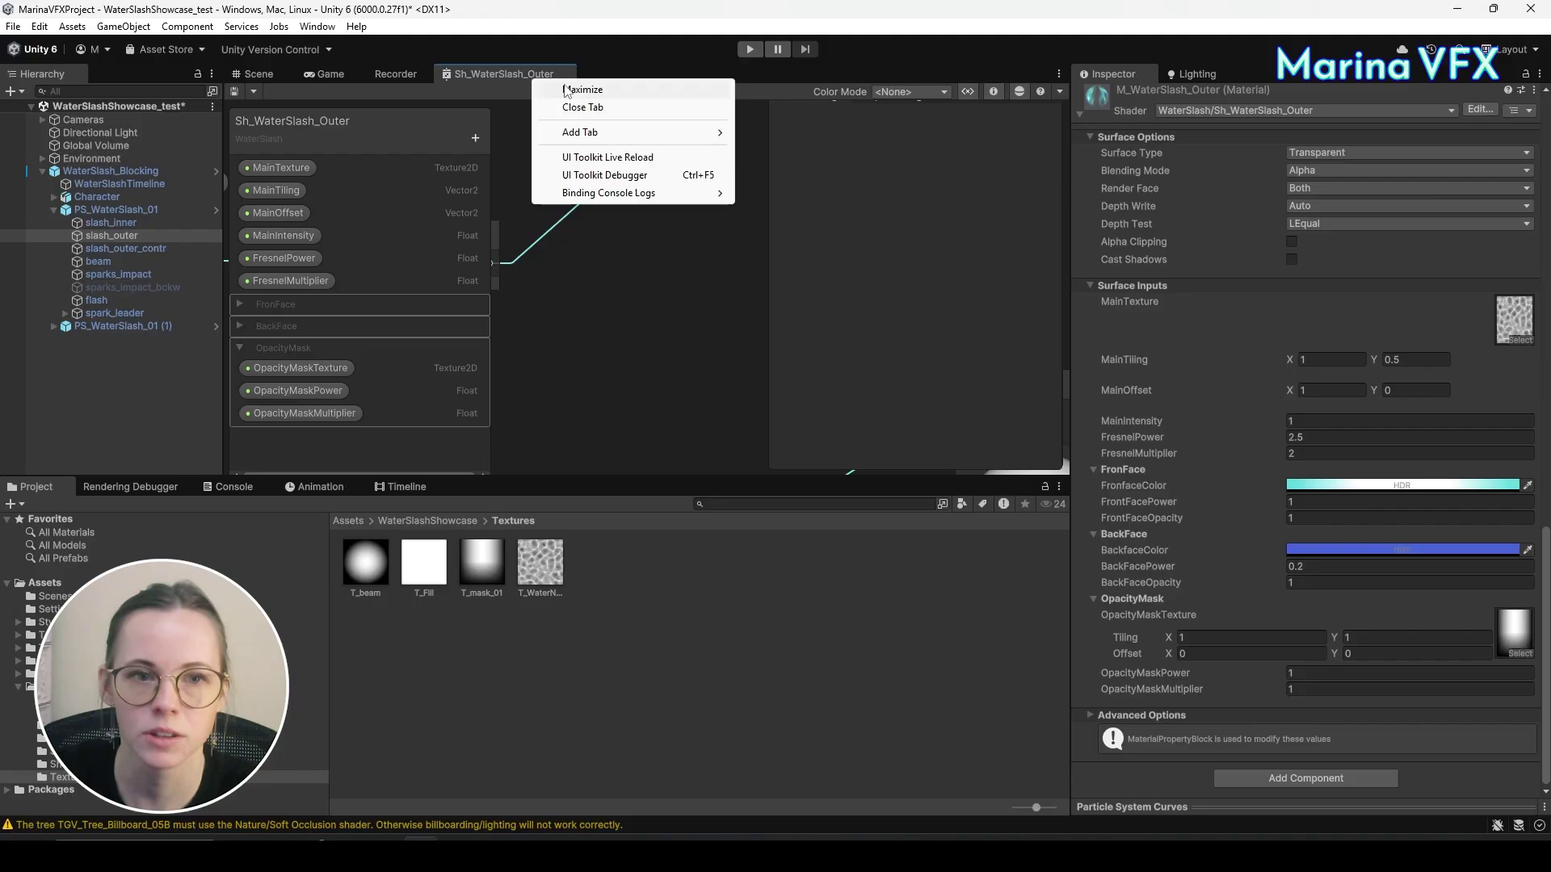
click(550, 91)
scroll(764, 451, down, 5)
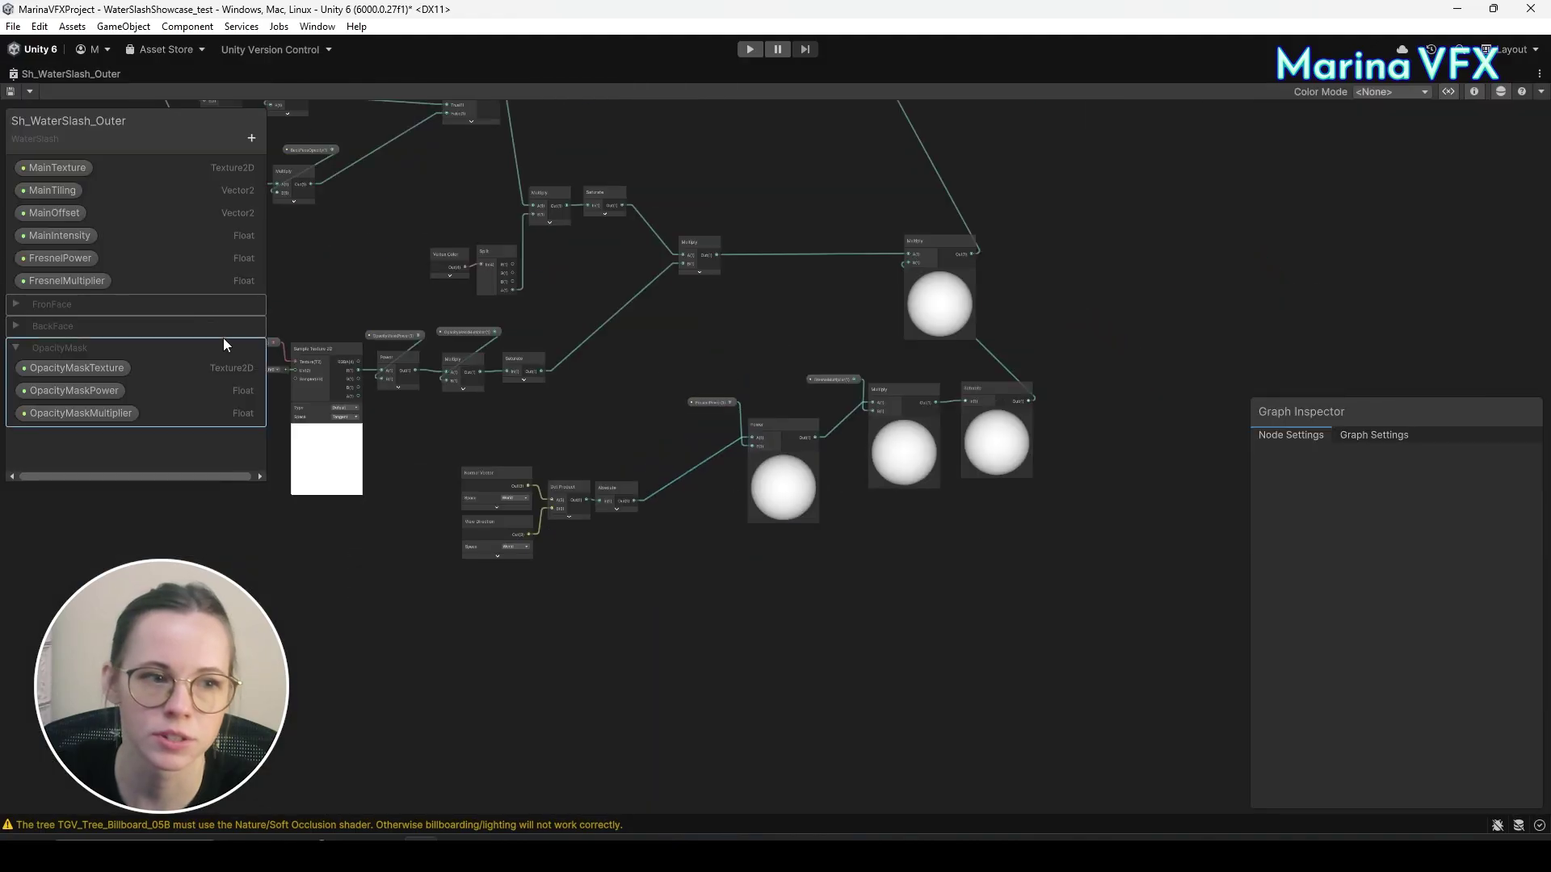
click(15, 348)
middle_drag(806, 596, 547, 565)
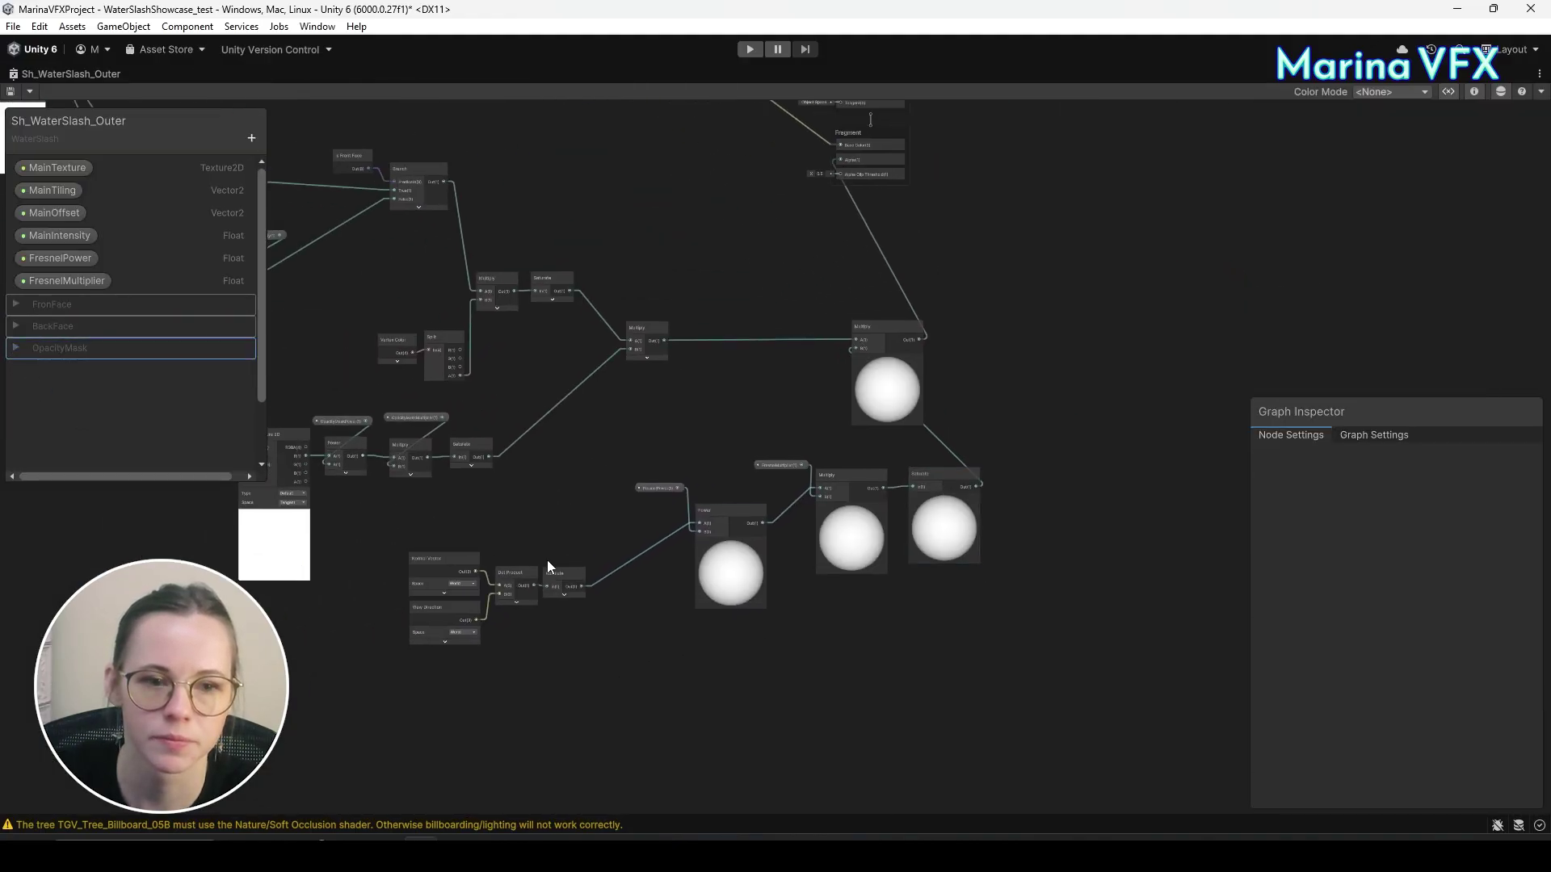
middle_drag(576, 503, 854, 512)
Collapse the Sample Texture 2D preview and move the opacity mask node chain farther from the Fresnel nodes.
scroll(600, 352, up, 4)
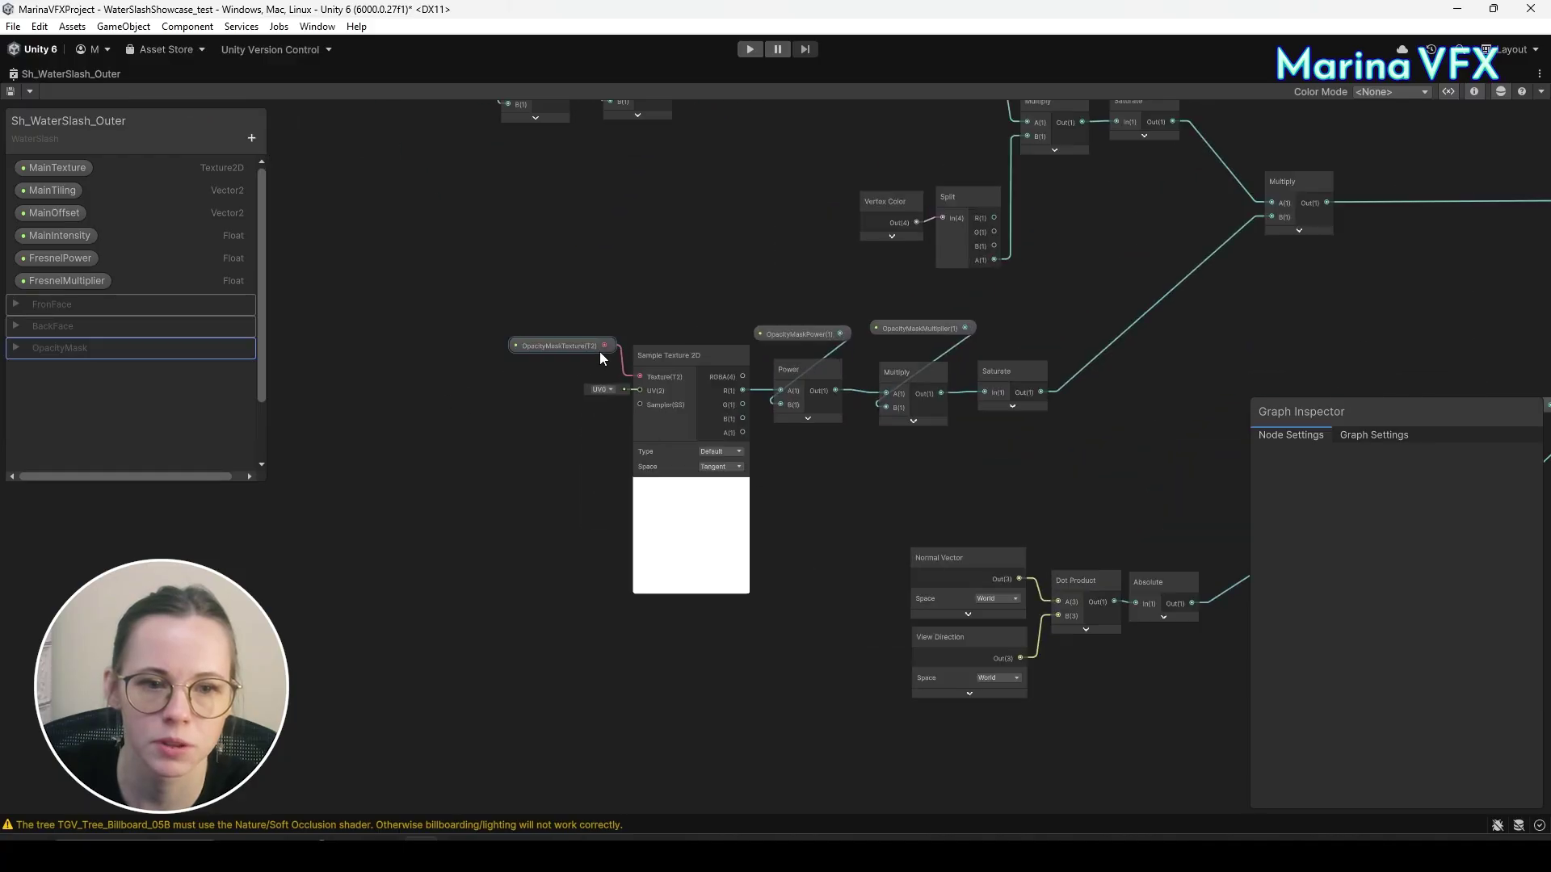
click(701, 511)
scroll(697, 506, down, 2)
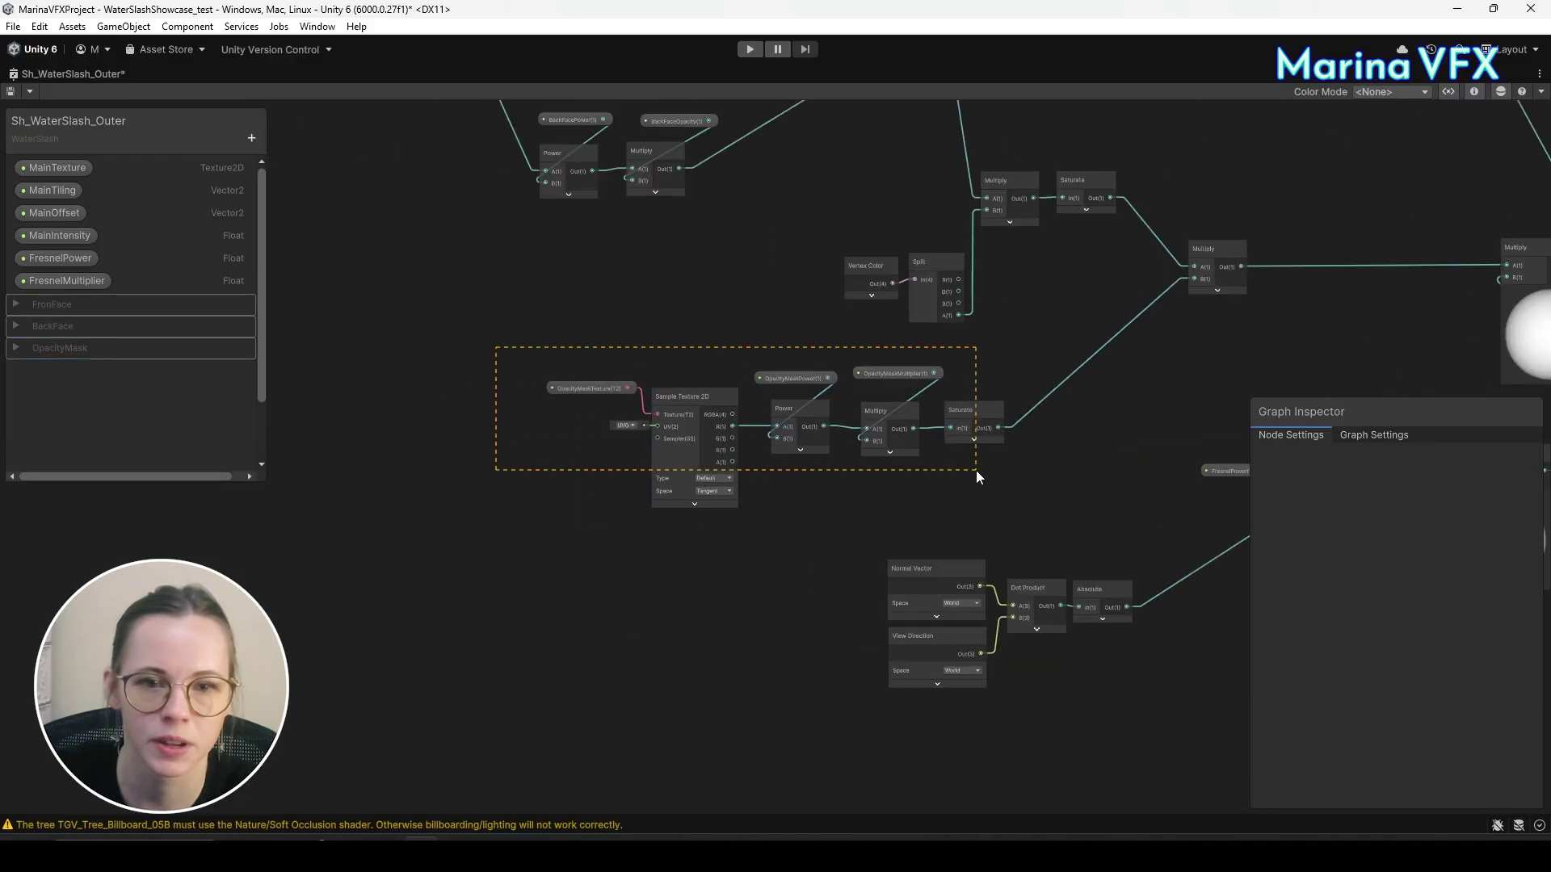
drag(976, 470, 976, 471)
drag(980, 414, 705, 428)
middle_drag(706, 428, 864, 418)
Group the opacity mask nodes from OpacityMaskTexture through Saturate.
click(452, 327)
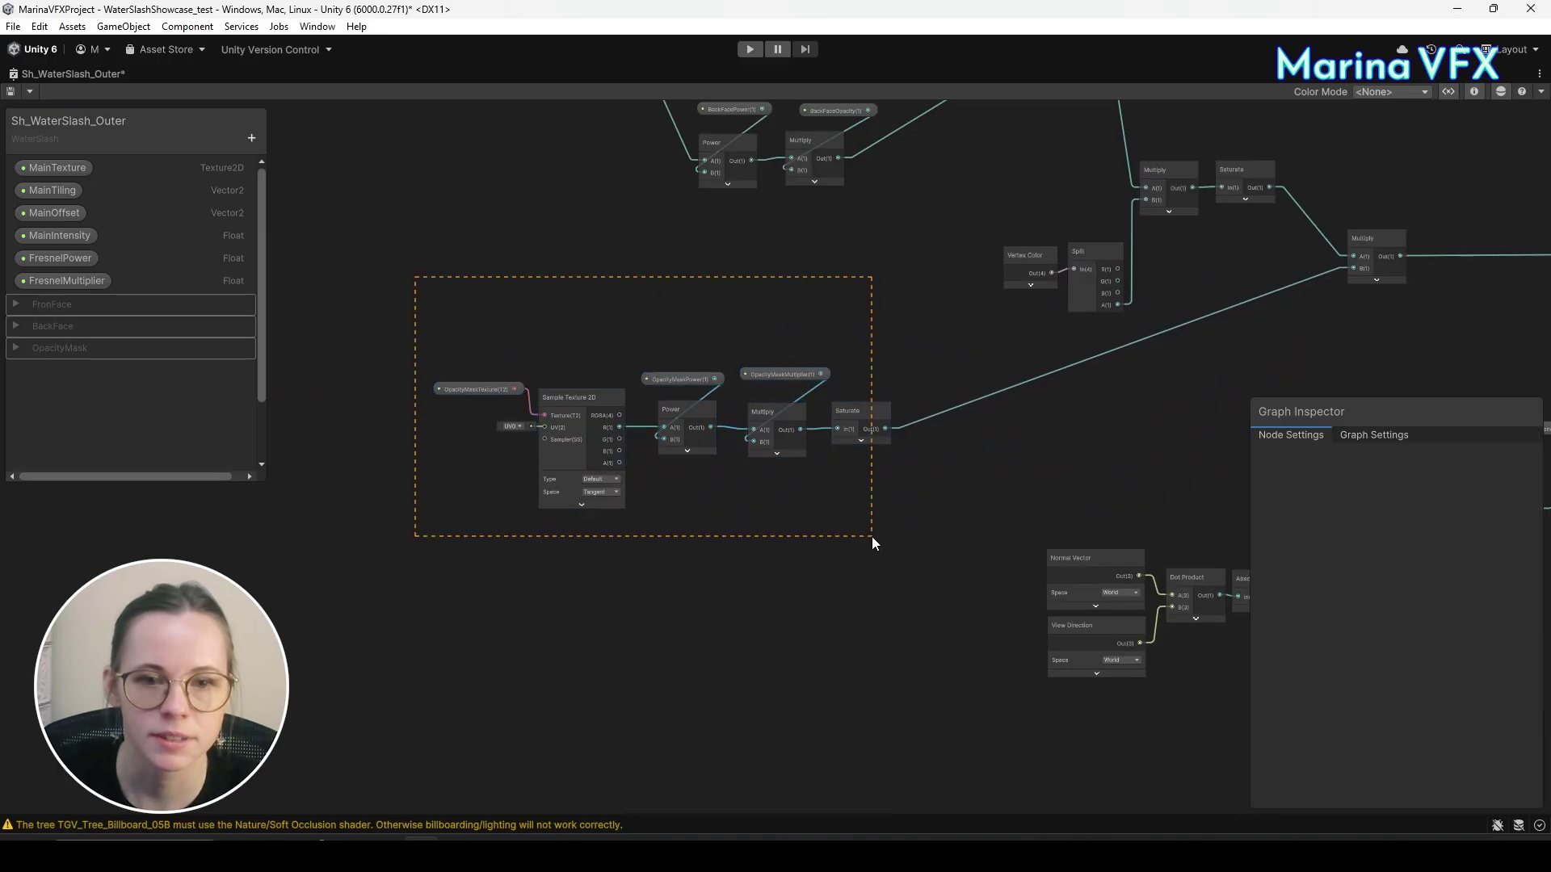
drag(873, 542, 872, 543)
right_click(865, 412)
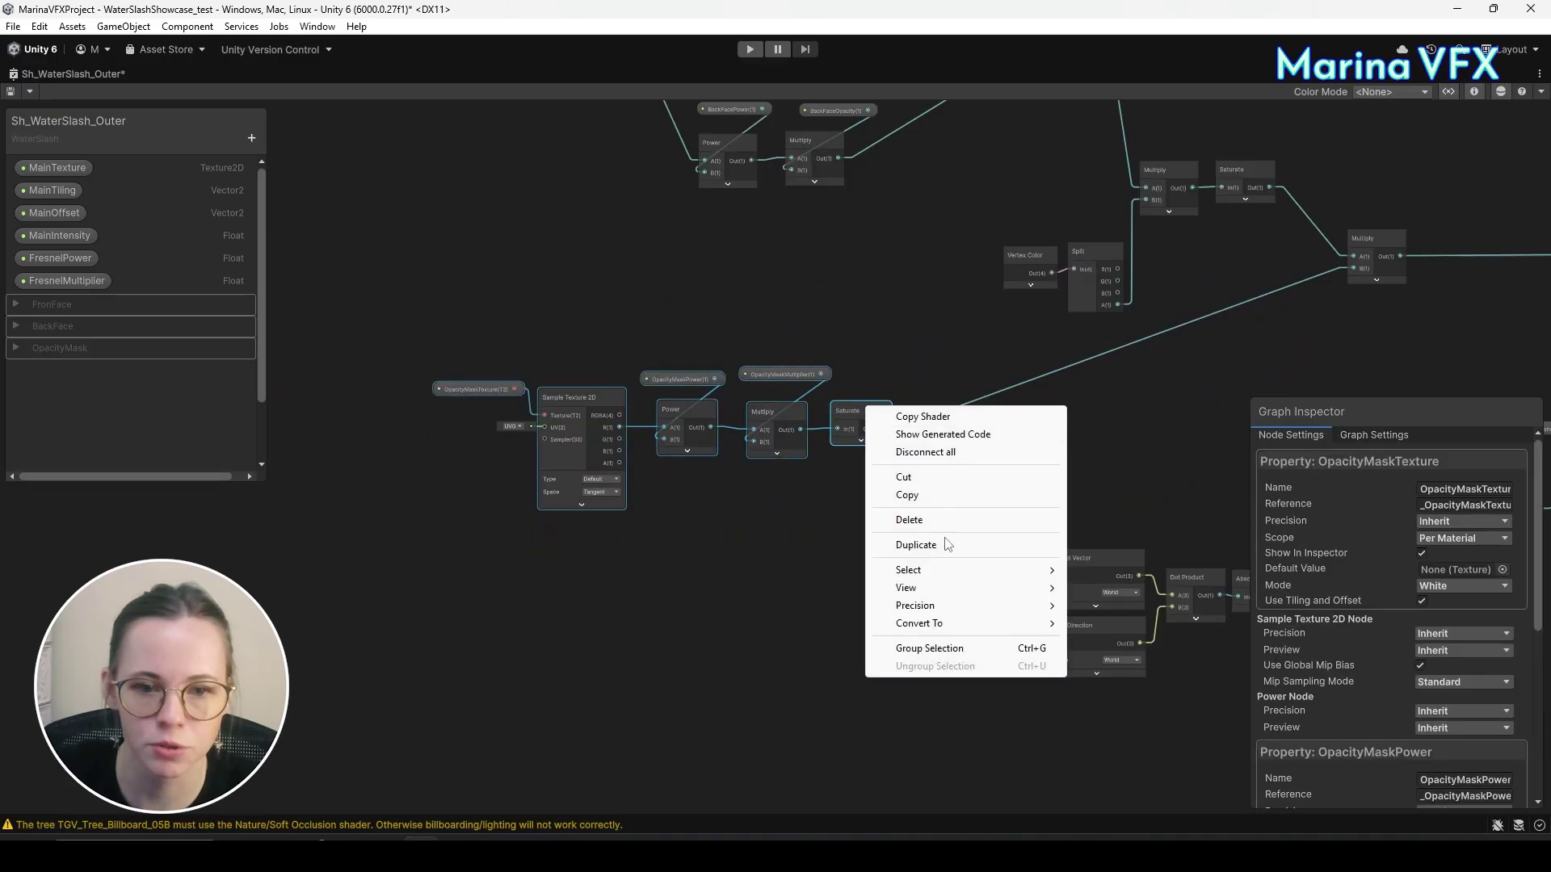
click(933, 649)
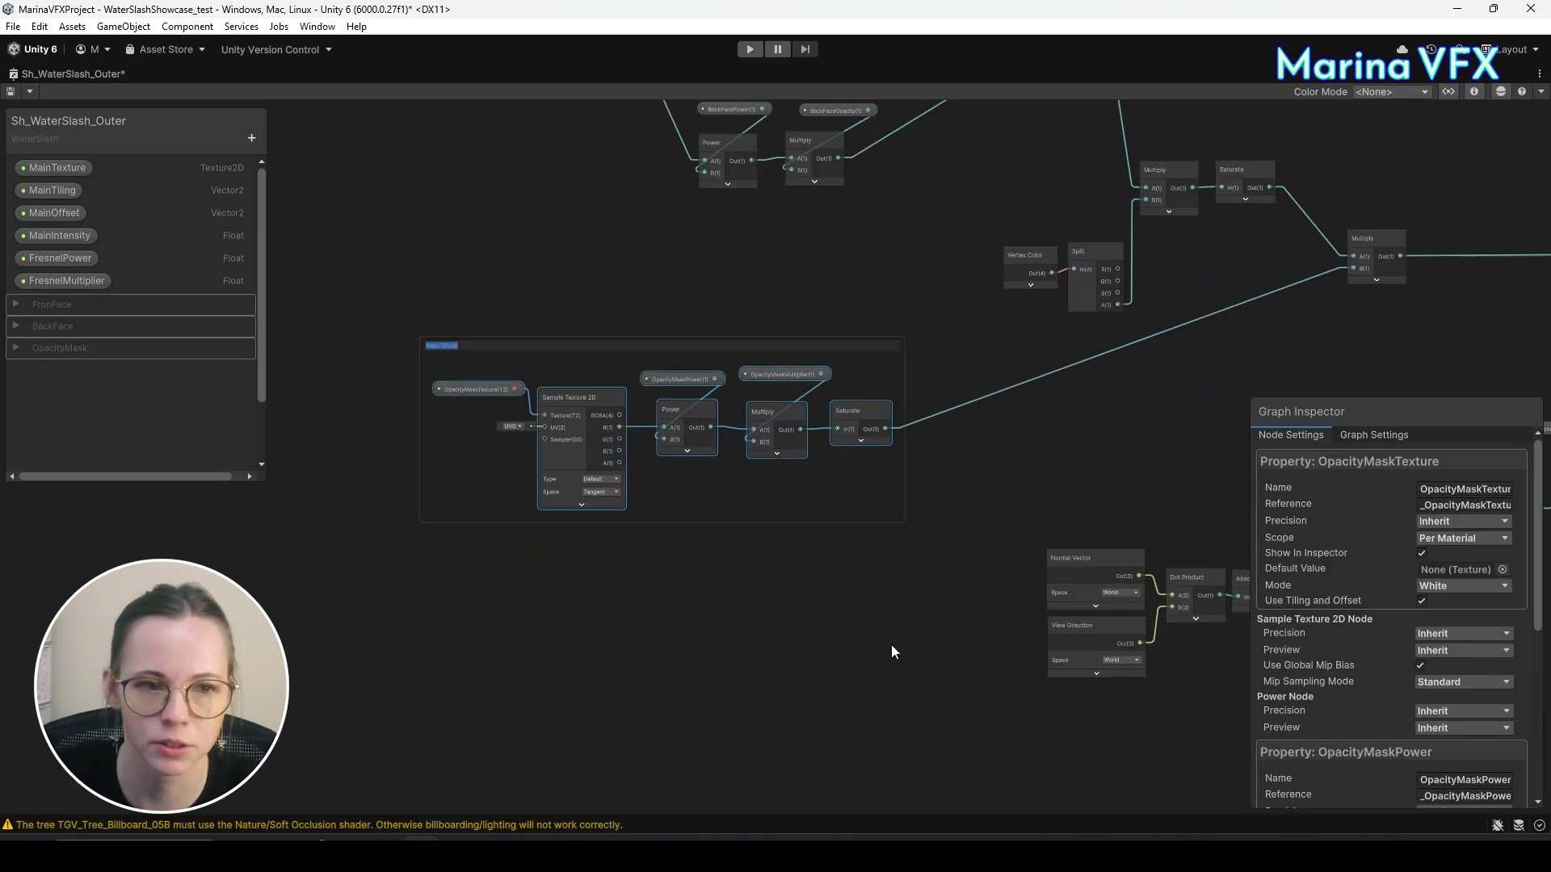
key(Return)
click(774, 612)
Collapse the Fresnel Power node's preview and move it with the FresnelPower property next to the Absolute node.
middle_drag(744, 610, 202, 541)
scroll(533, 537, down, 2)
scroll(739, 485, up, 2)
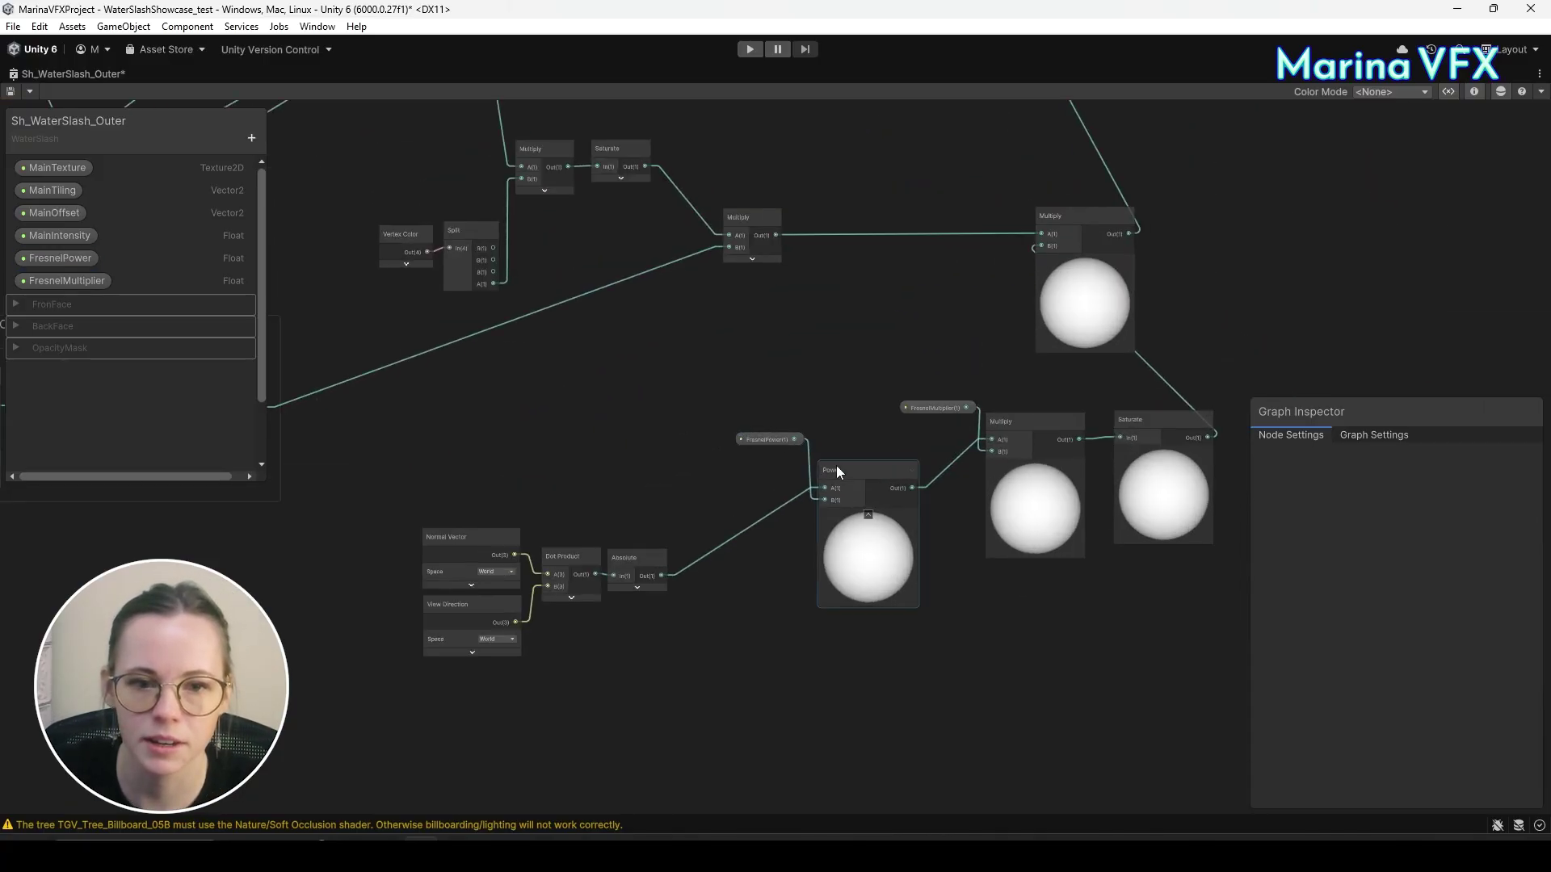
click(868, 515)
drag(779, 414, 693, 550)
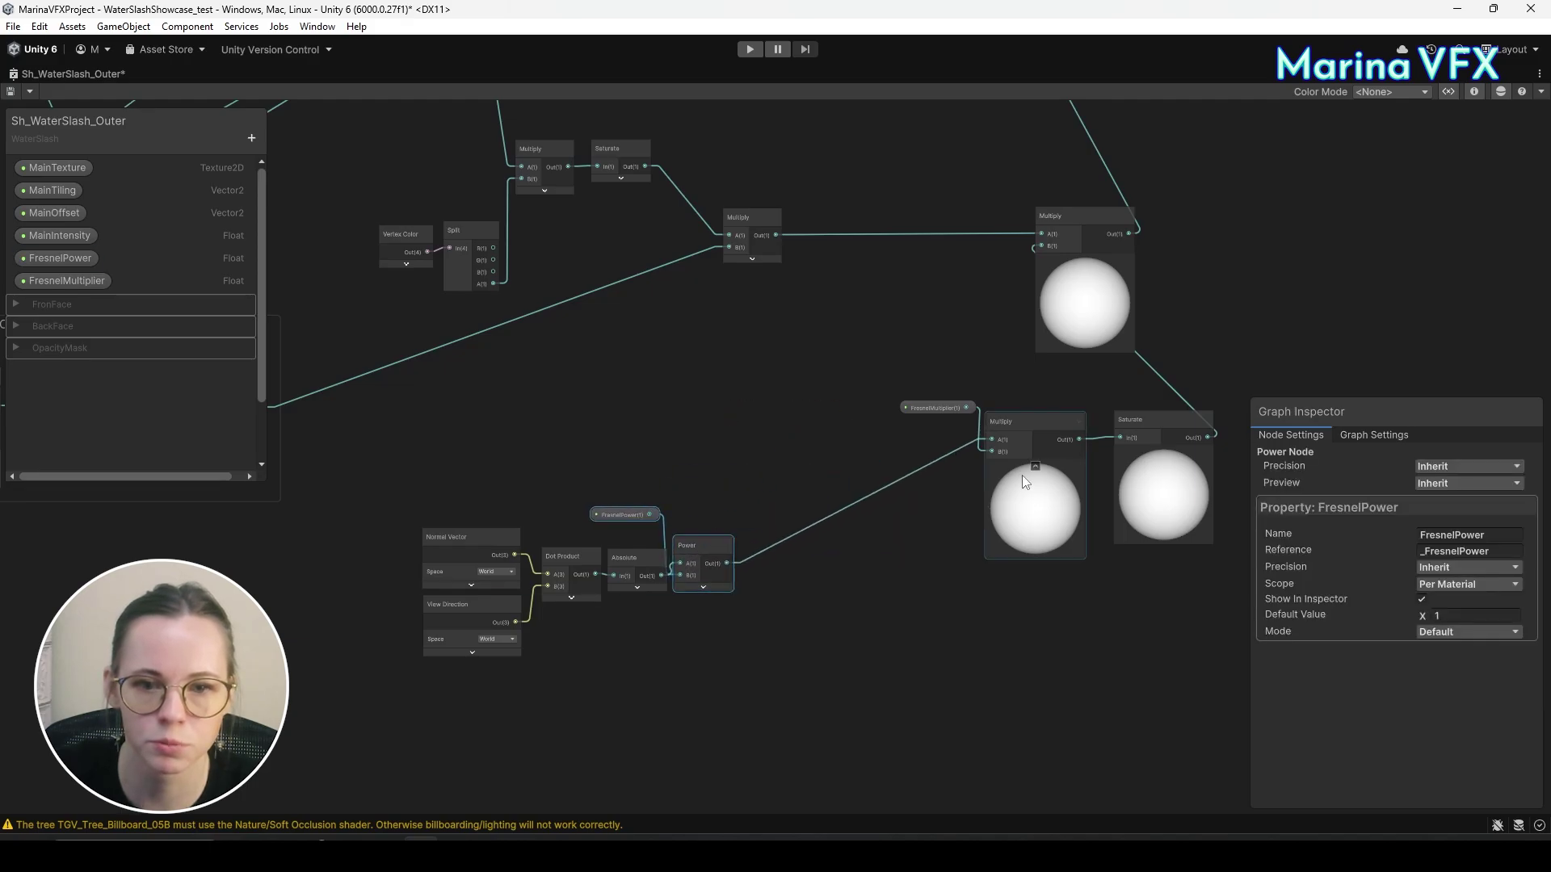
Collapse the previews of the Fresnel Multiply and Saturate nodes and move both with the FresnelMultiplier property next to the Power node.
scroll(1021, 475, up, 1)
click(1035, 466)
drag(895, 365, 751, 538)
drag(1162, 416, 841, 536)
click(867, 569)
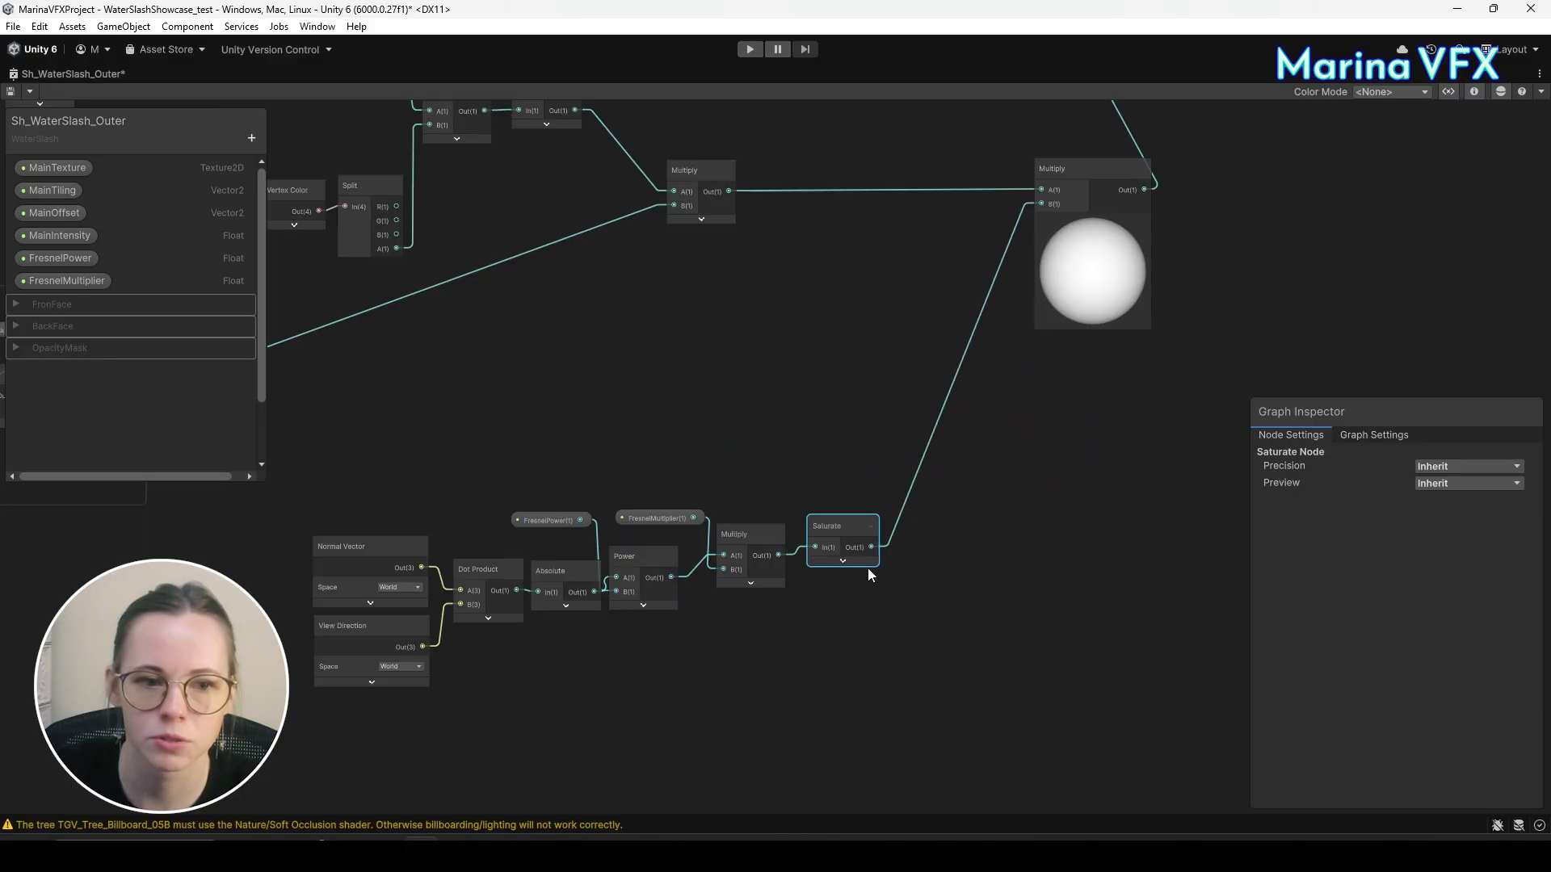
Group the Fresnel nodes from Normal Vector through Saturate and title the group "Fresnel Effect".
drag(336, 477, 807, 501)
right_click(825, 529)
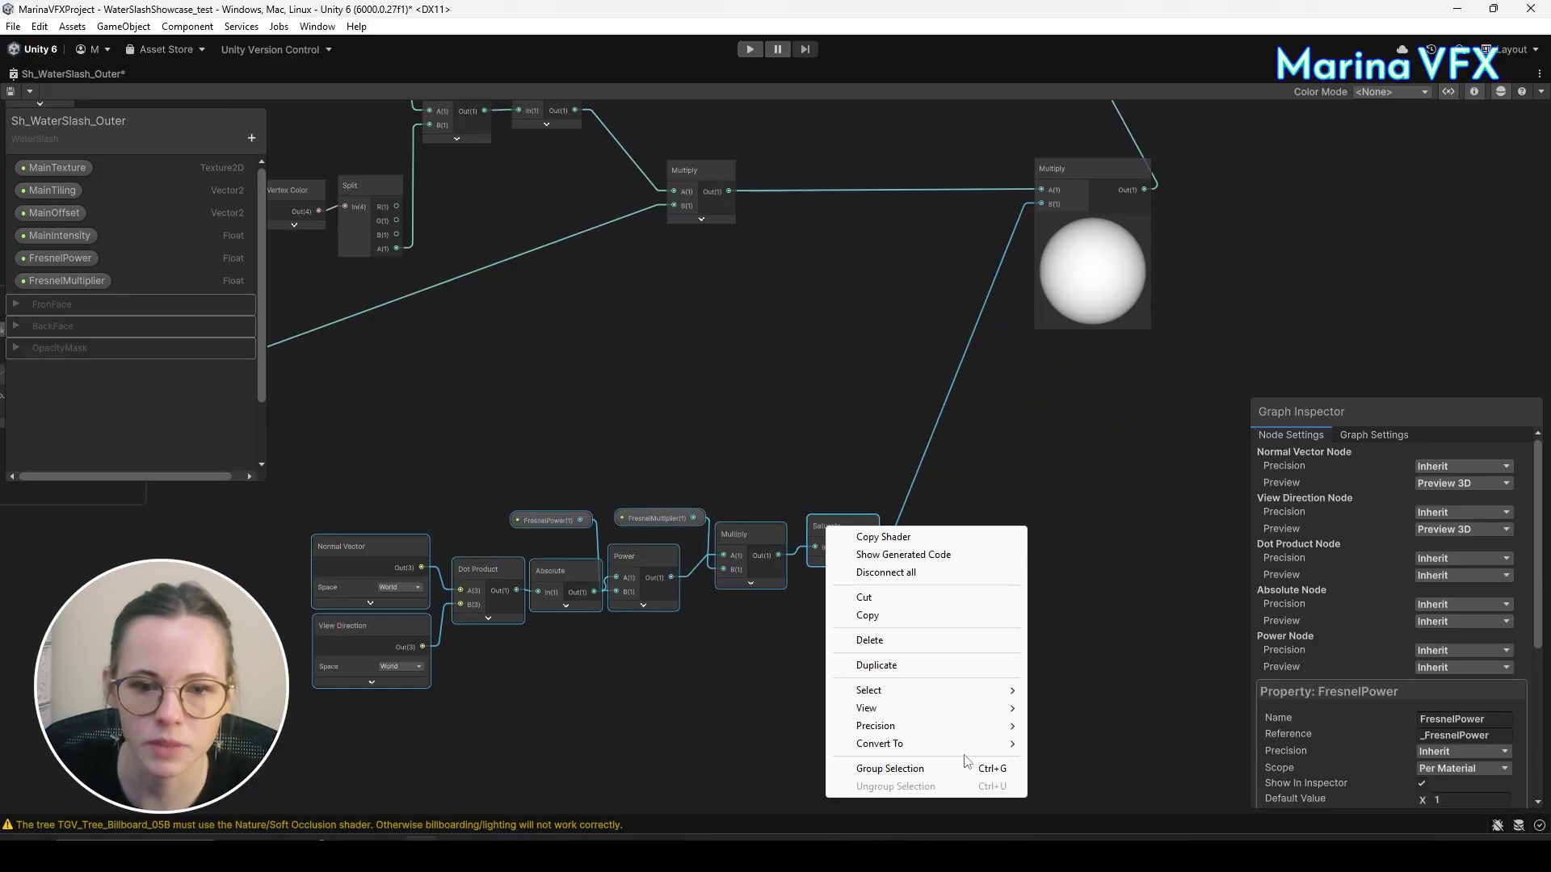
click(860, 770)
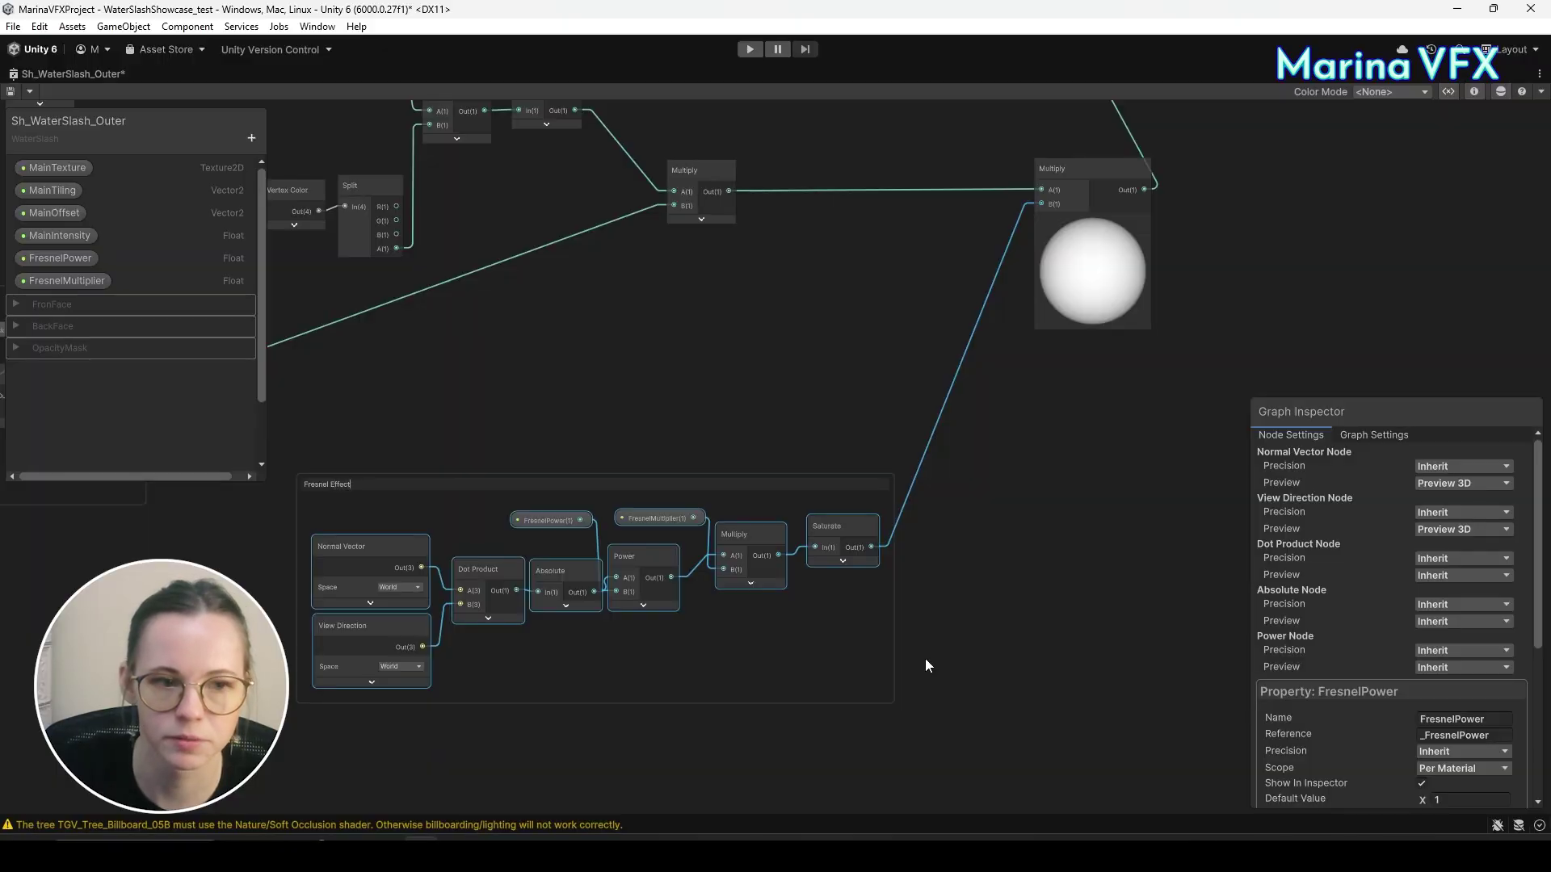
key(Return)
scroll(889, 428, down, 3)
scroll(953, 517, down, 3)
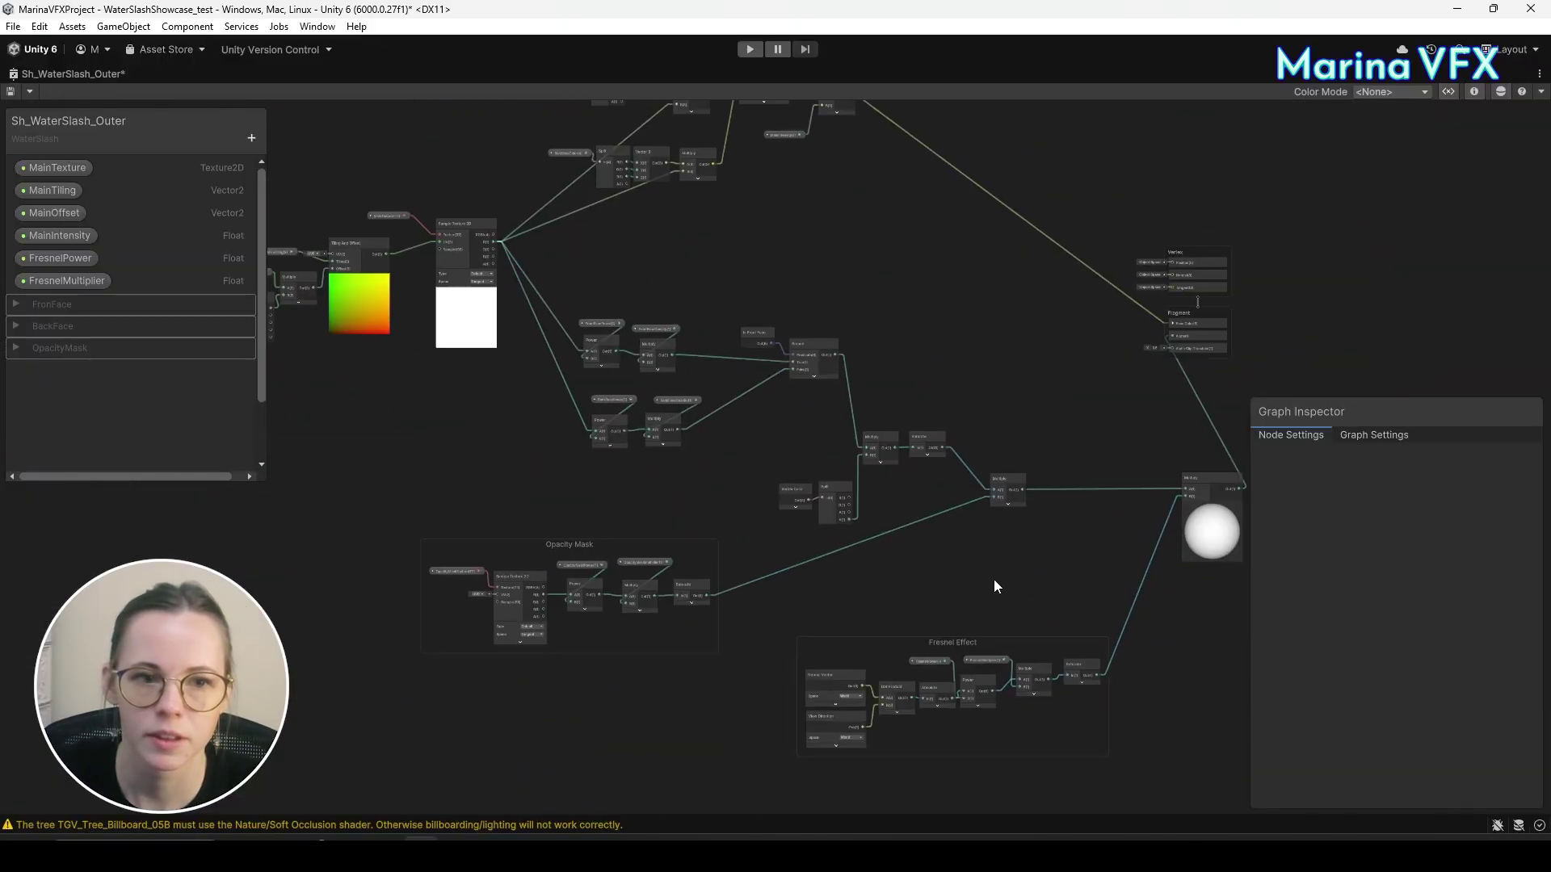
Group the front and back face color nodes with their Branch and intensity Multiply under the title "Color".
middle_drag(638, 129, 711, 428)
scroll(690, 347, up, 3)
drag(1028, 588, 1027, 589)
right_click(924, 377)
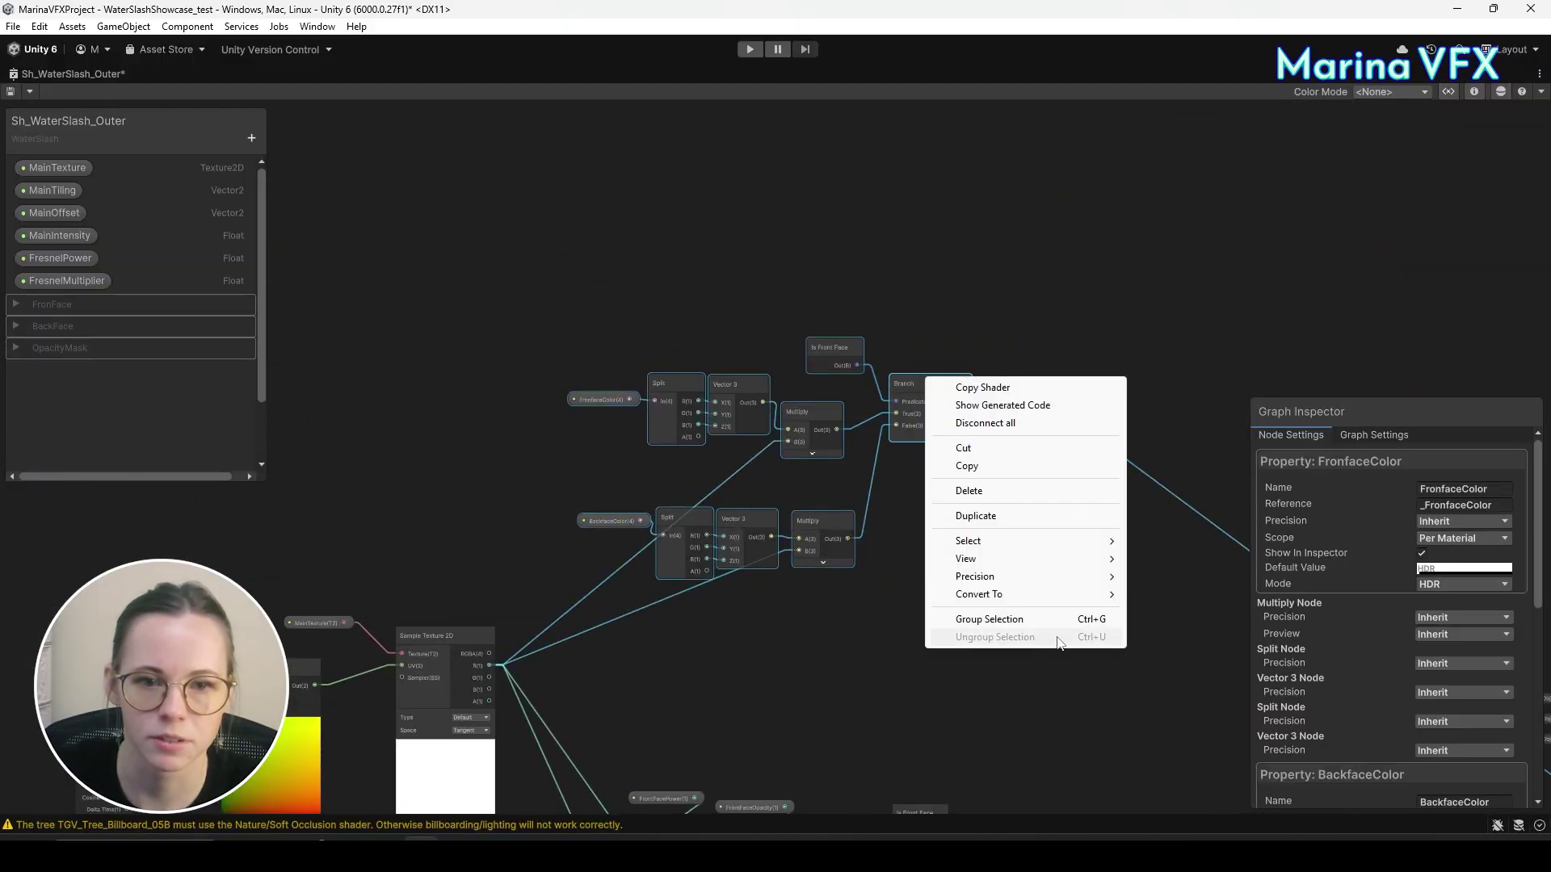
click(957, 620)
key(Return)
Move the main texture nodes, from Time through Sample Texture 2D, farther from the Color and opacity nodes.
click(753, 665)
middle_drag(753, 665, 1197, 412)
scroll(1197, 412, down, 2)
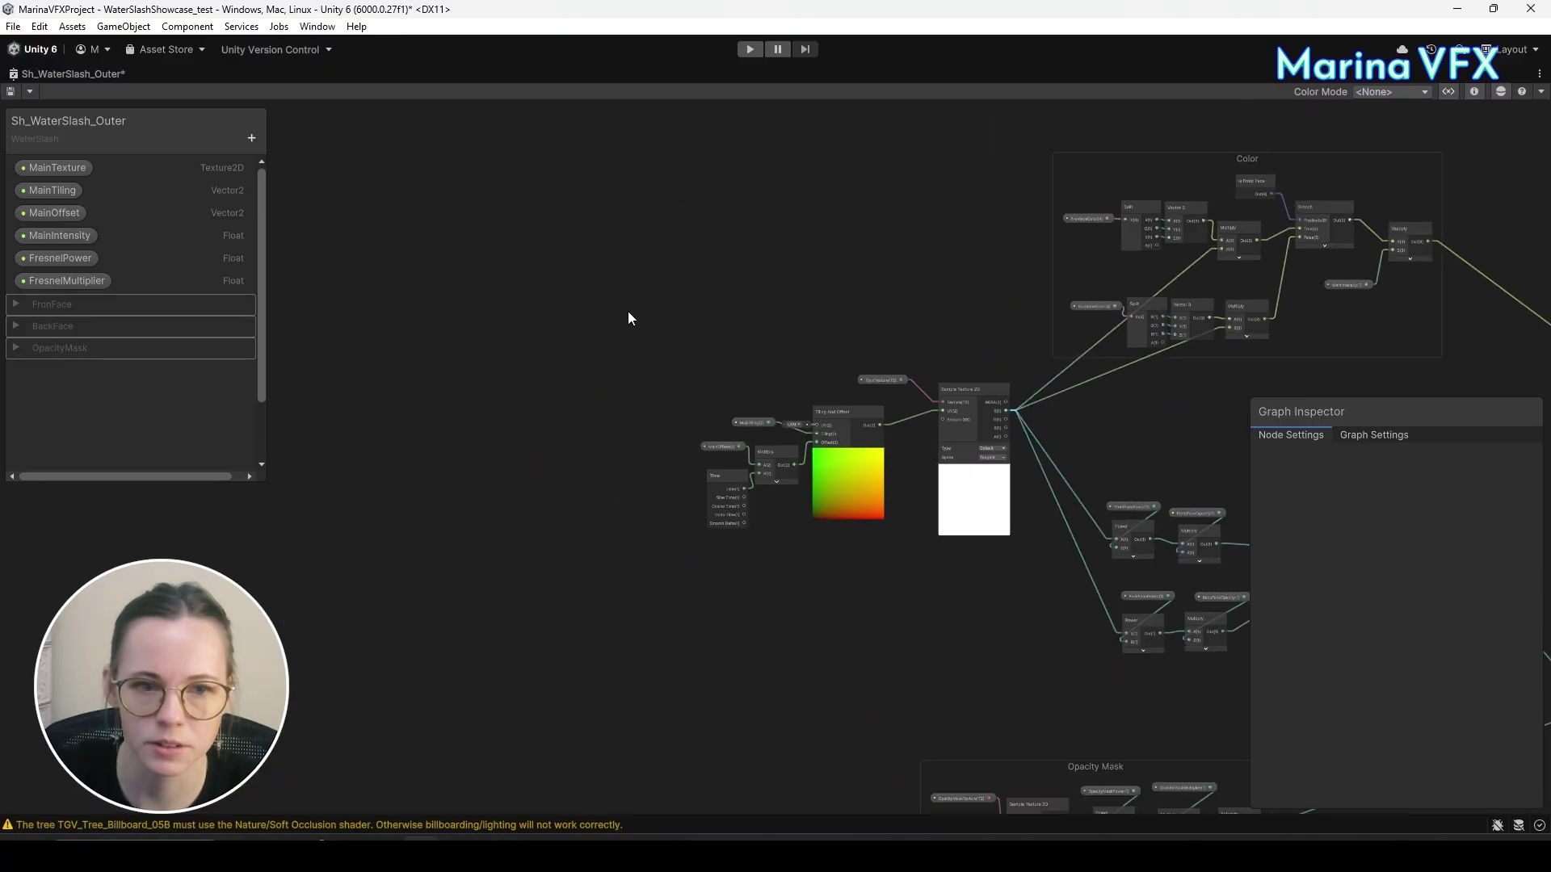
drag(627, 312, 1046, 575)
drag(953, 395, 631, 335)
middle_drag(1024, 597, 680, 536)
click(681, 536)
Move the Vertex Color and Split nodes and the opacity Multiply and Saturate nodes closer to the opacity Branch.
scroll(899, 541, up, 5)
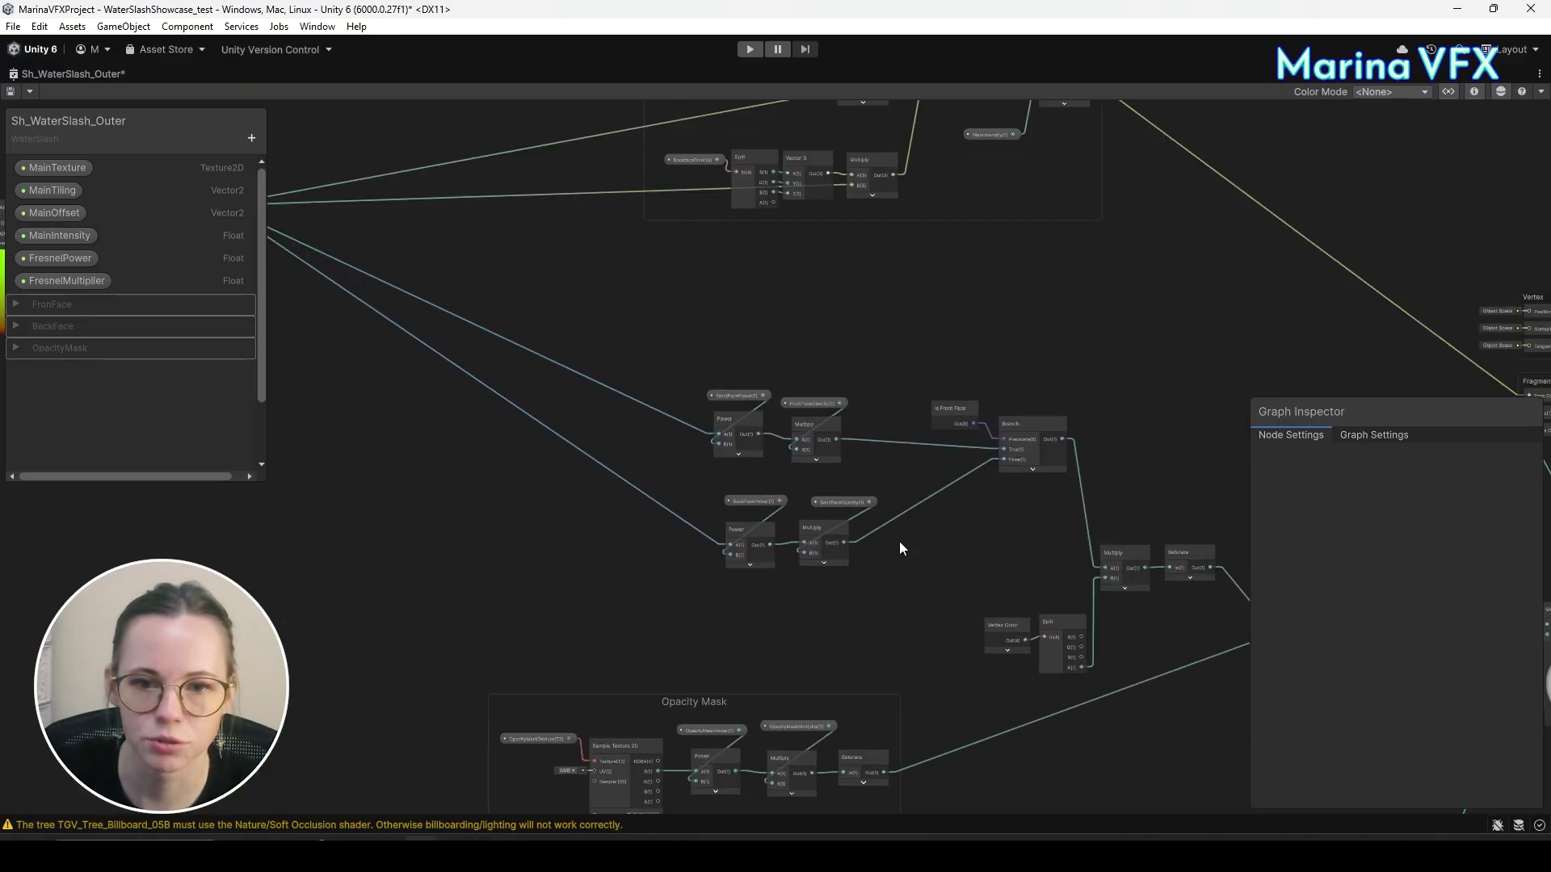
middle_drag(1101, 525, 883, 455)
scroll(883, 455, up, 1)
drag(1096, 742, 776, 587)
drag(911, 558, 918, 577)
scroll(919, 577, down, 2)
middle_drag(919, 577, 706, 617)
drag(779, 522, 855, 446)
middle_drag(868, 639, 540, 455)
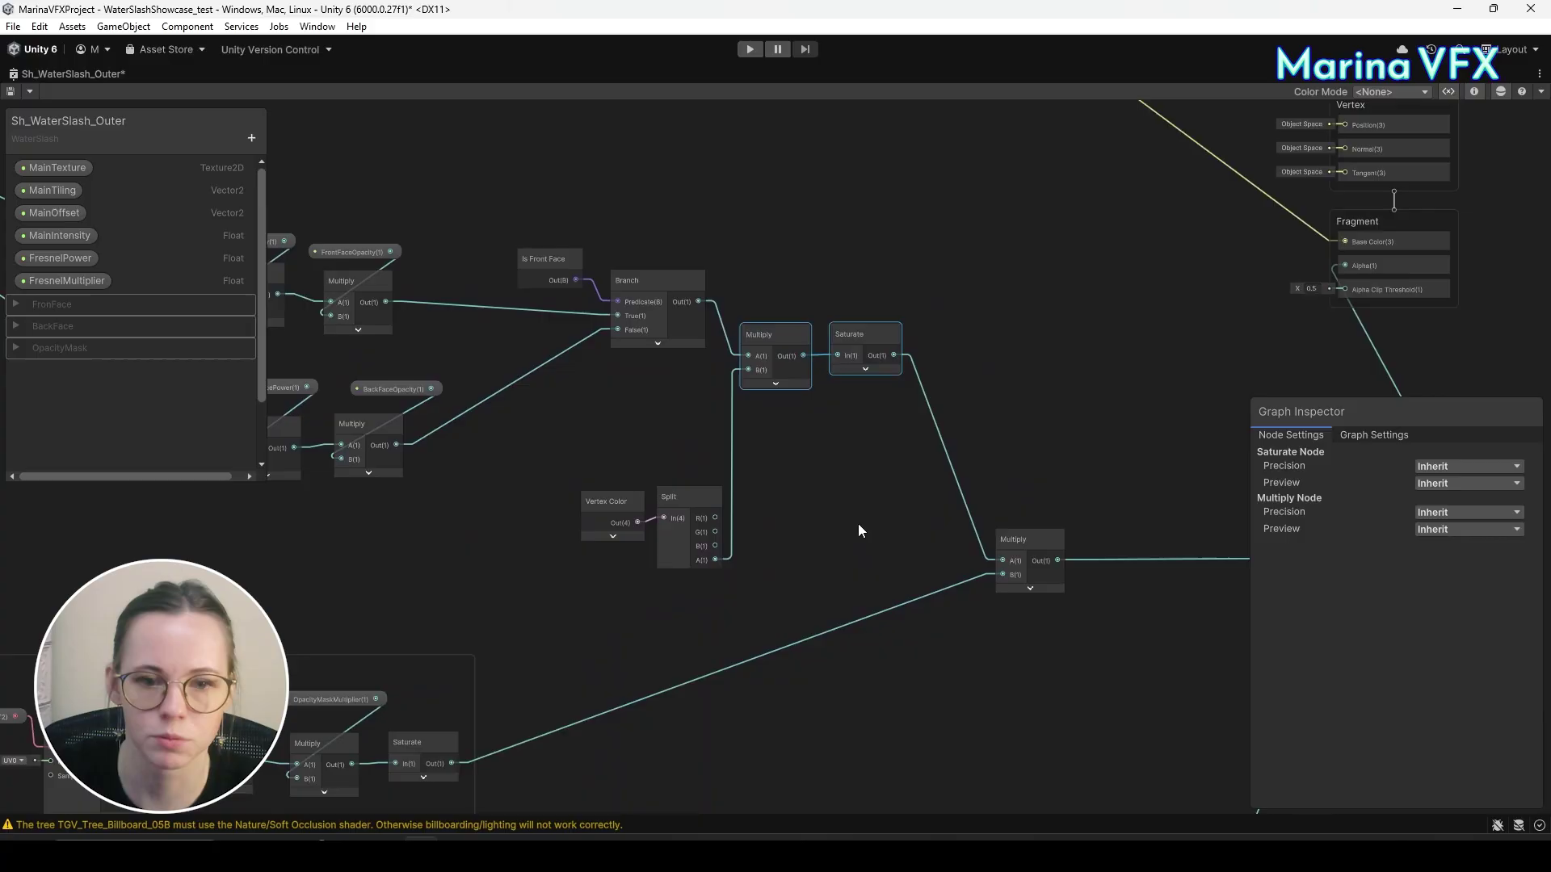
click(1107, 517)
drag(1068, 470, 1068, 470)
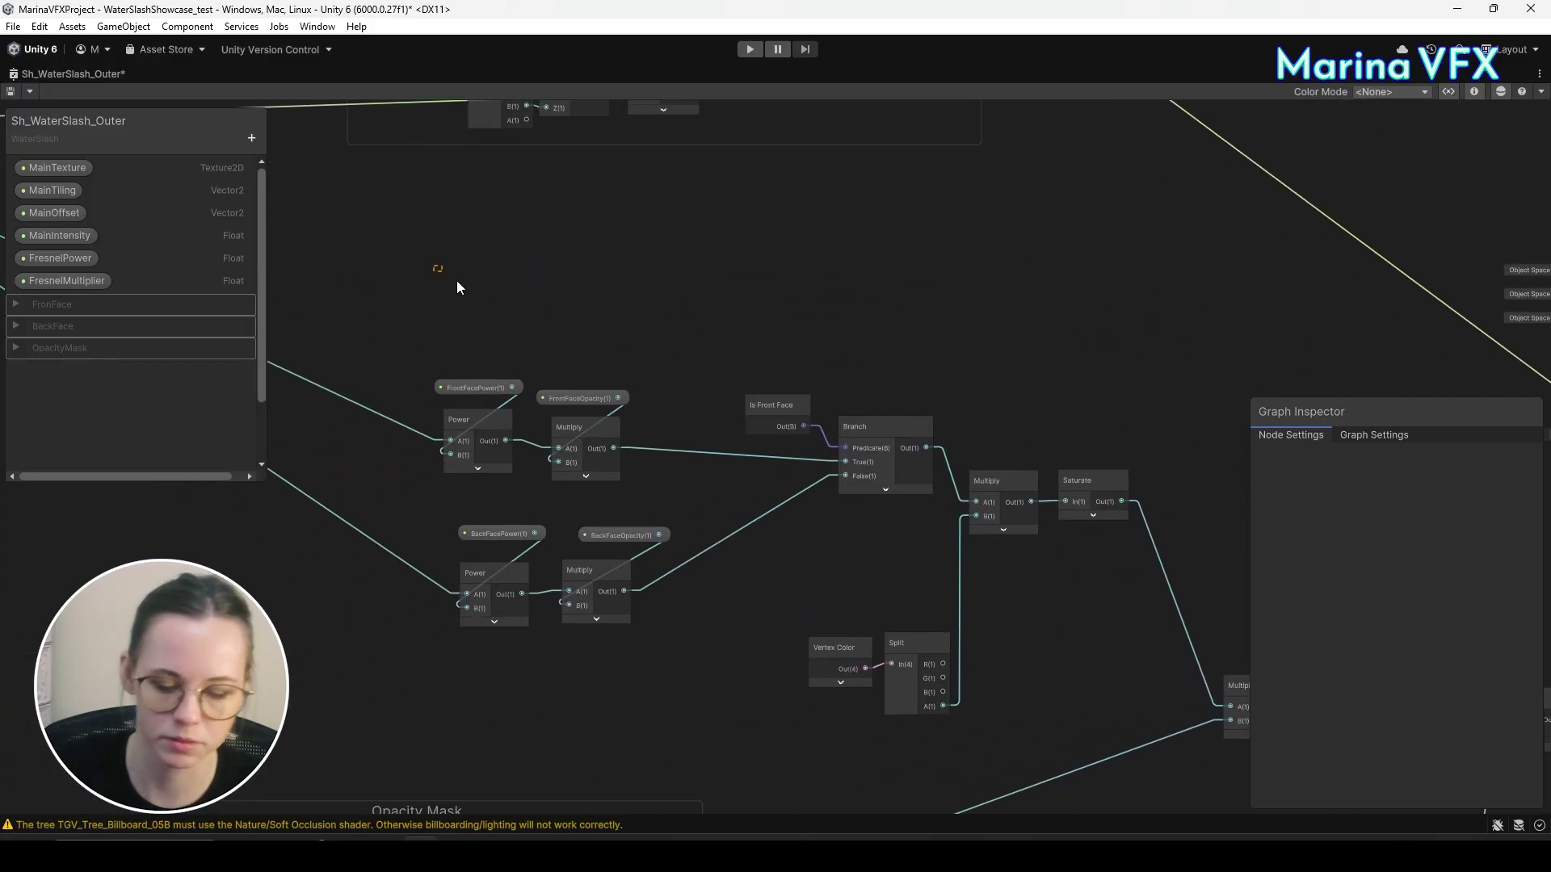
Group the front and back face opacity nodes through Saturate, title the group "Opacity" and shift it toward the main texture nodes.
drag(436, 267, 921, 630)
right_click(905, 379)
click(986, 627)
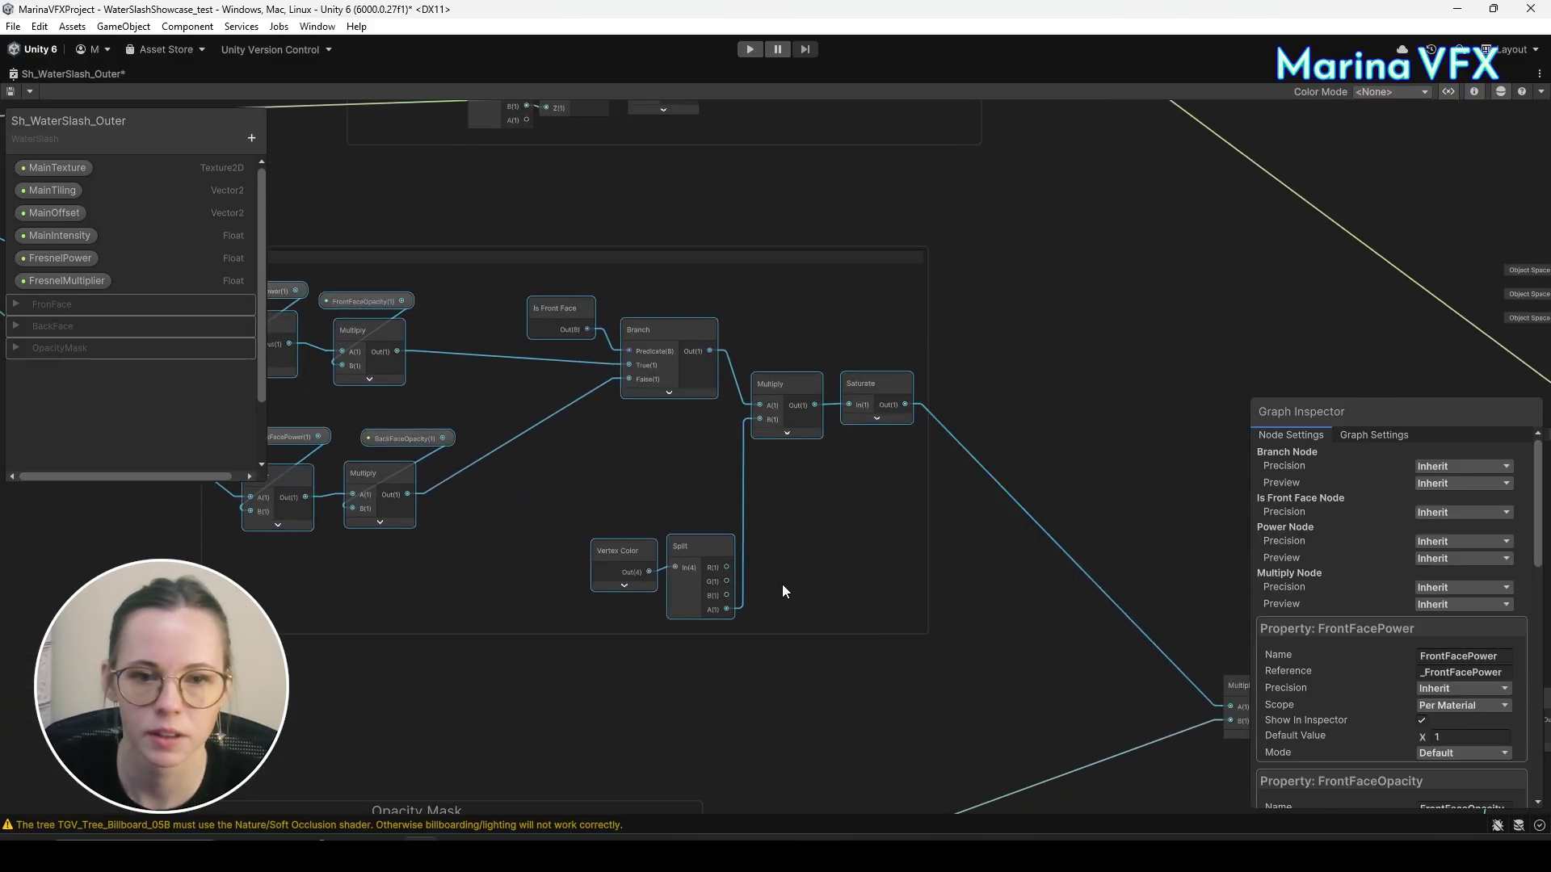
text(Opacity)
click(782, 584)
key(a)
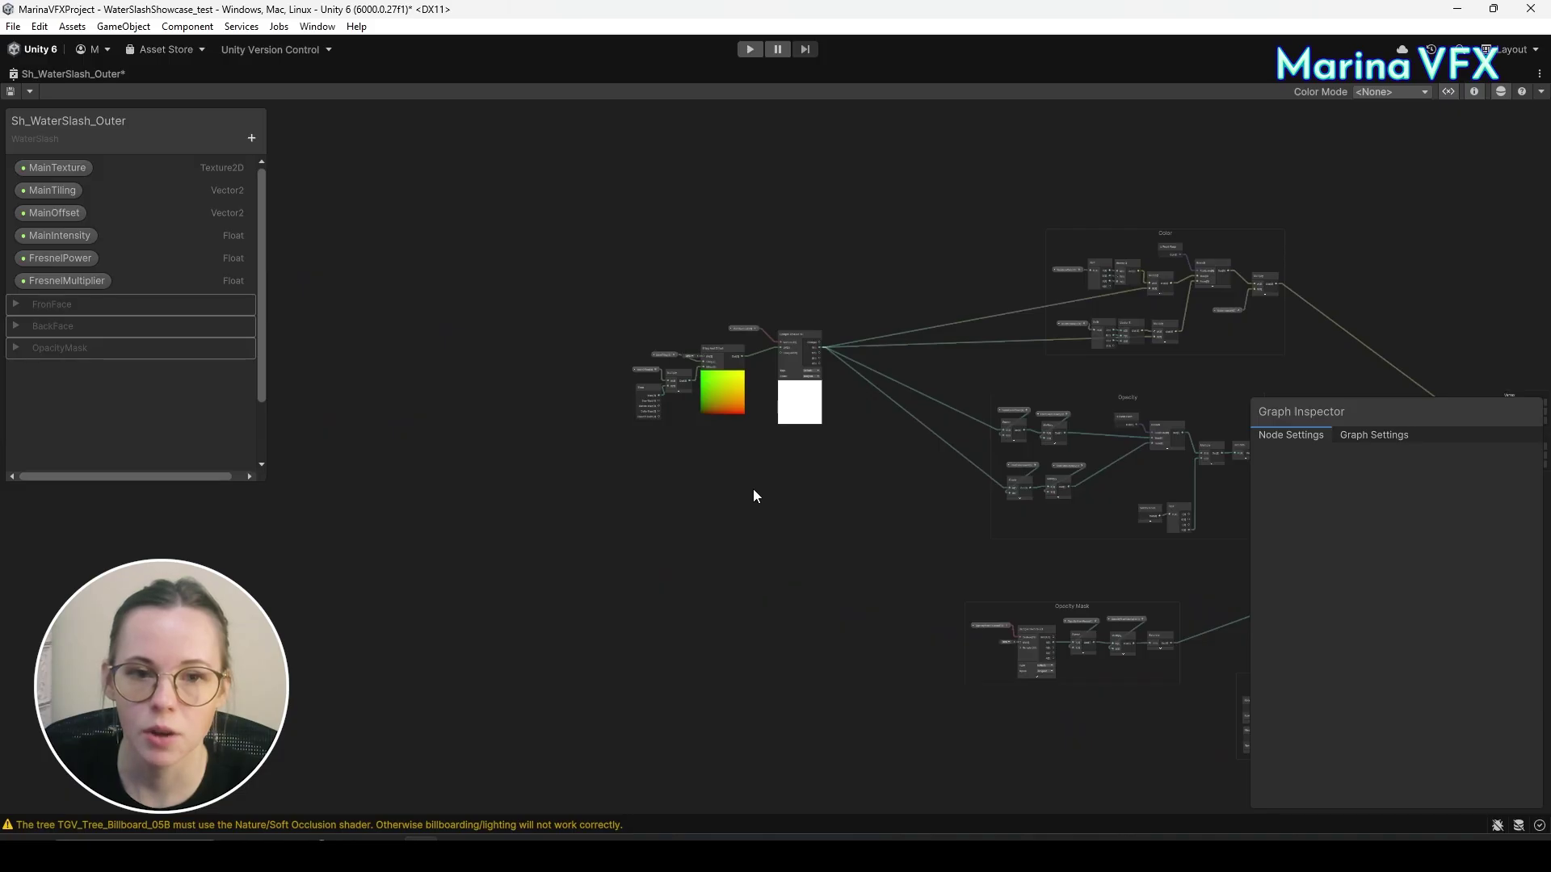
Duplicate the main texture nodes, from Time through Sample Texture 2D, and place the copy below the originals.
scroll(756, 495, up, 5)
drag(1039, 475, 1039, 475)
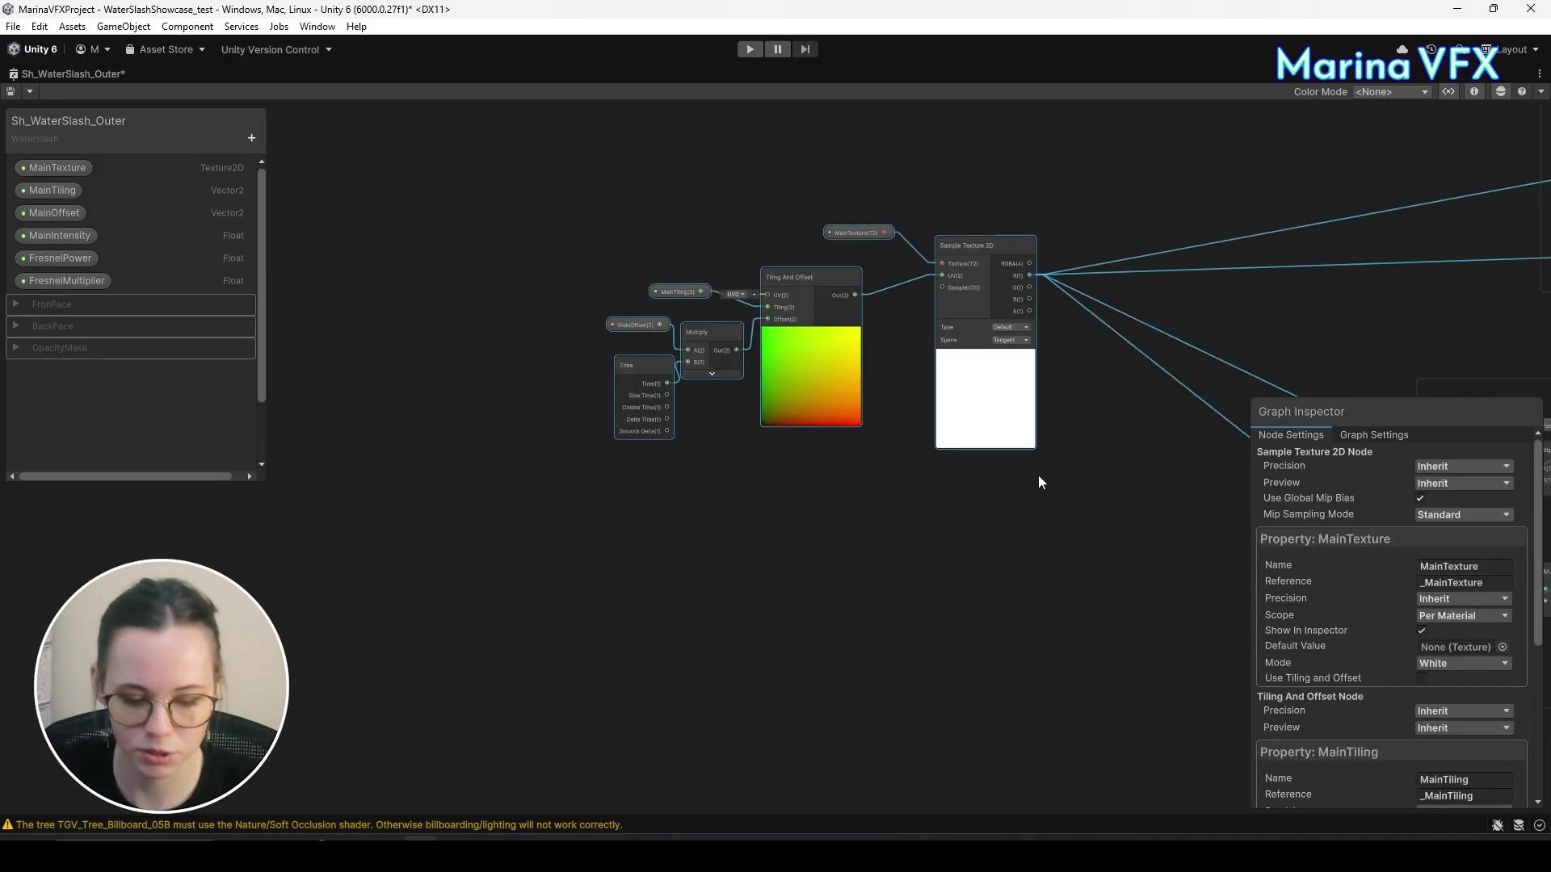
scroll(890, 438, down, 3)
click(790, 537)
key(ctrl+v)
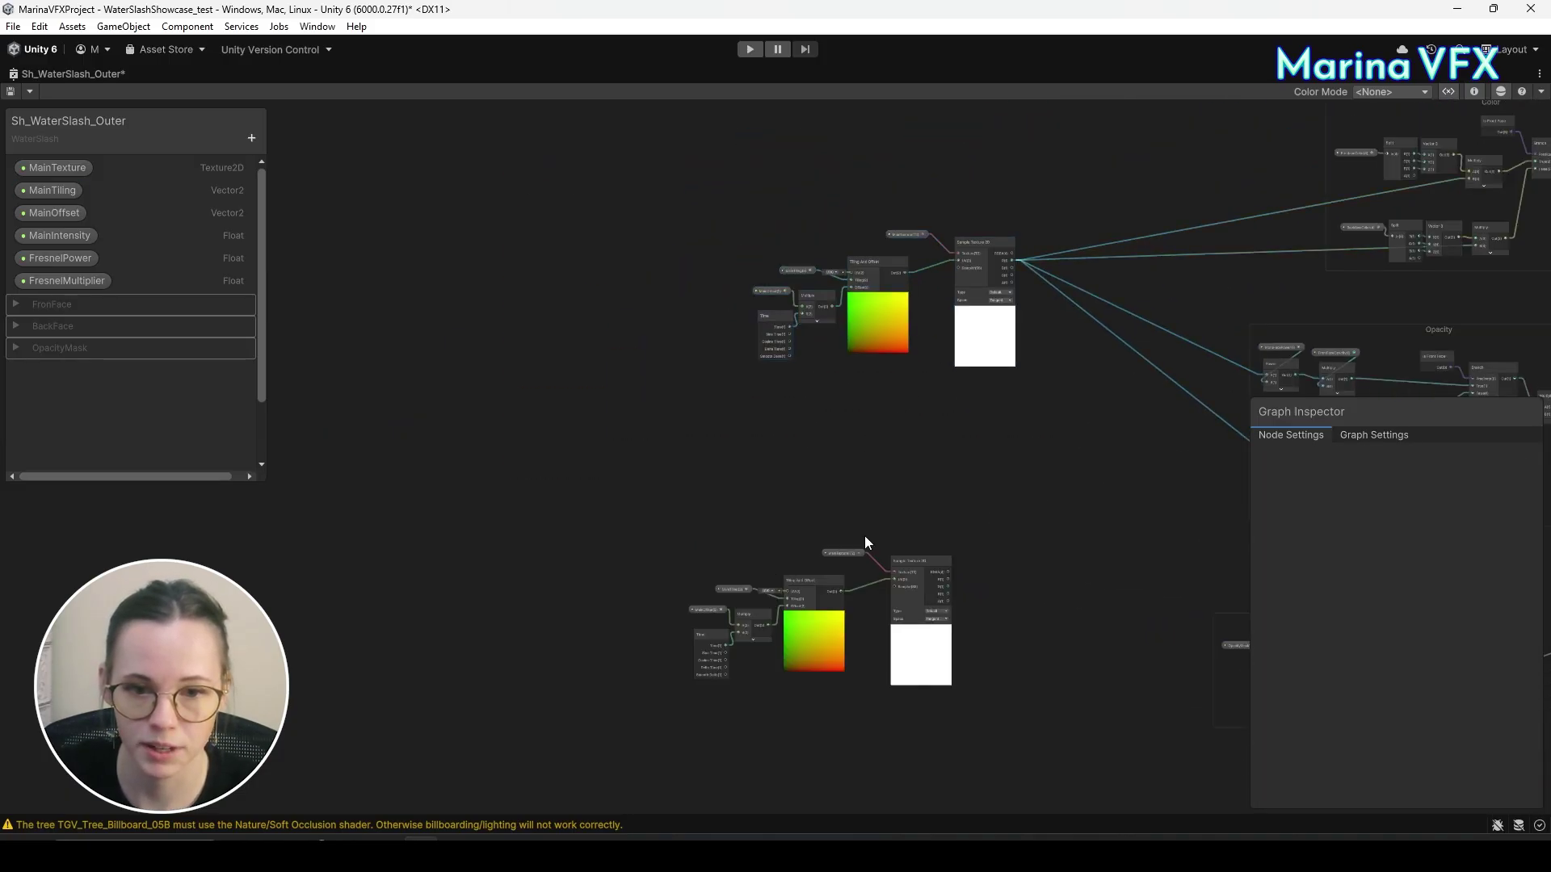
mouse_move(919, 567)
mouse_down()
mouse_move(826, 551)
mouse_move(919, 564)
mouse_up()
click(841, 426)
scroll(841, 427, up, 4)
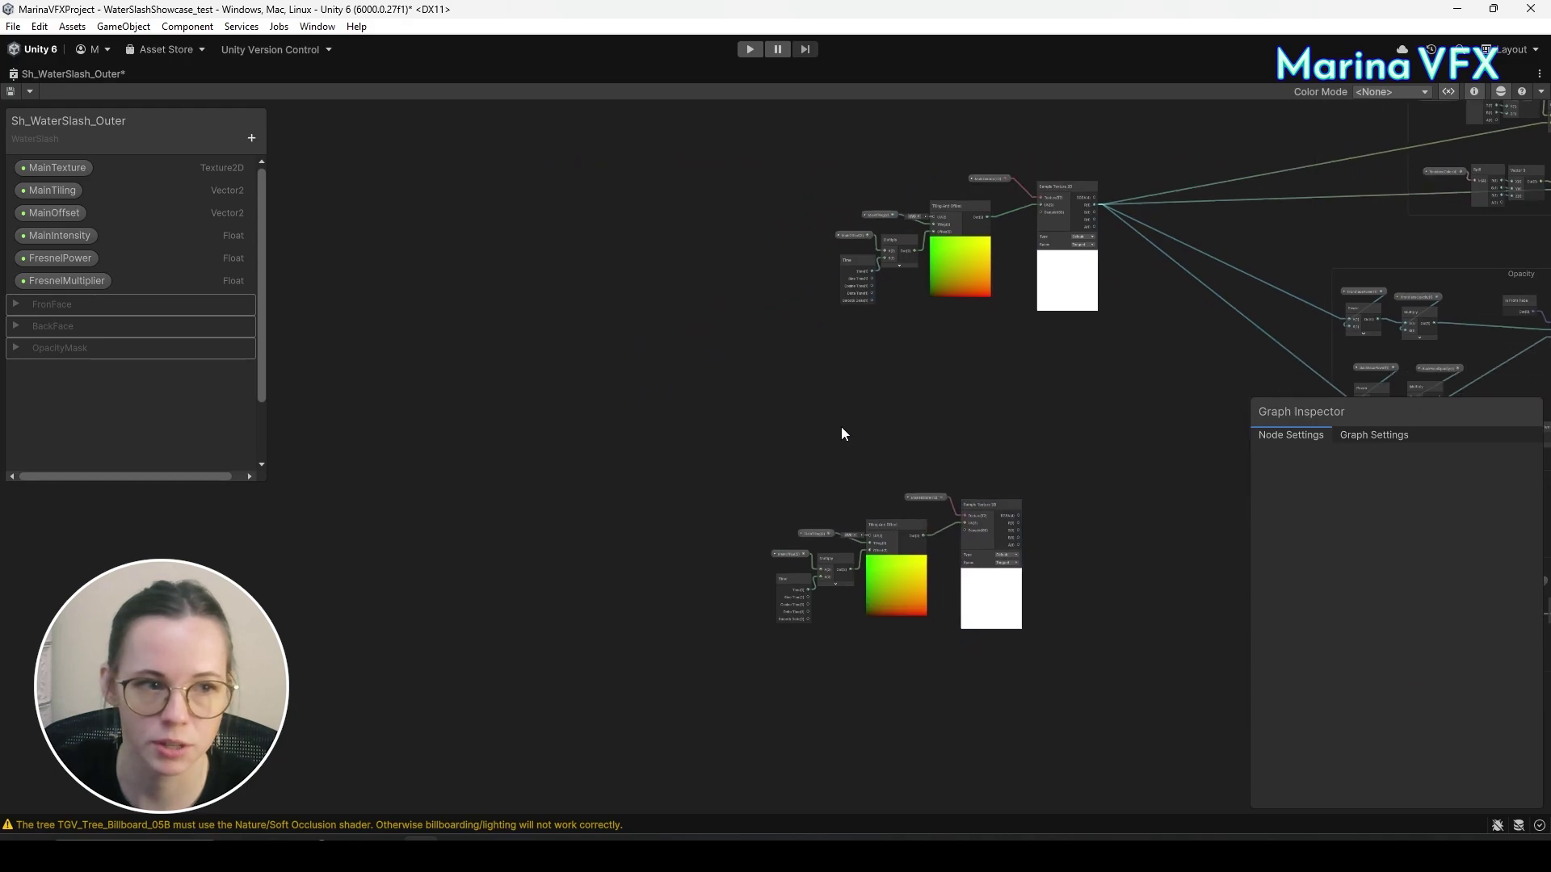
Add a Texture 2D property named DistortionTexture.
click(251, 139)
click(302, 299)
text(D)
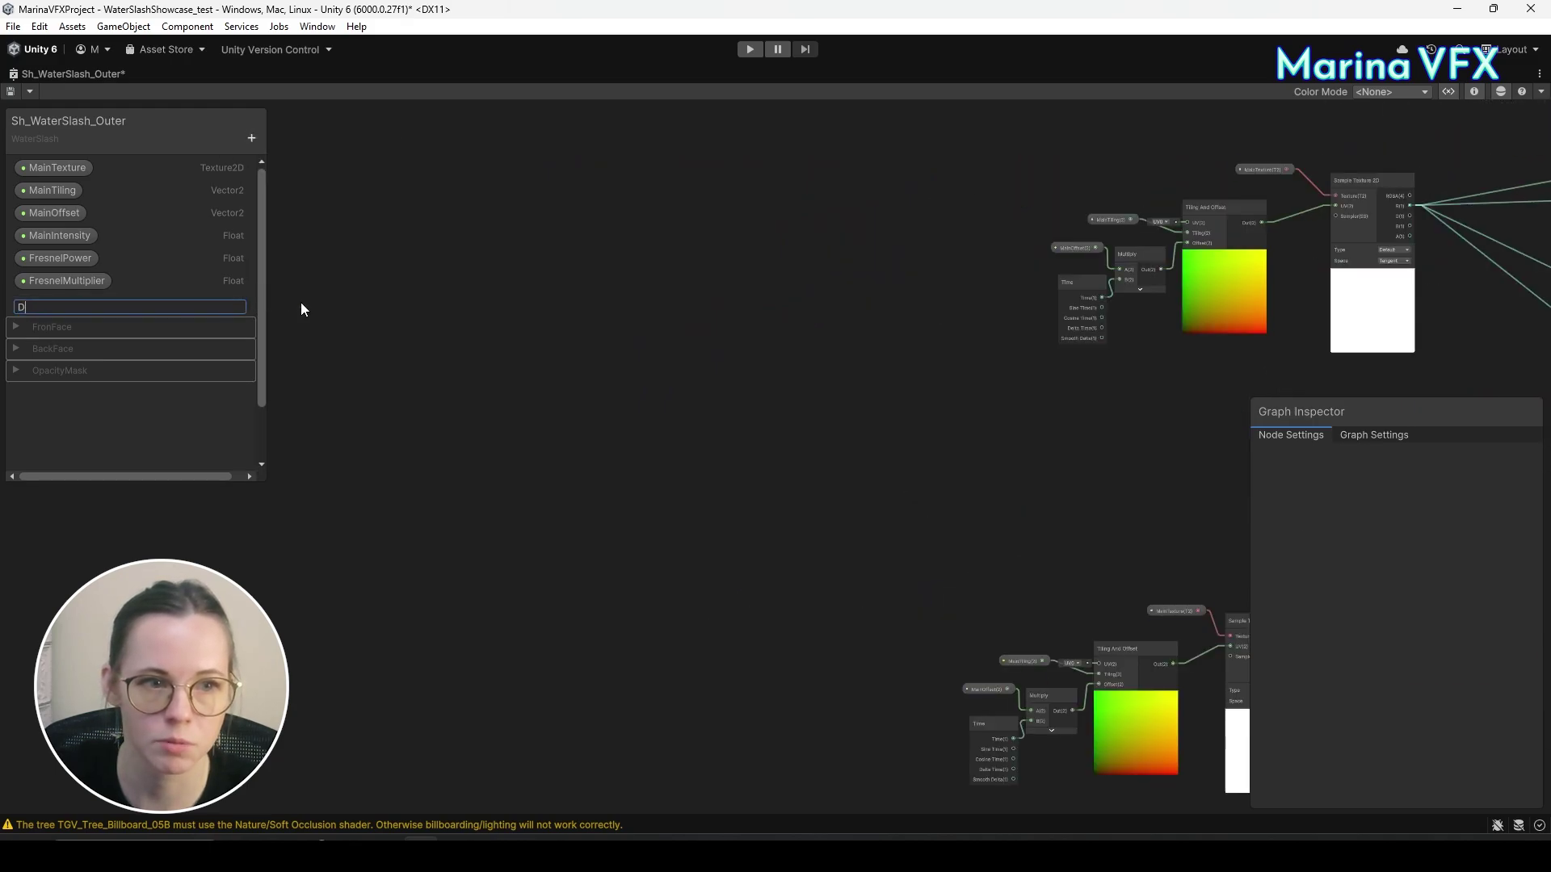
text(istortionTexture)
key(Return)
Add Vector 2 properties DistortionTiling and DistortionOffset, and set DistortionTiling's default X value to 1.
click(251, 138)
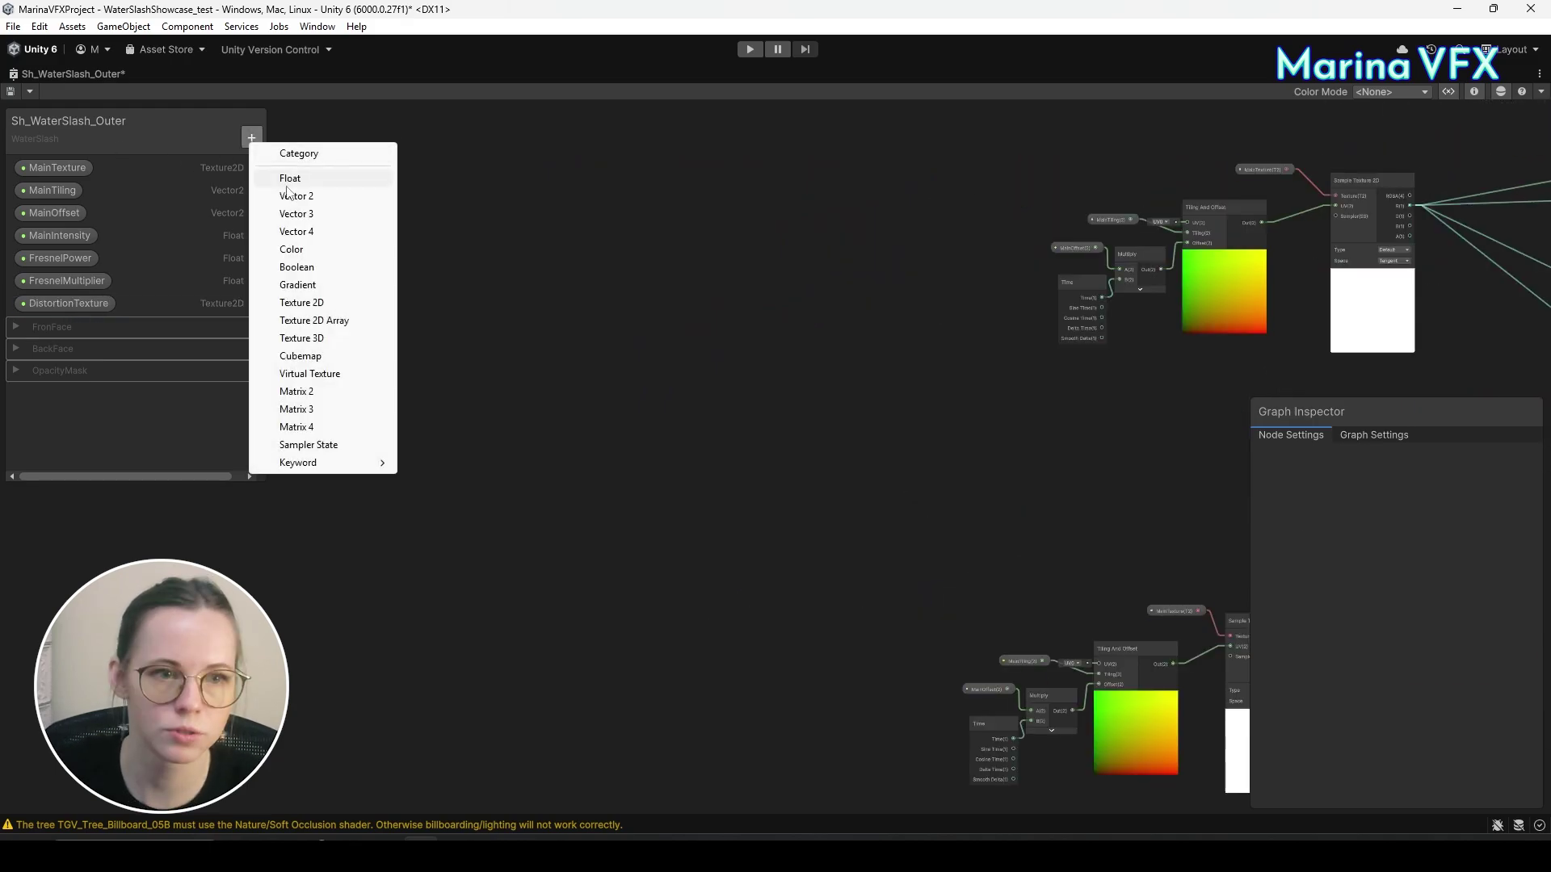
click(292, 192)
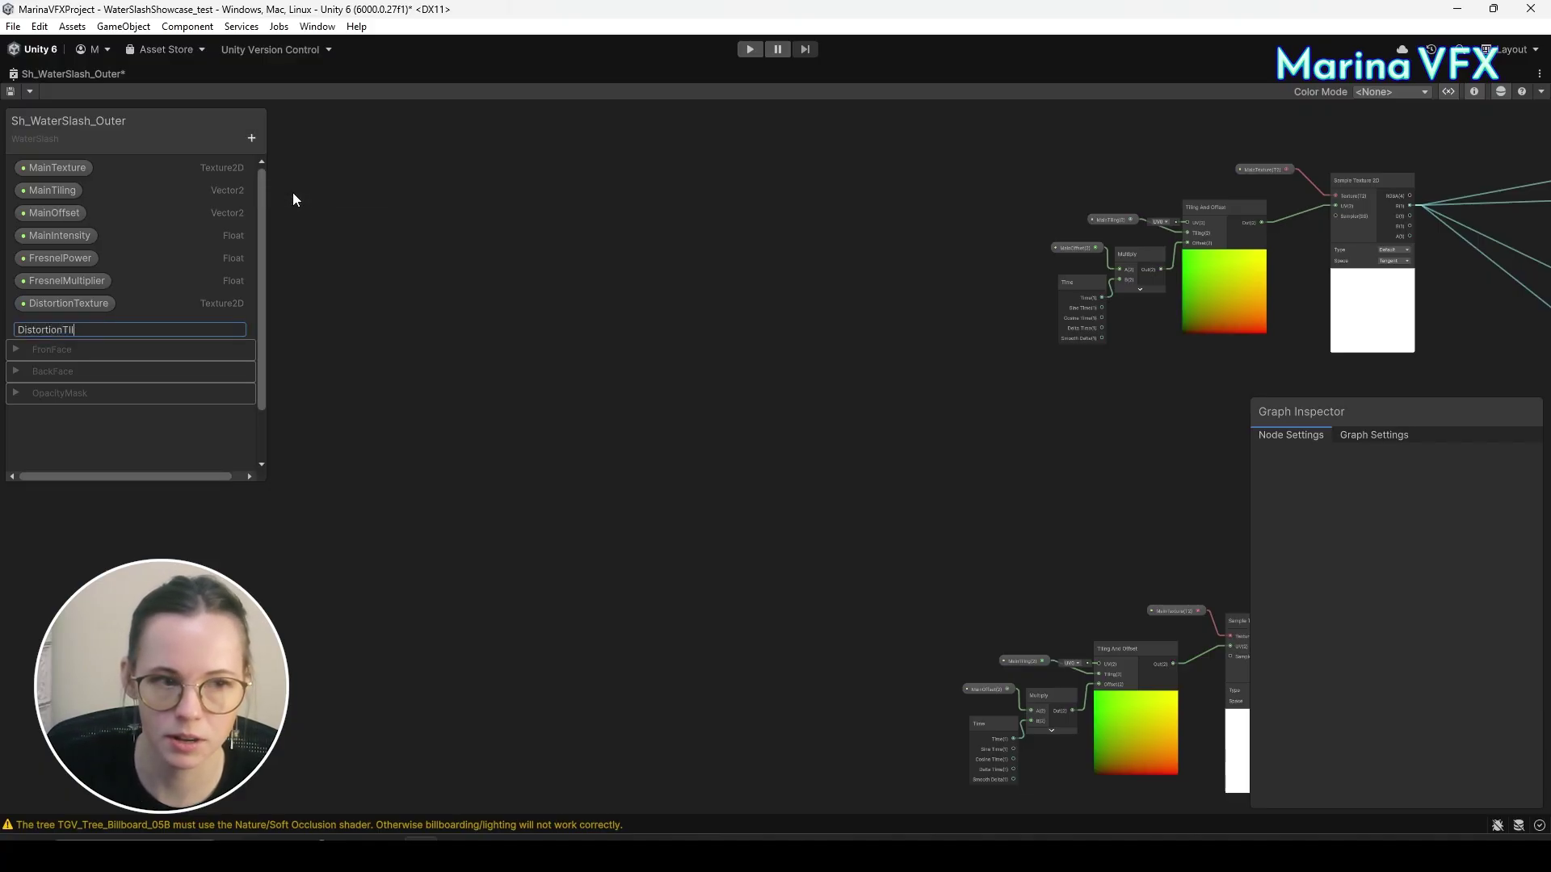
text(DistortionTiling)
key(Return)
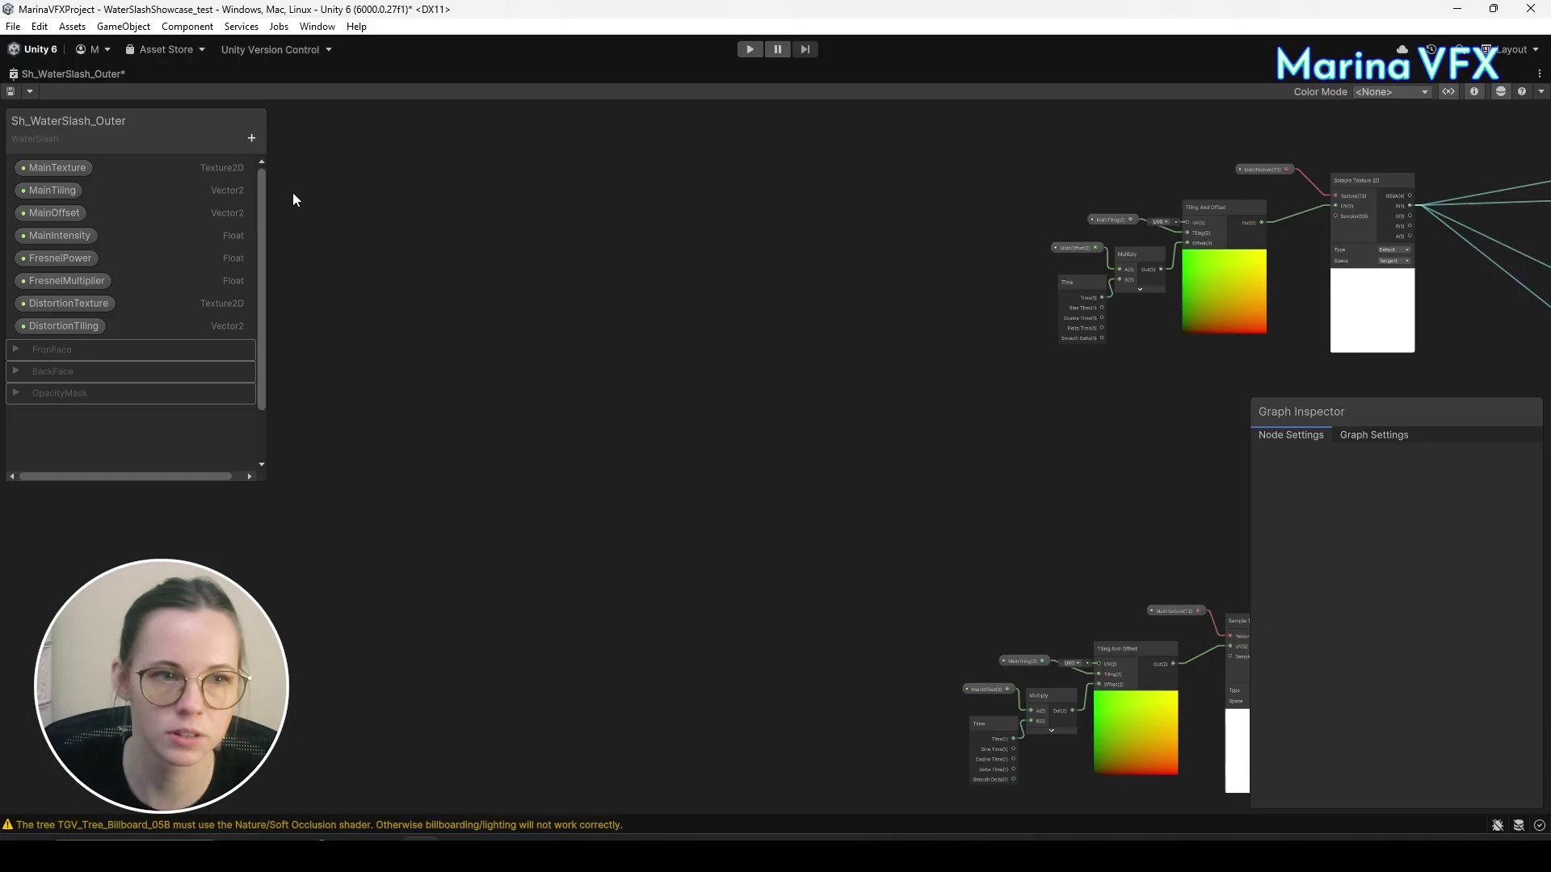
click(252, 137)
click(297, 184)
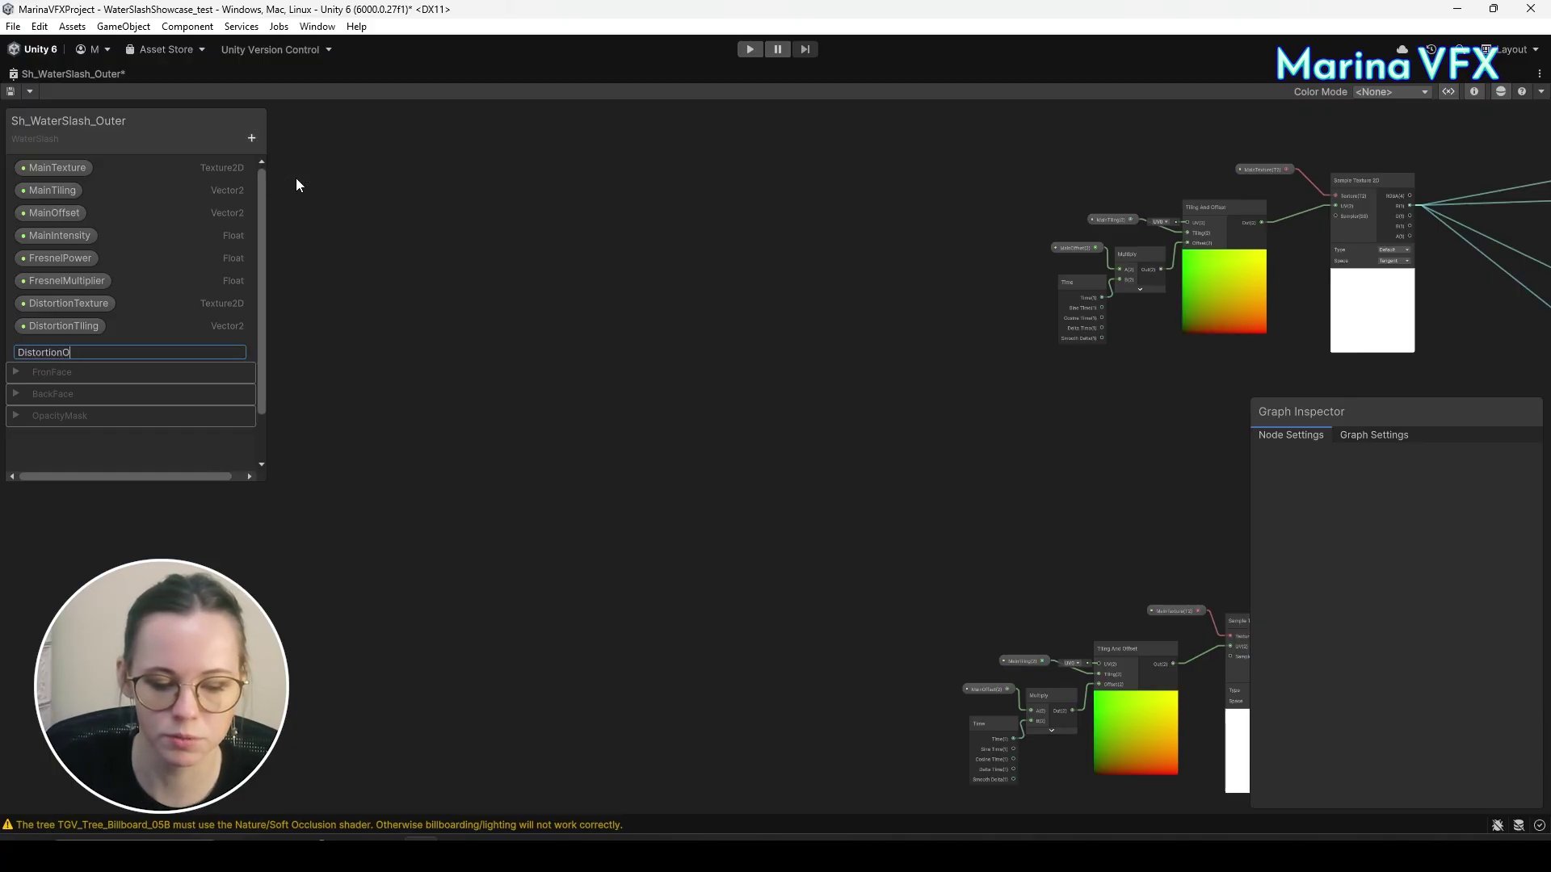
text(DistortionOffset)
key(Return)
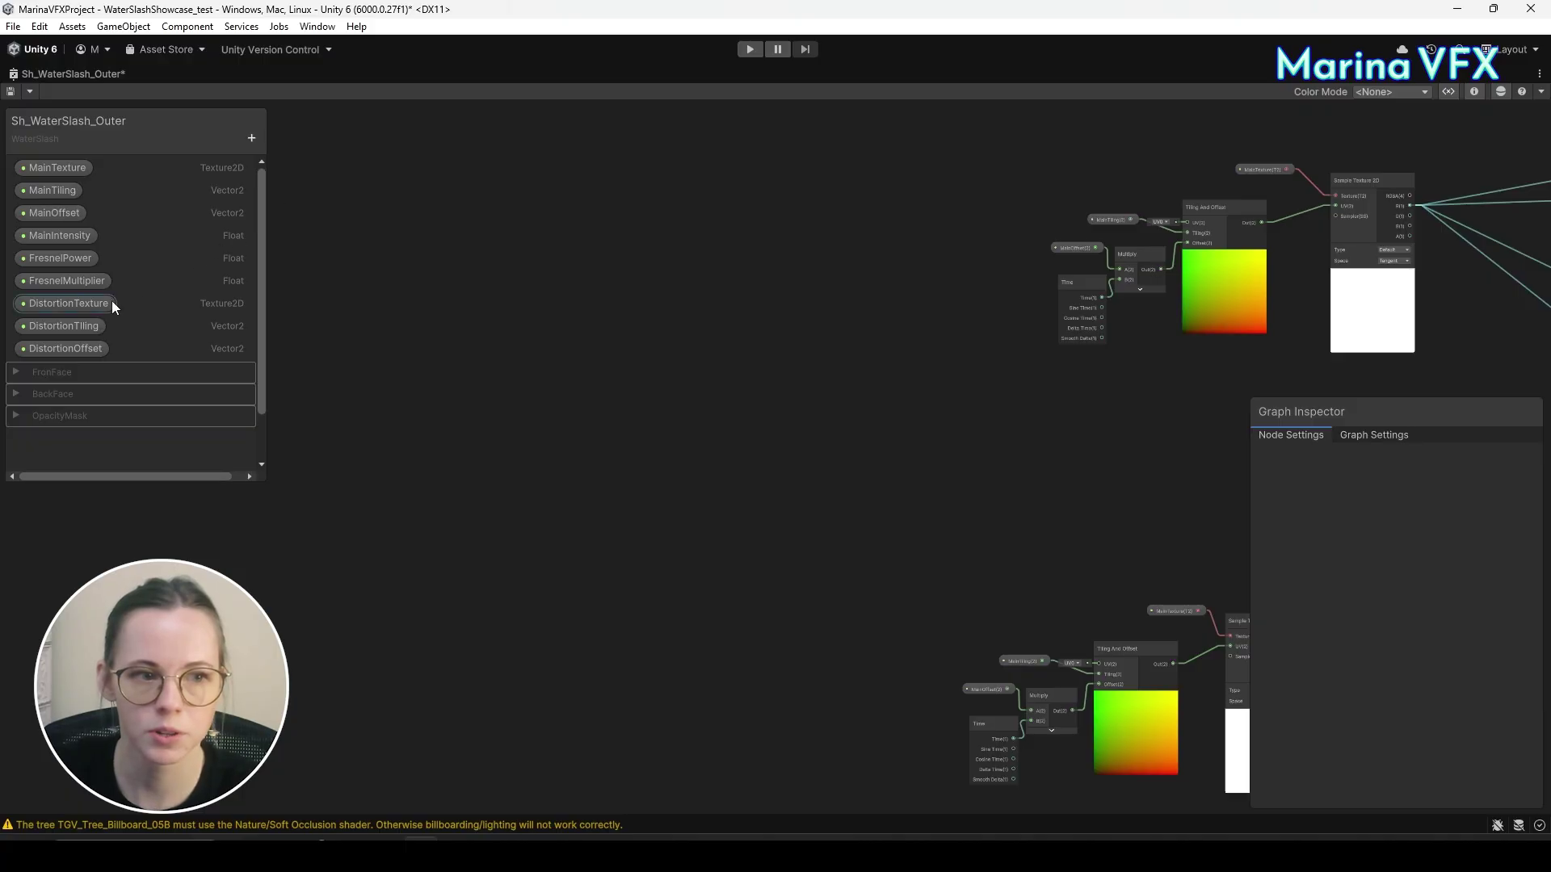
click(87, 327)
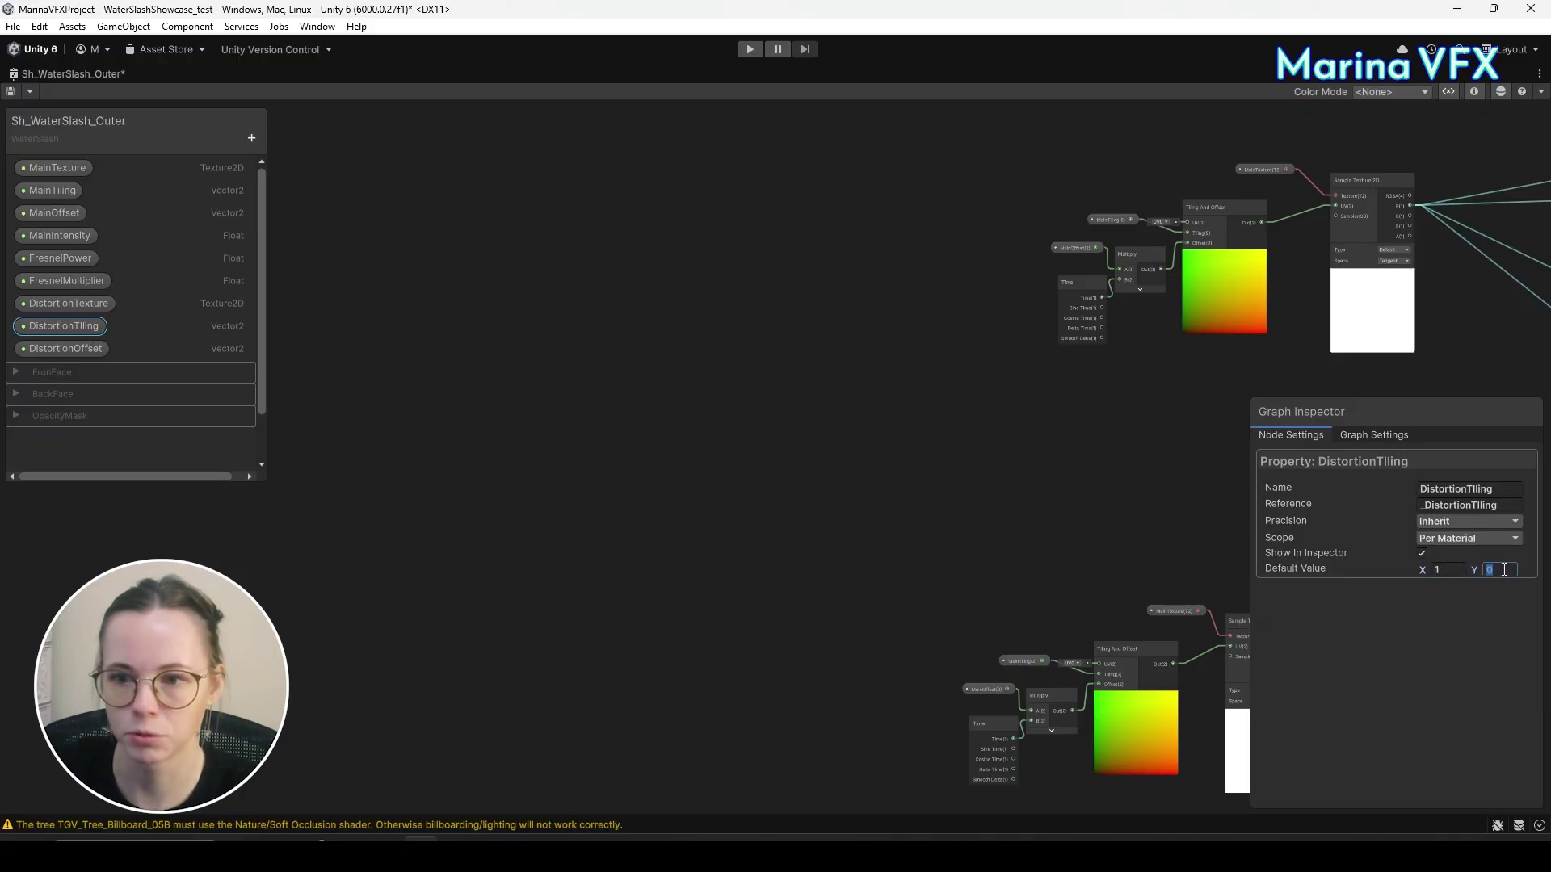
click(914, 554)
Replace MainTexture in the duplicated nodes with DistortionTexture, connected to the Sample Texture 2D's Texture input.
middle_drag(913, 554, 688, 486)
scroll(727, 453, up, 3)
scroll(4, 276, down, 1)
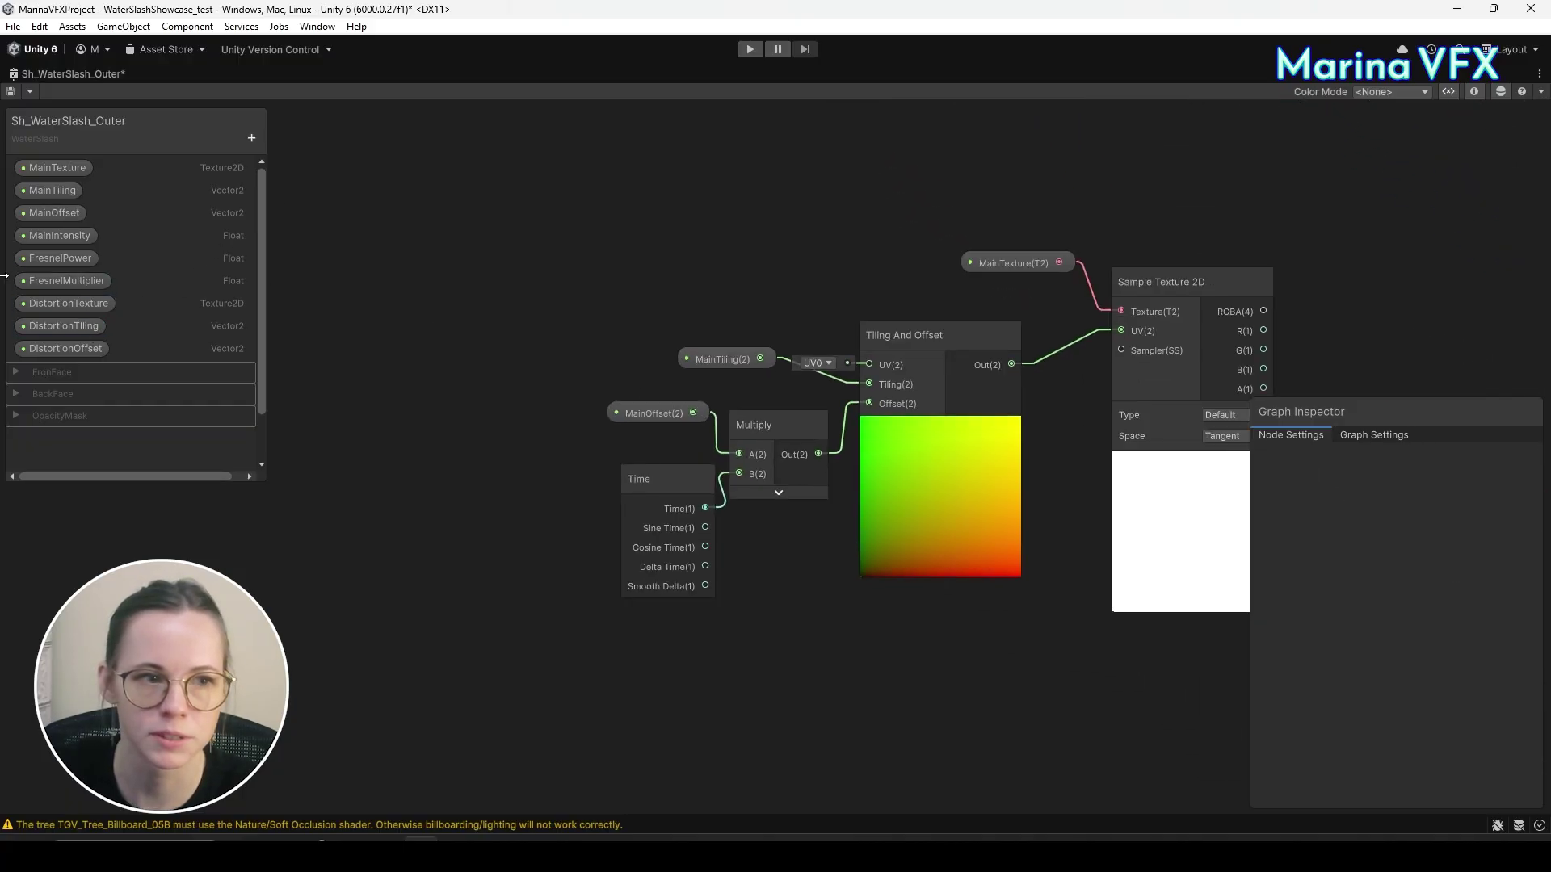
drag(54, 308, 737, 205)
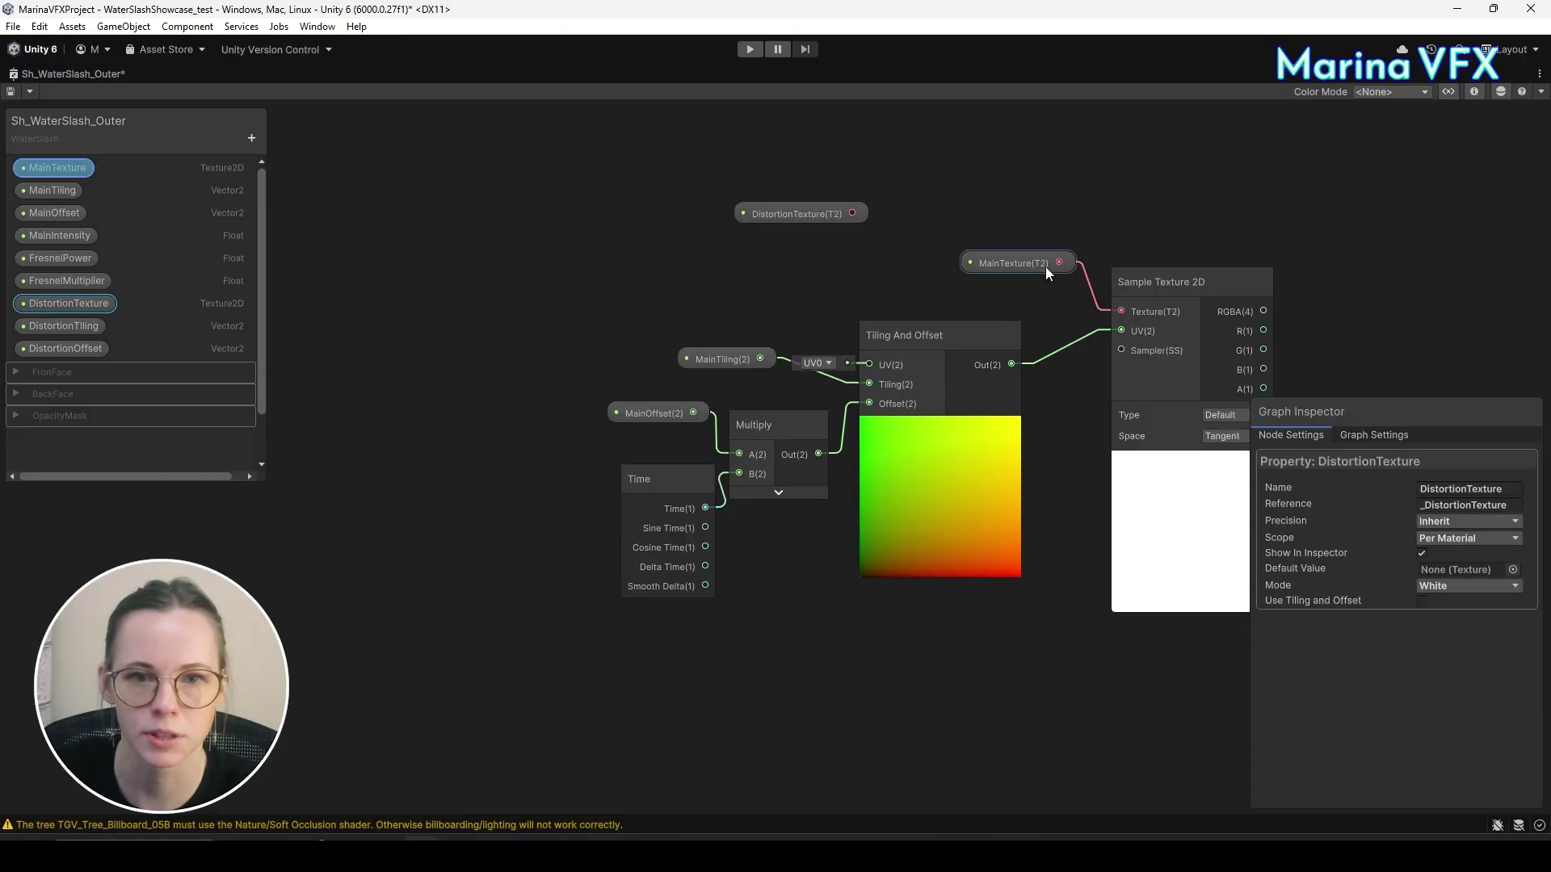
click(1045, 267)
key(Delete)
drag(826, 223, 1122, 311)
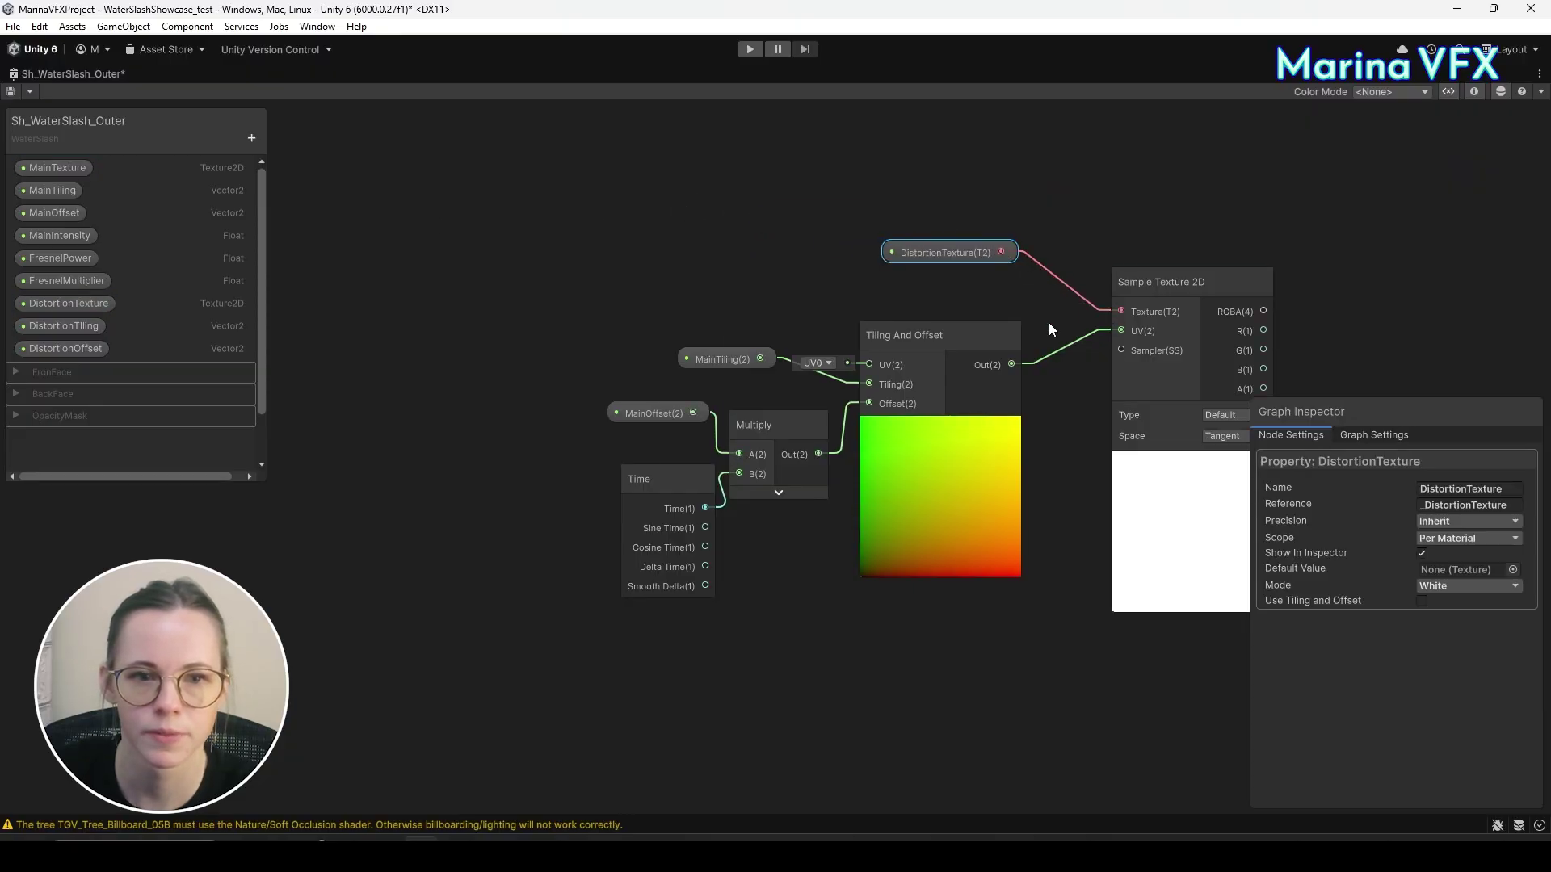
Replace MainTiling and MainOffset in the duplicated nodes with DistortionTiling and DistortionOffset, wired to Tiling and the Multiply's A input.
click(721, 358)
key(Delete)
drag(71, 328, 664, 315)
drag(845, 385, 848, 386)
click(632, 412)
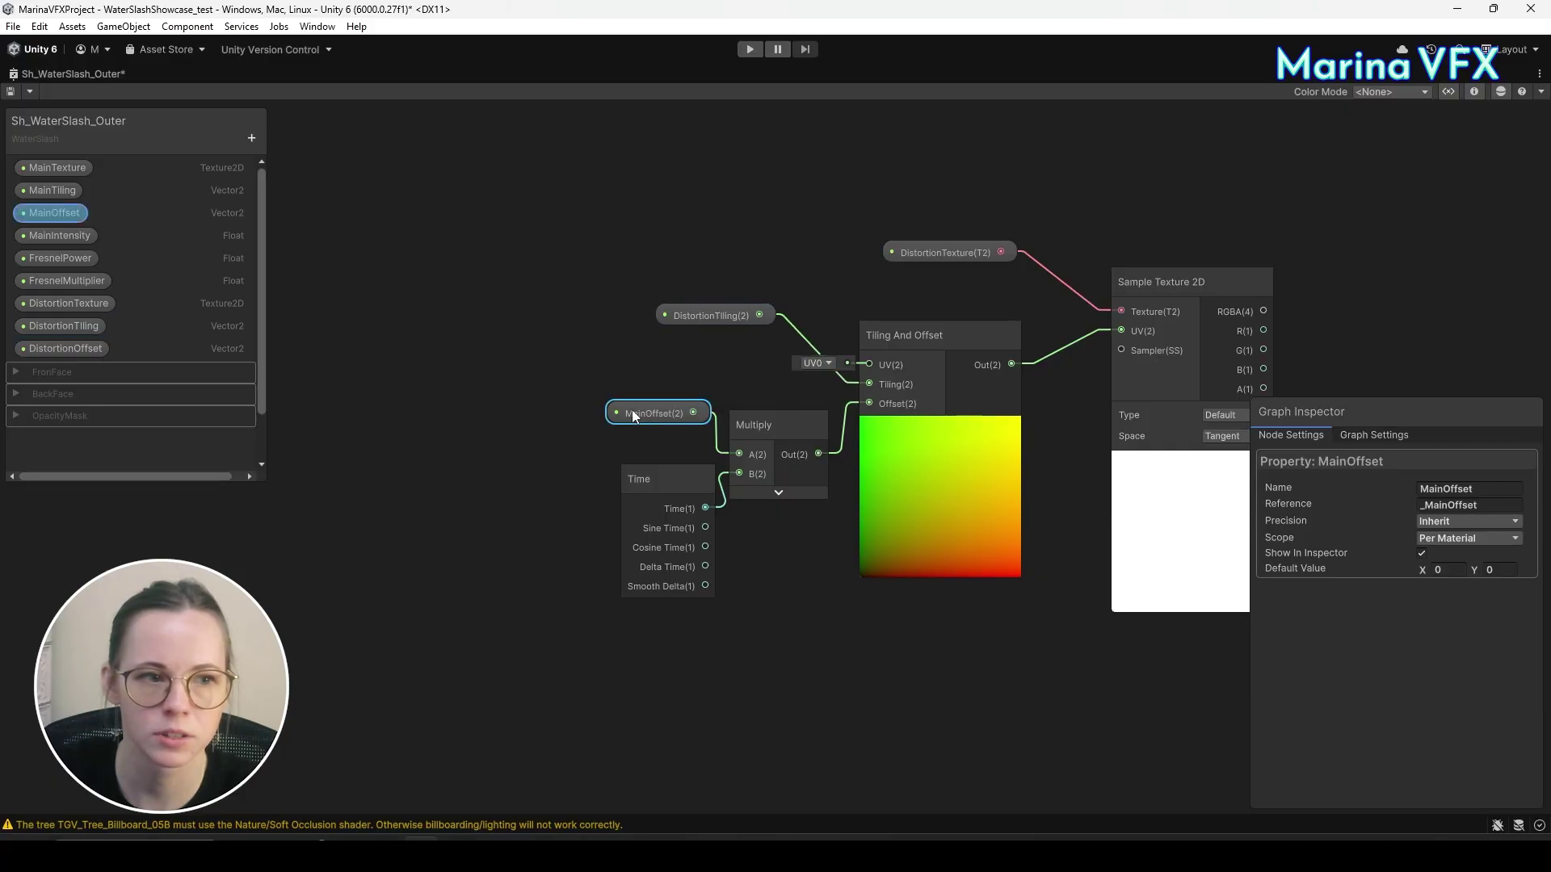
key(Delete)
drag(55, 349, 719, 438)
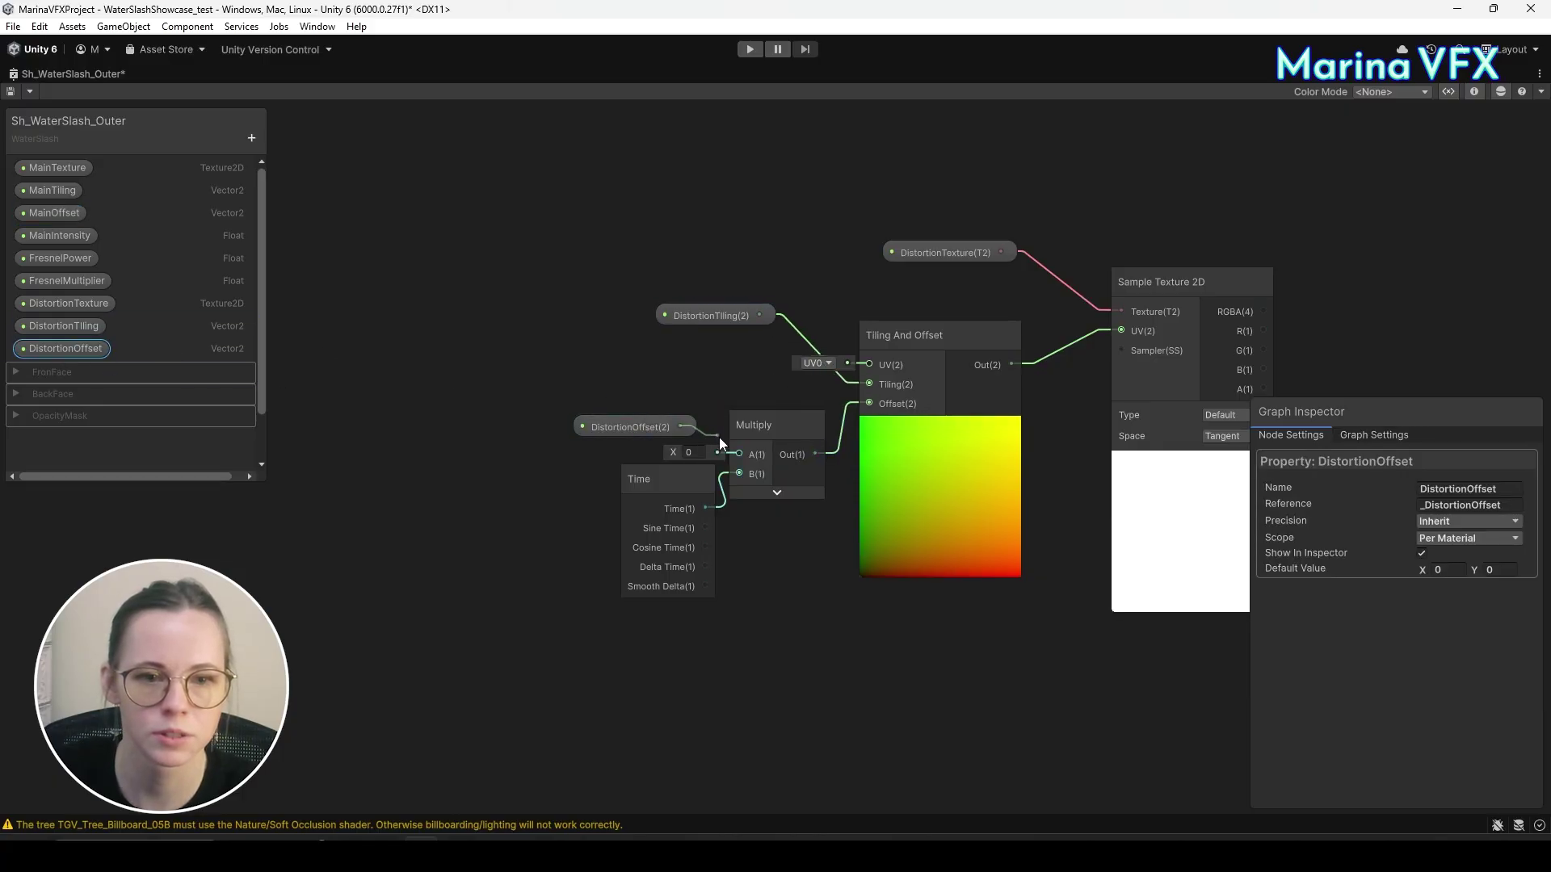
Shift the distortion input nodes and the Sample Texture 2D back, placing the sampler close to Tiling And Offset.
drag(485, 145, 942, 525)
drag(915, 355, 724, 293)
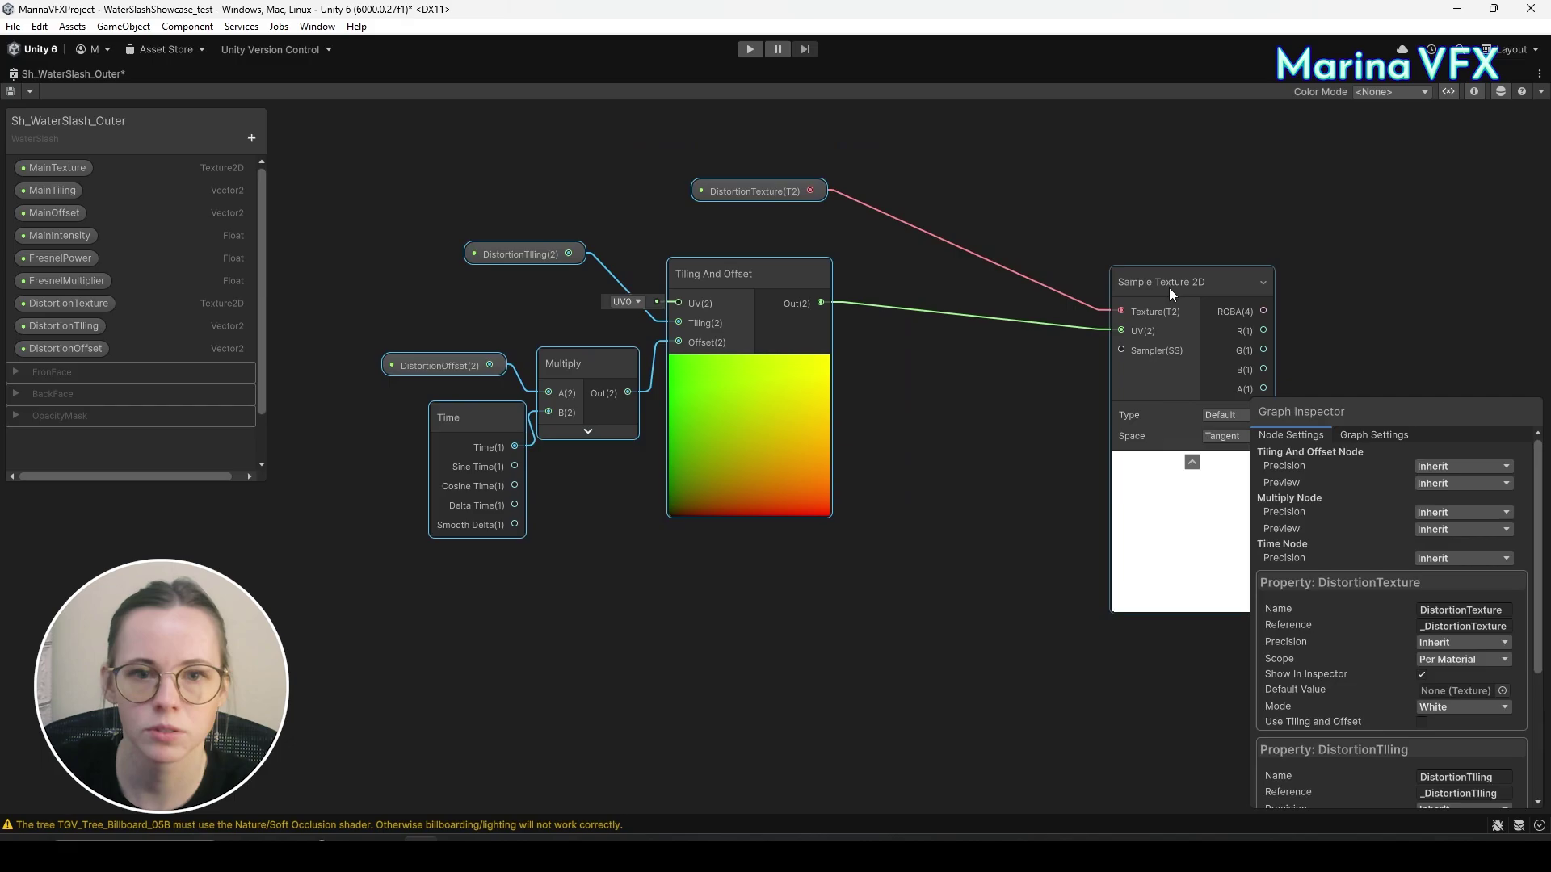
drag(1170, 283, 921, 234)
Add a Multiply node after the distortion Sample Texture 2D and connect the sampler's R output to its A input.
middle_drag(1147, 261, 933, 298)
key(space)
text(mul)
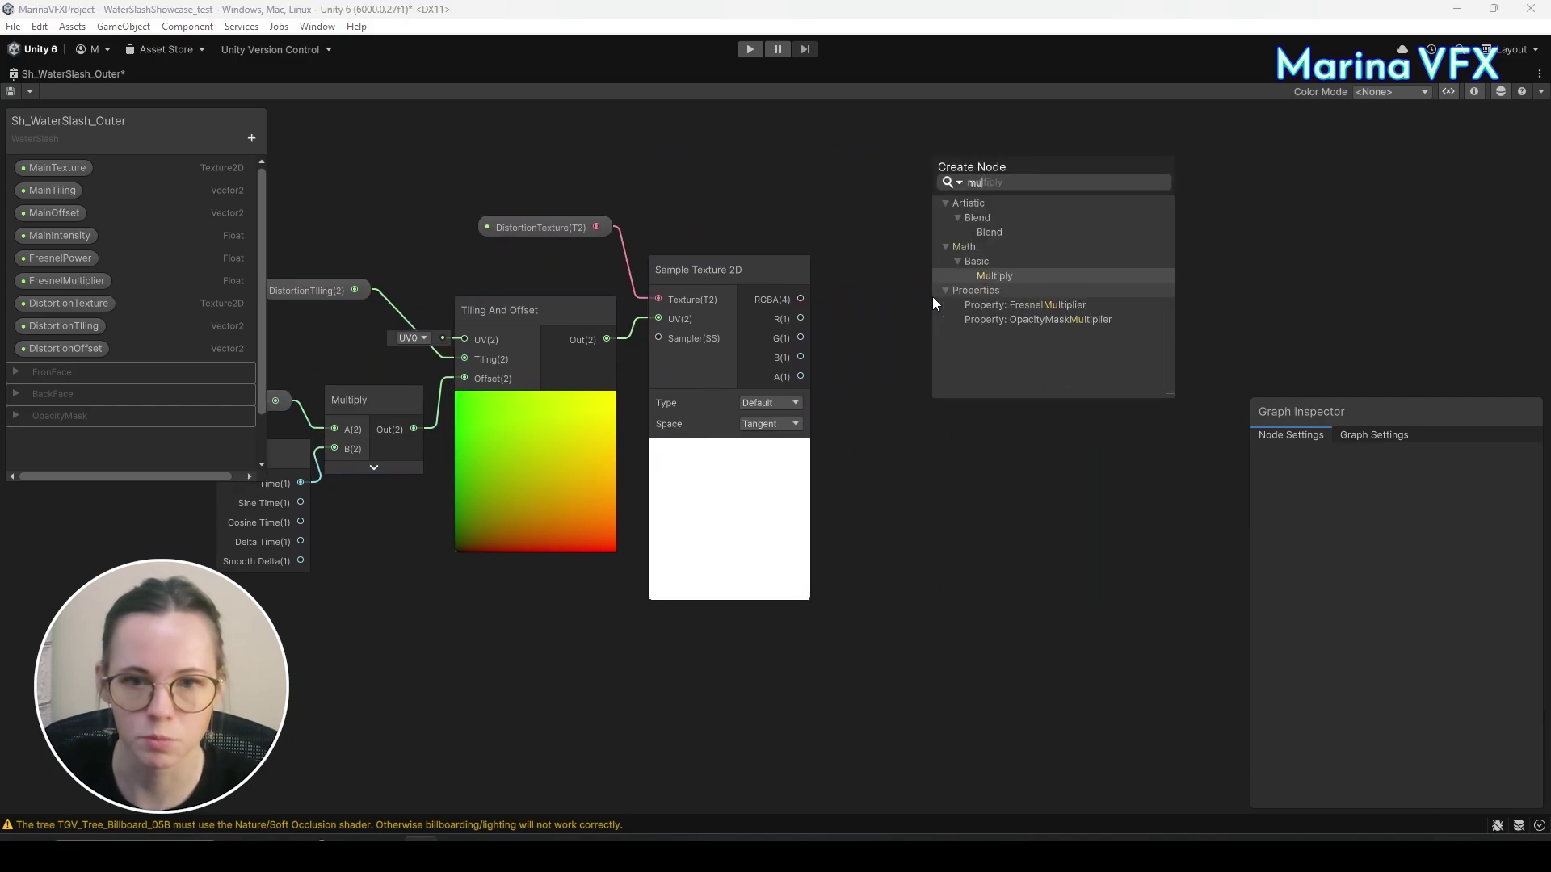
click(1002, 273)
drag(801, 318, 945, 360)
drag(1020, 329, 1140, 321)
Add a Float property named DistortionAmount and connect it to the new Multiply node's B input.
click(251, 139)
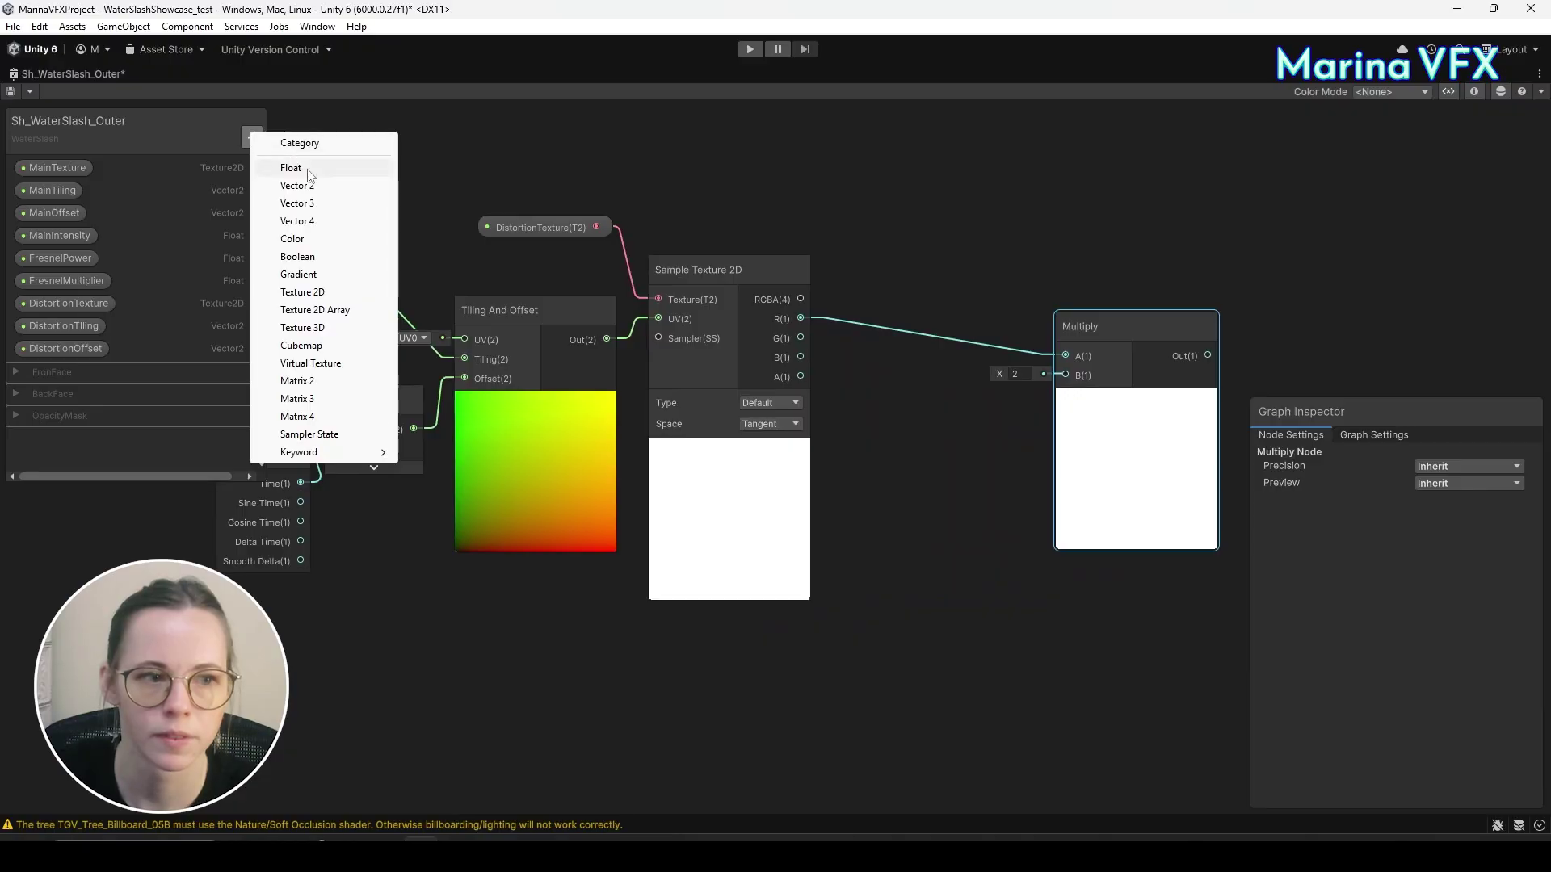
click(299, 165)
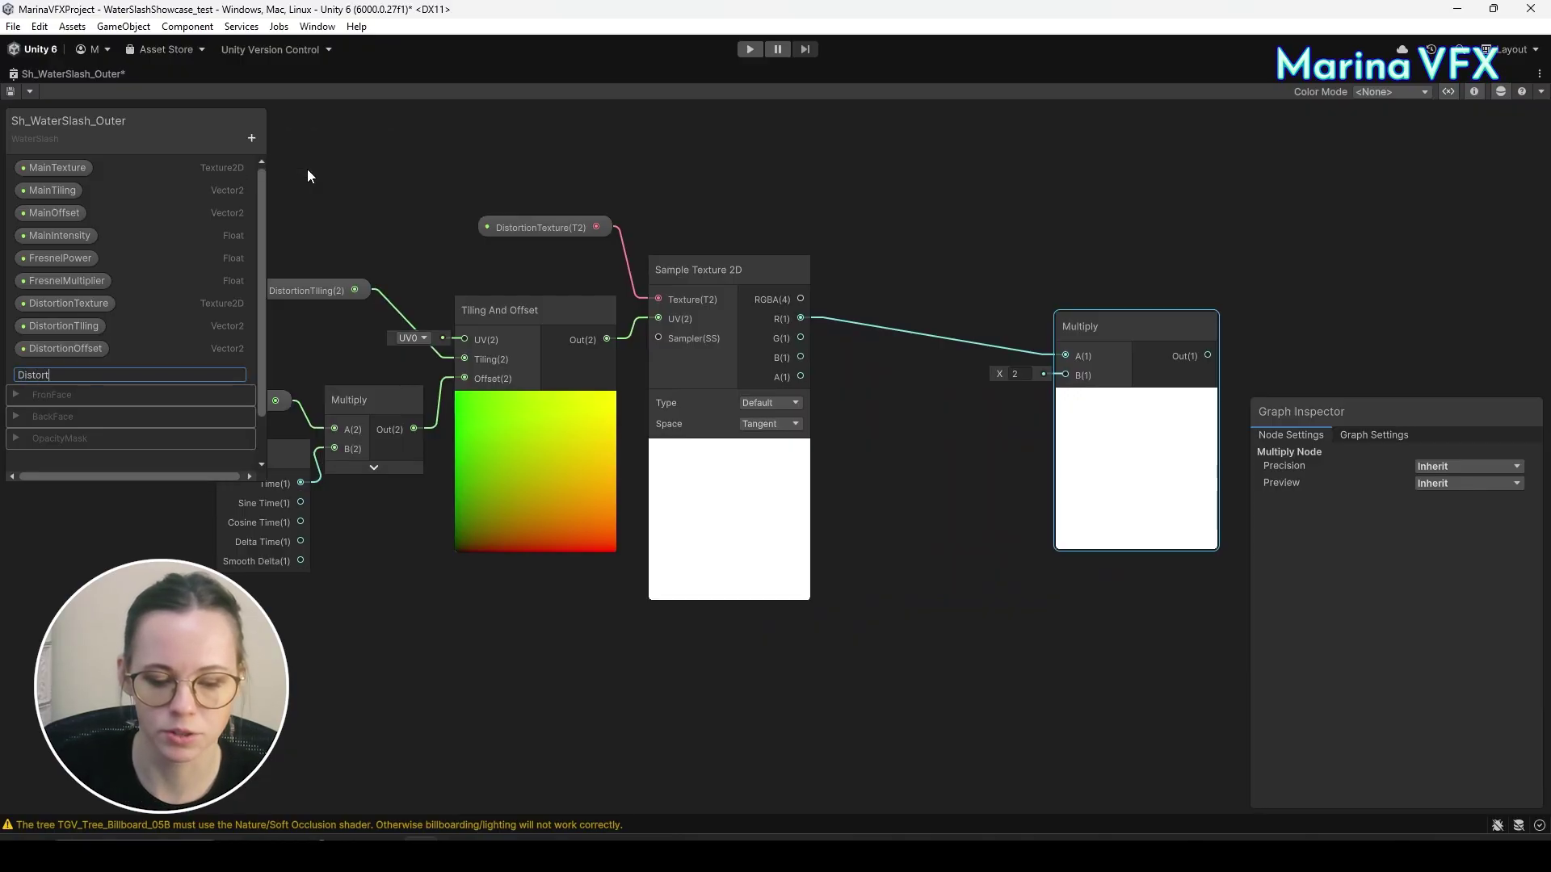
text(DistortionAmount)
key(Return)
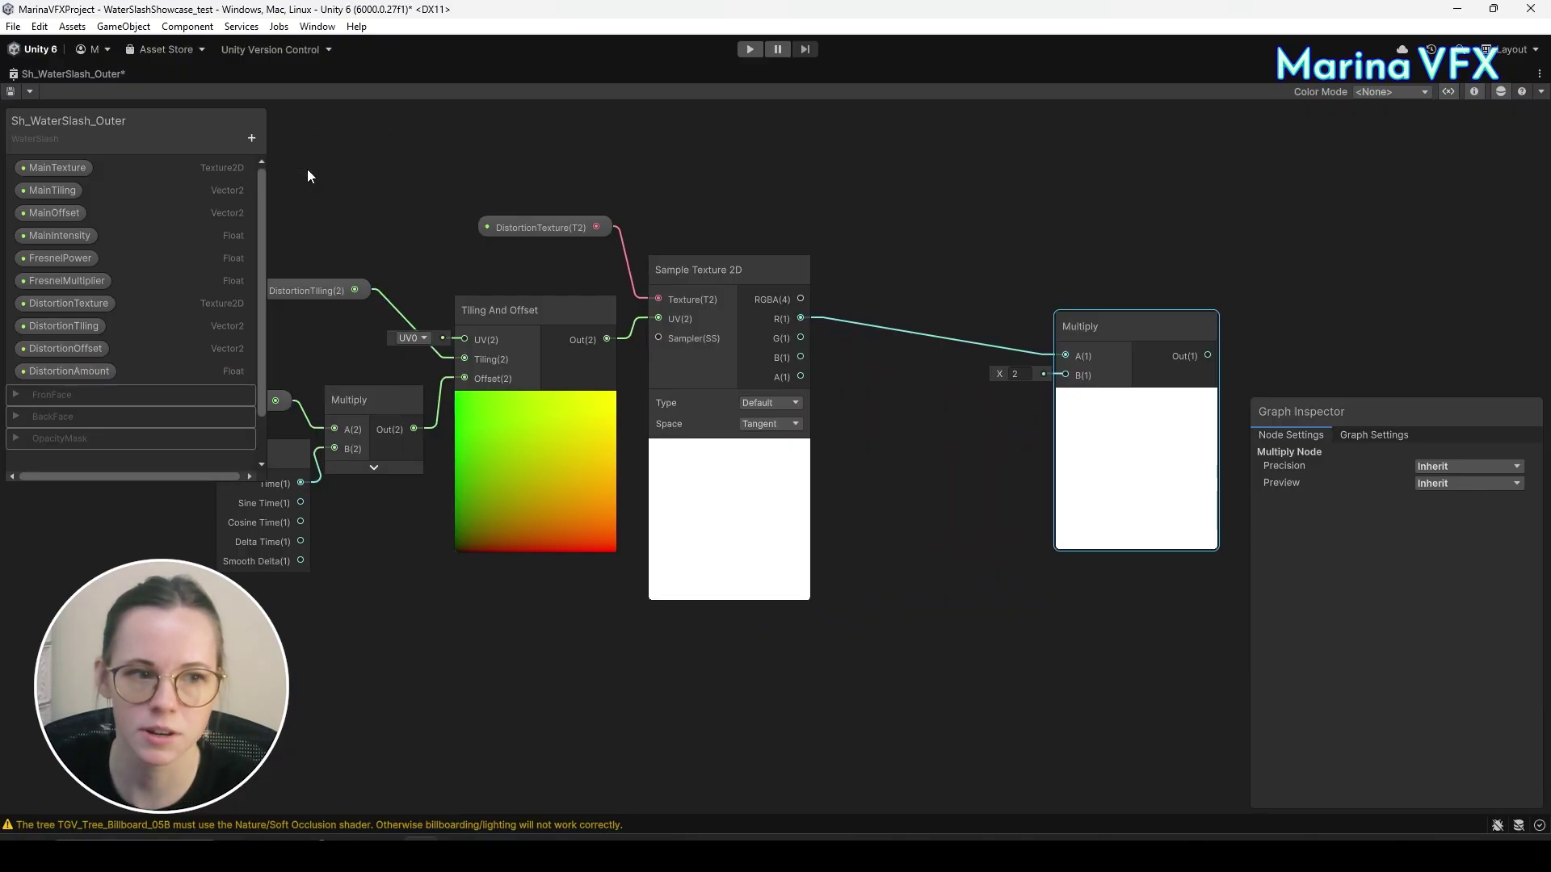
drag(55, 372, 901, 247)
drag(1010, 253, 1065, 374)
Collapse the distortion Multiply and Sample Texture 2D previews and move DistortionAmount and the Multiply next to the sampler.
click(1131, 394)
click(720, 454)
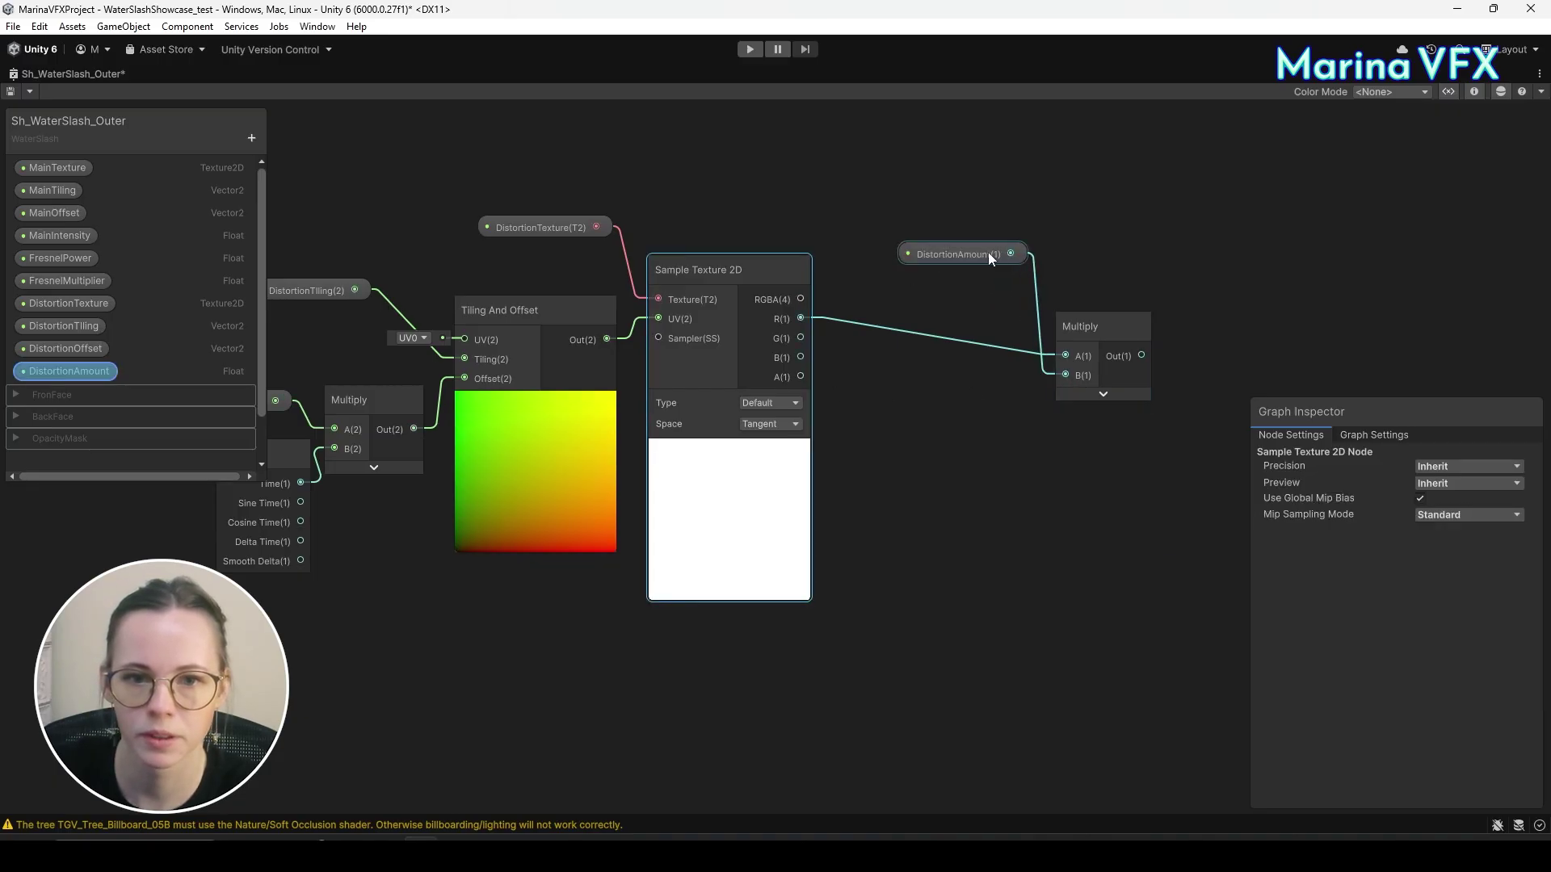
drag(957, 253, 743, 226)
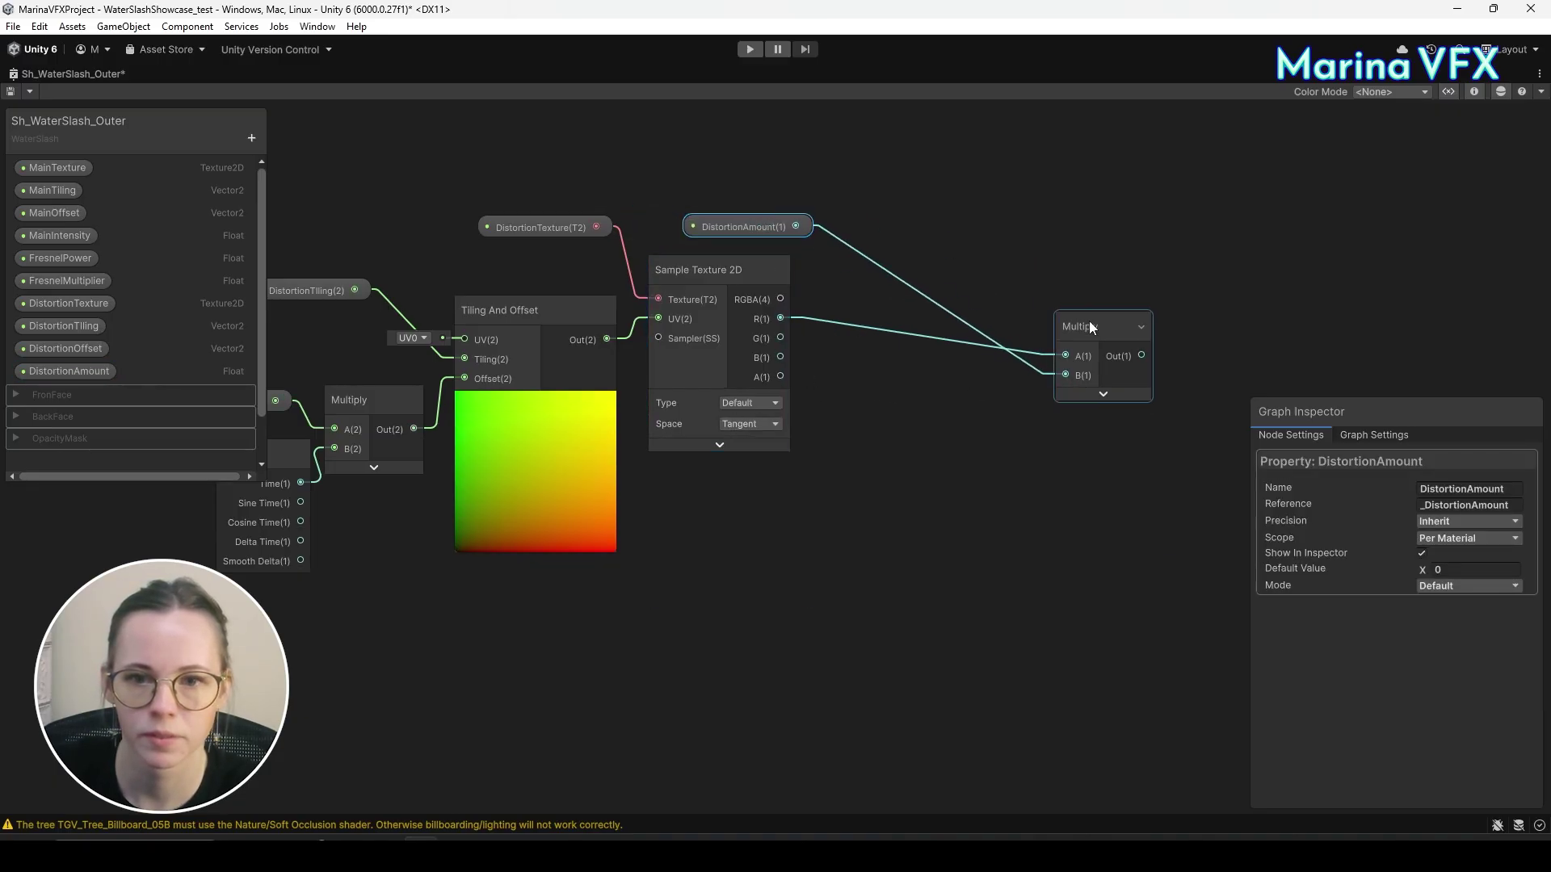
drag(1089, 321, 871, 284)
click(849, 466)
middle_drag(849, 466, 979, 466)
Move the whole set of distortion nodes below the main texture's tiling and offset nodes.
scroll(502, 430, down, 5)
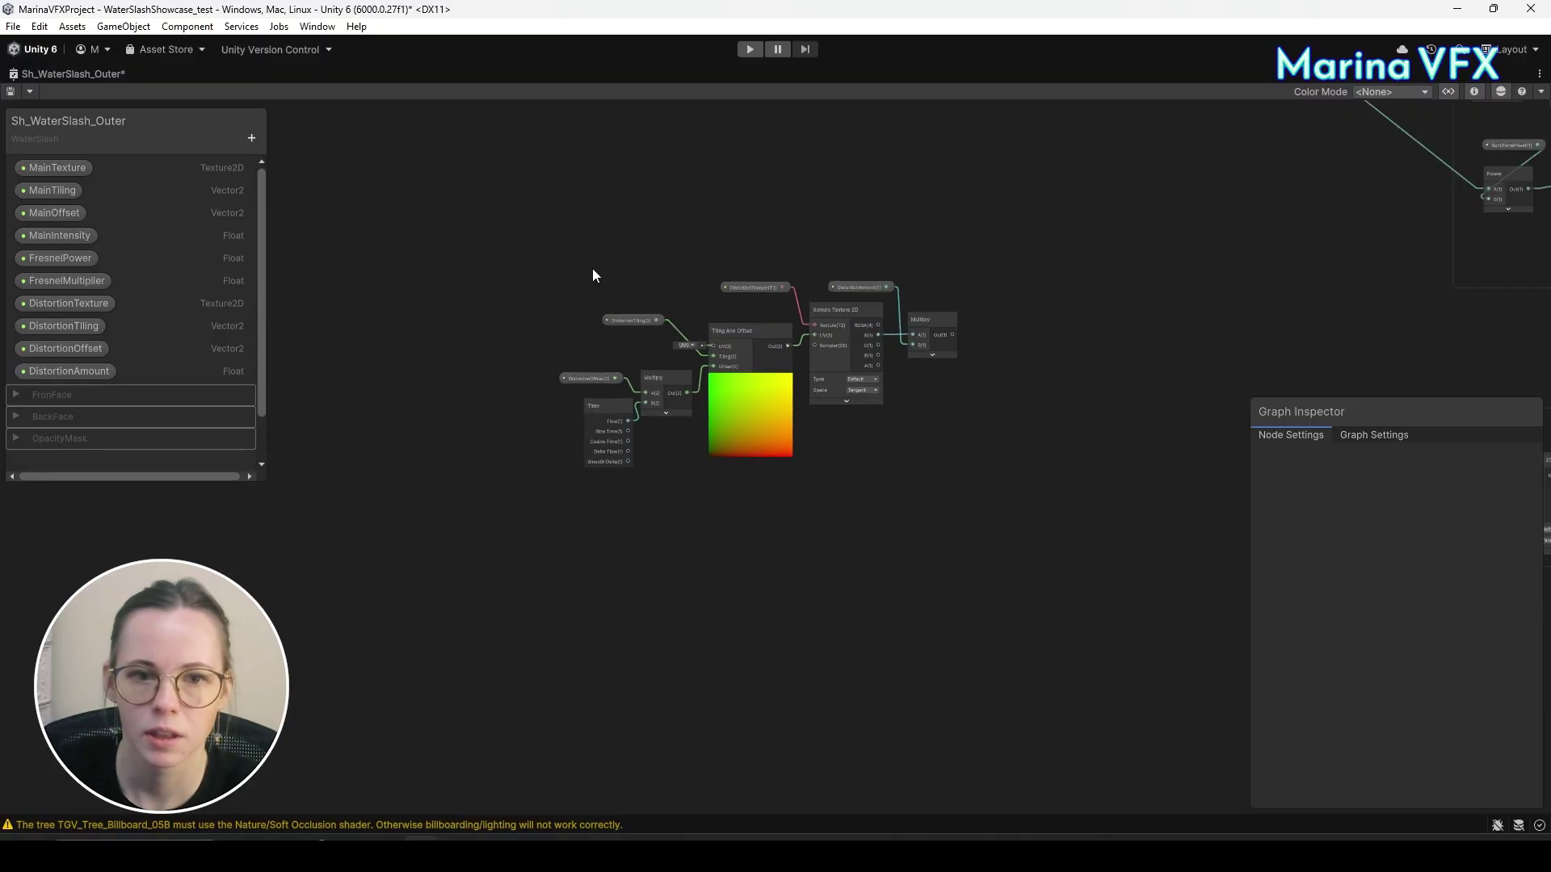
middle_drag(592, 273, 544, 447)
drag(502, 374, 885, 484)
middle_drag(886, 486, 832, 658)
scroll(800, 401, up, 2)
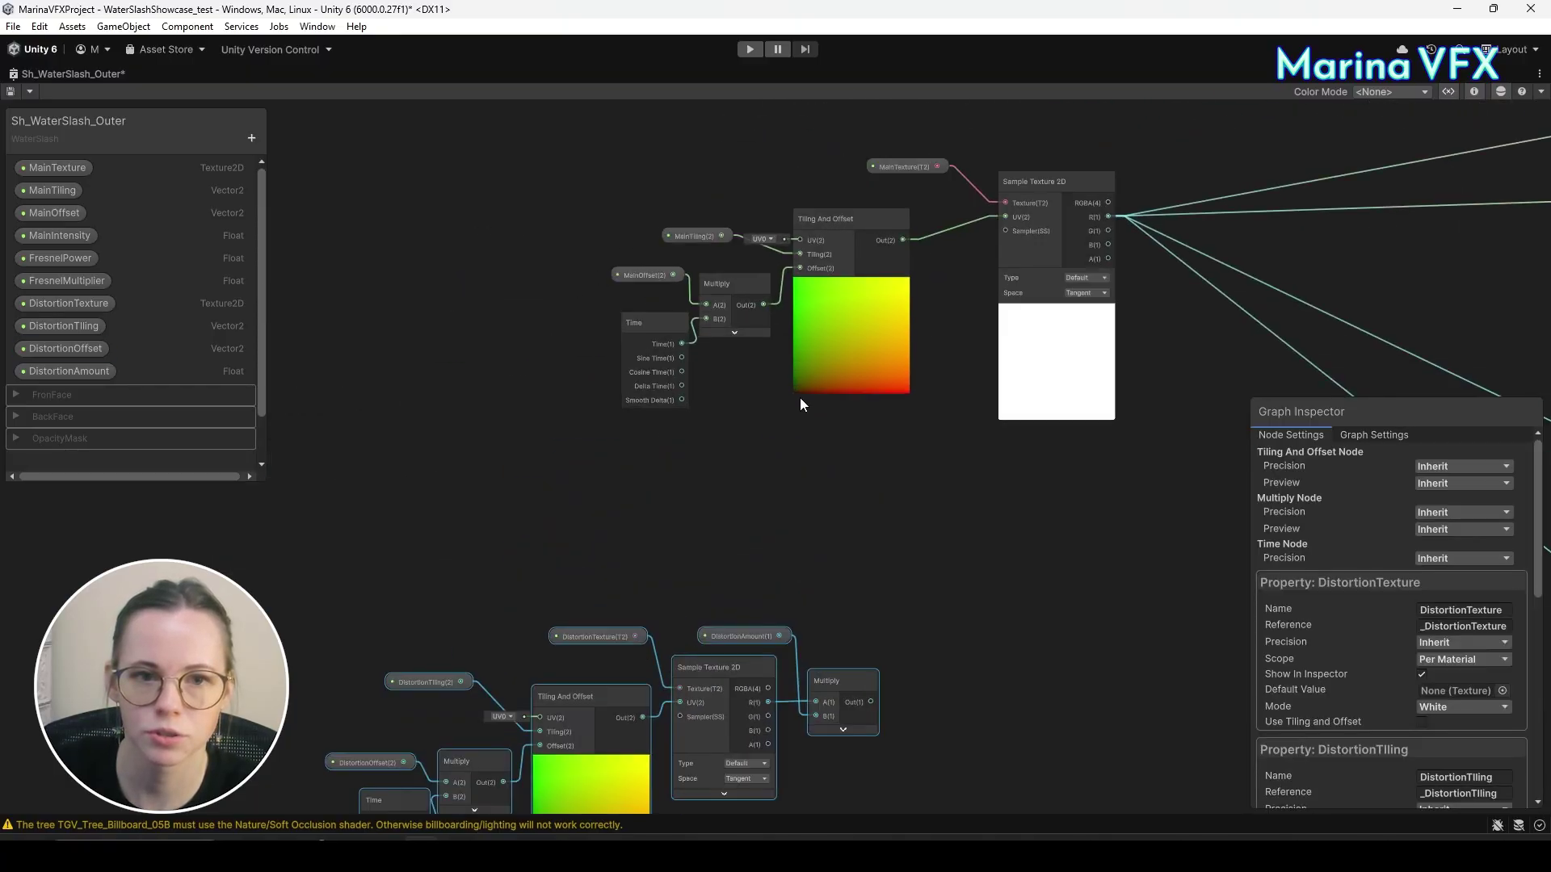
Shift the main Tiling And Offset node and its input nodes farther away from the main Sample Texture 2D.
drag(571, 201, 807, 375)
click(899, 323)
drag(840, 220, 909, 366)
Create an Add node fed at A by the main Tiling And Offset output and collapse its preview.
key(space)
text(add)
click(942, 250)
click(959, 398)
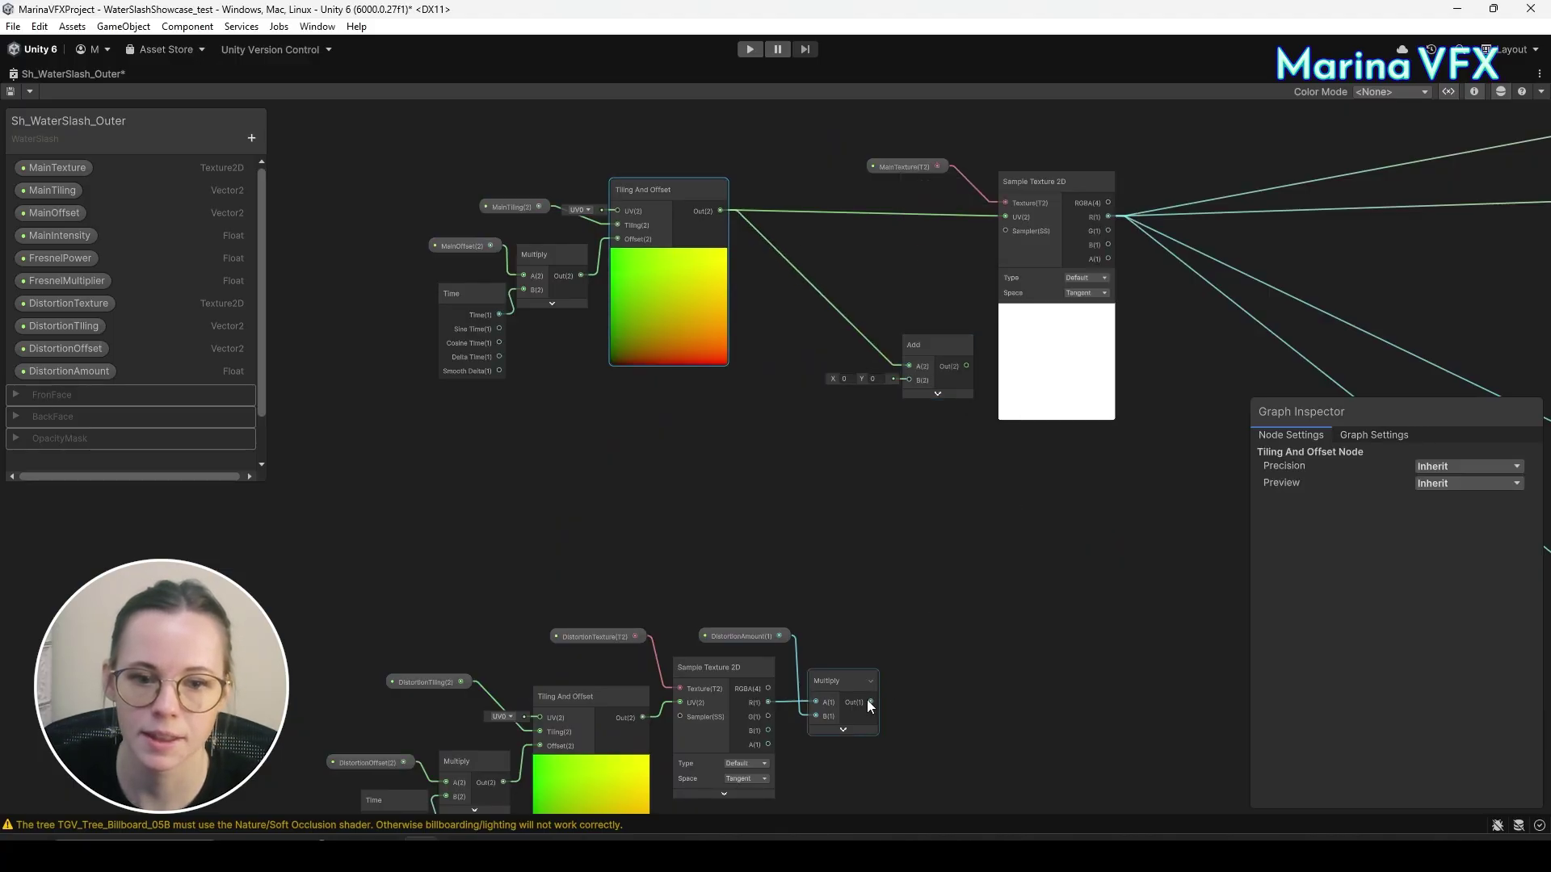
Connect the distortion Multiply output to the Add node's B input and the Add output to the main Sample Texture 2D's UV.
drag(870, 702, 908, 379)
scroll(890, 472, up, 3)
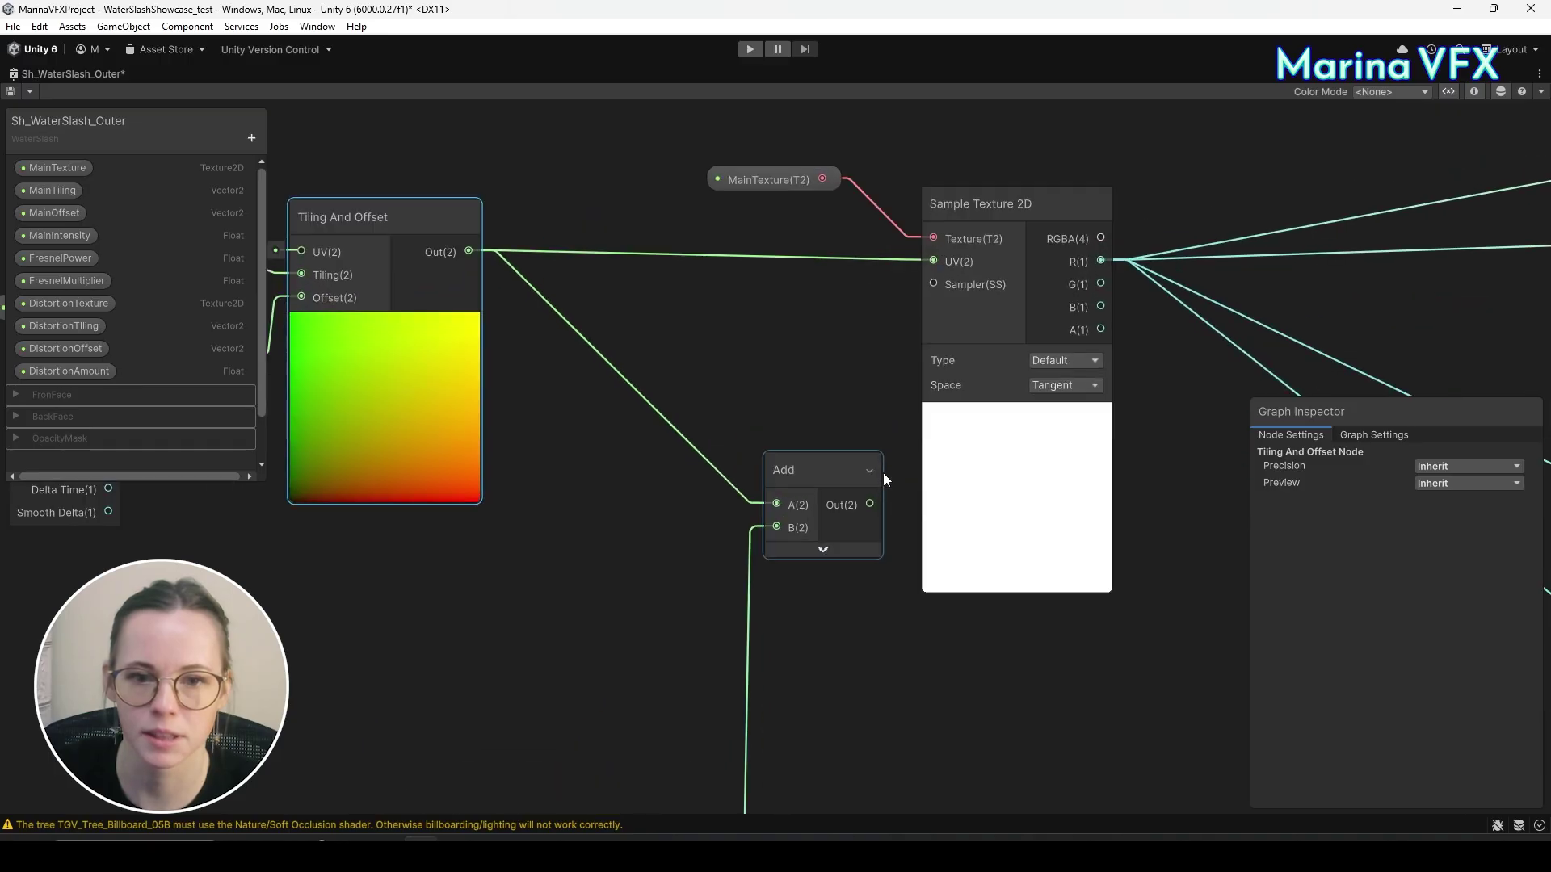
drag(868, 507, 935, 262)
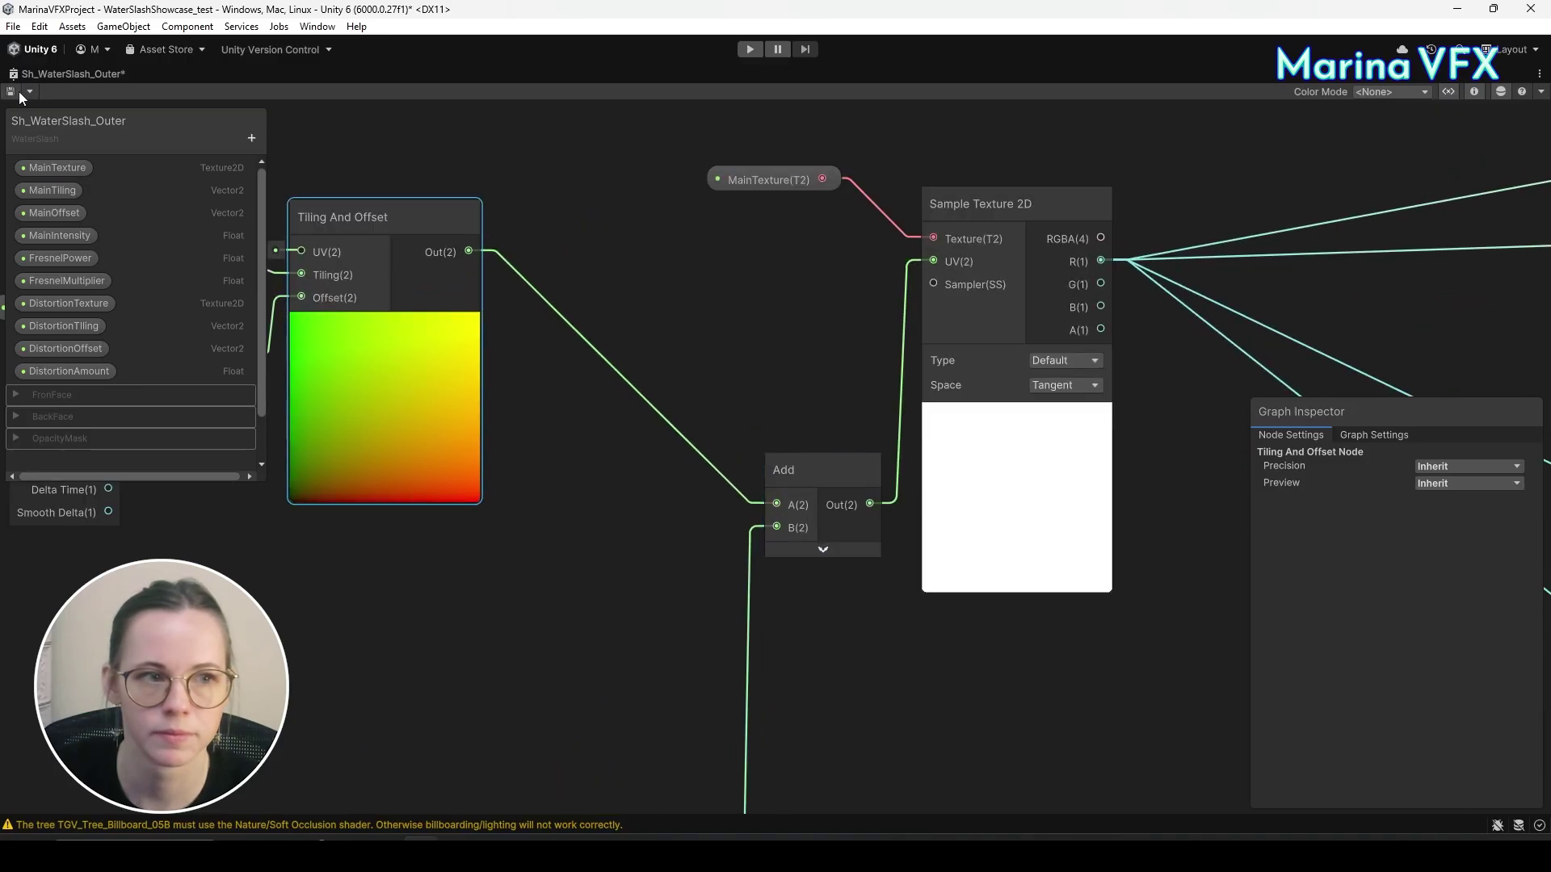
Save the shader graph and return to the Scene view with slash_outer's material surface inputs shown.
right_click(113, 74)
click(171, 84)
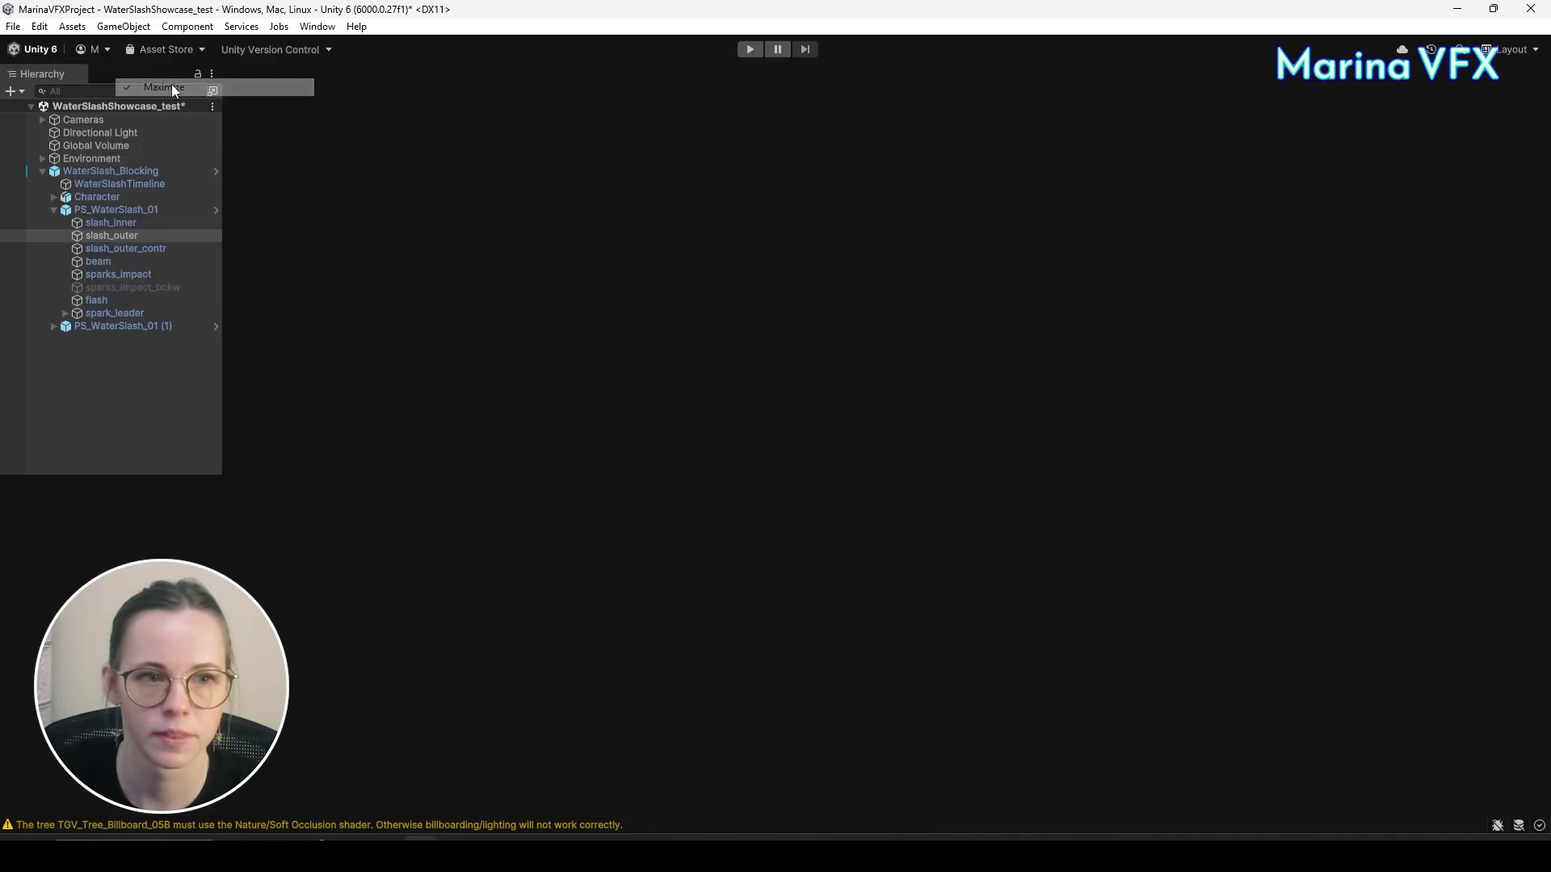
click(259, 76)
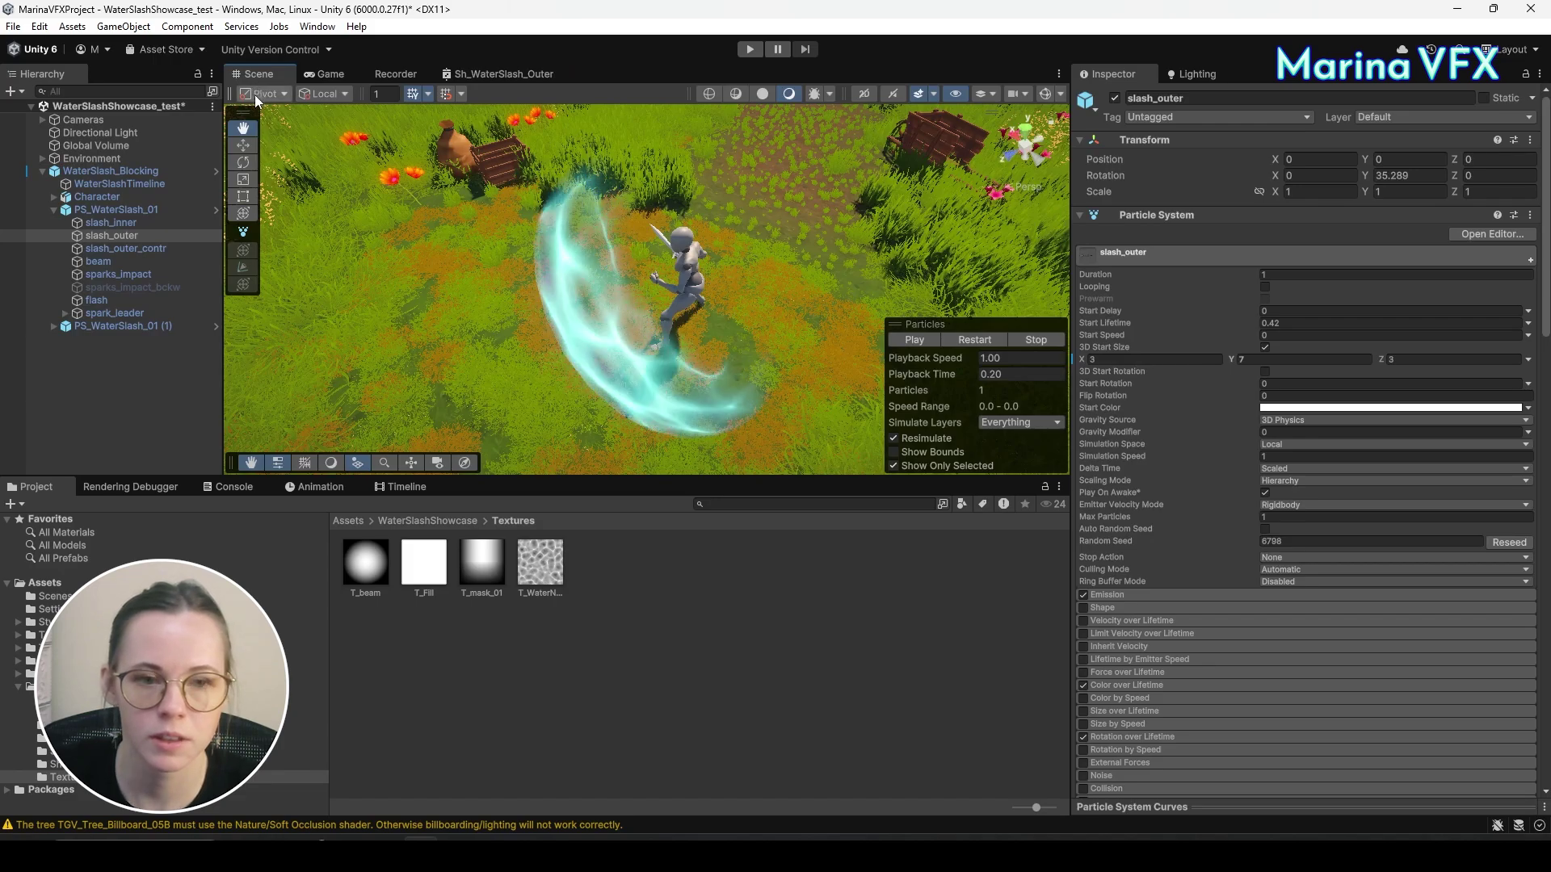
scroll(1223, 530, down, 5)
scroll(1244, 524, down, 15)
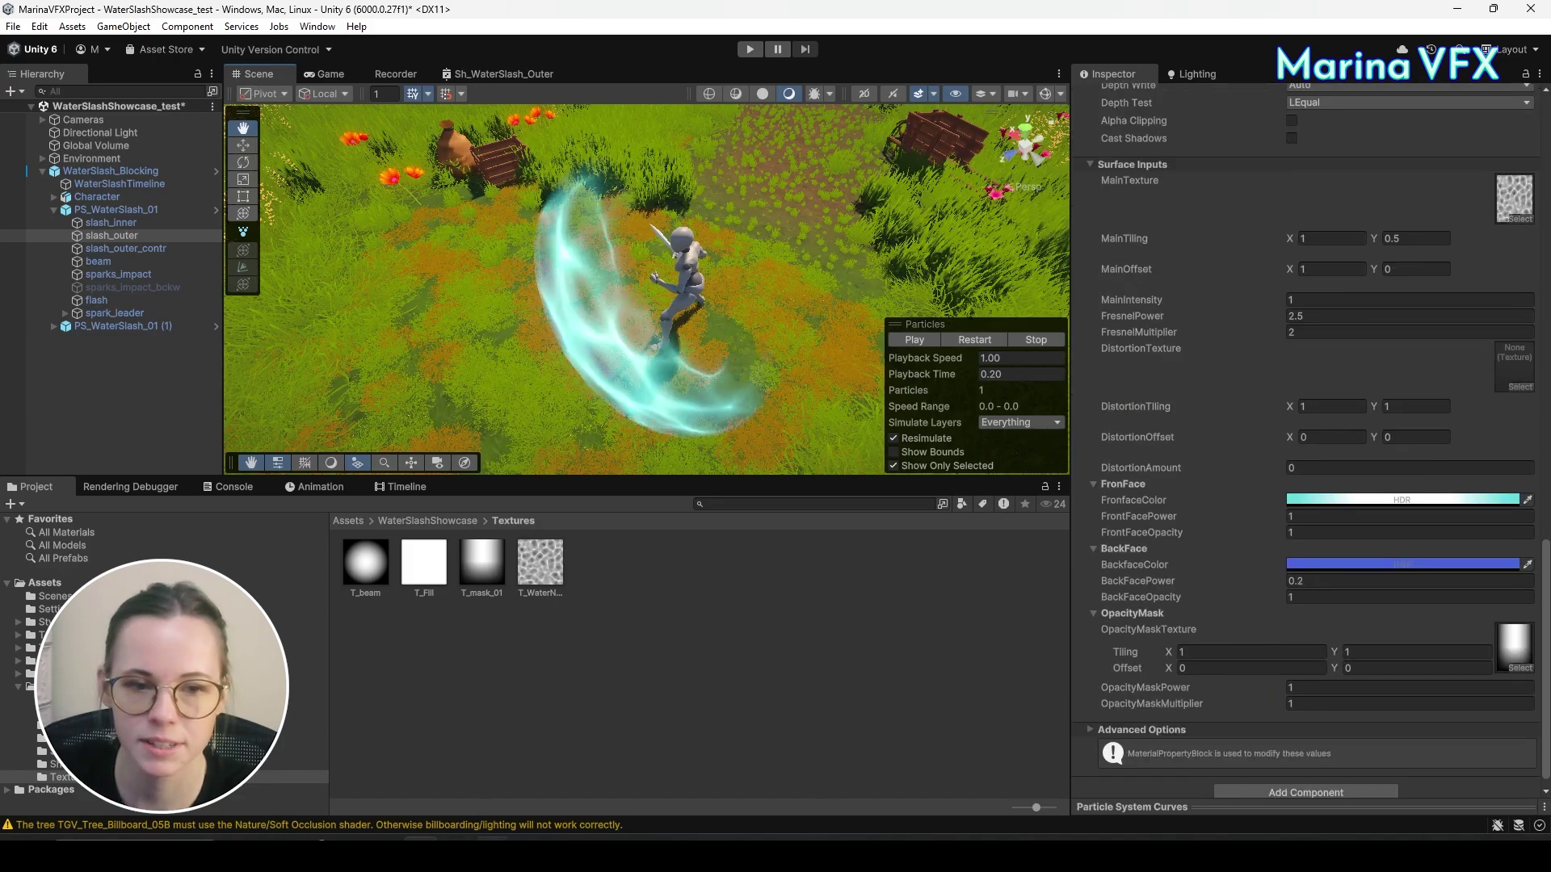
Switch to Substance 3D Designer and add a Perlin Noise node below the existing gradient nodes.
click(484, 857)
middle_drag(446, 725, 581, 526)
key(space)
text(p)
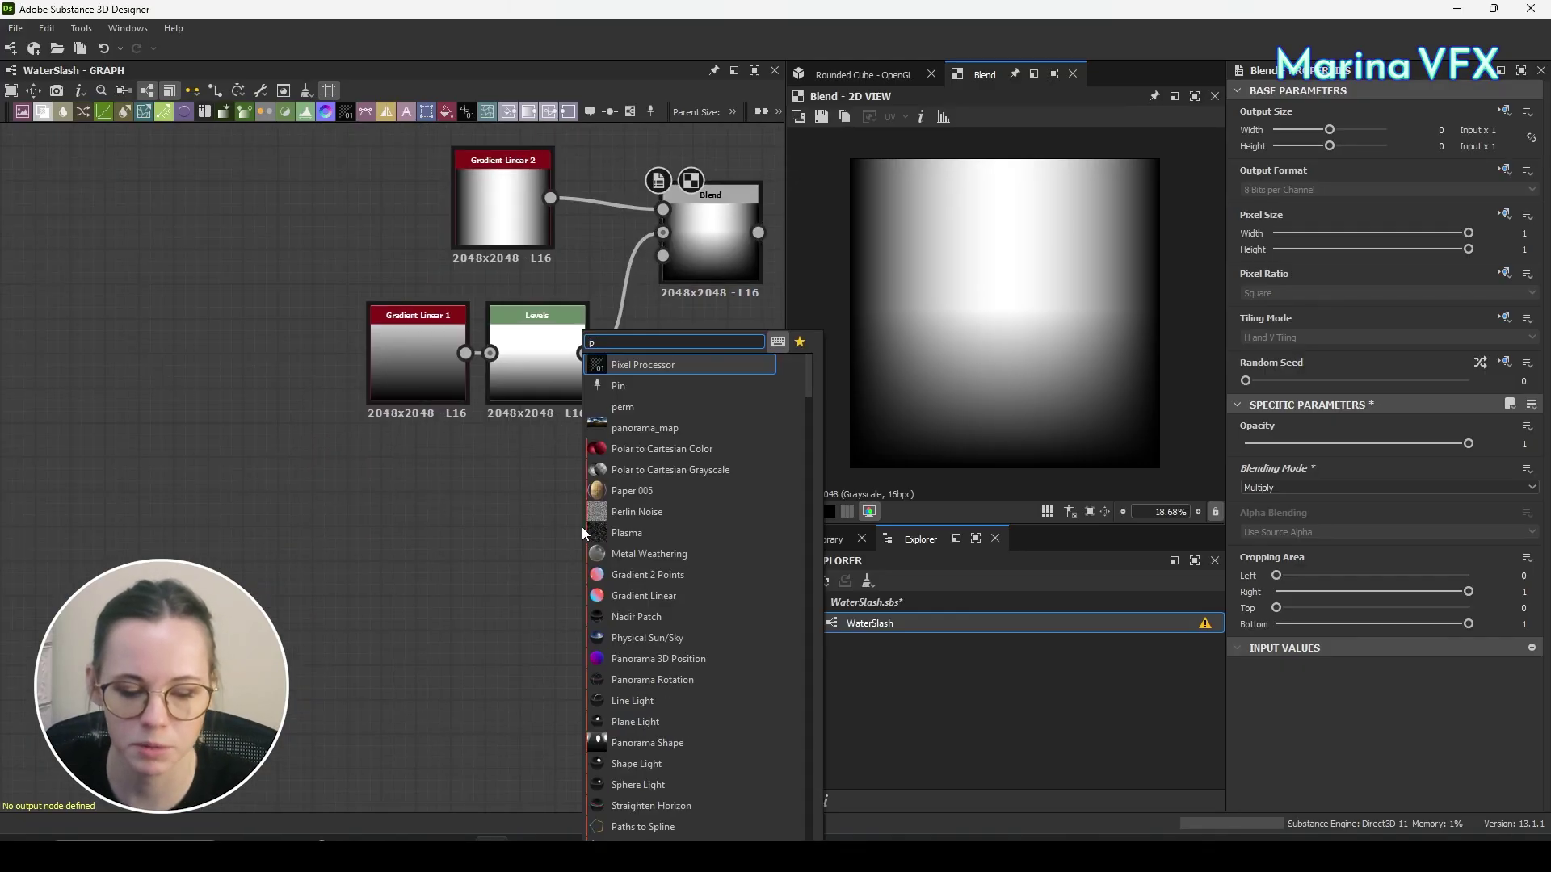
text(erlin)
click(635, 370)
middle_drag(612, 575, 555, 536)
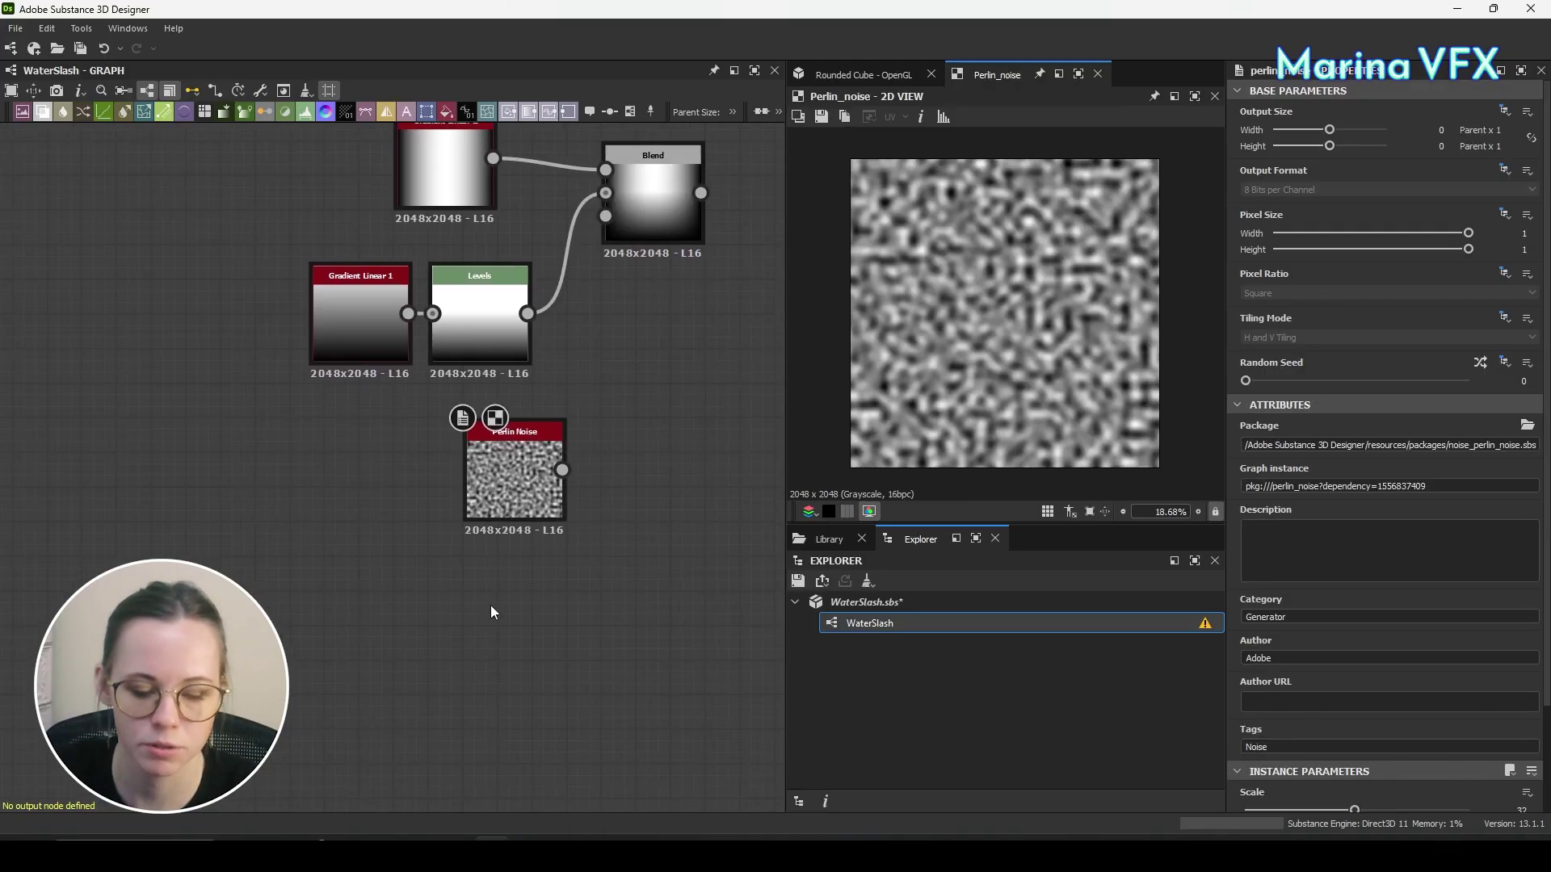
Add a Gaussian Noise node below Perlin Noise and set its Scale to 18.
key(space)
text(gauss)
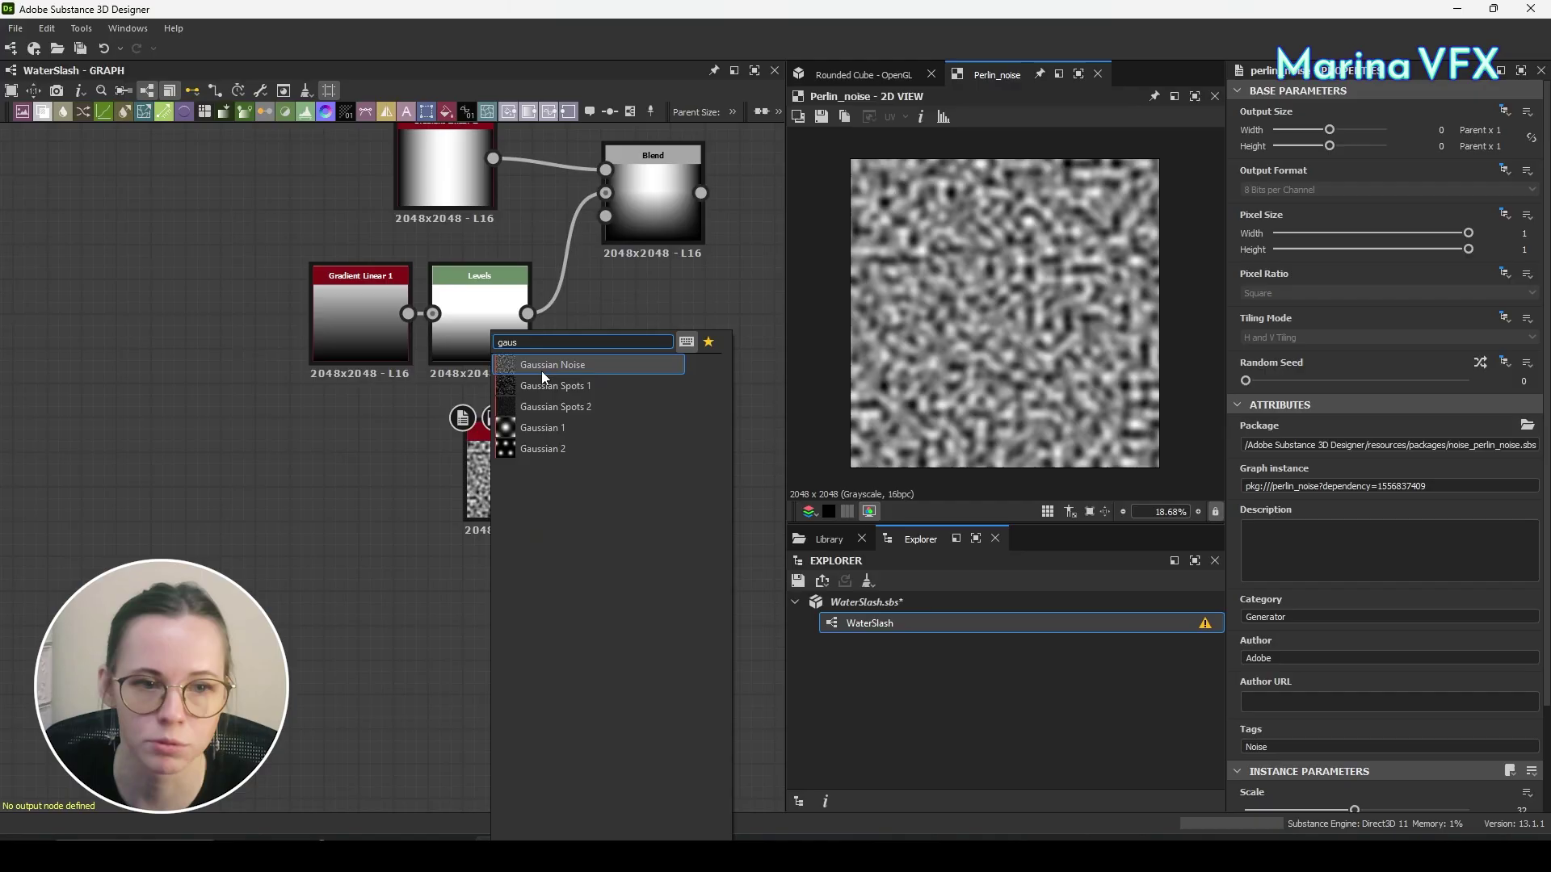
click(543, 365)
scroll(1359, 638, down, 3)
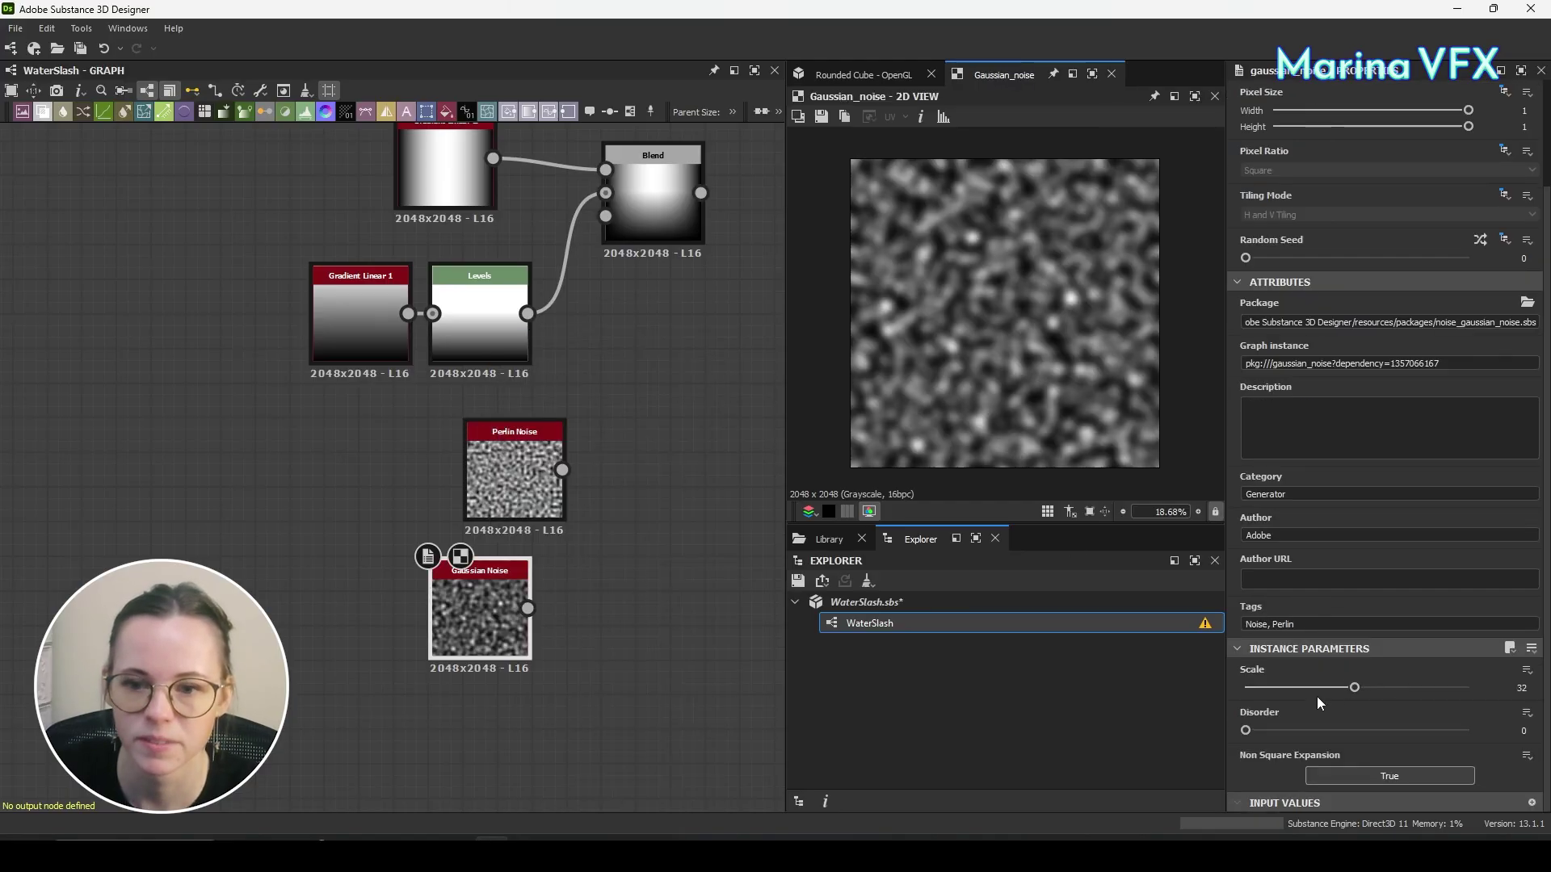
drag(1355, 689, 1305, 687)
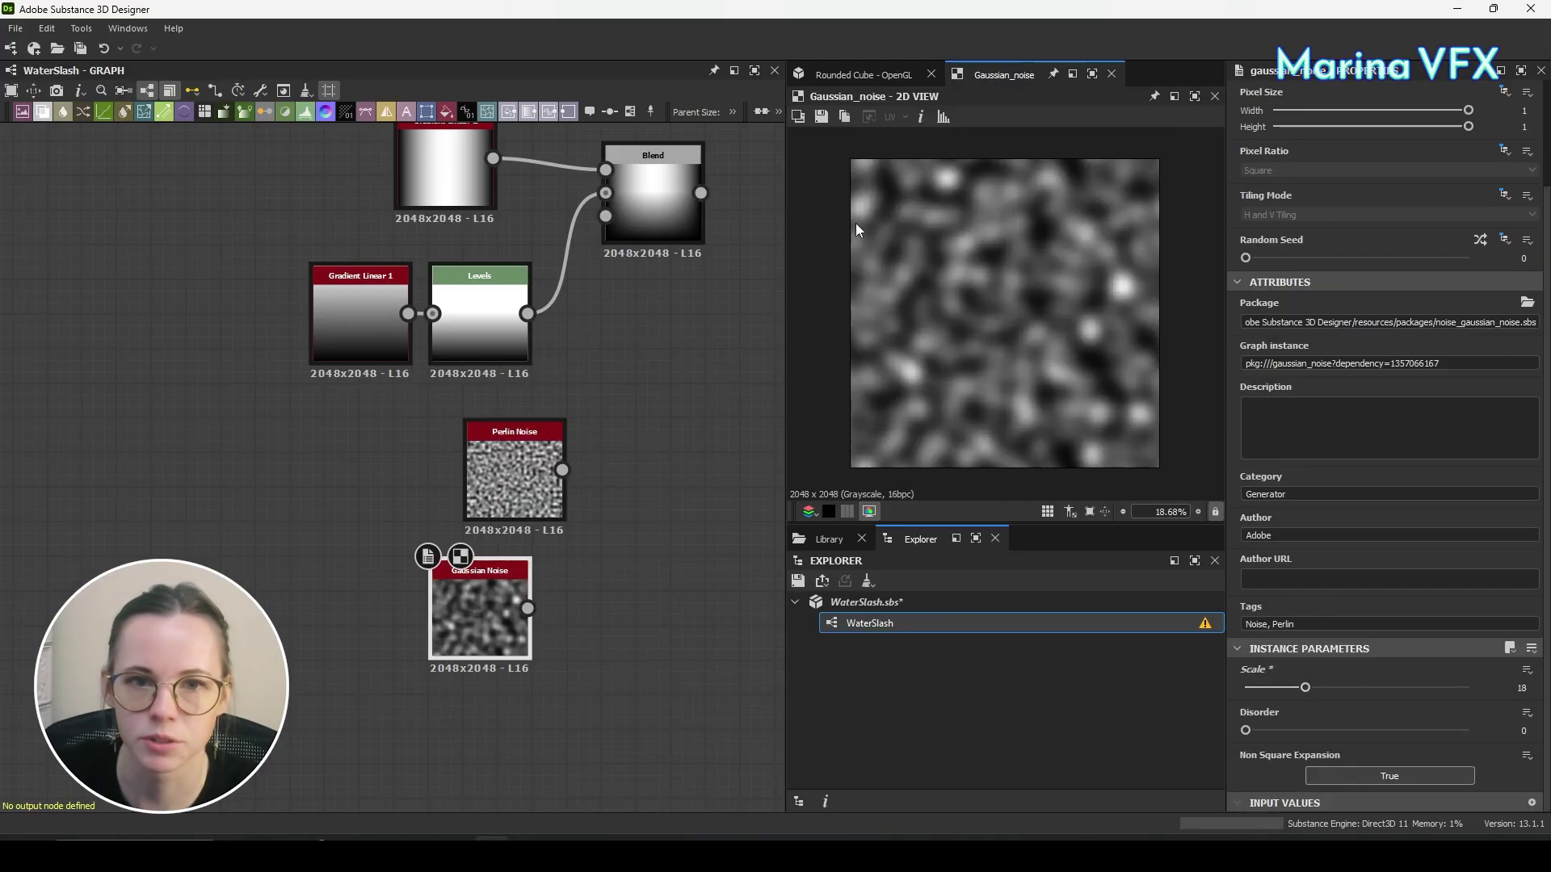
Export the Gaussian Noise image to the WaterSlashShowcase Textures folder as the PNG T_Noise_01.
click(821, 118)
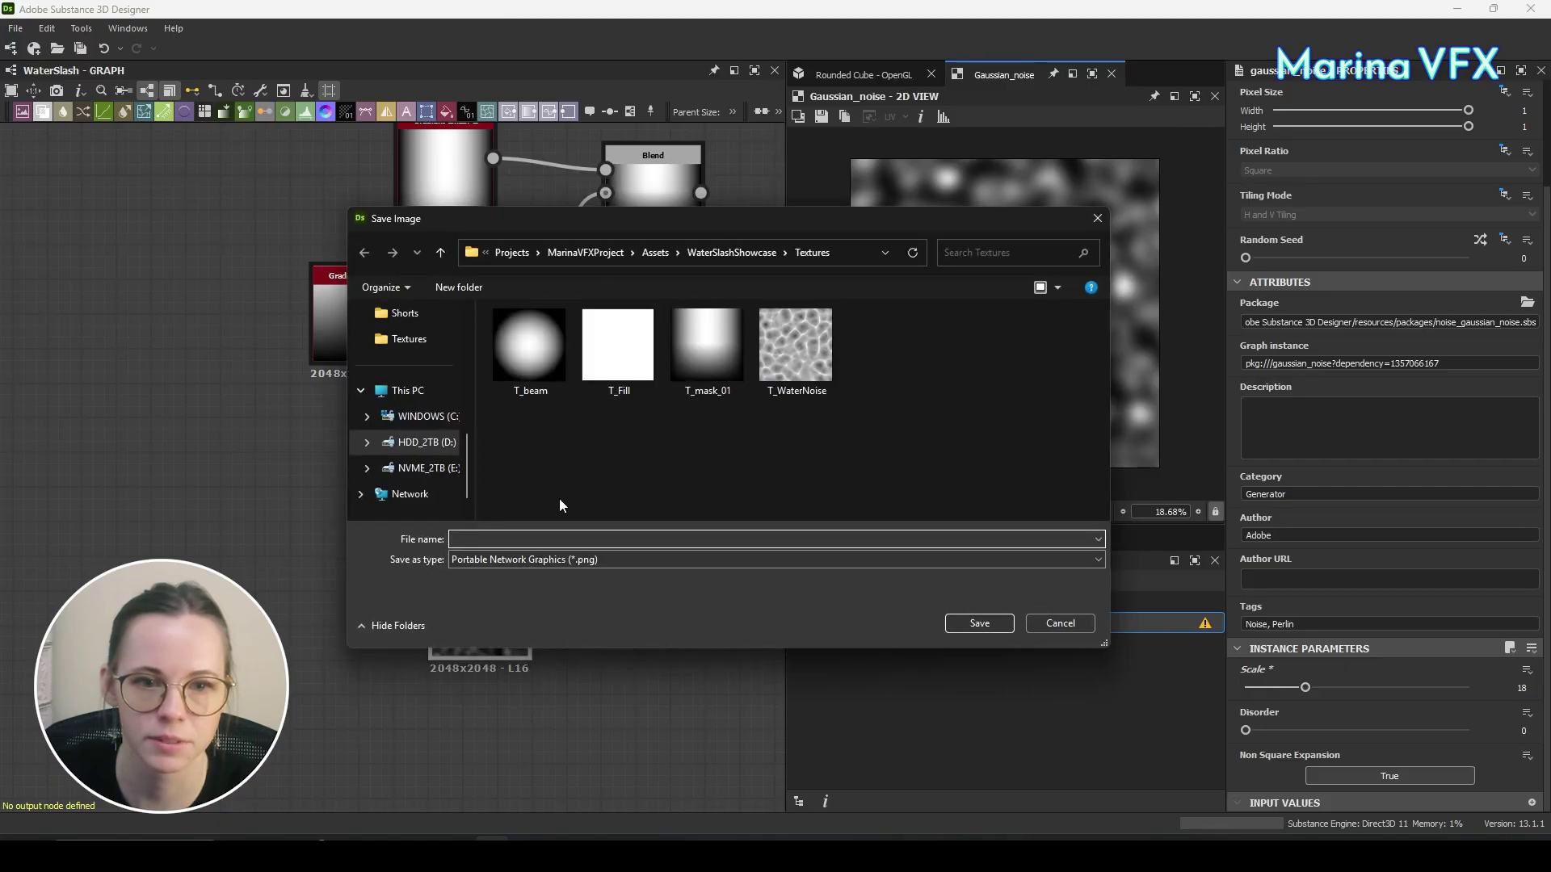
text(T_)
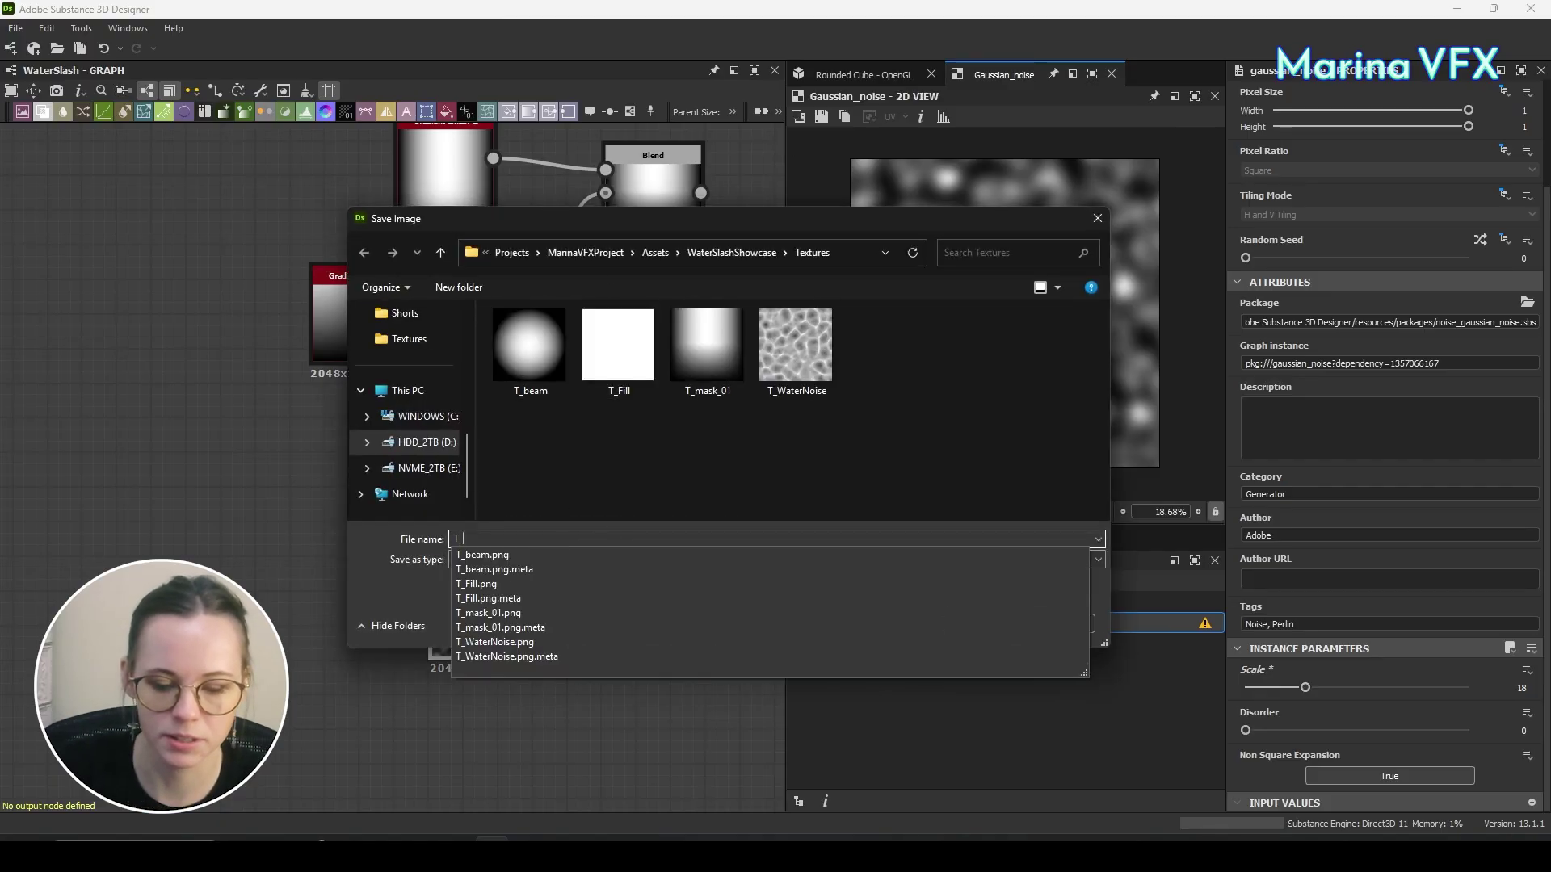
text(Noise_01)
key(Return)
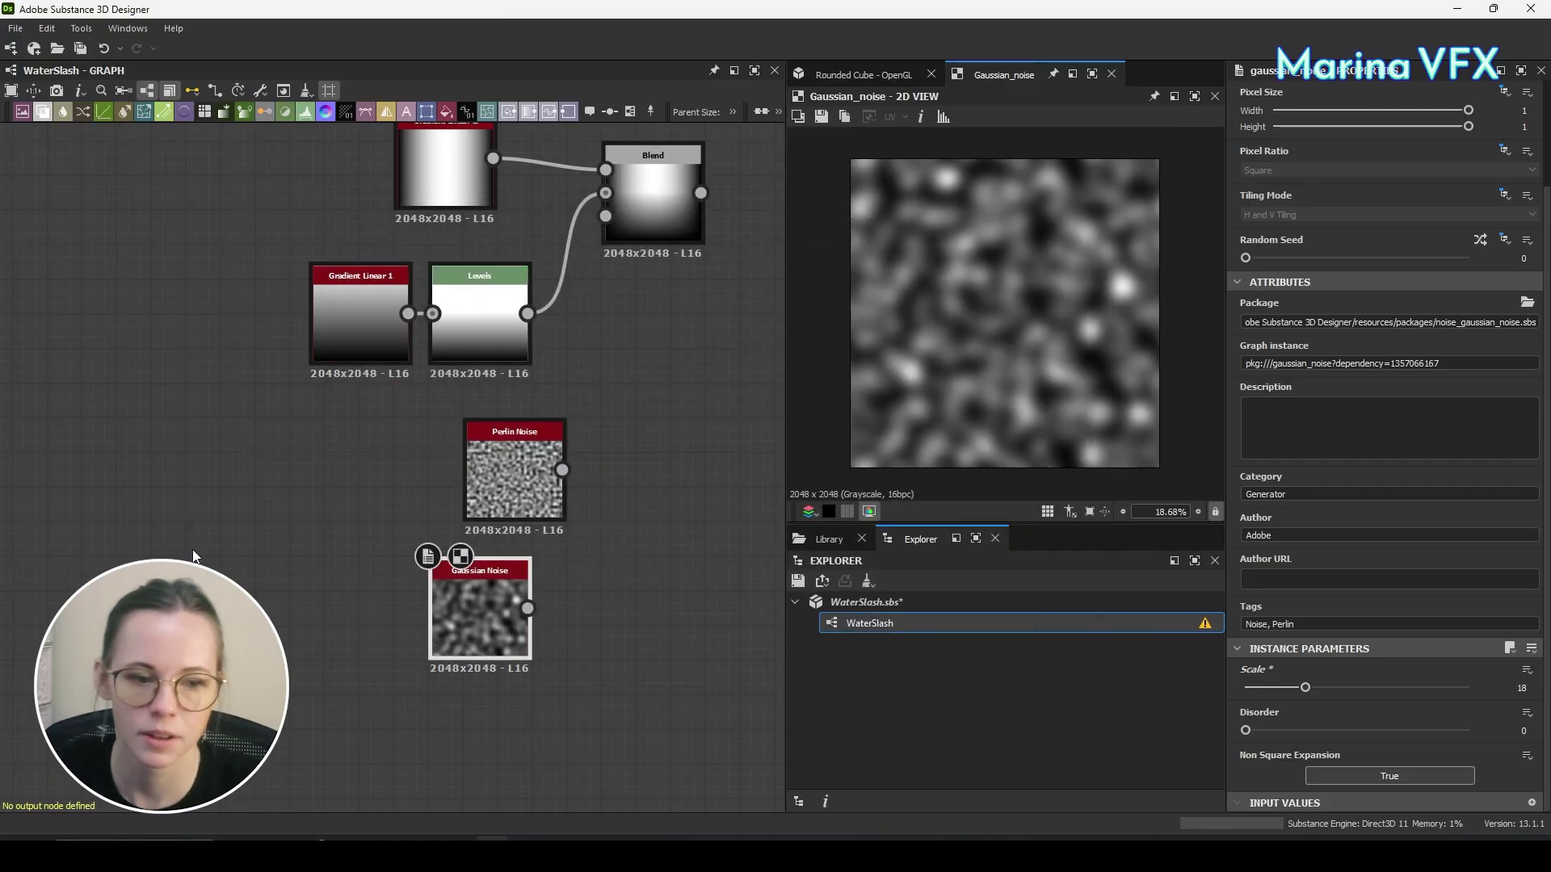
Switch to Unity, maximize the Sh_WaterSlash_Outer graph and add a property category named Distortion.
click(378, 840)
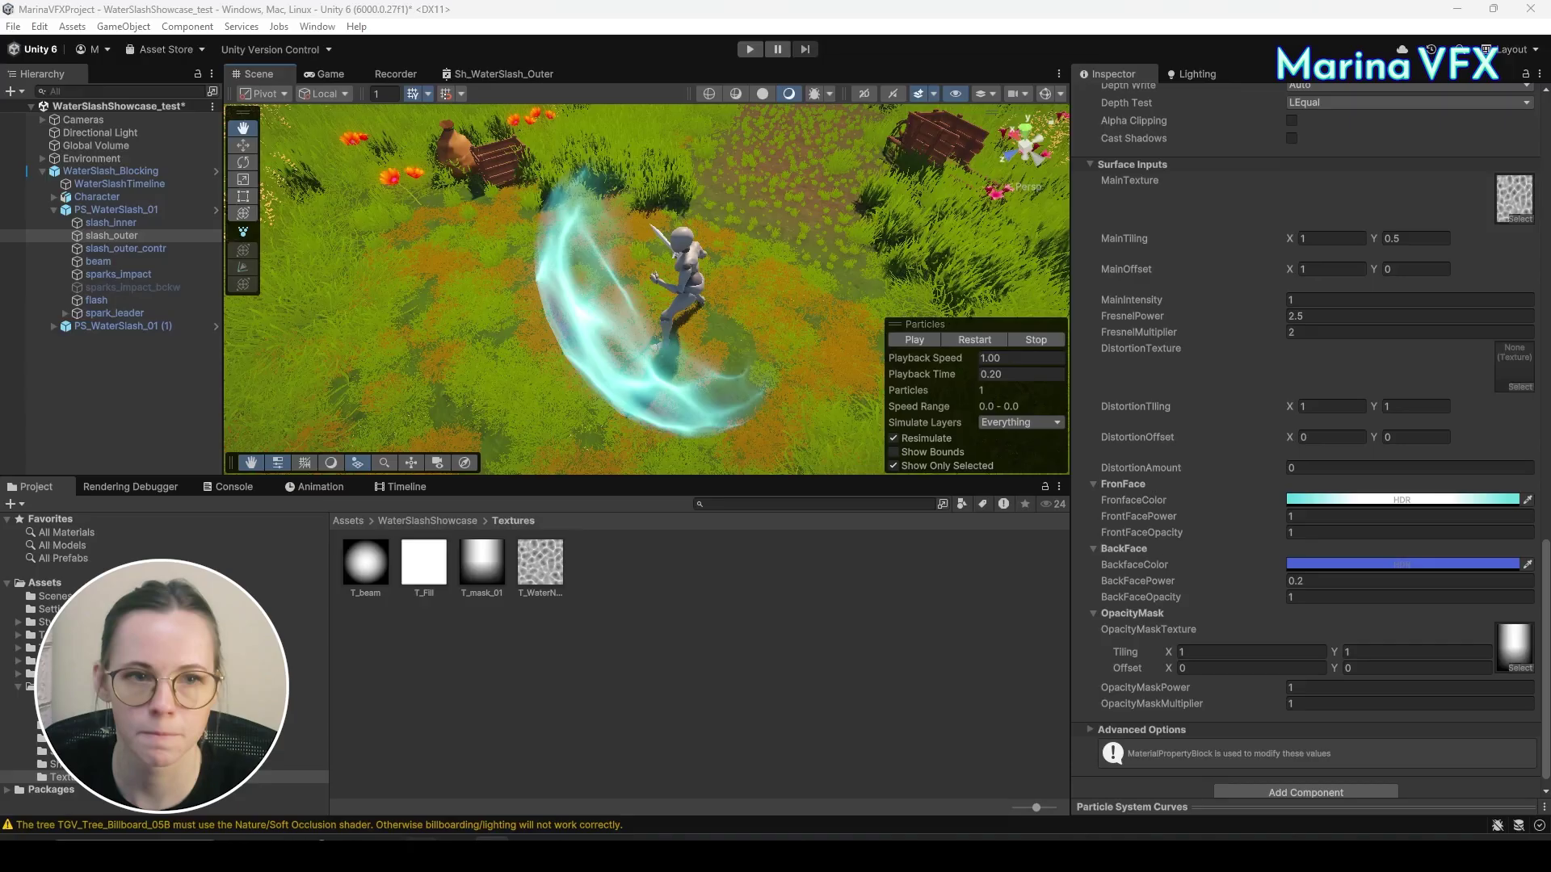
right_click(497, 70)
click(533, 82)
scroll(103, 293, down, 1)
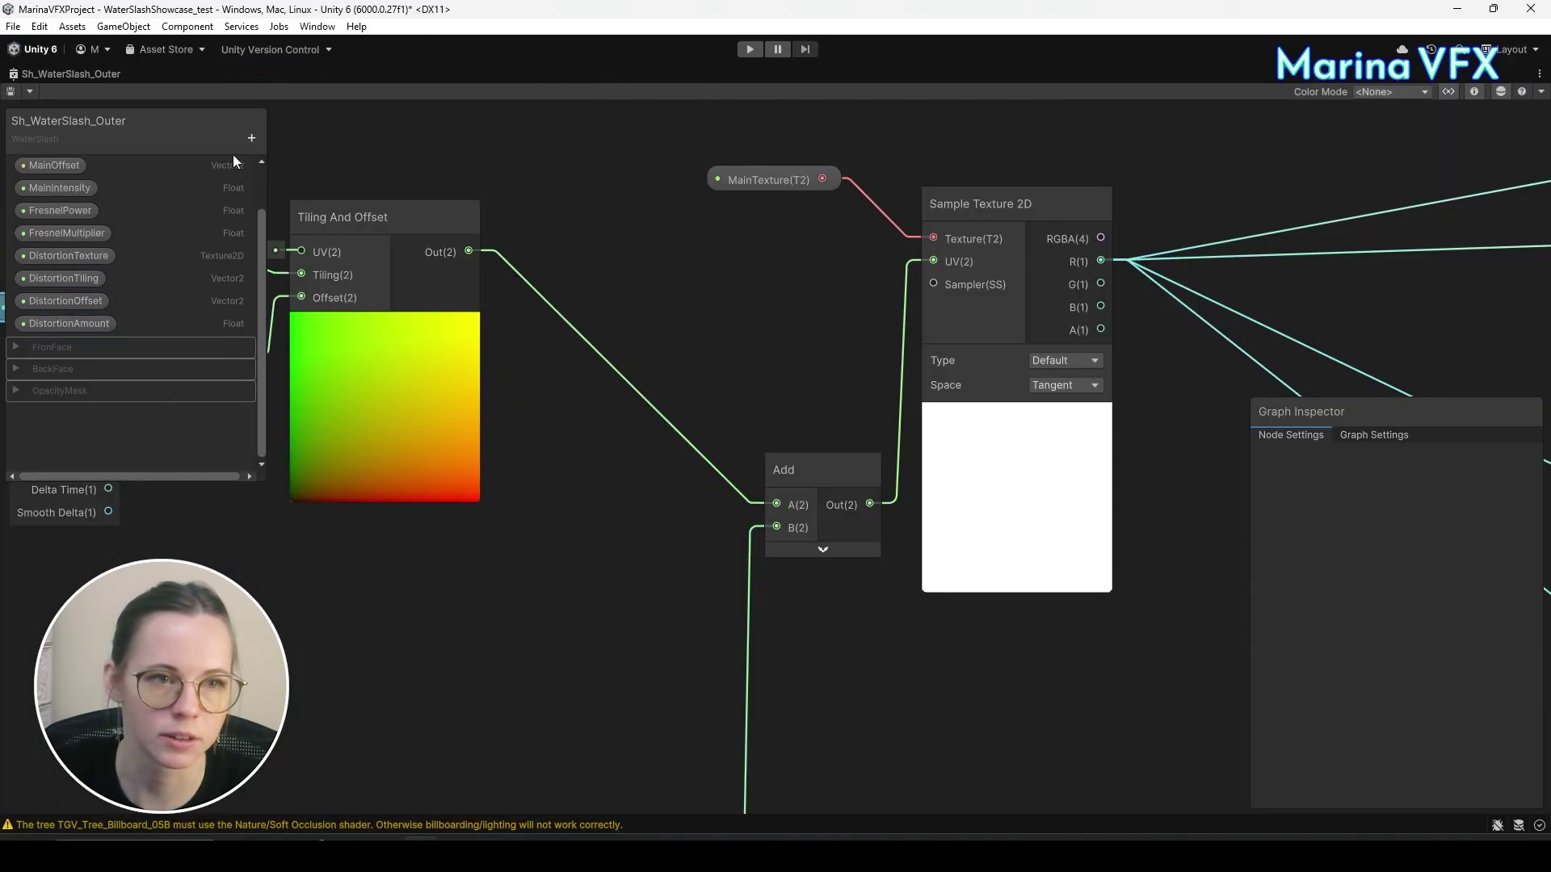
click(251, 137)
click(307, 146)
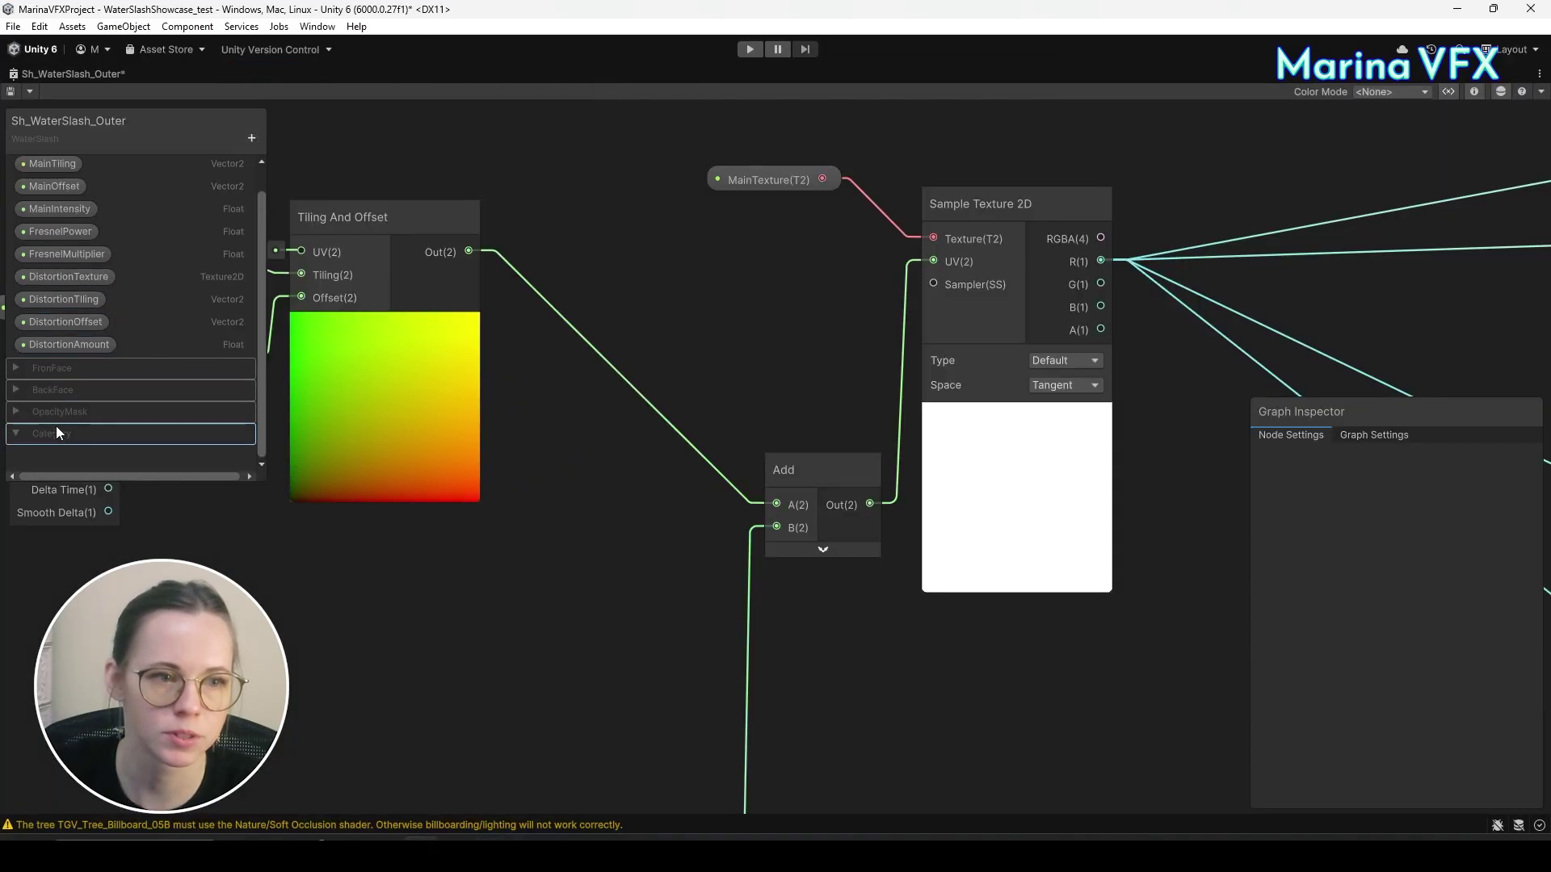
text(Distortion)
key(Return)
Place the DistortionTexture, DistortionTiling, DistortionOffset and DistortionAmount properties in the Distortion category.
click(64, 299)
drag(69, 277, 58, 462)
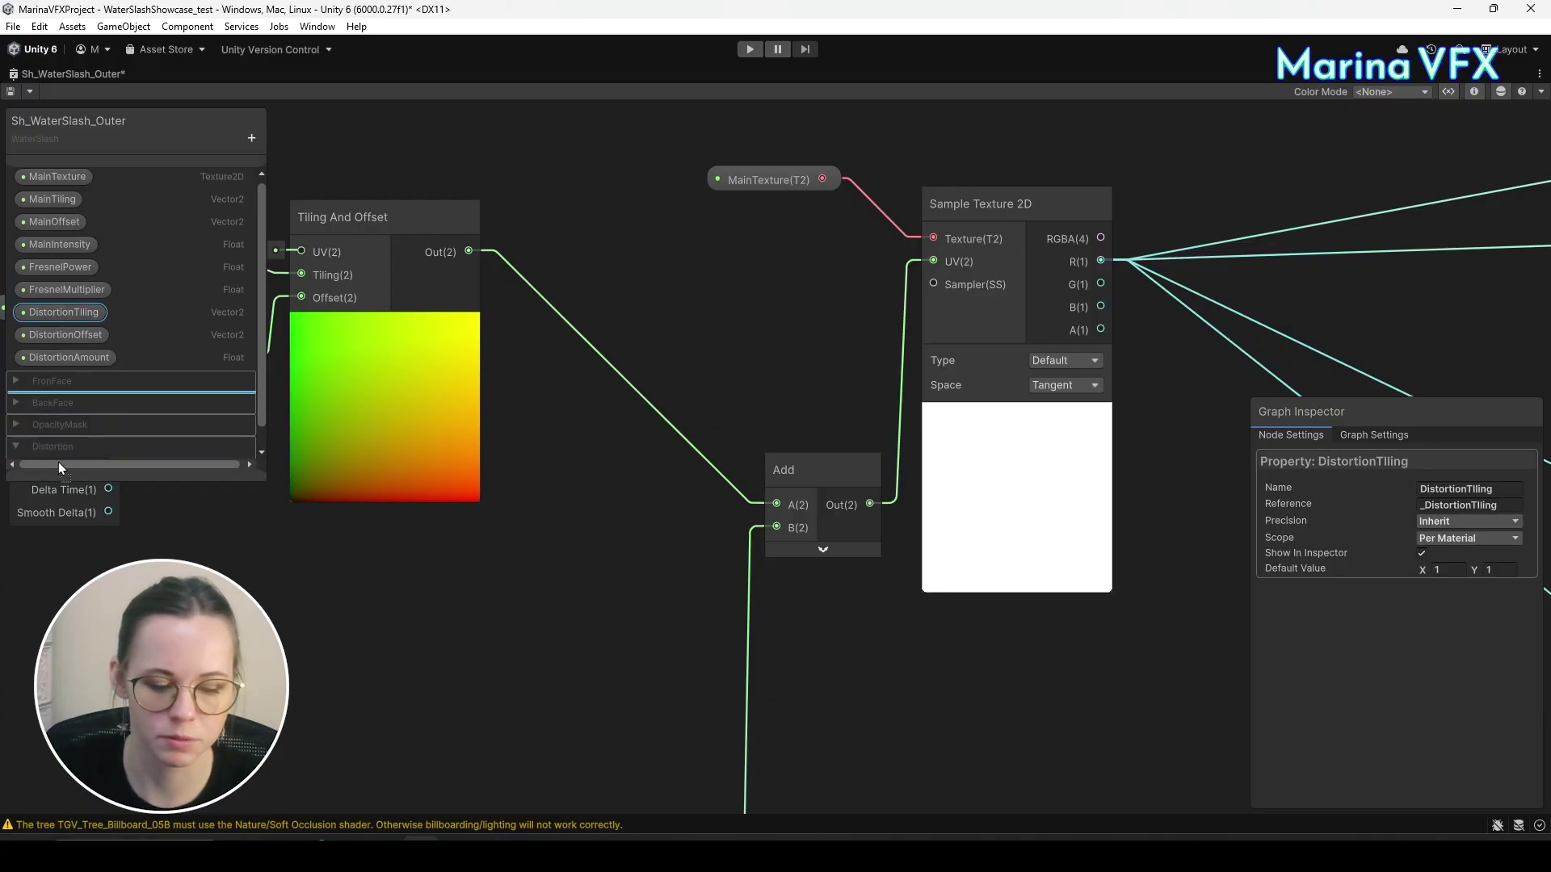
click(60, 325)
drag(59, 325, 91, 381)
drag(97, 458, 97, 451)
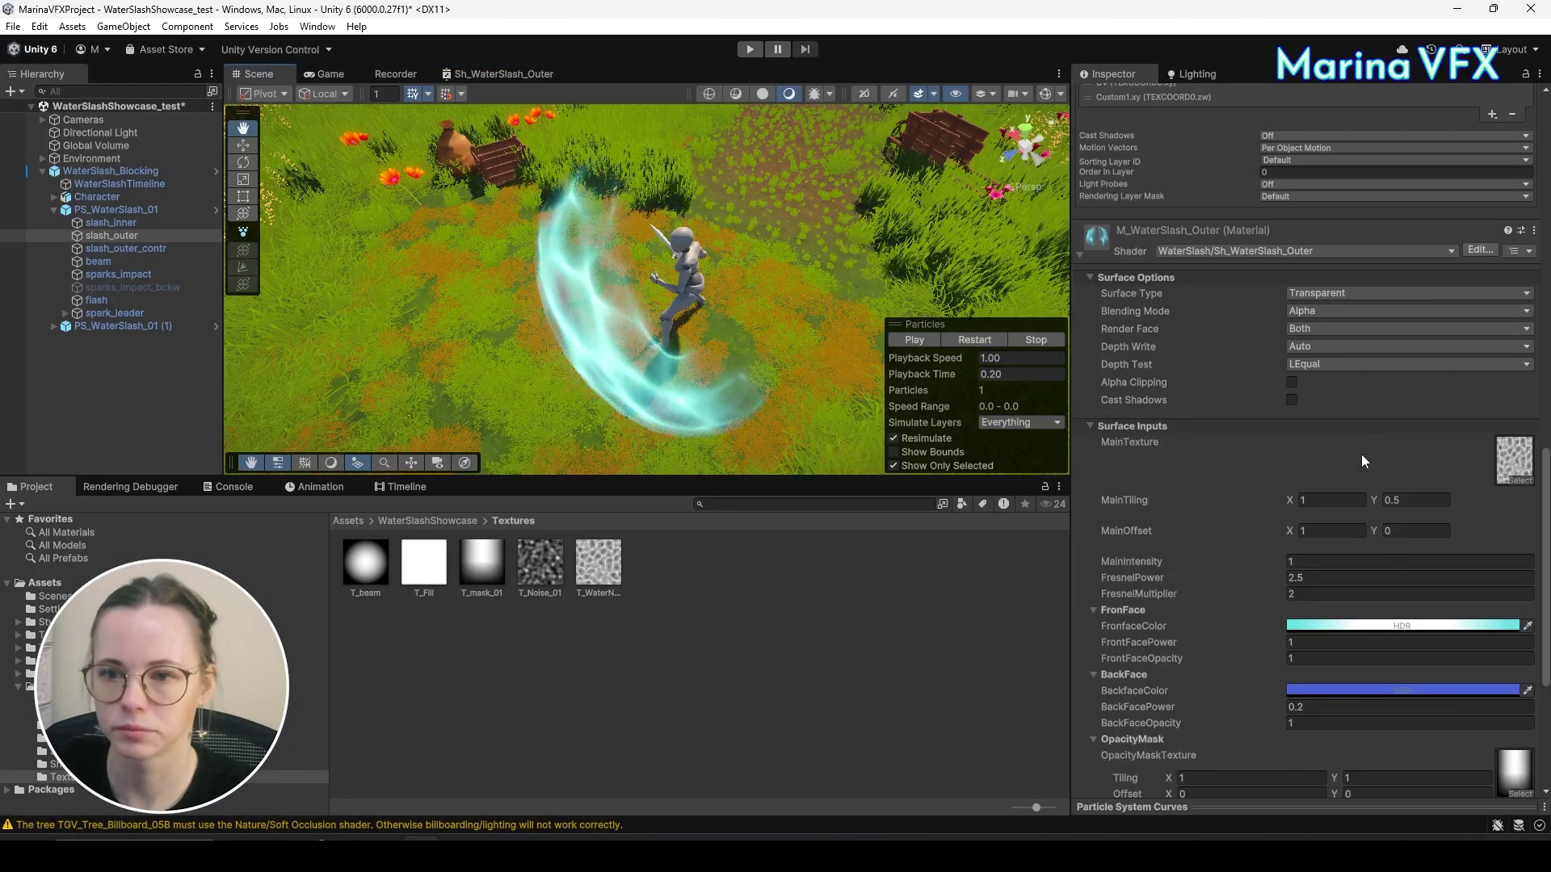
Assign T_Noise_01 as the material's DistortionTexture and set DistortionAmount to 0.1.
scroll(1355, 454, down, 3)
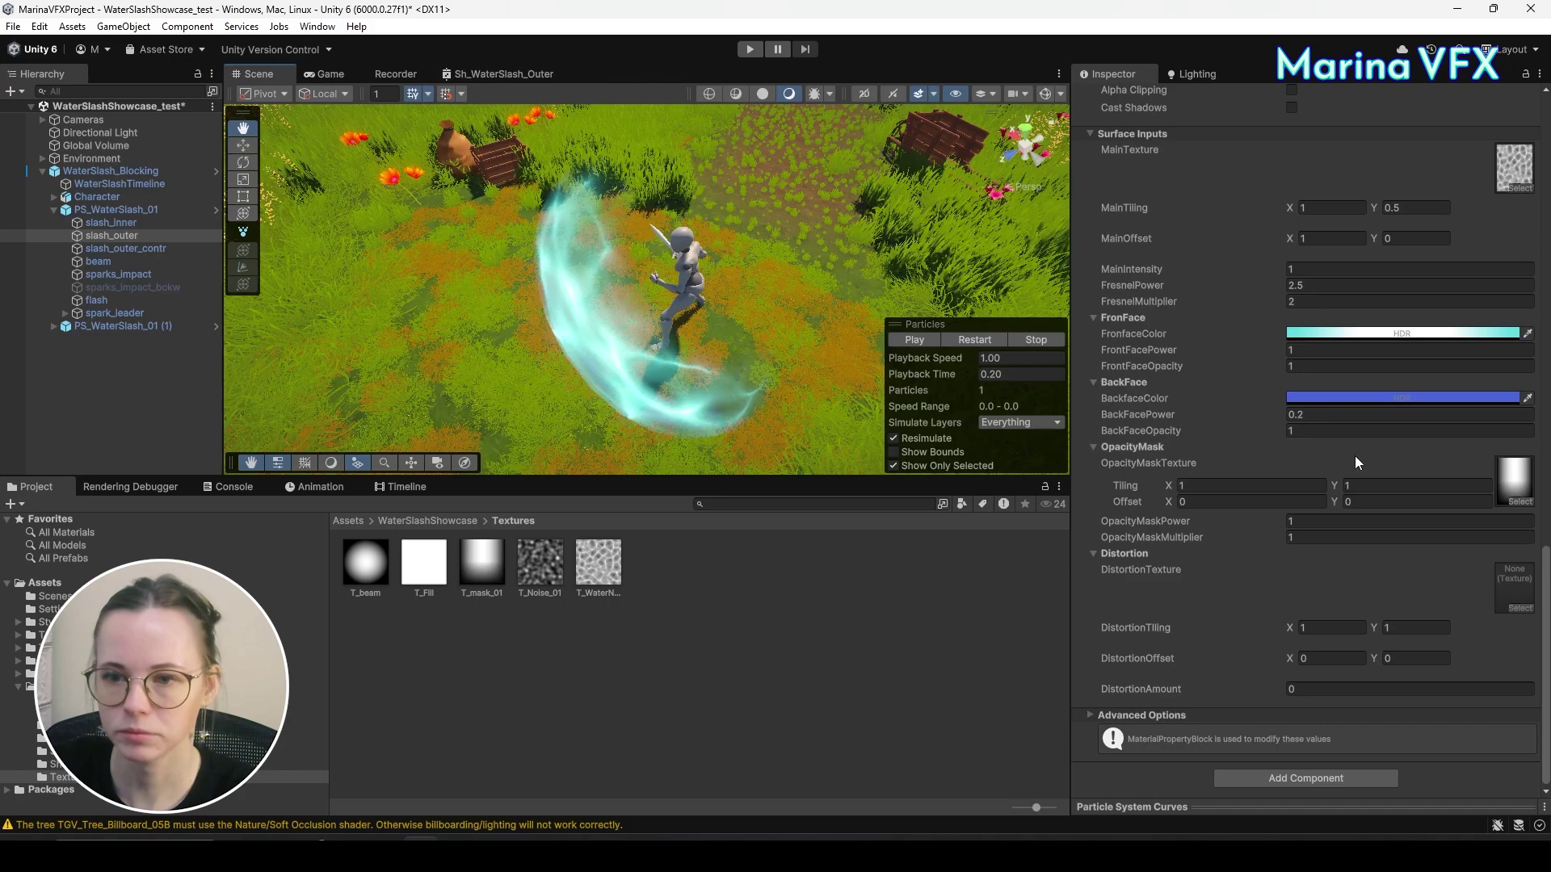
drag(540, 564, 1513, 588)
click(1326, 692)
text(0.1)
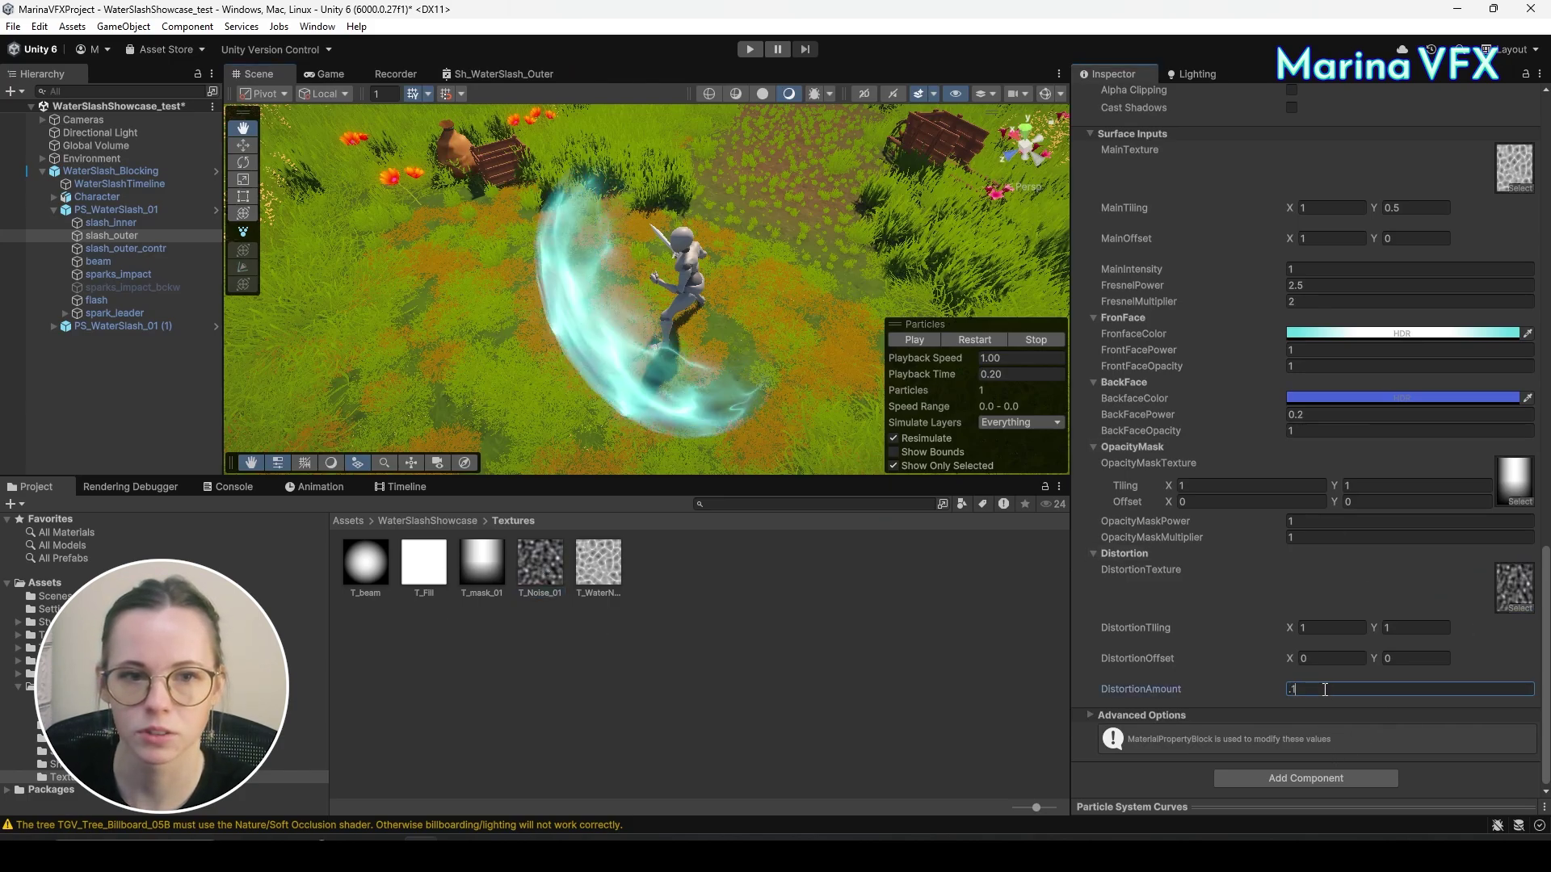
Set the material's DistortionAmount to 0.2 and its MainOffset X to 0.
key(BackSpace)
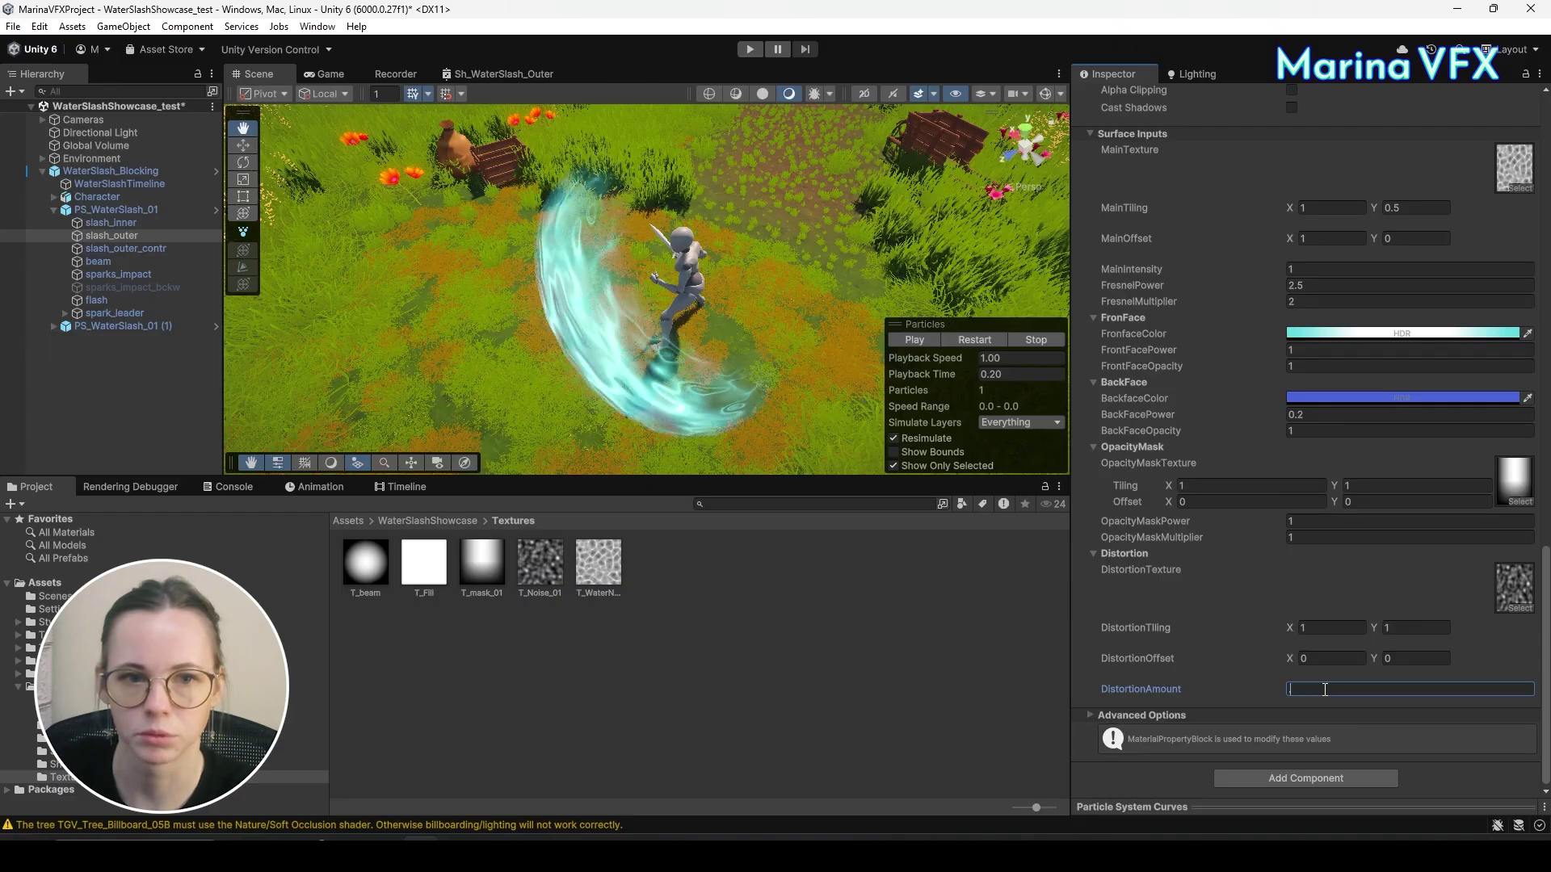
text(5)
key(Return)
text(0.2)
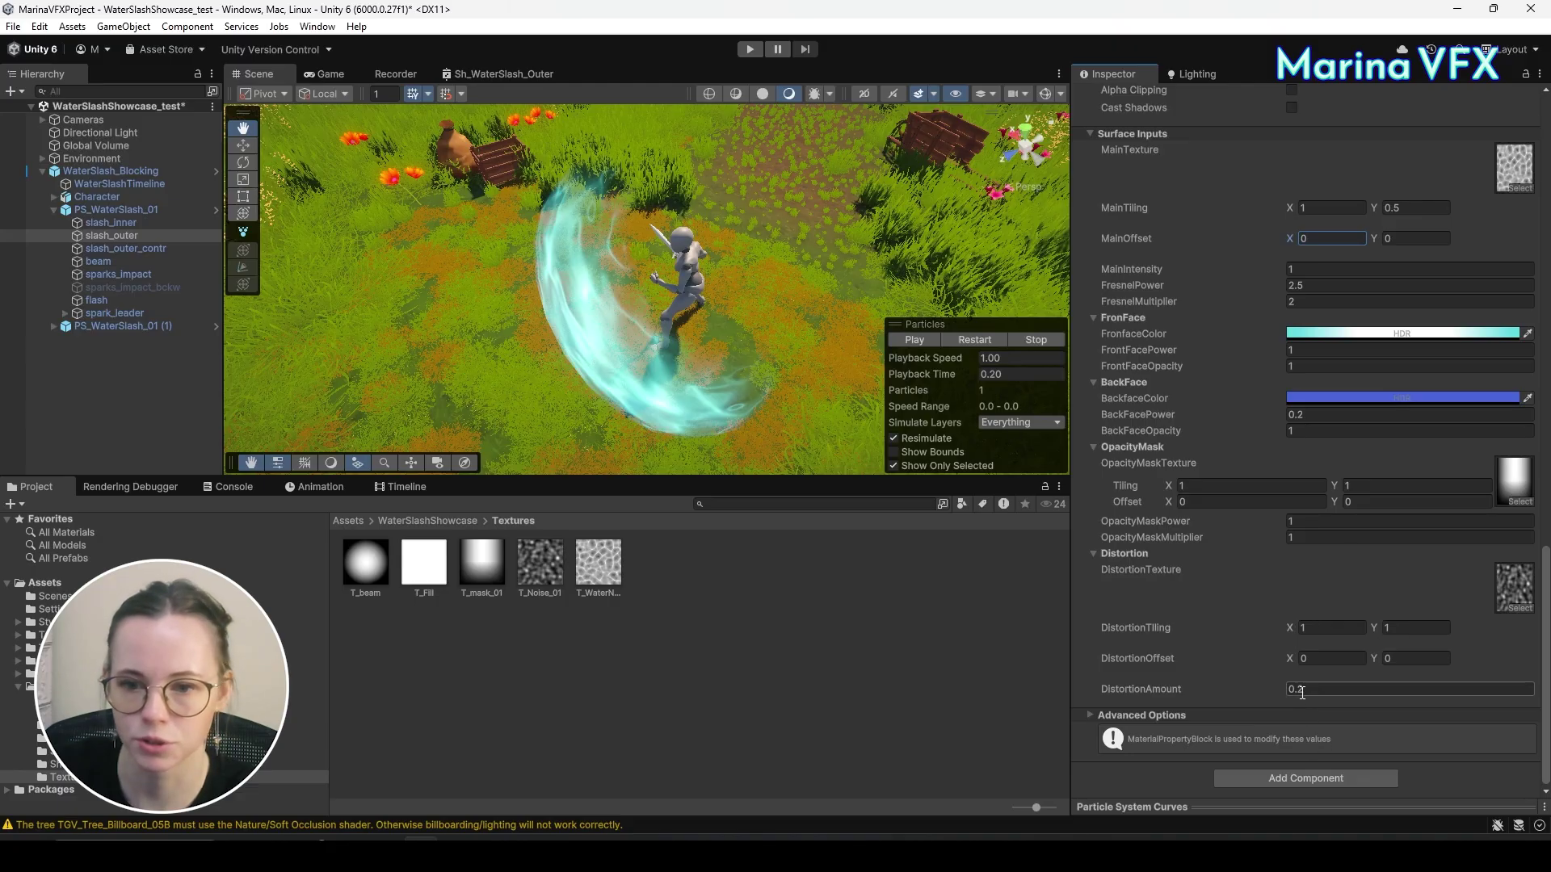
Set the HDR intensity of the material's front face color to 2.5.
alt+drag(629, 309, 768, 315)
click(1345, 339)
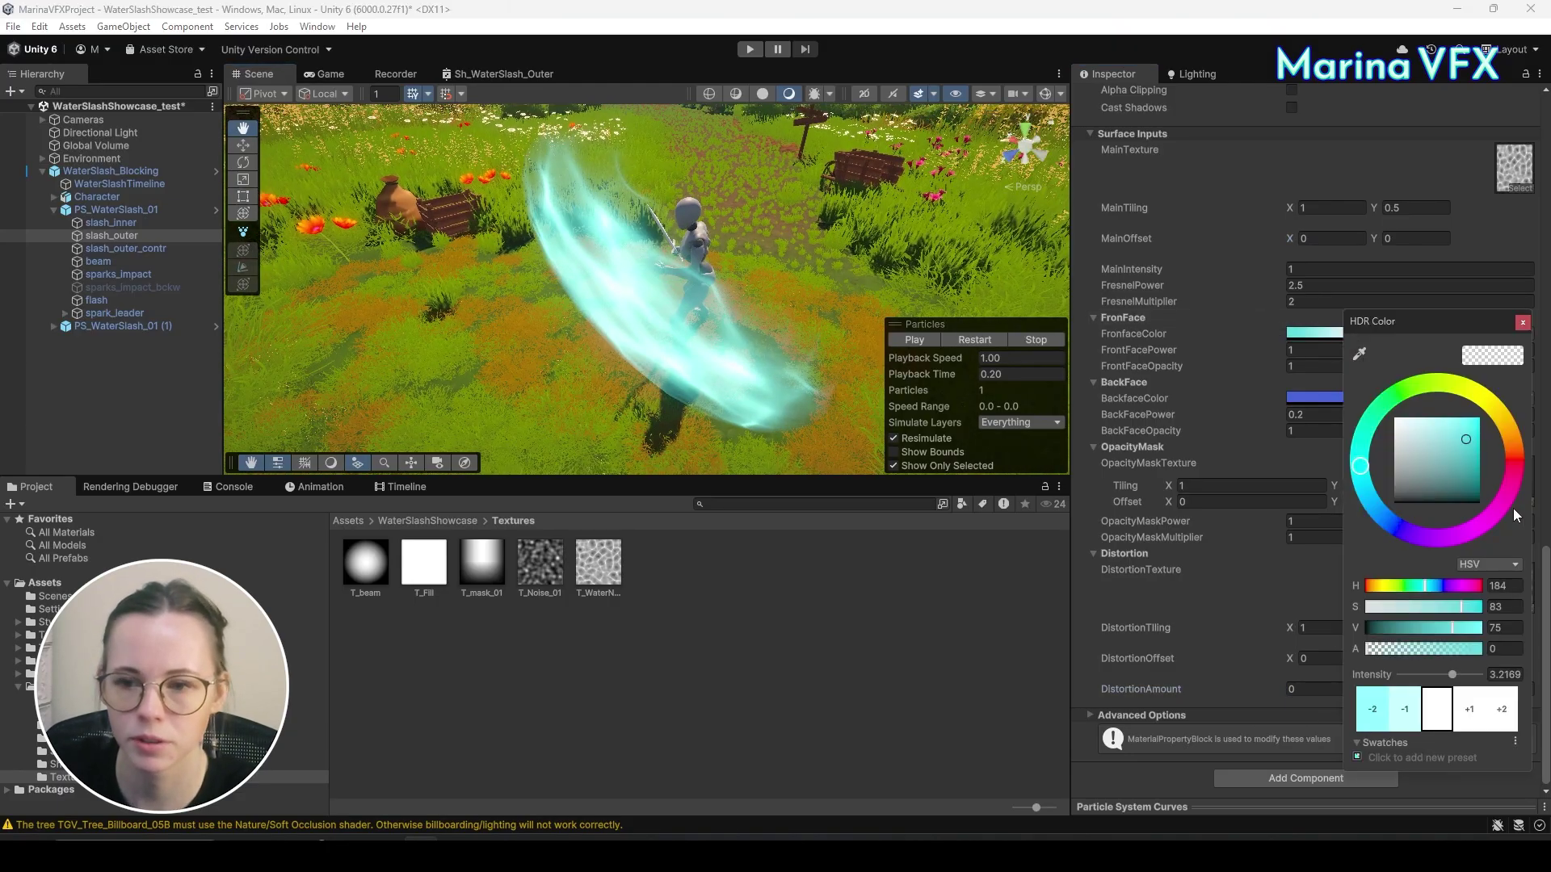
text(2.5)
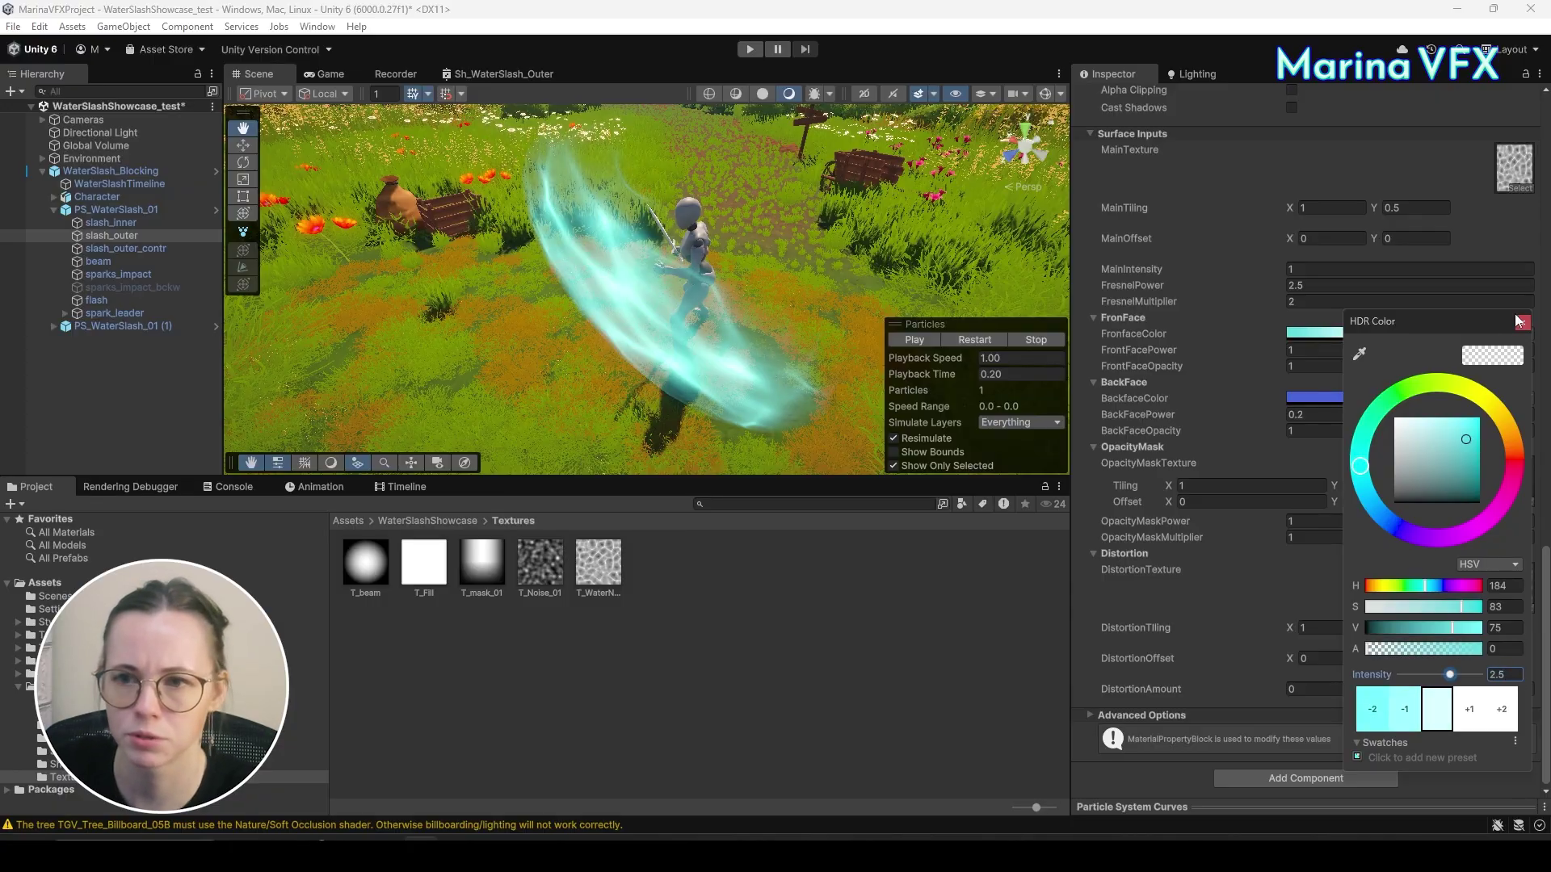
click(1523, 323)
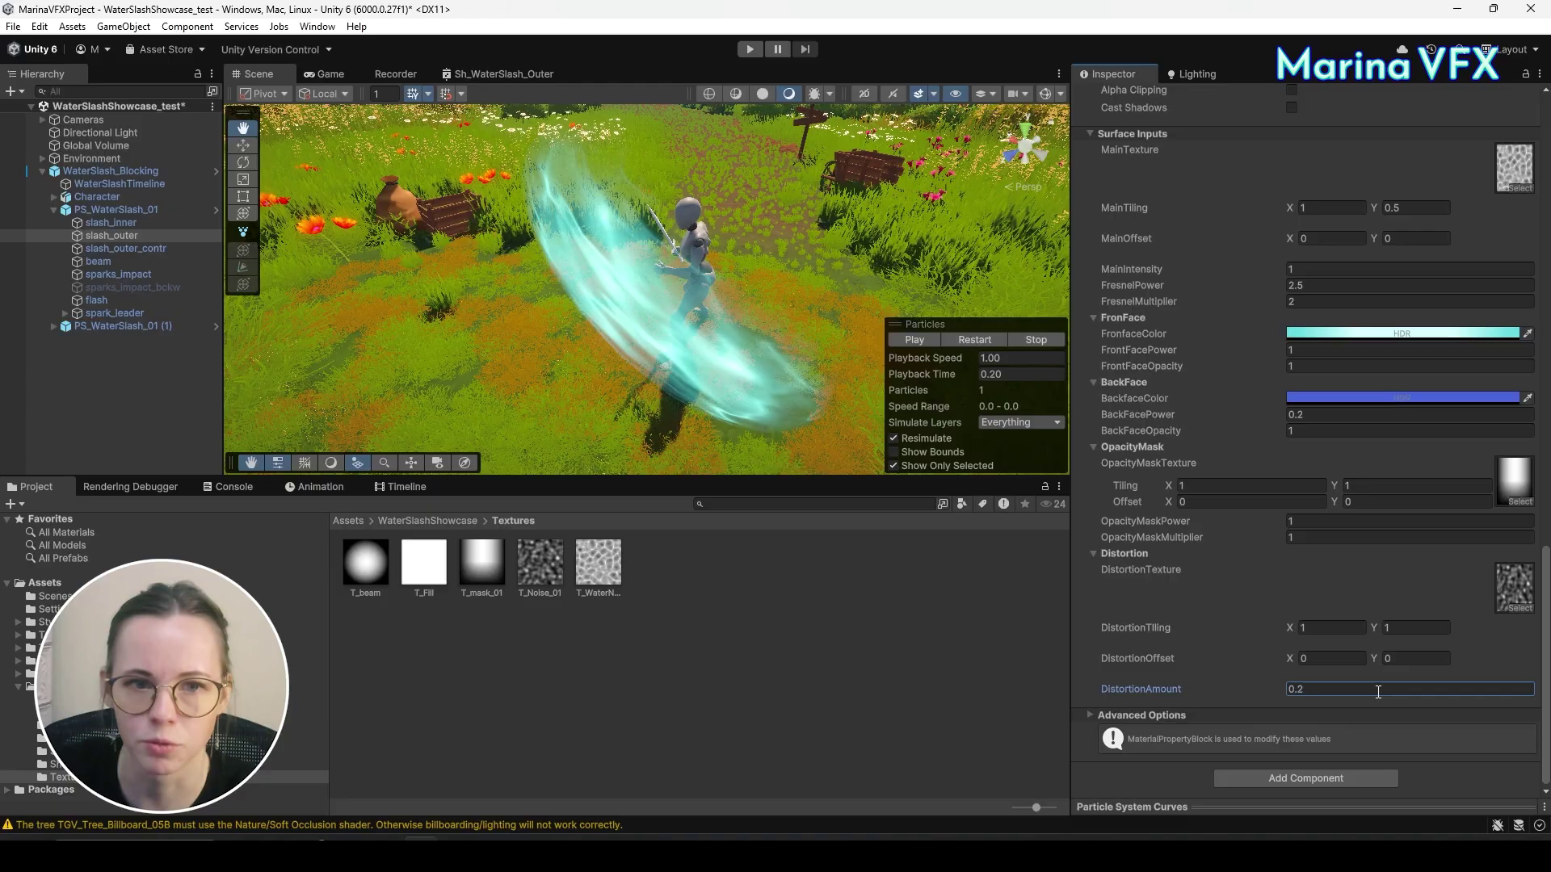
Try a DistortionOffset X of 1 on the slash material and set it back to 0.
alt+drag(683, 171, 724, 334)
click(1332, 660)
text(1)
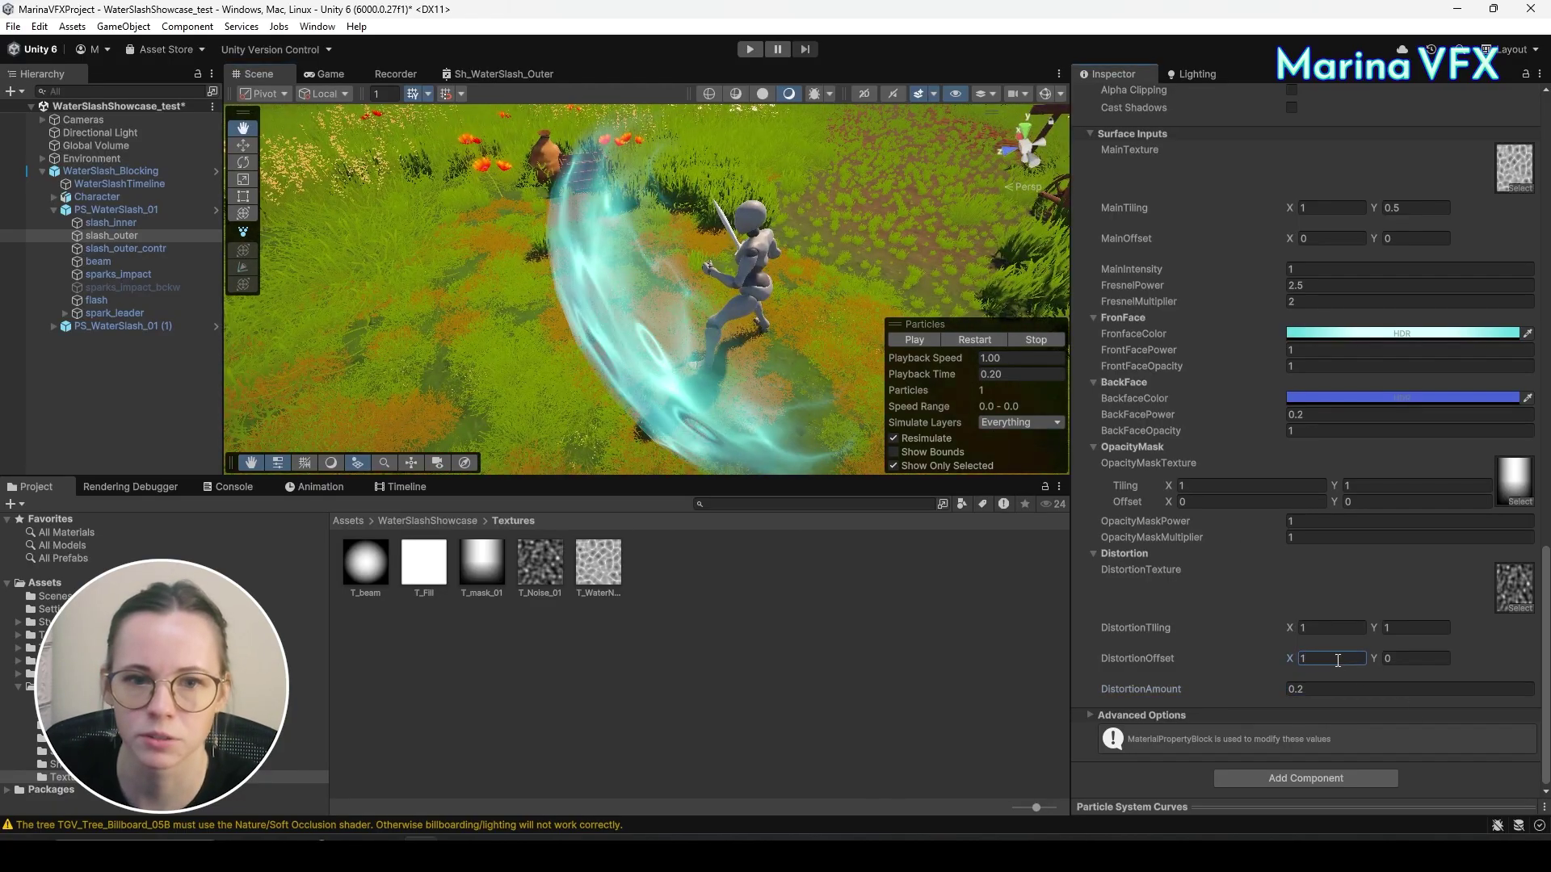
key(BackSpace)
text(0)
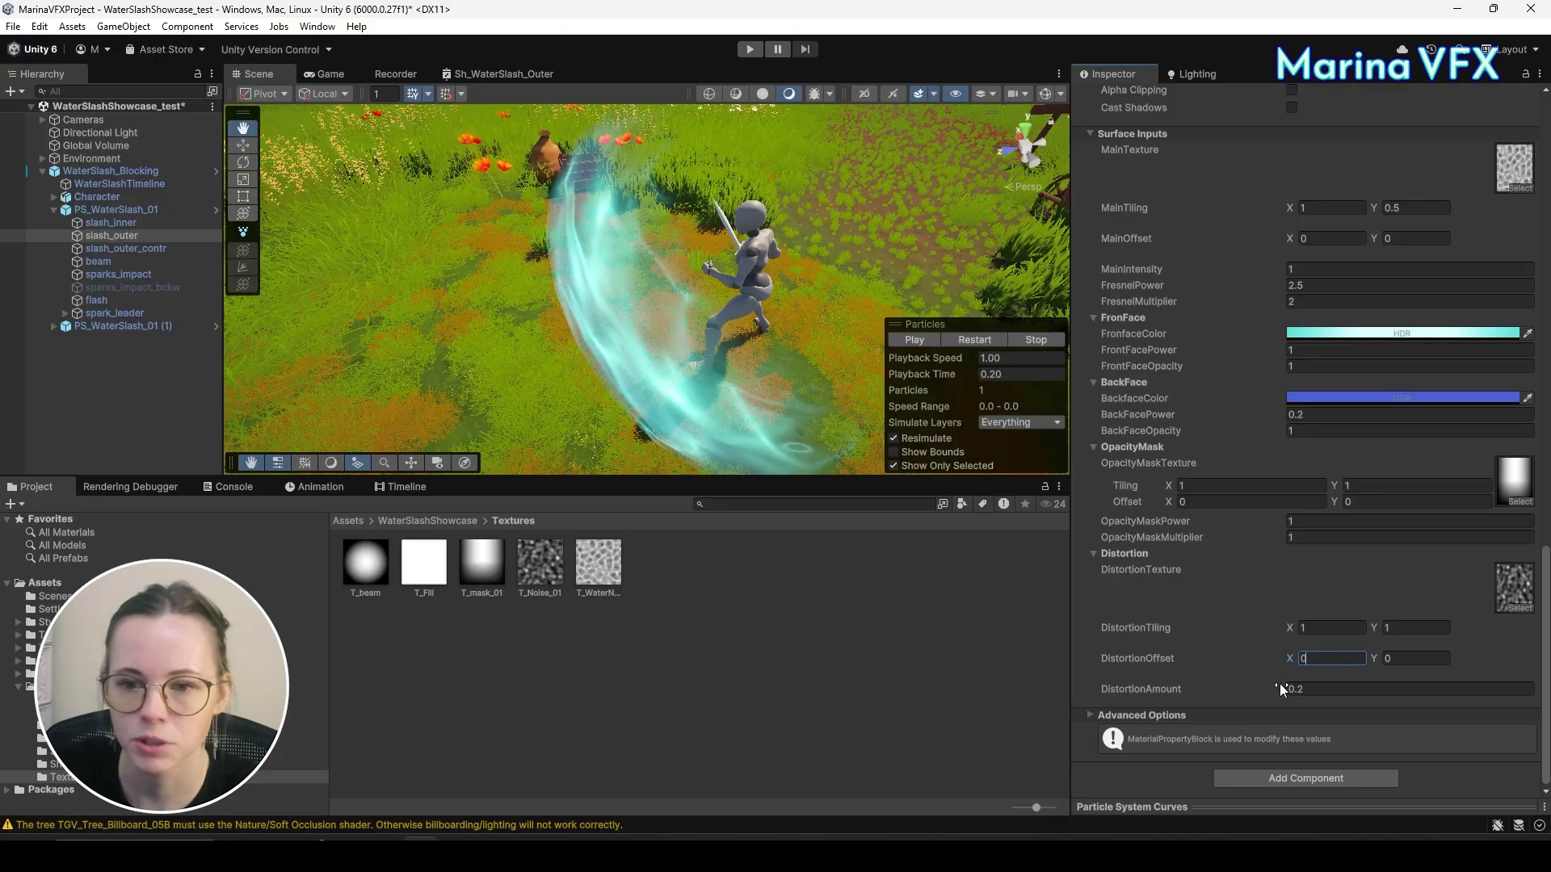
Raise DistortionAmount to about 1.04 and set DistortionTiling Y to 0.5.
mouse_move(1281, 687)
mouse_down()
mouse_move(1345, 687)
mouse_move(1293, 685)
mouse_up()
click(1434, 627)
text(.5)
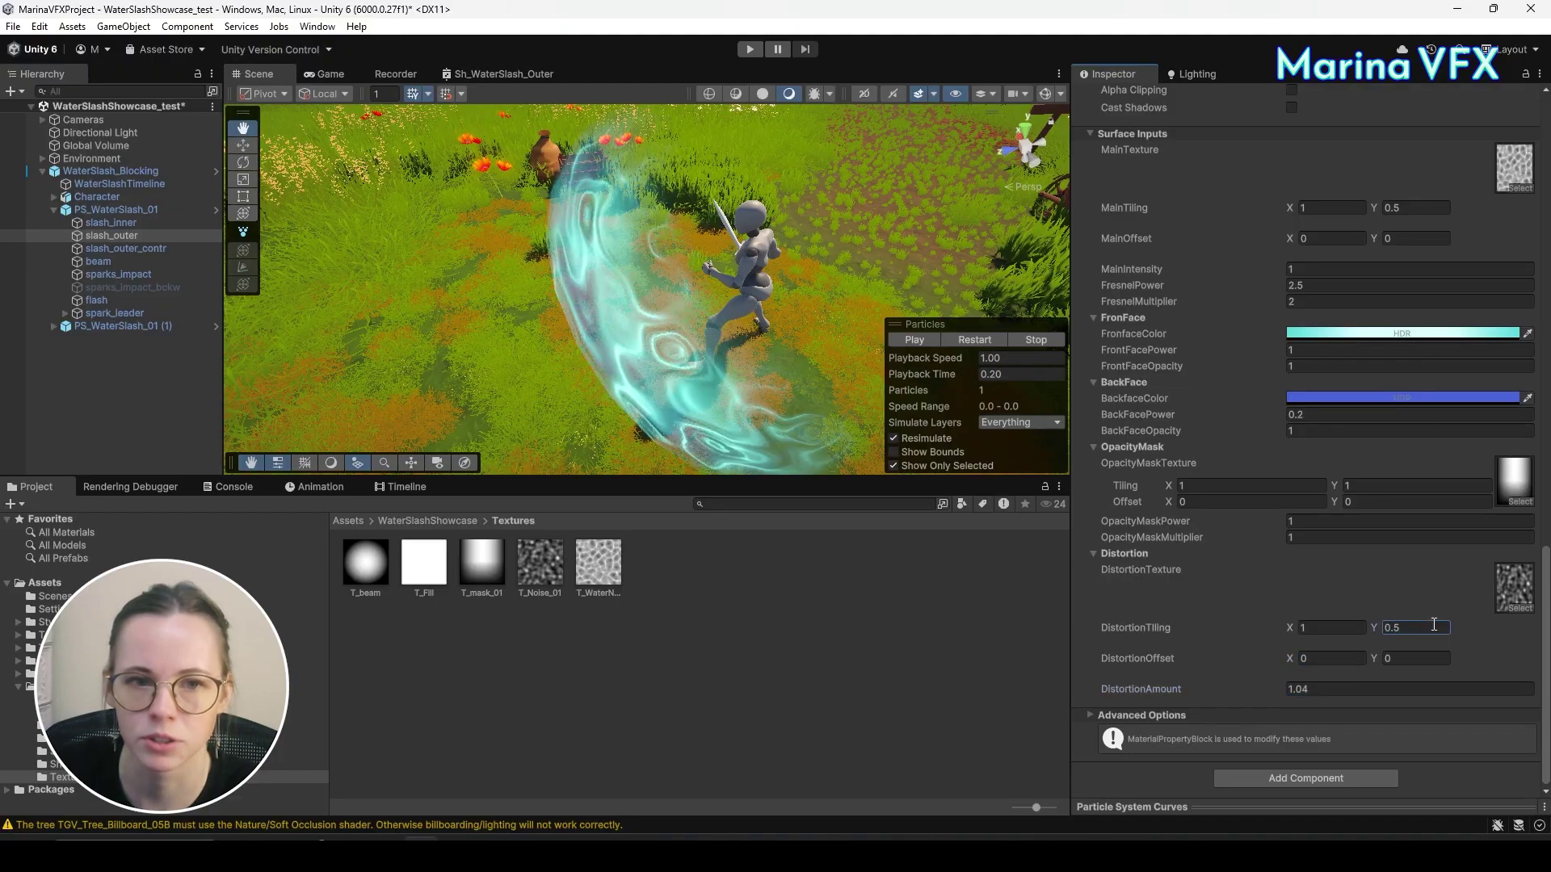
Compare DistortionAmount values of about 0.95, 0 and 0.1 on the slash, and settle on 0.2.
mouse_move(1282, 685)
mouse_down()
mouse_move(1217, 680)
mouse_move(1303, 689)
mouse_up()
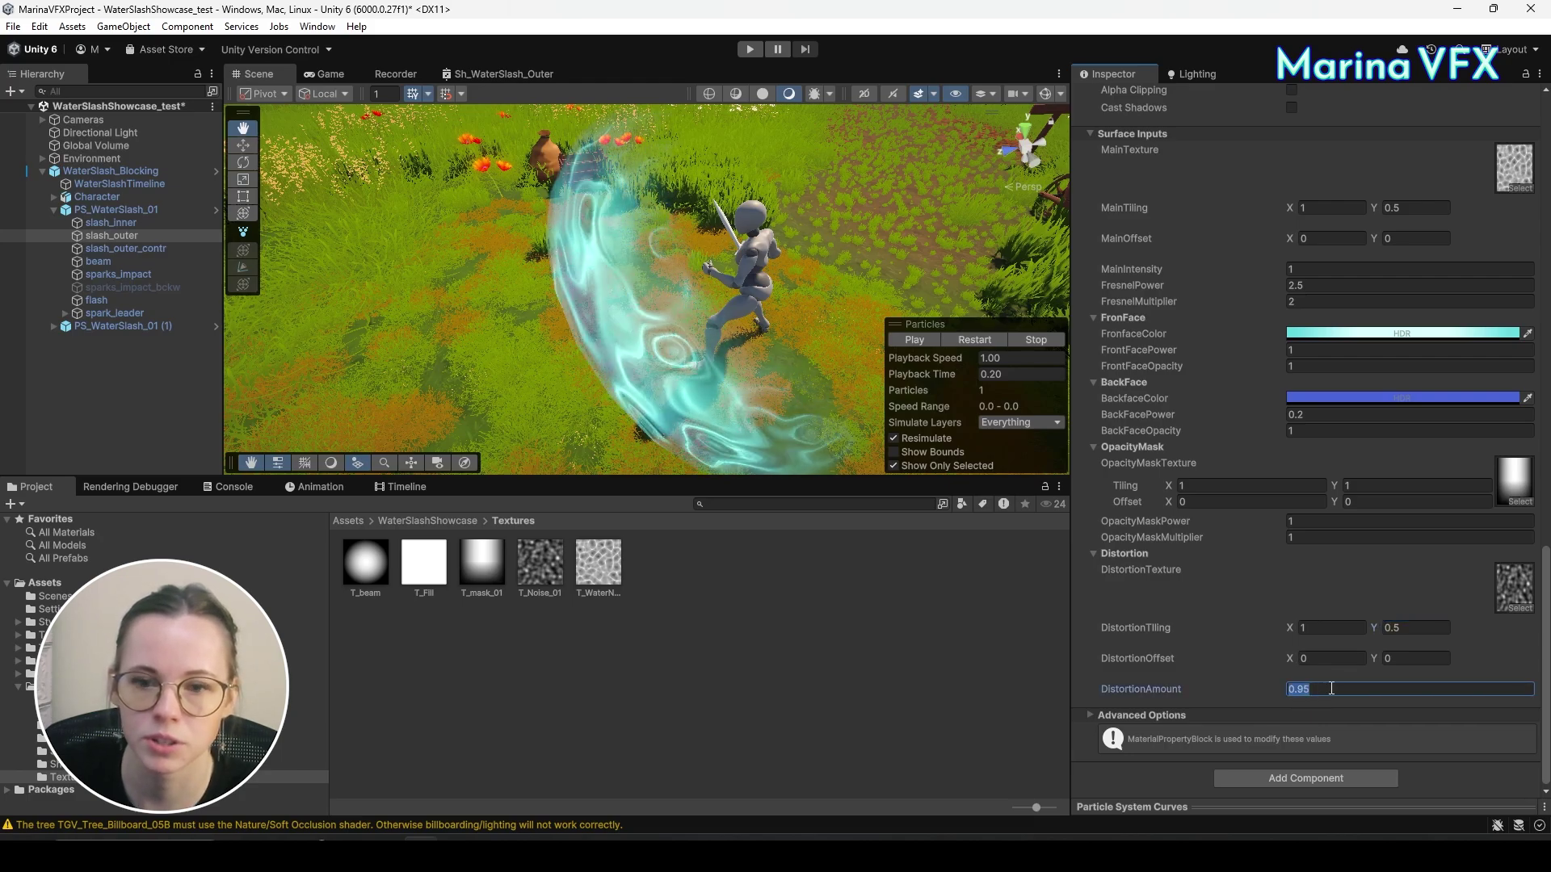
text(0)
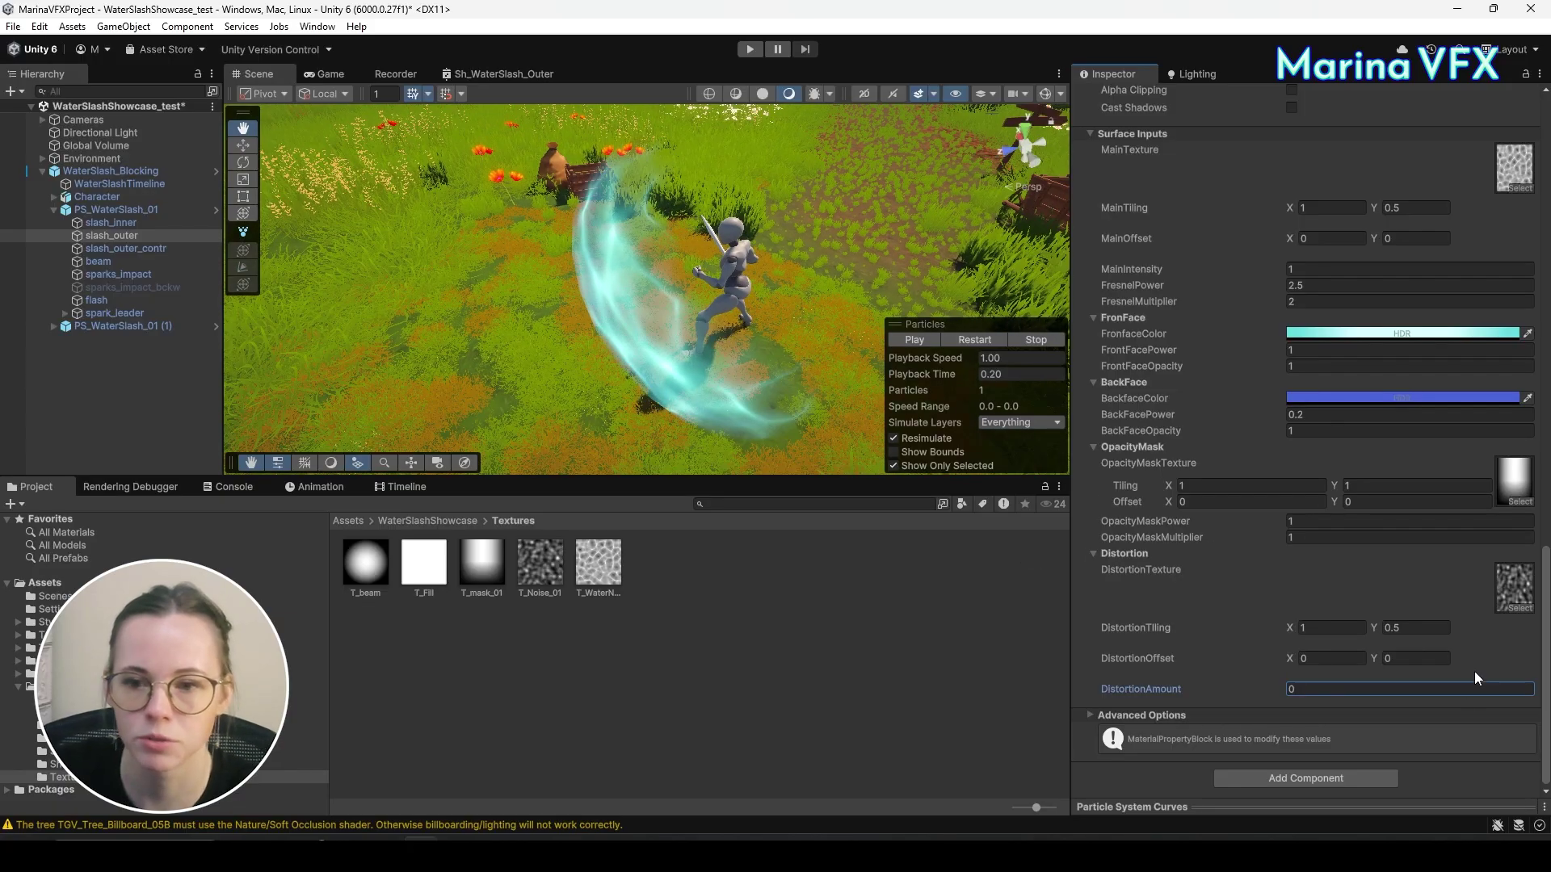
text(.1)
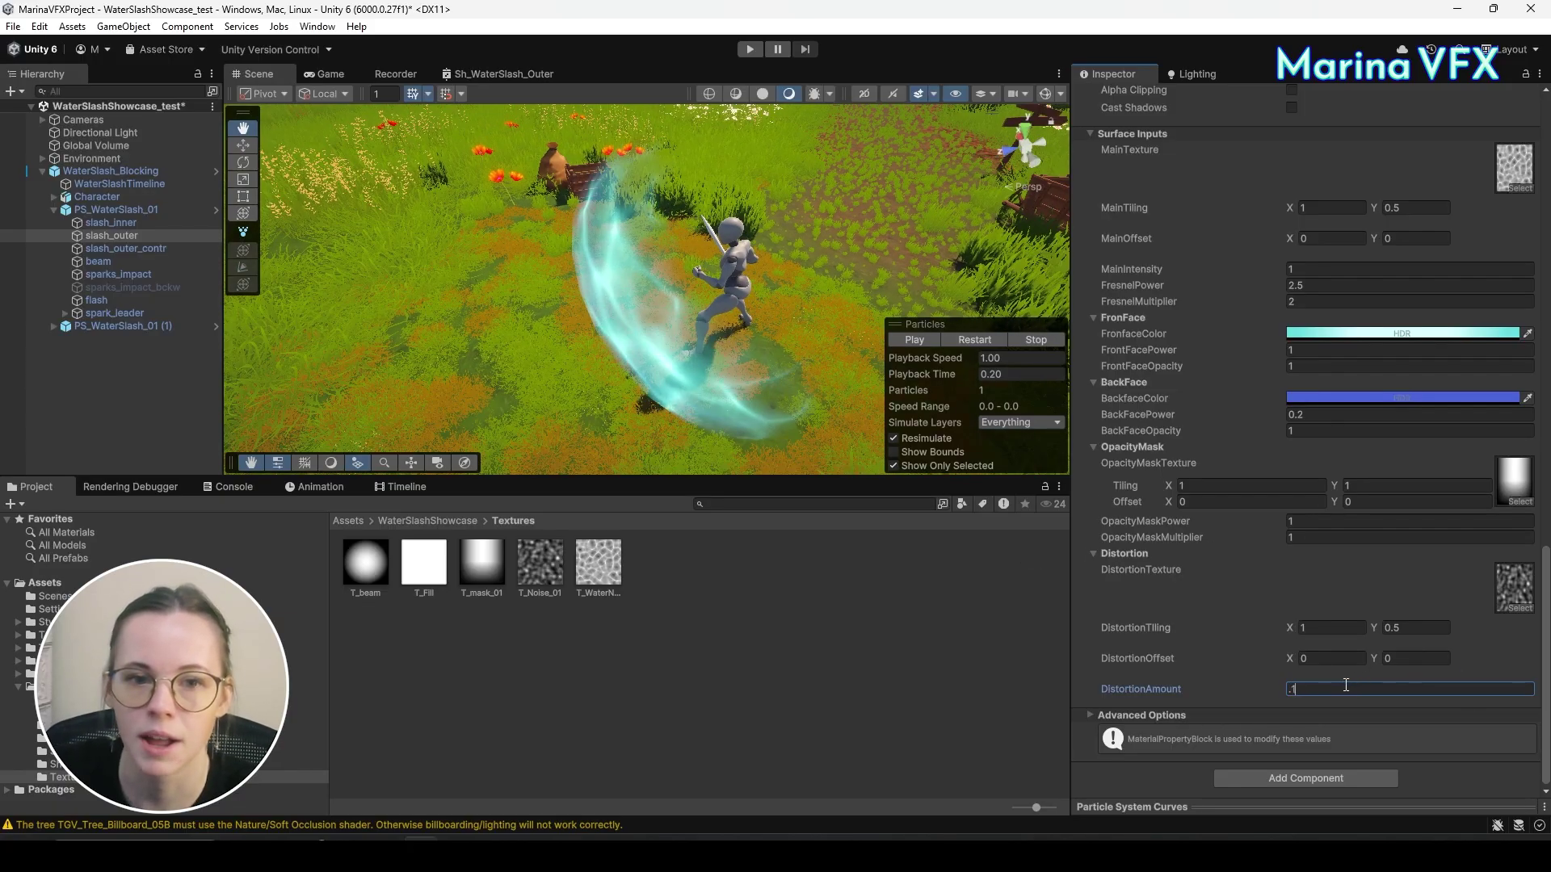
text(.2)
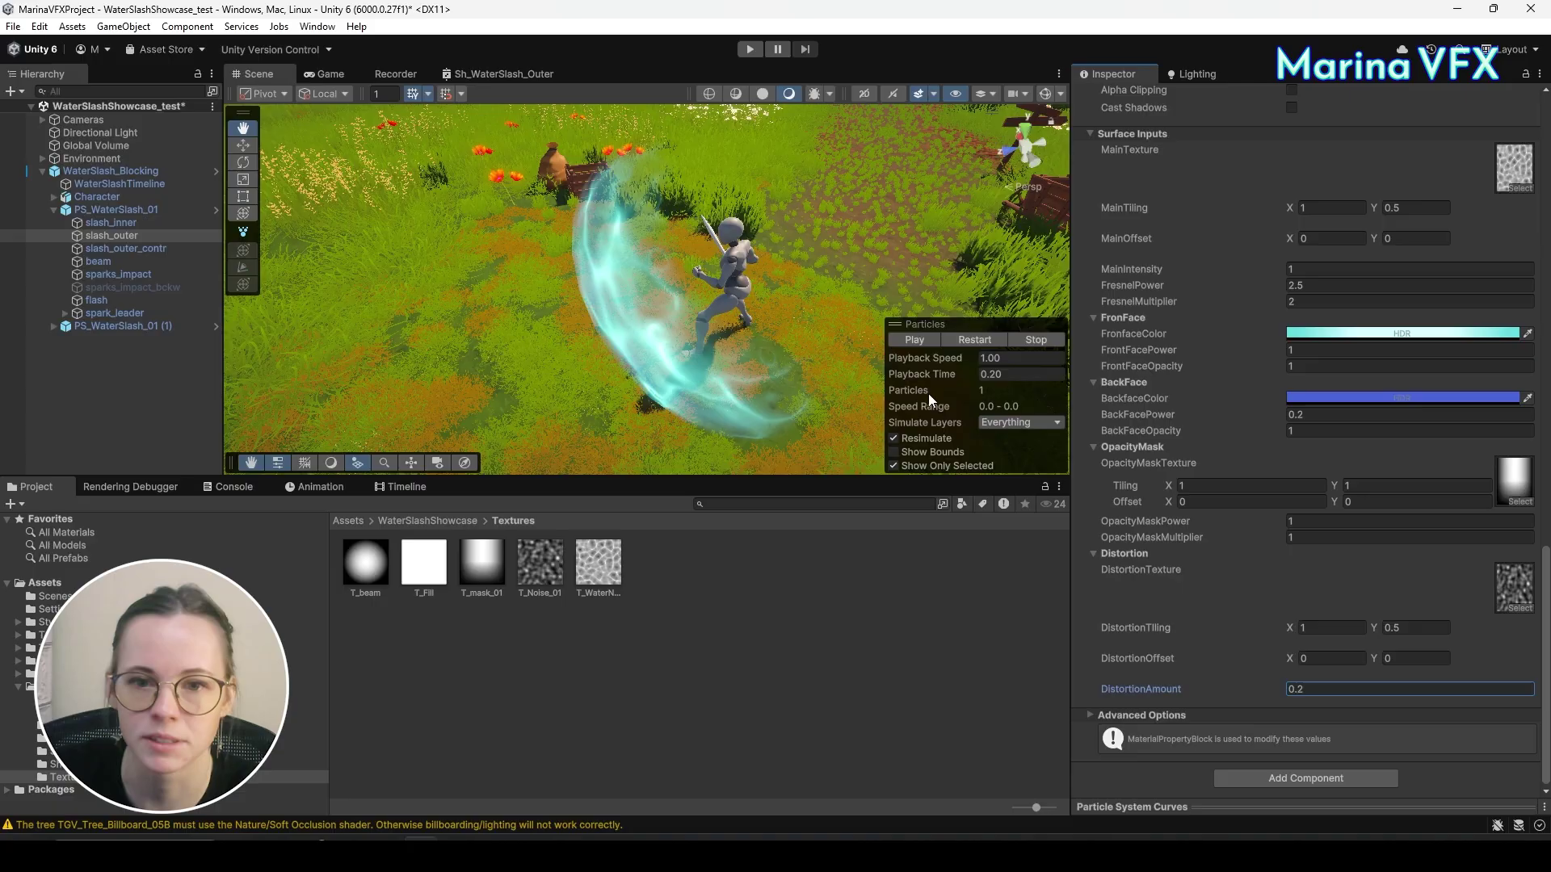
Replay the slash effect, set DistortionAmount to 0 and move the particle playback time to 0.25.
click(965, 339)
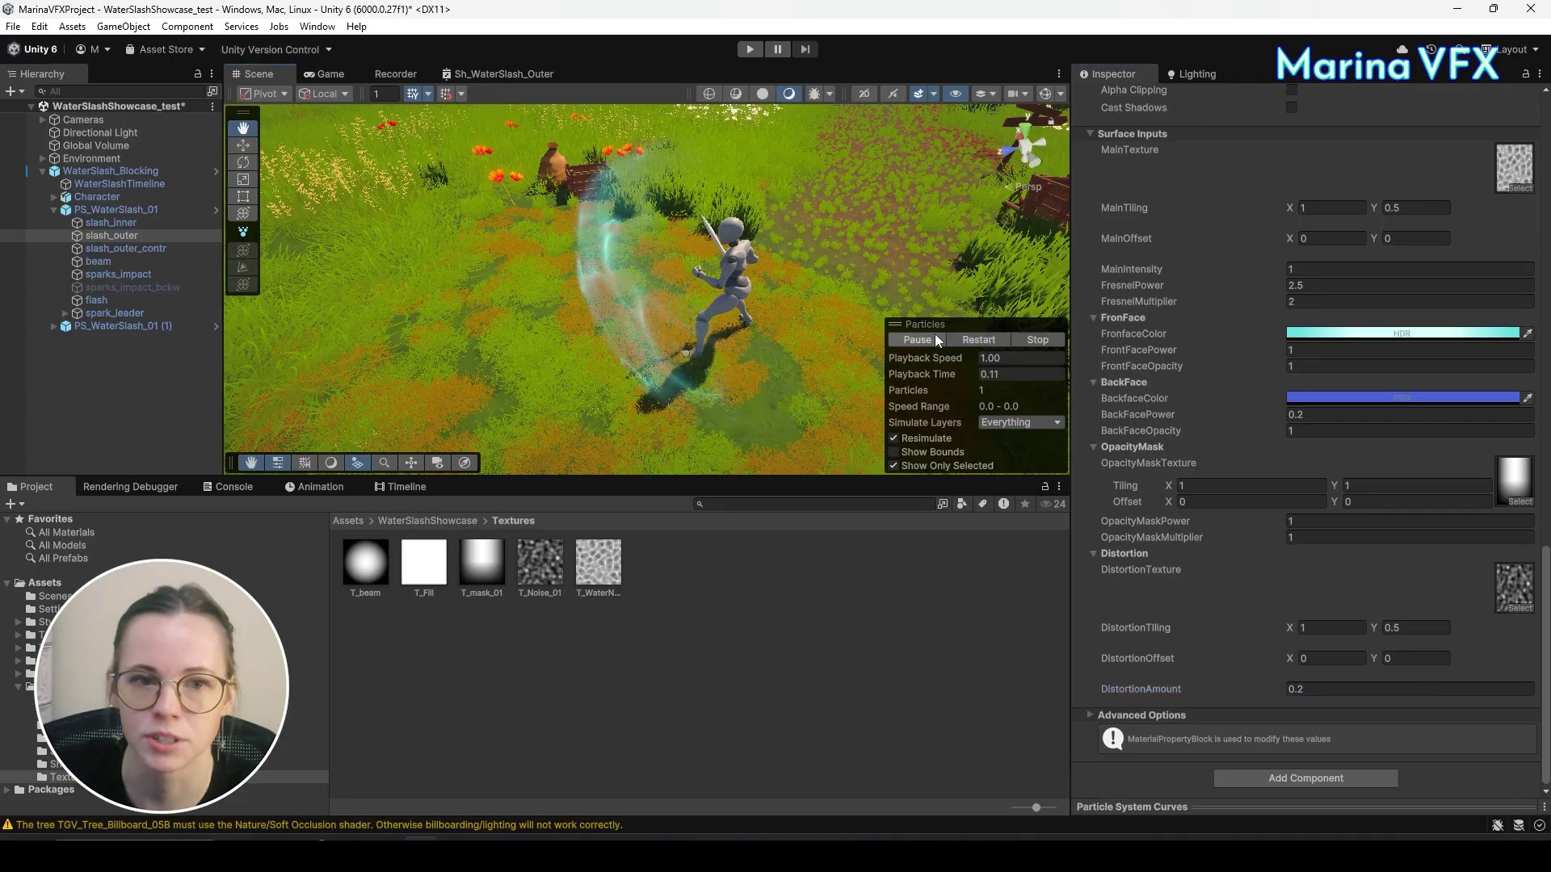
click(1325, 689)
text(0)
mouse_move(928, 375)
mouse_down()
mouse_move(831, 354)
mouse_move(968, 361)
mouse_move(939, 369)
mouse_up()
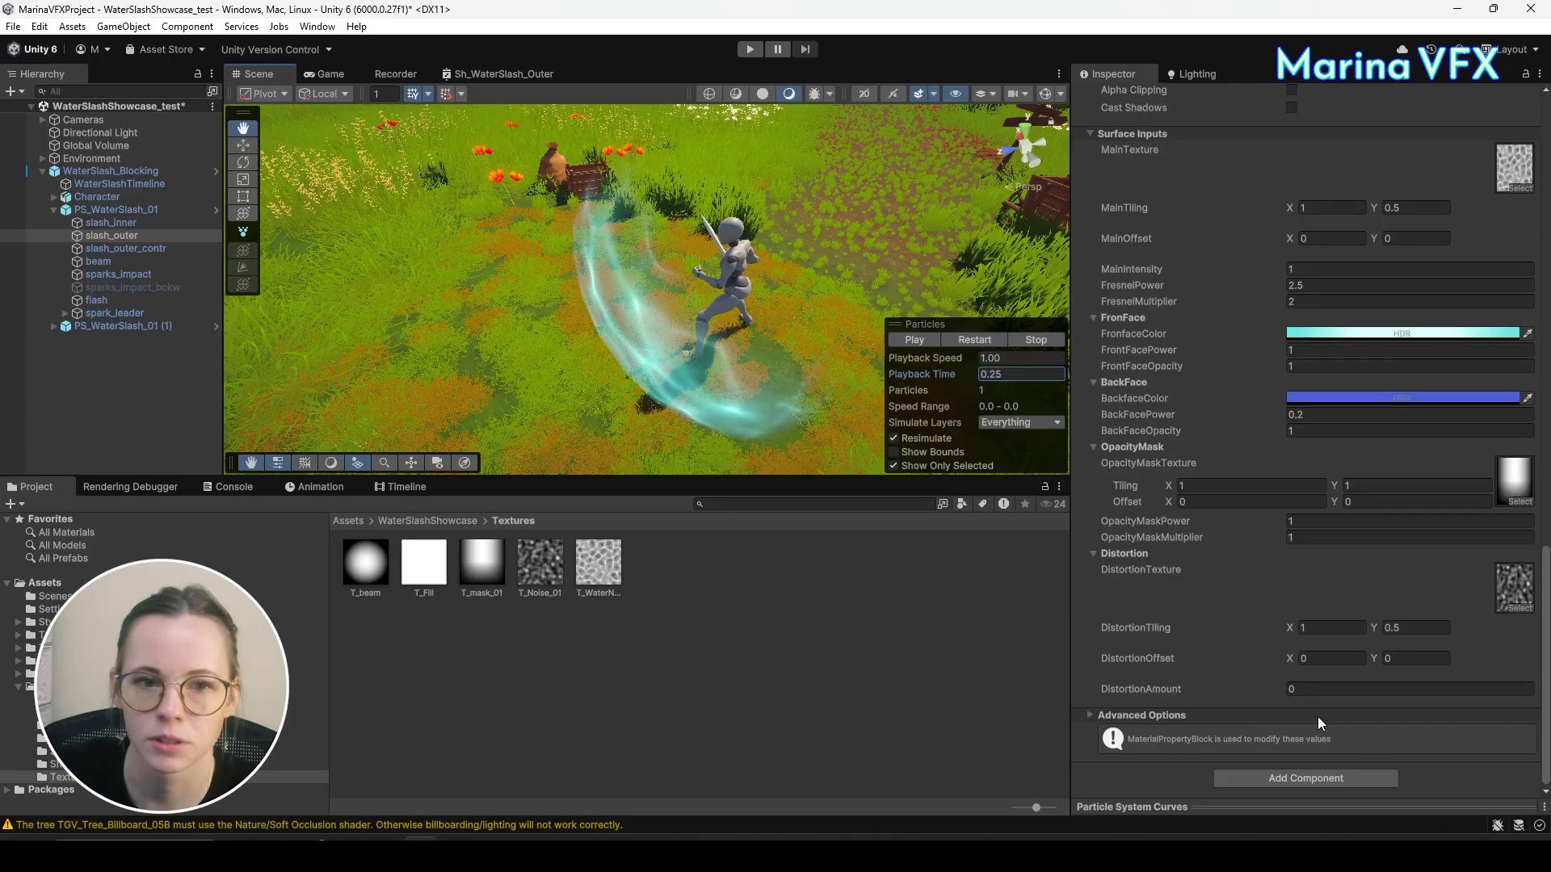
Try DistortionAmount values of about 1.45 and 0.5 on the slash, and set it back to 0.
drag(1270, 684, 1346, 696)
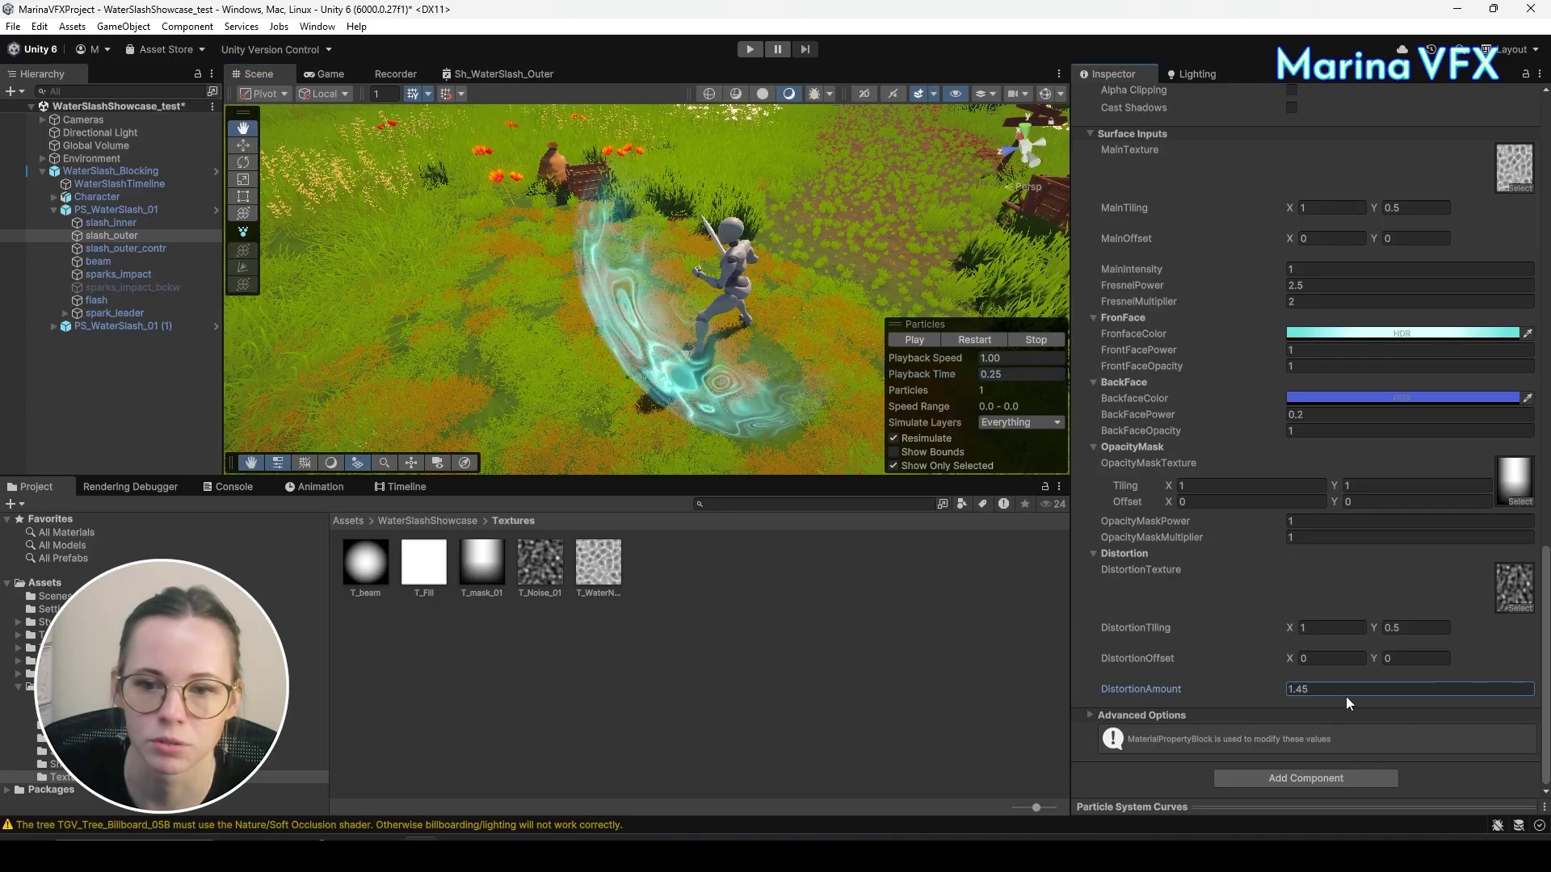
text(1)
key(BackSpace)
text(.5)
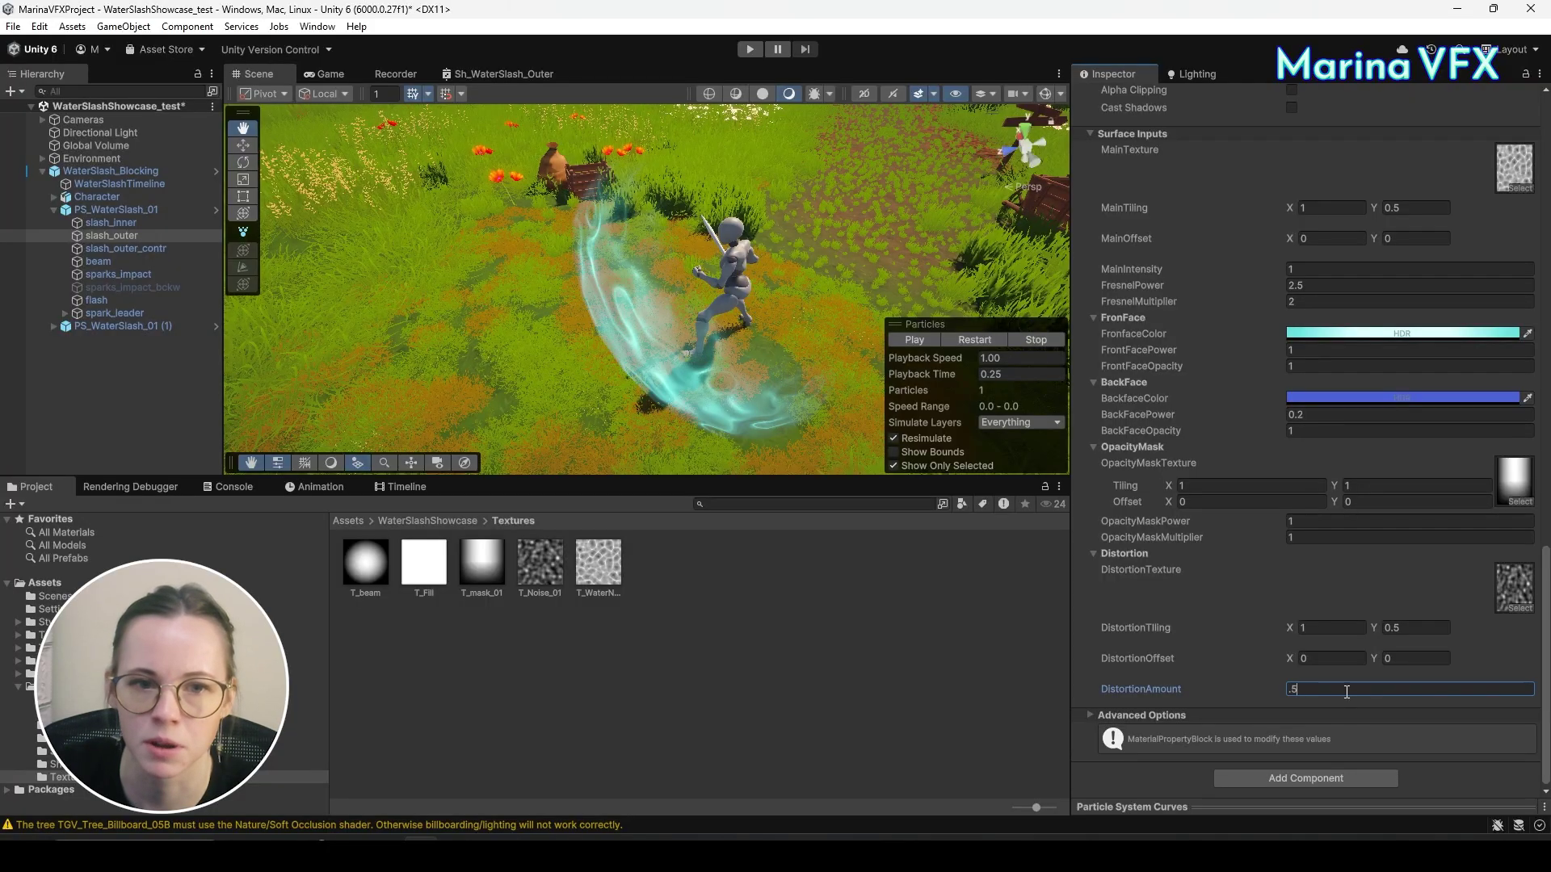
key(BackSpace)
key(BackSpace)
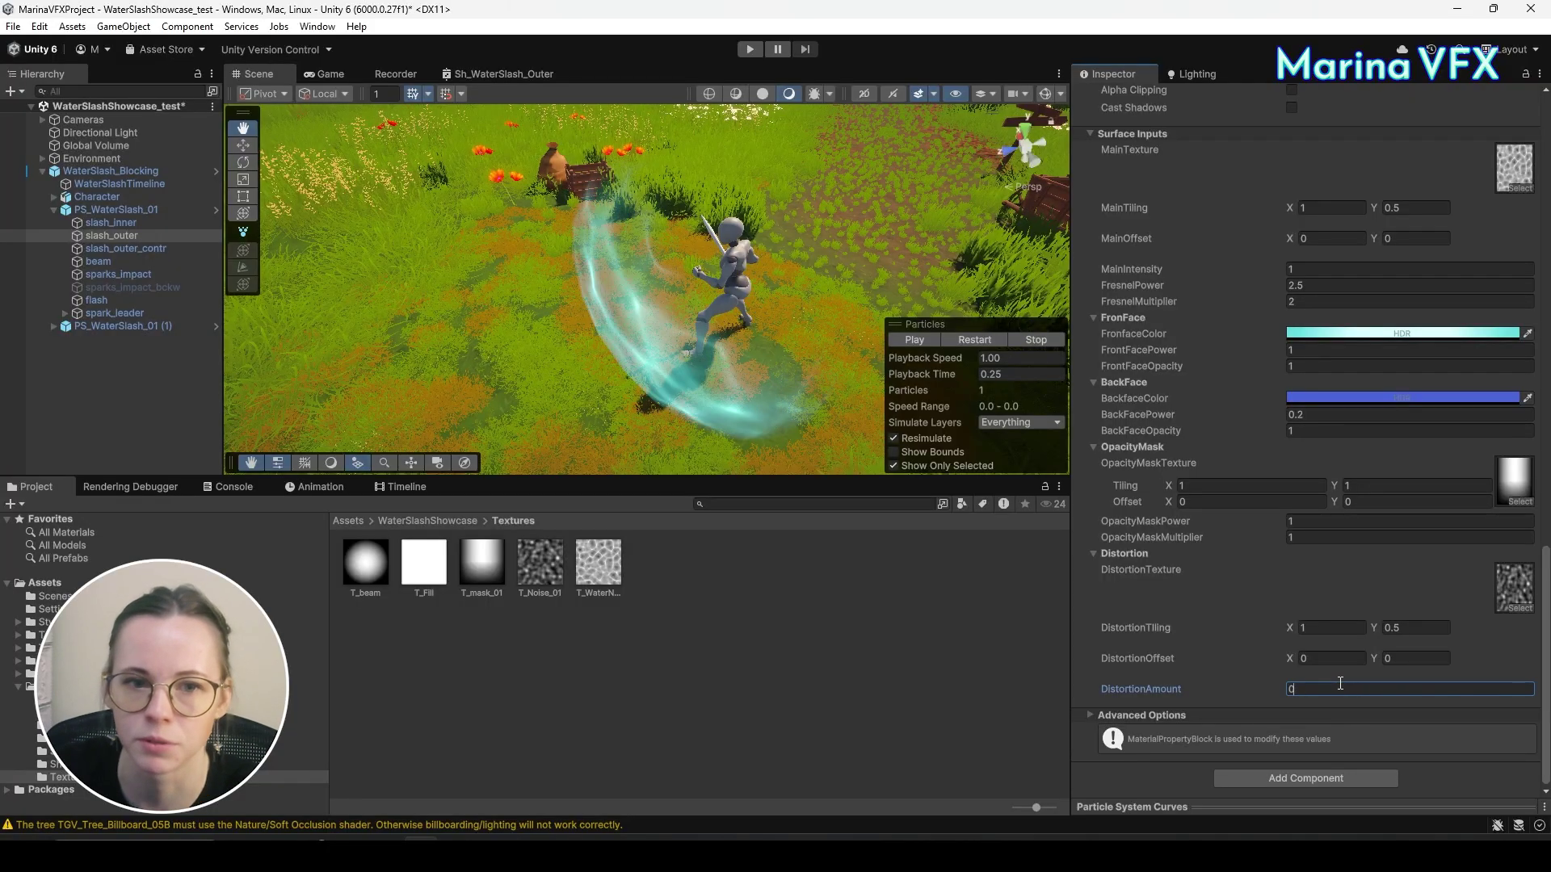
Open the Sh_WaterSlash_Outer graph maximized and move the DistortionAmount node aside to free space before the distortion Multiply.
click(511, 71)
right_click(511, 71)
click(553, 82)
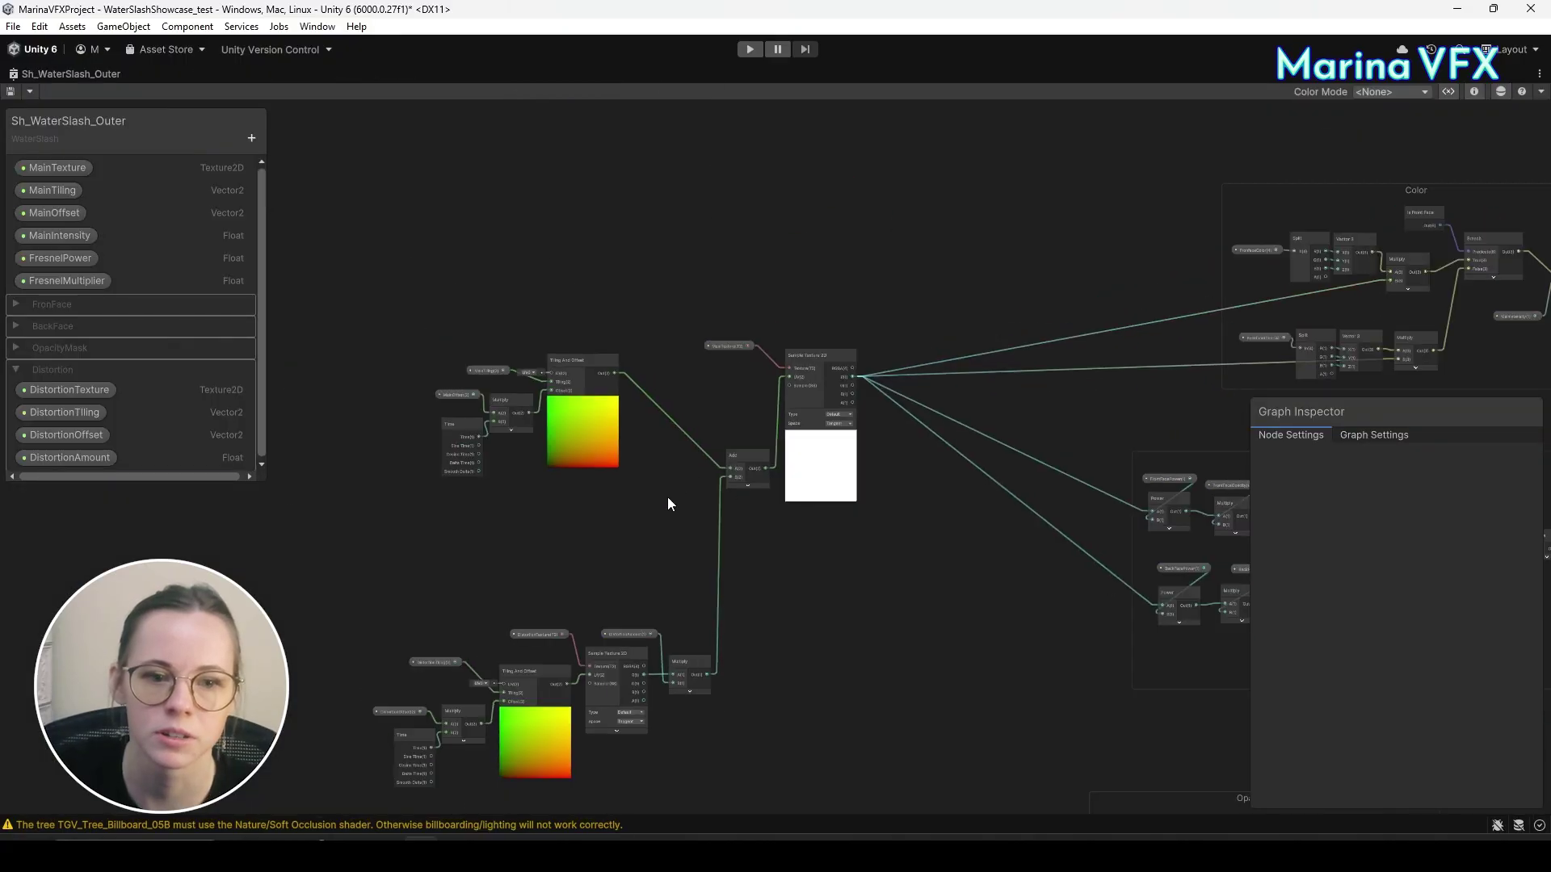
scroll(660, 459, up, 2)
scroll(735, 371, up, 3)
middle_drag(339, 153, 582, 231)
scroll(581, 231, down, 2)
drag(402, 253, 747, 452)
drag(749, 289, 657, 374)
click(697, 335)
middle_drag(697, 335, 680, 488)
scroll(762, 400, up, 5)
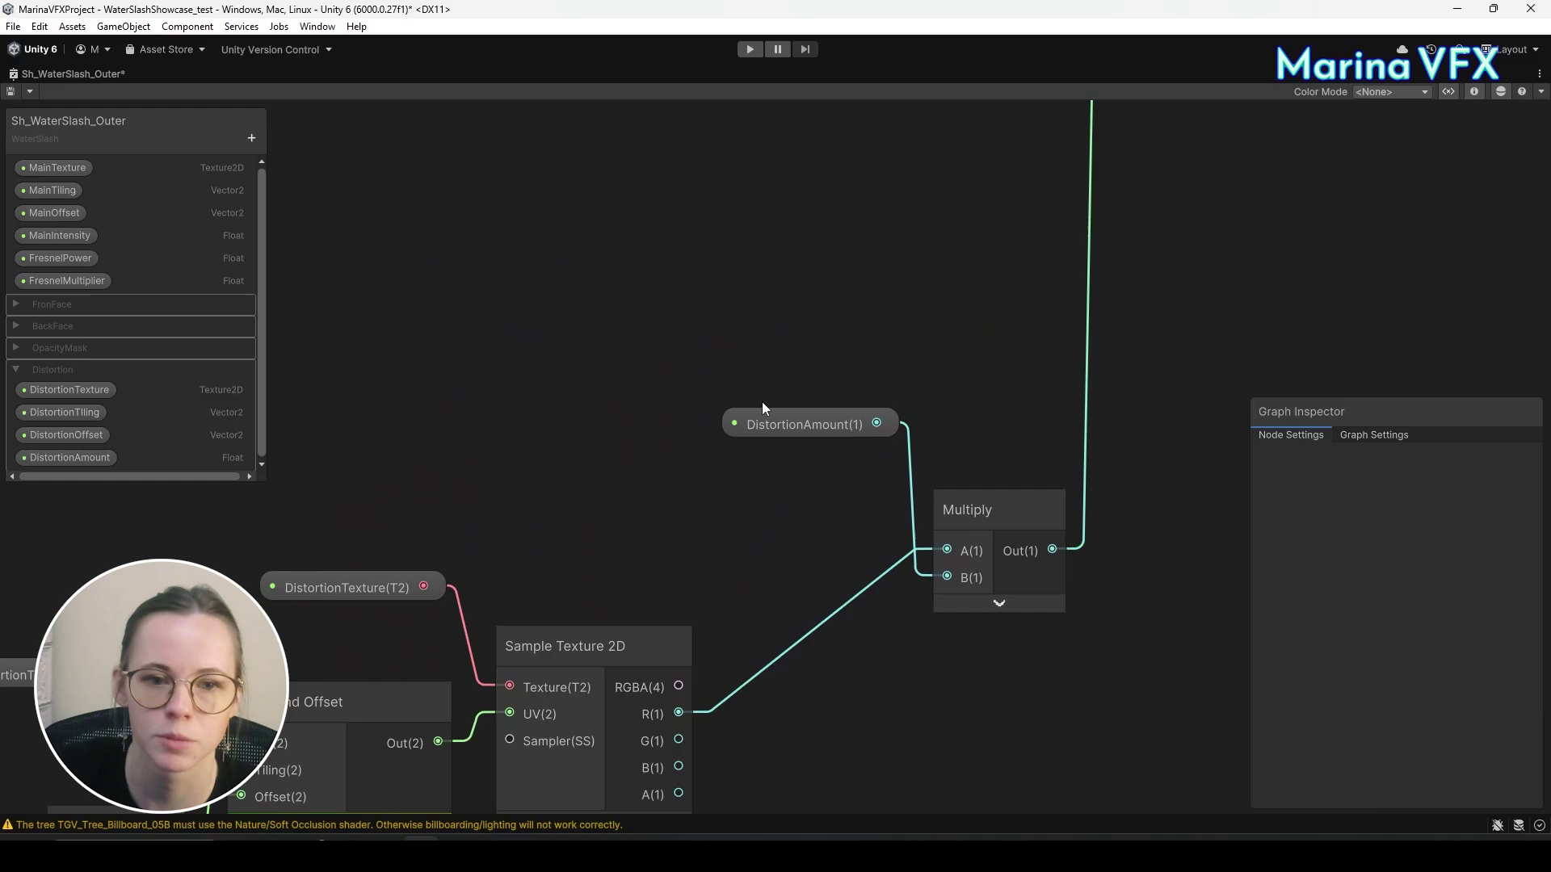
drag(762, 408, 908, 361)
Add a UV node to the graph and place it above the DistortionTexture node.
click(724, 341)
key(space)
click(696, 320)
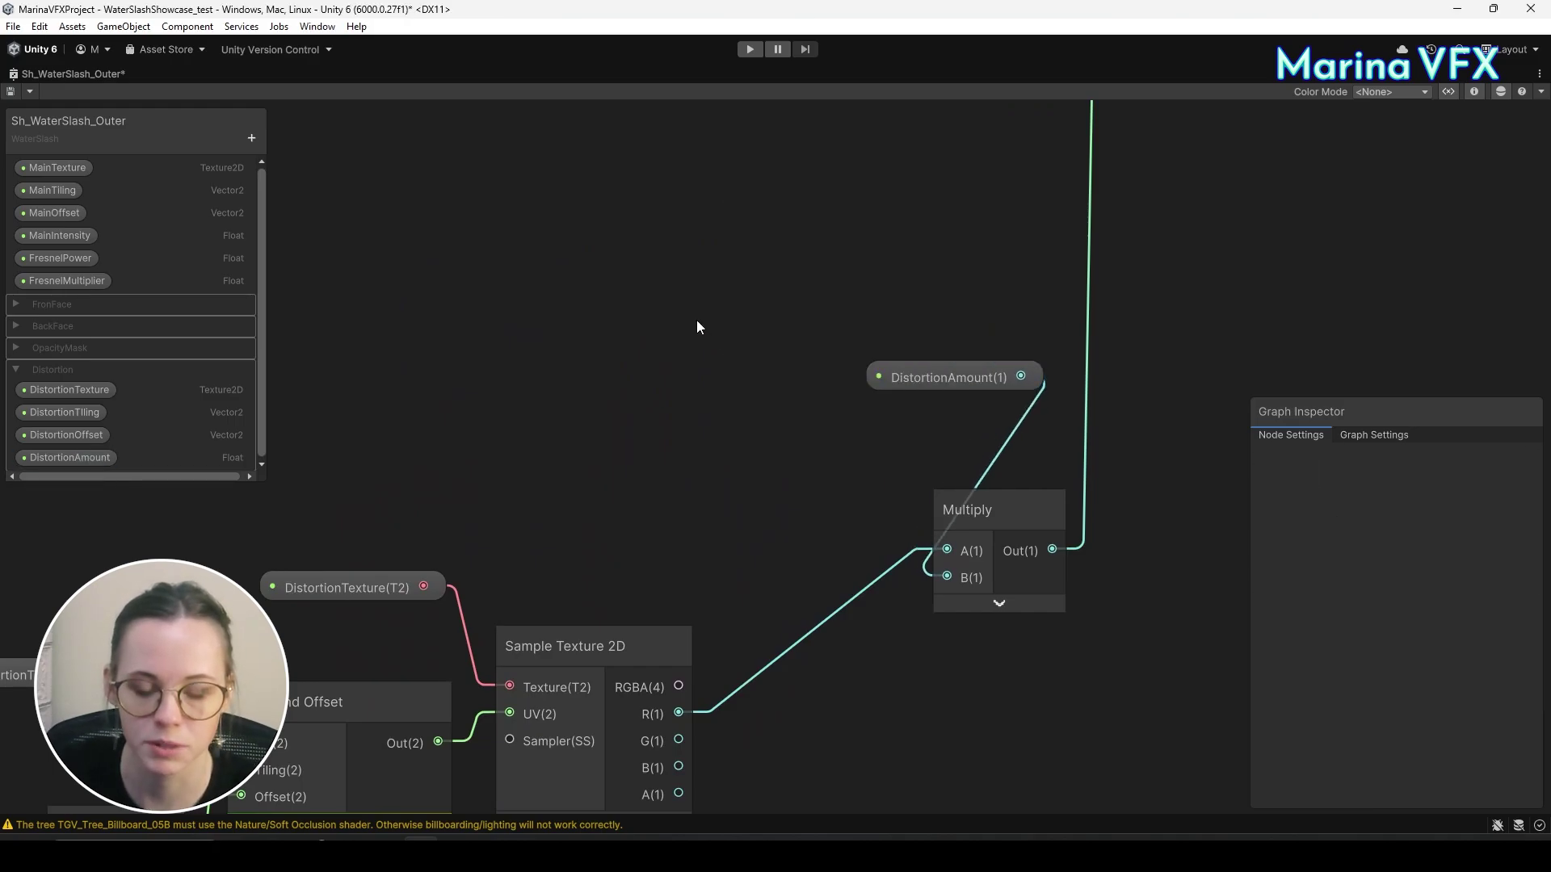
key(space)
text(uv)
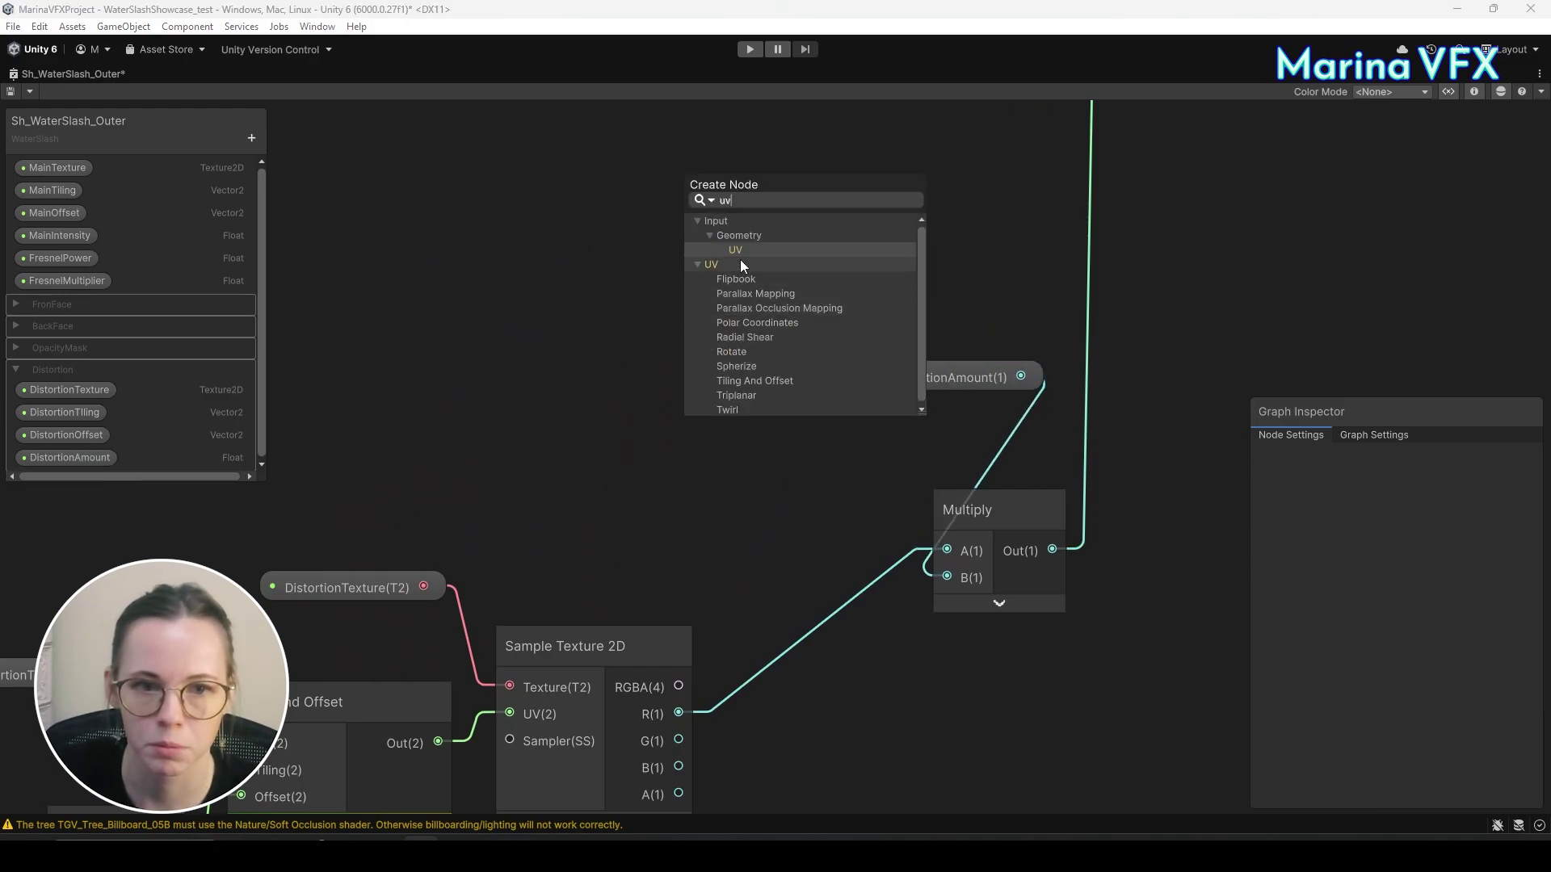
click(740, 263)
click(796, 464)
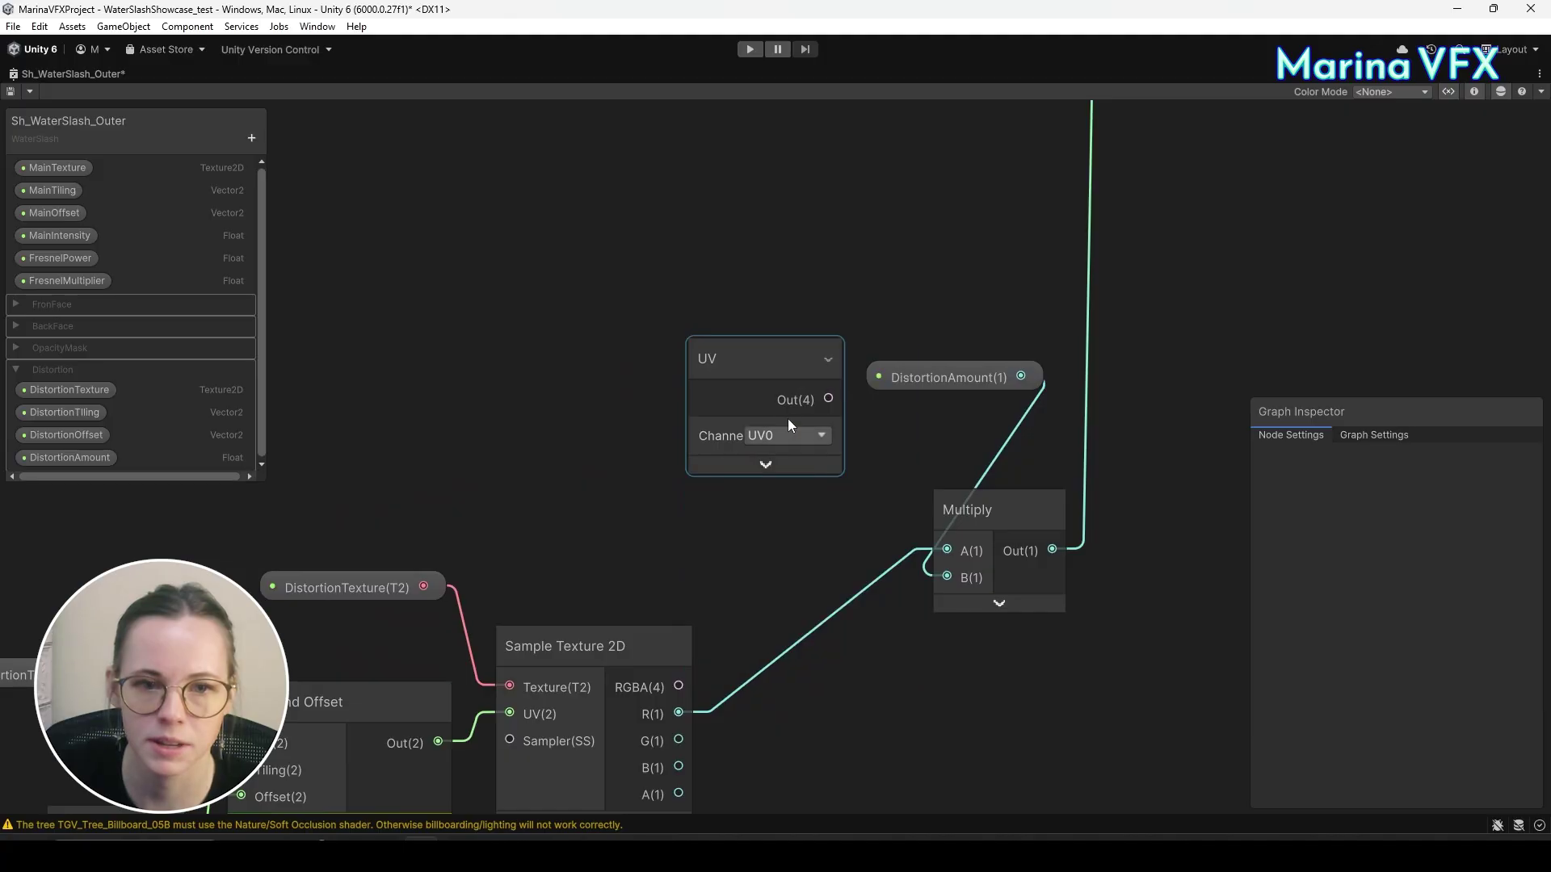
drag(763, 364, 429, 259)
Add a Split node fed by the UV output and connect its B channel to the distortion Multiply's B input.
click(622, 291)
key(space)
text(split)
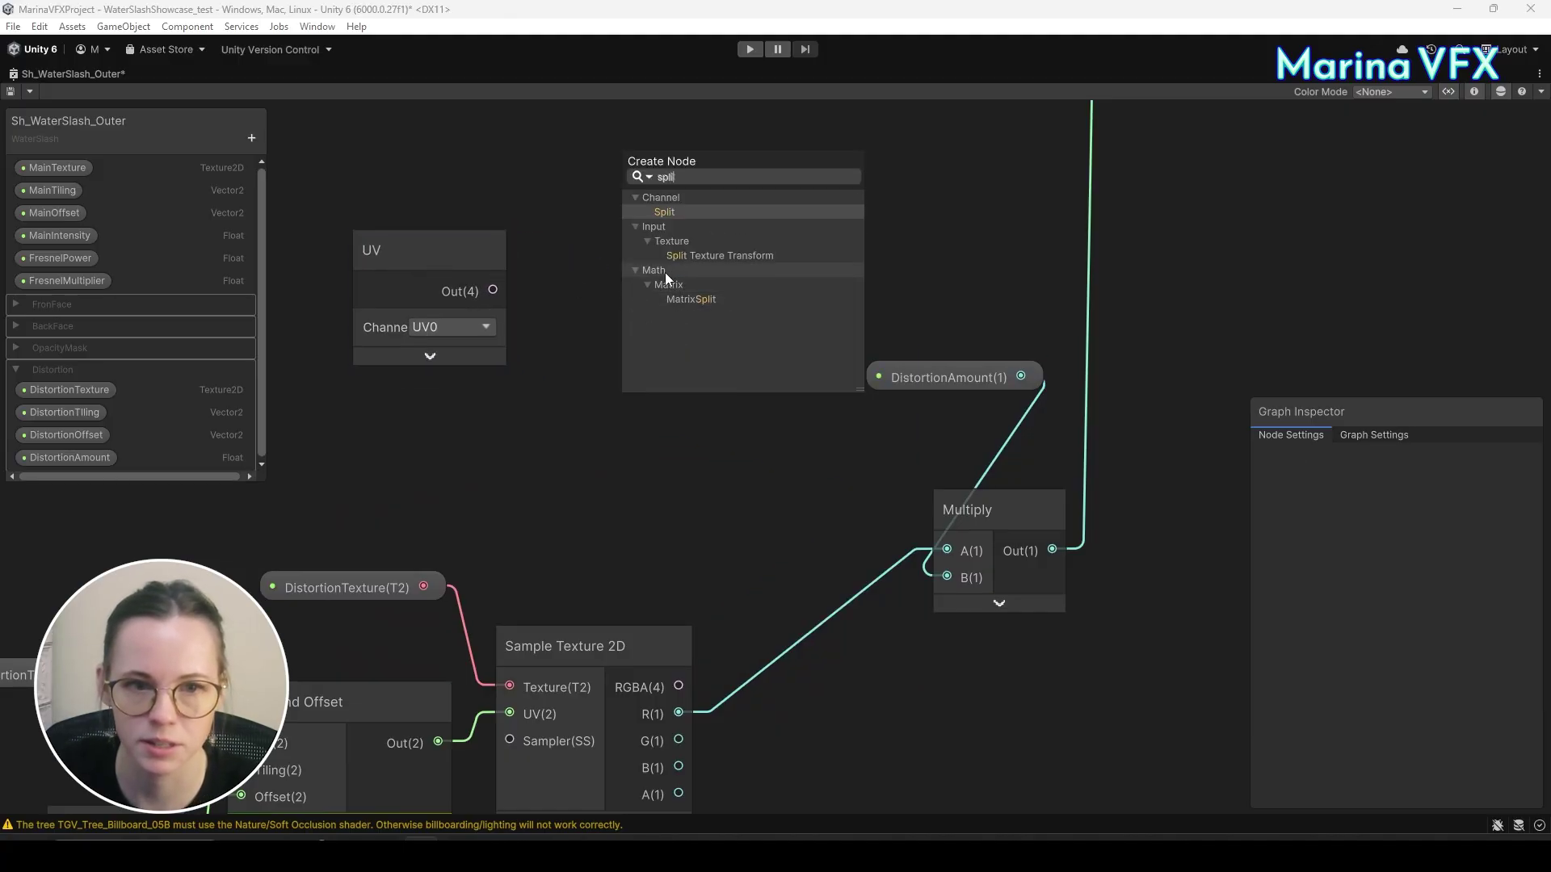
click(672, 216)
drag(493, 290, 538, 249)
click(638, 327)
drag(638, 353, 947, 577)
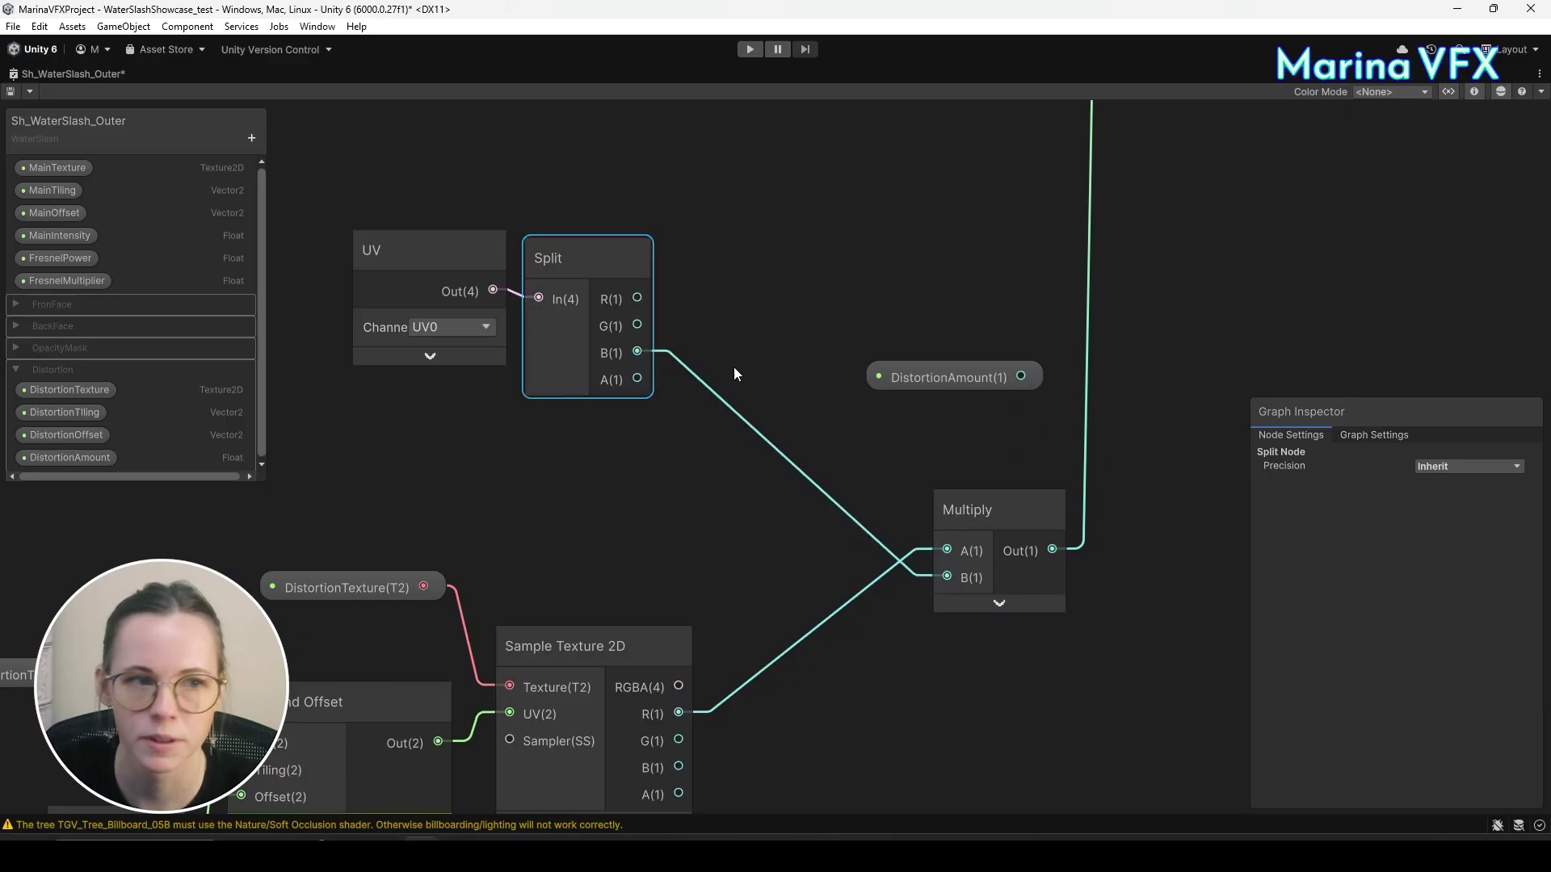
Return to the scene and, in slash_outer's Renderer, remove the last custom vertex stream and add Custom1.xy again.
right_click(126, 71)
click(161, 75)
click(253, 72)
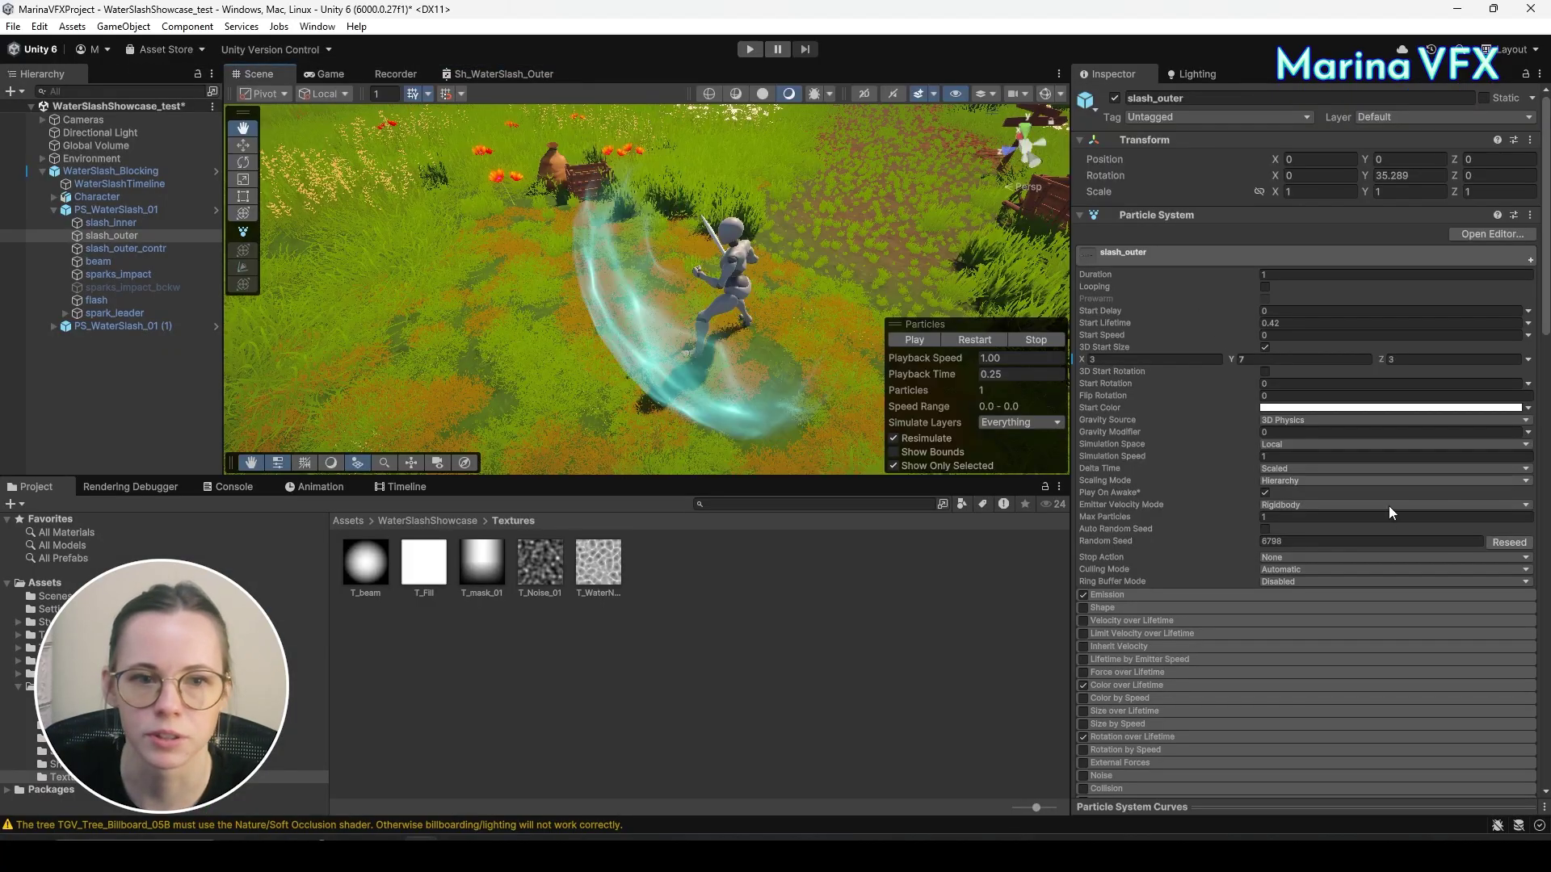
scroll(1388, 506, down, 5)
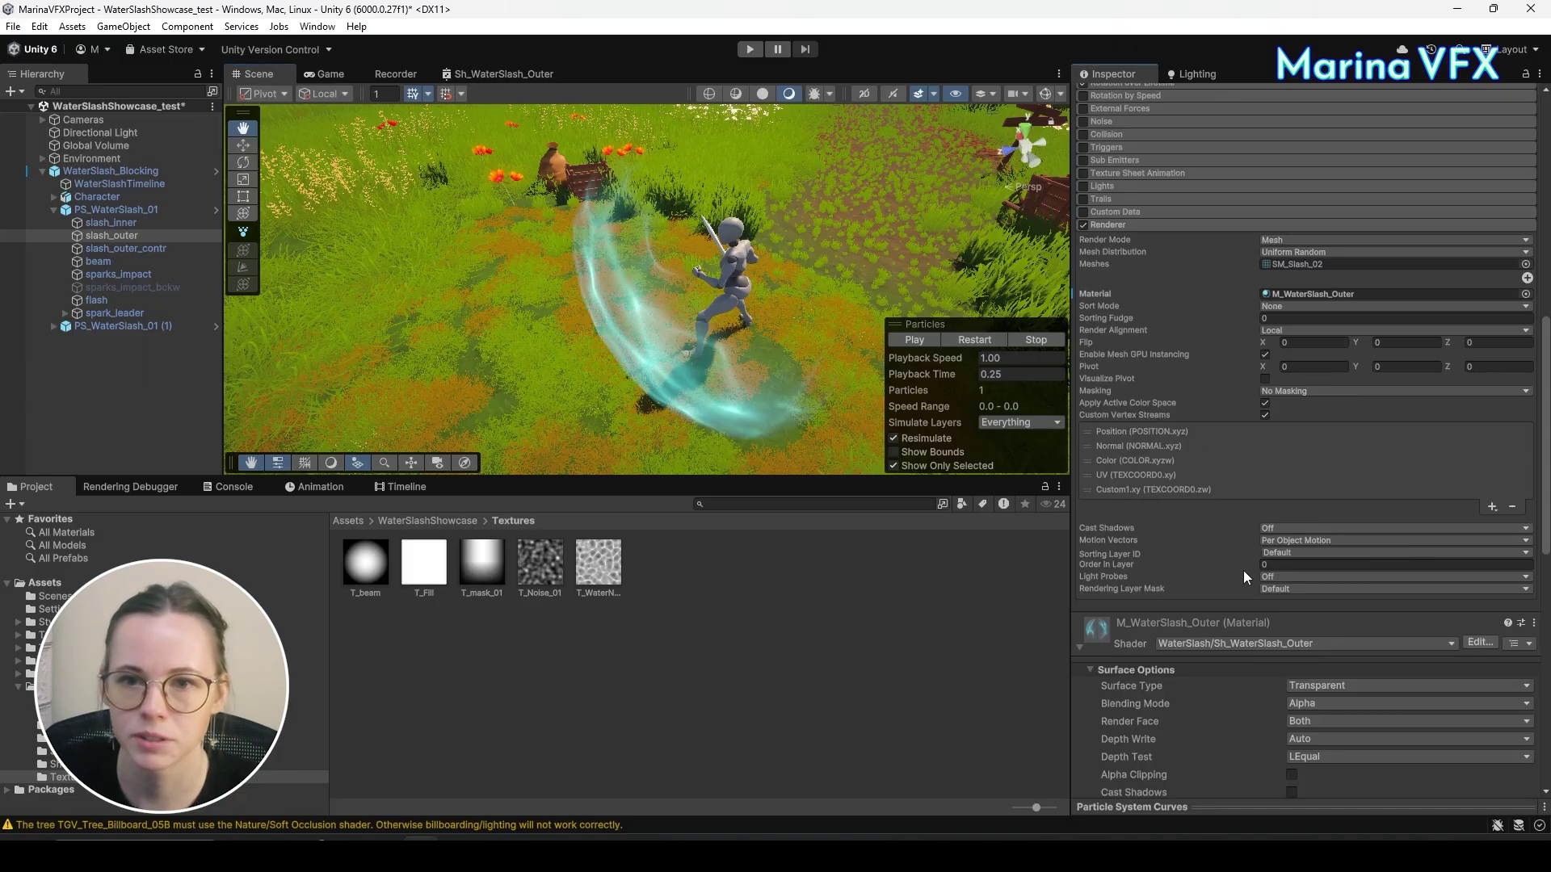
click(1114, 492)
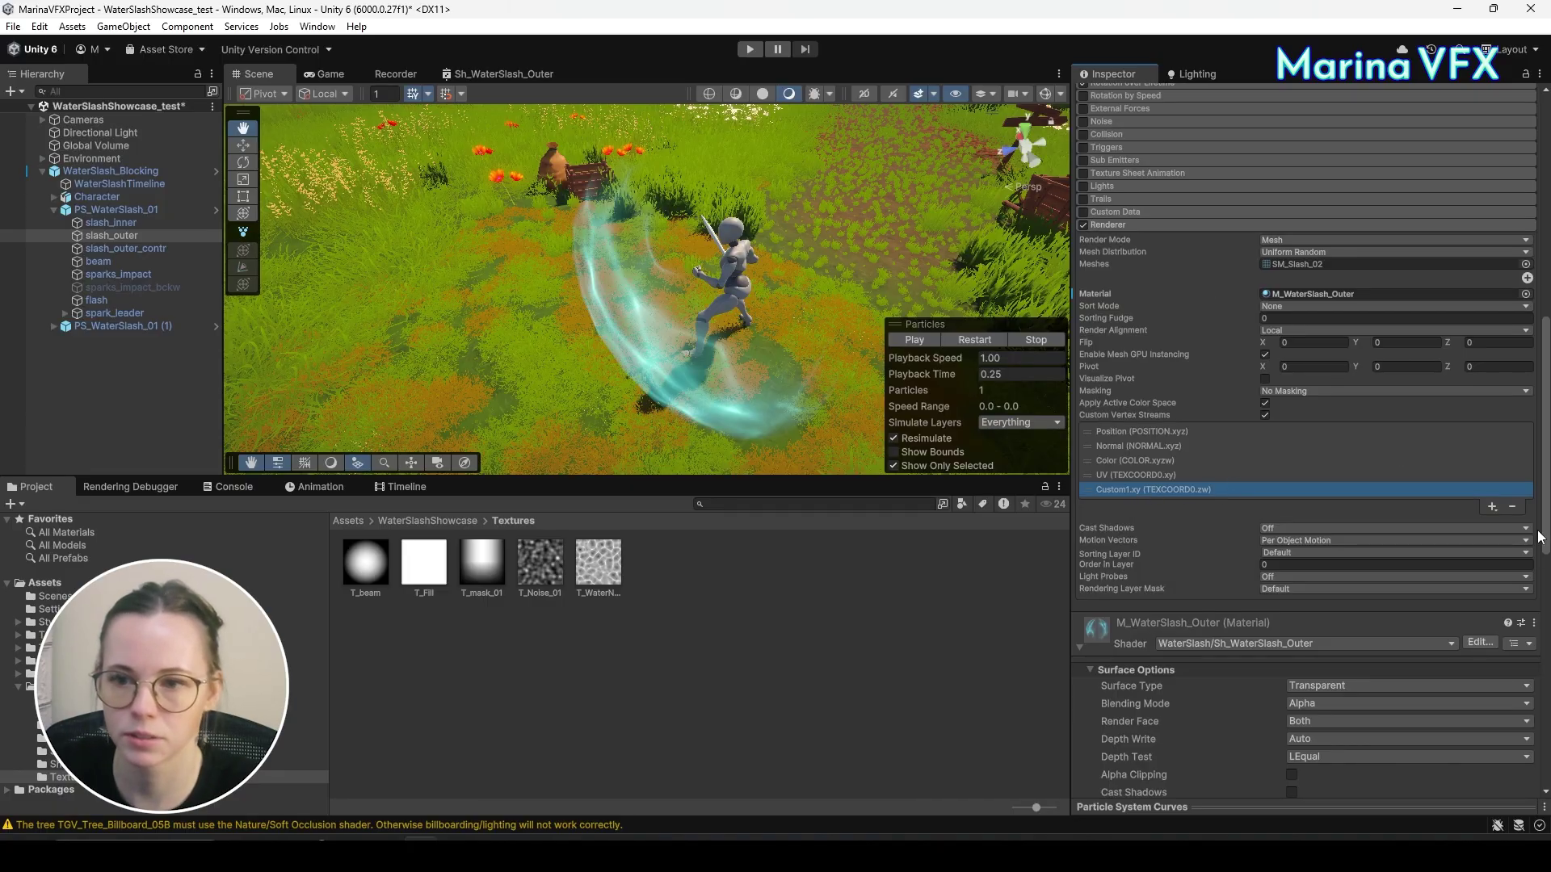
click(1514, 506)
click(1490, 489)
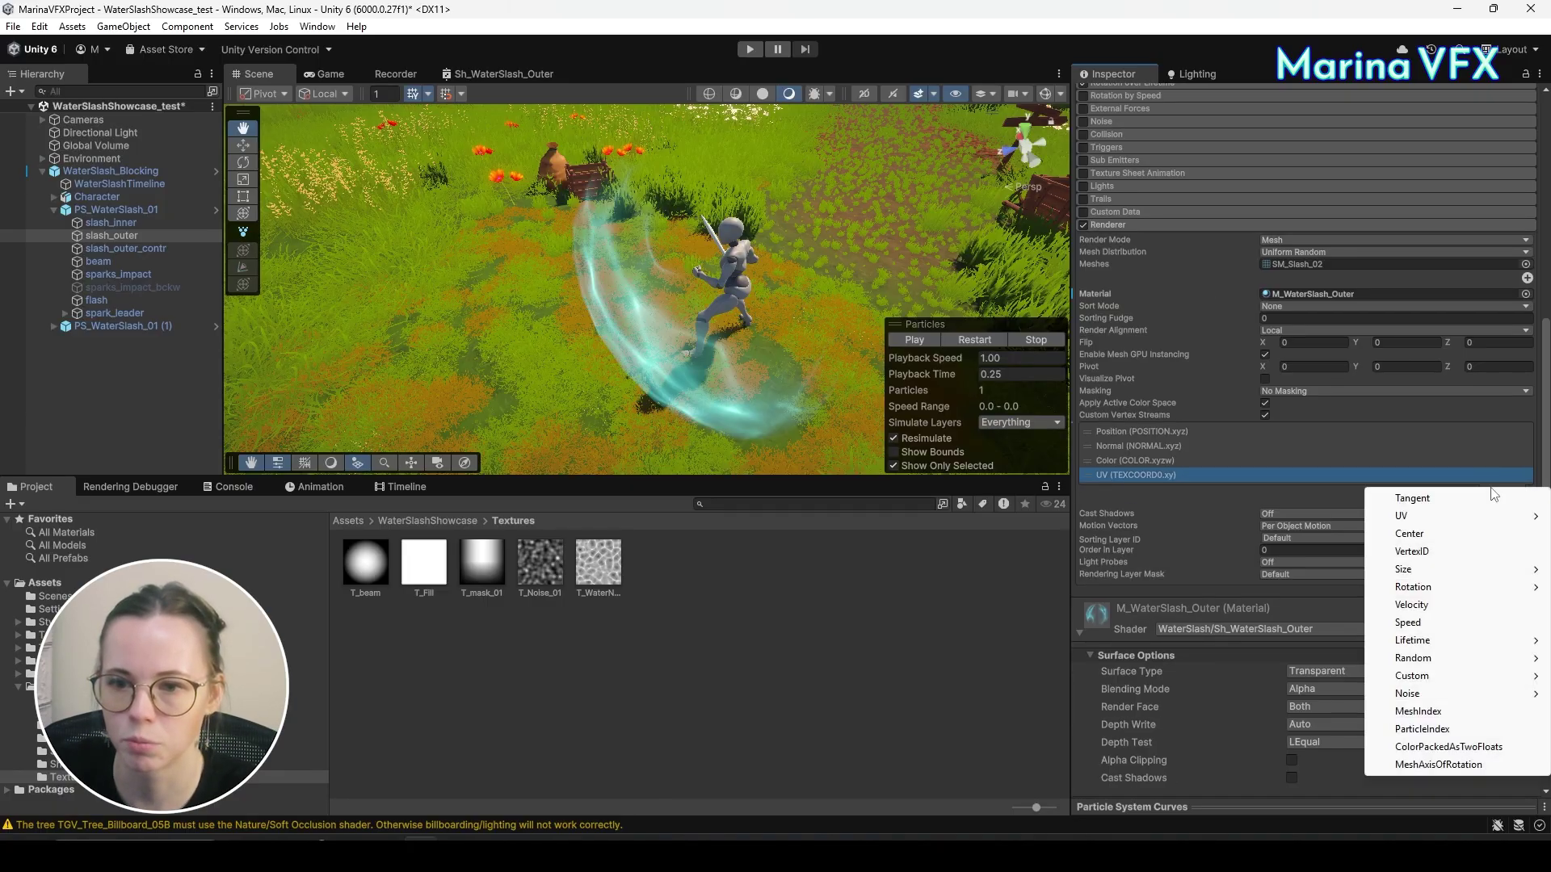
mouse_move(1436, 679)
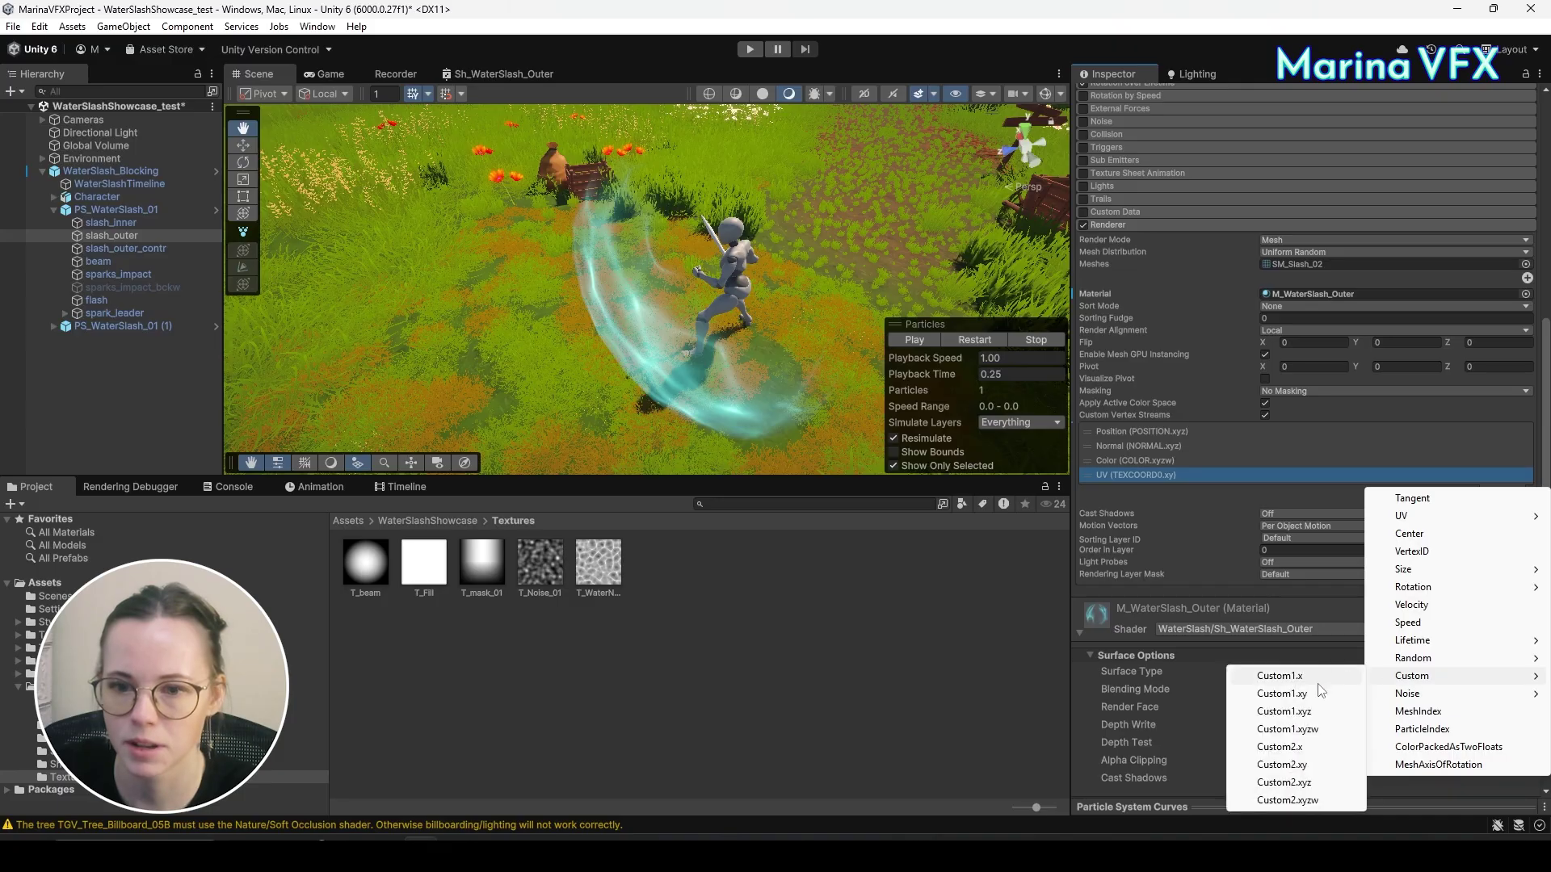
click(1285, 693)
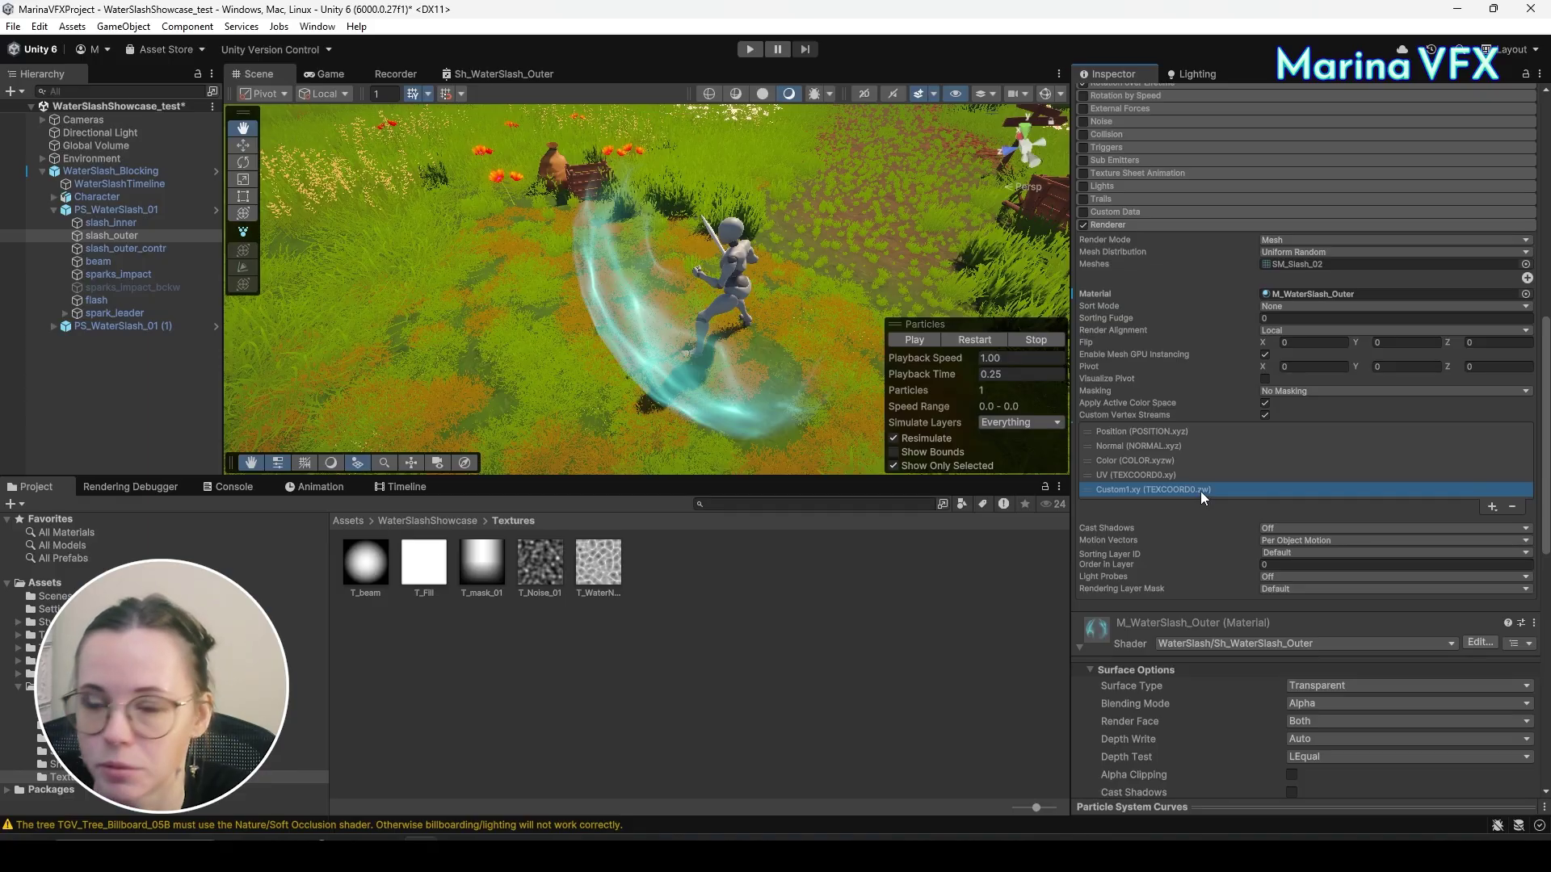
Widen the shader graph area and examine the UV node's channel options and the Split node's outputs against the vertex streams.
click(517, 73)
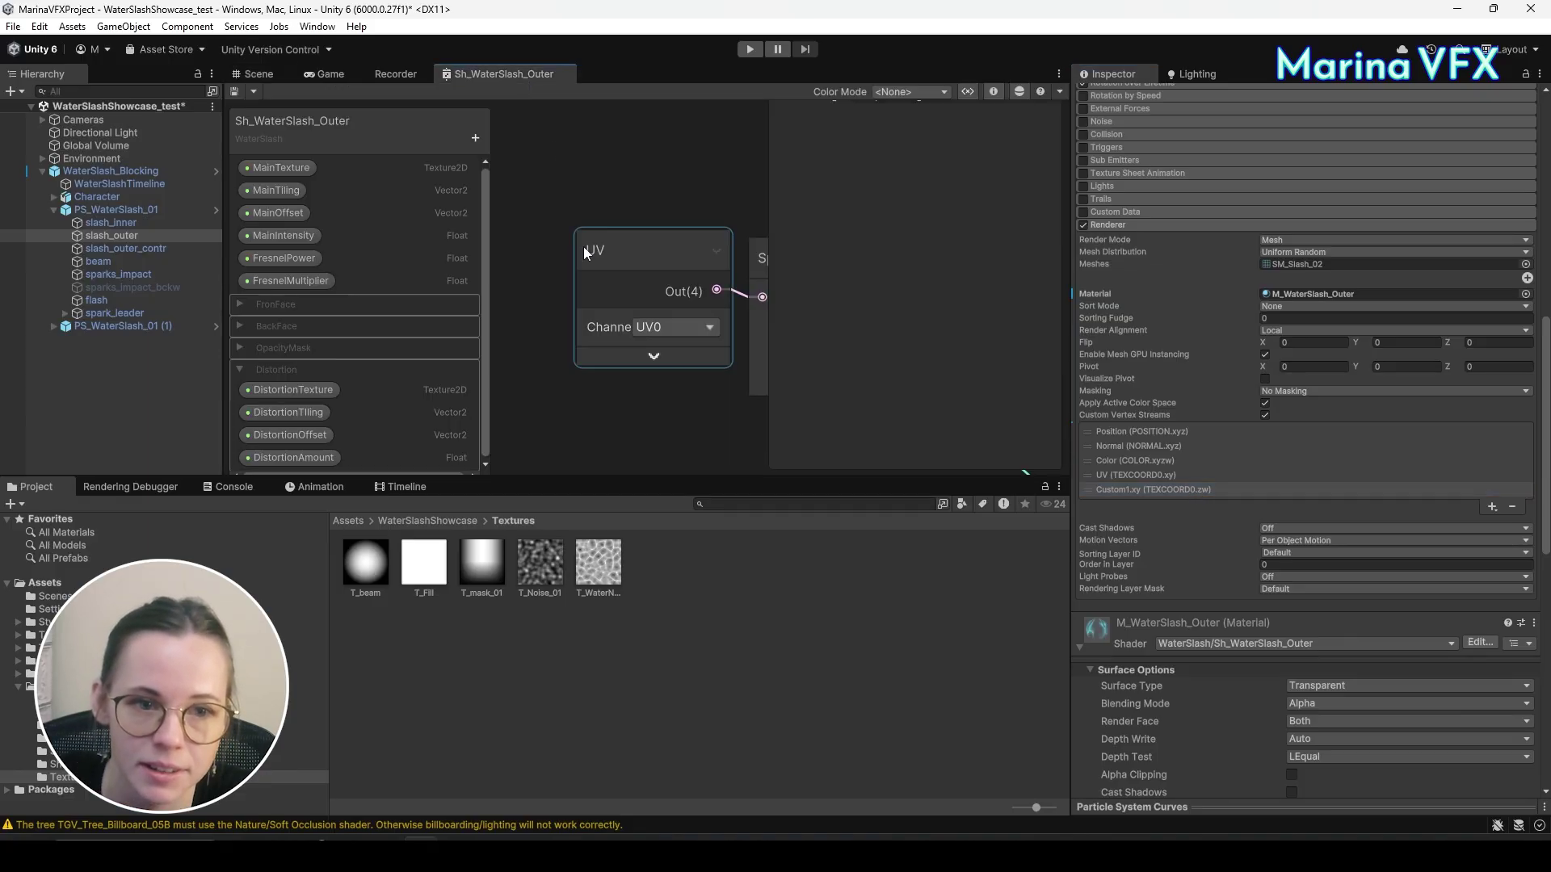
scroll(583, 246, down, 3)
middle_drag(623, 386, 540, 333)
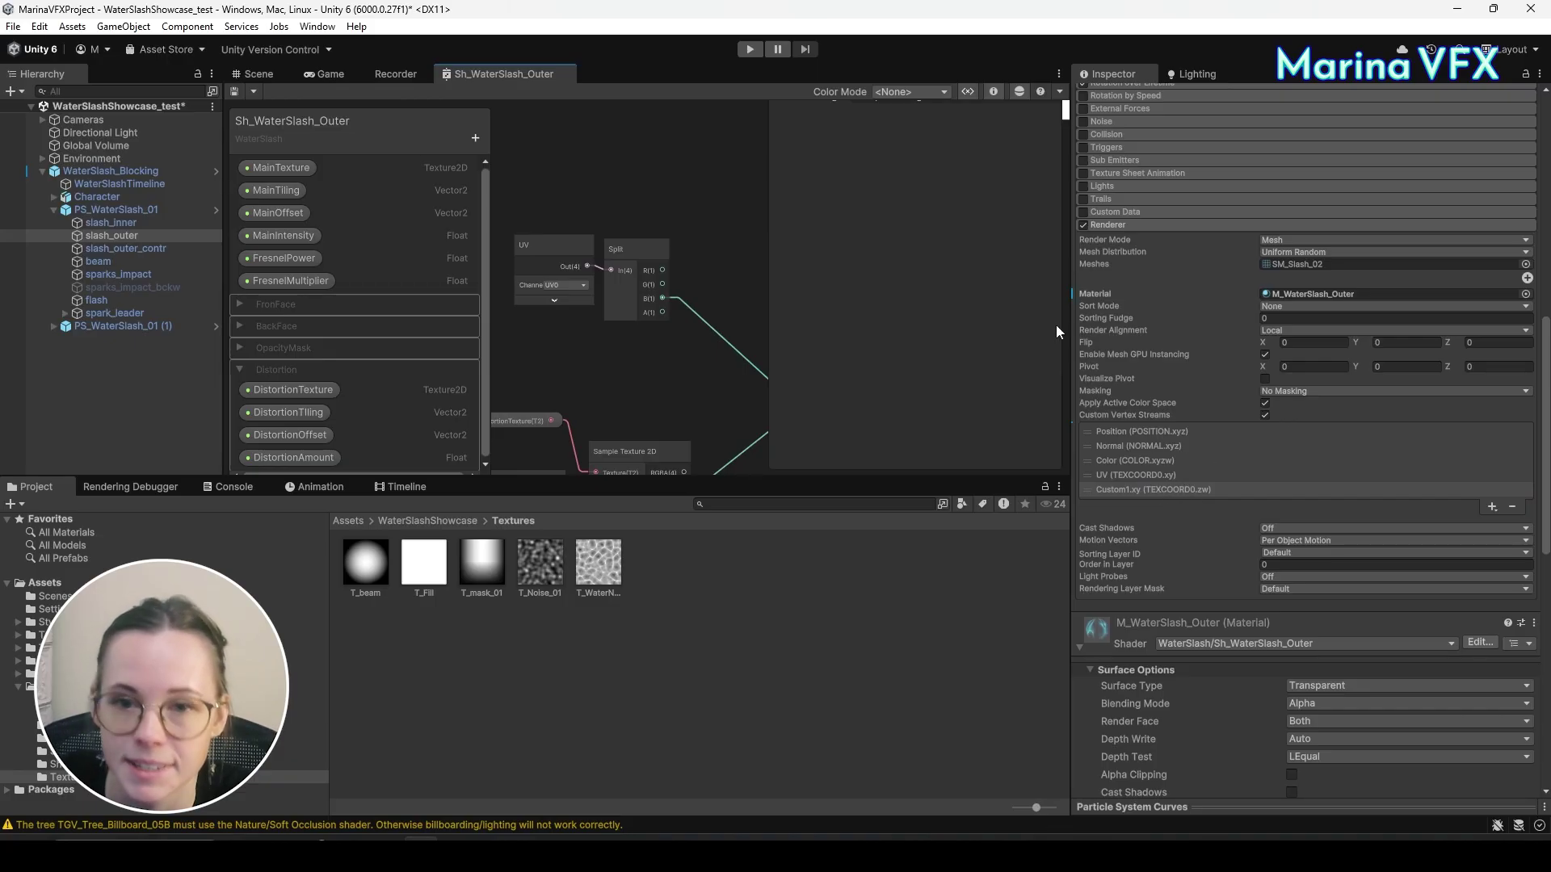
drag(1073, 311, 1200, 312)
scroll(624, 315, up, 4)
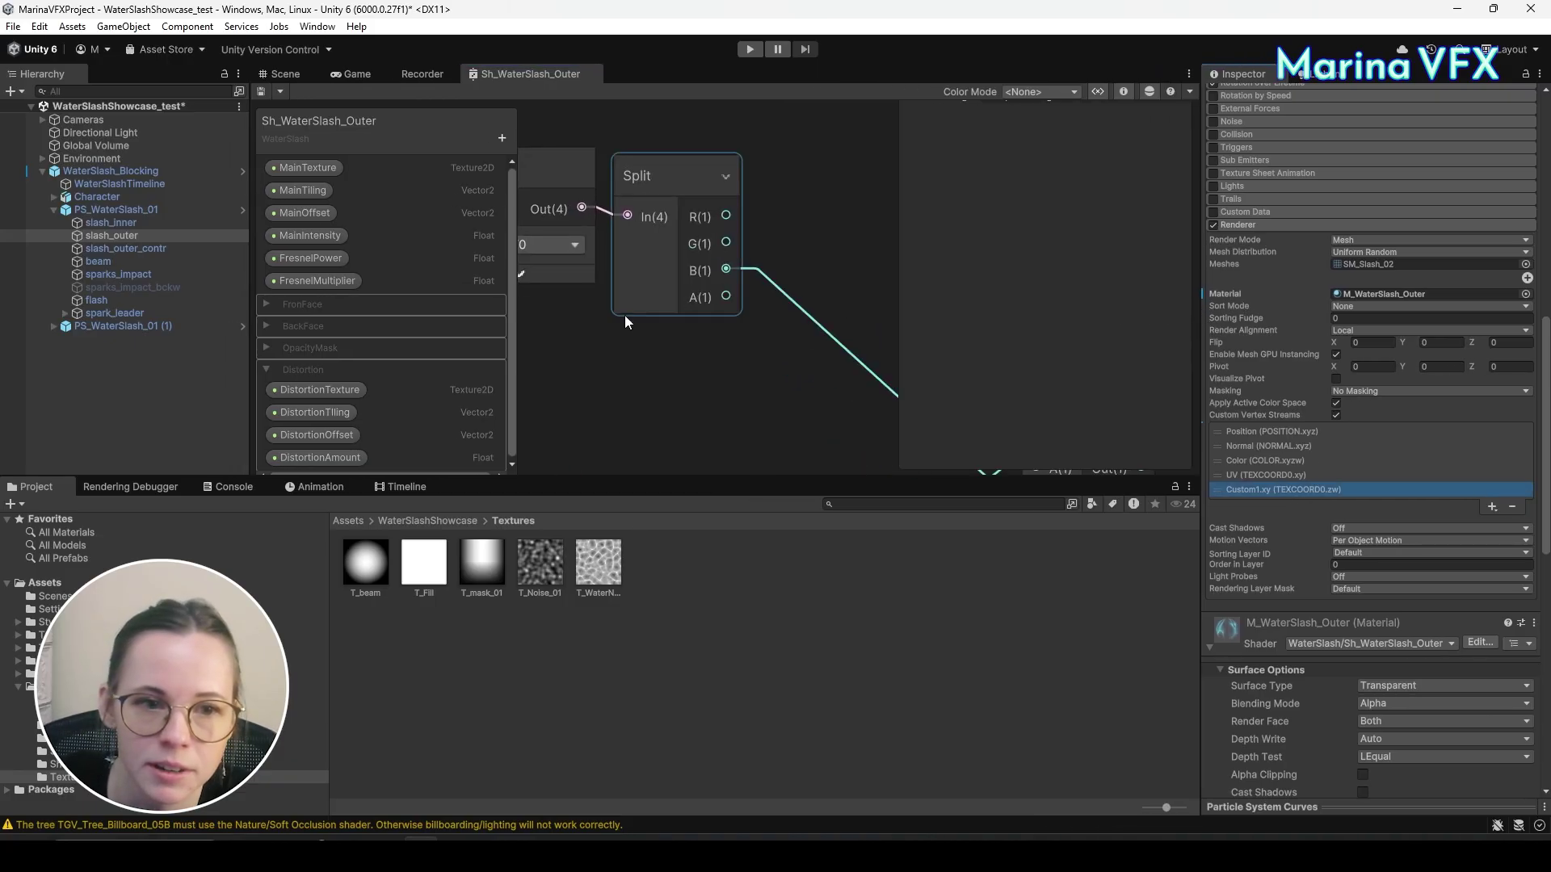
middle_drag(809, 360, 737, 341)
click(655, 227)
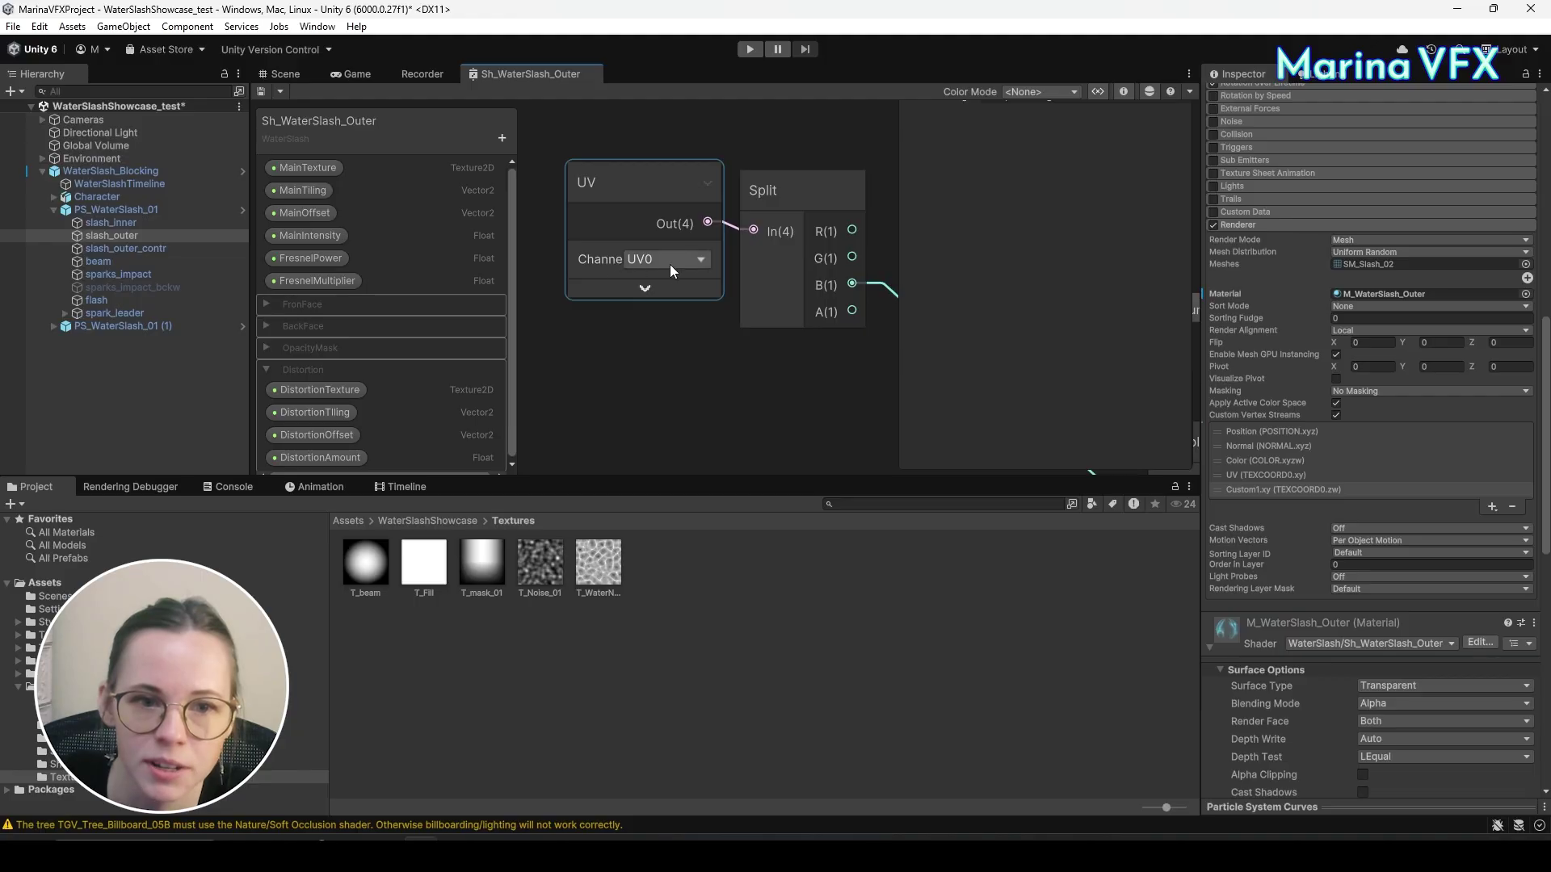
click(666, 260)
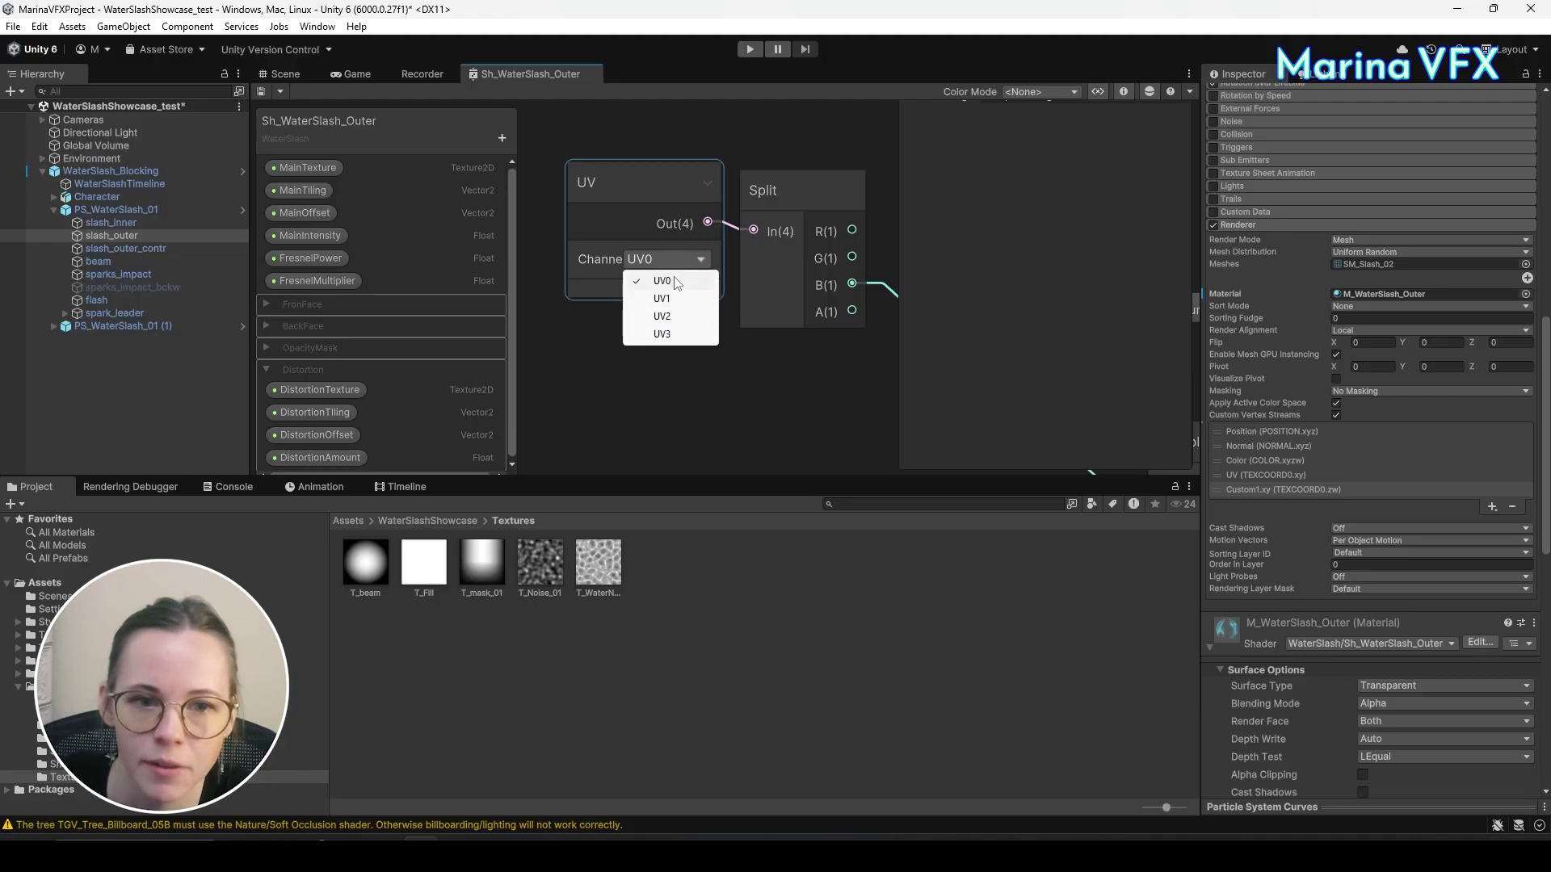
click(685, 389)
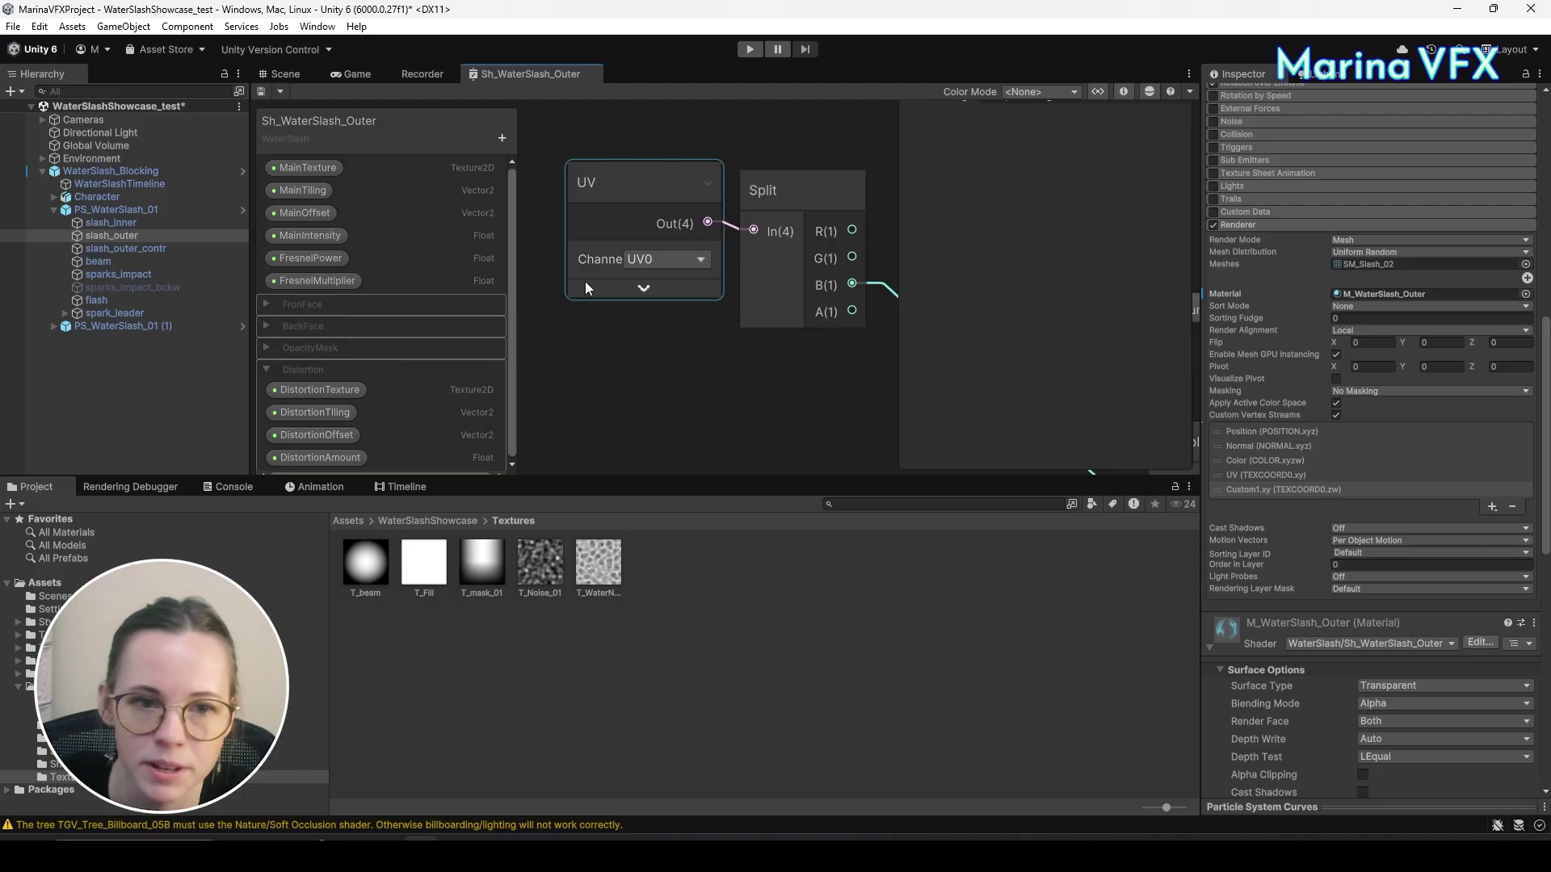
middle_drag(811, 394, 647, 336)
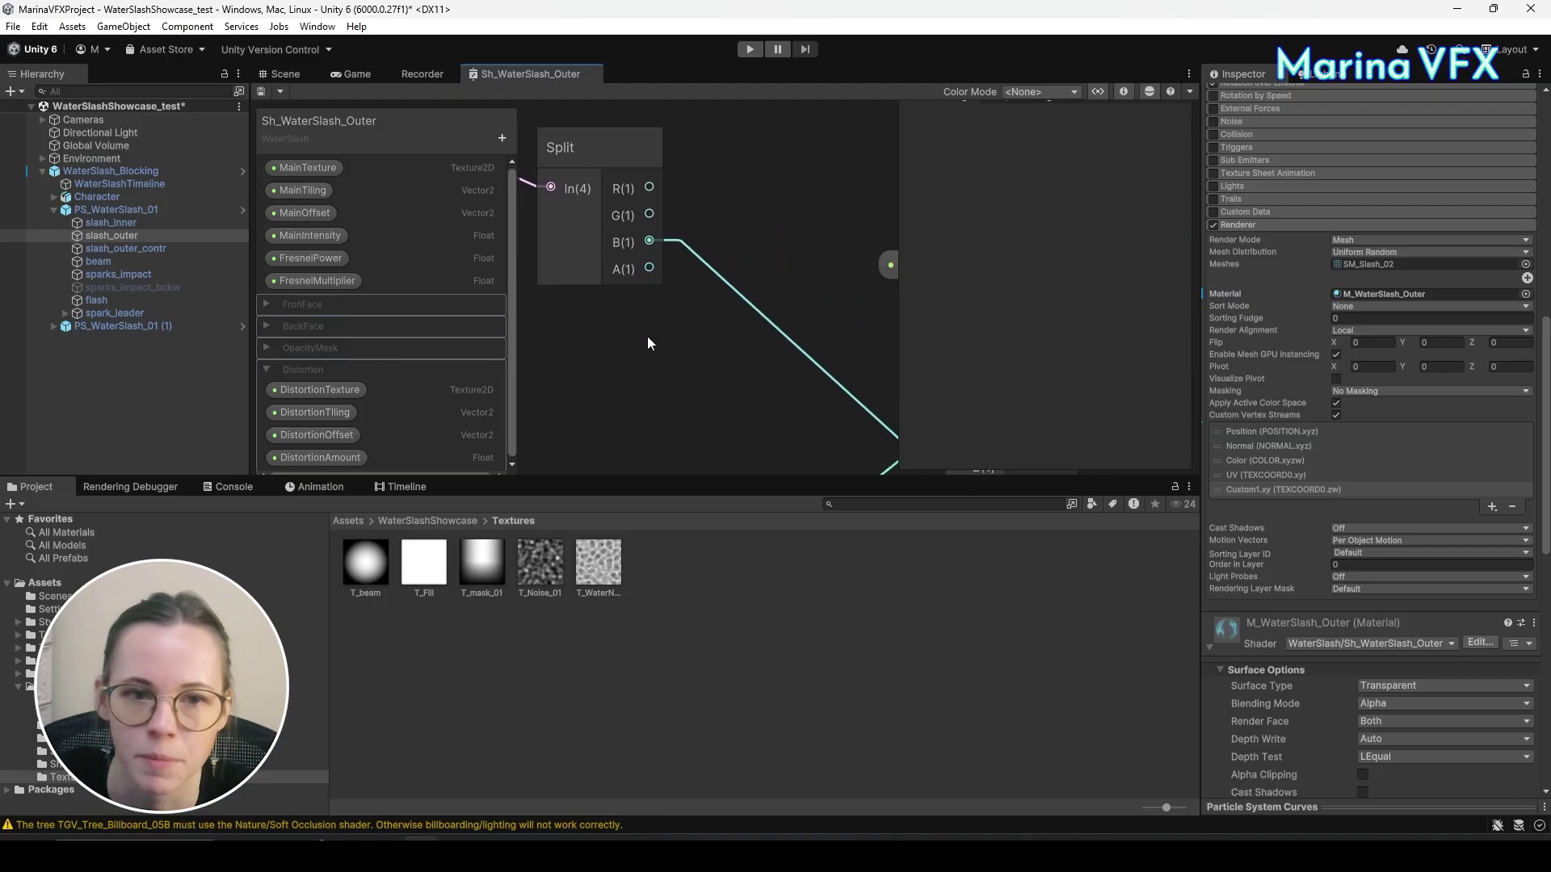
scroll(647, 336, down, 3)
scroll(704, 323, up, 5)
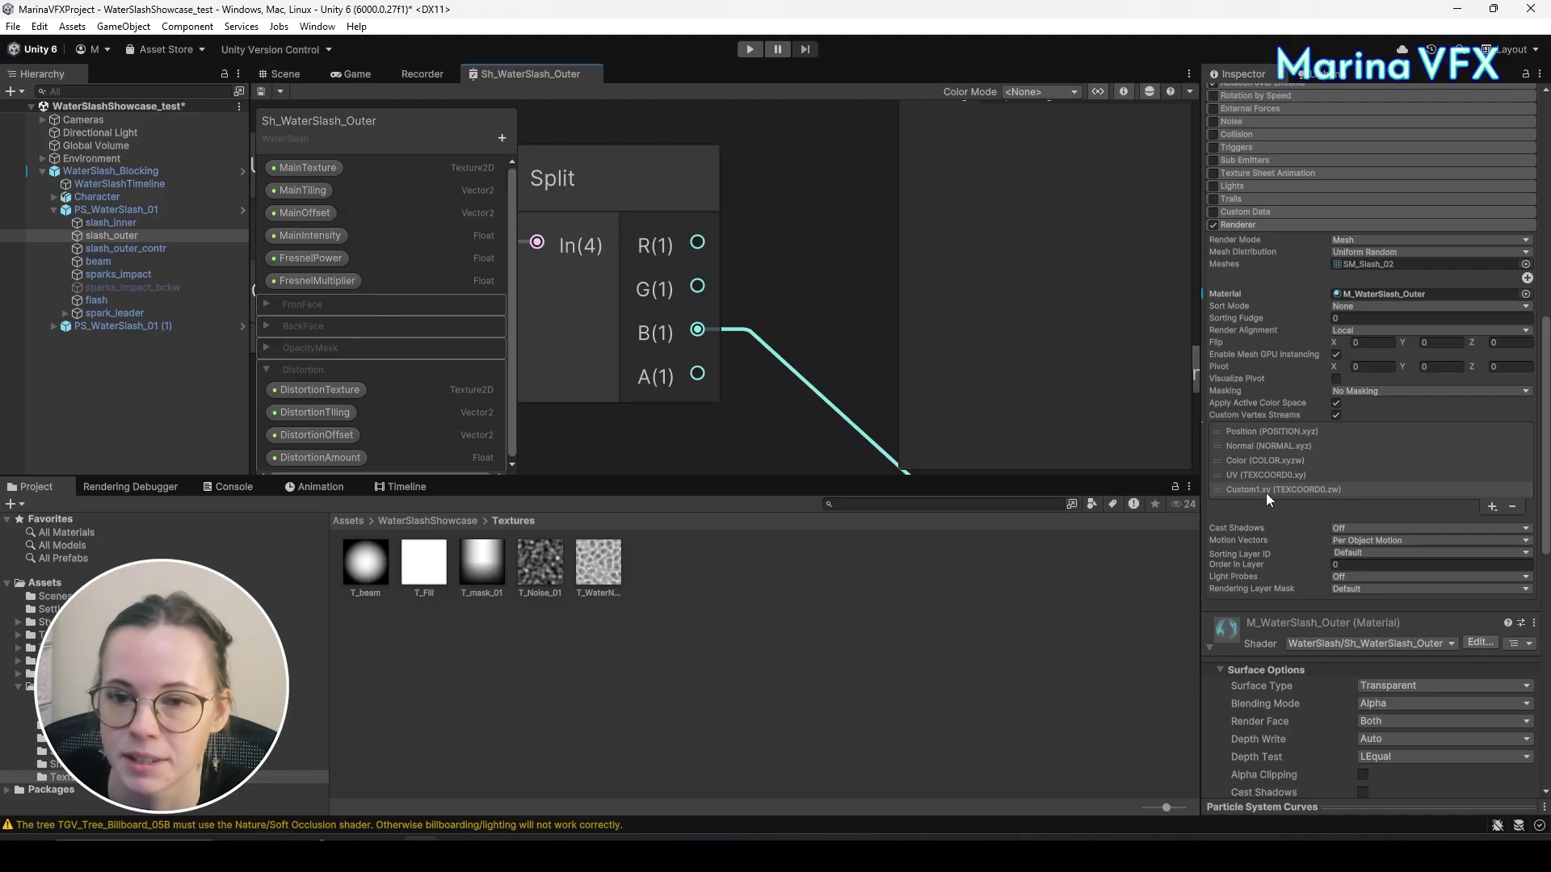
Enable Custom Data on slash_outer, with Custom1 in Vector mode and 2 components.
click(1214, 212)
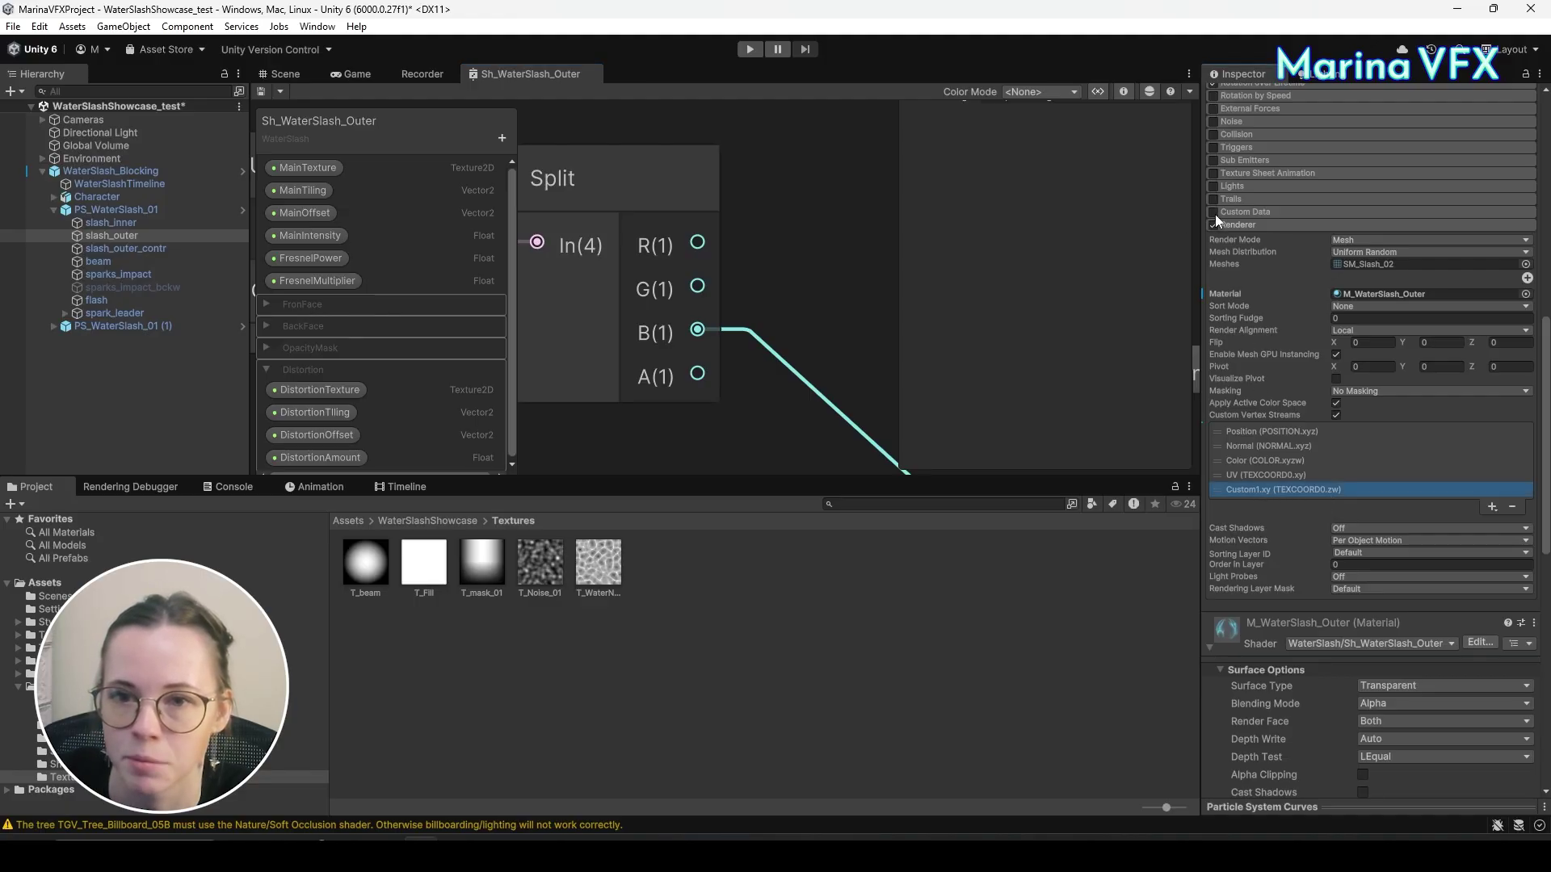
click(1250, 213)
click(1376, 242)
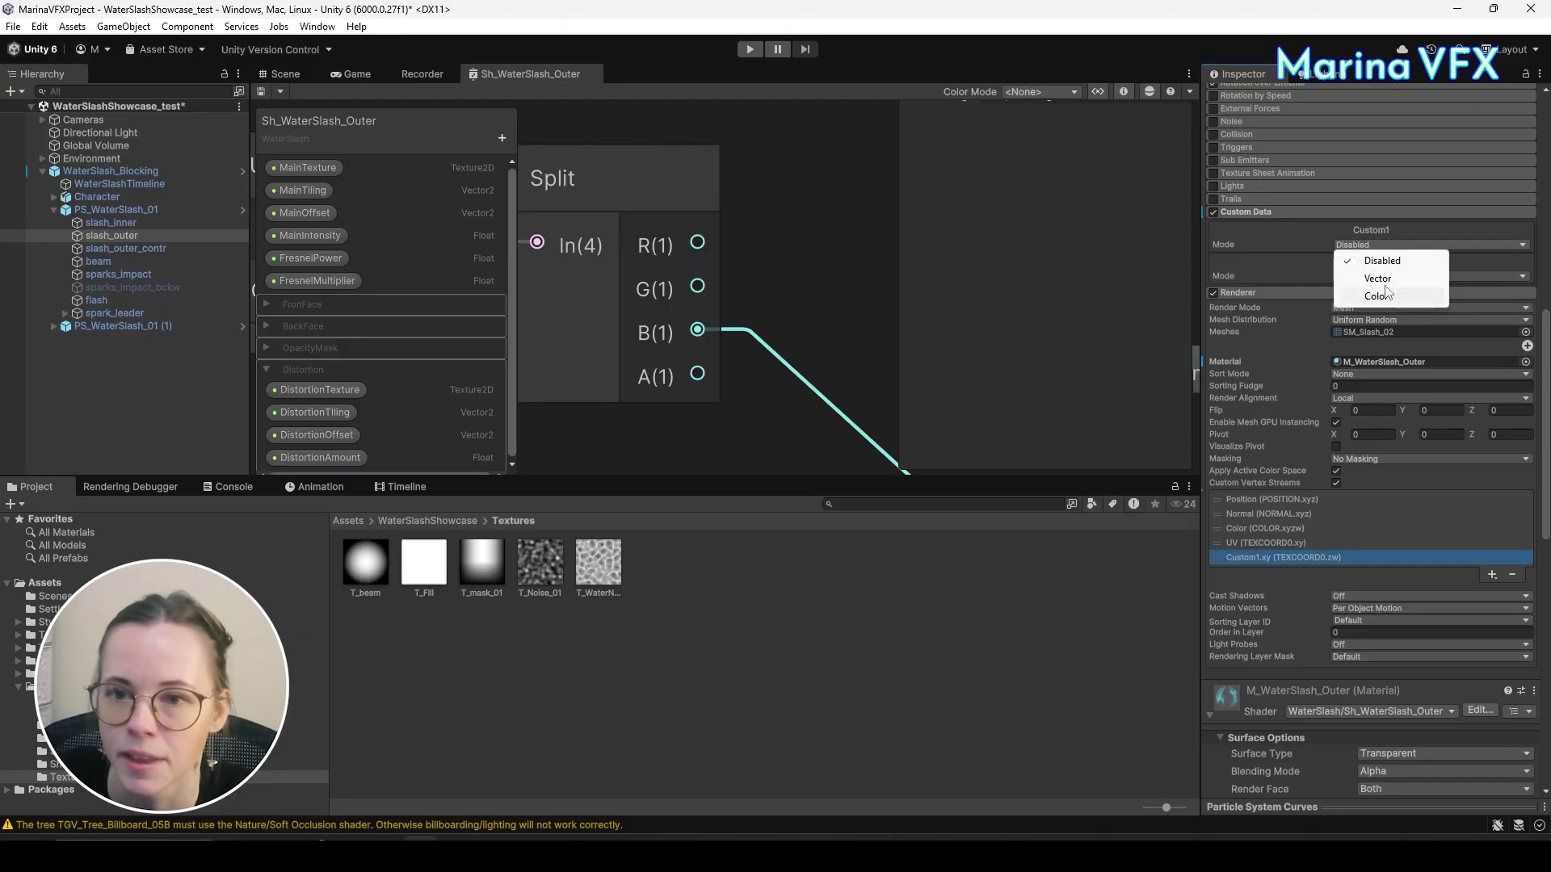
click(1378, 278)
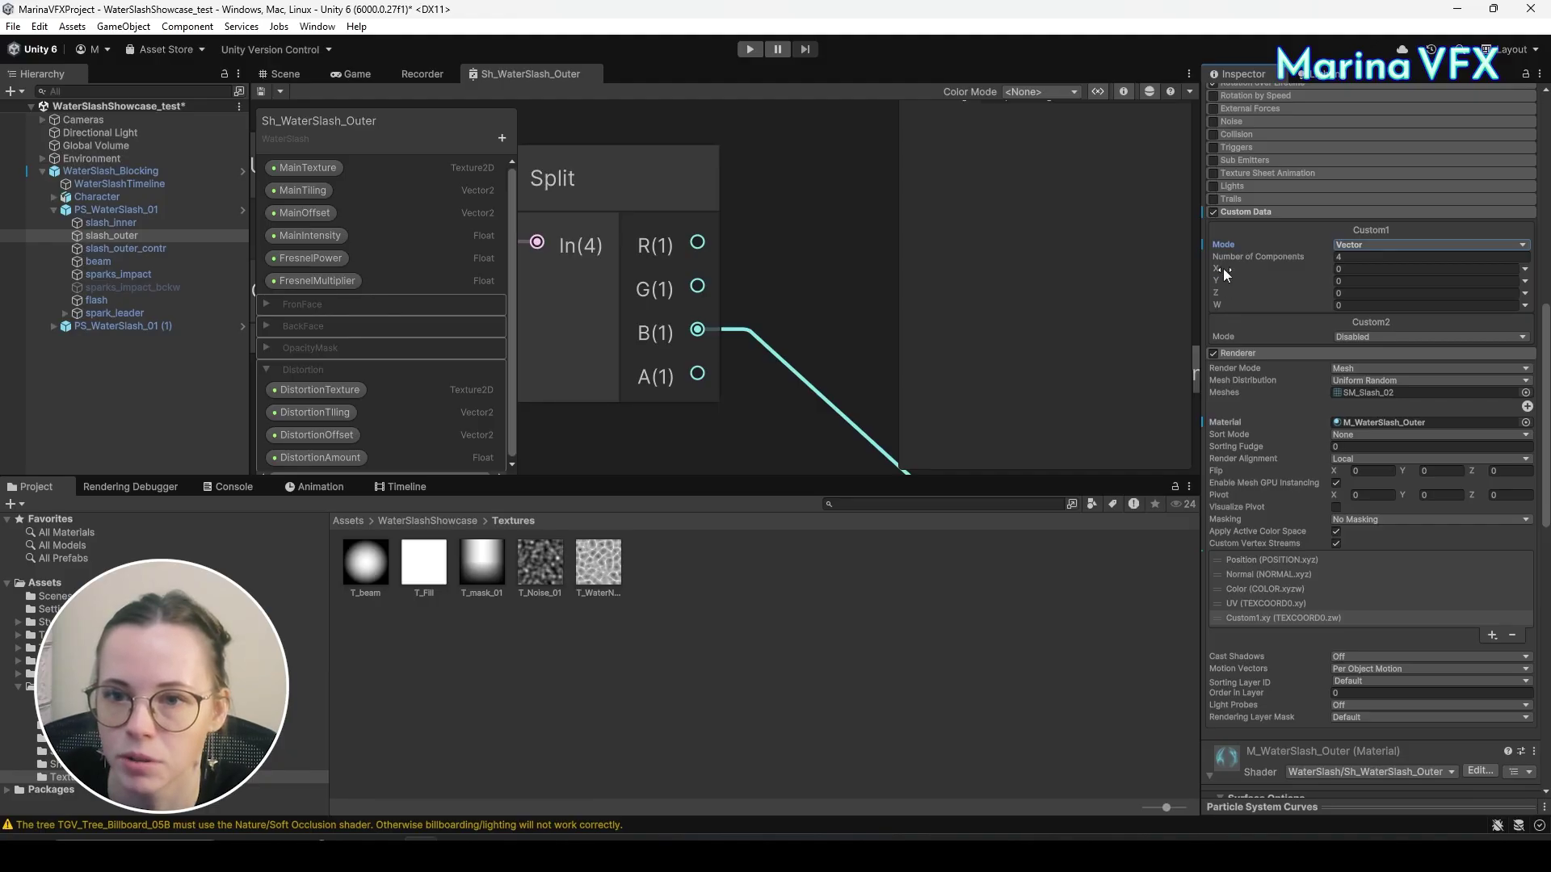
click(1364, 256)
text(2)
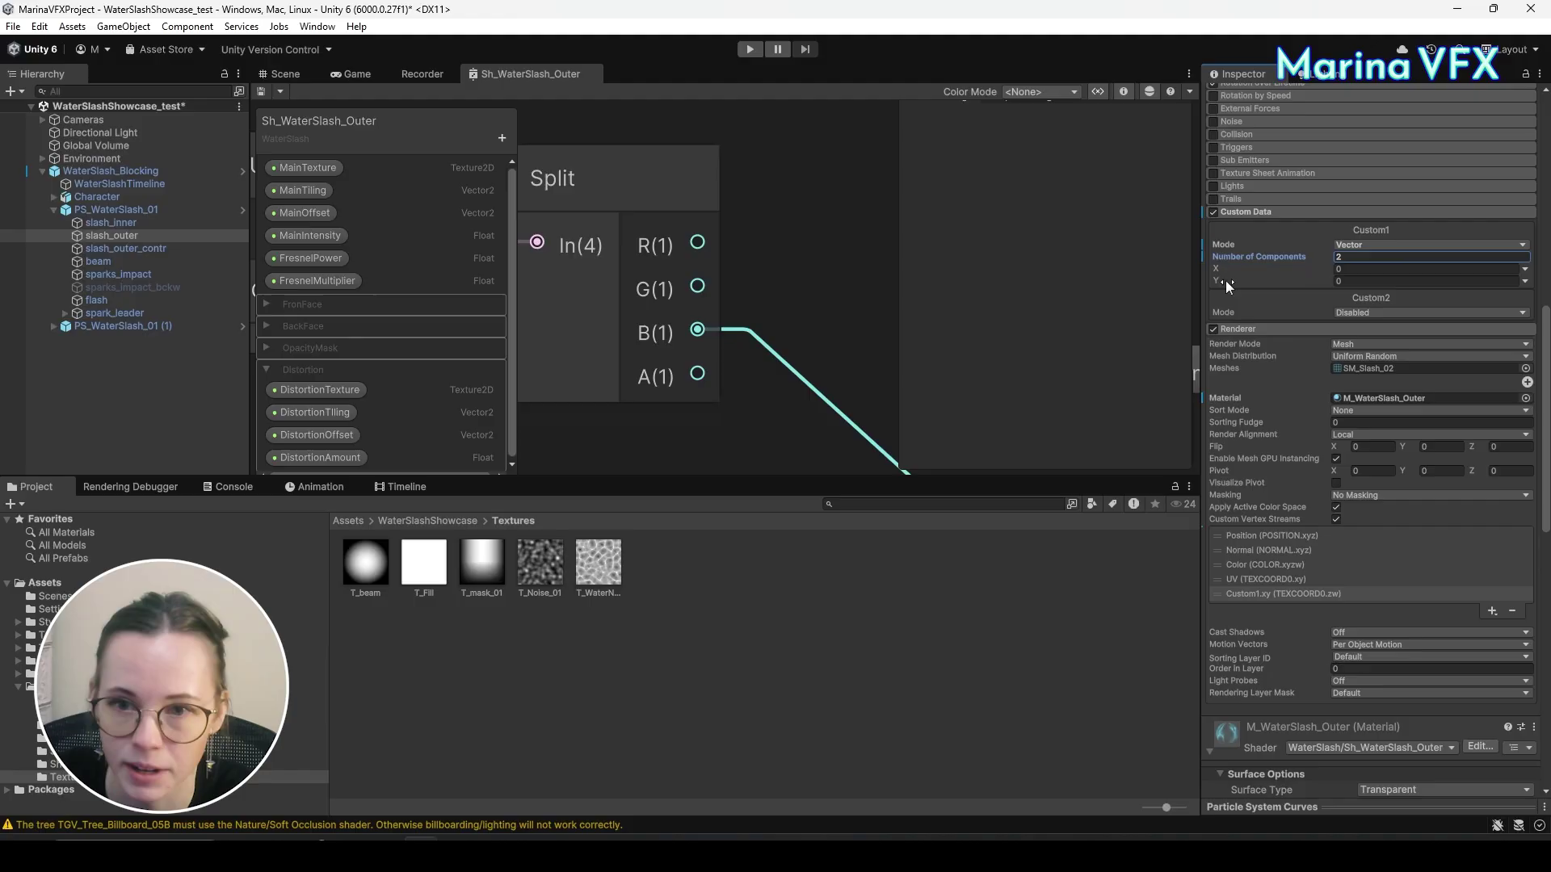
Vary the Custom1 X value while watching the slash's distortion in the scene, and leave it at 1.23.
click(286, 73)
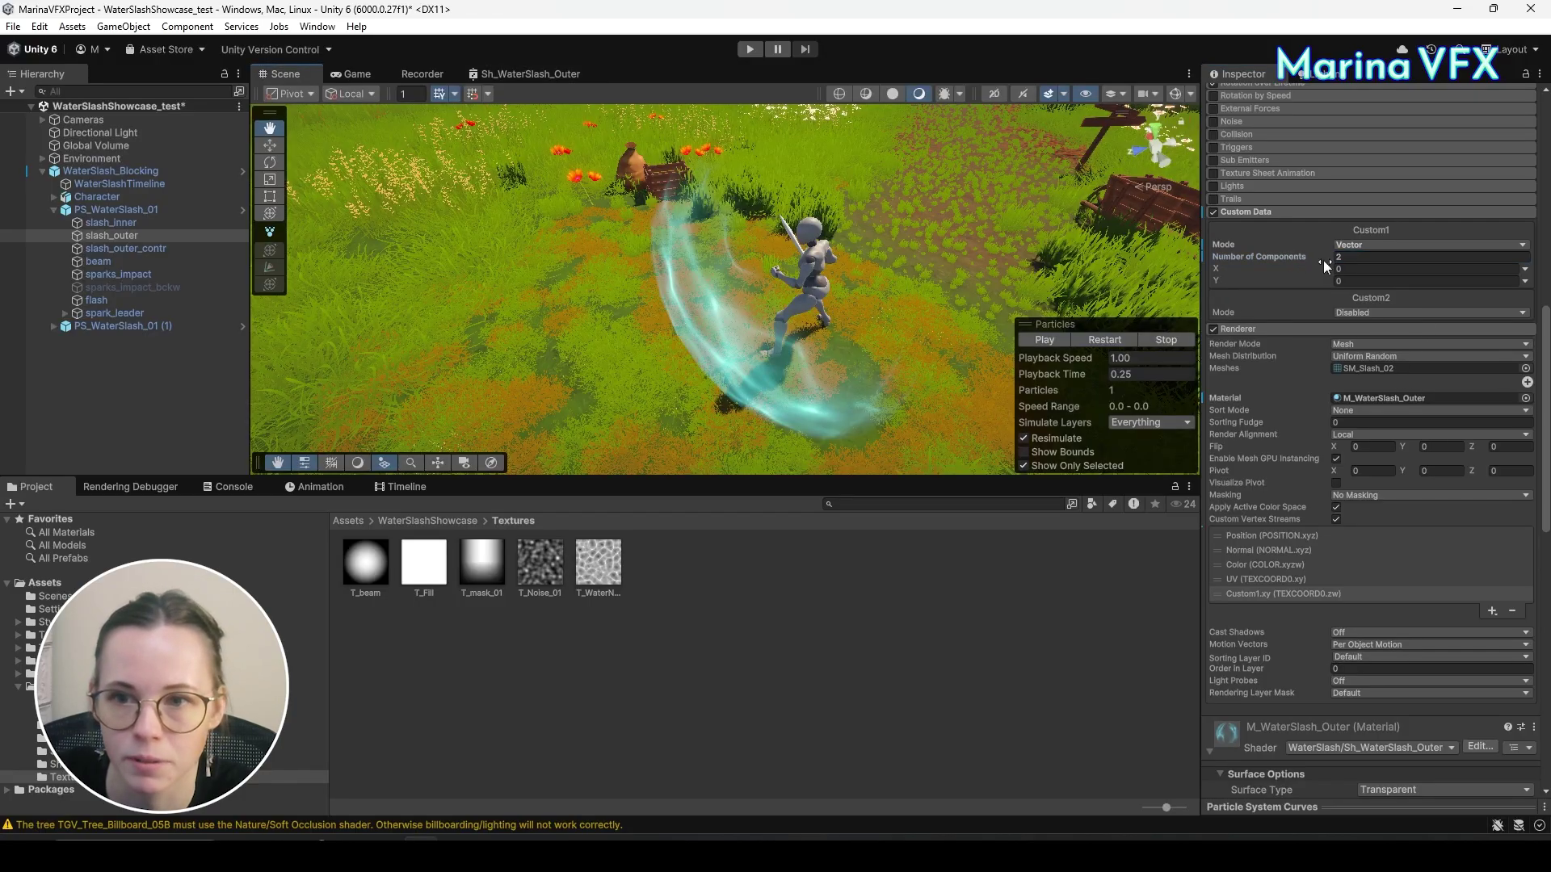
click(1368, 269)
text(0.98)
key(BackSpace)
key(BackSpace)
key(BackSpace)
key(BackSpace)
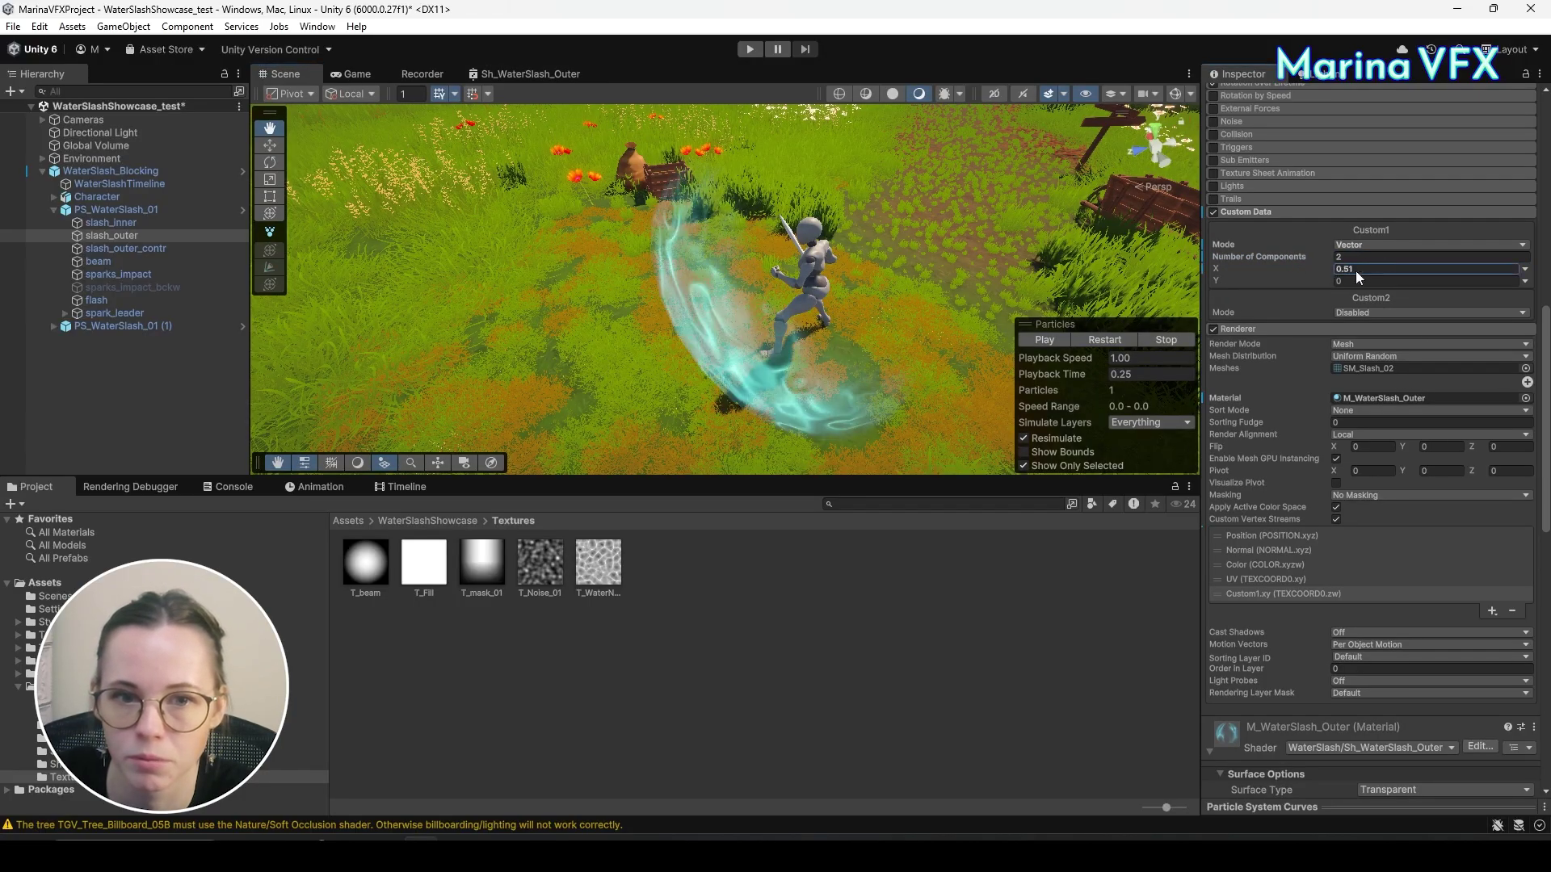
text(-1.12)
drag(1309, 273, 1390, 274)
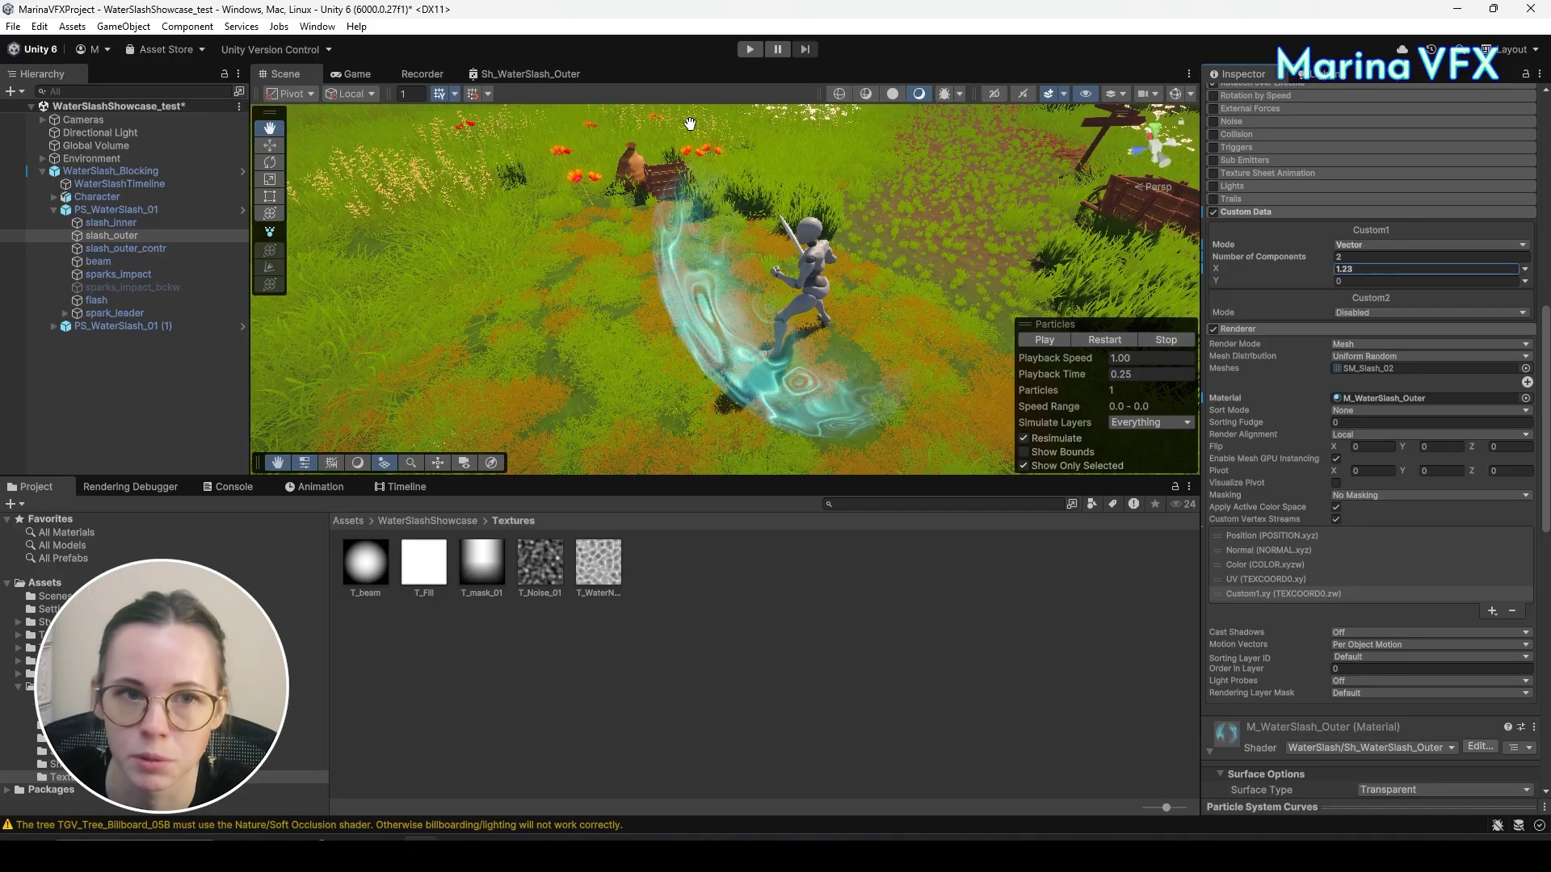
Review the Multiply node and the unconnected DistortionAmount node in the shader graph, and return to the scene.
click(510, 77)
scroll(902, 294, down, 5)
scroll(564, 210, up, 2)
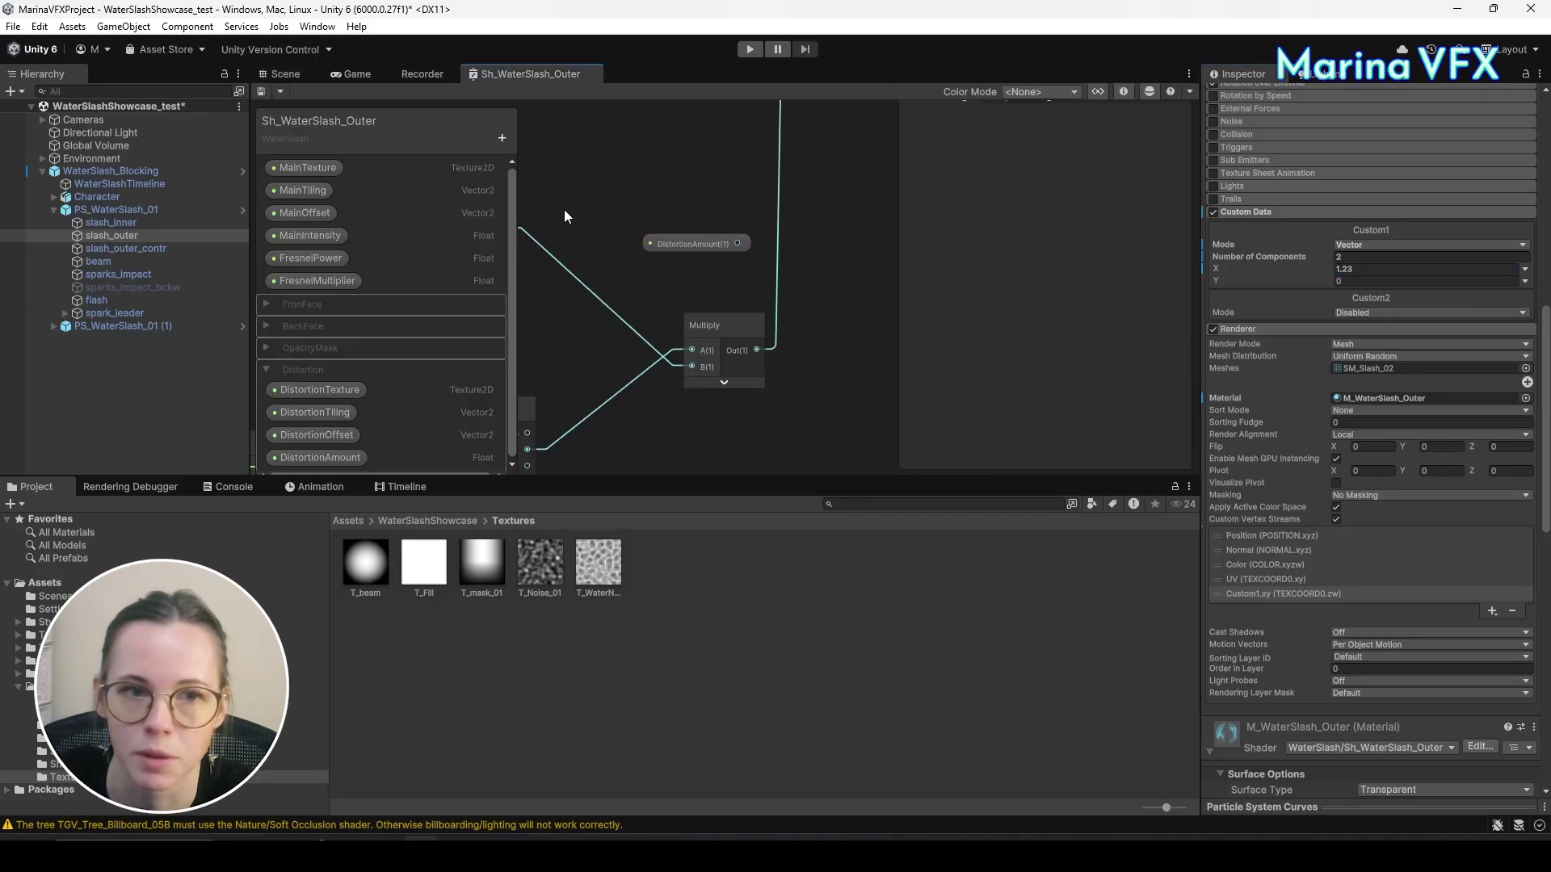
click(274, 75)
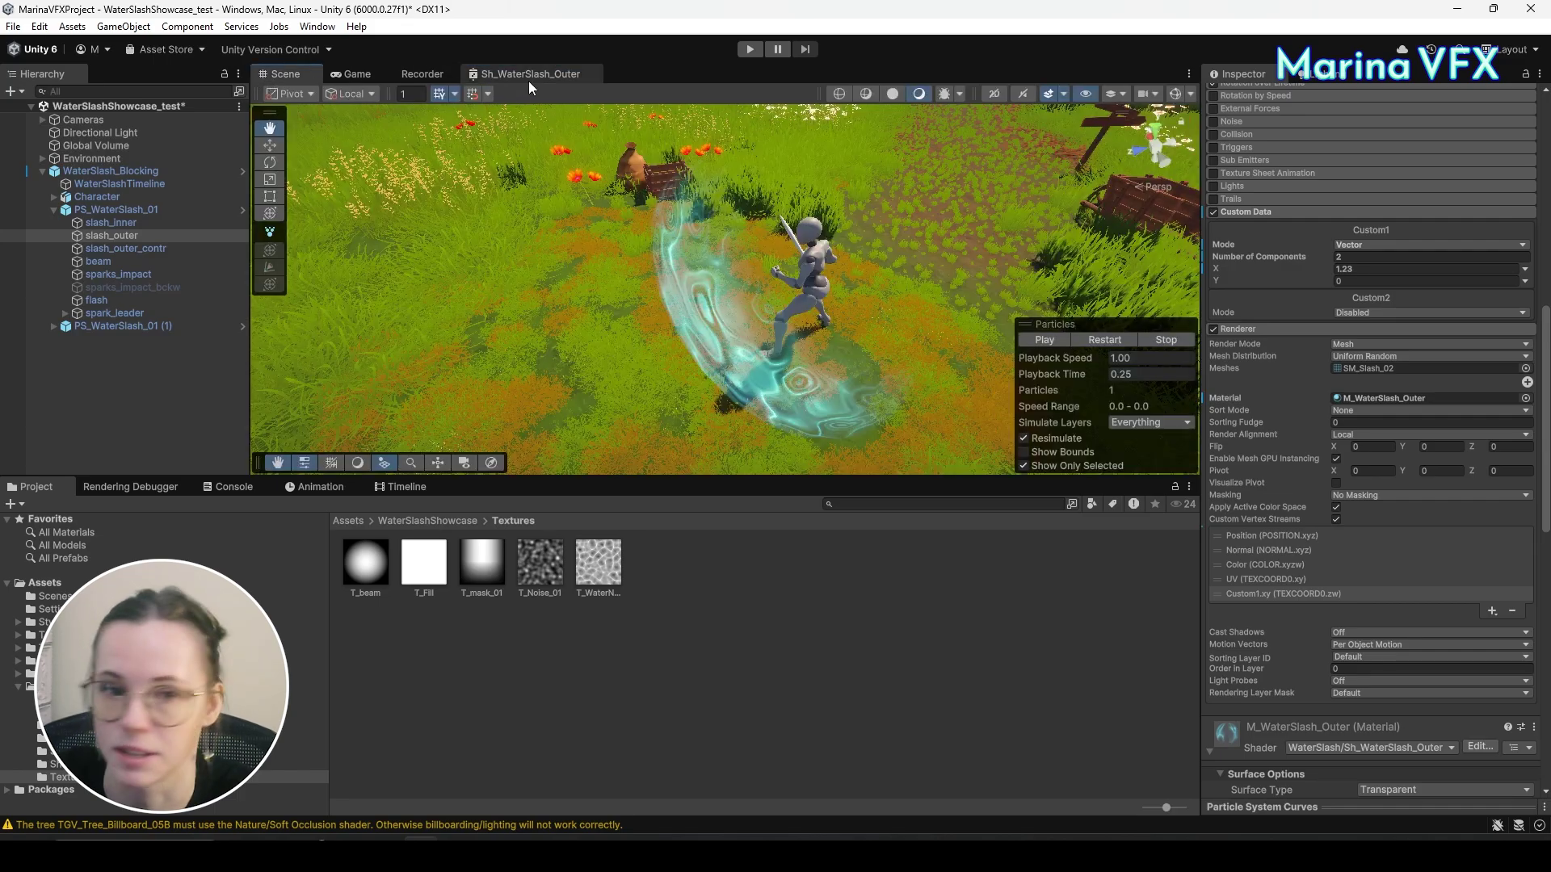
Switch slash_outer's Custom1 X to a curve with the gradually accelerating rise preset and a maximum of 0.5.
click(1524, 270)
click(1374, 303)
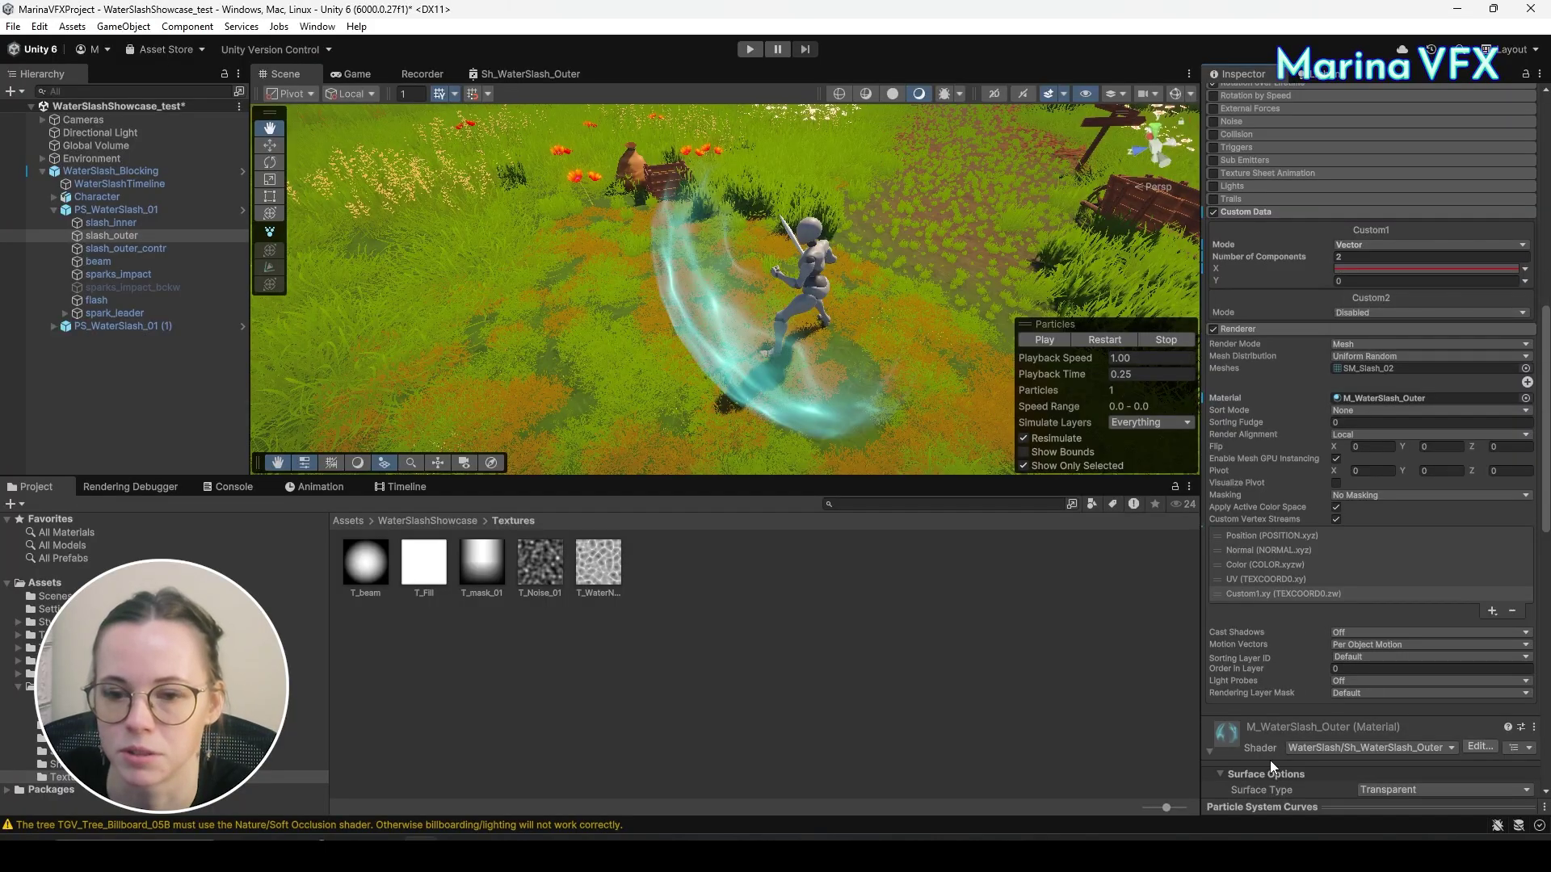
click(1284, 807)
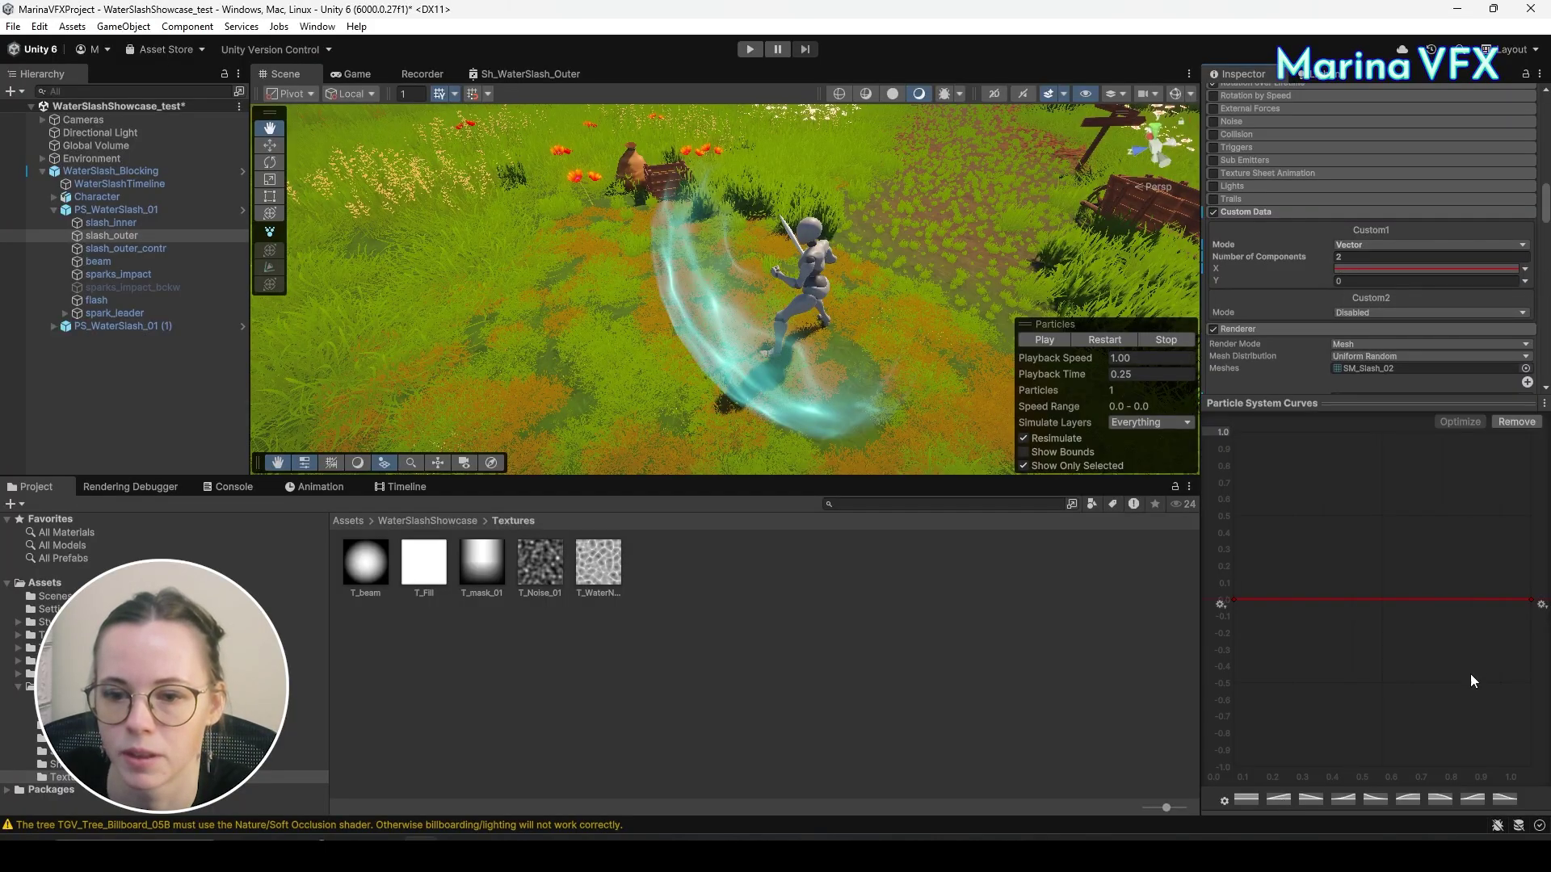
click(1342, 799)
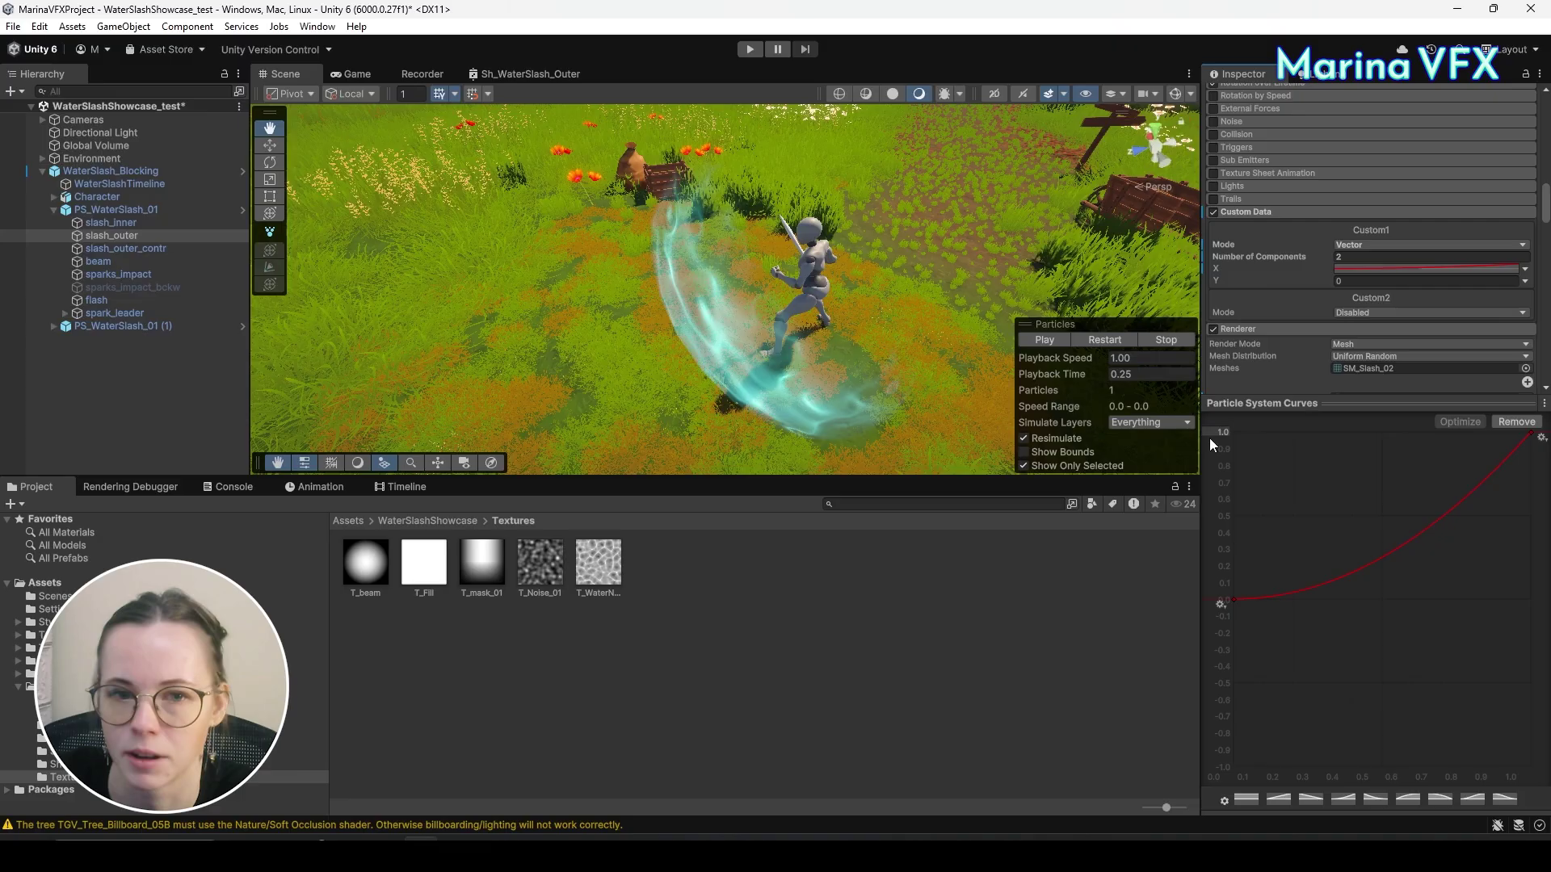
text(.5)
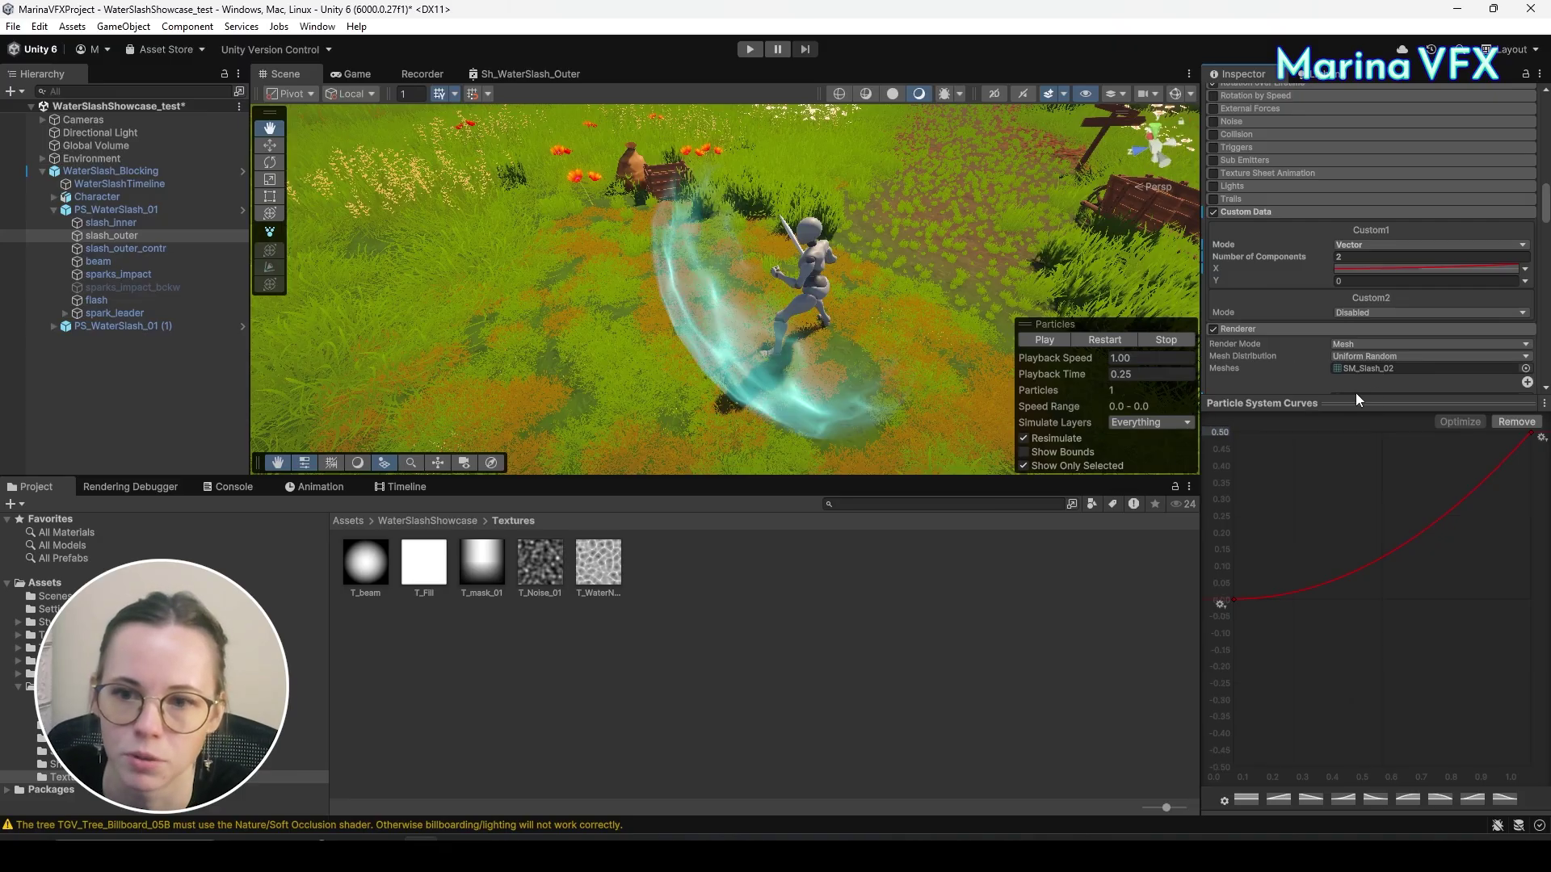
click(1356, 398)
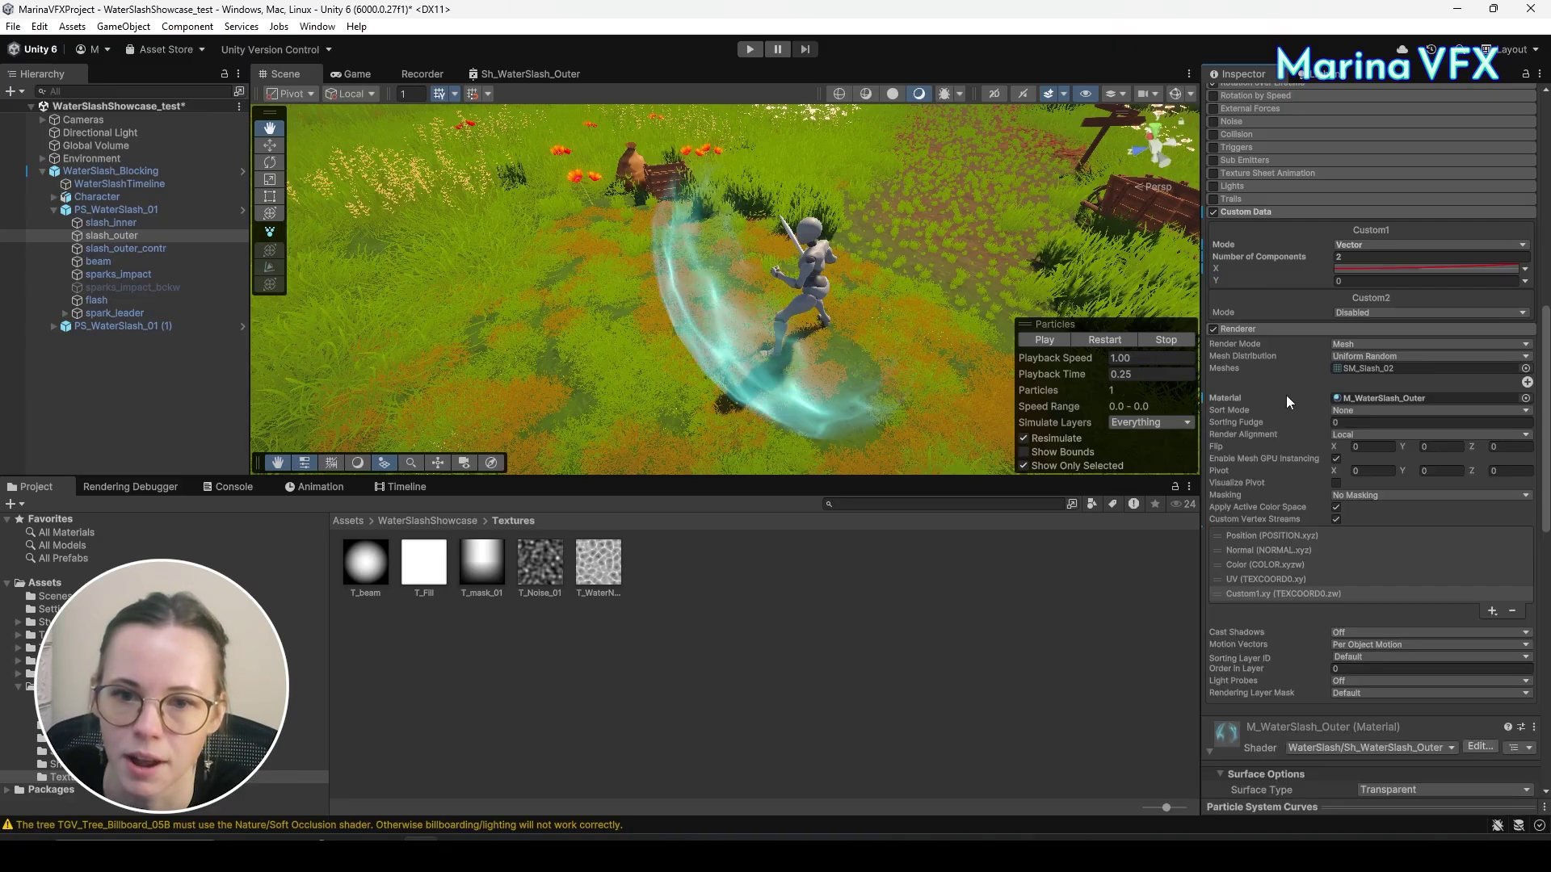
Change the Custom1 X curve to the preset that rises quickly and eases out at 0.5, scrubbing the particle playback to compare.
click(1100, 343)
drag(1055, 367, 1129, 380)
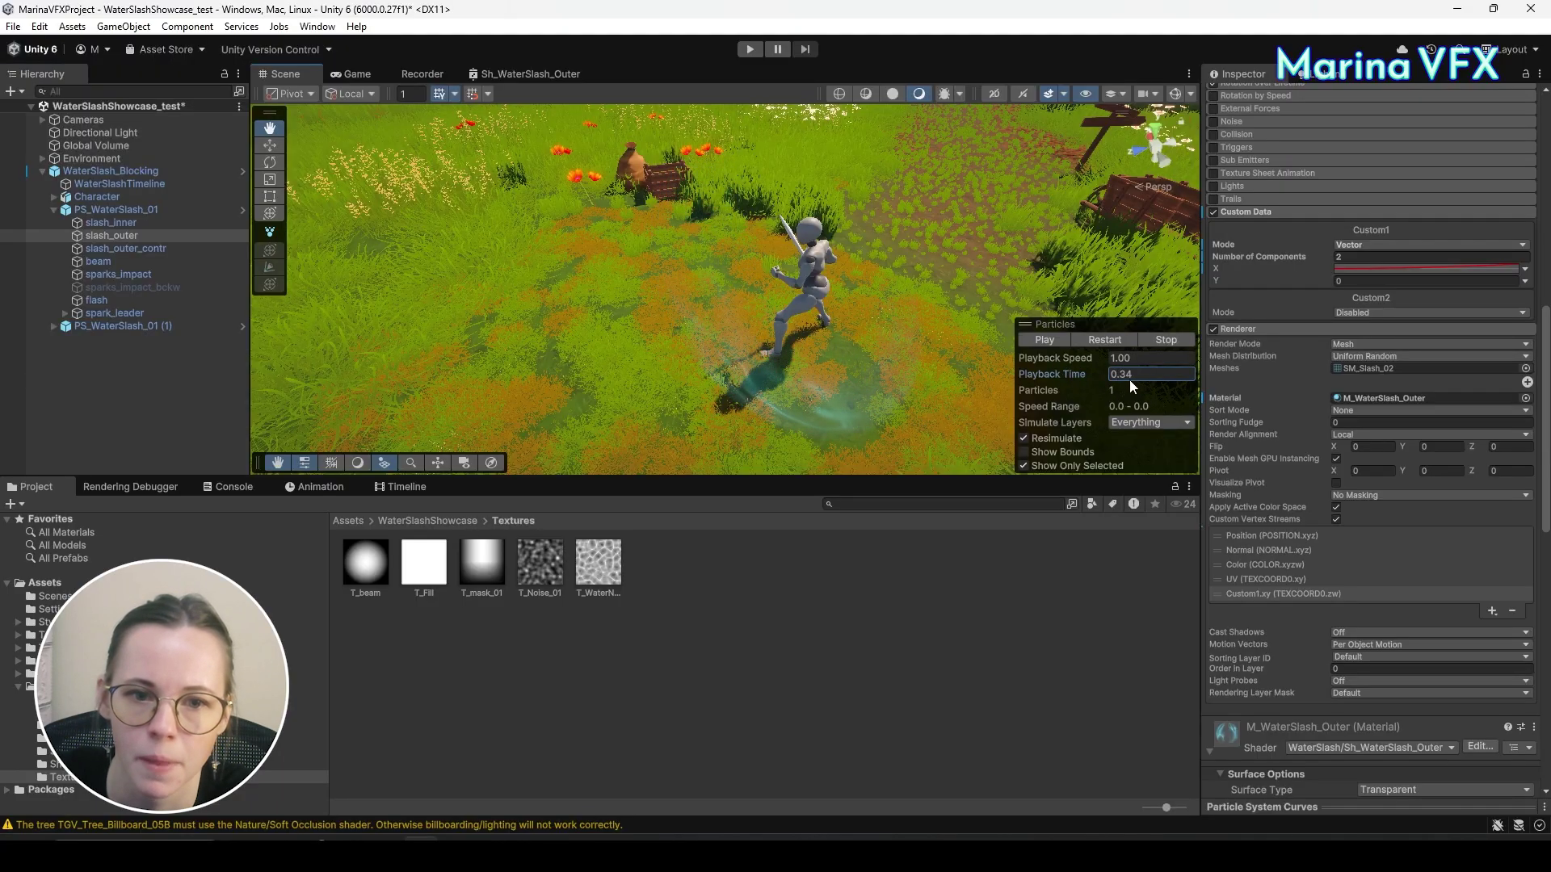
click(1385, 271)
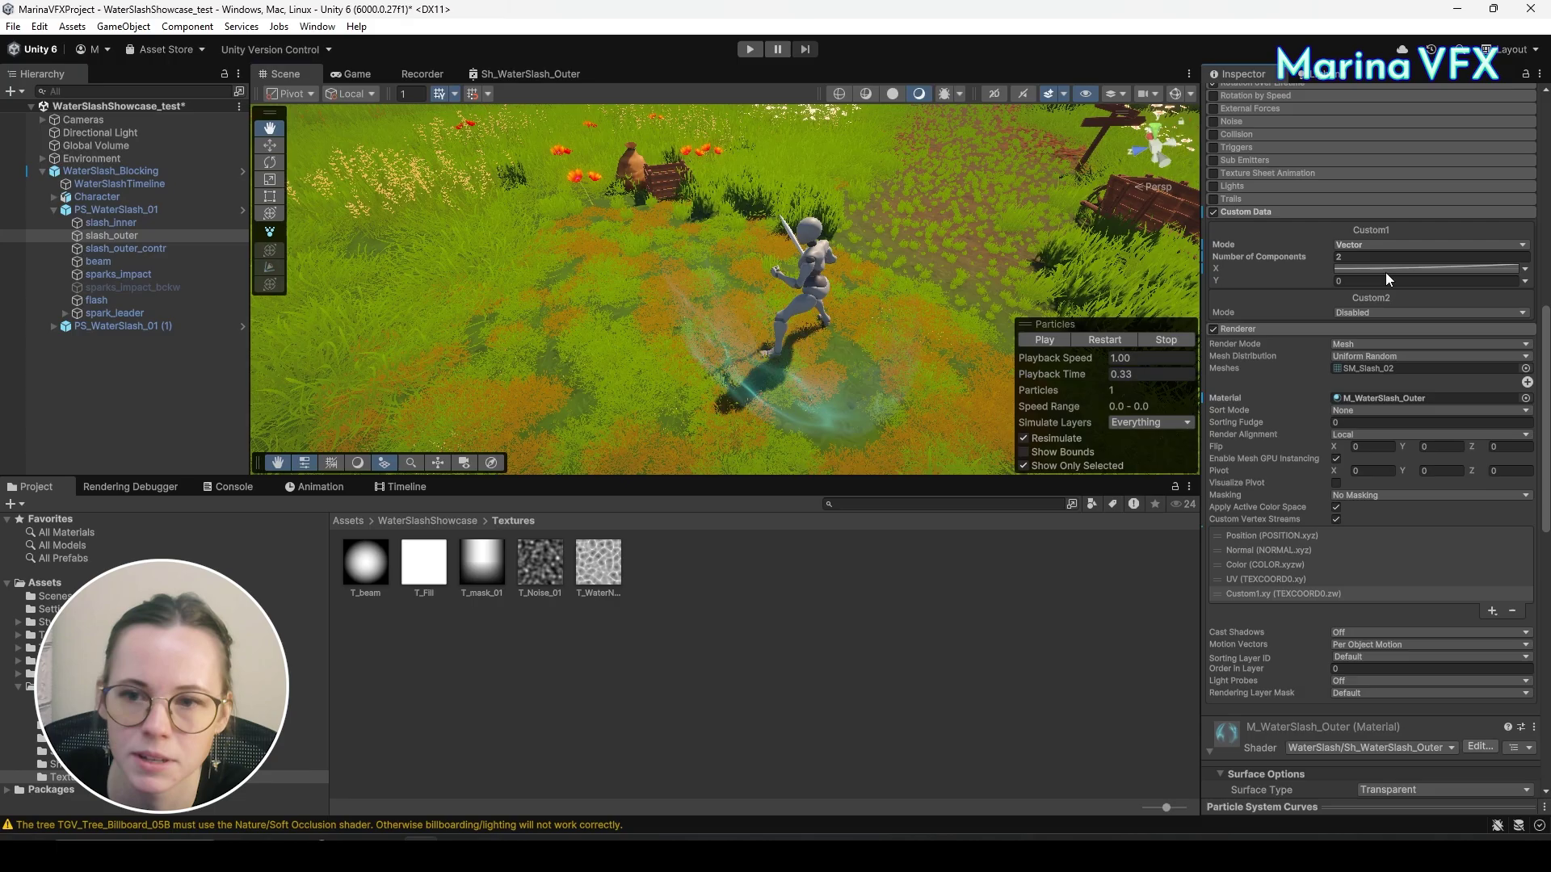
click(1285, 807)
click(1408, 801)
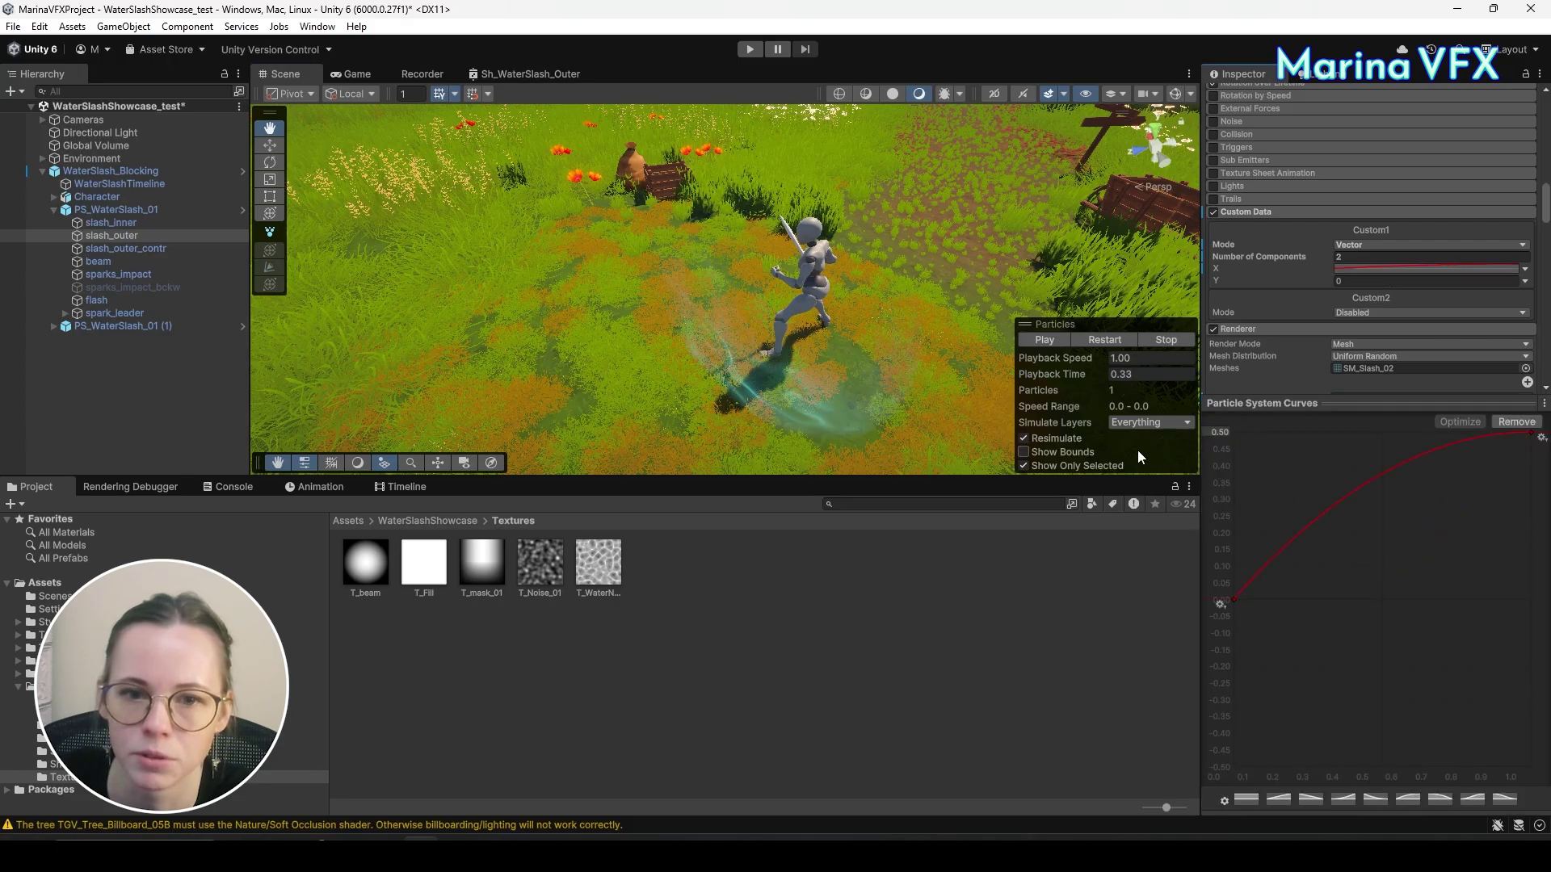
drag(1050, 374, 1040, 425)
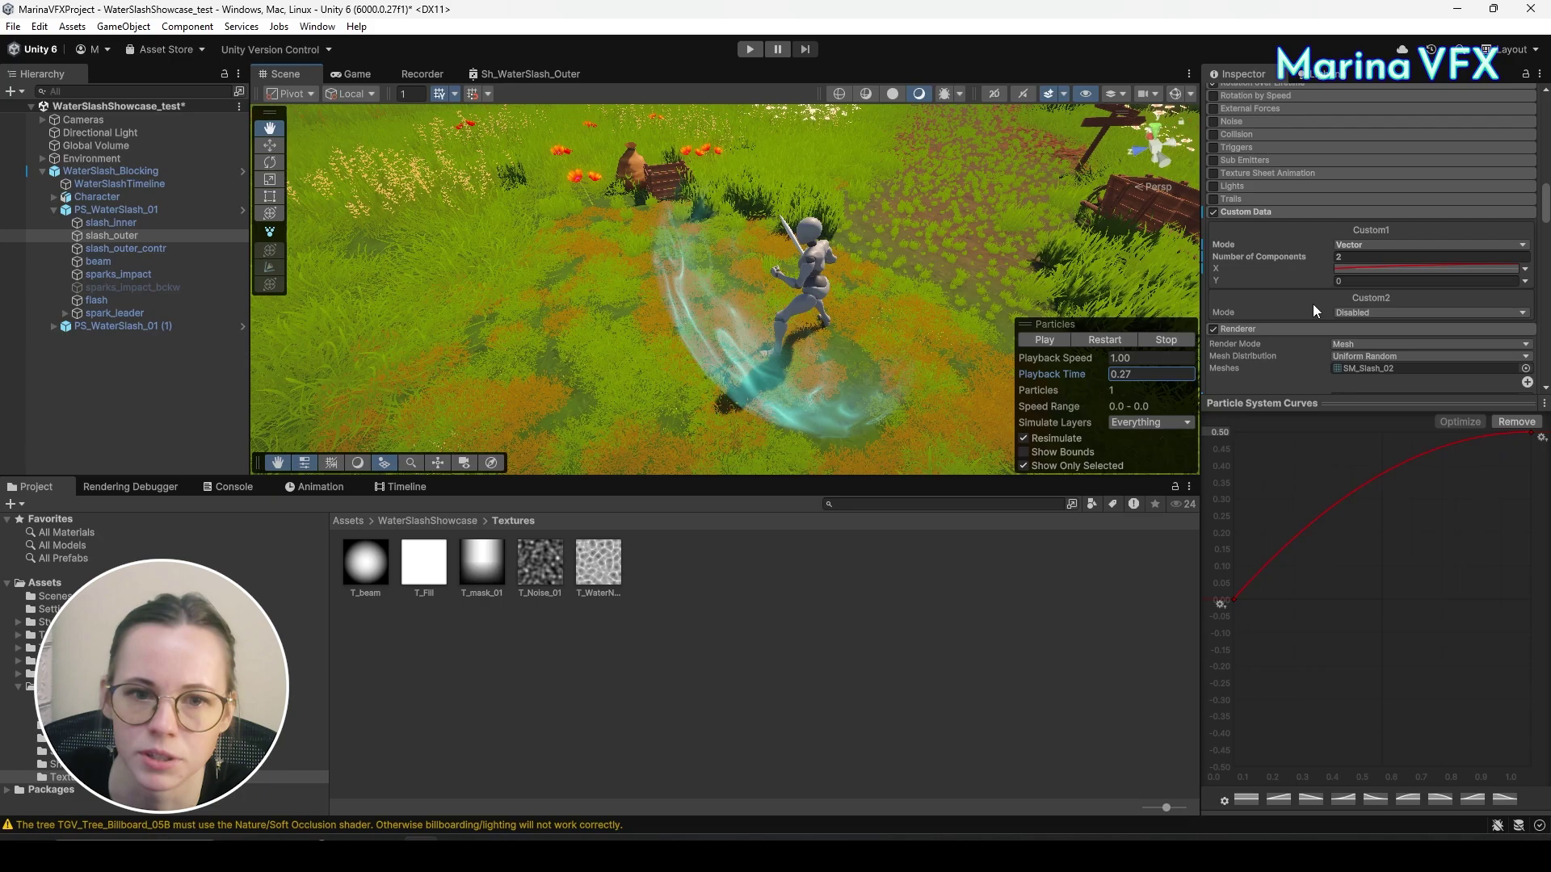
Set the outer slash material's DistortionOffset X to 0.5 and scrub the particle playback to check the distortion.
scroll(1373, 289, down, 15)
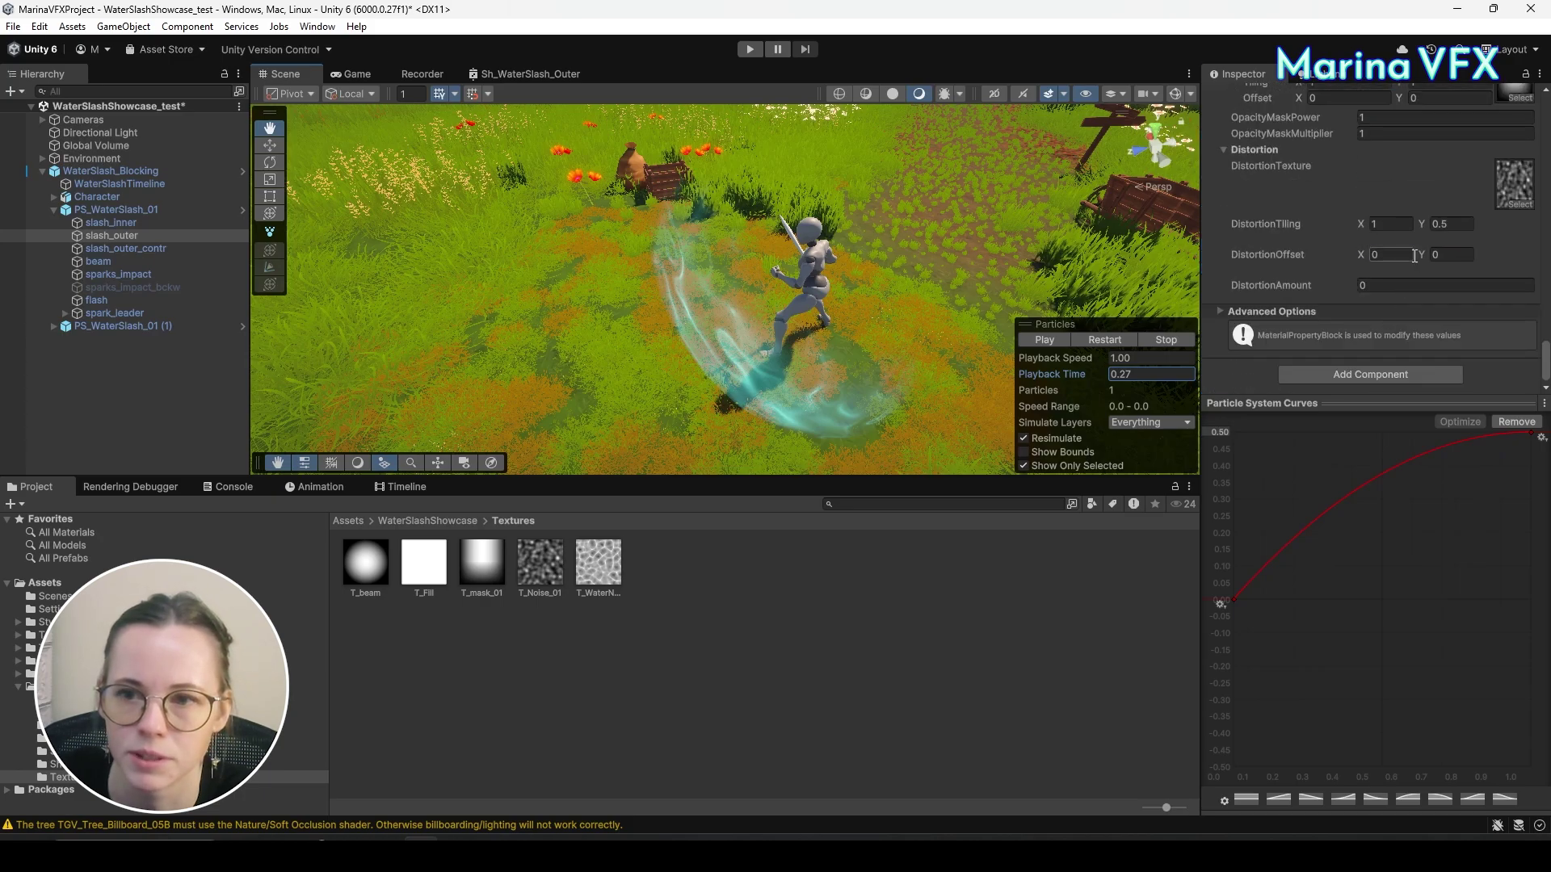
click(1414, 255)
text(0.5)
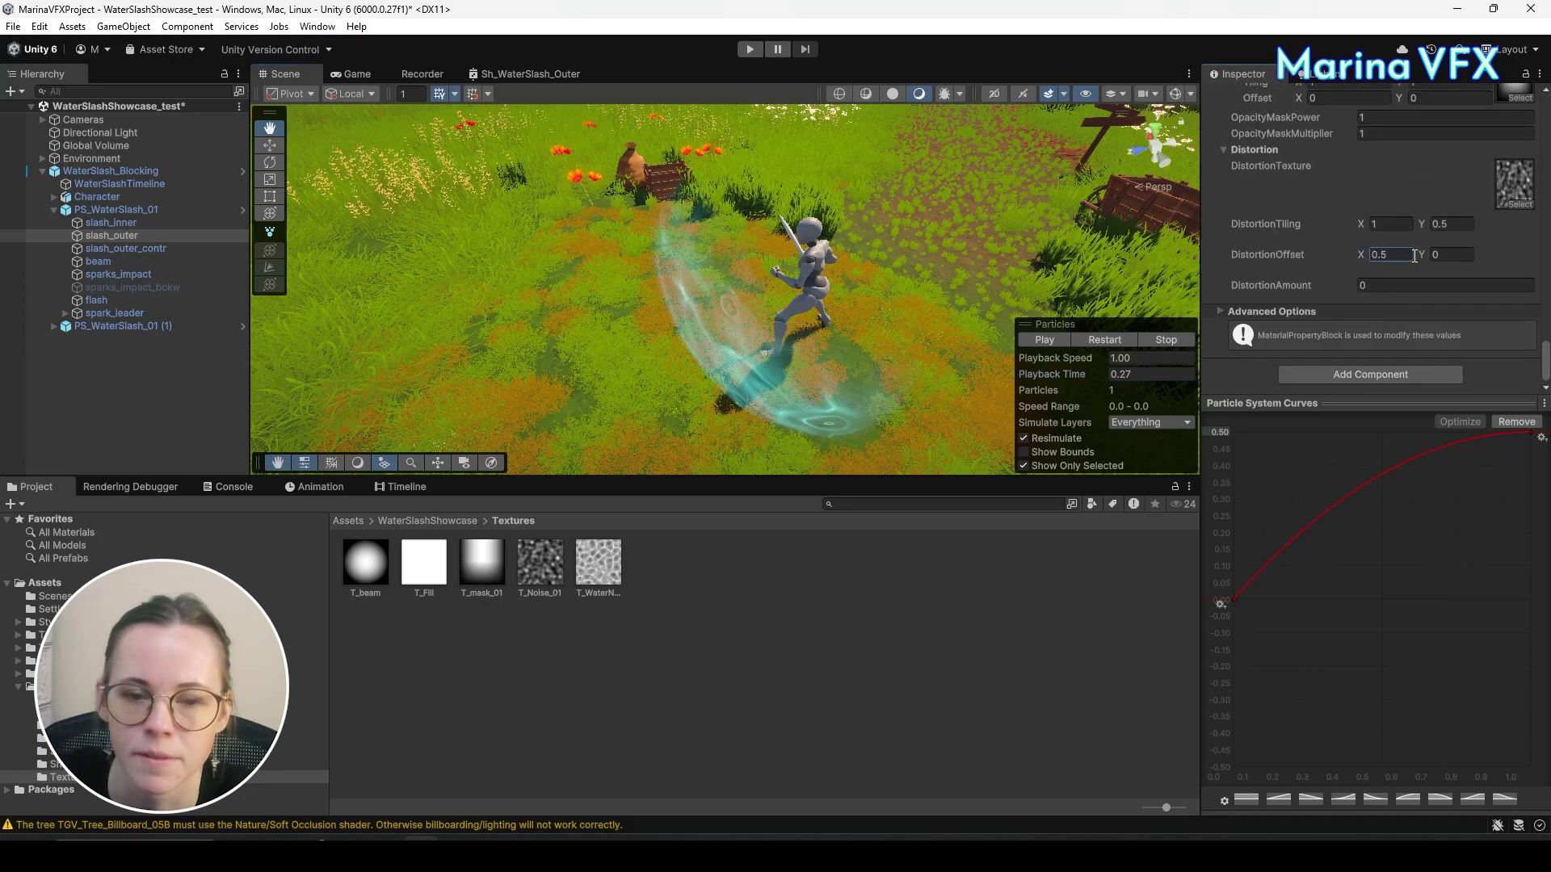
drag(1054, 372, 994, 370)
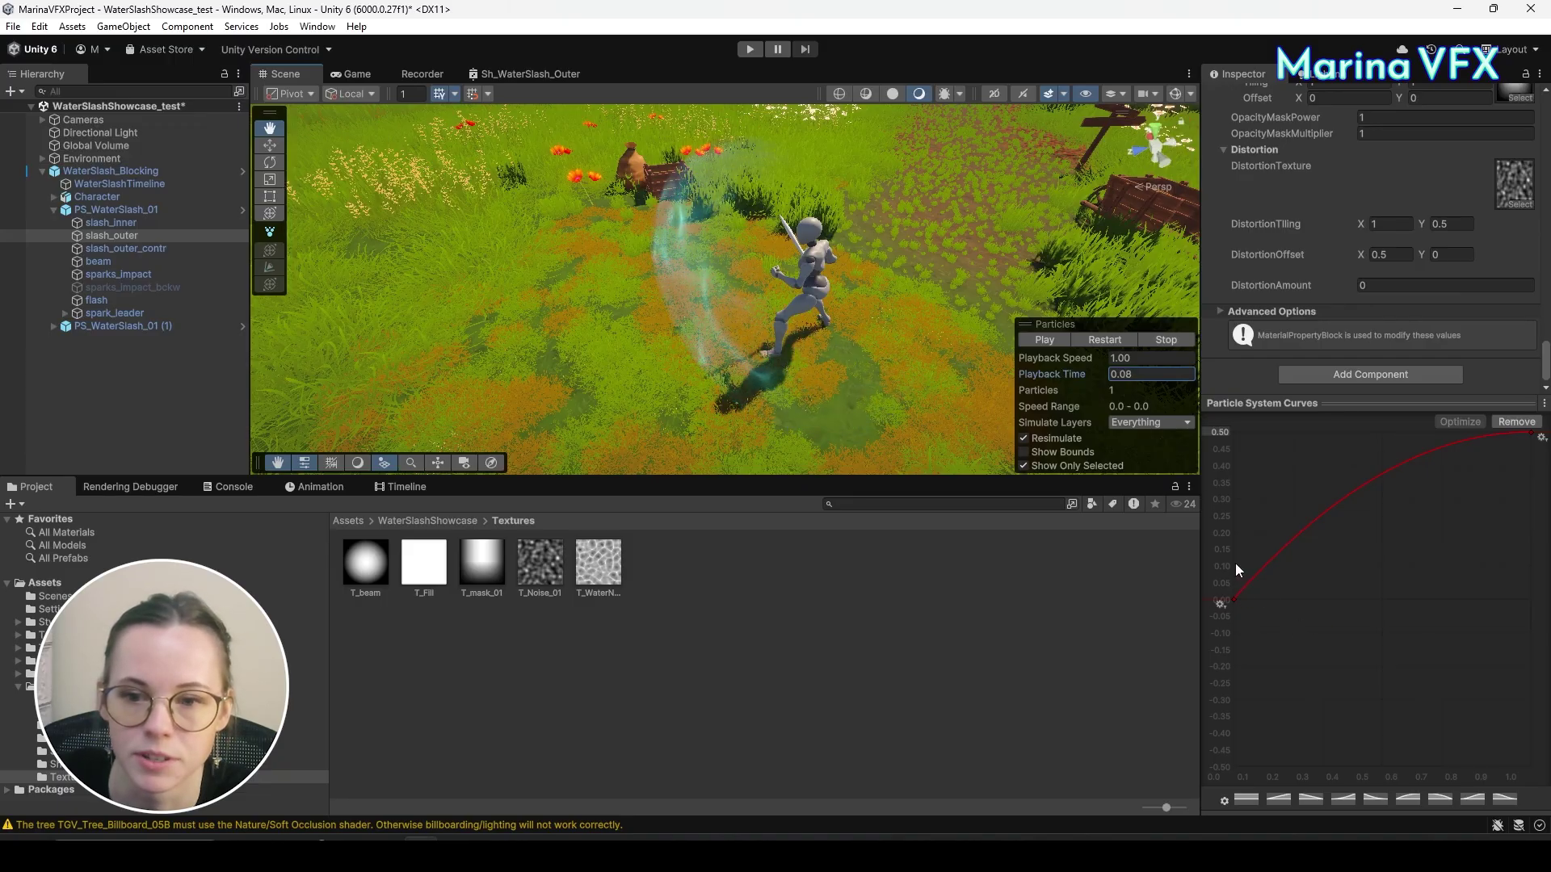
Flatten the starting tangent of the Custom1 X curve into an S-shaped rise and scrub through the slash.
click(1234, 599)
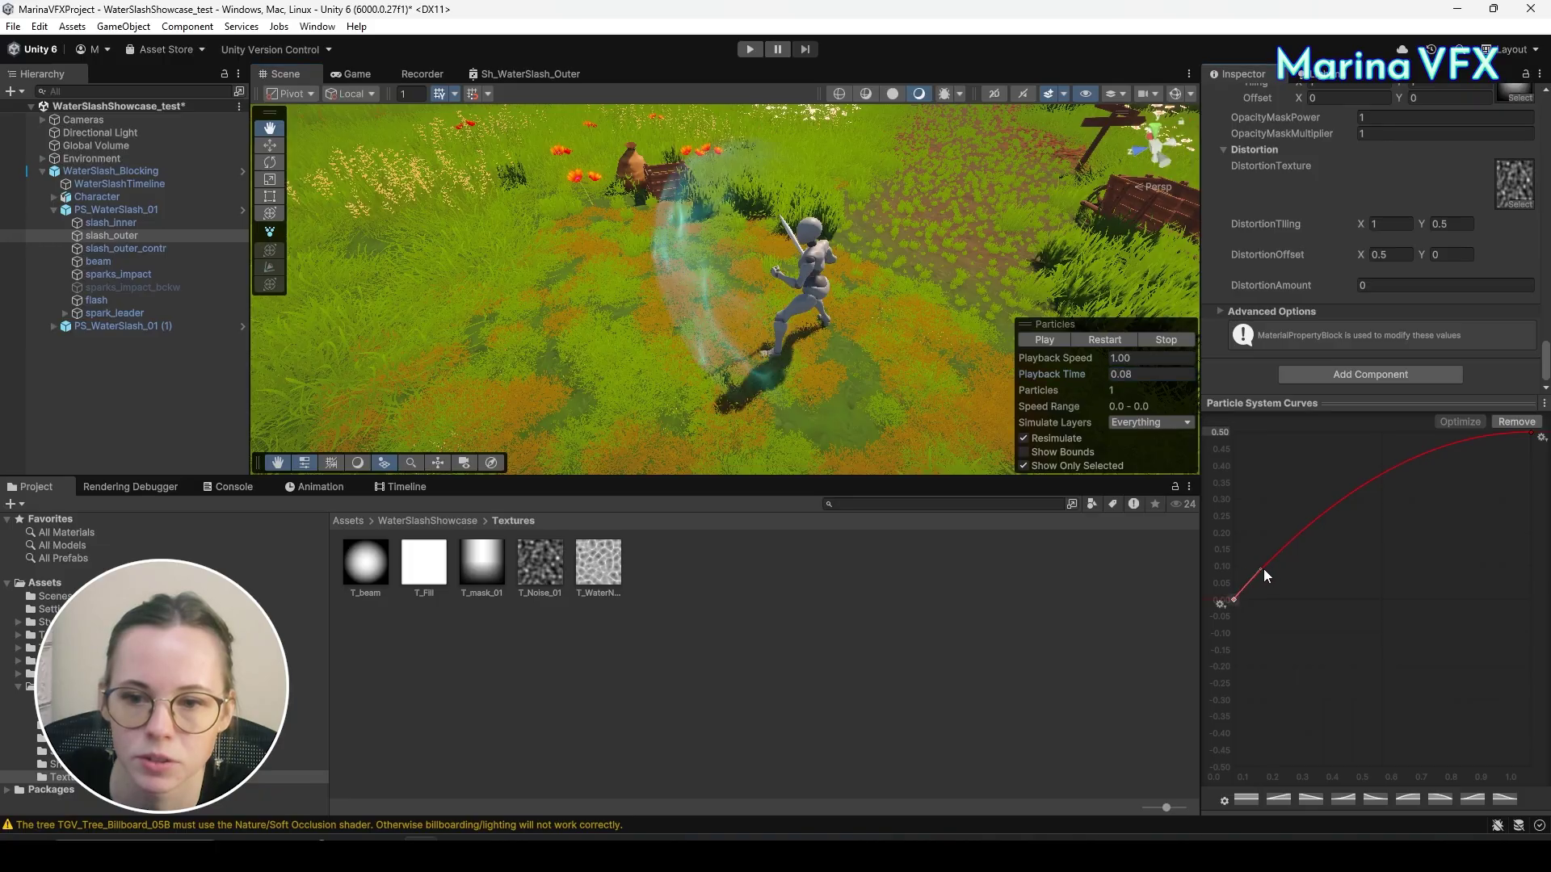
drag(1263, 569, 1278, 598)
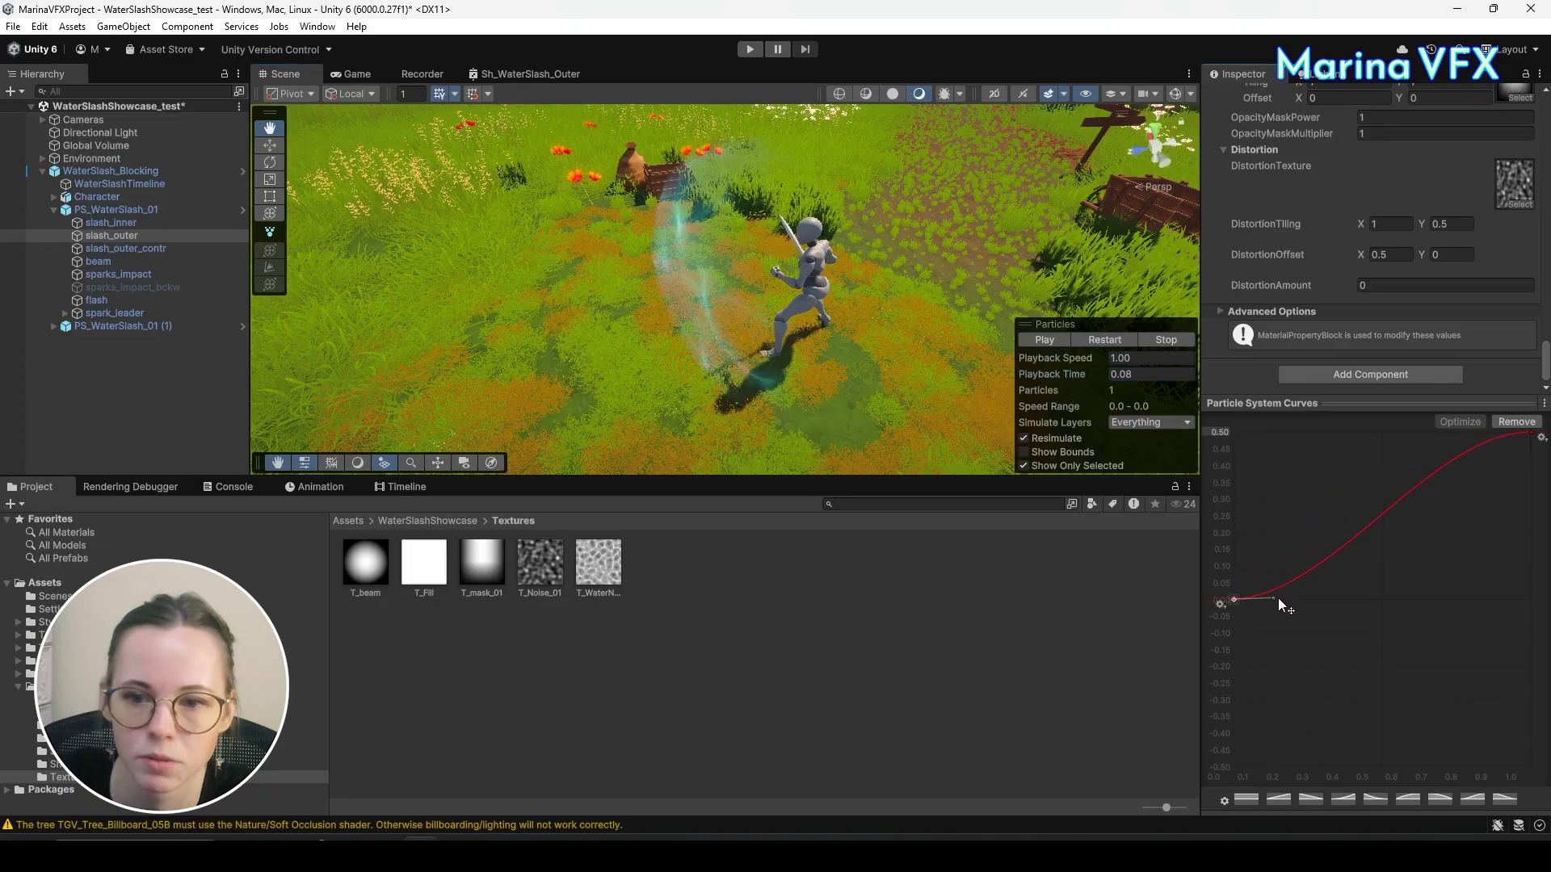
drag(1086, 376, 1008, 393)
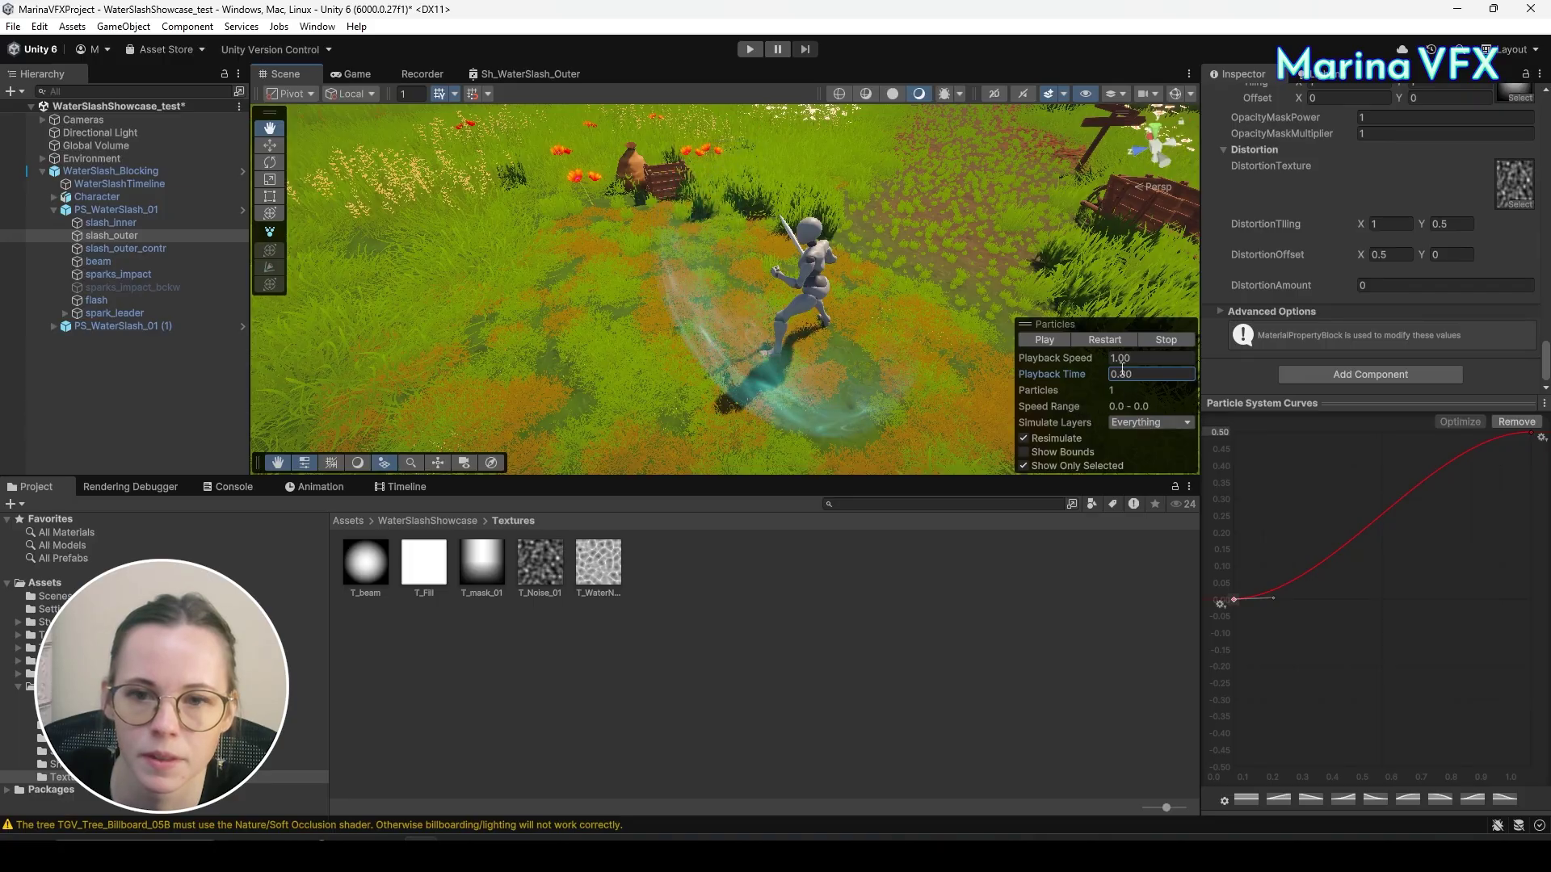
Replay the slash particles with the playback speed at 0.97 and collapse the particle curve editor.
click(1107, 340)
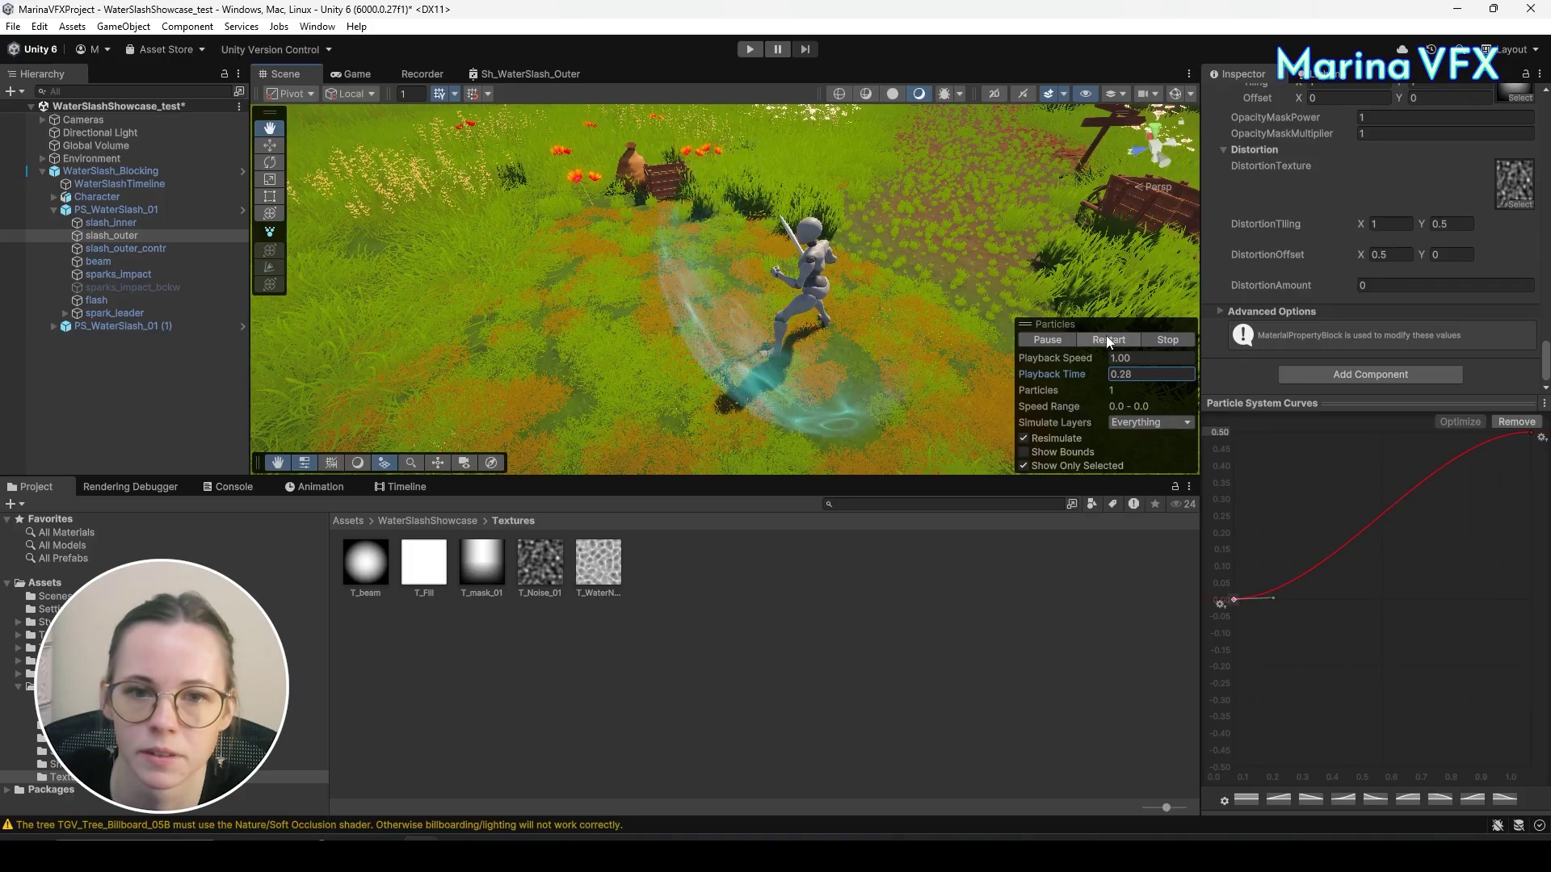
drag(1083, 355, 1043, 360)
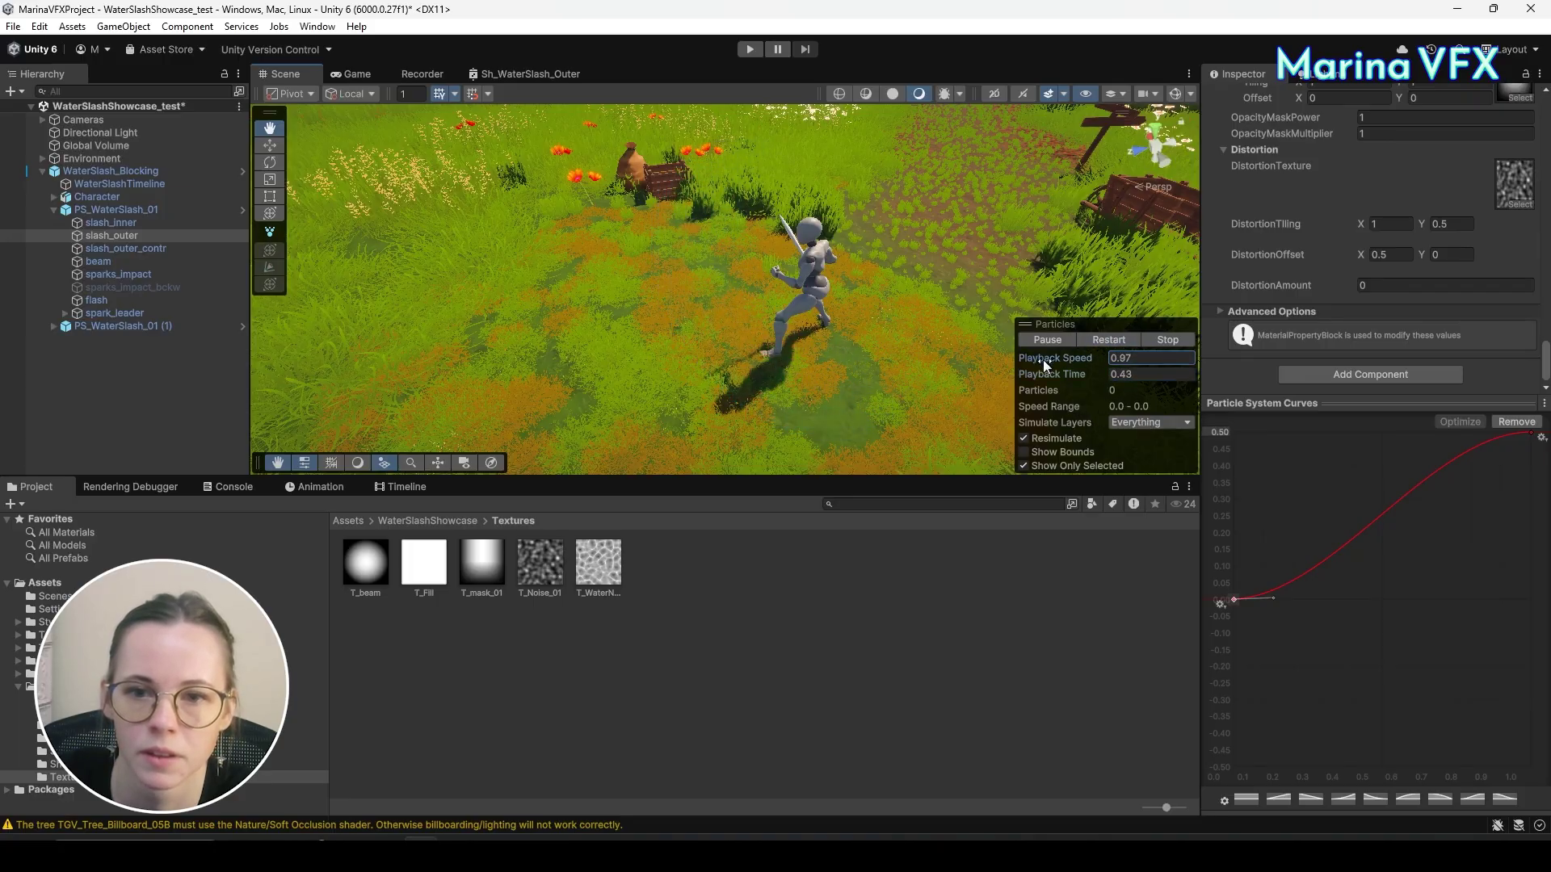
click(1089, 341)
click(1269, 404)
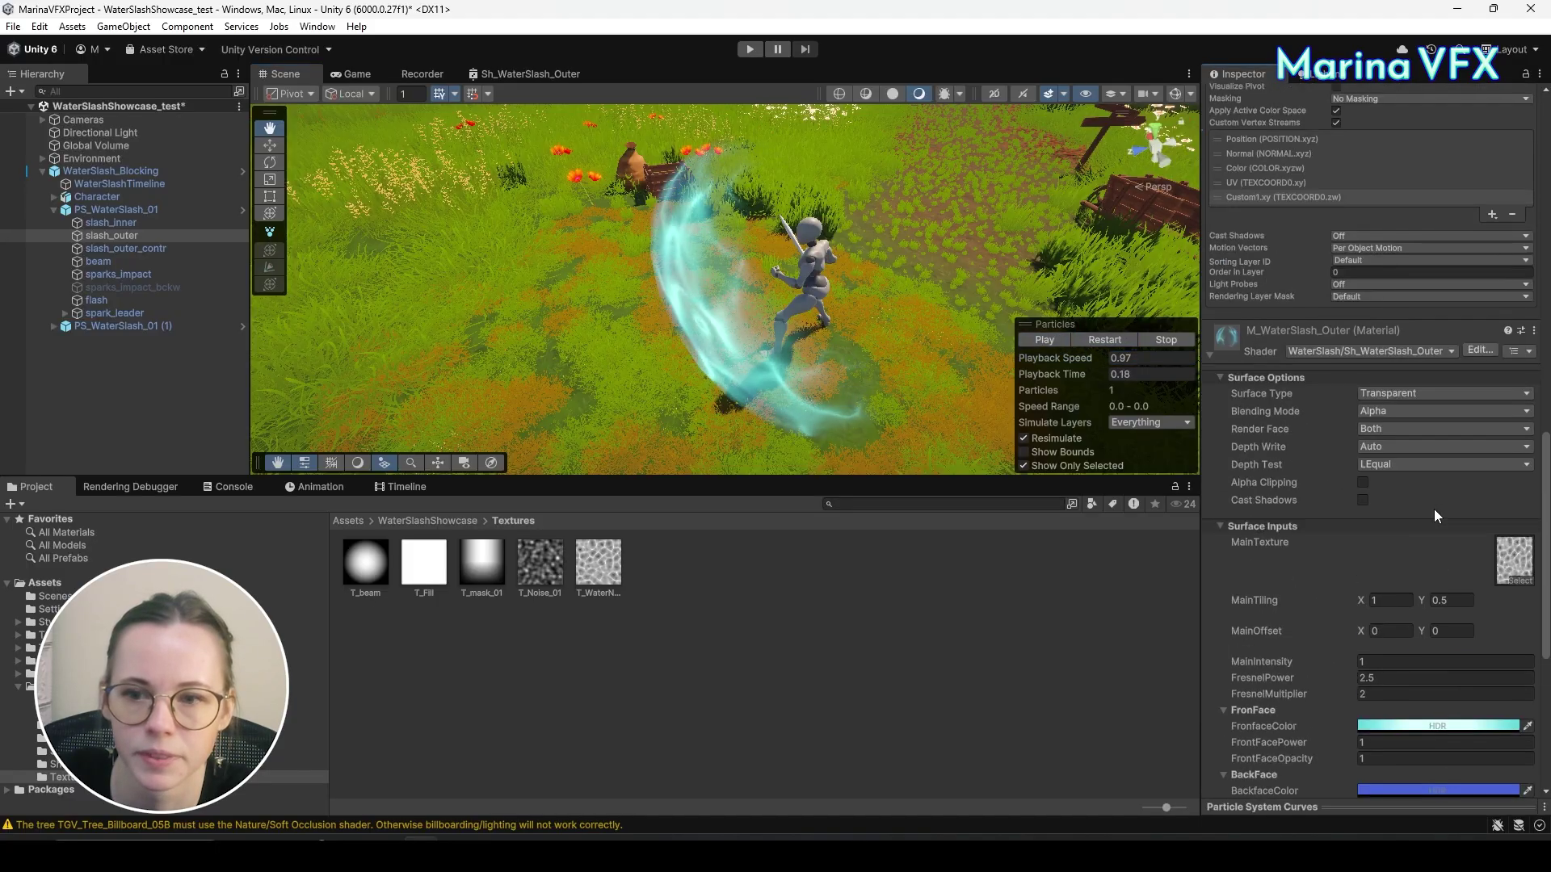
Set the outer slash material's MainOffset X to 1.
scroll(1433, 509, down, 3)
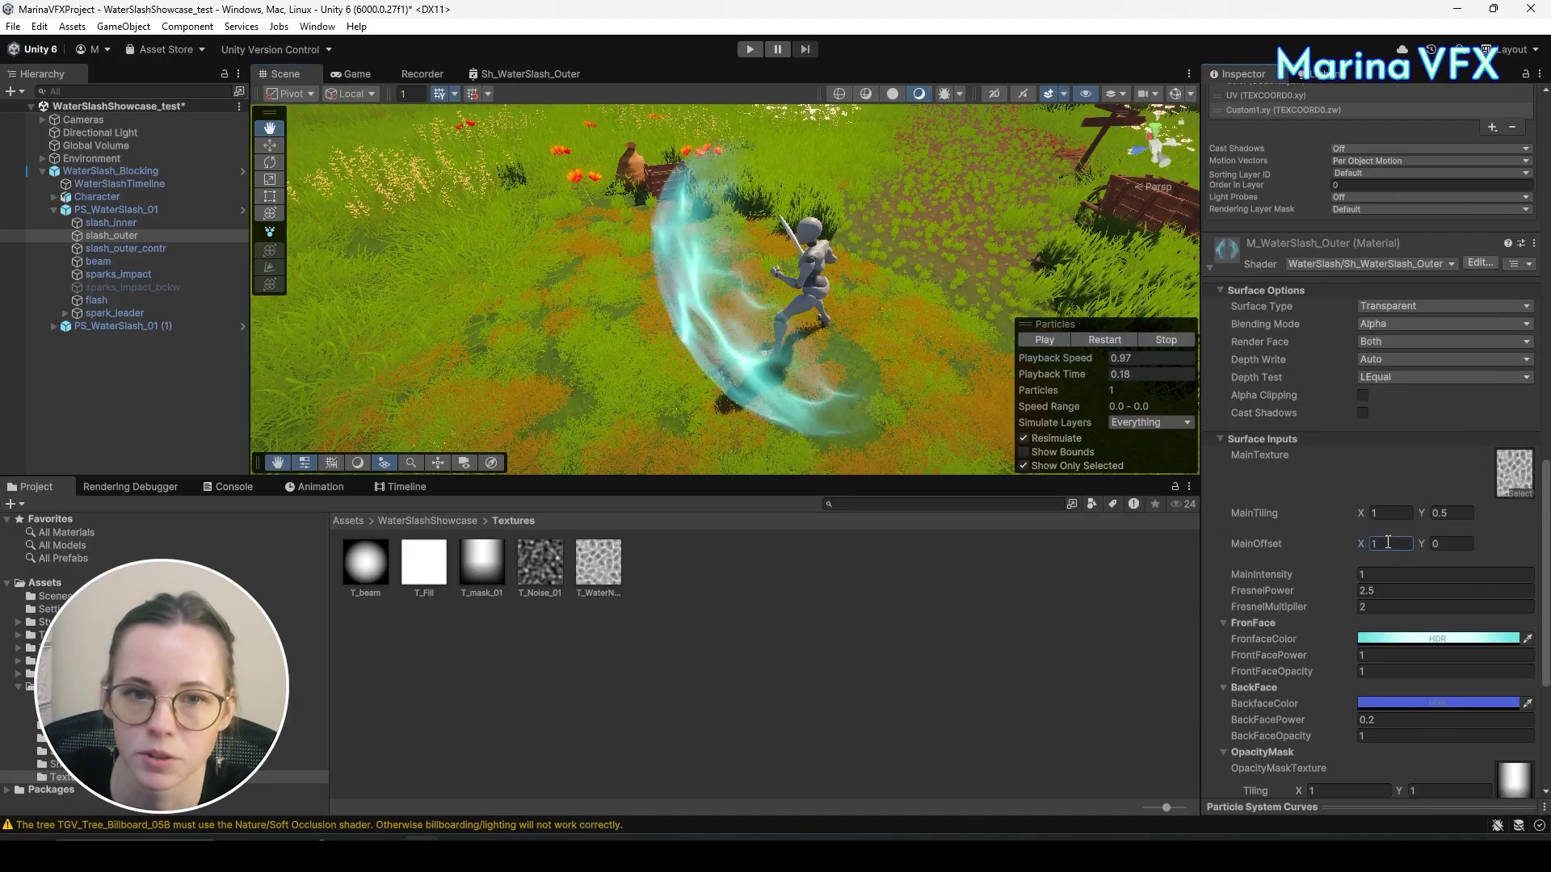
text(1)
scroll(1310, 609, down, 10)
scroll(1304, 541, up, 9)
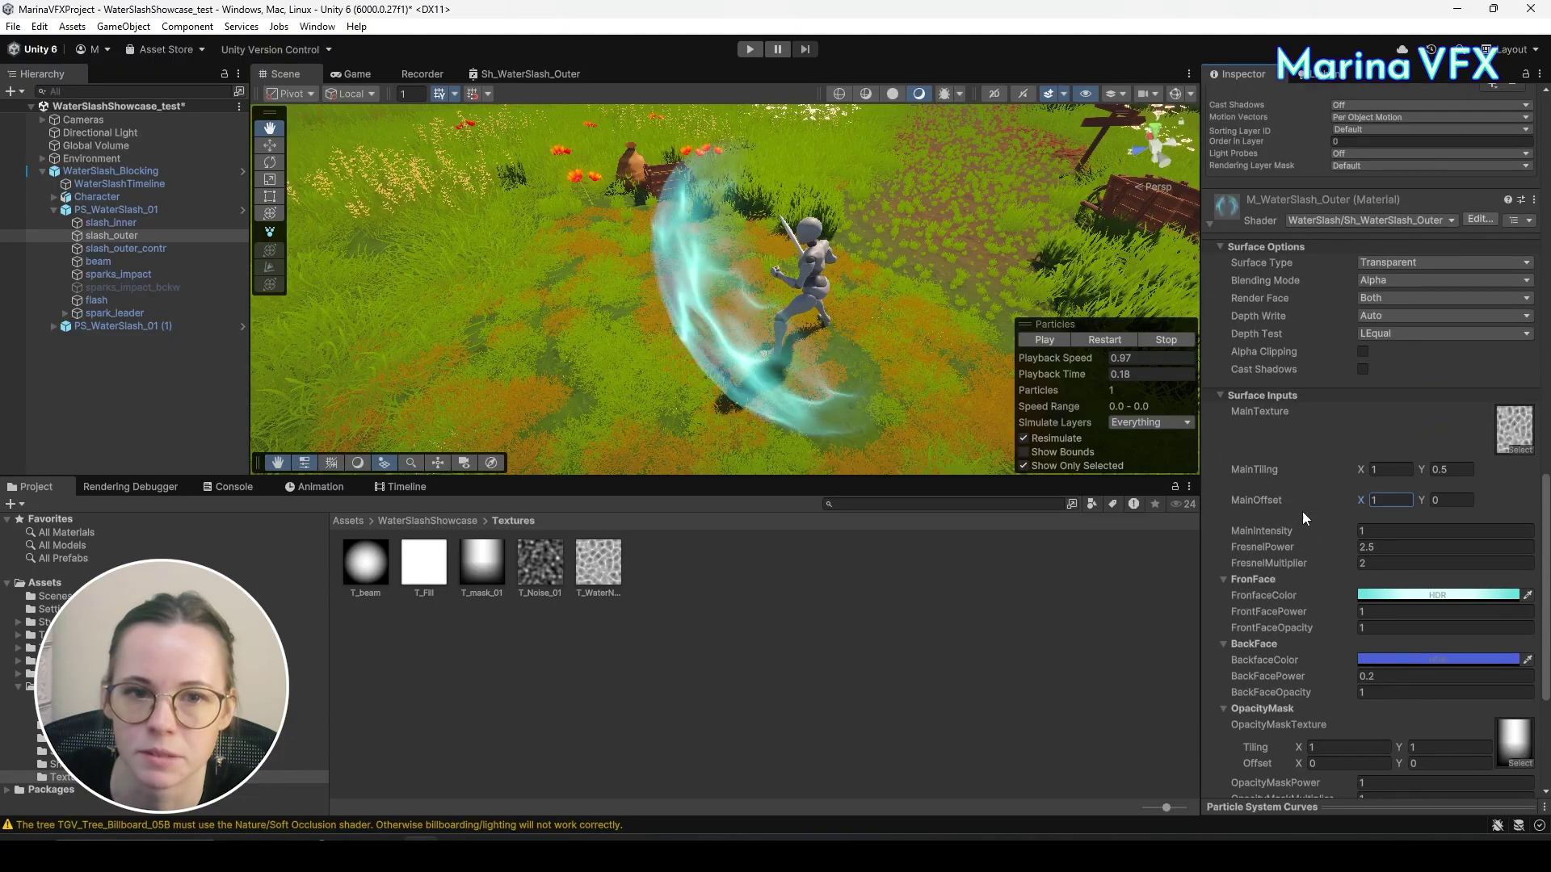
Replay the slash repeatedly, pause it mid-swing, and examine its distortion from several angles around the character.
click(1114, 343)
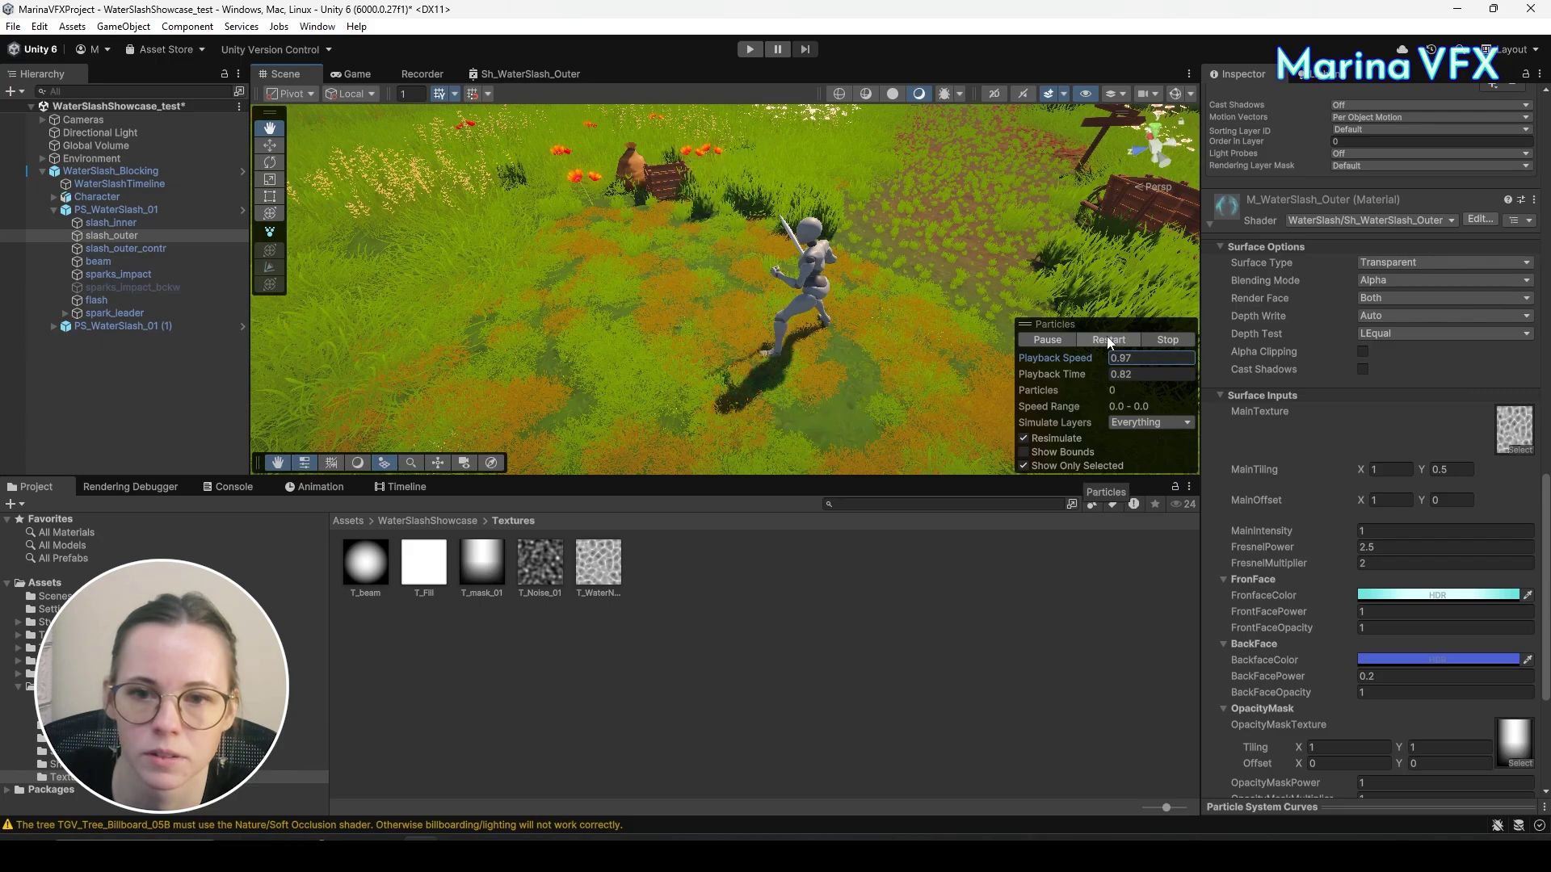
click(1107, 337)
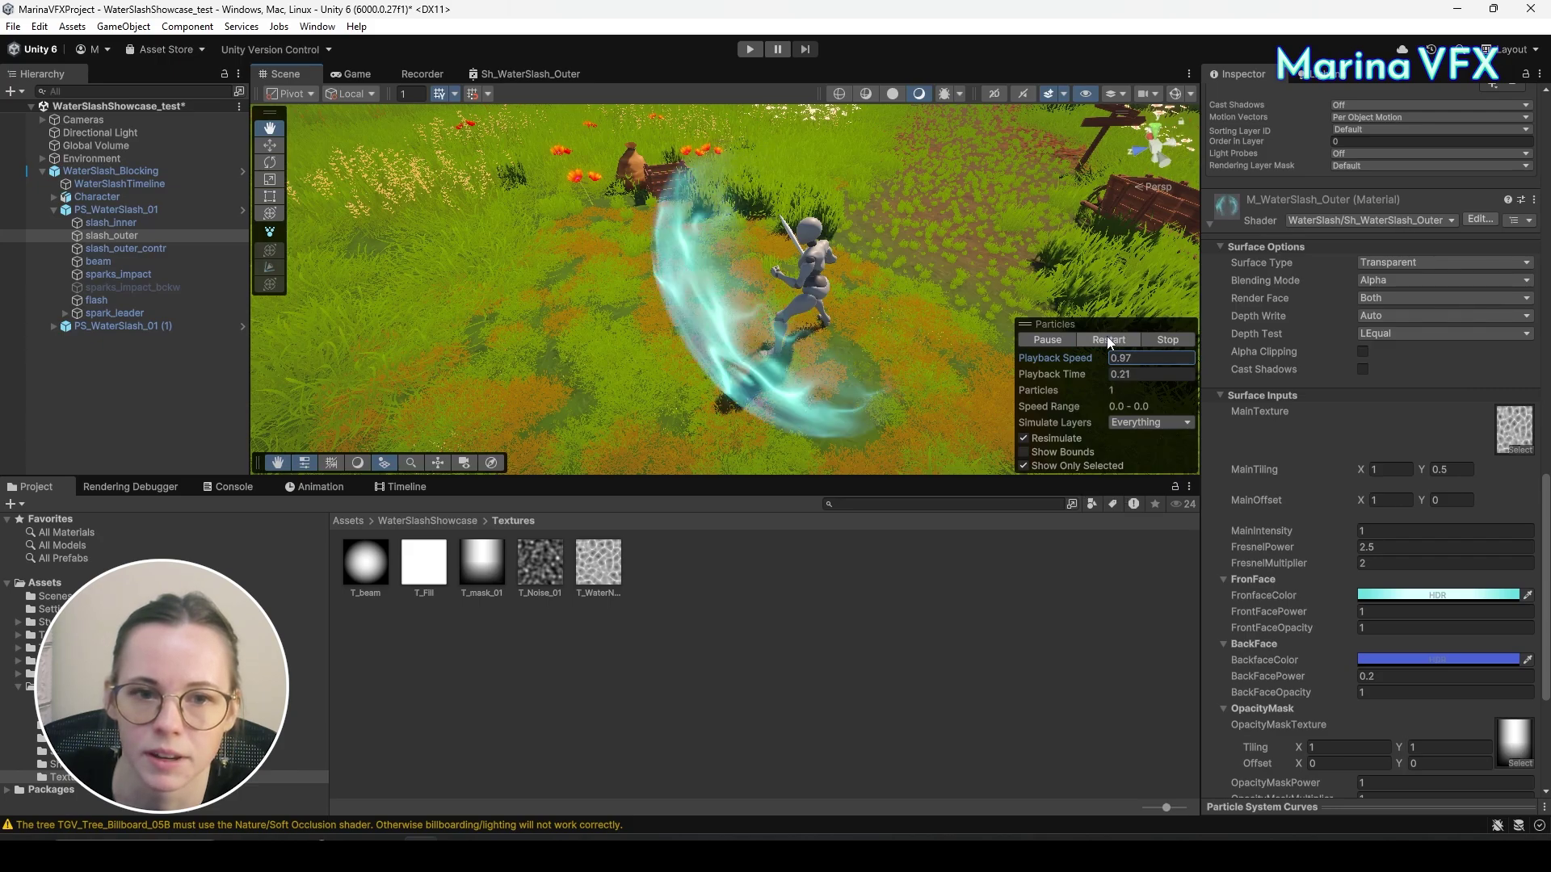
click(1107, 341)
click(1106, 342)
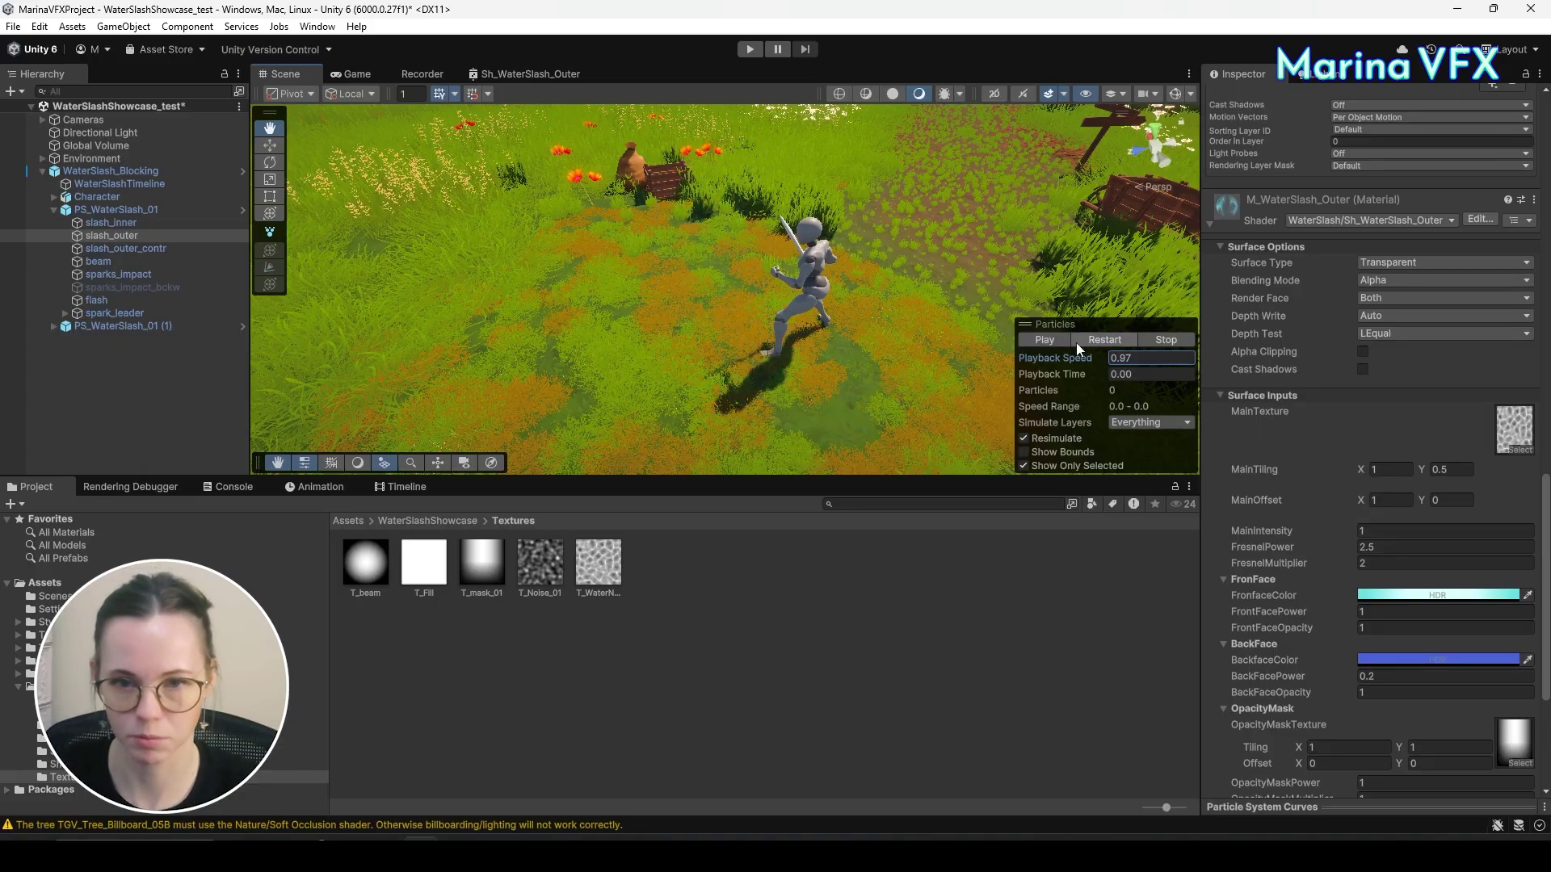
click(1079, 343)
click(1064, 341)
alt+drag(832, 420, 586, 422)
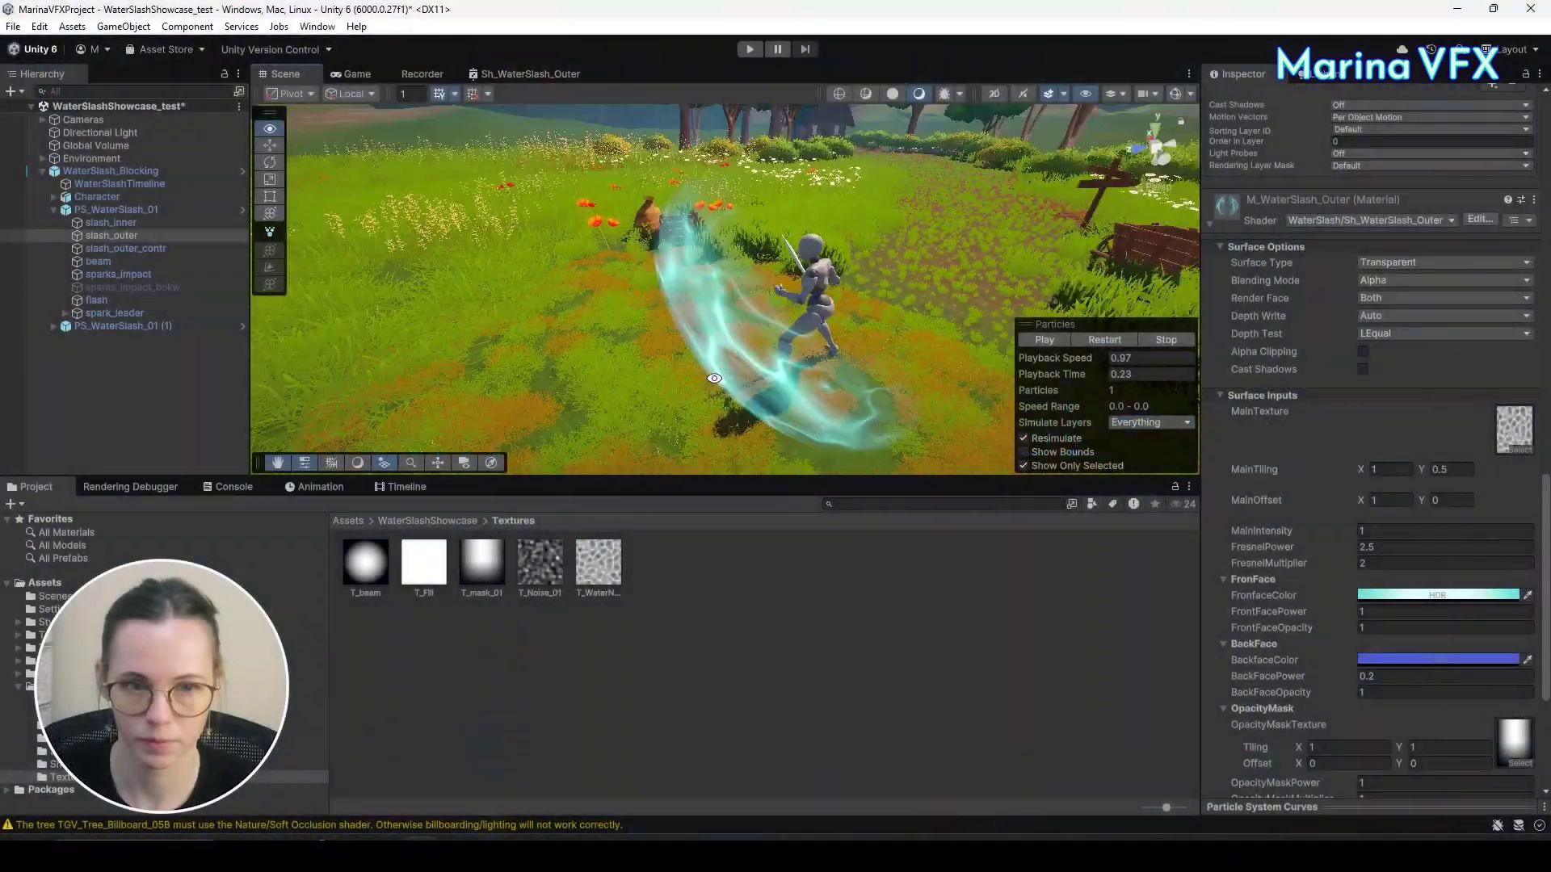
alt+drag(775, 420, 937, 432)
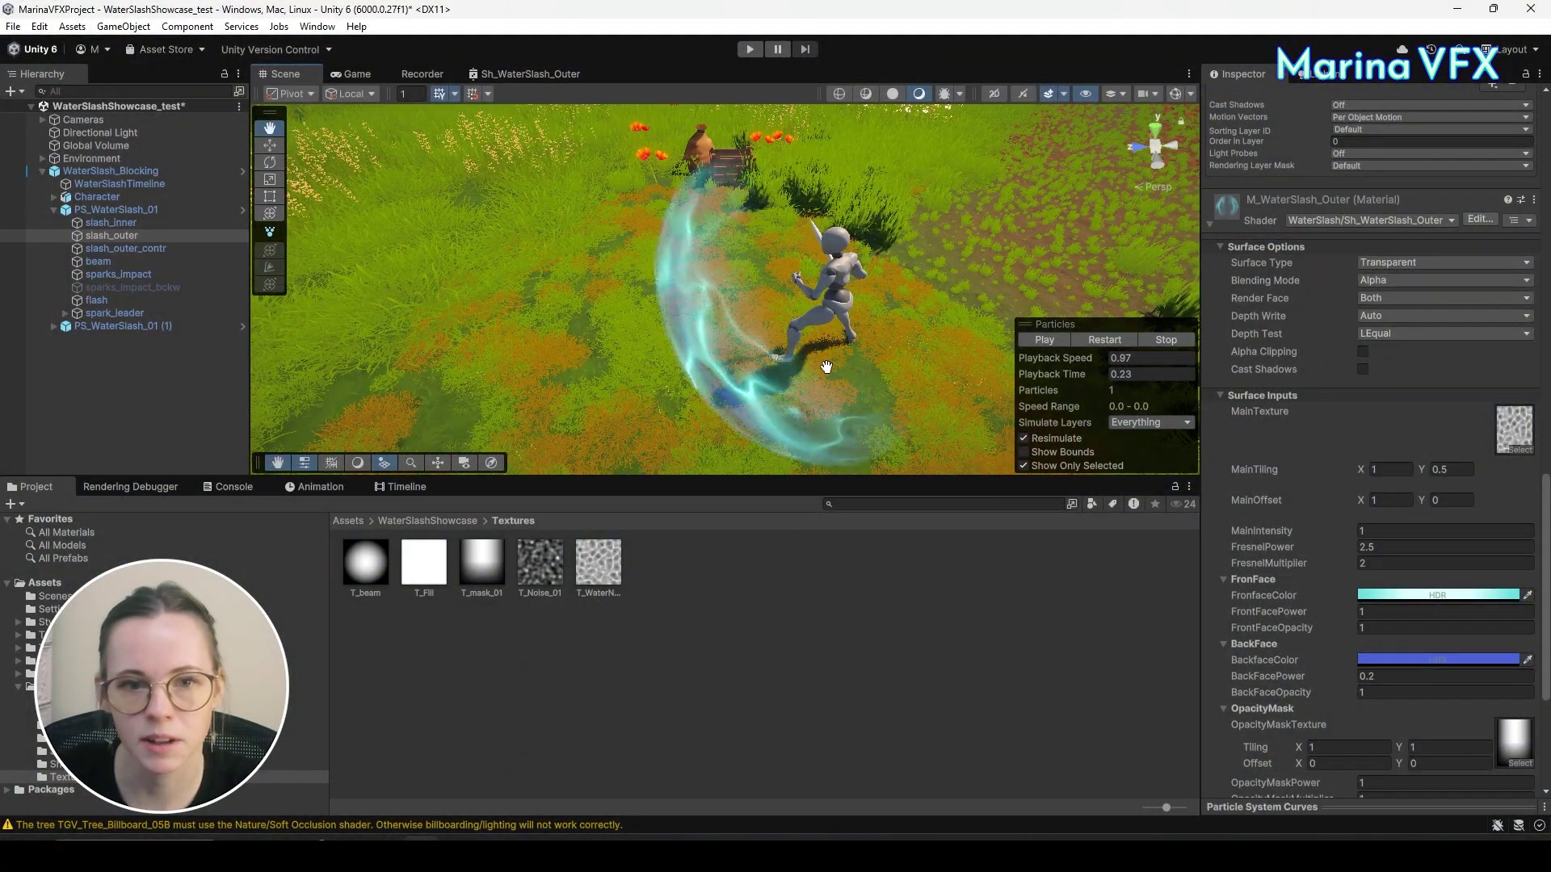
alt+drag(687, 323, 1030, 390)
scroll(715, 346, up, 3)
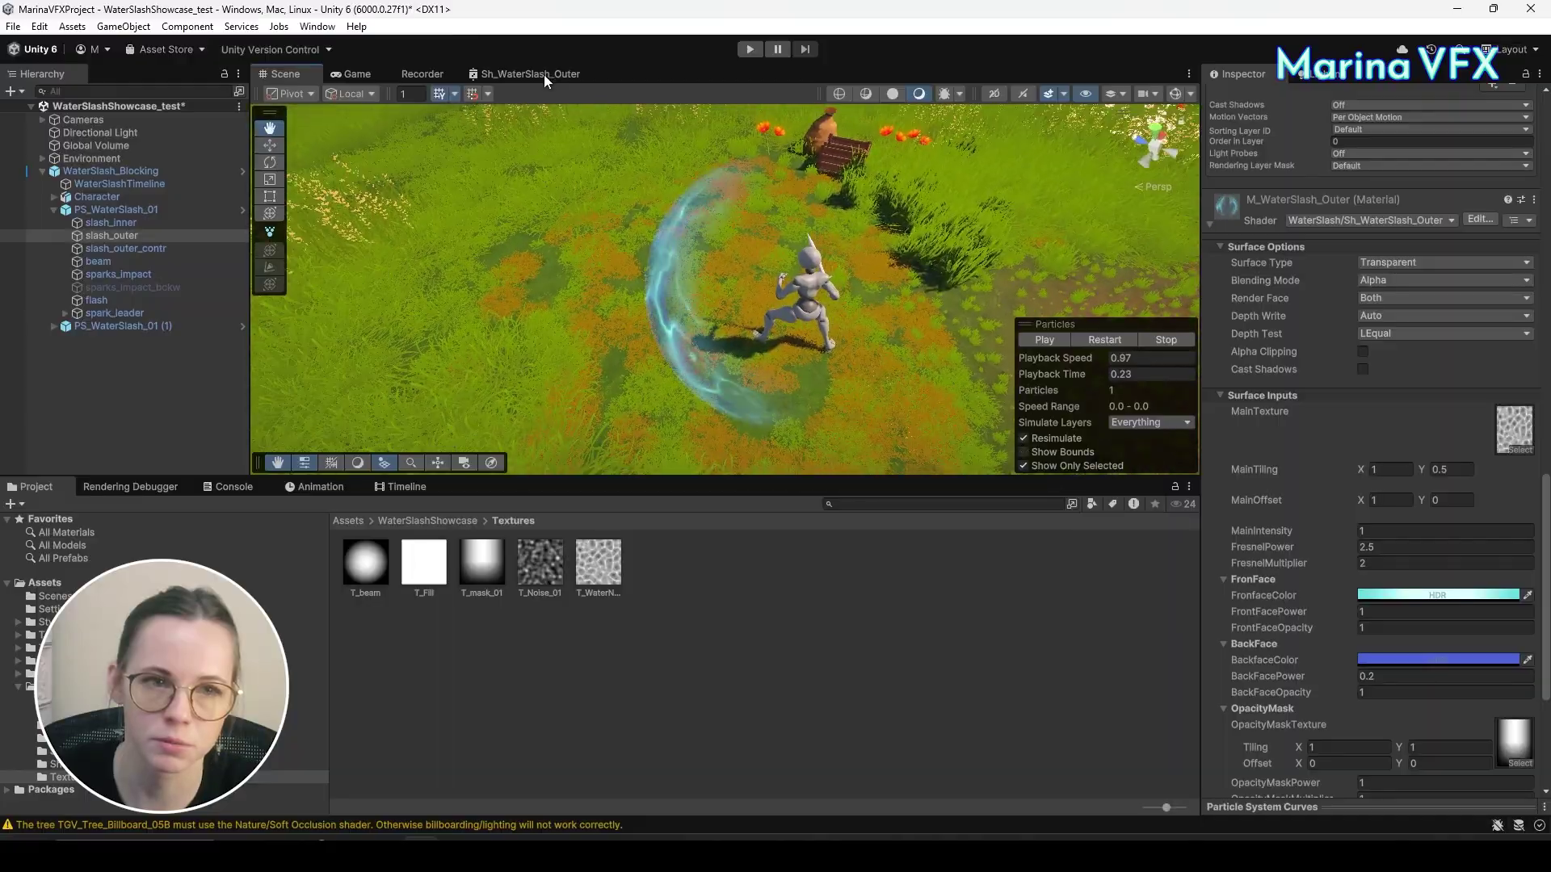
Open the Sh_WaterSlash_Outer shader graph maximized and bring its Color group into close view.
click(542, 75)
right_click(536, 80)
click(584, 93)
scroll(727, 554, down, 5)
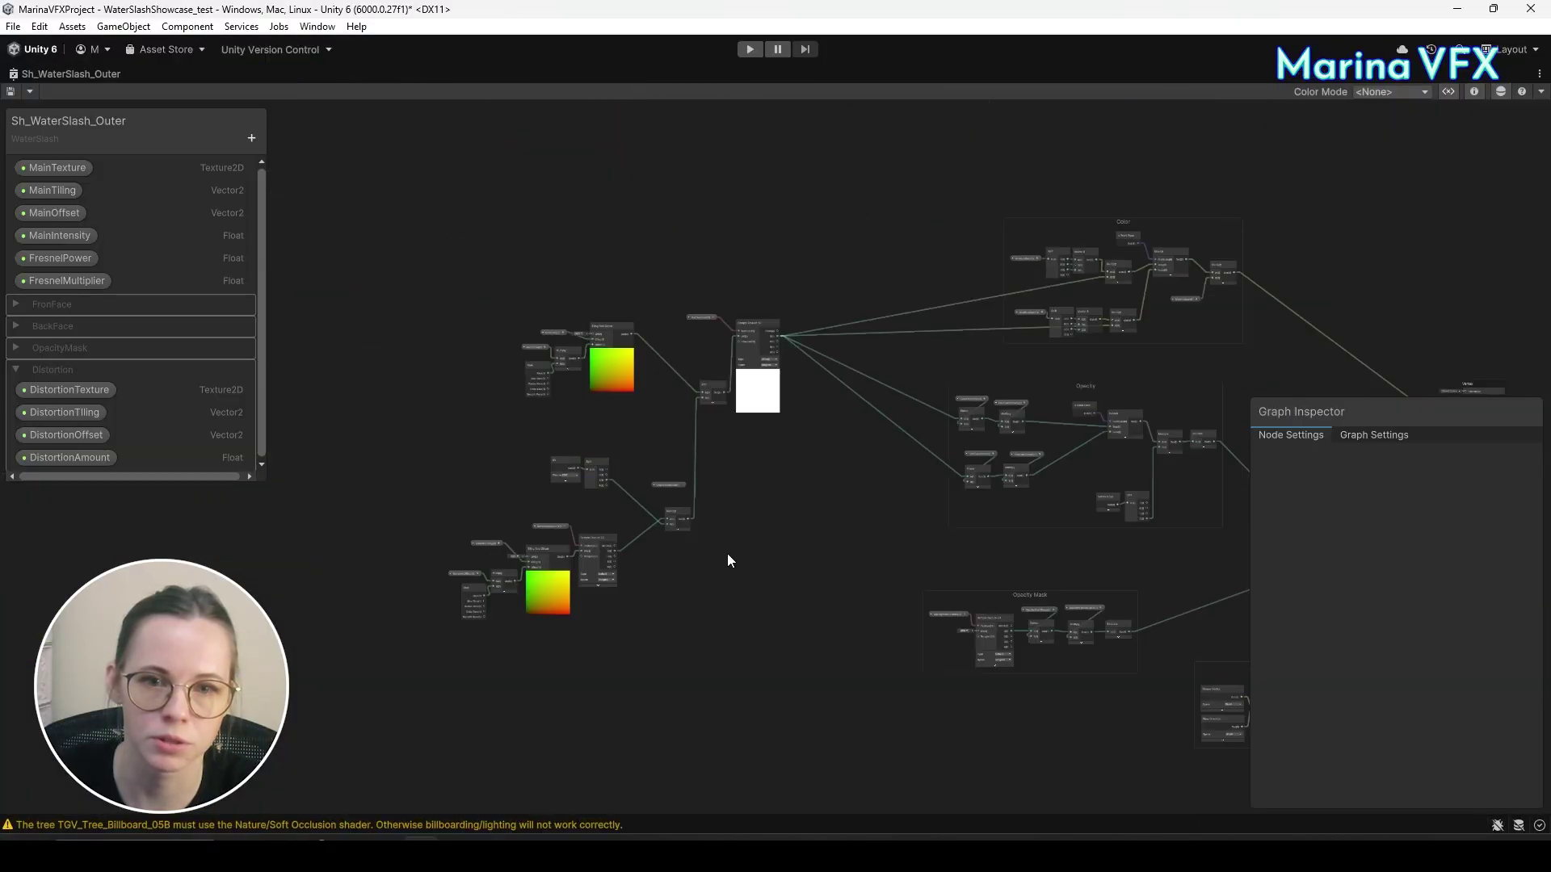
scroll(361, 638, down, 3)
scroll(706, 377, up, 4)
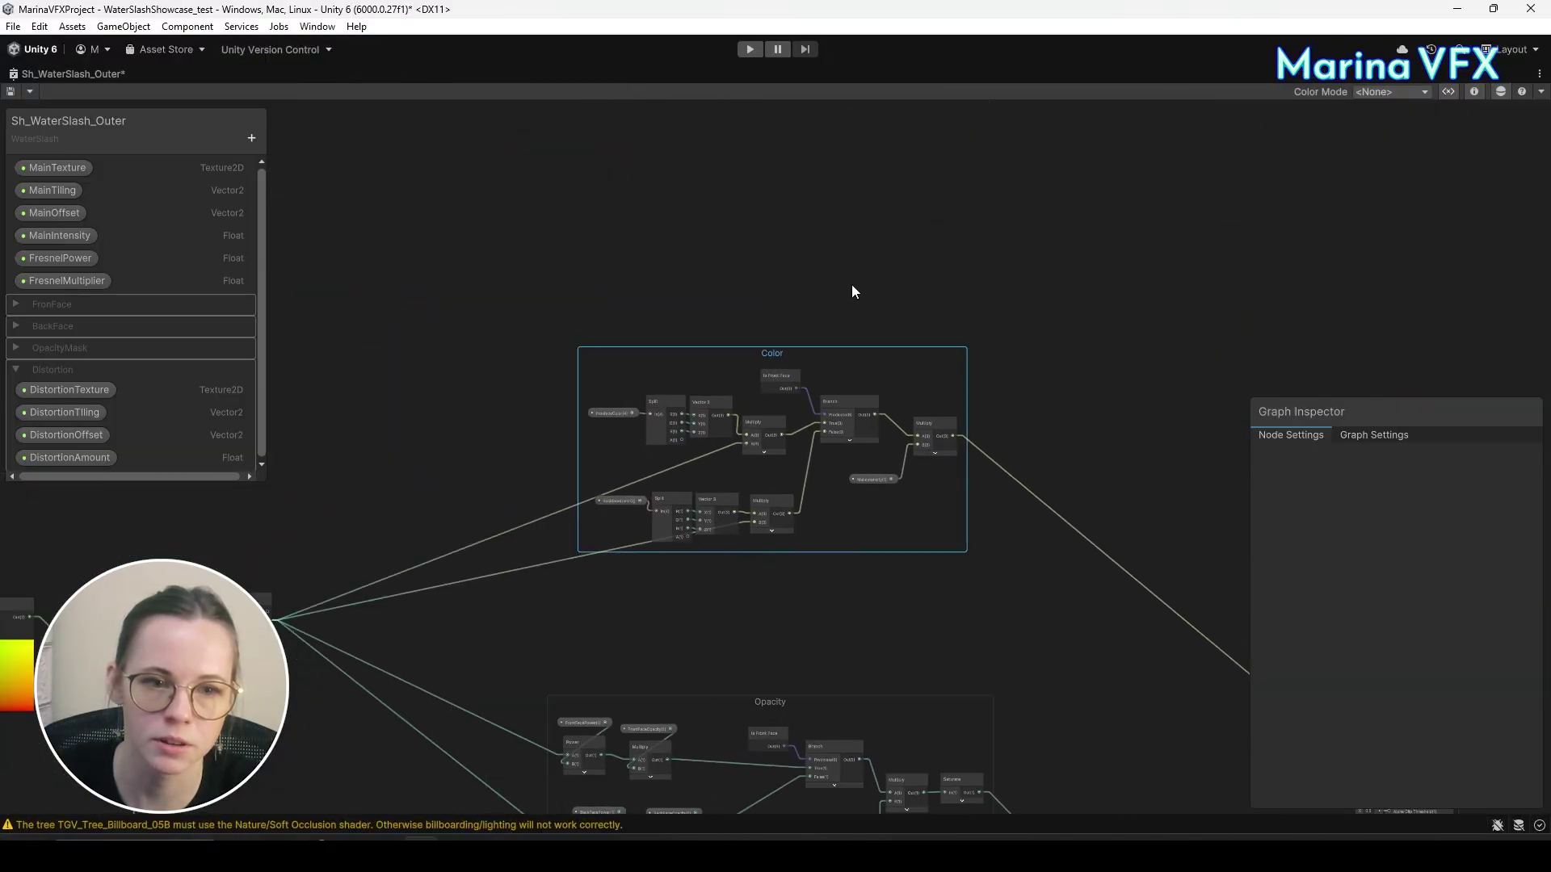
scroll(727, 355, up, 4)
Make room in the Color group by moving the FronfaceColor, Split, Vector 3 and Multiply nodes well away from the Branch node.
drag(556, 434, 881, 575)
drag(807, 503, 819, 514)
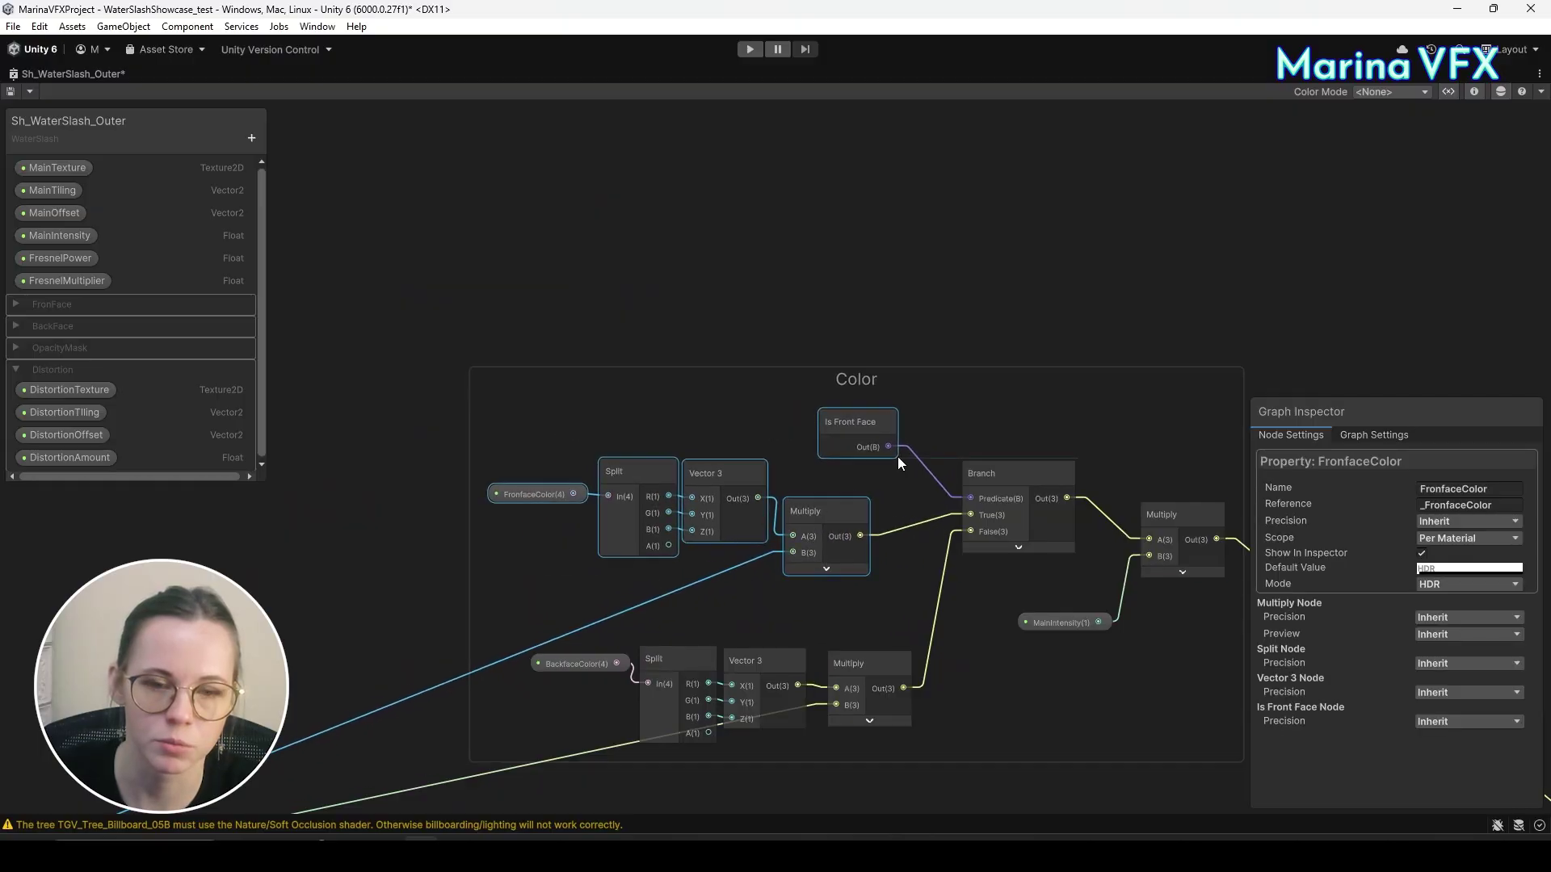
click(854, 417)
drag(853, 417, 908, 413)
drag(417, 424, 779, 560)
drag(733, 477, 352, 222)
click(583, 381)
scroll(598, 404, left, 10)
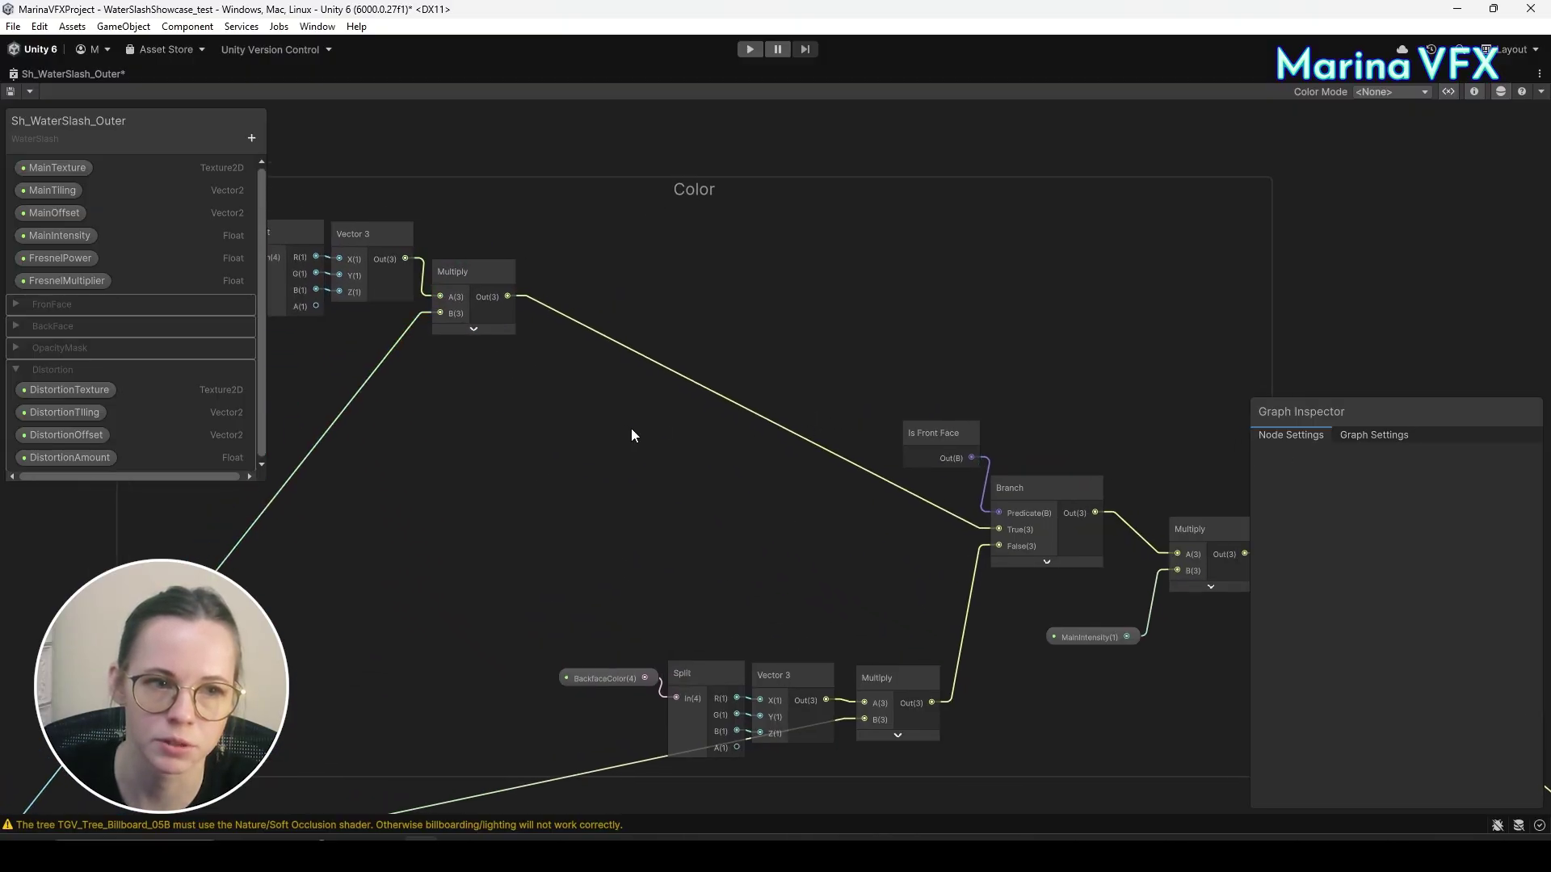
scroll(554, 273, up, 5)
Duplicate the FronfaceColor property in the FronFace category and rename the copy FronfaceColor_2.
click(772, 319)
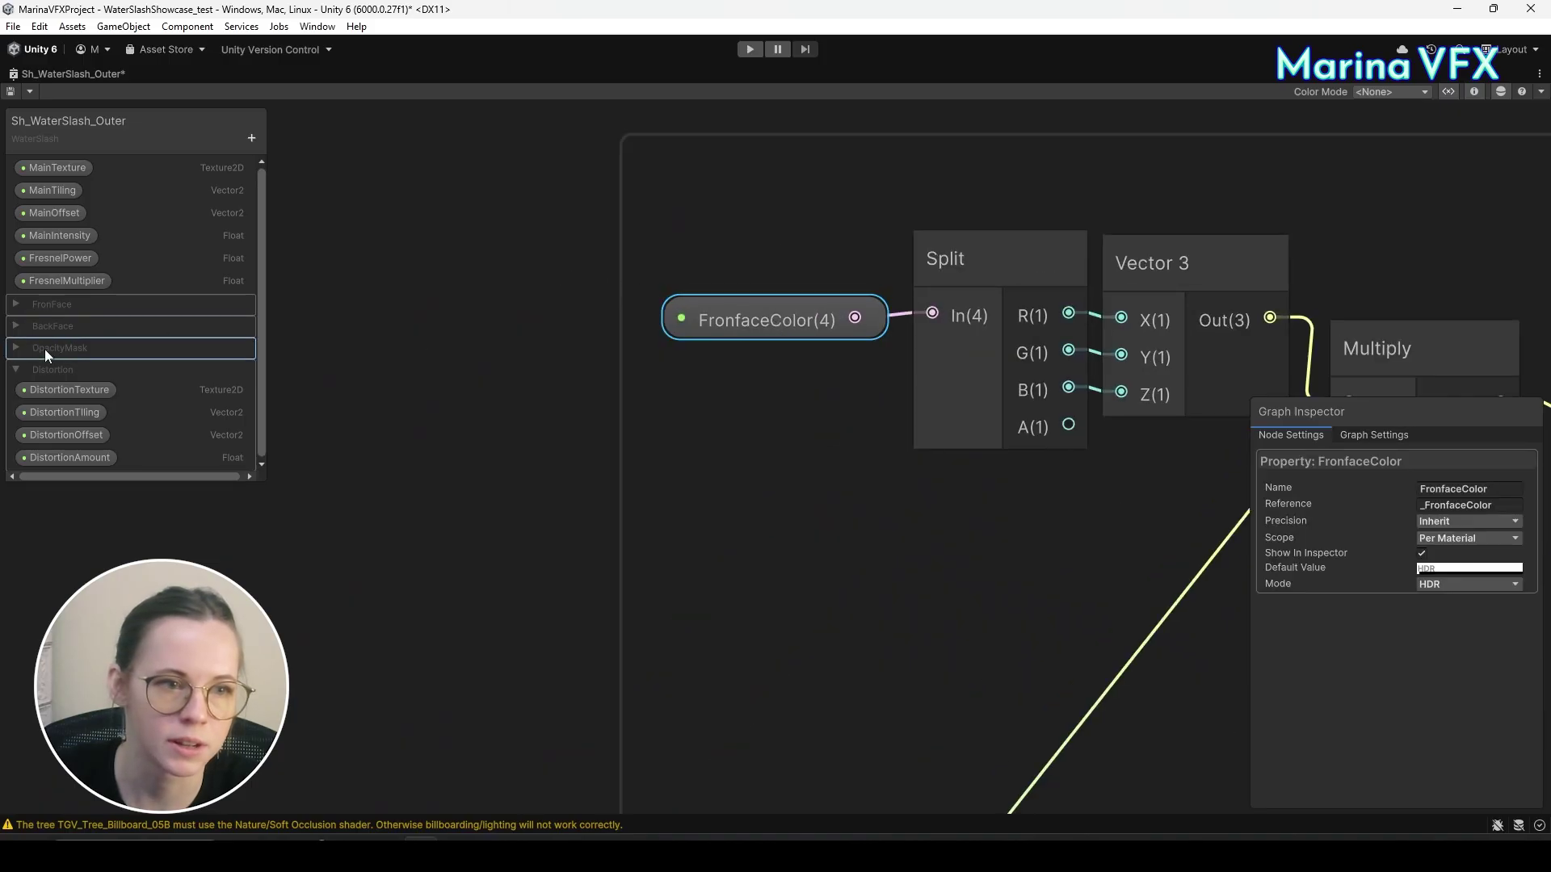
click(15, 369)
click(21, 306)
click(57, 328)
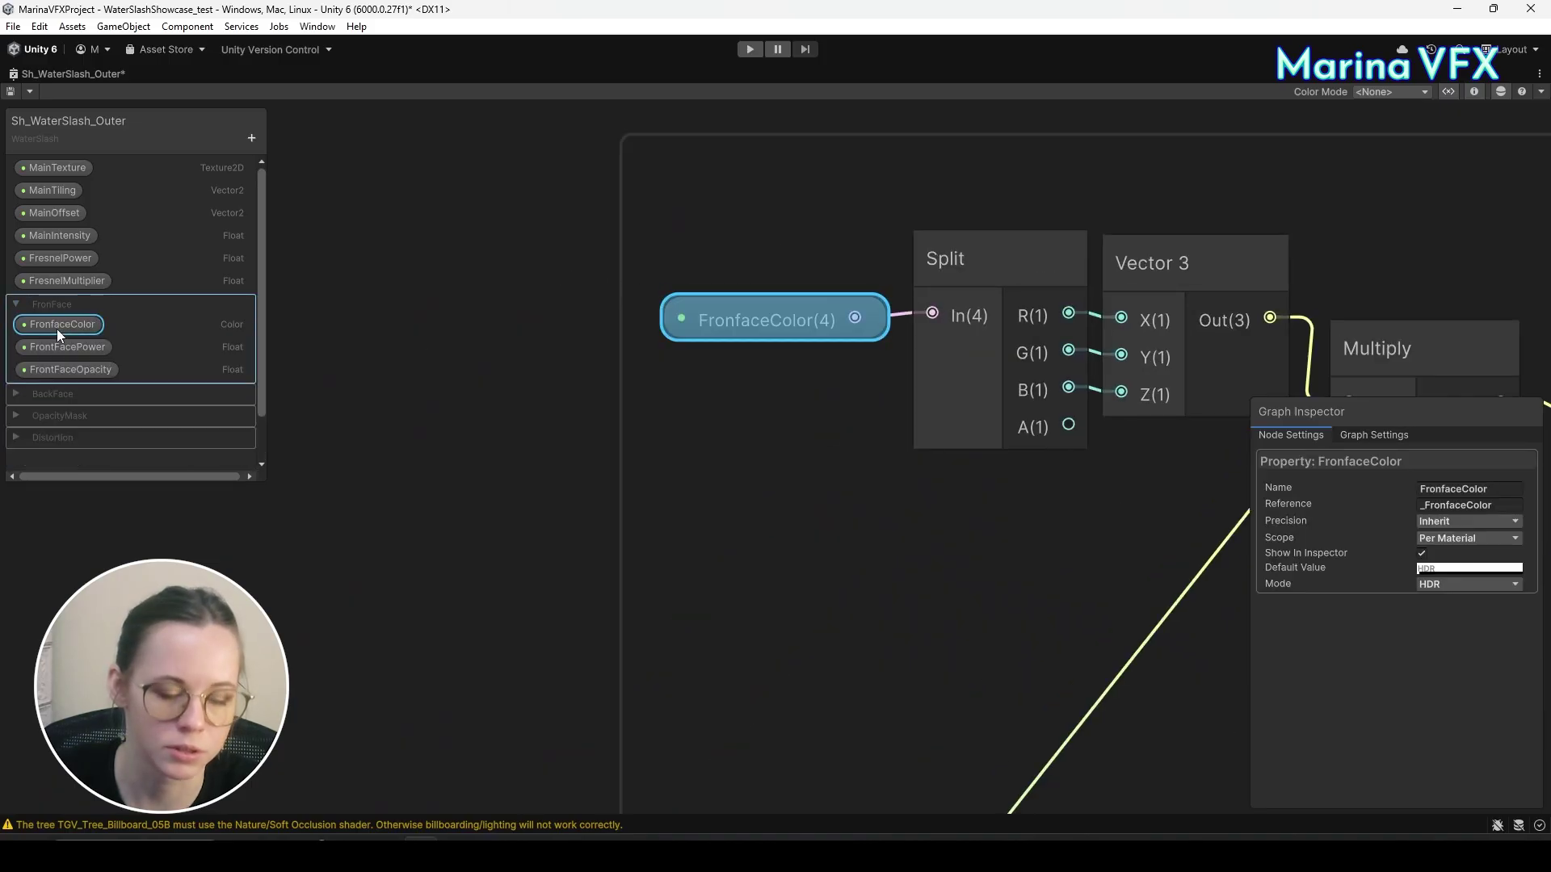
key(ctrl+d)
double_click(71, 349)
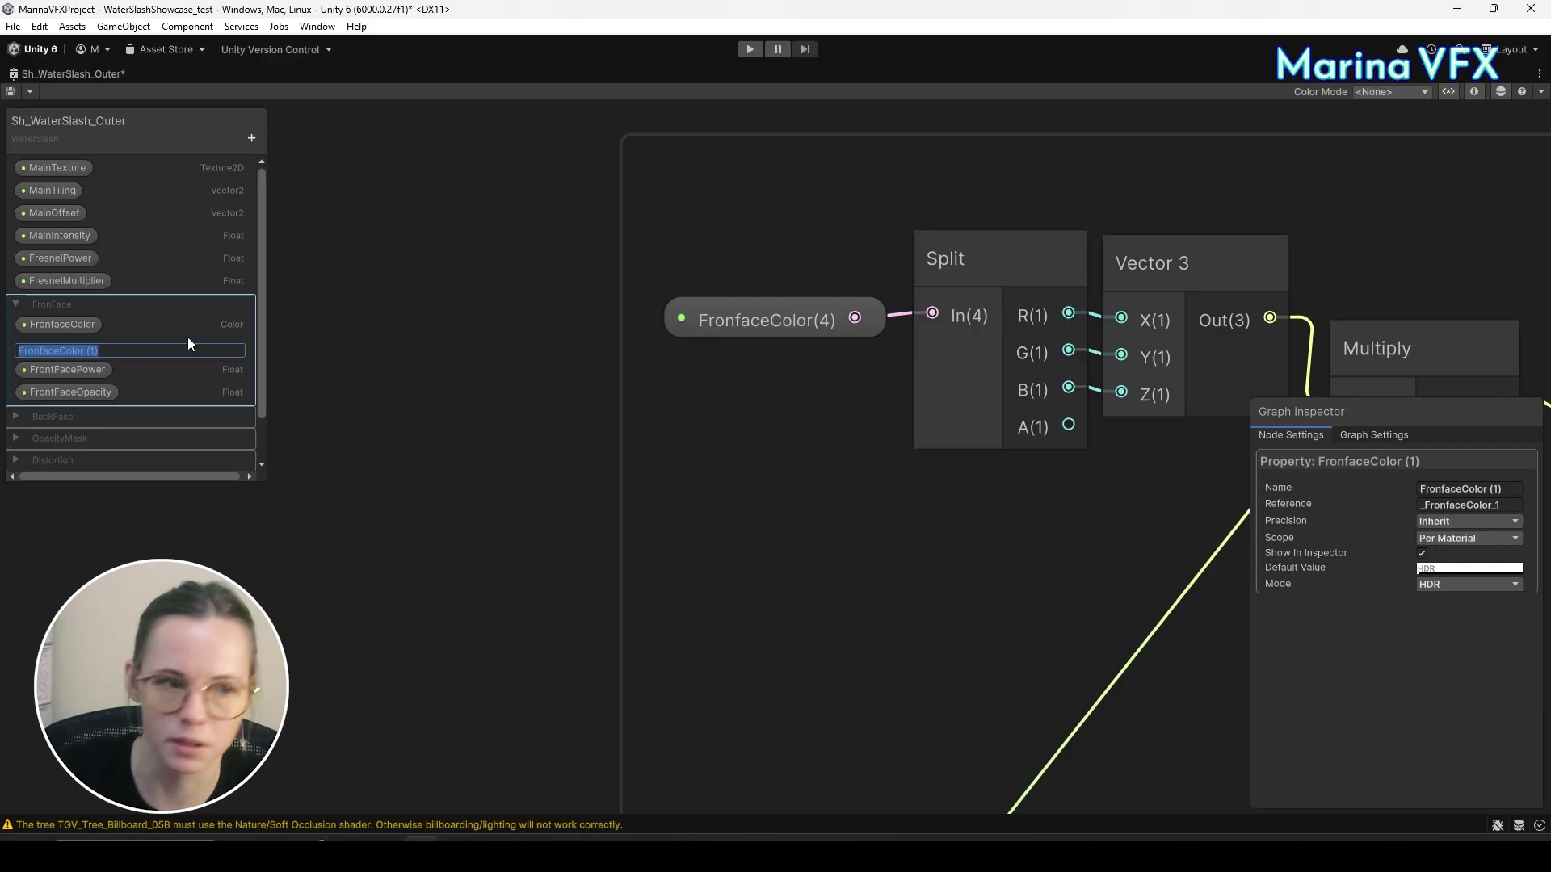
key(End)
key(BackSpace)
key(BackSpace)
key(BackSpace)
key(BackSpace)
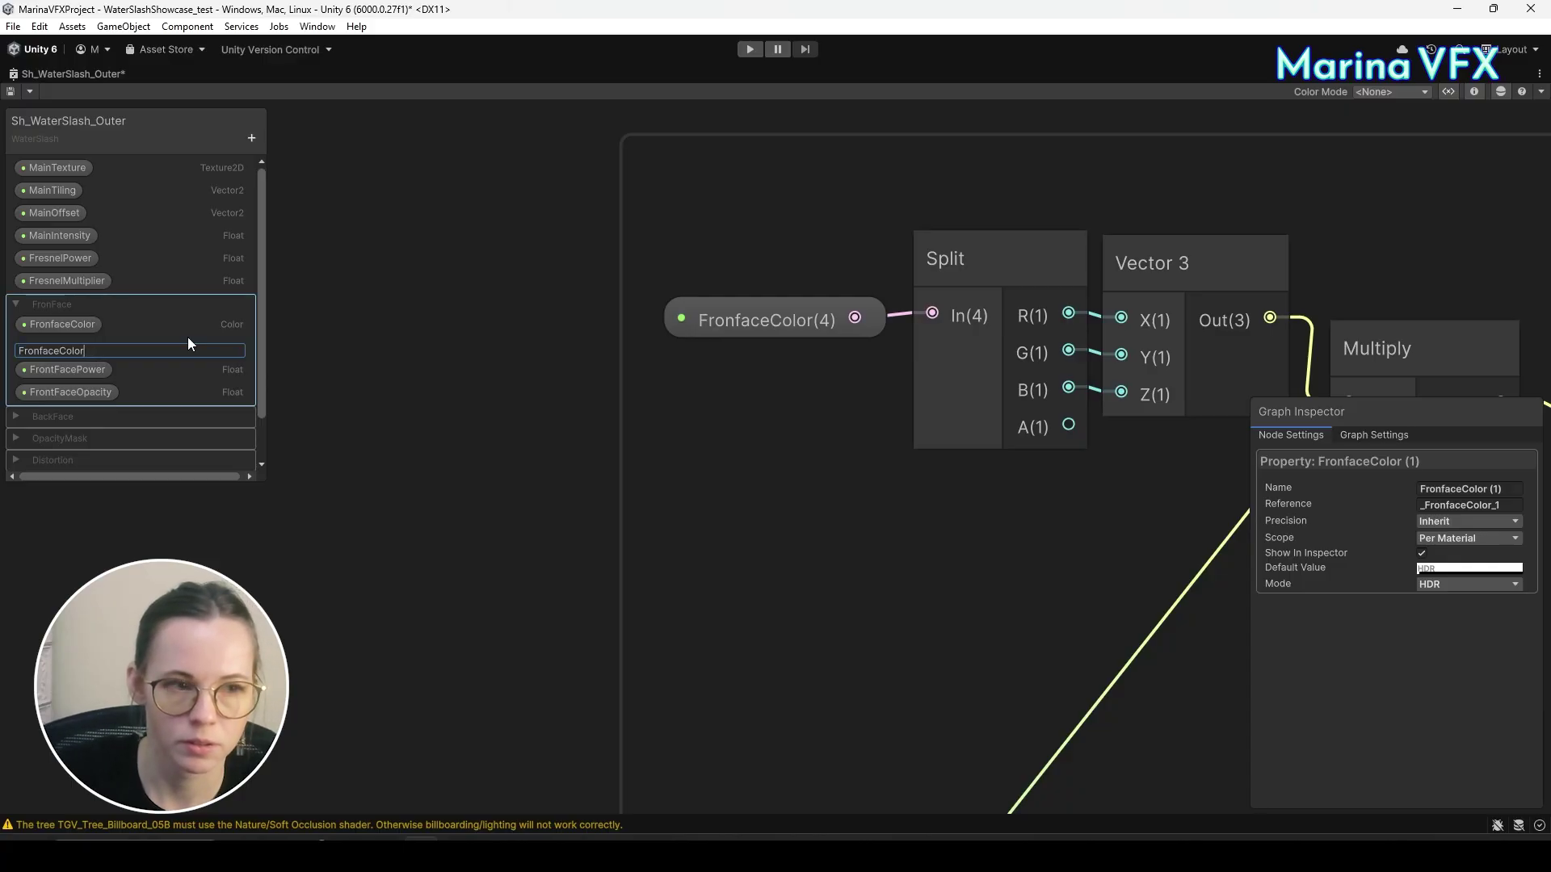
text(_2)
key(Return)
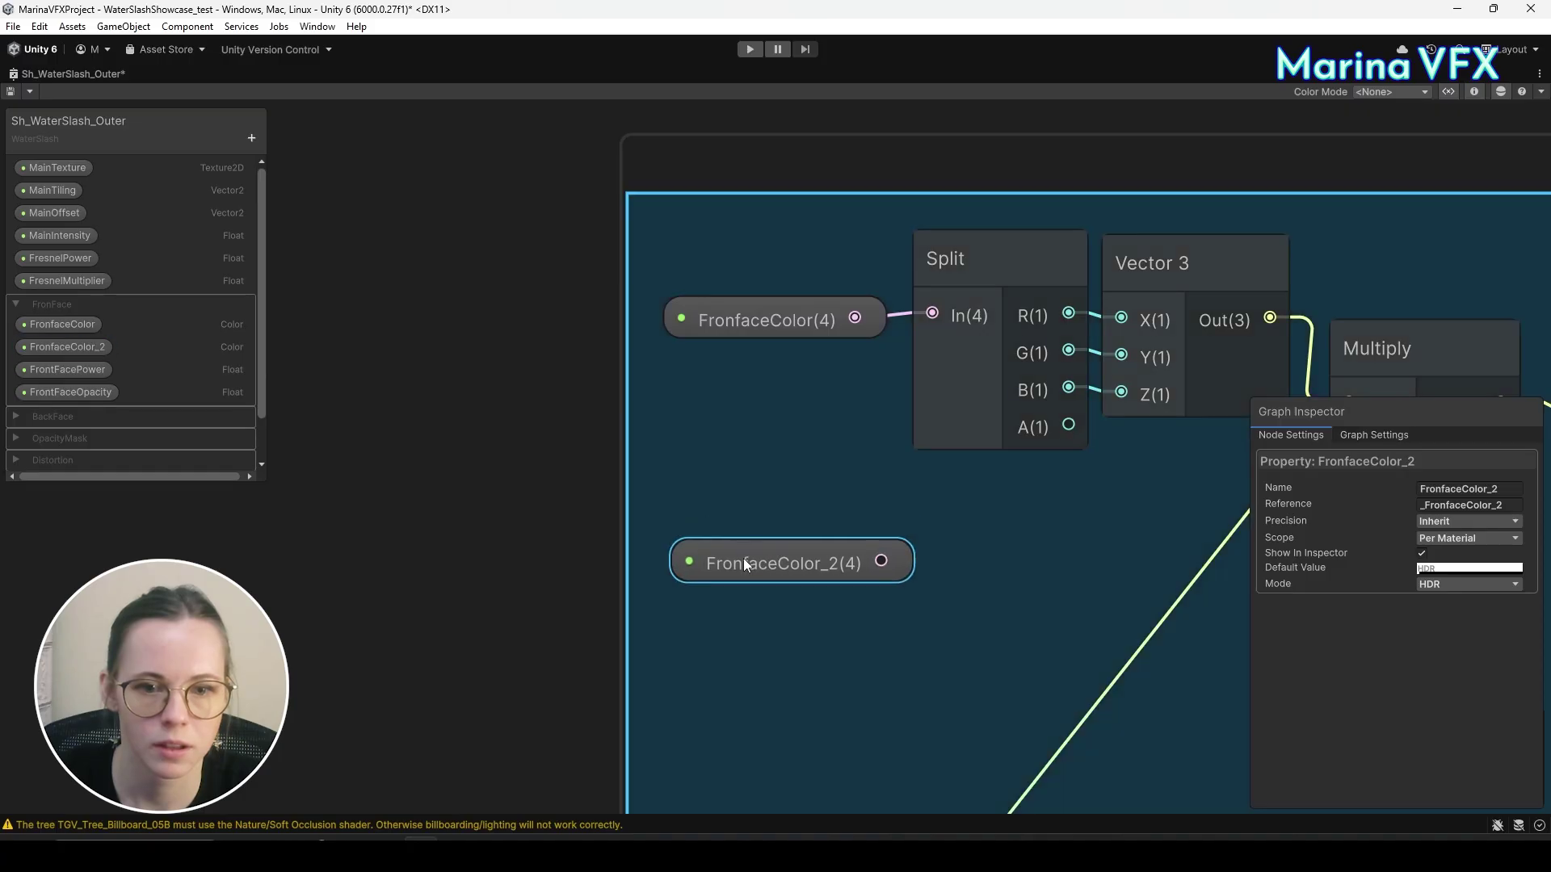
Duplicate the Split and Vector 3 nodes, place the copies beside FronfaceColor_2, and feed FronfaceColor_2 into the copied Split.
middle_drag(880, 357, 559, 279)
drag(559, 280, 837, 225)
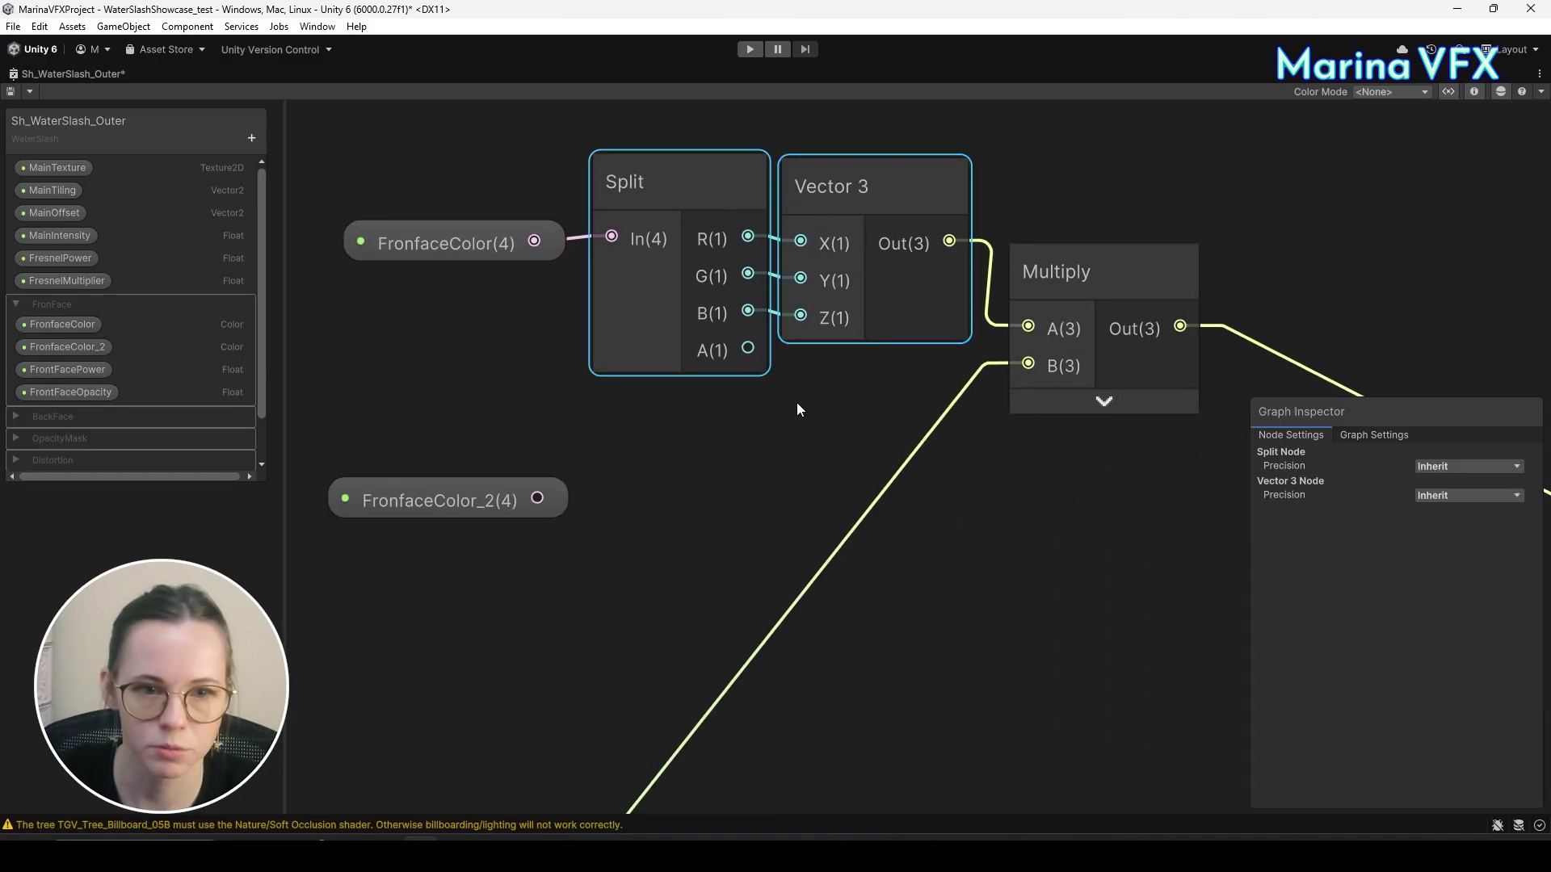
key(ctrl+d)
drag(709, 408, 953, 547)
drag(953, 547, 923, 527)
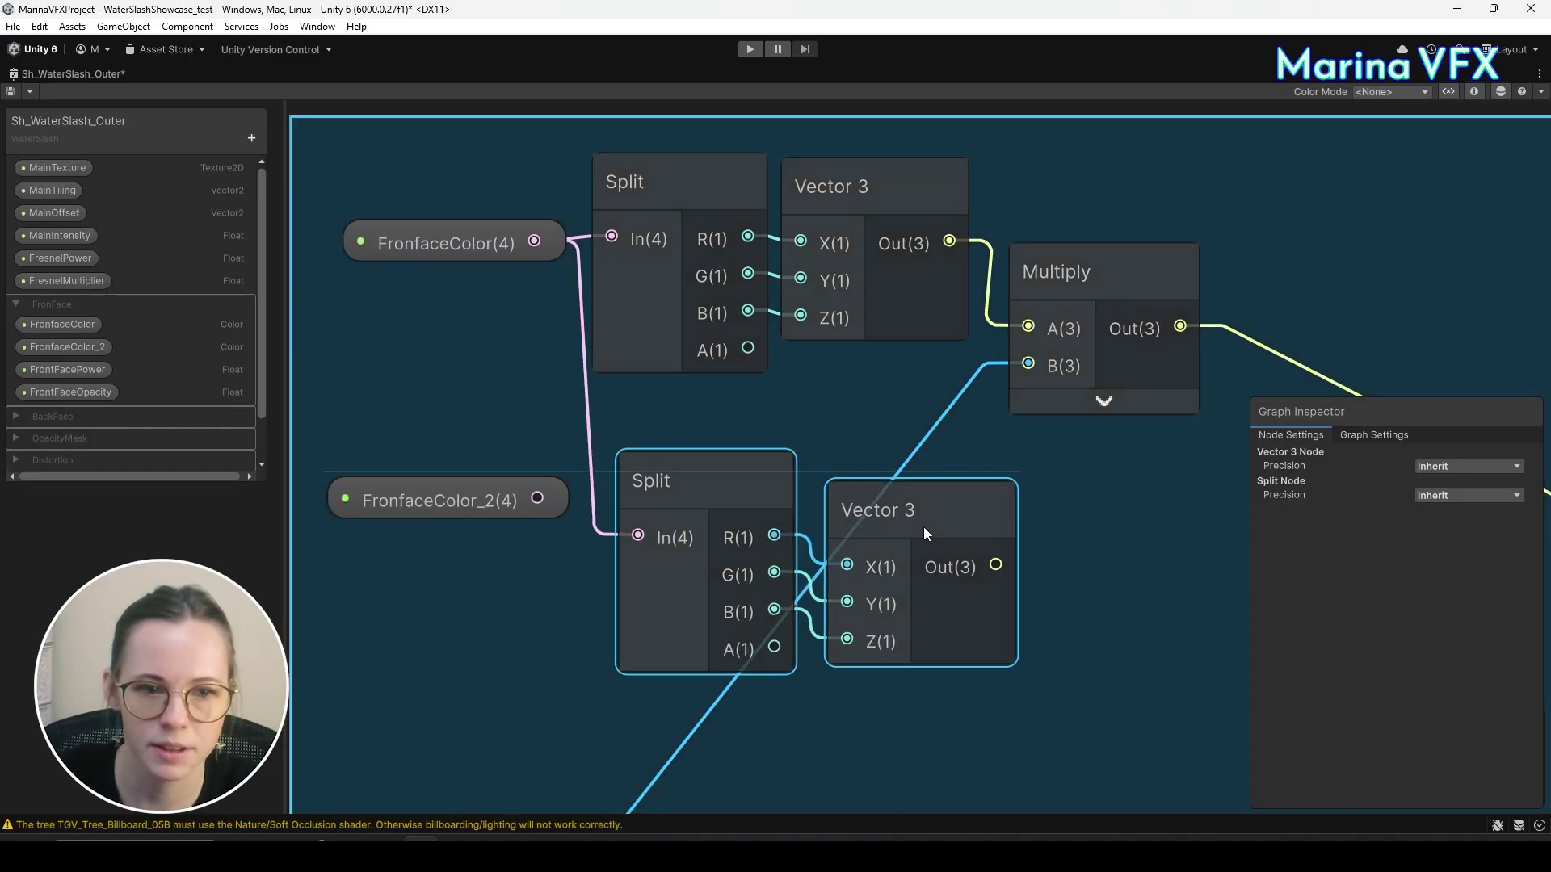
drag(538, 498, 638, 533)
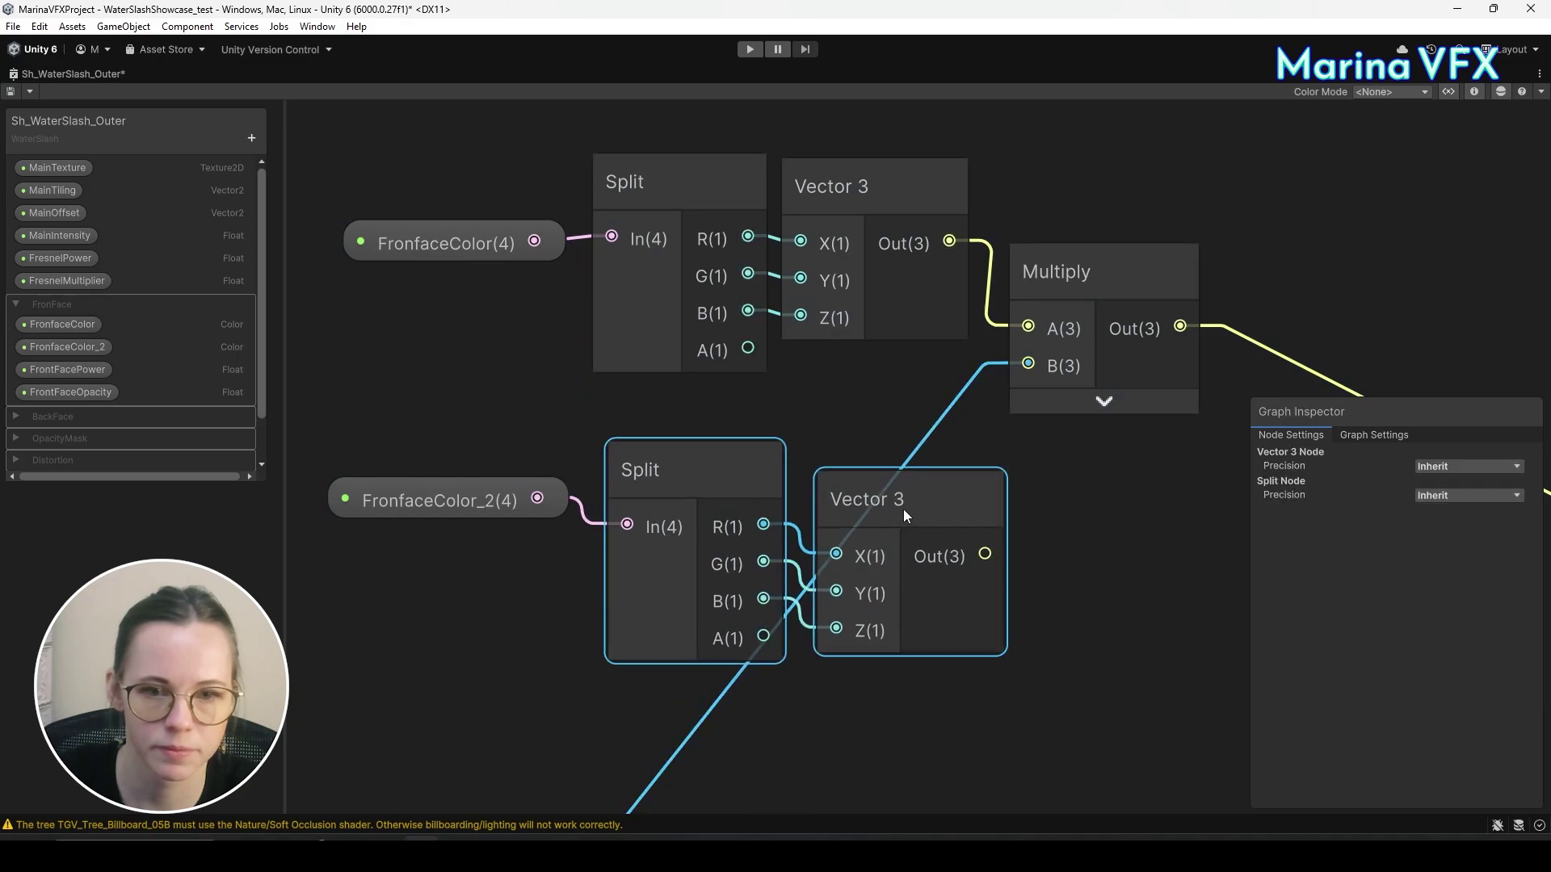
Delete the Multiply node that follows the FronfaceColor Vector 3 node in the Color group.
click(840, 583)
scroll(840, 583, down, 5)
click(786, 375)
key(Delete)
middle_drag(796, 422, 777, 319)
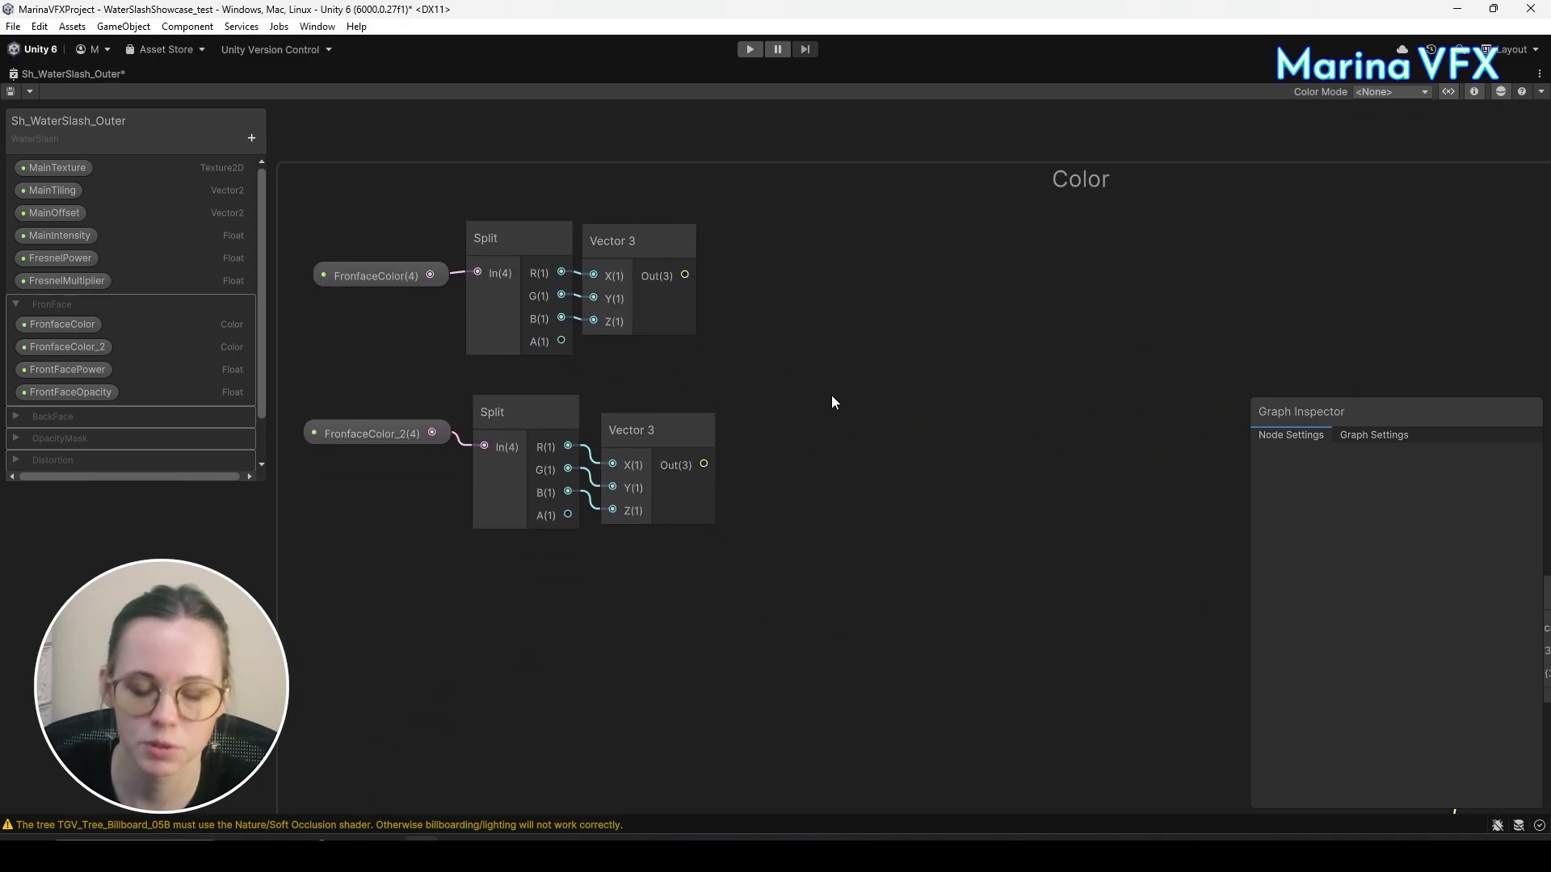
Add a Lerp node and connect the FronfaceColor Vector 3 output to A and the FronfaceColor_2 one to B.
right_click(831, 395)
click(864, 371)
key(space)
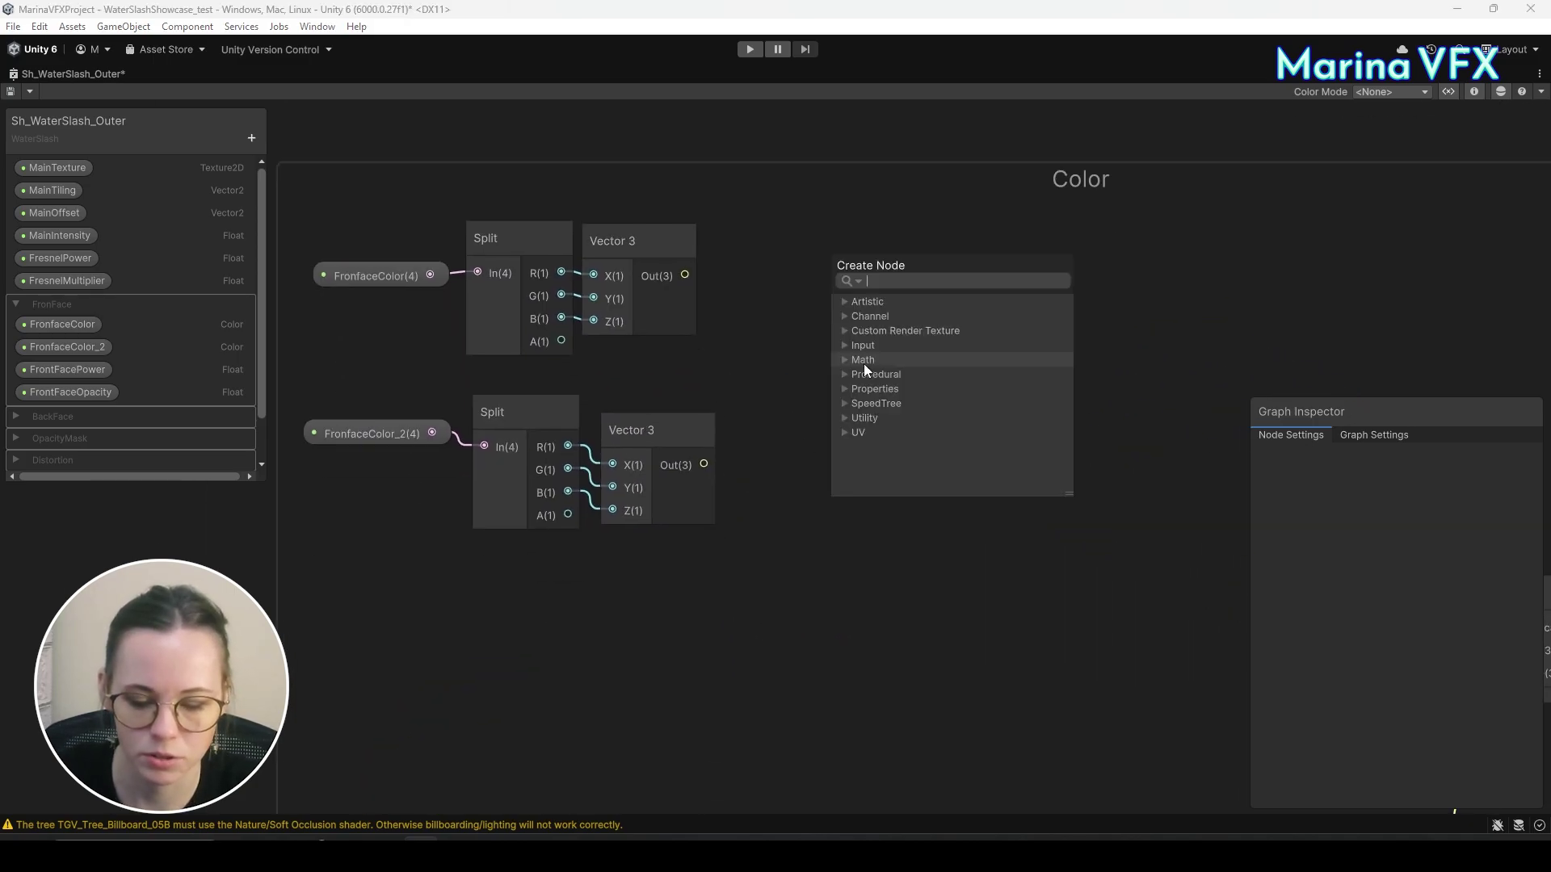
text(lerp)
click(886, 345)
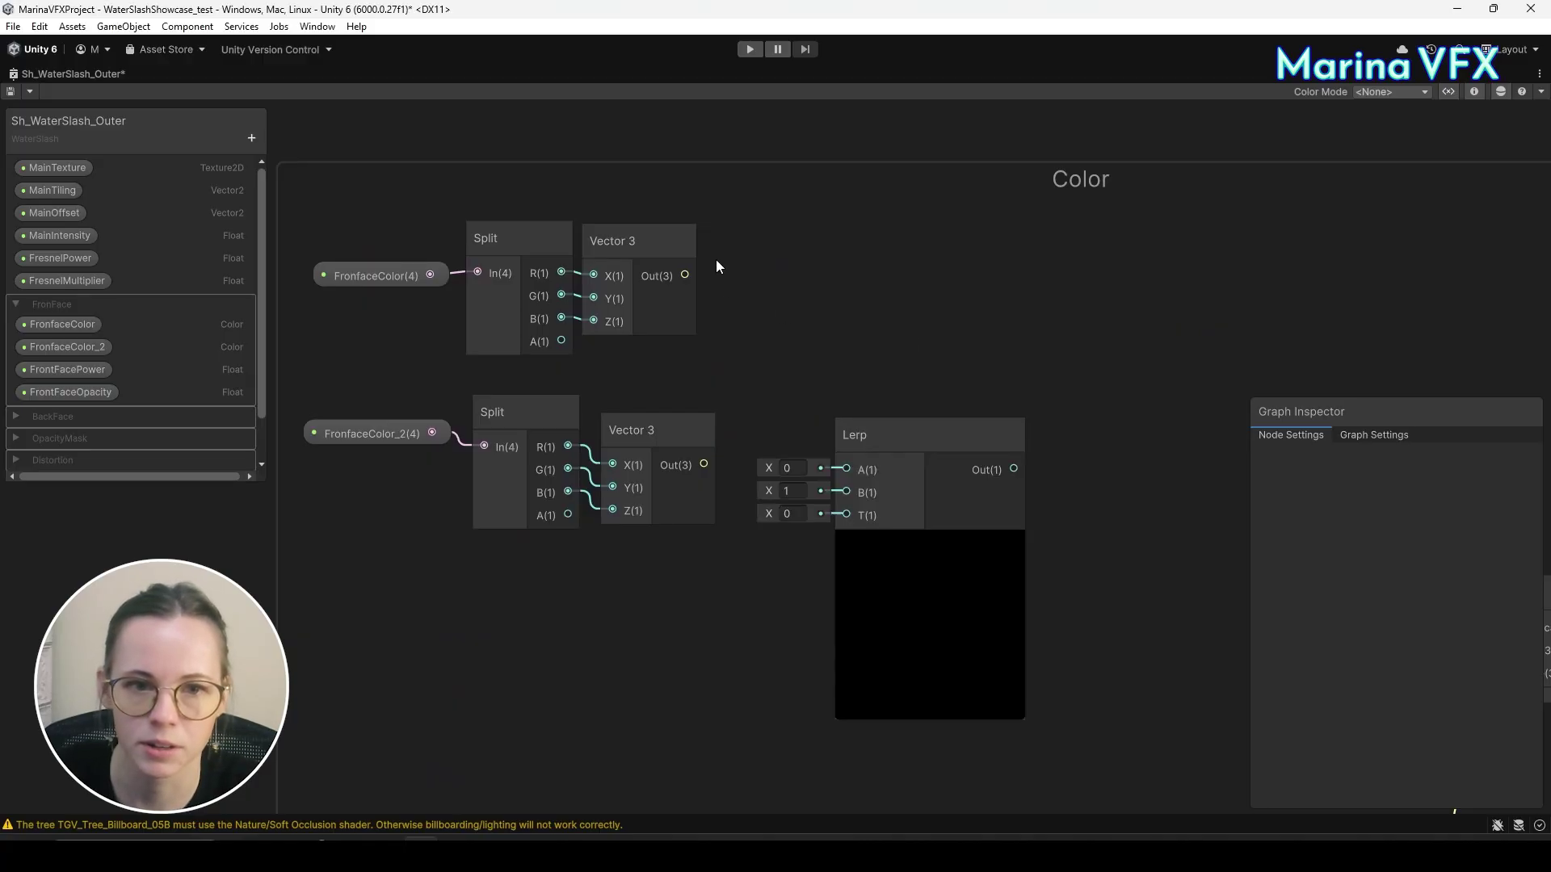
drag(680, 281, 812, 408)
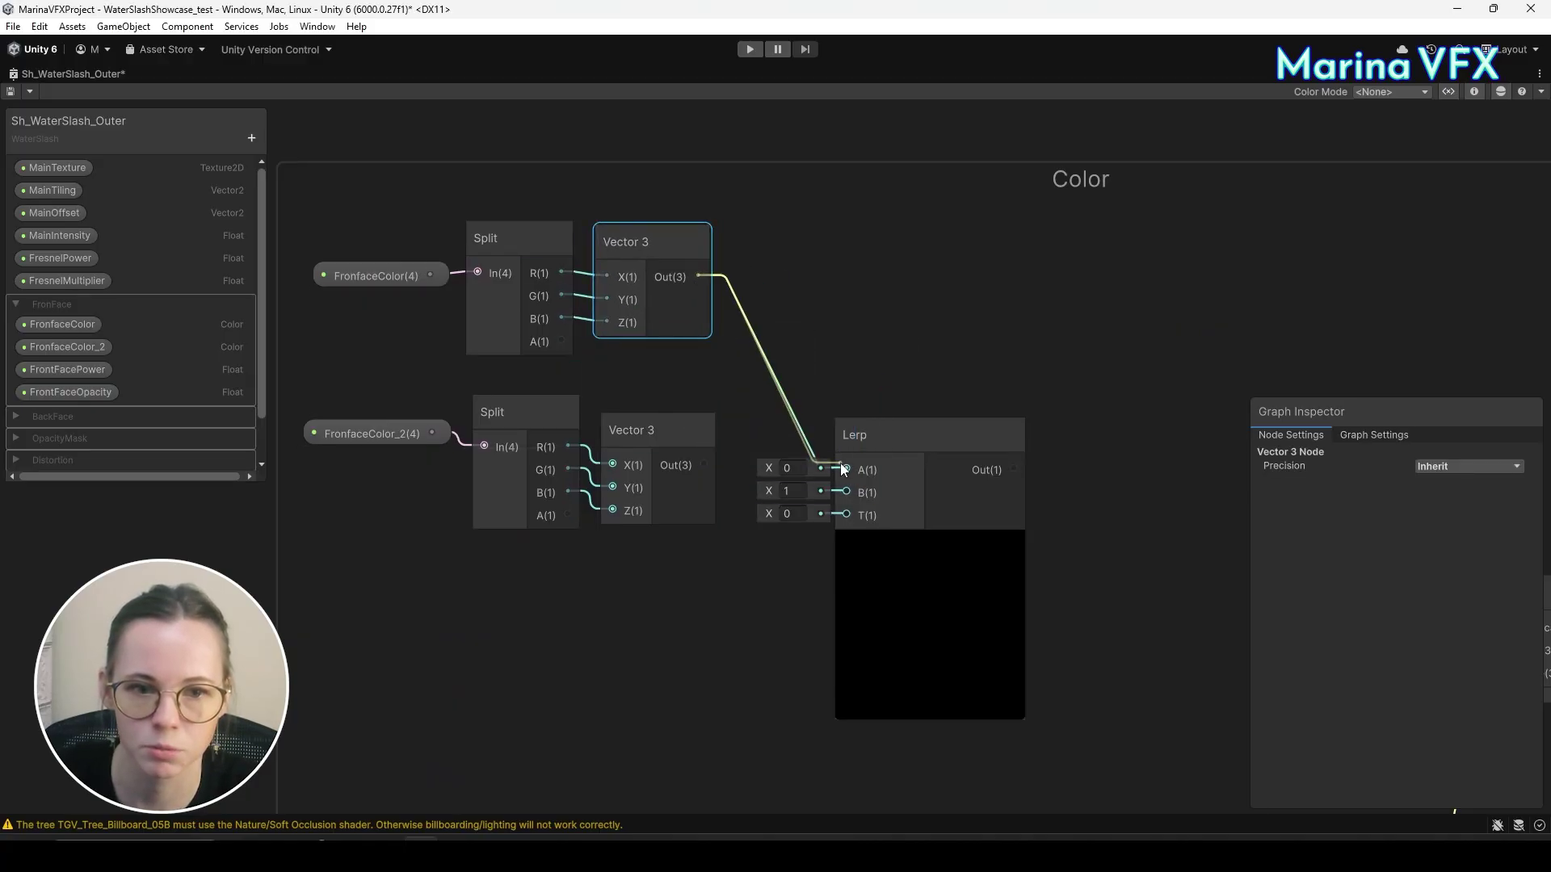
drag(840, 463, 845, 492)
Wire the texture signal from outside the Color group into the Lerp node's T input and collapse the Lerp preview.
scroll(778, 454, down, 3)
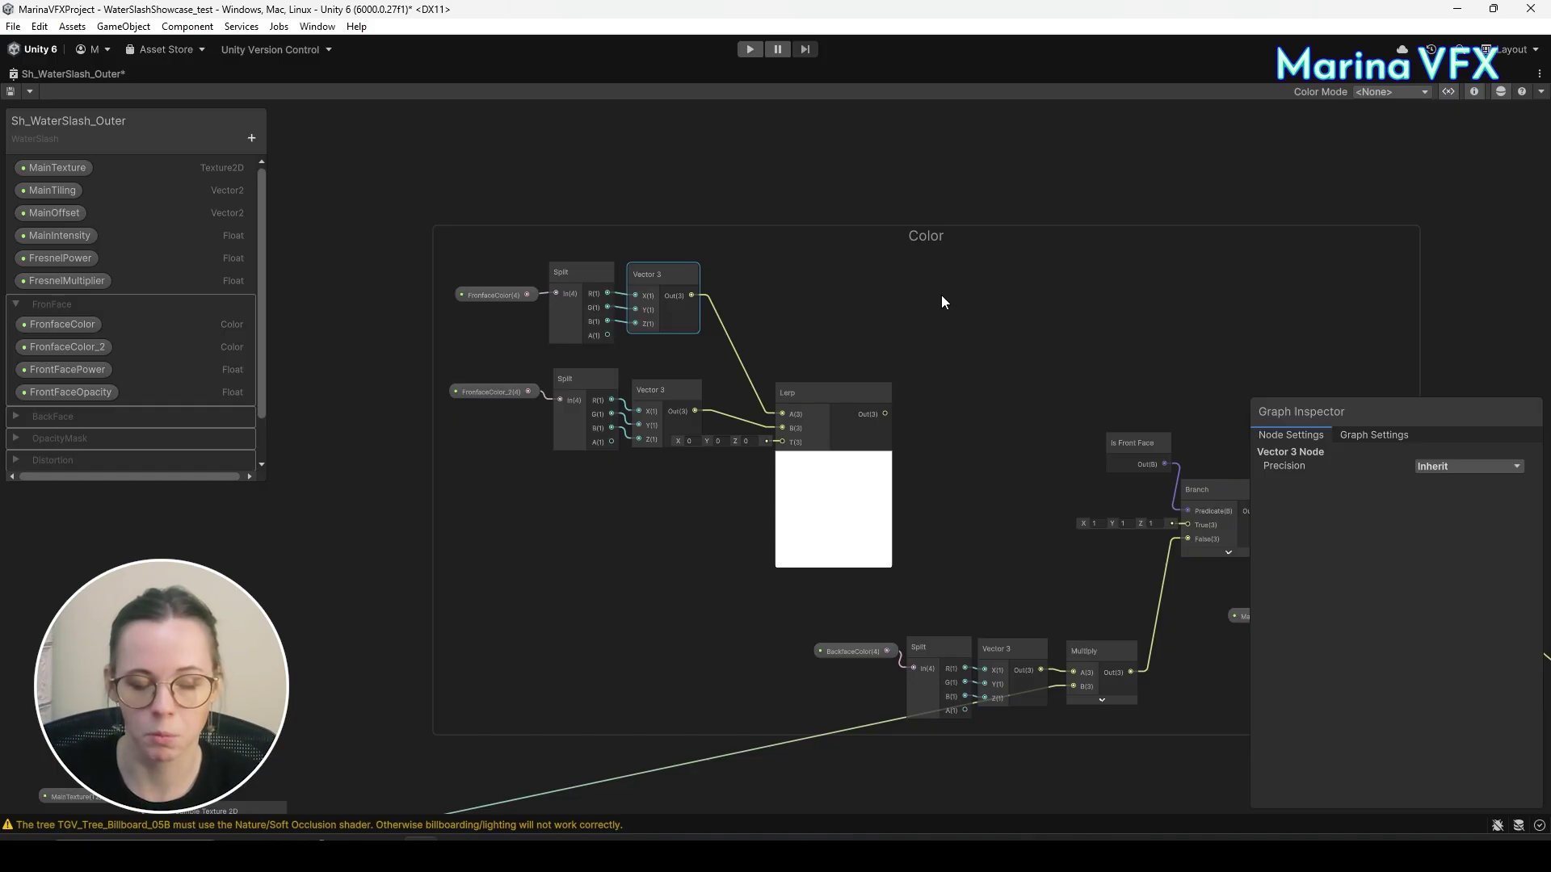
middle_drag(942, 302, 478, 638)
drag(477, 637, 977, 233)
middle_drag(977, 242, 728, 515)
scroll(870, 448, up, 5)
scroll(869, 447, down, 3)
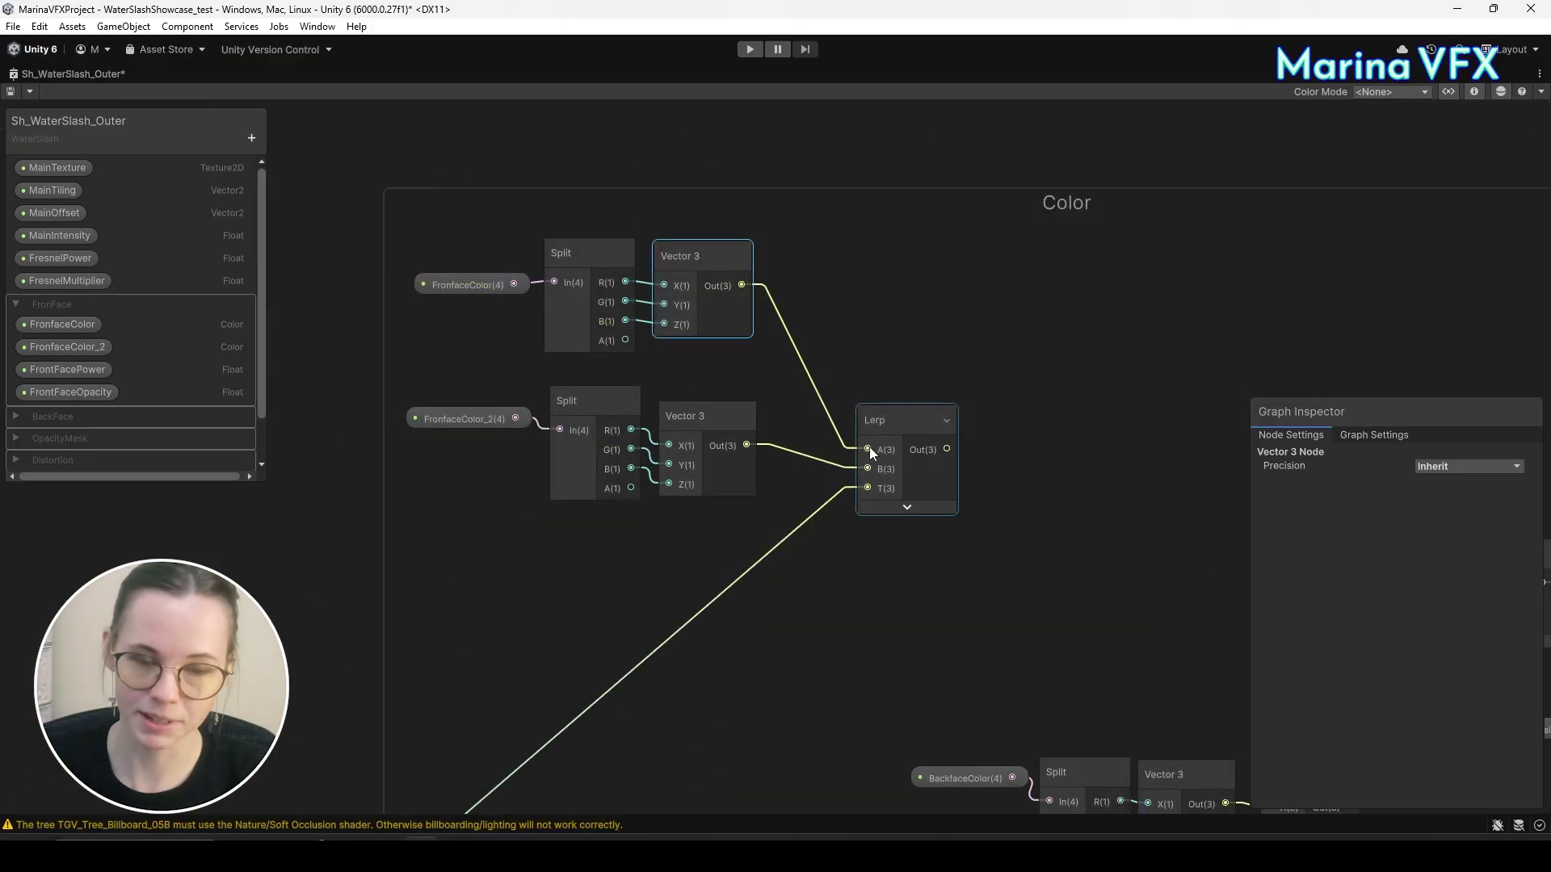
click(870, 447)
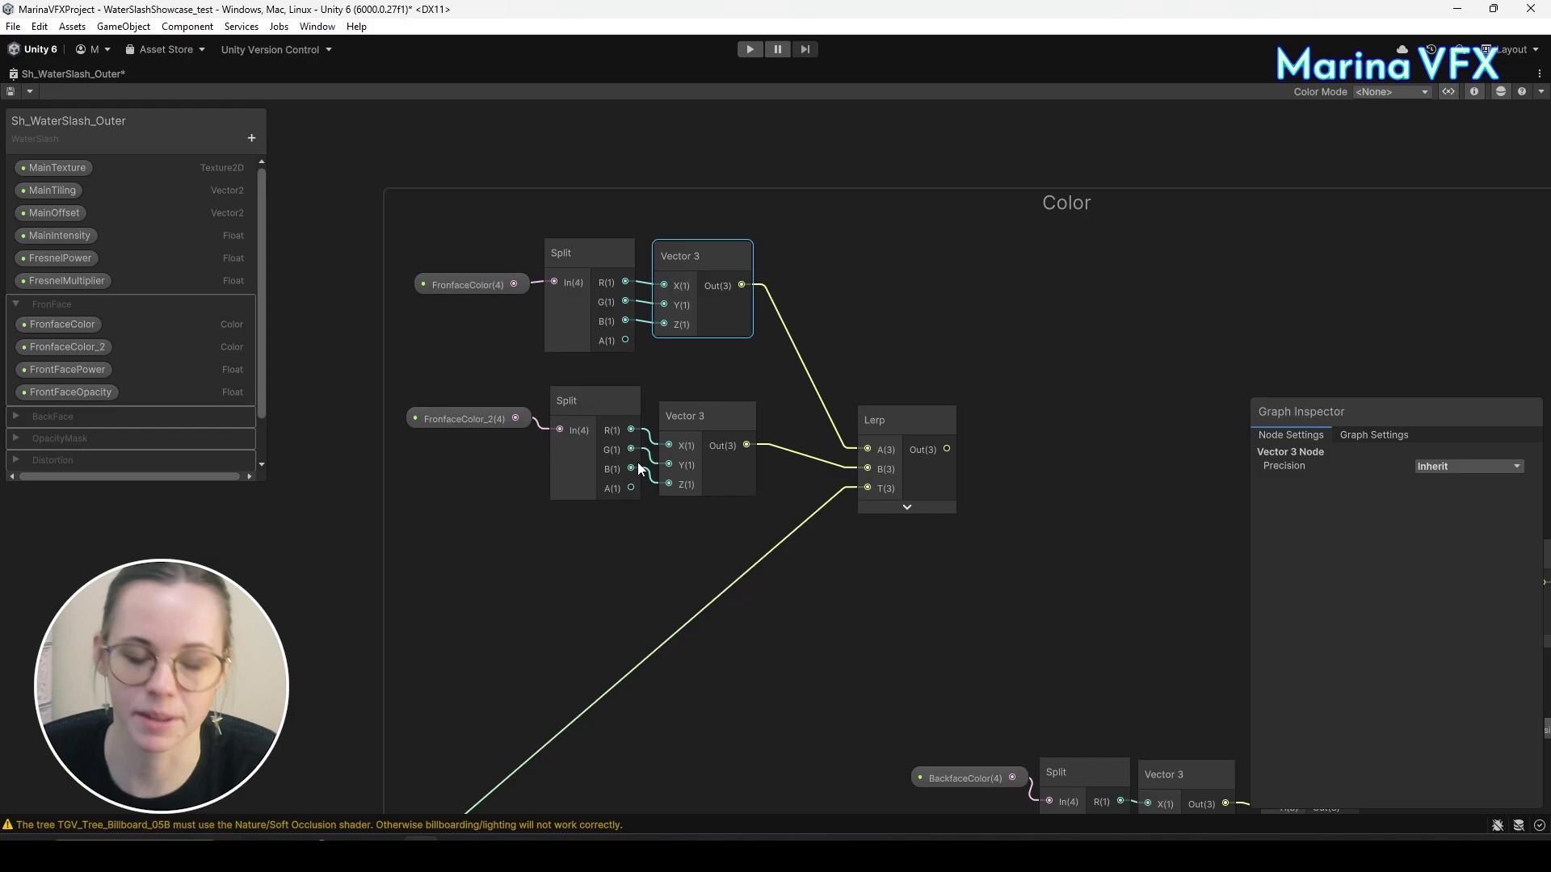
Connect the Lerp output to the Branch node's True input and save the shader graph.
scroll(938, 511, down, 5)
scroll(898, 410, up, 3)
middle_drag(766, 381, 660, 398)
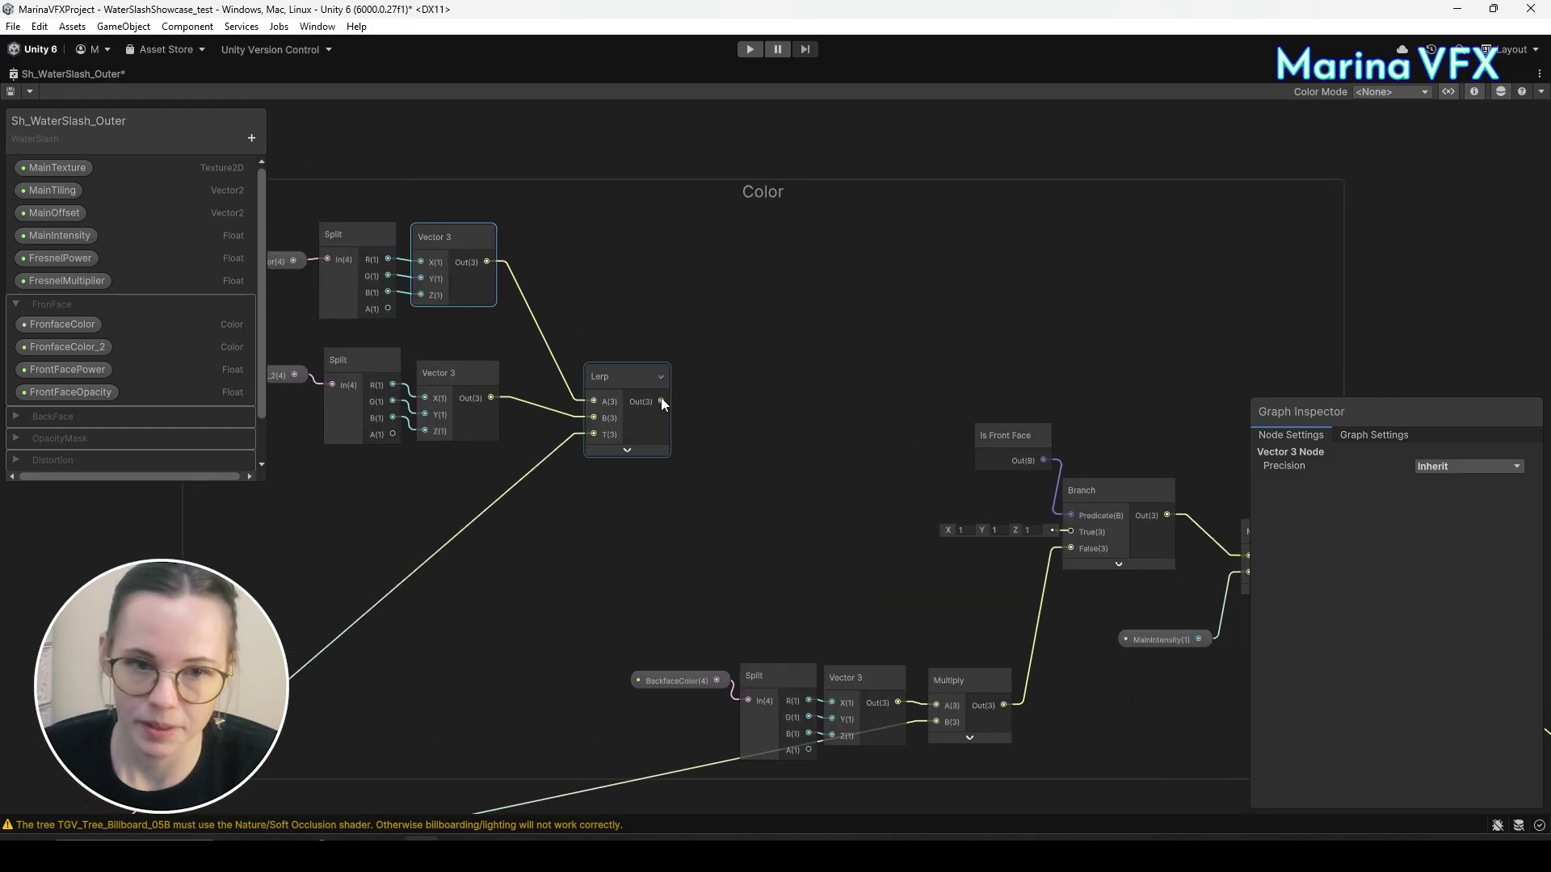
drag(661, 398, 1074, 533)
middle_drag(868, 547, 1031, 583)
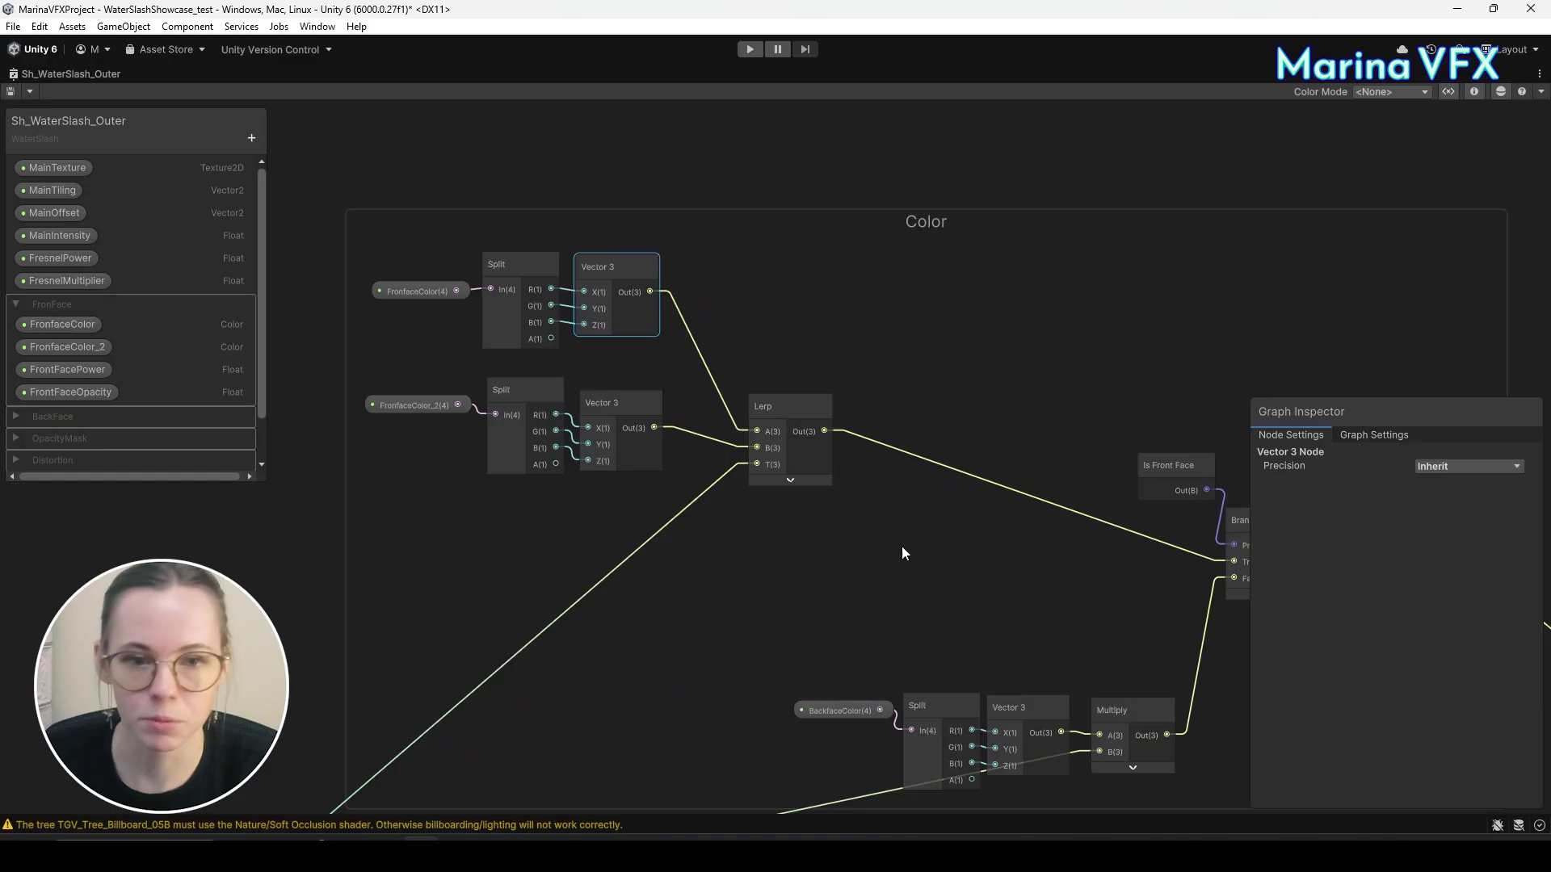
Restore the maximized shader graph, return to the Scene view, and bring slash_outer's material Surface Inputs into view.
right_click(113, 76)
click(152, 87)
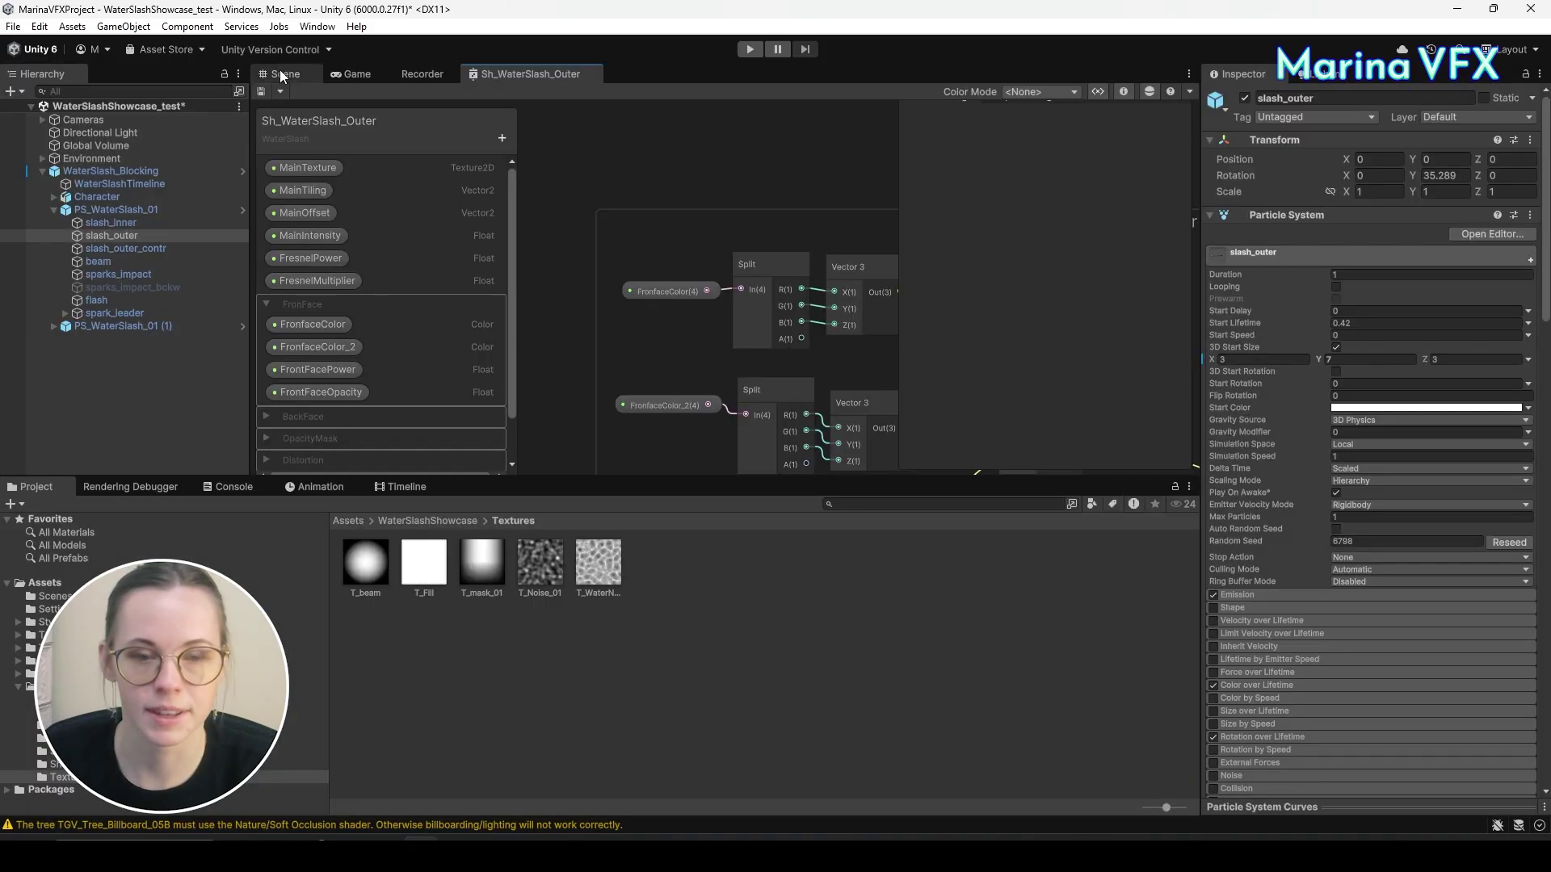
click(283, 74)
scroll(1461, 557, down, 15)
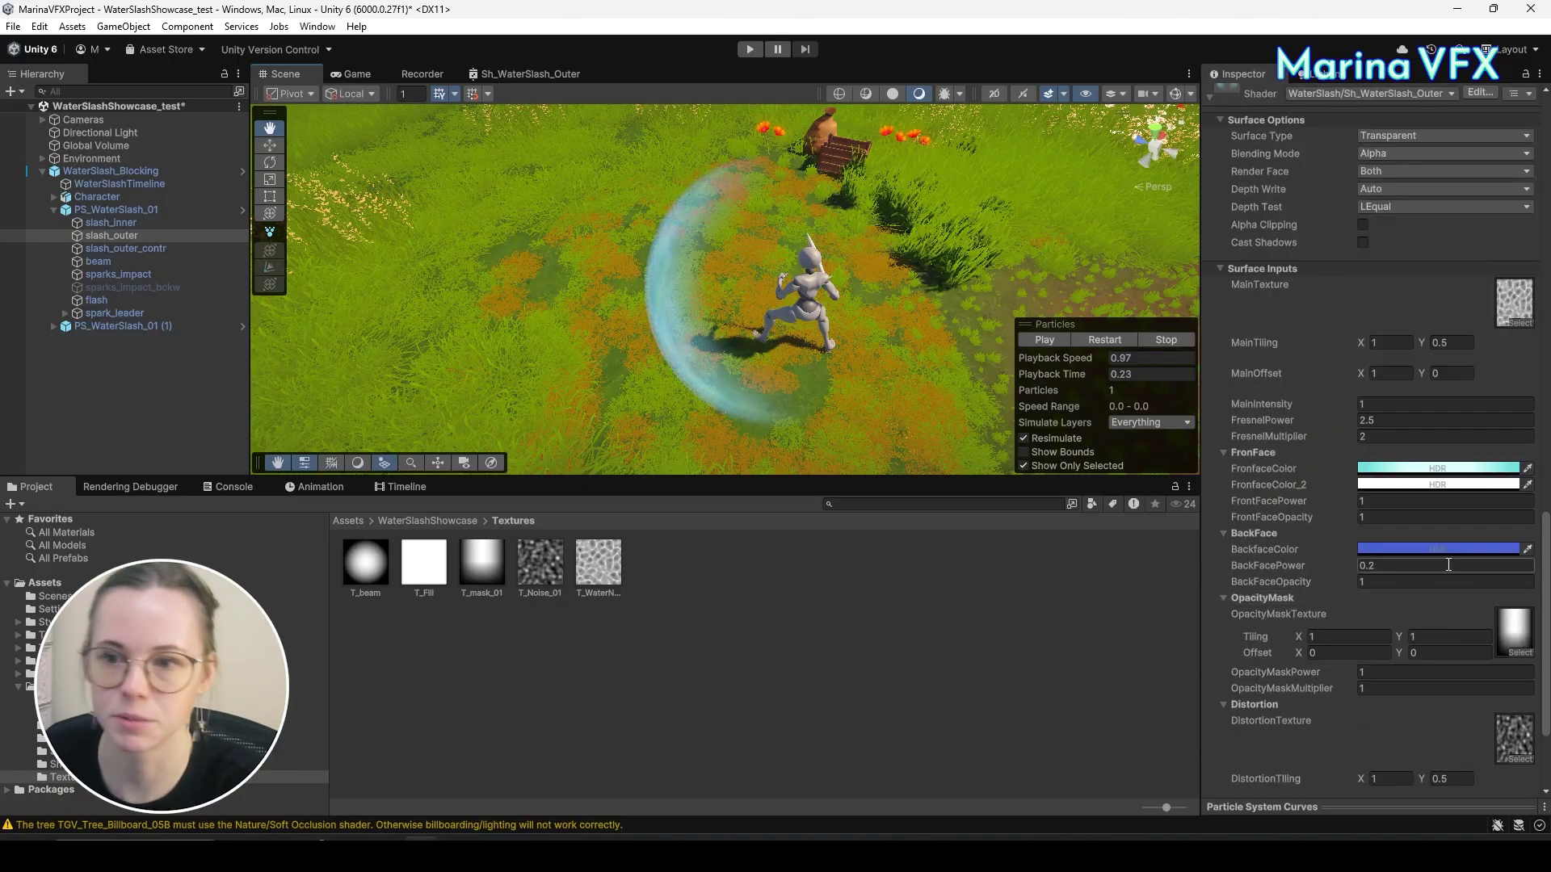
scroll(1441, 558, down, 5)
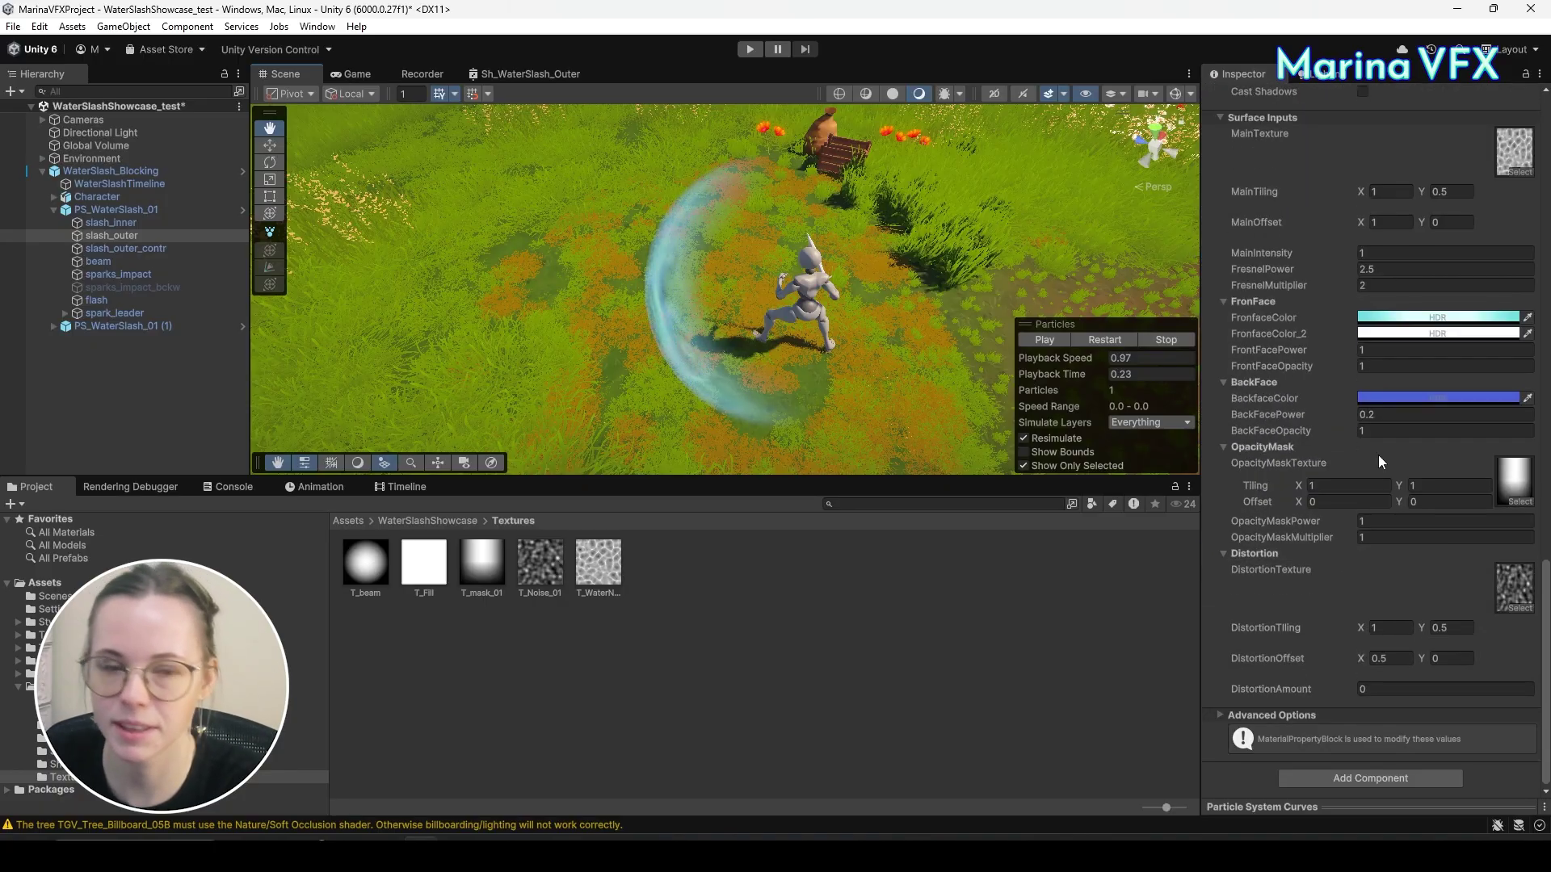
Set the material's FronfaceColor to cyan with hue 184, saturation 93, value 85 and intensity 0.
click(1400, 324)
key(Escape)
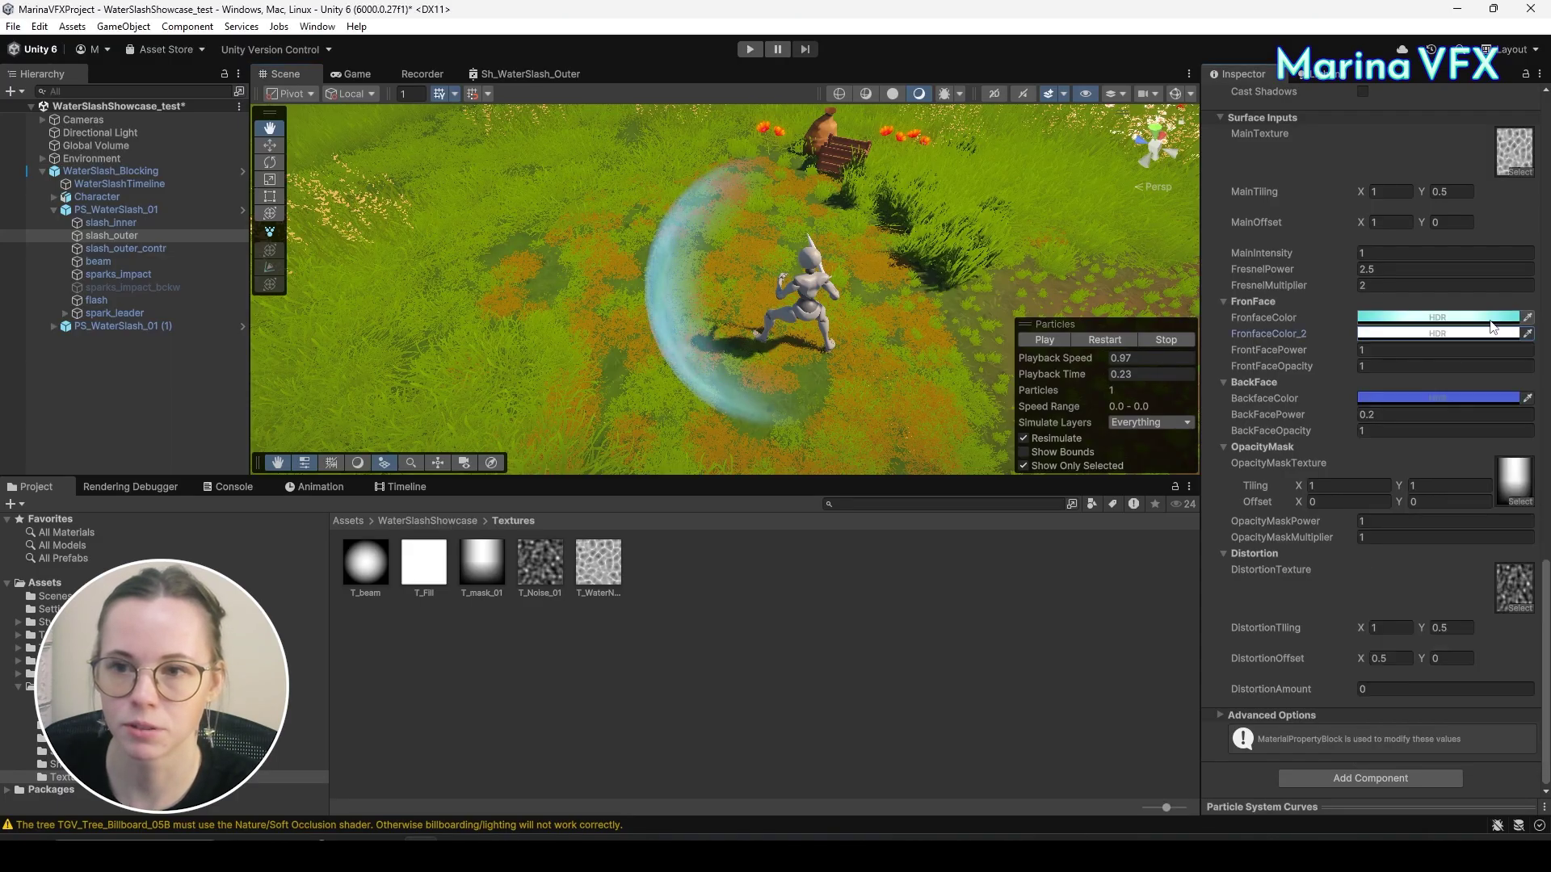
click(1490, 320)
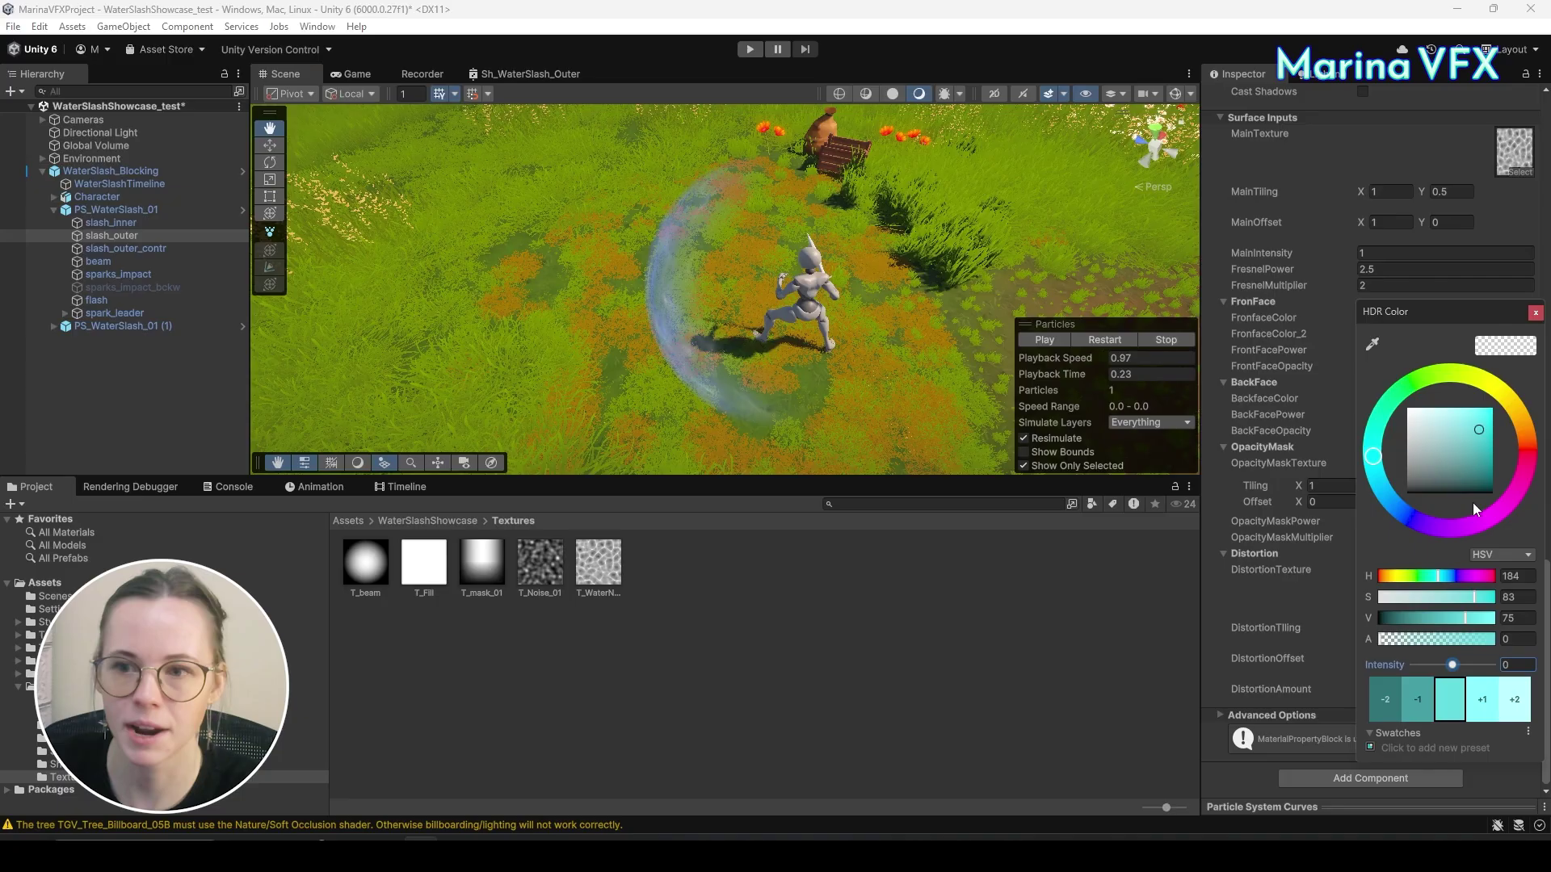
mouse_move(1477, 430)
mouse_down()
mouse_move(1494, 408)
mouse_move(1488, 422)
mouse_up()
click(1536, 314)
Set FronfaceColor_2 to a bright turquoise with hue 174, saturation 71, value 100 and intensity 3.3.
click(1446, 335)
drag(1452, 676, 1467, 677)
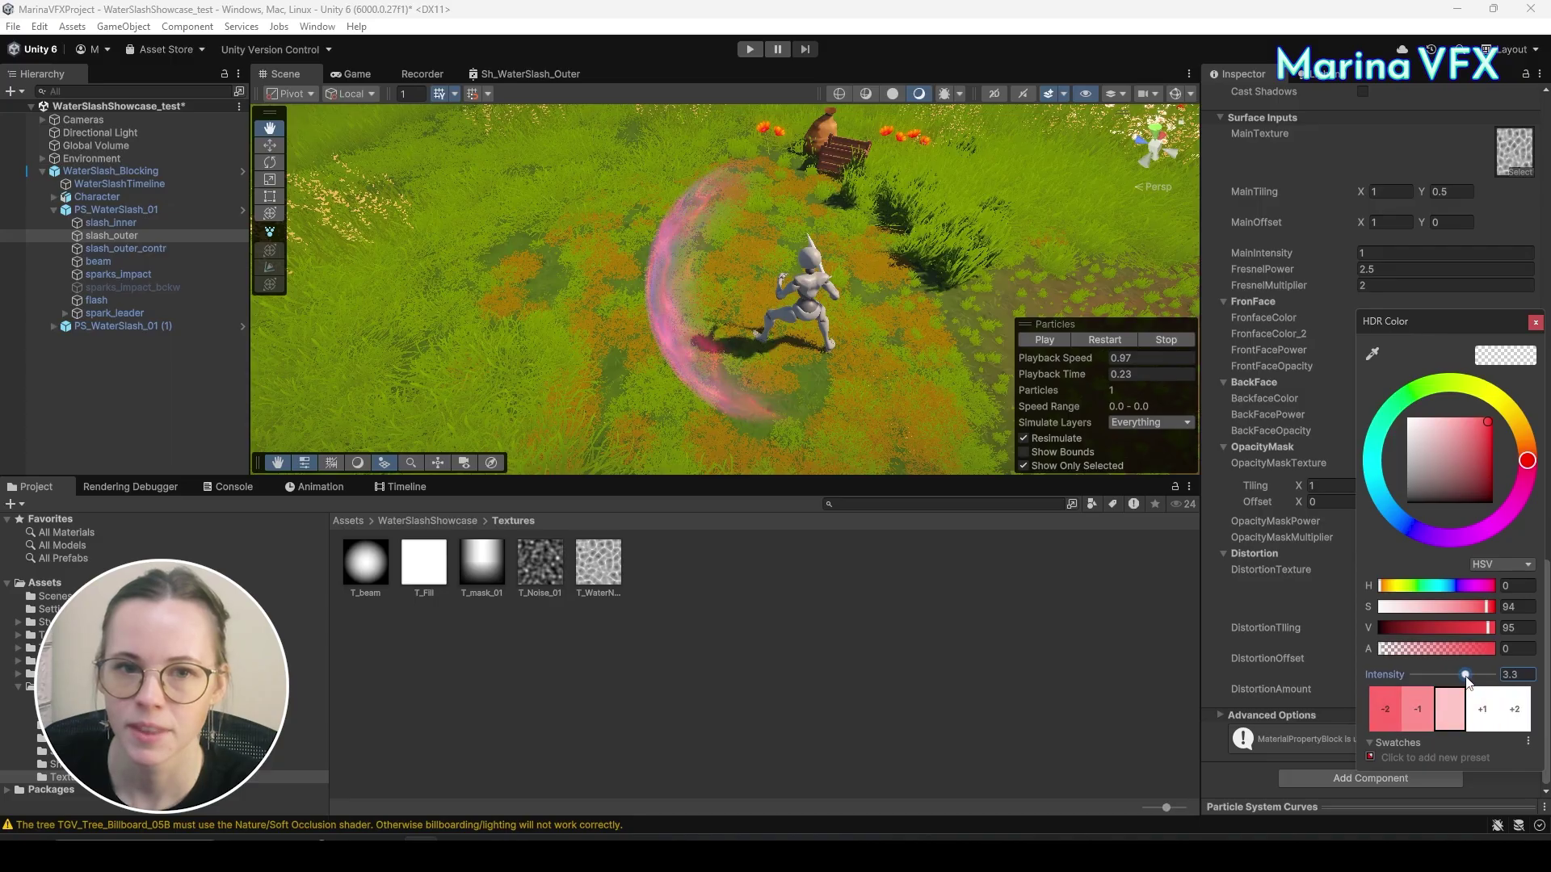
drag(1378, 467, 1379, 484)
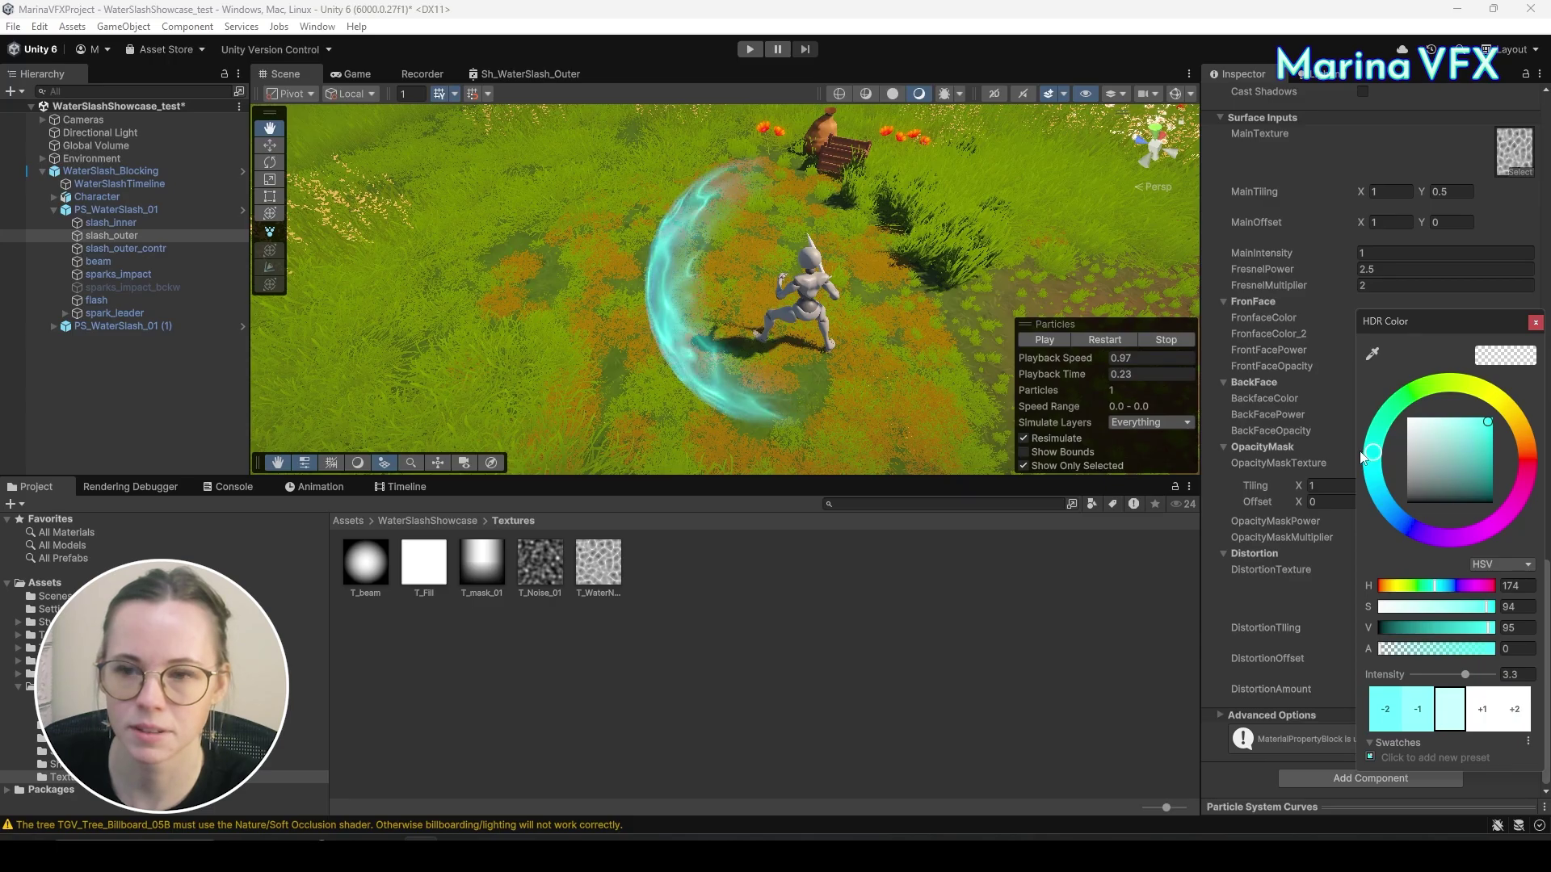
drag(1461, 437, 1469, 416)
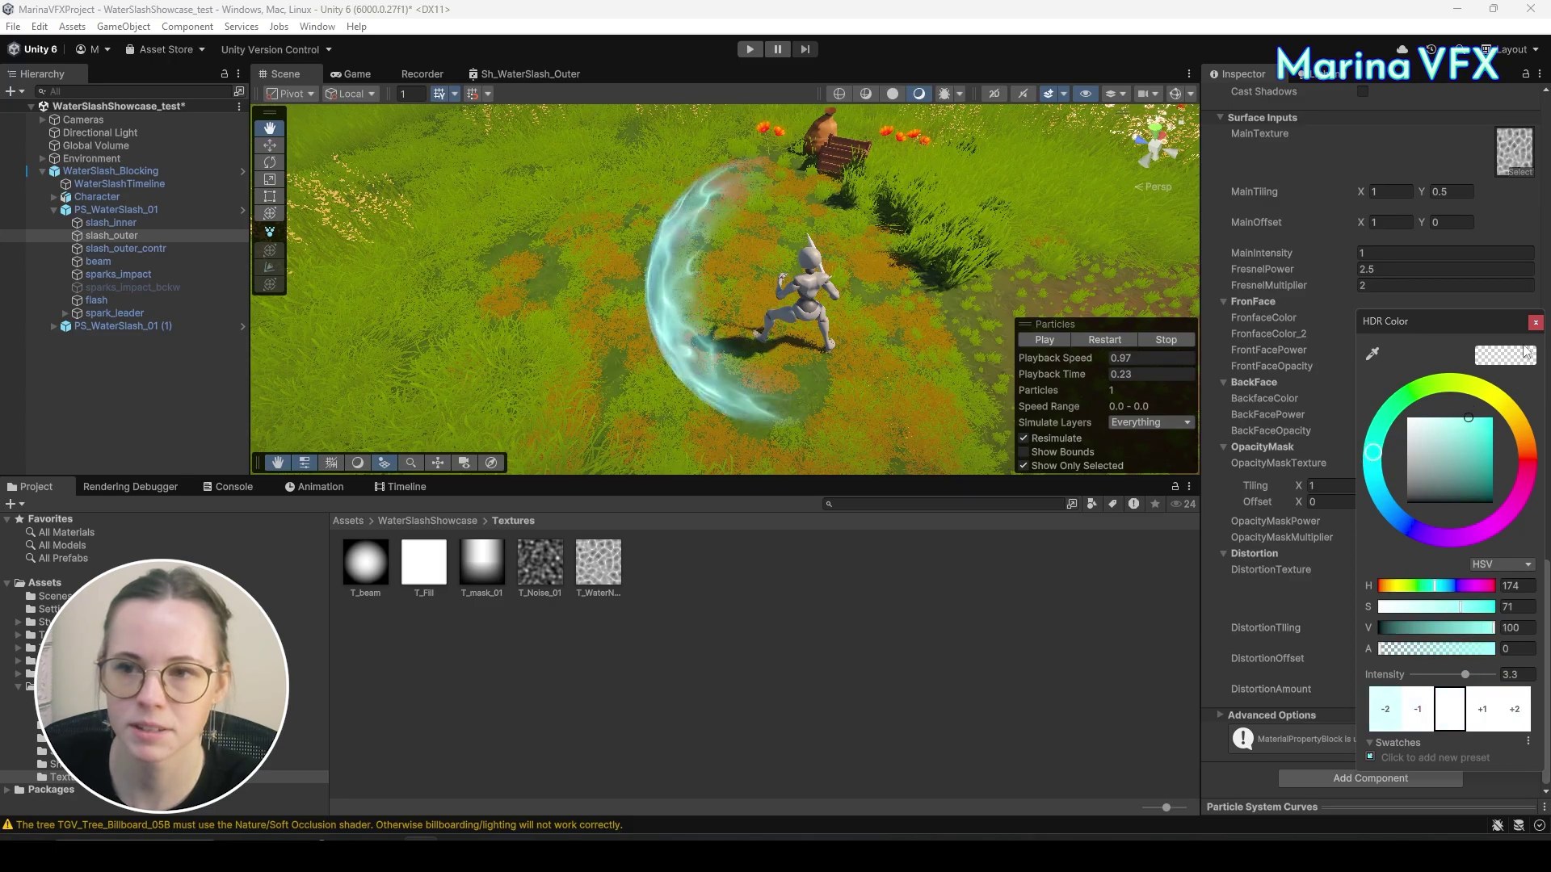
click(1536, 323)
Change FronfaceColor to blue with hue 220, saturation 95 and value 85.
click(1406, 334)
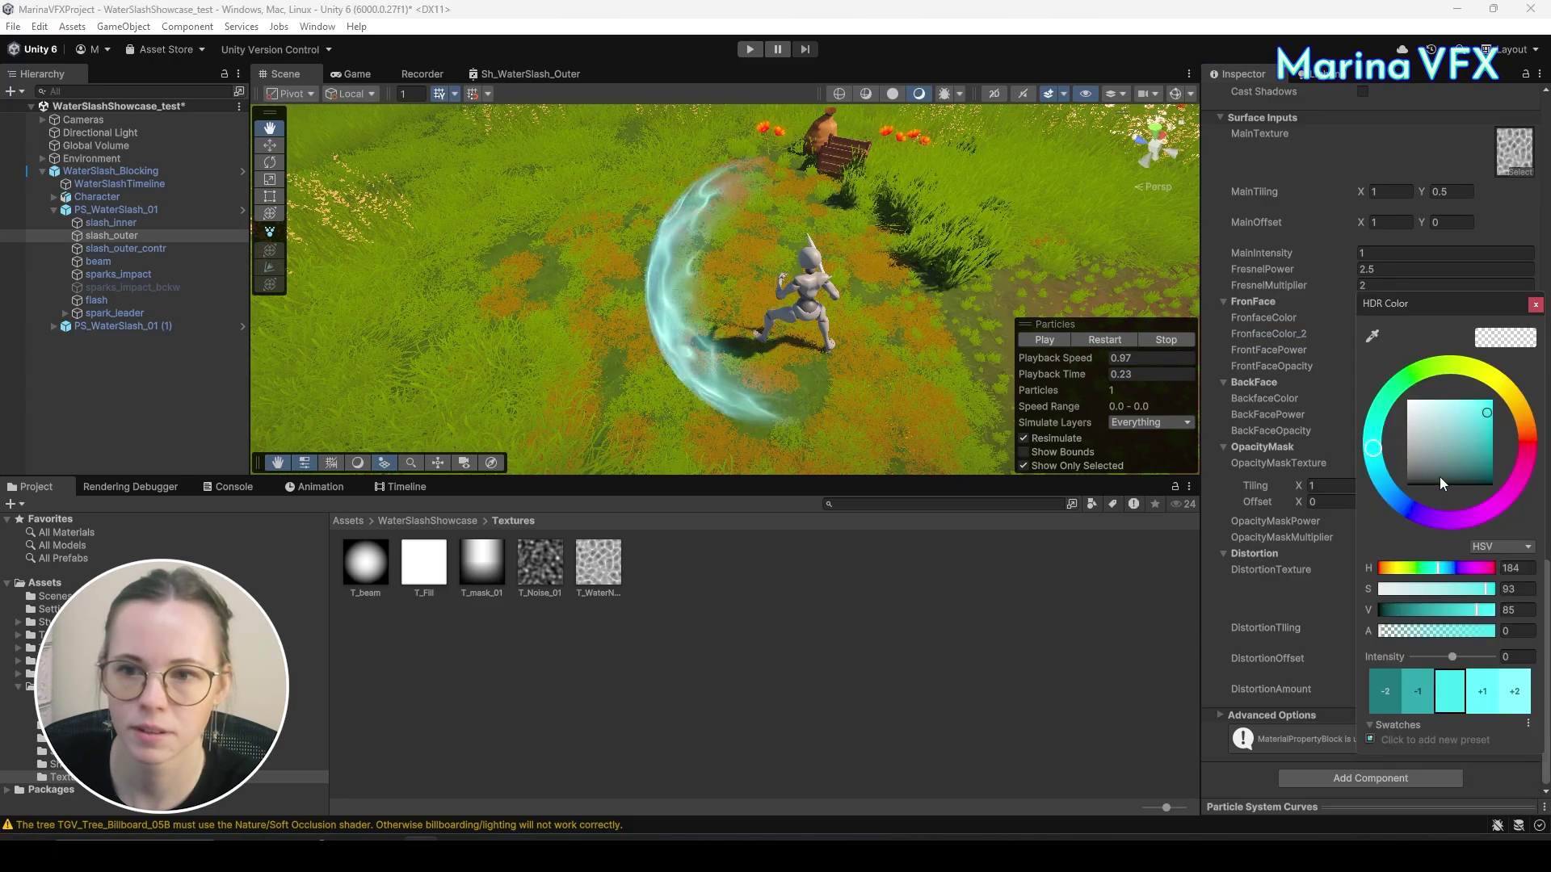
mouse_move(1381, 477)
mouse_down()
mouse_move(1390, 493)
mouse_move(1490, 438)
mouse_move(1489, 413)
mouse_up()
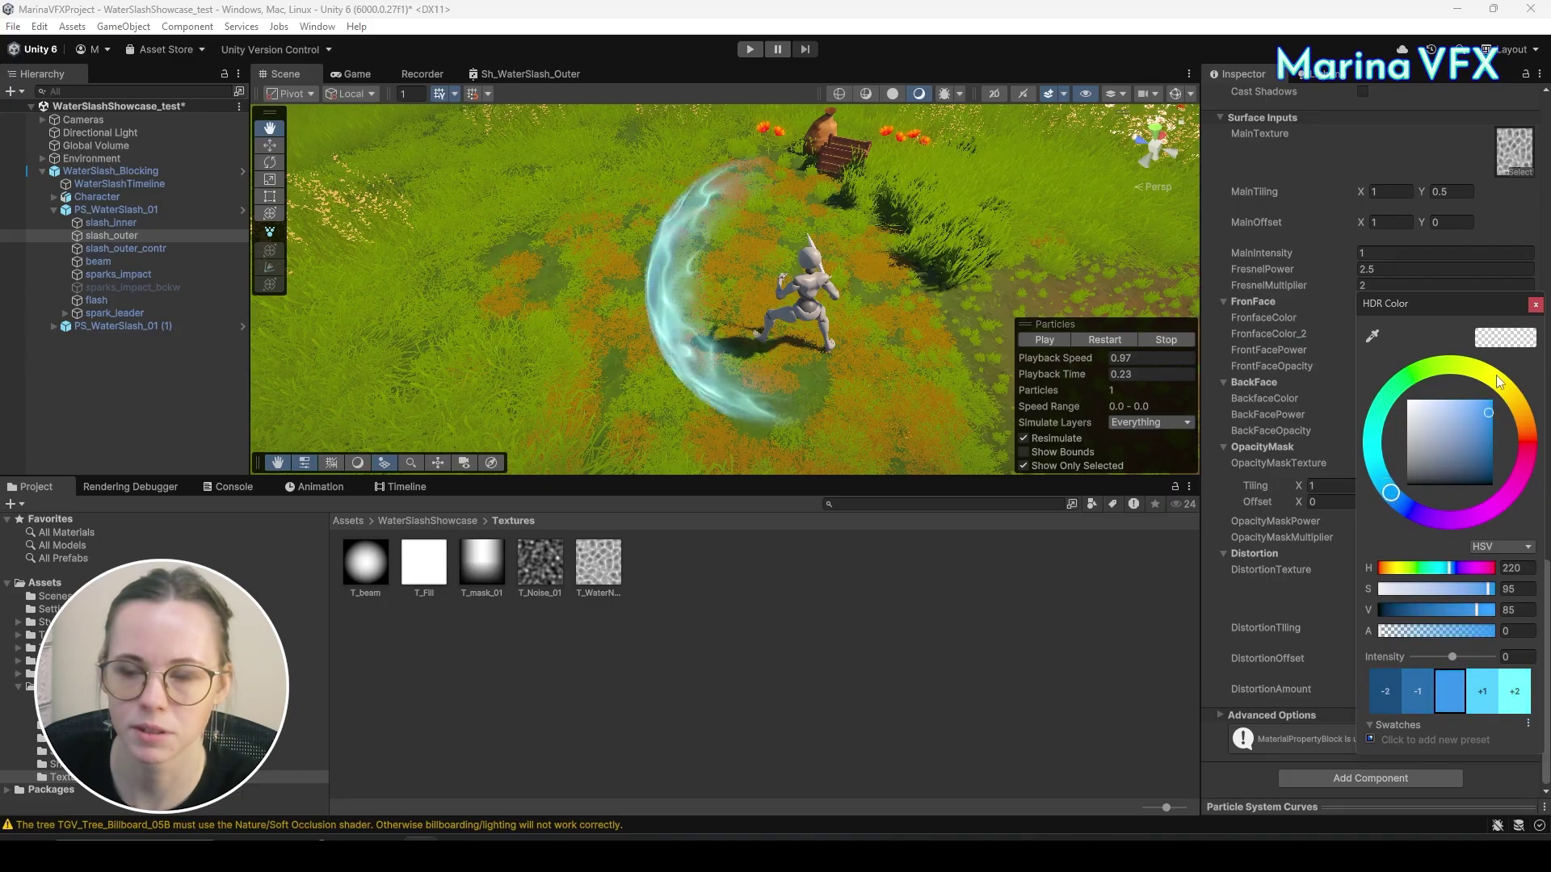
click(1535, 305)
Scrub the slash's particle playback time to 0.17 and examine the blended colors up close.
drag(1091, 370, 1031, 370)
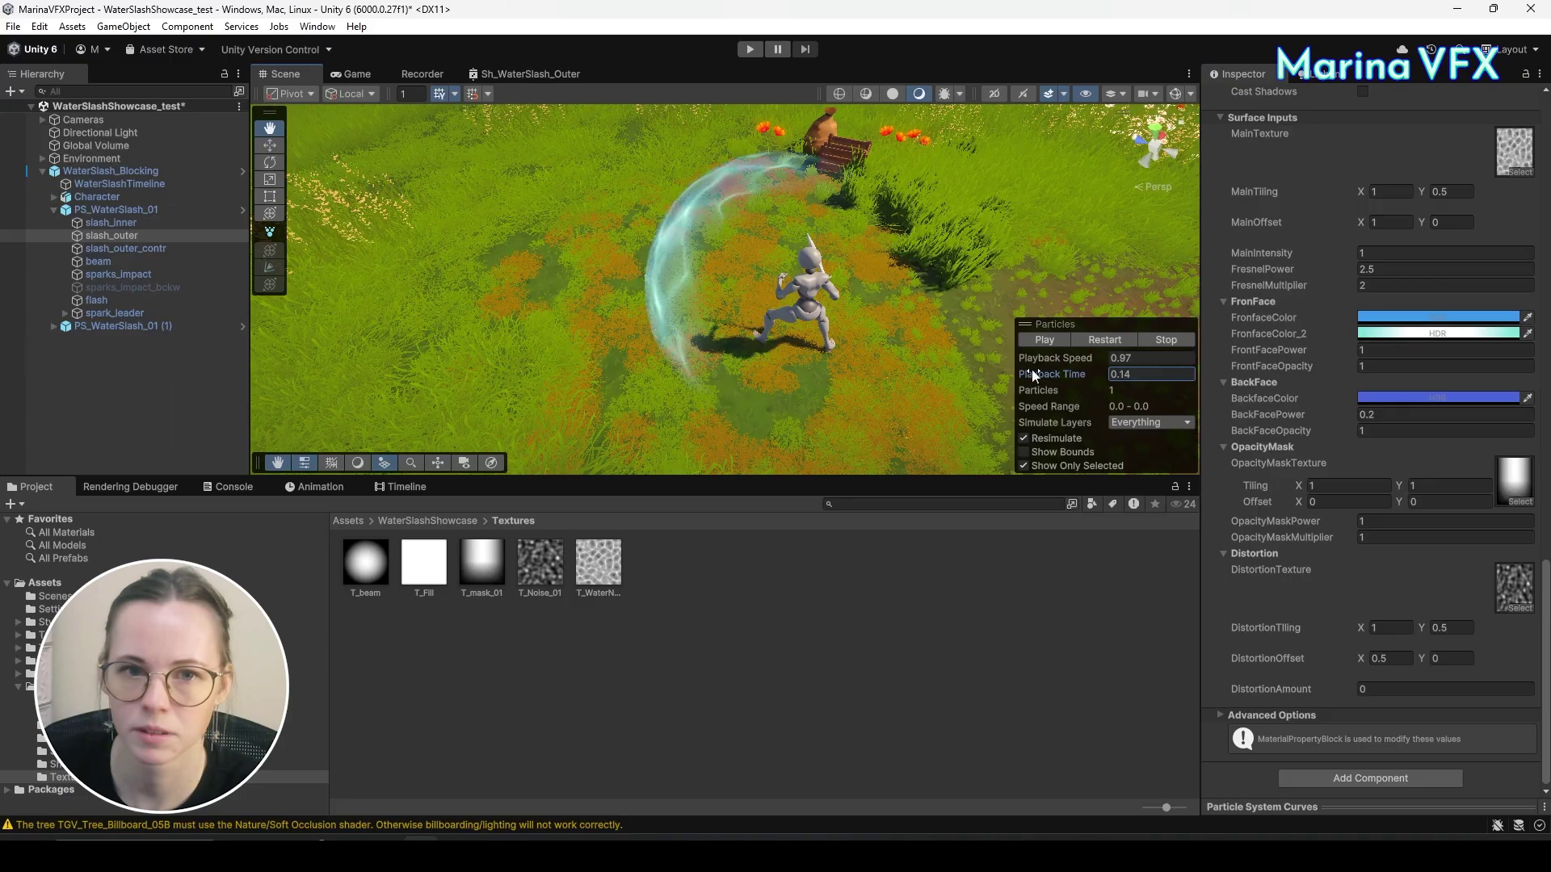
scroll(701, 361, up, 5)
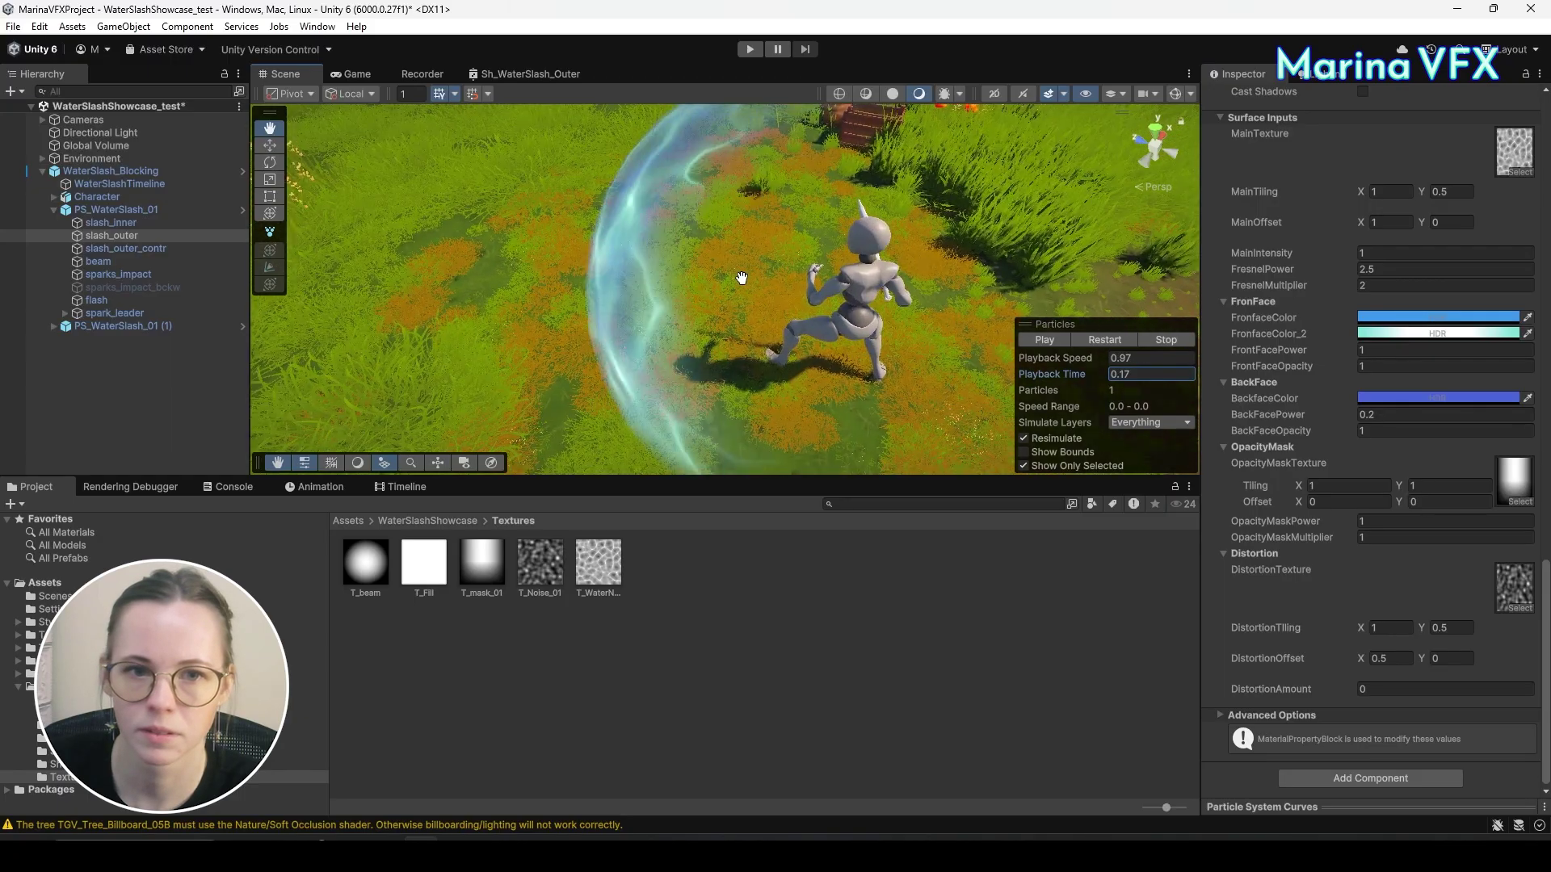
scroll(701, 361, up, 2)
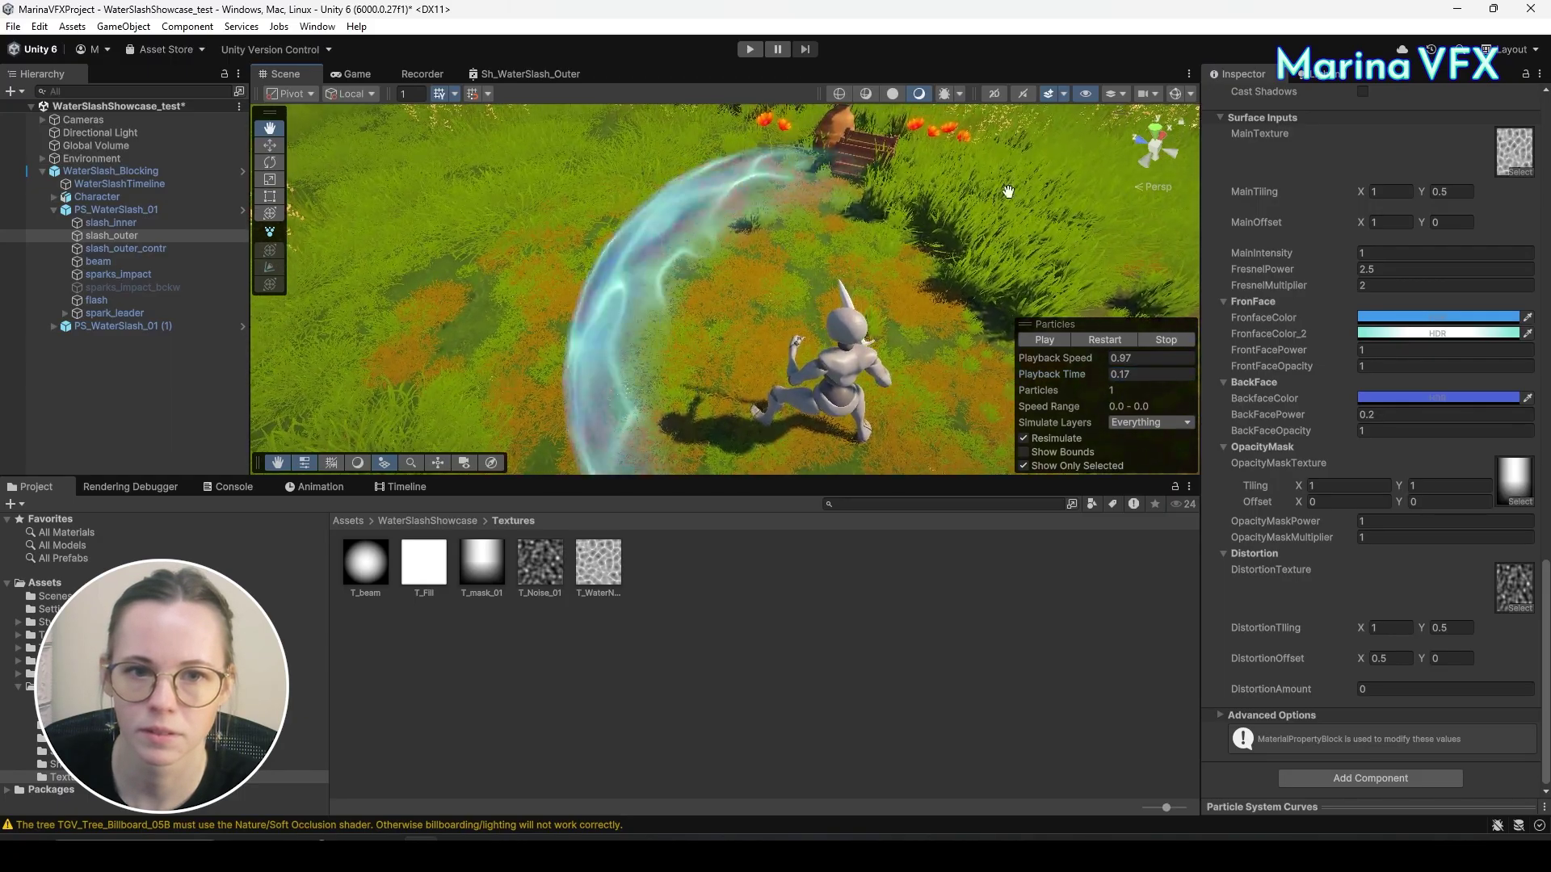
Change FronfaceColor to red with hue 2 and raise its intensity to about 4.1.
click(1402, 332)
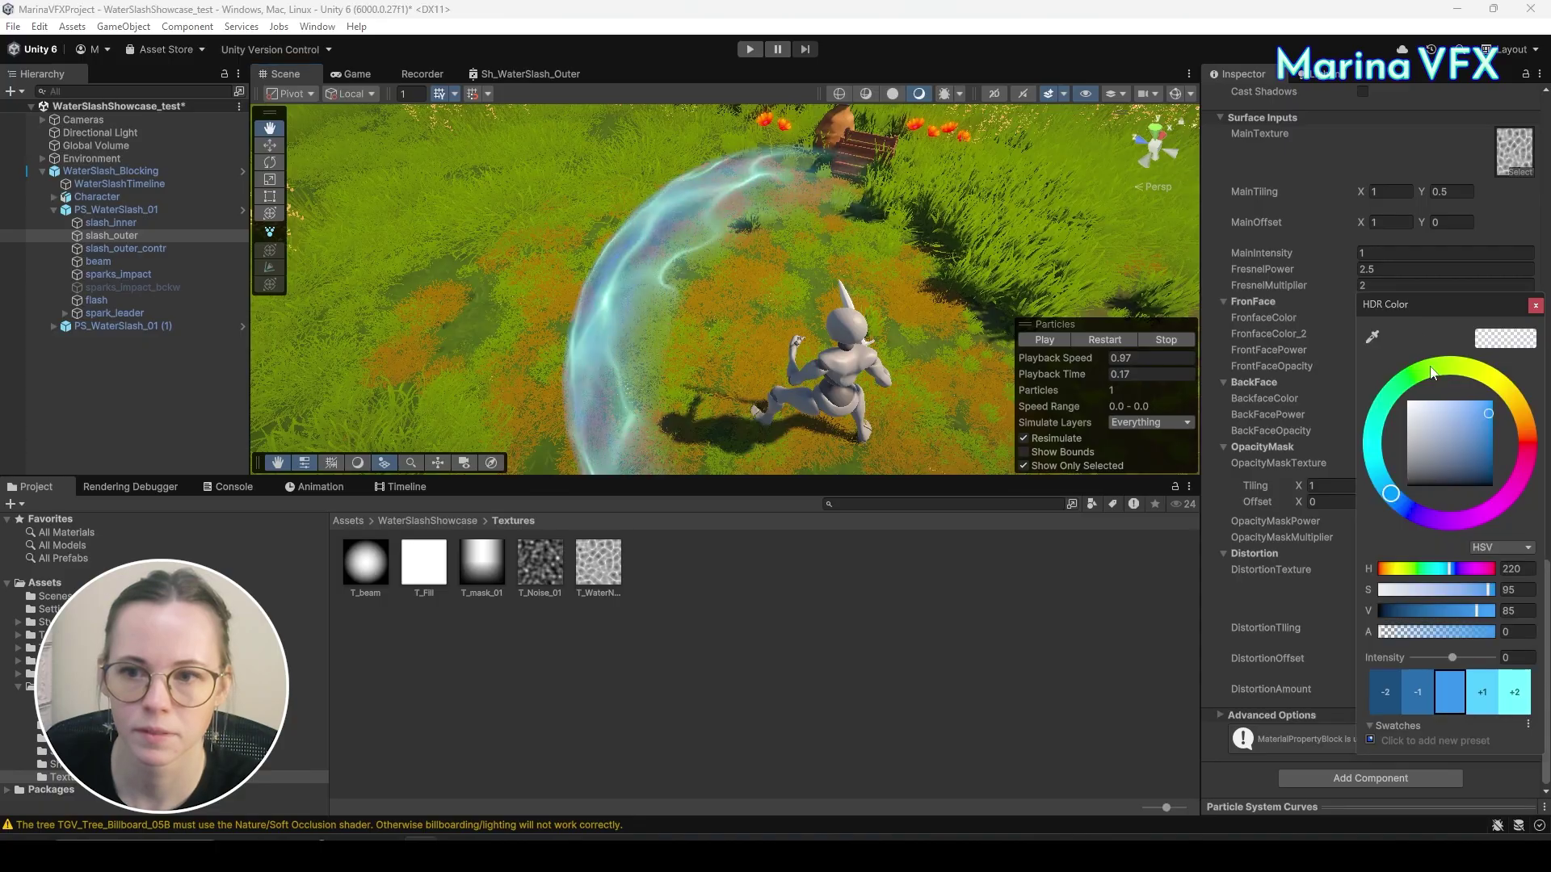
drag(1513, 458, 1533, 448)
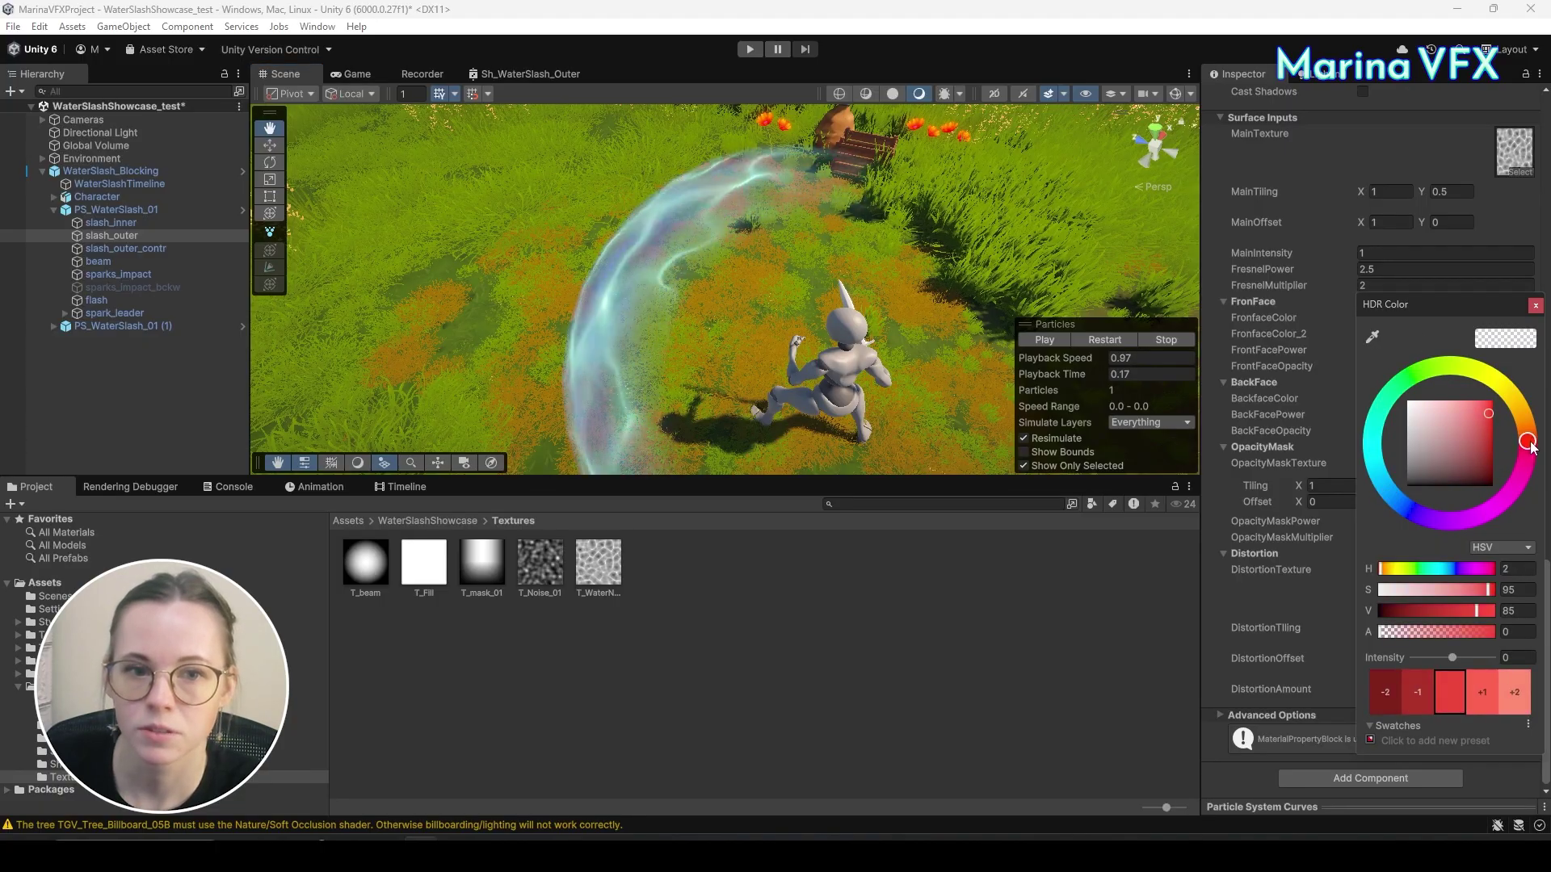
drag(1458, 663, 1470, 661)
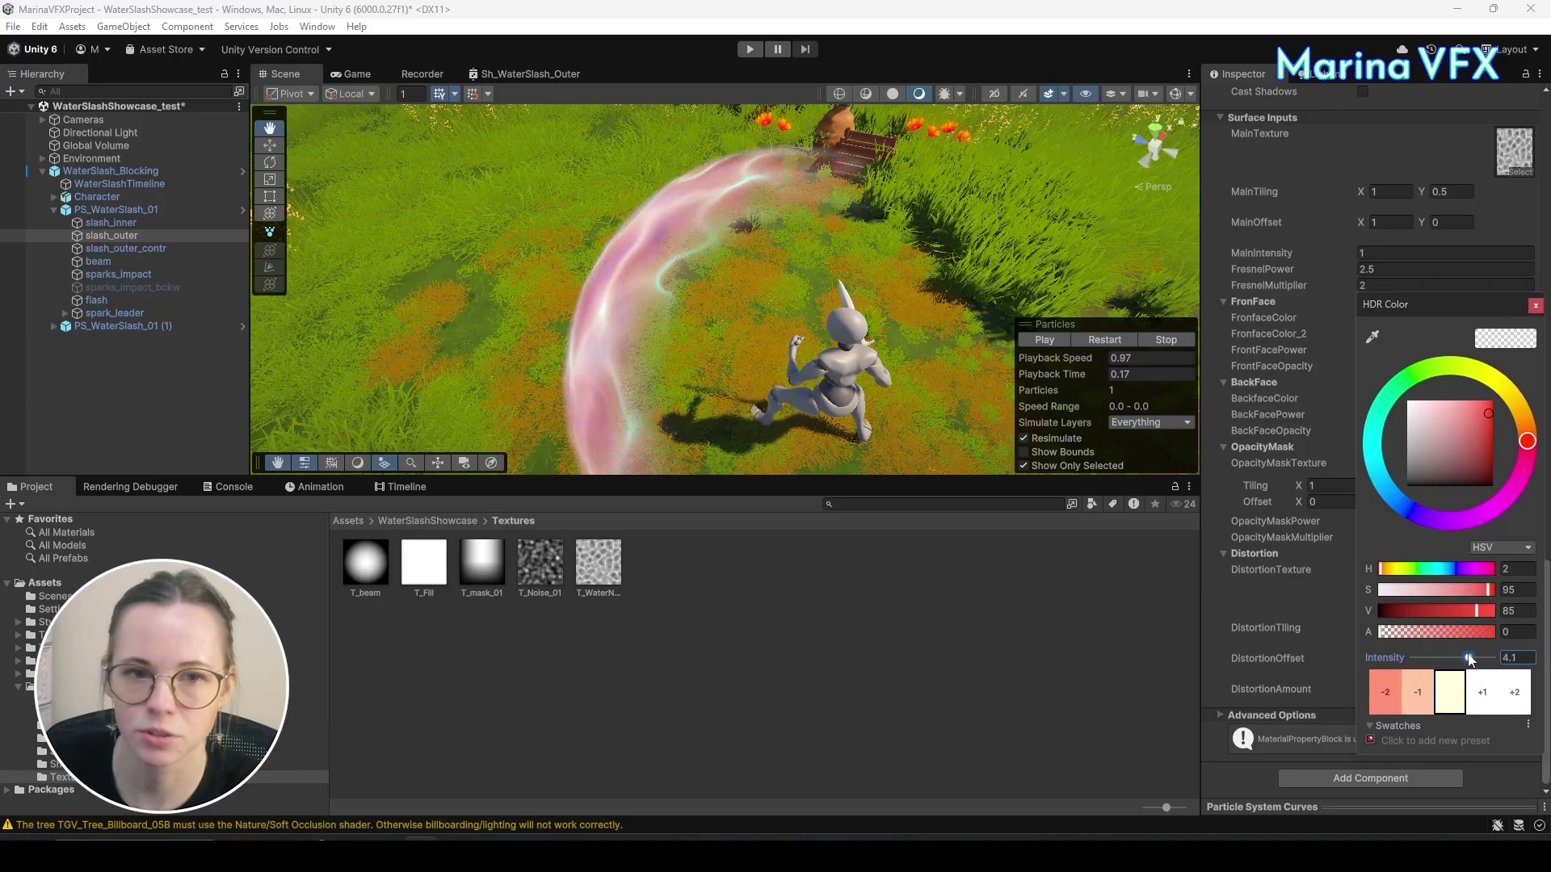
click(1535, 305)
Examine the slash from a higher angle and reopen FronfaceColor for editing.
right_drag(663, 218, 832, 332)
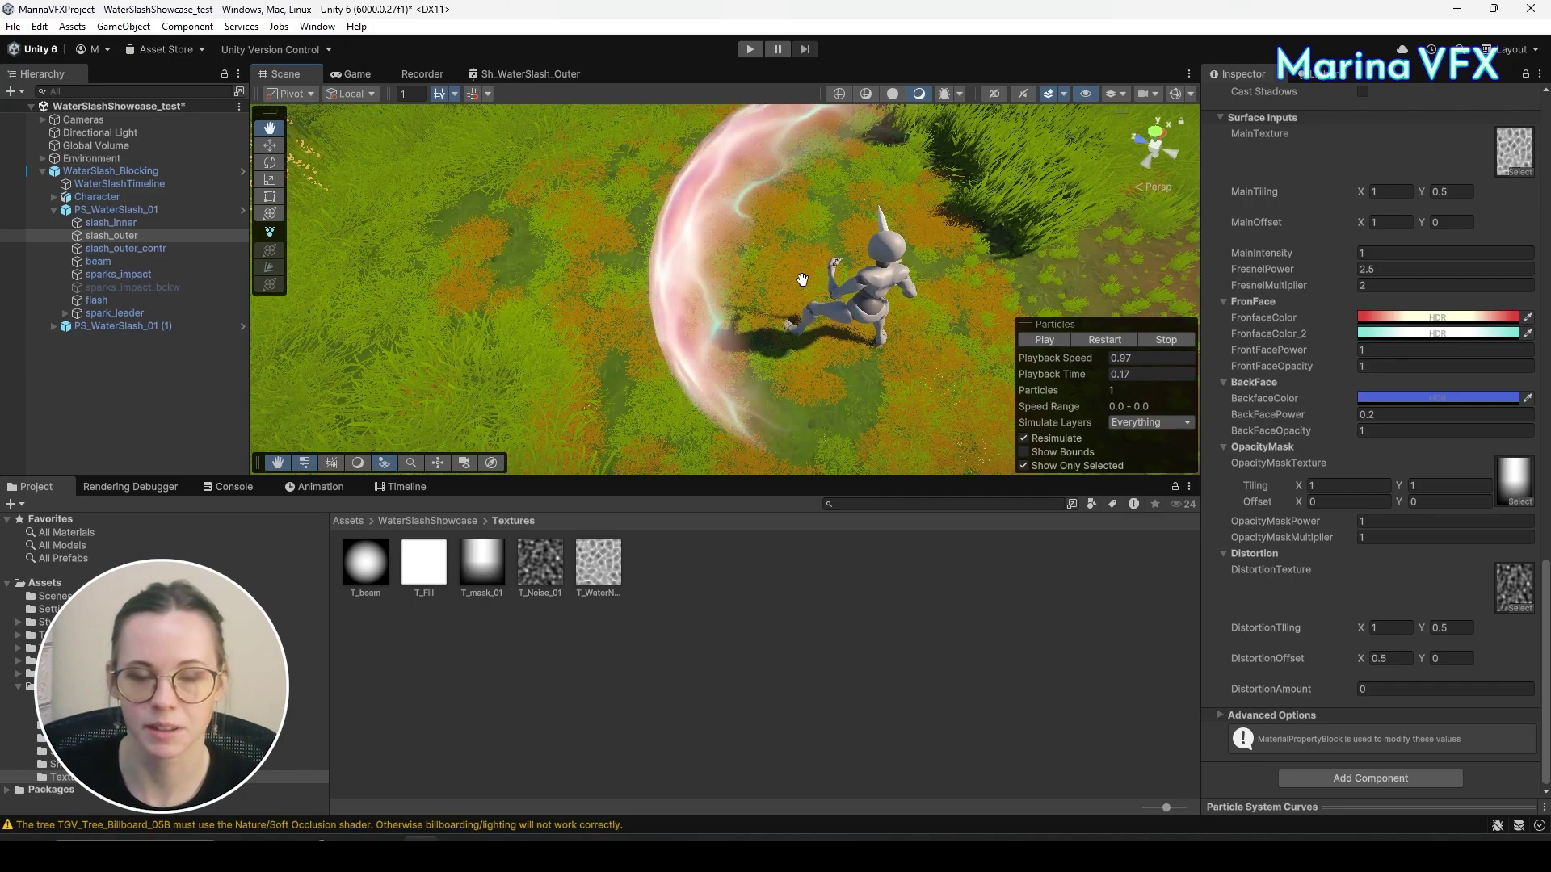
click(1398, 318)
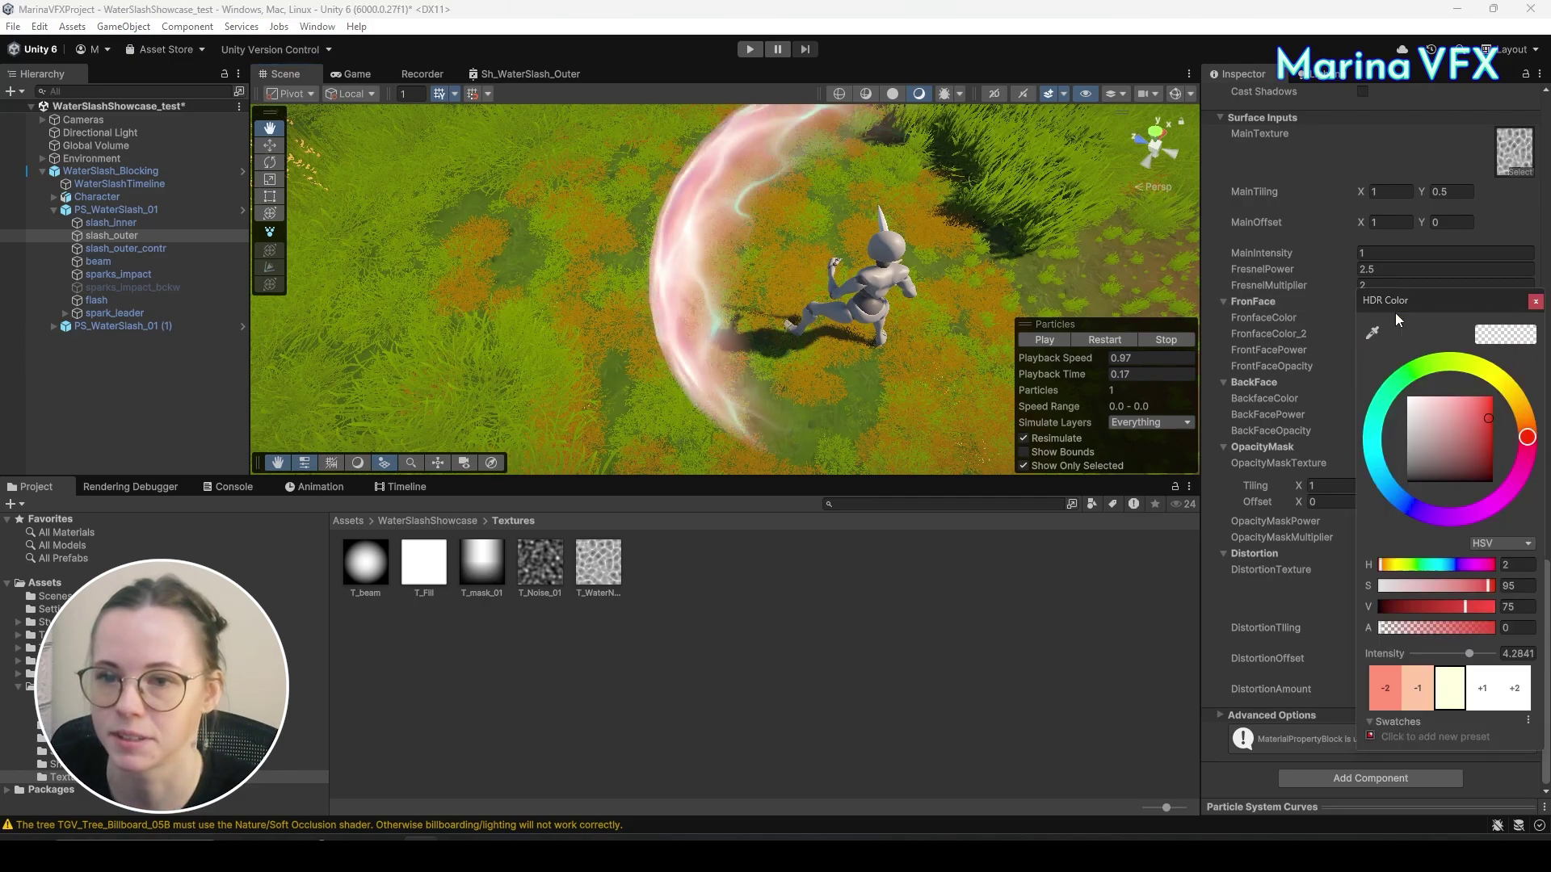
Shift slash_outer's FronfaceColor to a blue hue of about 216 and set FrontFacePower to 1.2.
drag(1404, 521, 1389, 489)
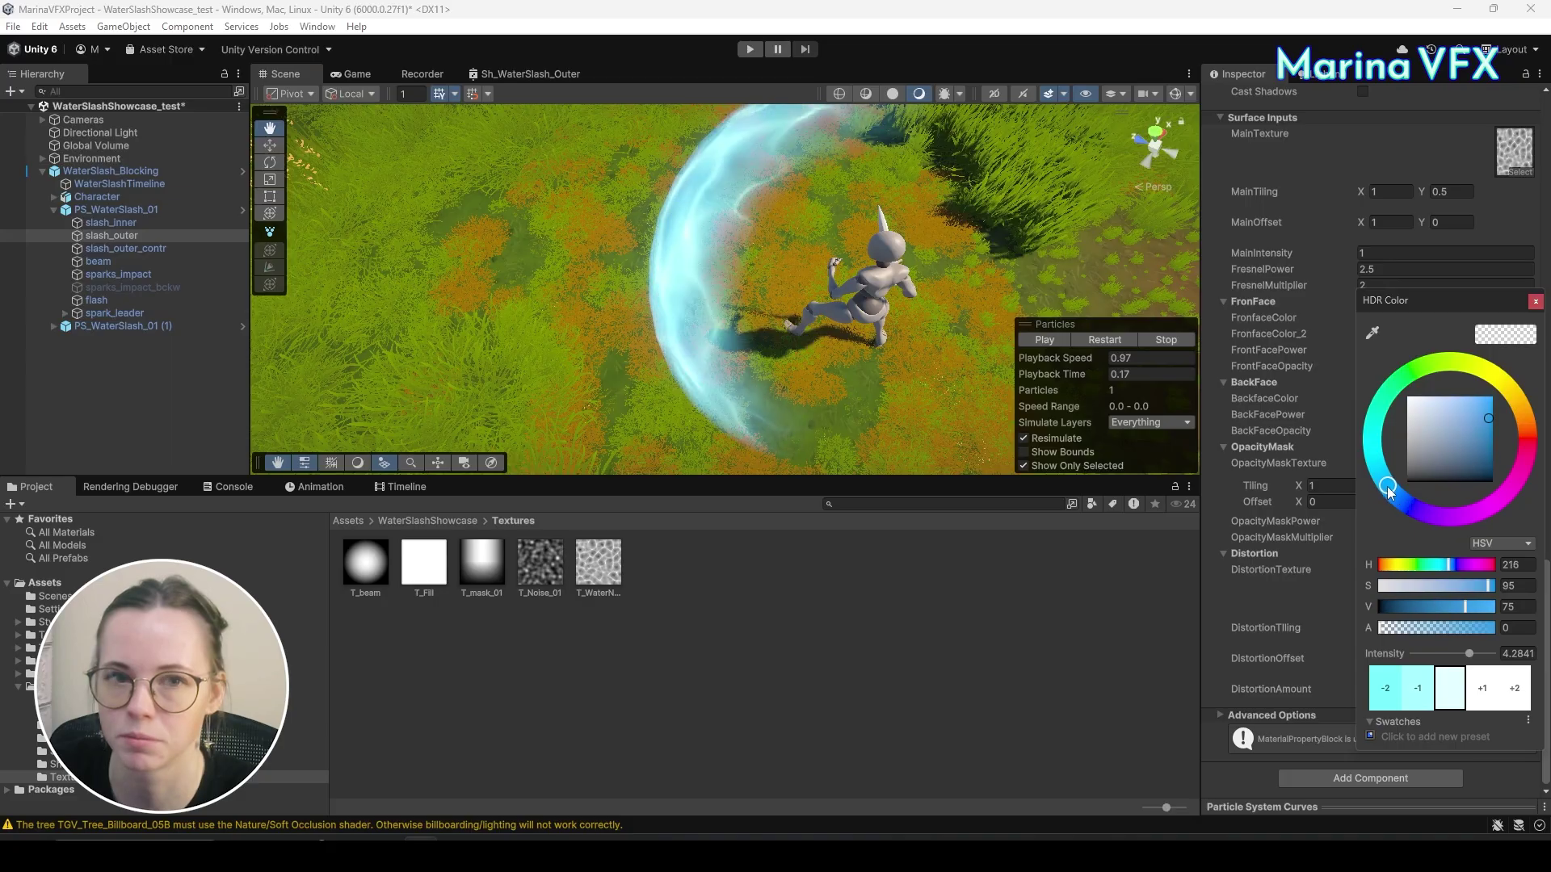
click(1534, 302)
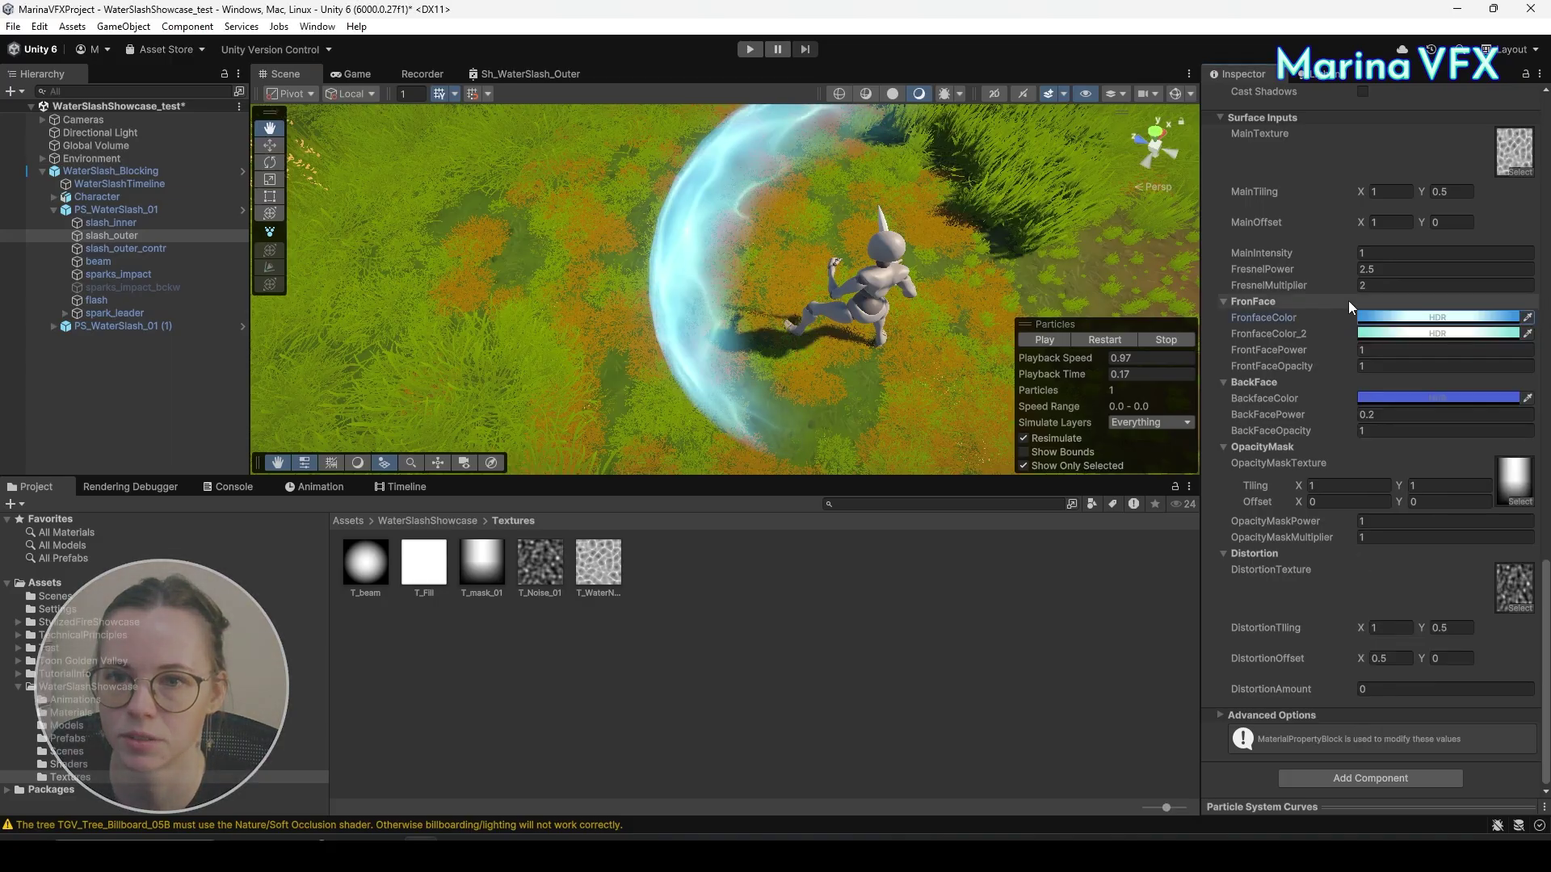
click(1389, 268)
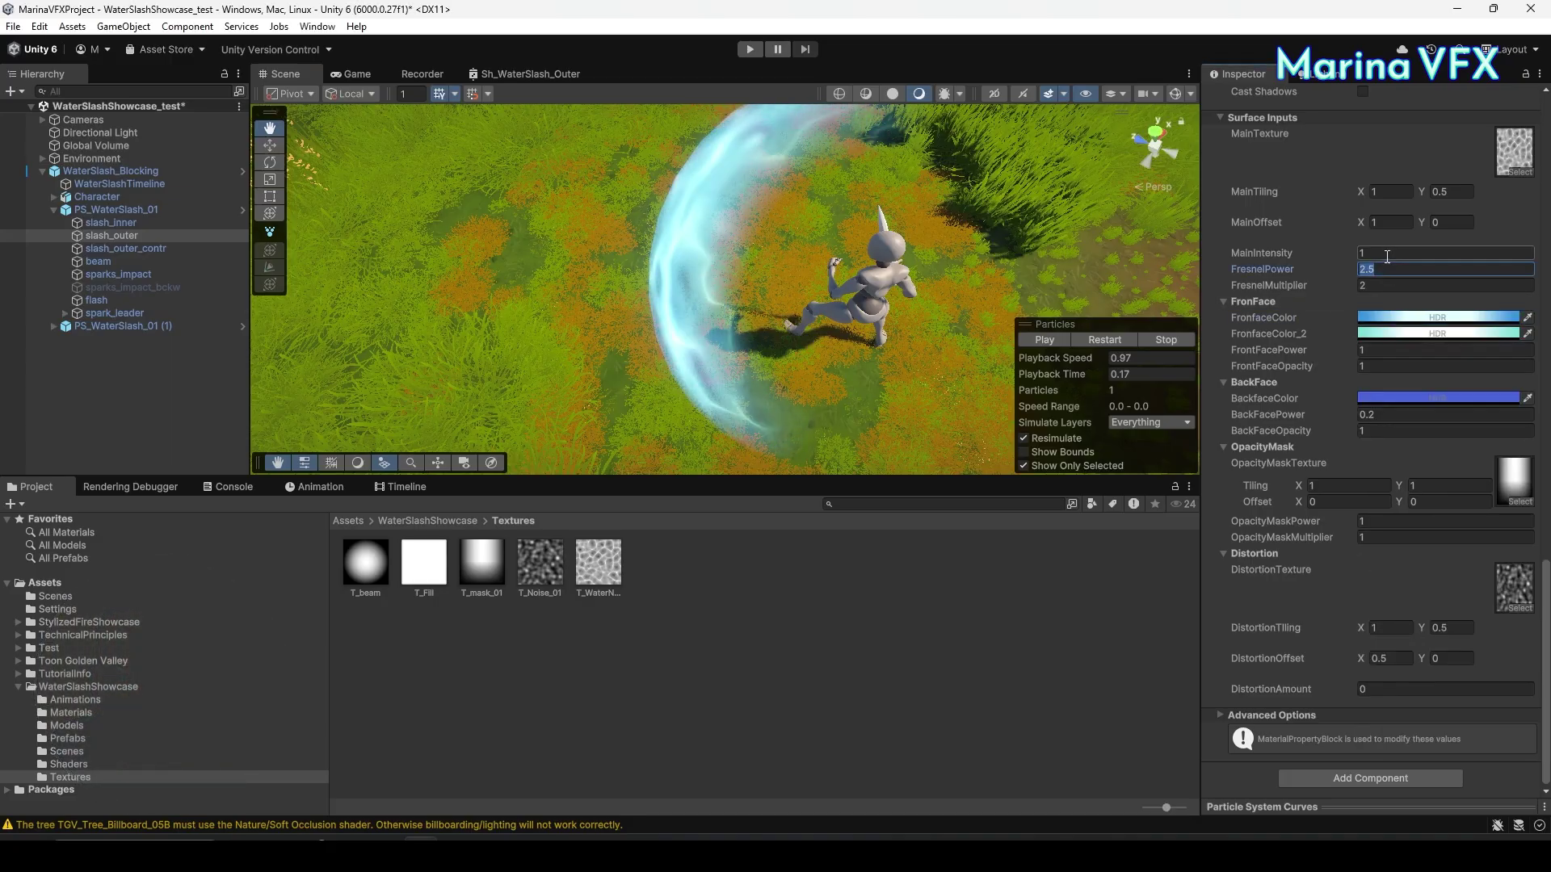
click(1379, 353)
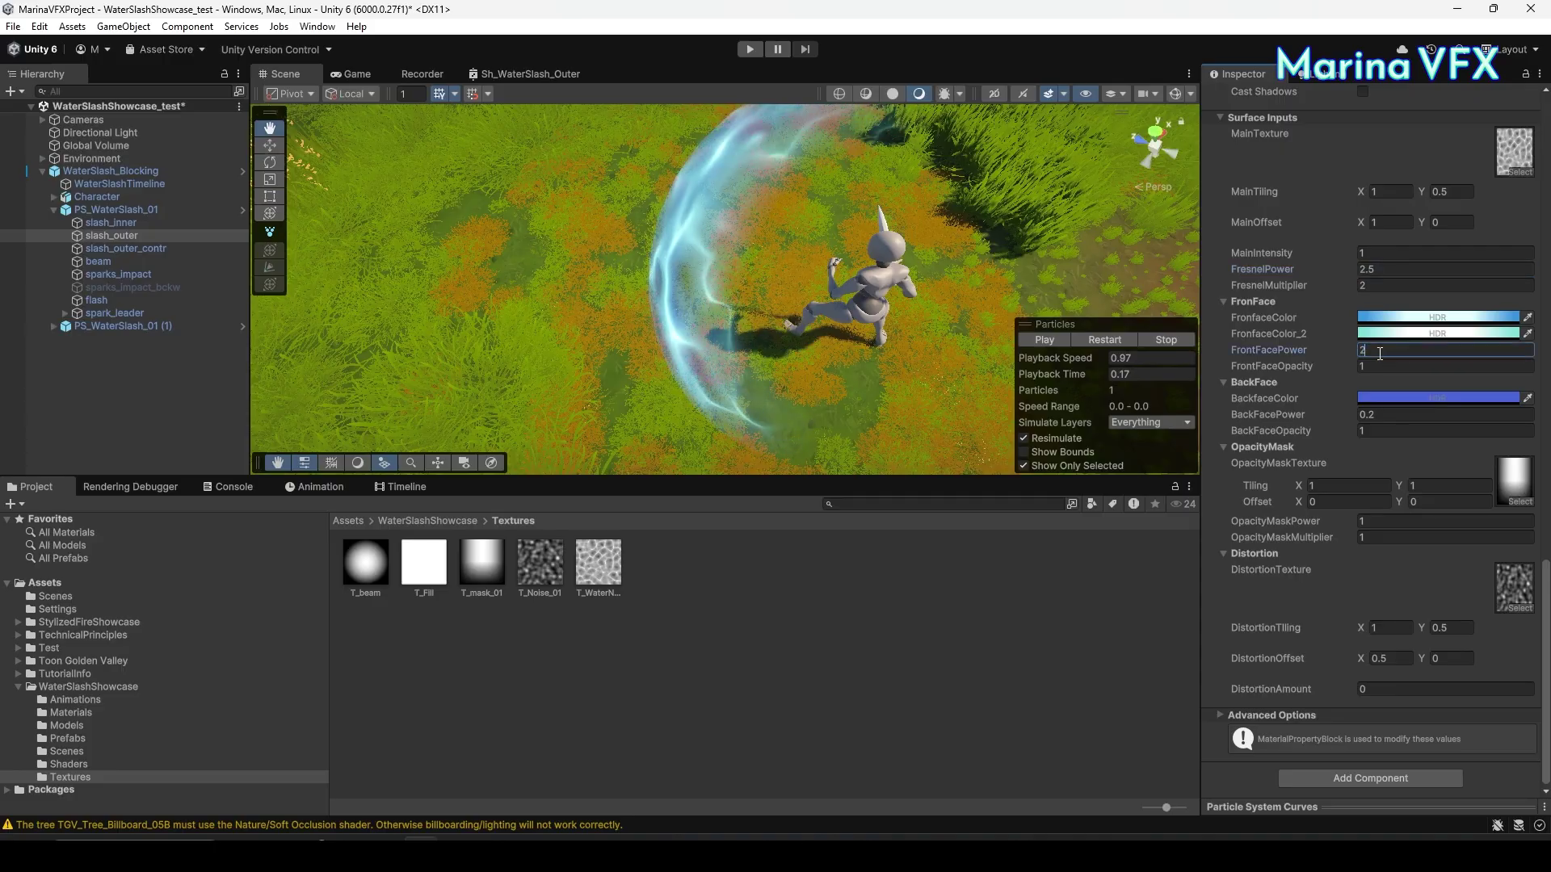
alt+drag(1010, 258, 554, 47)
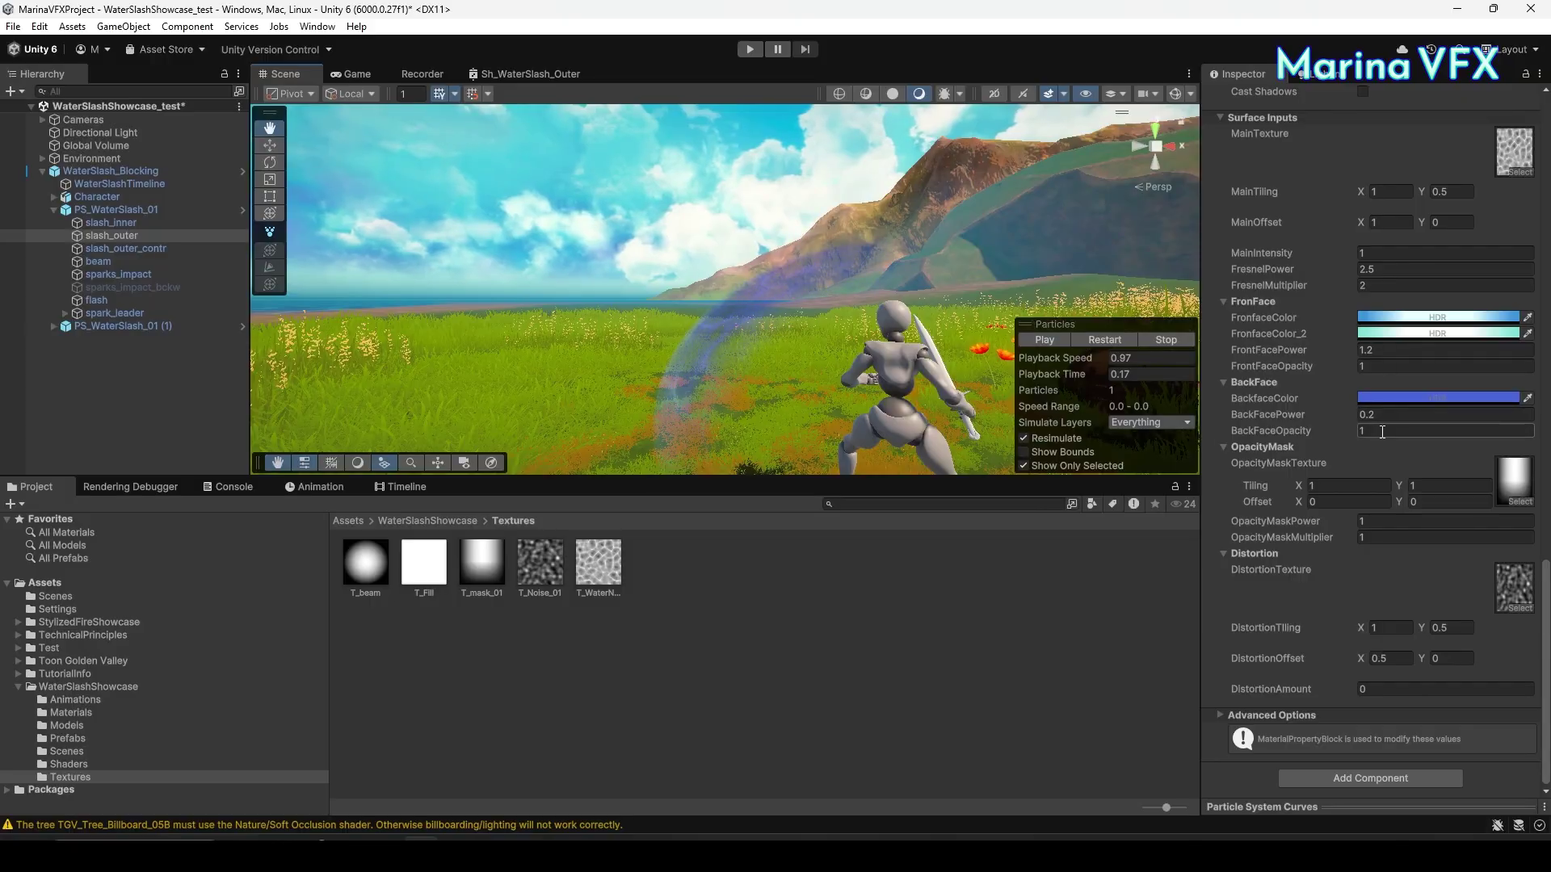
Set the BackfaceColor HDR intensity to 1.9 and replay the slash to check it from other angles.
alt+drag(818, 266, 1377, 430)
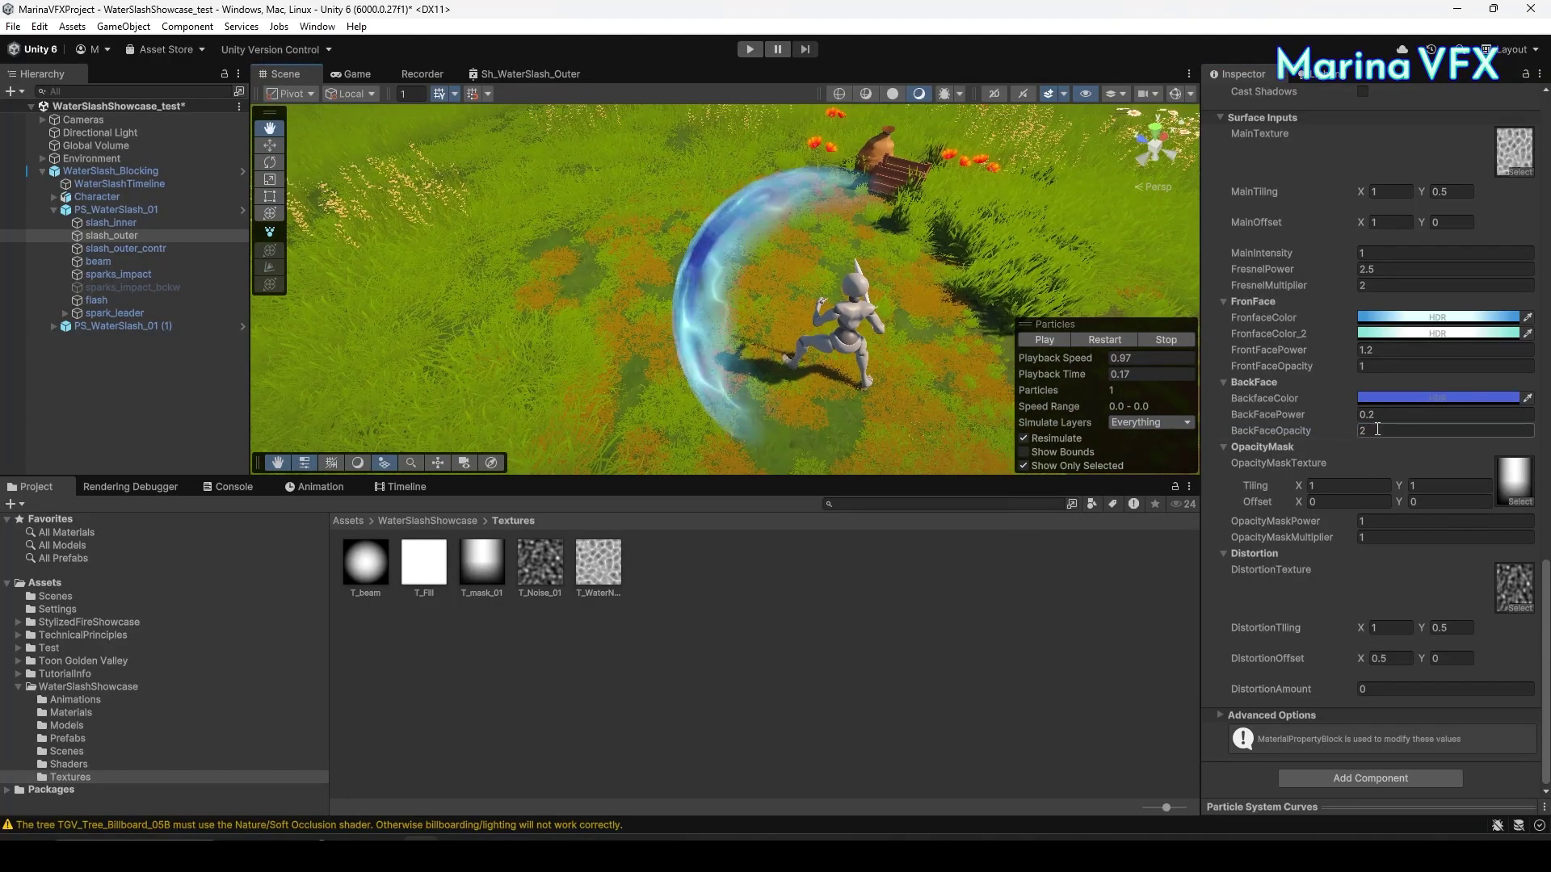
click(1438, 397)
click(1467, 747)
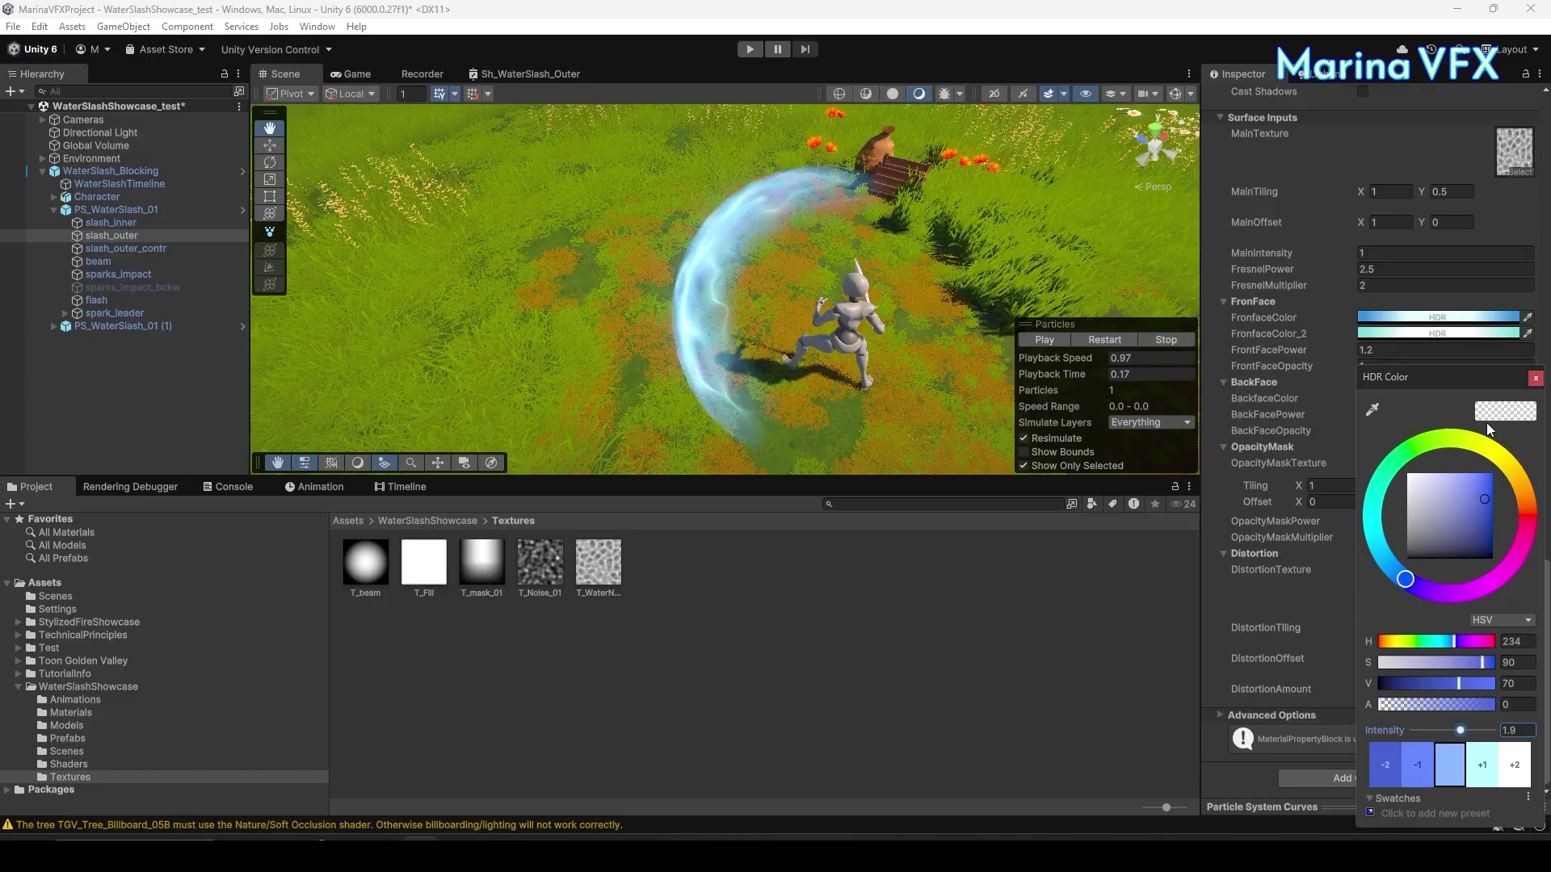
click(975, 309)
alt+drag(975, 310, 1533, 557)
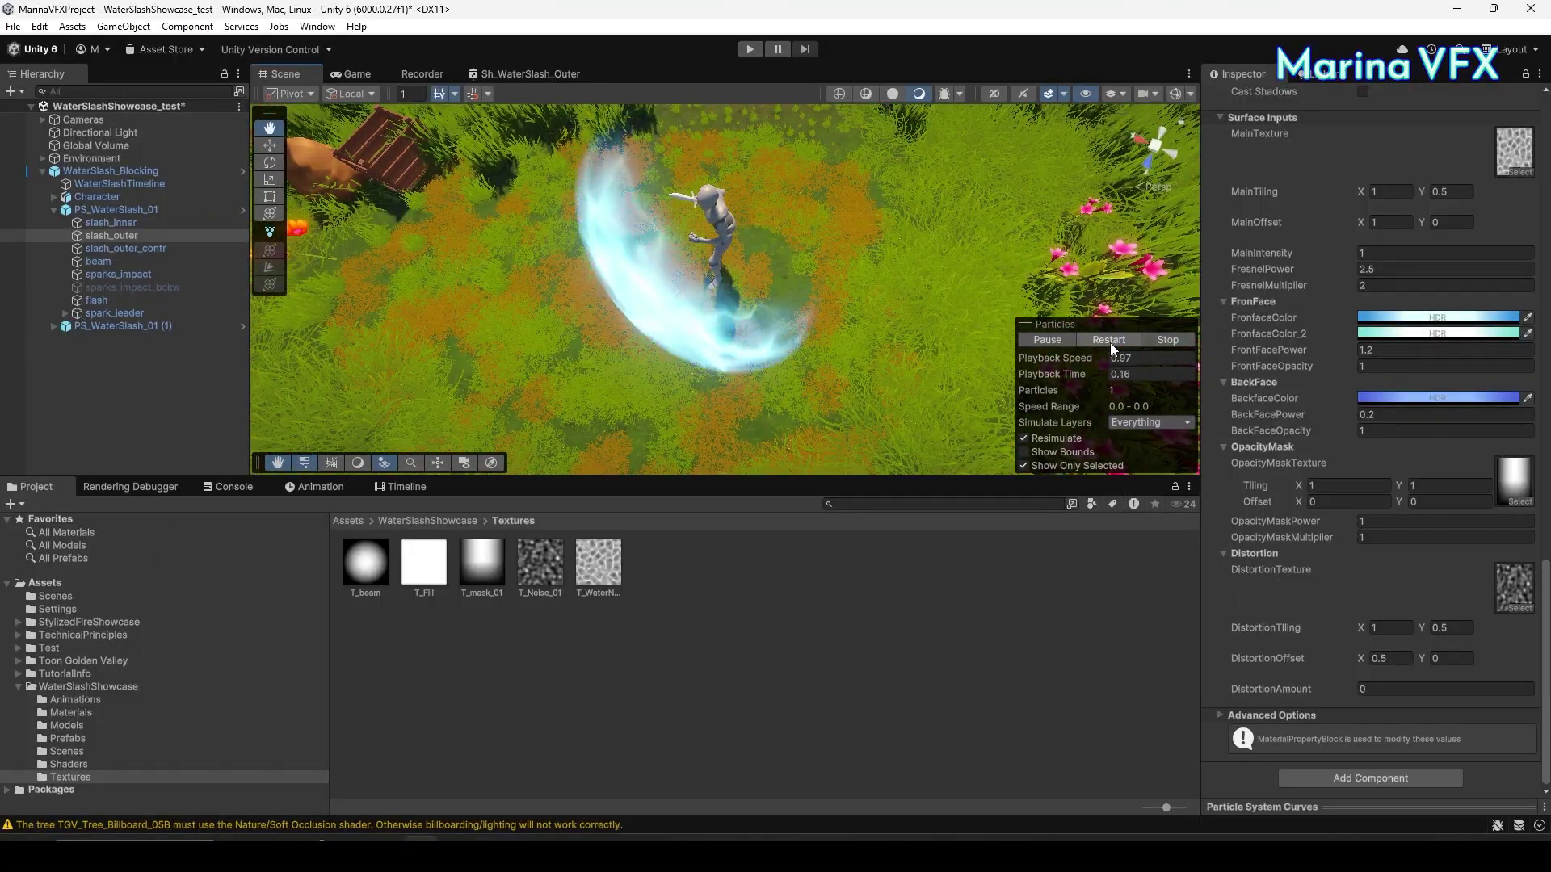
alt+drag(889, 348, 711, 143)
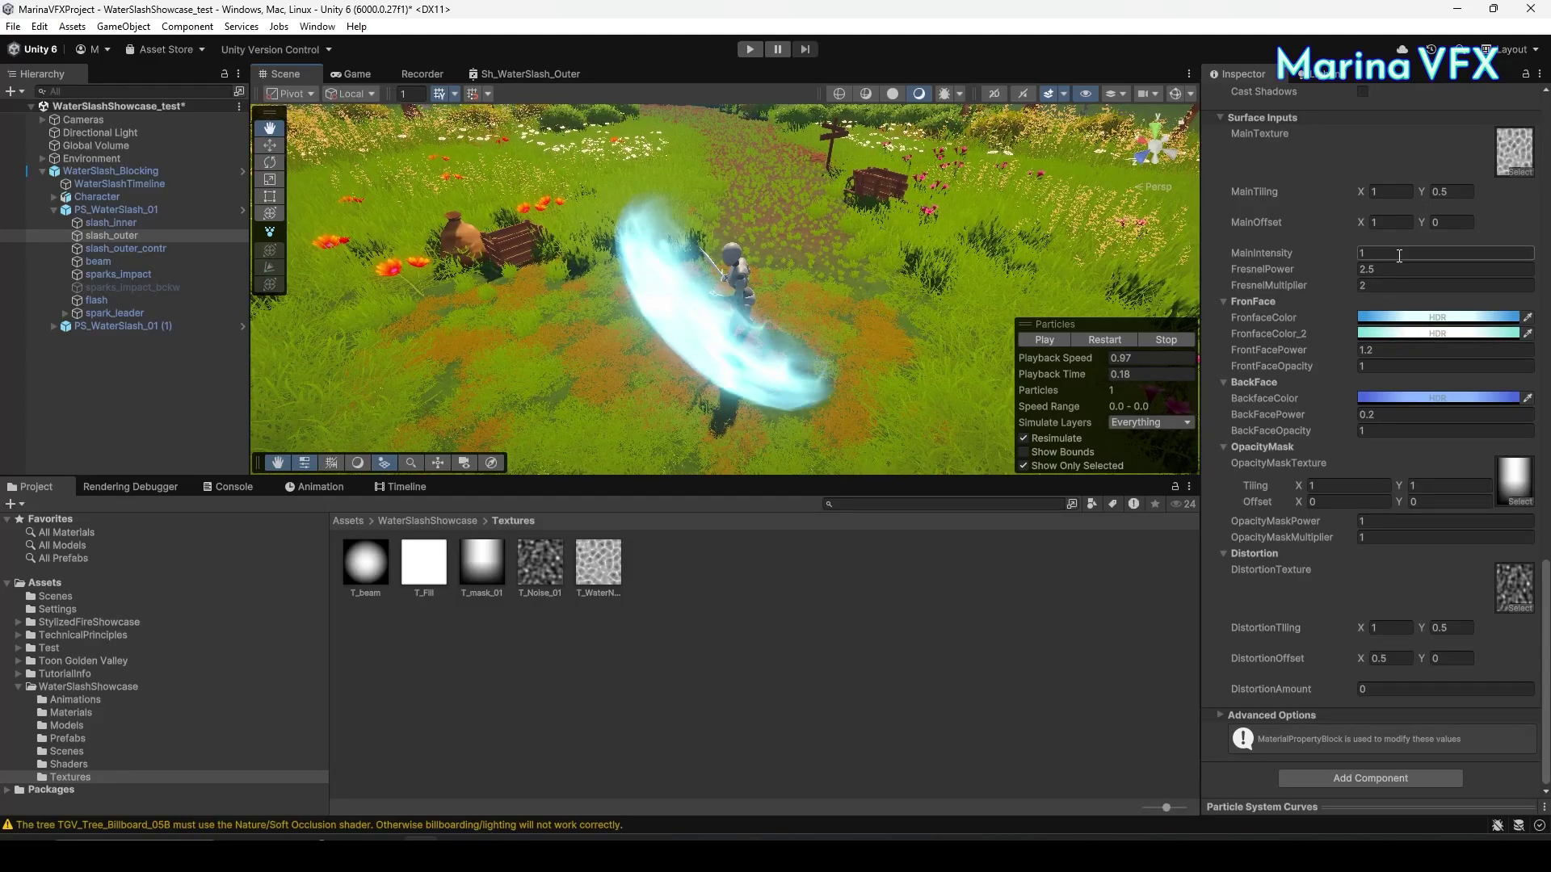
Set the HDR intensity of FronfaceColor_2 and FronfaceColor to 2, with FrontFacePower at 1 and BackFacePower at 0.5.
click(1441, 334)
double_click(1518, 673)
text(2)
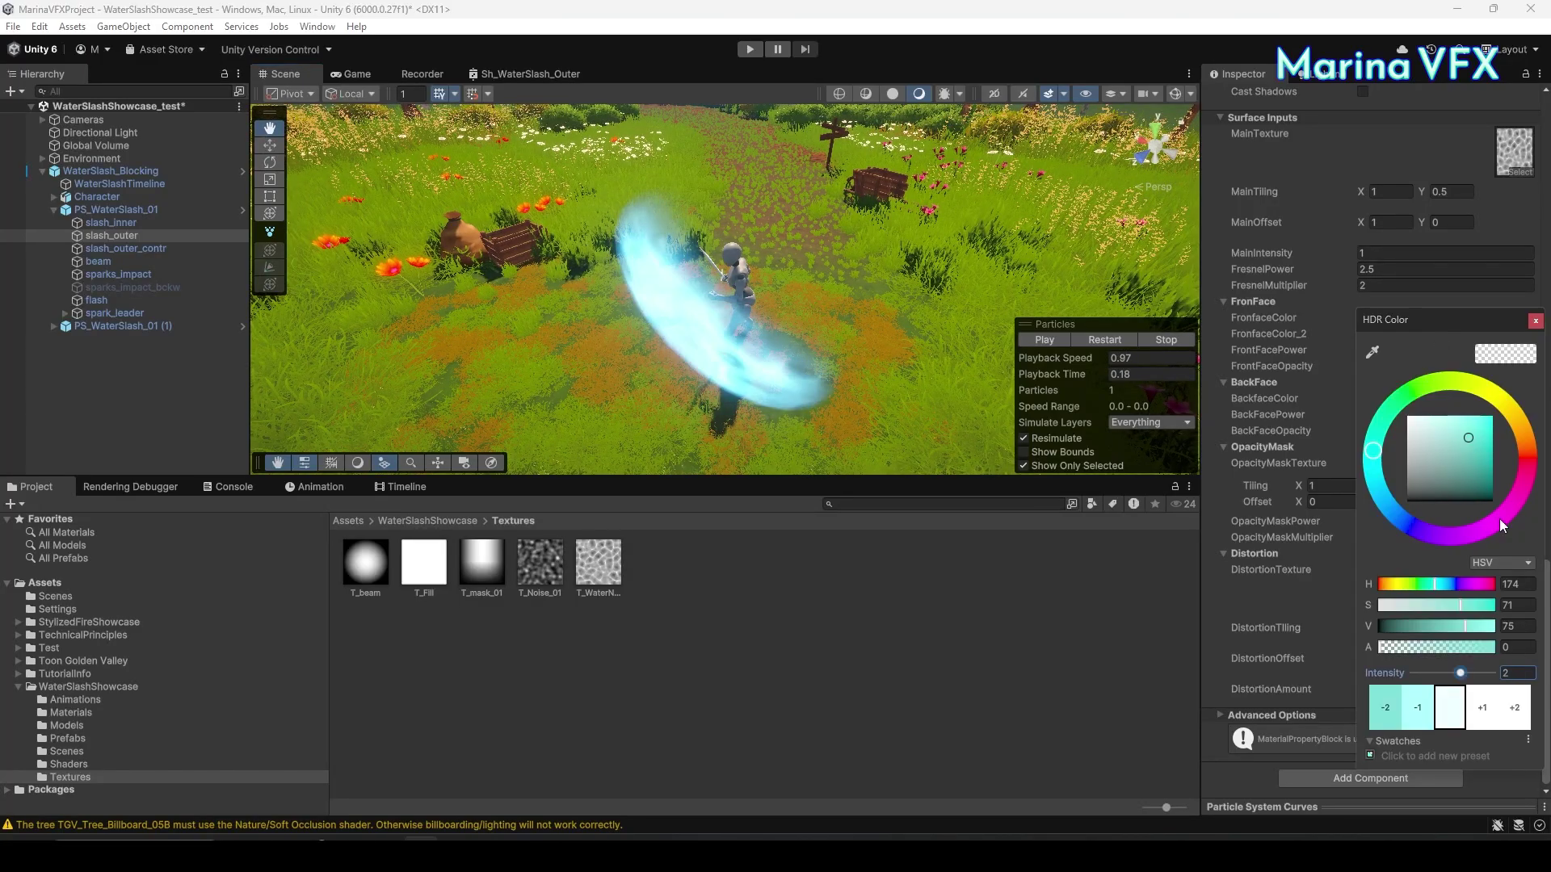
key(Return)
click(1441, 318)
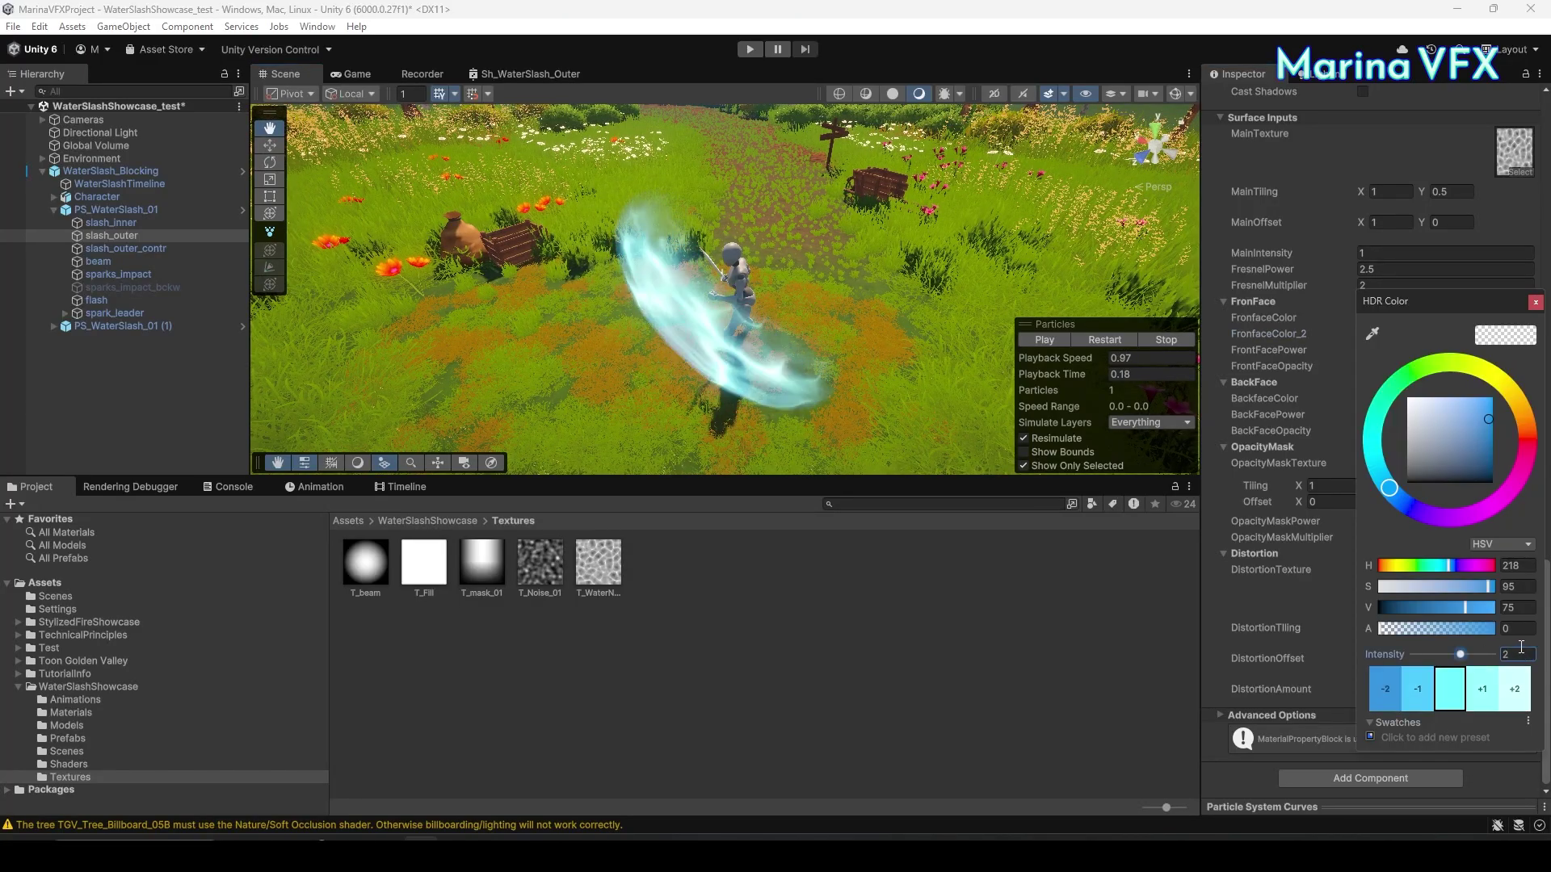
key(Return)
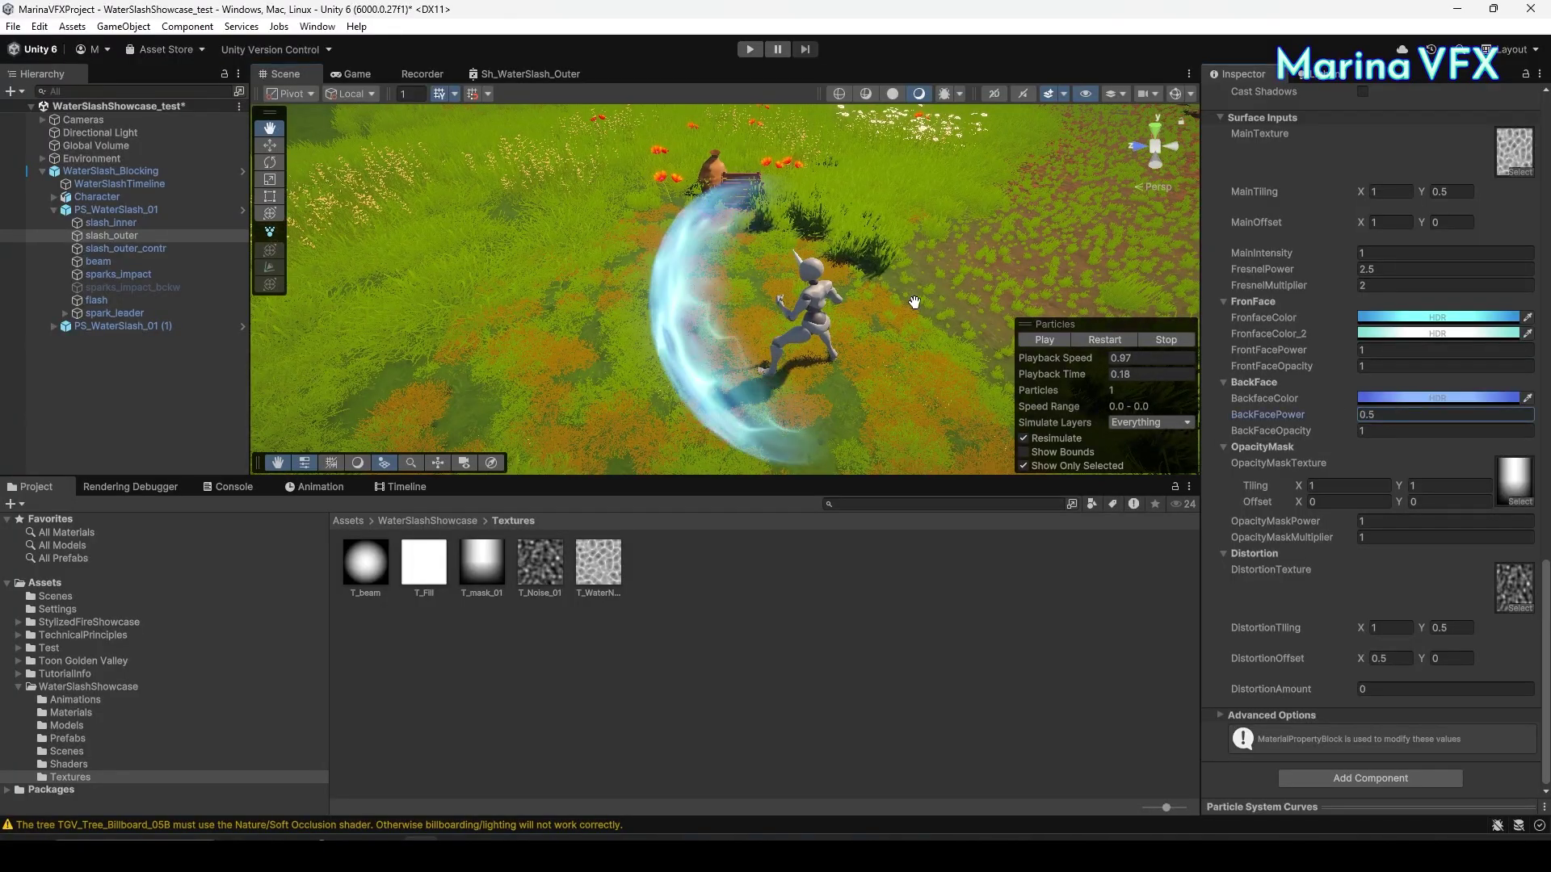
Set both FresnelPower and FresnelMultiplier to 5 and inspect the slash from several angles.
right_drag(915, 302, 783, 274)
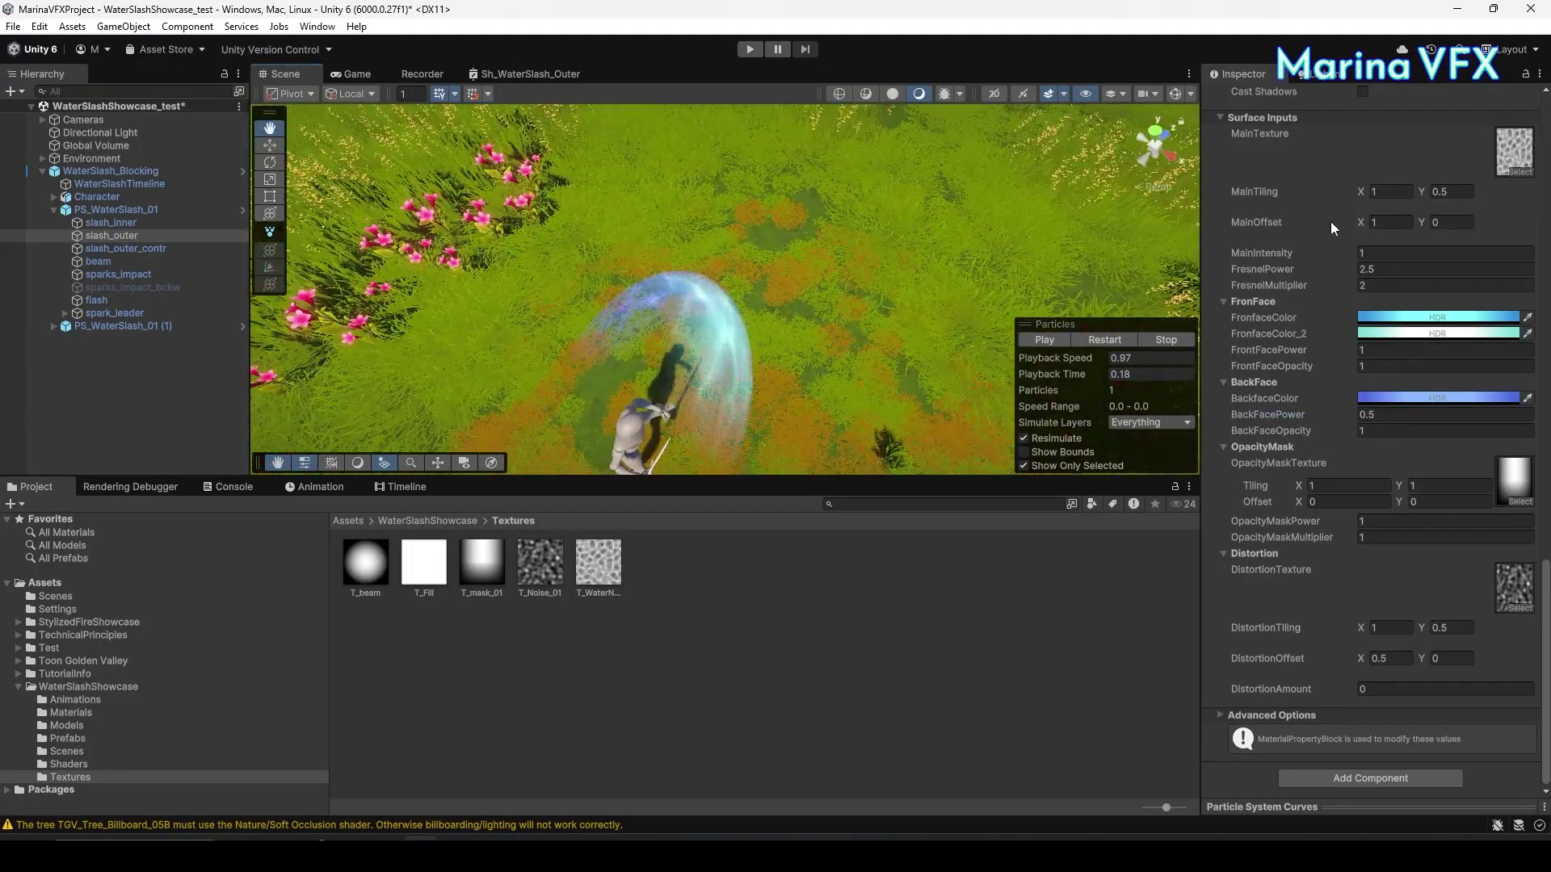
click(1388, 286)
right_drag(808, 307, 1412, 816)
right_drag(808, 243, 165, 117)
right_drag(371, 186, 903, 258)
Turn off Show Only Selected for the particle preview and replay the complete water slash effect several times.
click(1102, 465)
click(1110, 341)
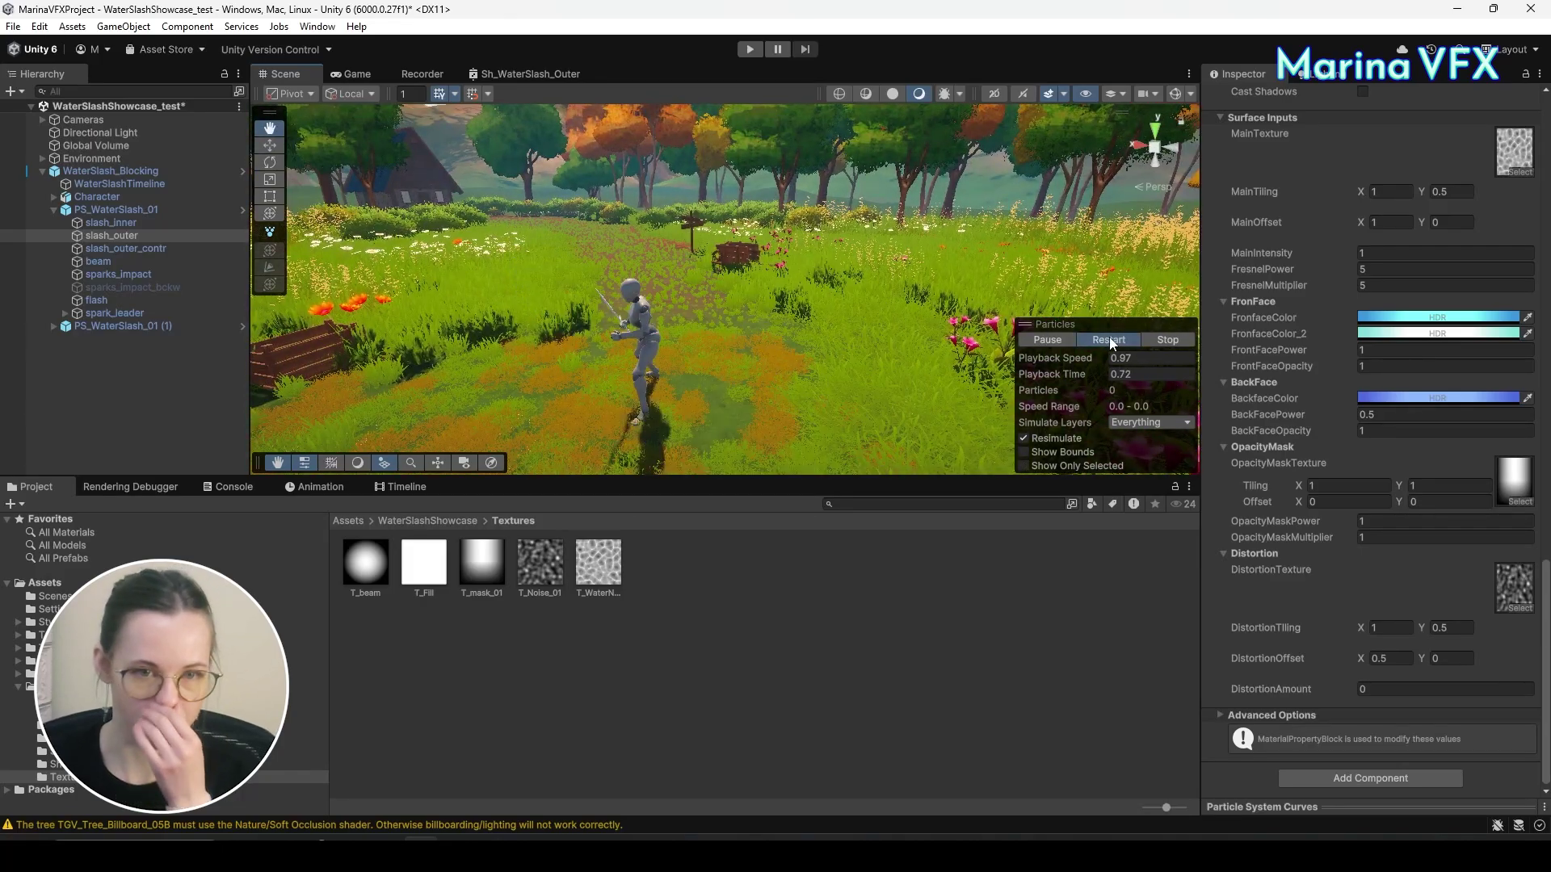
click(1109, 341)
click(1111, 341)
alt+drag(909, 133, 977, 226)
click(1099, 342)
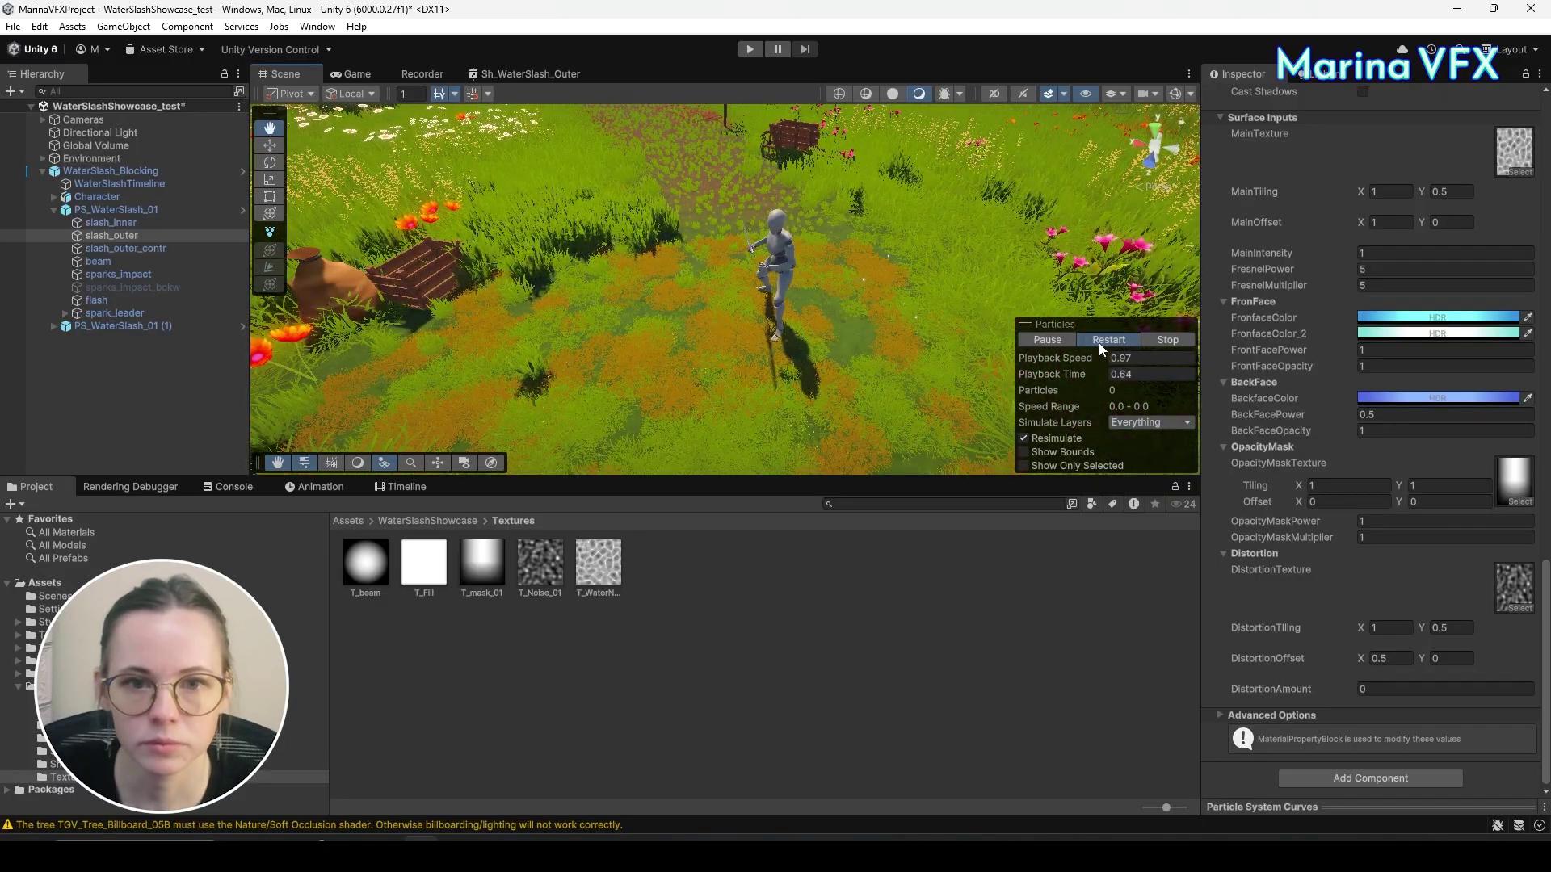
Enlarge the Scene view and replay the whole effect, pausing the preview at a playback time of 0.29.
drag(824, 477, 824, 583)
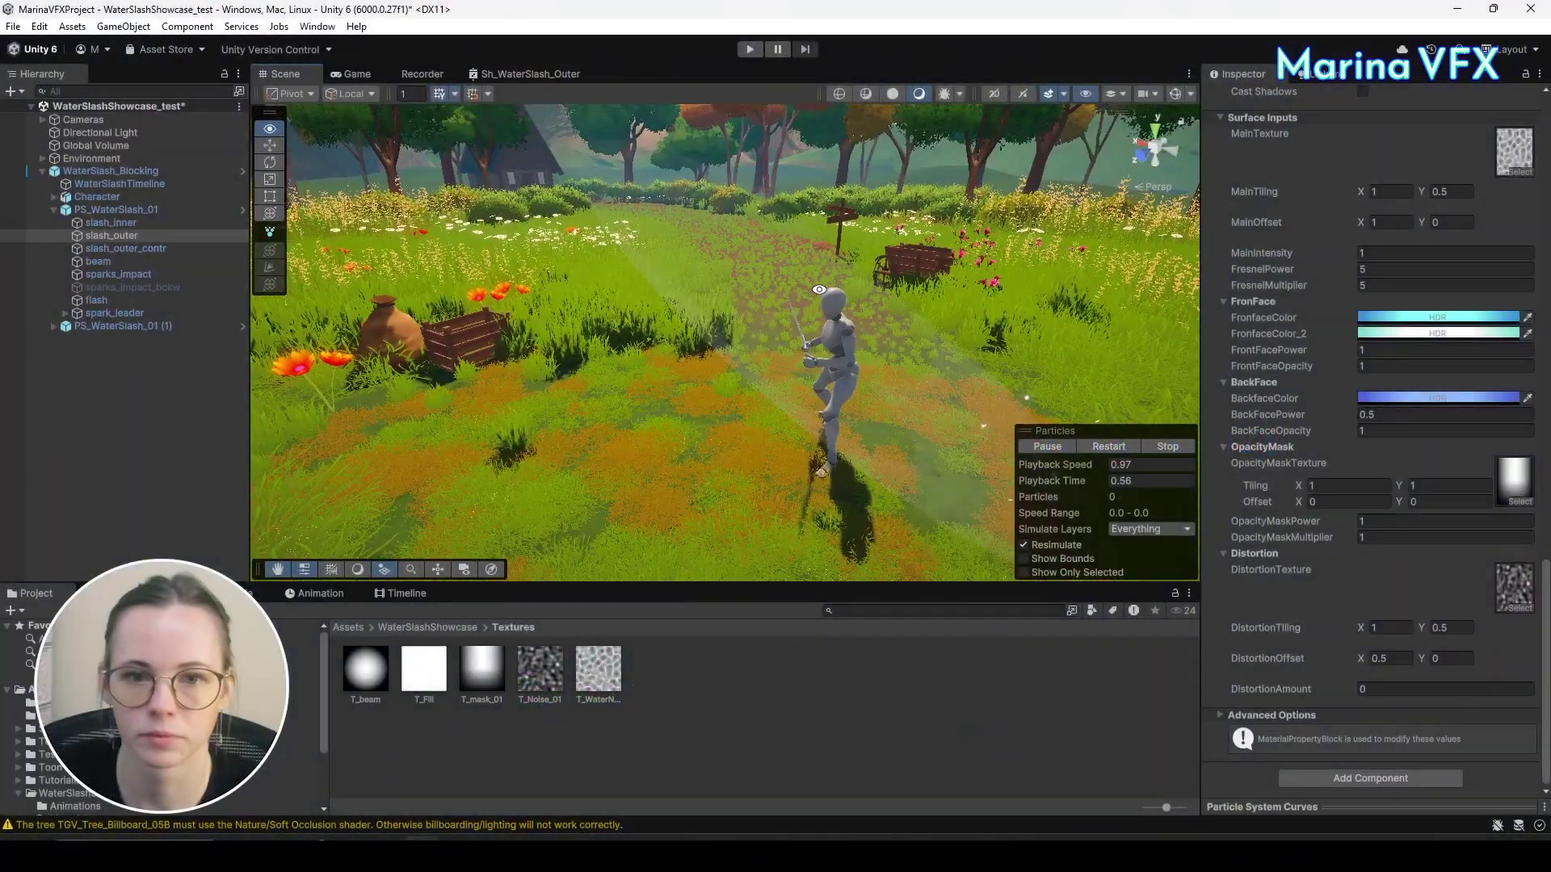
click(1111, 444)
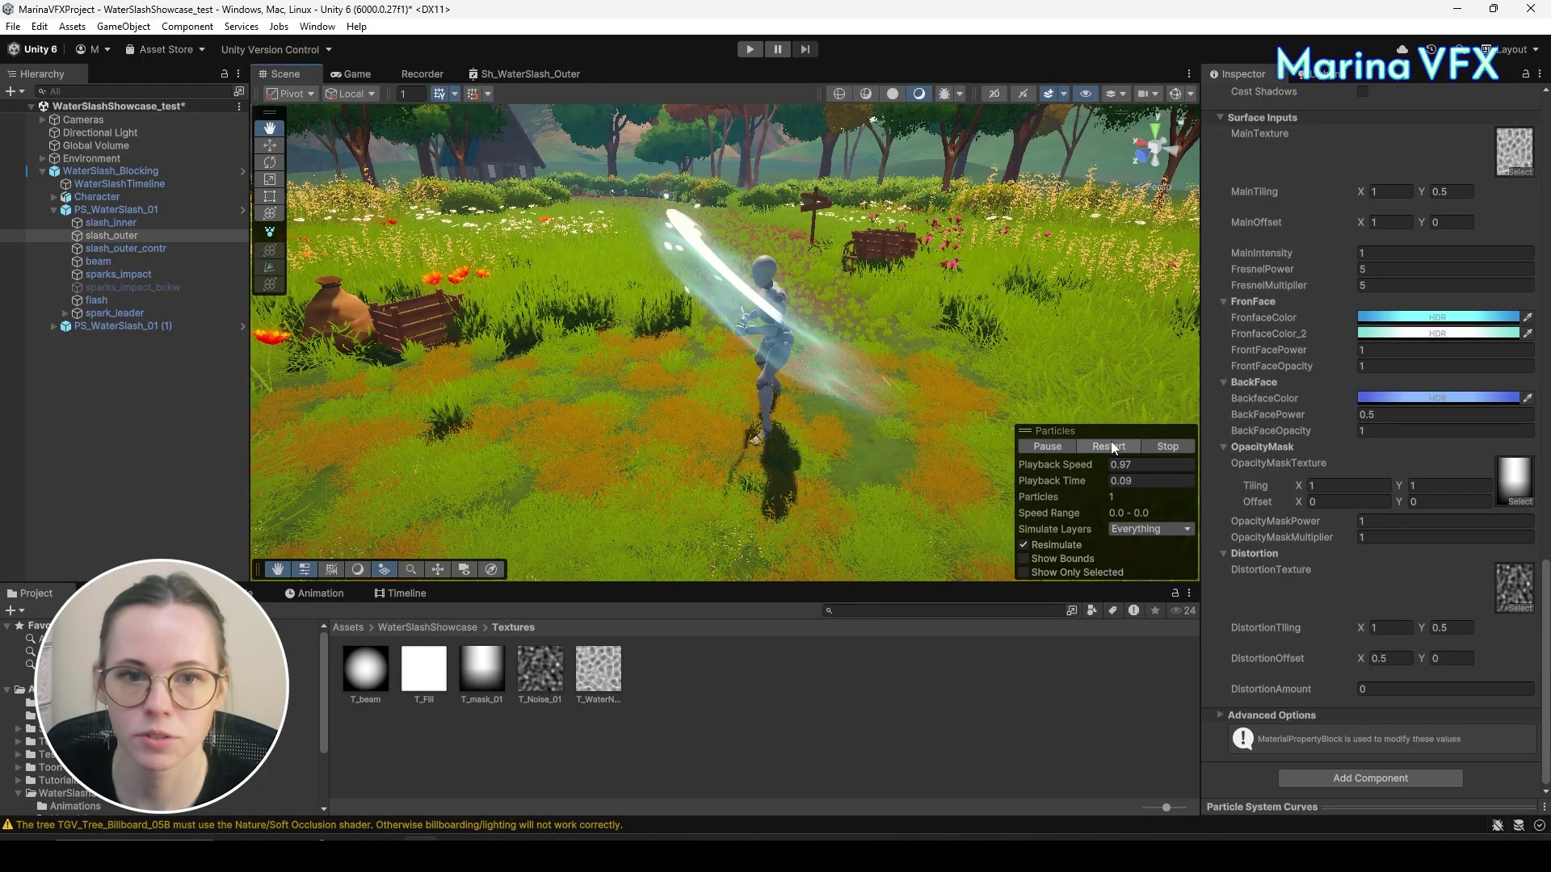
click(1110, 446)
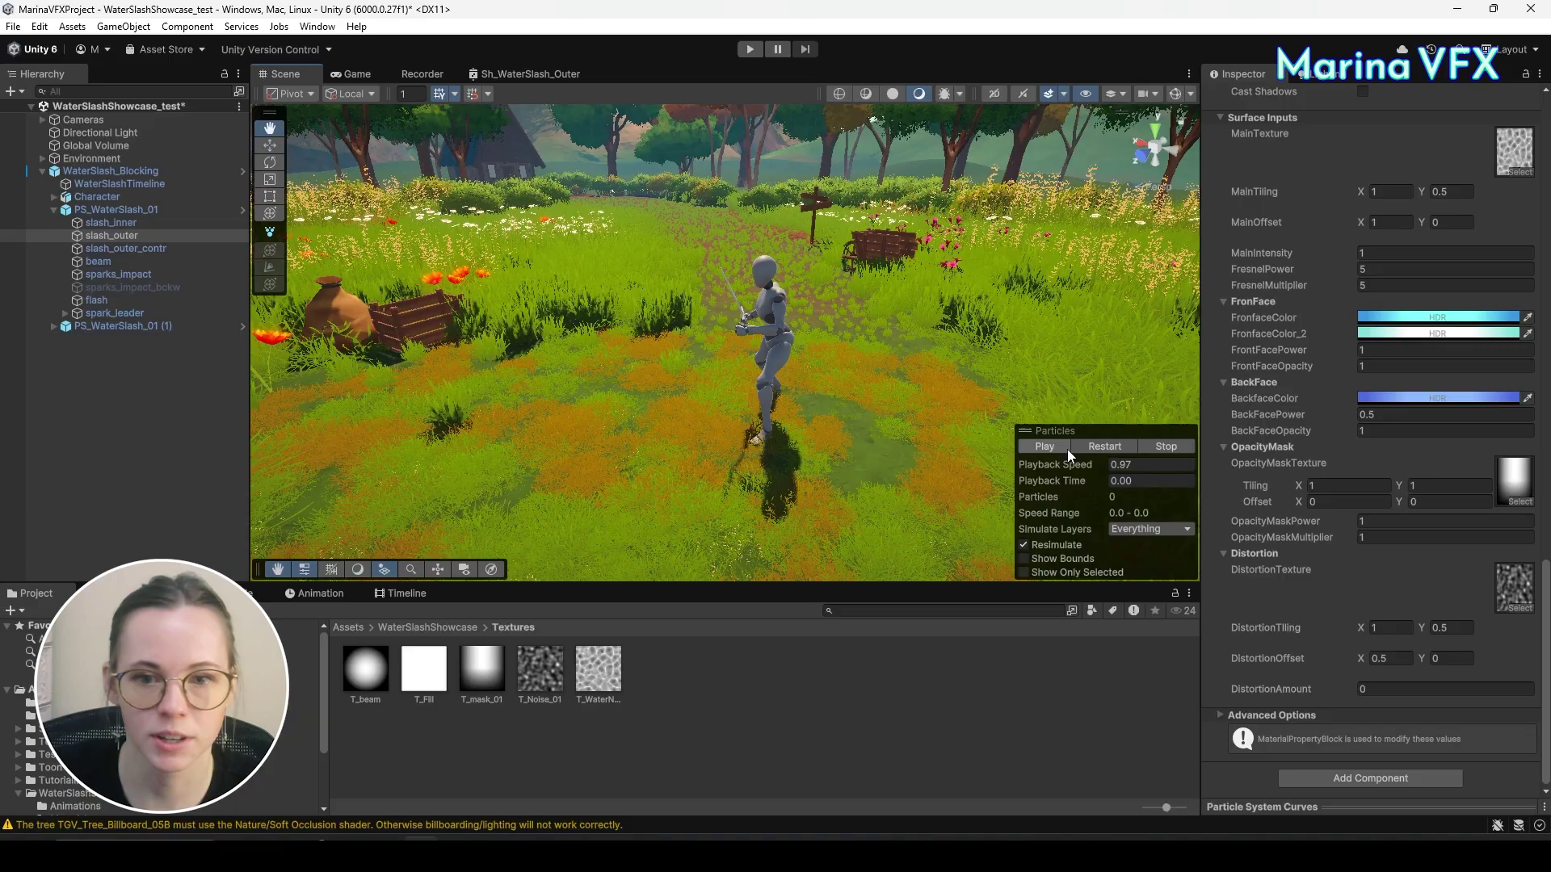
click(1108, 446)
alt+drag(1109, 446, 695, 258)
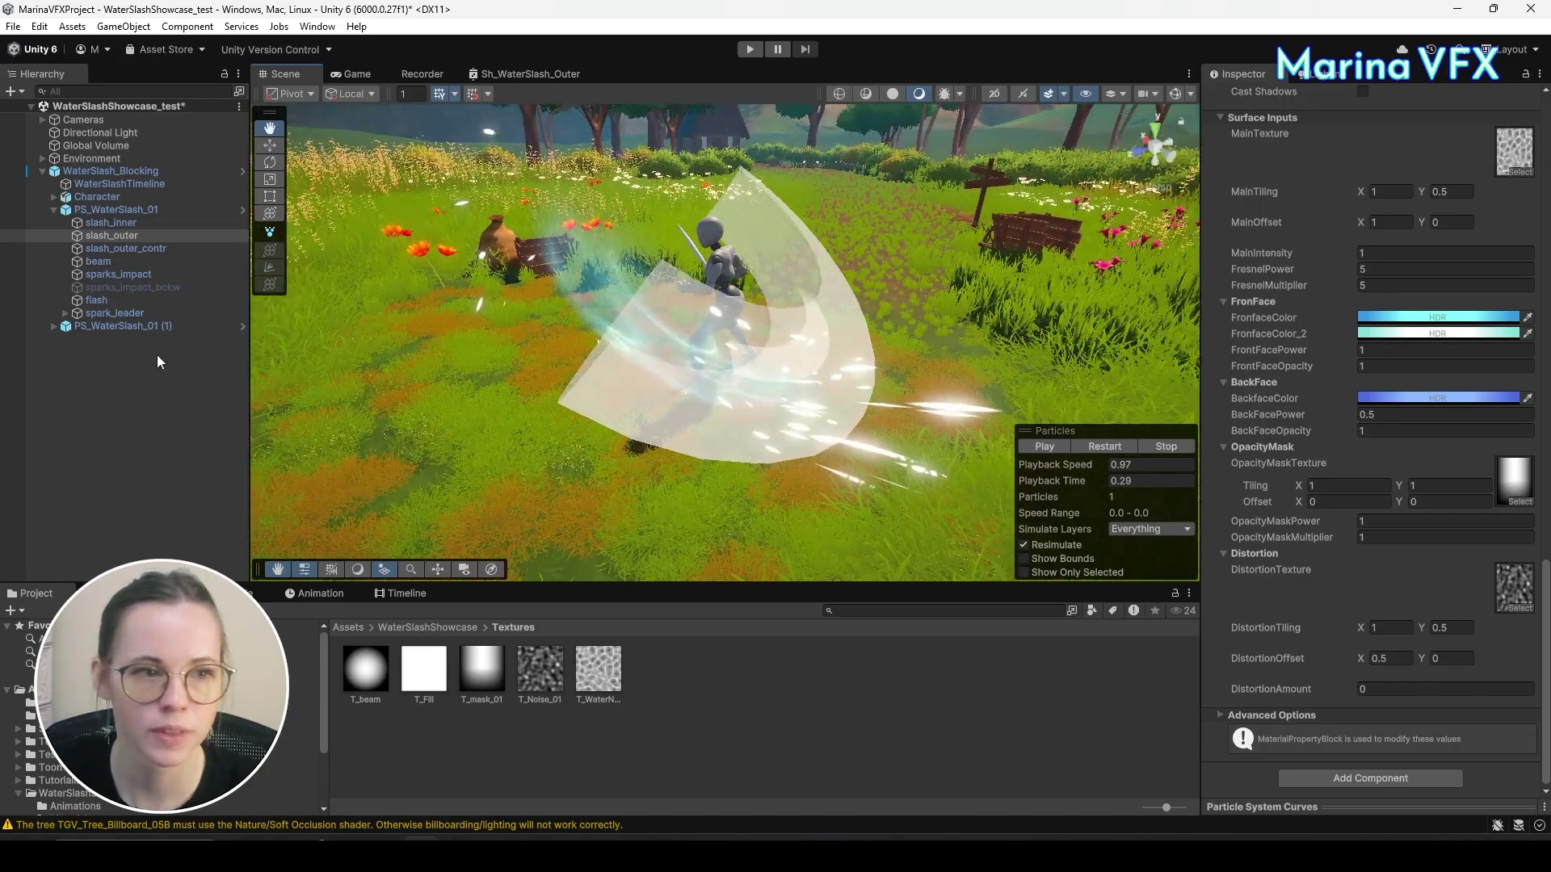
Duplicate the M_WaterSlash_Outer material in the Materials folder and name the copy M_WaterSlash_Outer_Contr.
scroll(122, 711, down, 3)
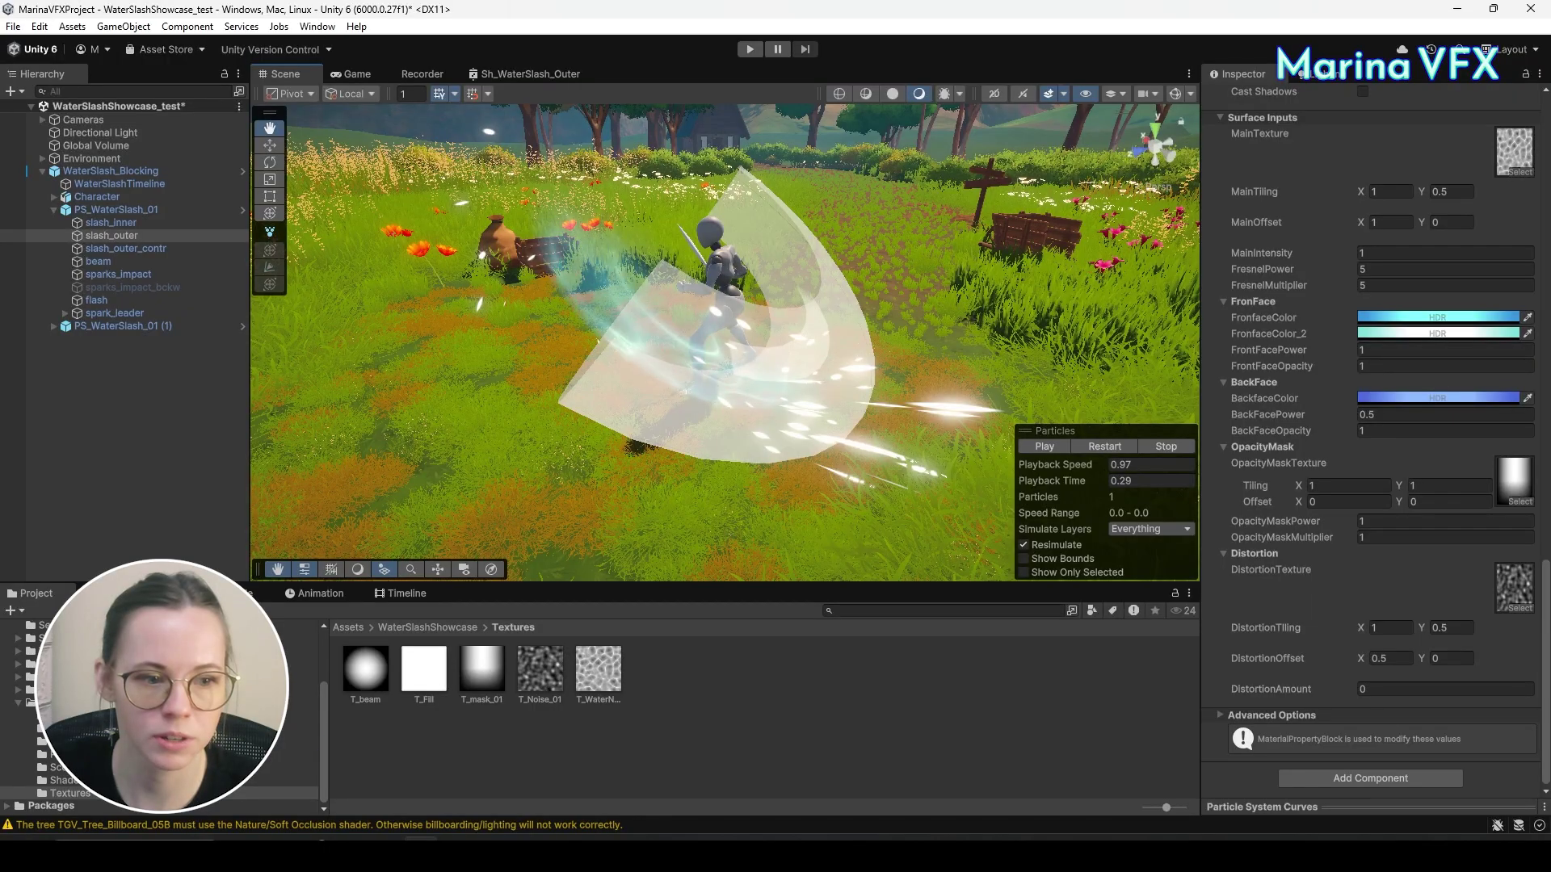
click(122, 728)
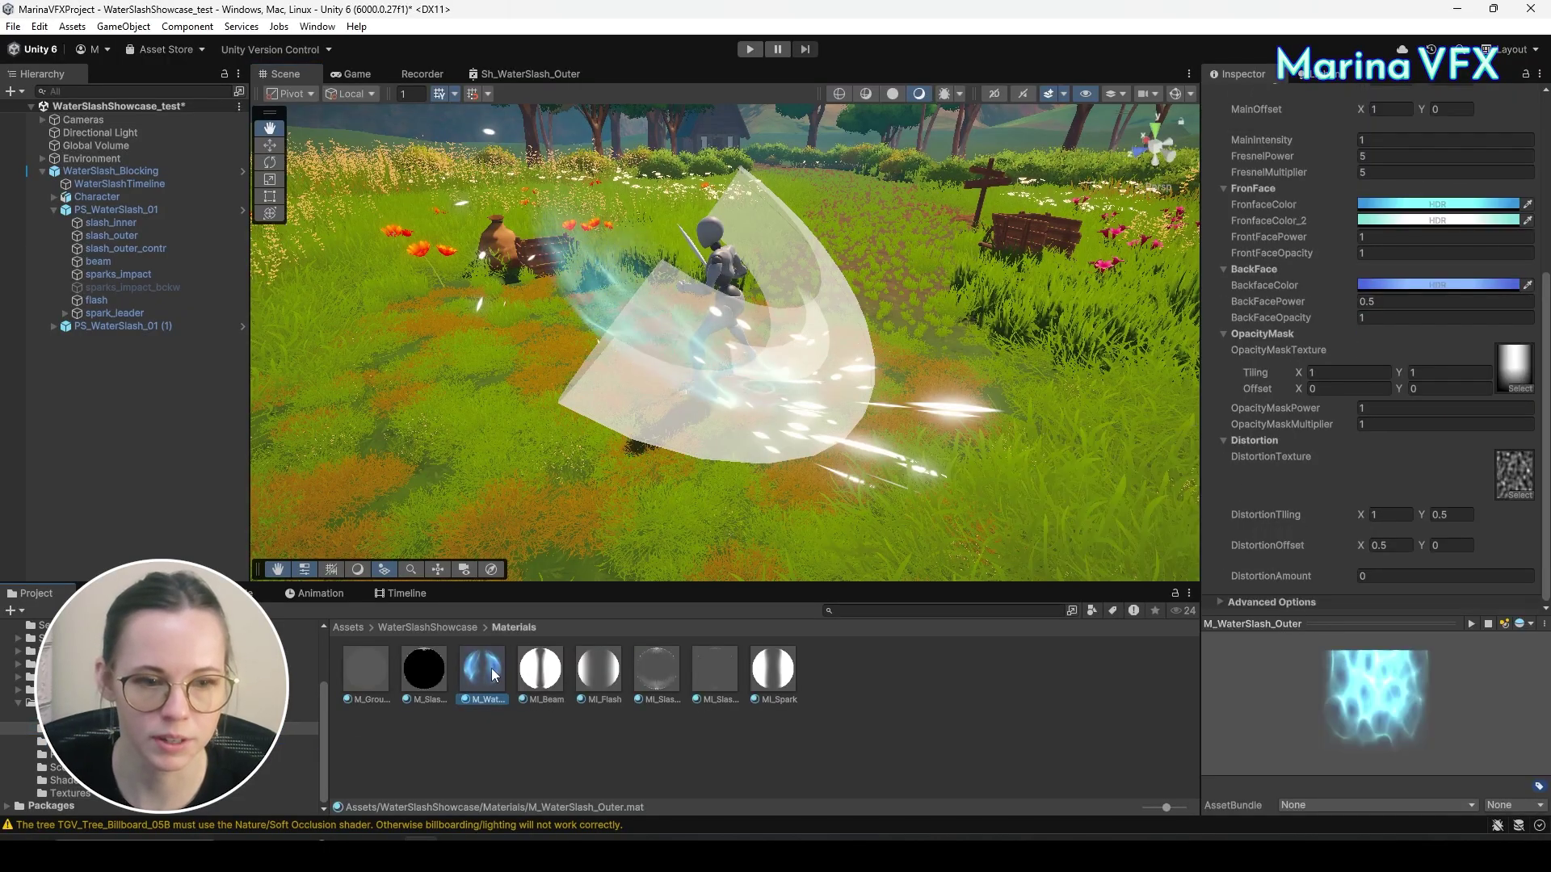
key(ctrl+d)
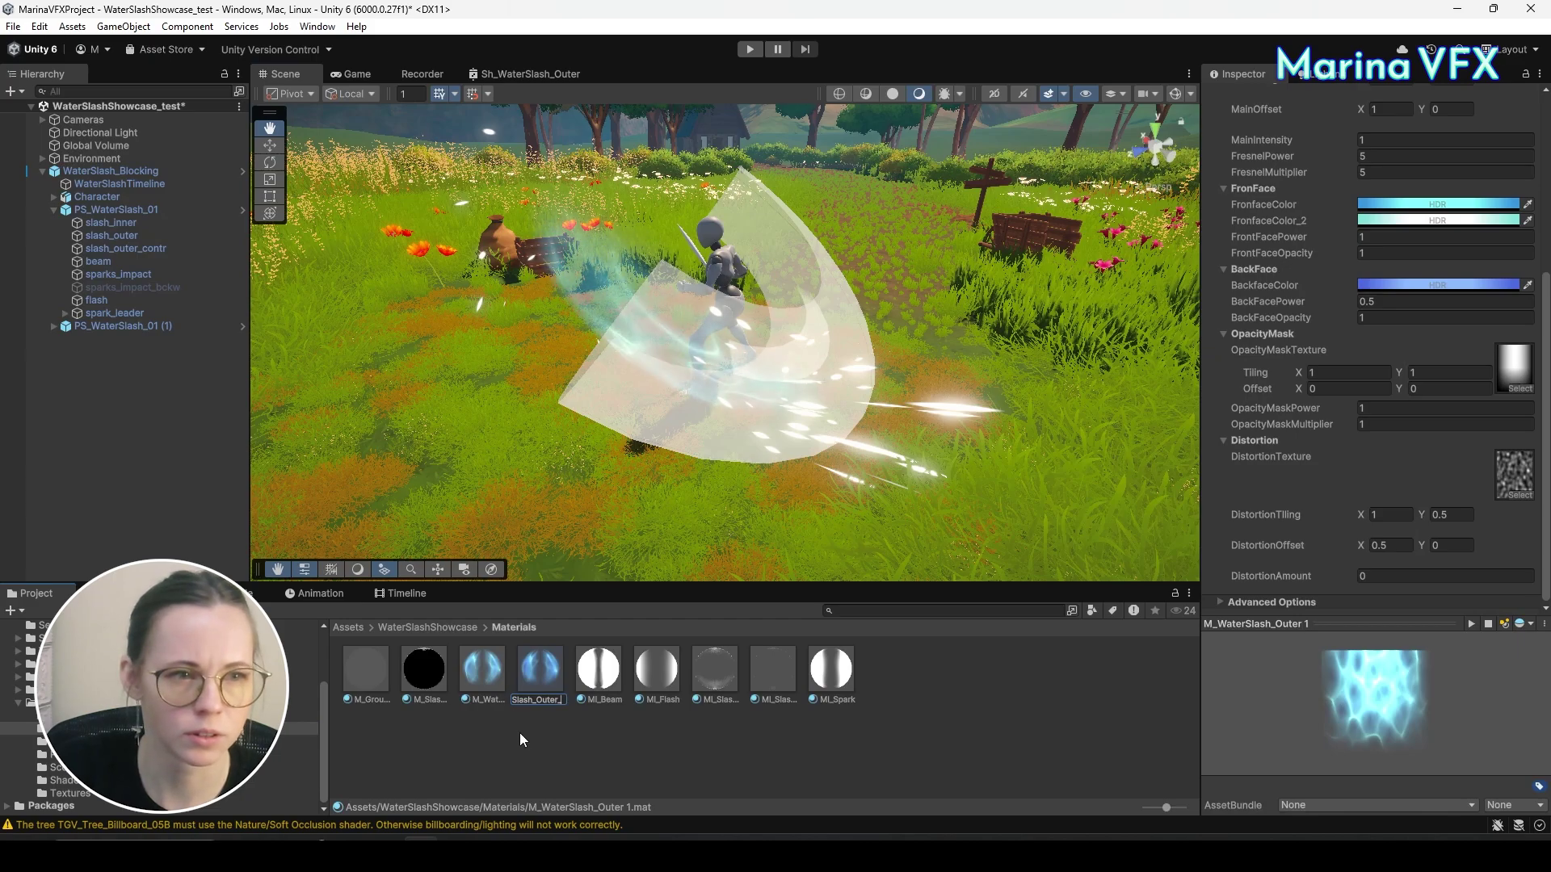
text(ntr)
key(Return)
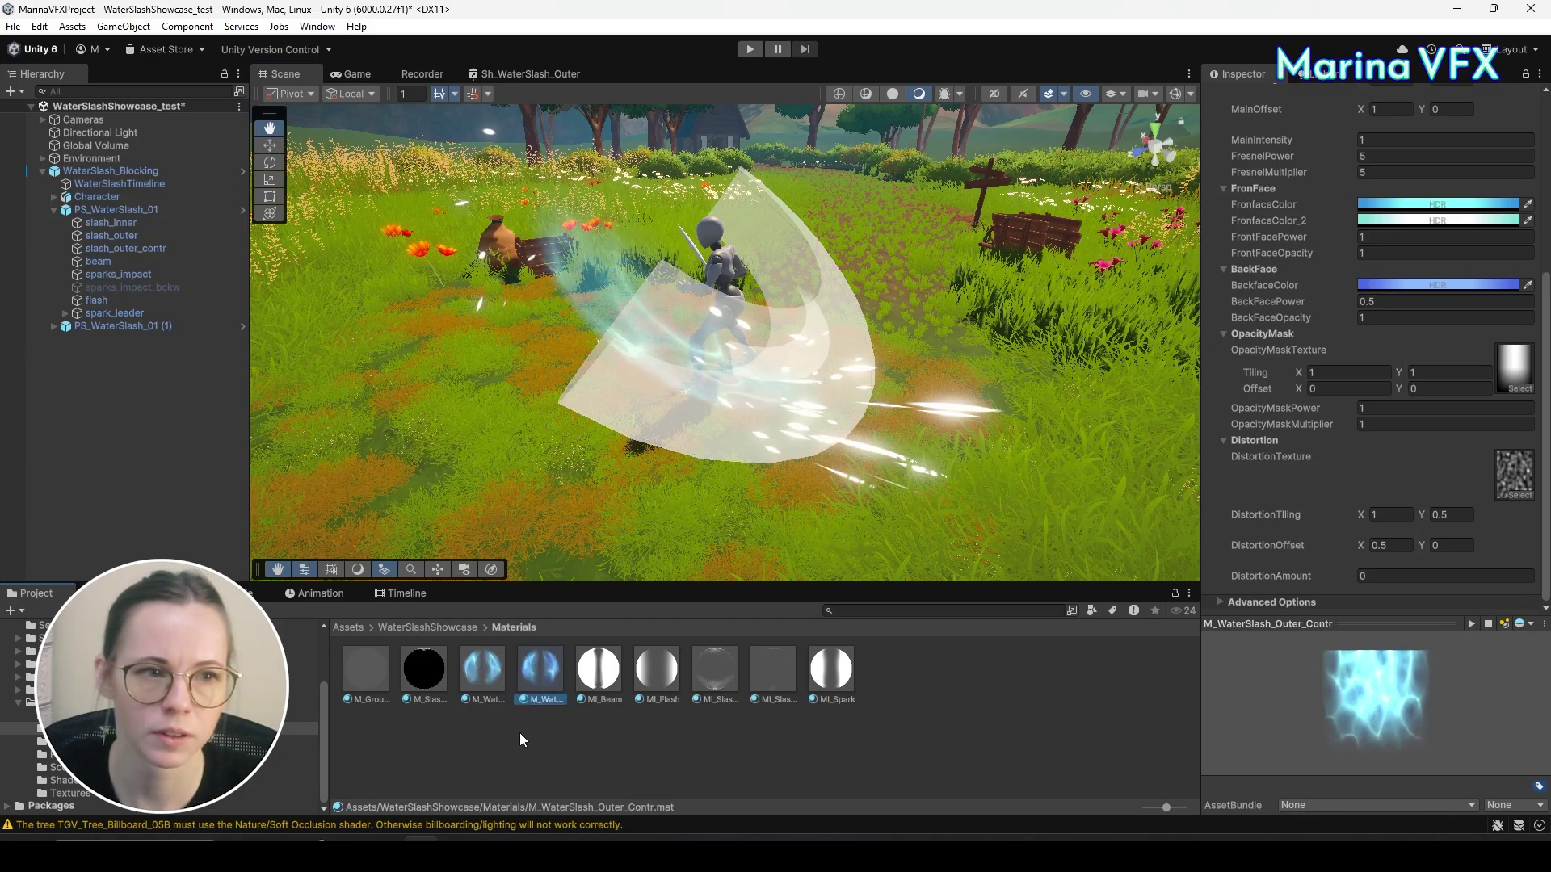
Assign M_WaterSlash_Outer_Contr as the Renderer material of the slash_outer_contr particle system.
click(155, 251)
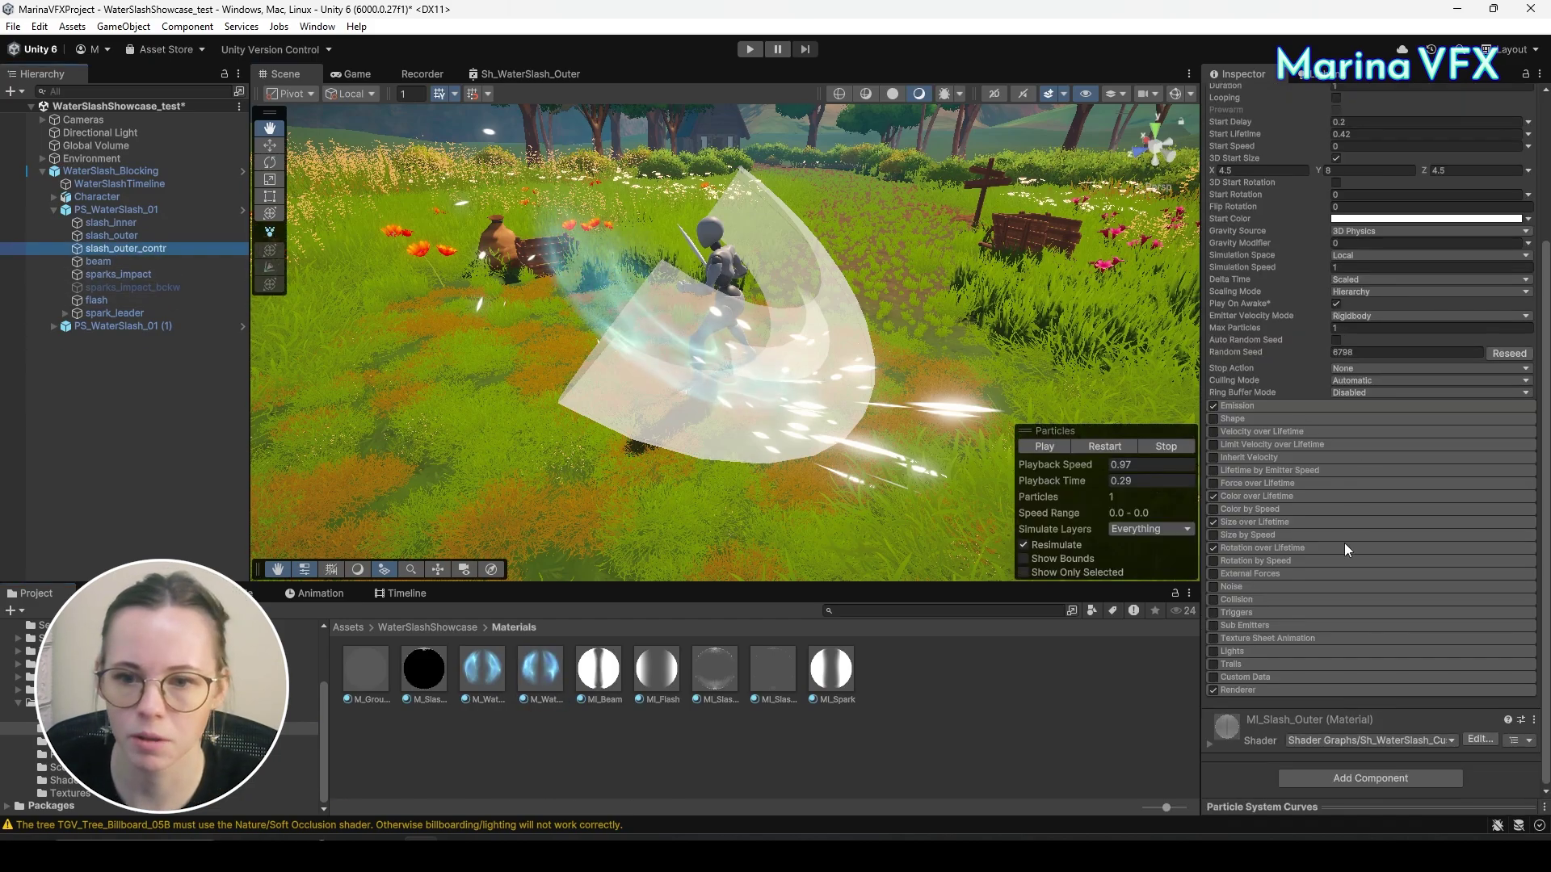
click(1240, 693)
scroll(1240, 692, down, 5)
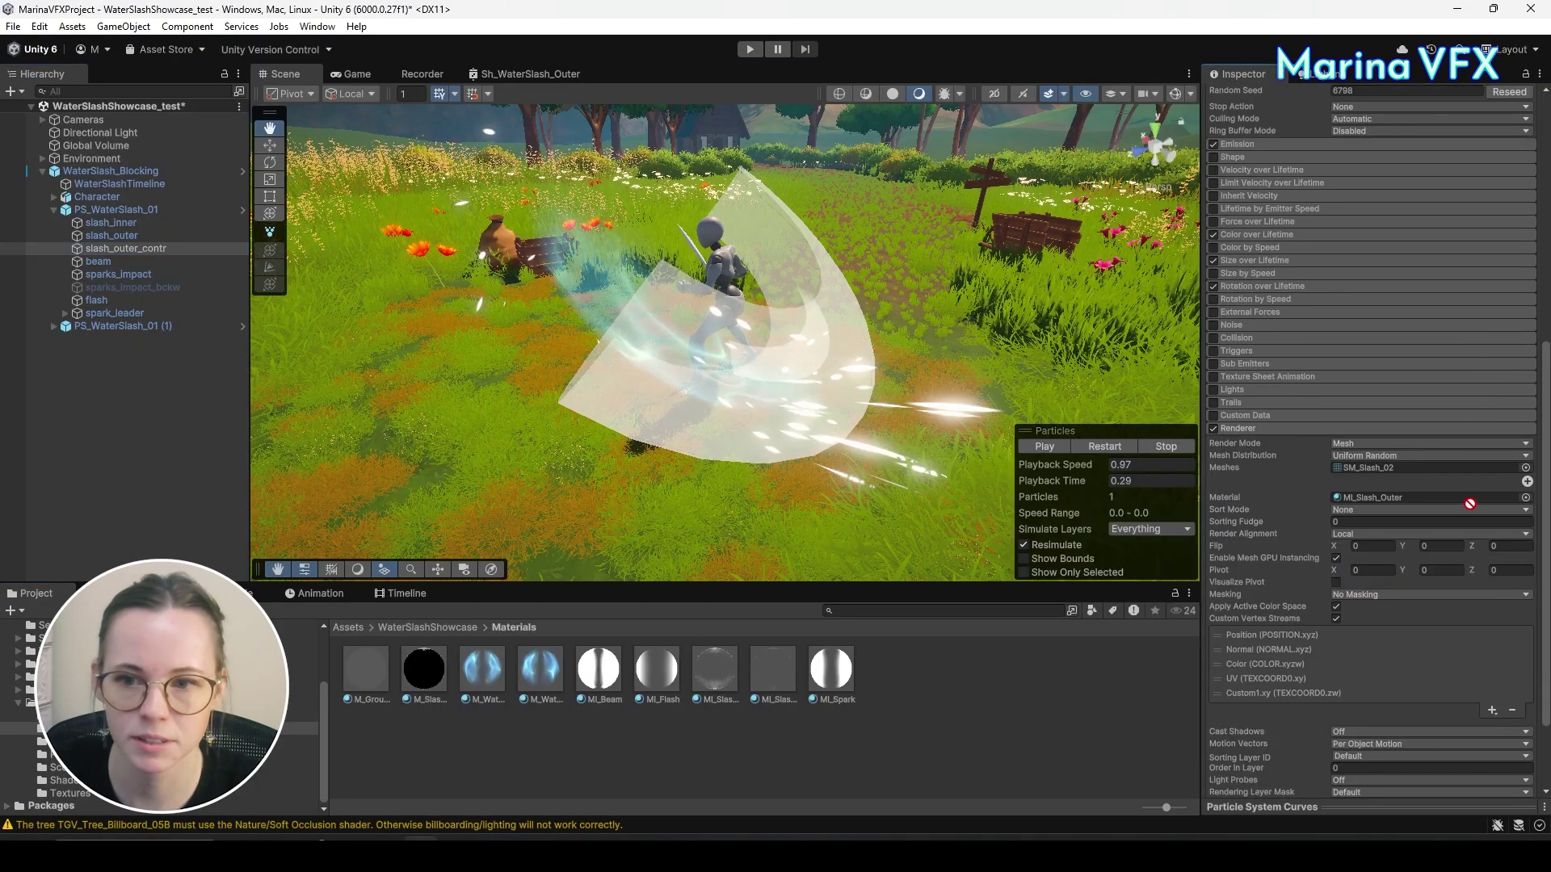
drag(1445, 508, 1445, 507)
alt+drag(905, 380, 977, 383)
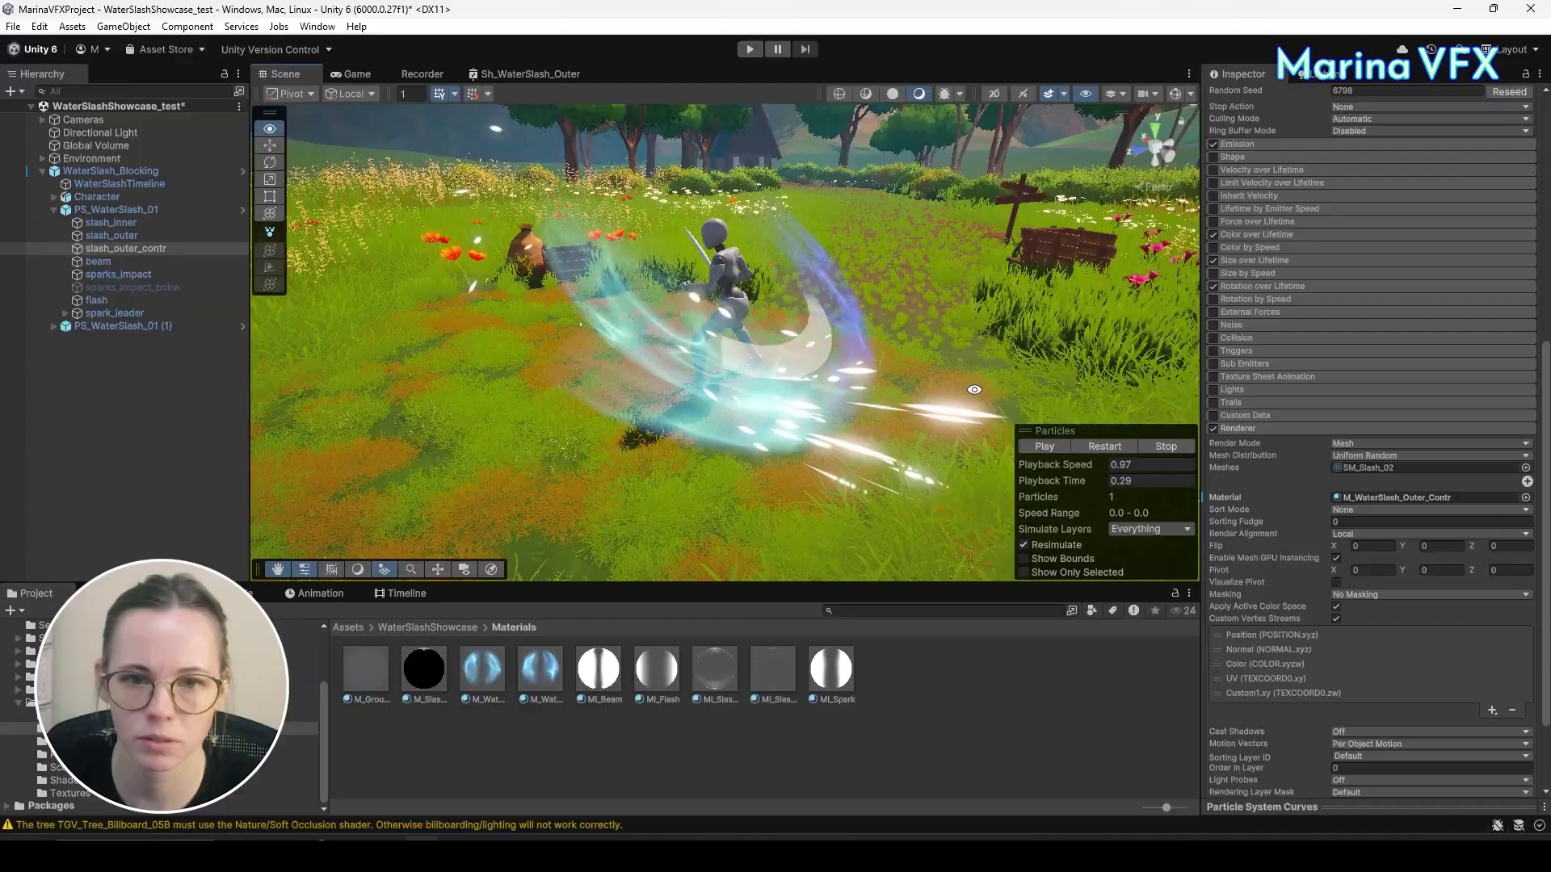
Set MainOffset X to 0.5 in the M_WaterSlash_Outer_Contr material and edit its DistortionOffset X.
scroll(1414, 646, down, 2)
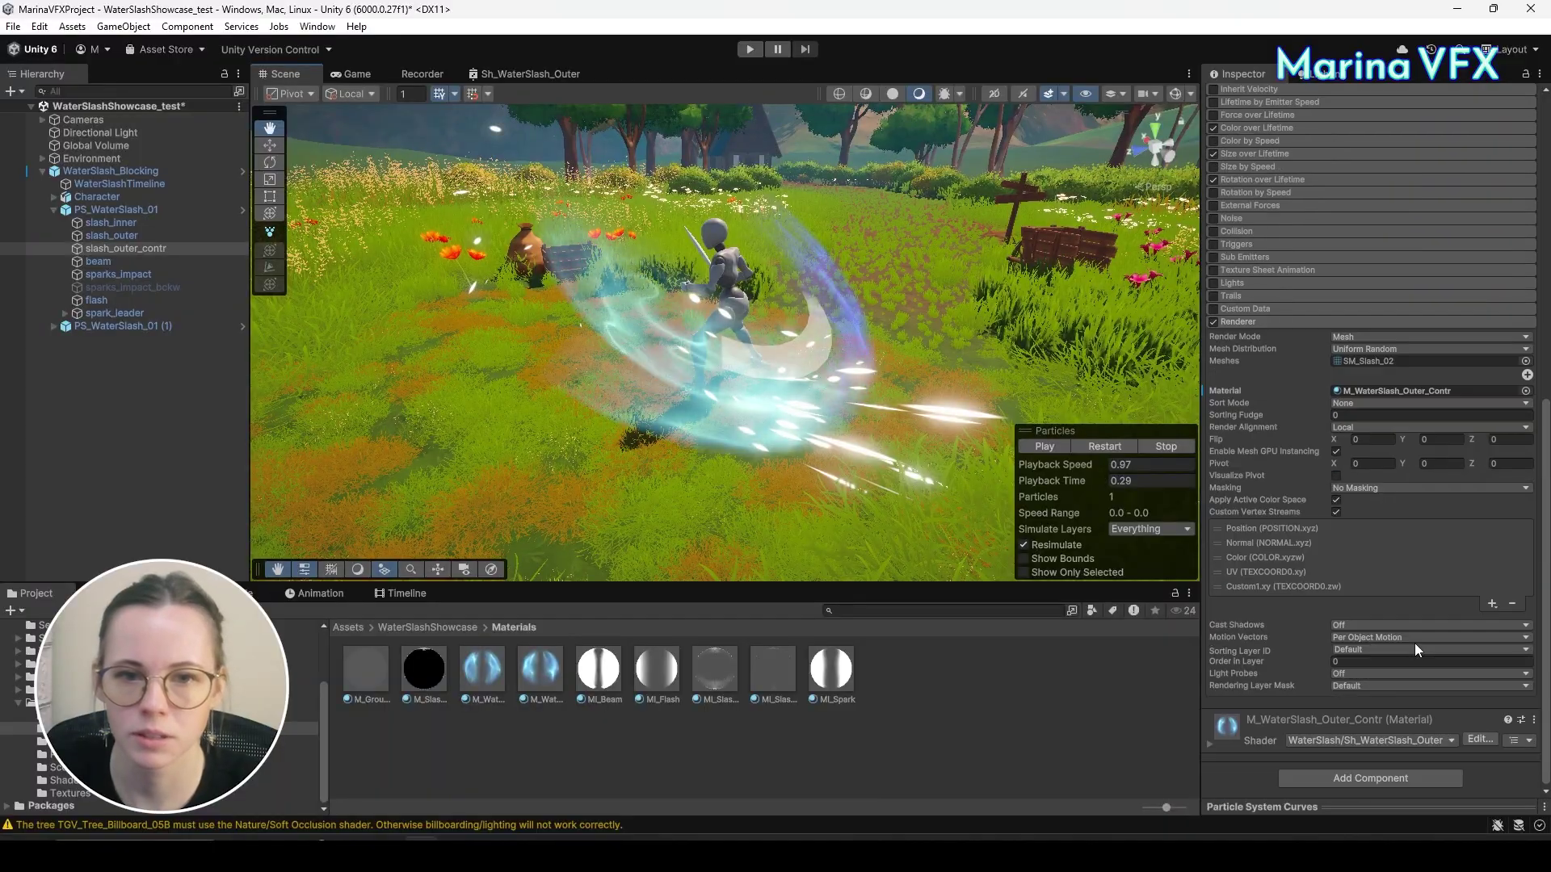
click(1344, 726)
scroll(1393, 647, down, 6)
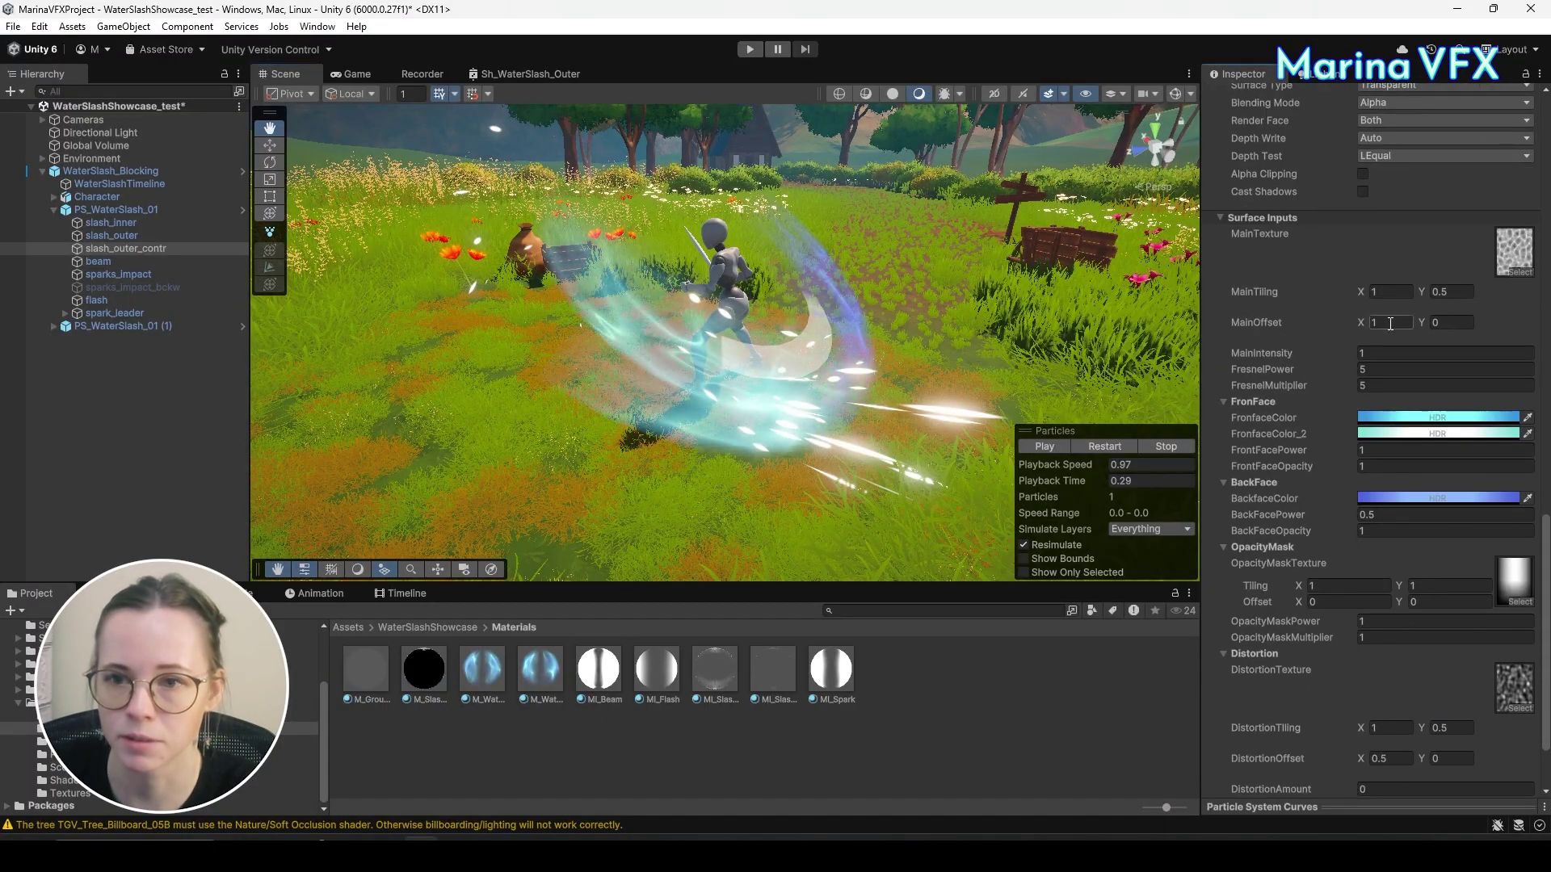
scroll(1396, 689, down, 3)
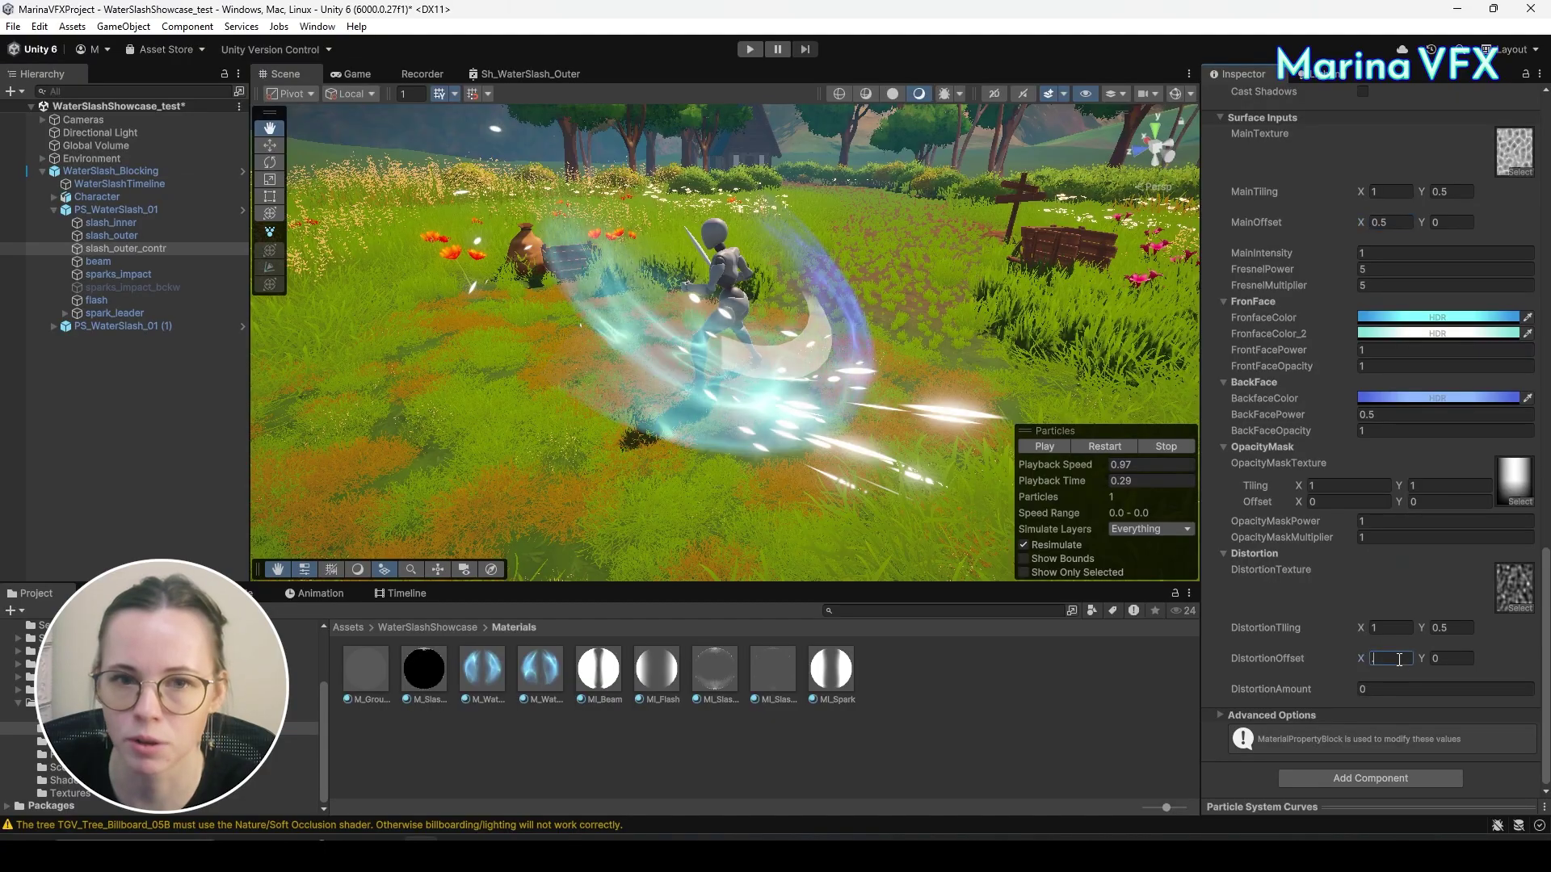
scroll(1476, 444, up, 8)
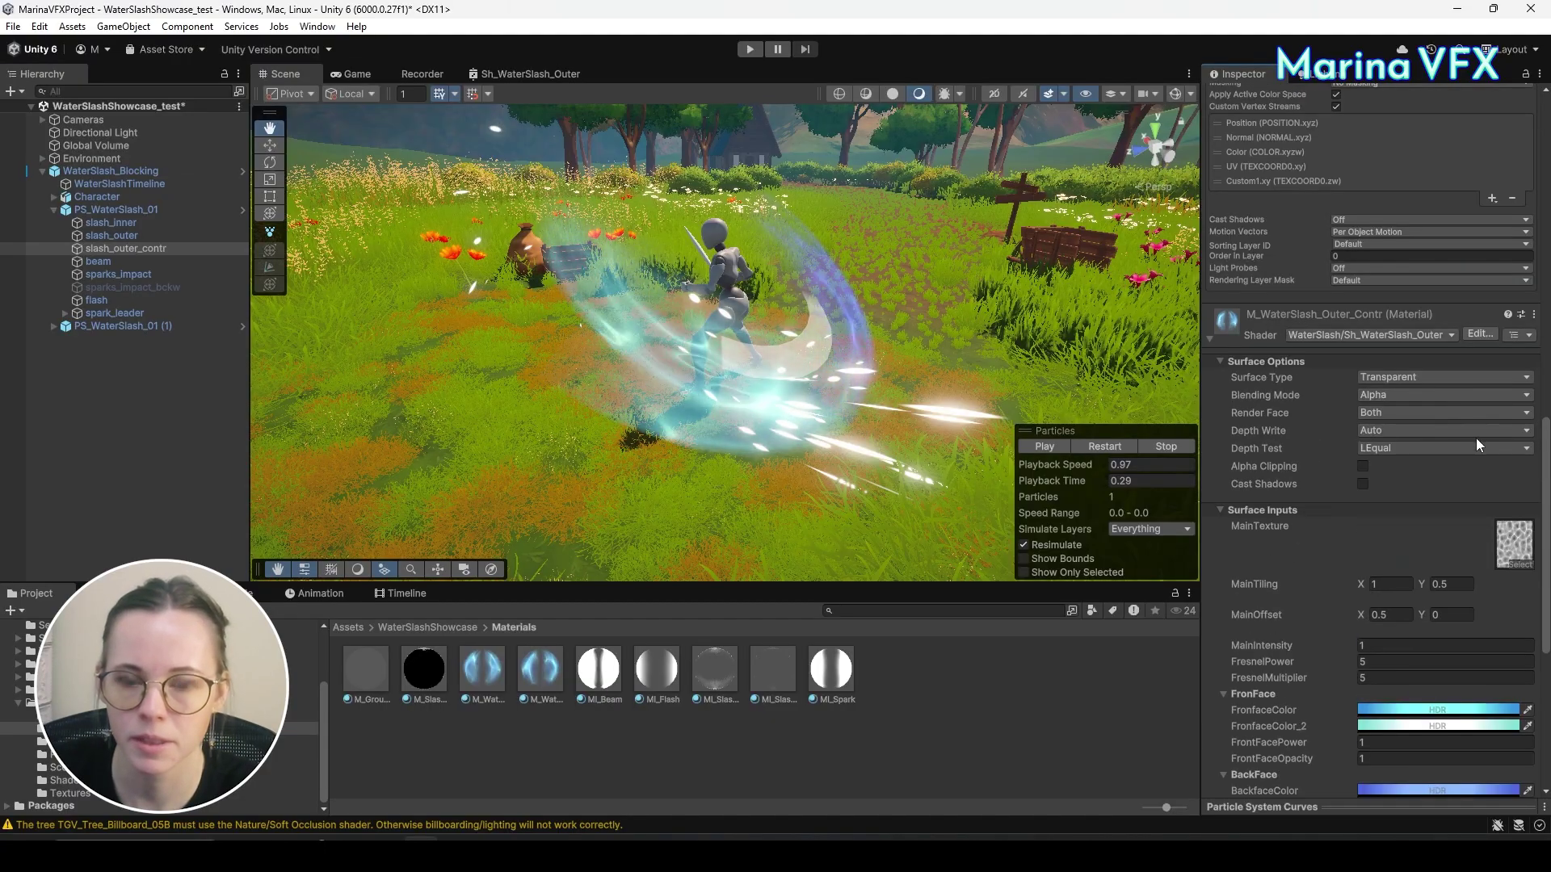
Enable Custom Data on slash_outer_contr and set Custom1 to Vector mode with 2 components.
scroll(1371, 463, up, 5)
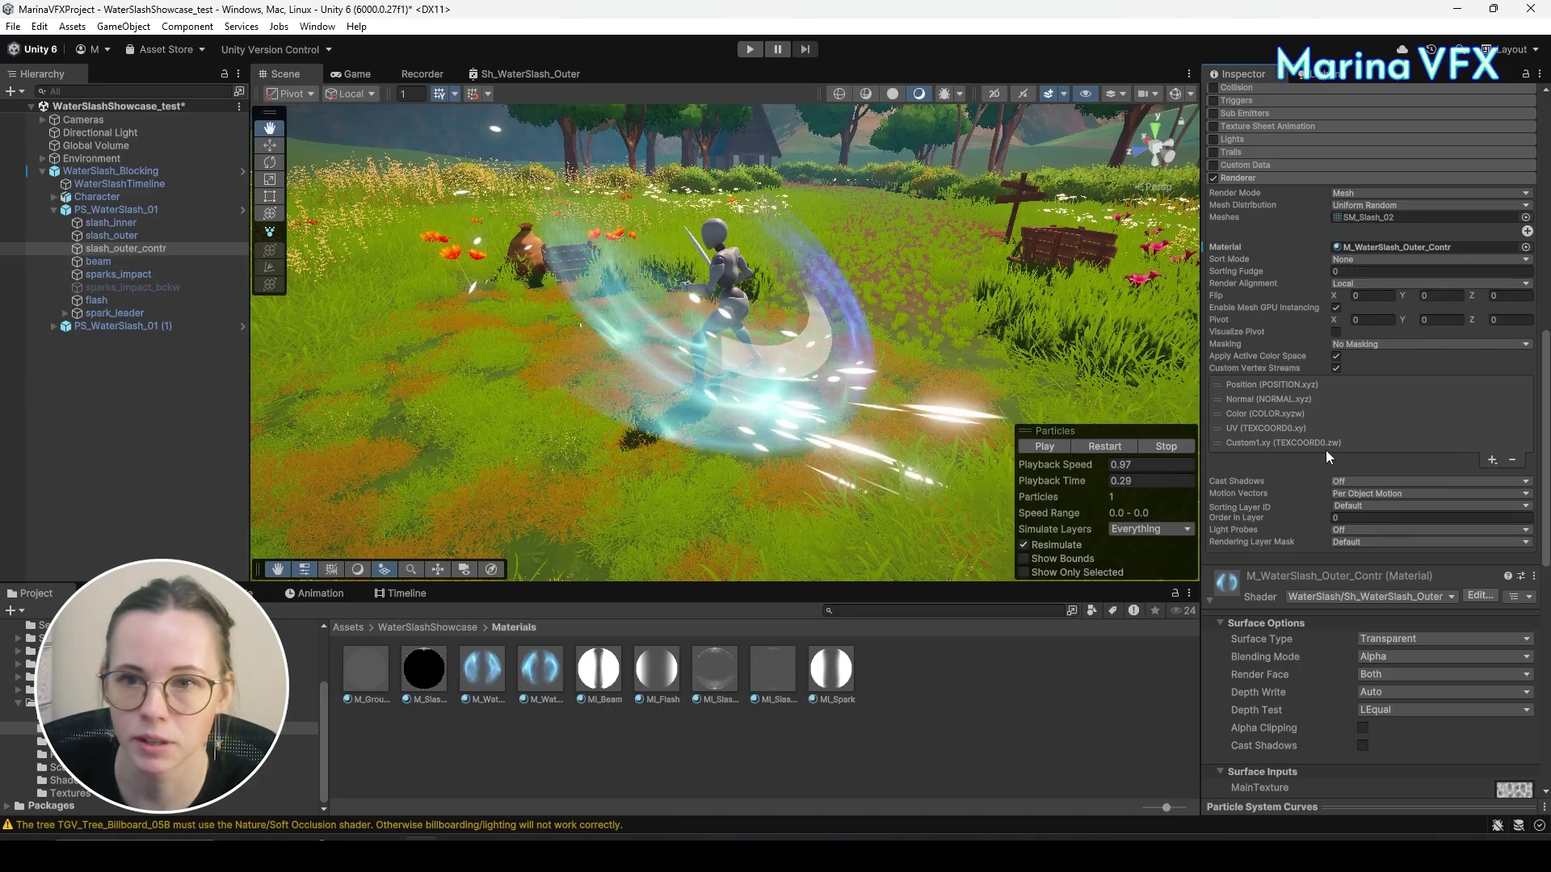
click(1239, 166)
click(1361, 197)
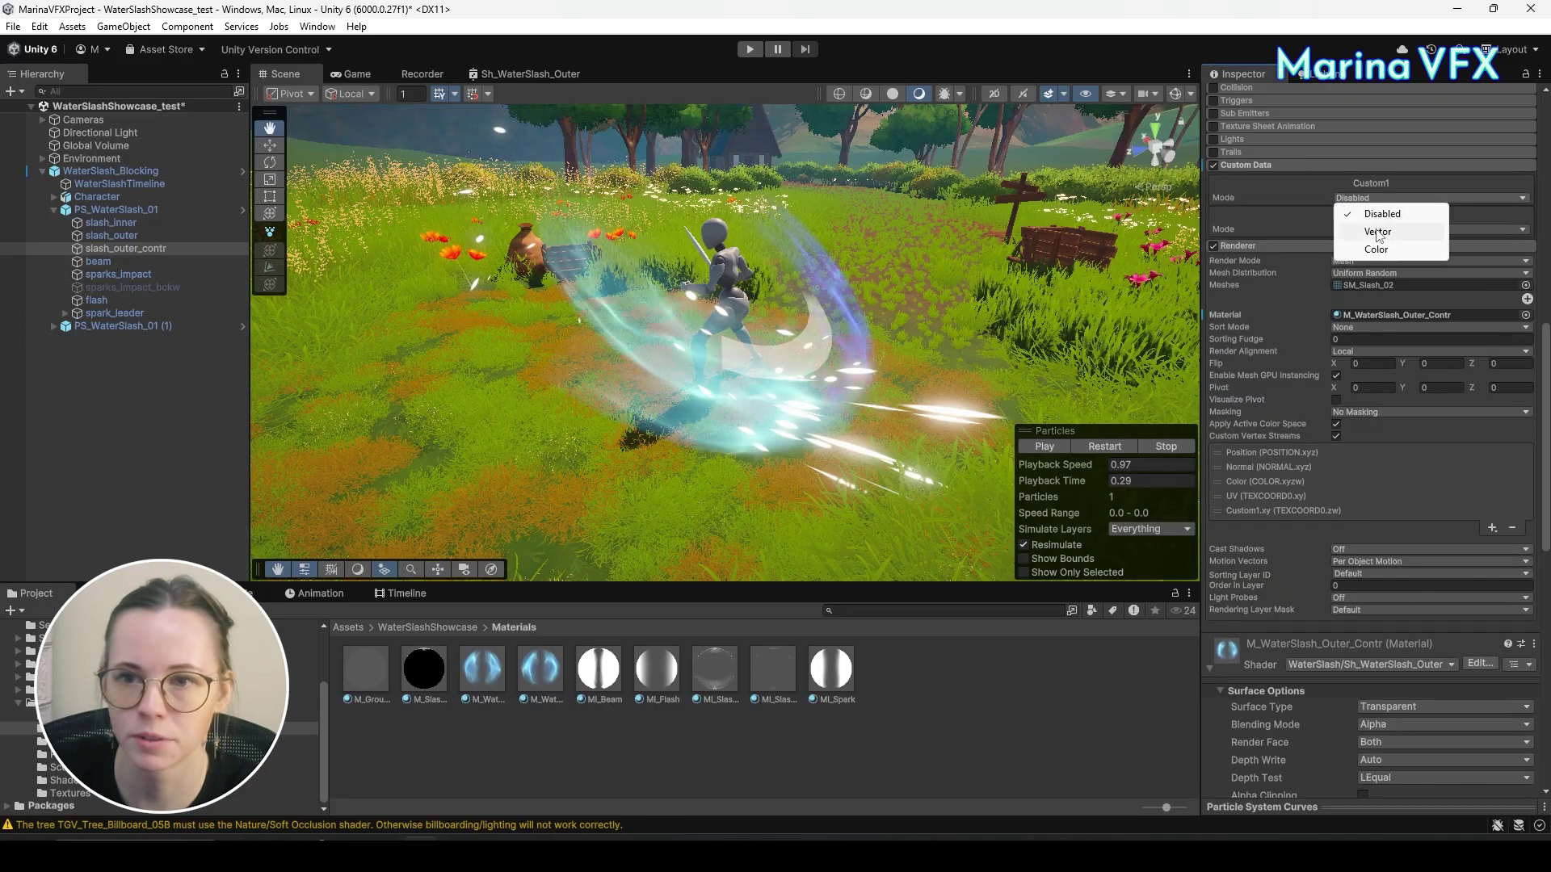
click(1369, 211)
click(1369, 210)
text(2)
Make the Custom1 X component a curve rising linearly from 0 to 1 over the particle lifetime.
click(1524, 222)
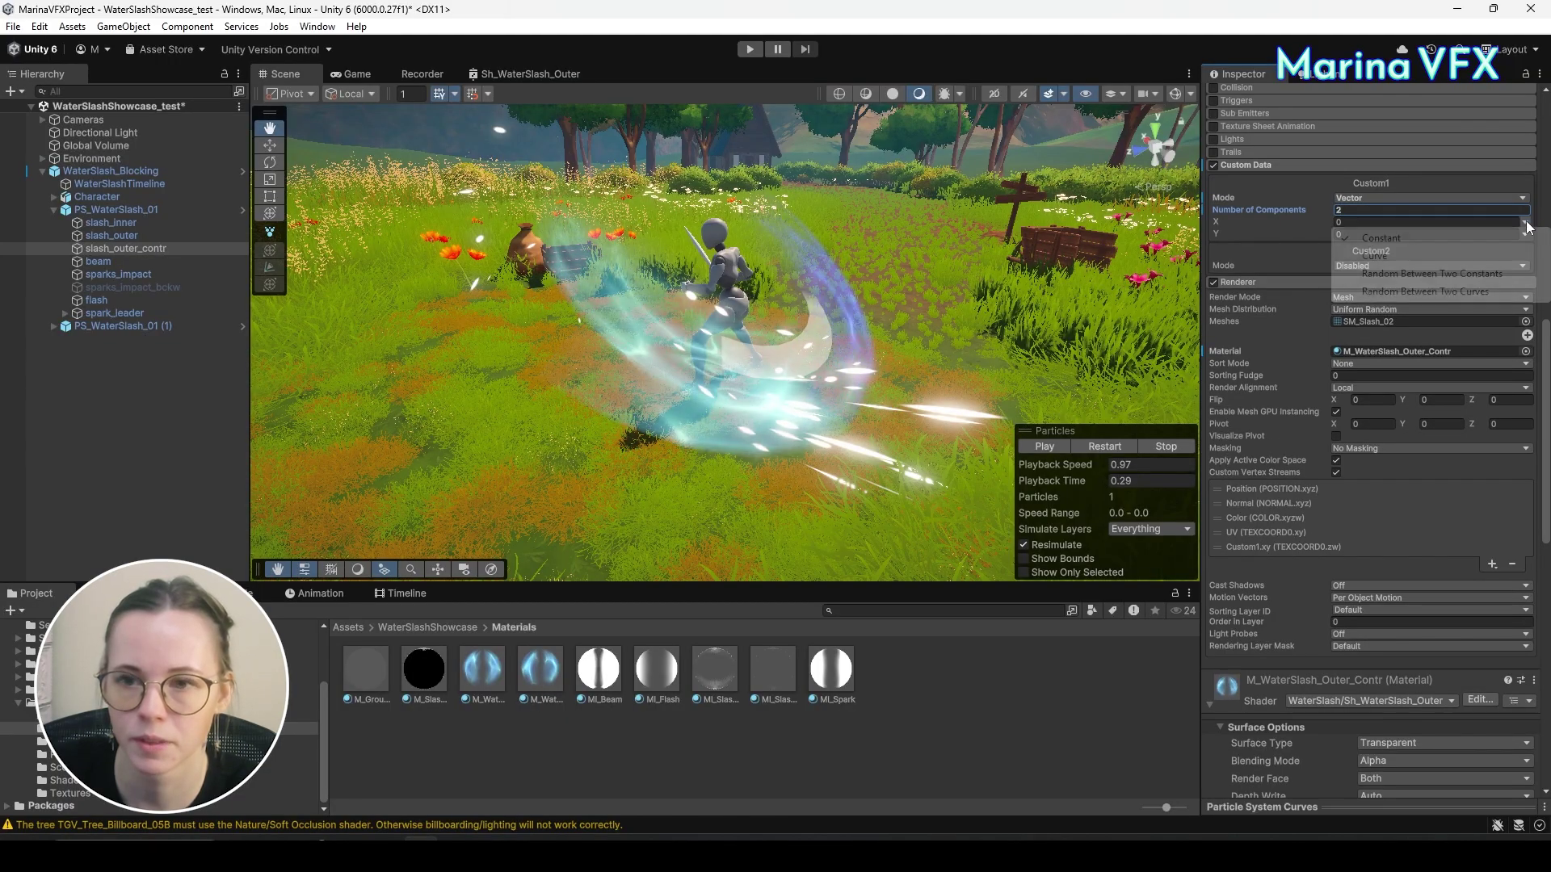
click(1453, 257)
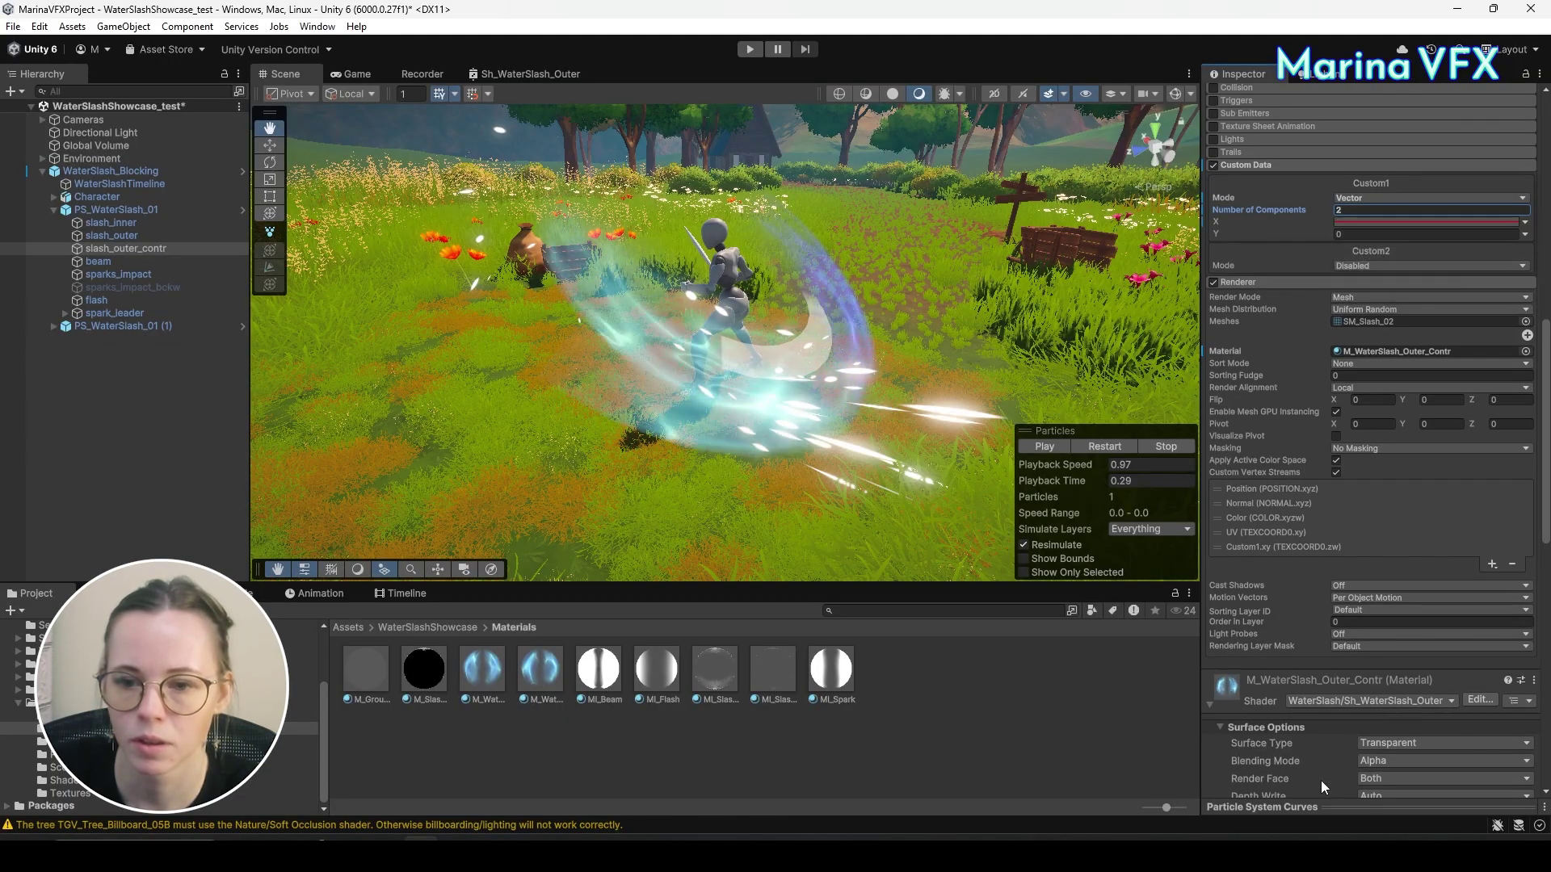
click(1290, 810)
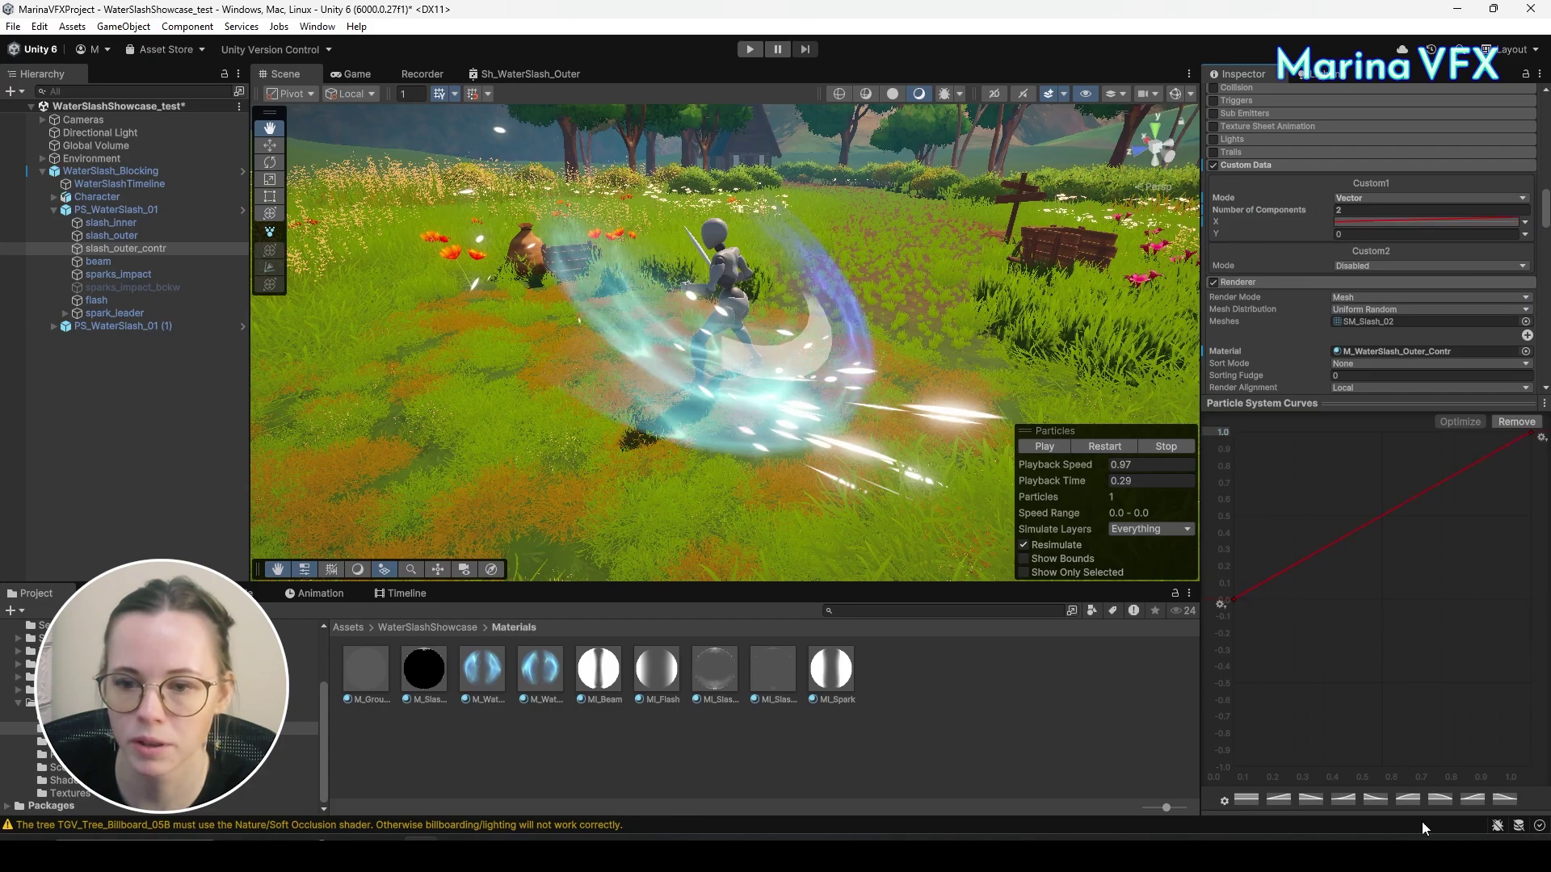
Replay the slash effect from the start and scrub its playback time to 0.45.
click(1268, 405)
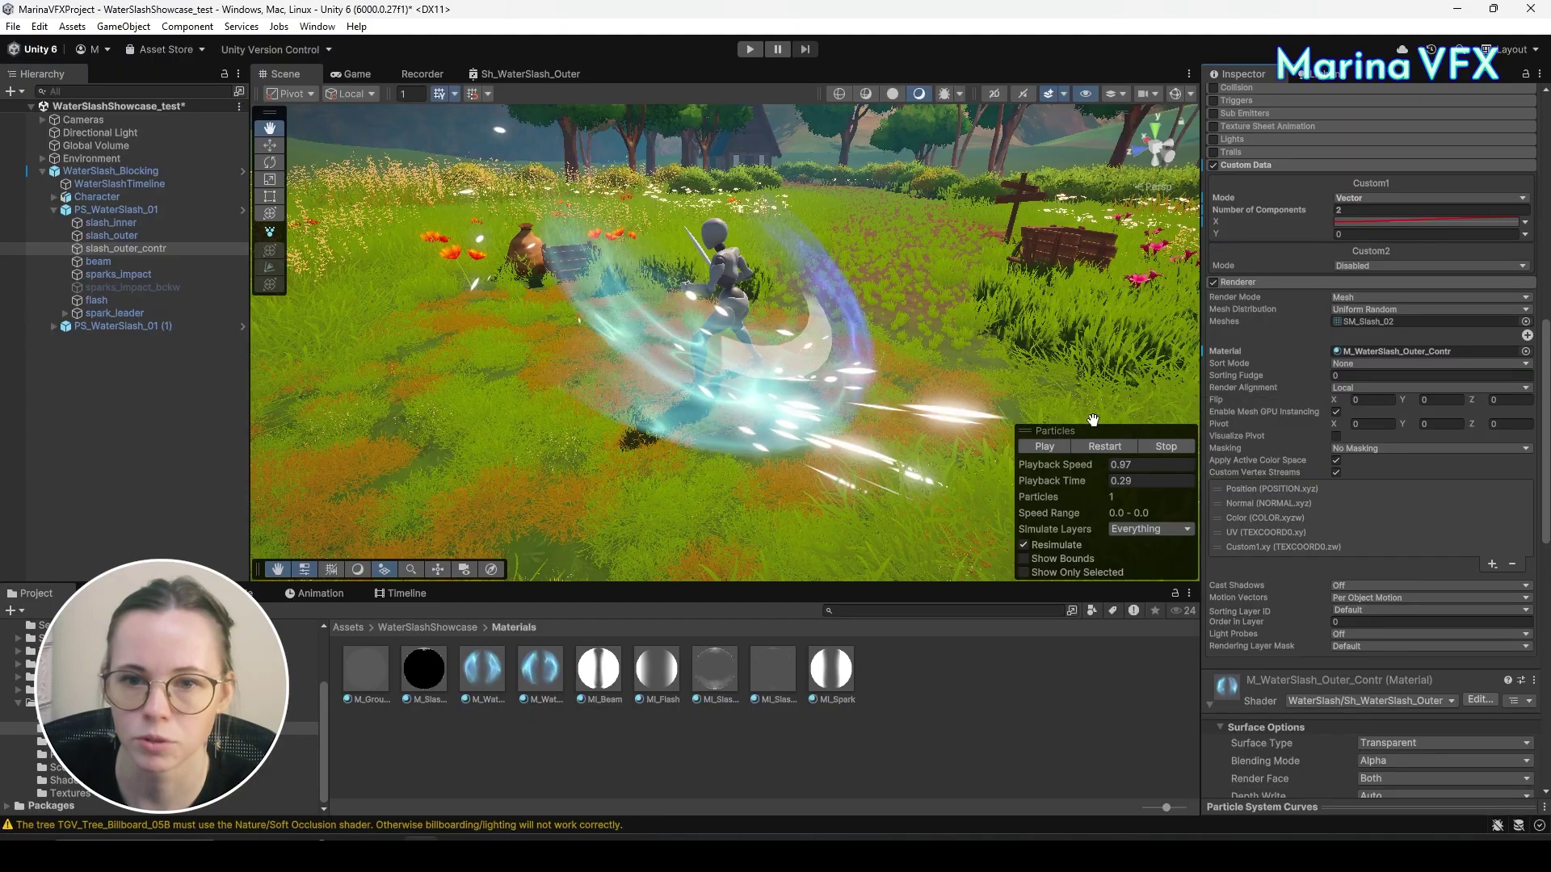
click(1089, 444)
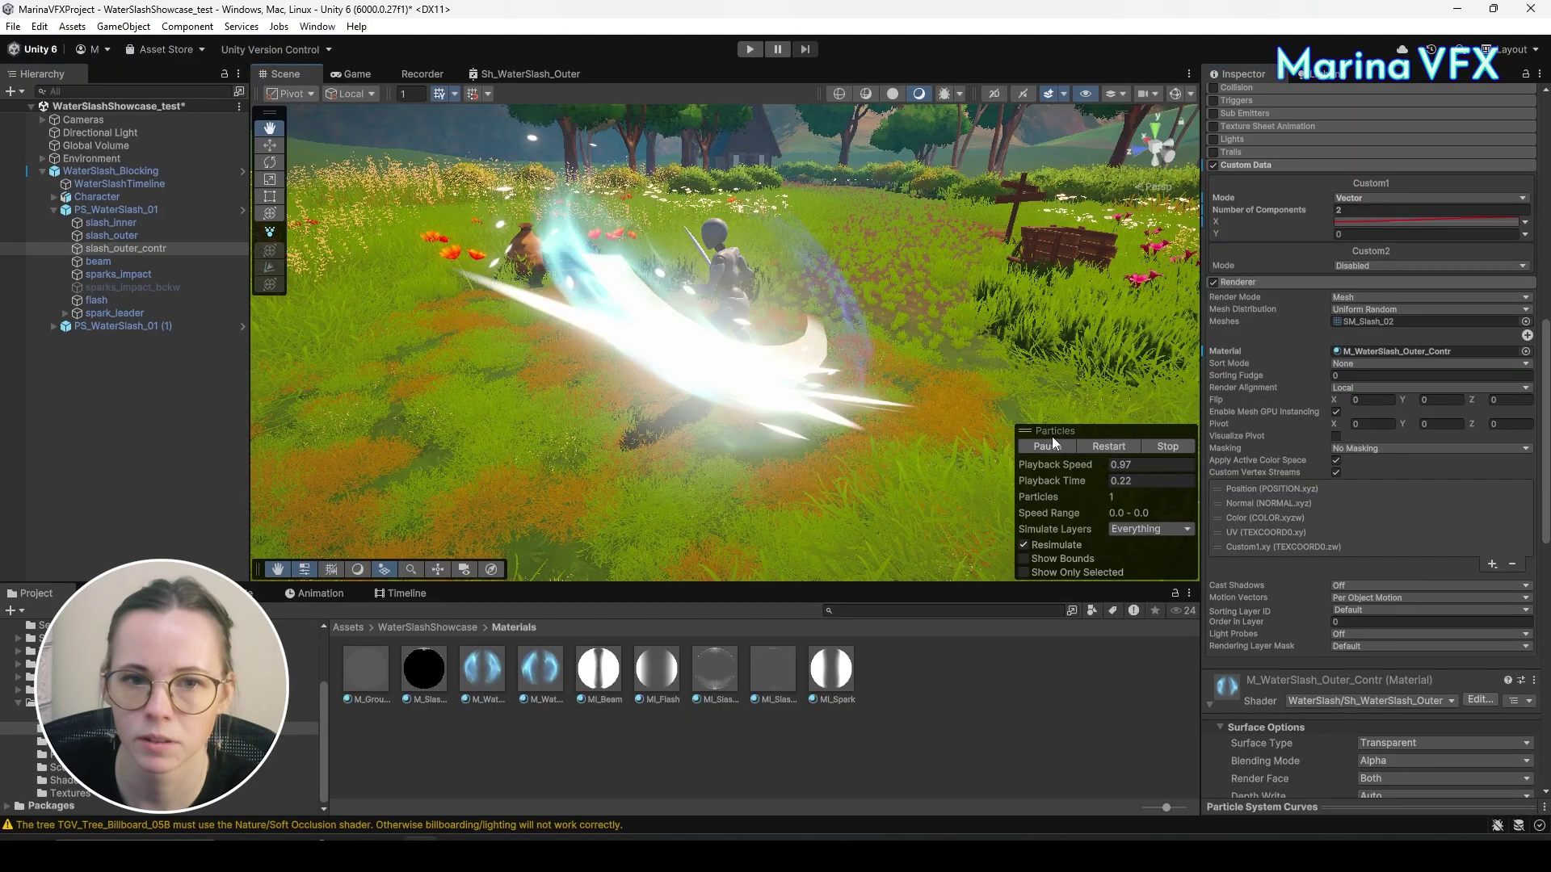
click(1107, 447)
click(1047, 446)
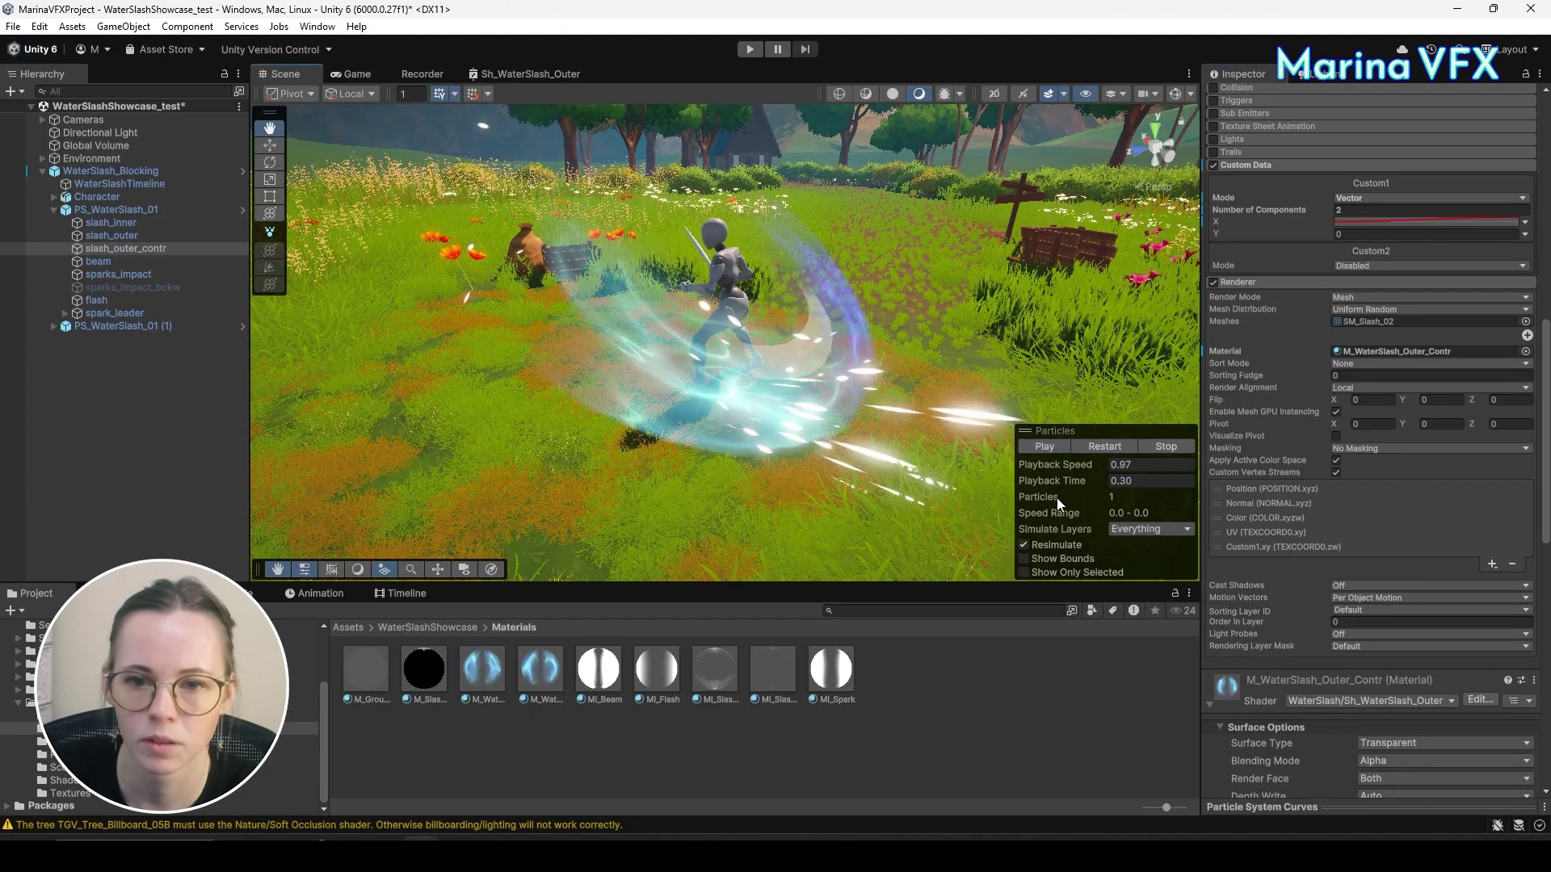
drag(1057, 482, 1146, 475)
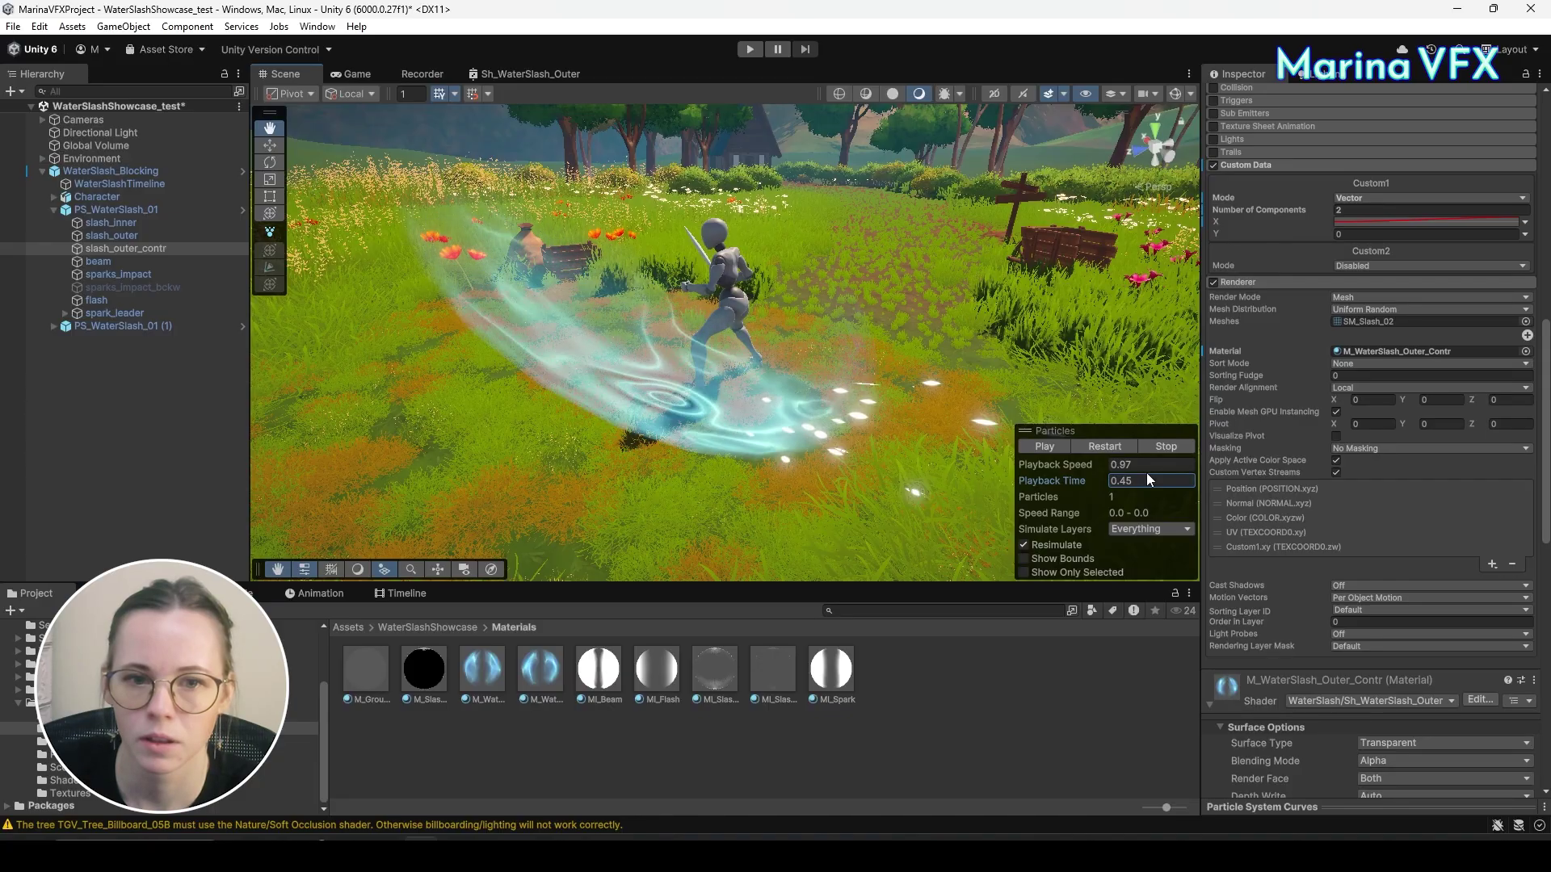
In M_WaterSlash_Outer_Contr, lower the FronfaceColor HDR intensity and set the FronfaceColor_2 intensity to 0.
scroll(1349, 497, down, 15)
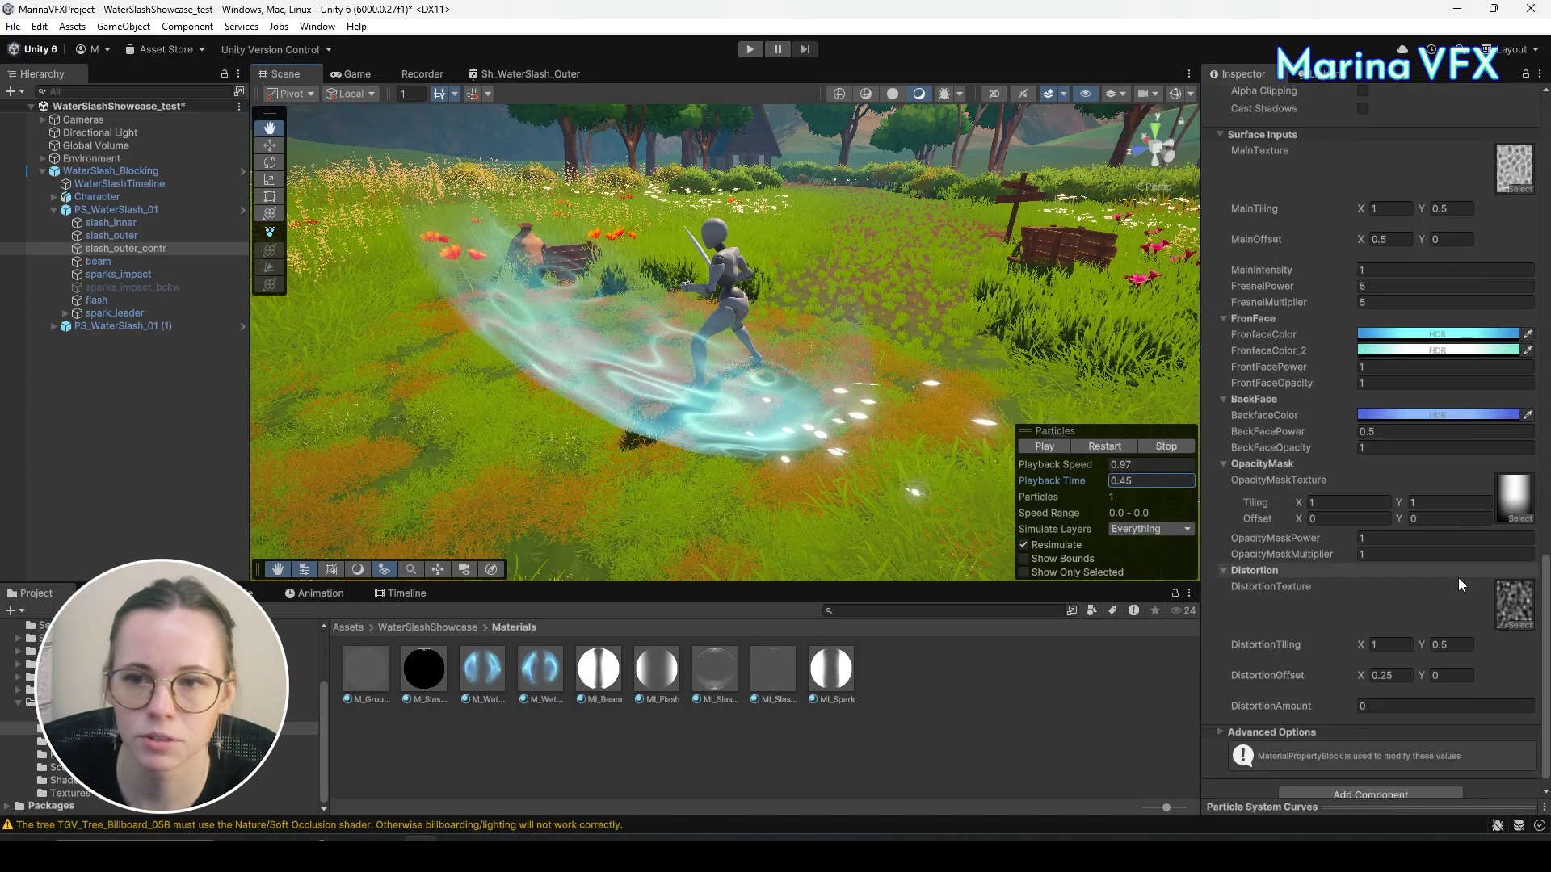
scroll(1459, 583, down, 2)
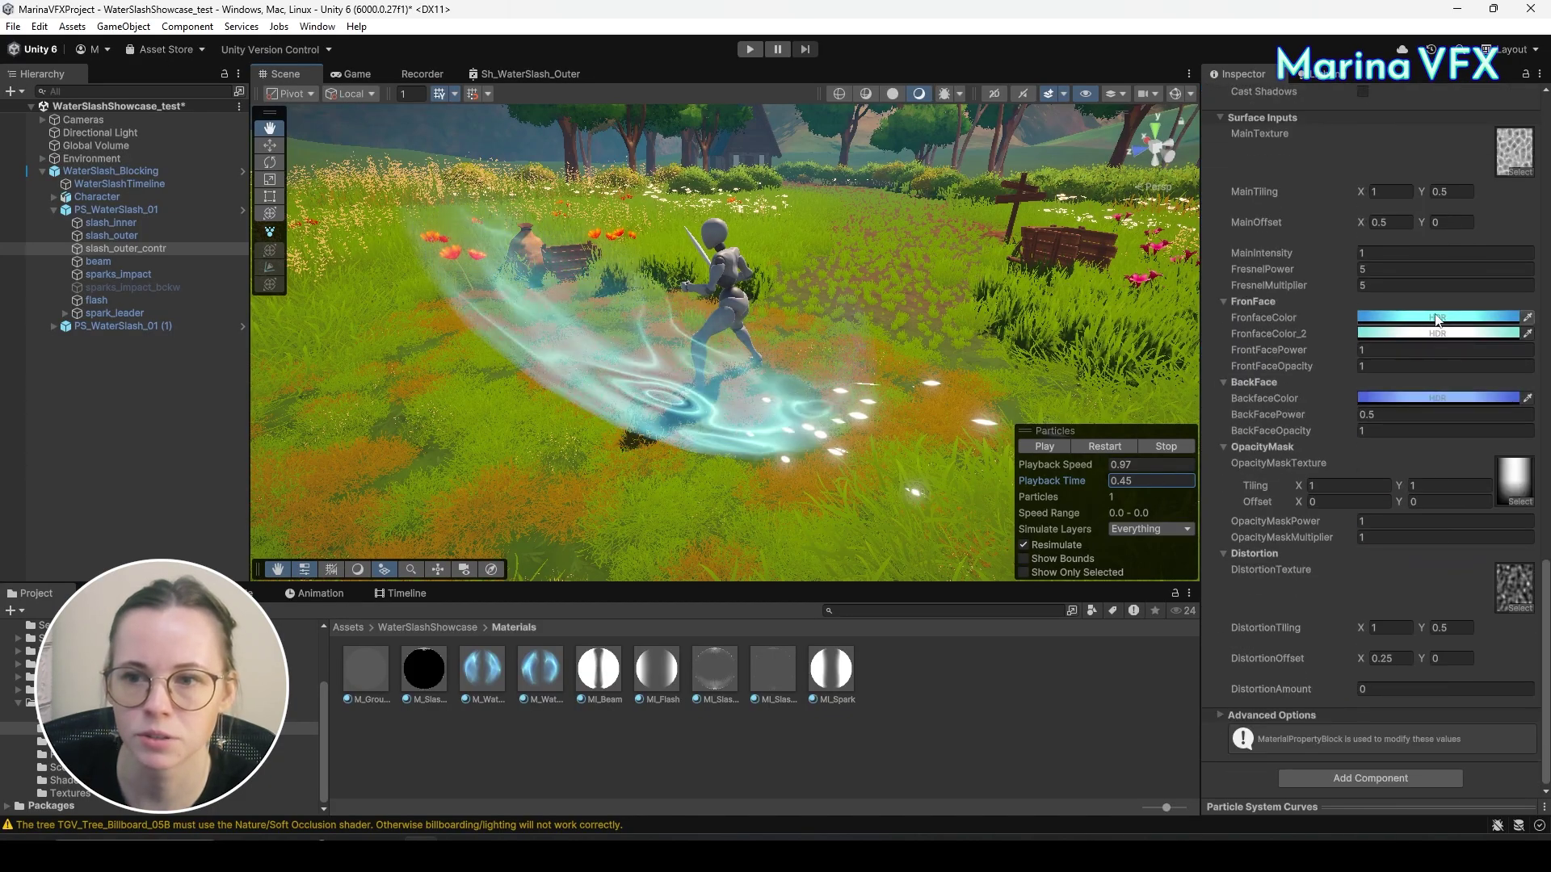
click(1438, 318)
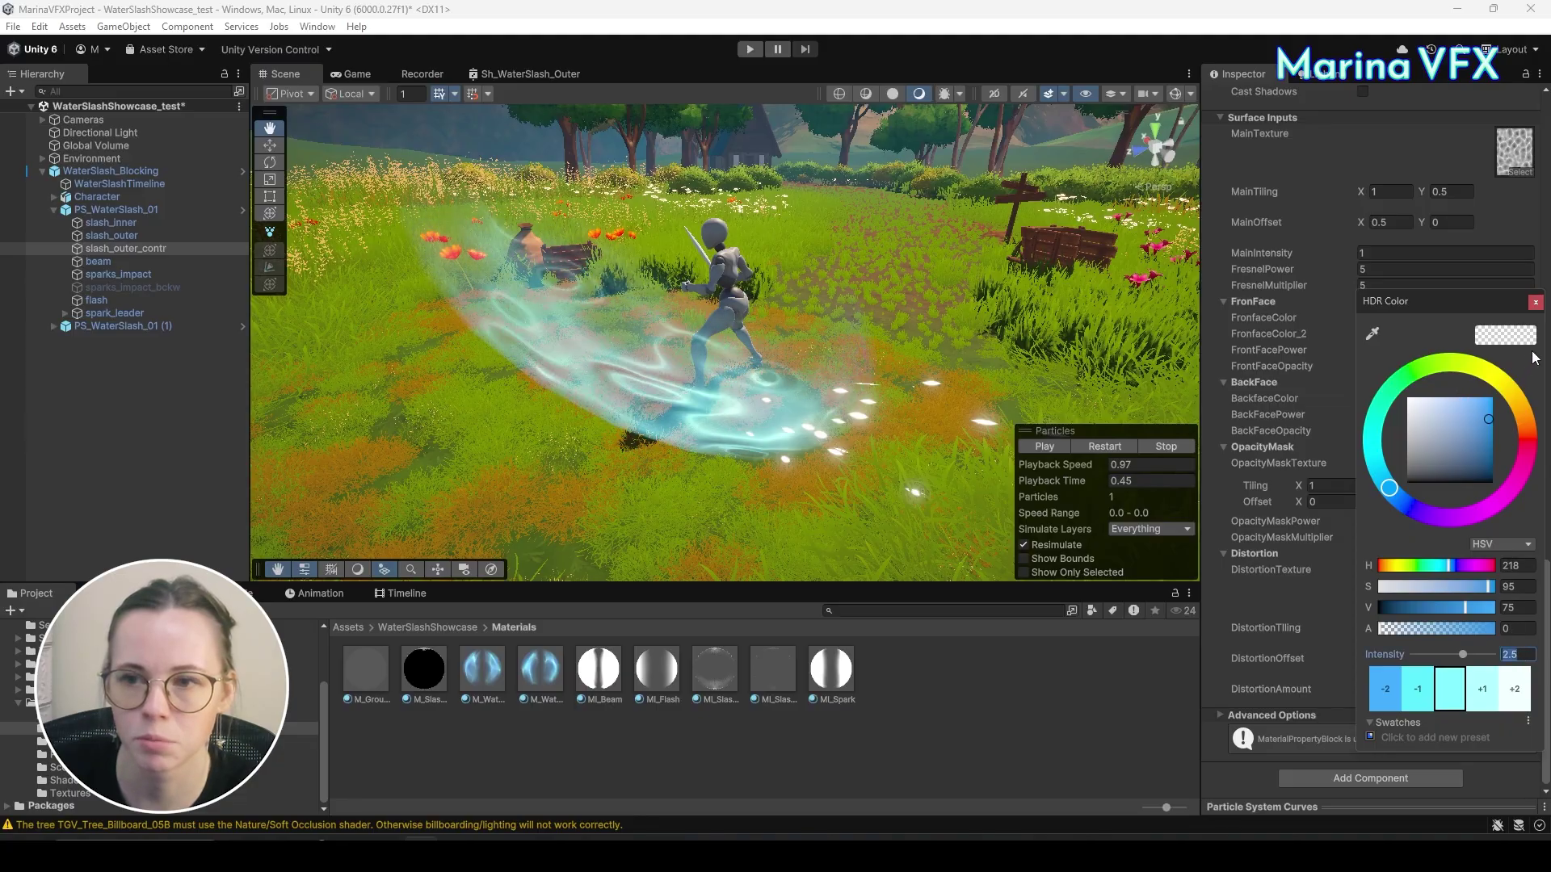
click(1457, 336)
click(1457, 338)
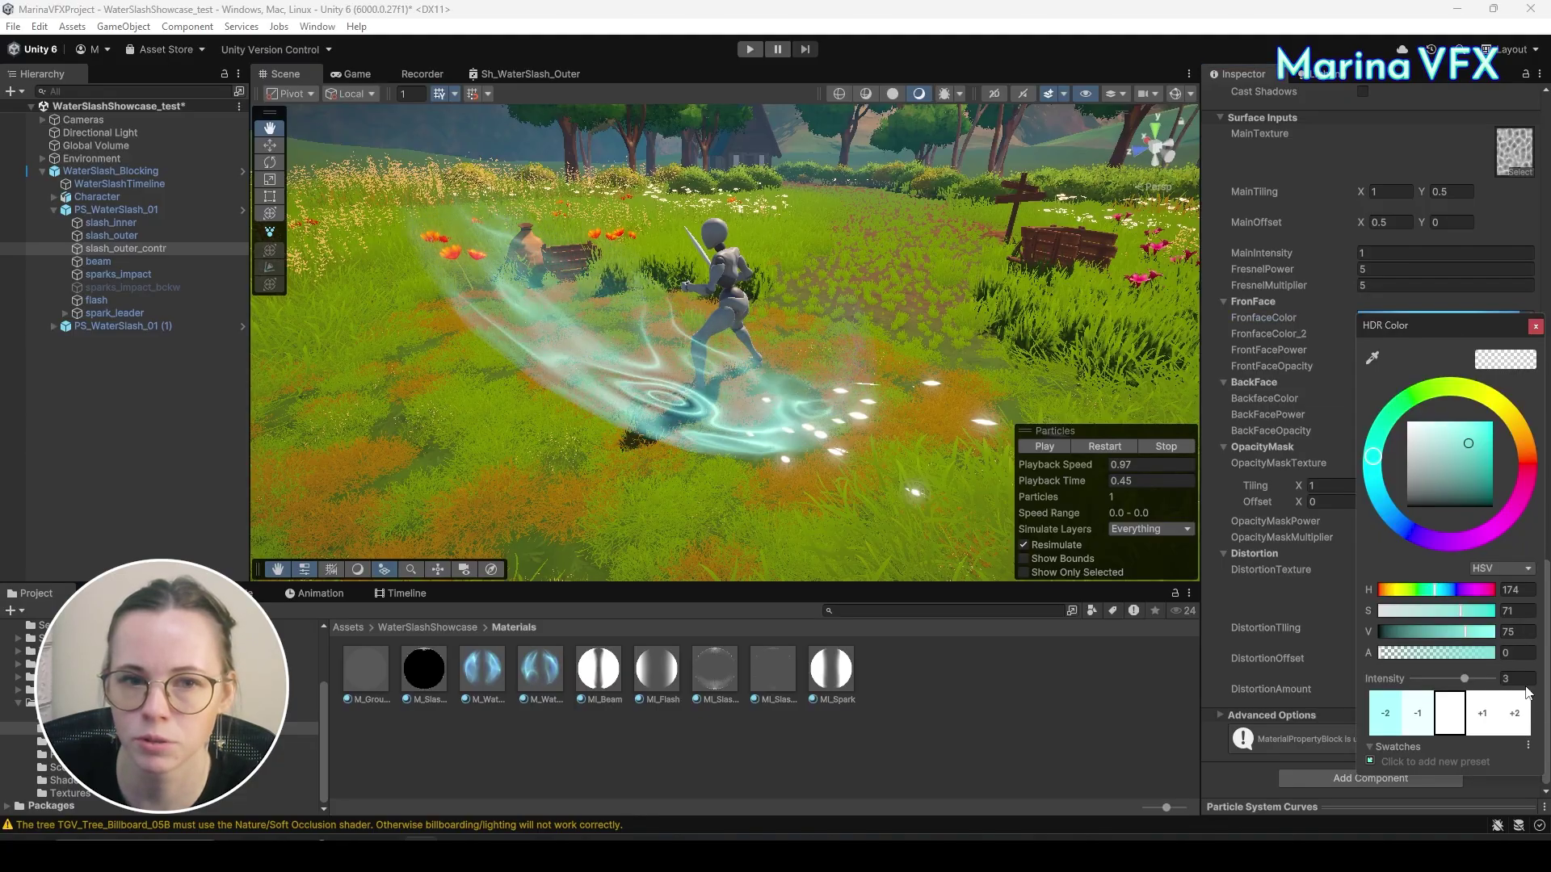
text(0)
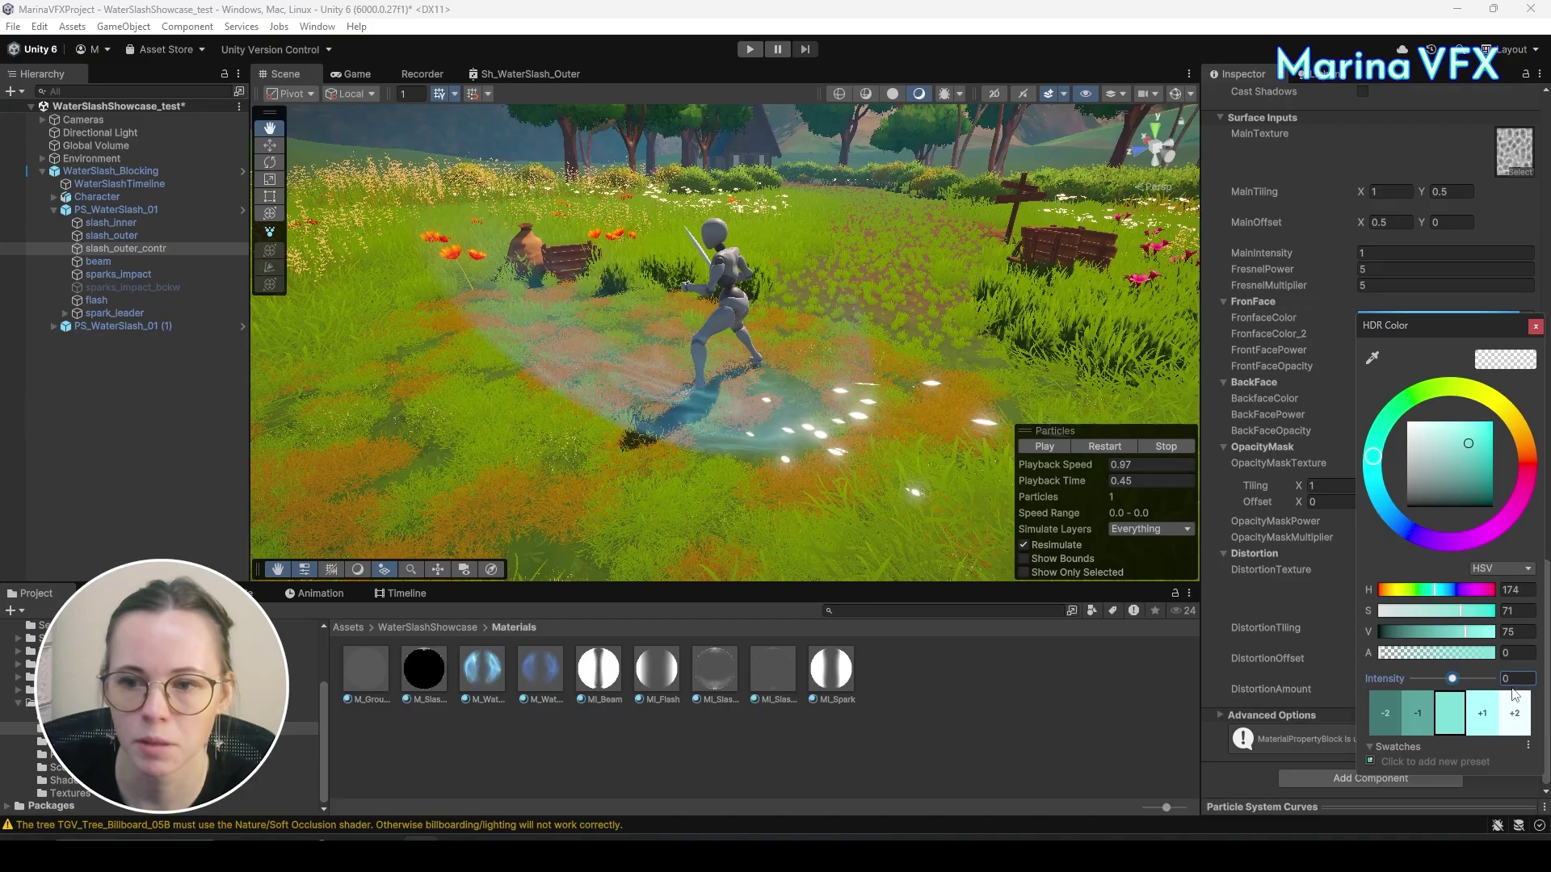
click(1535, 326)
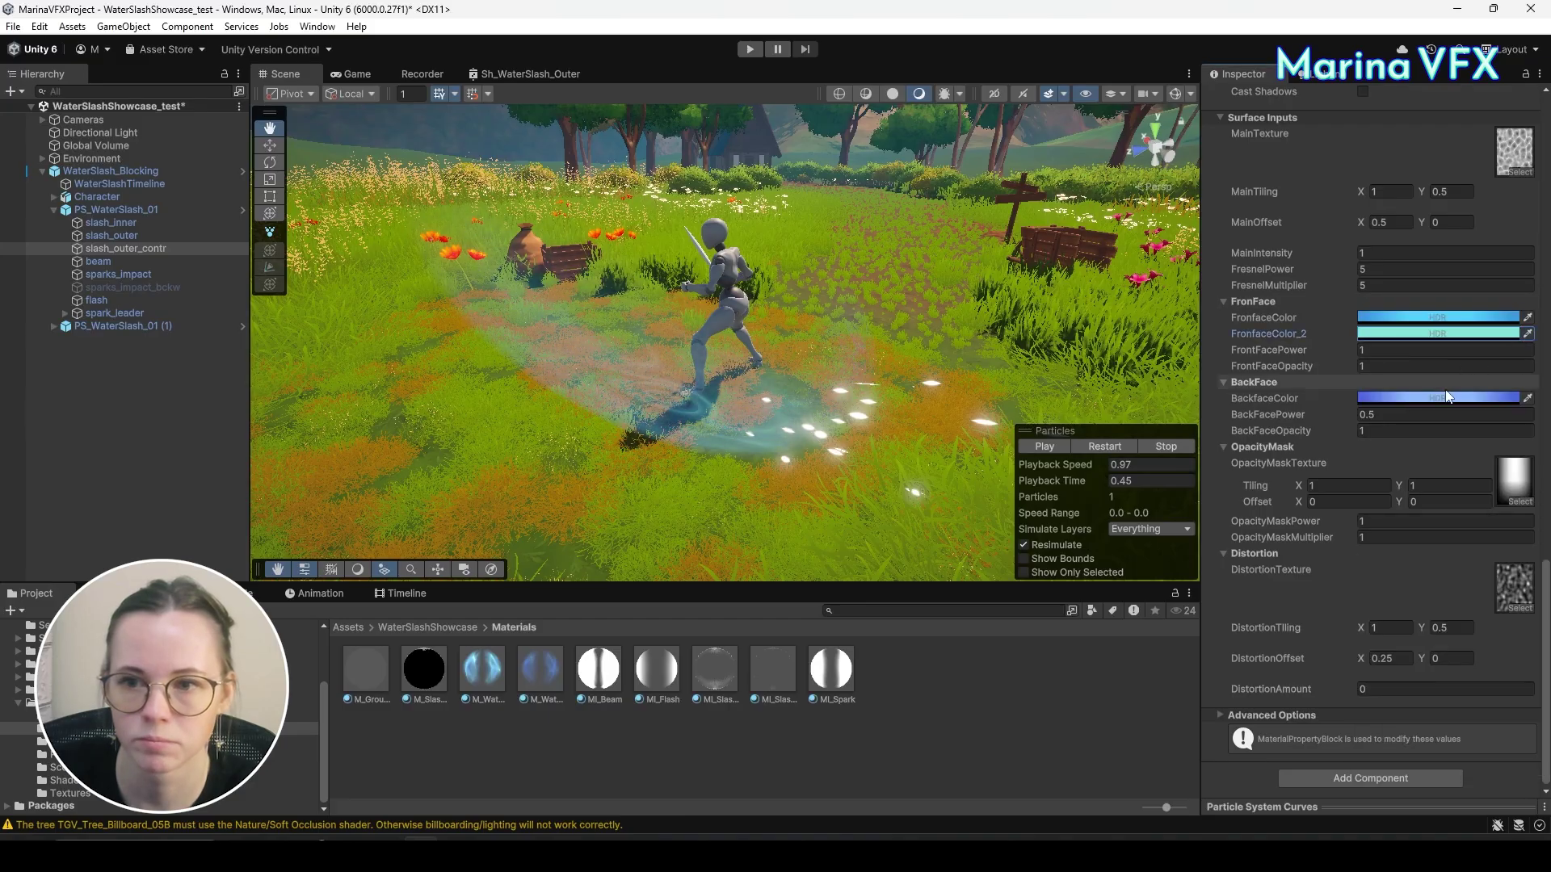
Set the HDR intensity of BackfaceColor in M_WaterSlash_Outer_Contr to 0.
click(1438, 318)
text(0)
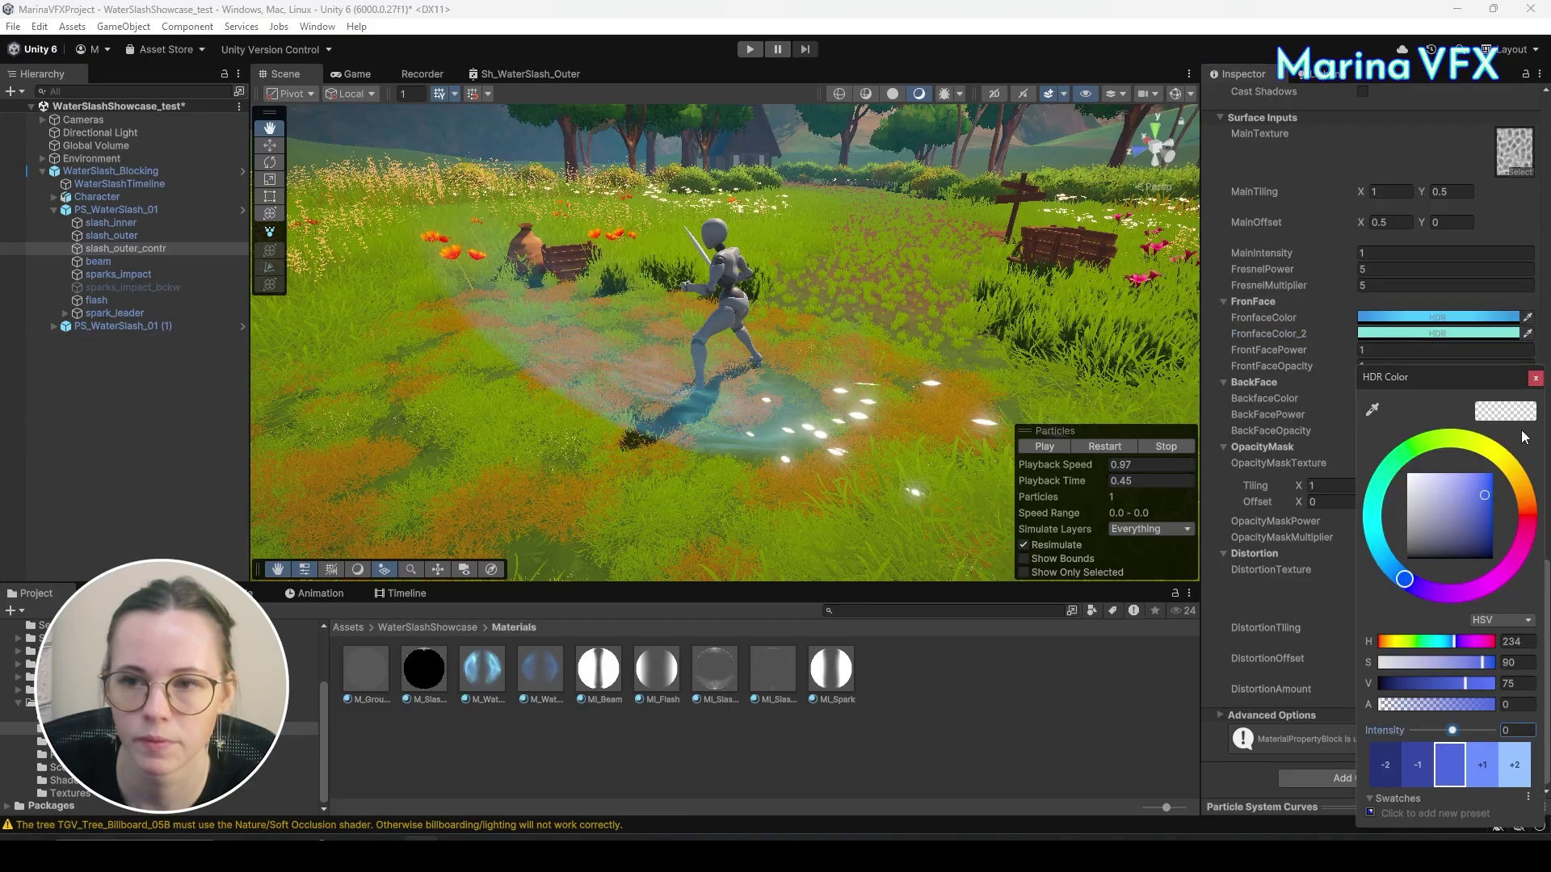
click(1535, 379)
Set MainOffset X to -0.5 and DistortionOffset X to -0.25 in the contr material, and replay the effect.
mouse_move(1065, 481)
mouse_down()
mouse_move(1043, 497)
mouse_move(1160, 498)
mouse_move(1070, 499)
mouse_move(1088, 501)
mouse_up()
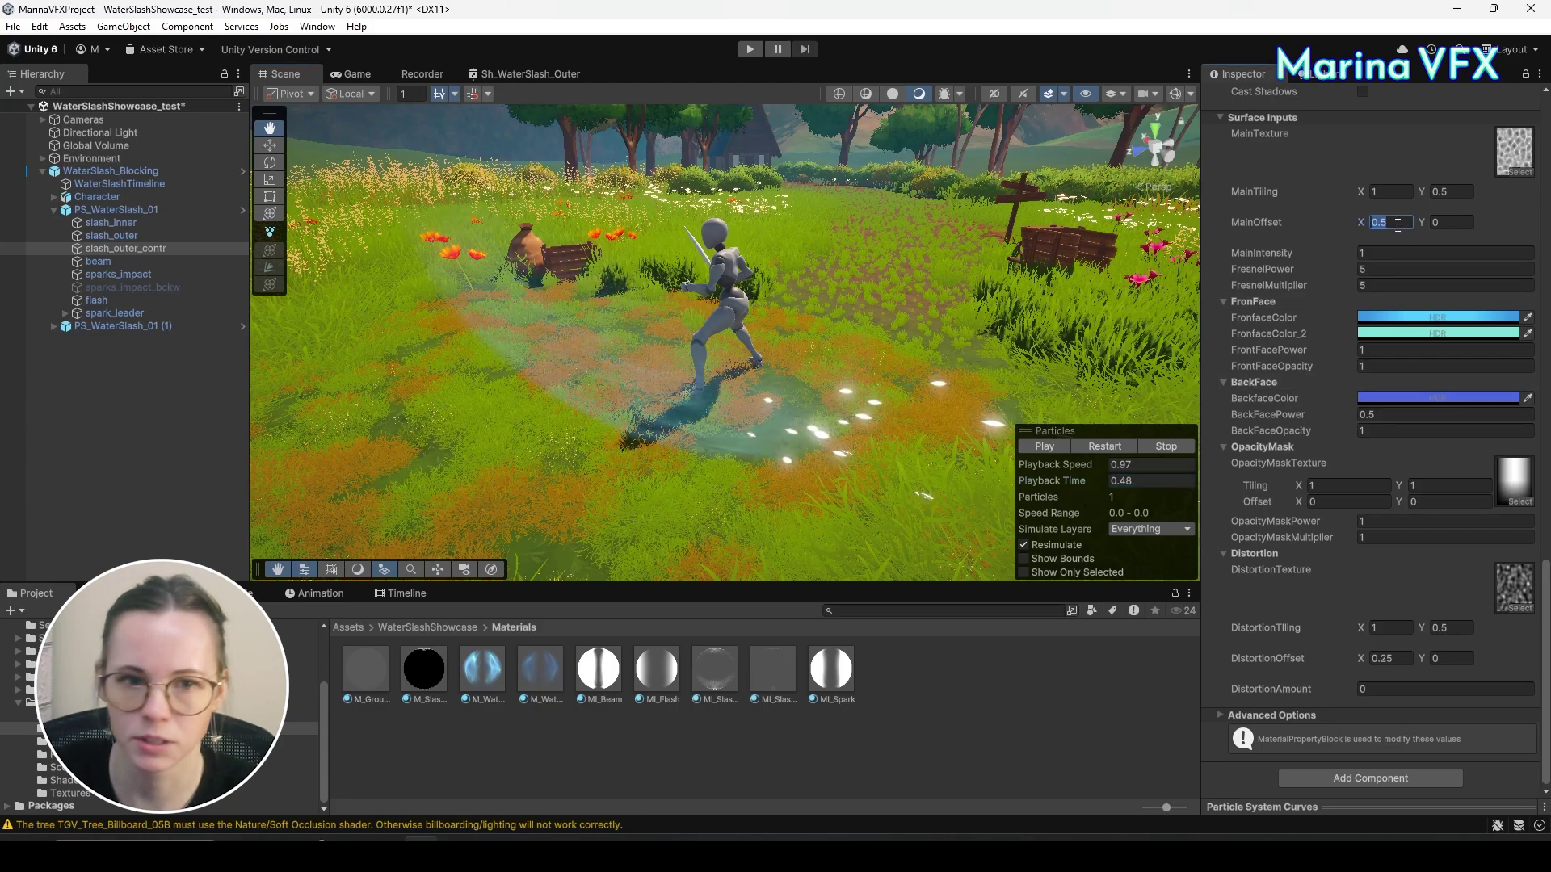
click(1100, 447)
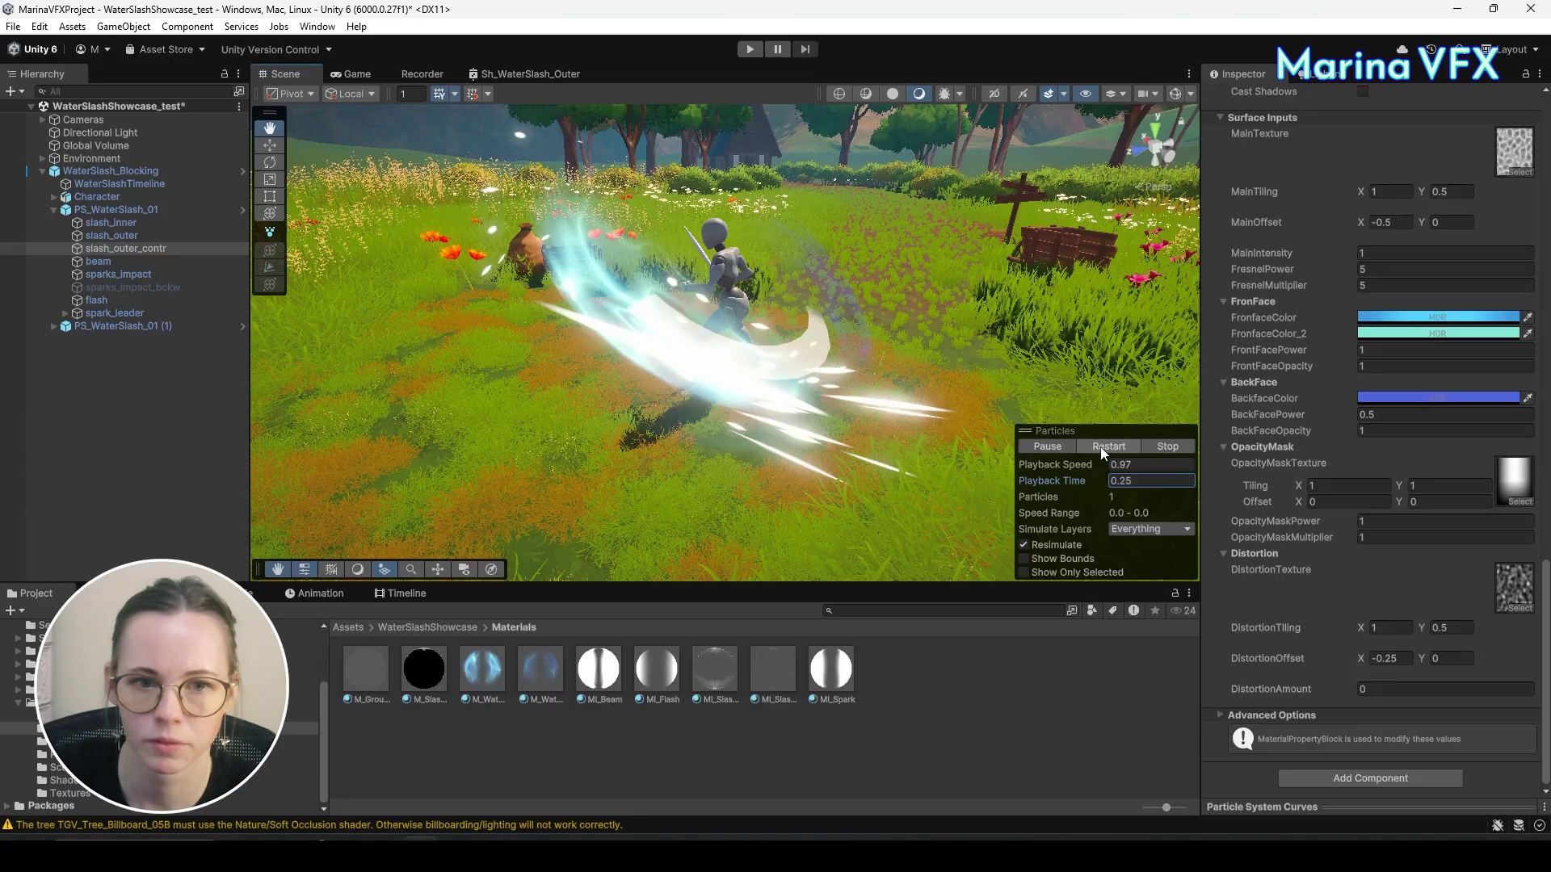
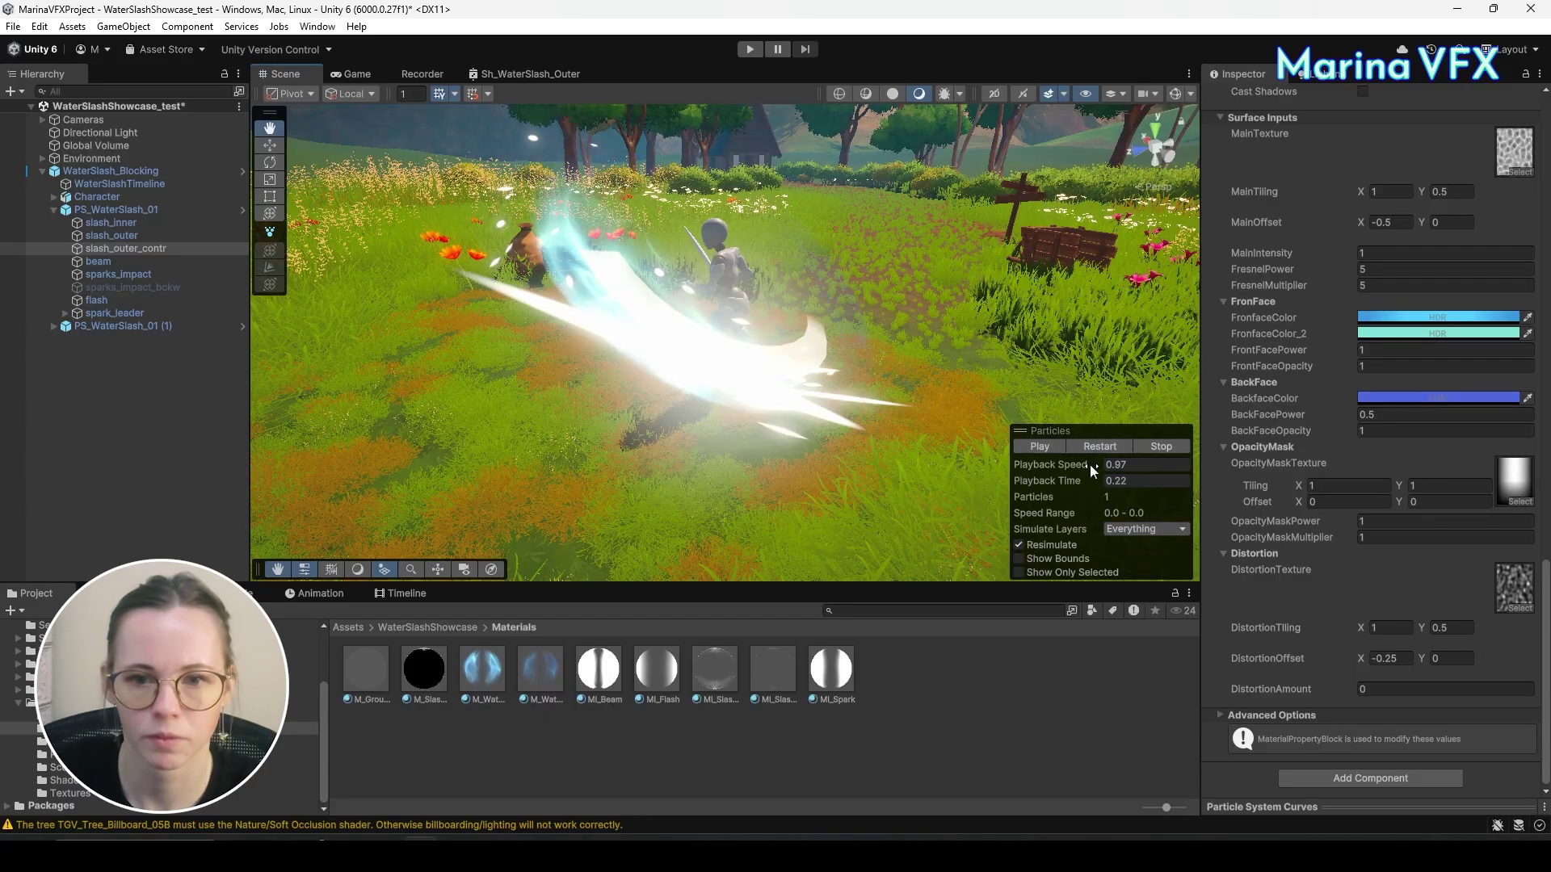
drag(1071, 485, 1193, 485)
alt+drag(953, 379, 955, 291)
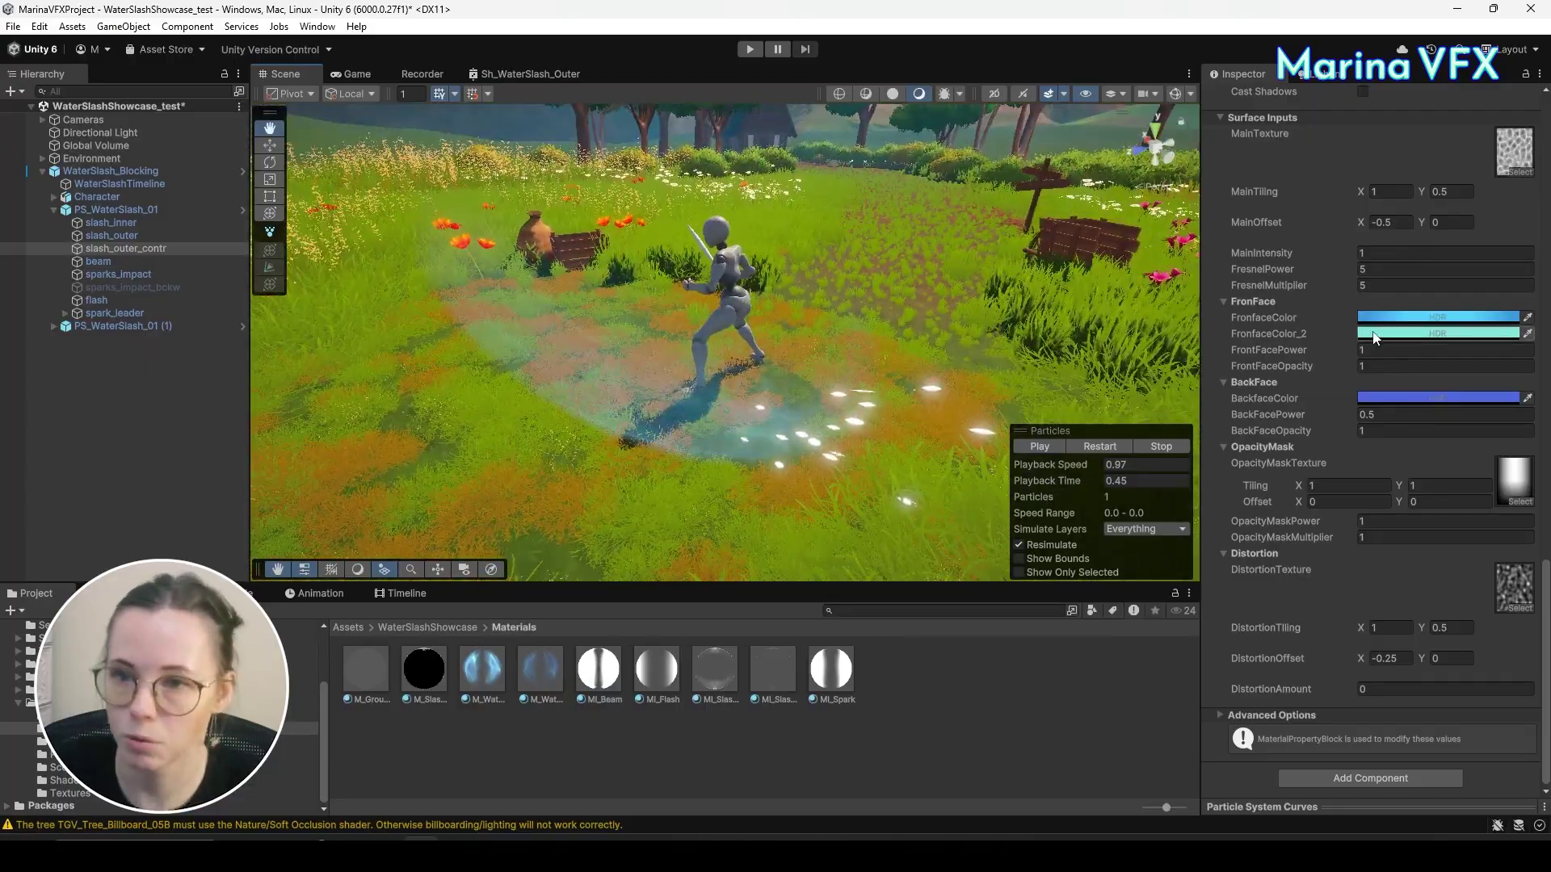
Set the 3D Start Size Y of slash_outer_contr to 10 and replay the effect, scrubbing to 0.51.
scroll(1404, 307, up, 15)
scroll(1412, 325, up, 4)
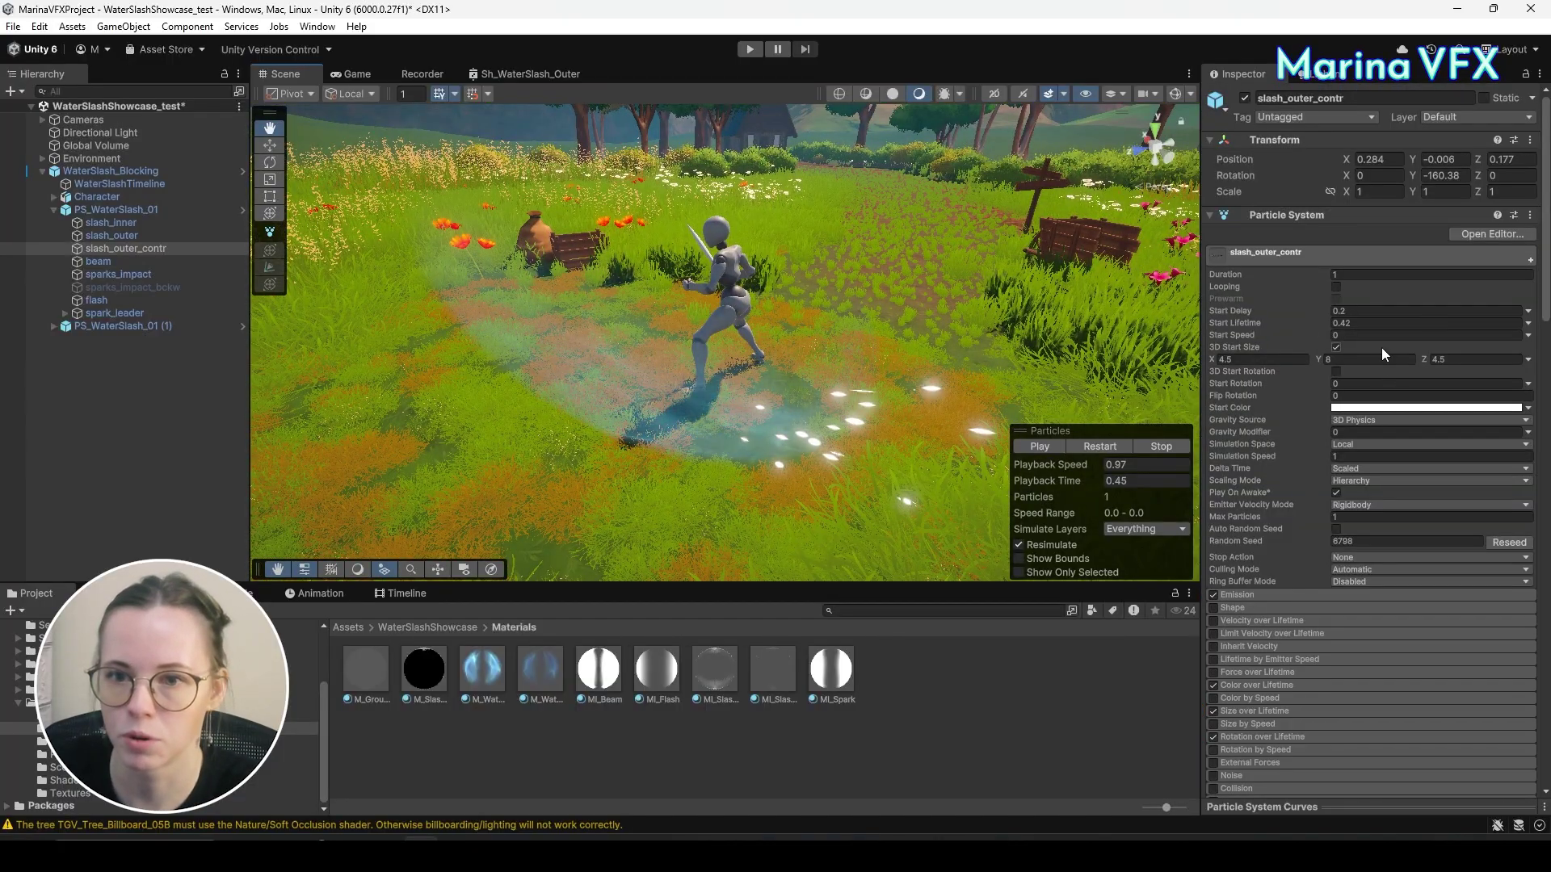
text(10)
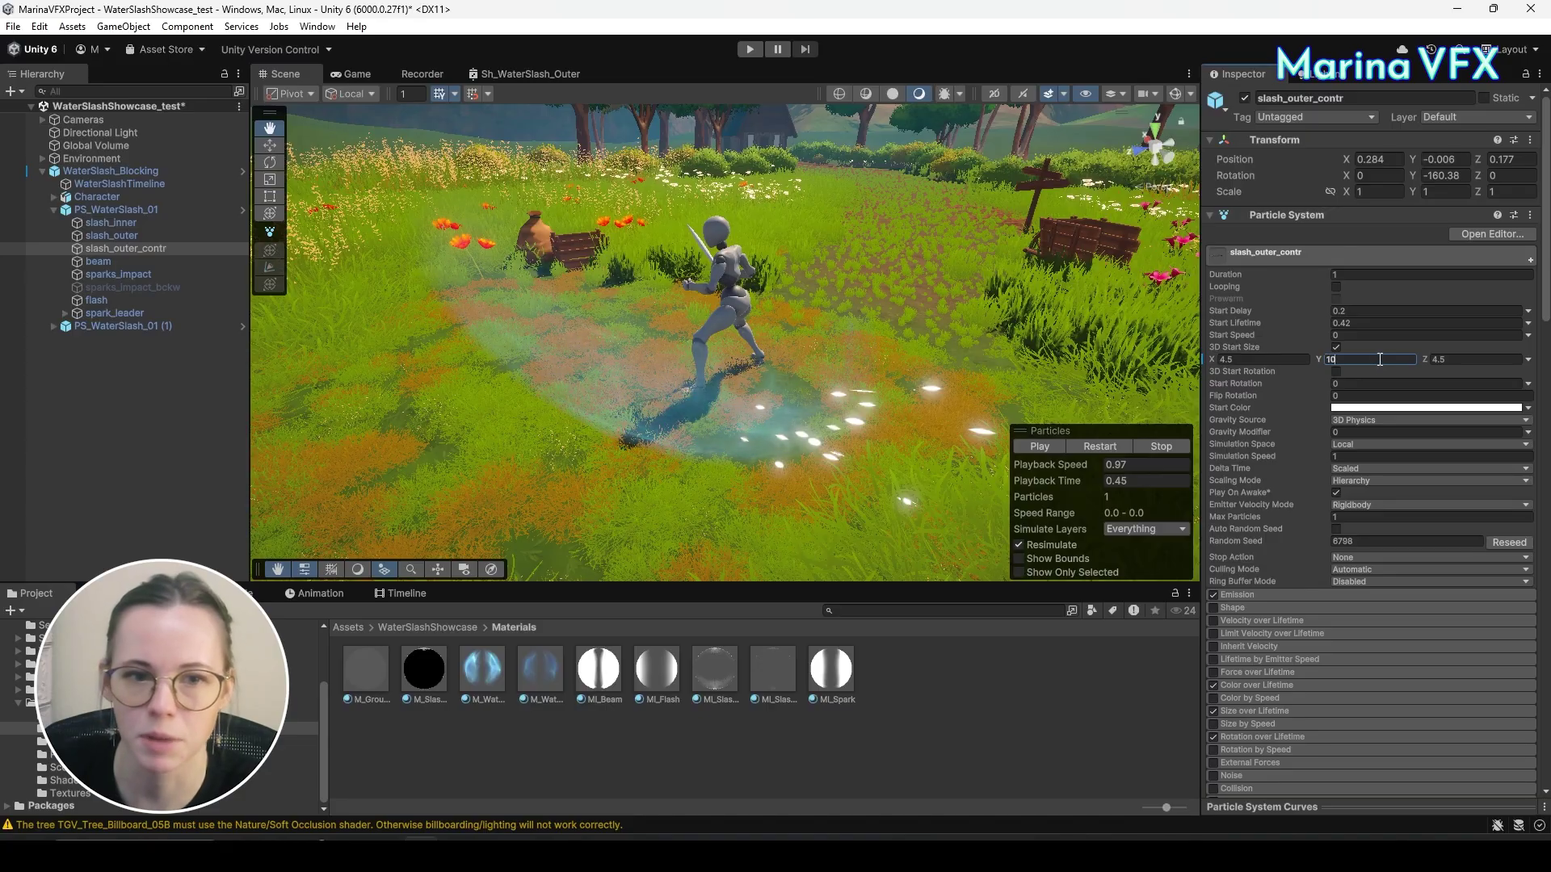
alt+drag(866, 441, 920, 467)
click(1092, 445)
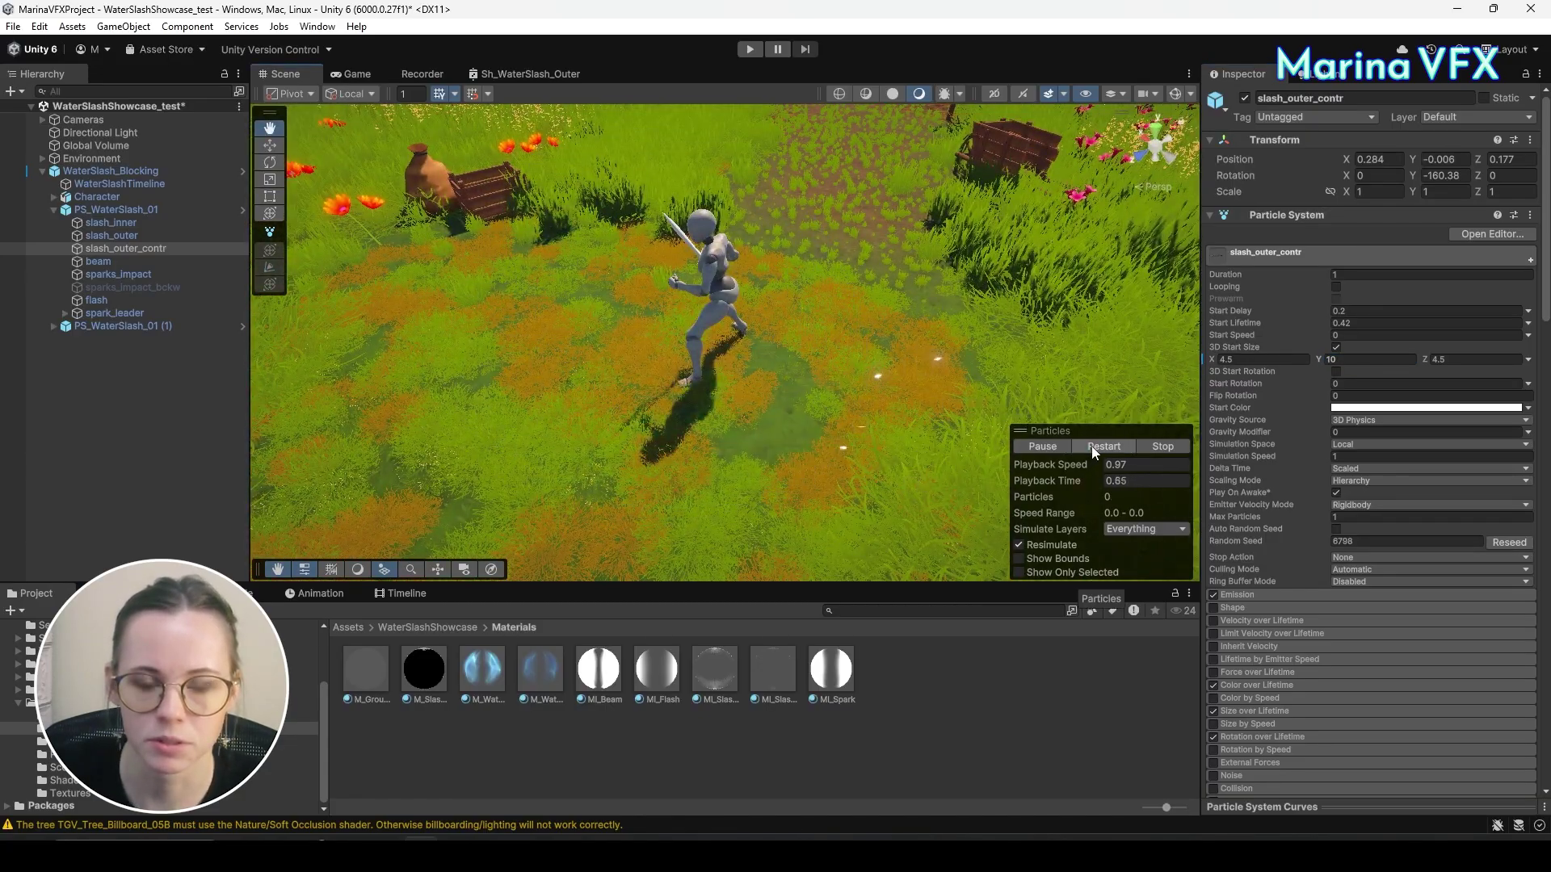
click(1092, 445)
click(1092, 446)
click(1041, 446)
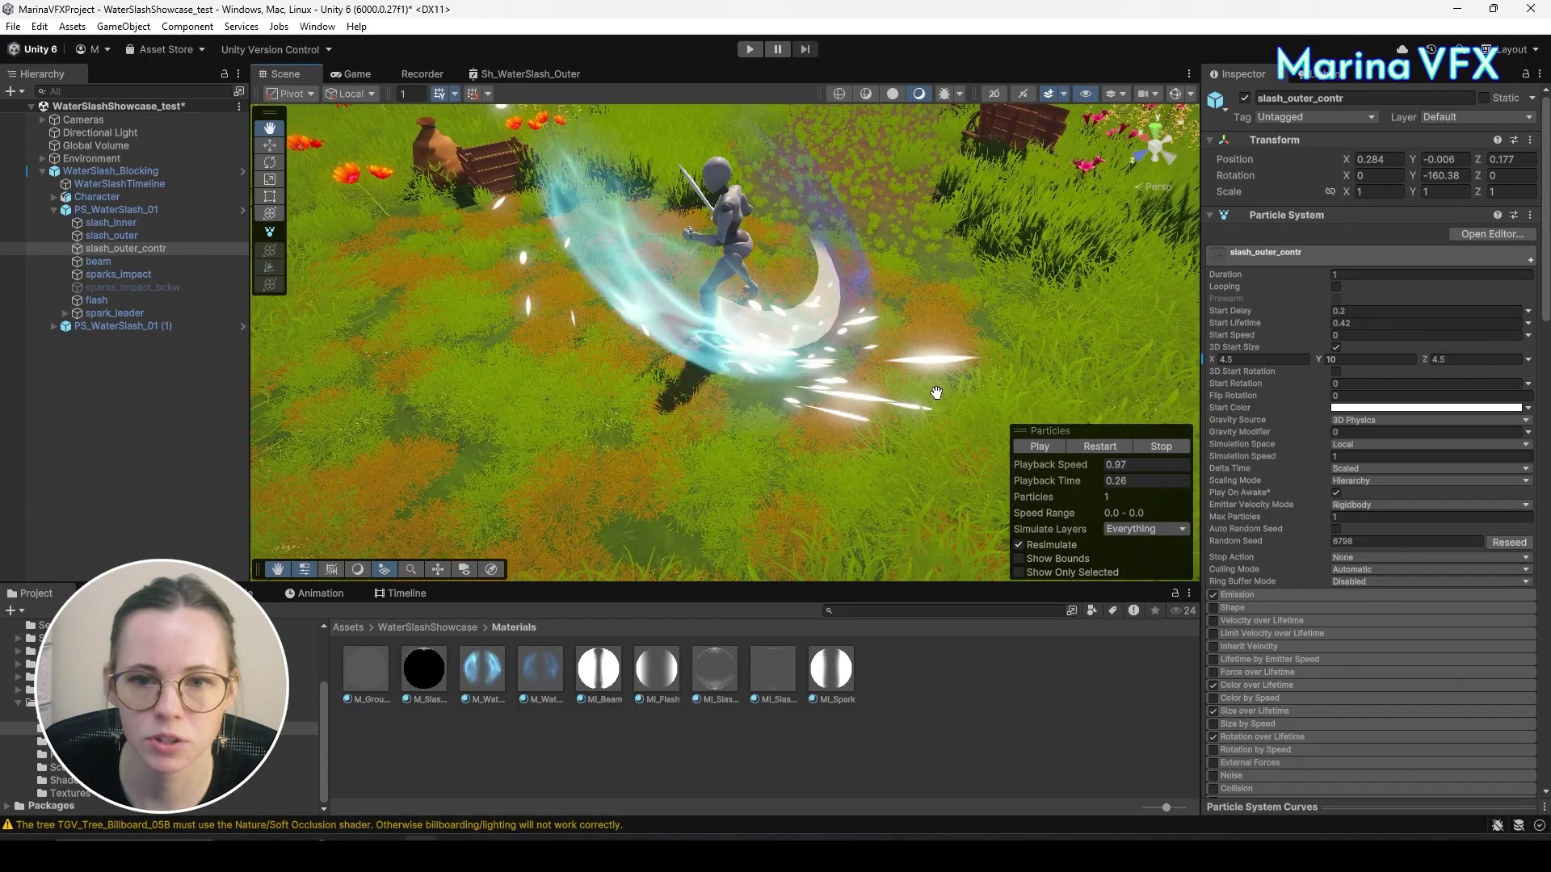
drag(1034, 484, 1184, 476)
Set the upper limit of the Rotation over Lifetime Y curve on slash_outer_contr to 100.
scroll(1384, 506, down, 5)
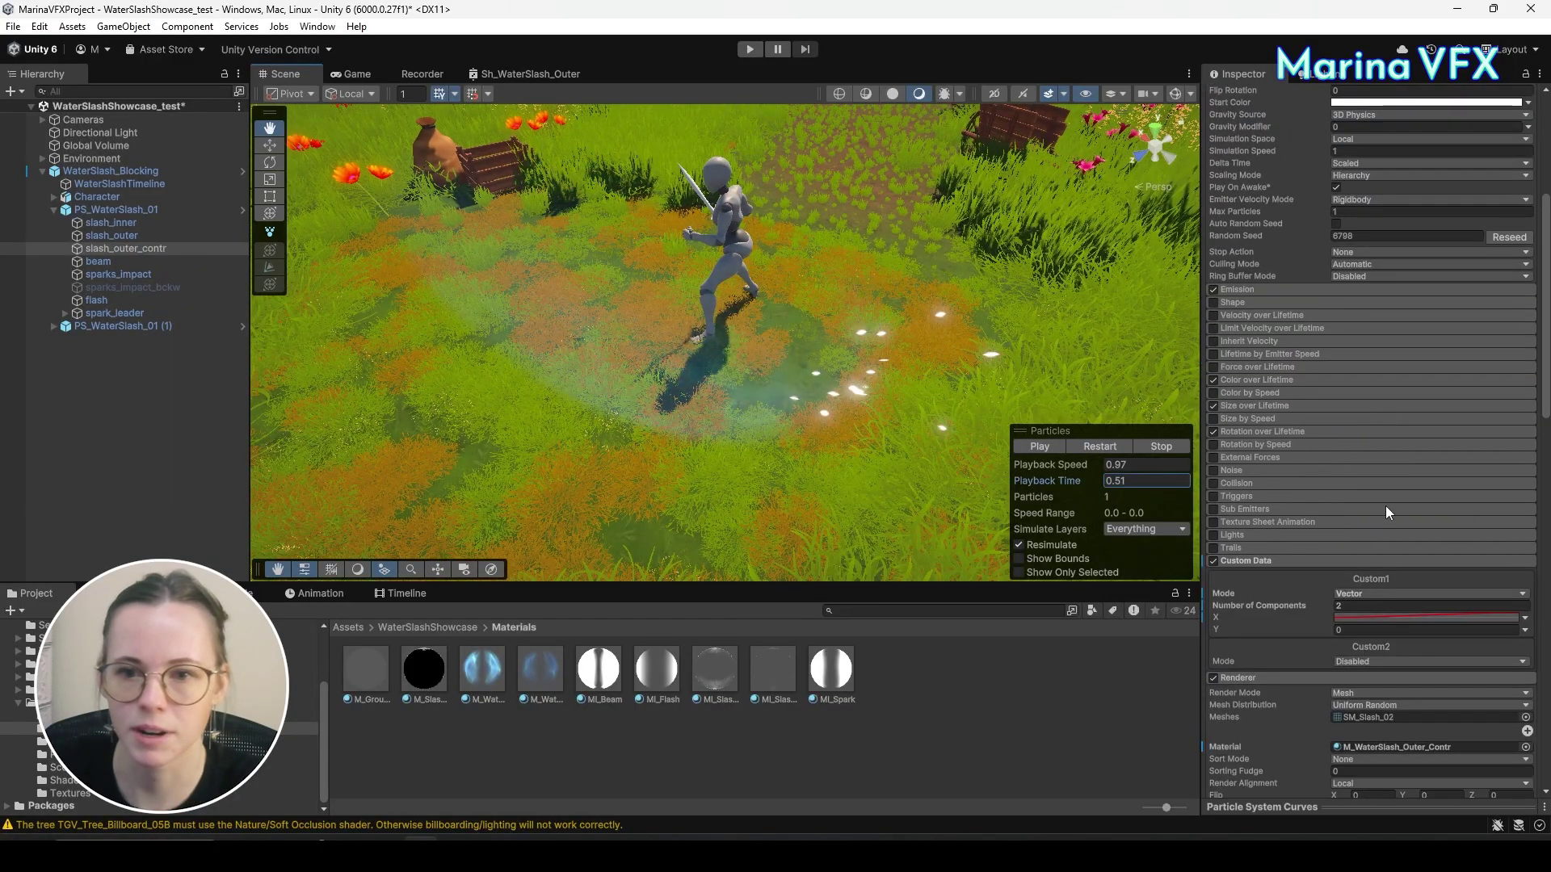
click(1261, 433)
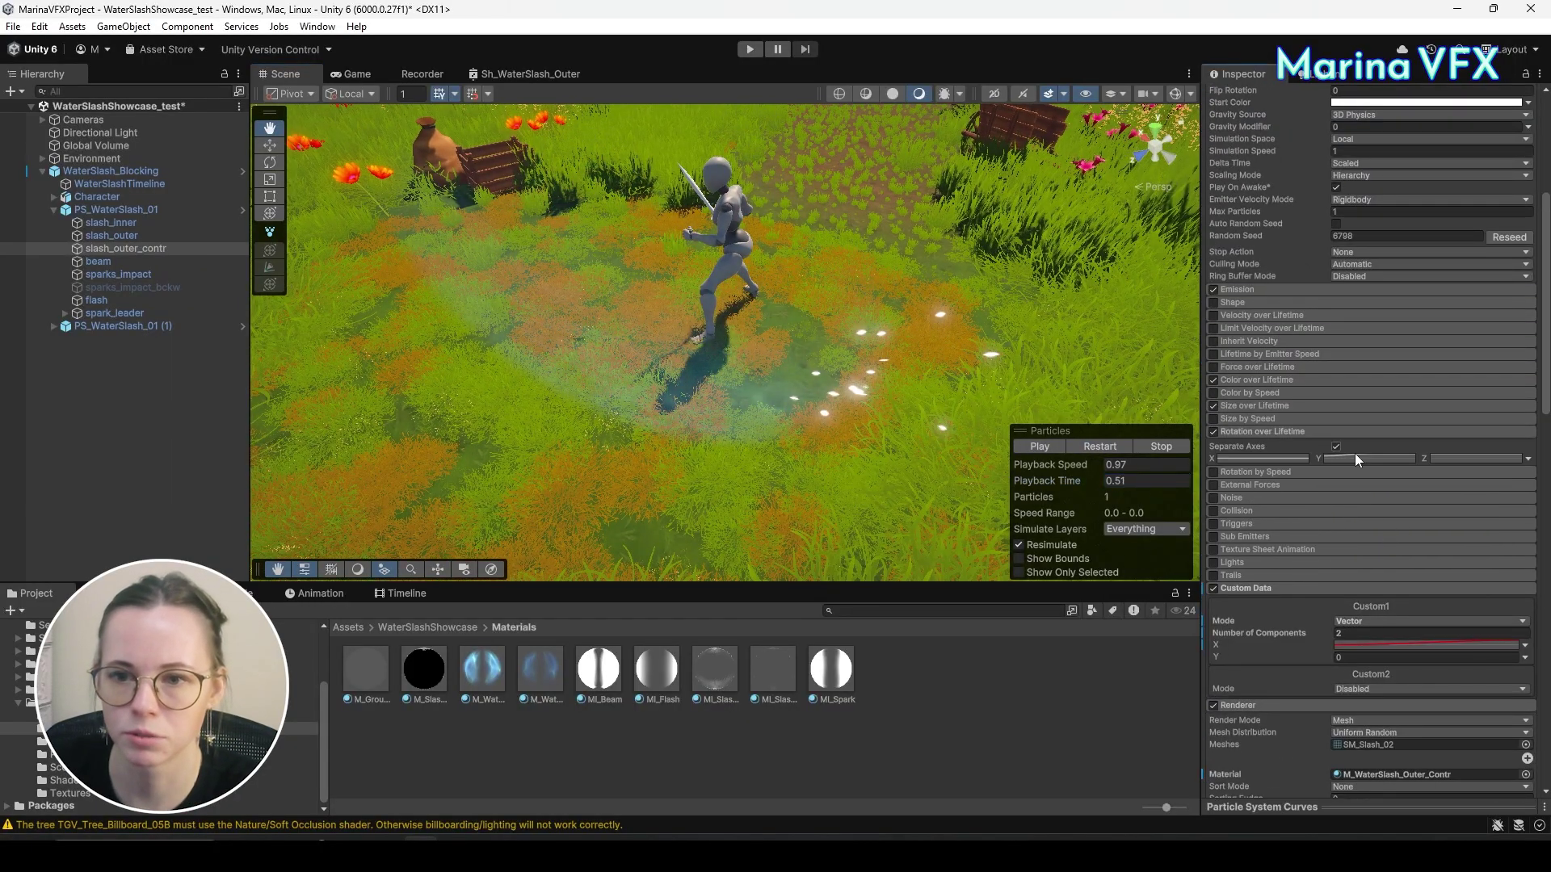
click(1298, 805)
double_click(1219, 431)
text(100)
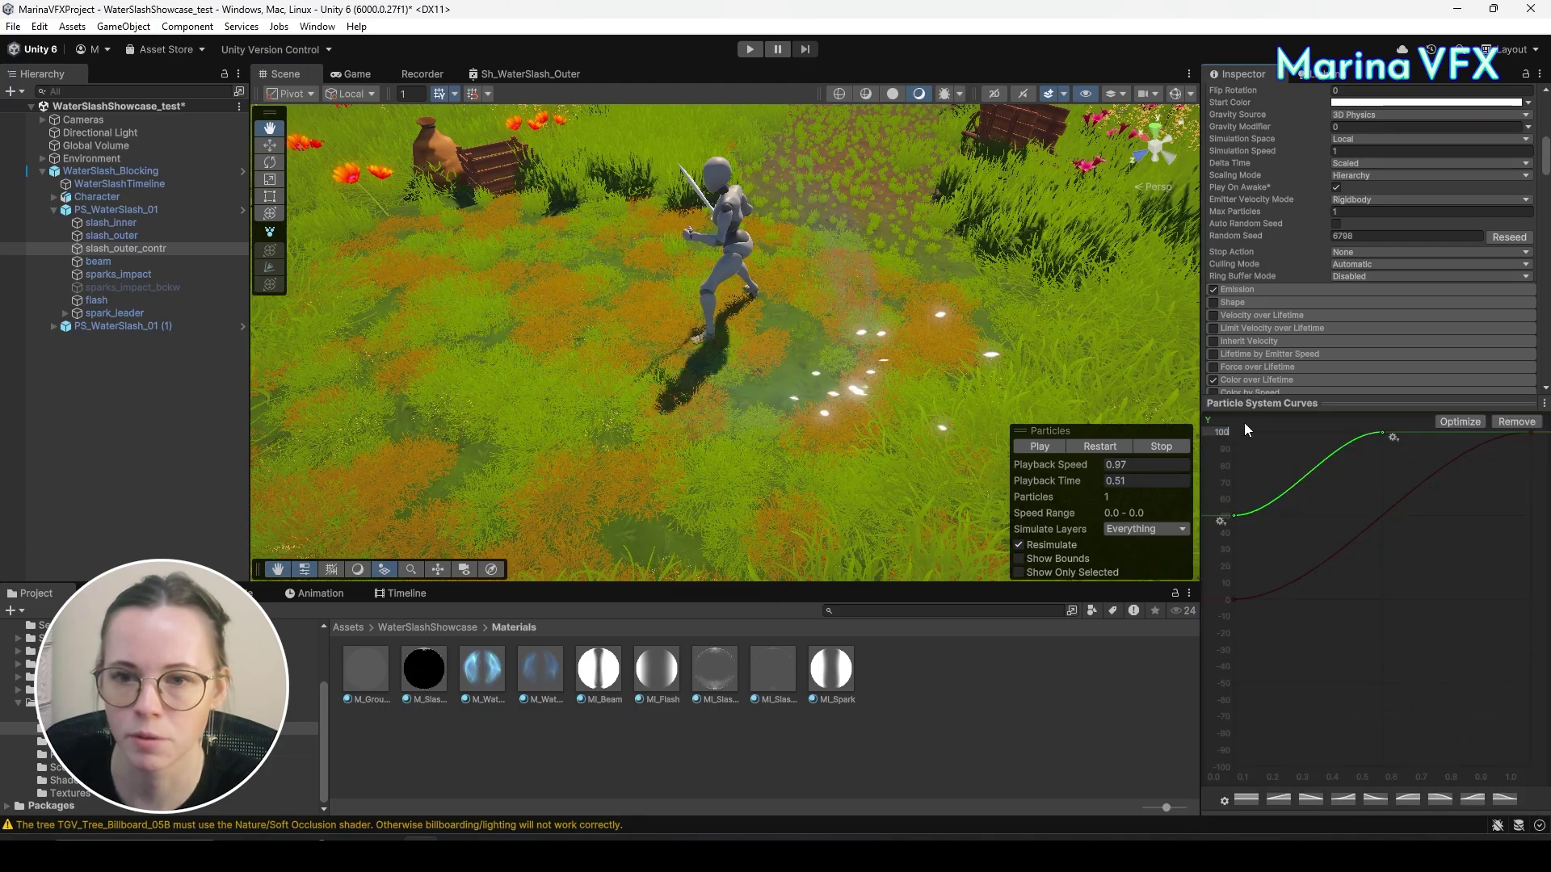
click(1277, 405)
Restart the particle preview, set its playback speed to 1.00 and scrub to 0.28.
click(1090, 446)
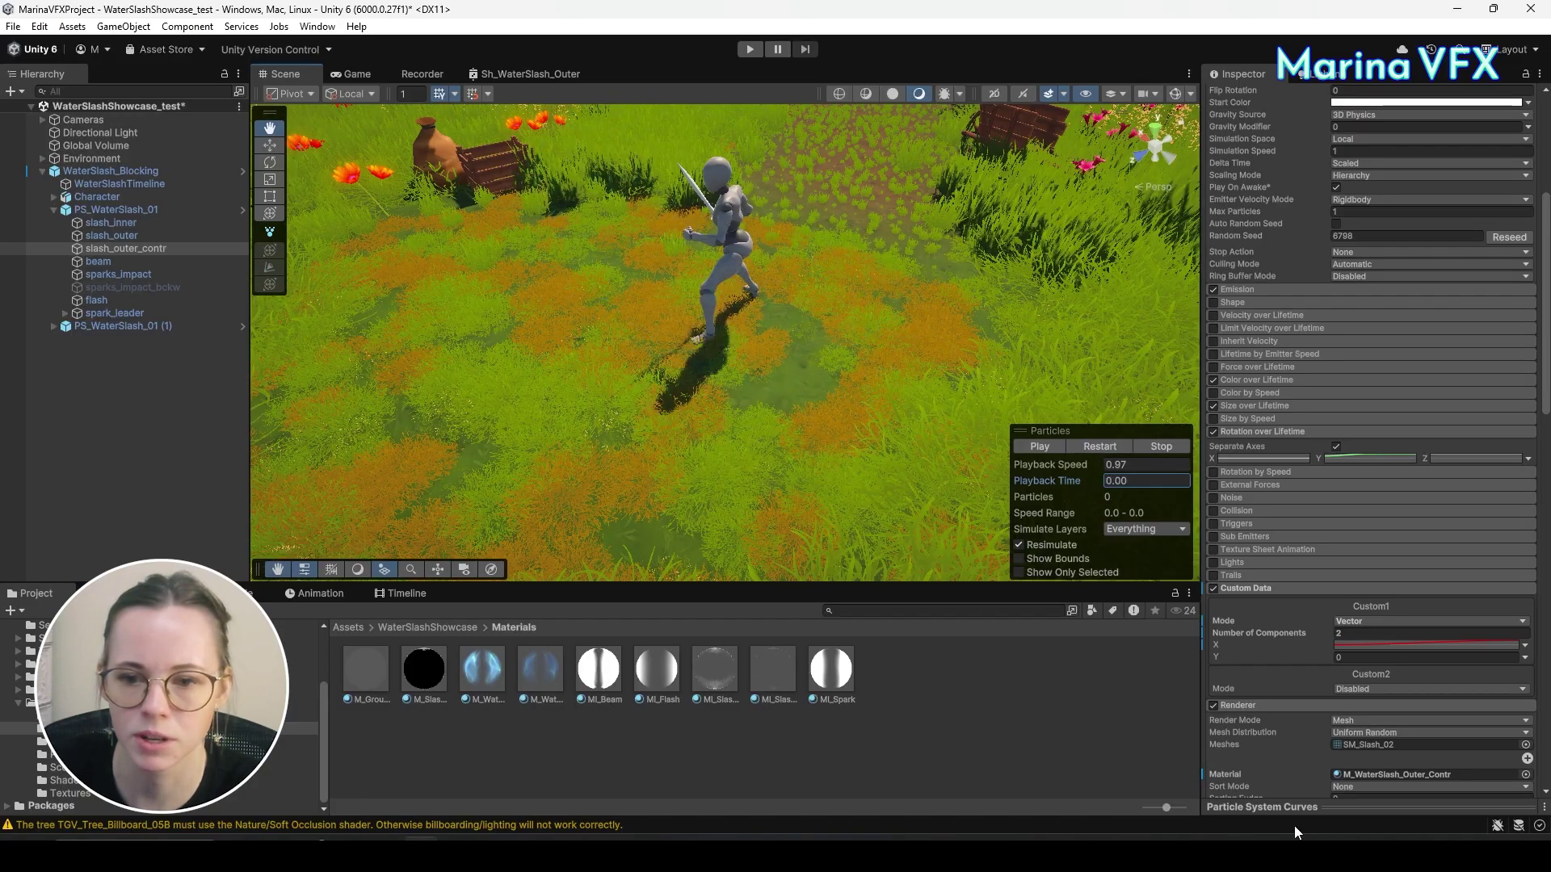
drag(1088, 457, 1043, 440)
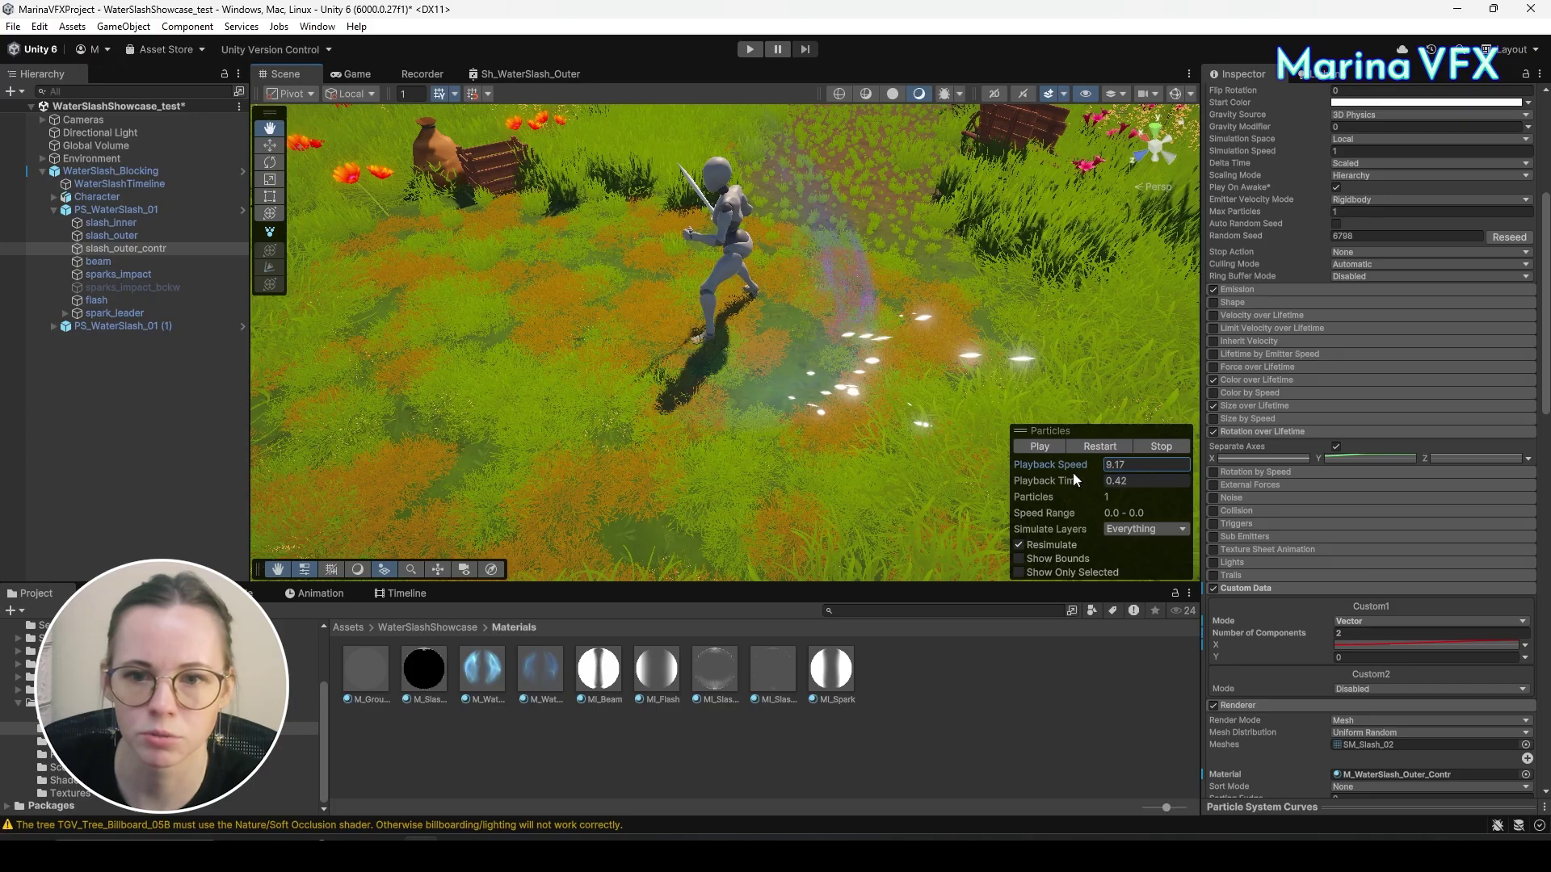
drag(1081, 487, 454, 381)
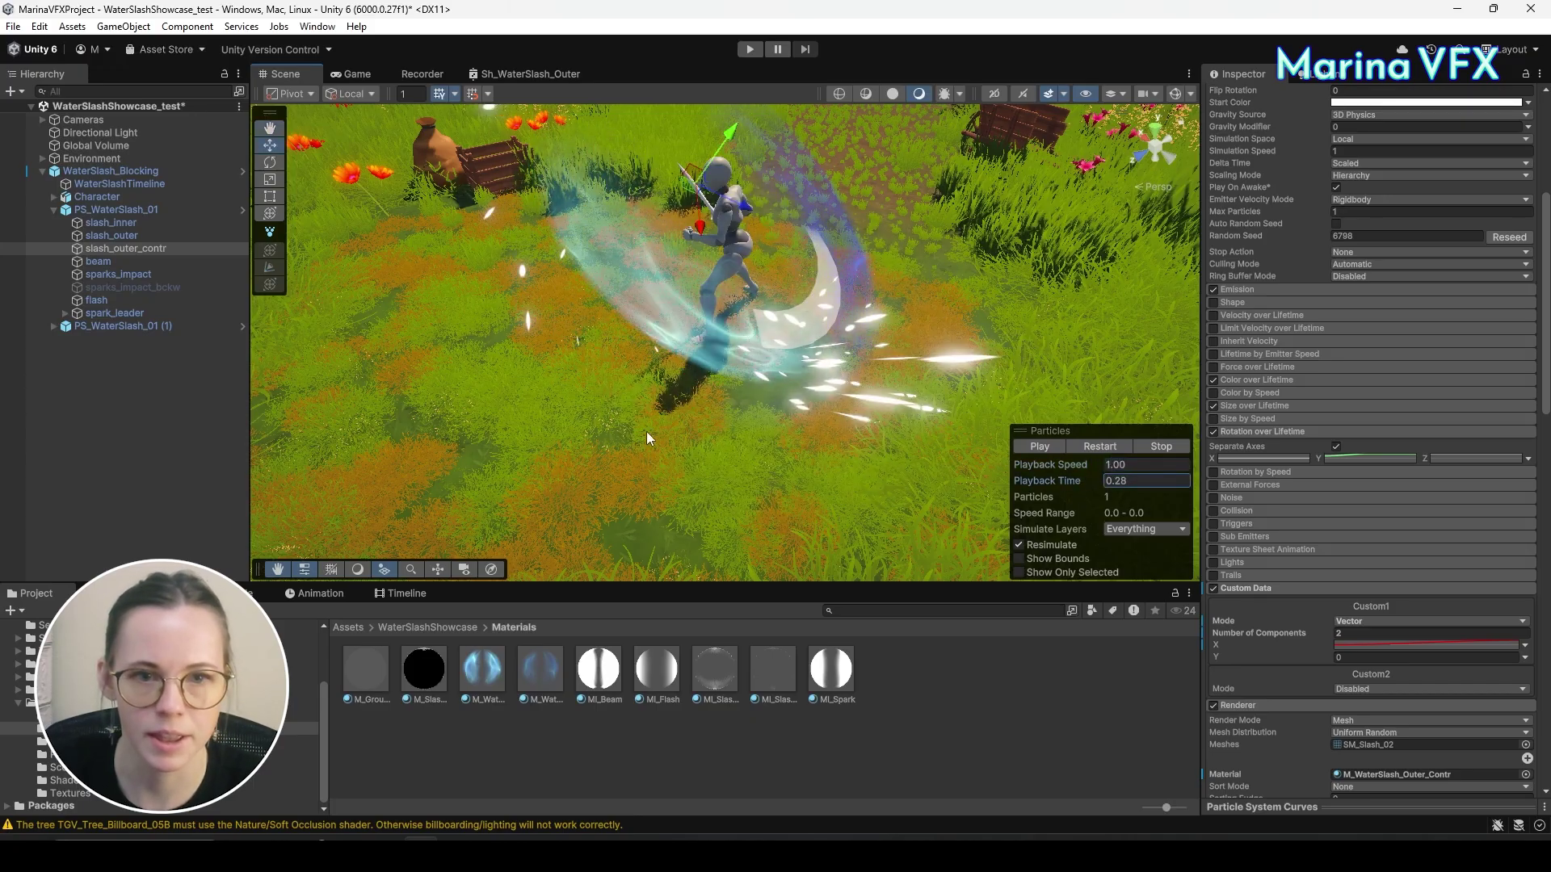
Rotate slash_outer_contr to a Y rotation of -90 and replay the effect to check its new orientation.
key(e)
alt+drag(808, 323, 1187, 337)
scroll(1346, 265, up, 5)
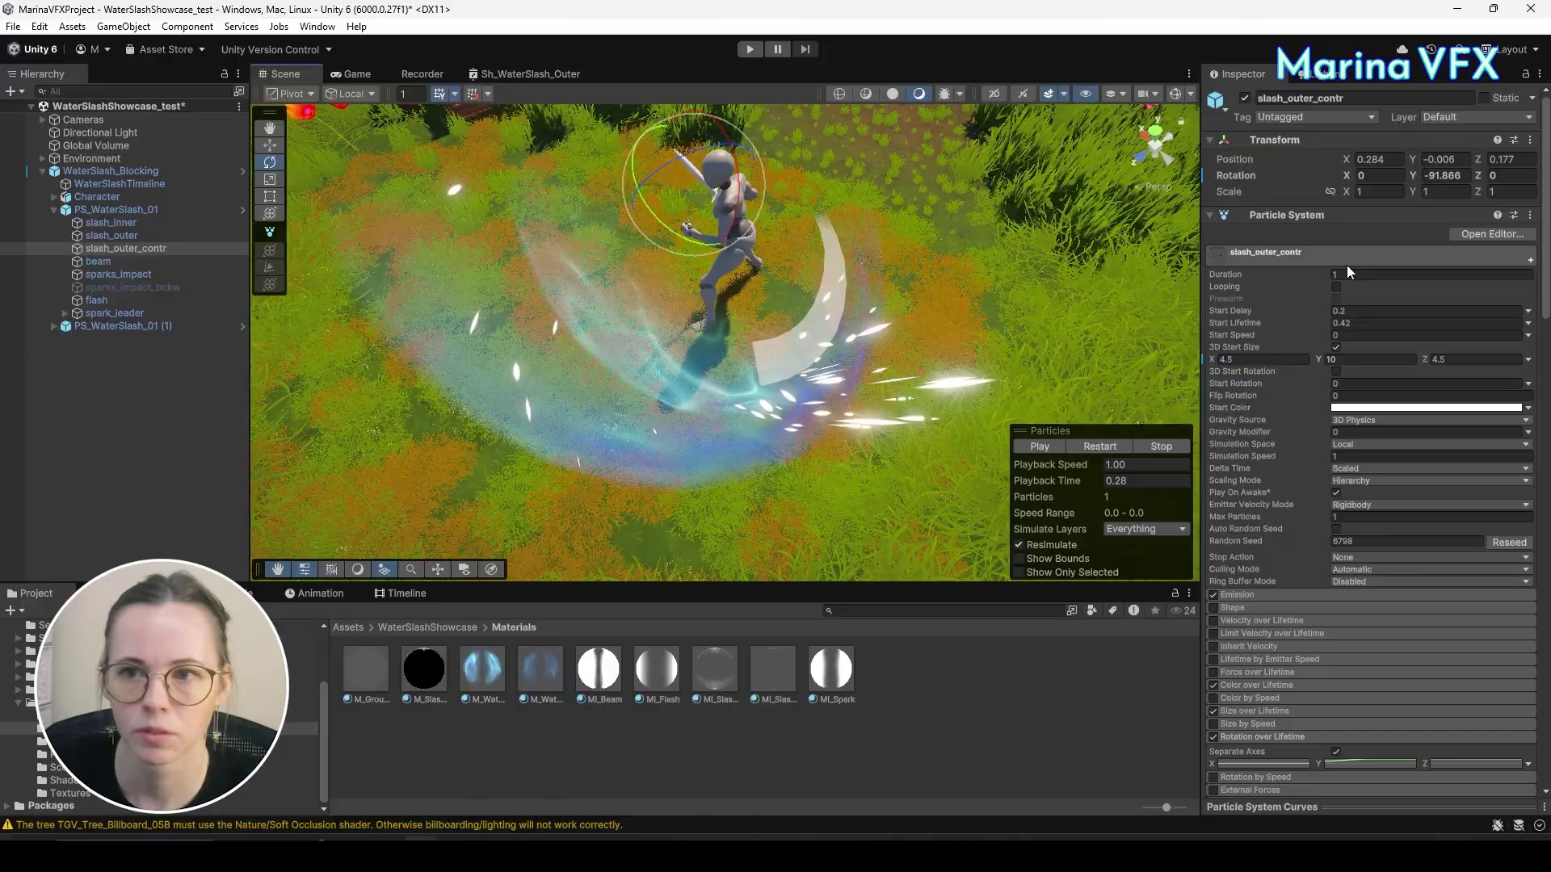
click(1445, 161)
click(1445, 175)
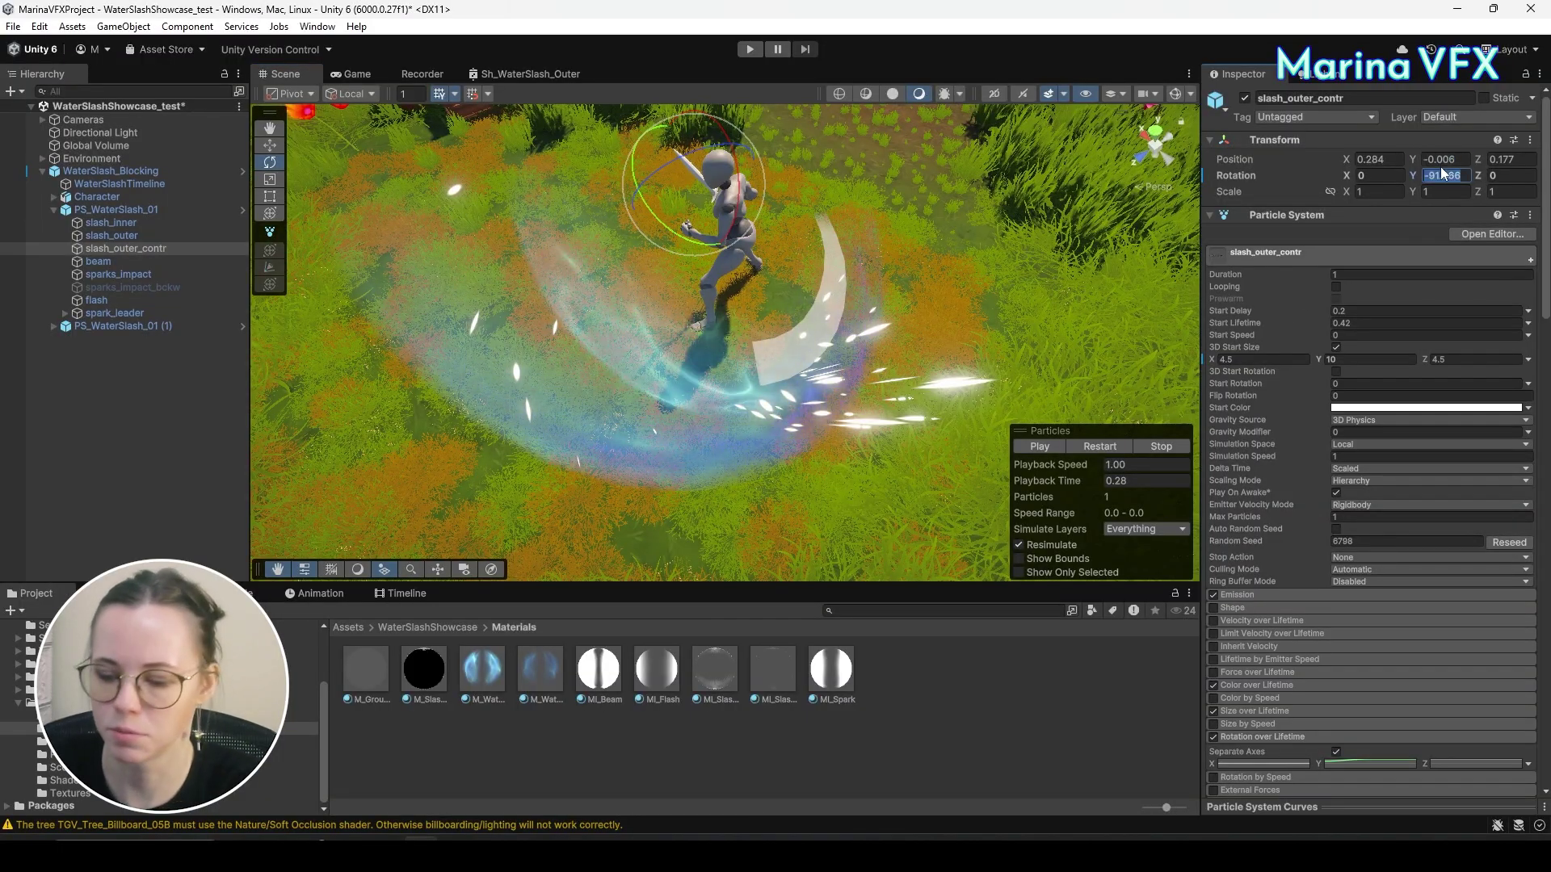
text(-90)
alt+drag(806, 365, 670, 251)
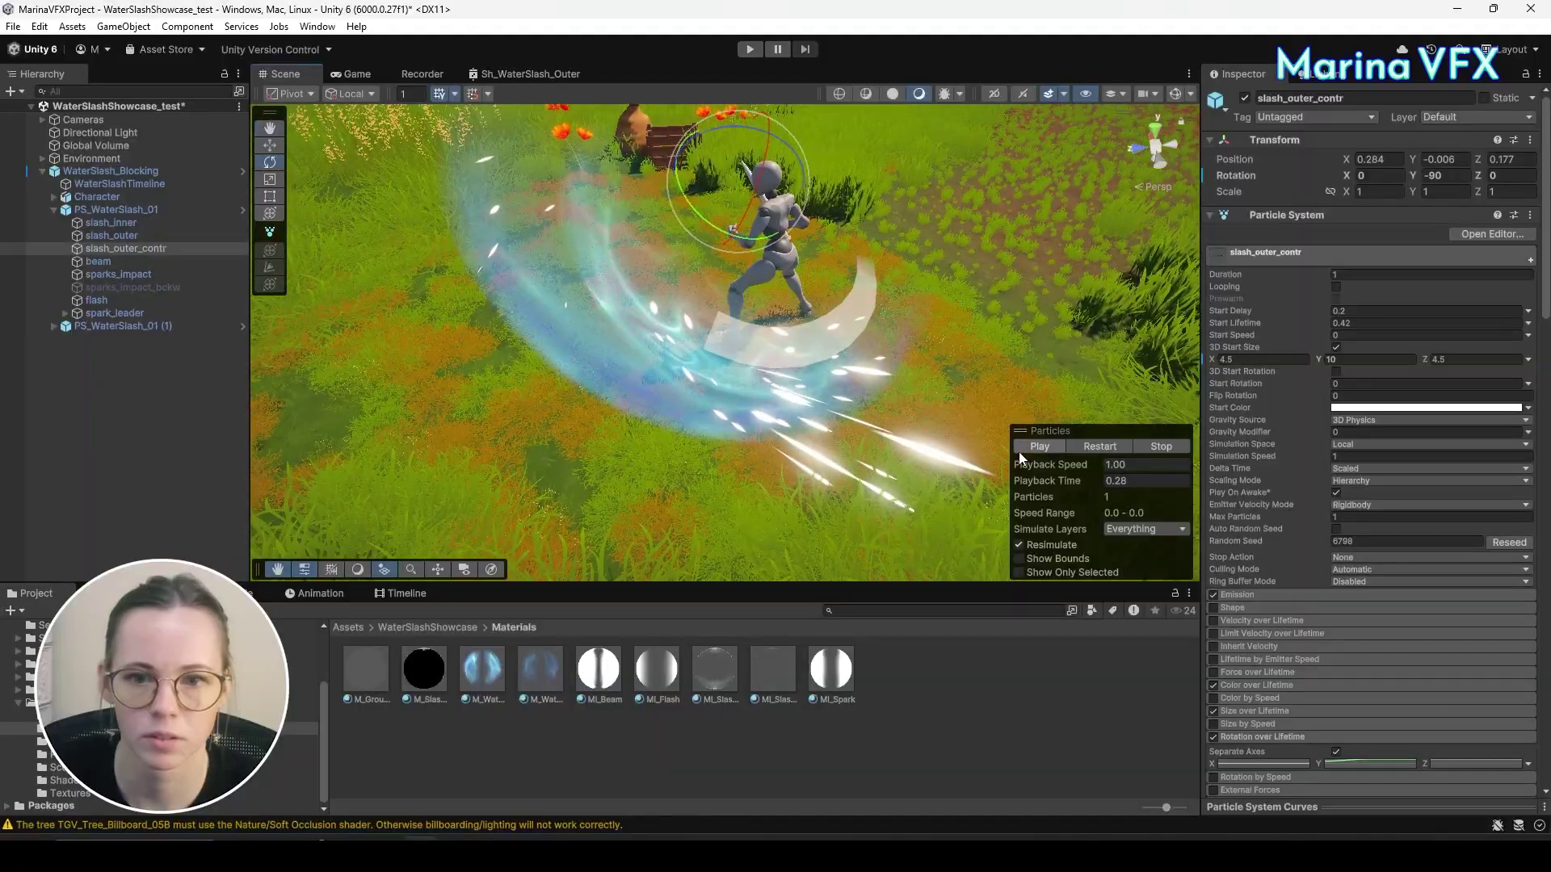
drag(1059, 483, 1111, 472)
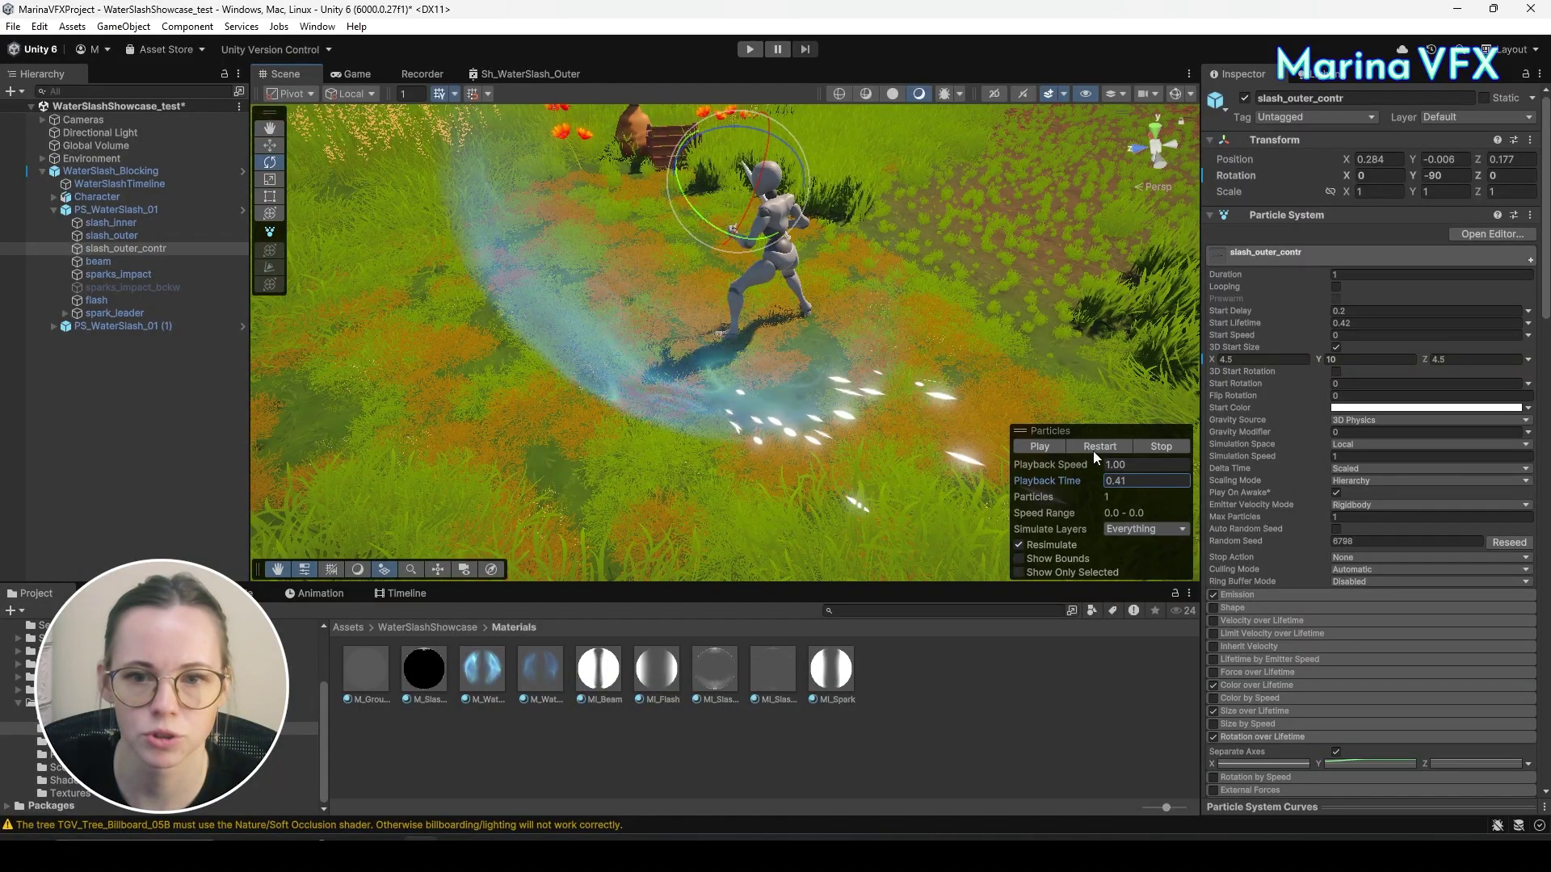
click(1124, 448)
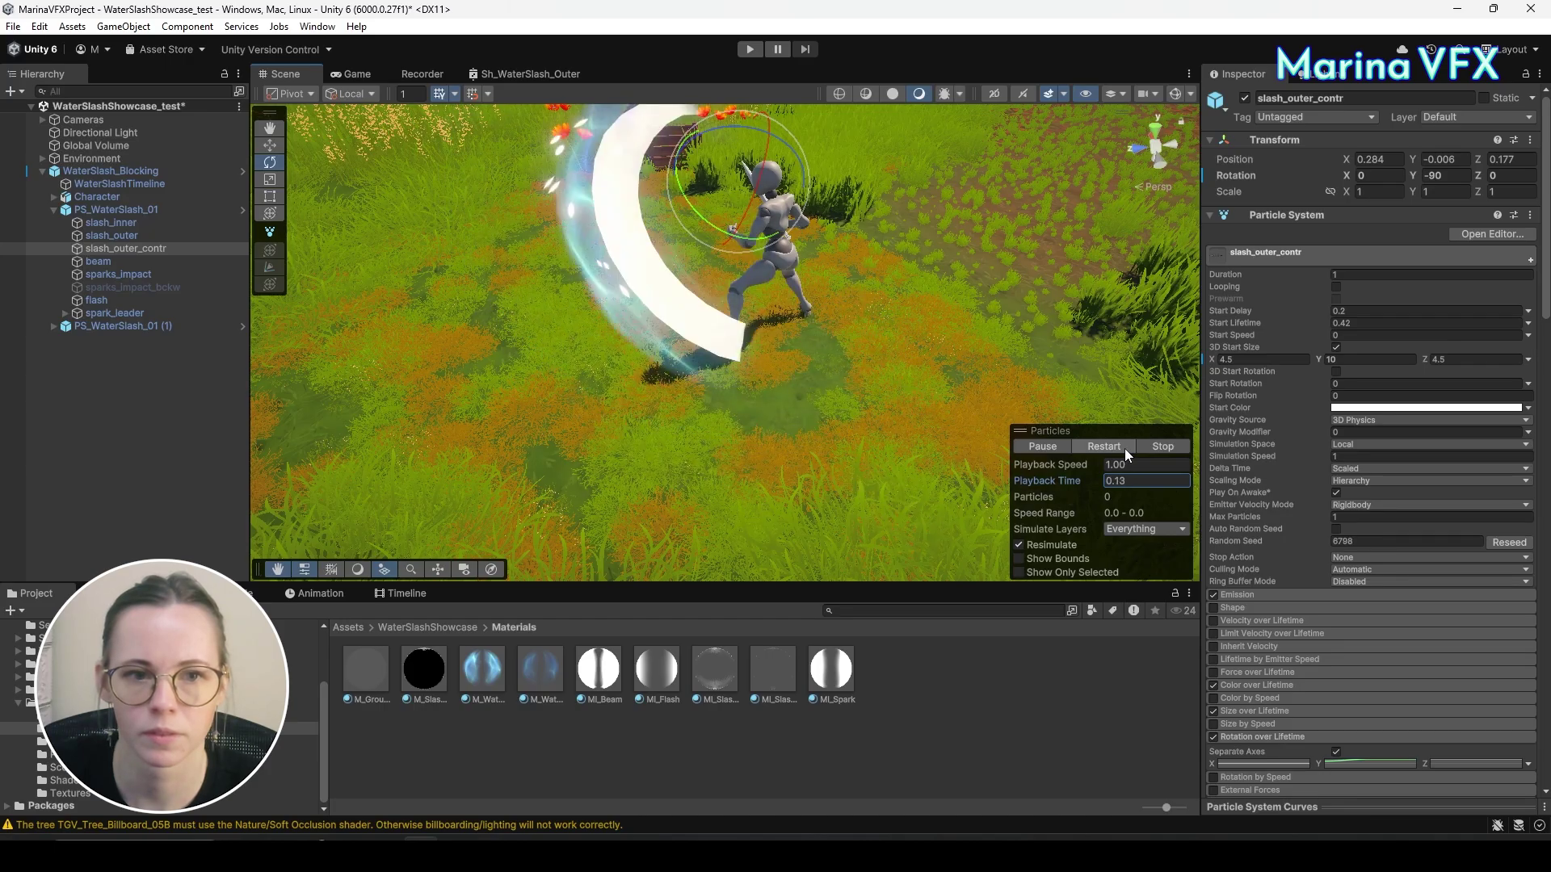
Pause mid-slash, move slash_outer_contr to about X 0.371, Z -0.027, and replay the effect.
click(1046, 446)
key(w)
drag(725, 192, 747, 193)
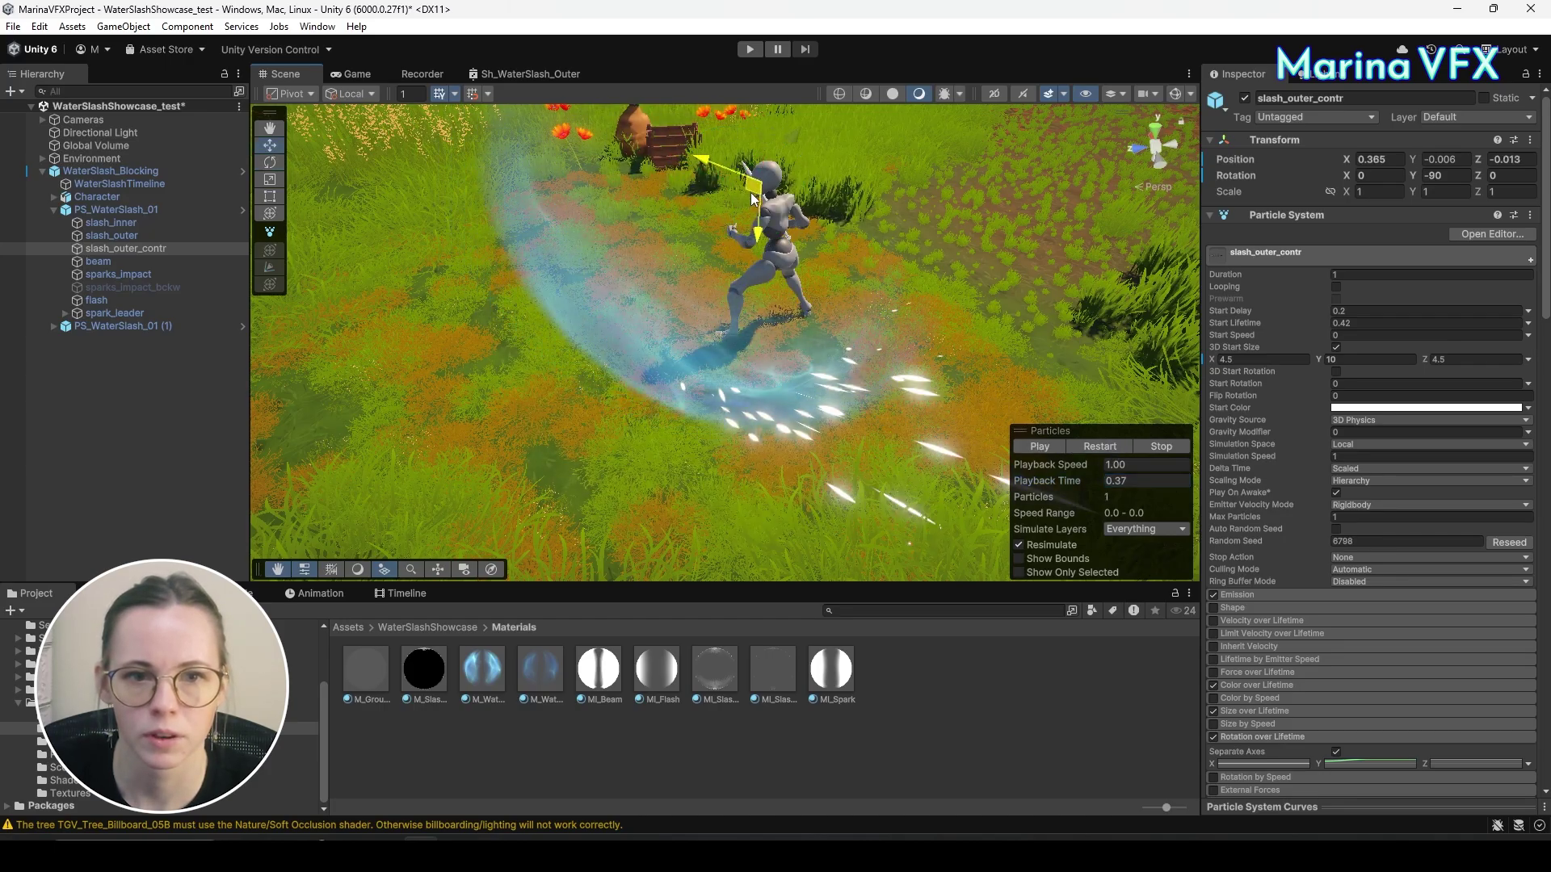
click(1098, 446)
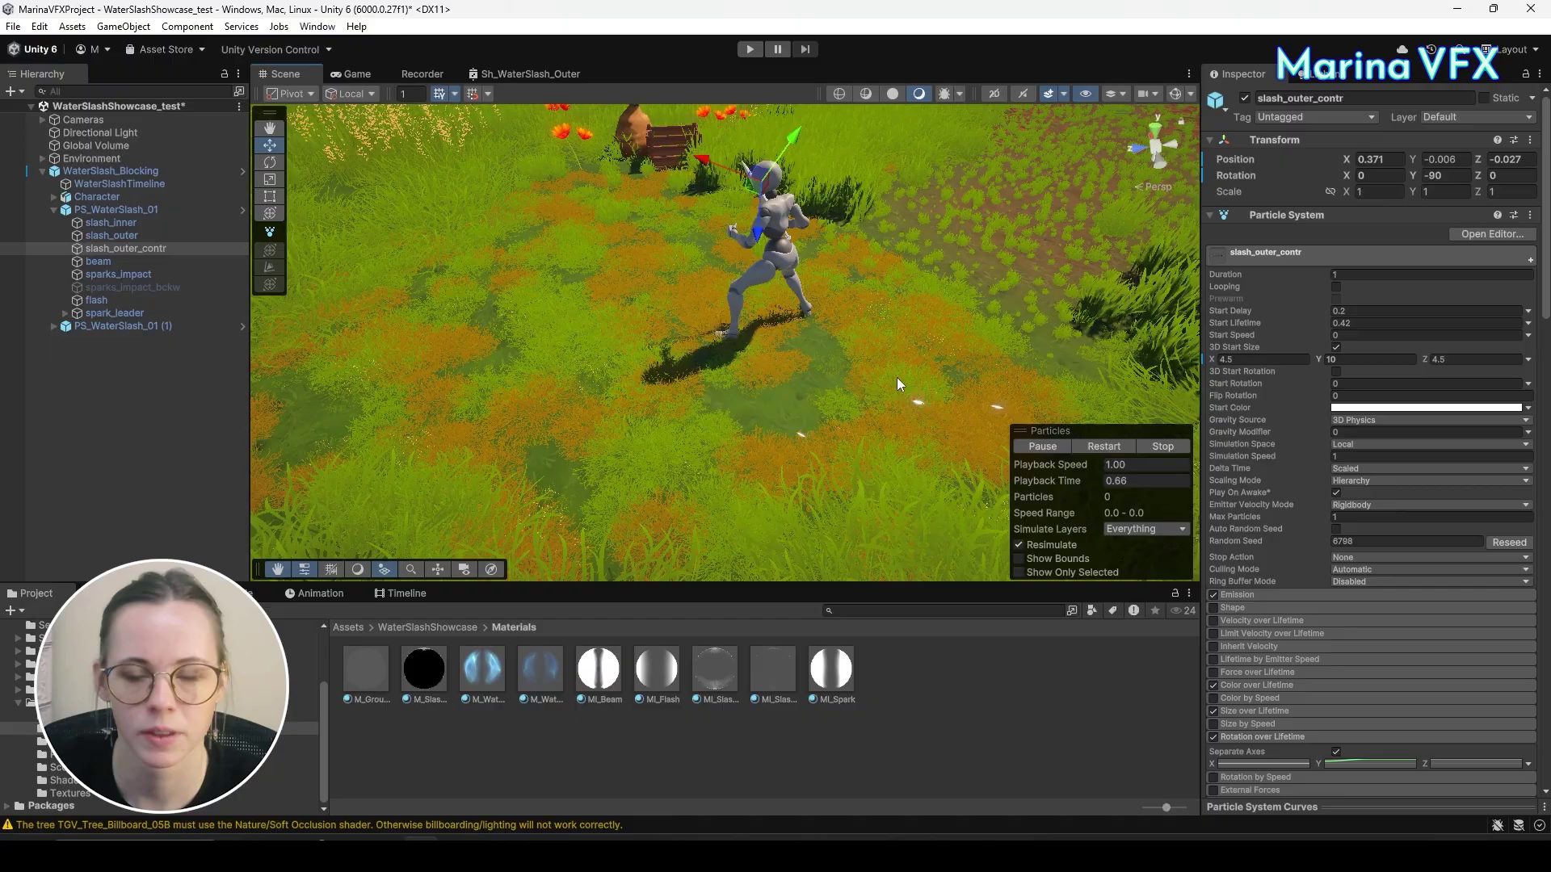
Pause at 0.34, rotate slash_outer_contr to about -106 degrees around Y, and replay the effect.
click(1056, 452)
key(e)
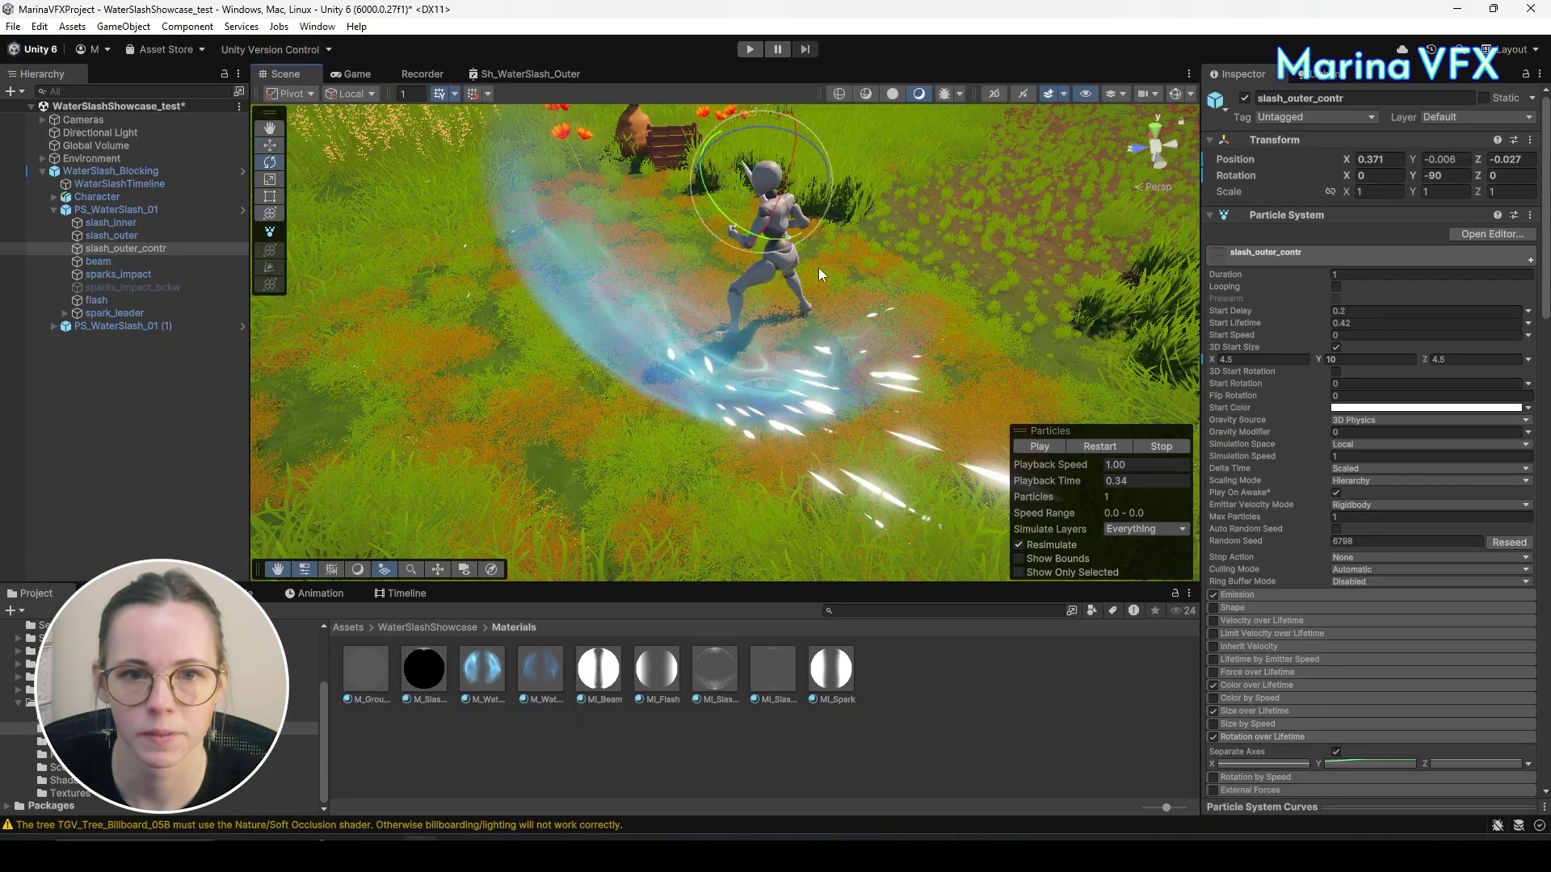
drag(727, 213, 759, 231)
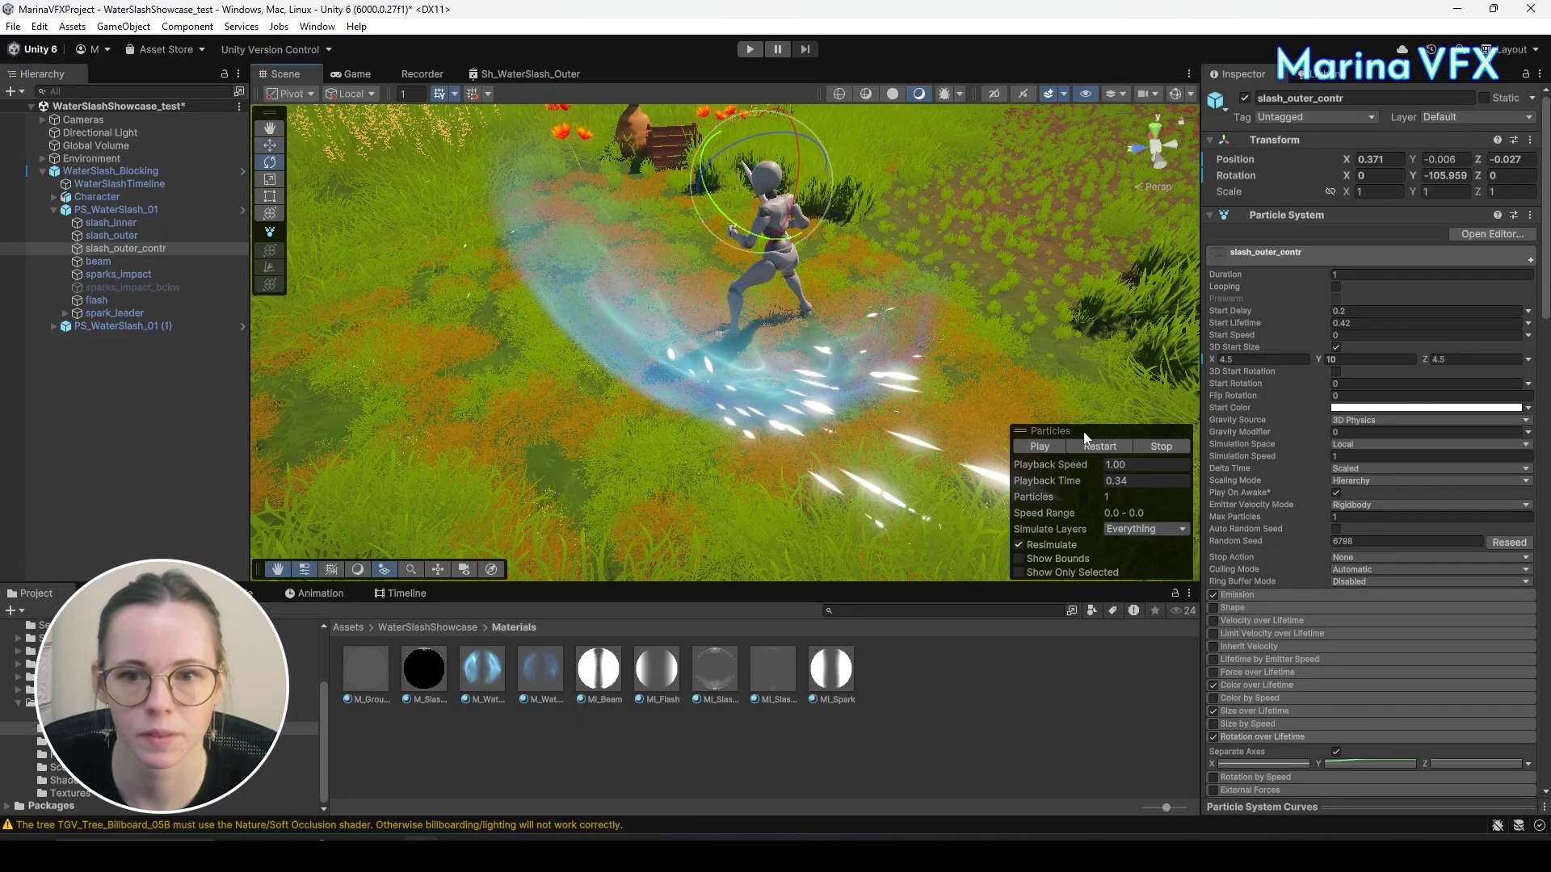
click(1107, 442)
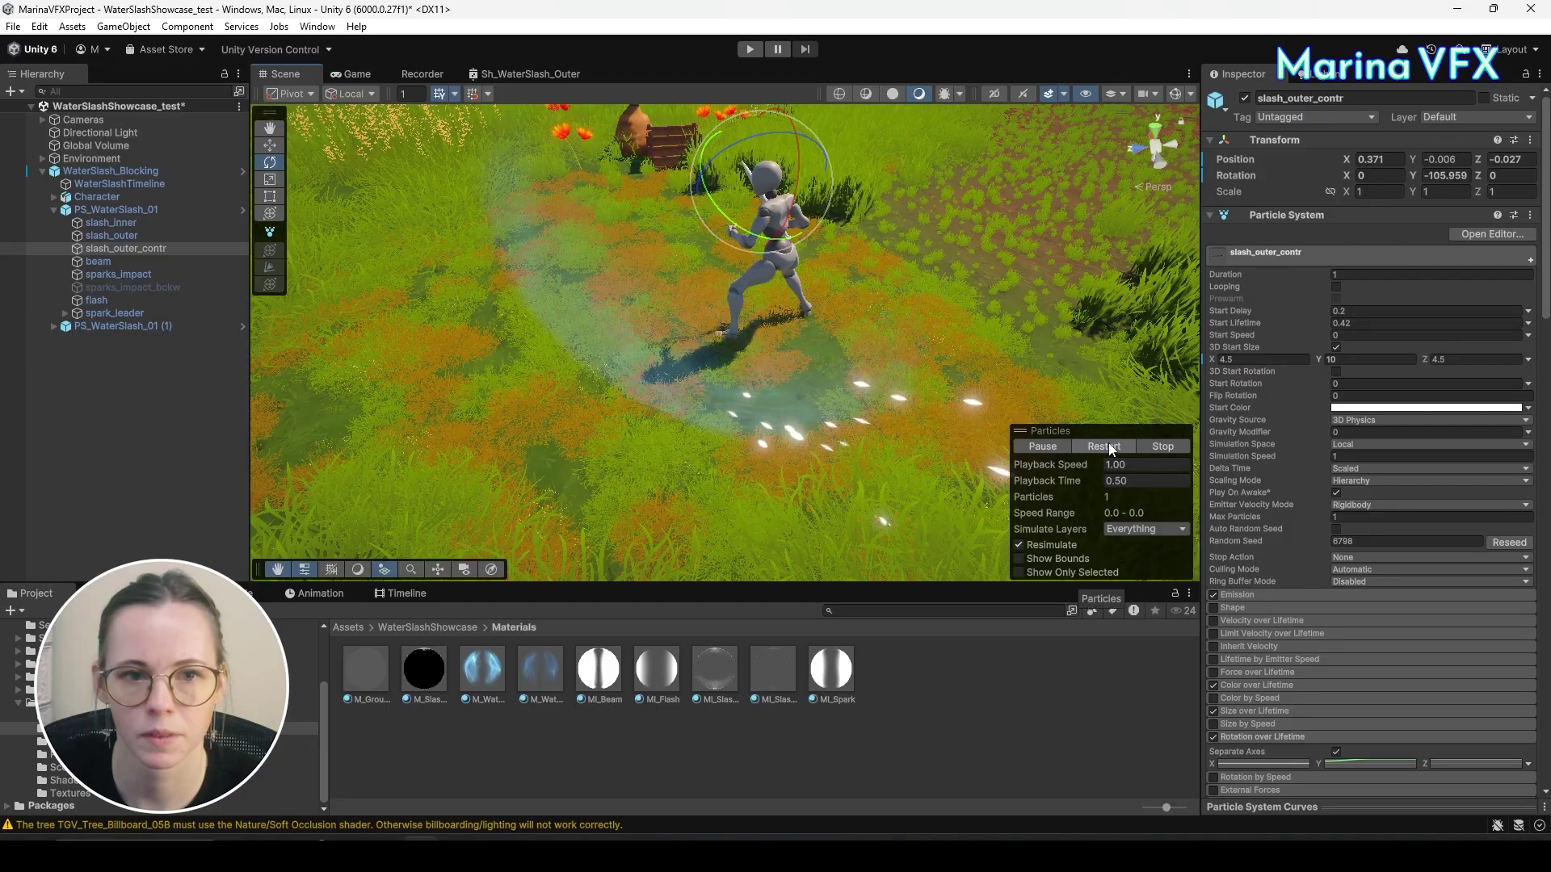
Replay the slash effect and review the Custom Data and Renderer settings of slash_outer_contr.
click(1107, 447)
scroll(1405, 647, down, 3)
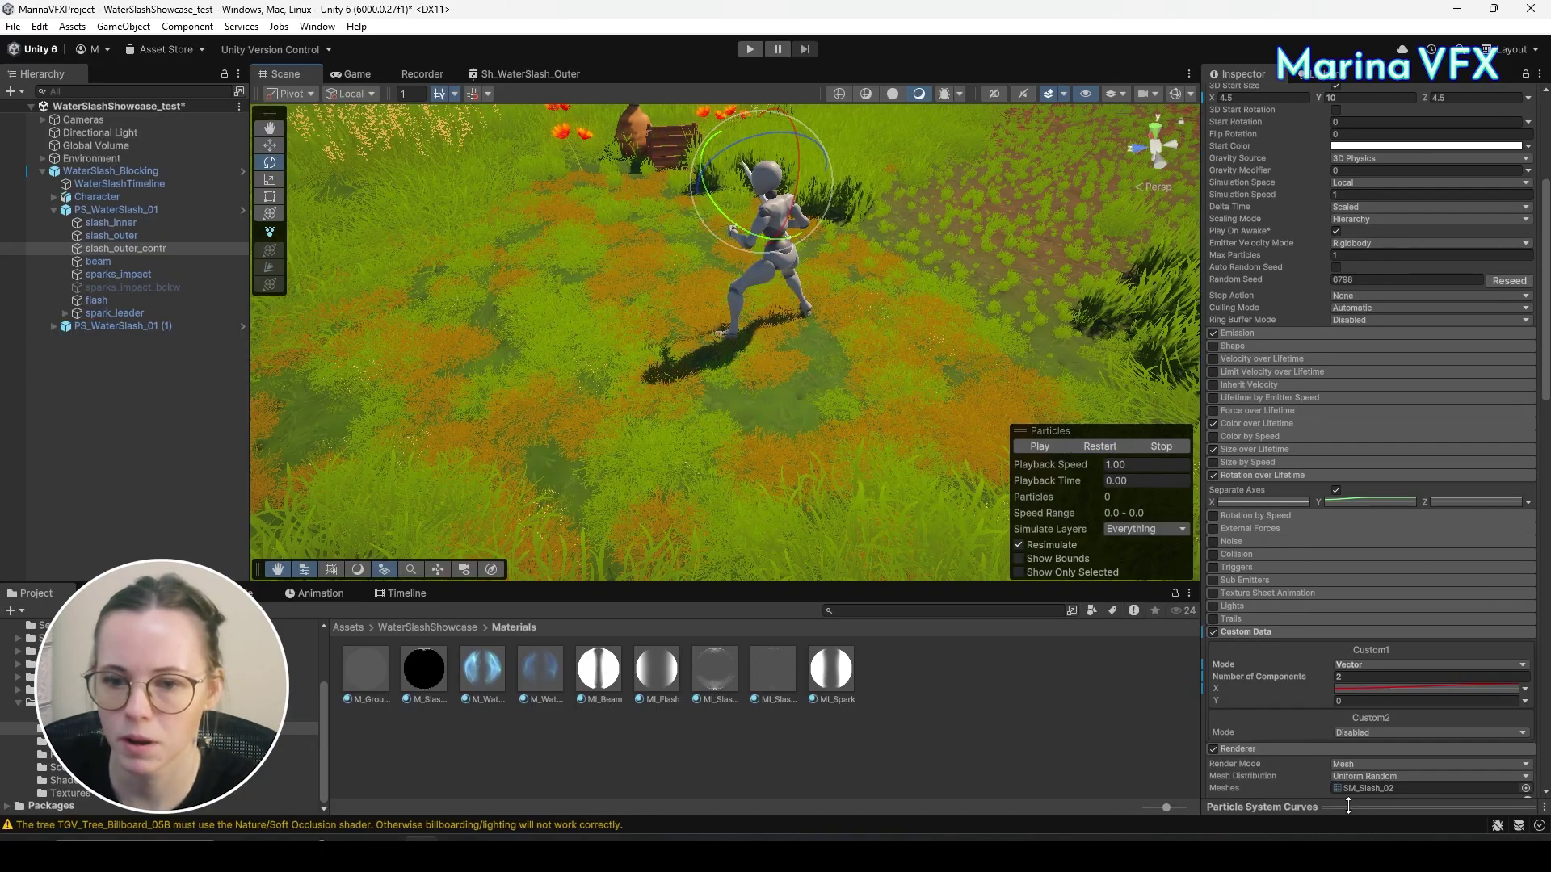
drag(1348, 805, 1290, 806)
click(1104, 446)
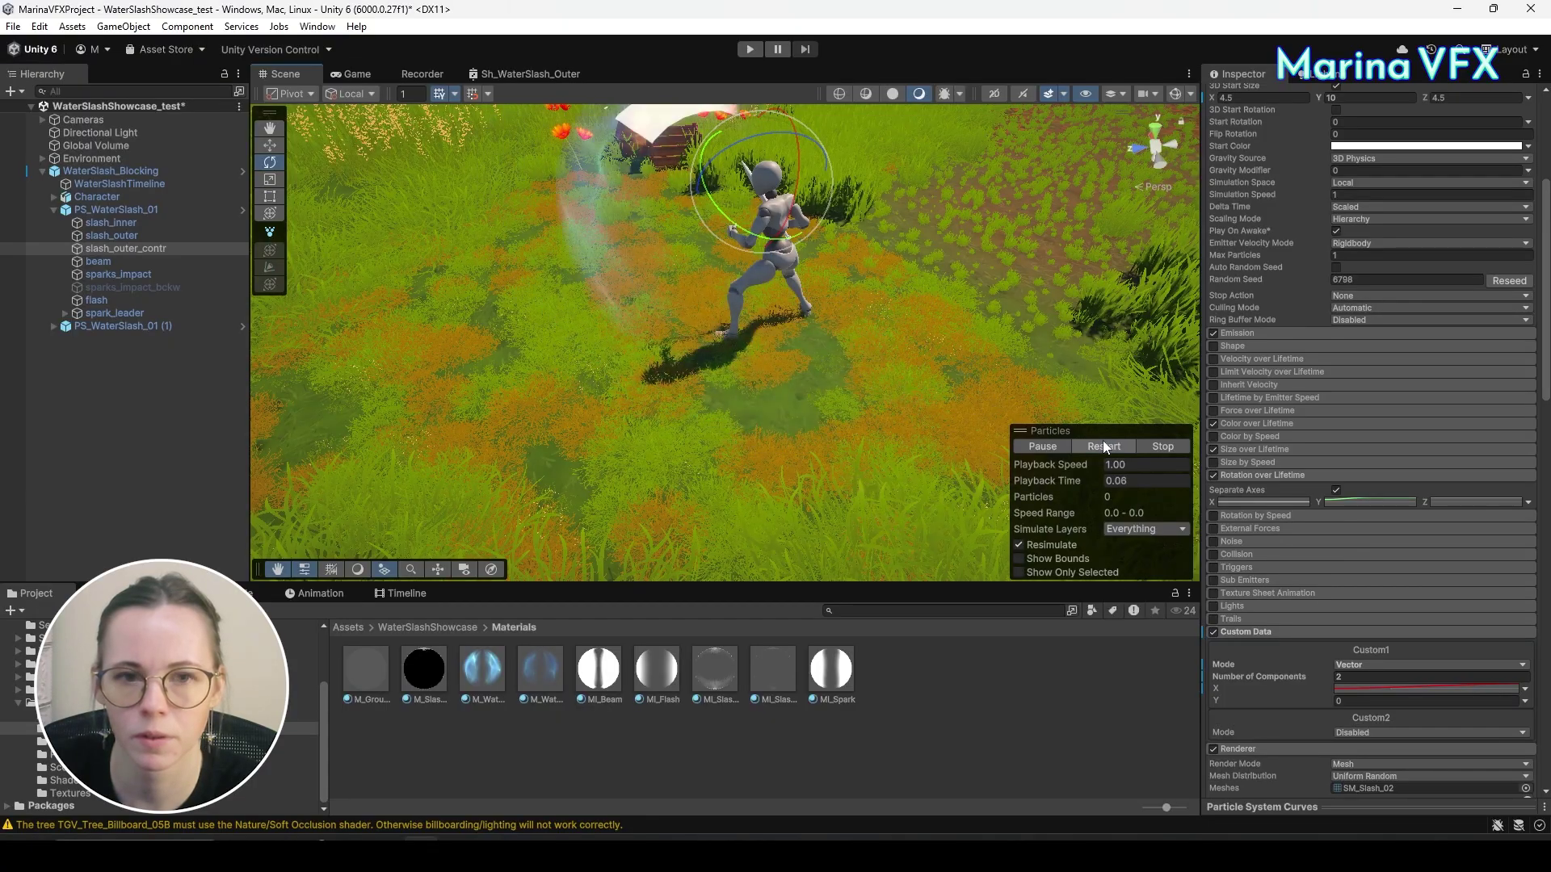
Set the Y rotation of slash_outer_contr to -120 and replay the effect several times.
scroll(1422, 255, up, 5)
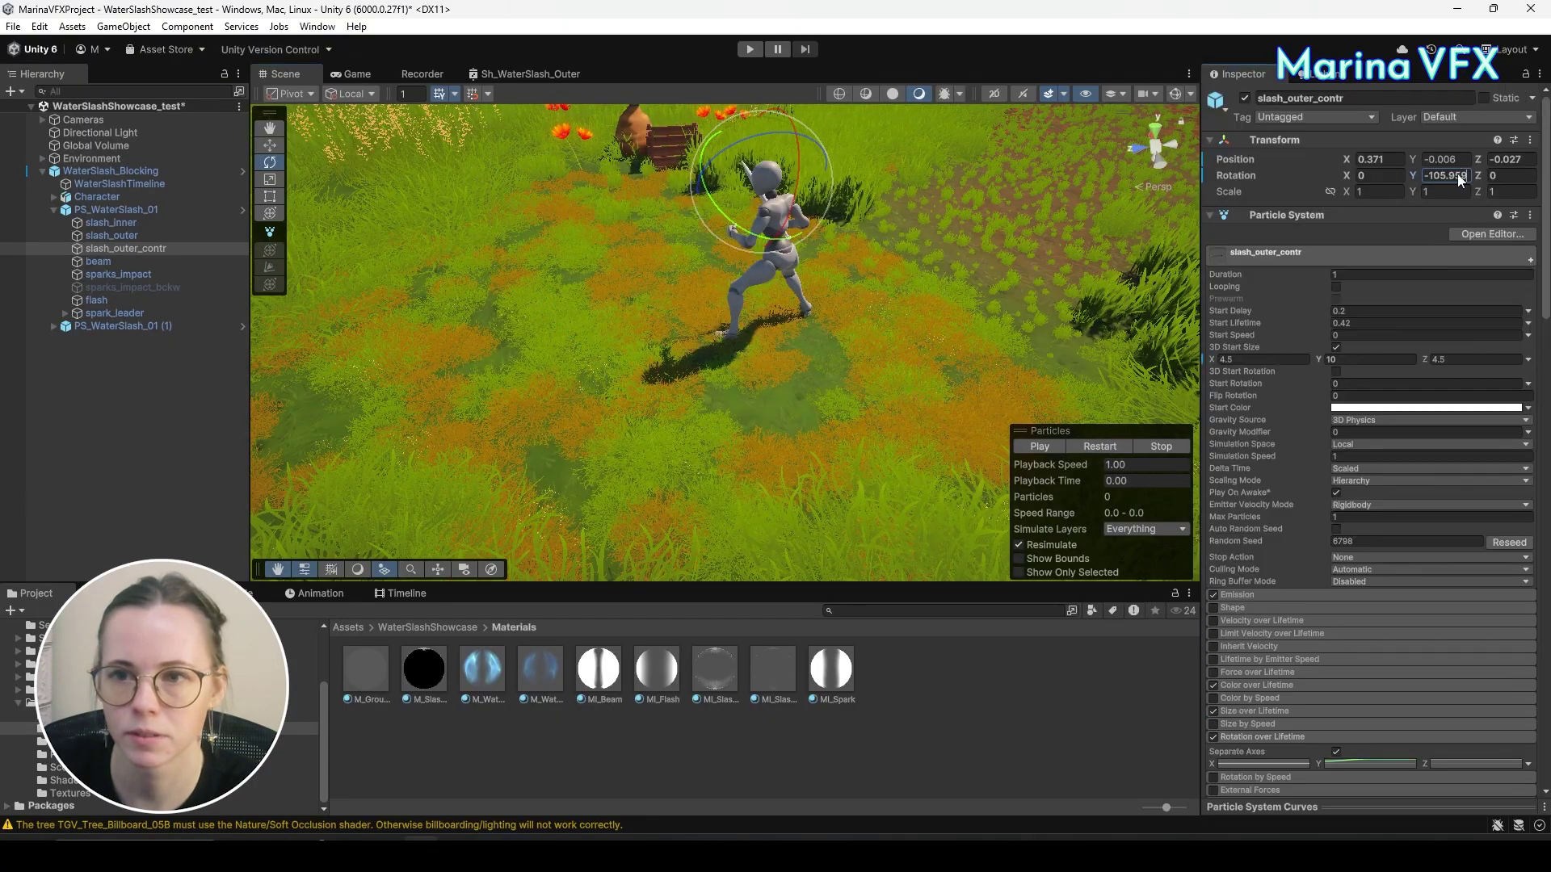
click(1103, 444)
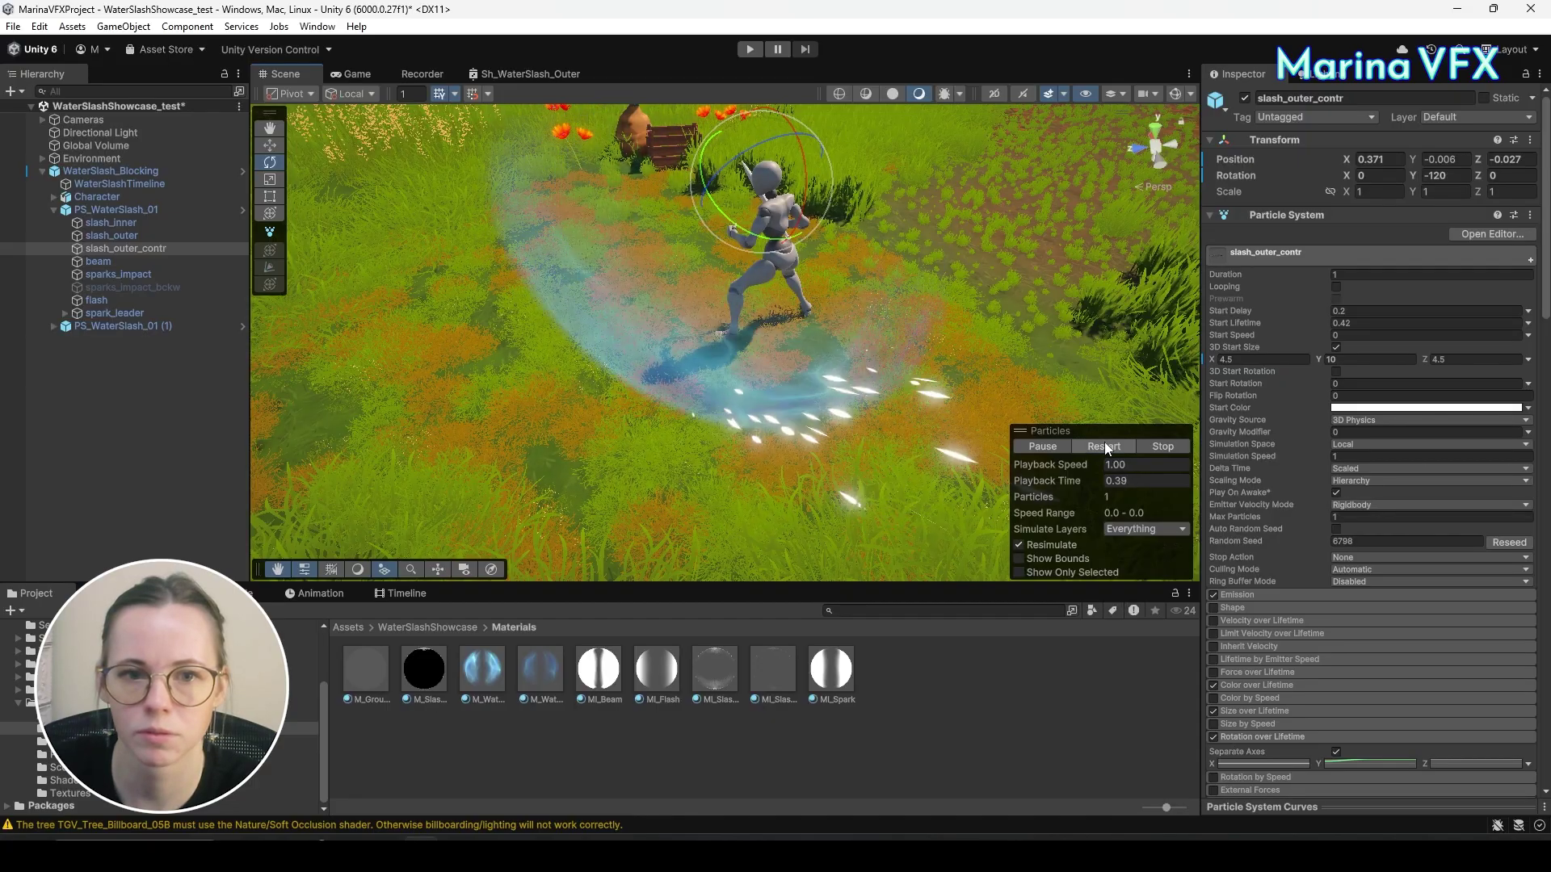
click(1104, 447)
click(1104, 446)
click(1103, 447)
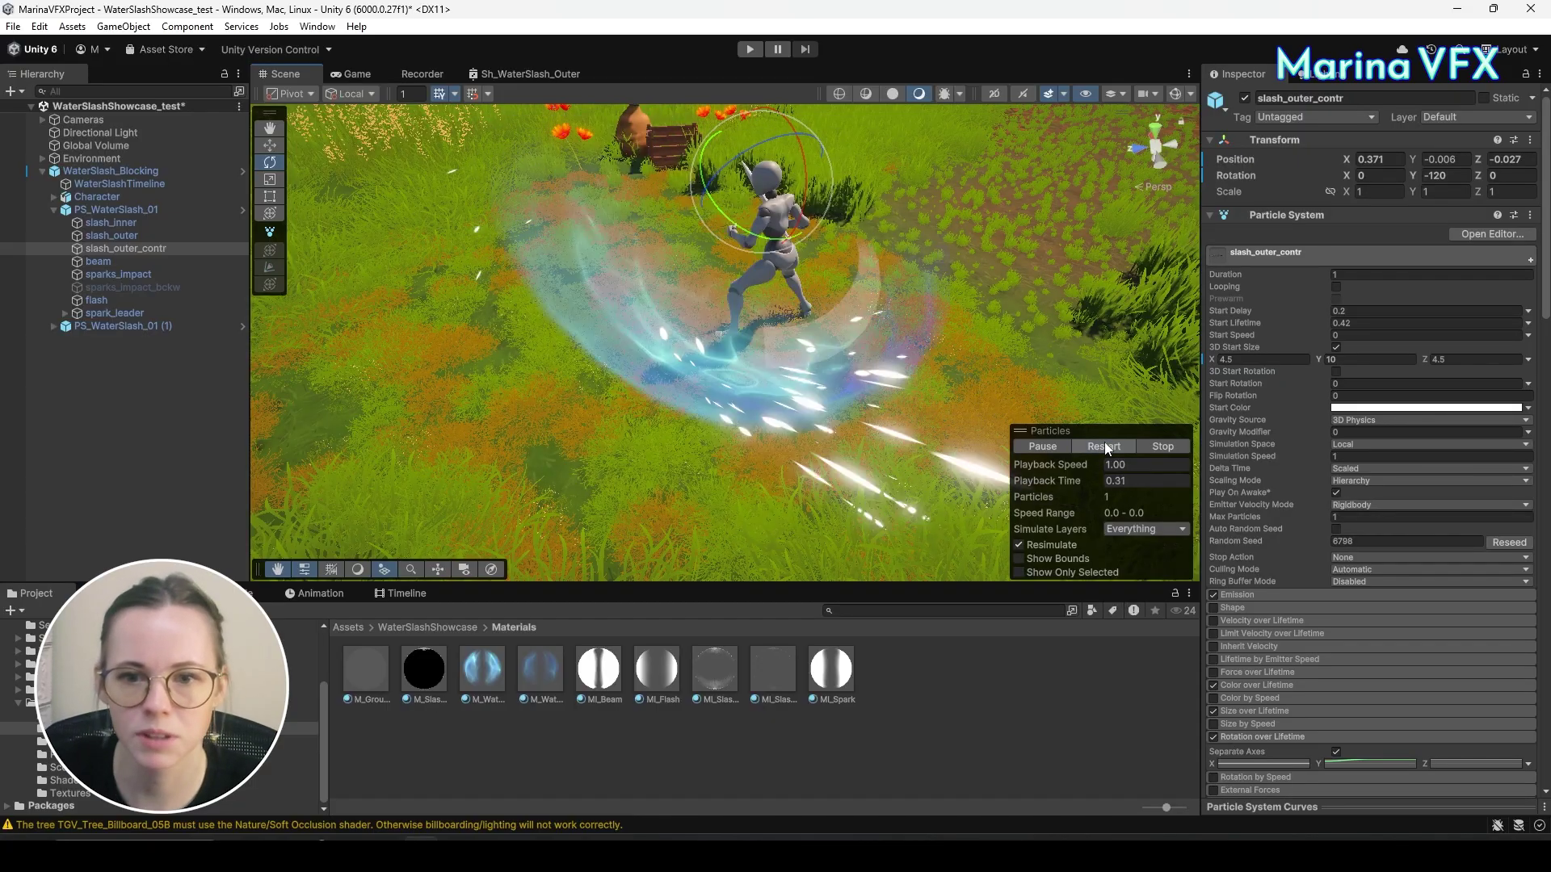
click(1103, 447)
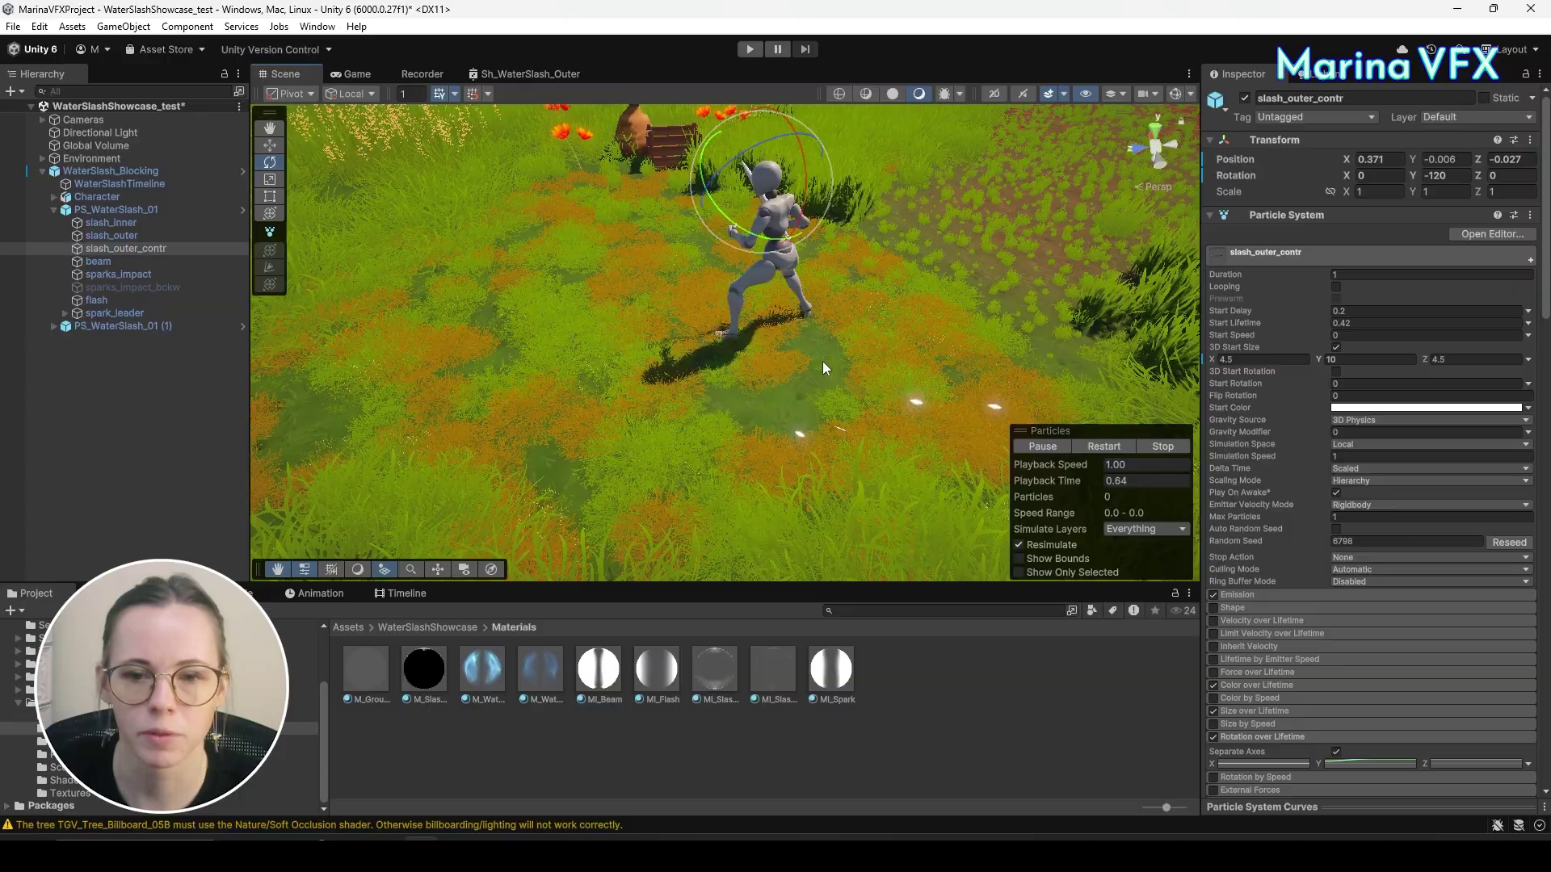
click(1104, 447)
With the effect paused at 0.30, change the outer contrast material's BackfaceColor to dark green with H 149, S 95, V 29.
alt+drag(1024, 442, 897, 323)
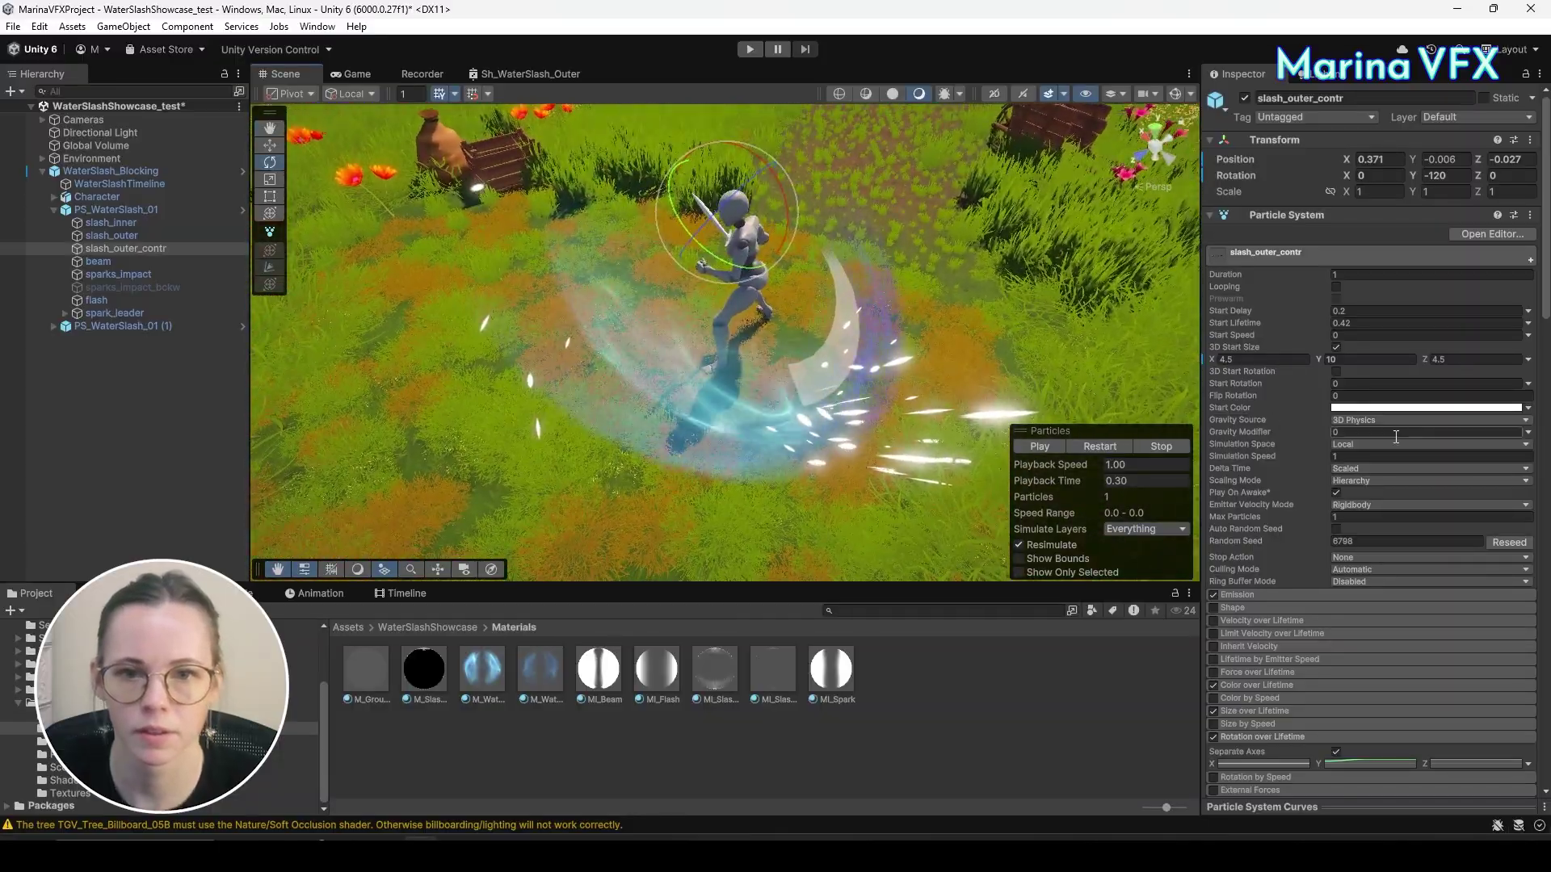
scroll(1422, 514, down, 5)
scroll(1418, 514, down, 15)
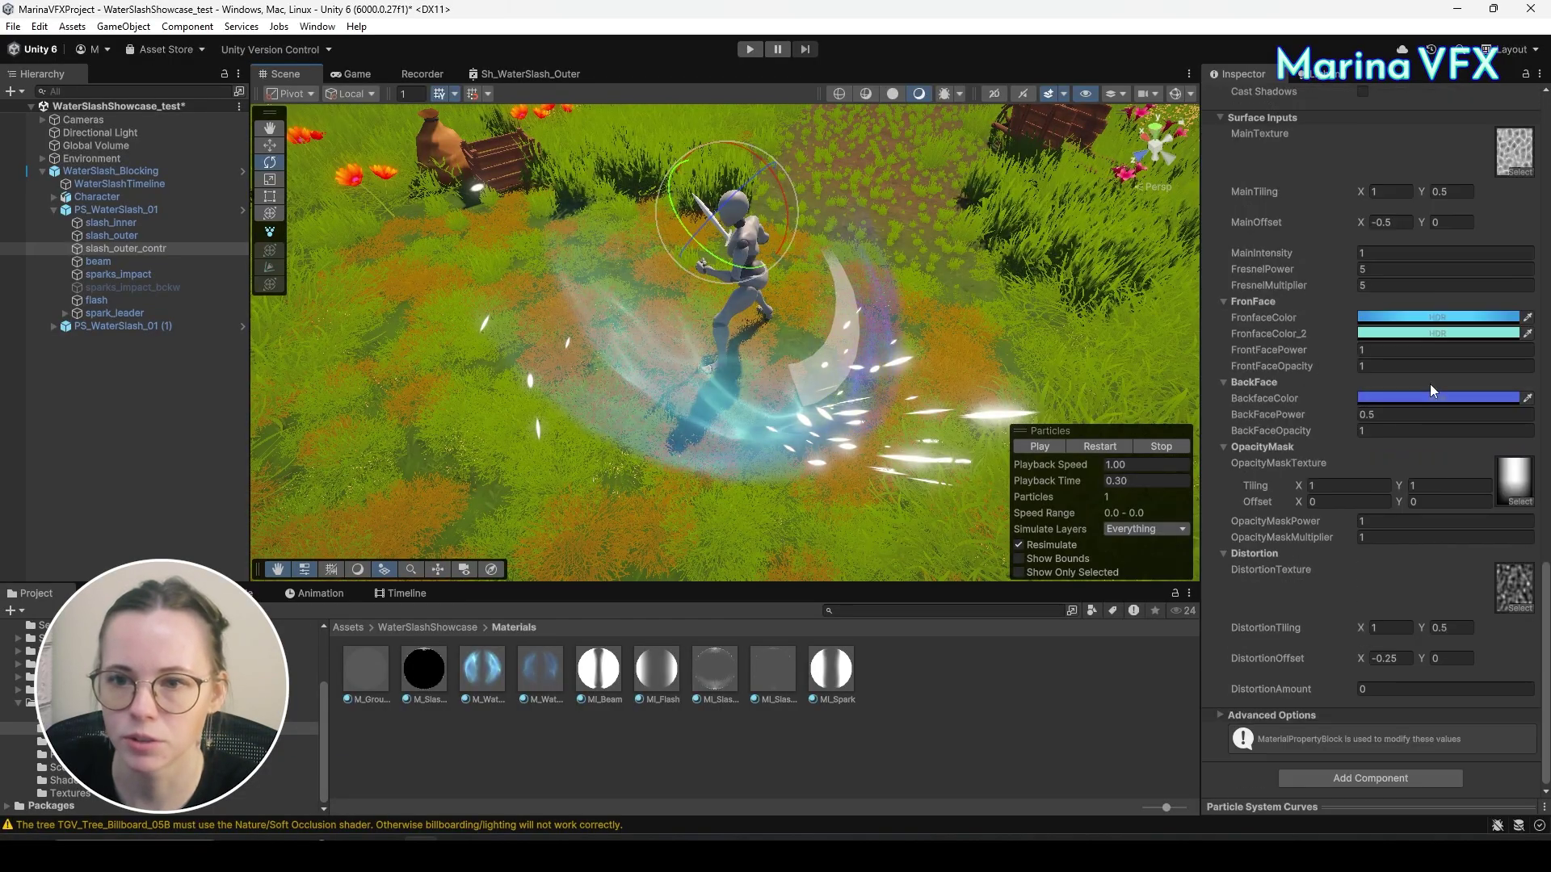
click(1425, 399)
mouse_move(1405, 580)
mouse_down()
mouse_move(1363, 458)
mouse_move(1341, 507)
mouse_move(1344, 453)
mouse_up()
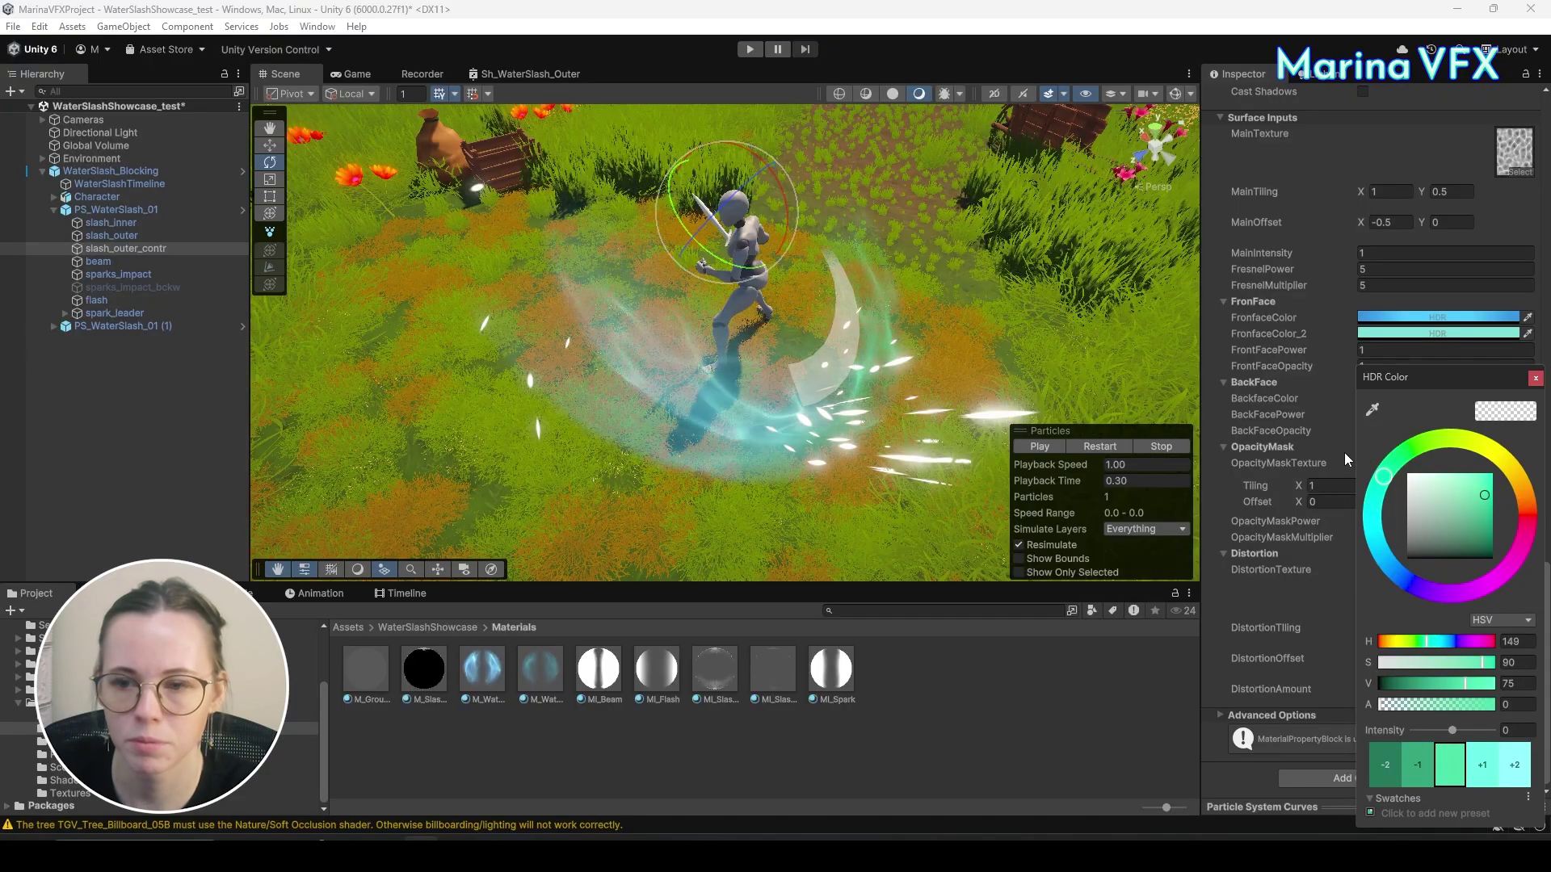
mouse_move(1491, 525)
mouse_down()
mouse_move(1480, 535)
mouse_move(1478, 519)
mouse_move(1491, 536)
mouse_up()
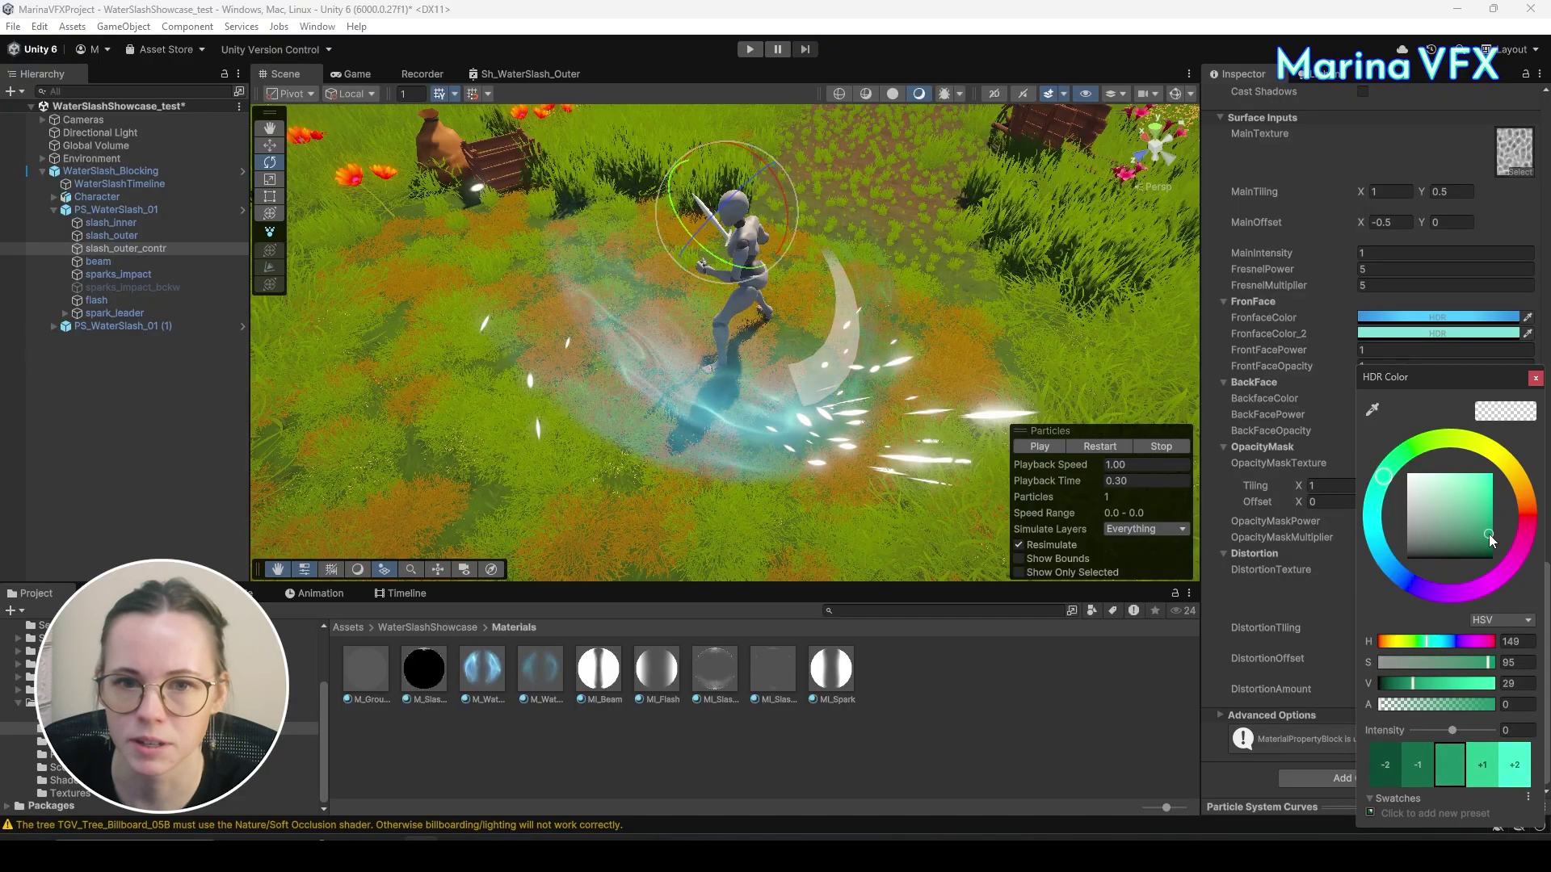
click(1535, 378)
Set the material's FronfaceColor_2 to hue 198 with an HDR intensity of 2.3.
click(1451, 334)
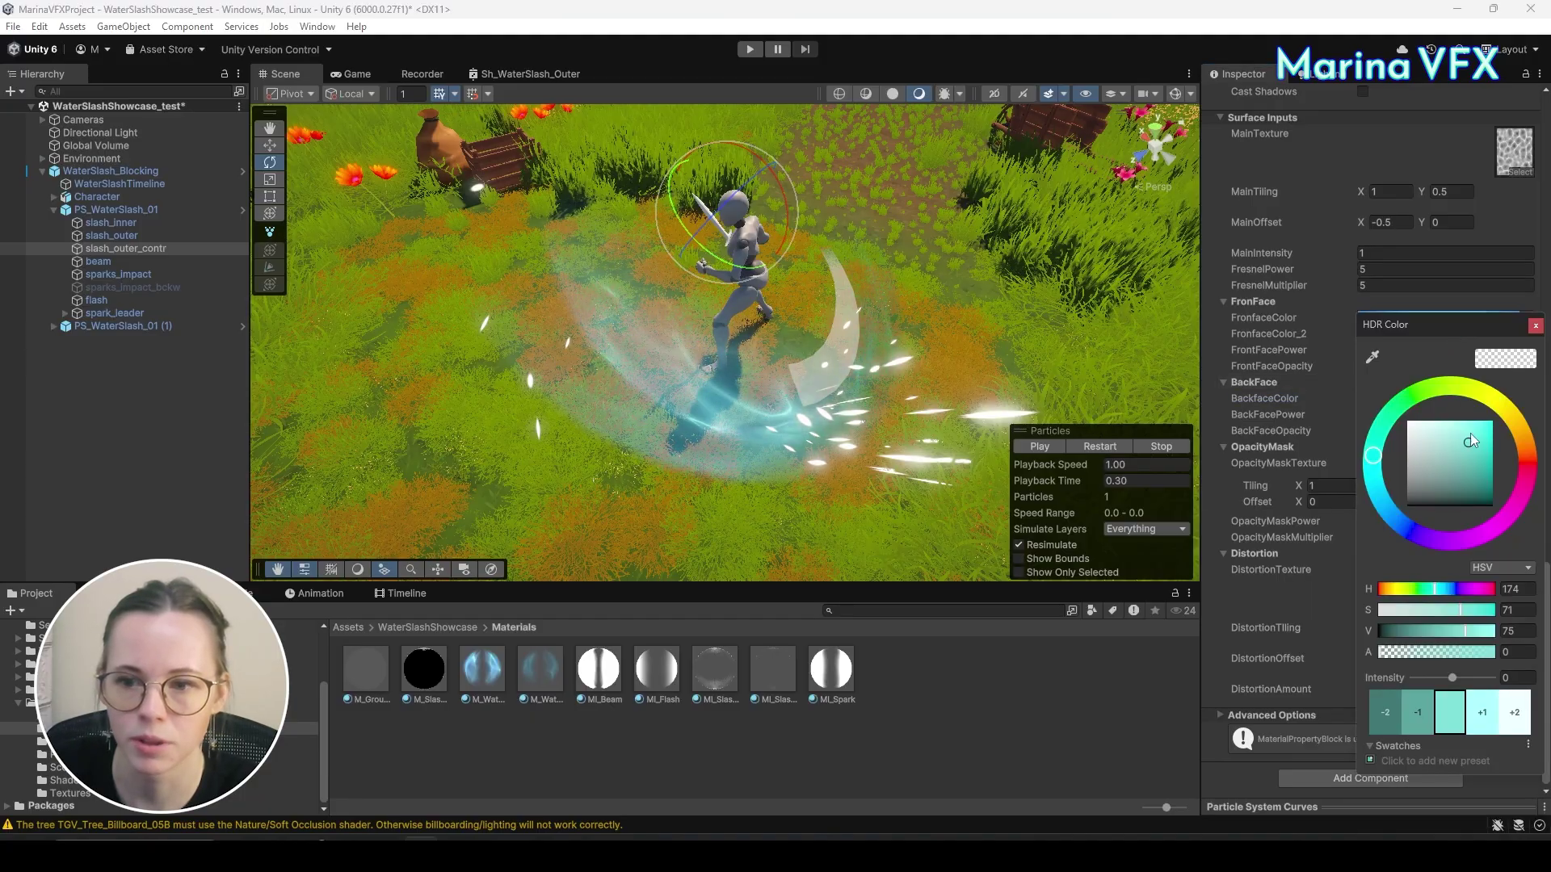
drag(1454, 681, 1464, 682)
click(1535, 325)
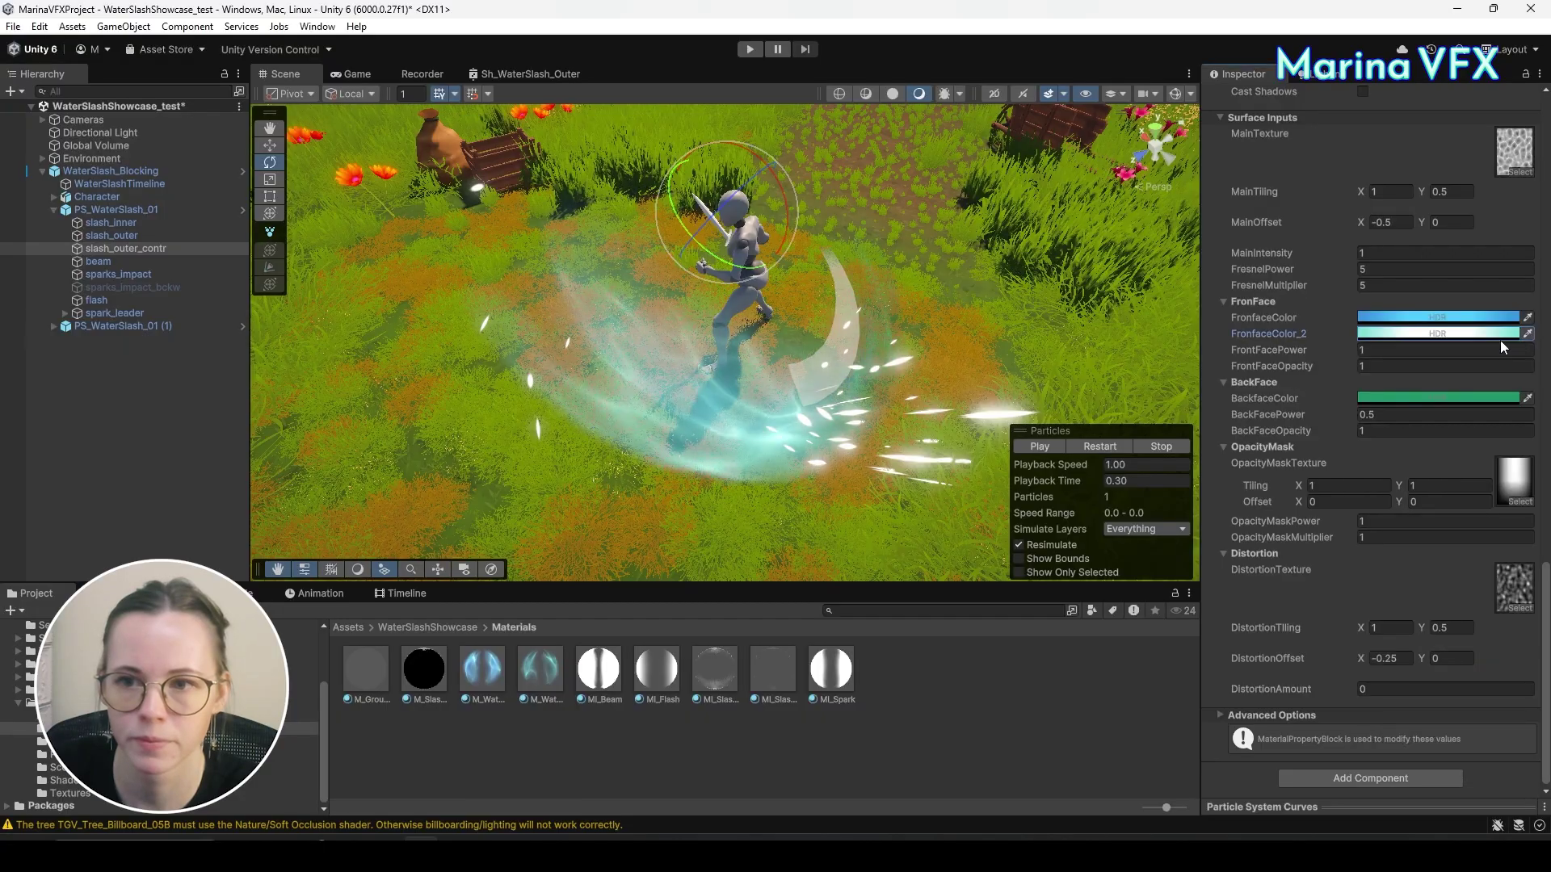
click(1460, 332)
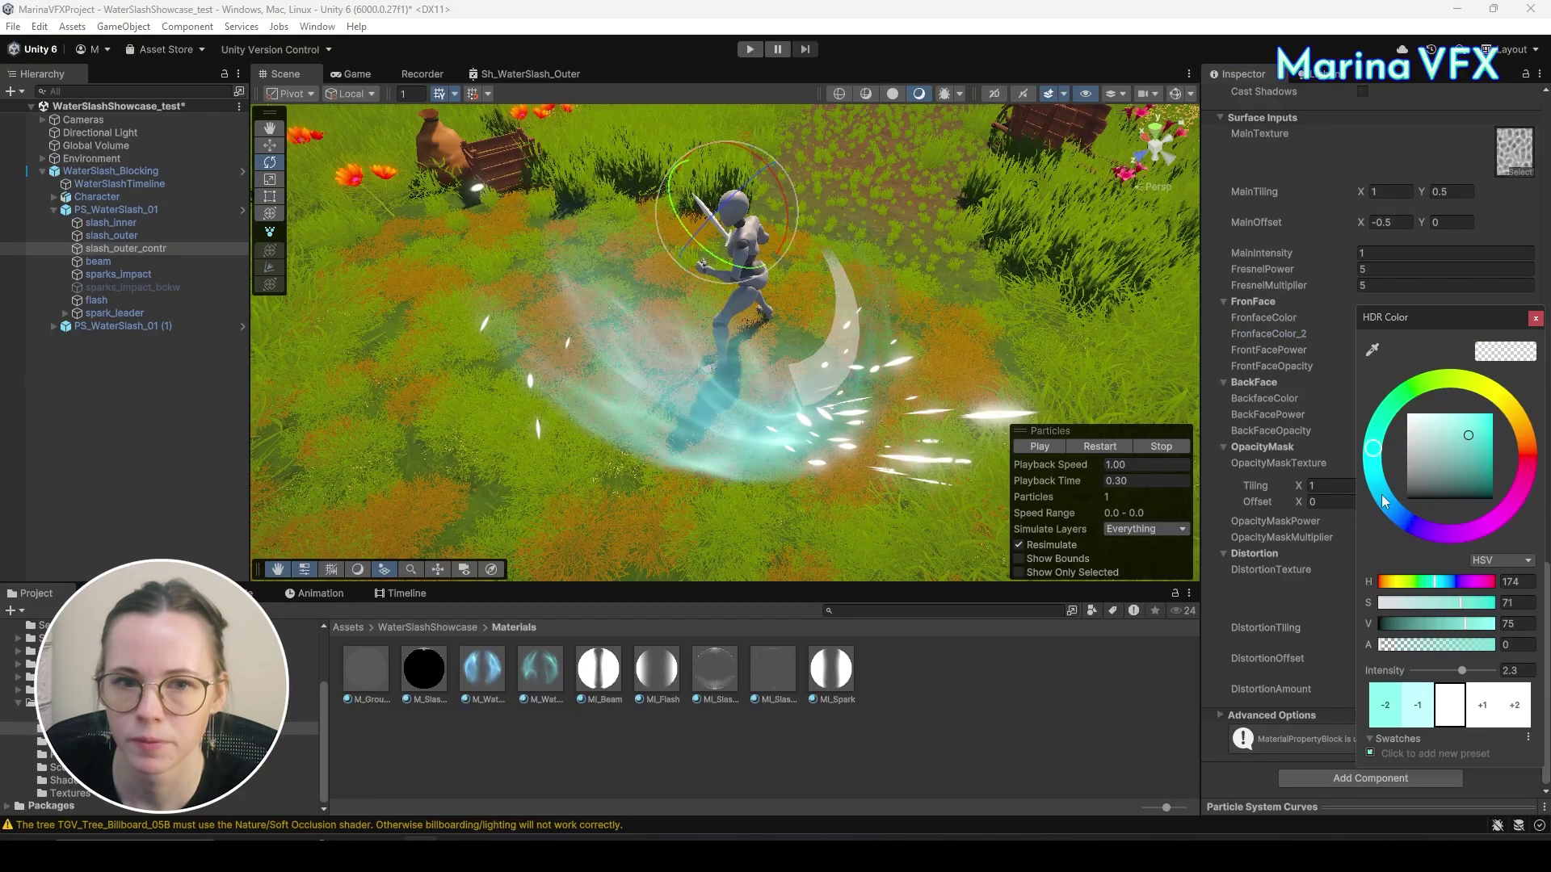
drag(1384, 501, 1377, 486)
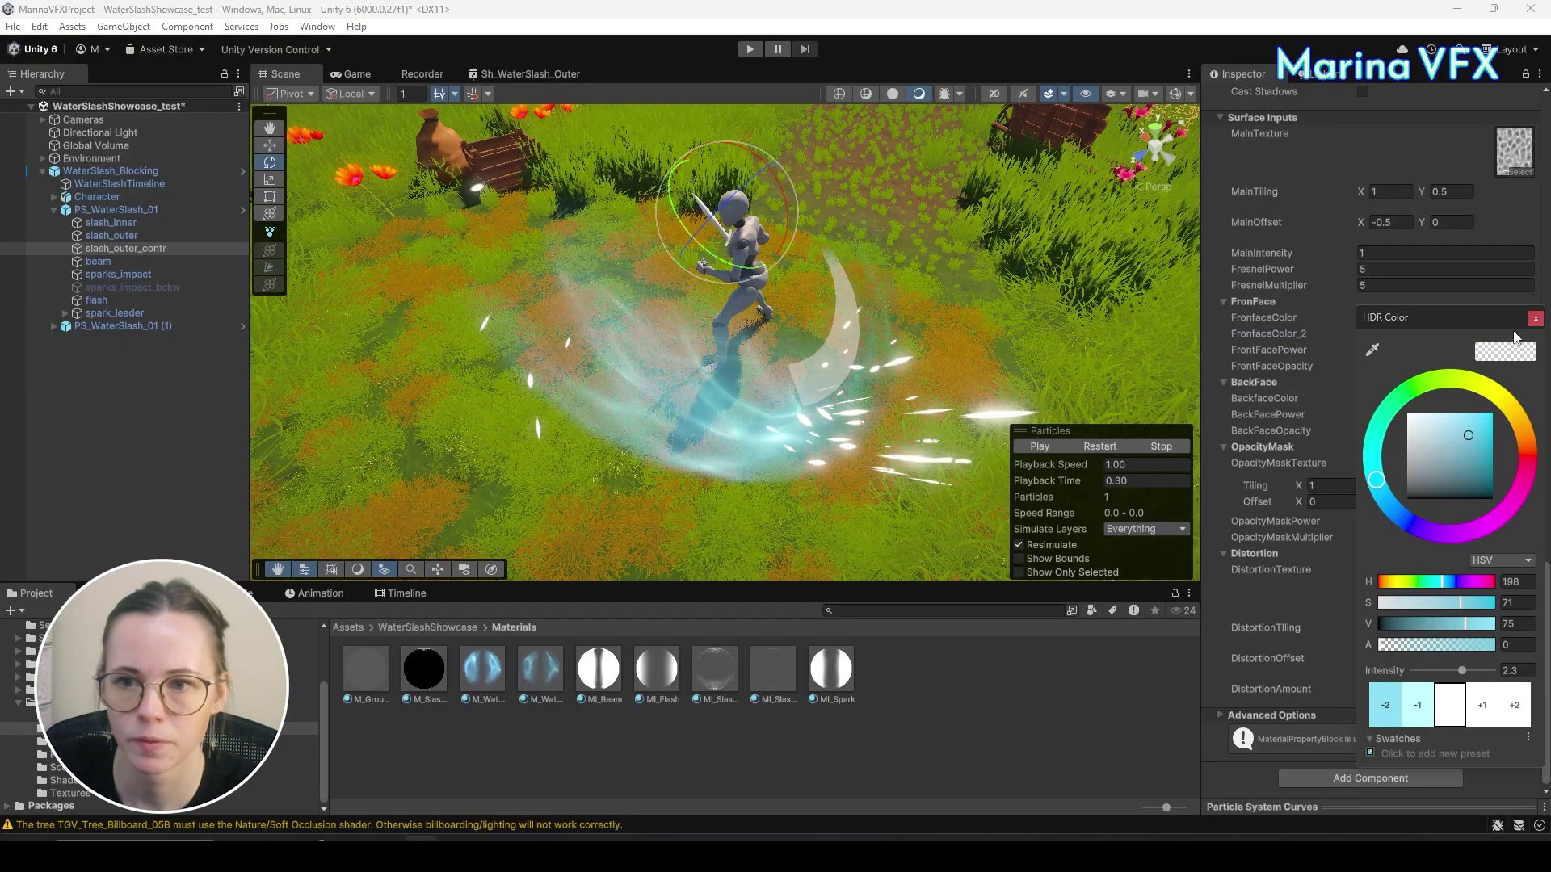
click(1535, 318)
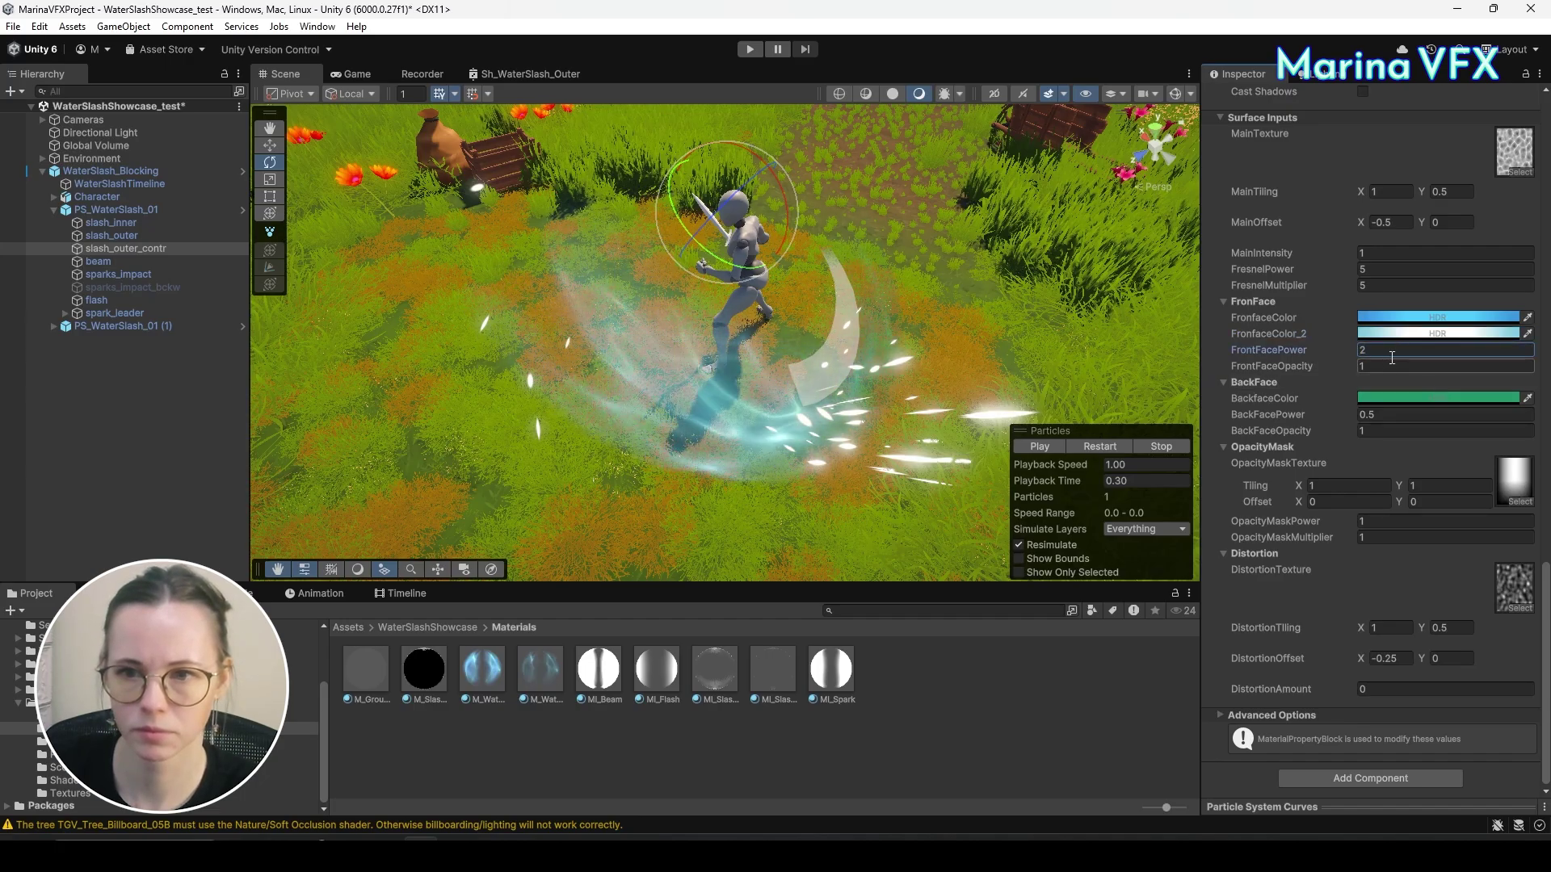
Set the material's FronfaceColor to a saturated blue with H 217, S 100, V 58 and an HDR intensity of 3.1.
click(1413, 322)
mouse_move(1486, 440)
mouse_down()
mouse_move(1481, 457)
mouse_move(1488, 422)
mouse_move(1497, 439)
mouse_up()
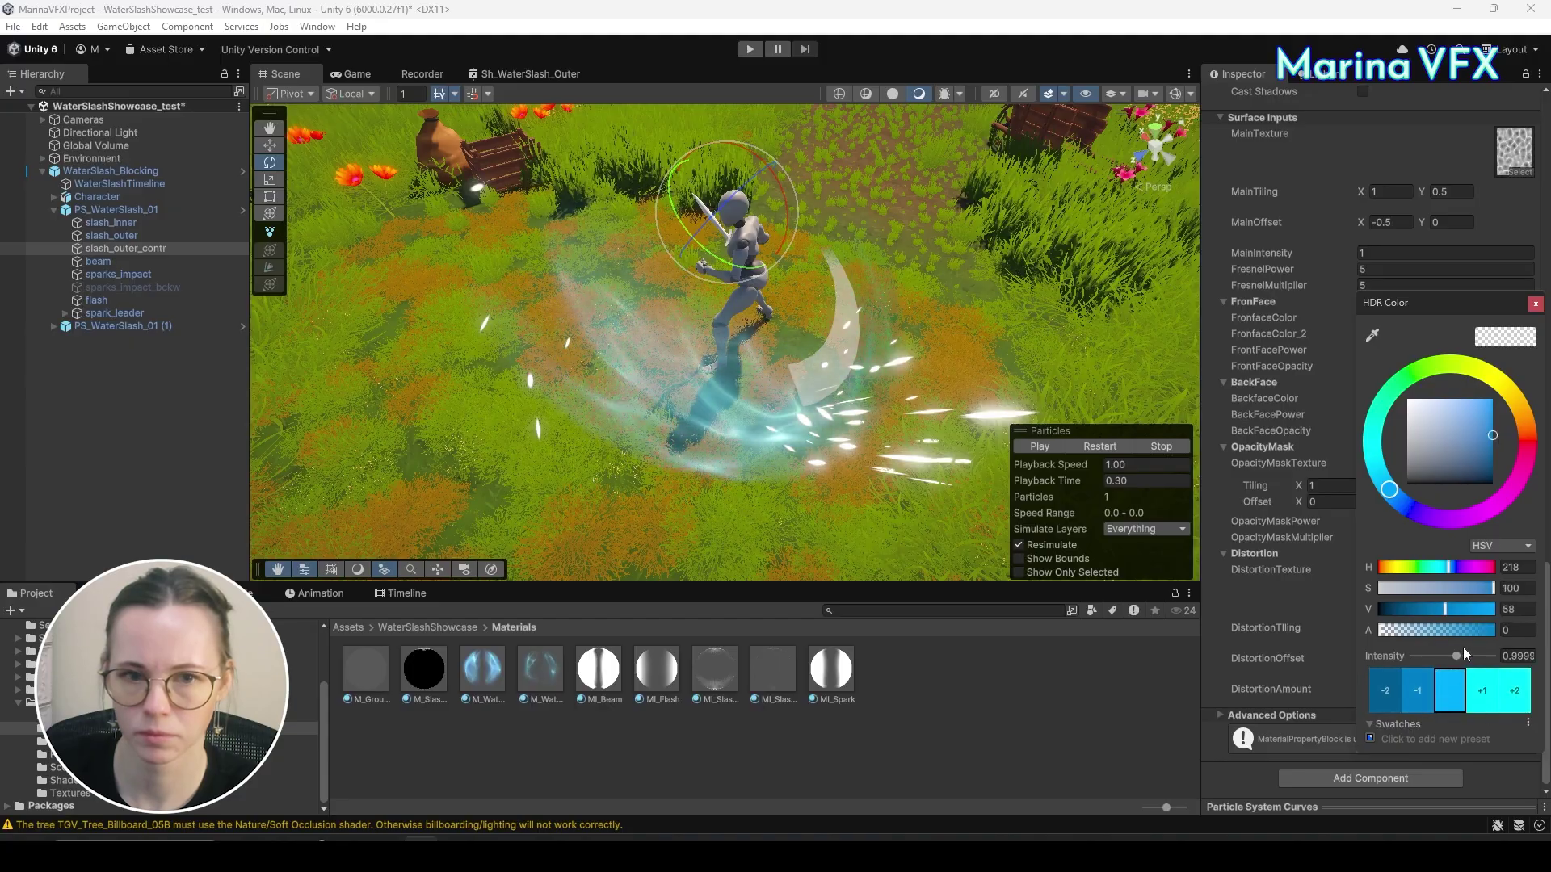
drag(1456, 661, 1463, 657)
click(1434, 519)
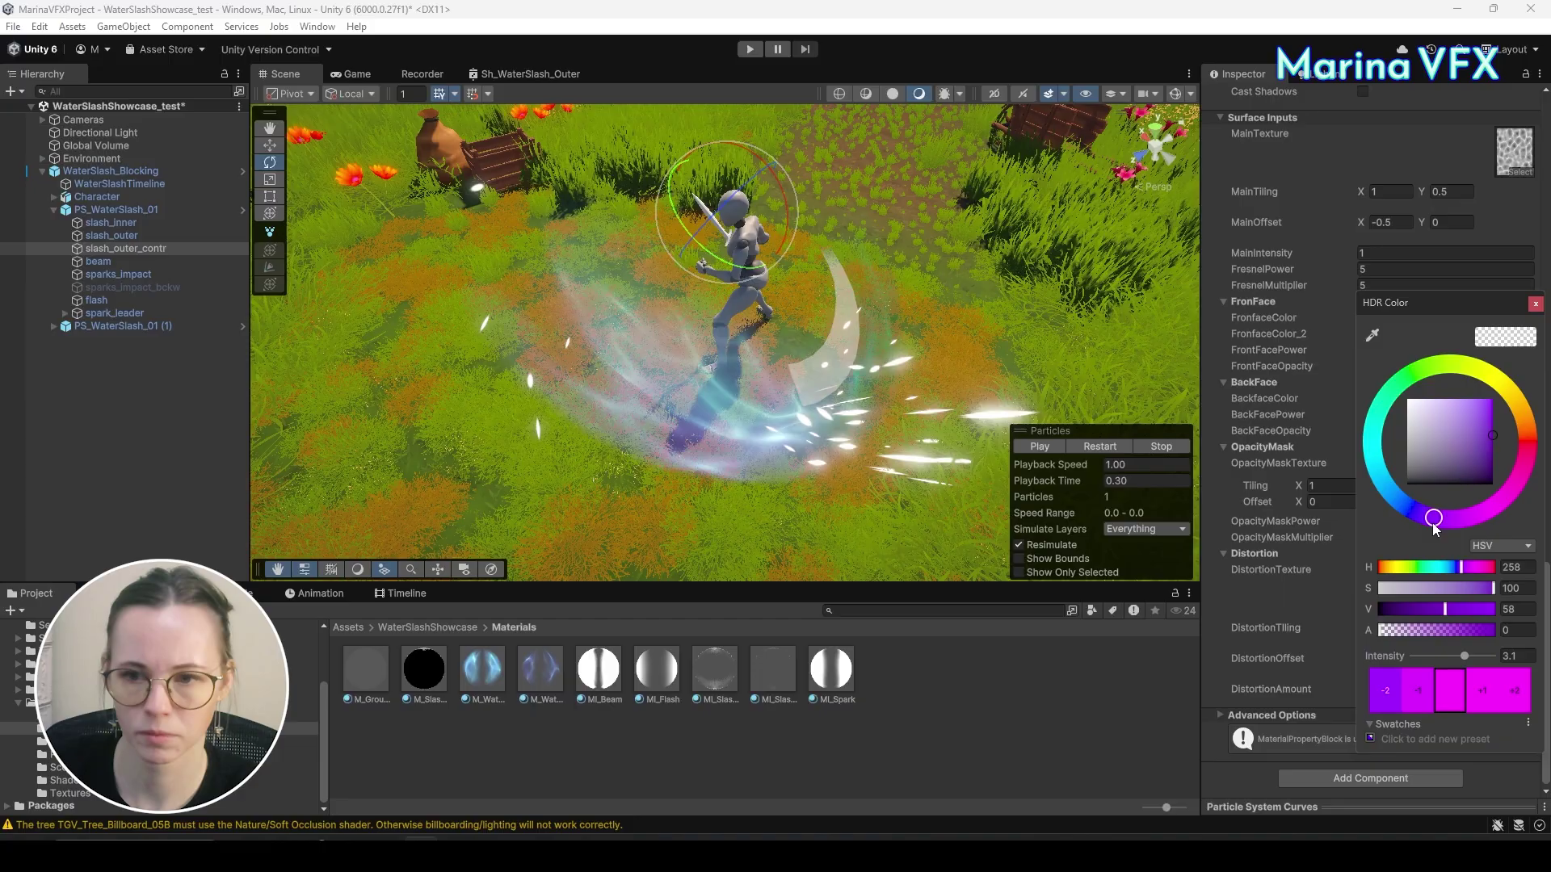
mouse_move(1433, 524)
mouse_down()
mouse_move(1363, 422)
mouse_move(1347, 423)
mouse_move(1344, 489)
mouse_move(1413, 570)
mouse_move(1374, 556)
mouse_move(1320, 435)
mouse_move(1311, 454)
mouse_move(1331, 355)
mouse_up()
mouse_move(1296, 418)
mouse_down()
mouse_move(1292, 402)
mouse_move(1270, 483)
mouse_move(1277, 574)
mouse_up()
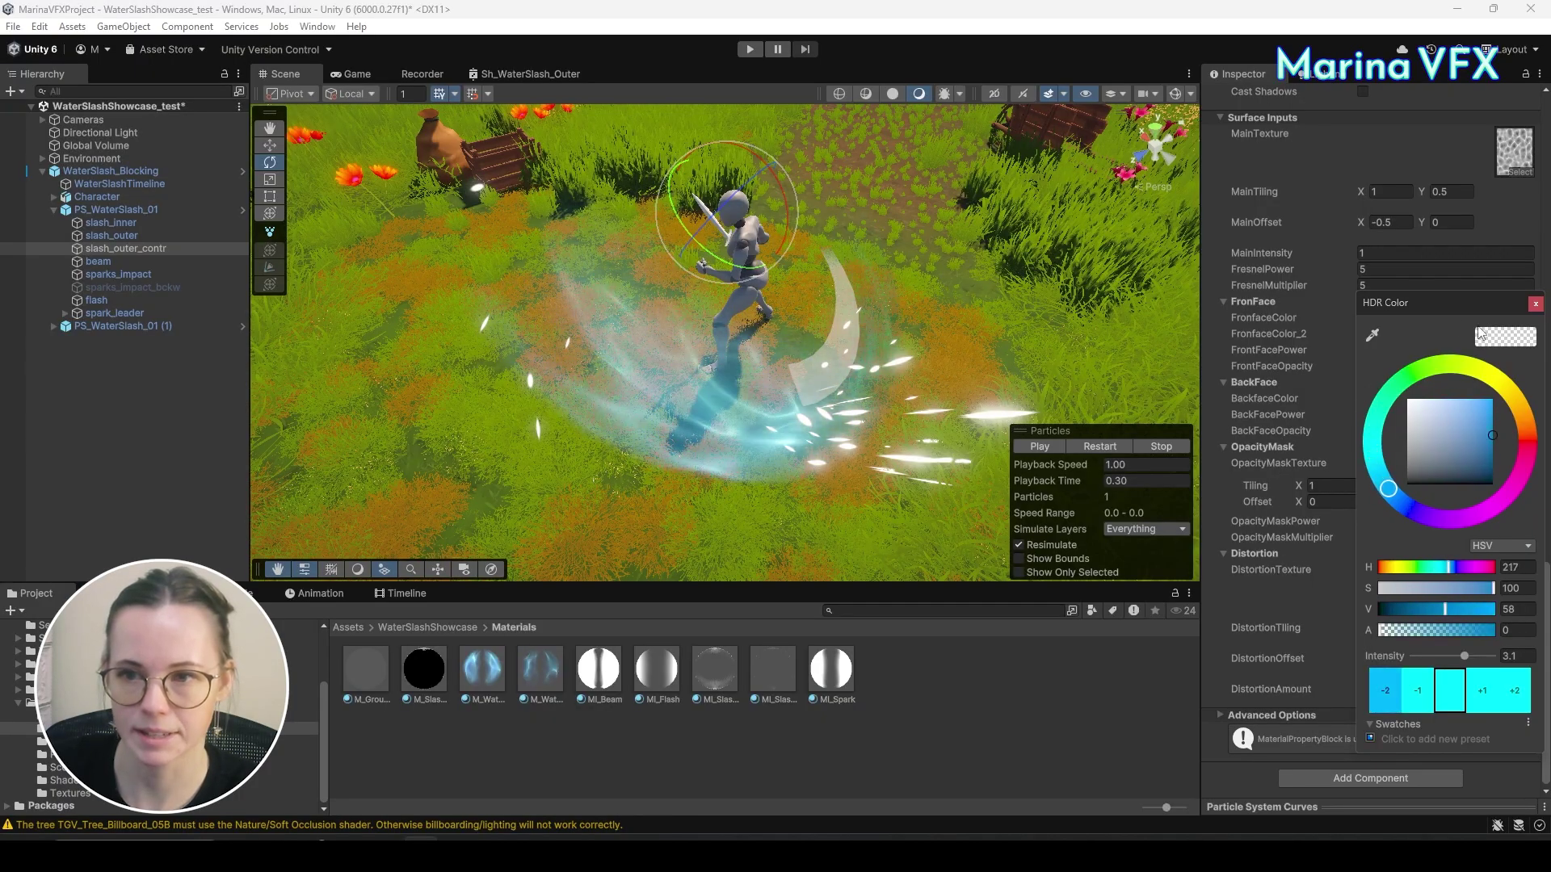
click(1536, 304)
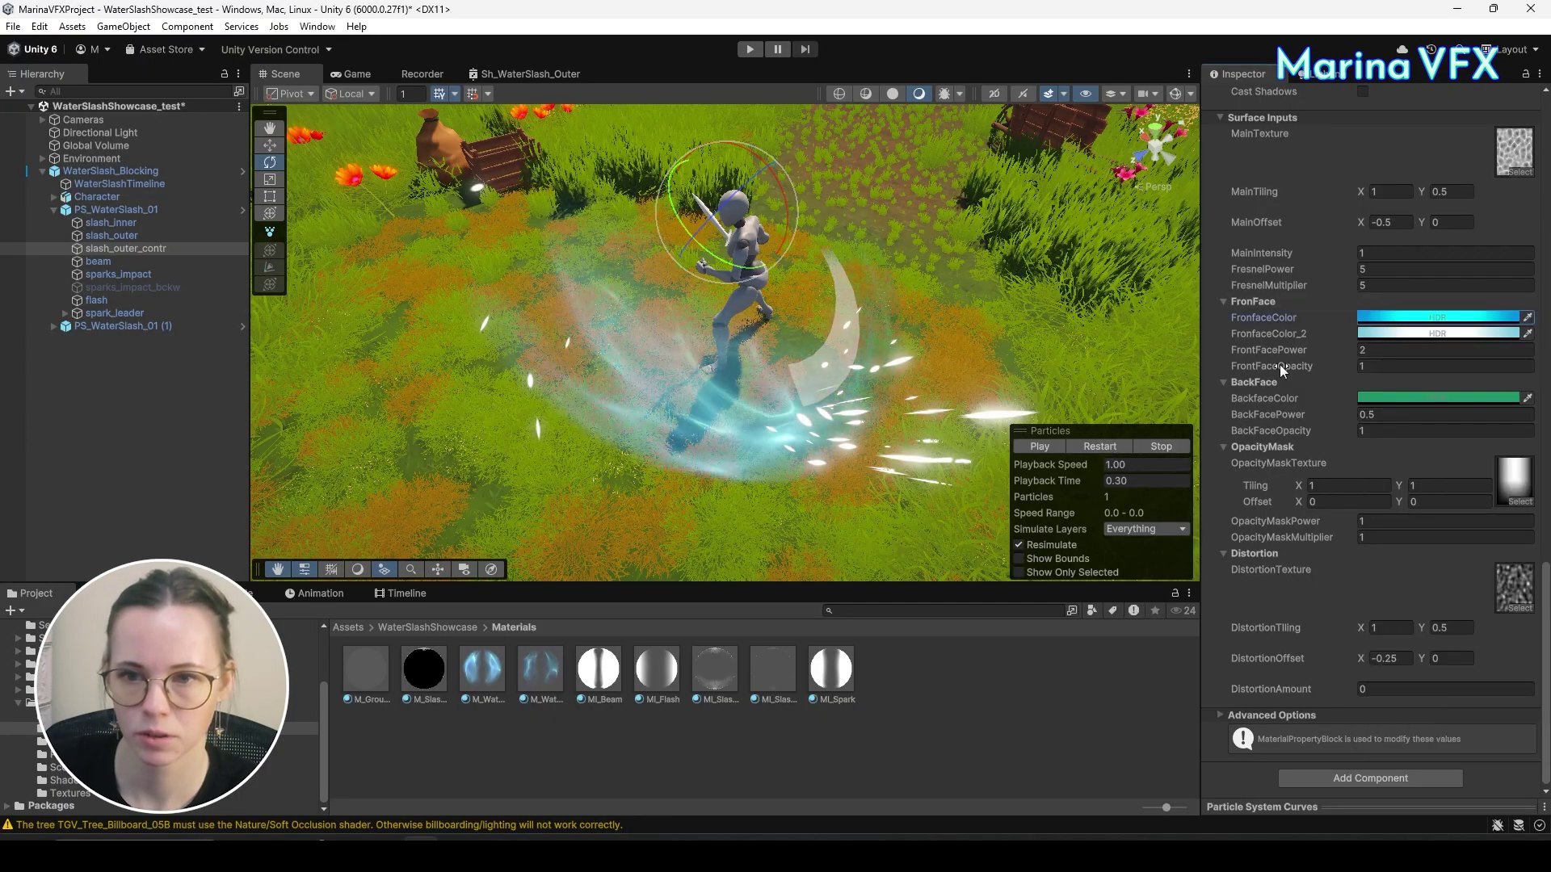
Set the material's FrontFacePower to 2.5 and replay the effect.
text(2.5)
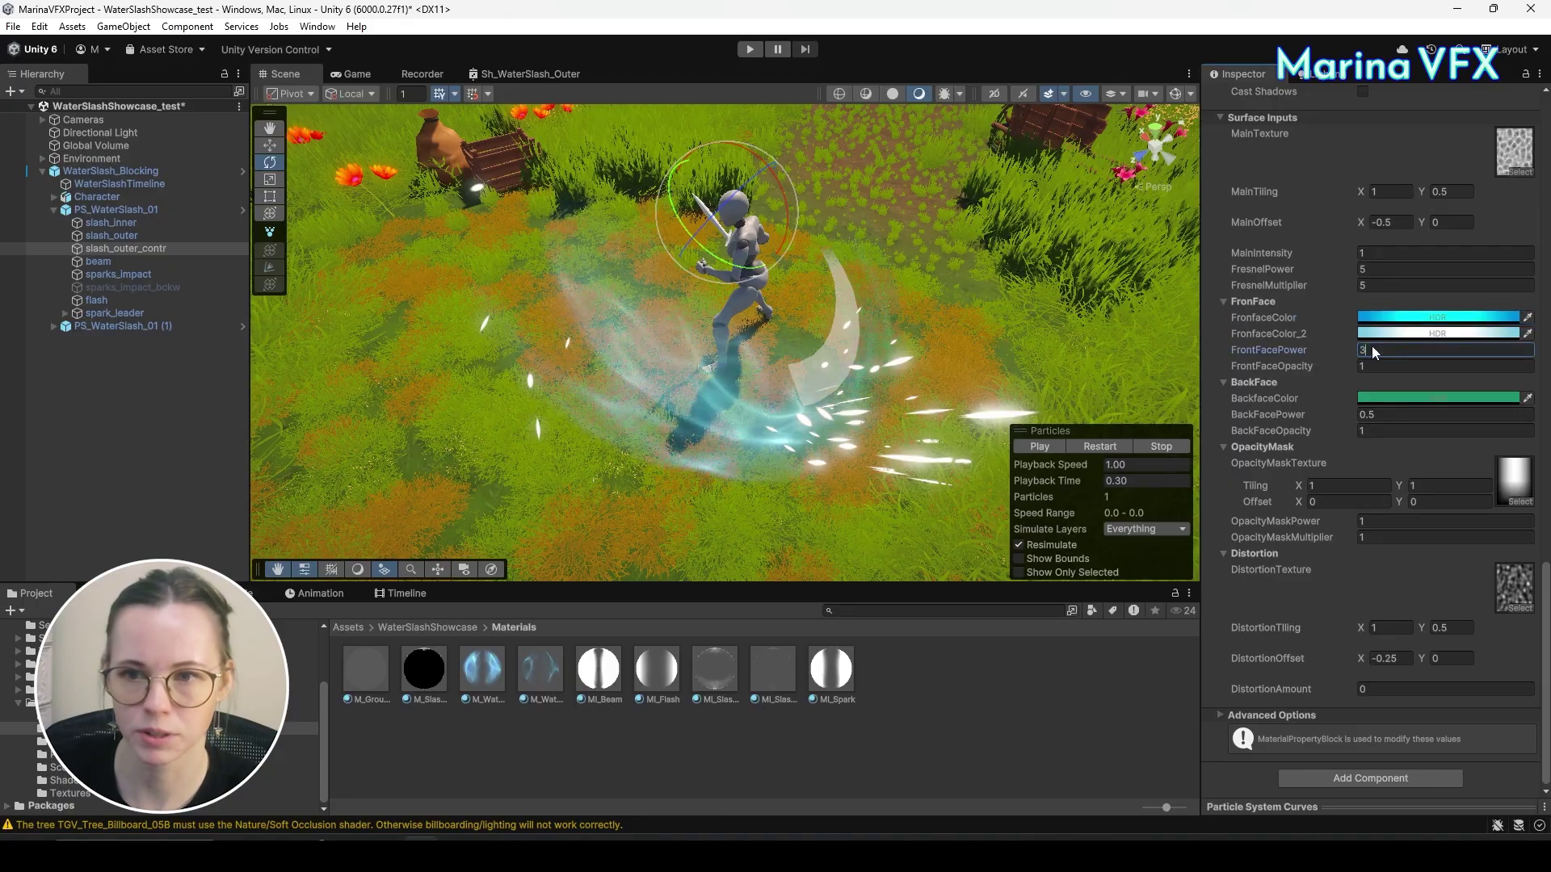
click(1109, 444)
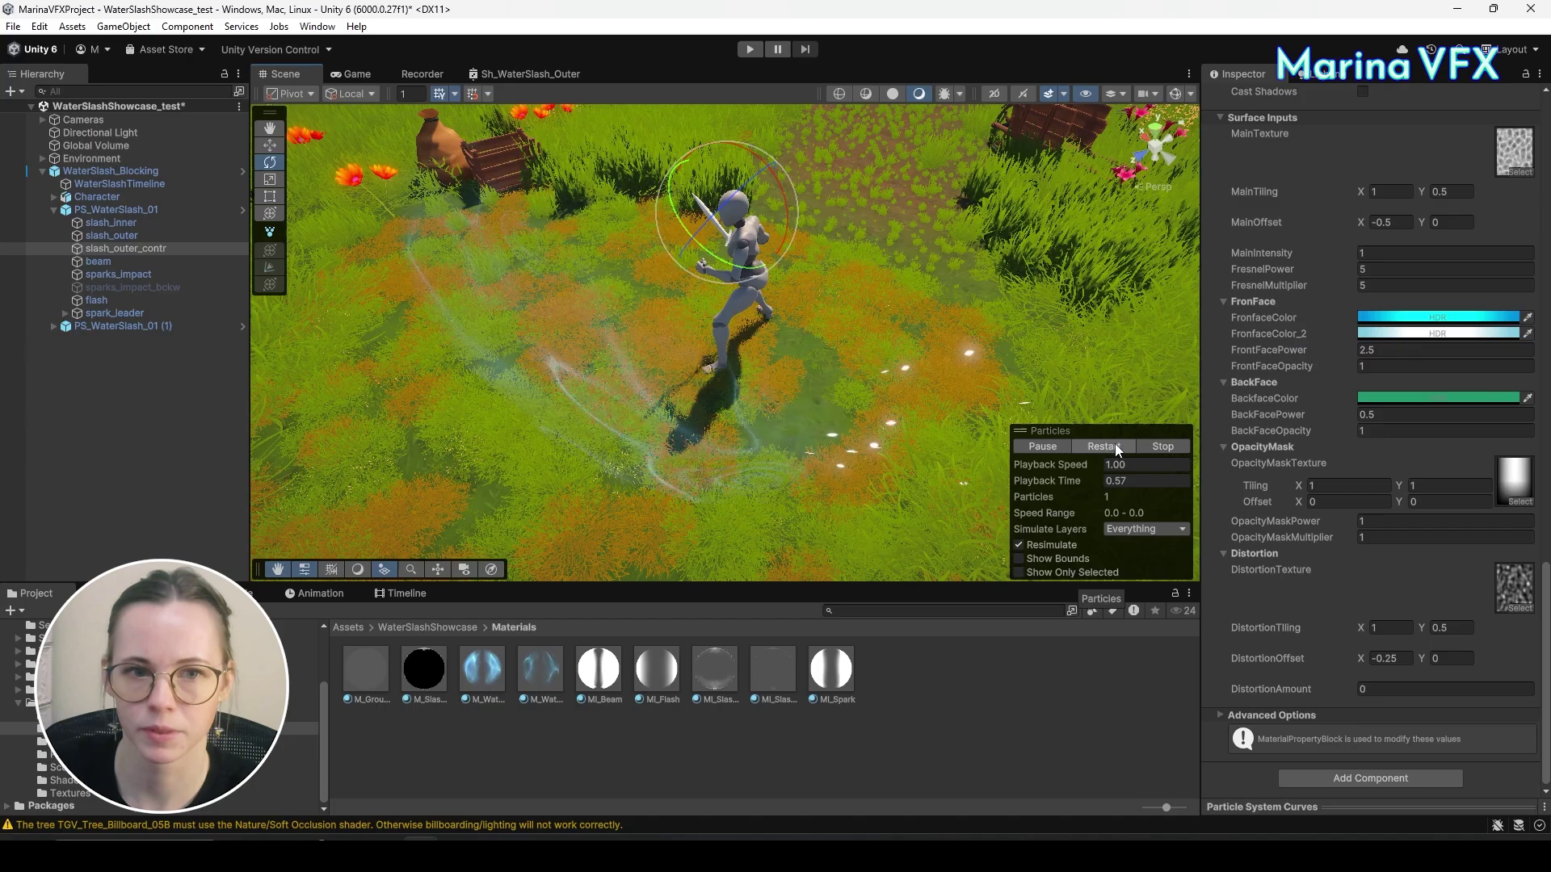
click(1115, 444)
click(1113, 446)
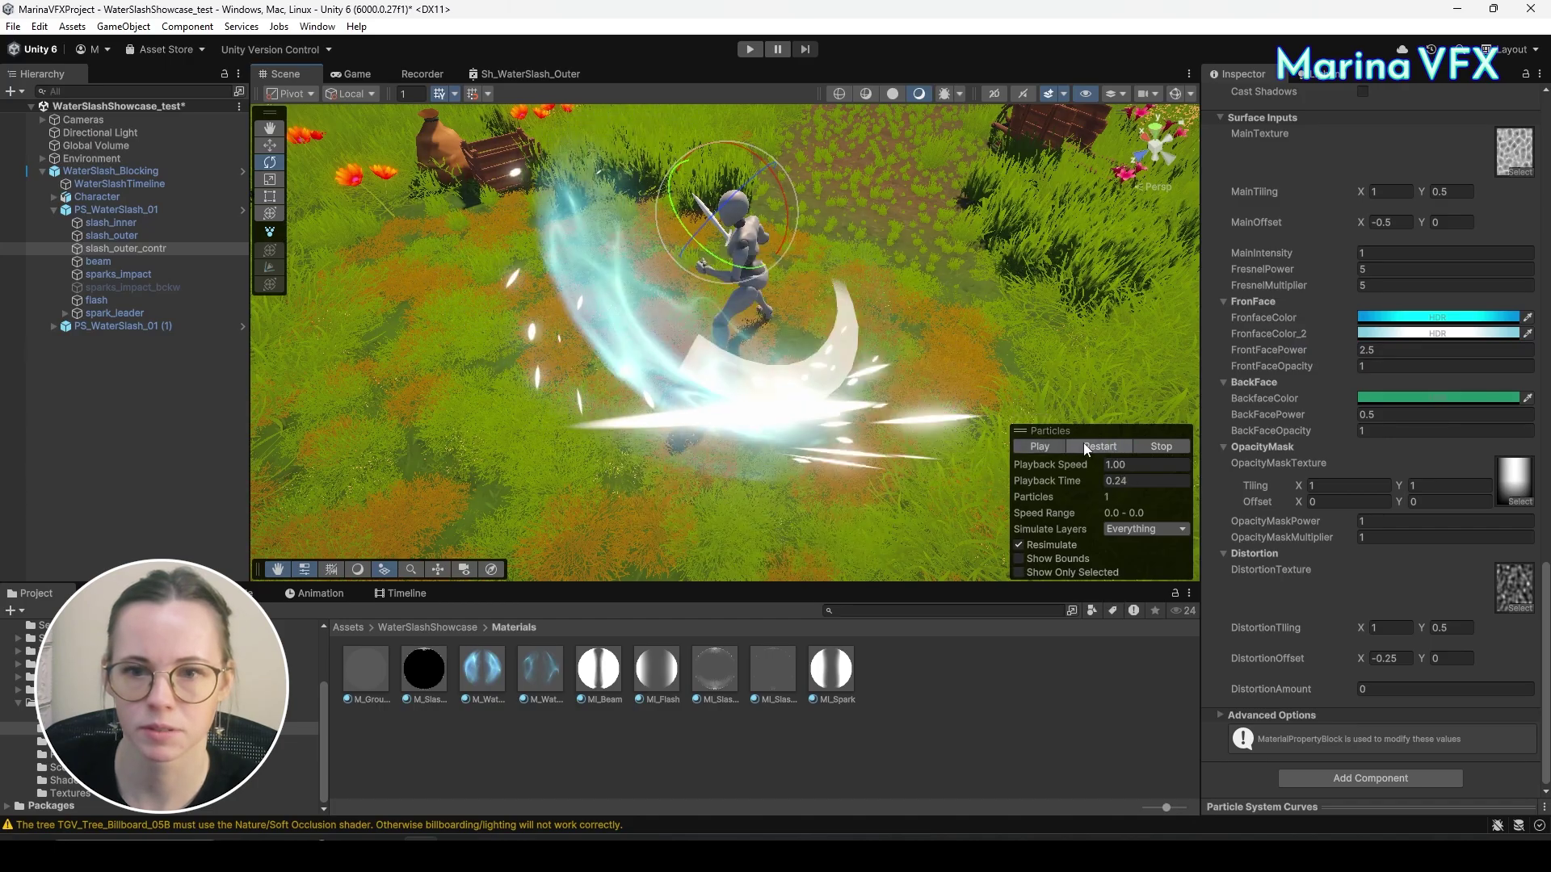
Scrub the effect to 0.50, set the maximum of the Custom1 X curve to 0.5, and replay the effect.
drag(1079, 478, 1153, 486)
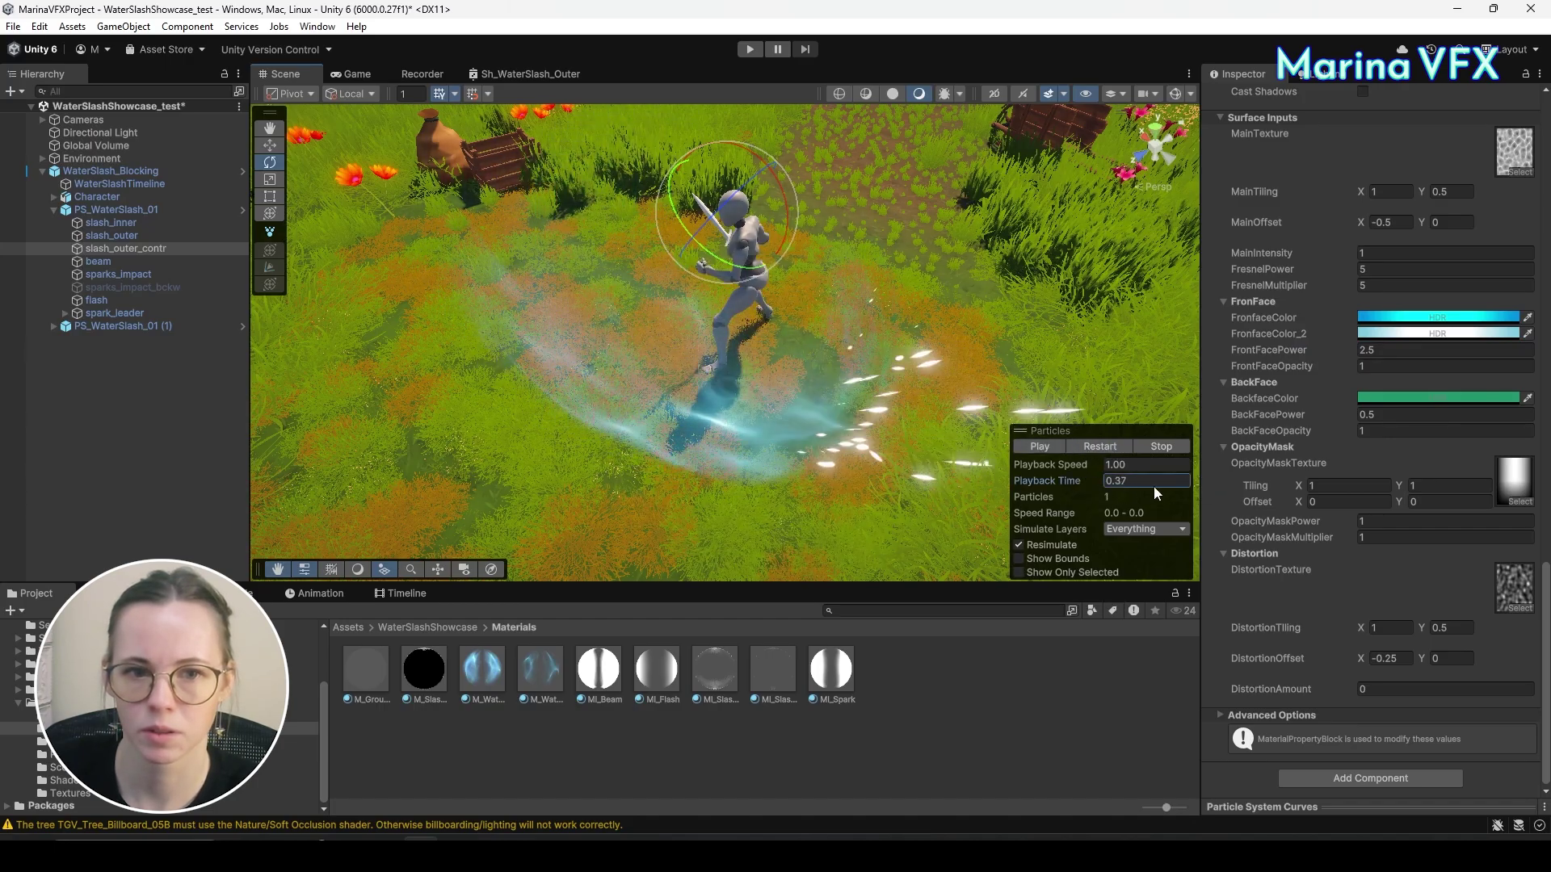
scroll(1425, 402, up, 15)
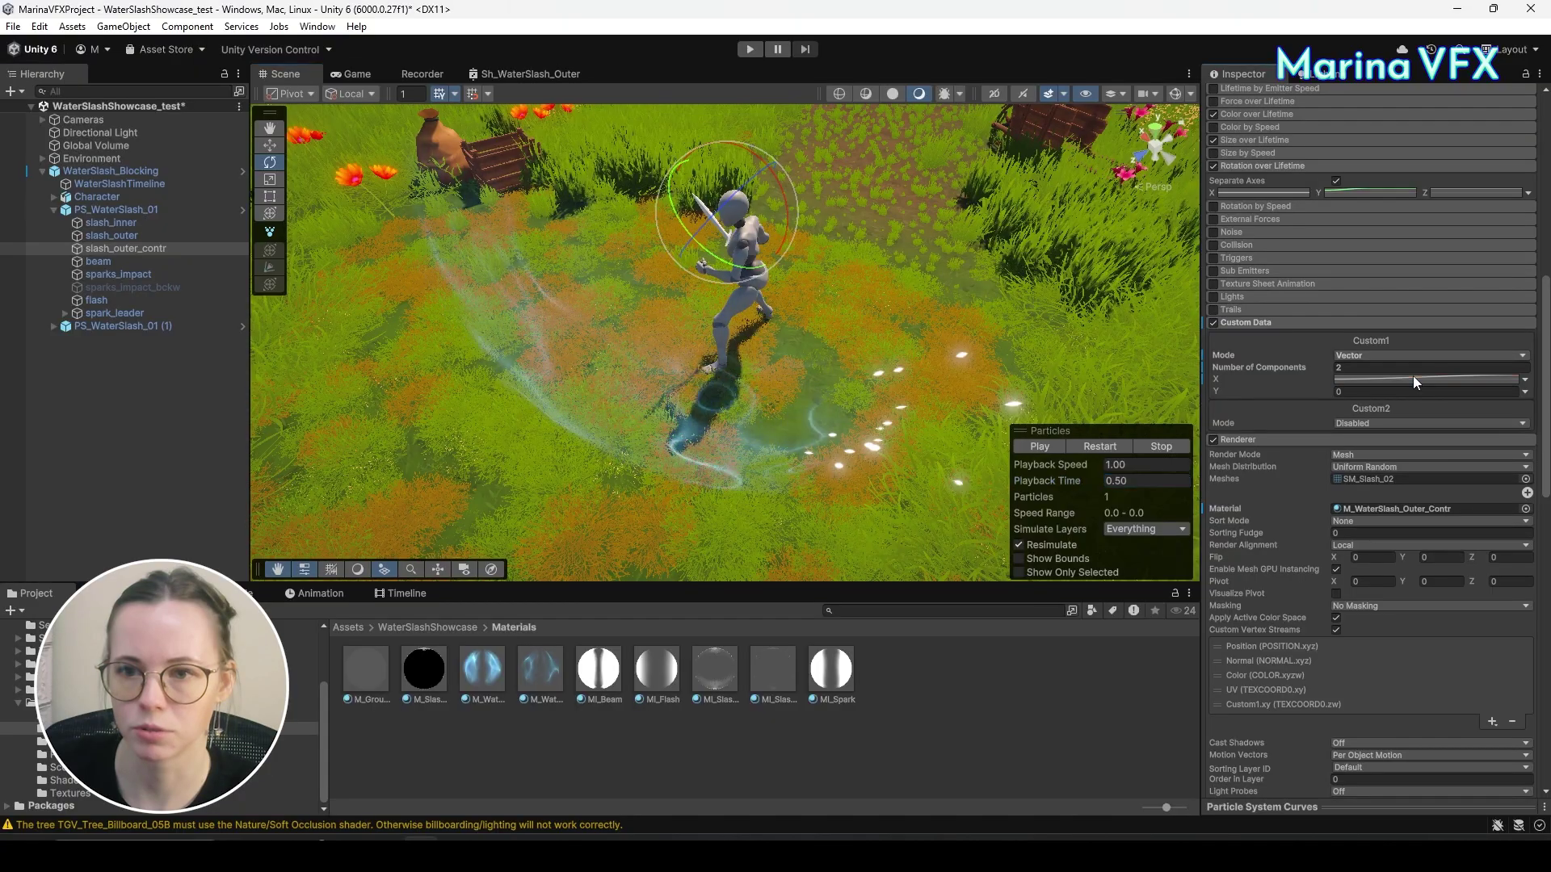
click(1368, 806)
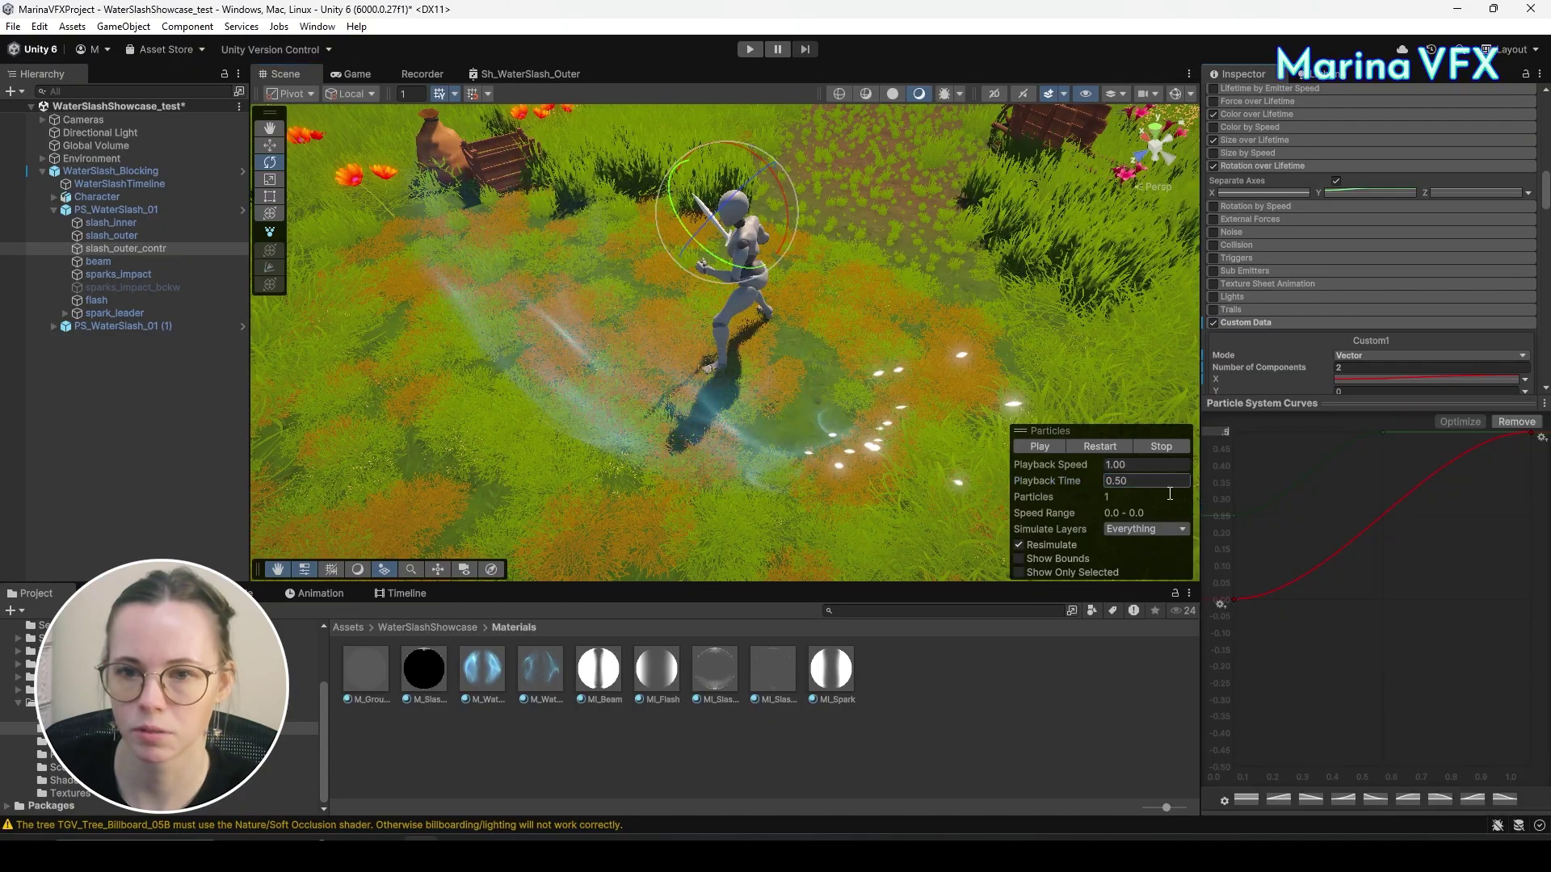
click(1262, 403)
click(1099, 445)
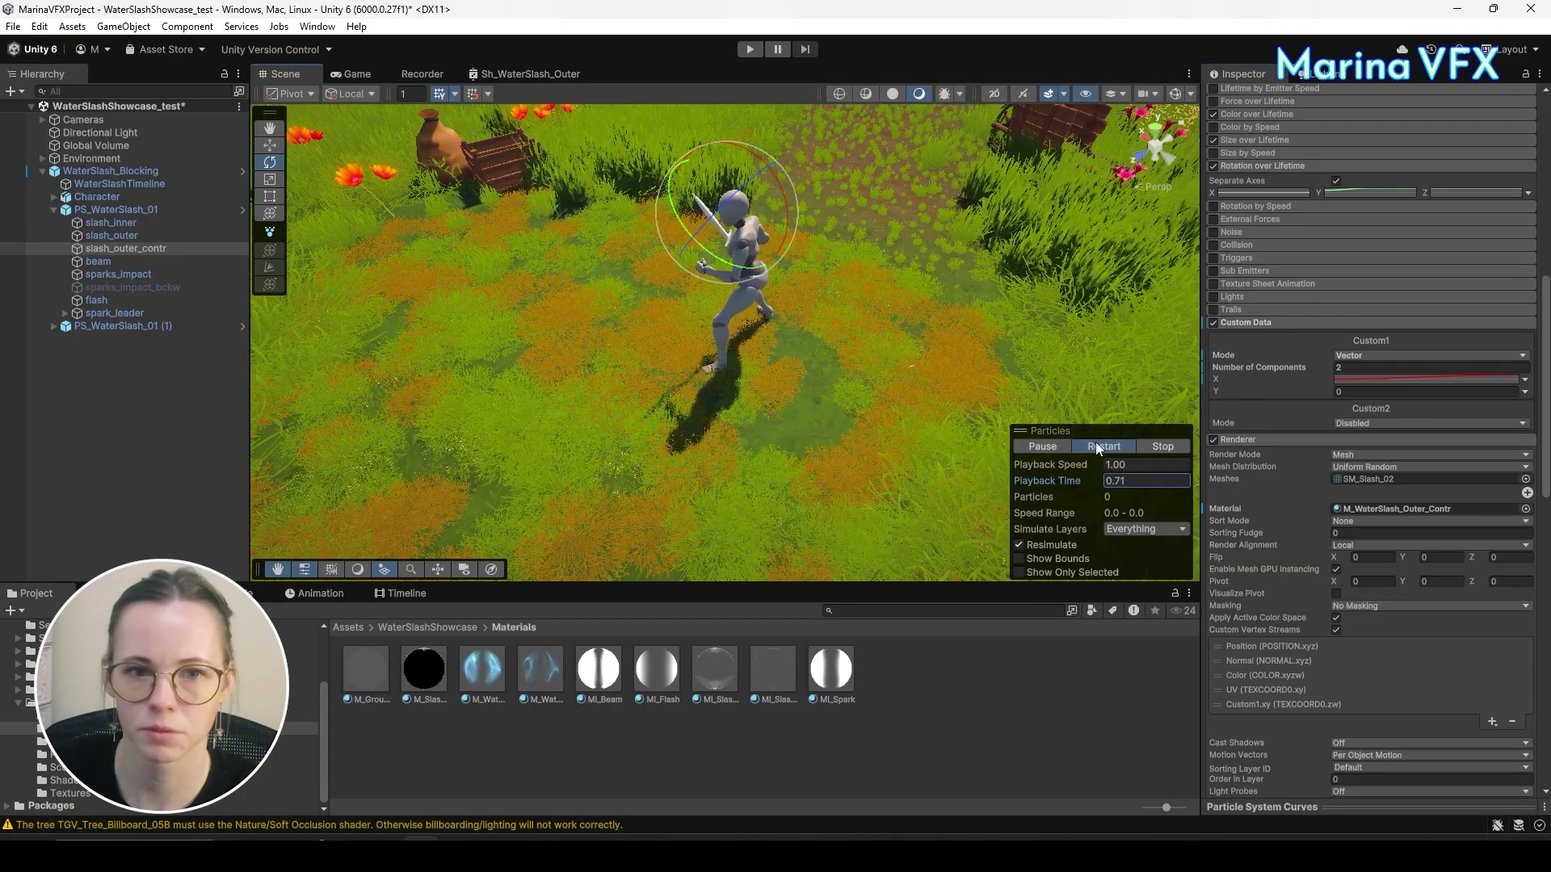
Examine the whole slash effect from farther and higher viewpoints by replaying it repeatedly.
scroll(858, 453, down, 3)
alt+drag(858, 454, 1058, 379)
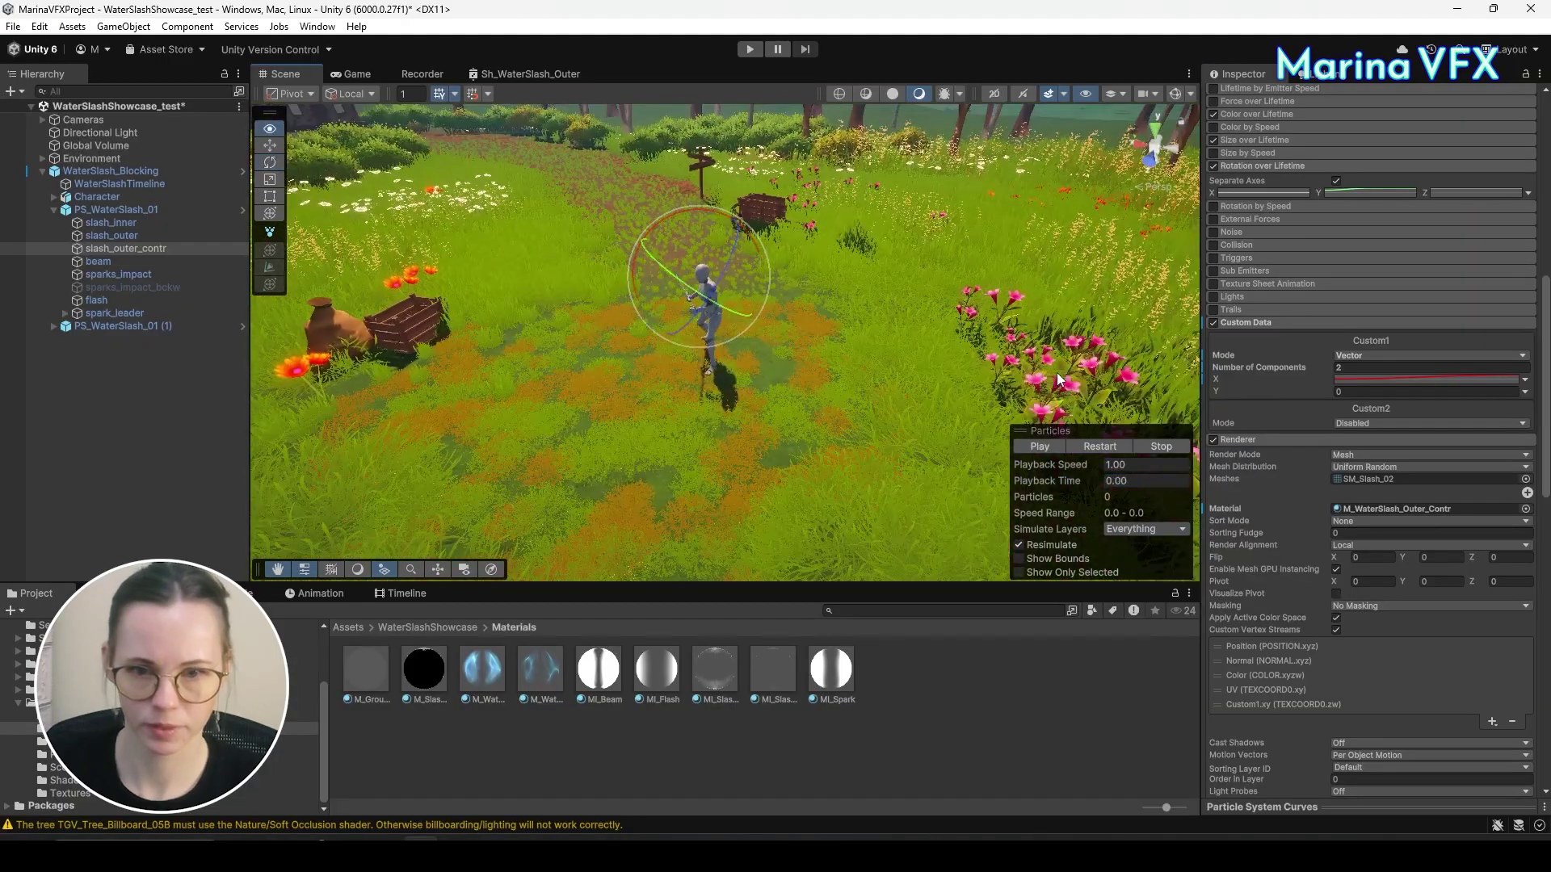
click(1102, 445)
click(1106, 464)
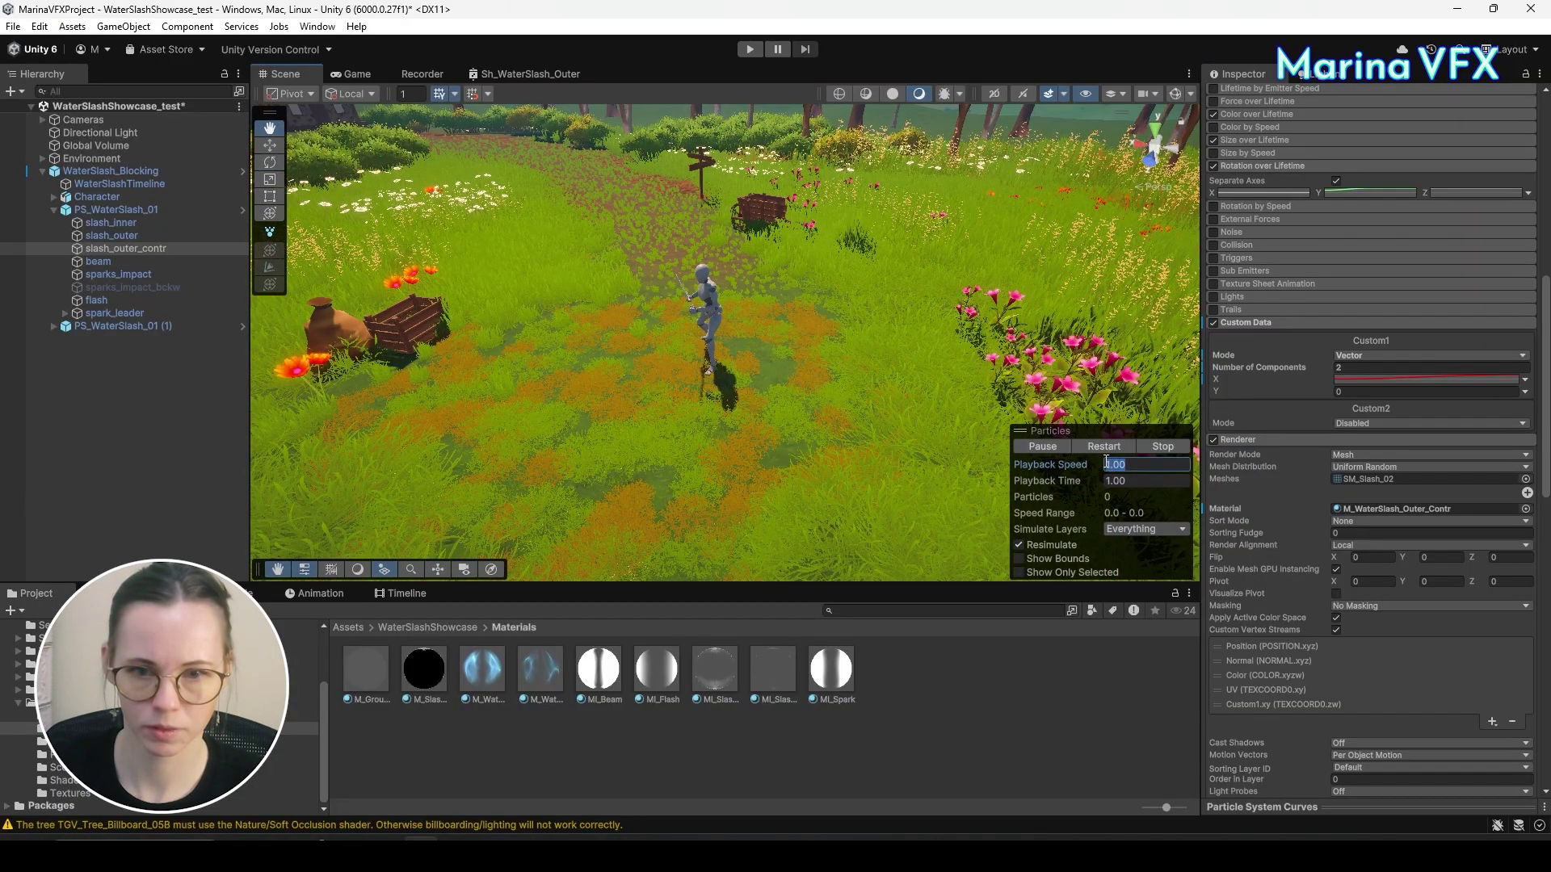
click(1100, 446)
alt+drag(897, 355, 904, 401)
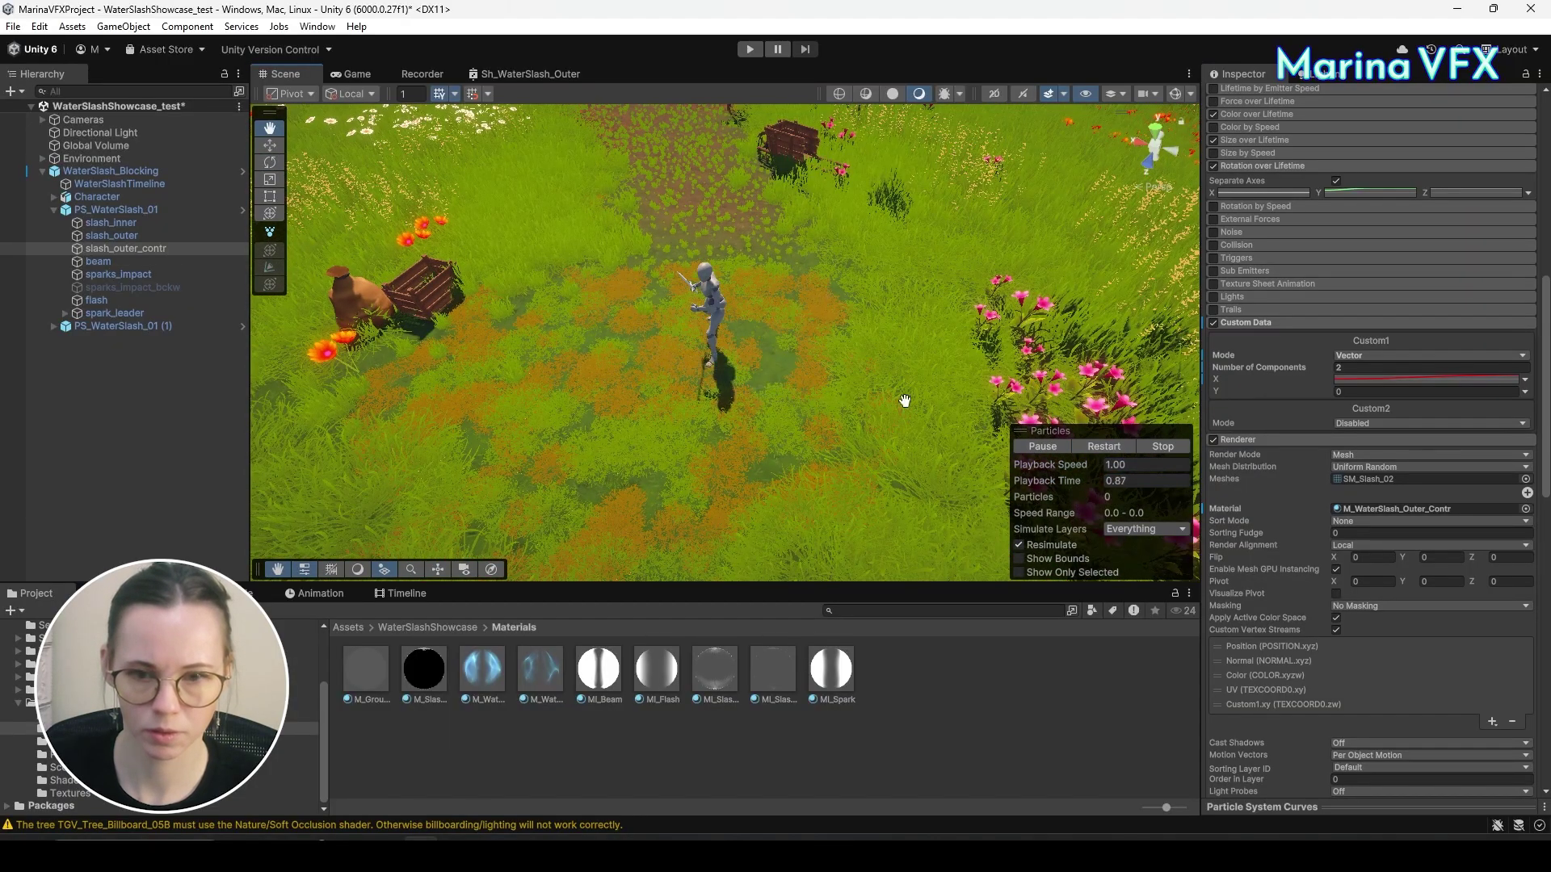
click(1097, 449)
click(1097, 449)
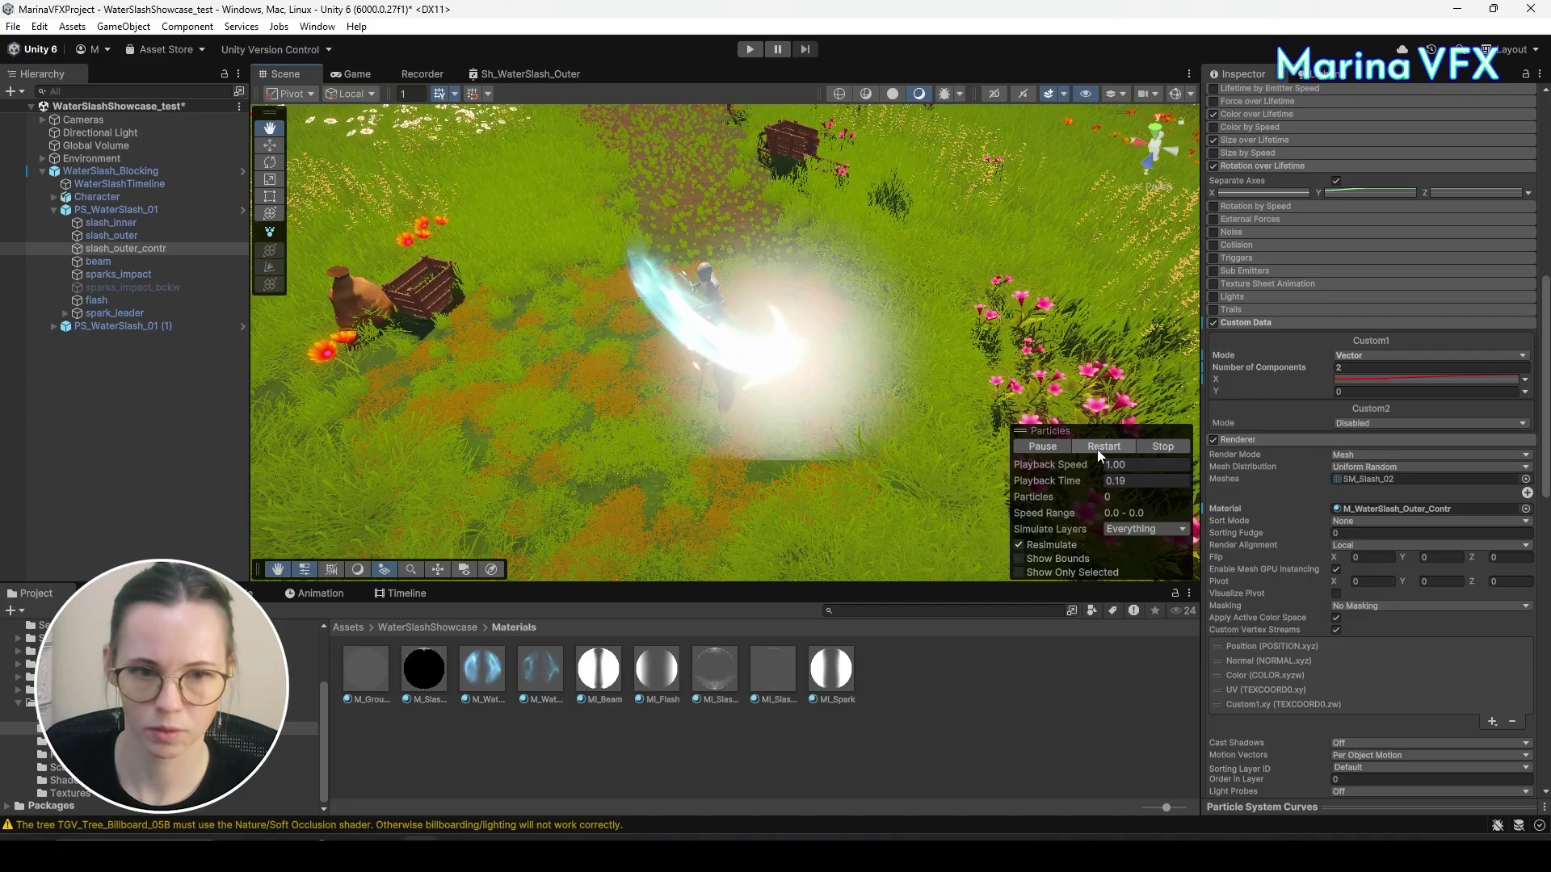
click(1097, 449)
click(1097, 449)
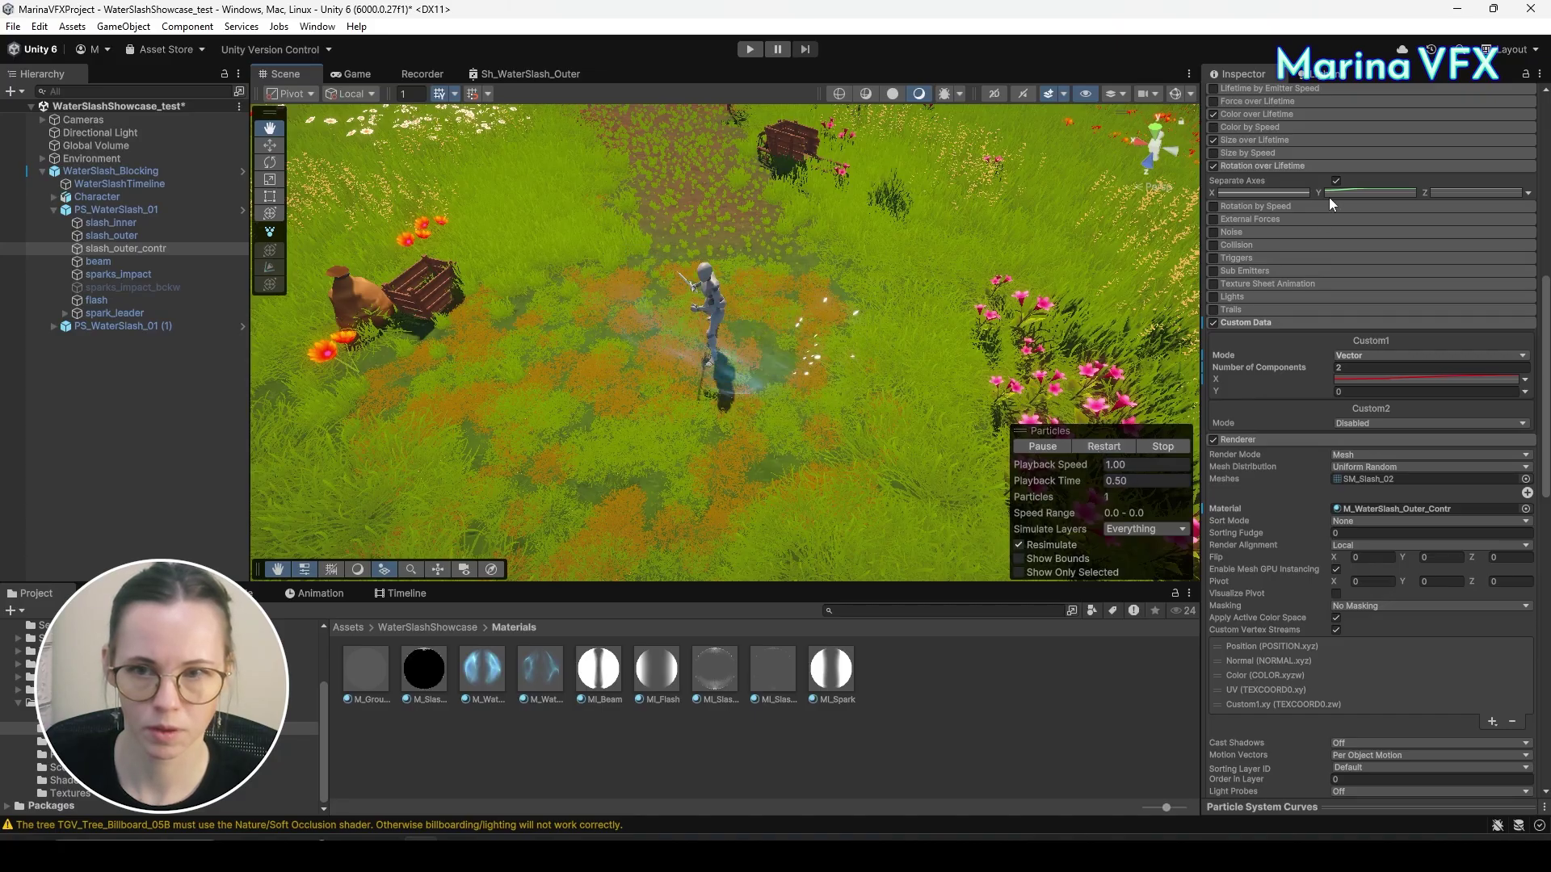
Add an end key at time 1, value 0 to the Rotation over Lifetime Y curve of slash_outer_contr and replay the effect.
click(1377, 808)
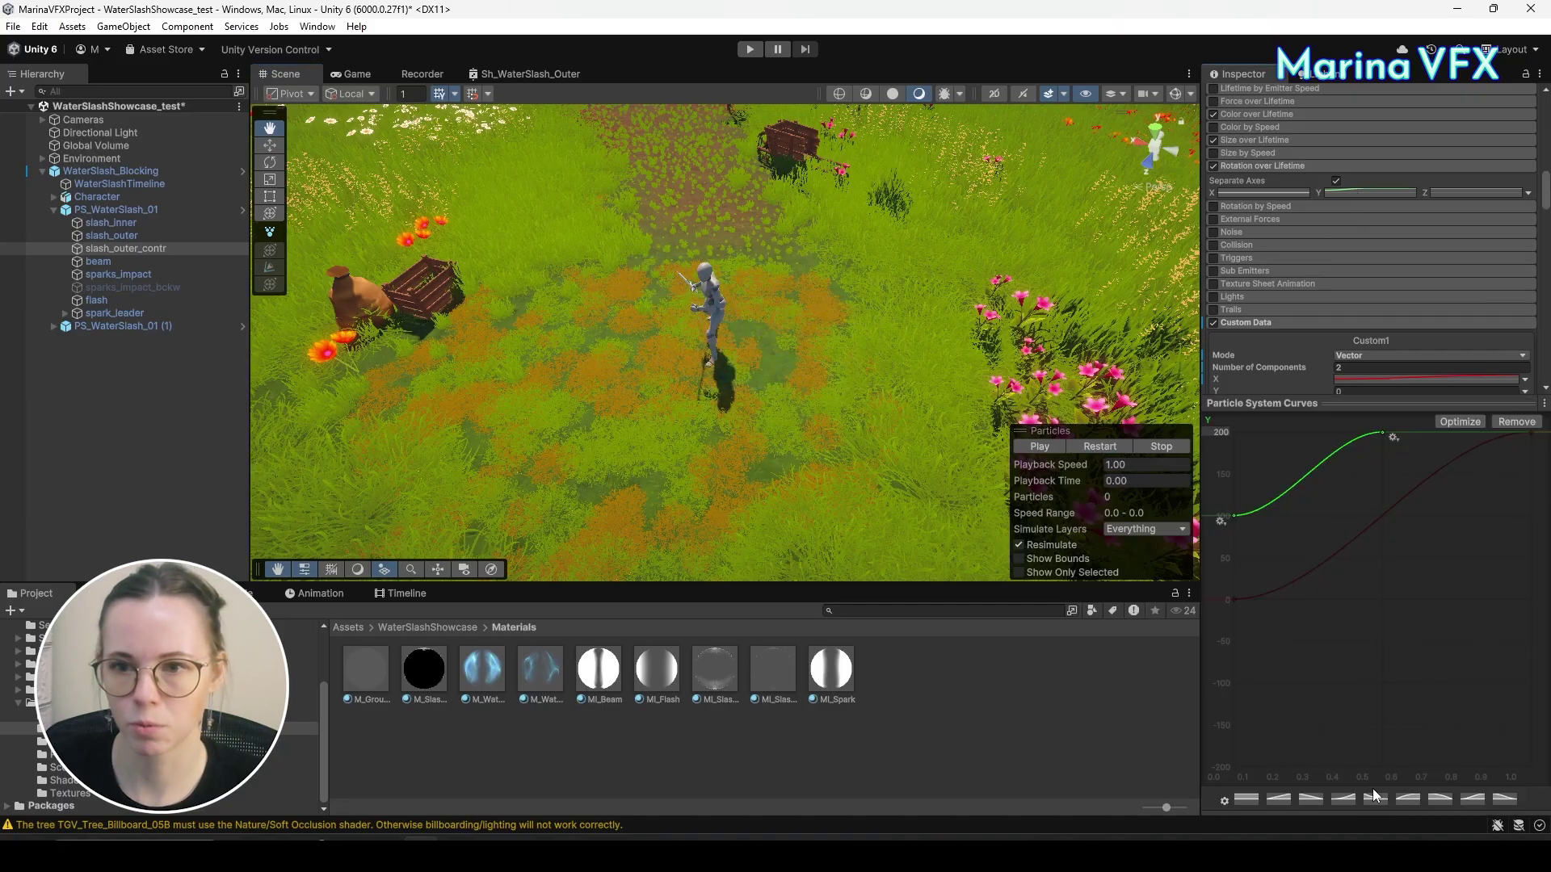
double_click(1428, 434)
right_click(1427, 434)
click(1460, 456)
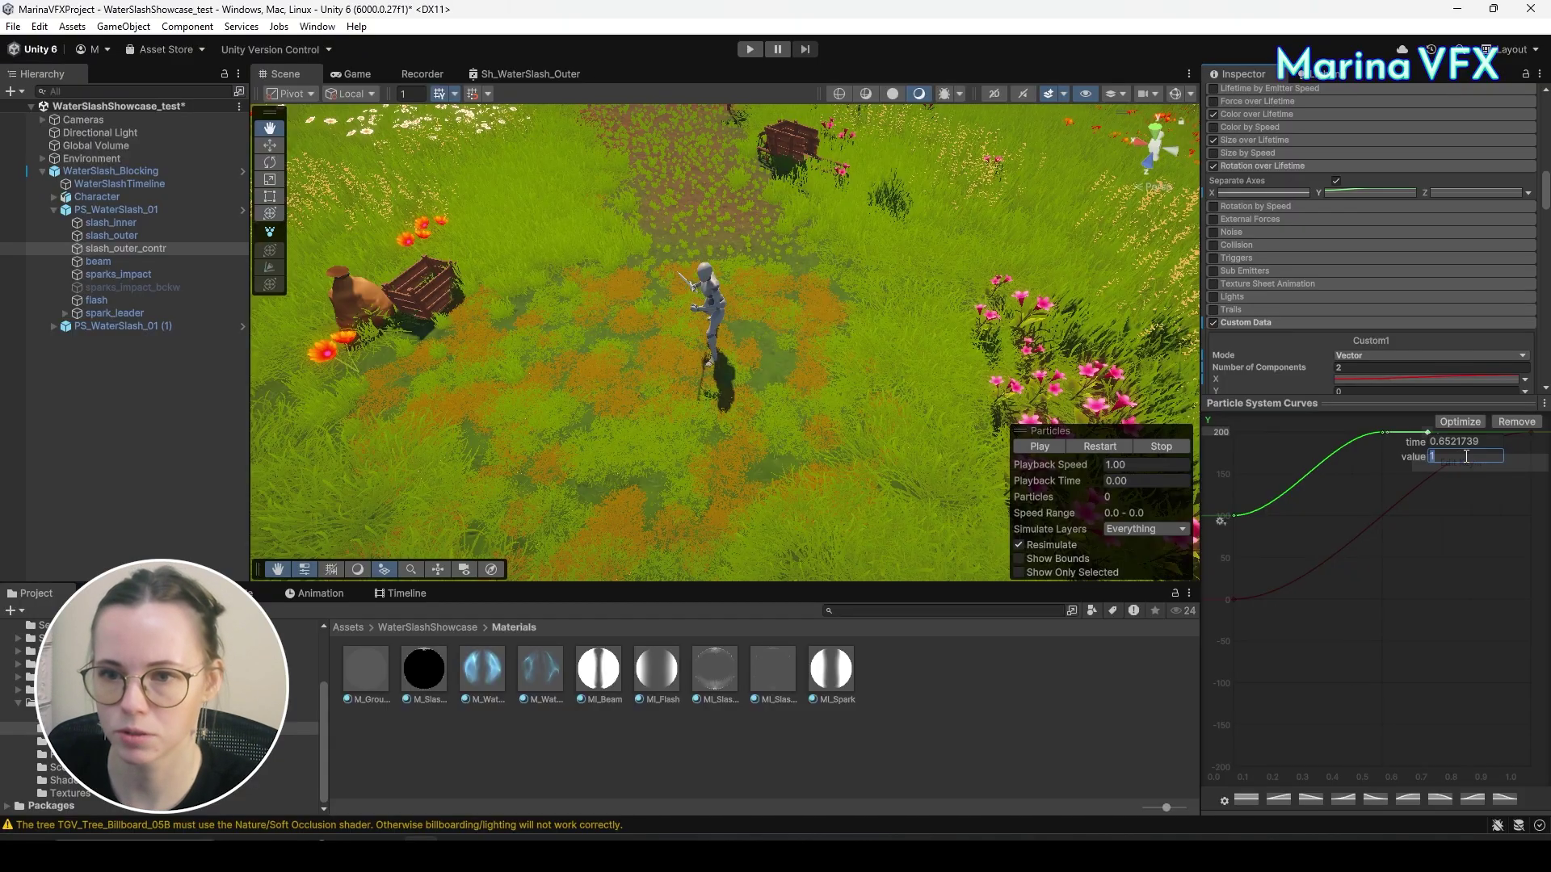
text(1)
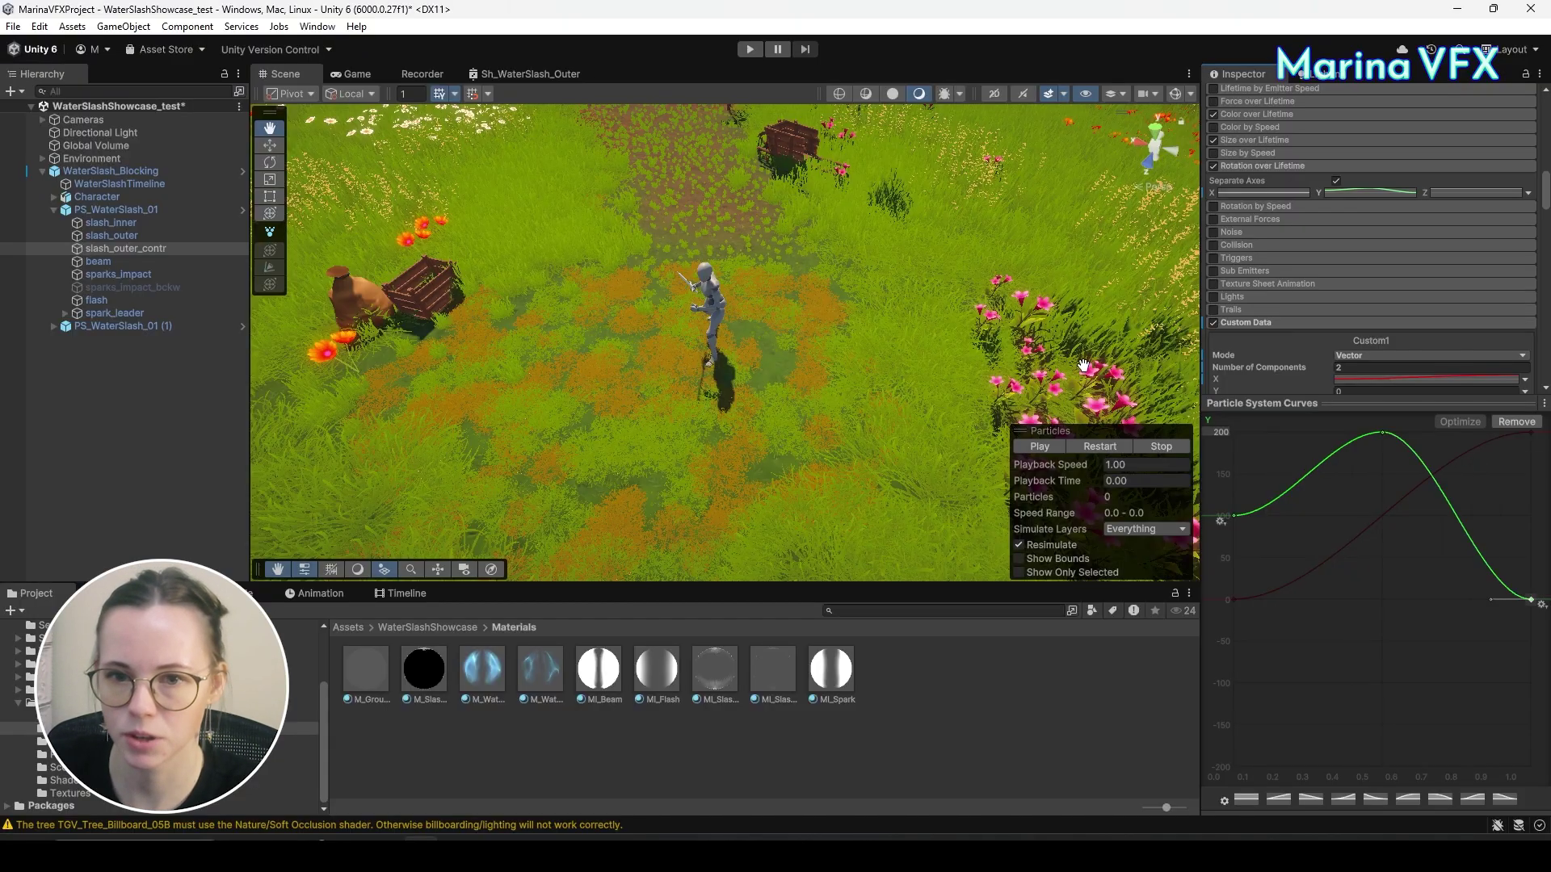
click(1098, 445)
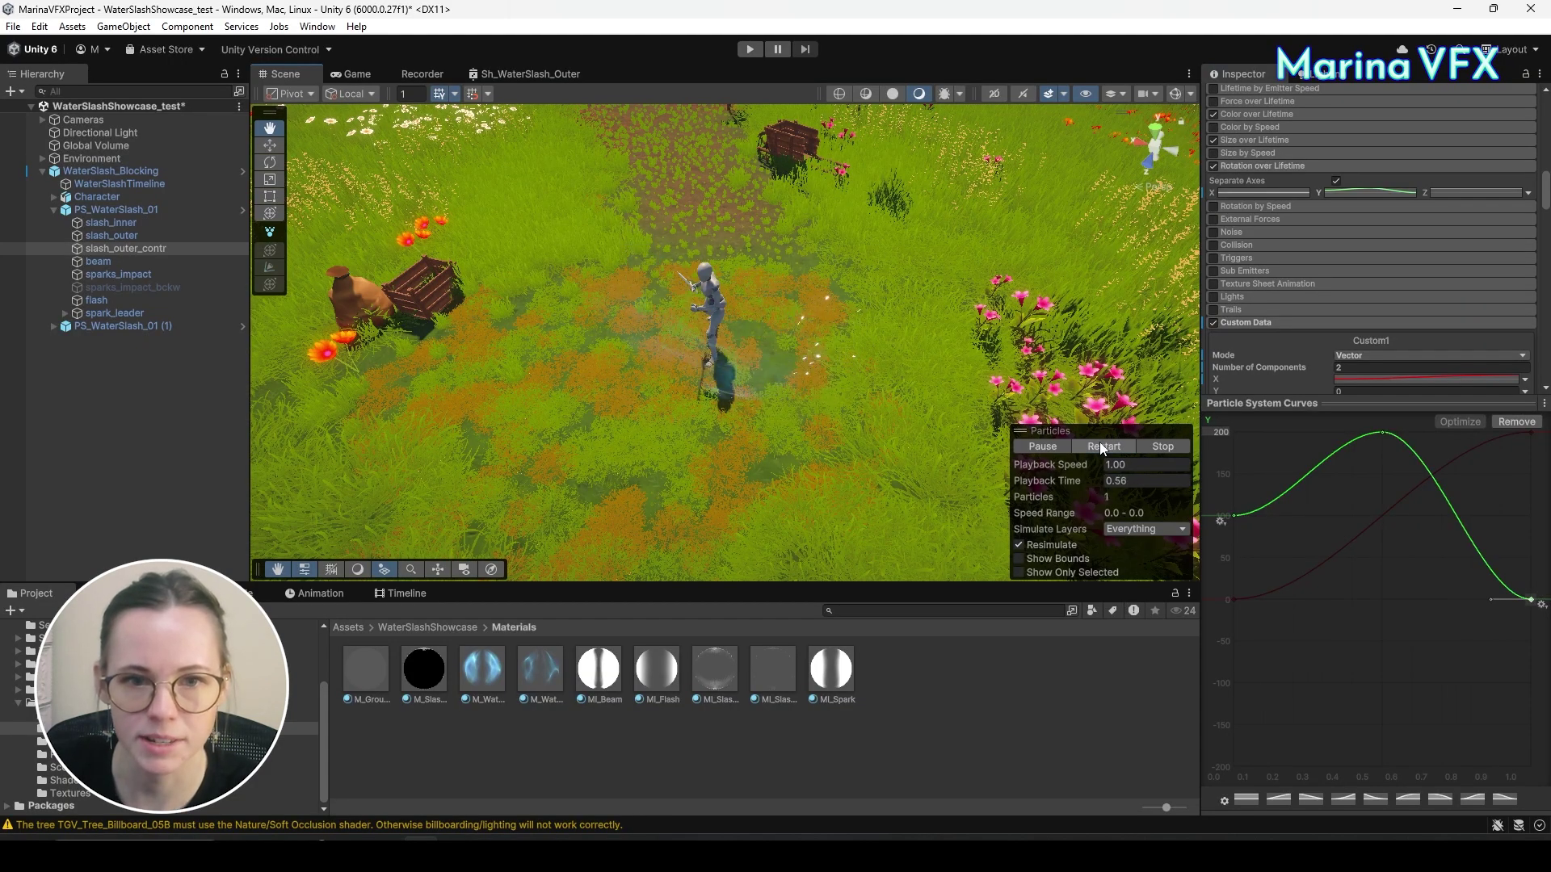
Move the end key of the Rotation over Lifetime Y curve to time 0.75 and replay the effect.
click(1098, 446)
right_click(1531, 602)
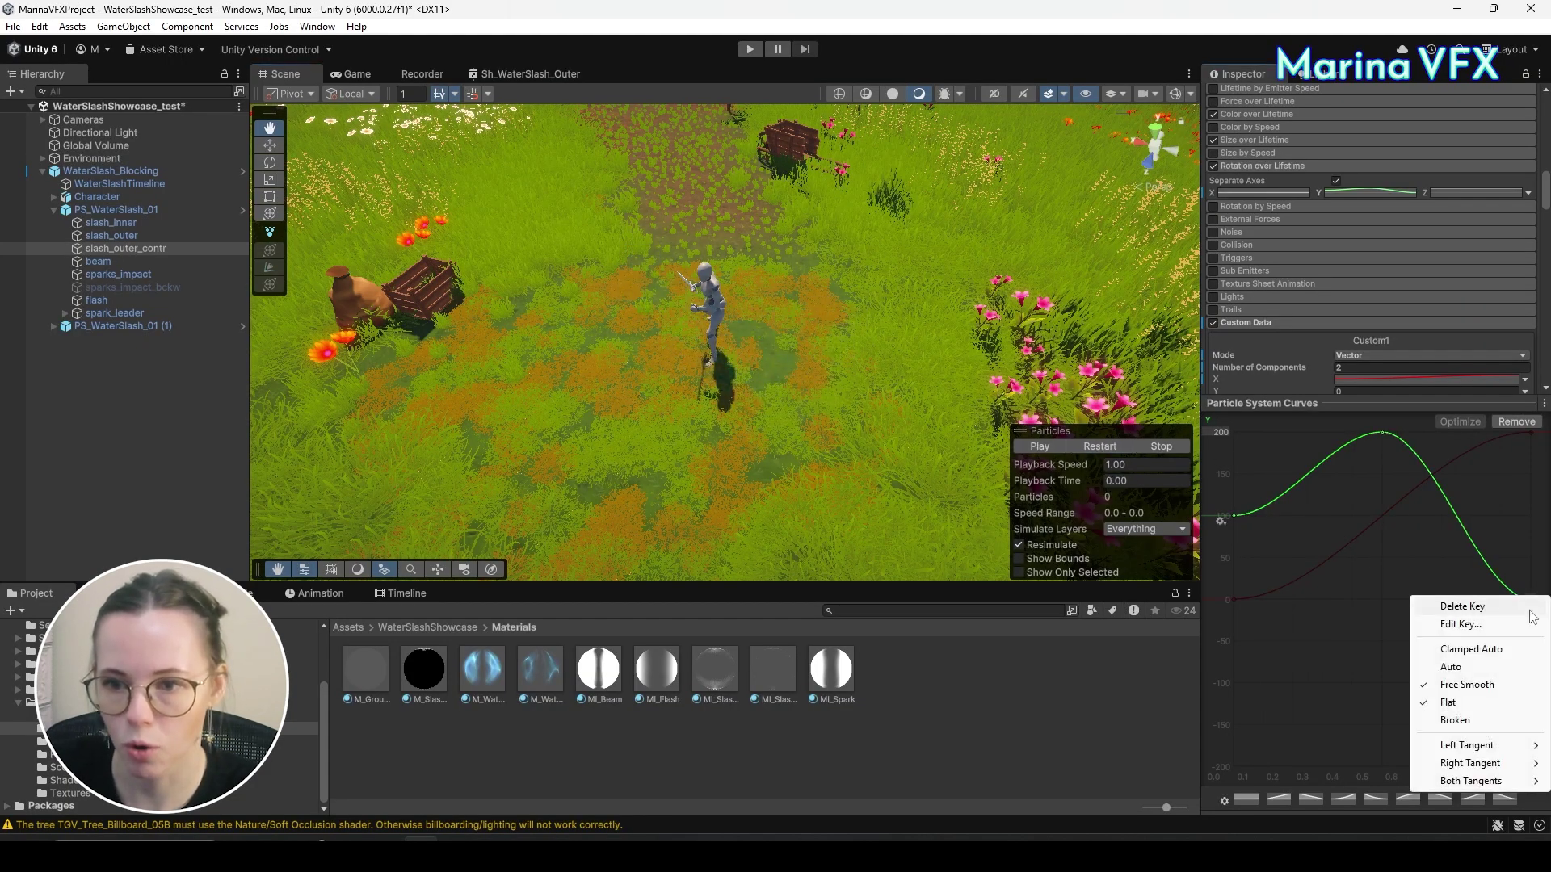
click(1502, 622)
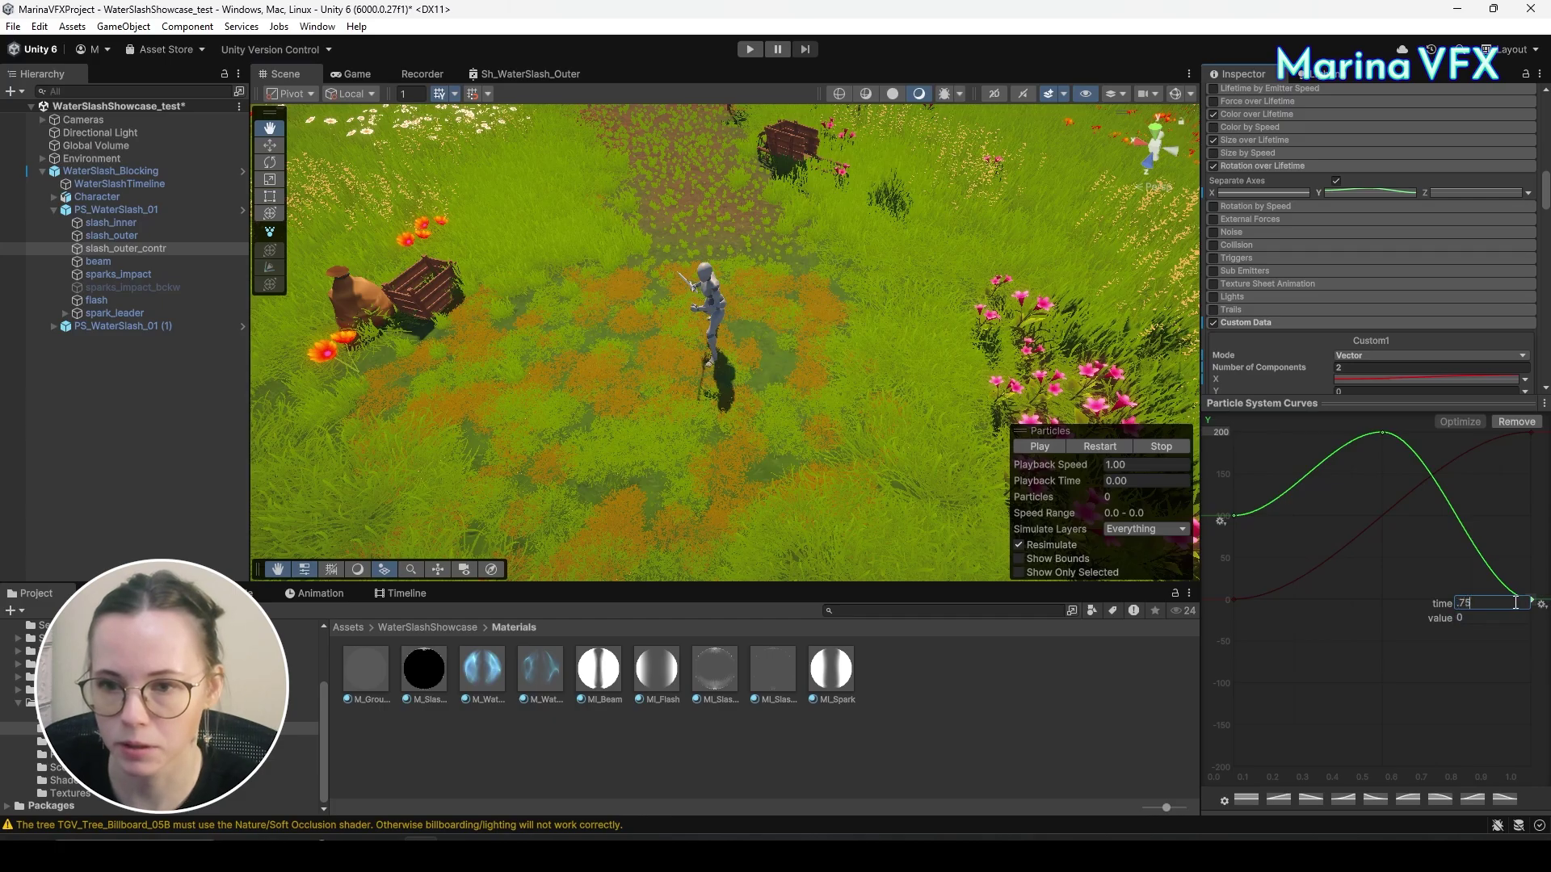
text(.75)
key(Return)
click(1113, 446)
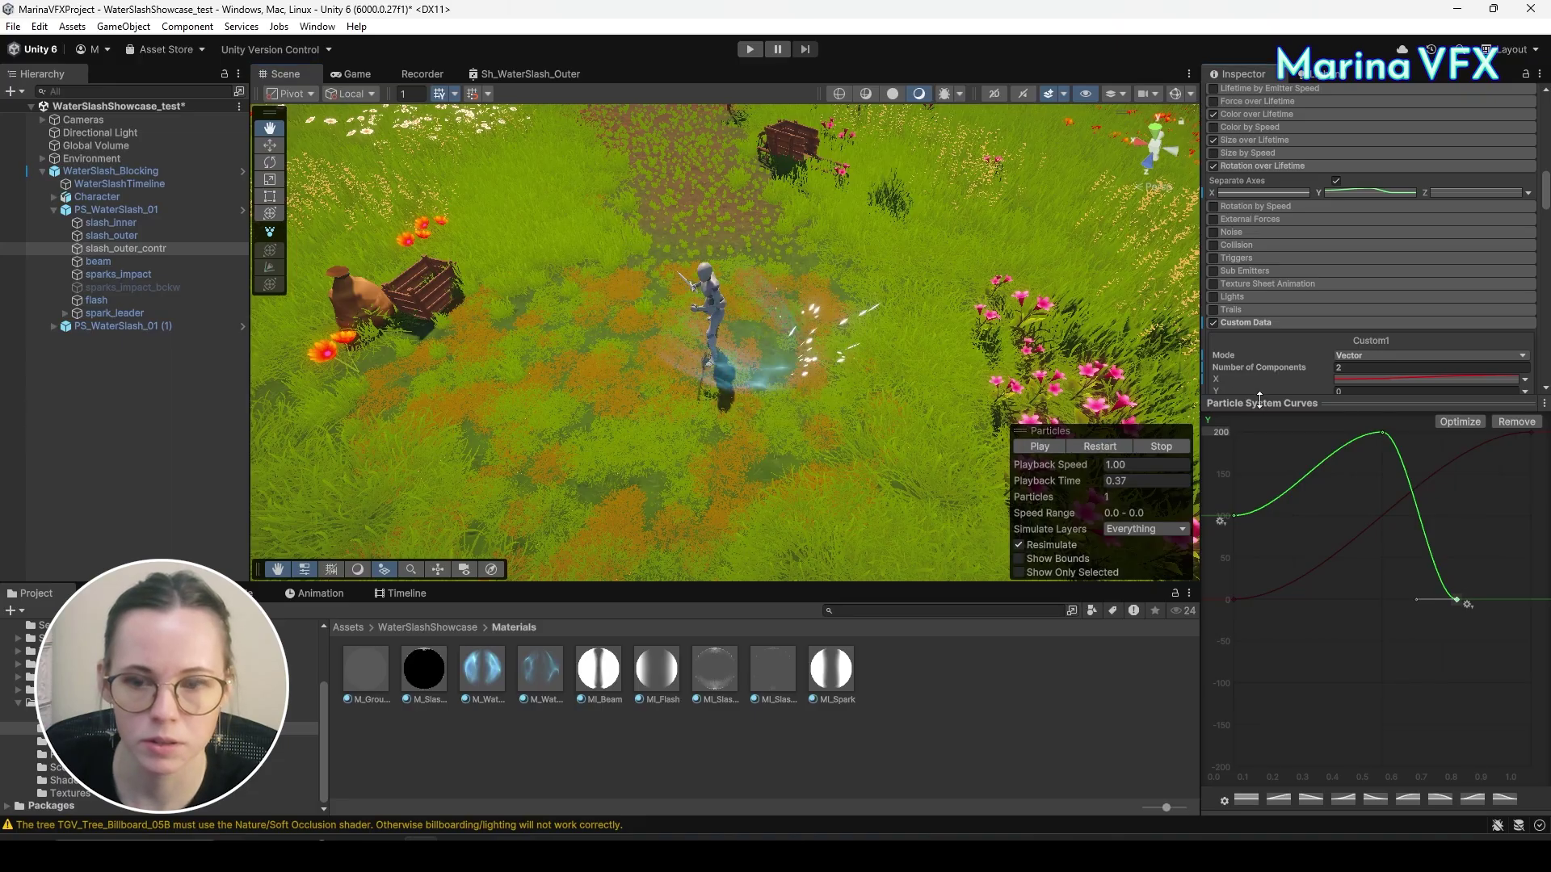
Try MainOffset X 0.5 and DistortionOffset X 0.25 on the slash material, reset both to 0, and replay the effect.
drag(1260, 401, 1260, 800)
scroll(1349, 449, down, 15)
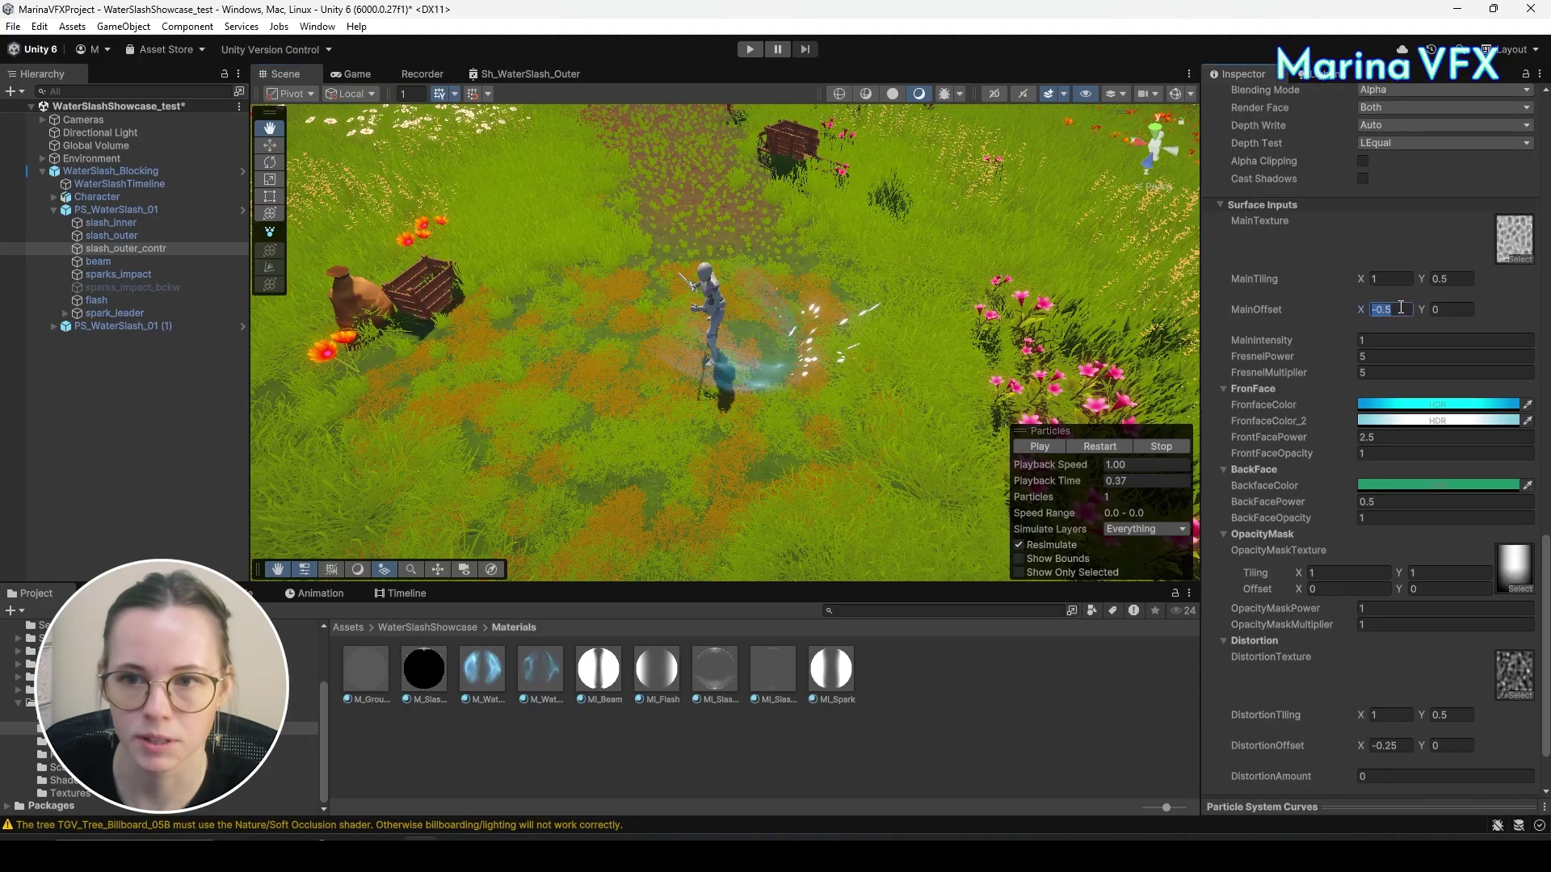
text(0.5)
scroll(1384, 627, down, 3)
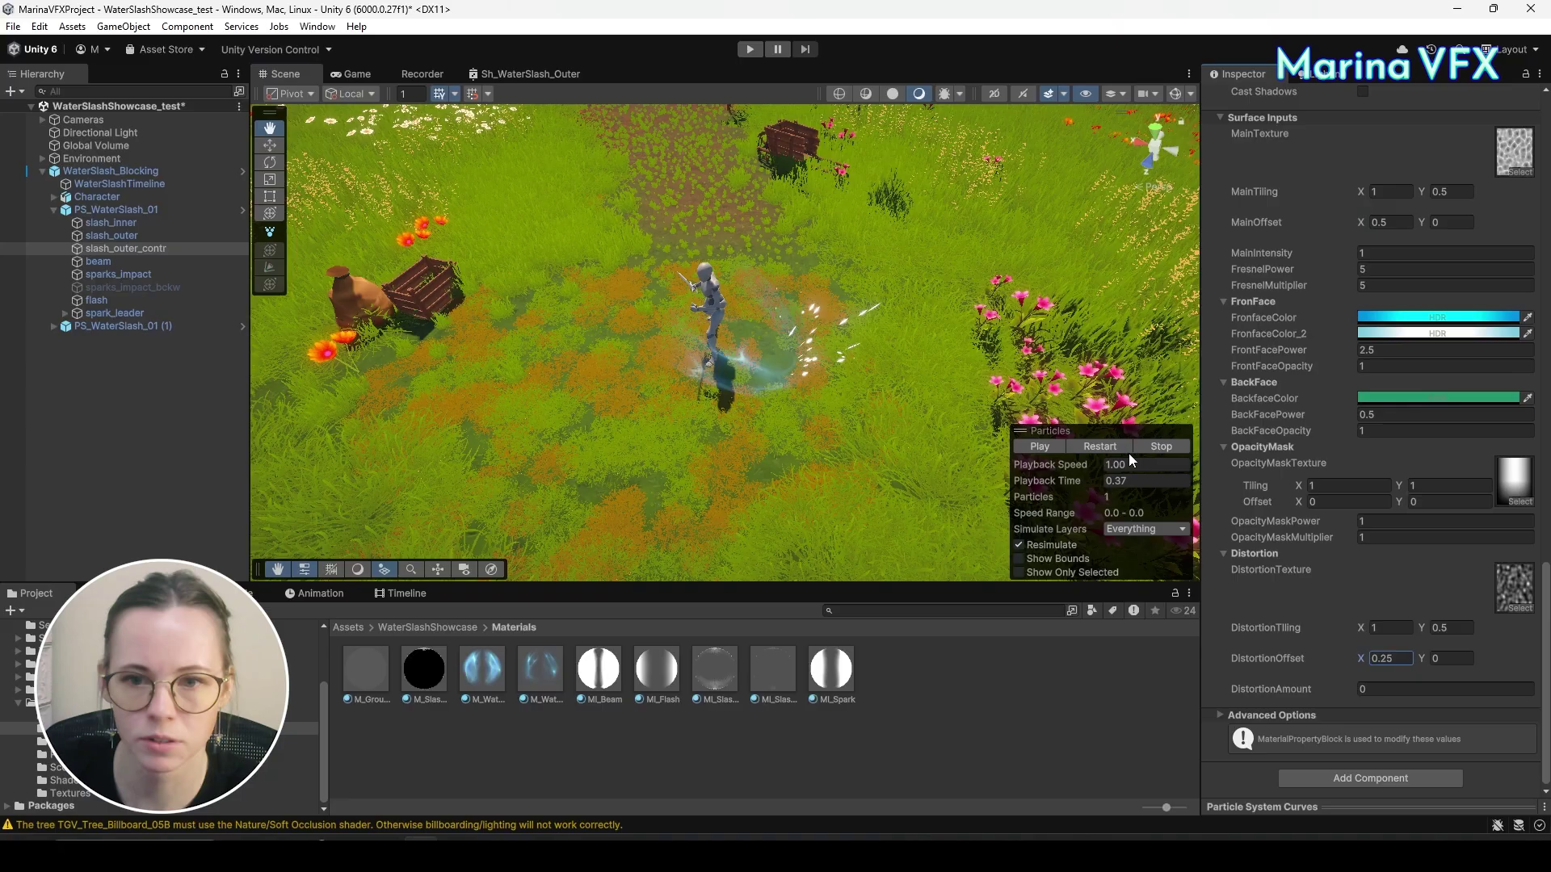
click(1098, 447)
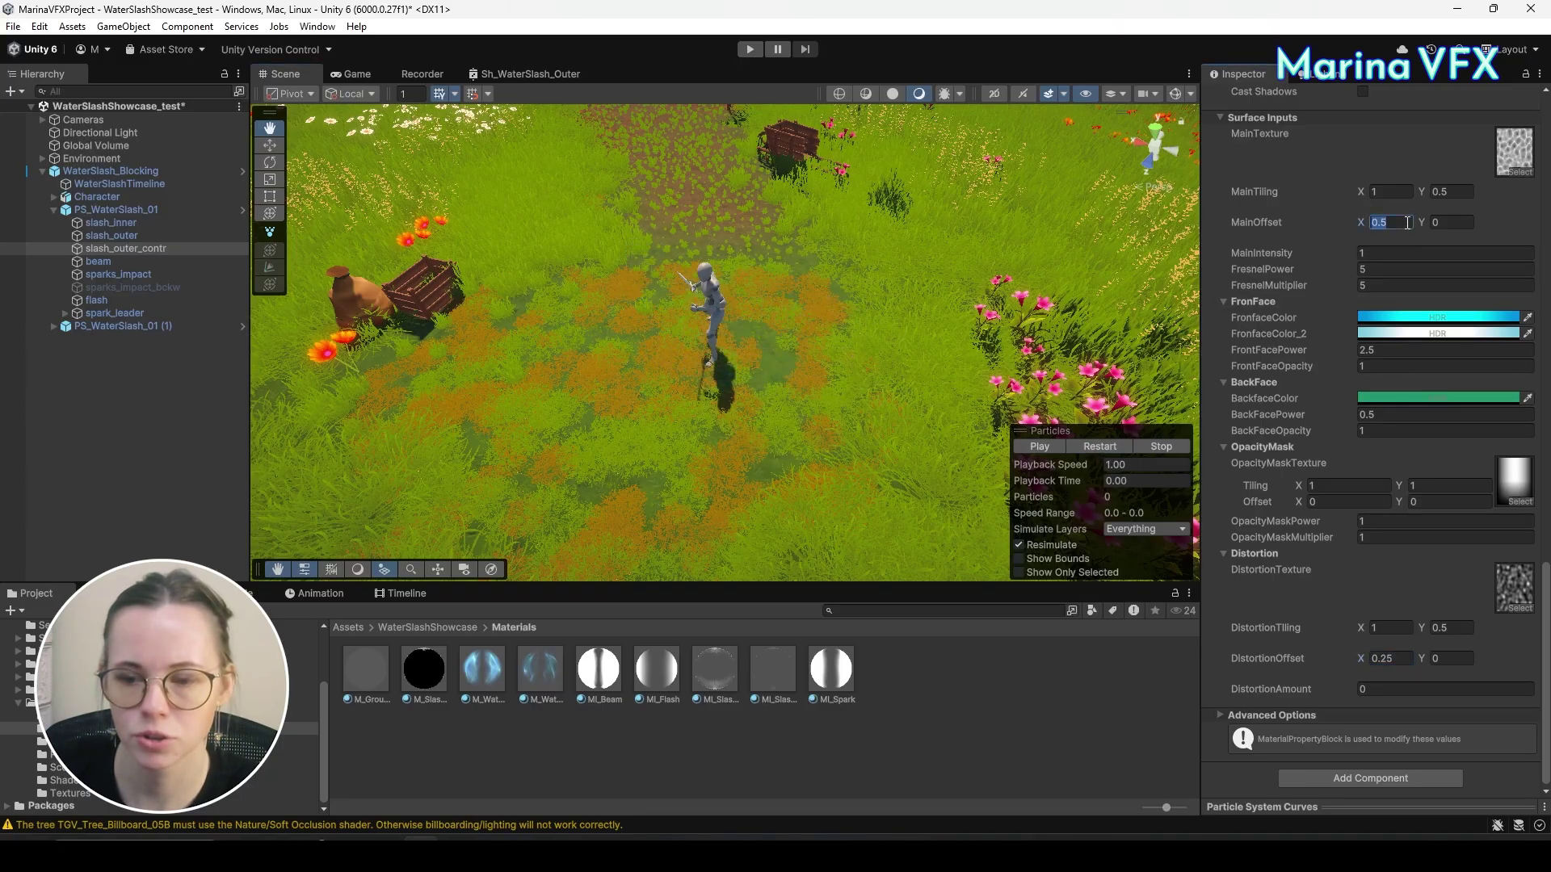
click(1097, 449)
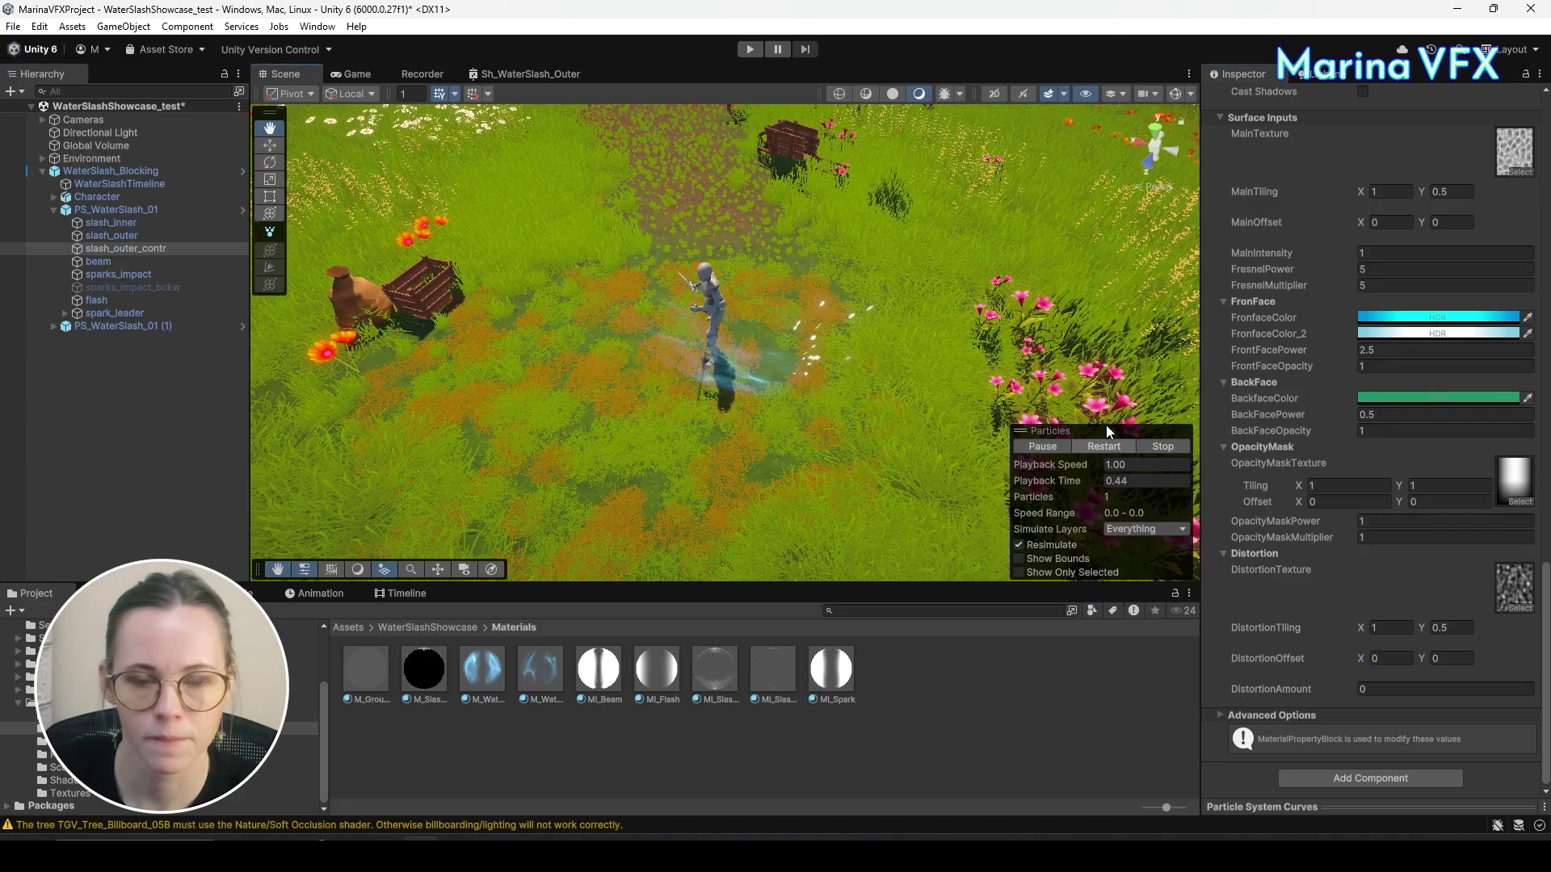
Set the maximum of the Rotation over Lifetime Y curve to 100 and replay the effect repeatedly.
scroll(1389, 313, up, 15)
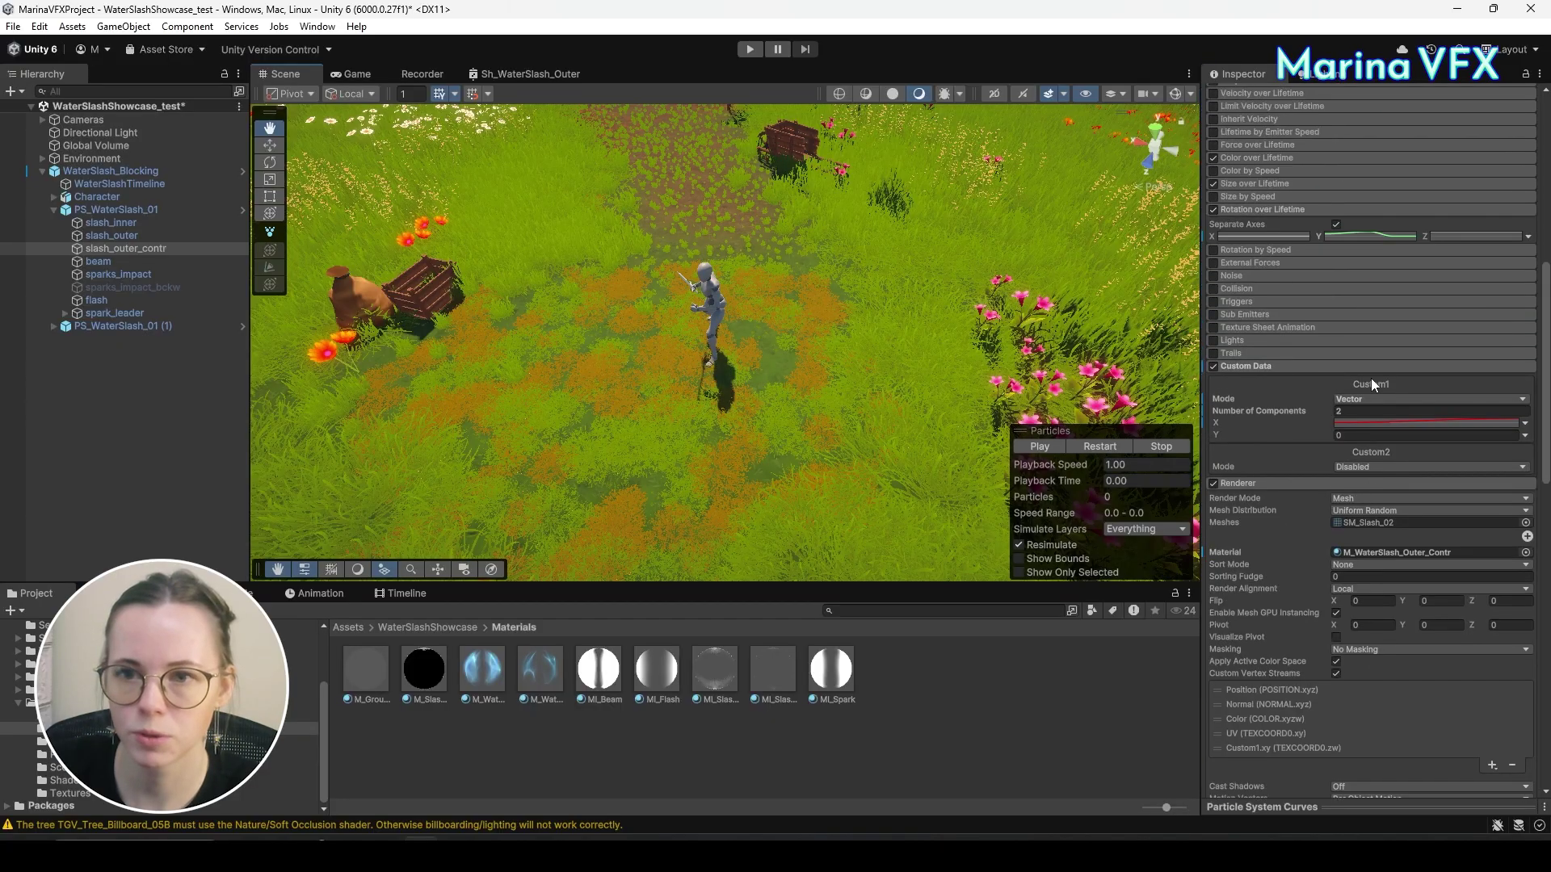
scroll(1370, 378, up, 5)
click(1312, 807)
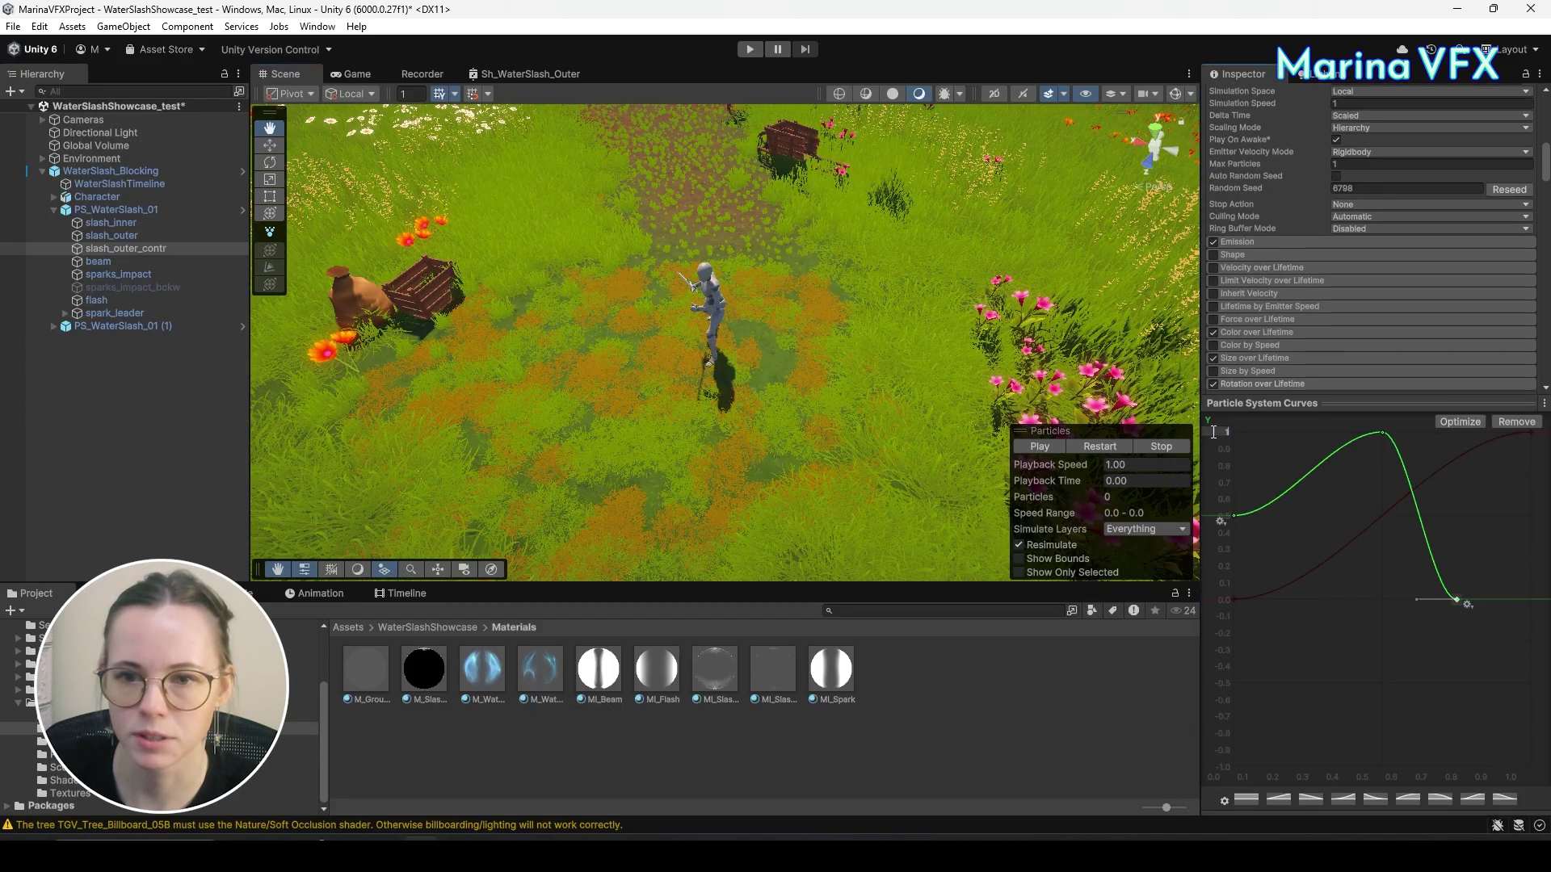
click(1103, 449)
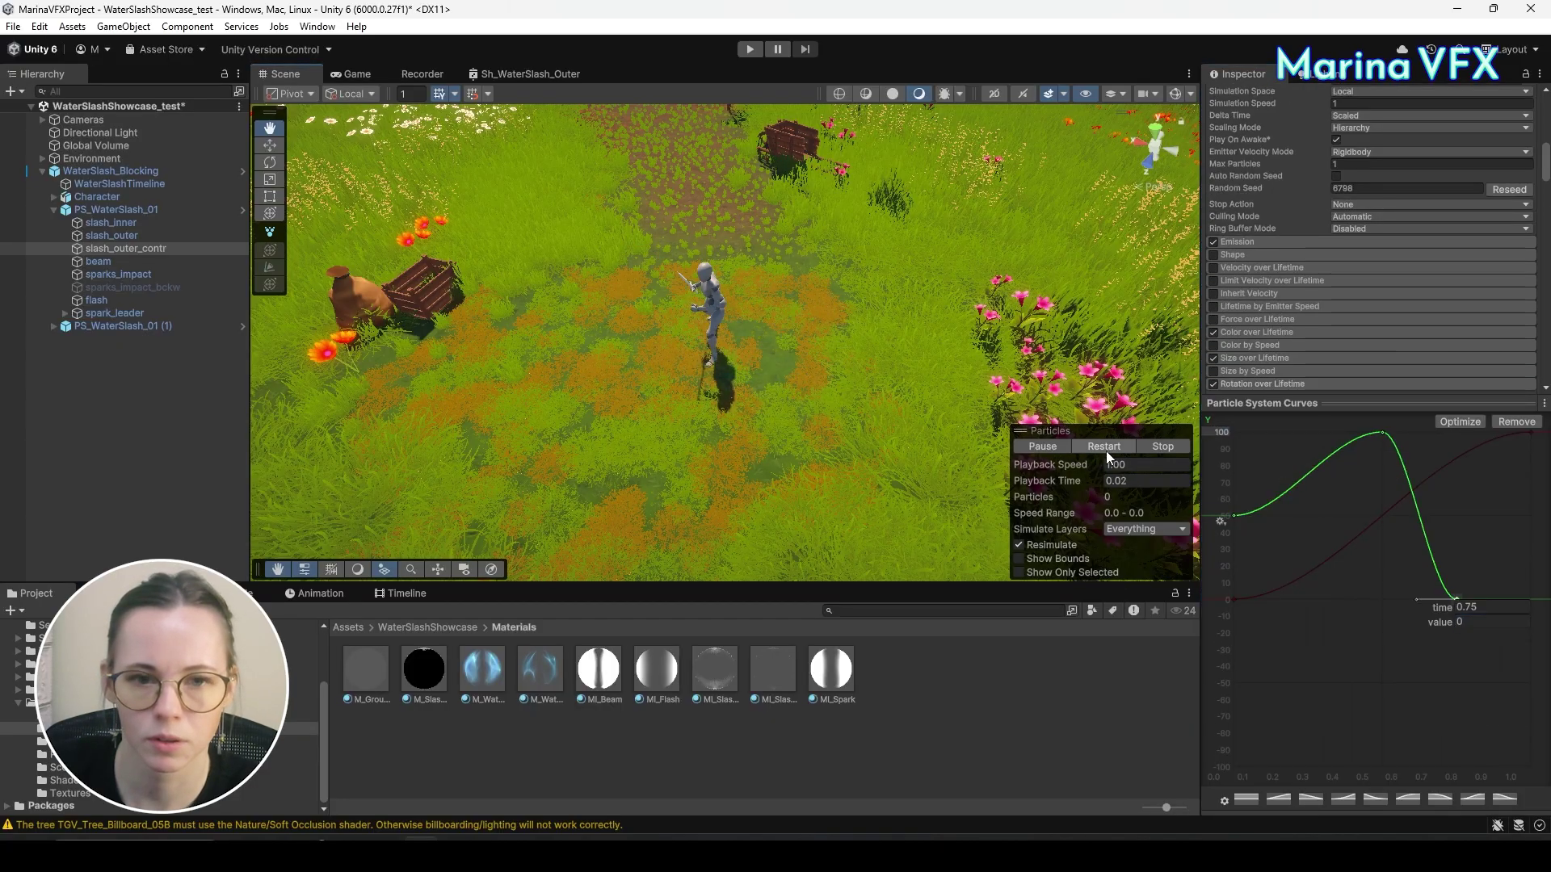
click(1106, 449)
click(1107, 449)
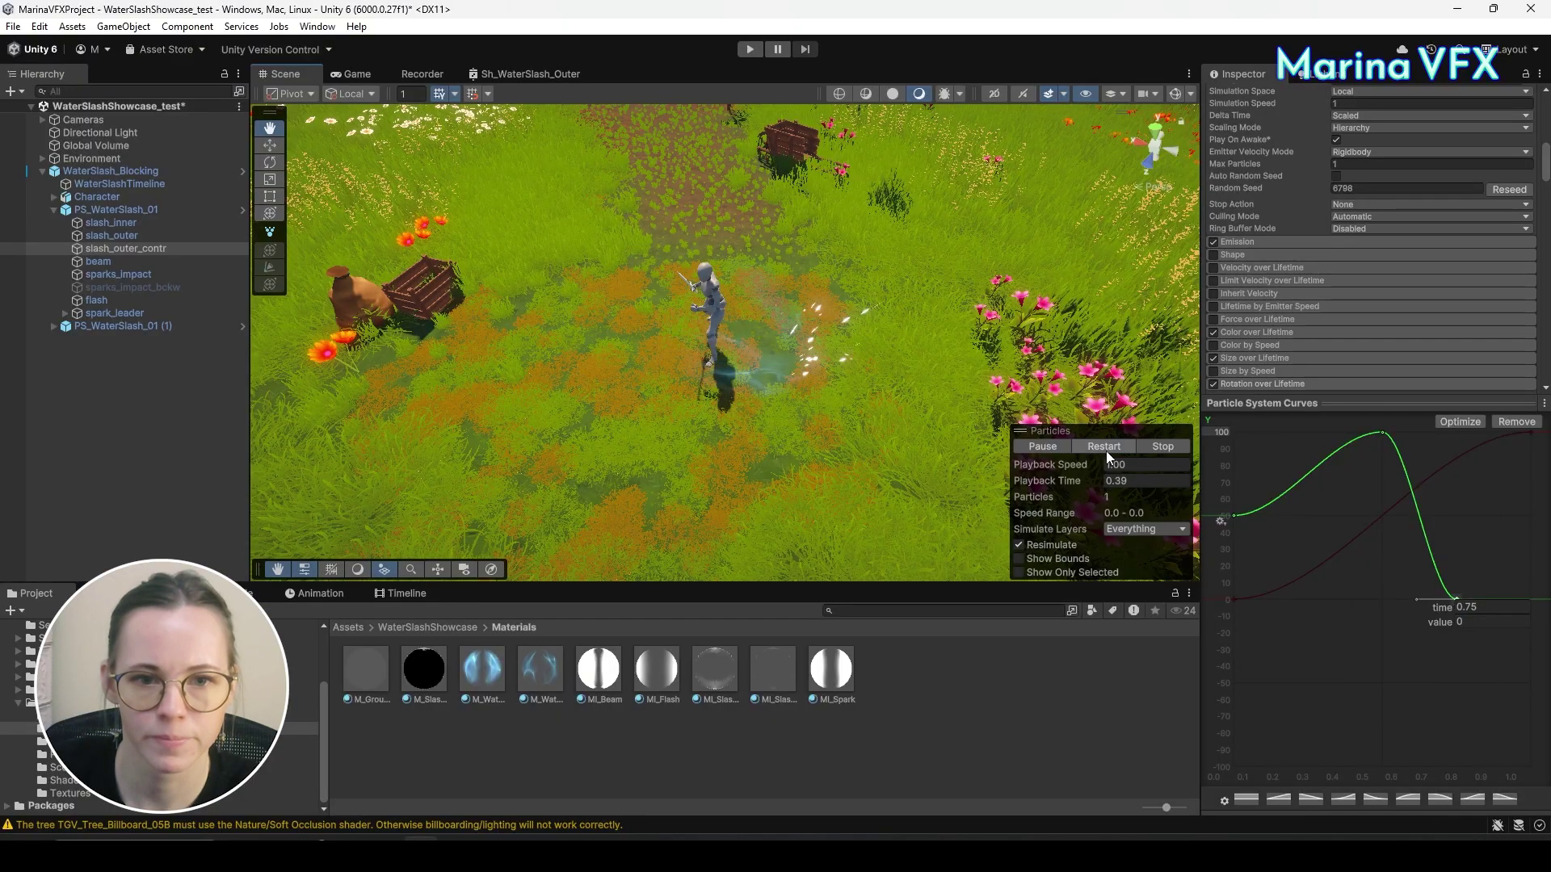
Set the slash material's FrontFacePower to 1 and replay the effect.
scroll(1341, 251, down, 10)
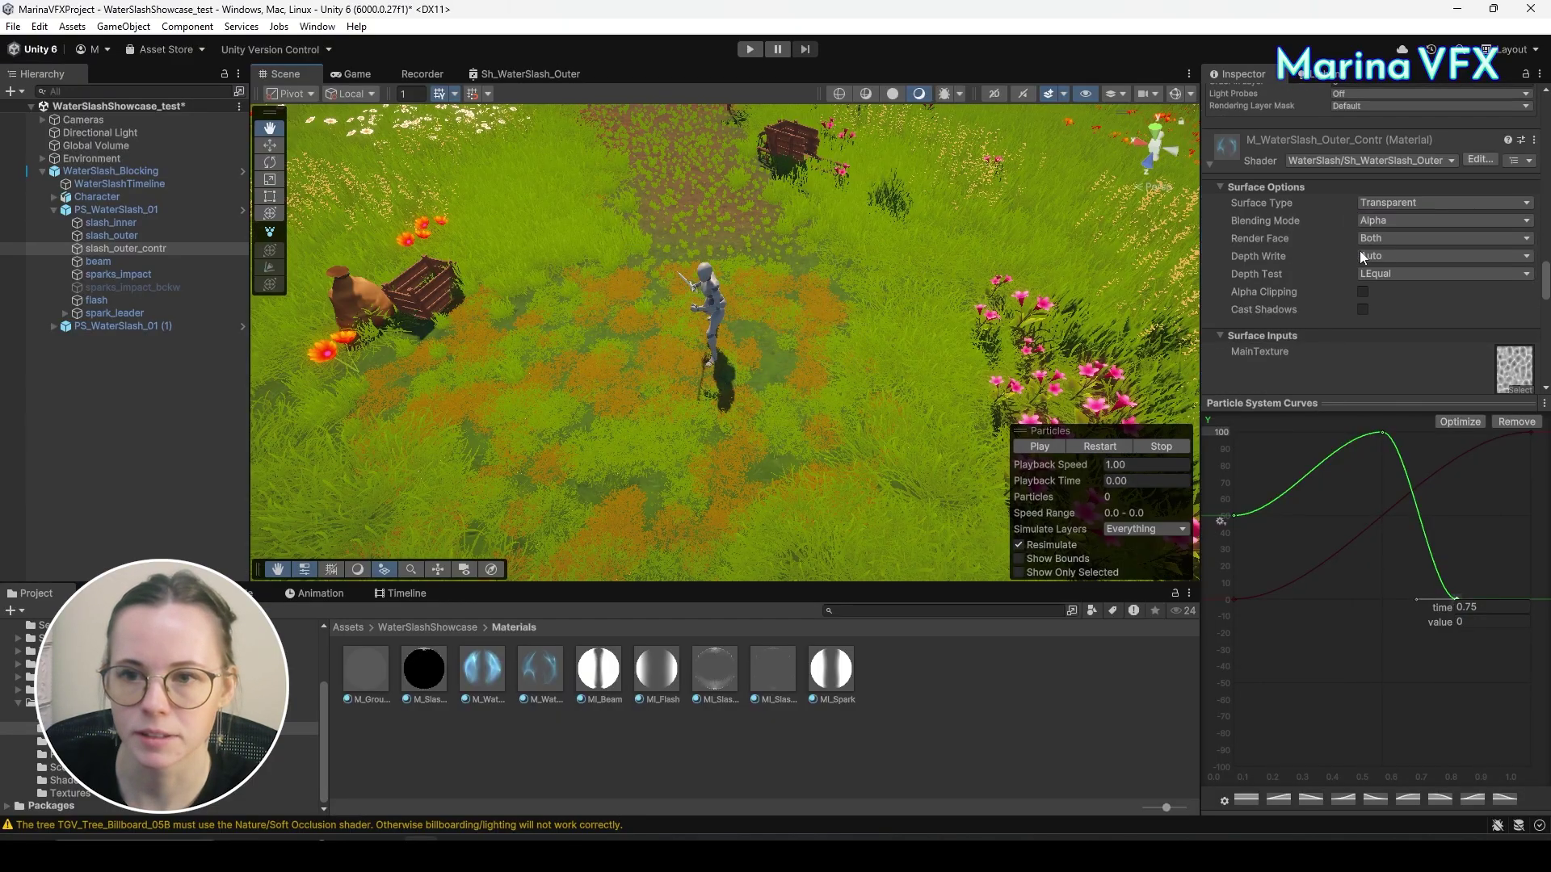
scroll(1365, 249, down, 8)
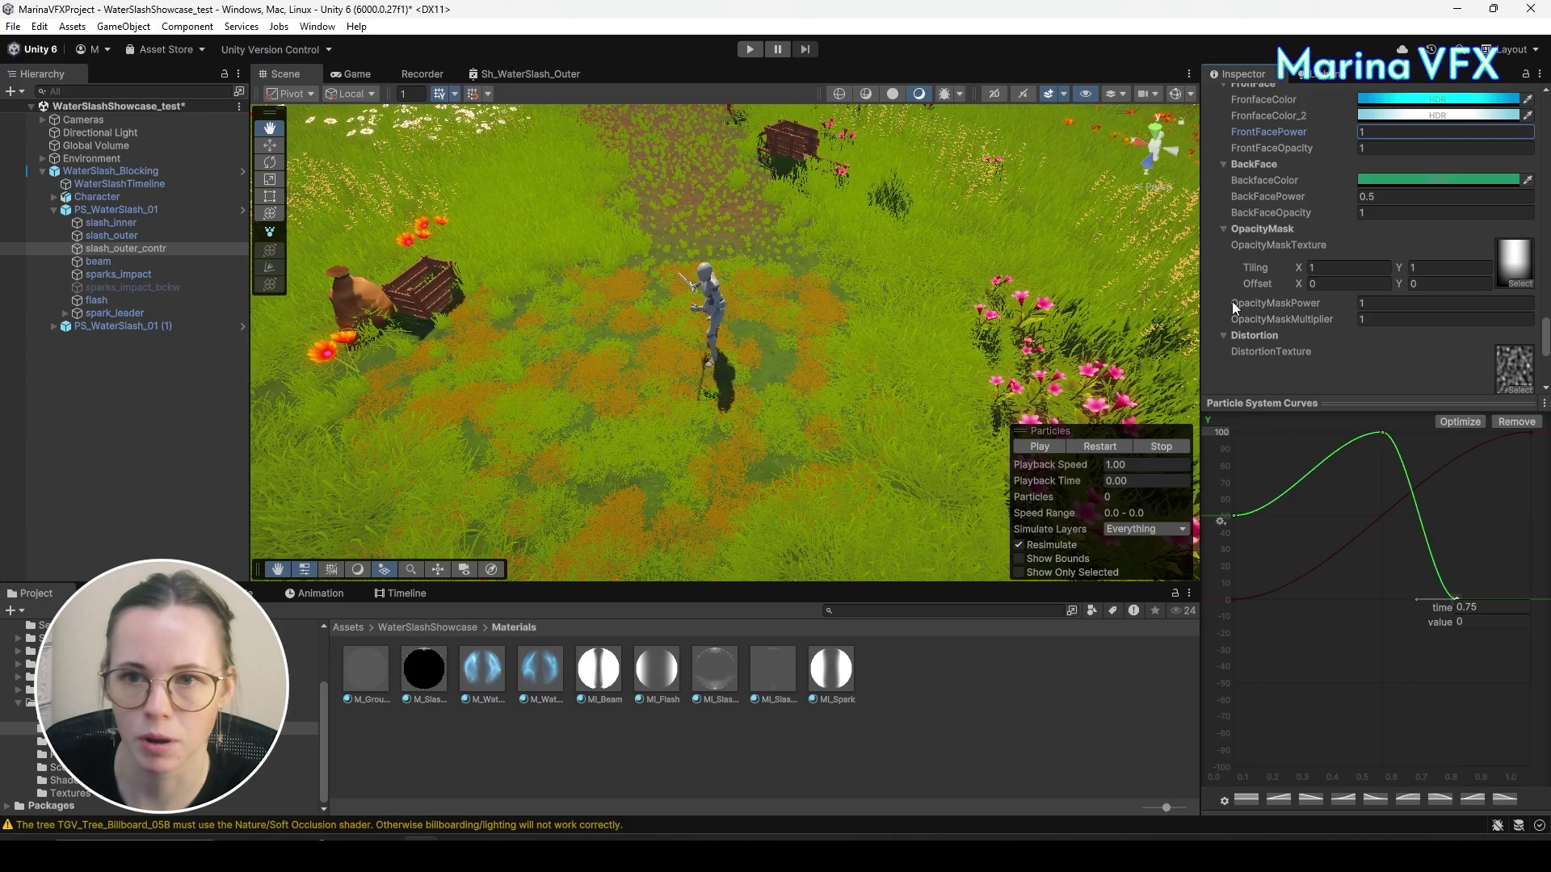
click(1095, 448)
click(1096, 448)
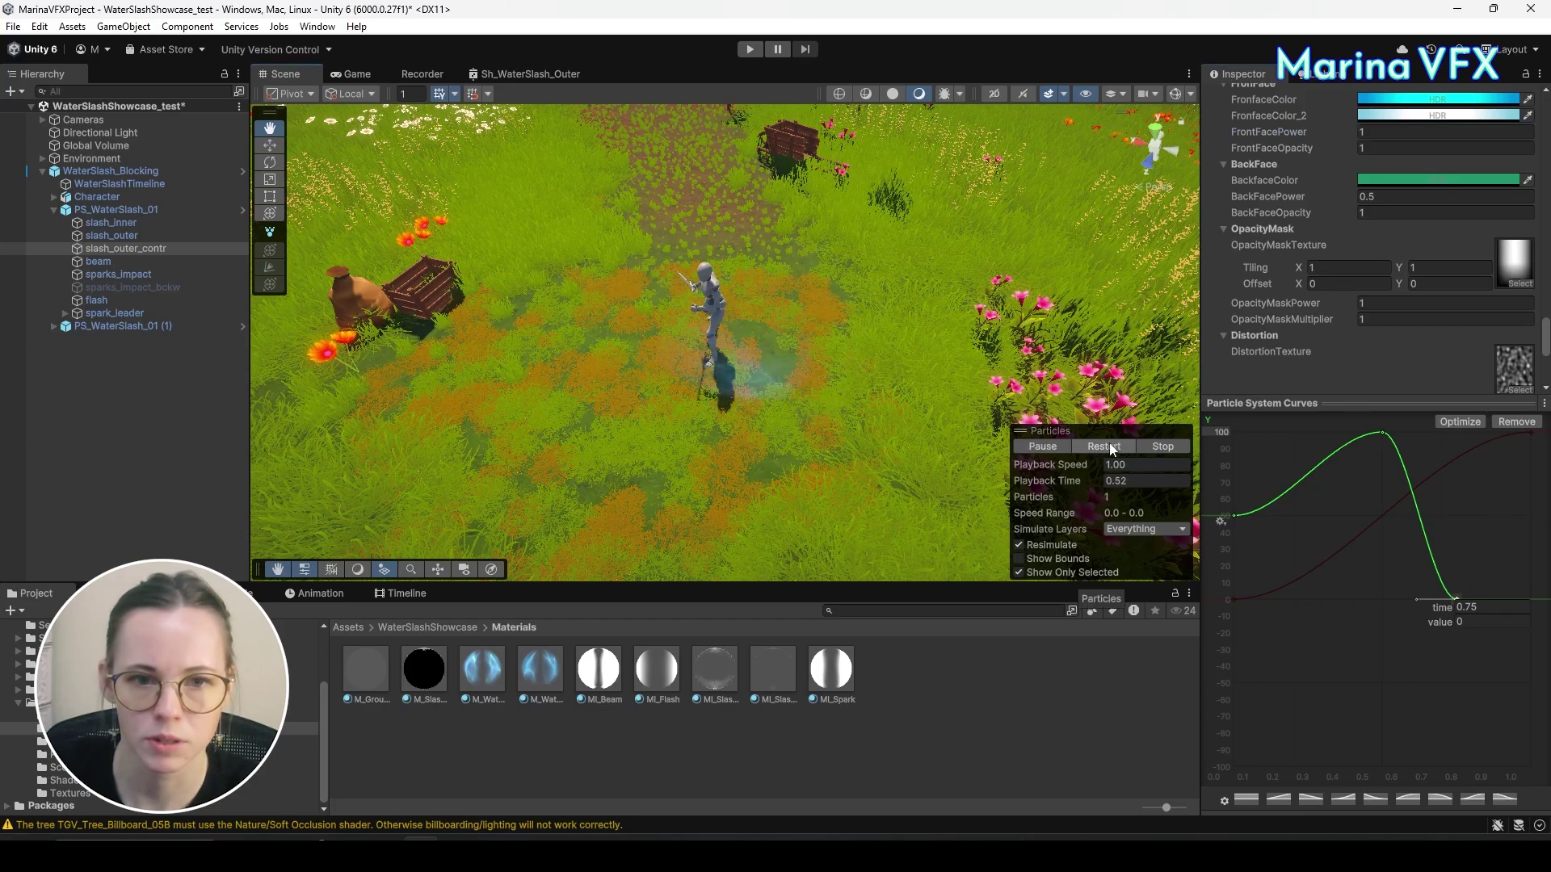
Pause the isolated slash_outer_contr effect, scrub it to 0.33, and brighten the material's green BackfaceColor.
click(1108, 446)
click(1044, 447)
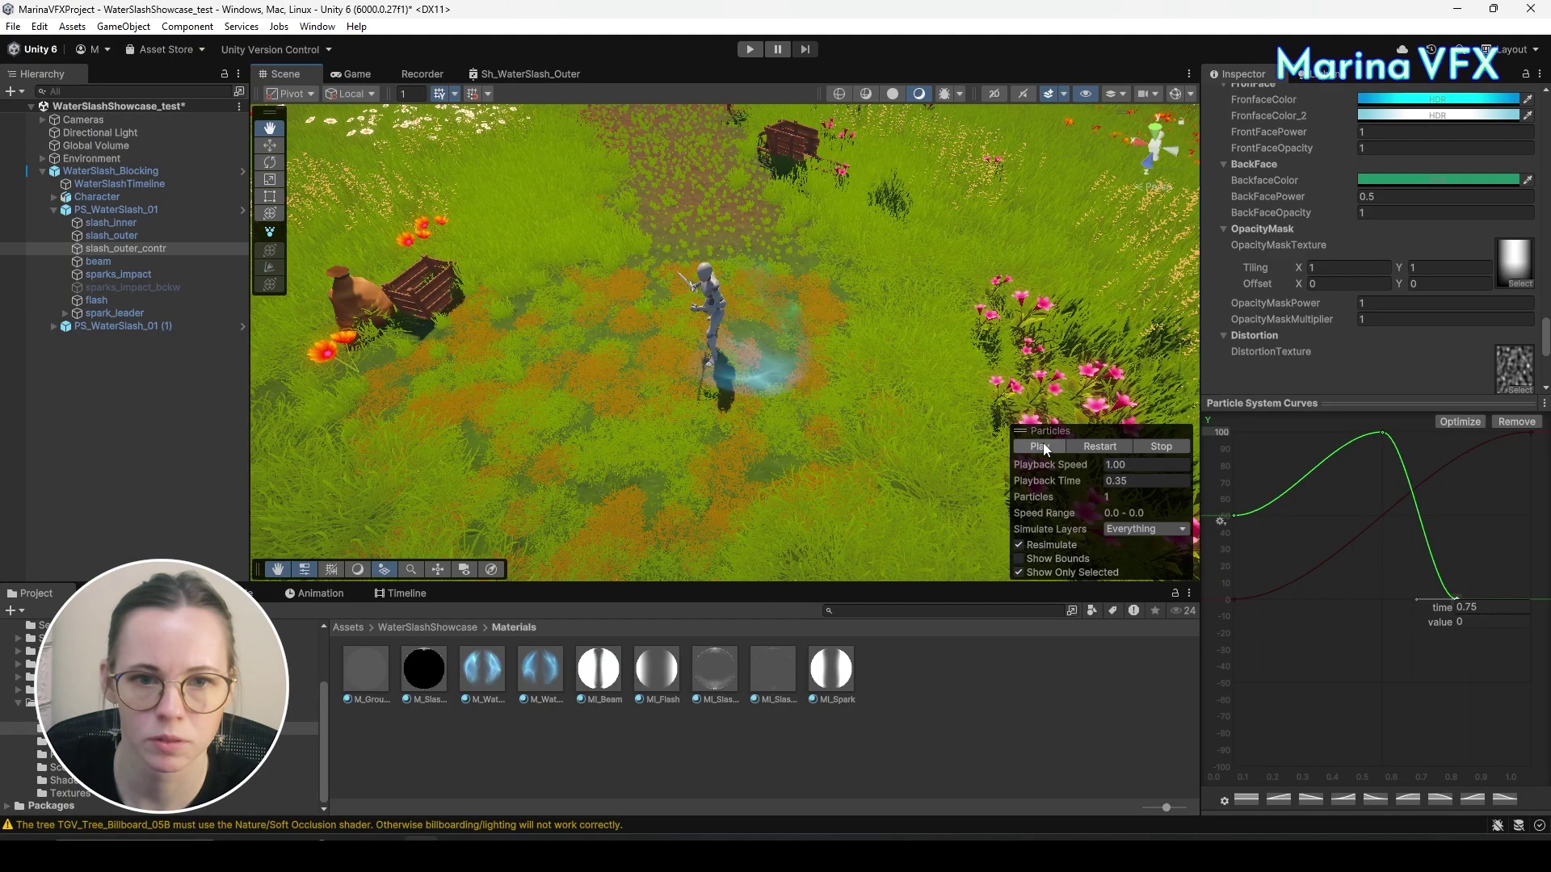
drag(1084, 478, 992, 475)
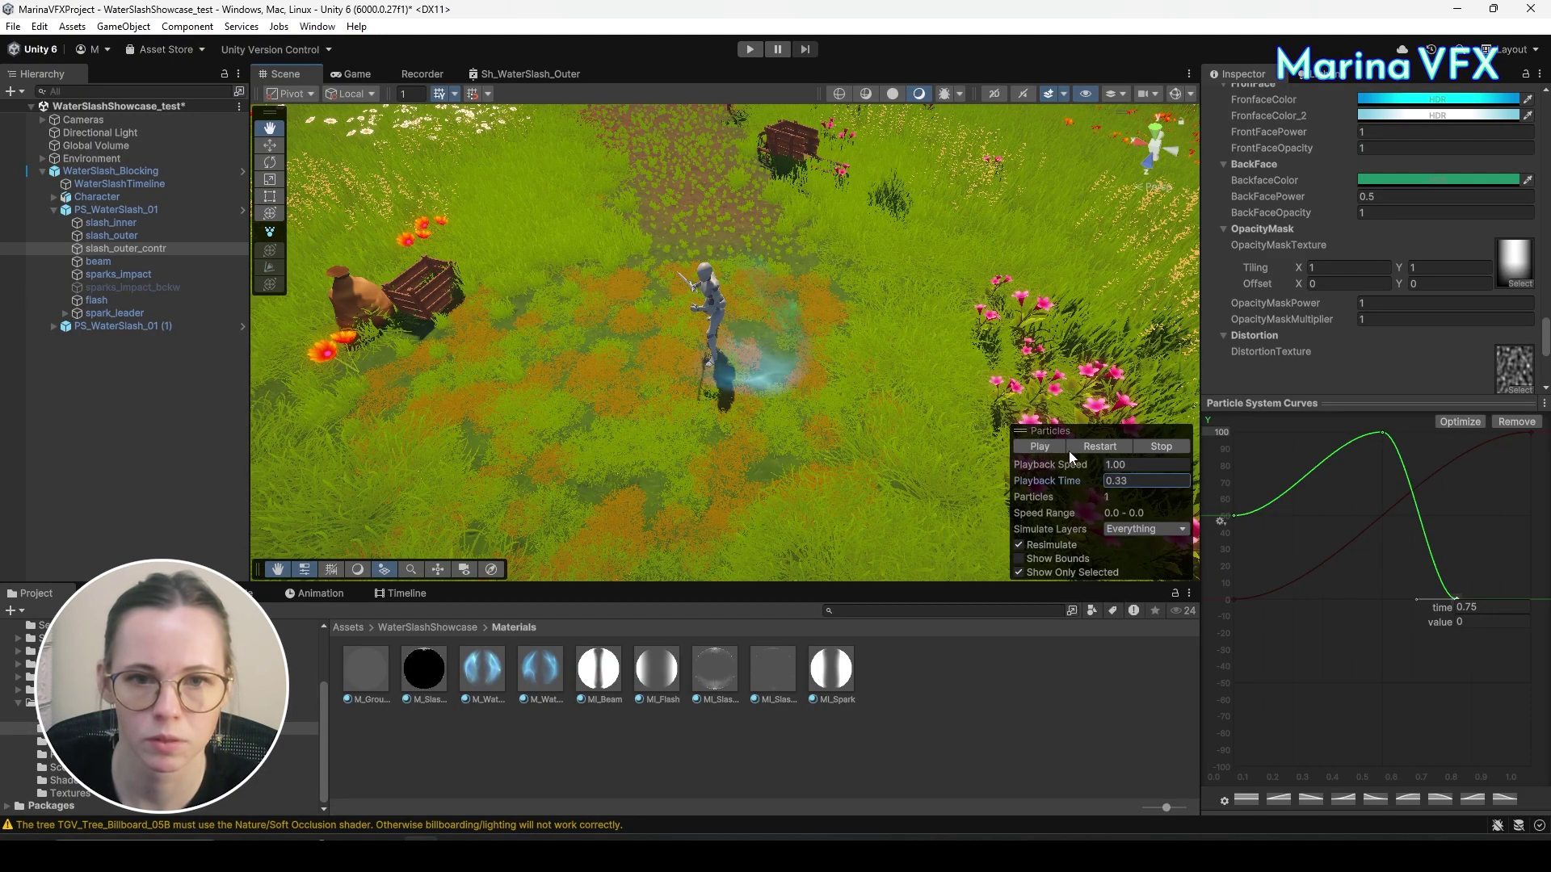
click(1502, 181)
drag(1480, 297, 1489, 280)
click(1535, 174)
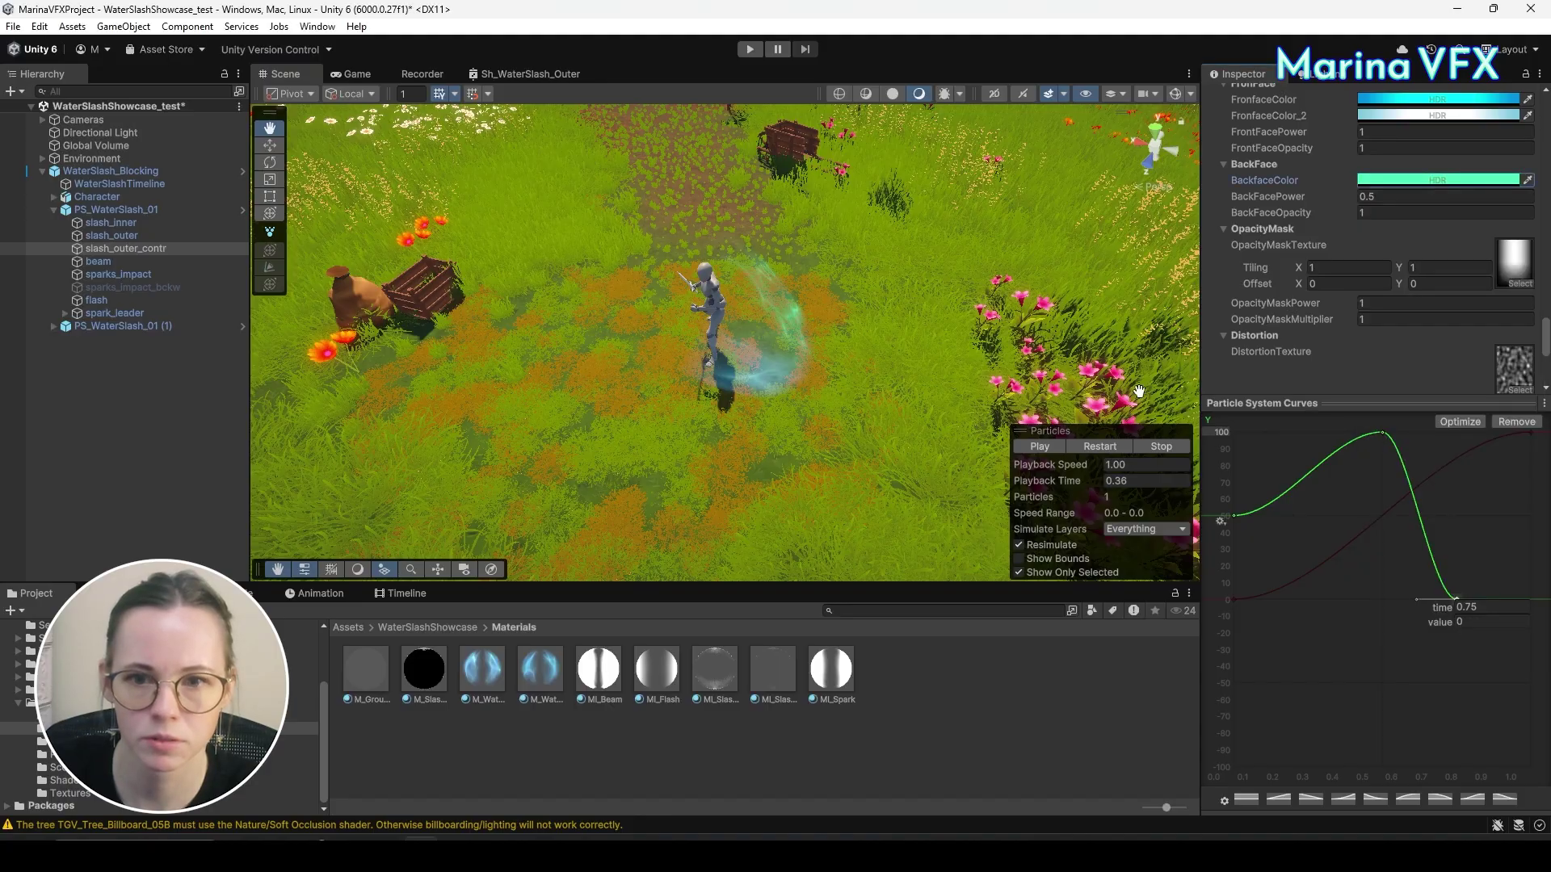
Examine the contrasting slash alone at 0.38, show all particle systems again, and replay the whole effect, pausing at 0.29.
scroll(1391, 232, up, 5)
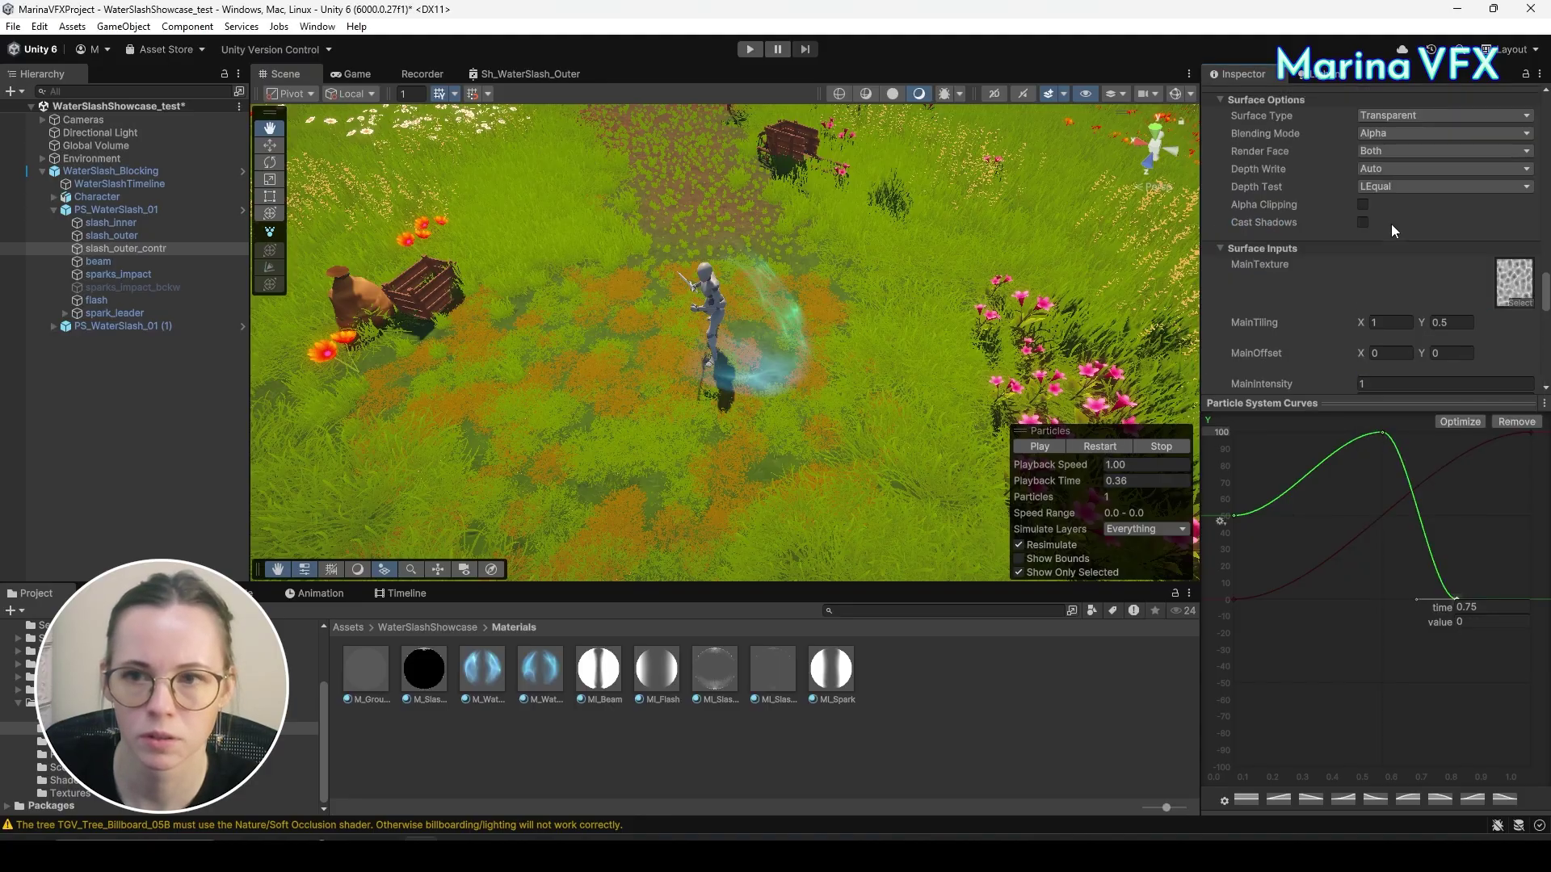
click(1148, 481)
click(1103, 446)
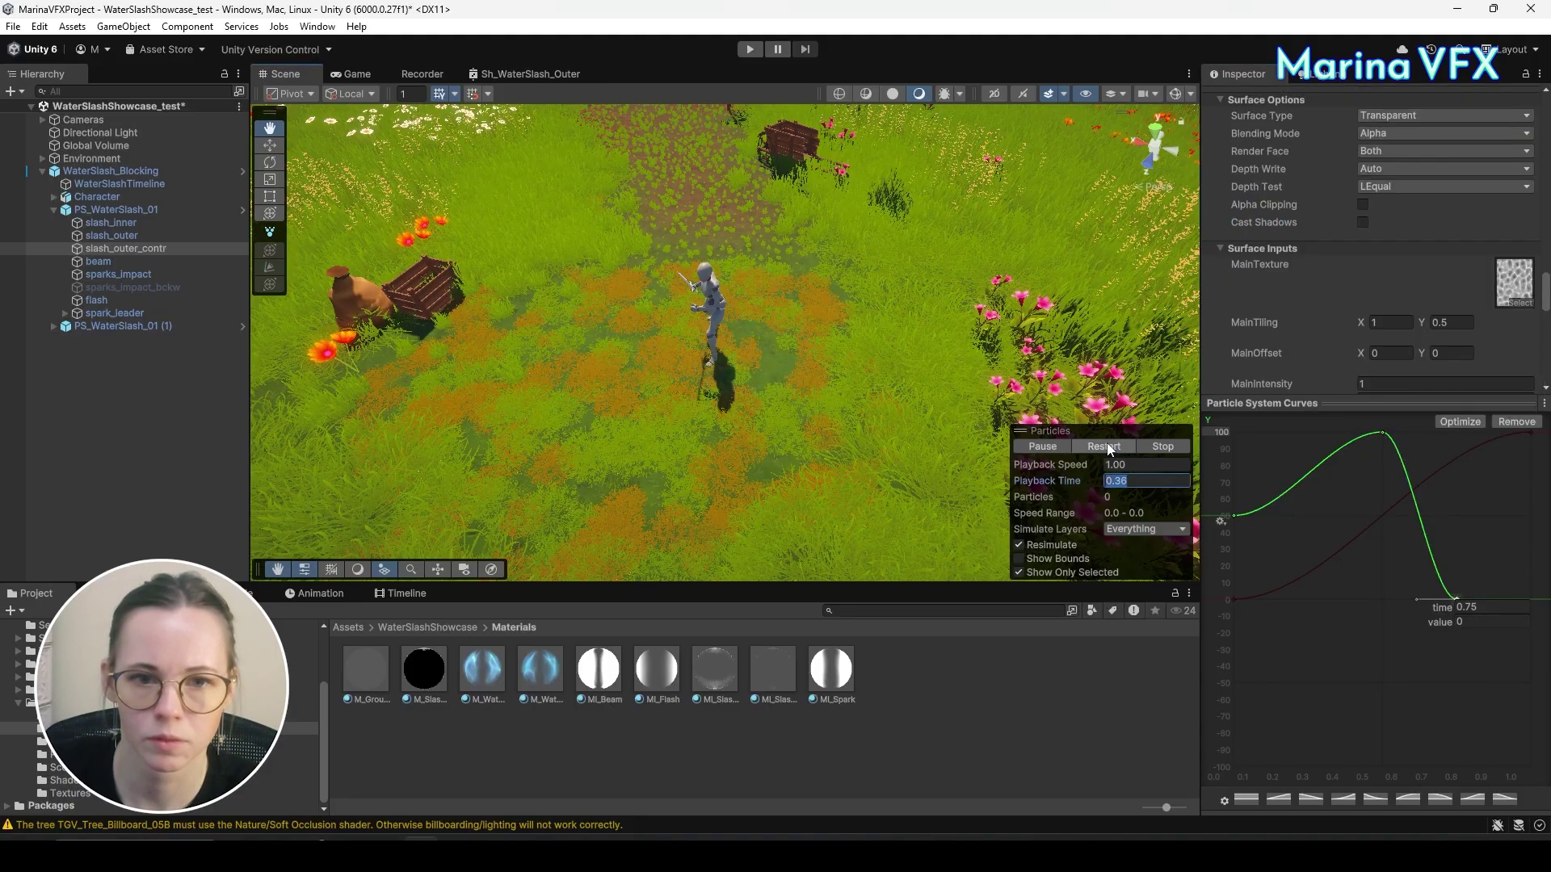
click(1107, 447)
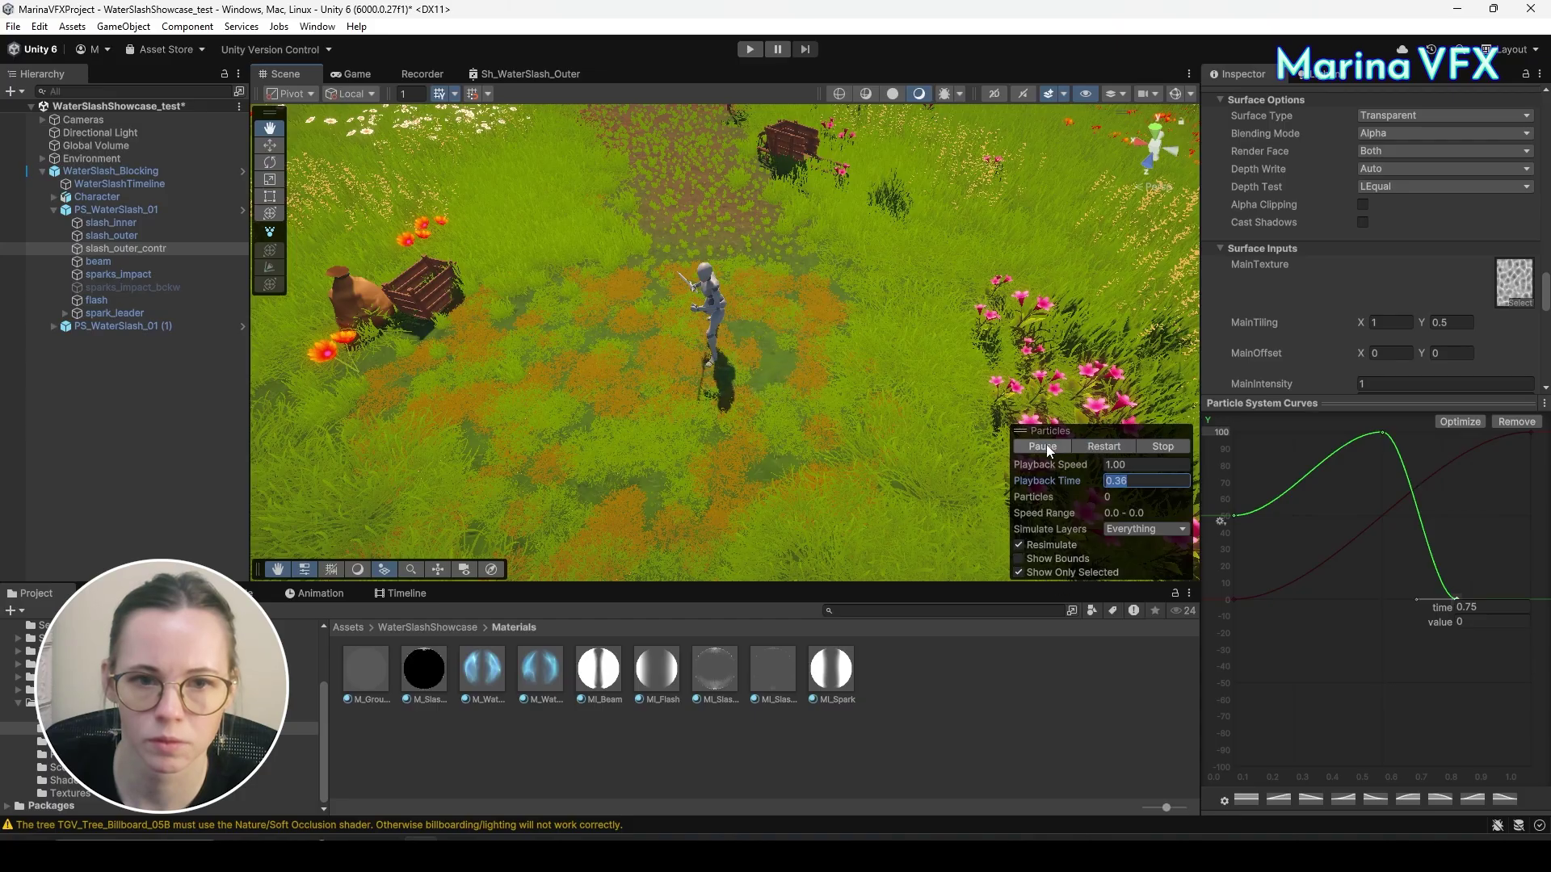
drag(1085, 485, 1138, 507)
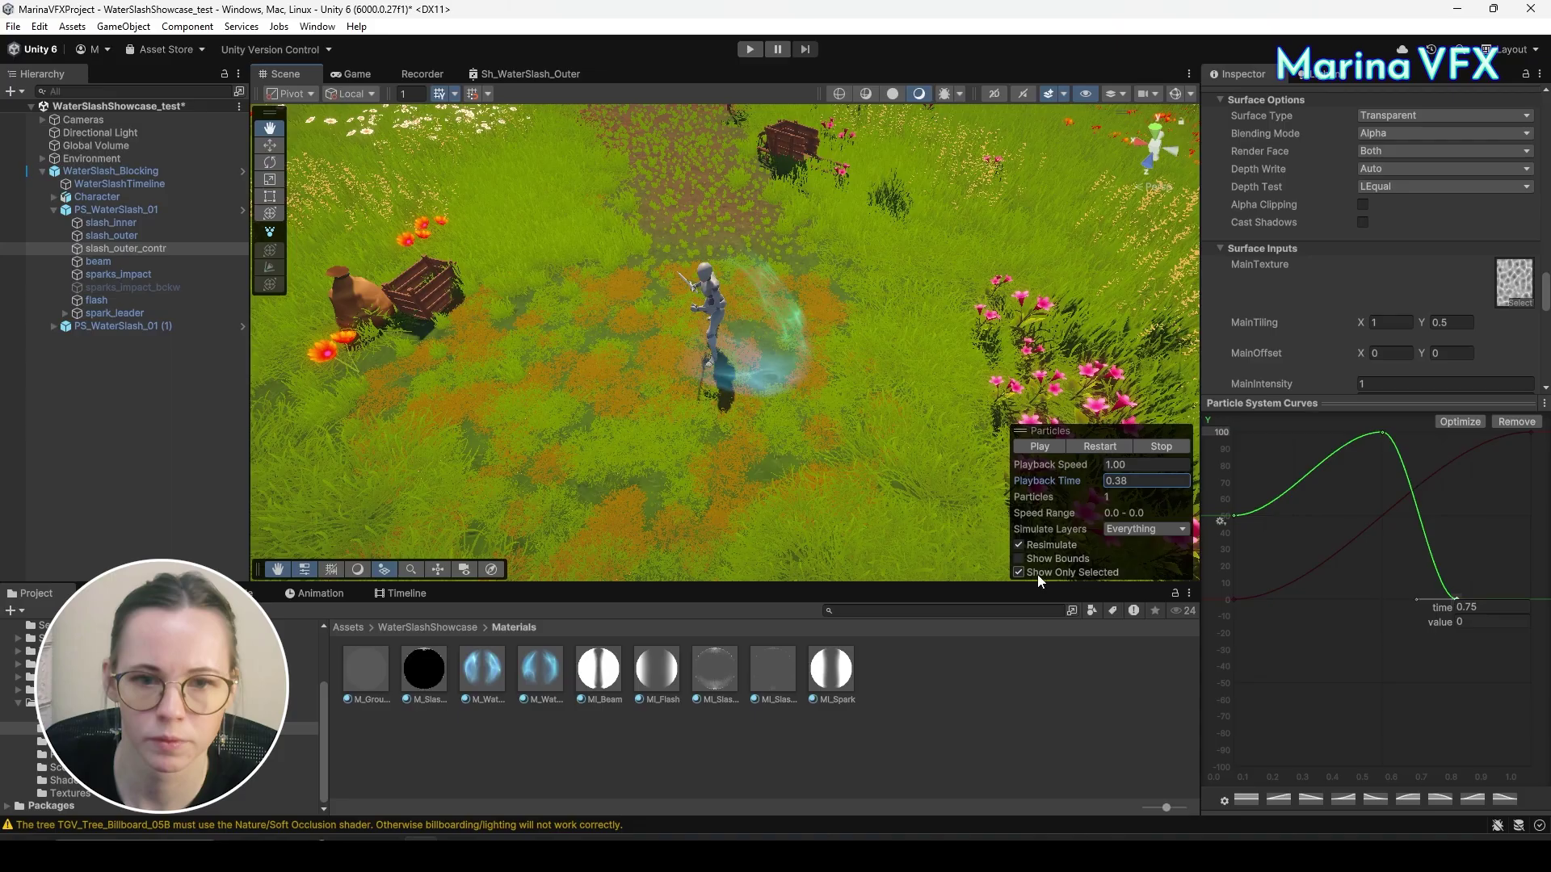
click(1108, 444)
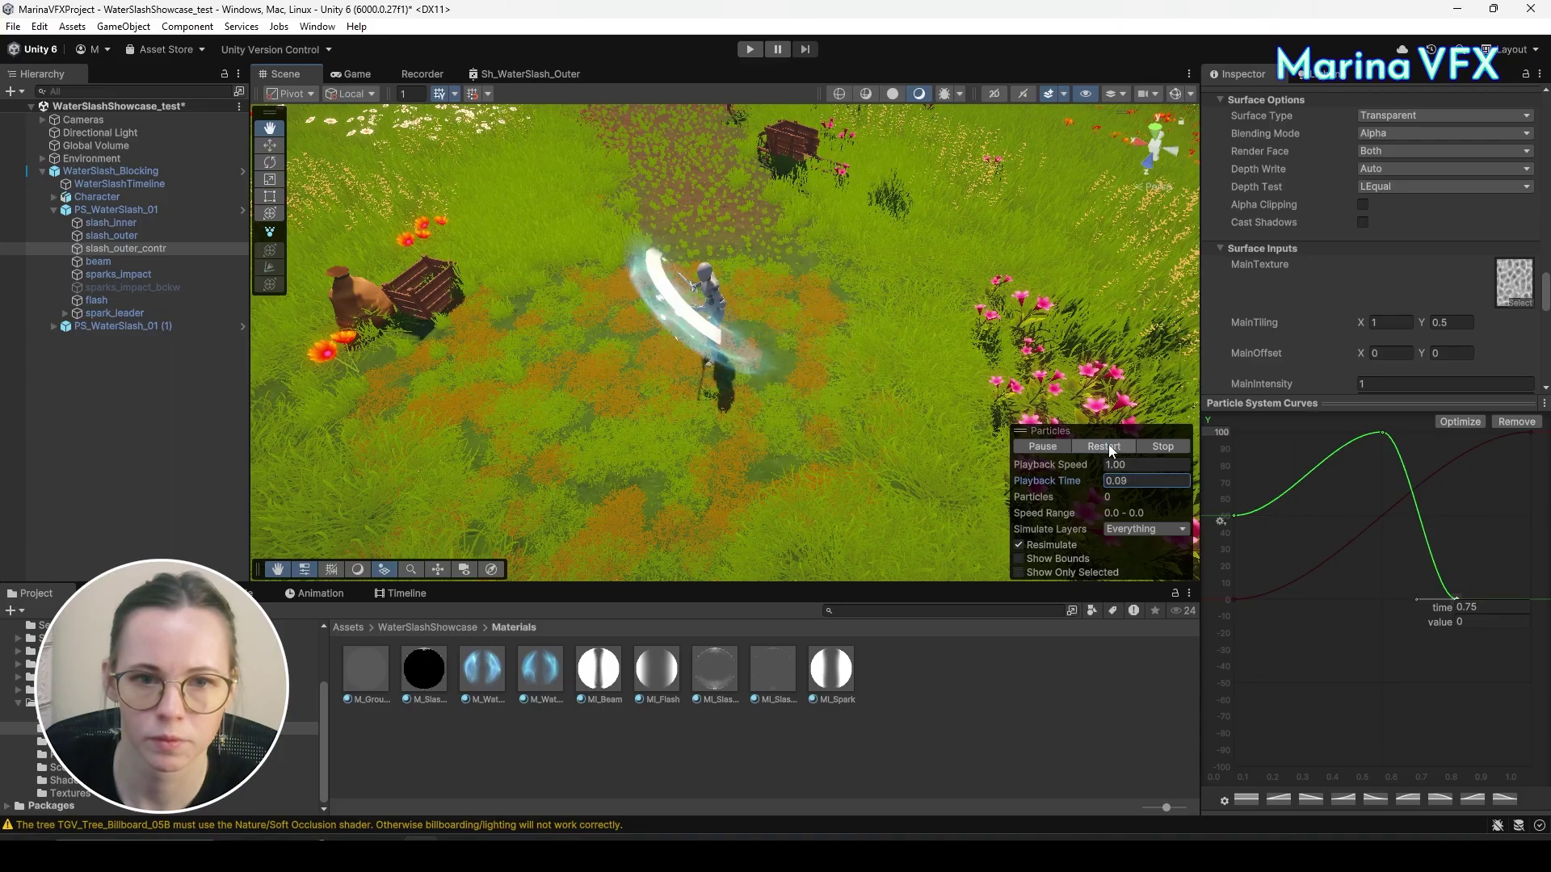
click(1108, 445)
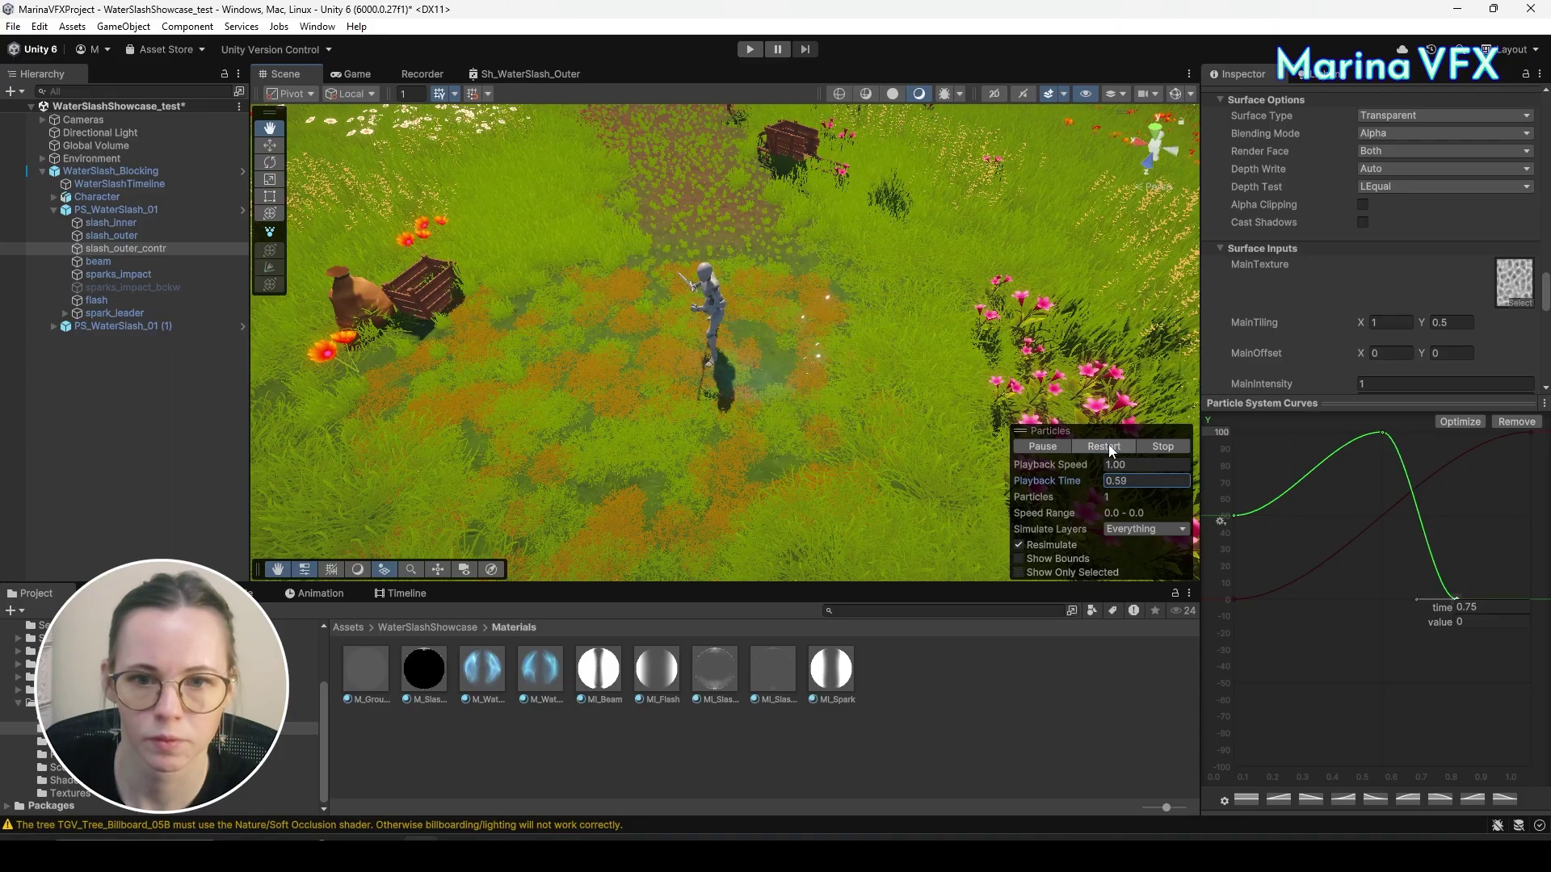
click(1108, 444)
click(1058, 442)
Set the slash material's BackFacePower to 1 and BackFaceOpacity to 0.5.
scroll(1294, 333, down, 8)
scroll(1462, 206, up, 5)
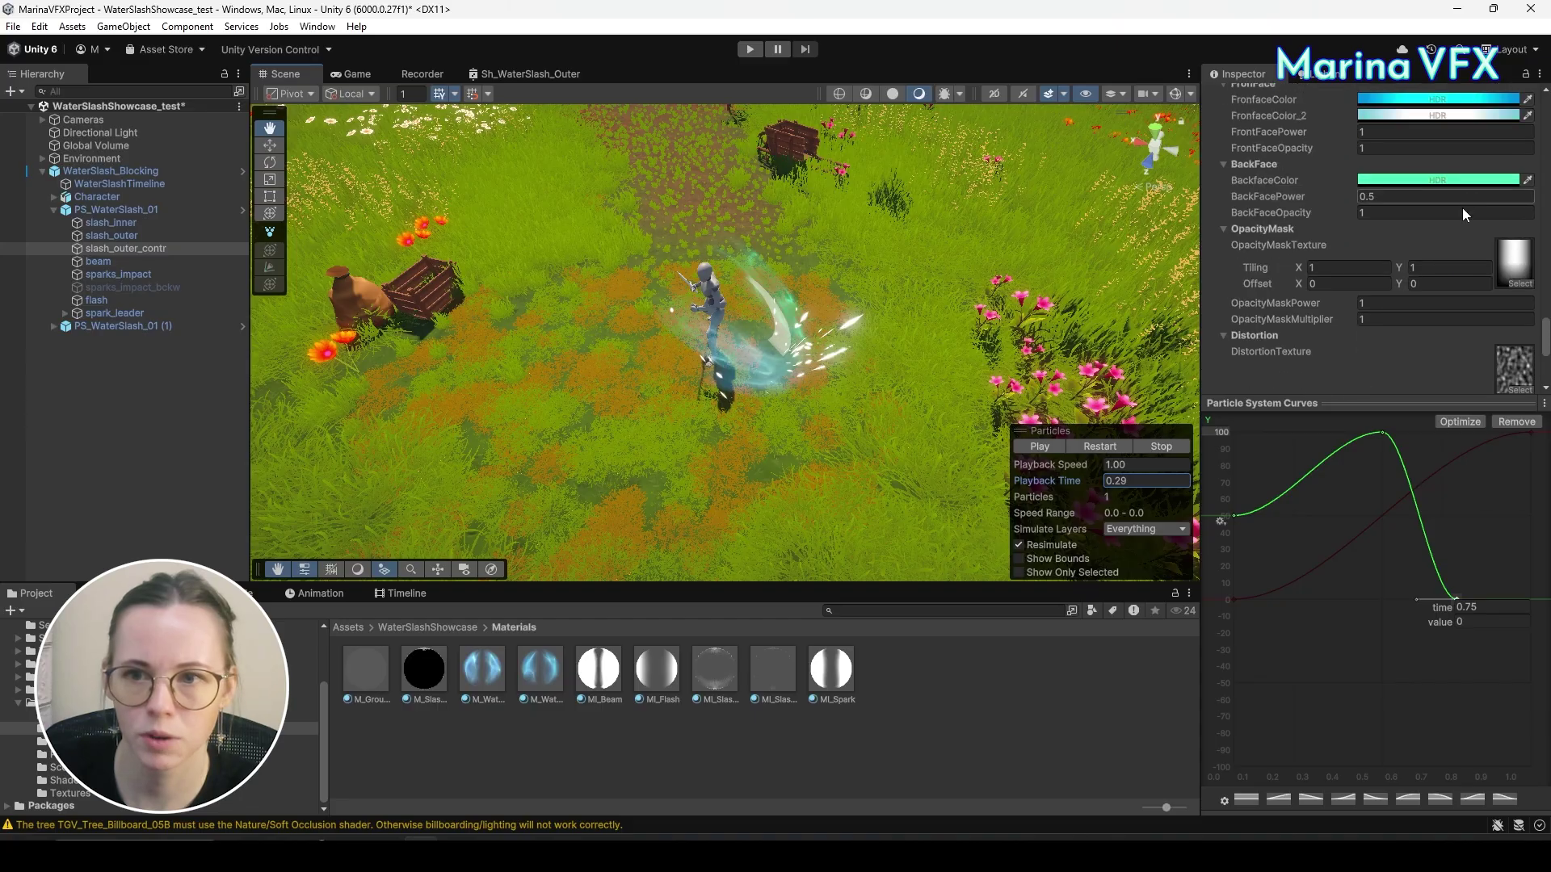
click(1395, 212)
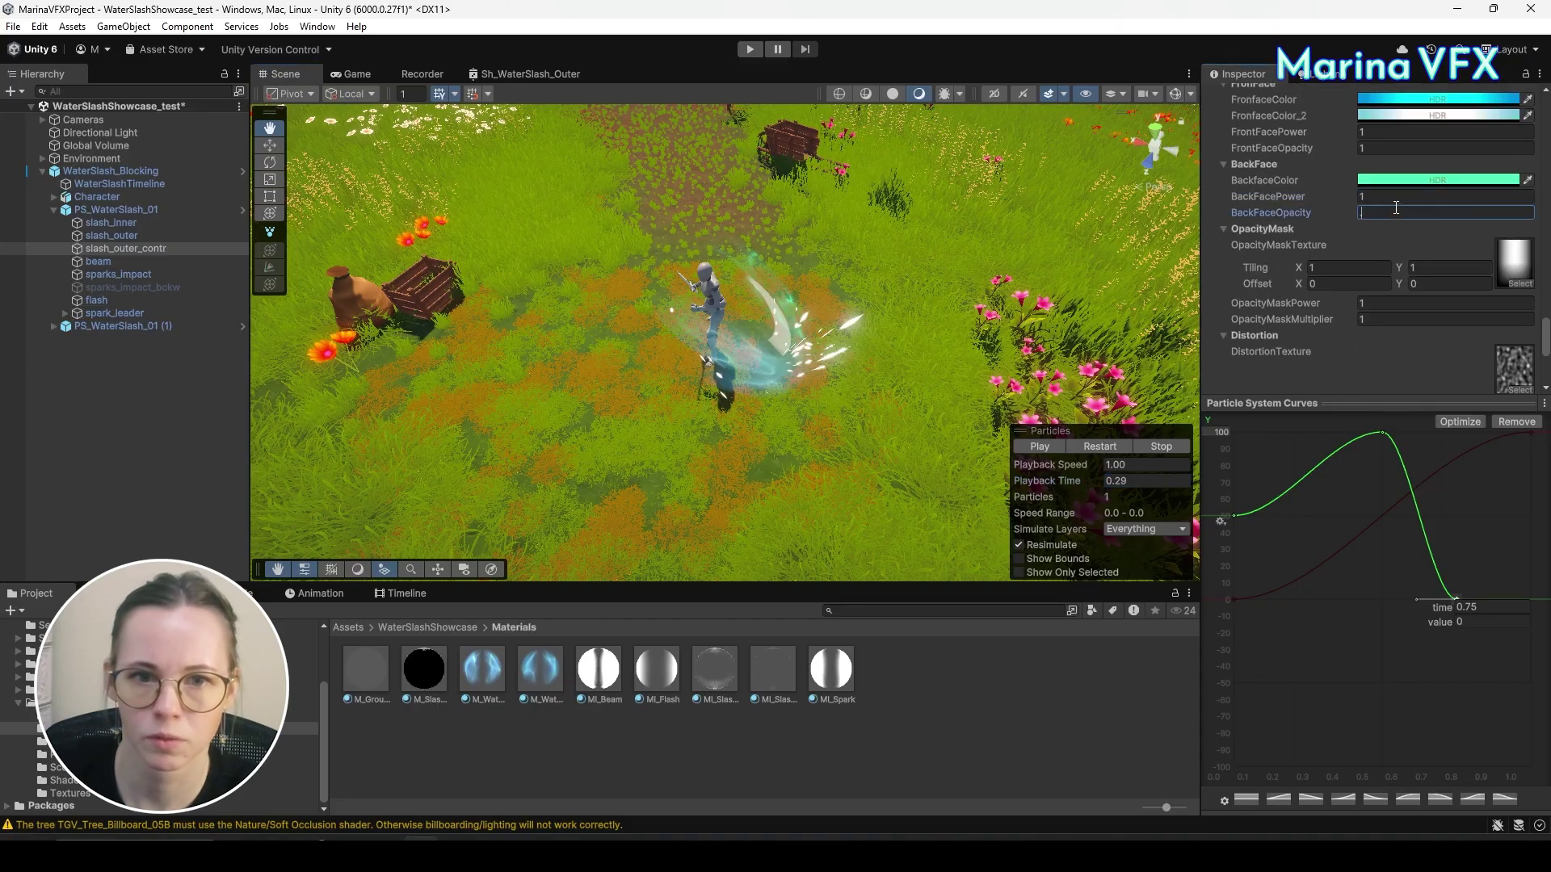
text(0.5)
Set the BackfaceColor to saturation 100 and value 80 at hue 149, enlarge the Inspector area, and replay the effect.
click(1406, 181)
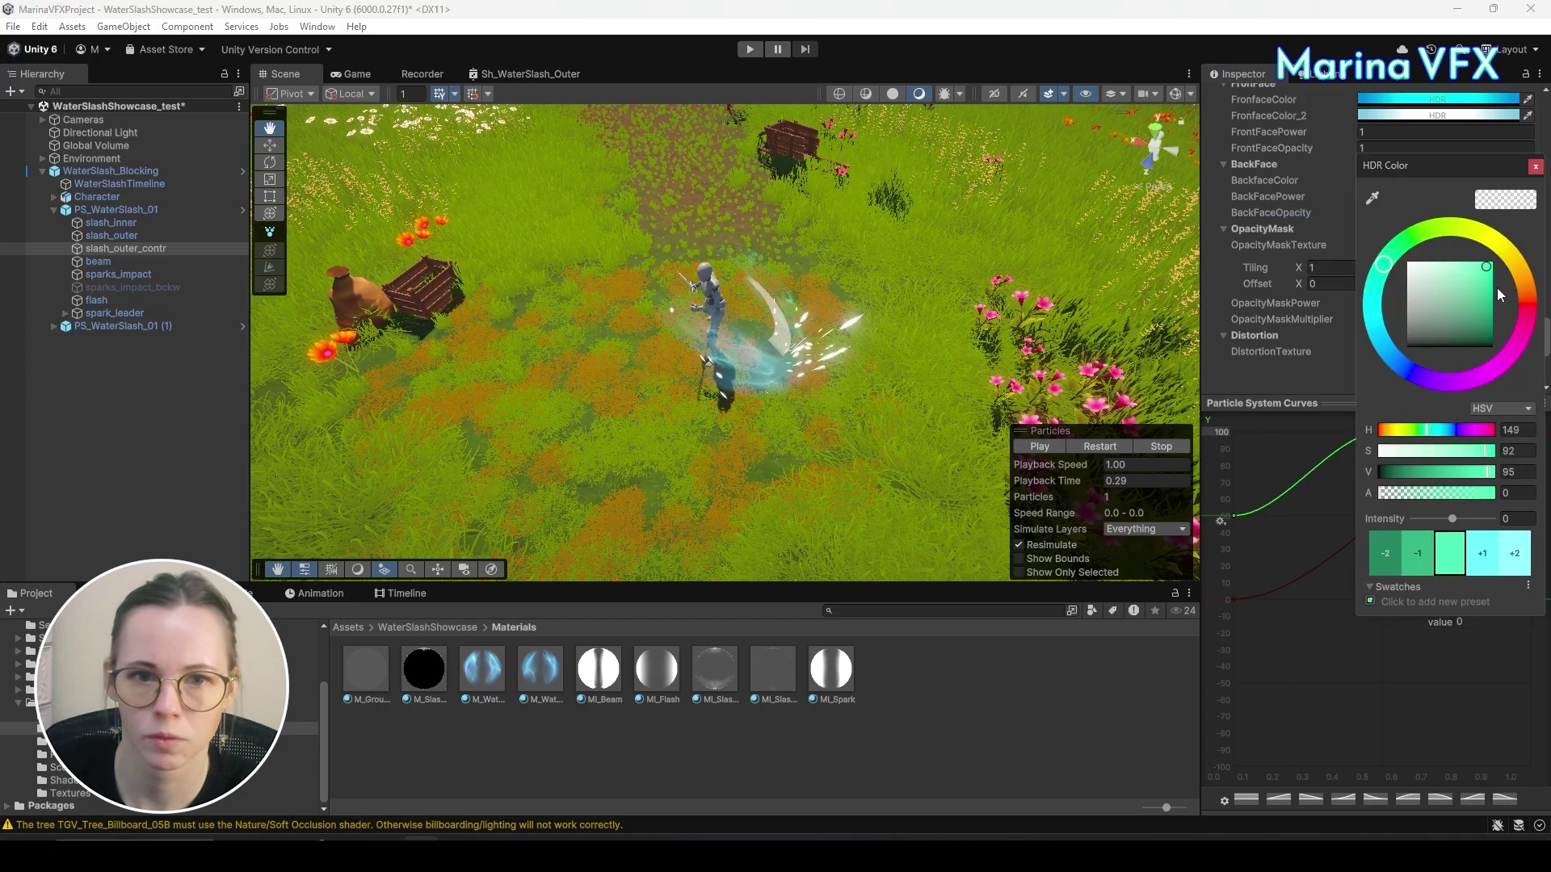
mouse_move(1486, 278)
mouse_down()
mouse_move(1491, 297)
mouse_move(1494, 279)
mouse_up()
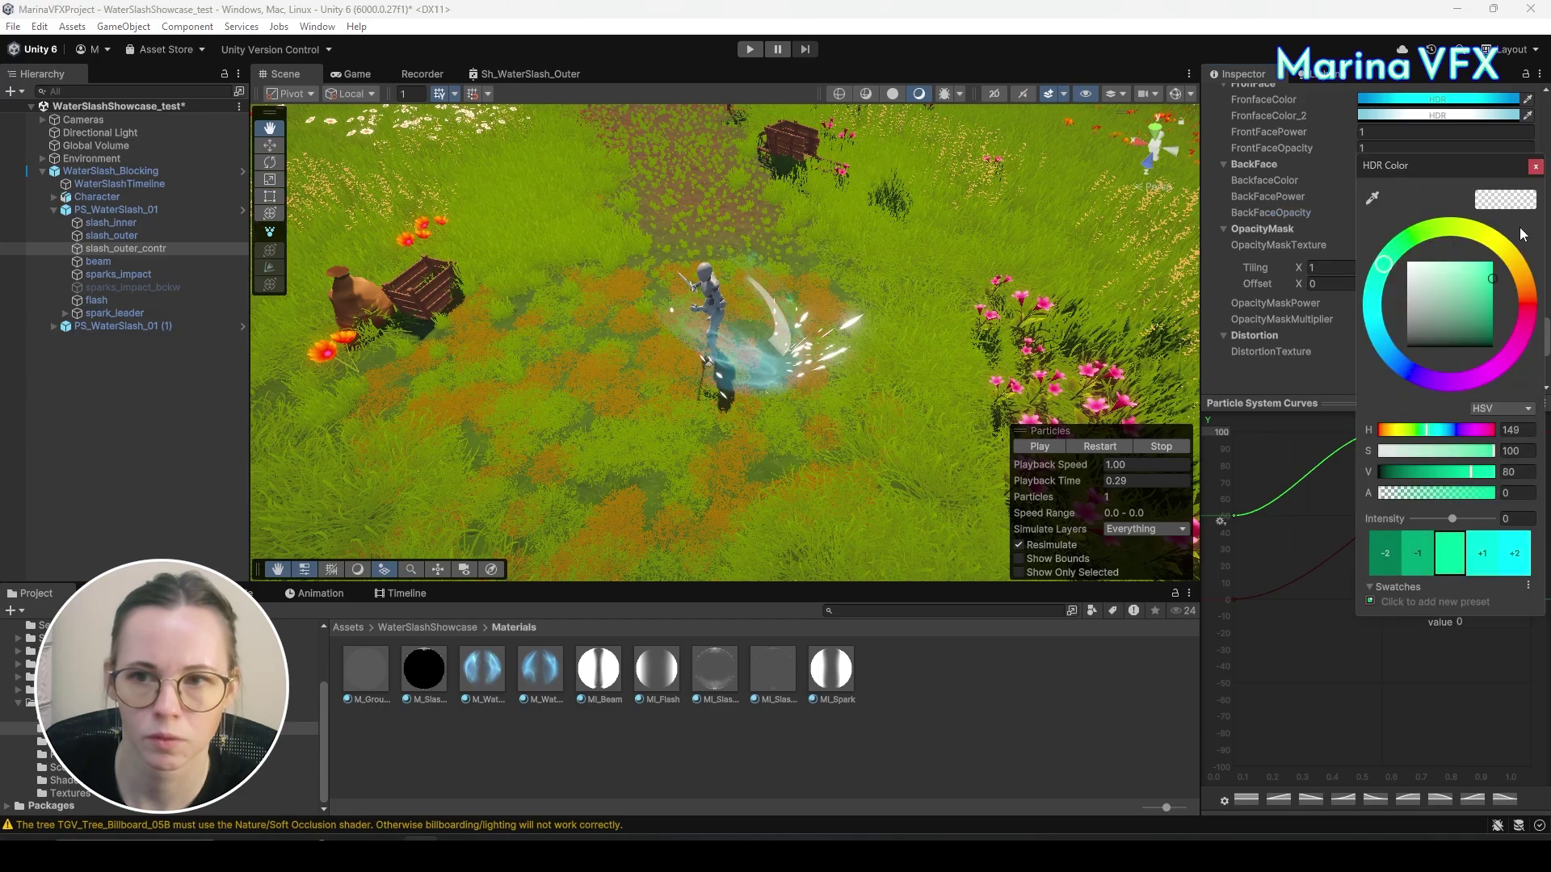
click(1536, 167)
click(1349, 396)
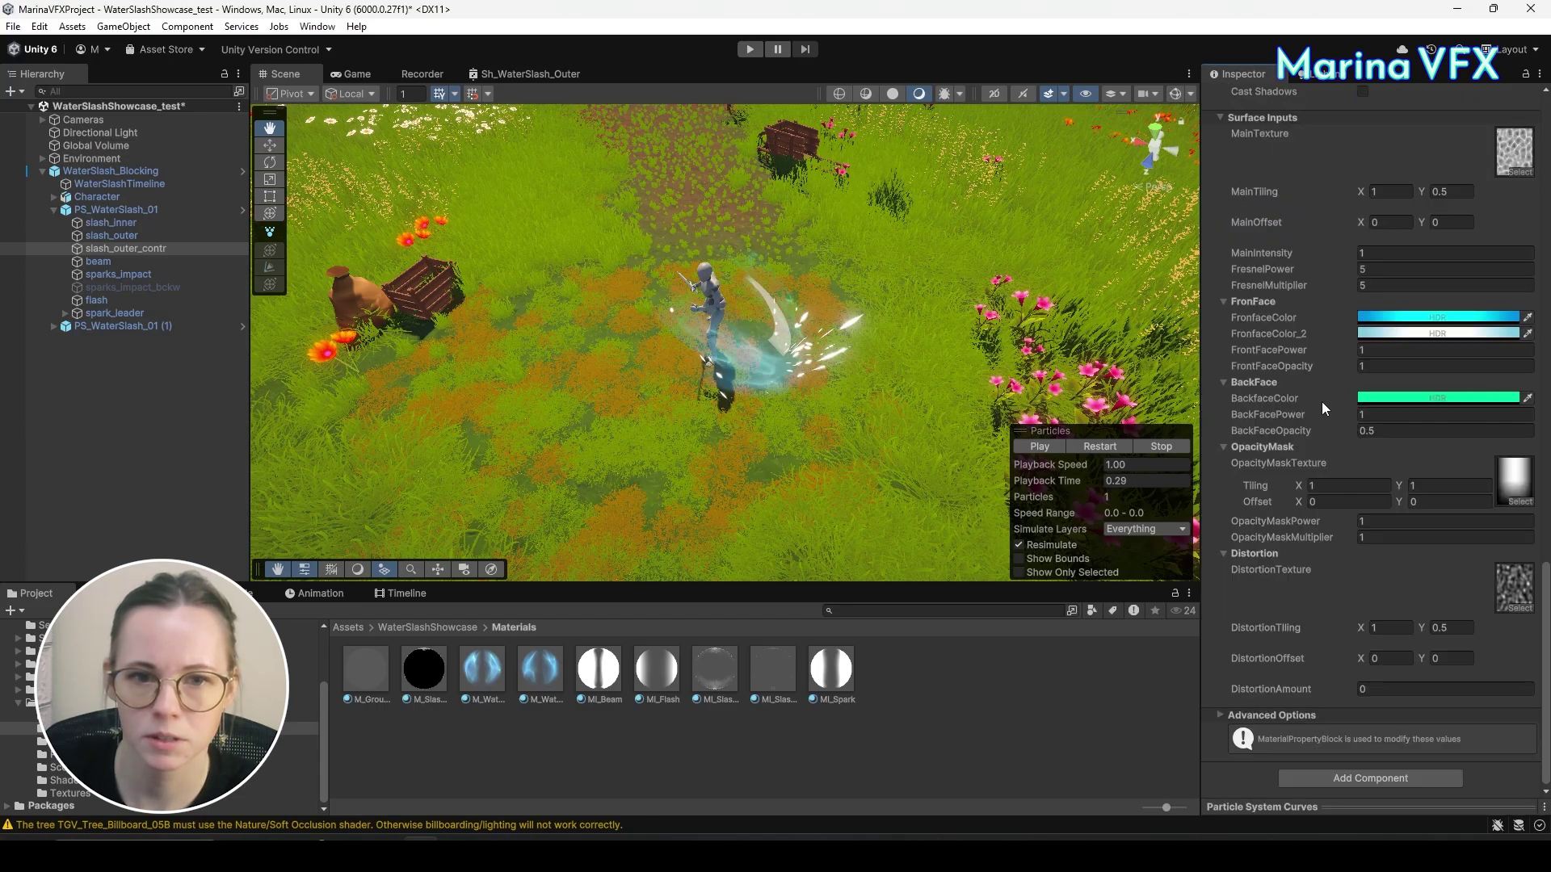
scroll(862, 399, up, 2)
click(1104, 445)
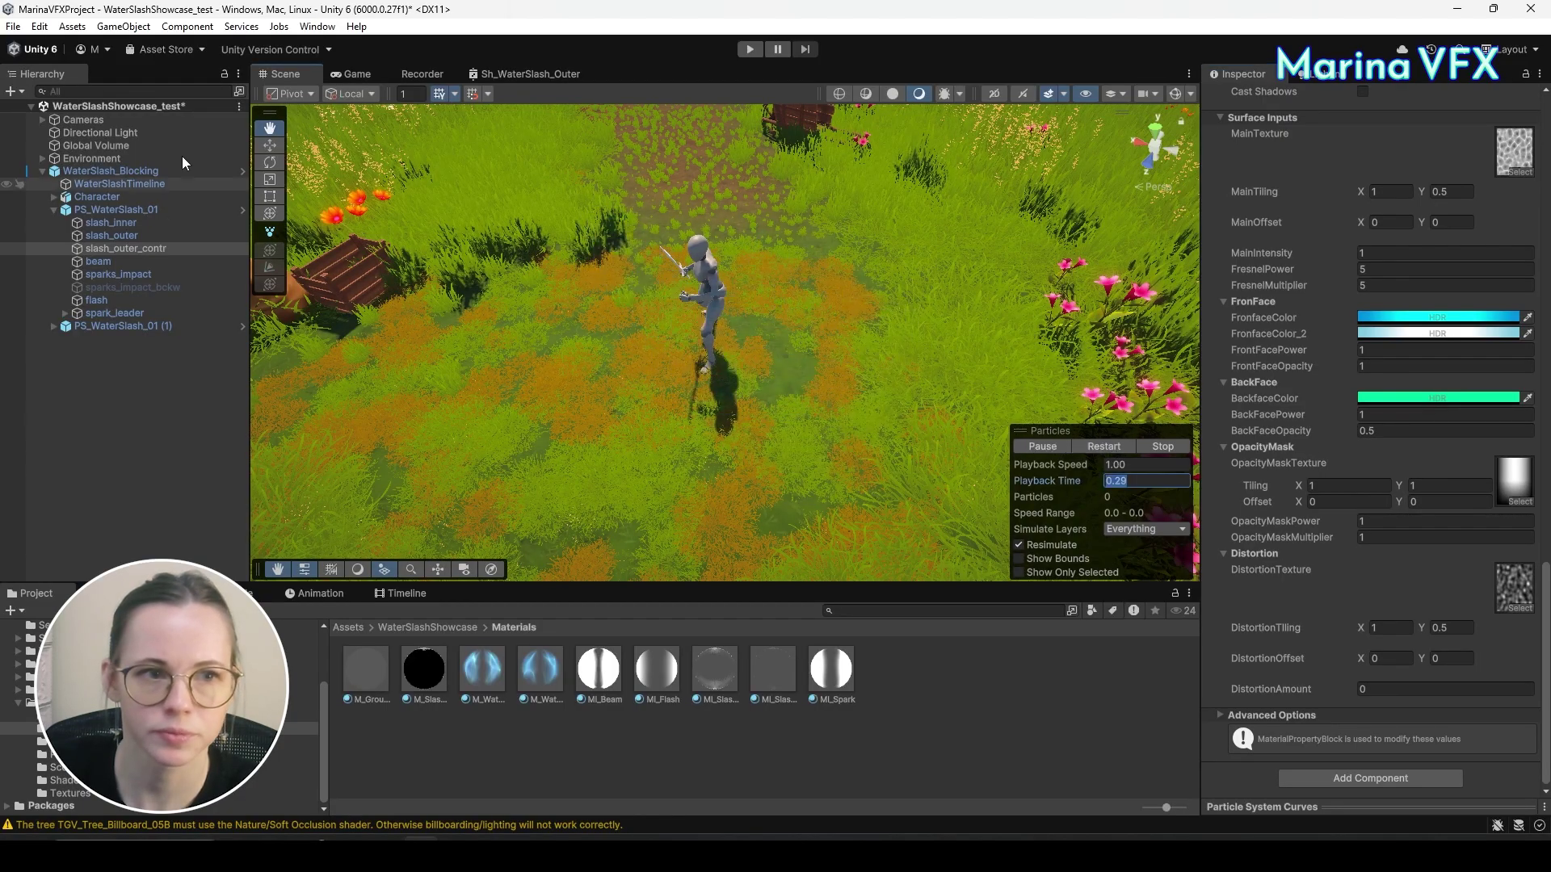
Switch to the Game view, load WaterSlash_timeline in the Timeline, and scrub into the slash_test_ps clip.
click(354, 74)
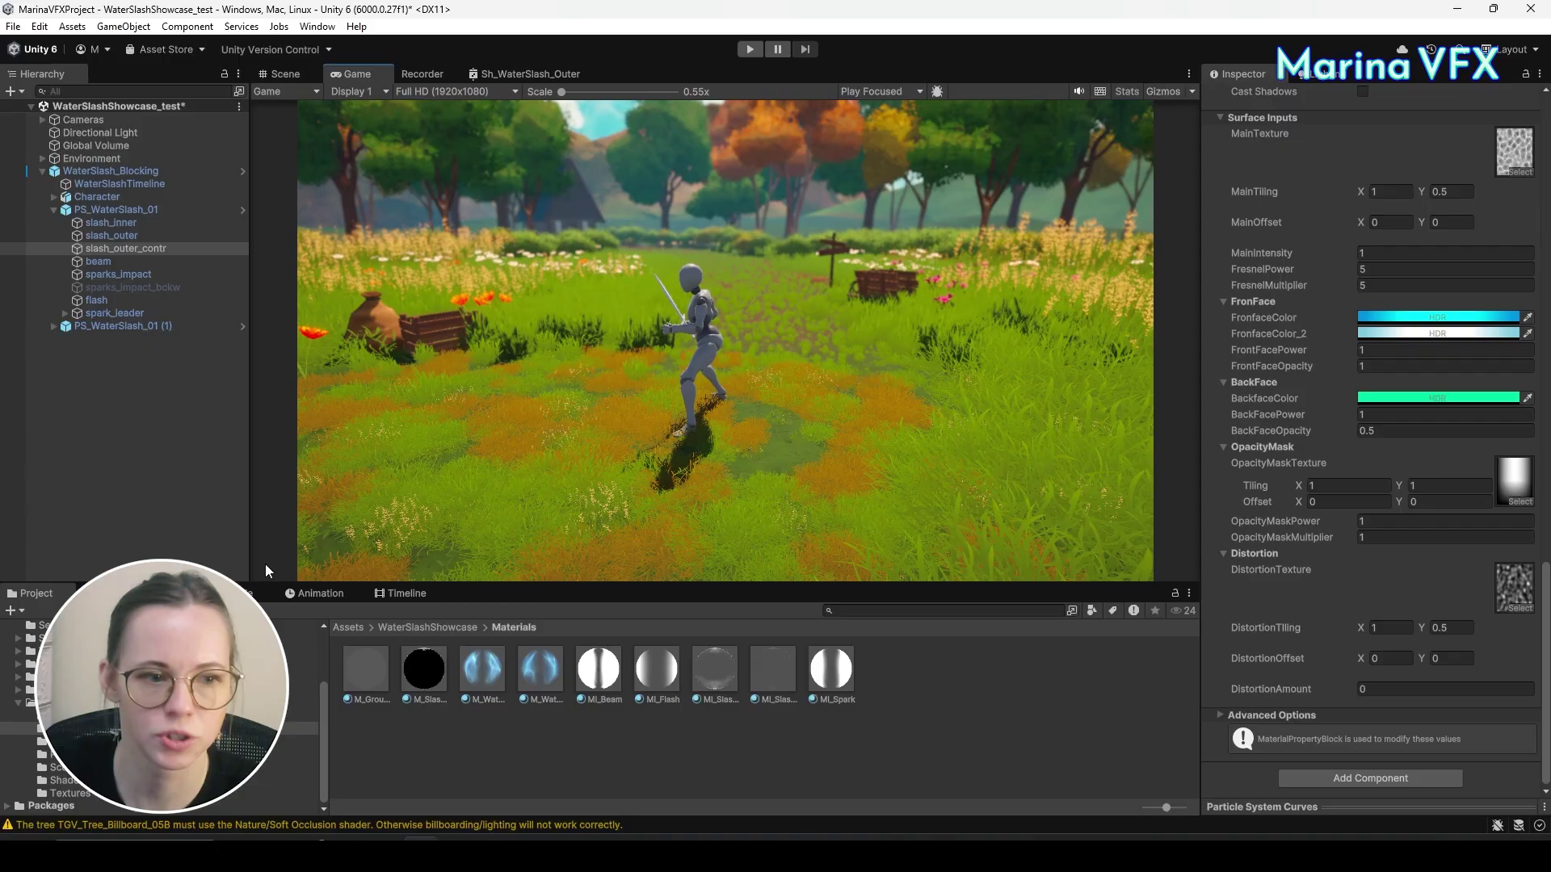
click(404, 594)
click(268, 611)
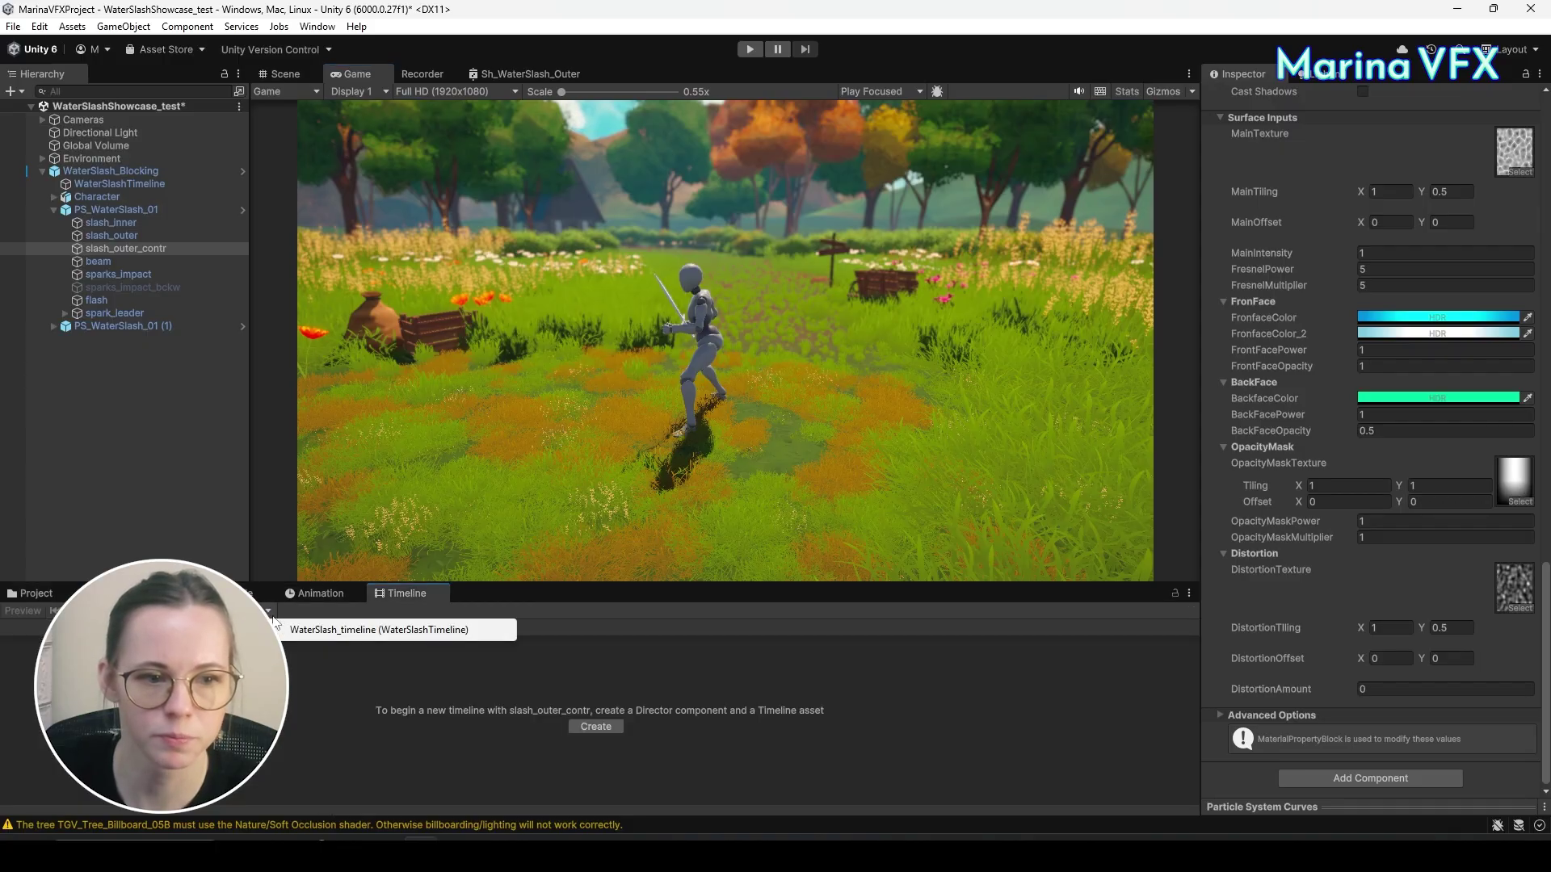
click(267, 611)
click(379, 630)
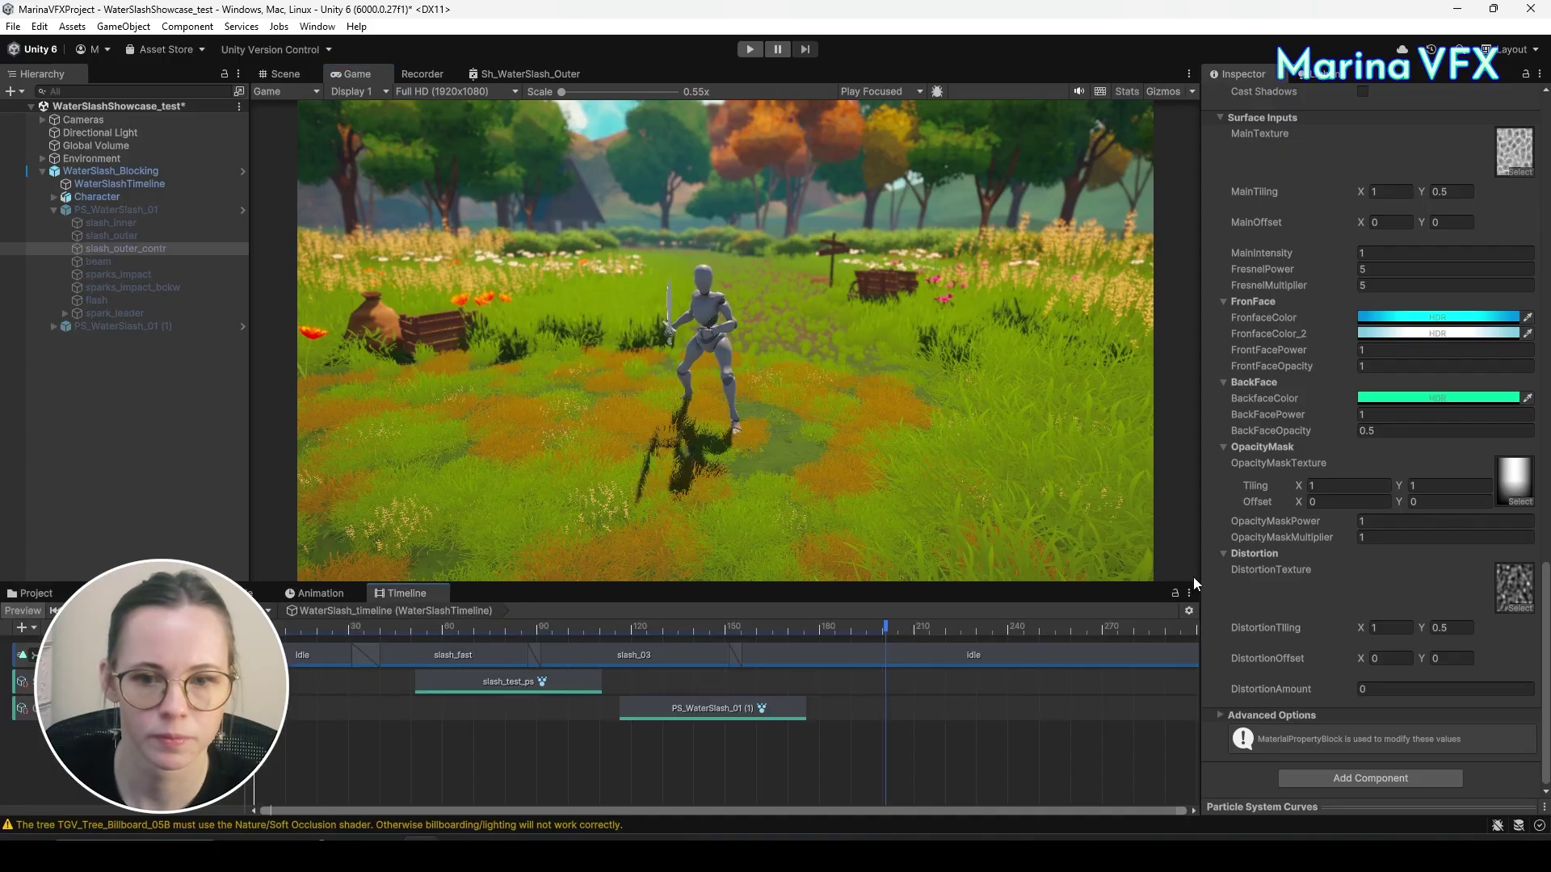
drag(408, 628, 509, 632)
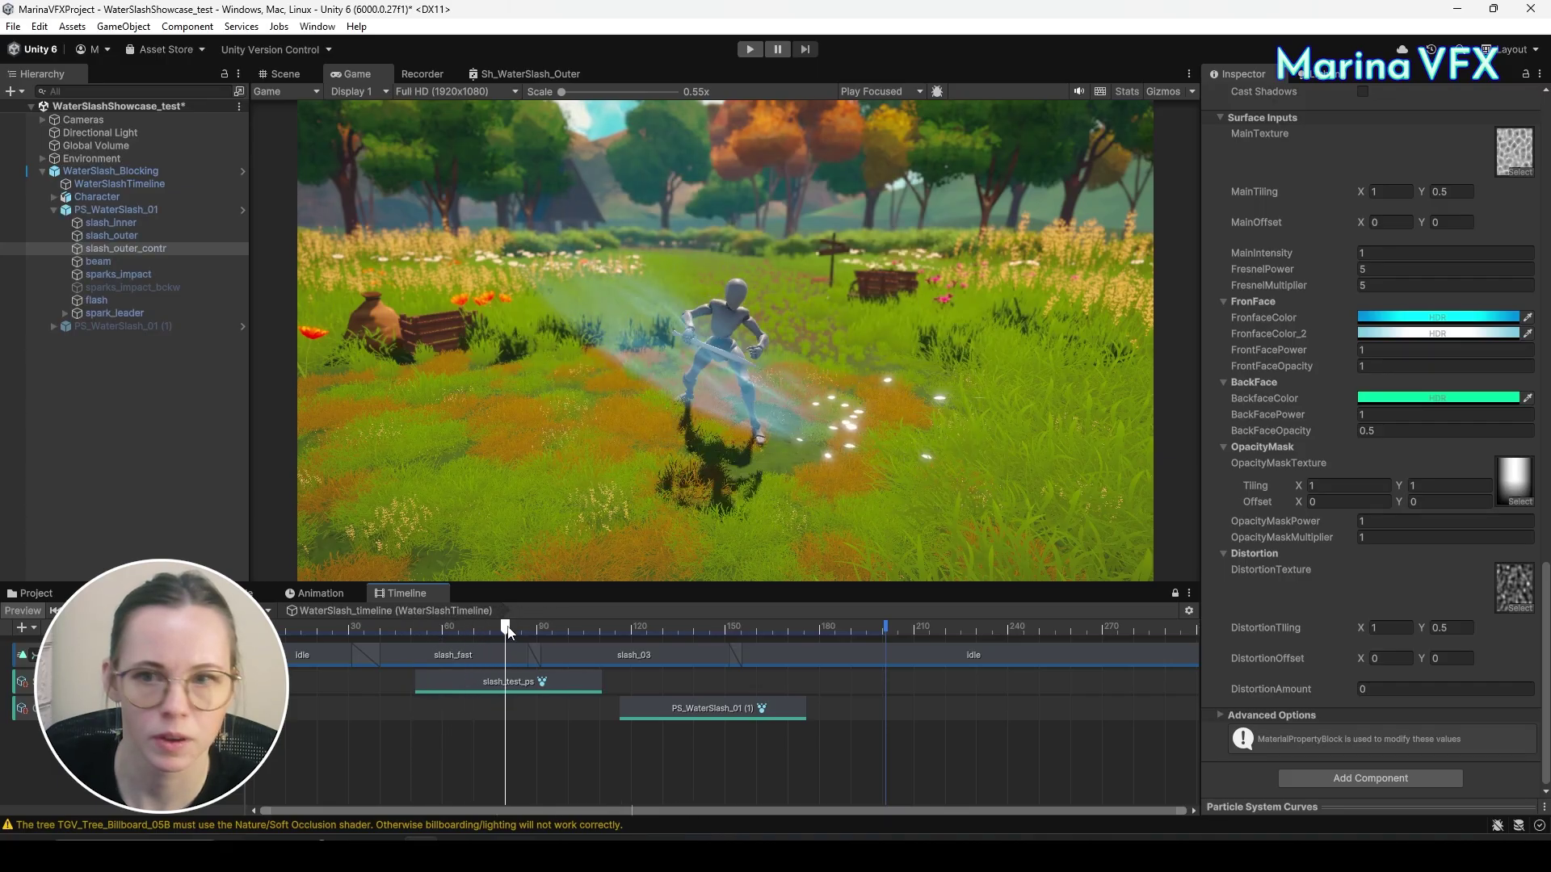
Set the slash material's MainOffset X to -0.15 and scrub through the slash_test_ps clip to check it.
click(1410, 223)
scroll(1412, 223, up, 1)
text(.25)
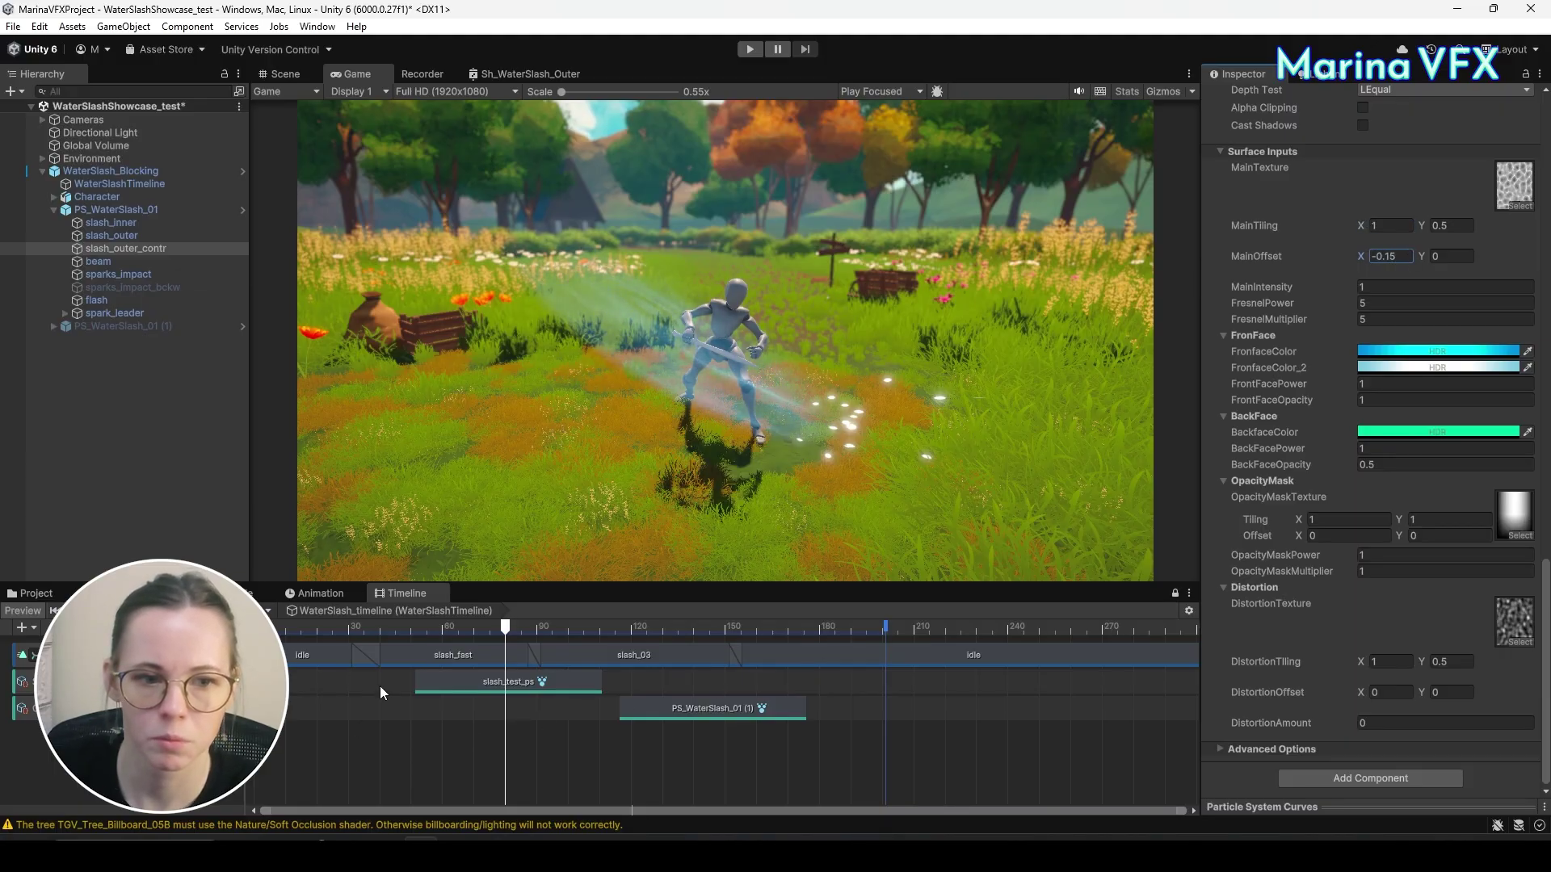
drag(436, 629, 499, 694)
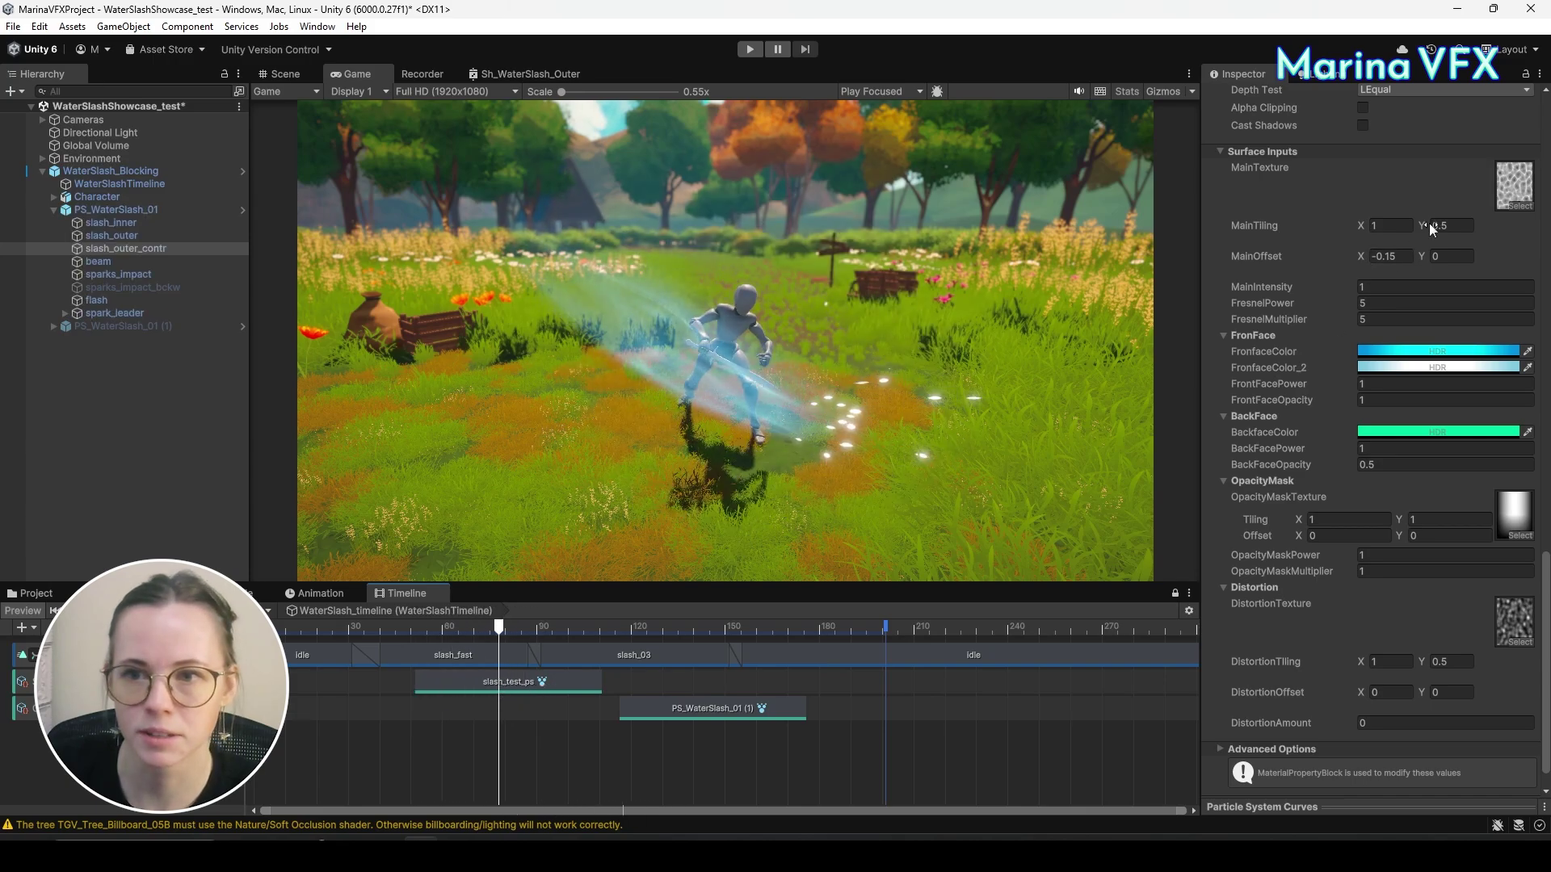
Set the slash material's DistortionTiling Y to 0.25 and replay the timeline from just before the slash_test_ps clip.
text(1)
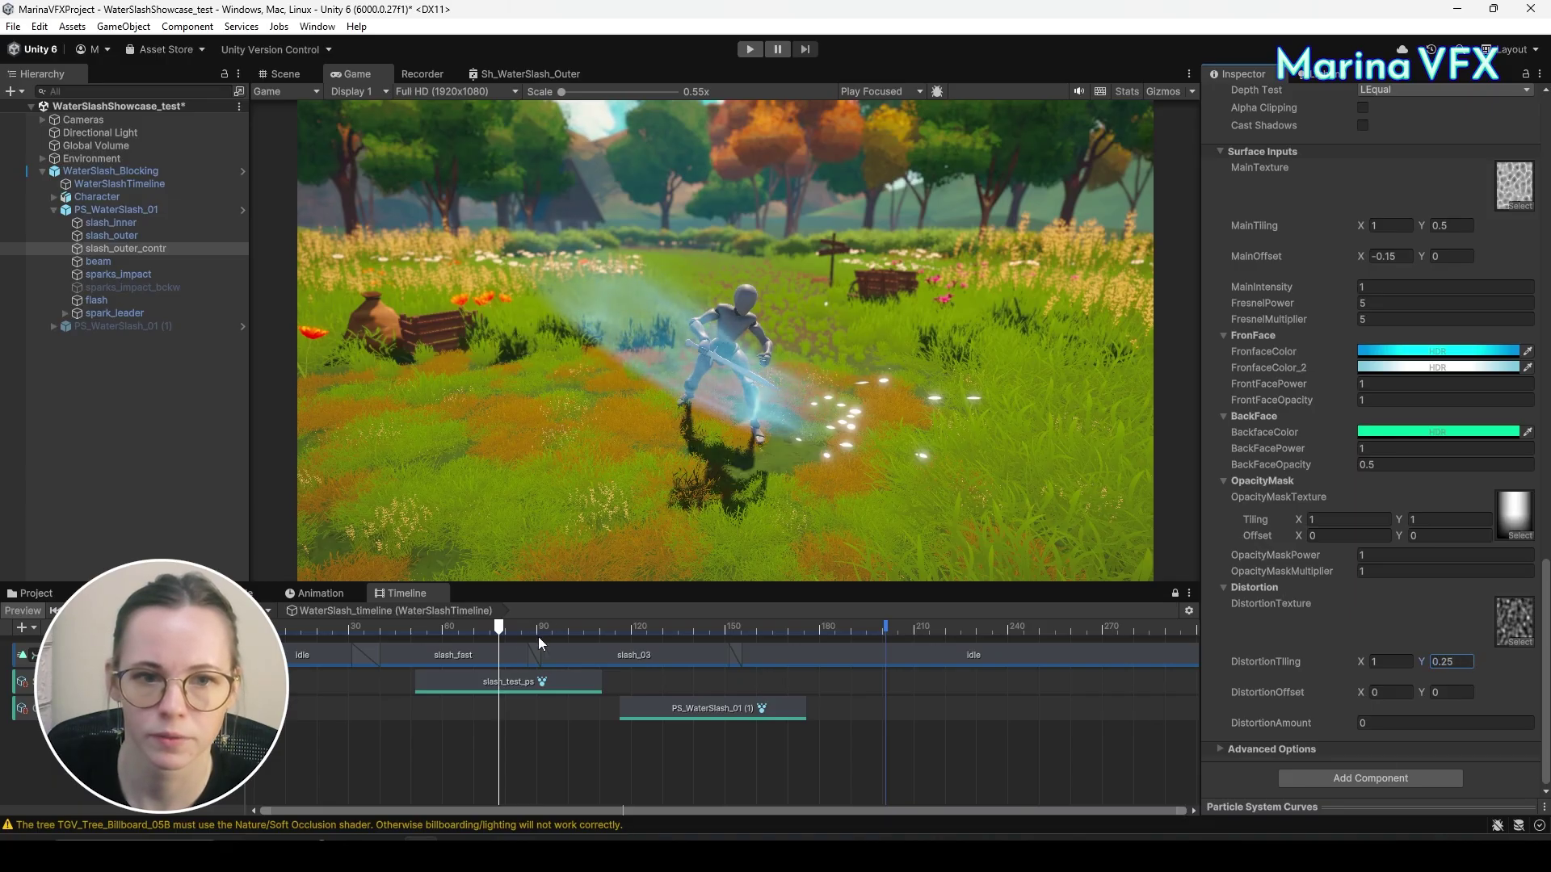
drag(451, 628, 392, 695)
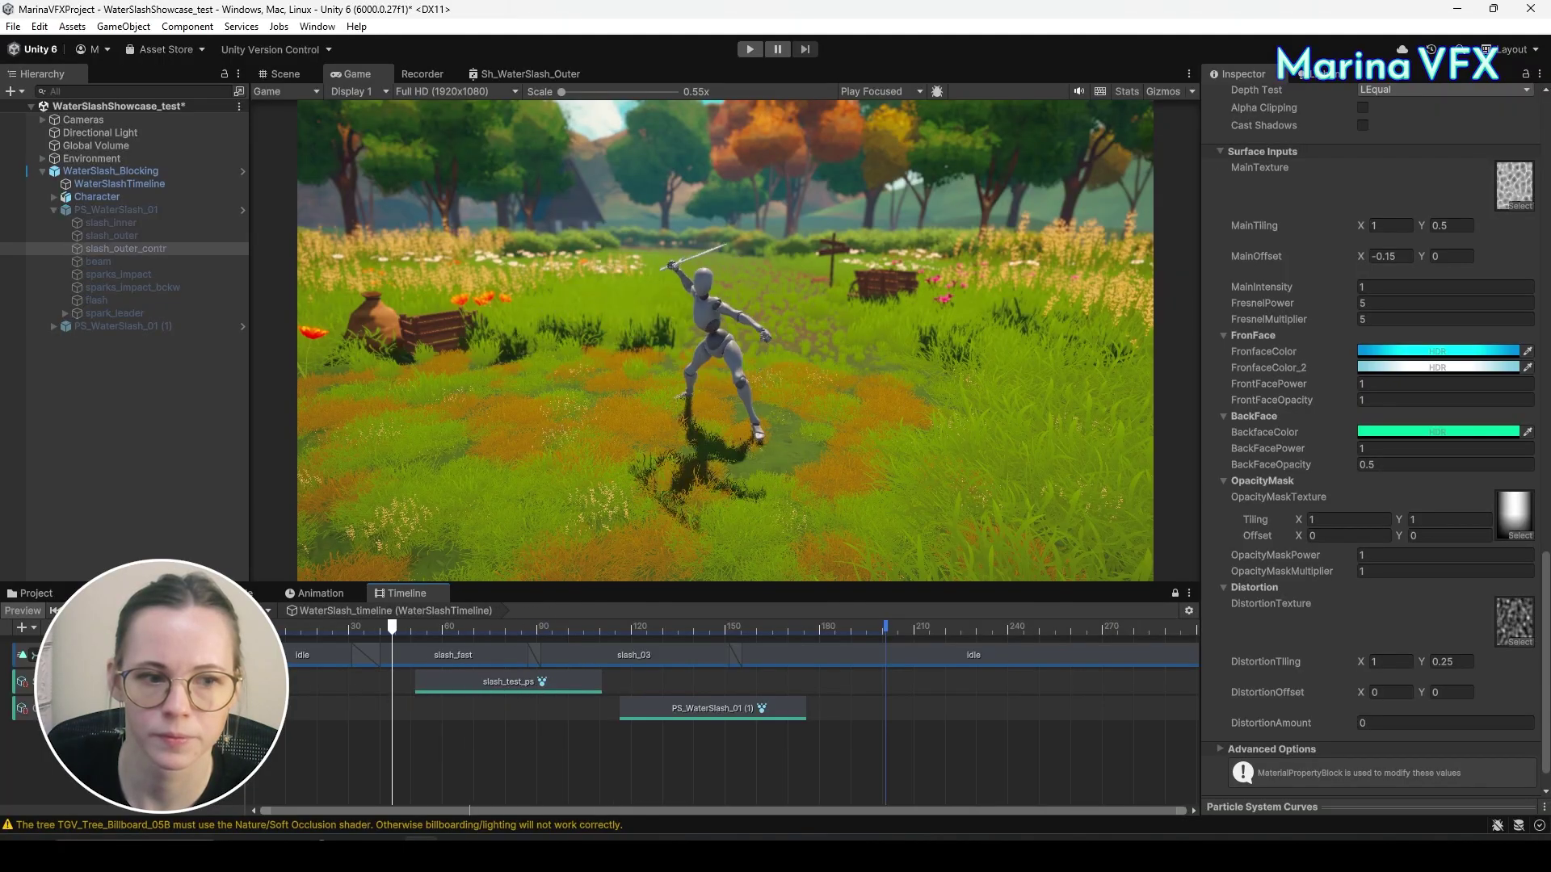
key(space)
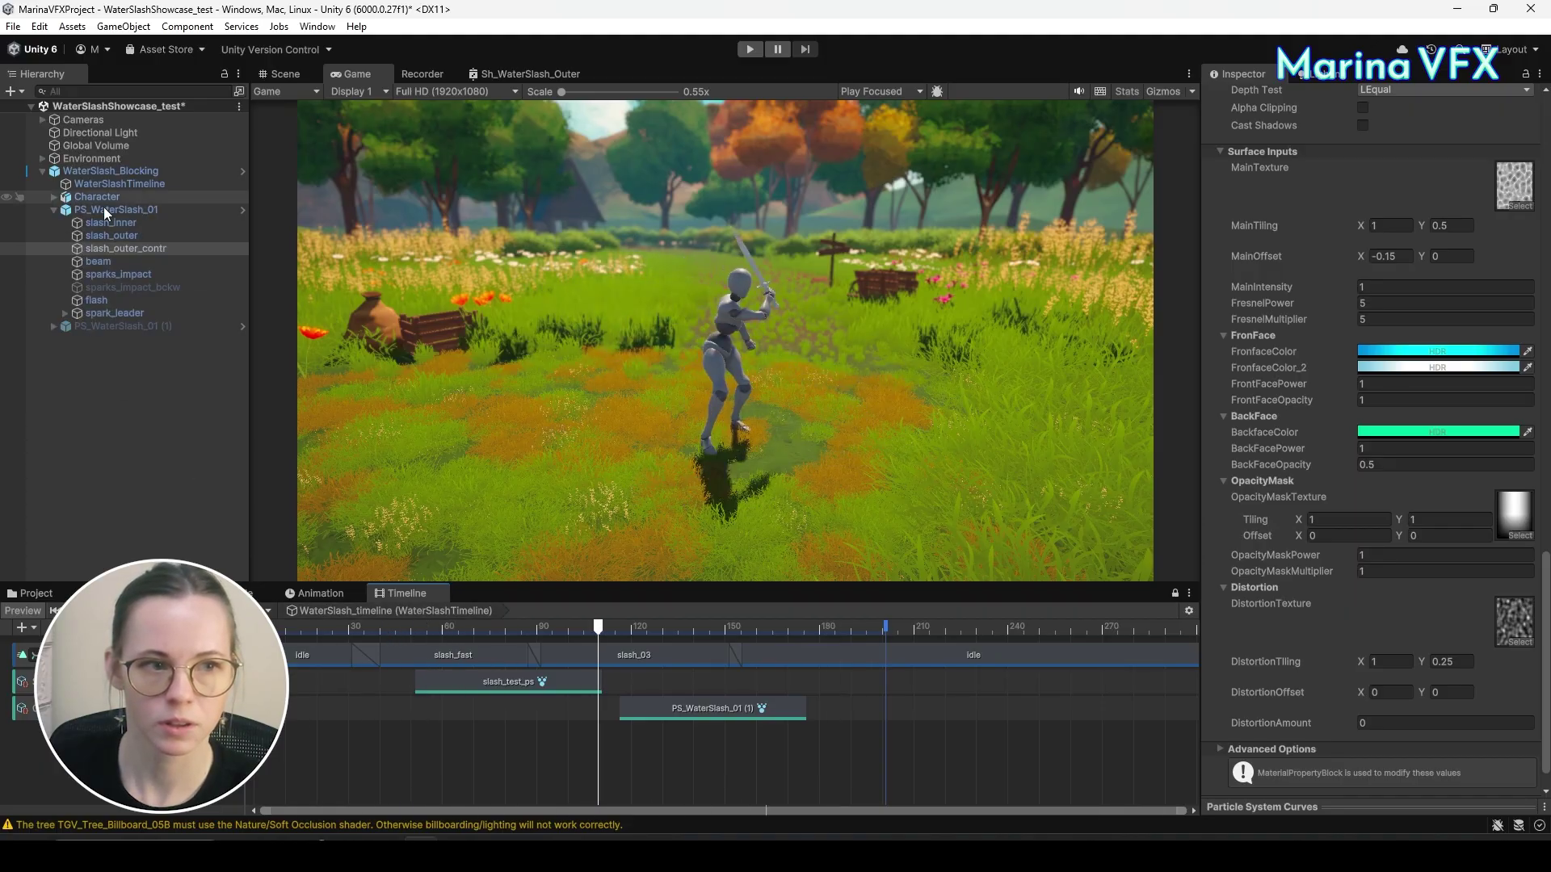
Apply all overrides of the WaterSlash_Blocking instance in the scene to its prefab.
click(125, 171)
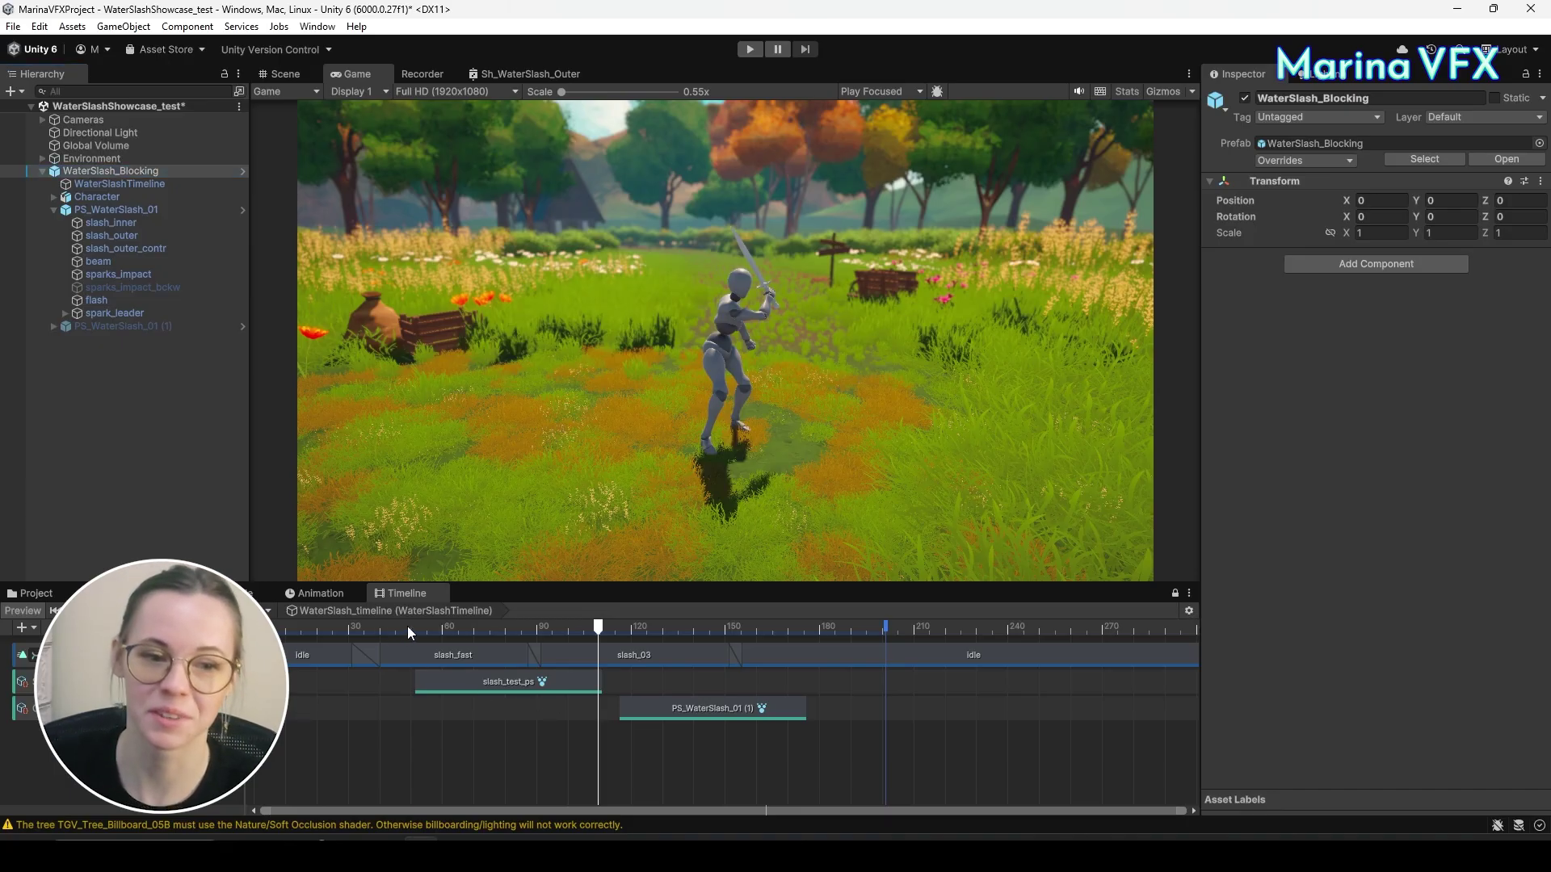
mouse_move(407, 627)
mouse_down()
mouse_move(727, 623)
mouse_move(406, 643)
mouse_up()
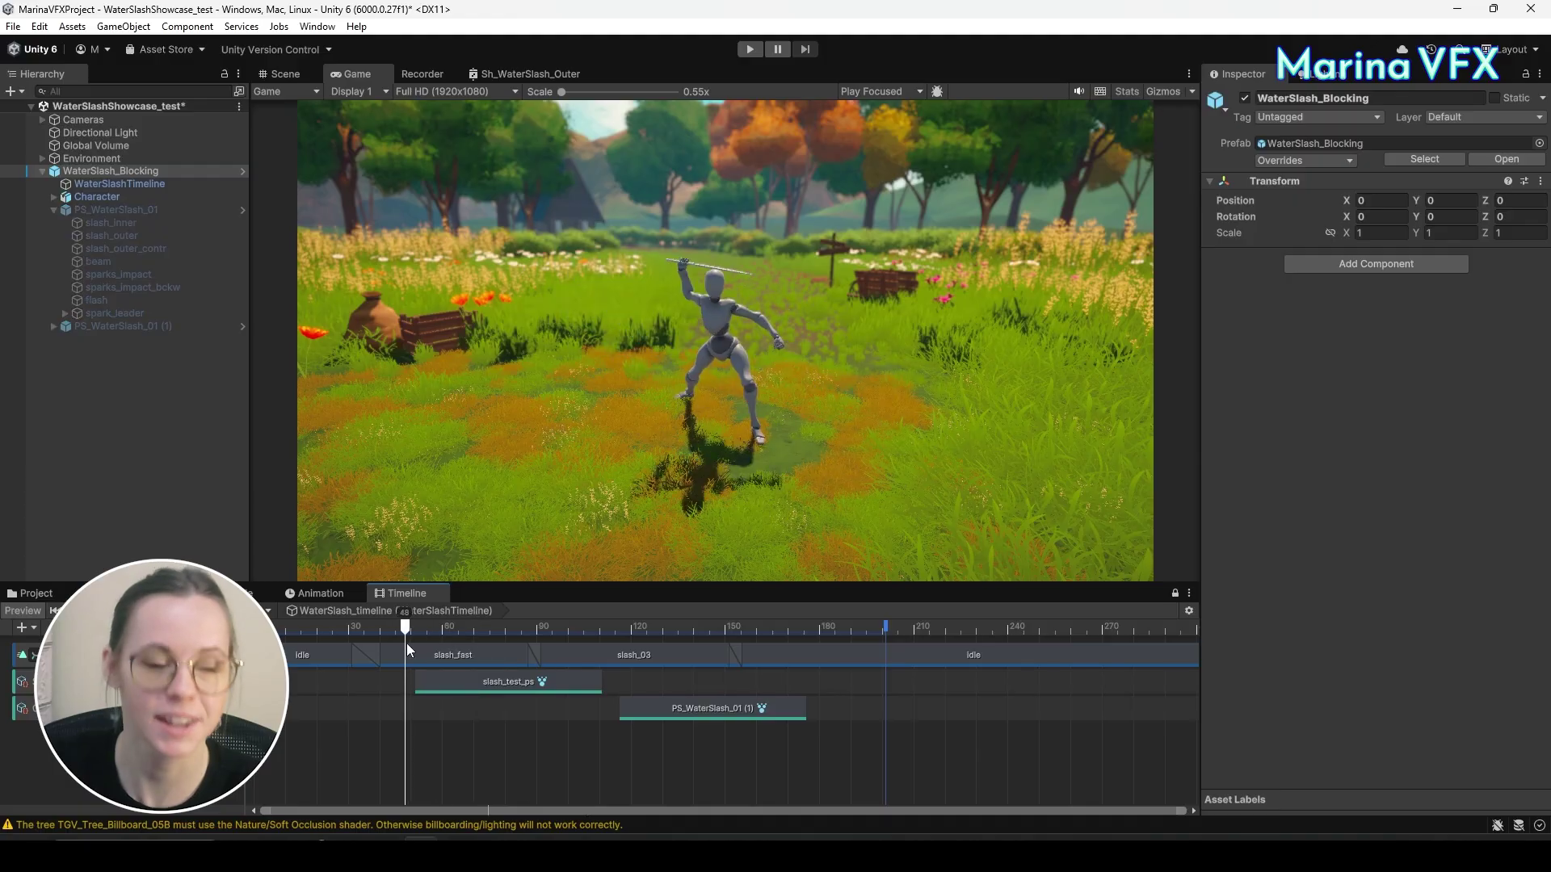
click(21, 595)
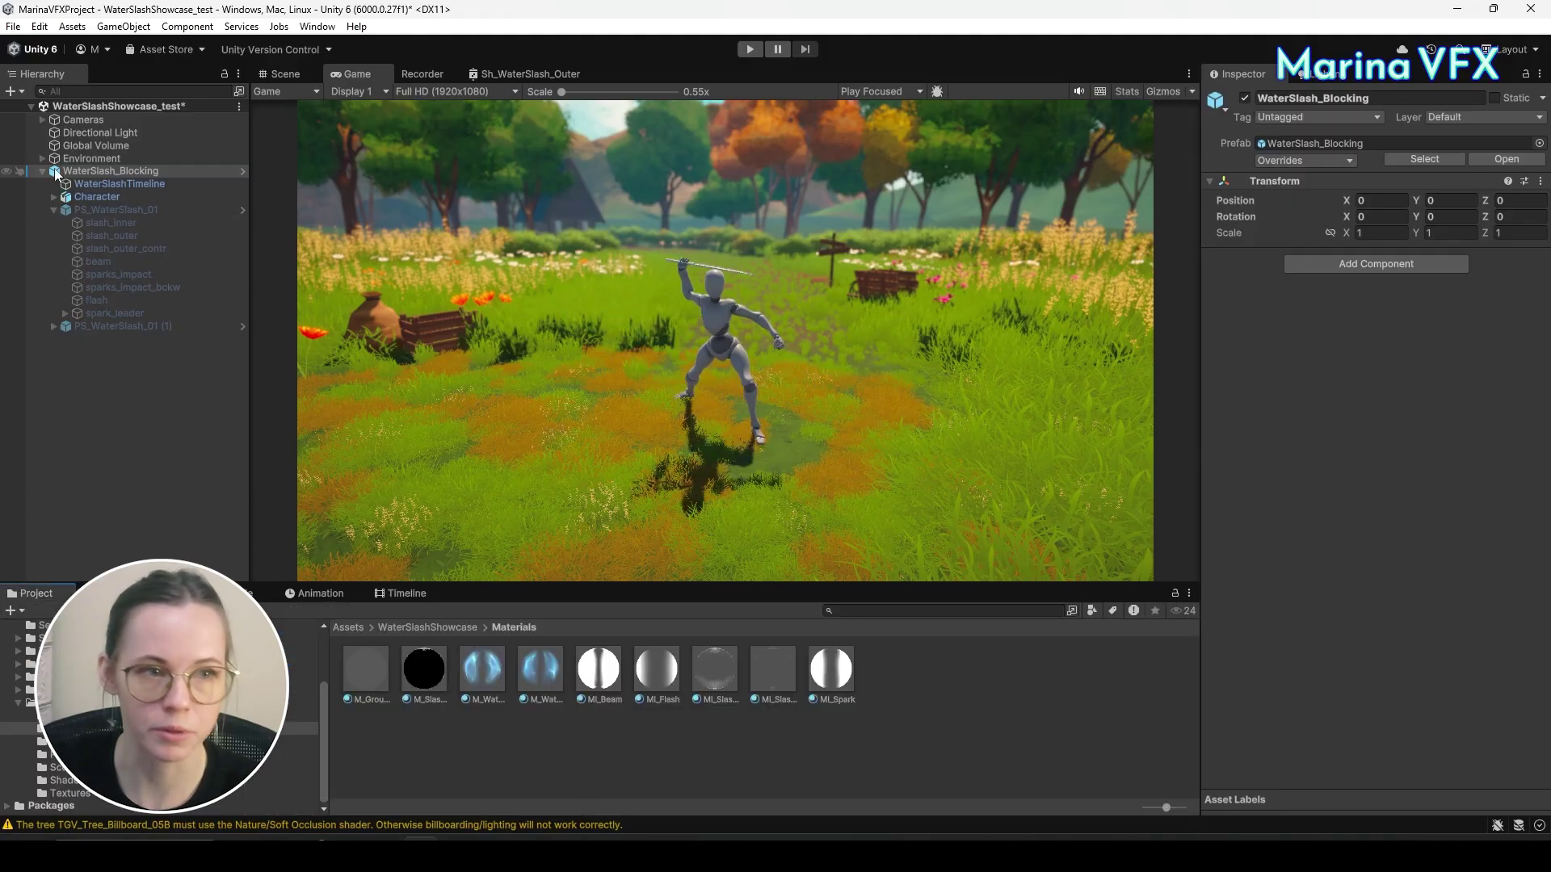
click(1307, 161)
click(1445, 332)
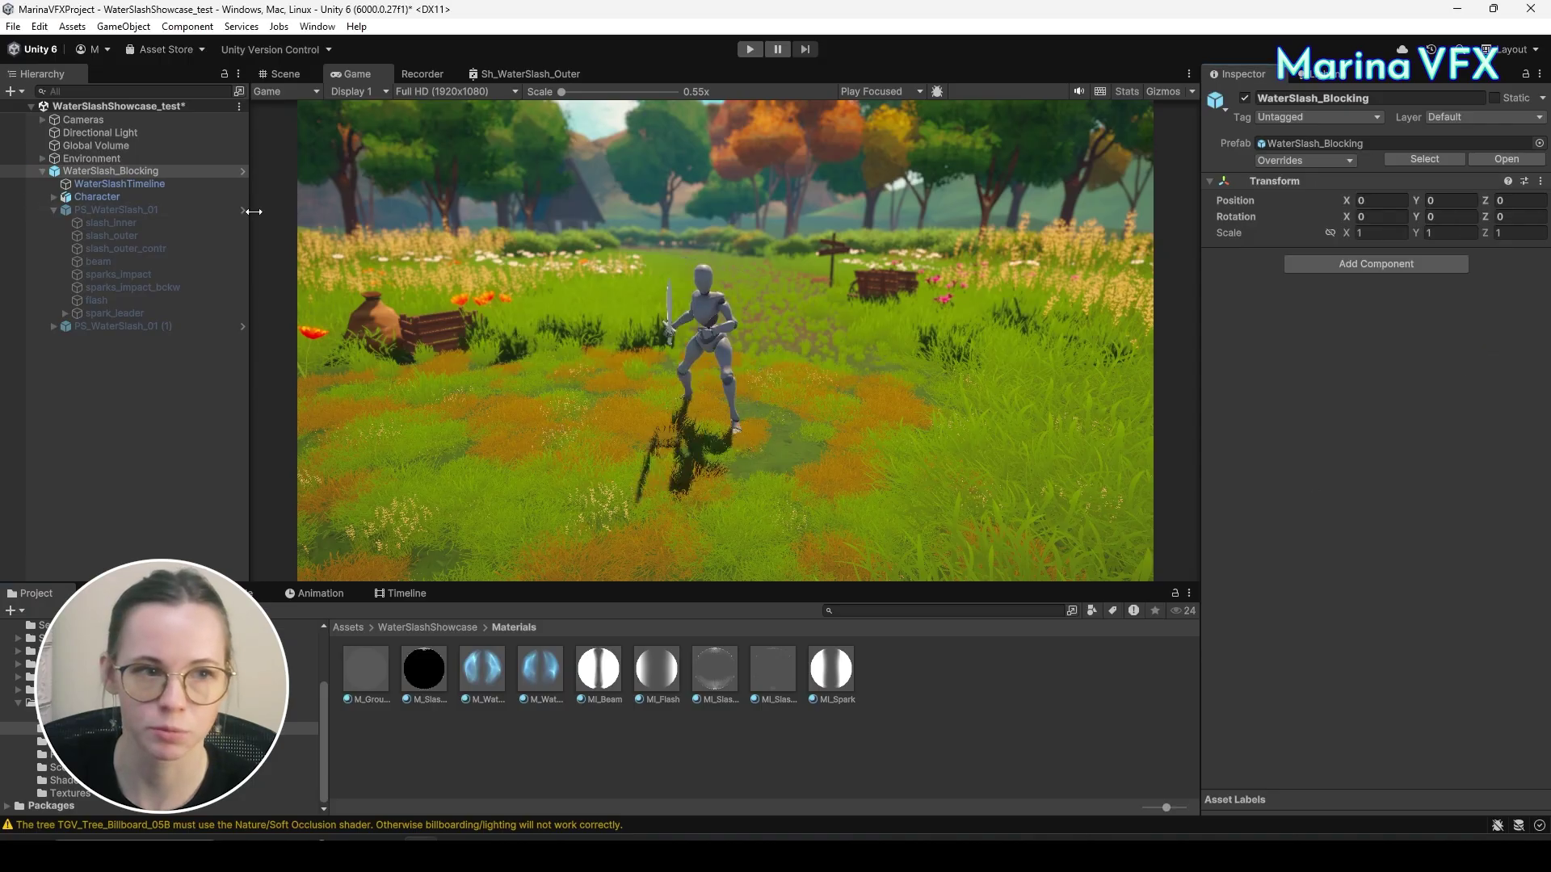
Open the WaterSlash_Blocking prefab and apply the overrides of its nested PS_WaterSlash_01 to that prefab.
click(244, 168)
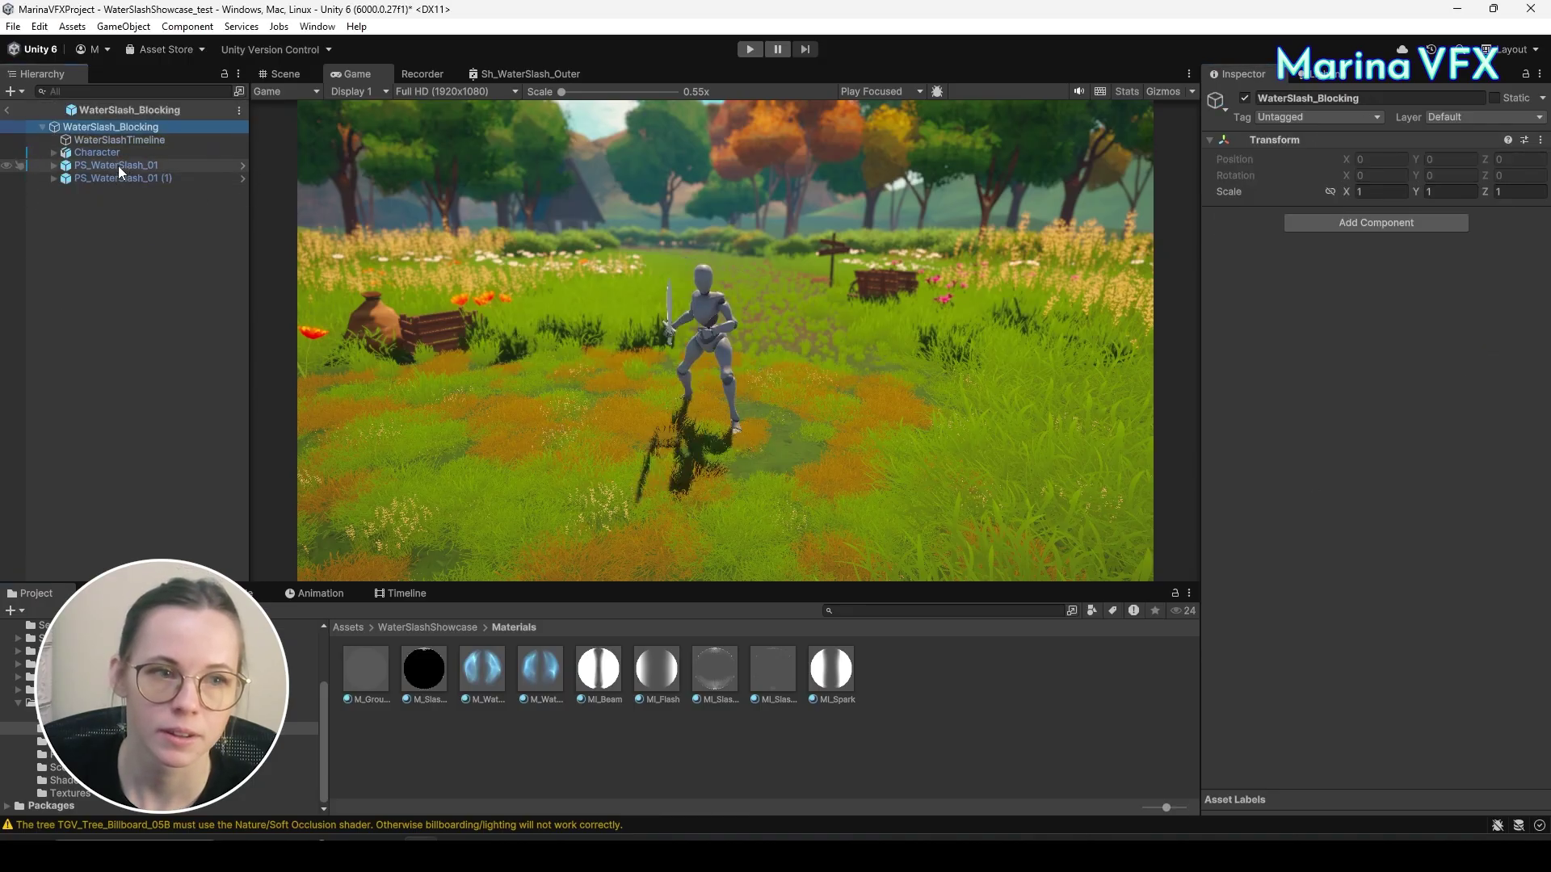
click(118, 167)
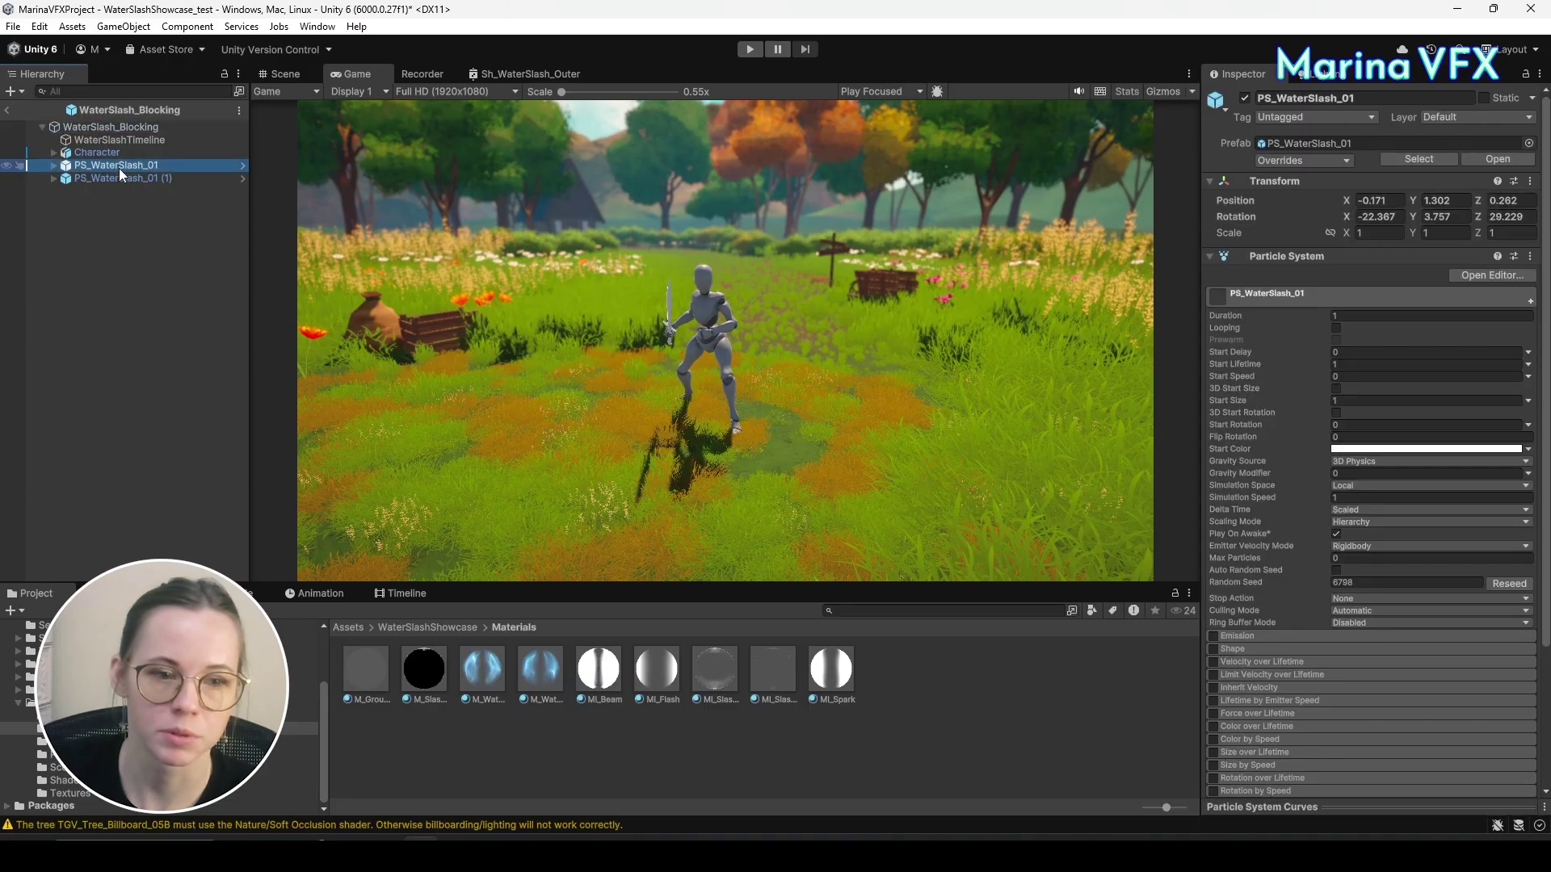
click(404, 594)
click(429, 630)
key(space)
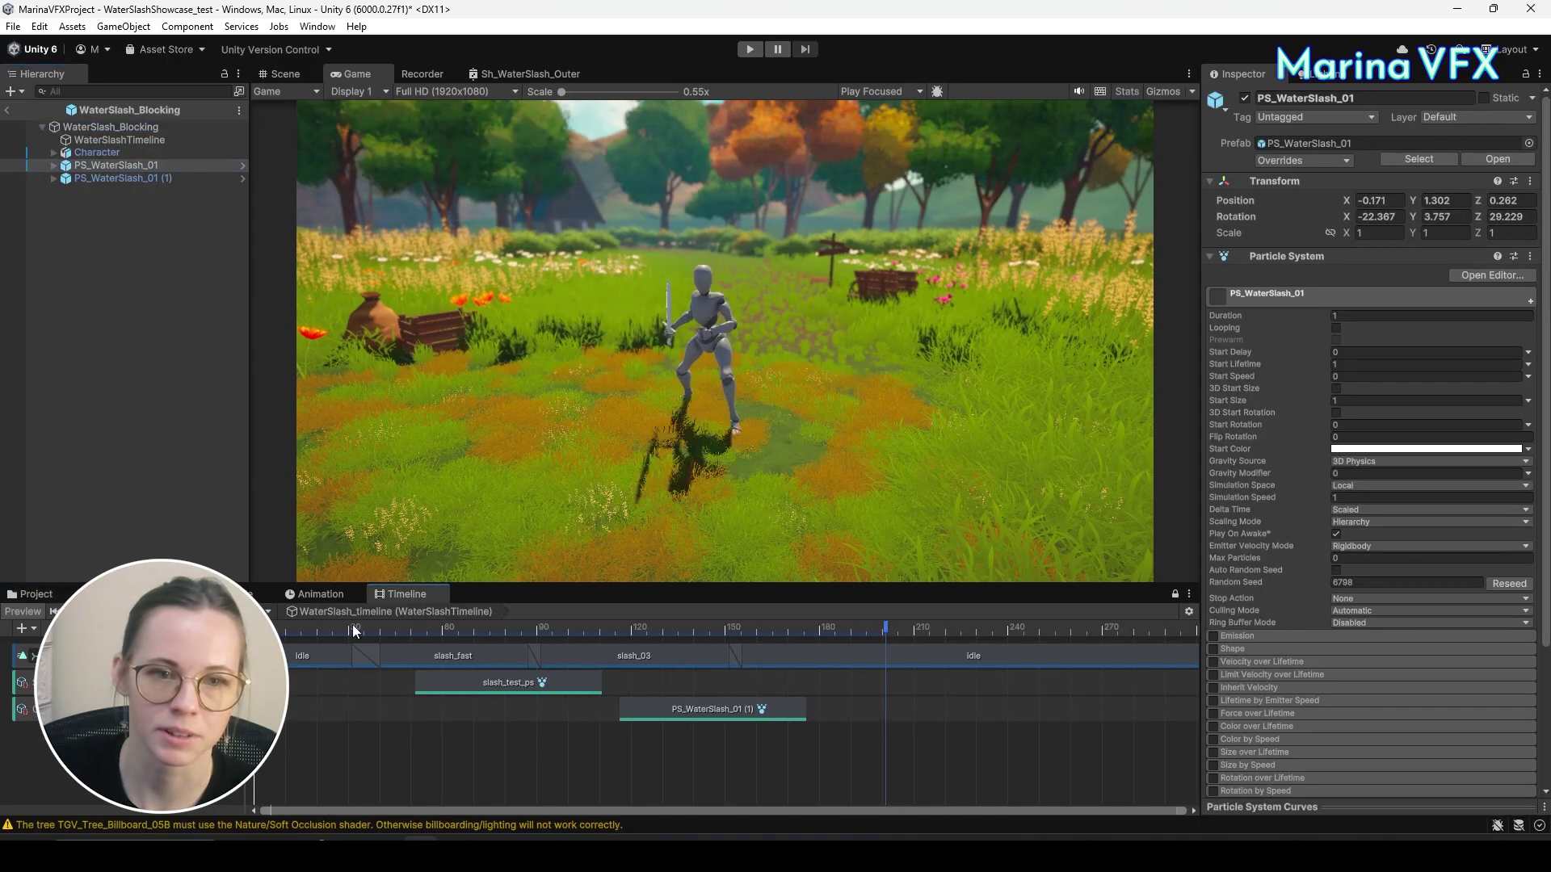
click(1314, 164)
click(158, 164)
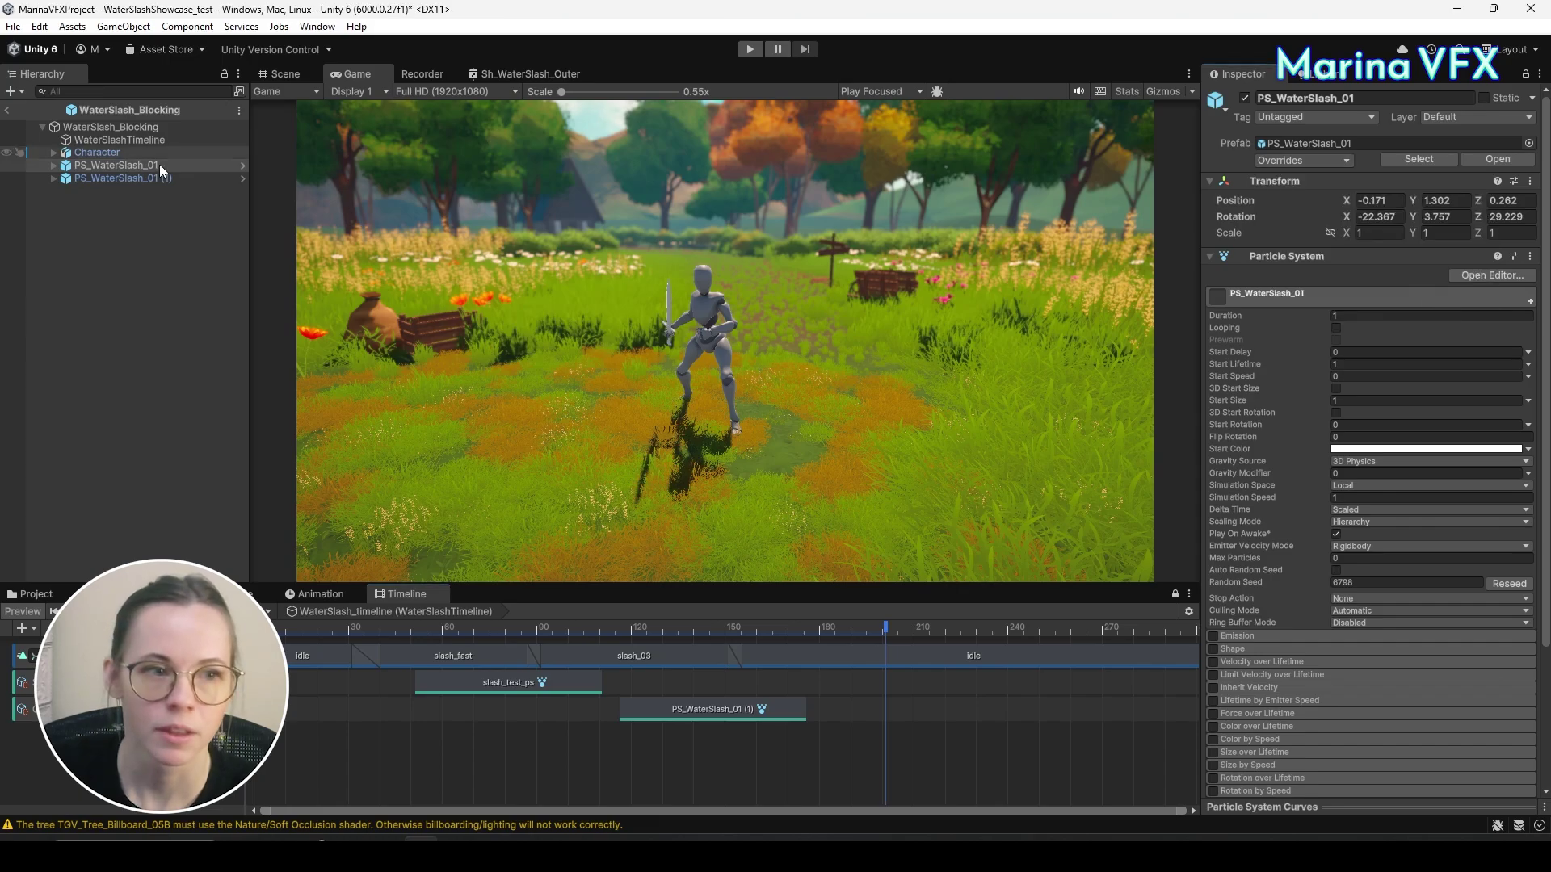
Scrub the WaterSlash_timeline, return to the scene, and scrub through both slash clips there to check the effect.
drag(404, 634, 753, 604)
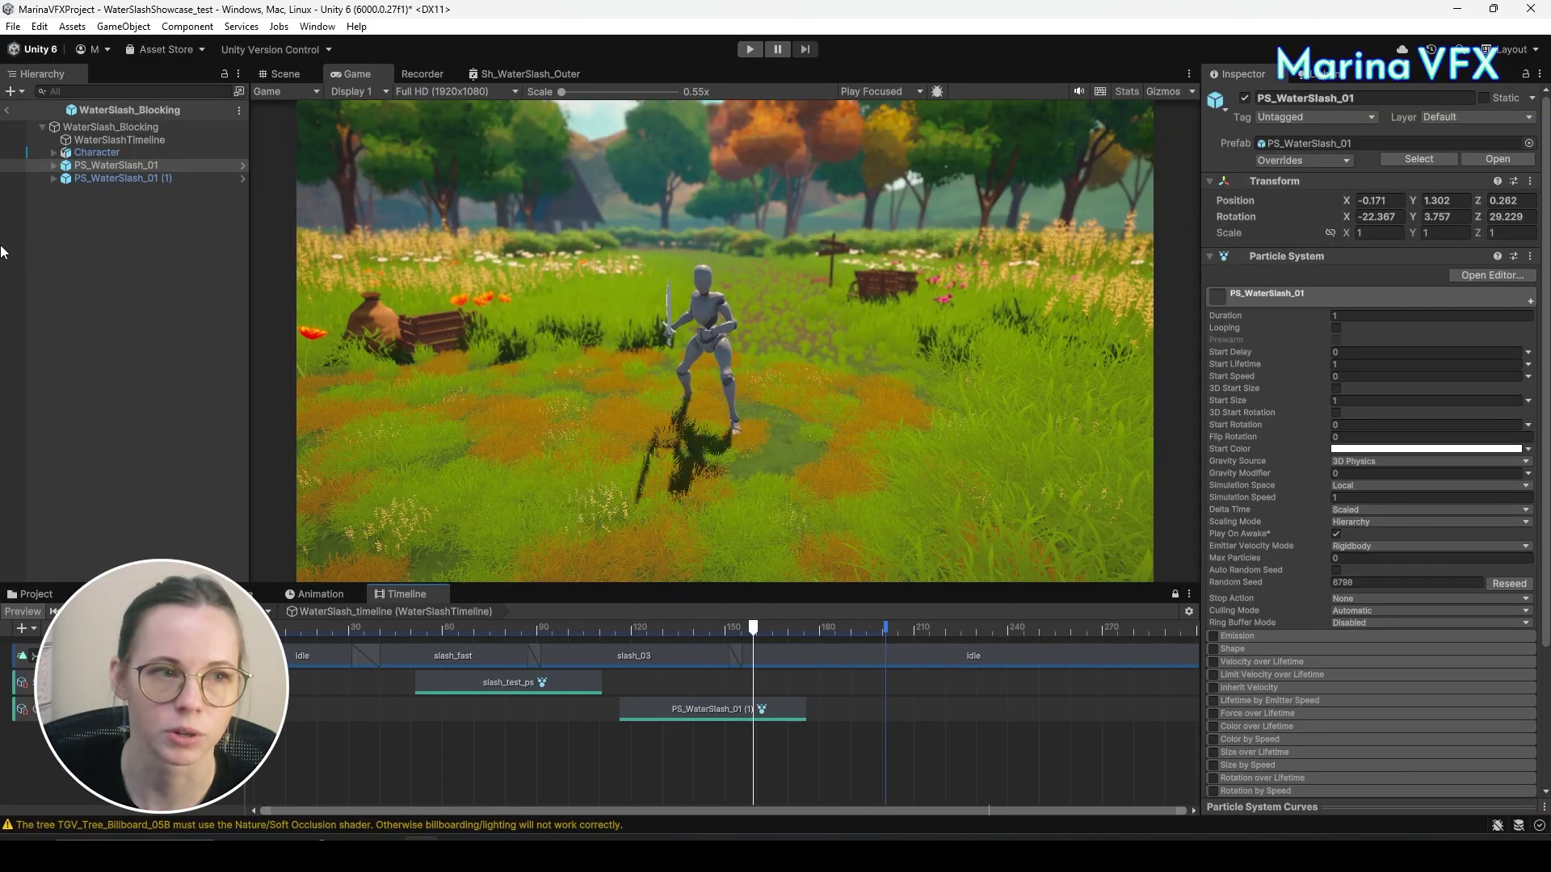
click(7, 111)
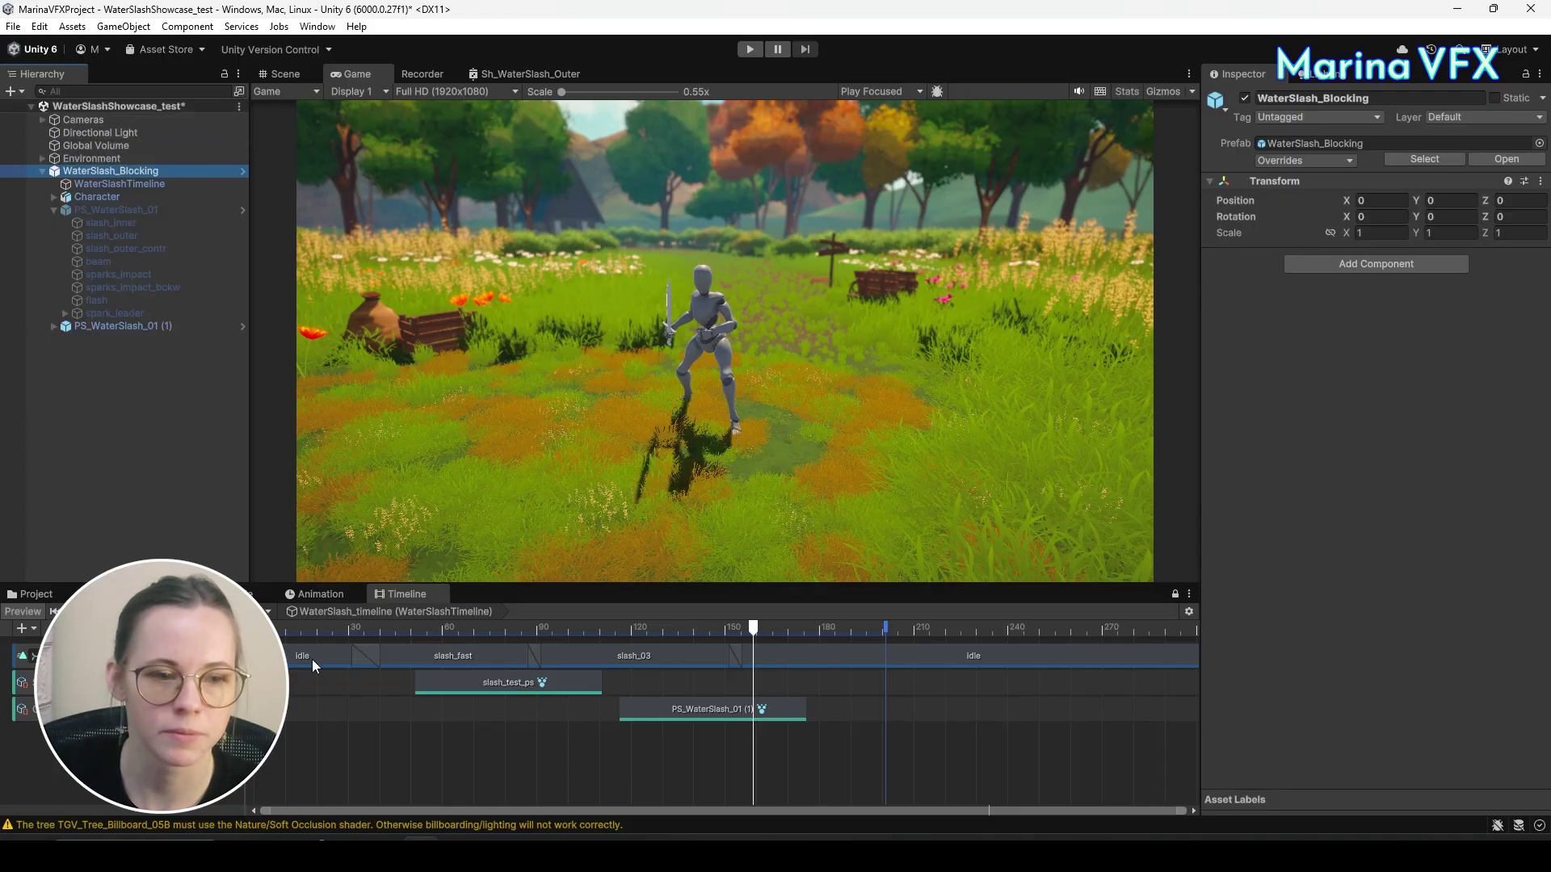
click(317, 628)
drag(317, 628, 822, 627)
click(477, 627)
Open the nested PS_WaterSlash_01 prefab, delete its inactive sparks_impact_bckw object, and return to WaterSlash_Blocking.
click(119, 274)
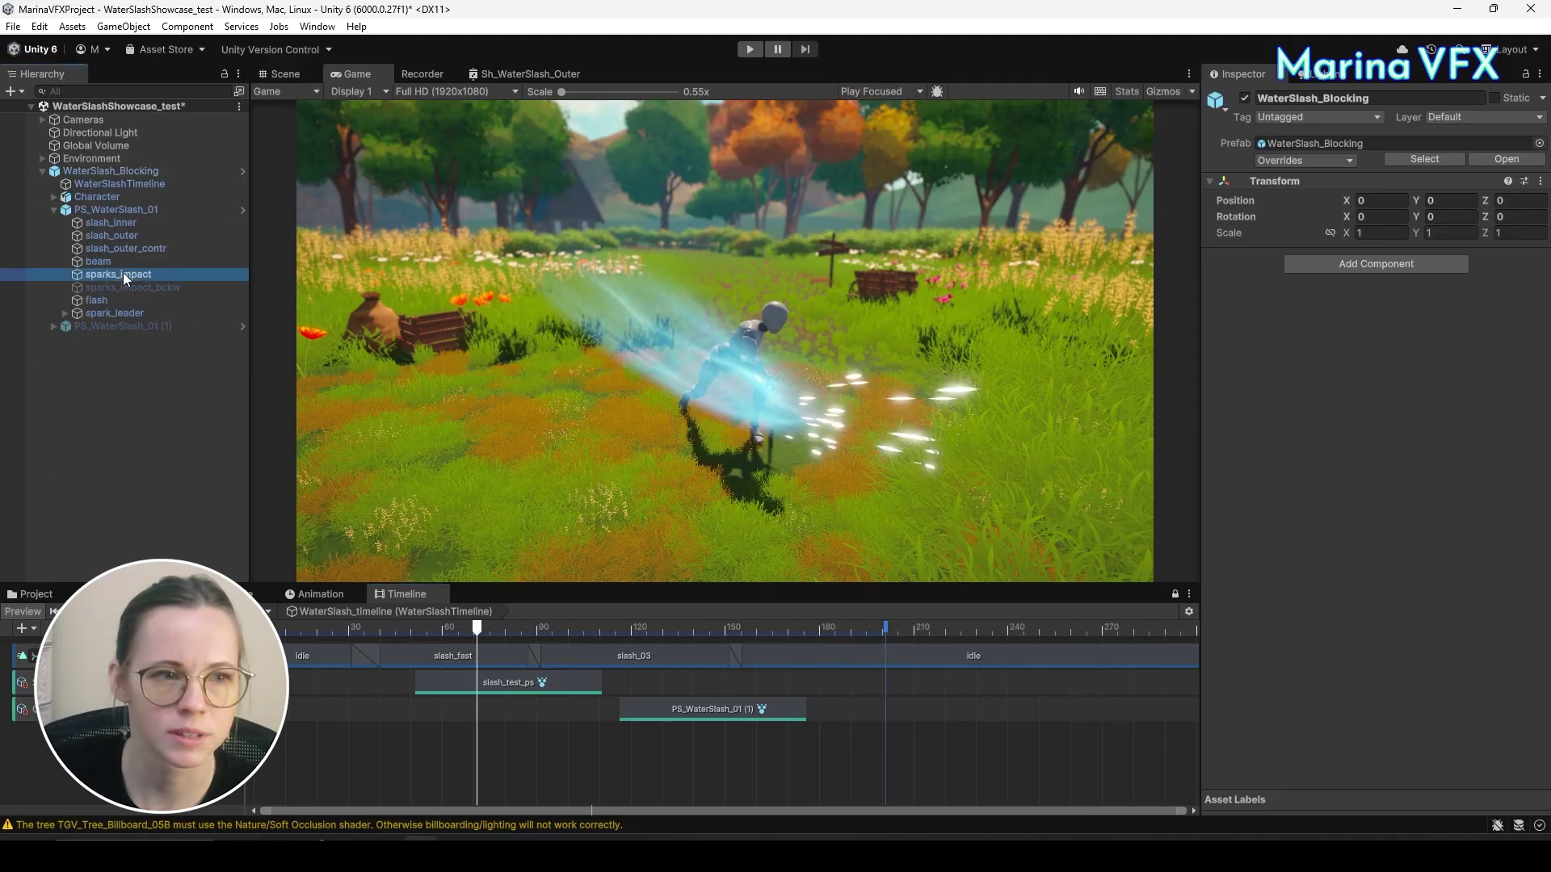
click(129, 172)
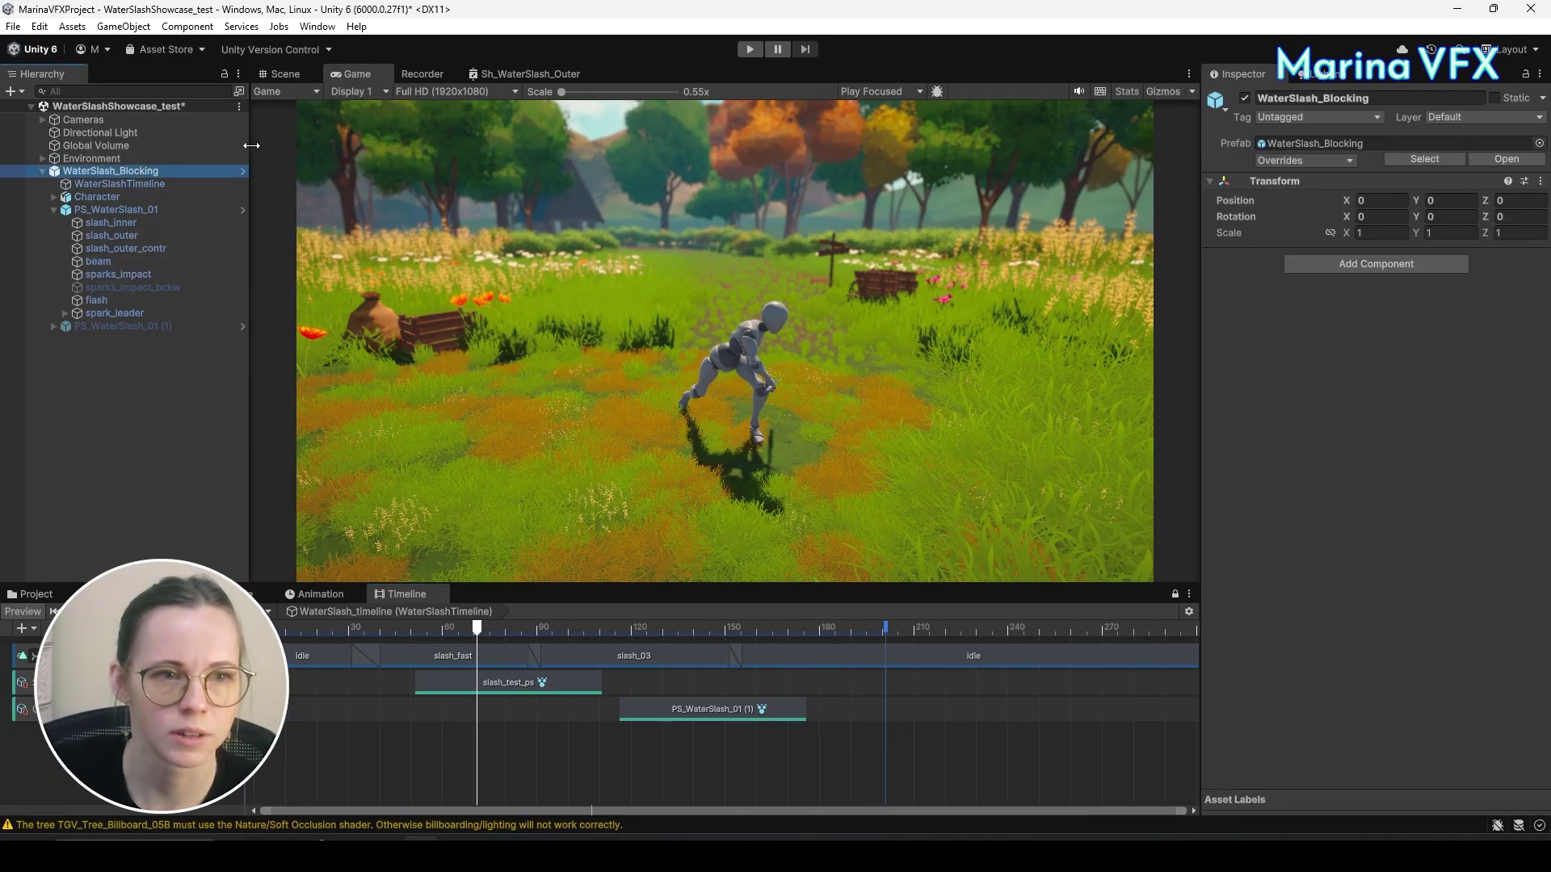
click(244, 171)
click(99, 165)
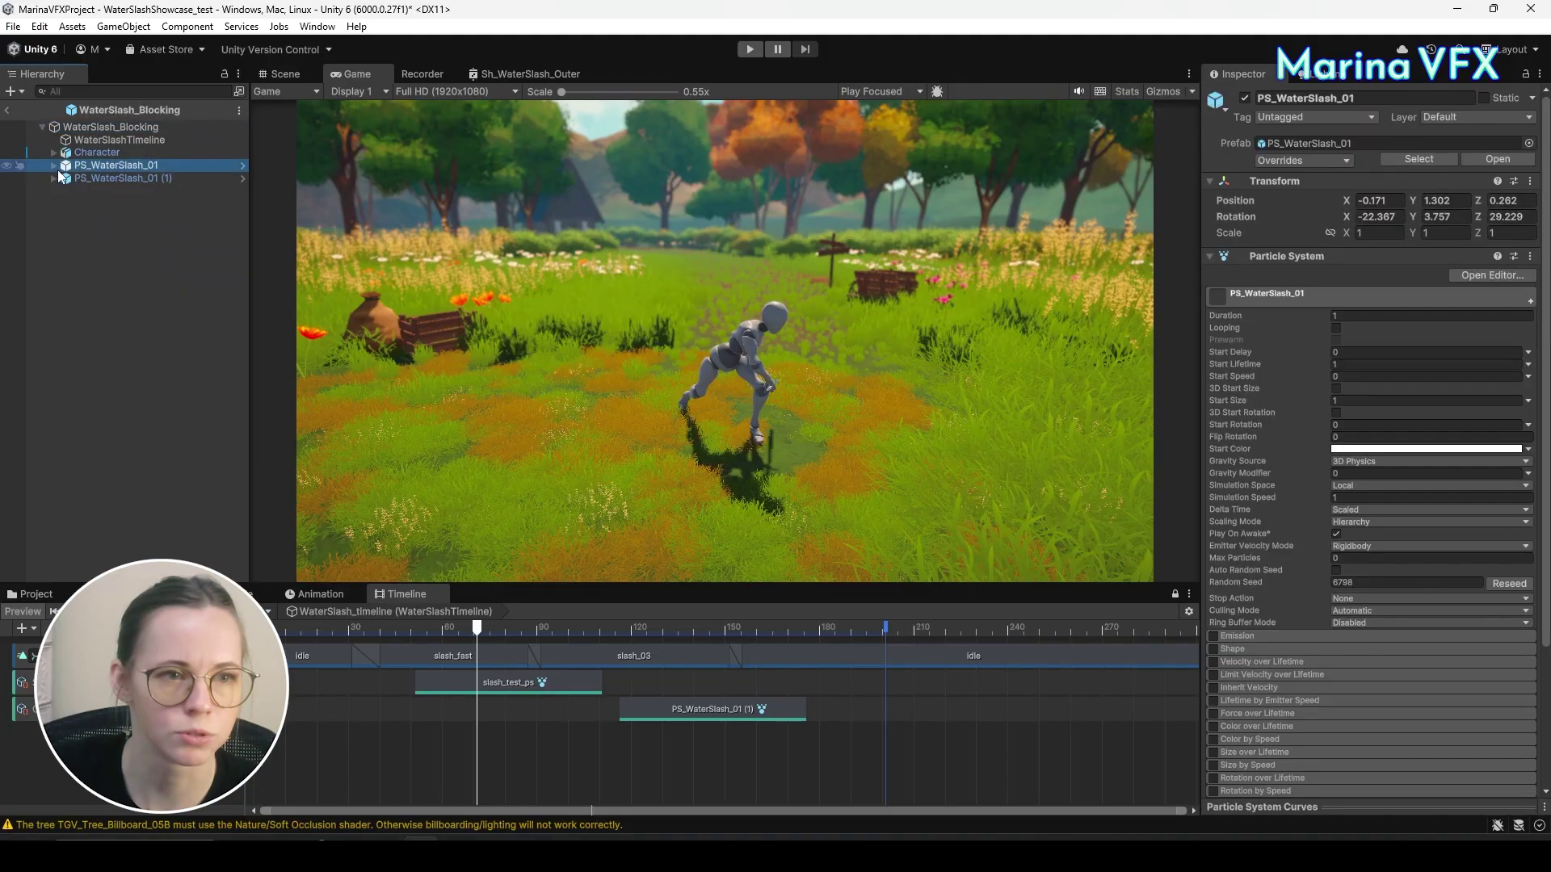
click(242, 165)
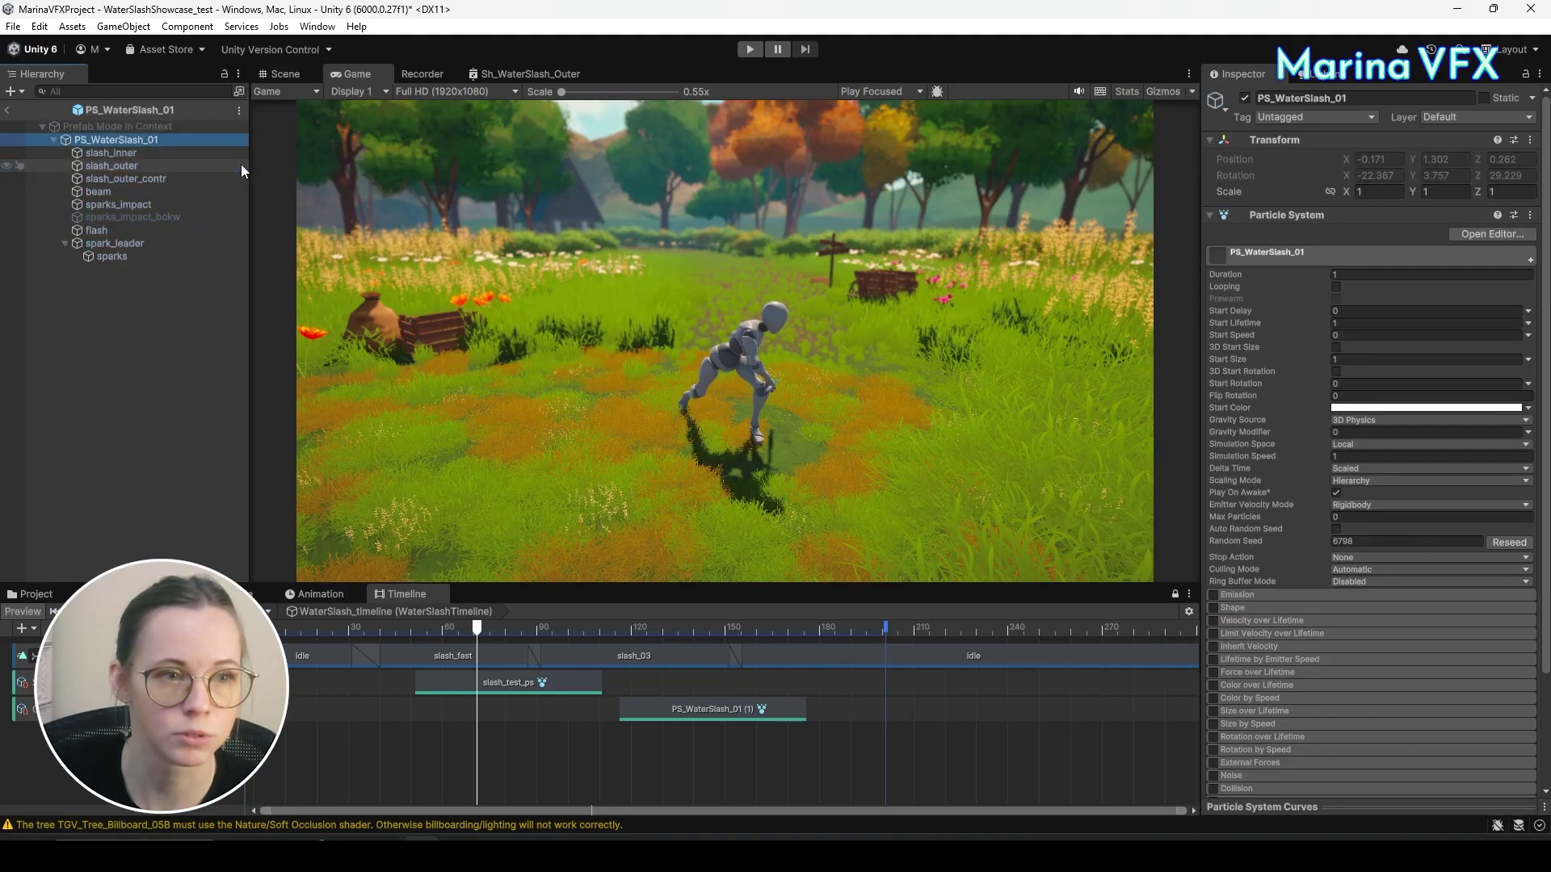
click(113, 218)
click(6, 113)
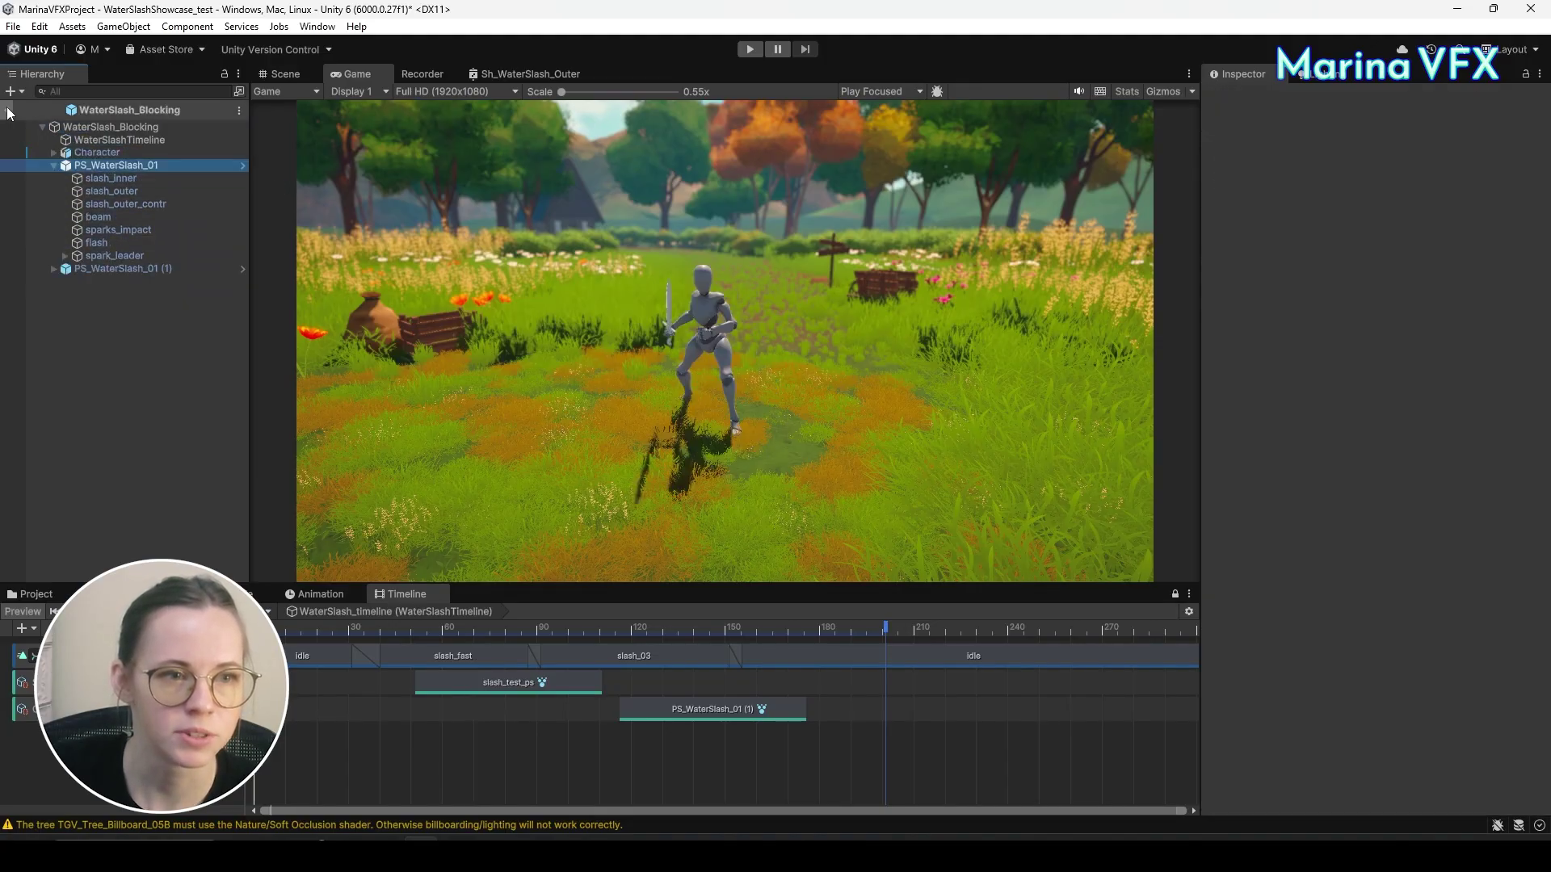
click(243, 165)
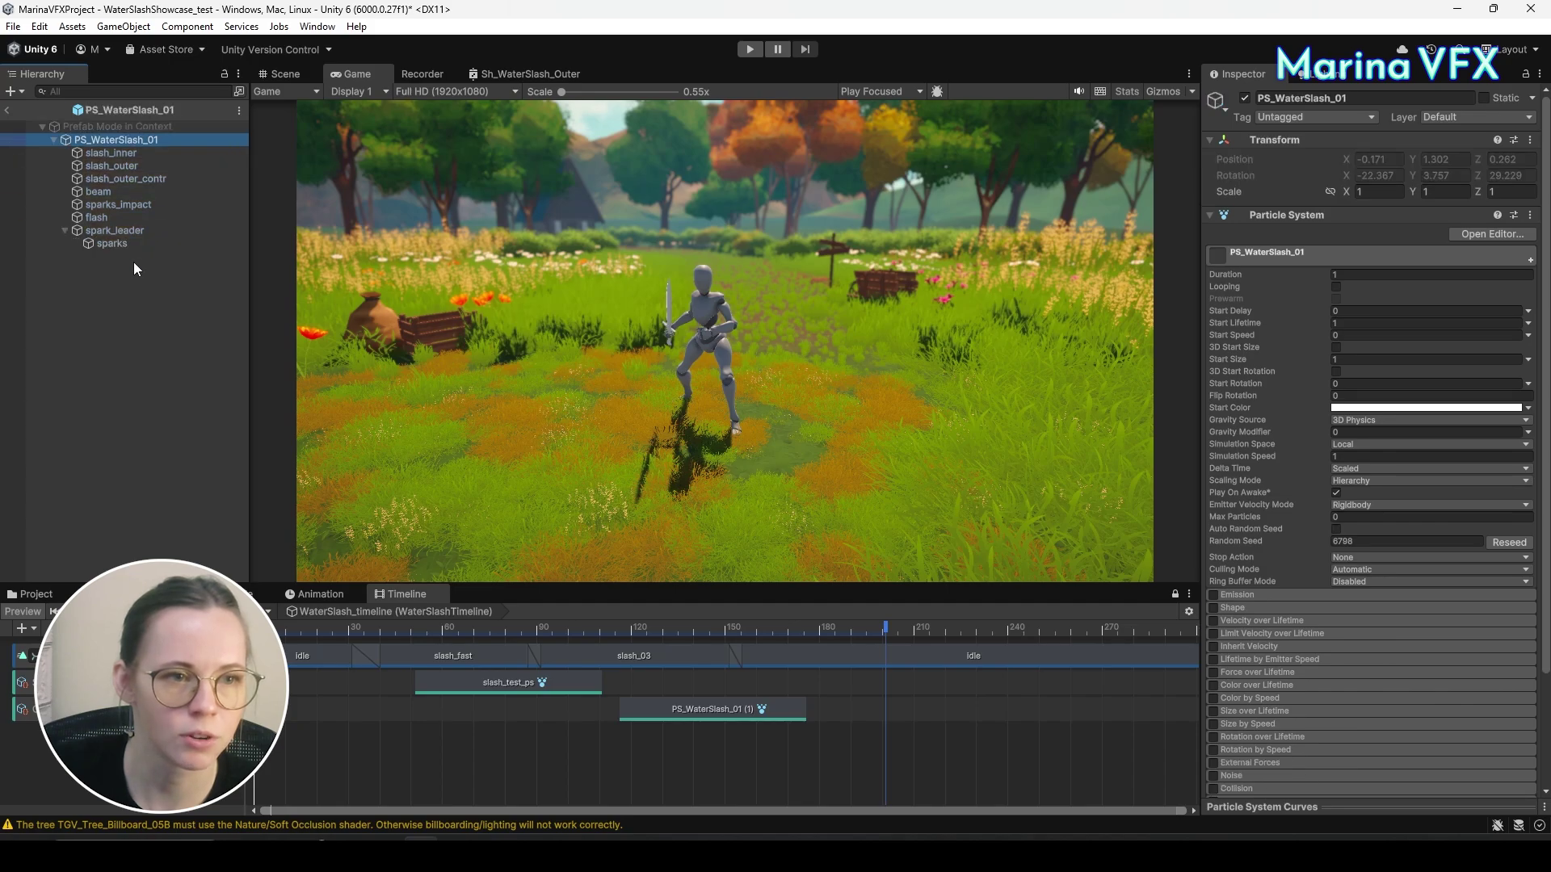
click(112, 218)
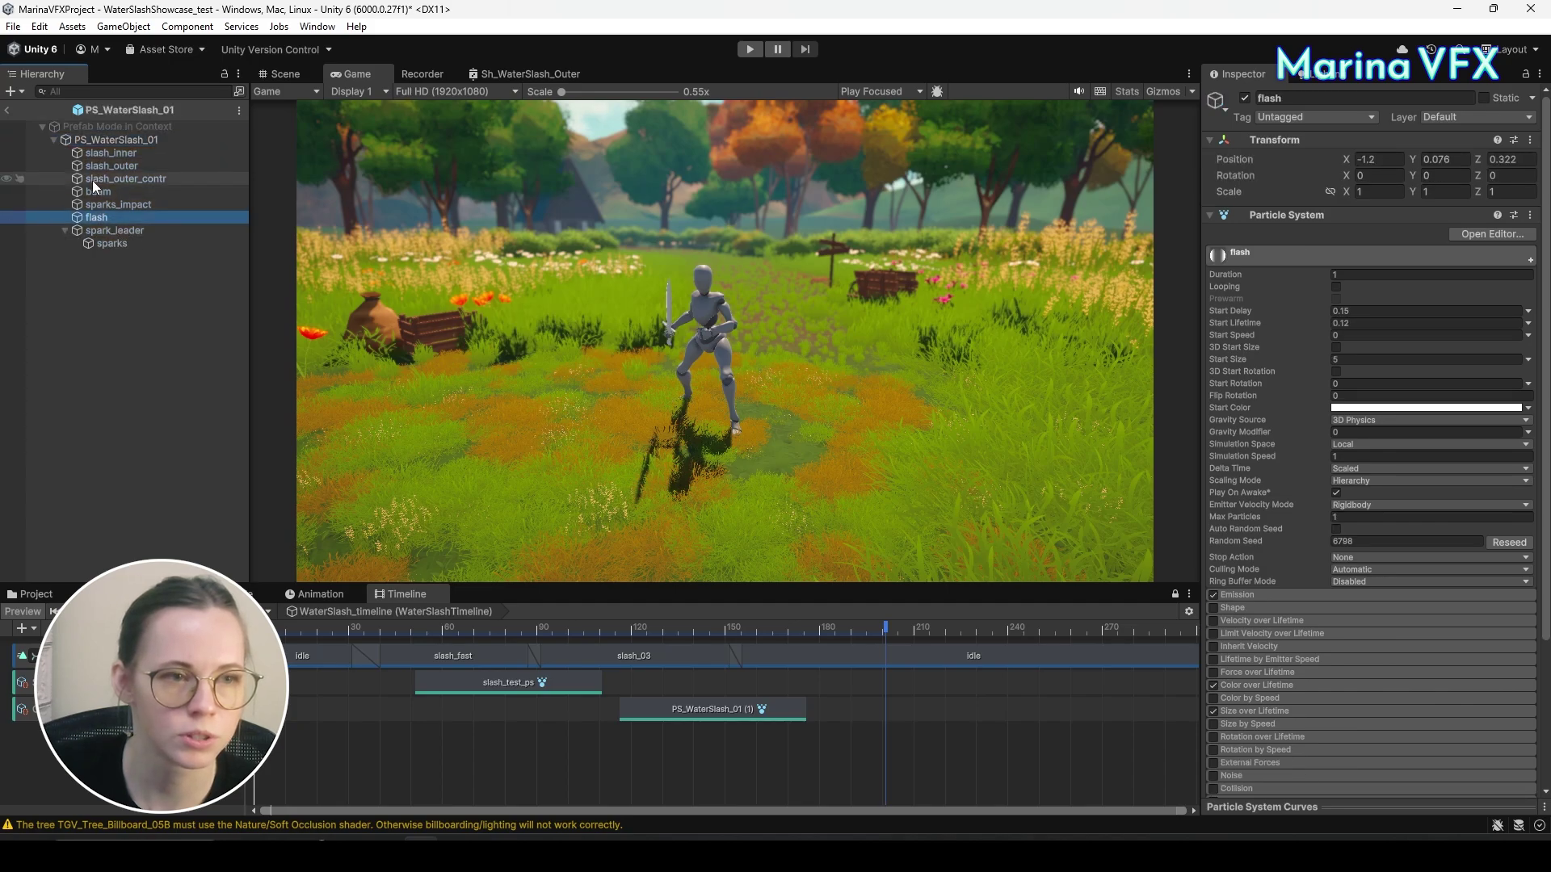
click(7, 112)
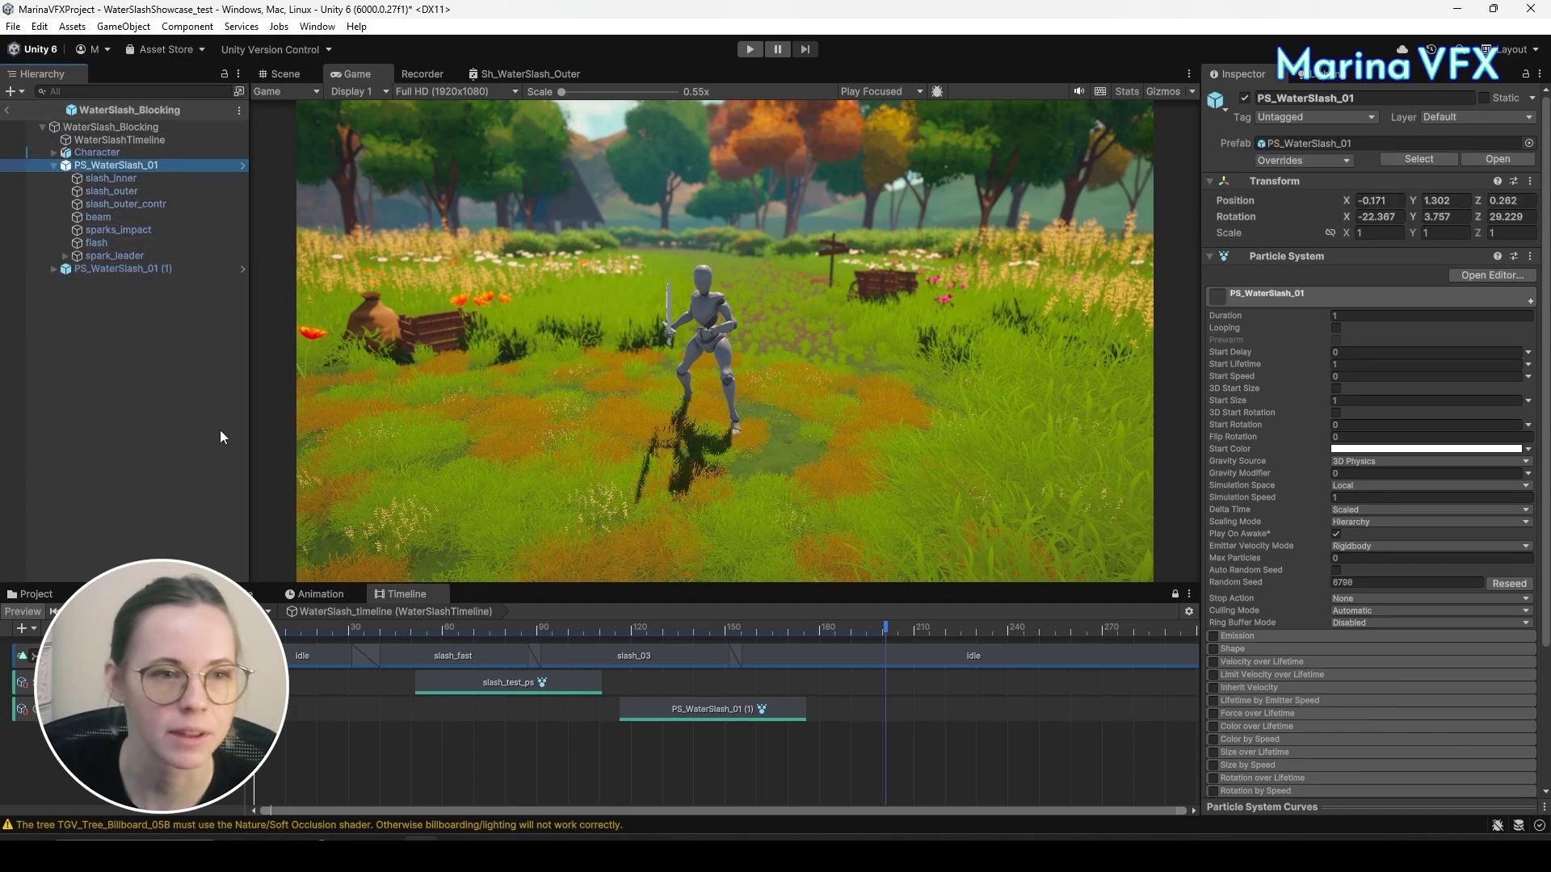
click(243, 165)
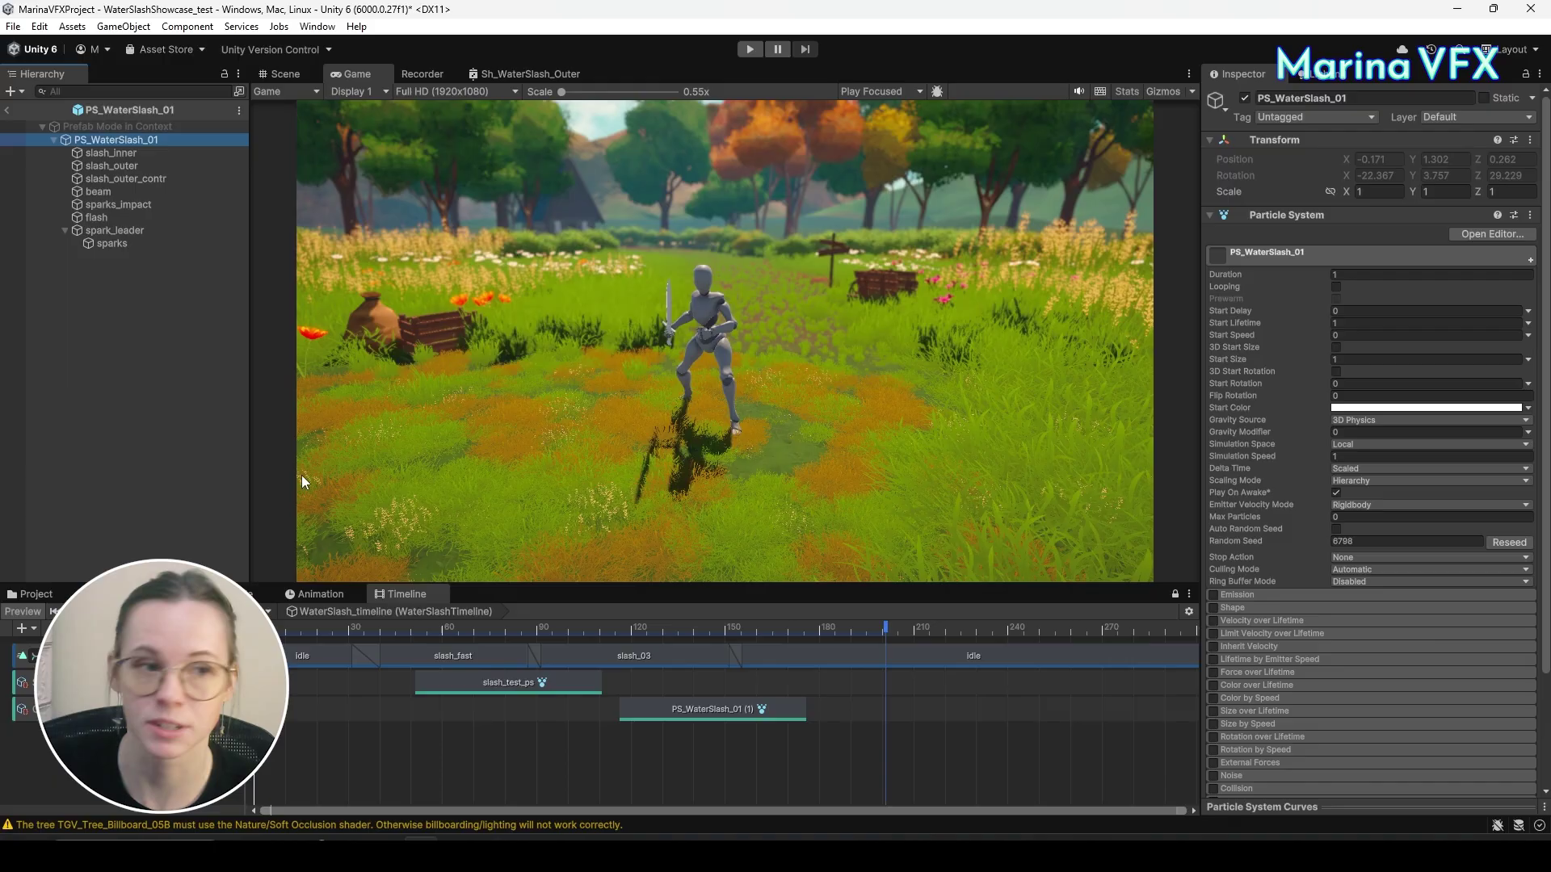
click(6, 110)
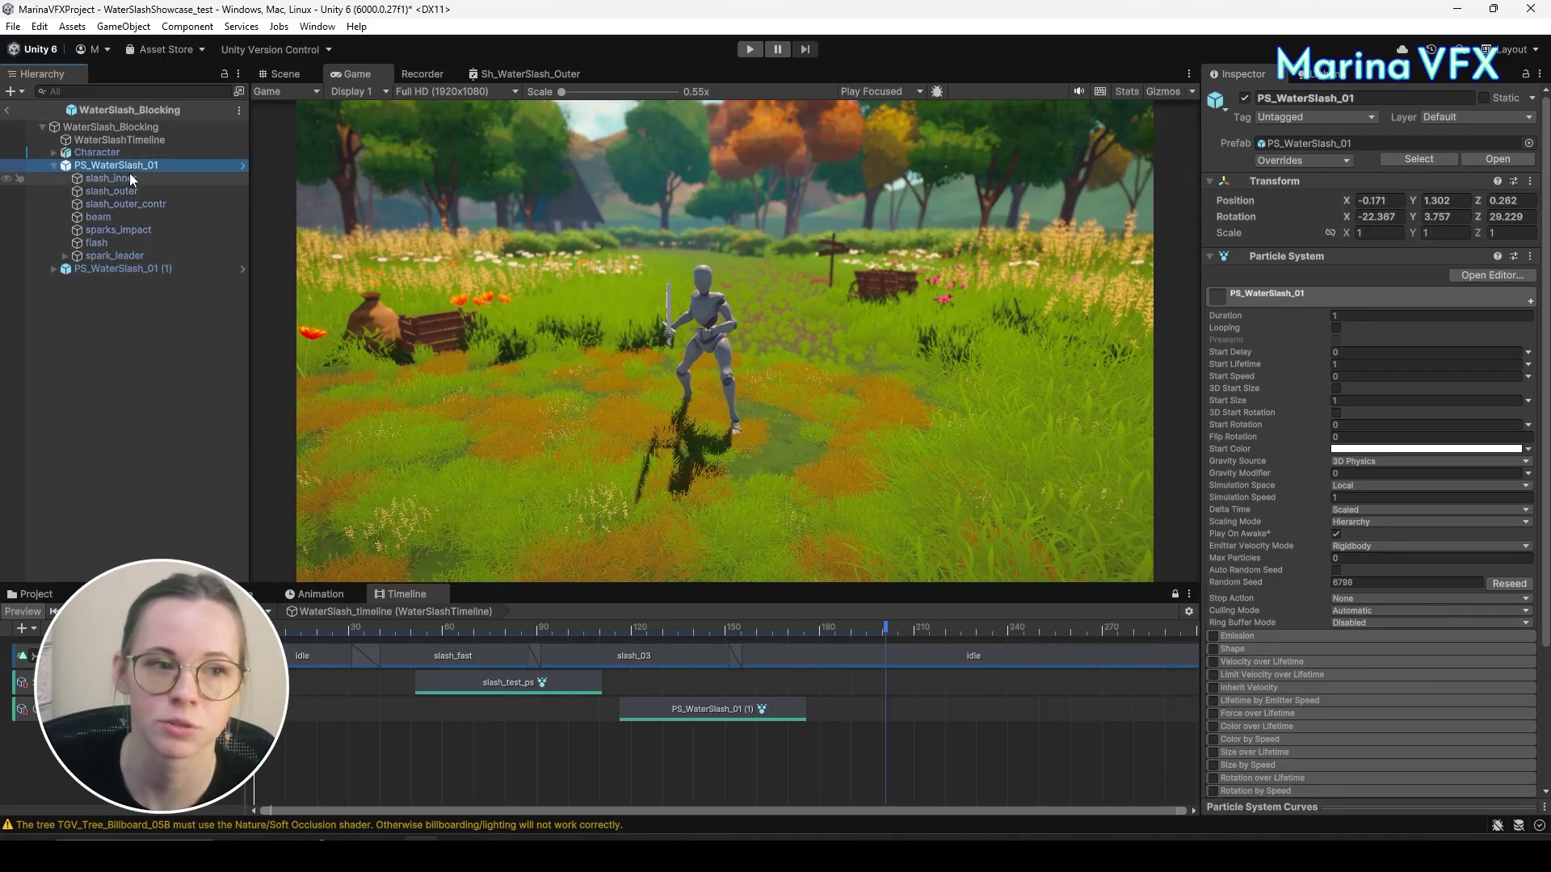
Deactivate the beam, sparks_impact and flash objects inside the PS_WaterSlash_01 prefab, and return to WaterSlash_Blocking.
click(241, 167)
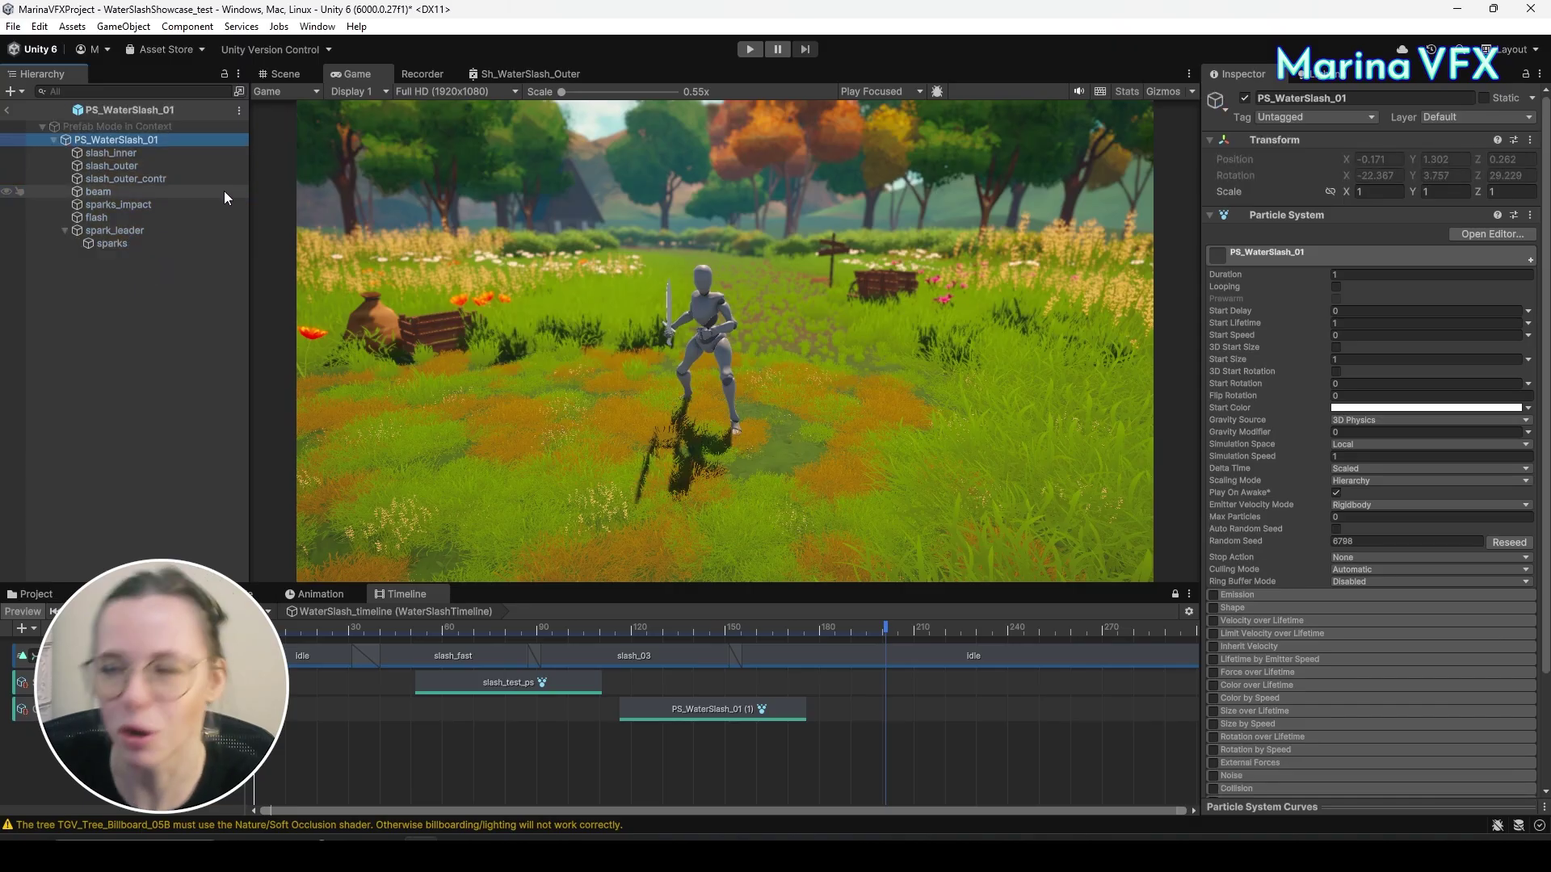
click(104, 213)
shift+click(115, 193)
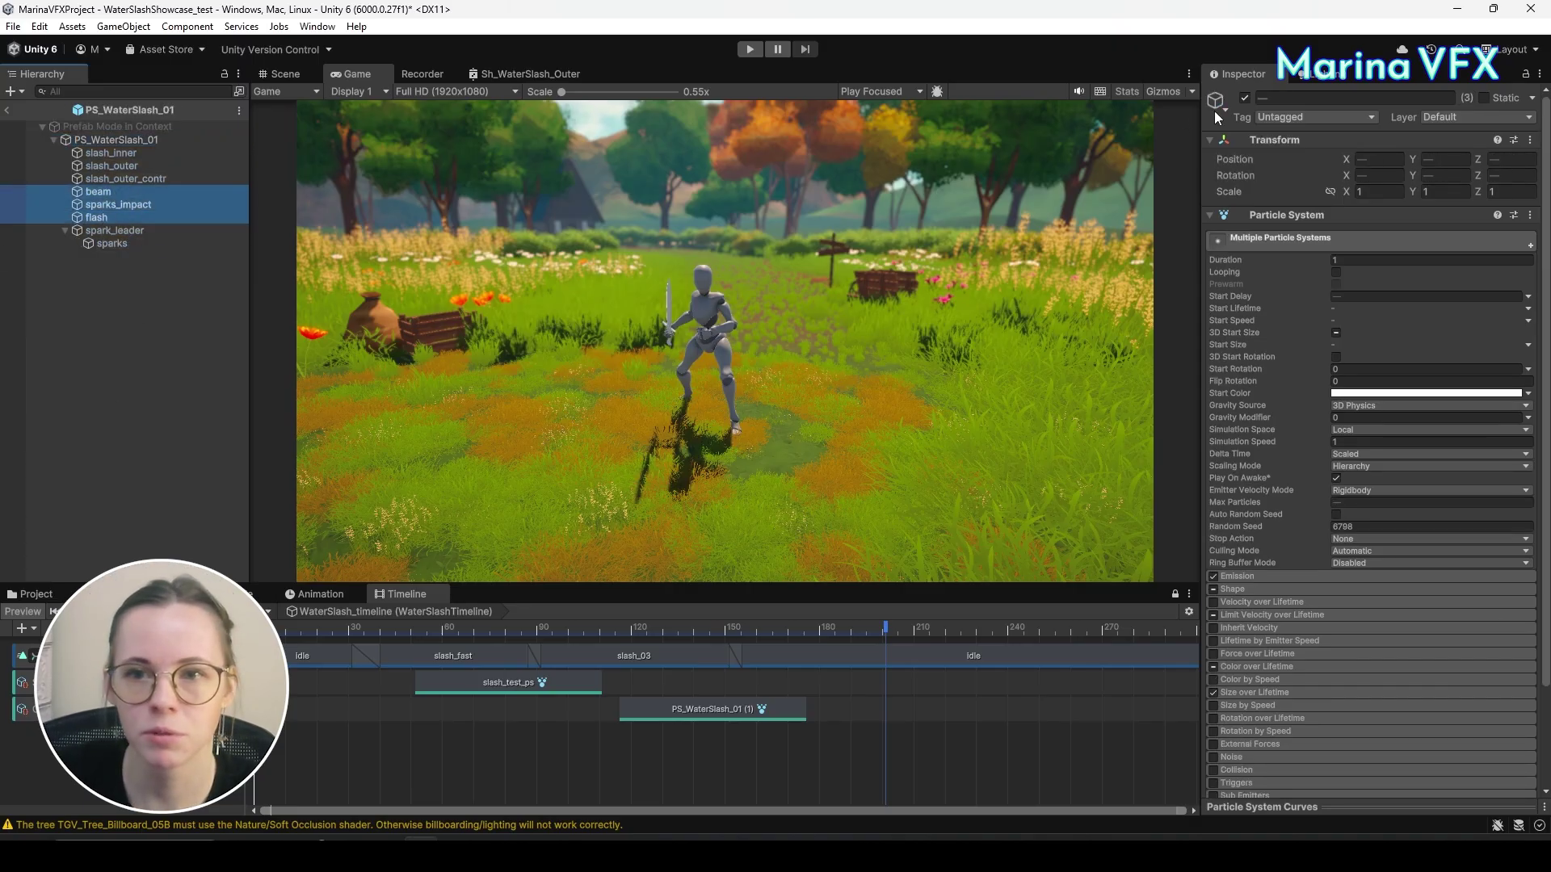
click(1244, 98)
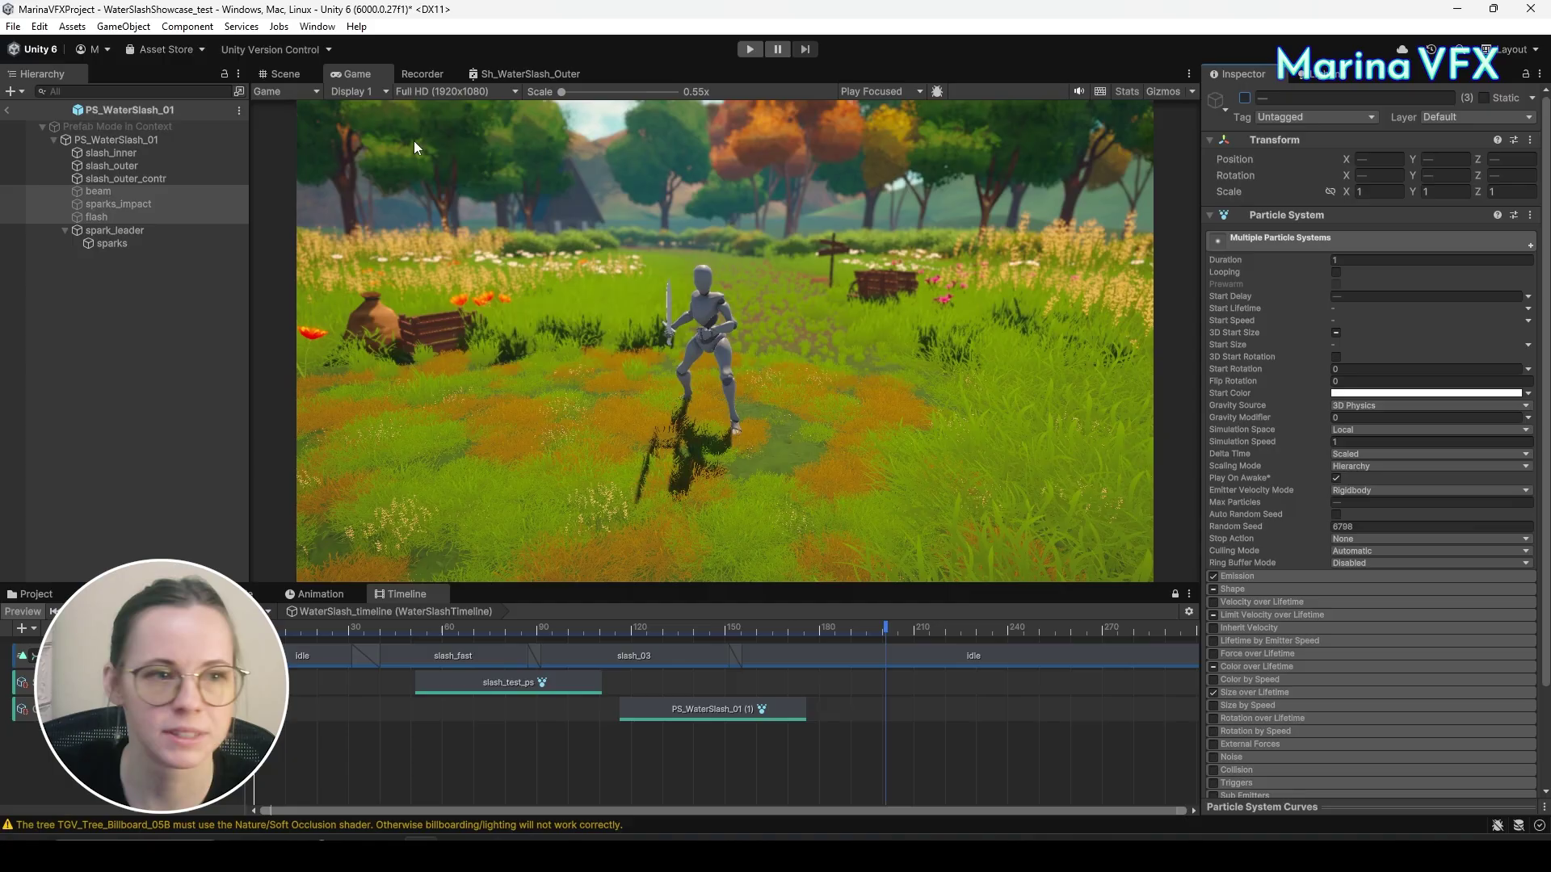
click(7, 109)
Play the timeline with only the slashes and spark leader active, and scrub into the slash_test_ps clip.
click(91, 426)
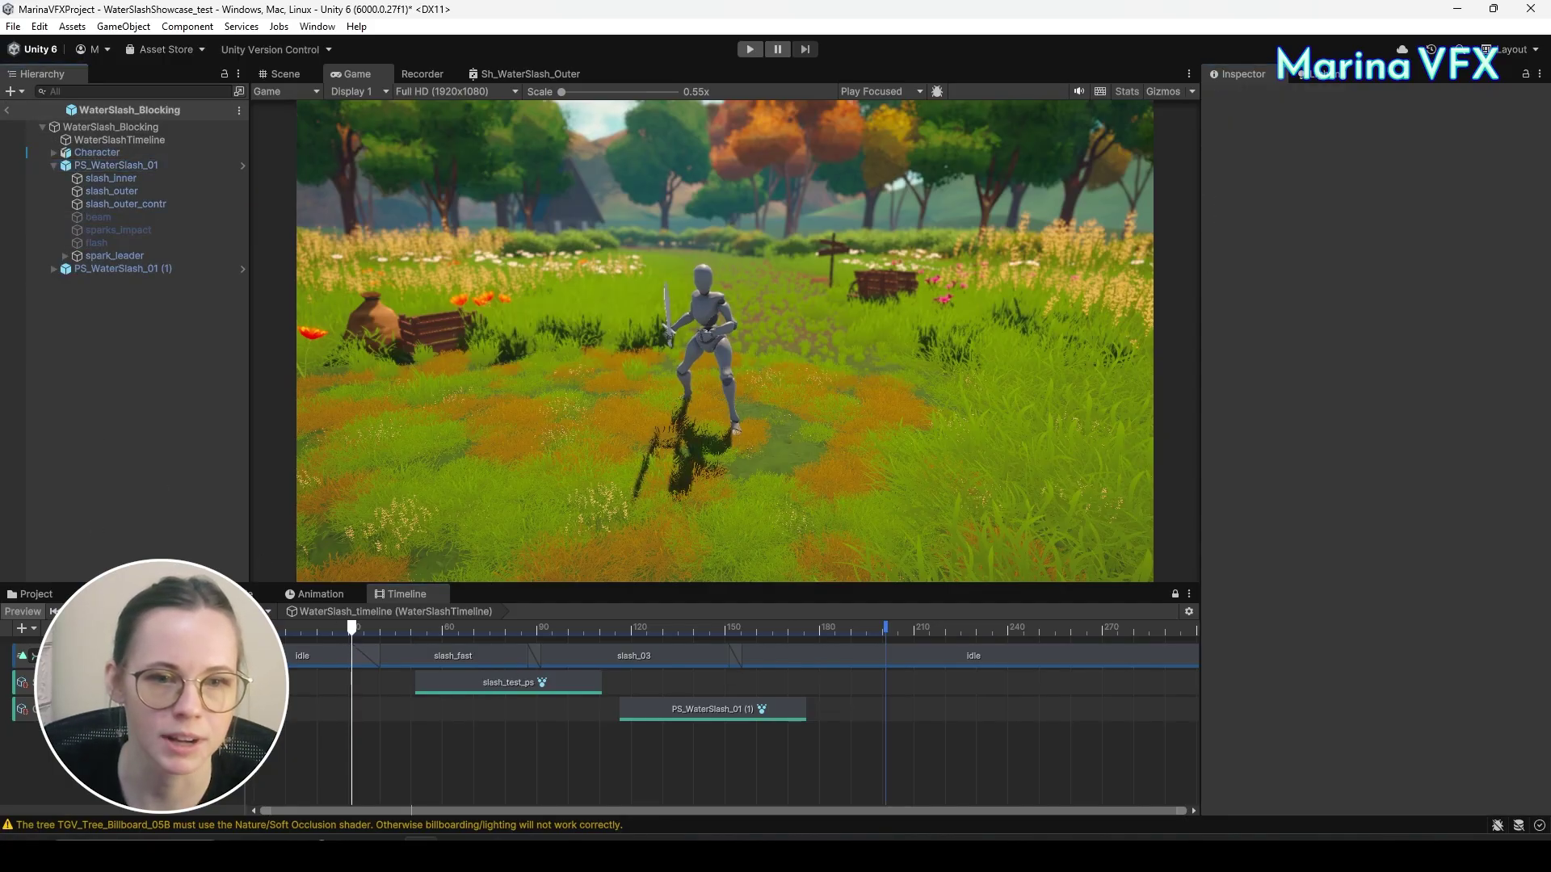
click(85, 612)
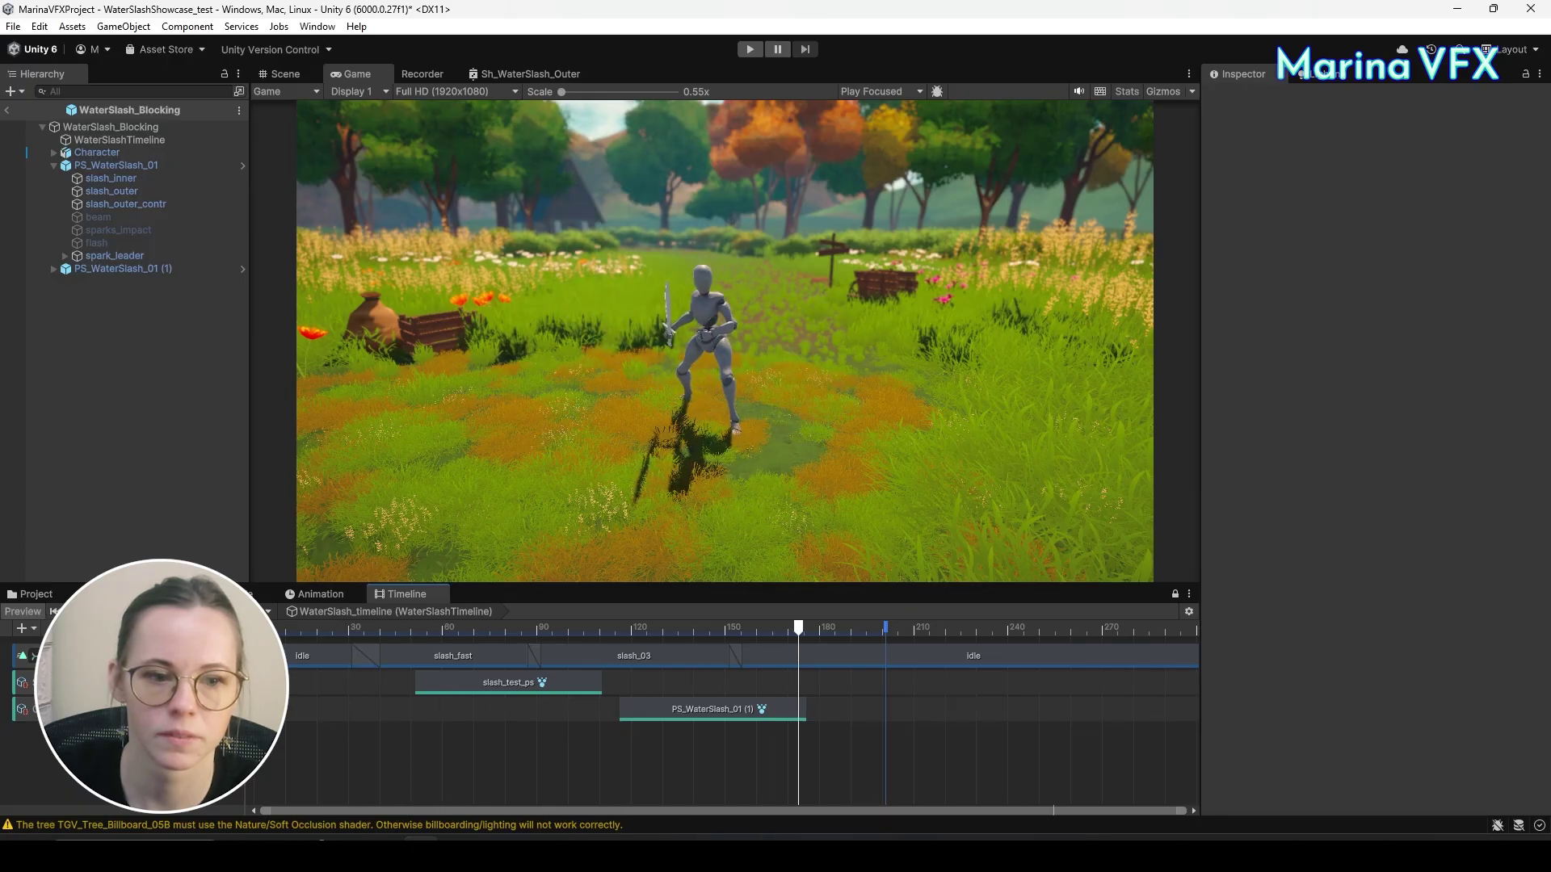
drag(451, 630, 507, 668)
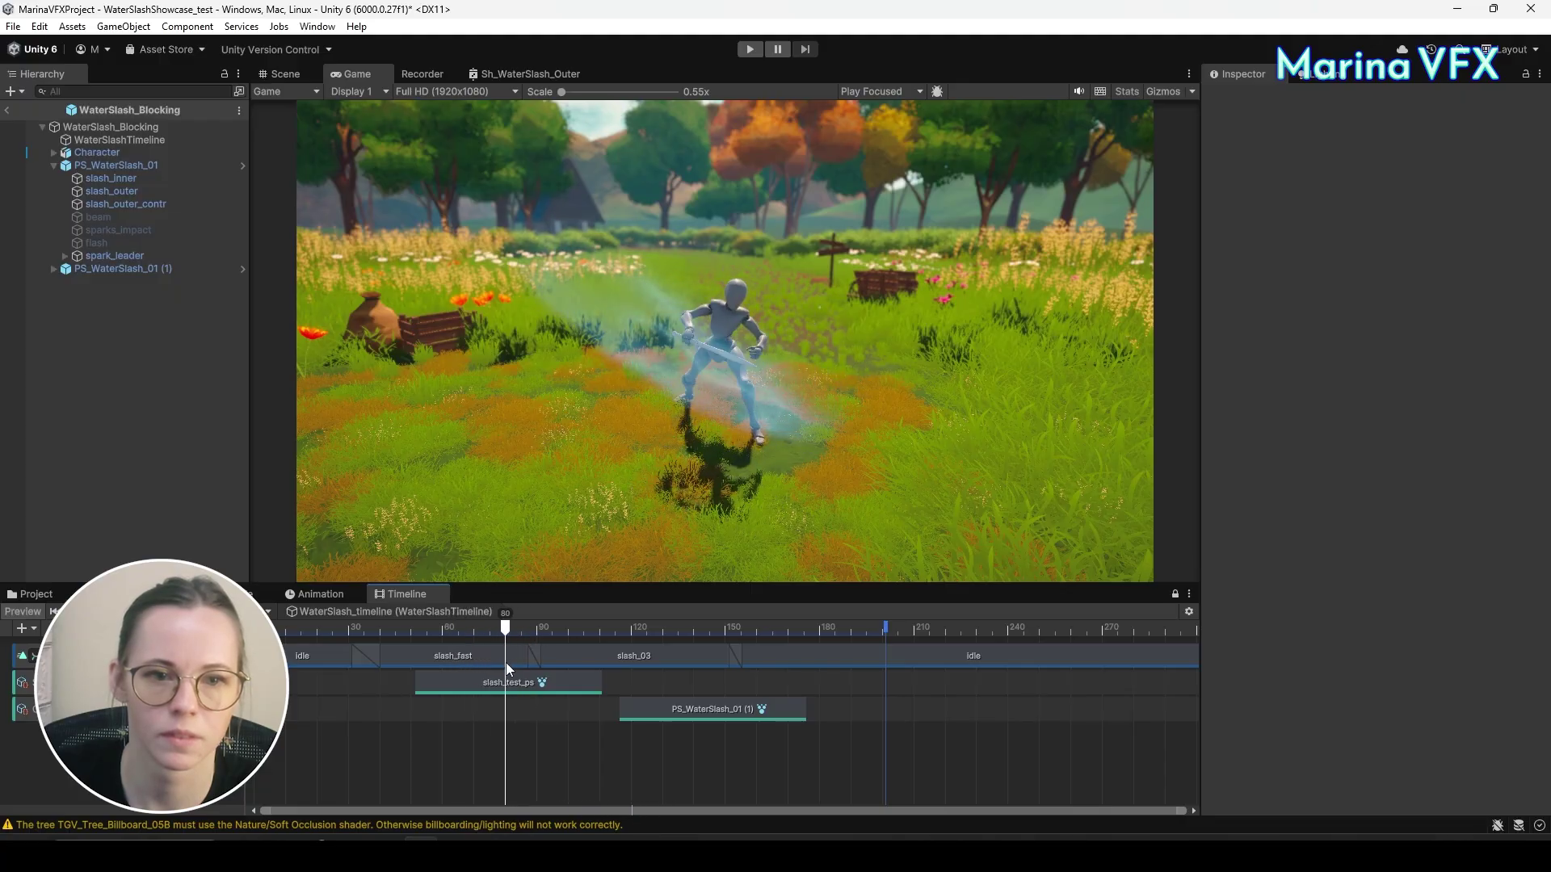
Return to the scene, examine slash_outer_contr's Y rotation-over-lifetime curve, and scrub into the slash_test_ps clip.
click(8, 113)
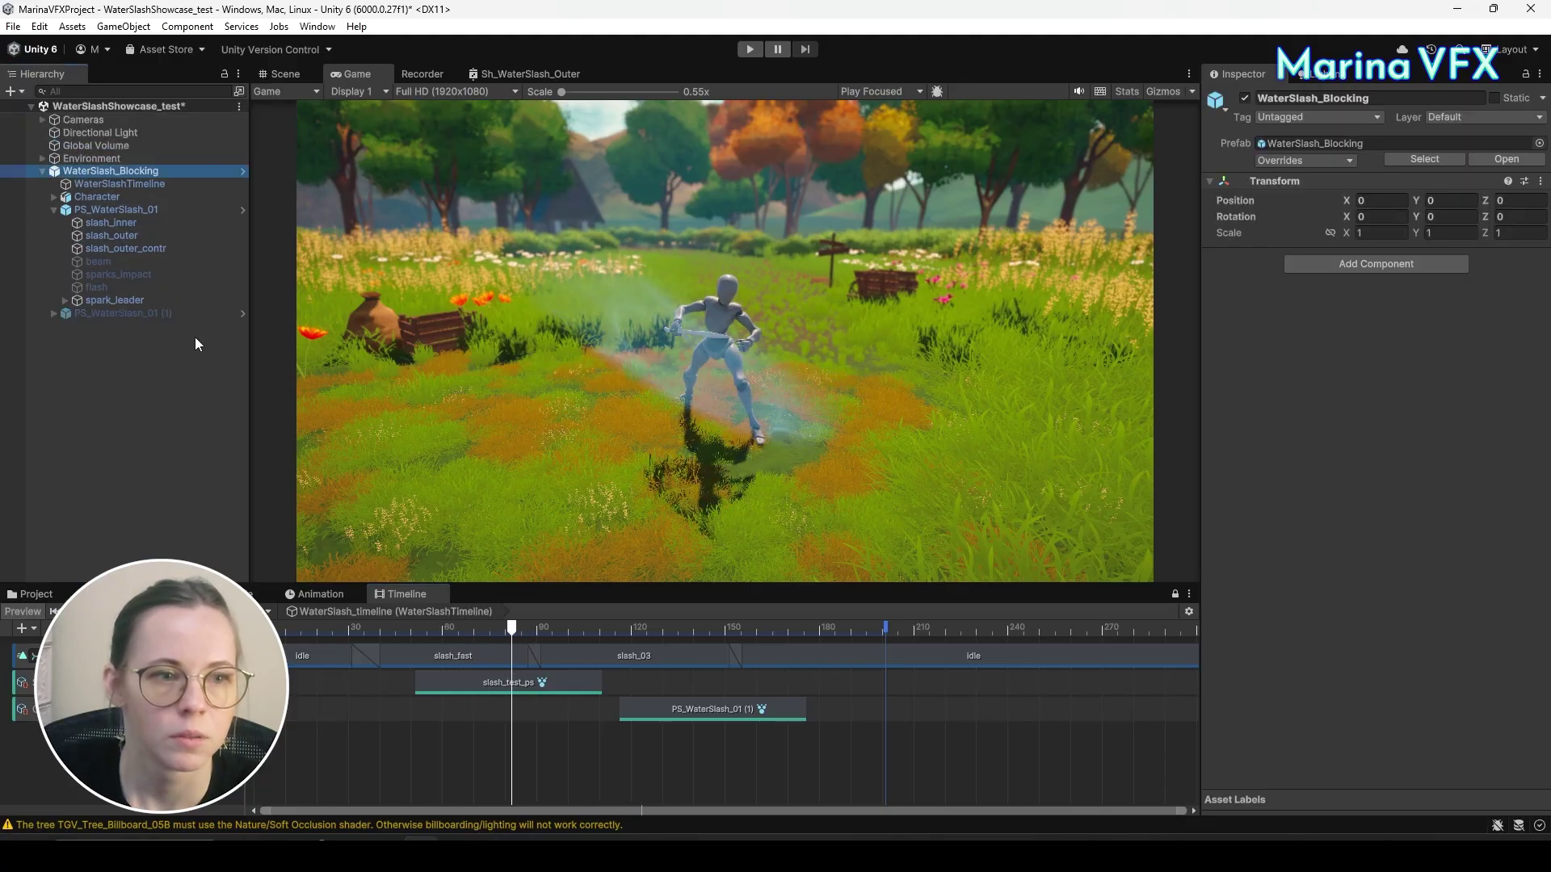
click(105, 249)
scroll(1398, 580, down, 5)
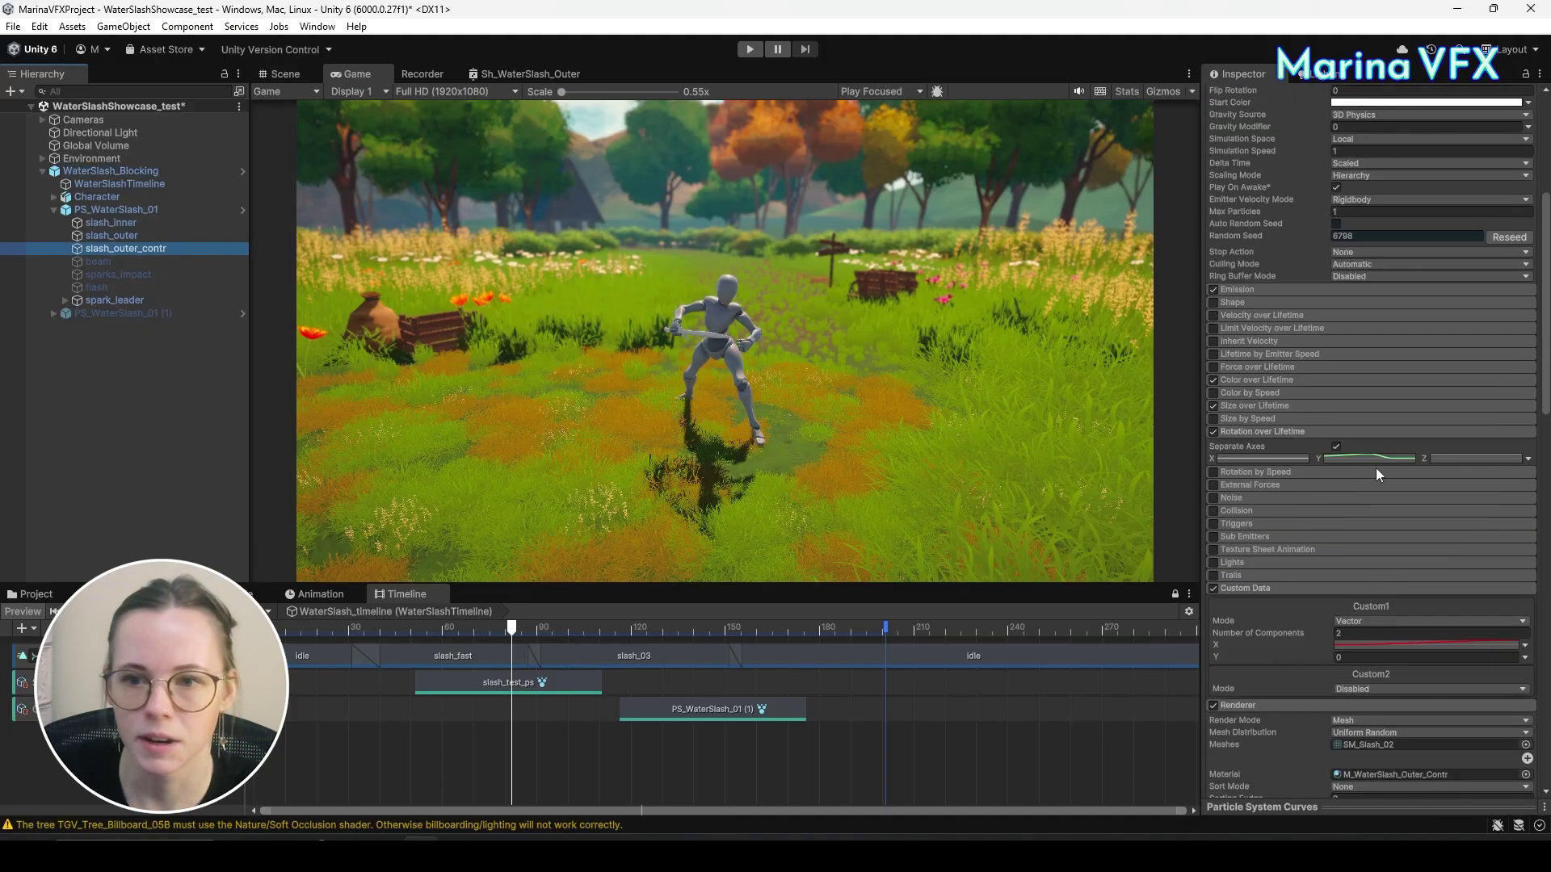
click(1318, 810)
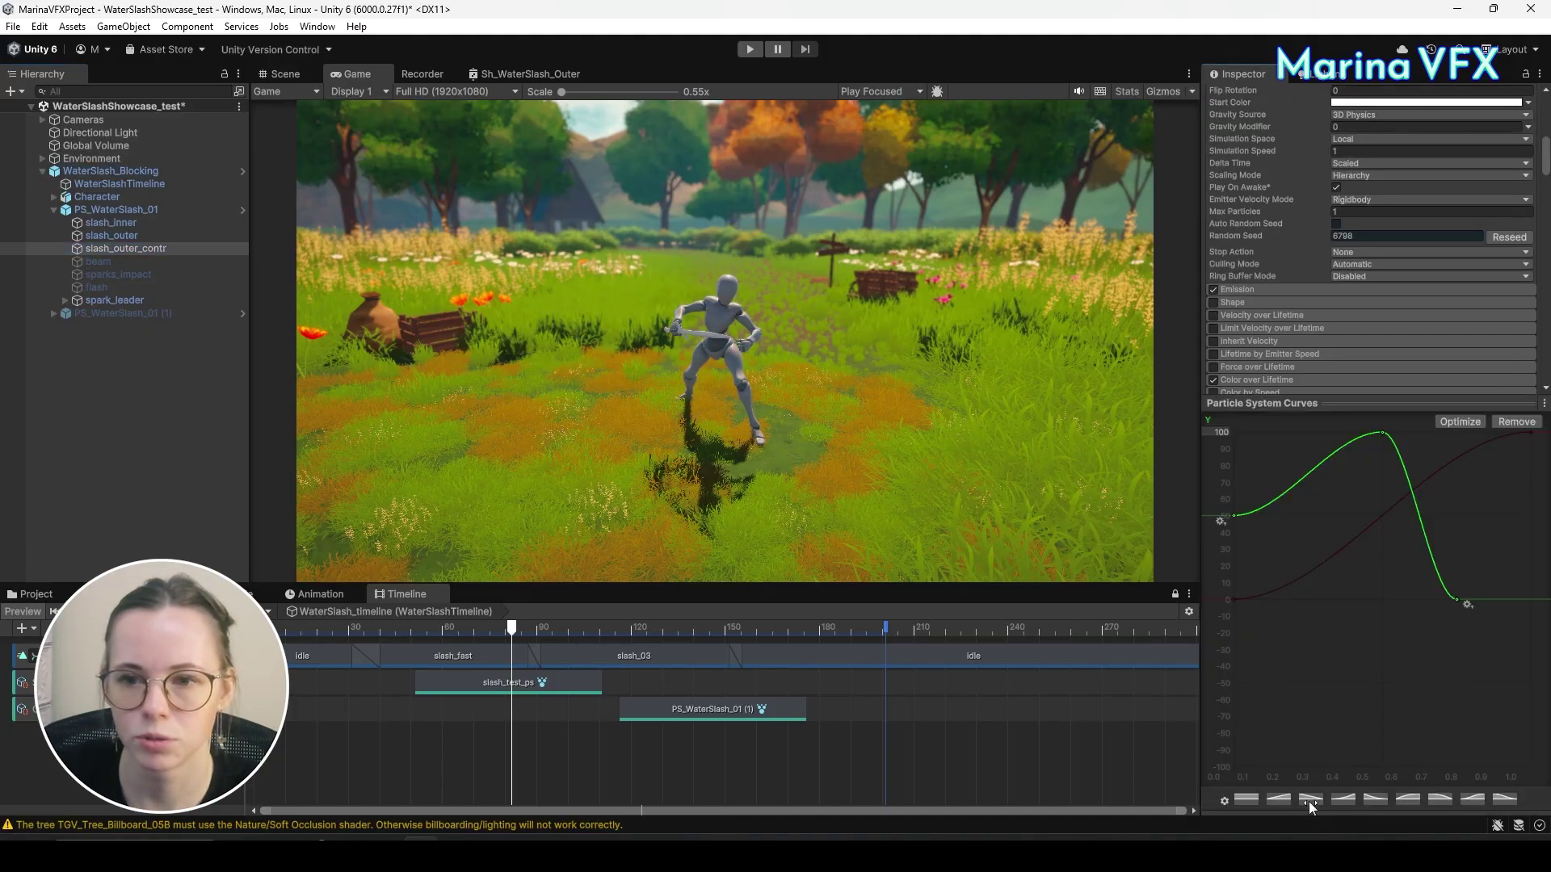
click(1221, 434)
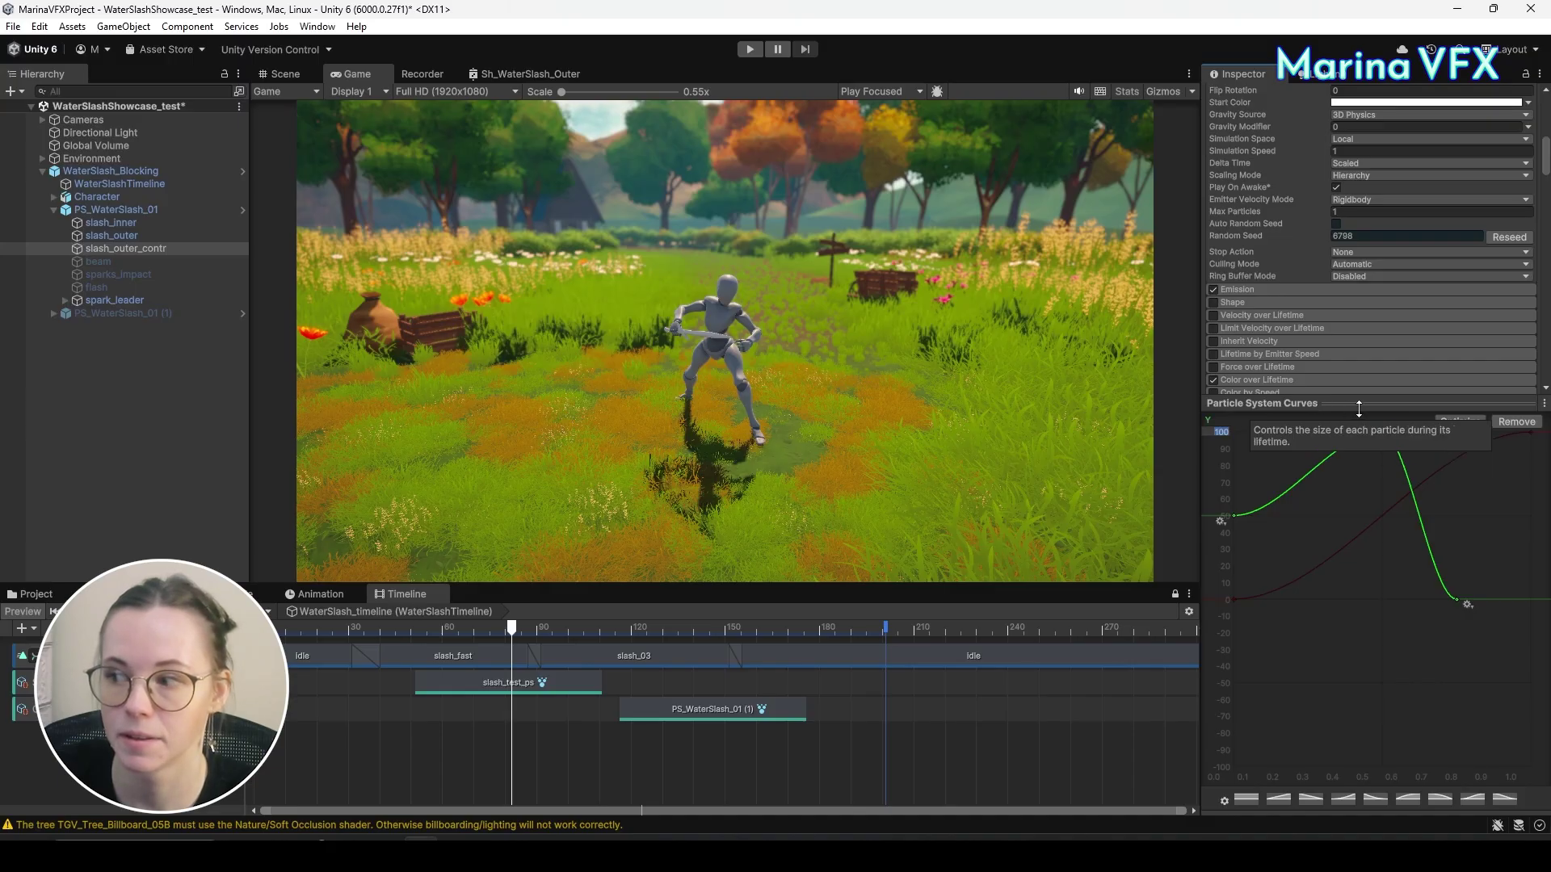
click(1333, 404)
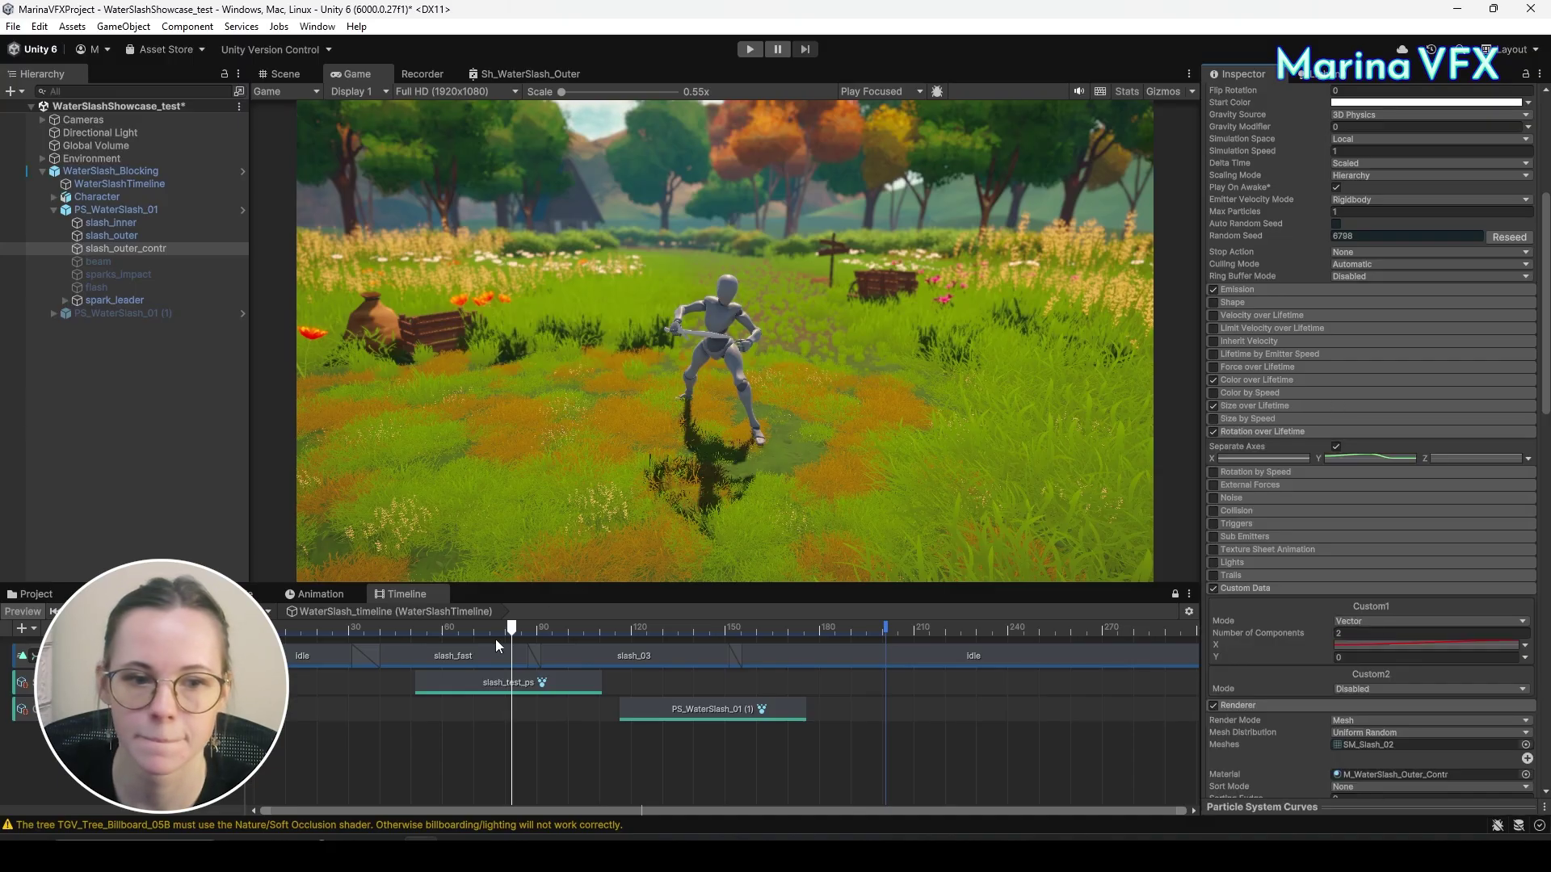
drag(403, 635, 500, 631)
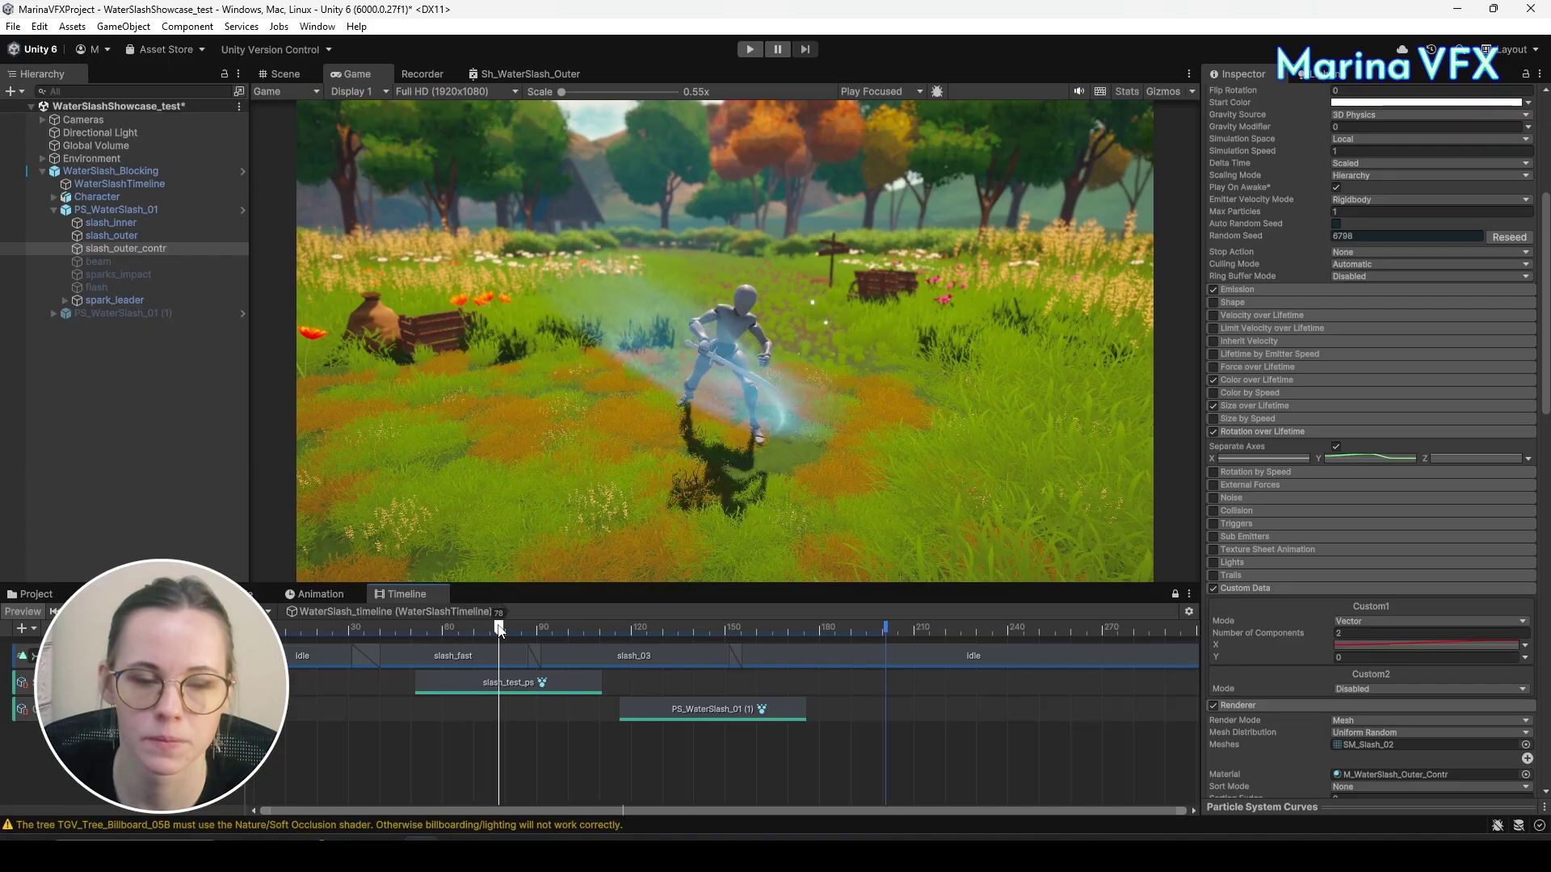
Align the Scene view to the Main Camera_front object's viewpoint.
click(280, 72)
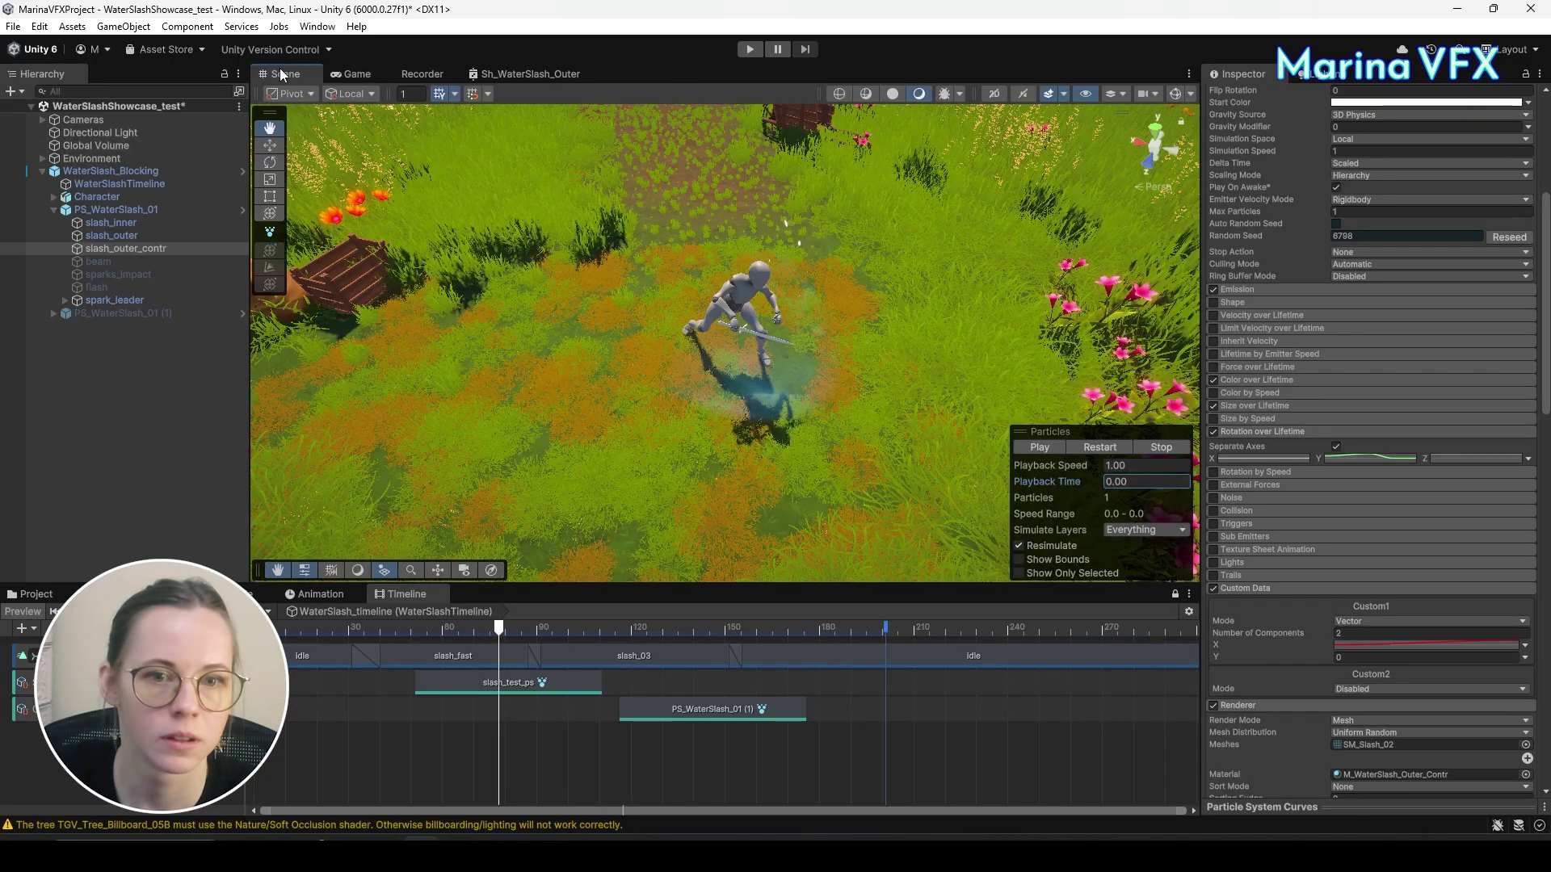
click(43, 119)
click(121, 146)
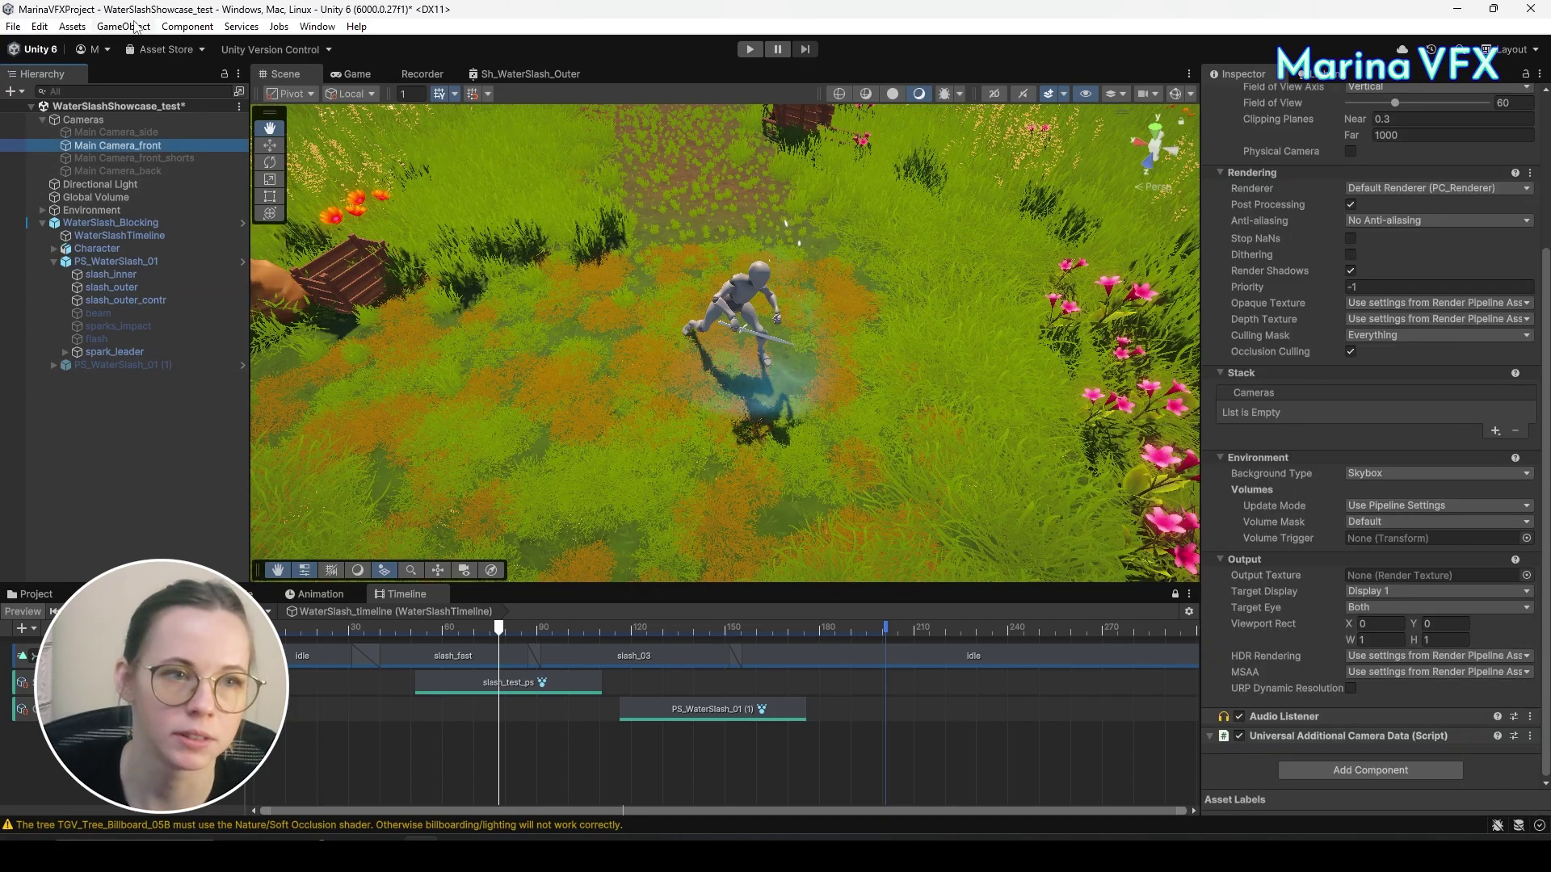
click(136, 27)
mouse_move(187, 27)
mouse_move(113, 27)
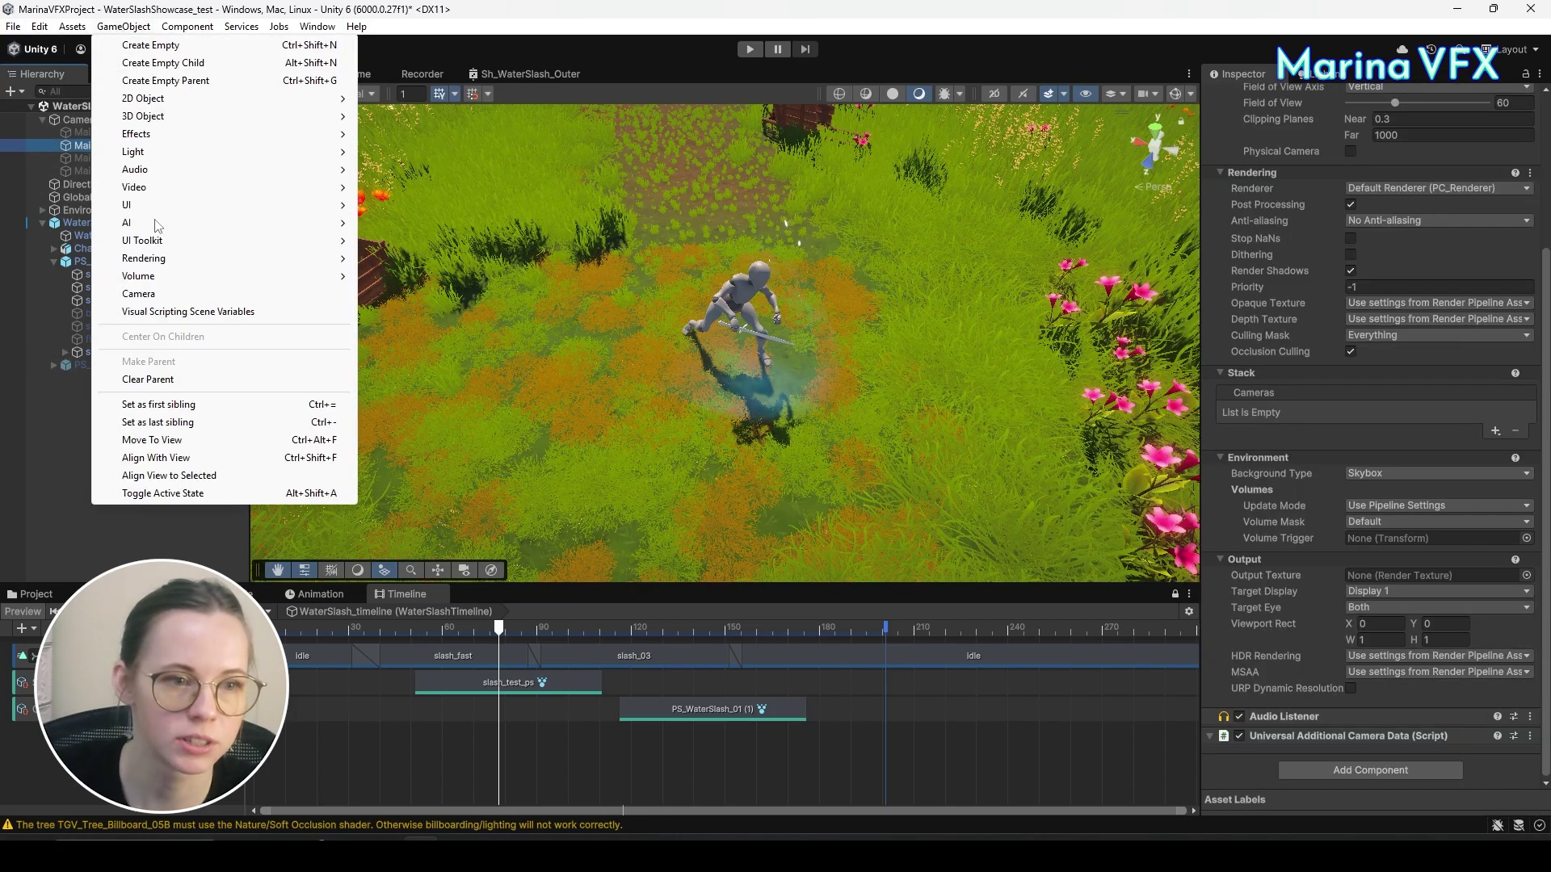
click(189, 479)
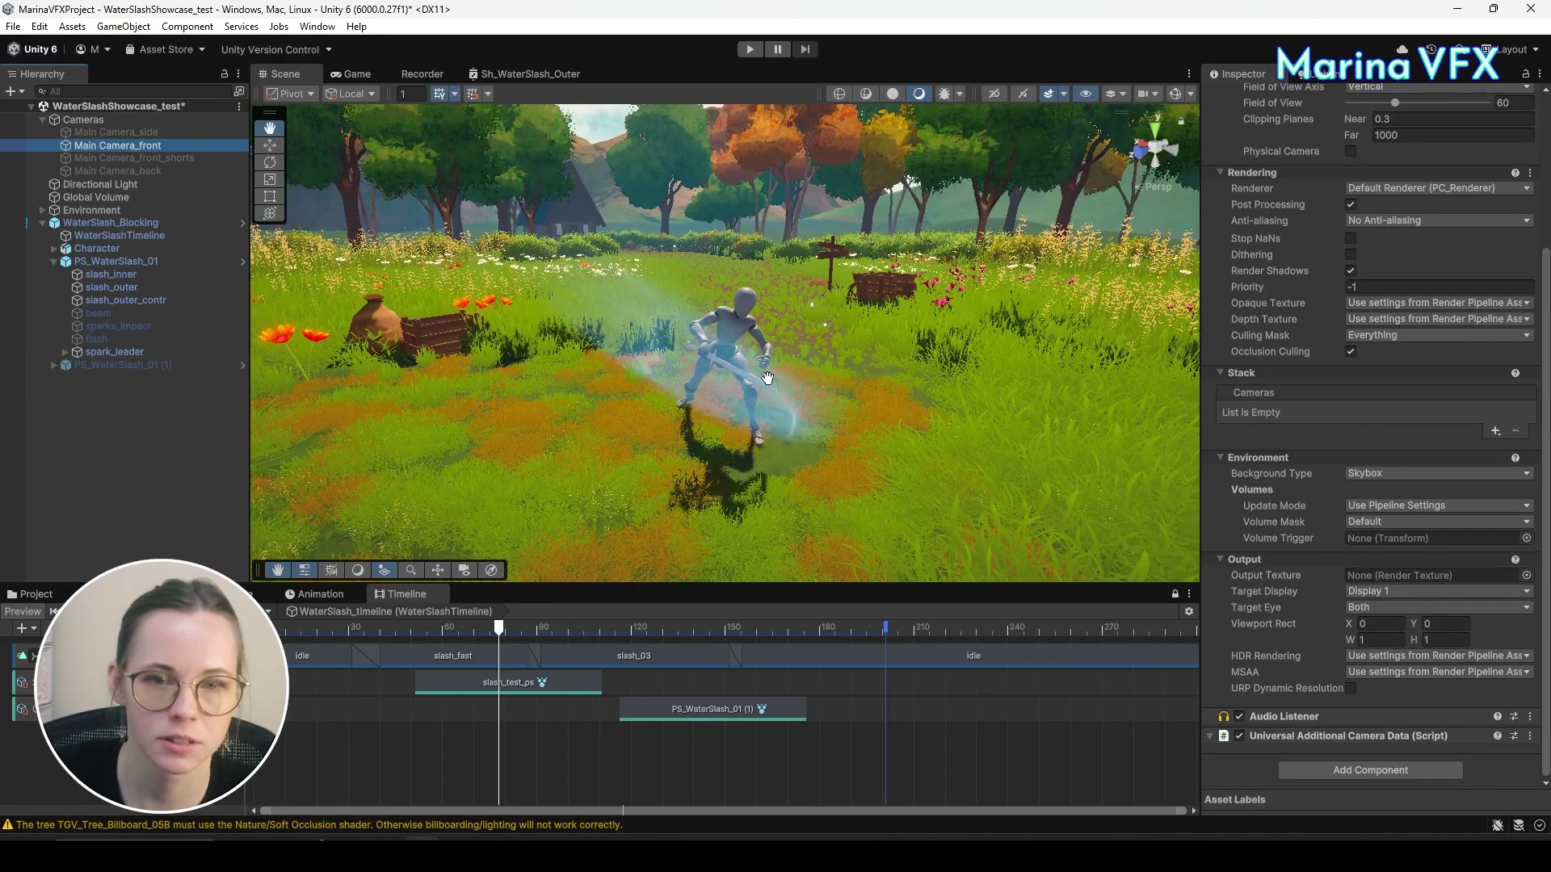
Compare the Game and Scene views, scrub the timeline around the slash_test_ps clip, and replay the PS_WaterSlash_01 particles.
click(363, 80)
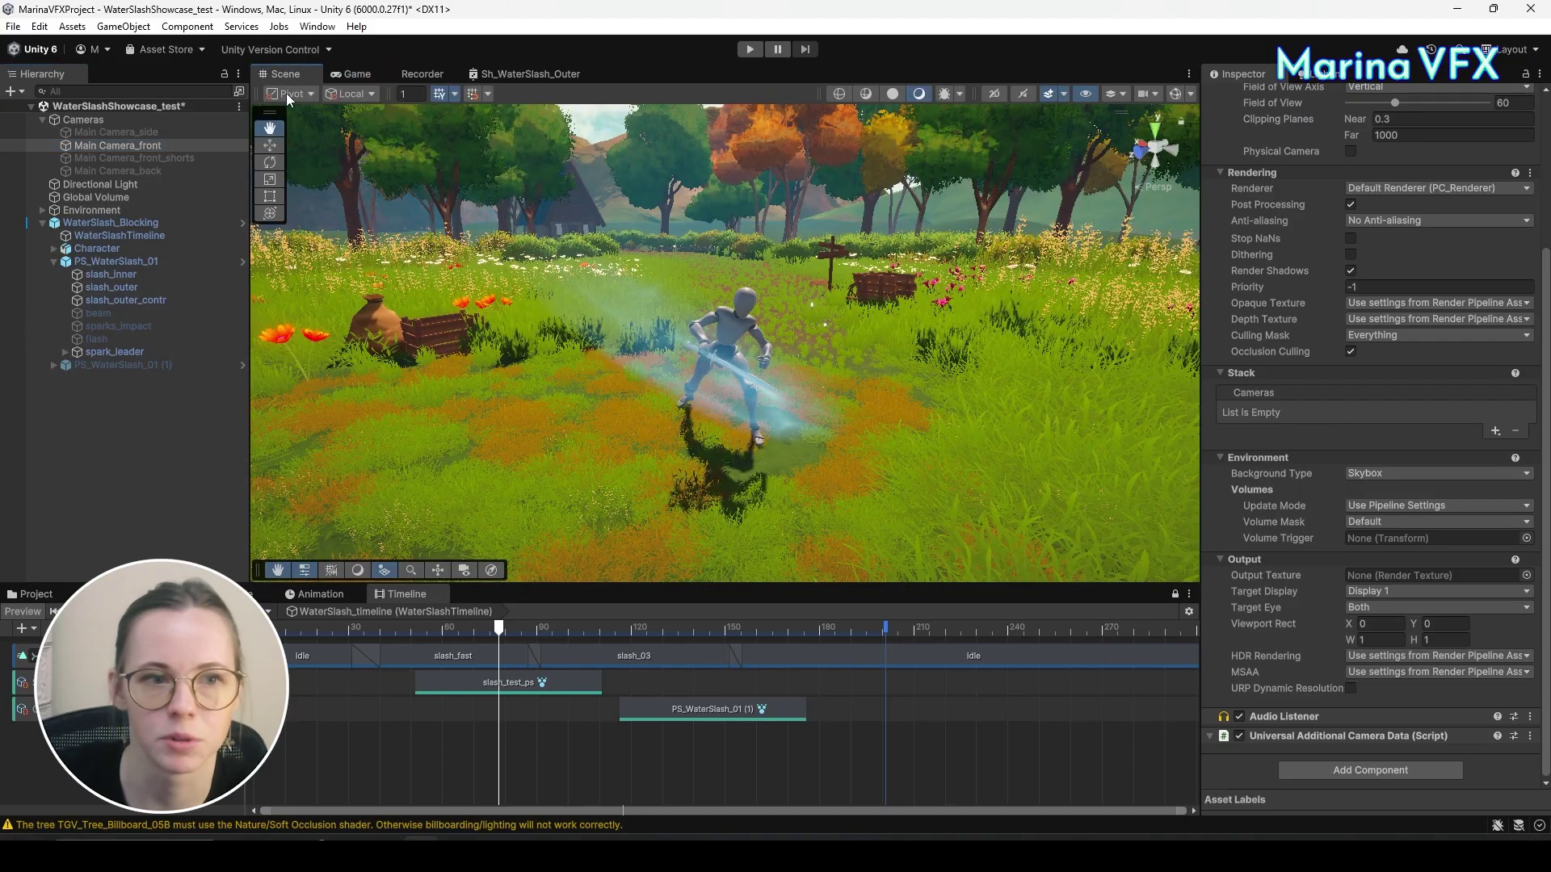
click(94, 440)
mouse_move(404, 627)
mouse_down()
mouse_move(436, 628)
mouse_move(385, 627)
mouse_up()
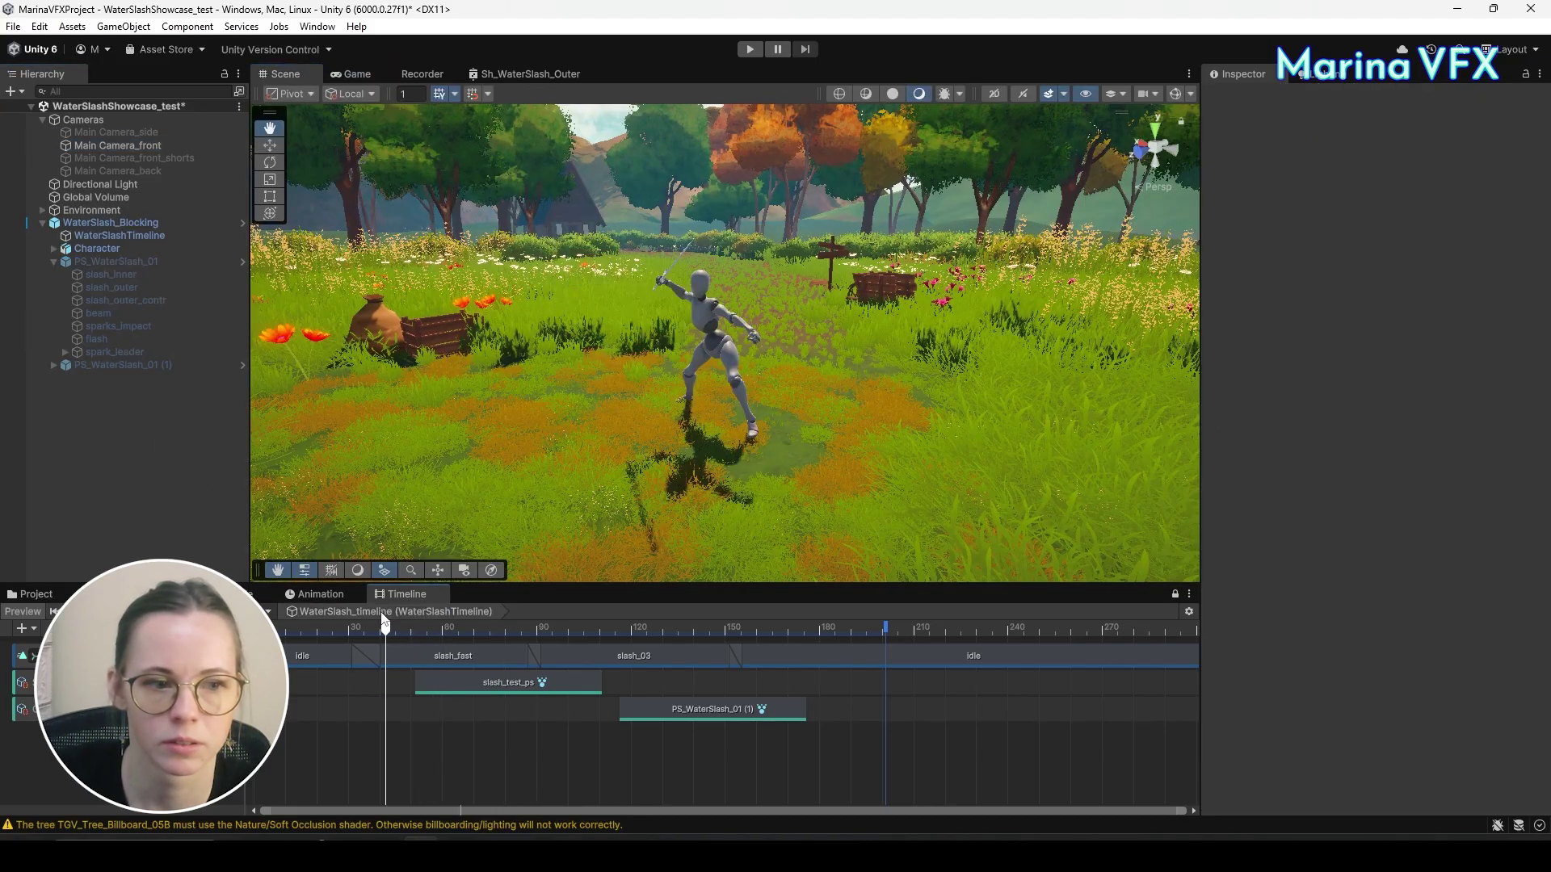
click(114, 249)
click(119, 262)
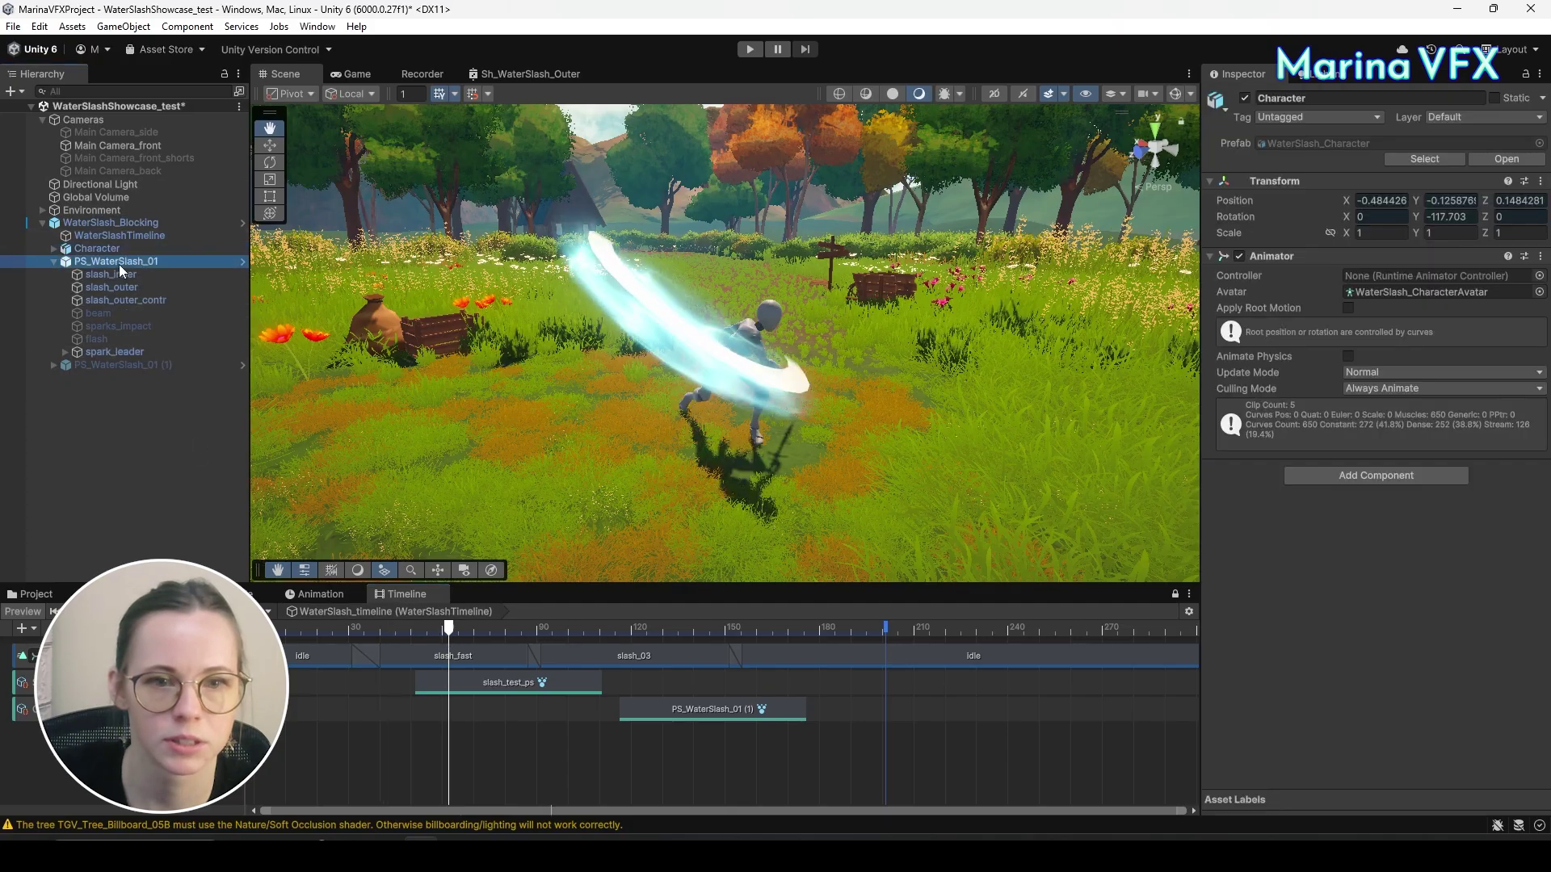
click(1094, 443)
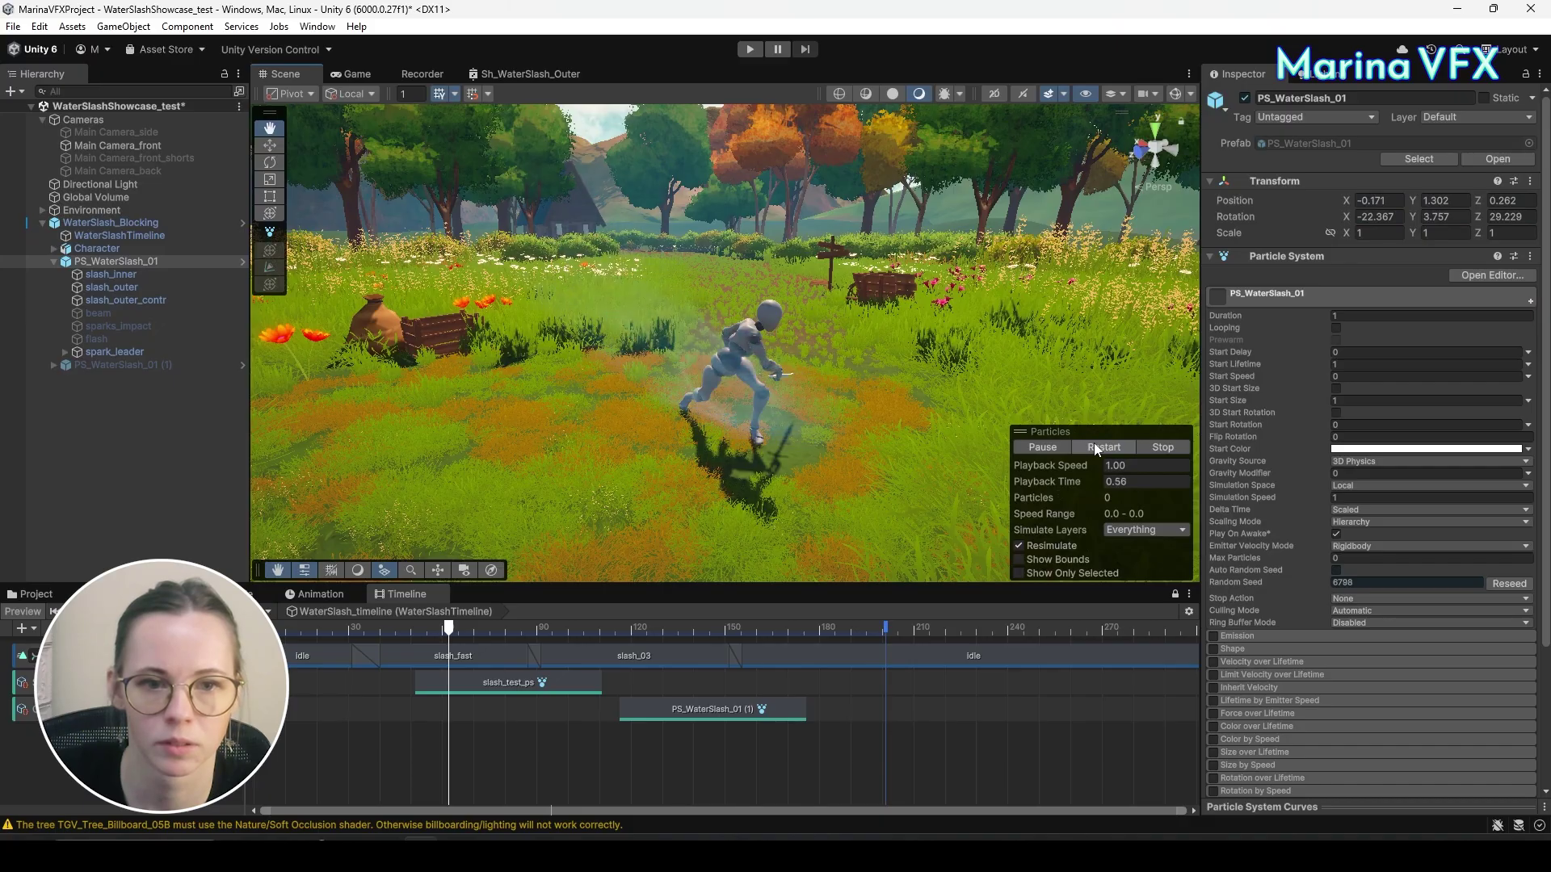
click(1094, 443)
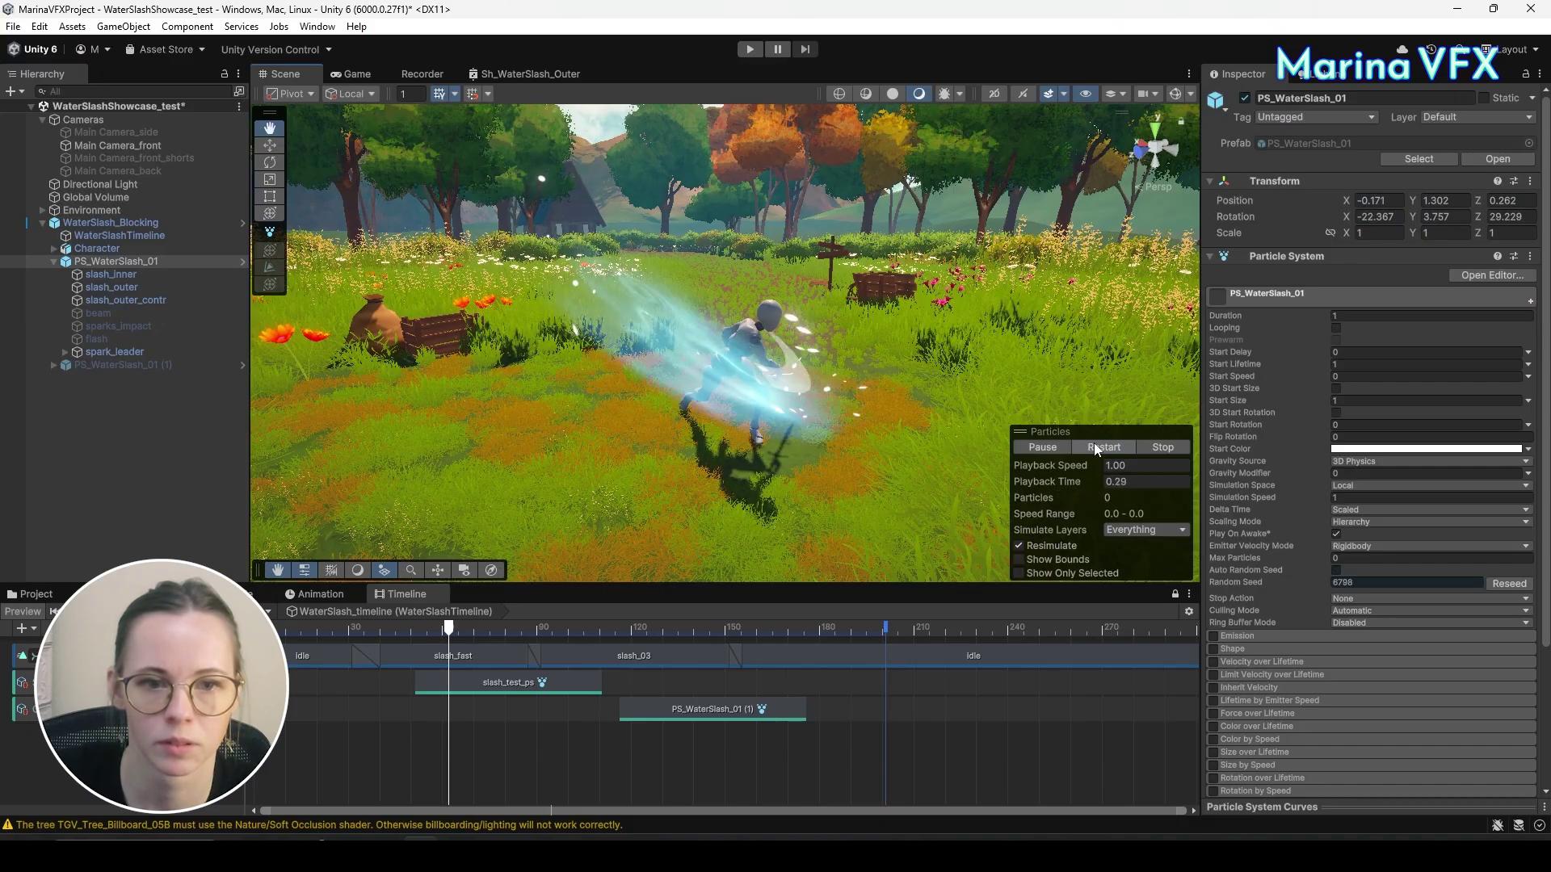
Set the upper limit of slash_outer_contr's Y rotation-over-lifetime curve to 100 and replay the particles.
click(139, 304)
scroll(1383, 520, down, 5)
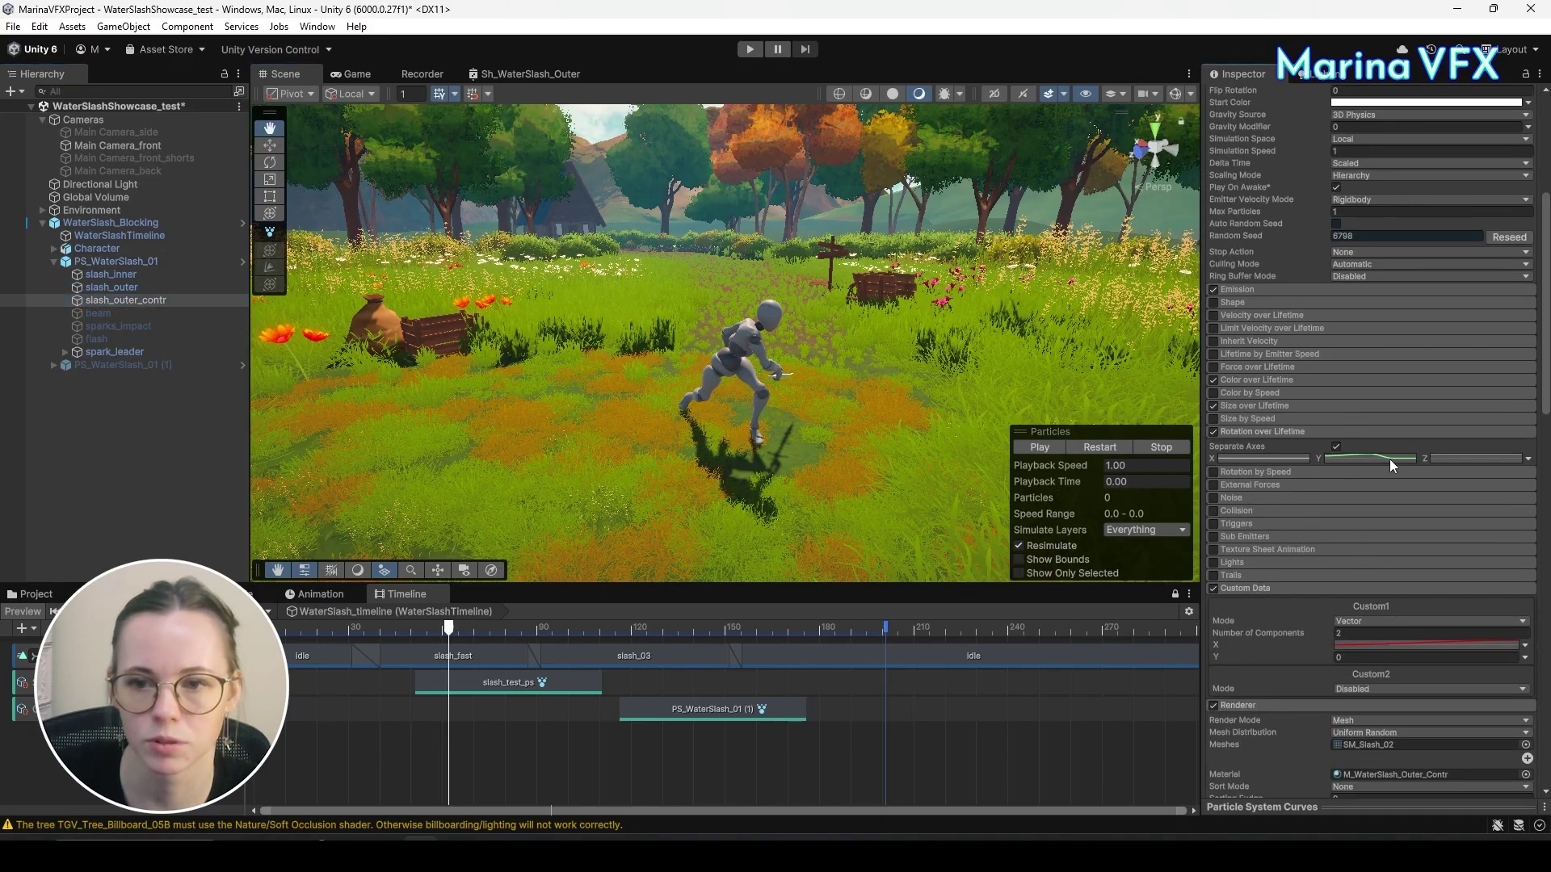
click(1343, 807)
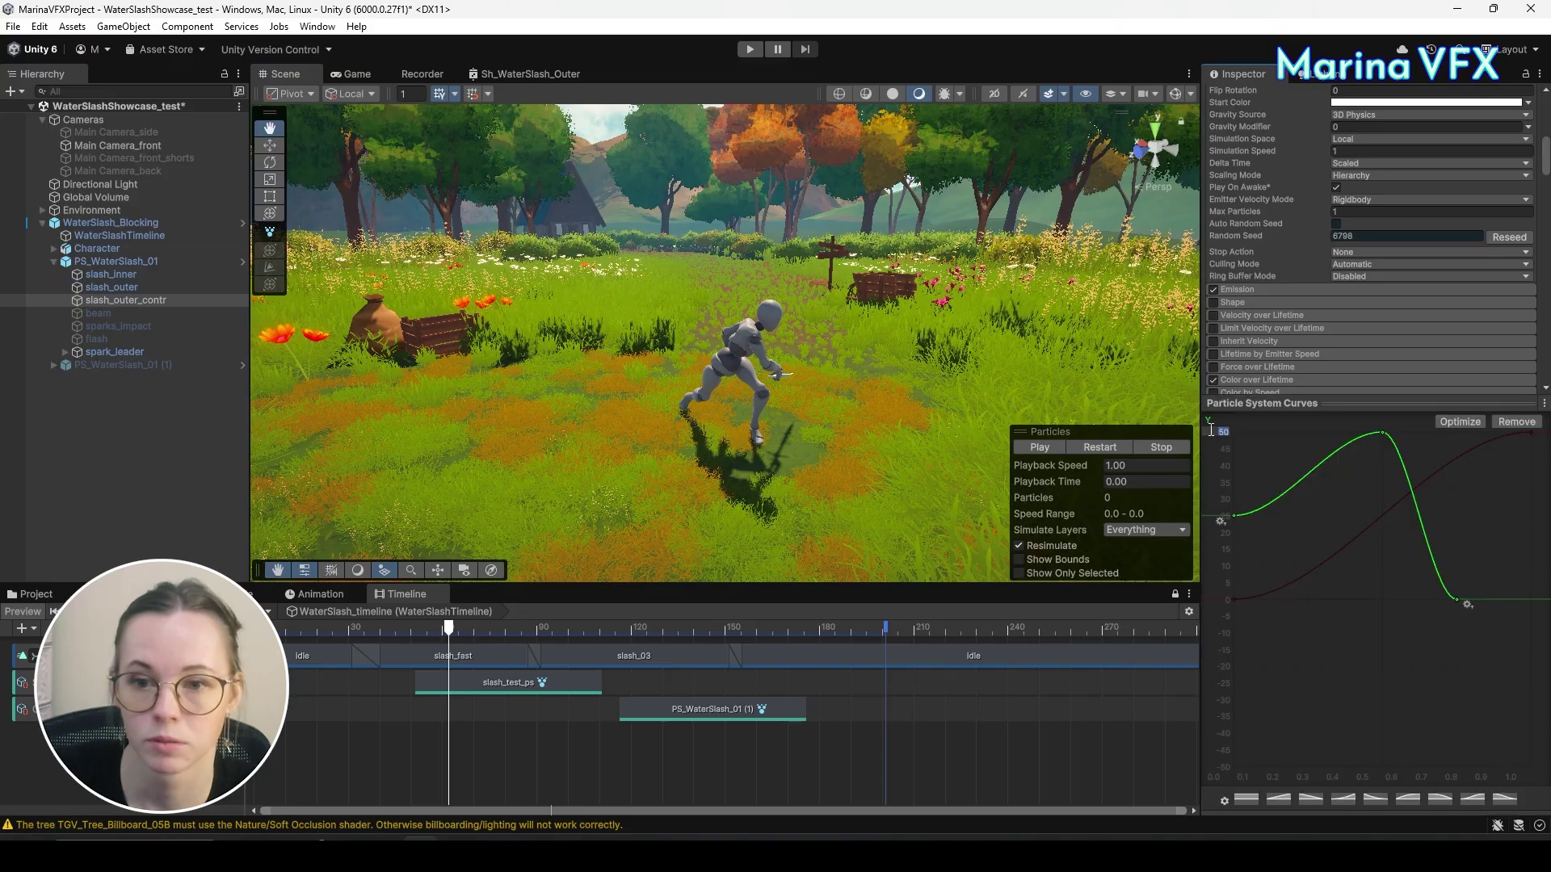
click(1267, 404)
click(1102, 448)
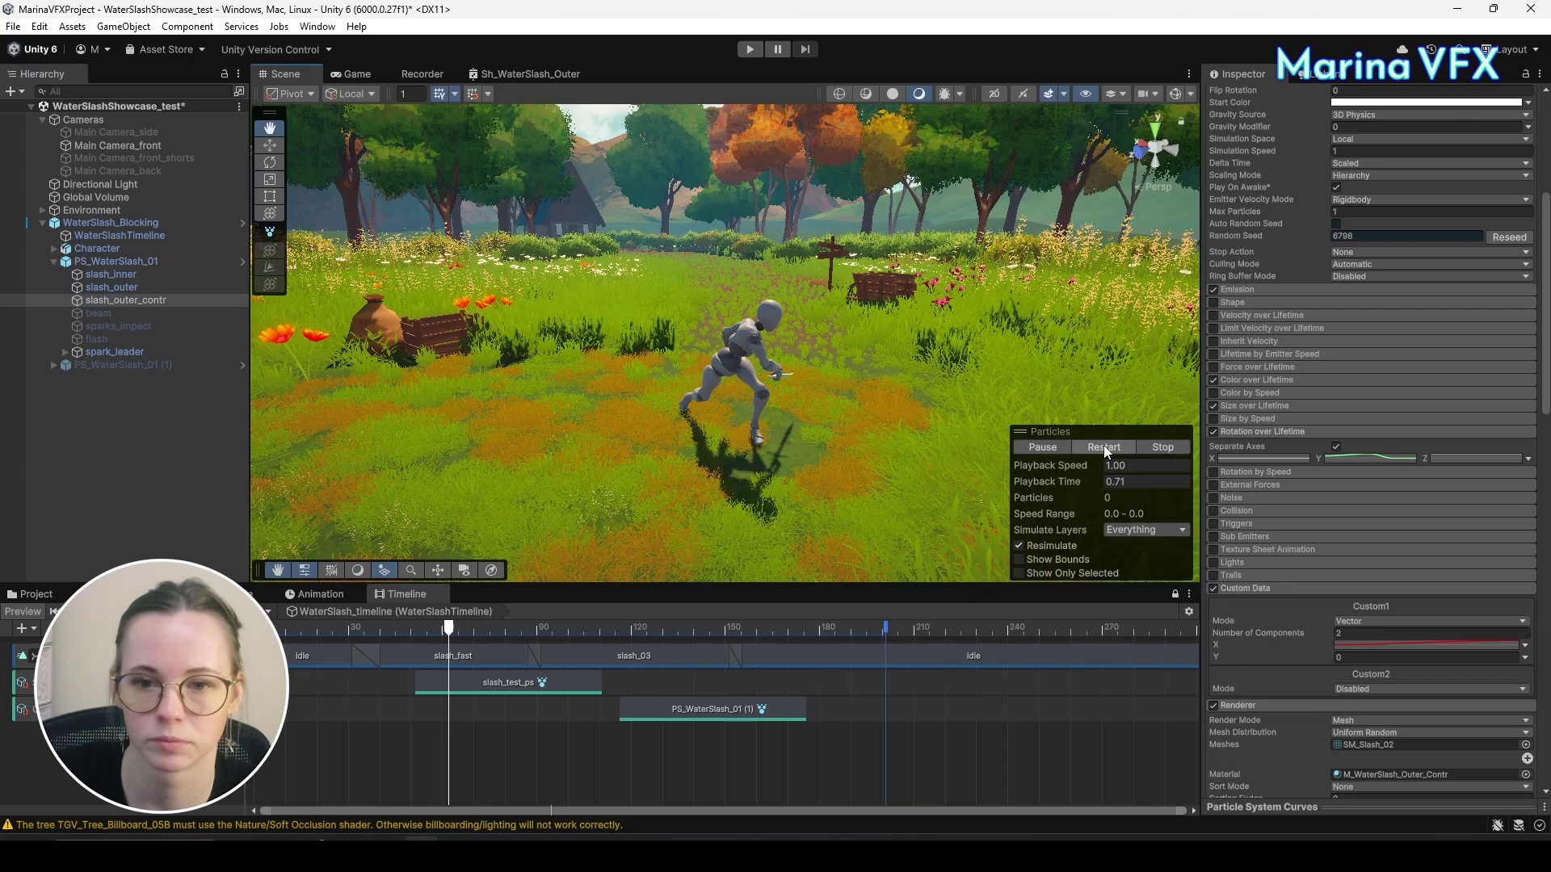
Pause the effect mid-slash, set slash_outer_contr's Y rotation to -140, and replay the particles.
click(1042, 459)
click(1100, 450)
click(1055, 447)
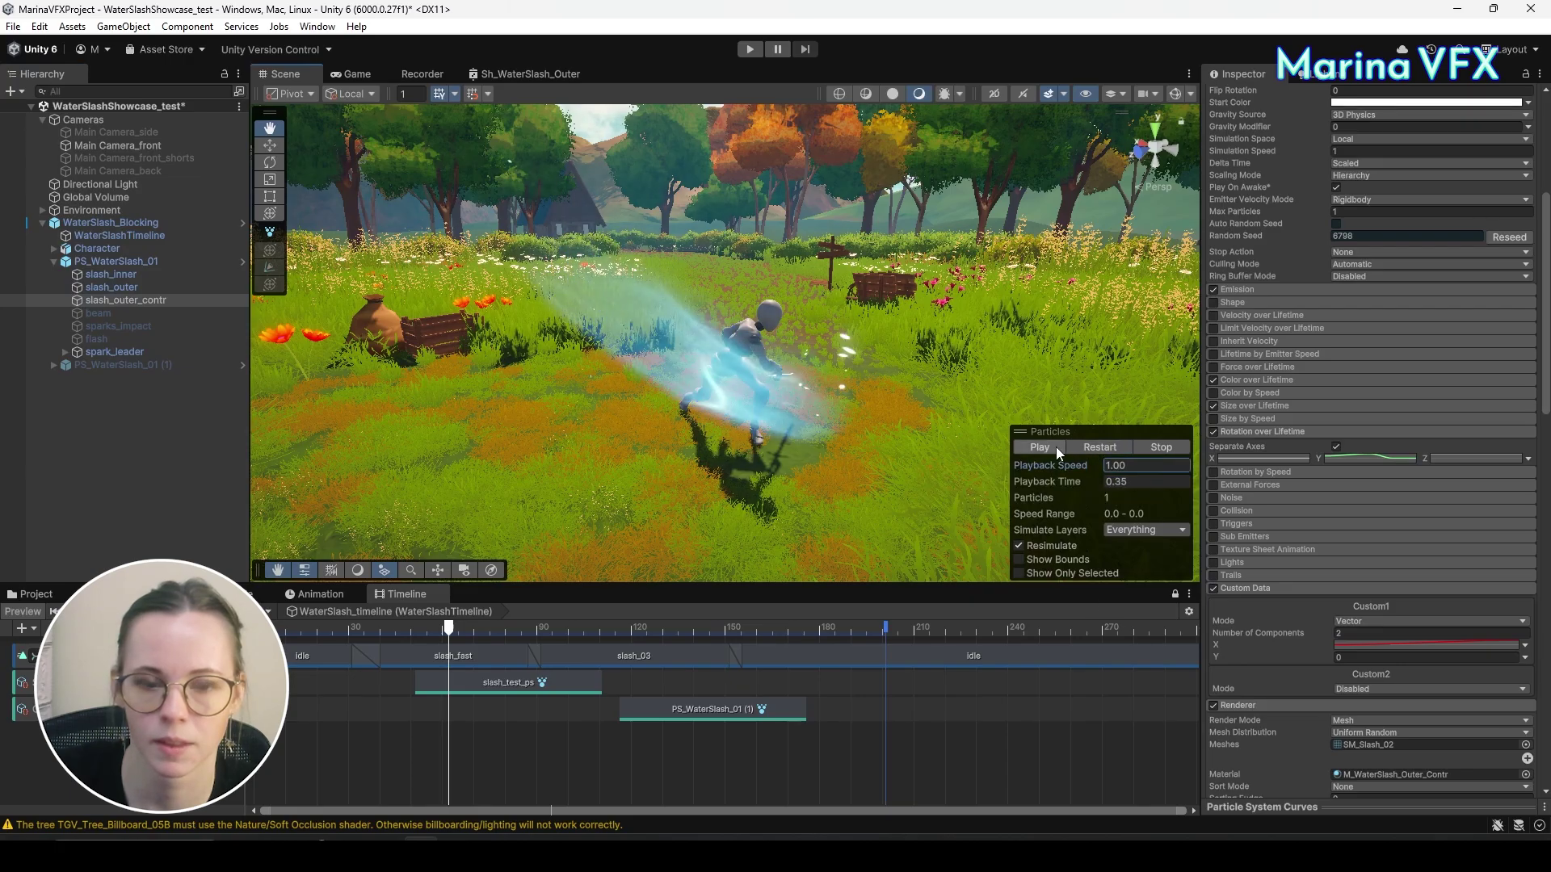
key(e)
drag(667, 321, 723, 321)
scroll(1389, 321, up, 8)
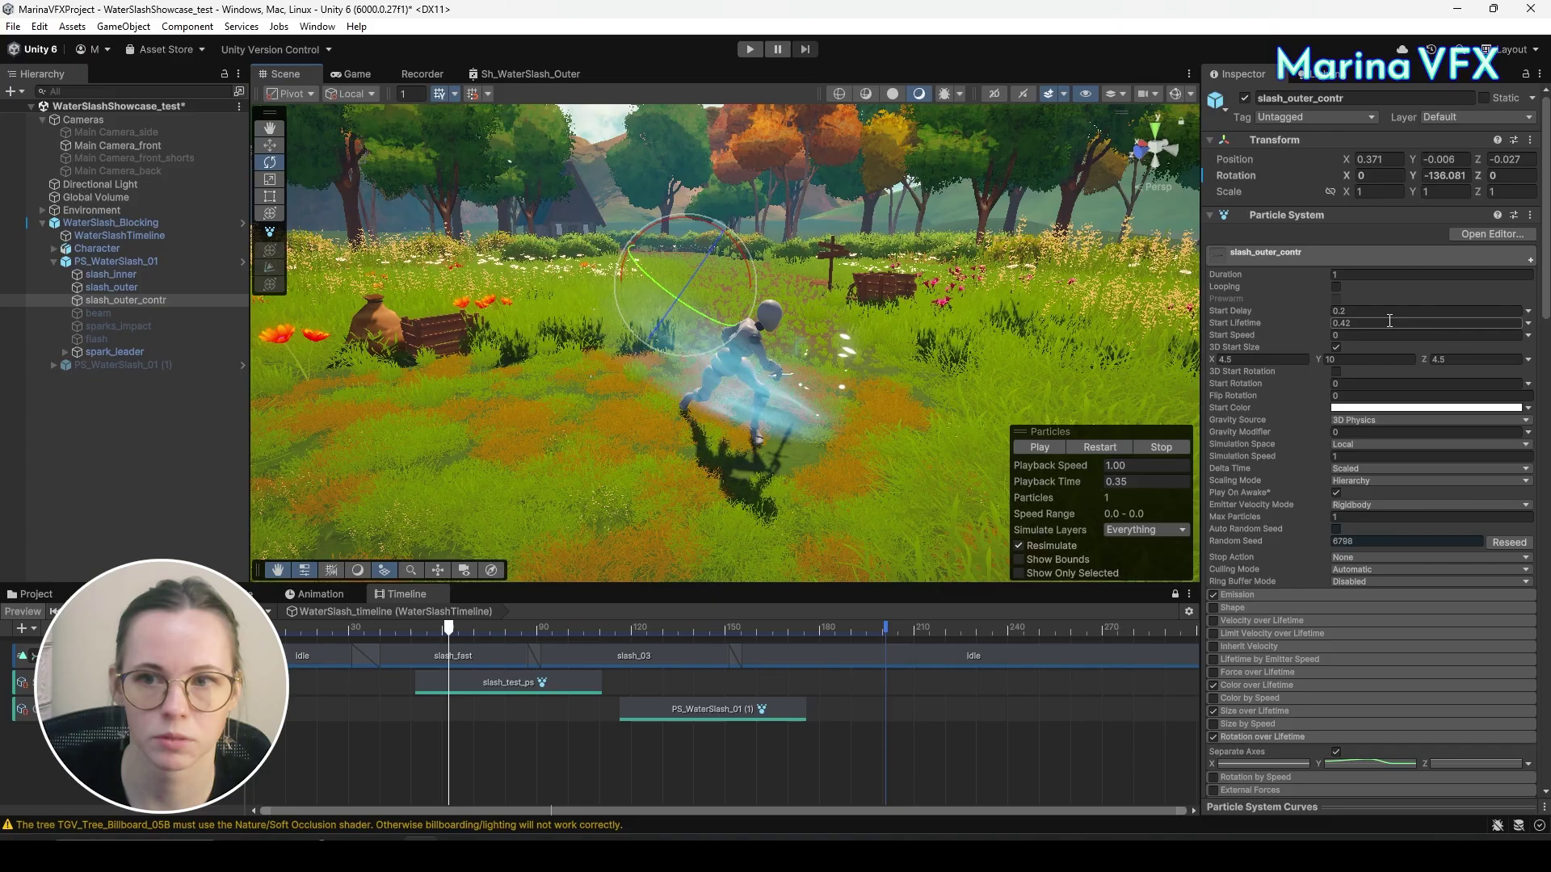
click(1442, 176)
text(-140)
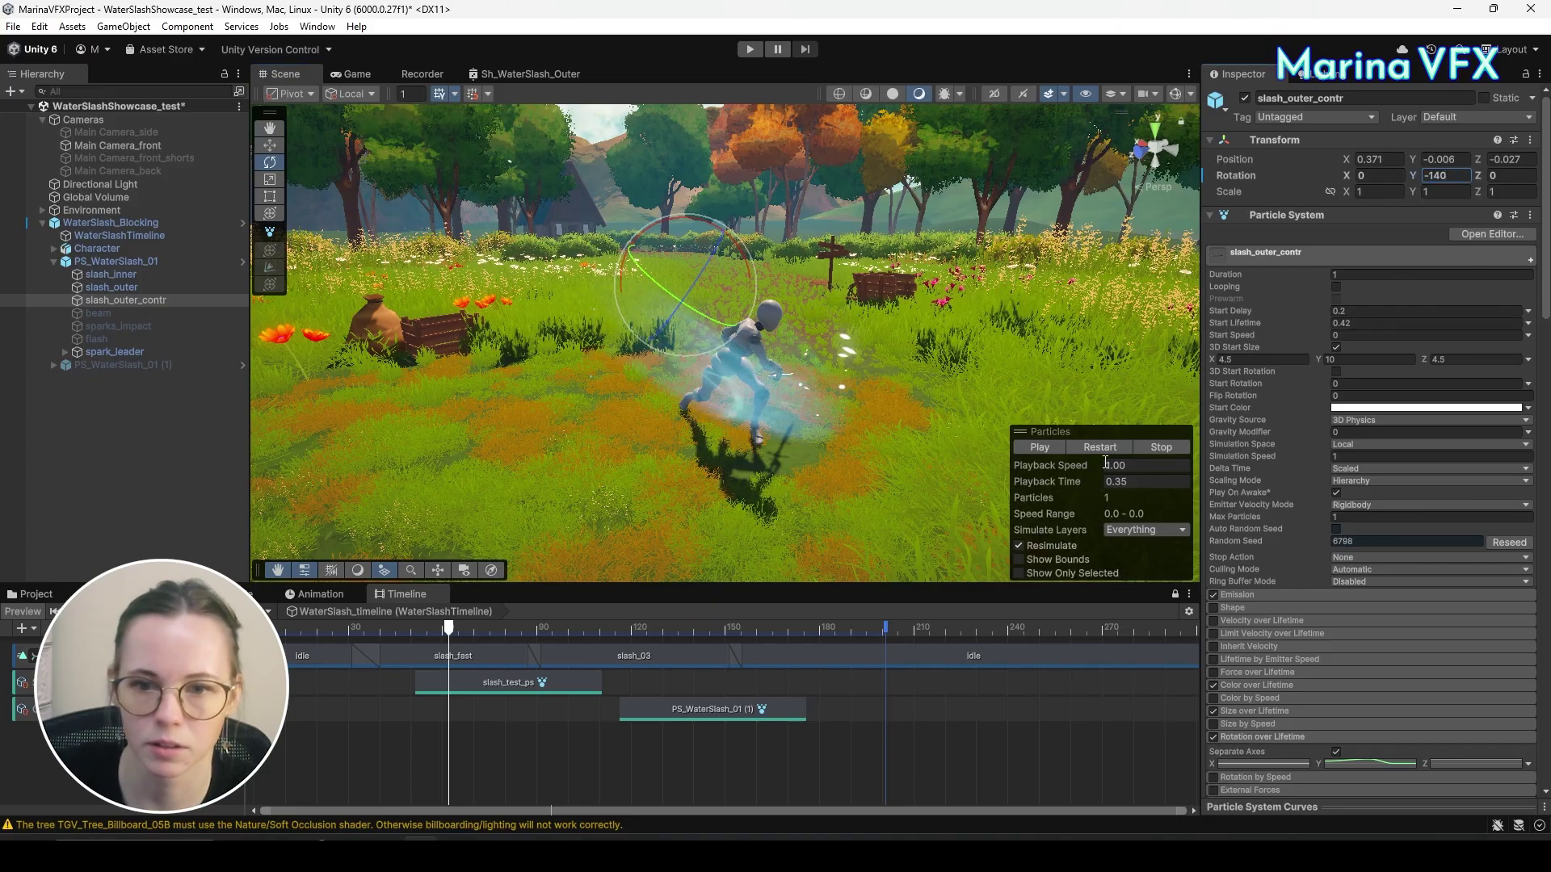
click(1091, 449)
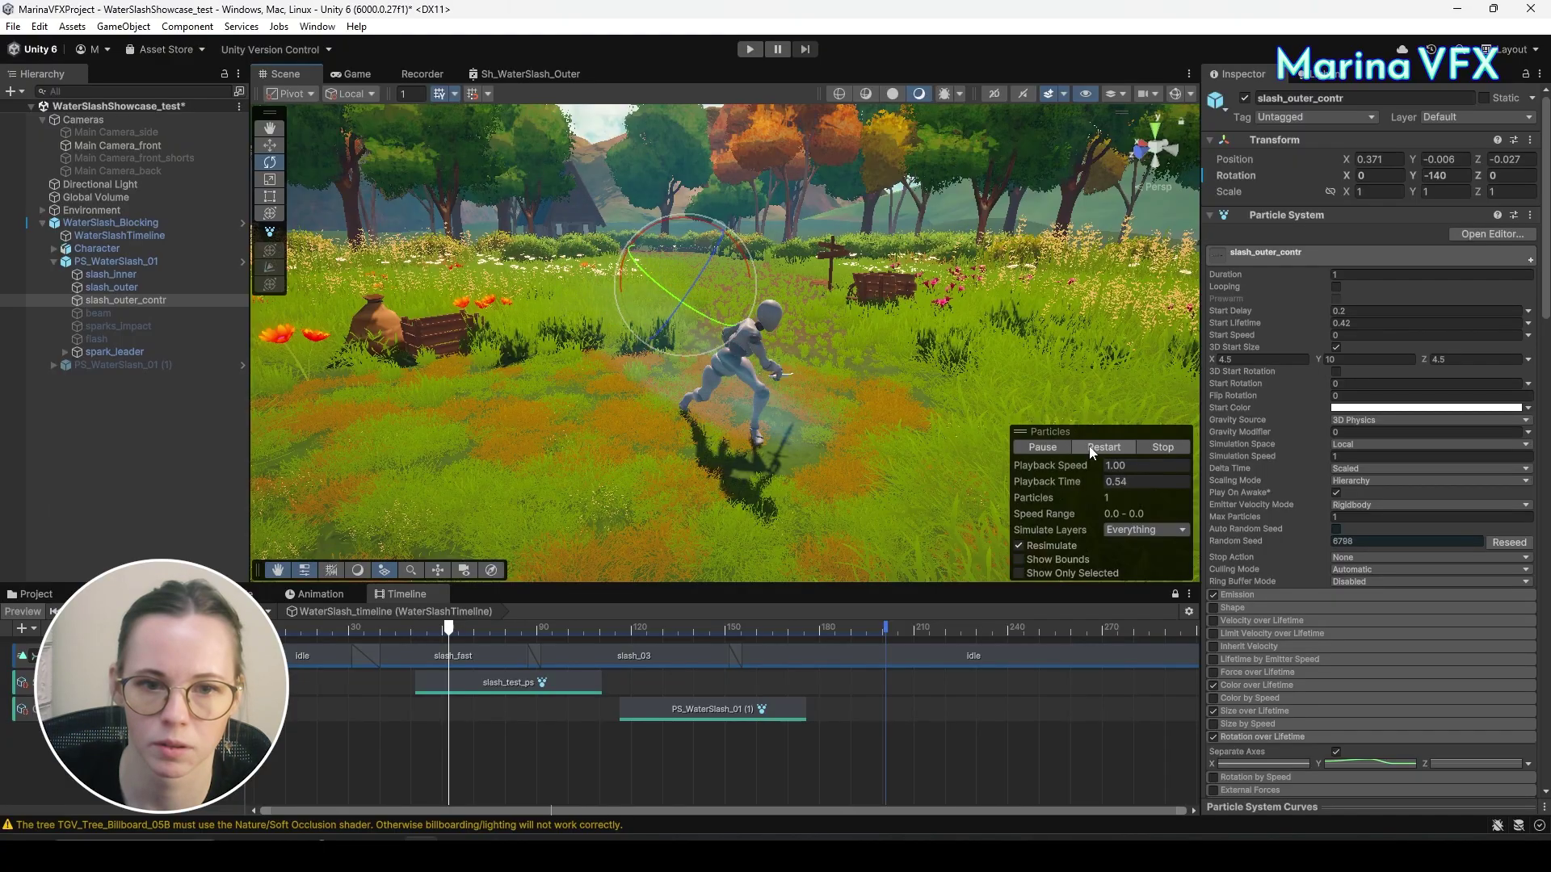
click(1162, 447)
Examine slash_outer_contr's size-over-lifetime curve and its middle key's value, and replay the particles.
scroll(1331, 606, down, 3)
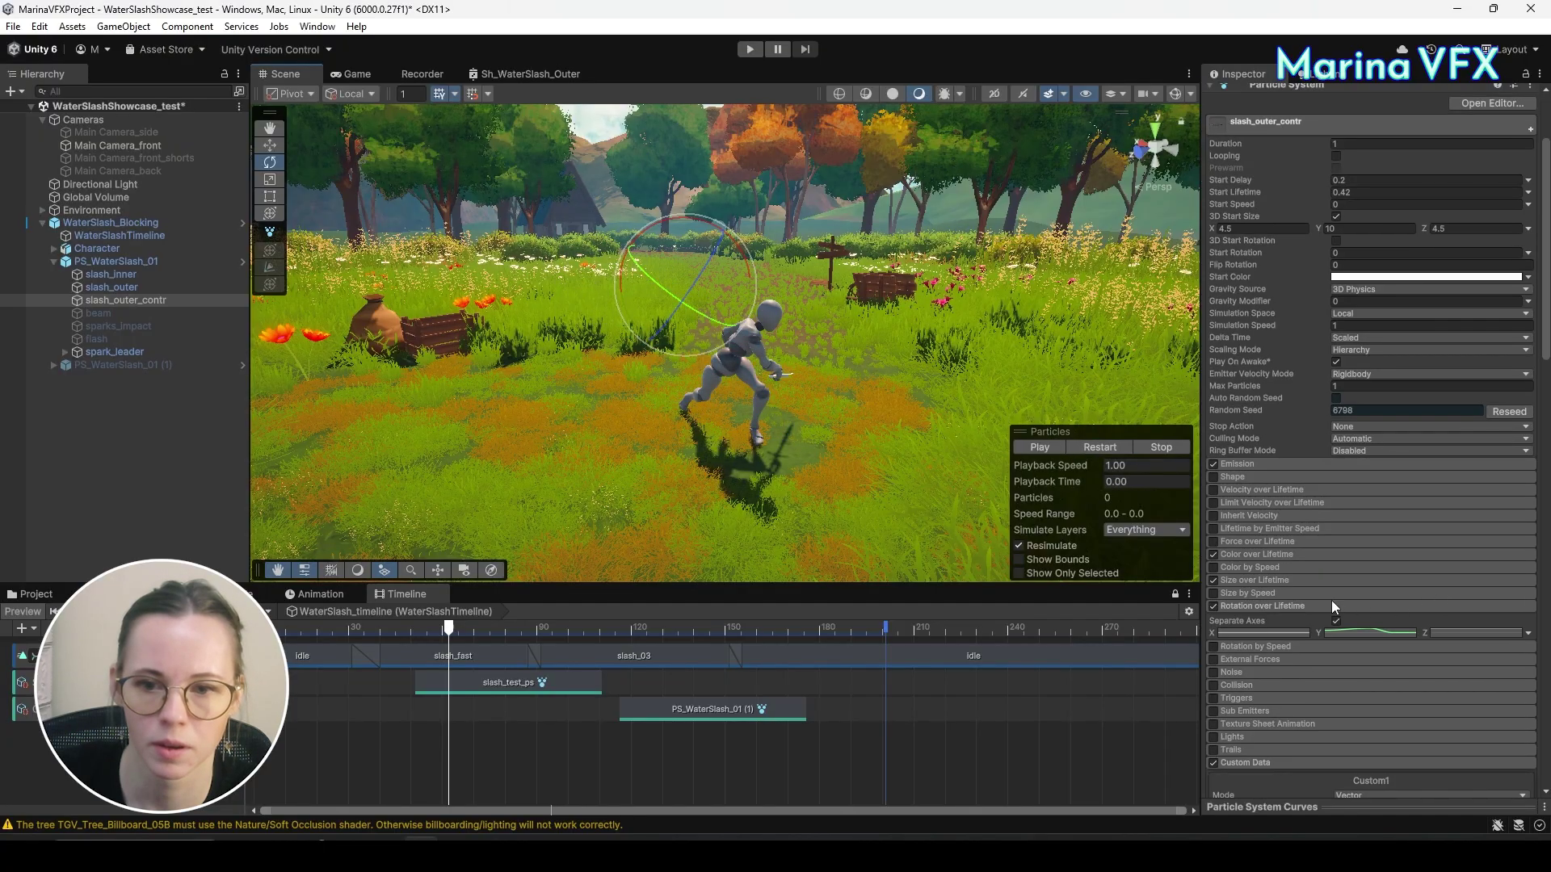
click(1240, 580)
click(1310, 810)
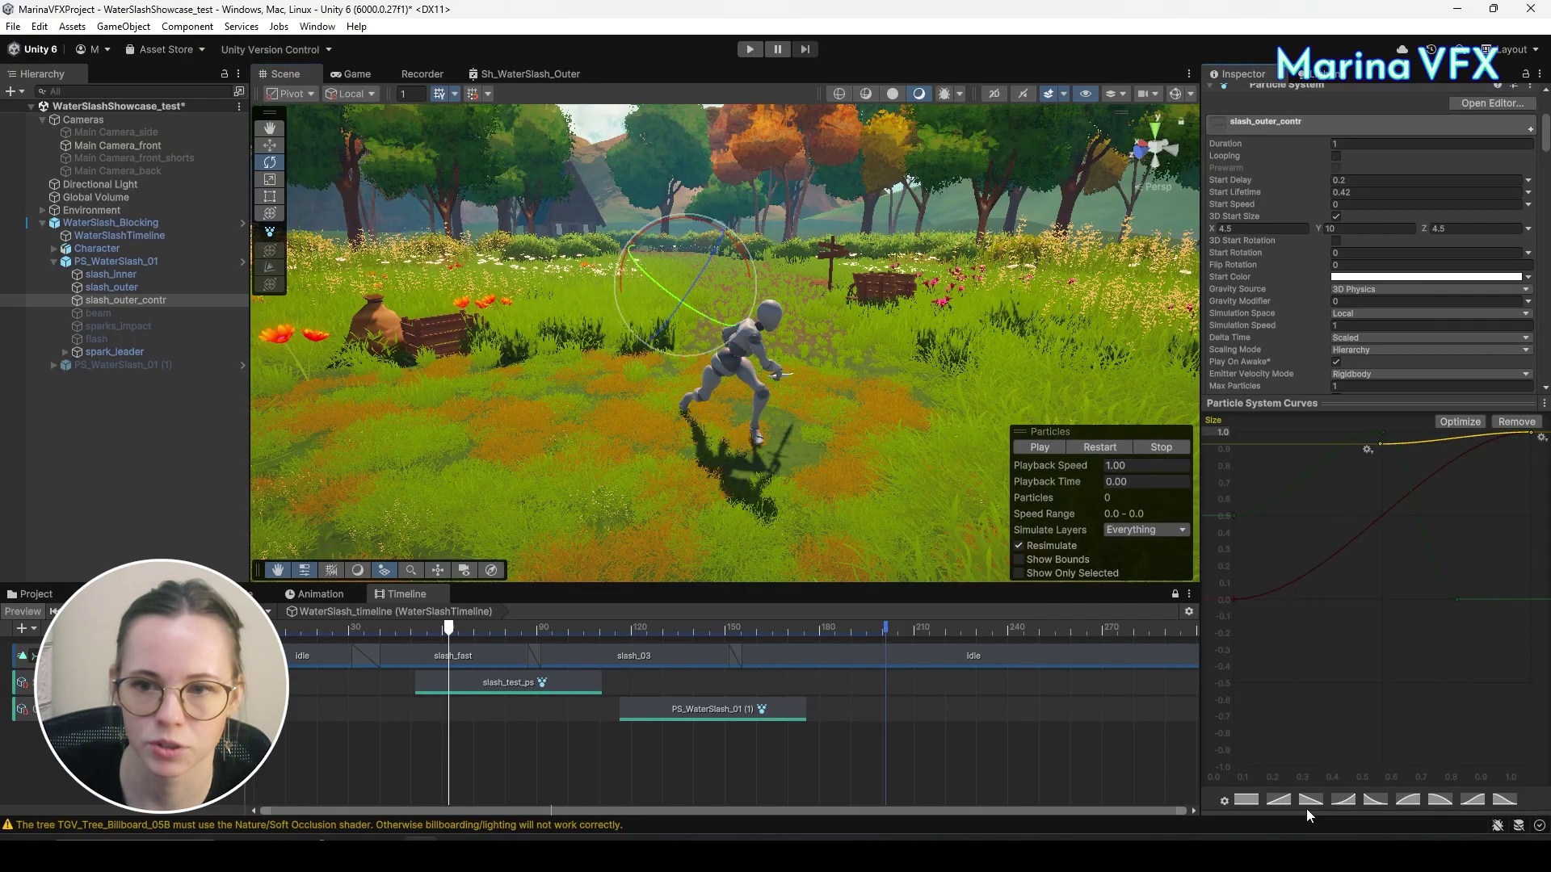
right_click(1378, 444)
click(1402, 471)
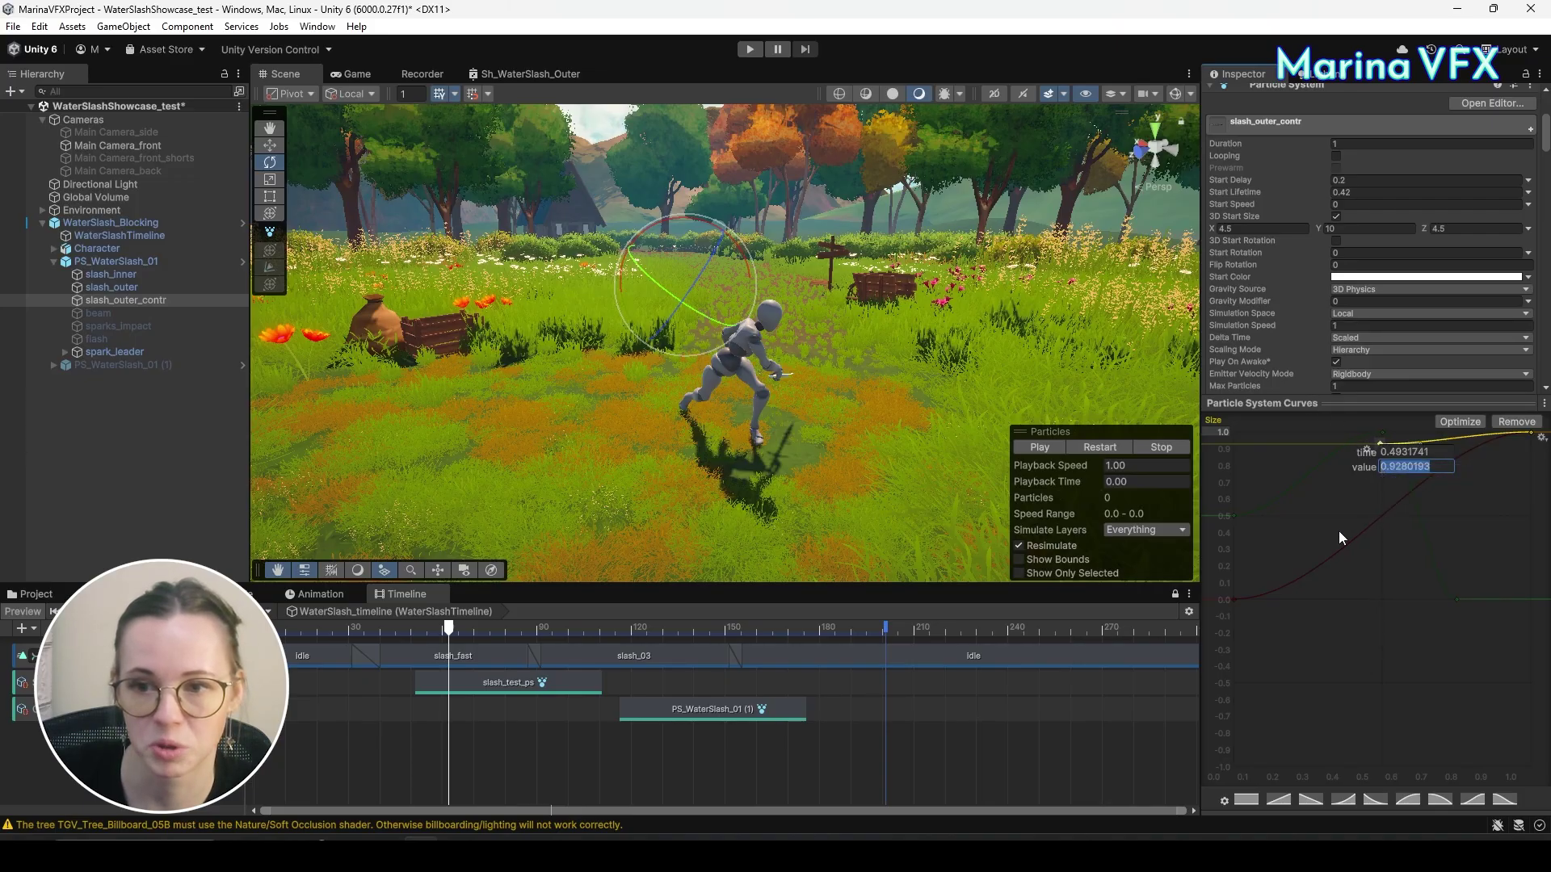
right_click(1381, 444)
click(1345, 483)
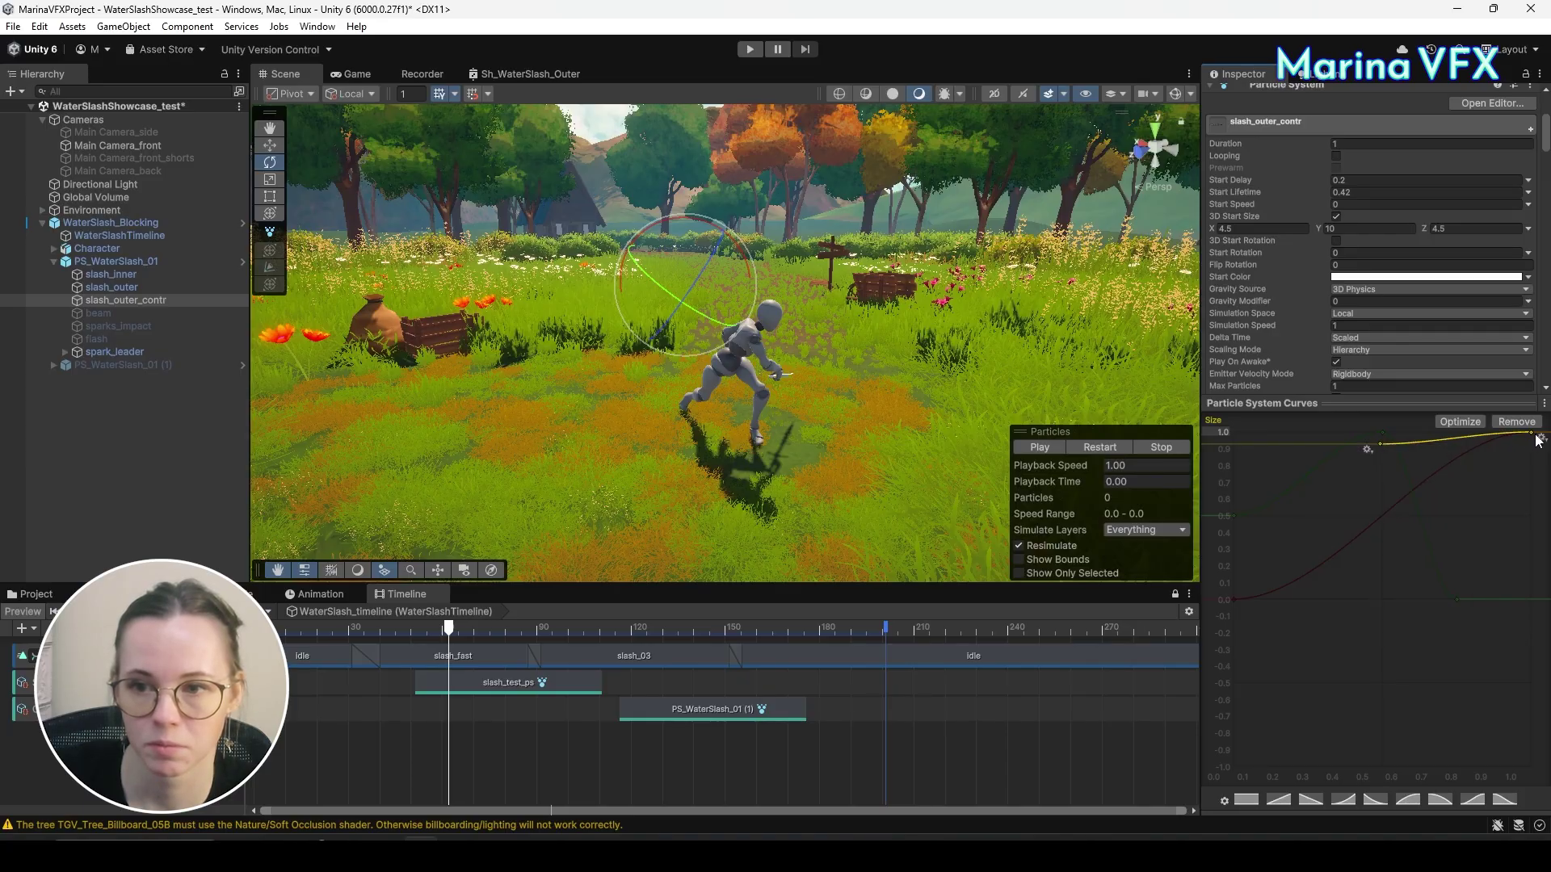
drag(1495, 433, 1494, 435)
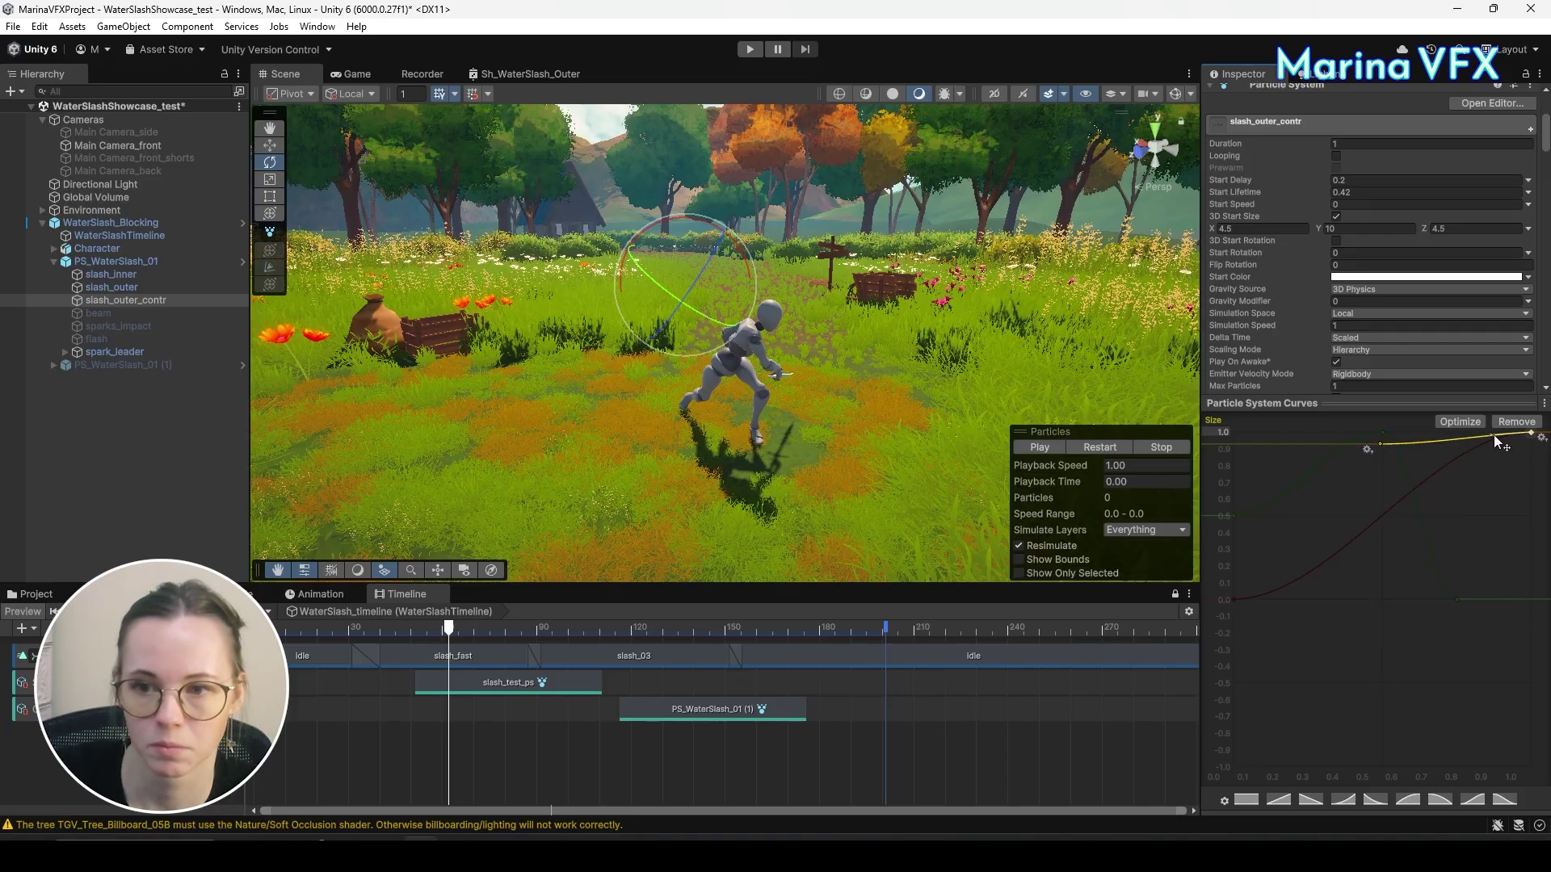
click(1093, 447)
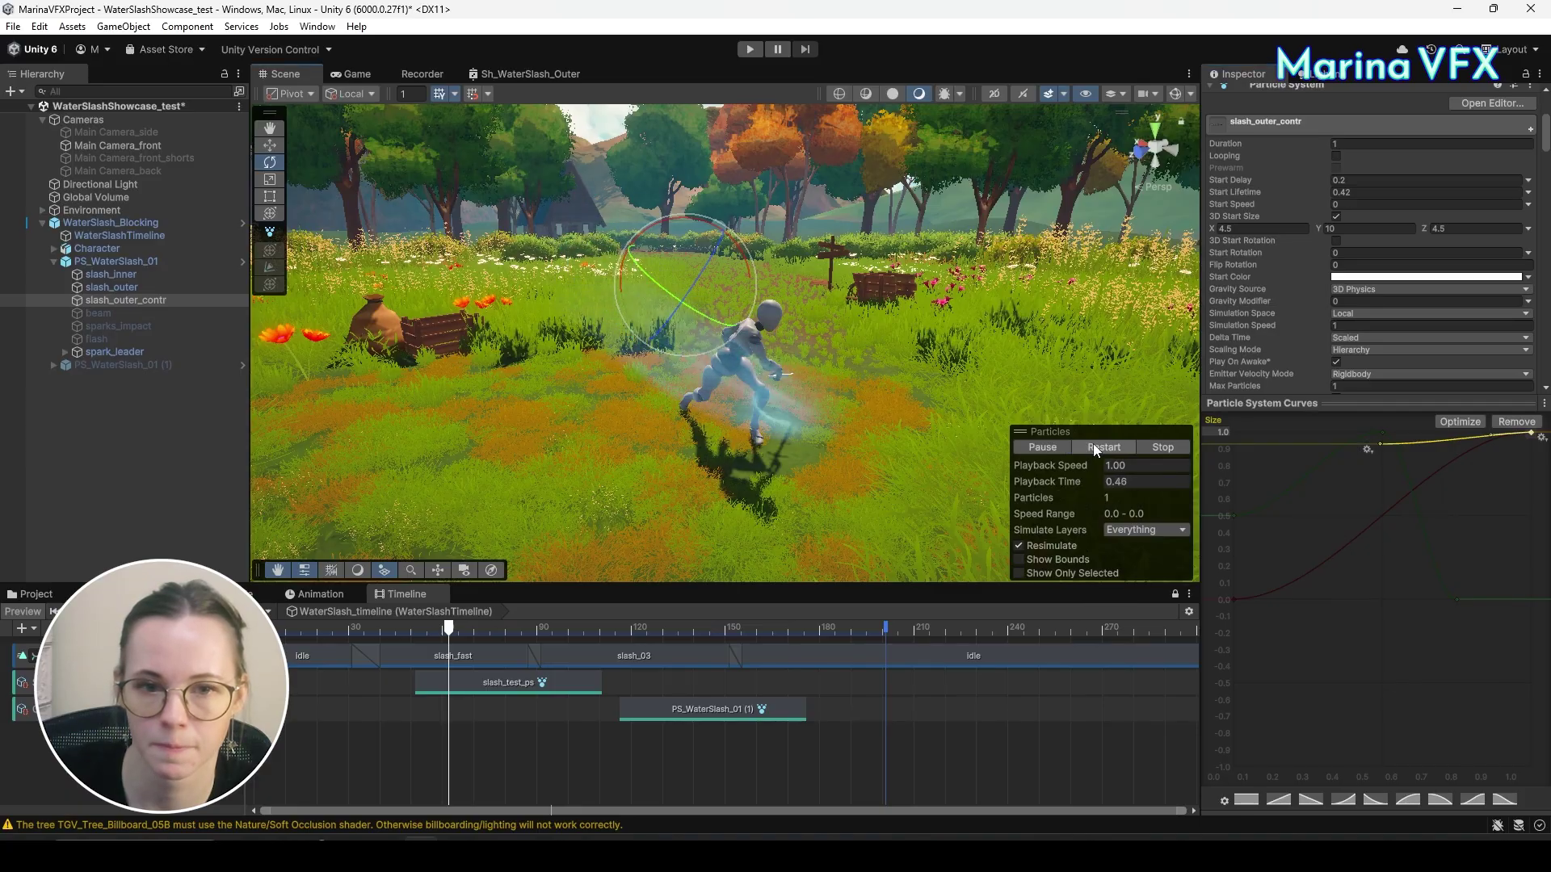
click(1093, 446)
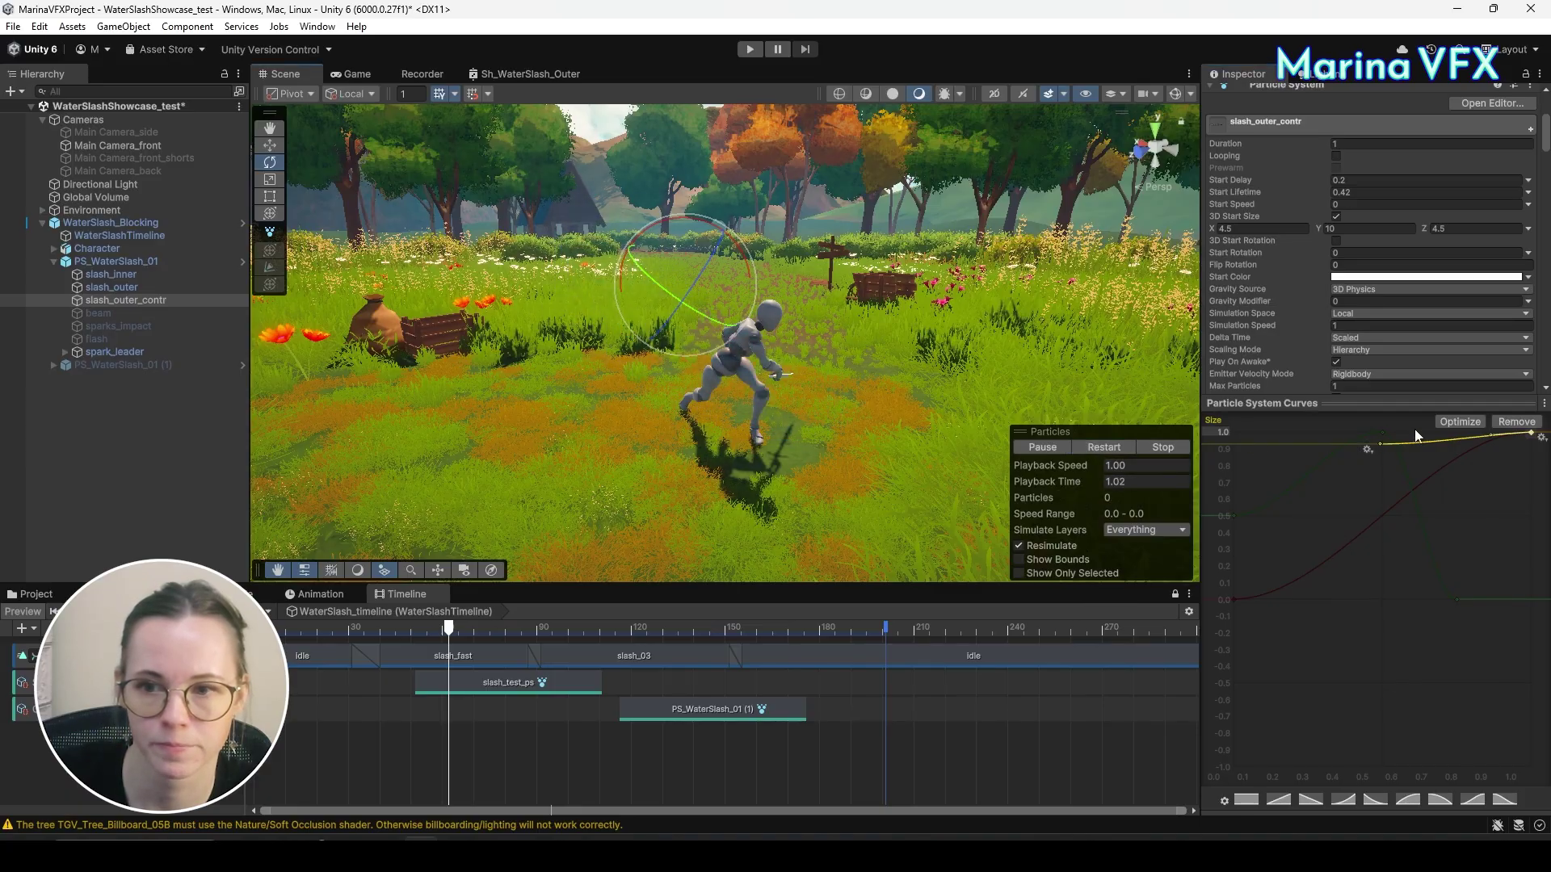
Clear the displayed curves from the curve editor, show the size-over-lifetime curve alone, and replay the particles.
click(1519, 424)
click(1519, 425)
click(1519, 425)
scroll(1449, 339, down, 4)
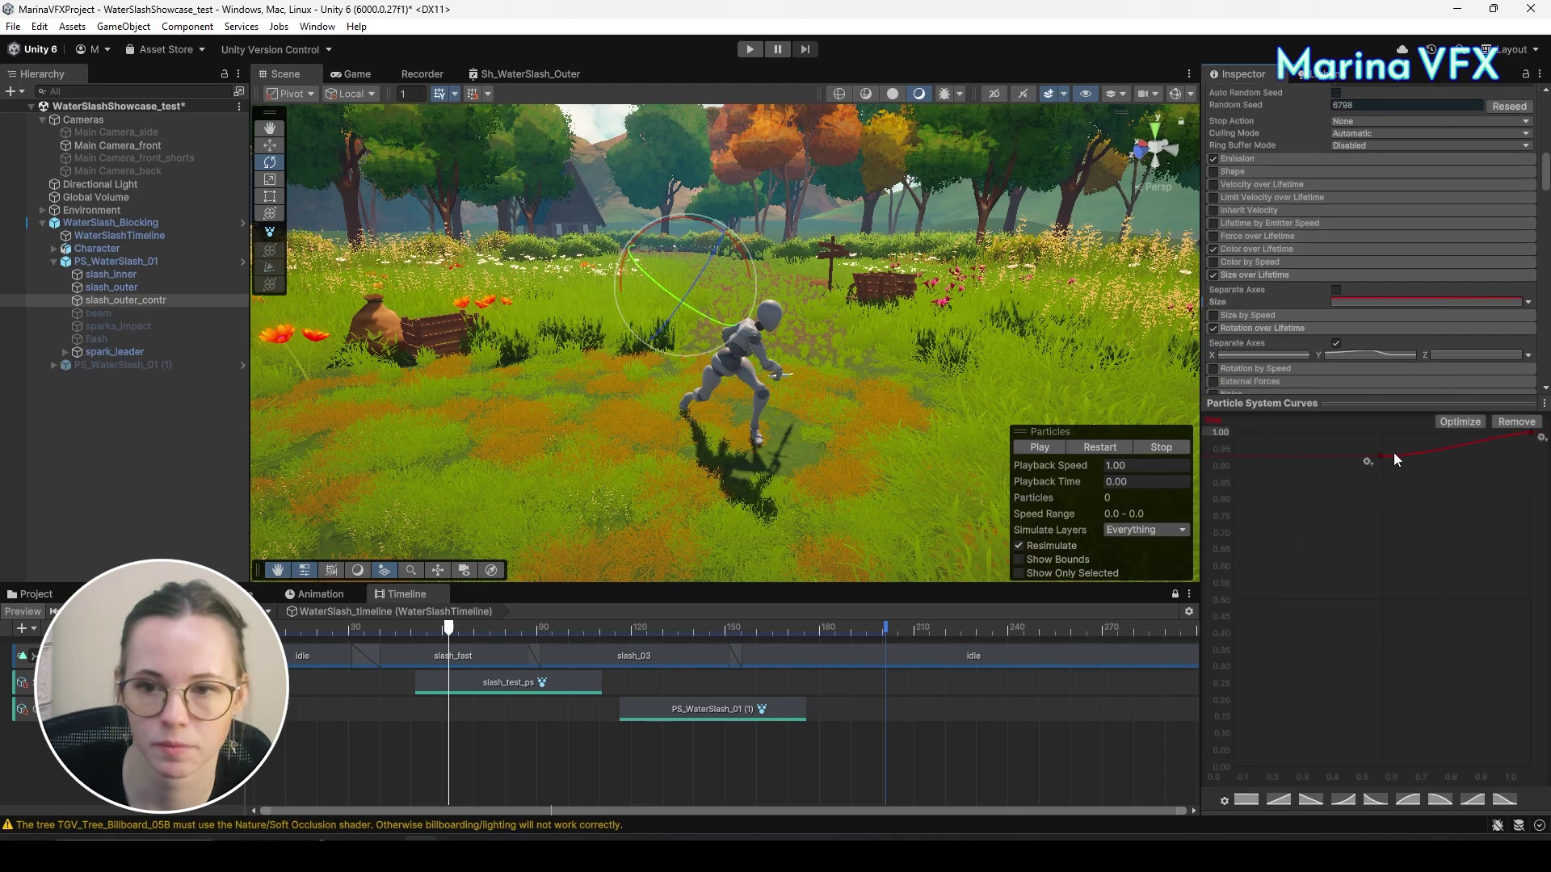
click(1112, 443)
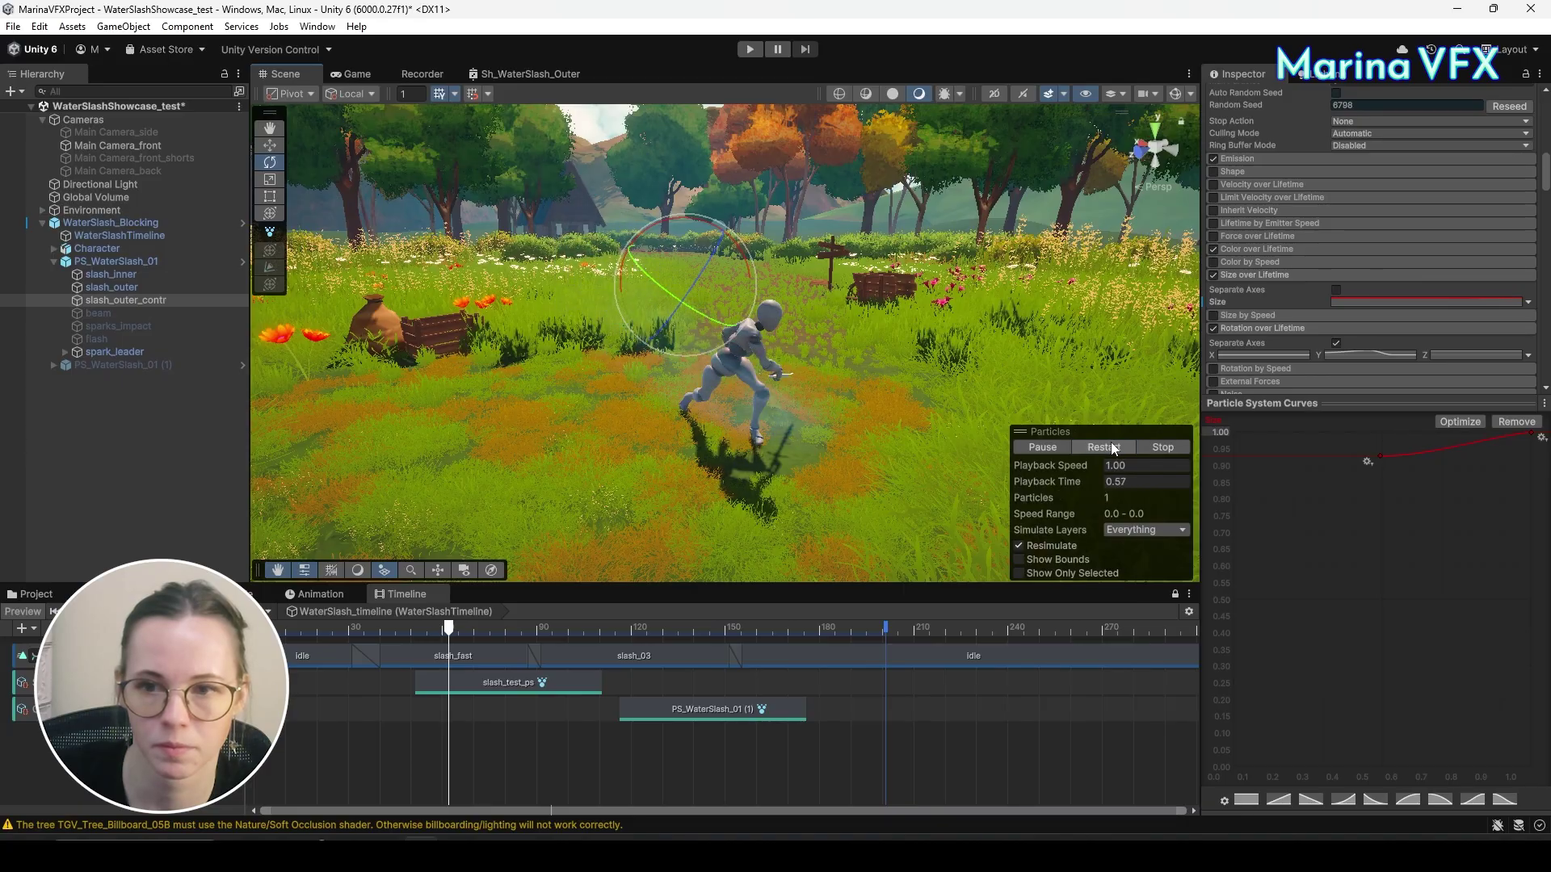
Steepen the start tangent of slash_outer_contr's Y rotation-over-lifetime curve with separate axes kept on, and replay the particles.
click(1379, 347)
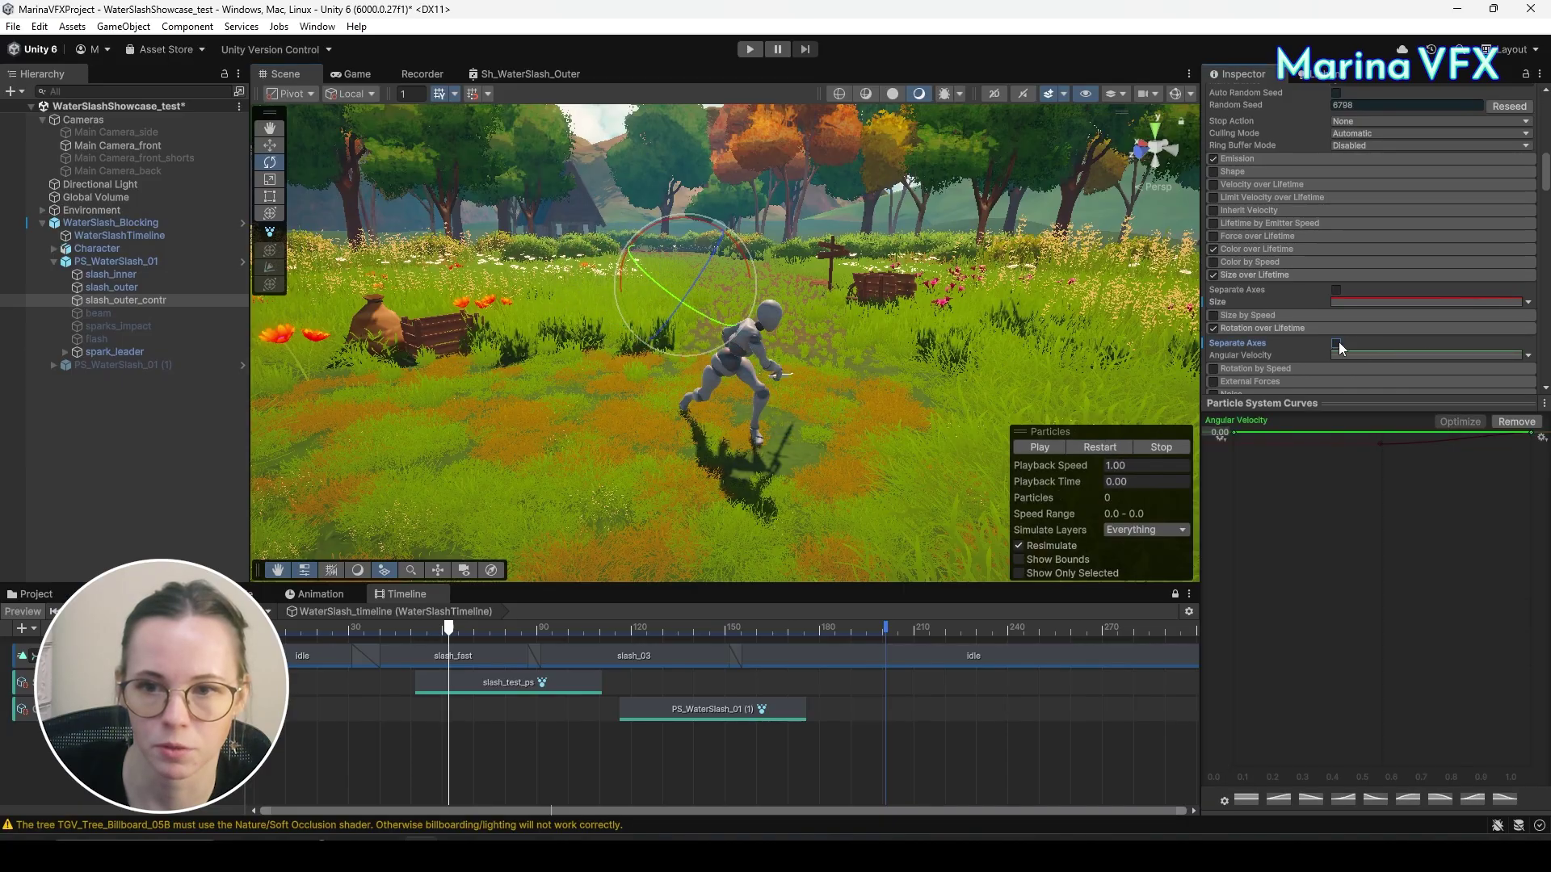
click(1337, 344)
click(1385, 356)
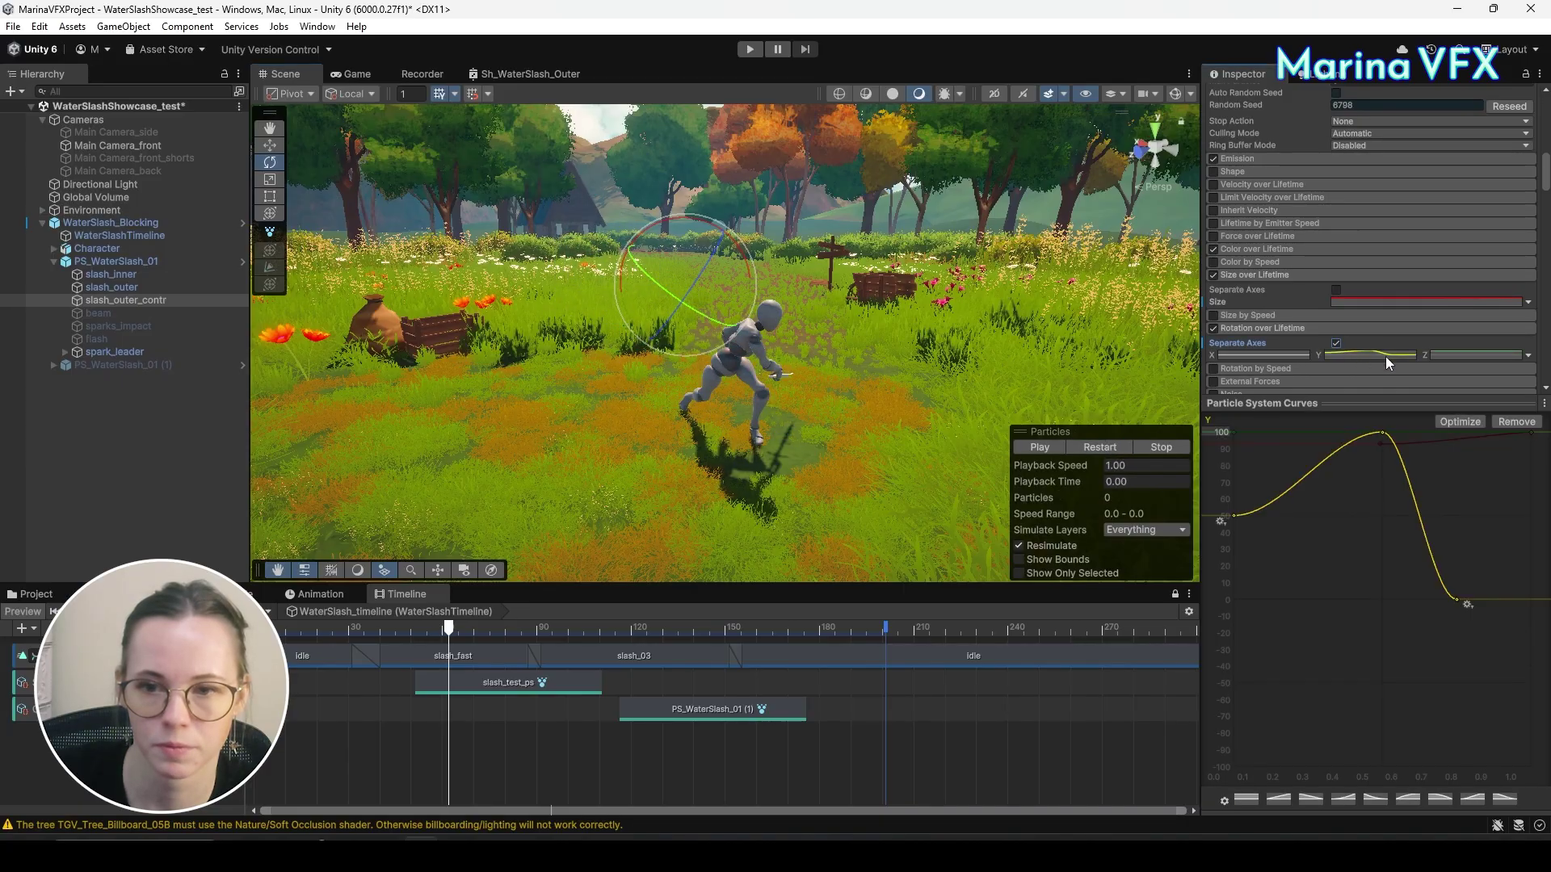
click(1235, 517)
drag(1271, 516, 1268, 493)
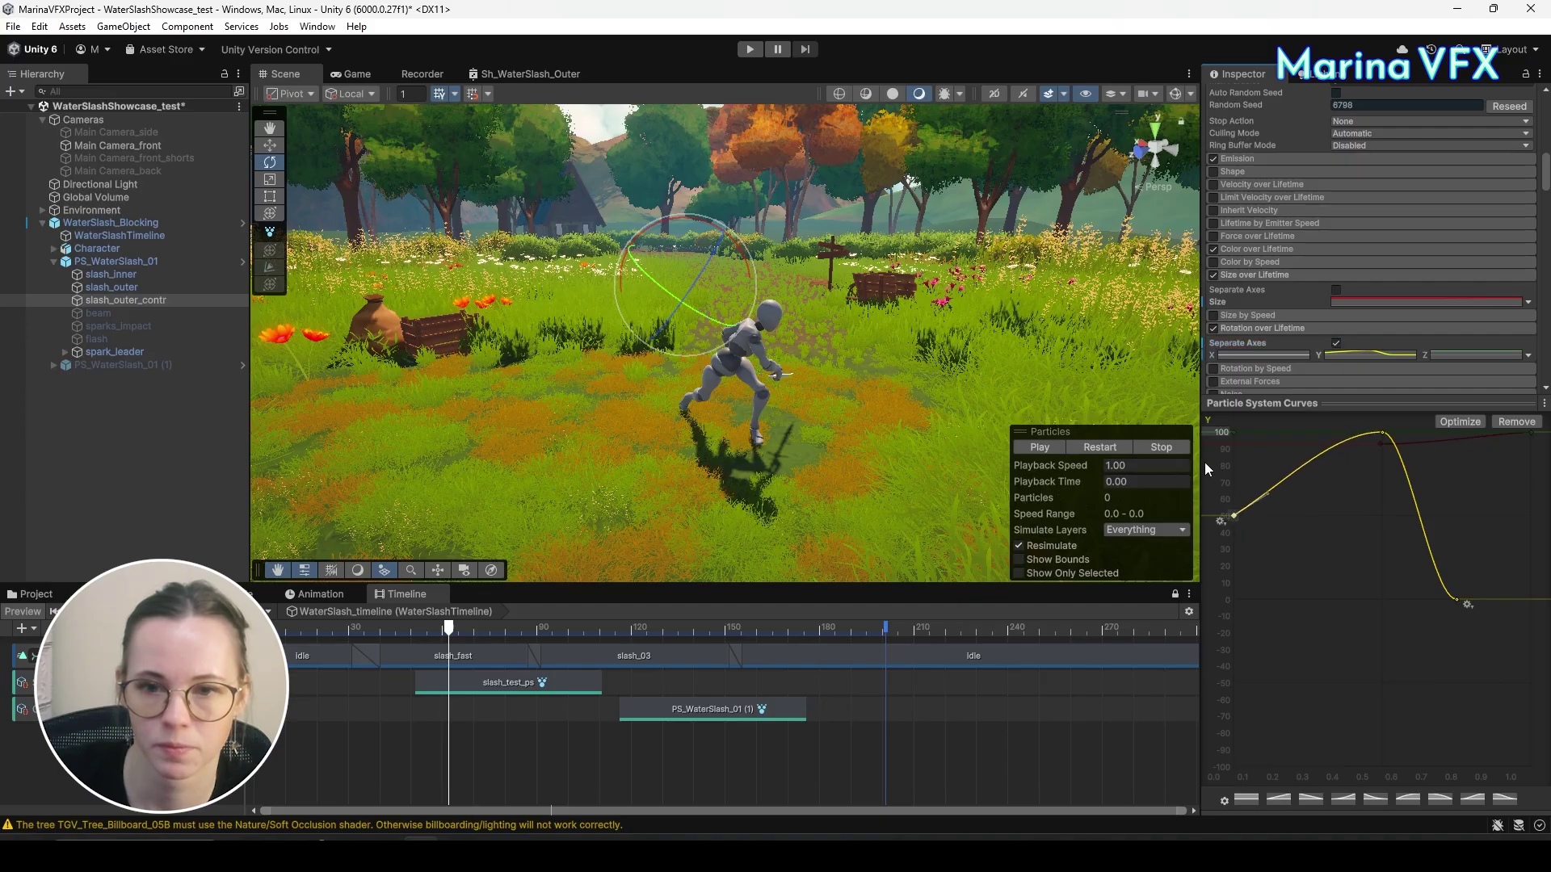
click(1110, 448)
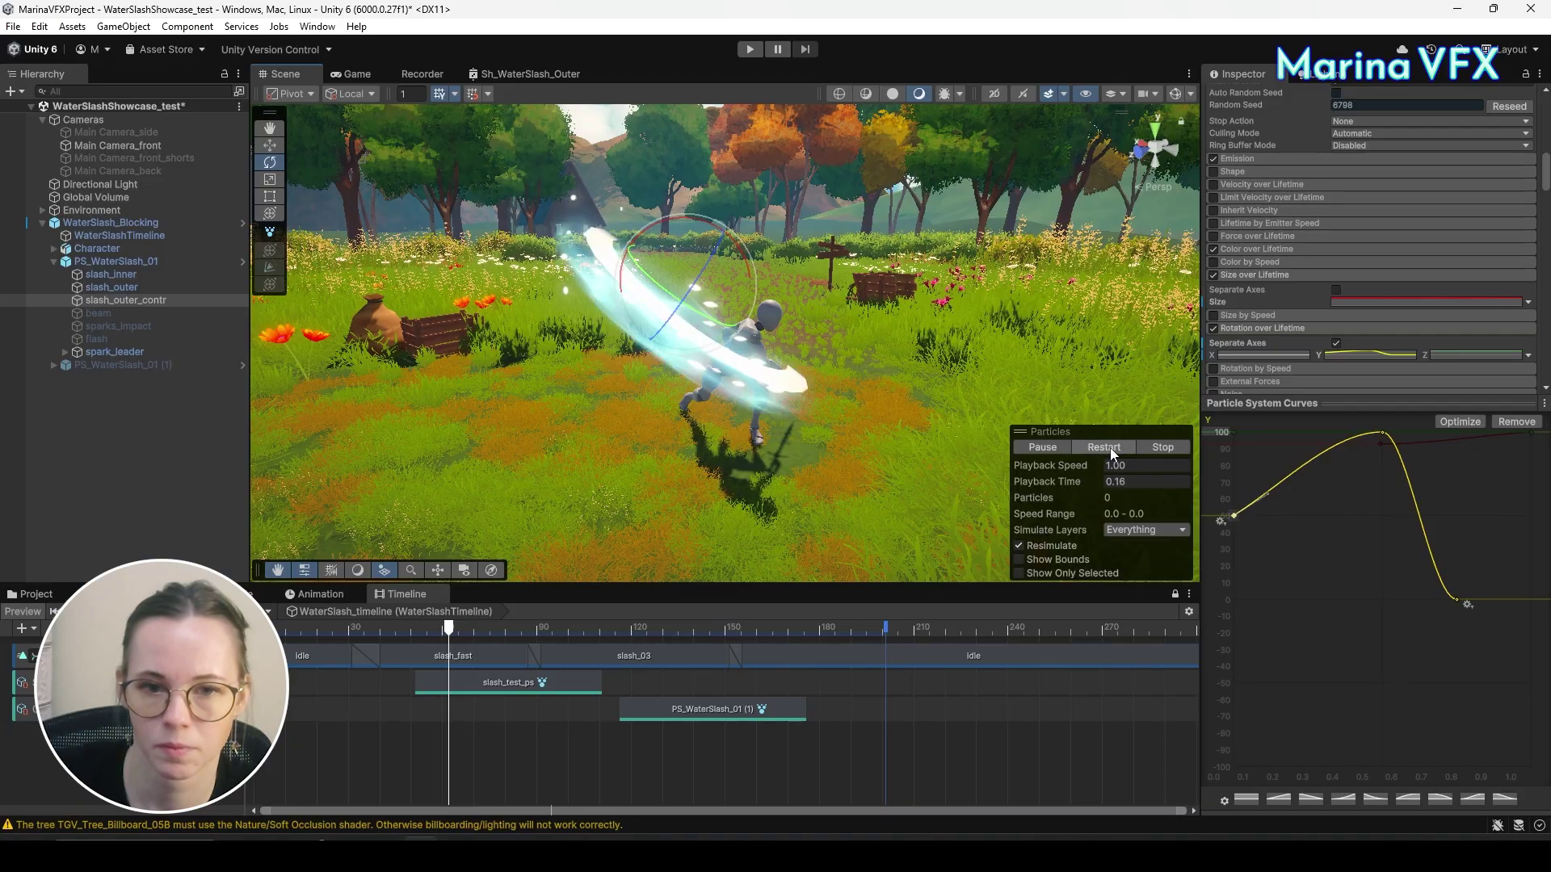
Examine slash_outer_contr's color-over-lifetime gradient and start color.
click(1260, 250)
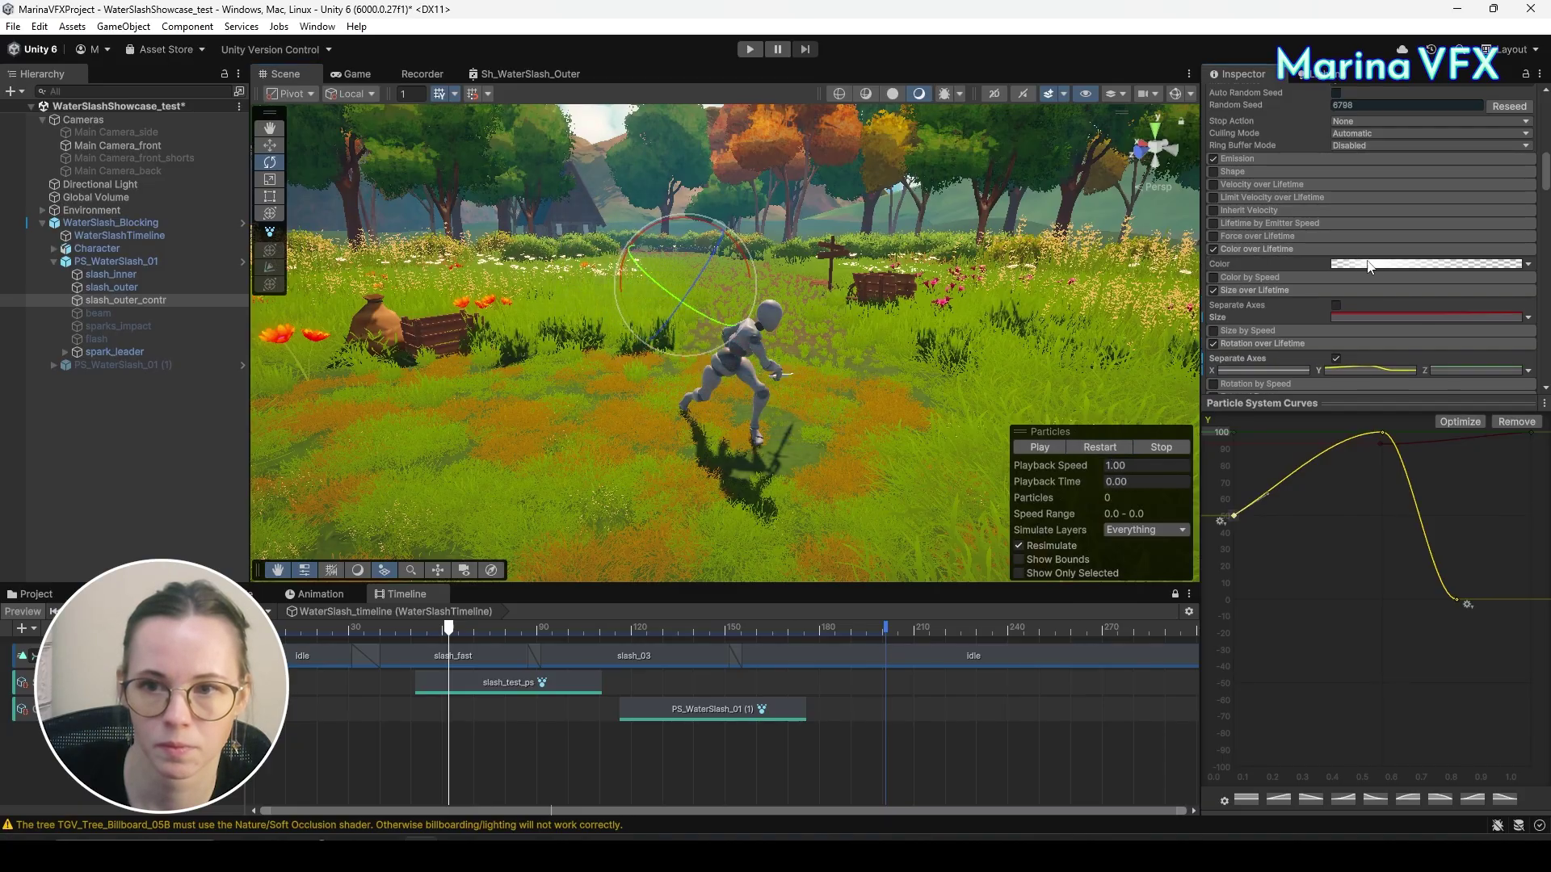
click(1373, 265)
click(1257, 399)
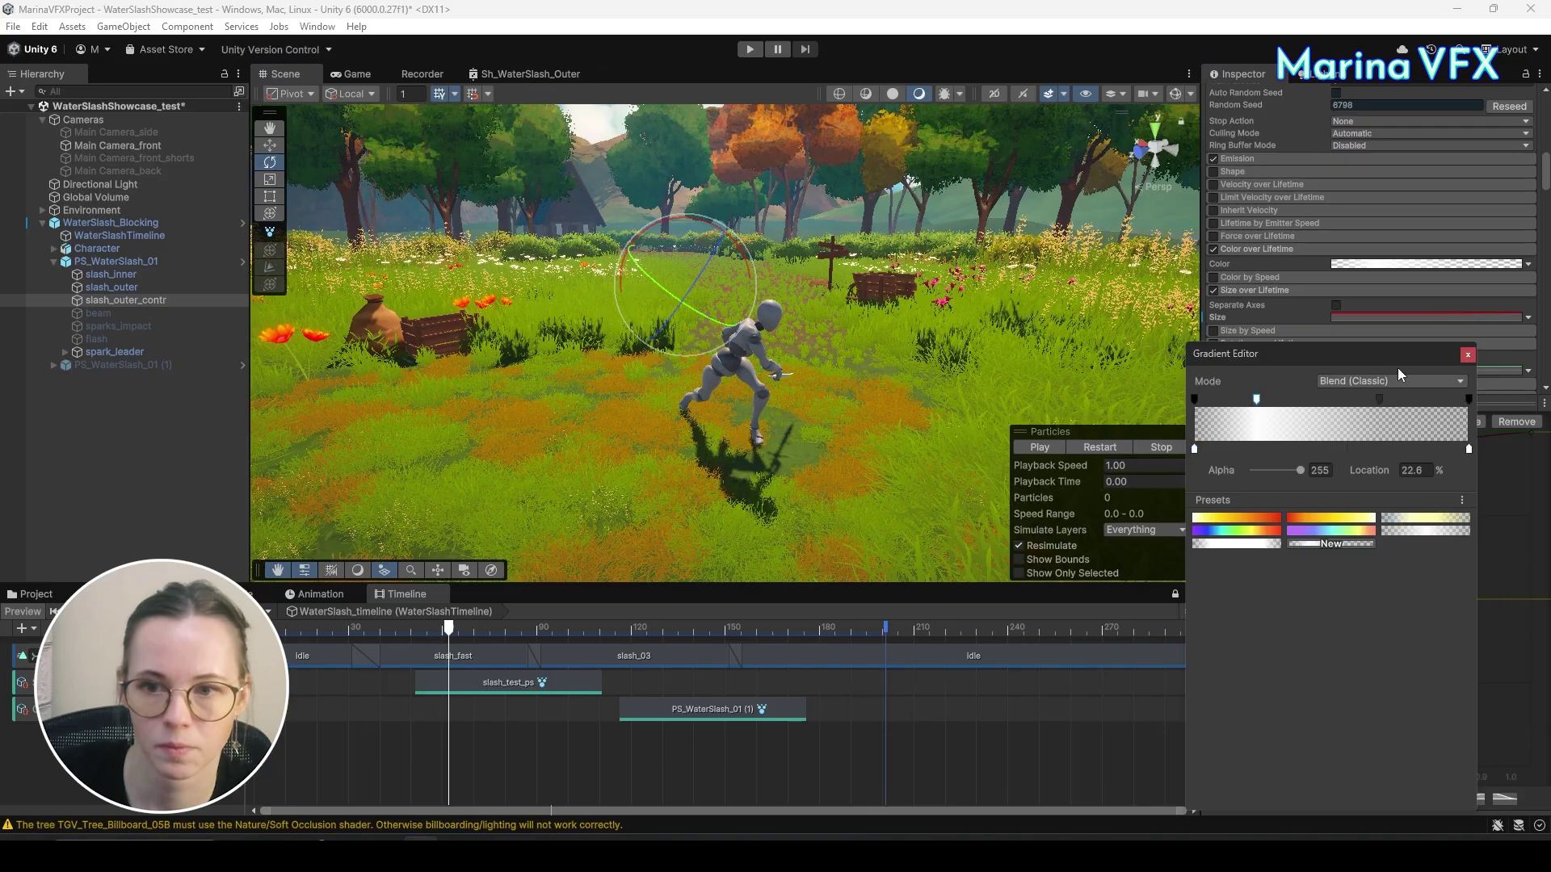
click(1468, 355)
scroll(1454, 315, up, 5)
click(1436, 278)
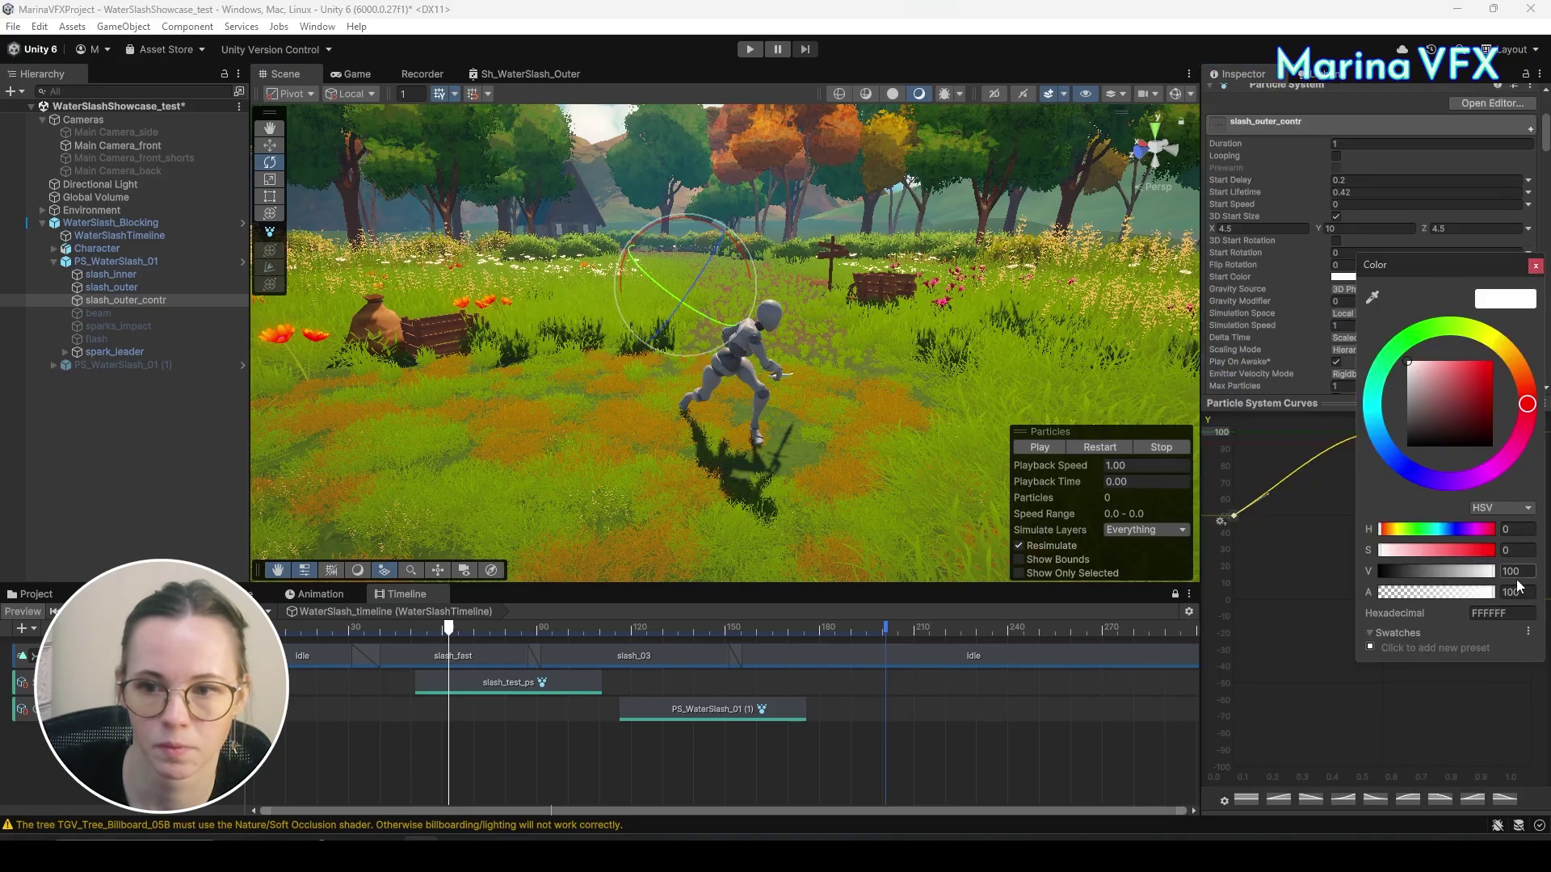
click(1535, 265)
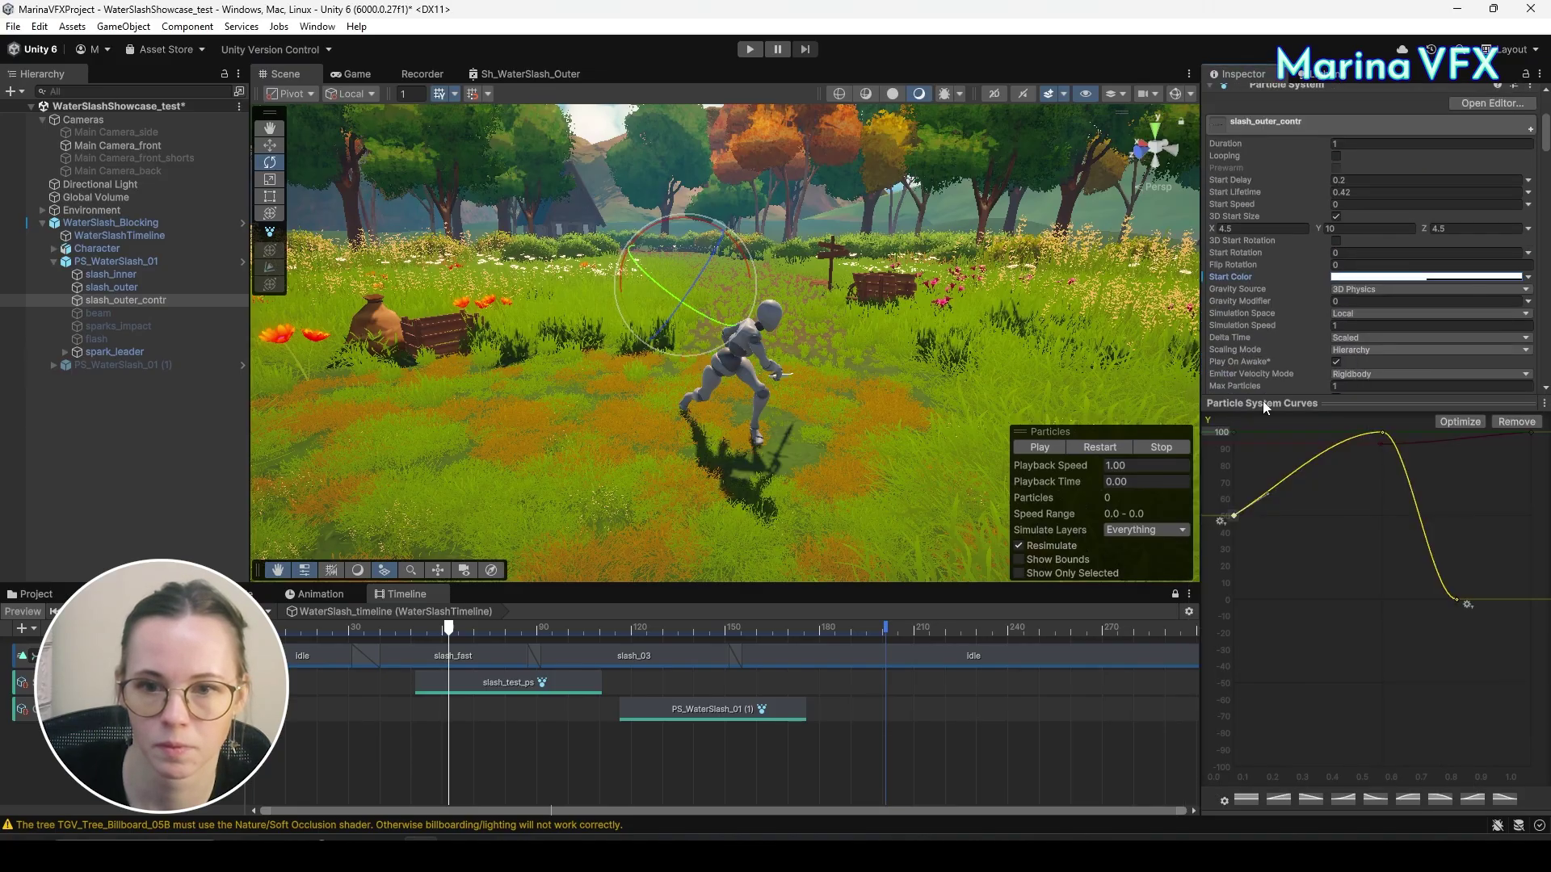
Replay the slash particles several times from the front camera's viewpoint to judge slash_outer_contr's motion.
click(1103, 444)
click(1103, 445)
click(1102, 443)
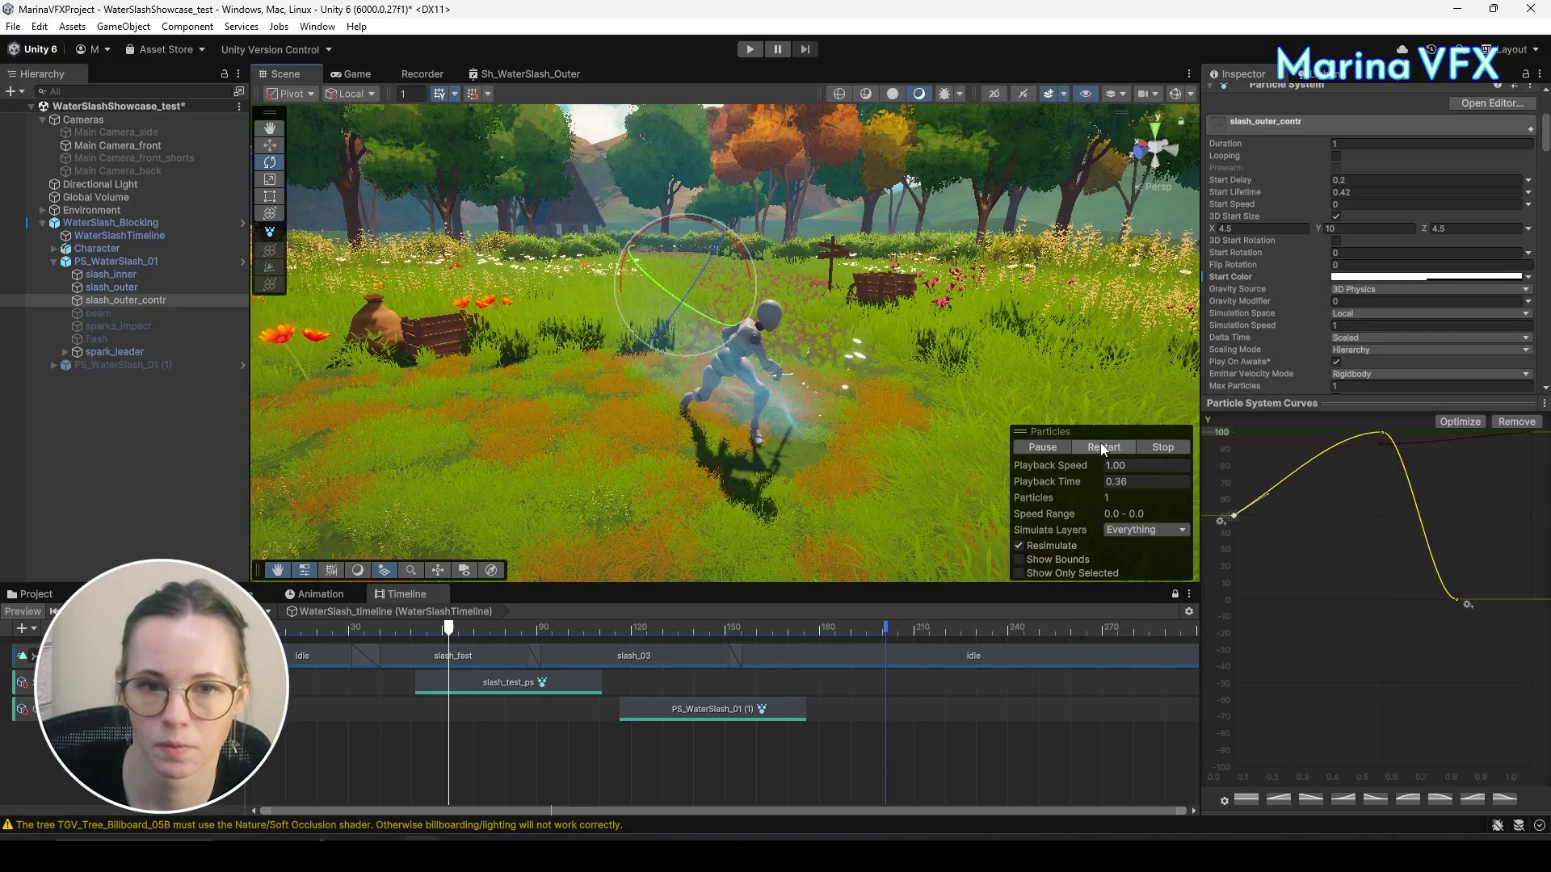
click(1101, 443)
click(1100, 443)
click(1101, 443)
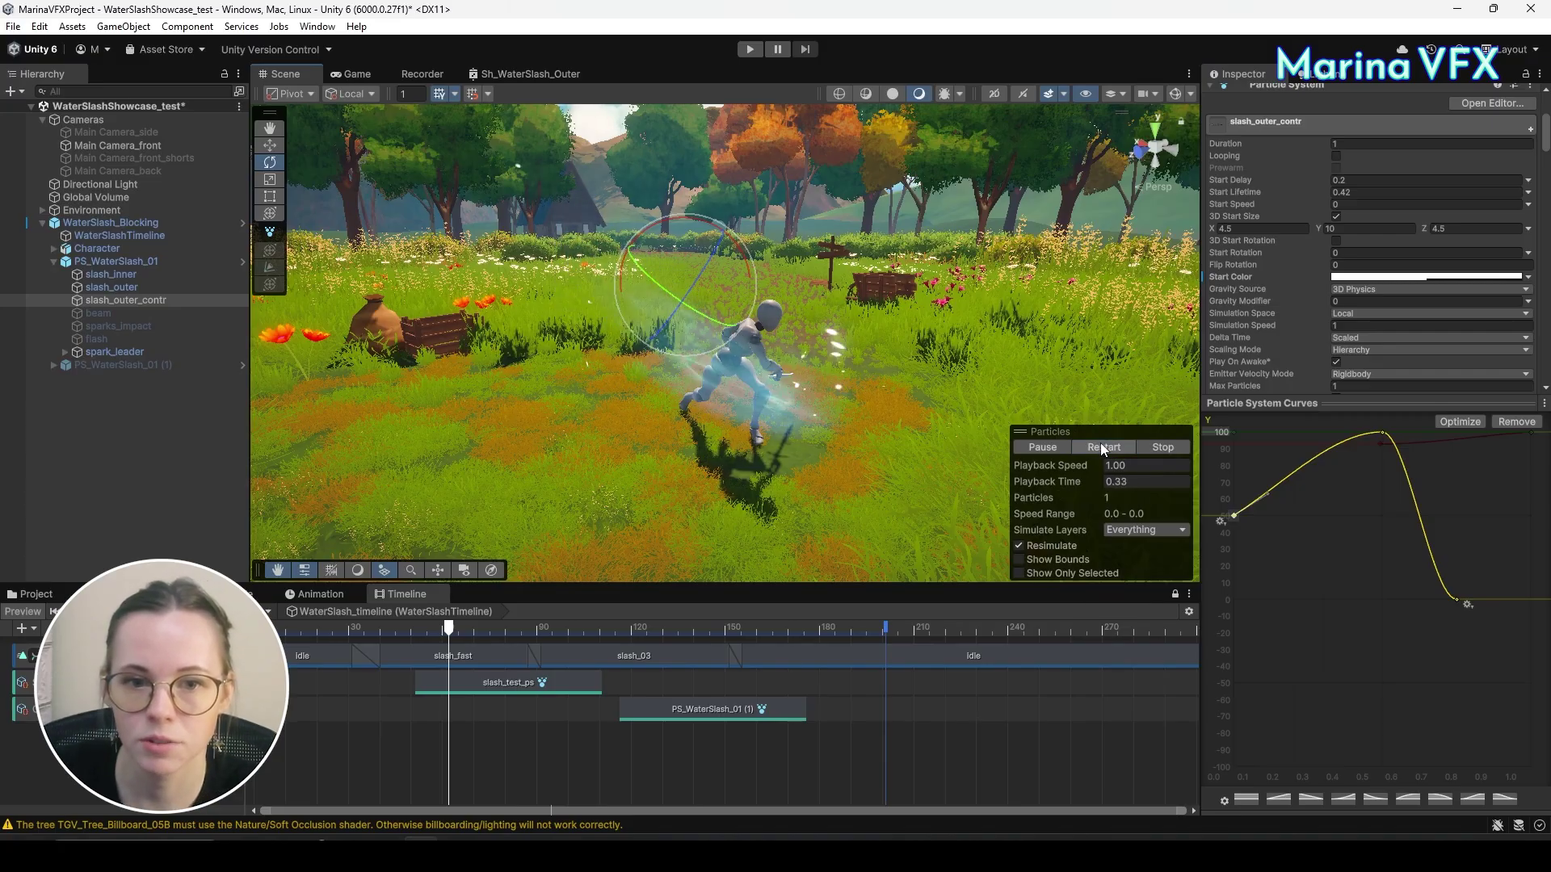
Raise the alpha of slash_outer_contr's start color and replay the particles several times to judge its opacity.
click(1100, 442)
click(1091, 444)
click(1402, 276)
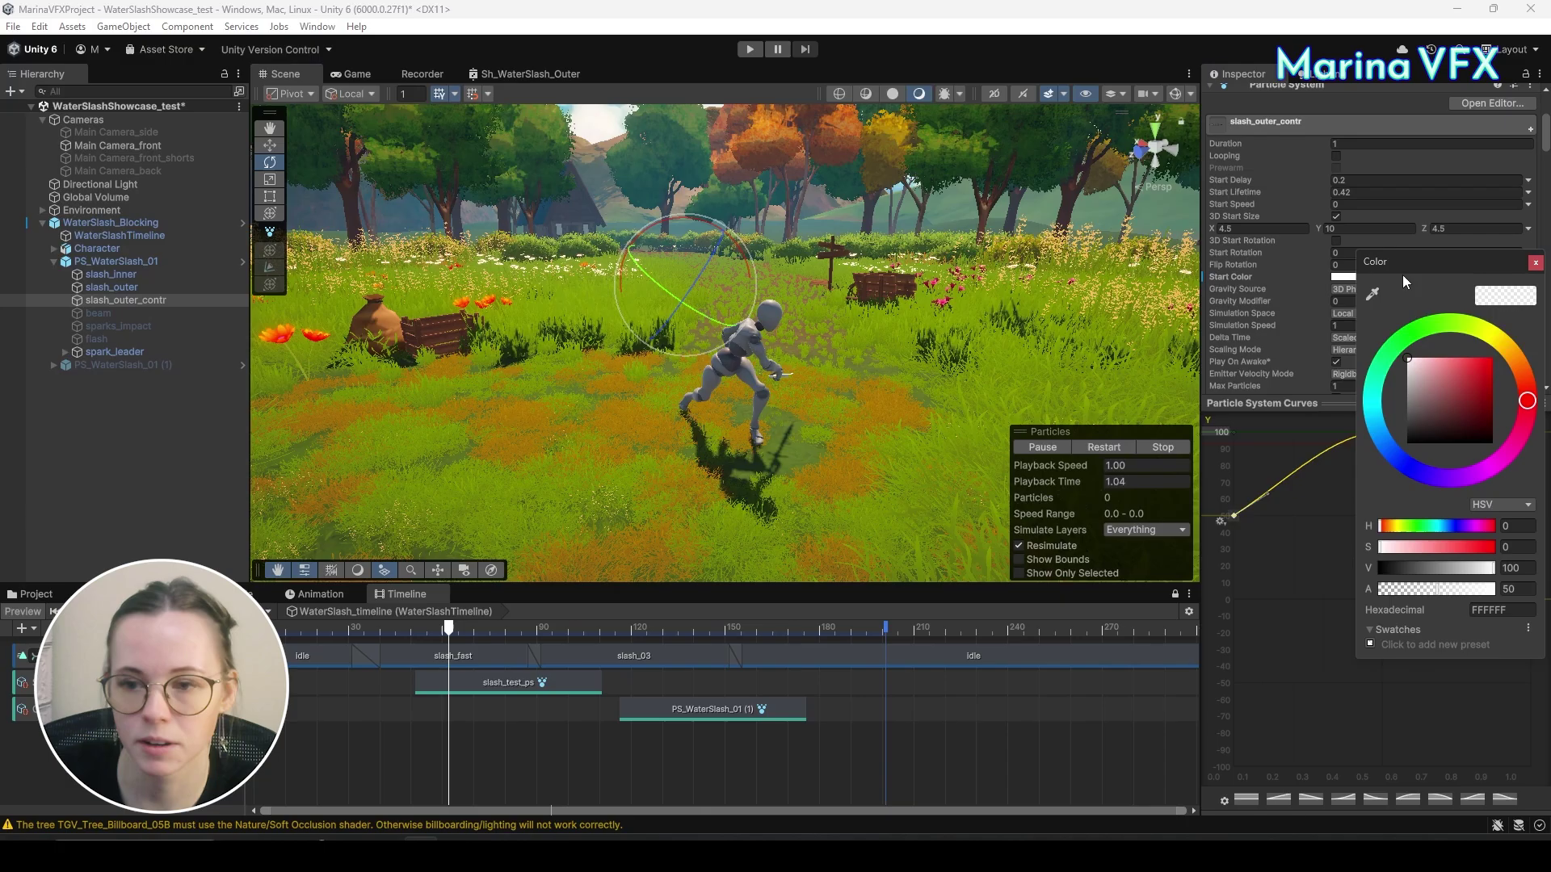
click(1536, 264)
click(1103, 443)
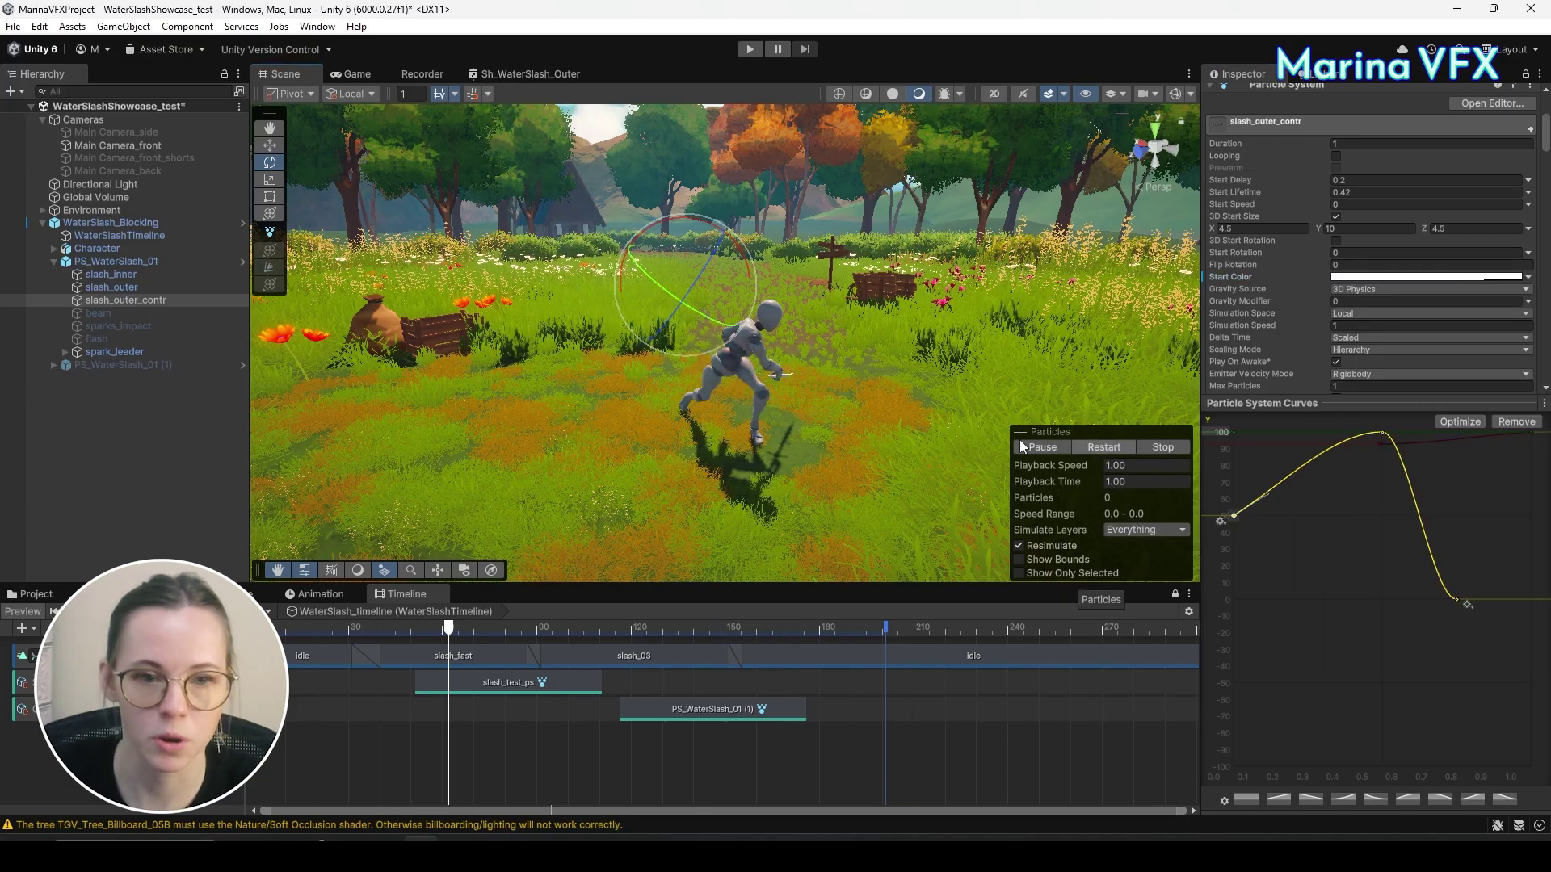
click(1113, 448)
click(1112, 448)
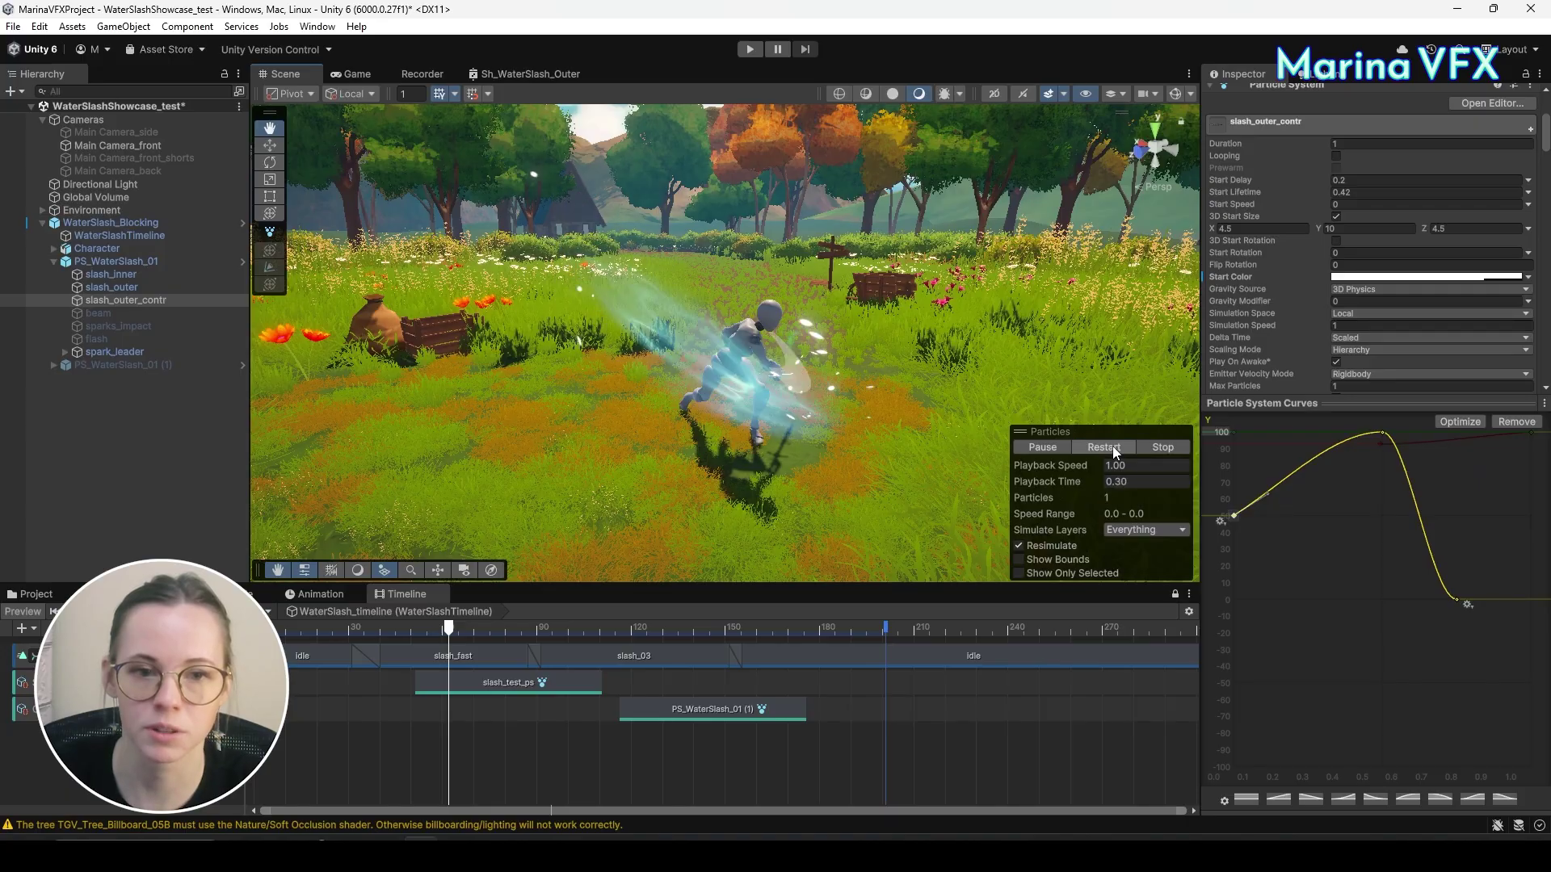
click(1113, 446)
Set slash_outer_contr's Y rotation to -150 and replay the particles several times.
scroll(1316, 366, up, 3)
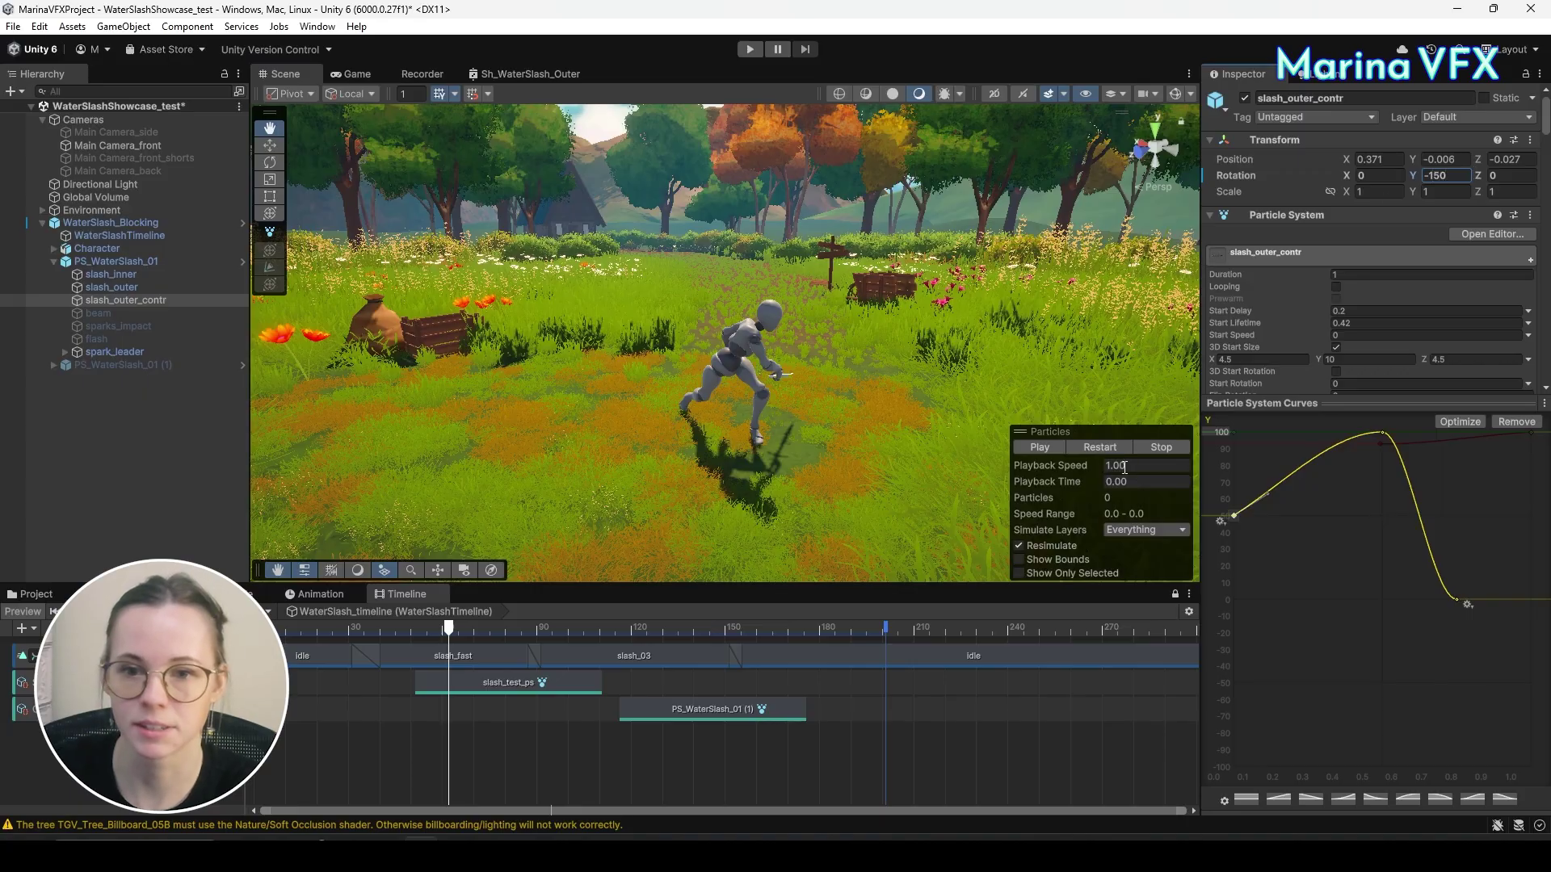
click(1099, 449)
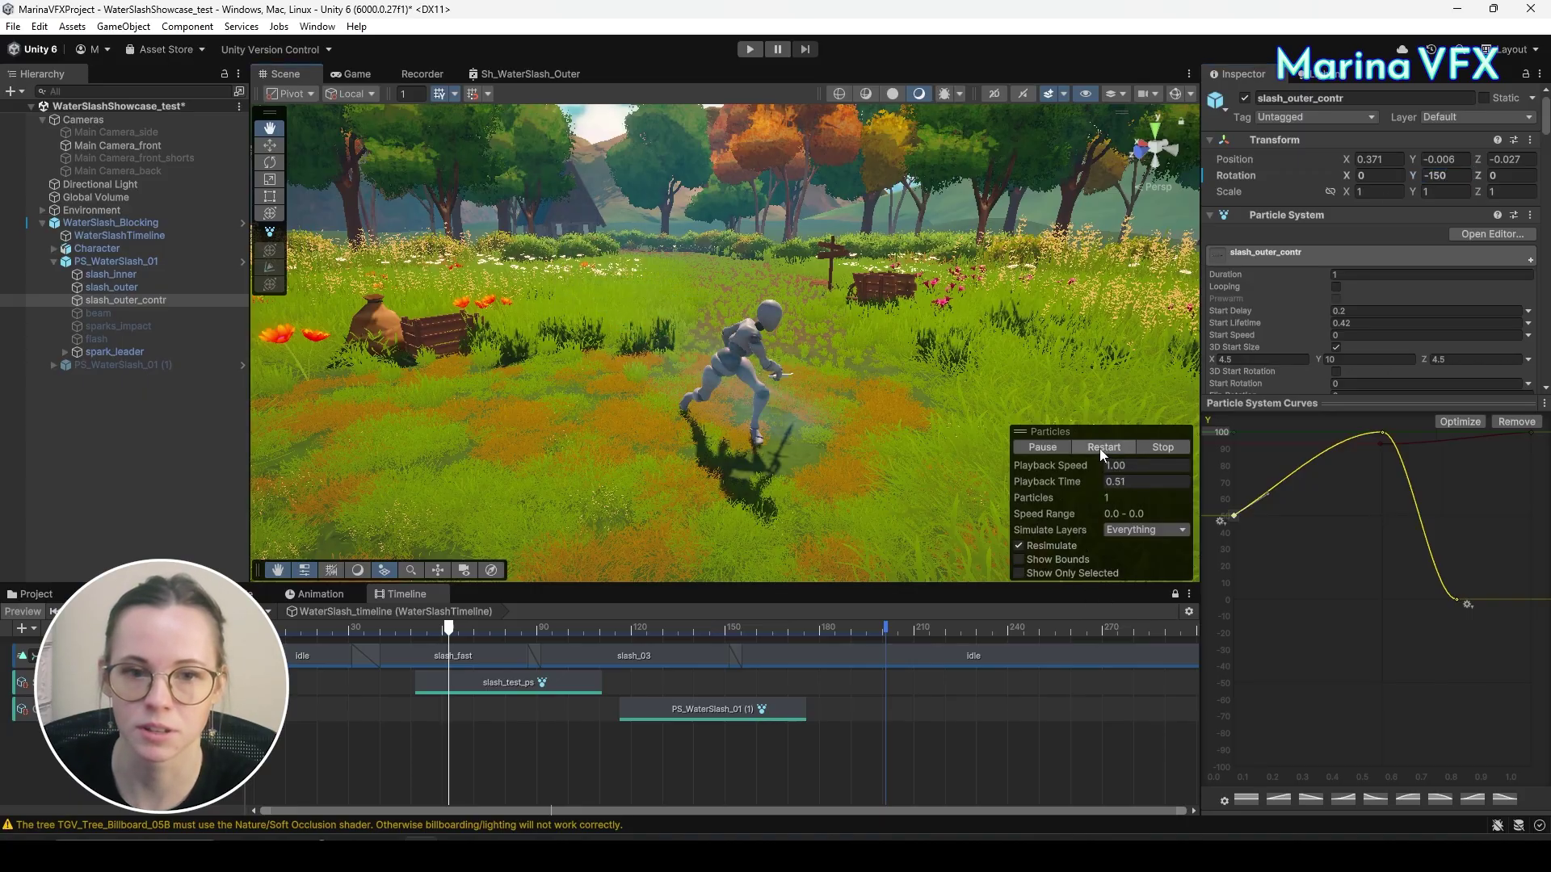
click(1098, 449)
click(1099, 448)
click(1099, 447)
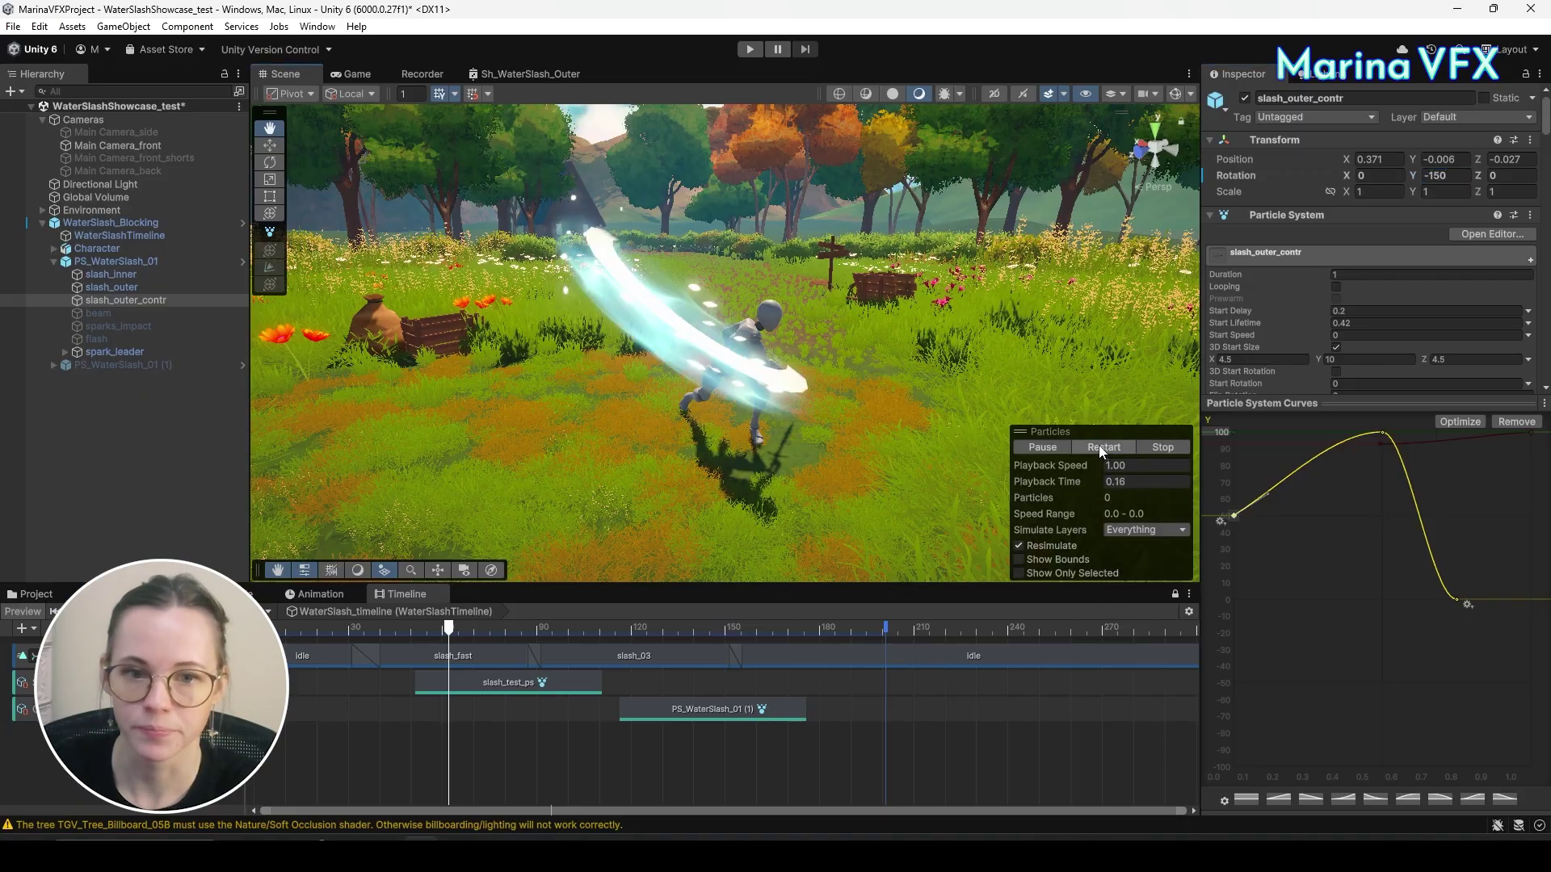
click(1099, 446)
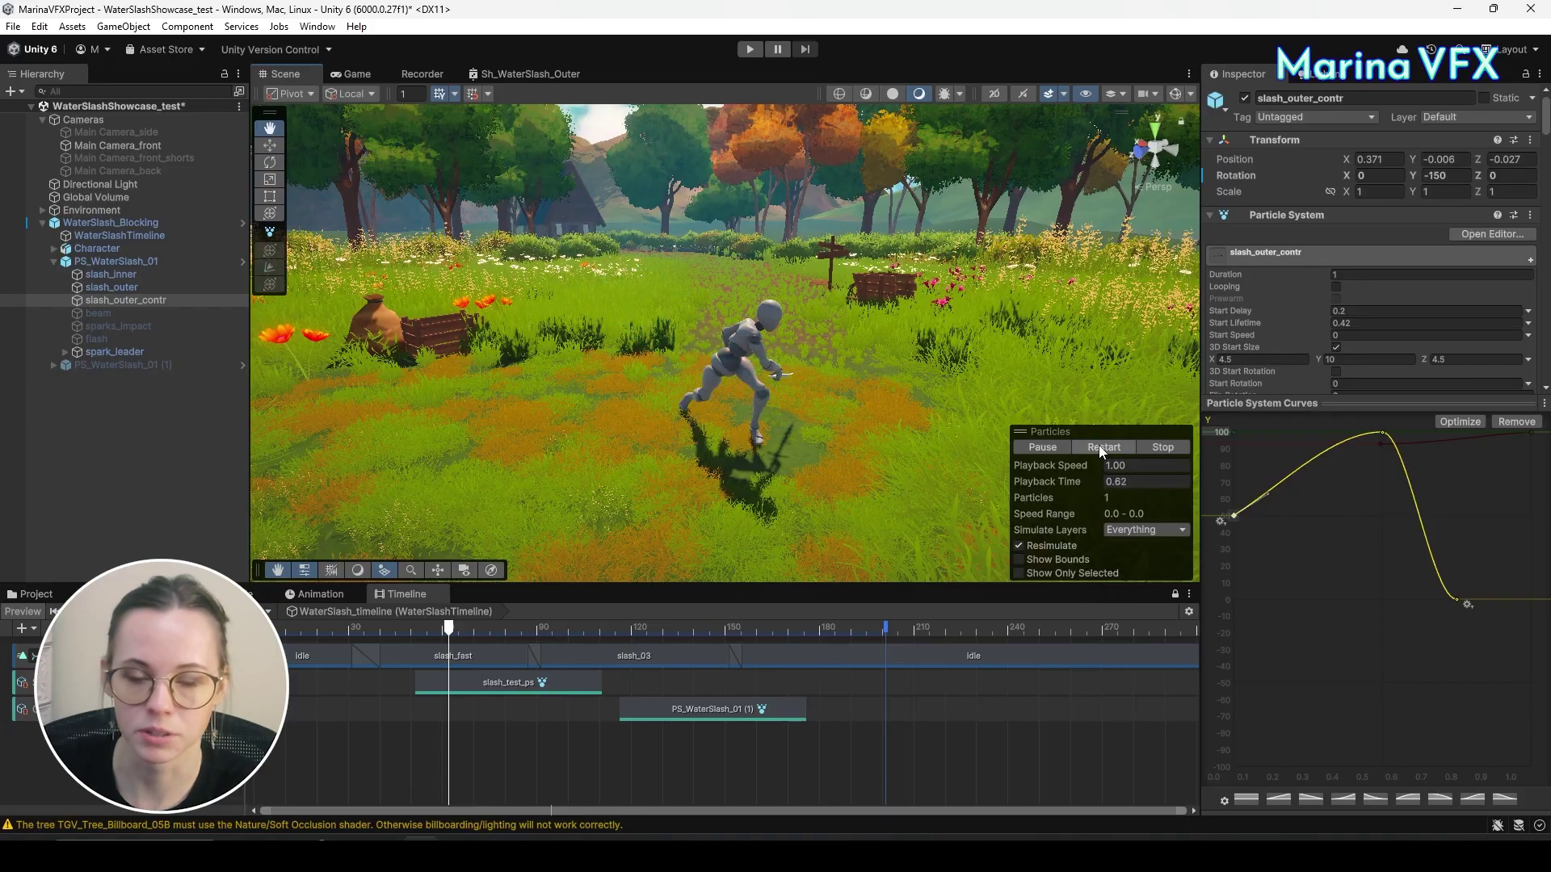
click(1099, 447)
click(1099, 447)
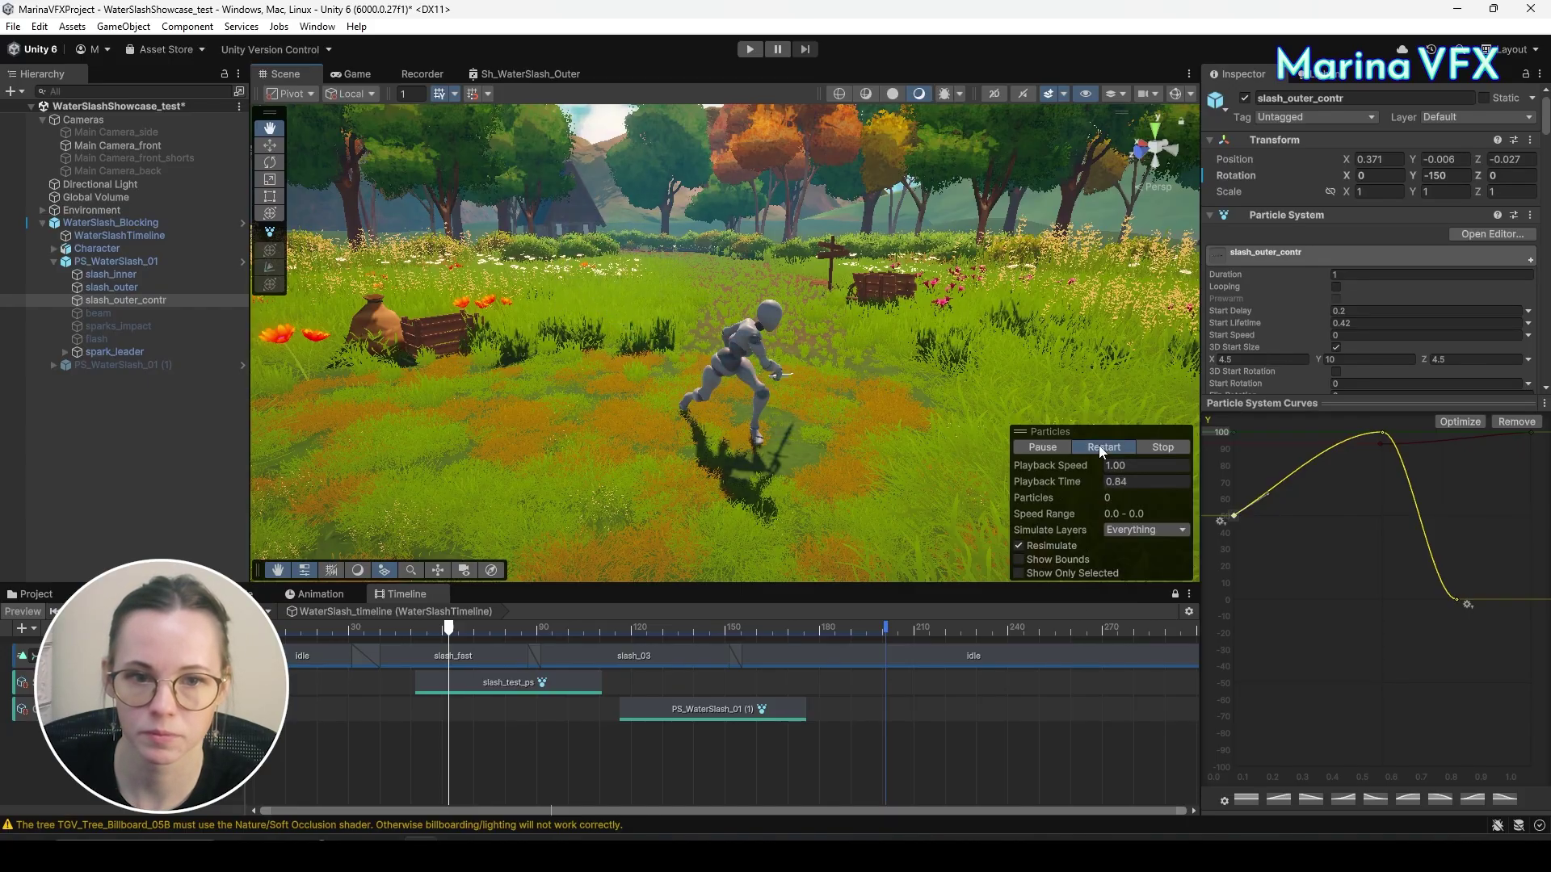
Examine the slash particles' motion from a raised angle around the character, replaying and pausing them.
scroll(630, 388, down, 5)
right_drag(630, 388, 918, 456)
right_drag(571, 342, 893, 436)
click(1100, 447)
click(1099, 448)
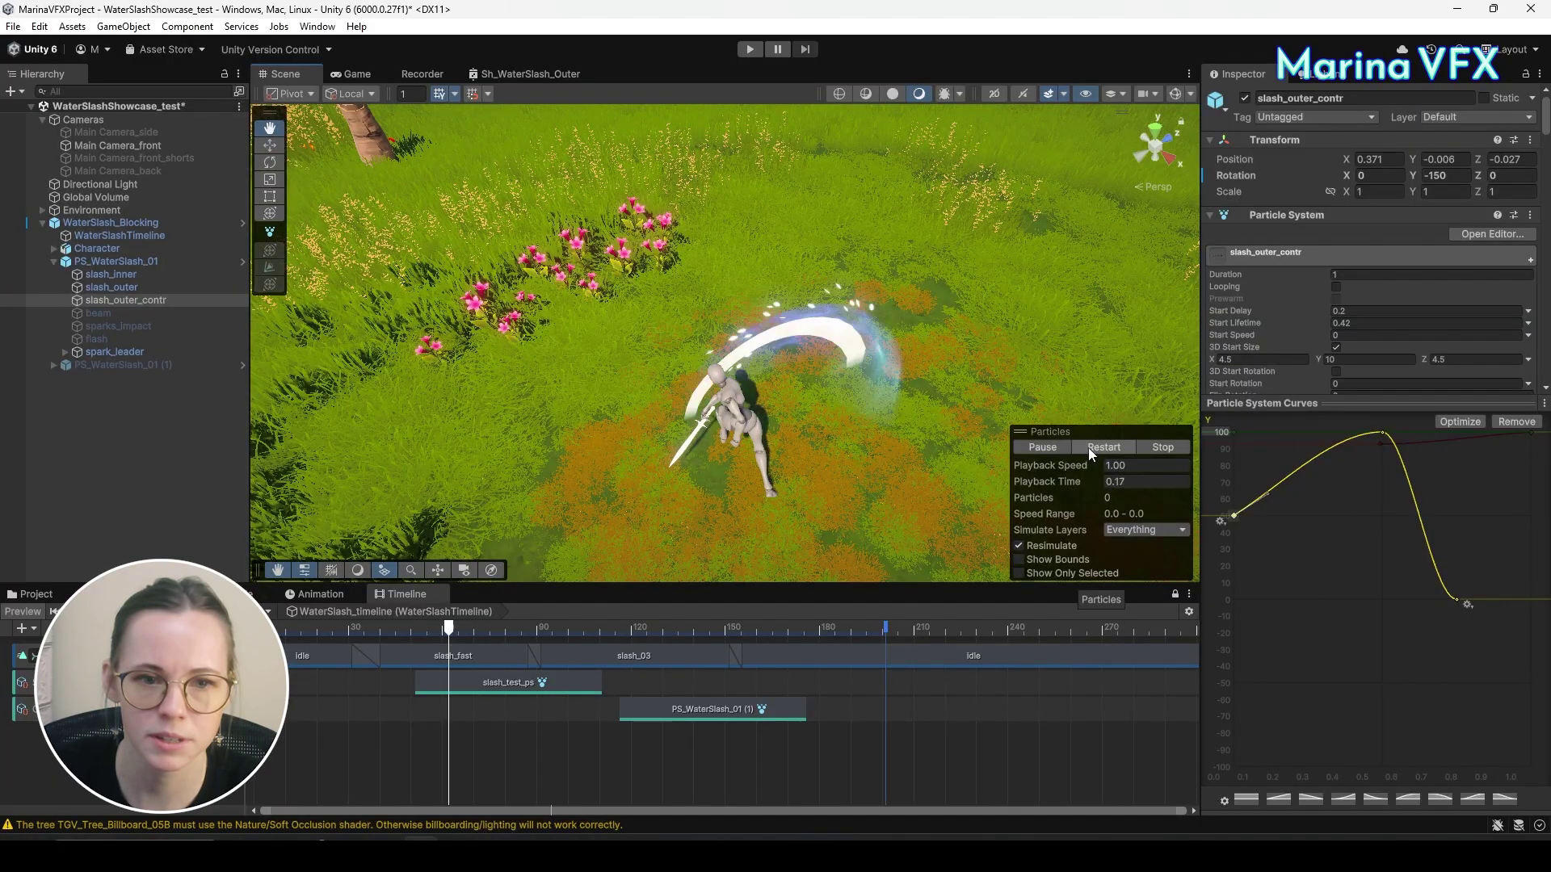
click(1099, 448)
click(1088, 448)
click(1028, 448)
Replay the slash particles repeatedly from an overhead viewpoint to compare how far the arcs sweep.
drag(1022, 408, 1020, 370)
click(1087, 447)
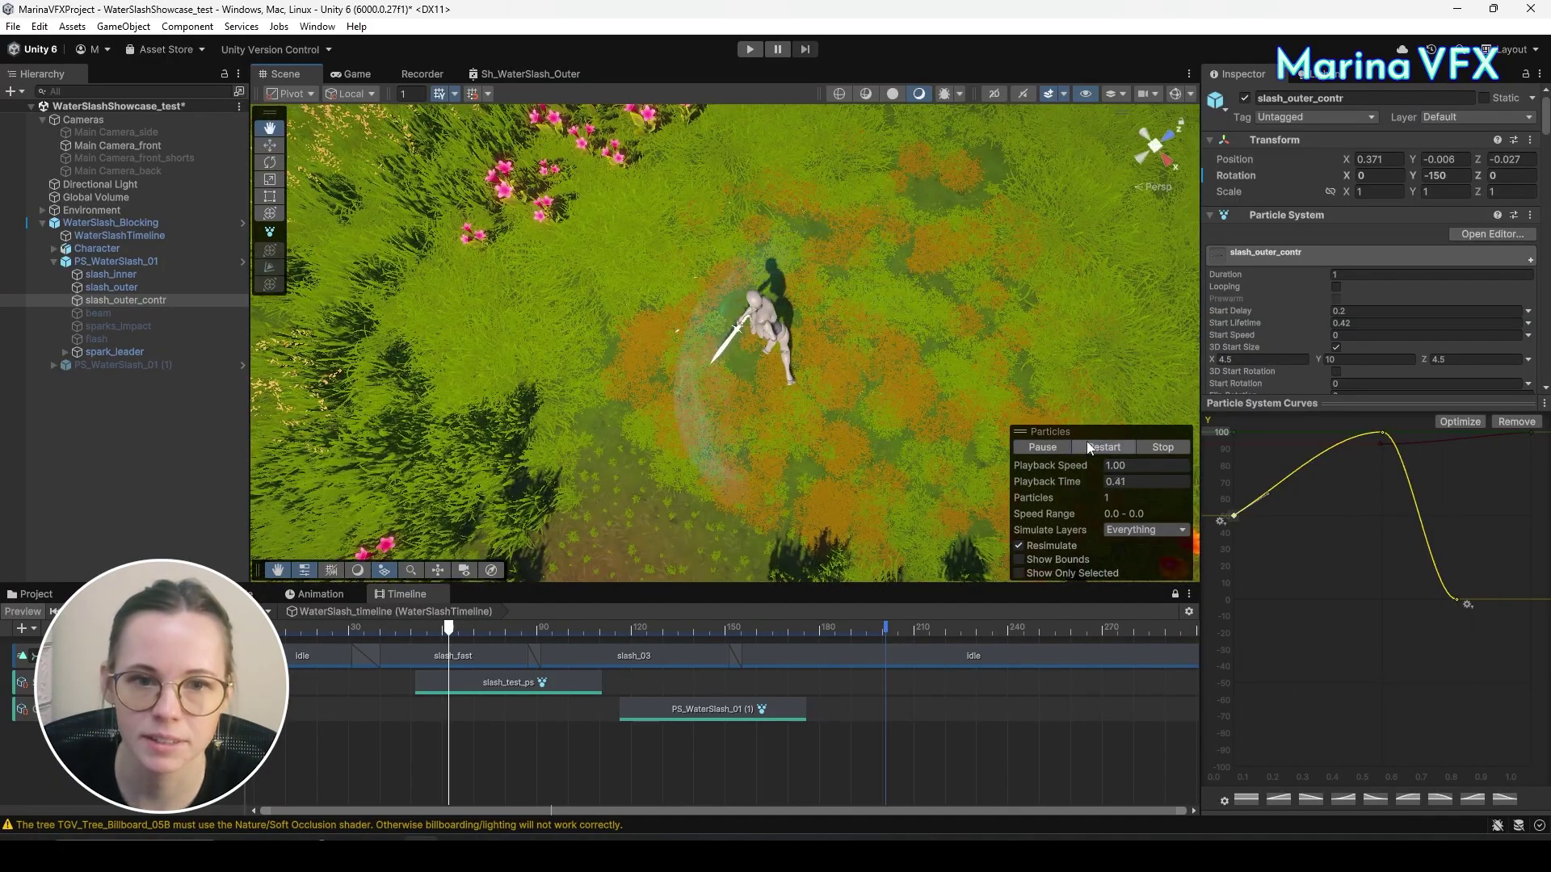
click(1088, 441)
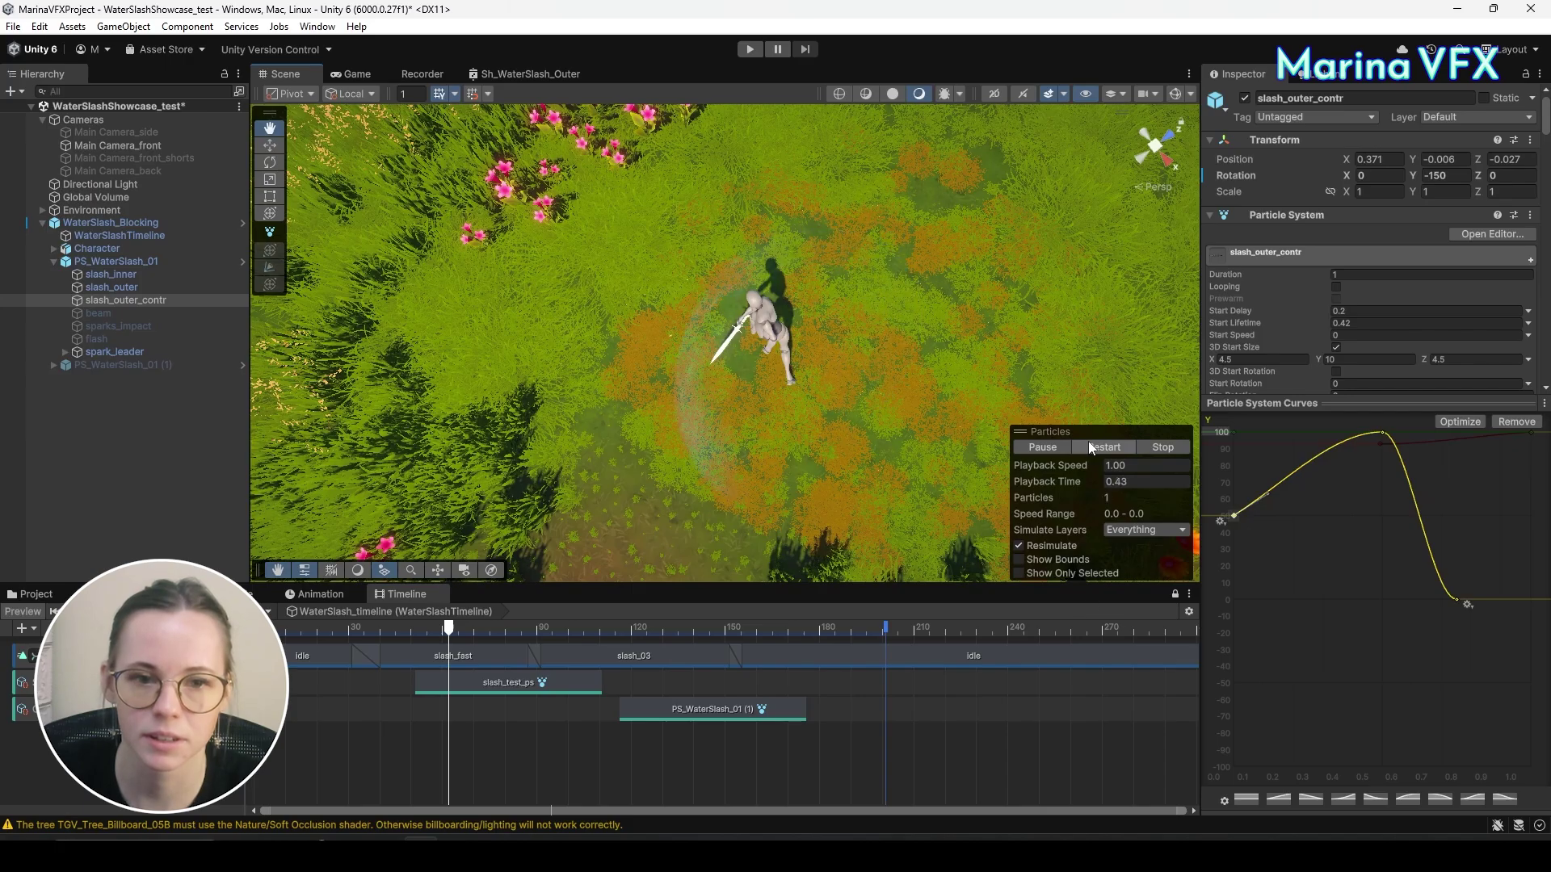
click(1088, 441)
click(1088, 439)
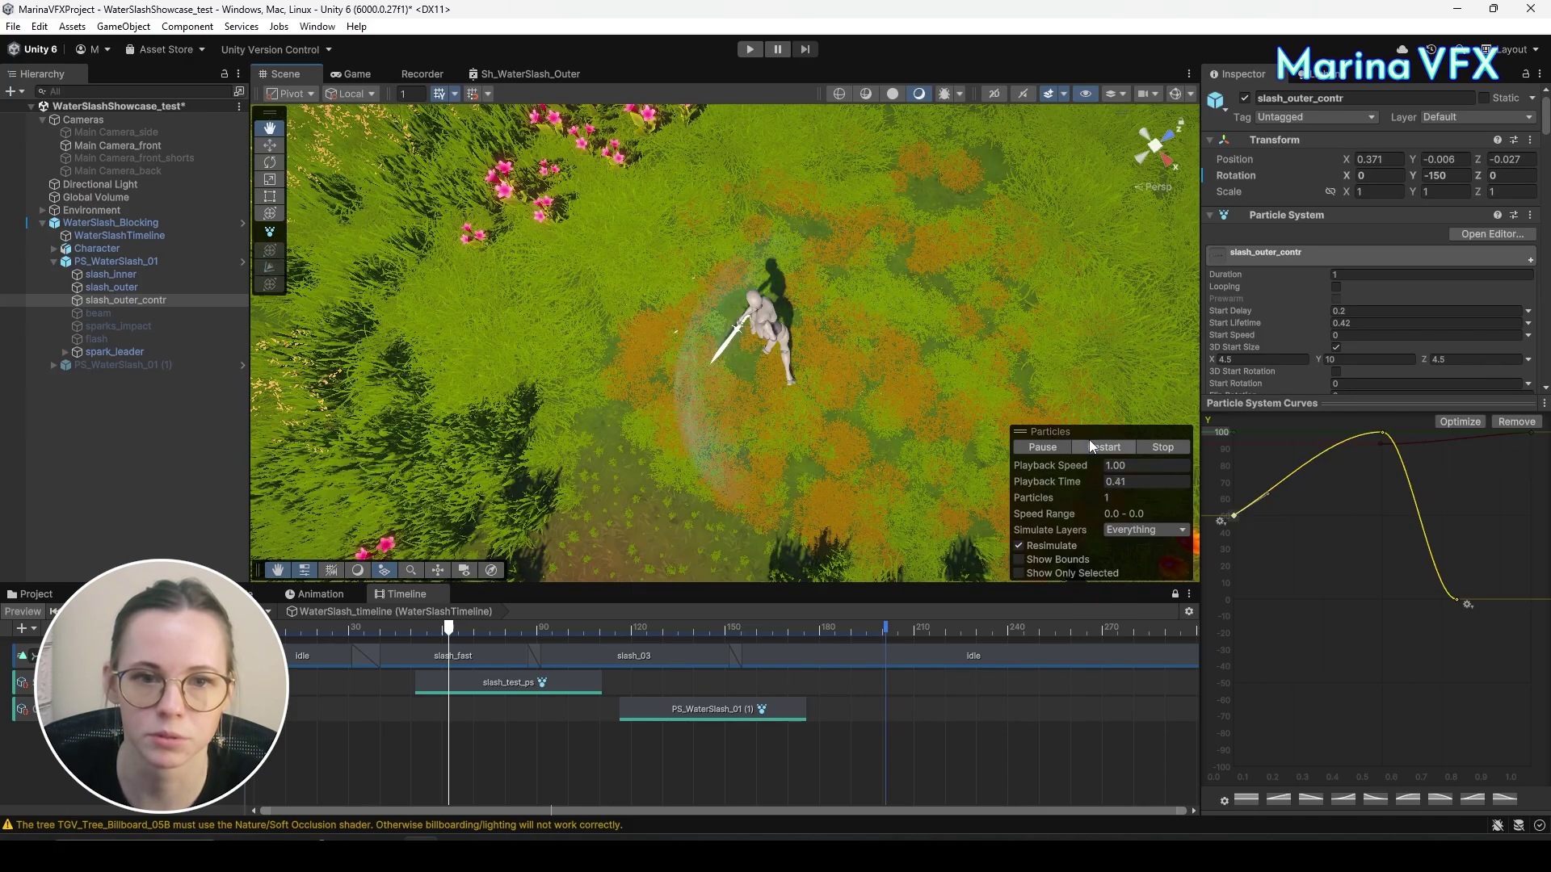
click(1098, 446)
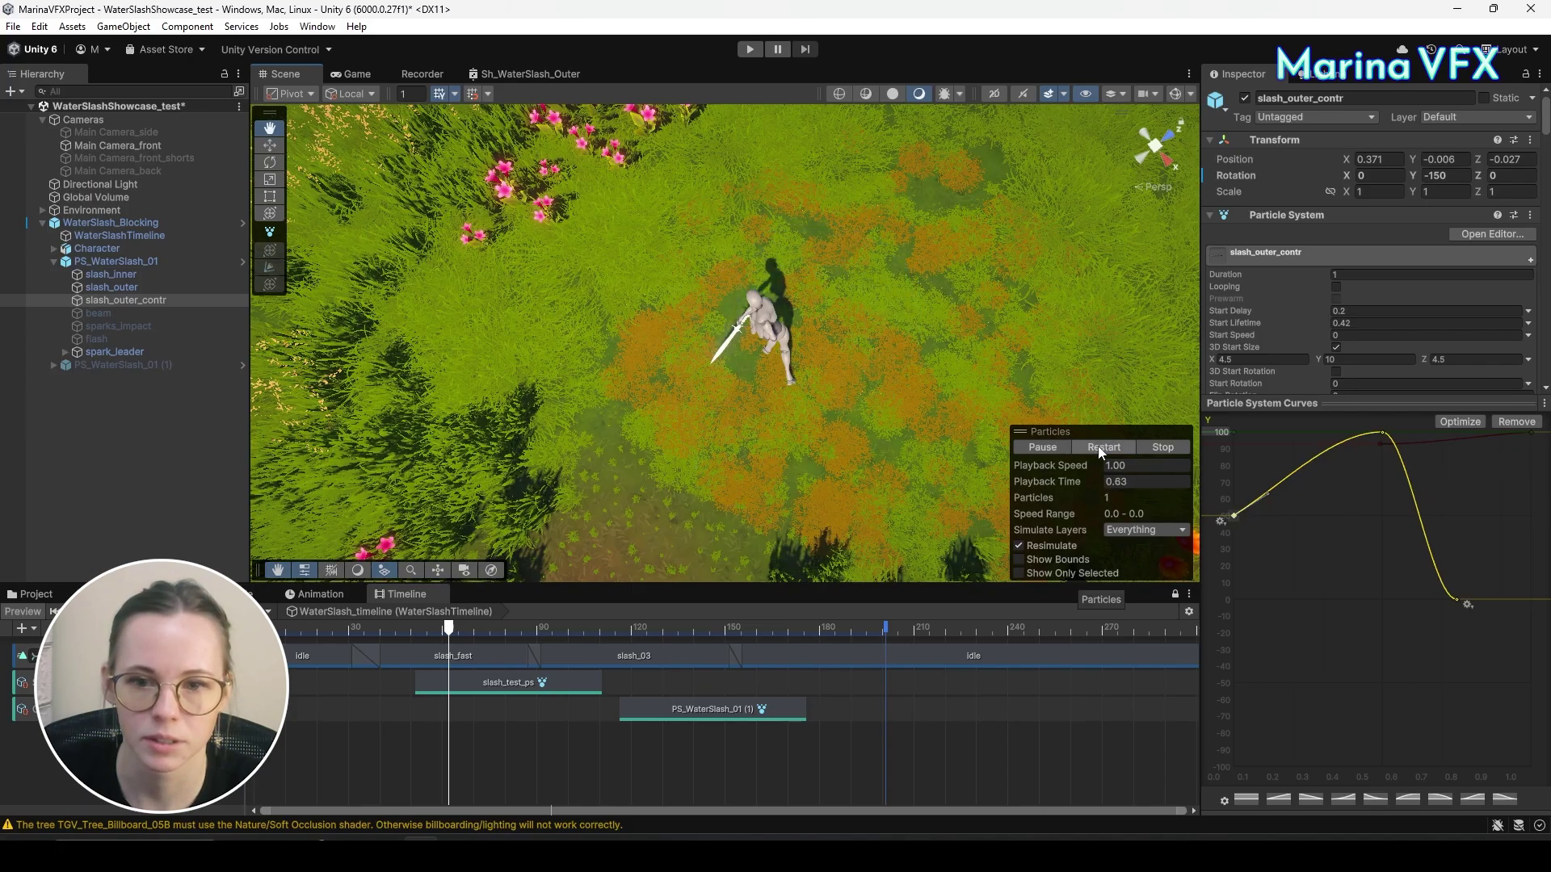
click(1098, 446)
Rotate slash_outer_contr about its Y axis to -120 and replay the particles from above.
click(1063, 448)
key(w)
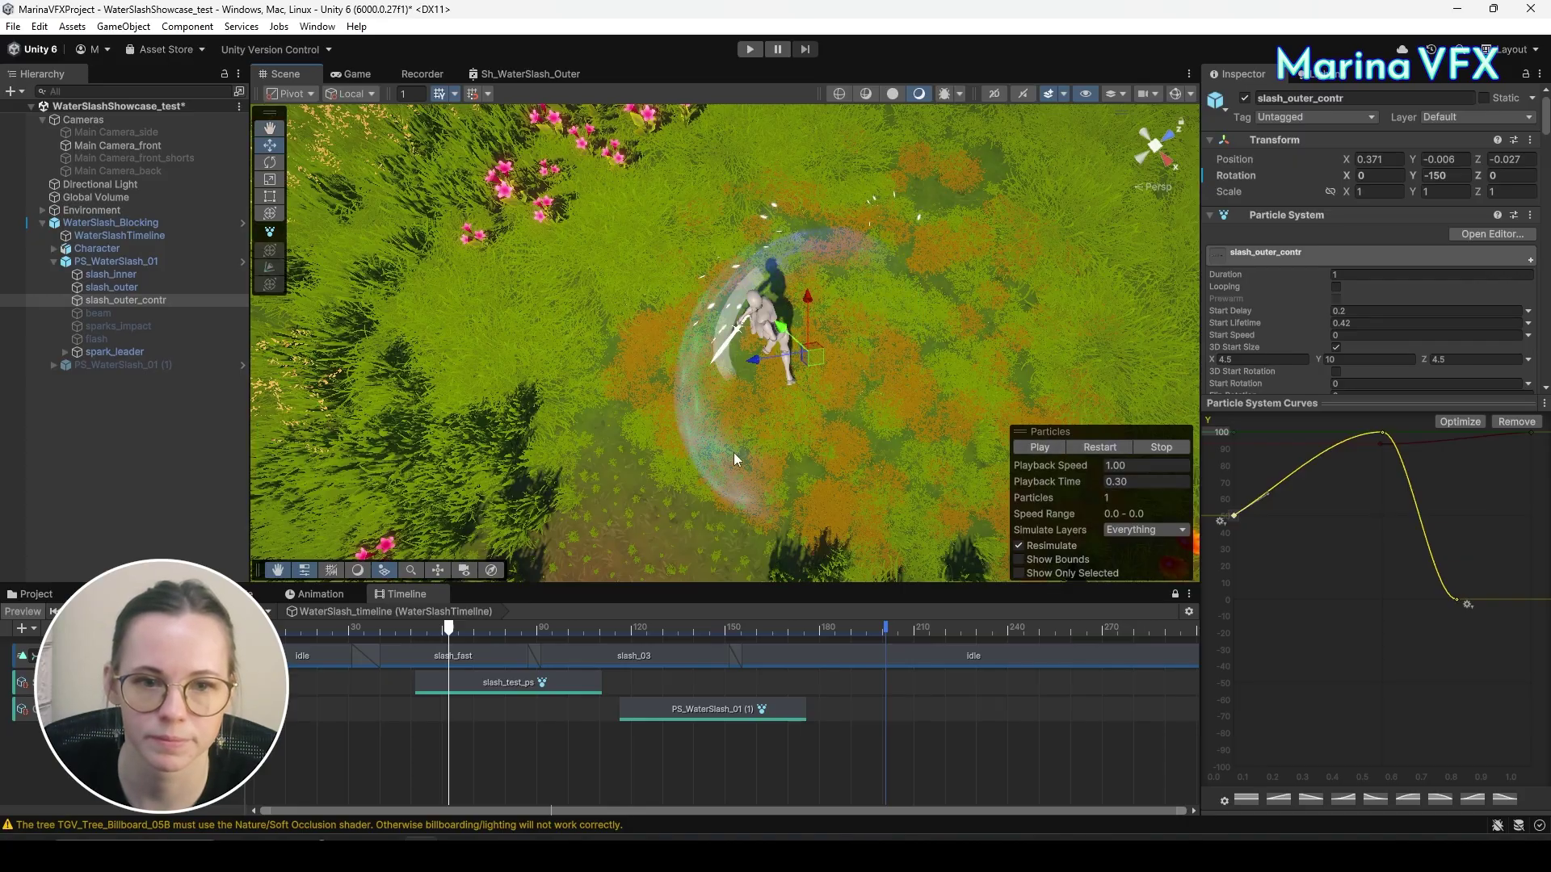
key(e)
drag(866, 371, 747, 453)
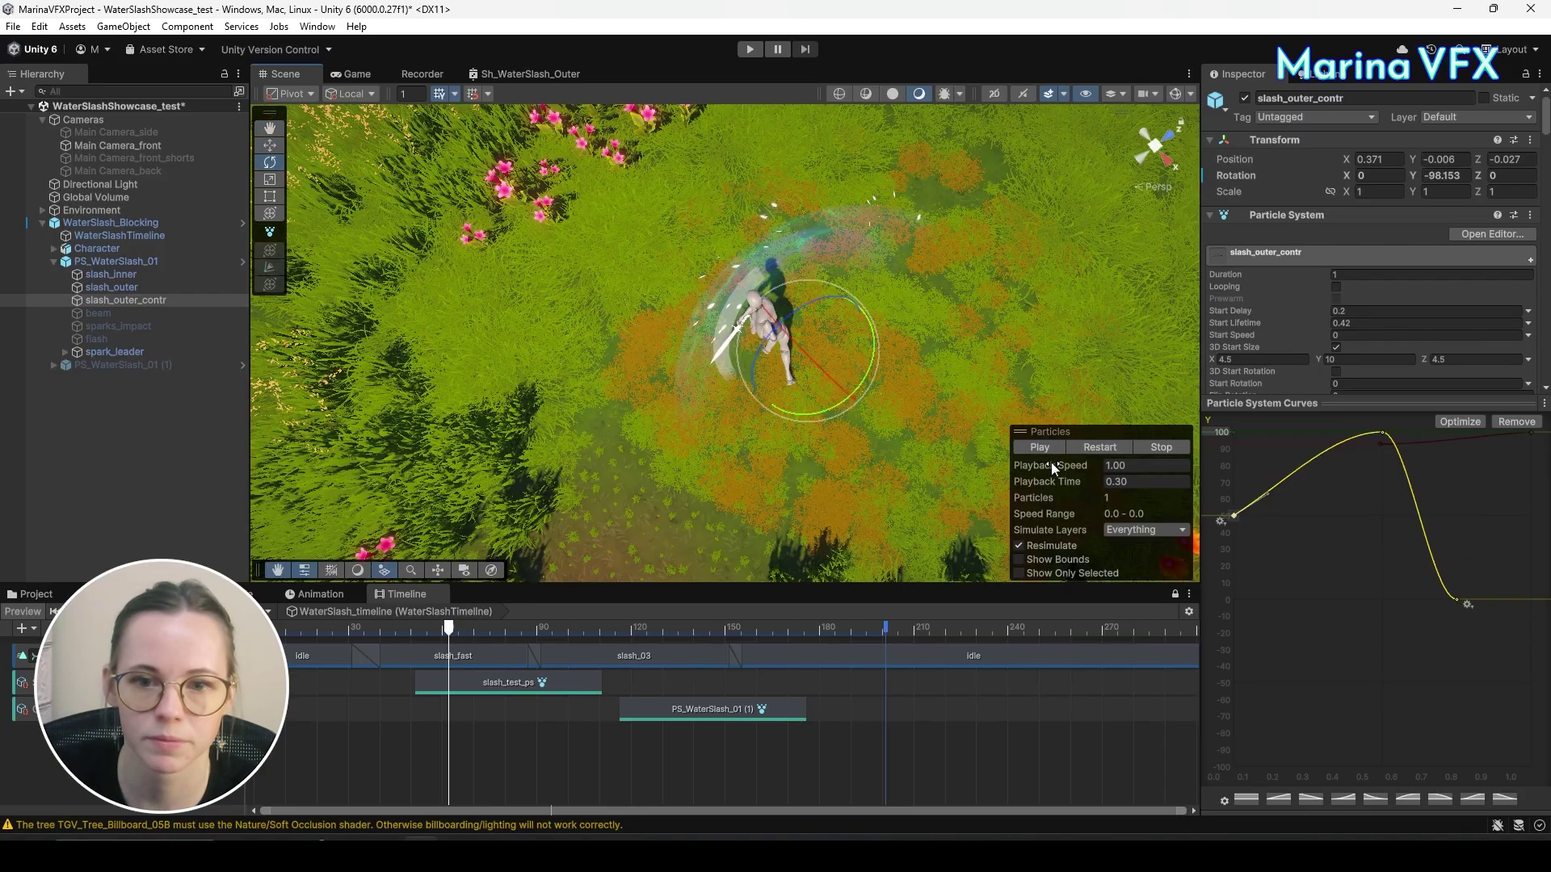
click(1098, 448)
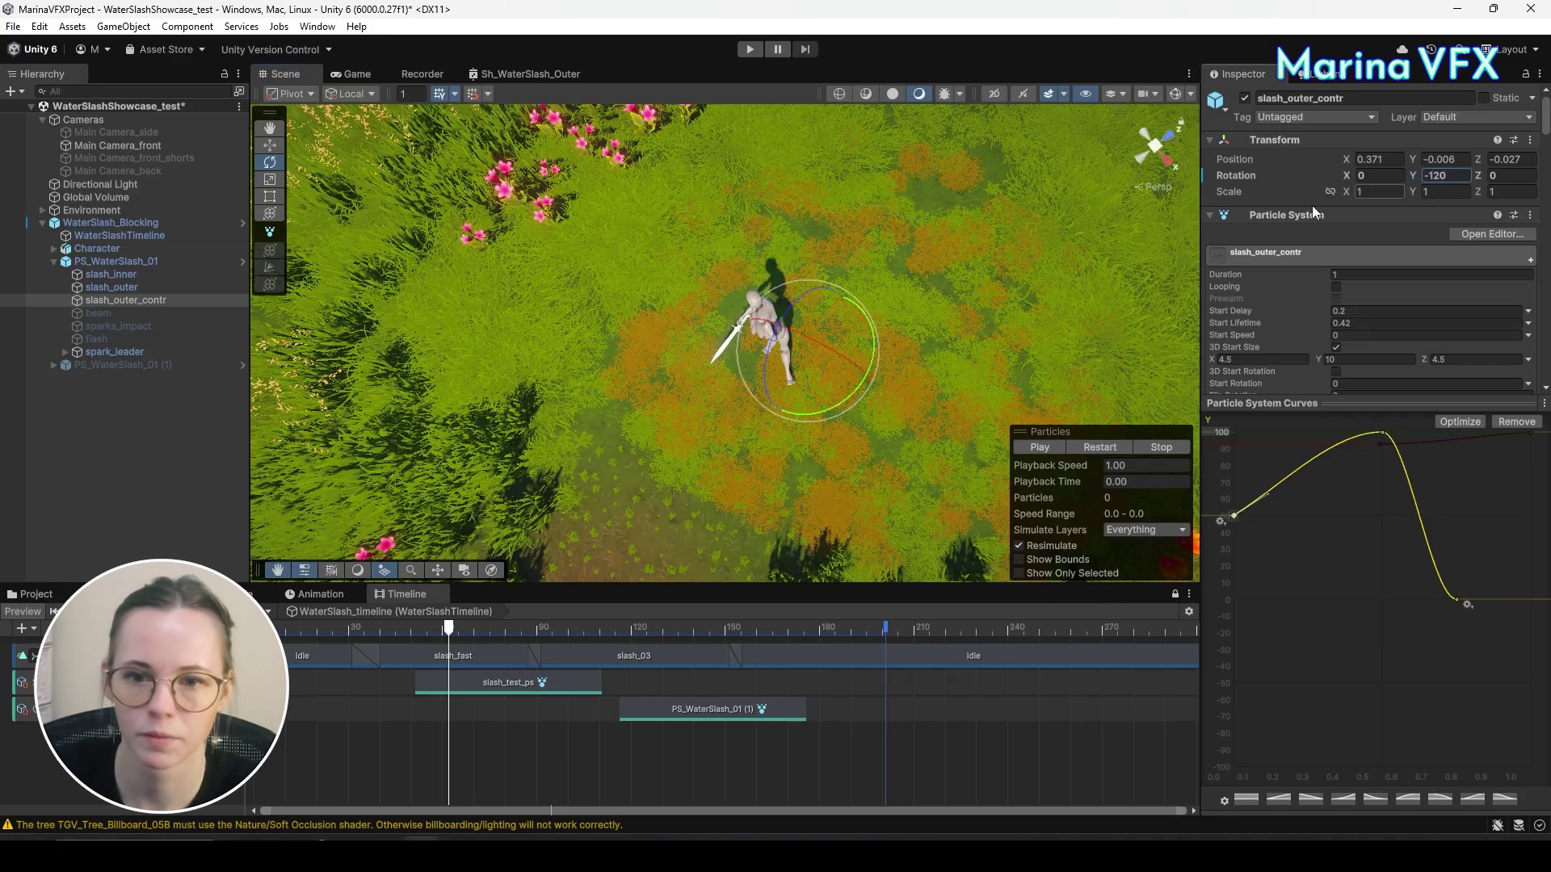
click(1107, 449)
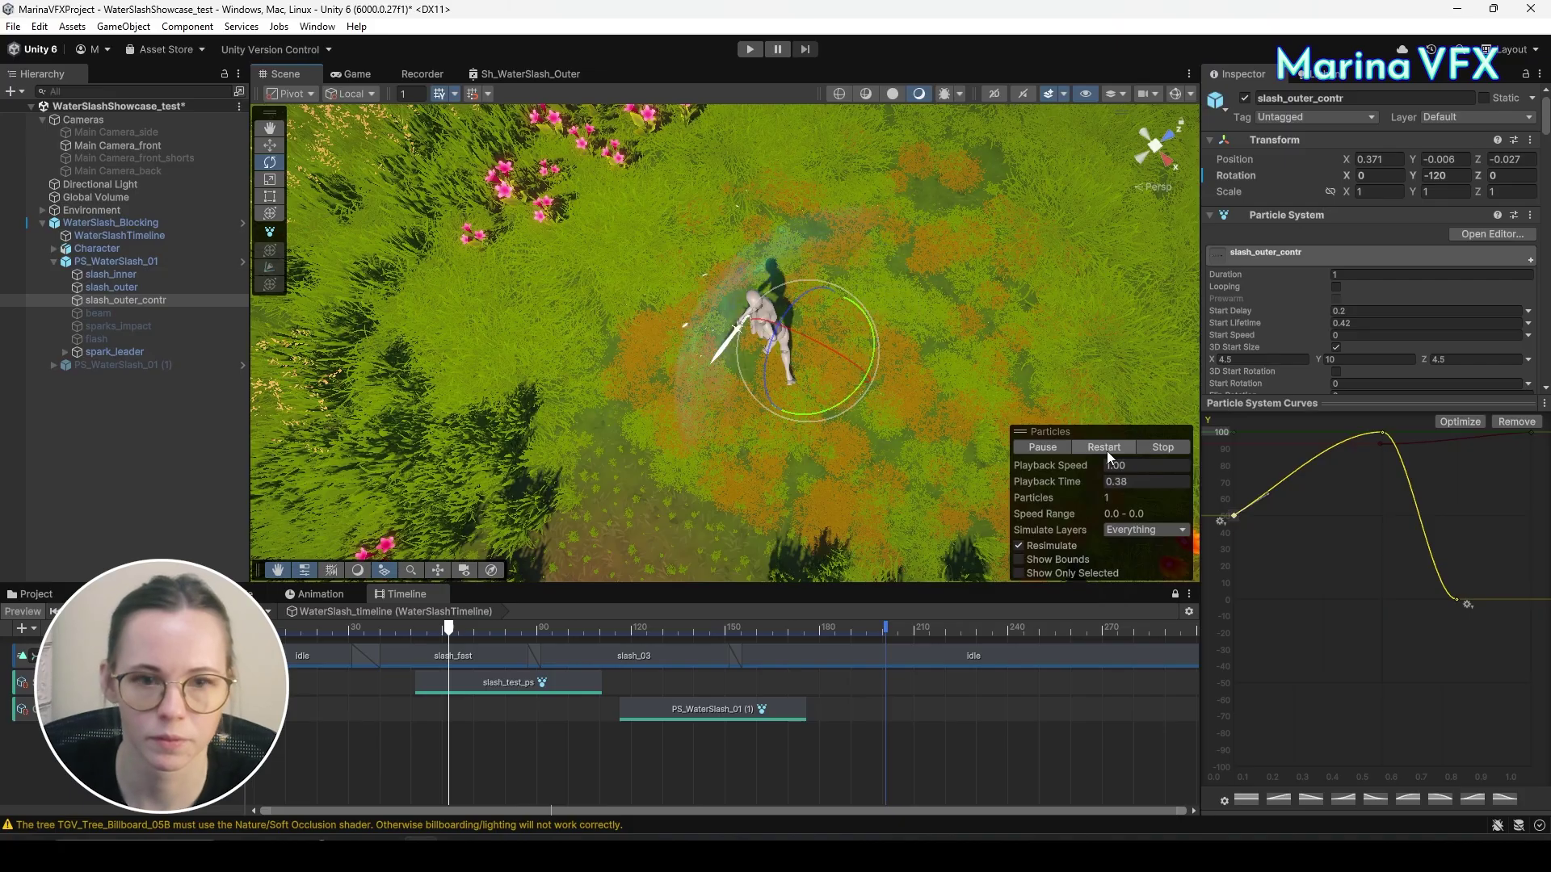
click(1100, 447)
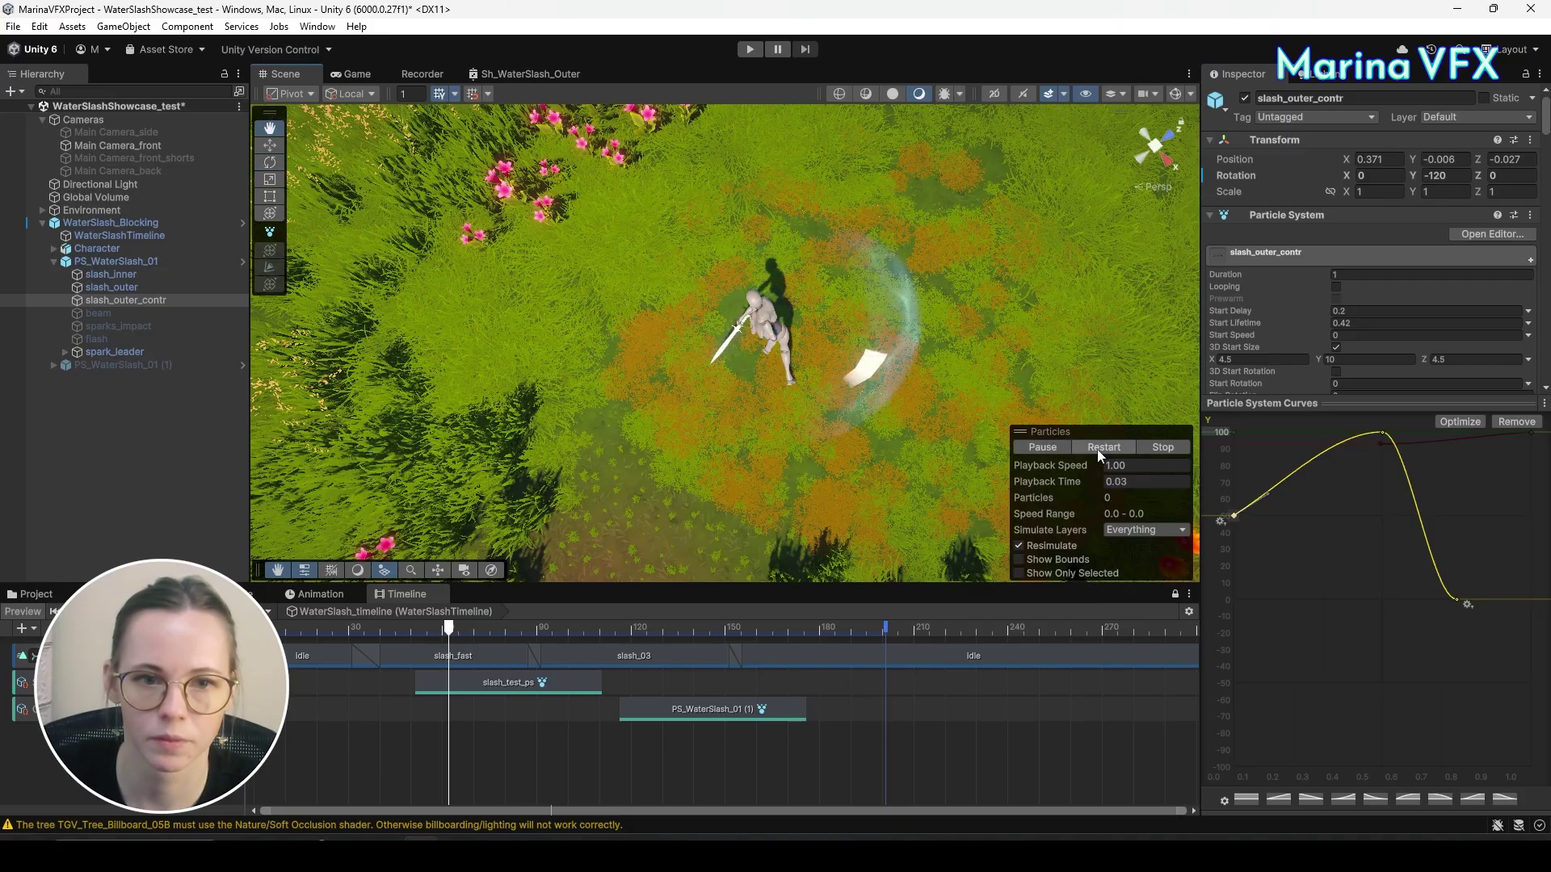
click(1097, 448)
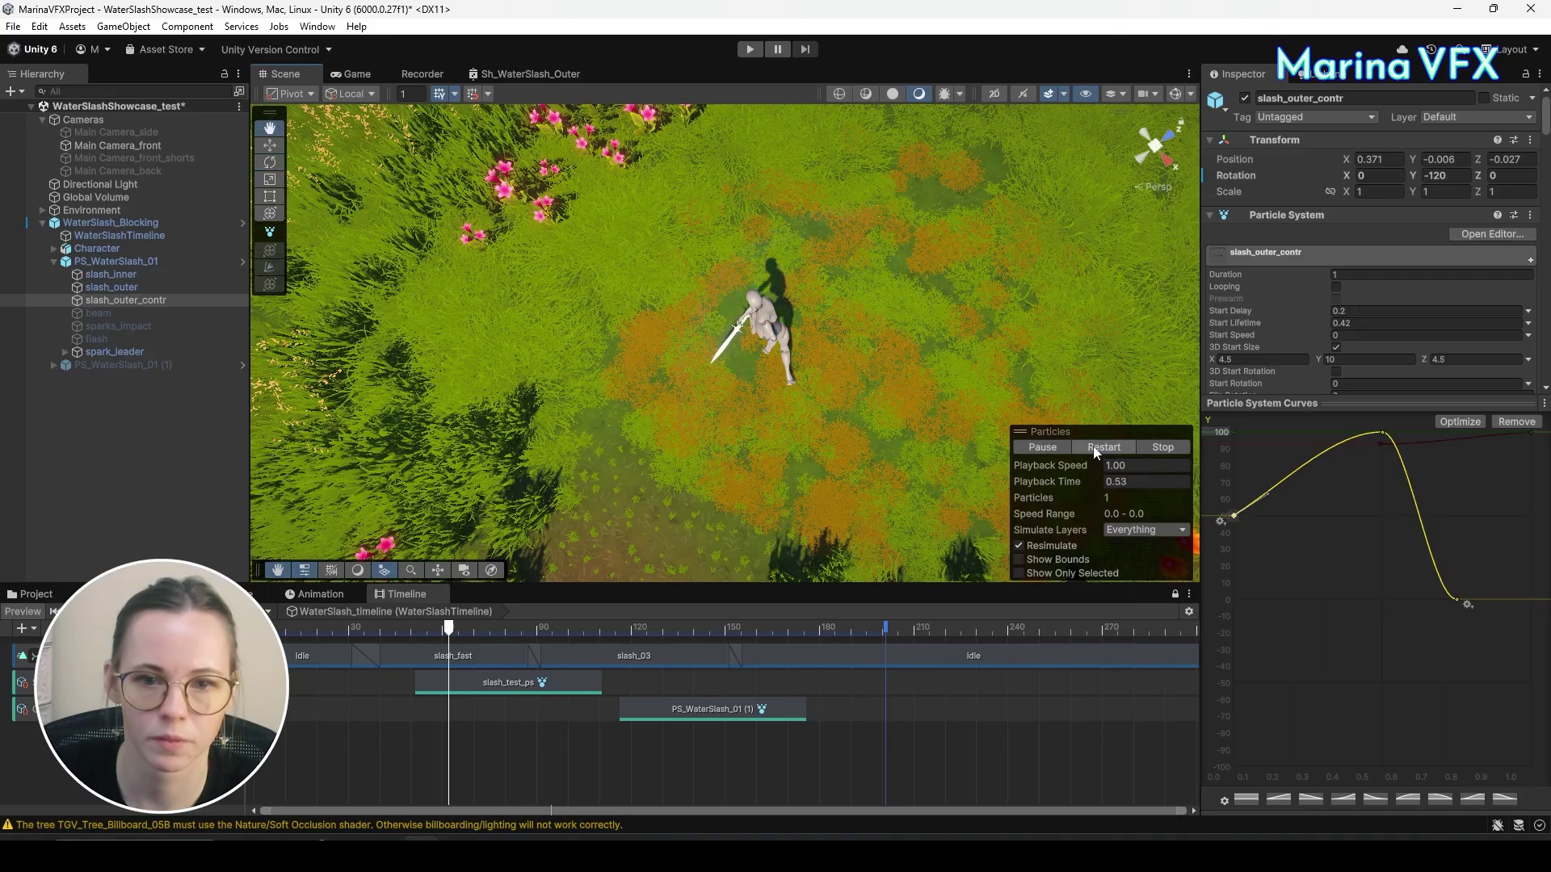
click(1096, 450)
click(1095, 449)
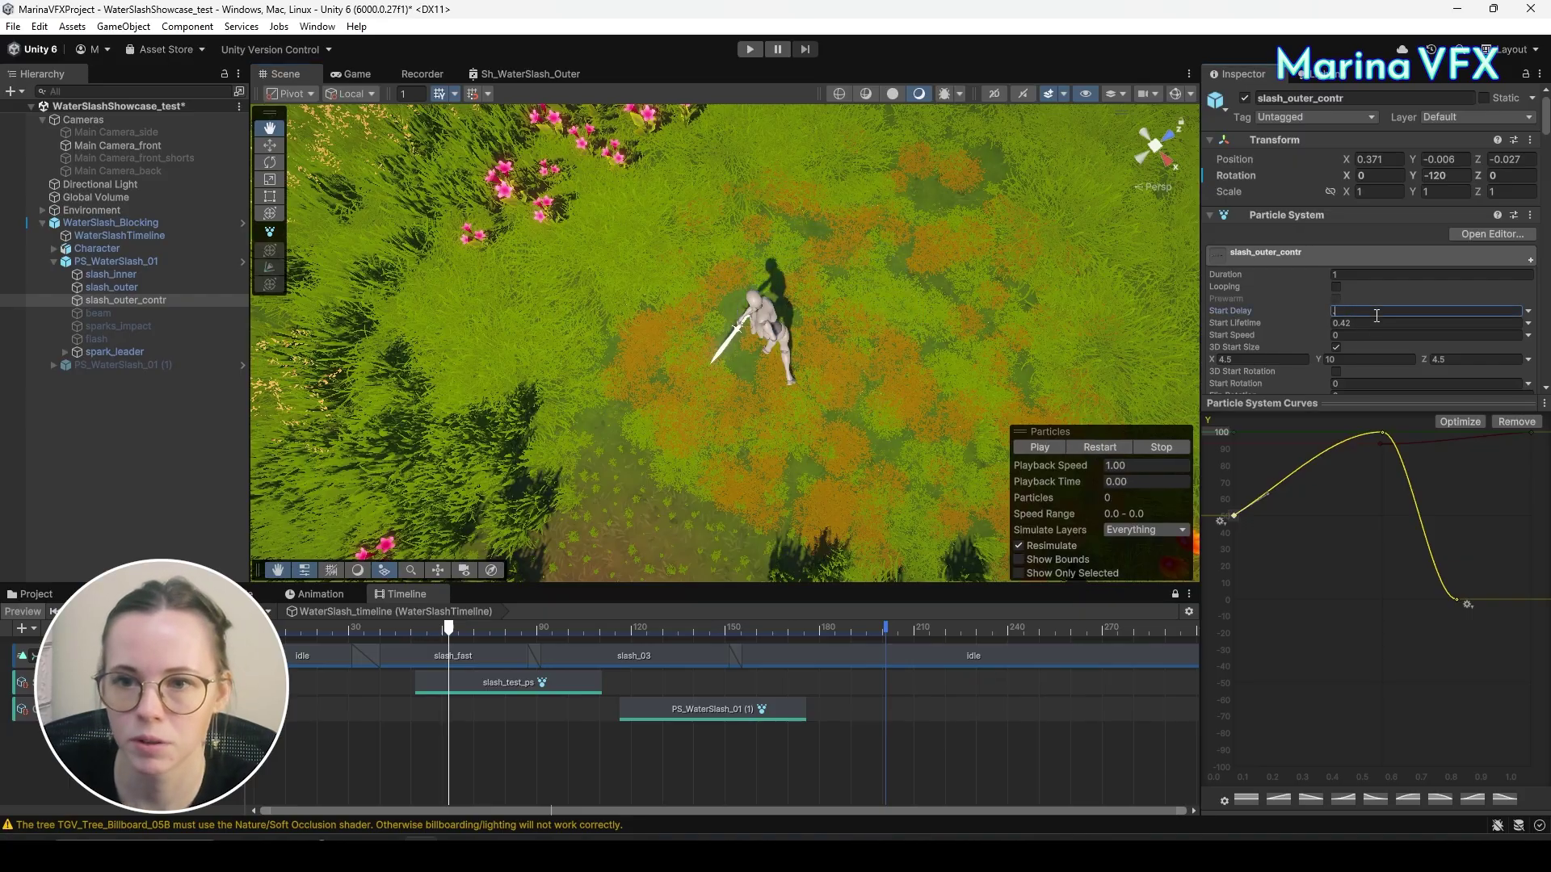
Set slash_outer_contr's start delay to 0.15 and start lifetime to 0.4, and replay the particles.
click(1097, 449)
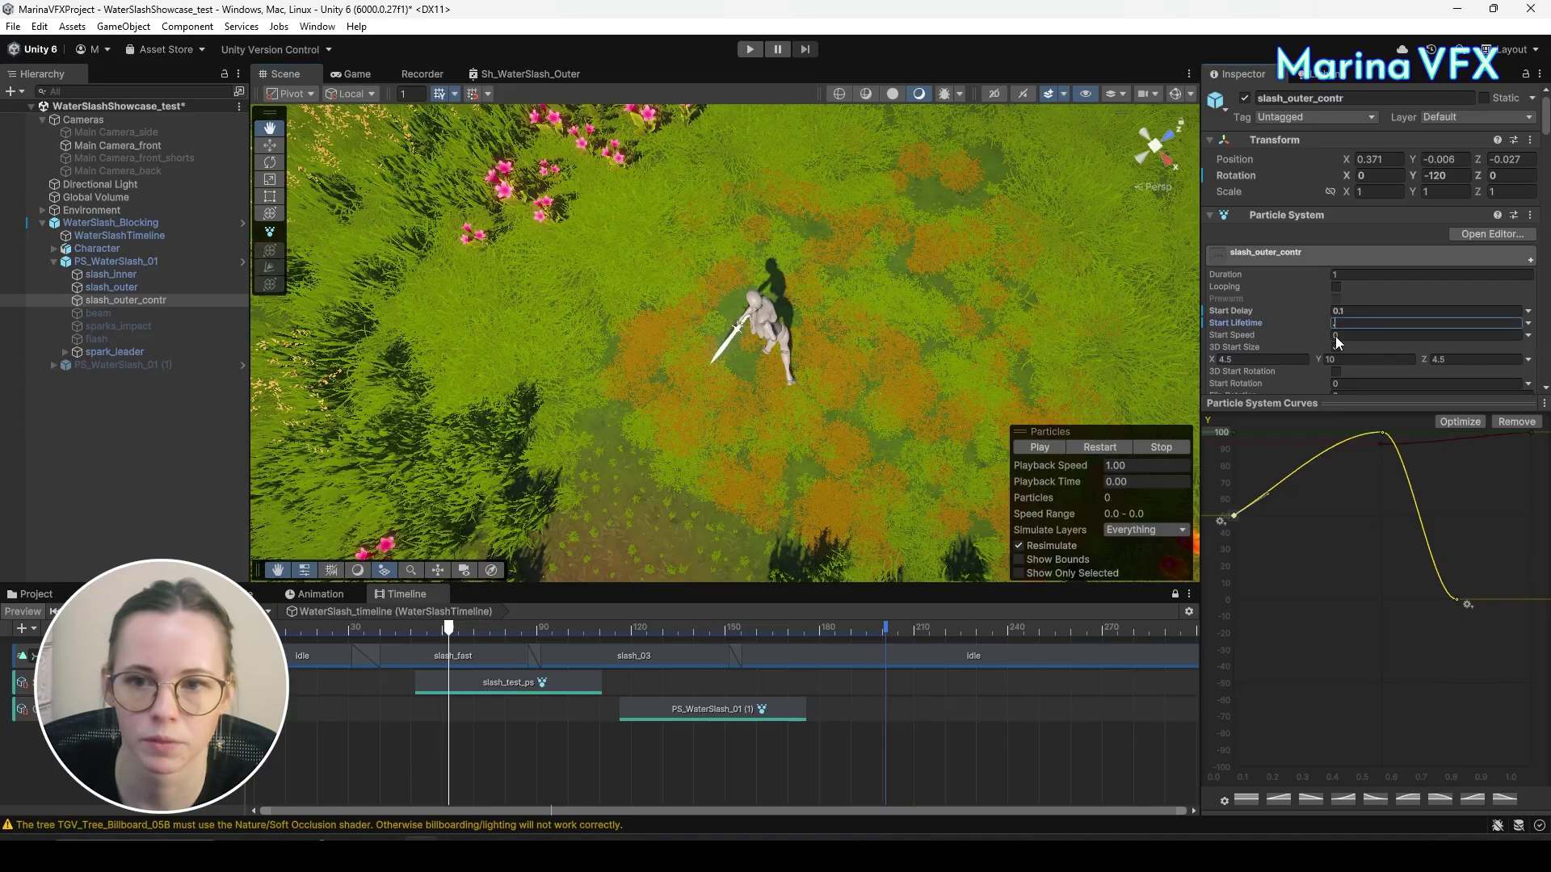
click(1107, 449)
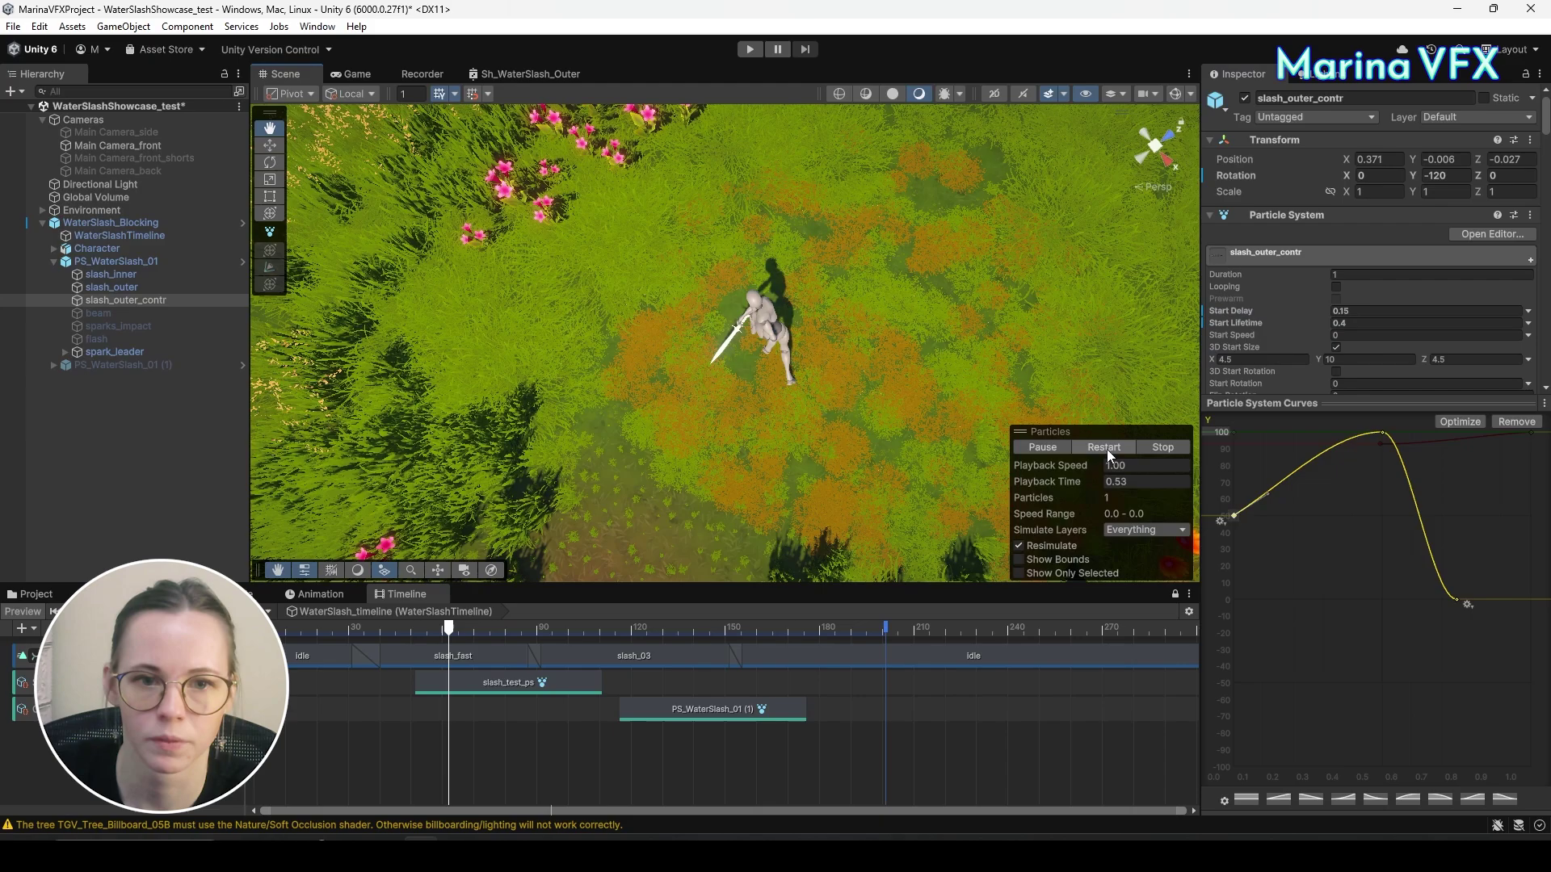
click(1107, 449)
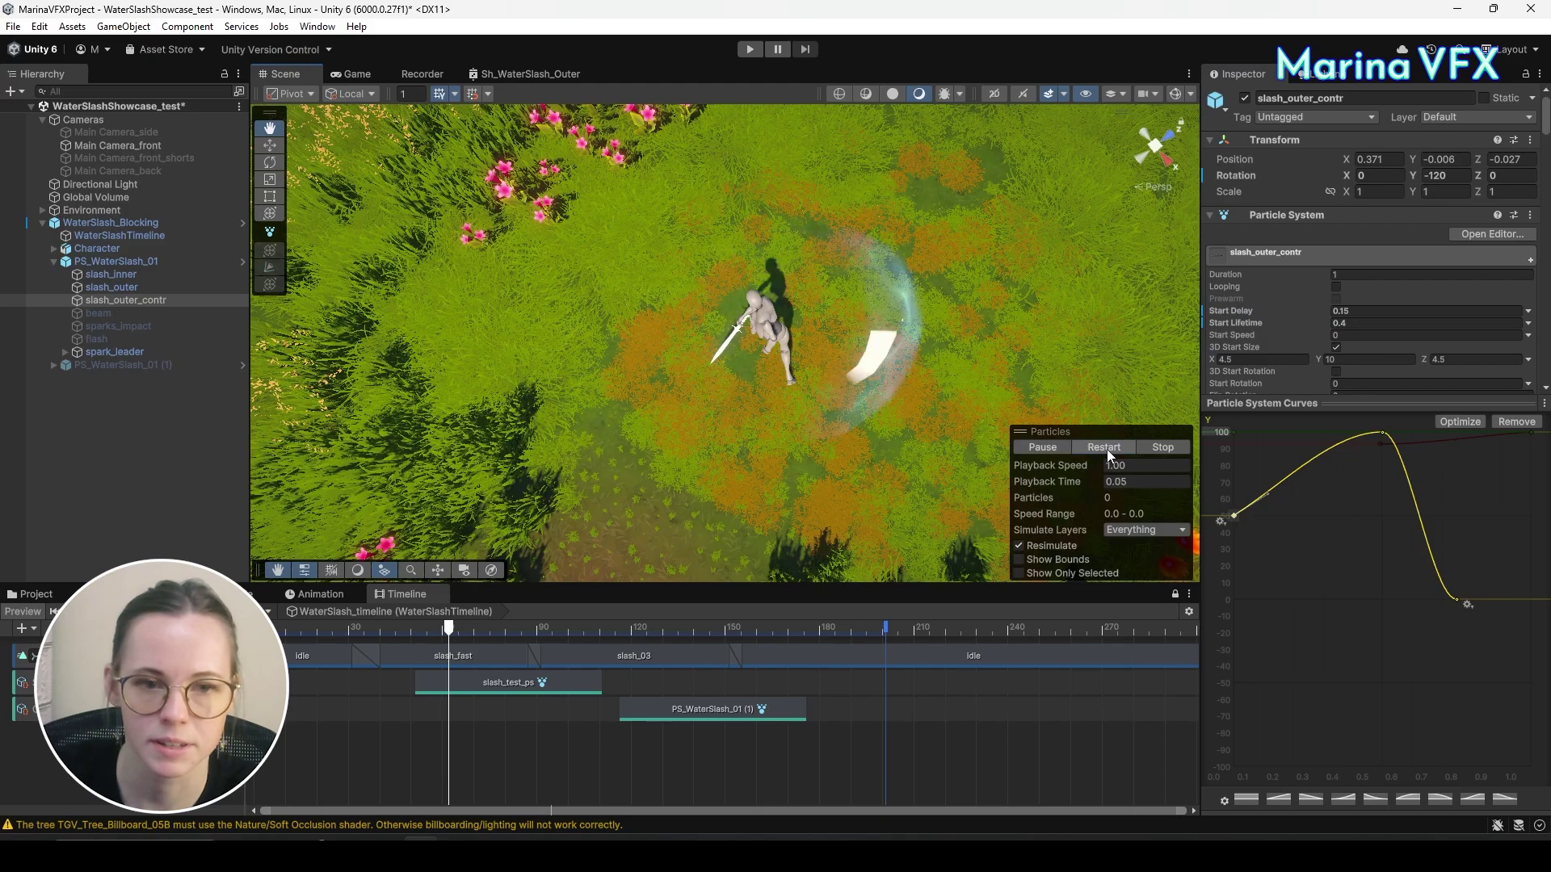
click(1107, 449)
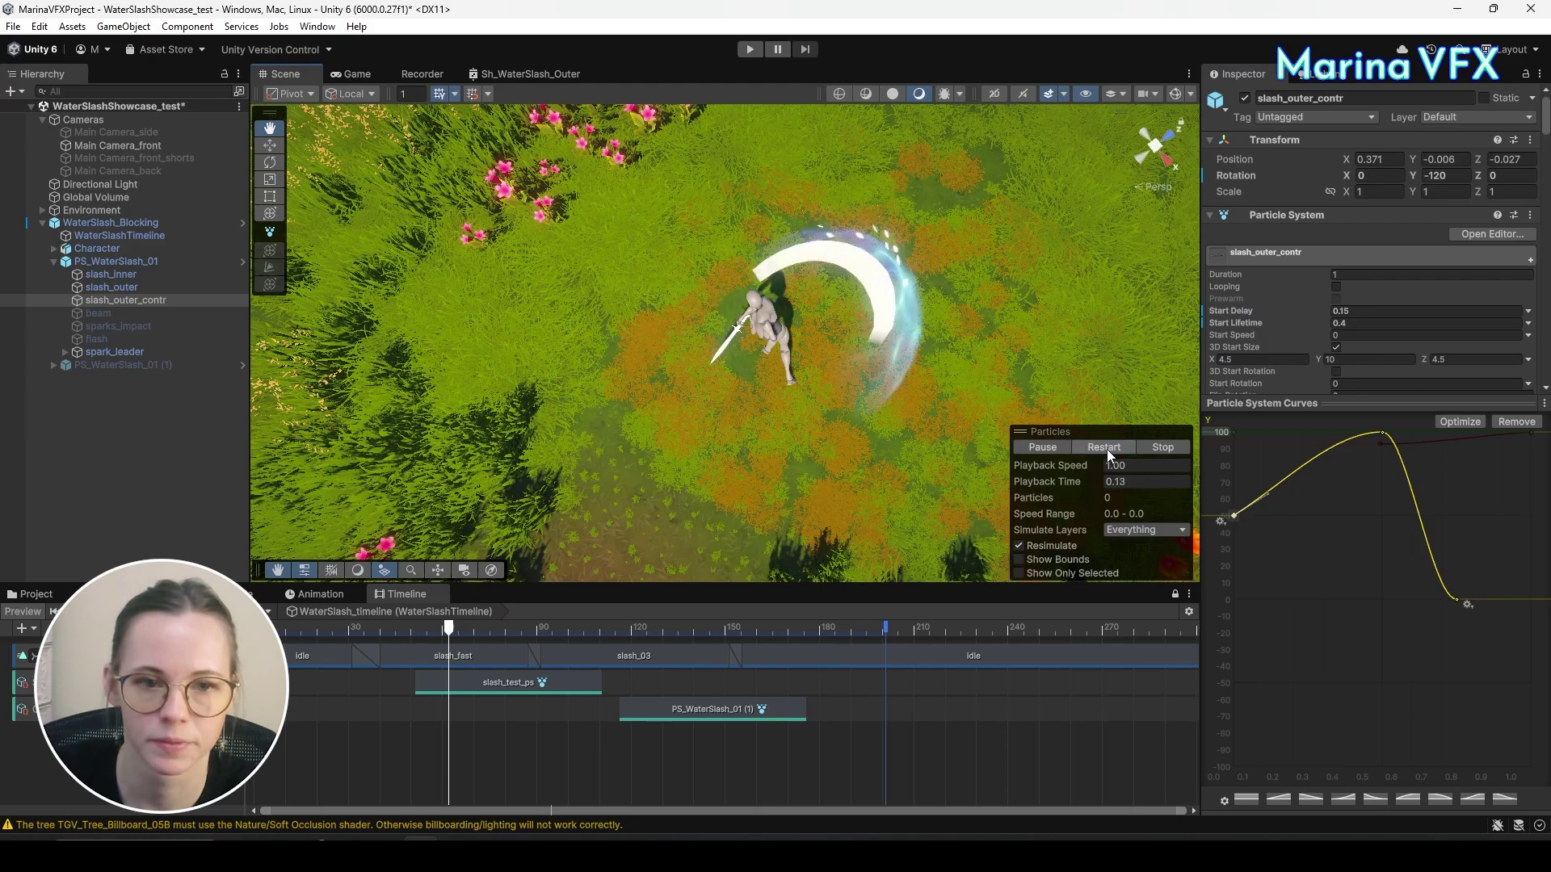
click(1106, 449)
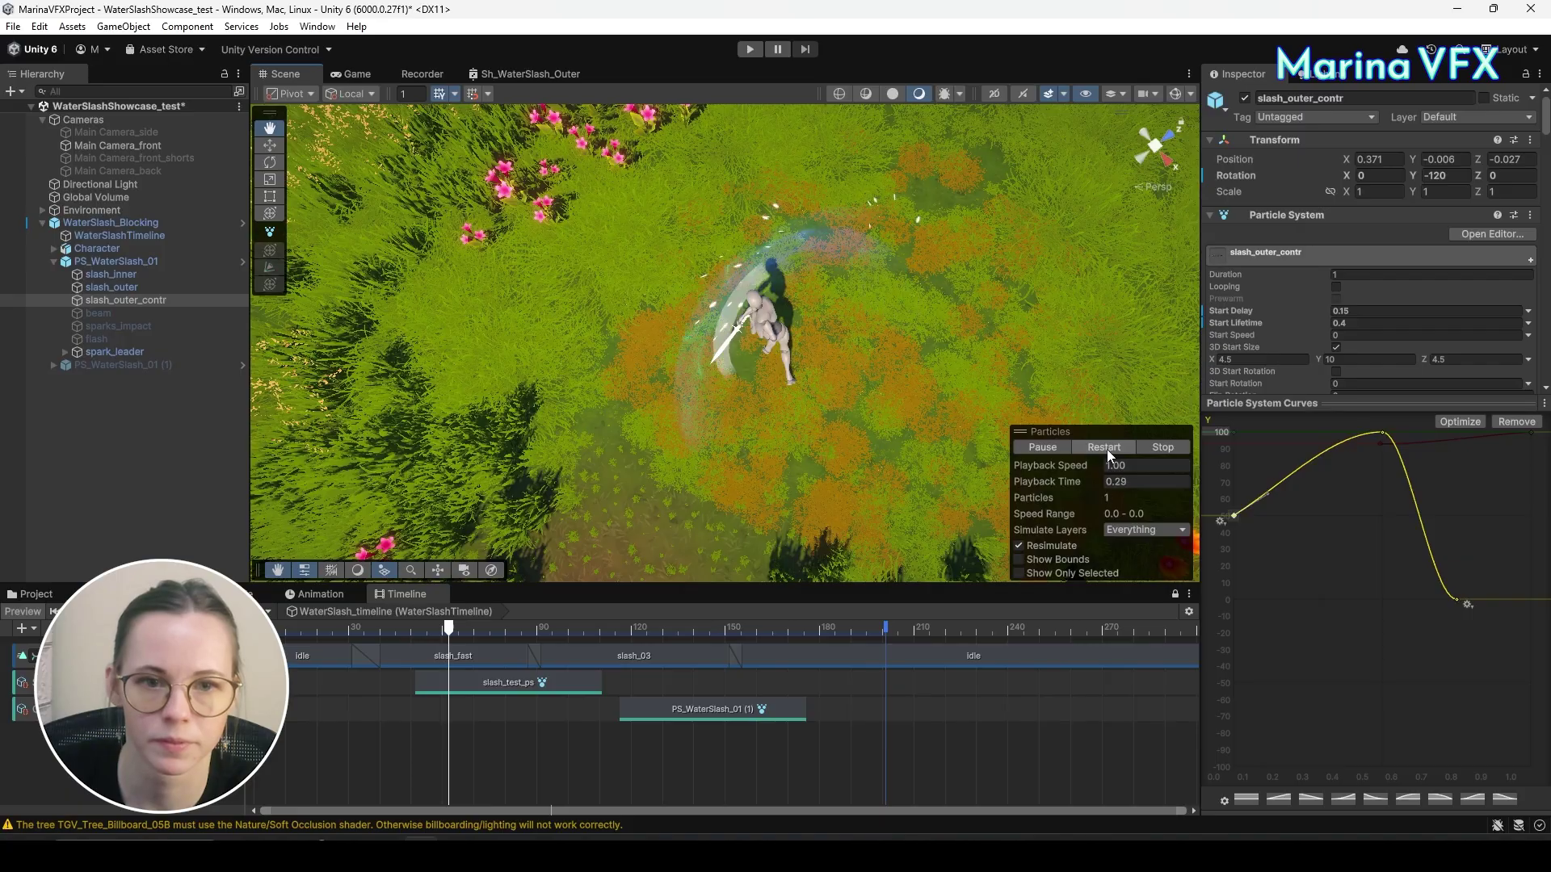
click(1107, 450)
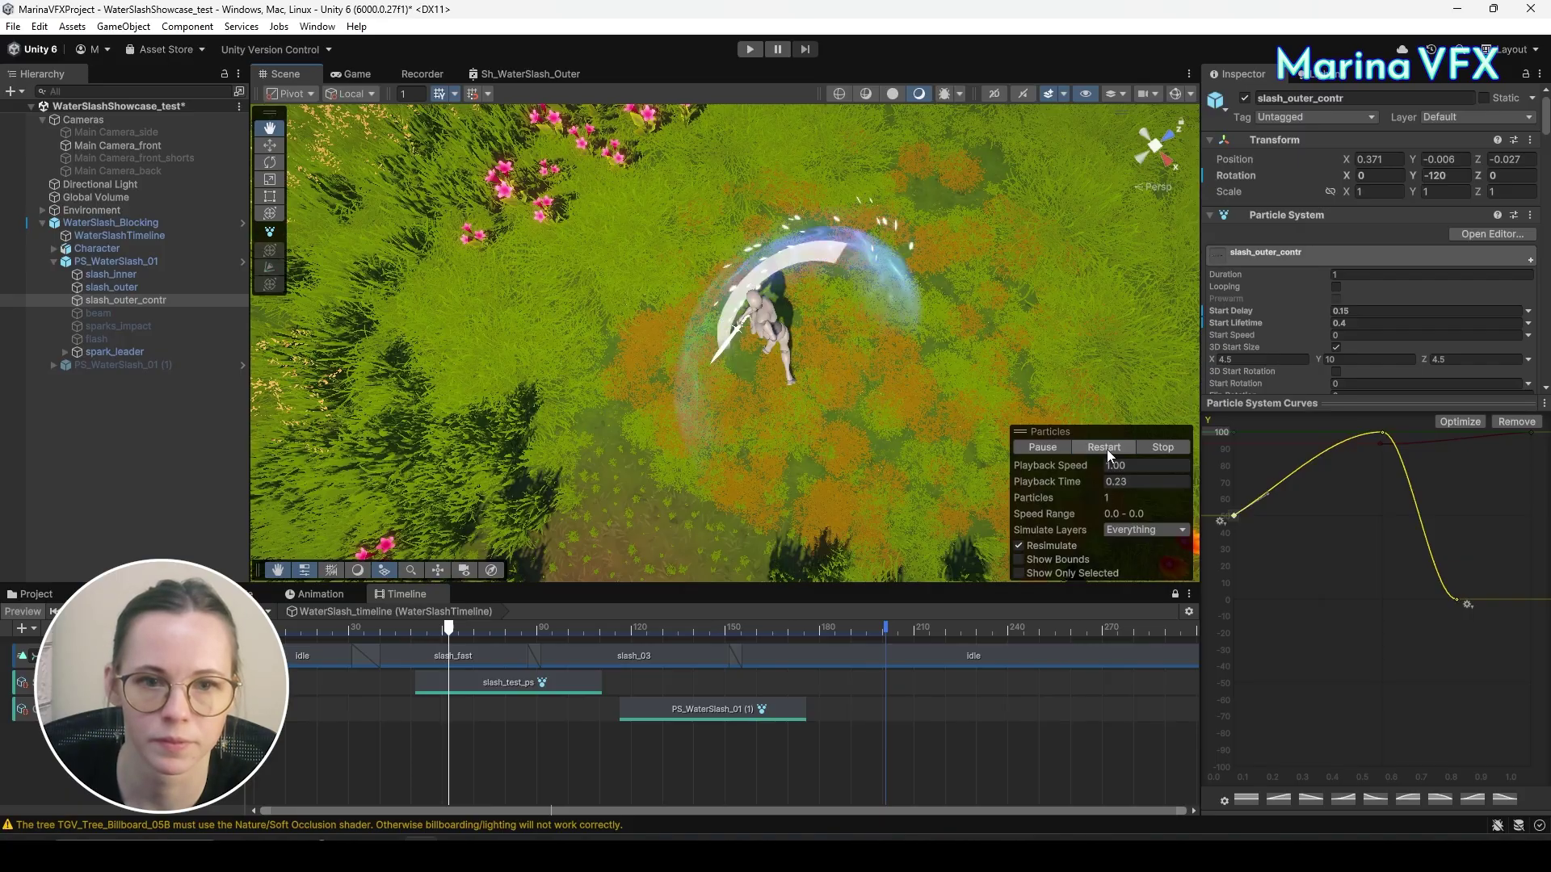
Collapse the particle curve editor, review the M_WaterSlash_Outer_Contr surface inputs, and replay the particles.
click(1276, 404)
scroll(1438, 516, down, 15)
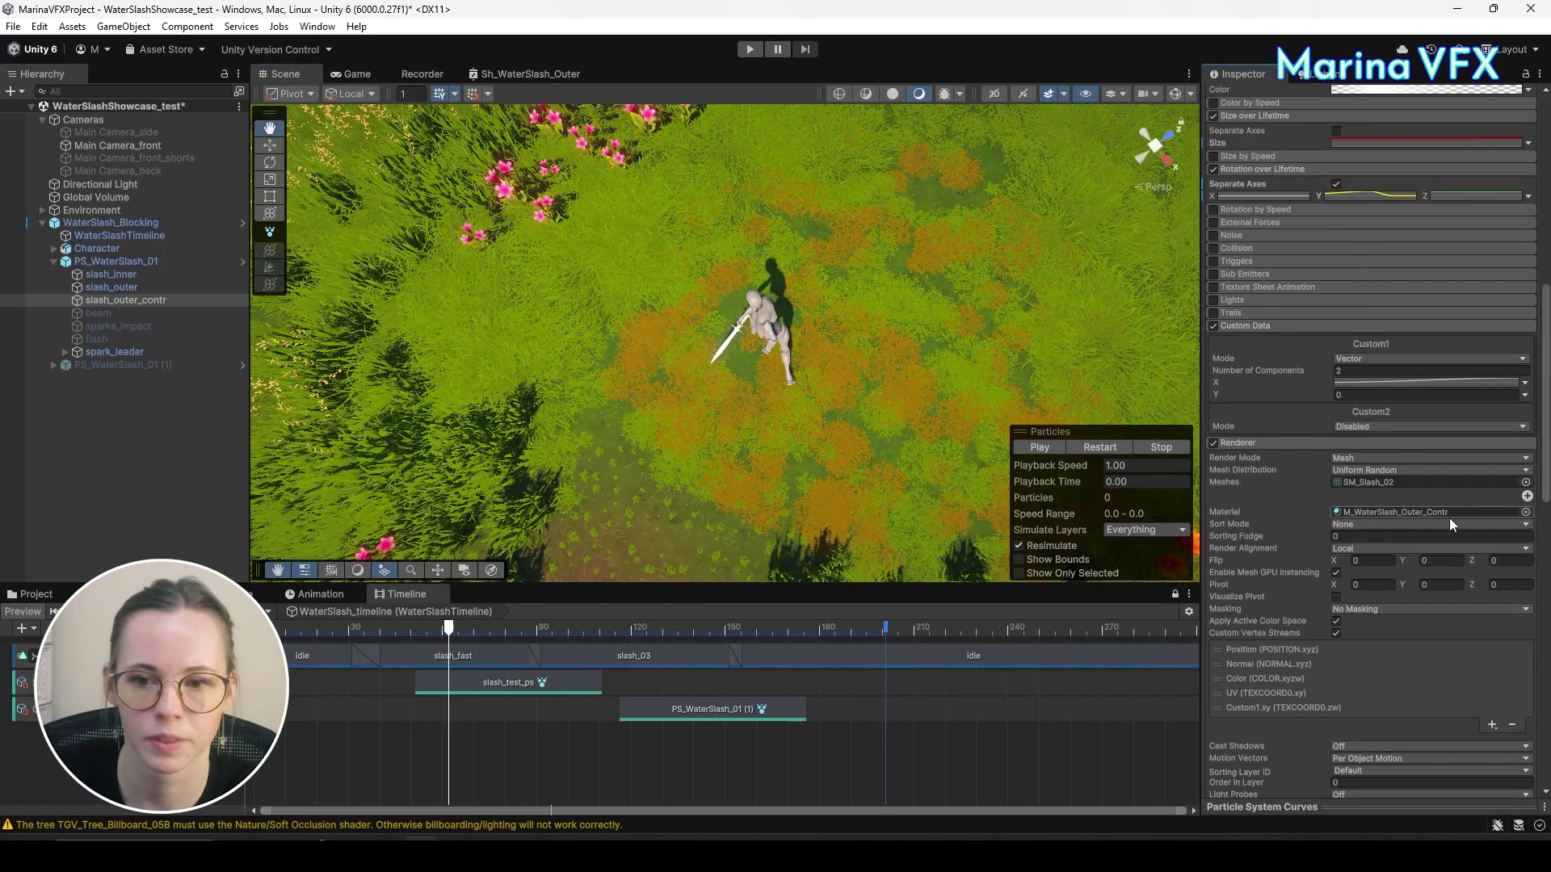
scroll(1450, 522, down, 12)
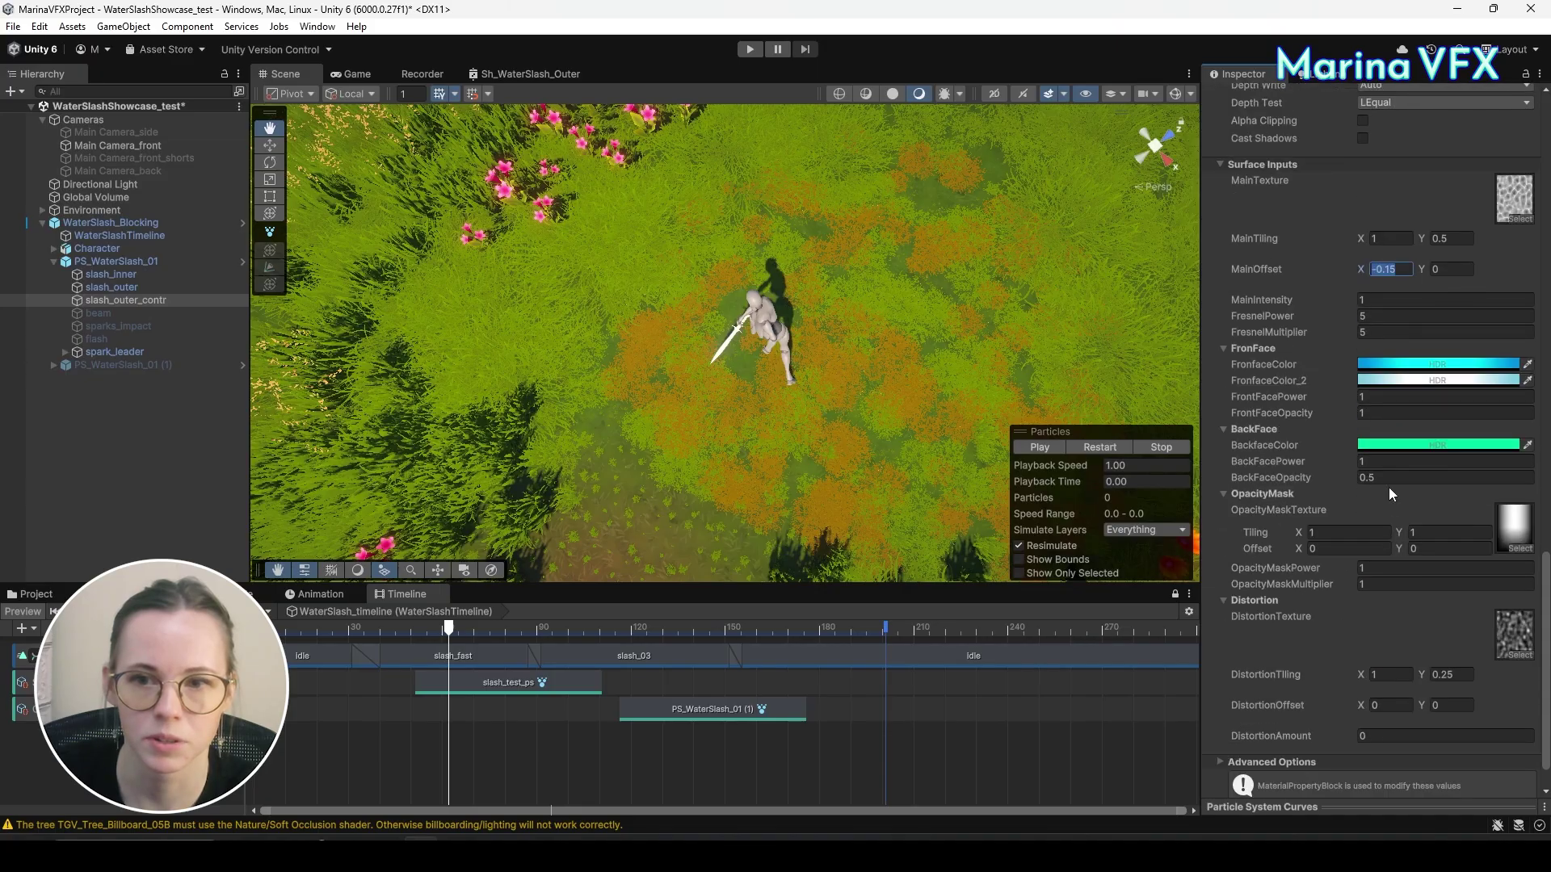
scroll(1363, 605, down, 2)
click(1101, 448)
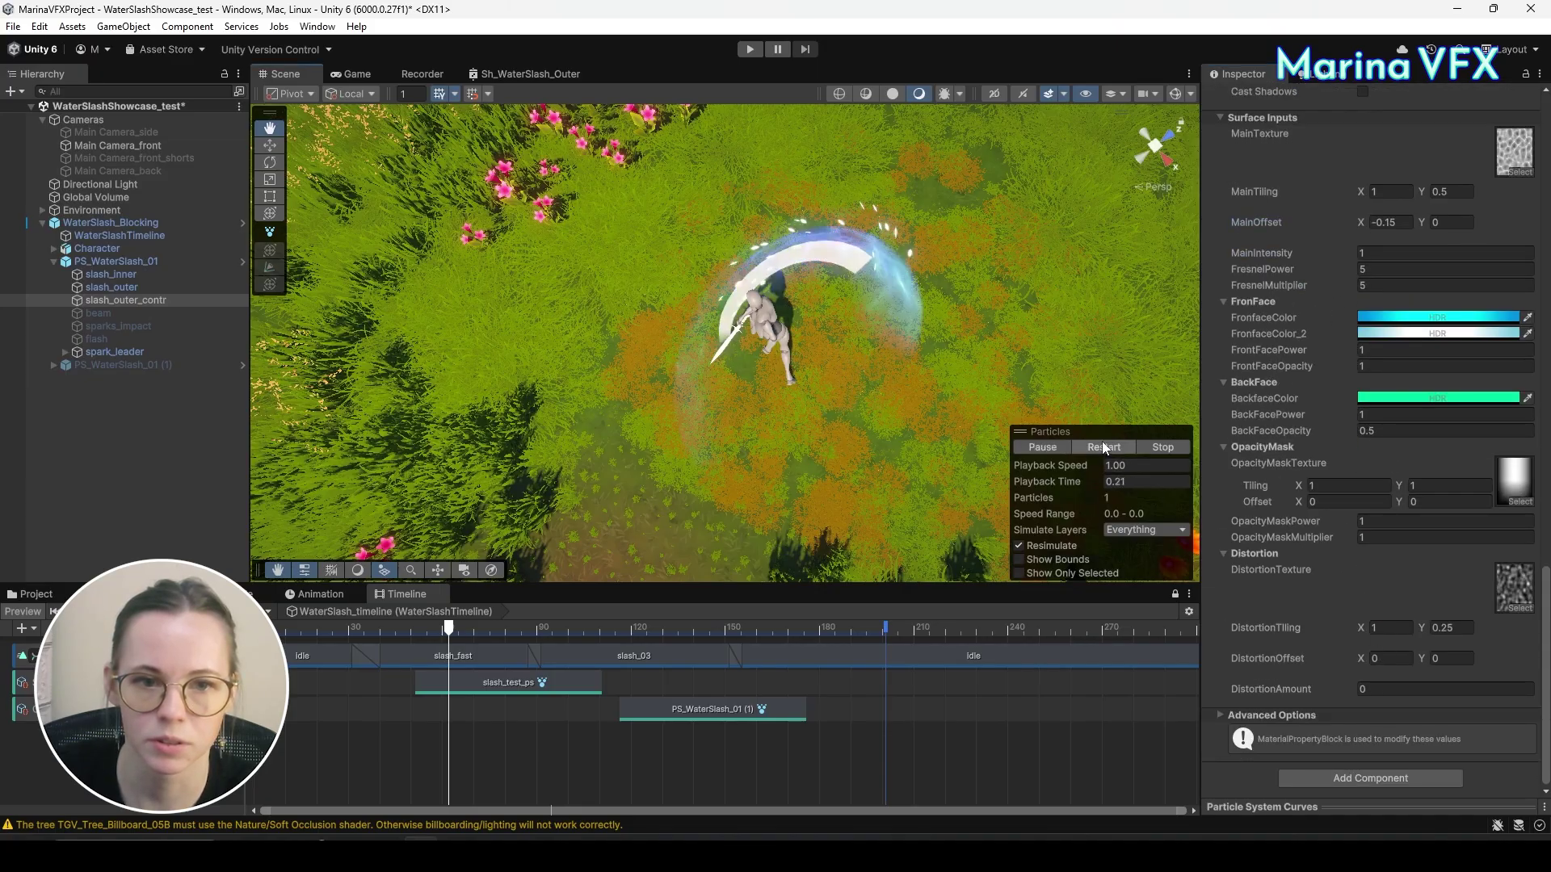
click(1103, 448)
click(1104, 448)
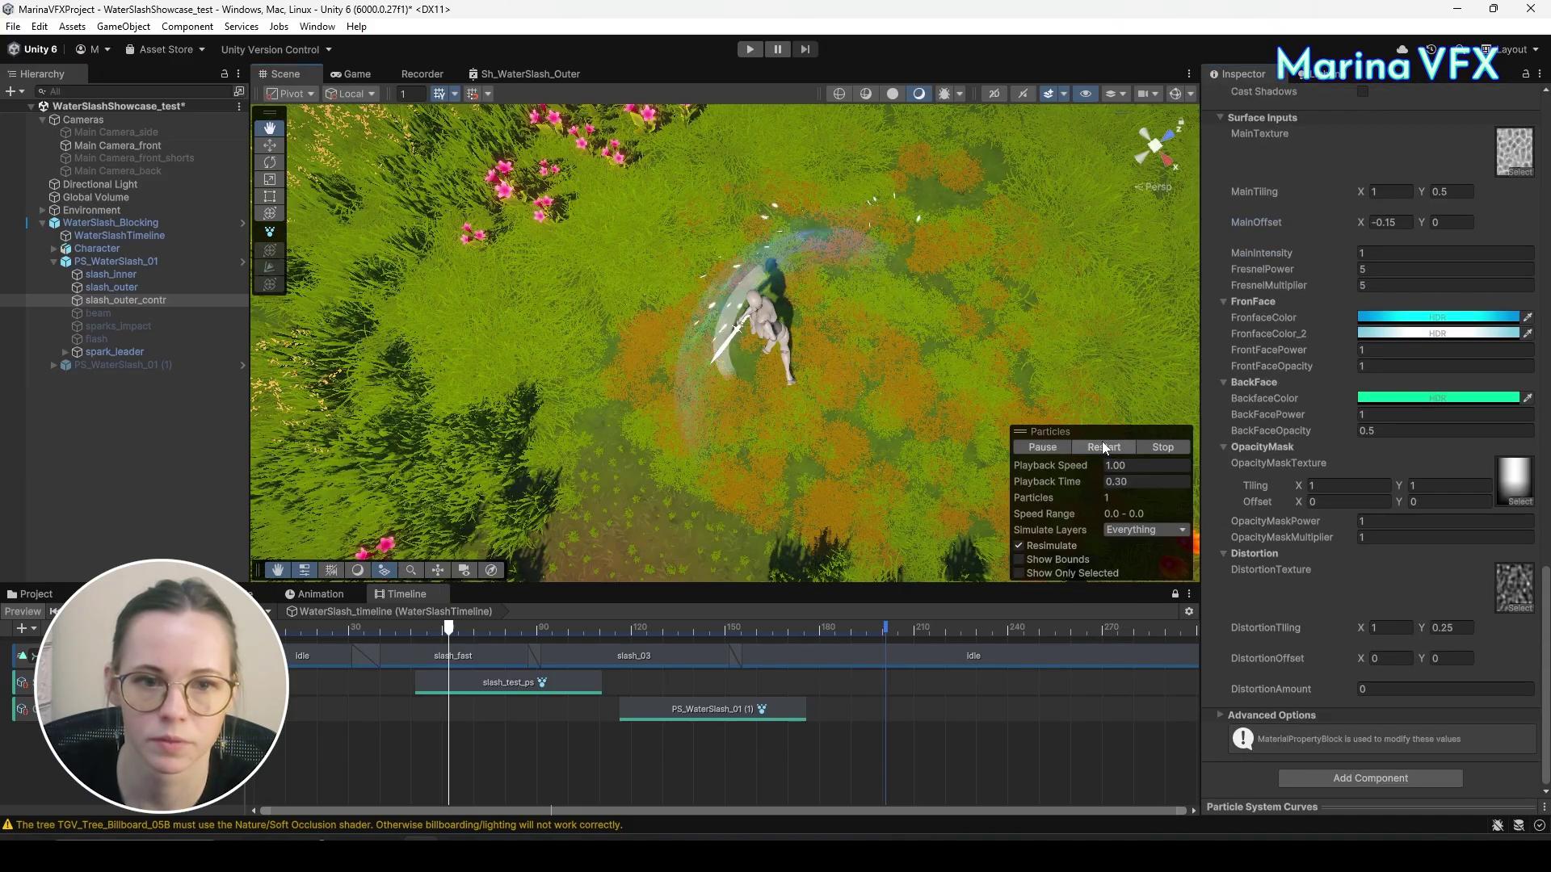
click(1105, 448)
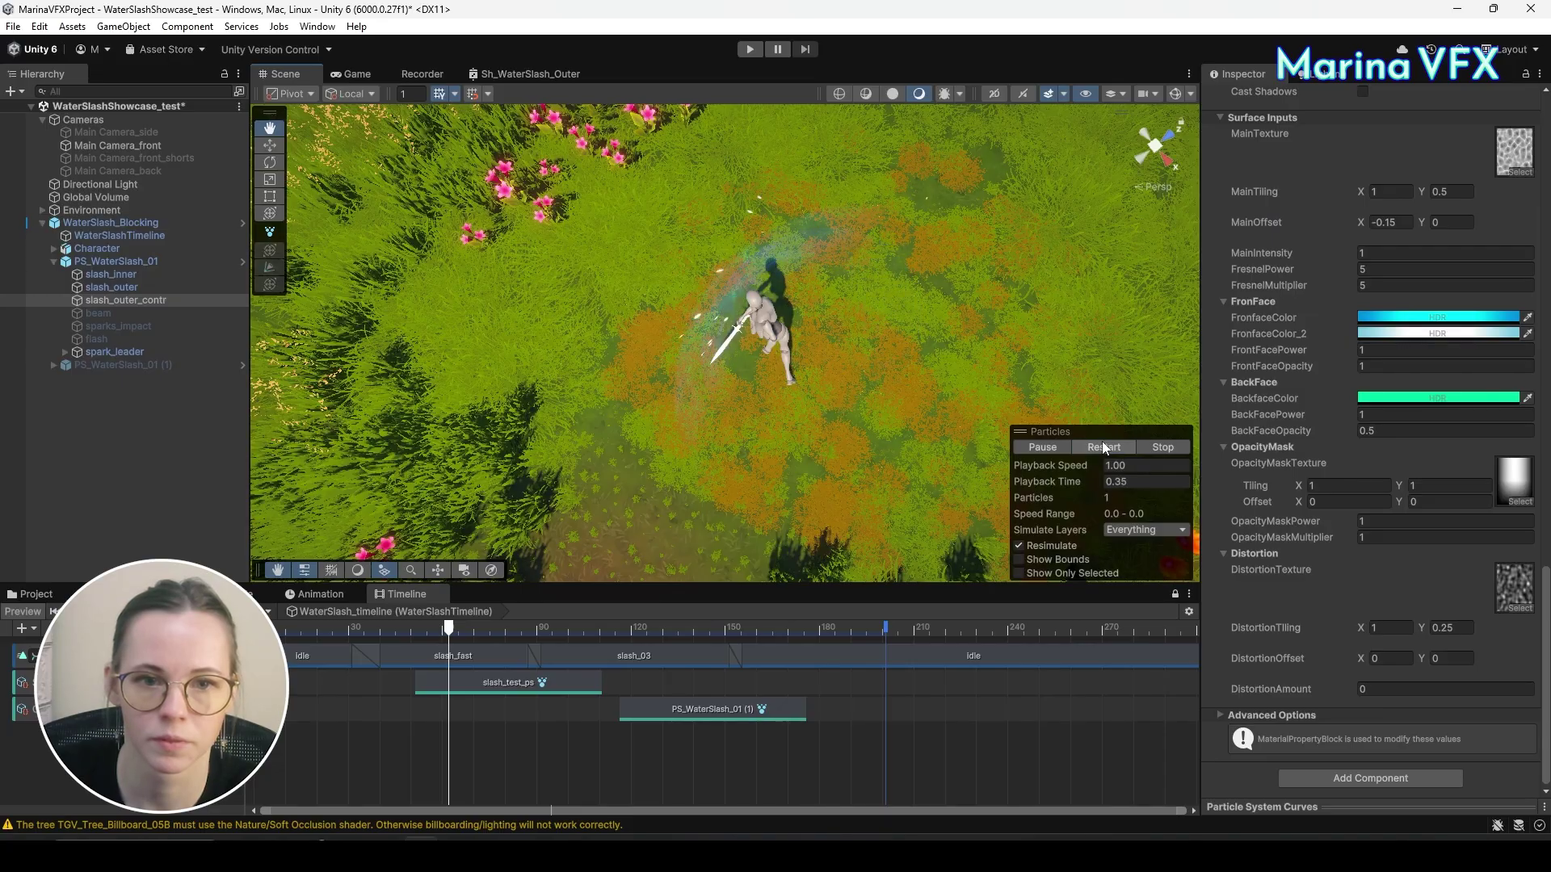
click(1104, 448)
click(1104, 447)
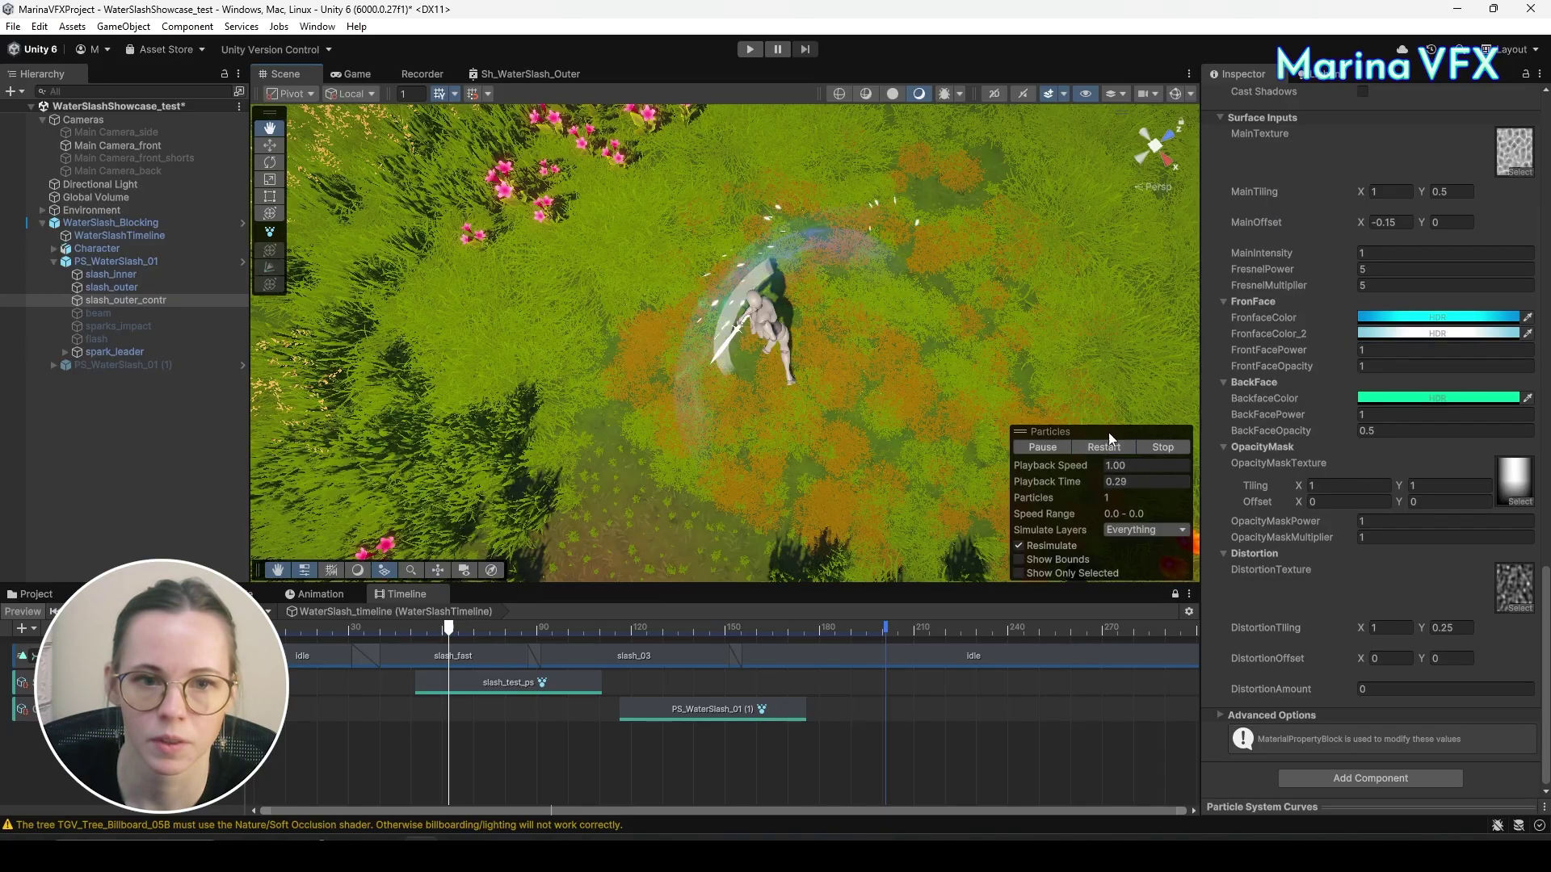
Move a key of slash_outer_contr's color-over-lifetime gradient earlier and replay the particles.
scroll(1361, 307, up, 15)
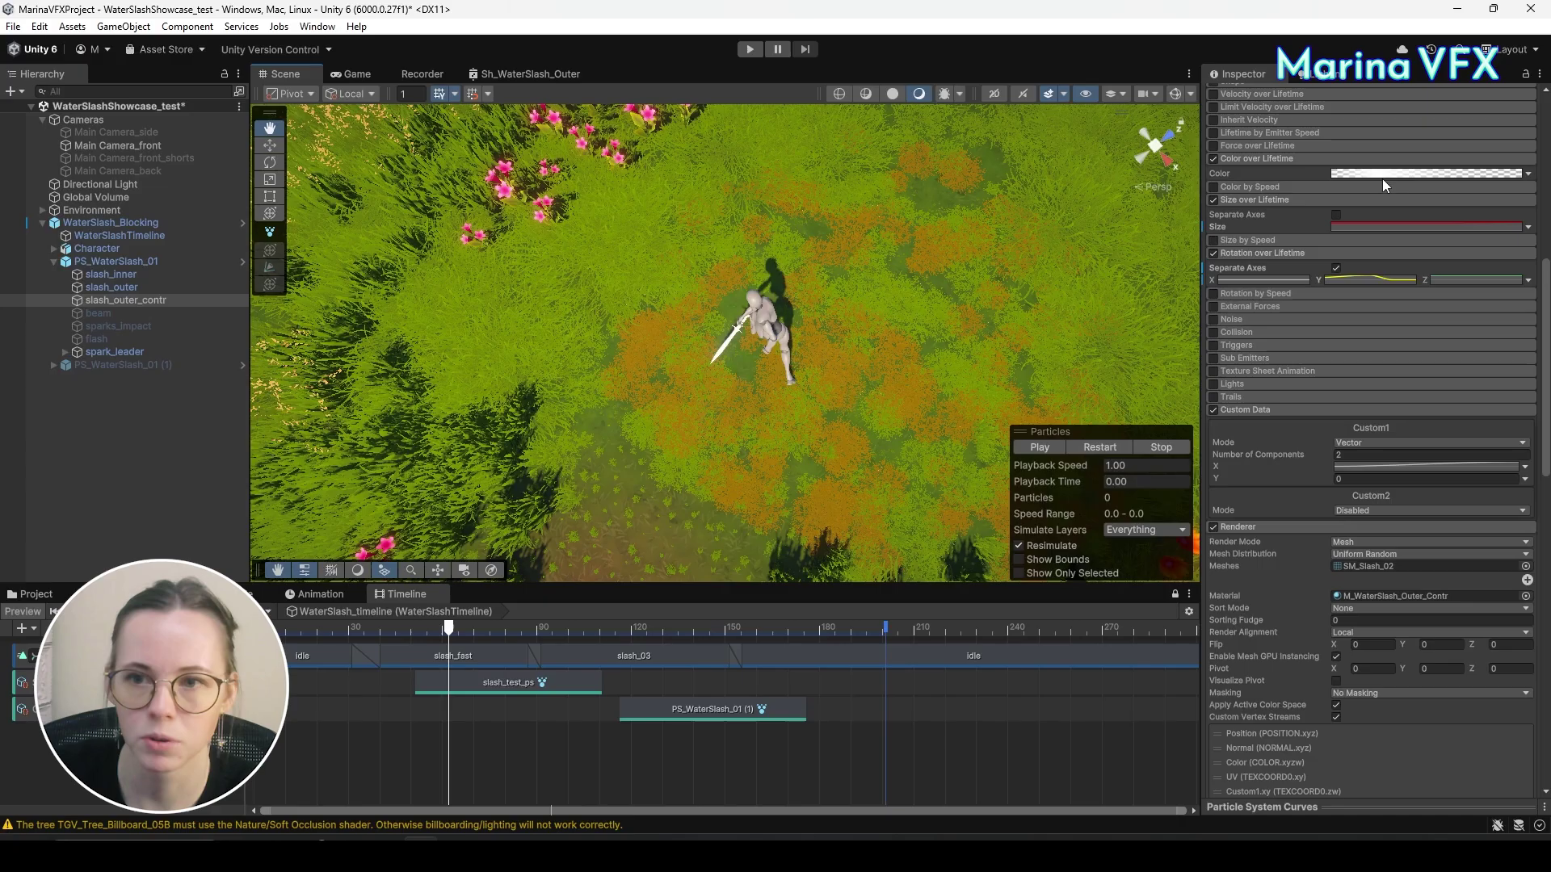
click(1383, 174)
drag(1380, 399, 1310, 409)
click(1467, 355)
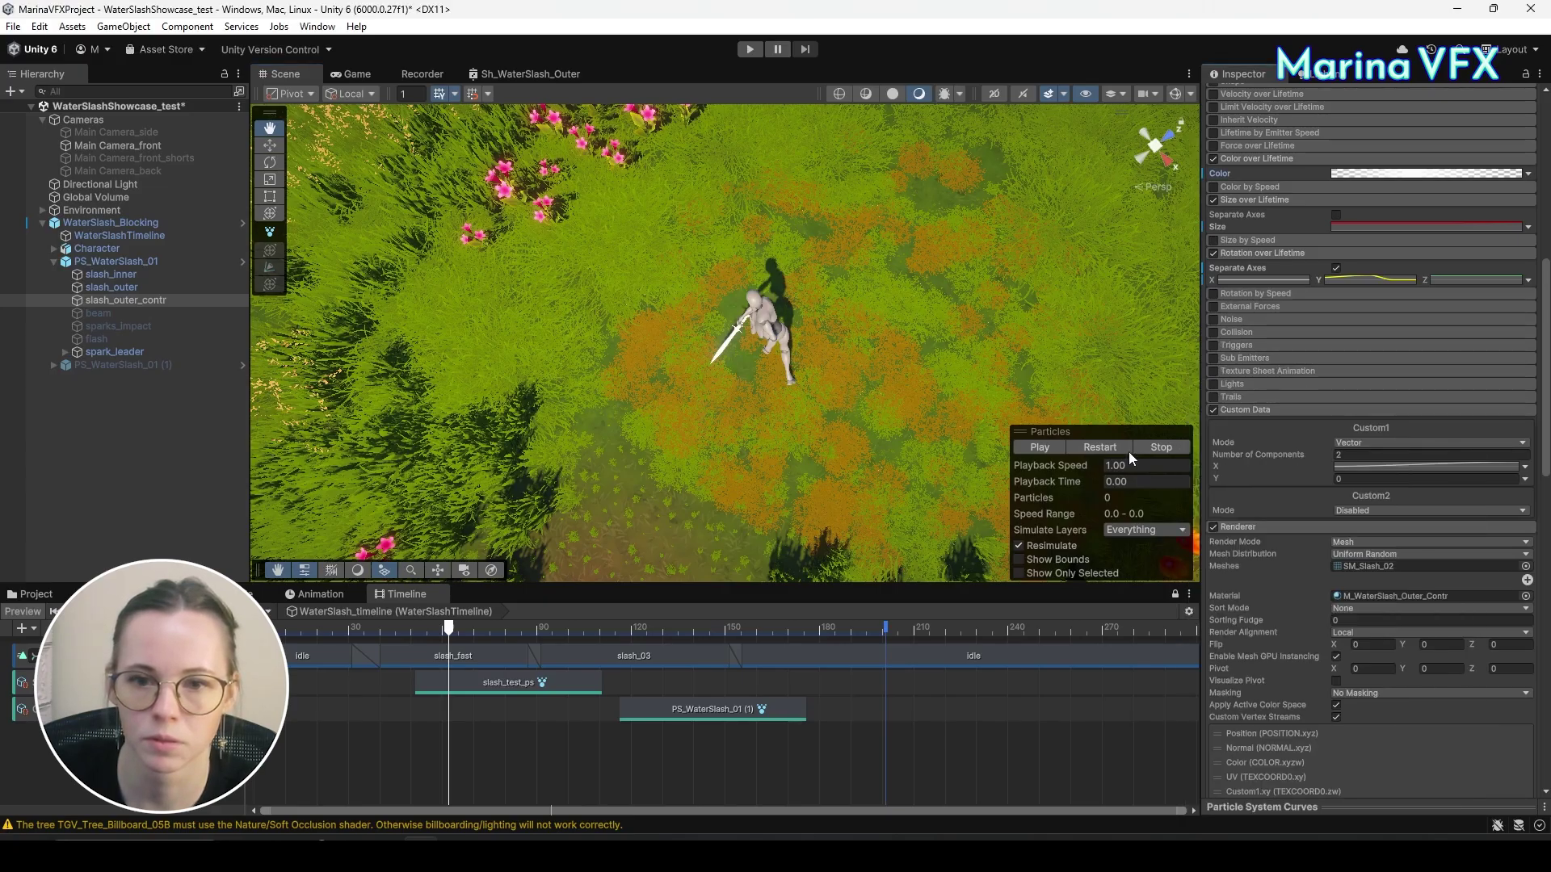
click(1081, 446)
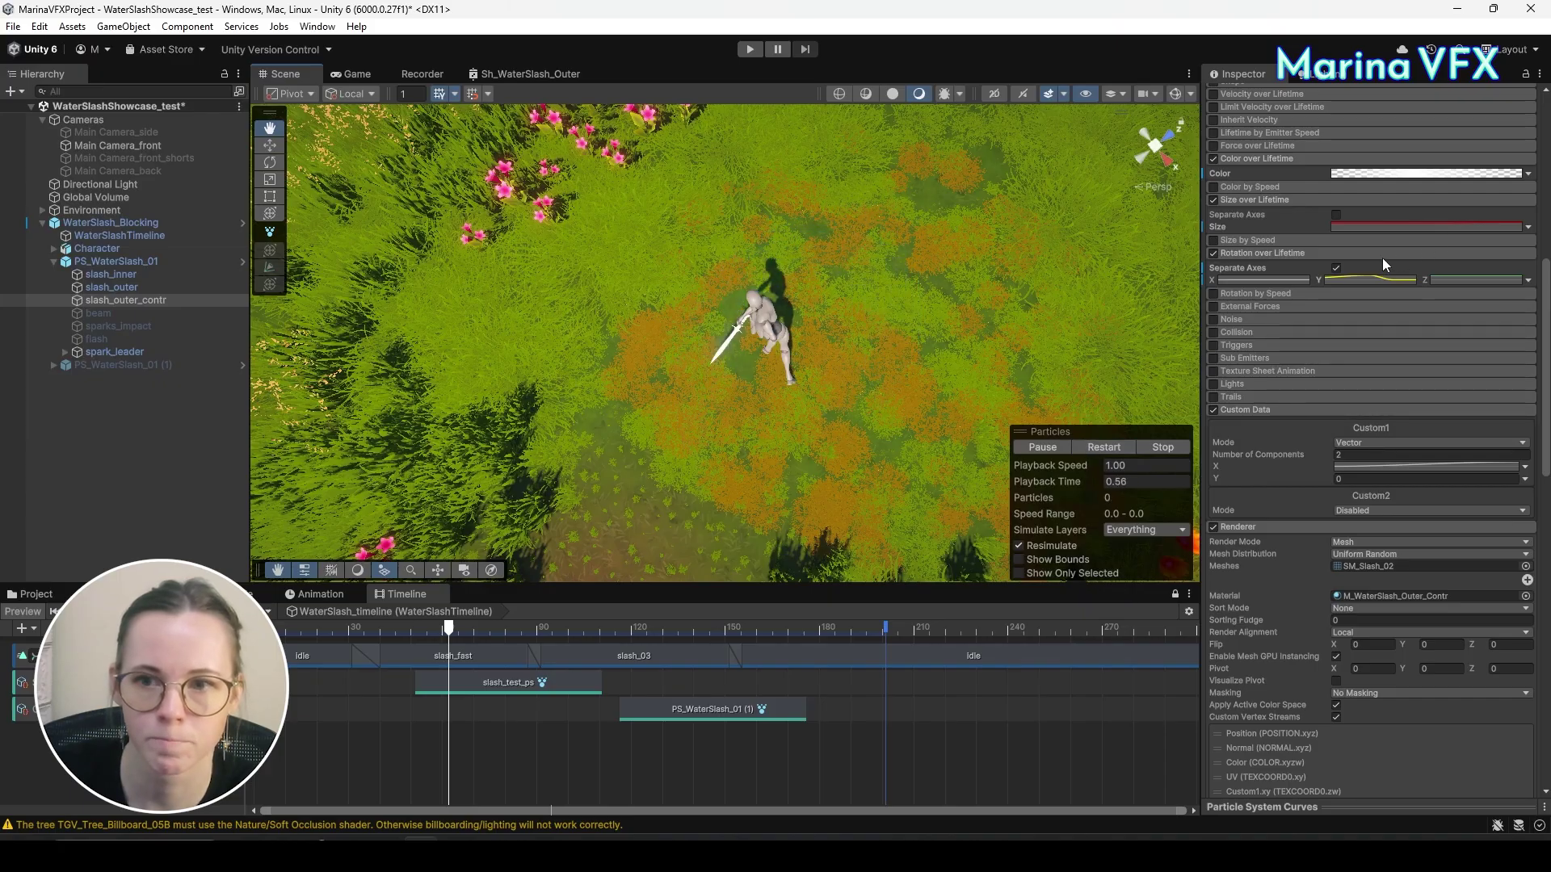
Move the middle key of slash_outer_contr's size-over-lifetime curve to time 0 and replay the particles.
click(1370, 226)
click(1329, 824)
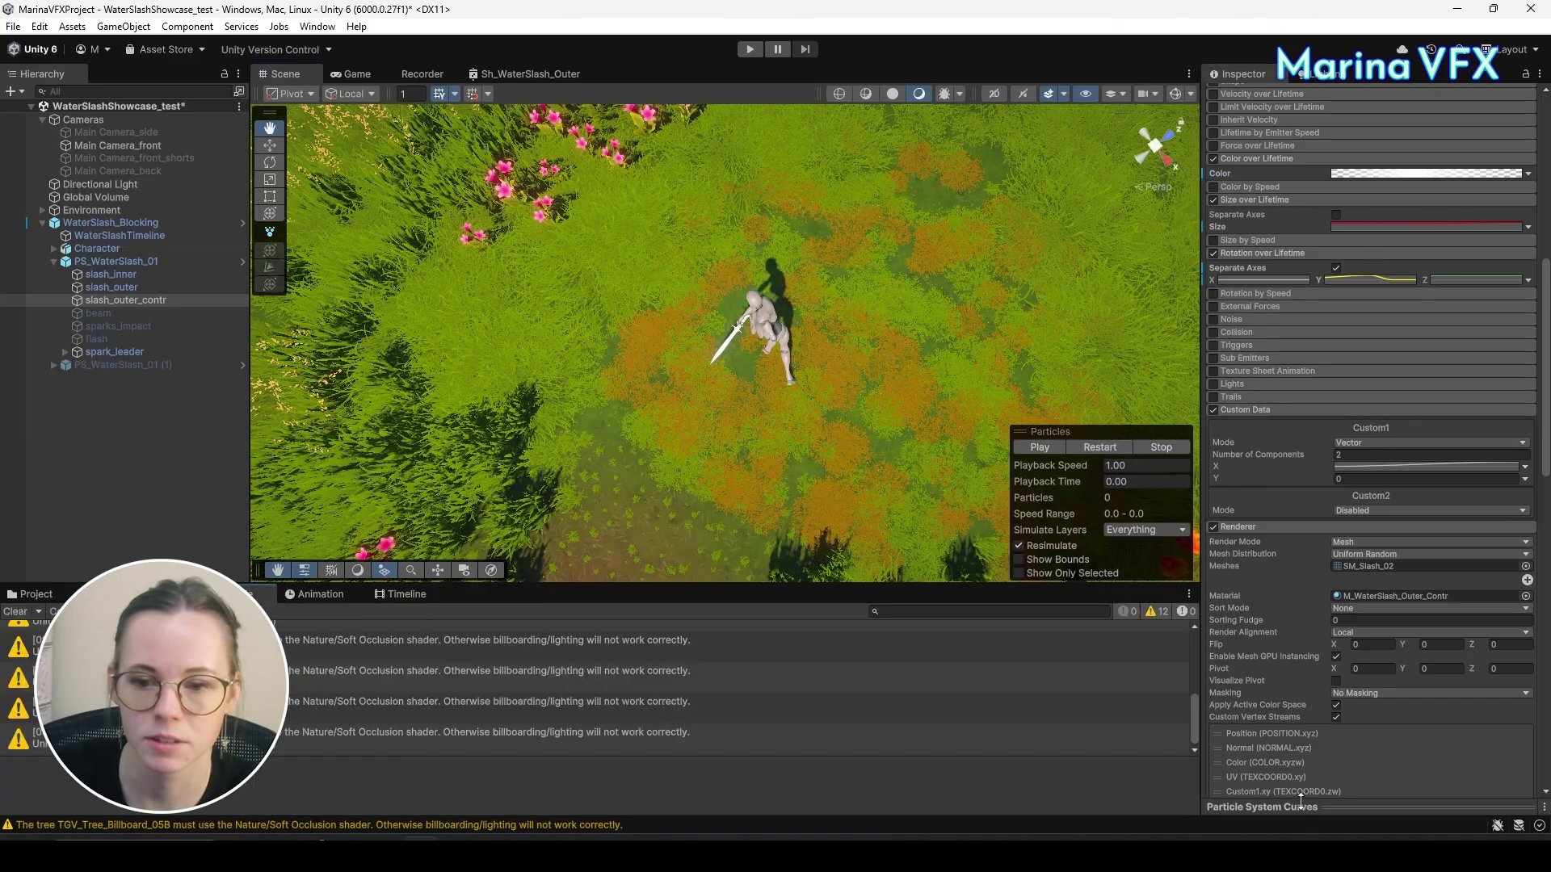
drag(1359, 808, 1394, 416)
click(37, 594)
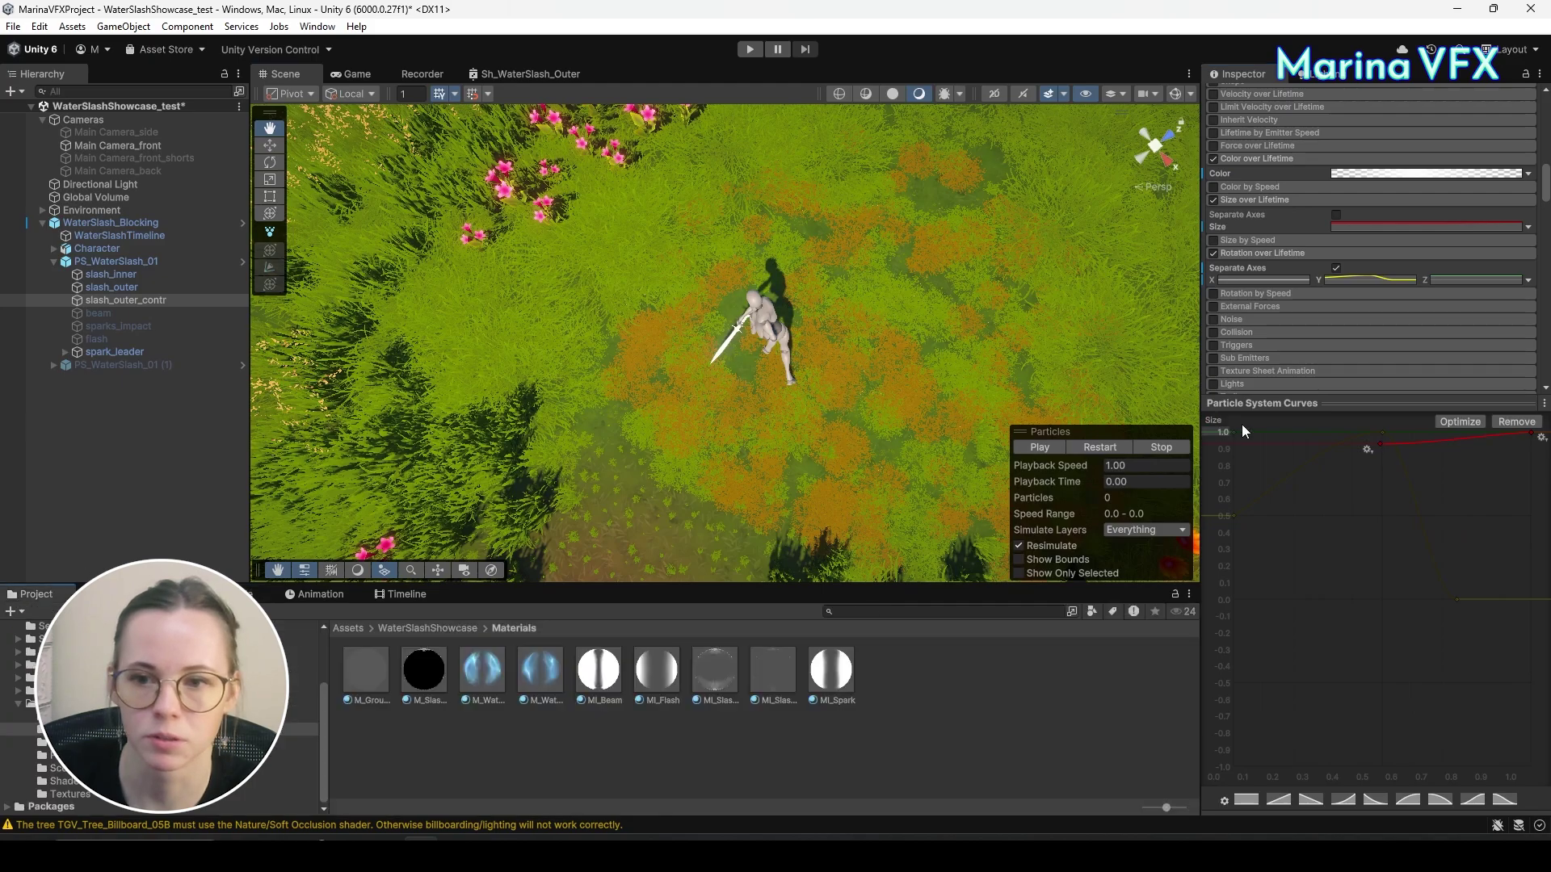
right_click(1379, 444)
click(1409, 474)
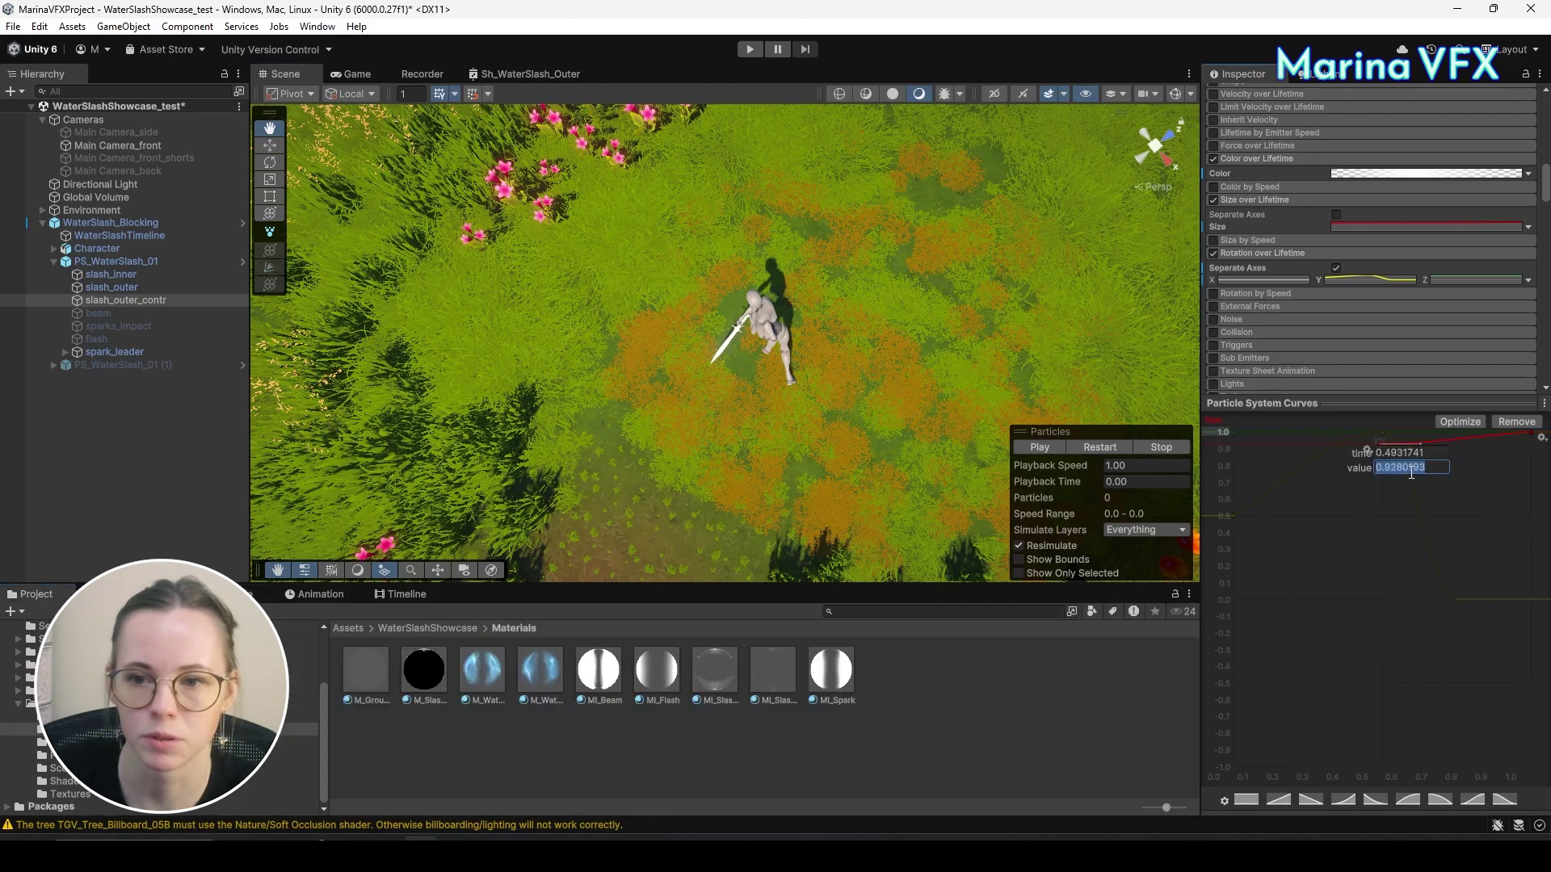
text(0.2)
key(Return)
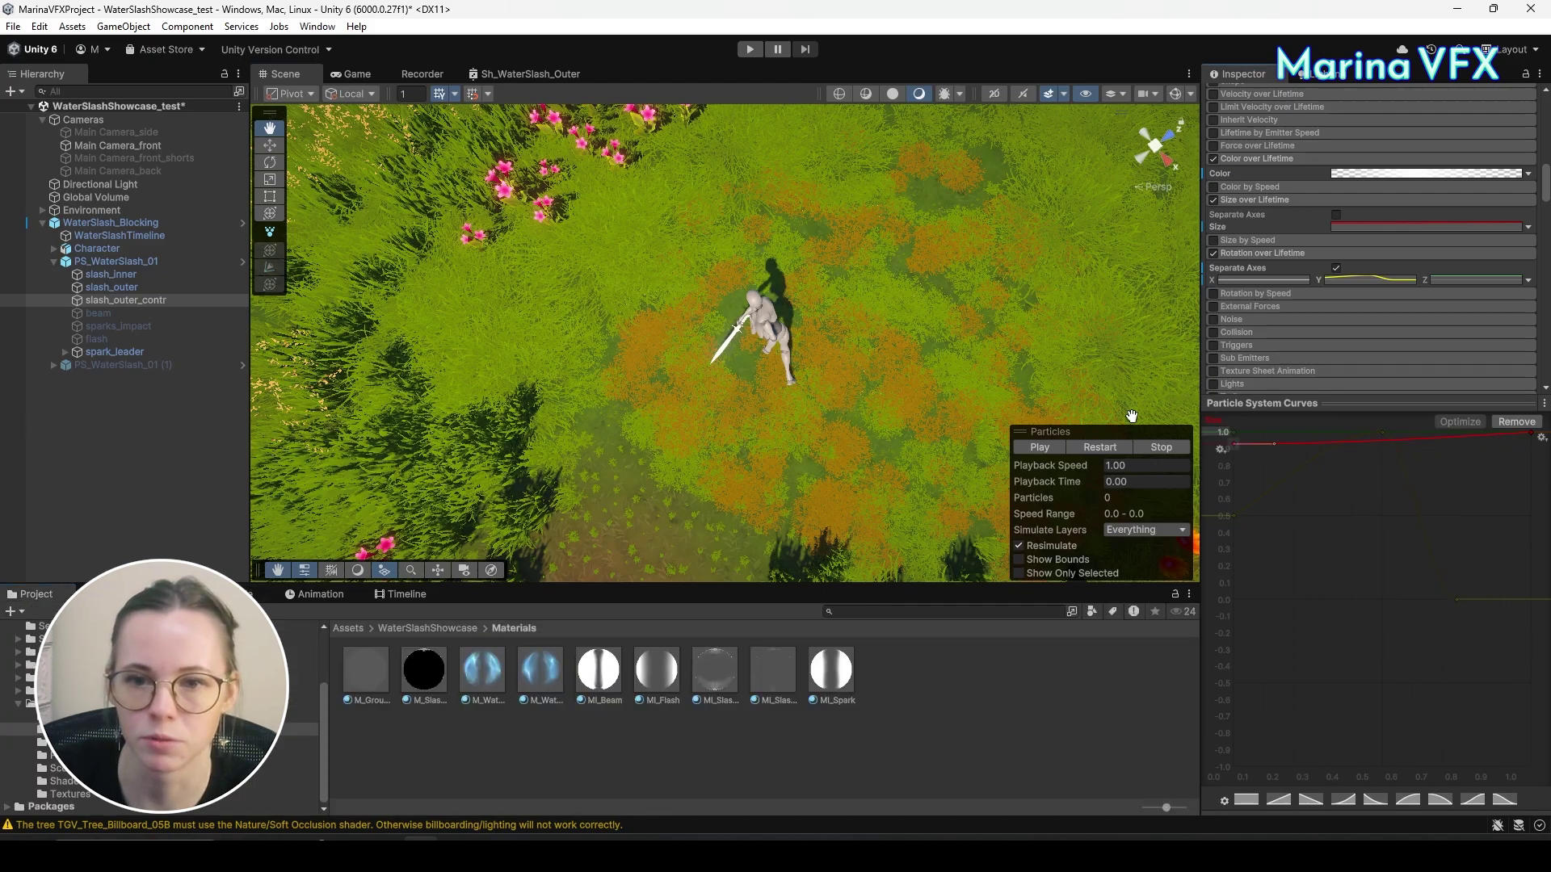
click(1105, 450)
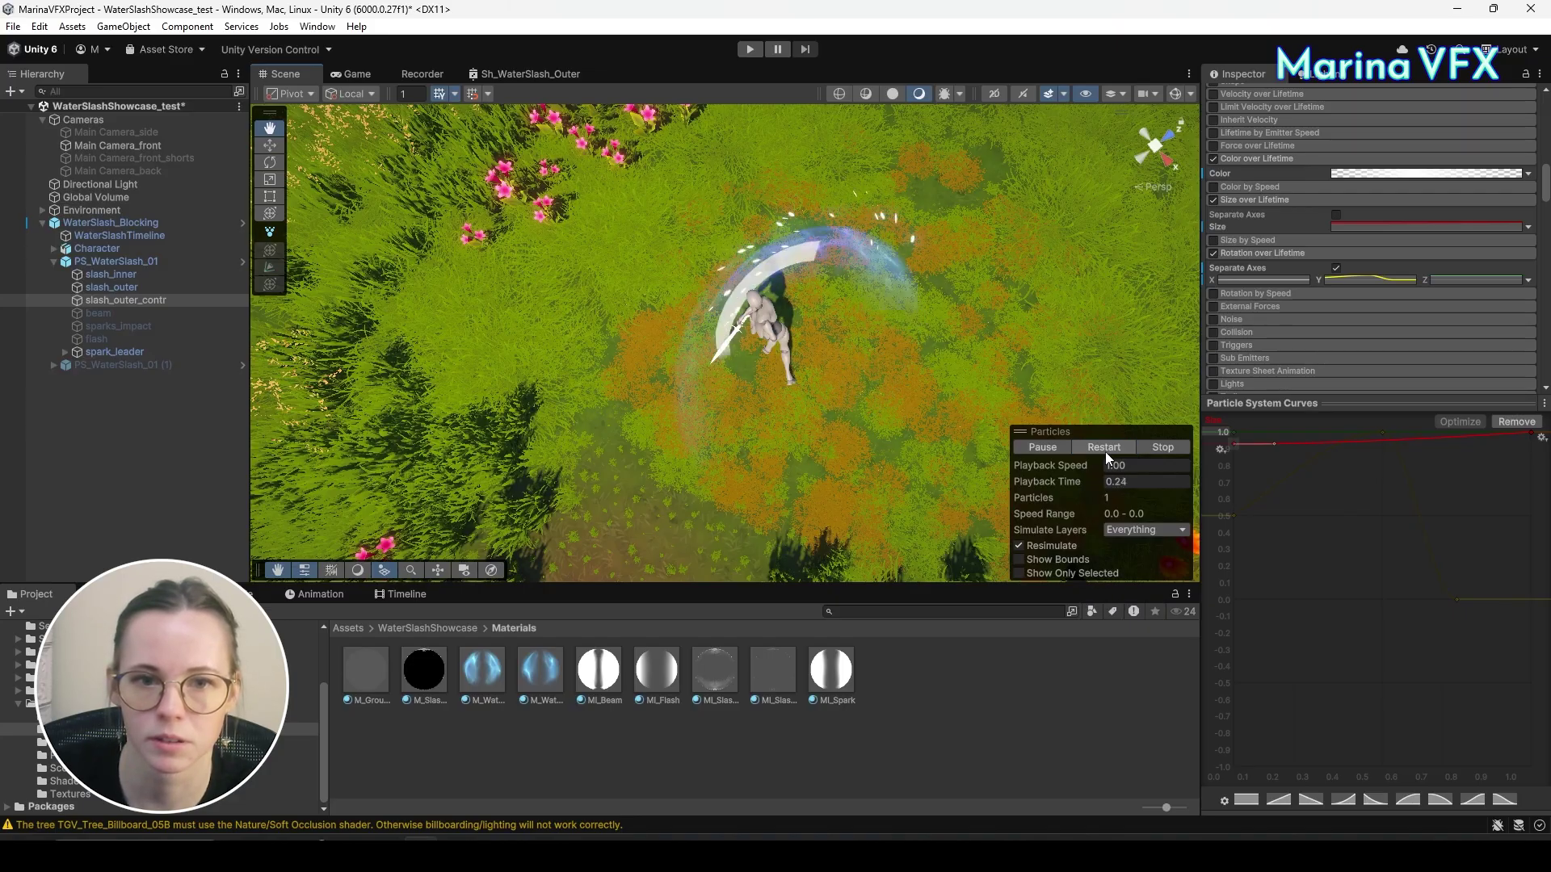
Pause the particles, scrub the playback time to 0.32, and examine the slash from a low side angle and from above.
click(1034, 449)
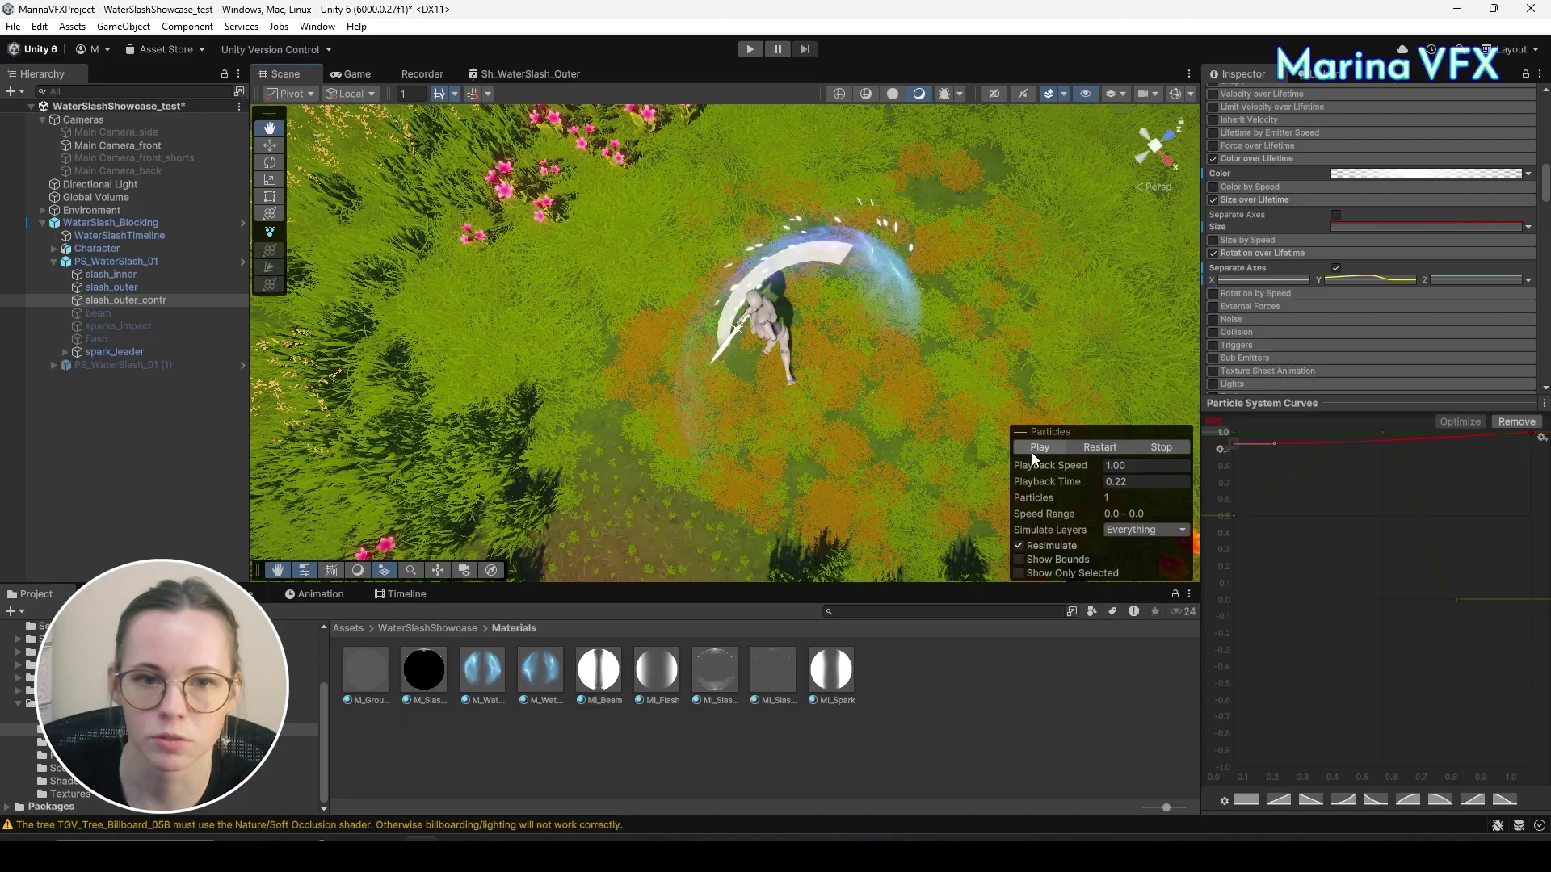
drag(1040, 483, 1100, 504)
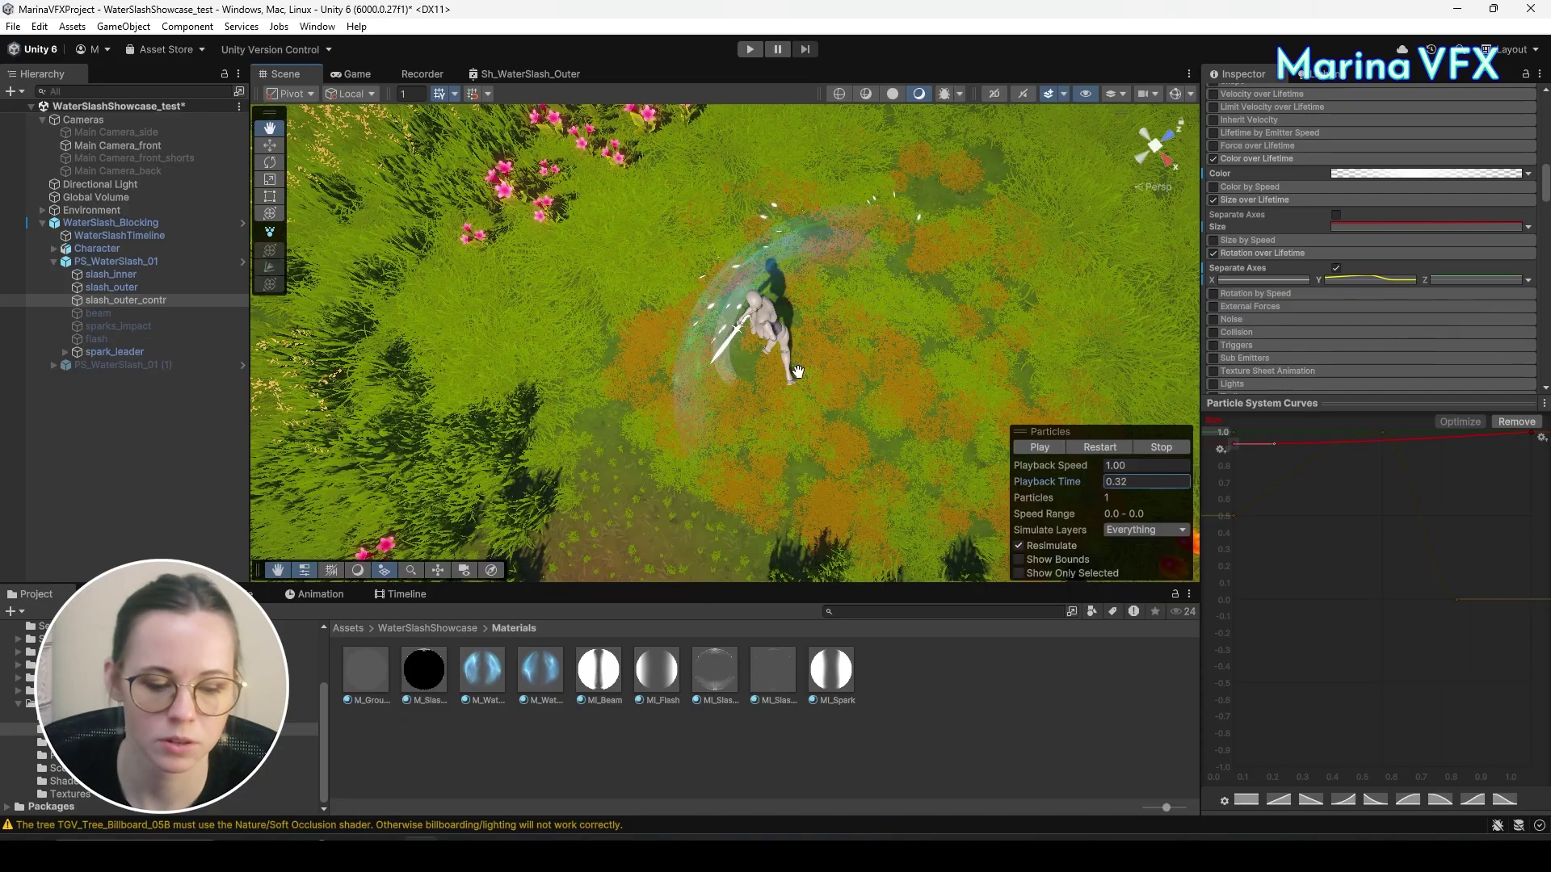
alt+drag(780, 387, 764, 307)
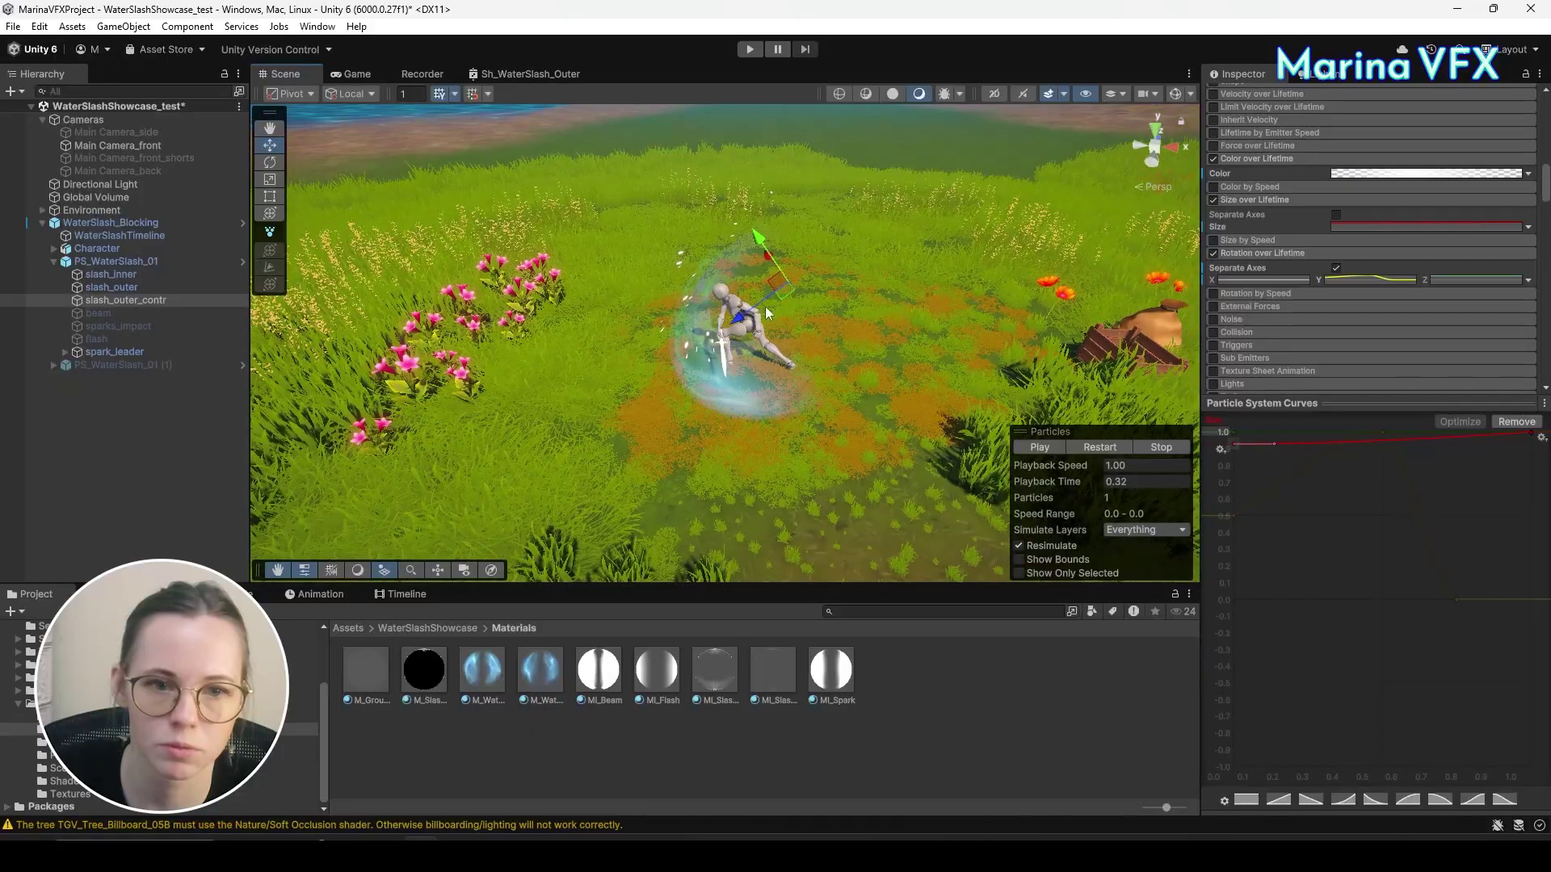
alt+drag(905, 315, 983, 453)
Replay the particles repeatedly from above and from behind the character to judge the slash's growth and motion.
click(1112, 449)
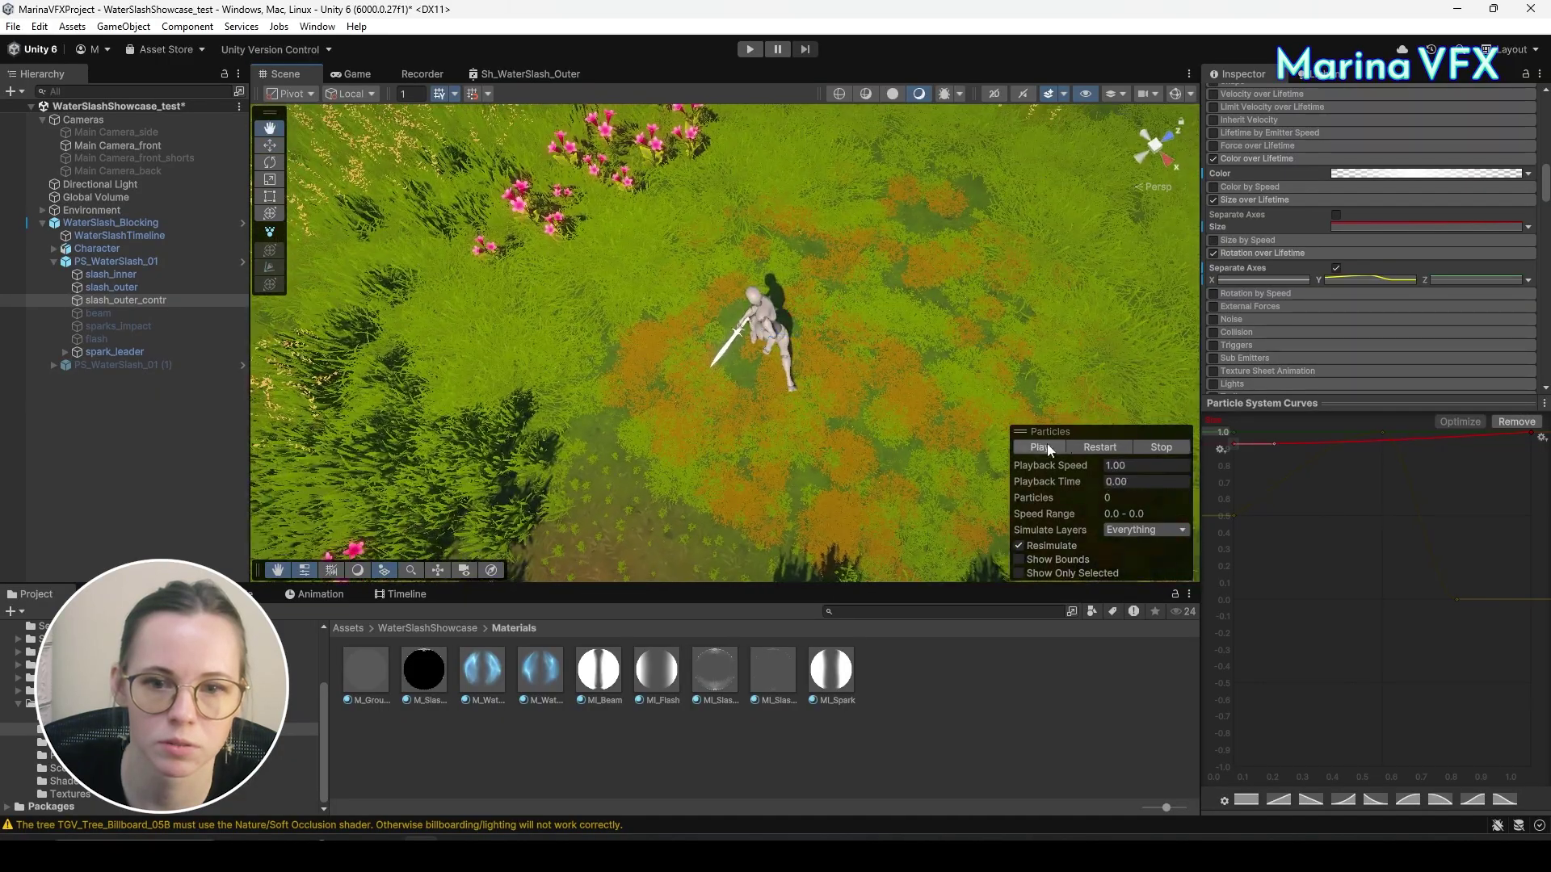
click(1099, 449)
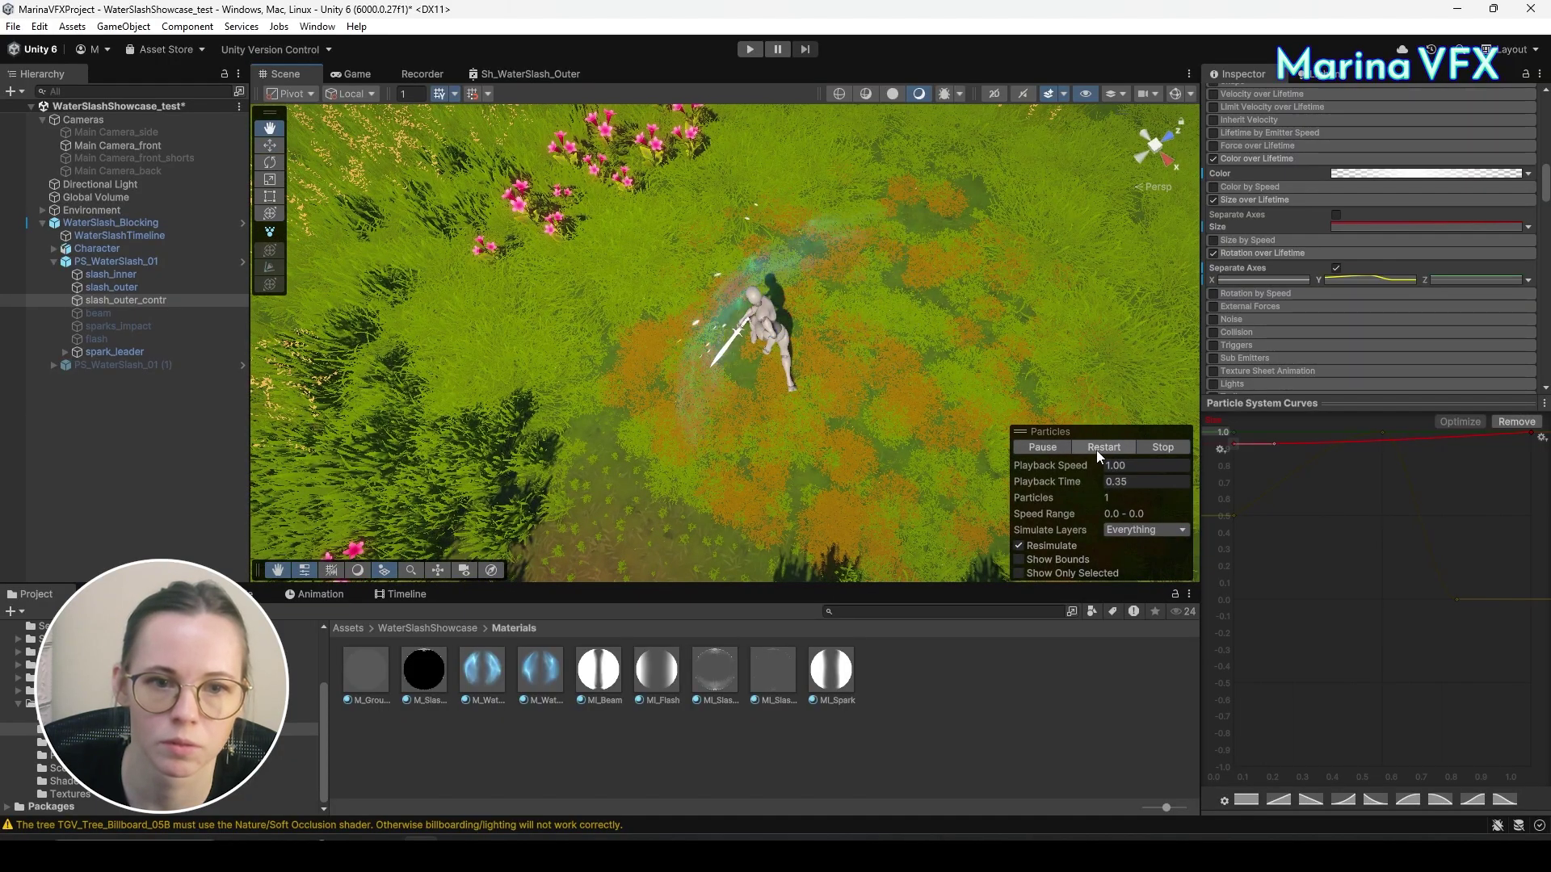
click(1098, 449)
alt+drag(880, 404, 1110, 426)
click(1099, 446)
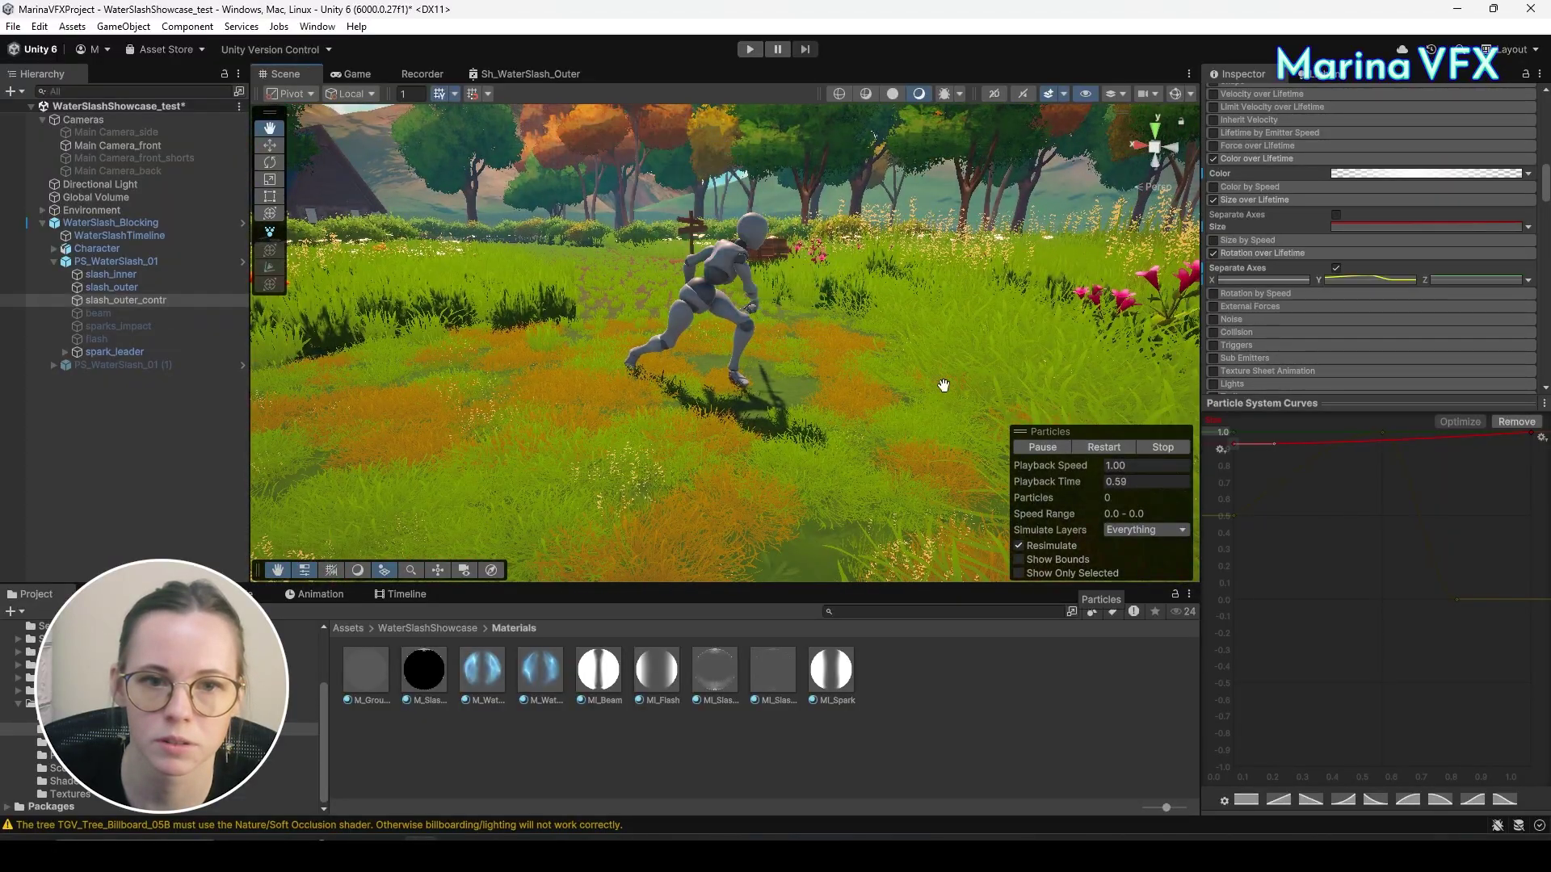
alt+drag(853, 337, 876, 339)
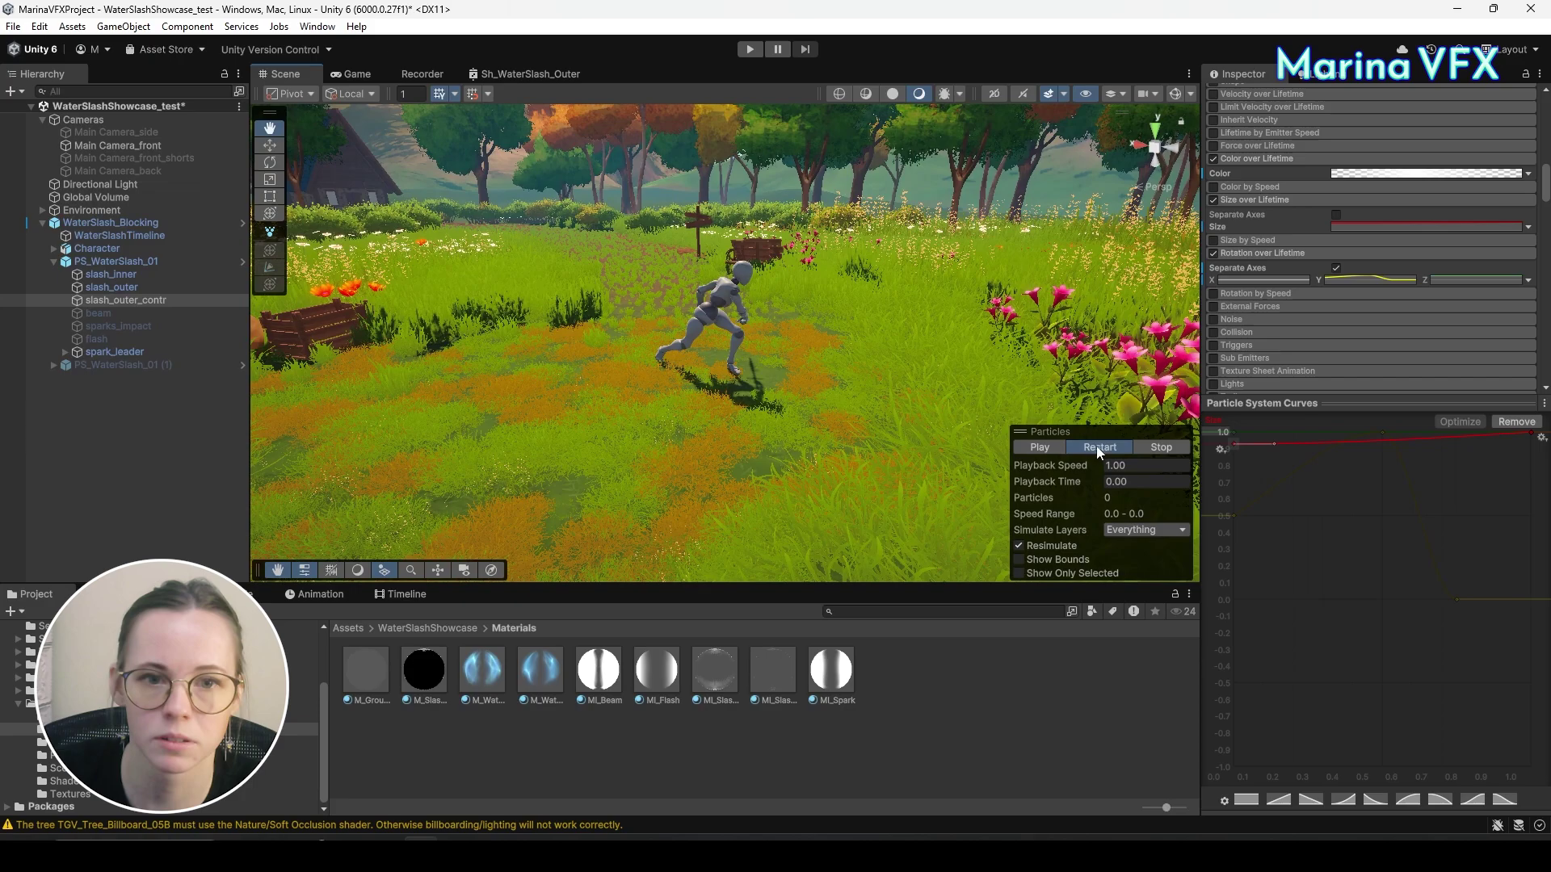
click(1098, 446)
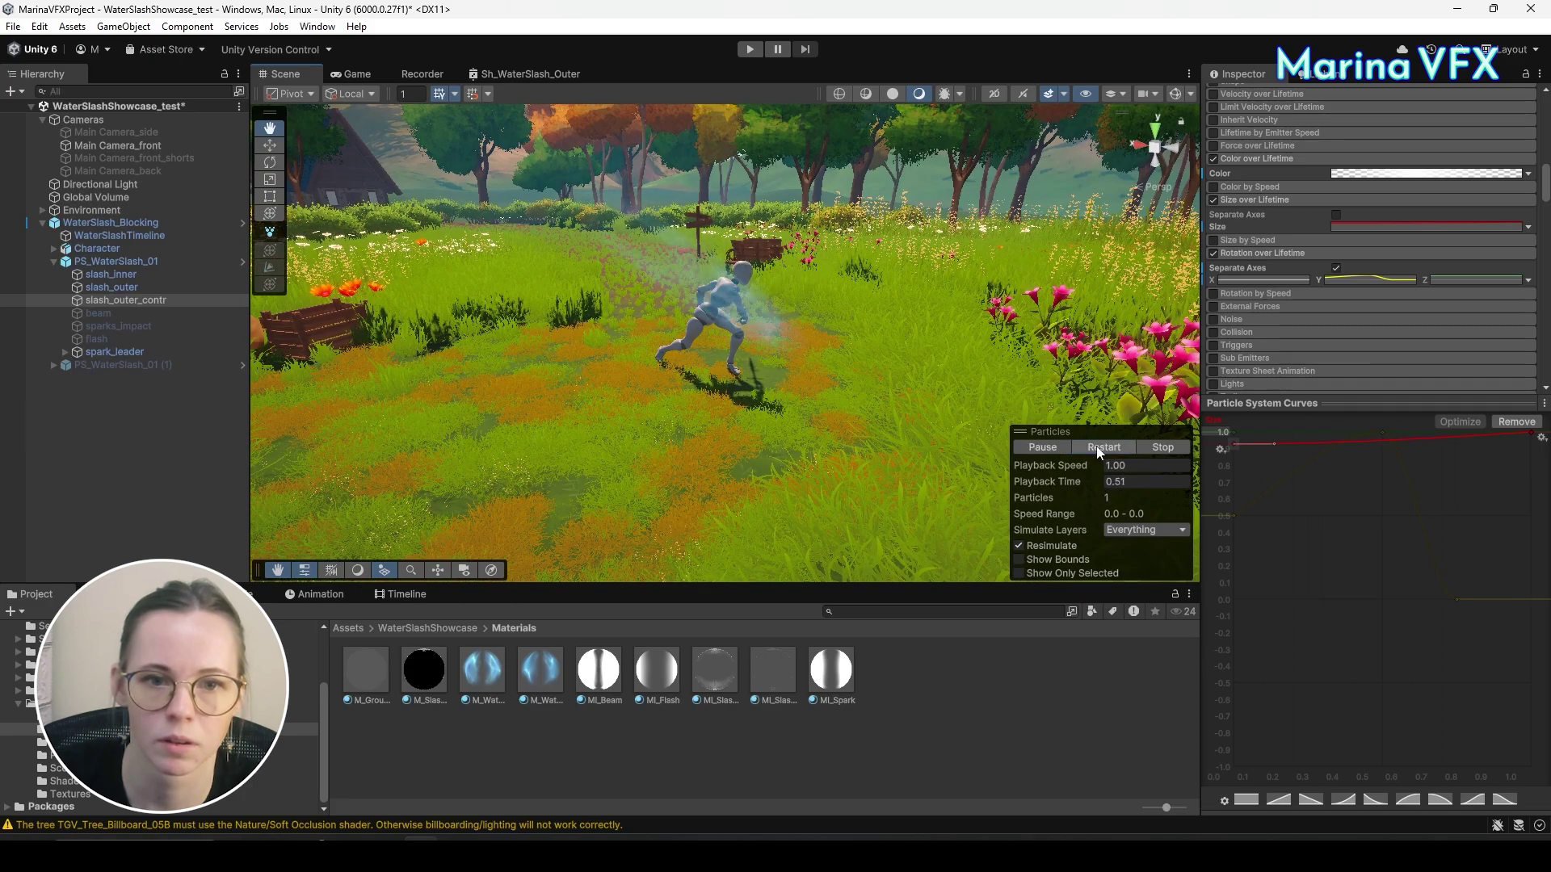
click(1097, 446)
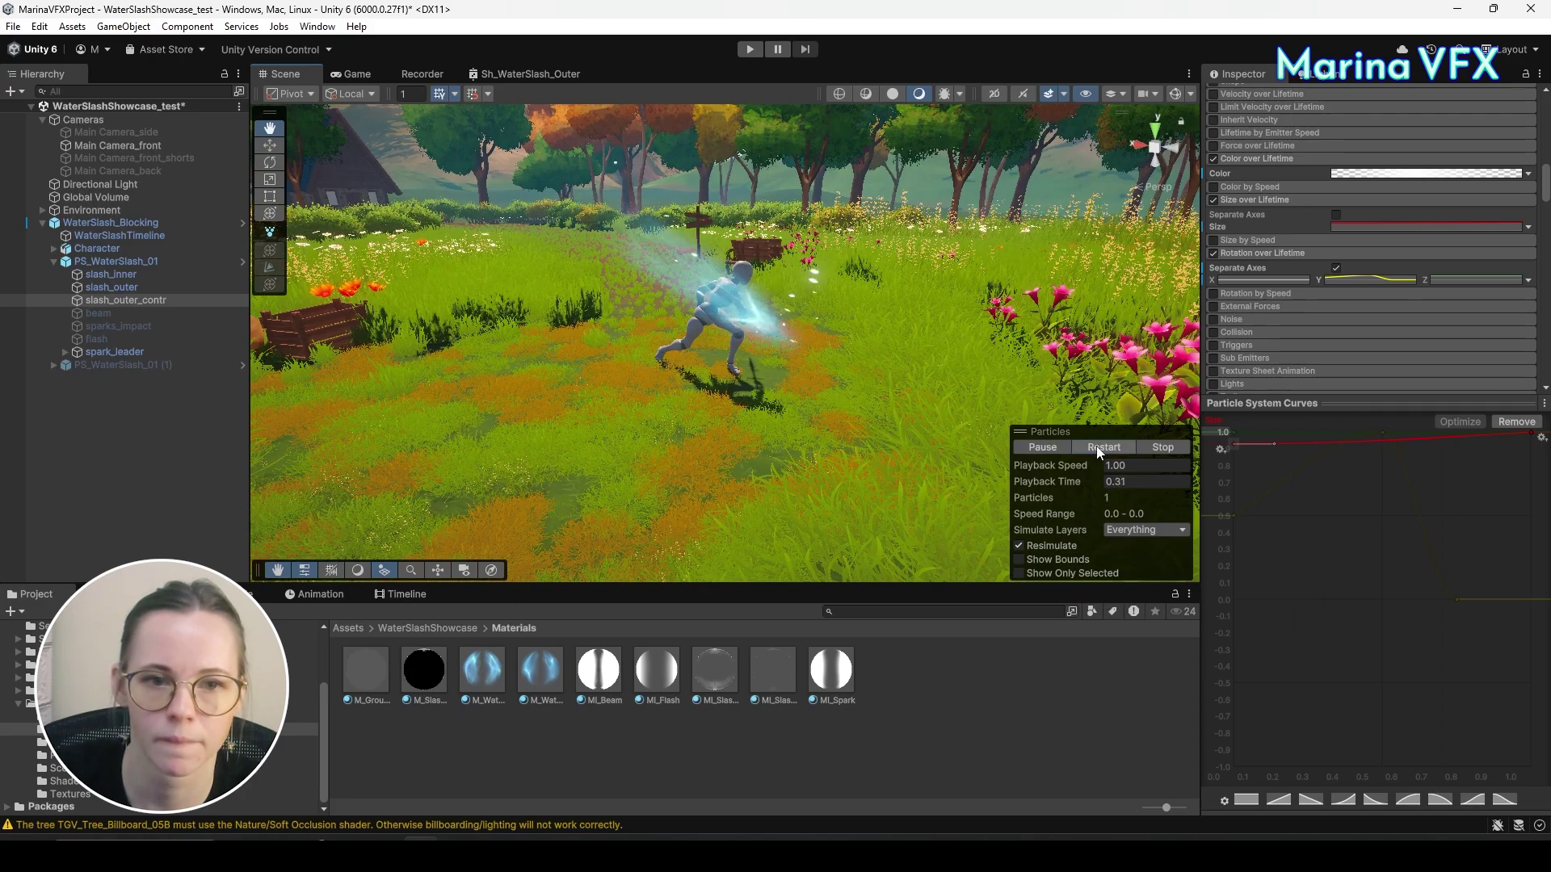
click(1097, 446)
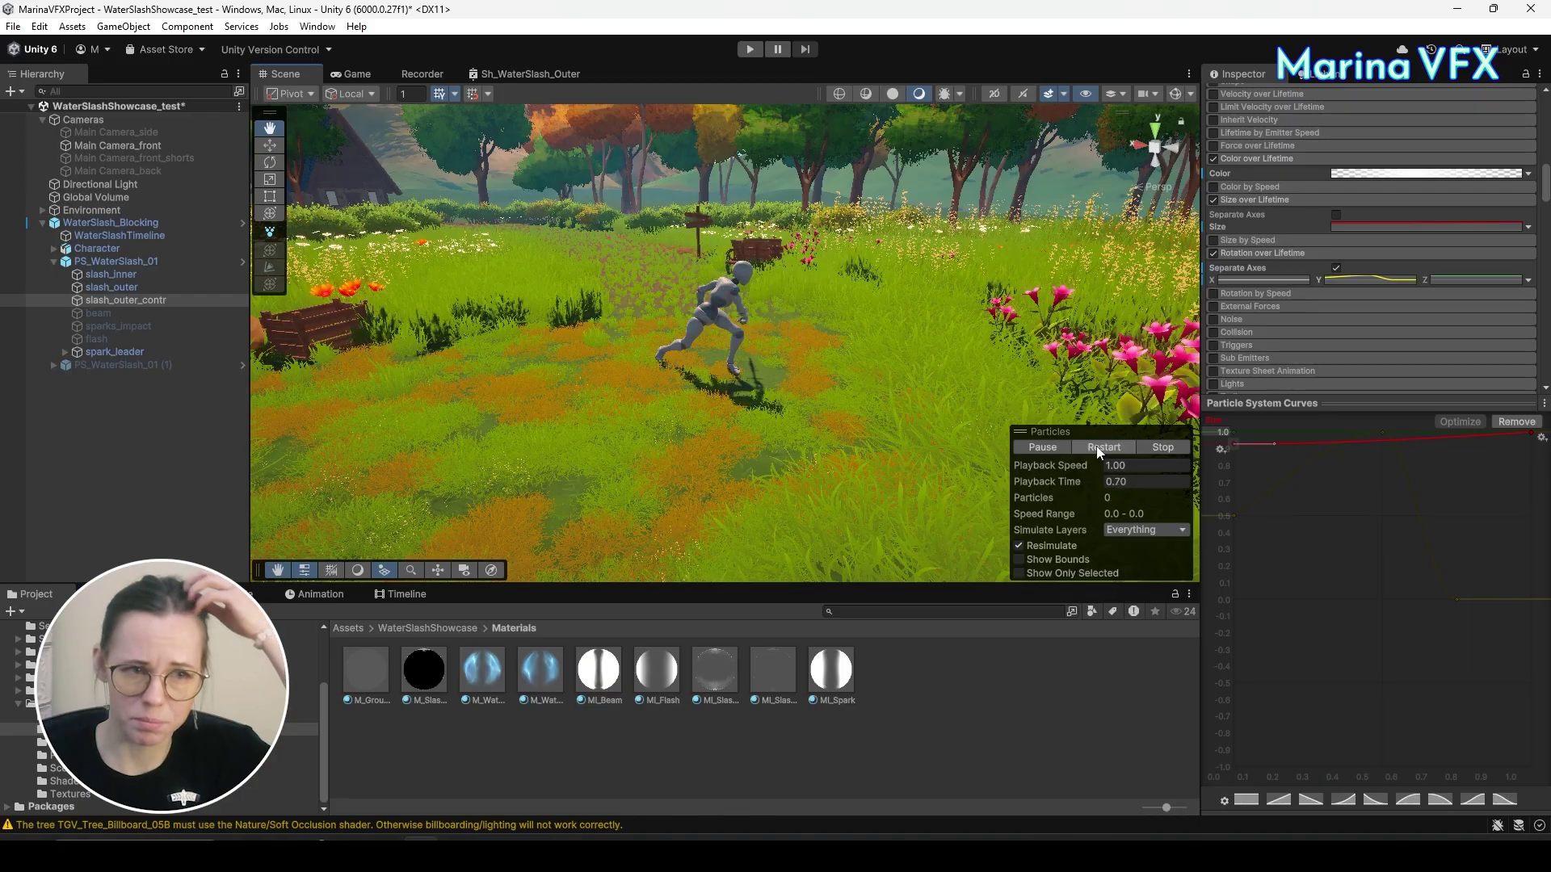
Set the last key of slash_outer_contr's Y rotation-over-lifetime curve to time 1 and a value of about 28, and replay the particles.
click(1378, 280)
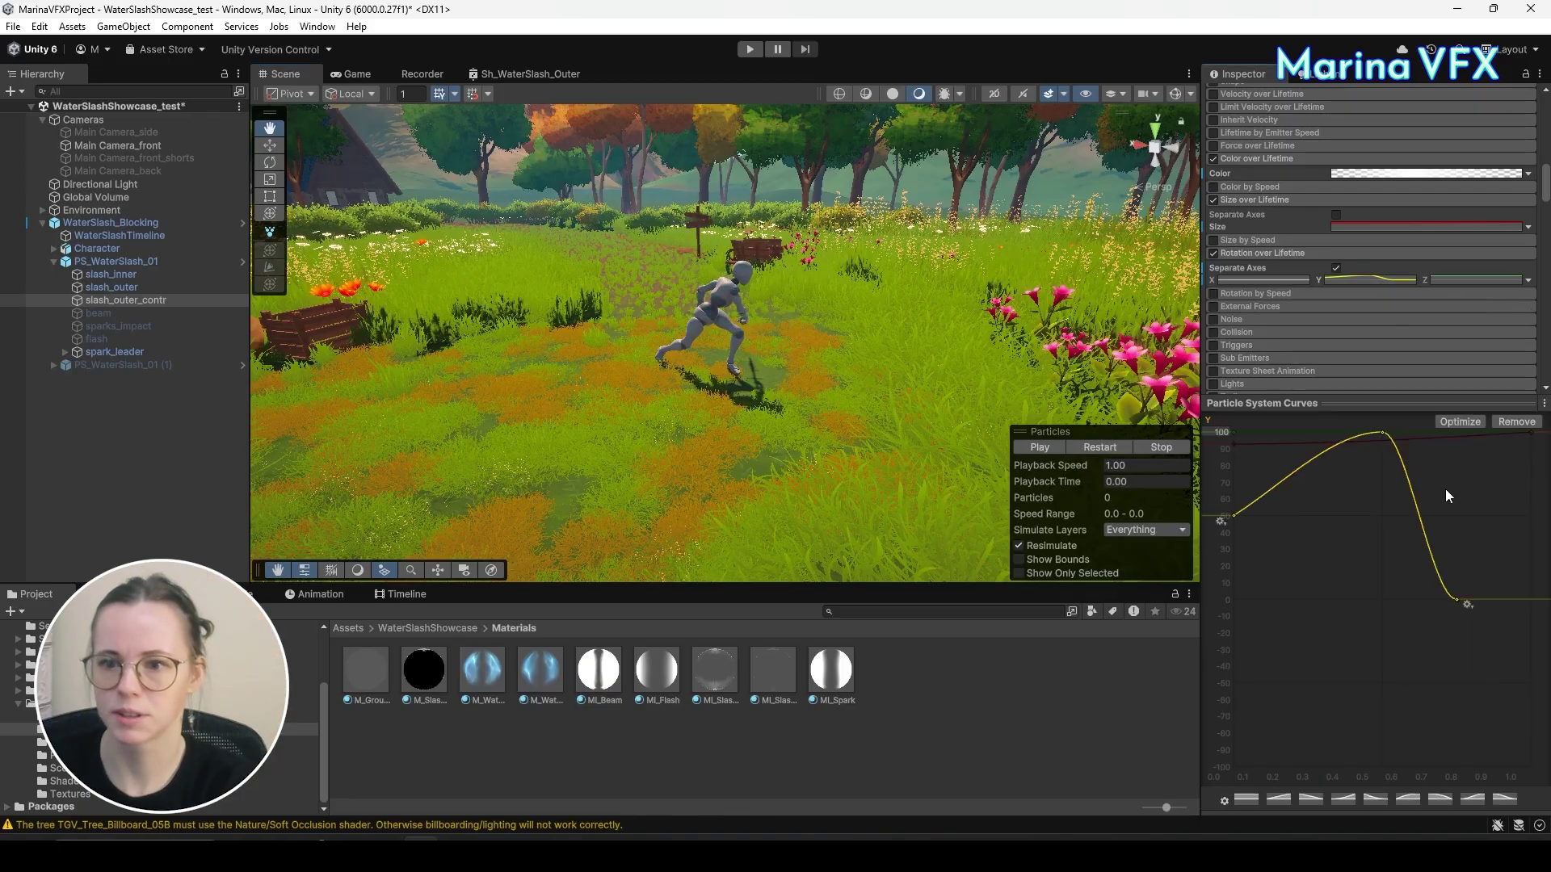
right_click(1460, 599)
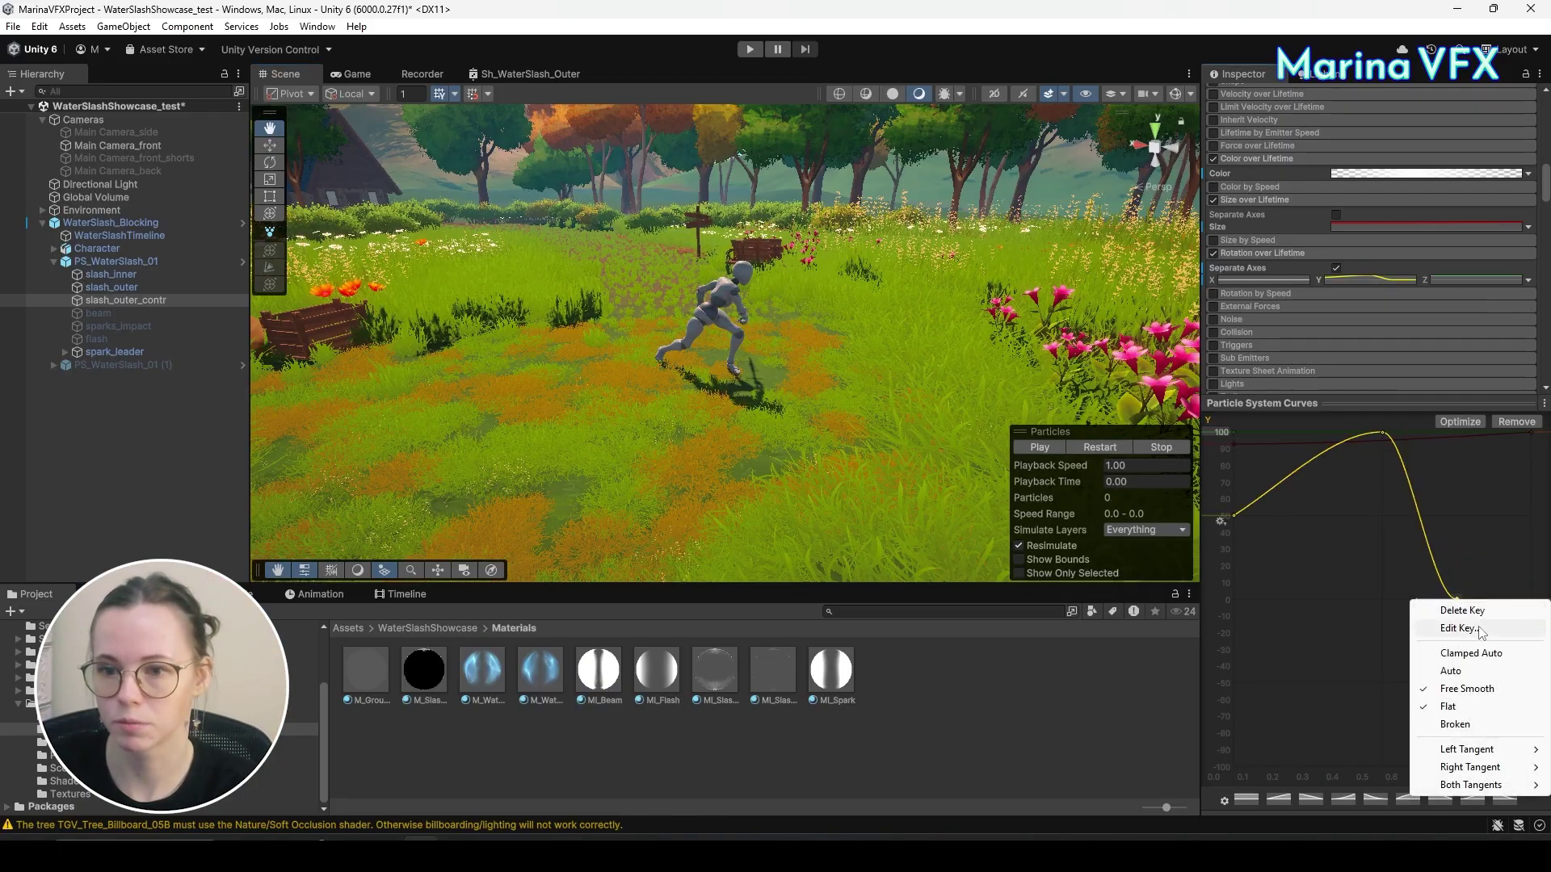
click(1454, 623)
text(100)
key(Return)
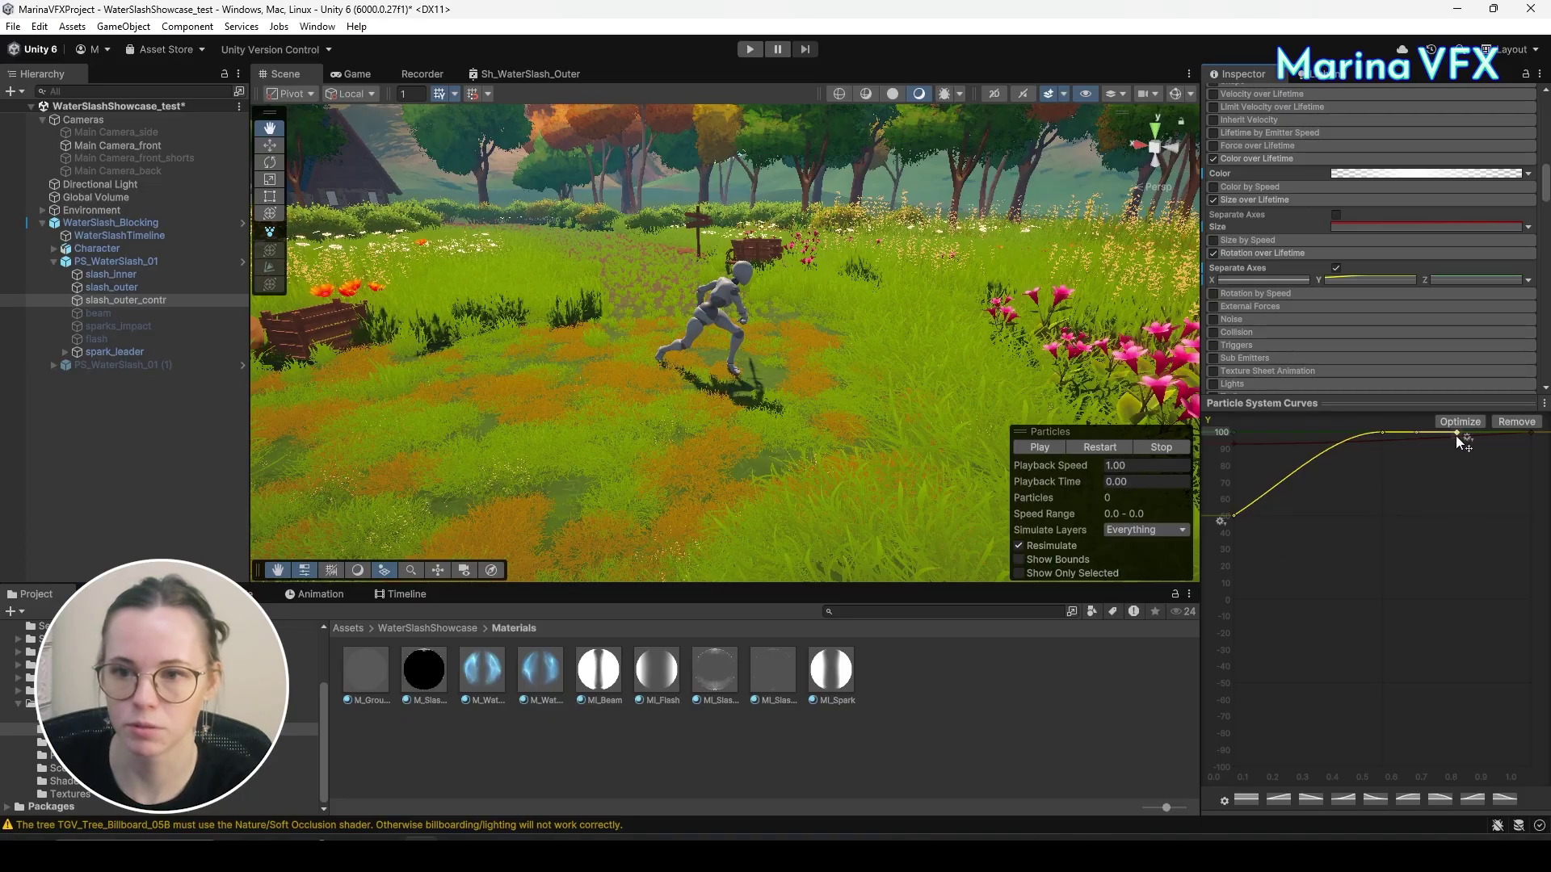
right_click(1456, 435)
click(1477, 460)
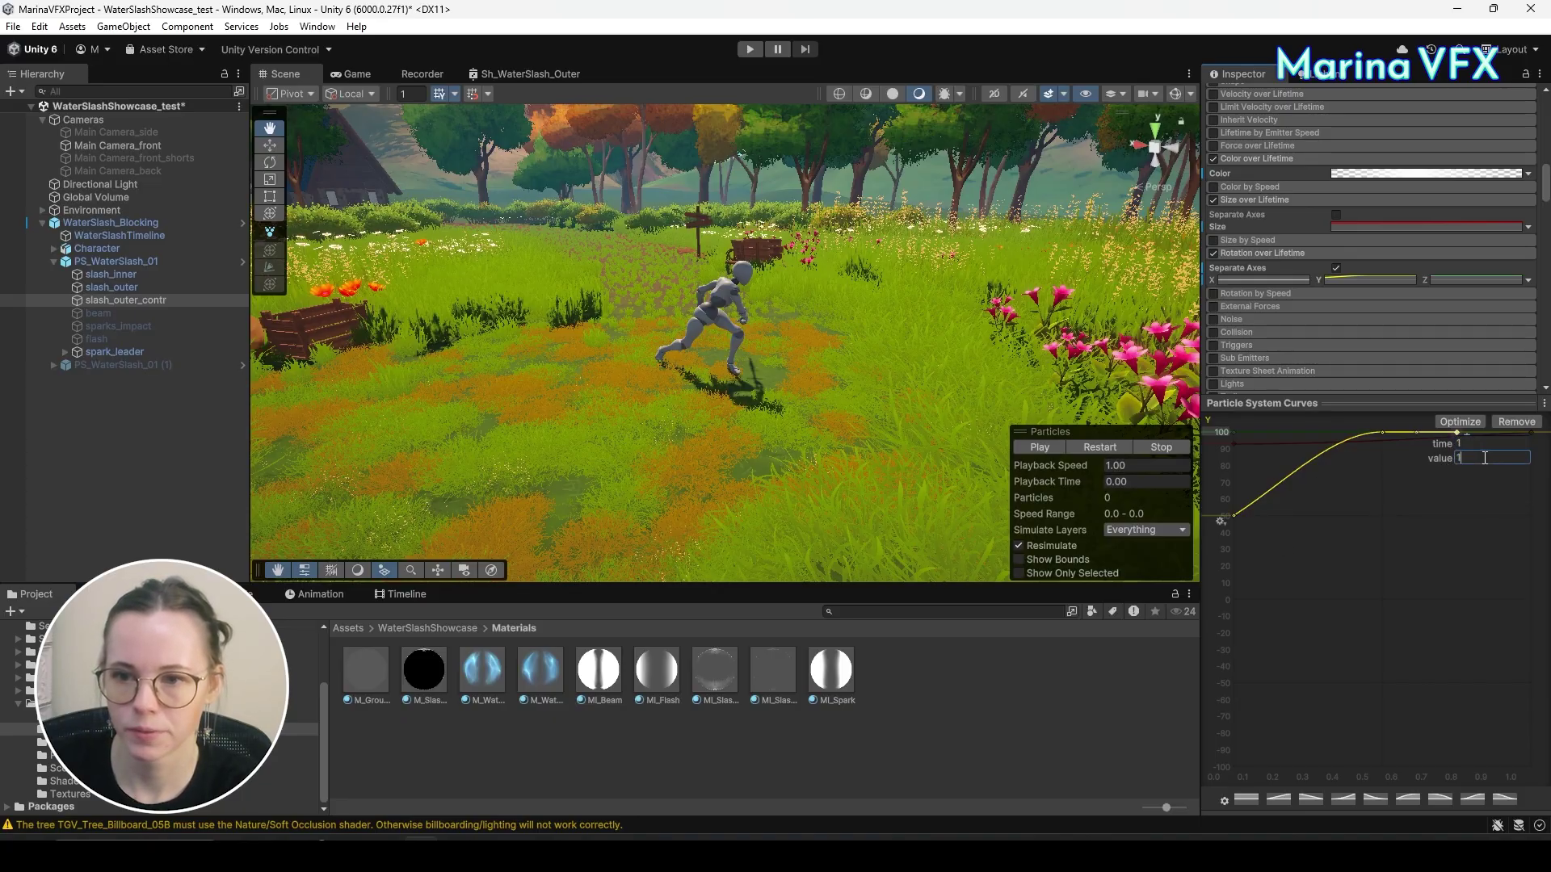
text(1)
key(Return)
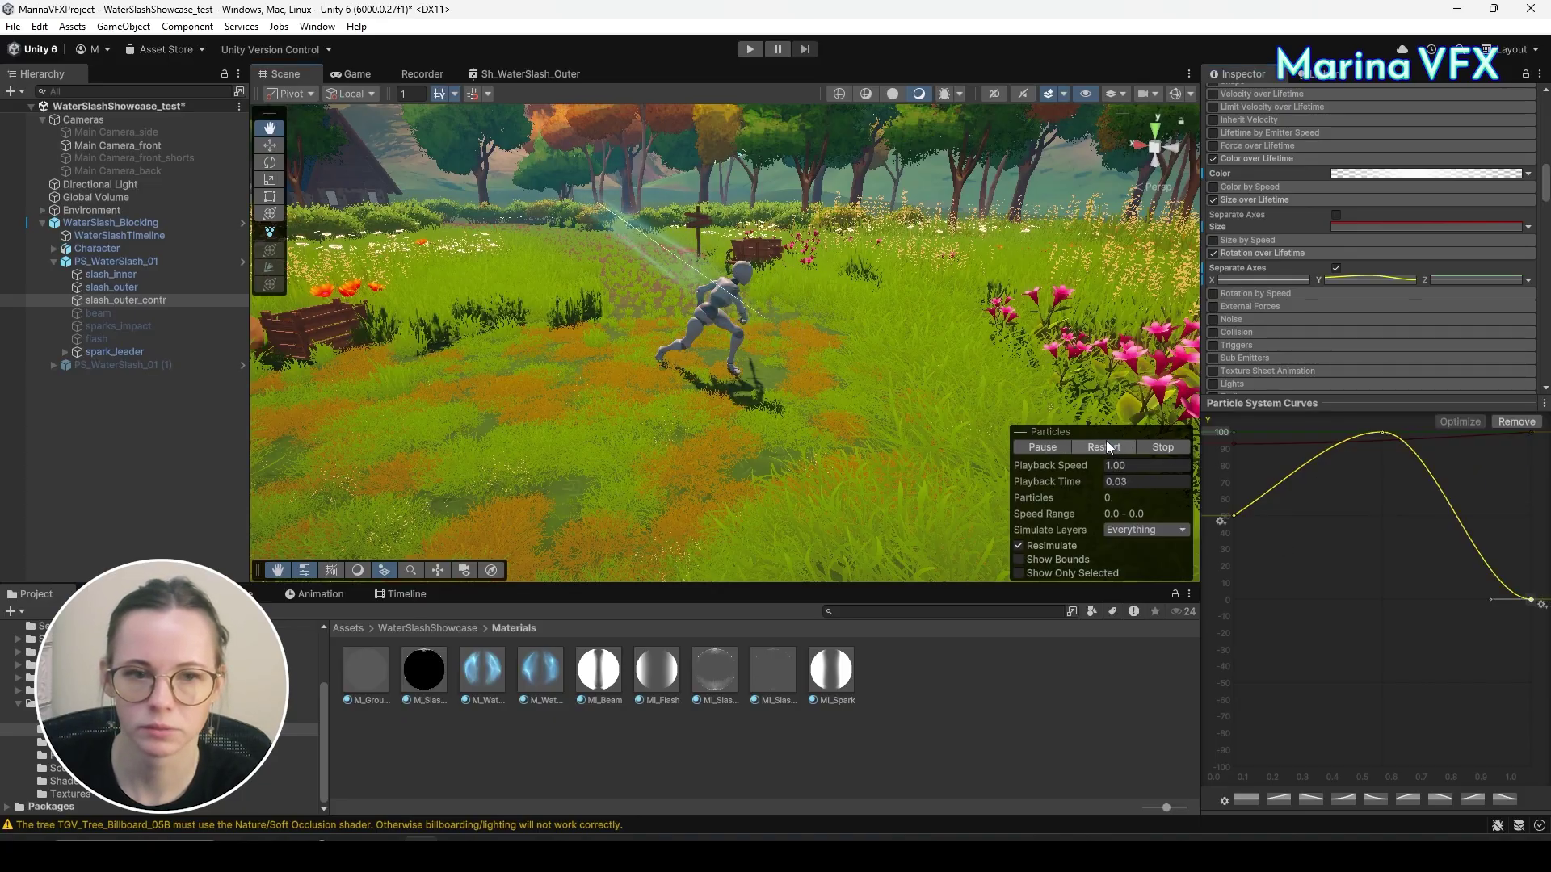
click(1105, 447)
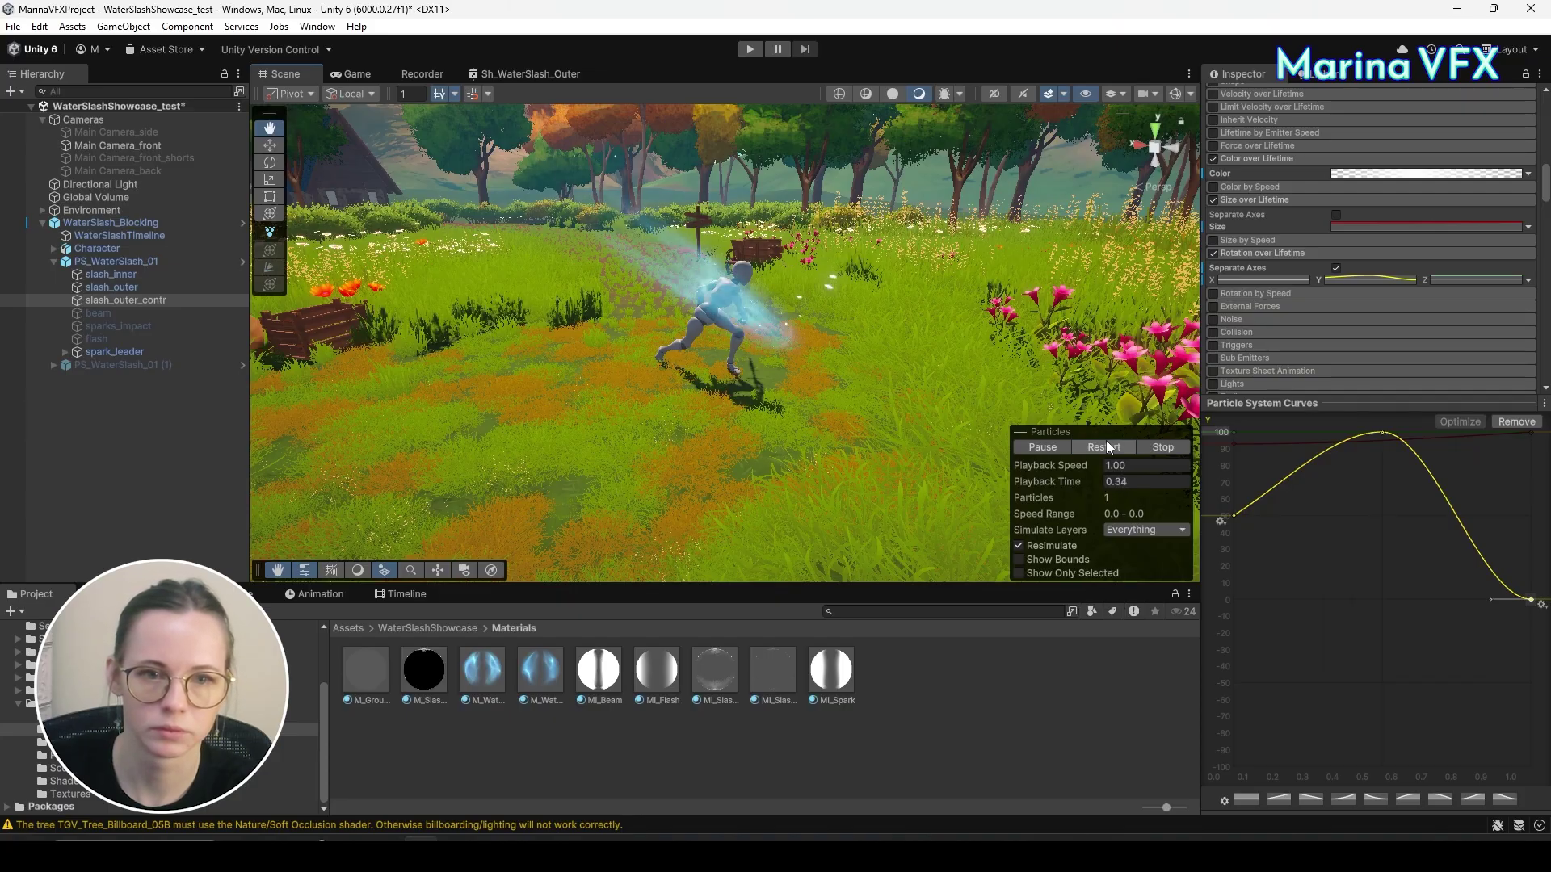
drag(1537, 602, 1541, 557)
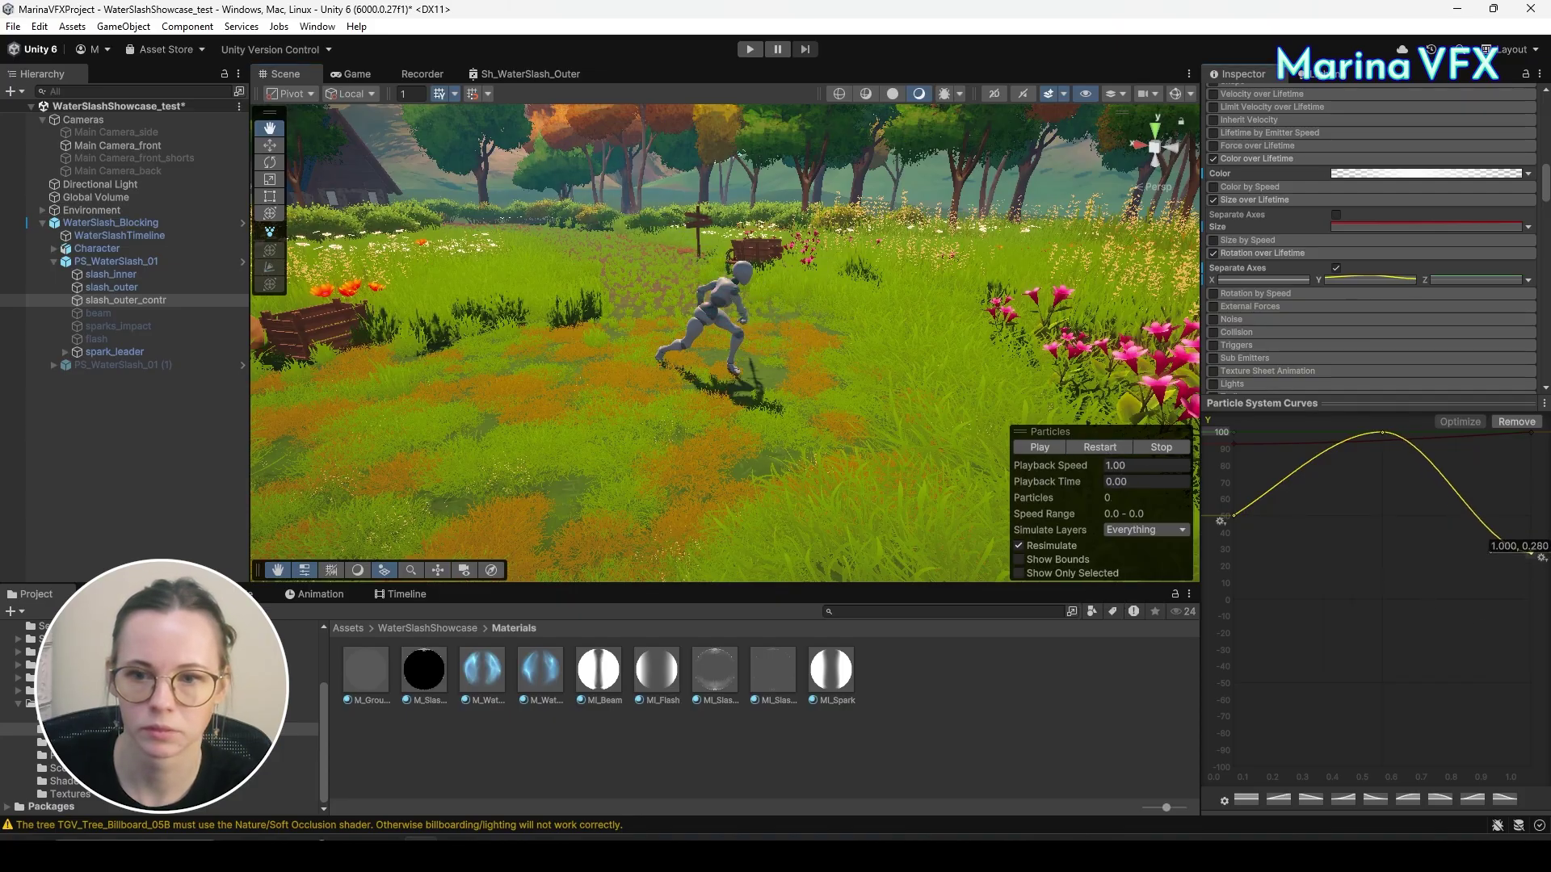
click(1106, 448)
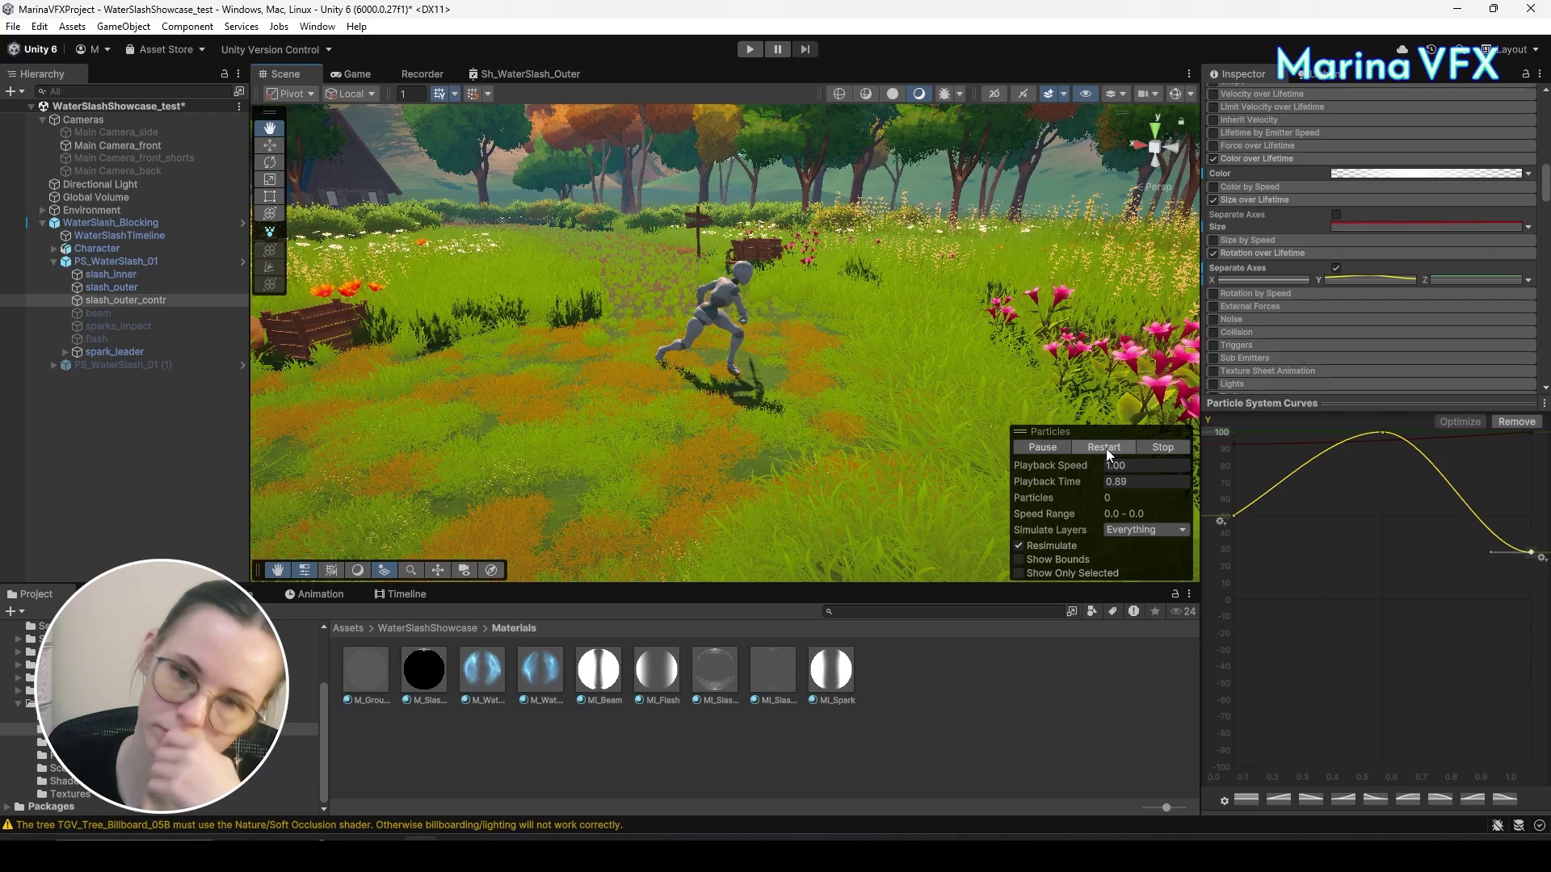
Set slash_outer_contr's 3D start size Y to 11 and replay the particles.
scroll(1435, 222, up, 5)
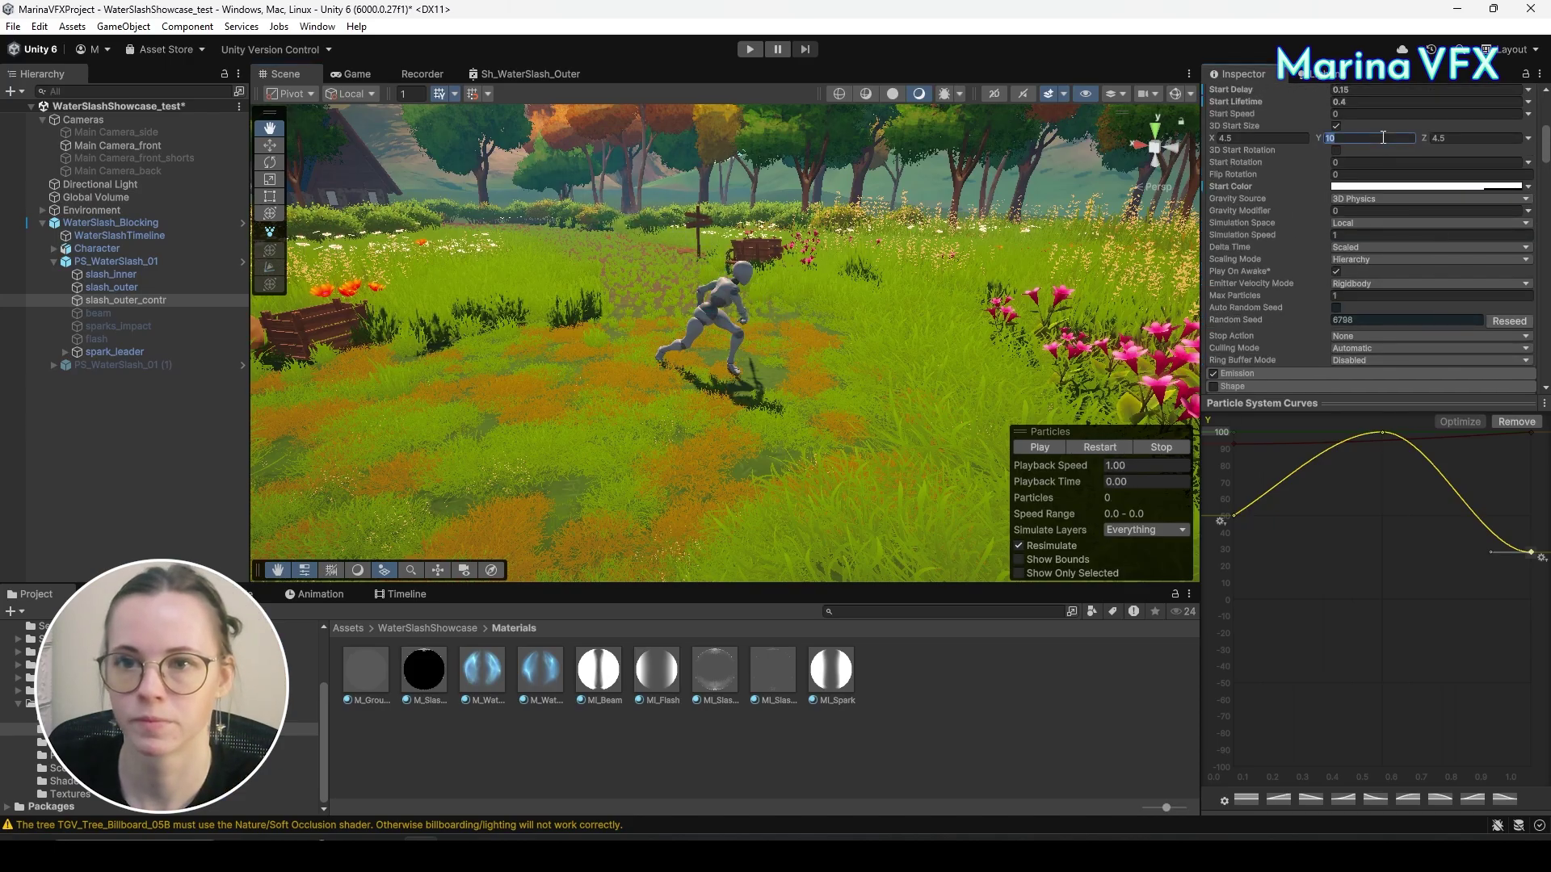
click(1095, 445)
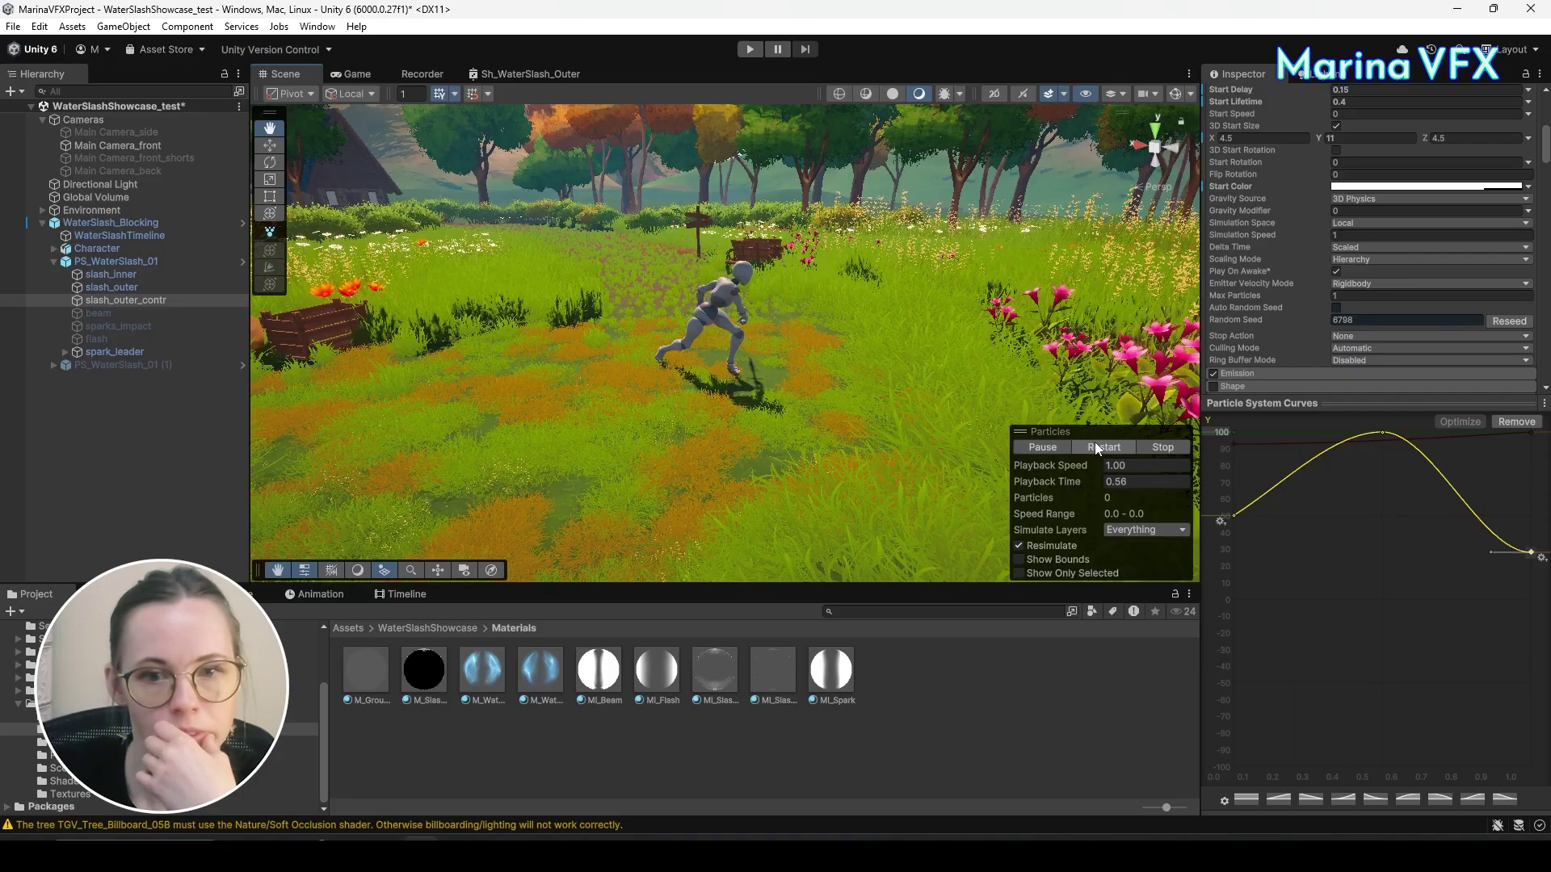
click(1095, 445)
Try a MainOffset Y of 0.5 on M_WaterSlash_Outer_Contr, replaying with only the selected particles and with the whole effect shown.
click(1033, 446)
scroll(1448, 299, down, 10)
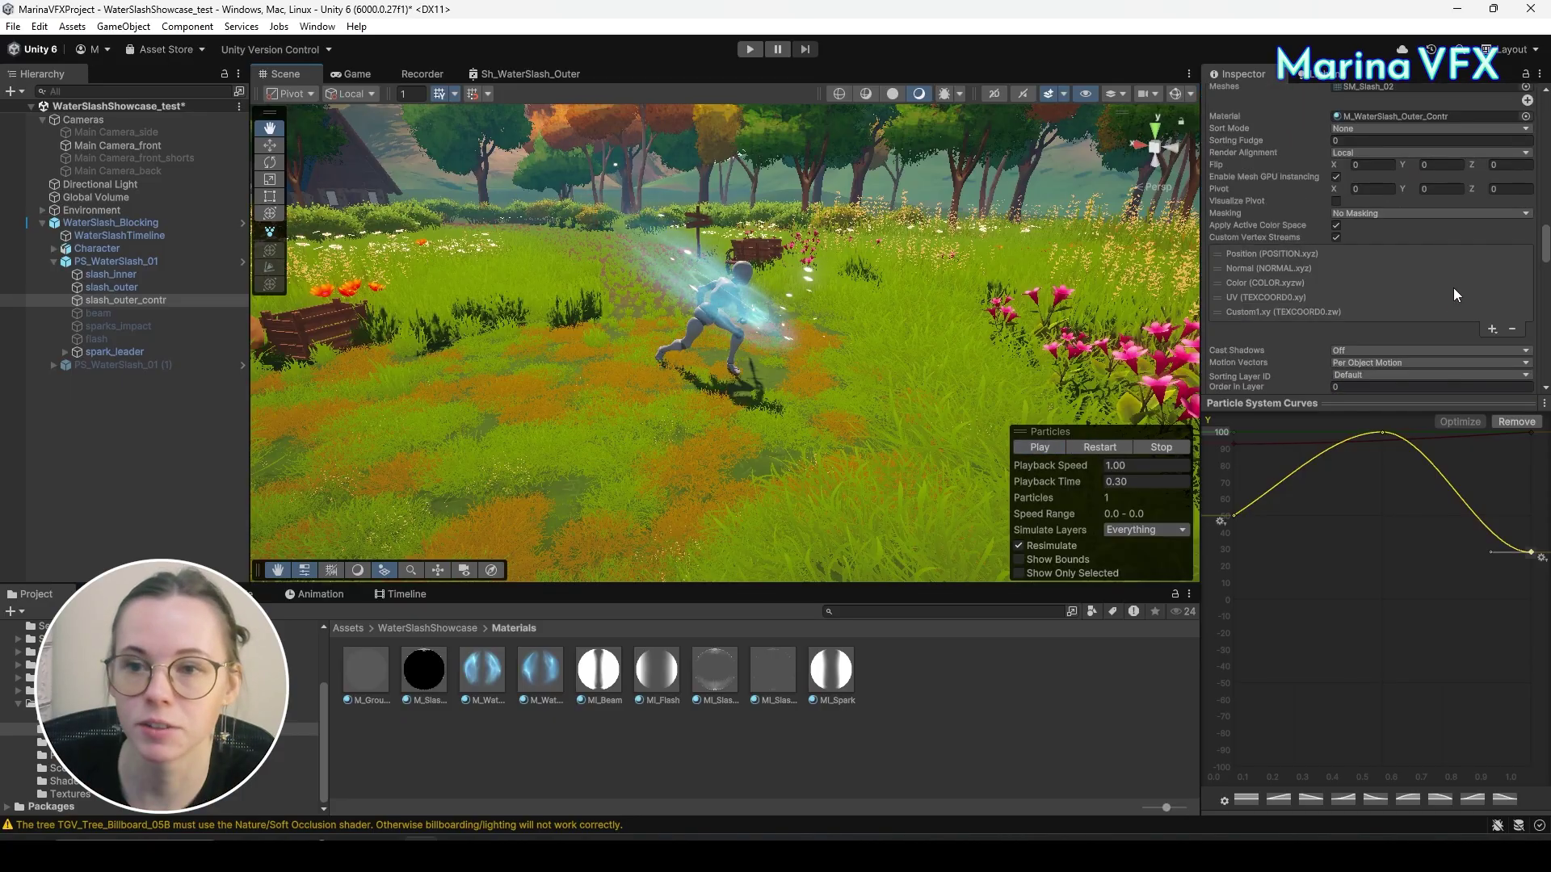
scroll(1452, 288, down, 15)
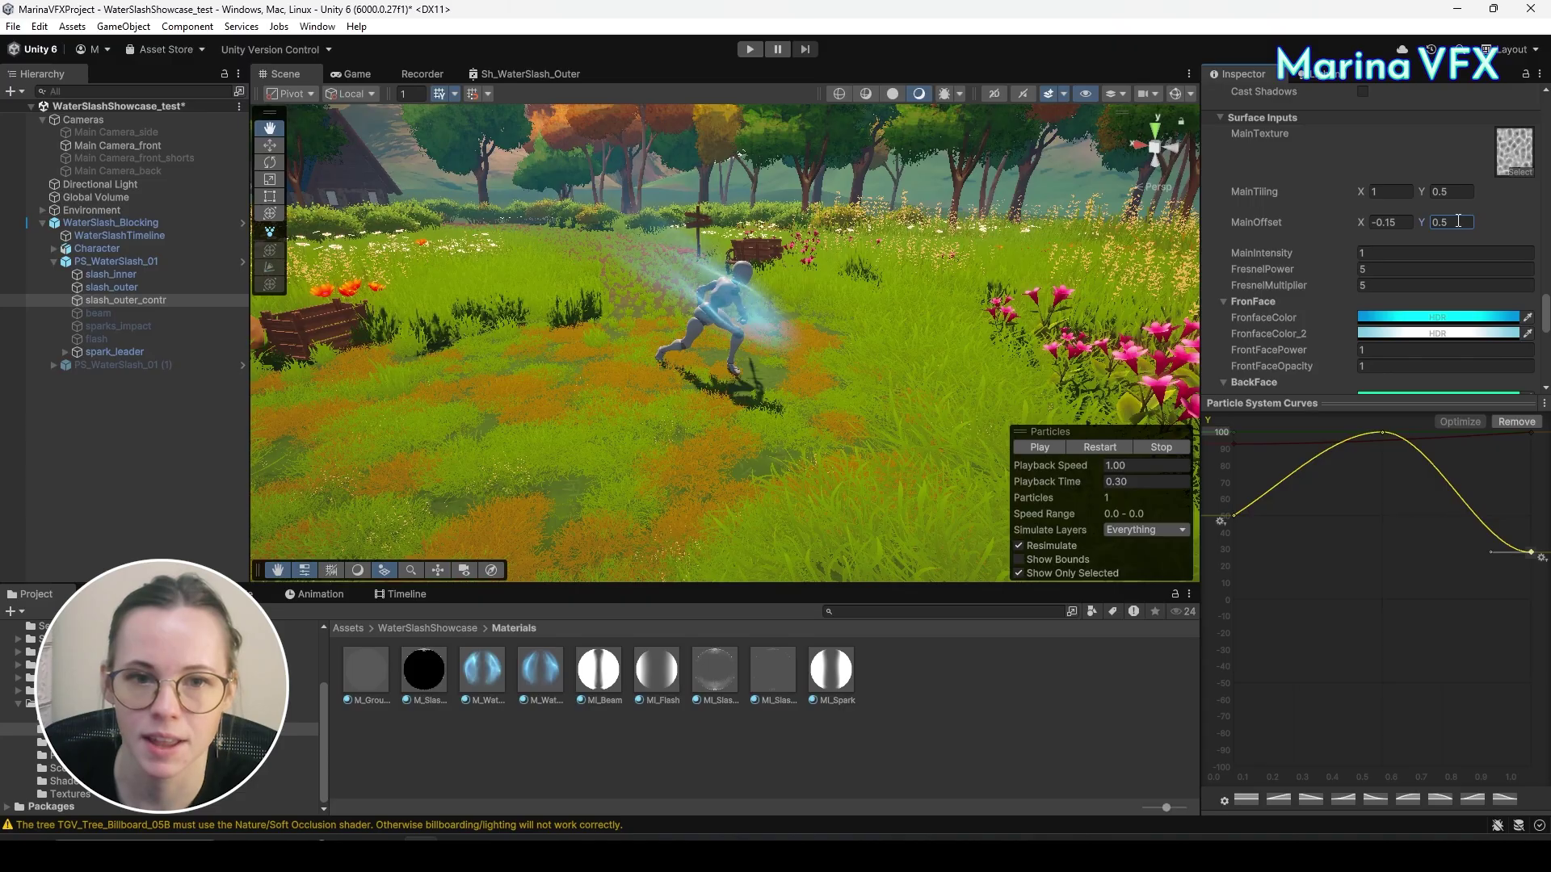
click(1095, 446)
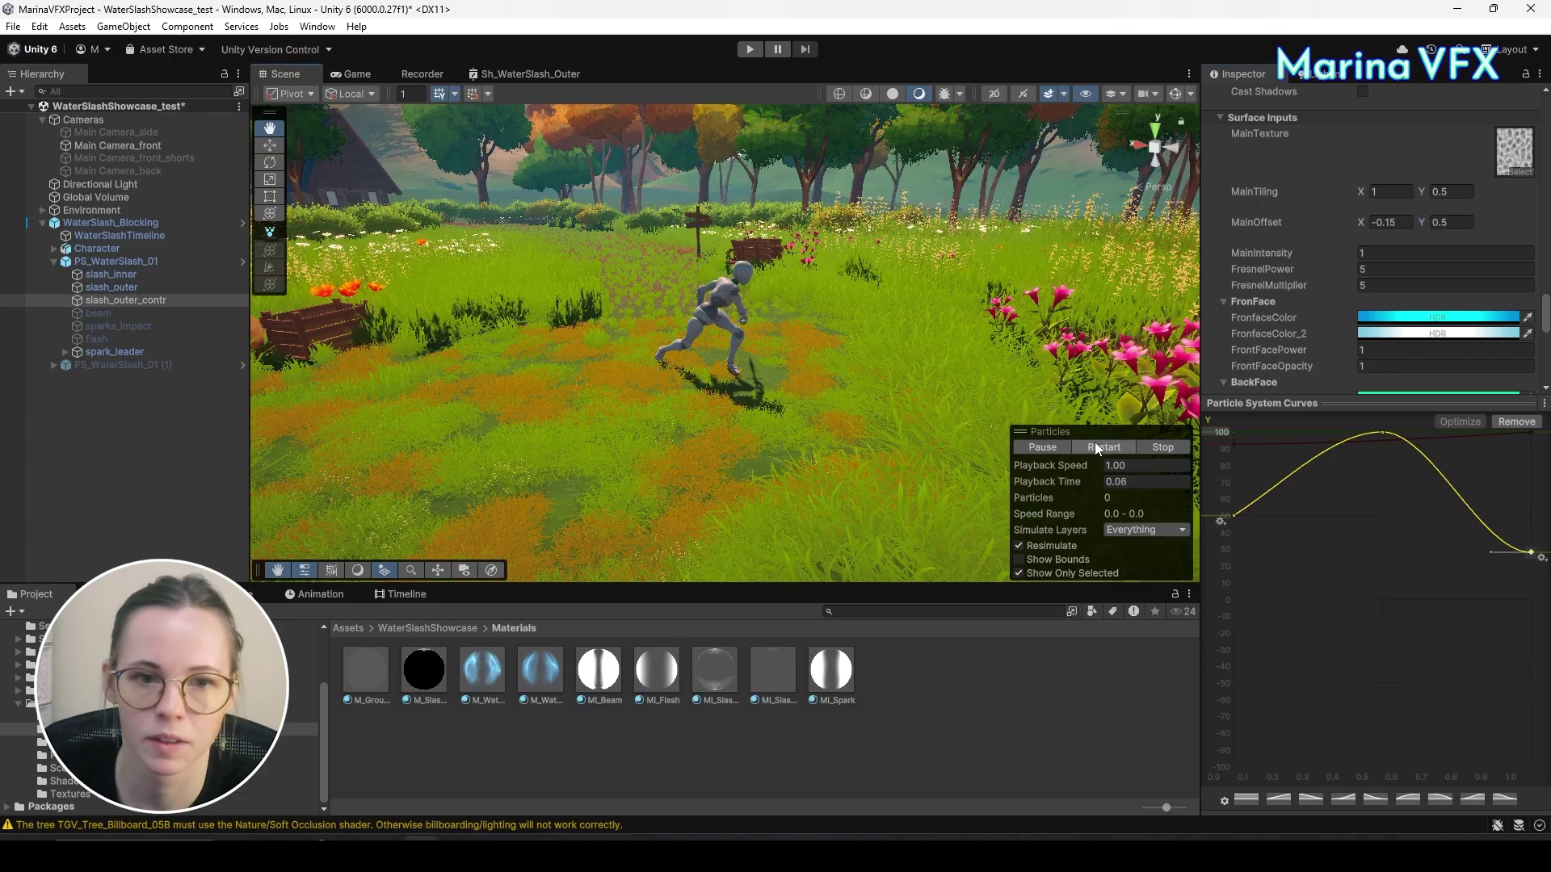
click(1049, 571)
click(1104, 450)
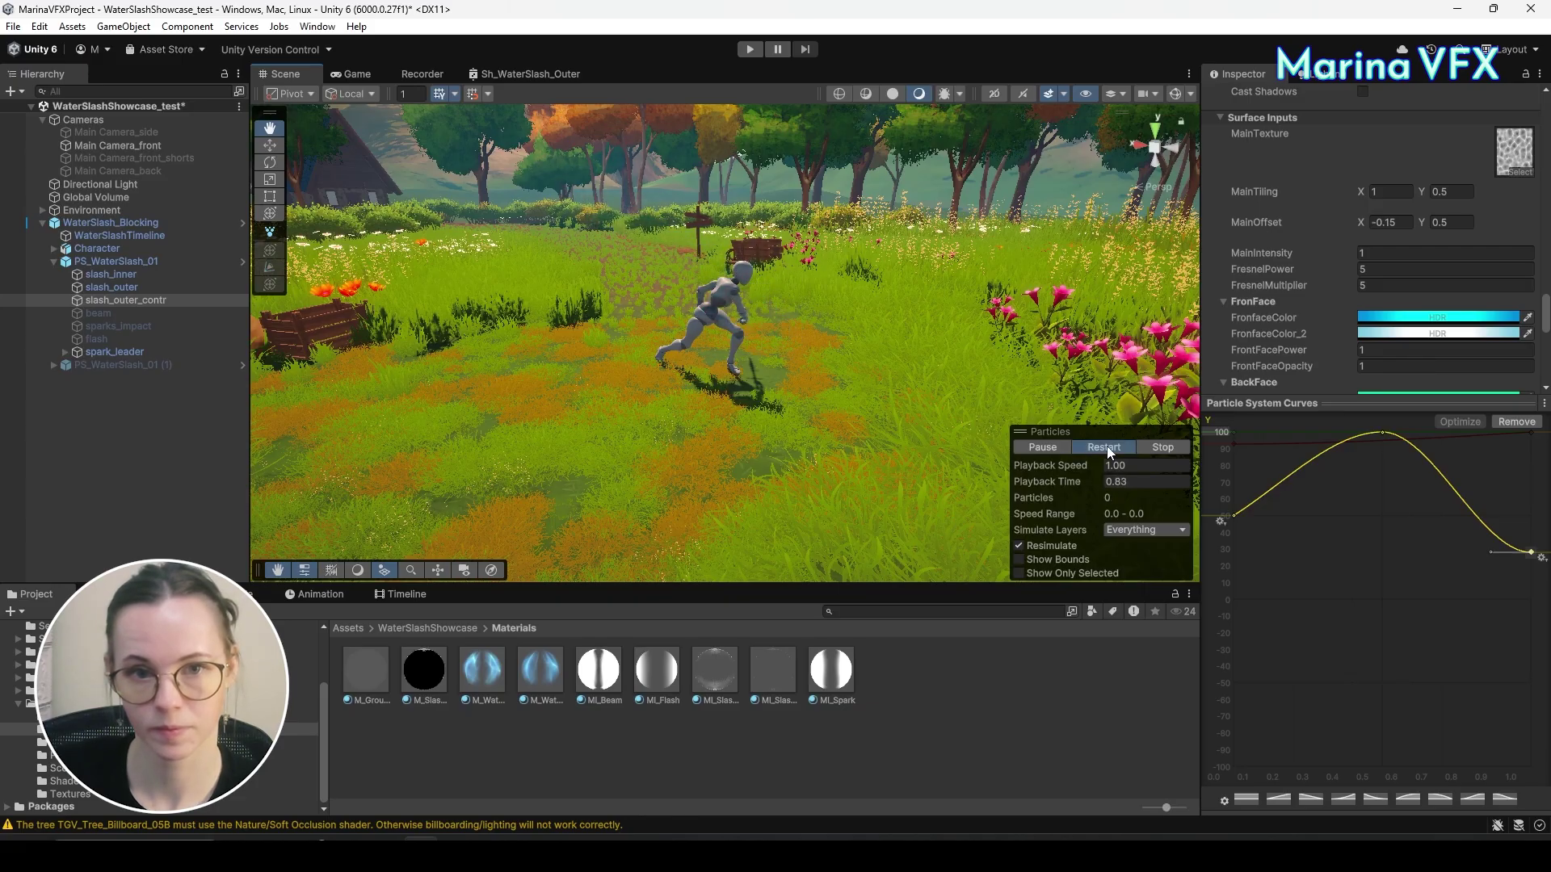
Set M_WaterSlash_Outer_Contr's MainOffset Y to -0.5 and replay the particles from the front and from behind the character.
click(1464, 223)
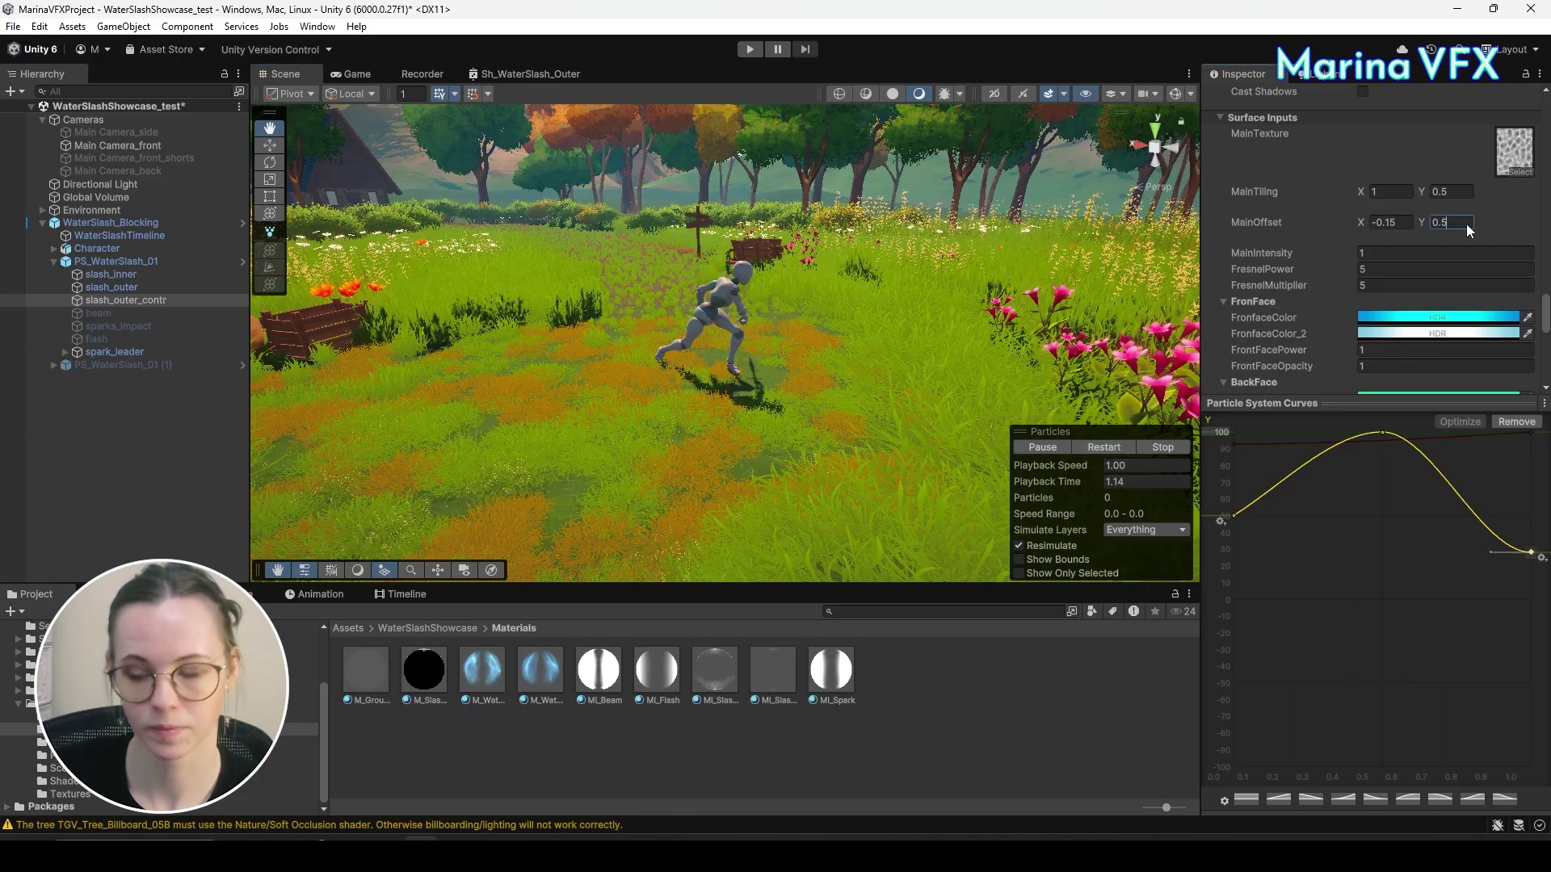
click(1099, 452)
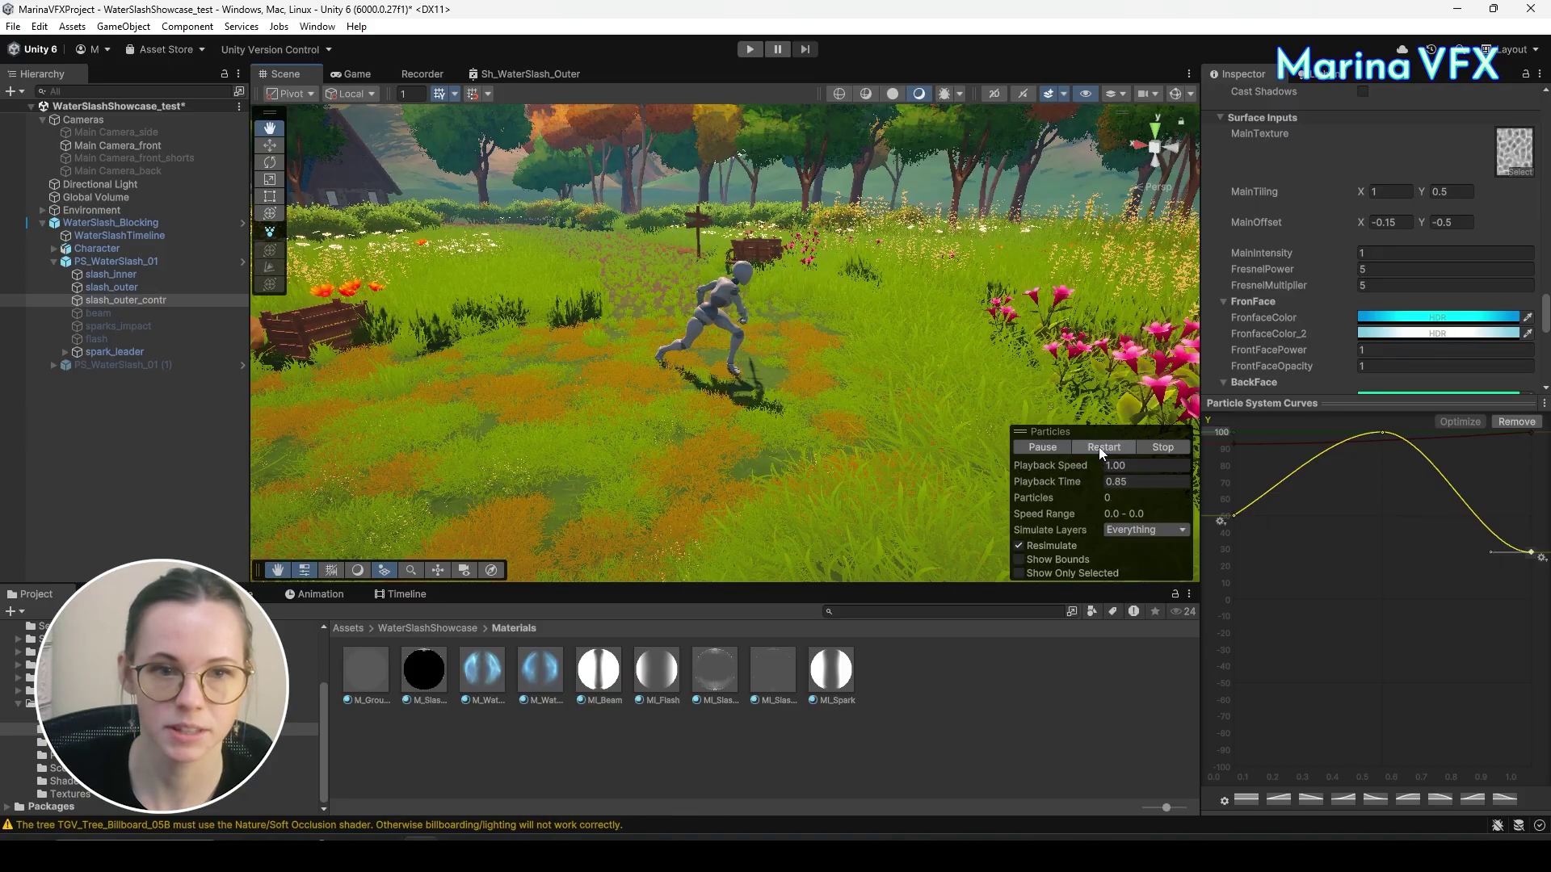
alt+drag(953, 340, 482, 372)
scroll(766, 347, up, 2)
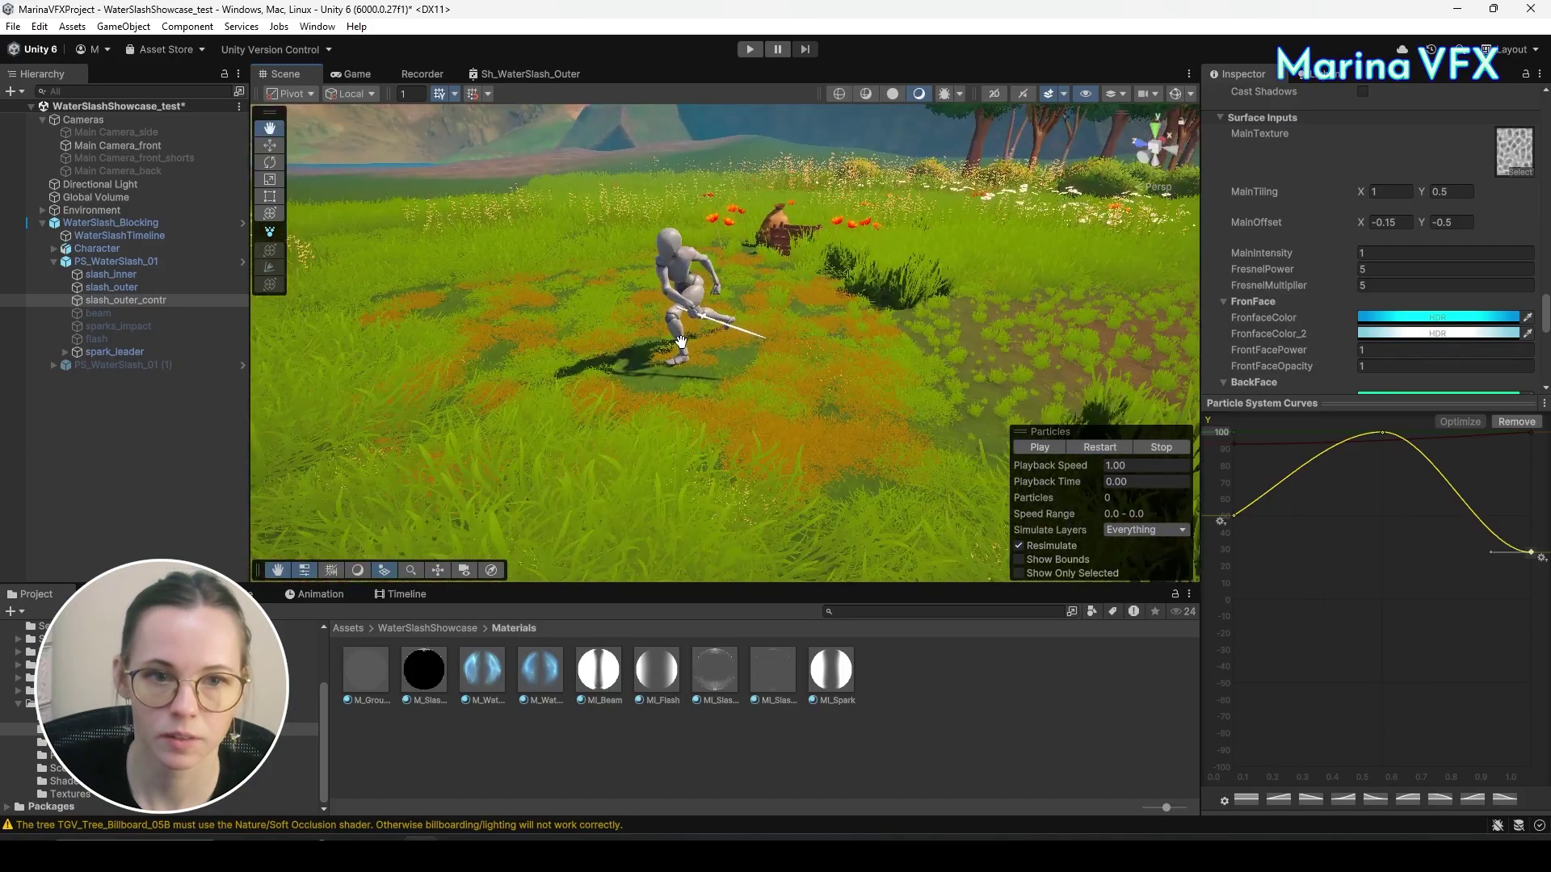
click(1100, 447)
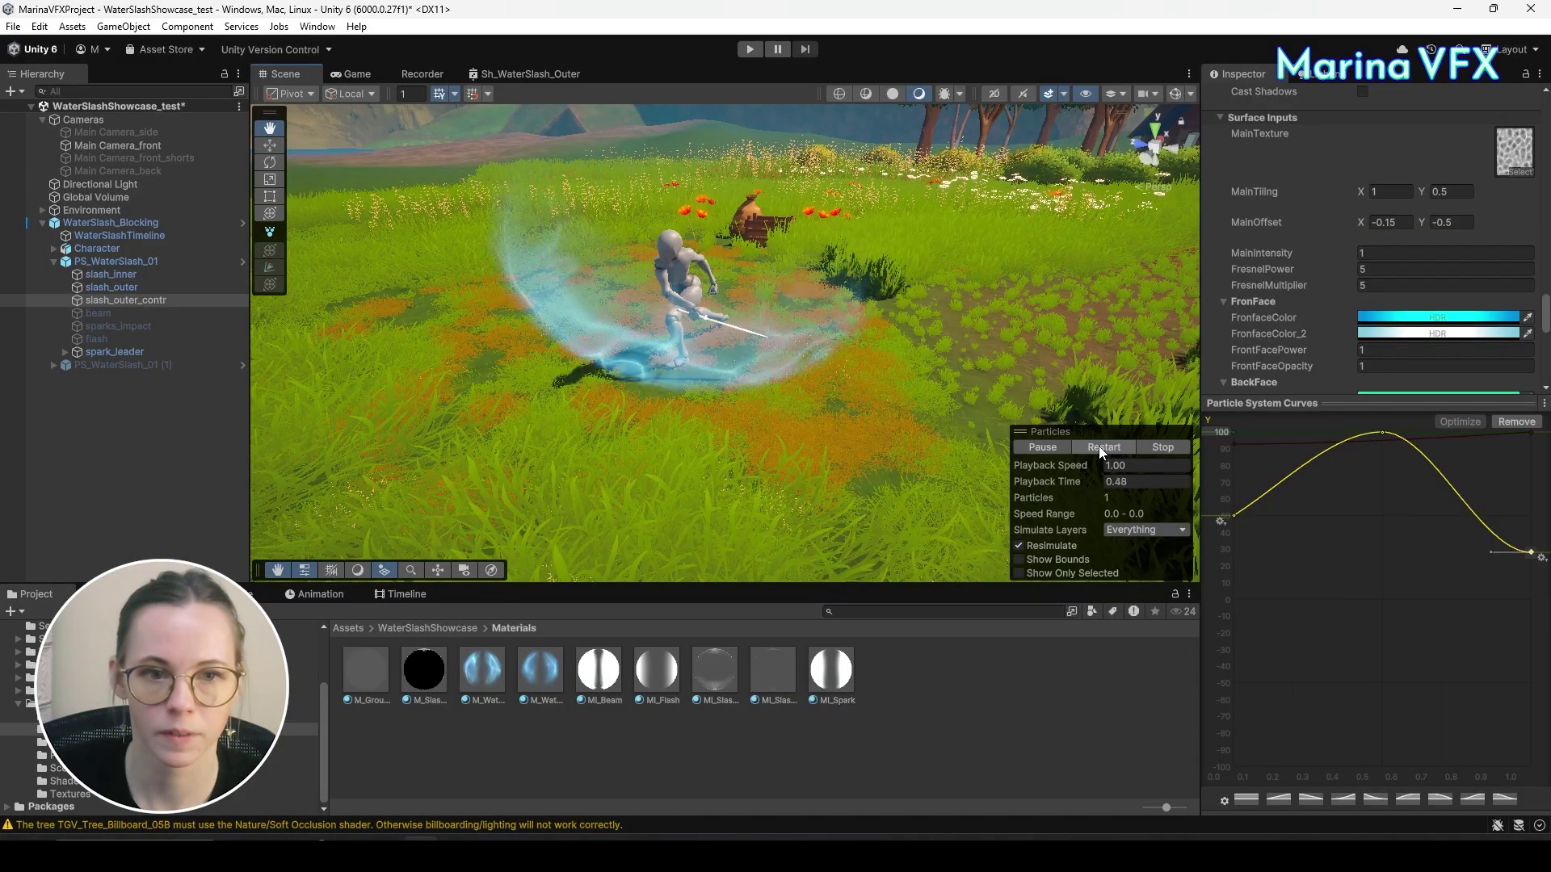
alt+drag(905, 418, 1055, 377)
click(1097, 448)
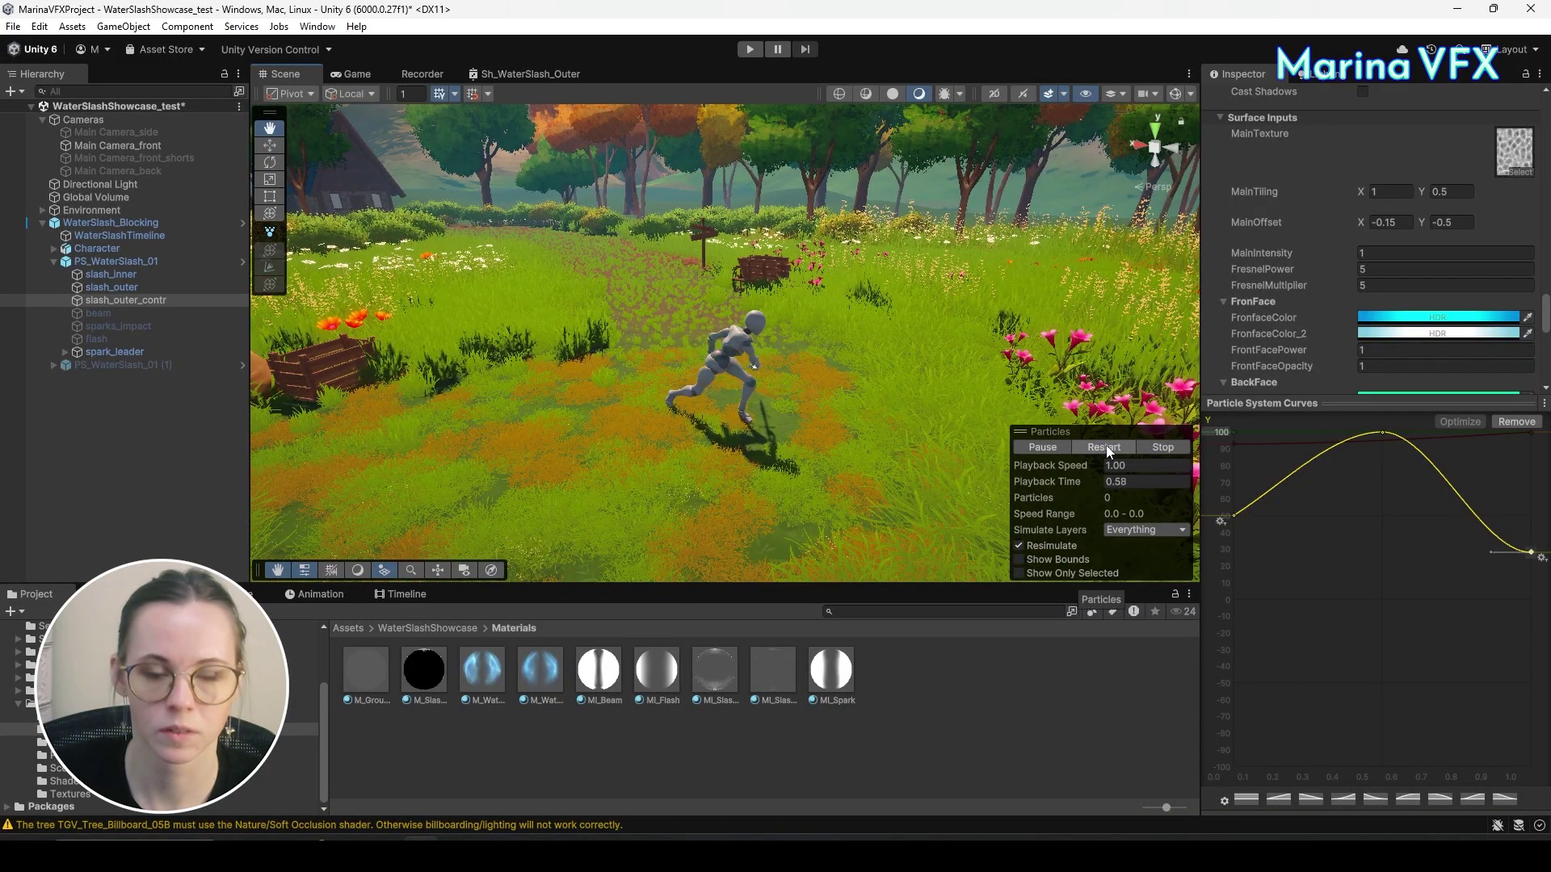
click(1105, 449)
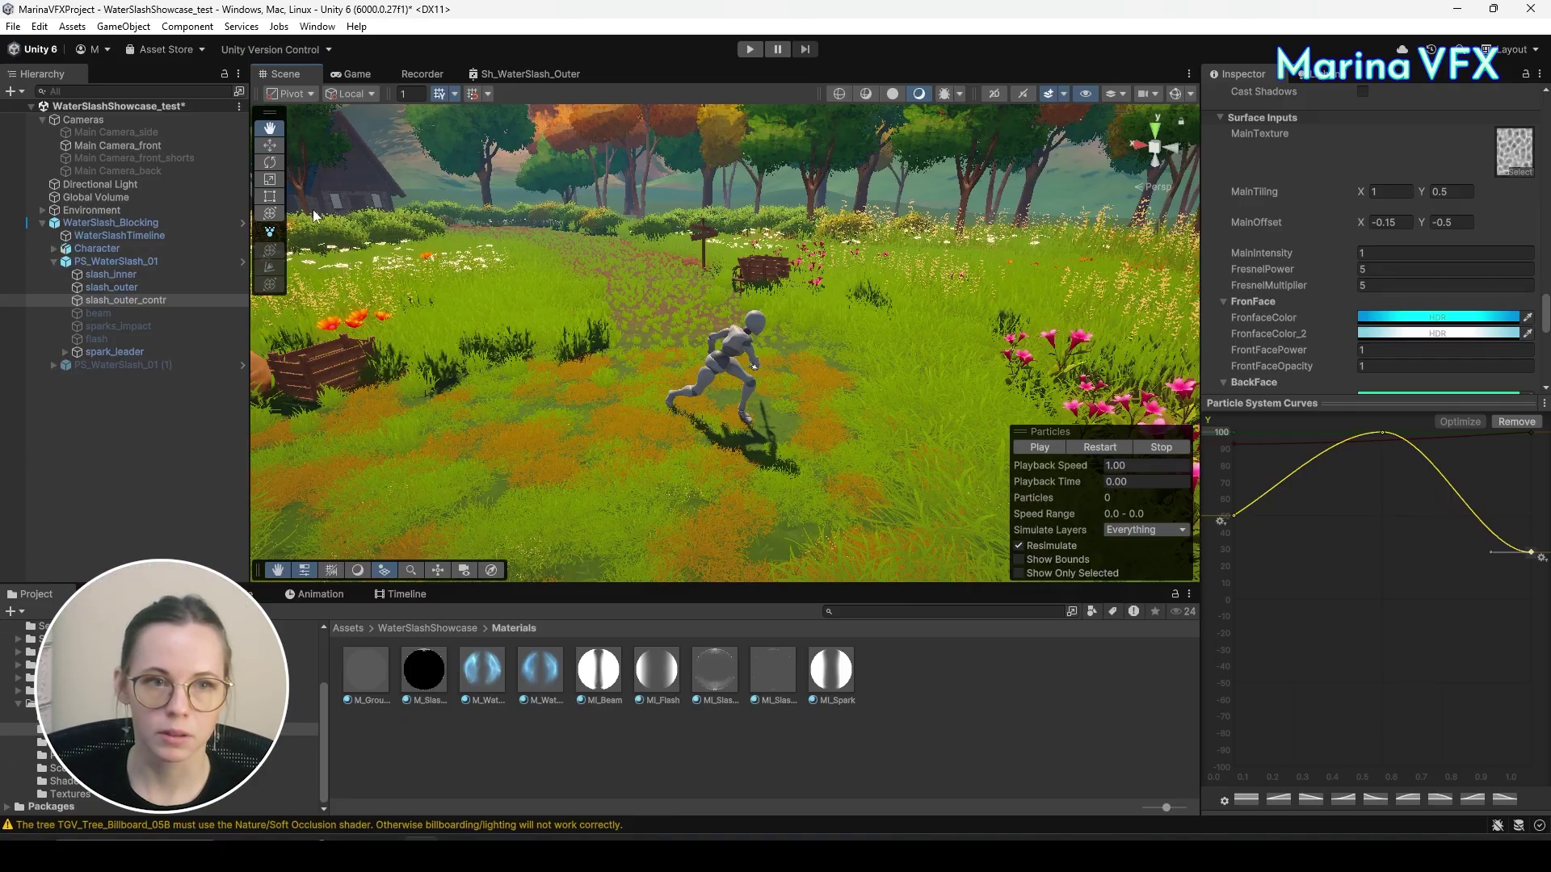
Switch to the game view with the timeline open and apply all overrides of WaterSlash_Blocking to its prefab.
click(365, 74)
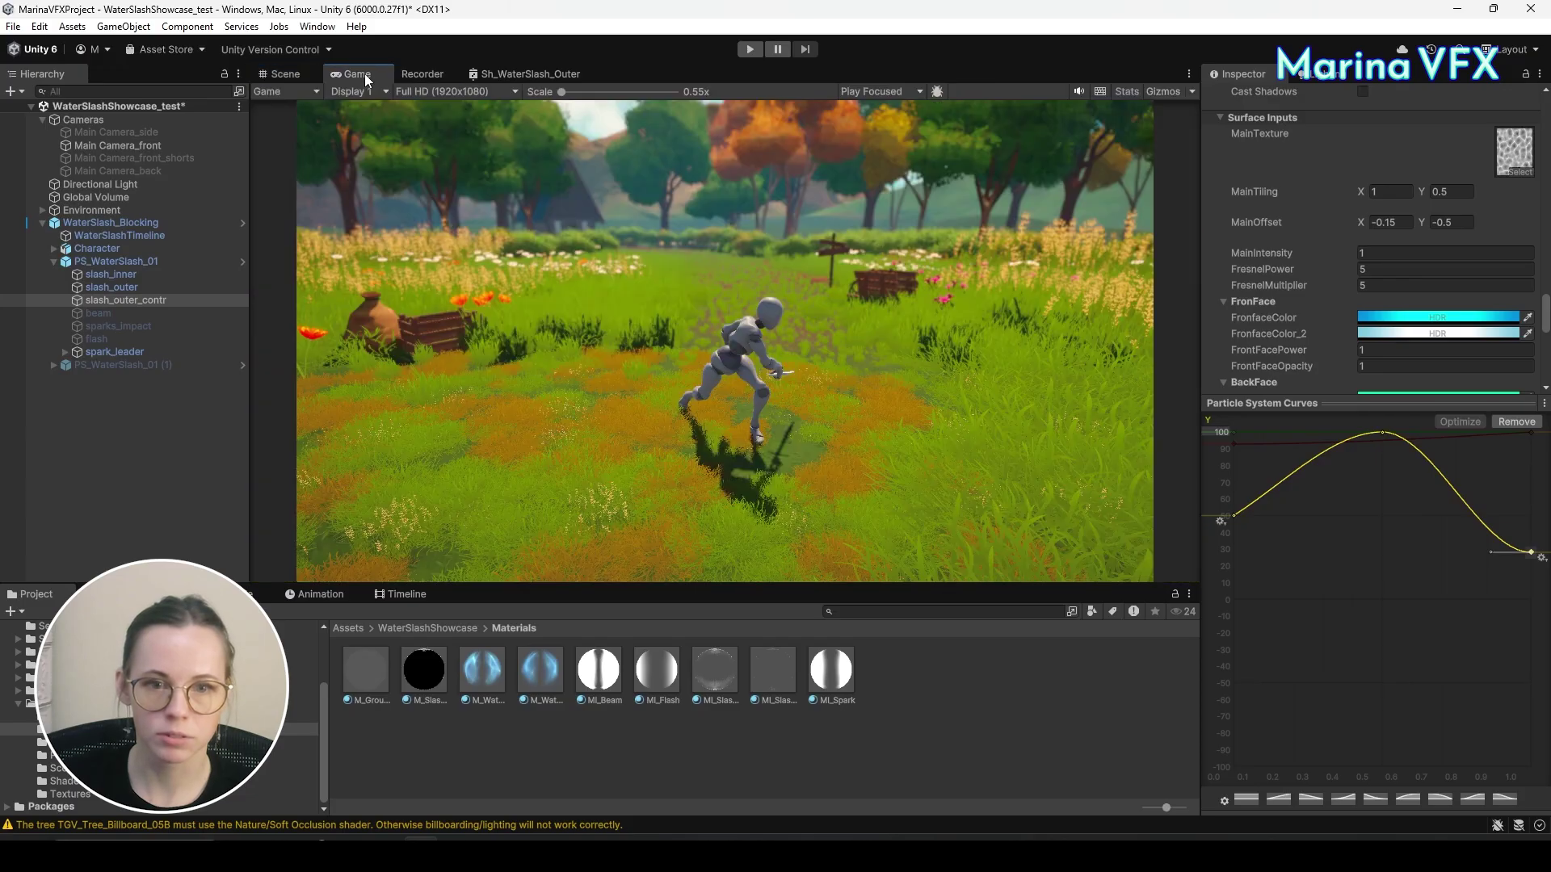
click(388, 593)
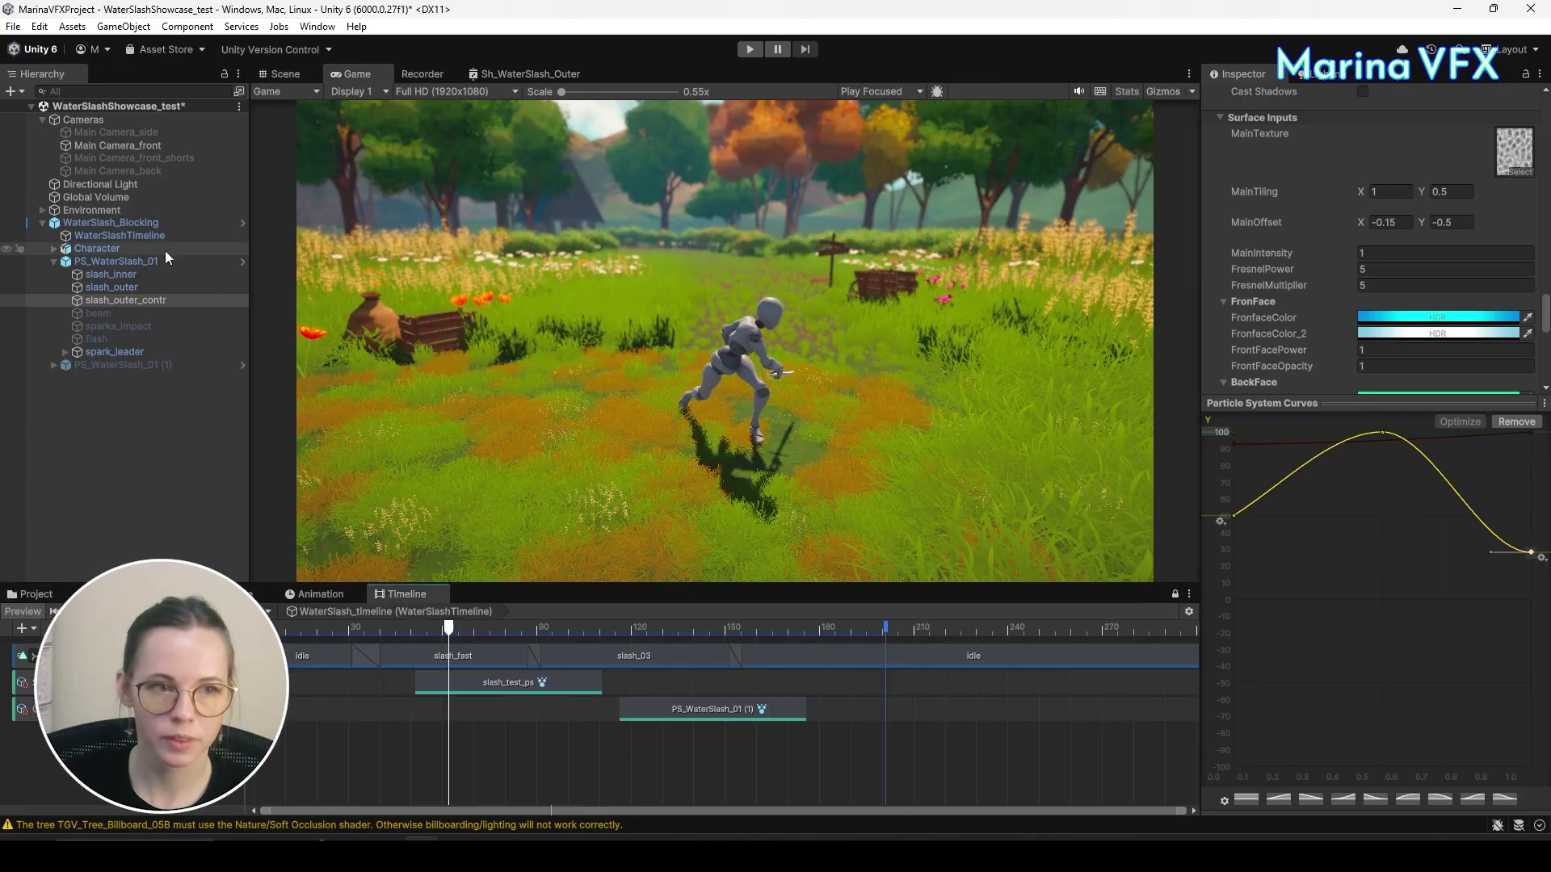
click(130, 235)
click(113, 223)
click(1309, 161)
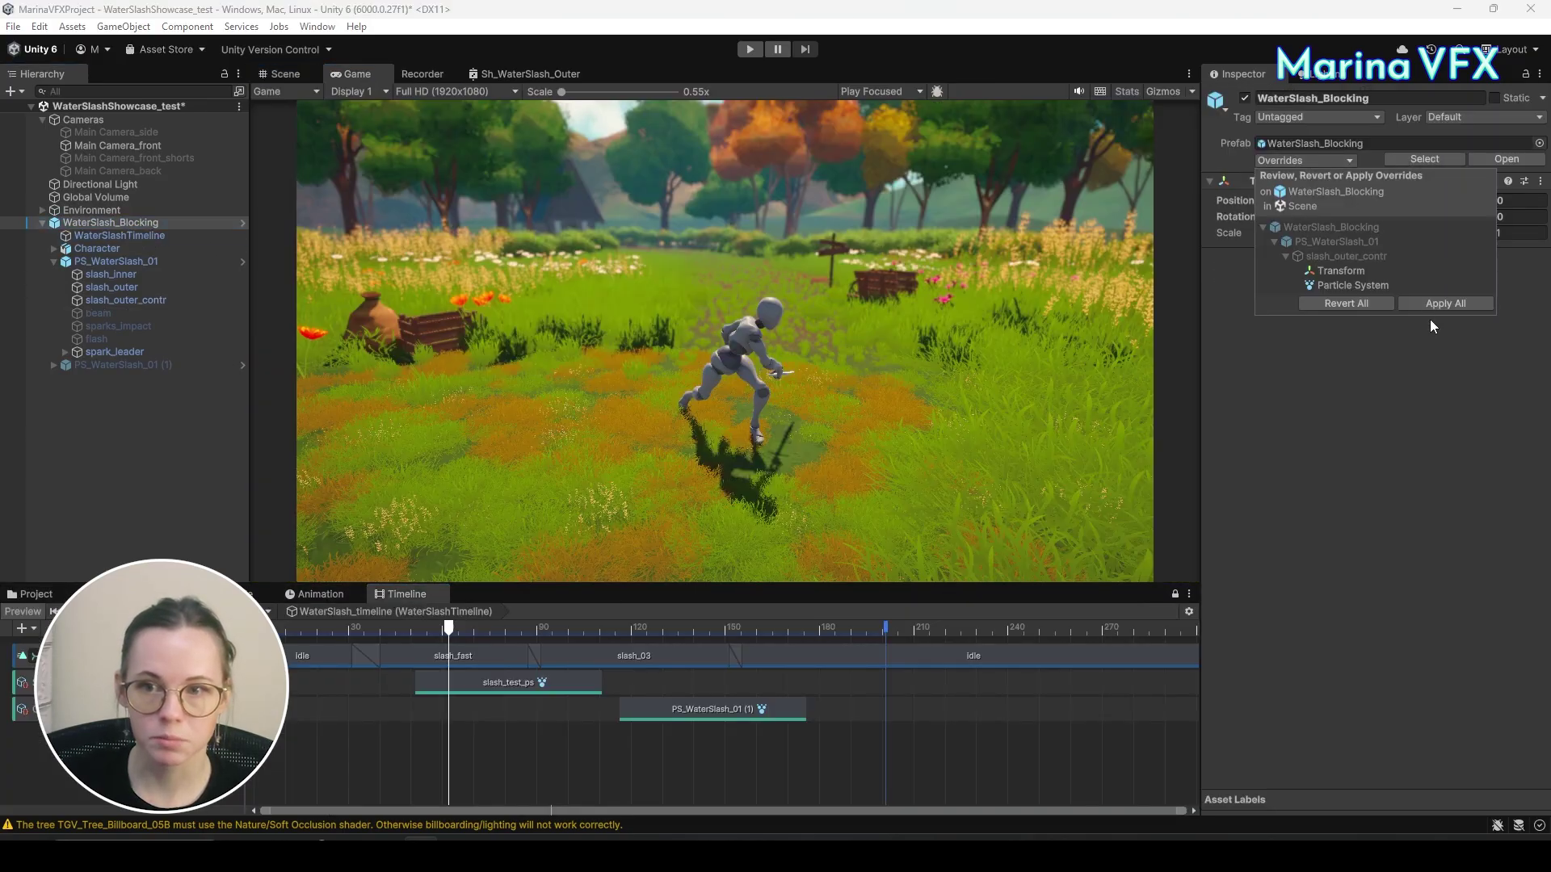
click(1431, 301)
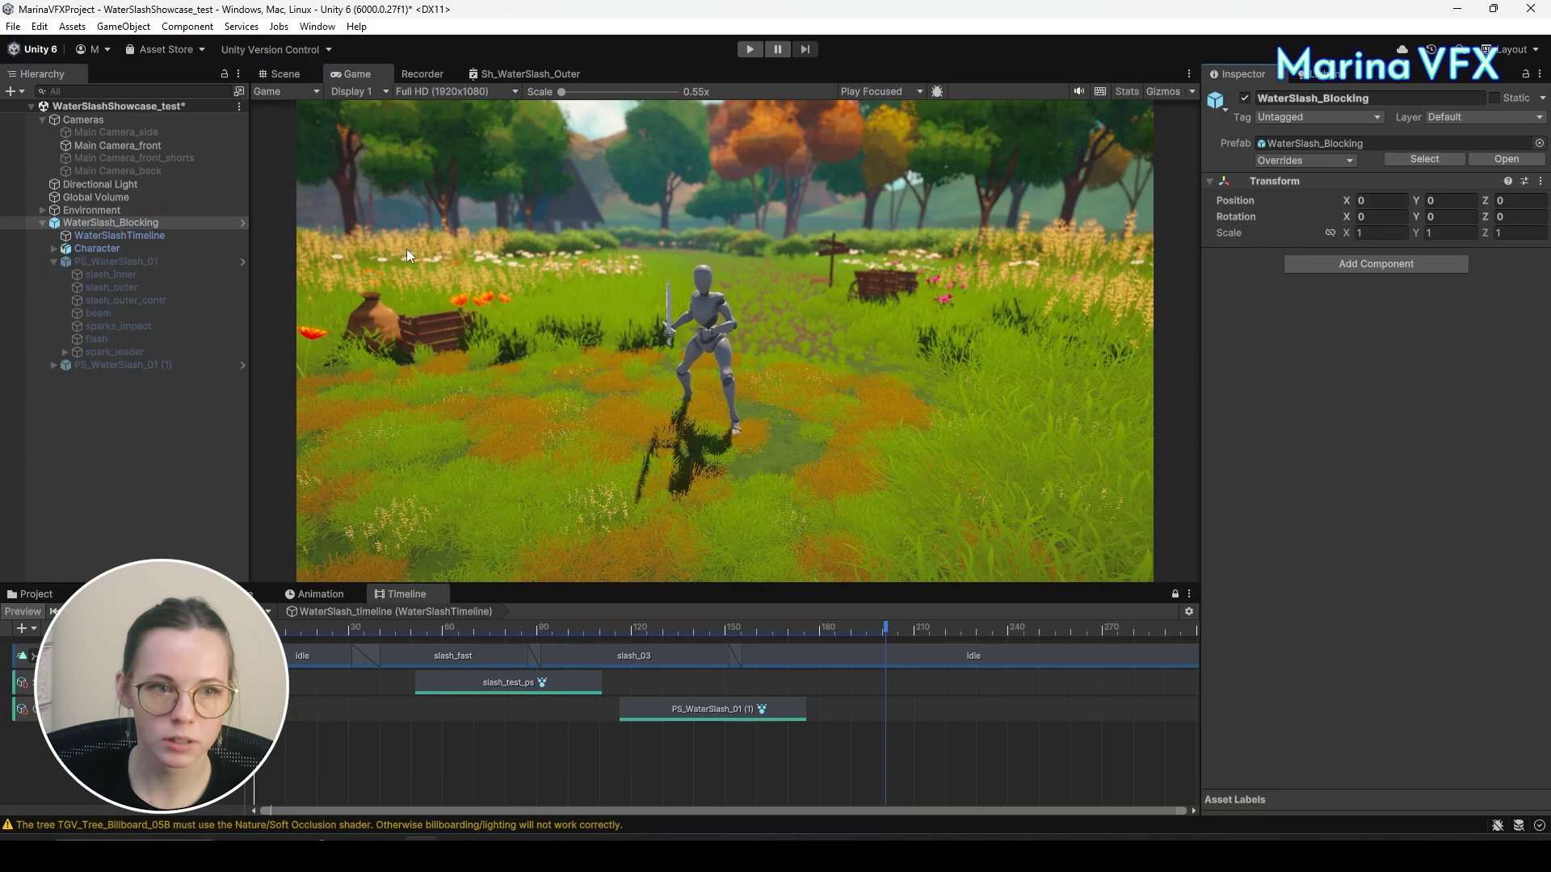
Inside the WaterSlash_Blocking prefab, apply all overrides of PS_WaterSlash_01 and return to the scene.
click(241, 221)
click(103, 165)
click(1296, 160)
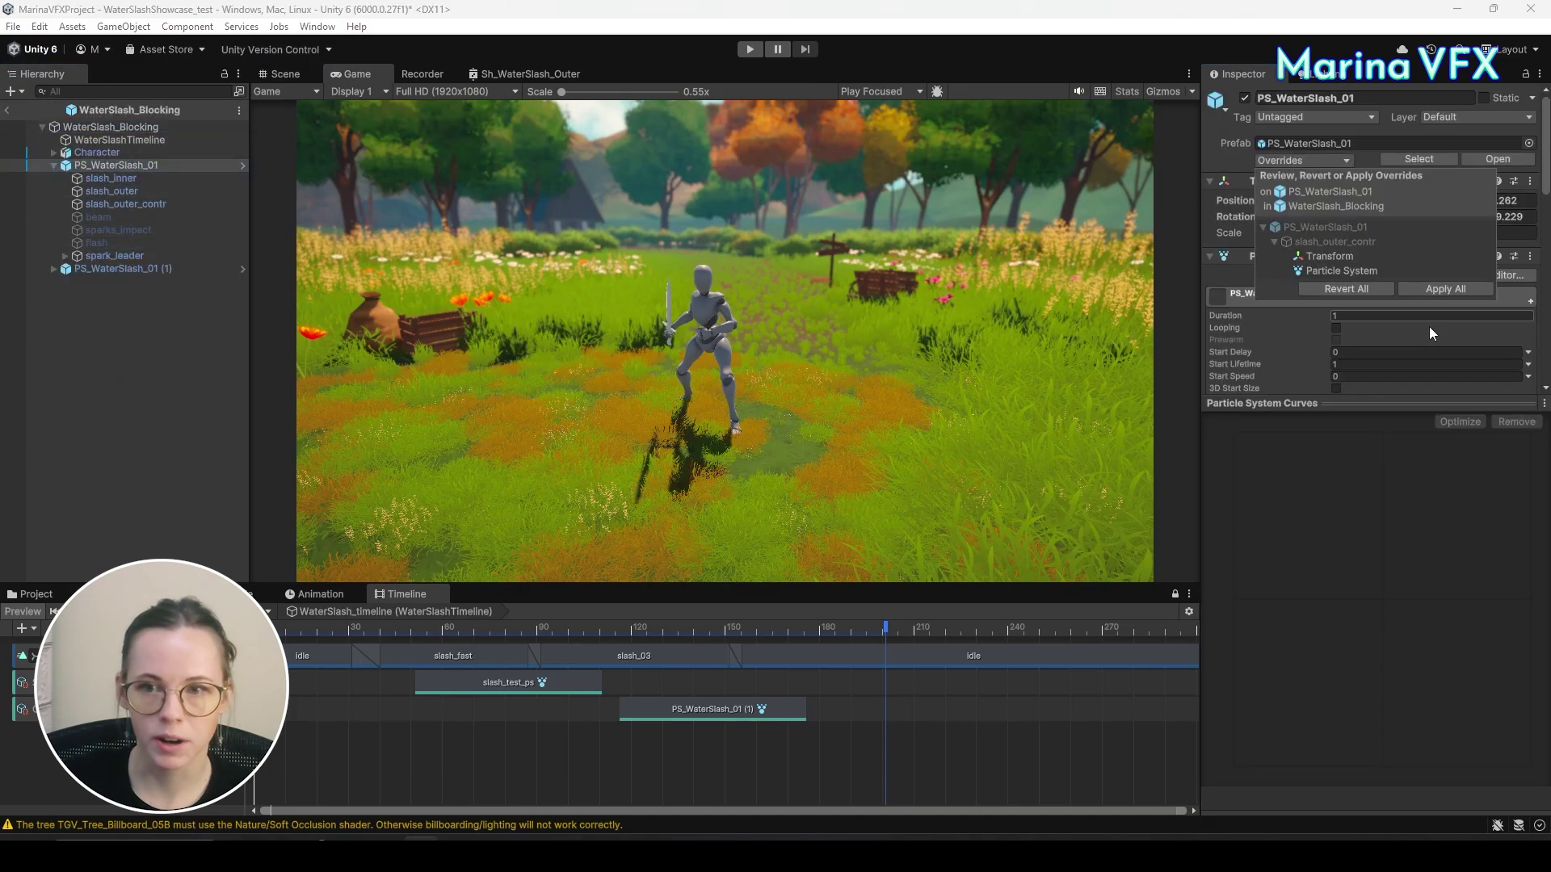
click(1454, 301)
click(6, 110)
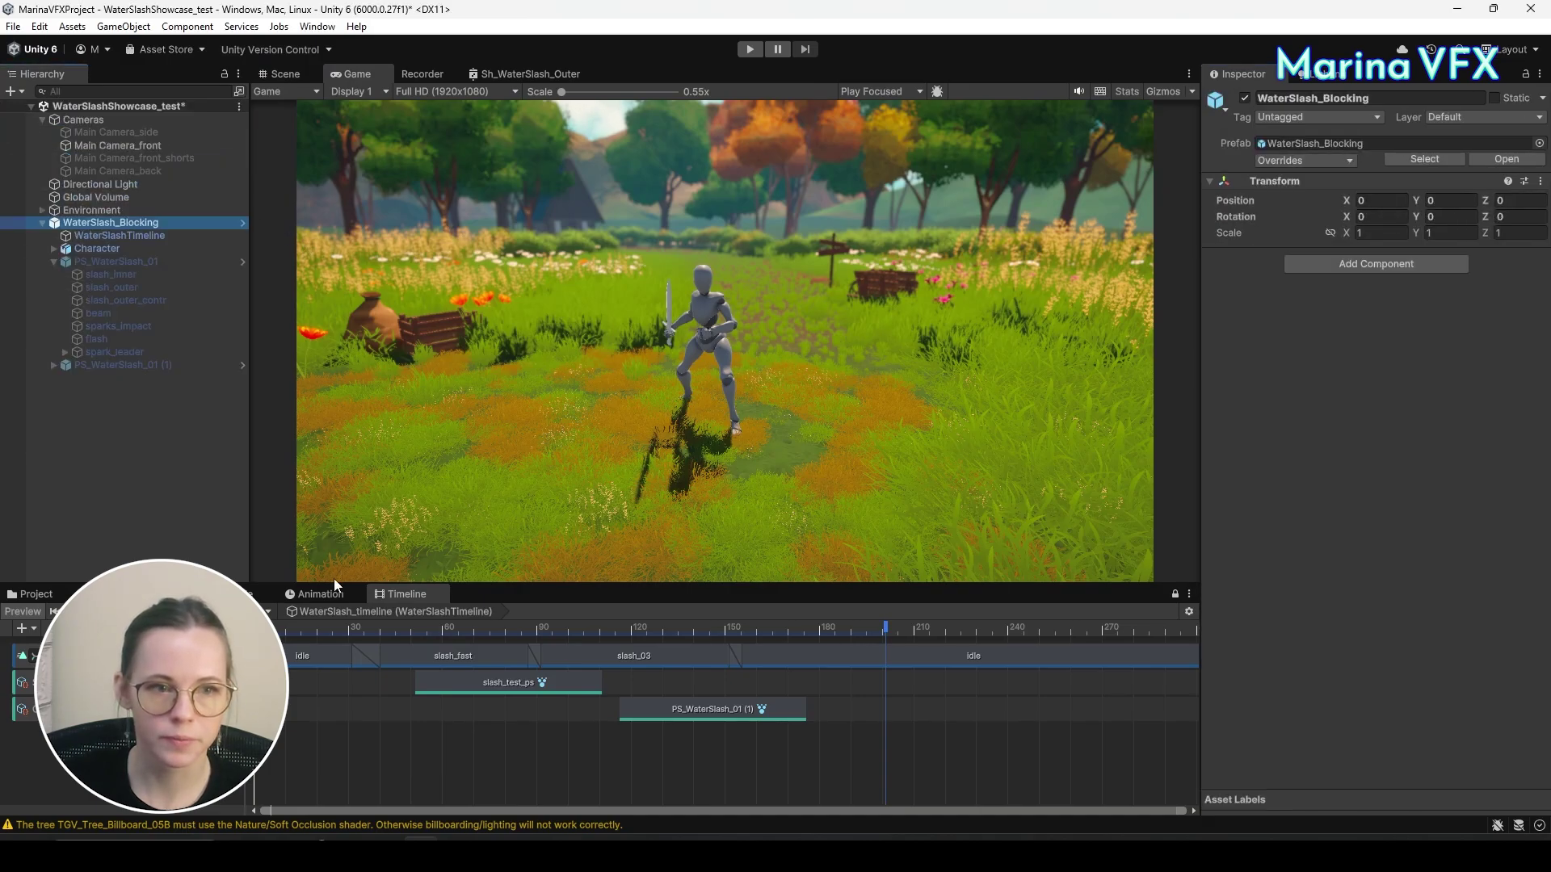
Preview the slash through the timeline, select slash_outer_contr under PS_WaterSlash_01 (1) and replay its particles in the scene view.
key(space)
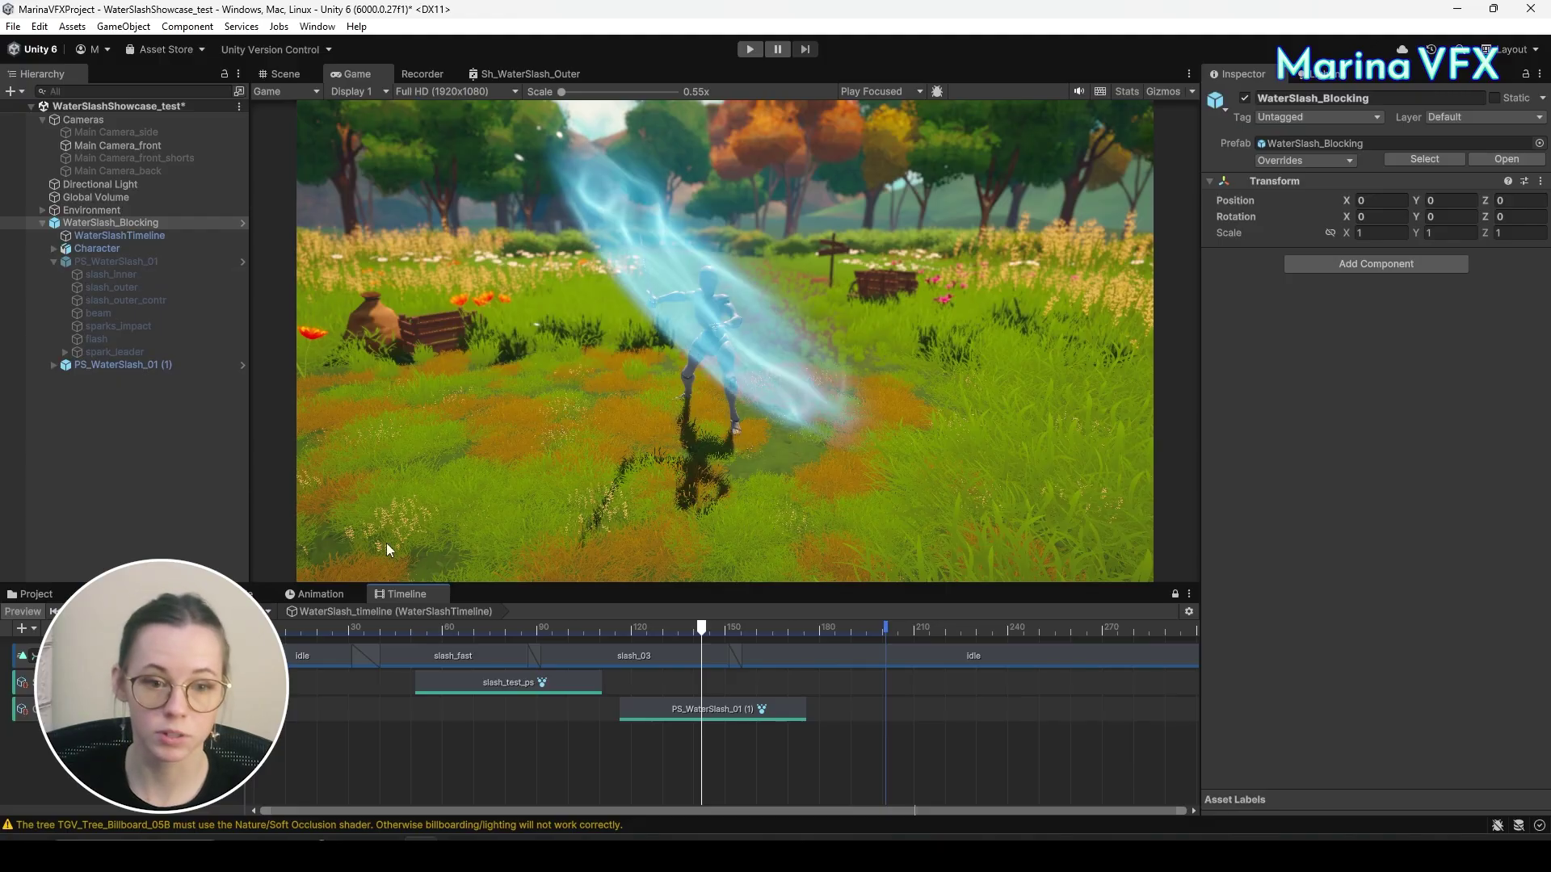
click(54, 365)
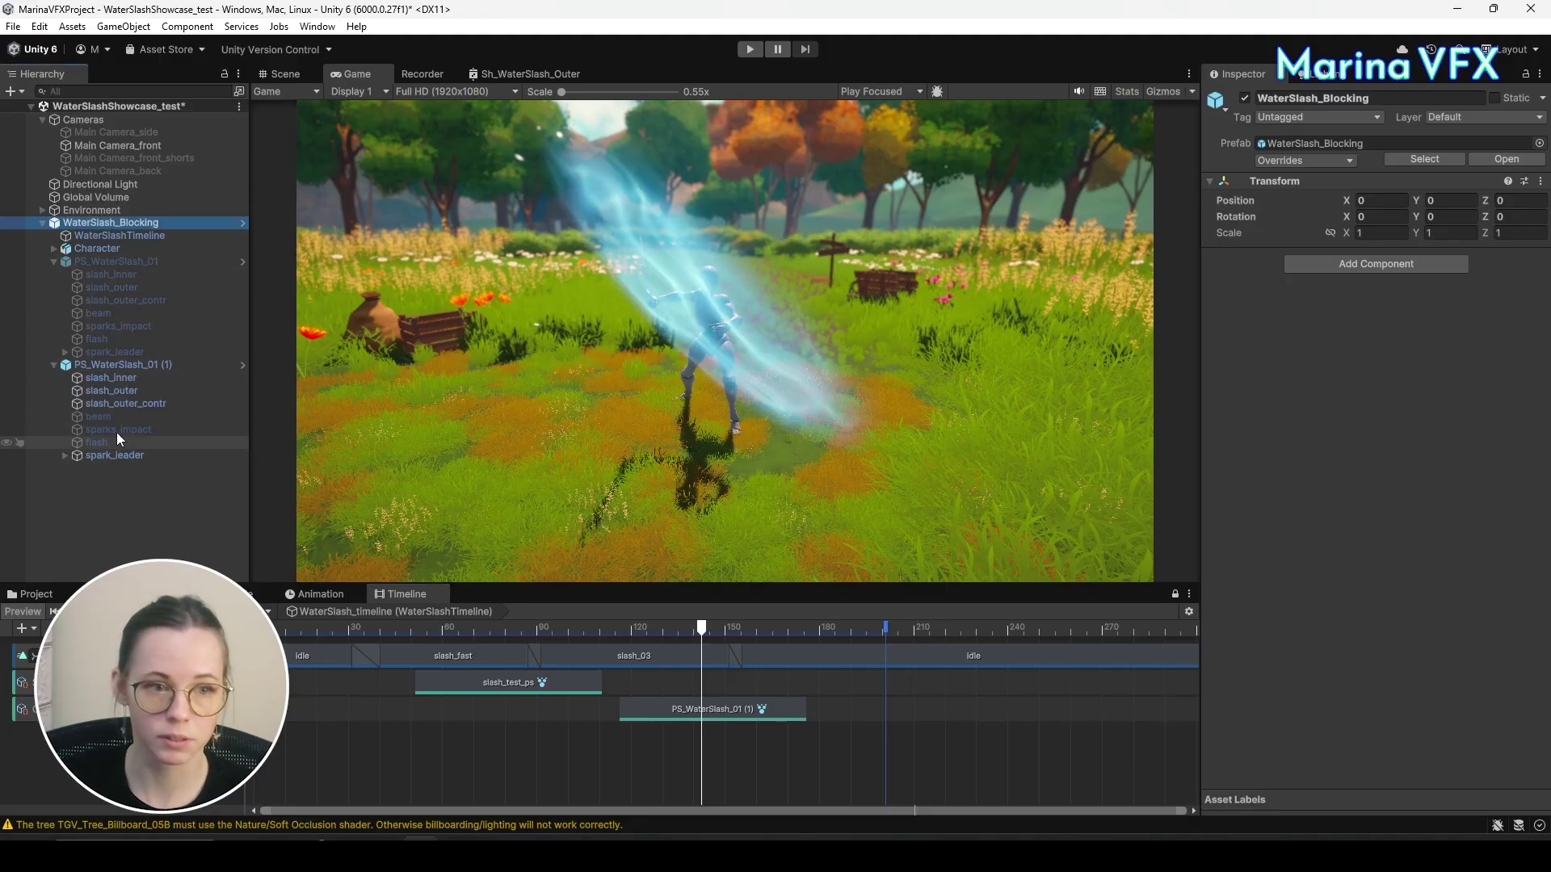
click(110, 403)
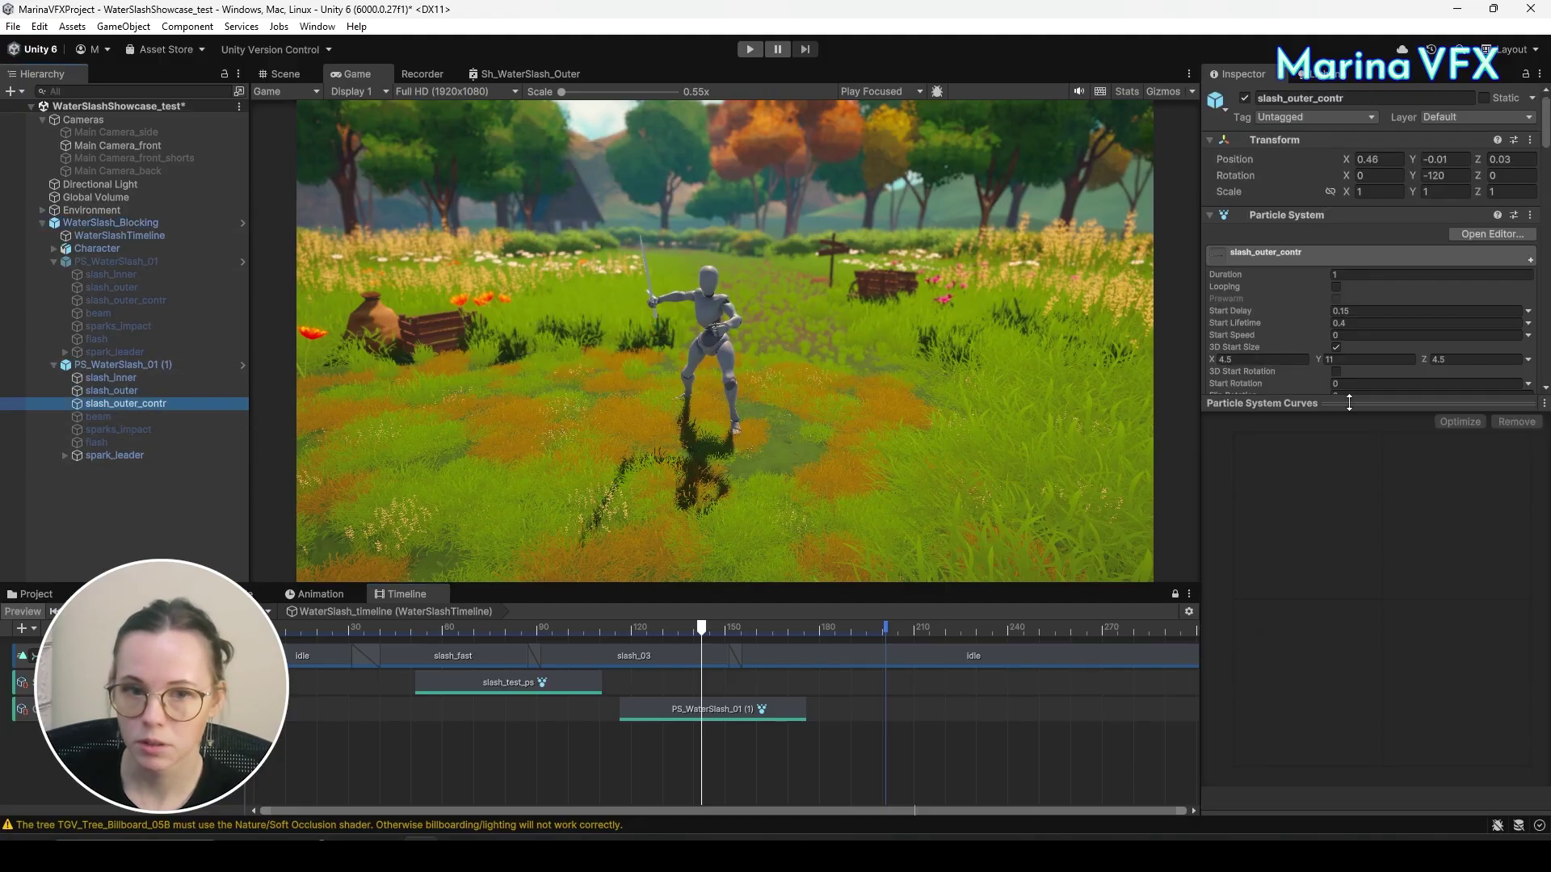
drag(1349, 402, 1349, 804)
scroll(1404, 461, down, 1)
click(281, 74)
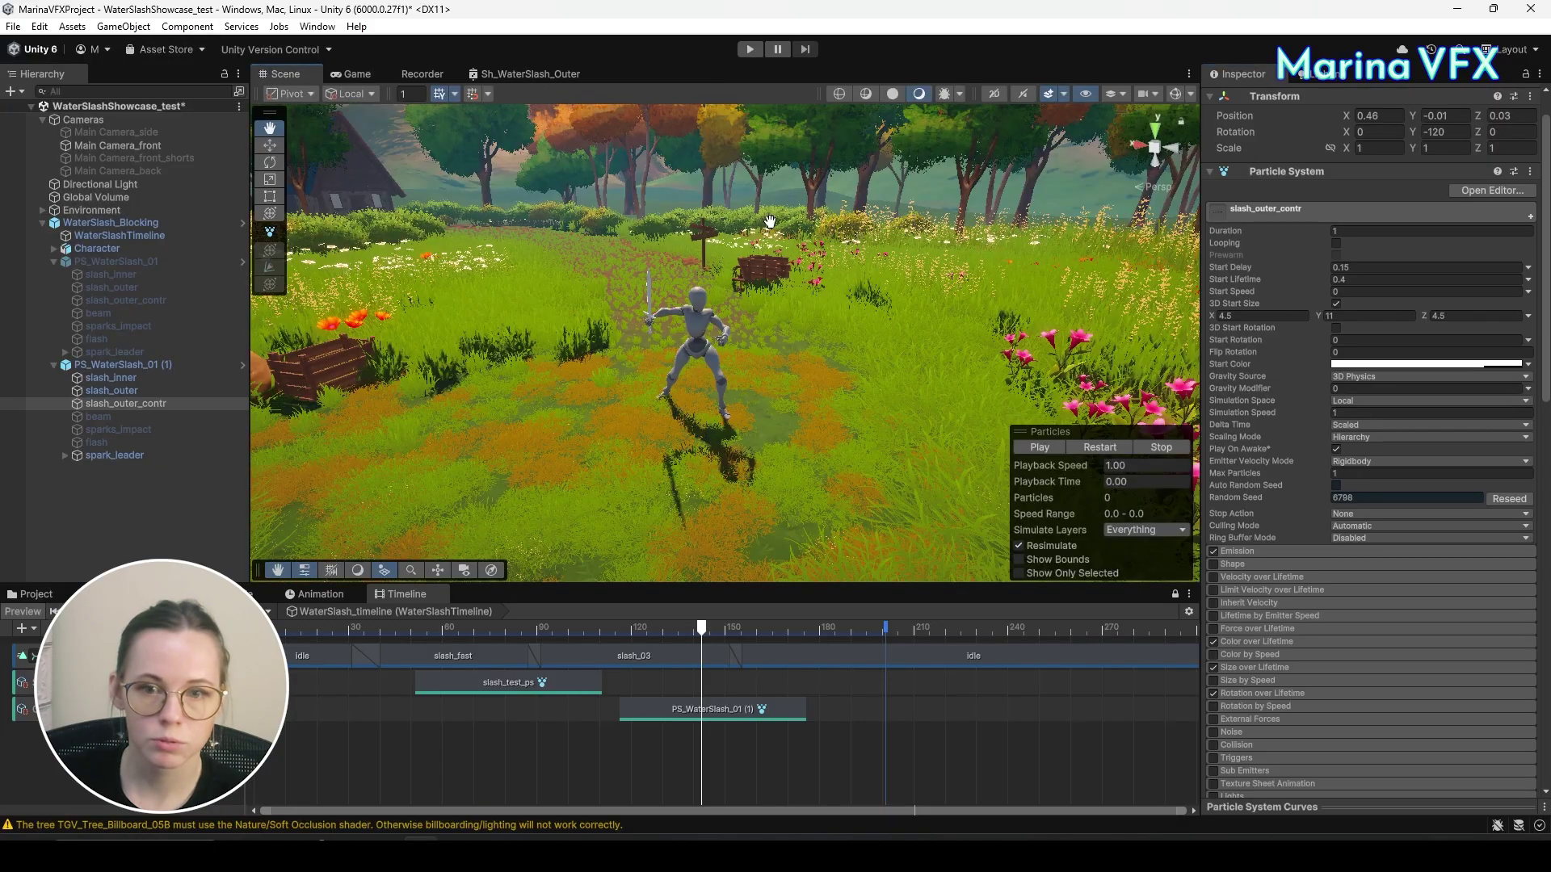
click(1099, 448)
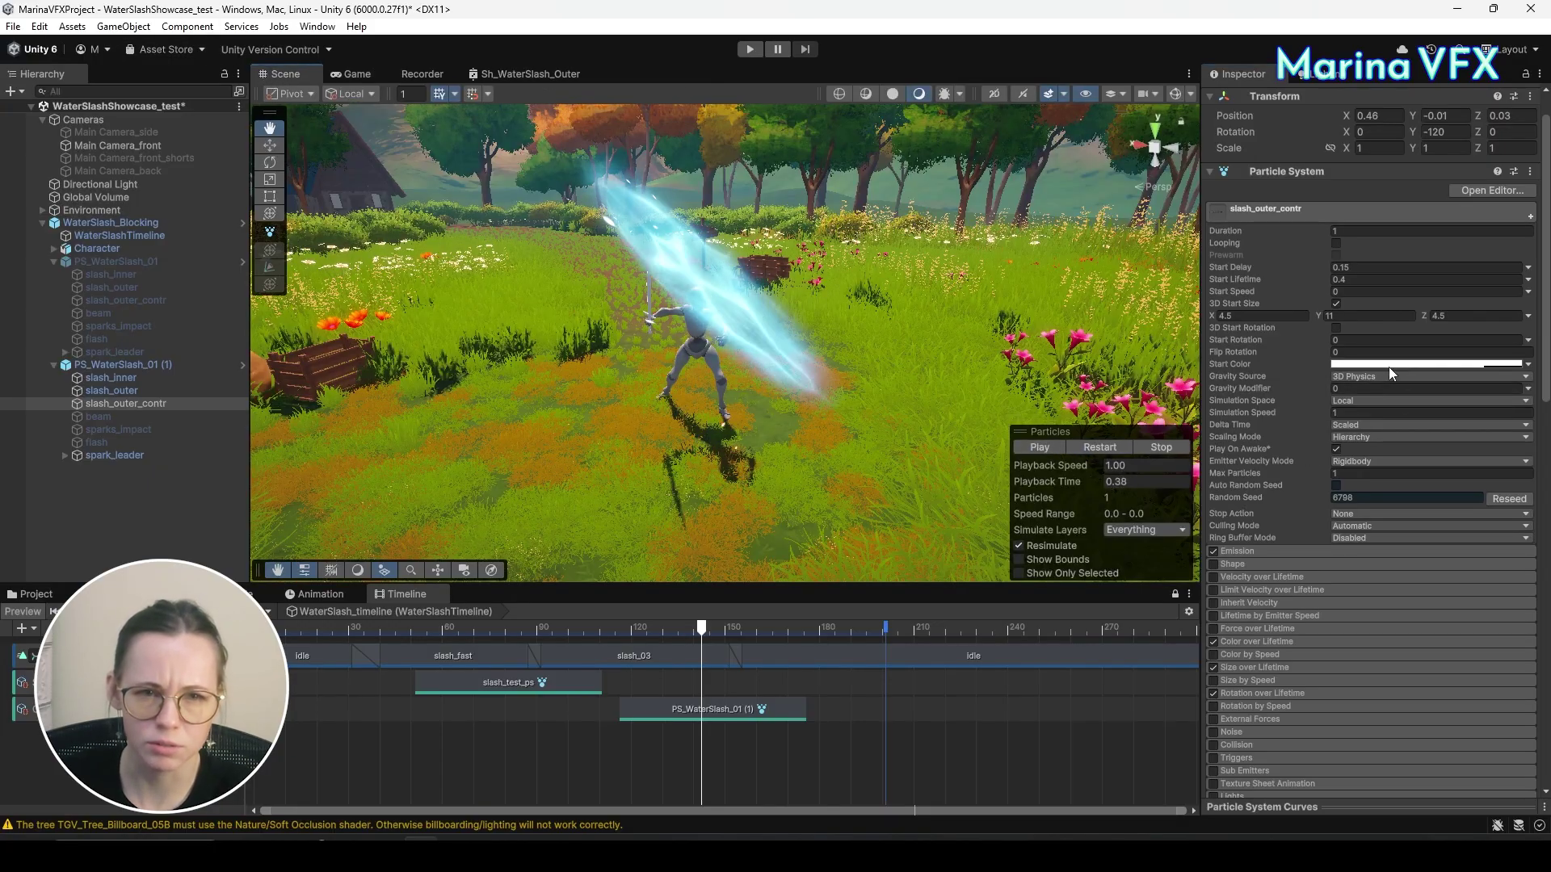
Set the HDR intensity of FronfaceColor to 1.5 on slash_outer_contr's material.
scroll(1382, 497, down, 15)
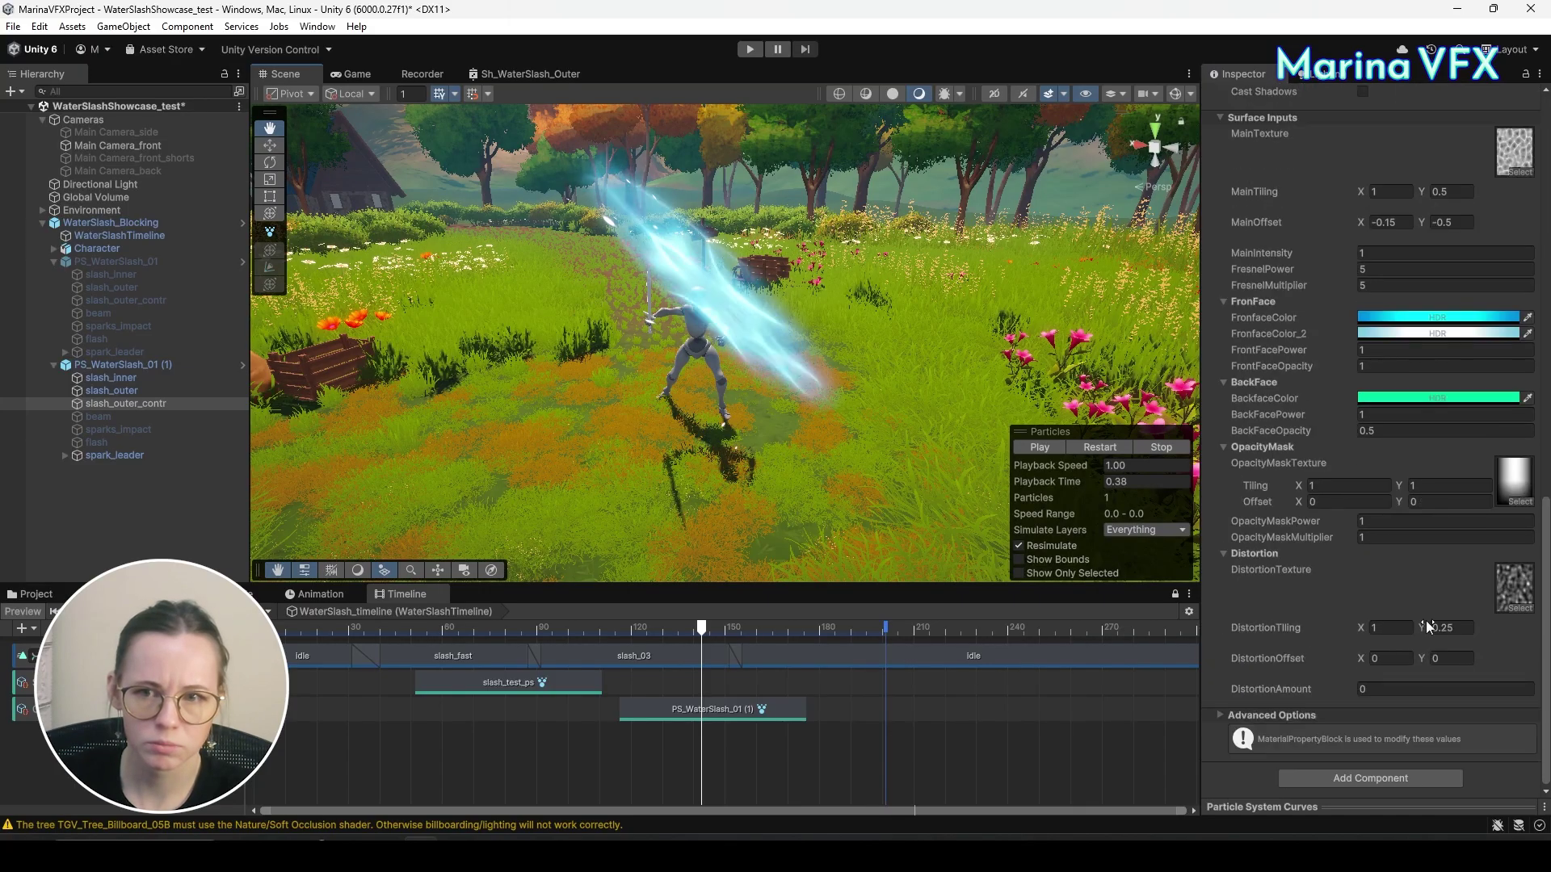
click(1428, 320)
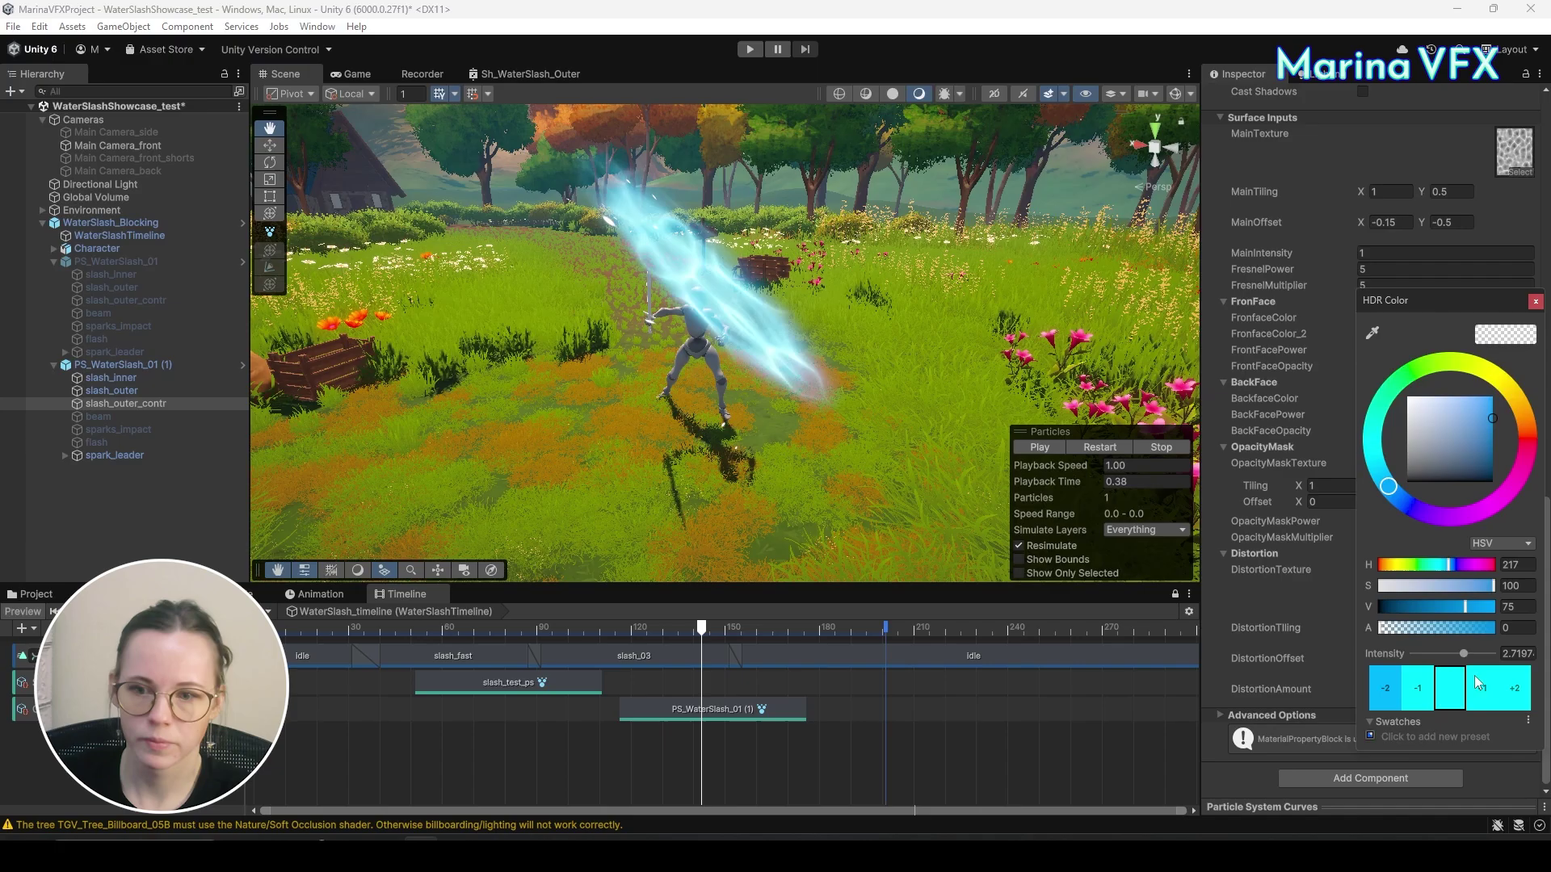
double_click(1522, 651)
text(1.5)
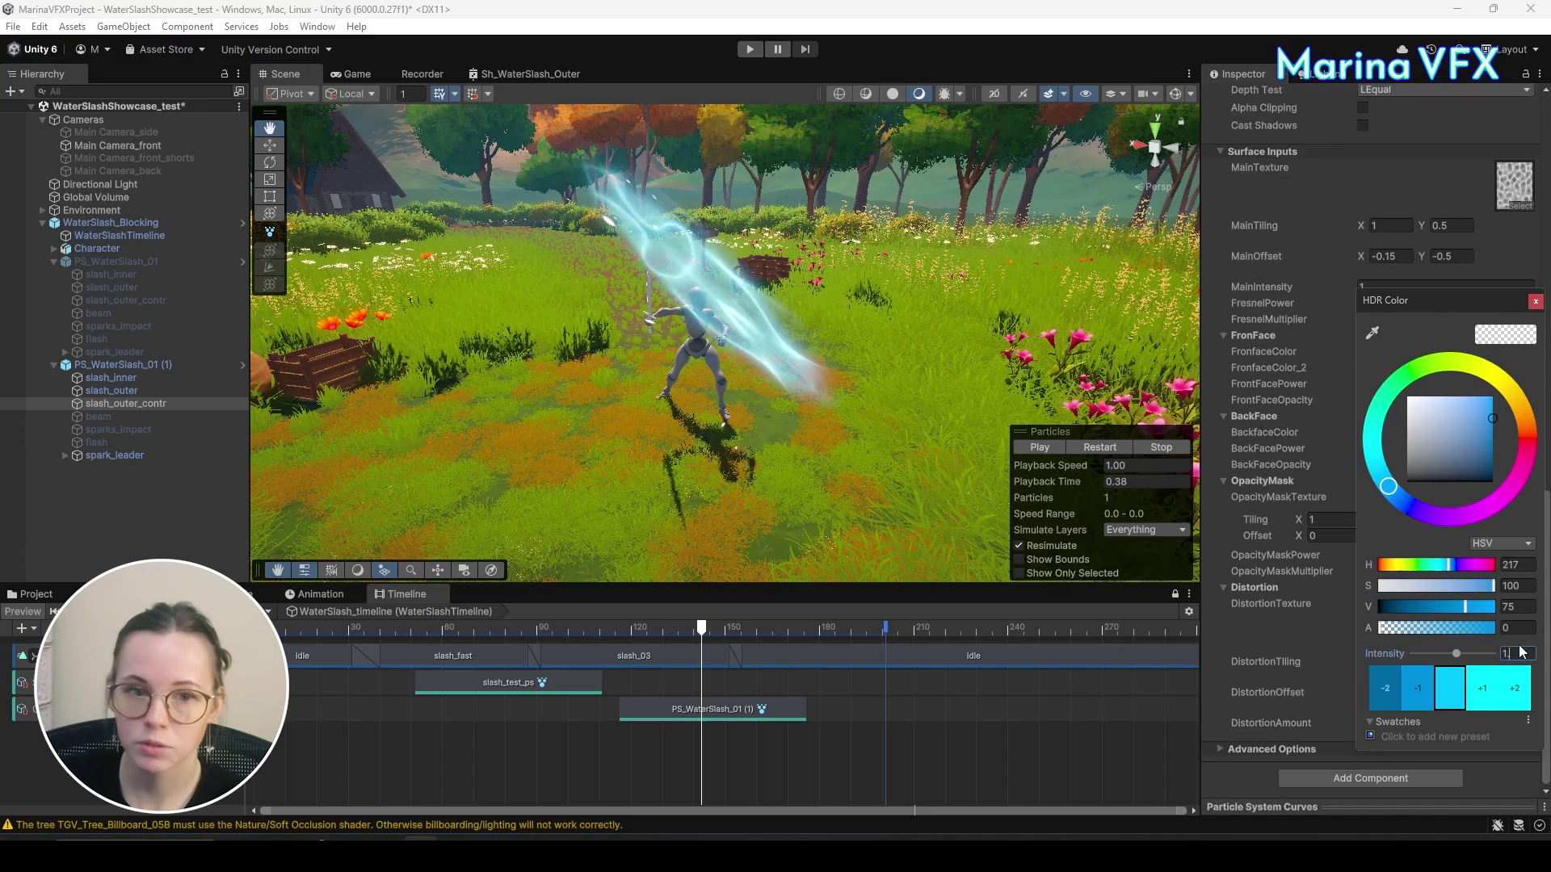
key(Return)
Set the HDR intensity of FronfaceColor_2 to 1 on slash_outer_contr's material.
click(1445, 367)
click(1446, 368)
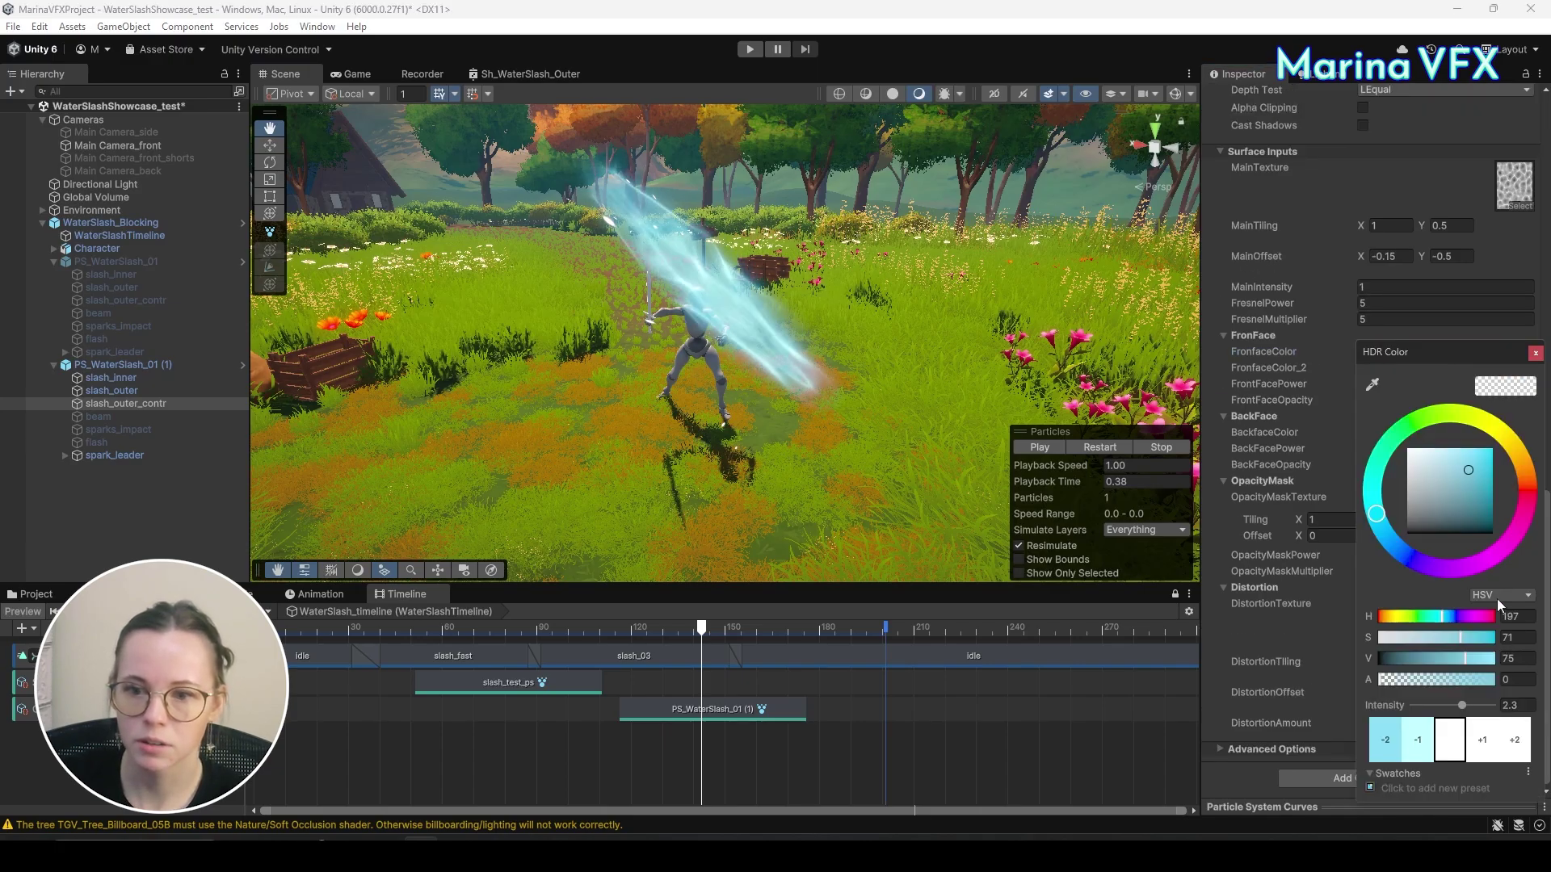
double_click(1518, 706)
text(1)
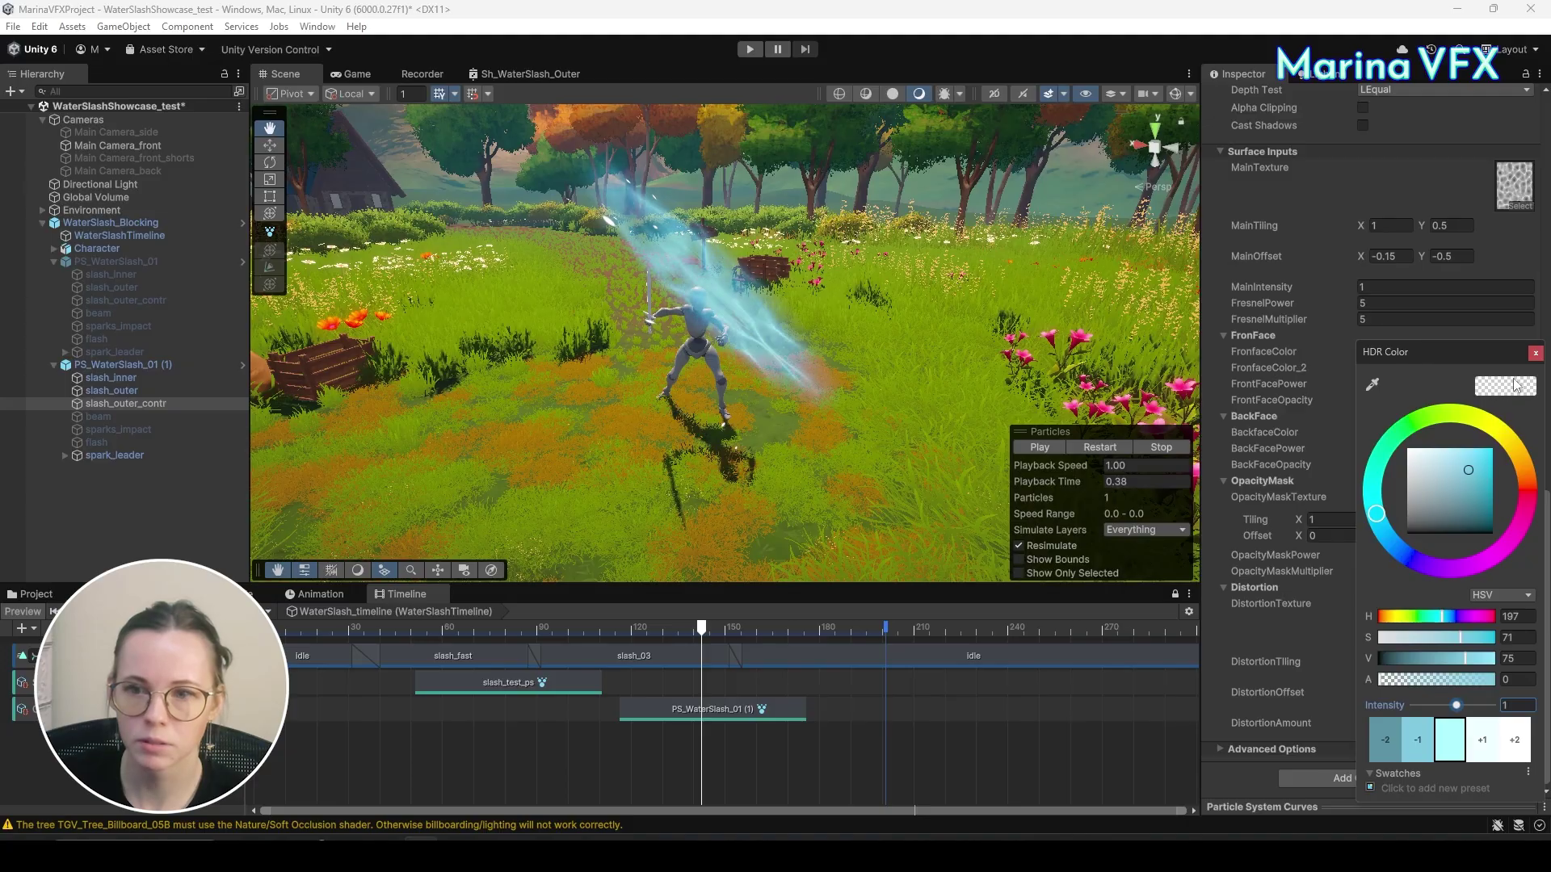
click(1535, 353)
Darken the FronfaceColor of slash_outer_contr's material to an HSV value of about 31.
click(1446, 351)
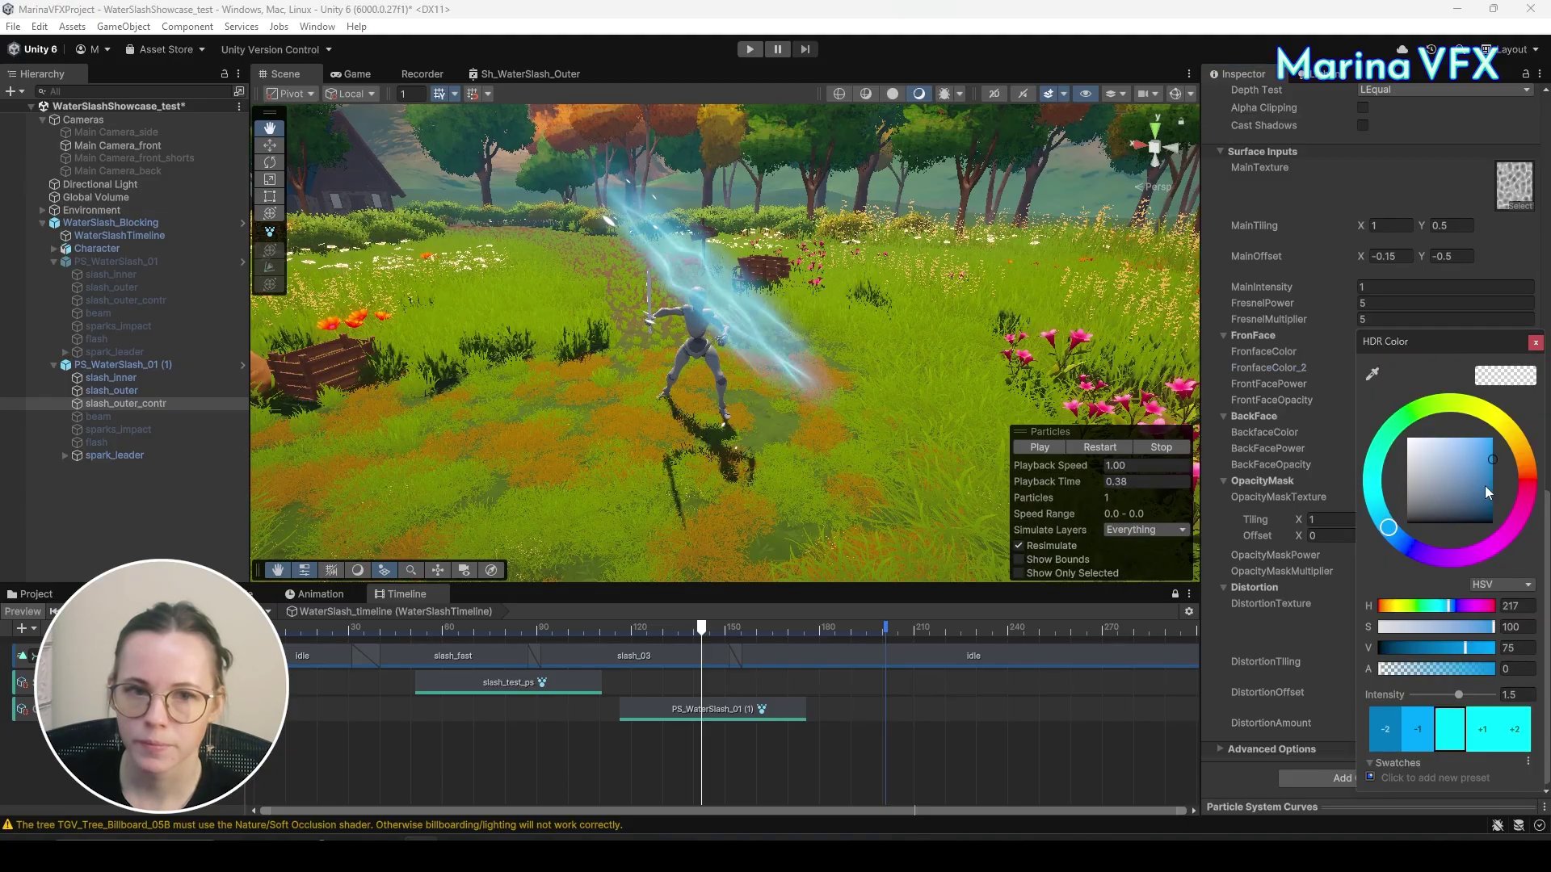
drag(1486, 488, 1517, 497)
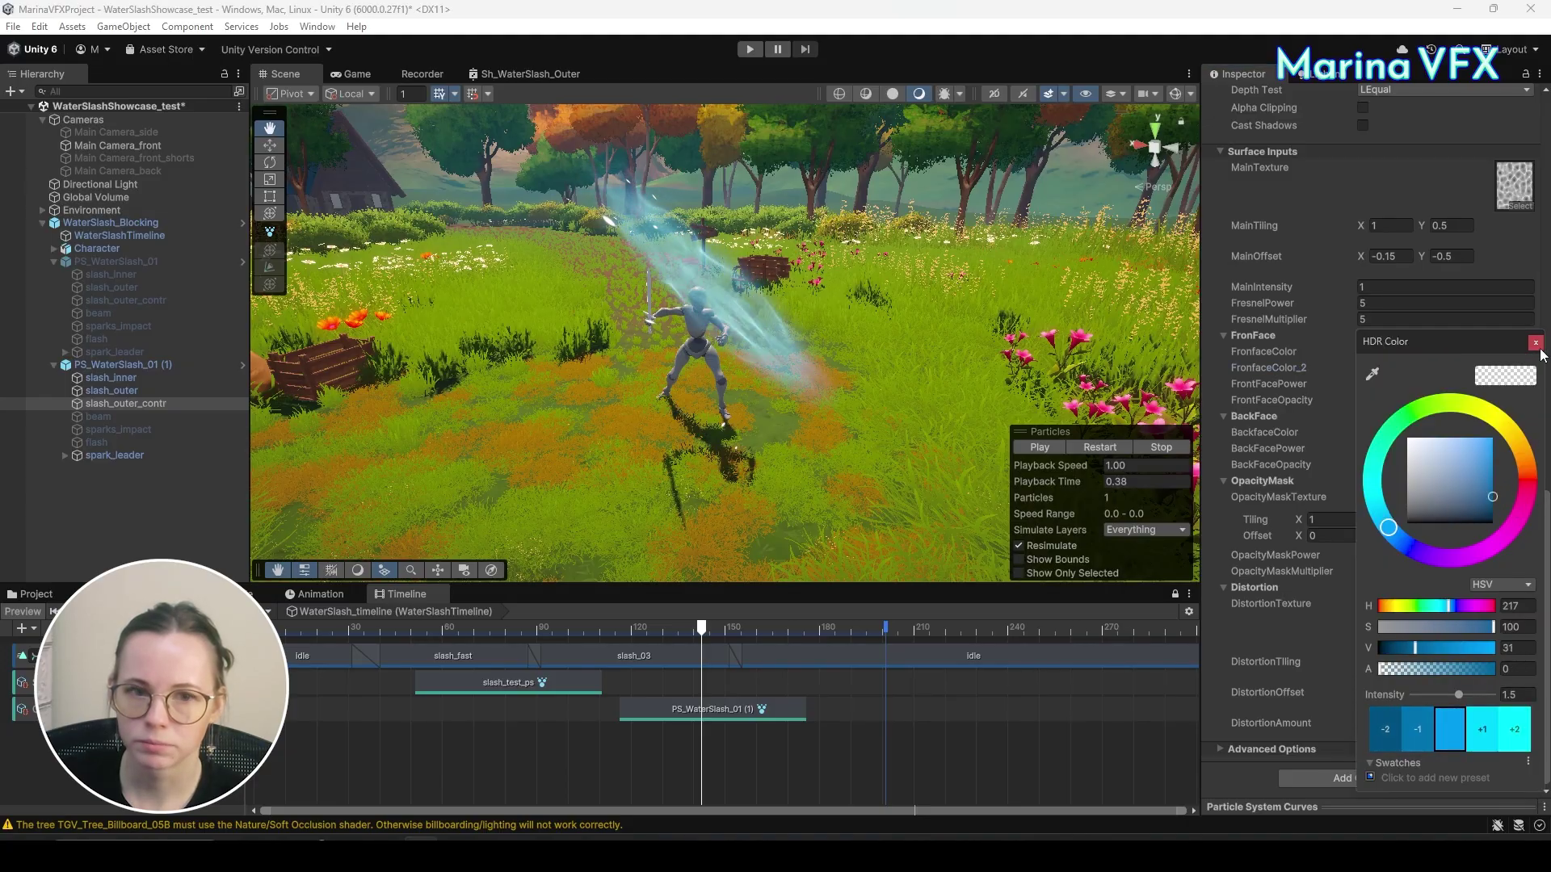
click(1536, 344)
Set MainIntensity to 0.5 on slash_outer_contr's material, replay the particles and pause them mid-slash.
click(1103, 448)
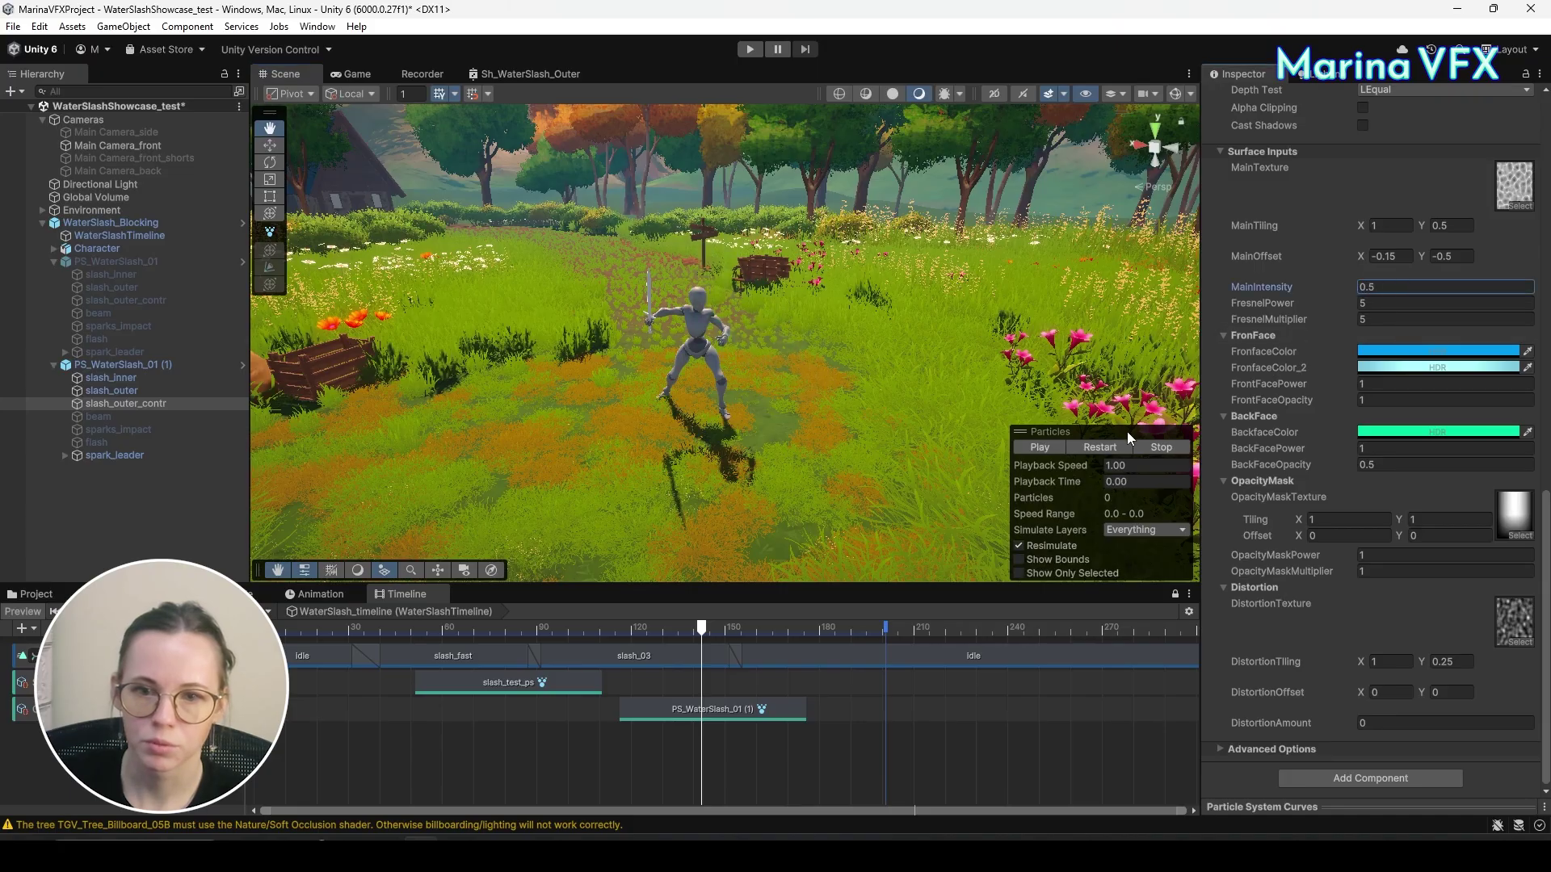
click(1111, 444)
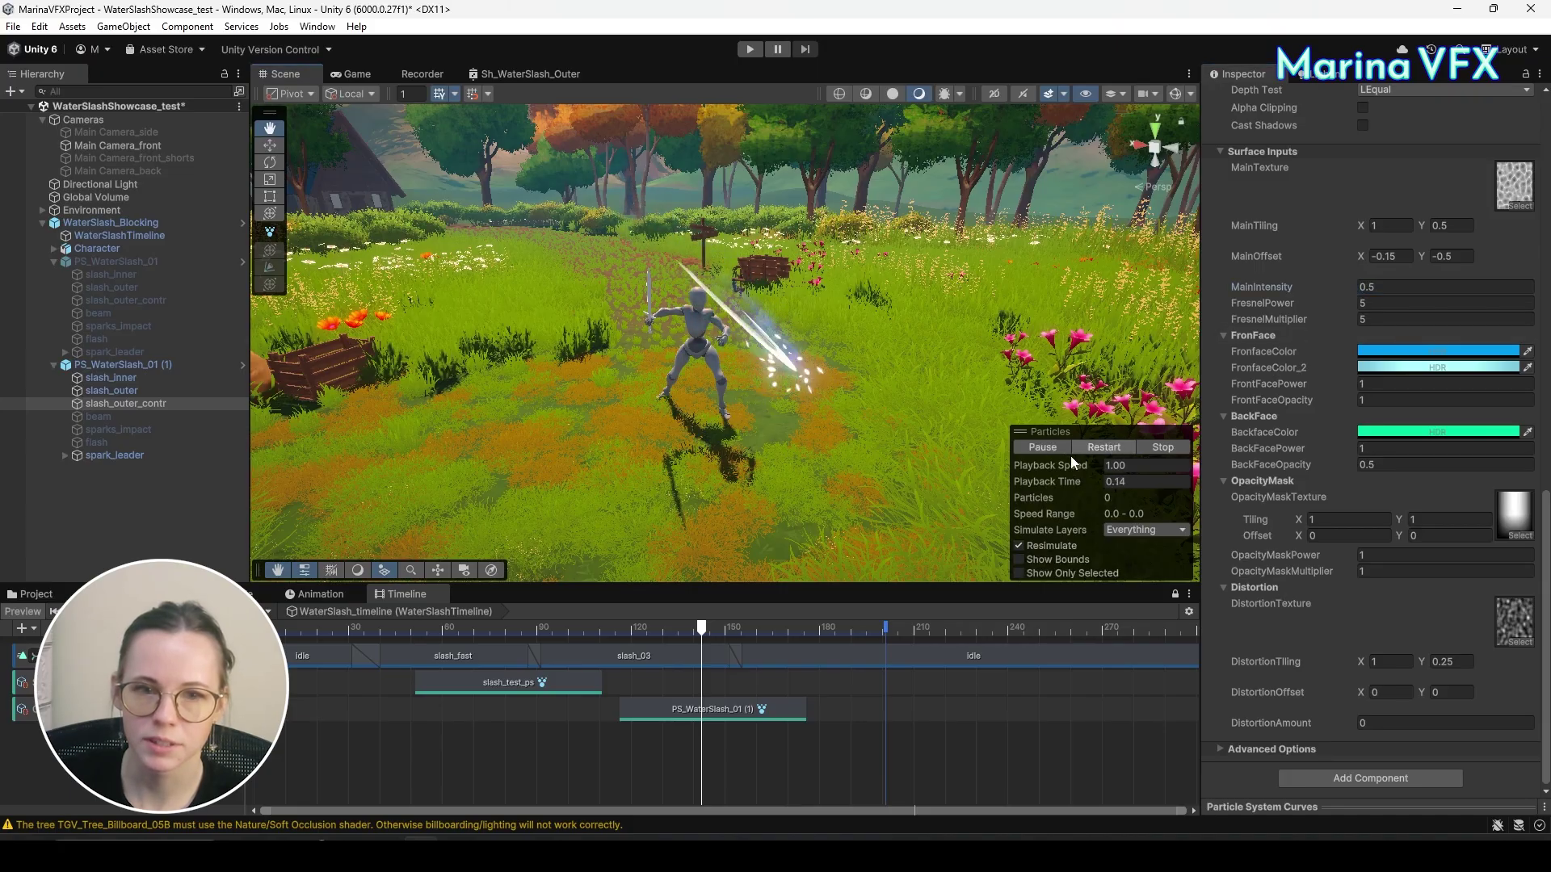
click(1048, 448)
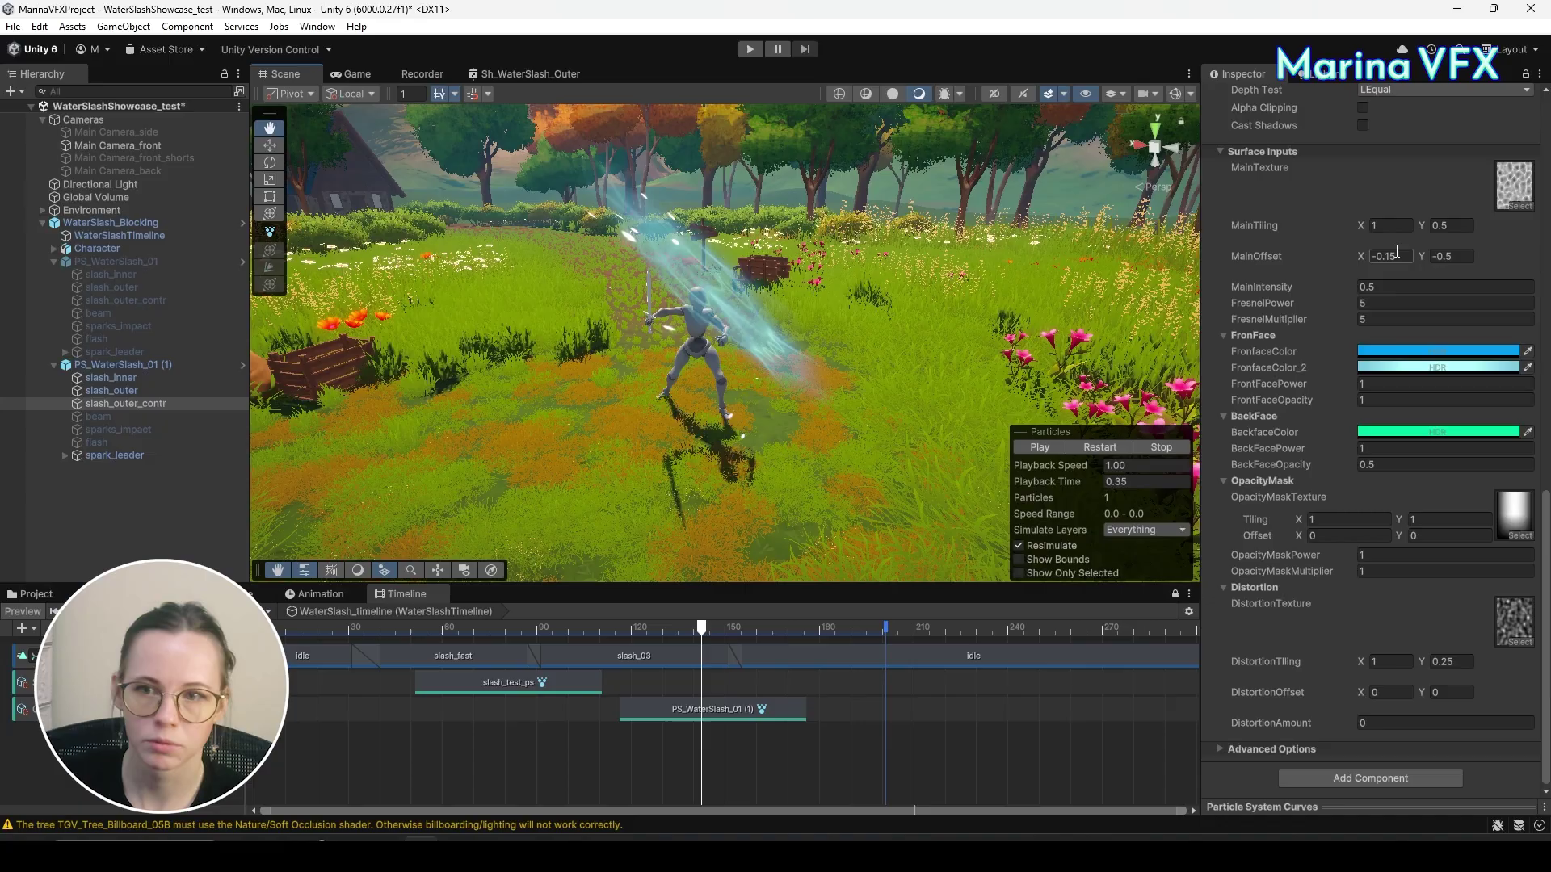
Set MainOffset Y to -0.1 on slash_outer_contr's material, briefly isolate the selected particles, and replay the whole effect.
click(1458, 257)
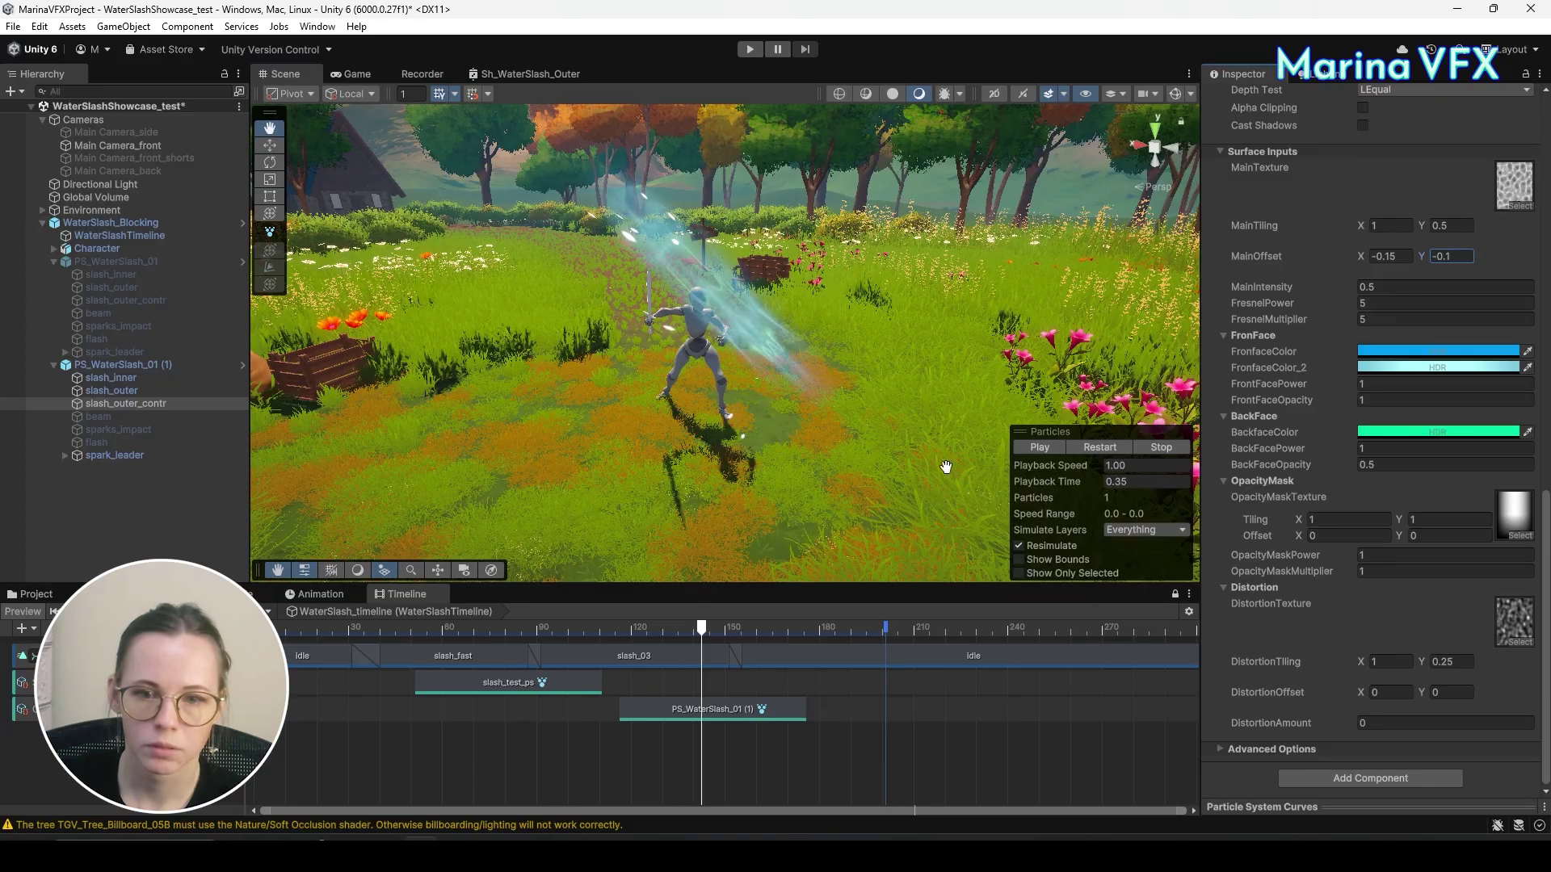
click(1052, 575)
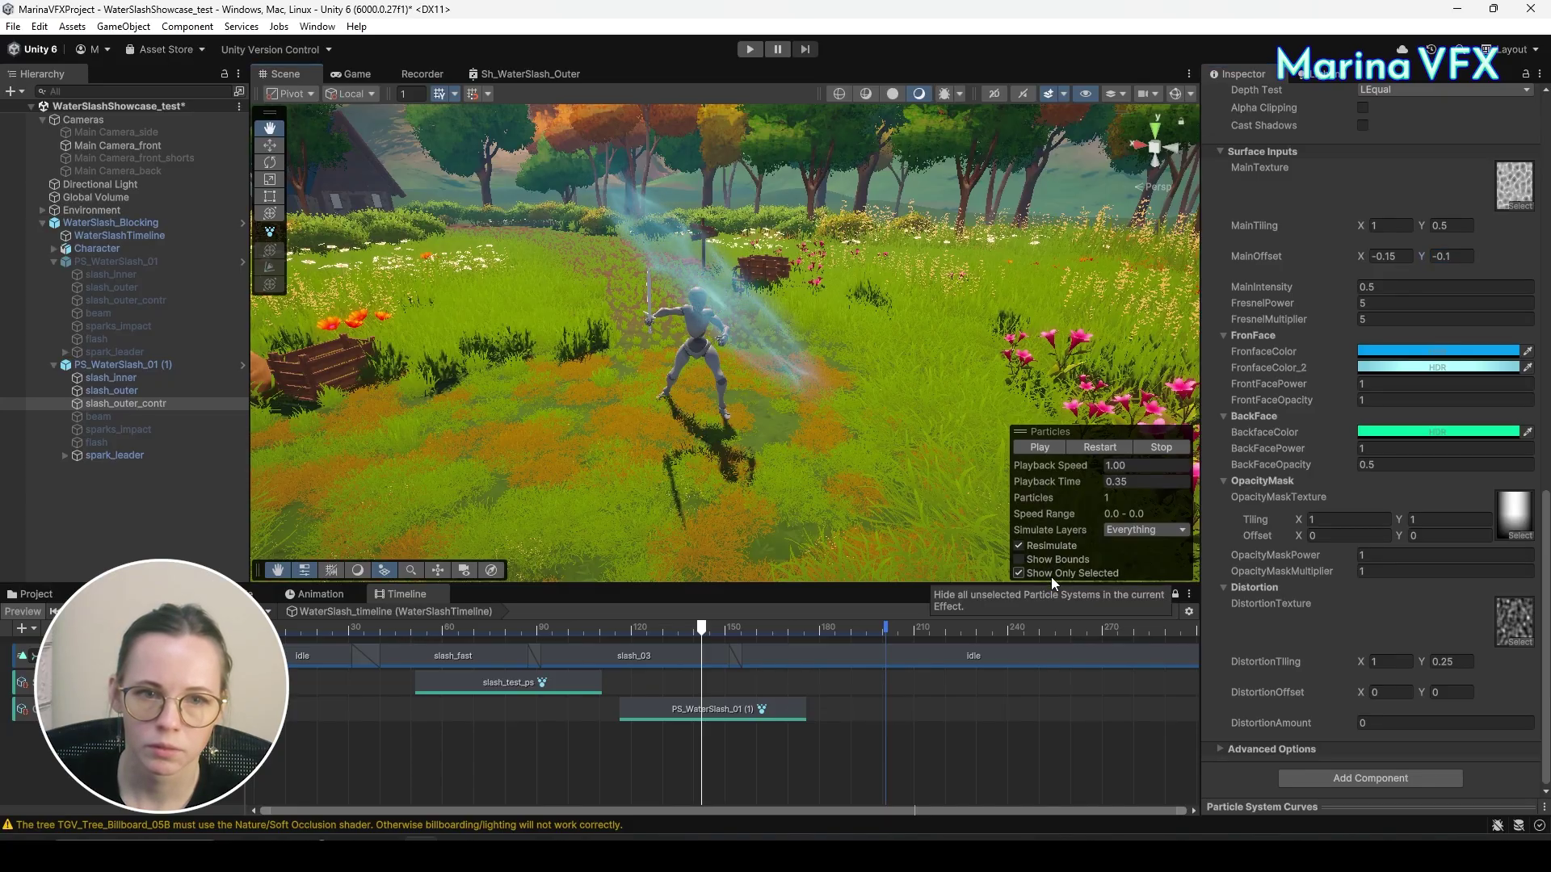
click(1018, 574)
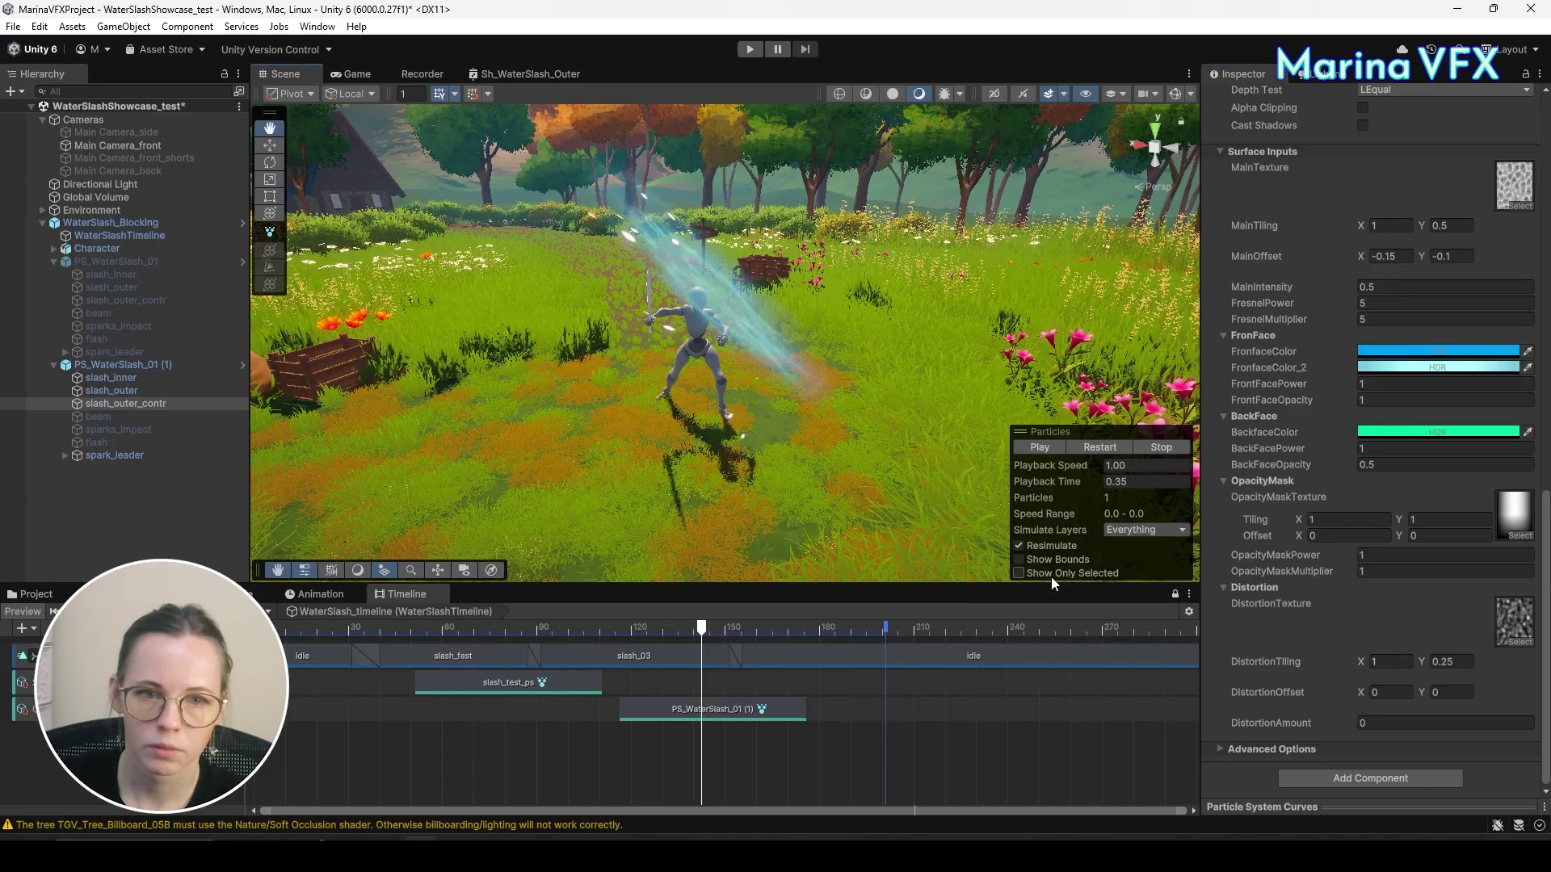
click(1109, 453)
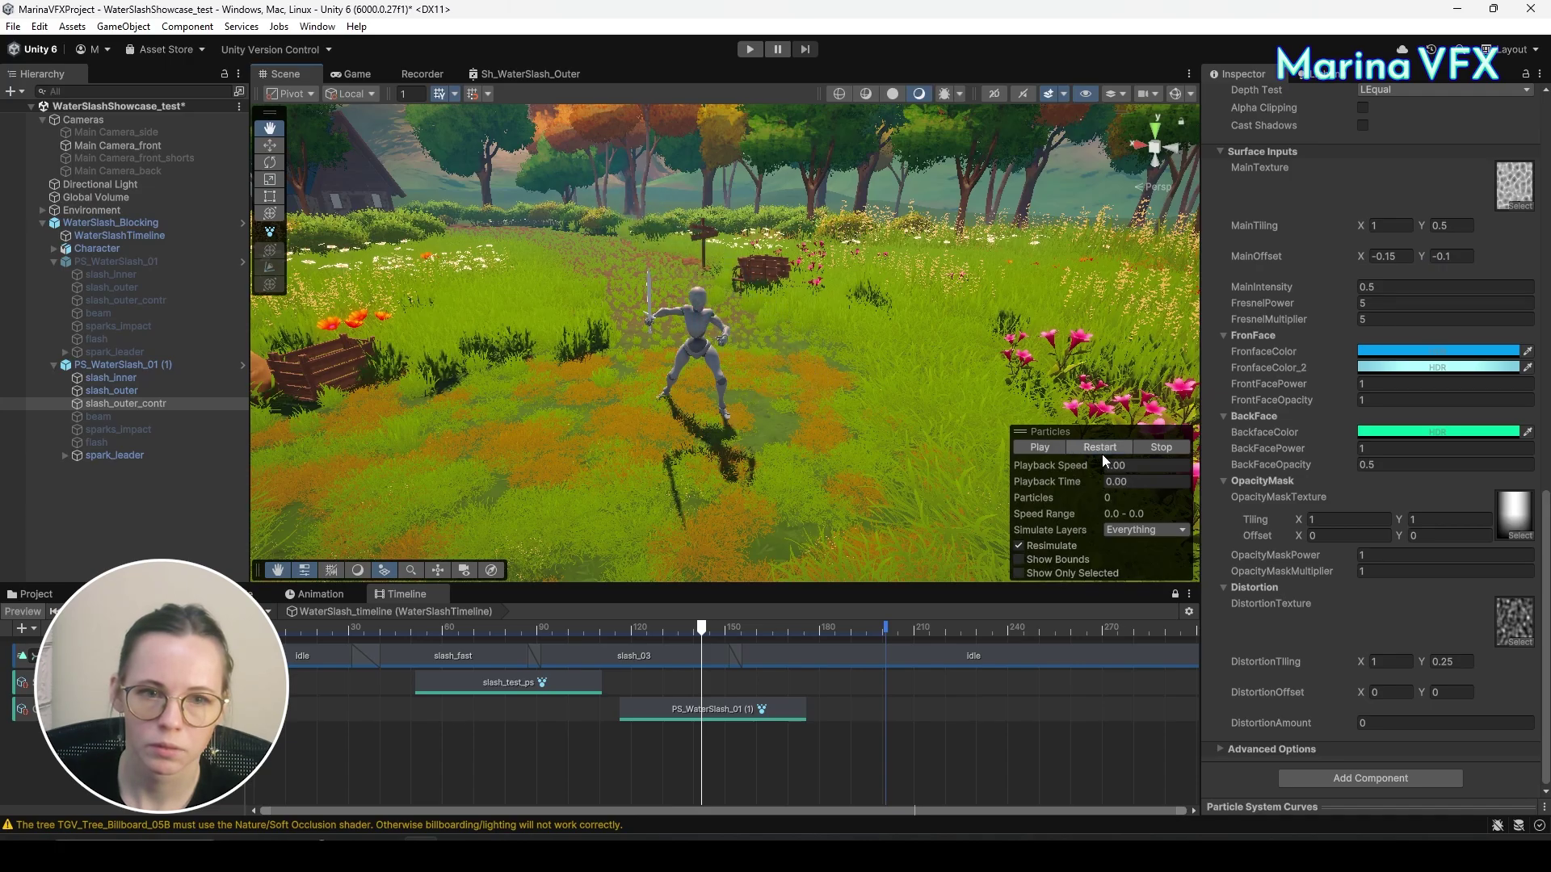
click(1044, 448)
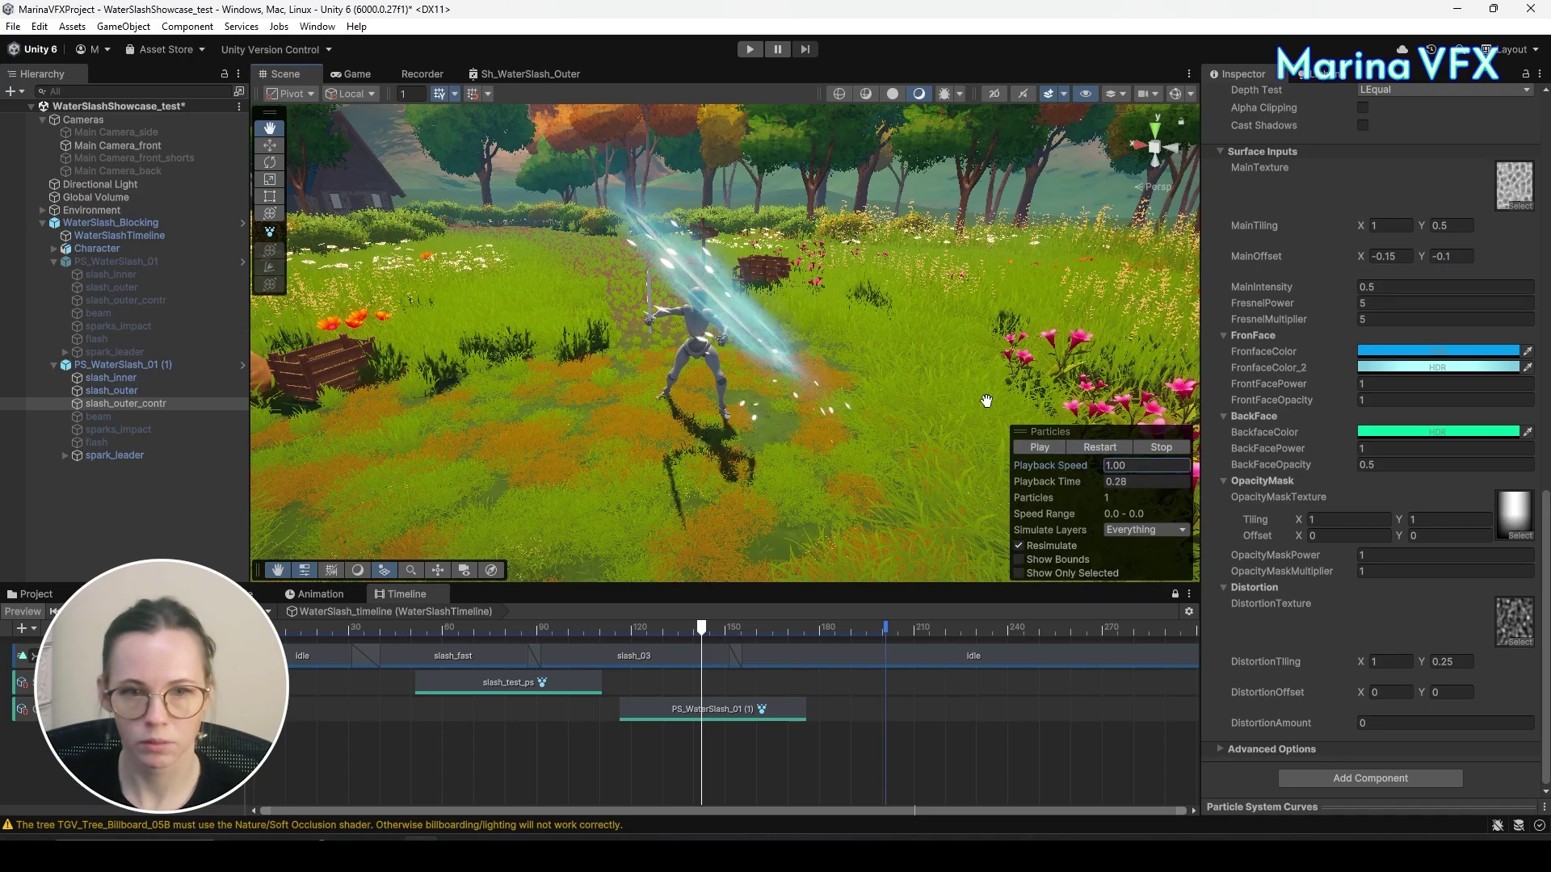
Set MainIntensity to 2.5 on slash_outer's material and replay the particles.
alt+drag(926, 313, 891, 379)
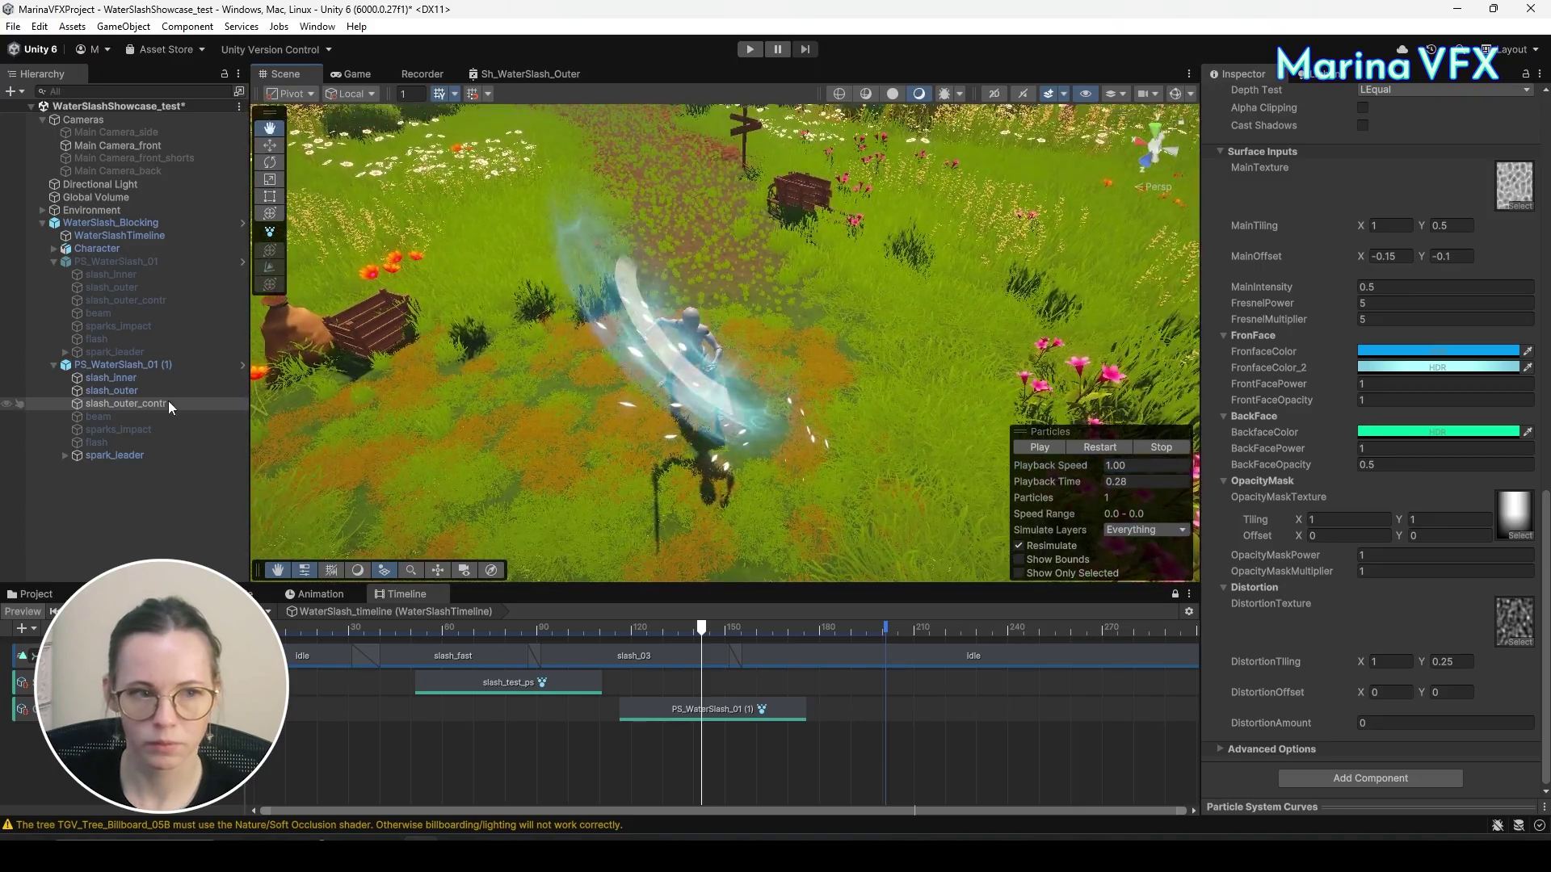
click(112, 390)
alt+drag(646, 404, 638, 348)
text(2)
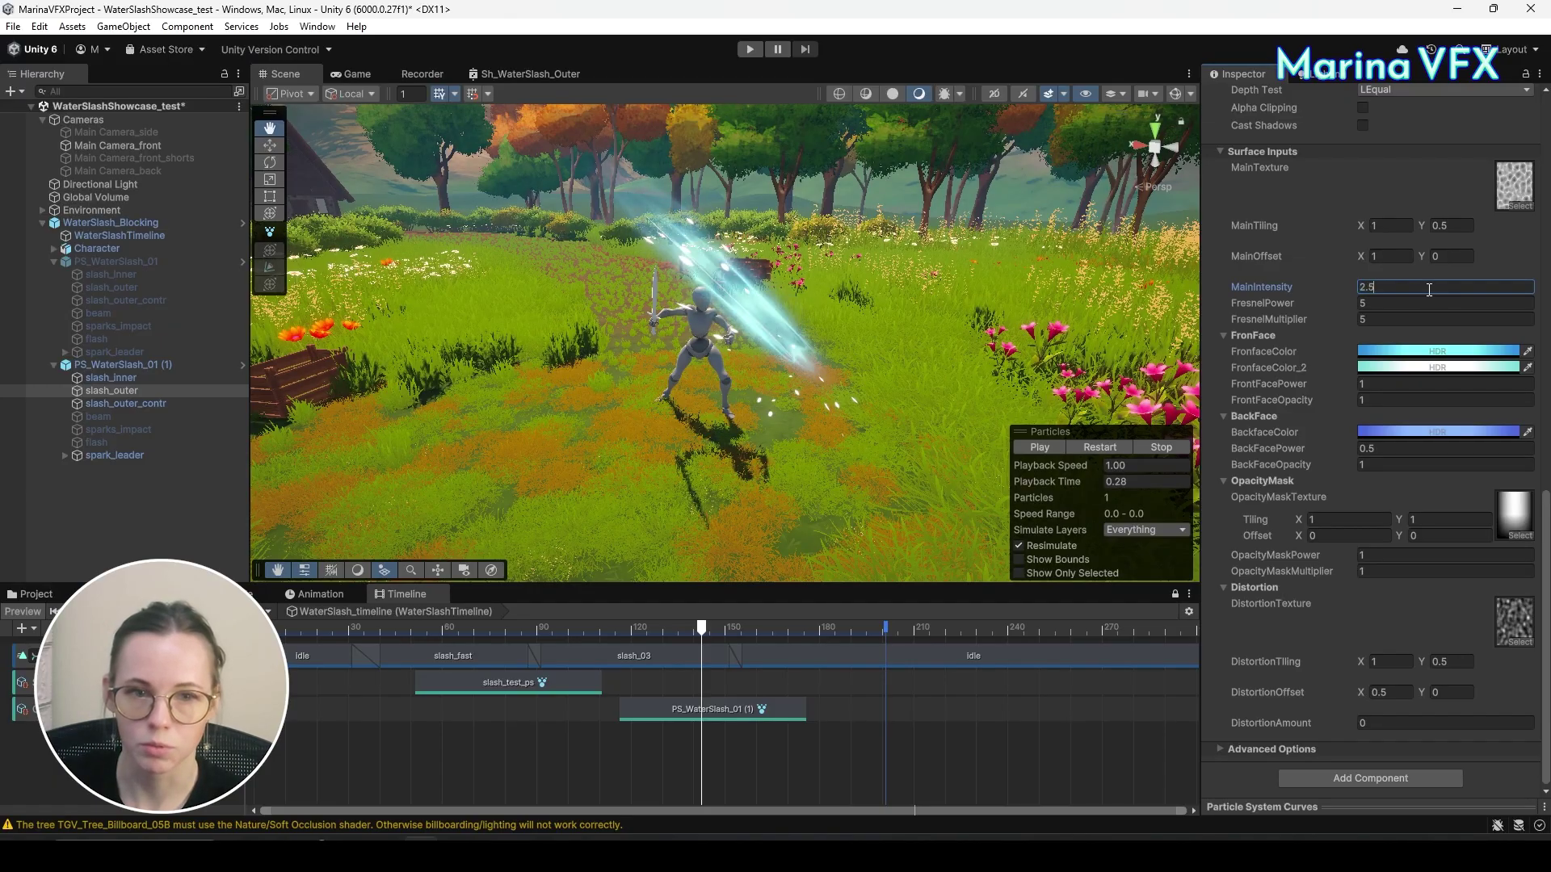
click(1093, 446)
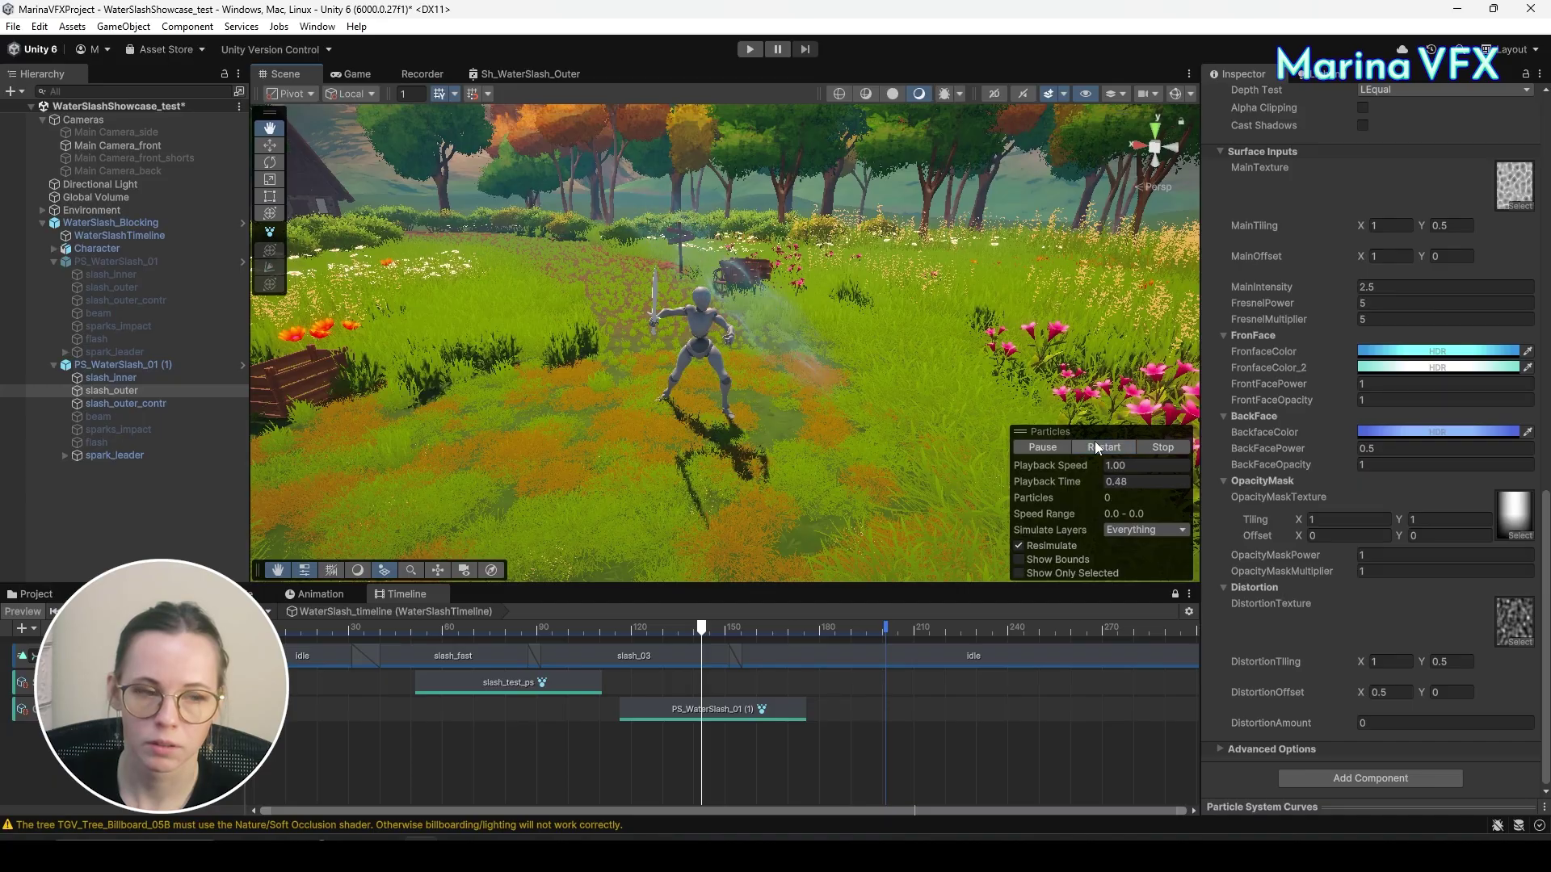
Inspect PS_WaterSlash_01 (1) inside the WaterSlash_Blocking prefab and return to the scene.
click(242, 222)
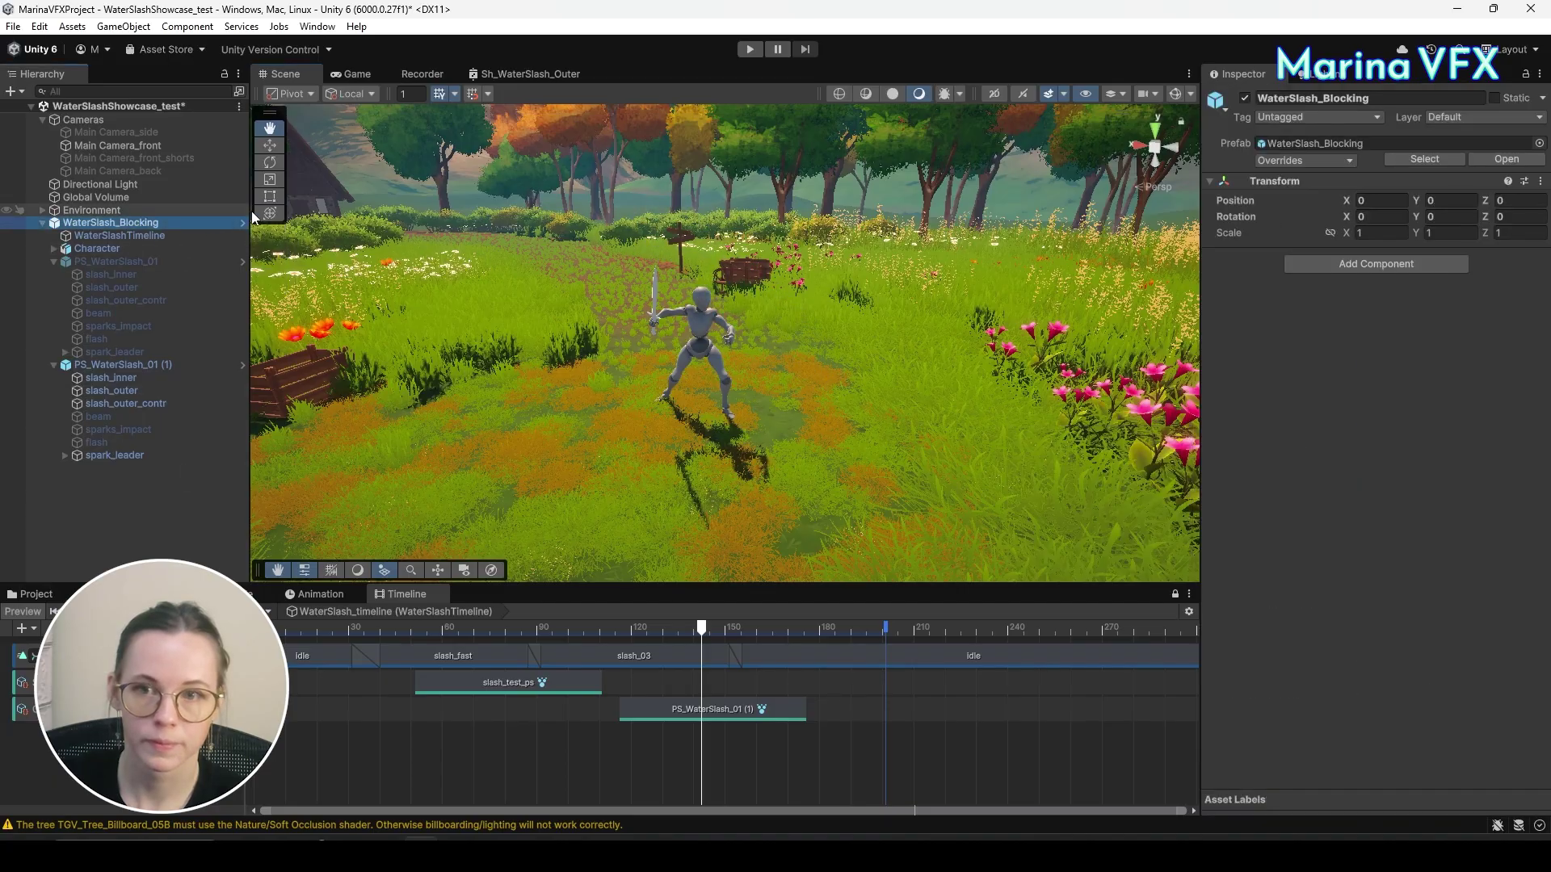
click(253, 217)
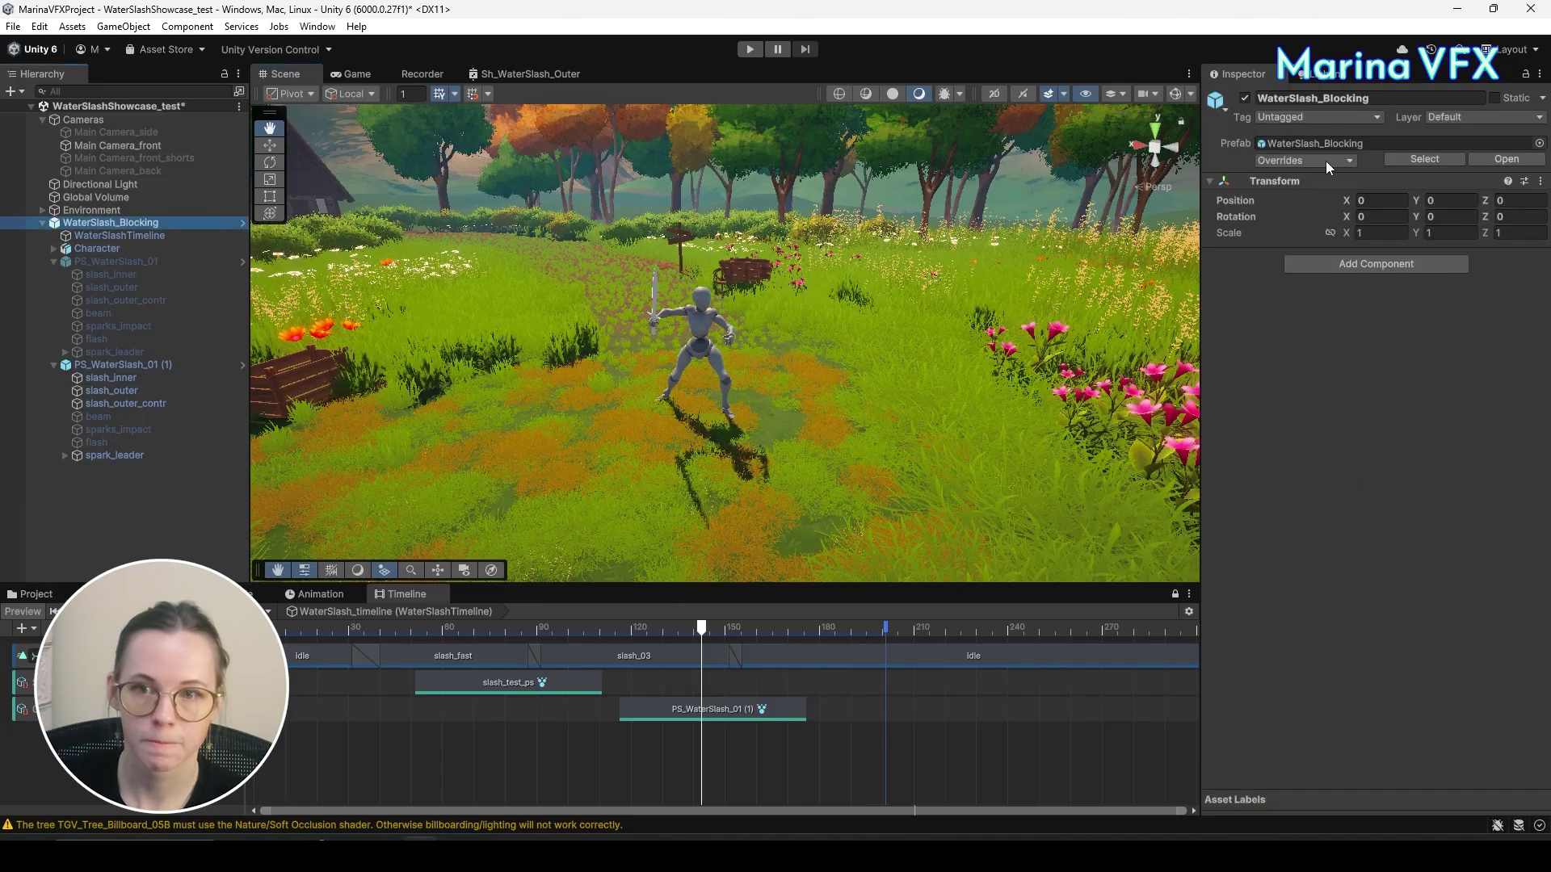
click(242, 222)
click(108, 269)
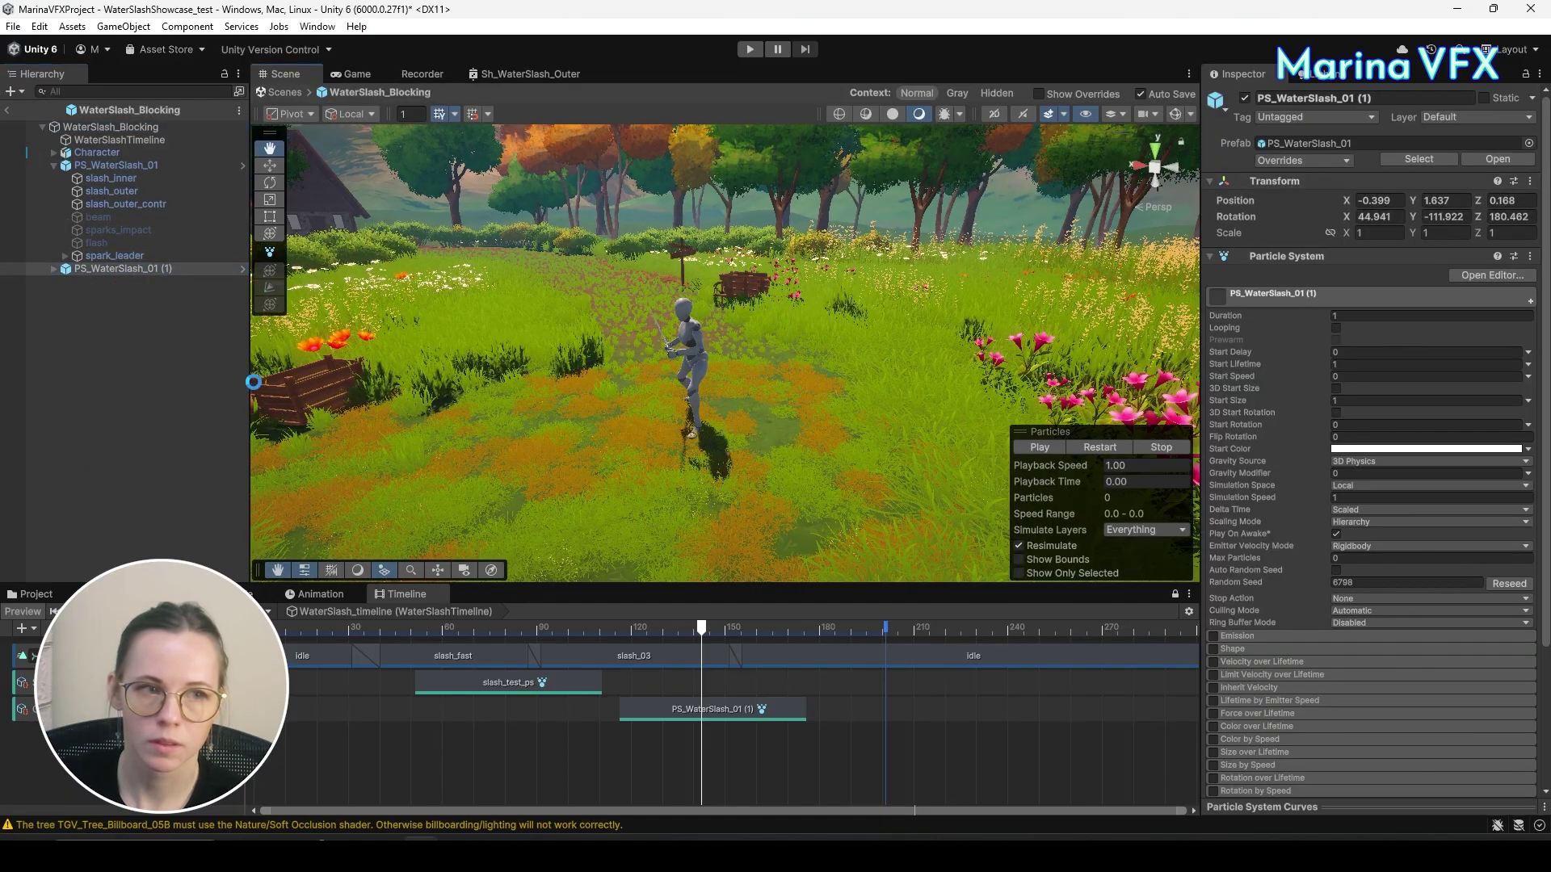
click(13, 91)
key(Escape)
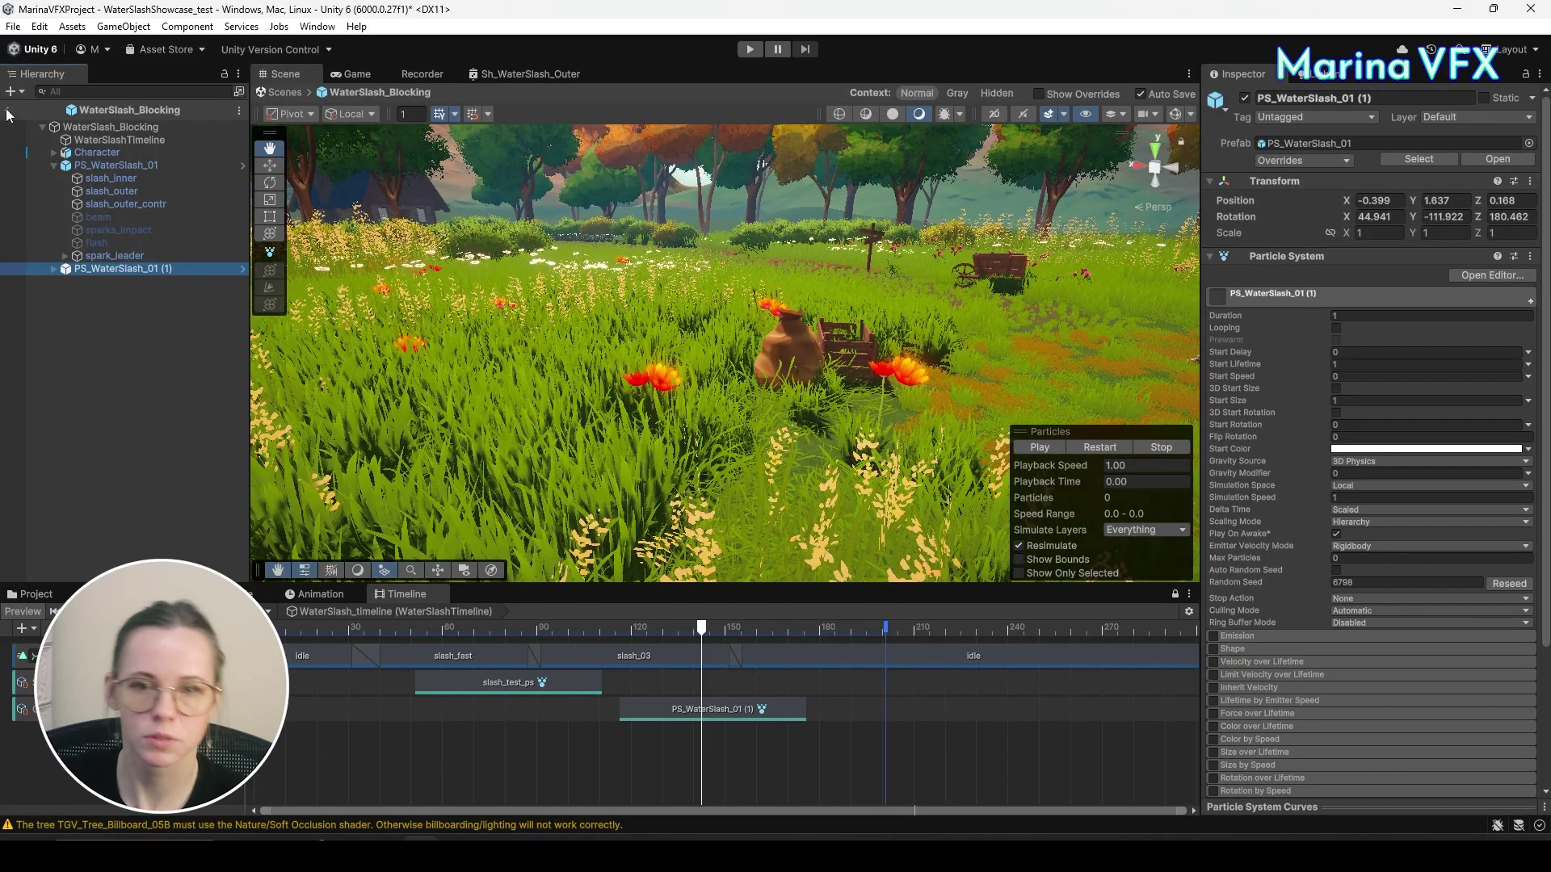
click(8, 111)
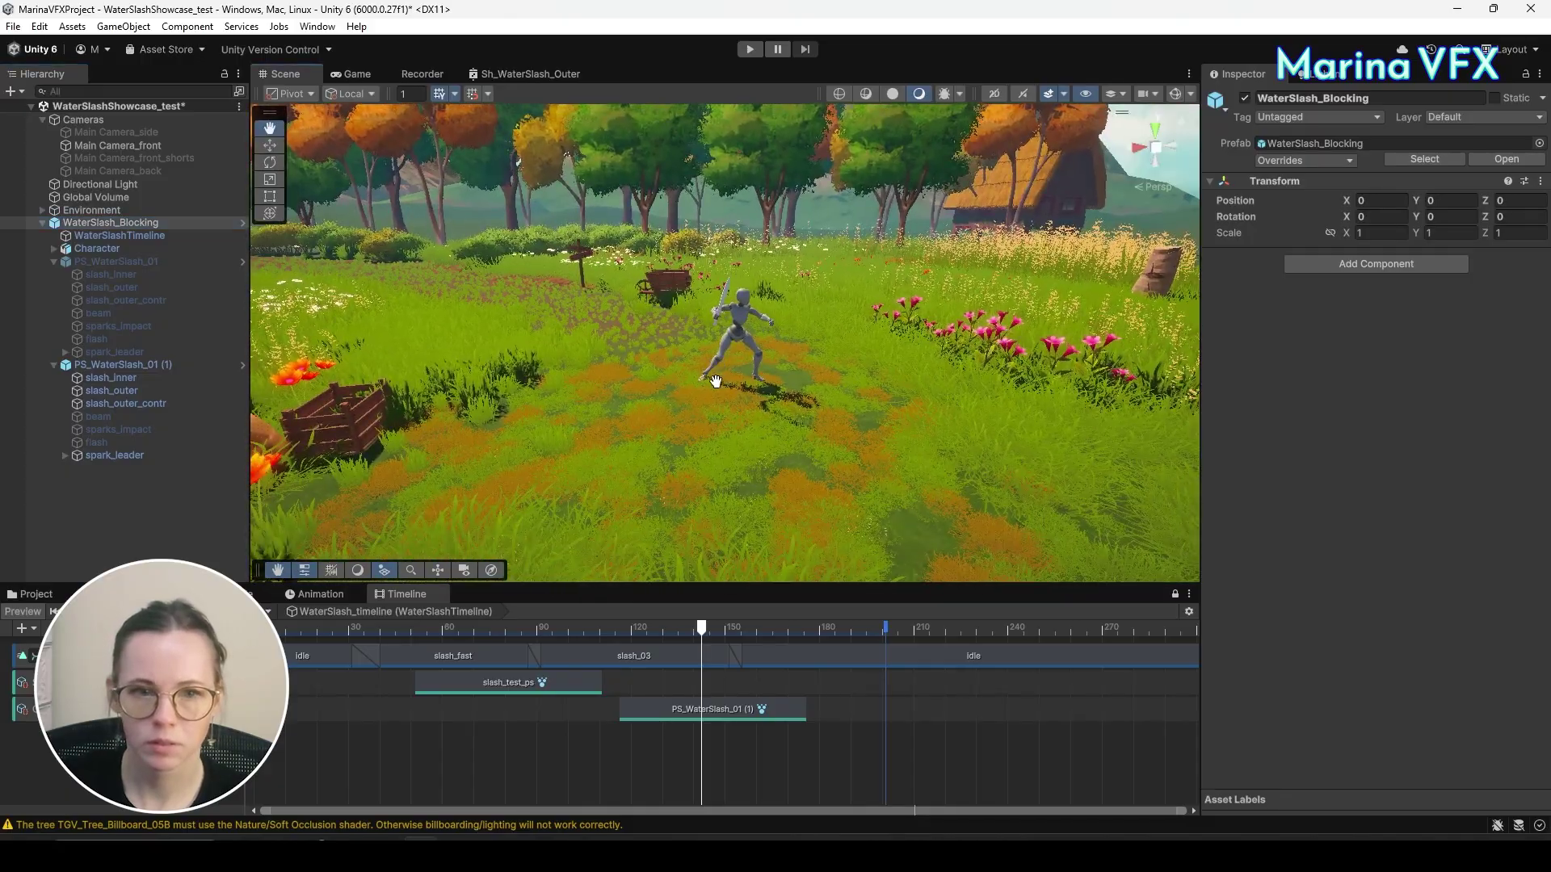
Move the timeline playhead to just before the slash_test_ps clip to preview the first slash close up.
scroll(715, 381, up, 2)
click(395, 628)
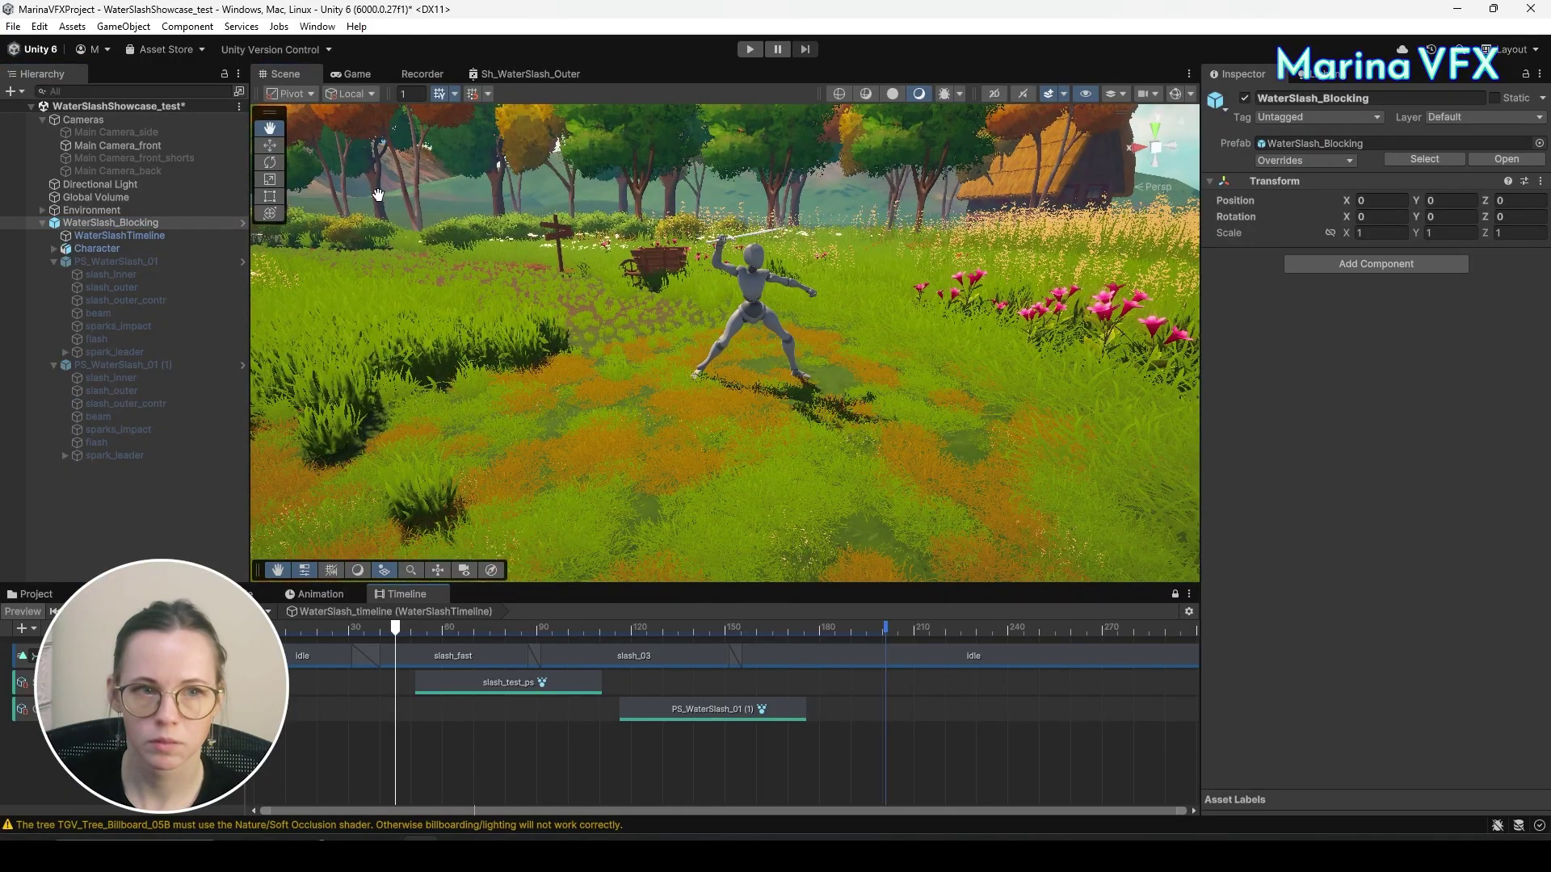
Play the timeline in the Game view and scrub the playhead to the middle of the first slash.
click(363, 73)
key(space)
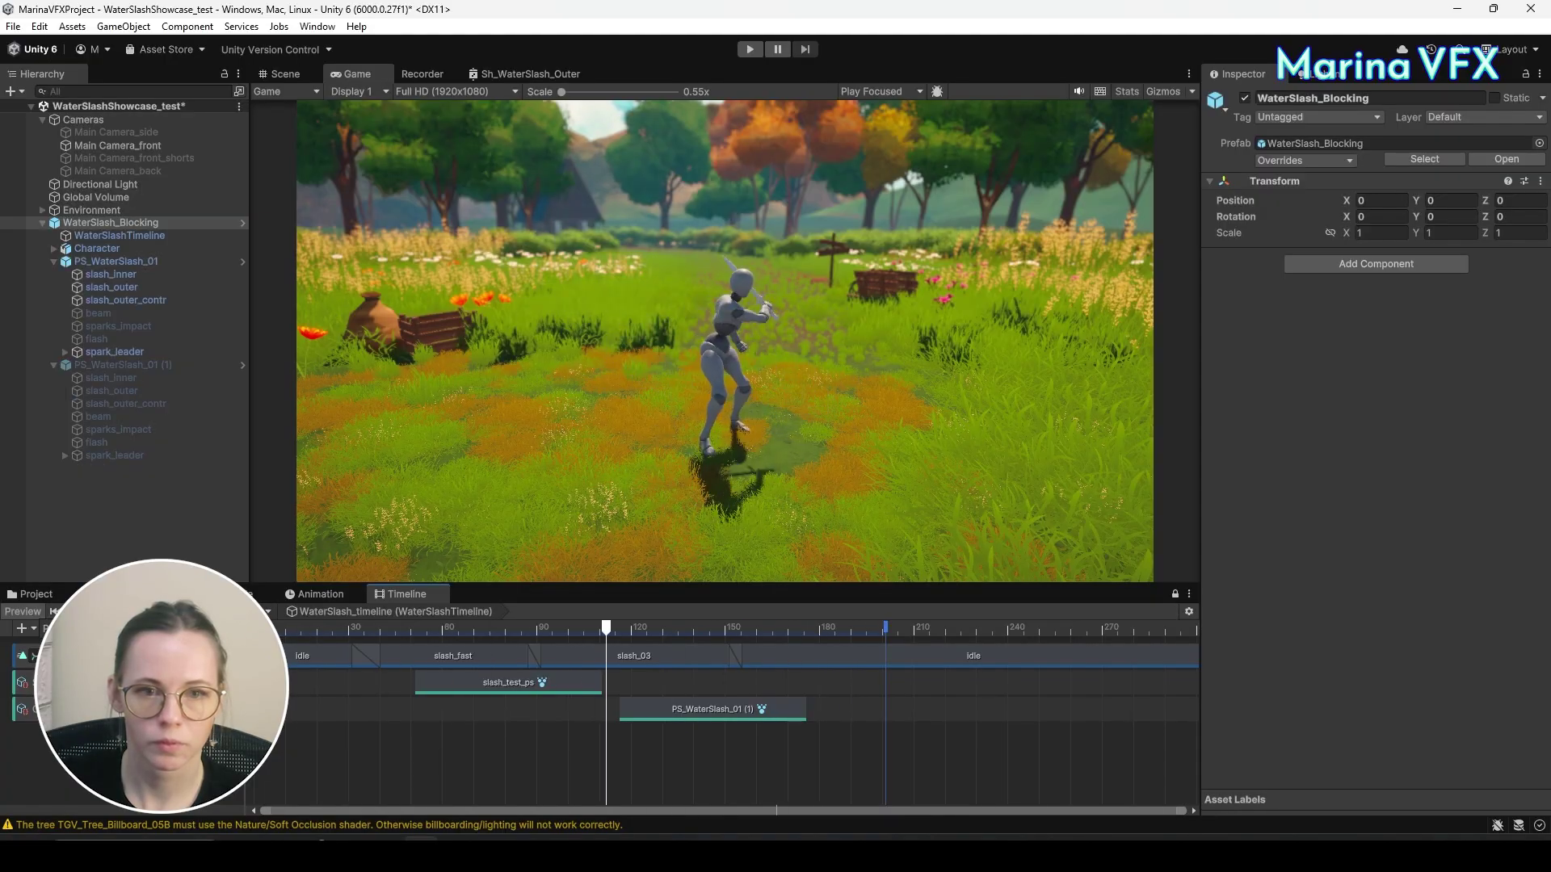
drag(434, 627, 462, 630)
Set MainIntensity to 1 on the M_WaterSlash_Outer material of slash_outer in PS_WaterSlash_01.
click(142, 287)
scroll(1420, 496, down, 10)
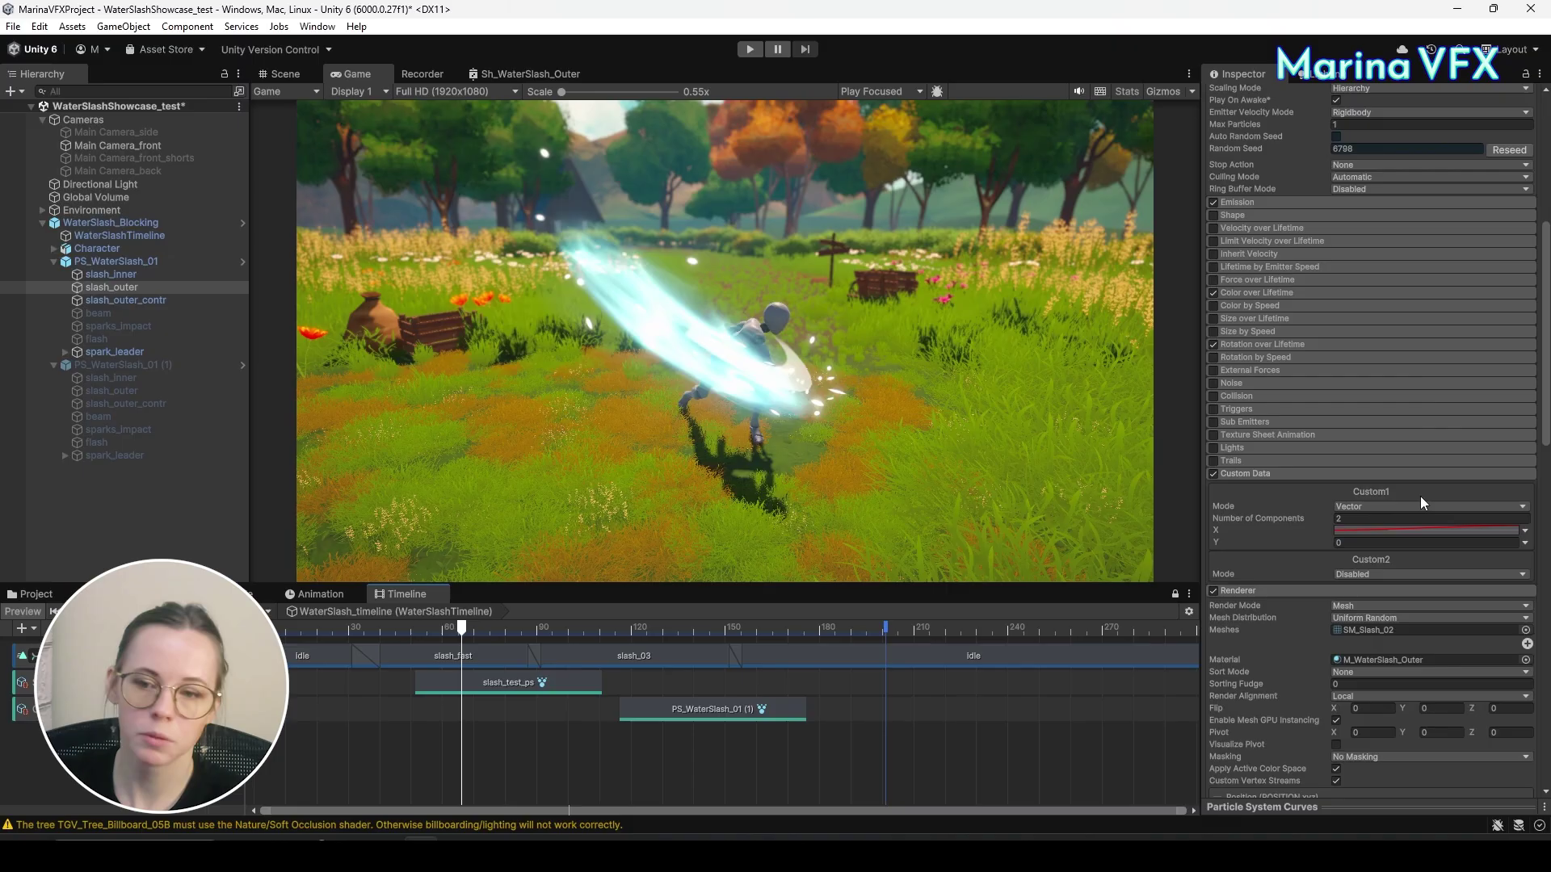
scroll(1420, 496, down, 15)
click(1417, 622)
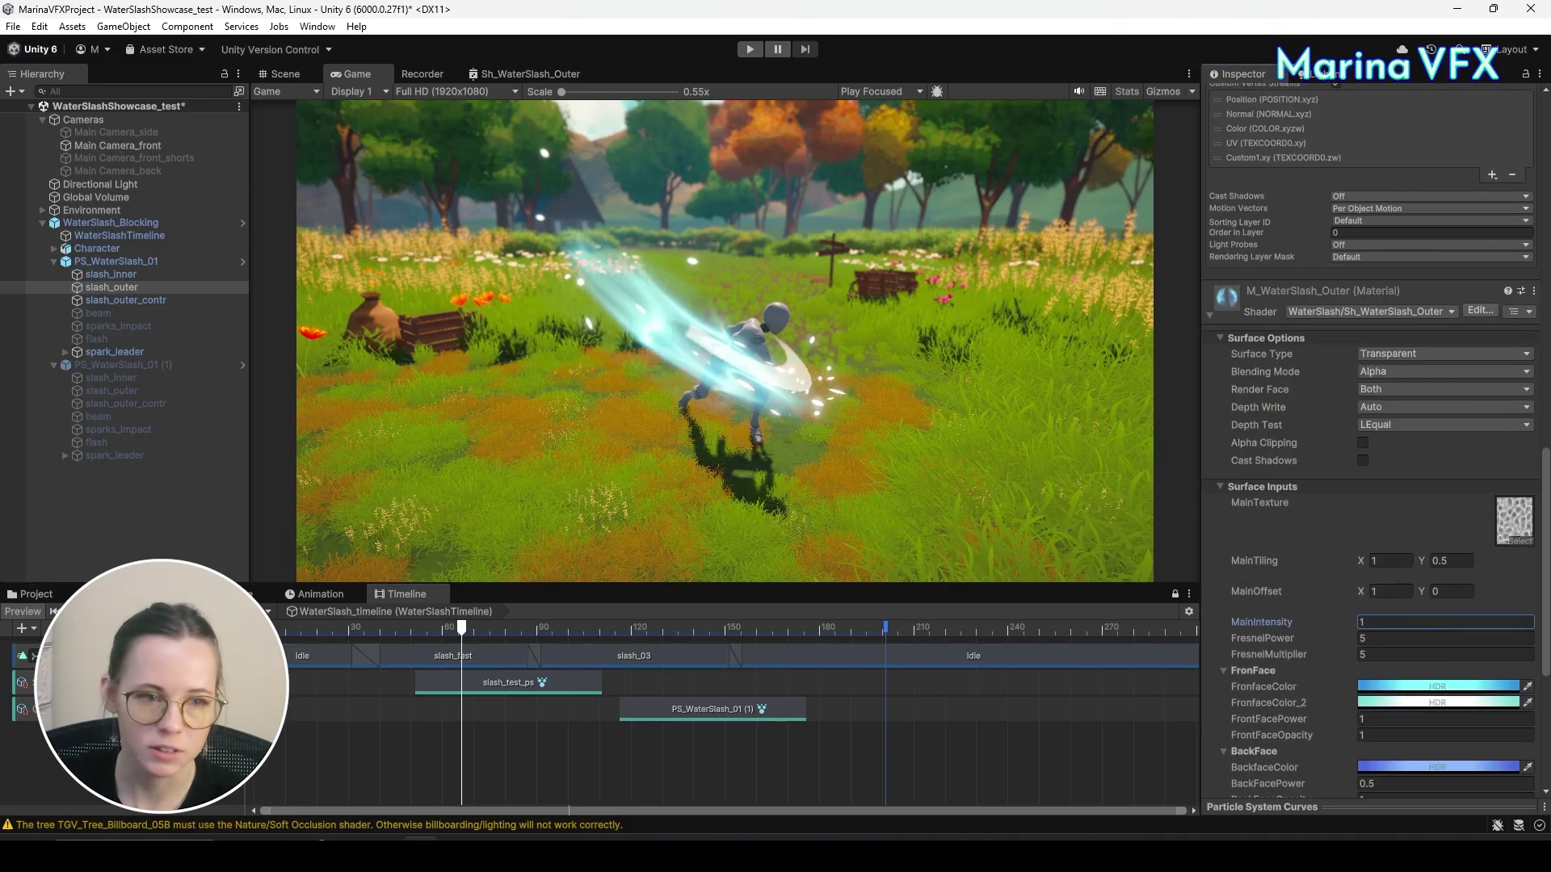
Replay the timeline through both slashes from the front camera to check the outer slash's brightness.
click(410, 683)
drag(349, 632, 549, 630)
key(space)
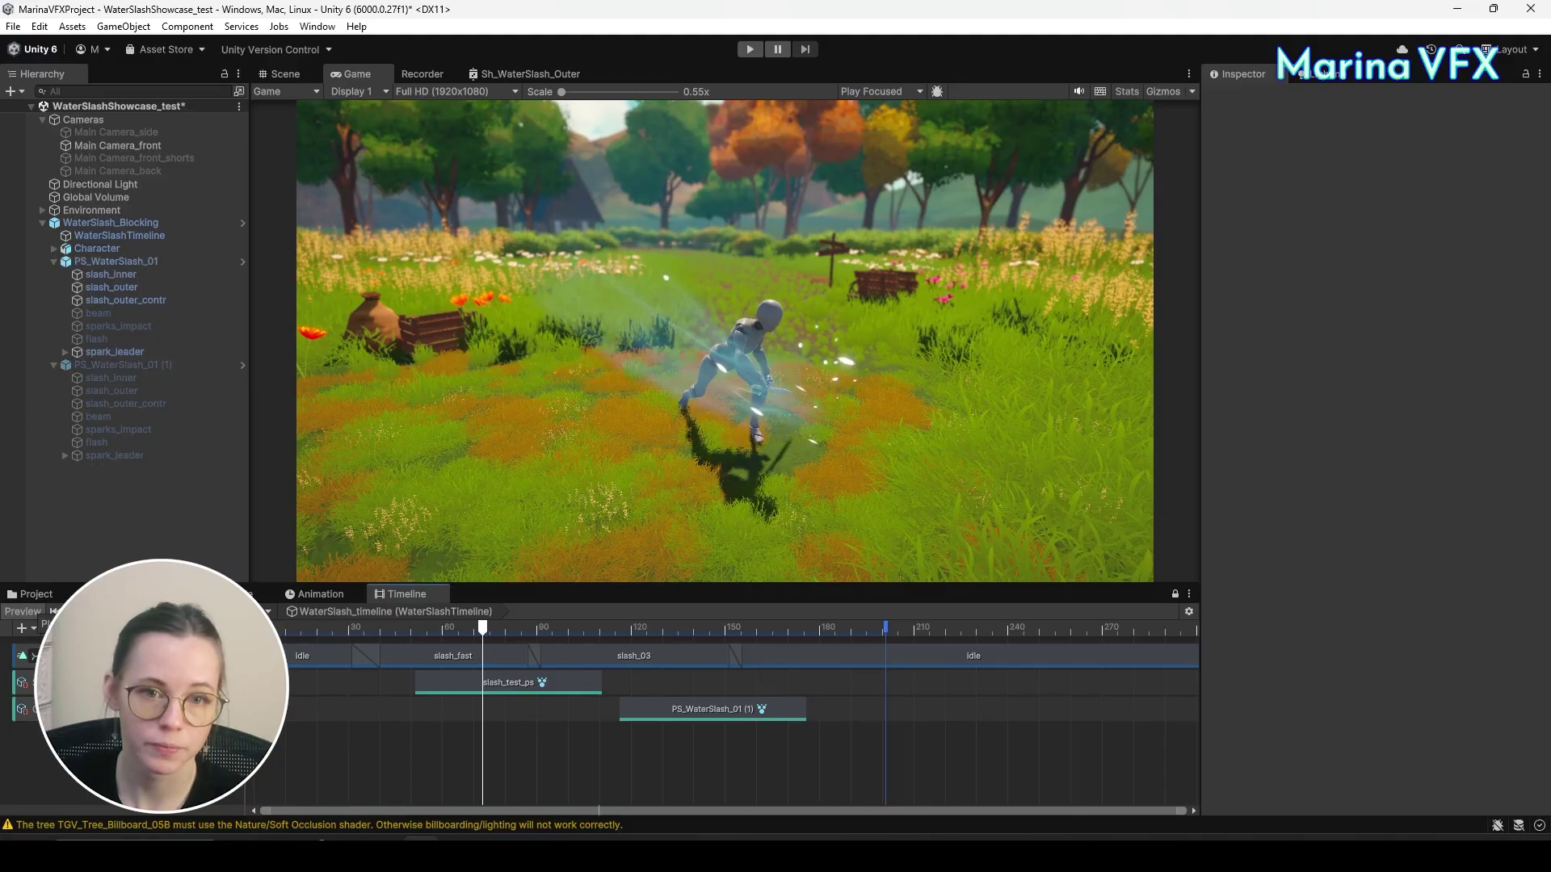
key(space)
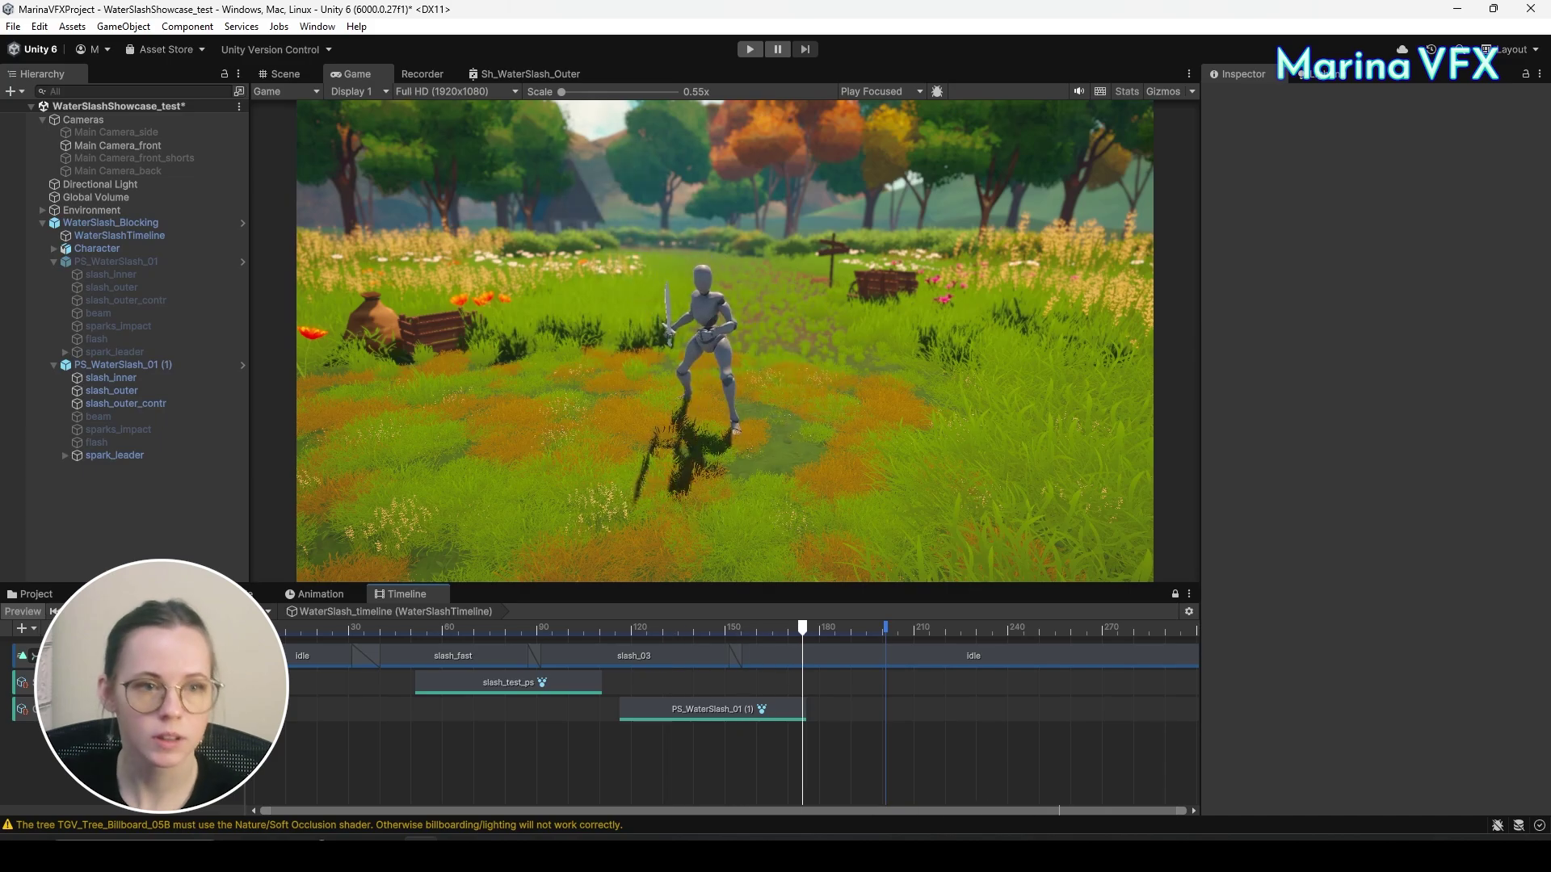
Disable Main Camera_front and enable Main Camera_side to view the effect from the side.
click(145, 147)
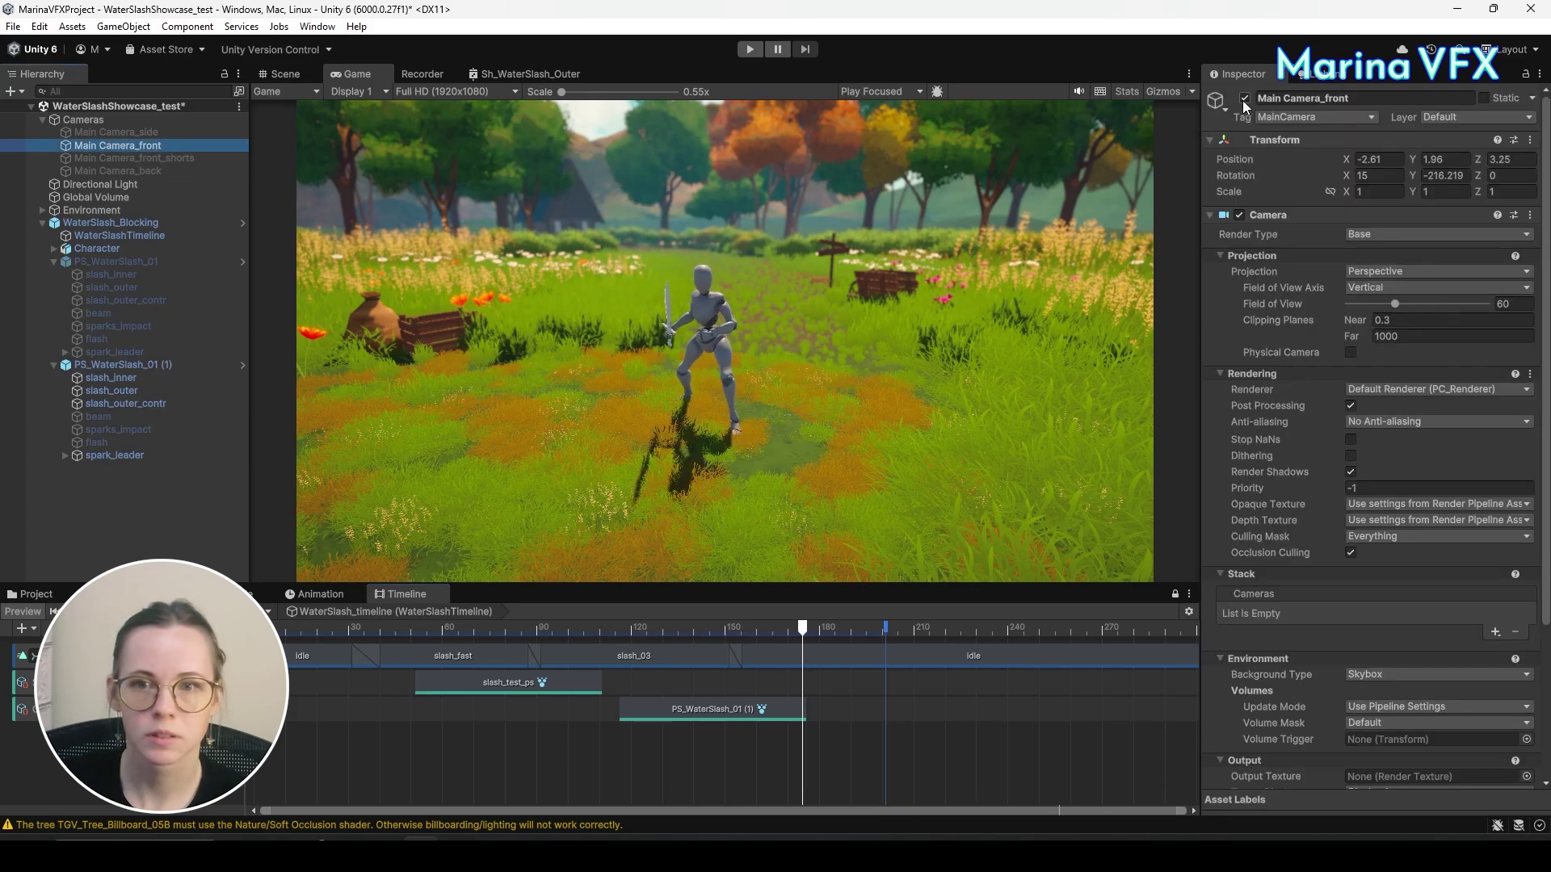
click(1245, 98)
click(171, 170)
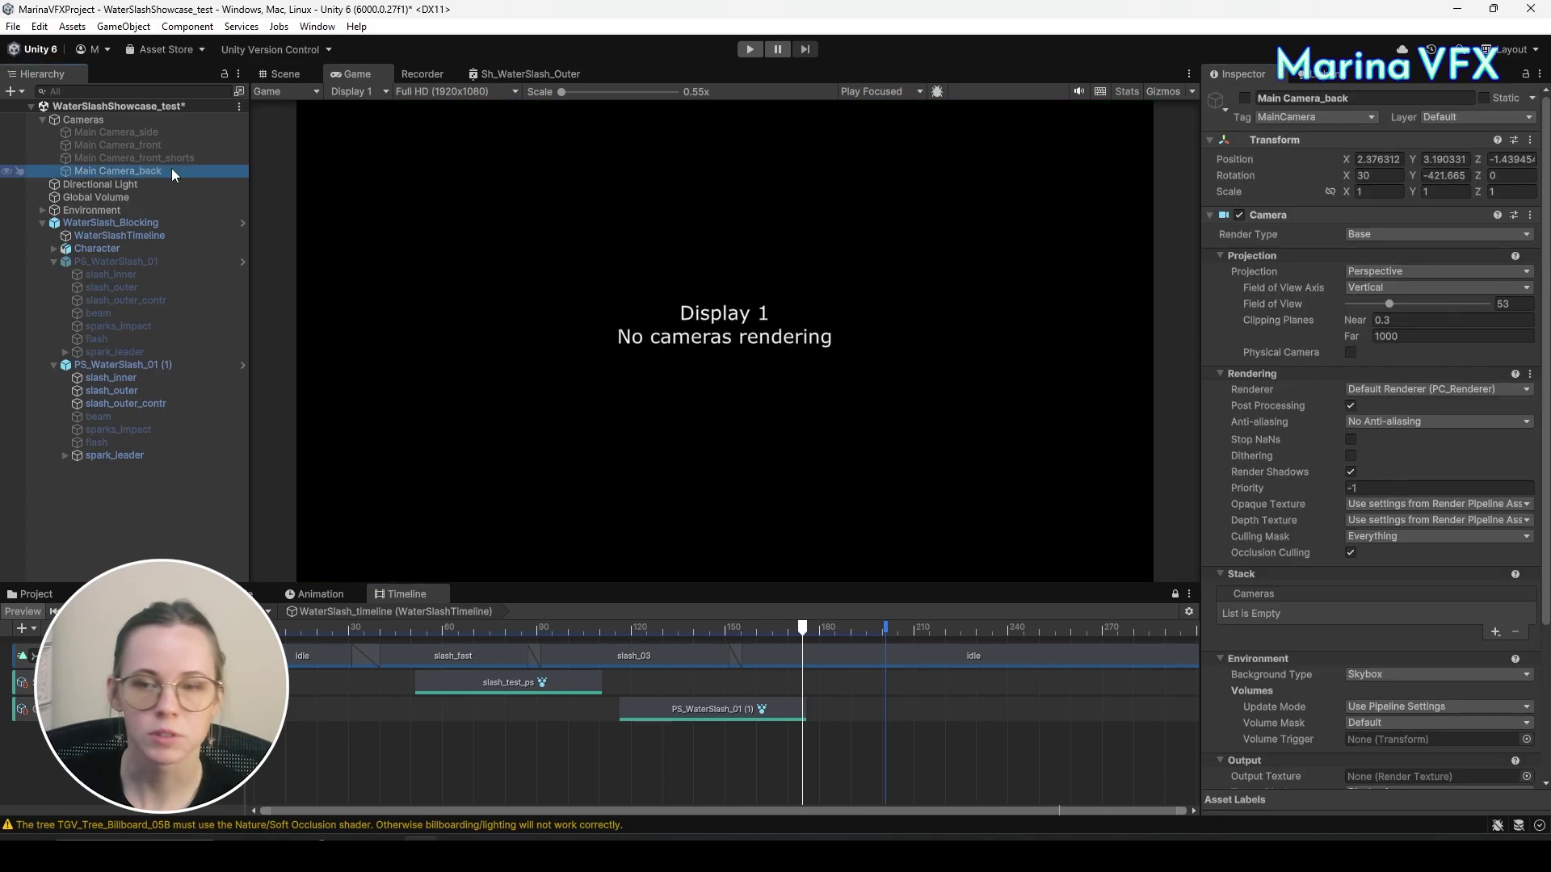
click(214, 131)
click(1244, 97)
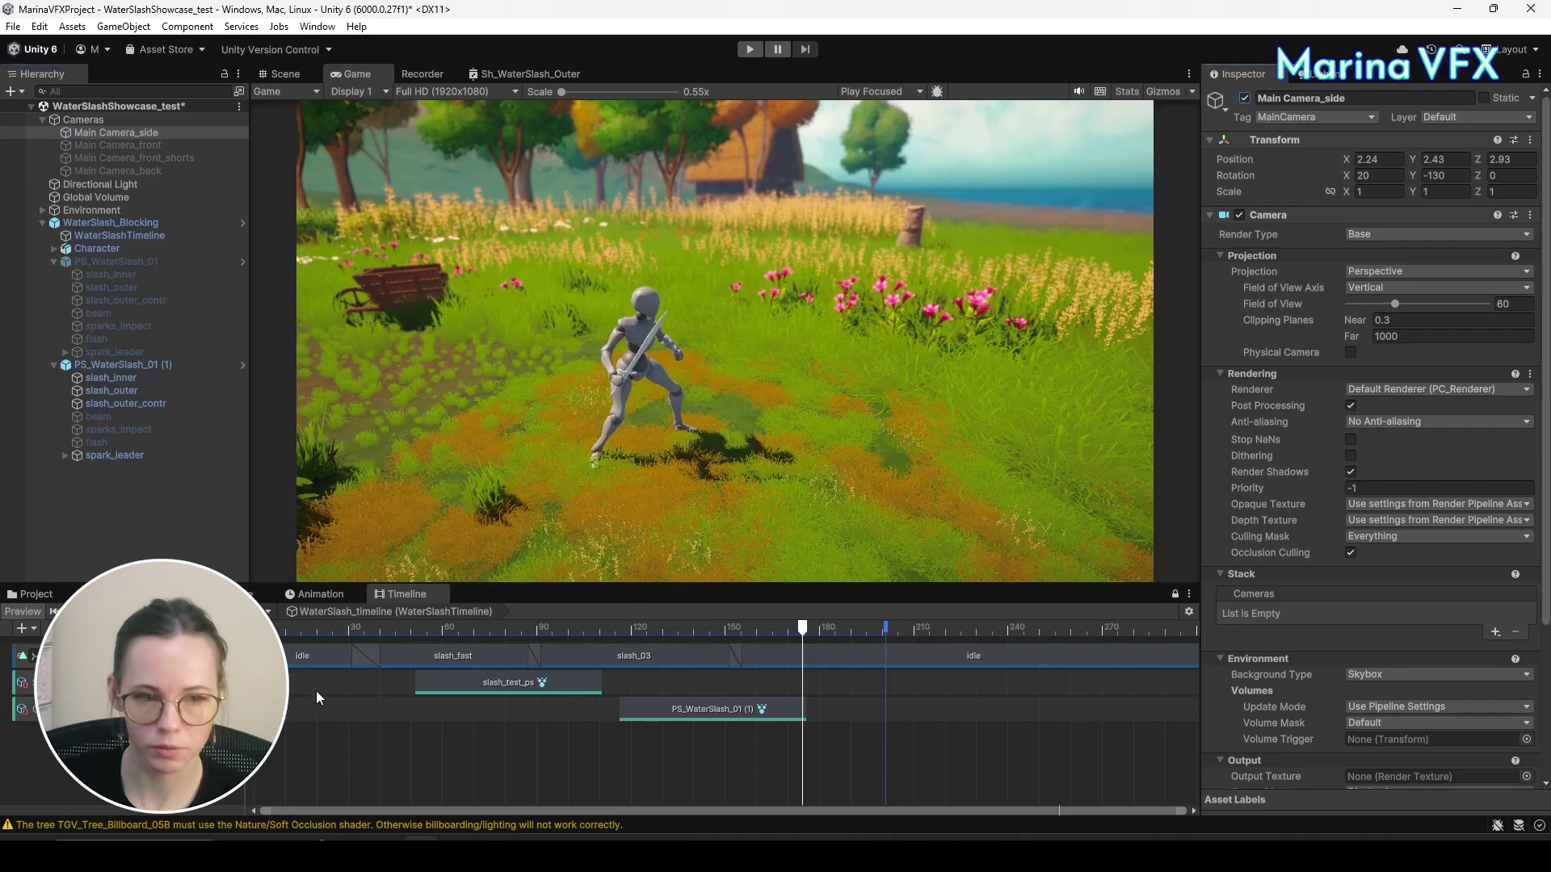
Play the timeline from the side camera and scrub back and forth through the first slash to examine its shape and fade.
click(387, 624)
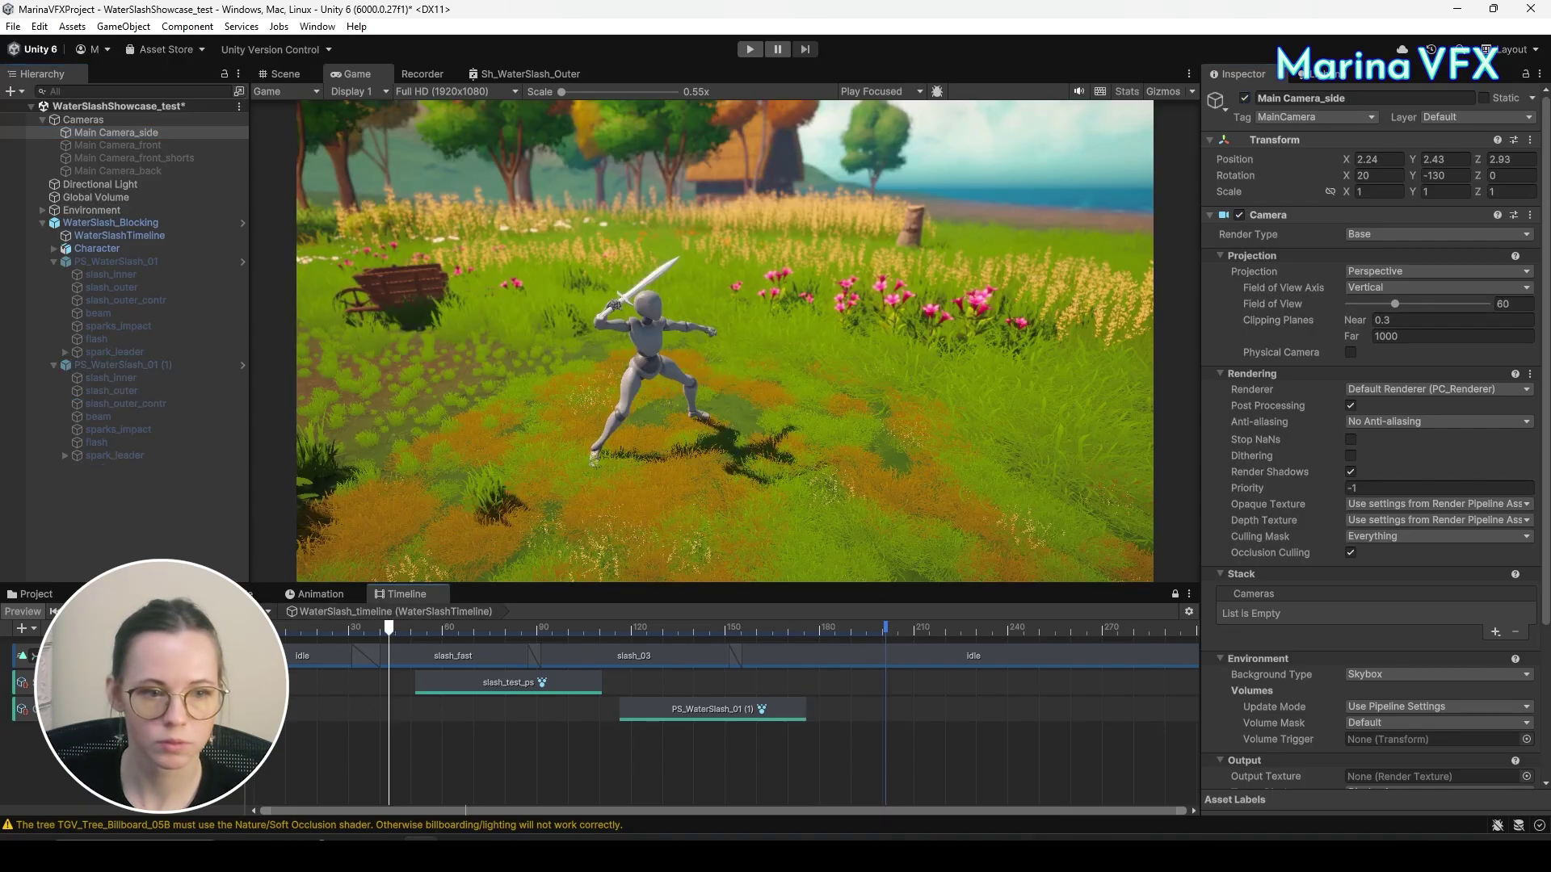
key(space)
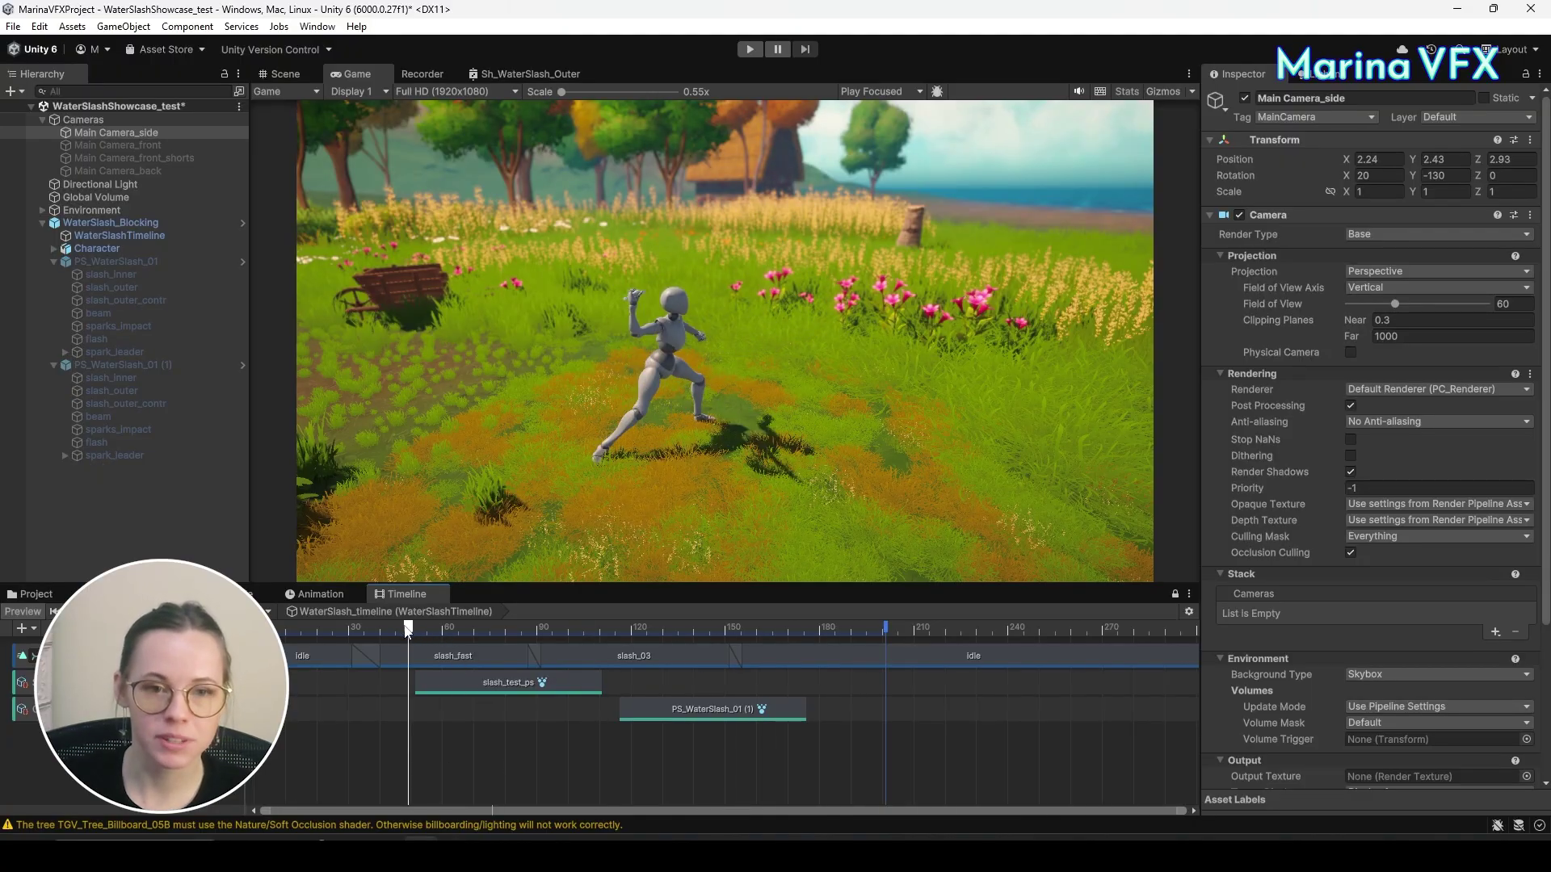
drag(408, 632, 437, 630)
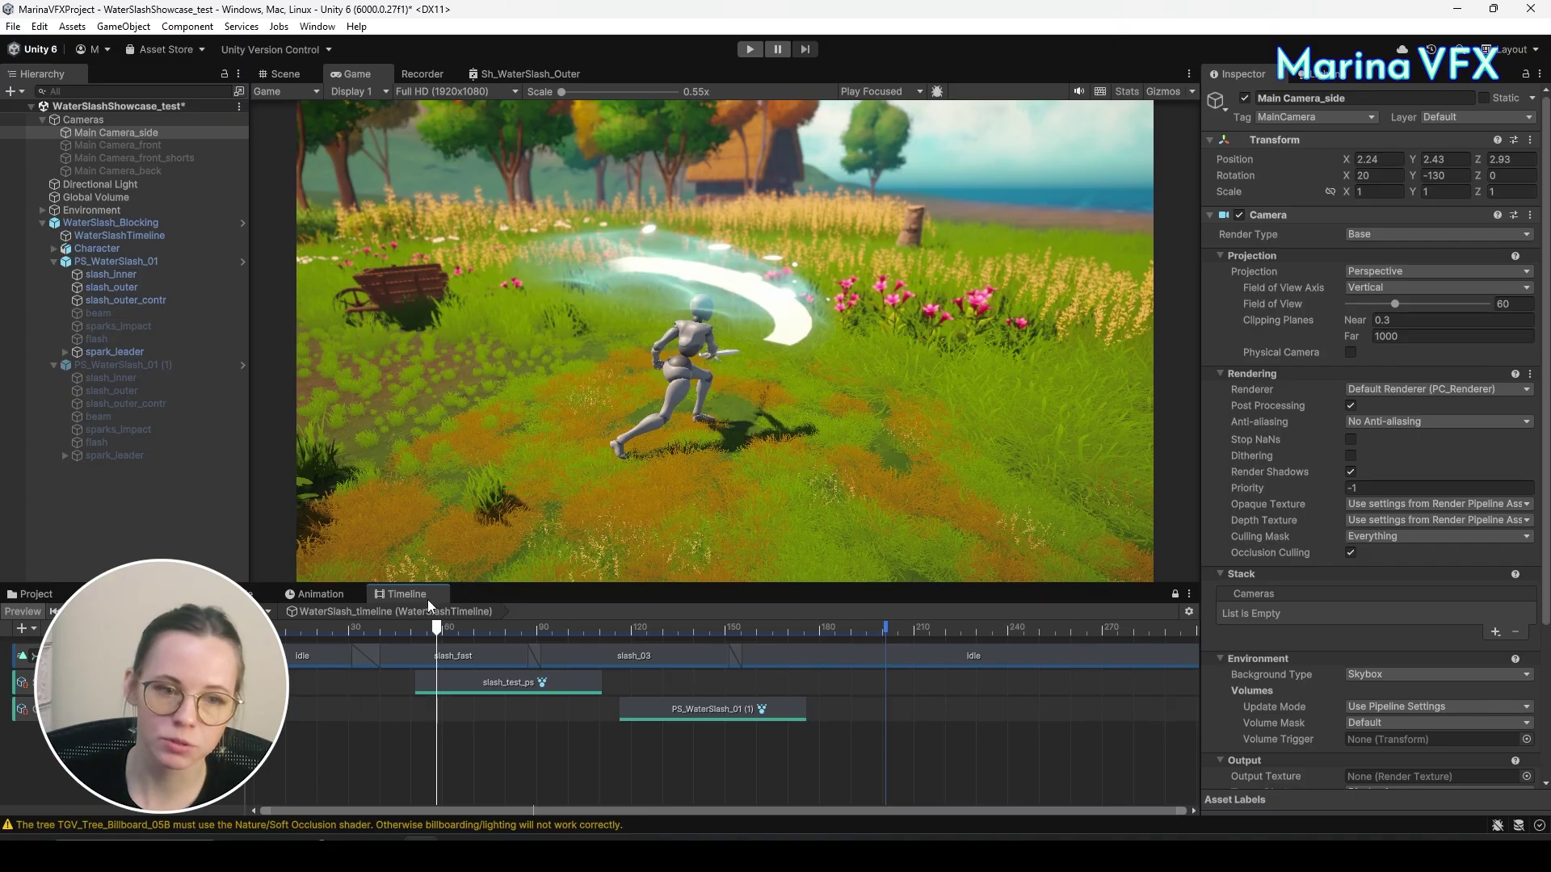
drag(453, 627, 464, 632)
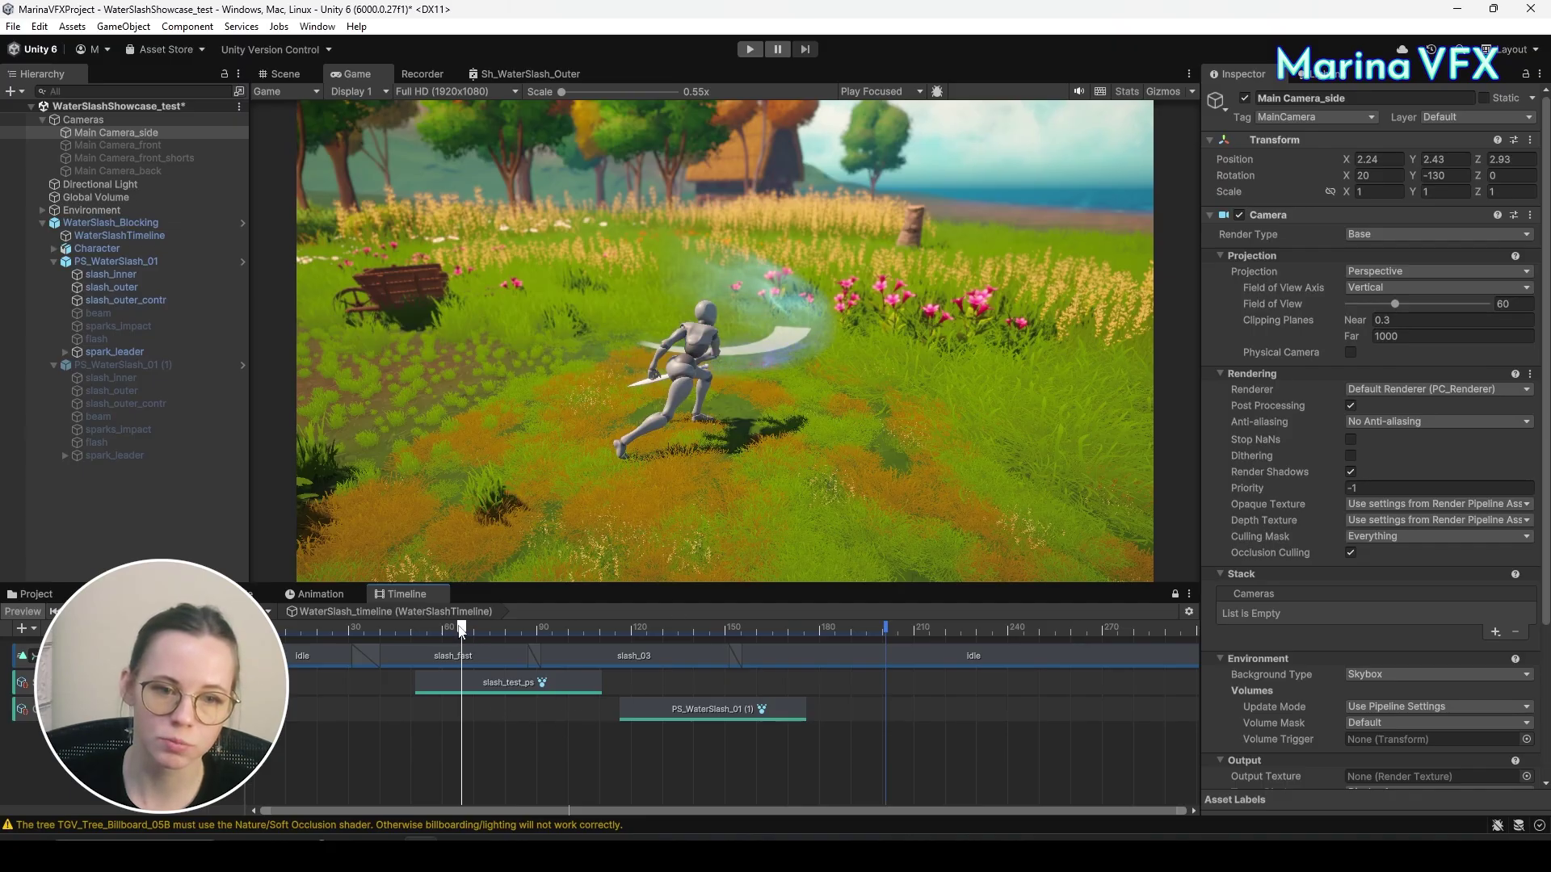
mouse_move(462, 627)
mouse_down()
mouse_move(657, 627)
mouse_move(725, 607)
mouse_move(431, 618)
mouse_move(456, 624)
mouse_move(441, 627)
mouse_up()
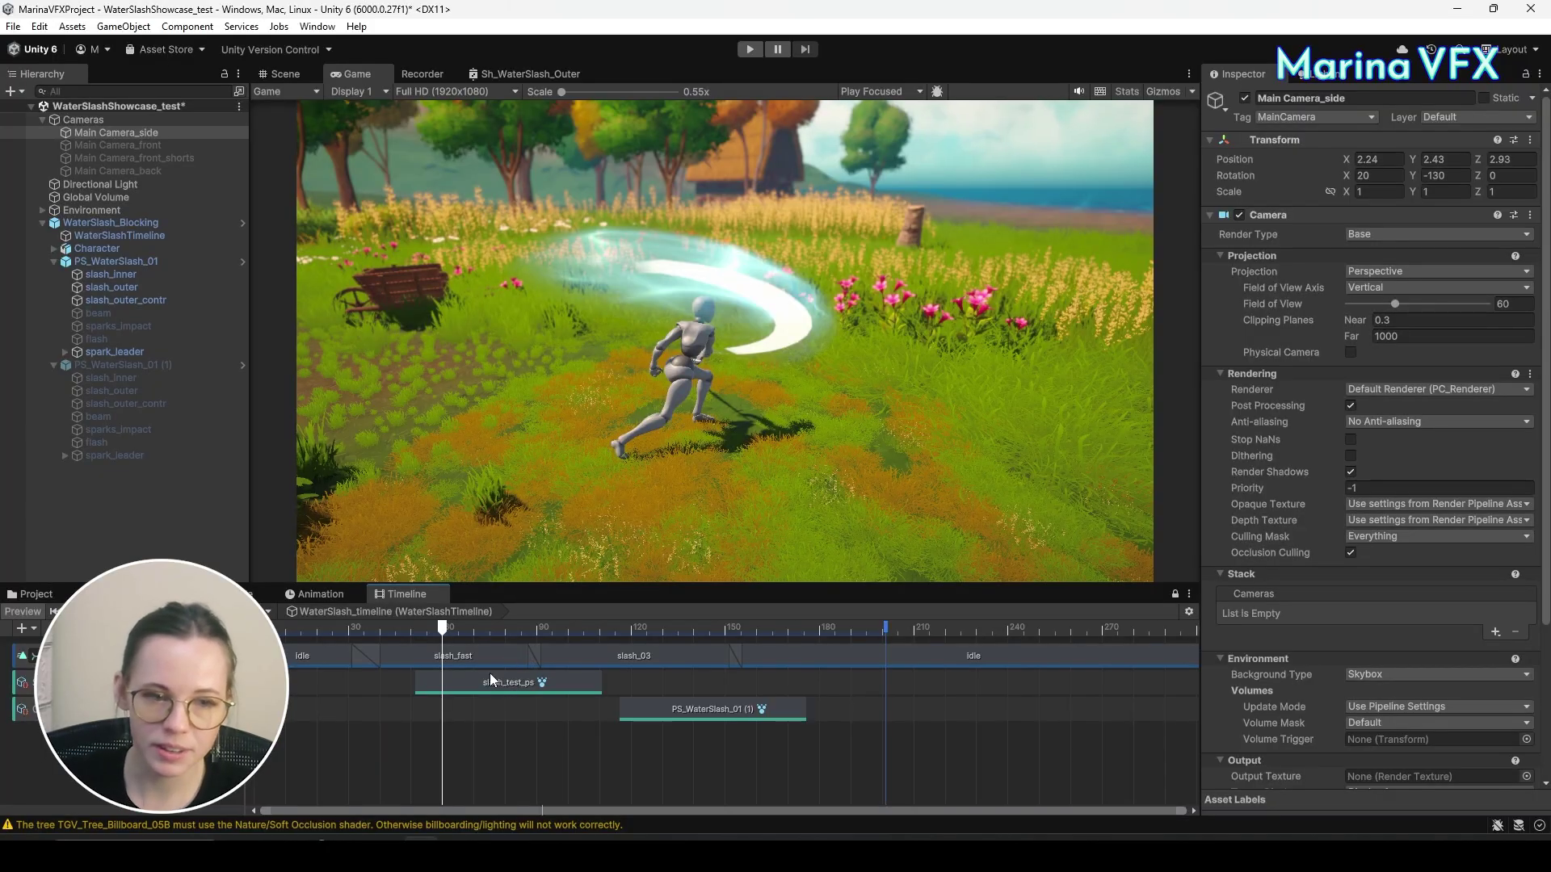
click(386, 628)
key(space)
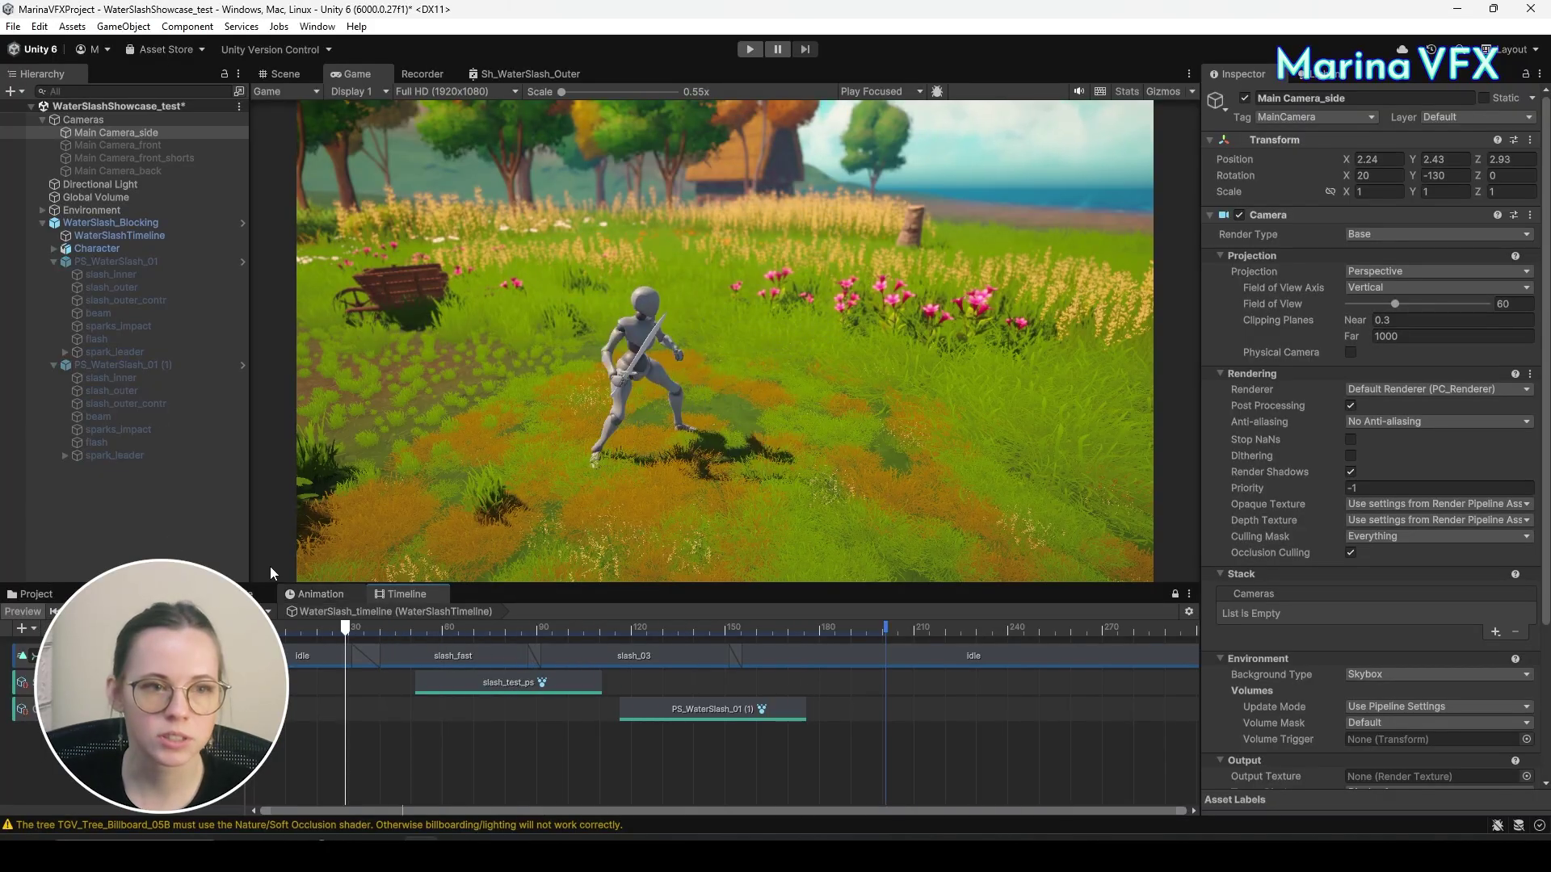
Disable Main Camera_side and enable Main Camera_back to watch the slashes from behind.
click(122, 133)
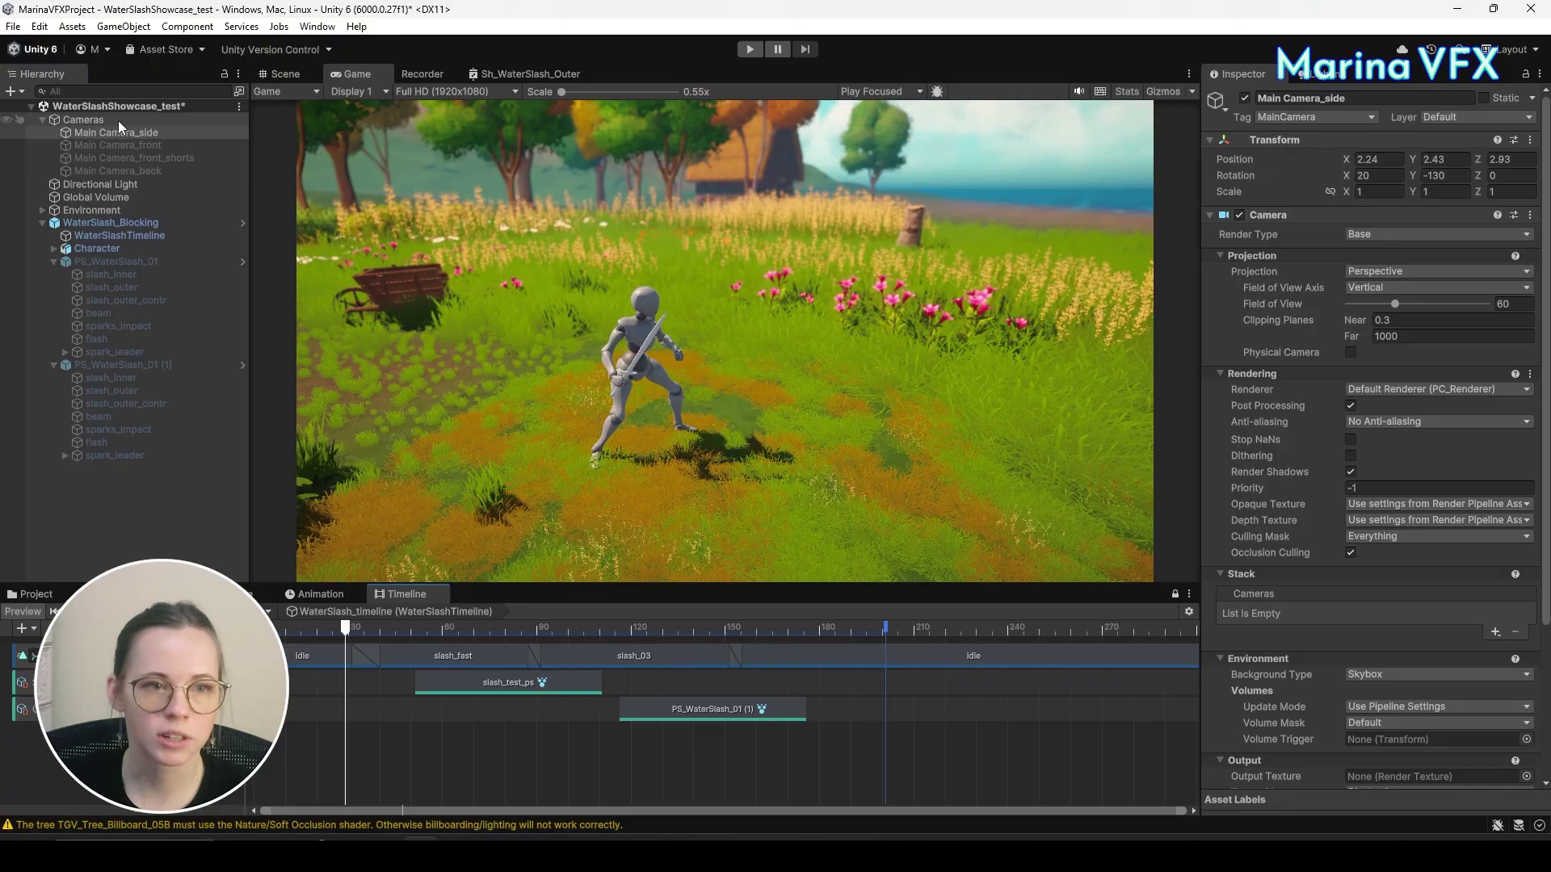
click(1245, 98)
click(118, 170)
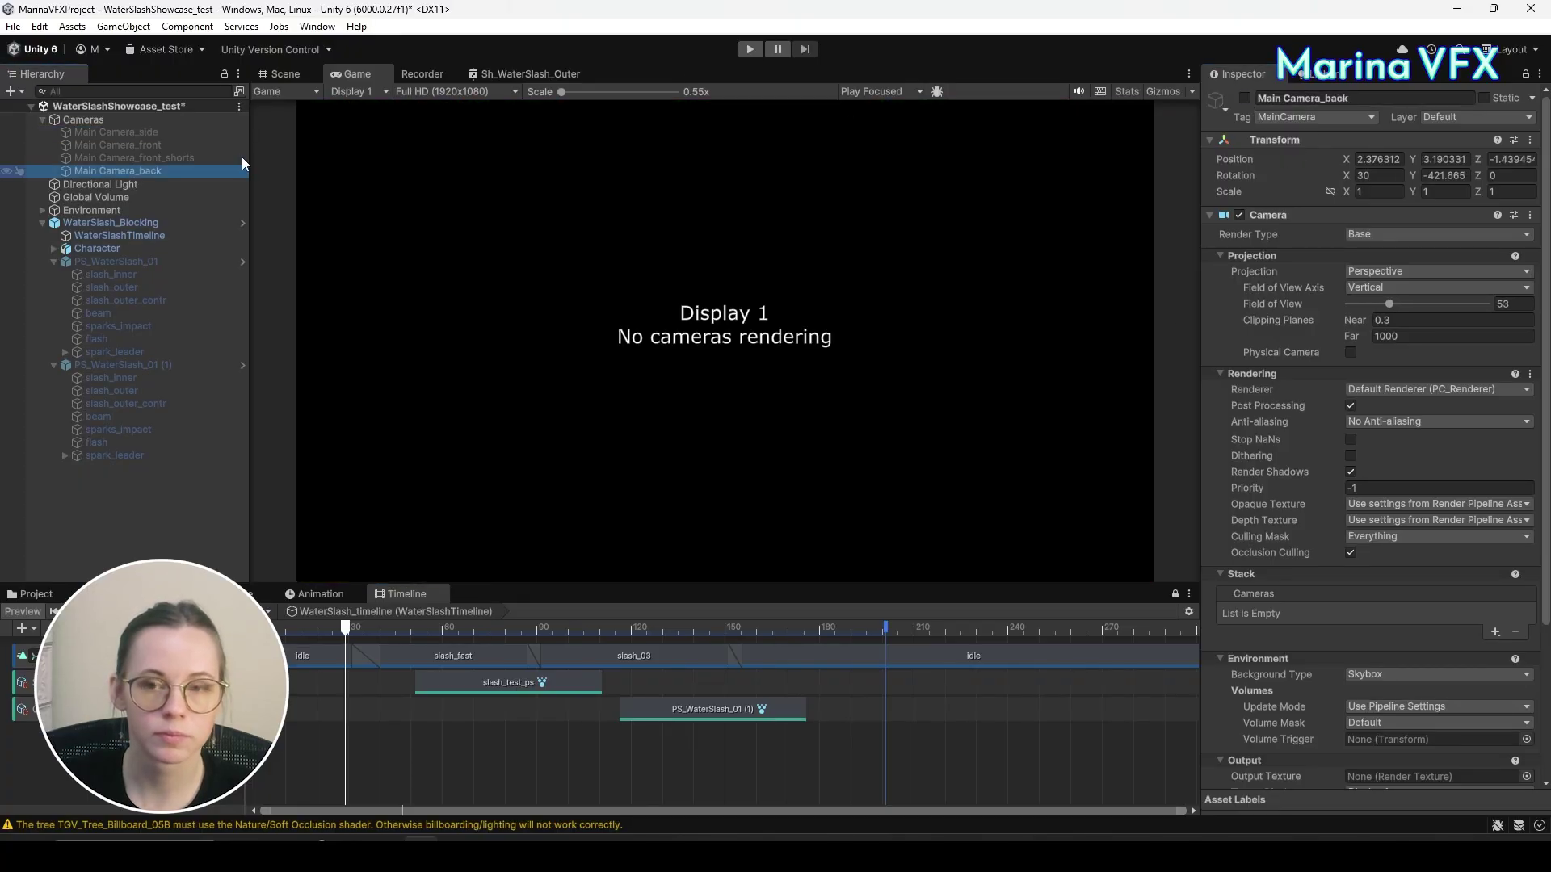
click(1245, 97)
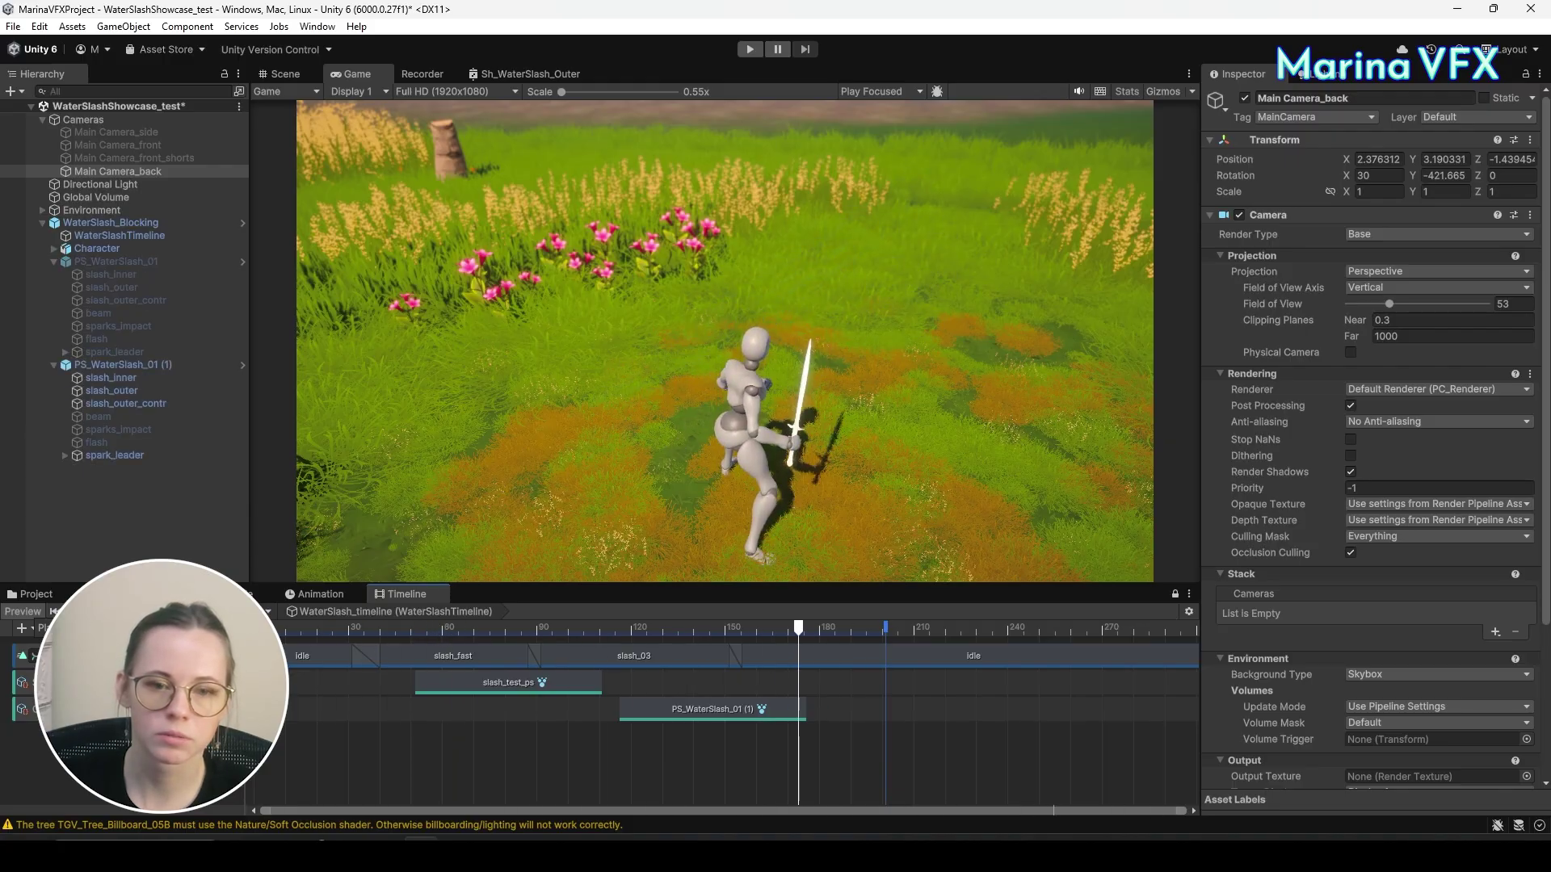
Switch from Main Camera_back to Main Camera_side and replay the timeline from before the first slash.
click(1246, 98)
click(144, 143)
click(144, 134)
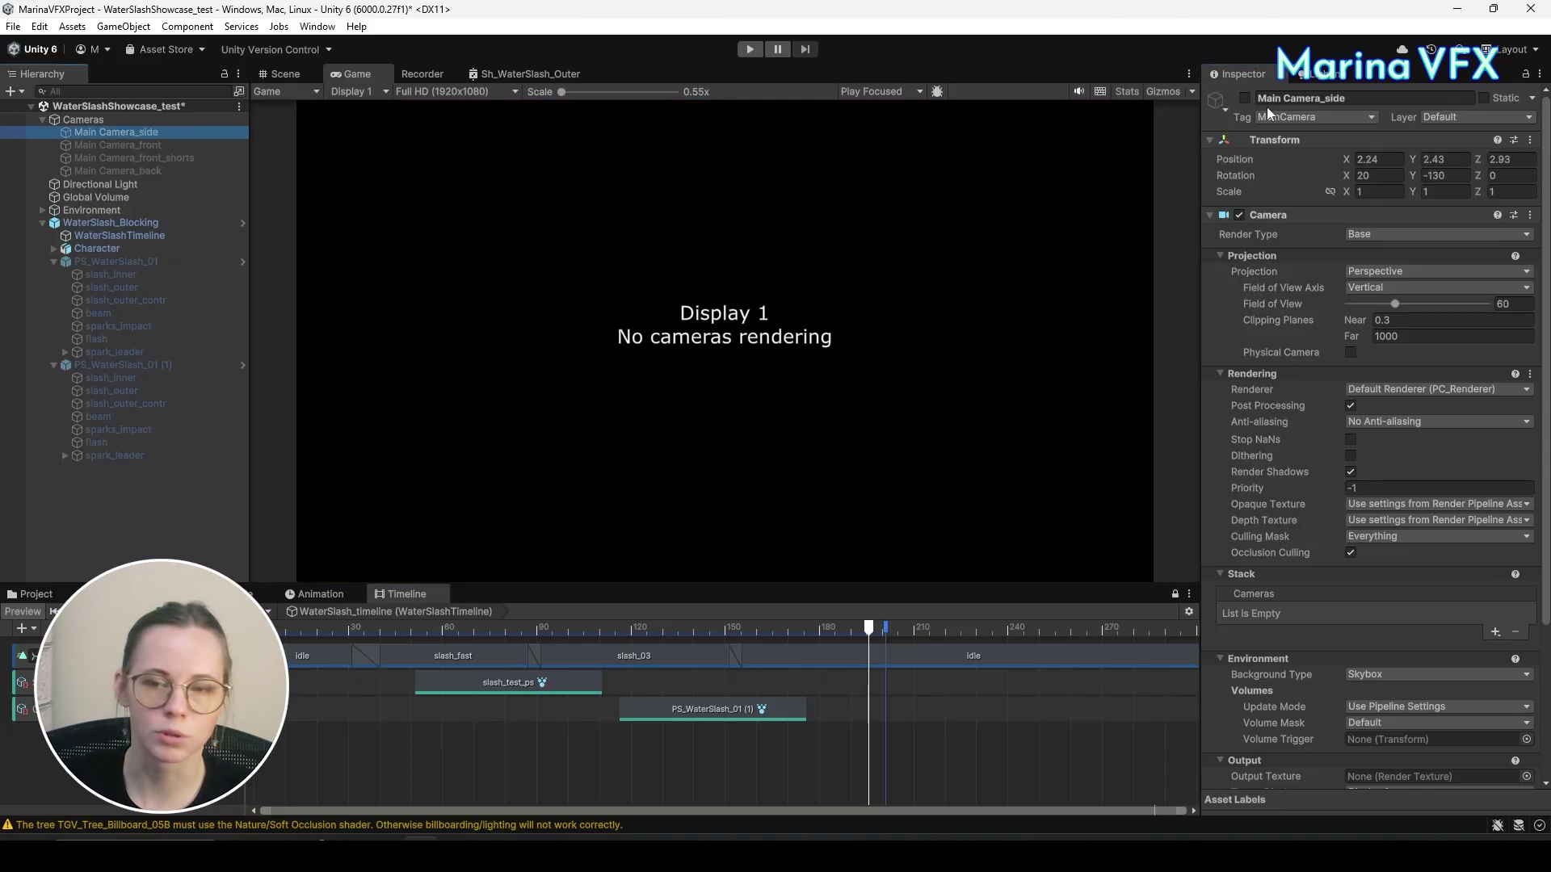
click(1244, 97)
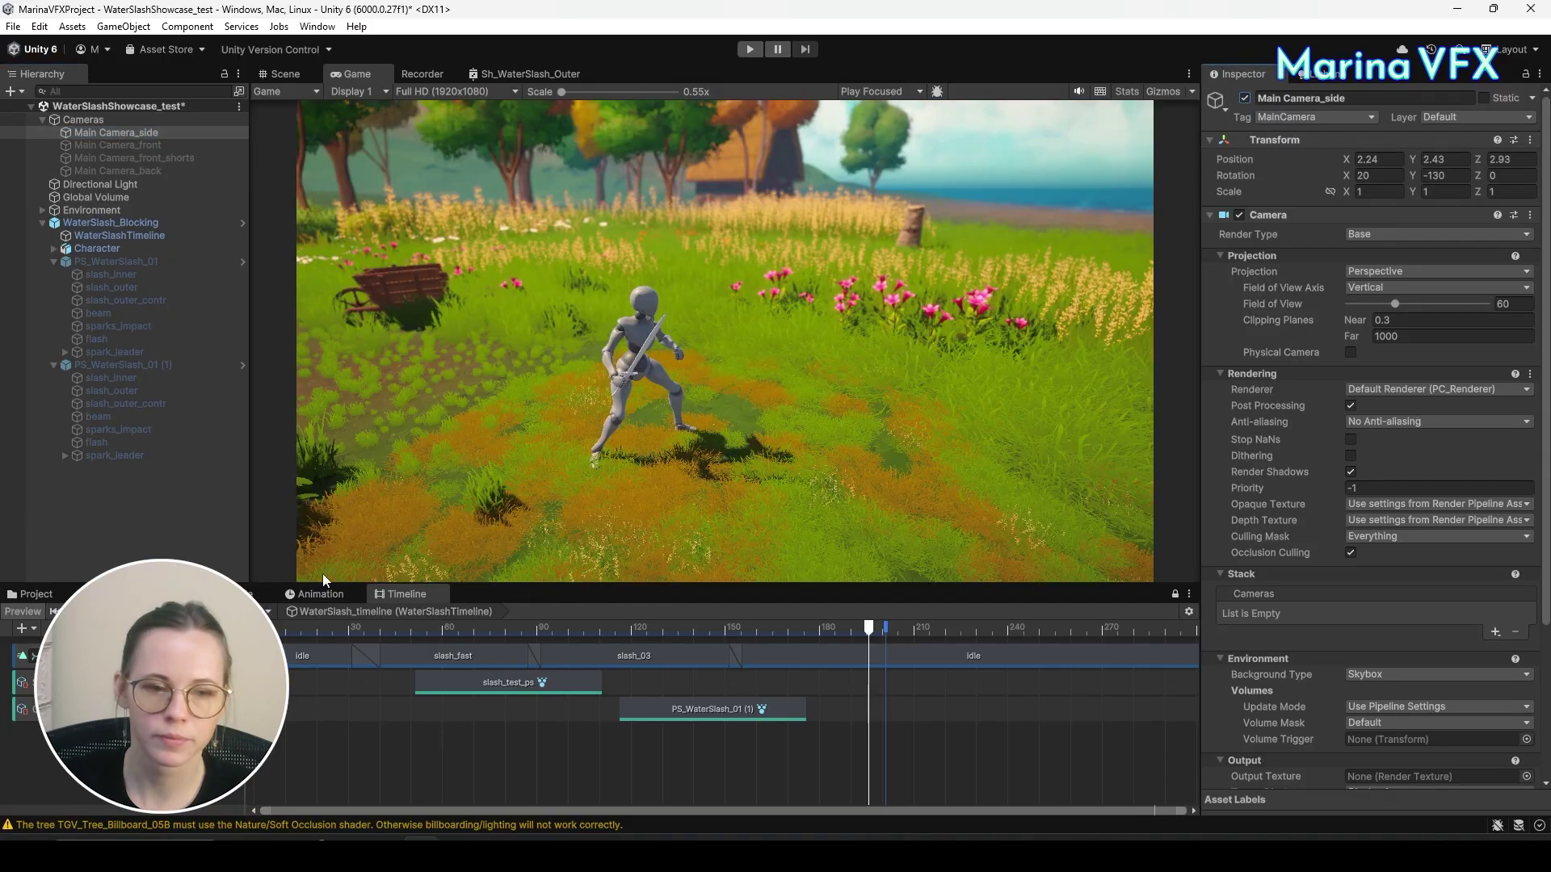
click(363, 627)
key(space)
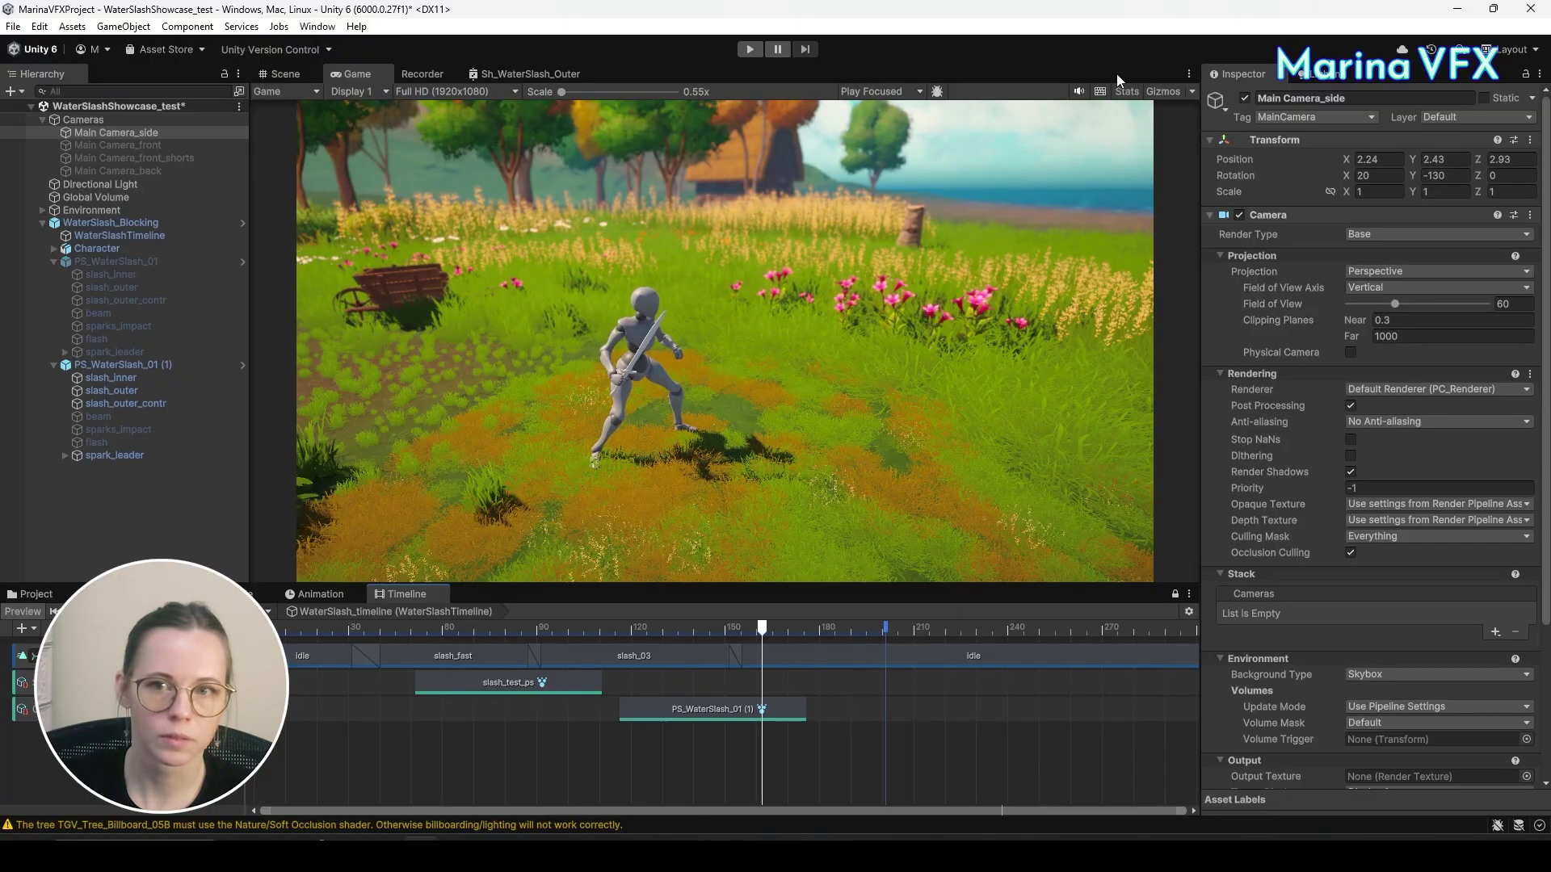
Disable Main Camera_side, enable Main Camera_front, and replay both slashes in the timeline.
click(1245, 98)
click(117, 145)
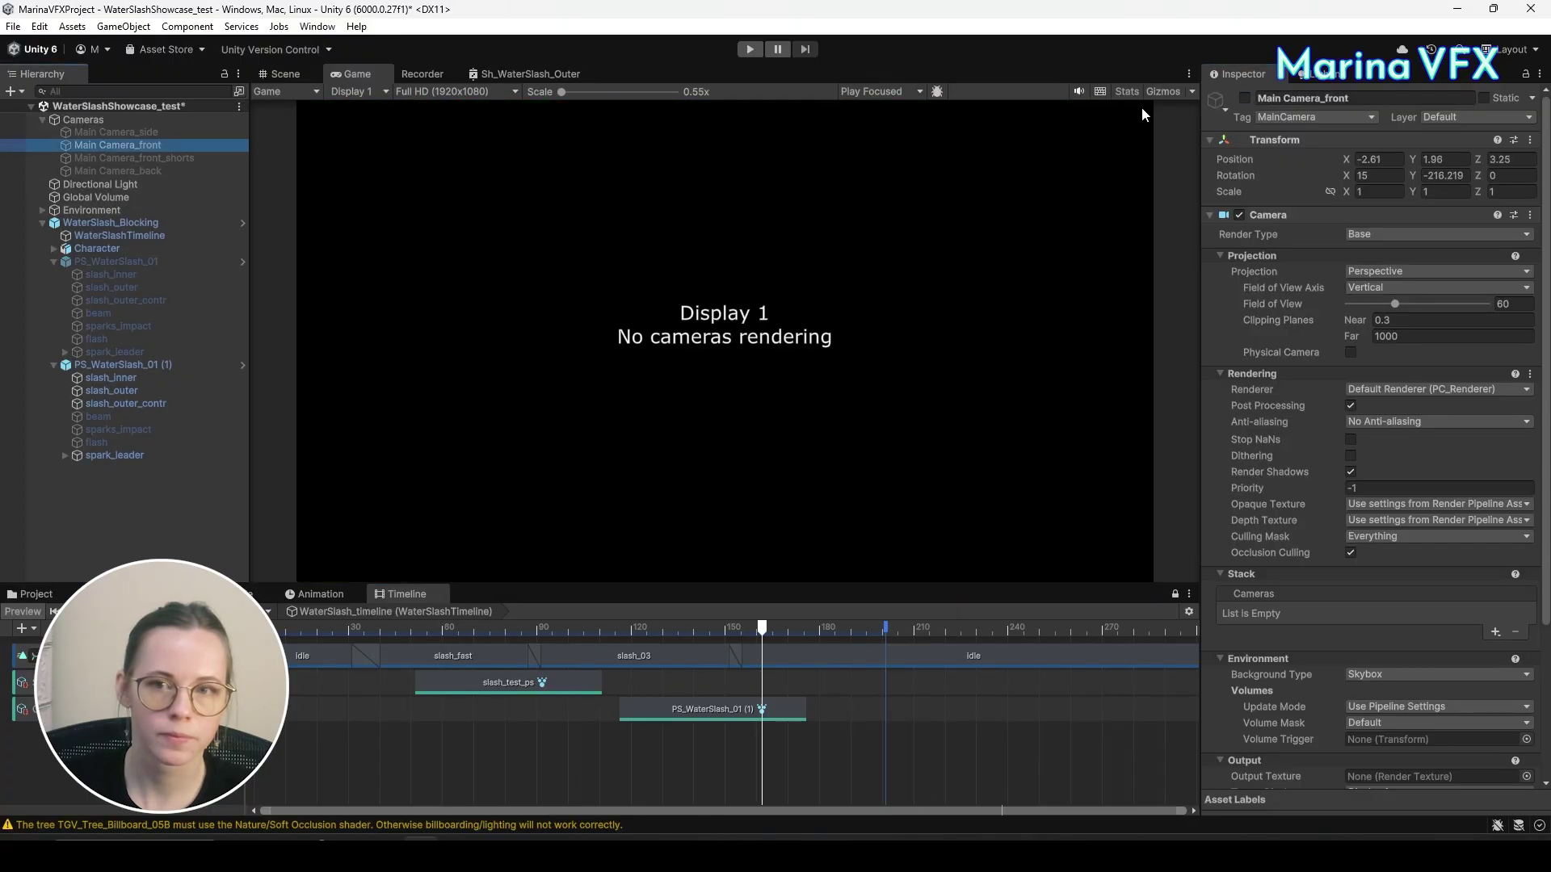
click(1245, 97)
click(357, 628)
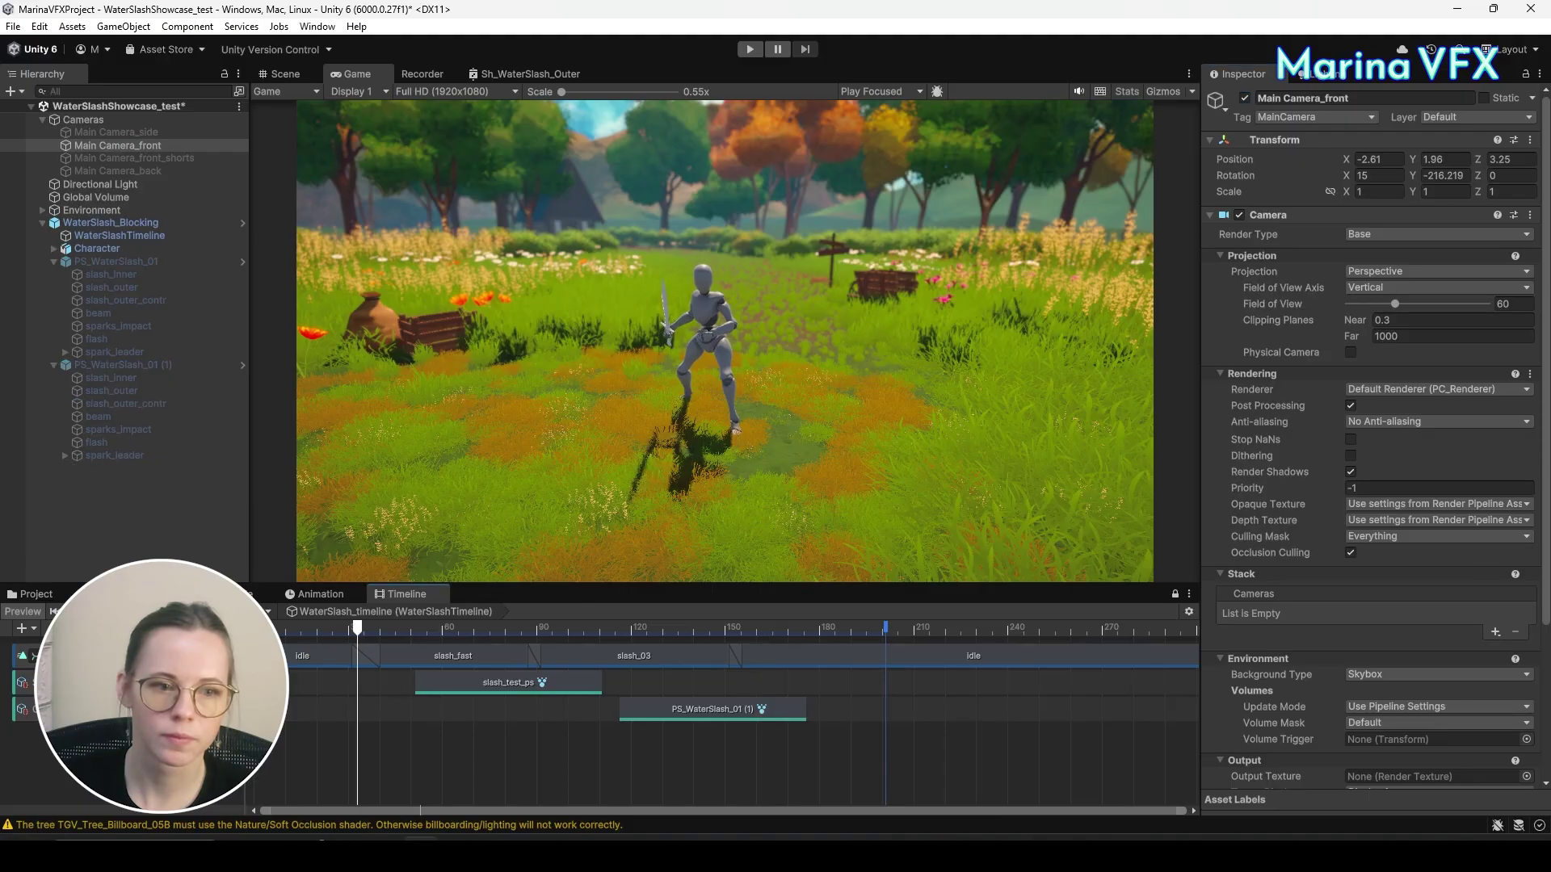
key(space)
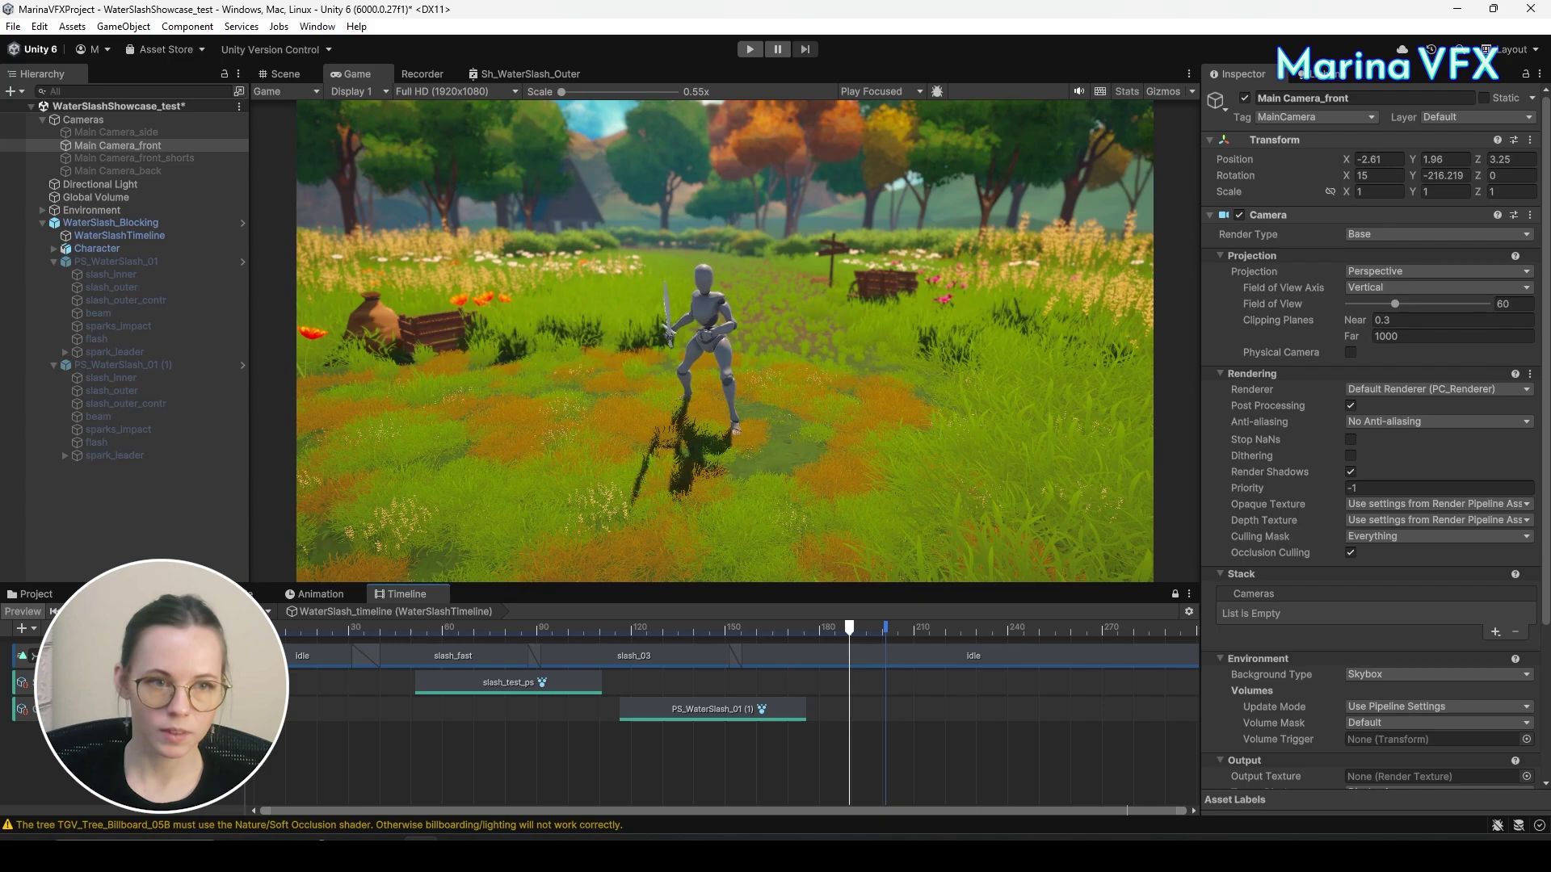
Enable beam, sparks_impact and flash inside the PS_WaterSlash_01 prefab, return to WaterSlash_Blocking, and replay the timeline.
click(446, 630)
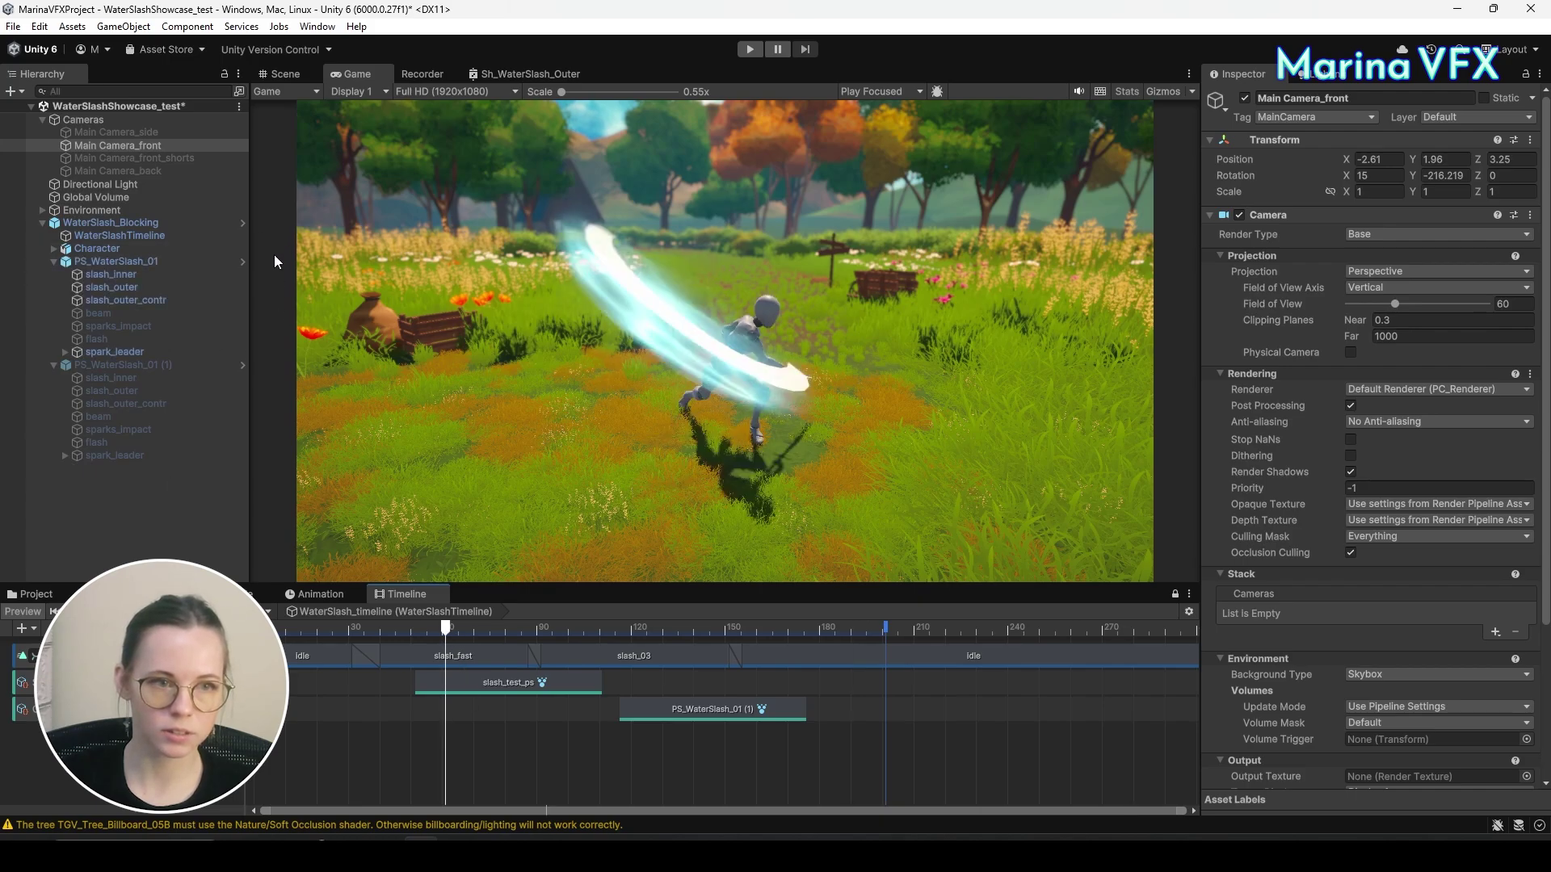
click(242, 223)
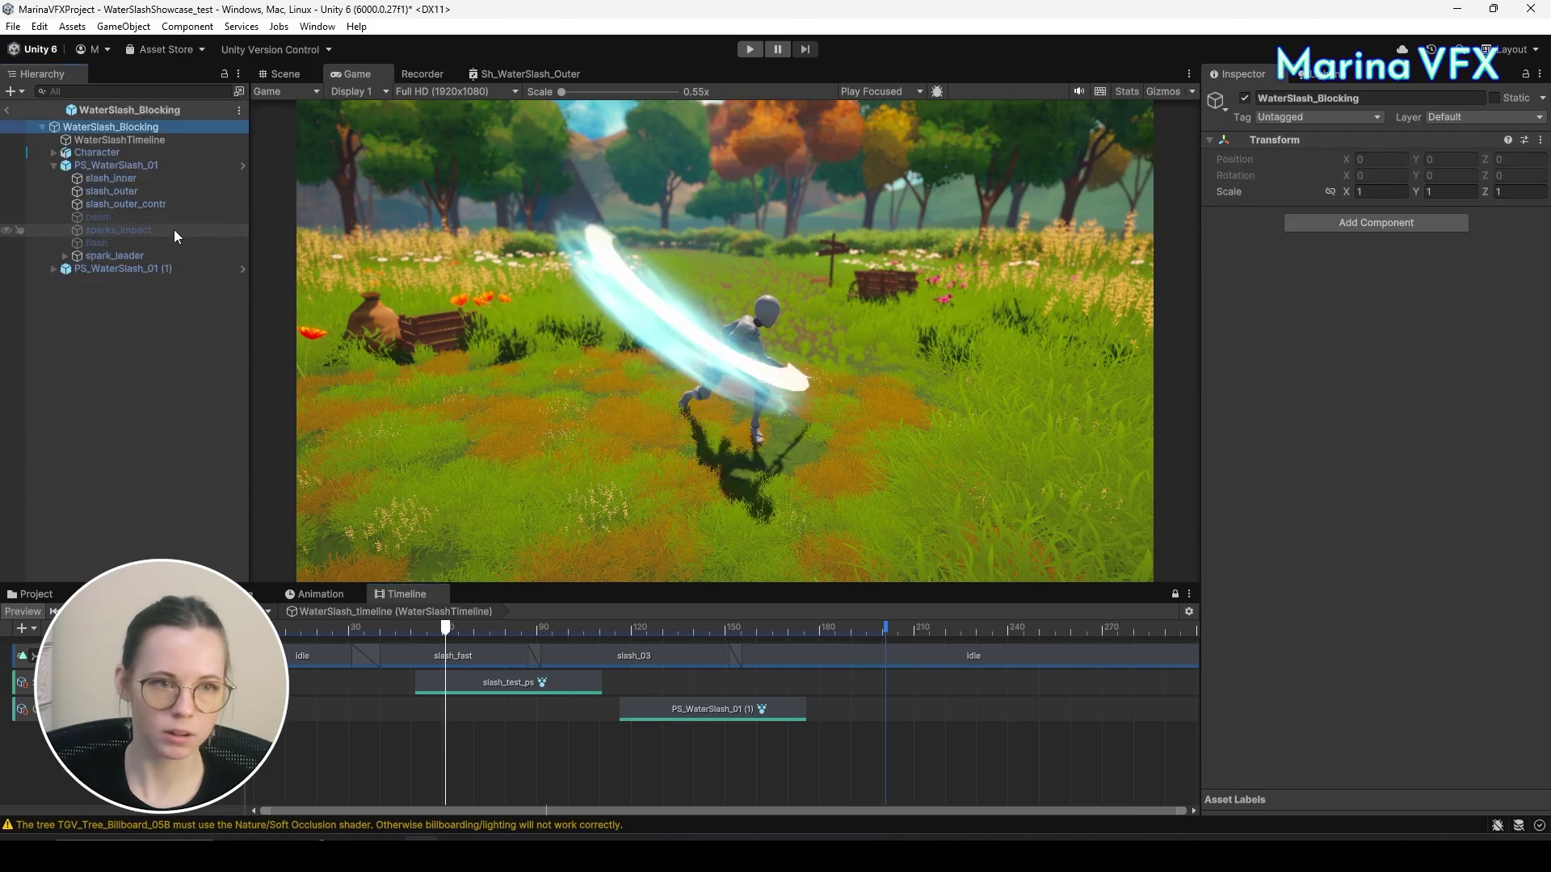
click(243, 165)
click(105, 216)
shift+click(100, 192)
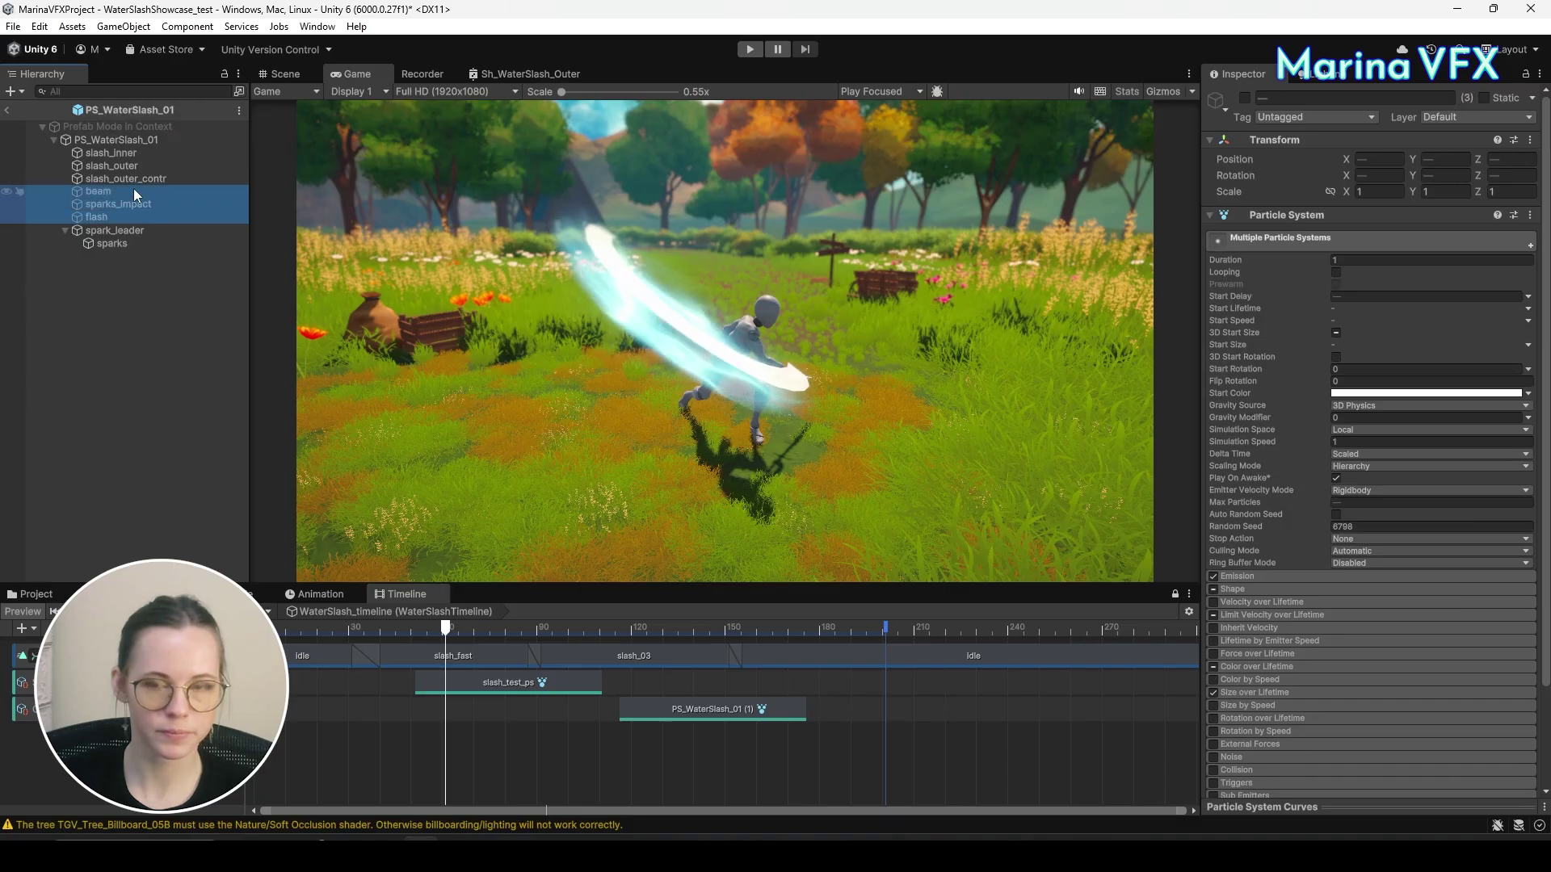
click(1246, 98)
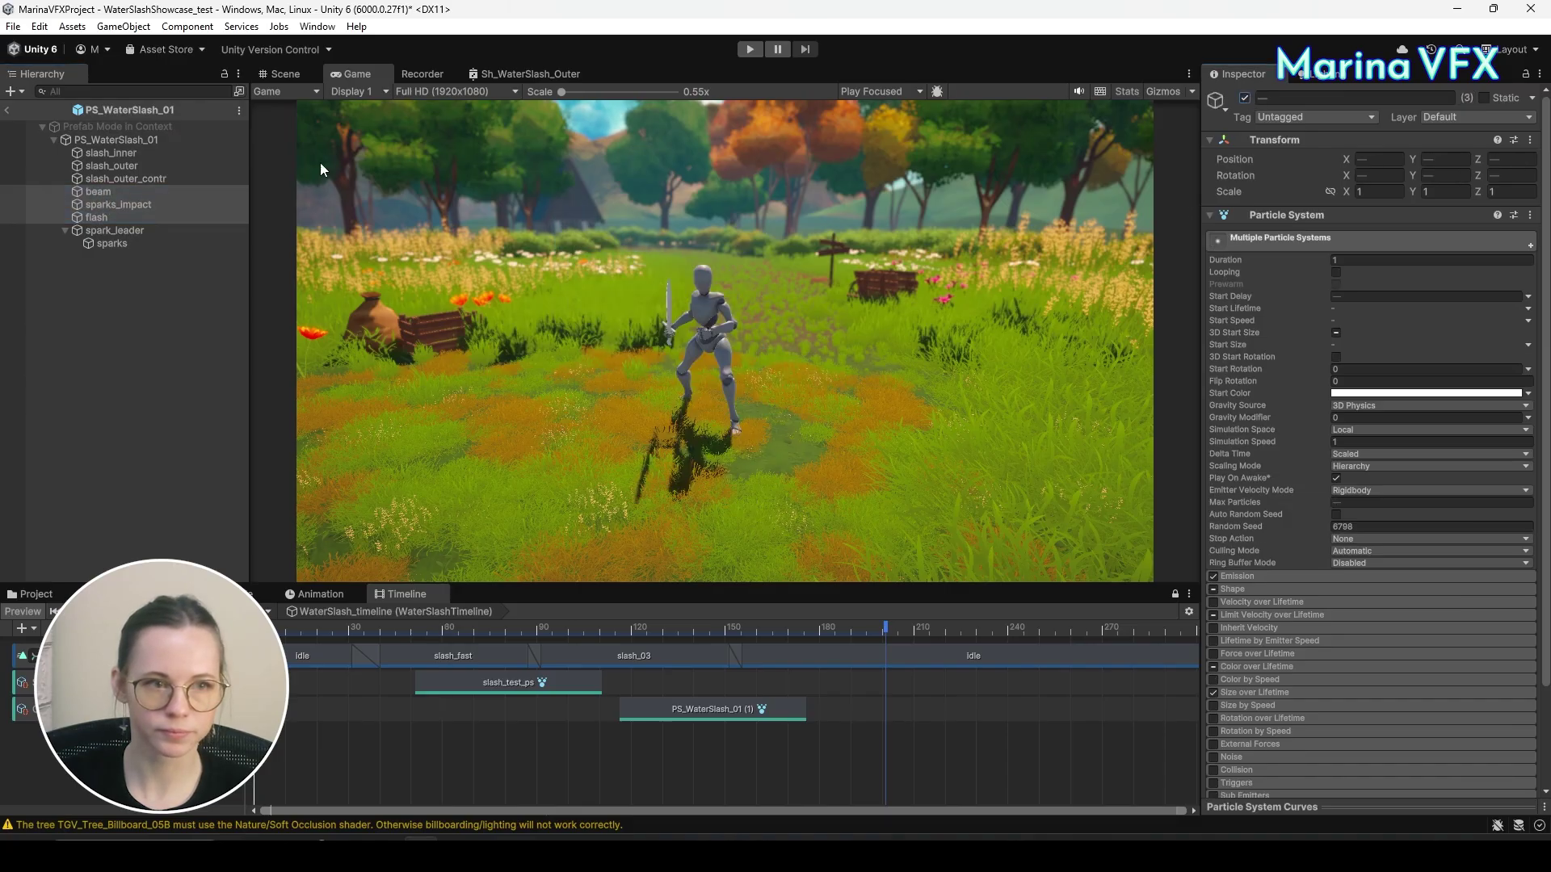
click(7, 110)
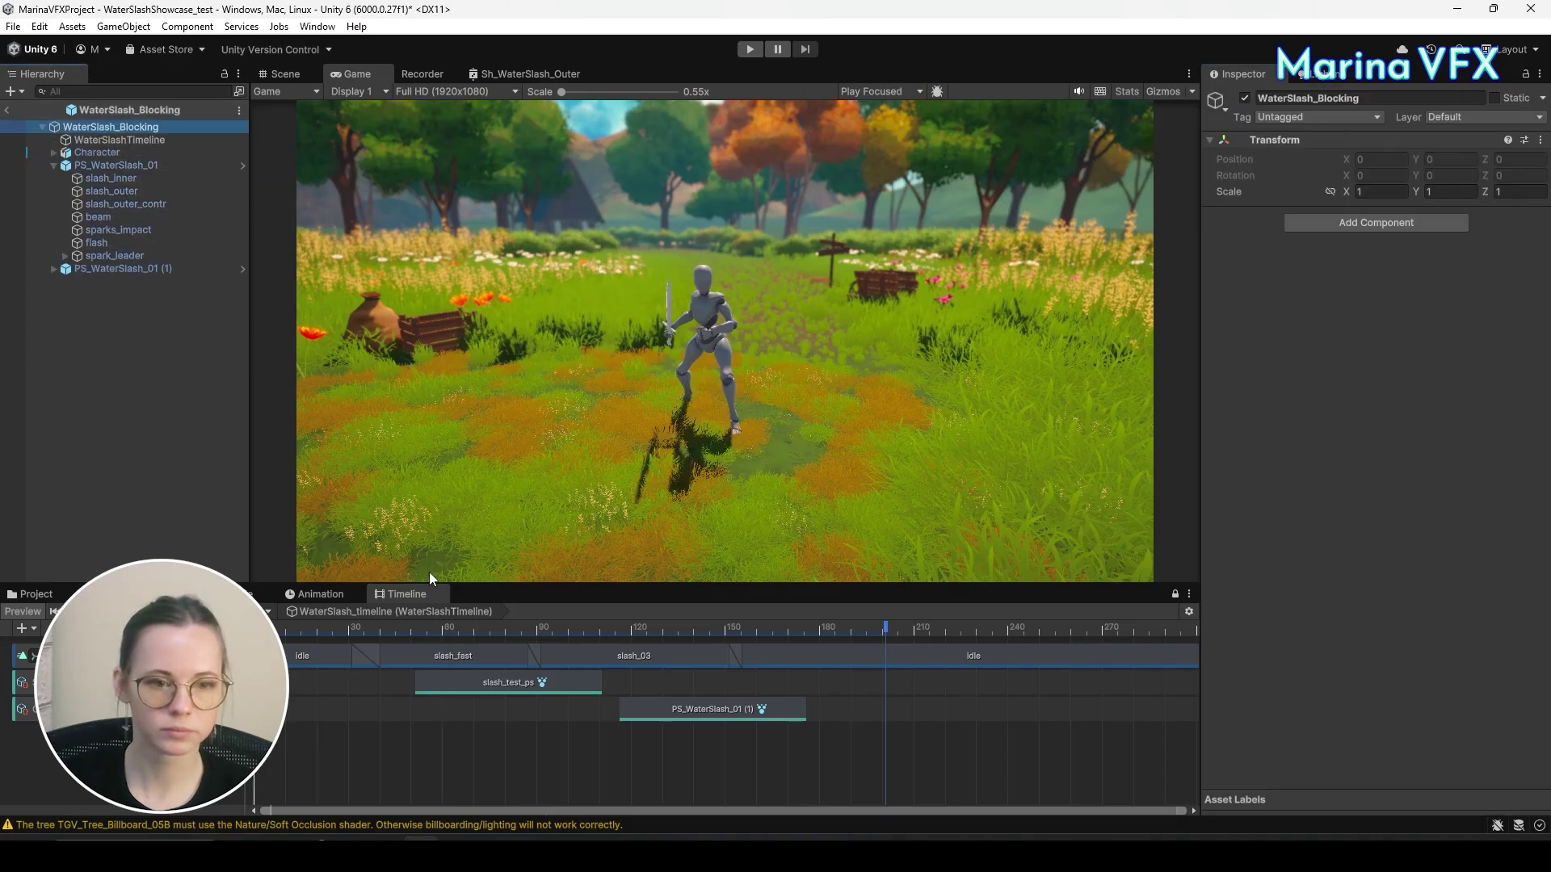
click(393, 629)
key(space)
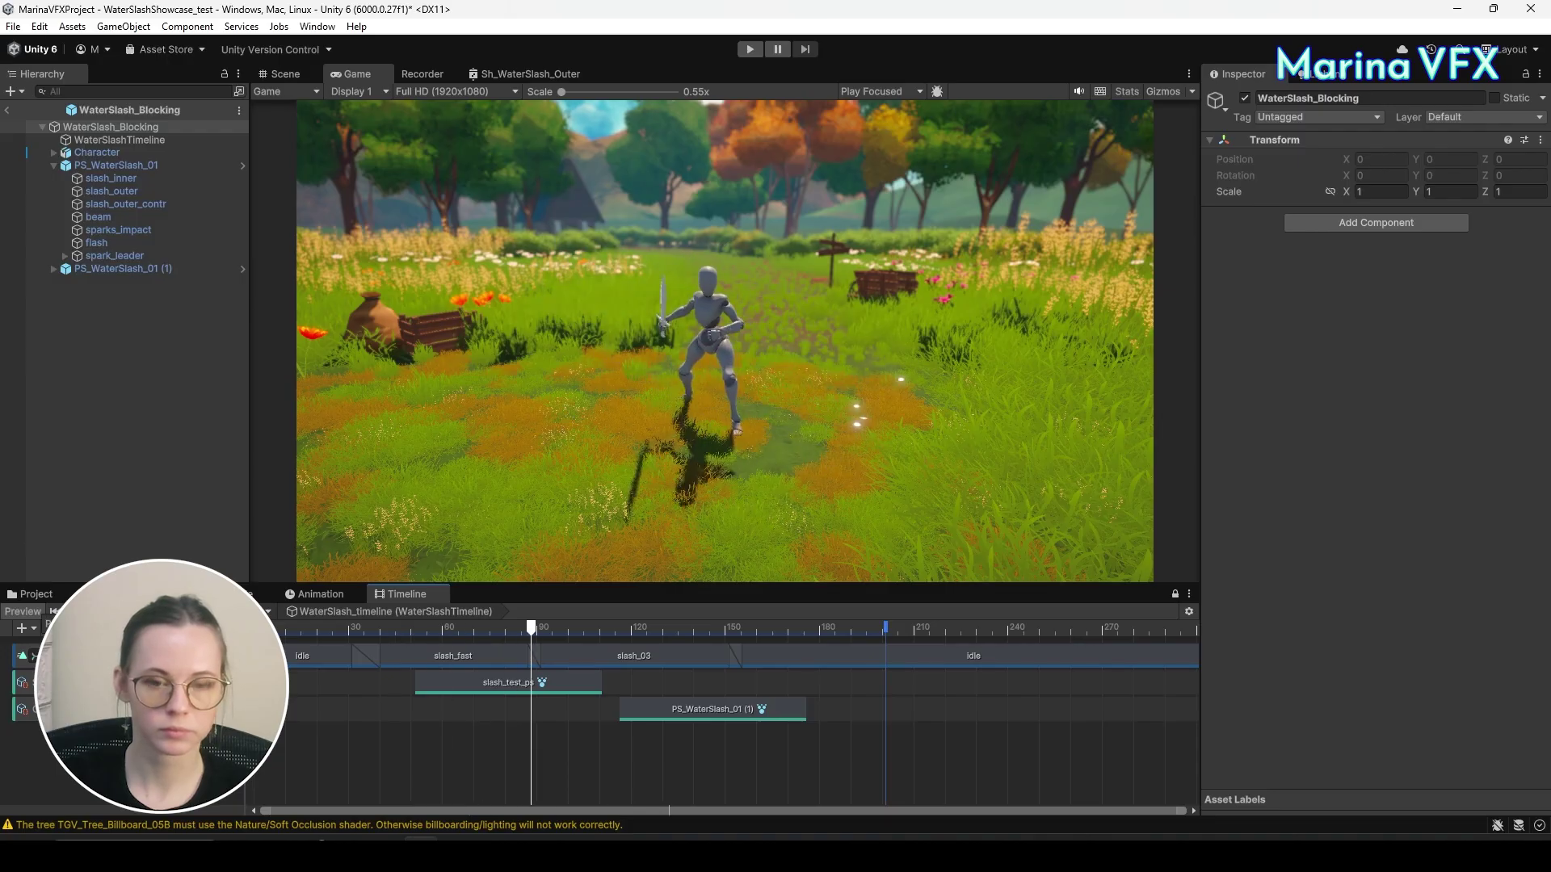